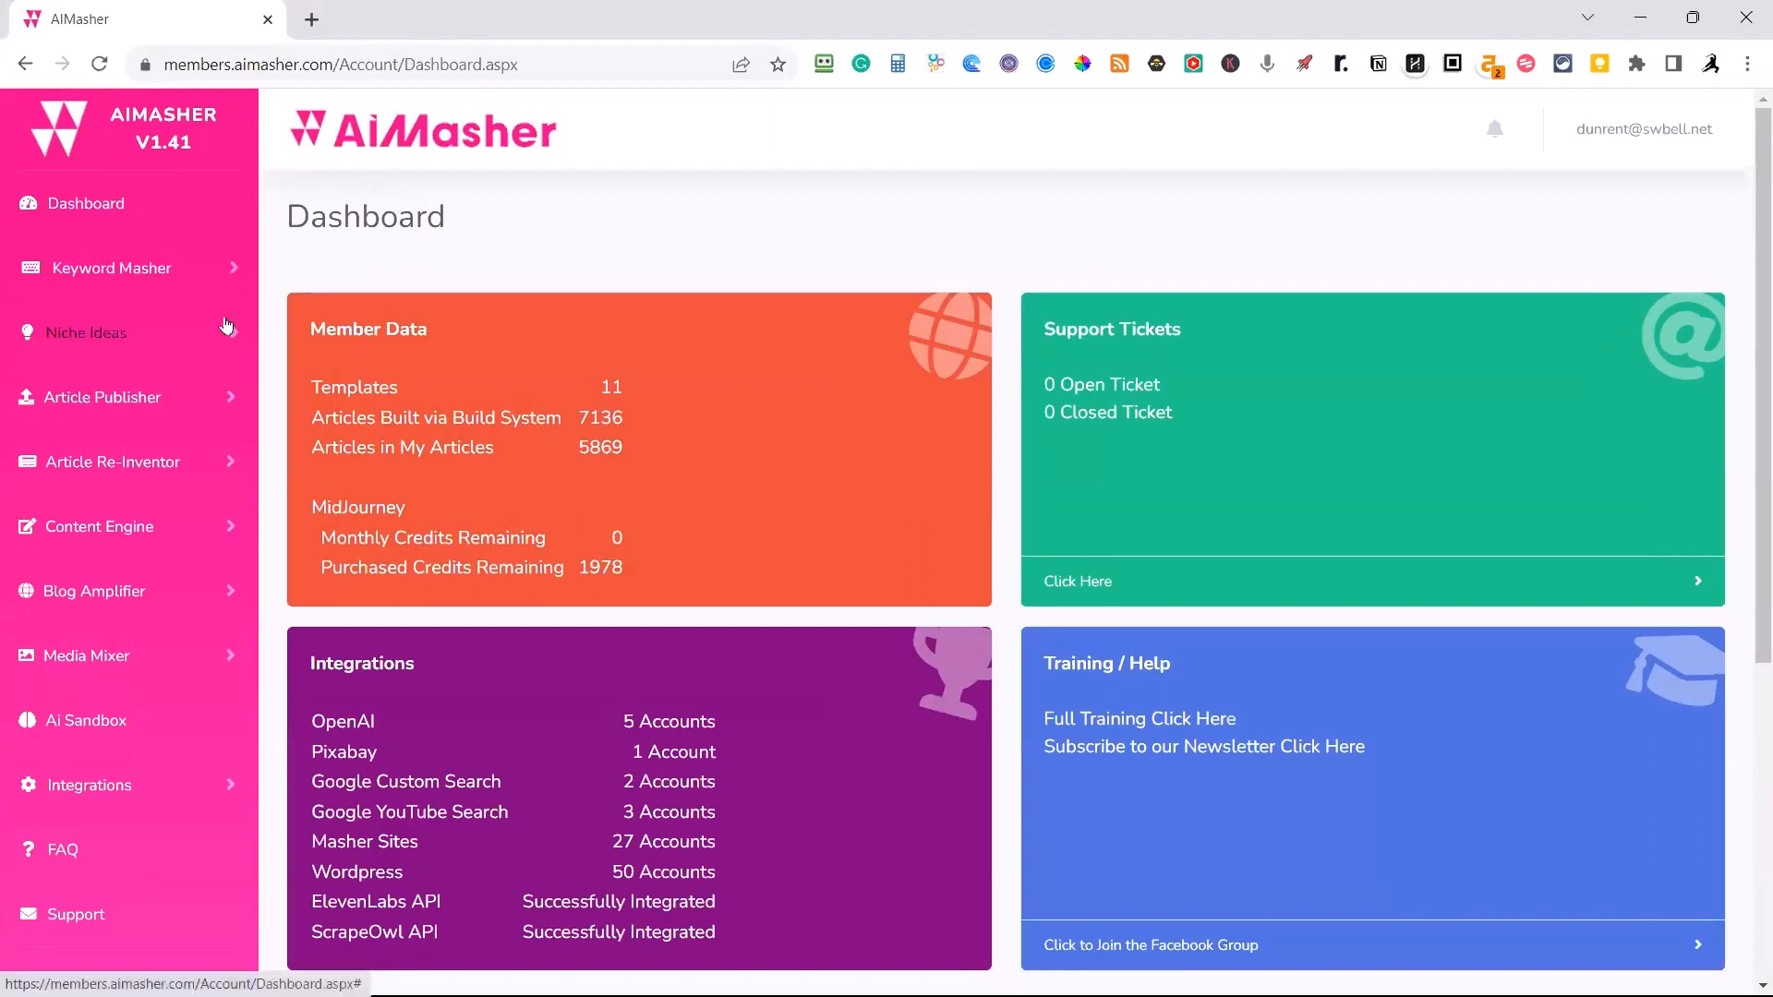
{"action": "left_click", "coordinate": [235, 270]}
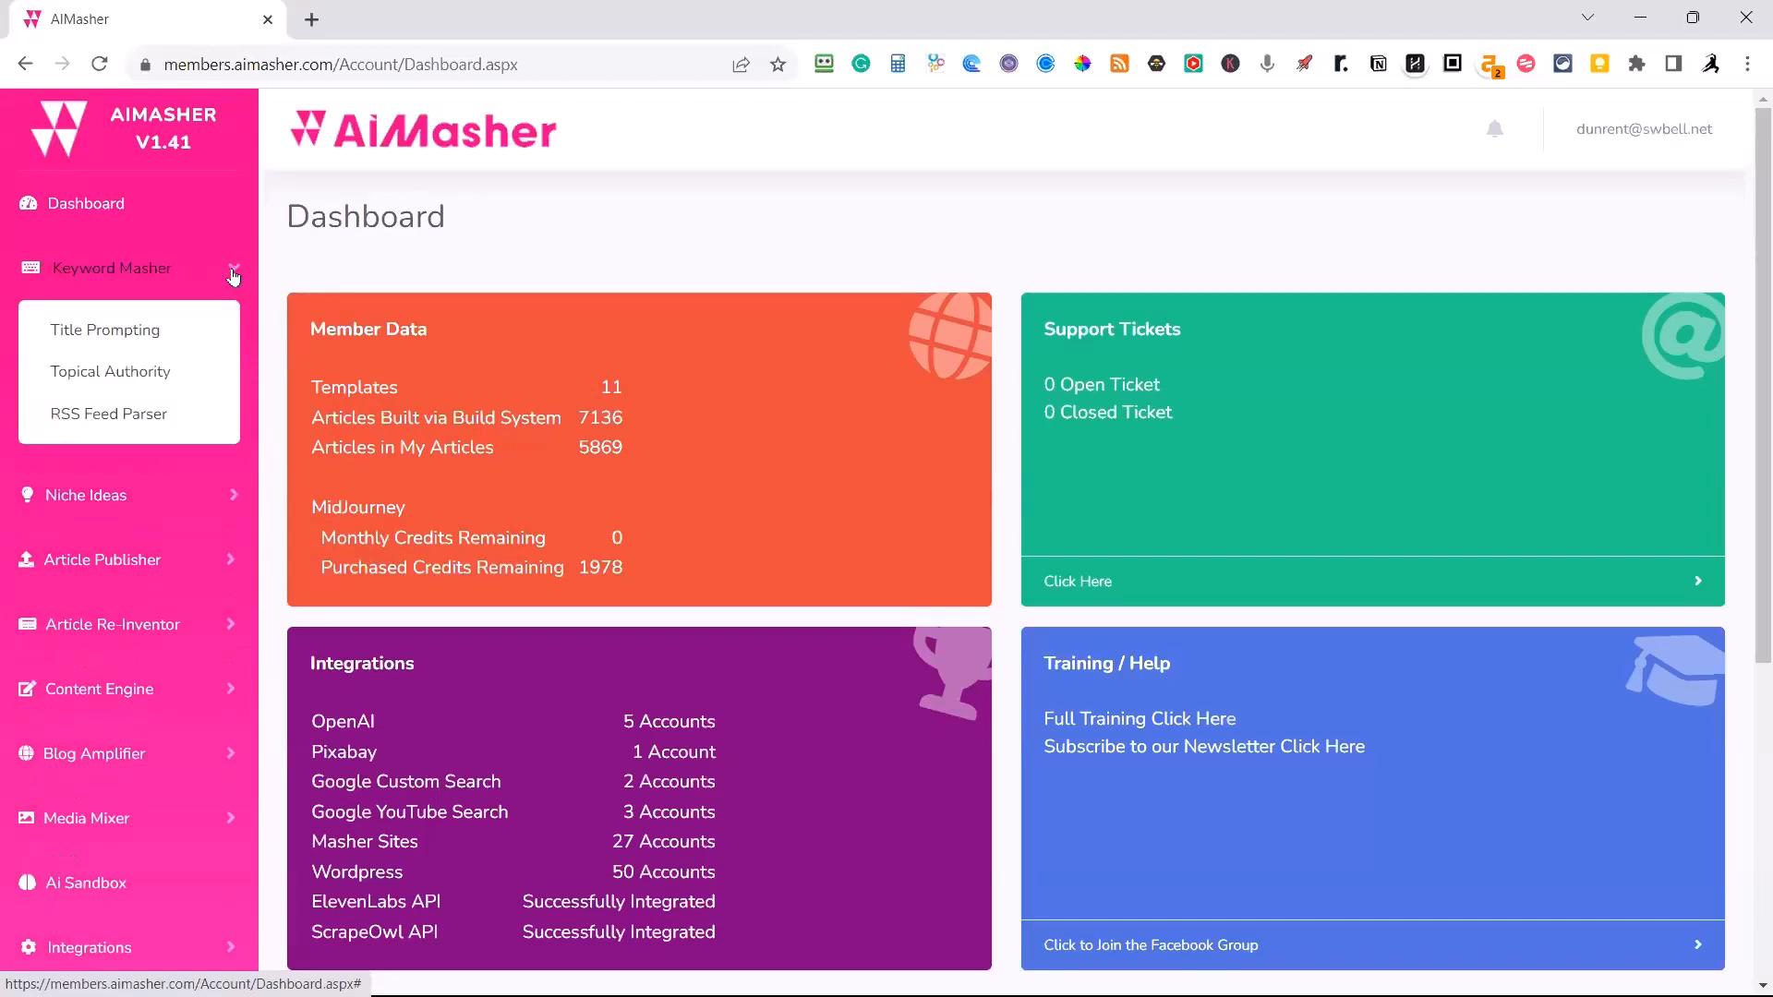
{"action": "left_click", "coordinate": [233, 270]}
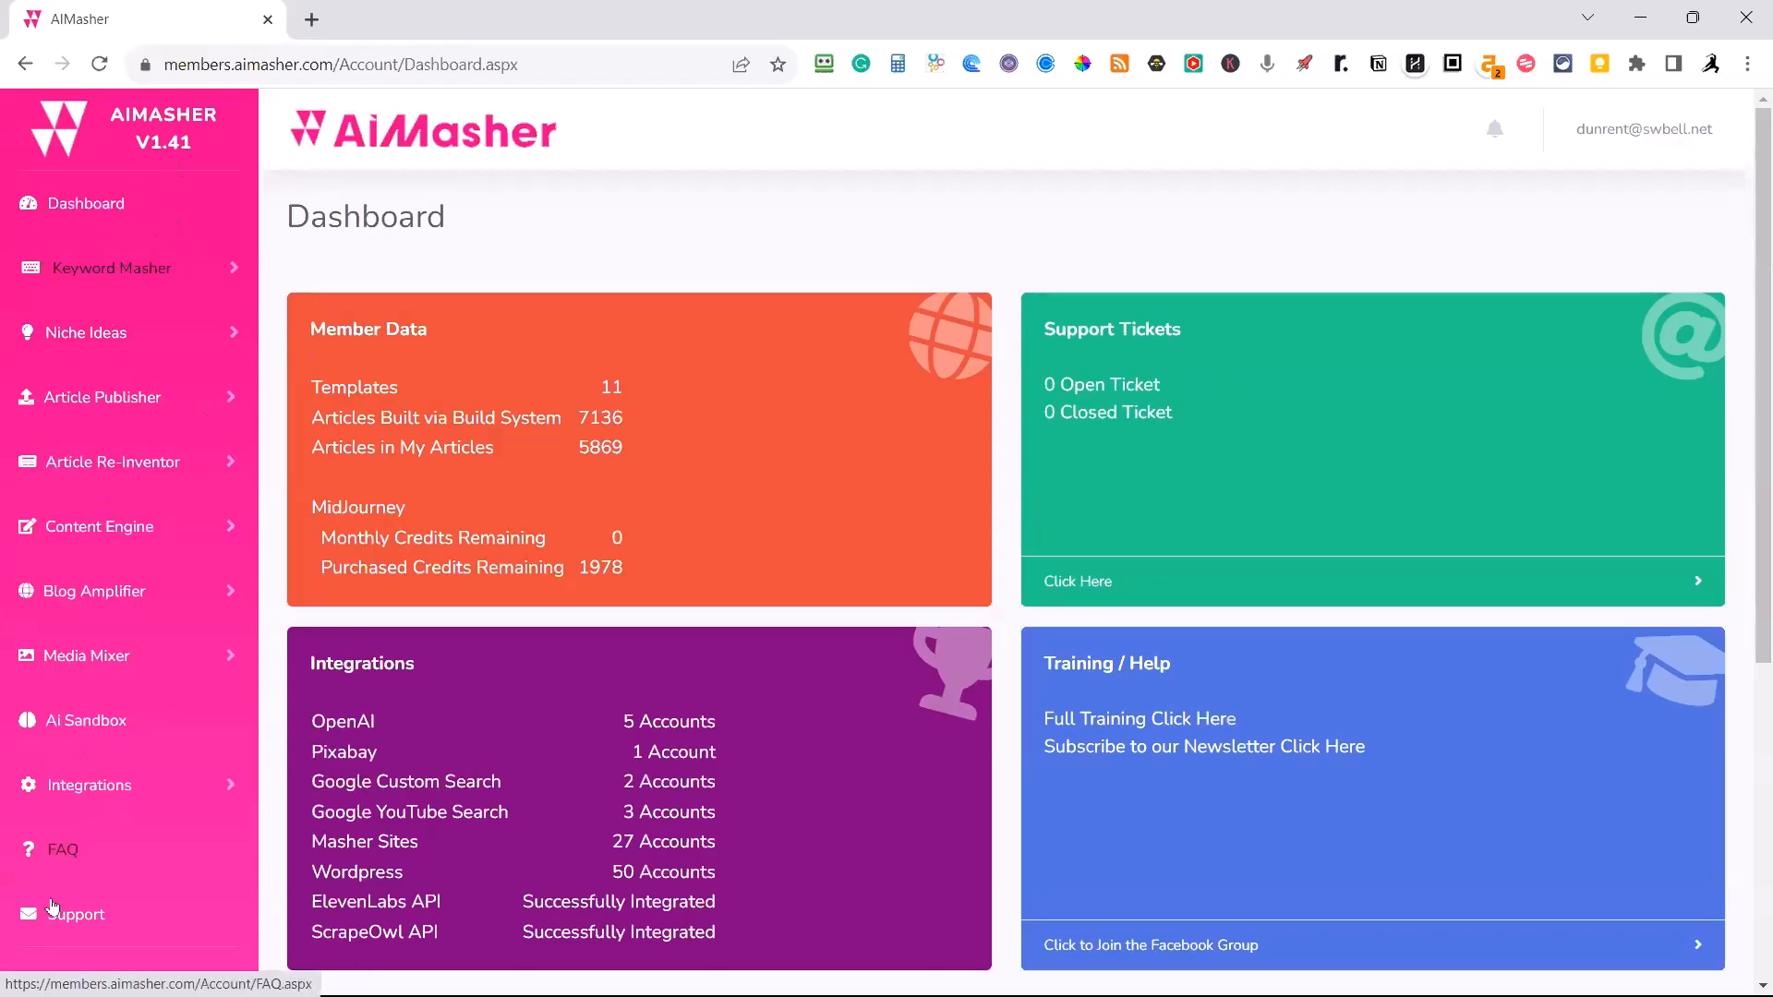
Open the FAQ page to read the version update notes and look at the account options.
{"action": "left_click", "coordinate": [57, 848]}
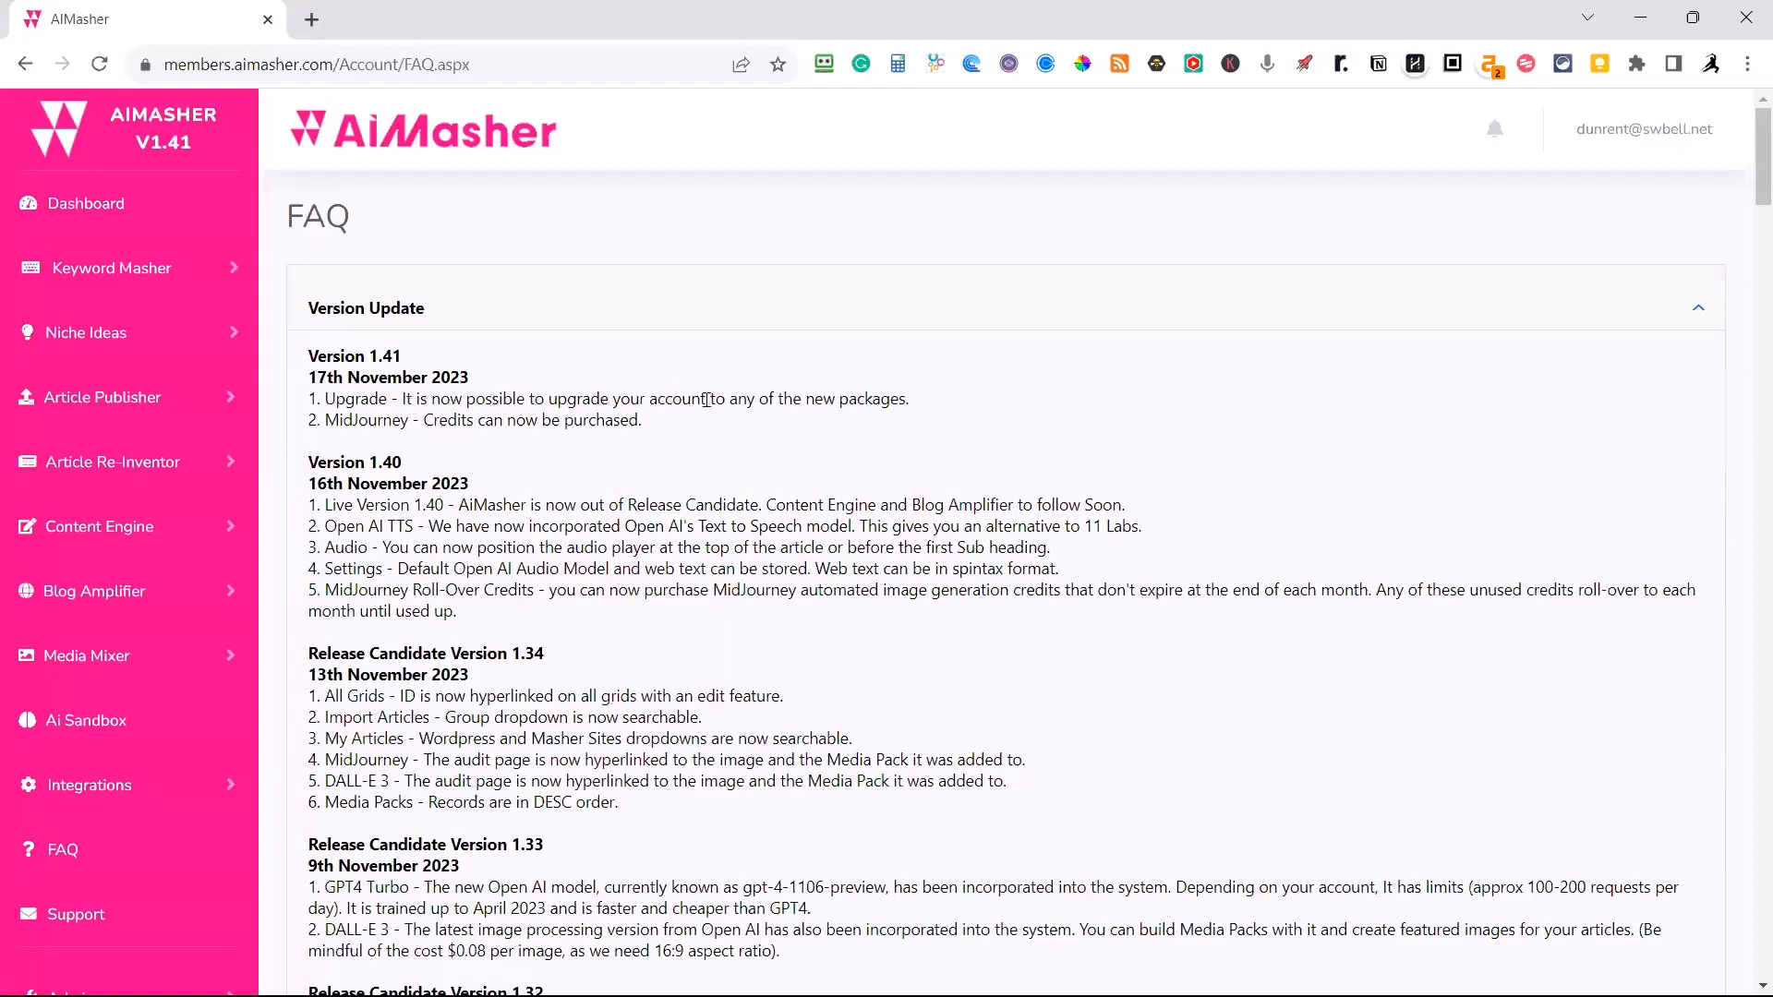
{"action": "left_click", "coordinate": [1663, 134]}
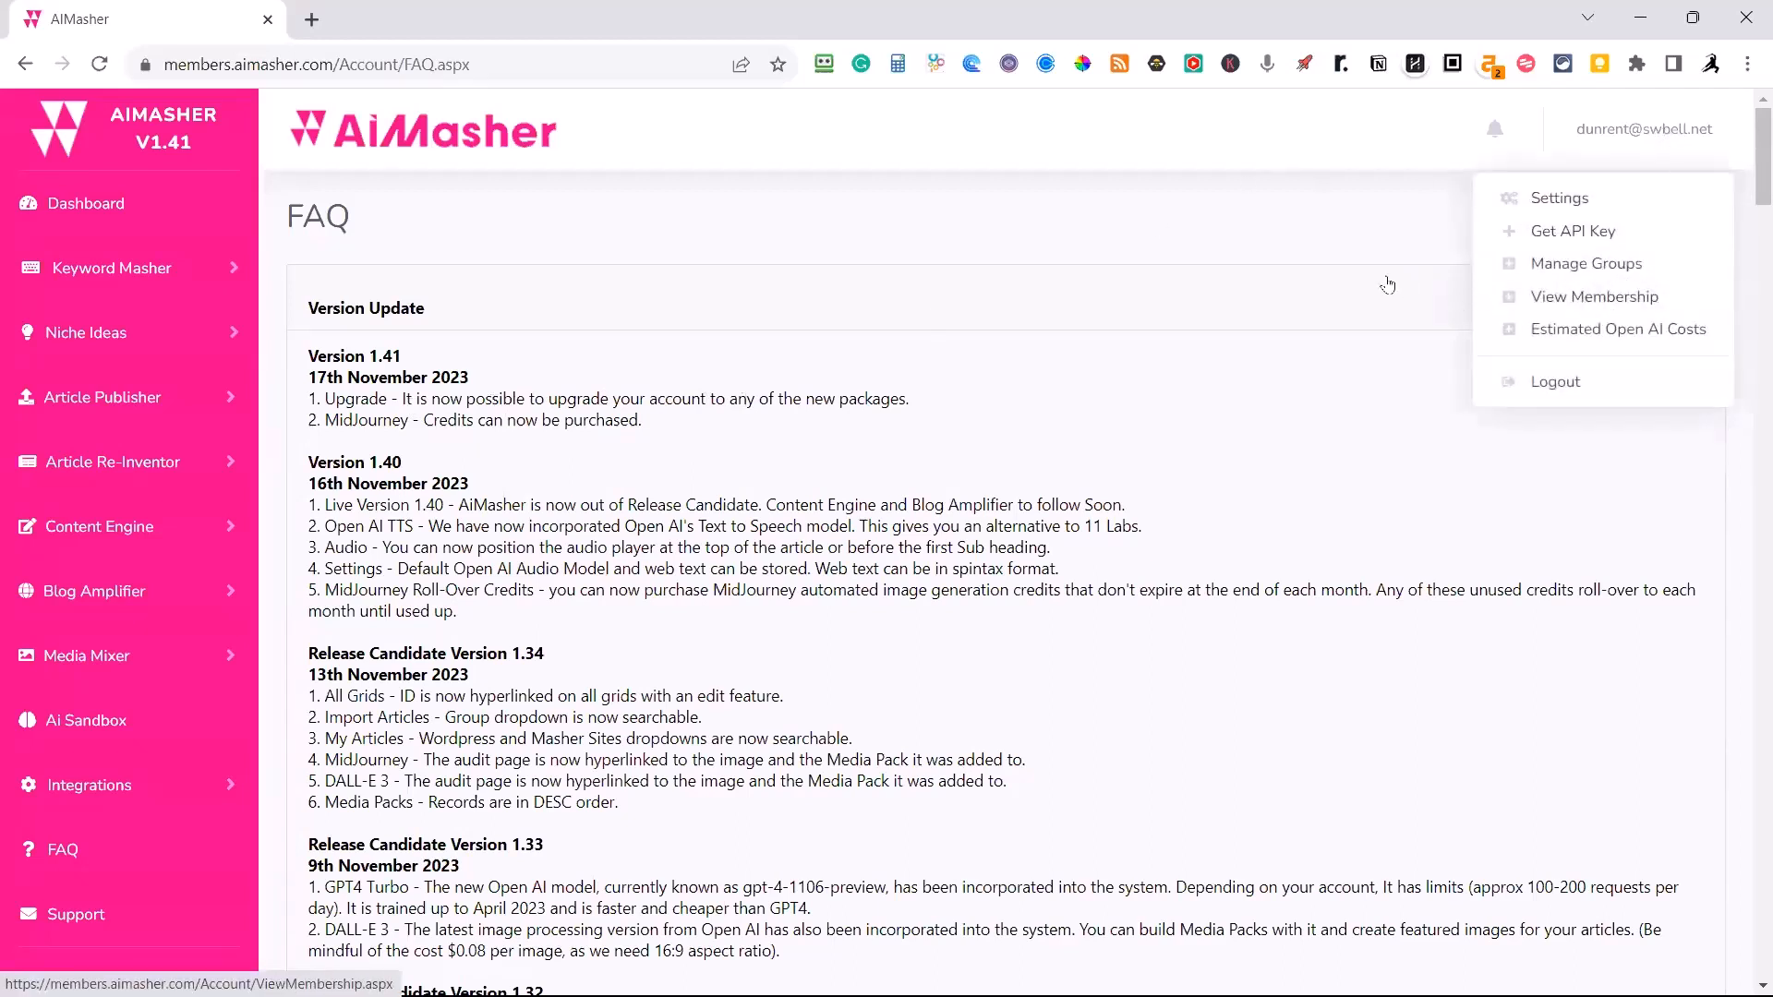
{"action": "left_click", "coordinate": [1261, 220]}
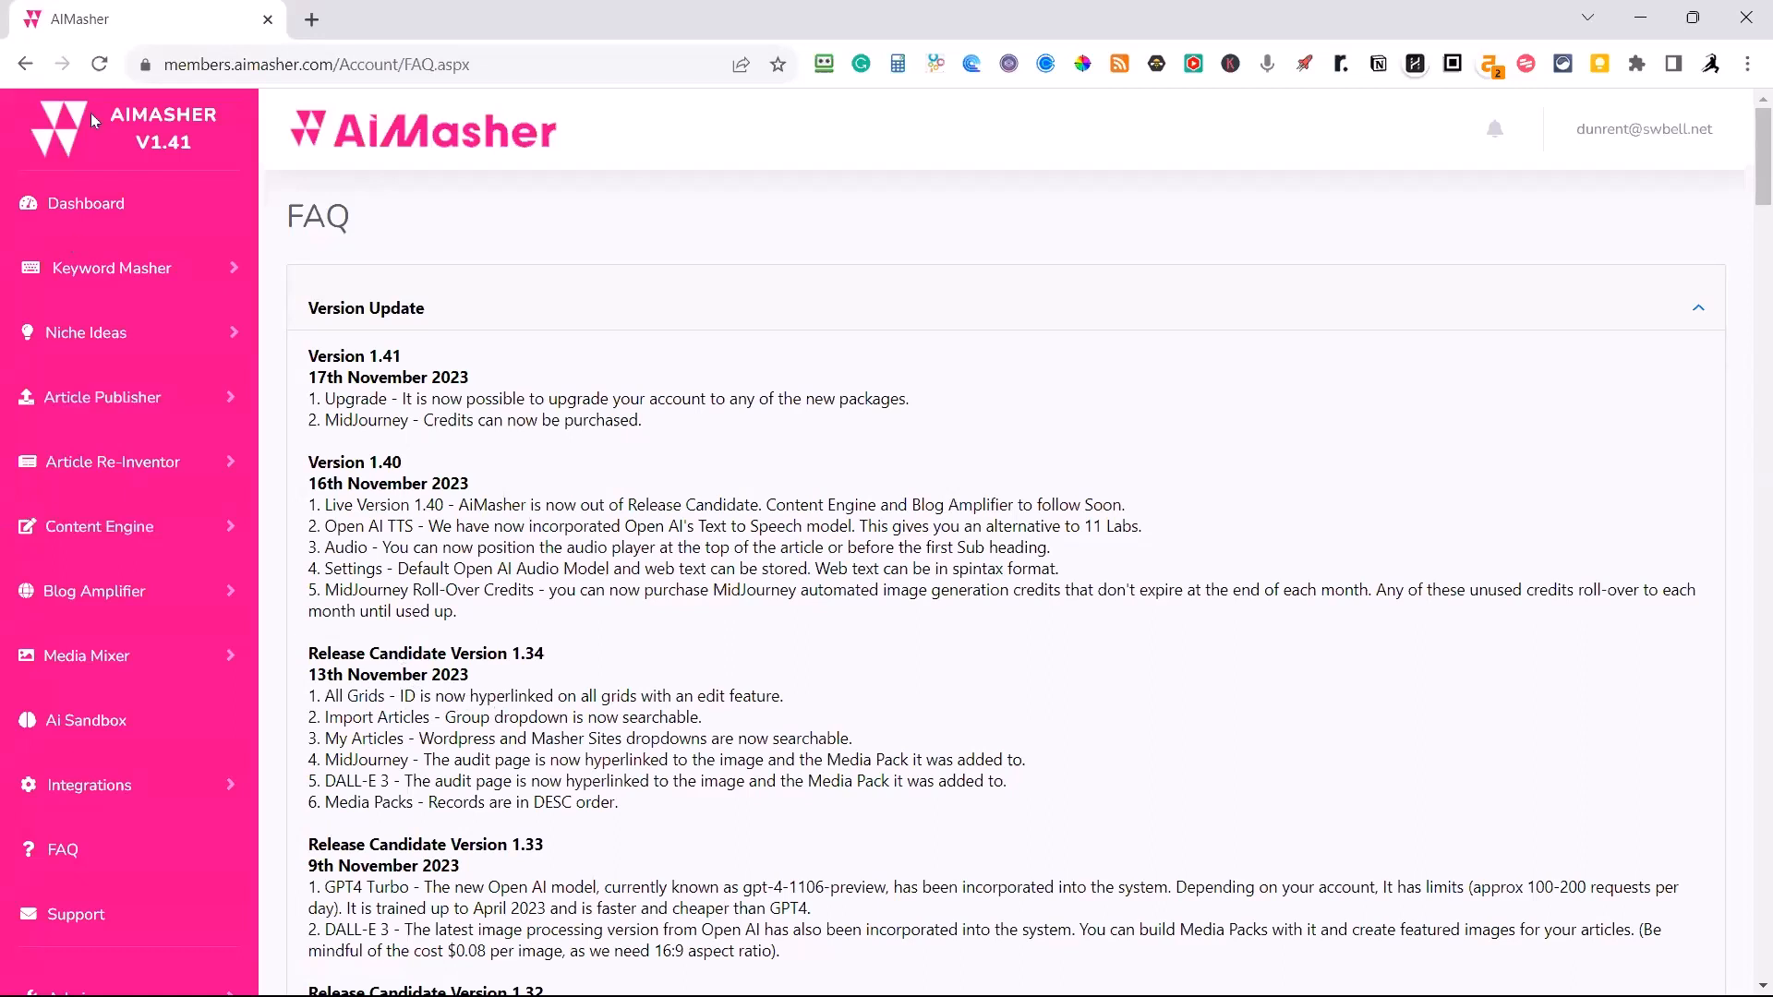
Open the Title Prompting page of Keyword Masher to view its generation options.
{"action": "left_click", "coordinate": [121, 285]}
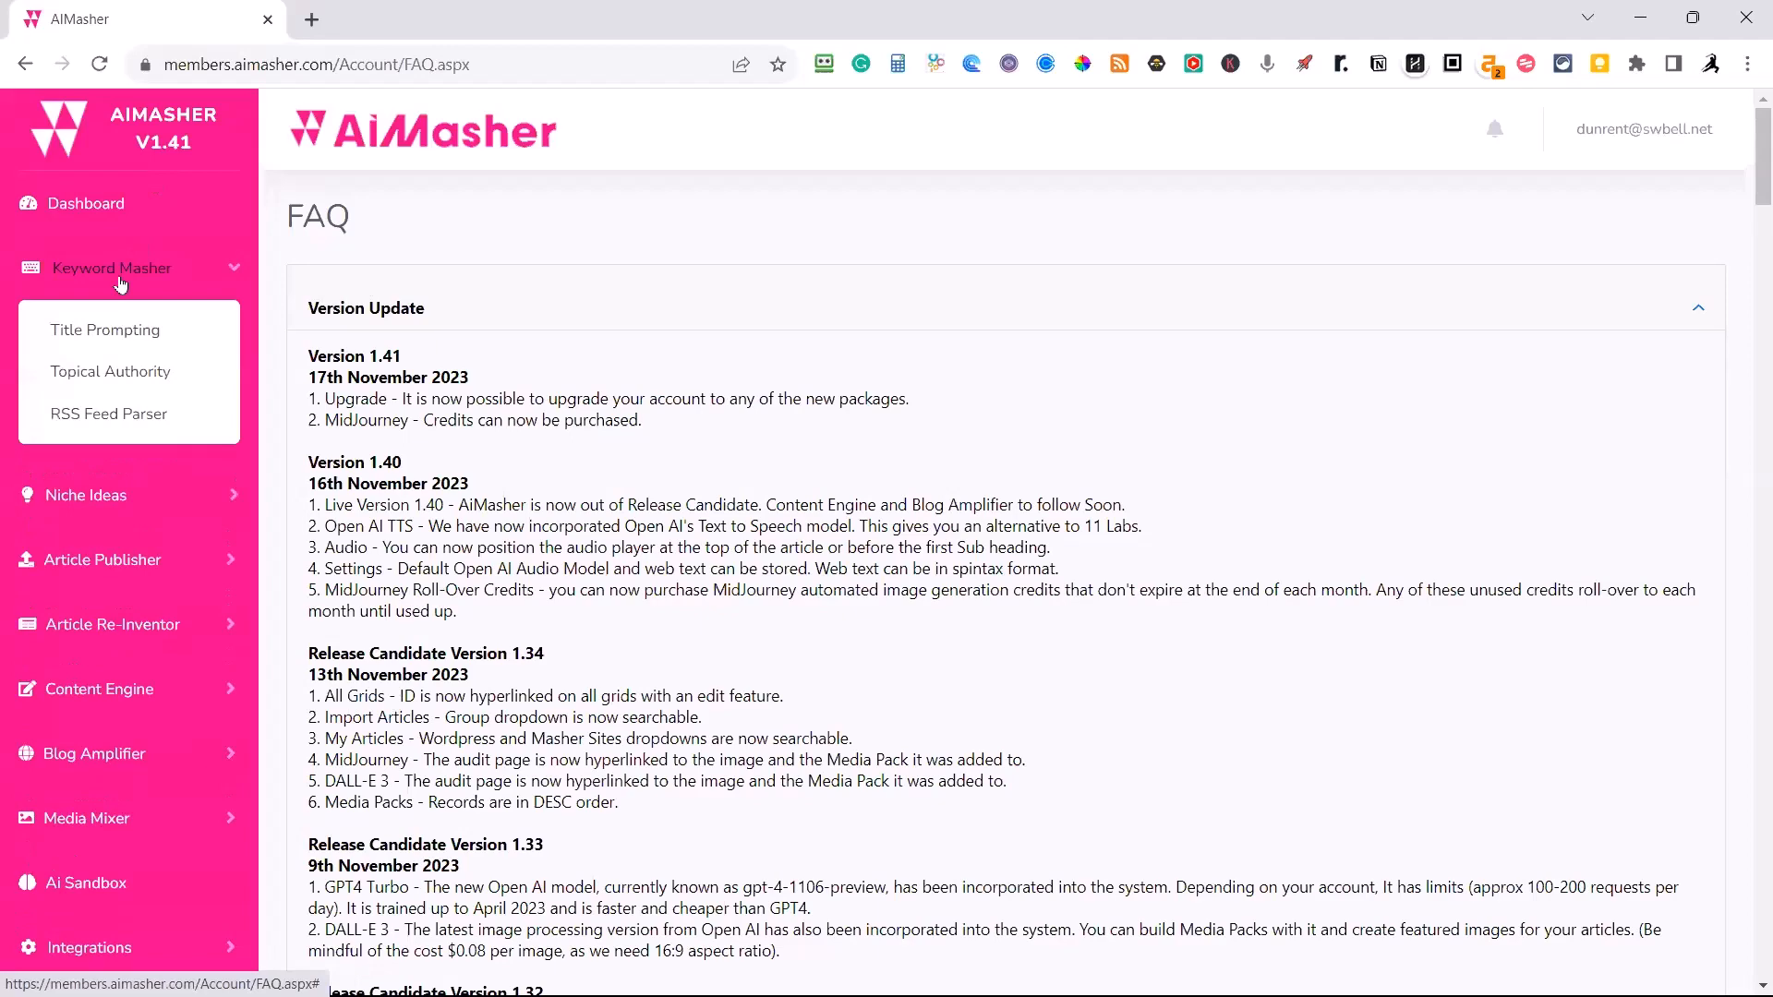
{"action": "left_click", "coordinate": [123, 338]}
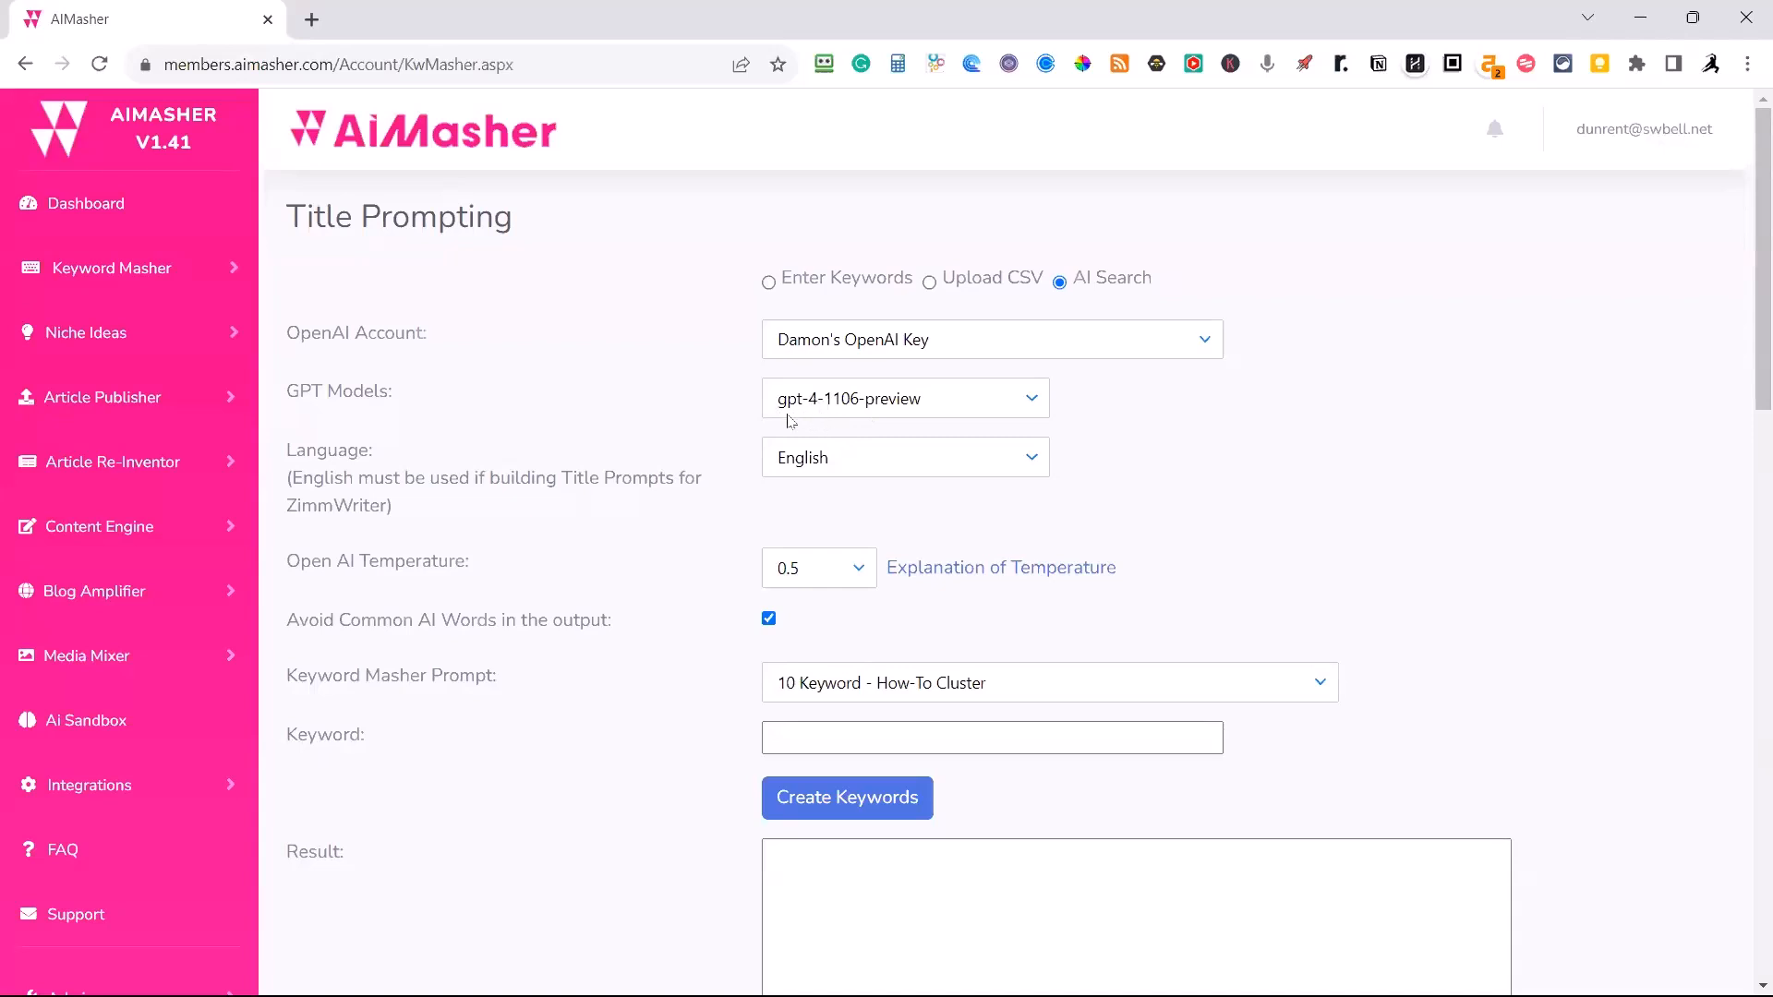
Review the default AI options in the account settings, including the Open AI audio model choices, and leave without updating.
{"action": "left_click", "coordinate": [1621, 138]}
{"action": "left_click", "coordinate": [1594, 197]}
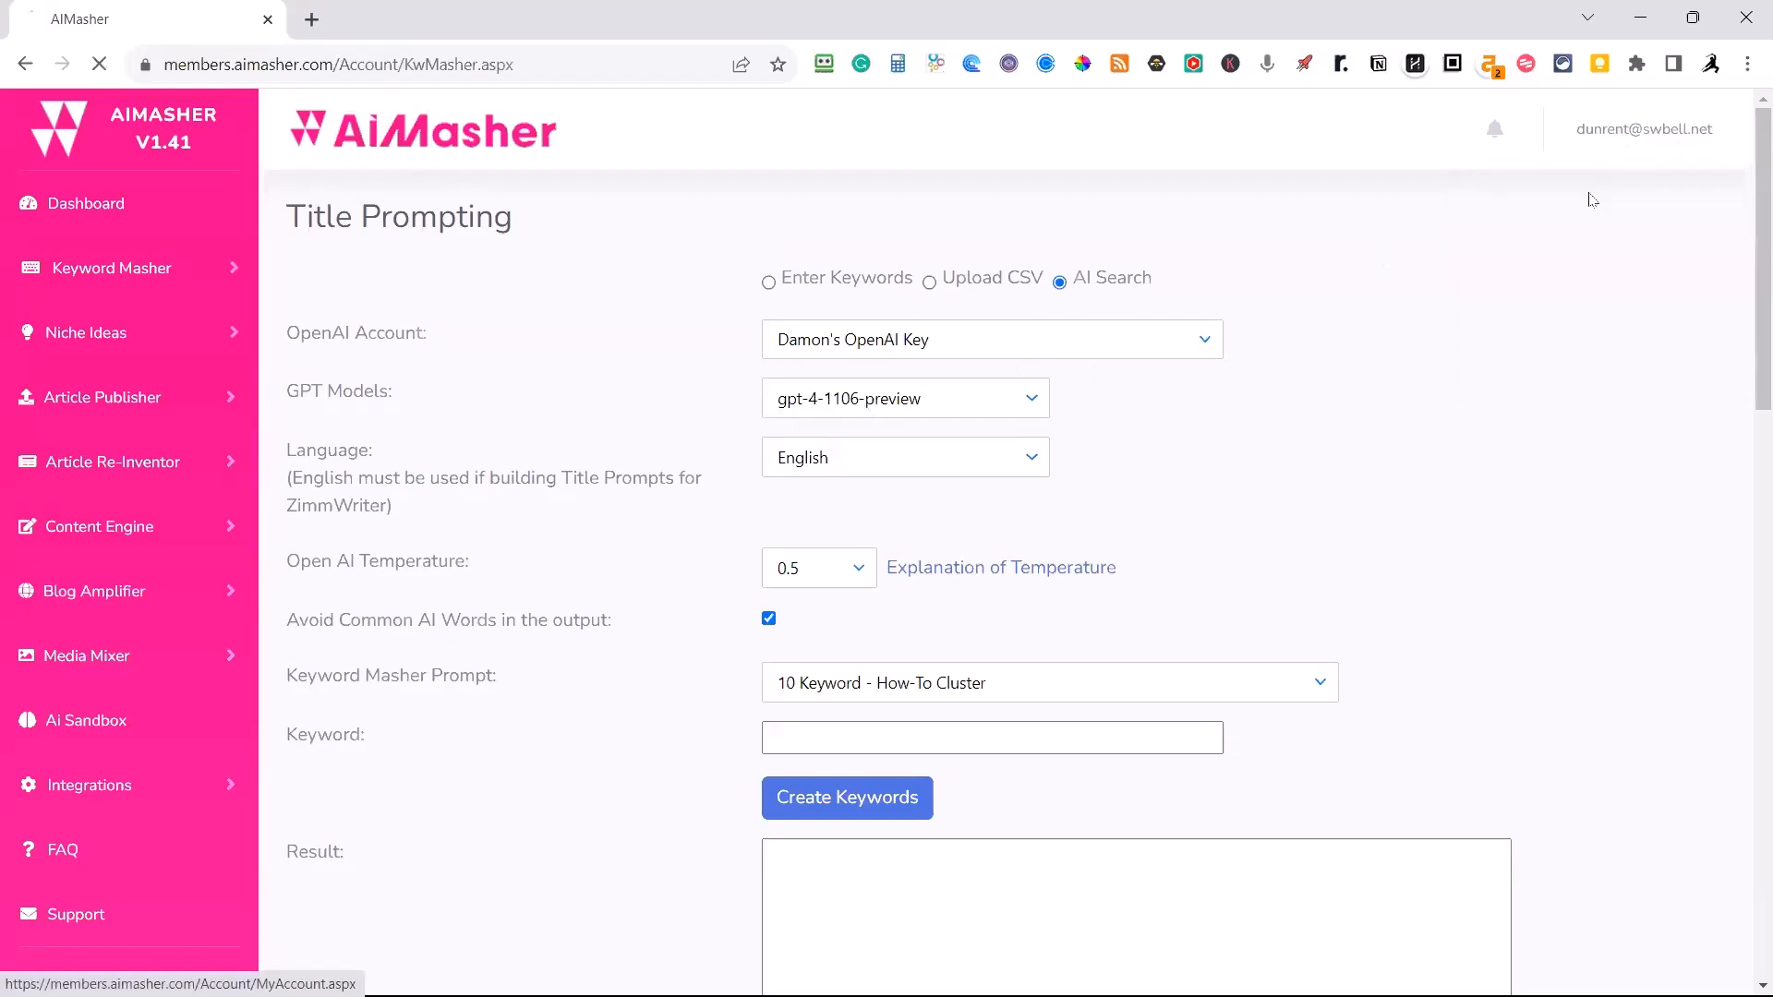
{"action": "scroll", "coordinate": [1214, 349], "scroll_direction": "down", "scroll_amount": 3}
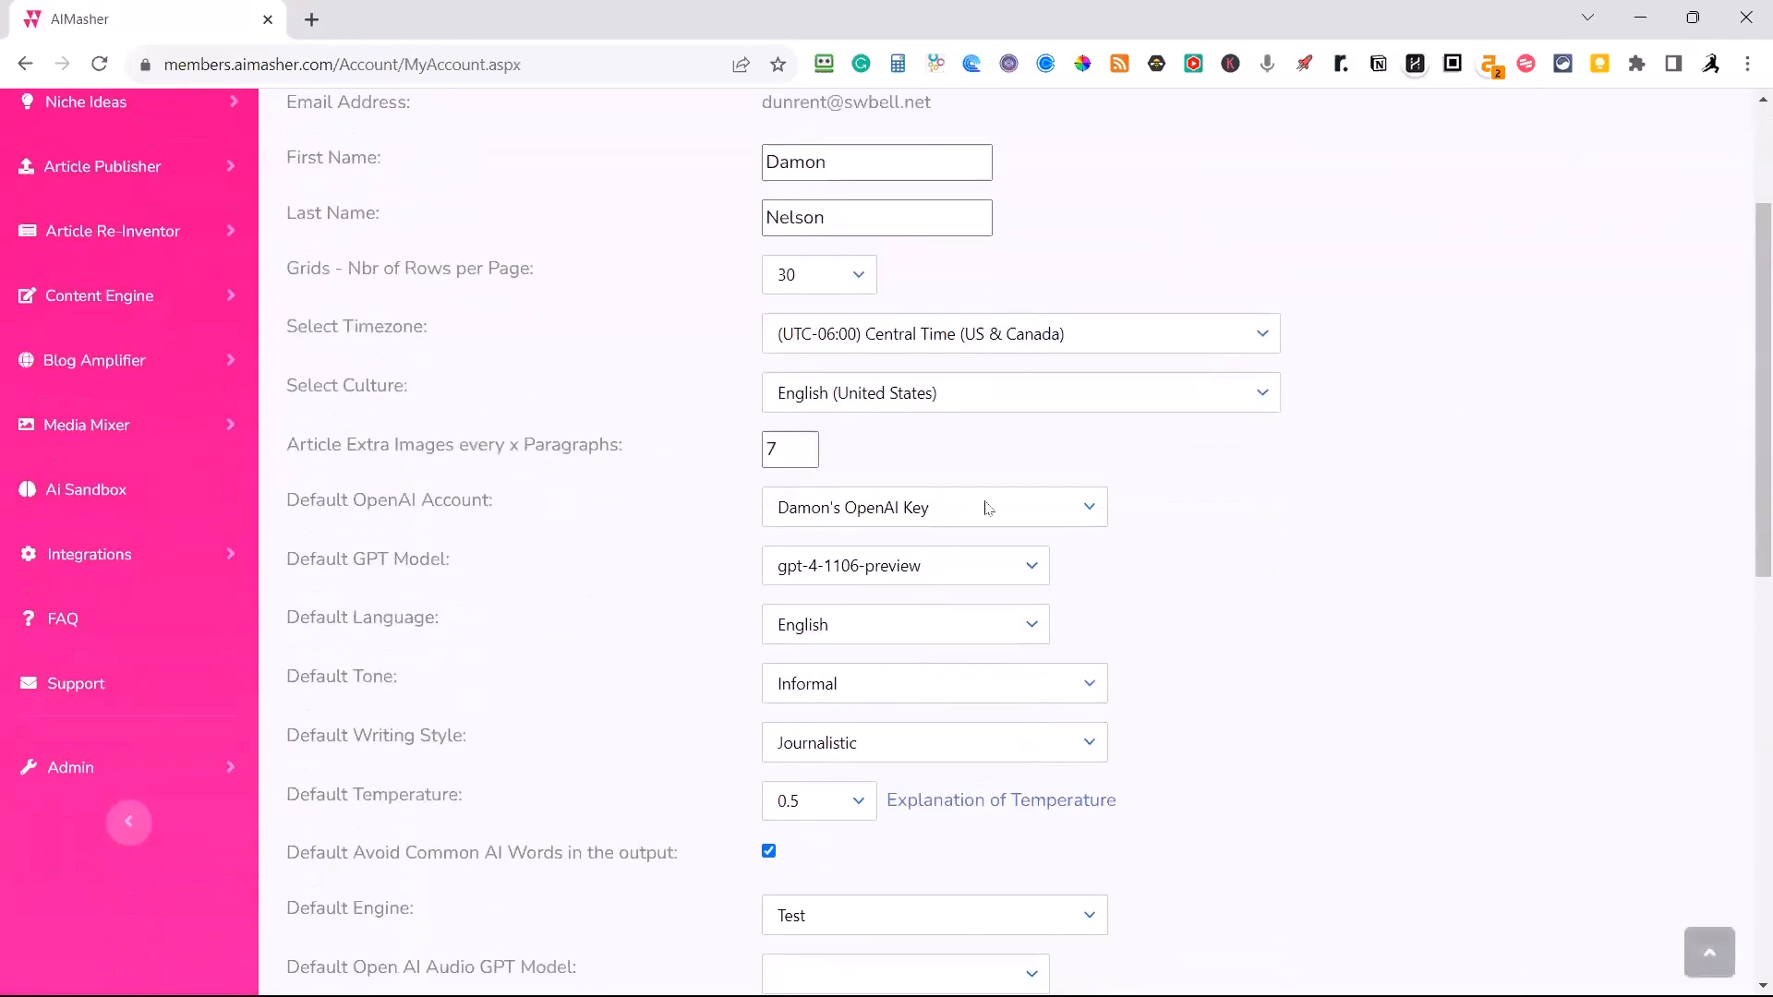
{"action": "scroll", "coordinate": [845, 582], "scroll_direction": "down", "scroll_amount": 2}
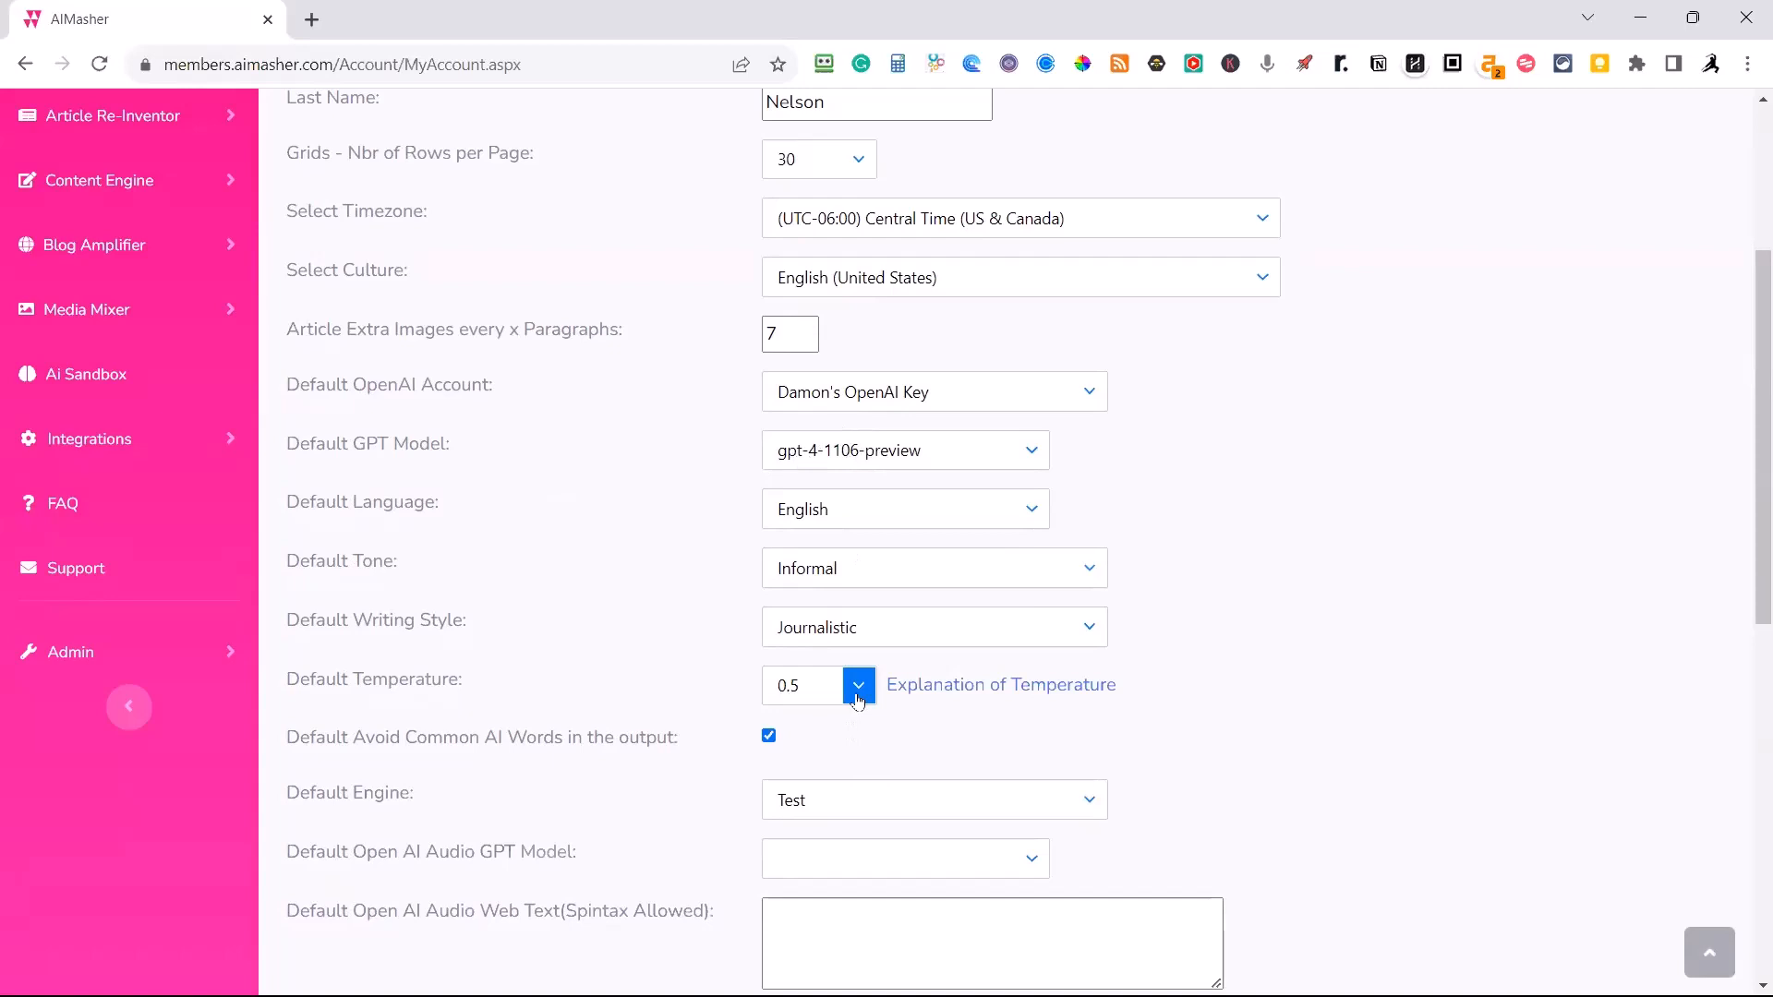
{"action": "scroll", "coordinate": [859, 720], "scroll_direction": "down", "scroll_amount": 3}
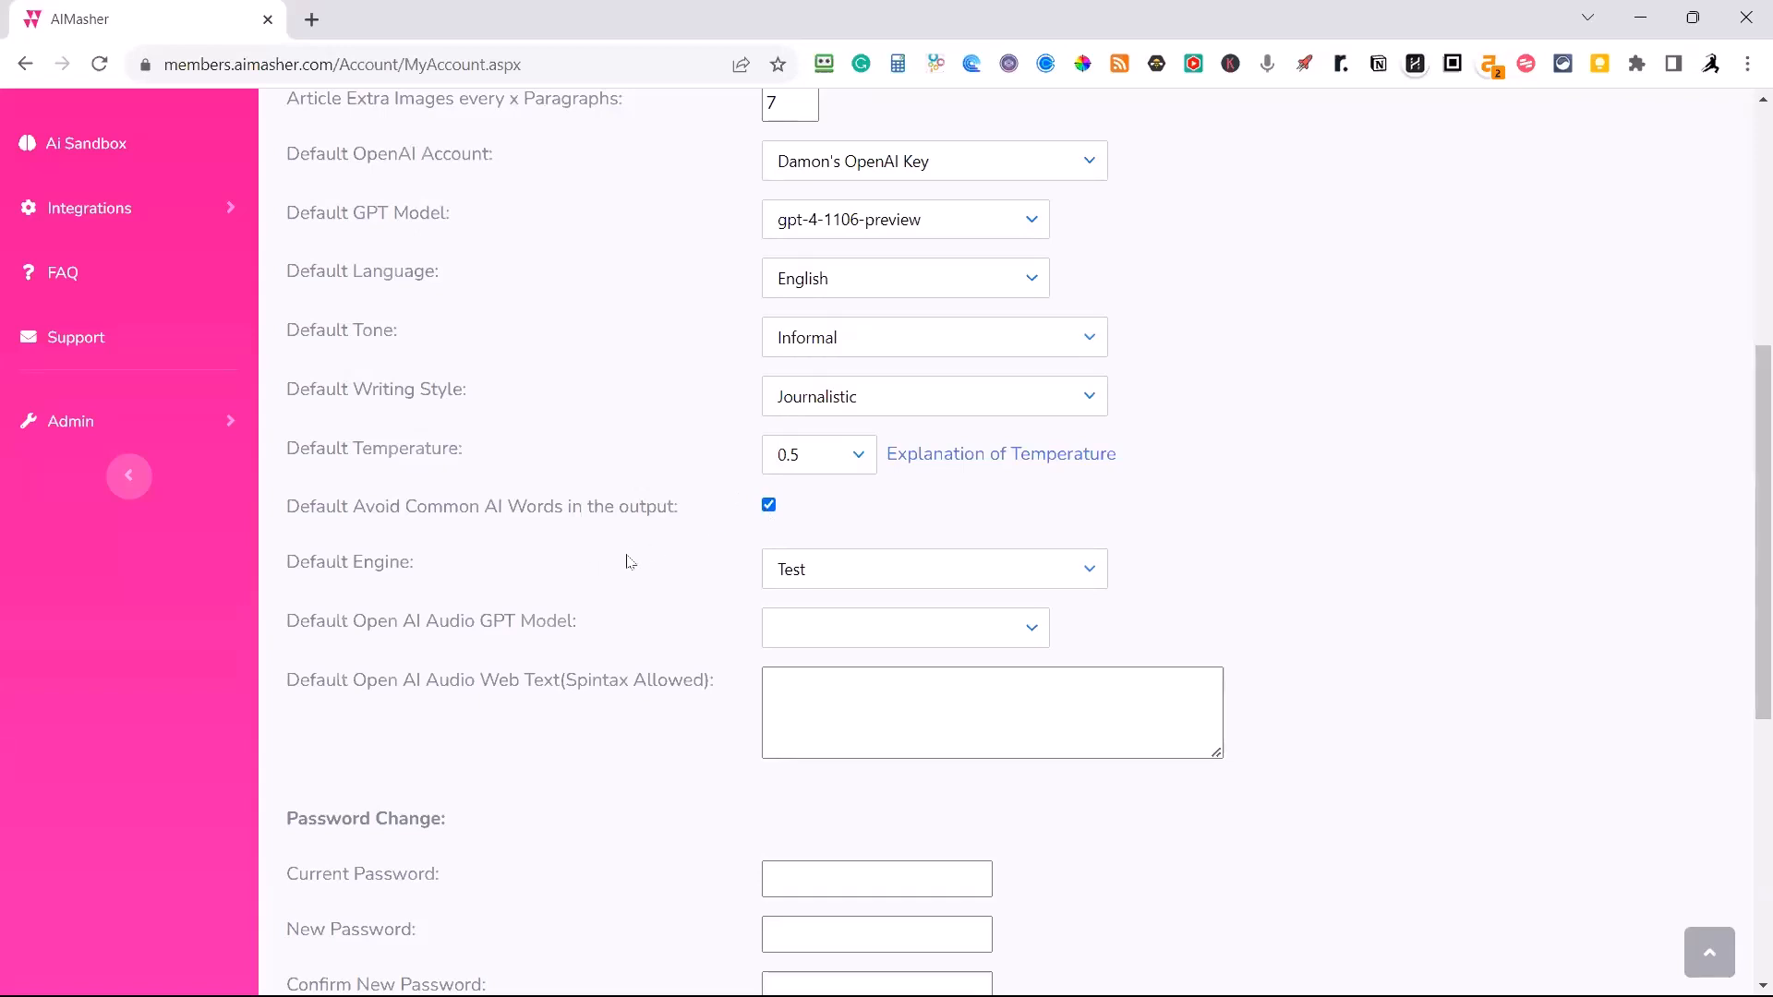
{"action": "scroll", "coordinate": [637, 582], "scroll_direction": "down", "scroll_amount": 1}
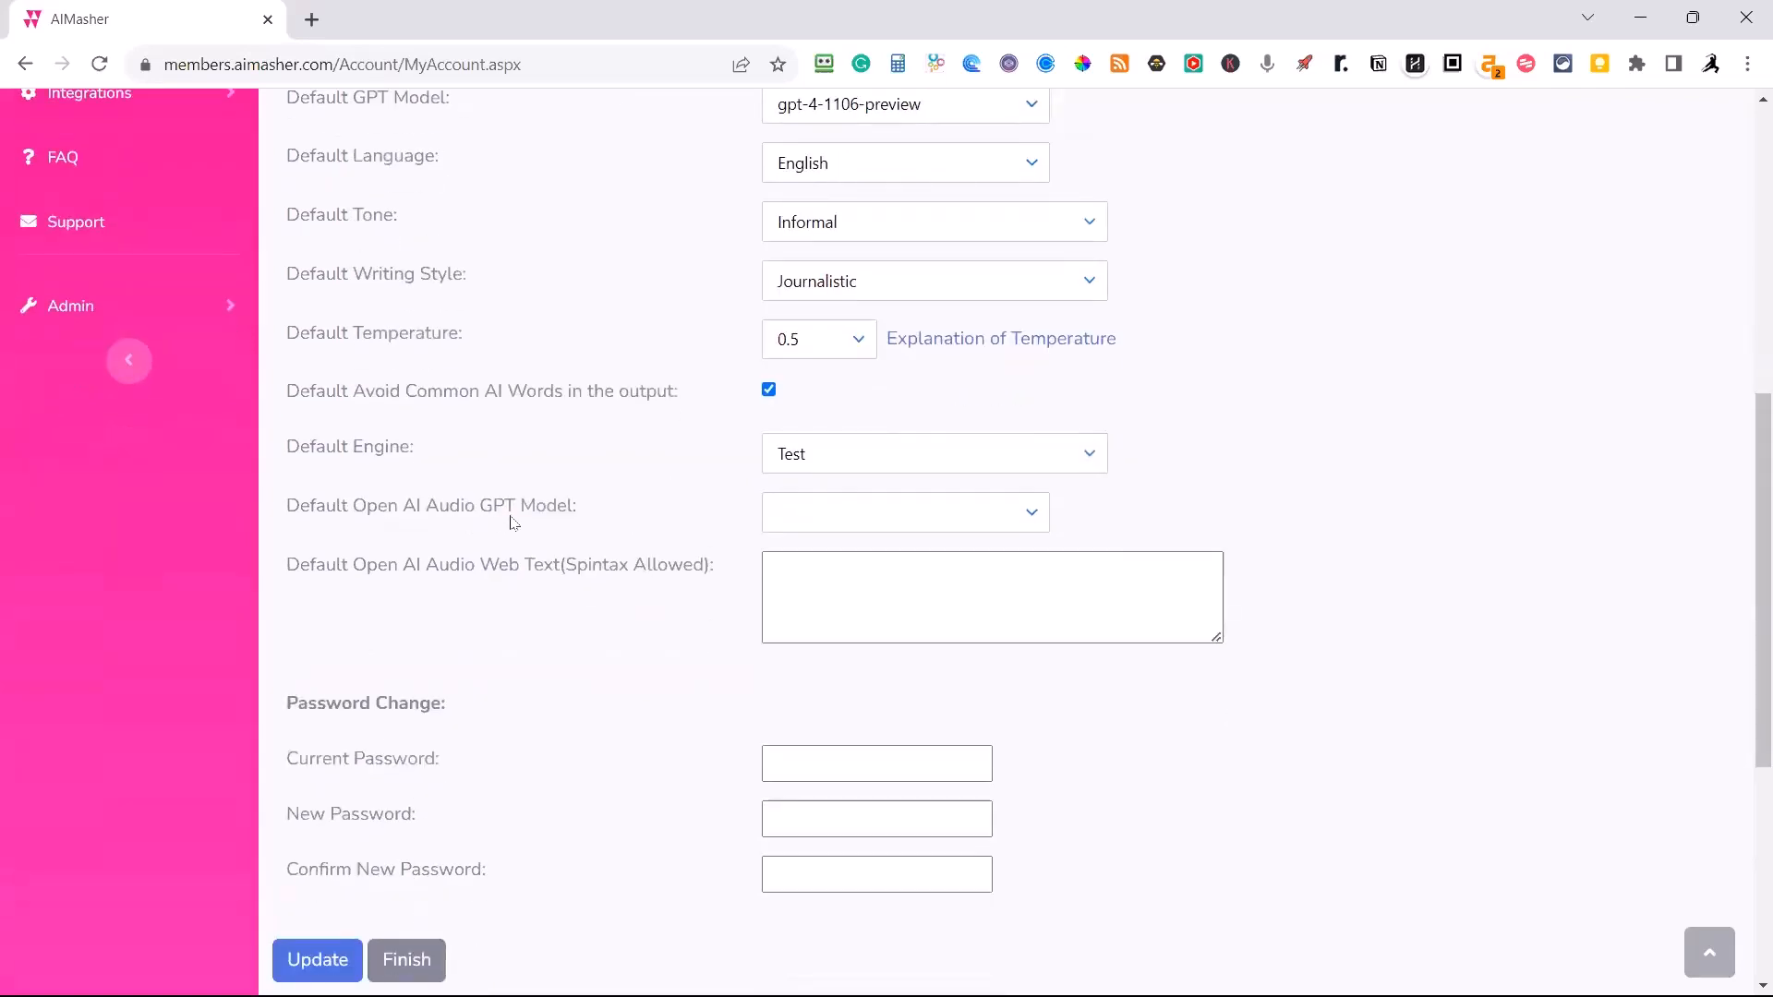
{"action": "left_click", "coordinate": [1031, 516]}
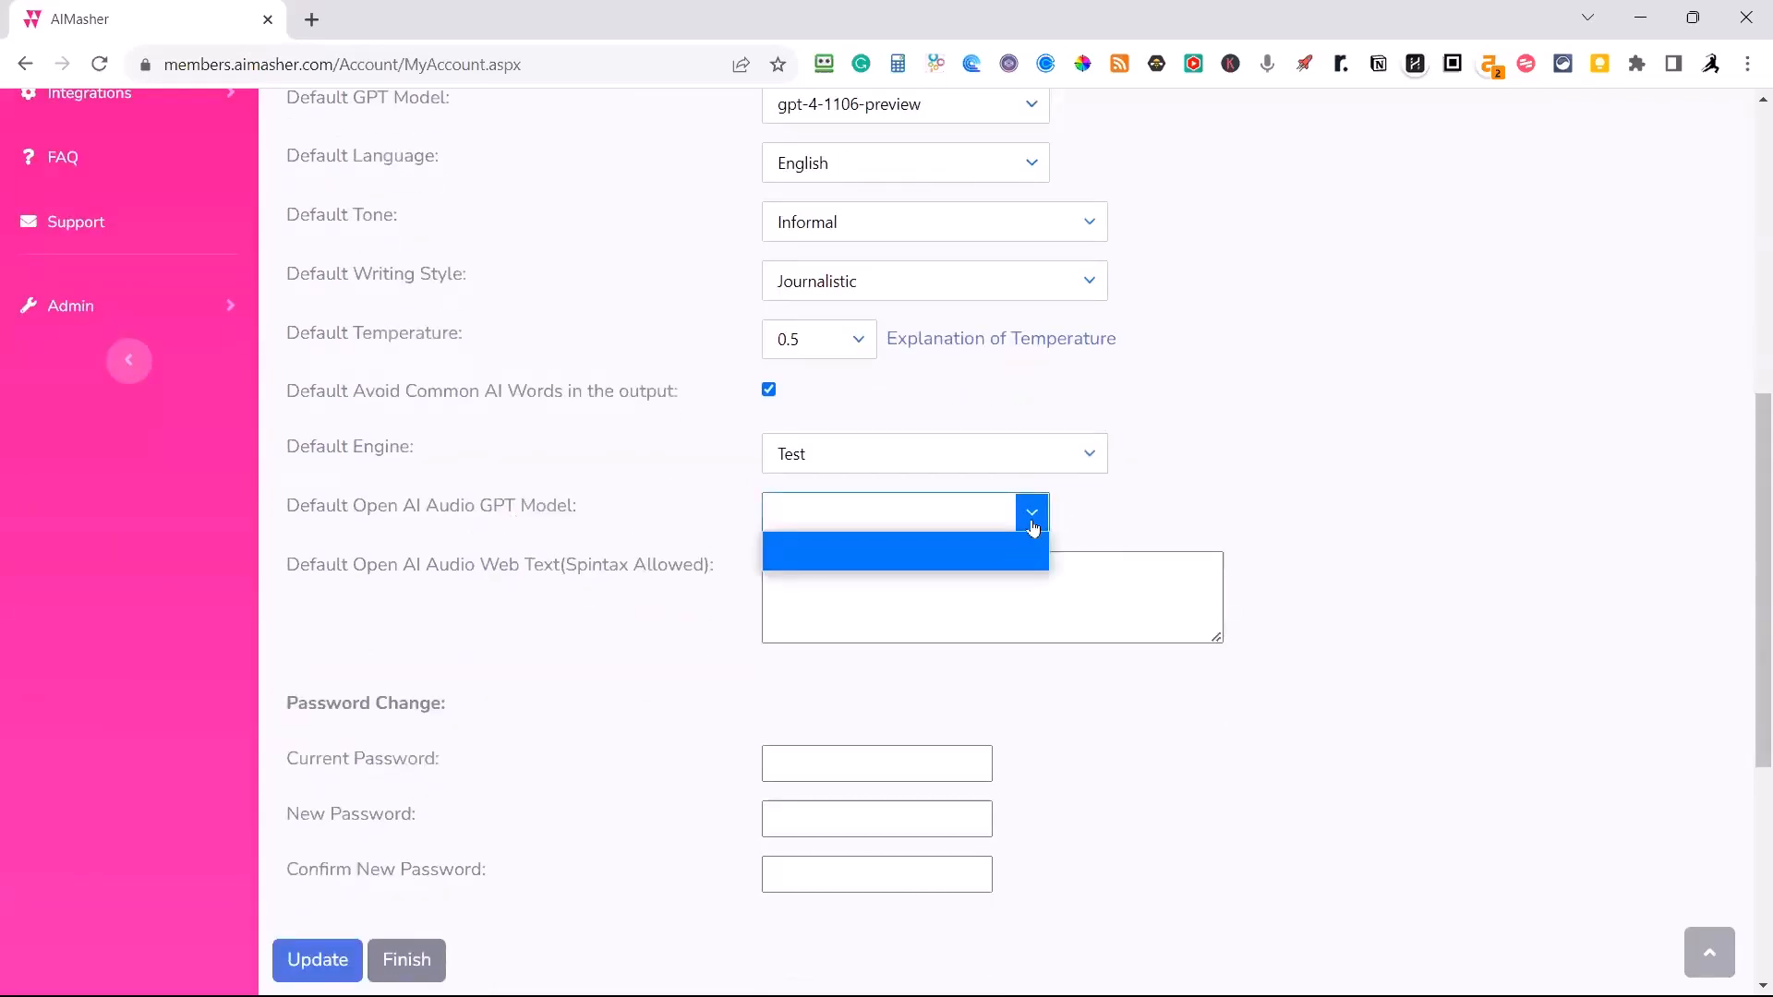
{"action": "left_click", "coordinate": [707, 527]}
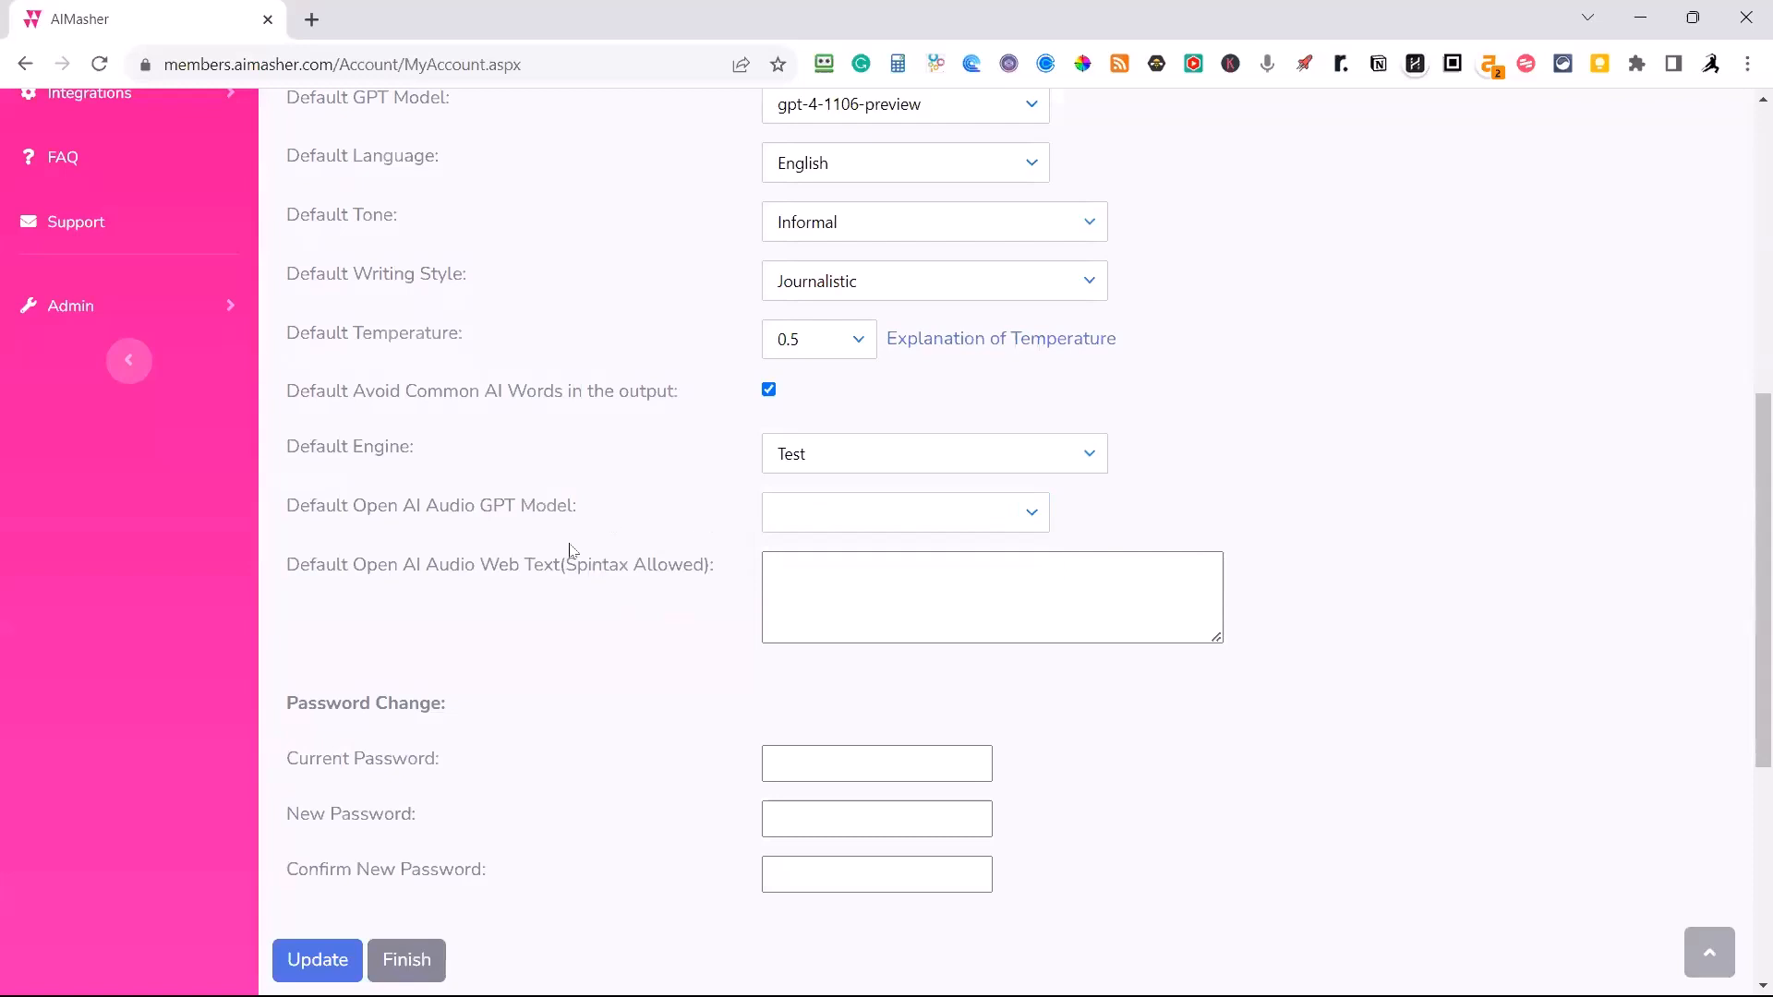
{"action": "scroll", "coordinate": [570, 551], "scroll_direction": "down", "scroll_amount": 1}
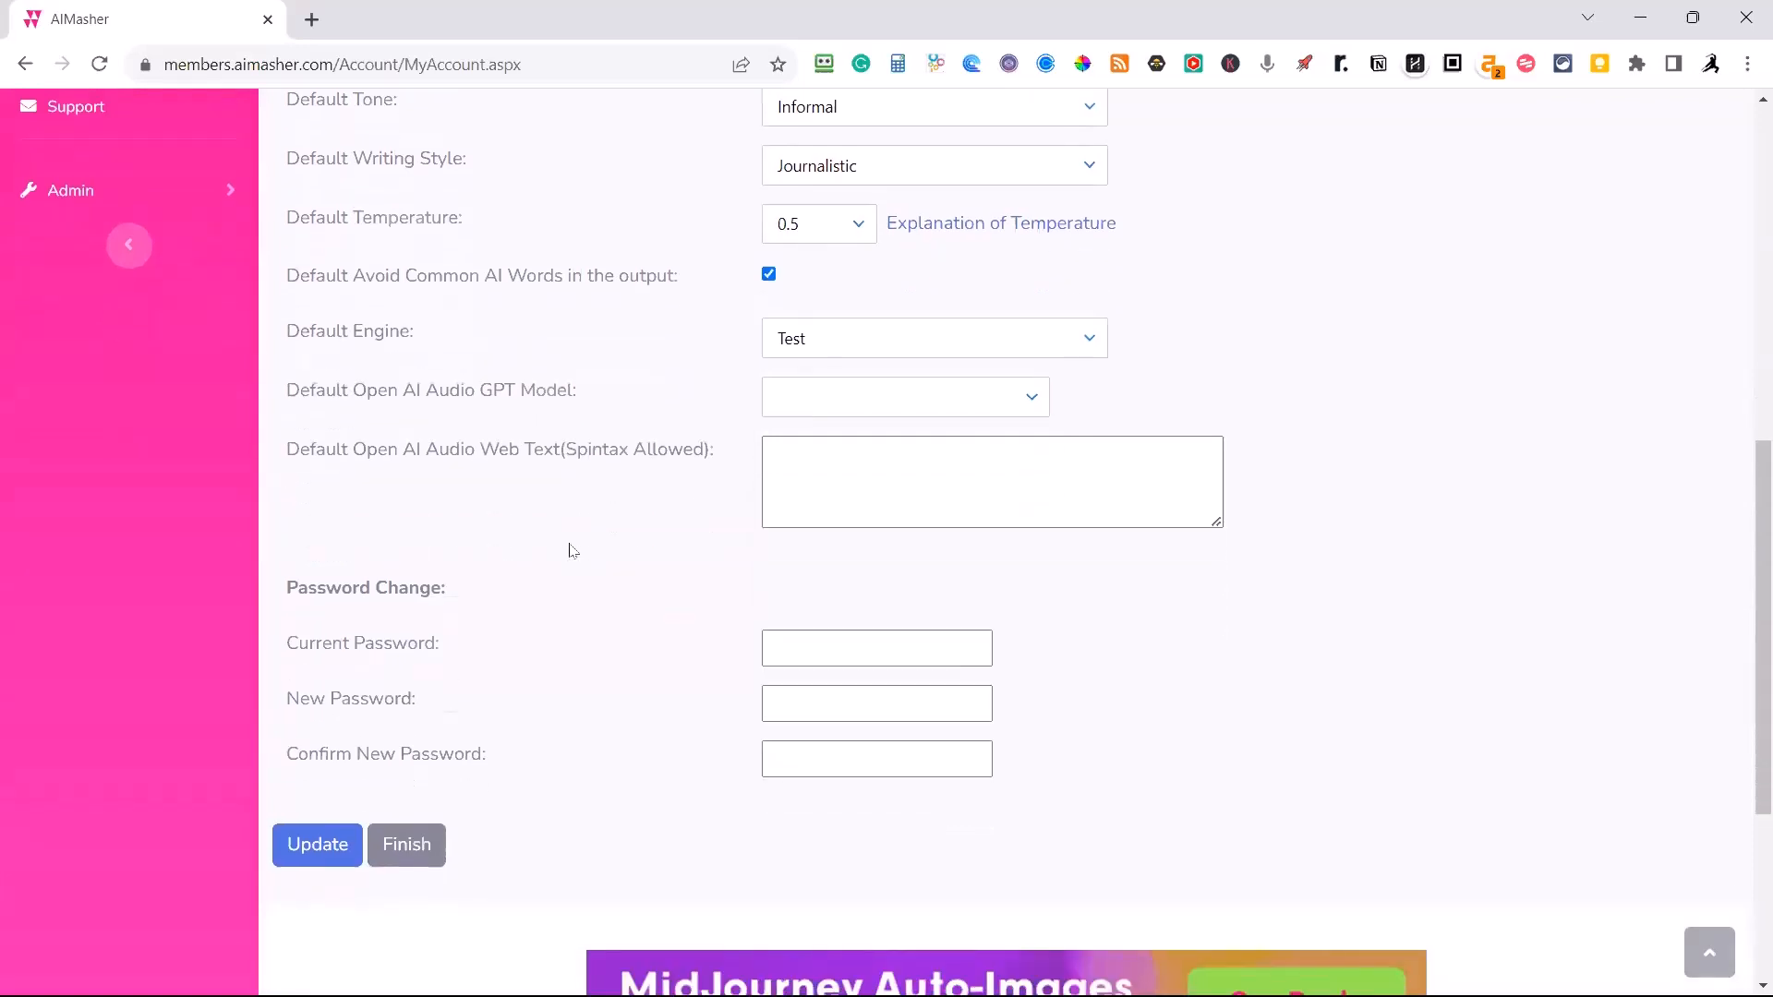
{"action": "left_click", "coordinate": [408, 845]}
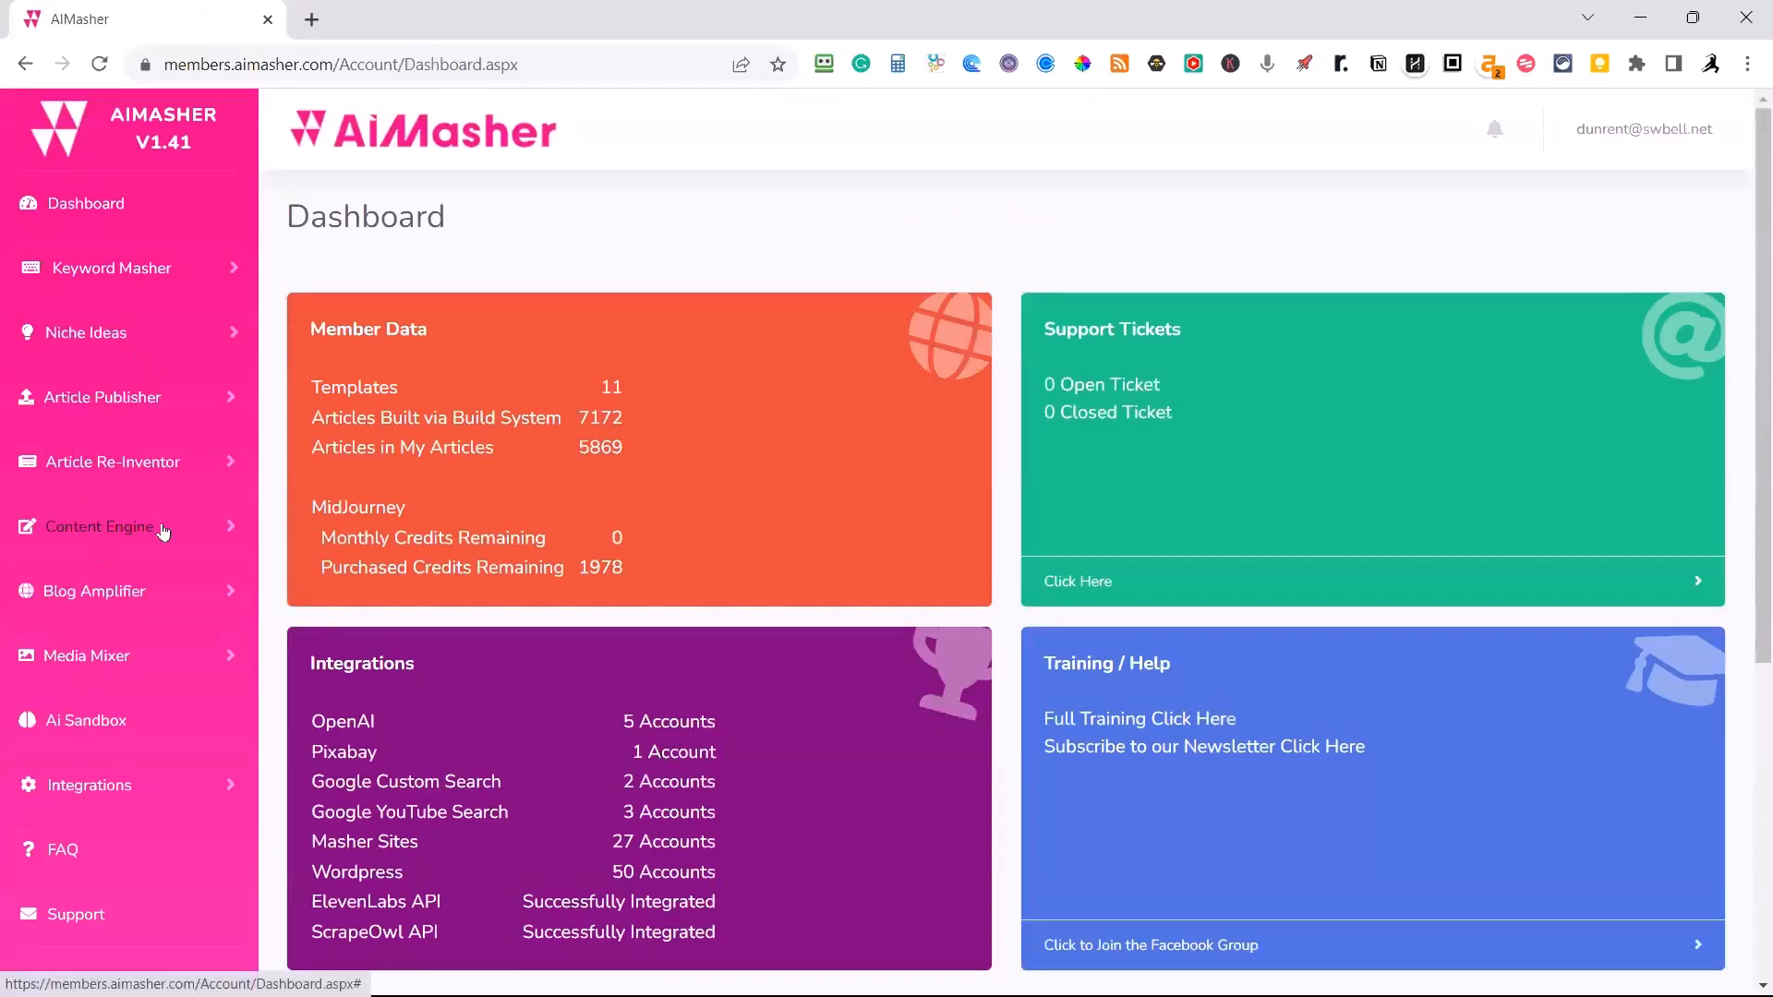
Open the second OpenAI integration account for editing and retrieve its available models.
{"action": "left_click", "coordinate": [66, 800]}
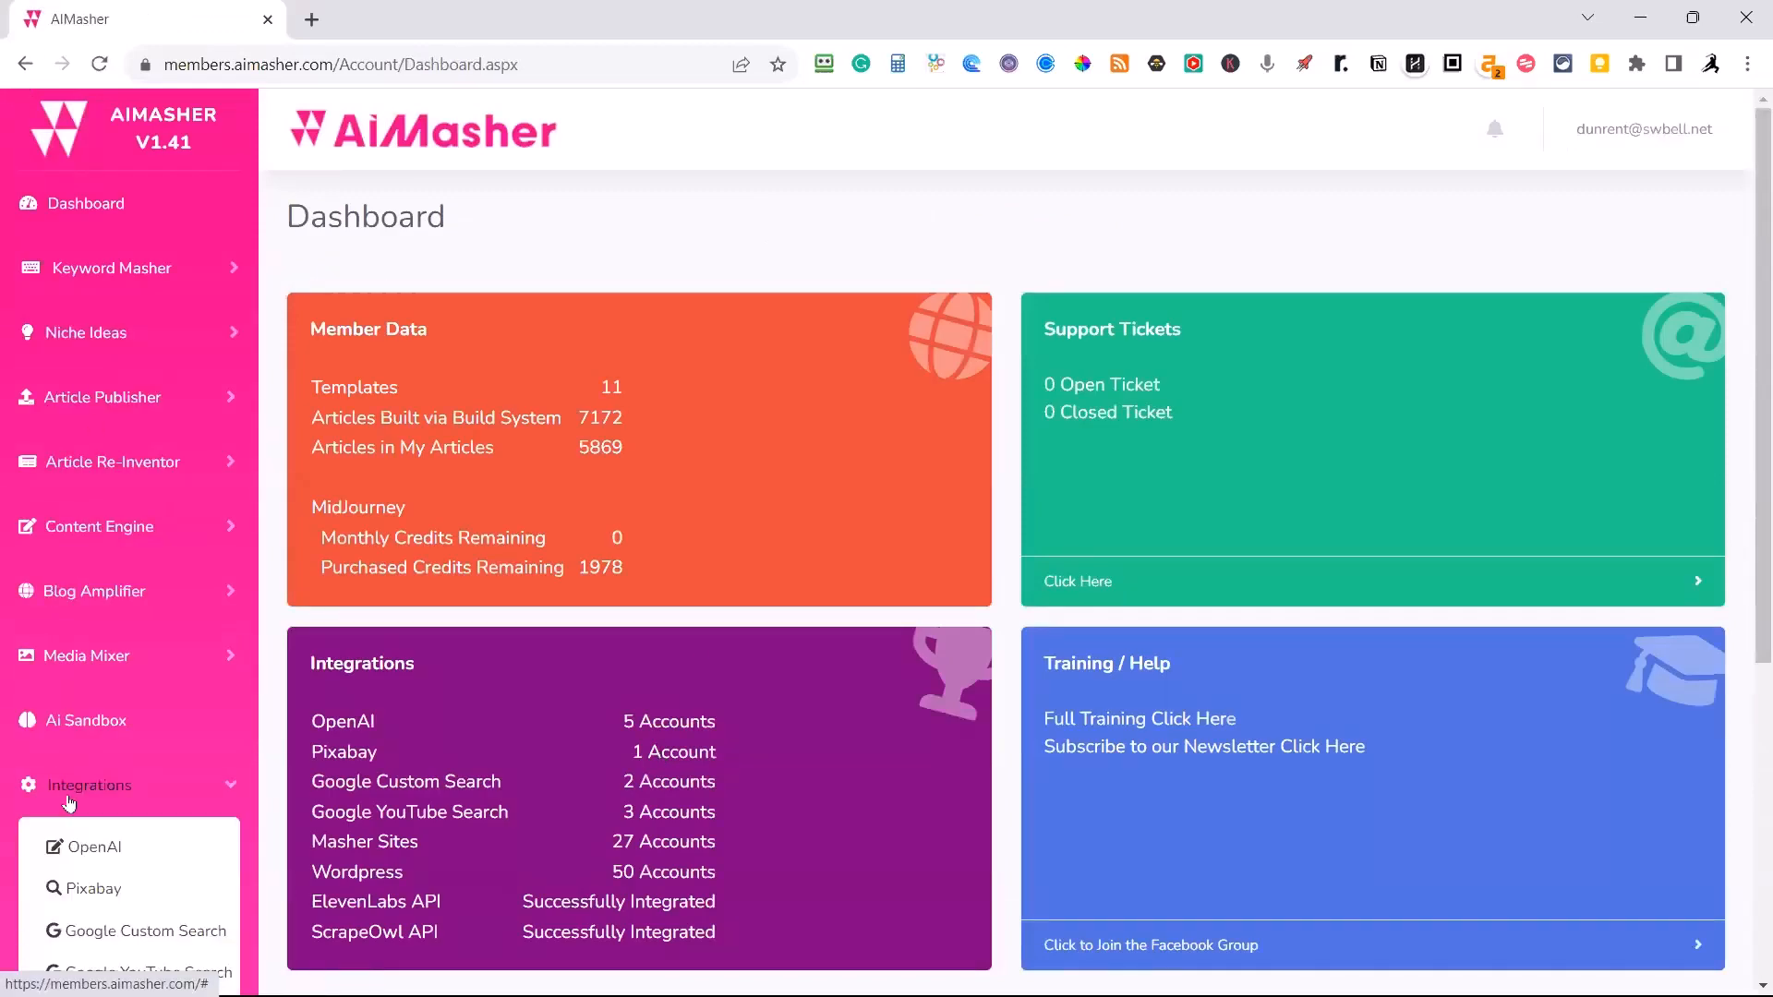
{"action": "scroll", "coordinate": [244, 563], "scroll_direction": "down", "scroll_amount": 3}
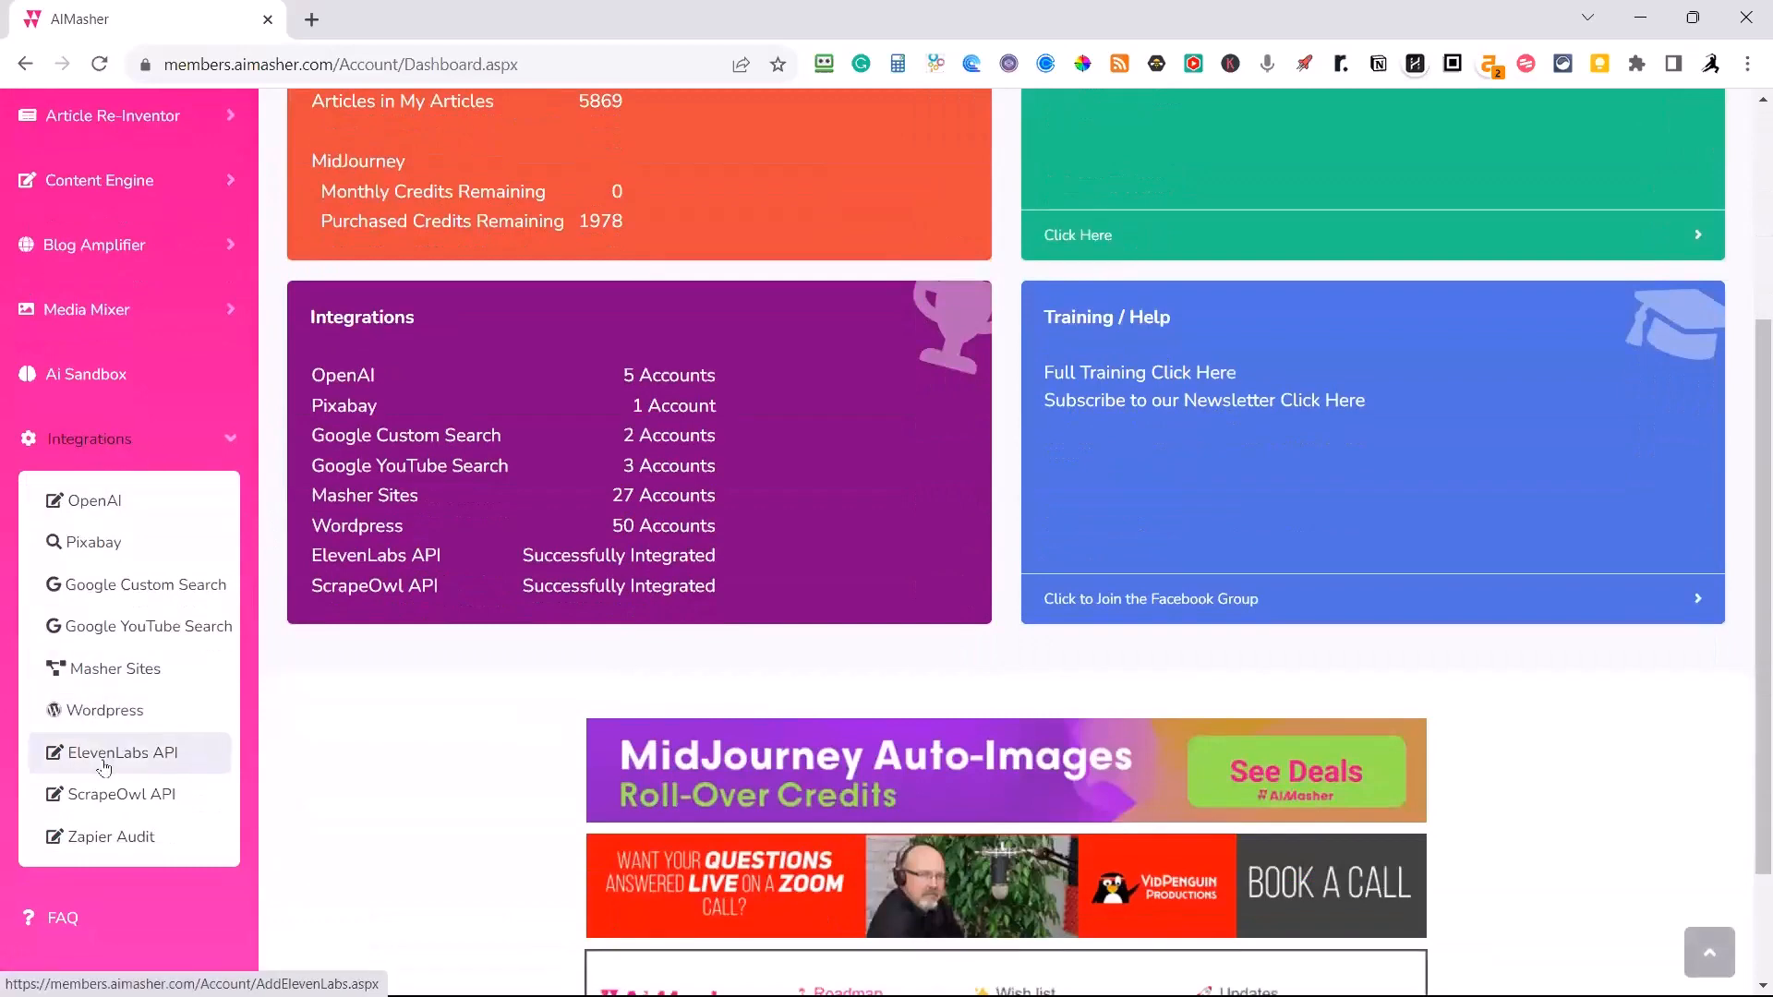
{"action": "left_click", "coordinate": [107, 509]}
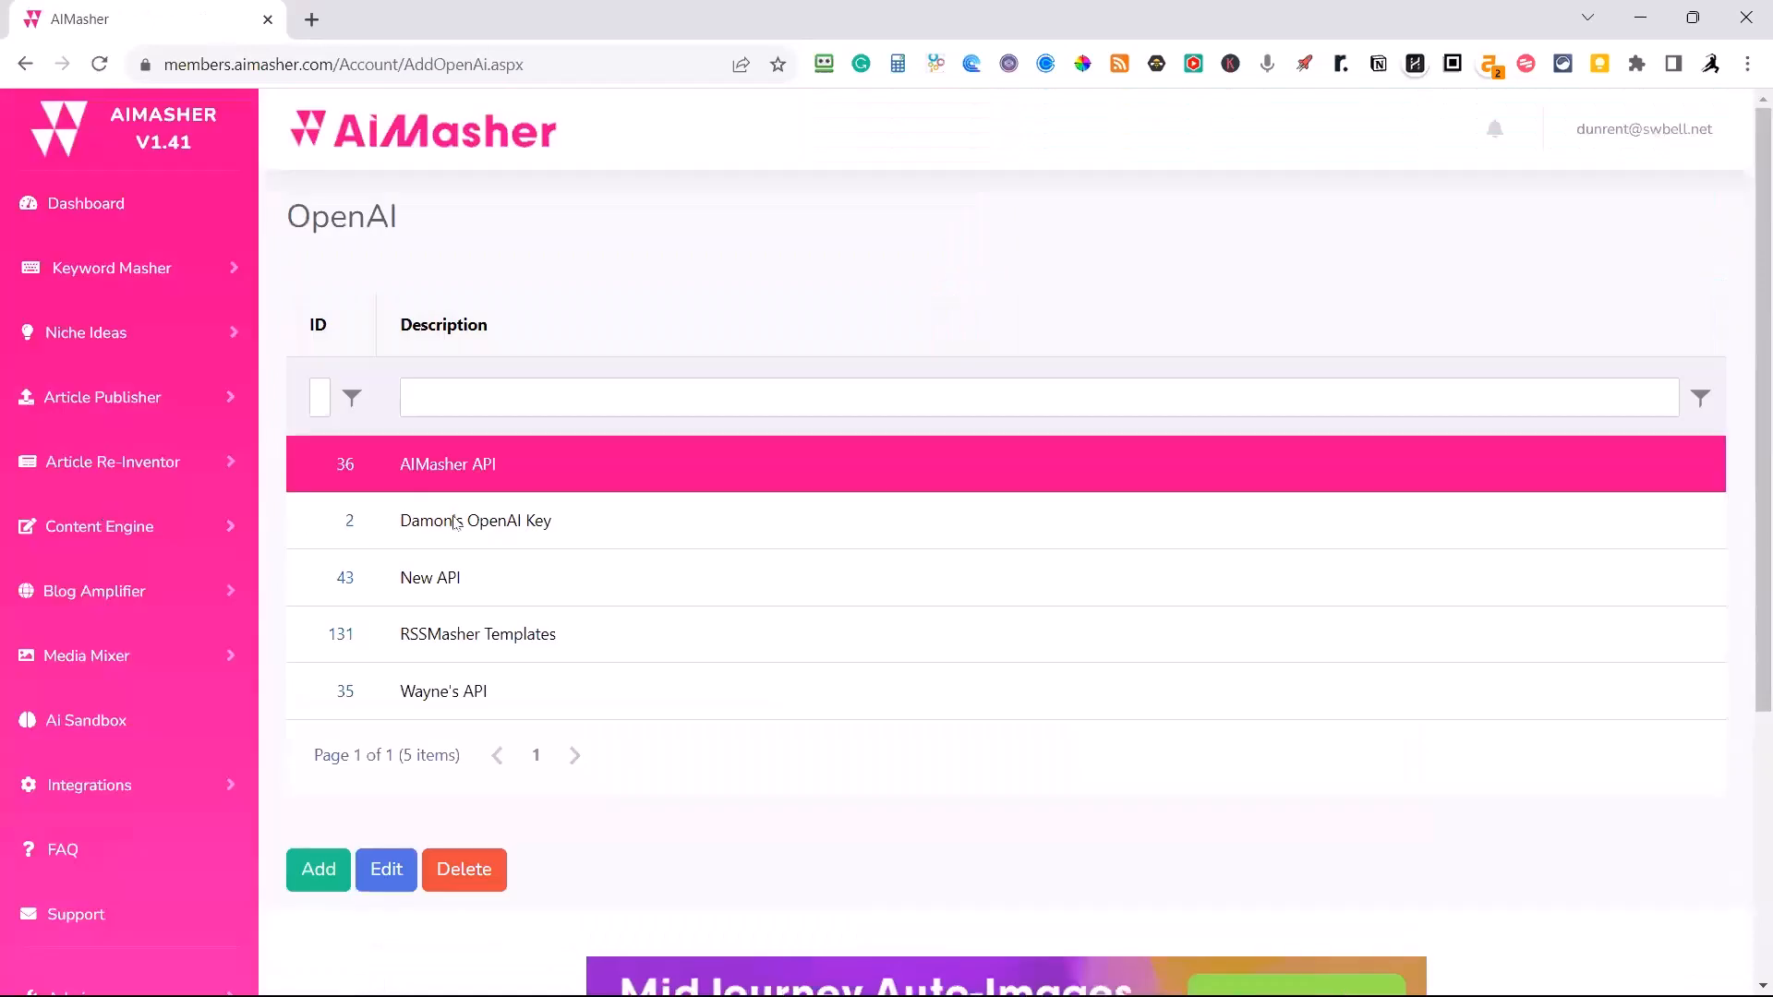
{"action": "left_click", "coordinate": [456, 522]}
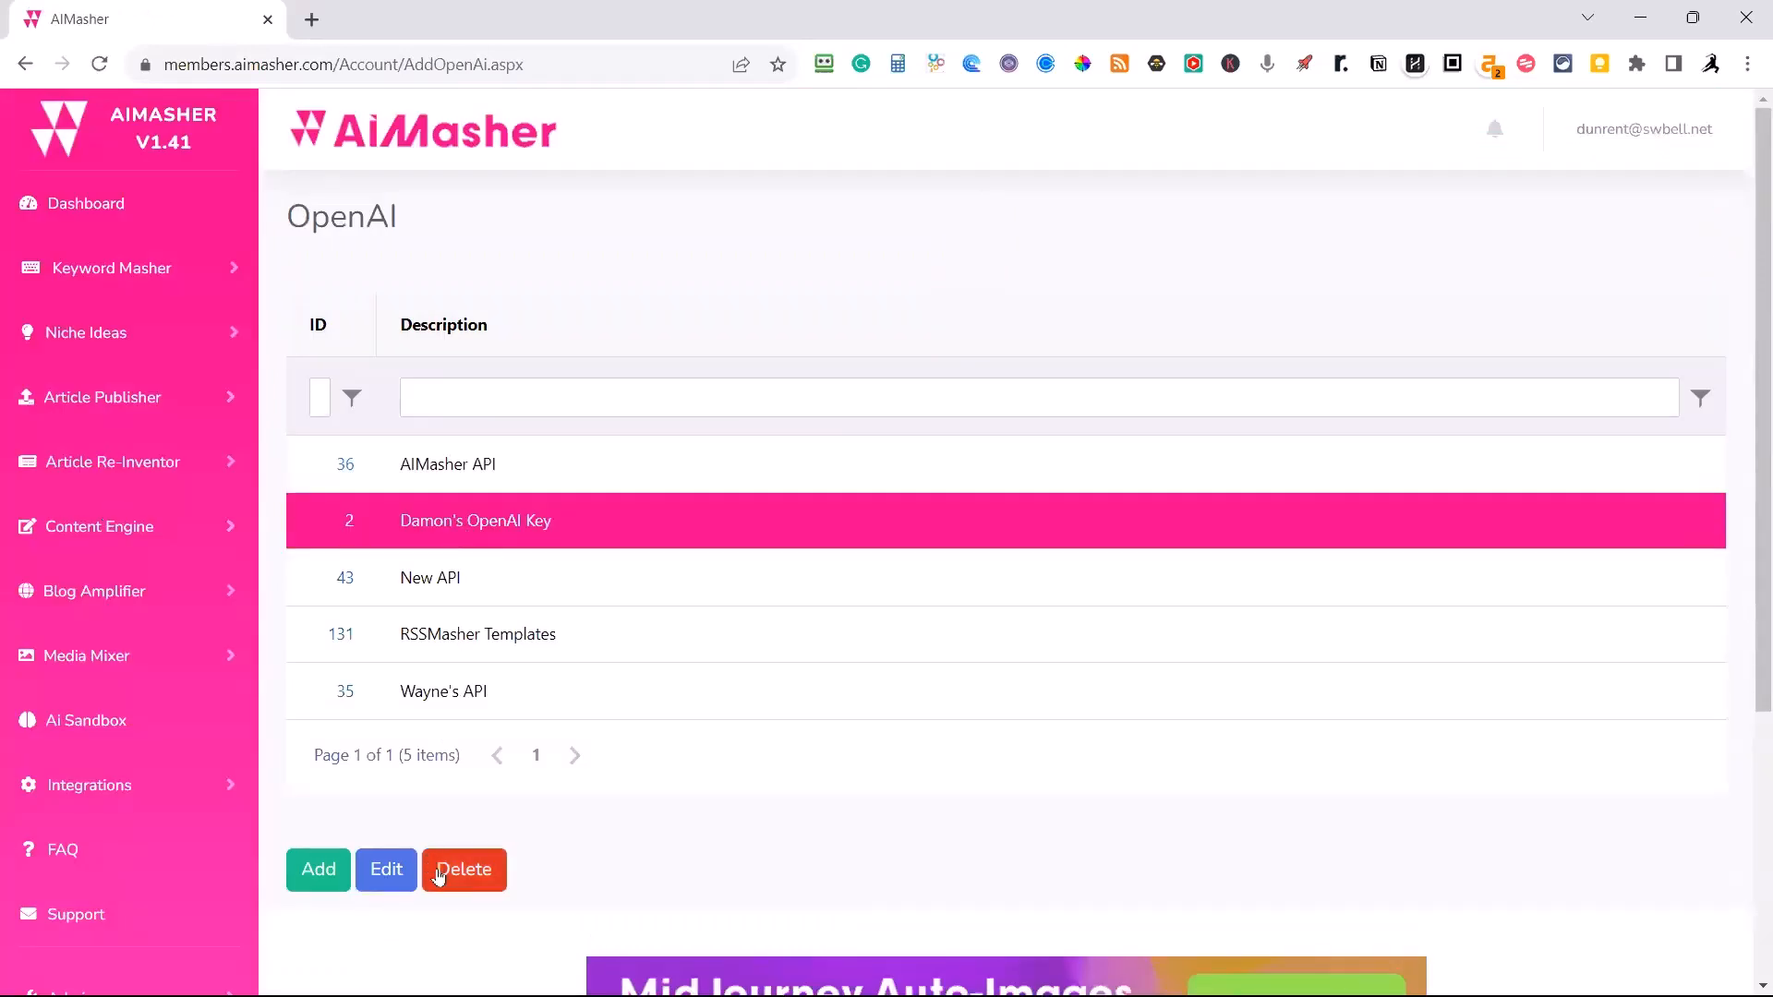
{"action": "left_click", "coordinate": [398, 884]}
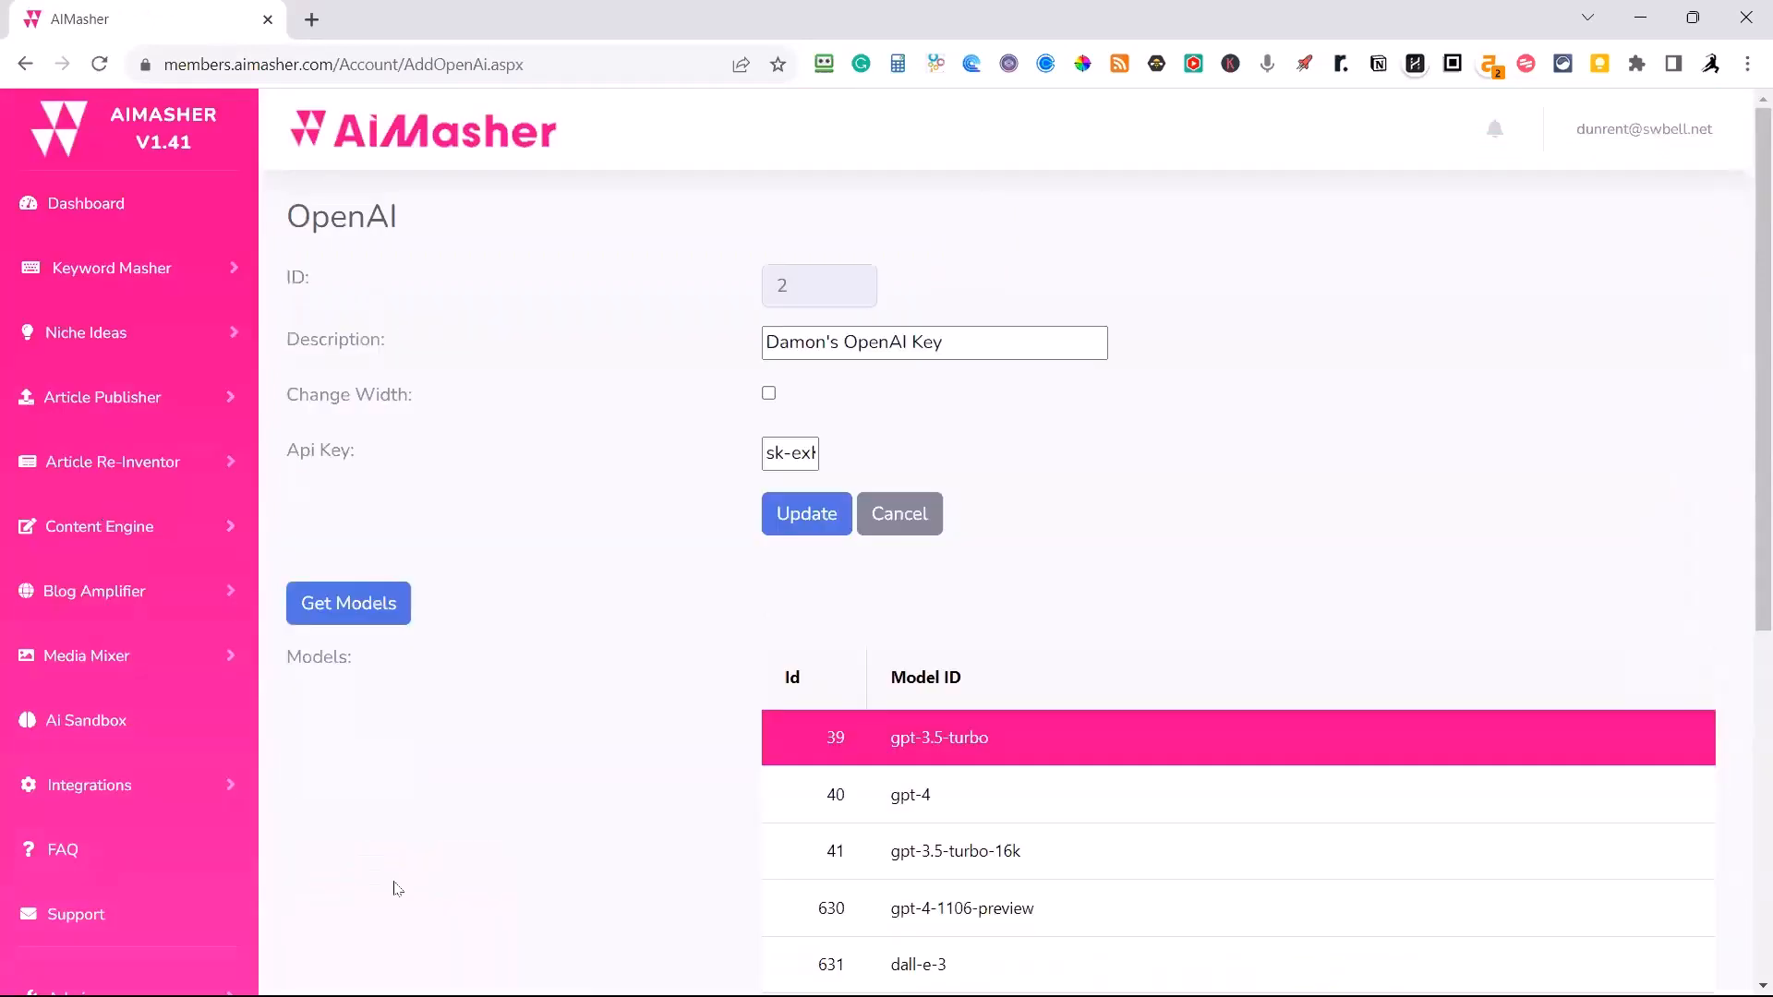
{"action": "scroll", "coordinate": [791, 909], "scroll_direction": "down", "scroll_amount": 3}
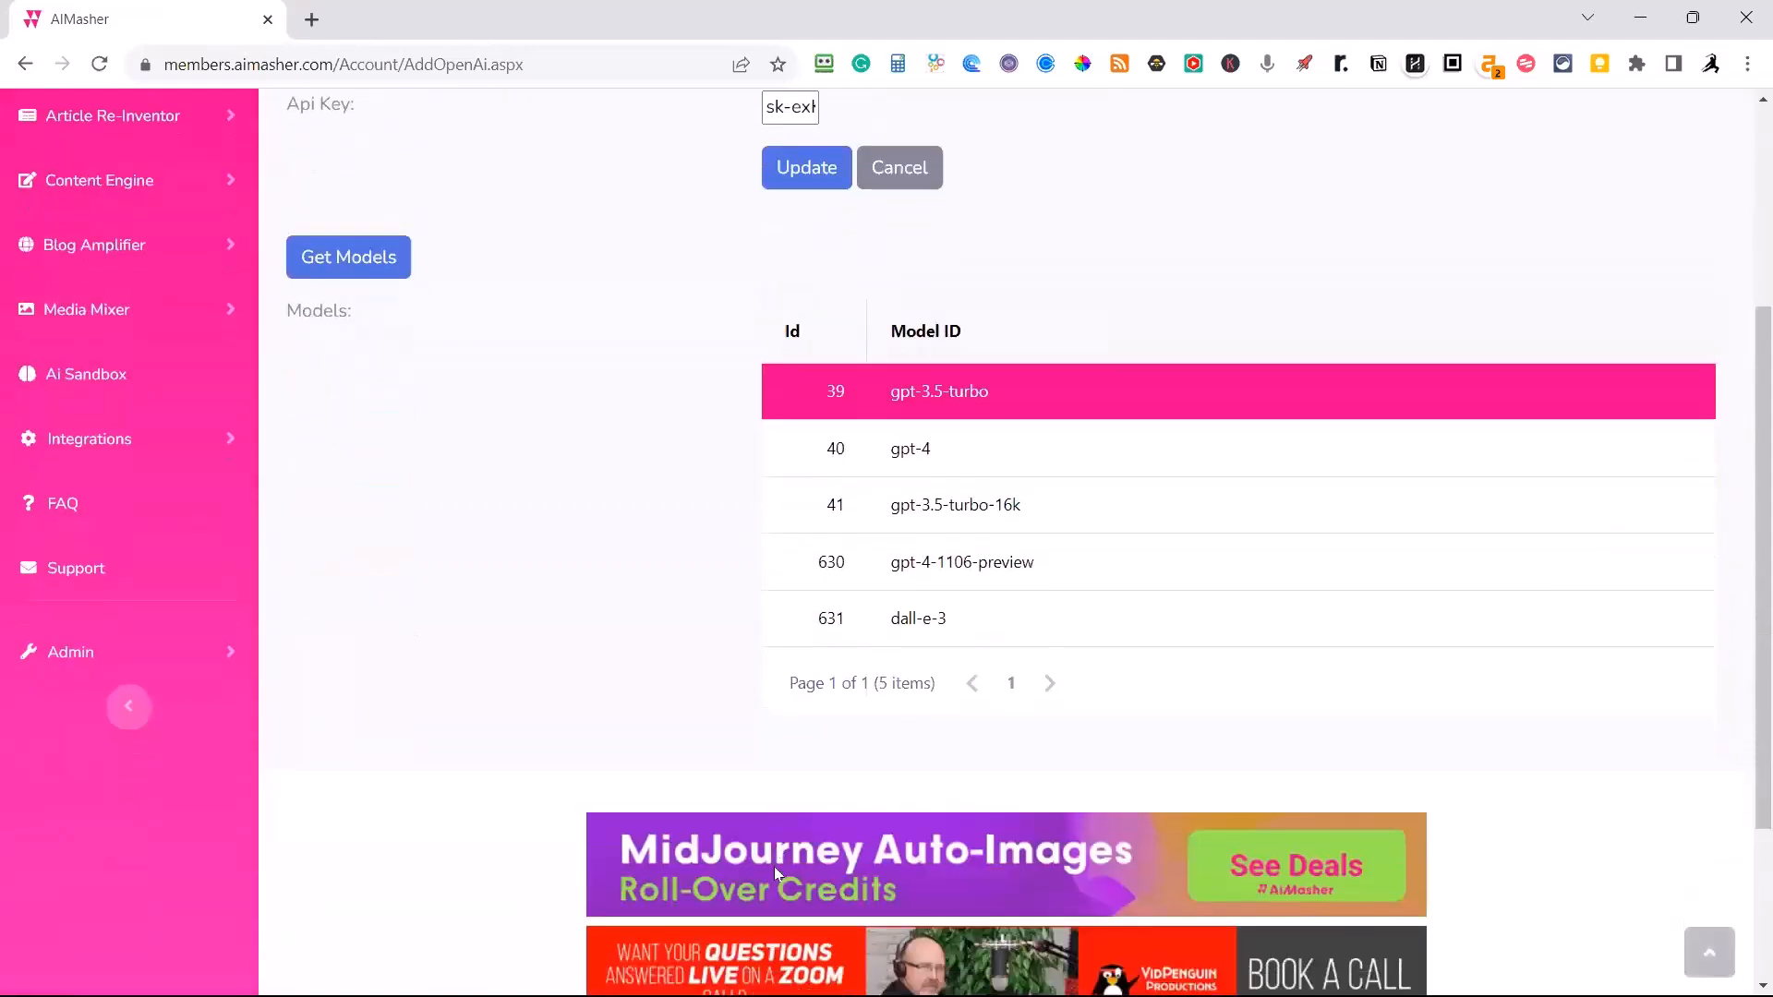
{"action": "left_click", "coordinate": [367, 267]}
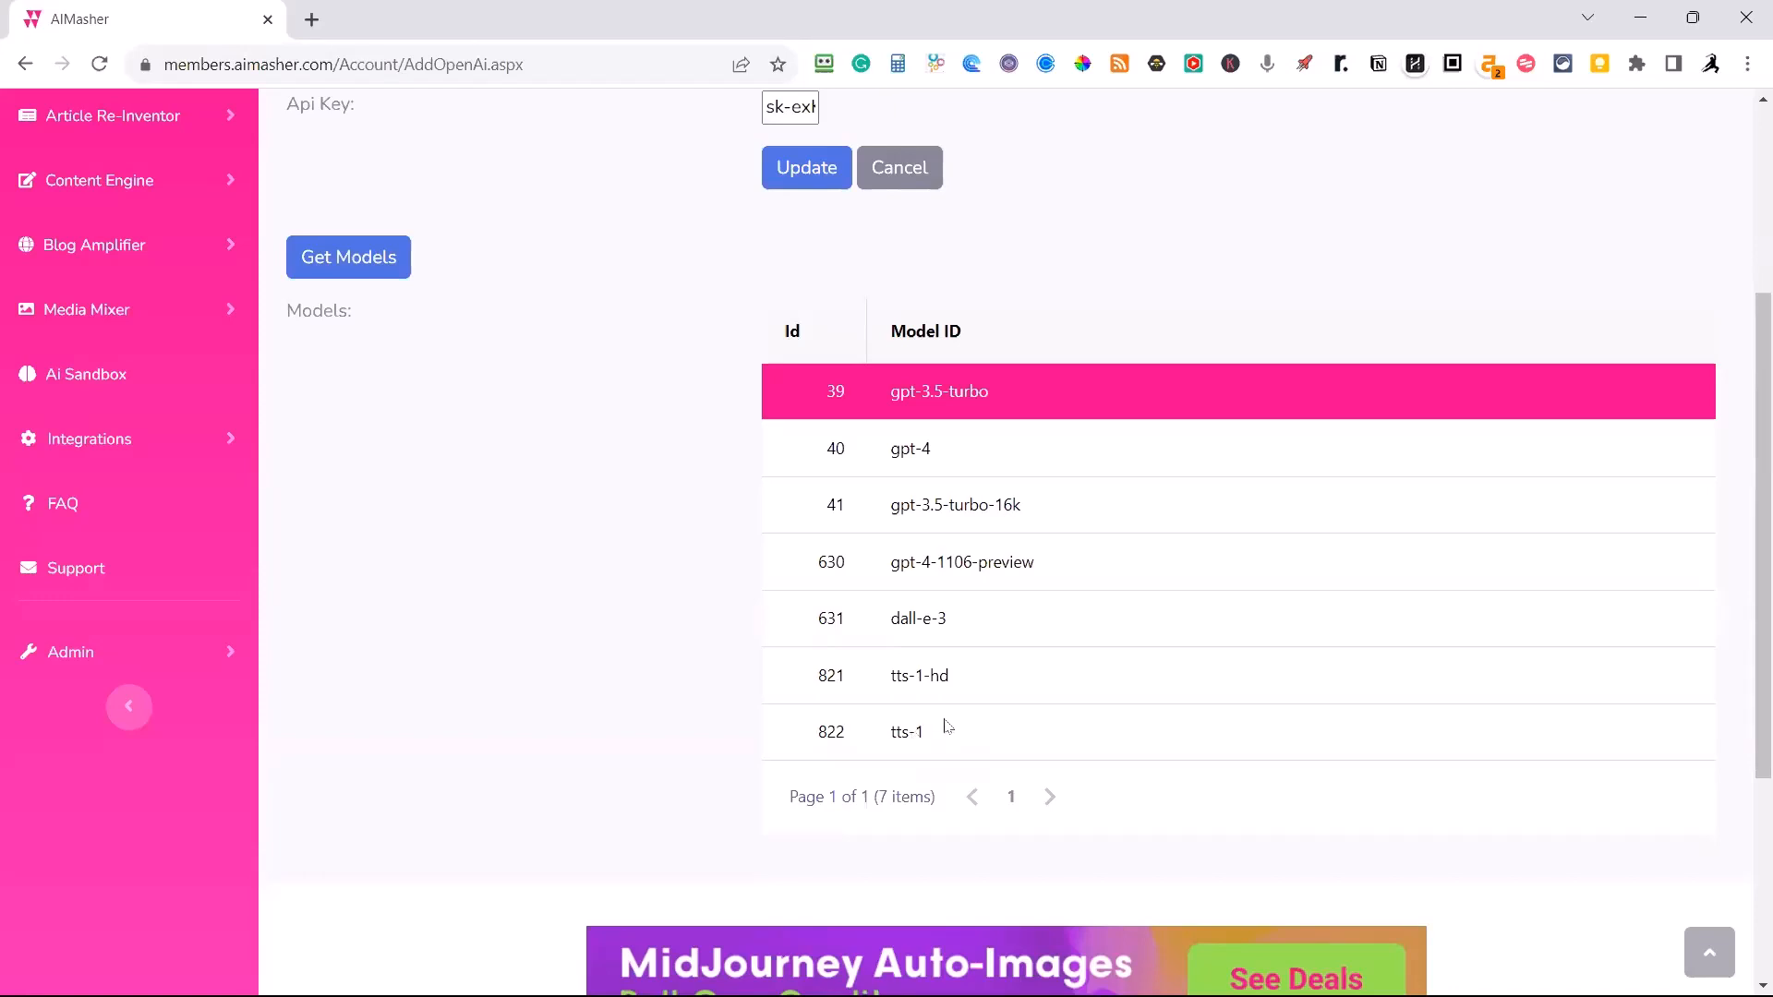
Examine the retrieved model list of the OpenAI account, including the text-to-speech models.
{"action": "scroll", "coordinate": [1104, 685], "scroll_direction": "up", "scroll_amount": 4}
{"action": "scroll", "coordinate": [1120, 704], "scroll_direction": "down", "scroll_amount": 1}
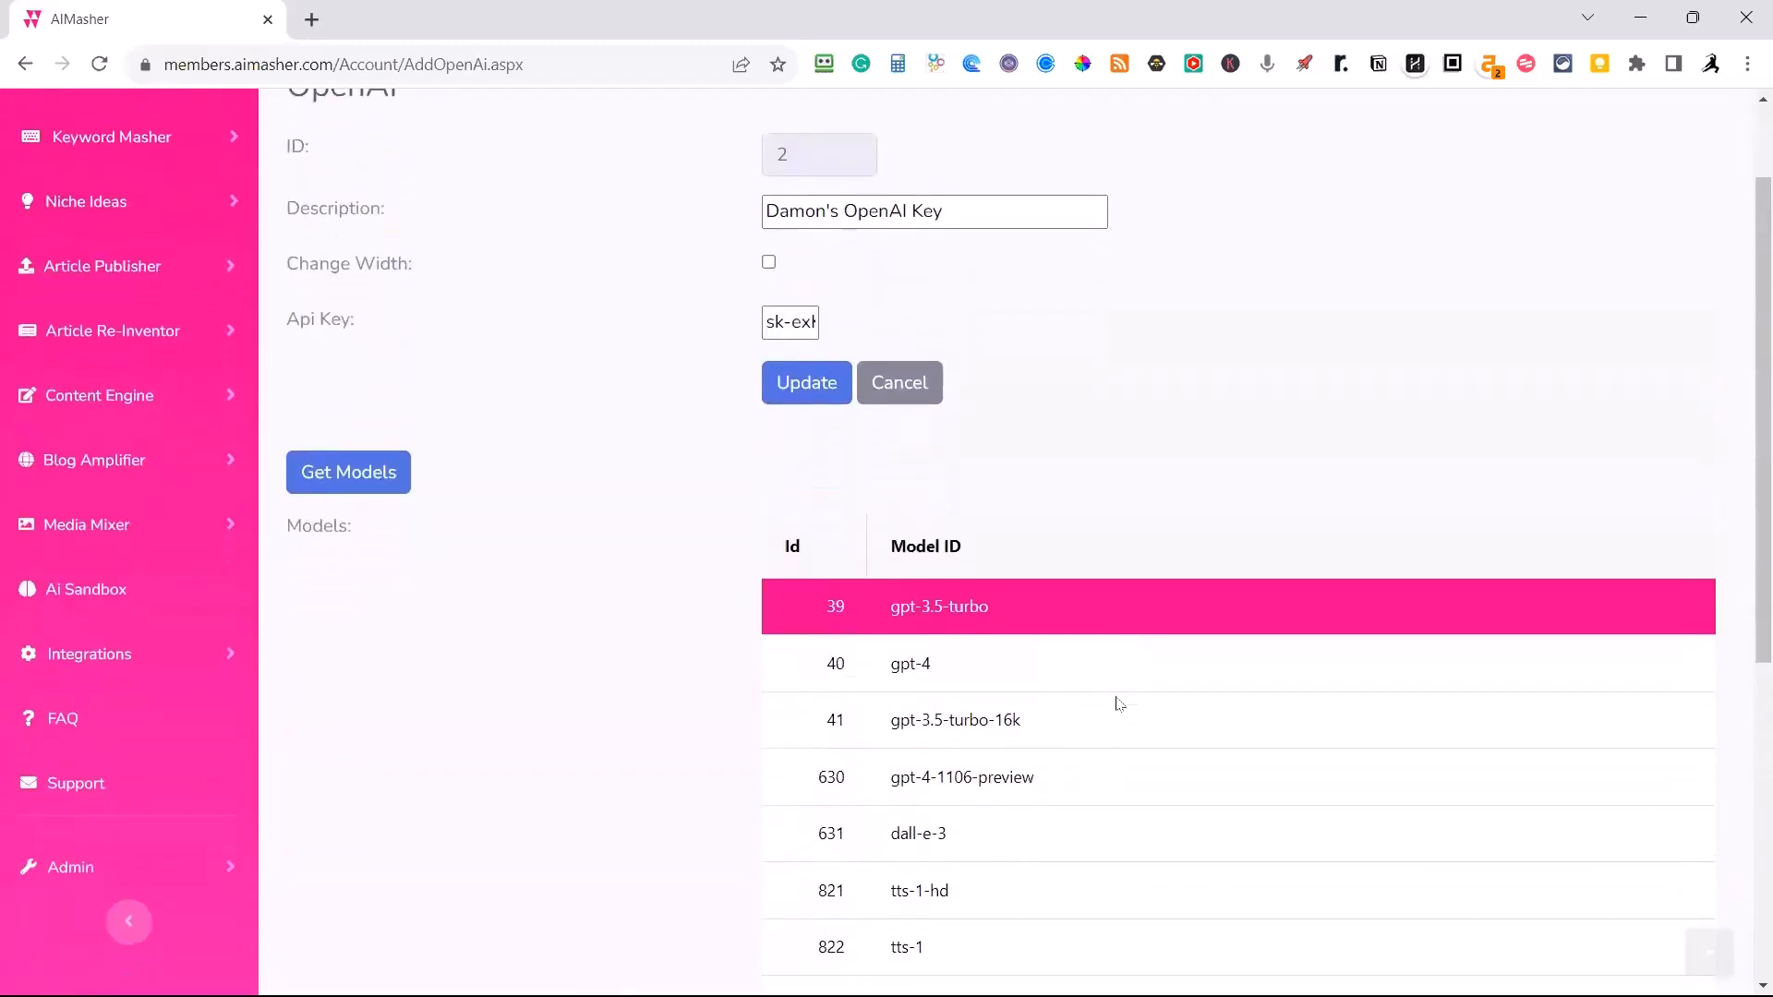
{"action": "scroll", "coordinate": [1119, 704], "scroll_direction": "down", "scroll_amount": 1}
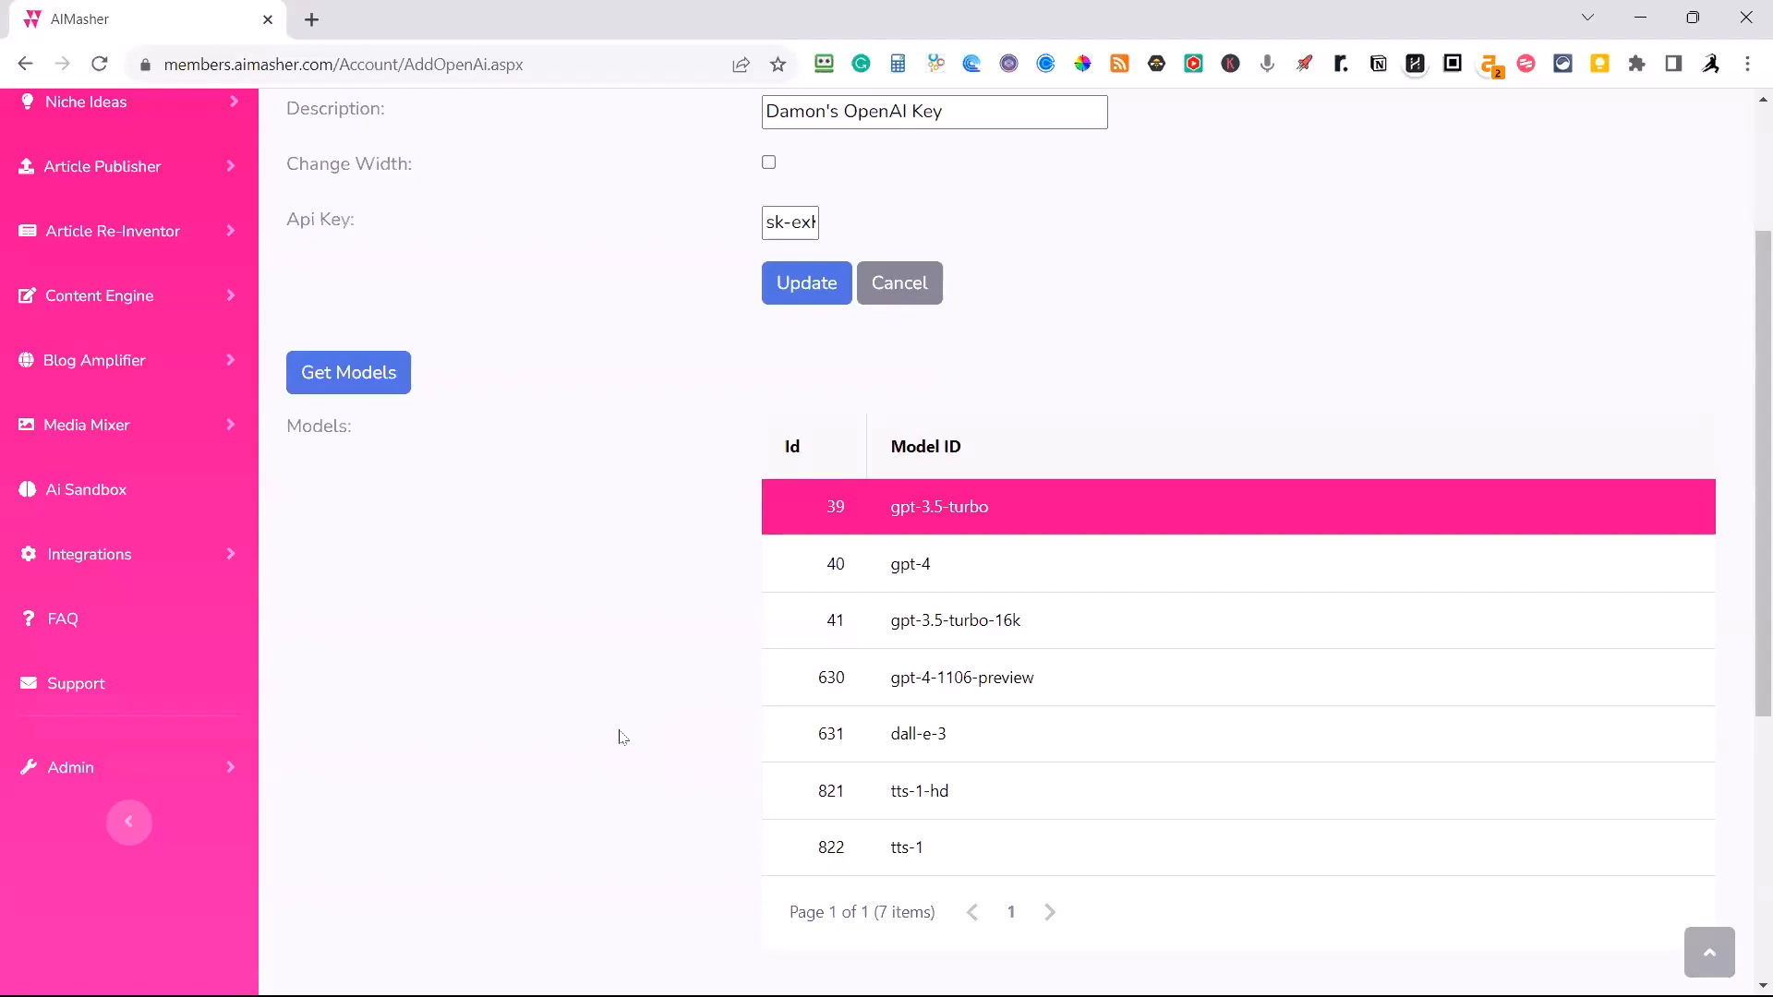
{"action": "scroll", "coordinate": [602, 559], "scroll_direction": "down", "scroll_amount": 1}
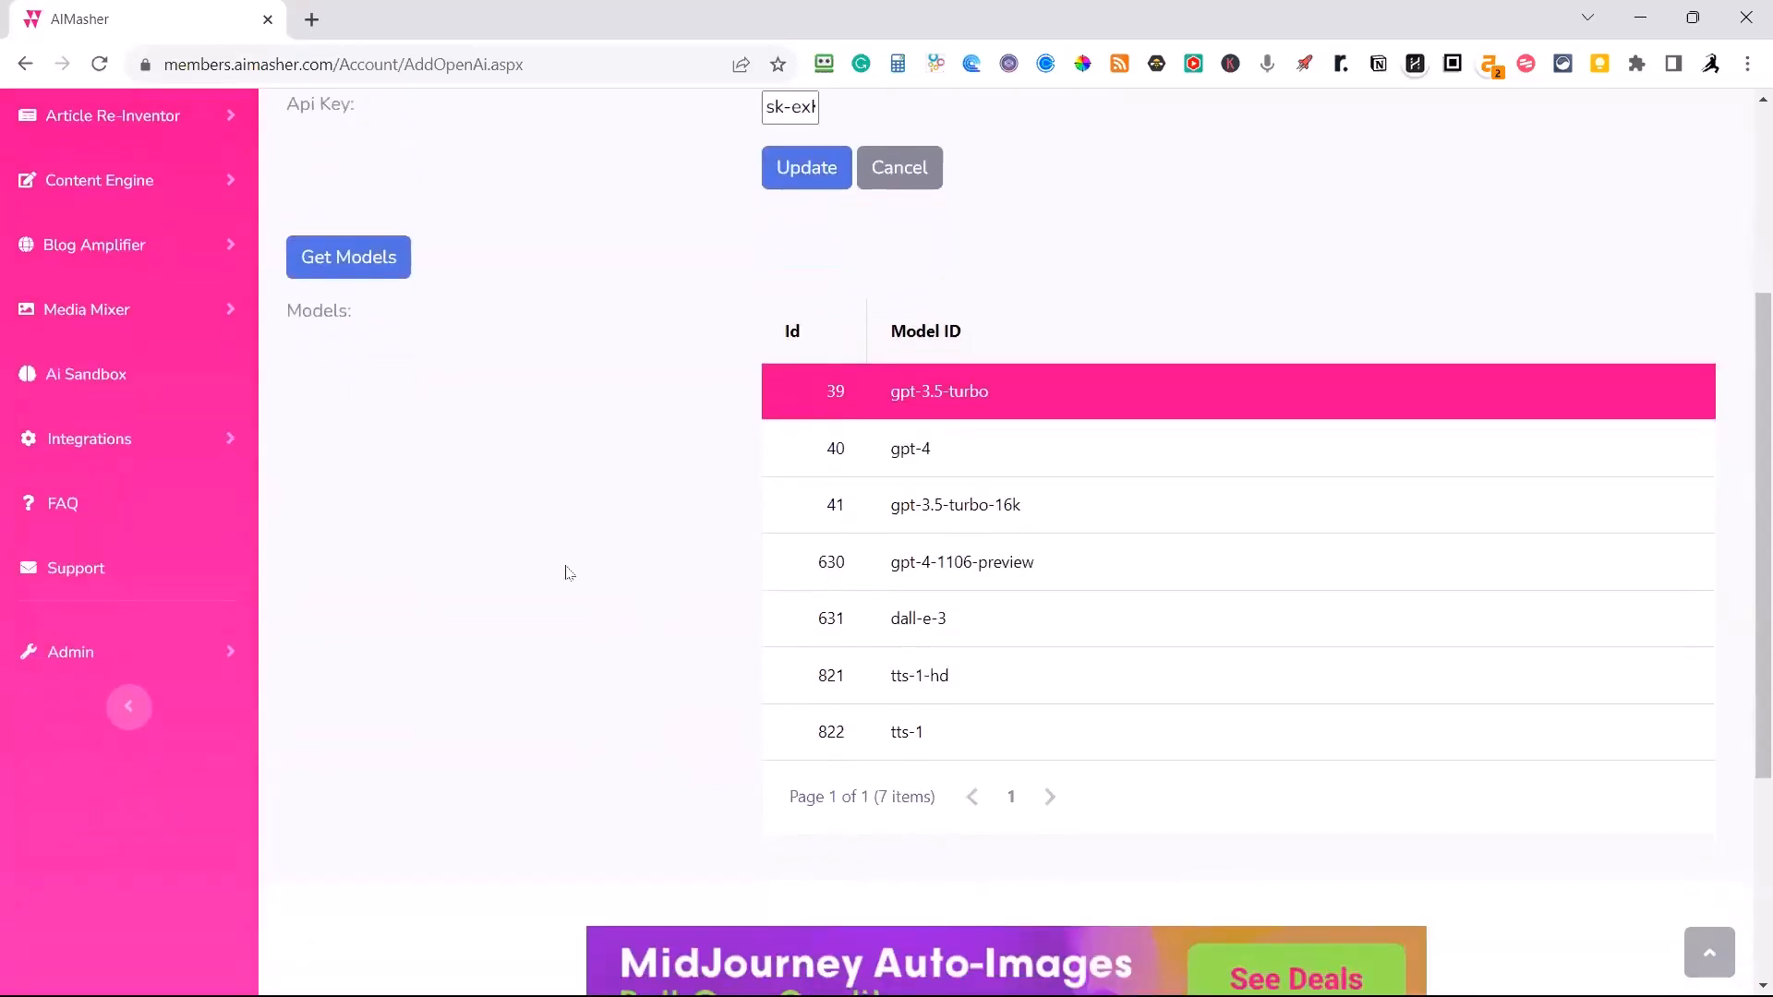
{"action": "scroll", "coordinate": [521, 556], "scroll_direction": "up", "scroll_amount": 2}
{"action": "scroll", "coordinate": [521, 556], "scroll_direction": "up", "scroll_amount": 1}
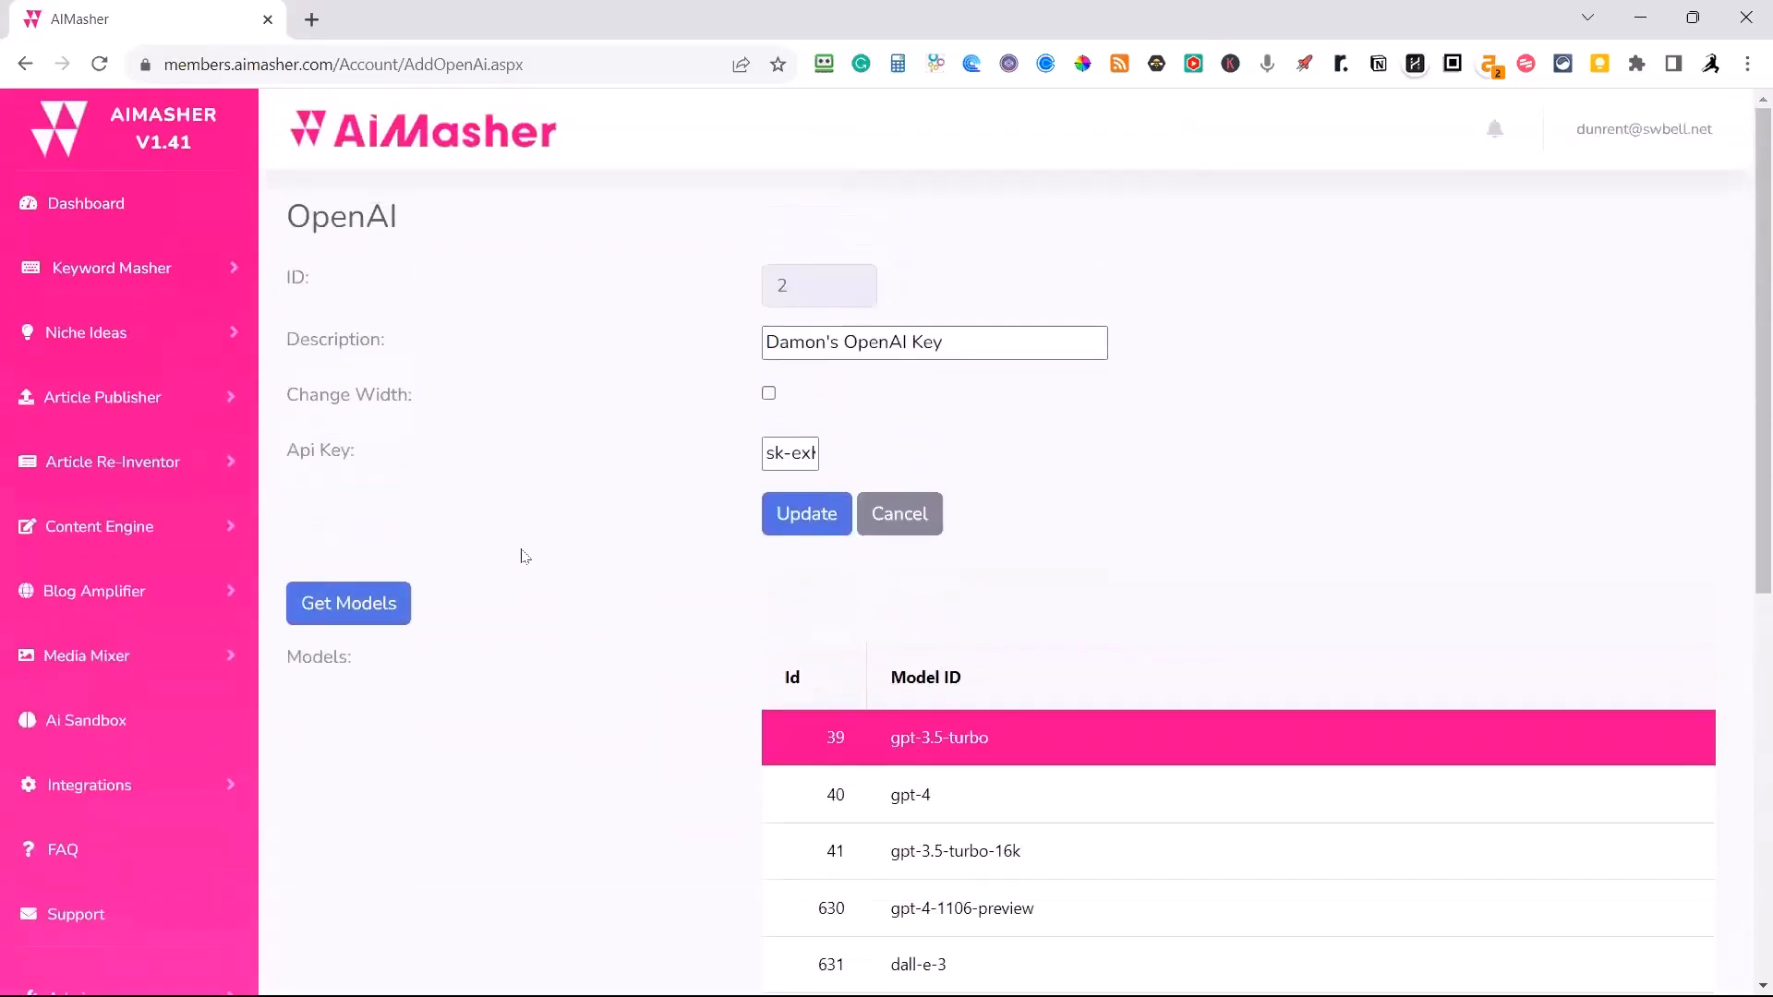
{"action": "scroll", "coordinate": [594, 571], "scroll_direction": "down", "scroll_amount": 1}
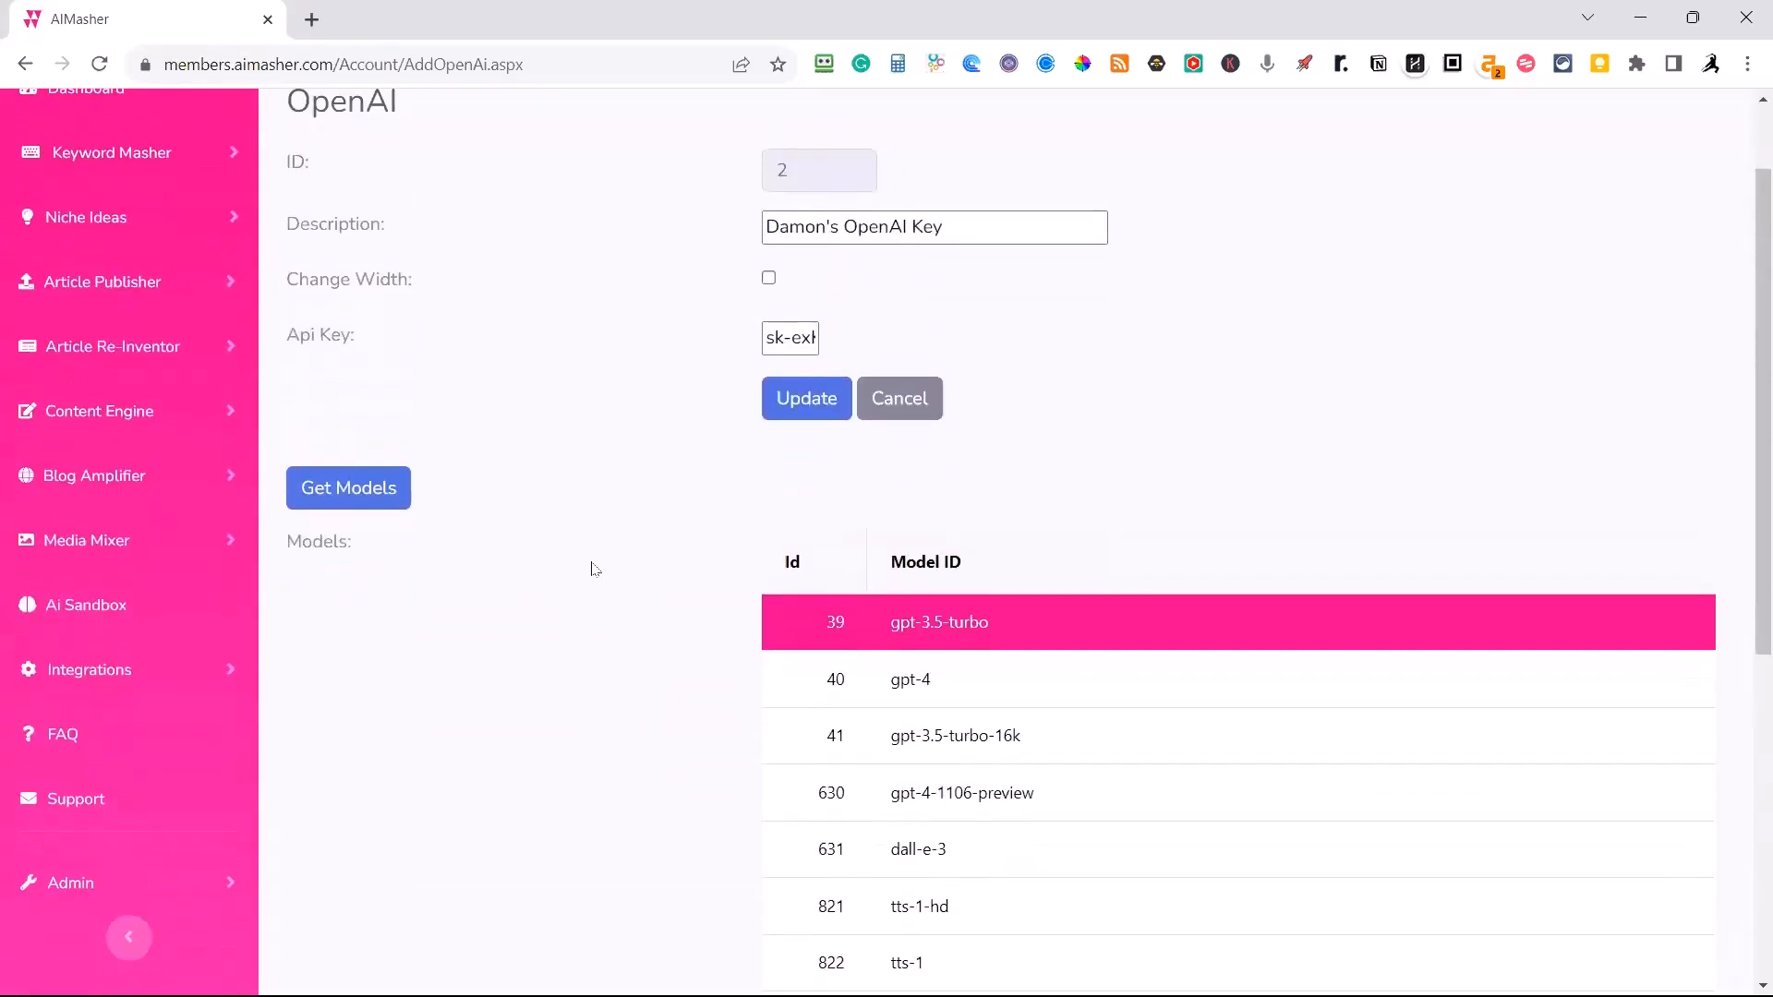
{"action": "scroll", "coordinate": [593, 568], "scroll_direction": "down", "scroll_amount": 2}
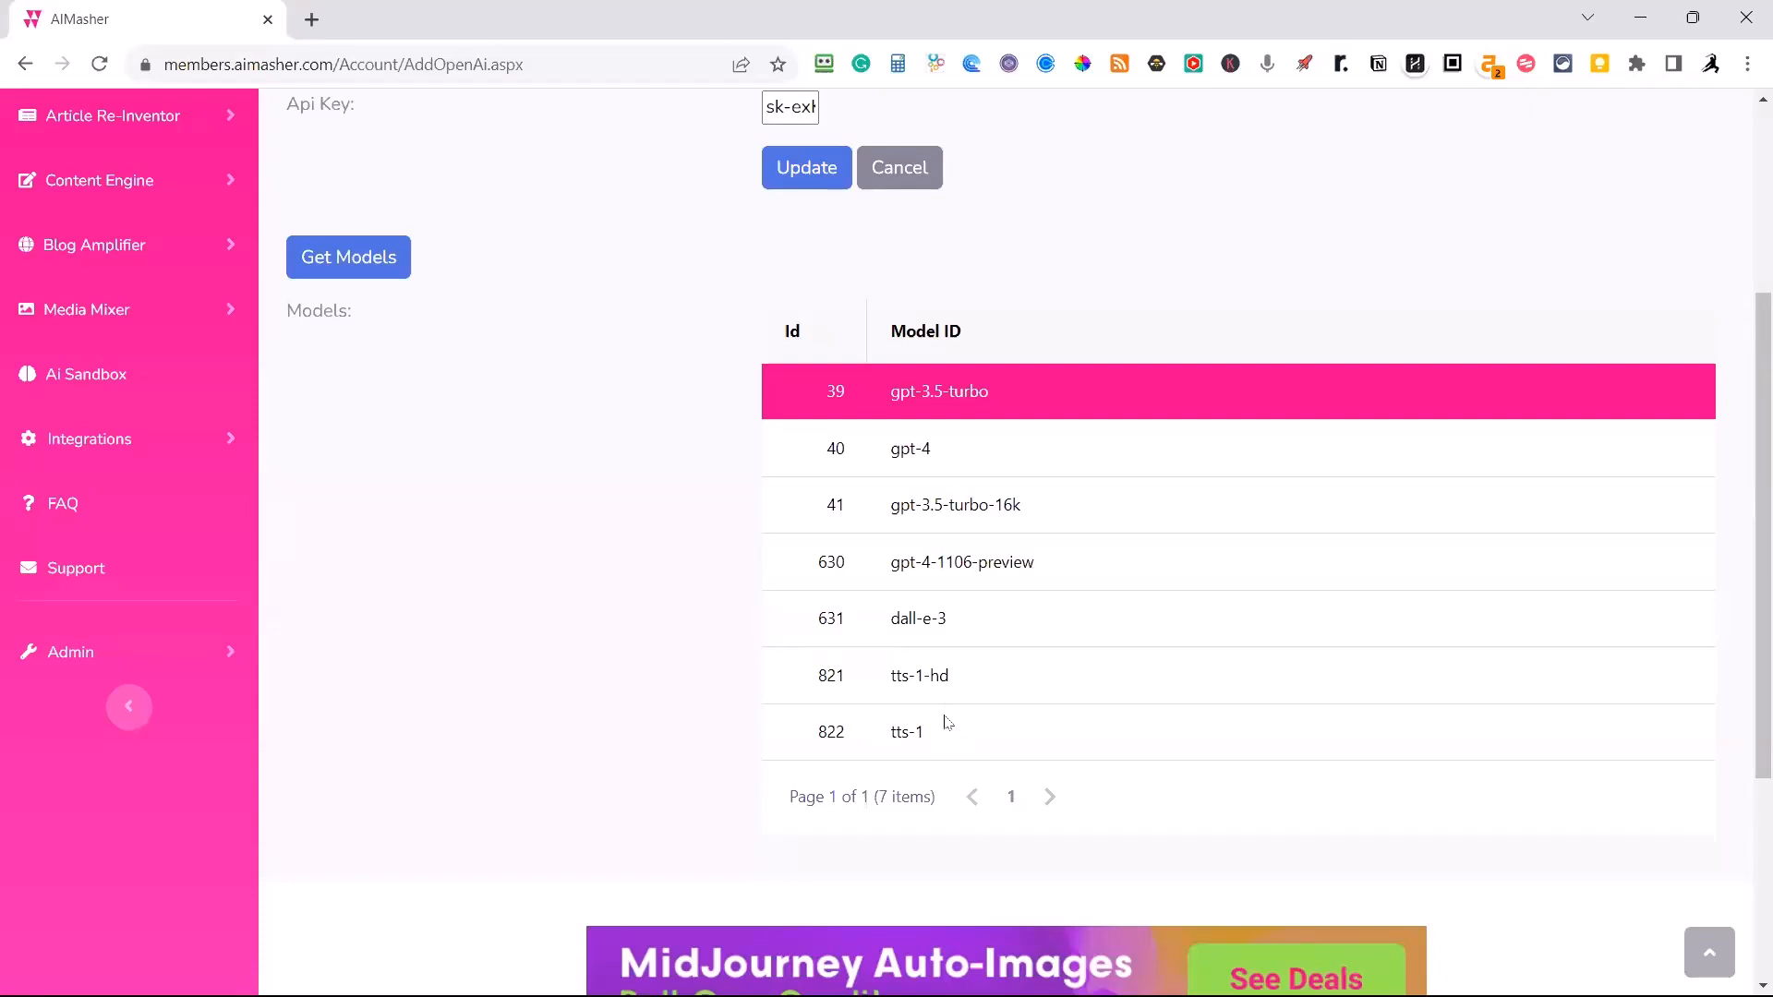
{"action": "scroll", "coordinate": [944, 723], "scroll_direction": "up", "scroll_amount": 3}
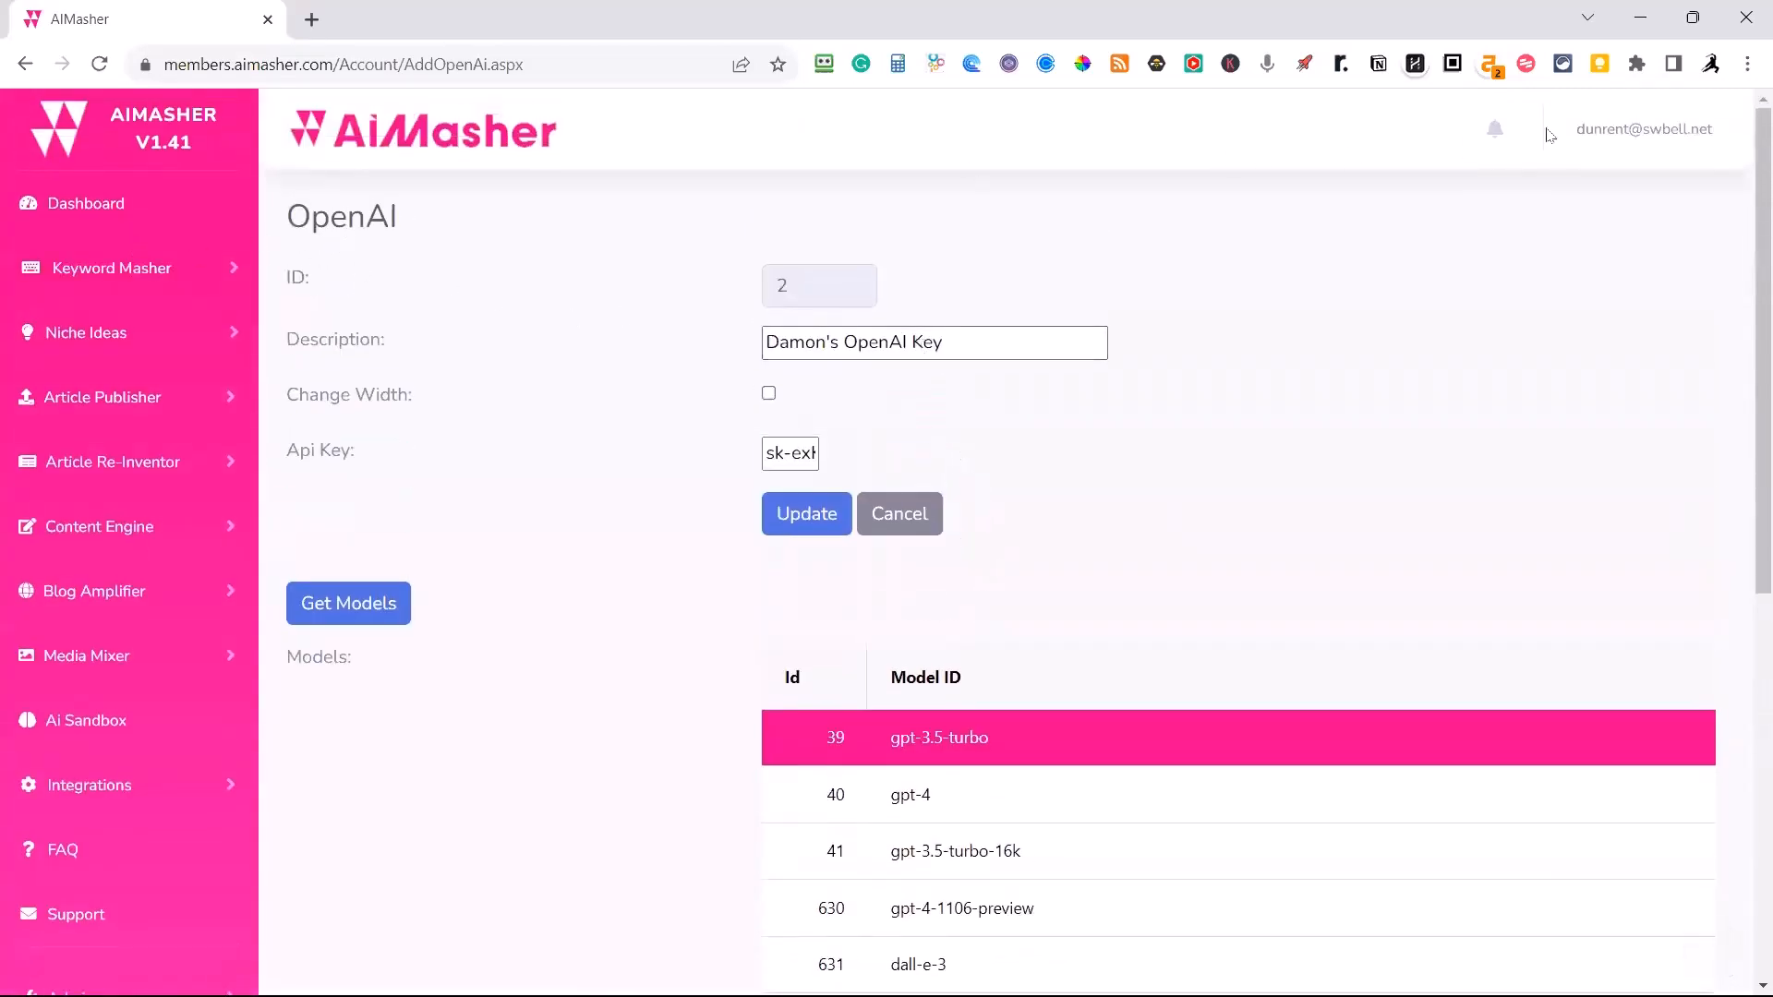
In the account settings, set the default Open AI audio GPT model to tts-1.
{"action": "left_click", "coordinate": [1665, 129]}
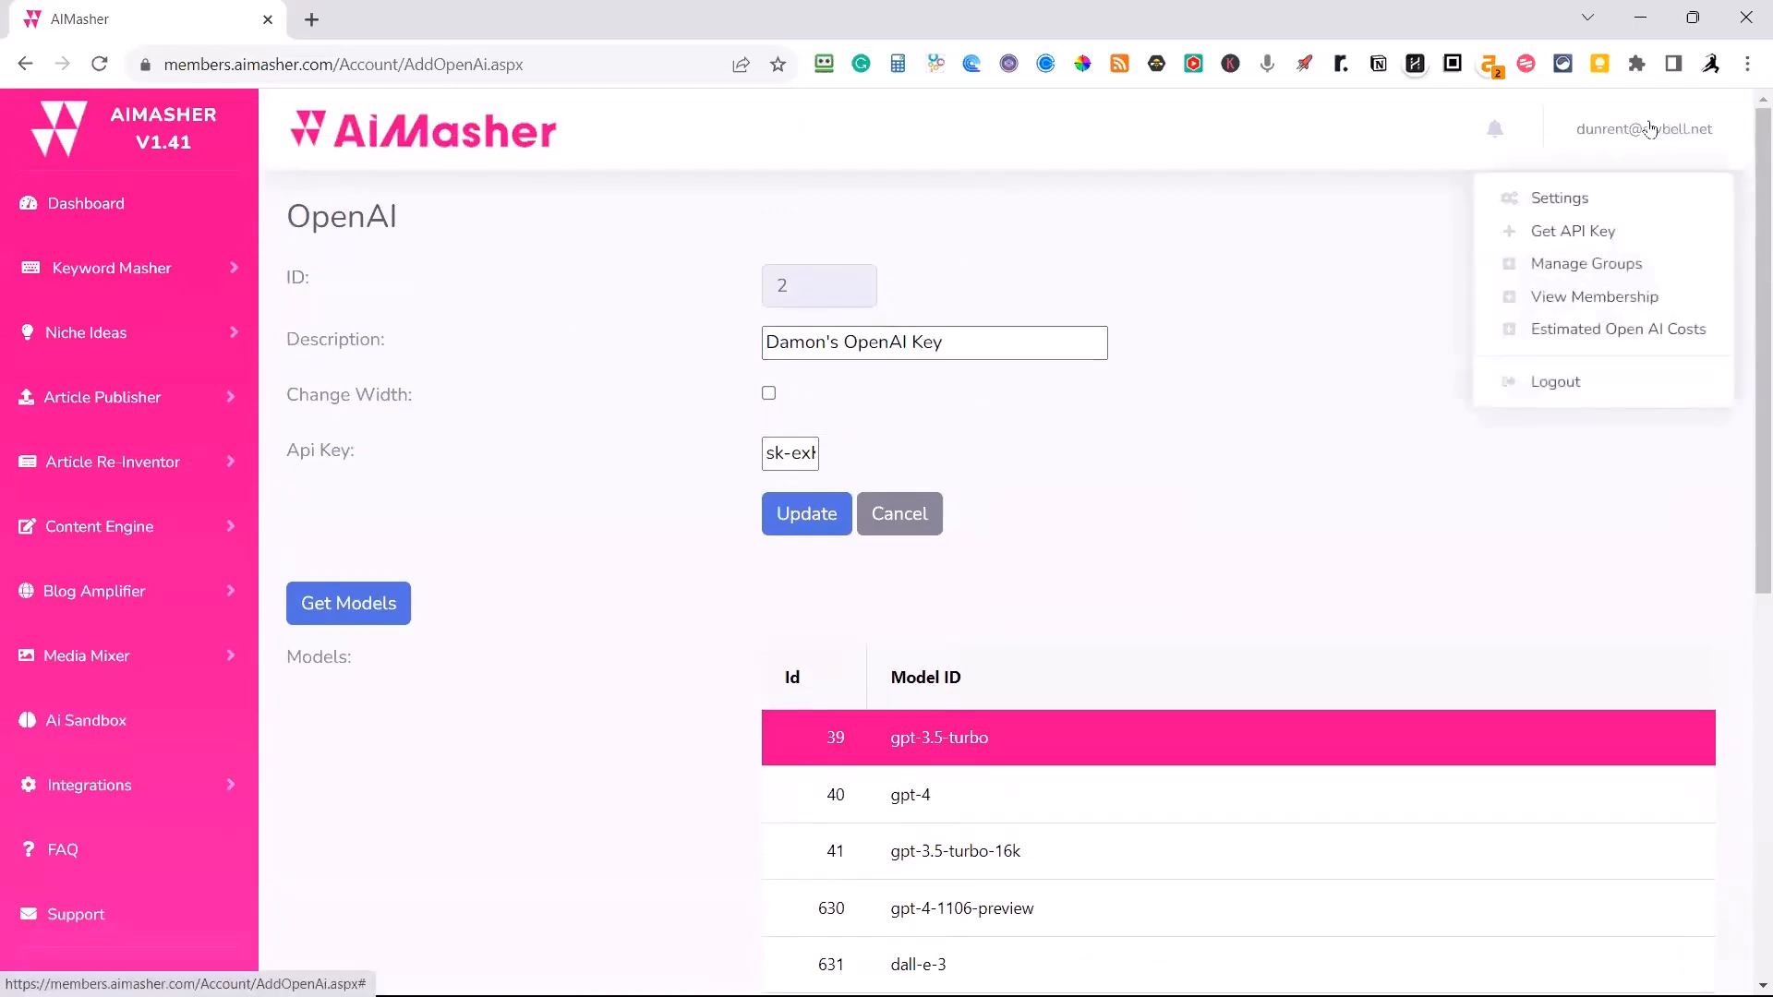
{"action": "left_click", "coordinate": [1589, 201]}
{"action": "scroll", "coordinate": [1542, 295], "scroll_direction": "down", "scroll_amount": 5}
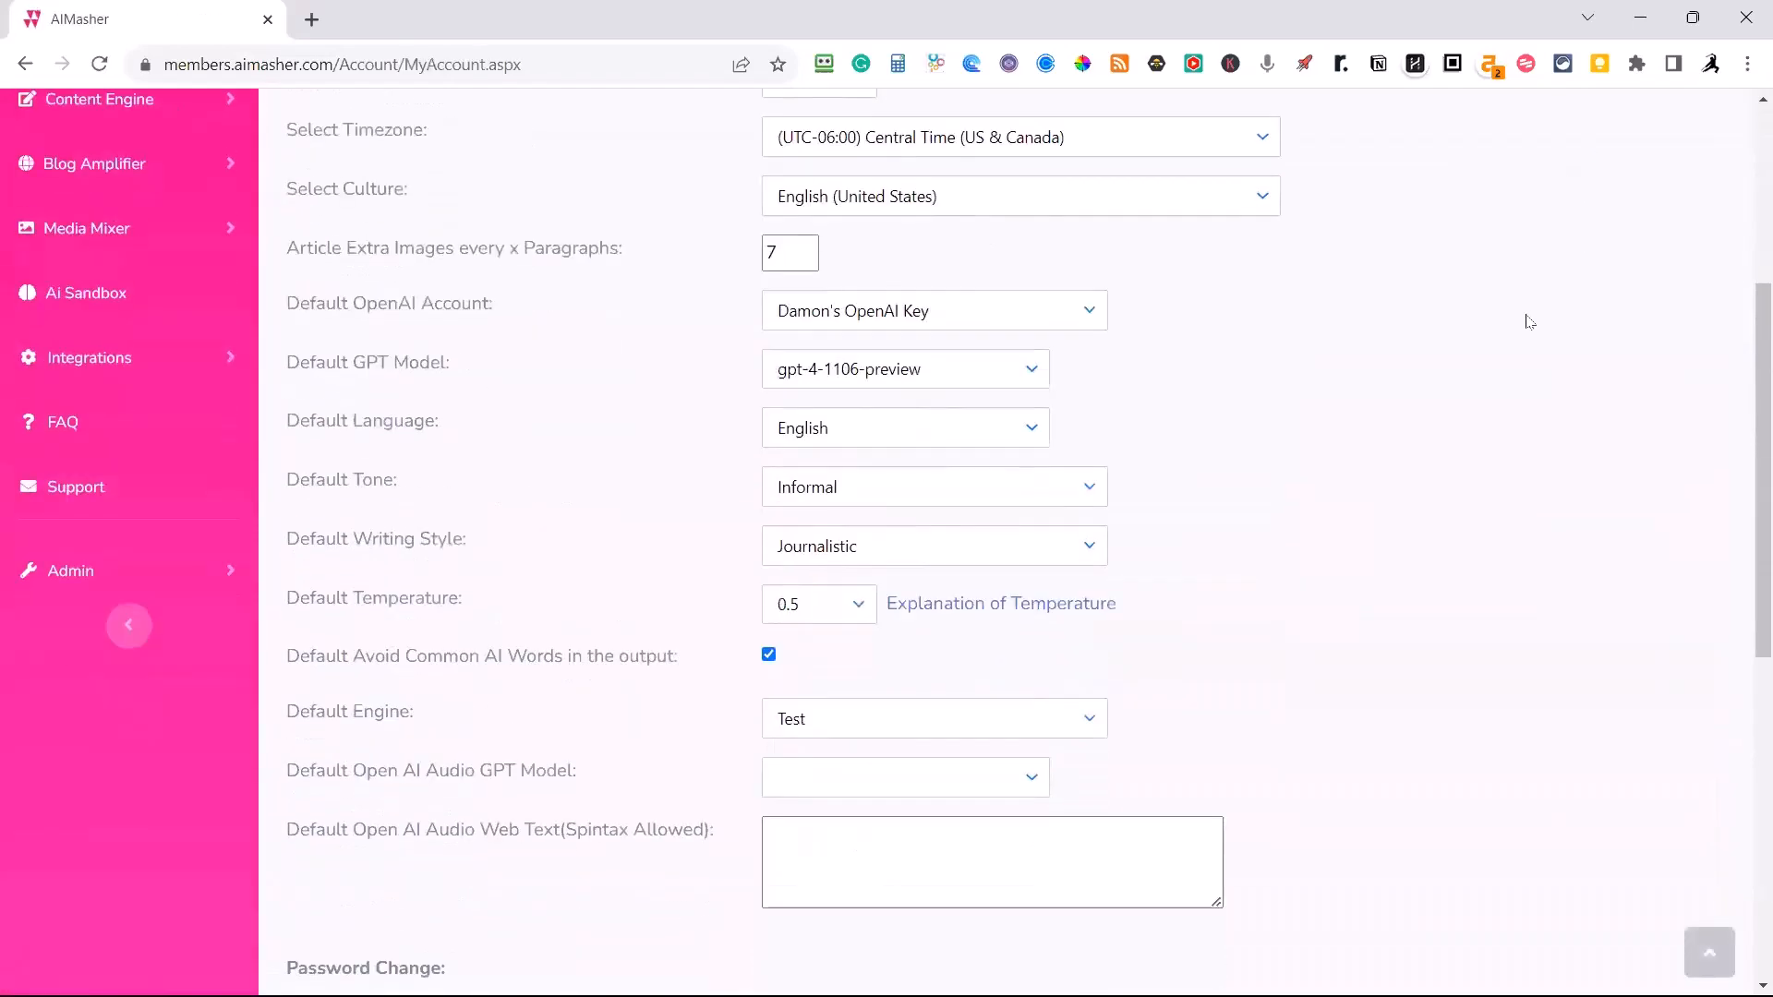
{"action": "scroll", "coordinate": [1529, 320], "scroll_direction": "down", "scroll_amount": 3}
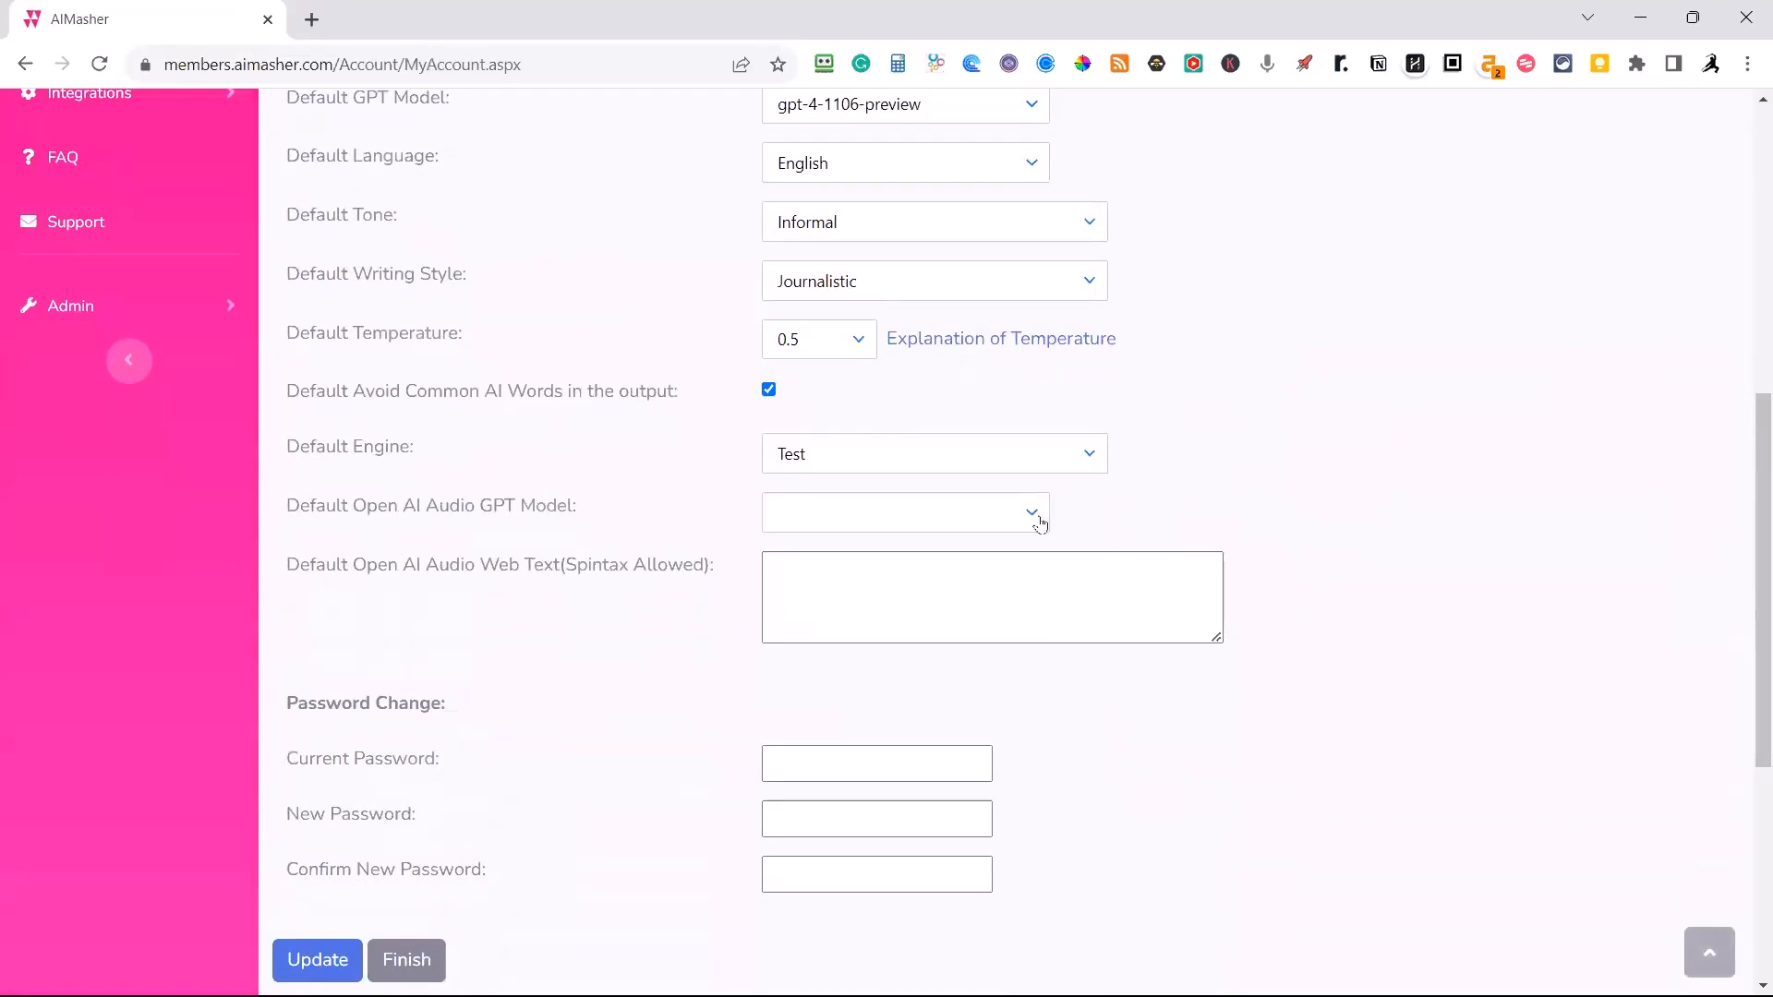
{"action": "left_click", "coordinate": [1021, 511]}
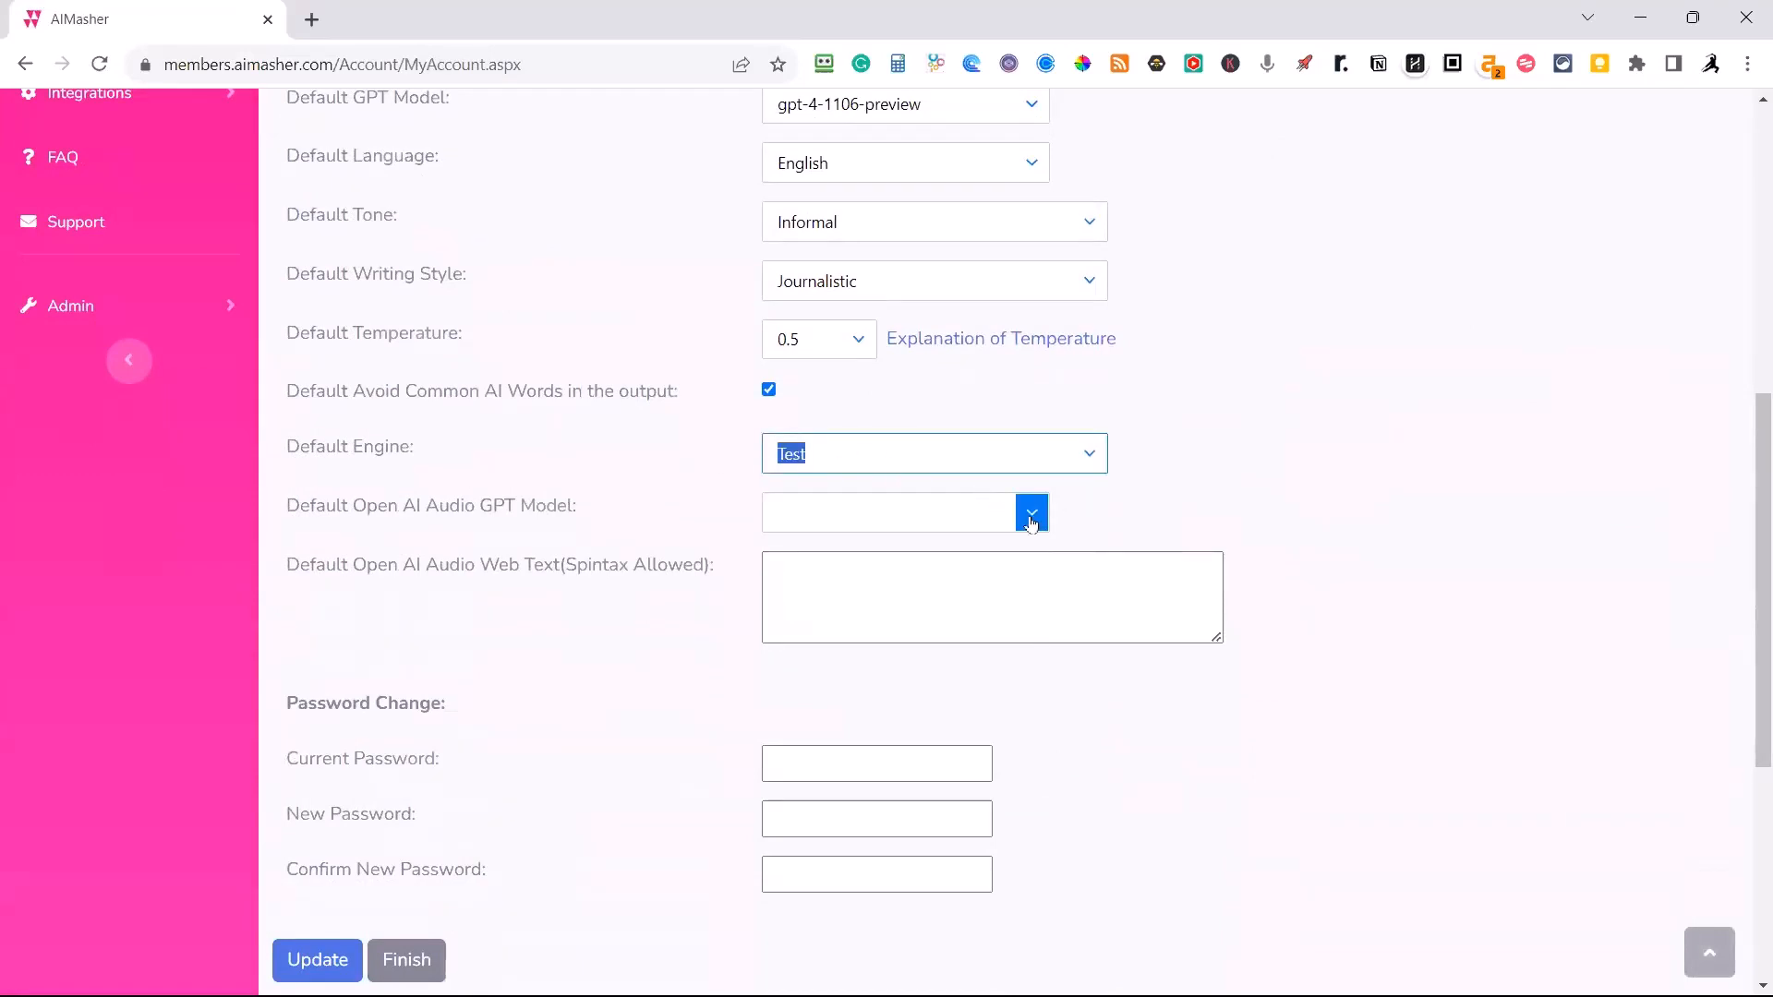
{"action": "left_click", "coordinate": [1032, 523]}
{"action": "left_click", "coordinate": [830, 634]}
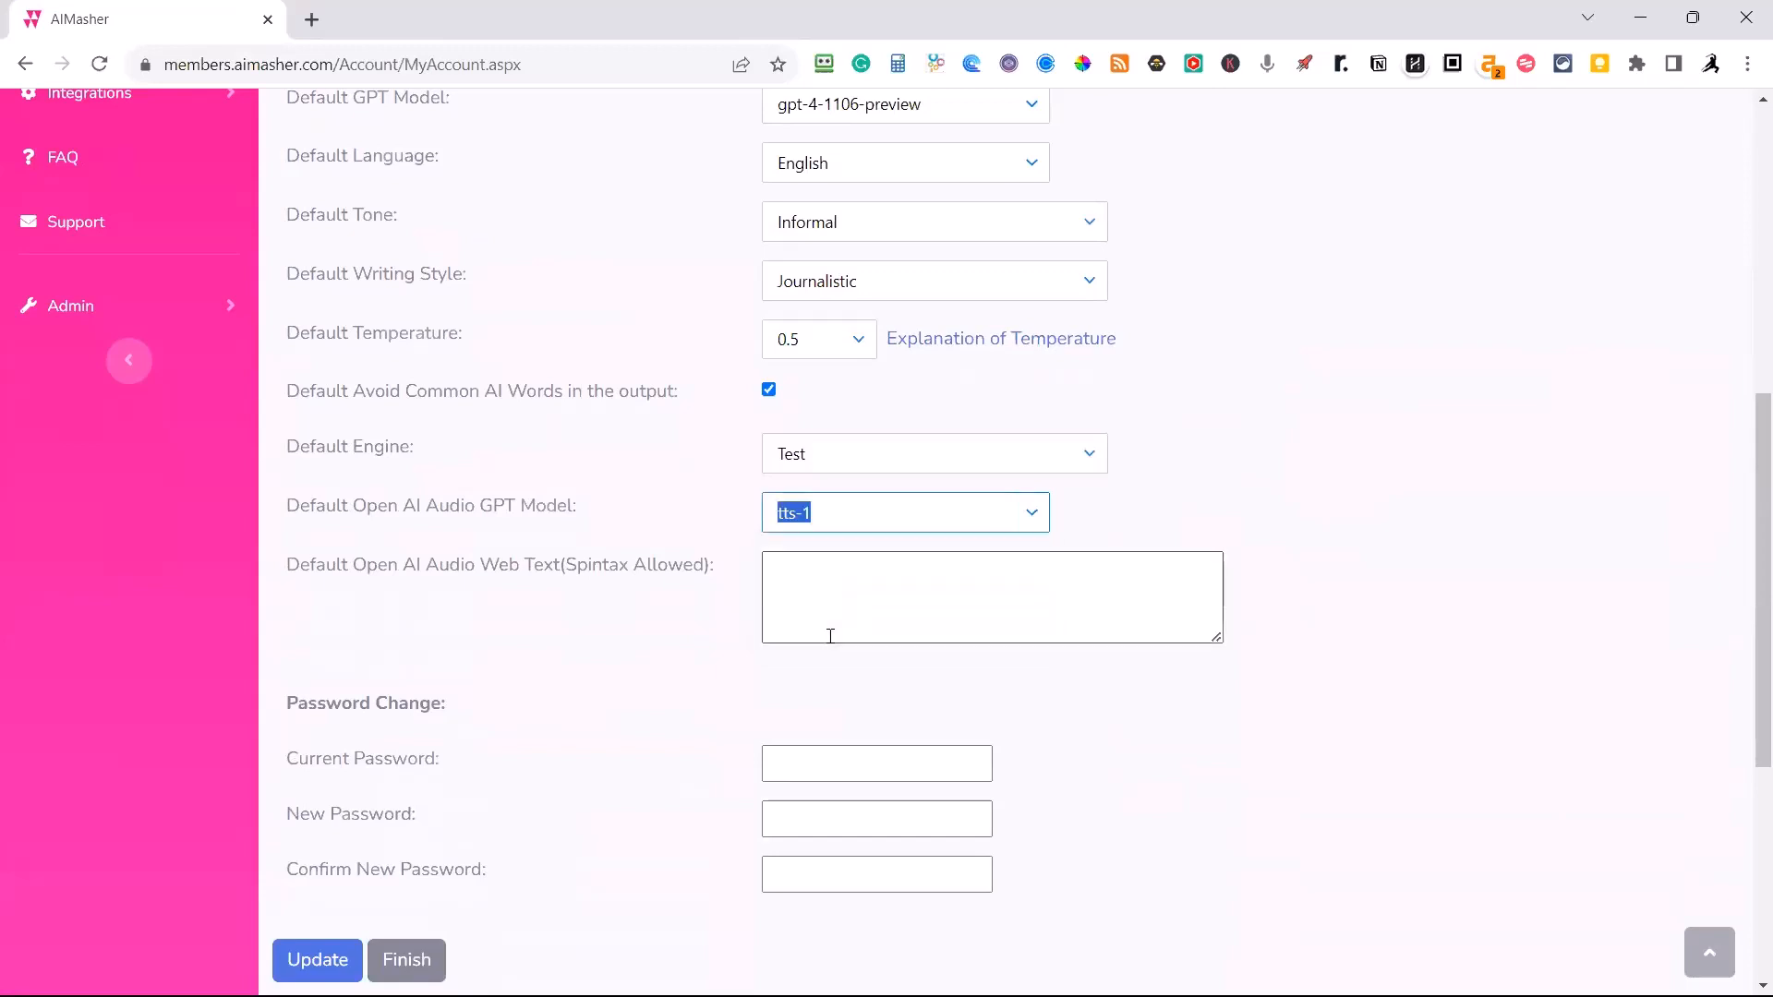
Set the default Open AI audio web text to "{Listen to the Summary|Listen to this Article|}", save the account settings and return to the dashboard.
{"action": "left_click", "coordinate": [802, 584]}
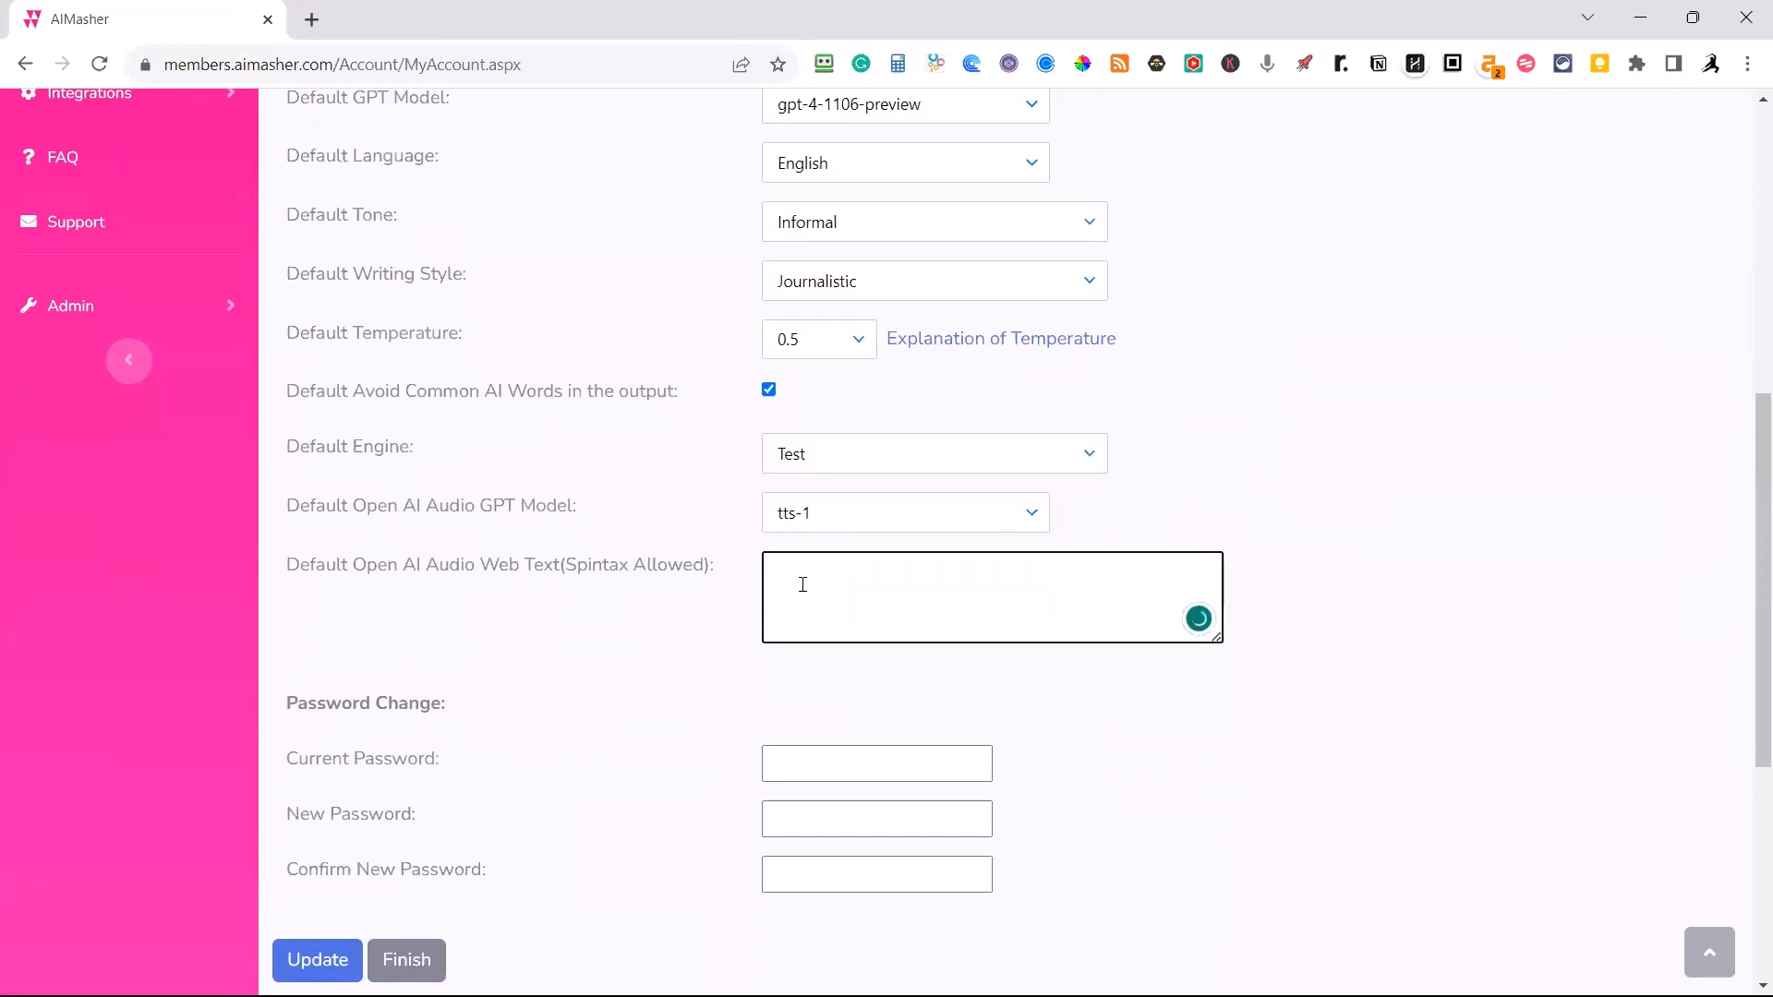
{"action": "type", "text": "{Listen to the "}
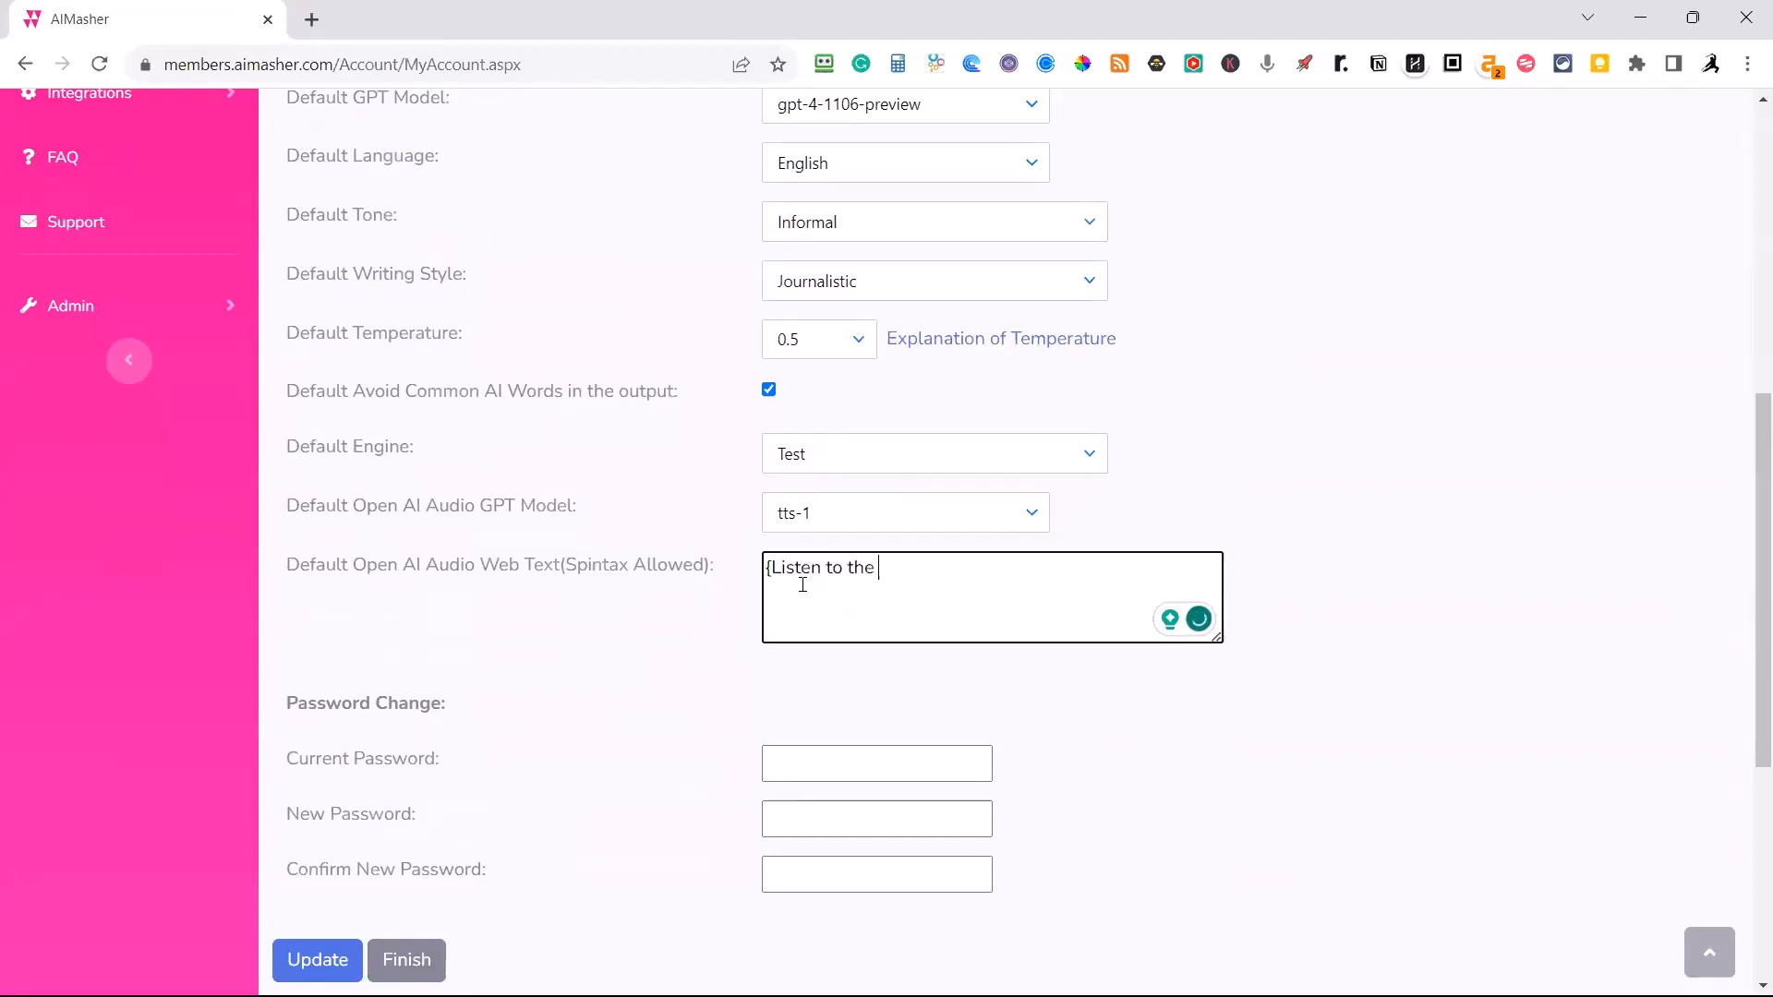
{"action": "type", "text": "Summary|Listen to this "}
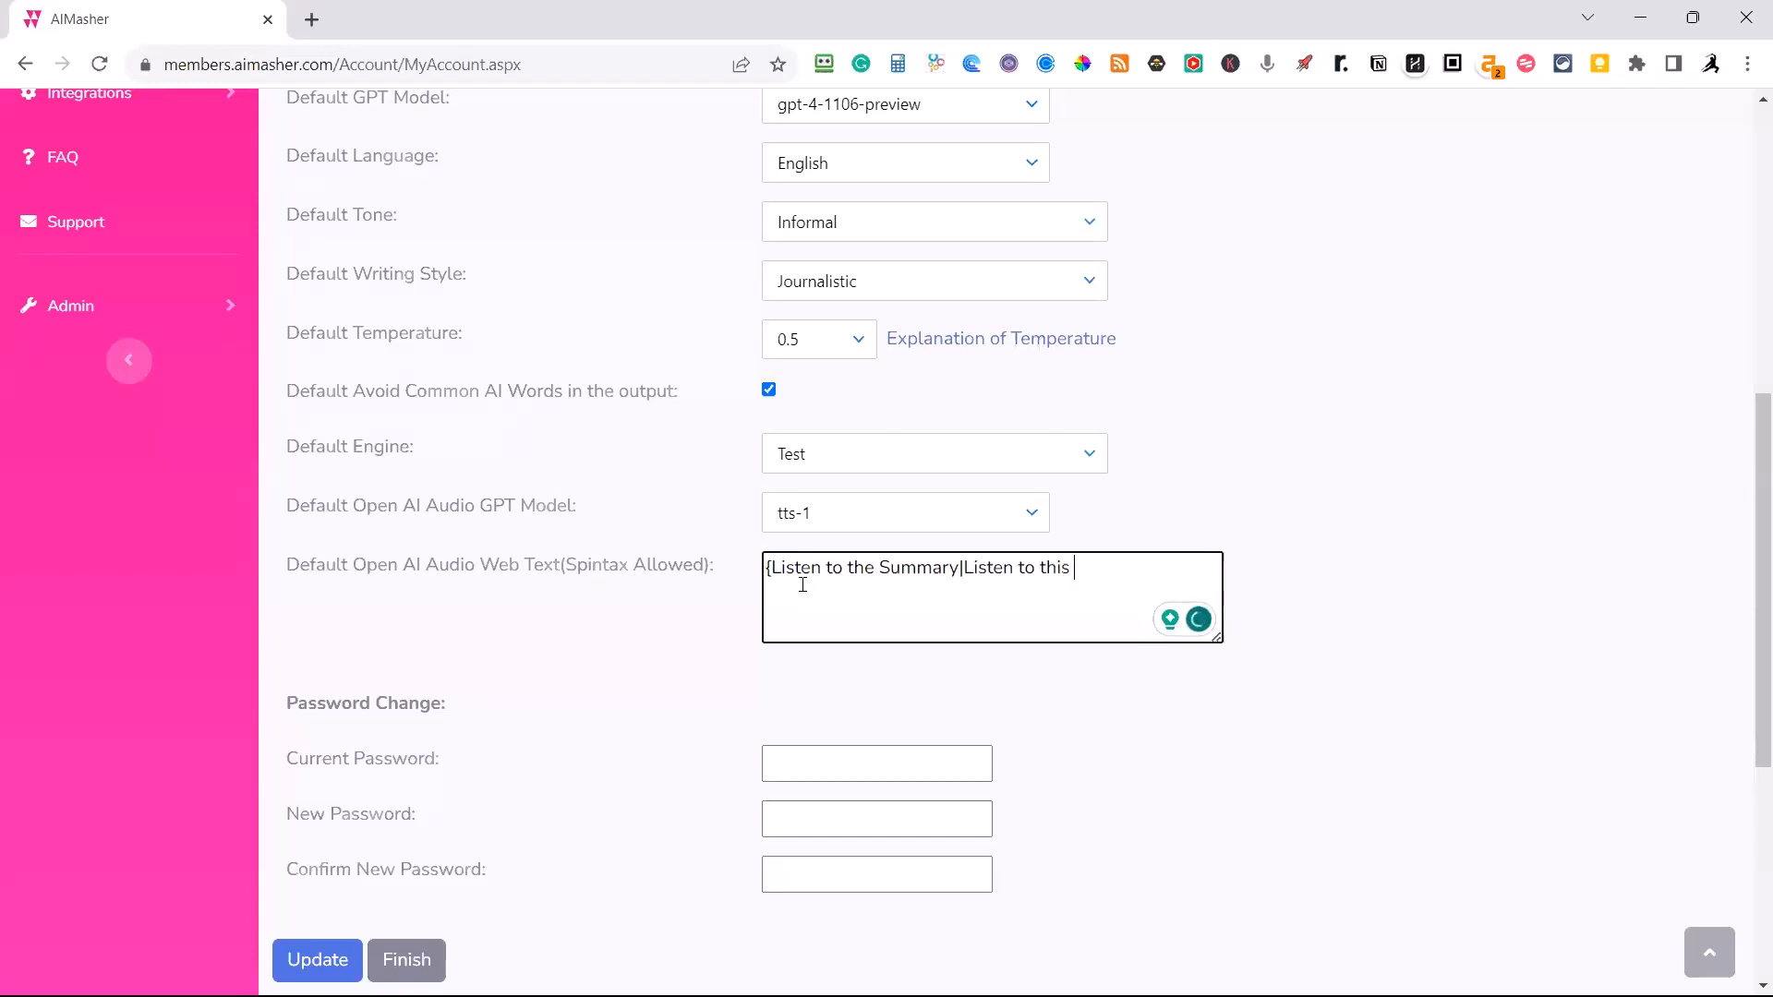
{"action": "type", "text": "Article|"}
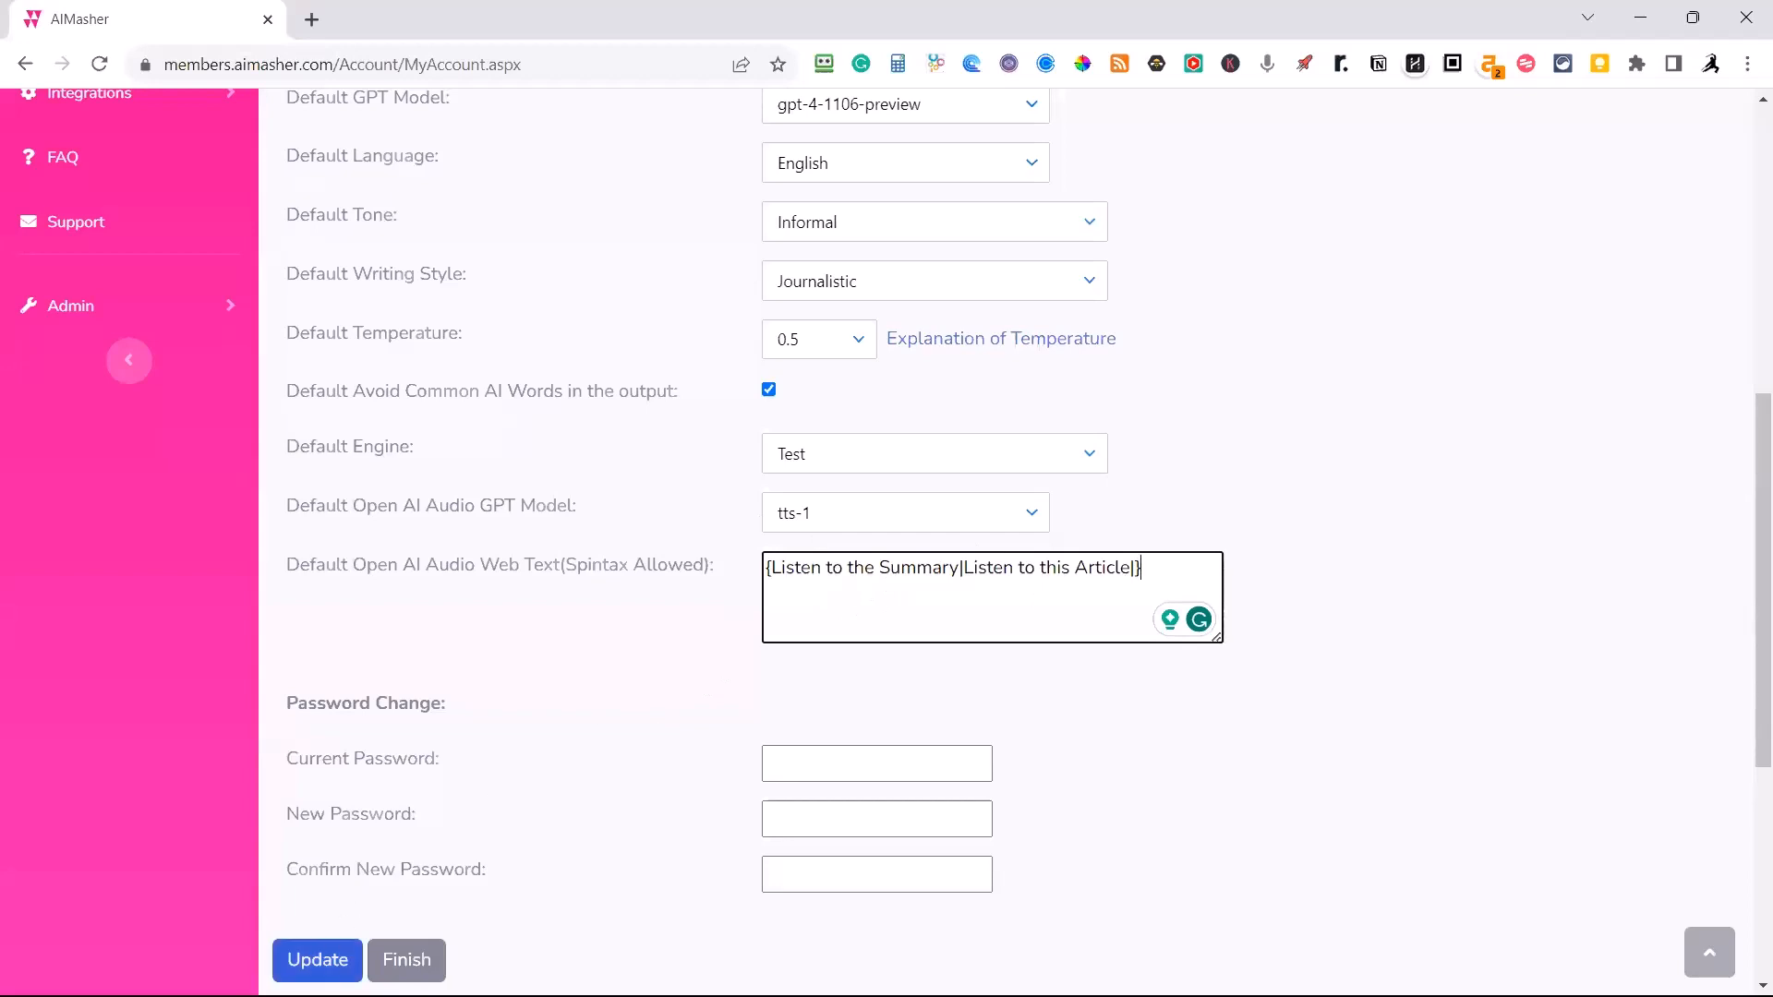
{"action": "left_click", "coordinate": [323, 958]}
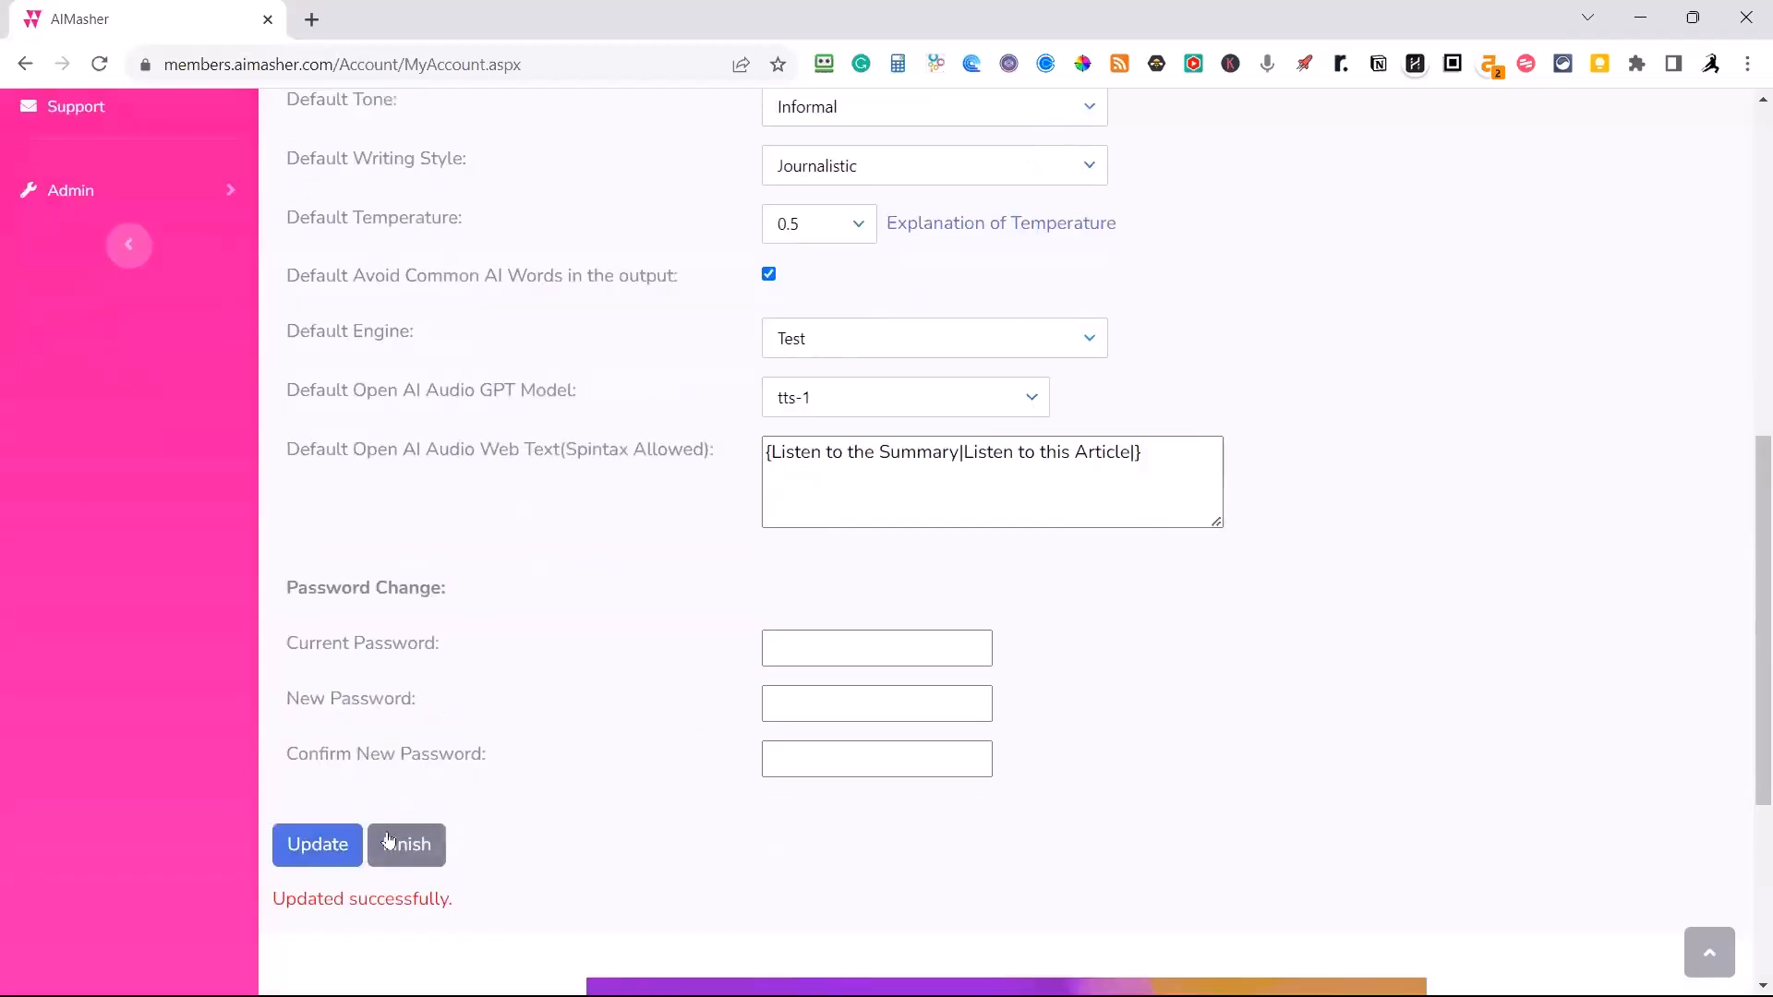
{"action": "left_click", "coordinate": [421, 857]}
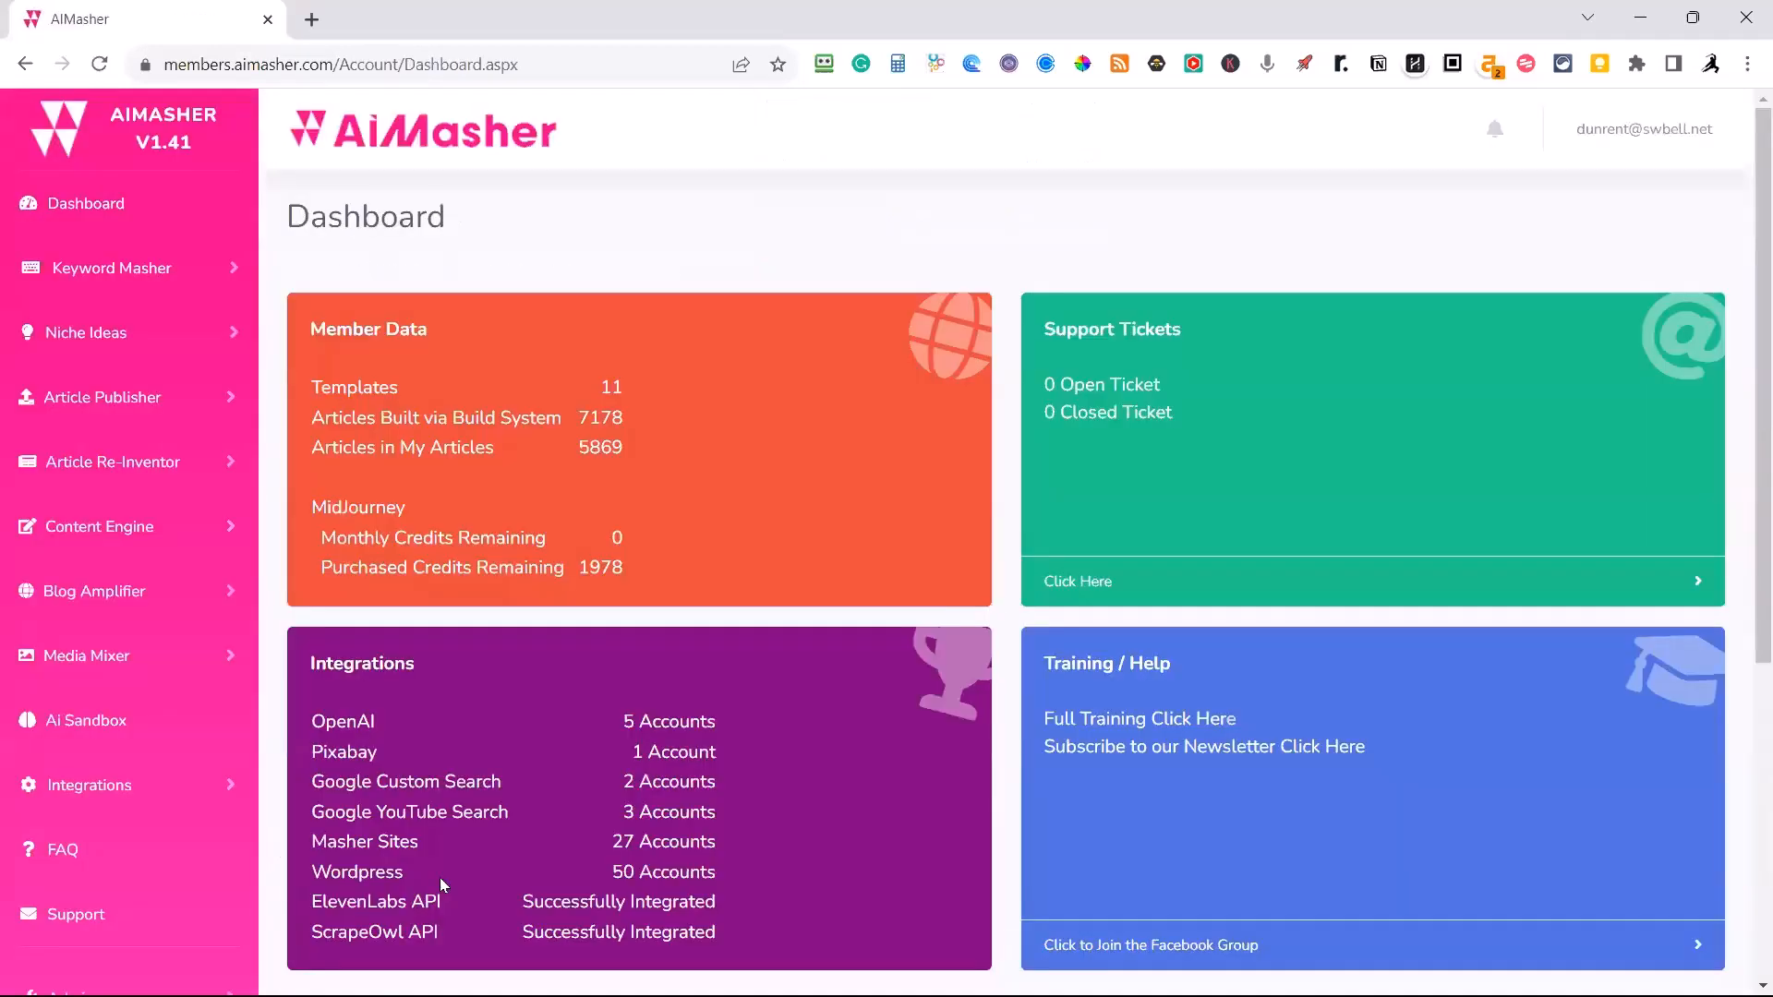
Open the MidJourney Auto-Images deals from the dashboard, review the roll-over credit packages, and return to the dashboard.
{"action": "scroll", "coordinate": [533, 723], "scroll_direction": "down", "scroll_amount": 4}
{"action": "scroll", "coordinate": [530, 669], "scroll_direction": "up", "scroll_amount": 2}
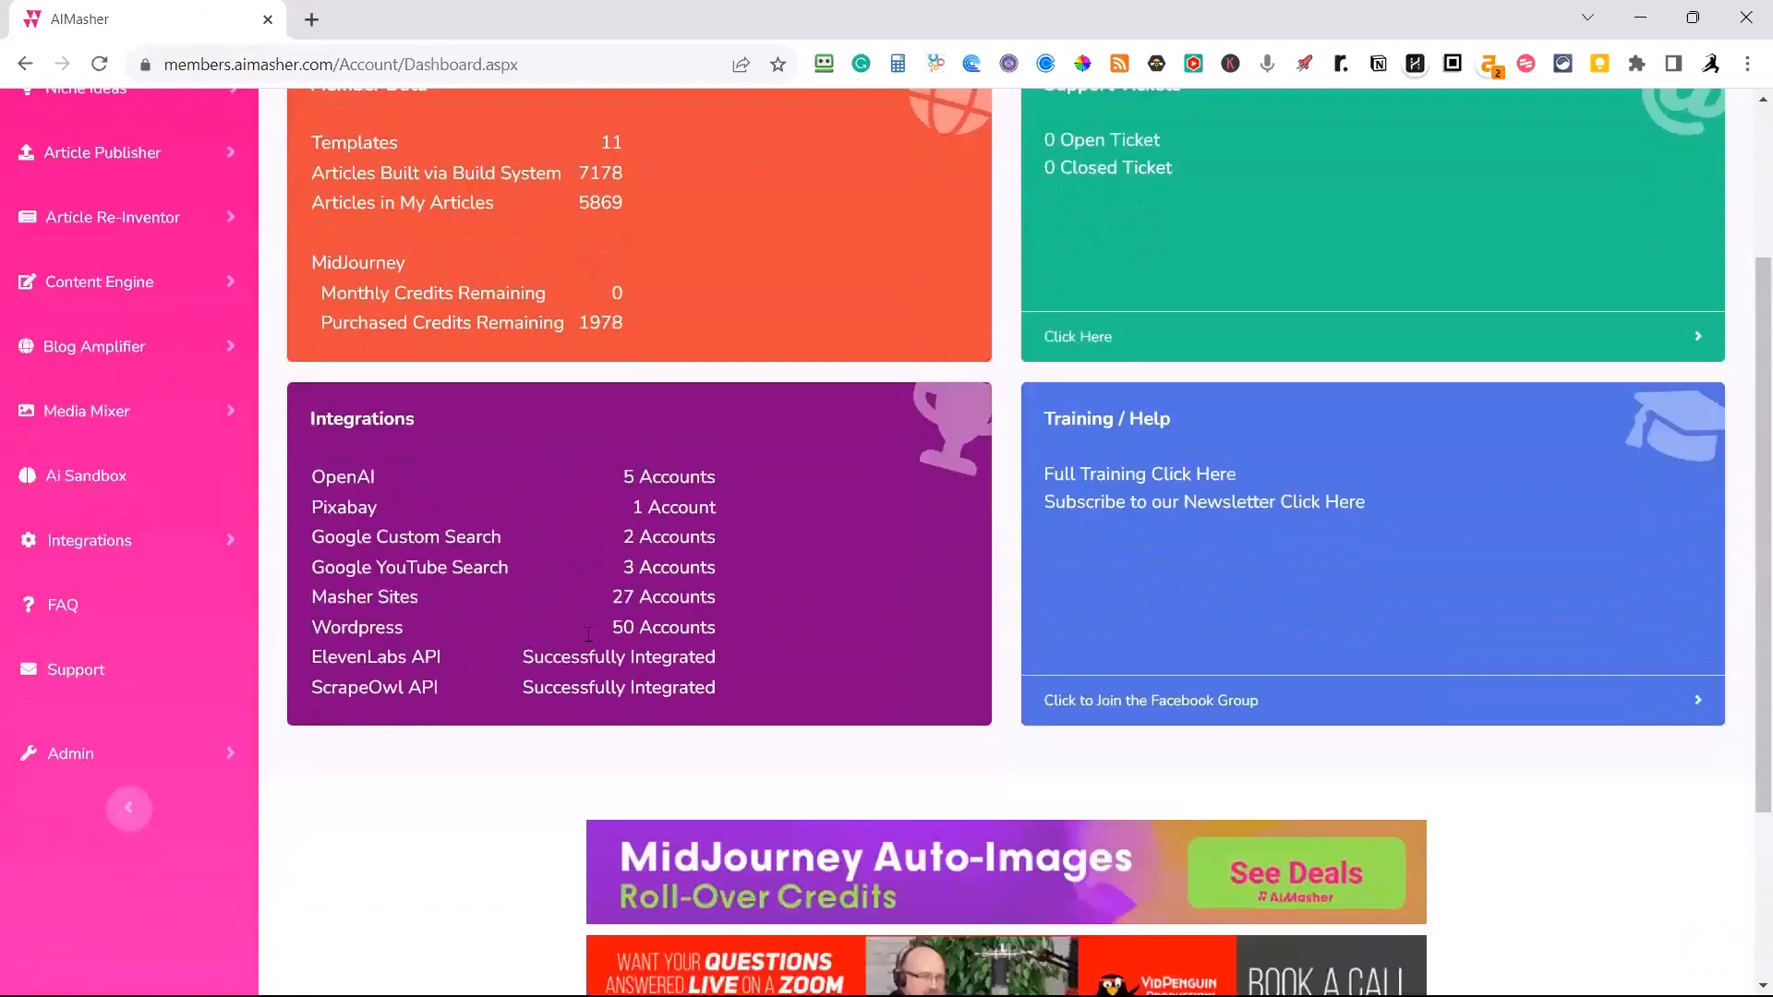
{"action": "scroll", "coordinate": [958, 691], "scroll_direction": "down", "scroll_amount": 1}
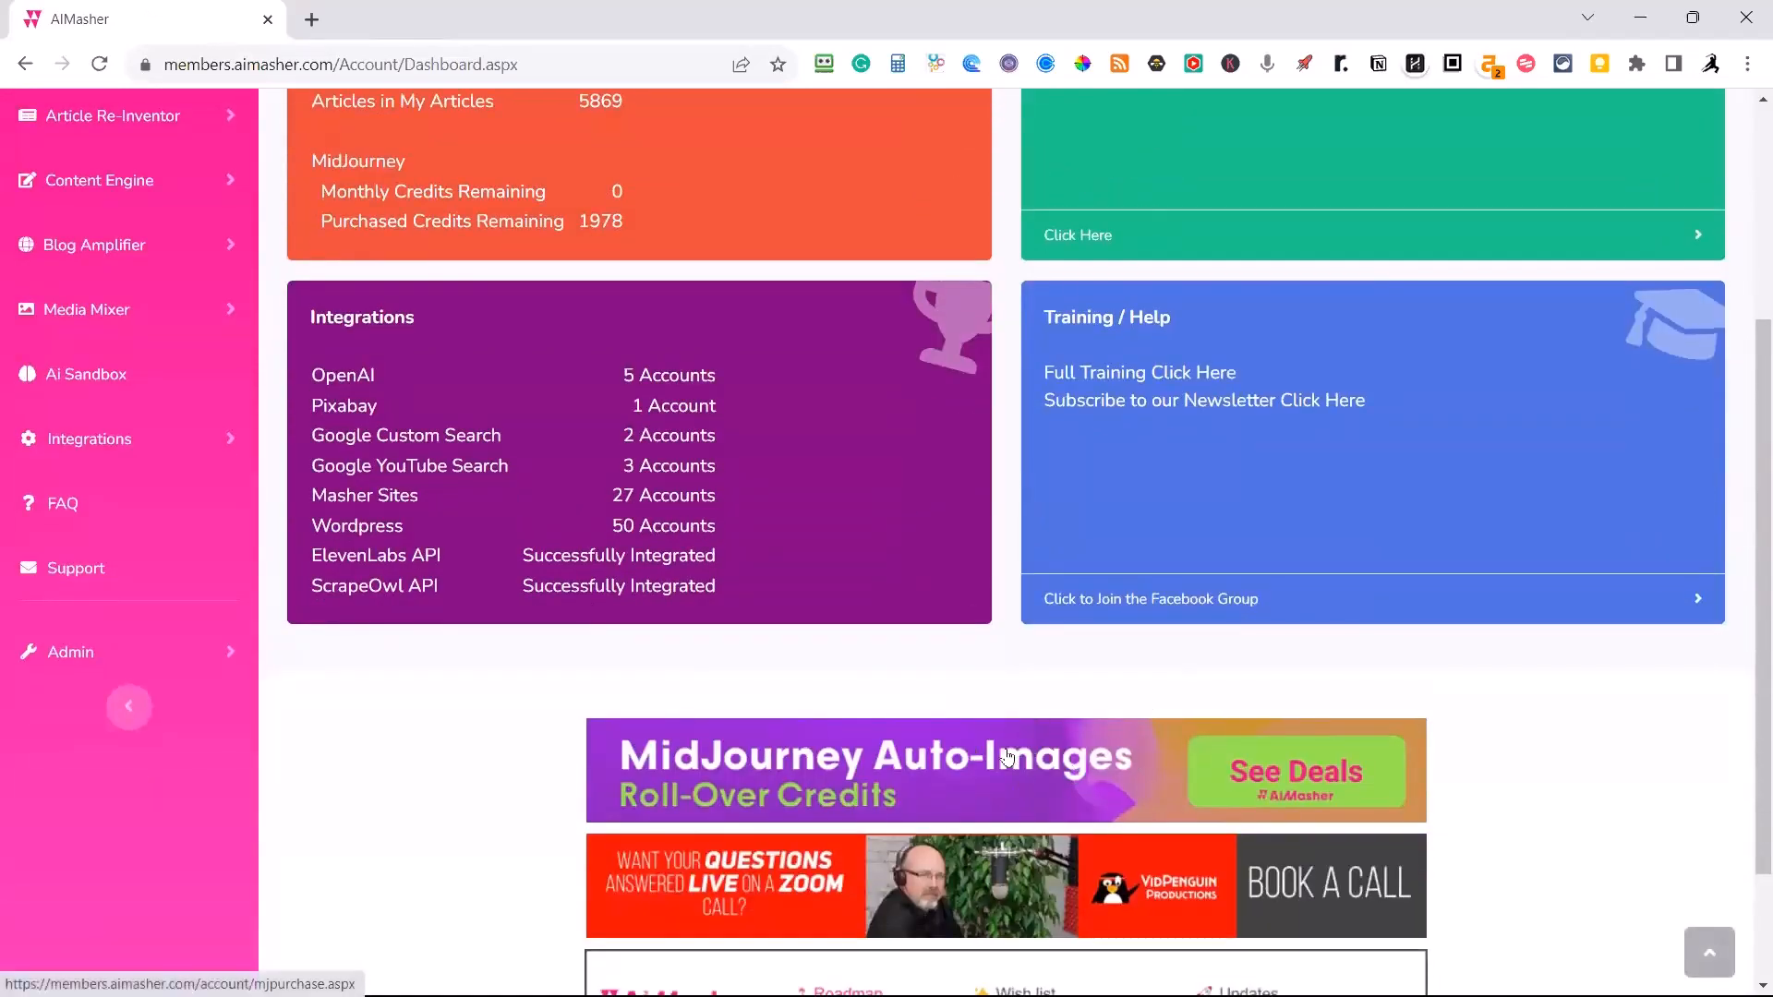
{"action": "left_click", "coordinate": [1201, 762]}
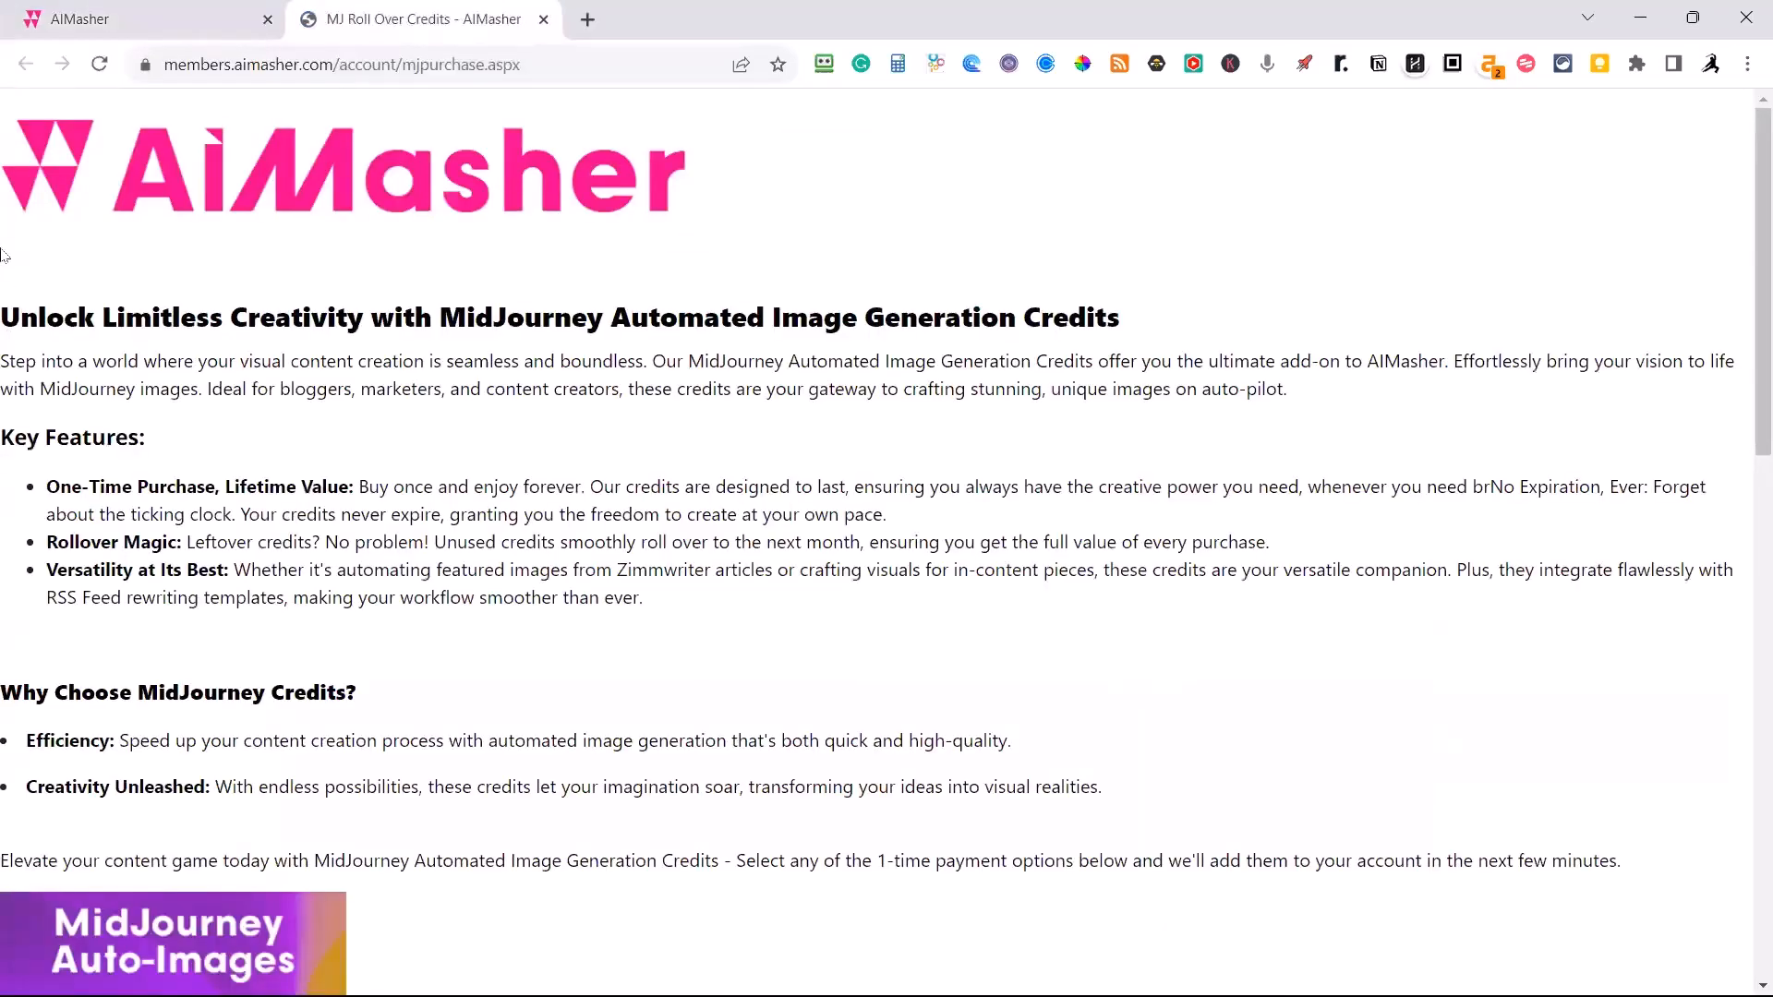
{"action": "scroll", "coordinate": [591, 430], "scroll_direction": "down", "scroll_amount": 6}
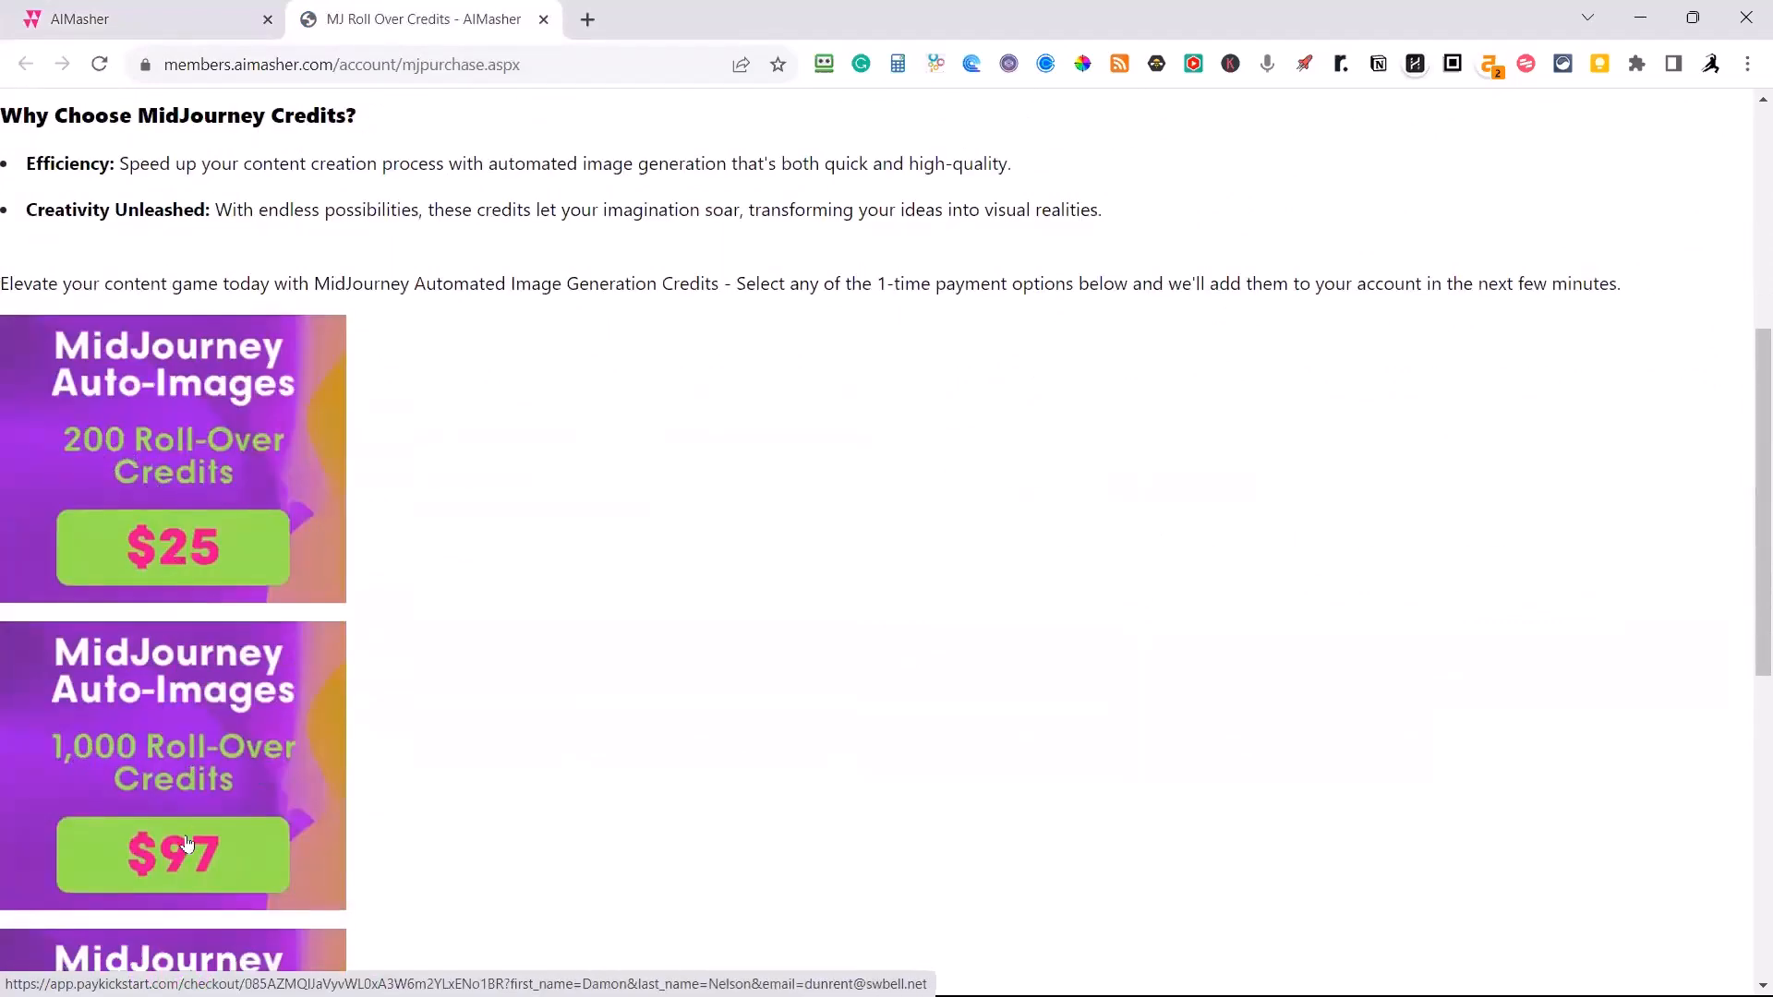
{"action": "scroll", "coordinate": [308, 744], "scroll_direction": "down", "scroll_amount": 3}
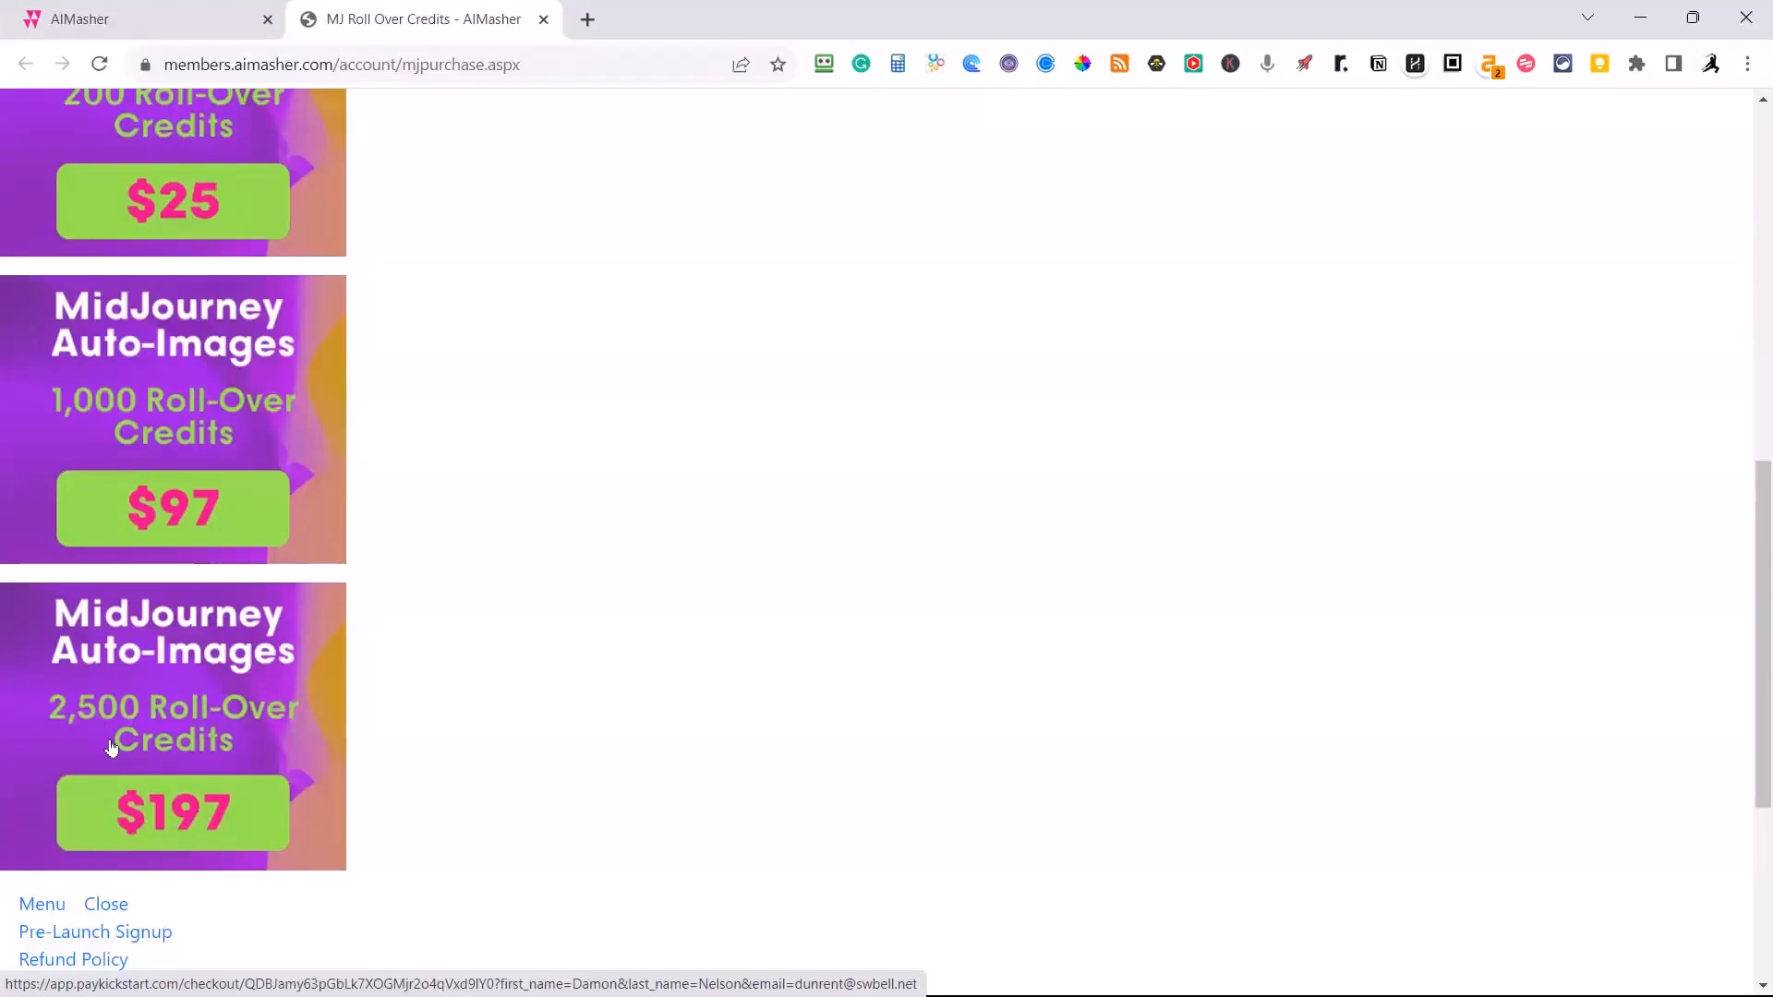
{"action": "scroll", "coordinate": [113, 744], "scroll_direction": "up", "scroll_amount": 6}
{"action": "scroll", "coordinate": [122, 718], "scroll_direction": "up", "scroll_amount": 2}
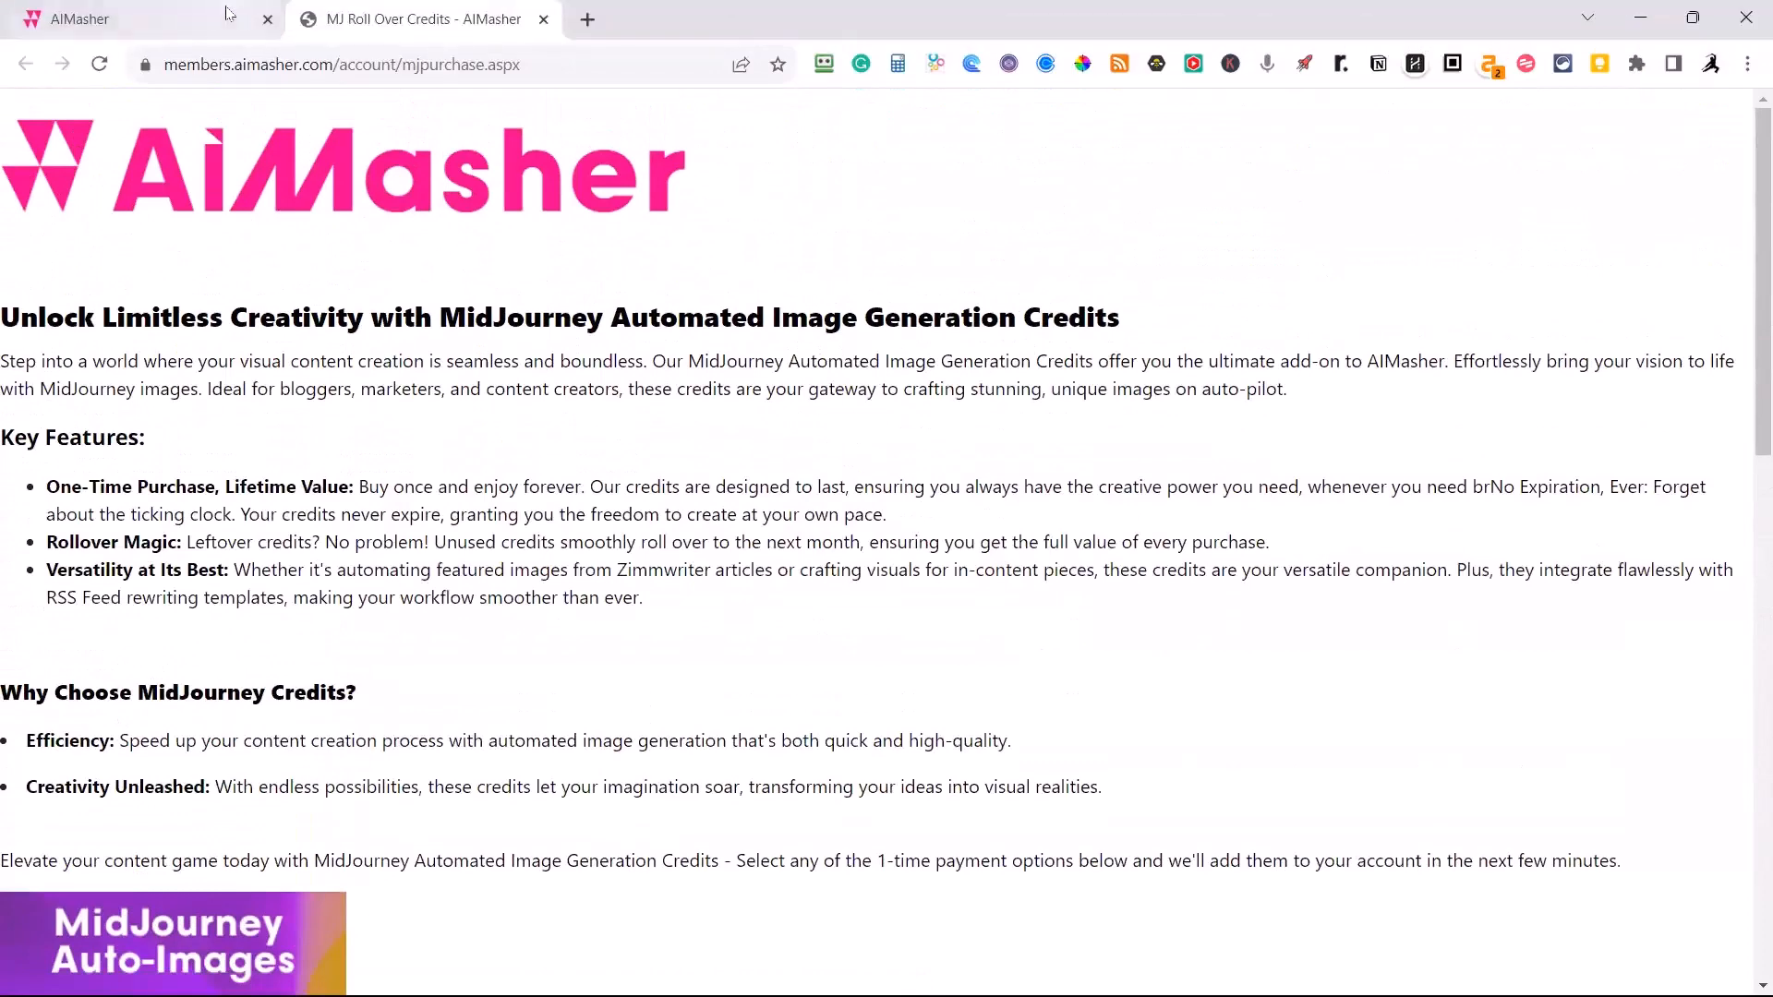
{"action": "mouse_move", "coordinate": [228, 13]}
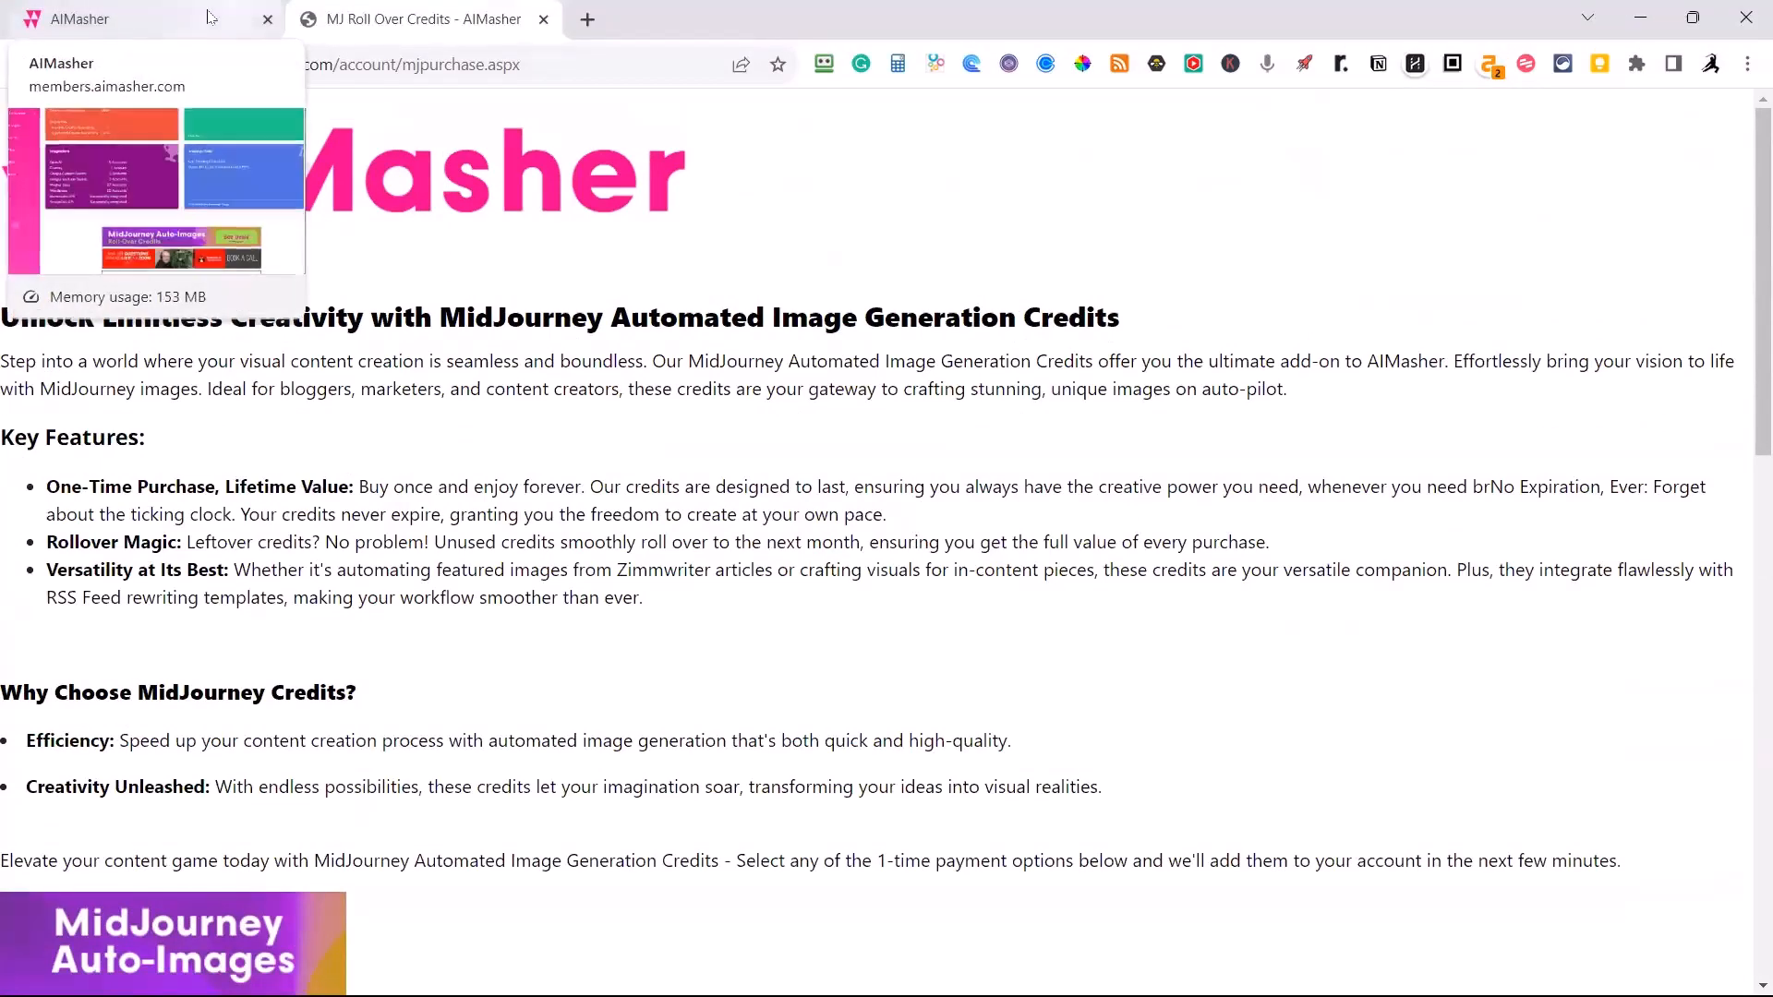
{"action": "left_click", "coordinate": [211, 26]}
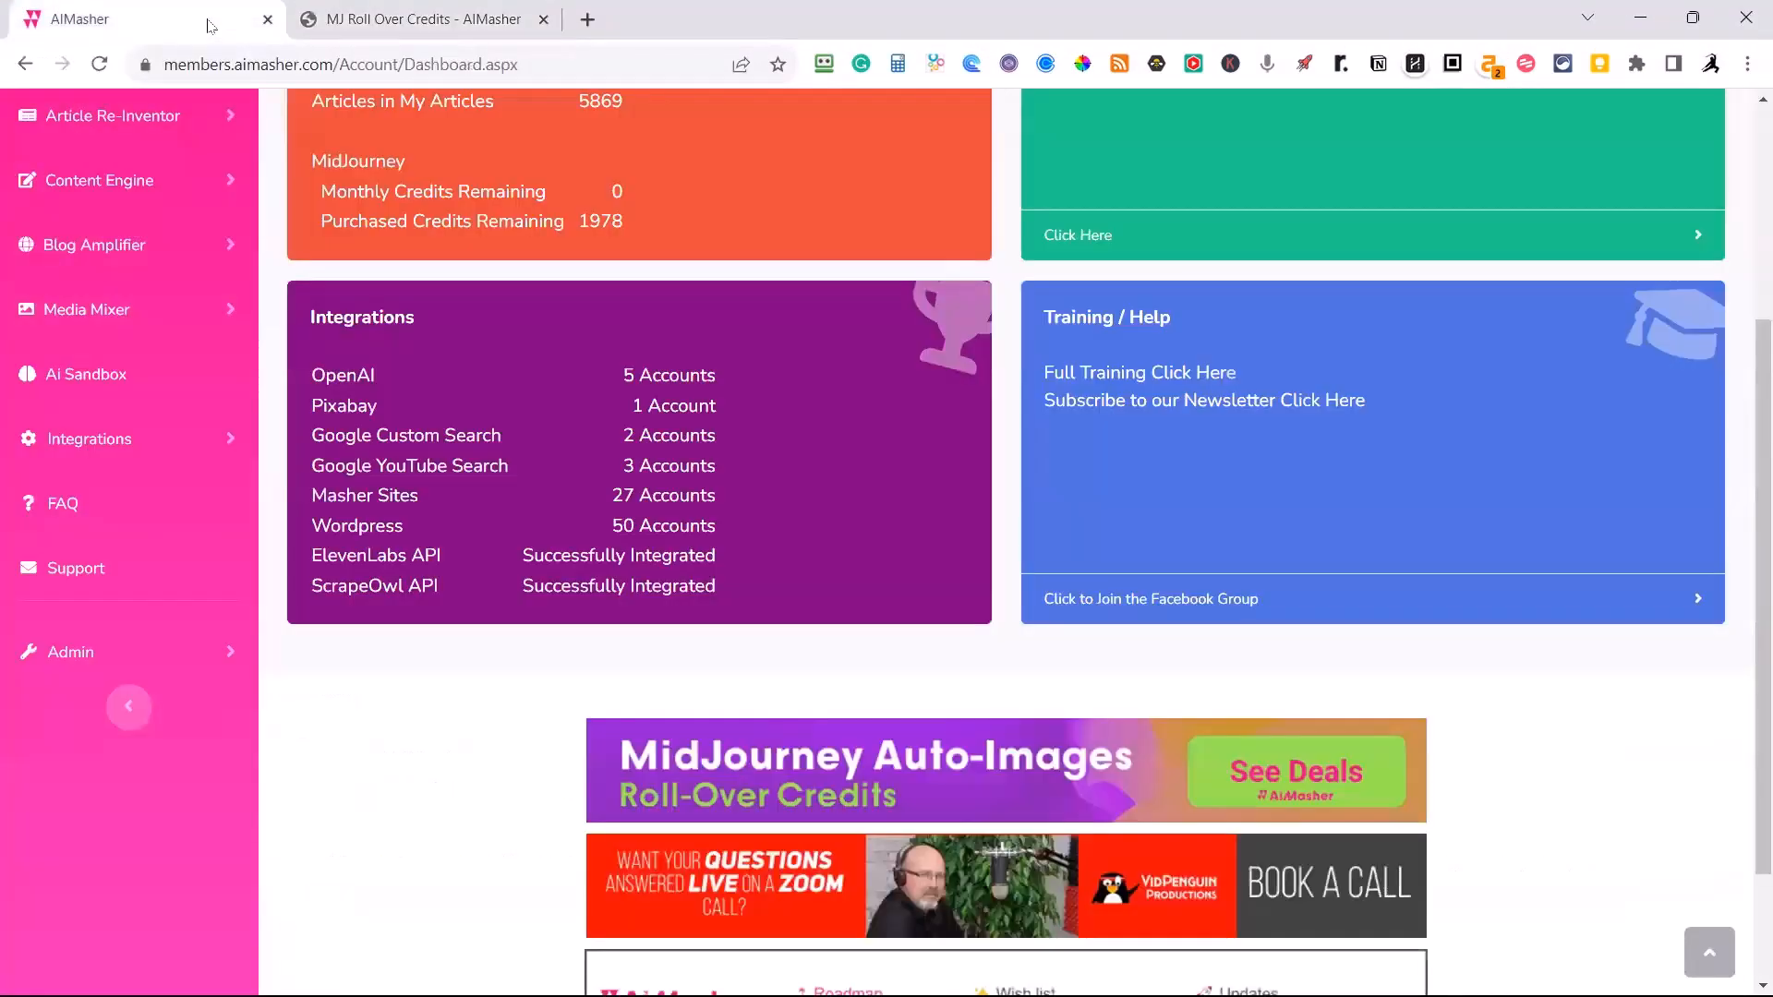
Review the Media Mixer options and the dashboard's MidJourney credits, integrations and roadmap banner.
{"action": "left_click", "coordinate": [108, 315]}
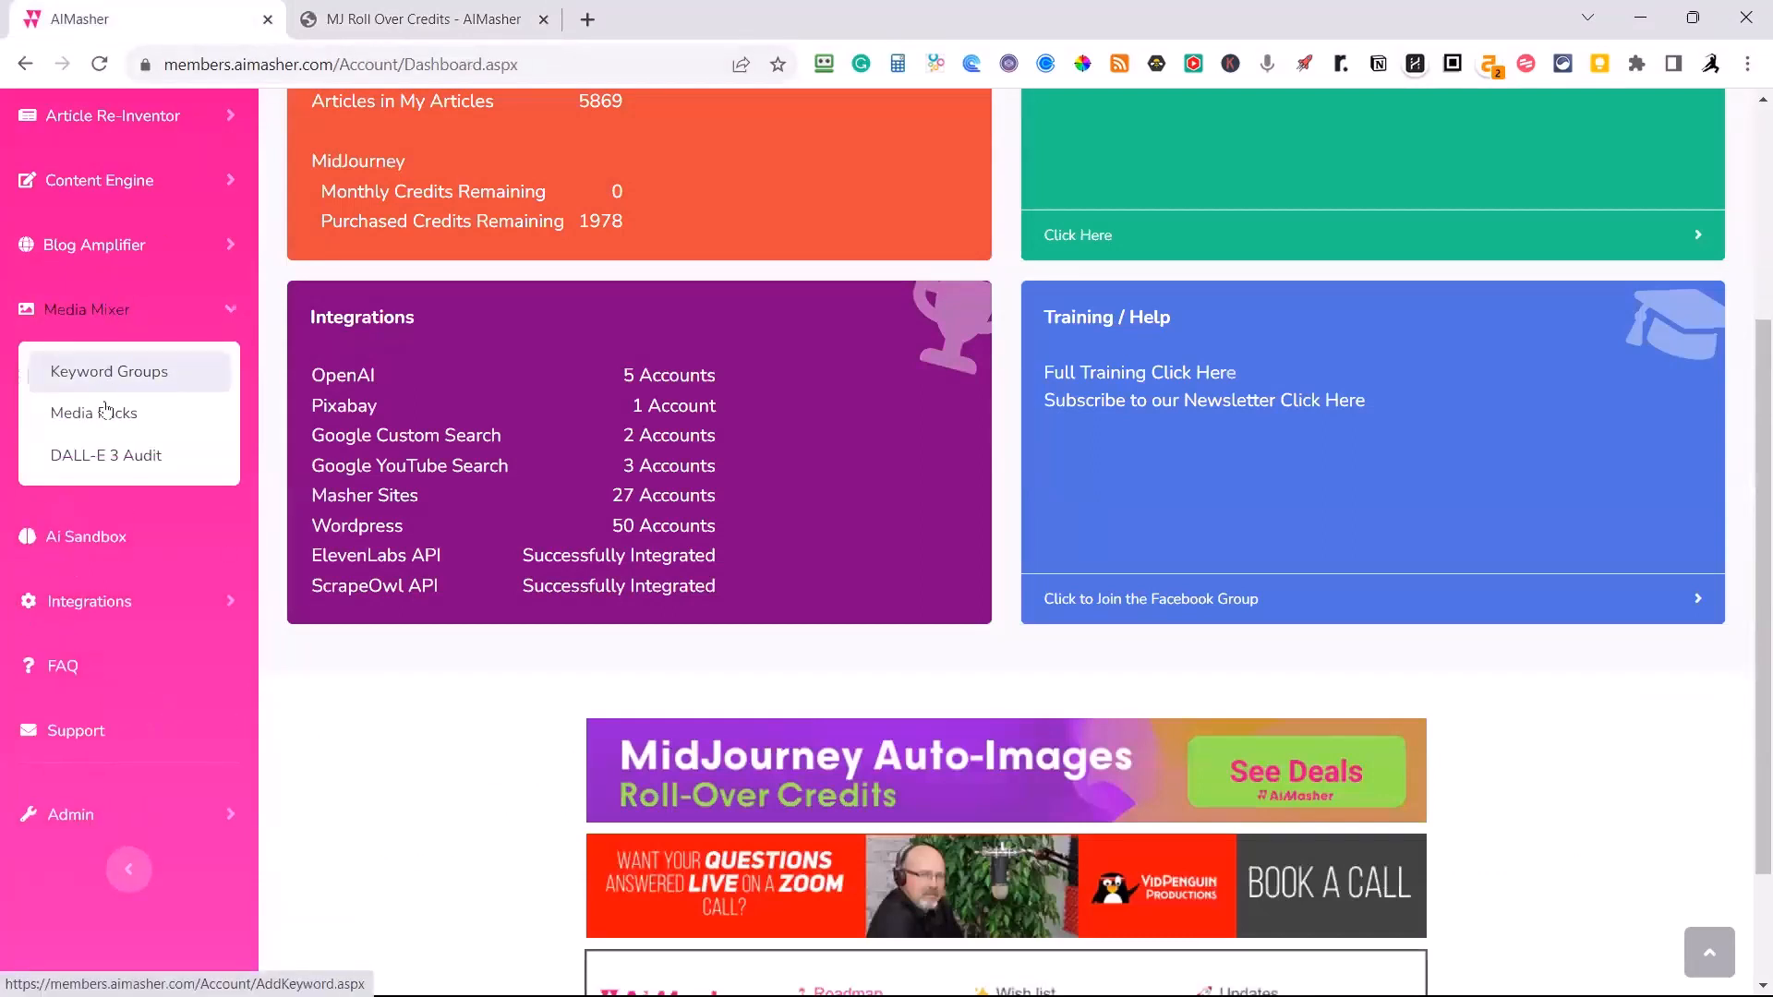
{"action": "left_click", "coordinate": [113, 317]}
{"action": "scroll", "coordinate": [485, 491], "scroll_direction": "up", "scroll_amount": 4}
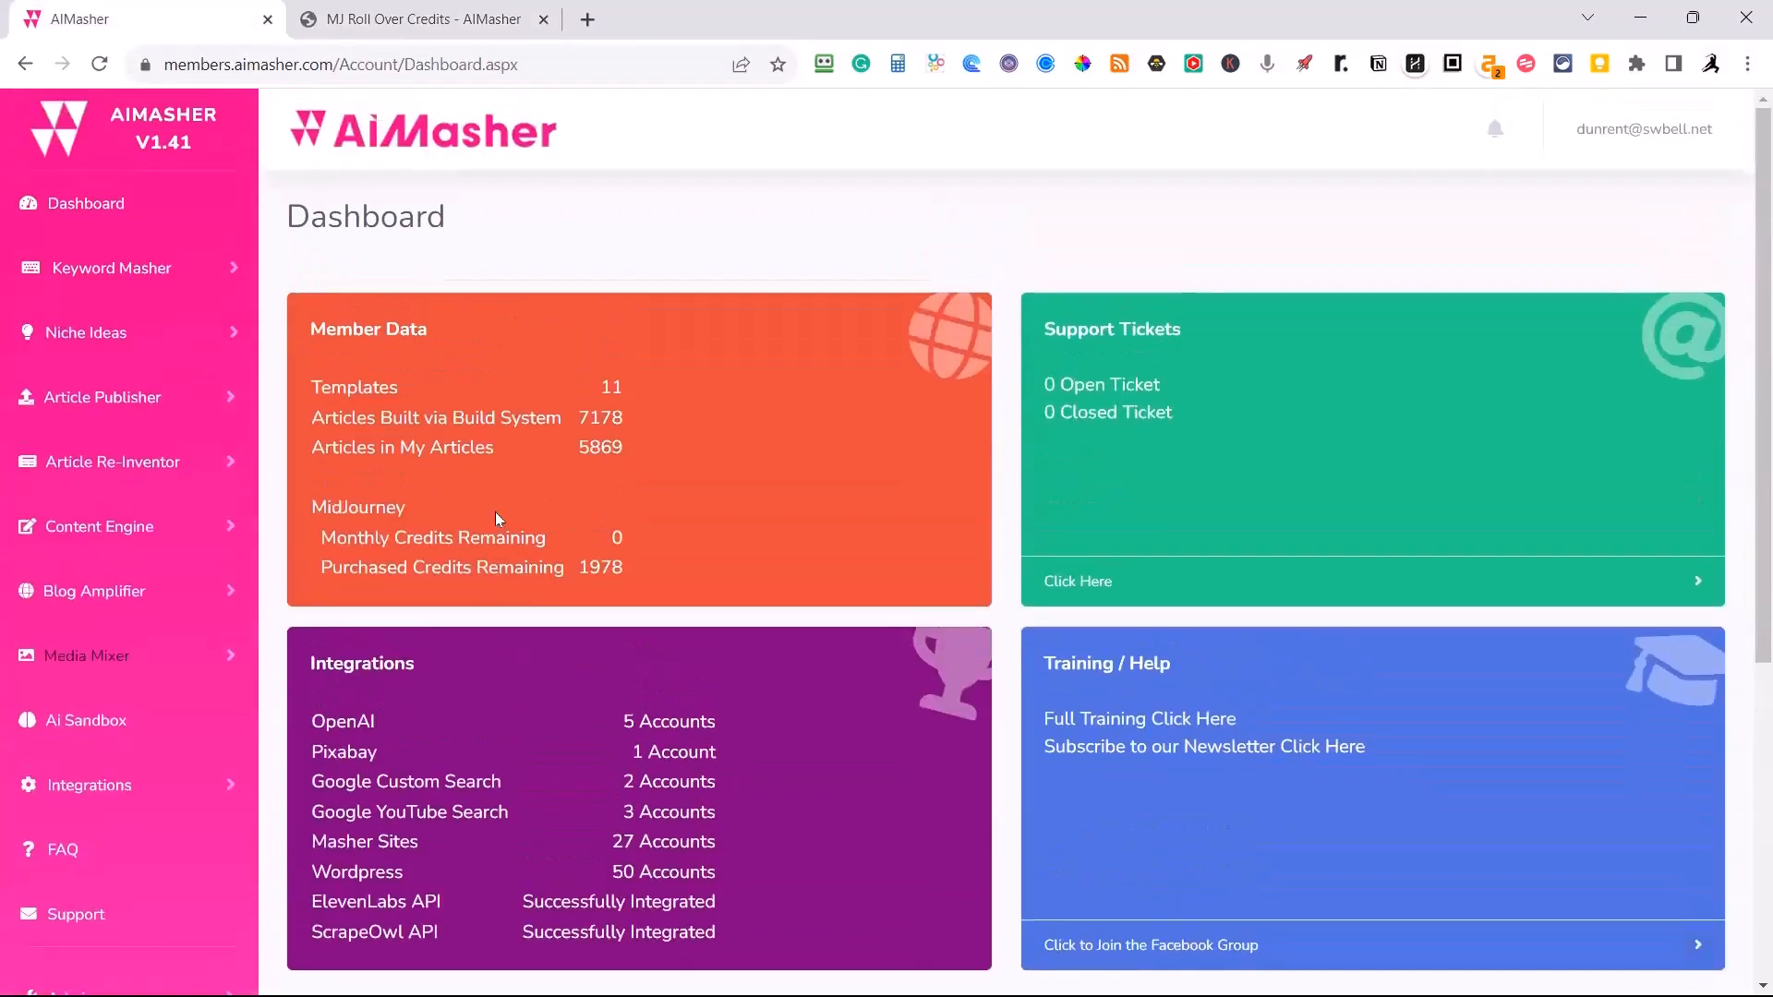
{"action": "scroll", "coordinate": [496, 517], "scroll_direction": "down", "scroll_amount": 5}
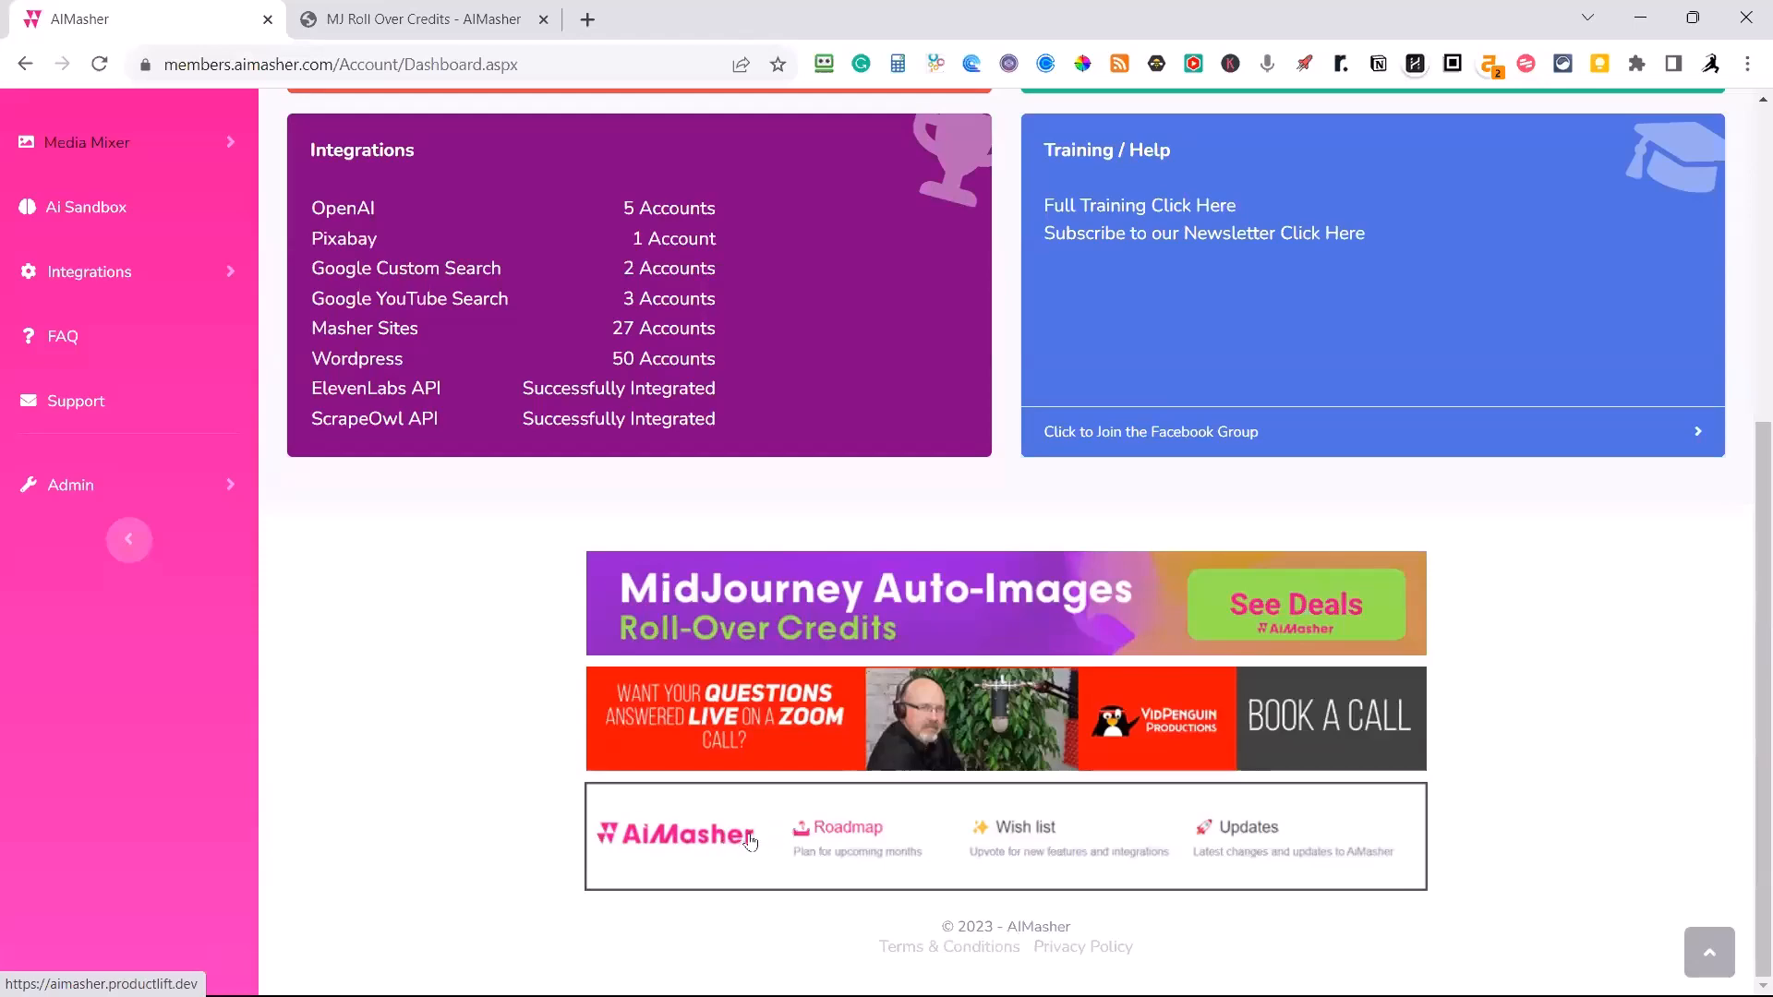
{"action": "scroll", "coordinate": [949, 862], "scroll_direction": "up", "scroll_amount": 1}
{"action": "scroll", "coordinate": [1108, 873], "scroll_direction": "down", "scroll_amount": 1}
{"action": "scroll", "coordinate": [1278, 880], "scroll_direction": "up", "scroll_amount": 5}
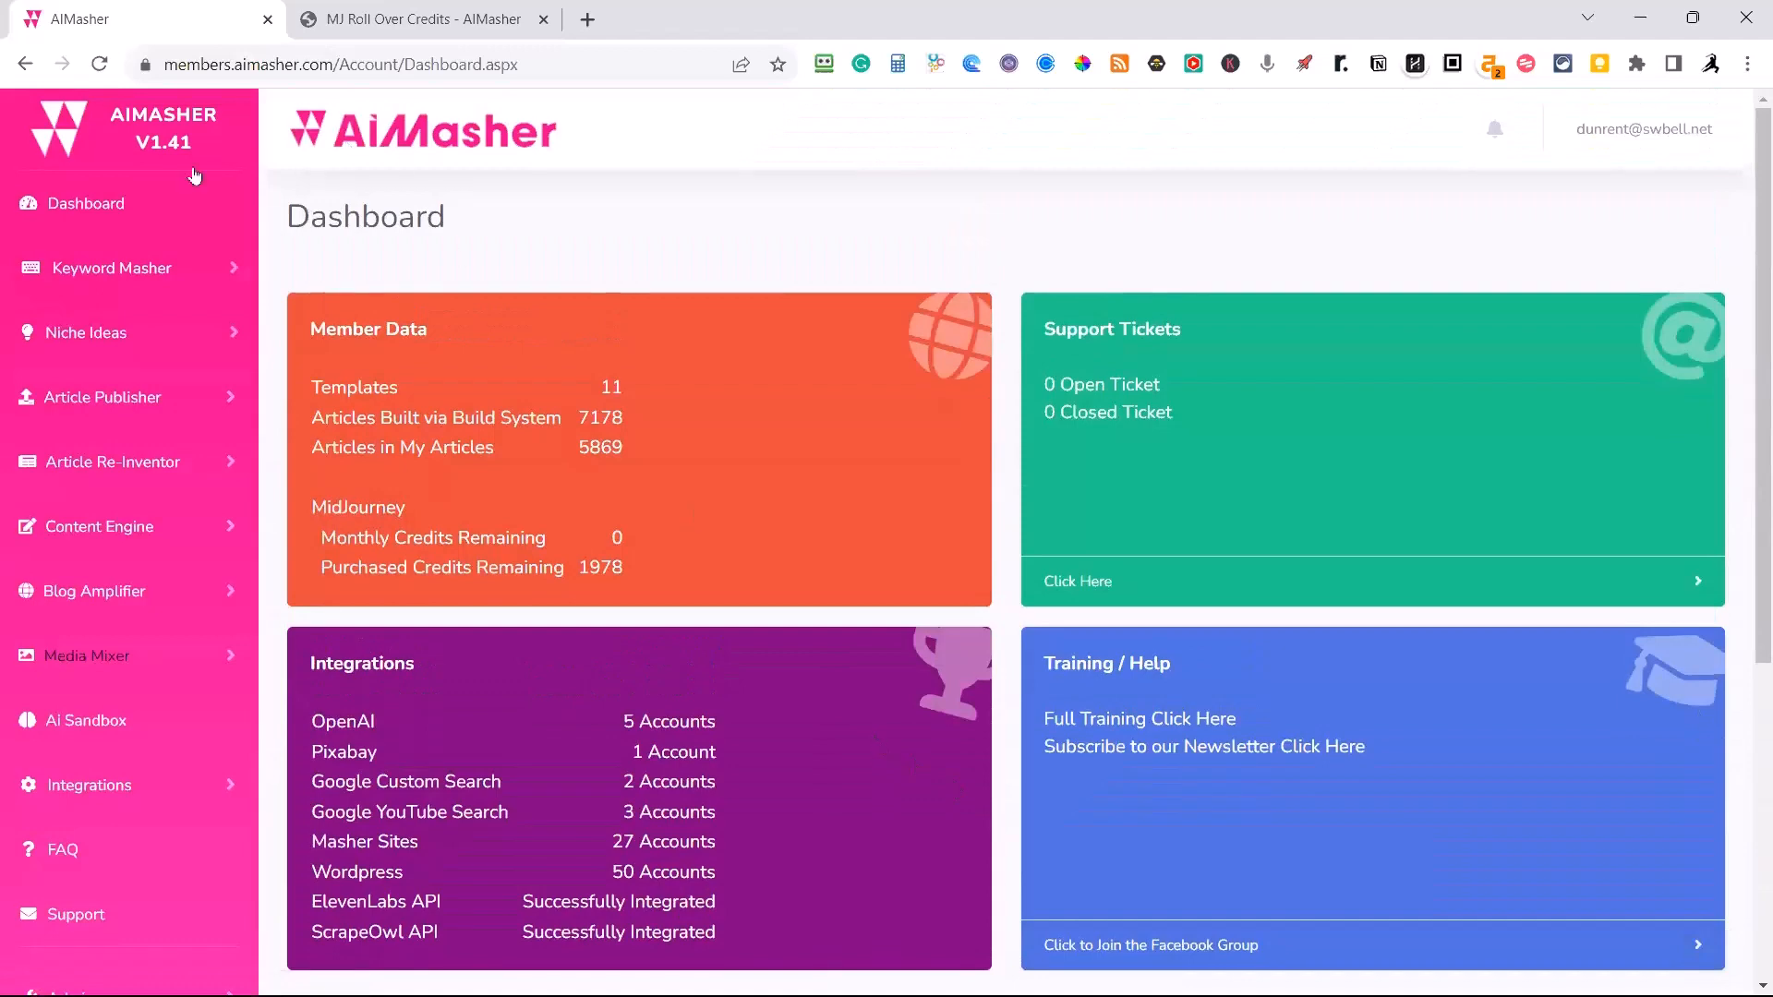
Open Title Prompting in Keyword Masher and set the Keyword Masher prompt to 3 Keyword - Listicle Cluster.
{"action": "left_click", "coordinate": [151, 277]}
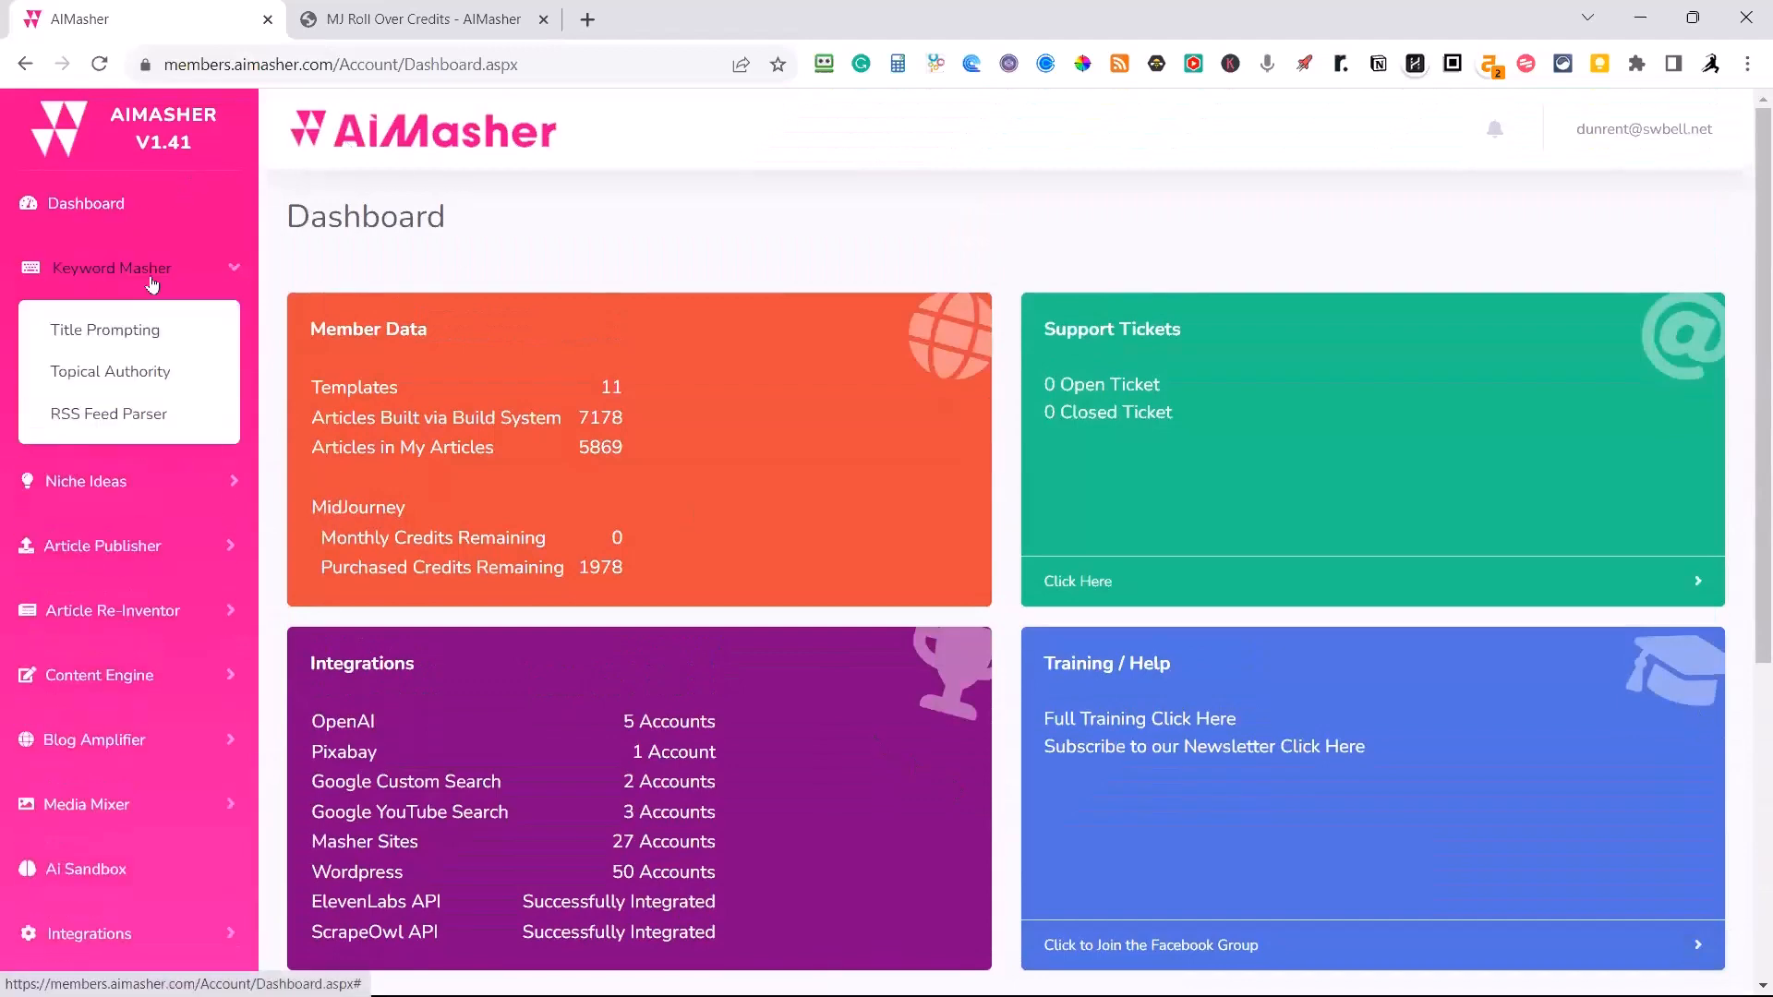
{"action": "left_click", "coordinate": [118, 334]}
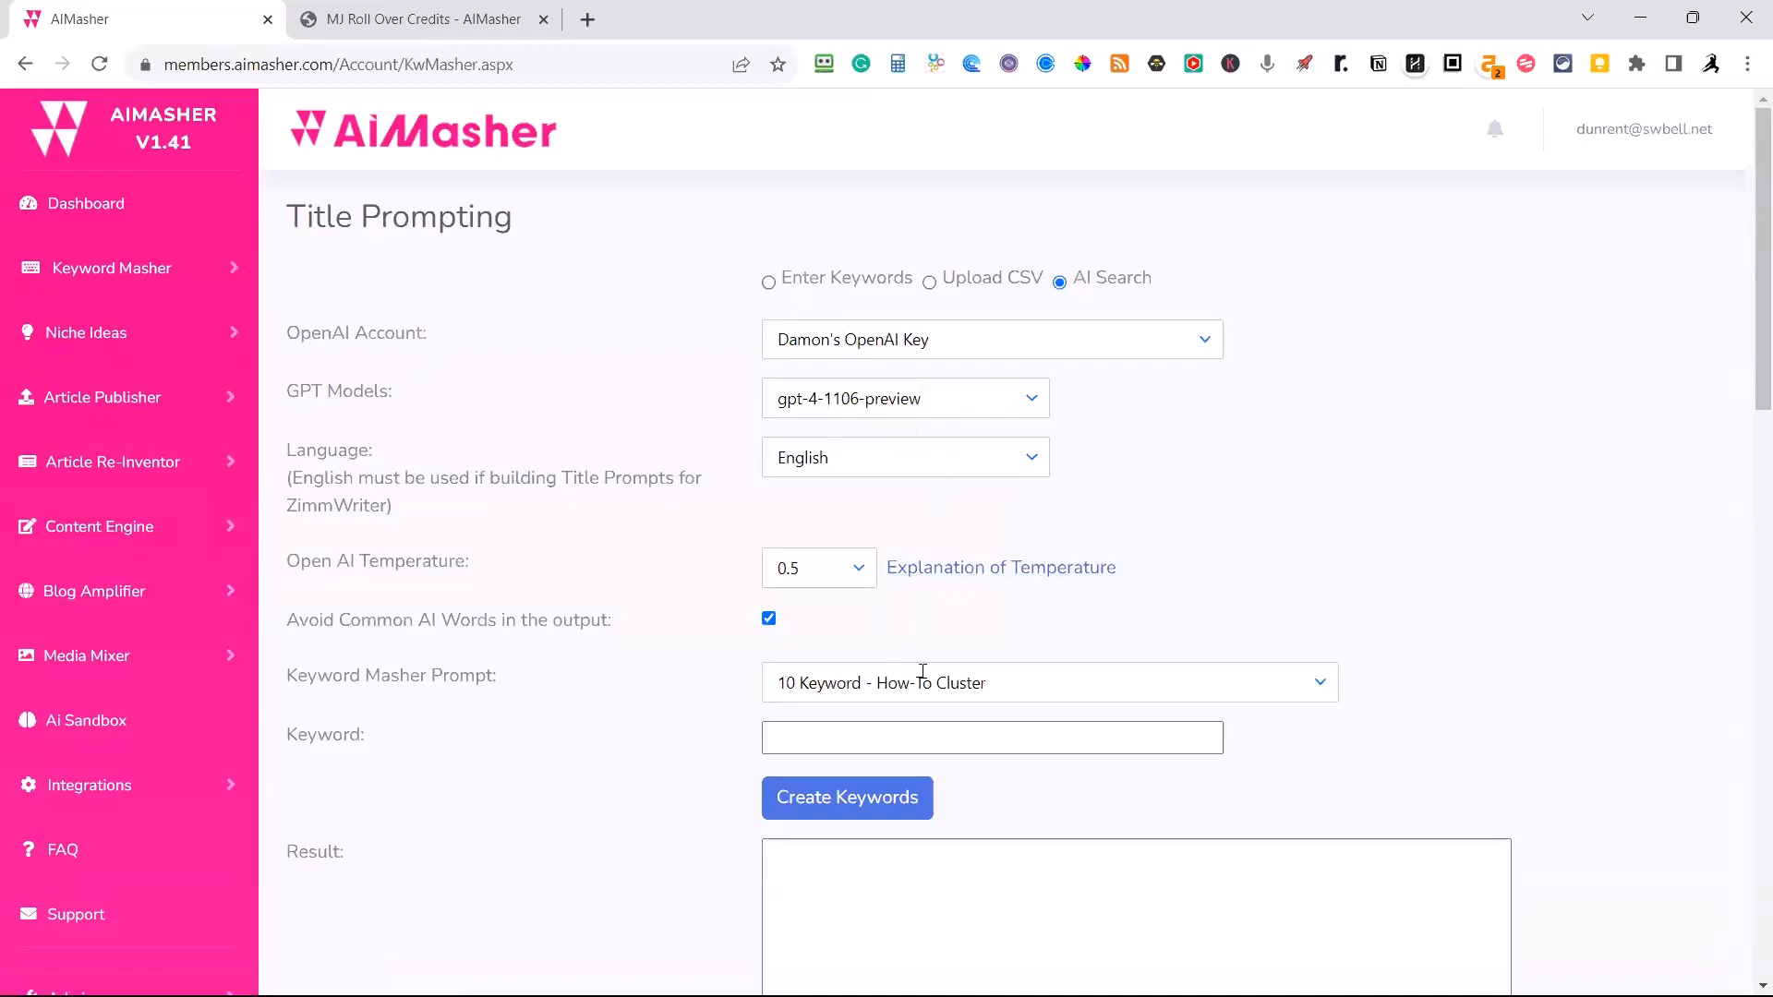
{"action": "left_click", "coordinate": [1320, 682]}
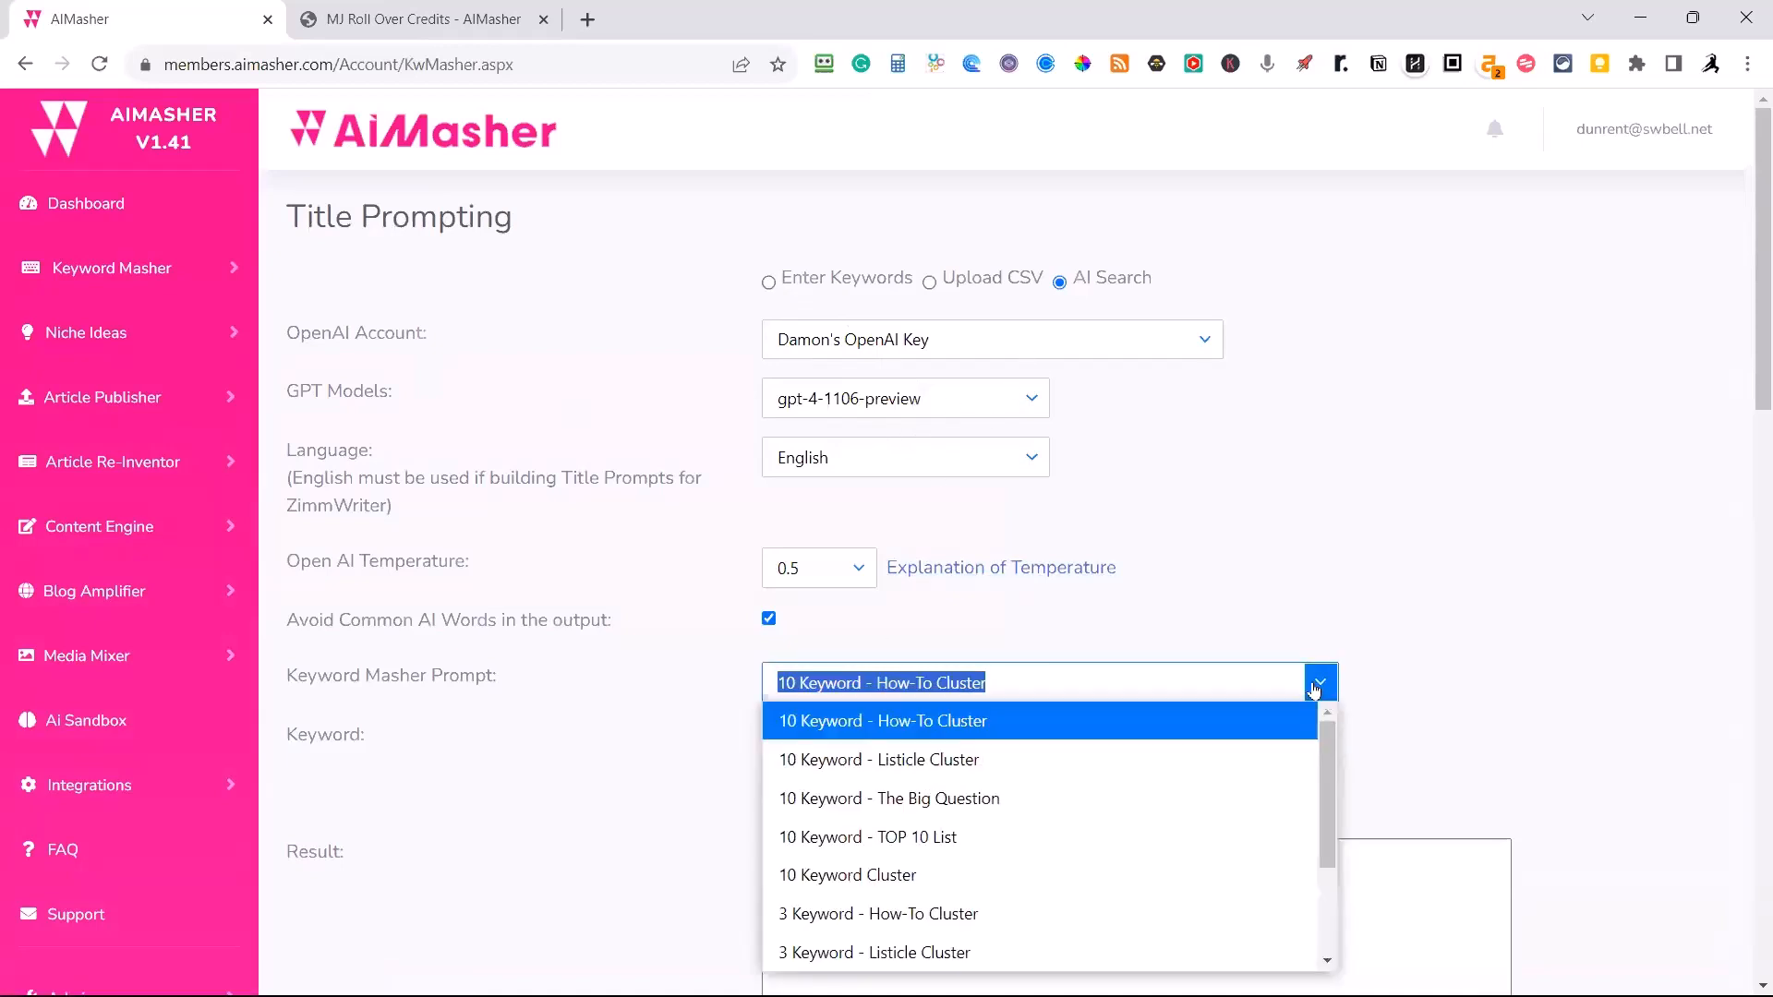
{"action": "left_click", "coordinate": [917, 952]}
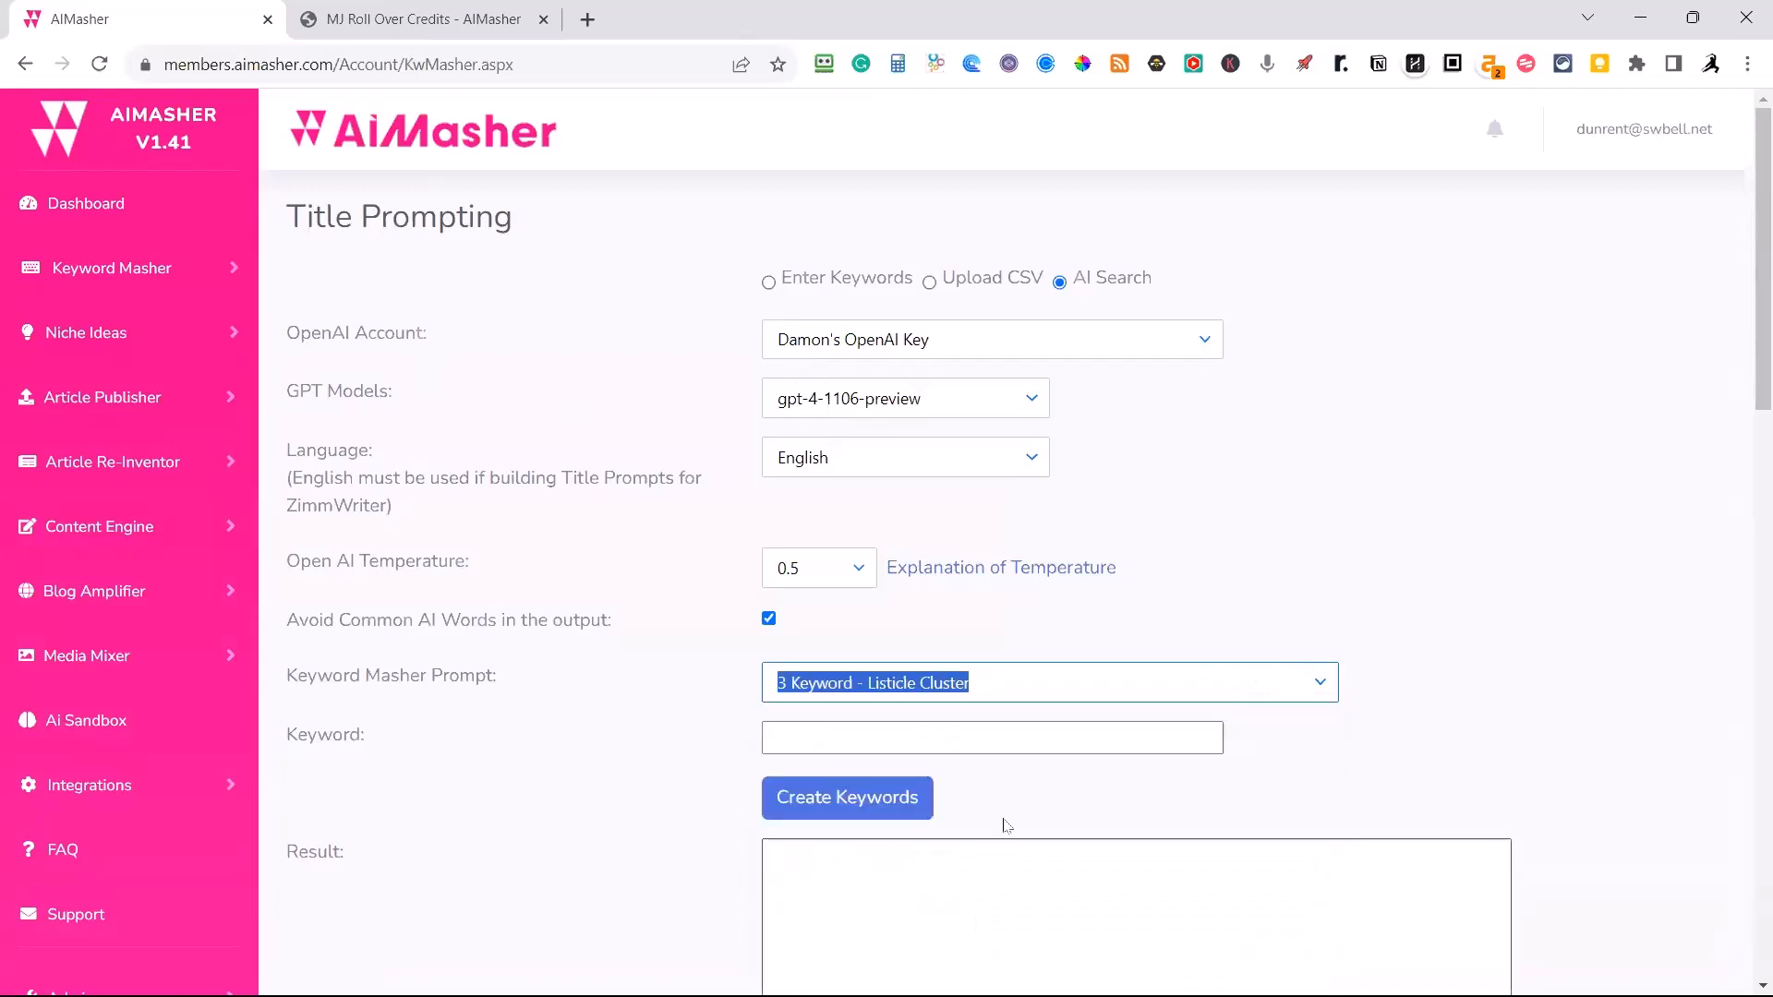
Create keywords with AI for the keyword "Repair wood fence" and view the generated clusters.
{"action": "left_click", "coordinate": [799, 734]}
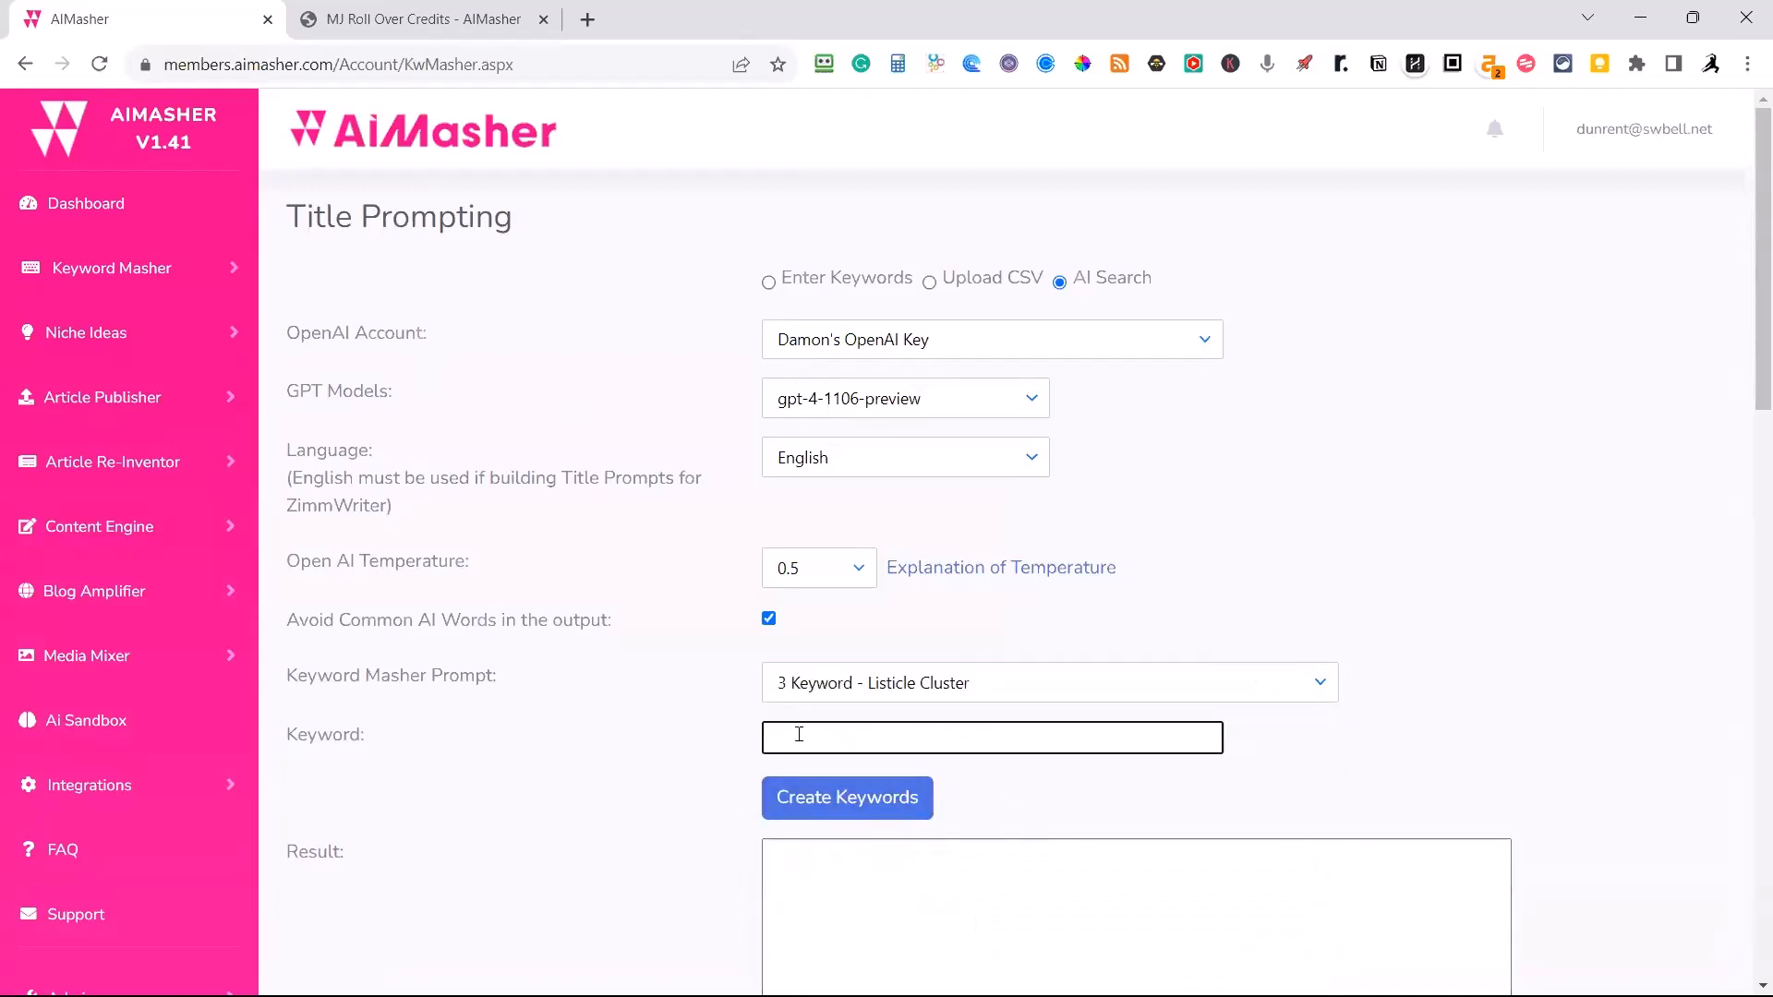
{"action": "type", "text": "Repair wood fence"}
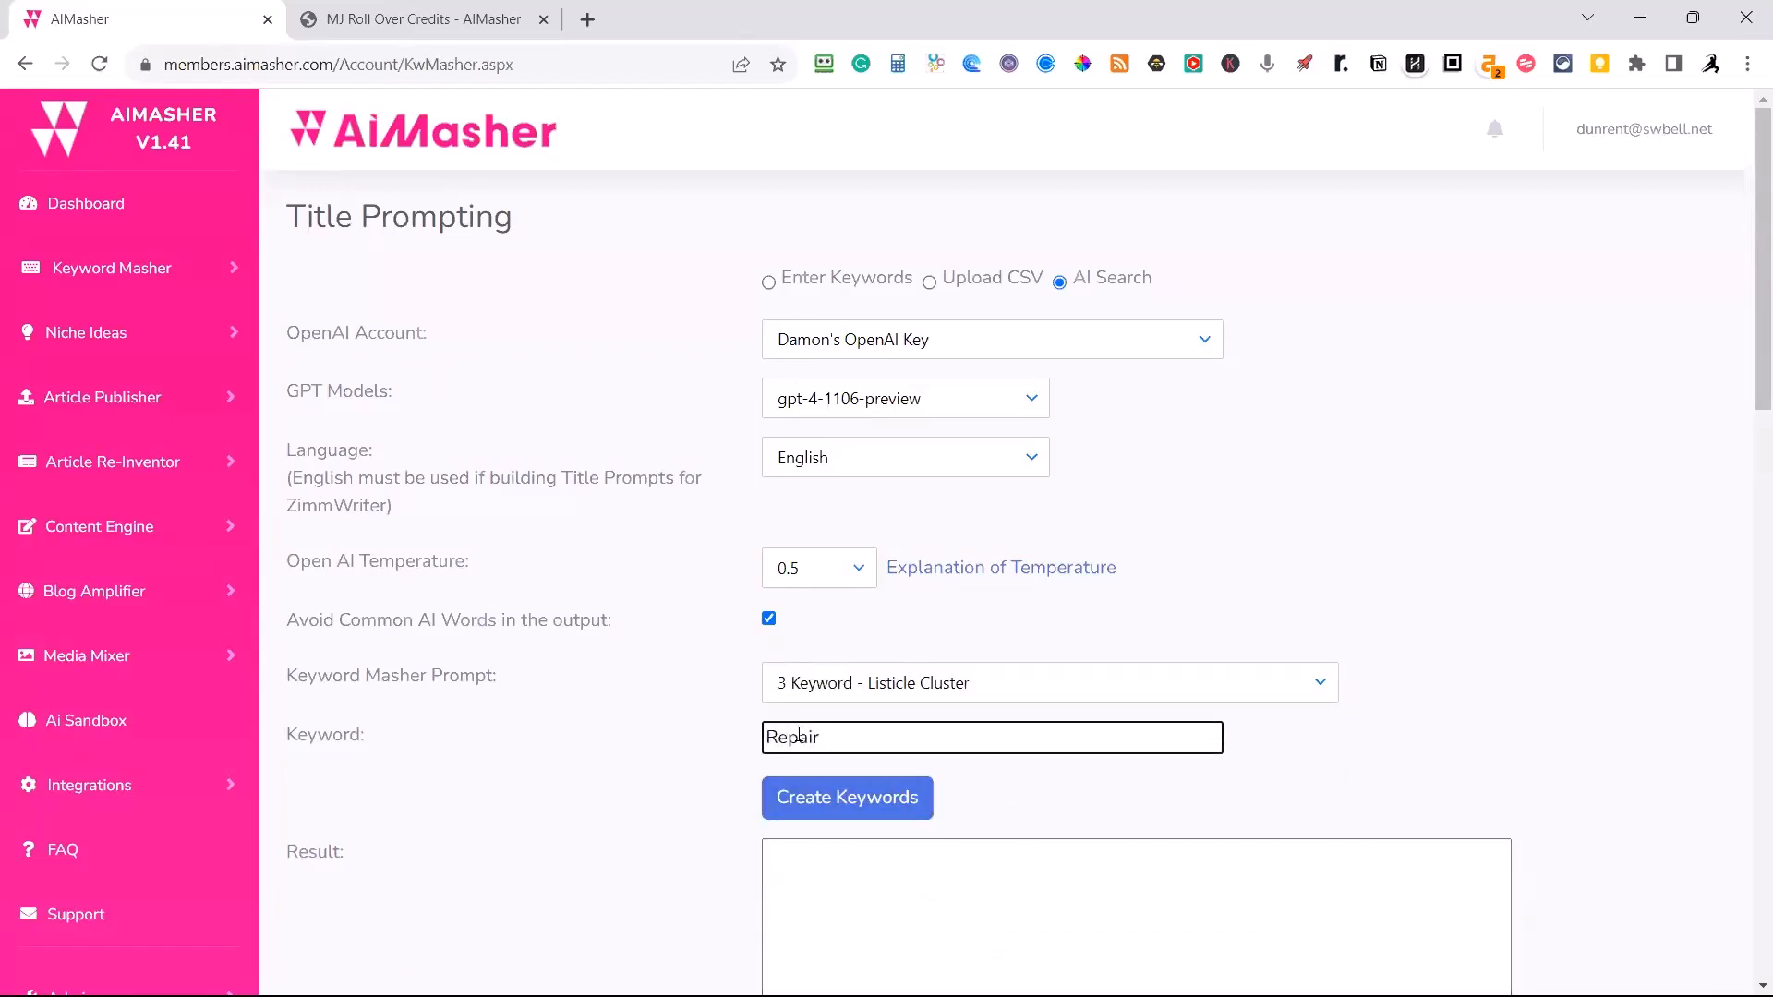
{"action": "key", "text": "Return"}
{"action": "scroll", "coordinate": [1392, 509], "scroll_direction": "down", "scroll_amount": 5}
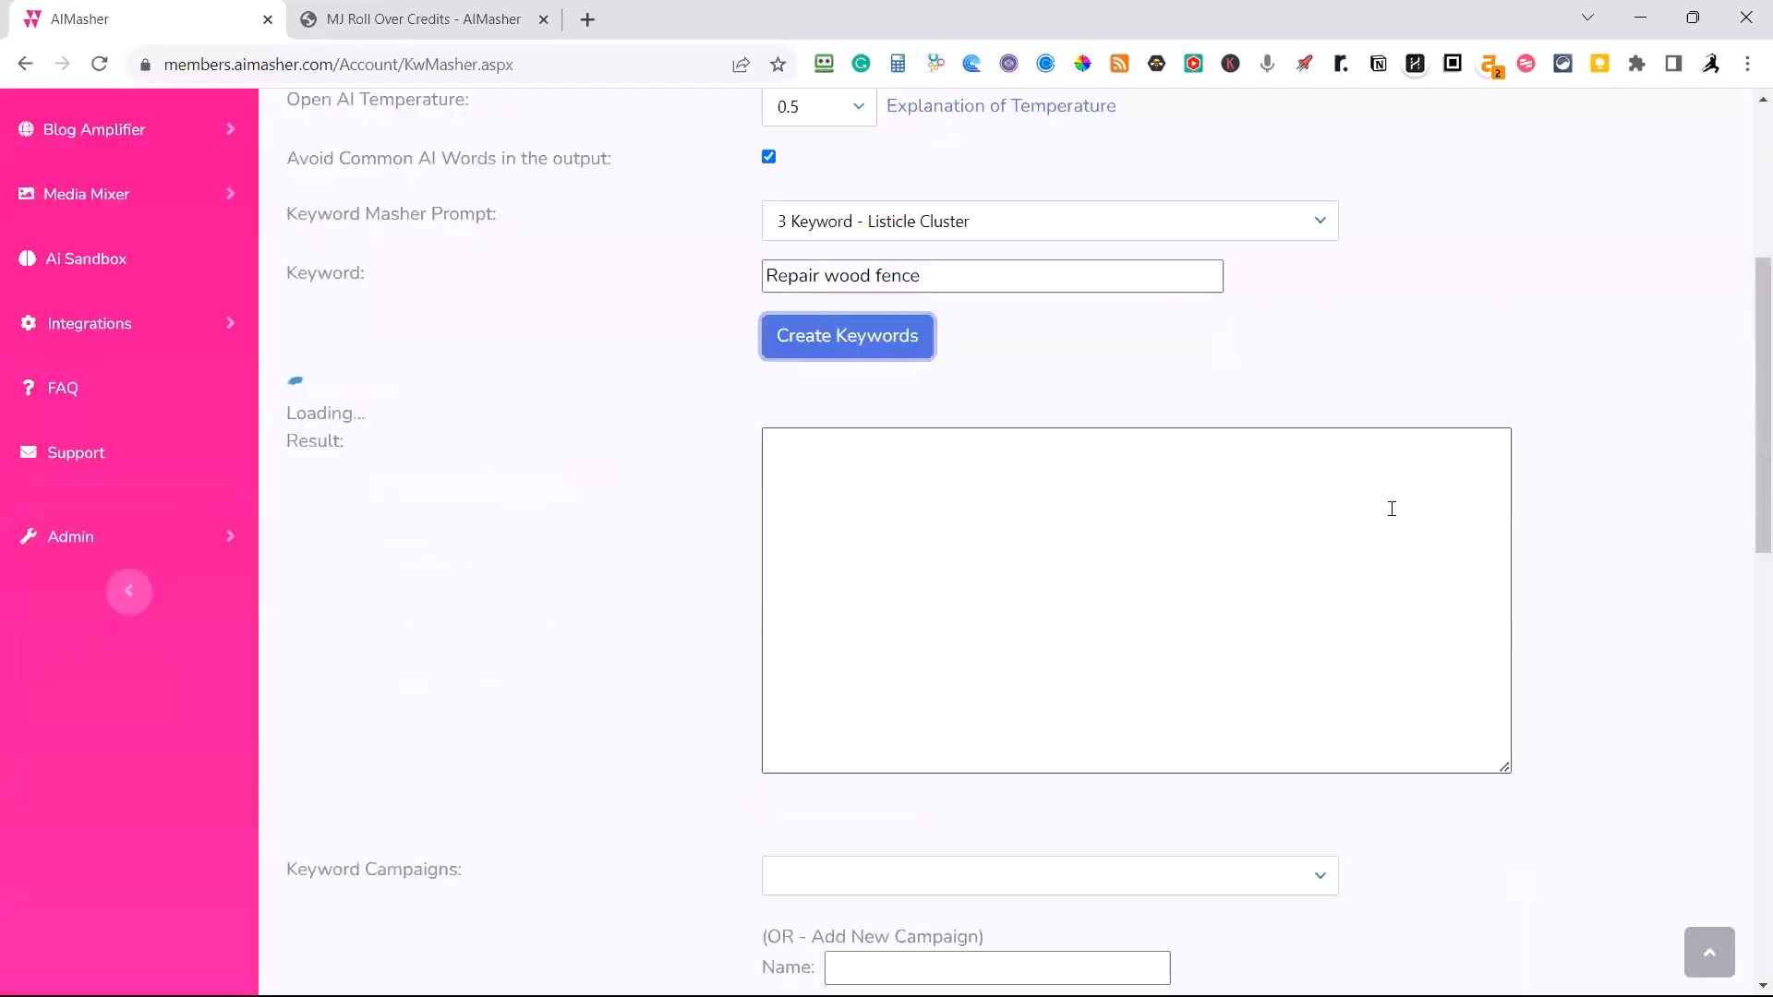
{"action": "scroll", "coordinate": [1100, 423], "scroll_direction": "up", "scroll_amount": 1}
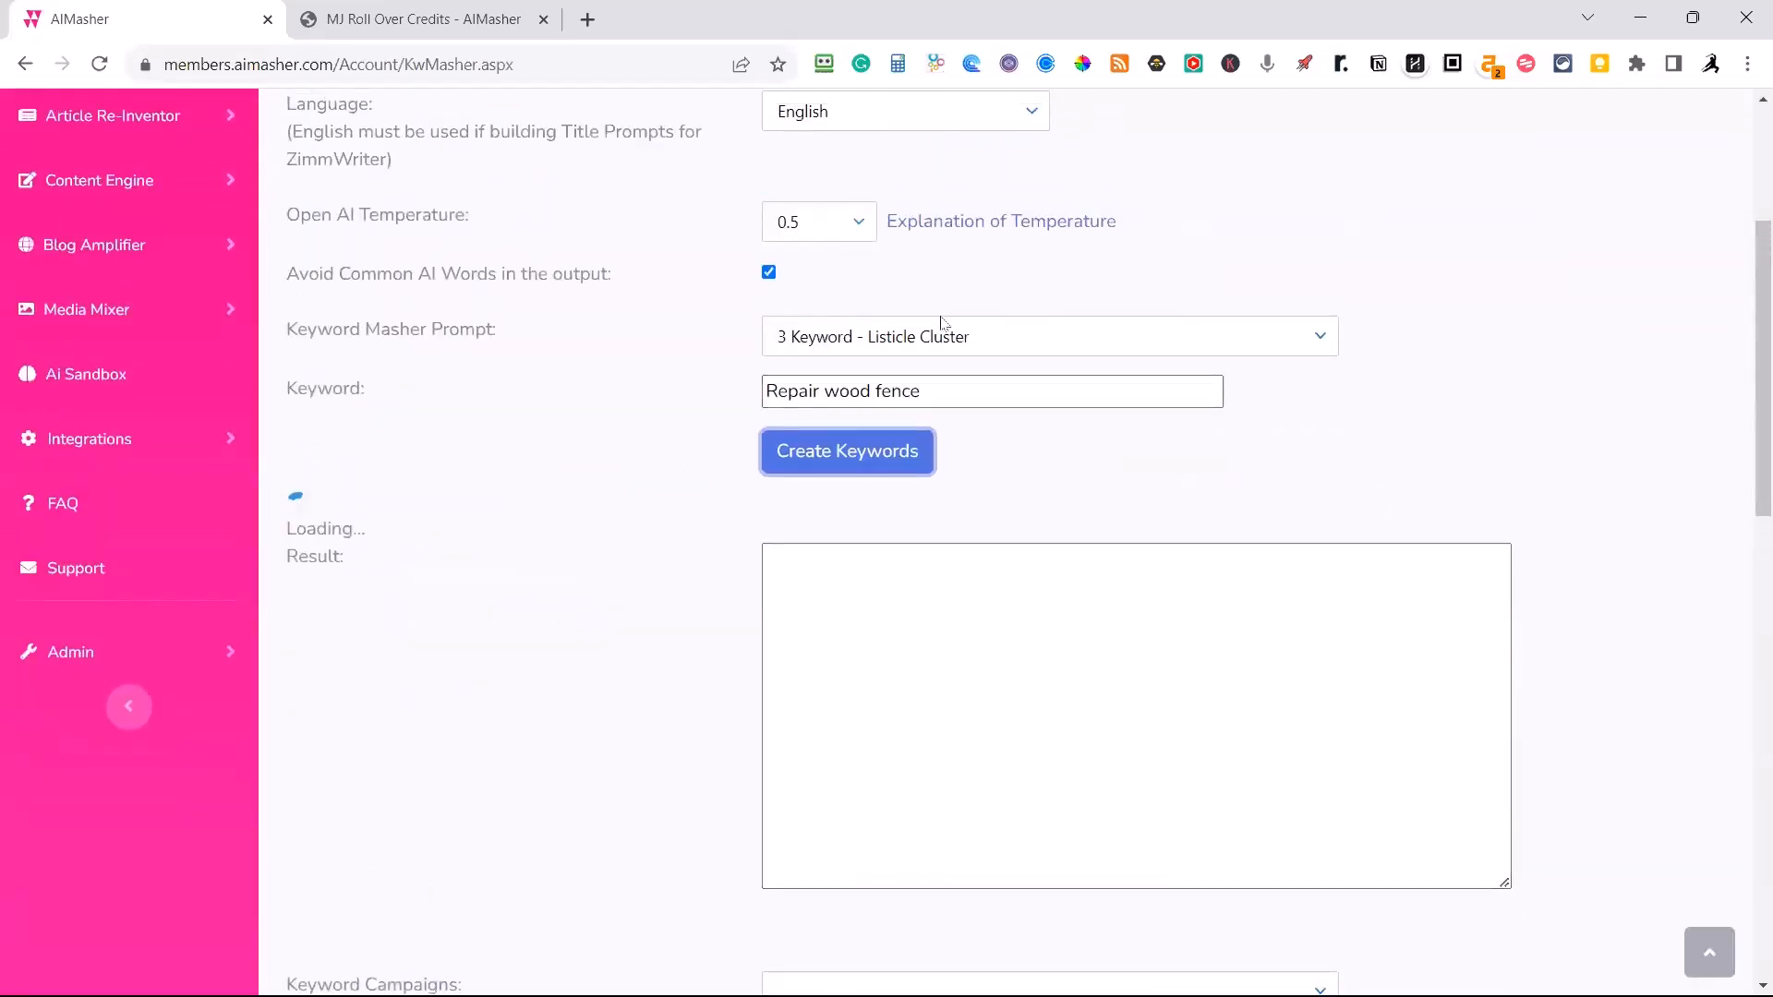
{"action": "scroll", "coordinate": [1339, 646], "scroll_direction": "down", "scroll_amount": 2}
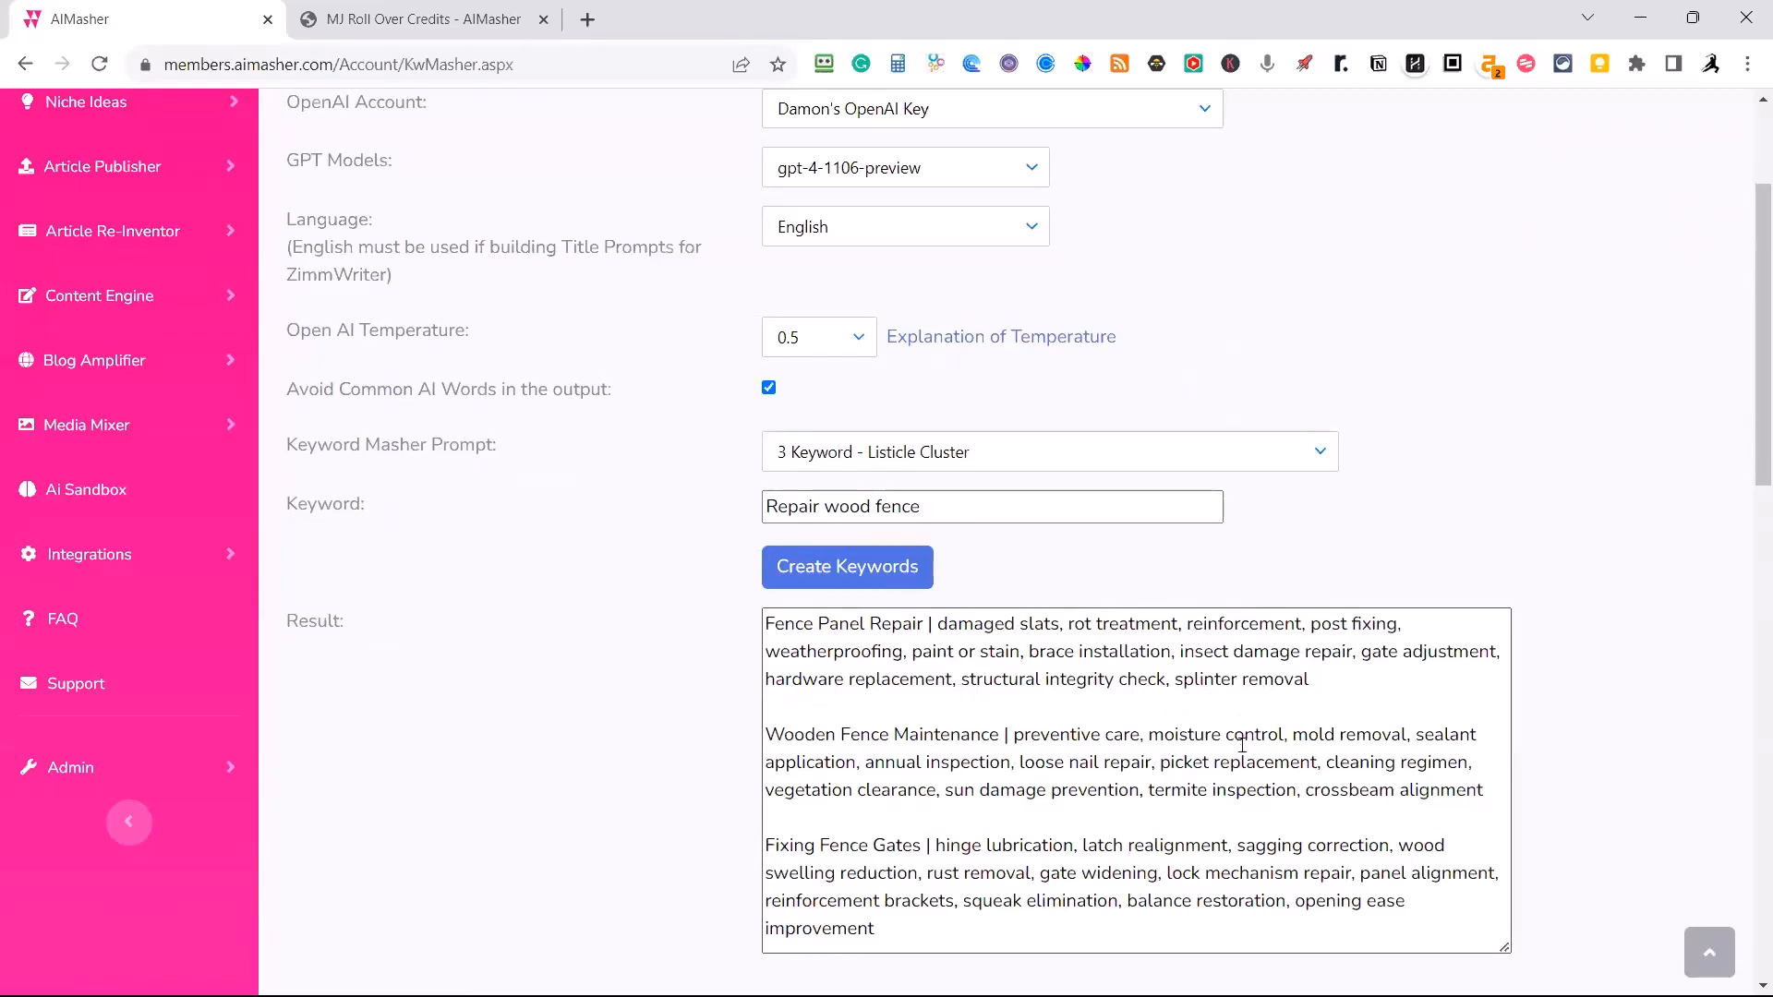
Browse the existing keyword campaigns and select Learn How To Code for the generated keywords.
{"action": "scroll", "coordinate": [1253, 740], "scroll_direction": "down", "scroll_amount": 3}
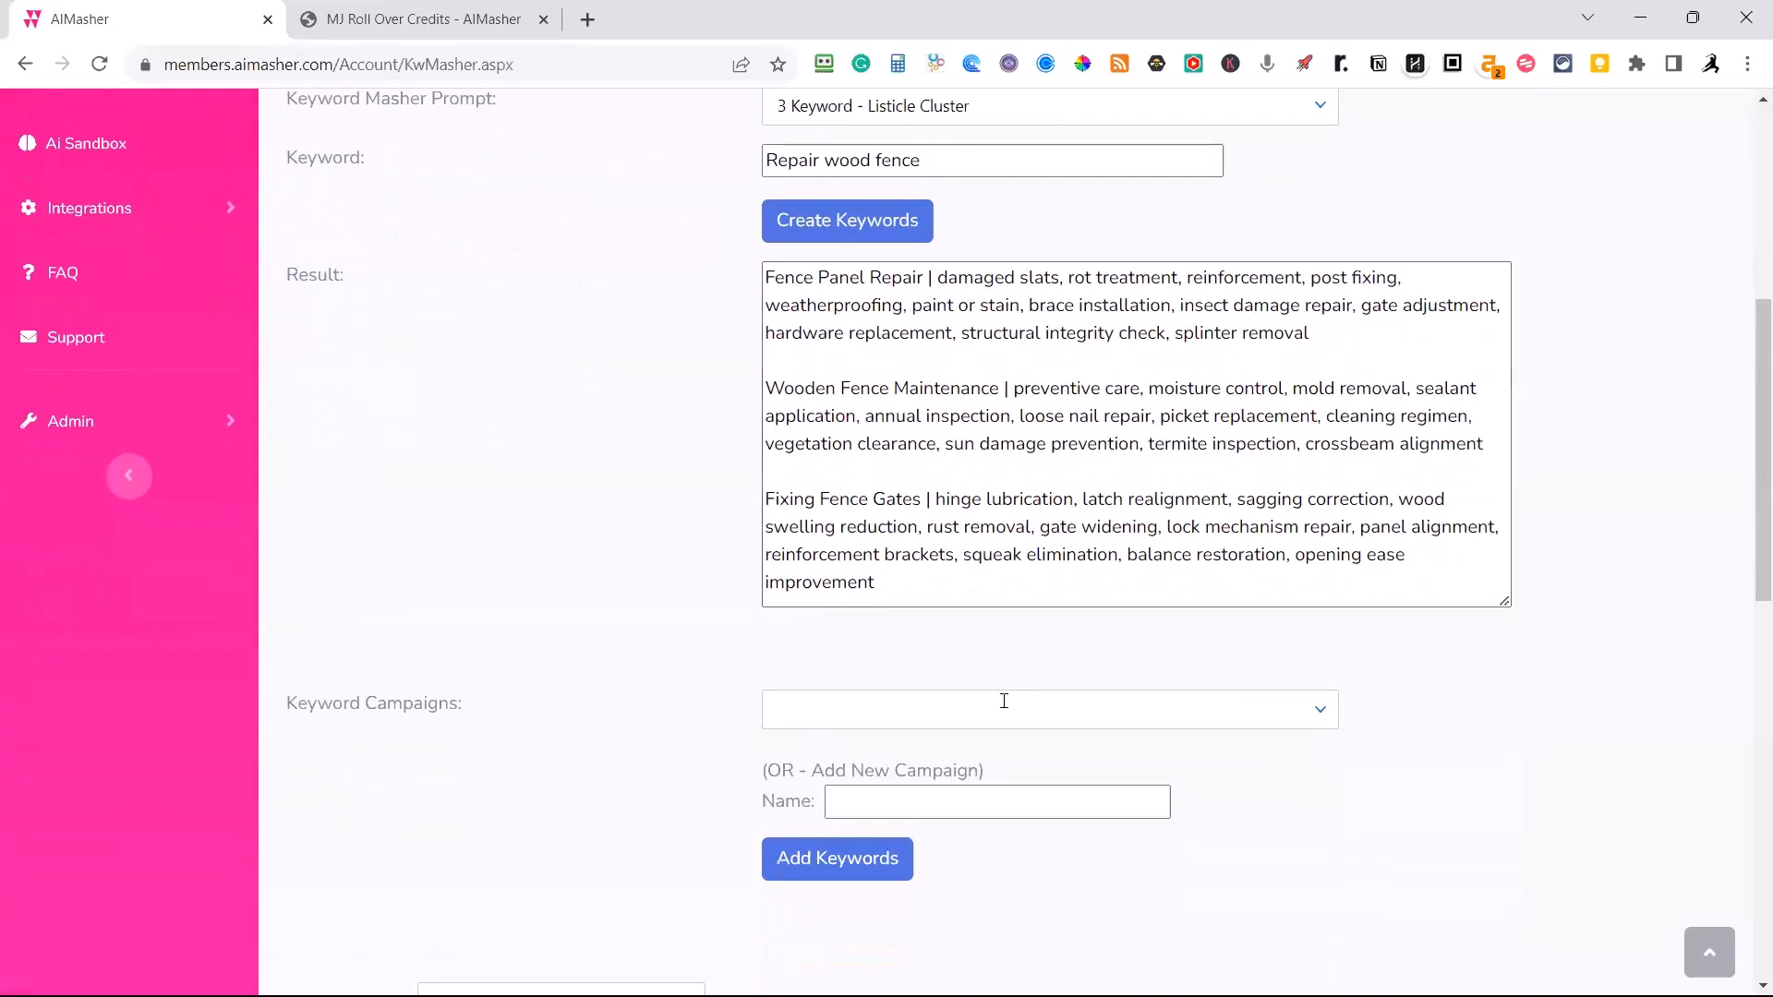
{"action": "left_click", "coordinate": [1313, 716]}
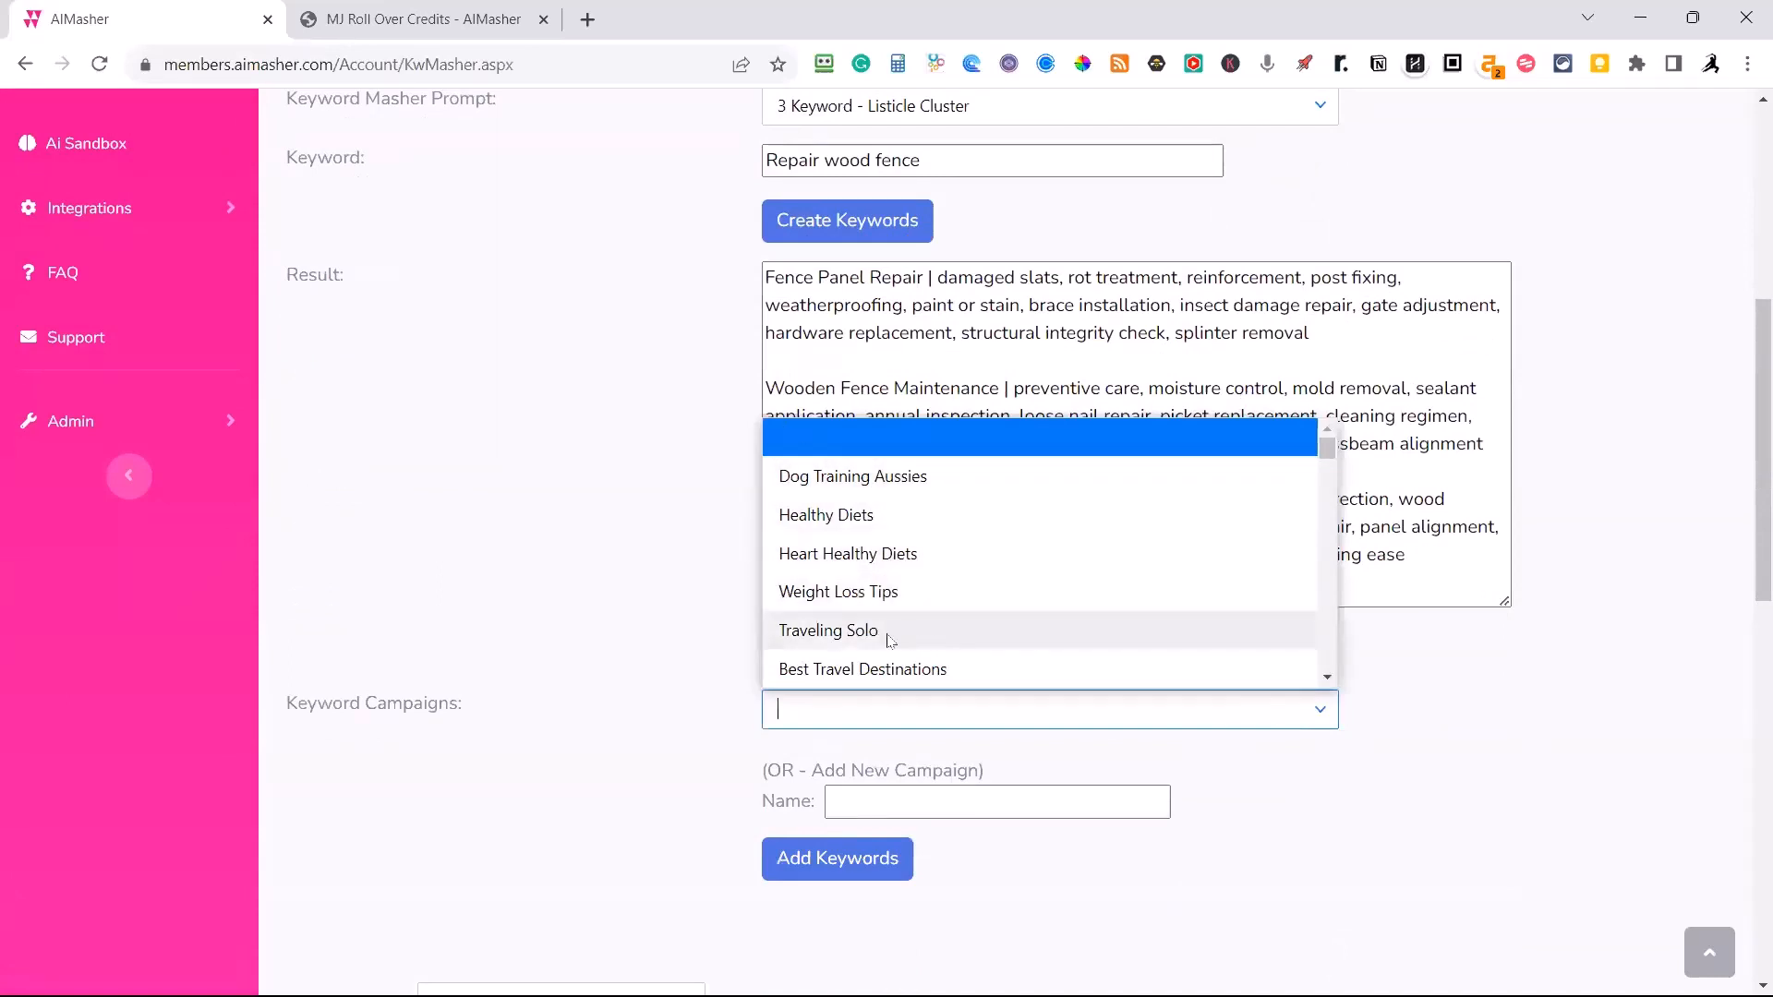
{"action": "scroll", "coordinate": [900, 612], "scroll_direction": "down", "scroll_amount": 3}
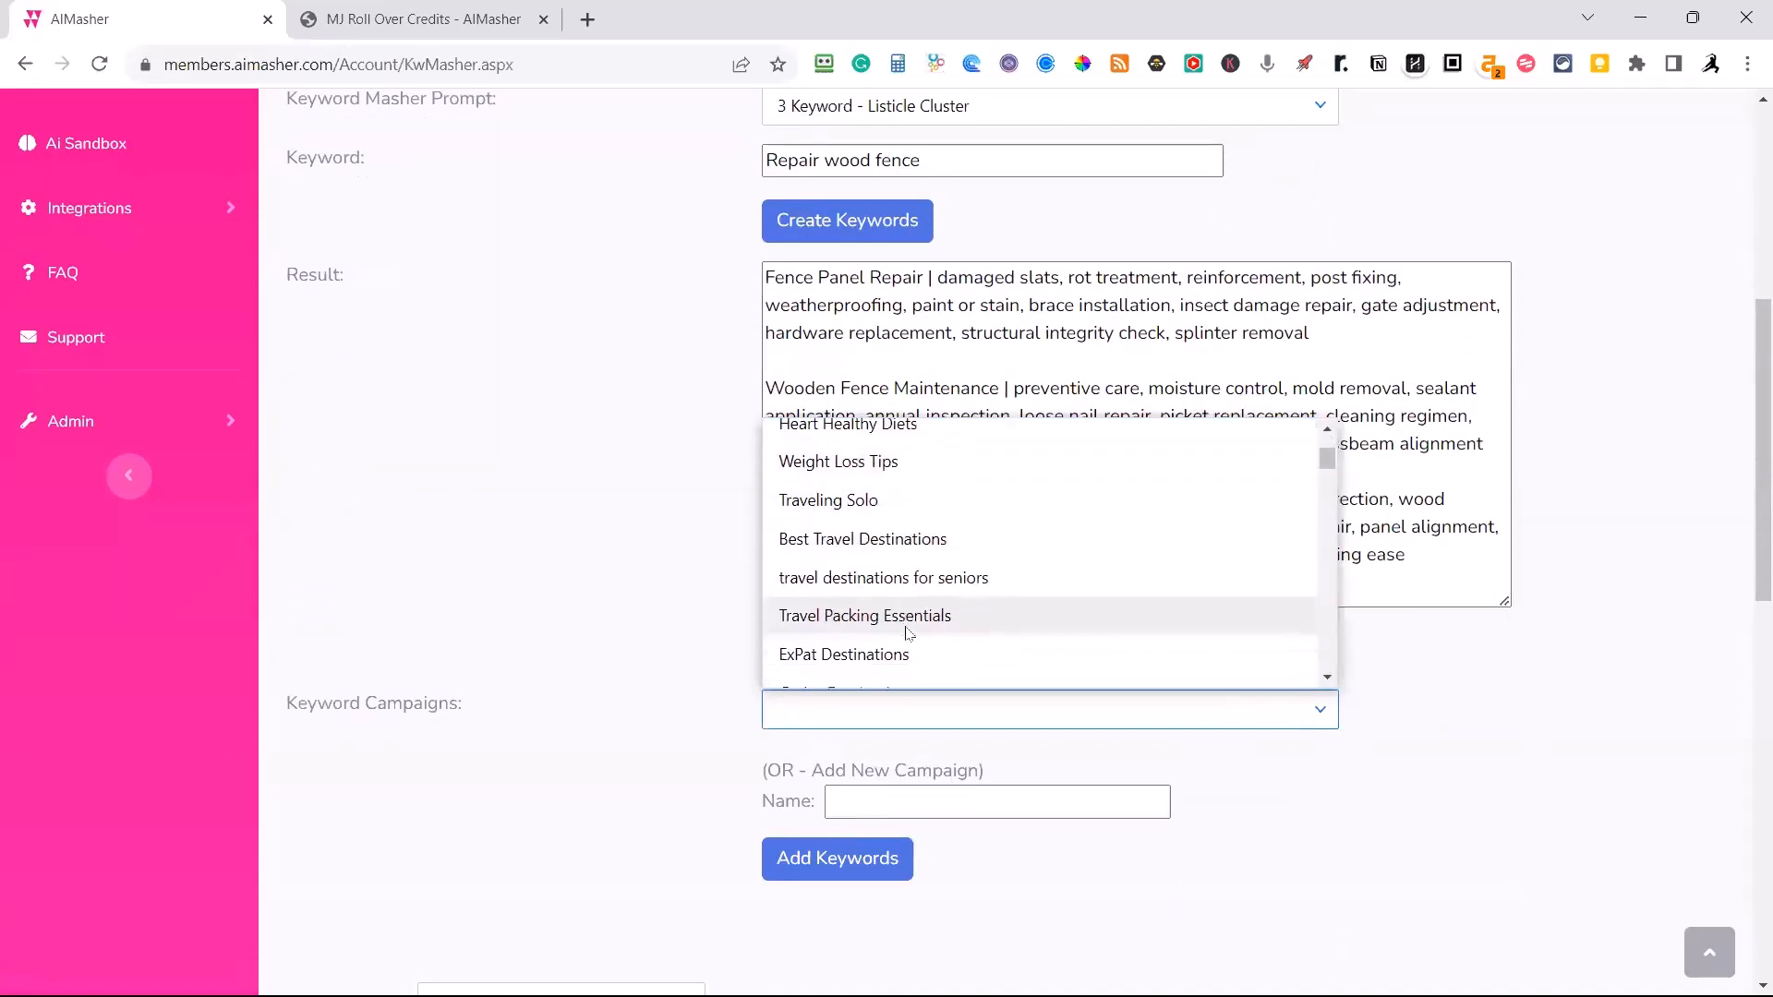
{"action": "scroll", "coordinate": [903, 612], "scroll_direction": "down", "scroll_amount": 3}
{"action": "left_click", "coordinate": [863, 631]}
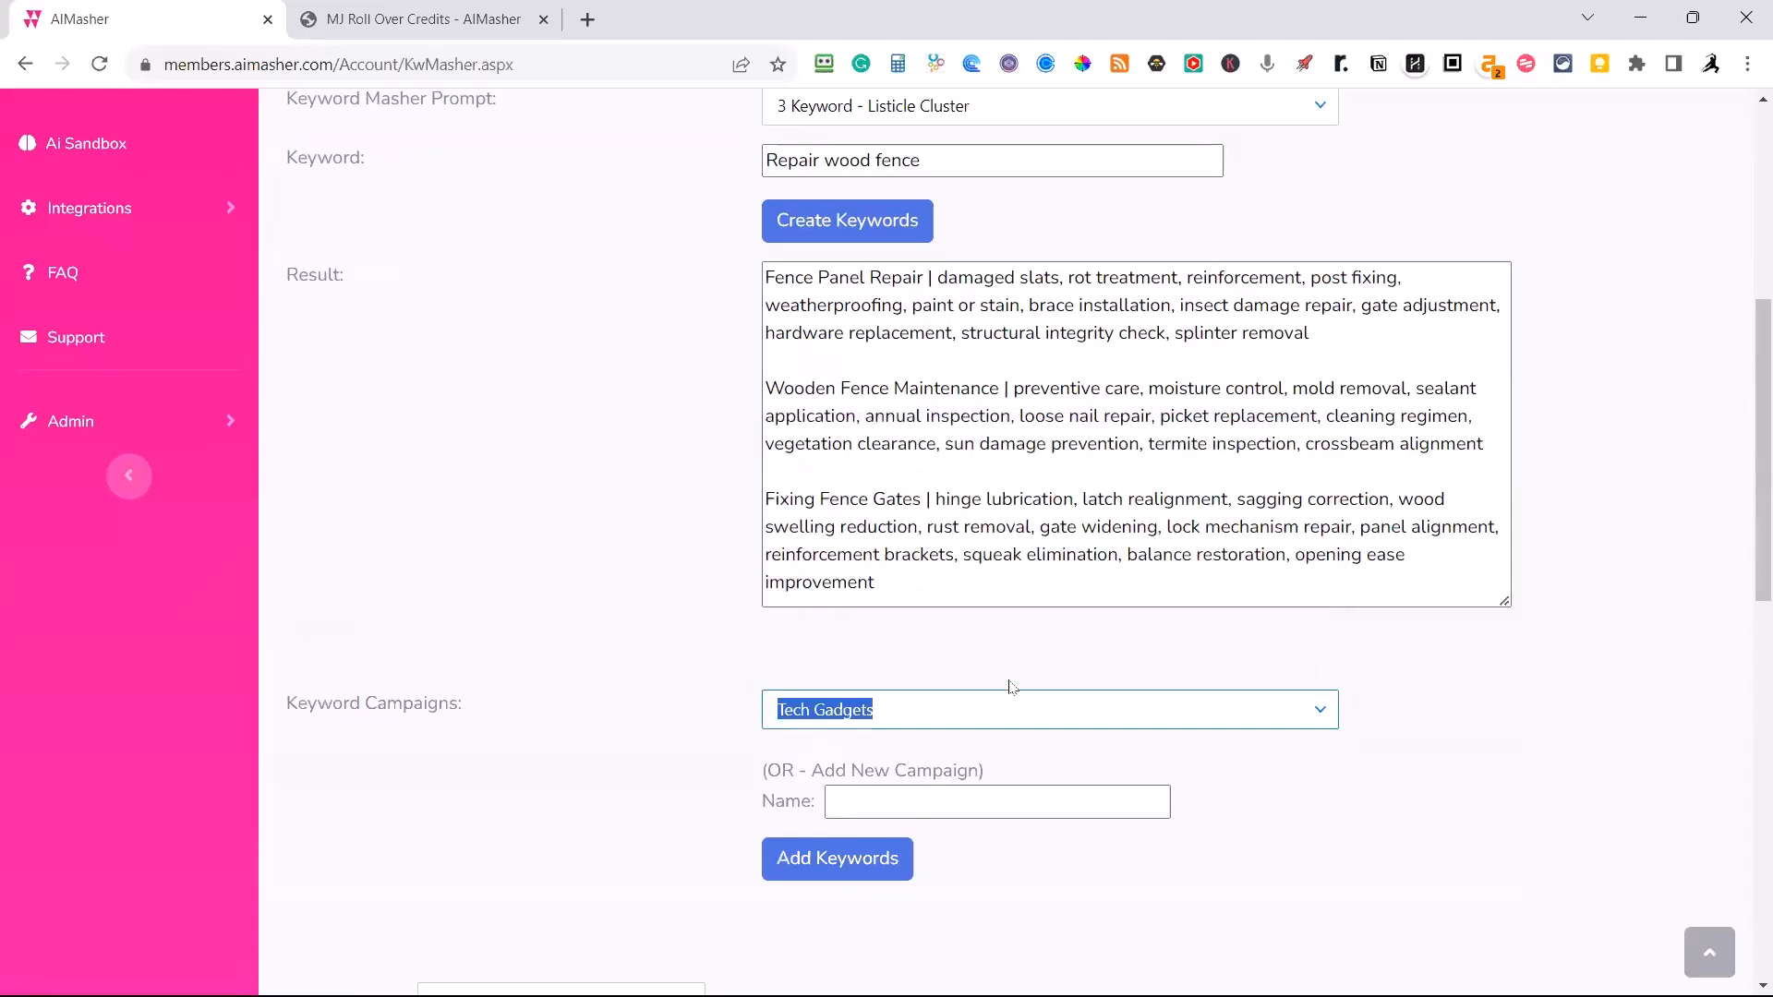
{"action": "left_click", "coordinate": [1102, 719]}
{"action": "left_click", "coordinate": [1038, 678]}
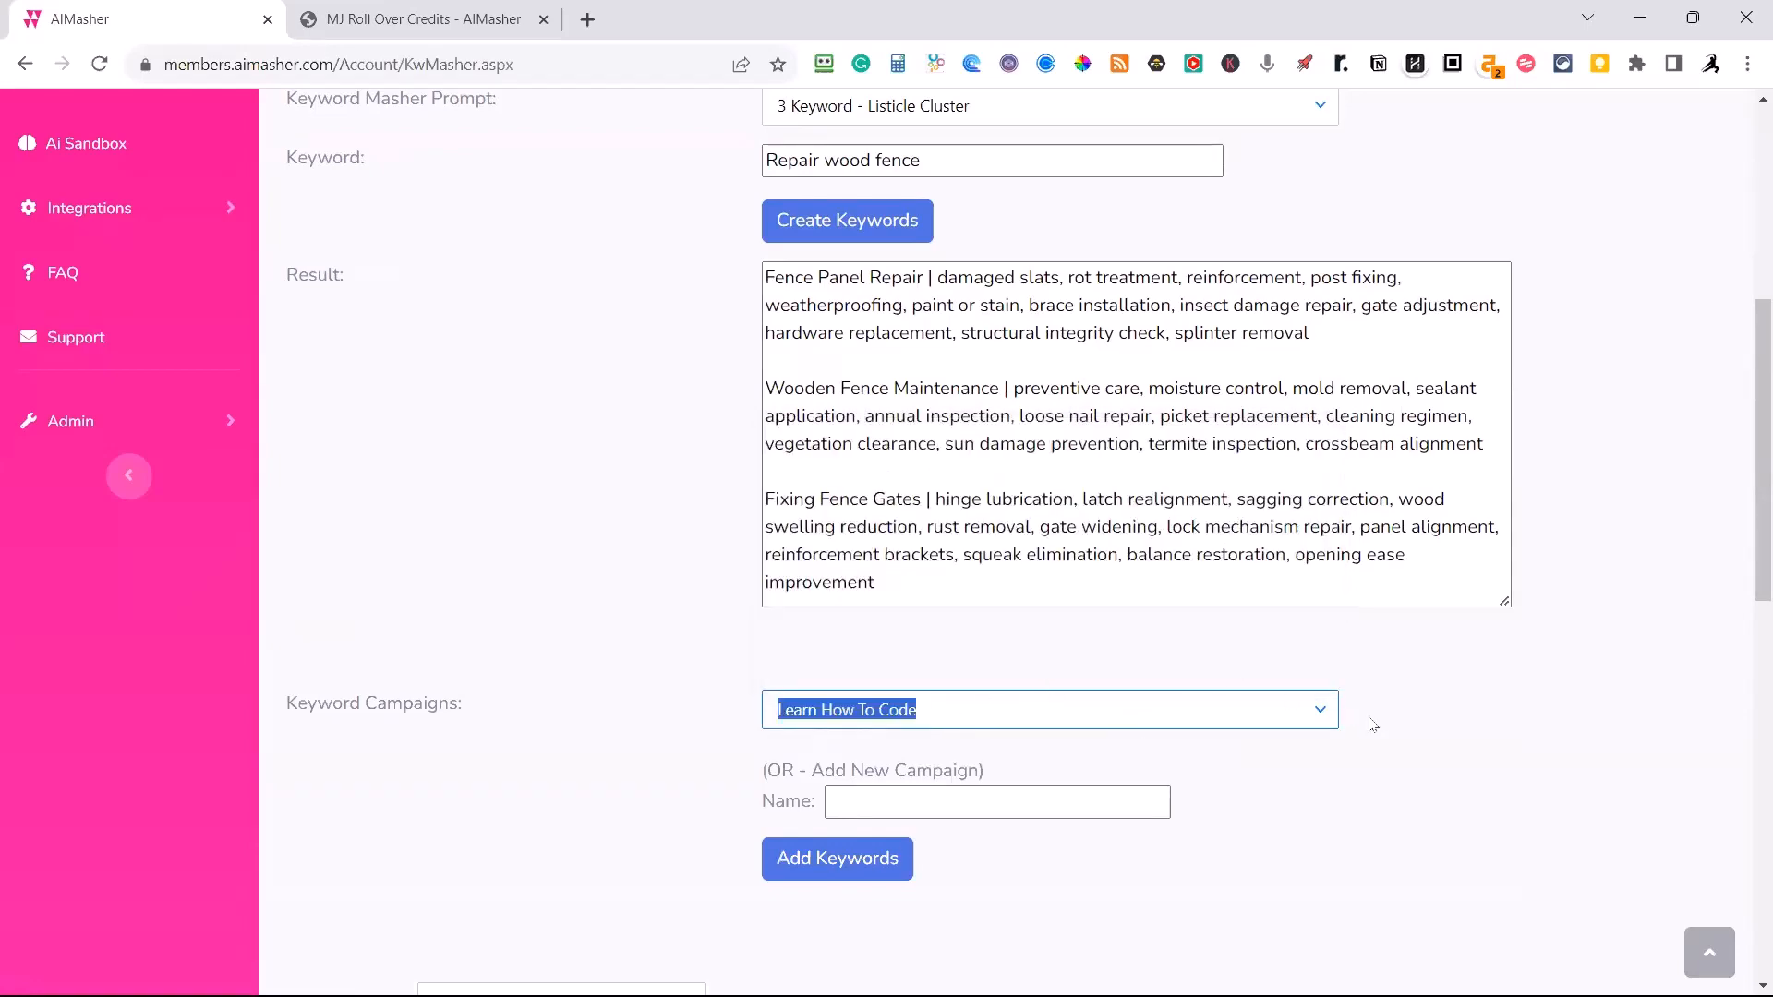
Set the title prompt group to ZimmWriter (GPT4).
{"action": "scroll", "coordinate": [1373, 720], "scroll_direction": "down", "scroll_amount": 2}
{"action": "scroll", "coordinate": [1339, 684], "scroll_direction": "down", "scroll_amount": 4}
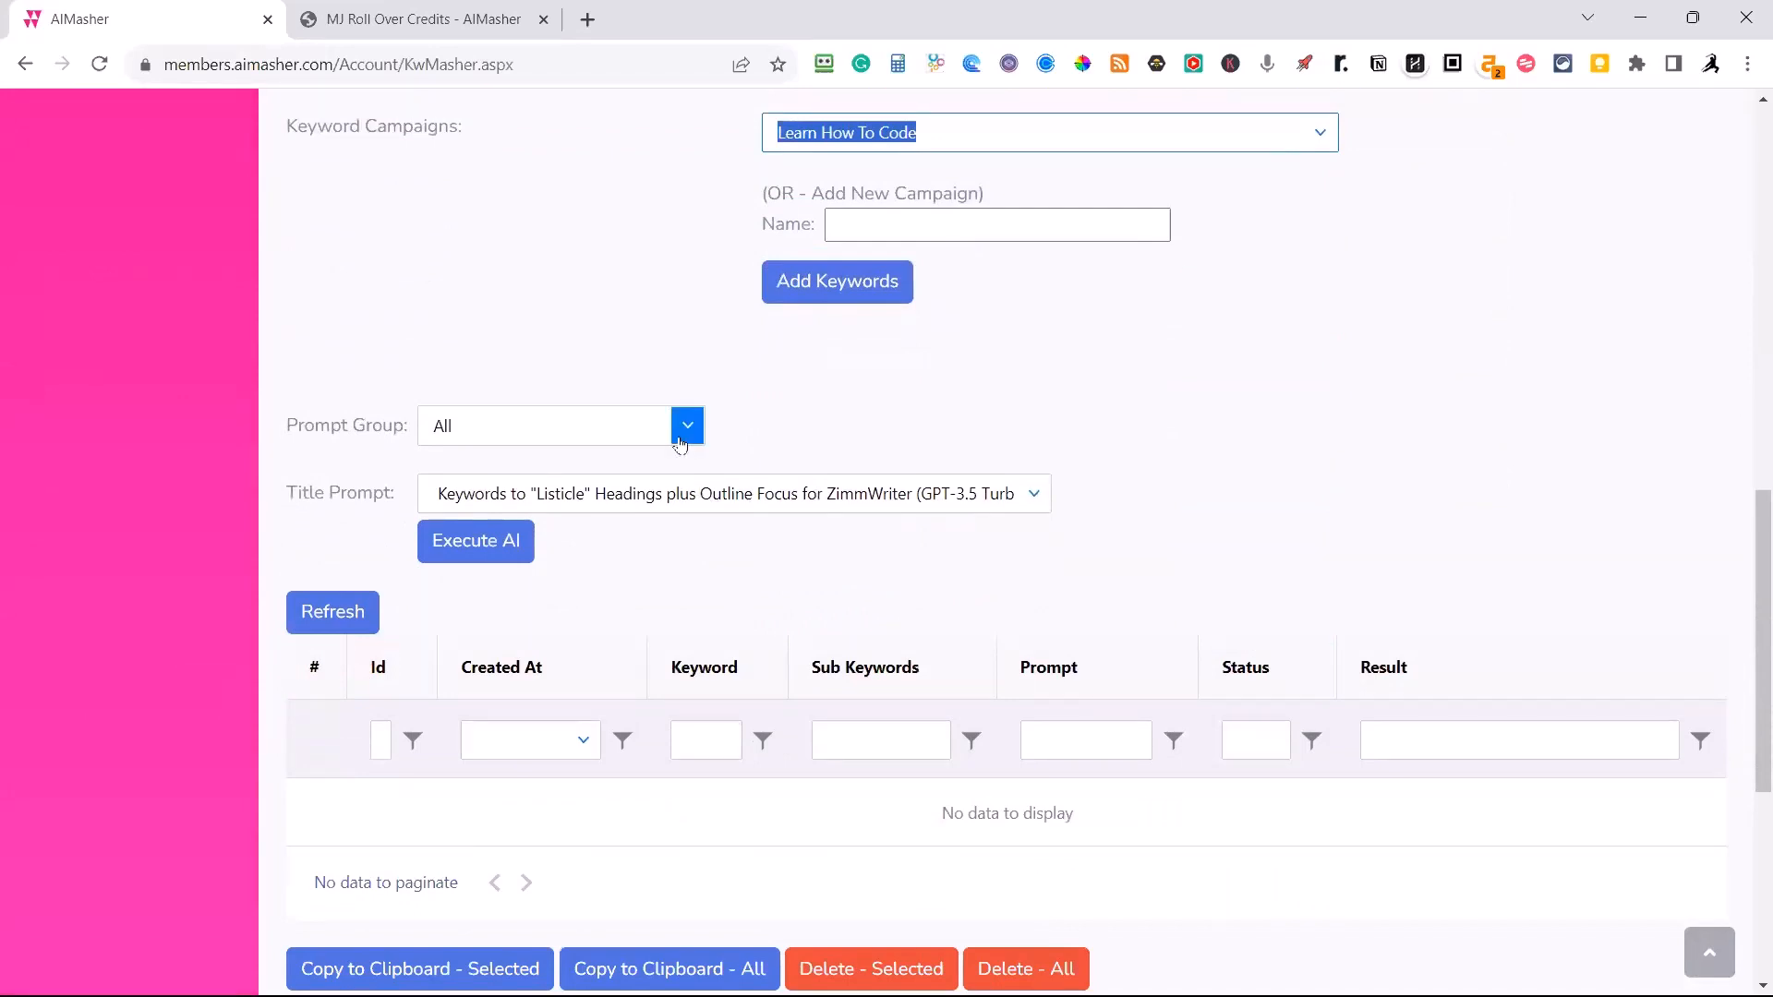
{"action": "left_click", "coordinate": [671, 443]}
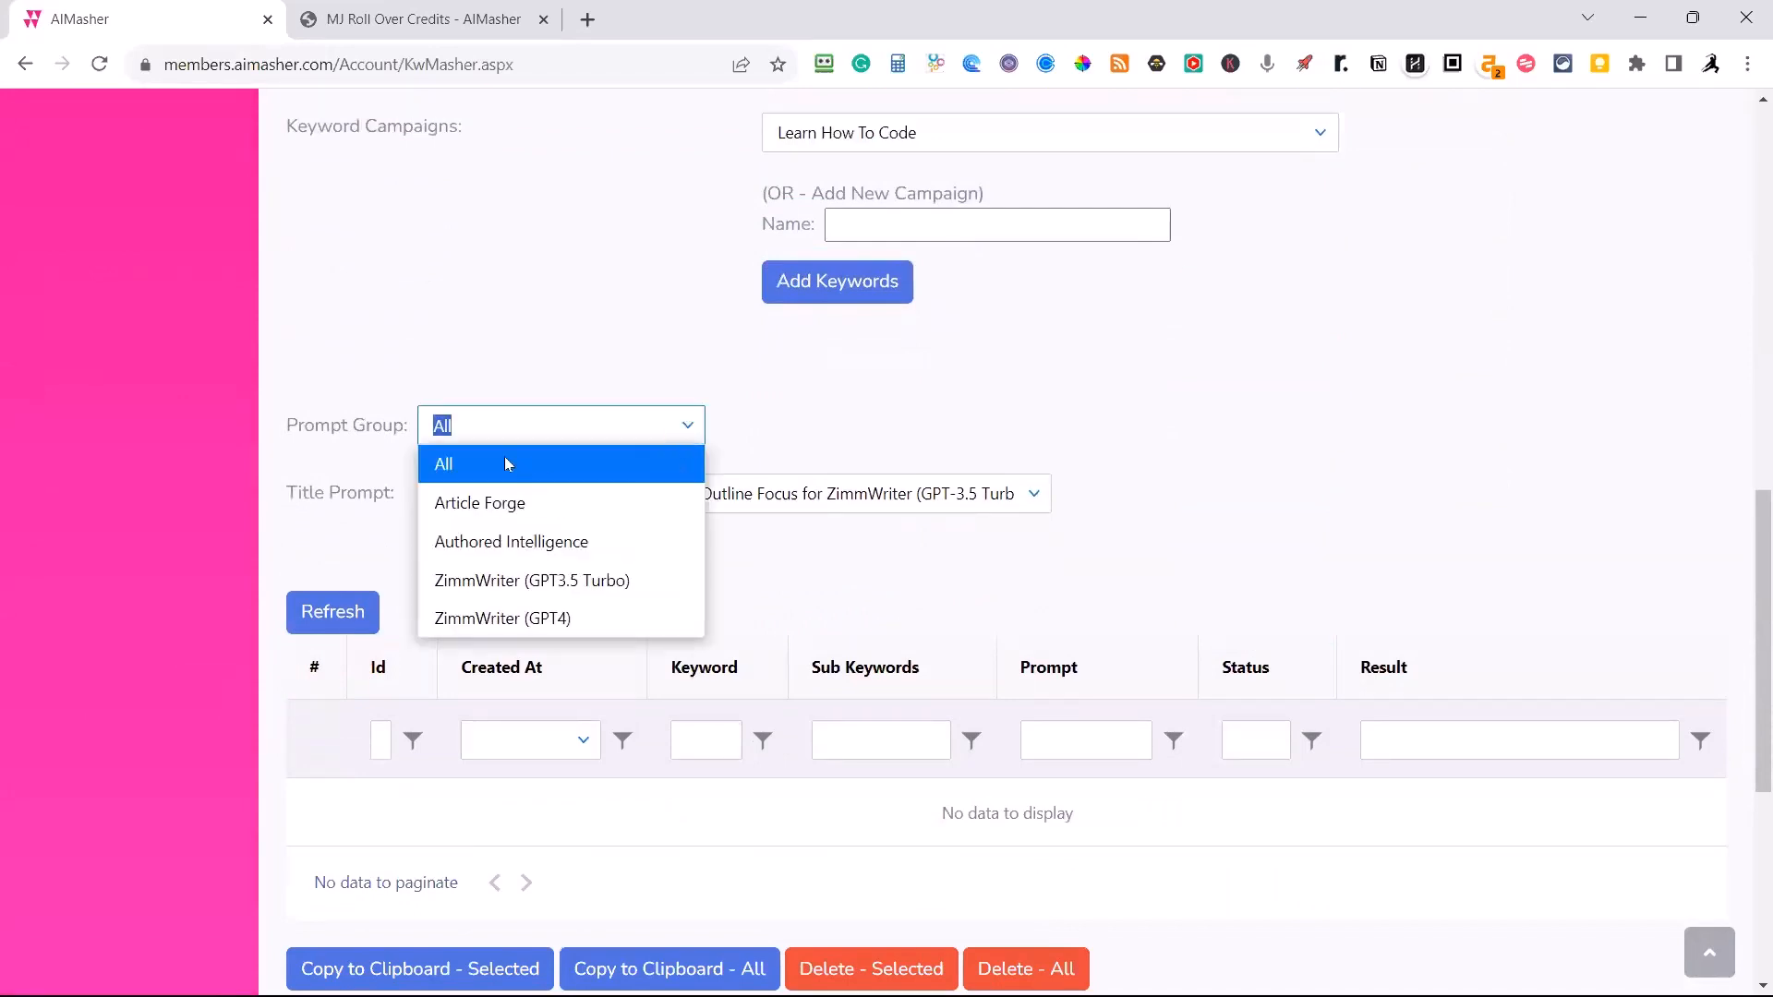
{"action": "left_click", "coordinate": [515, 620]}
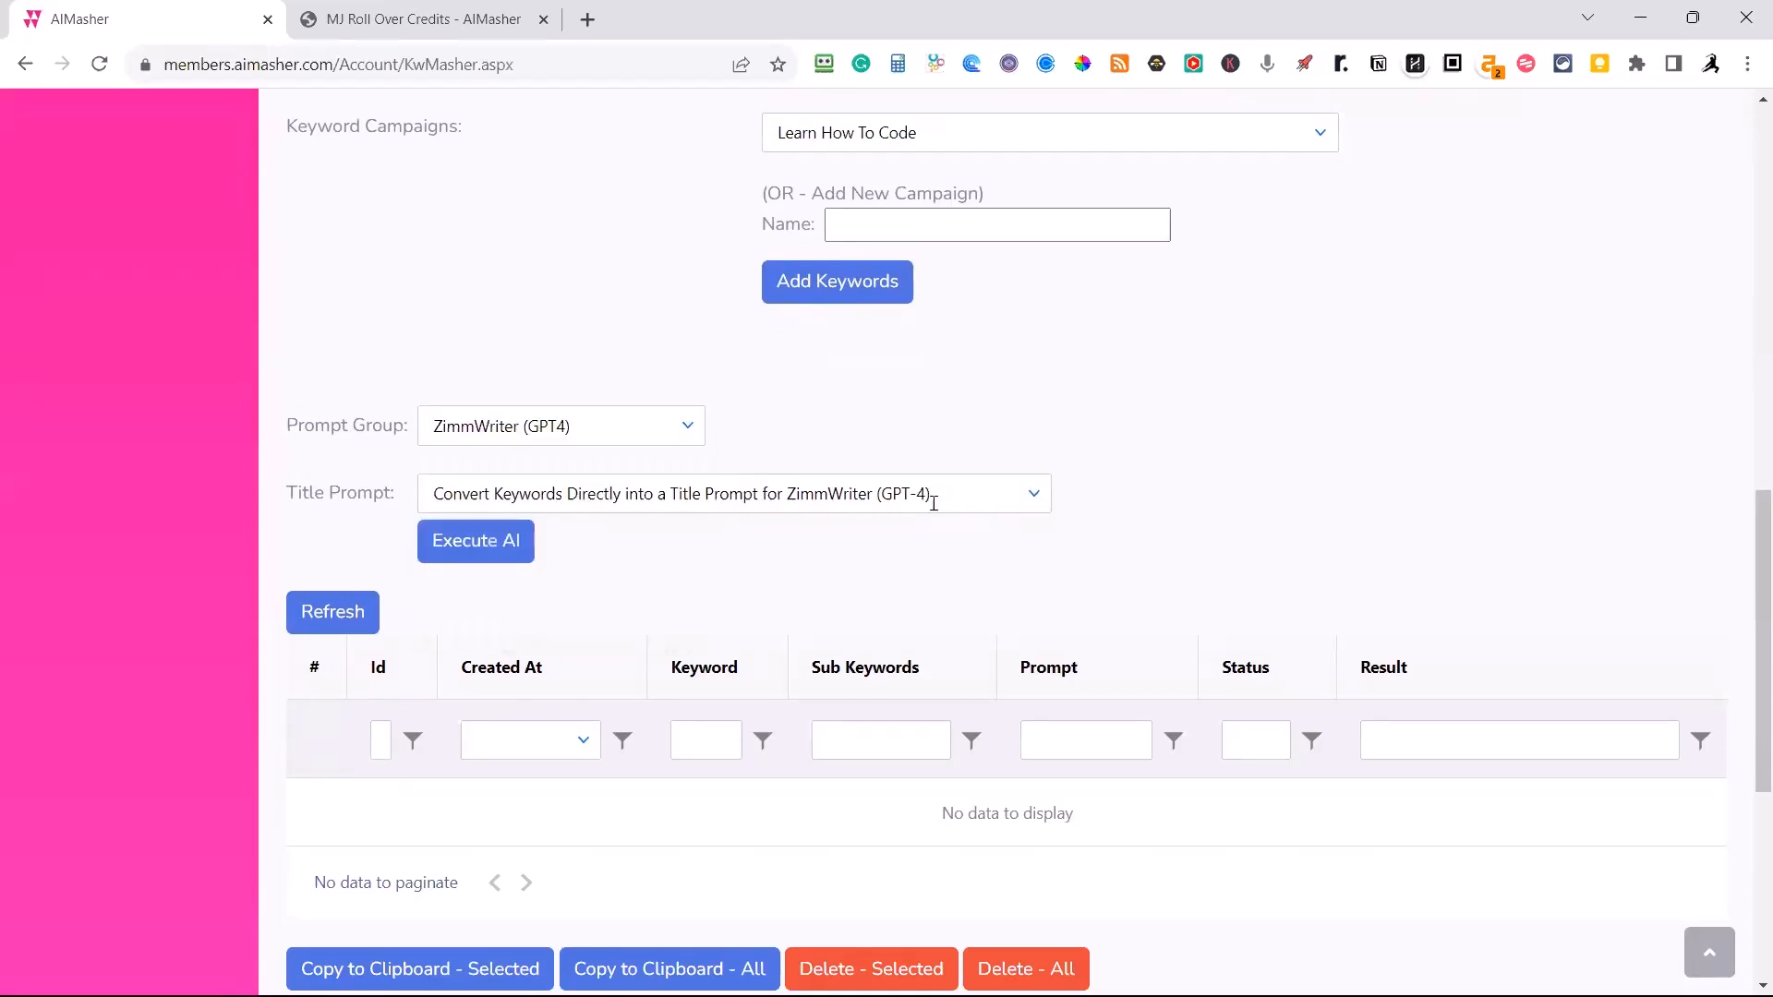
Run the AI title prompt Keywords to "How-To" Guide plus Outline Focus for ZimmWriter (GPT-4) on the generated keywords.
{"action": "left_click", "coordinate": [1030, 504]}
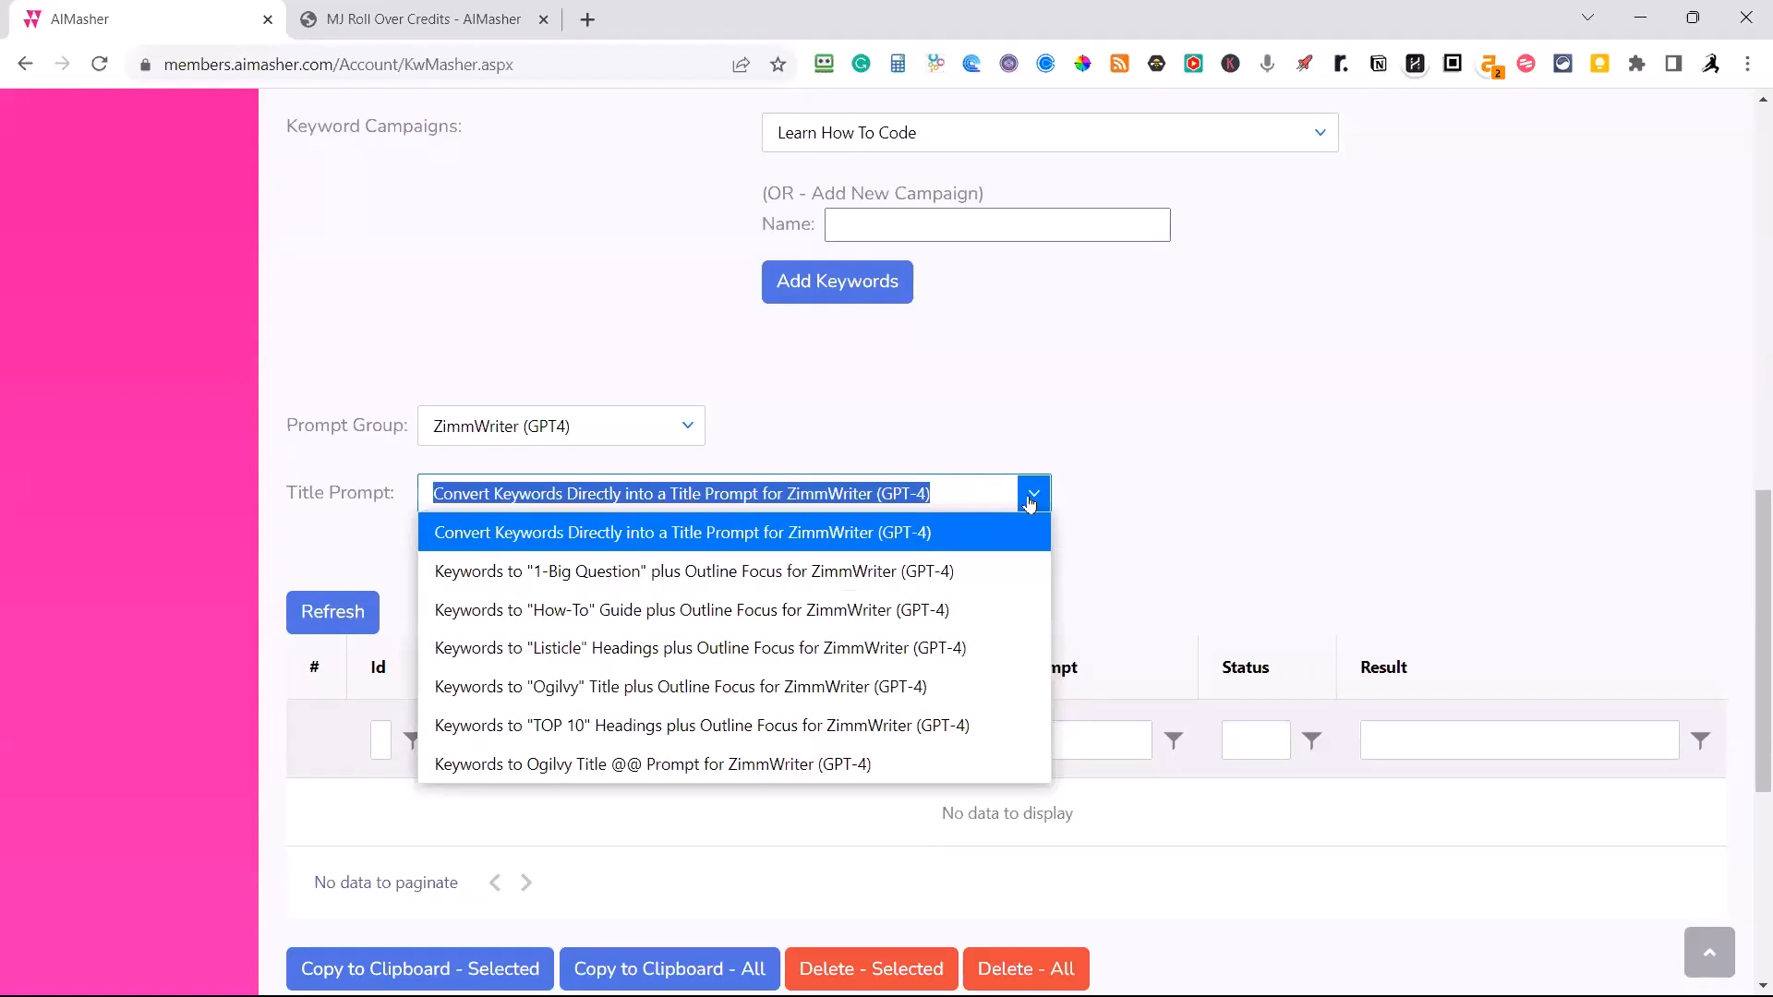
{"action": "left_click", "coordinate": [595, 613]}
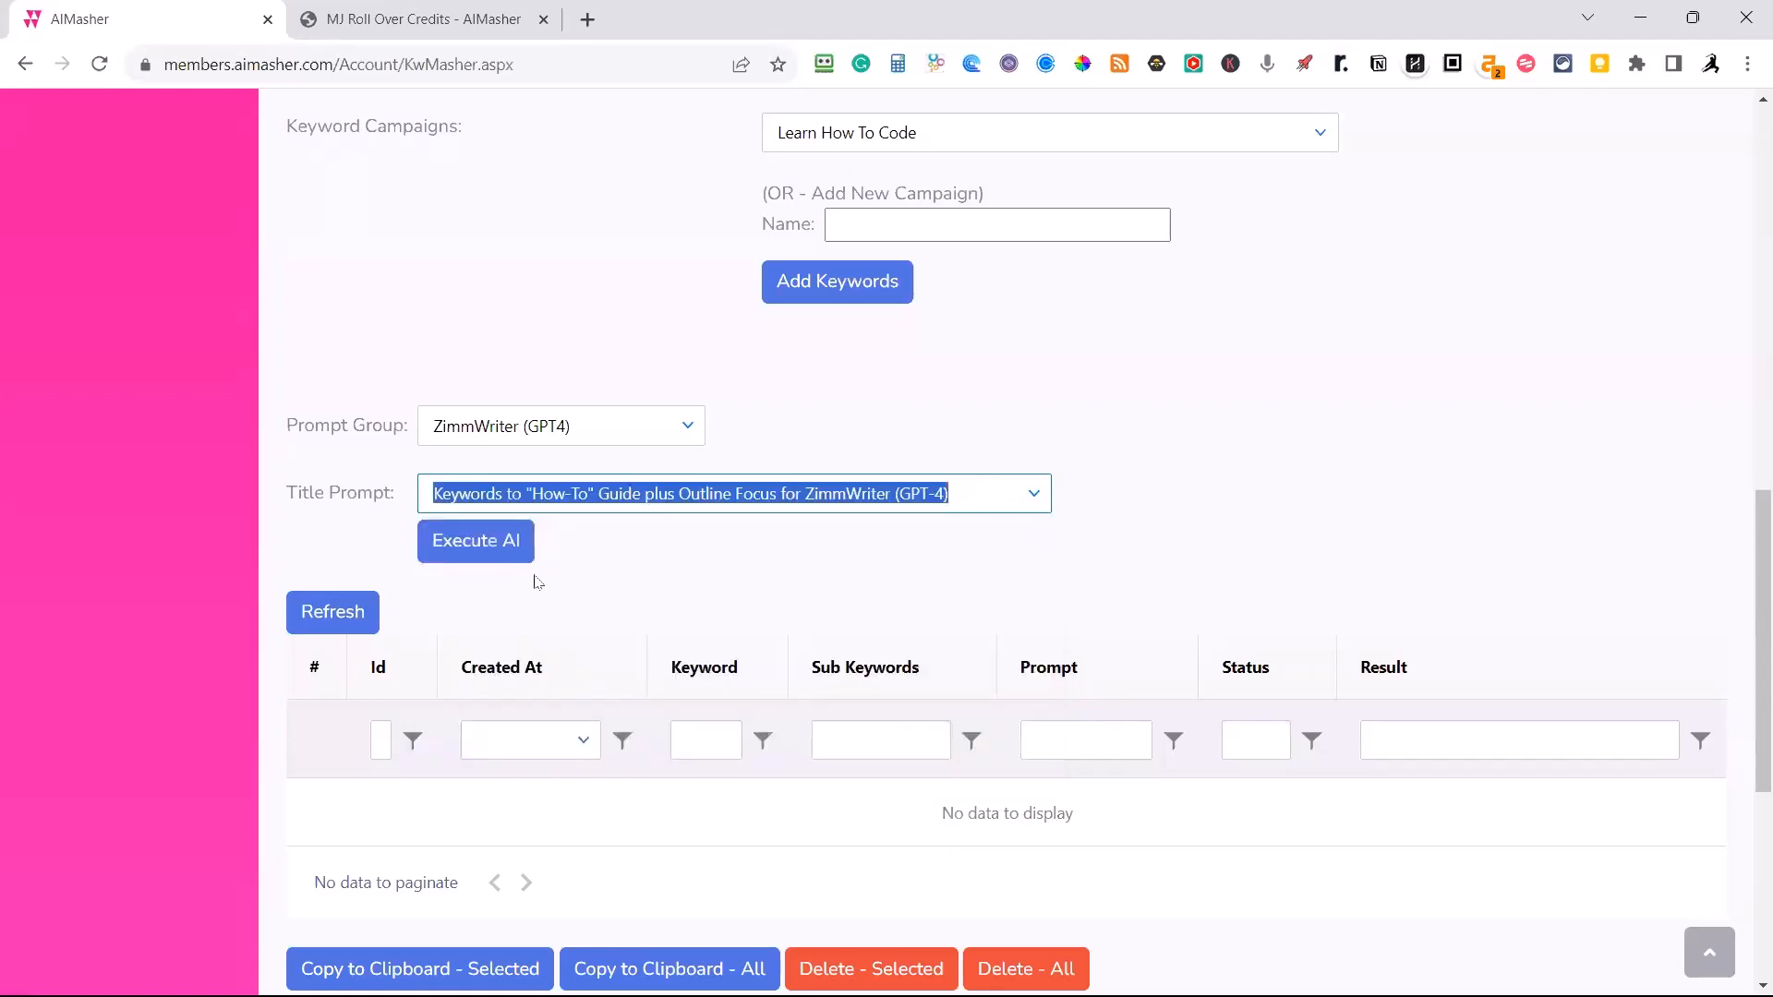
{"action": "left_click", "coordinate": [484, 555]}
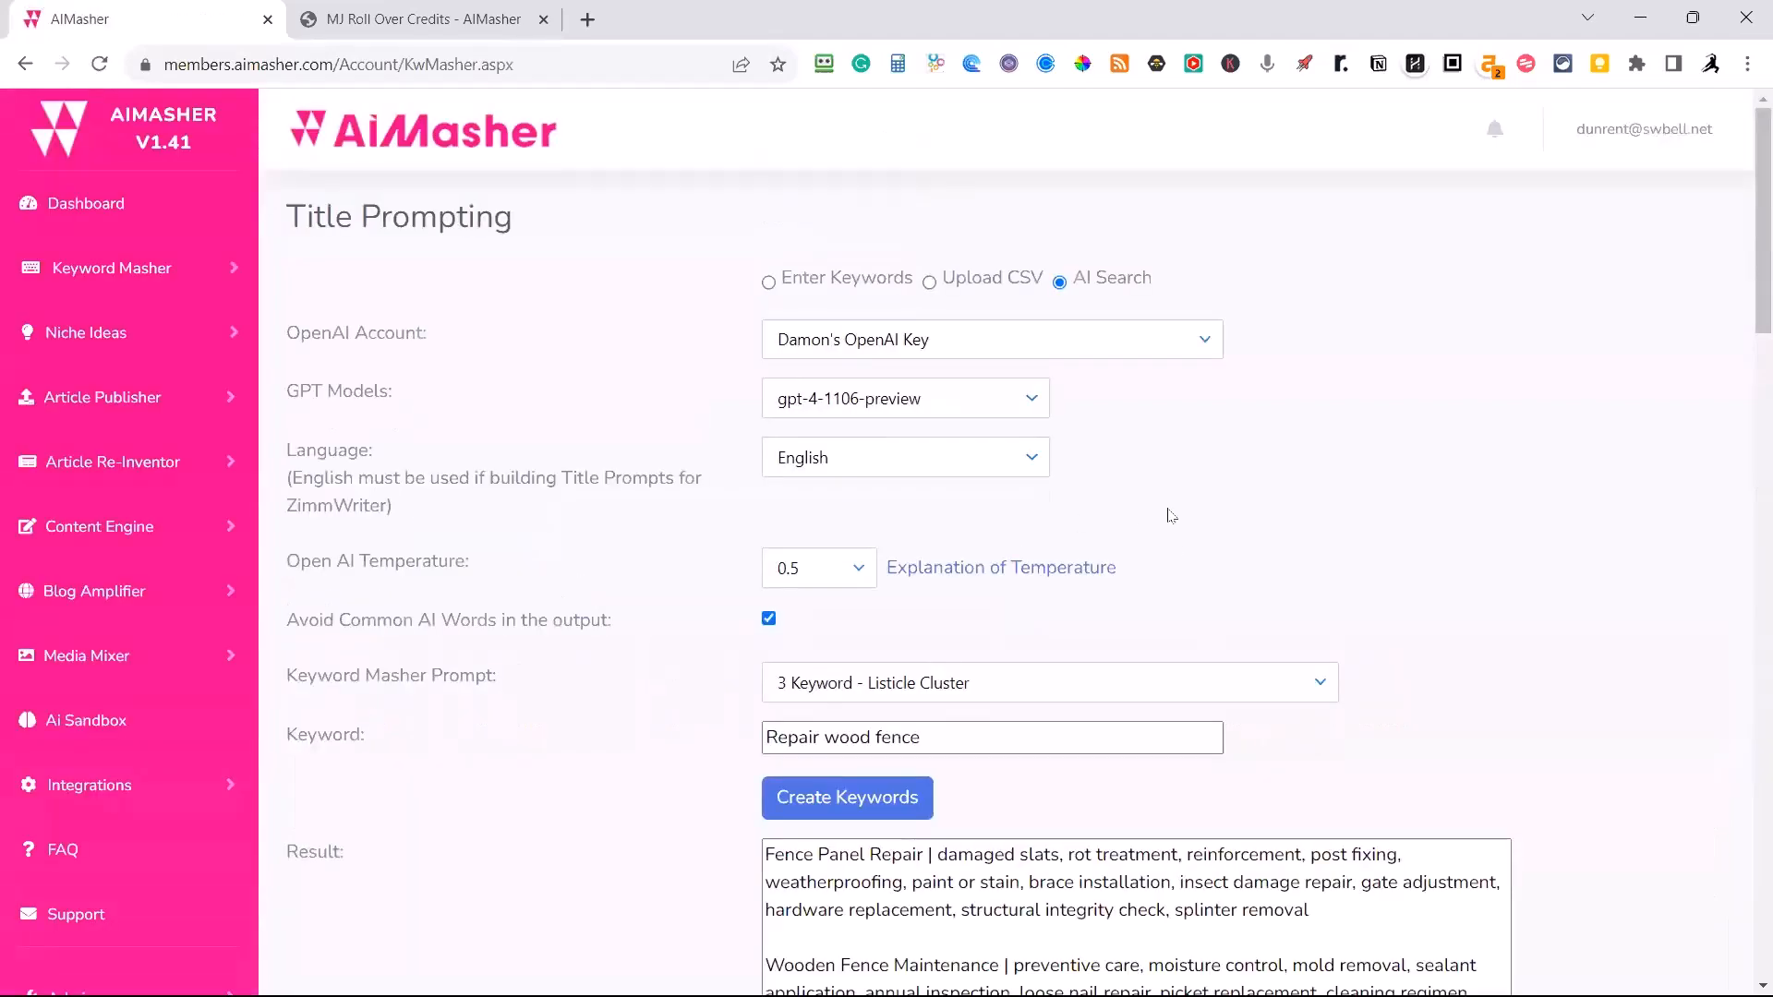
Review the title prompt rows for the fence keyword clusters and refresh the results table.
{"action": "scroll", "coordinate": [1171, 536], "scroll_direction": "down", "scroll_amount": 15}
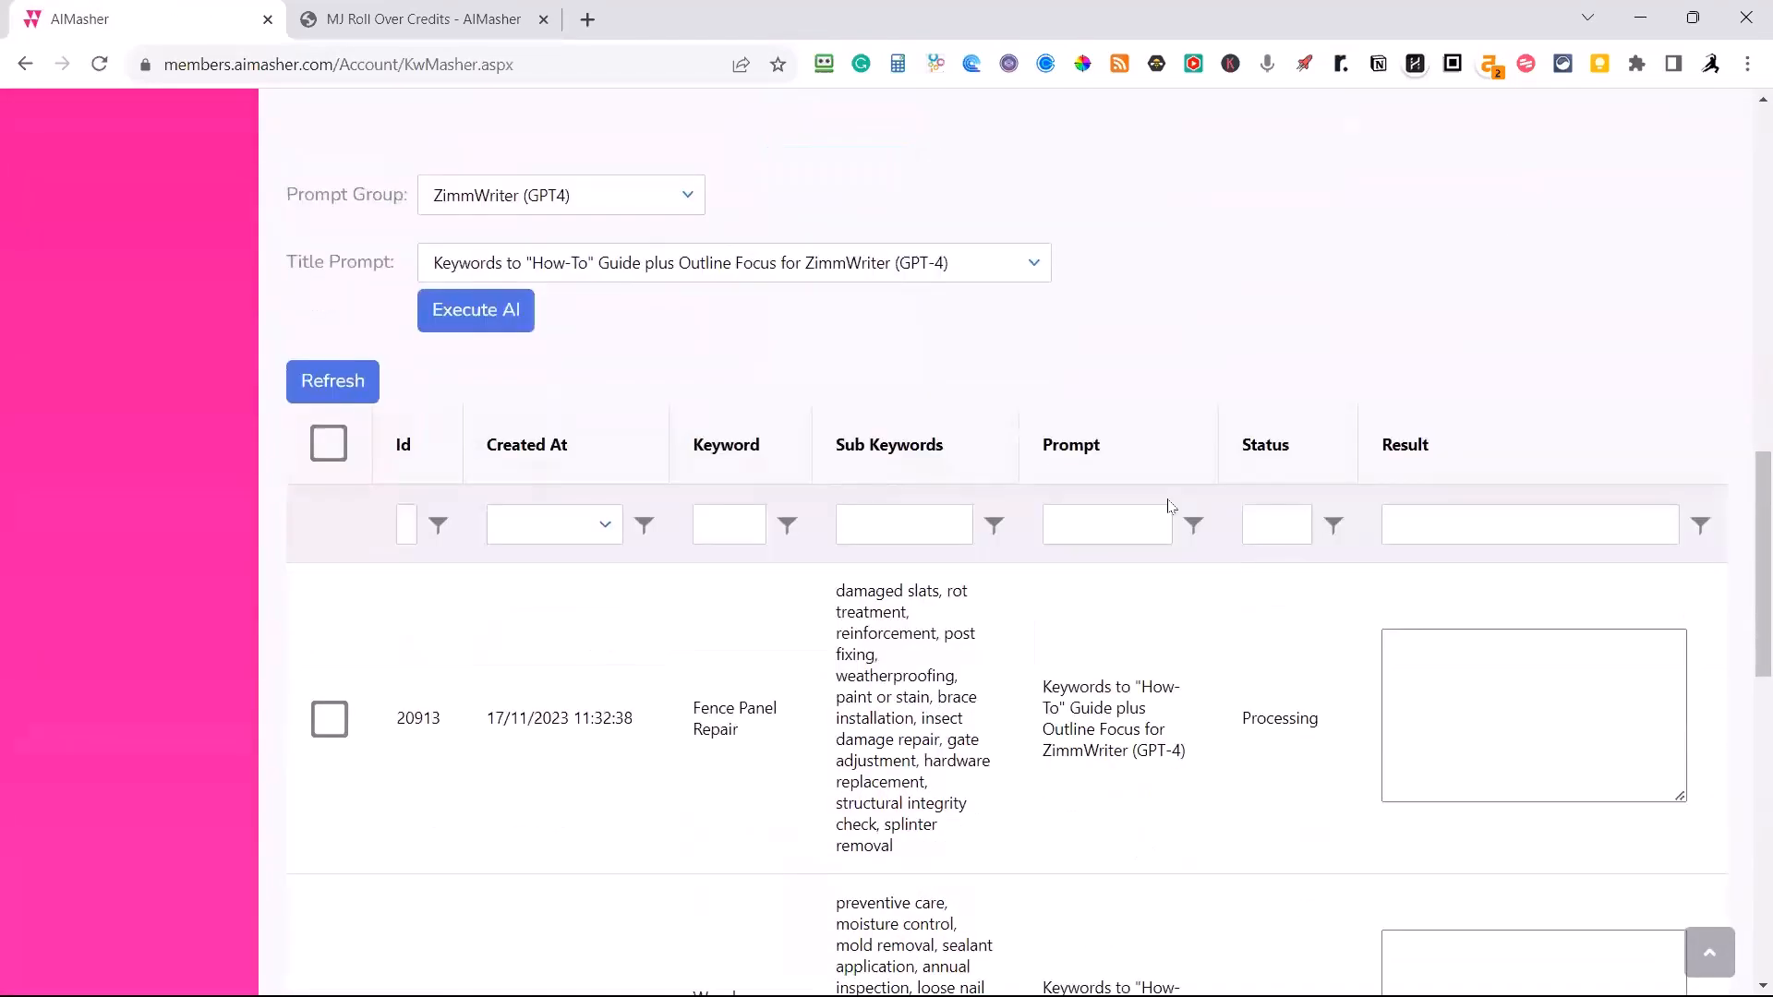
{"action": "scroll", "coordinate": [1171, 536], "scroll_direction": "down", "scroll_amount": 9}
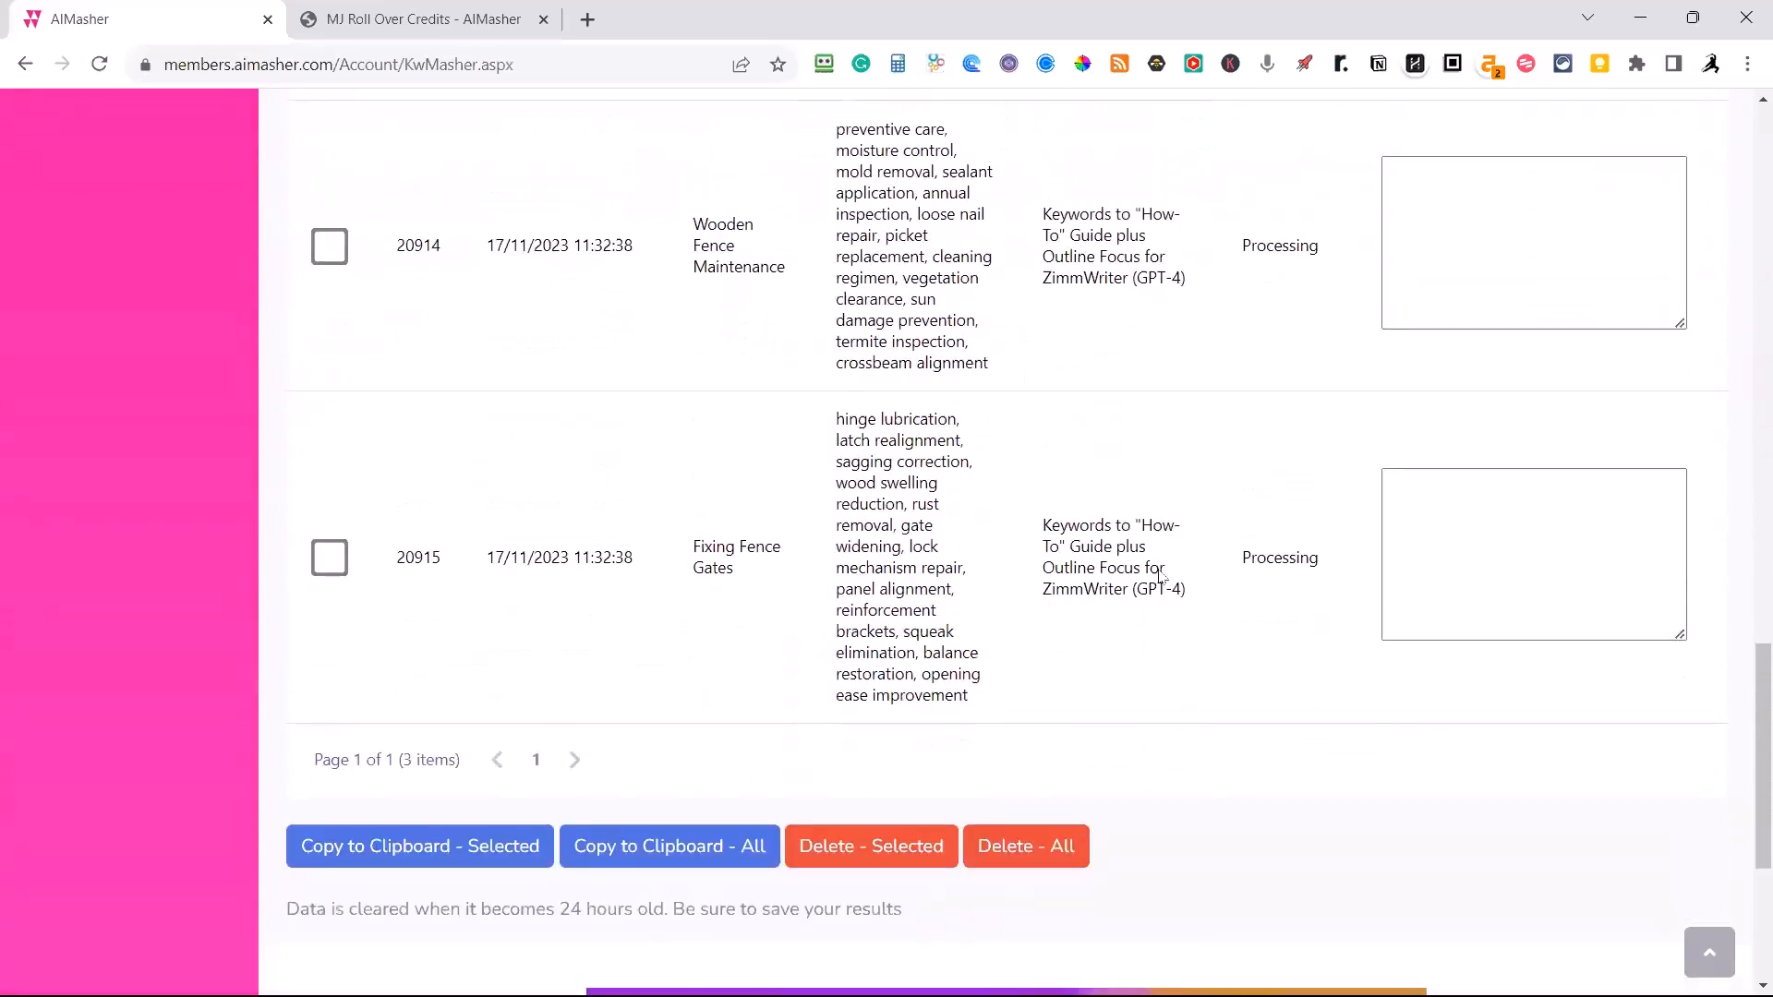
{"action": "scroll", "coordinate": [1162, 575], "scroll_direction": "up", "scroll_amount": 4}
{"action": "scroll", "coordinate": [770, 568], "scroll_direction": "down", "scroll_amount": 1}
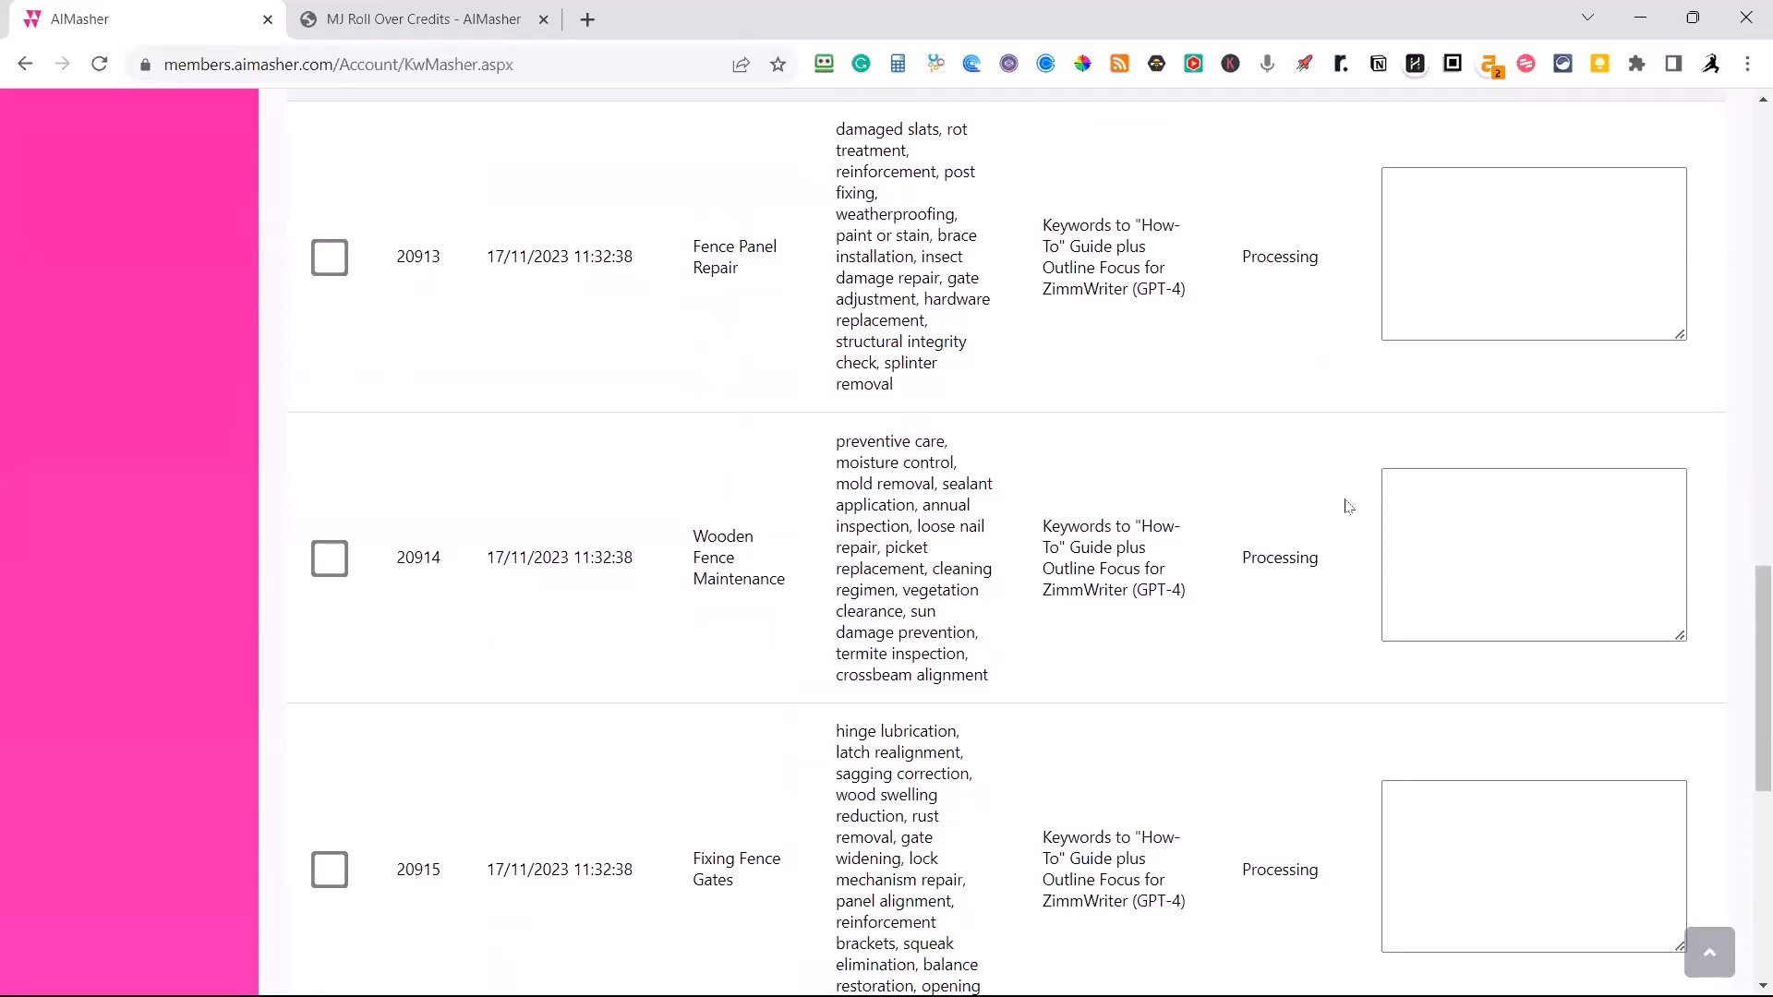
{"action": "scroll", "coordinate": [1347, 505], "scroll_direction": "up", "scroll_amount": 3}
{"action": "left_click", "coordinate": [351, 271]}
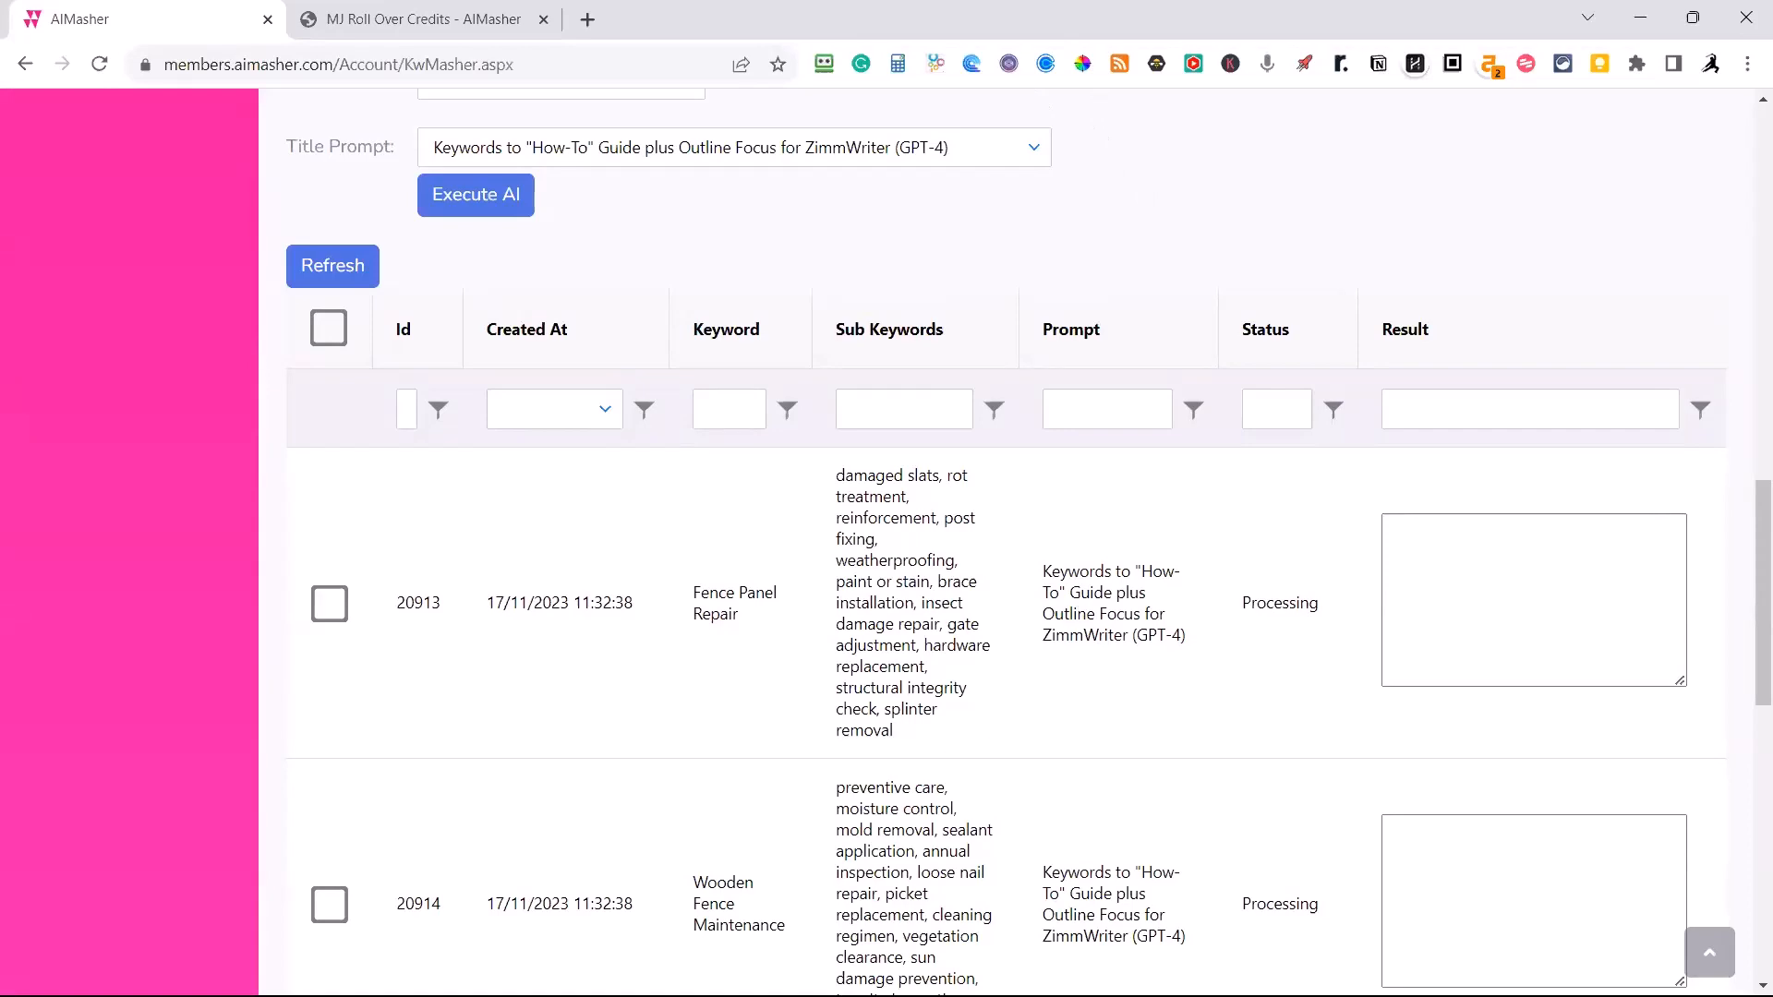
Switch to the AIMasher sales page and review the features of the Standard, Pro and Agency license plans.
{"action": "left_click", "coordinate": [722, 22]}
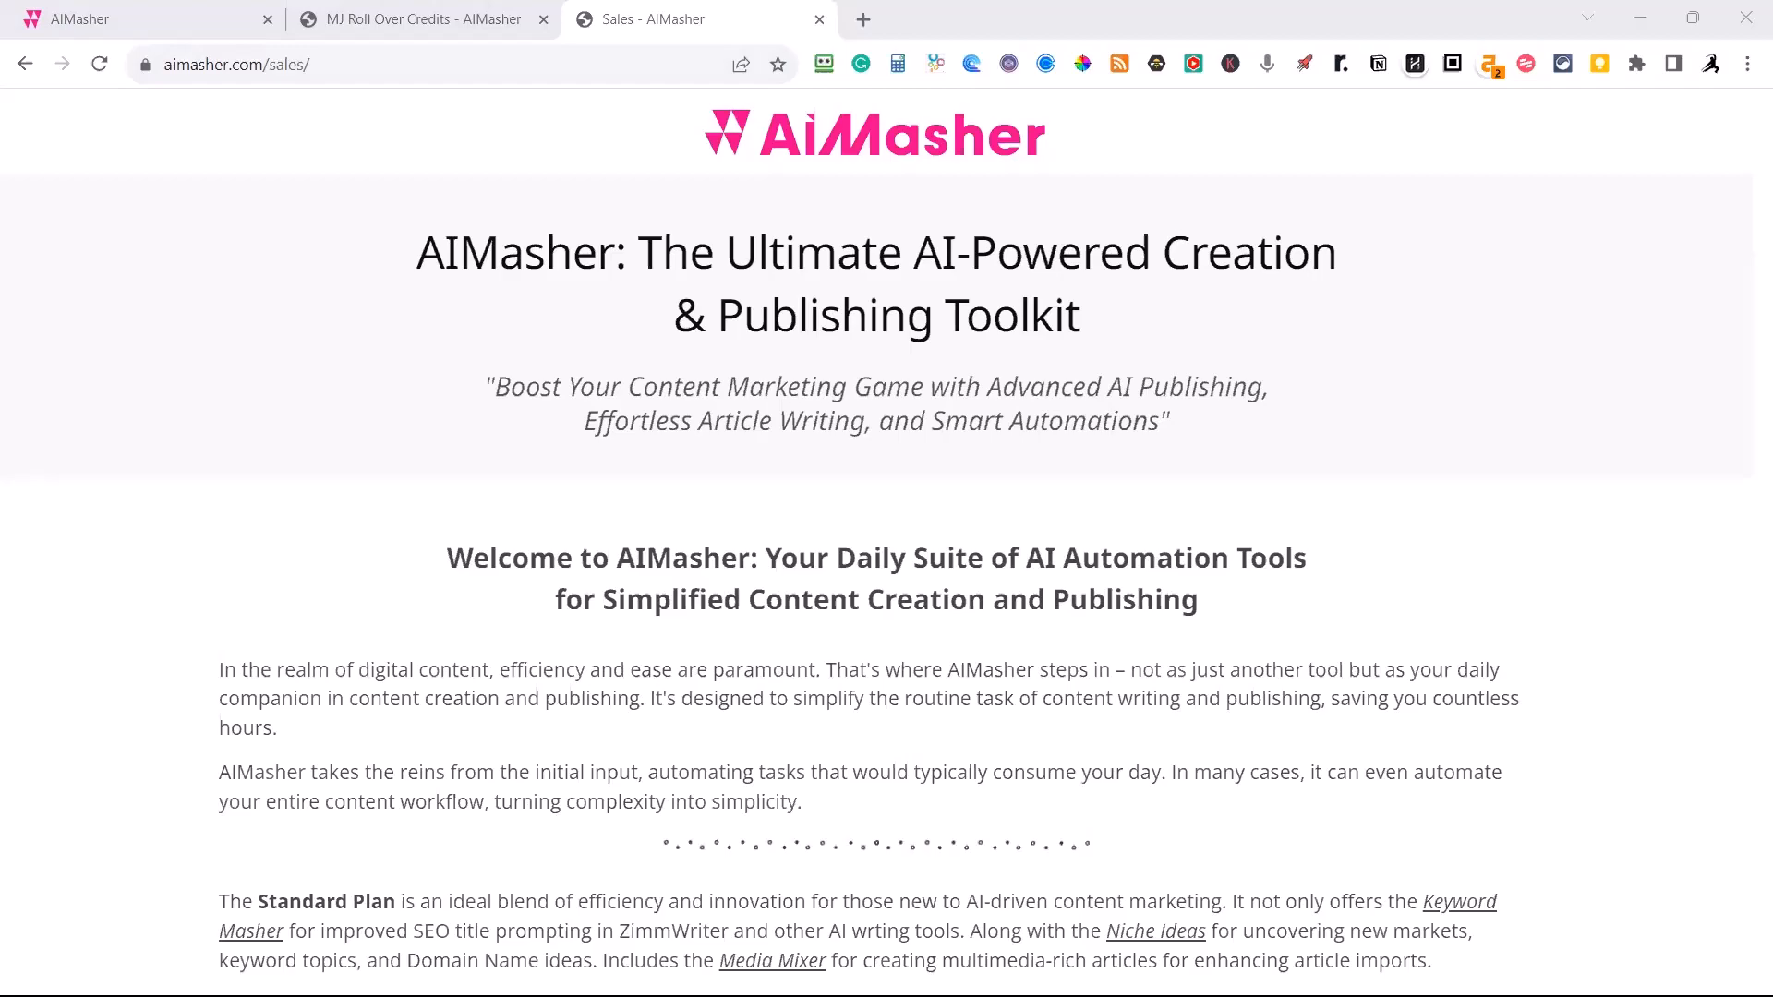
{"action": "scroll", "coordinate": [1096, 390], "scroll_direction": "down", "scroll_amount": 7}
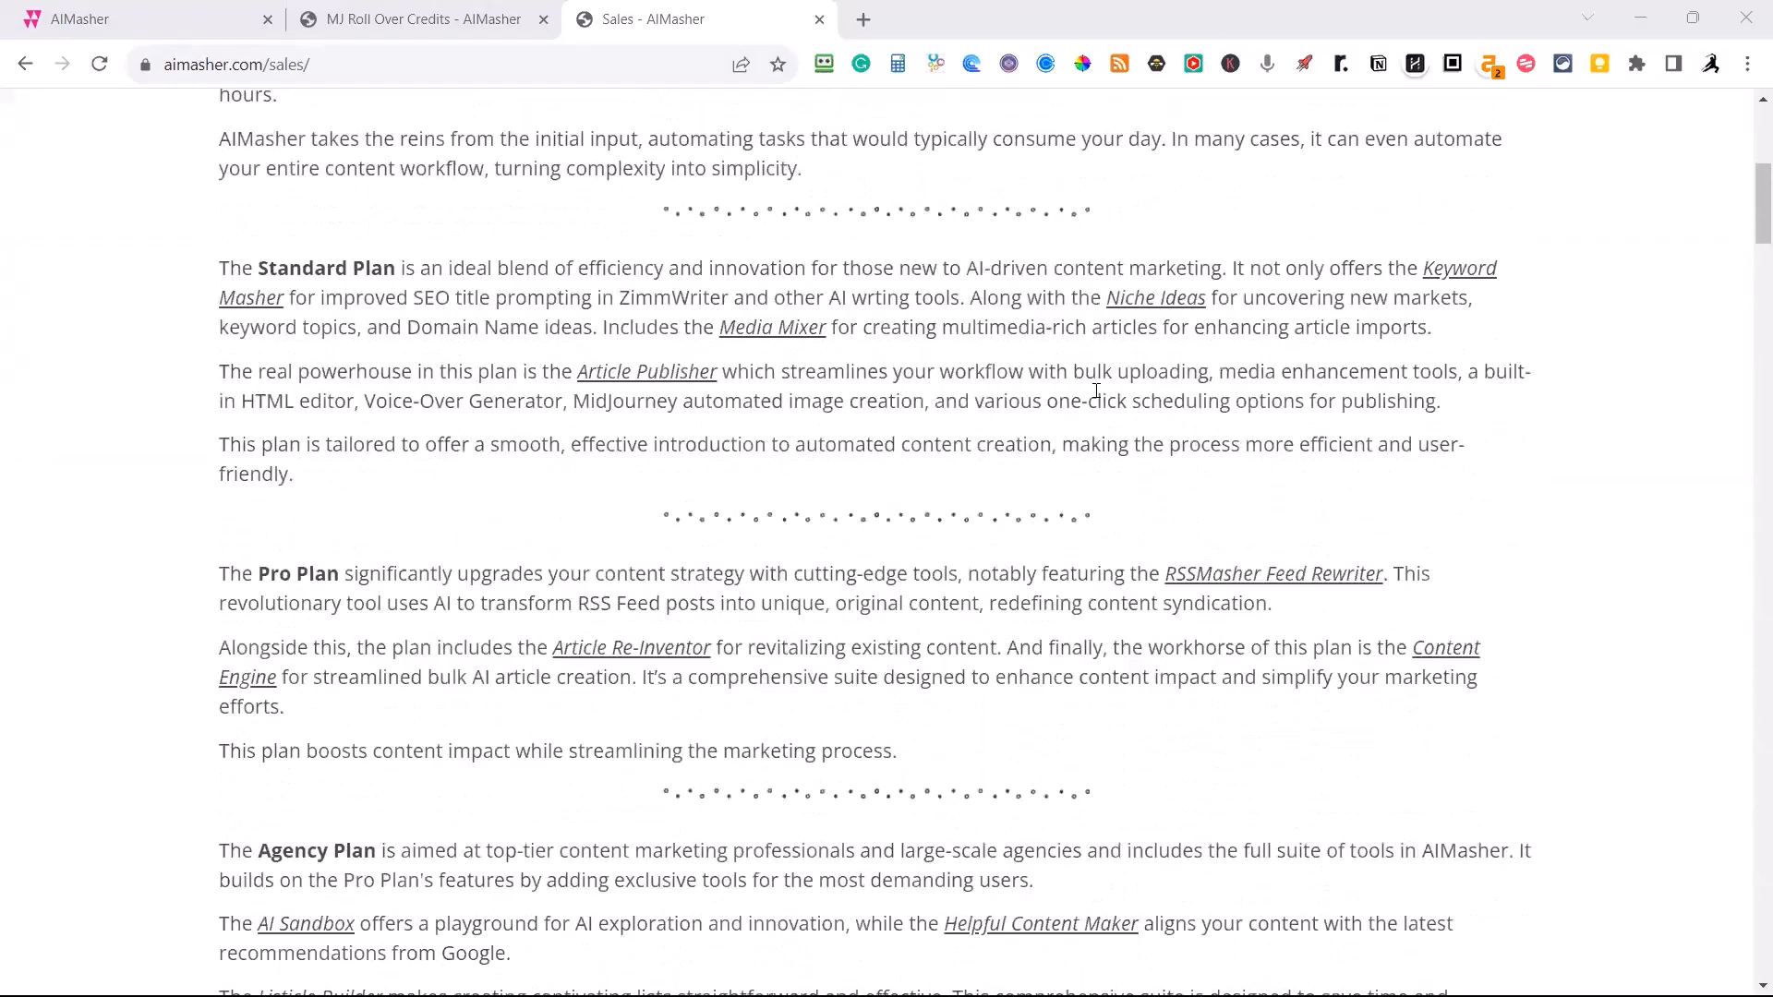
{"action": "scroll", "coordinate": [1096, 391], "scroll_direction": "down", "scroll_amount": 4}
{"action": "scroll", "coordinate": [1096, 391], "scroll_direction": "up", "scroll_amount": 7}
{"action": "scroll", "coordinate": [1096, 390], "scroll_direction": "down", "scroll_amount": 7}
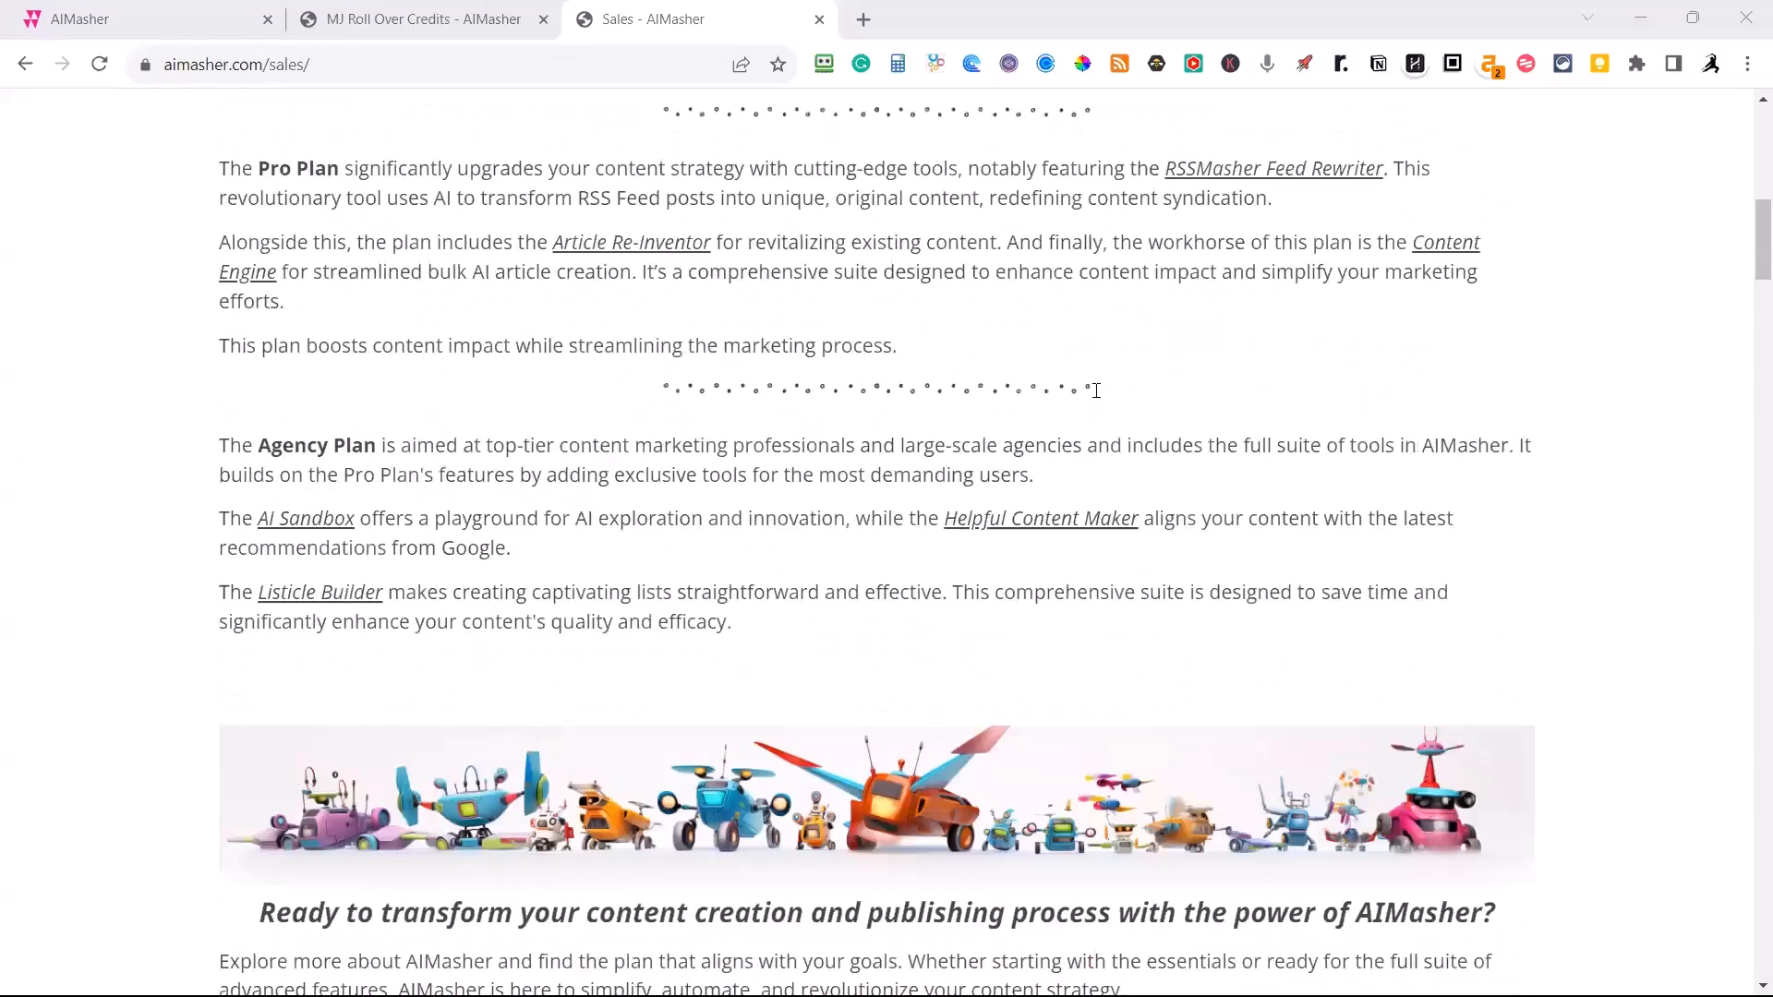
{"action": "scroll", "coordinate": [1096, 391], "scroll_direction": "down", "scroll_amount": 6}
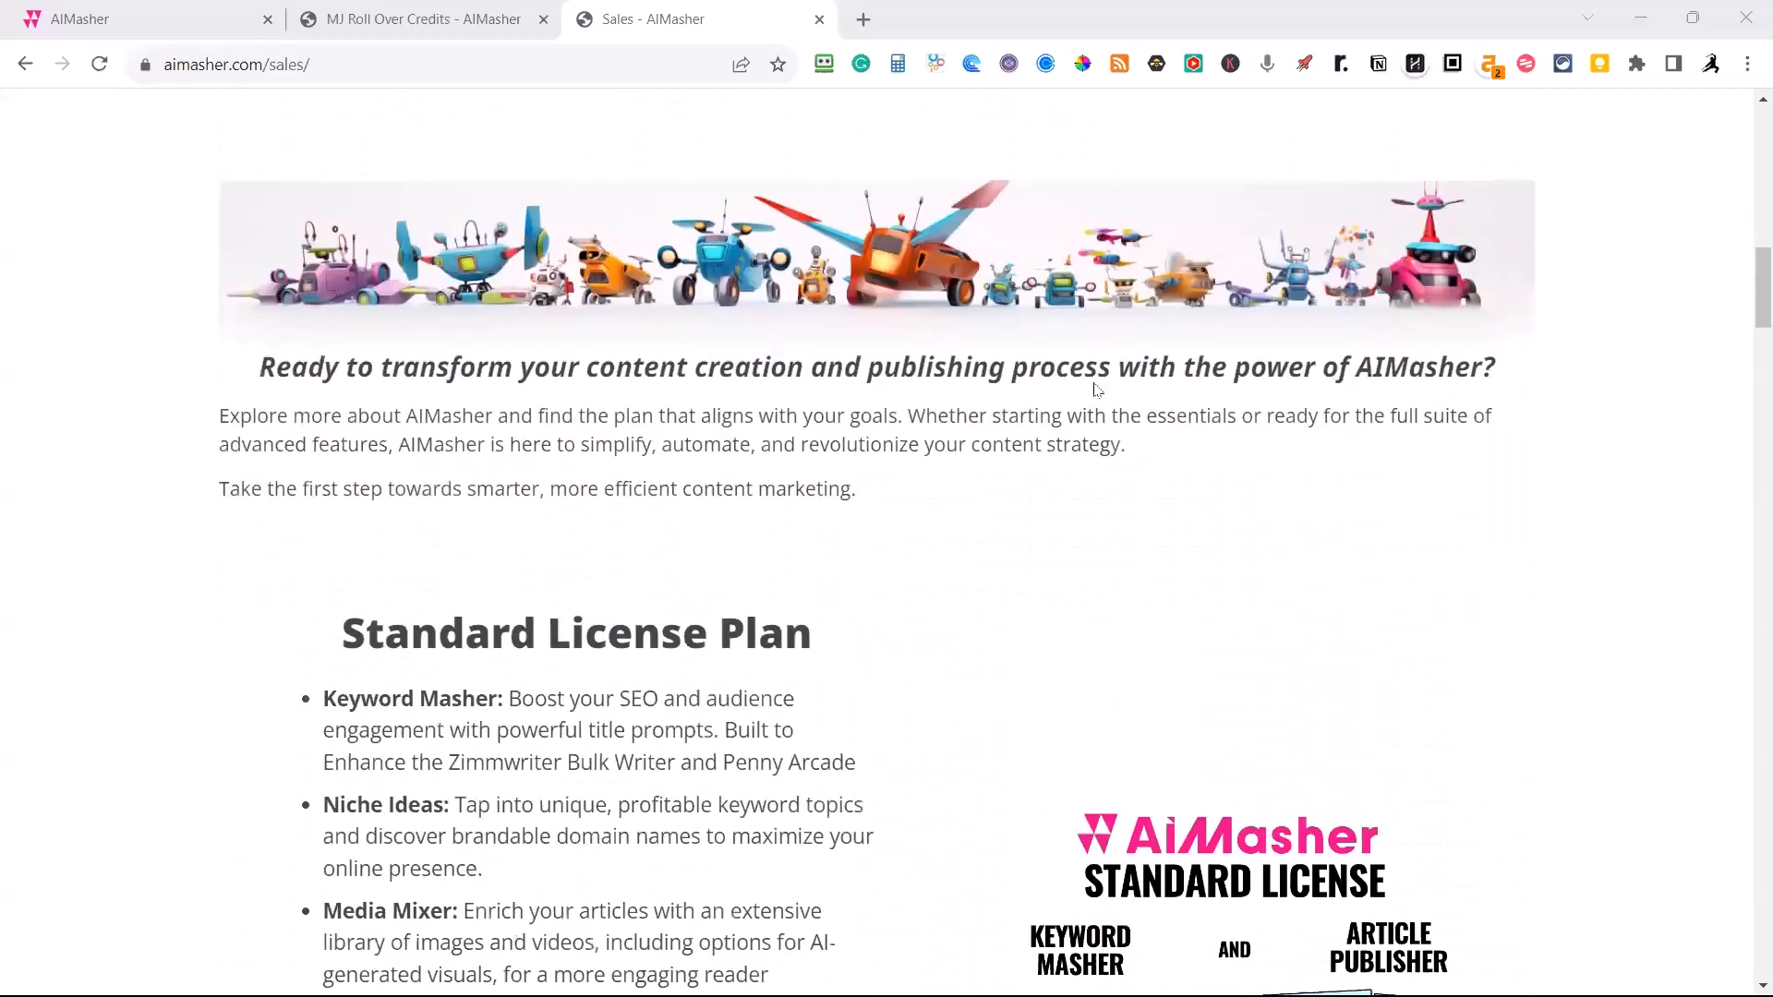
{"action": "scroll", "coordinate": [1096, 390], "scroll_direction": "down", "scroll_amount": 4}
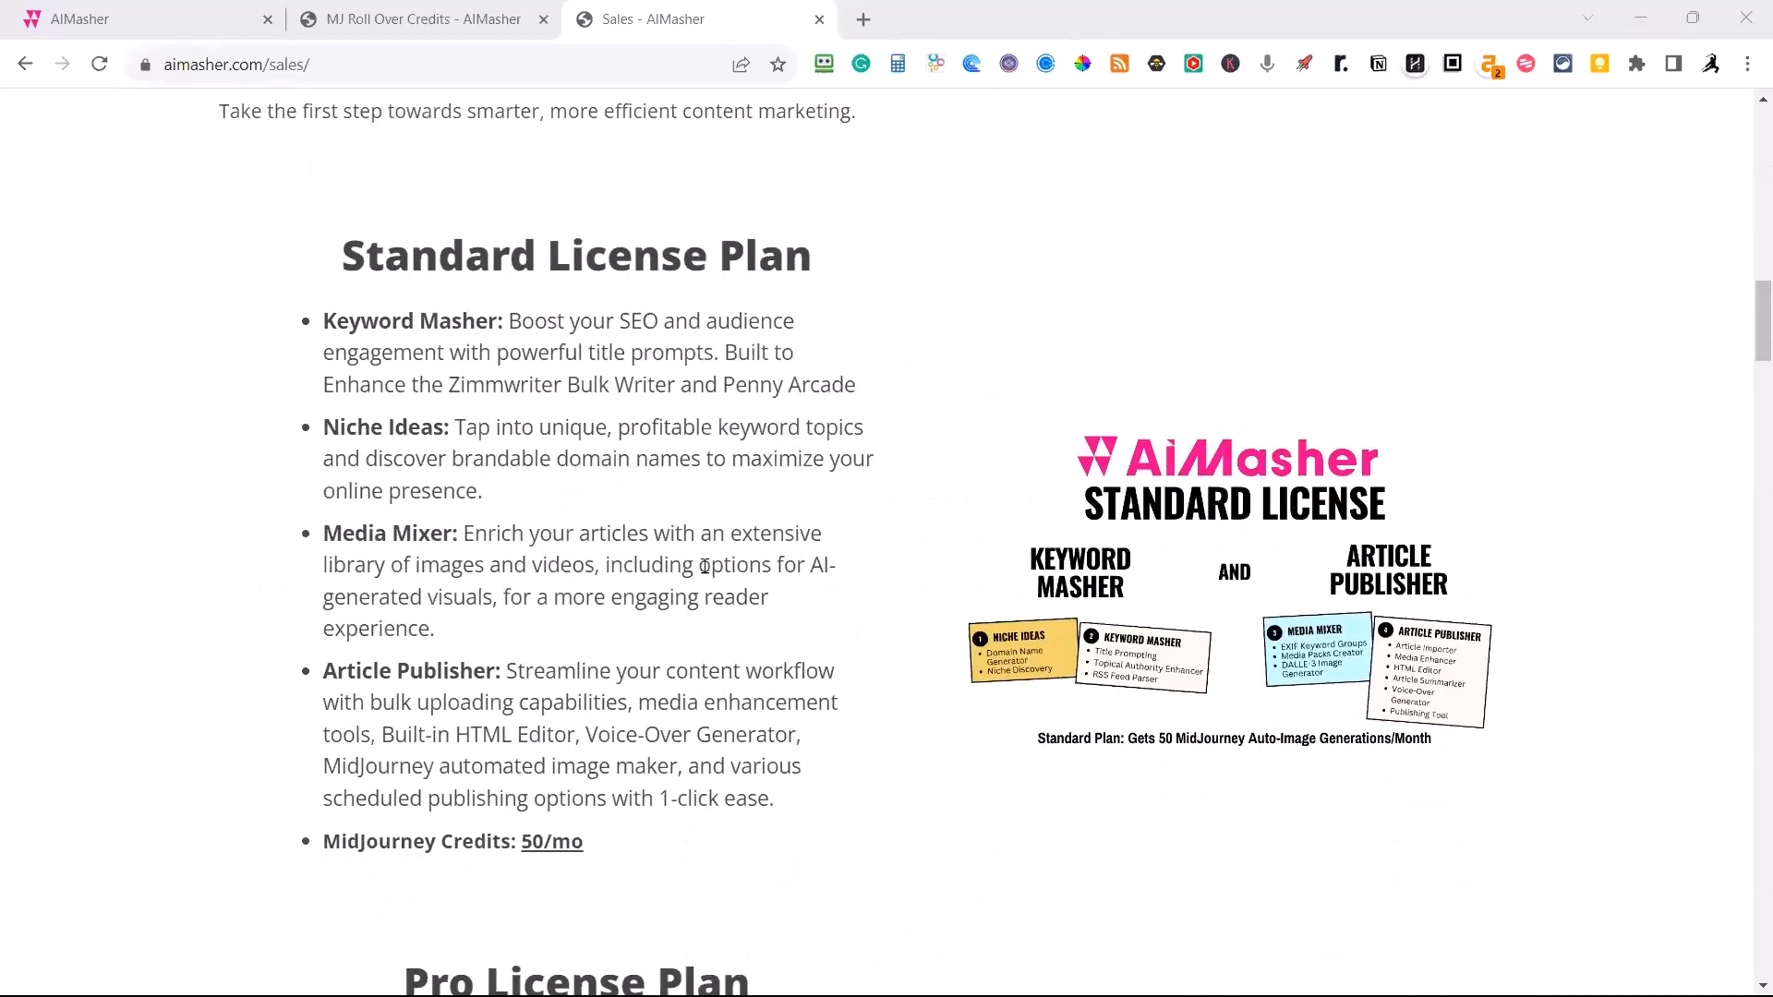
{"action": "scroll", "coordinate": [704, 565], "scroll_direction": "down", "scroll_amount": 7}
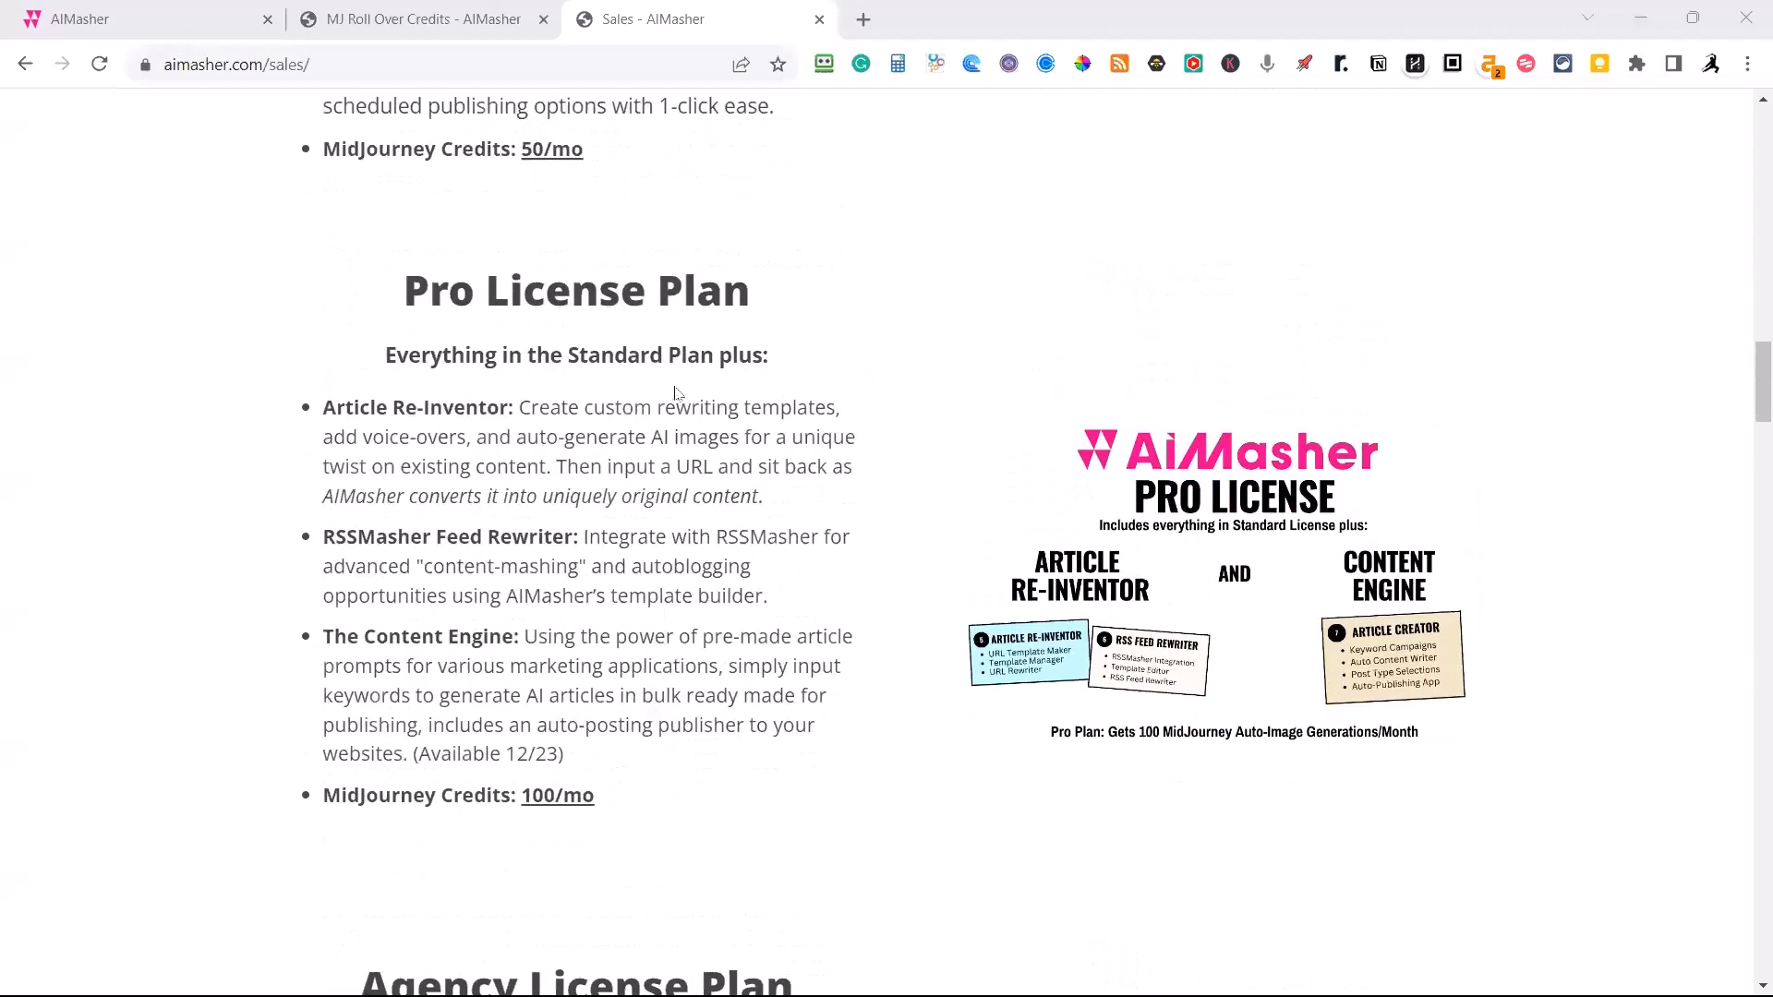
{"action": "scroll", "coordinate": [934, 506], "scroll_direction": "down", "scroll_amount": 7}
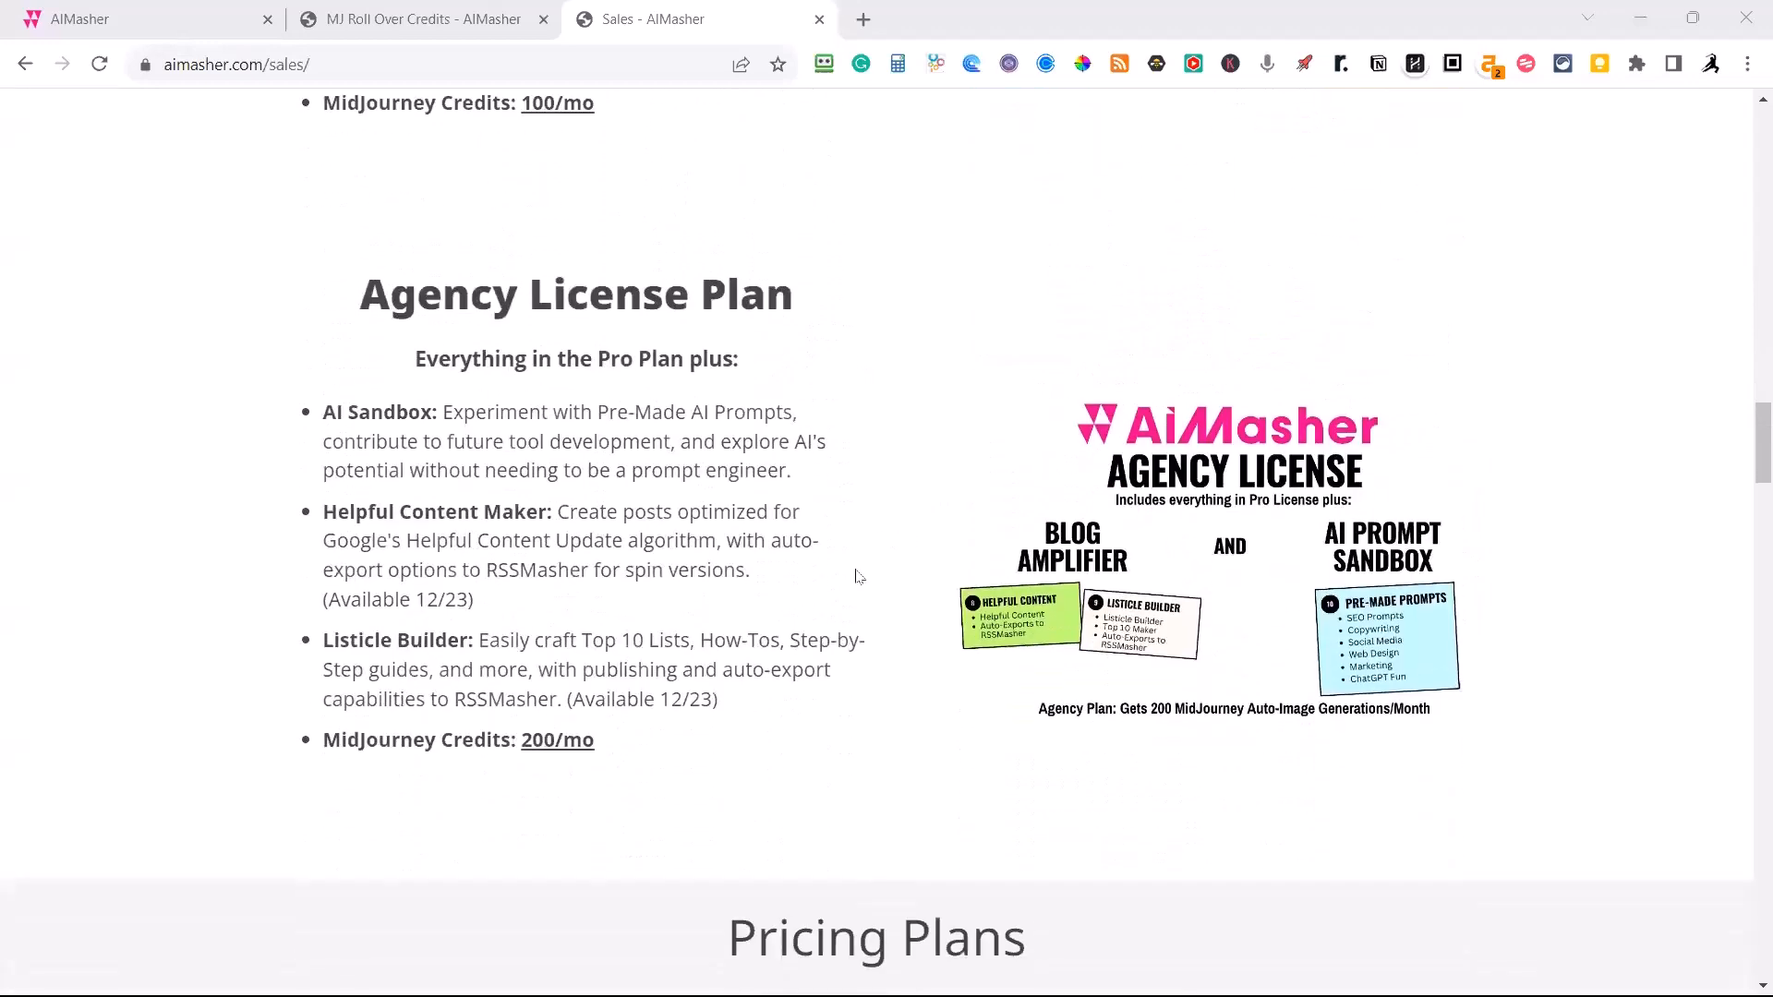
Compare the Pro and Agency license plan features, including the tools marked Available 12/23.
{"action": "scroll", "coordinate": [840, 578], "scroll_direction": "up", "scroll_amount": 1}
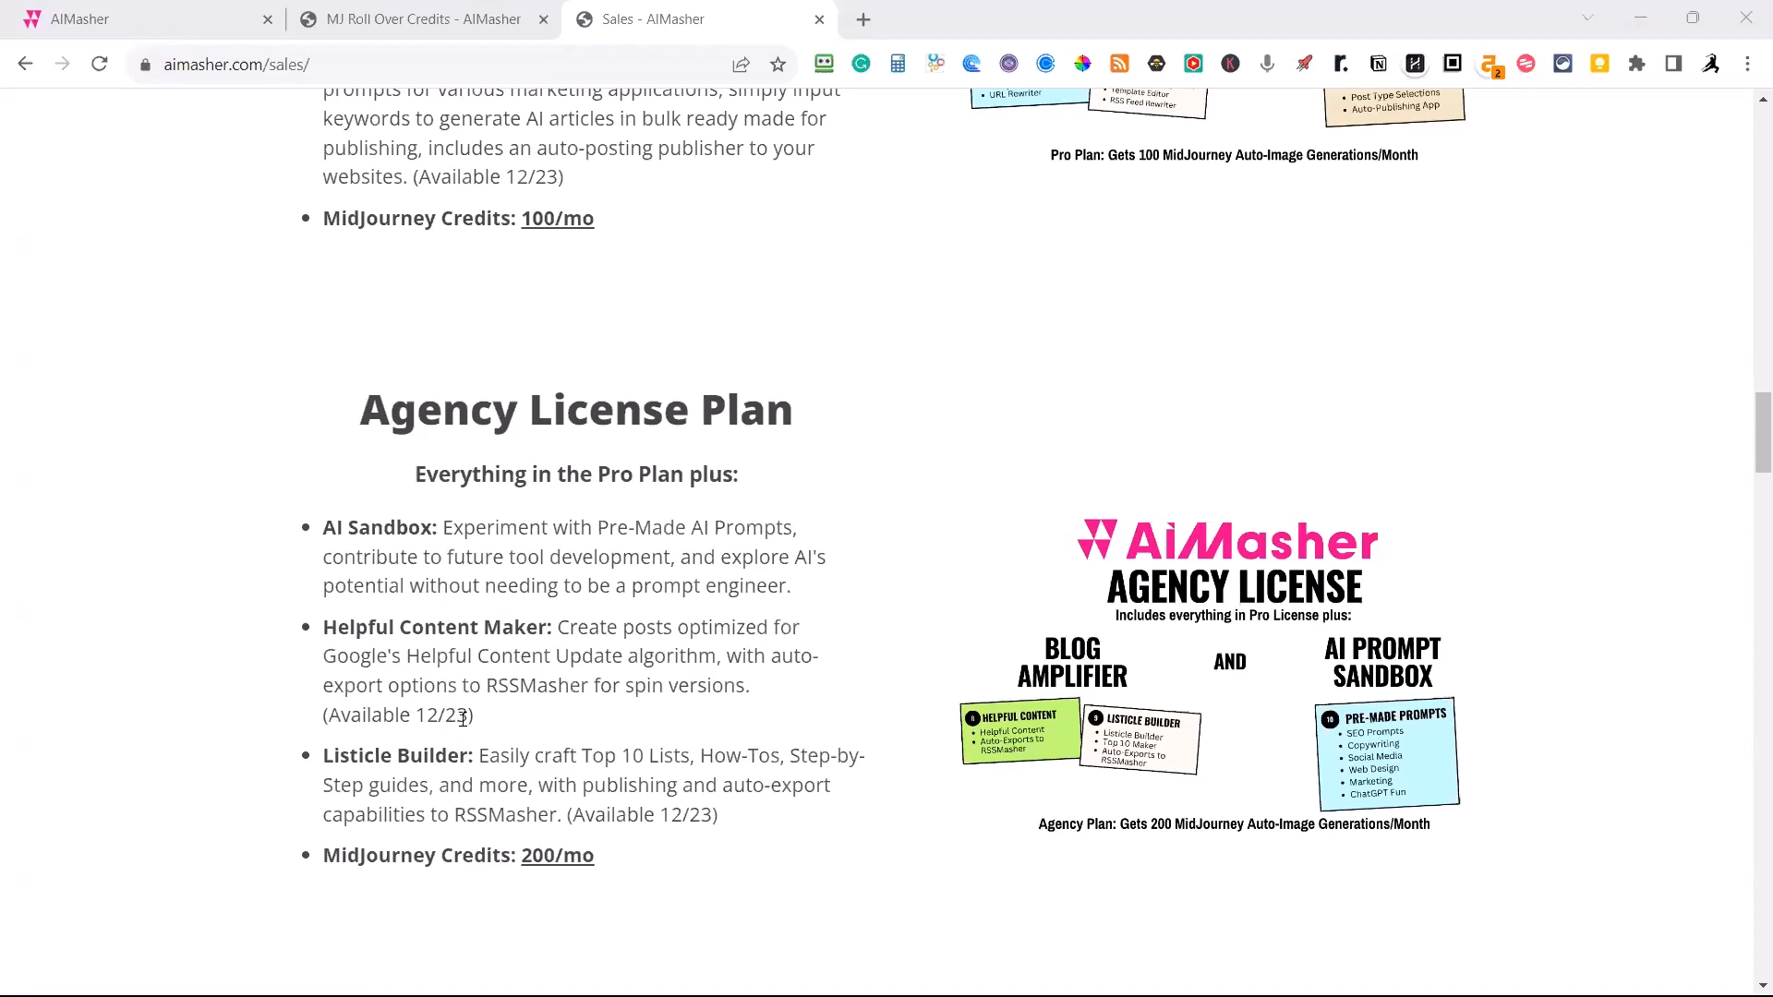
{"action": "scroll", "coordinate": [527, 681], "scroll_direction": "up", "scroll_amount": 4}
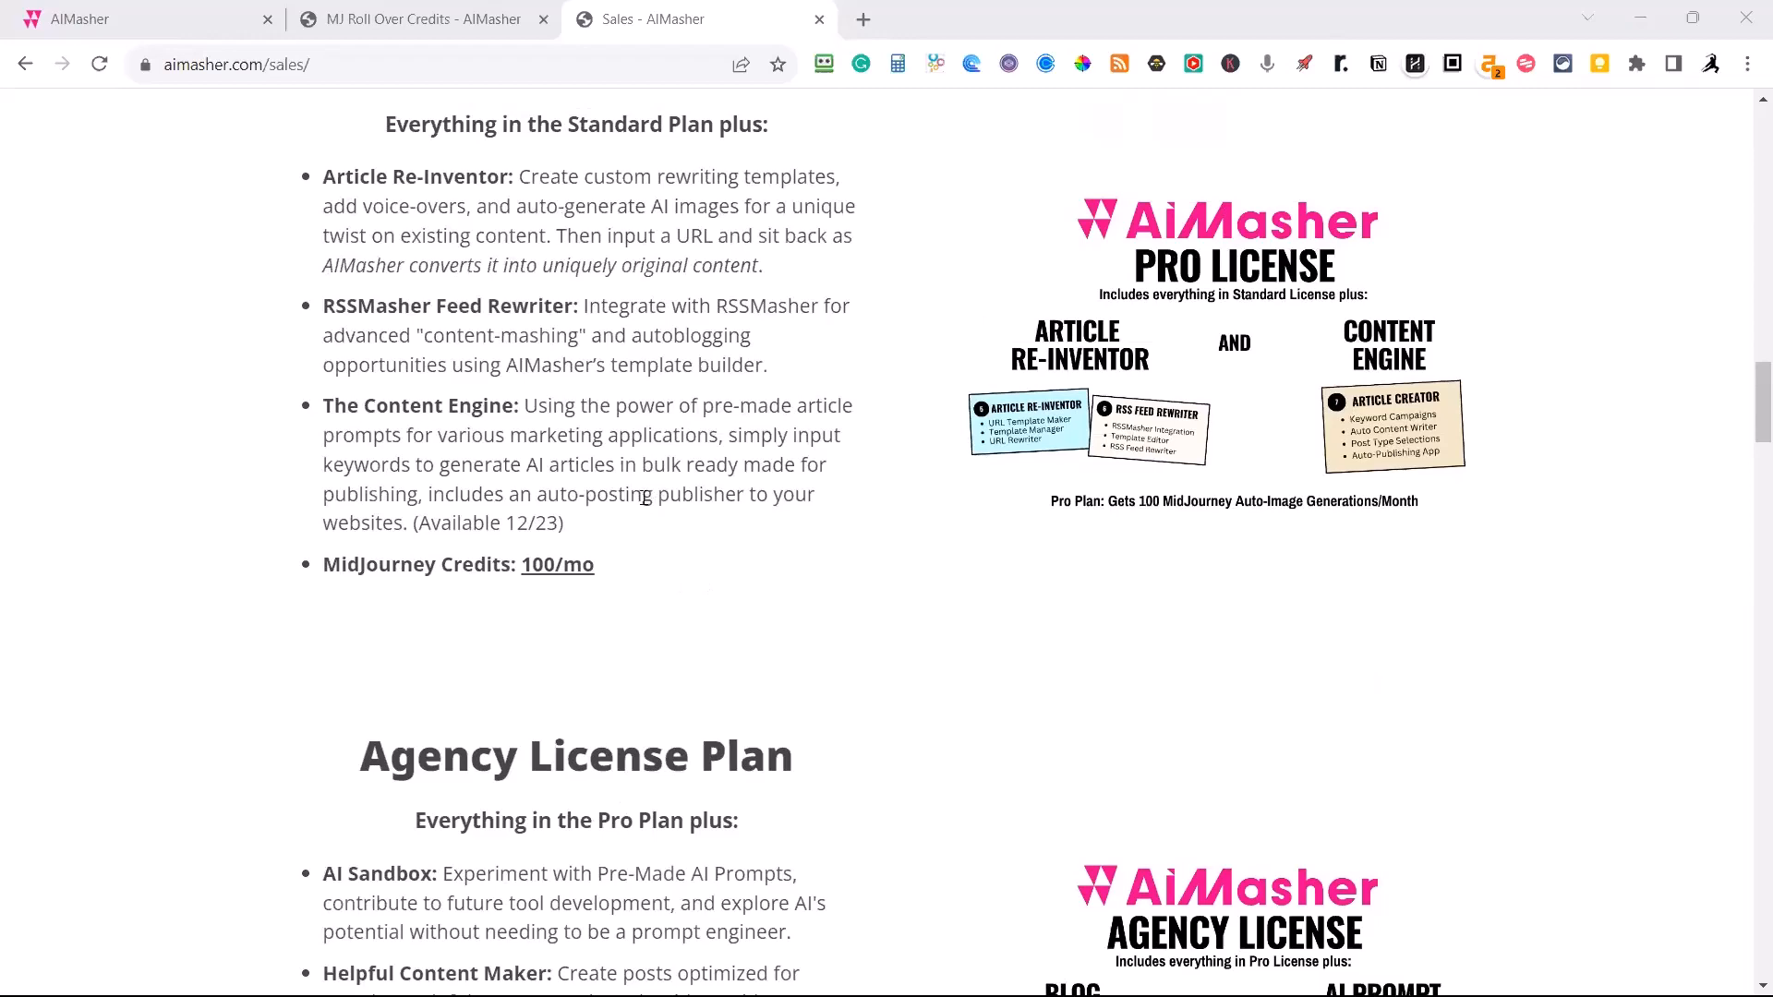
{"action": "scroll", "coordinate": [653, 626], "scroll_direction": "down", "scroll_amount": 2}
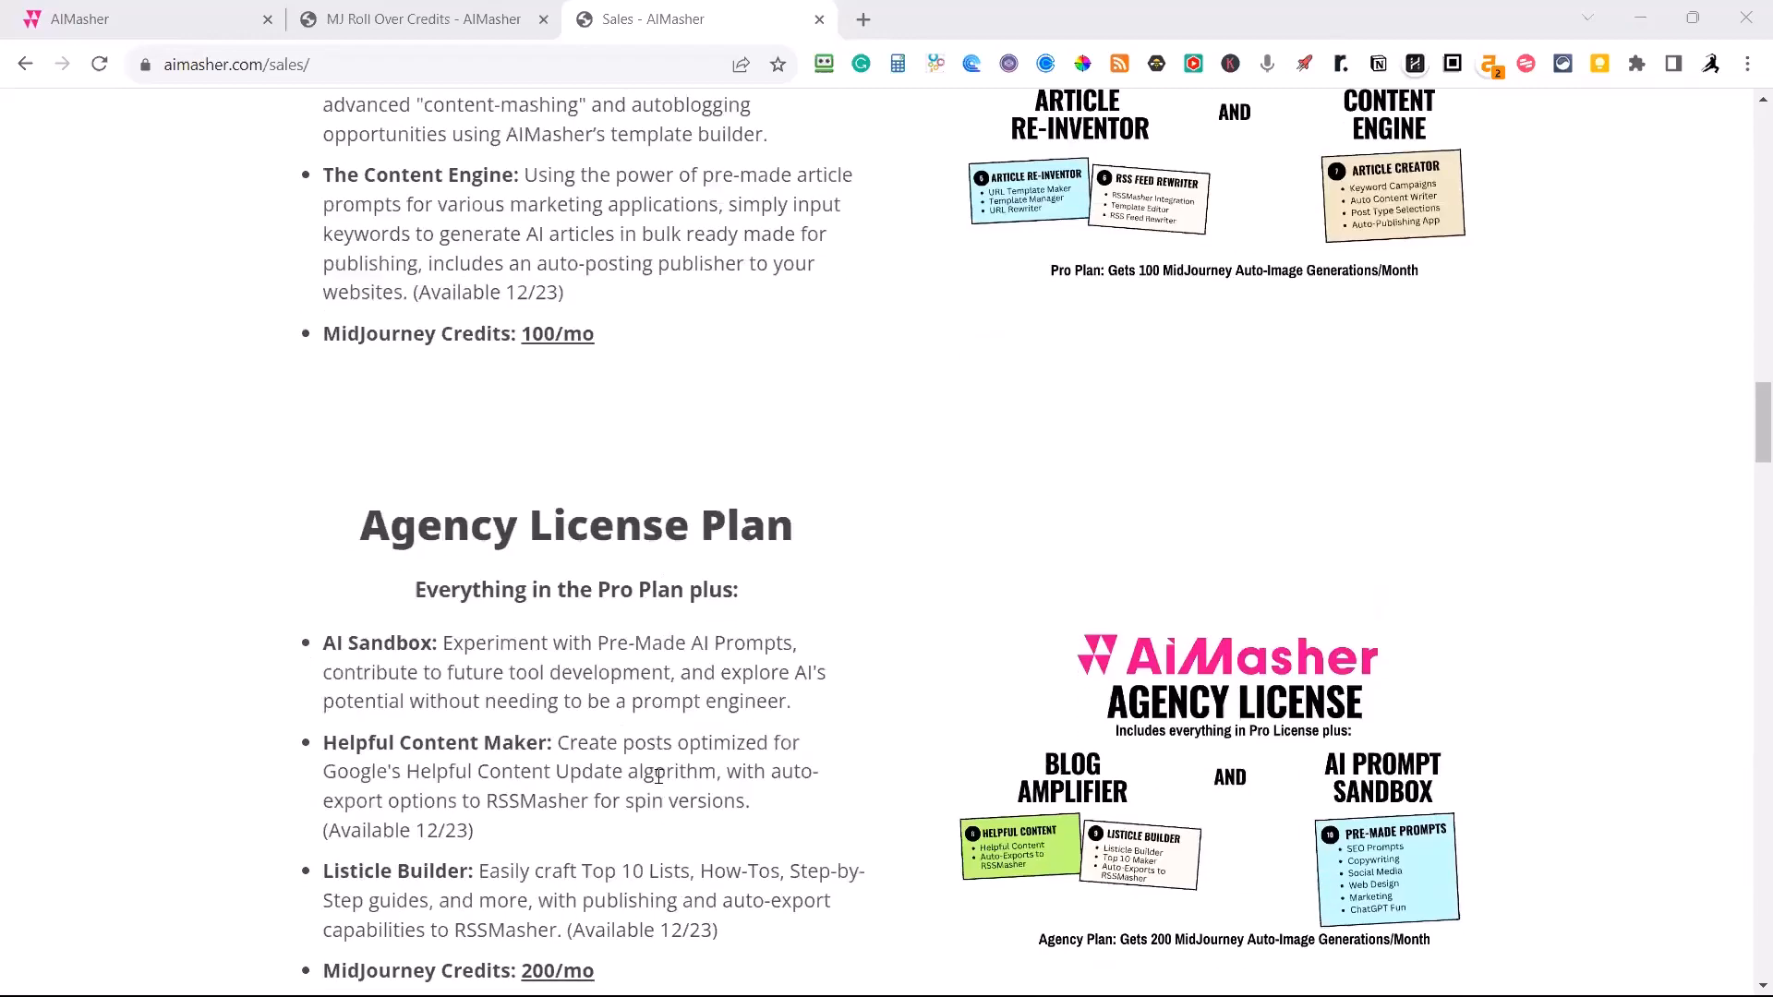
{"action": "scroll", "coordinate": [644, 803], "scroll_direction": "down", "scroll_amount": 1}
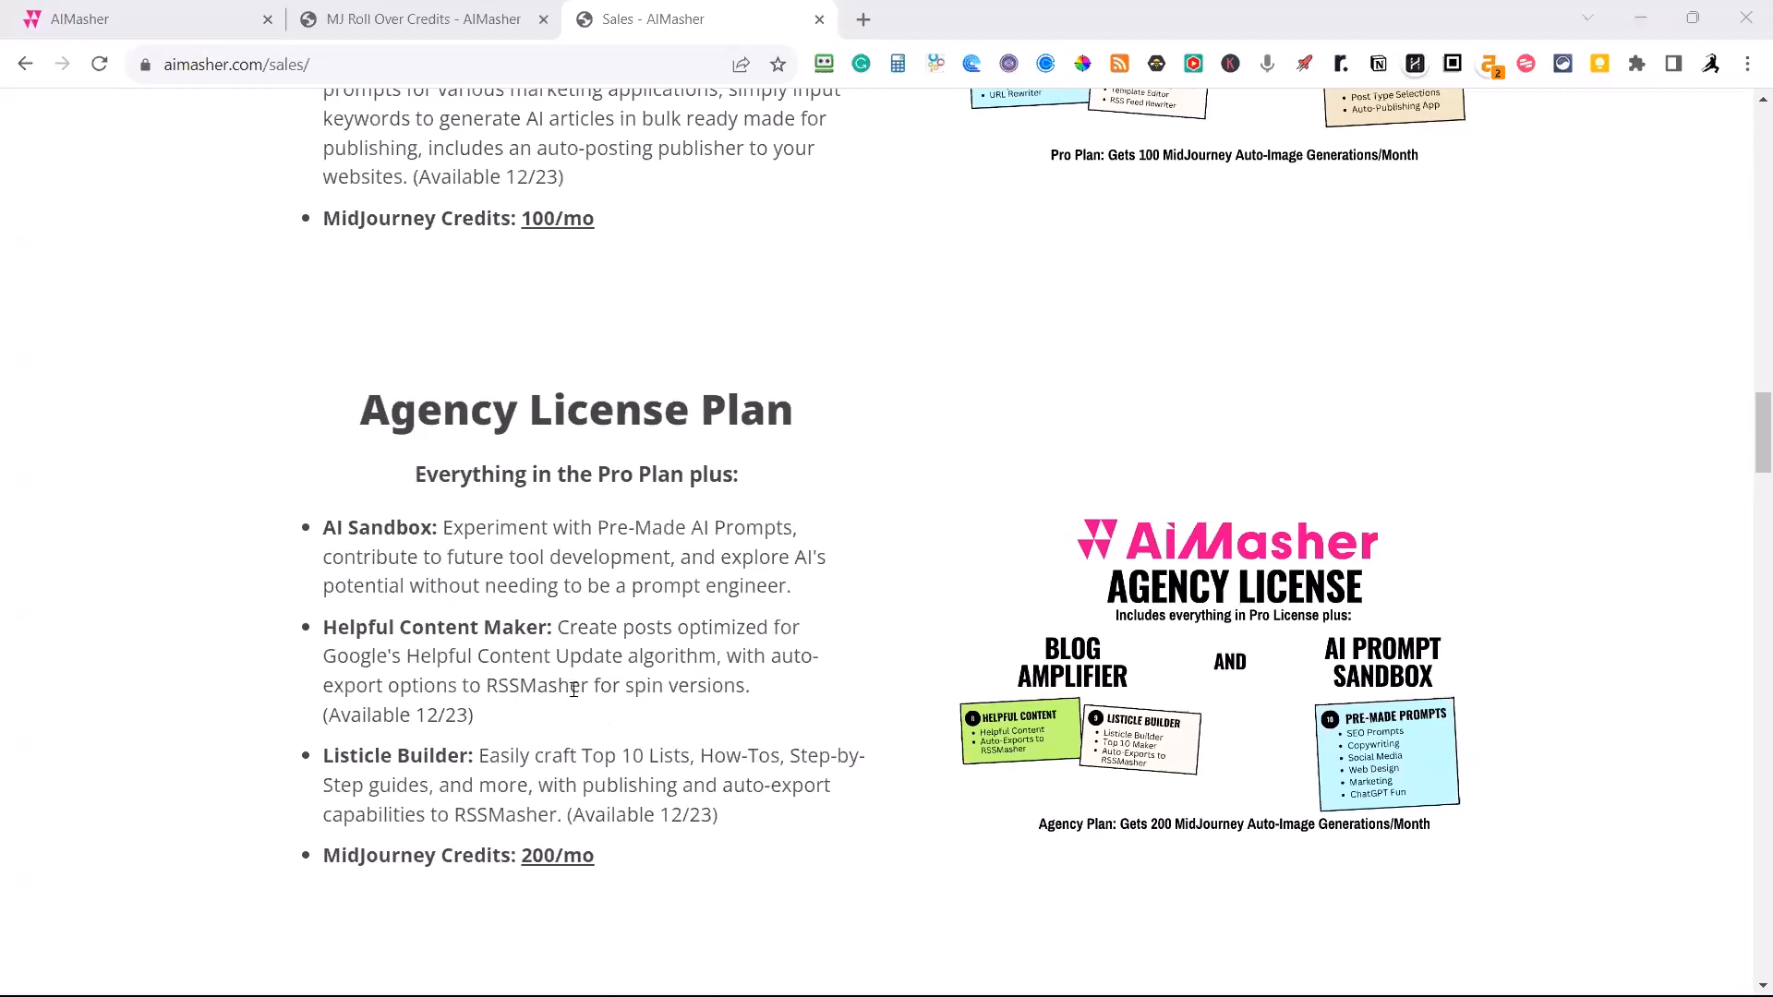
{"action": "scroll", "coordinate": [574, 686], "scroll_direction": "up", "scroll_amount": 2}
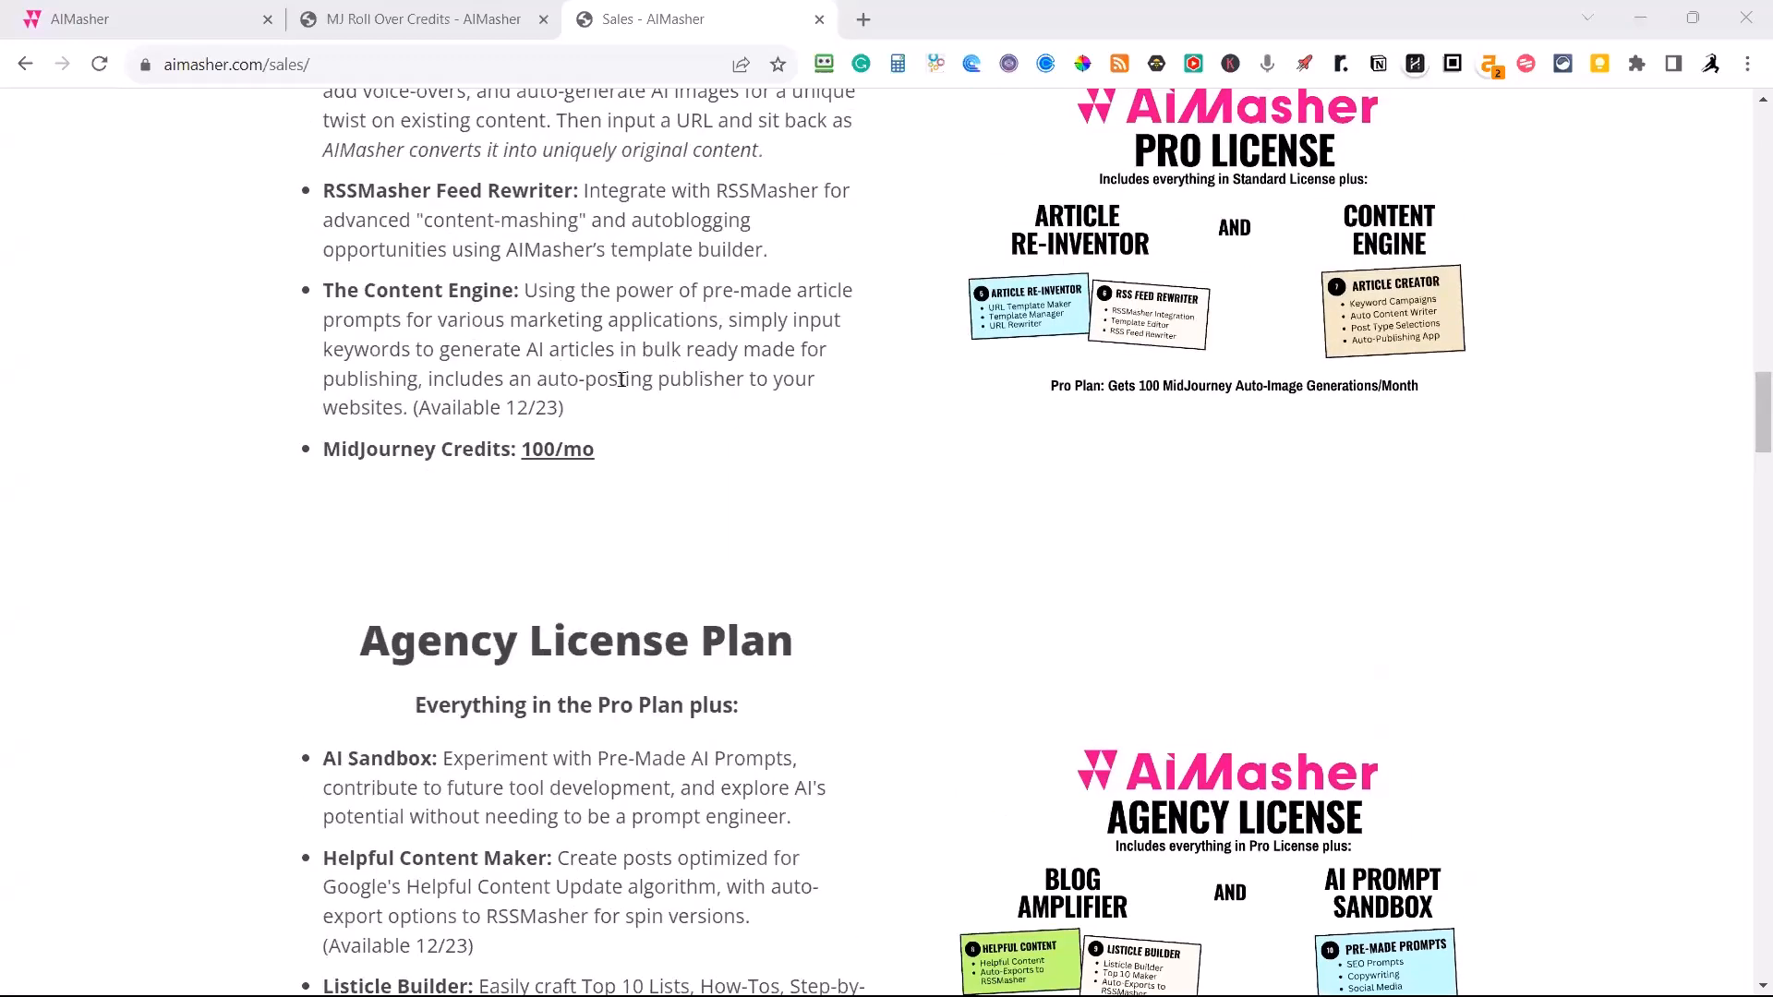
{"action": "scroll", "coordinate": [622, 379], "scroll_direction": "up", "scroll_amount": 1}
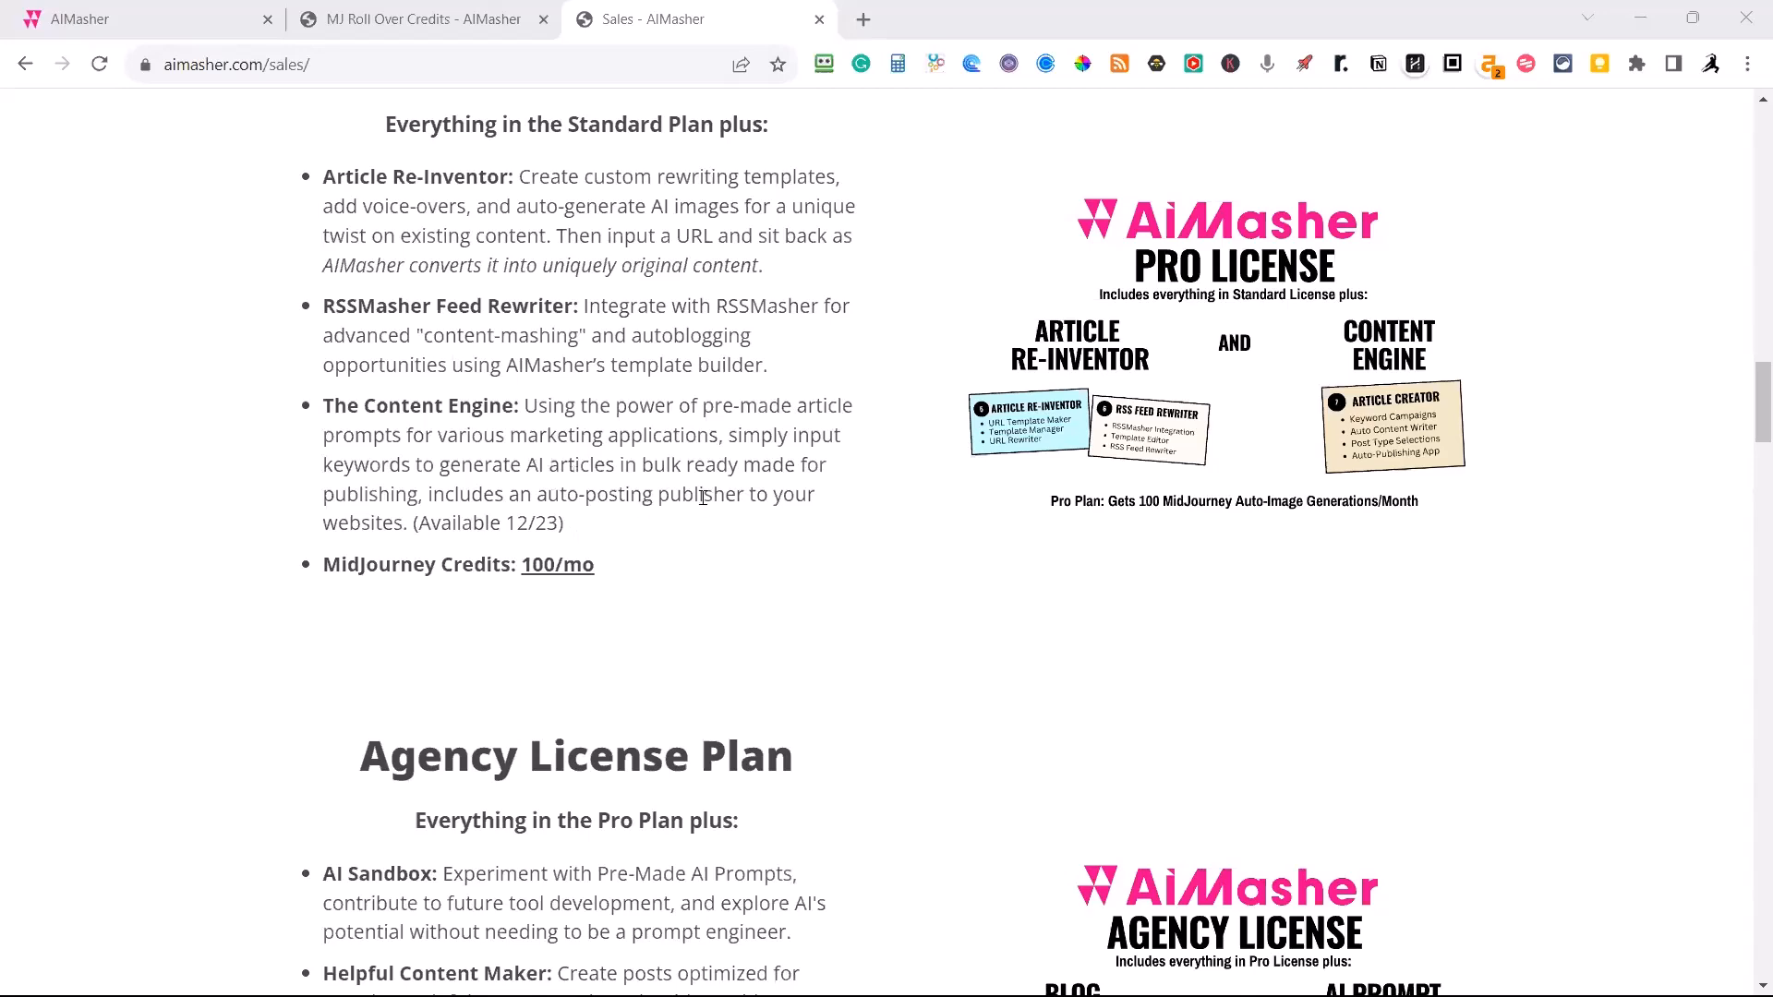
{"action": "scroll", "coordinate": [645, 524], "scroll_direction": "up", "scroll_amount": 3}
{"action": "scroll", "coordinate": [461, 523], "scroll_direction": "down", "scroll_amount": 1}
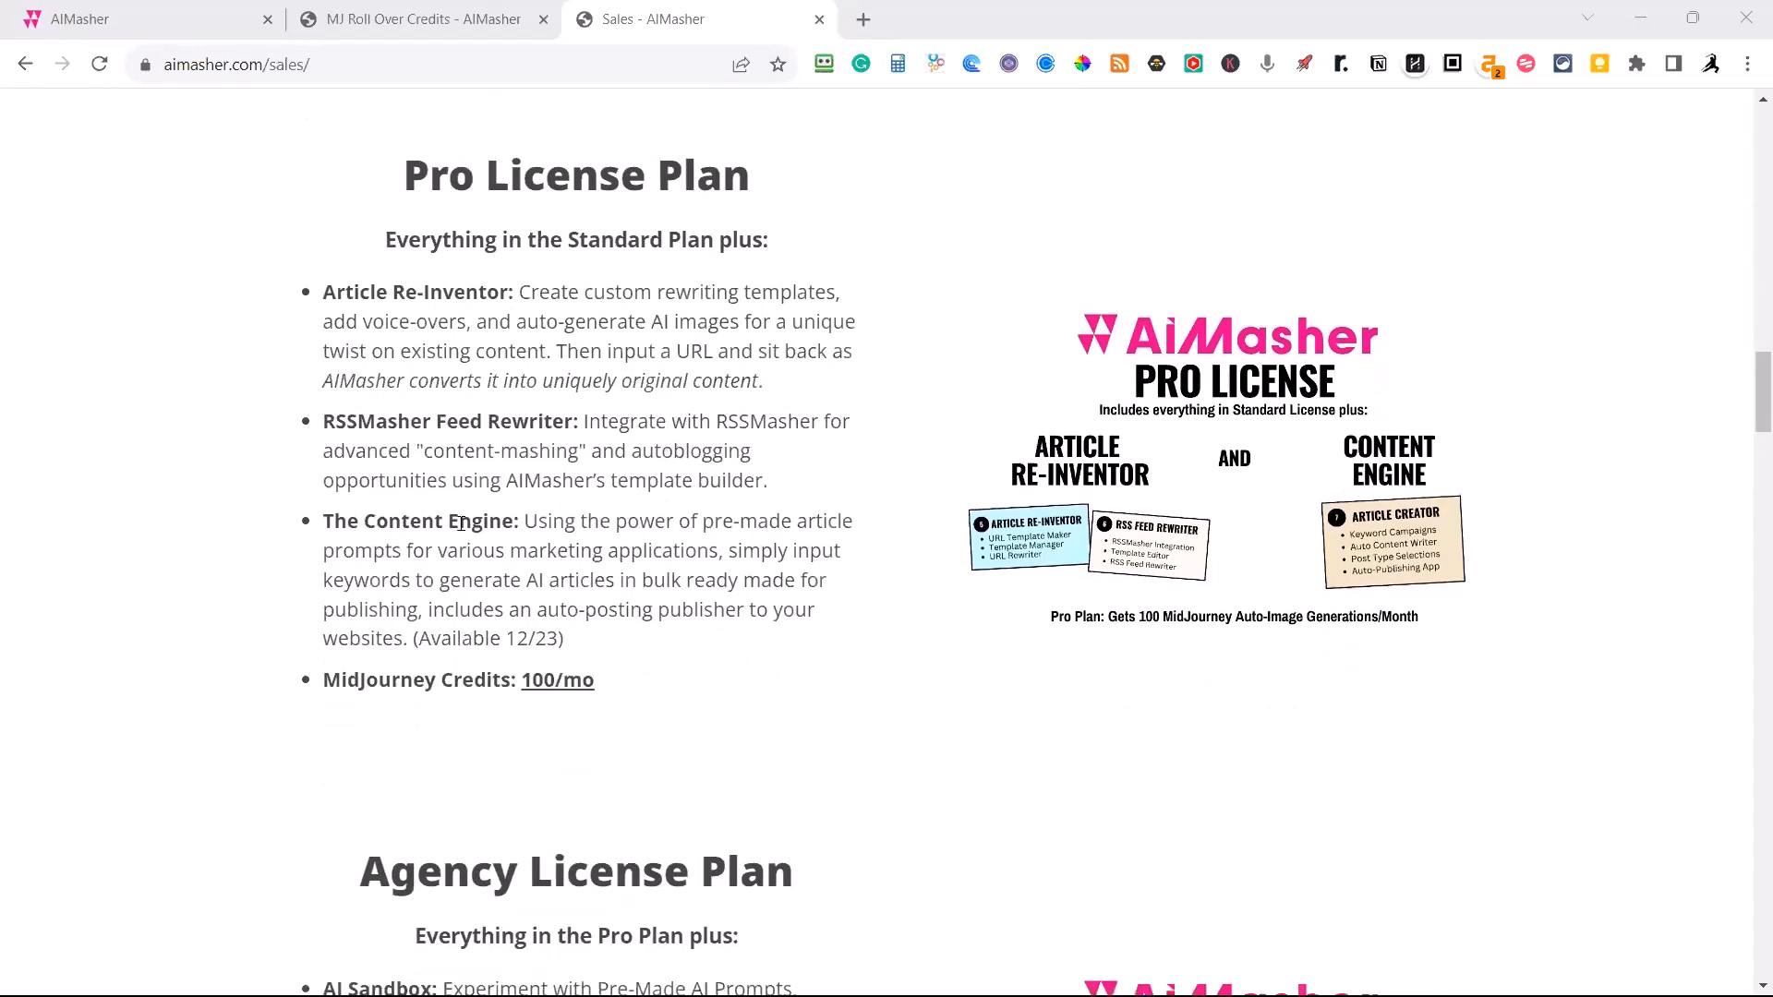
View the pricing plans with annual billing, return them to monthly billing and compare the three plans.
{"action": "scroll", "coordinate": [640, 511], "scroll_direction": "down", "scroll_amount": 11}
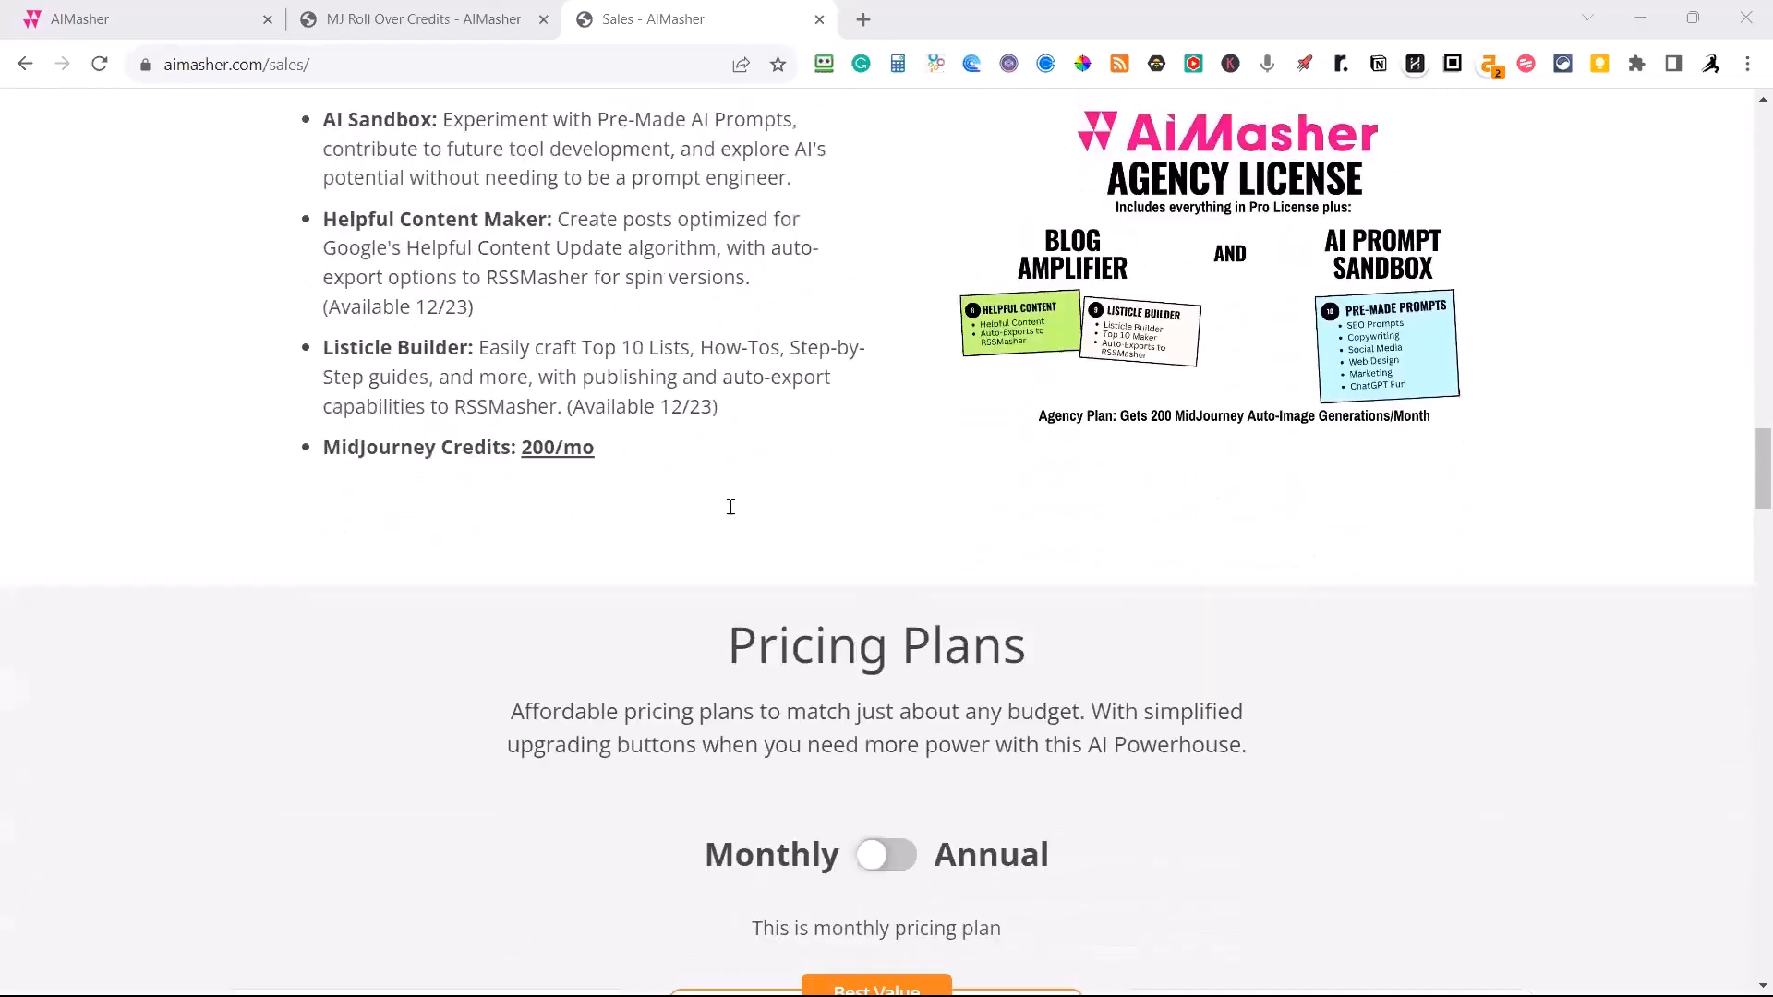
{"action": "scroll", "coordinate": [734, 501], "scroll_direction": "down", "scroll_amount": 3}
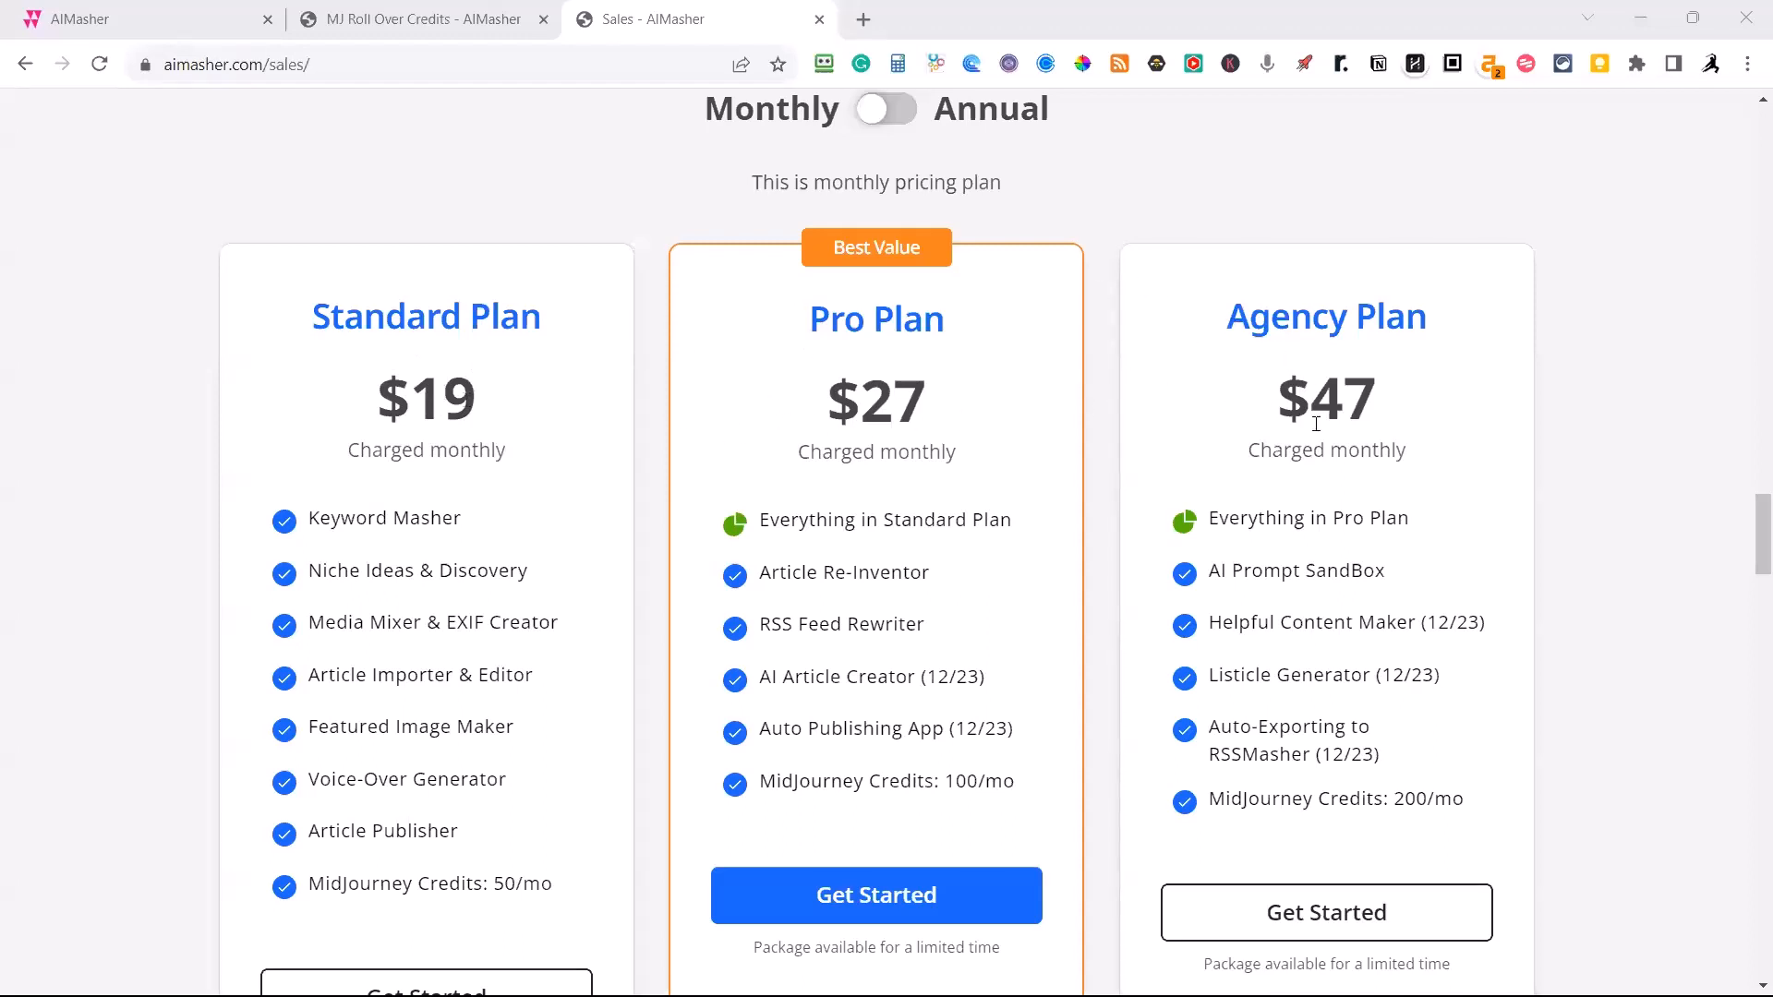
{"action": "left_click", "coordinate": [890, 113]}
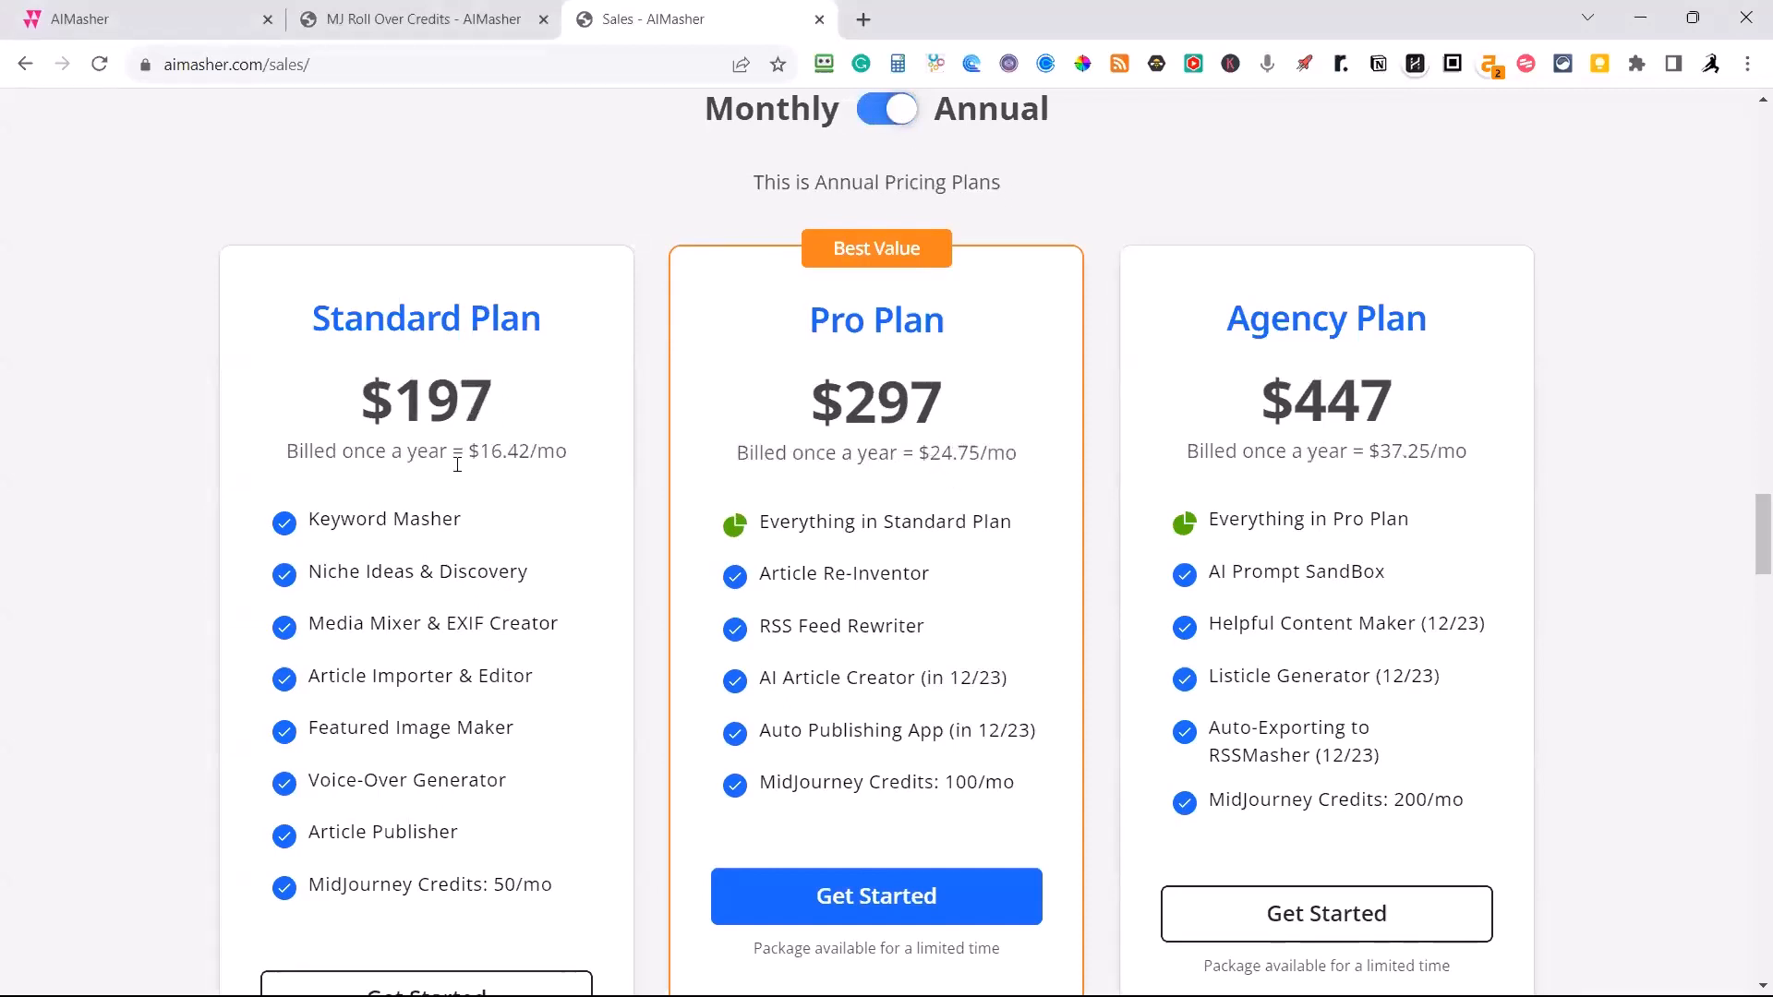
{"action": "left_click", "coordinate": [877, 114]}
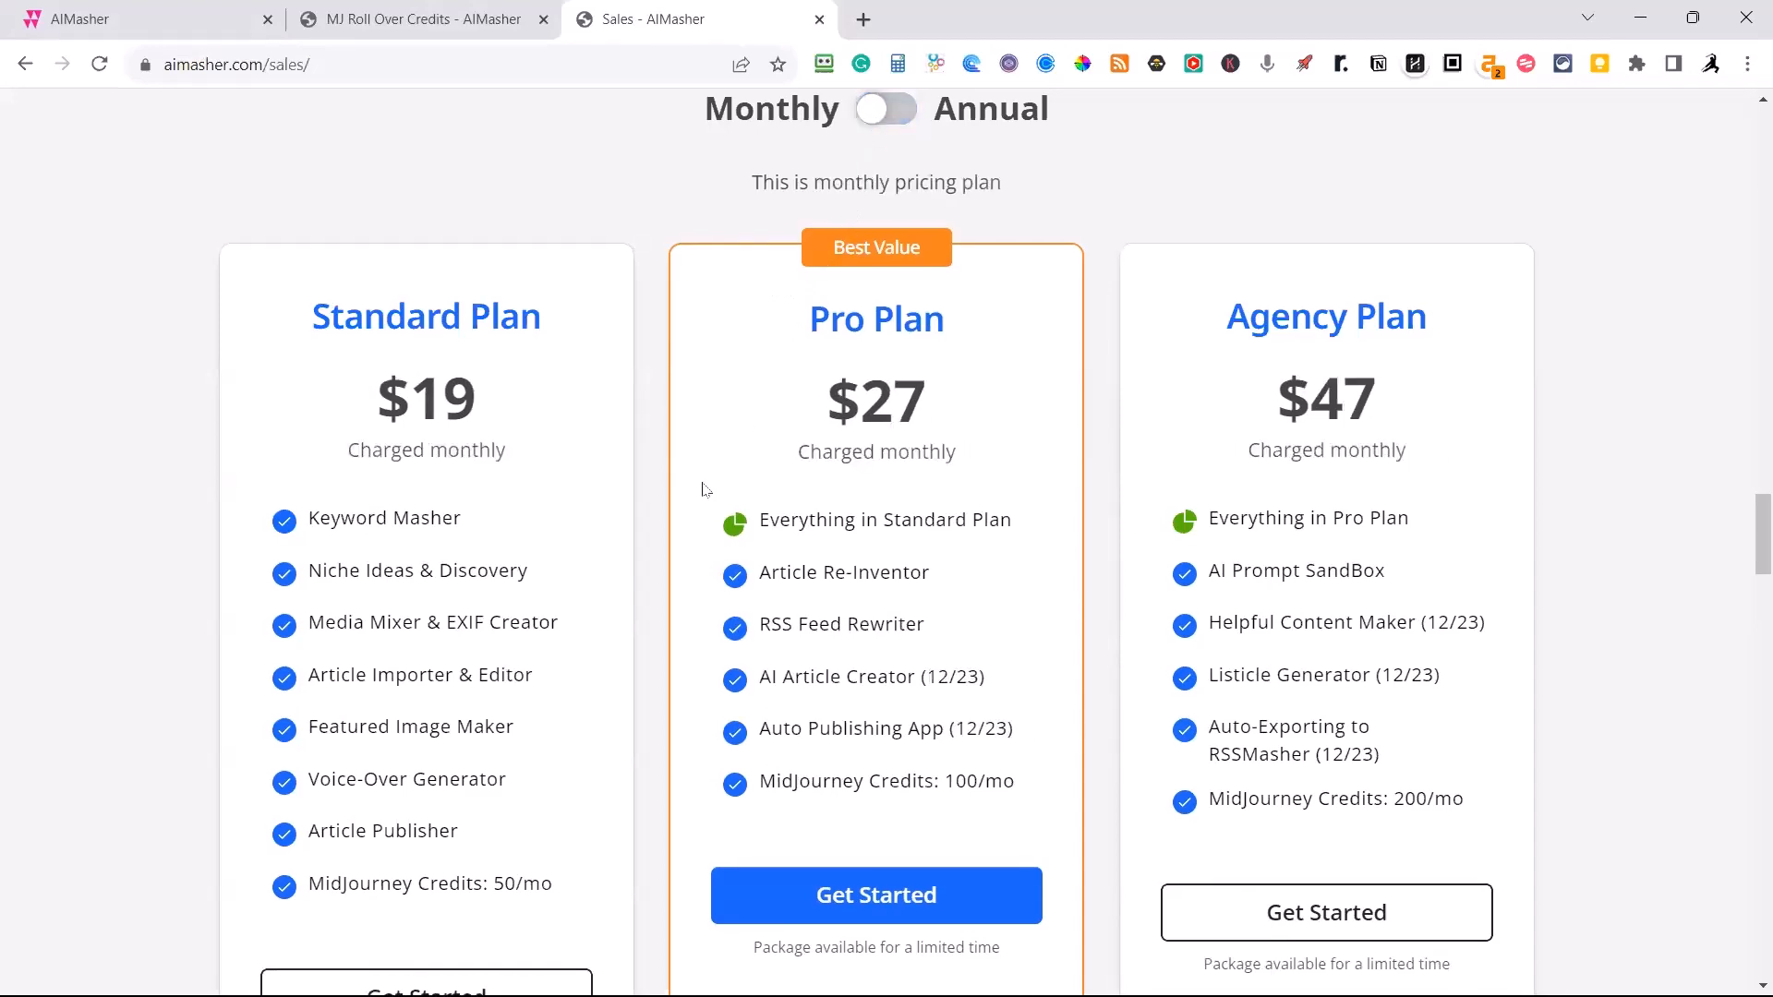
{"action": "scroll", "coordinate": [699, 507], "scroll_direction": "down", "scroll_amount": 10}
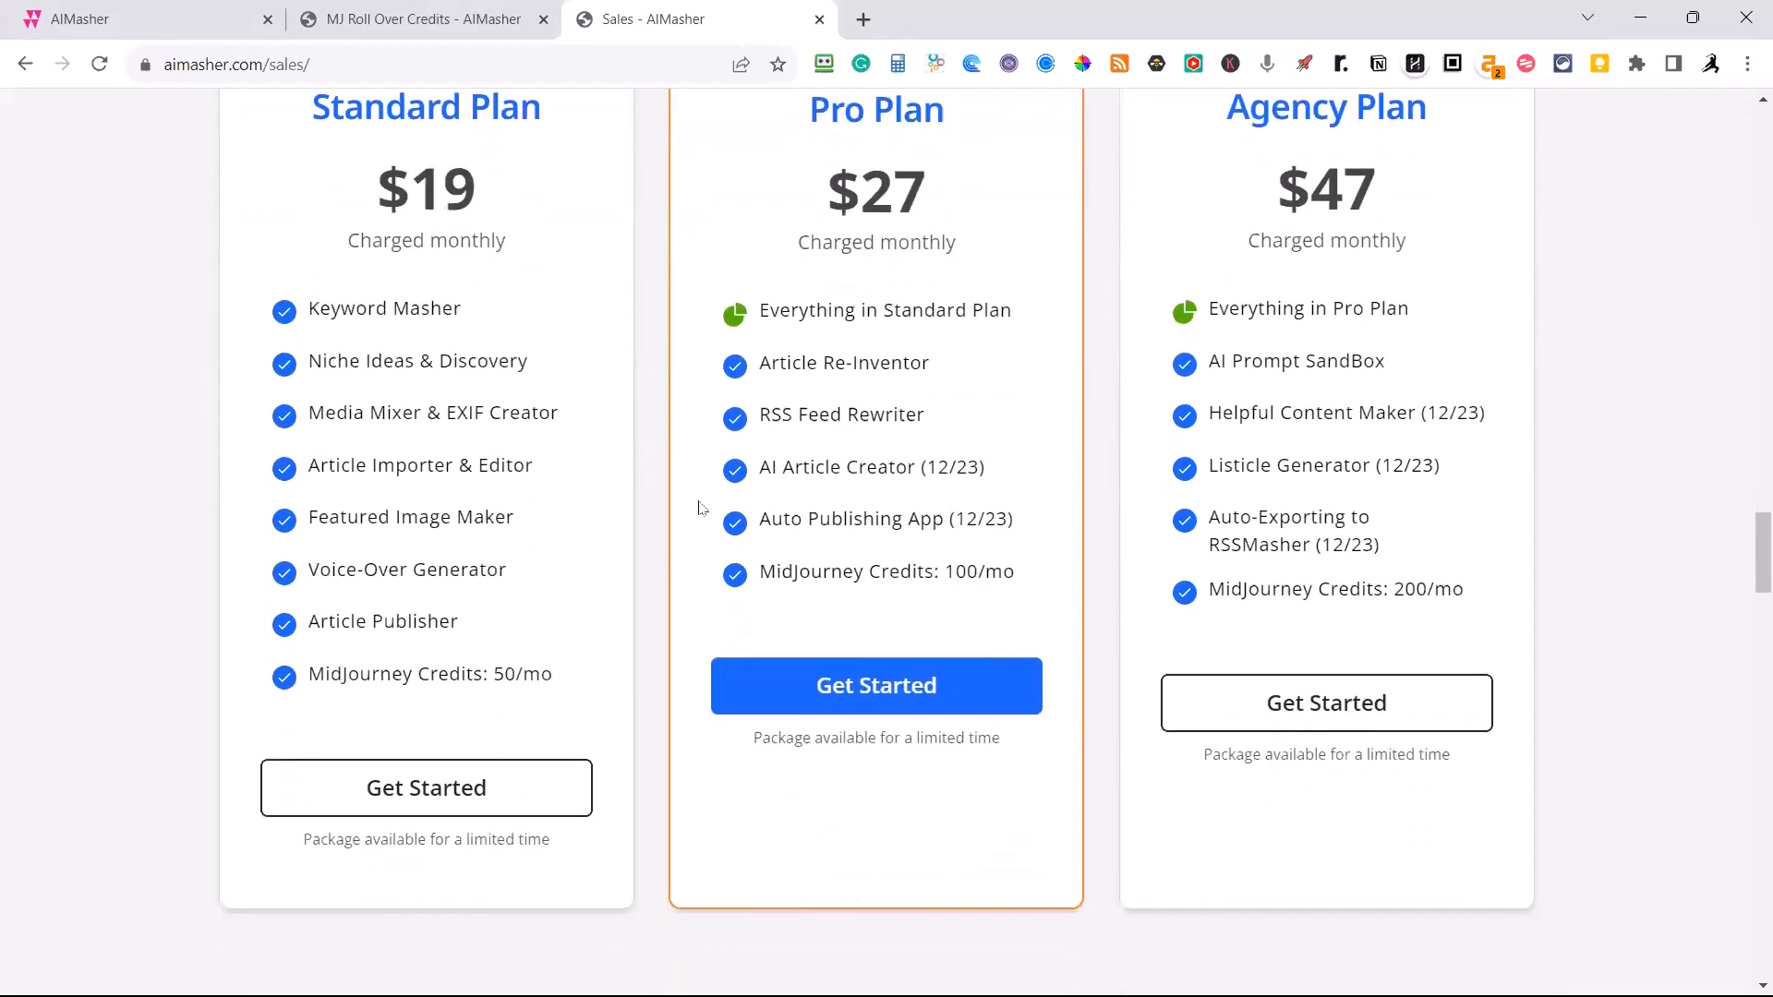
{"action": "scroll", "coordinate": [701, 503], "scroll_direction": "up", "scroll_amount": 9}
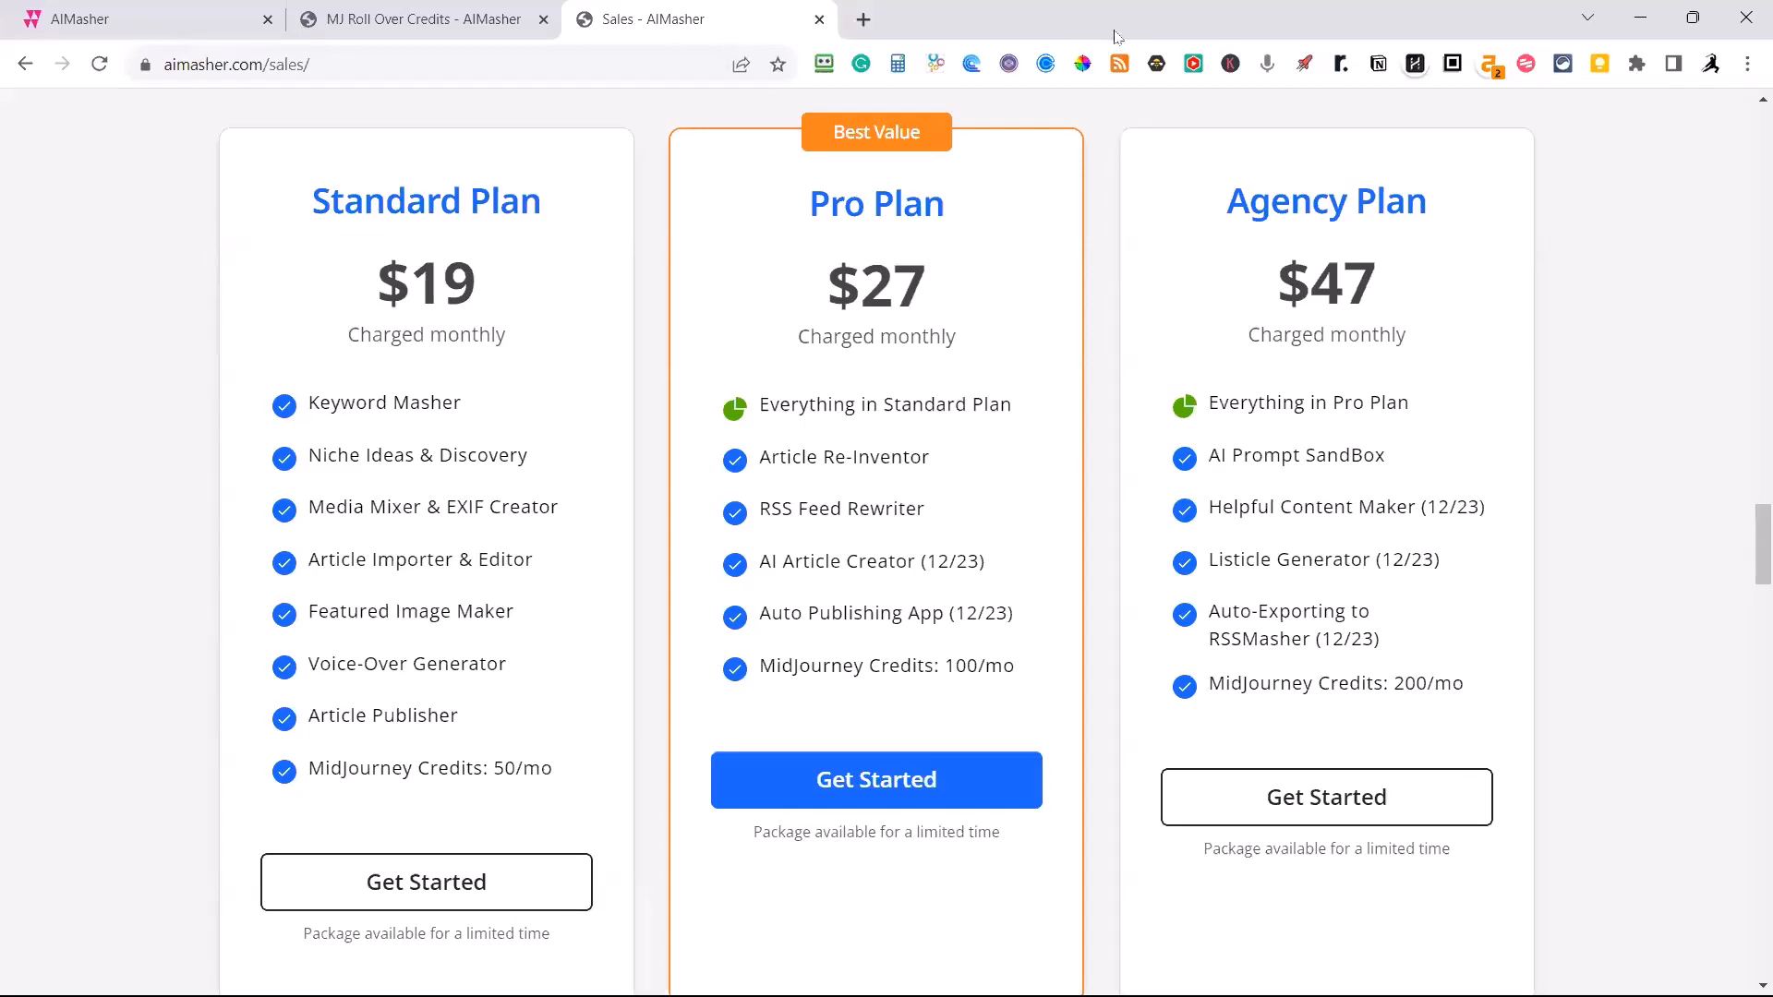
Read through the three limited-time bonuses on the sales page, from AI Rewriting Mastery to the MidJourney credits coupon.
{"action": "scroll", "coordinate": [1053, 158], "scroll_direction": "down", "scroll_amount": 10}
{"action": "scroll", "coordinate": [977, 229], "scroll_direction": "down", "scroll_amount": 2}
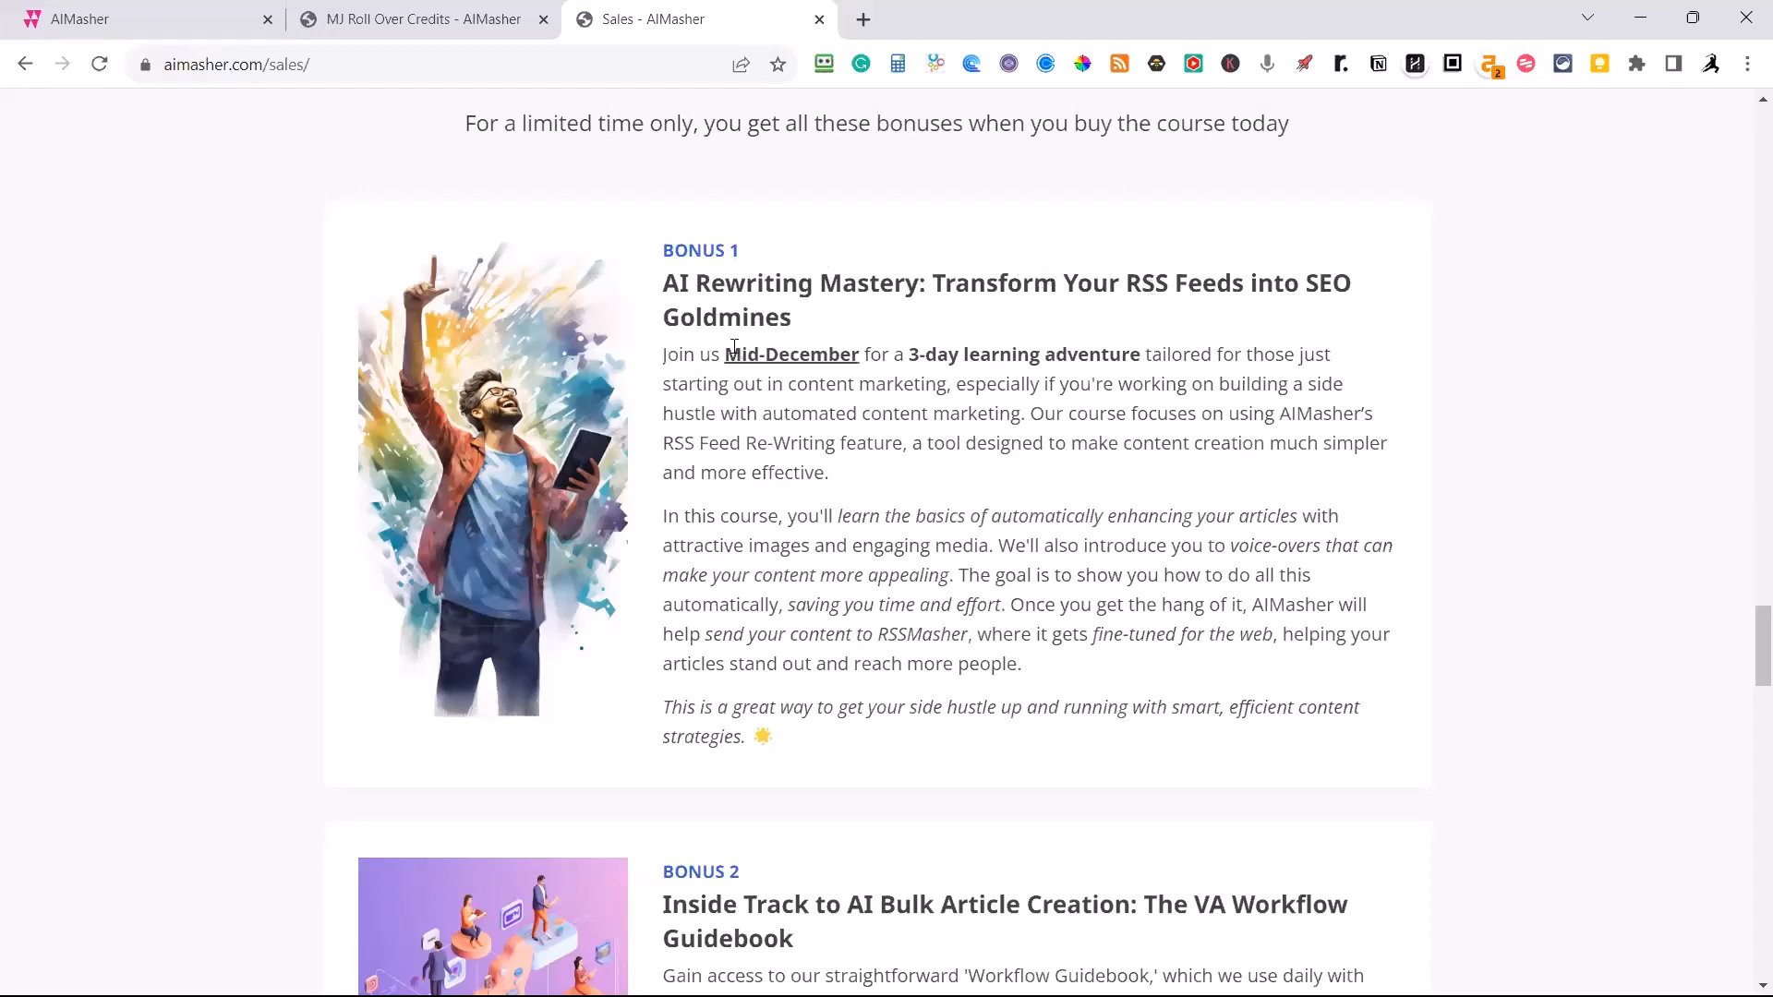
{"action": "scroll", "coordinate": [724, 421], "scroll_direction": "down", "scroll_amount": 5}
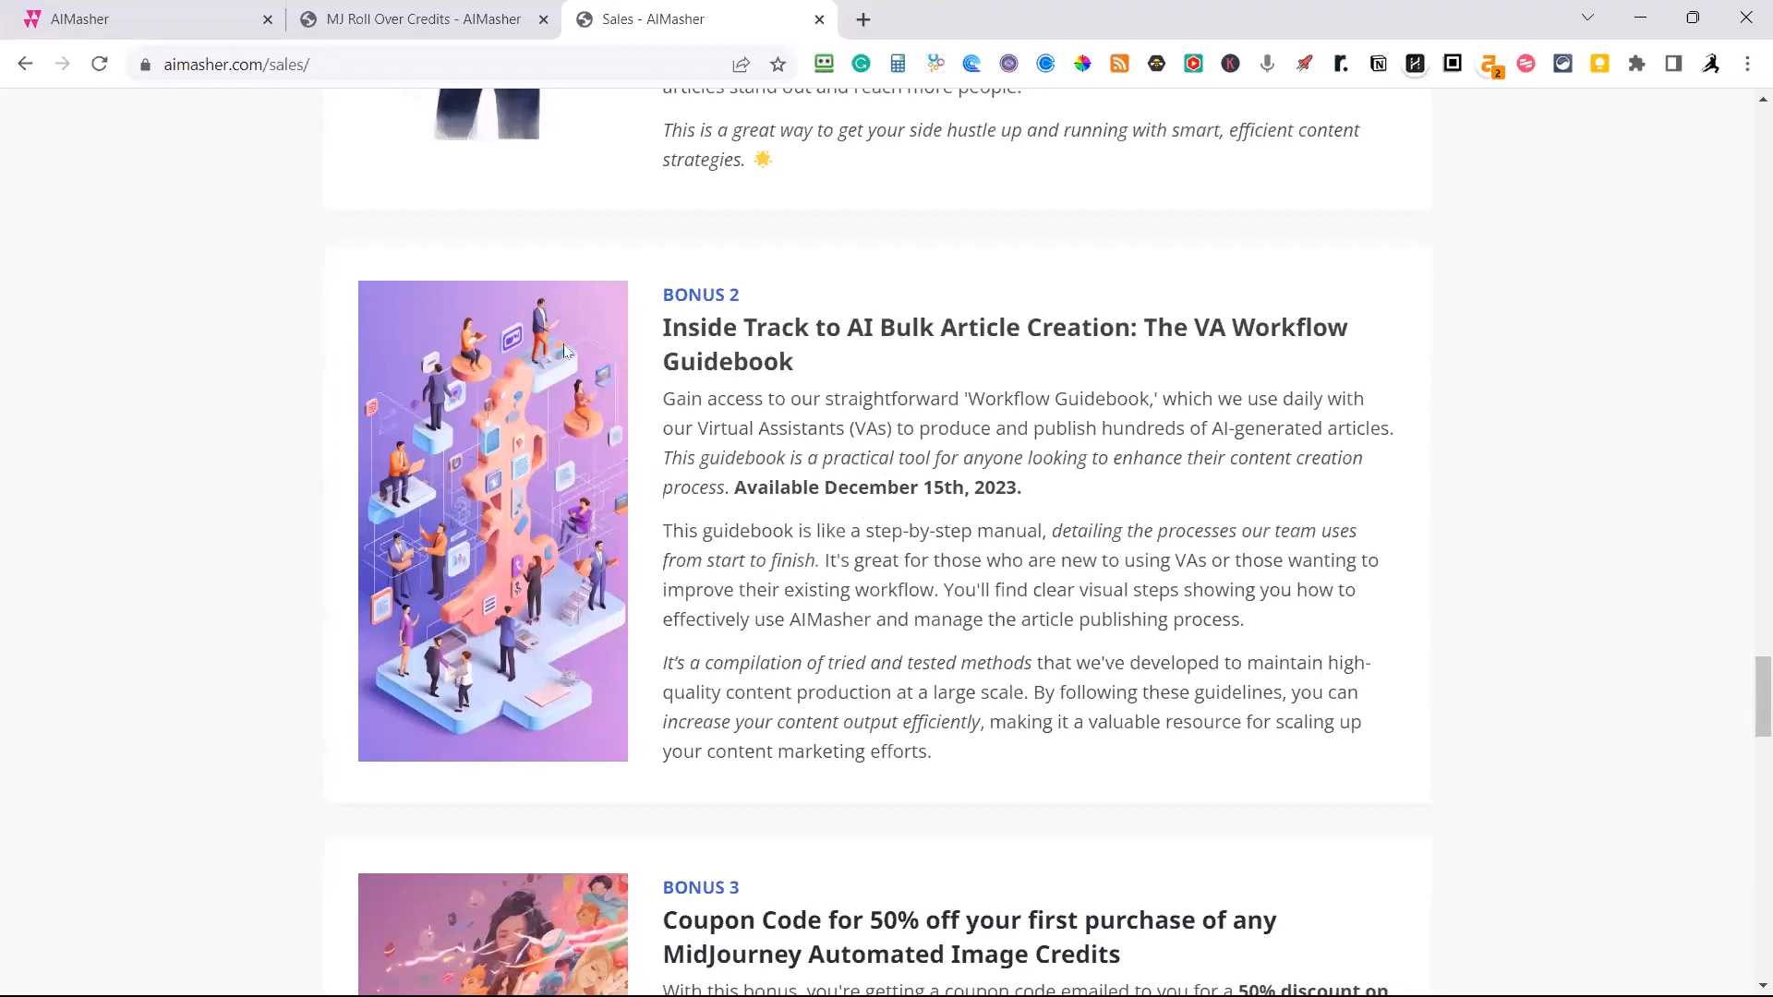
{"action": "scroll", "coordinate": [965, 425], "scroll_direction": "down", "scroll_amount": 1}
{"action": "scroll", "coordinate": [965, 425], "scroll_direction": "down", "scroll_amount": 2}
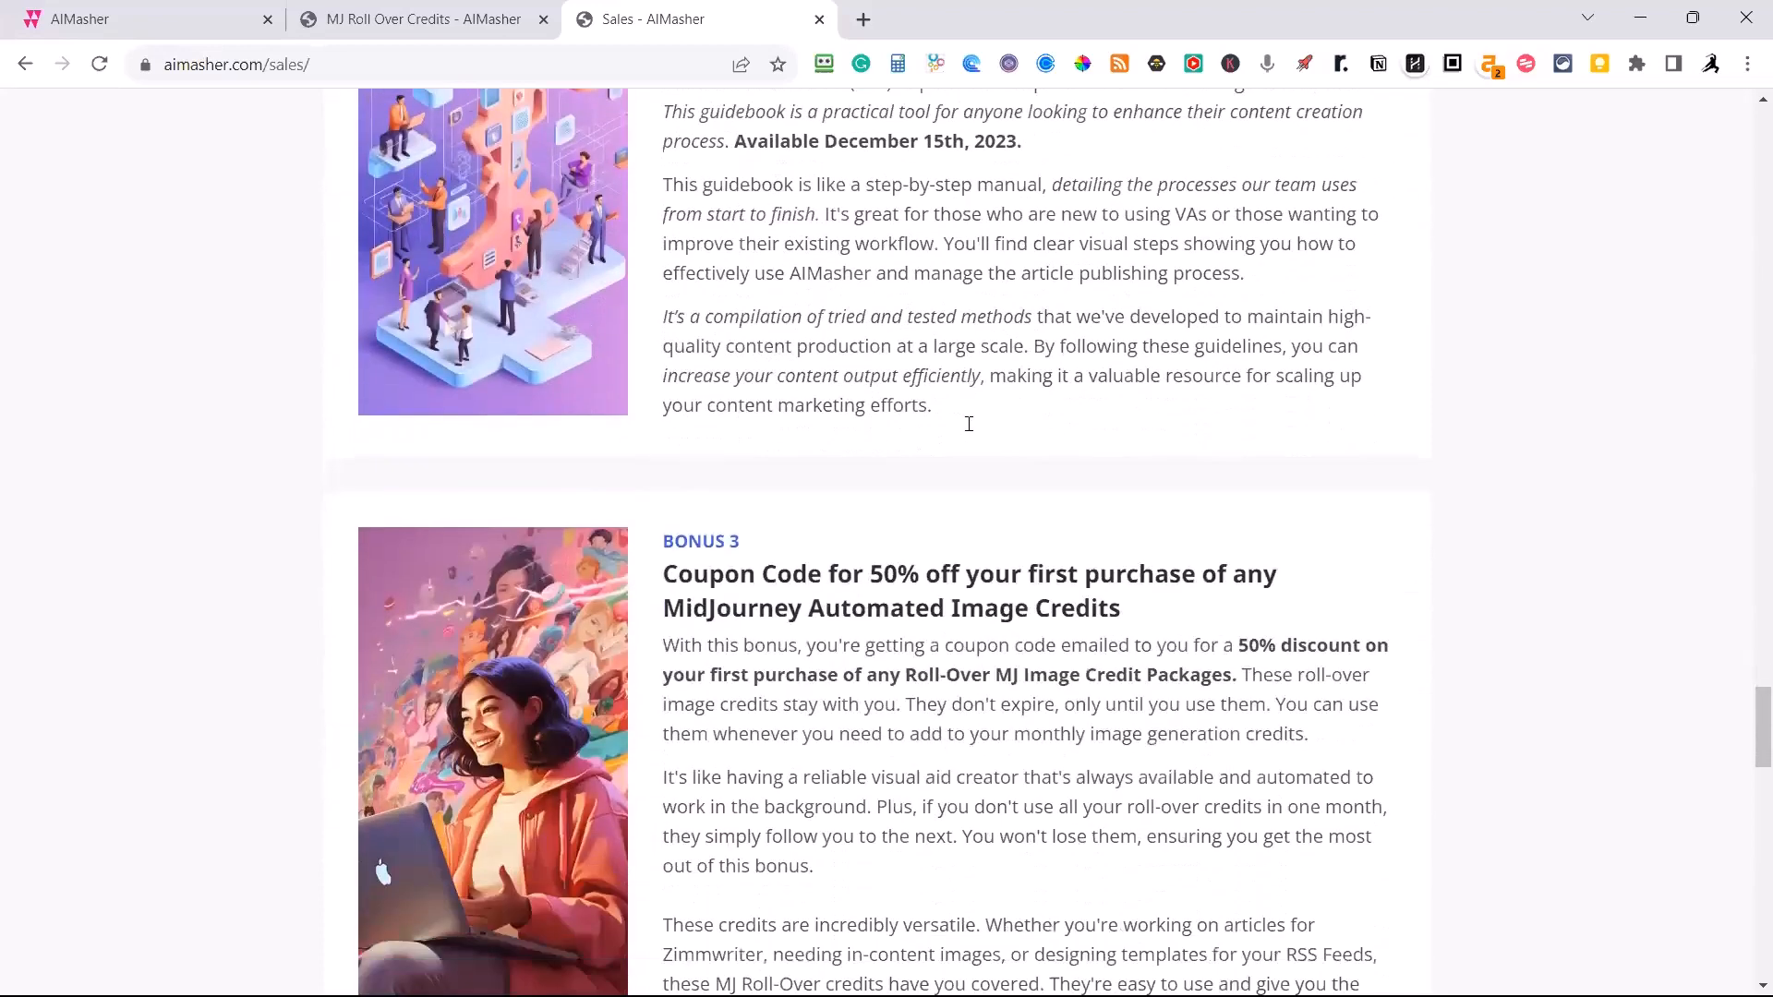
{"action": "scroll", "coordinate": [969, 431], "scroll_direction": "up", "scroll_amount": 1}
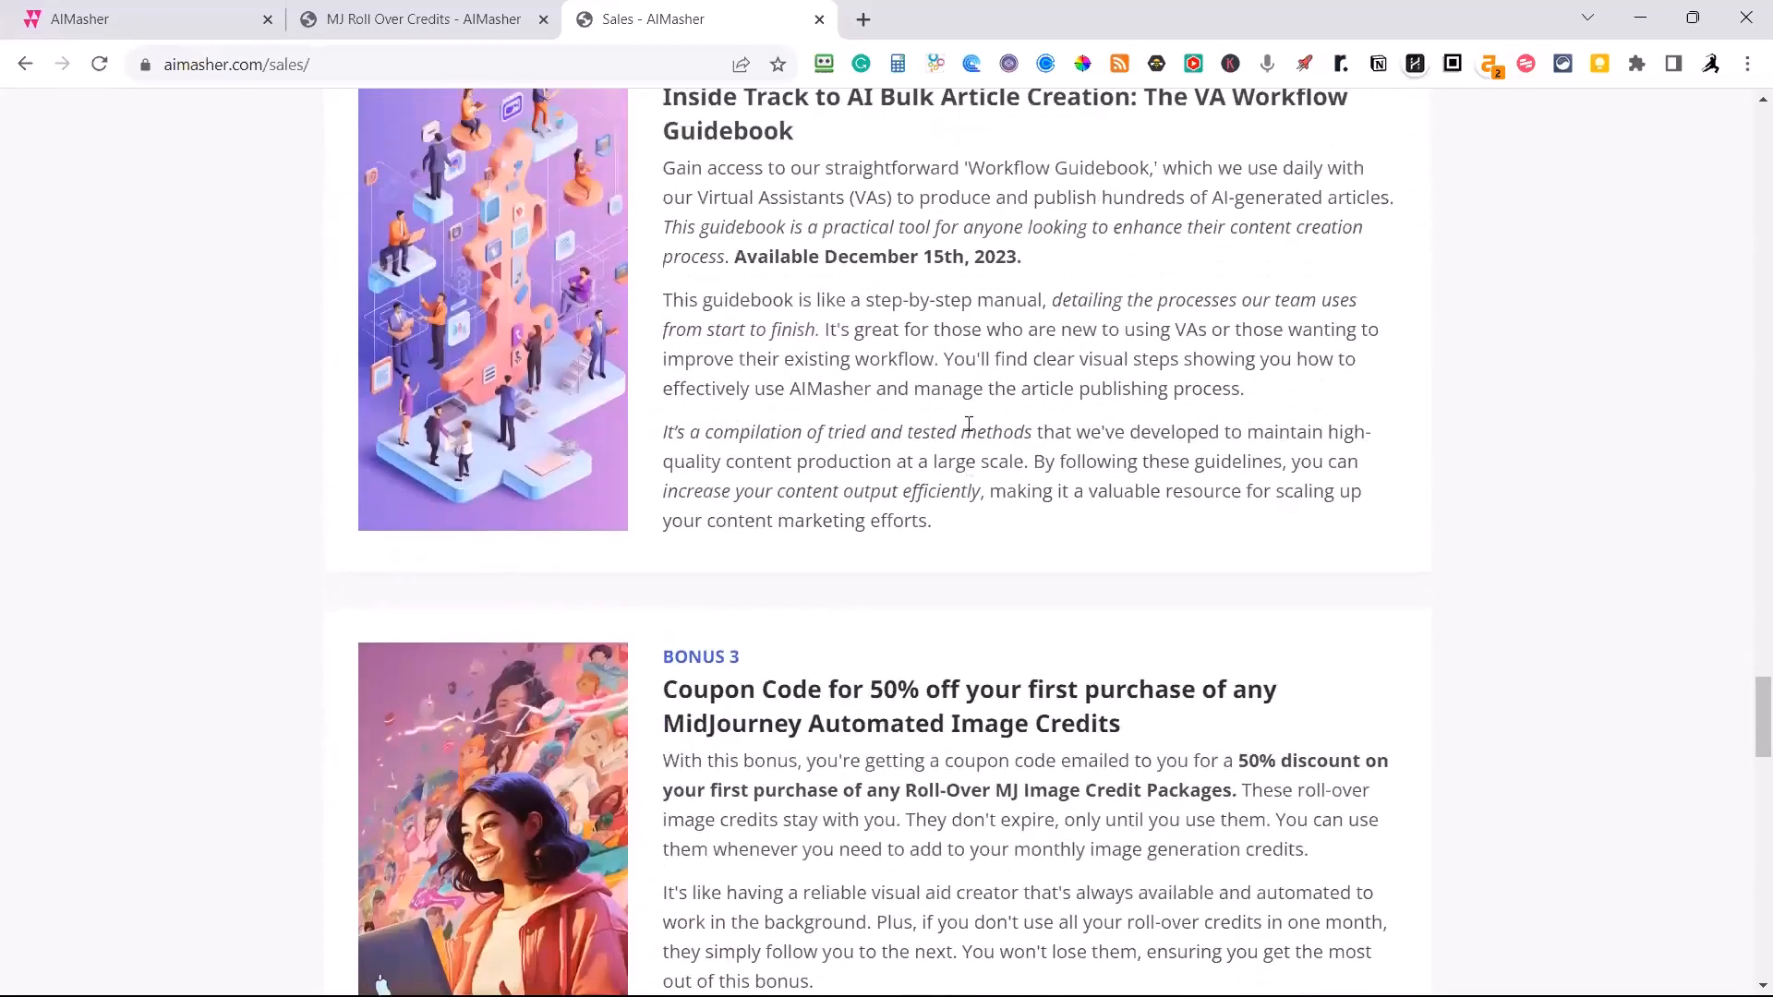
{"action": "scroll", "coordinate": [957, 391], "scroll_direction": "up", "scroll_amount": 2}
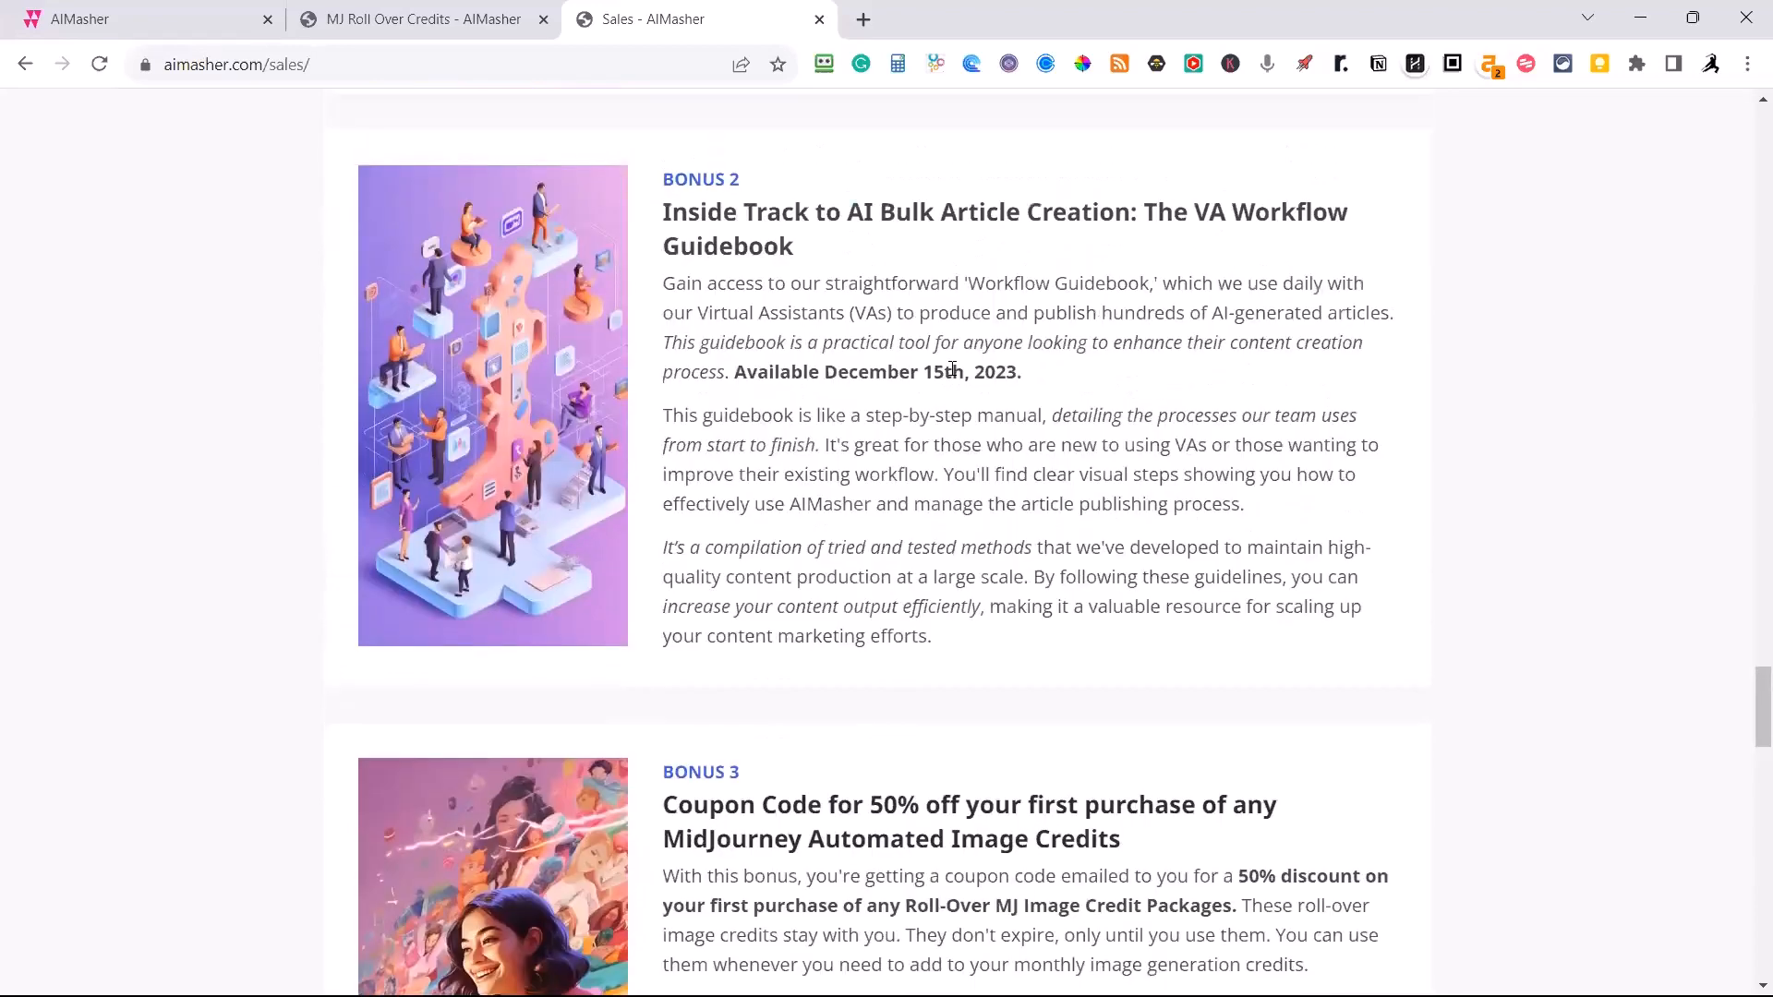
{"action": "scroll", "coordinate": [952, 367], "scroll_direction": "down", "scroll_amount": 2}
{"action": "scroll", "coordinate": [952, 368], "scroll_direction": "down", "scroll_amount": 5}
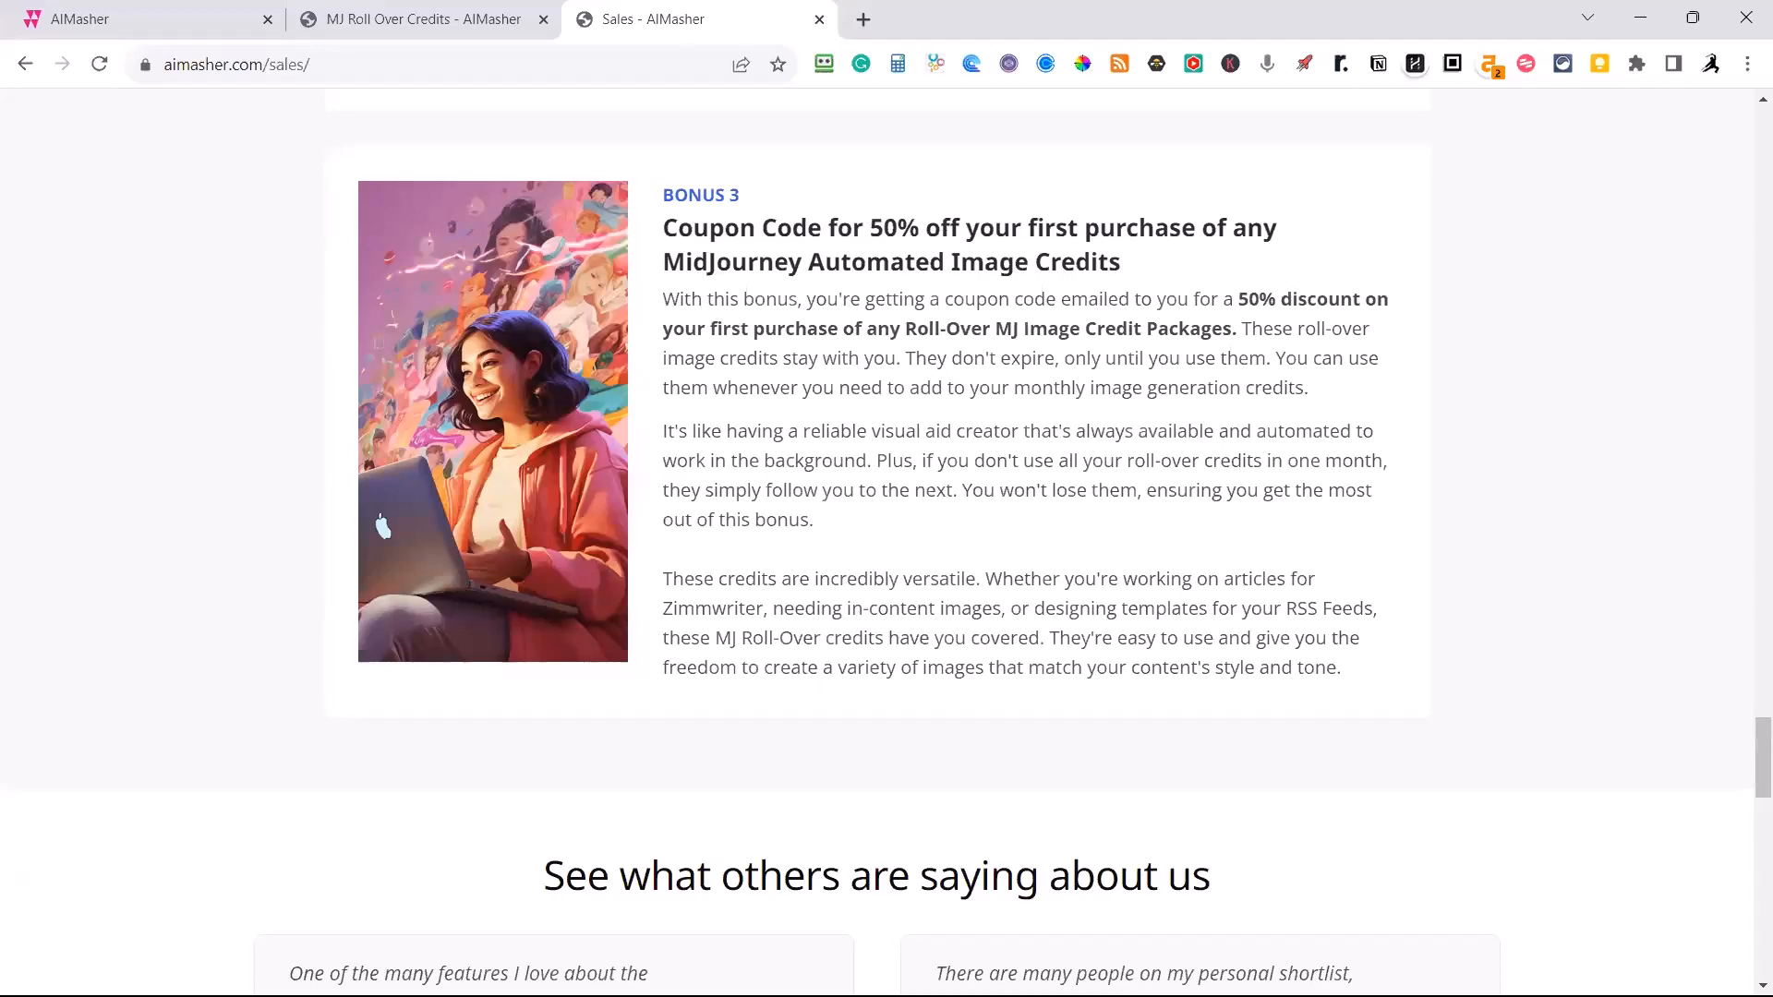
Return to the Keyword Masher Title Prompting page and look over the title prompt settings and results.
{"action": "left_click", "coordinate": [167, 19]}
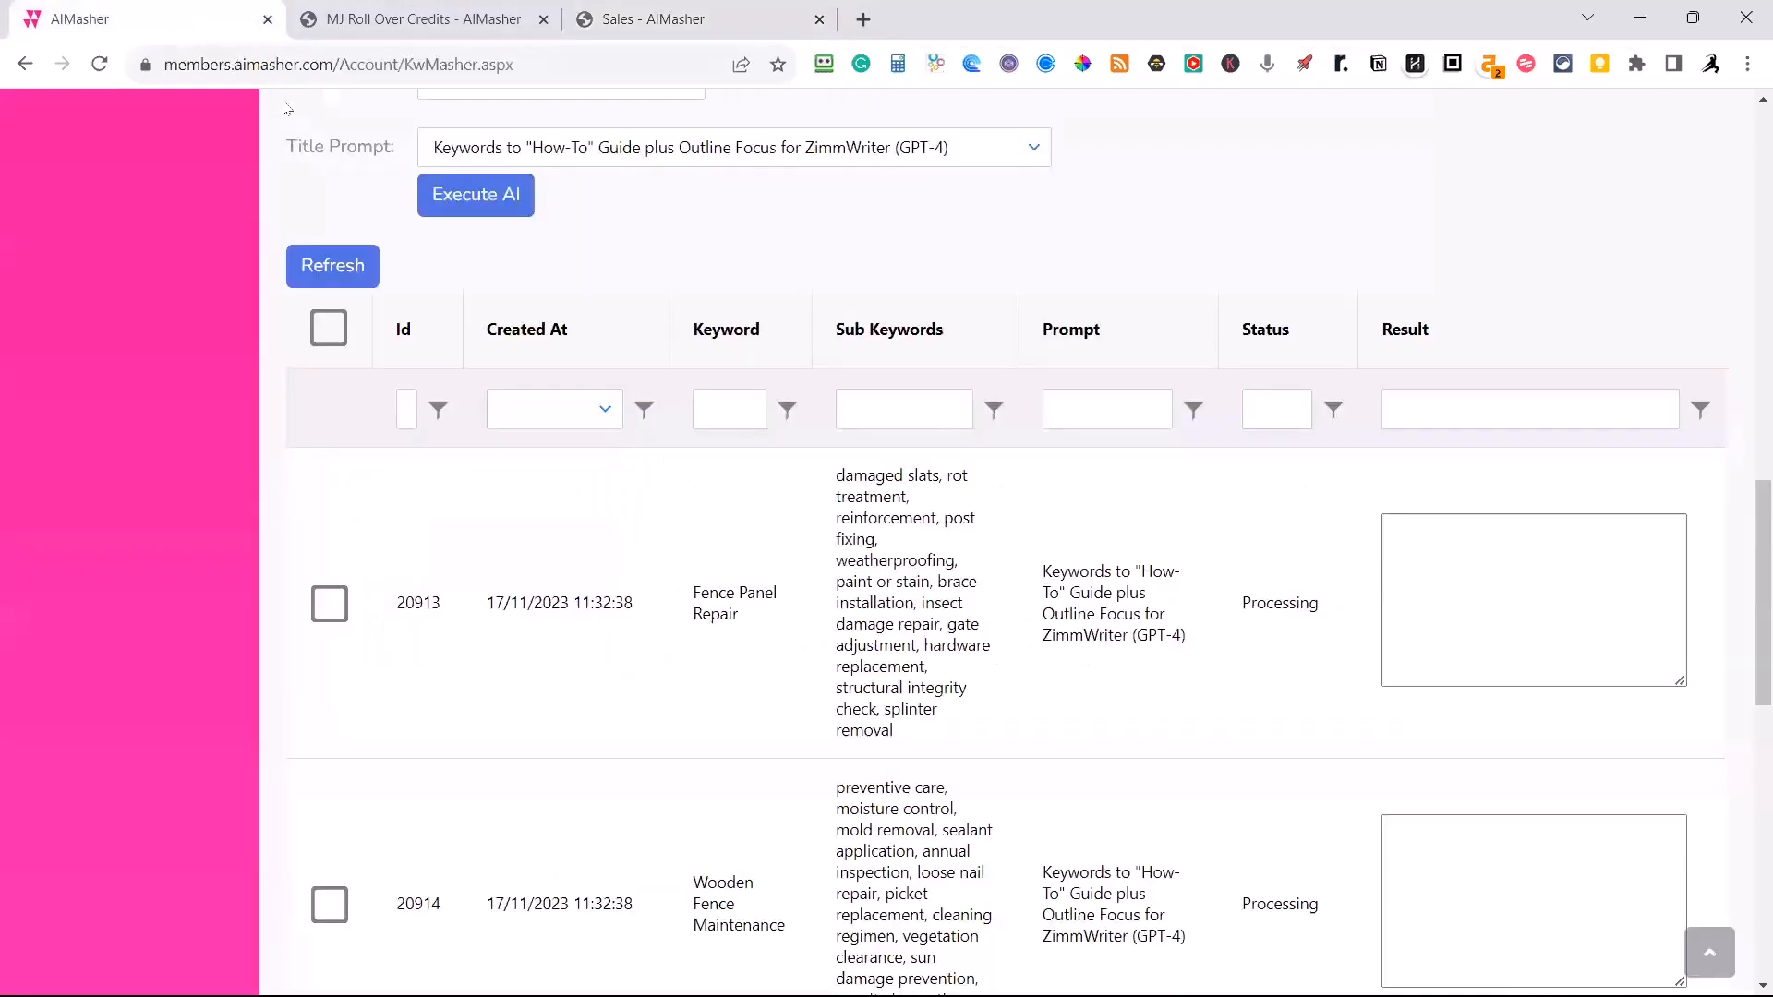
{"action": "scroll", "coordinate": [489, 265], "scroll_direction": "up", "scroll_amount": 12}
{"action": "scroll", "coordinate": [487, 265], "scroll_direction": "down", "scroll_amount": 7}
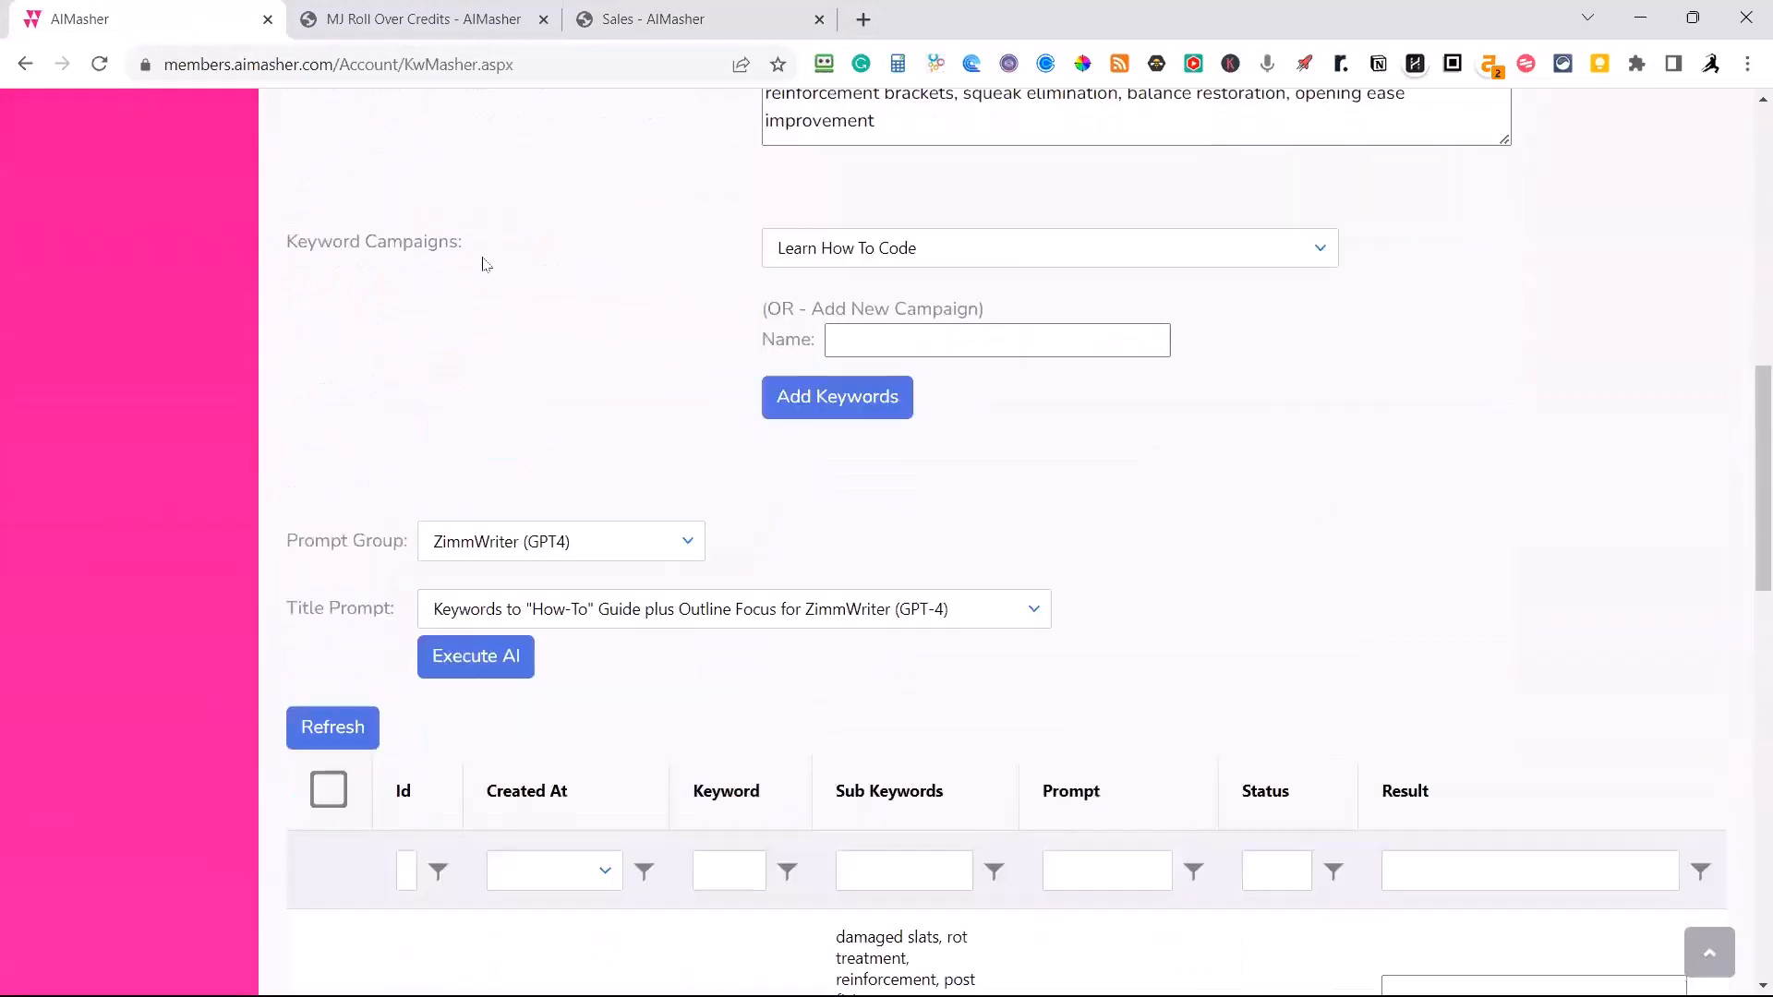
Refresh the title prompt results table and review the results for the fence repair keywords.
{"action": "scroll", "coordinate": [482, 265], "scroll_direction": "up", "scroll_amount": 11}
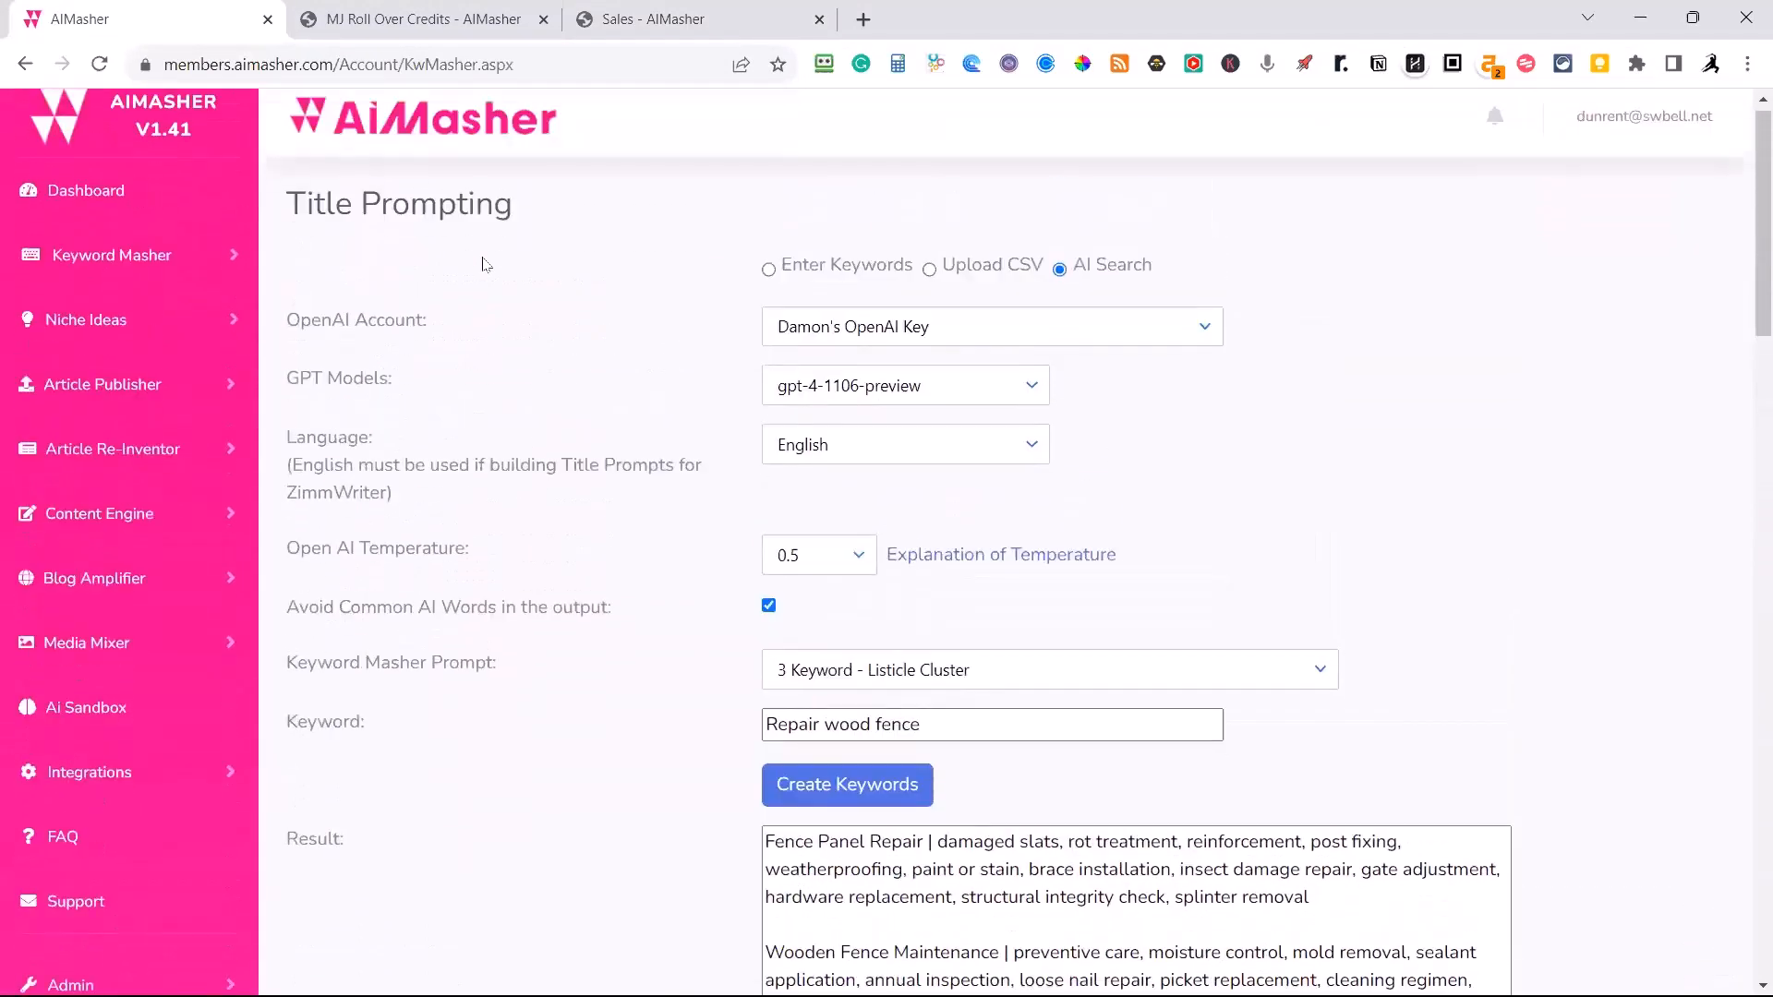
{"action": "scroll", "coordinate": [480, 265], "scroll_direction": "down", "scroll_amount": 13}
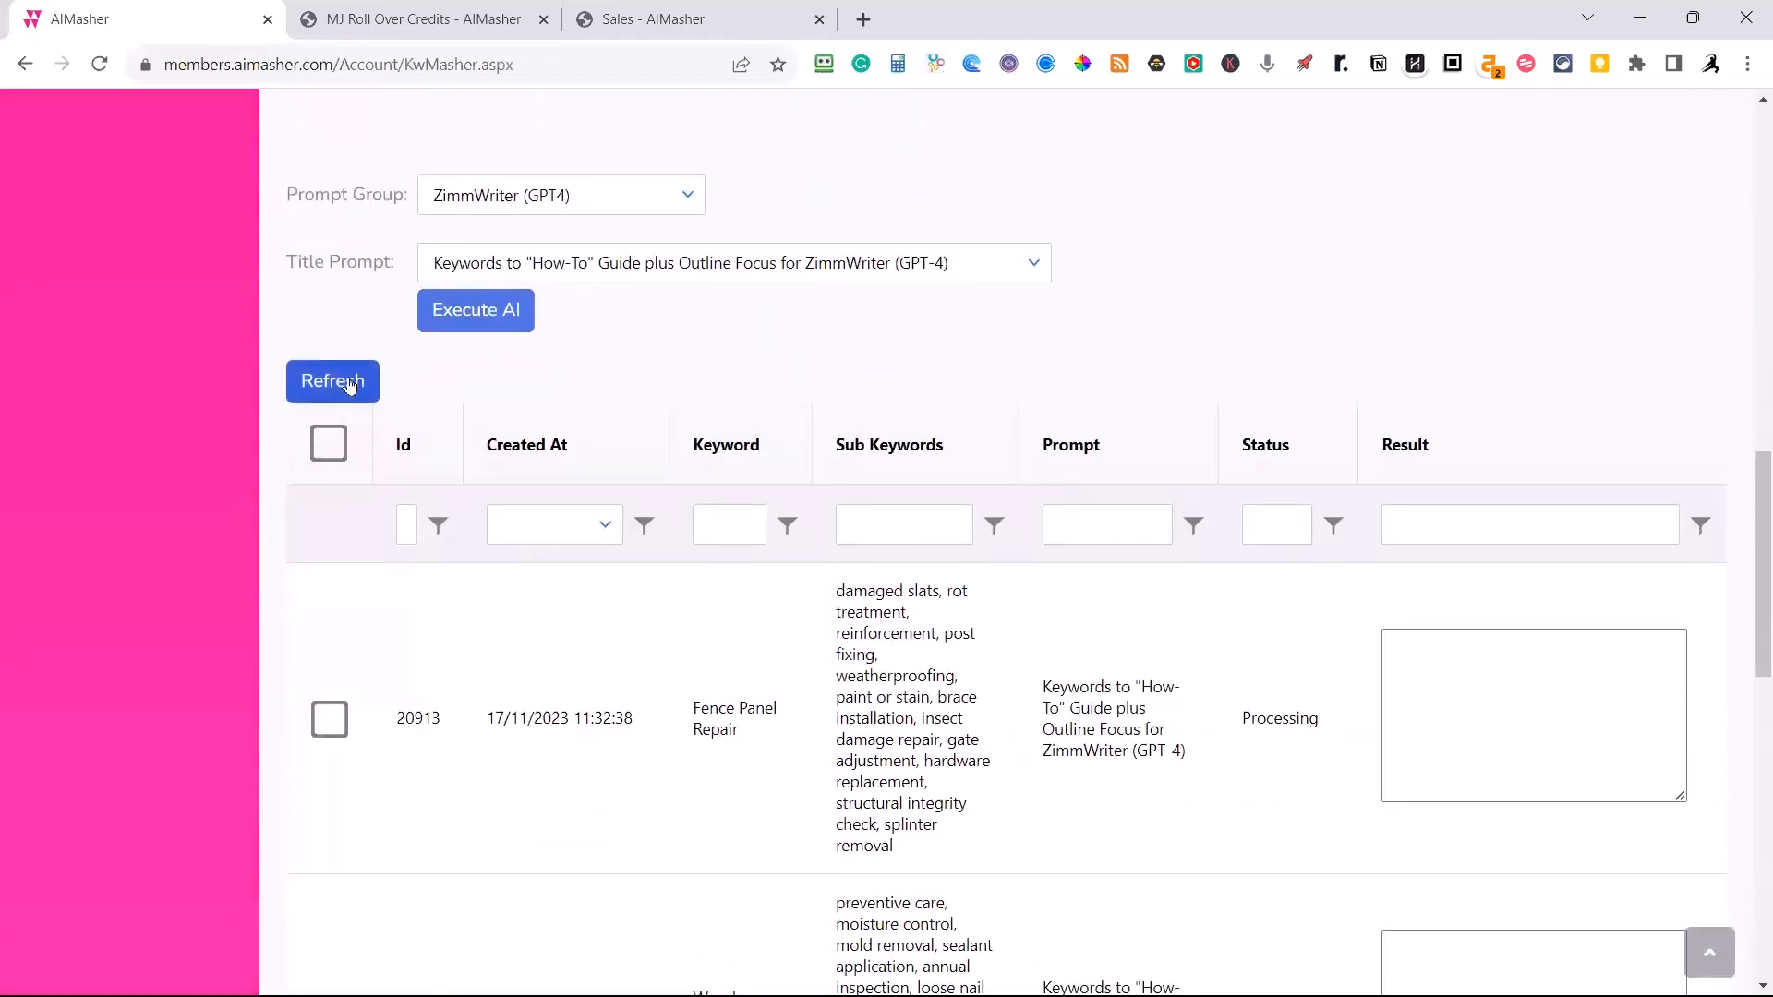
{"action": "left_click", "coordinate": [349, 385]}
{"action": "scroll", "coordinate": [369, 387], "scroll_direction": "down", "scroll_amount": 1}
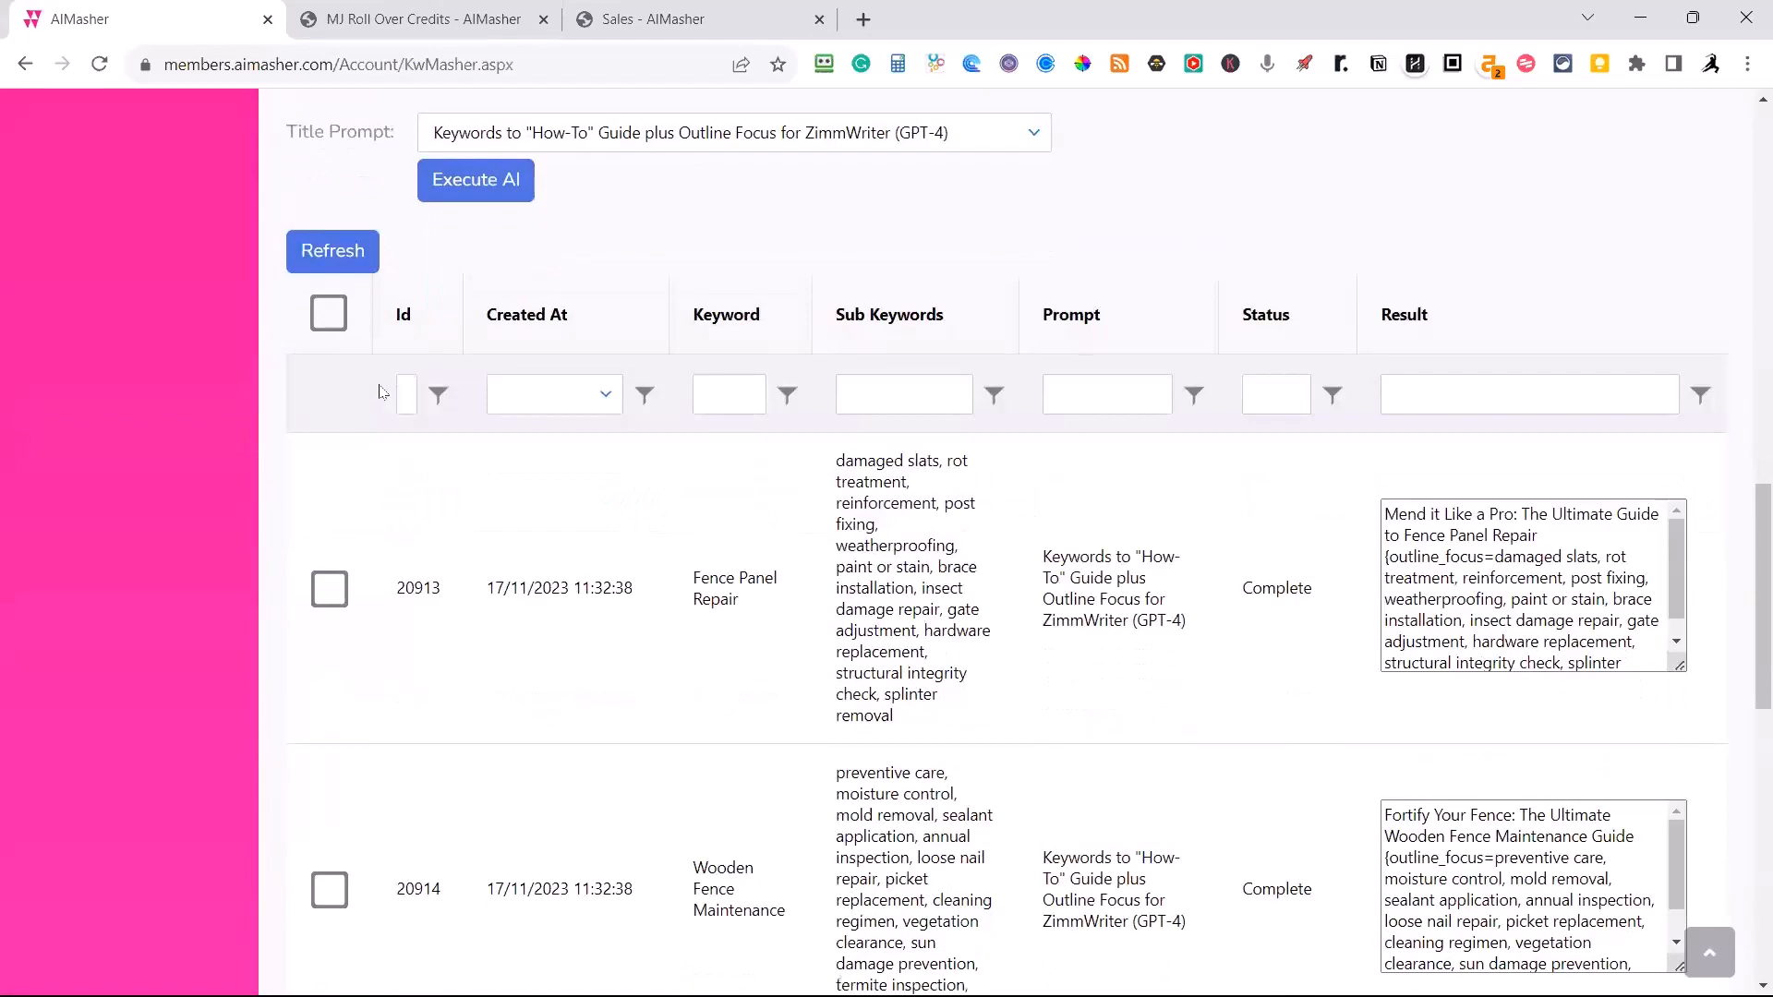
{"action": "scroll", "coordinate": [383, 392], "scroll_direction": "down", "scroll_amount": 3}
{"action": "scroll", "coordinate": [387, 390], "scroll_direction": "down", "scroll_amount": 1}
Open the Dashboard in a new tab and look over its member data, integrations and training sections.
{"action": "scroll", "coordinate": [384, 361], "scroll_direction": "up", "scroll_amount": 15}
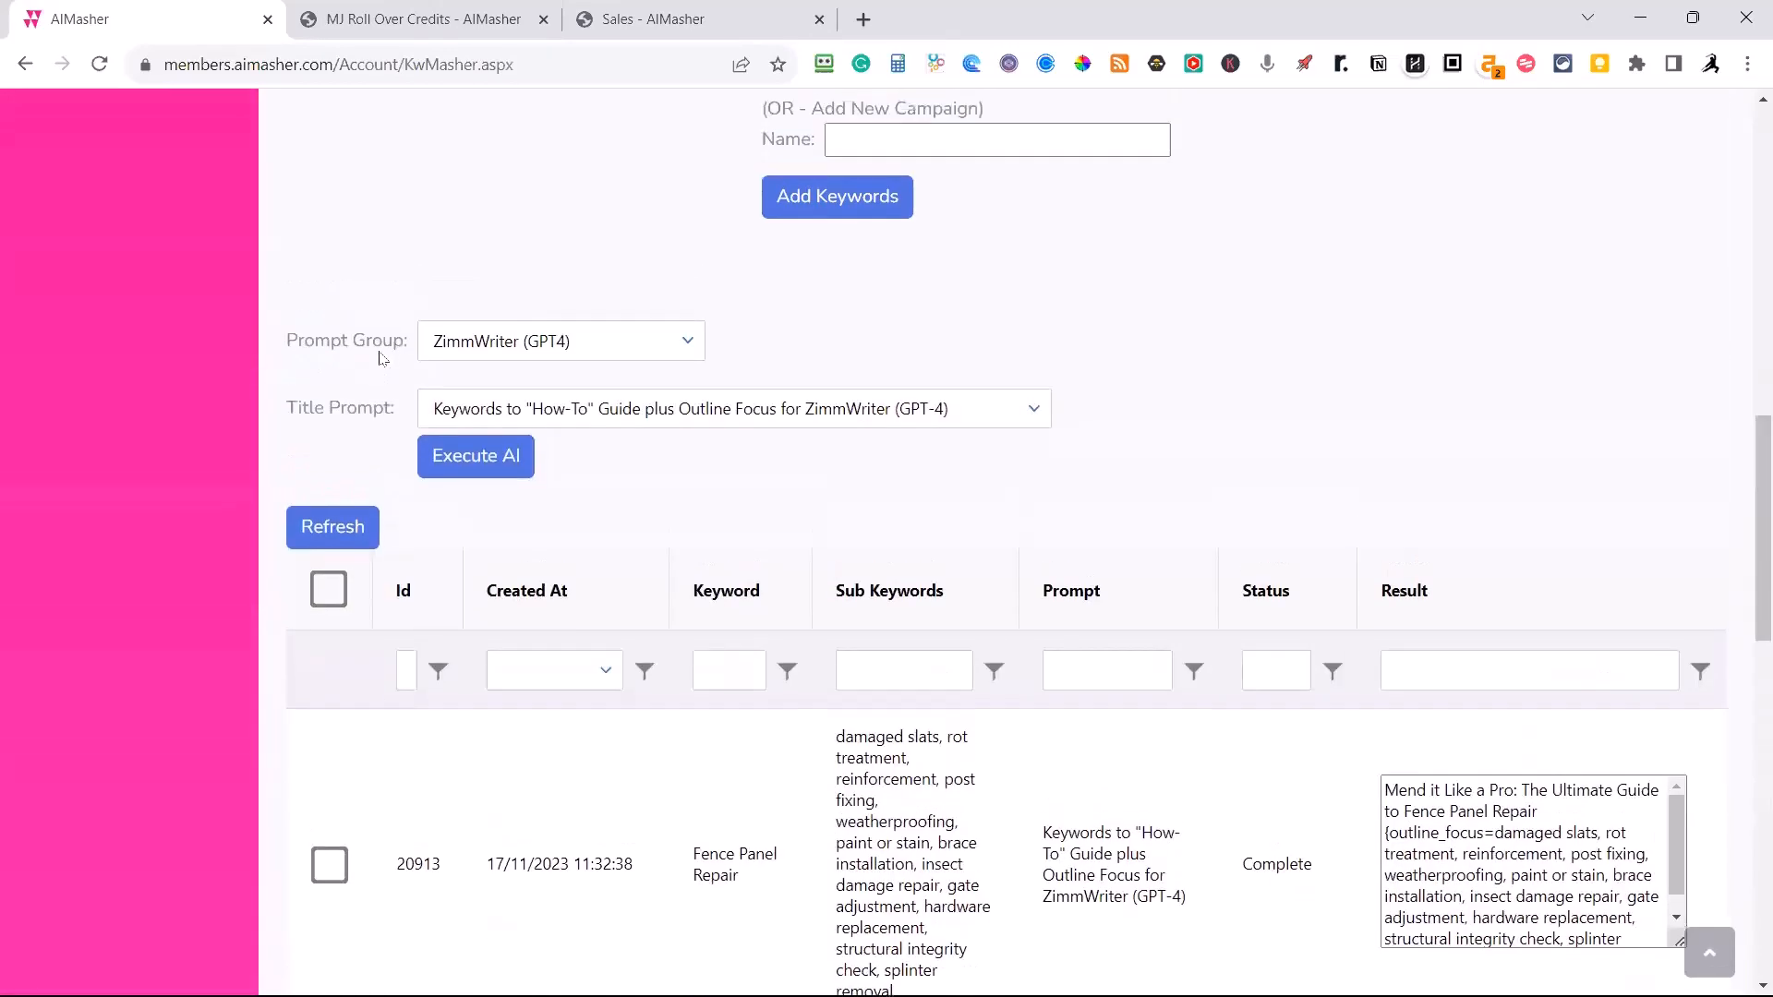
{"action": "scroll", "coordinate": [381, 345], "scroll_direction": "up", "scroll_amount": 3}
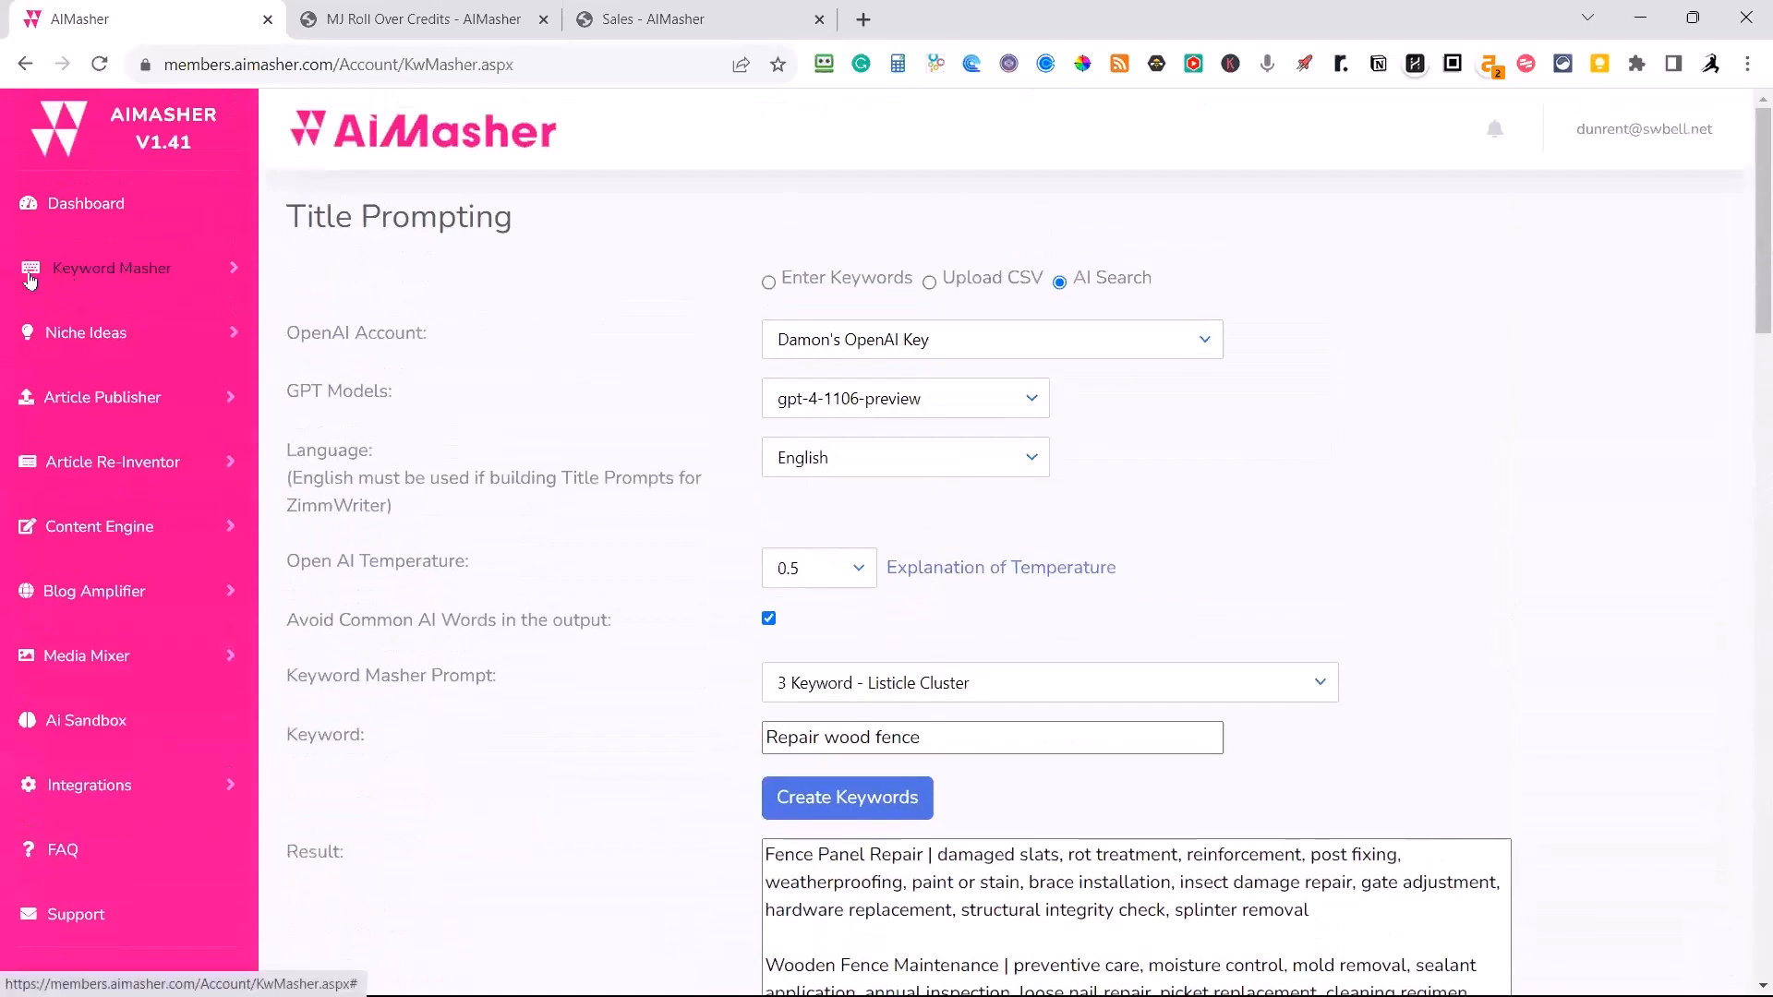
{"action": "middle_click", "coordinate": [84, 203]}
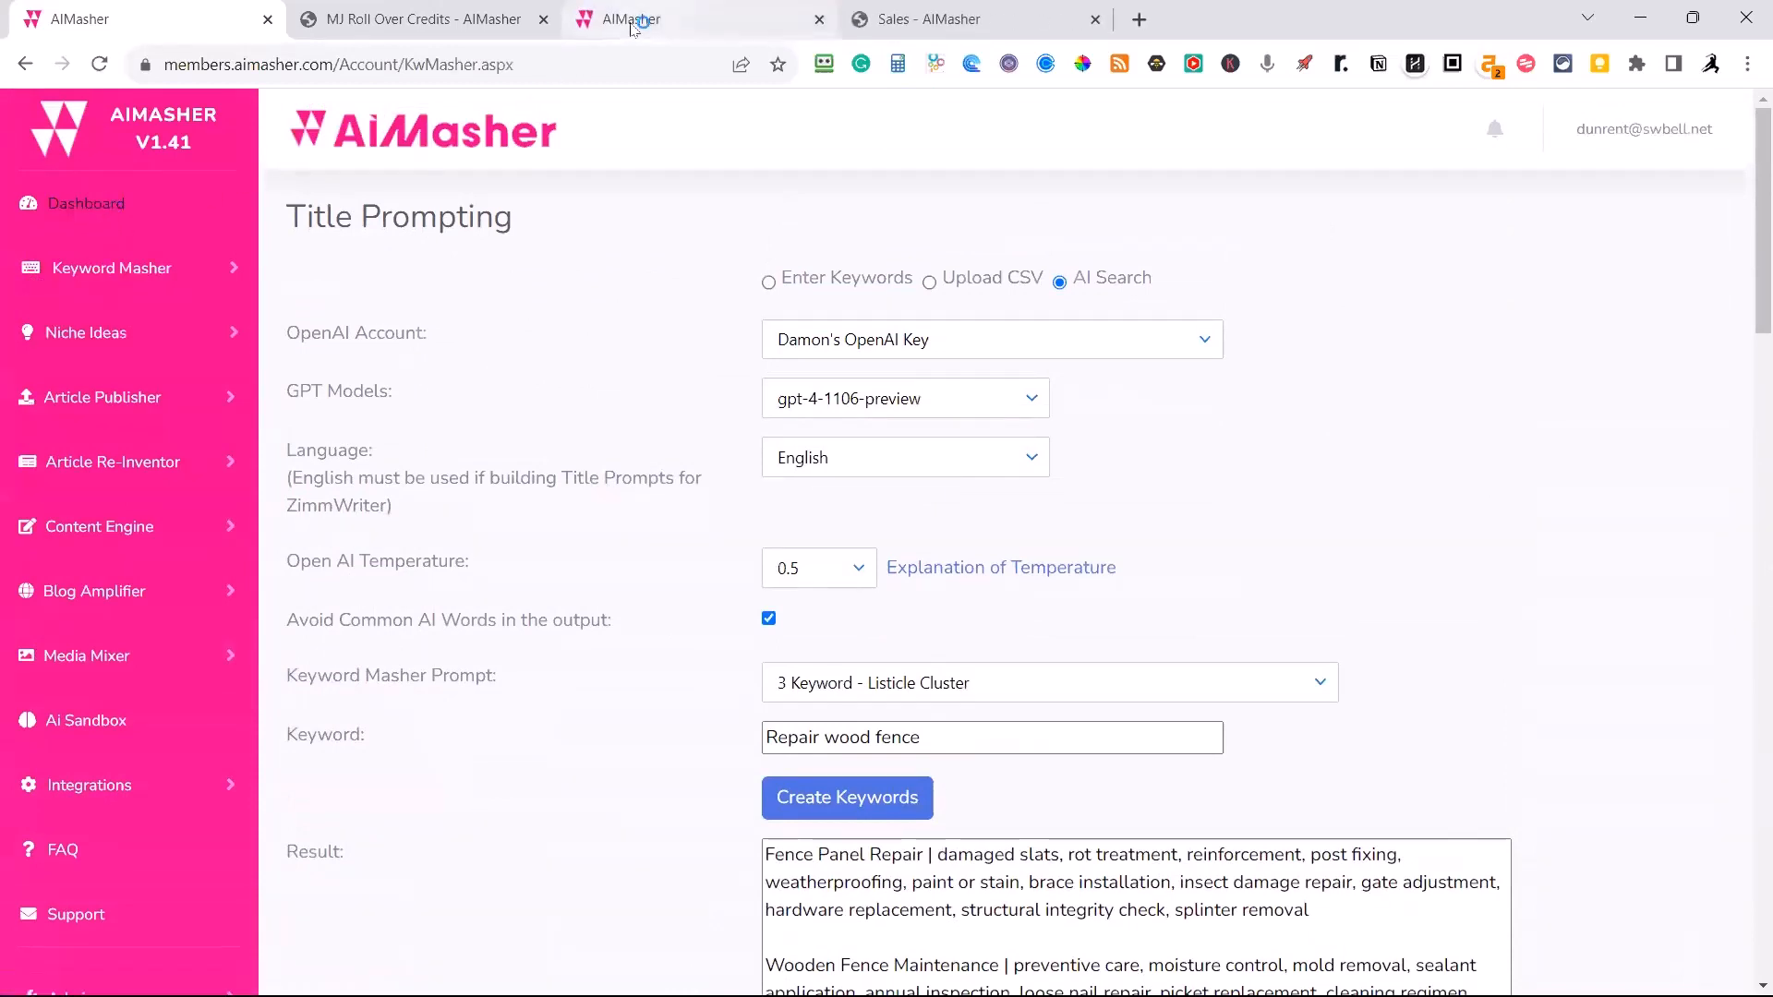
{"action": "left_click", "coordinate": [628, 18]}
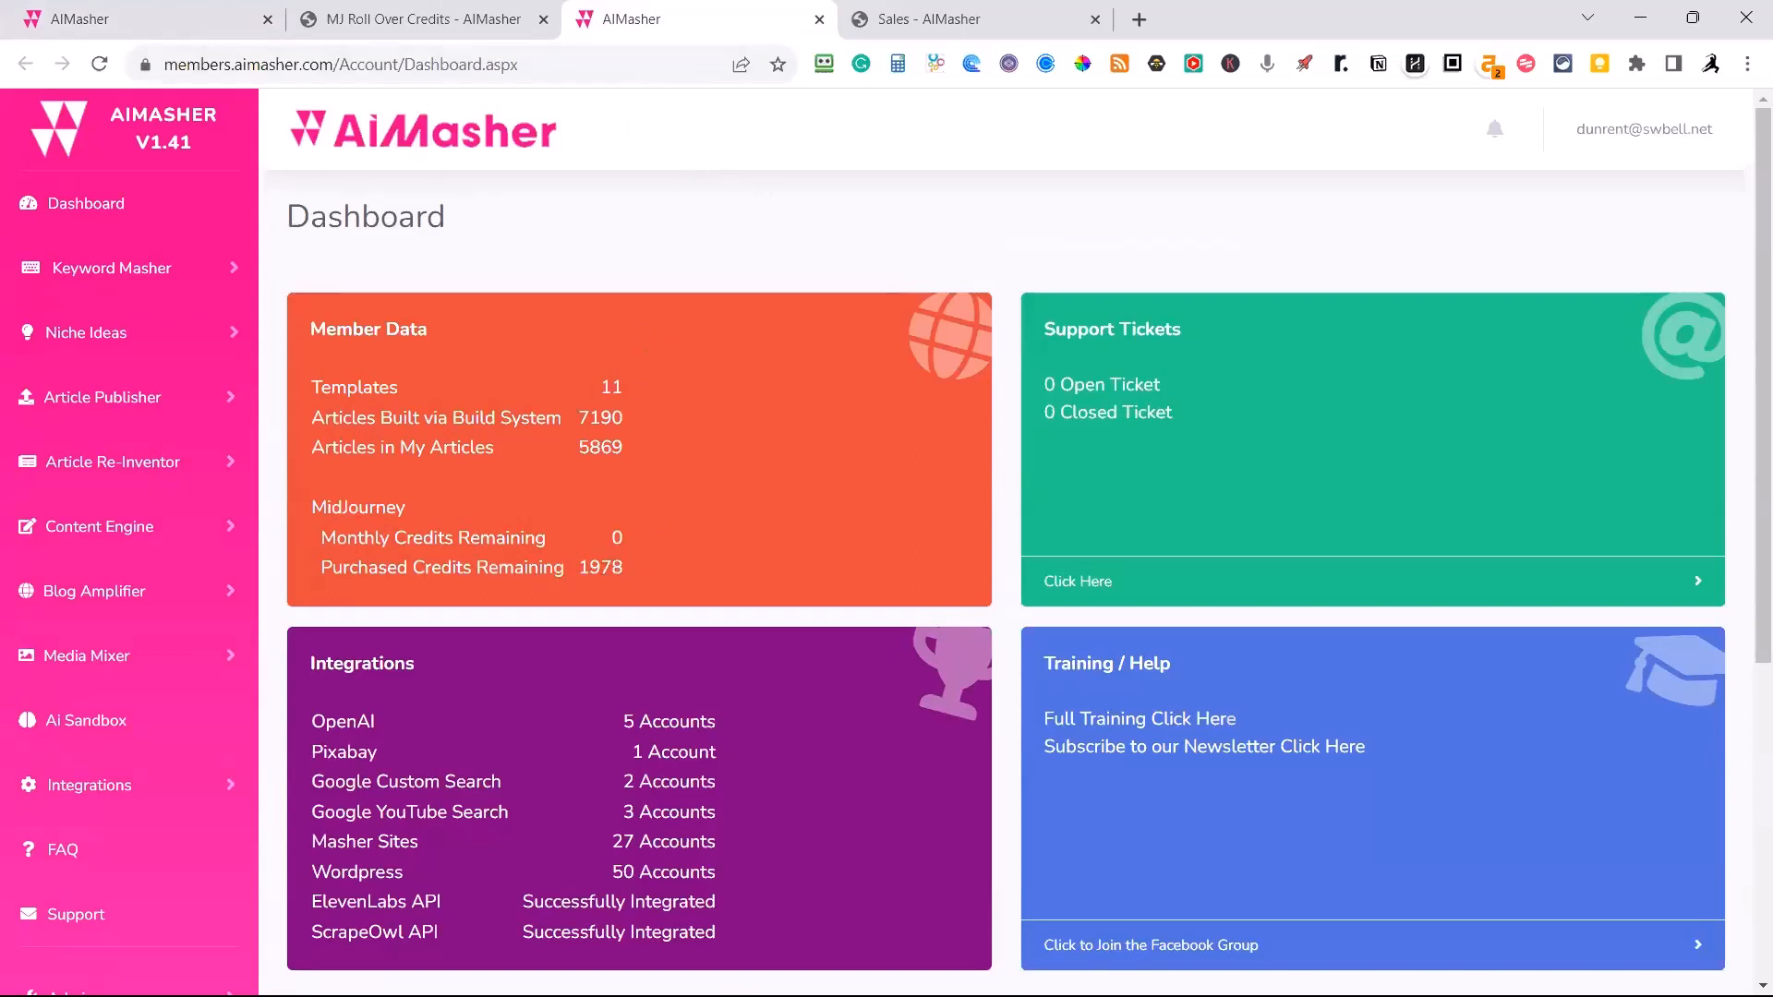
Return to the sales page and read through the customer testimonials below the bonuses.
{"action": "left_click", "coordinate": [887, 28]}
{"action": "scroll", "coordinate": [968, 390], "scroll_direction": "up", "scroll_amount": 13}
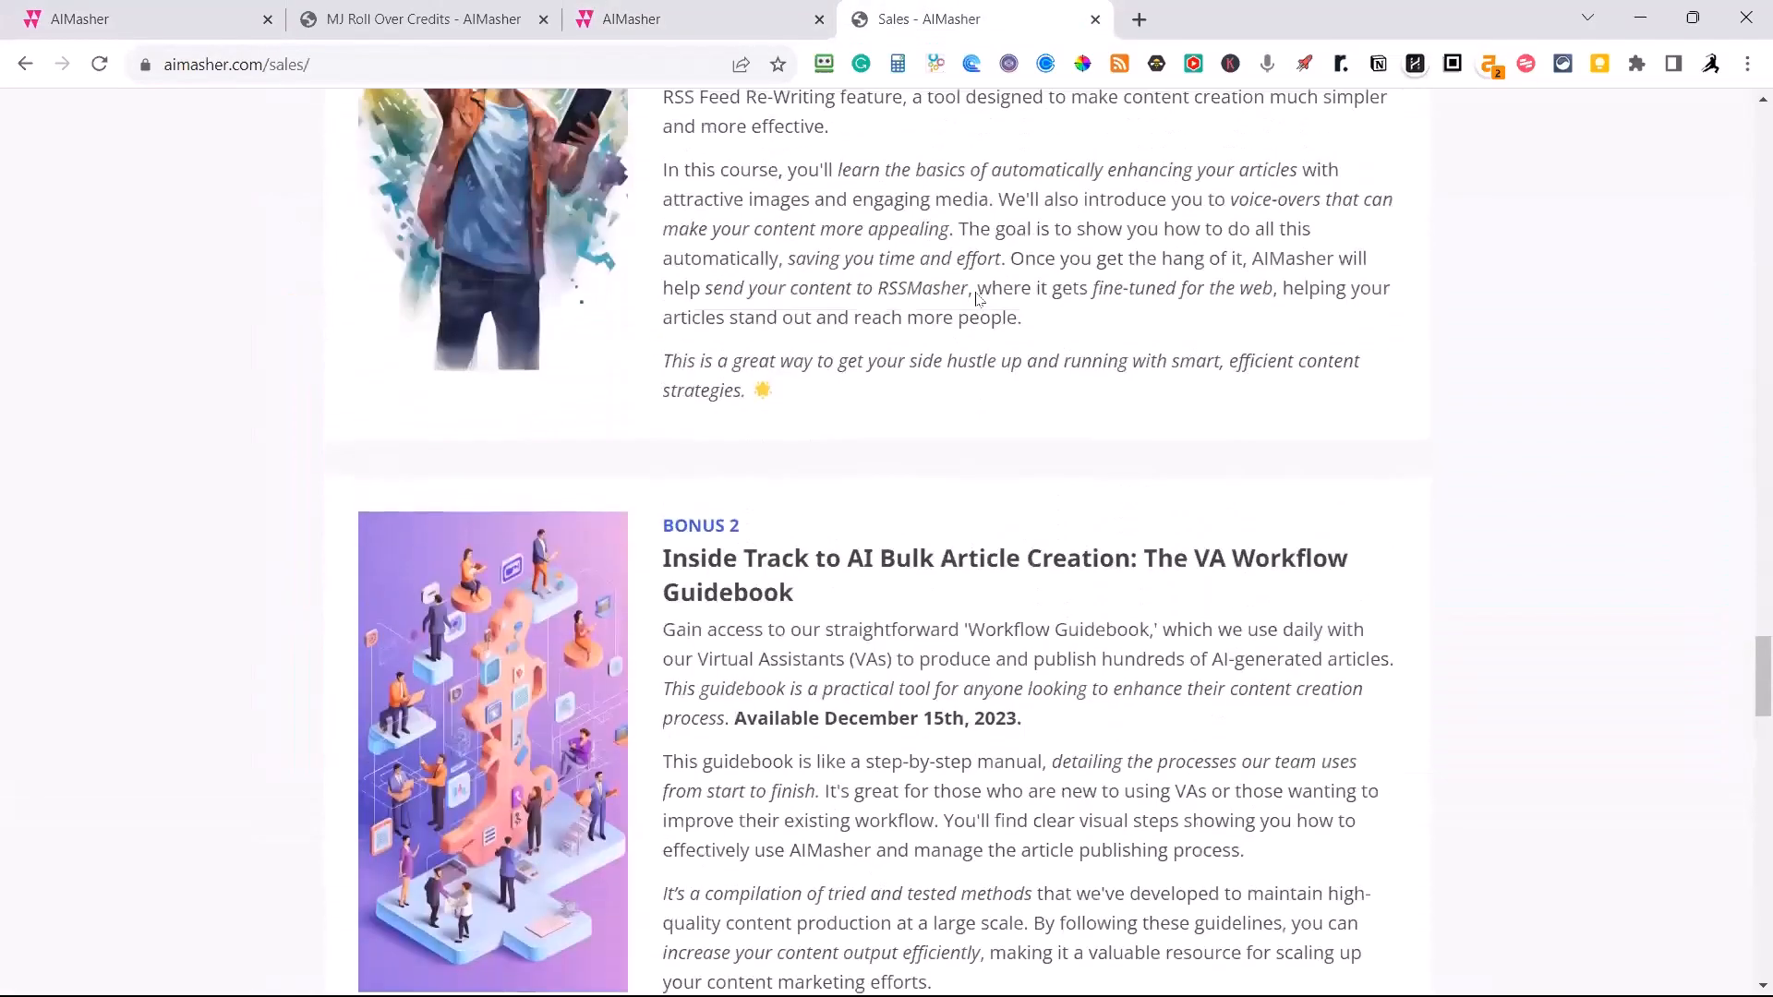
{"action": "scroll", "coordinate": [976, 358], "scroll_direction": "down", "scroll_amount": 15}
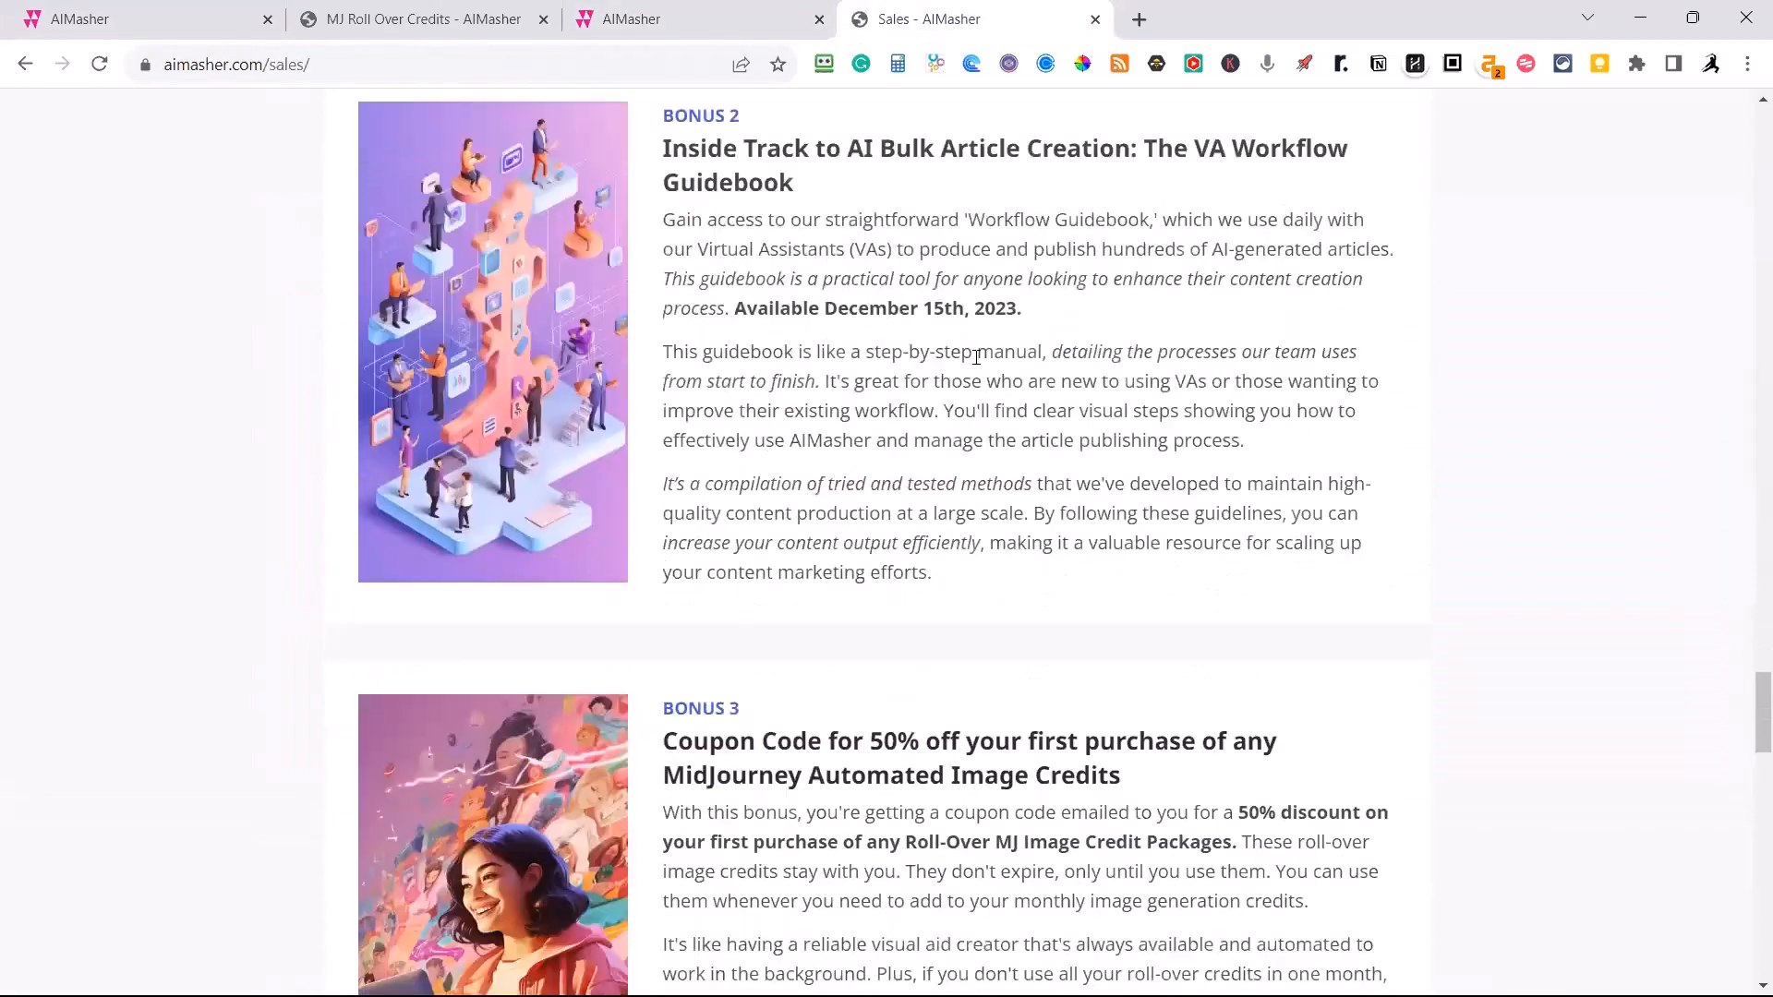
{"action": "scroll", "coordinate": [978, 359], "scroll_direction": "down", "scroll_amount": 6}
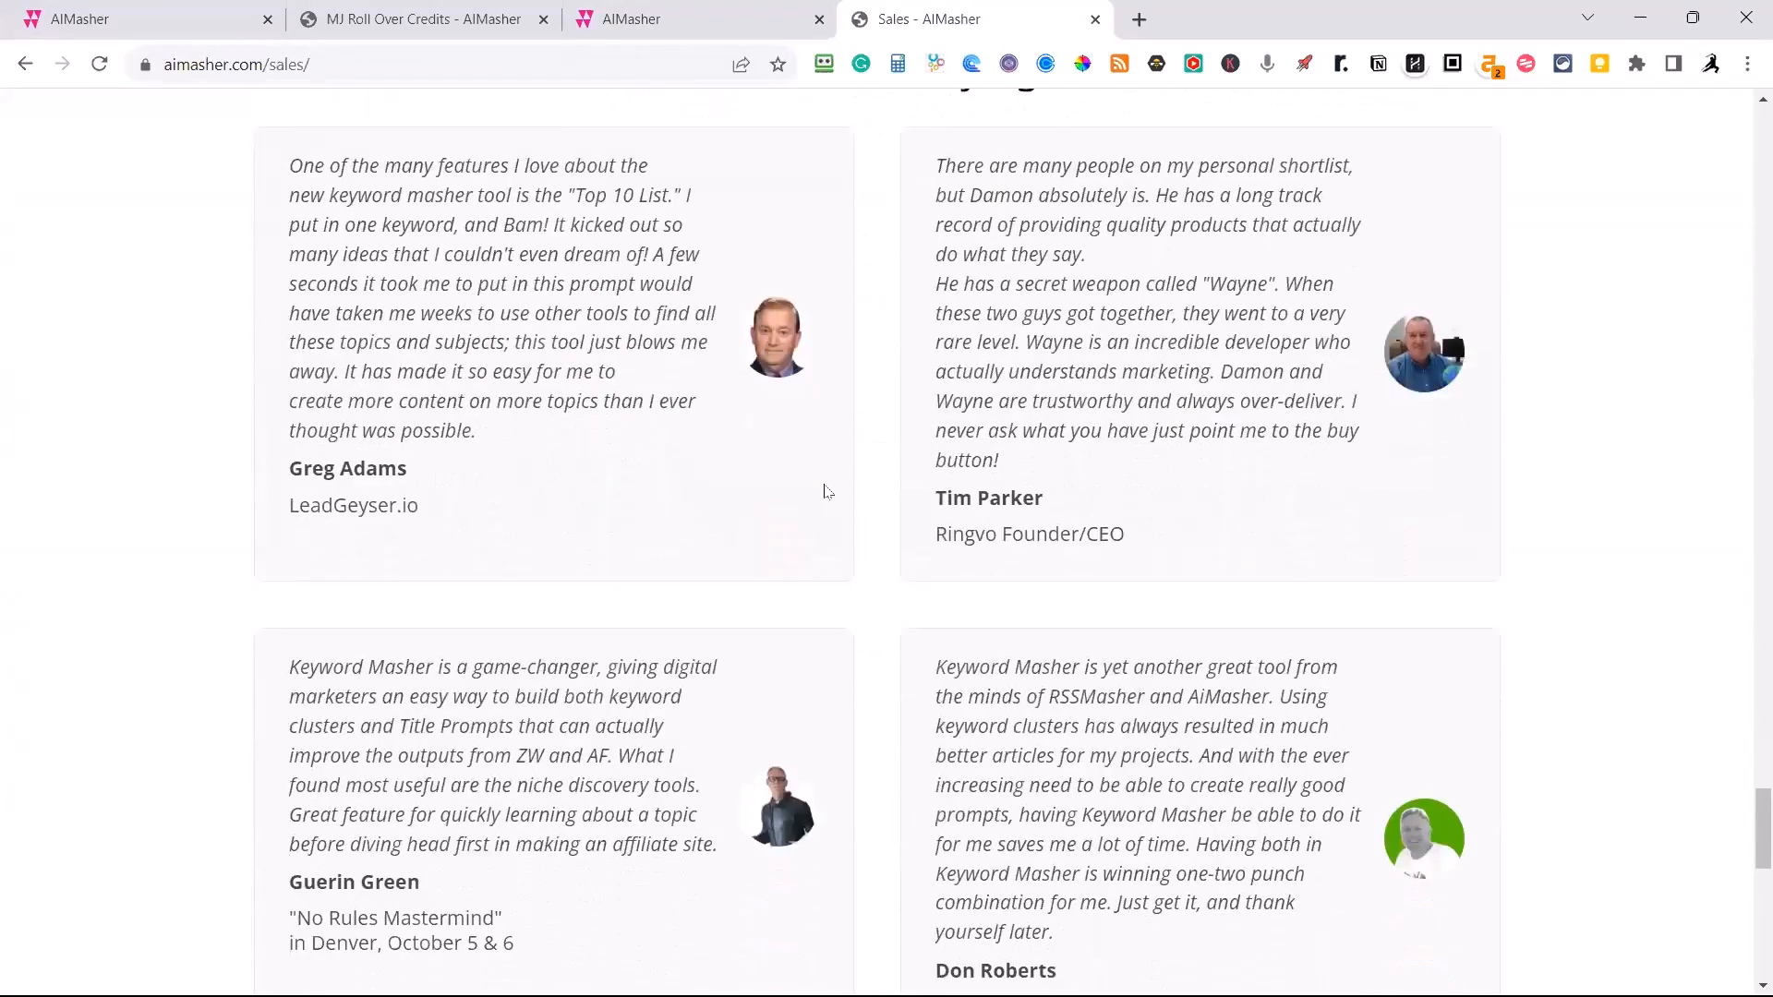
{"action": "scroll", "coordinate": [828, 491], "scroll_direction": "down", "scroll_amount": 1}
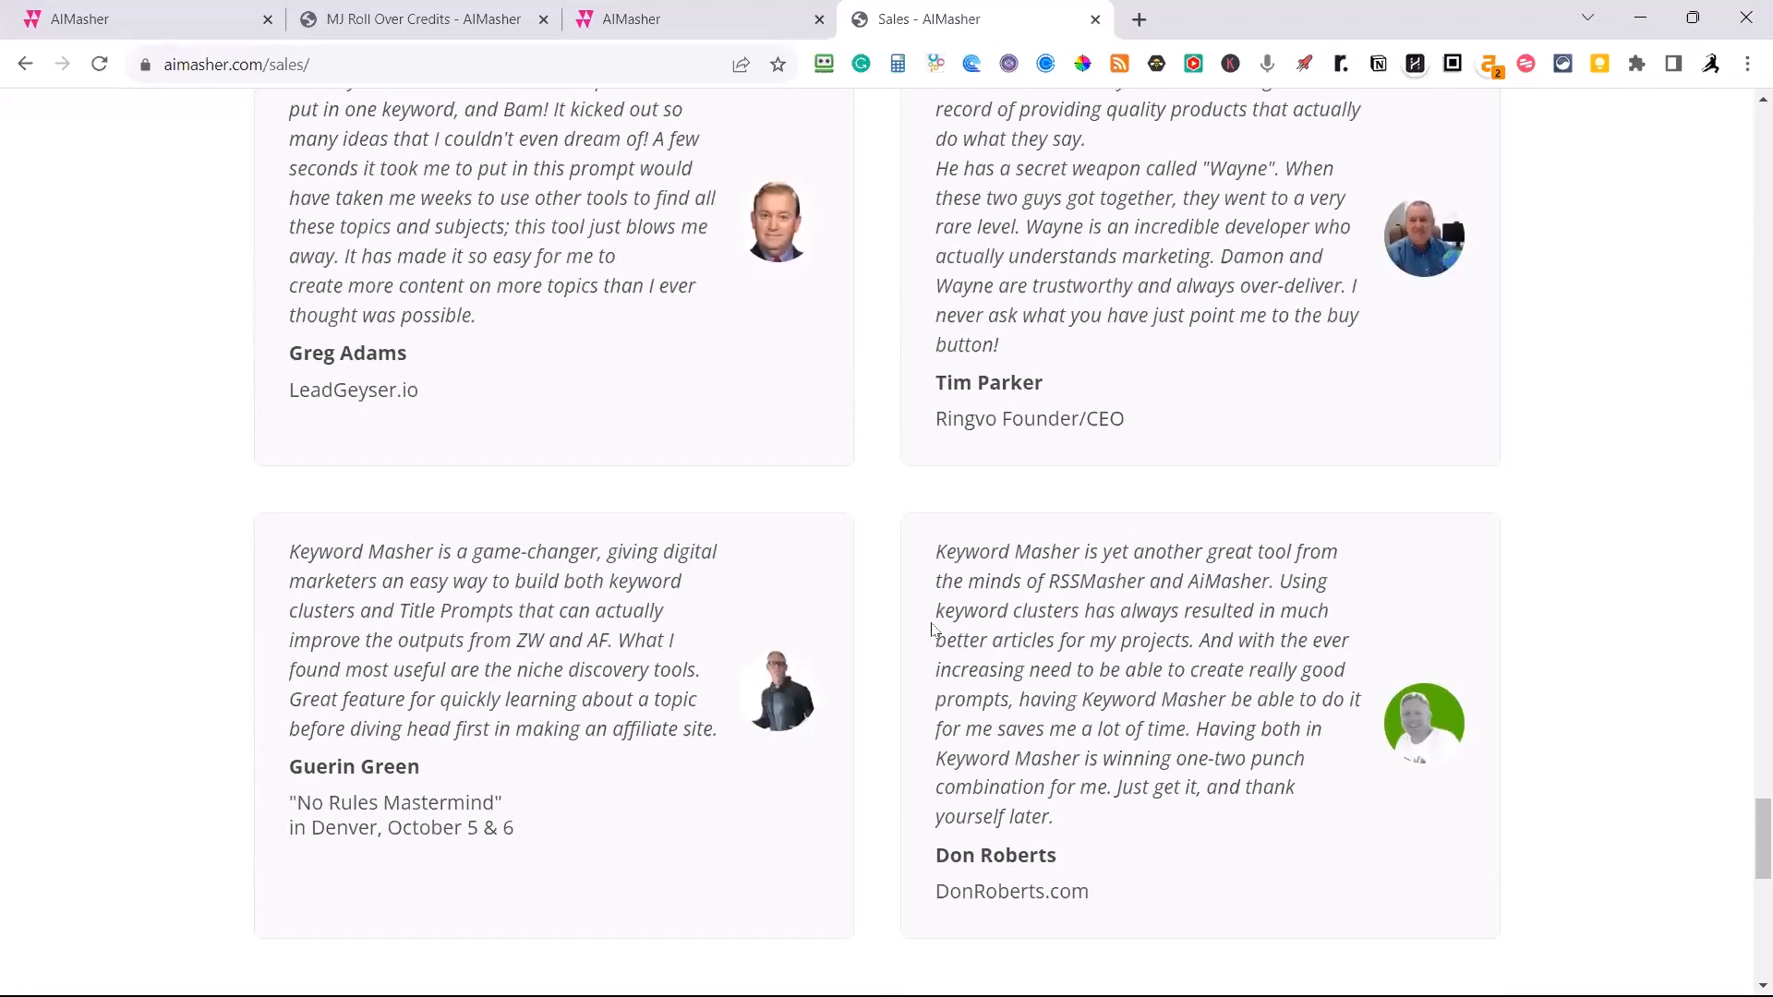
{"action": "scroll", "coordinate": [896, 584], "scroll_direction": "up", "scroll_amount": 1}
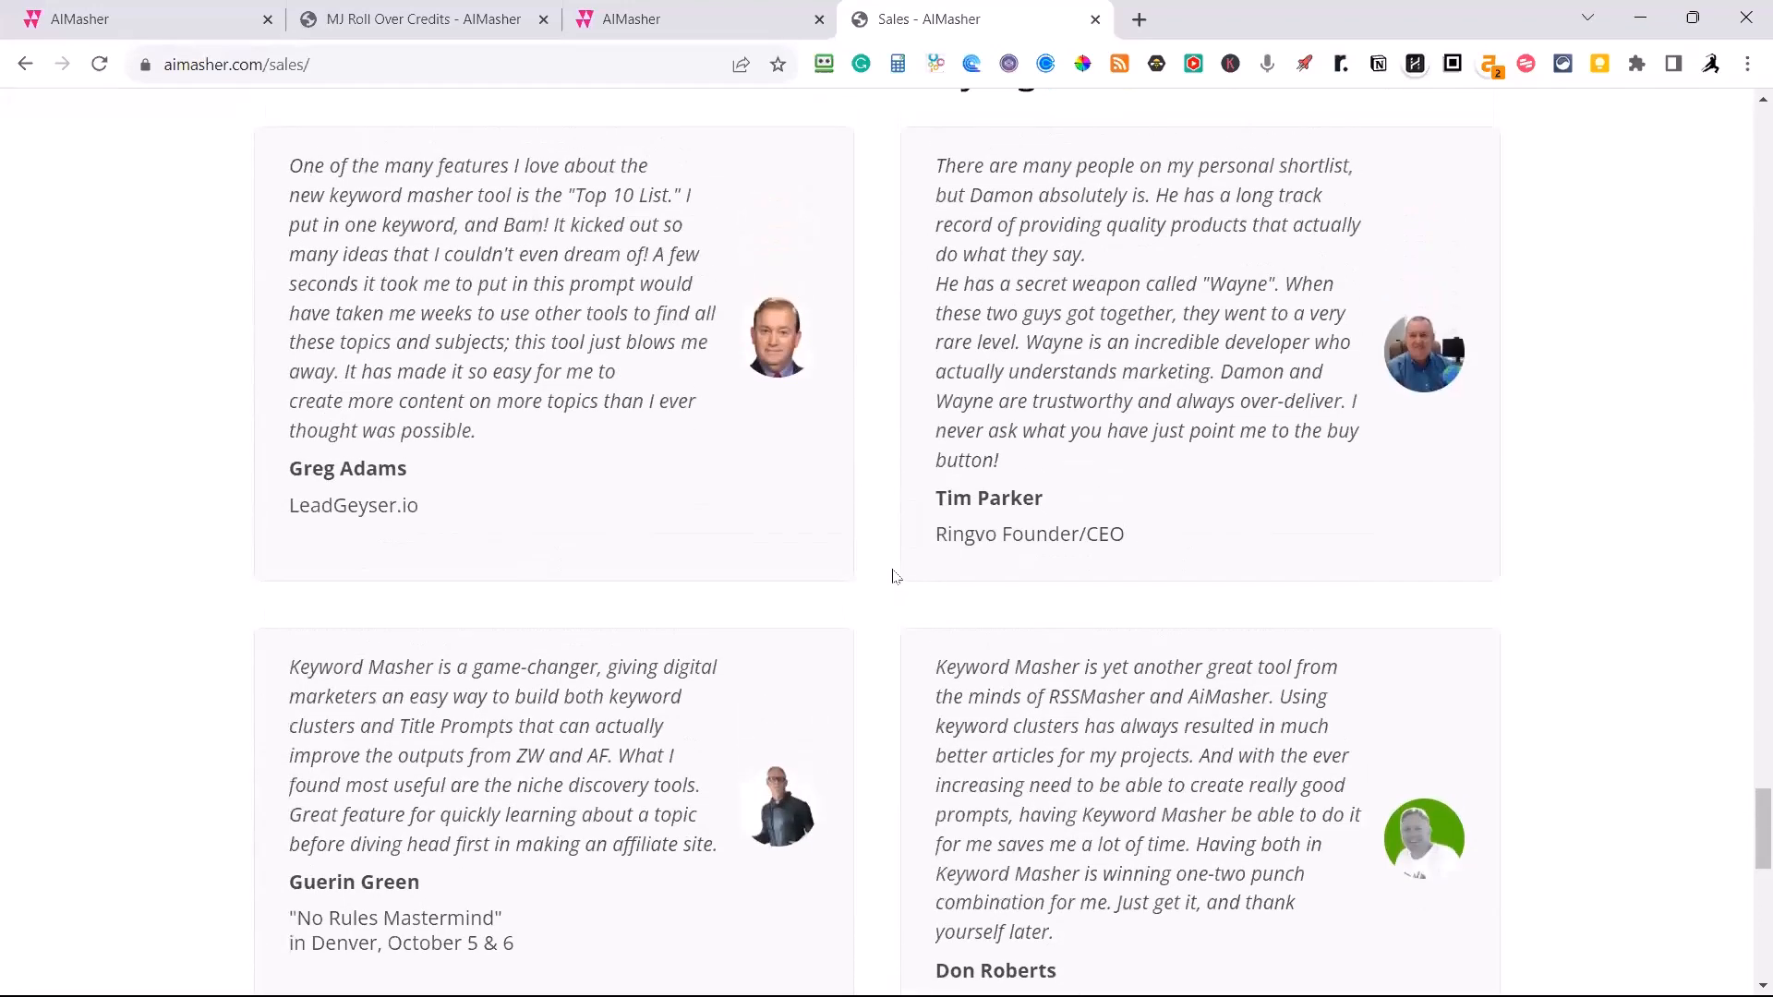
{"action": "scroll", "coordinate": [895, 568], "scroll_direction": "up", "scroll_amount": 1}
{"action": "scroll", "coordinate": [898, 565], "scroll_direction": "down", "scroll_amount": 3}
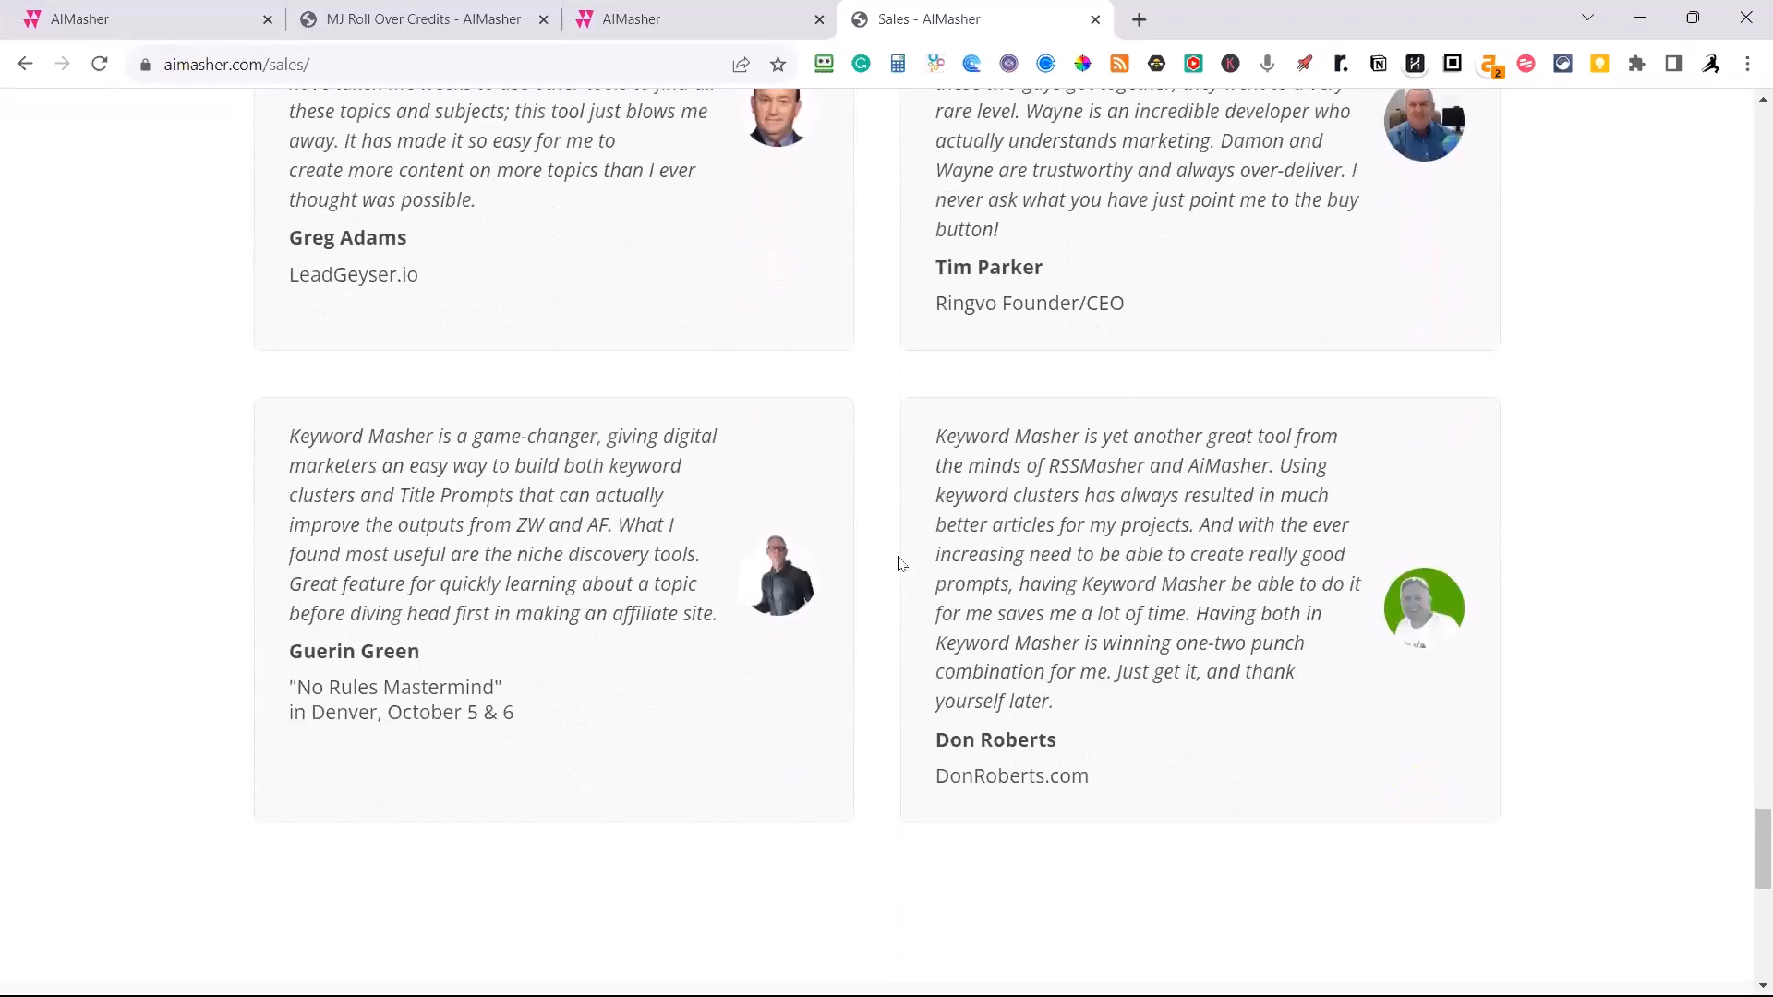
{"action": "scroll", "coordinate": [902, 564], "scroll_direction": "down", "scroll_amount": 1}
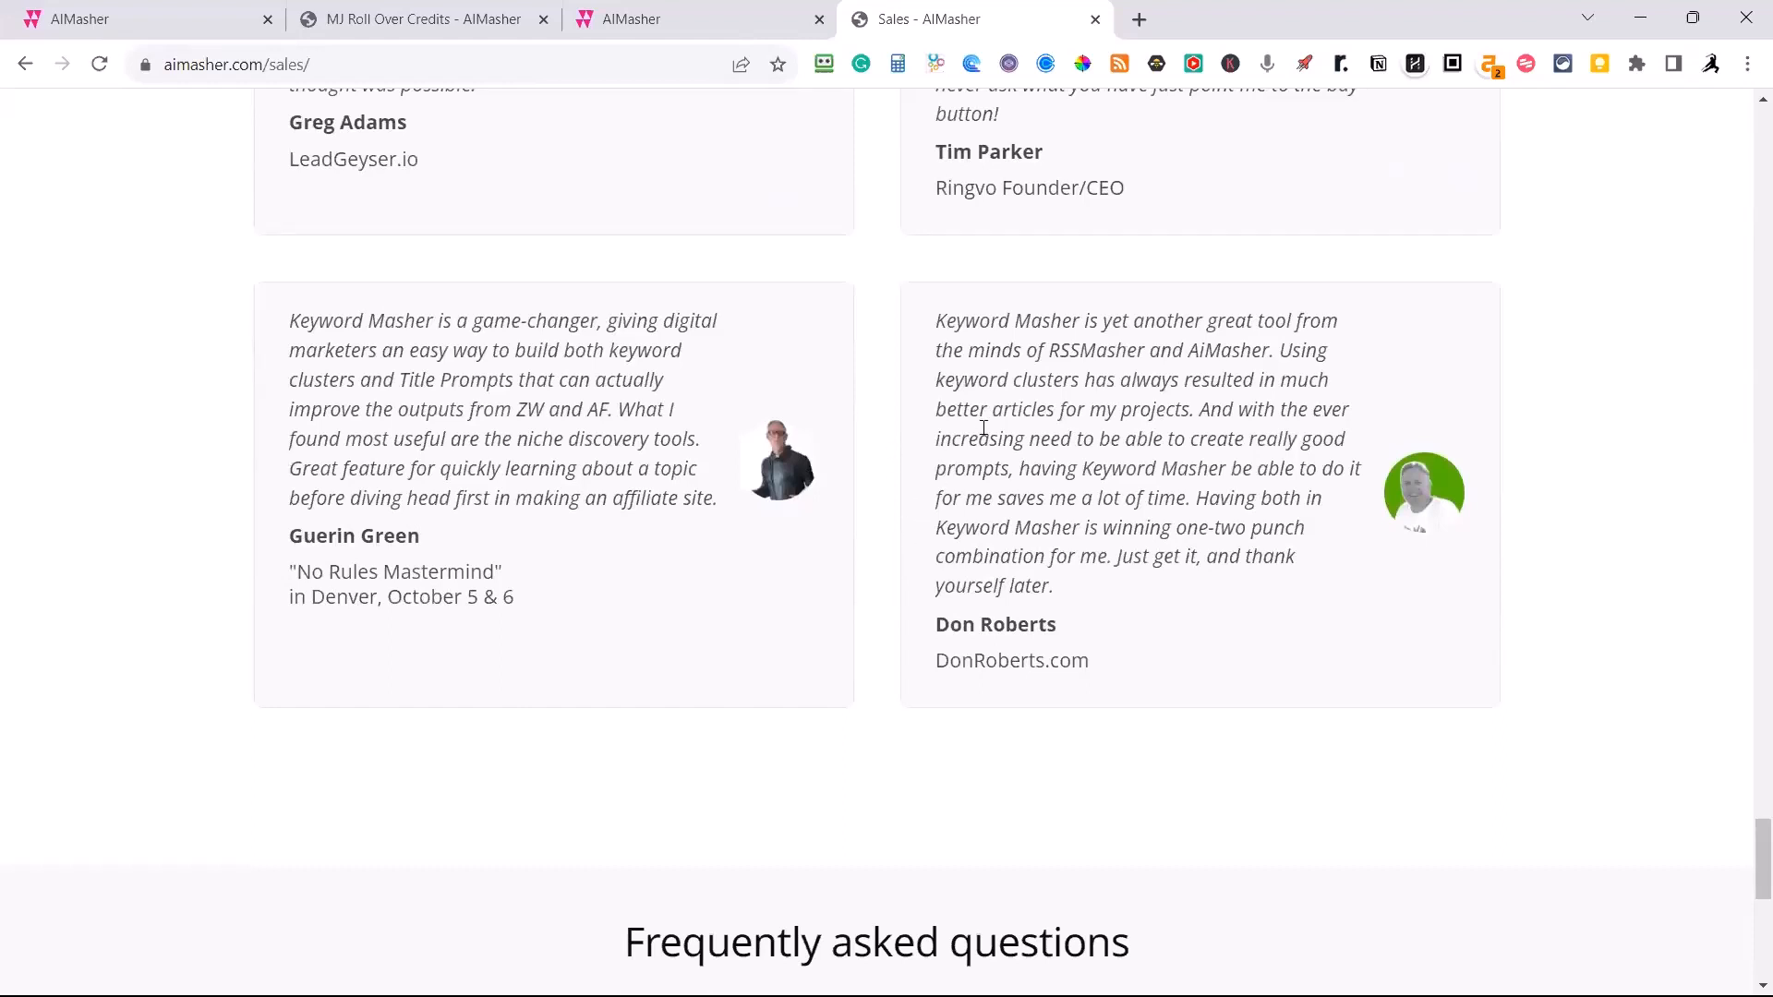
{"action": "scroll", "coordinate": [978, 412], "scroll_direction": "up", "scroll_amount": 2}
{"action": "scroll", "coordinate": [953, 413], "scroll_direction": "down", "scroll_amount": 1}
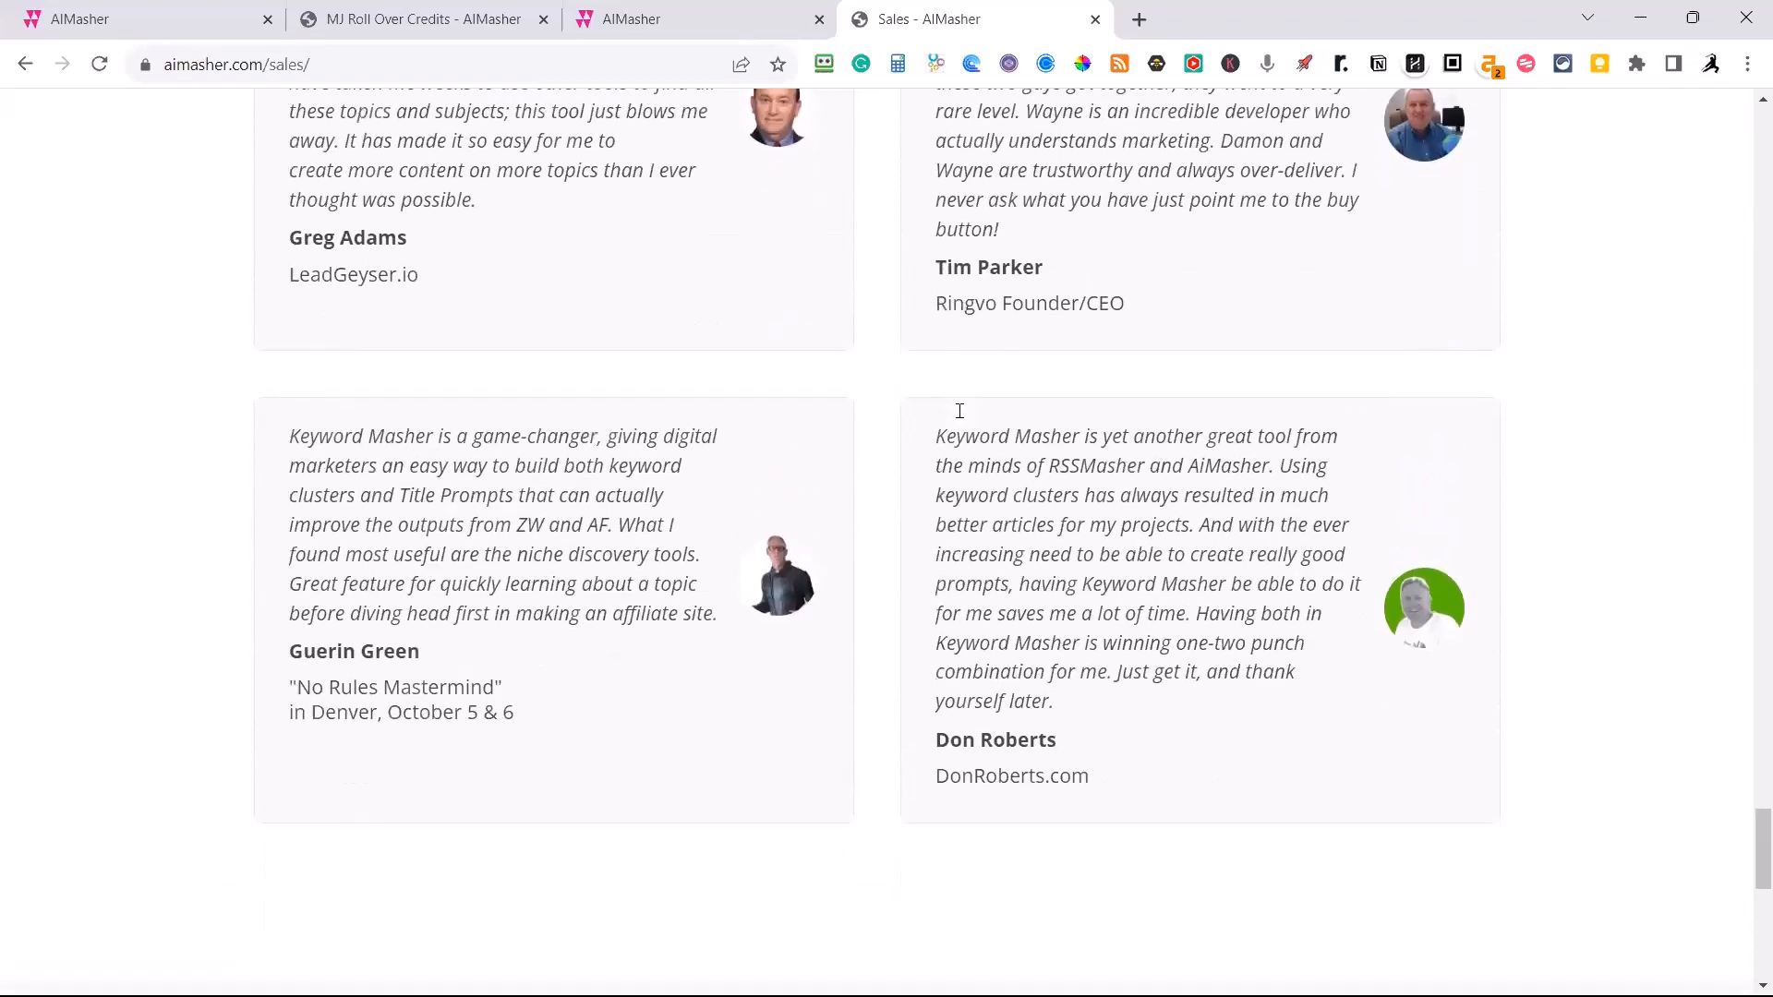
Read the FAQ answer on when access to the software is given, including the Keyword Masher upgrade note, and collapse it.
{"action": "scroll", "coordinate": [951, 417], "scroll_direction": "down", "scroll_amount": 7}
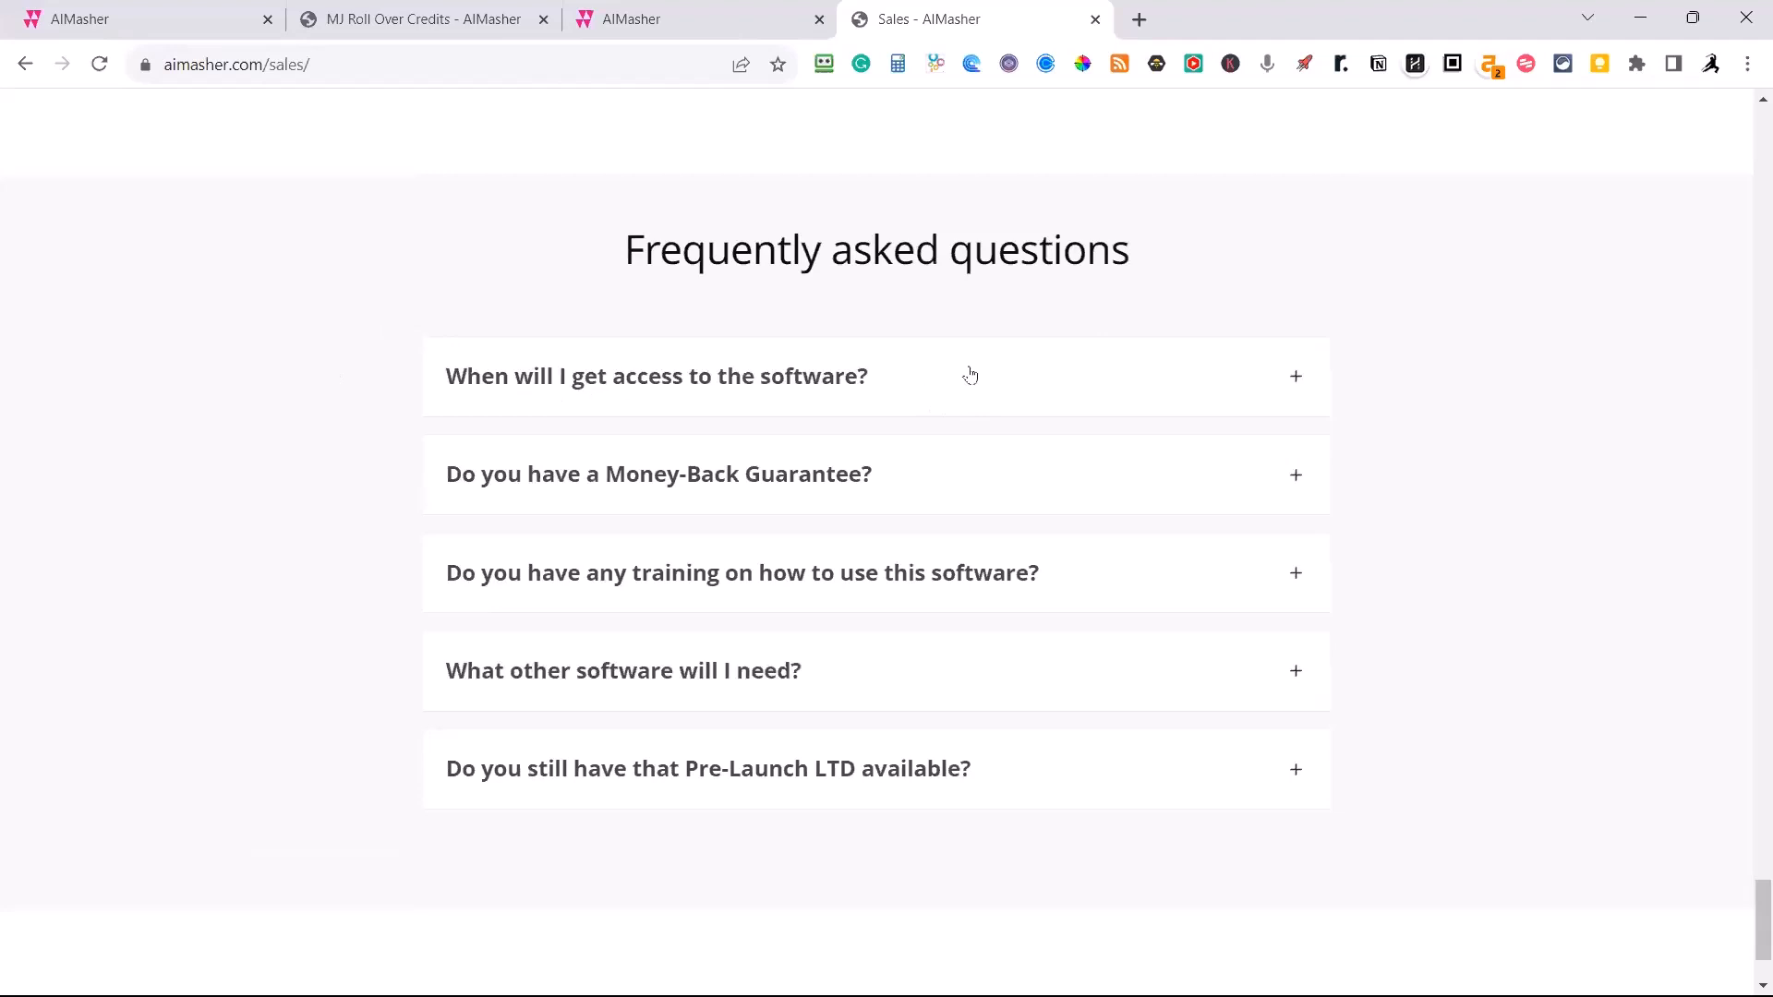
{"action": "left_click", "coordinate": [1296, 379]}
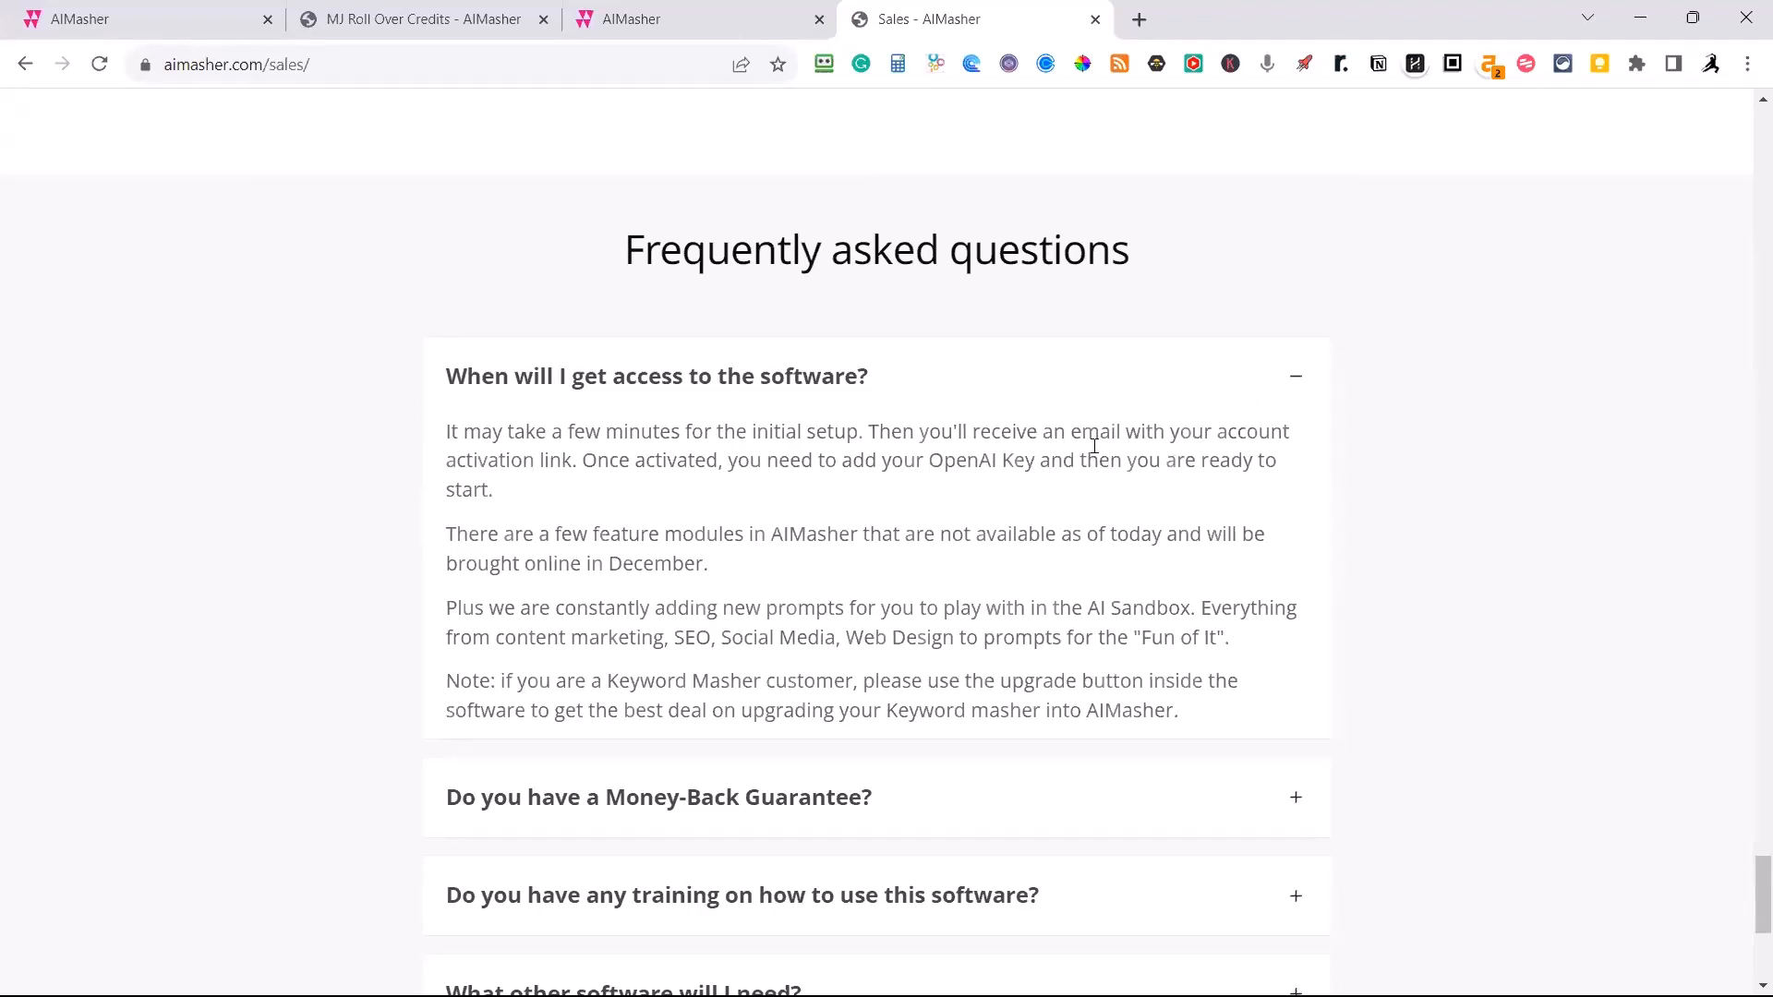
{"action": "scroll", "coordinate": [1094, 446], "scroll_direction": "down", "scroll_amount": 1}
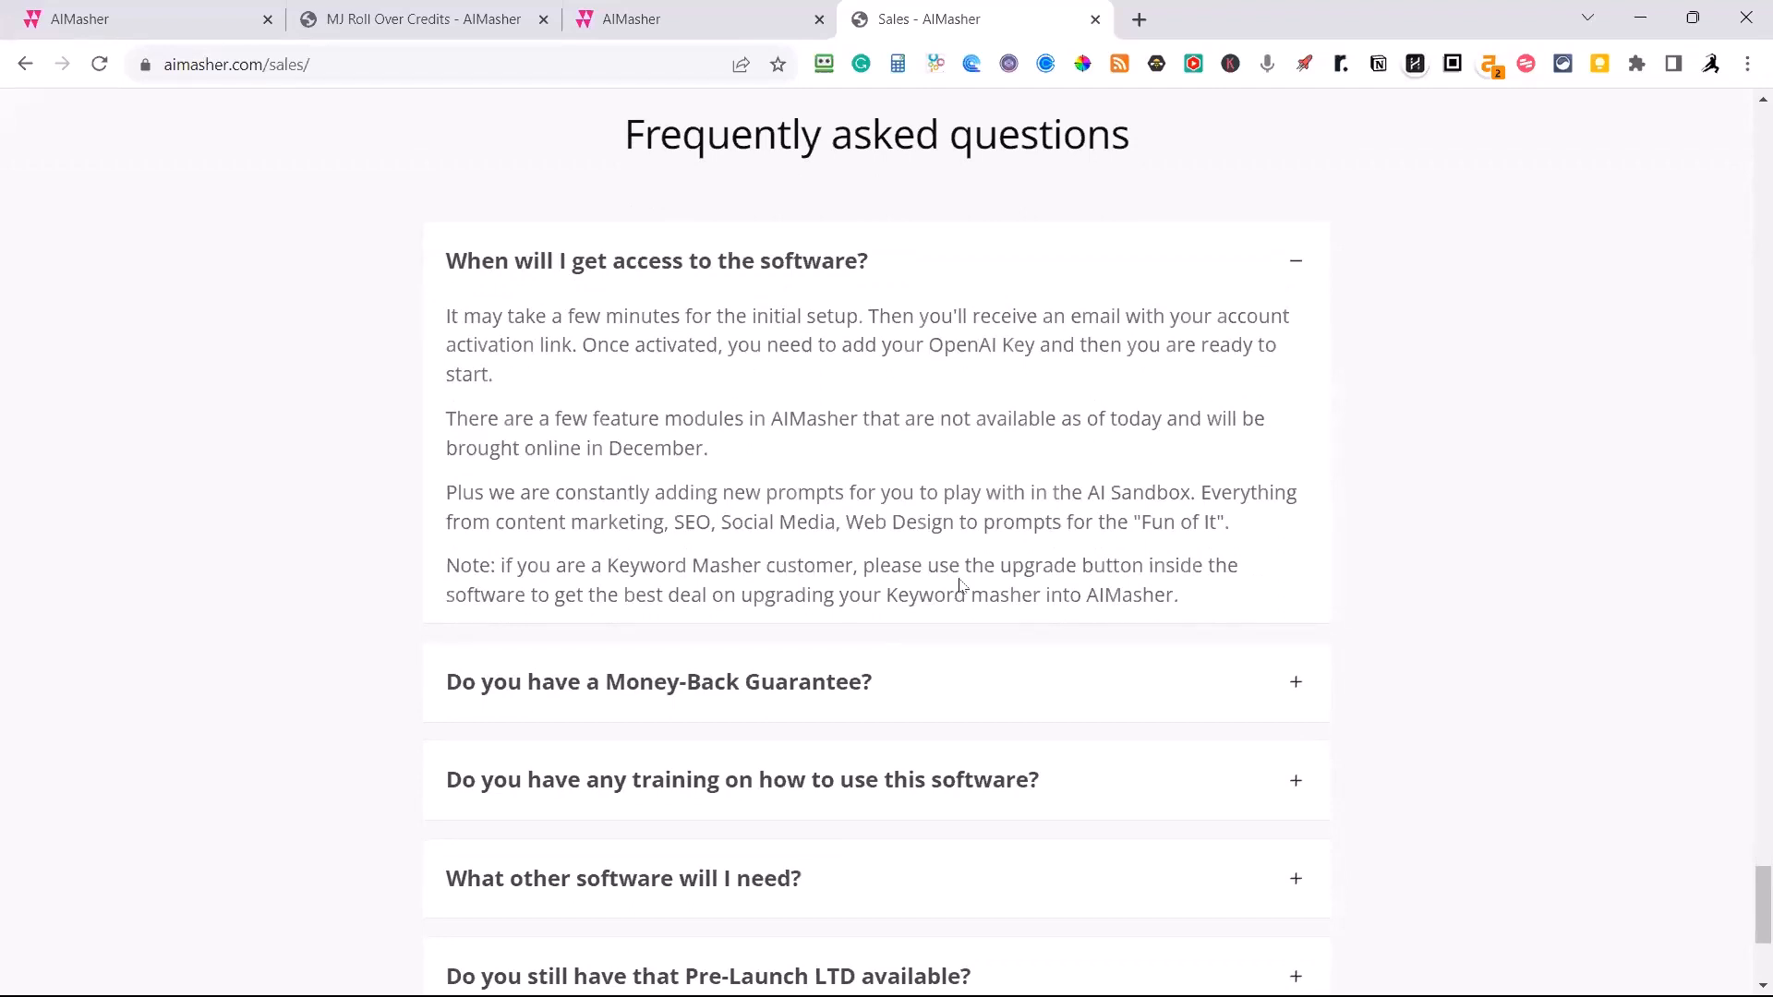
{"action": "scroll", "coordinate": [994, 490], "scroll_direction": "up", "scroll_amount": 10}
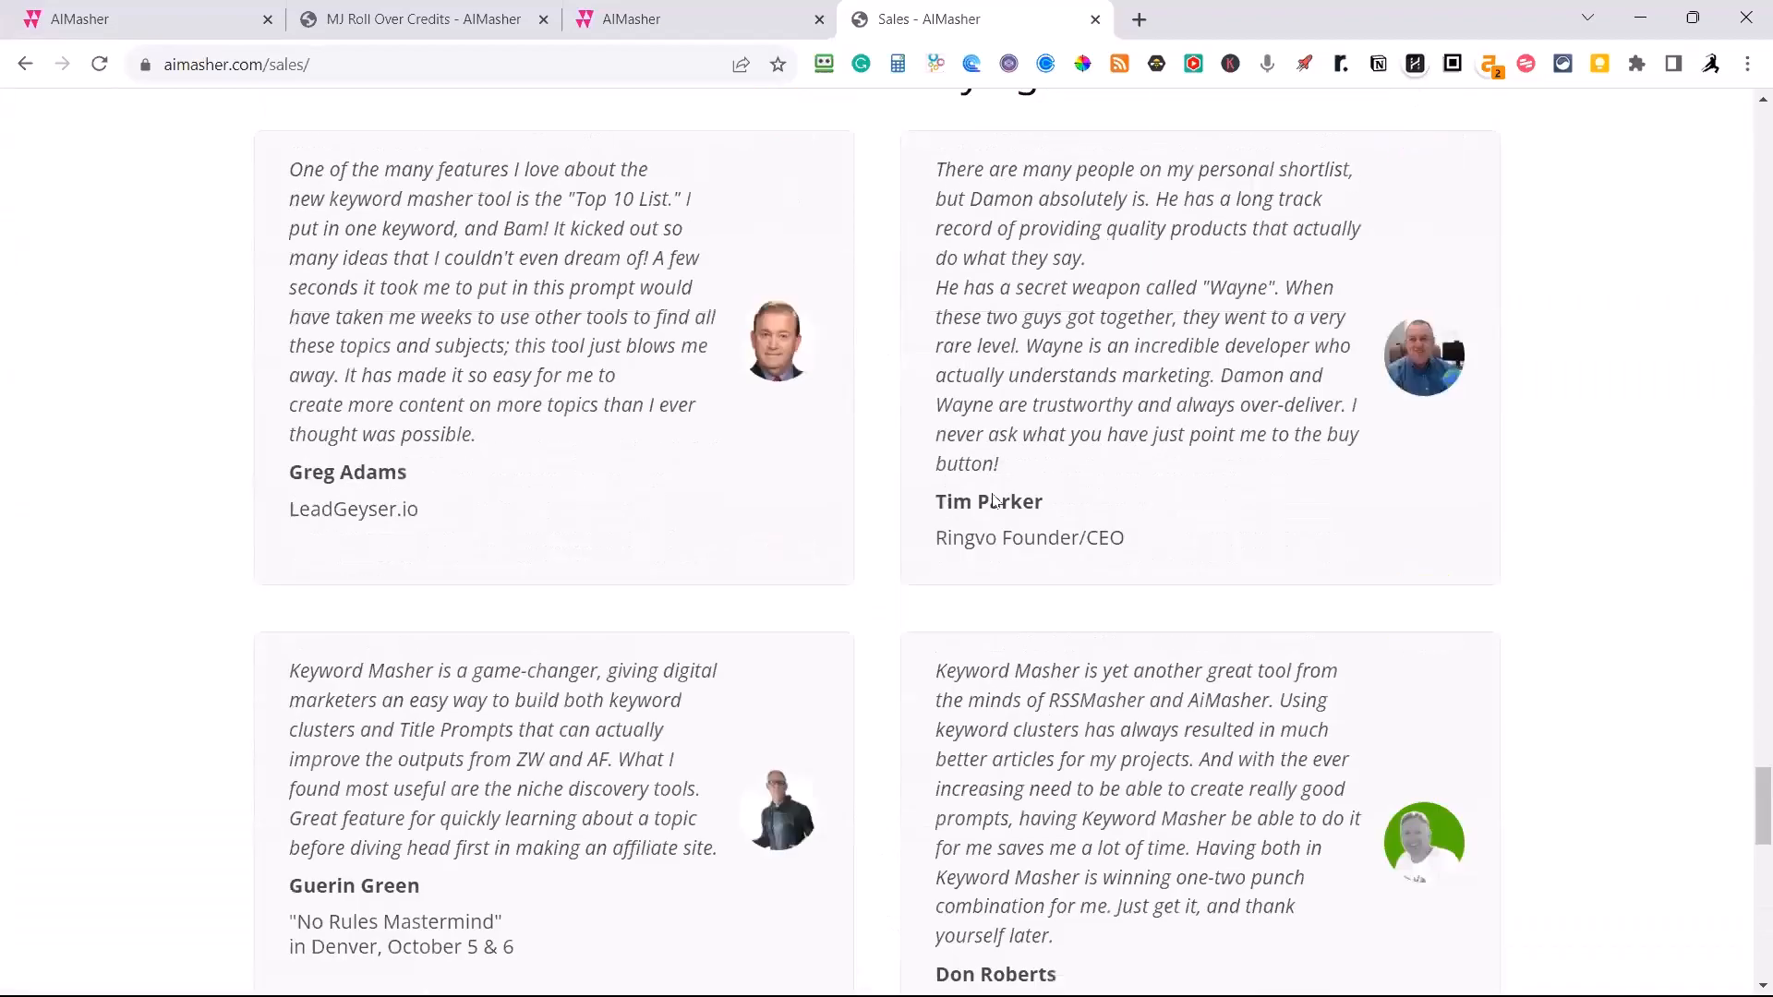
{"action": "scroll", "coordinate": [994, 500], "scroll_direction": "up", "scroll_amount": 10}
{"action": "scroll", "coordinate": [1010, 494], "scroll_direction": "down", "scroll_amount": 15}
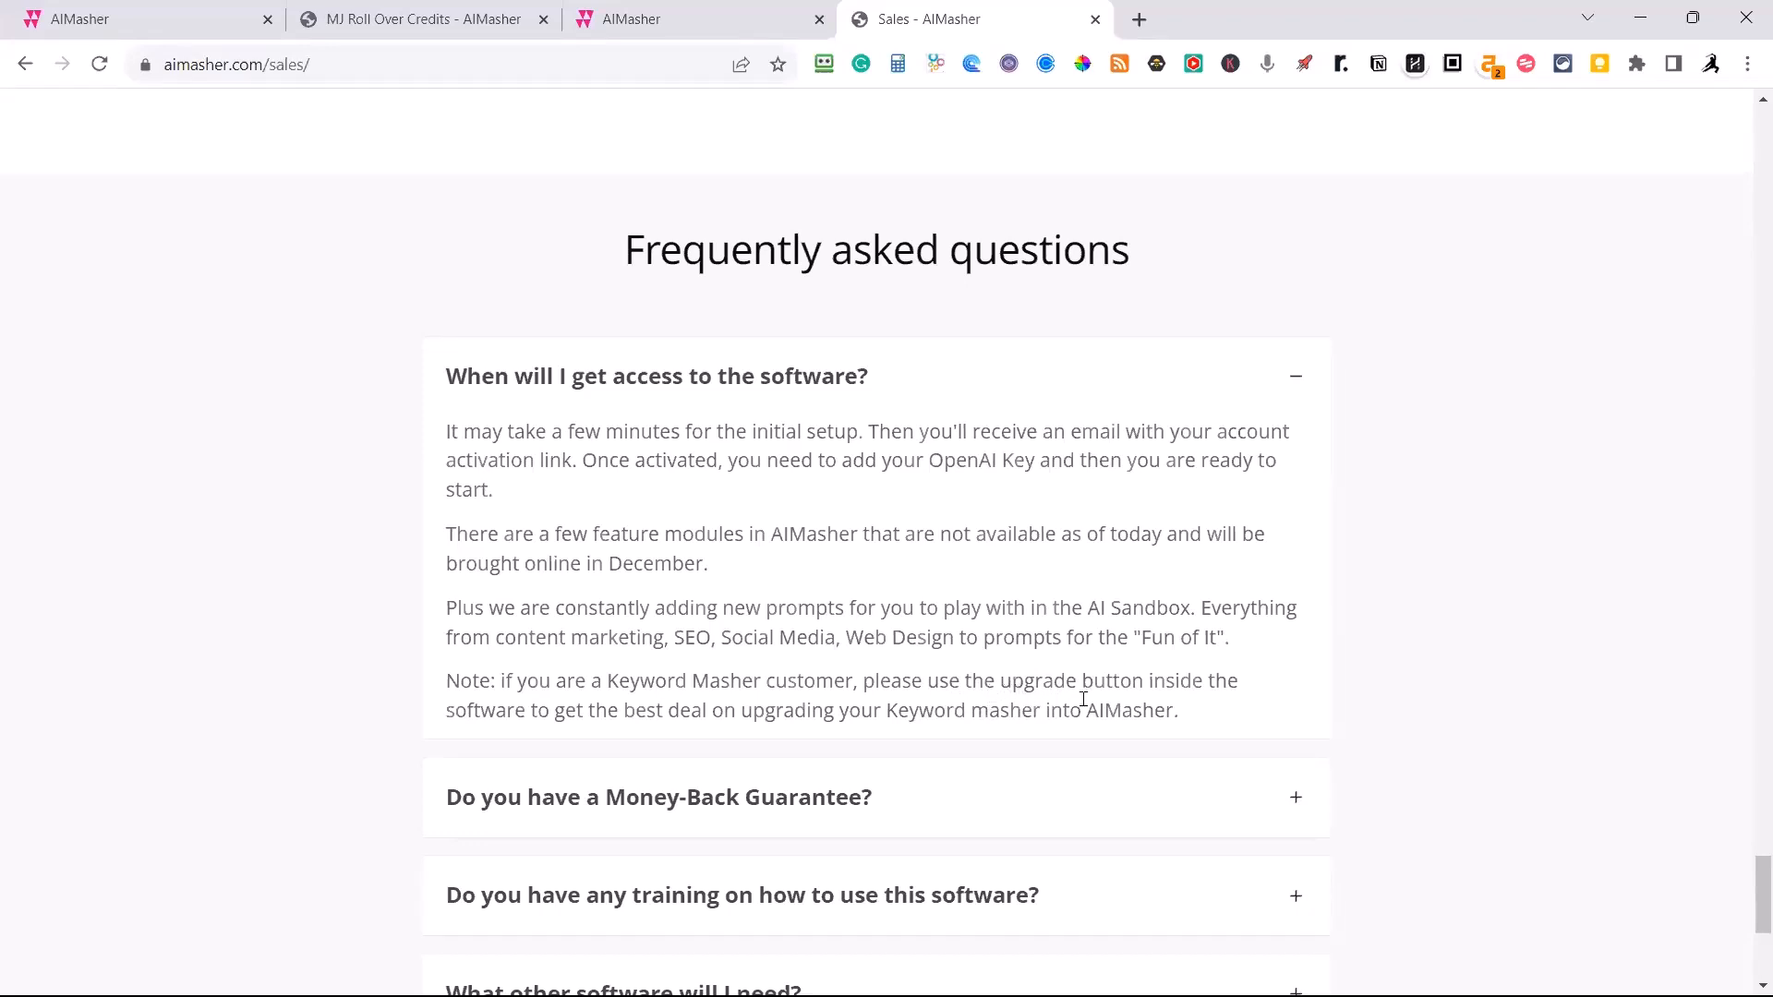
{"action": "left_click", "coordinate": [1296, 384]}
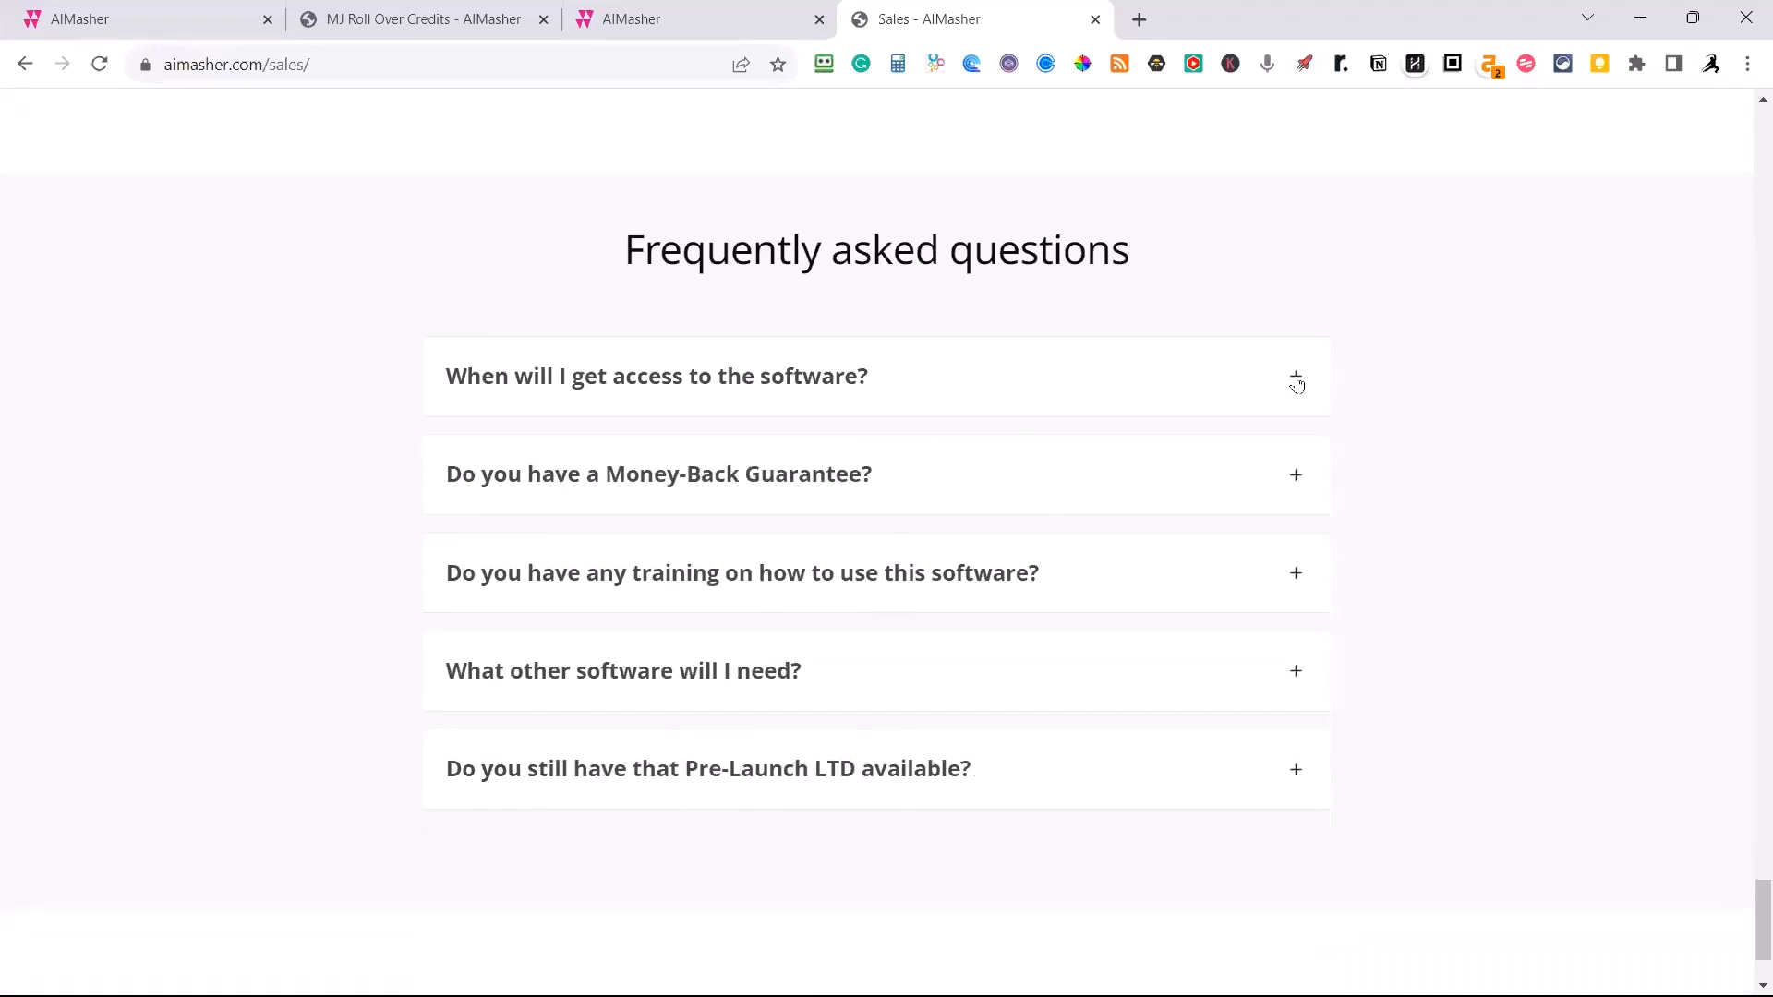
Read the FAQ answers about the money-back guarantee and the training on how to use the software.
{"action": "left_click", "coordinate": [1296, 478]}
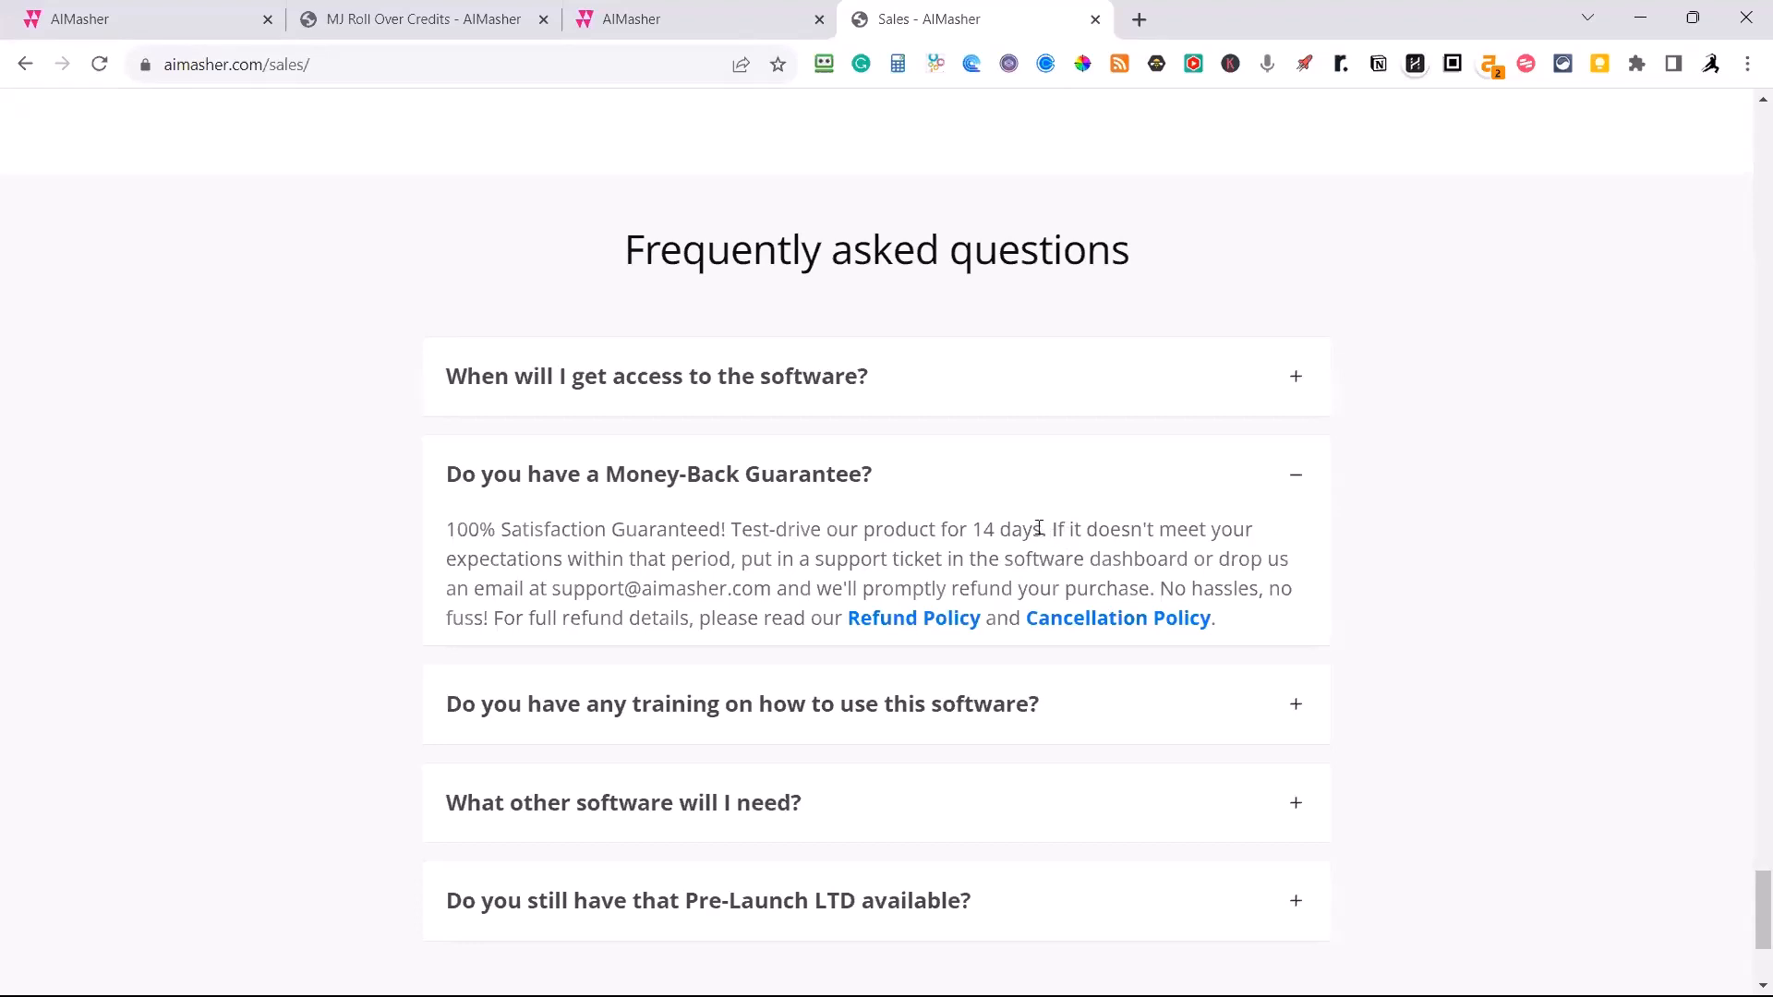
{"action": "left_click", "coordinate": [1292, 479]}
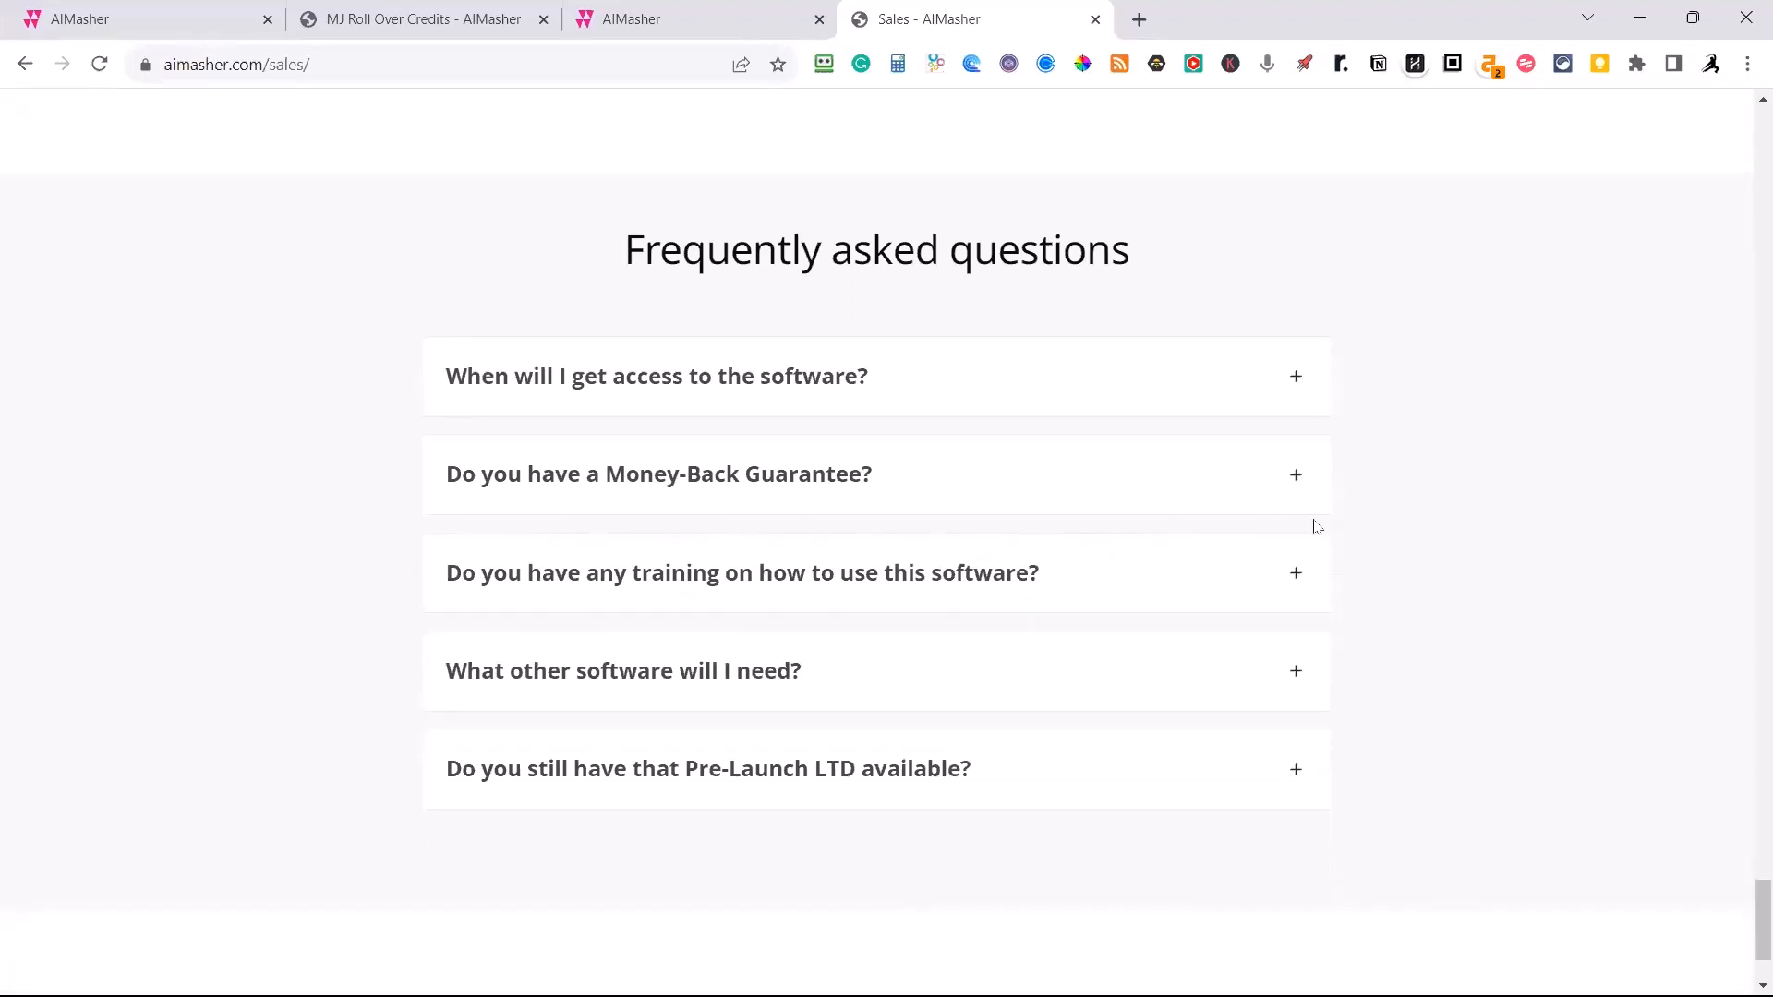
{"action": "left_click", "coordinate": [1297, 578]}
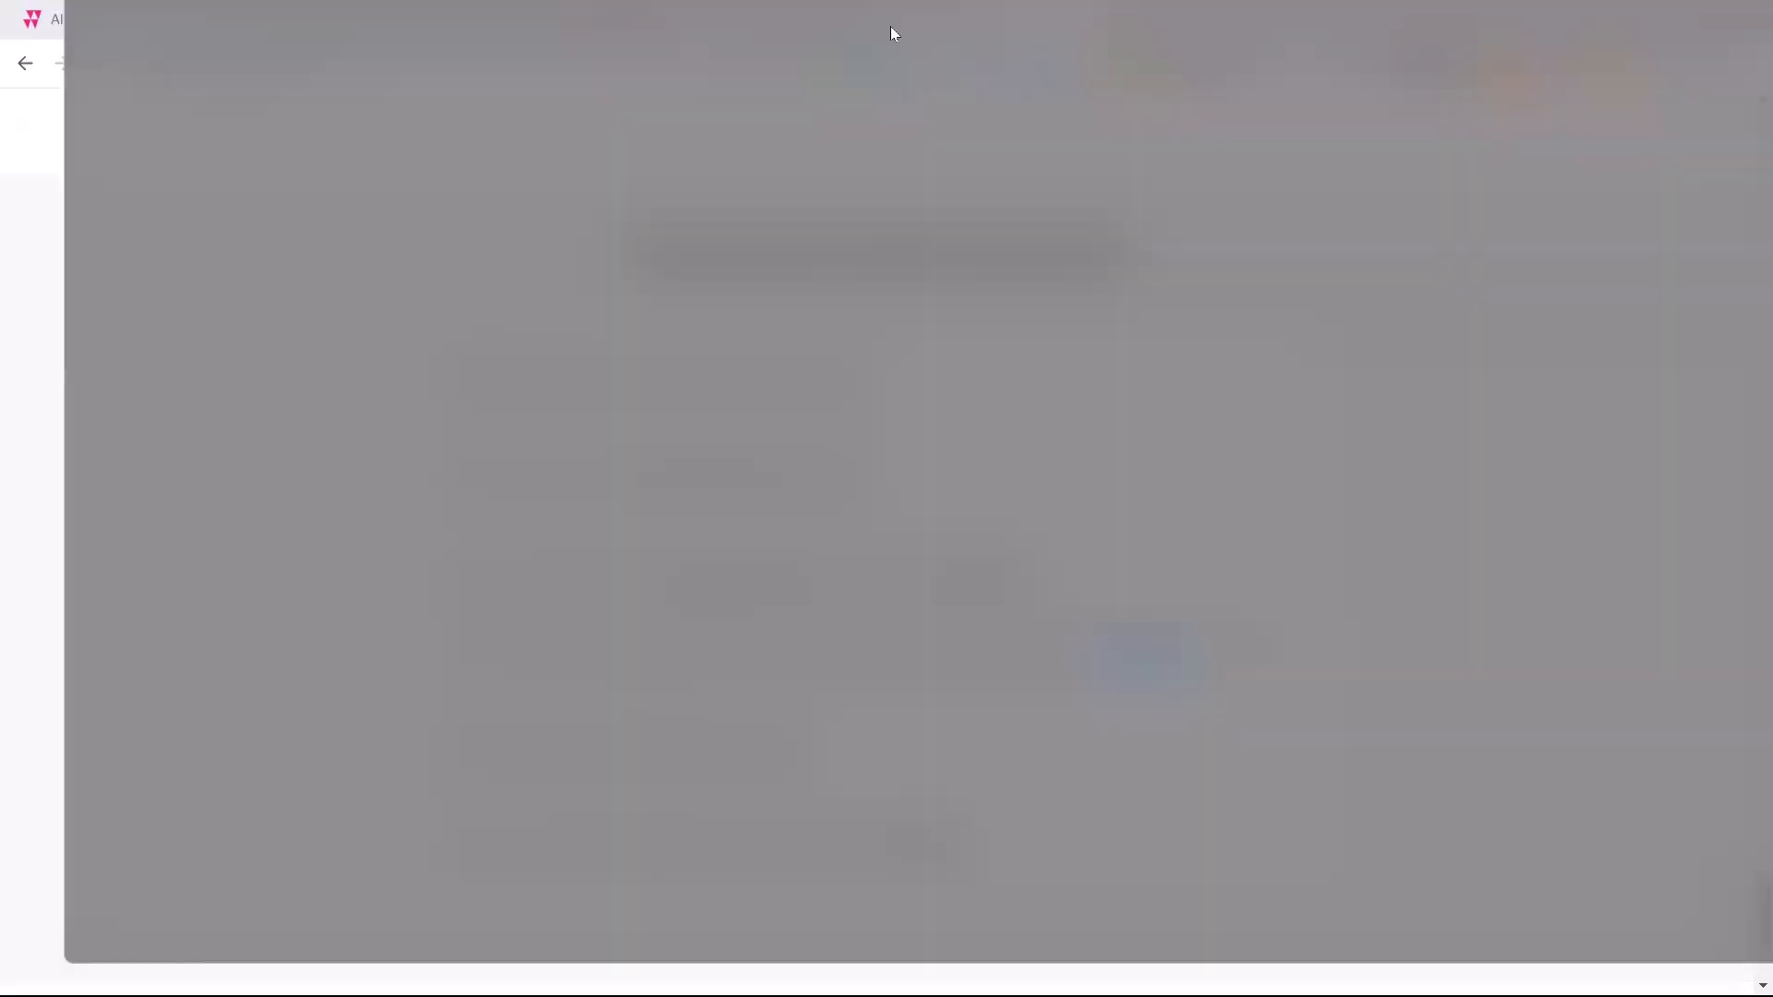
Open the Workflow Process Guides training page and look through the Keyword Masher videos and title prompt workflows.
{"action": "left_click_drag", "start_coordinate": [892, 31], "coordinate": [891, 55]}
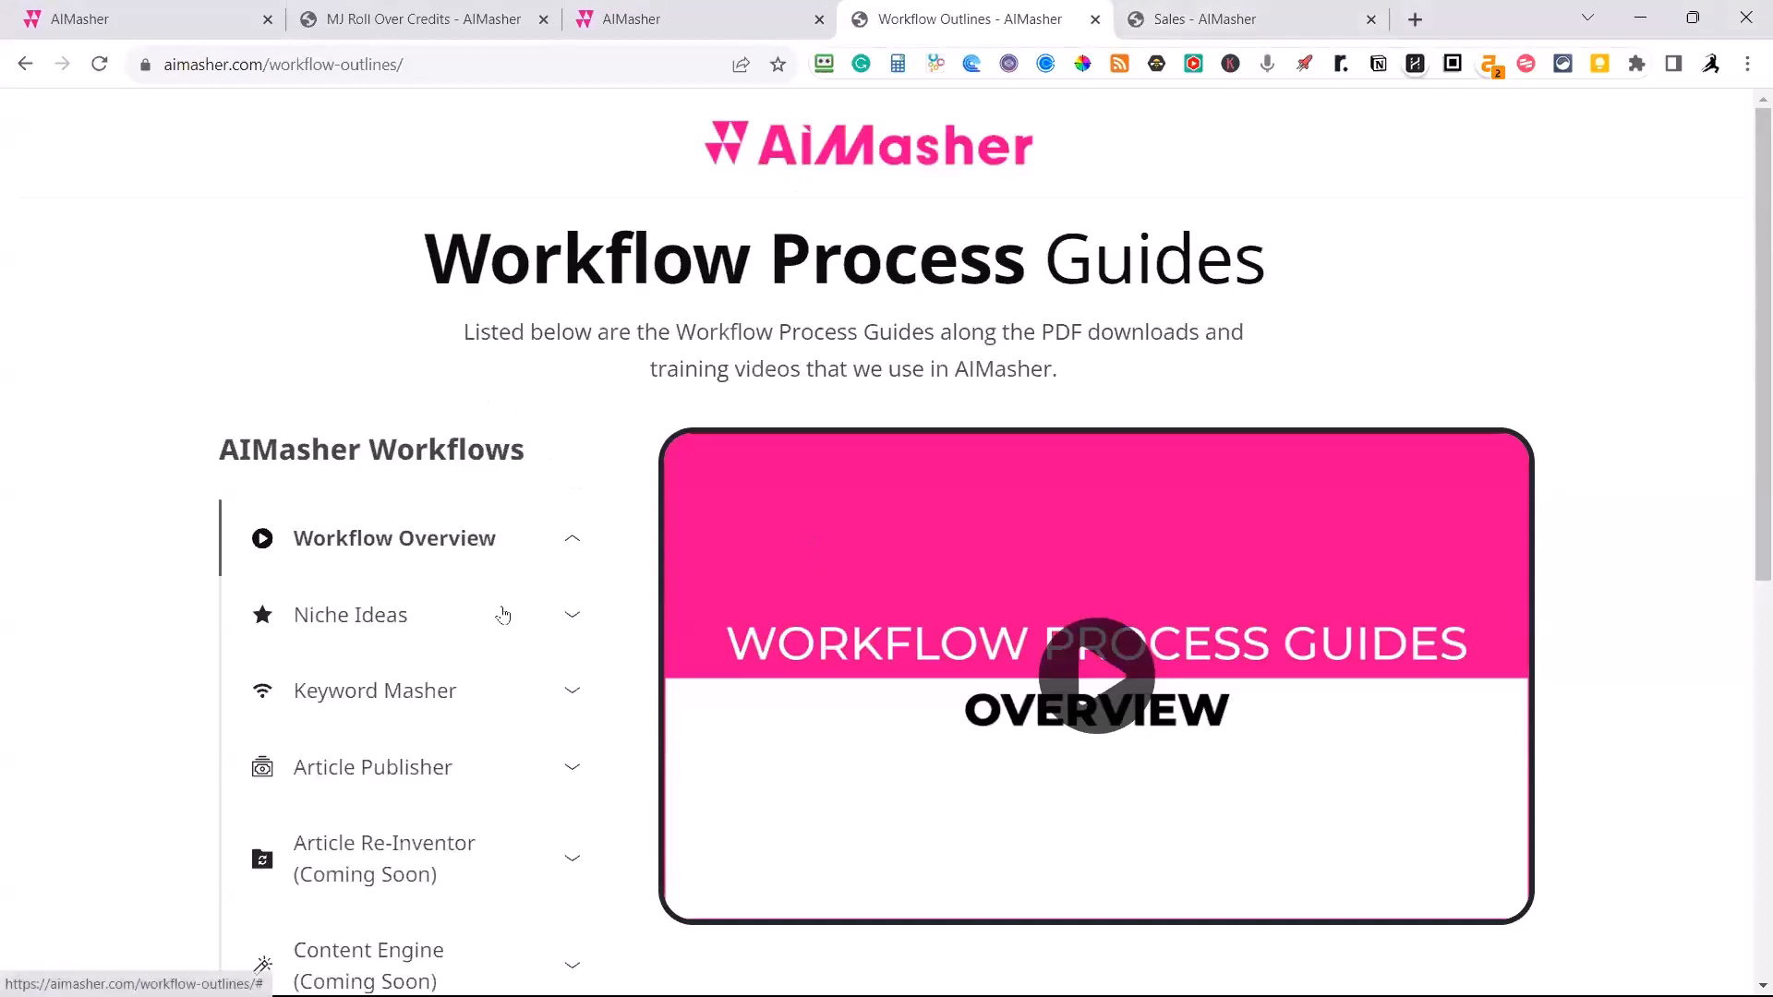
{"action": "left_click", "coordinate": [407, 701]}
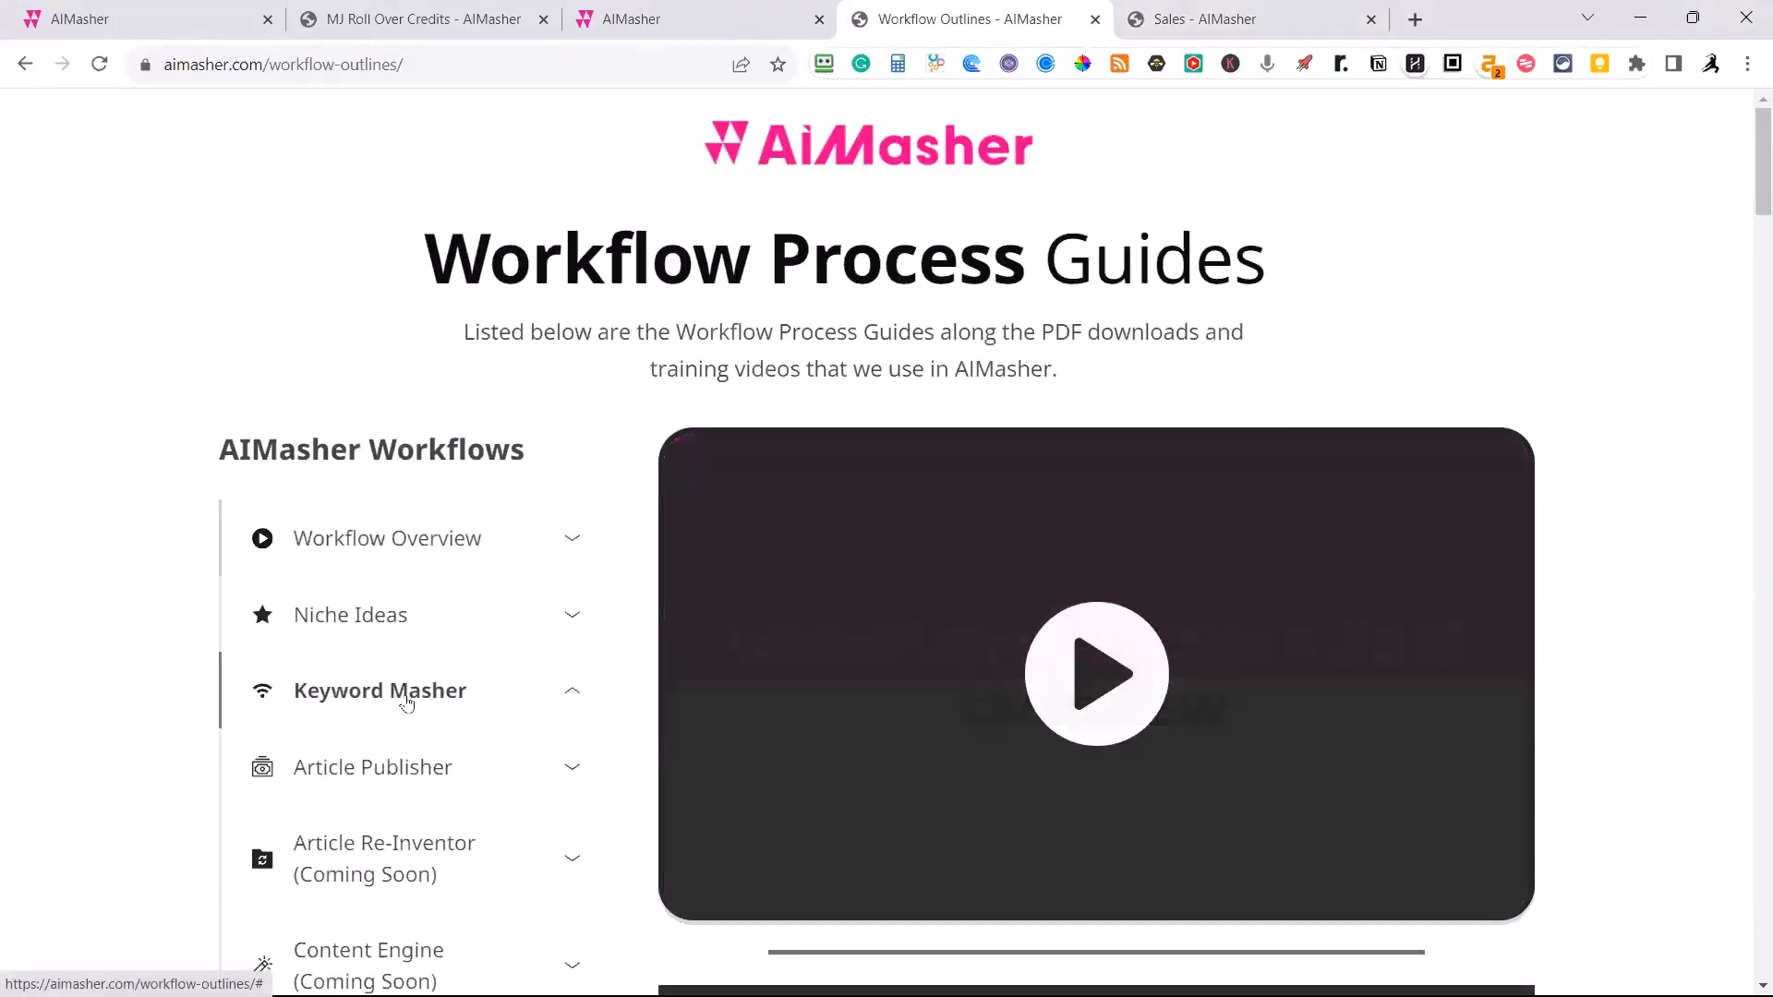
{"action": "scroll", "coordinate": [554, 517], "scroll_direction": "down", "scroll_amount": 2}
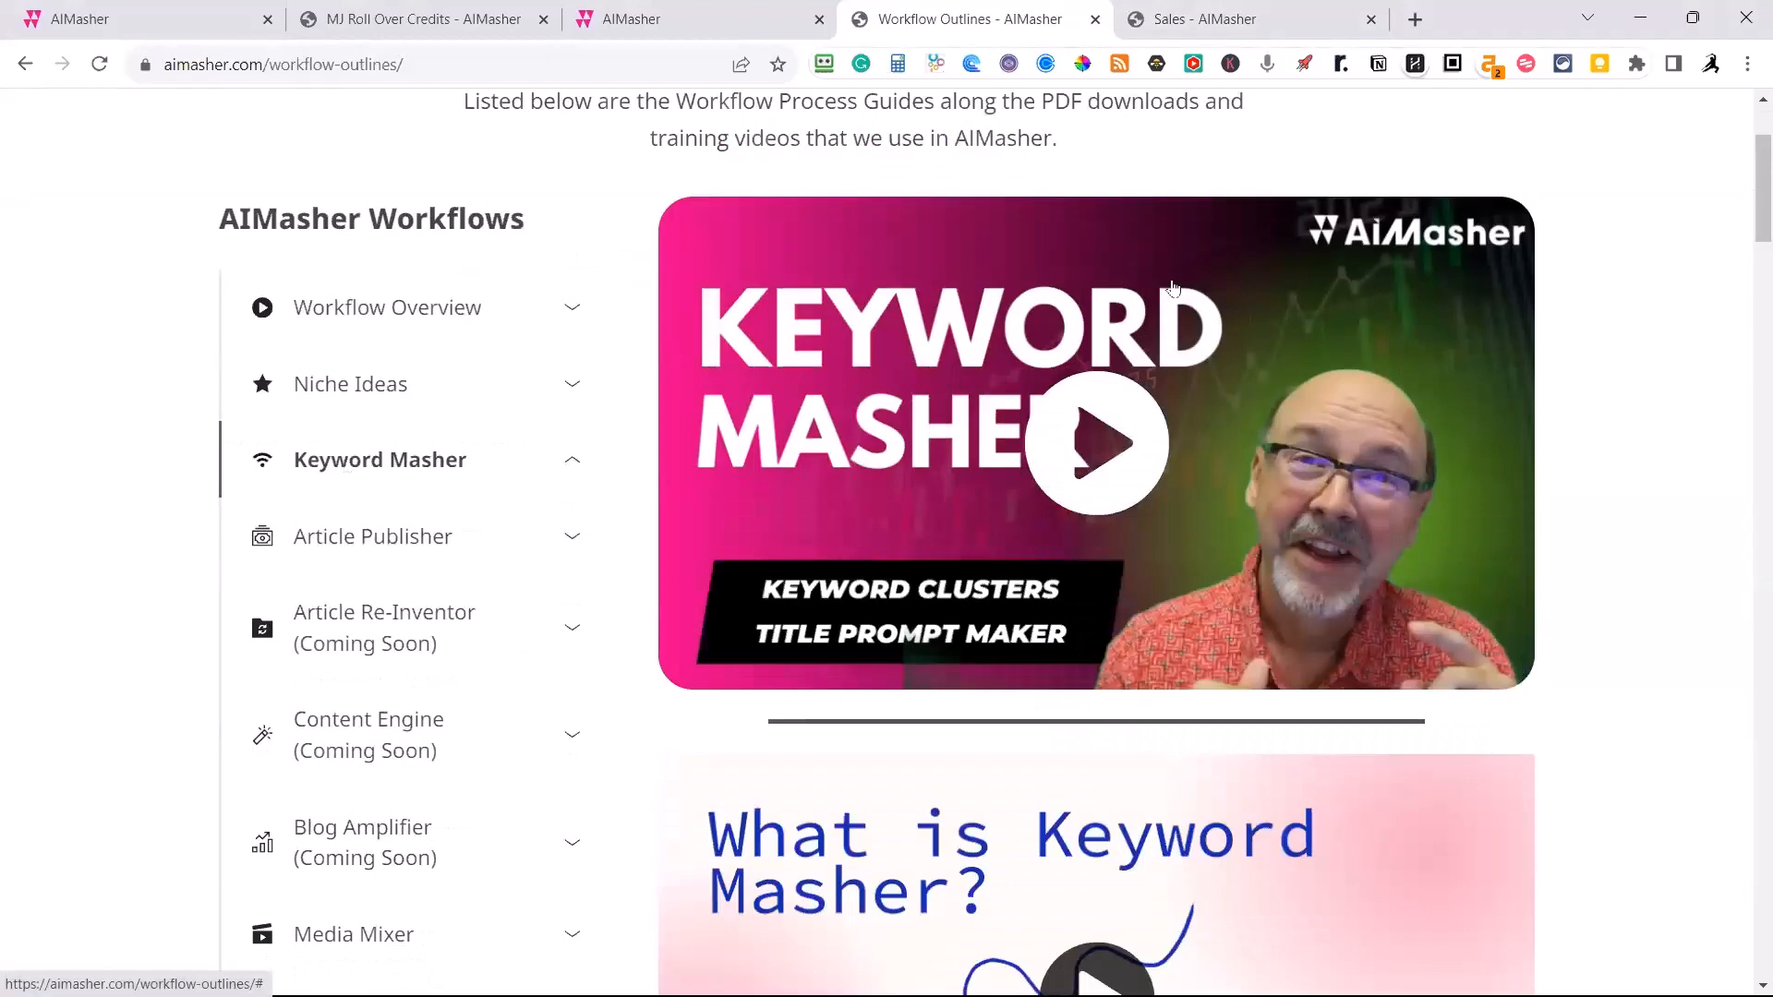
{"action": "scroll", "coordinate": [1126, 421], "scroll_direction": "down", "scroll_amount": 5}
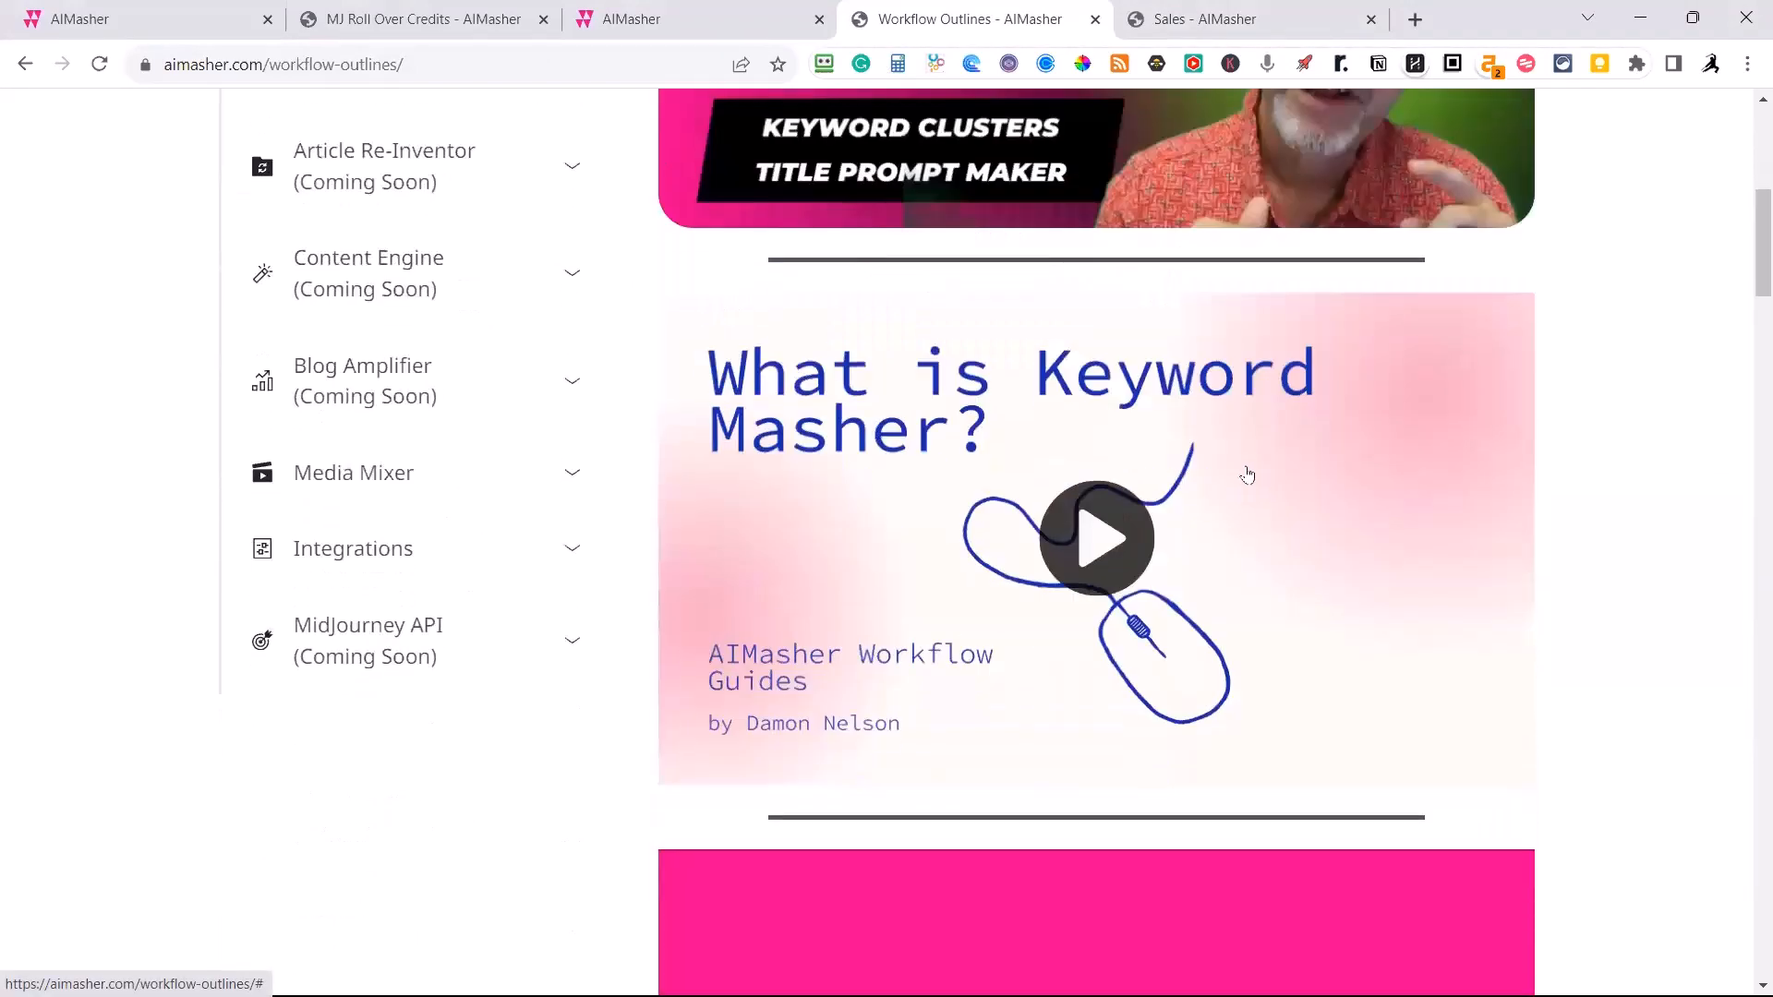
{"action": "scroll", "coordinate": [1130, 501], "scroll_direction": "down", "scroll_amount": 5}
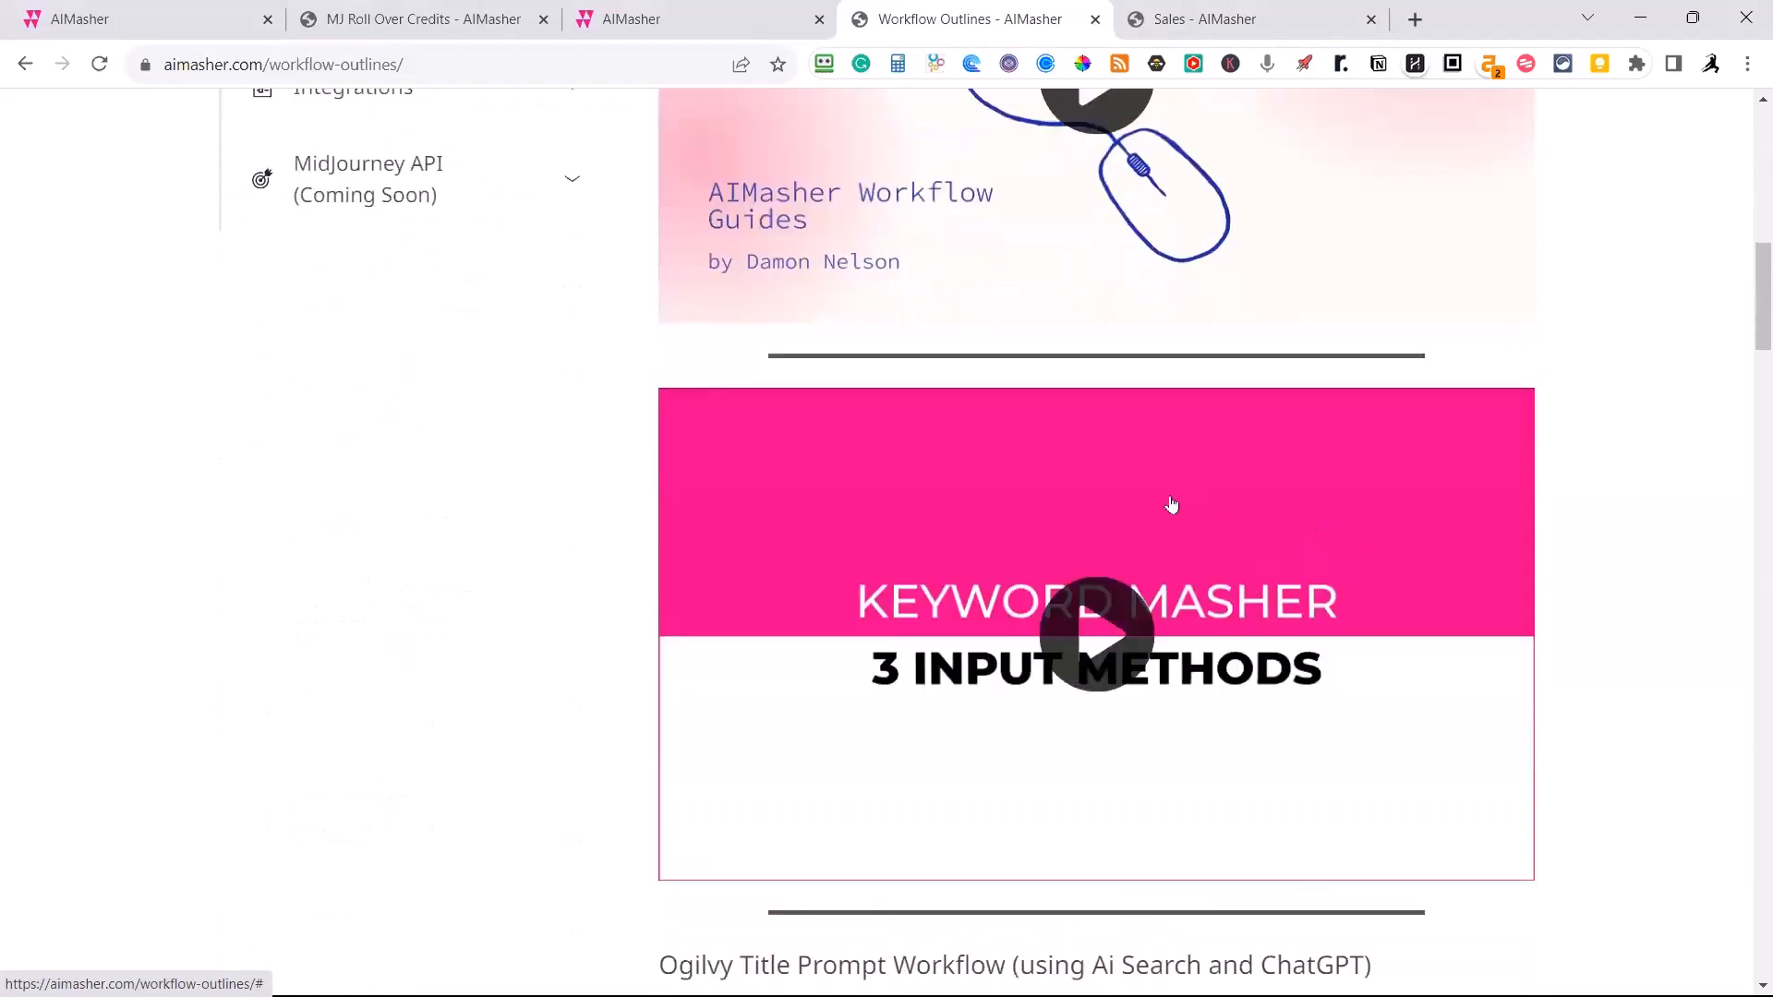
{"action": "scroll", "coordinate": [1201, 661], "scroll_direction": "down", "scroll_amount": 4}
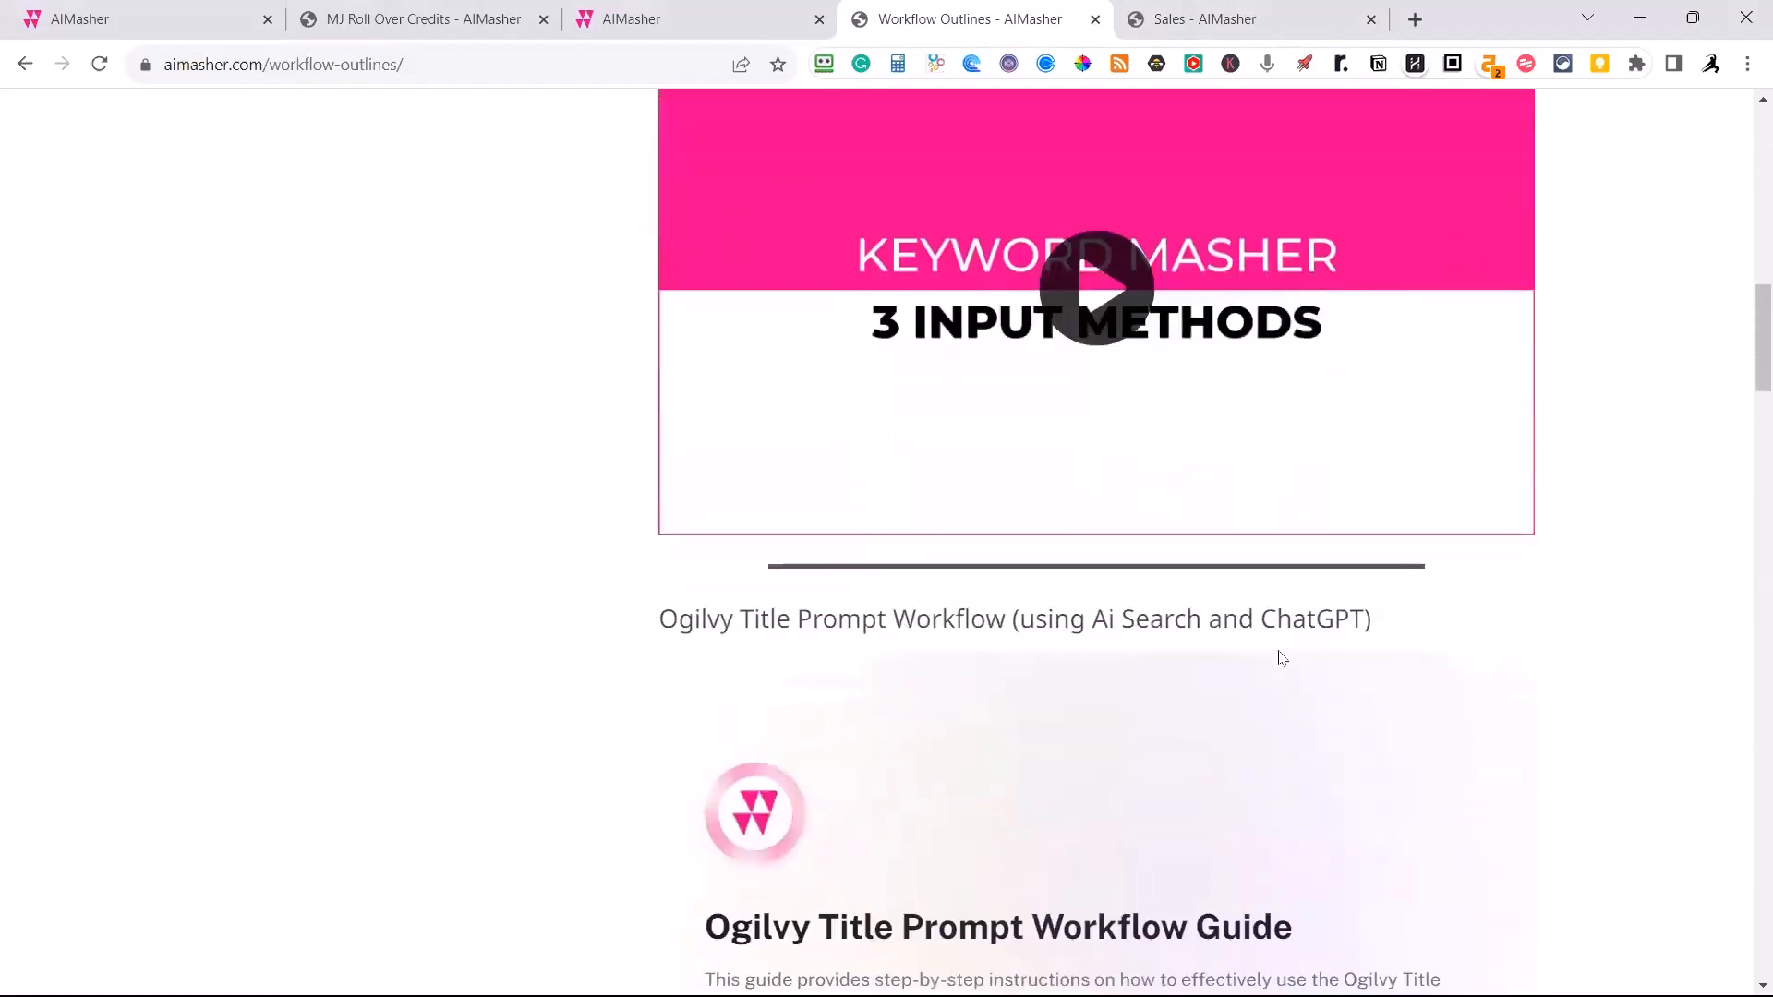
{"action": "scroll", "coordinate": [1191, 706], "scroll_direction": "down", "scroll_amount": 10}
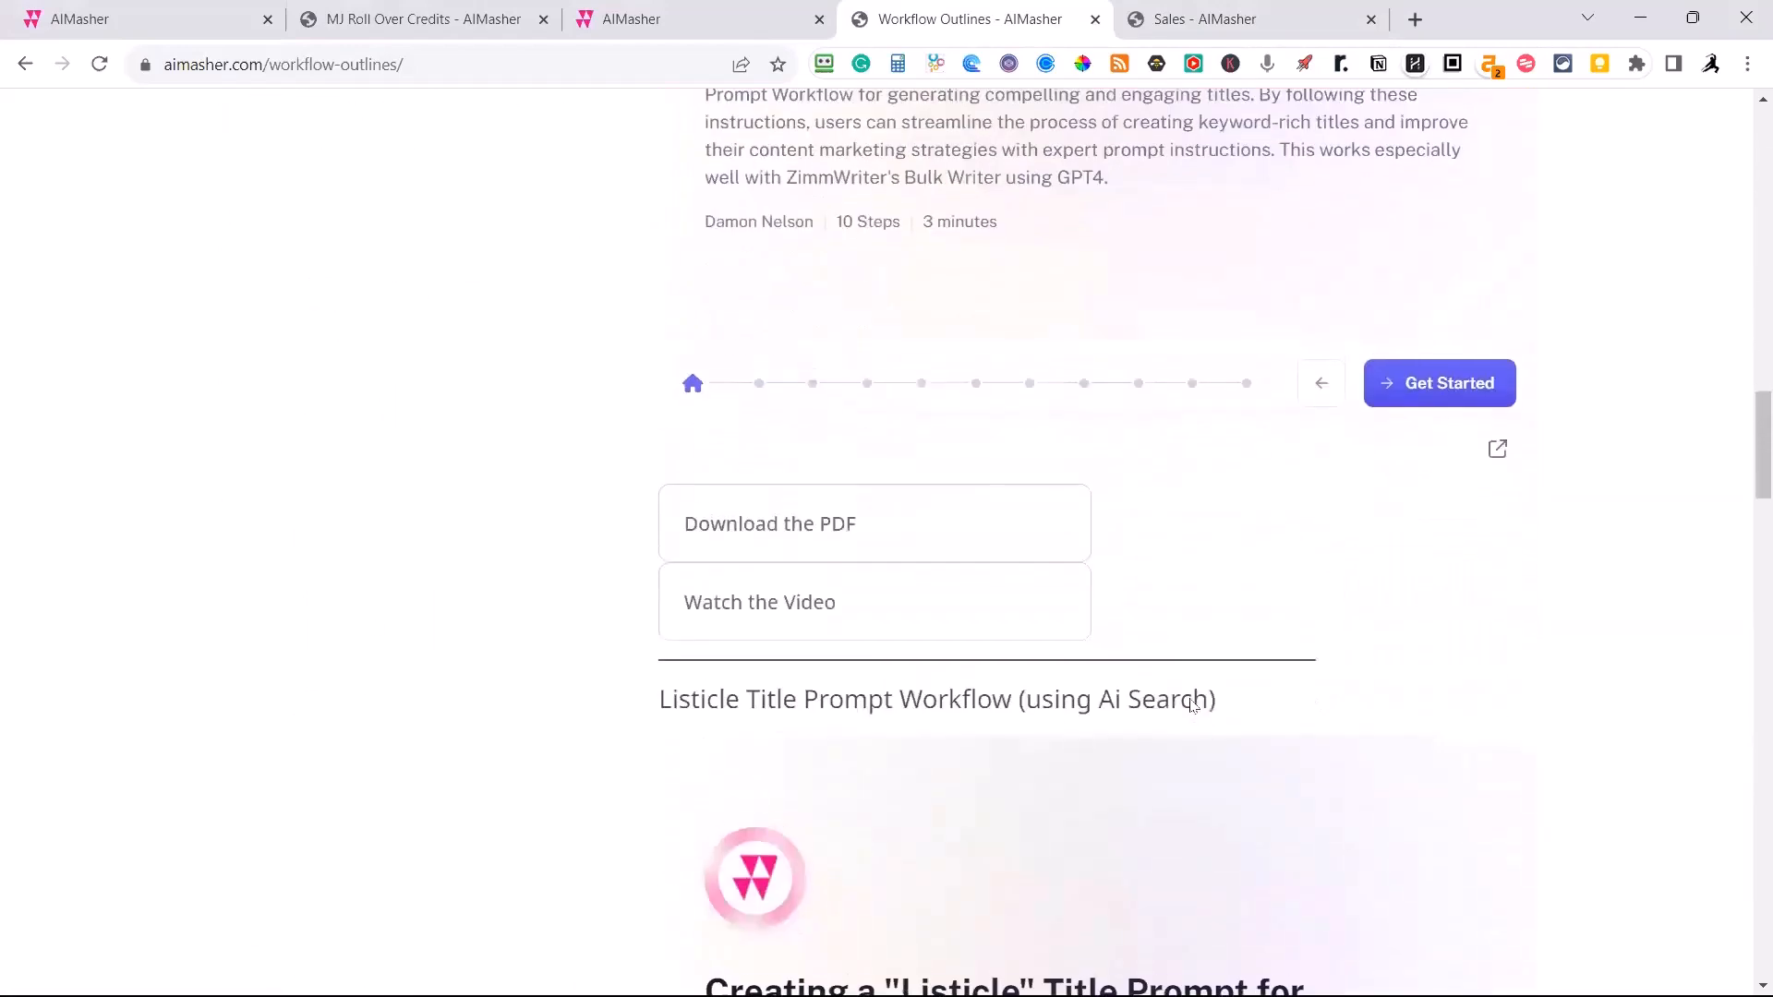
Start the Ogilvy Title Prompt Workflow Guide and go through it to step 4, on the Upload CSV field.
{"action": "scroll", "coordinate": [1059, 471], "scroll_direction": "up", "scroll_amount": 5}
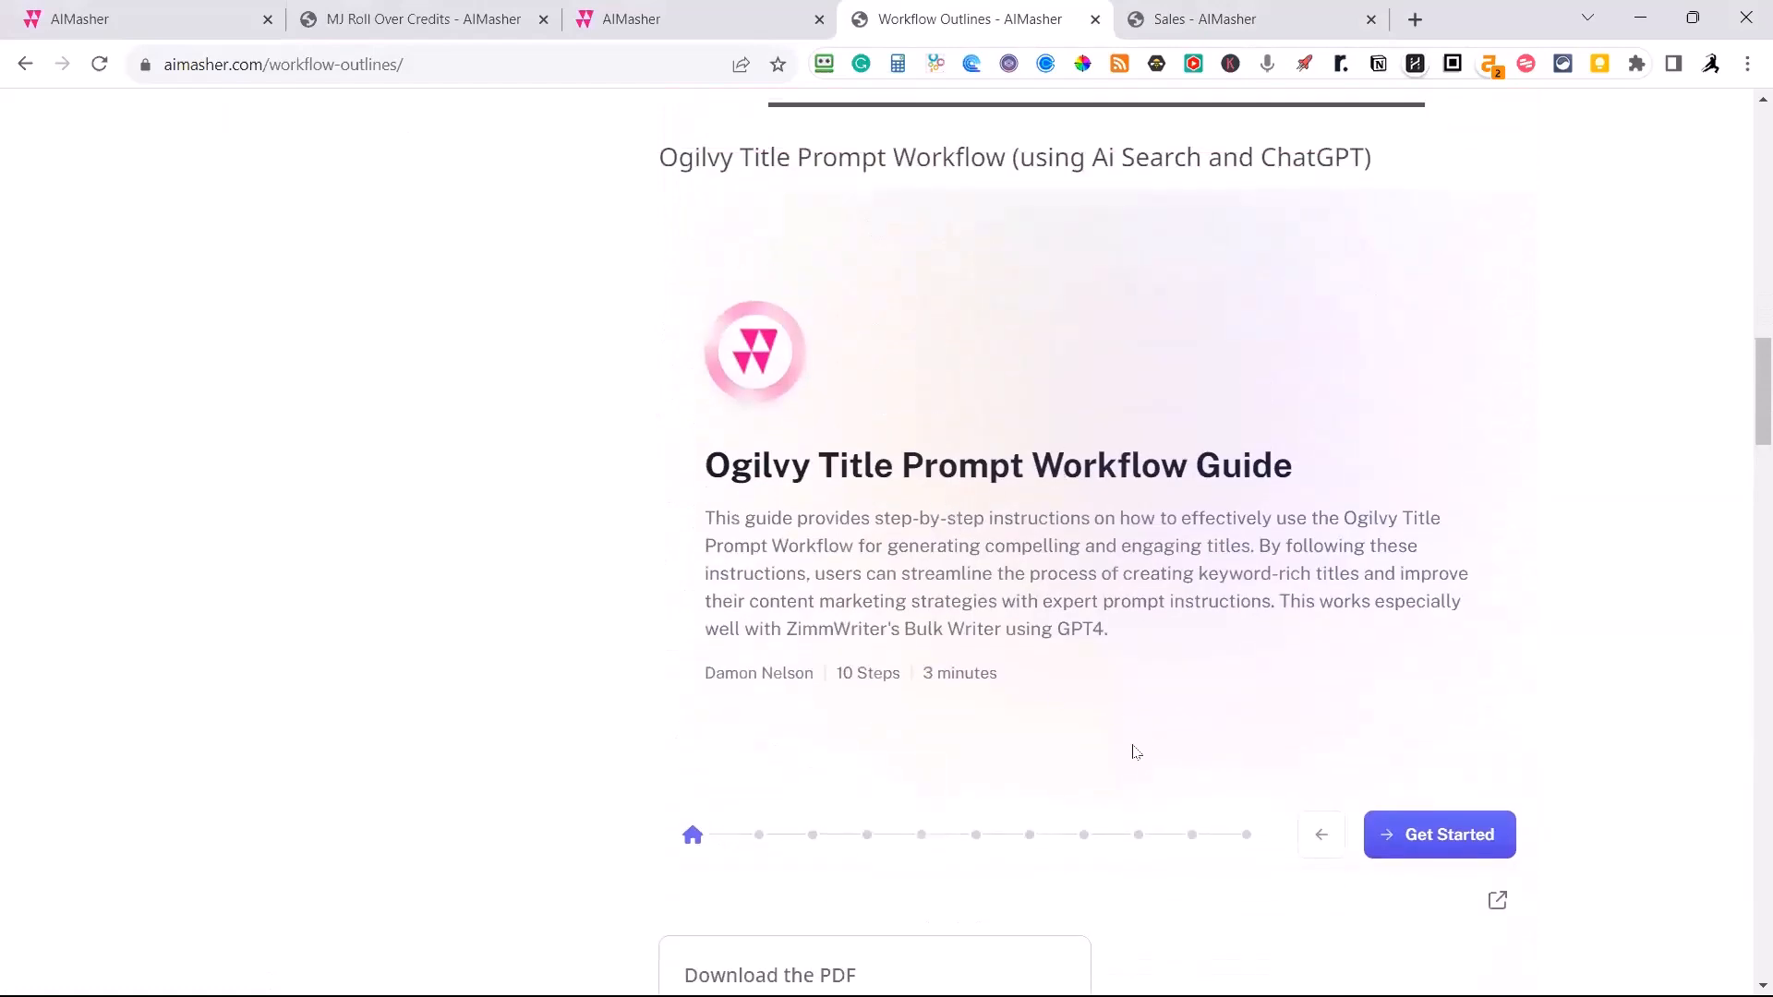
{"action": "left_click", "coordinate": [1401, 845]}
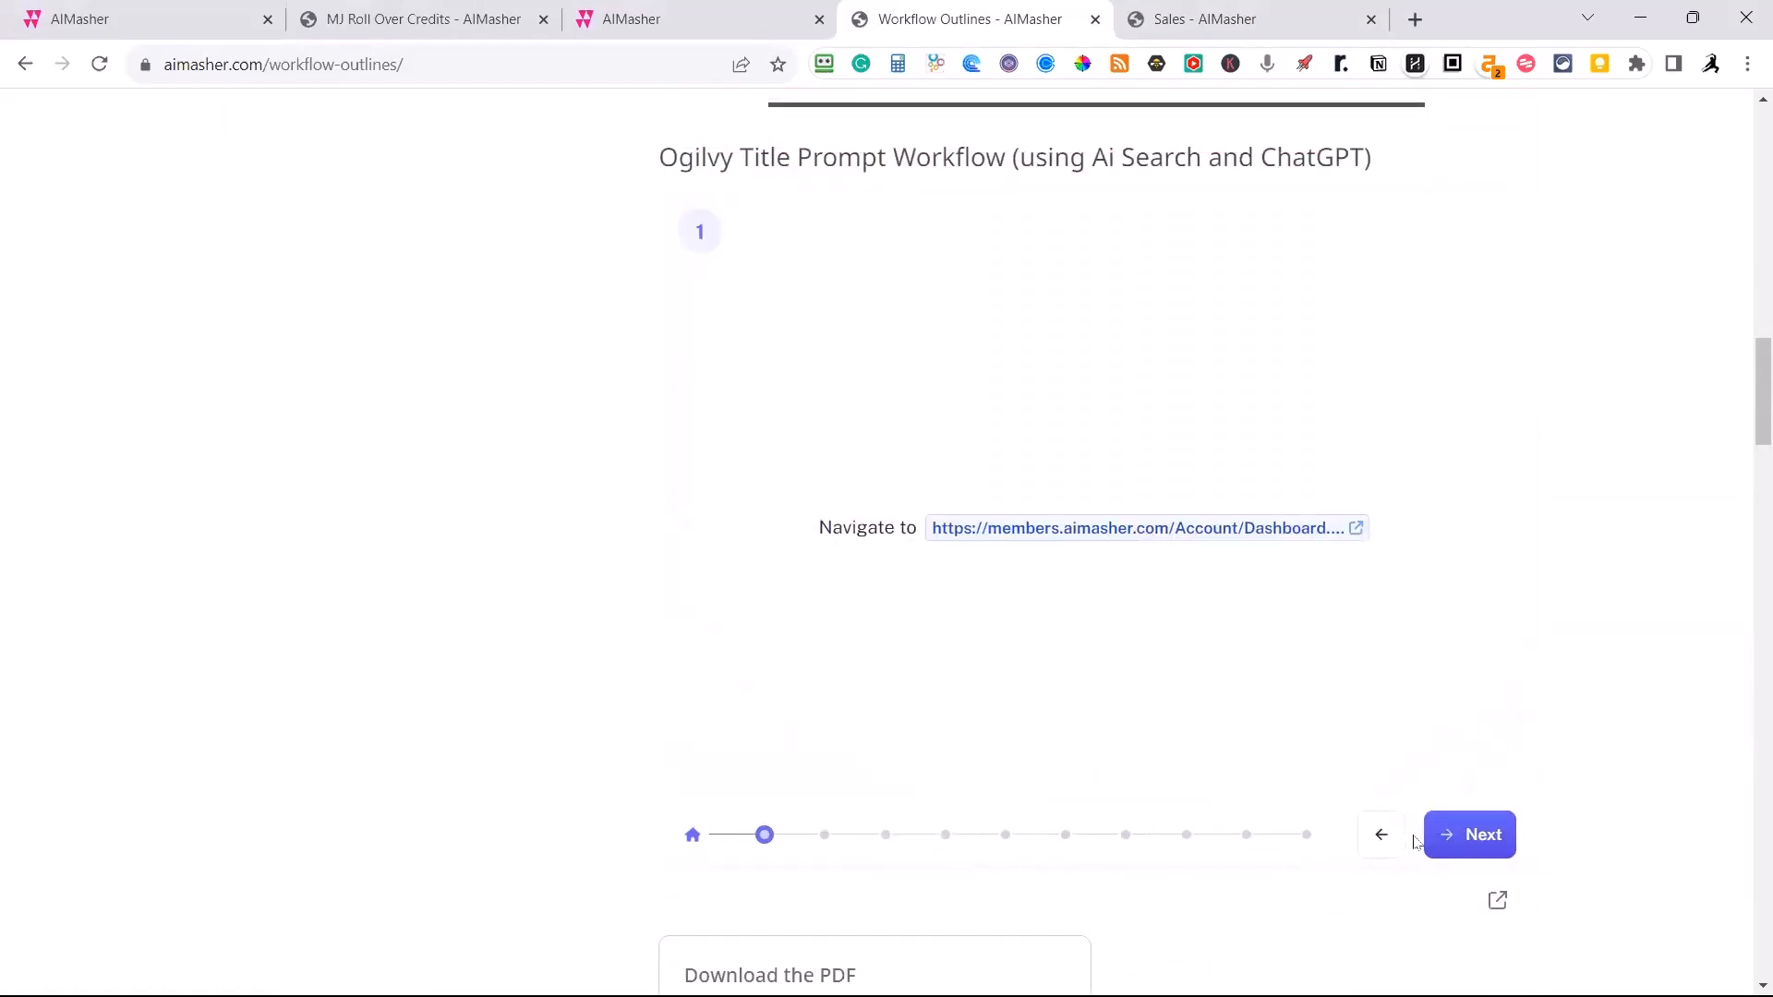
{"action": "left_click", "coordinate": [1441, 837]}
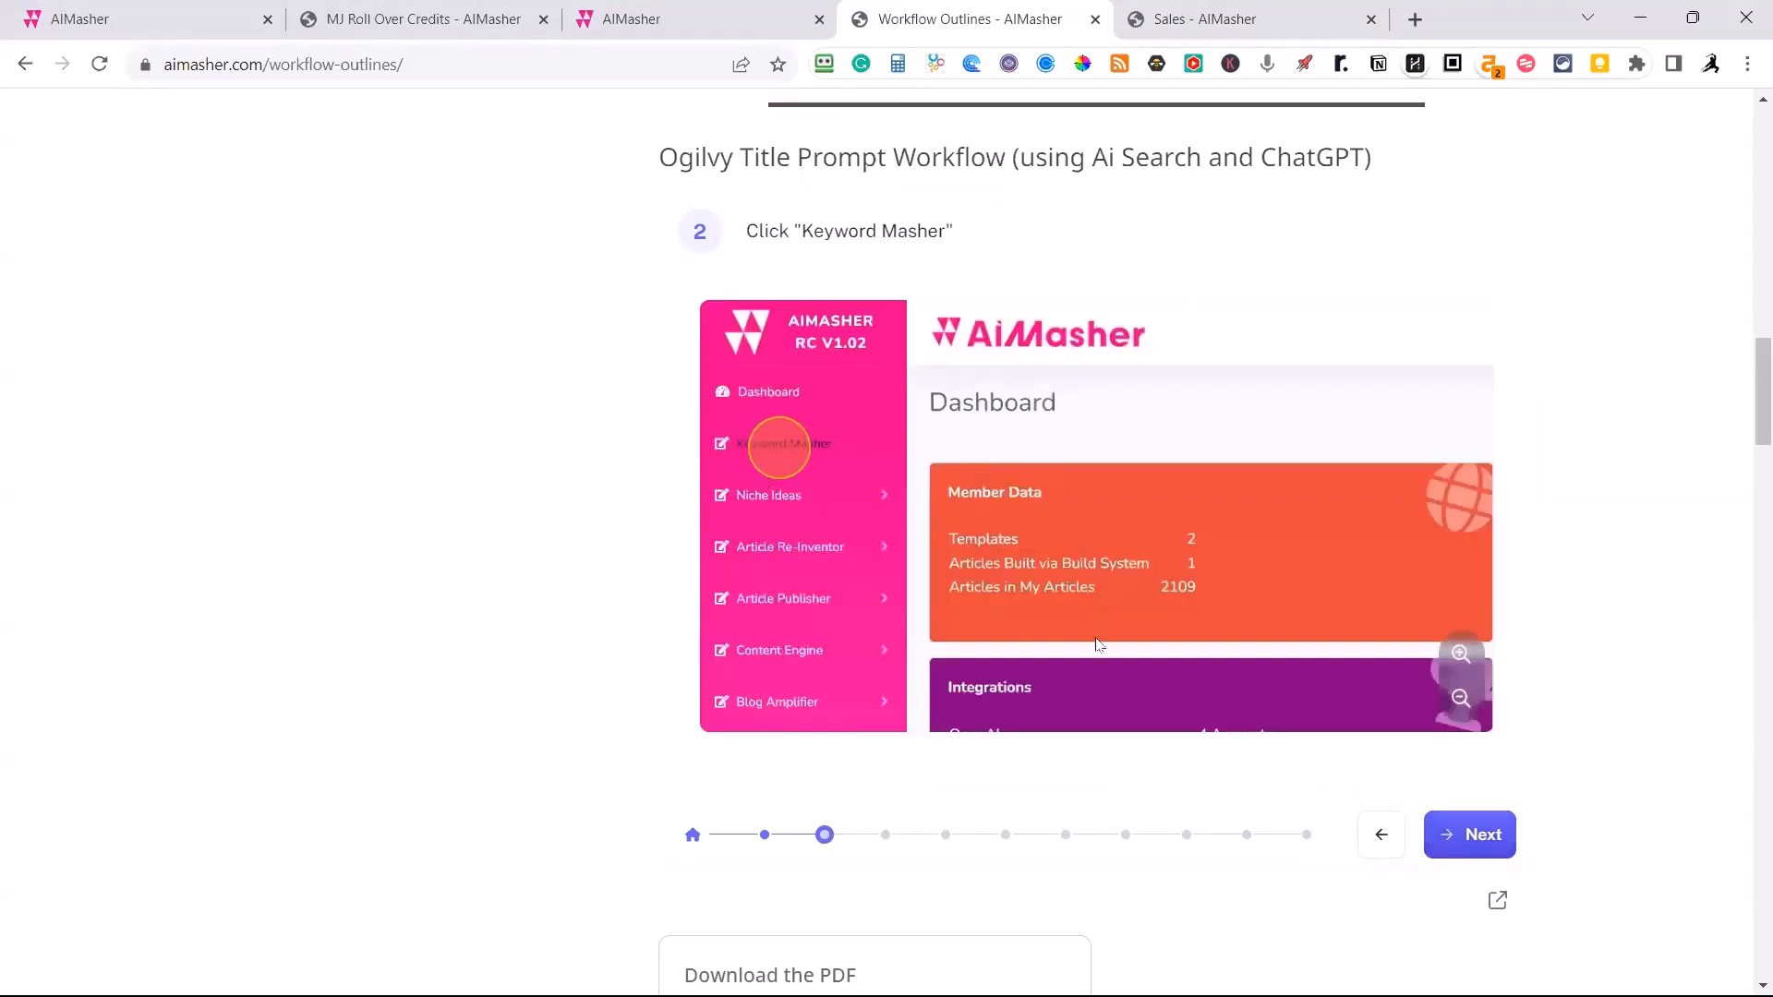
{"action": "left_click", "coordinate": [1469, 833]}
{"action": "left_click", "coordinate": [1469, 833]}
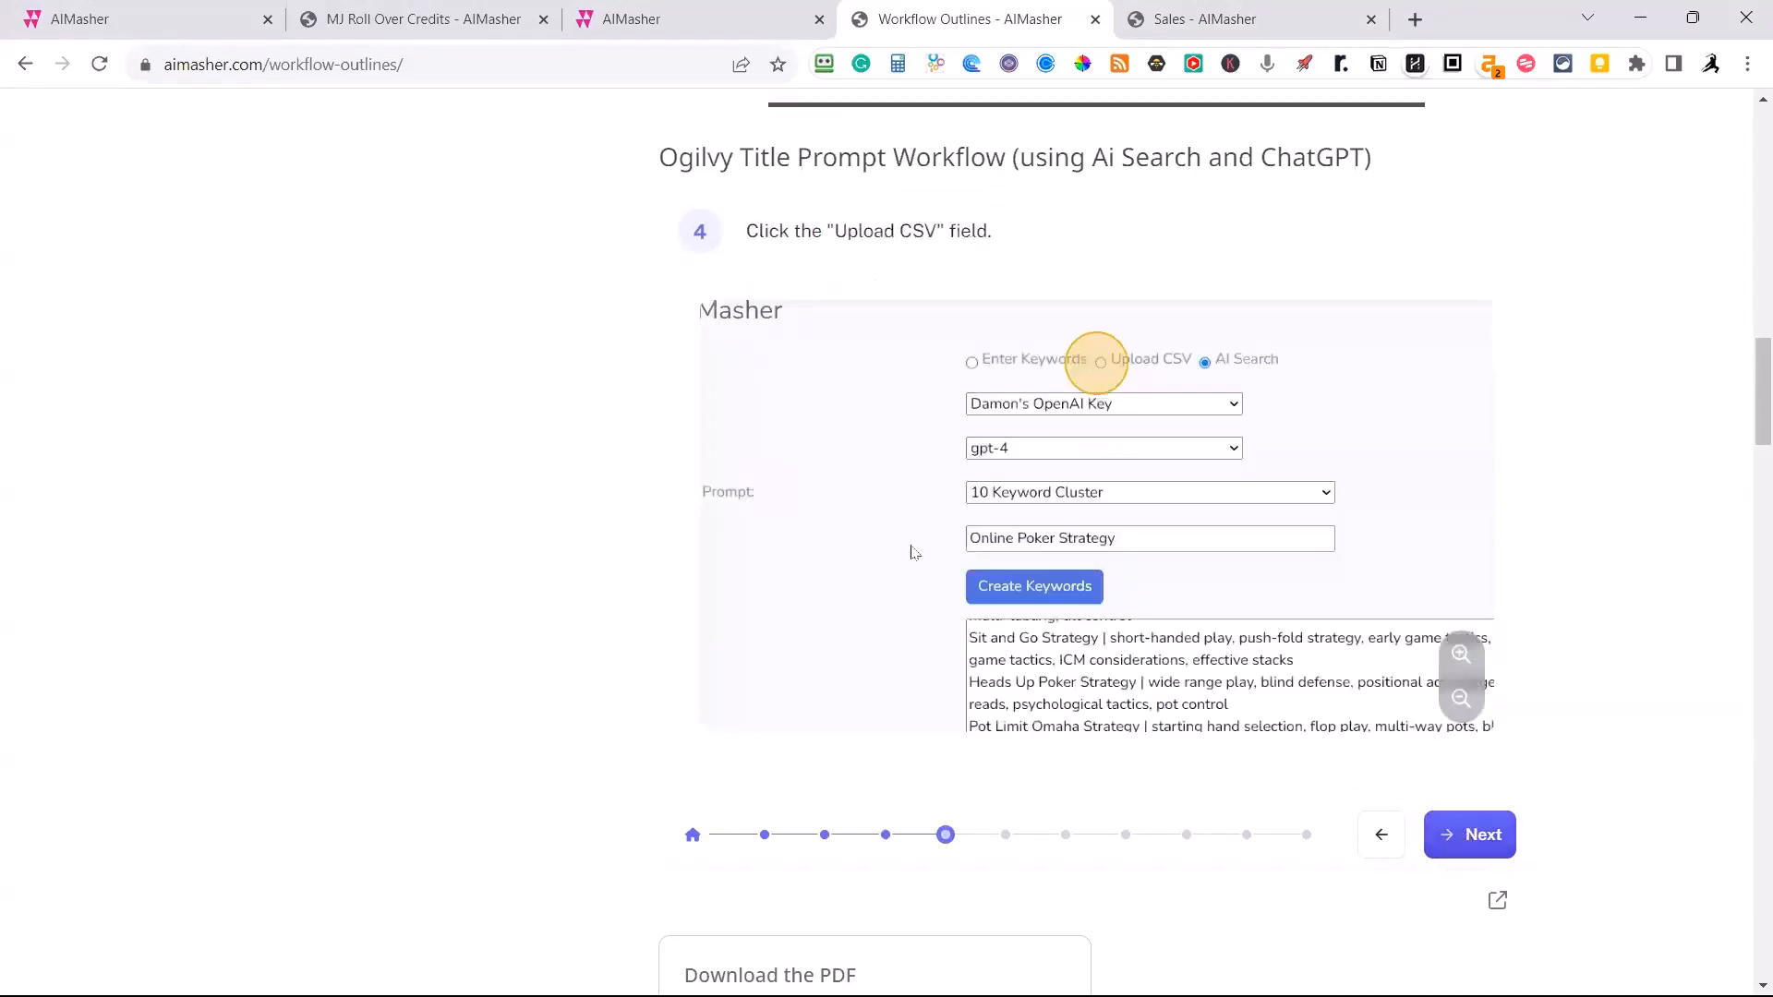
Look over the Keyword Masher training videos, the Ogilvy workflow's PDF and video links and the Listicle Title Prompt Workflow.
{"action": "scroll", "coordinate": [915, 551], "scroll_direction": "up", "scroll_amount": 3}
{"action": "scroll", "coordinate": [878, 546], "scroll_direction": "up", "scroll_amount": 15}
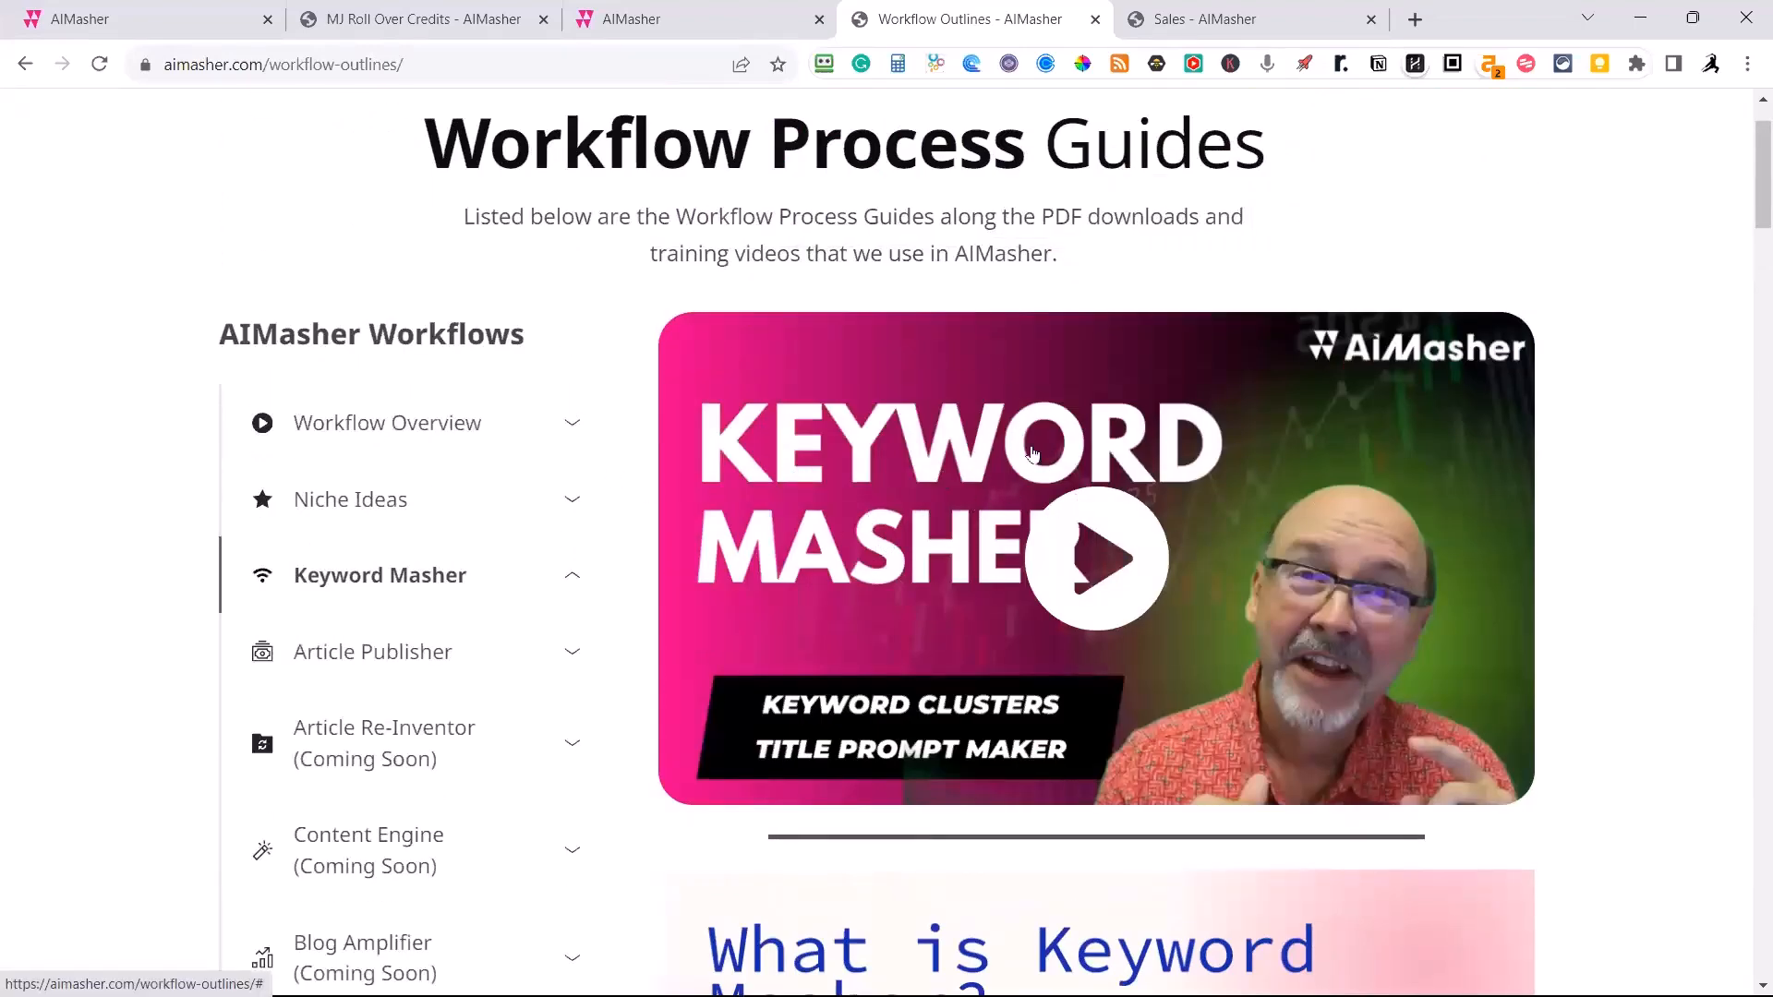
{"action": "scroll", "coordinate": [1033, 453], "scroll_direction": "down", "scroll_amount": 18}
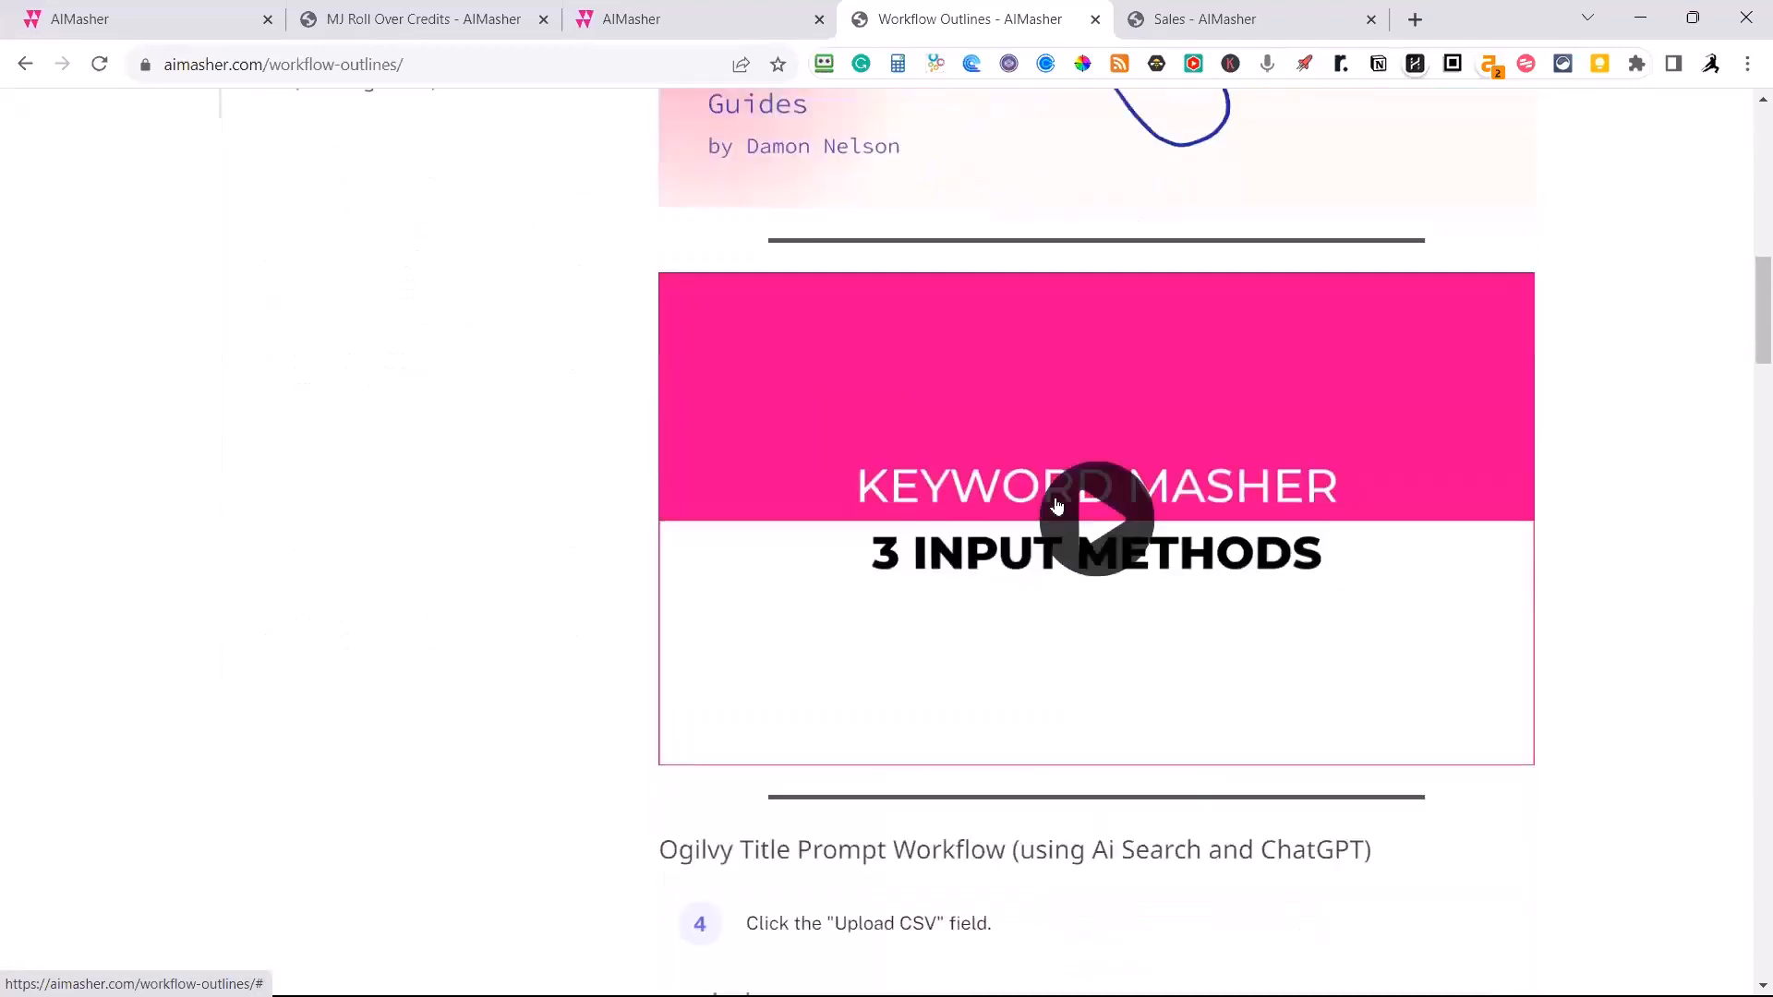
{"action": "scroll", "coordinate": [1043, 526], "scroll_direction": "down", "scroll_amount": 1}
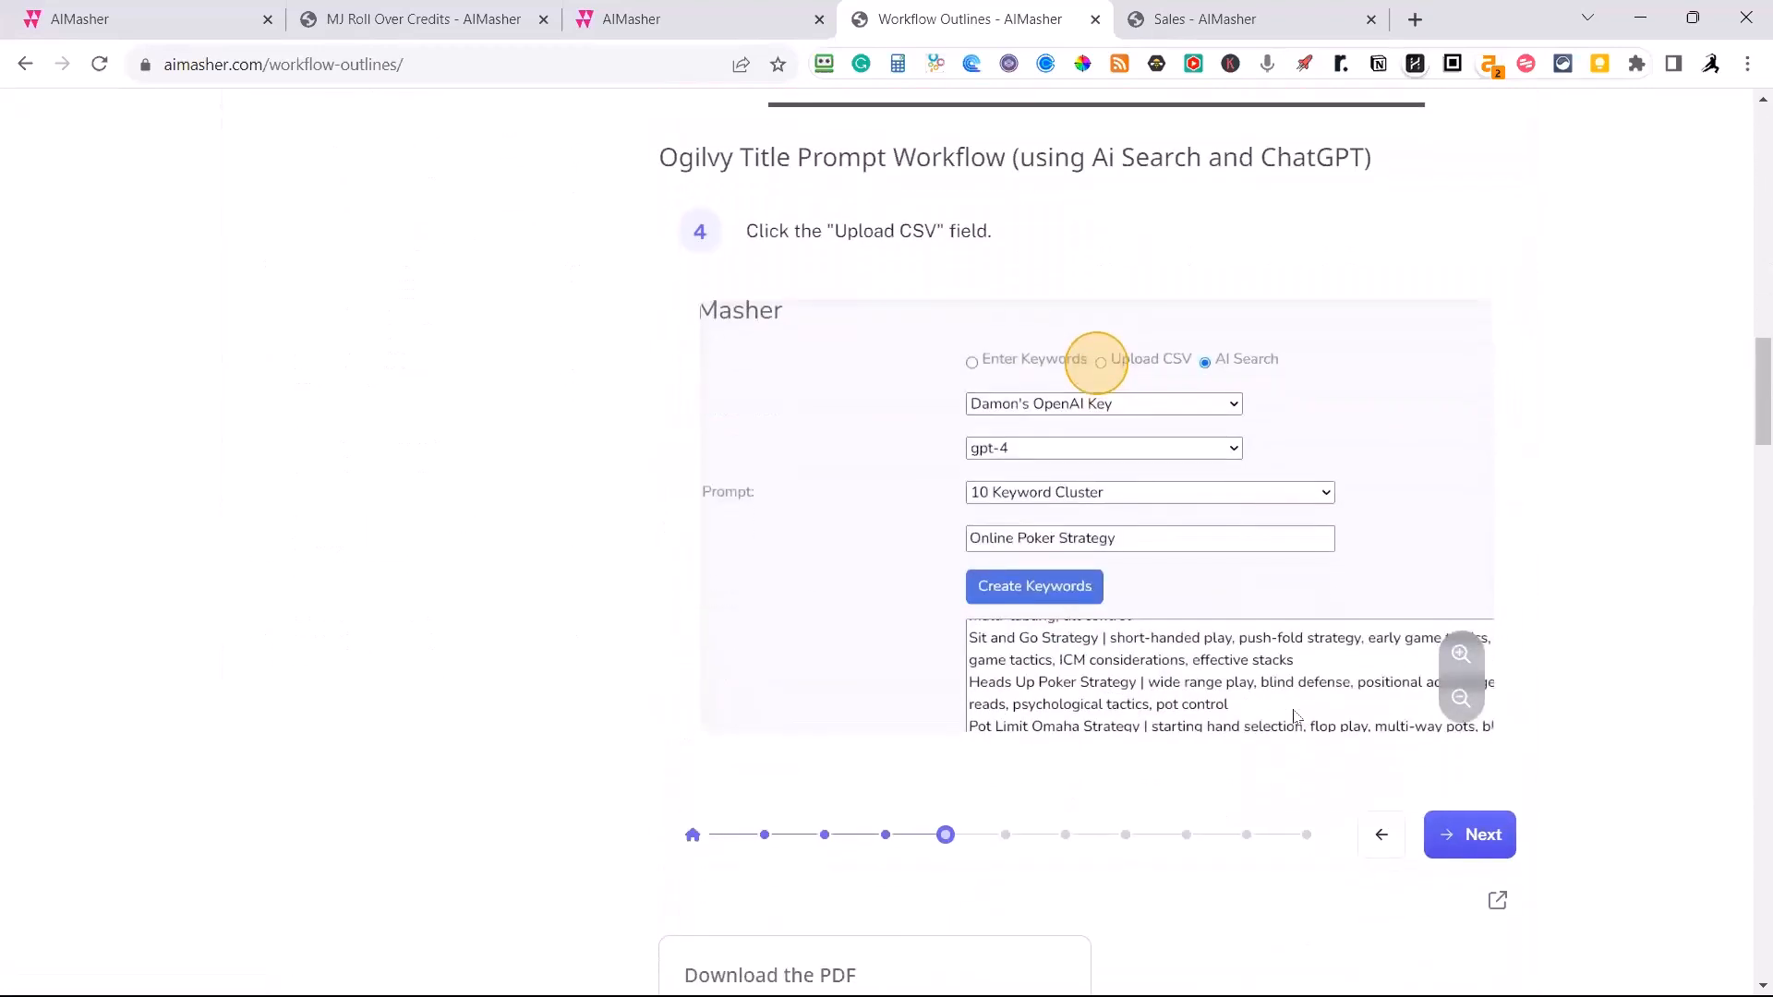
{"action": "scroll", "coordinate": [1291, 707], "scroll_direction": "down", "scroll_amount": 2}
{"action": "scroll", "coordinate": [1291, 681], "scroll_direction": "down", "scroll_amount": 3}
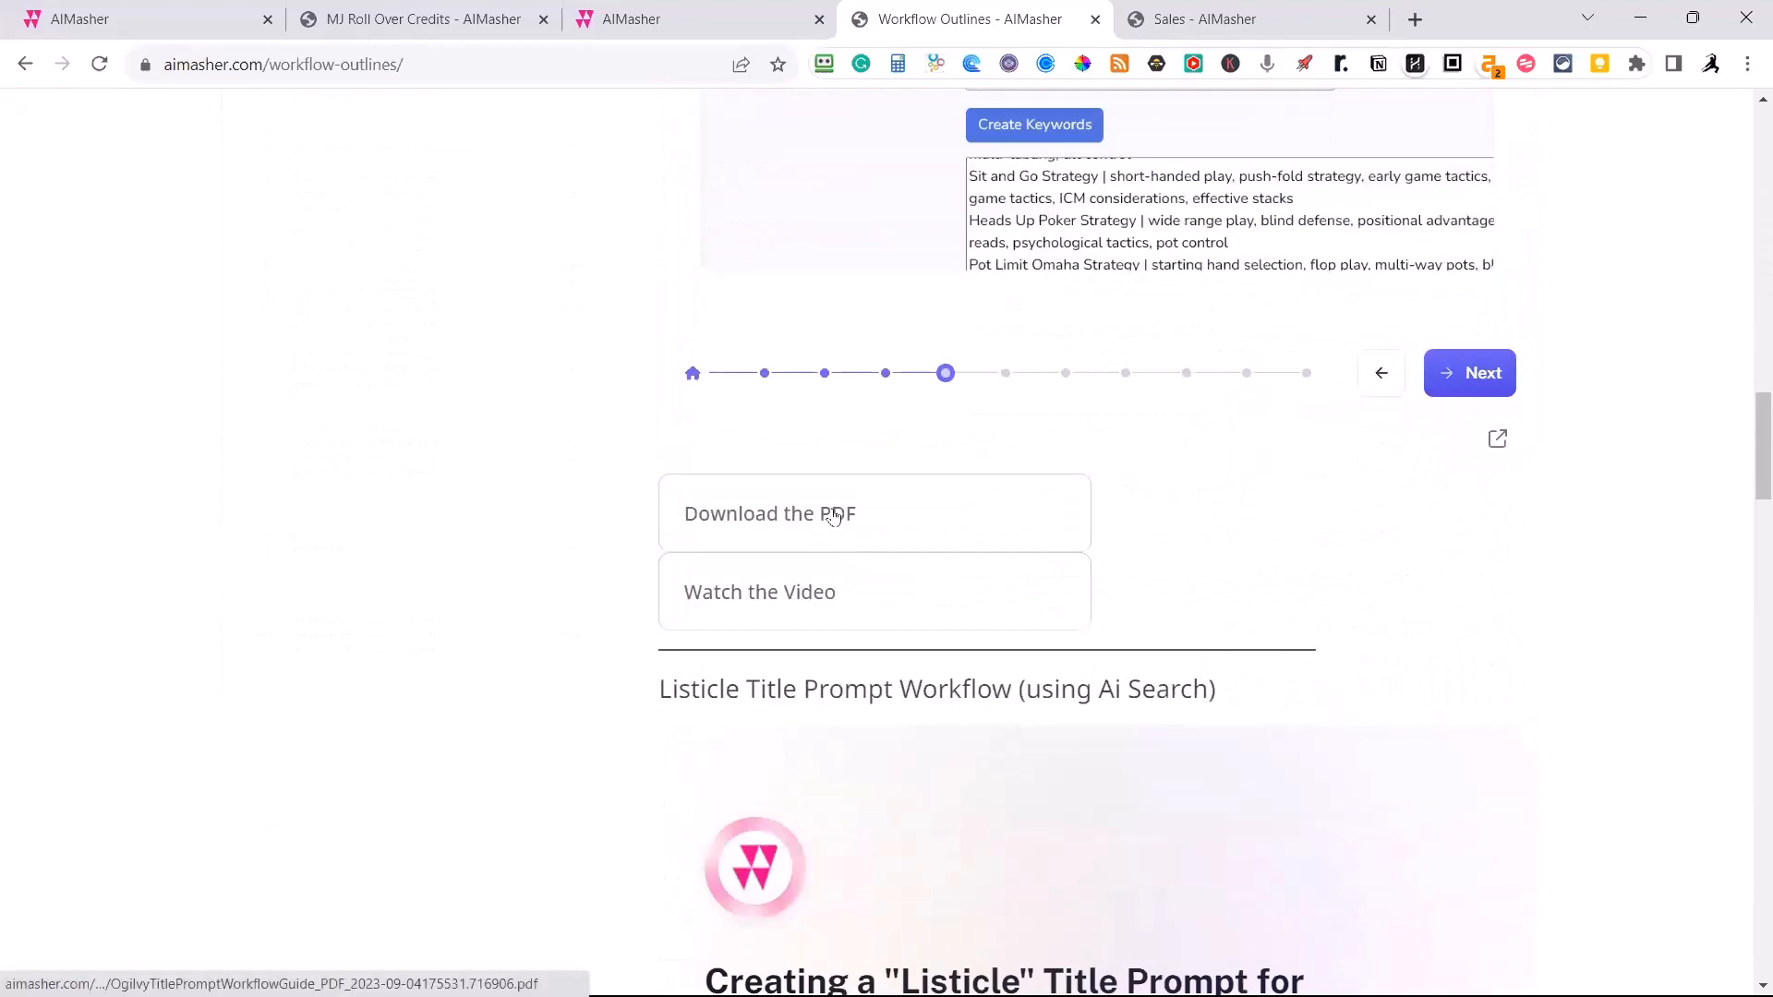
{"action": "scroll", "coordinate": [1070, 665], "scroll_direction": "down", "scroll_amount": 2}
{"action": "scroll", "coordinate": [1057, 673], "scroll_direction": "up", "scroll_amount": 12}
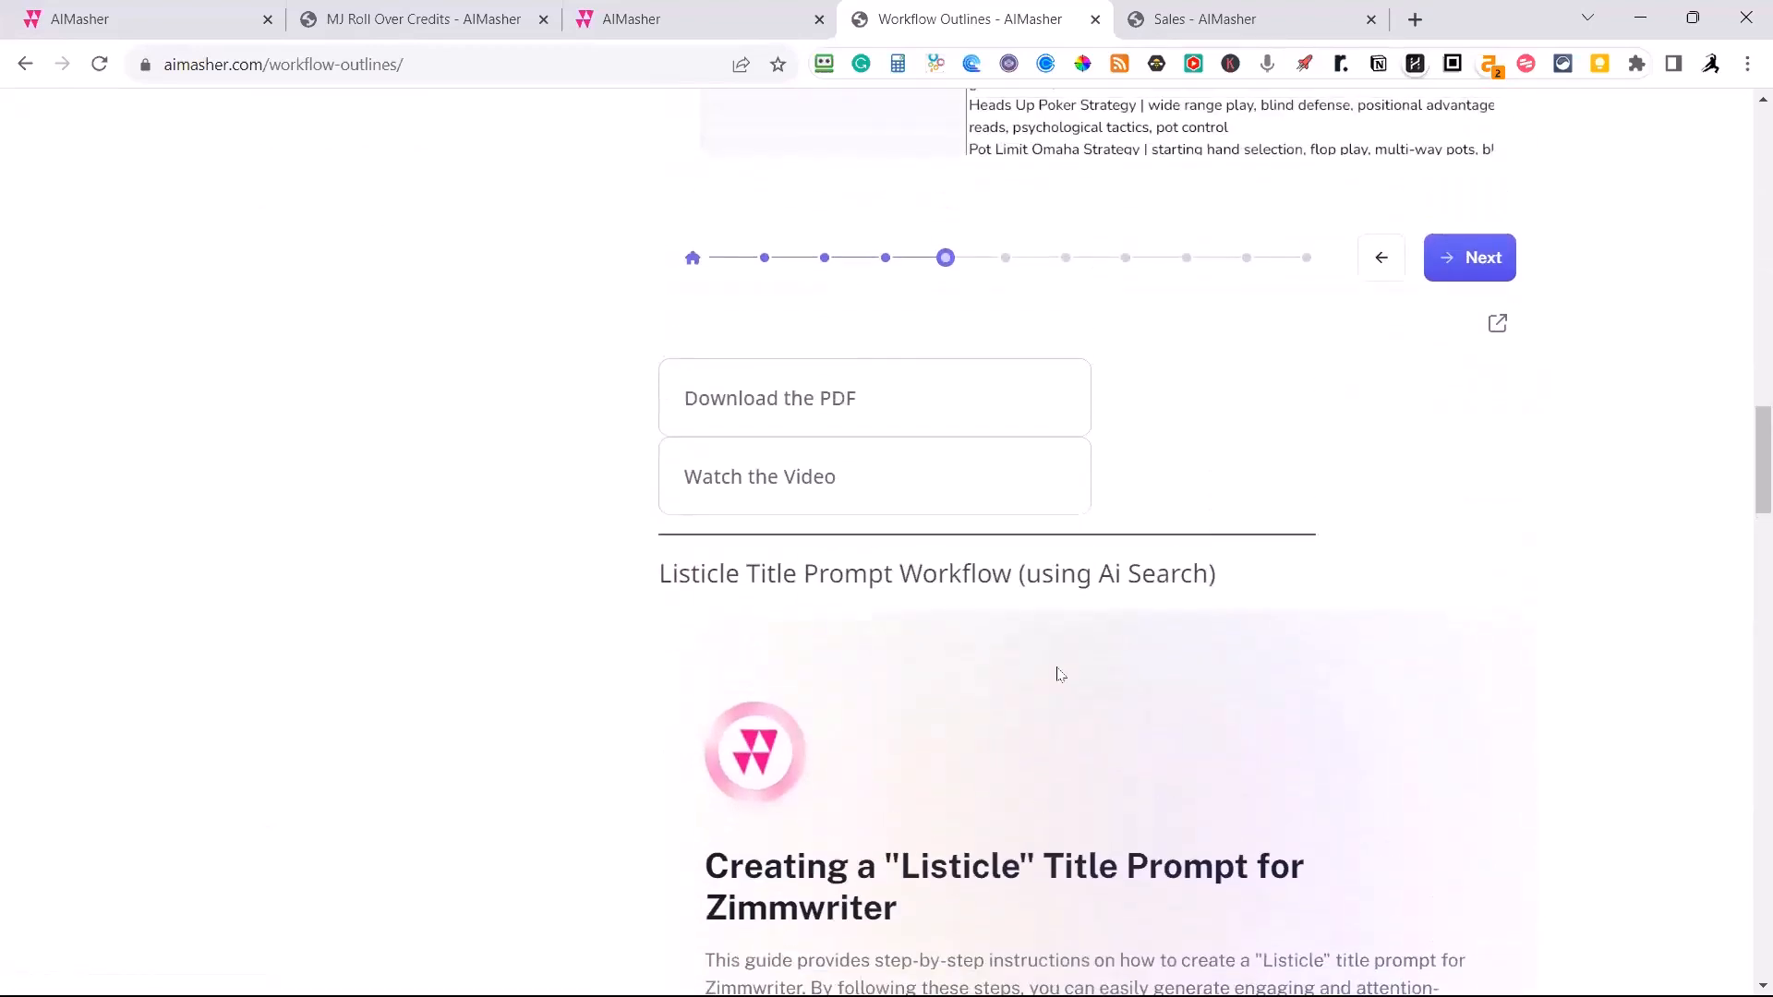
{"action": "scroll", "coordinate": [1057, 673], "scroll_direction": "up", "scroll_amount": 15}
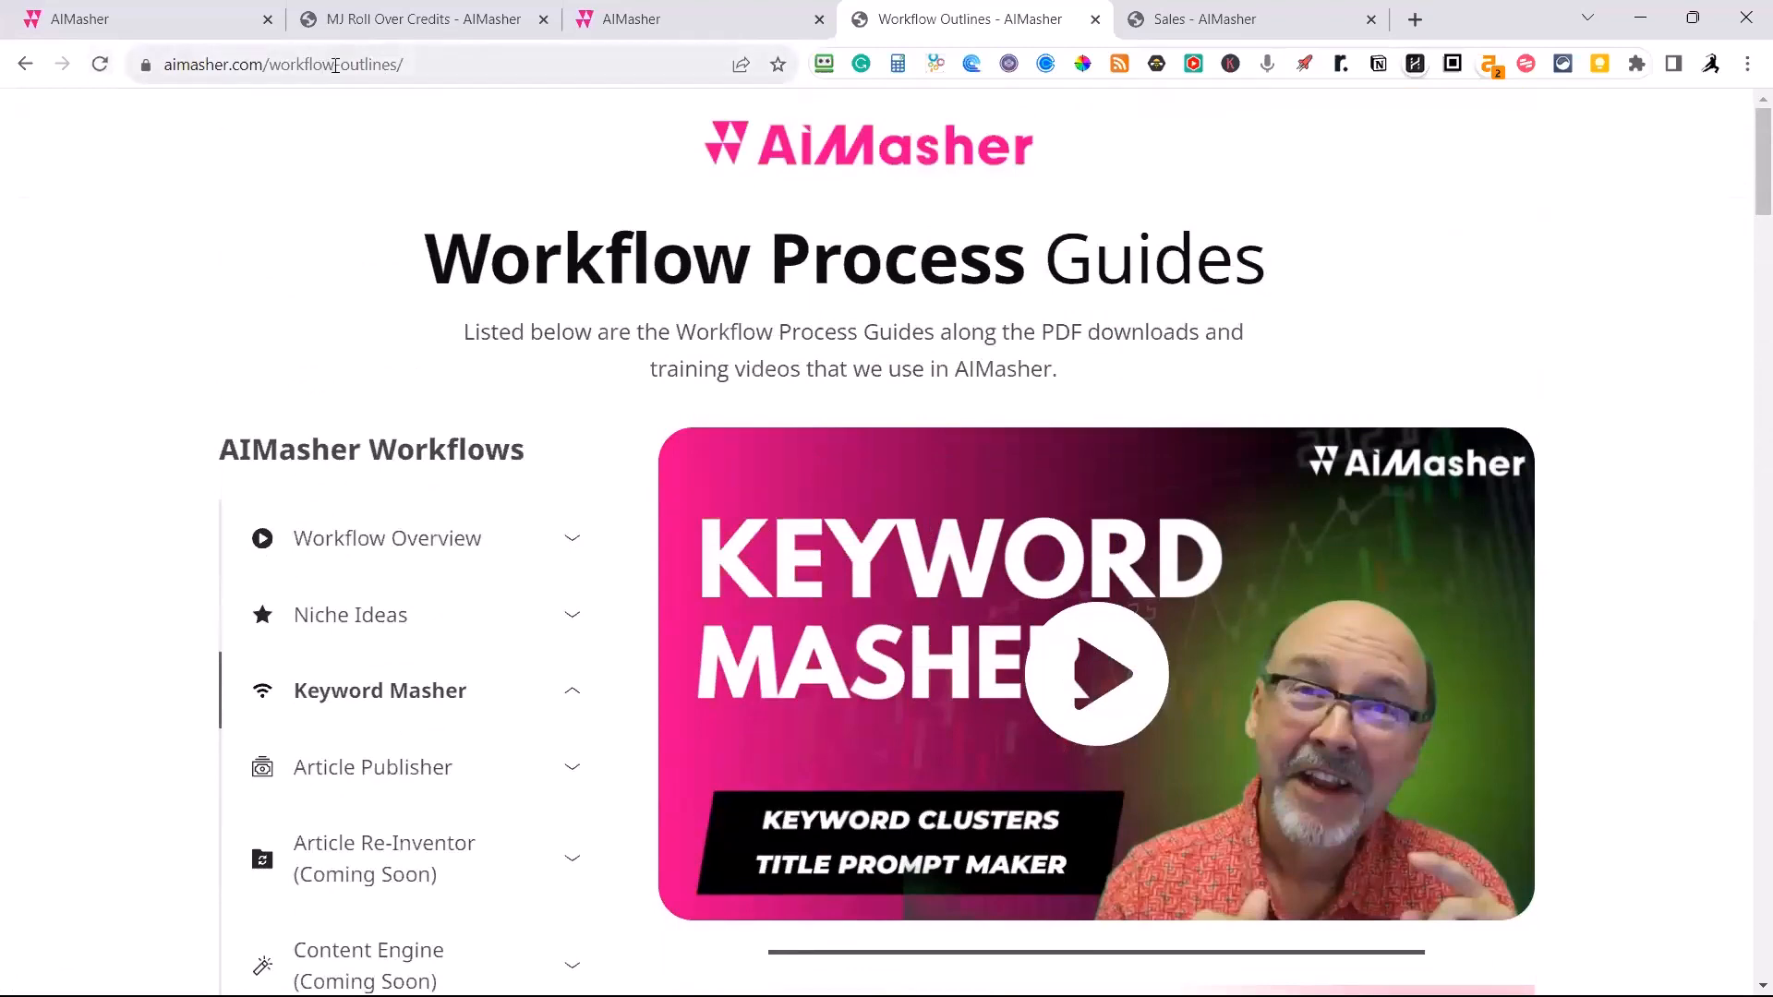
Select the full web address of the Workflow Process Guides page and switch to another window.
{"action": "left_click", "coordinate": [176, 58]}
{"action": "left_click_drag", "start_coordinate": [177, 51], "coordinate": [166, 57]}
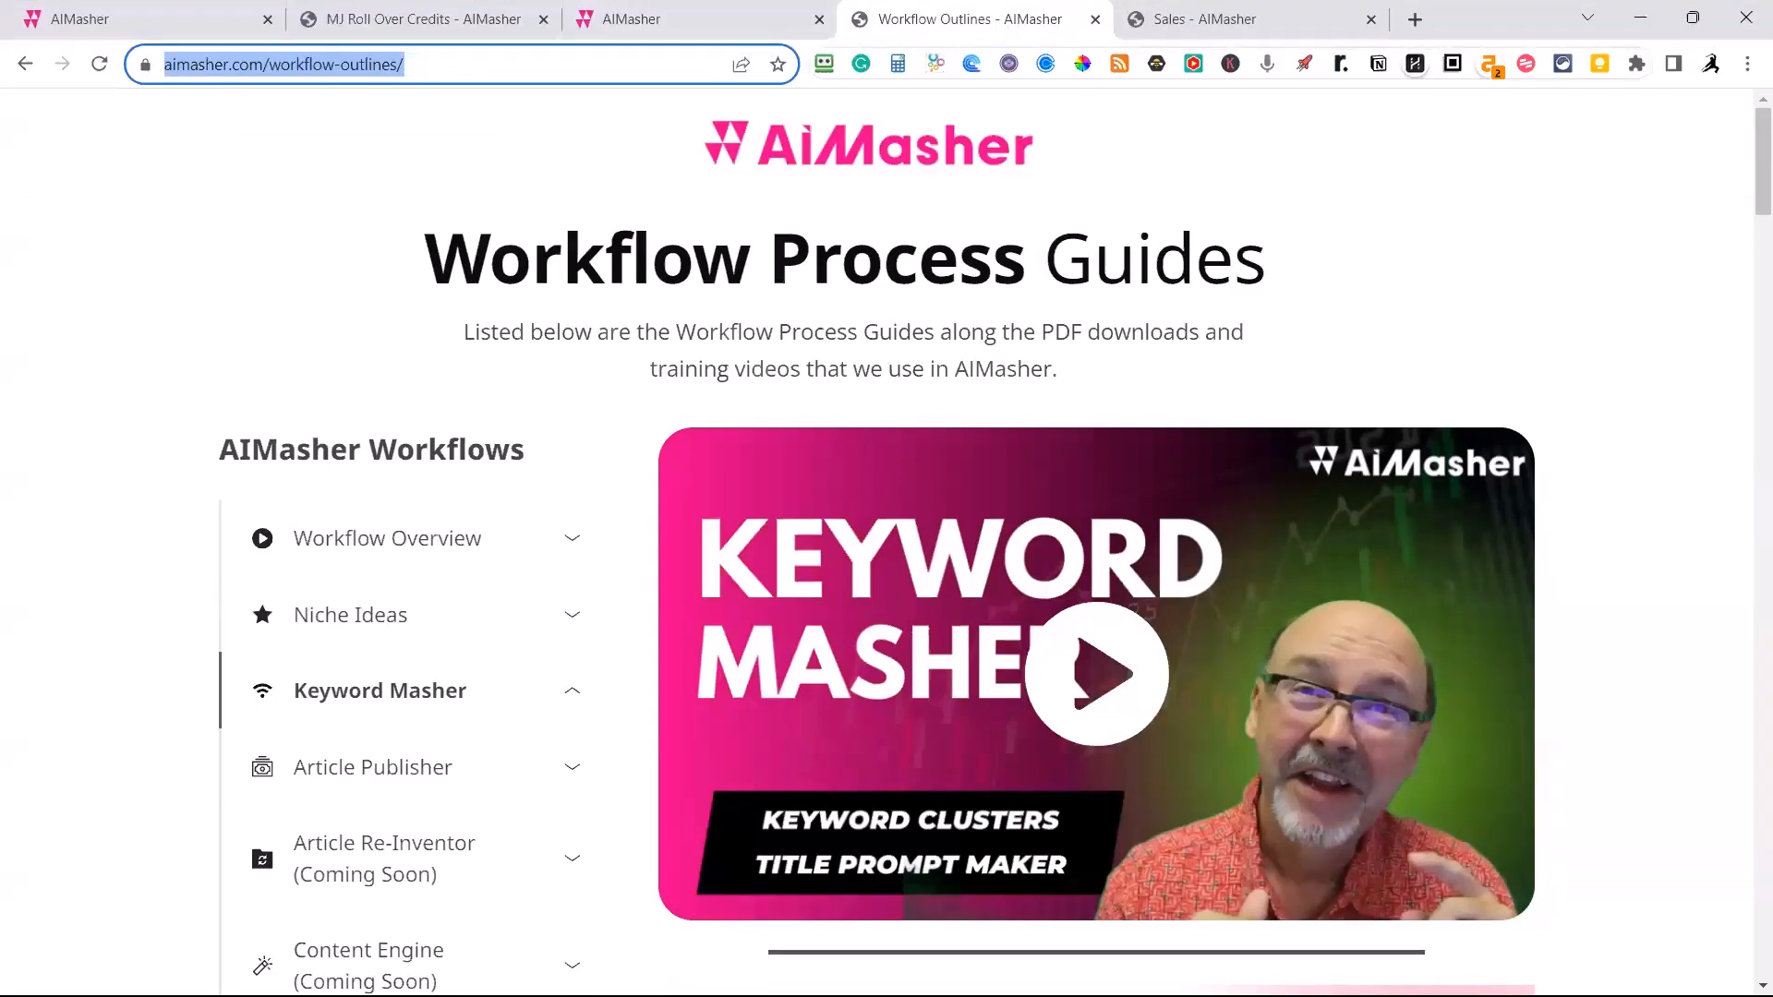
{"action": "key", "text": "alt+Tab"}
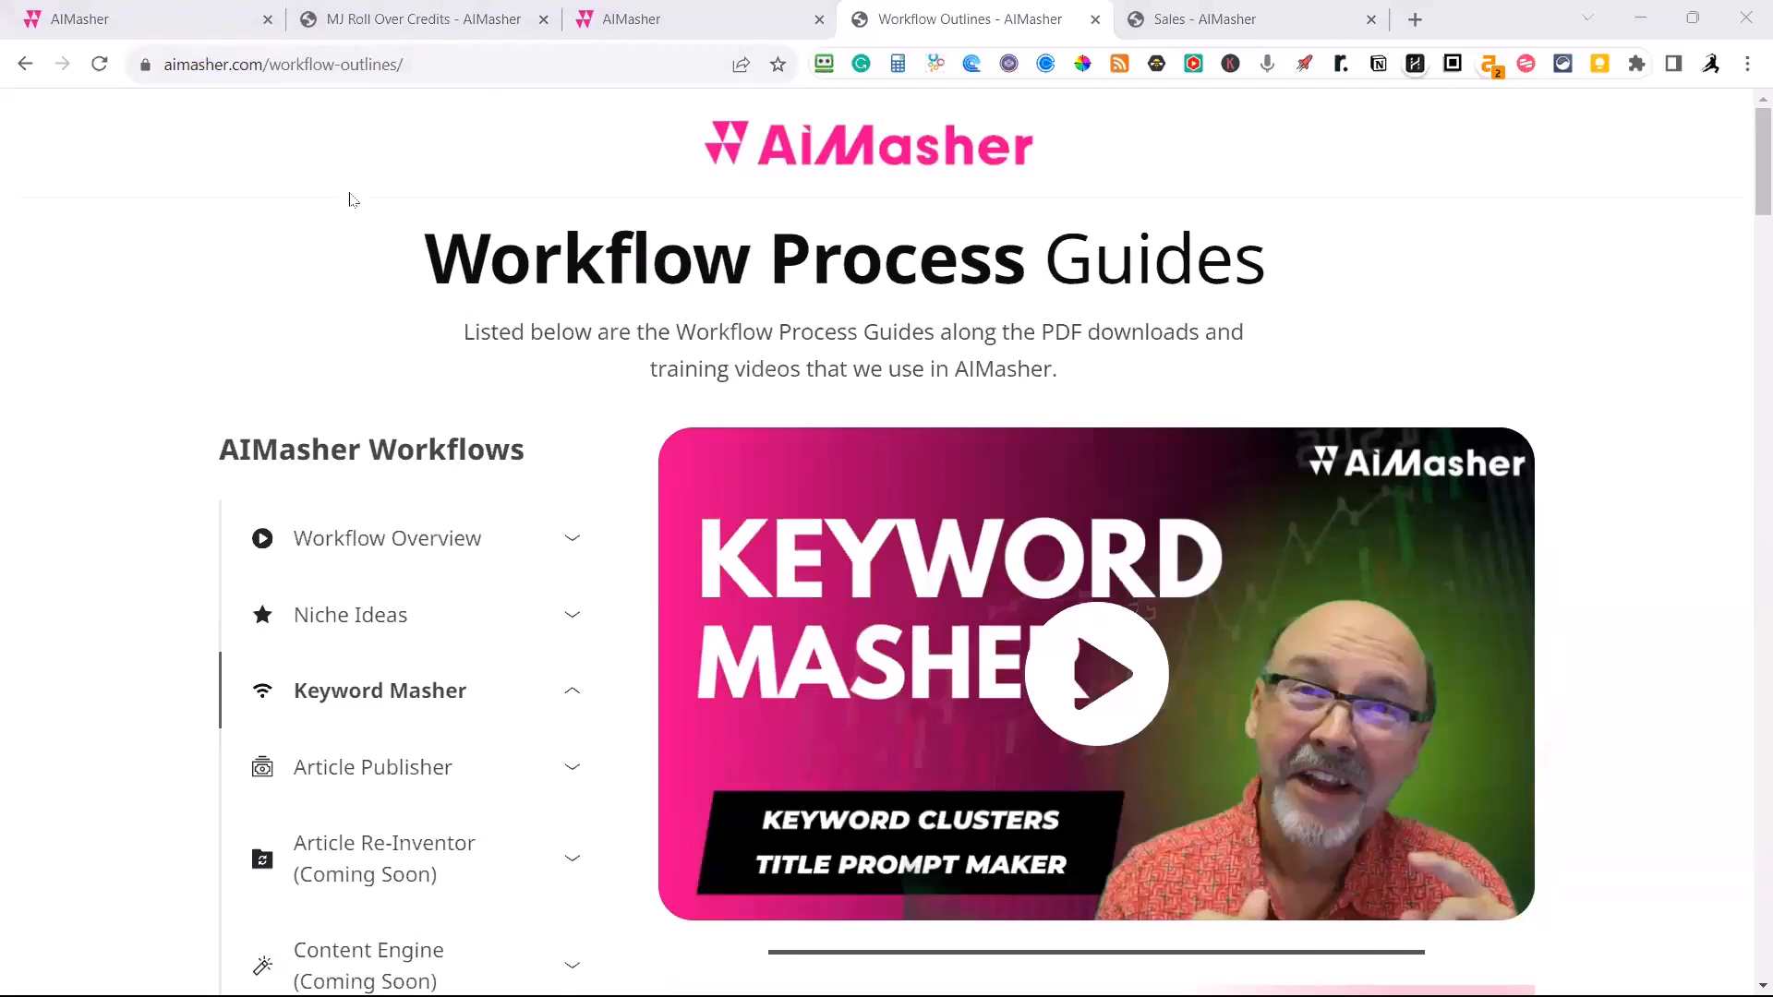
Look through the list of AIMasher workflows on the Workflow Process Guides page.
{"action": "scroll", "coordinate": [432, 513], "scroll_direction": "down", "scroll_amount": 1}
{"action": "scroll", "coordinate": [403, 554], "scroll_direction": "down", "scroll_amount": 1}
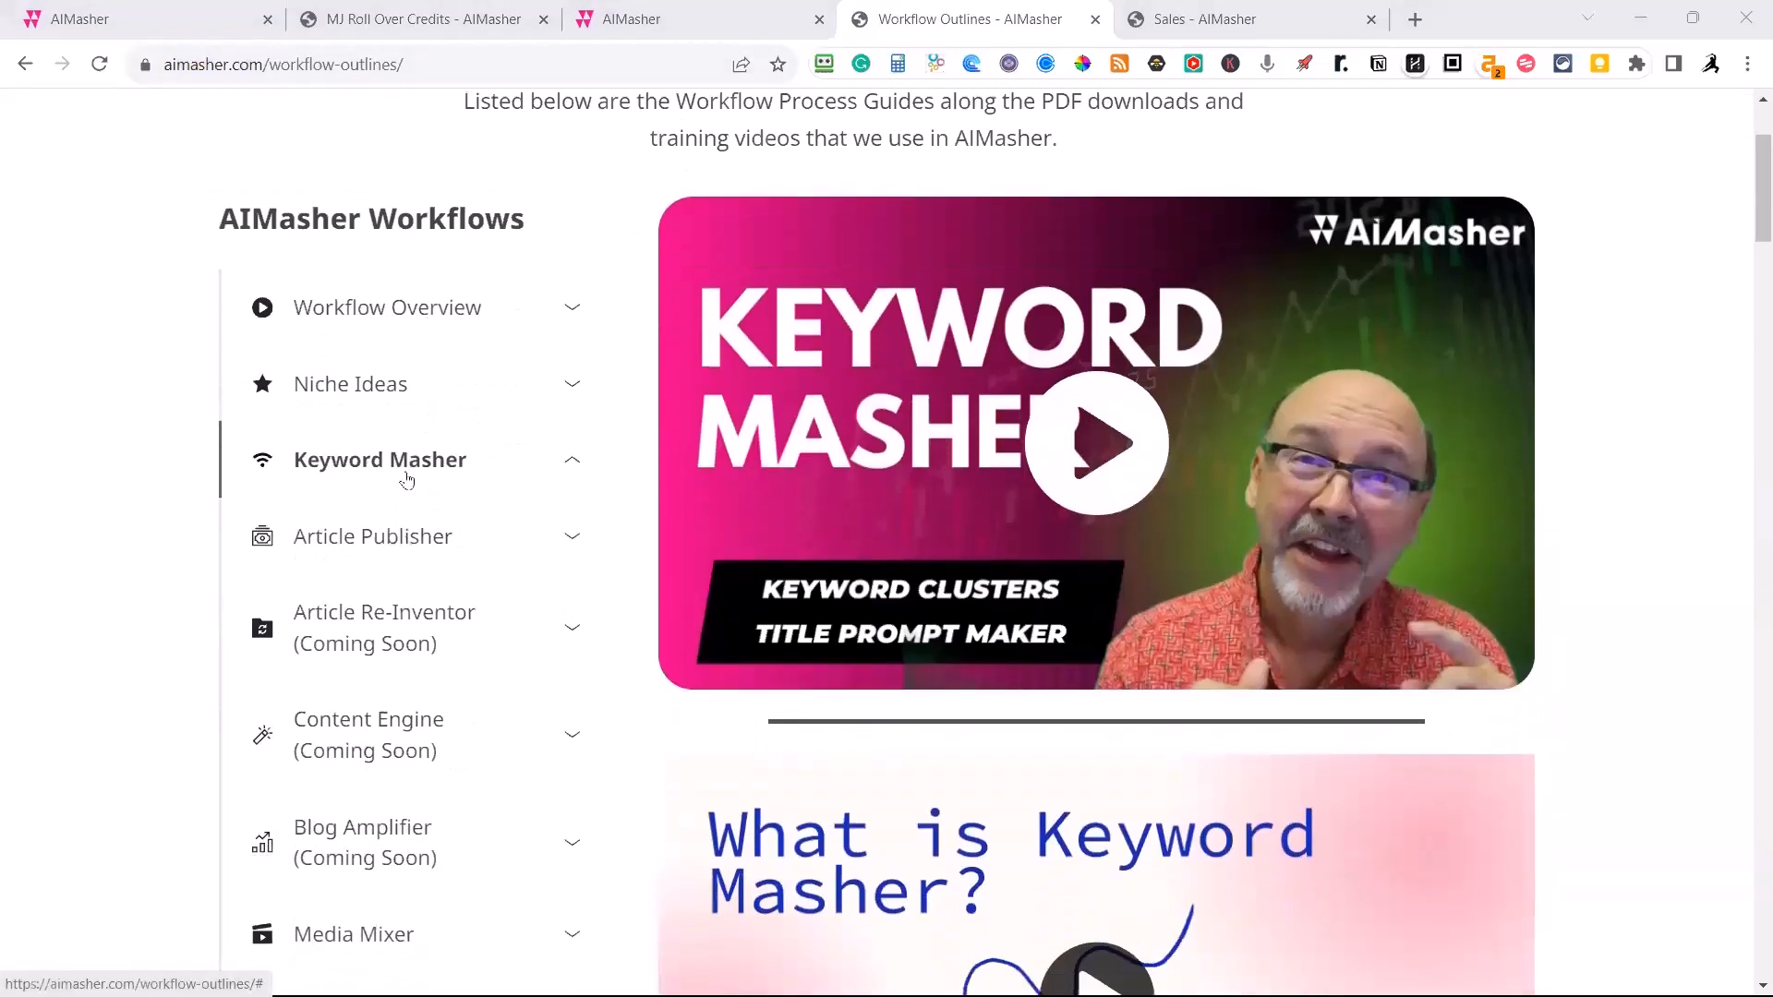
{"action": "scroll", "coordinate": [363, 508], "scroll_direction": "down", "scroll_amount": 2}
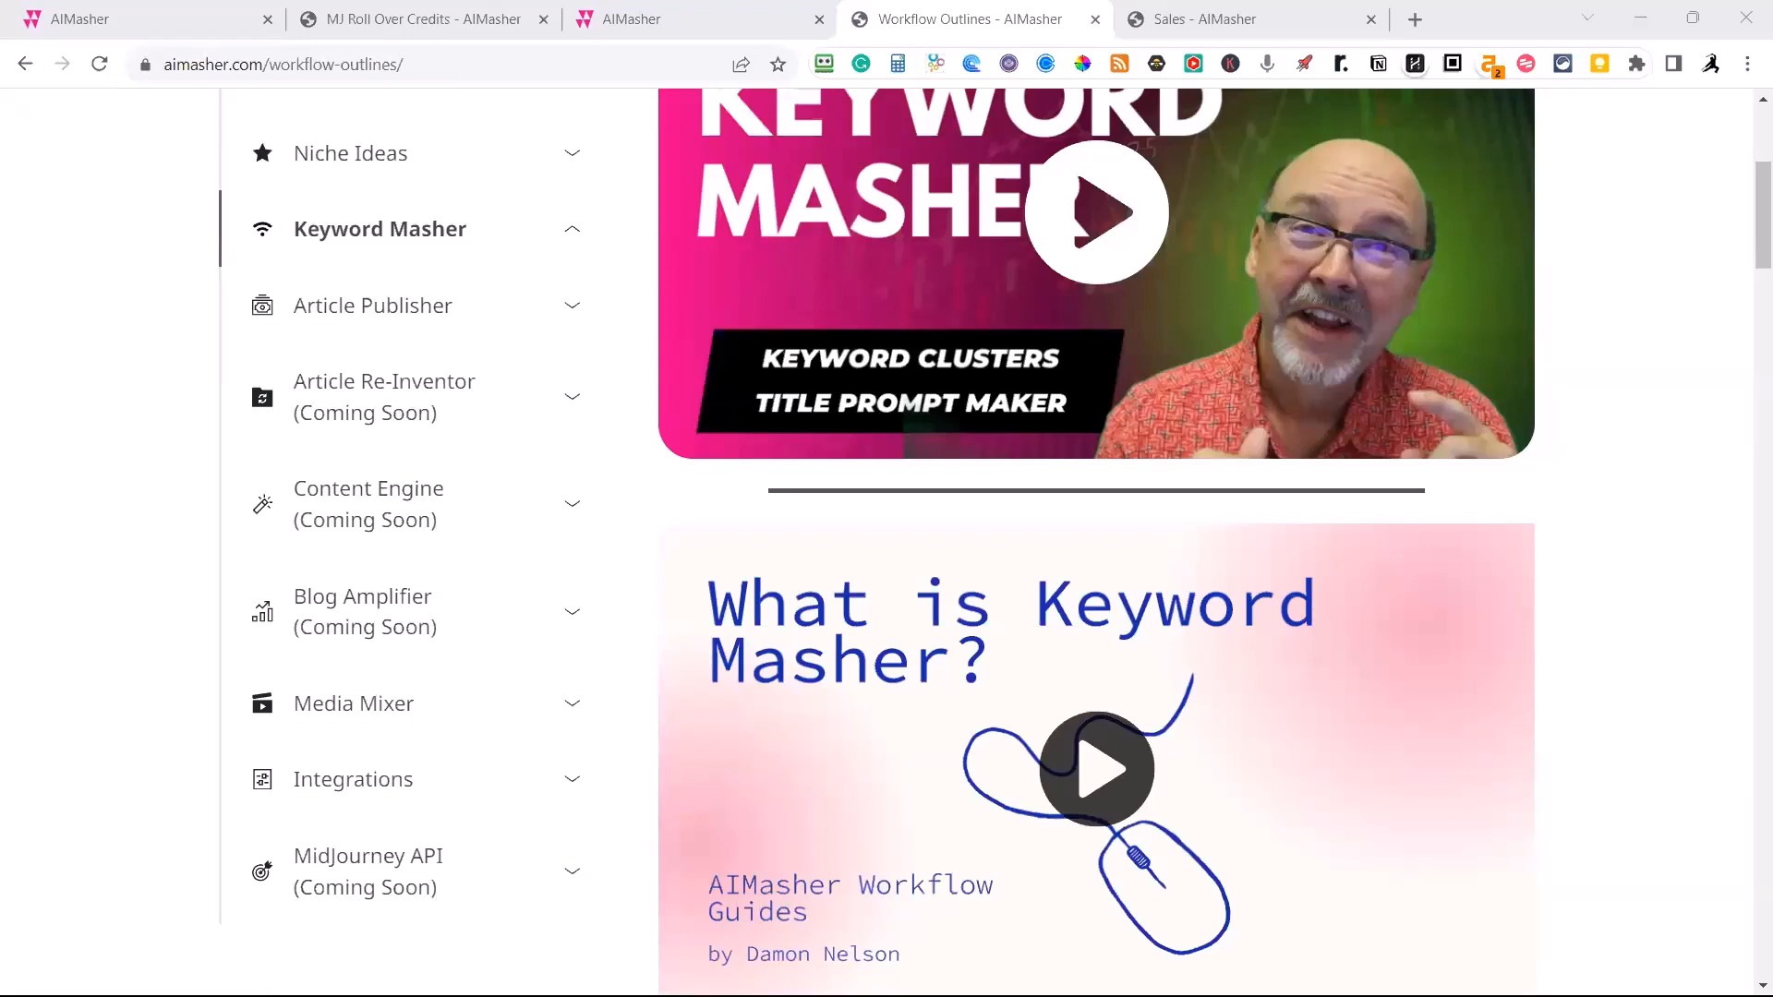
{"action": "scroll", "coordinate": [577, 102], "scroll_direction": "up", "scroll_amount": 4}
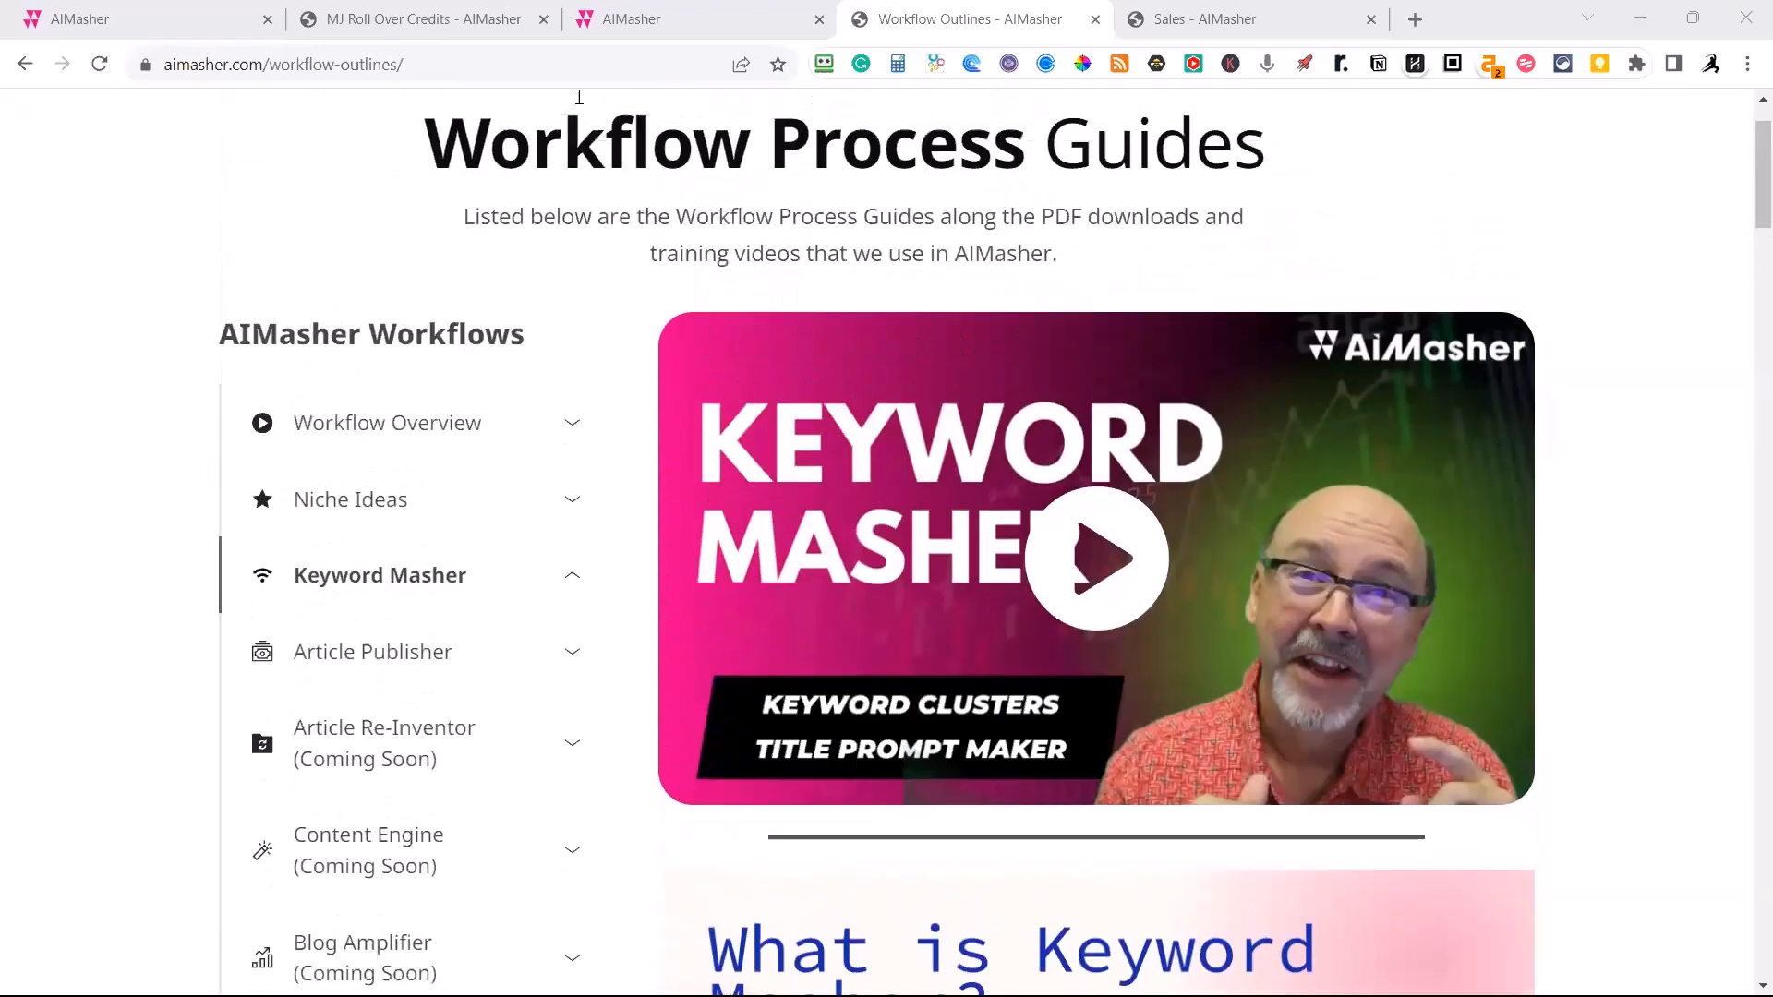
Return to the Sales page, collapse the FAQ answer about training and read the one on what other software is needed.
{"action": "left_click", "coordinate": [1165, 30]}
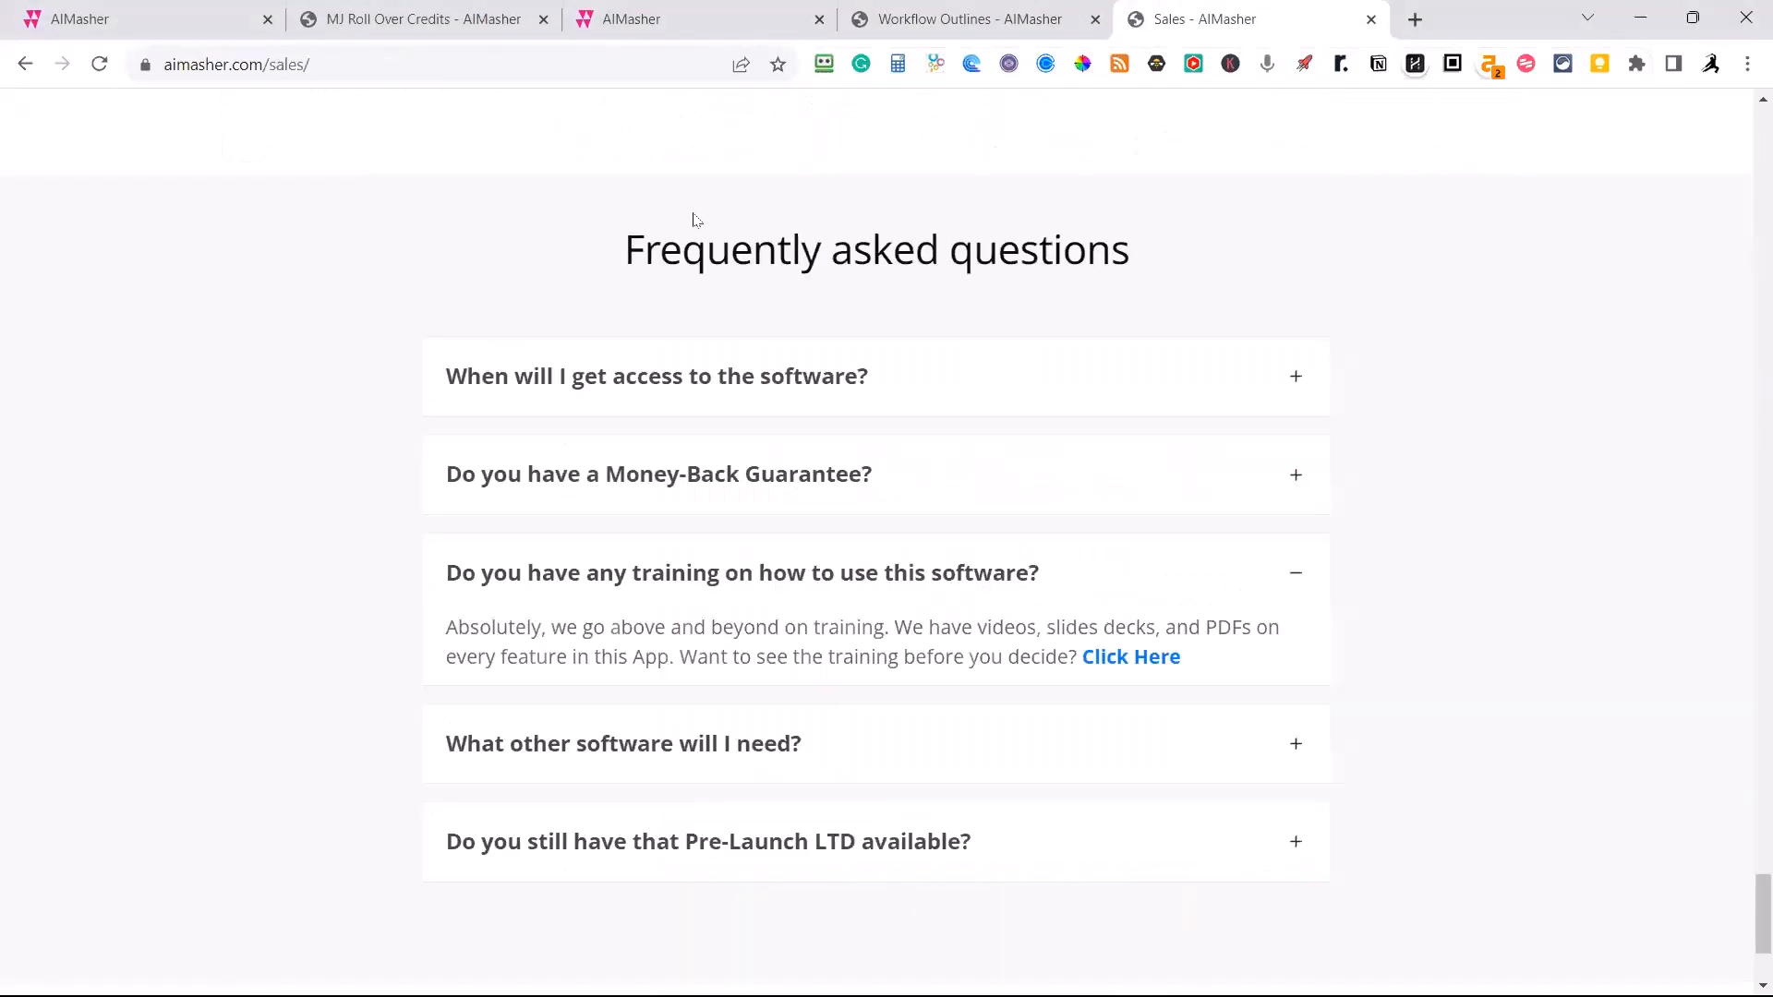
{"action": "scroll", "coordinate": [870, 487], "scroll_direction": "down", "scroll_amount": 3}
{"action": "left_click", "coordinate": [1293, 349]}
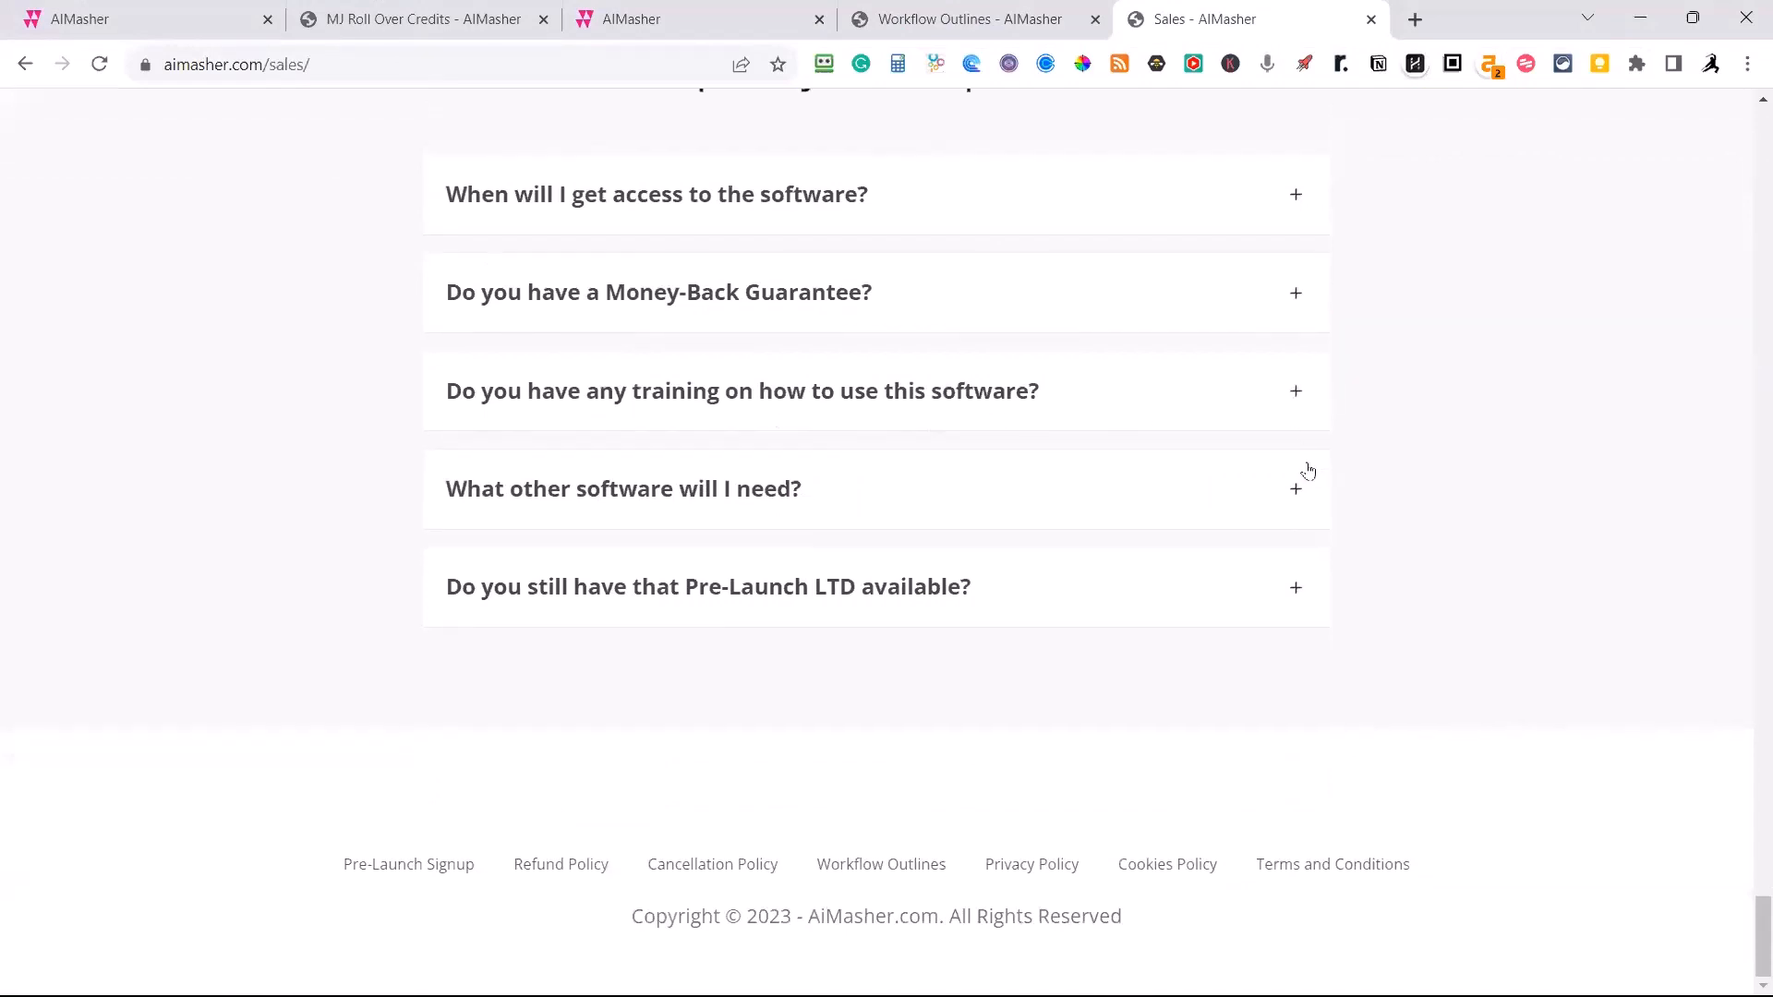
{"action": "left_click", "coordinate": [1297, 487]}
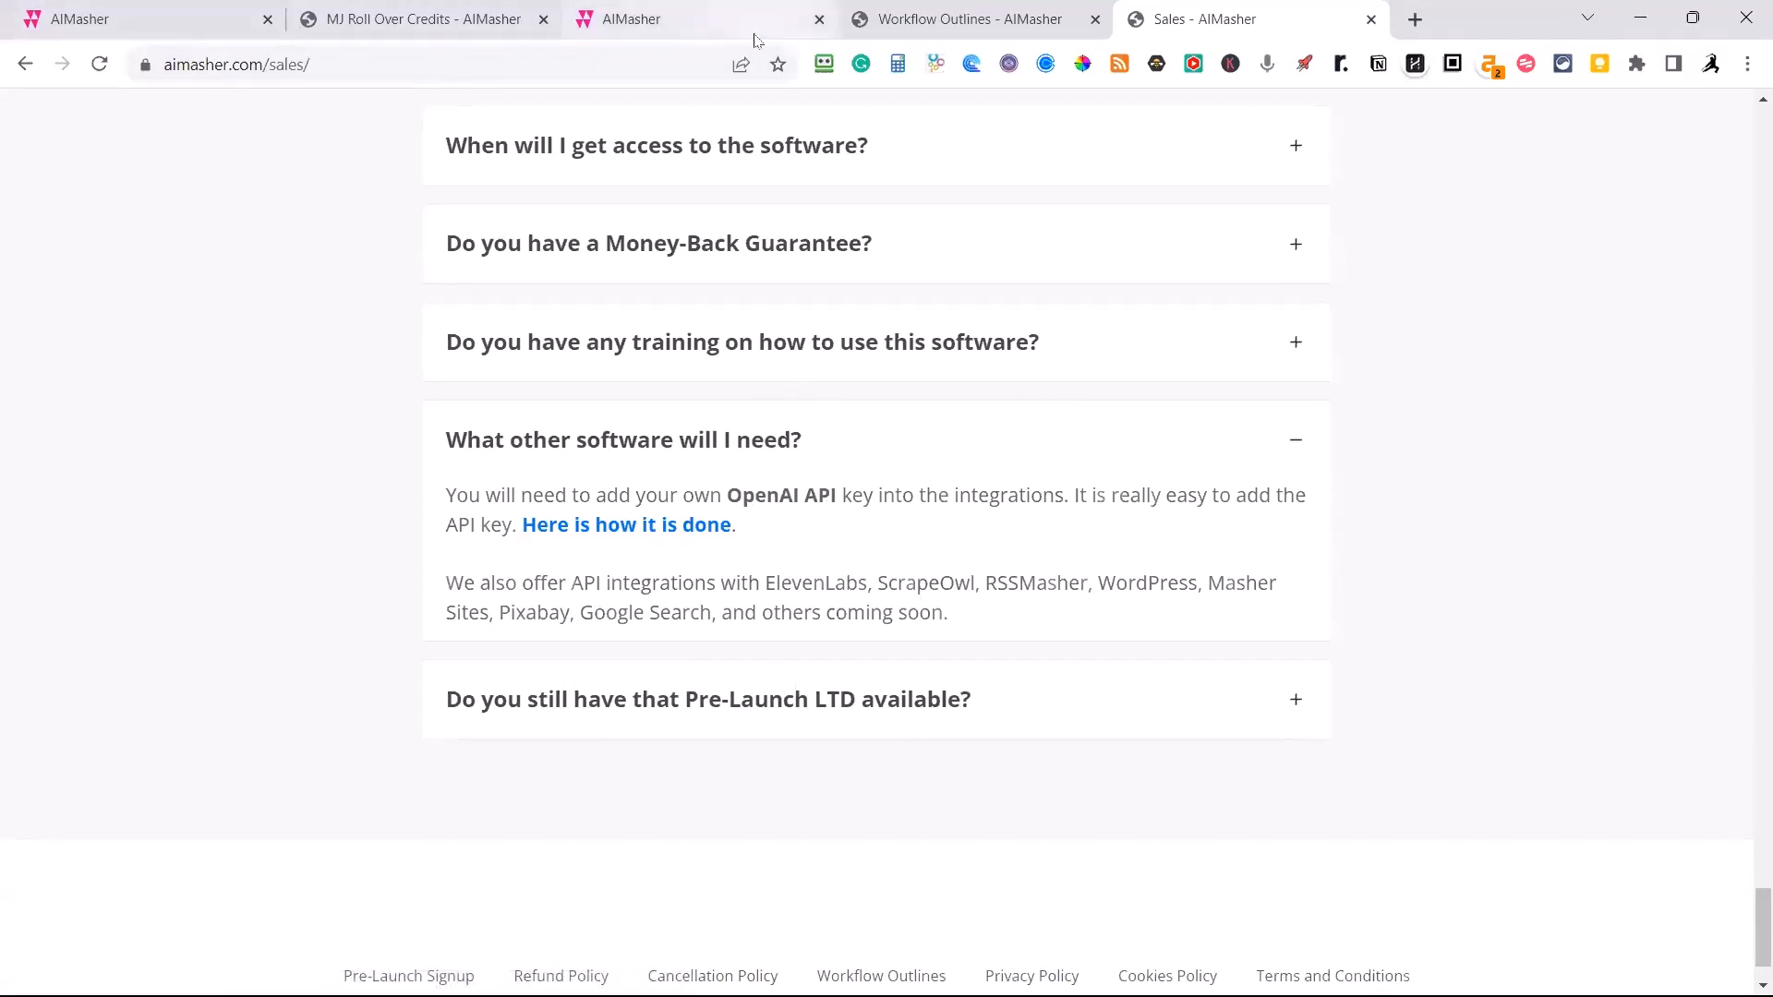
Open the OpenAI integration from the members' Dashboard, view the blank form for adding an API key and cancel it.
{"action": "left_click", "coordinate": [132, 26]}
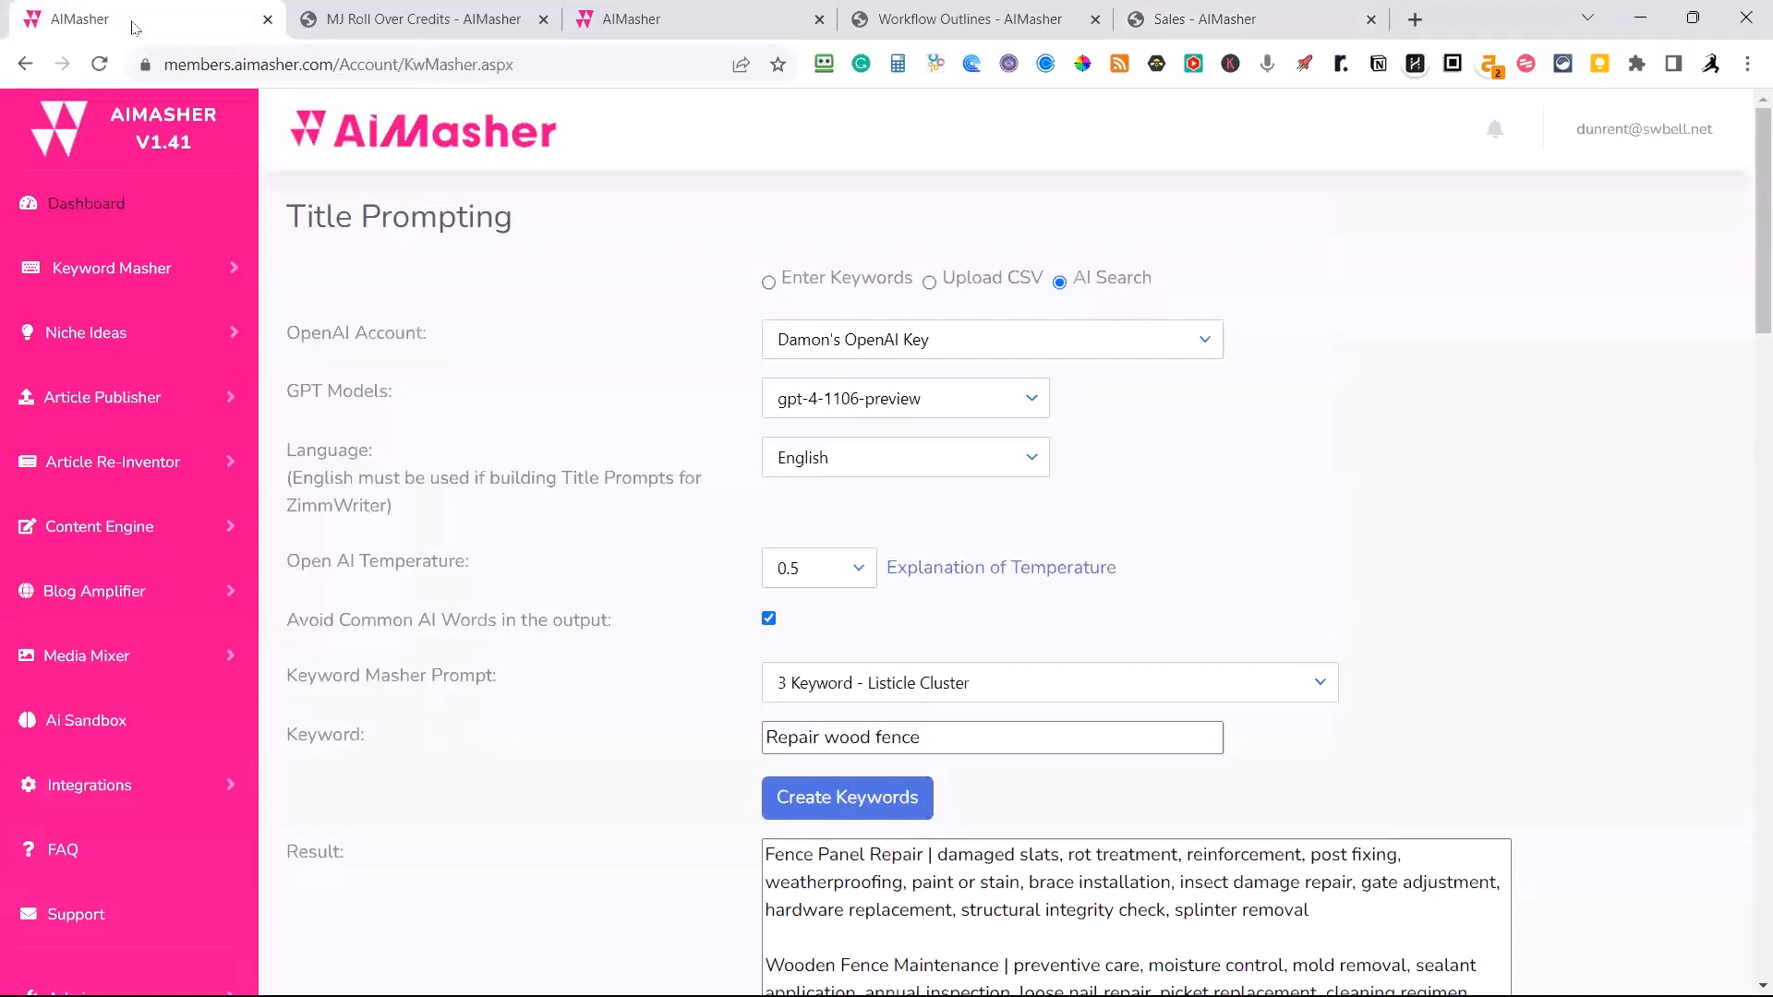
{"action": "left_click", "coordinate": [628, 19]}
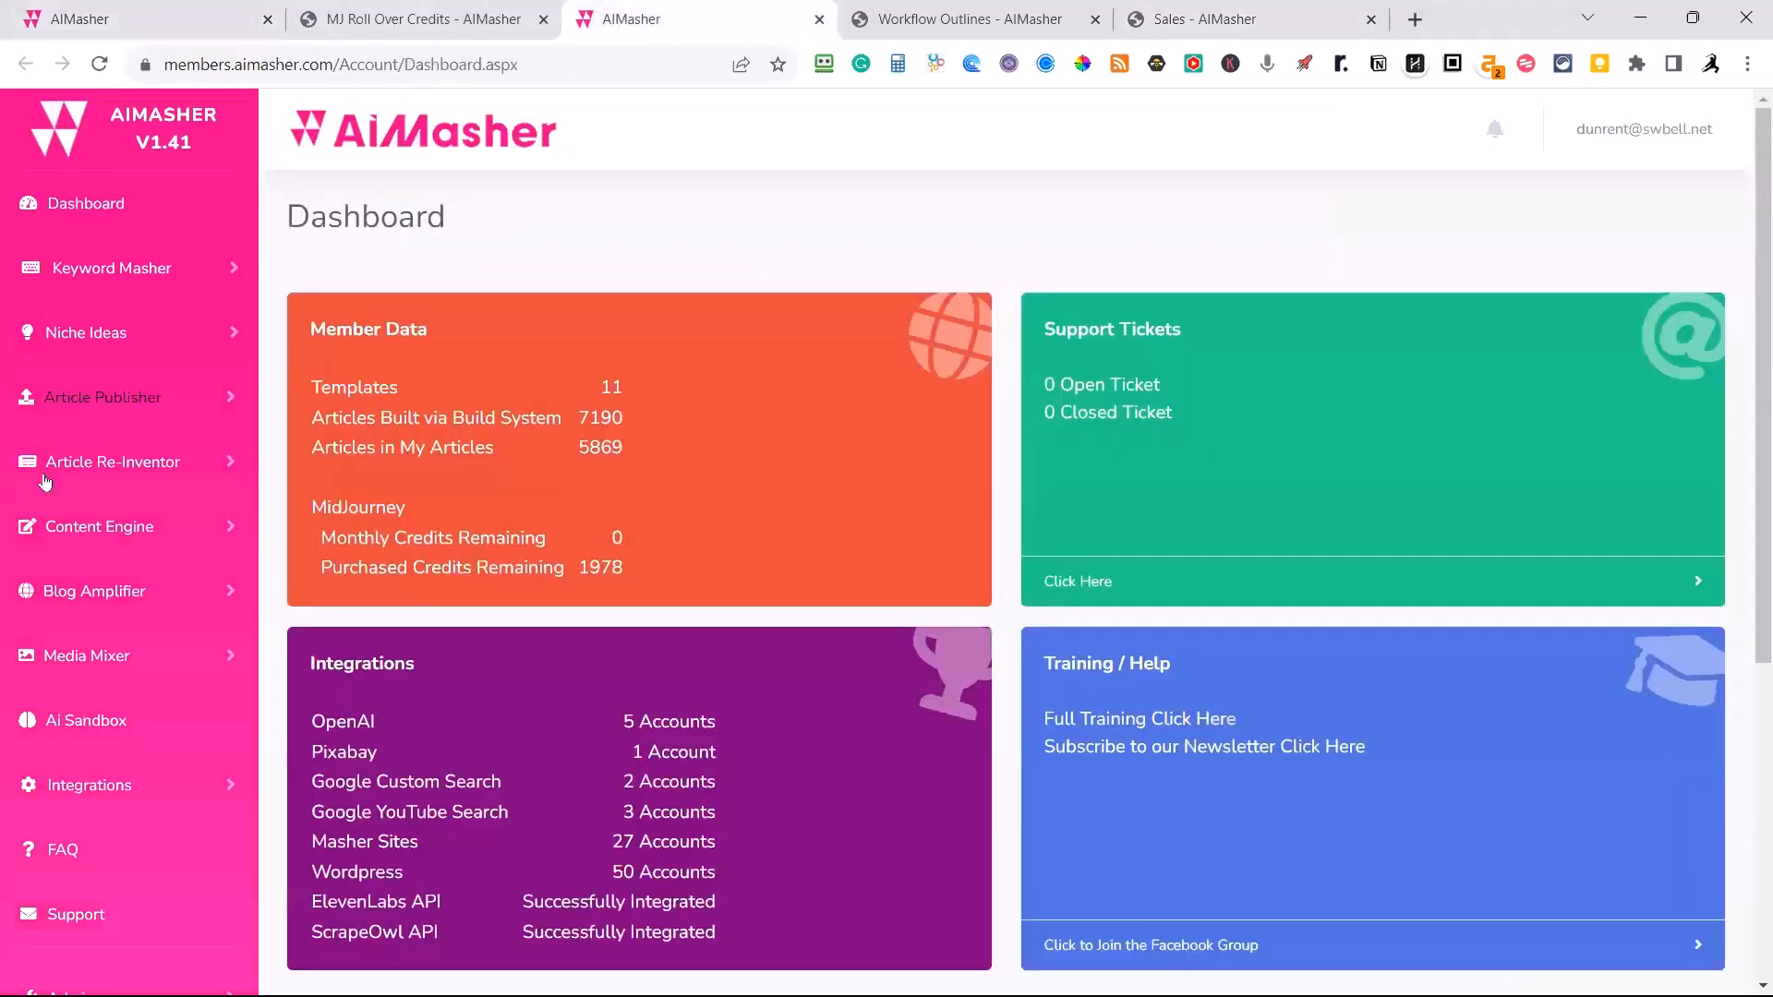
{"action": "left_click", "coordinate": [97, 784]}
{"action": "left_click", "coordinate": [112, 840]}
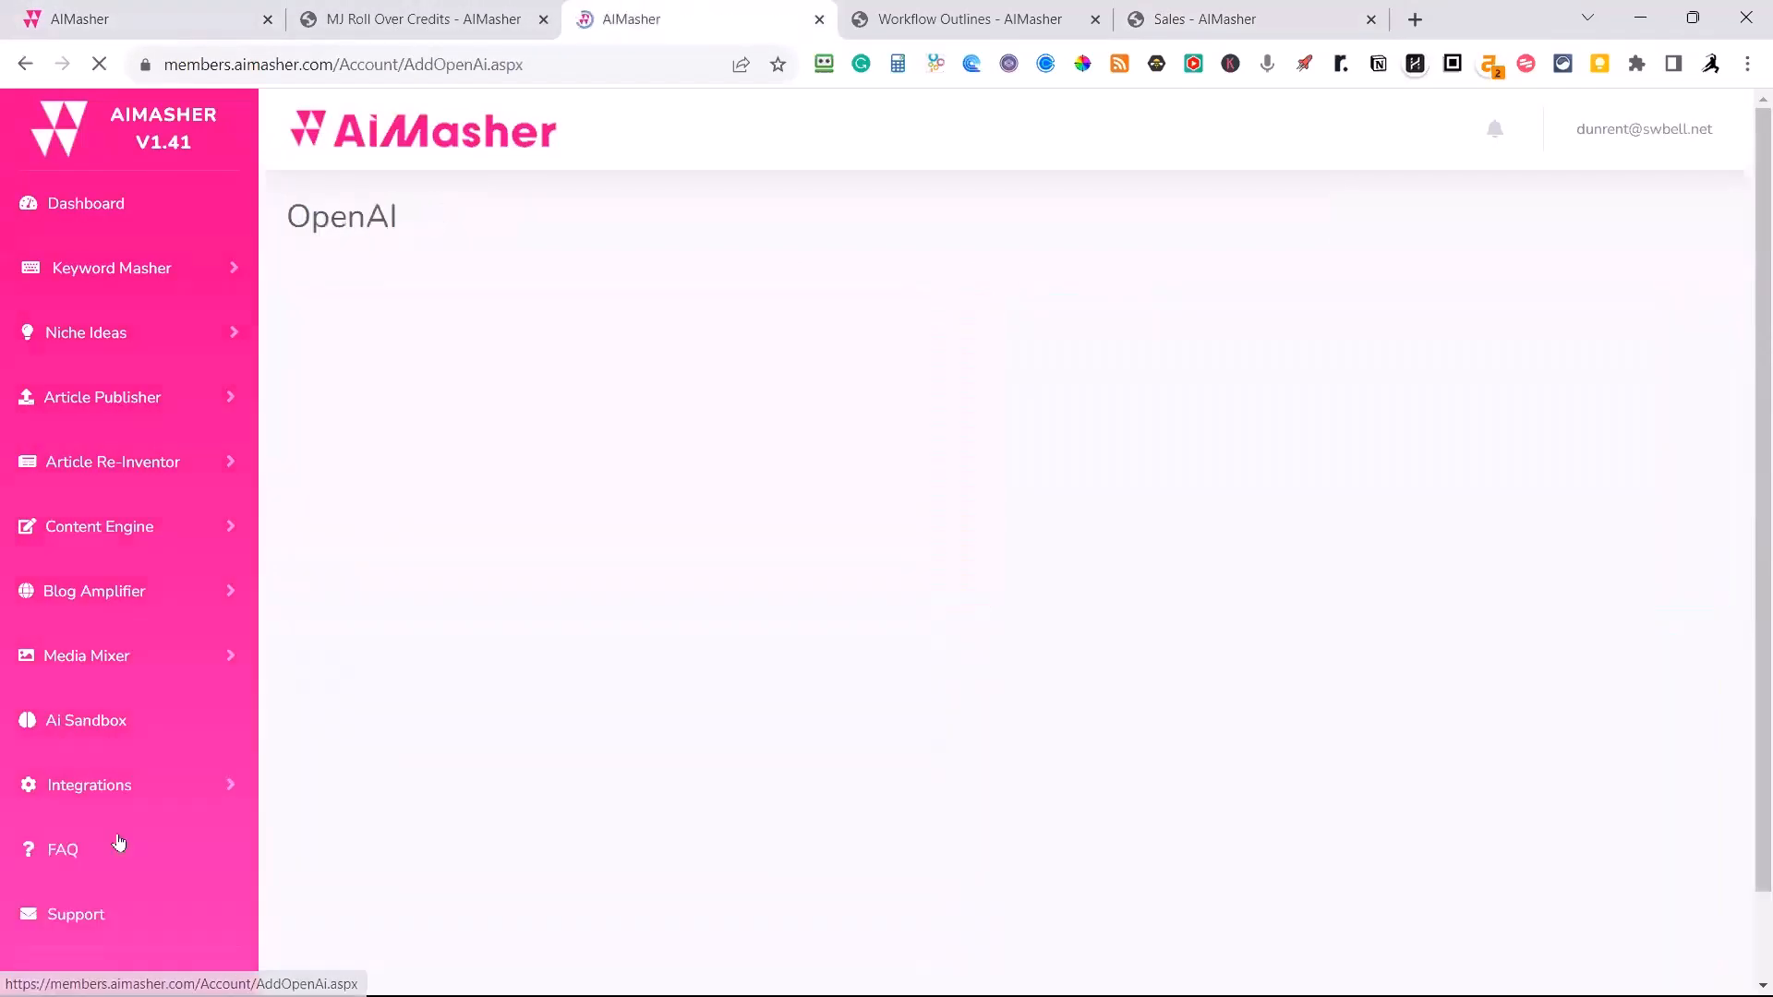
{"action": "left_click", "coordinate": [320, 872]}
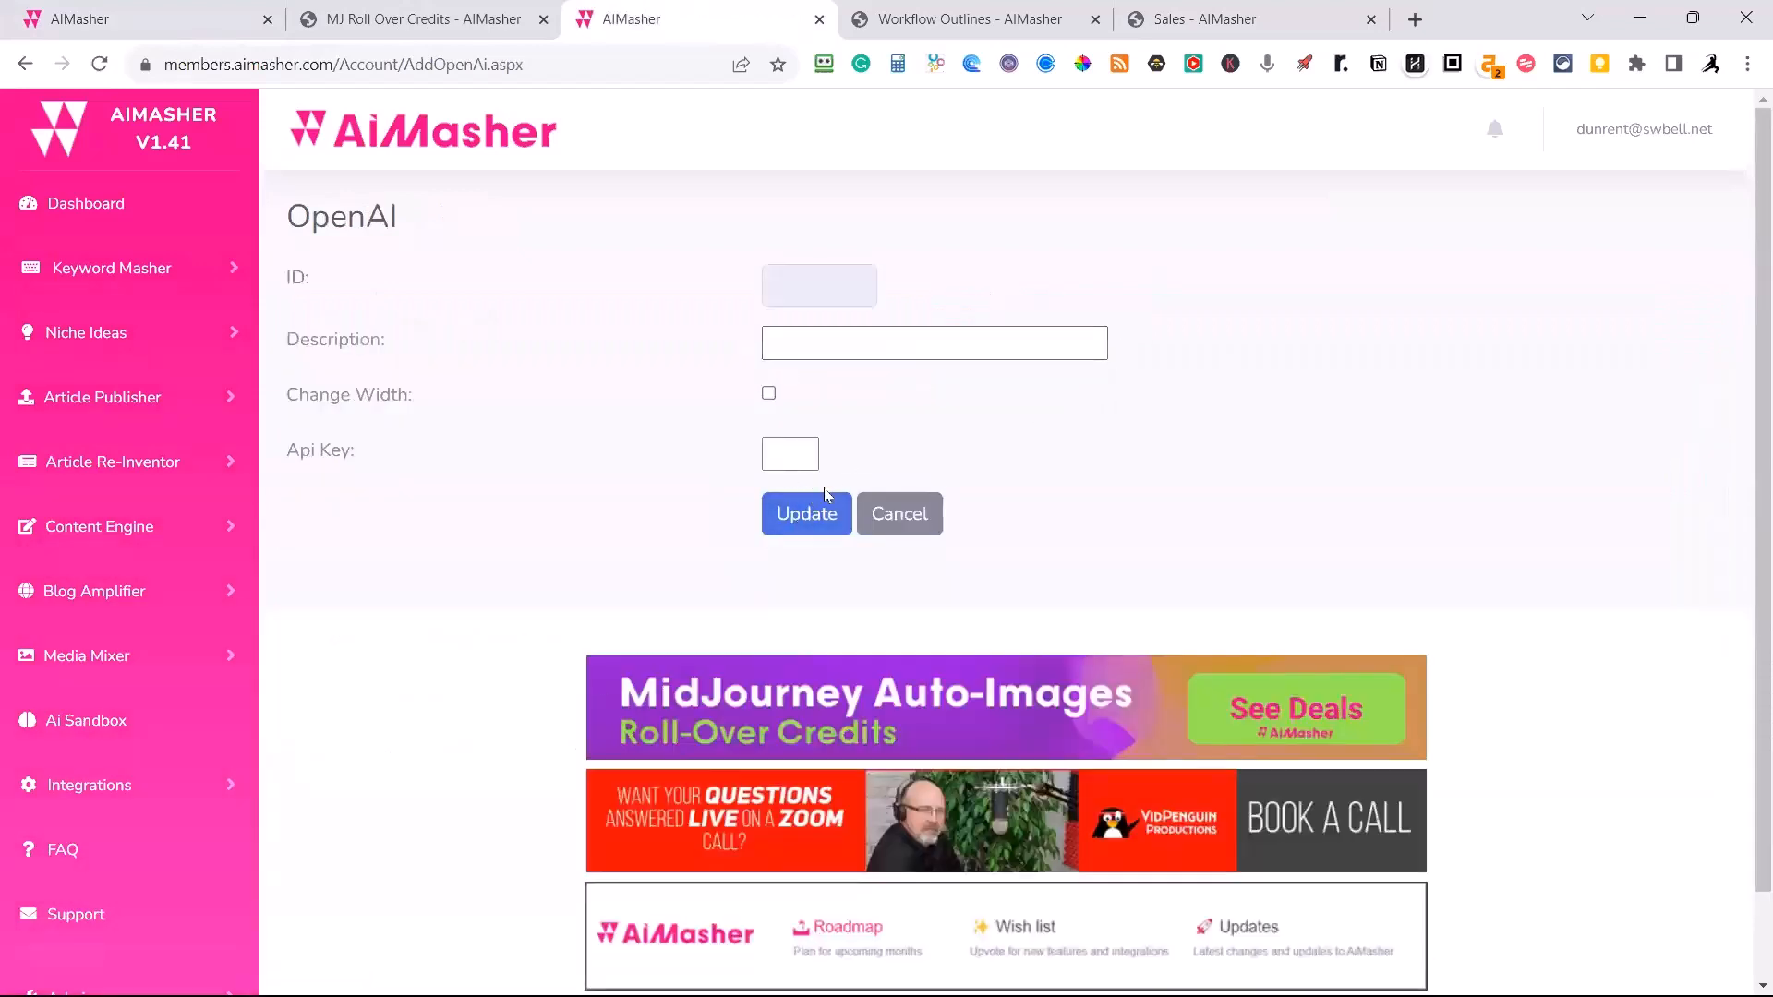
{"action": "left_click", "coordinate": [888, 515]}
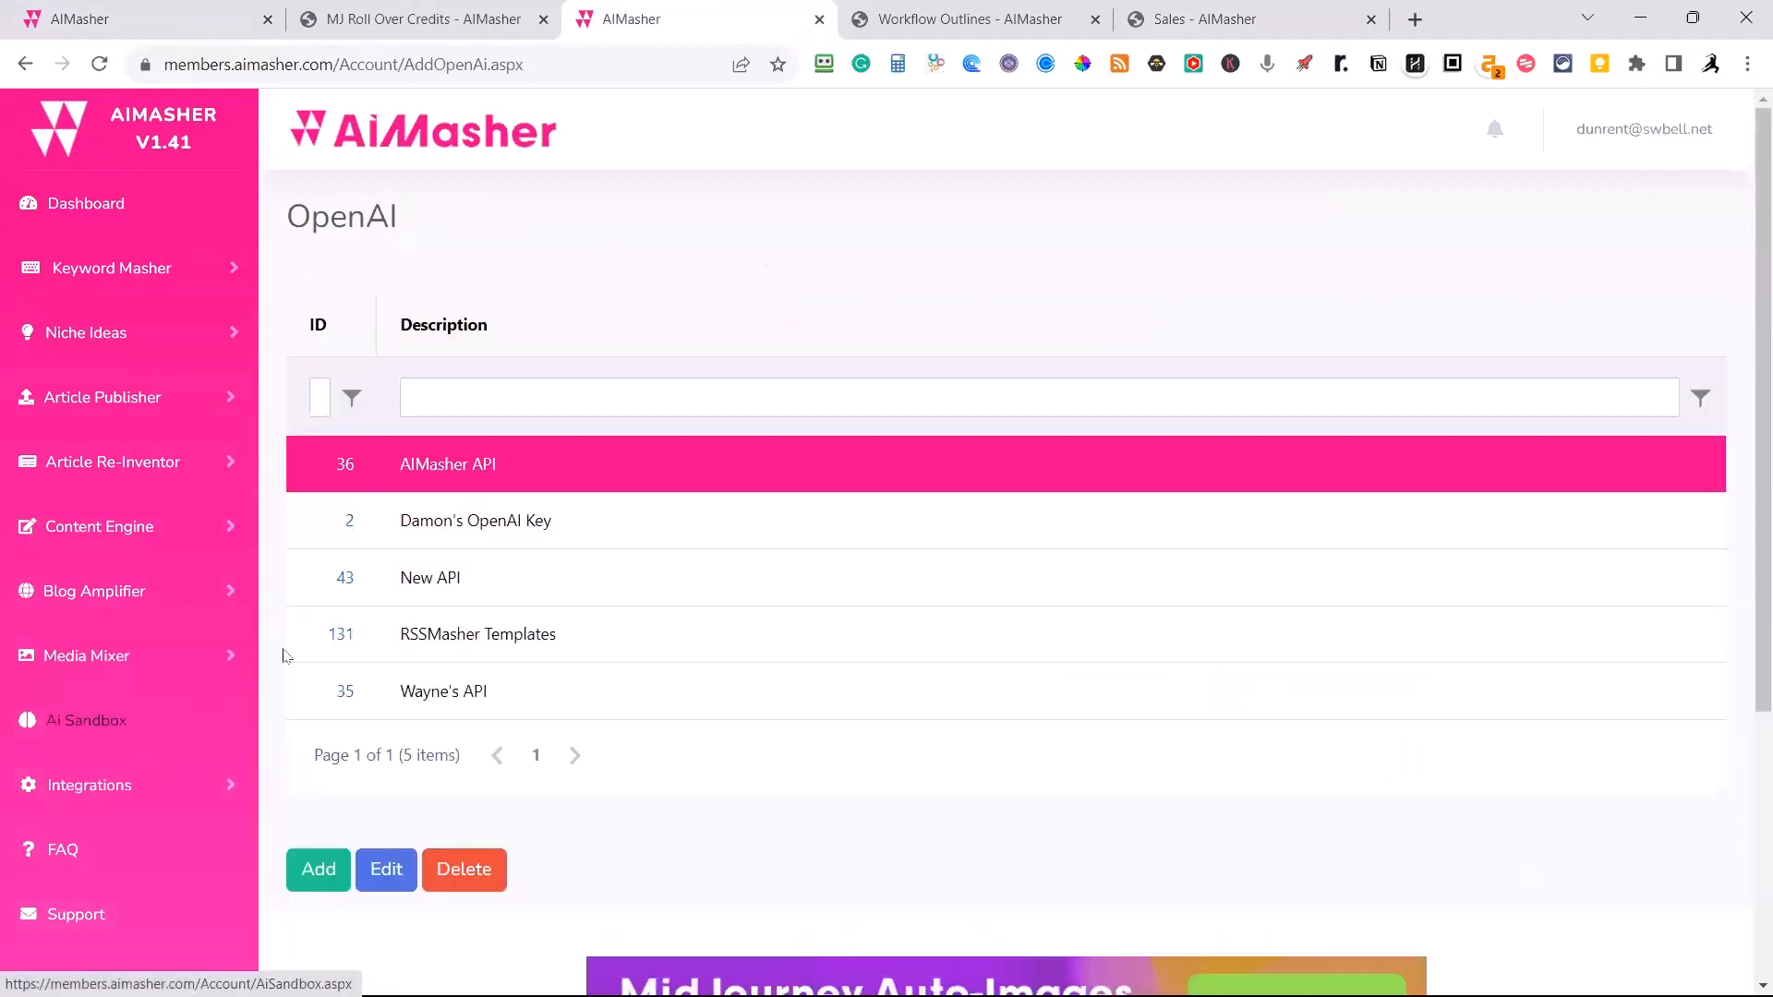
Open the OpenAI account with ID 2 for editing, examine its list of models and cancel without updating.
{"action": "left_click", "coordinate": [406, 522]}
{"action": "left_click", "coordinate": [387, 872]}
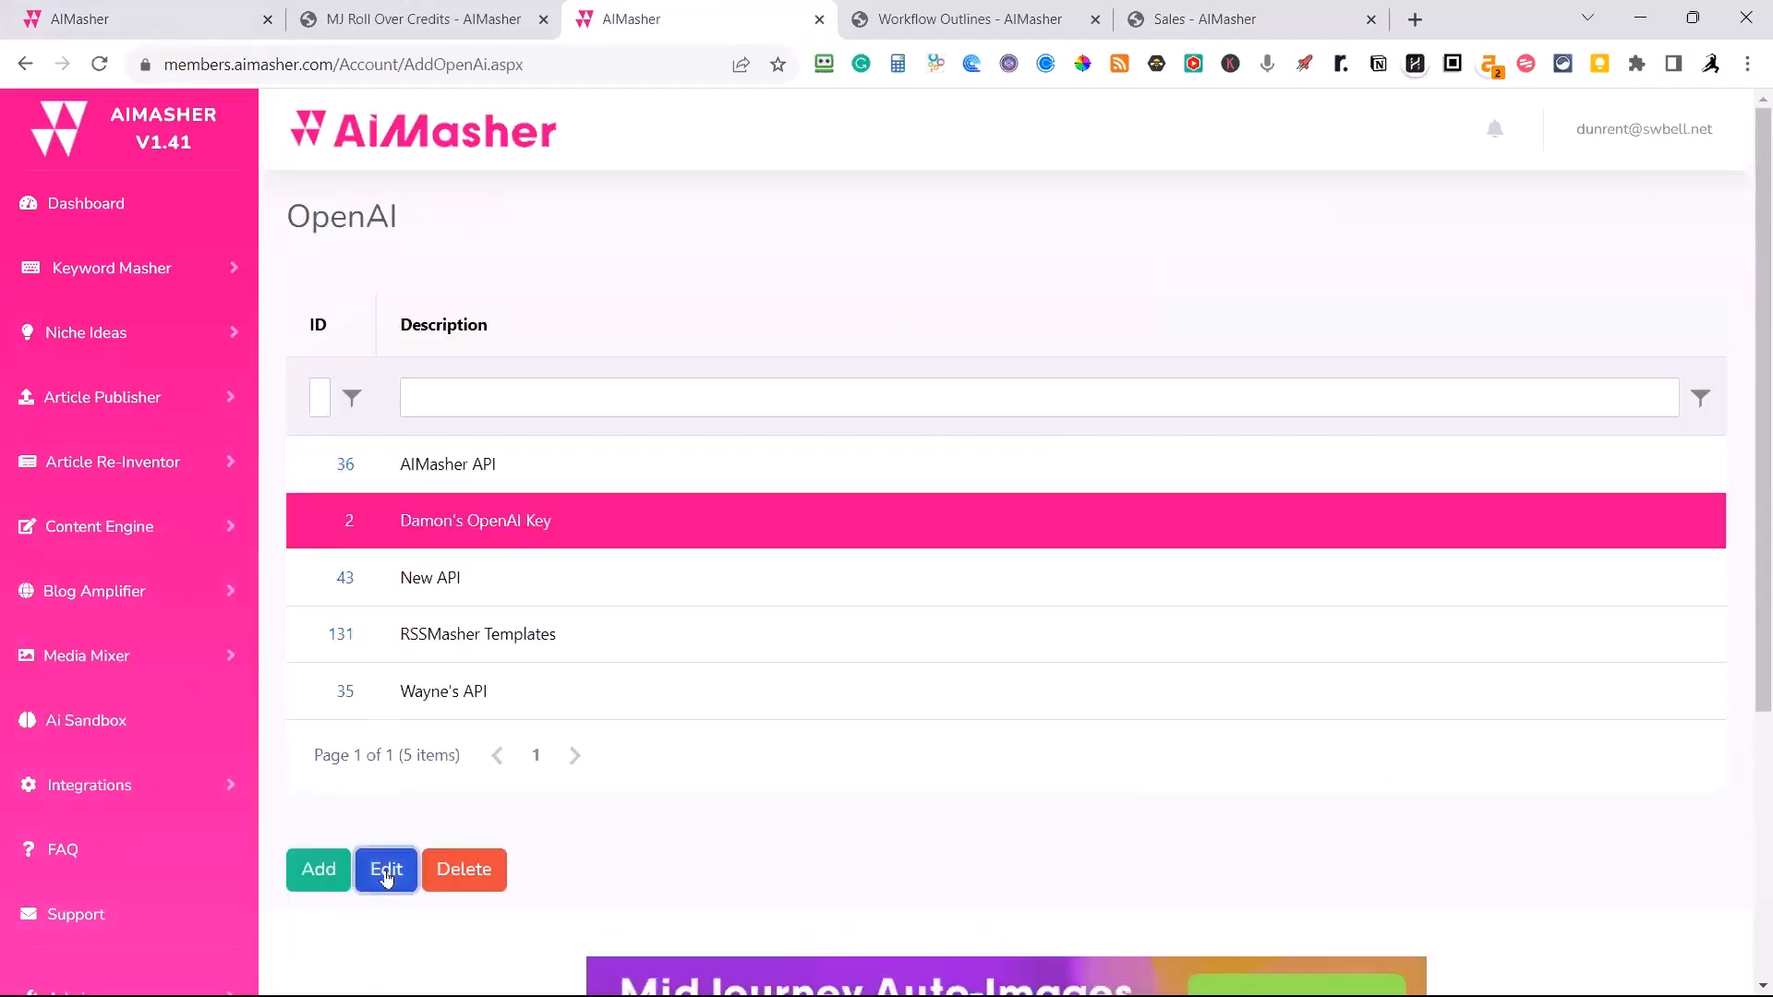
{"action": "scroll", "coordinate": [806, 447], "scroll_direction": "down", "scroll_amount": 2}
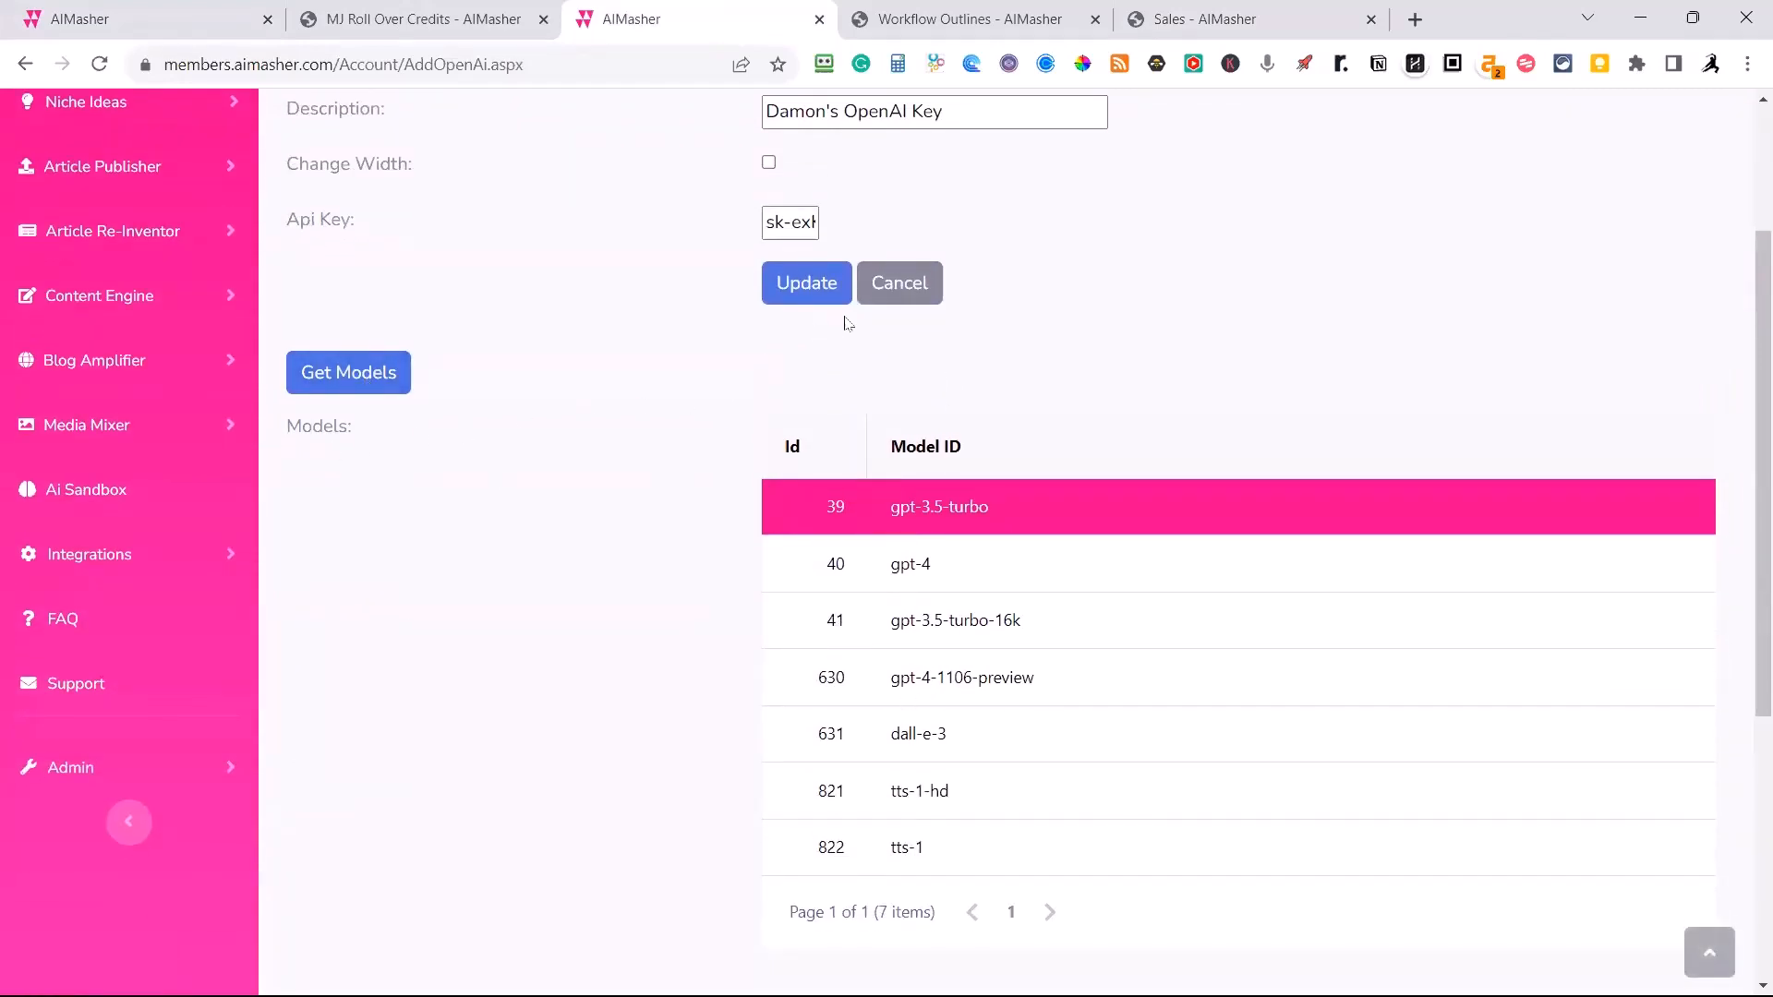
{"action": "left_click", "coordinate": [892, 300]}
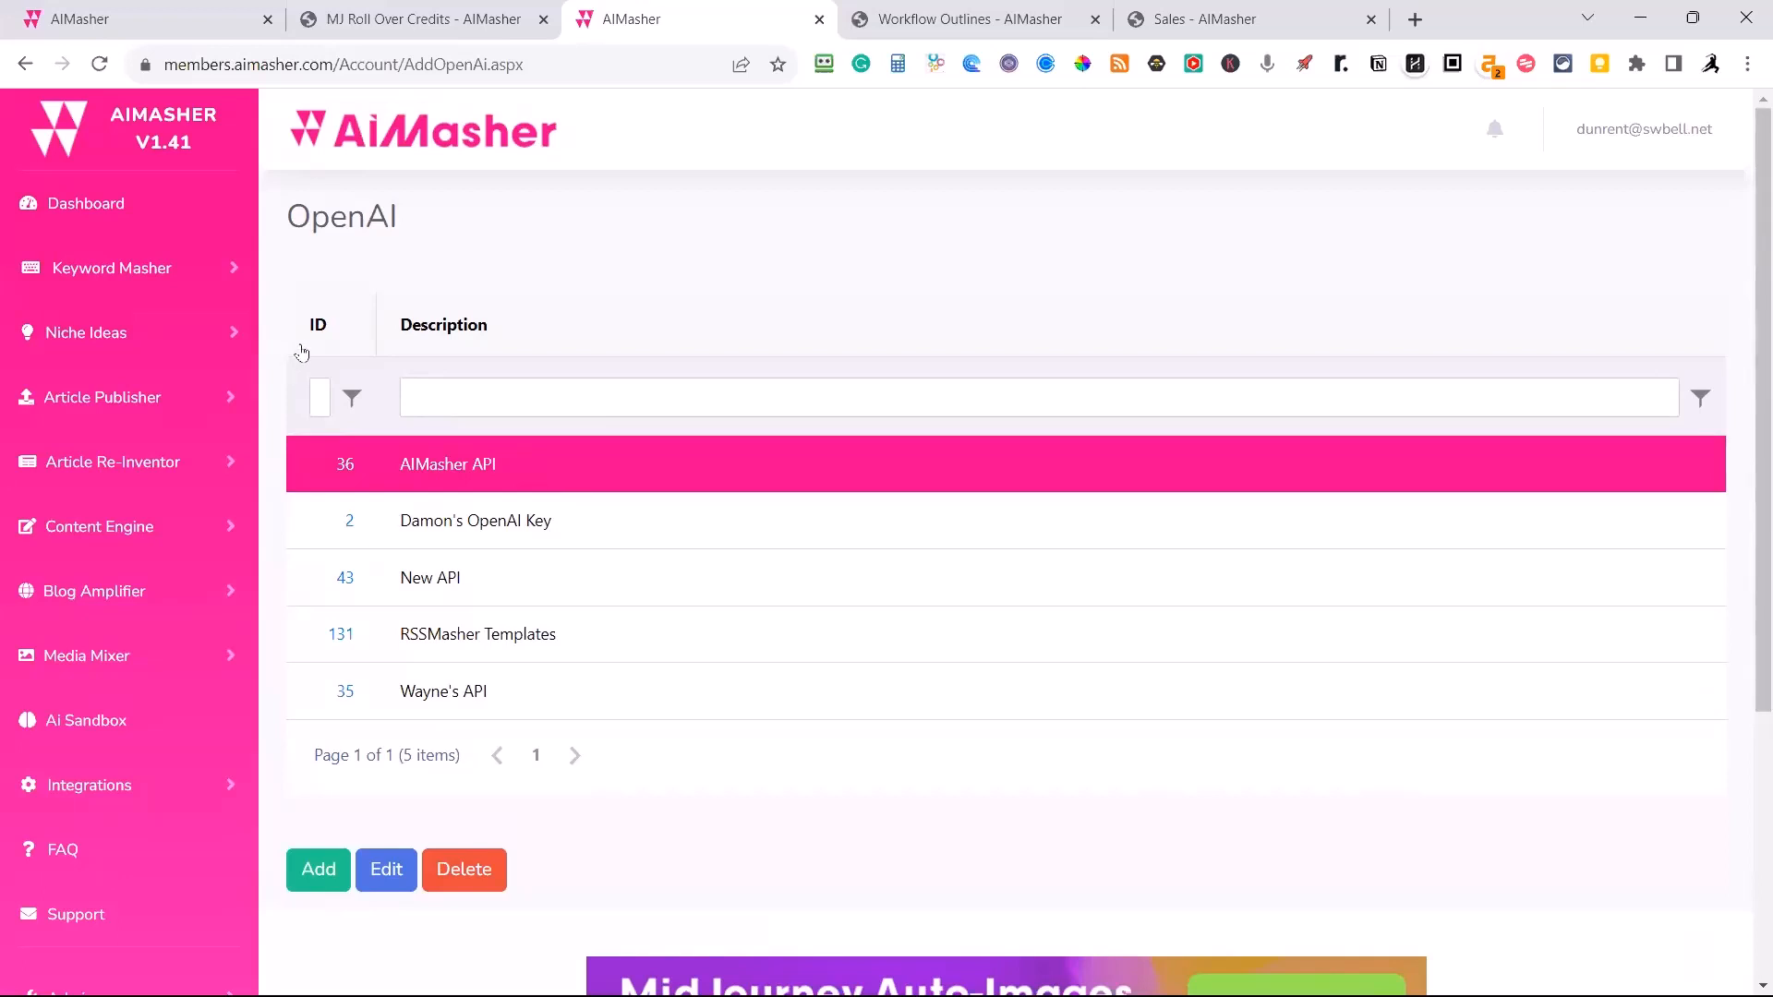
Return to the Sales page FAQ, collapse the other-software answer, and read and collapse the answer about the Pre-Launch LTD.
{"action": "left_click", "coordinate": [1200, 28]}
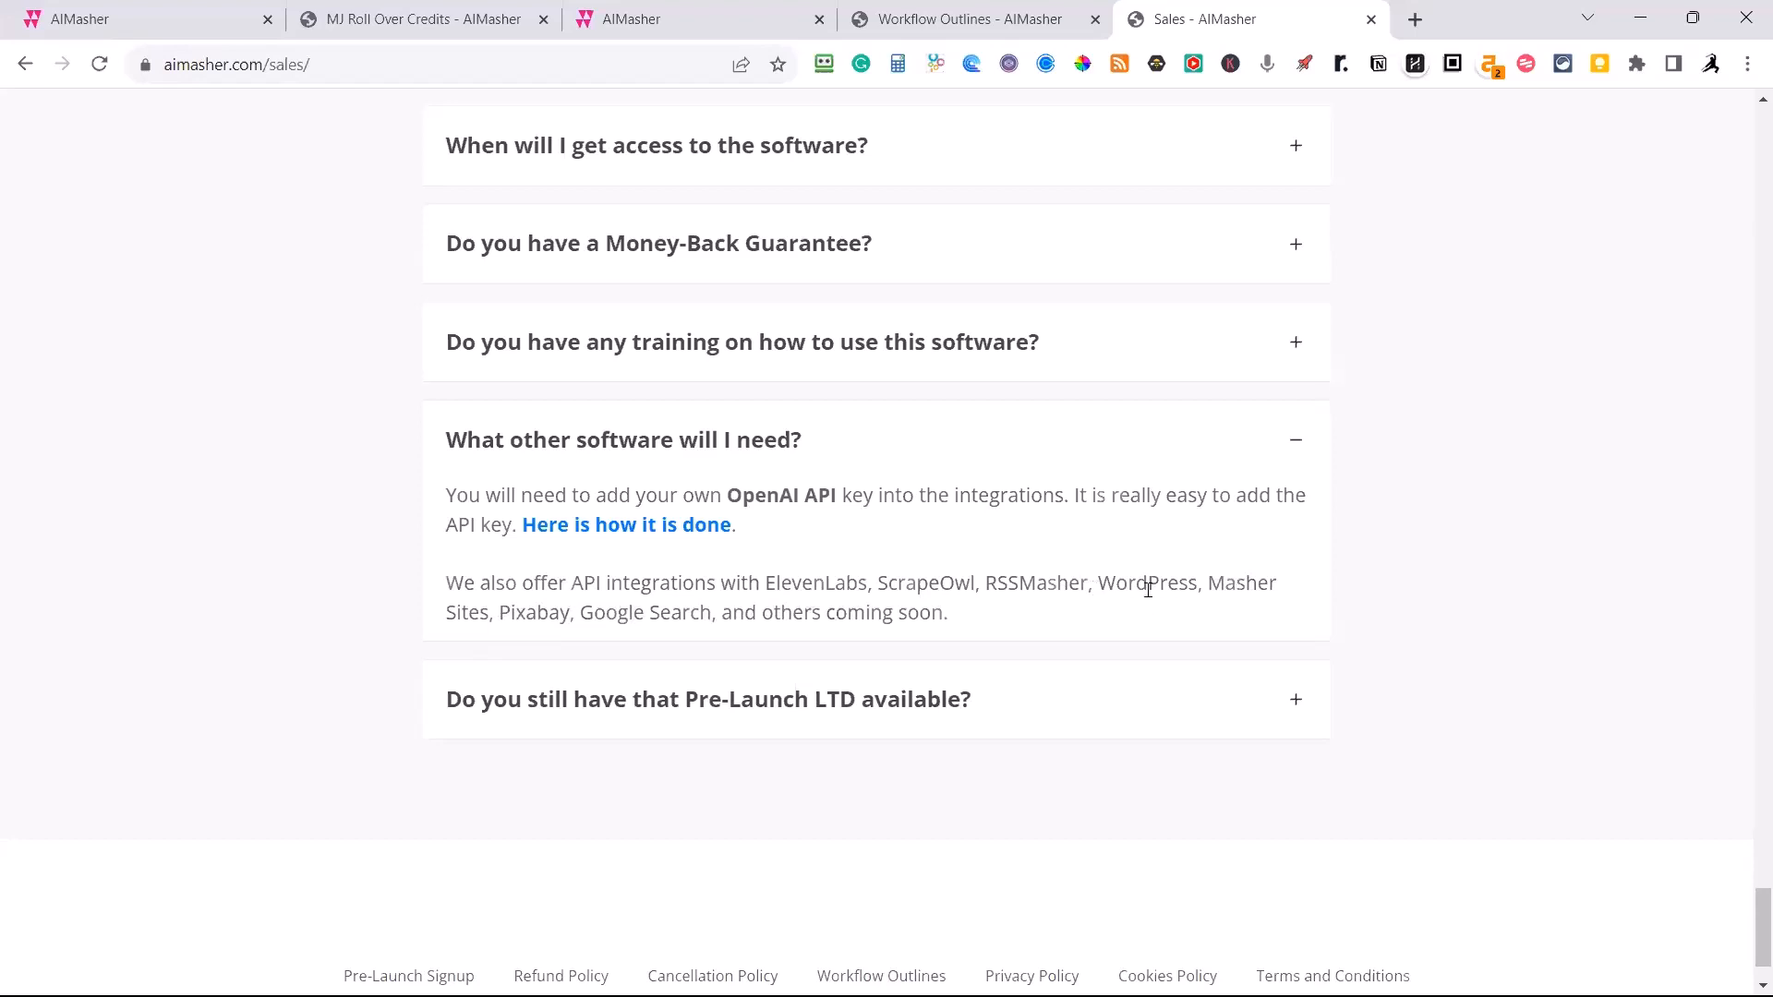
{"action": "left_click", "coordinate": [1297, 445]}
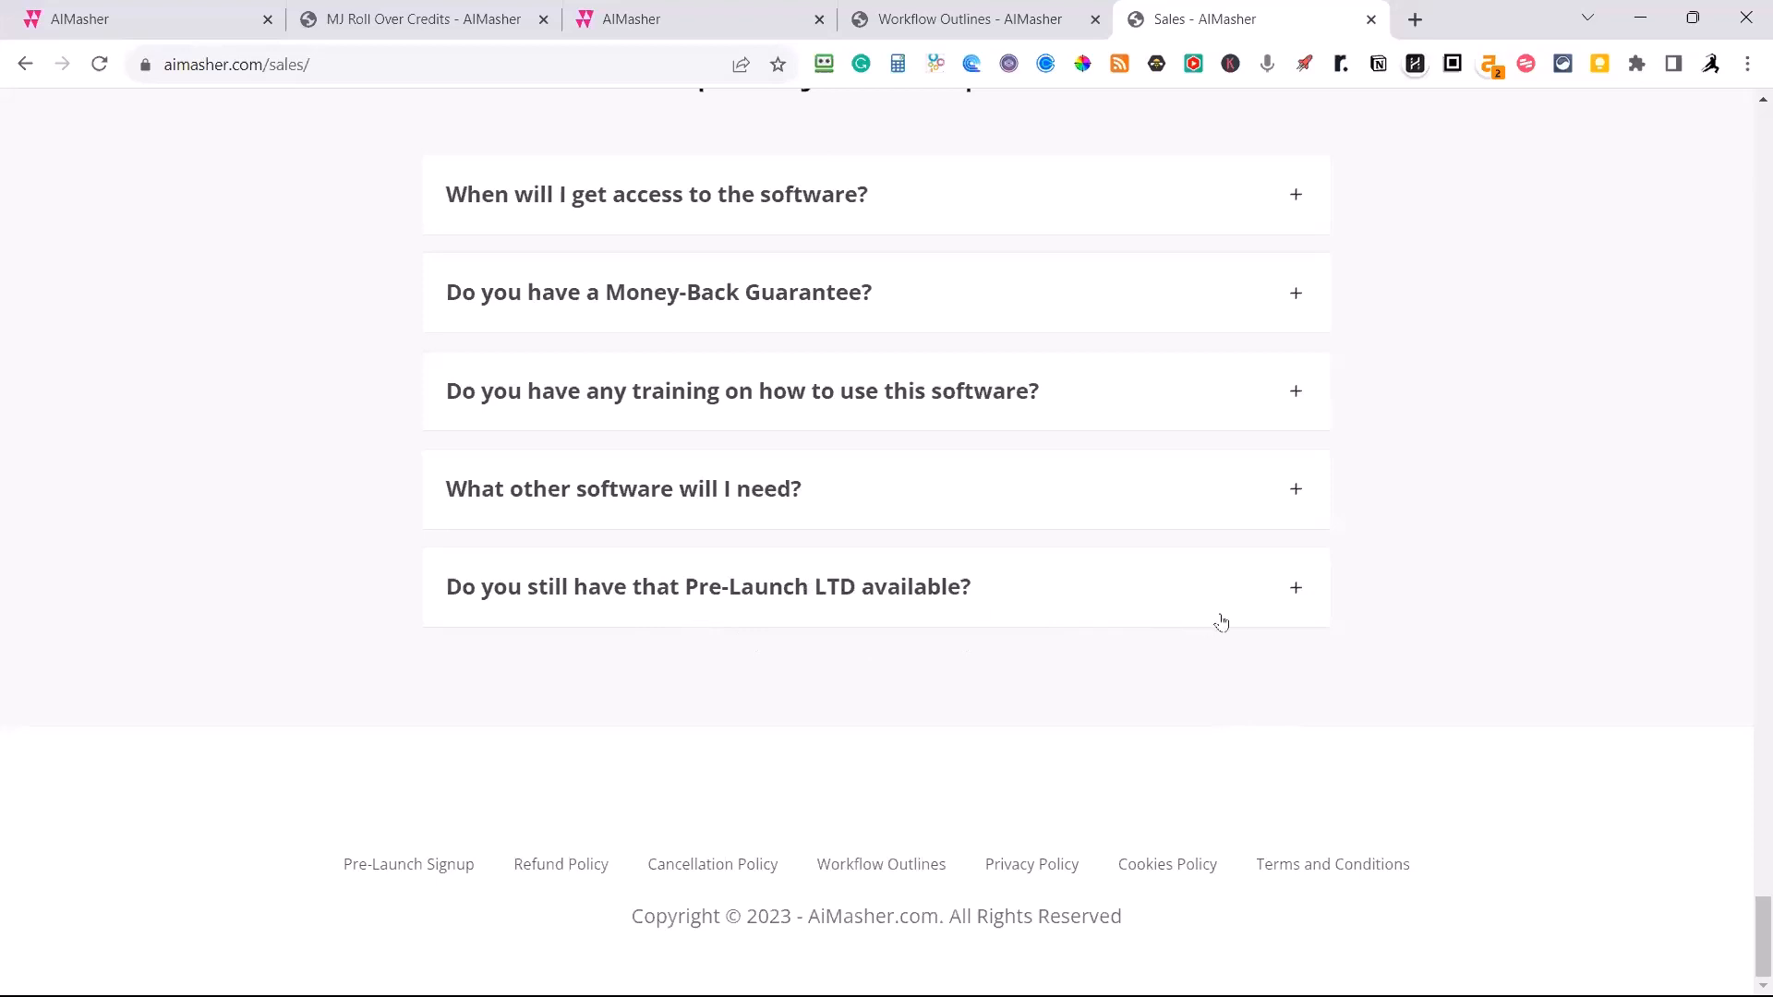
{"action": "left_click", "coordinate": [1297, 591]}
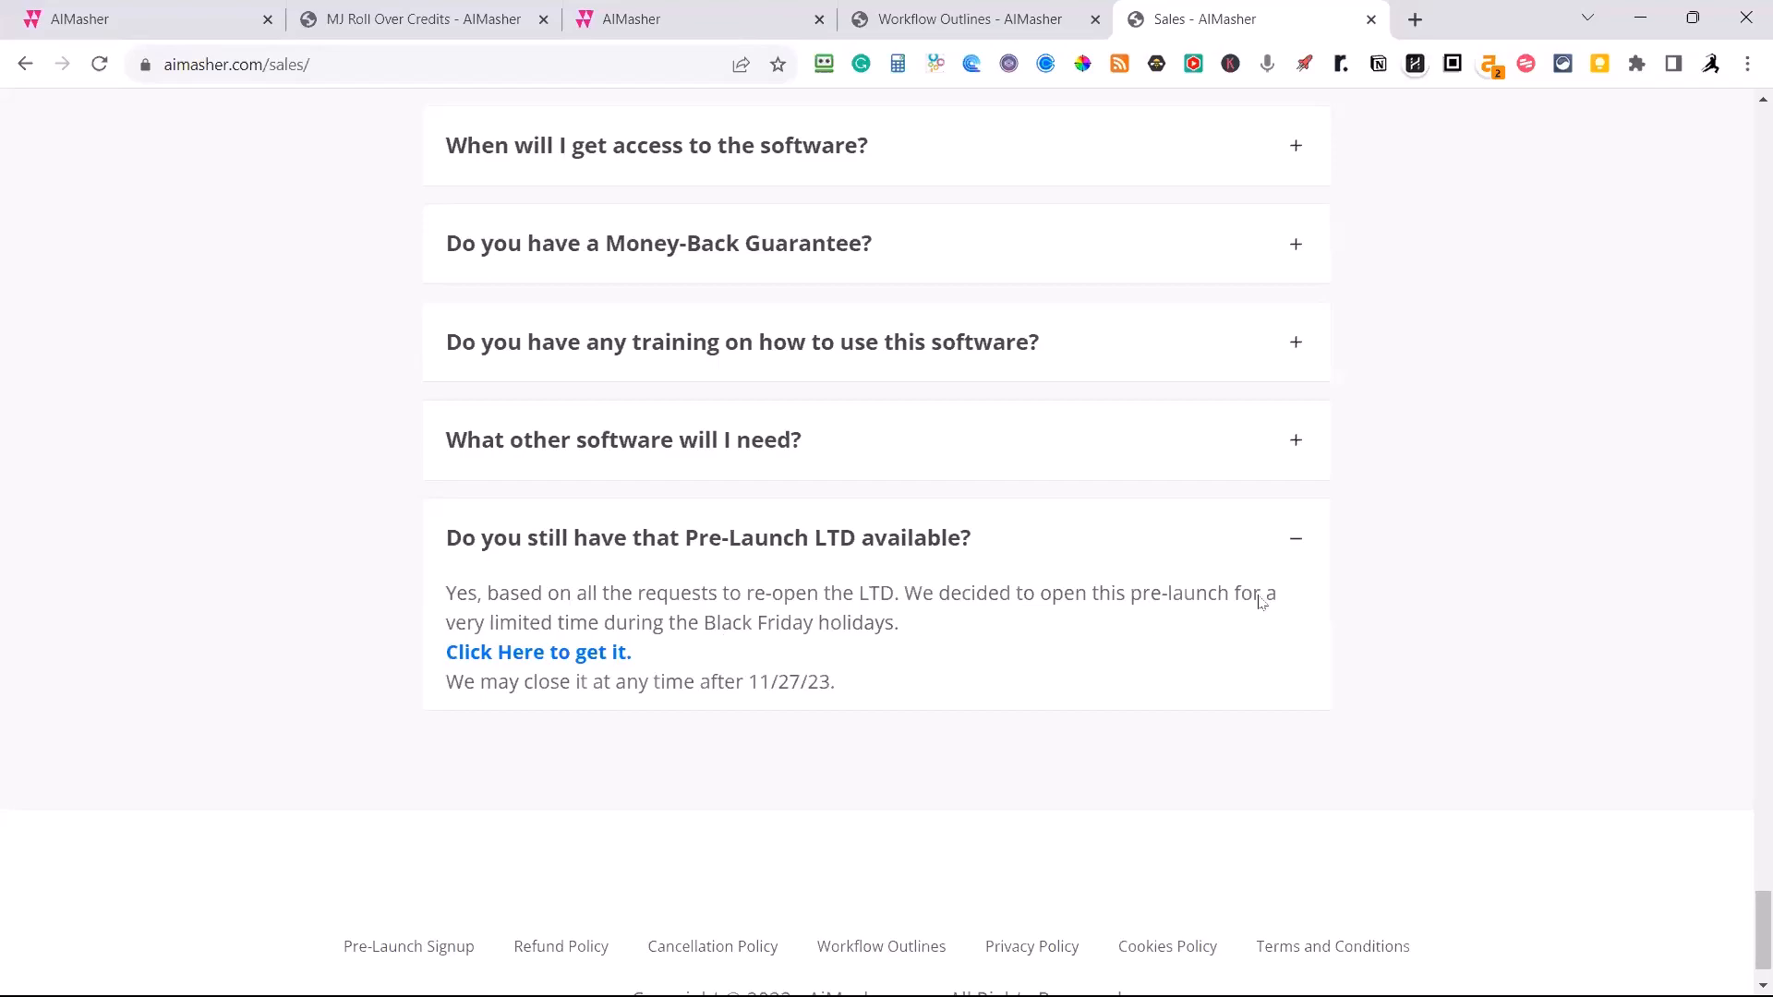
{"action": "left_click", "coordinate": [1296, 538]}
Review the Standard, Pro and Agency monthly pricing plans and skim the purchase bonuses down to the customer testimonials.
{"action": "scroll", "coordinate": [1302, 472], "scroll_direction": "up", "scroll_amount": 5}
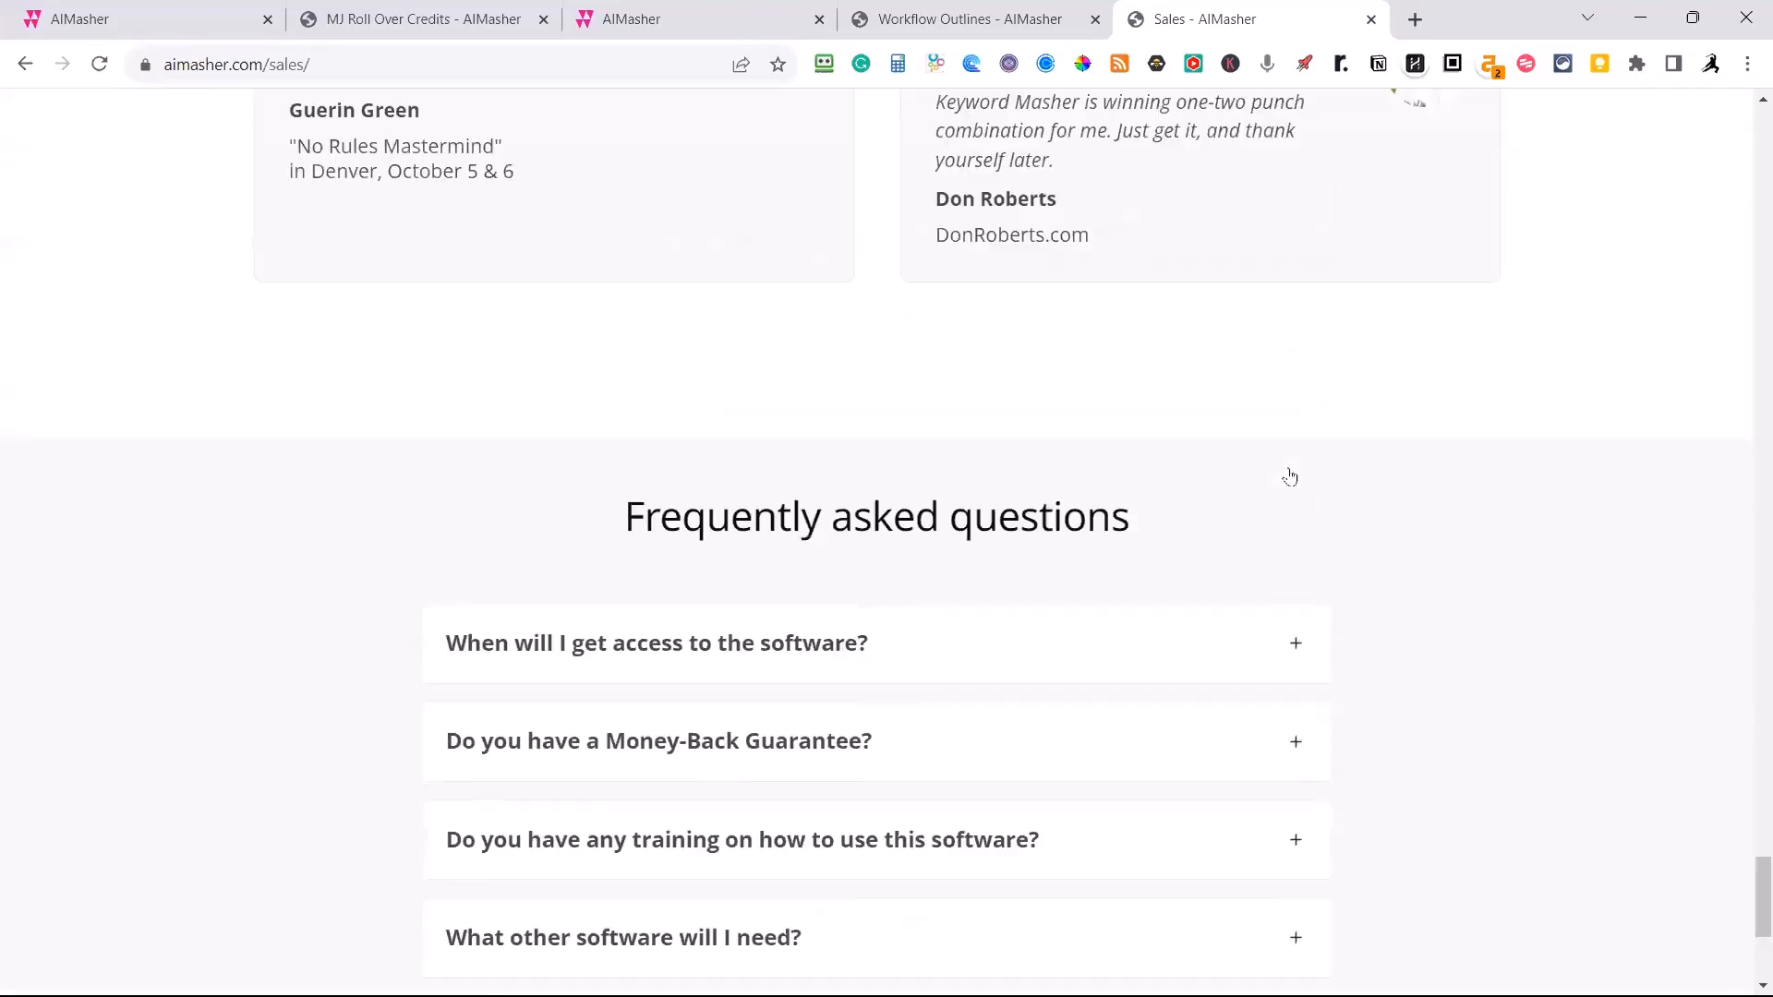
{"action": "scroll", "coordinate": [1290, 476], "scroll_direction": "up", "scroll_amount": 15}
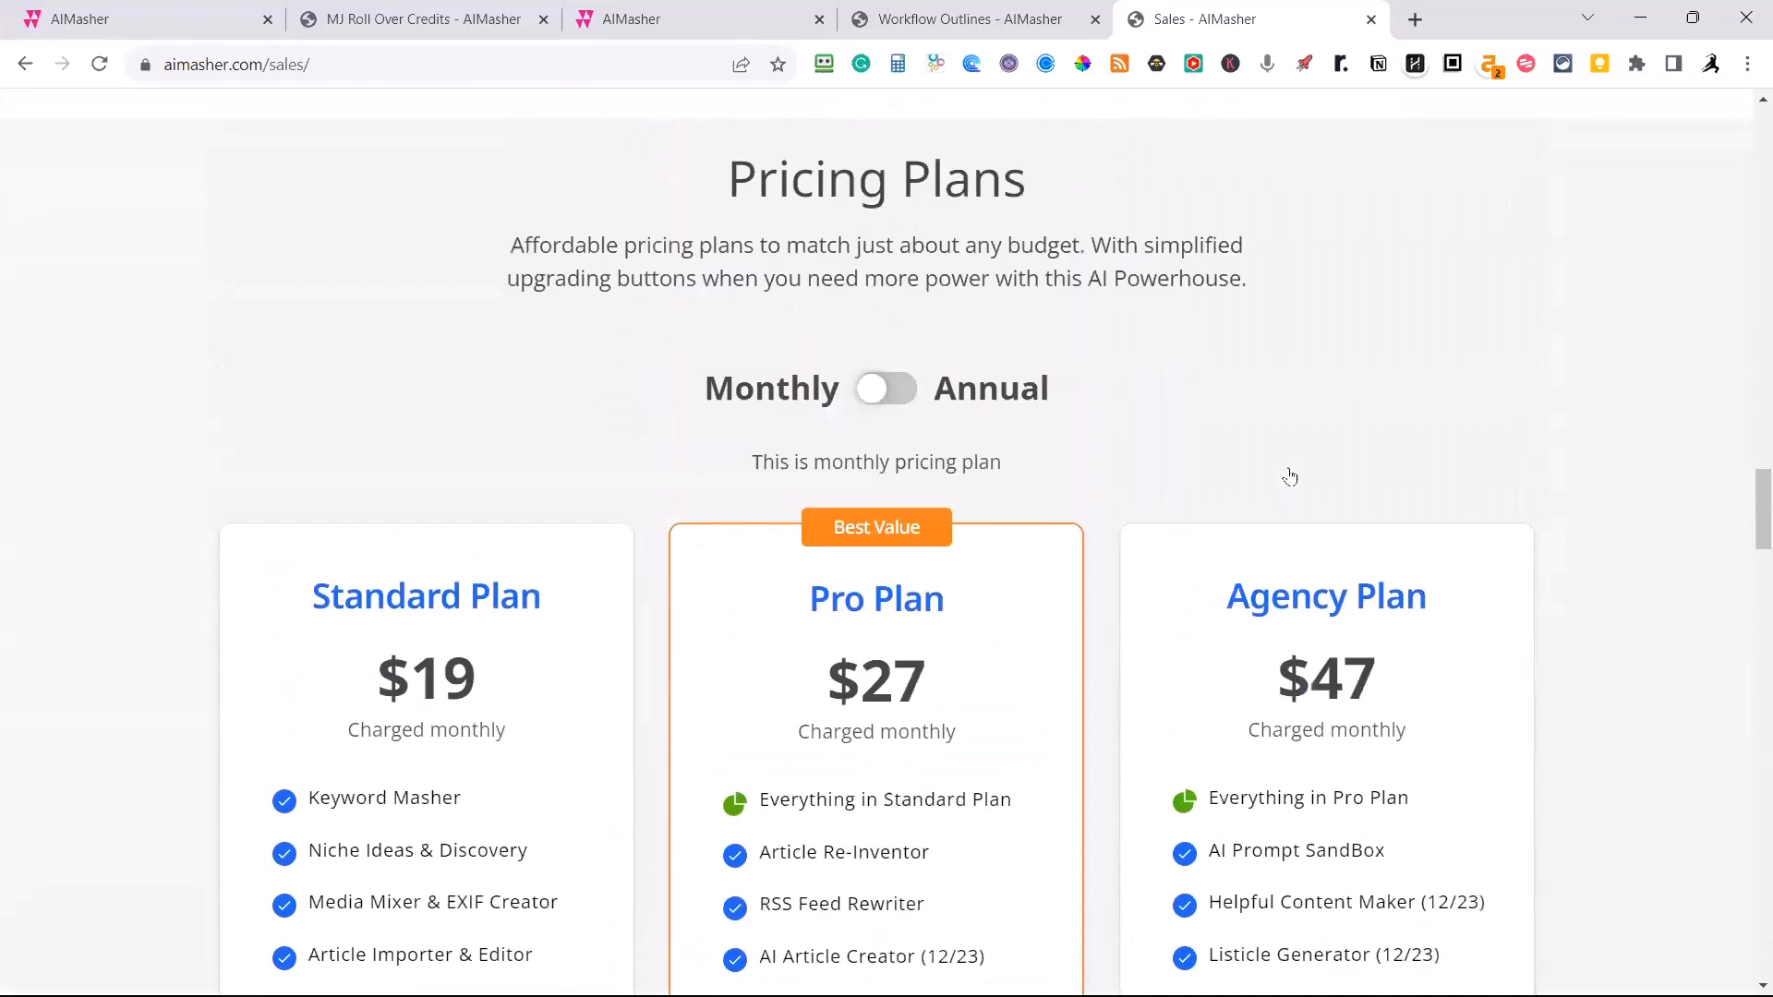
{"action": "scroll", "coordinate": [1304, 485], "scroll_direction": "down", "scroll_amount": 1}
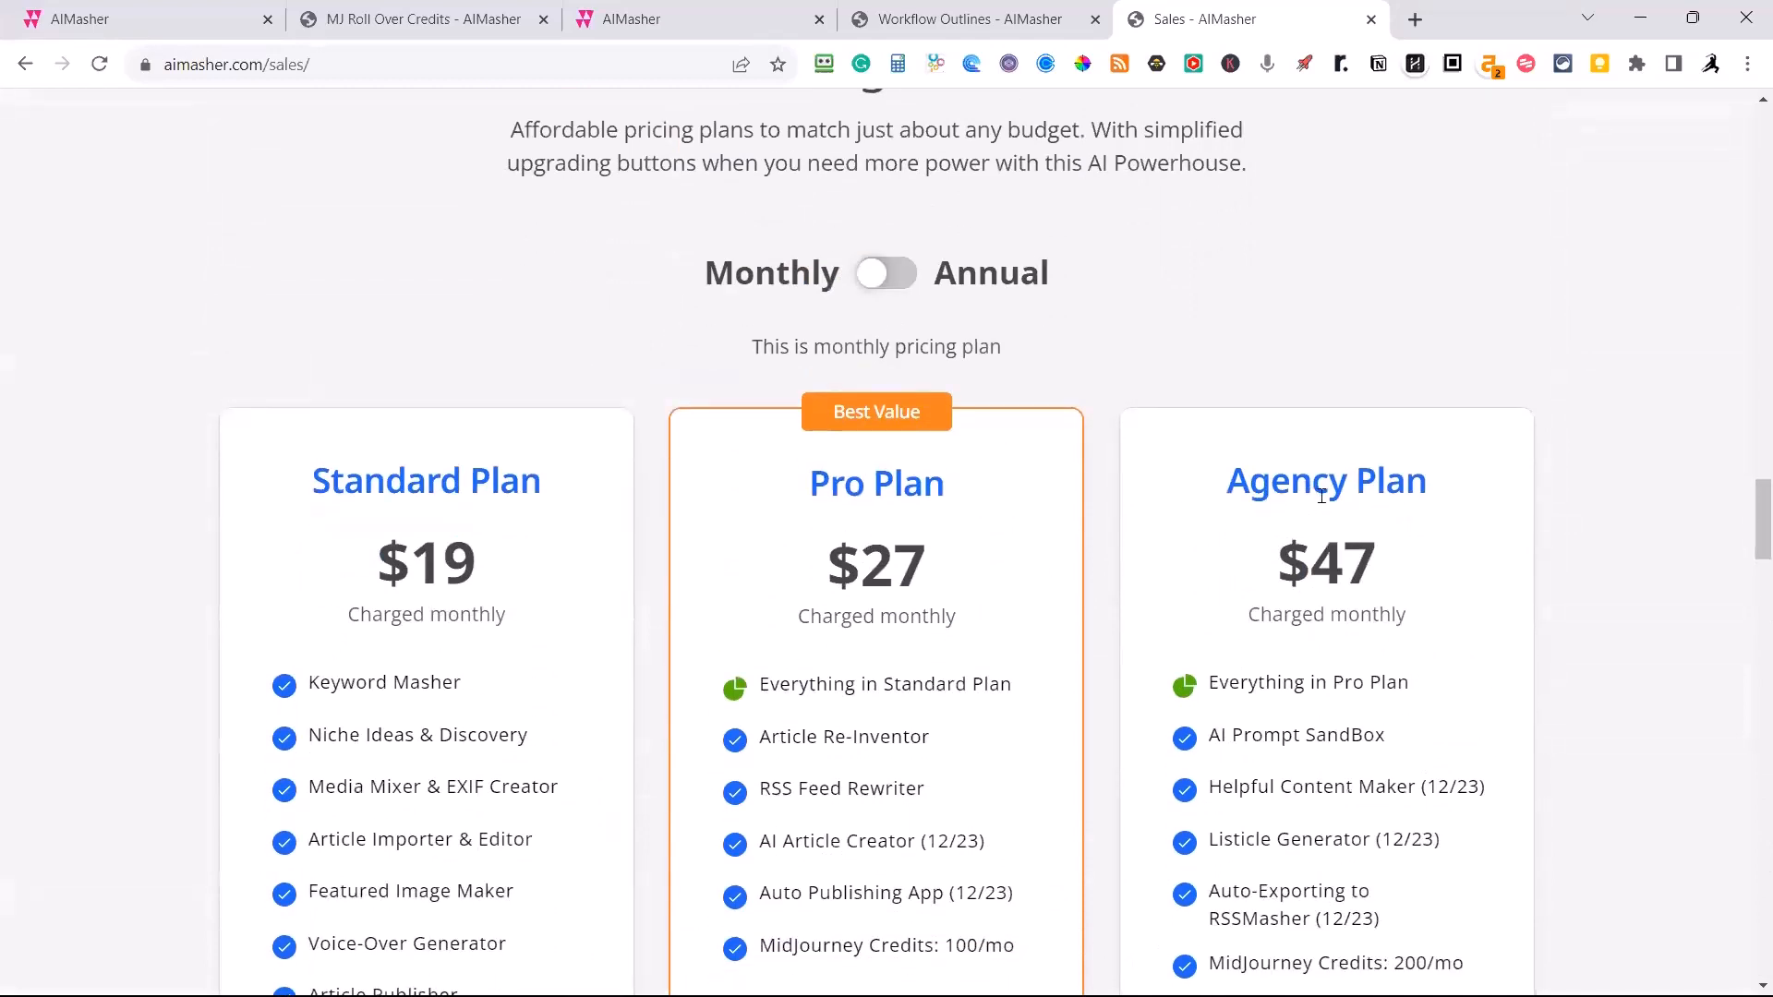
{"action": "scroll", "coordinate": [1322, 495], "scroll_direction": "down", "scroll_amount": 3}
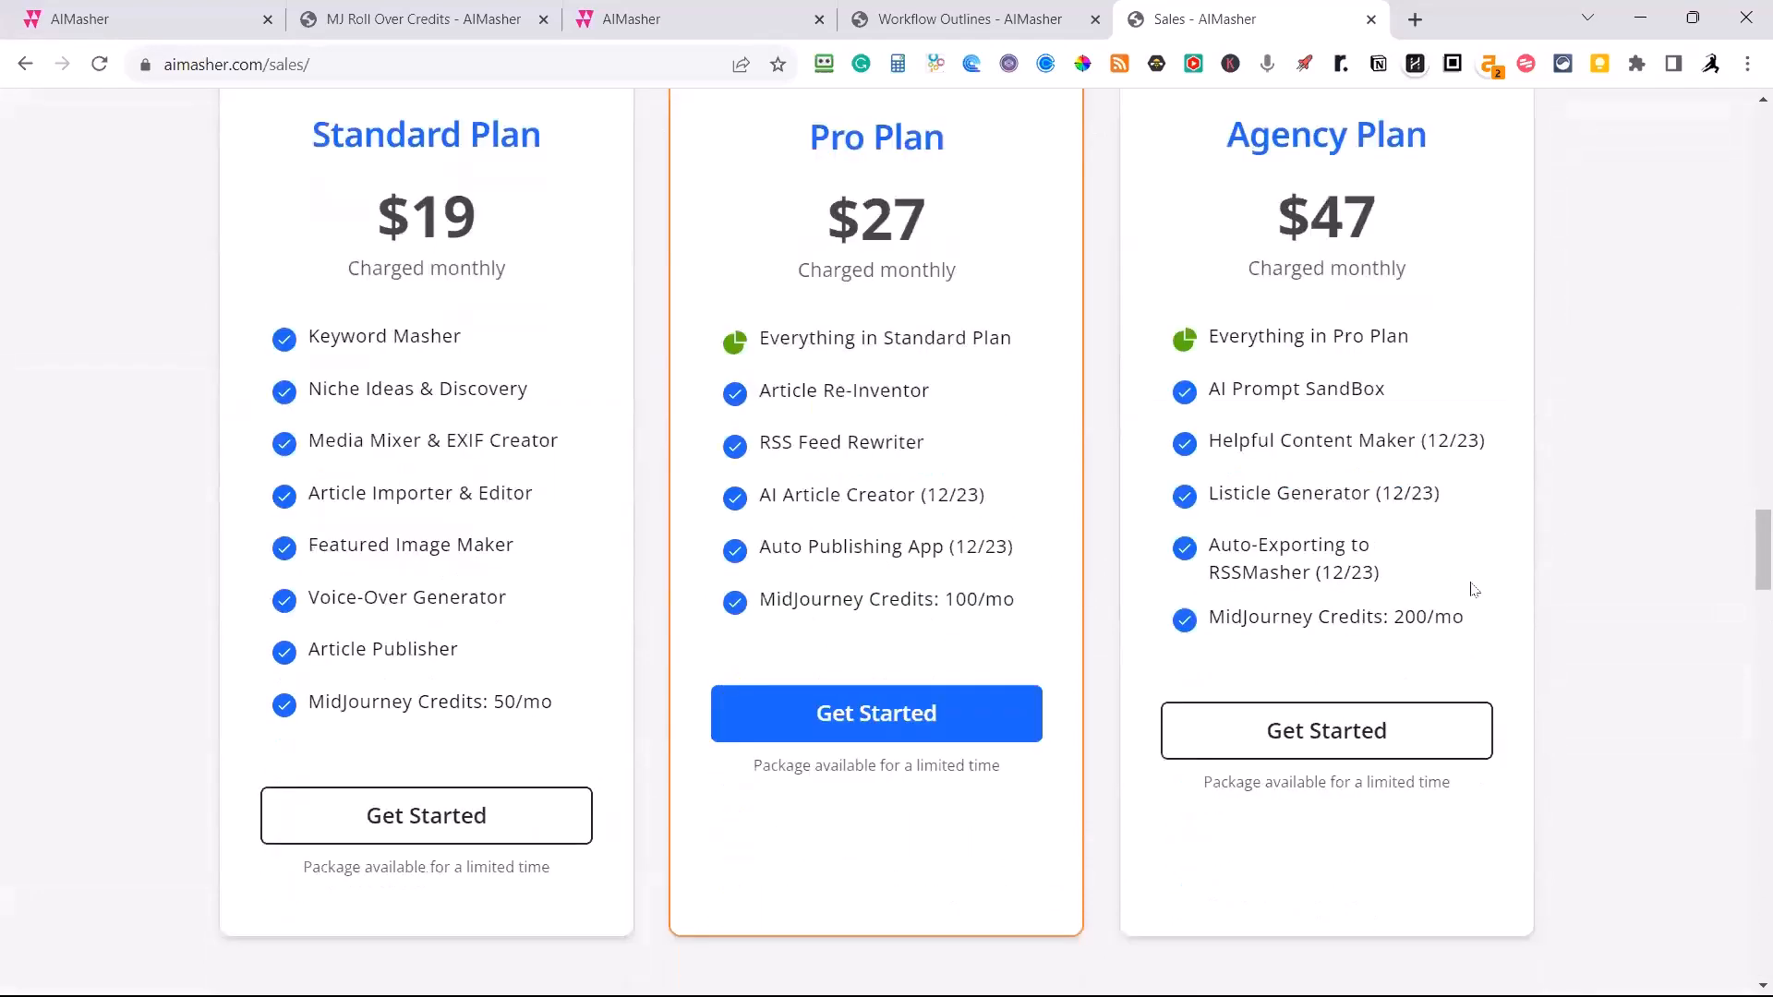
{"action": "scroll", "coordinate": [1582, 585], "scroll_direction": "up", "scroll_amount": 2}
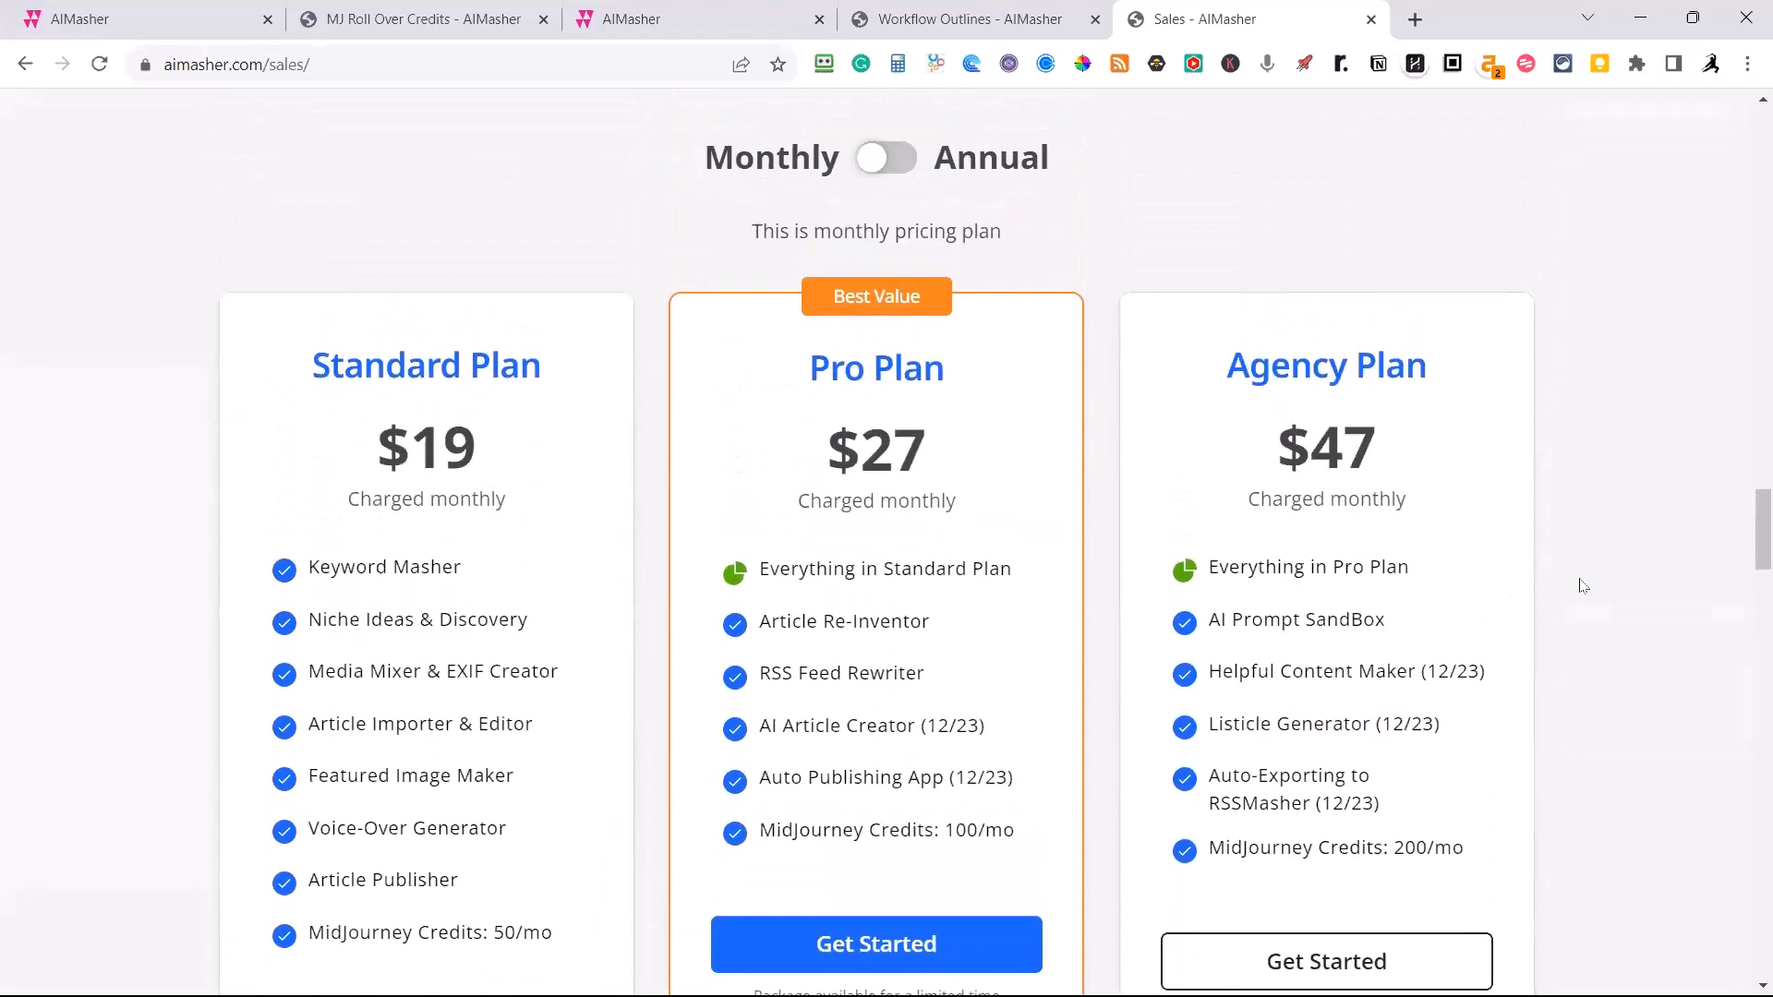
{"action": "scroll", "coordinate": [1583, 585], "scroll_direction": "up", "scroll_amount": 3}
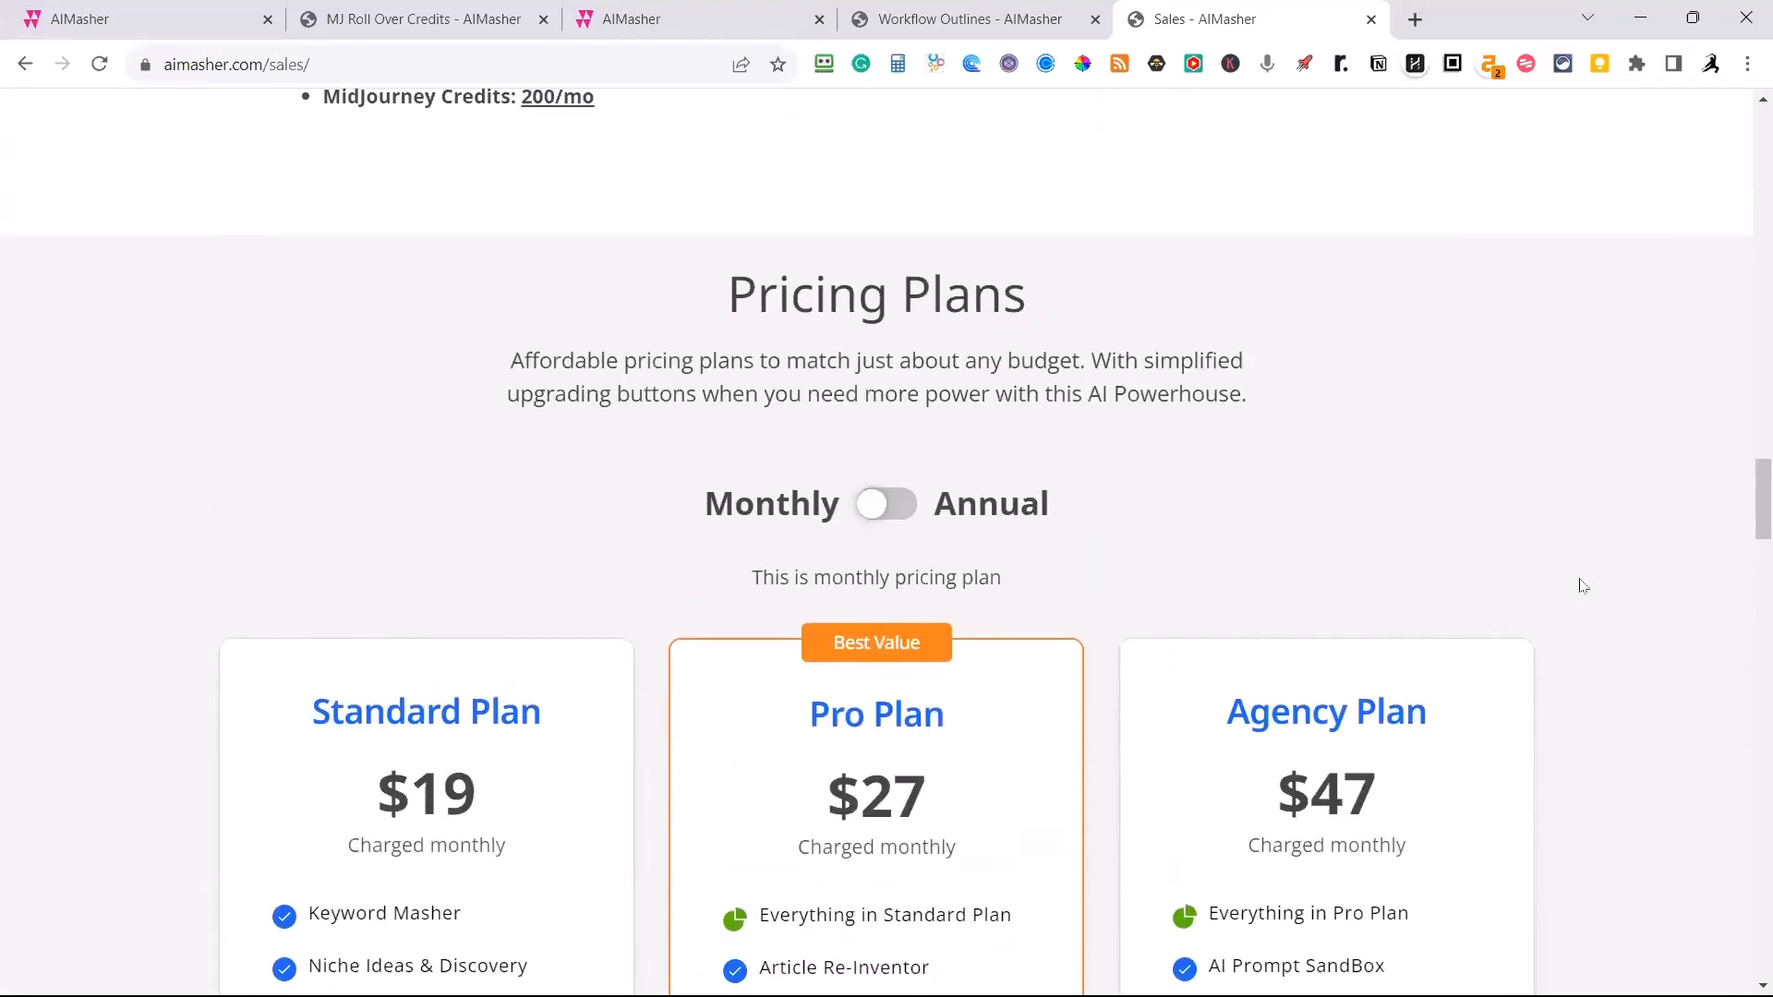
{"action": "scroll", "coordinate": [1583, 585], "scroll_direction": "down", "scroll_amount": 2}
{"action": "scroll", "coordinate": [1583, 585], "scroll_direction": "up", "scroll_amount": 1}
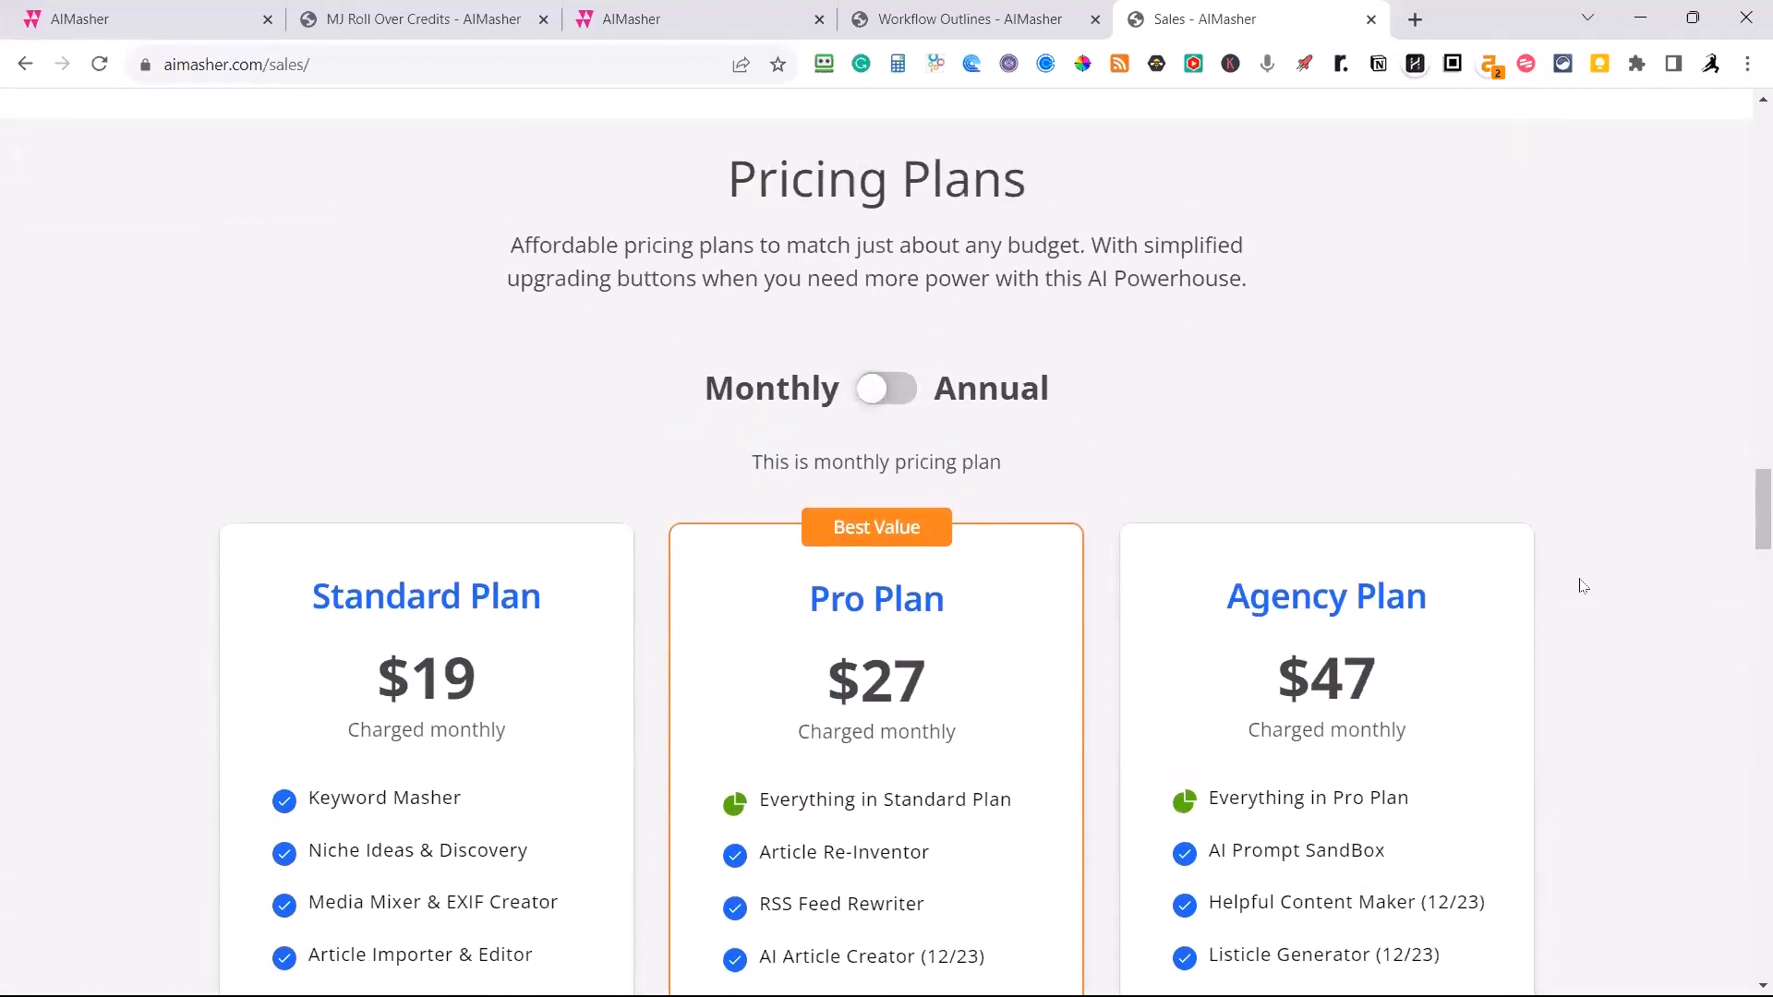
{"action": "scroll", "coordinate": [1583, 585], "scroll_direction": "down", "scroll_amount": 9}
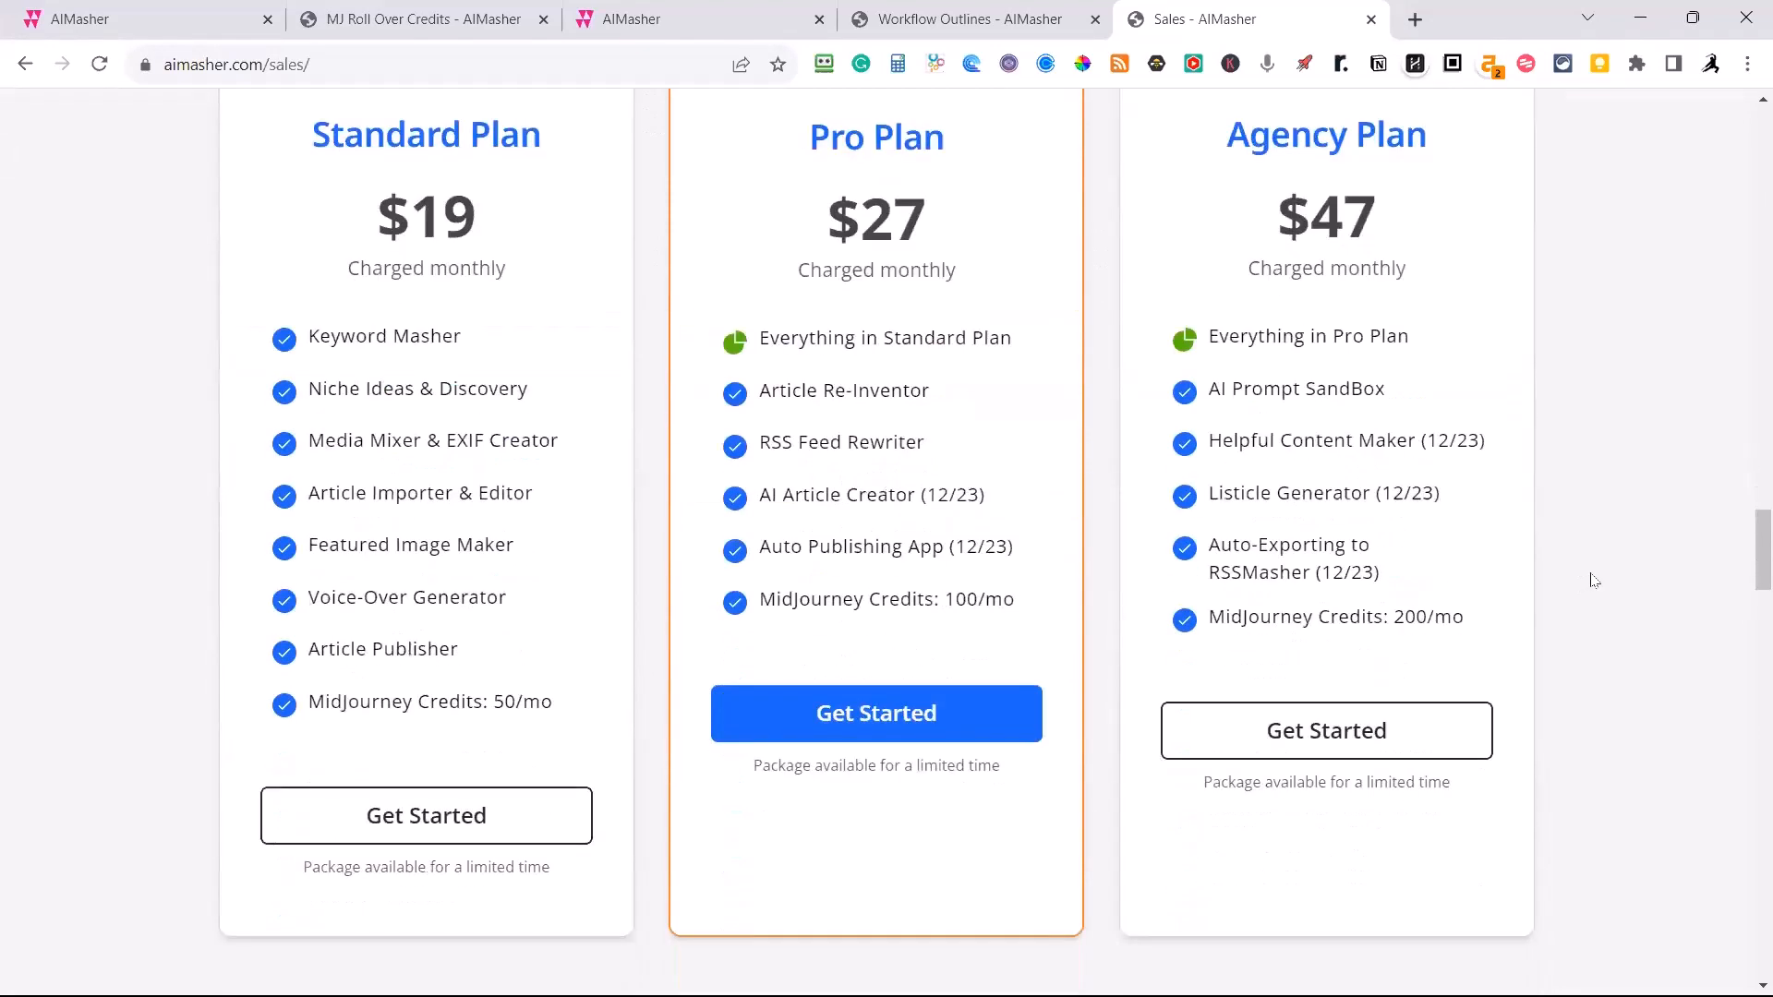
{"action": "scroll", "coordinate": [1595, 585], "scroll_direction": "down", "scroll_amount": 11}
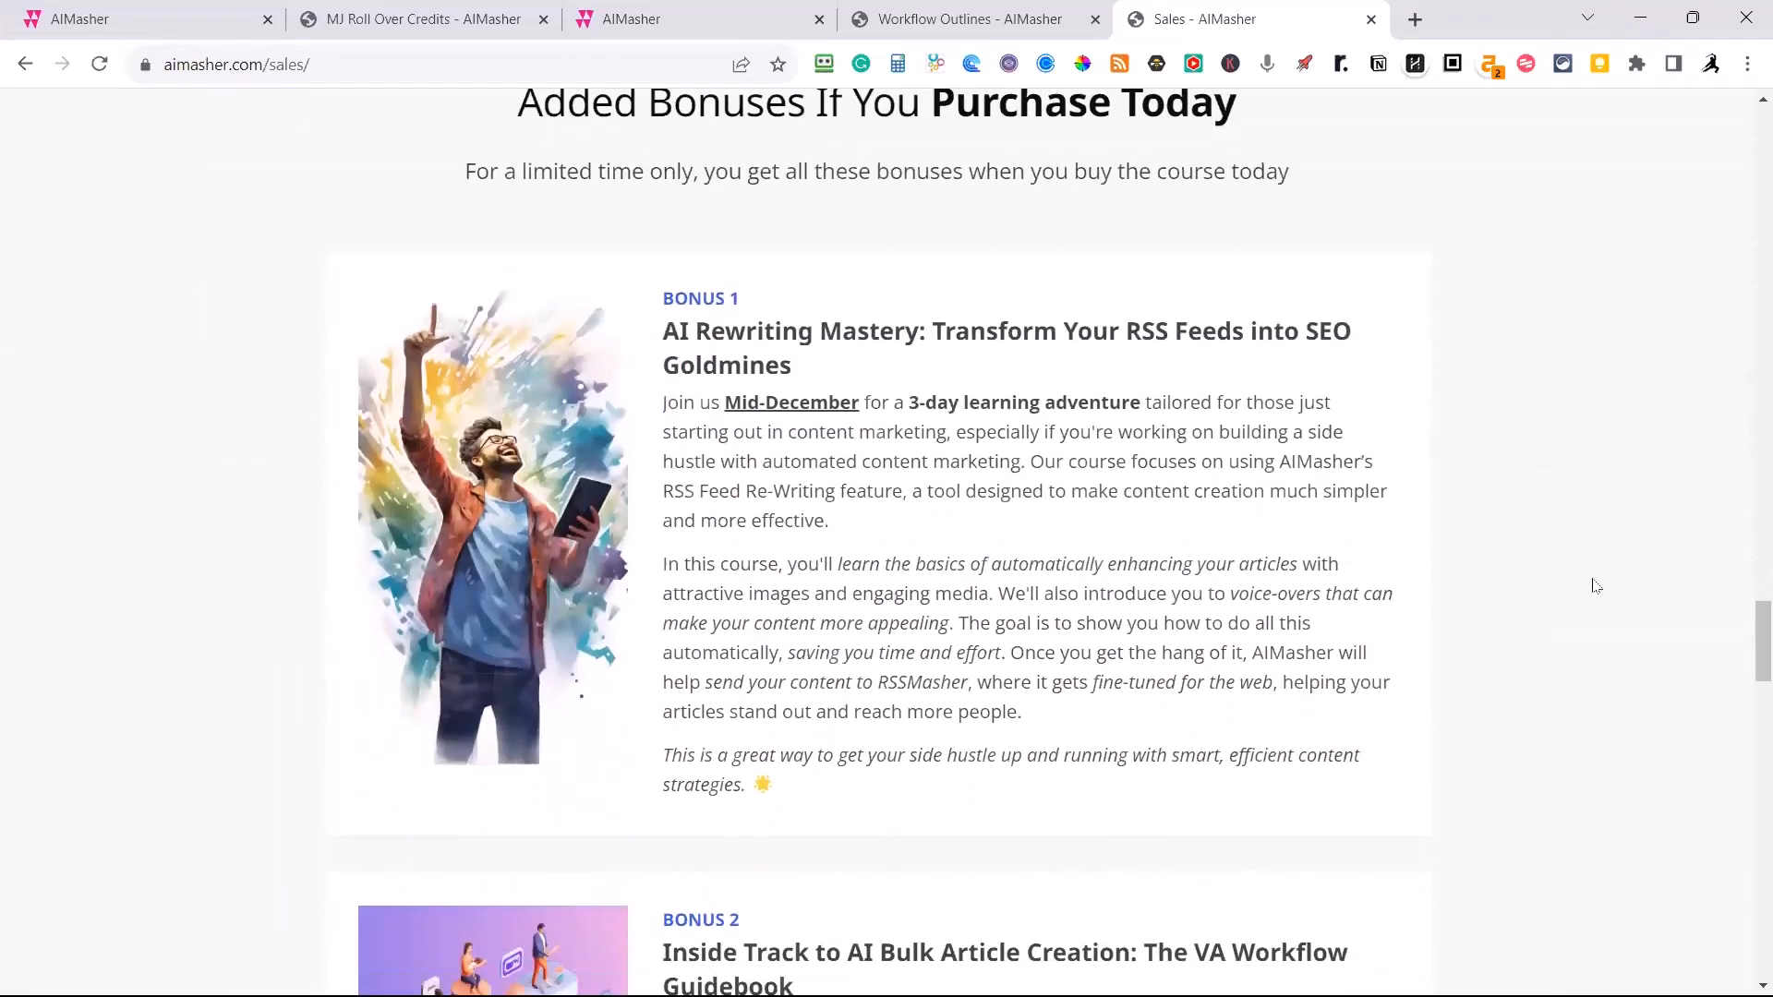
{"action": "scroll", "coordinate": [1596, 585], "scroll_direction": "down", "scroll_amount": 14}
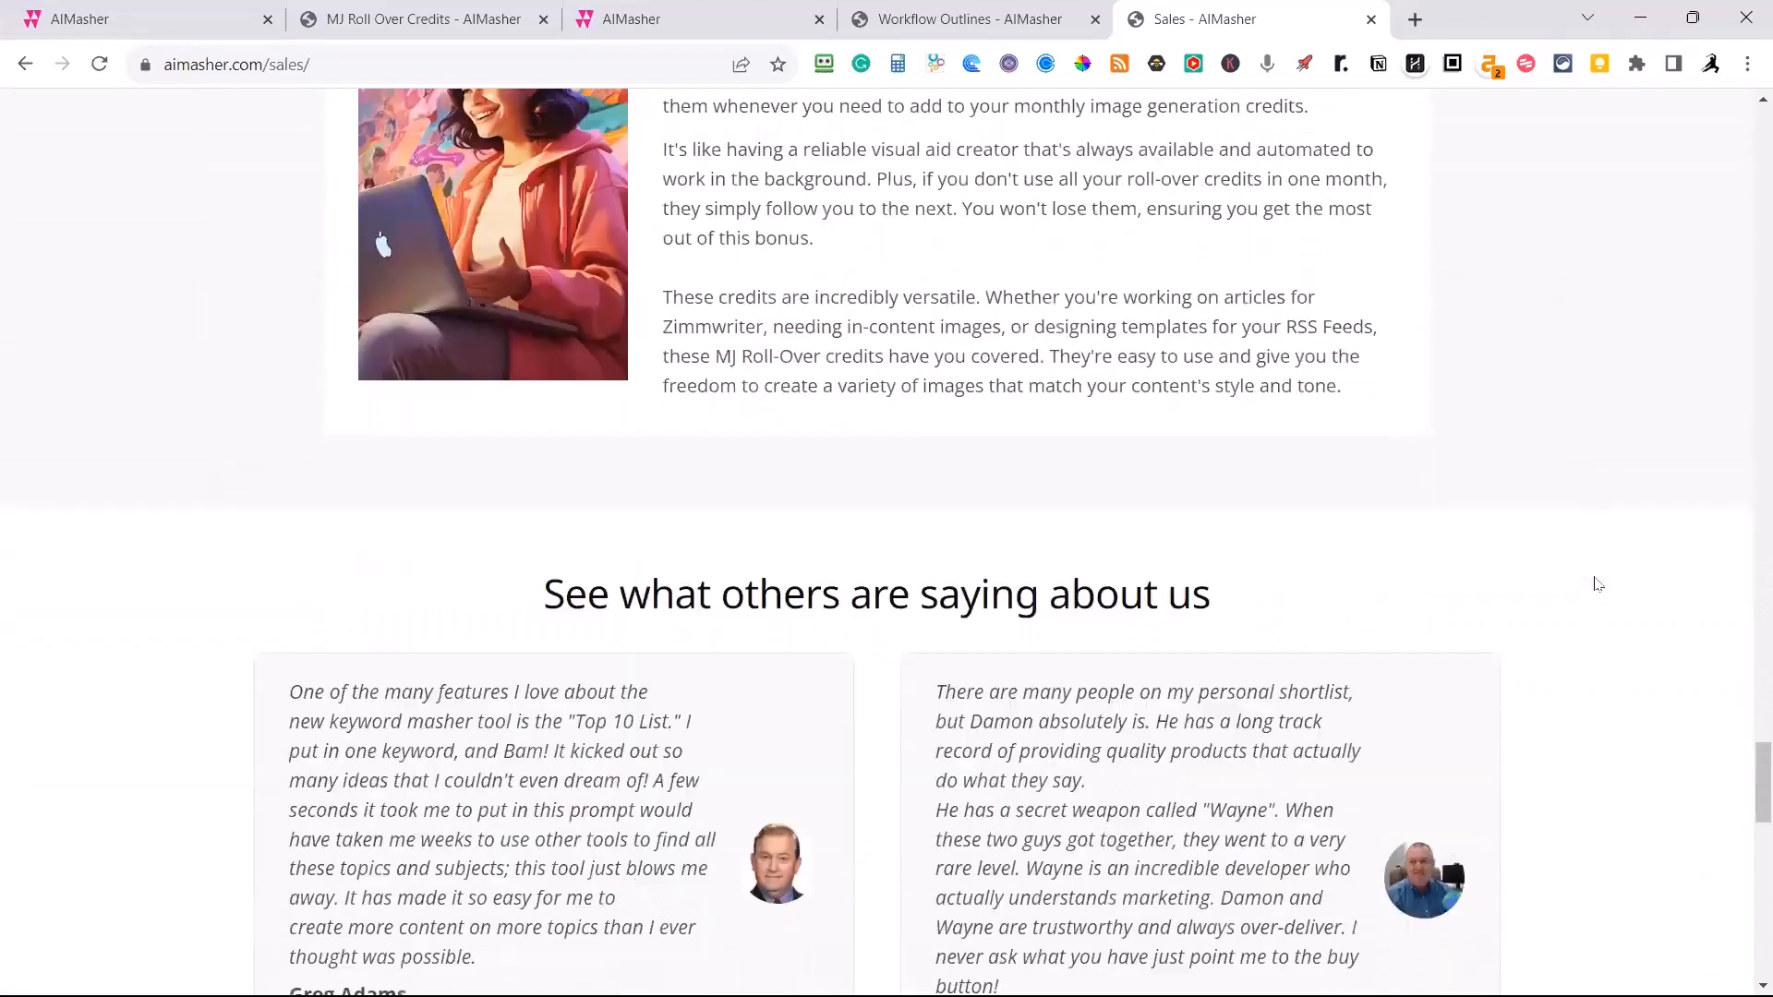
Skim the customer testimonials and the frequently asked questions on the Sales page, ending back at its heading.
{"action": "scroll", "coordinate": [1605, 582], "scroll_direction": "down", "scroll_amount": 4}
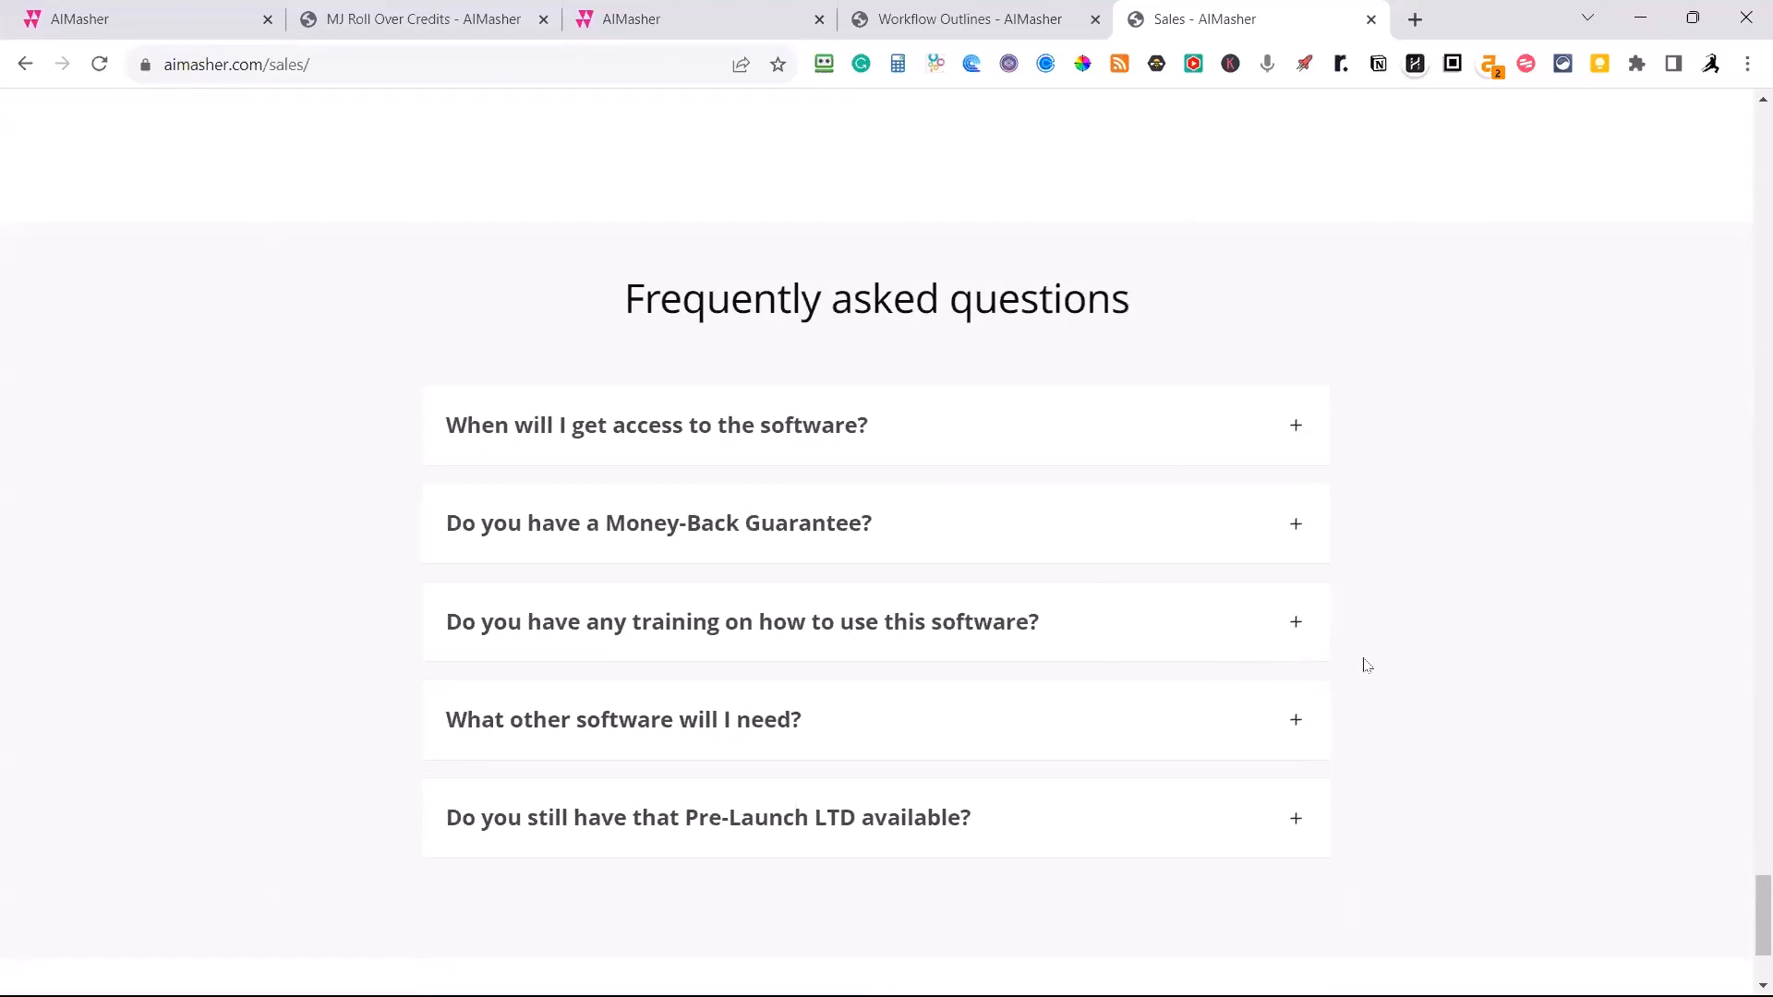
{"action": "scroll", "coordinate": [1561, 695], "scroll_direction": "up", "scroll_amount": 20}
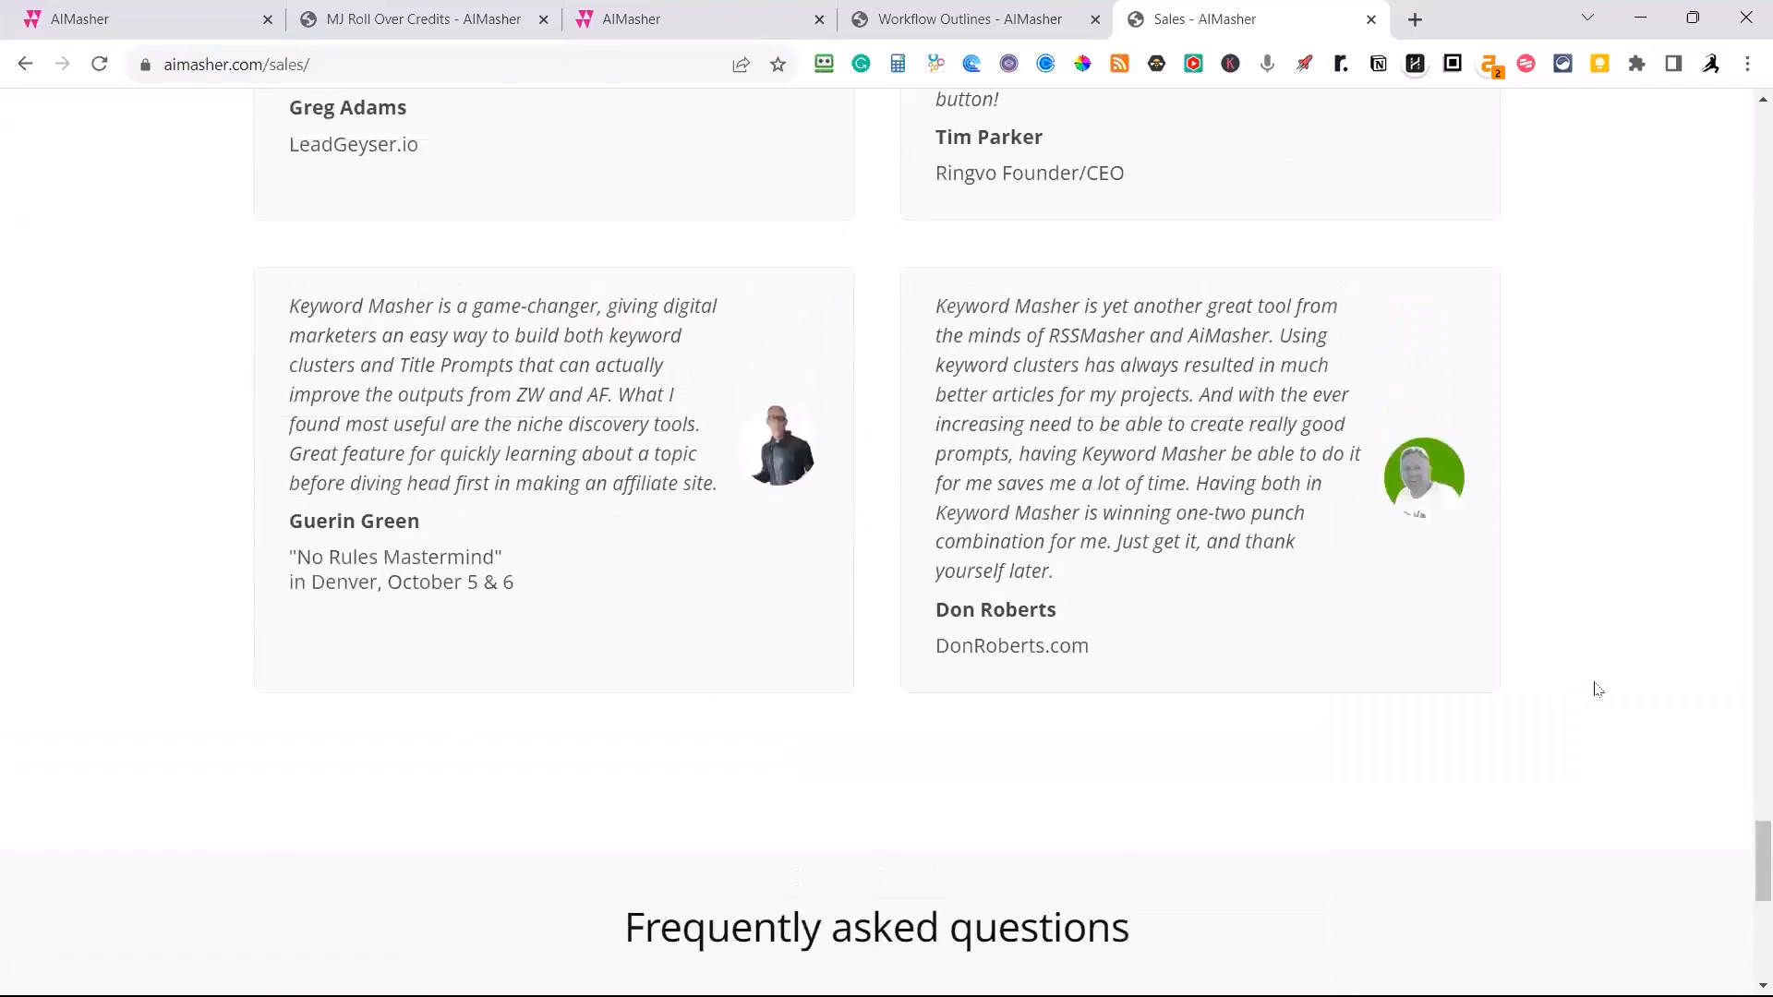
{"action": "scroll", "coordinate": [1603, 680], "scroll_direction": "up", "scroll_amount": 15}
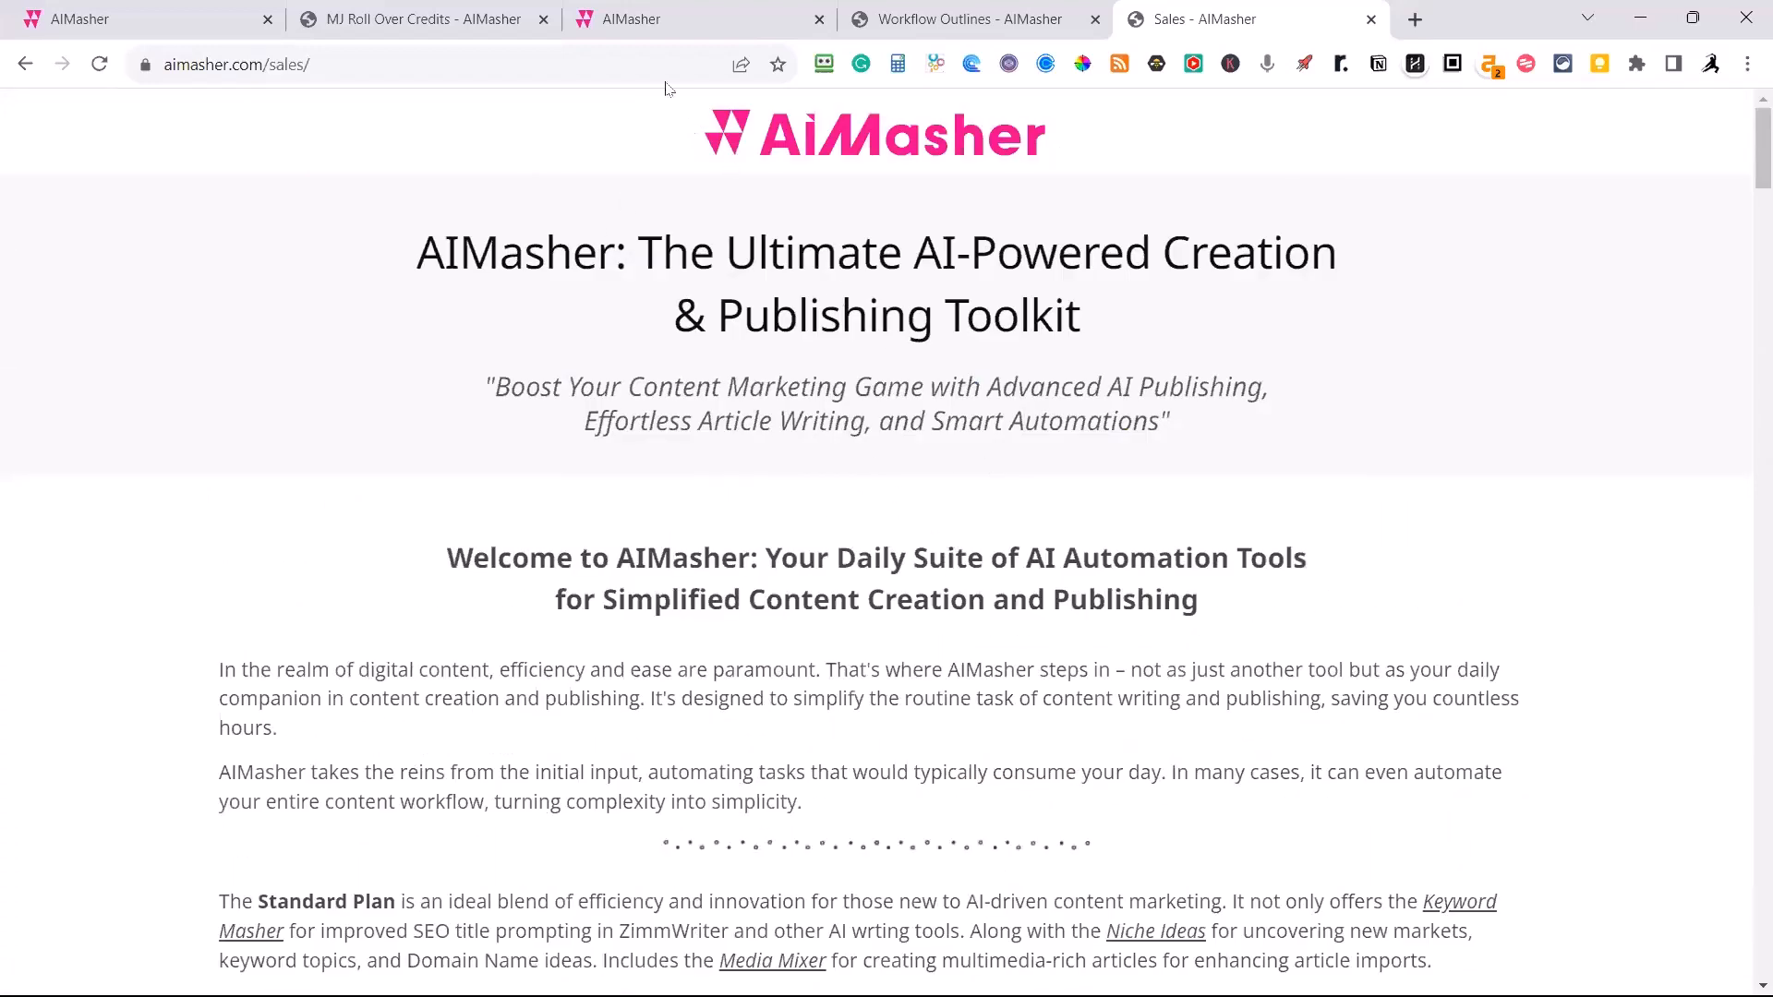
Return to the Title Prompting results and enlarge the Fence Panel Repair result to read its full title prompt.
{"action": "left_click", "coordinate": [169, 35]}
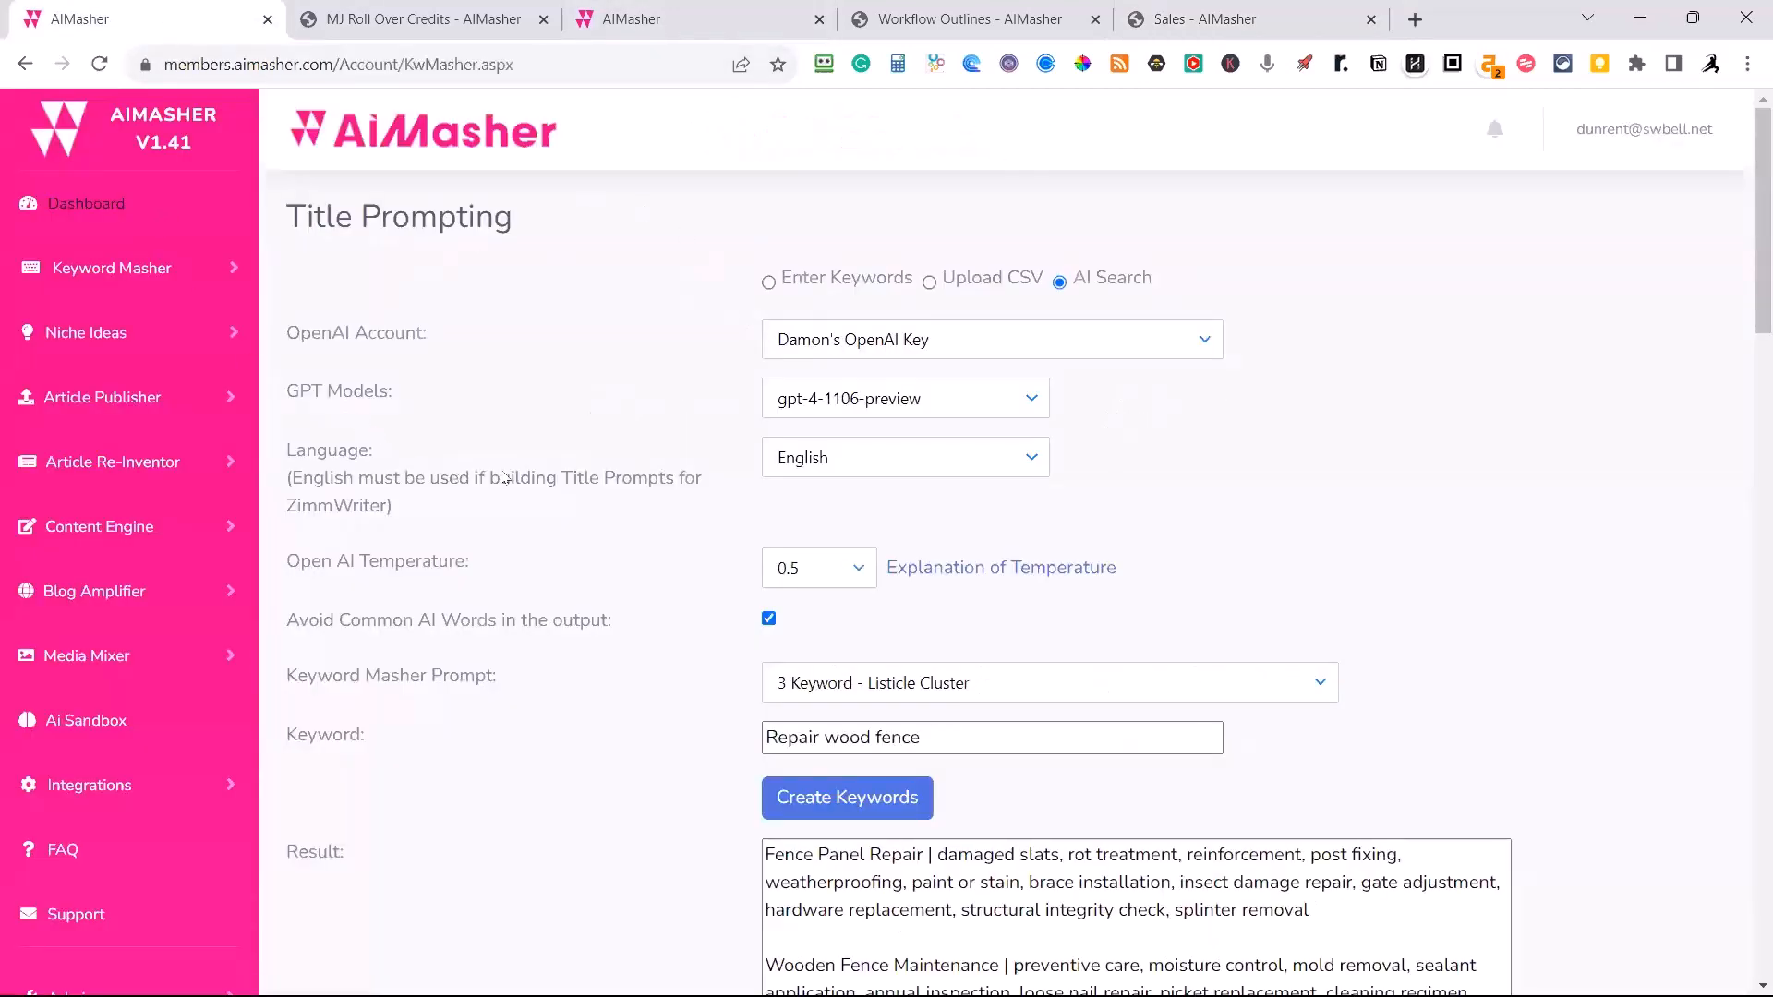
{"action": "scroll", "coordinate": [501, 477], "scroll_direction": "down", "scroll_amount": 14}
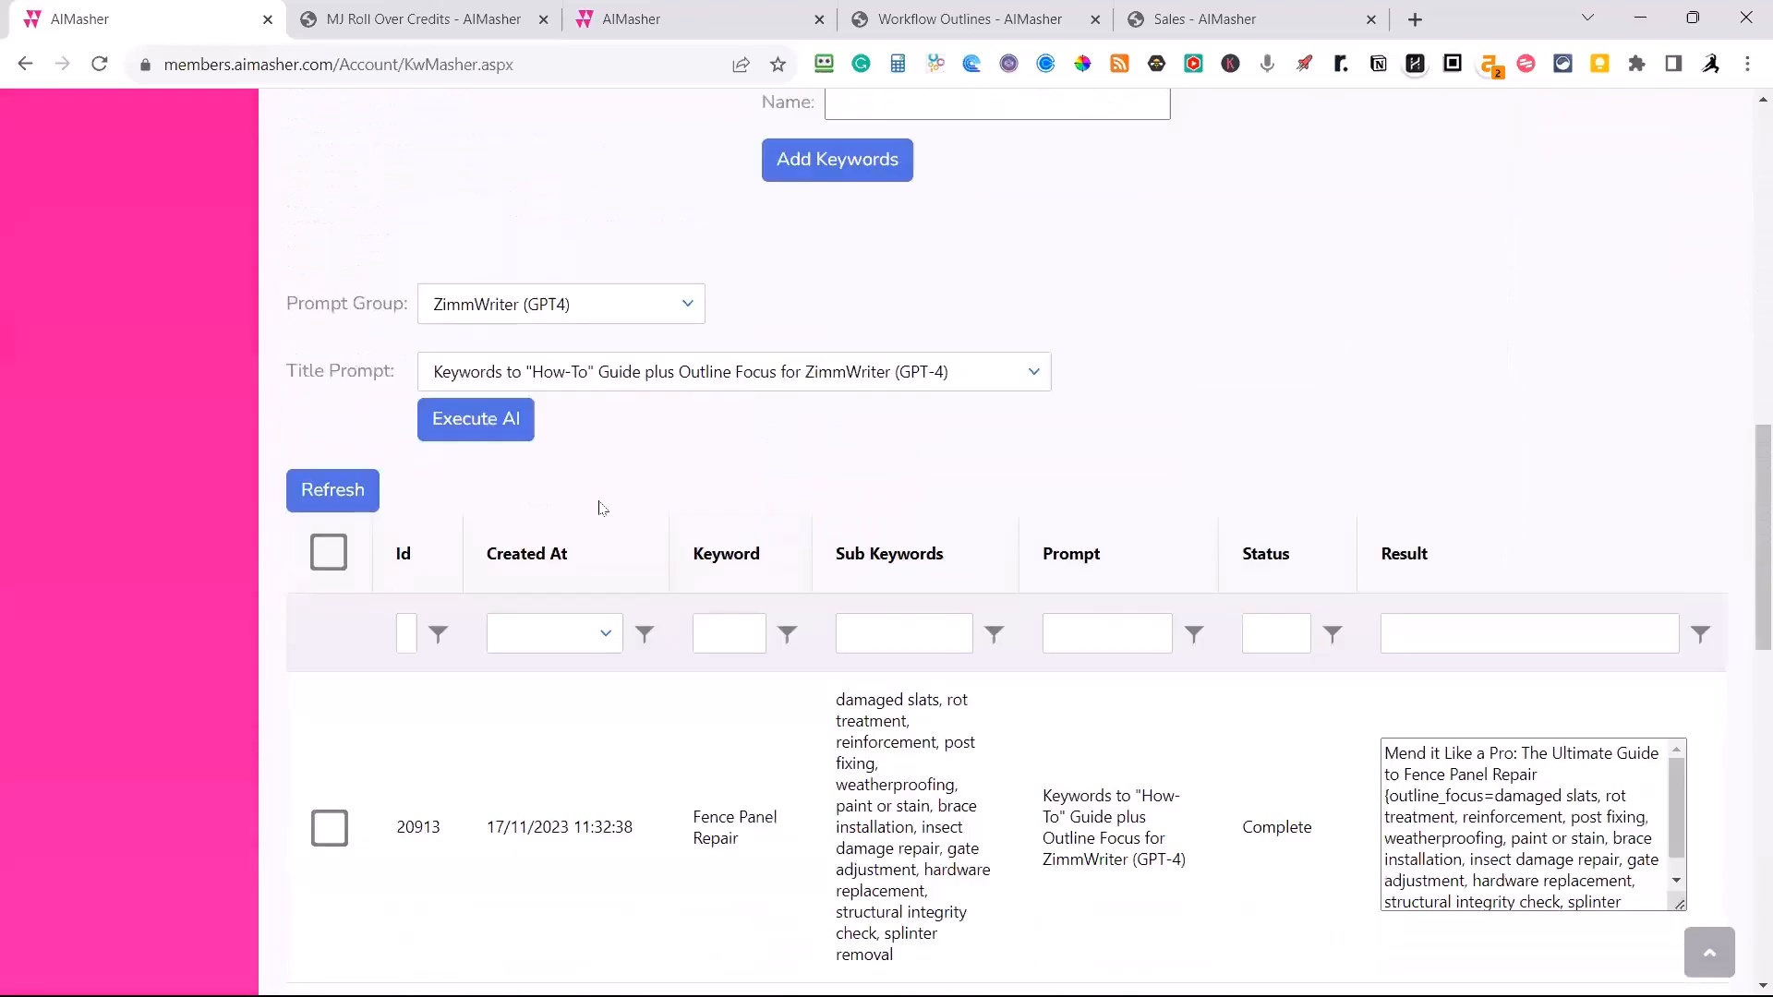
{"action": "scroll", "coordinate": [601, 507], "scroll_direction": "down", "scroll_amount": 6}
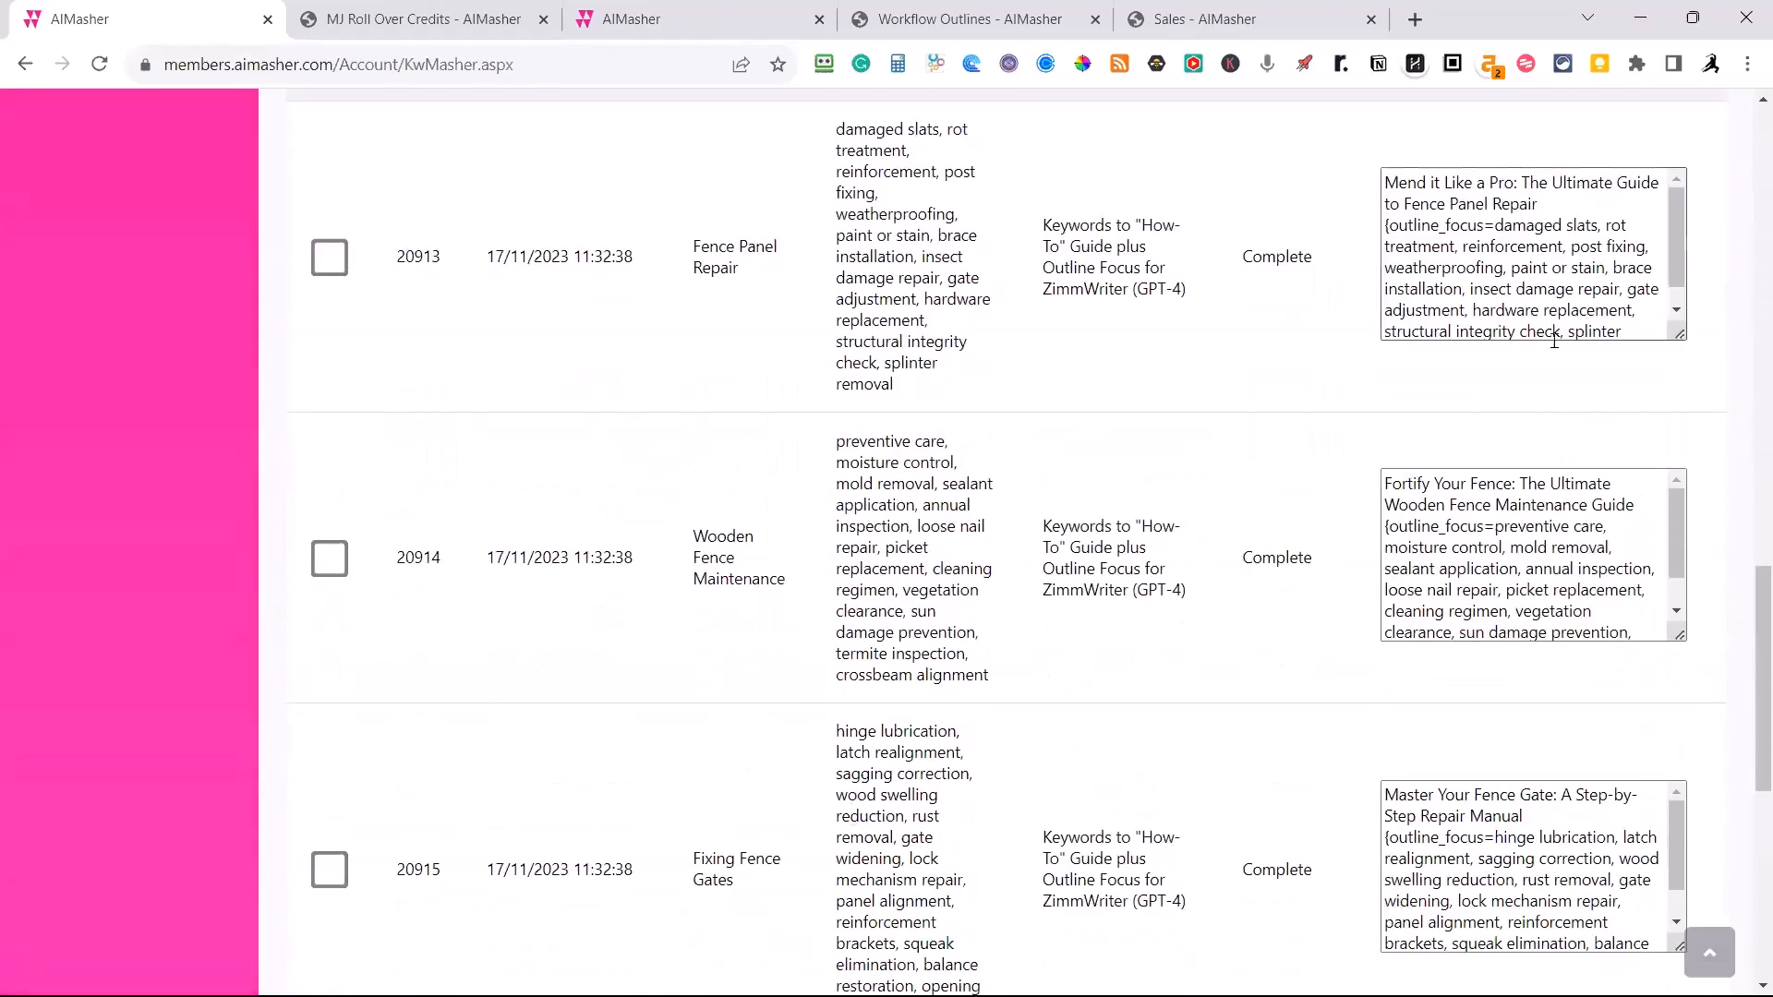
{"action": "left_click_drag", "start_coordinate": [1678, 334], "coordinate": [1701, 550]}
{"action": "scroll", "coordinate": [1481, 270], "scroll_direction": "up", "scroll_amount": 3}
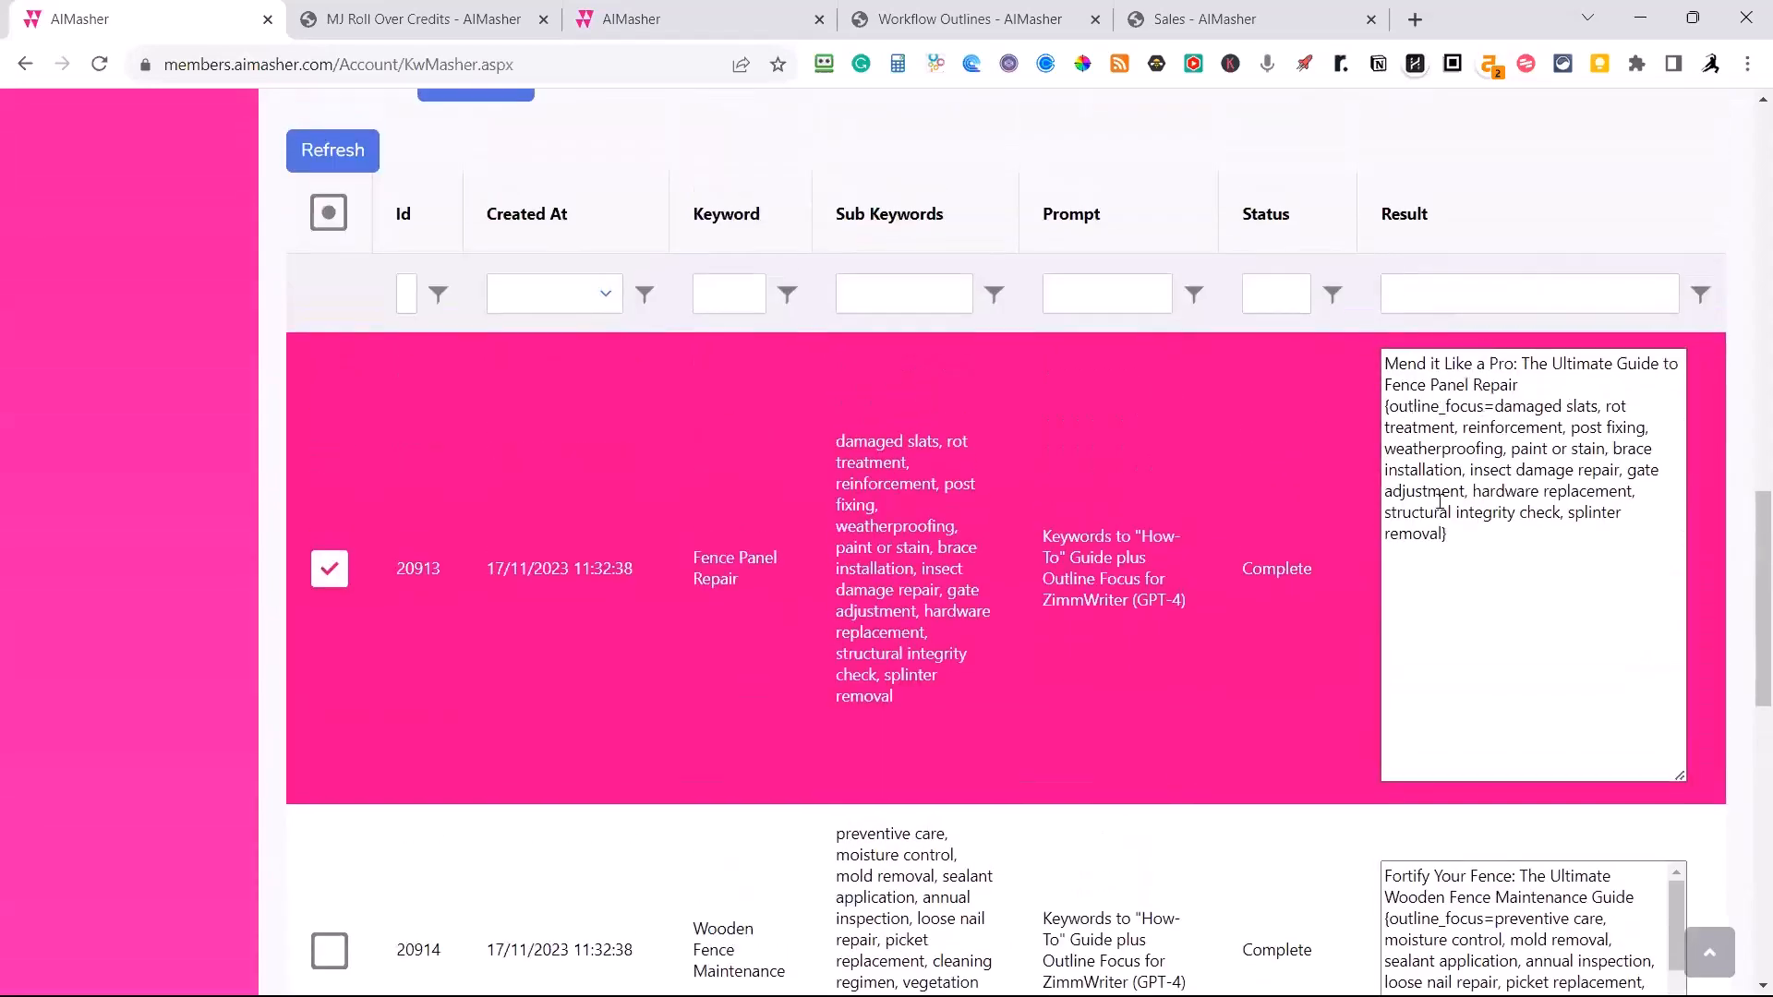
{"action": "scroll", "coordinate": [1439, 502], "scroll_direction": "down", "scroll_amount": 10}
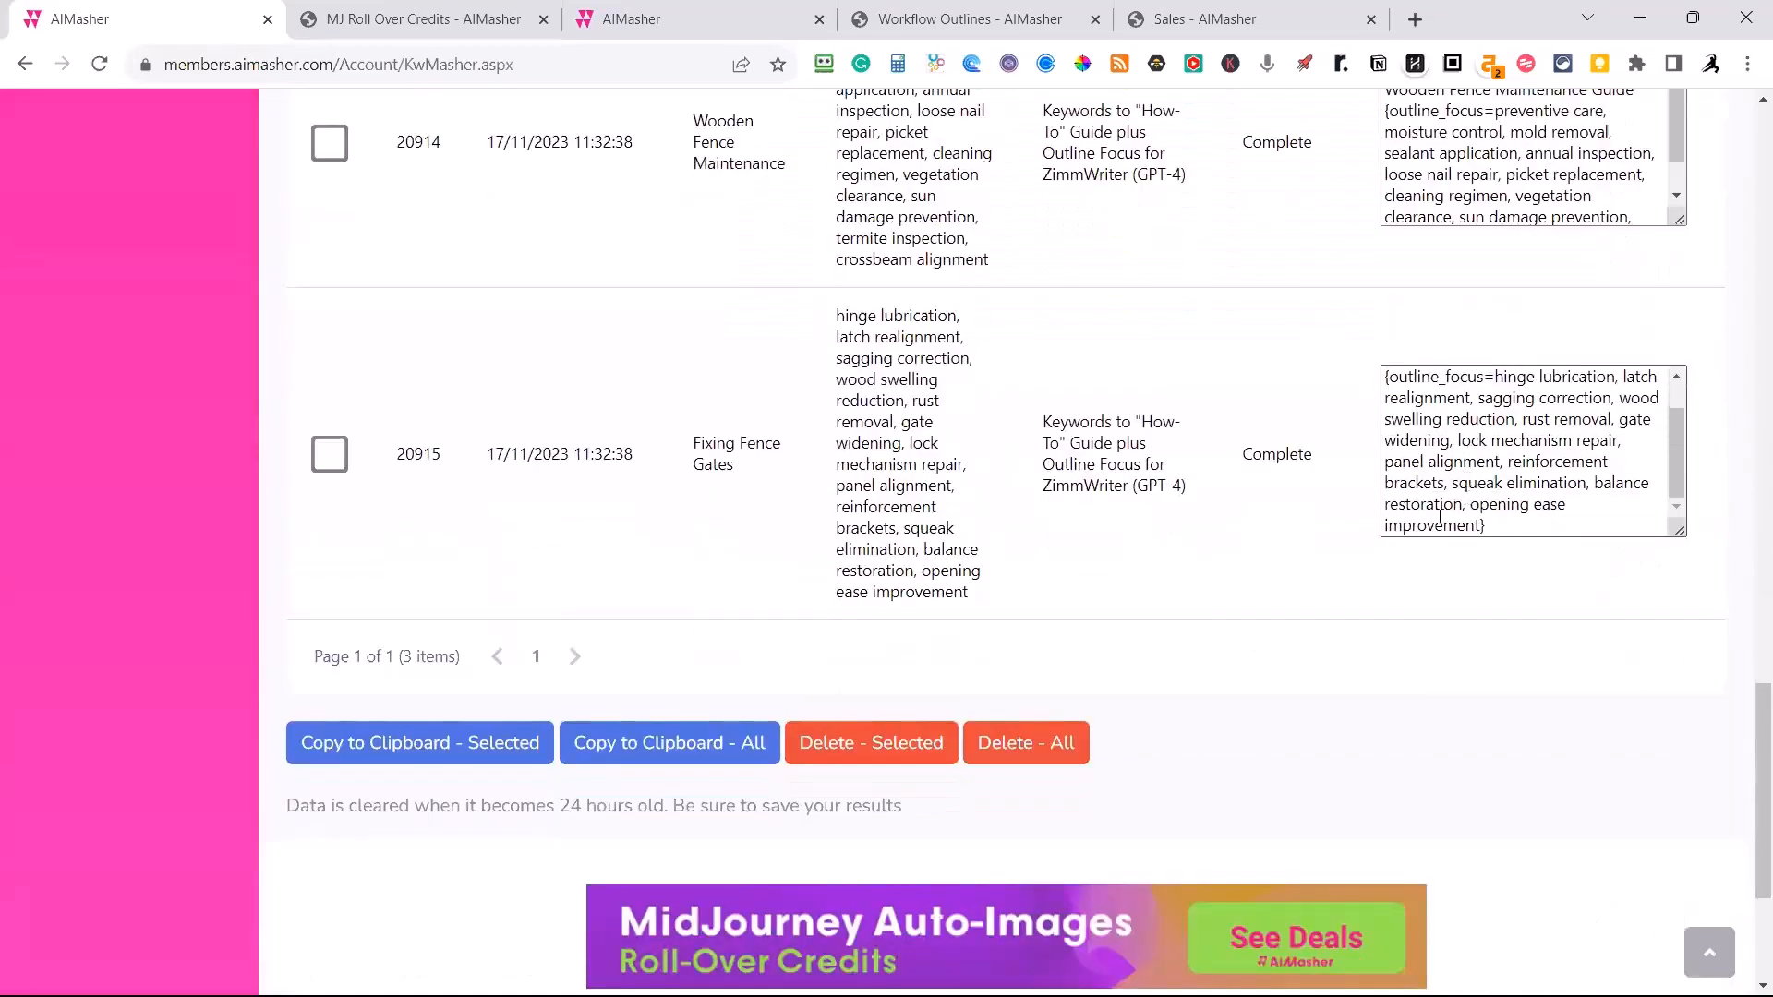
Copy all generated title prompts and paste them into the list of blog post titles in ZimmWriter's Bulk Writer.
{"action": "left_click", "coordinate": [656, 748]}
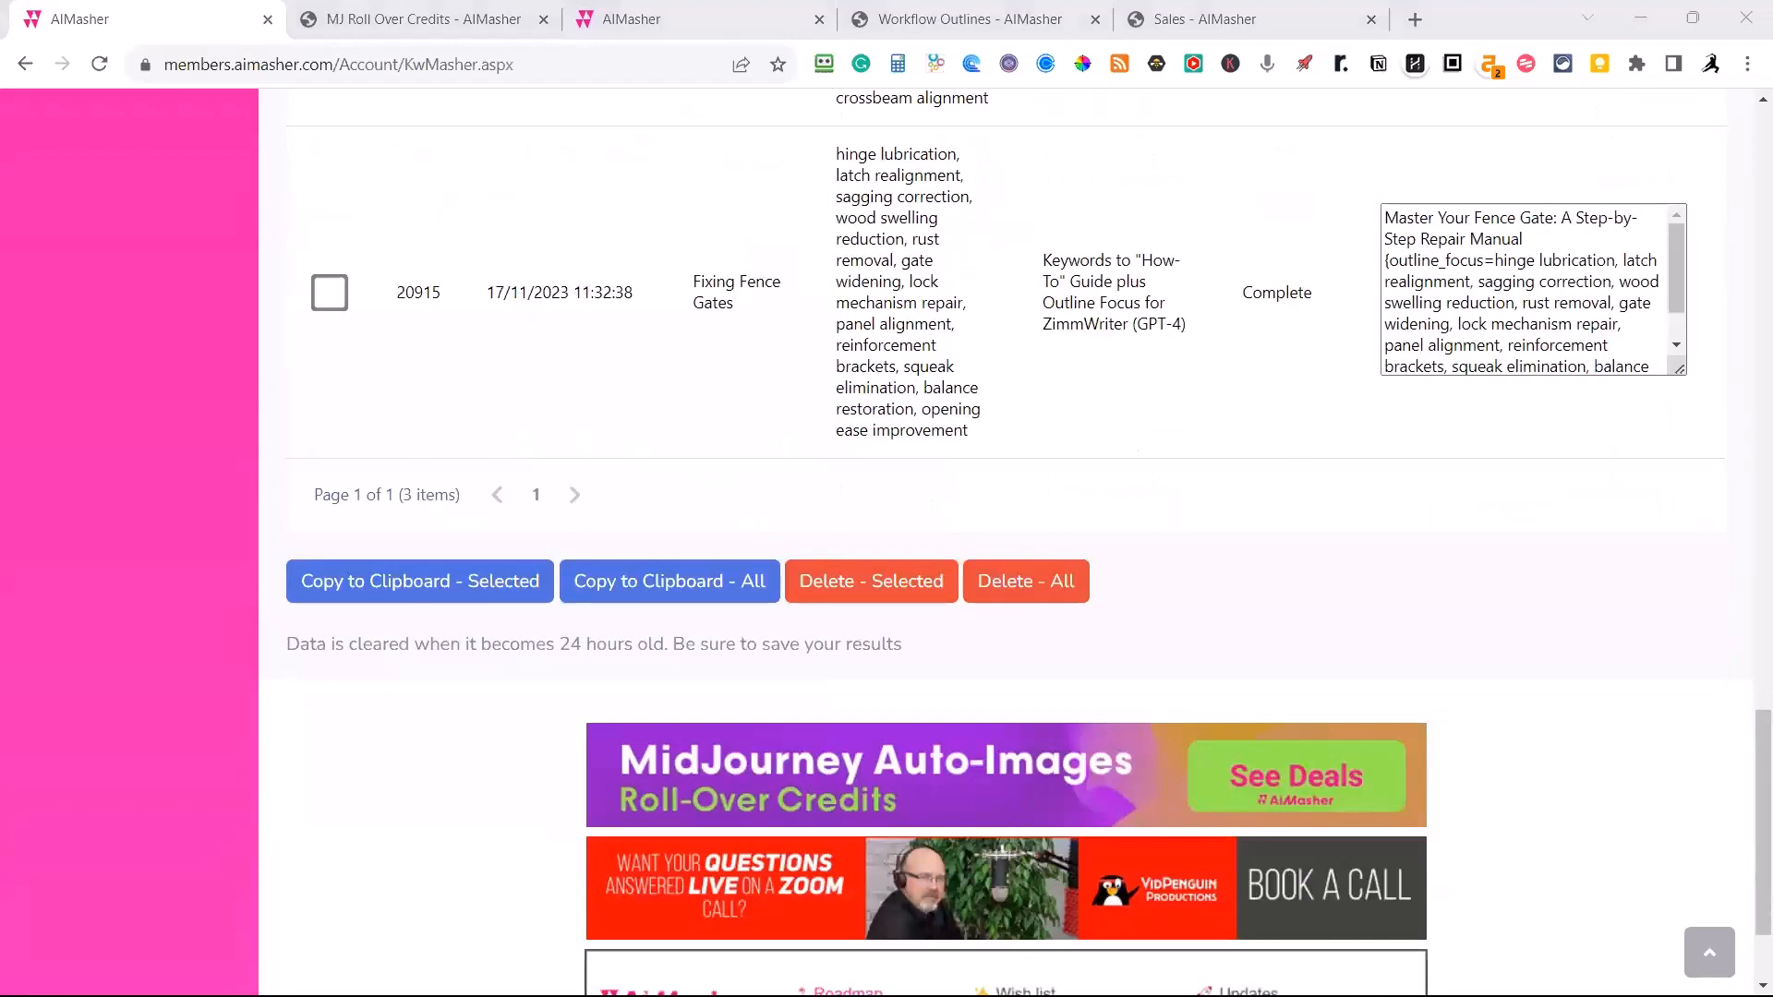
{"action": "left_click", "coordinate": [494, 541]}
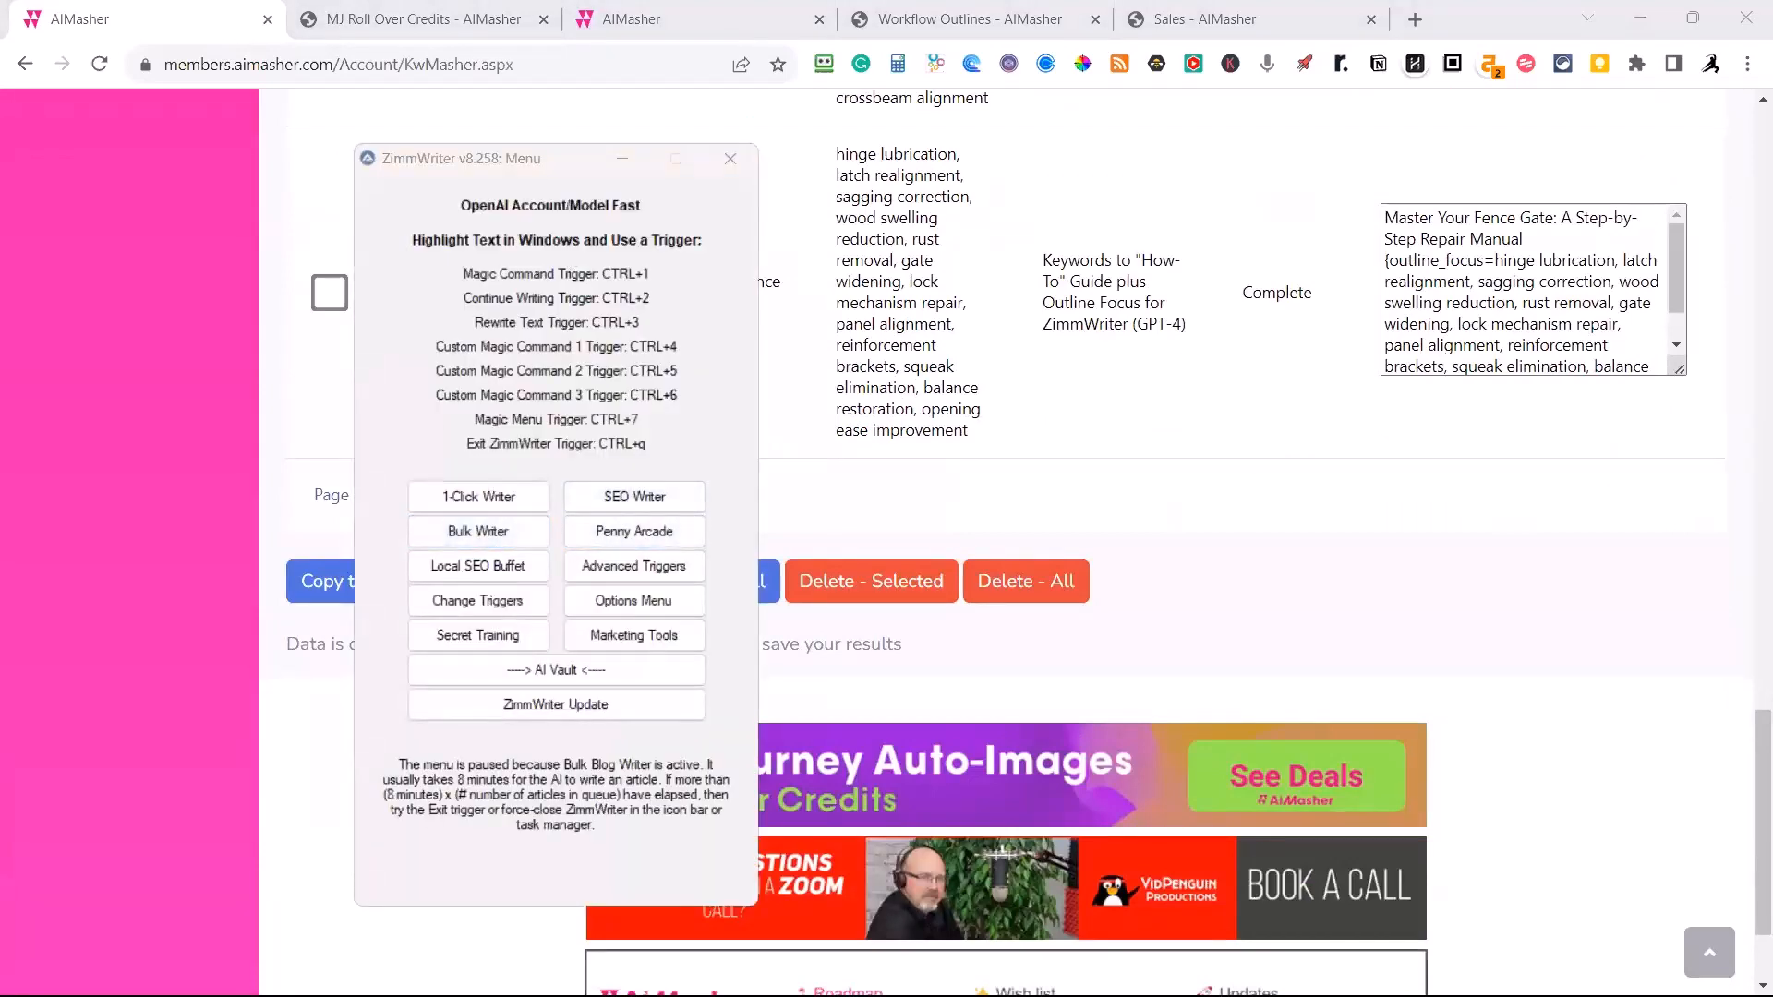
{"action": "type", "text": "Mend it Like a Pro: The Ultimate Guide to Fence Panel Repair {outline_focus=damaged slats, rot treatment, reinforcement, post fixing, weatherproofing, paint or stain, brace installation, insect damage repair, gate adjustment, hardware replacement, structural integrity check, splinter removal}  Fortify Your Fence: The Ultimate Wooden Fence Maintenance Guide {outline_focus=preventive care, moisture control, mold removal, sealant application, annual inspection, loose nail repair, picket replacement, cleaning regimen, vegetation clearance, sun damage prevention, termite inspection, crossbeam alignment}  Master Your Fence Gate: A Step-by-Step Repair Manual {outline_focus=hinge lubrication, latch realignment, sagging correction, wood swelling reduction, rust removal, gate widening, lock mechanism repair, panel alignment, reinforcement brackets, squeak elimination, balance restoration, opening ease improvement}"}
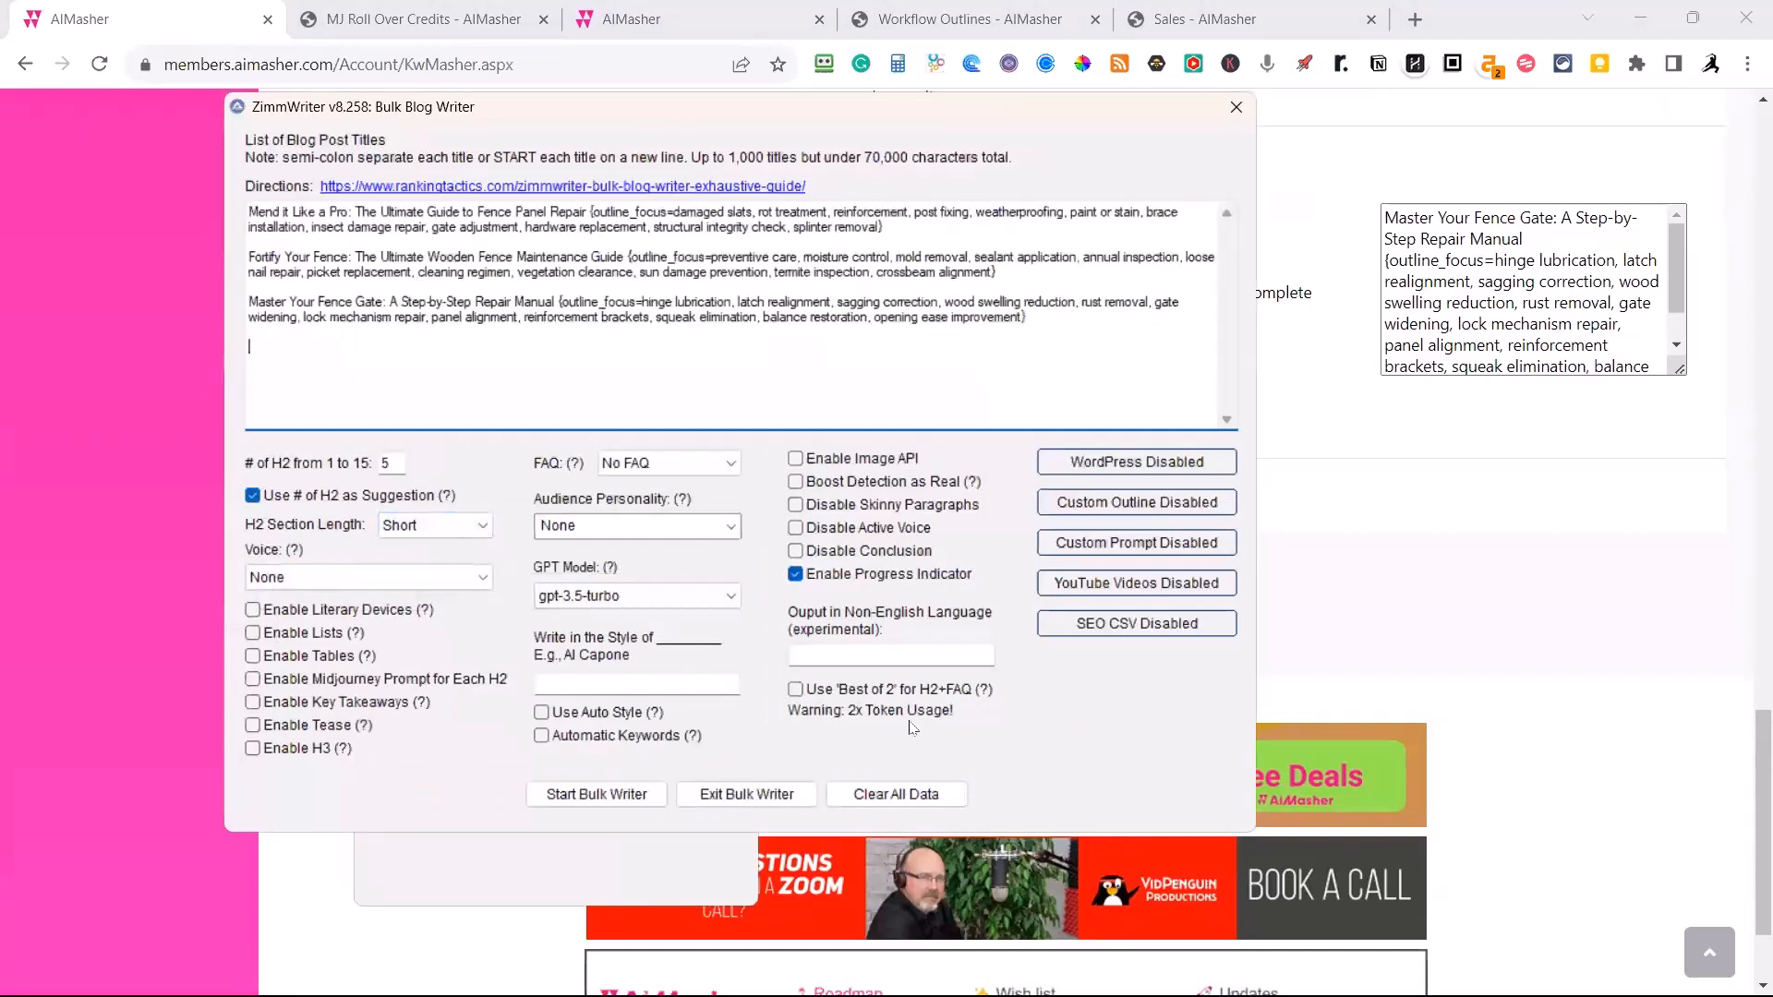
Set the audience personality to Innocent, enable literary devices, choose the First Person Singular voice and leave the FAQ at No FAQ.
{"action": "left_click", "coordinate": [730, 527]}
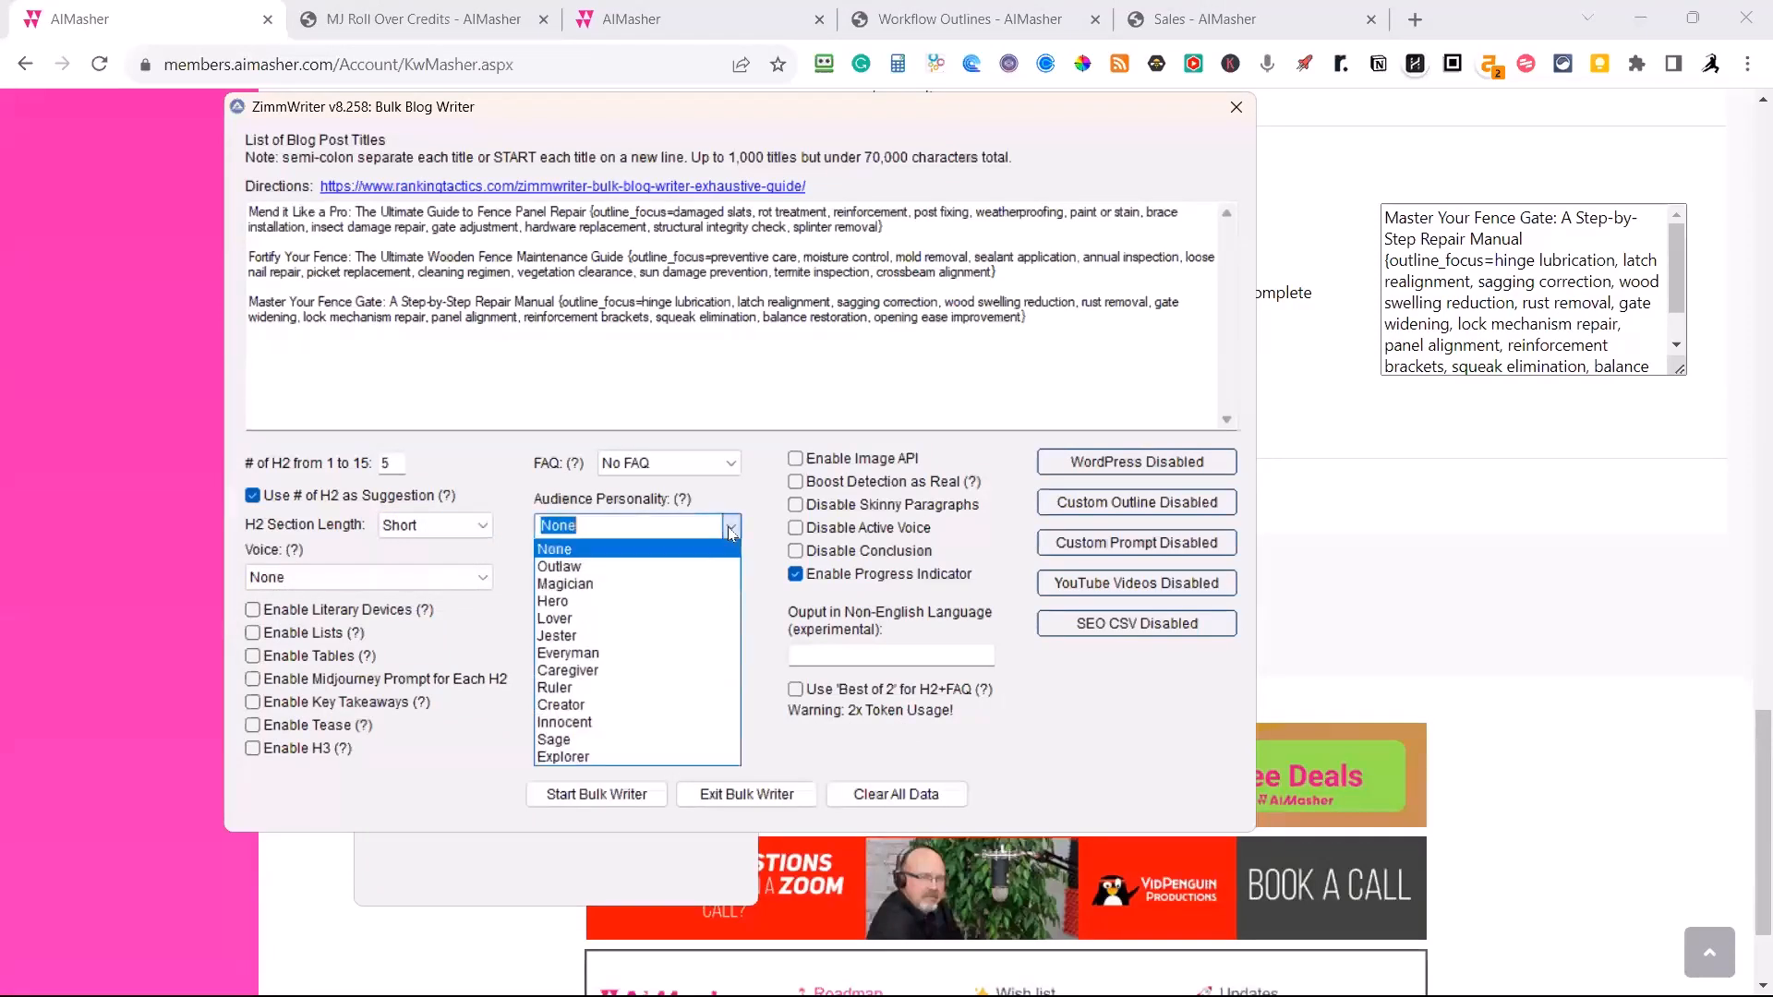
{"action": "left_click", "coordinate": [564, 722]}
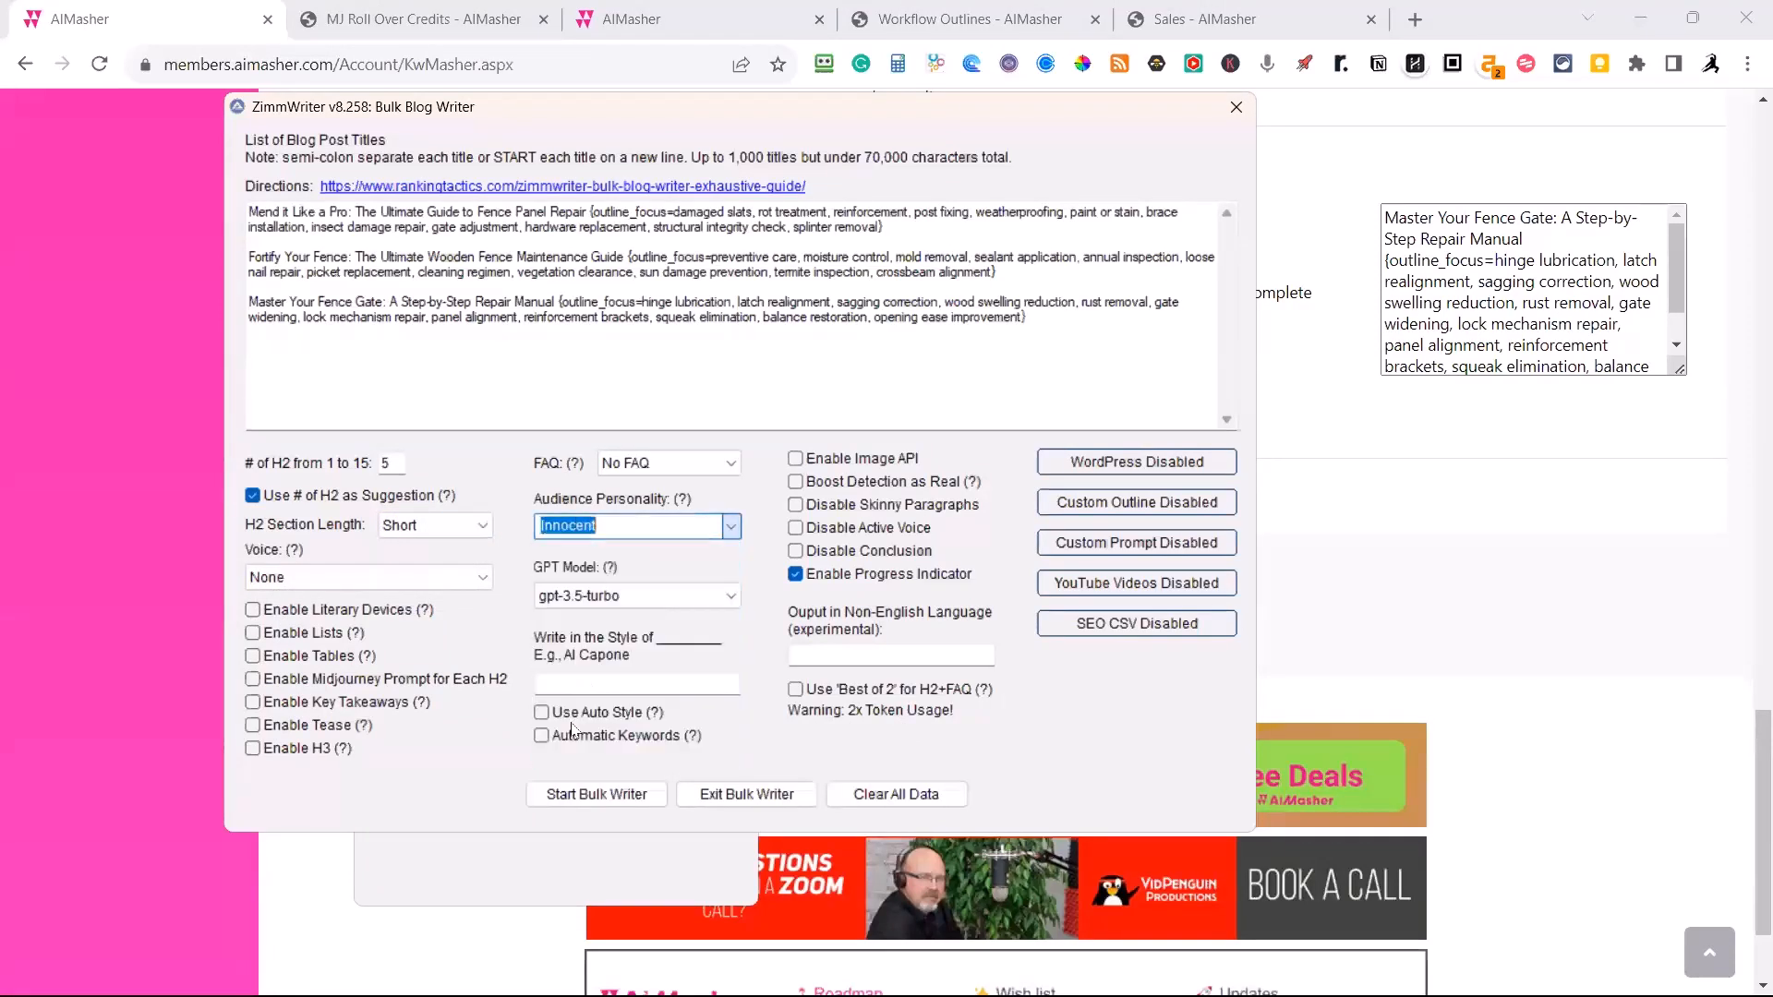
{"action": "left_click", "coordinate": [310, 612]}
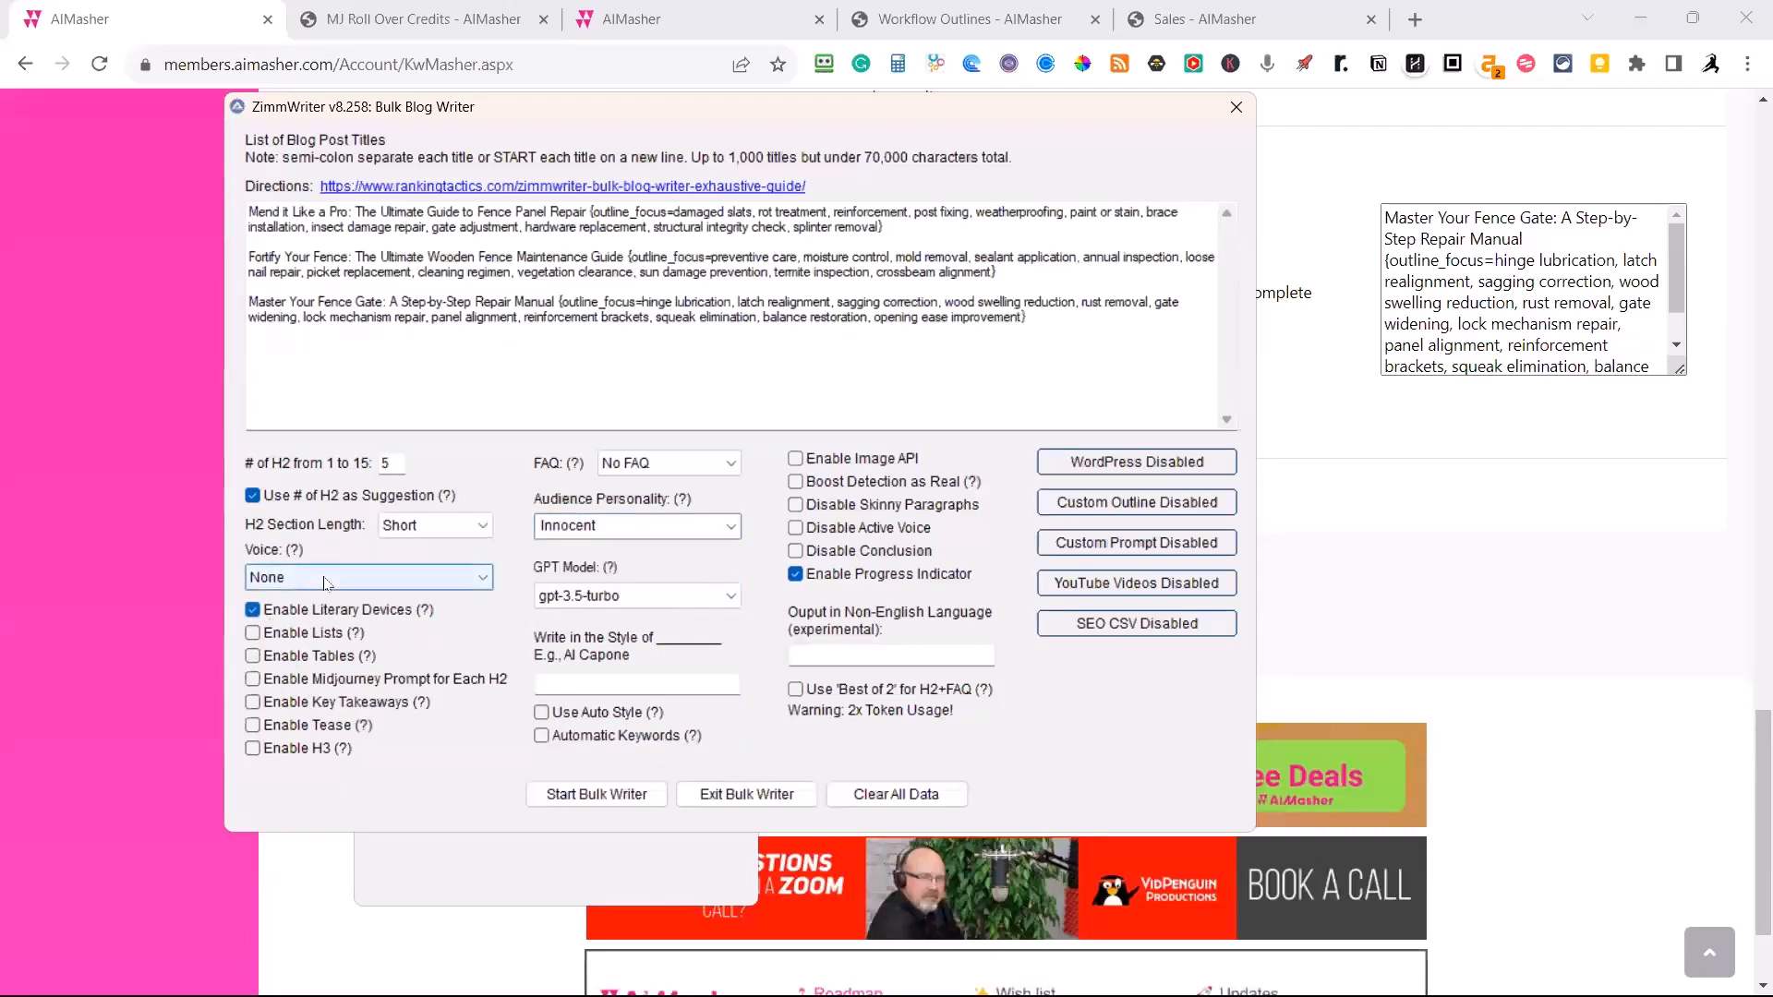
{"action": "left_click", "coordinate": [324, 578]}
{"action": "left_click", "coordinate": [314, 637]}
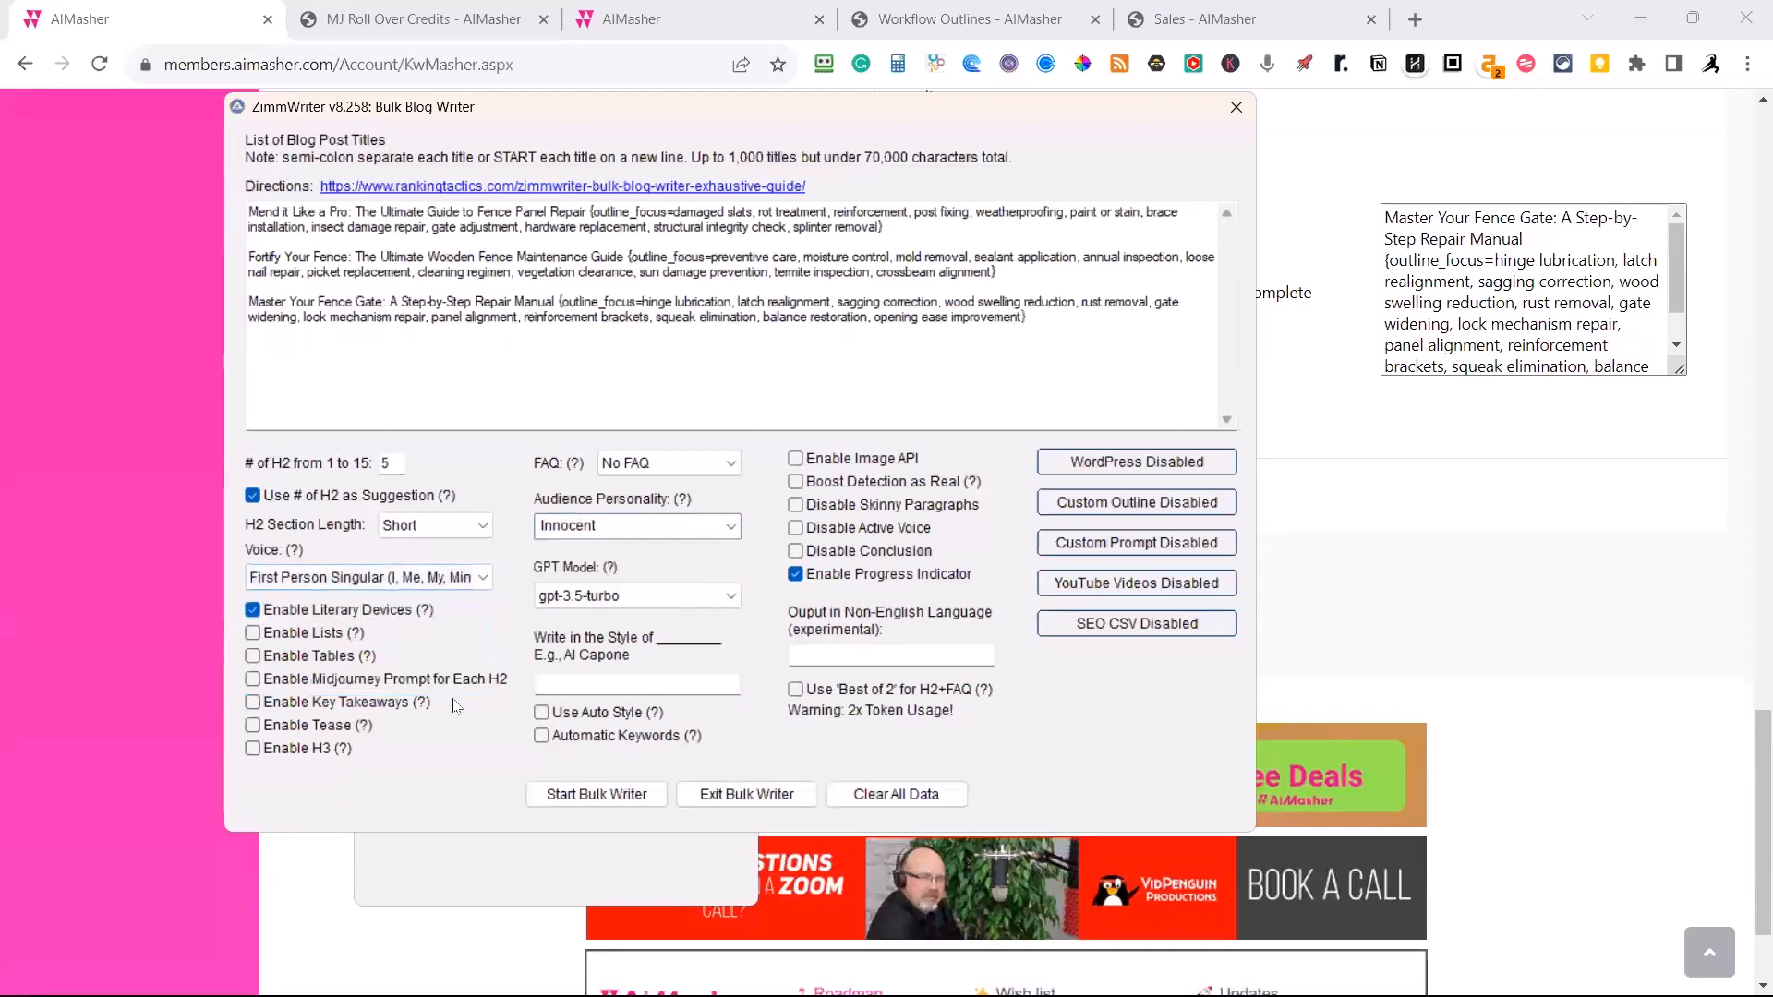
{"action": "left_click", "coordinate": [730, 464]}
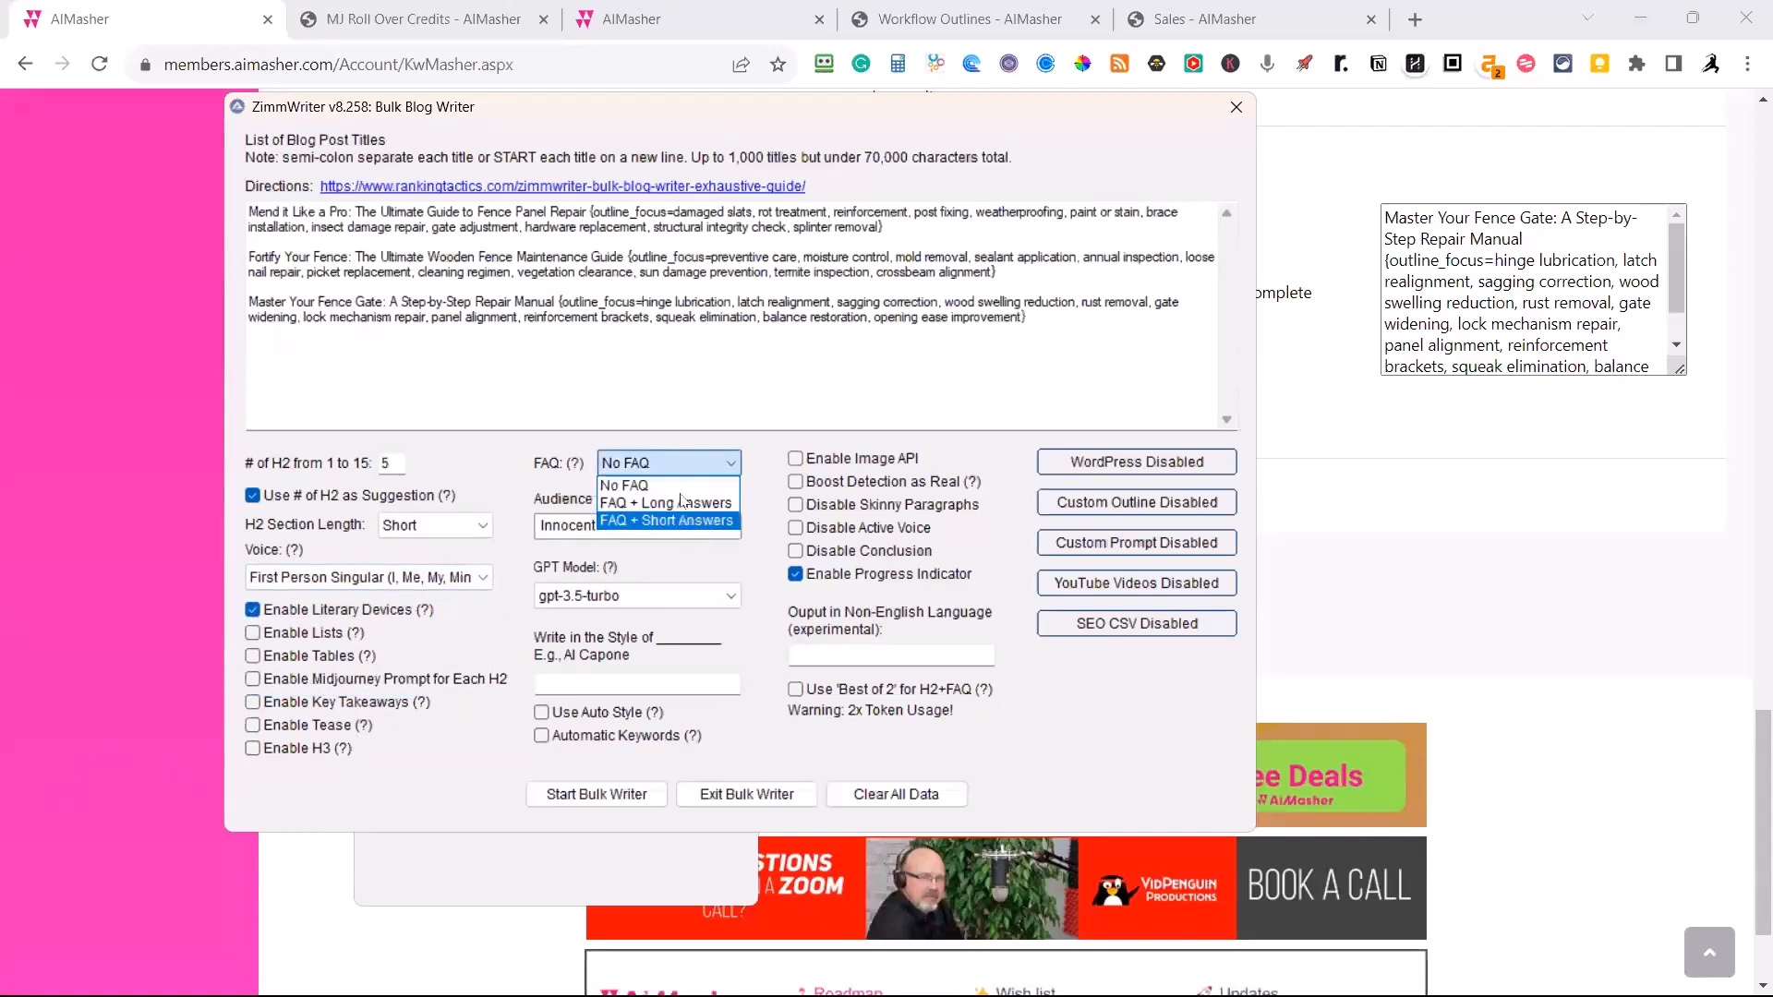
{"action": "left_click", "coordinate": [761, 440]}
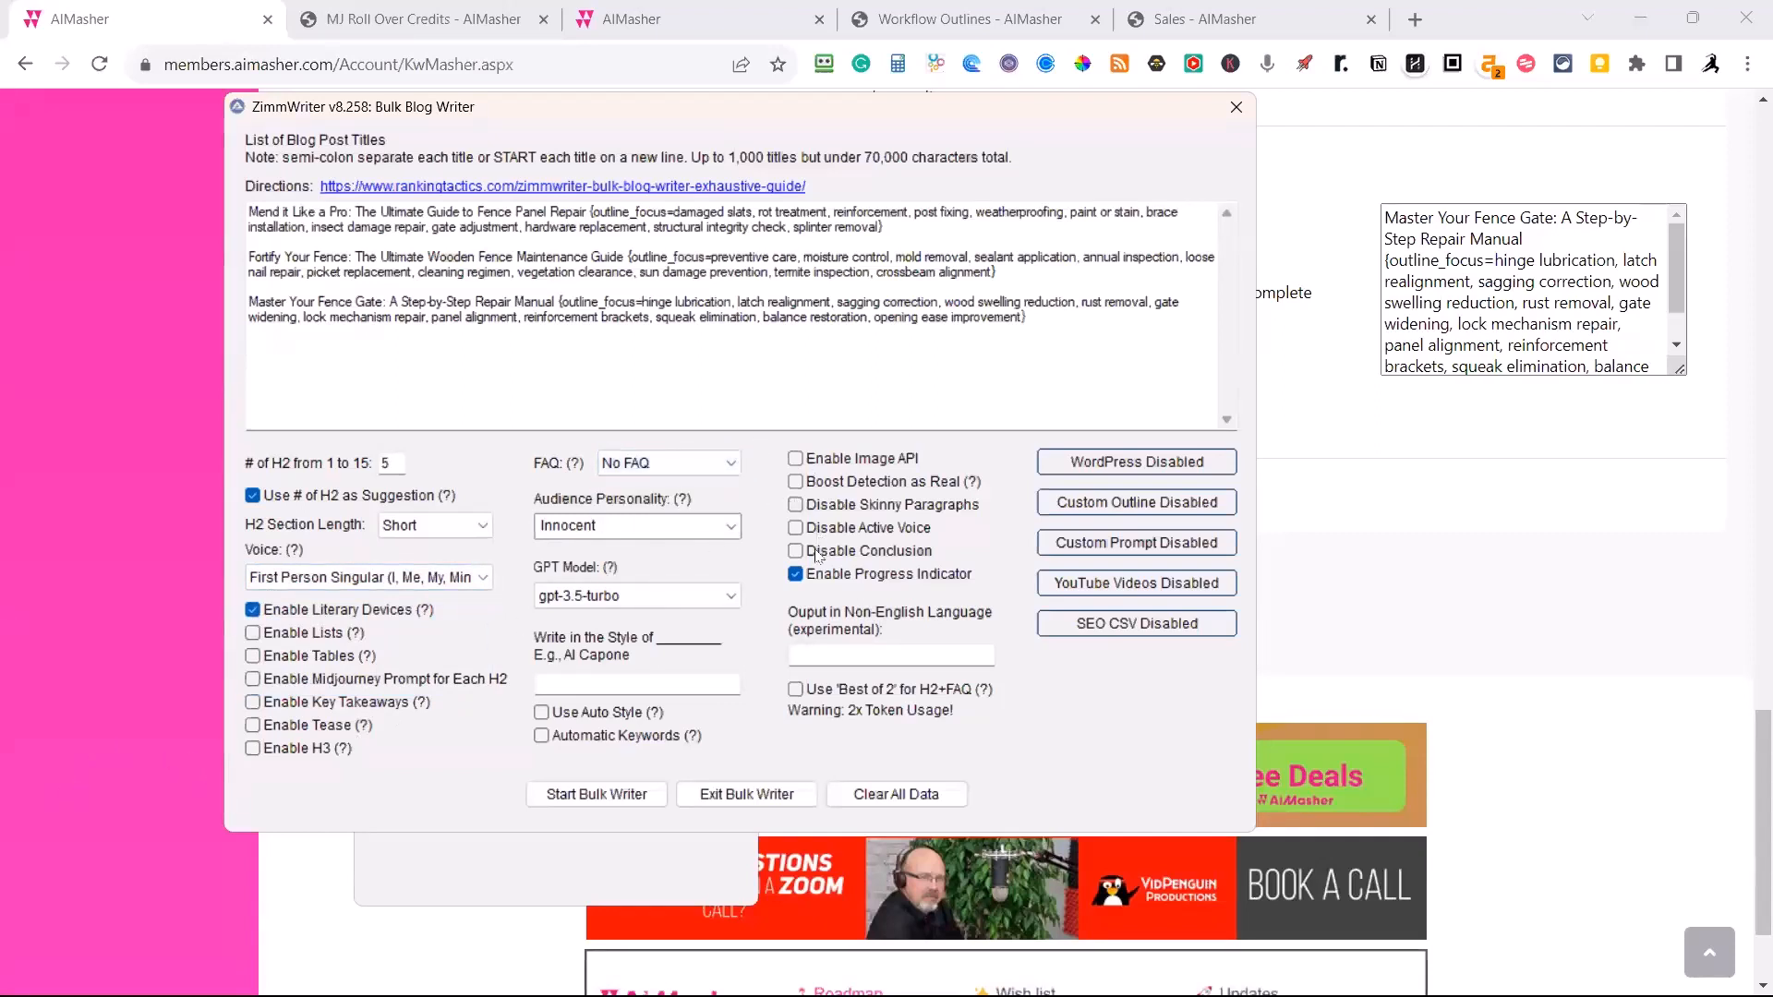
Disable the conclusion, and enable Auto Style, H3 and a Midjourney prompt for each H2.
{"action": "left_click", "coordinate": [796, 551]}
{"action": "left_click", "coordinate": [541, 713]}
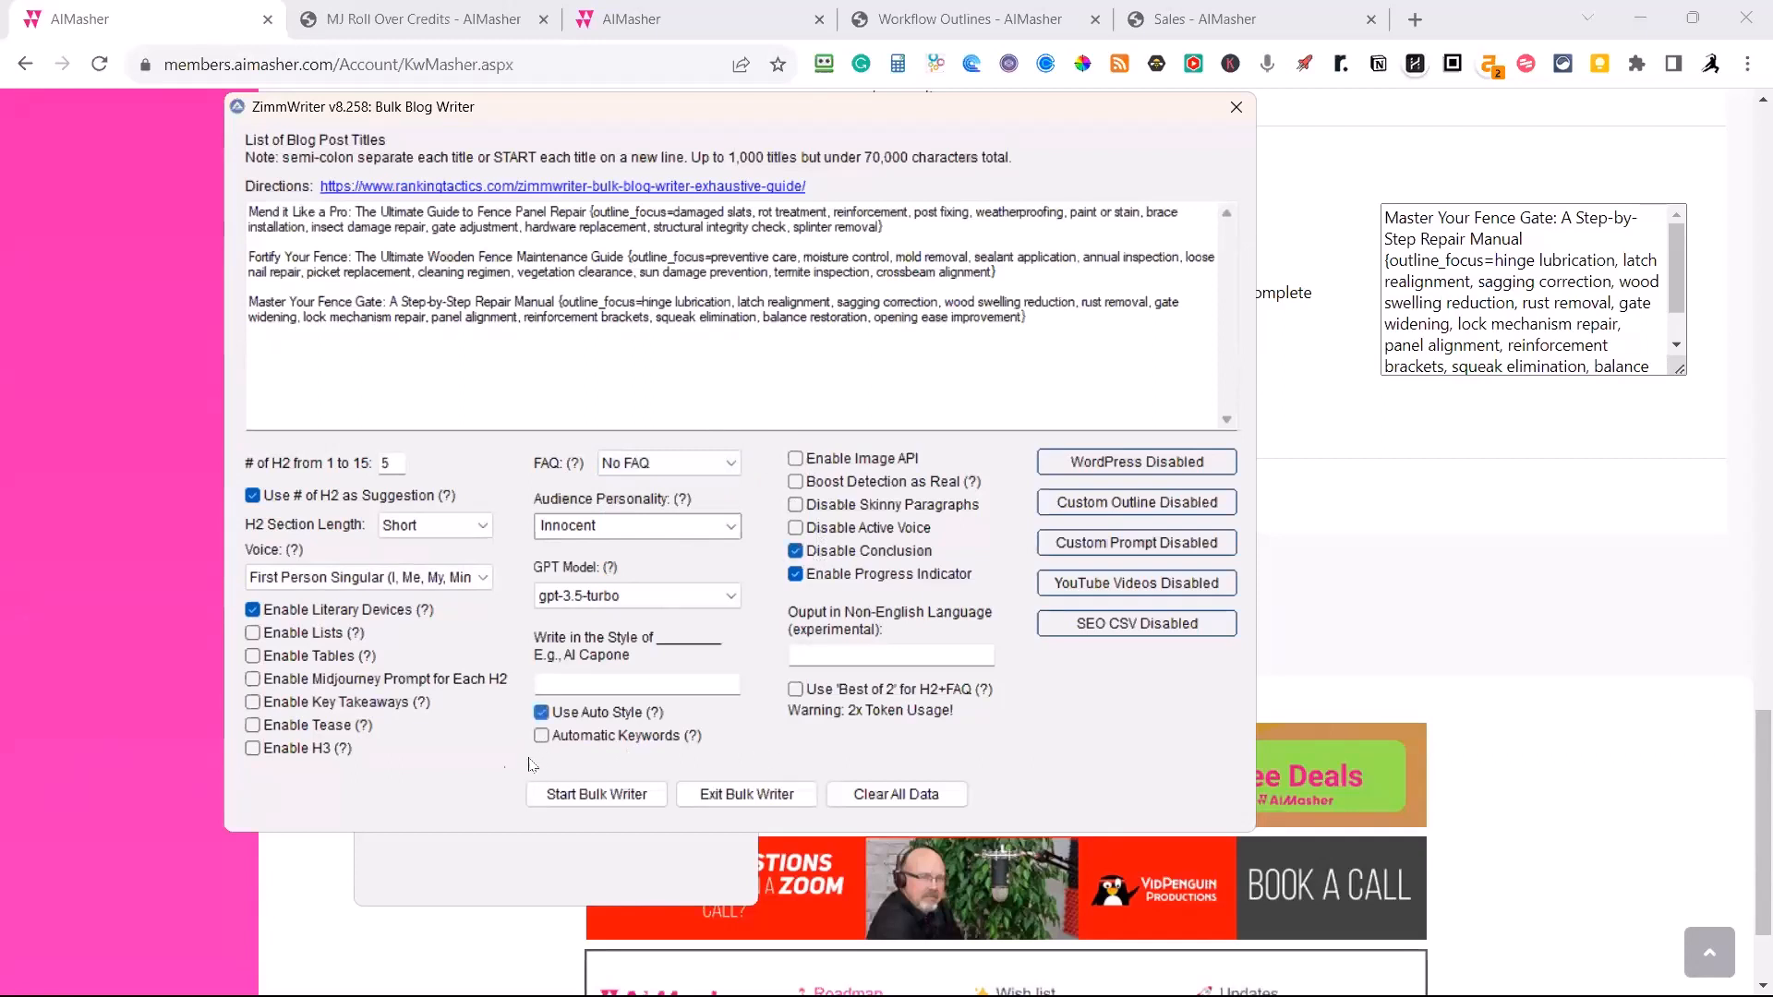
{"action": "left_click", "coordinate": [253, 748]}
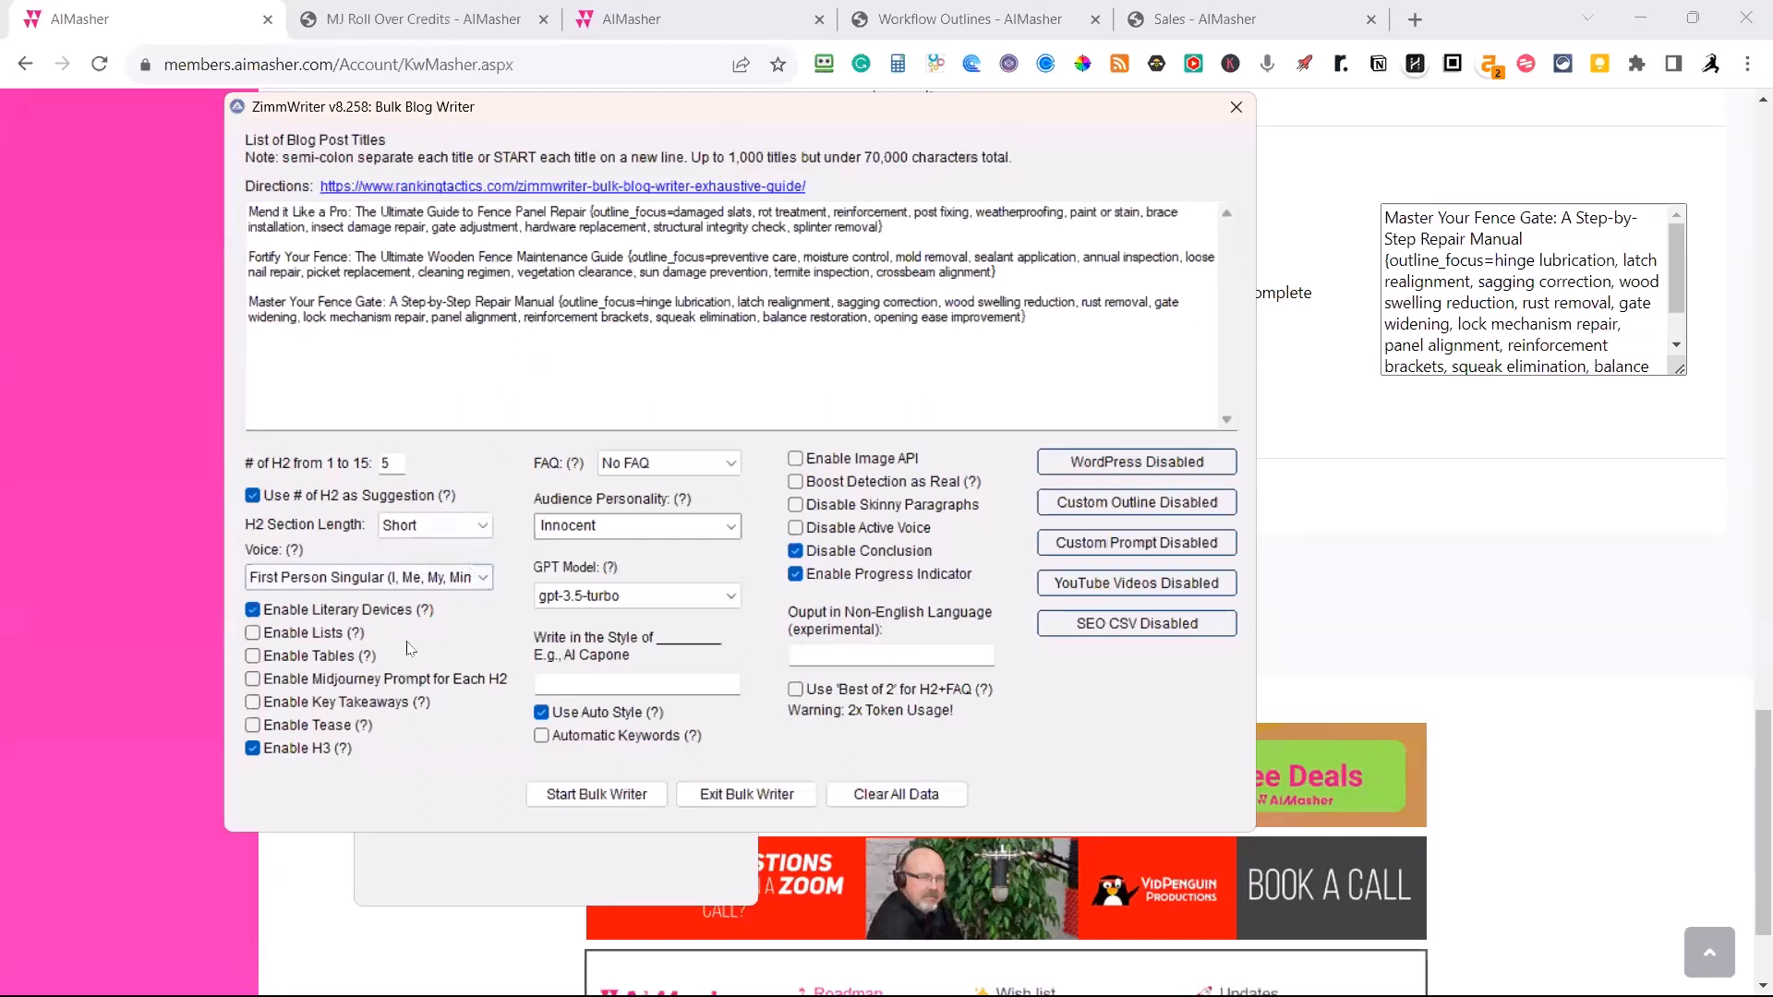
{"action": "left_click", "coordinate": [252, 681]}
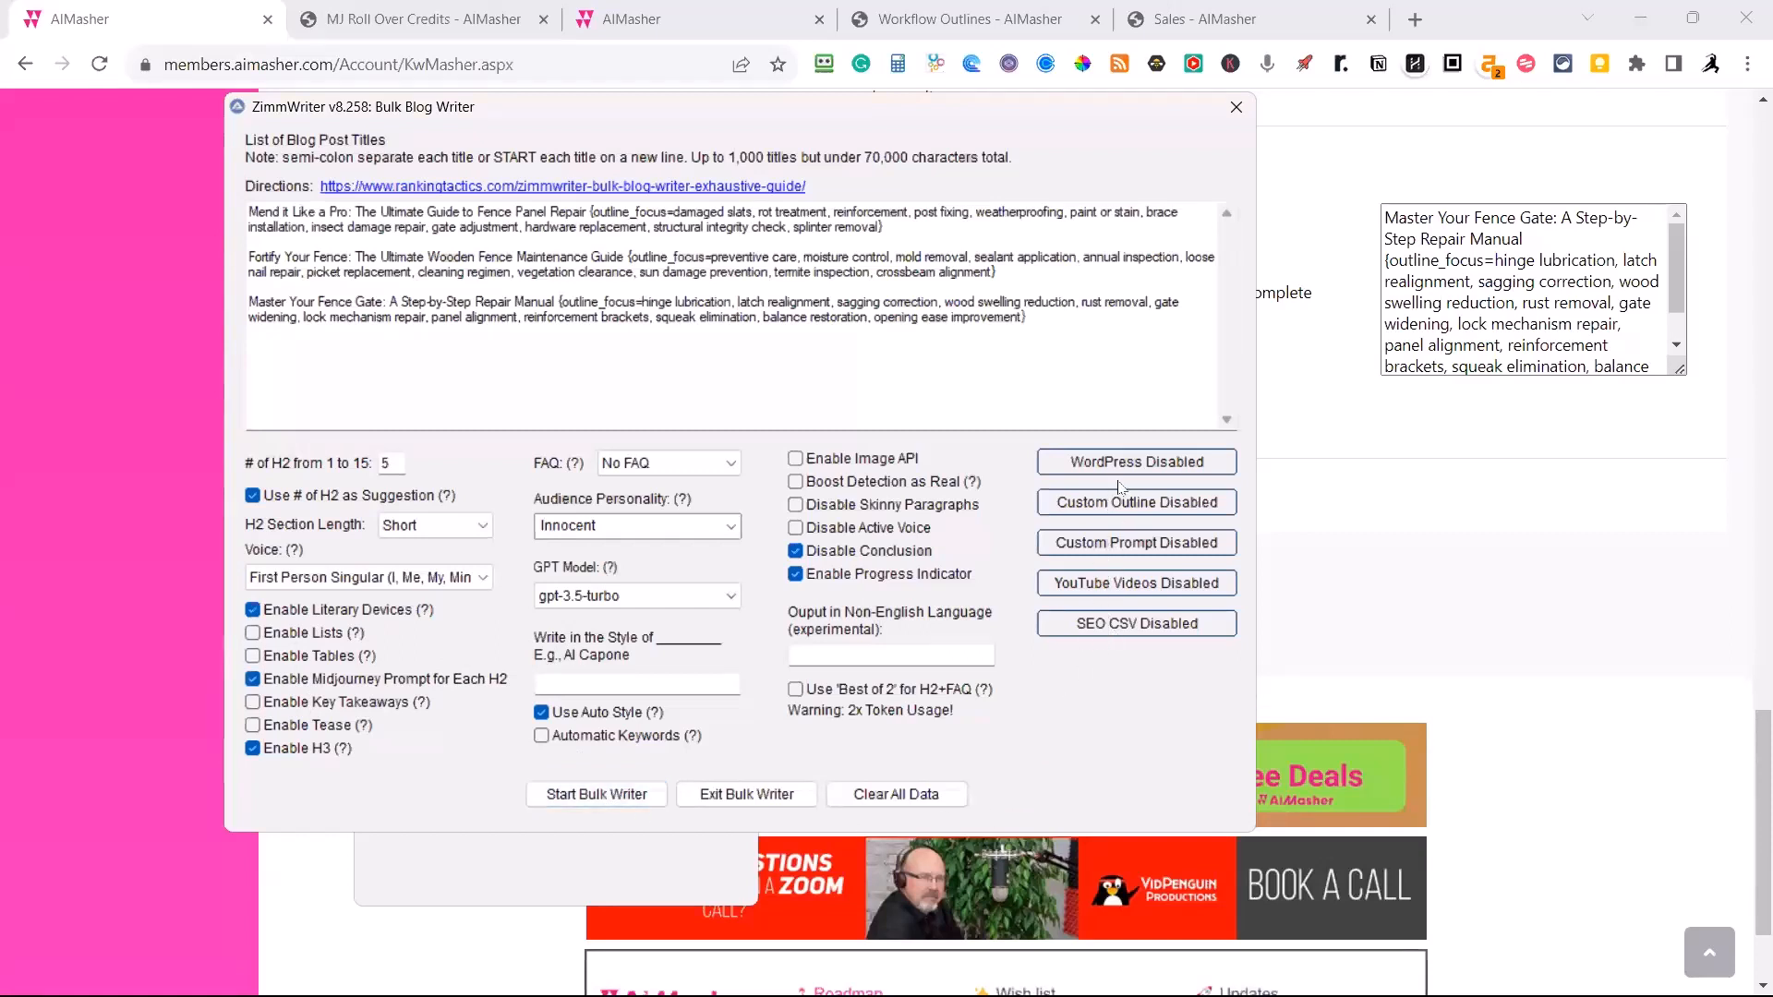
Start the bulk writer for the pasted titles, confirm the start notice and minimize the ZimmWriter menu.
{"action": "left_click", "coordinate": [611, 797]}
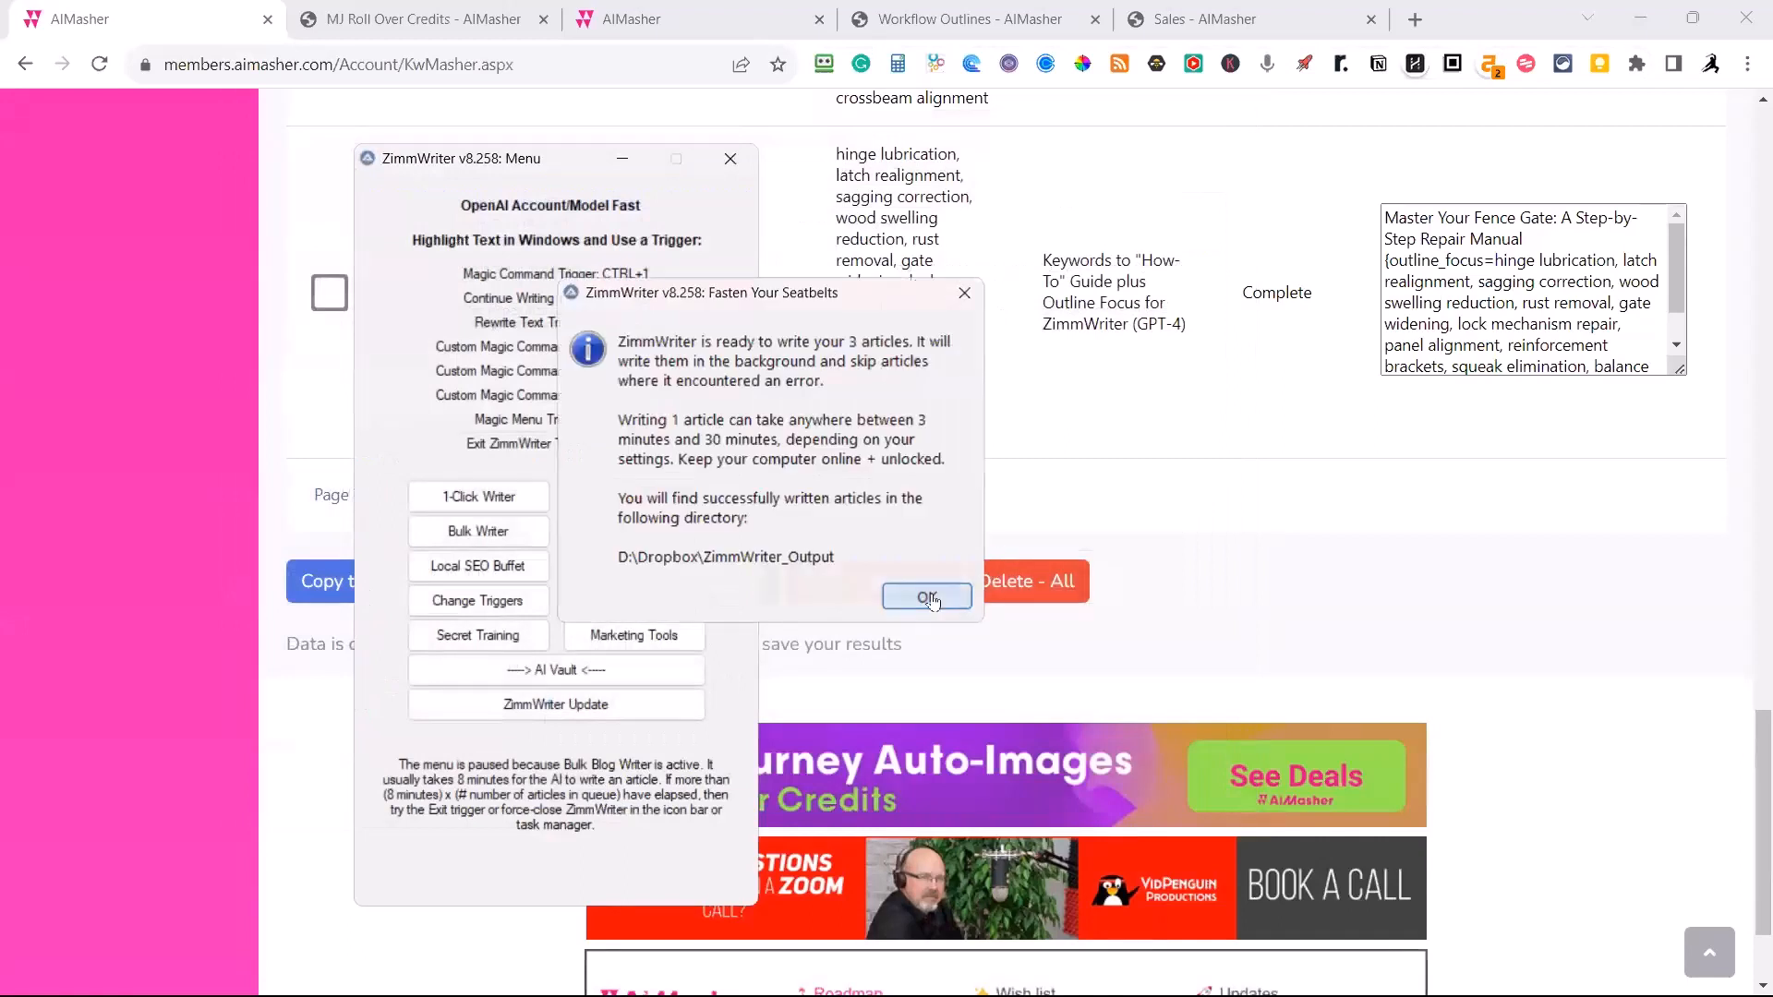
{"action": "left_click", "coordinate": [930, 599]}
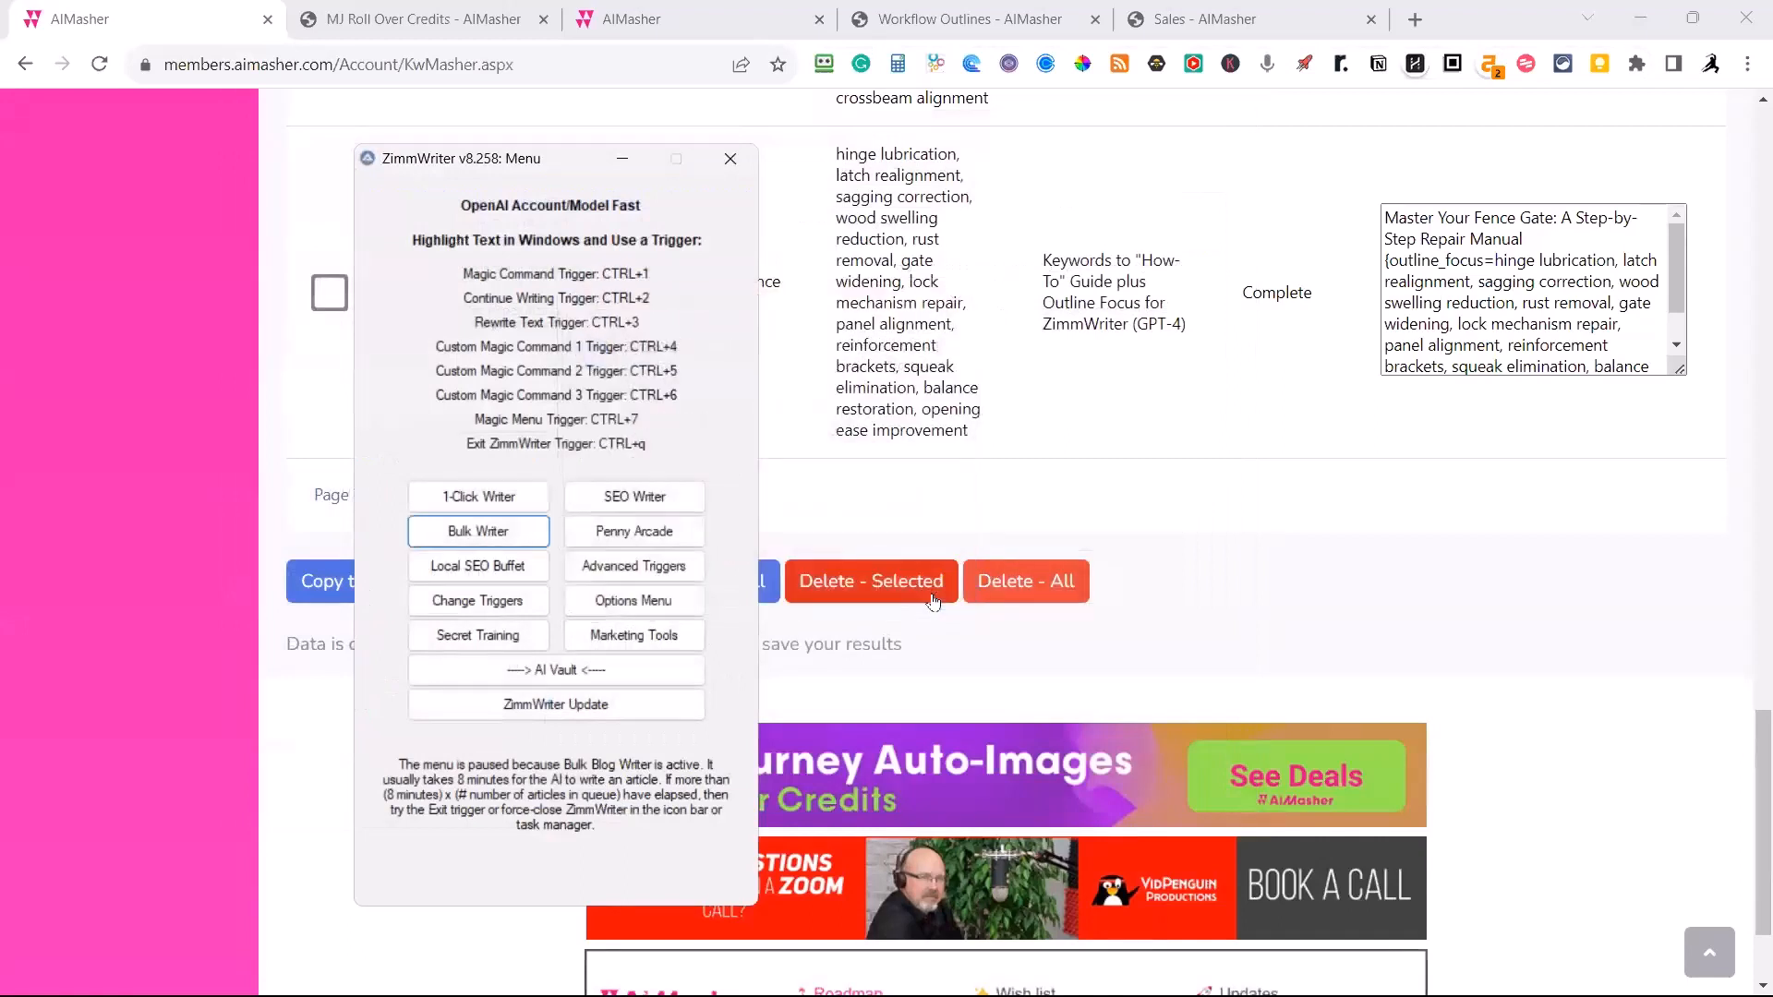
{"action": "left_click", "coordinate": [626, 163]}
Open Keyword Masher's Topical Authority tool in AIMasher and look over its list of broad concepts.
{"action": "scroll", "coordinate": [1005, 425], "scroll_direction": "up", "scroll_amount": 15}
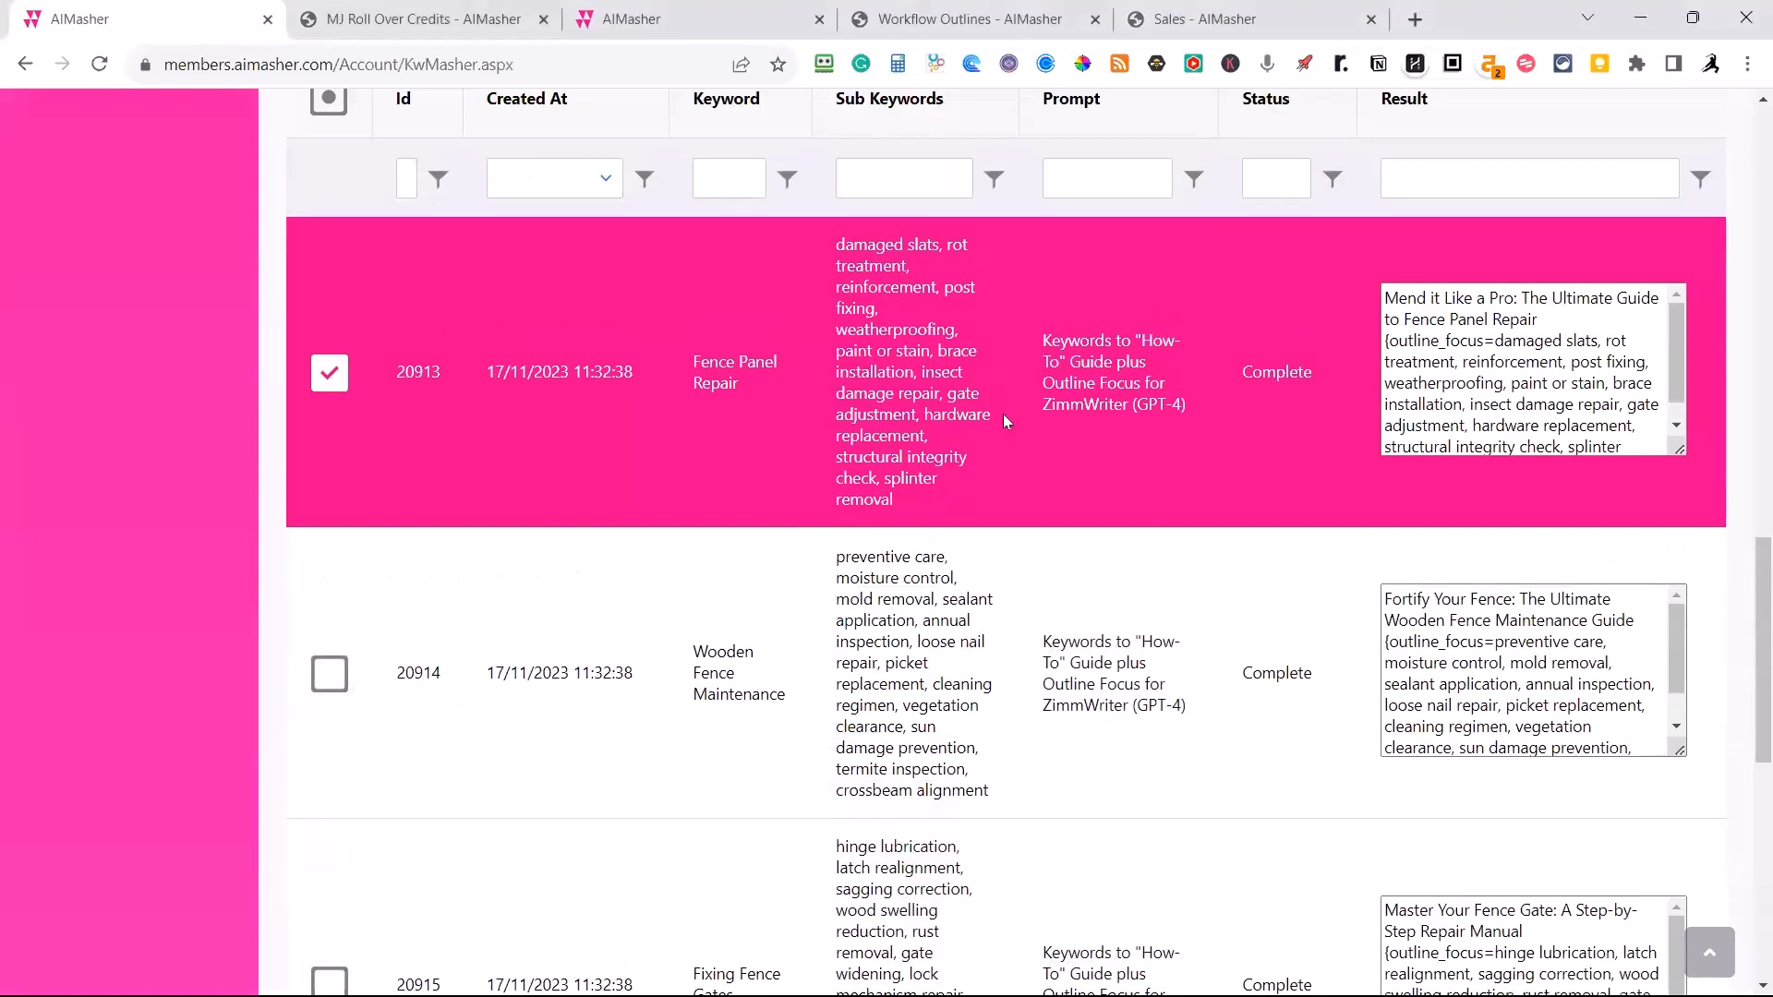
{"action": "scroll", "coordinate": [394, 347], "scroll_direction": "up", "scroll_amount": 7}
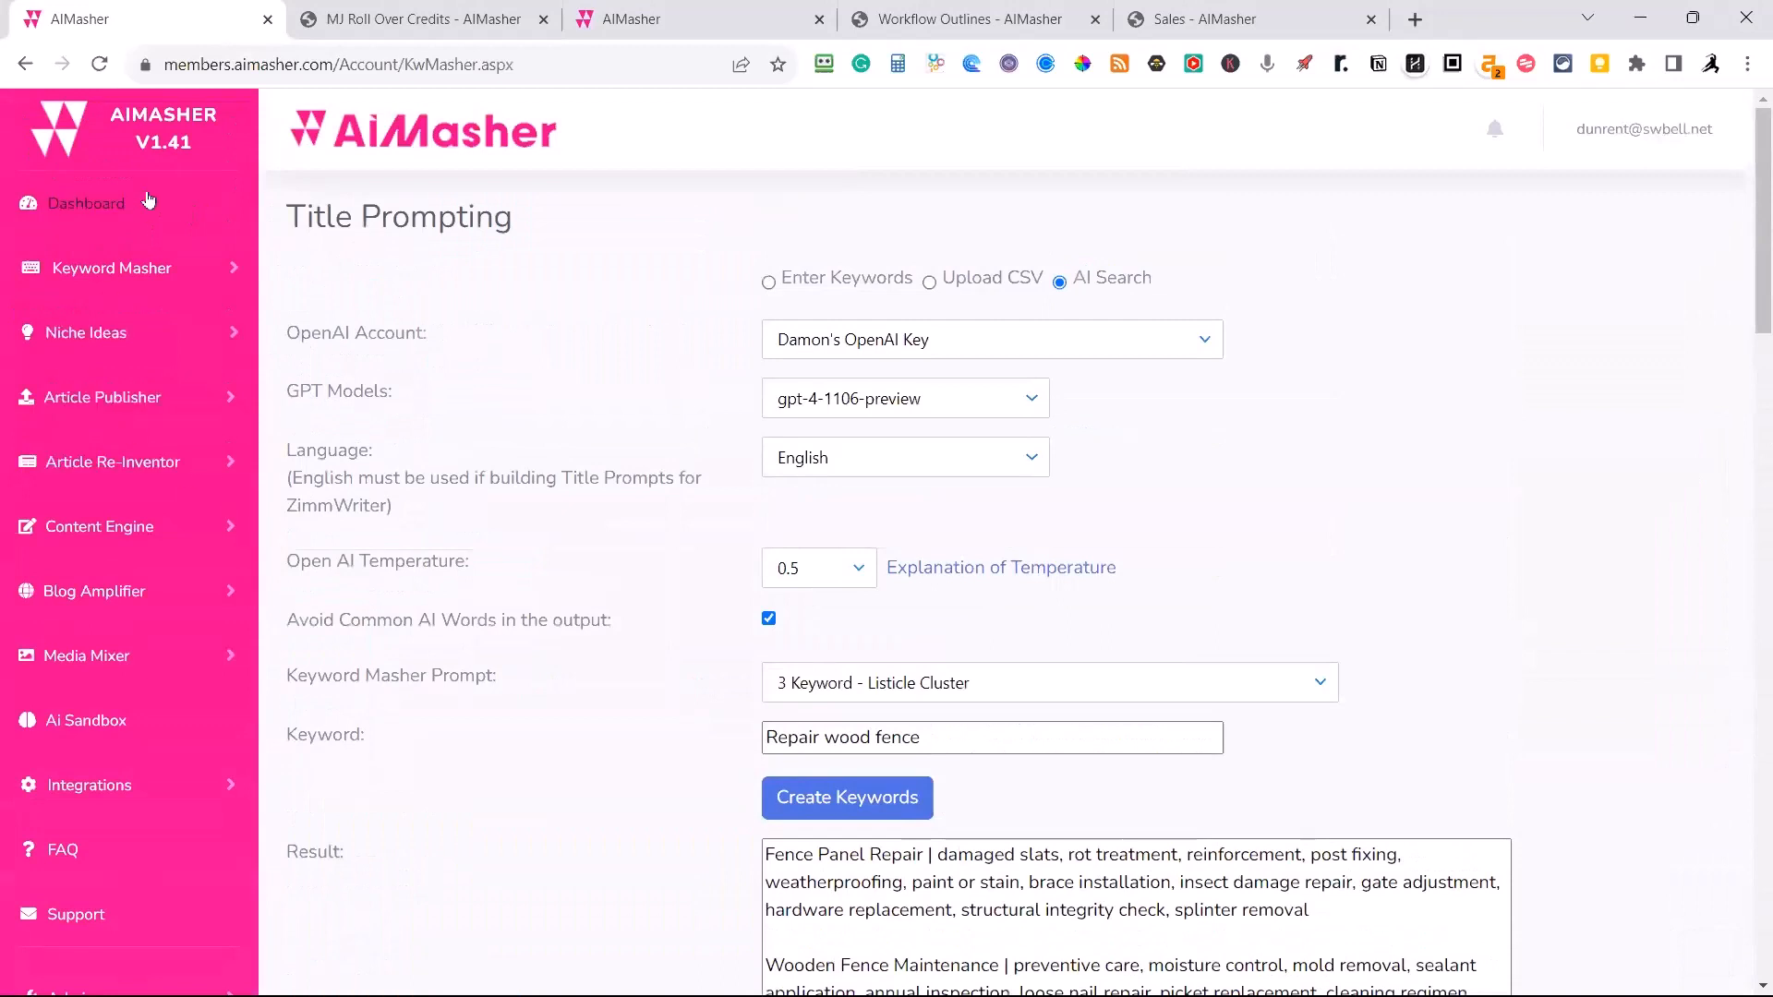
{"action": "left_click", "coordinate": [120, 280]}
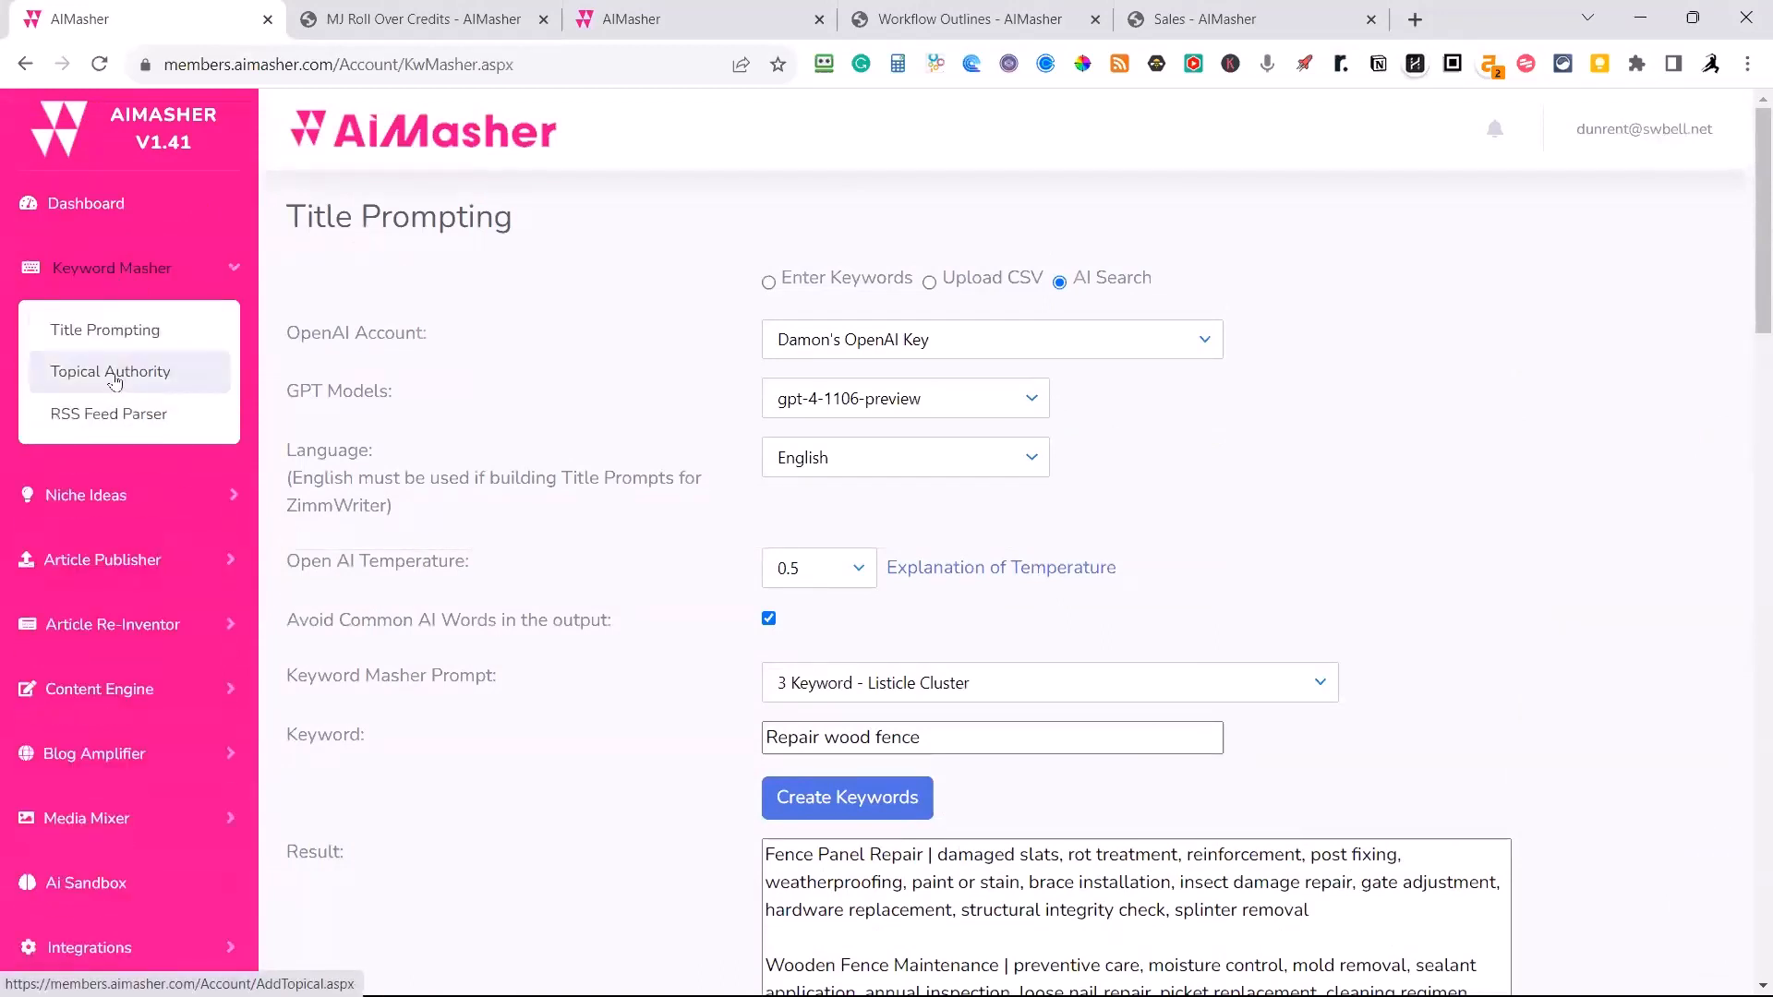
{"action": "left_click", "coordinate": [112, 379]}
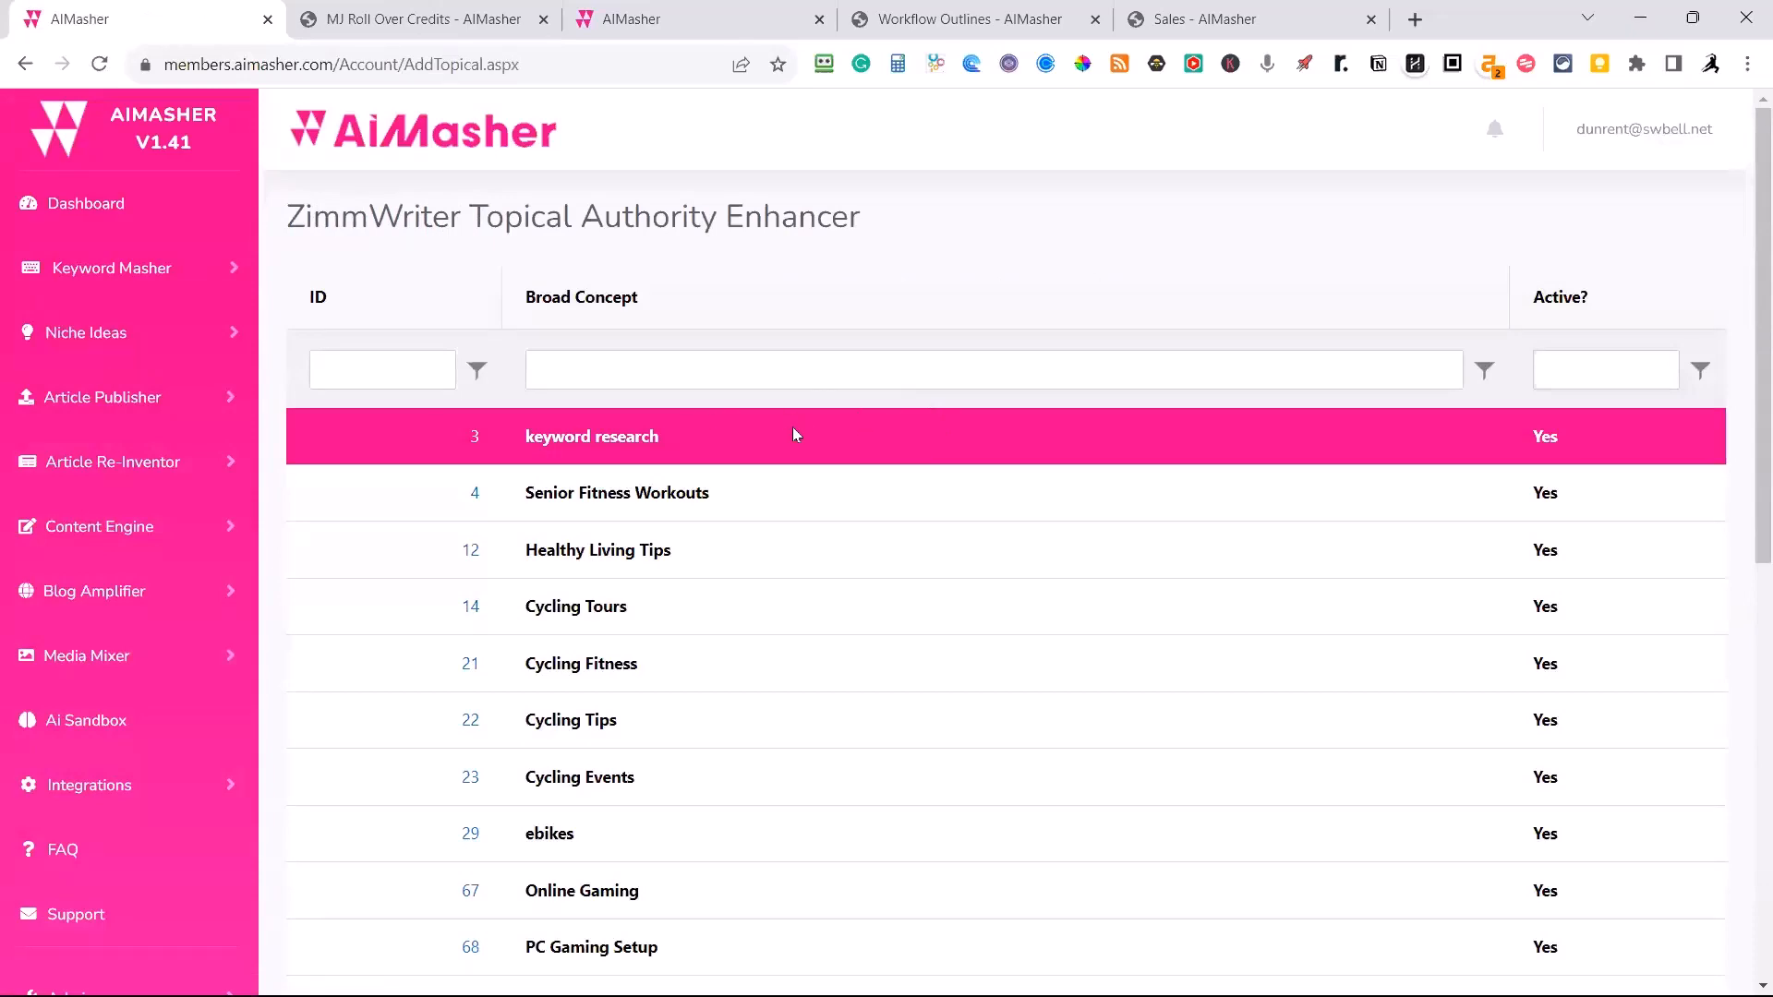
{"action": "scroll", "coordinate": [790, 439], "scroll_direction": "down", "scroll_amount": 3}
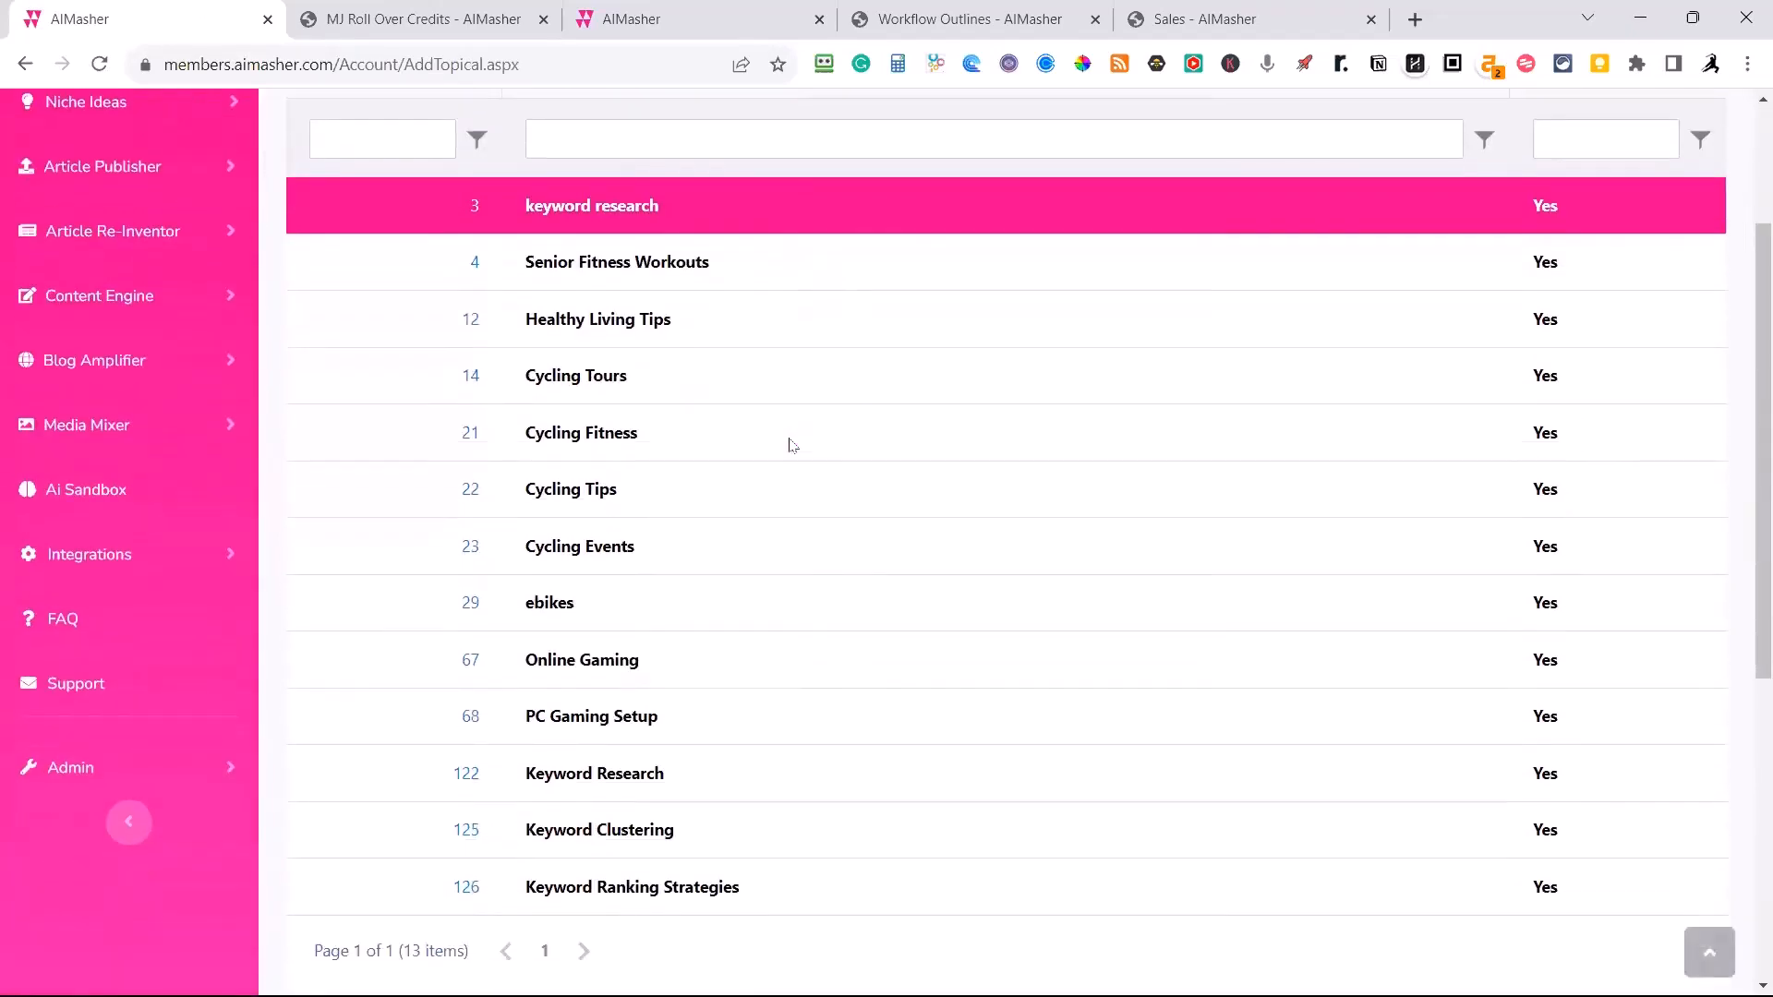
{"action": "scroll", "coordinate": [789, 445], "scroll_direction": "up", "scroll_amount": 1}
Open the blank form for adding a broad concept, review its upload and prompt options, and go back to the list.
{"action": "scroll", "coordinate": [791, 443], "scroll_direction": "down", "scroll_amount": 7}
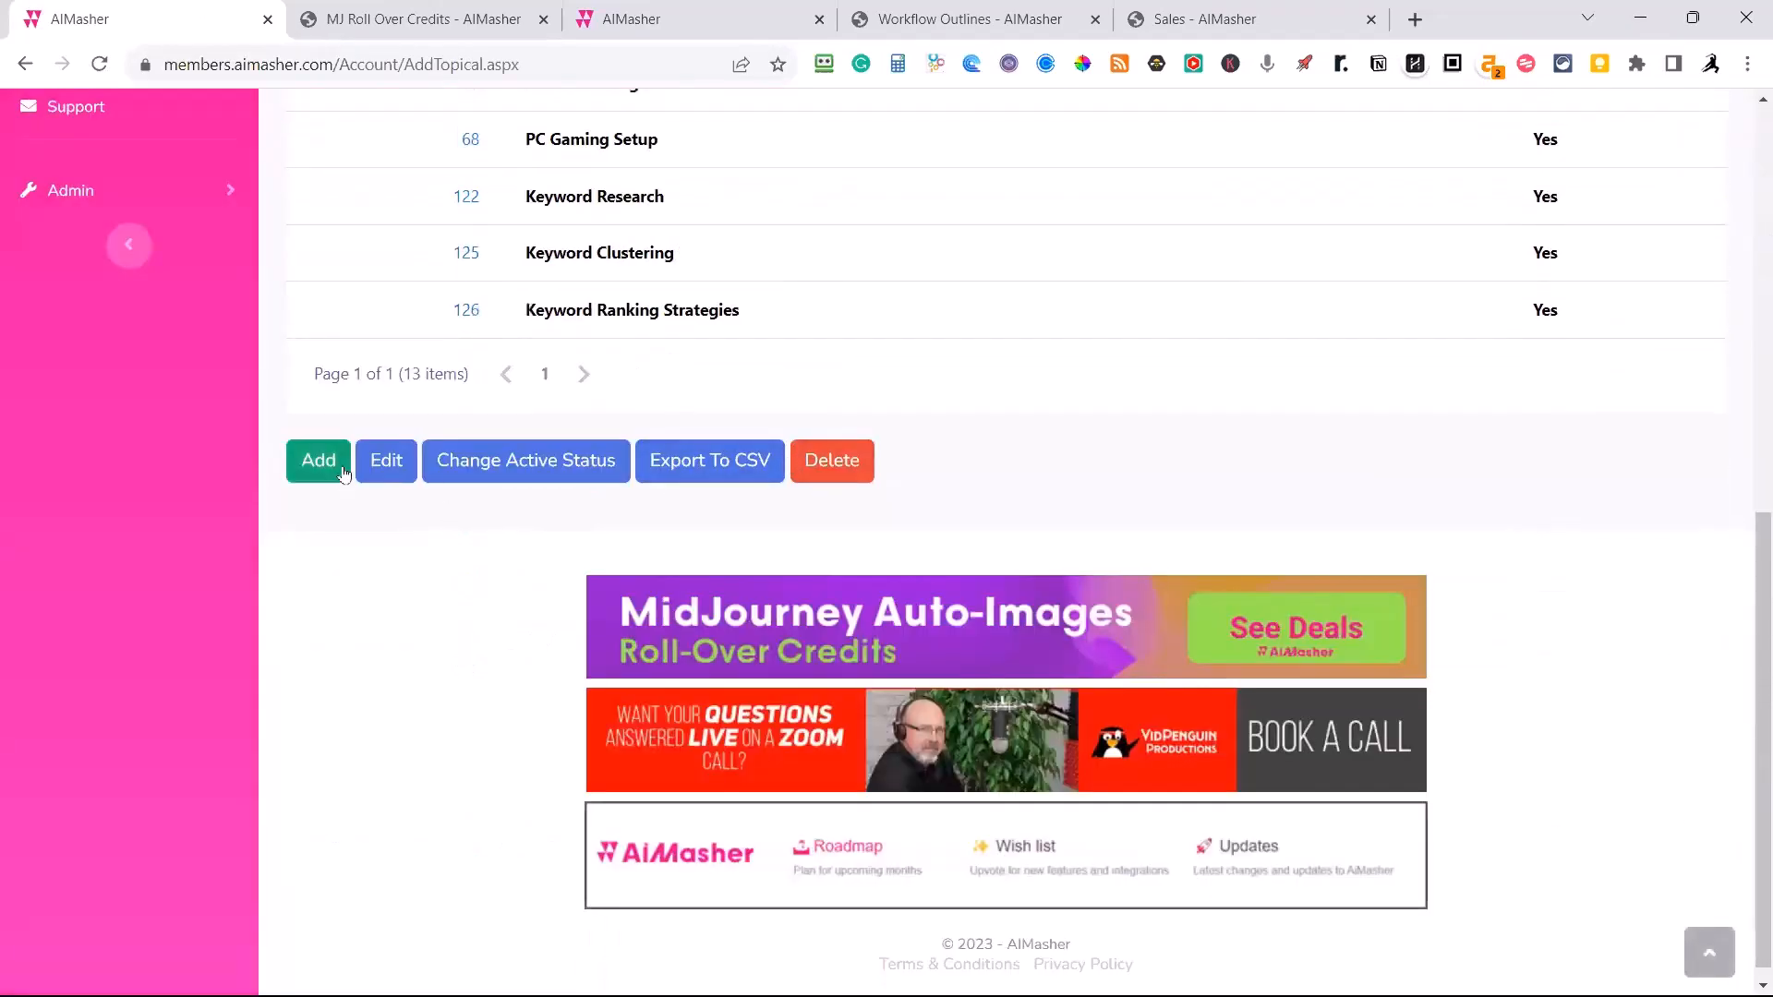
{"action": "left_click", "coordinate": [320, 461]}
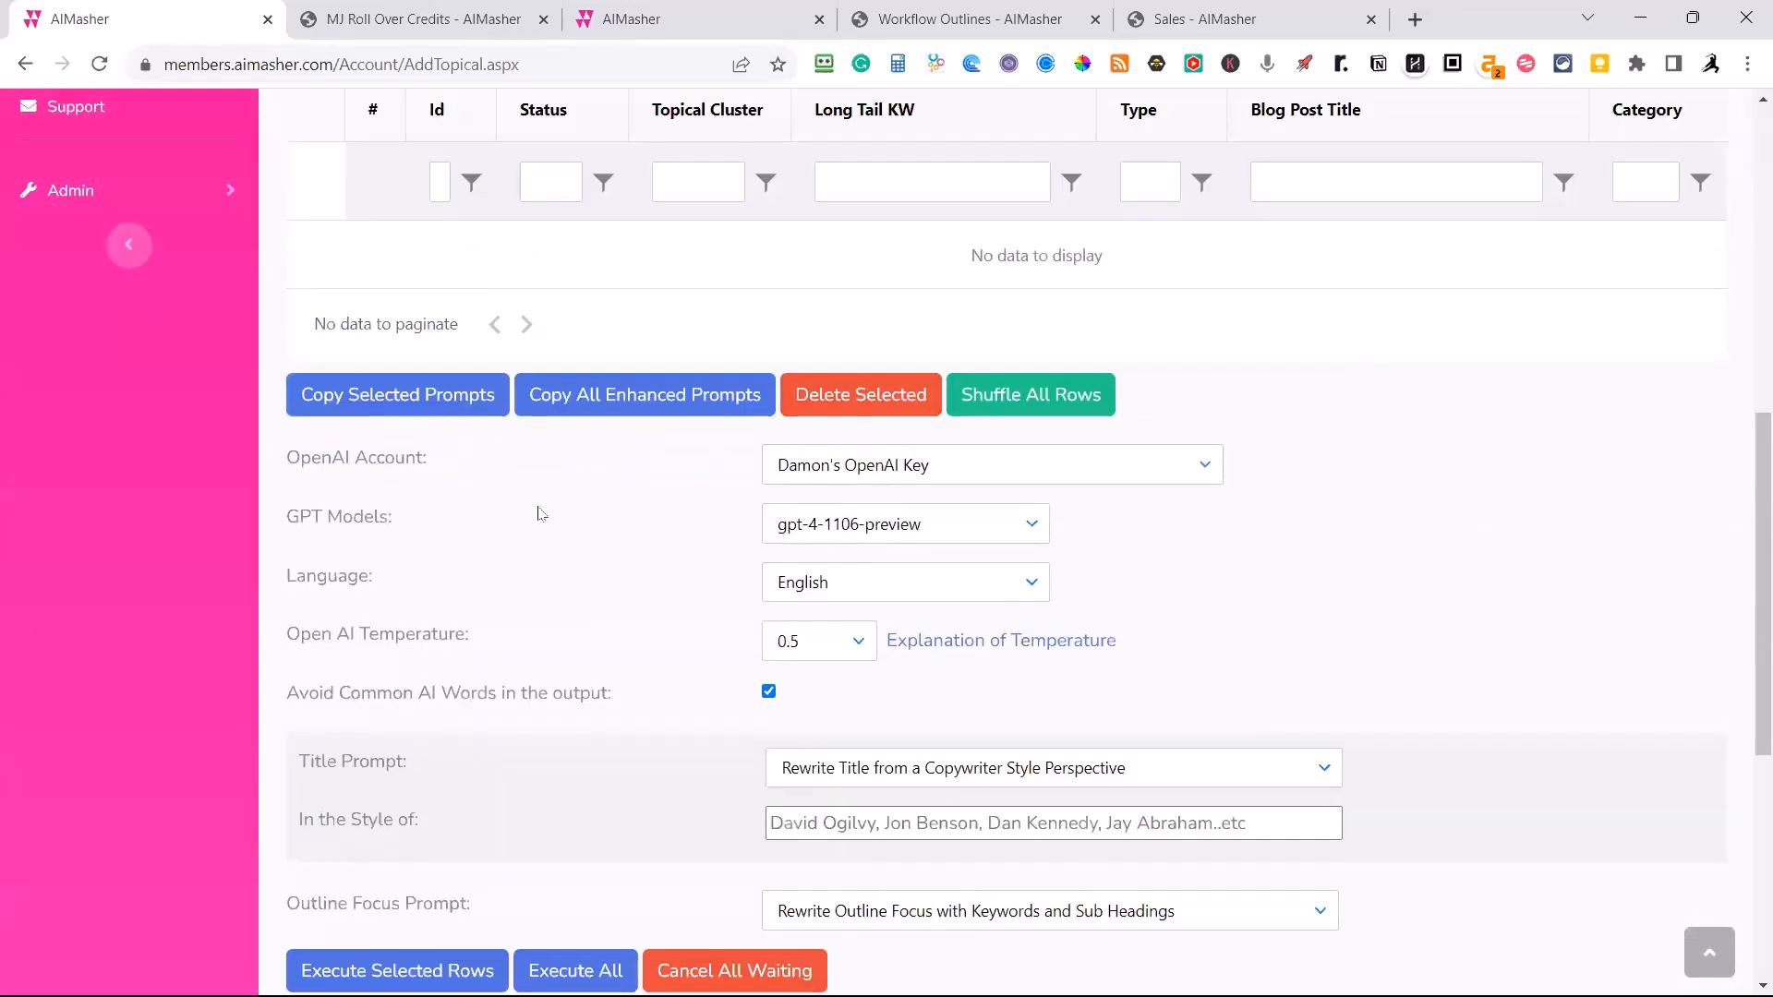
{"action": "scroll", "coordinate": [539, 517], "scroll_direction": "down", "scroll_amount": 1}
{"action": "scroll", "coordinate": [541, 517], "scroll_direction": "up", "scroll_amount": 4}
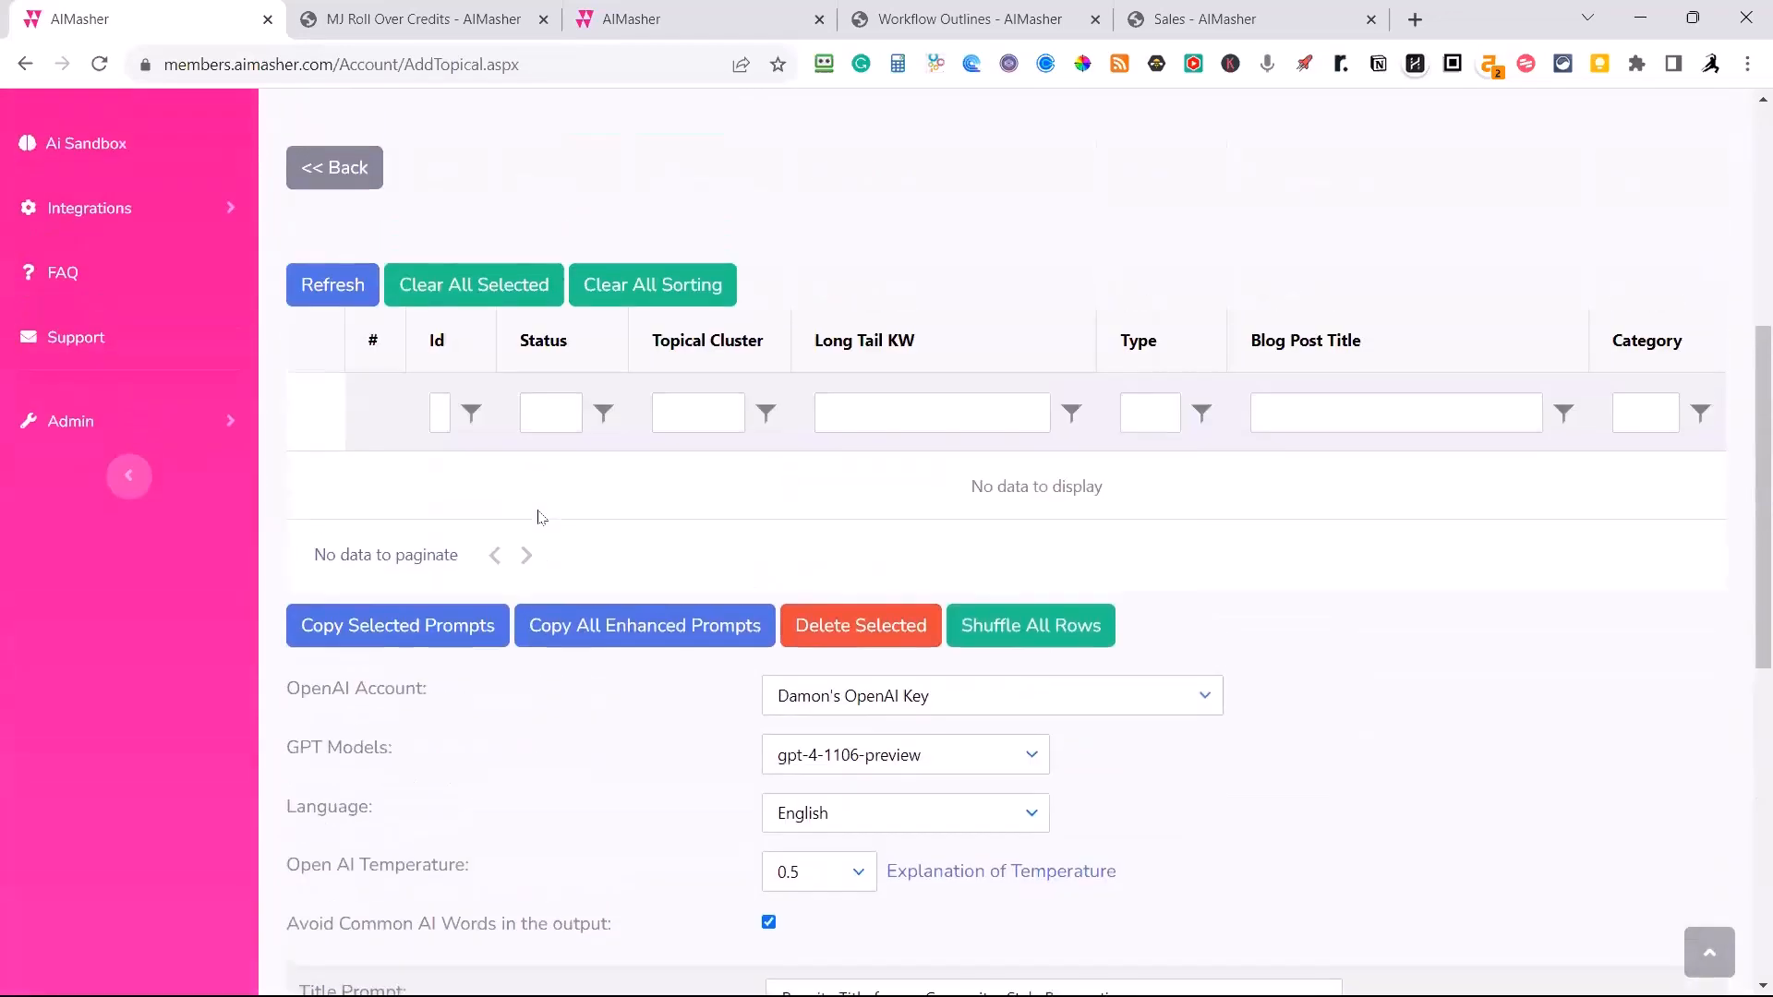
{"action": "scroll", "coordinate": [646, 568], "scroll_direction": "up", "scroll_amount": 2}
{"action": "scroll", "coordinate": [1002, 245], "scroll_direction": "up", "scroll_amount": 4}
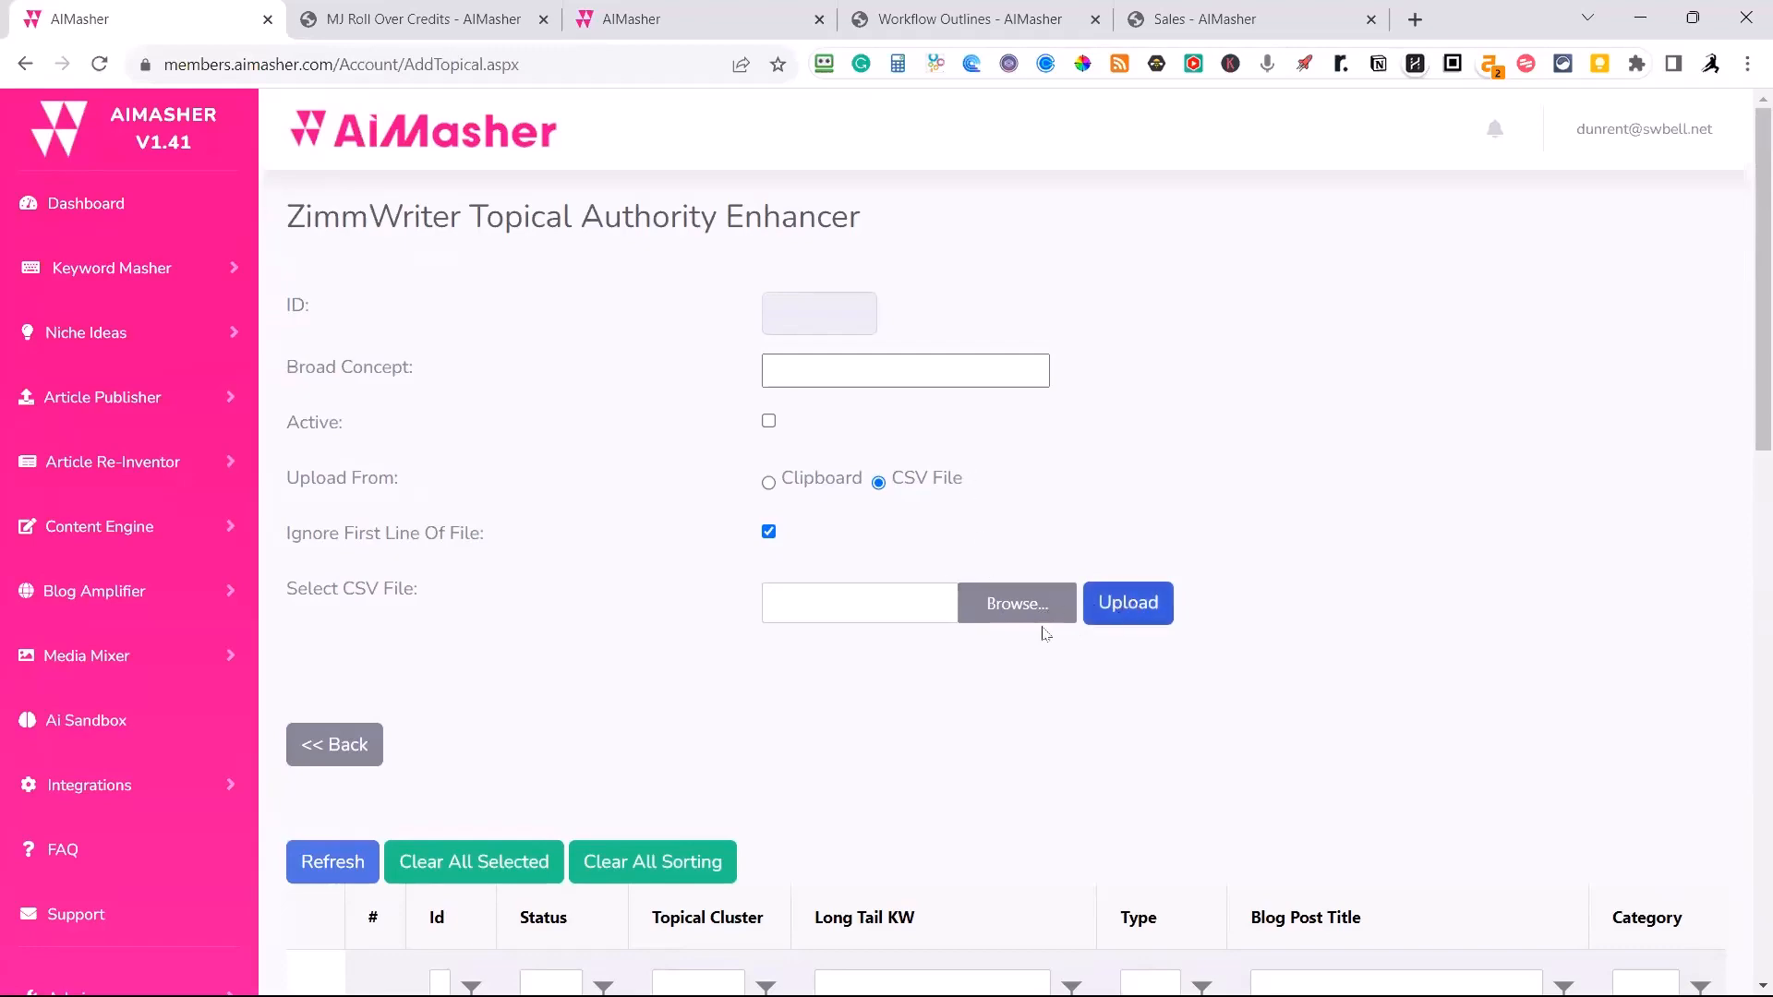
{"action": "scroll", "coordinate": [978, 423], "scroll_direction": "down", "scroll_amount": 3}
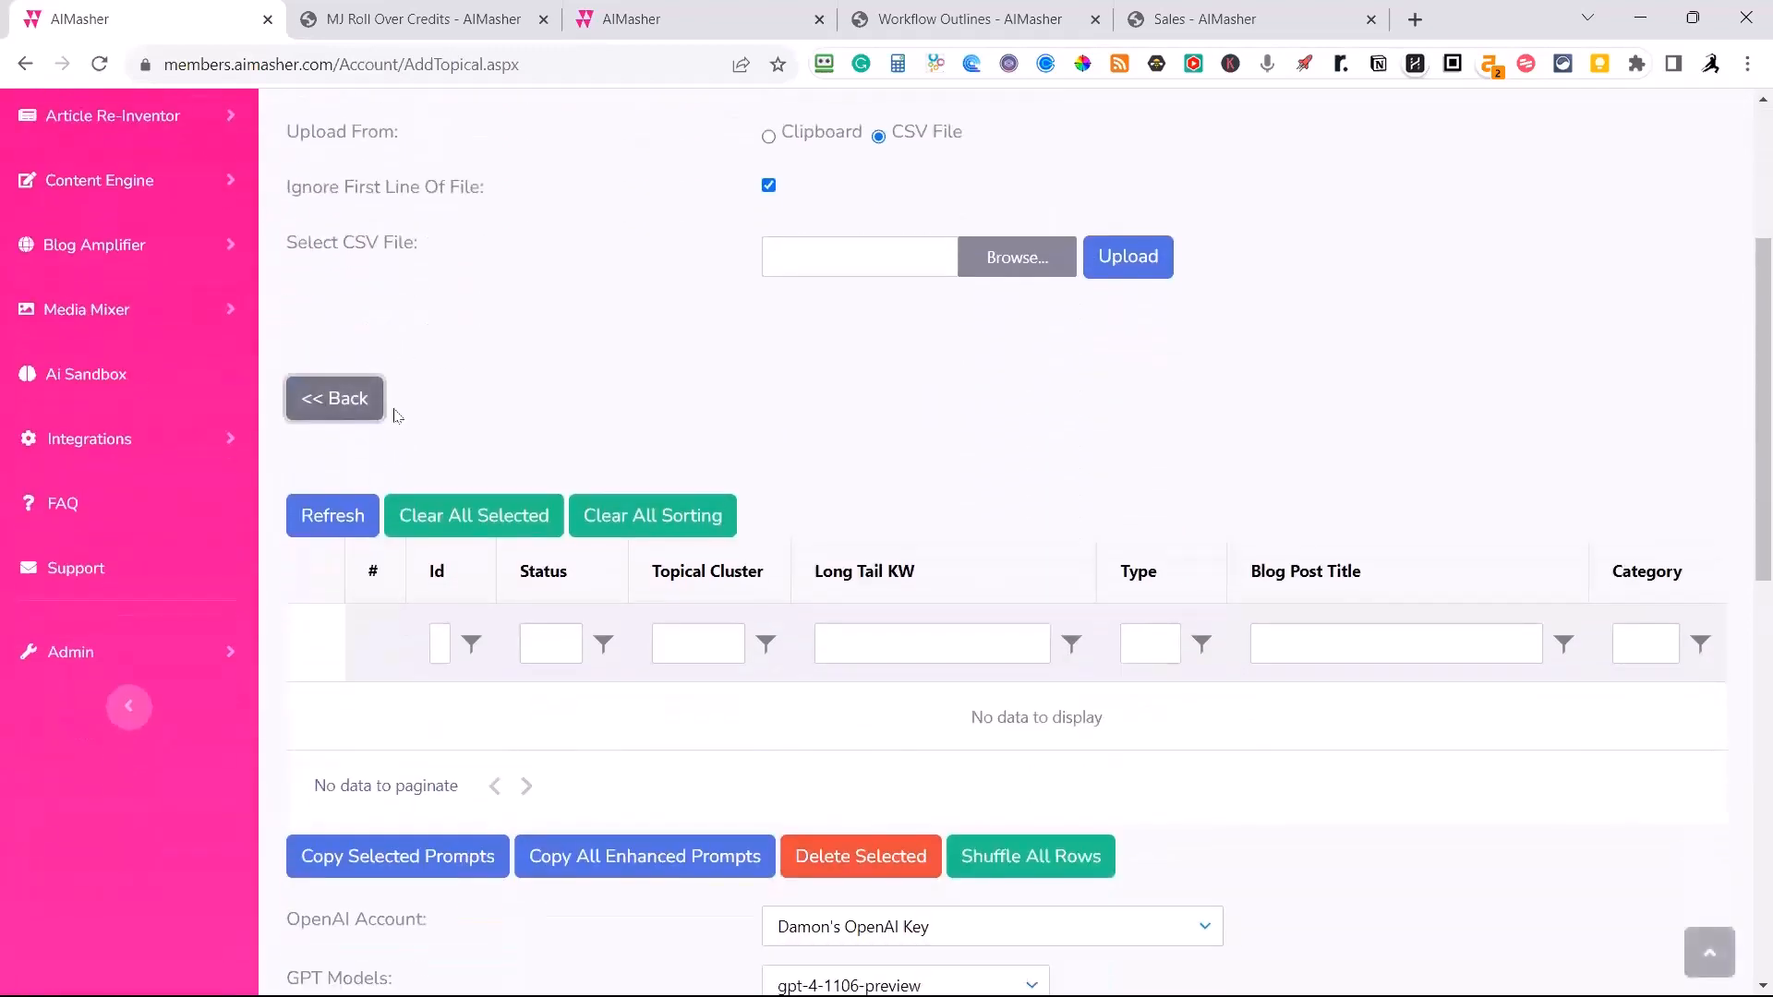
{"action": "left_click", "coordinate": [314, 397]}
{"action": "scroll", "coordinate": [646, 352], "scroll_direction": "up", "scroll_amount": 3}
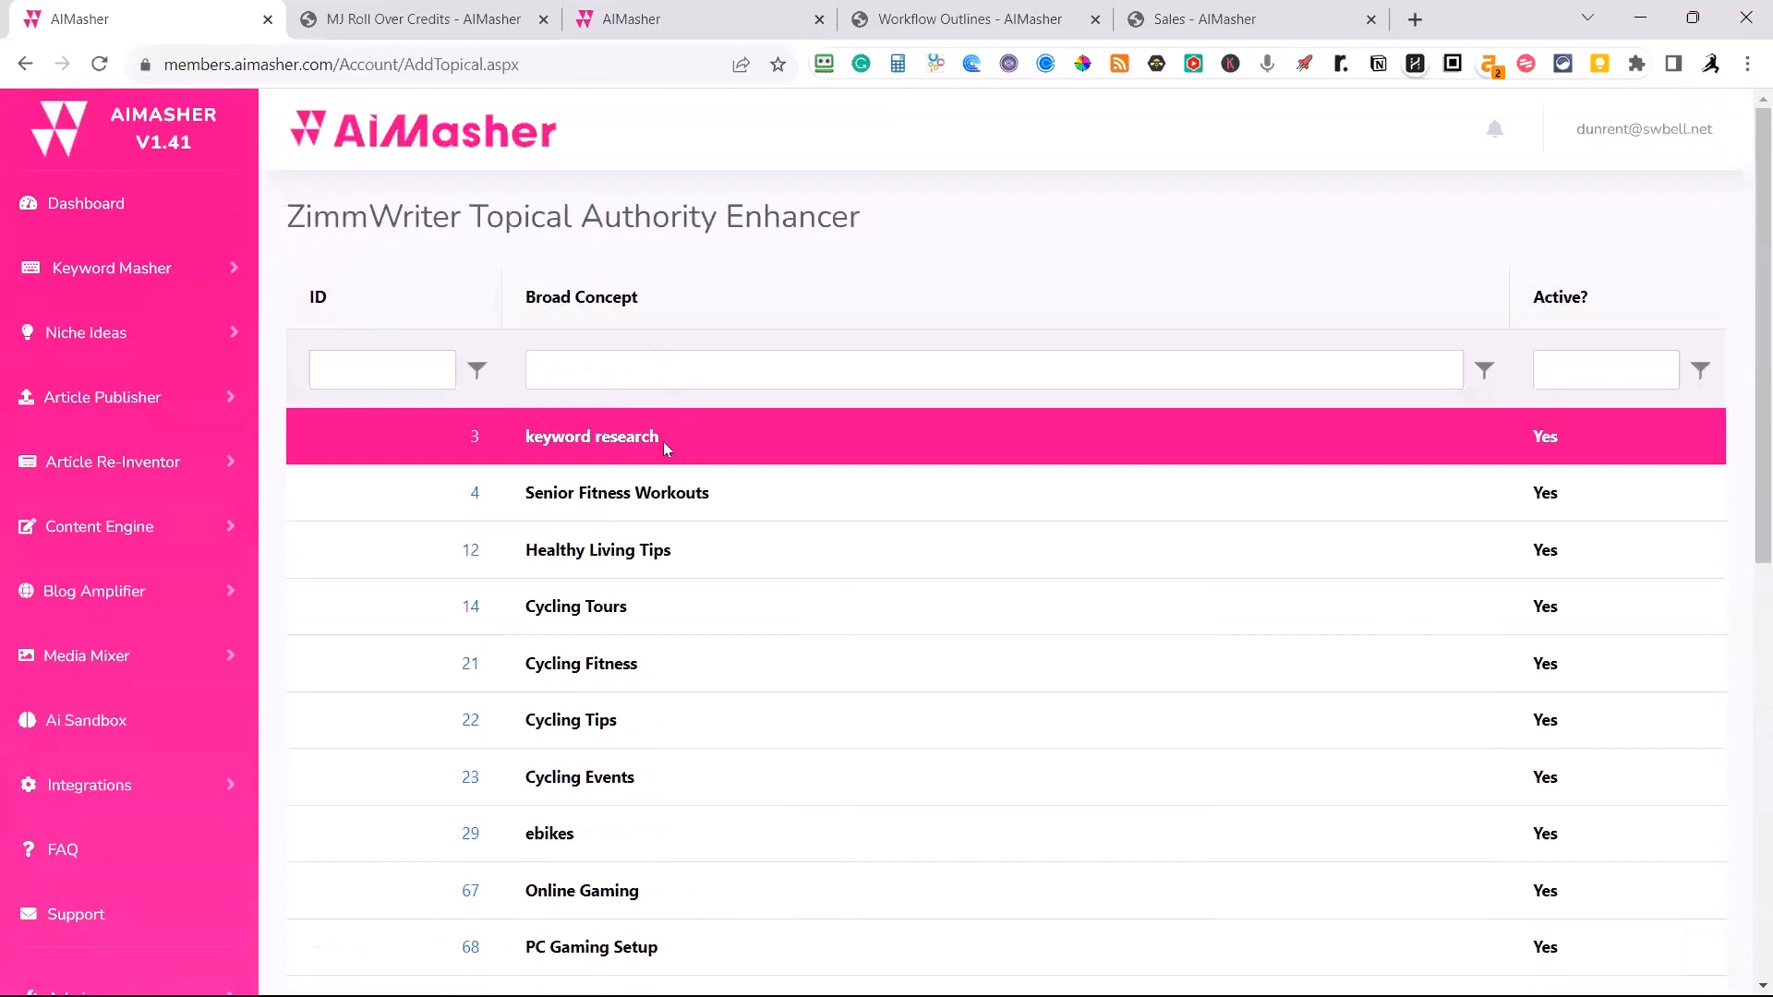
Open the Senior Fitness Workouts broad concept for editing and look through its topical clusters, long-tail keywords and blog post titles.
{"action": "left_click", "coordinate": [665, 499]}
{"action": "scroll", "coordinate": [669, 507], "scroll_direction": "down", "scroll_amount": 6}
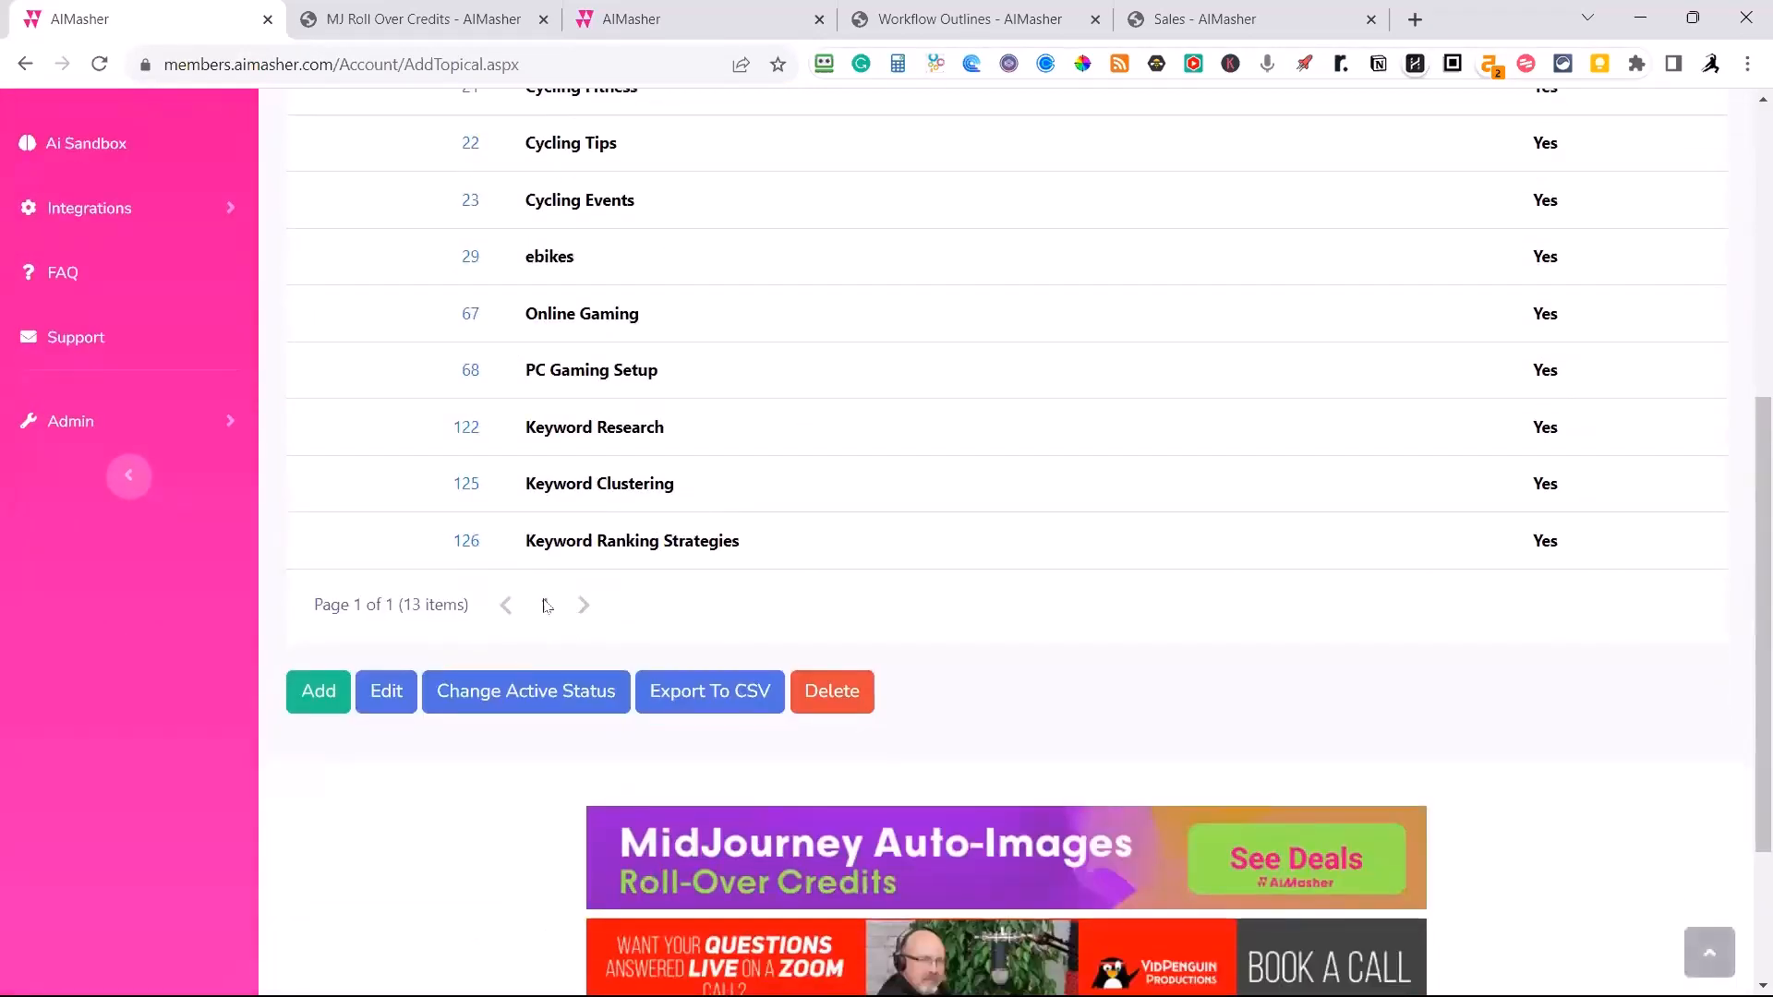
{"action": "left_click", "coordinate": [385, 690]}
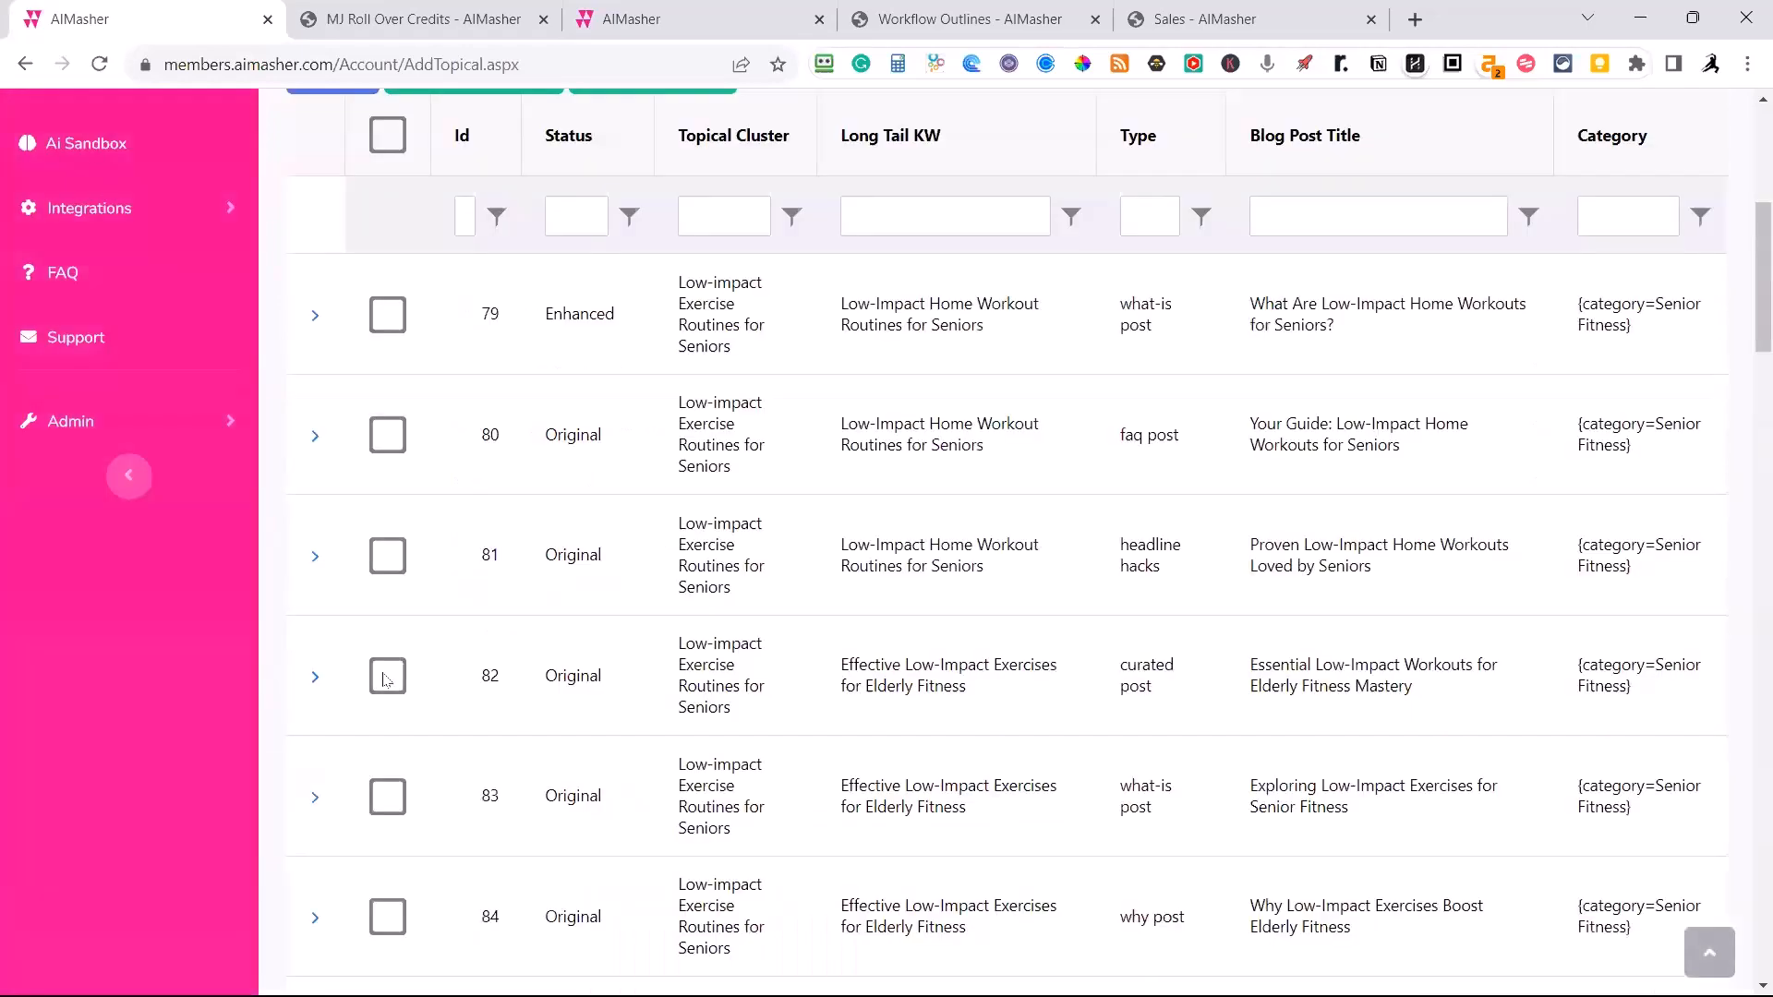
{"action": "scroll", "coordinate": [620, 436], "scroll_direction": "up", "scroll_amount": 4}
{"action": "scroll", "coordinate": [646, 430], "scroll_direction": "down", "scroll_amount": 20}
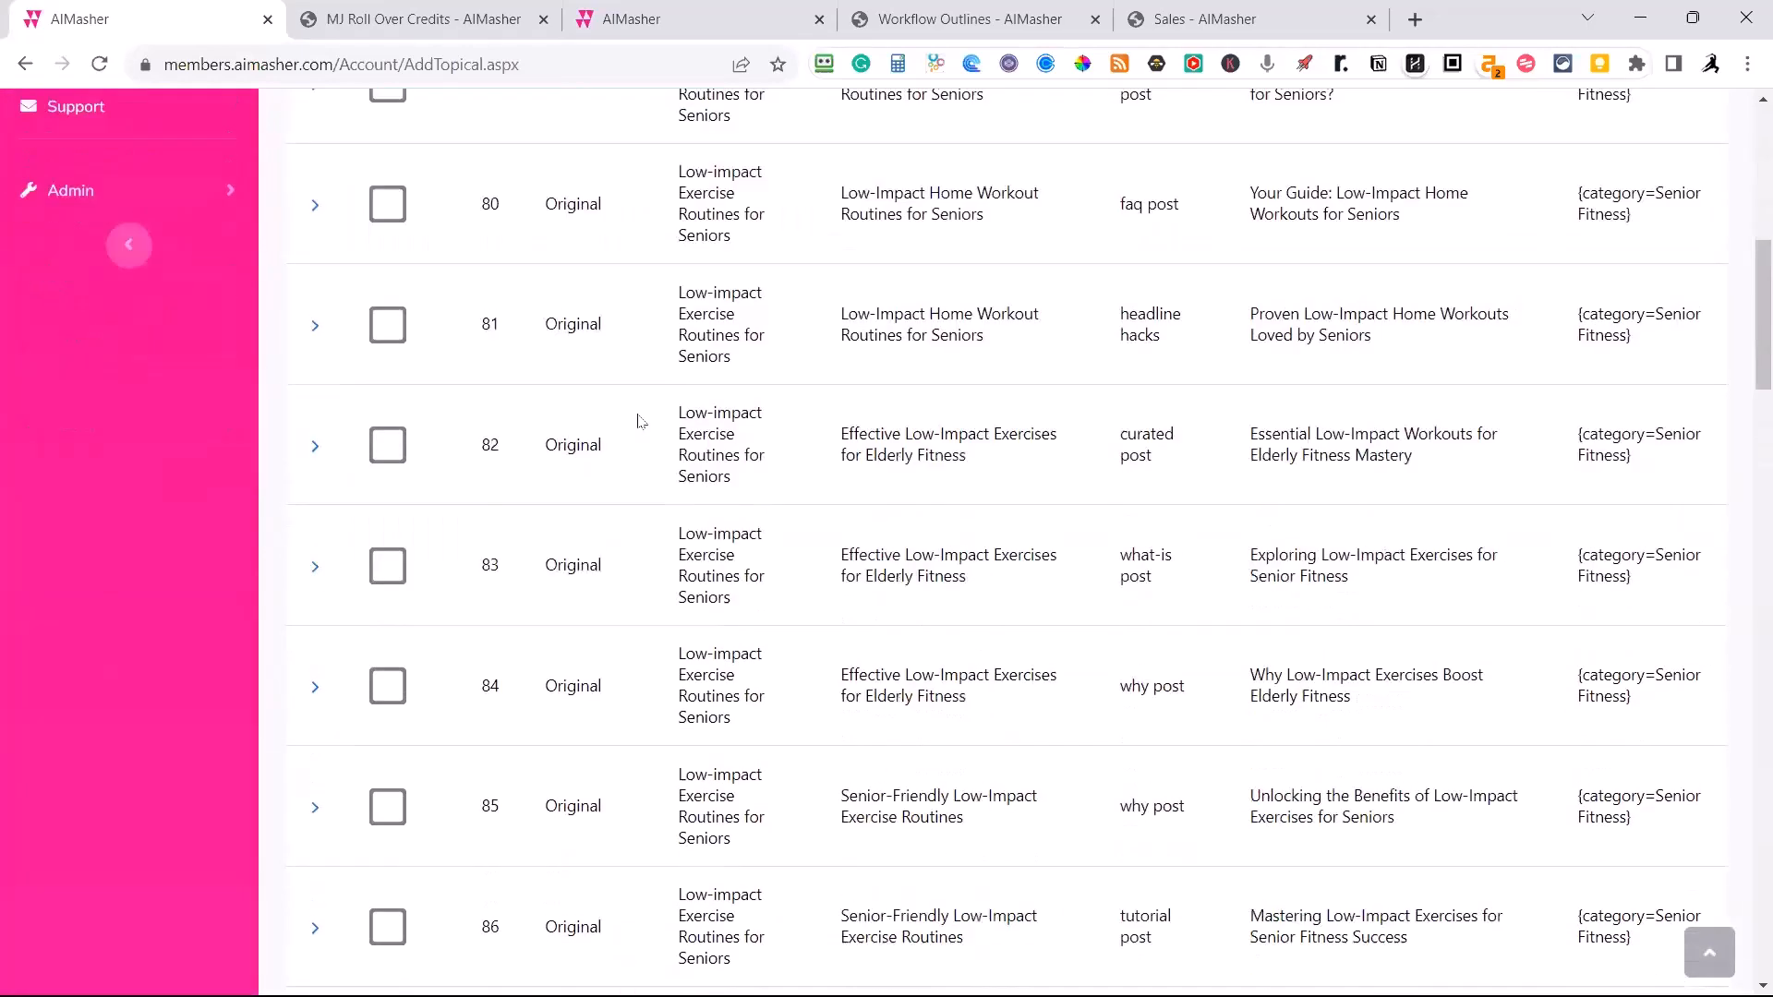
{"action": "scroll", "coordinate": [649, 430], "scroll_direction": "down", "scroll_amount": 10}
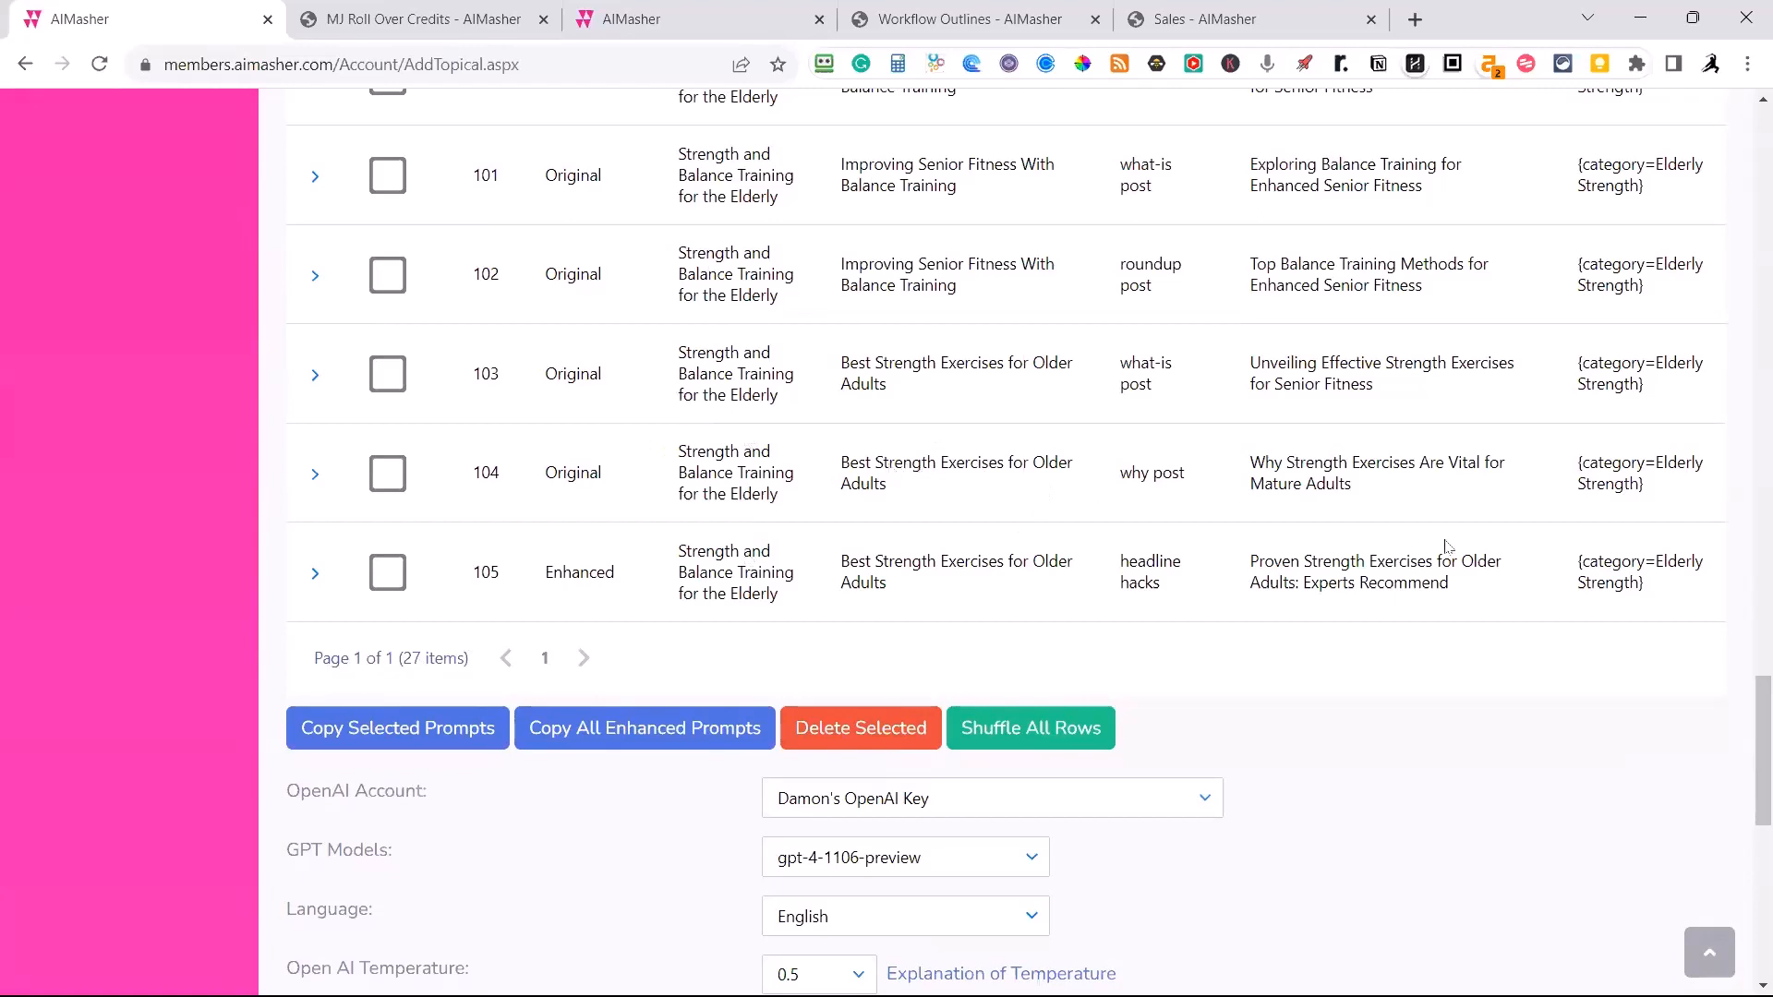
{"action": "scroll", "coordinate": [1447, 547], "scroll_direction": "up", "scroll_amount": 15}
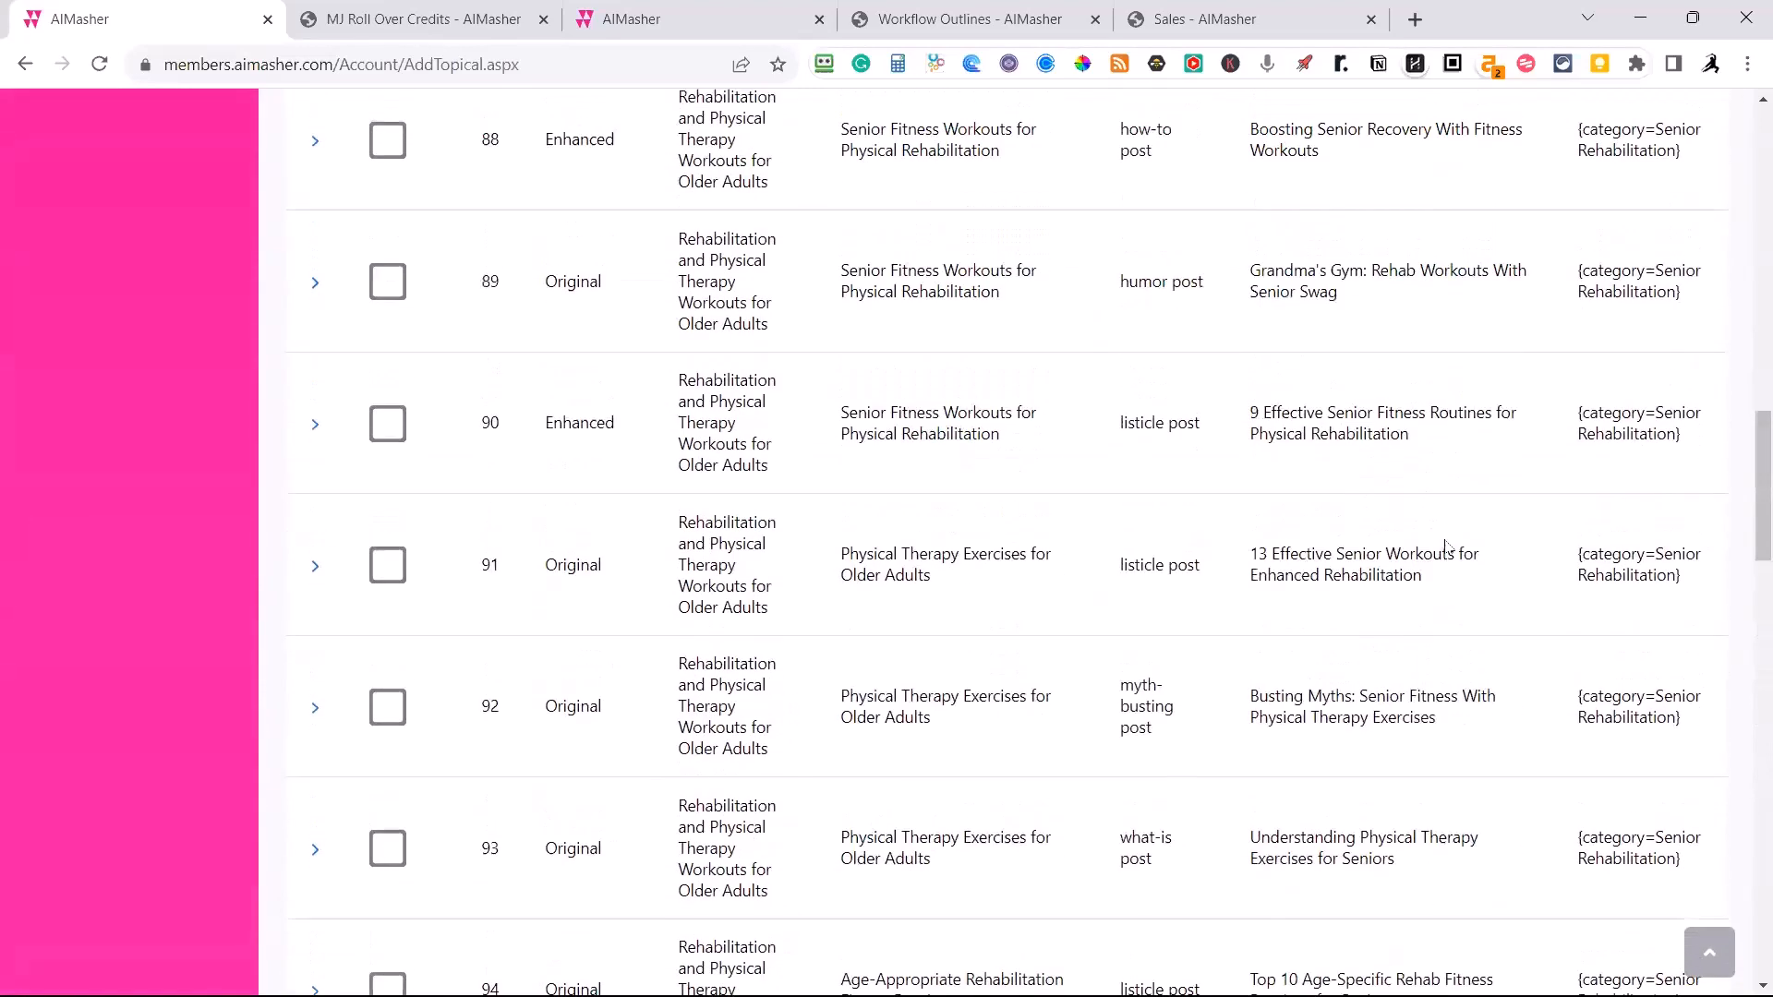
{"action": "scroll", "coordinate": [1446, 547], "scroll_direction": "up", "scroll_amount": 15}
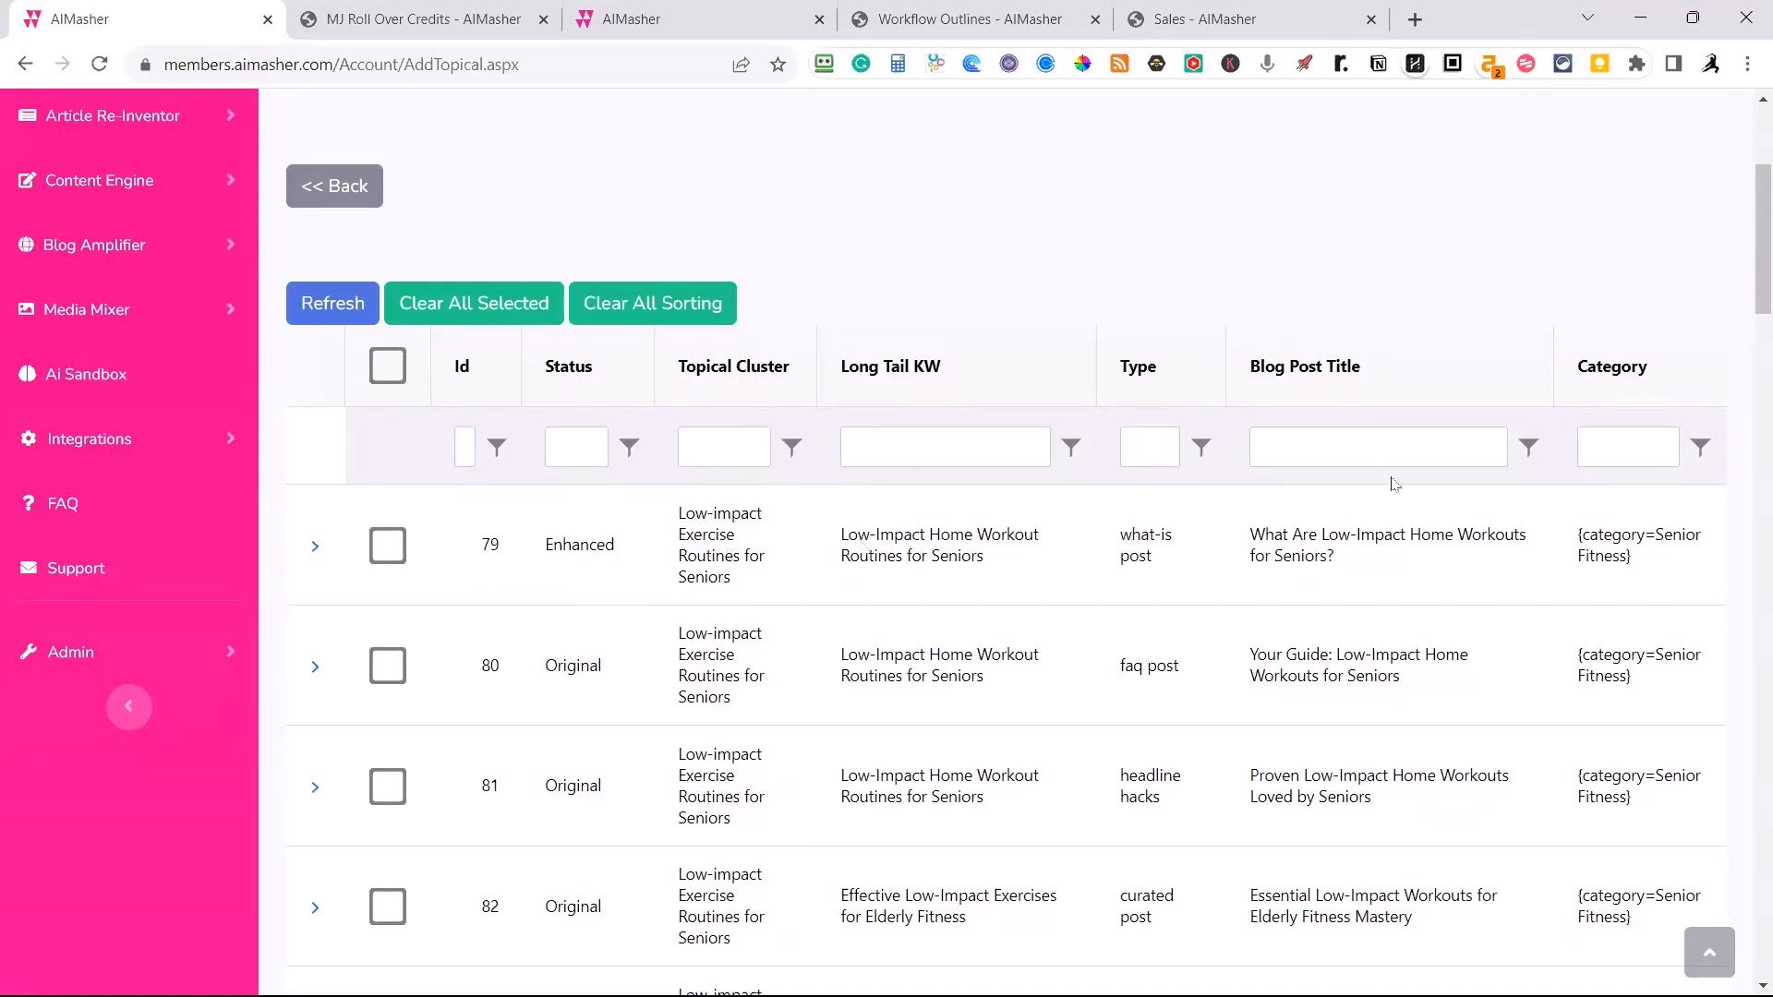
Expand the details of row 79 and compare the outline focus text in its Merged and New - Merged prompts.
{"action": "left_click", "coordinate": [315, 548]}
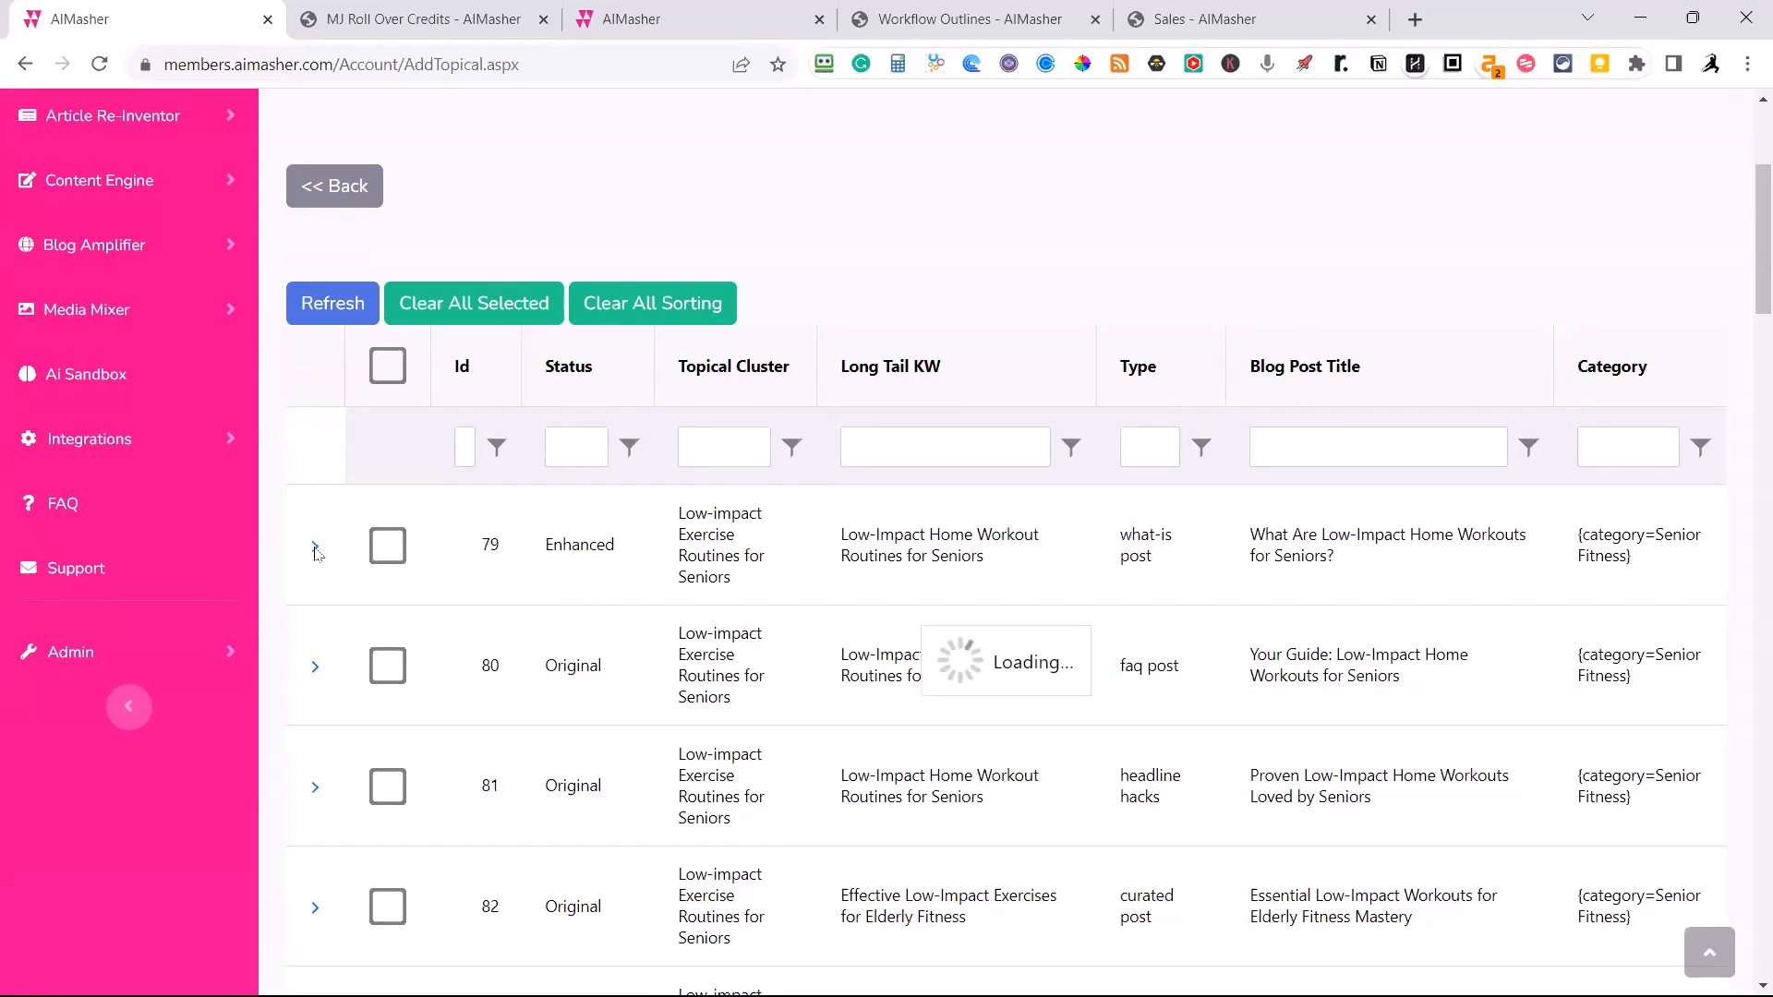
{"action": "scroll", "coordinate": [664, 581], "scroll_direction": "down", "scroll_amount": 1}
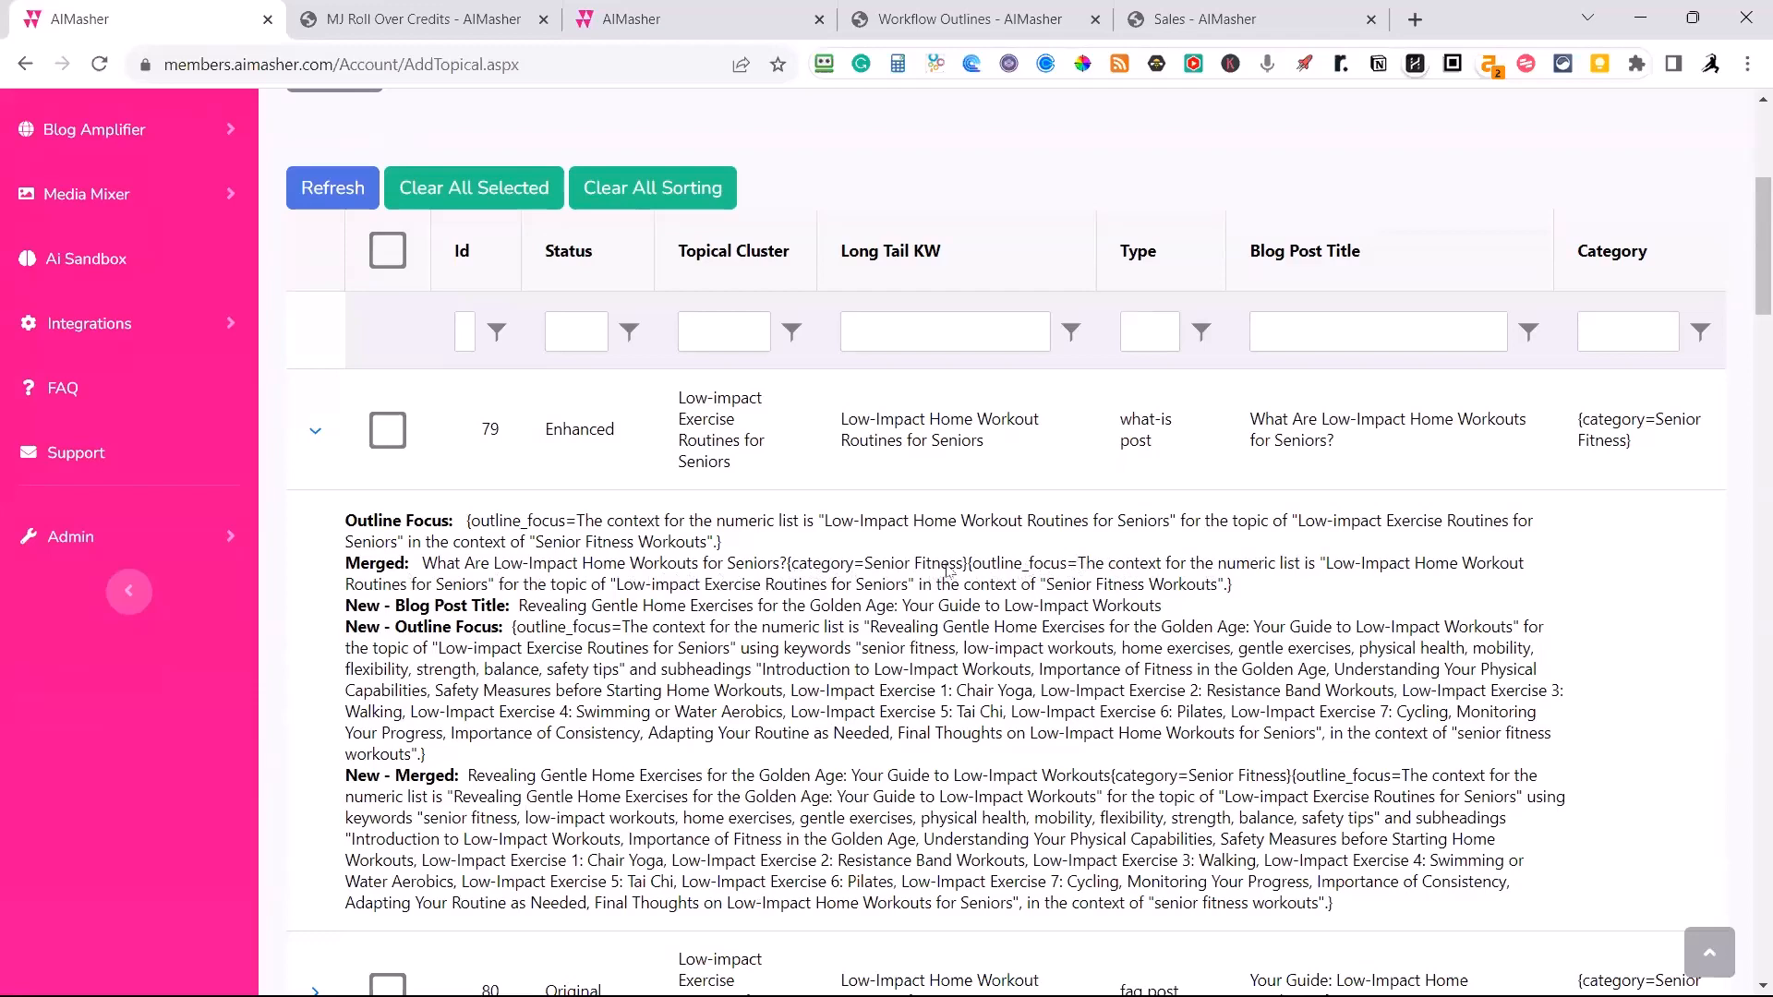
{"action": "left_click_drag", "start_coordinate": [980, 569], "coordinate": [1230, 596]}
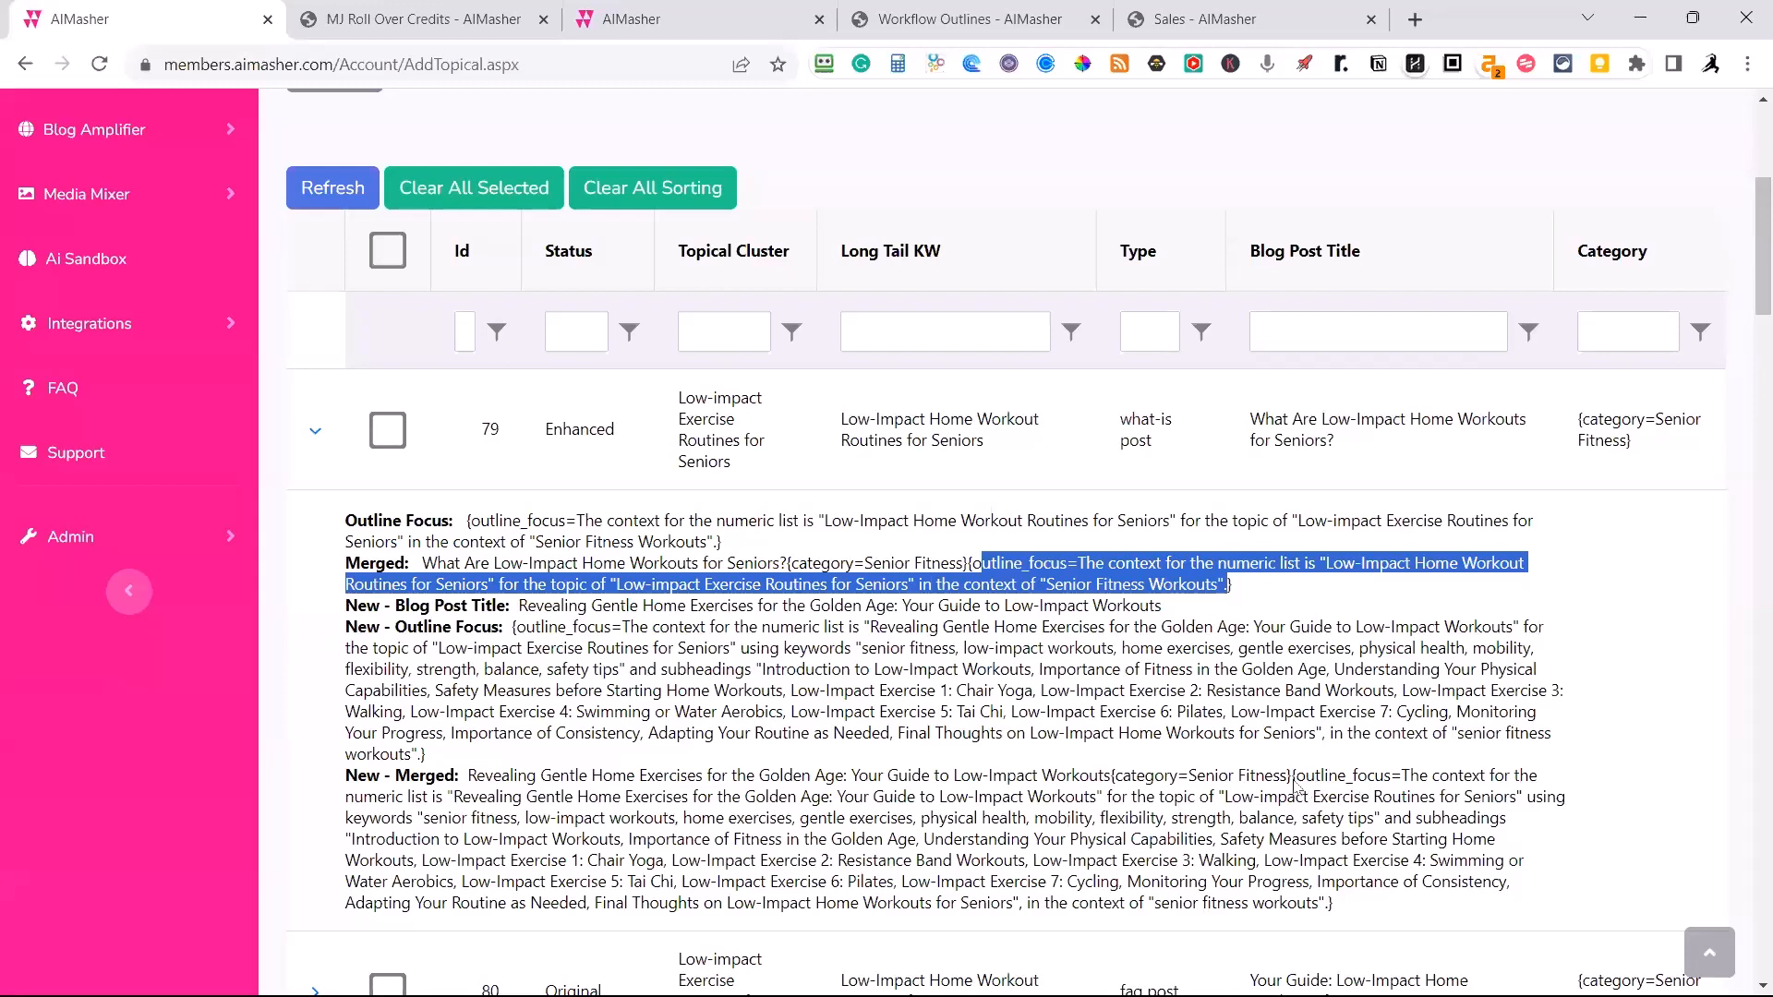
{"action": "left_click_drag", "start_coordinate": [1297, 785], "coordinate": [1339, 907]}
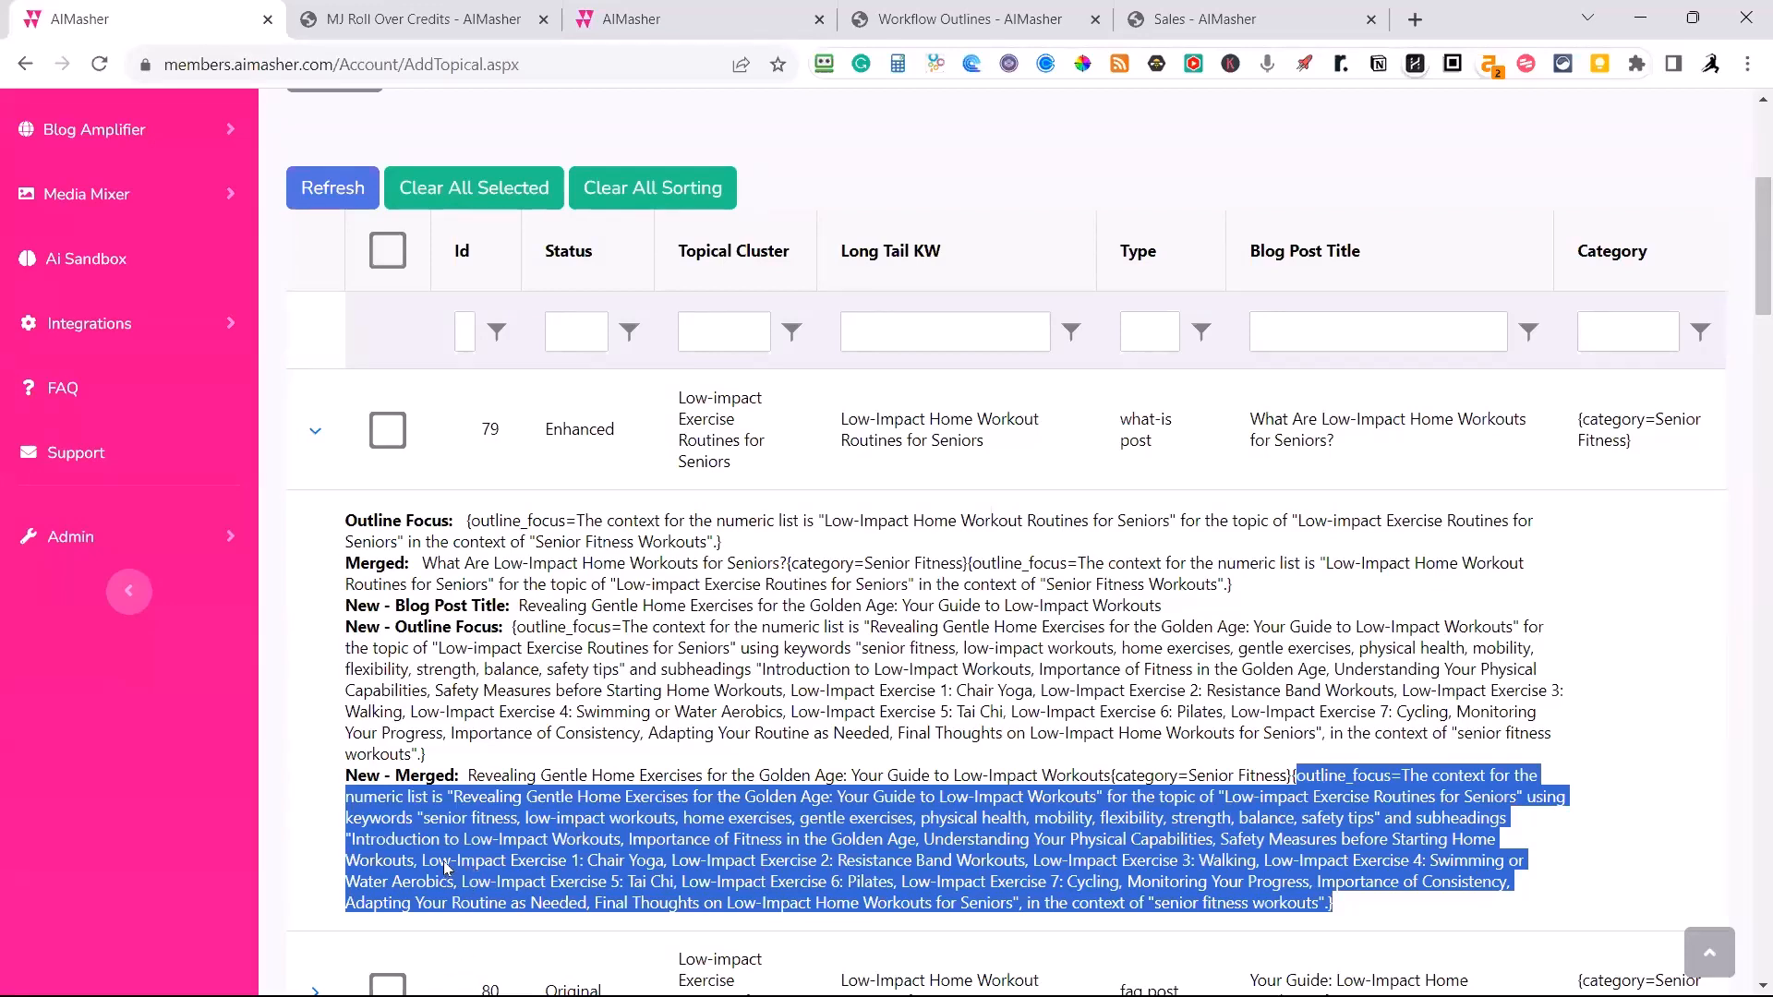
Collapse row 79, select row 80 and inspect the outline focus text in its Merged prompt.
{"action": "left_click", "coordinate": [314, 718]}
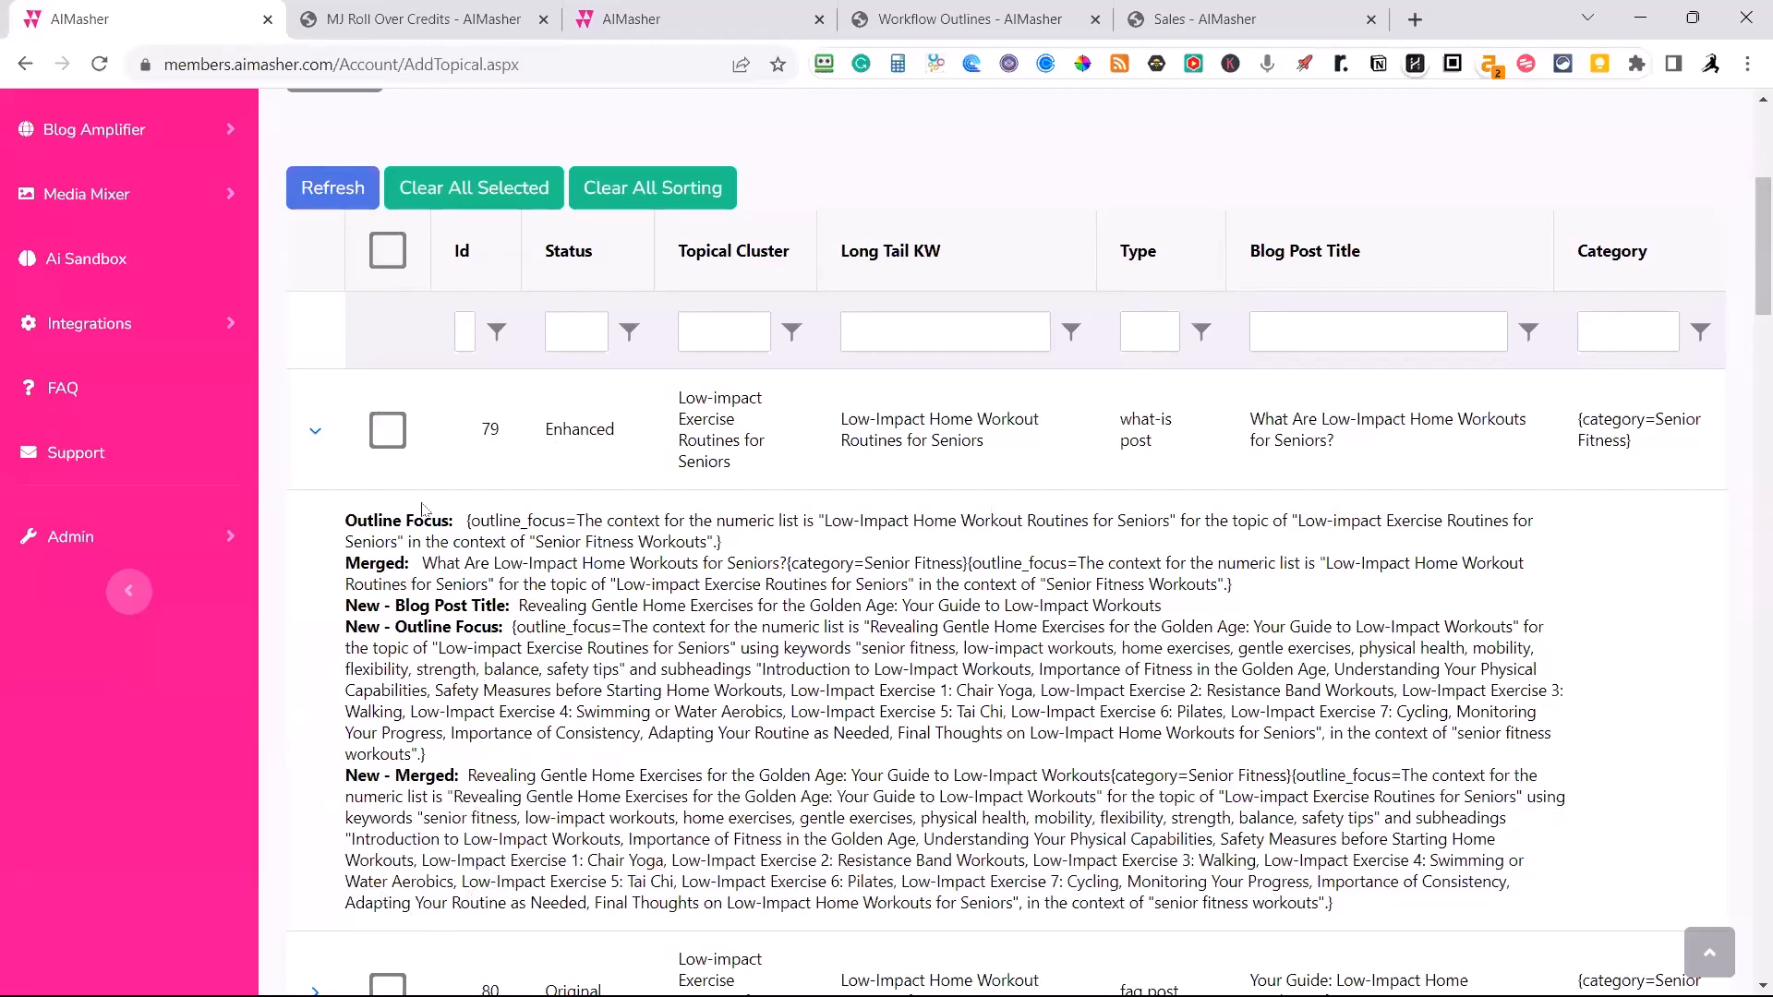
{"action": "left_click", "coordinate": [314, 432]}
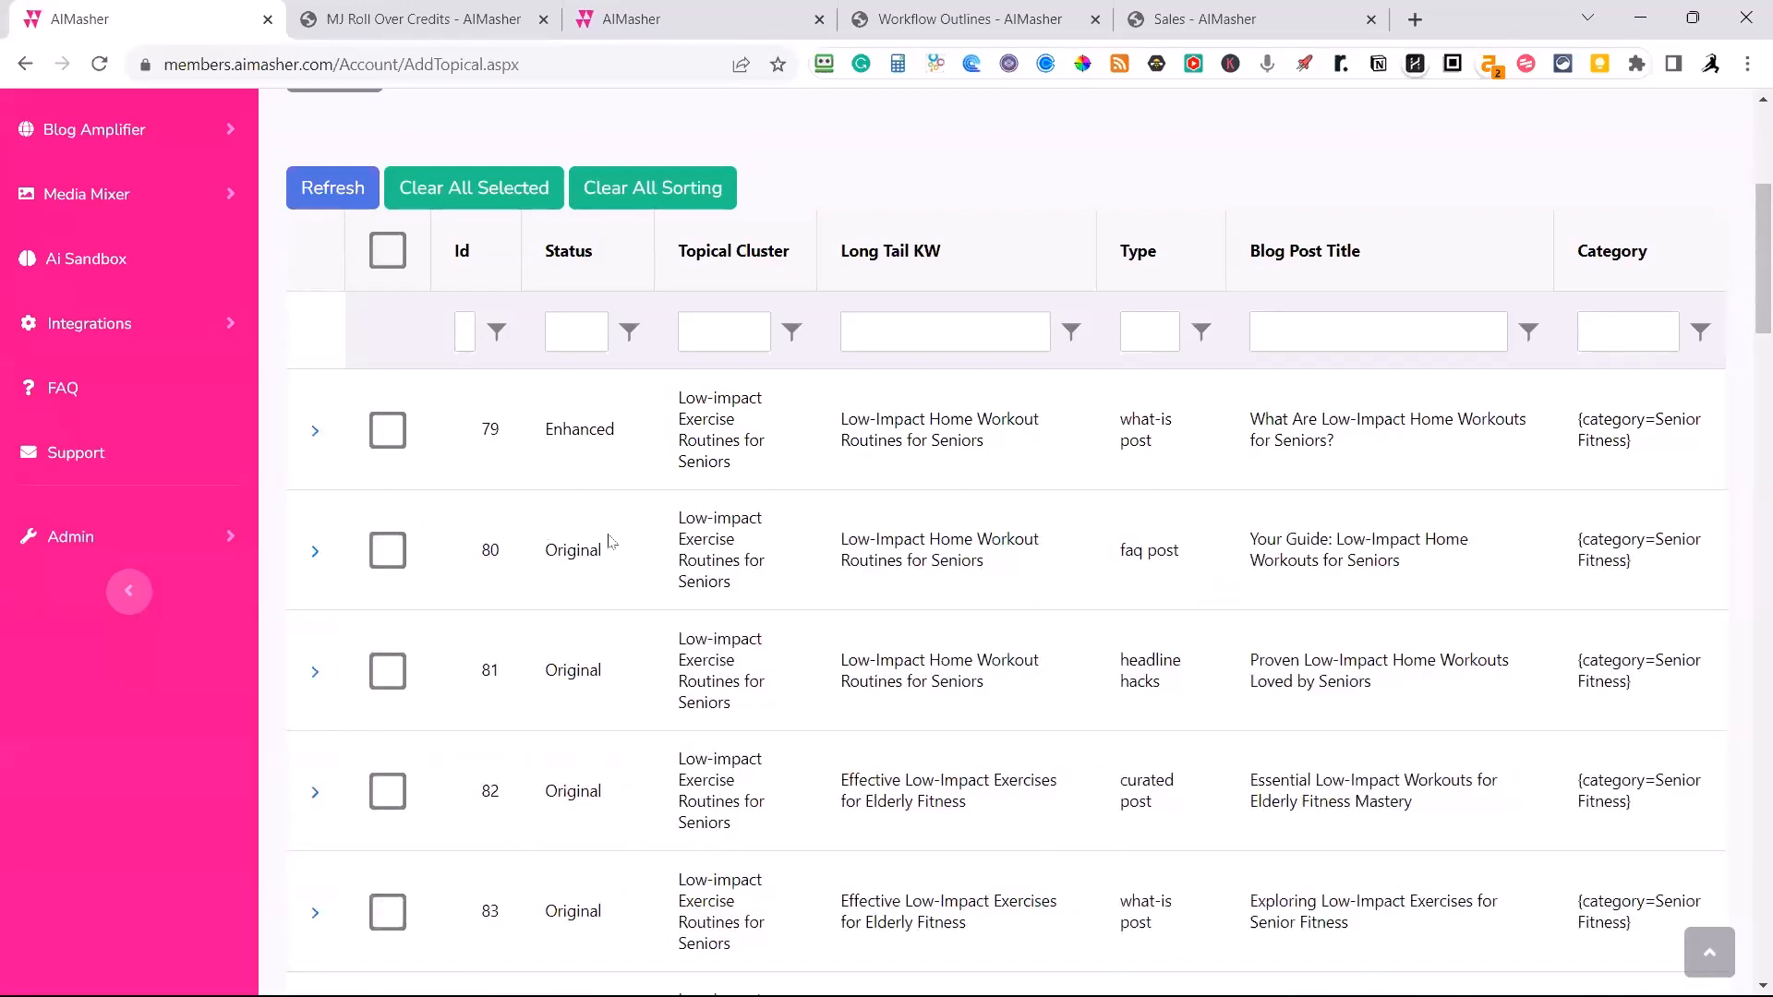
{"action": "left_click", "coordinate": [388, 551]}
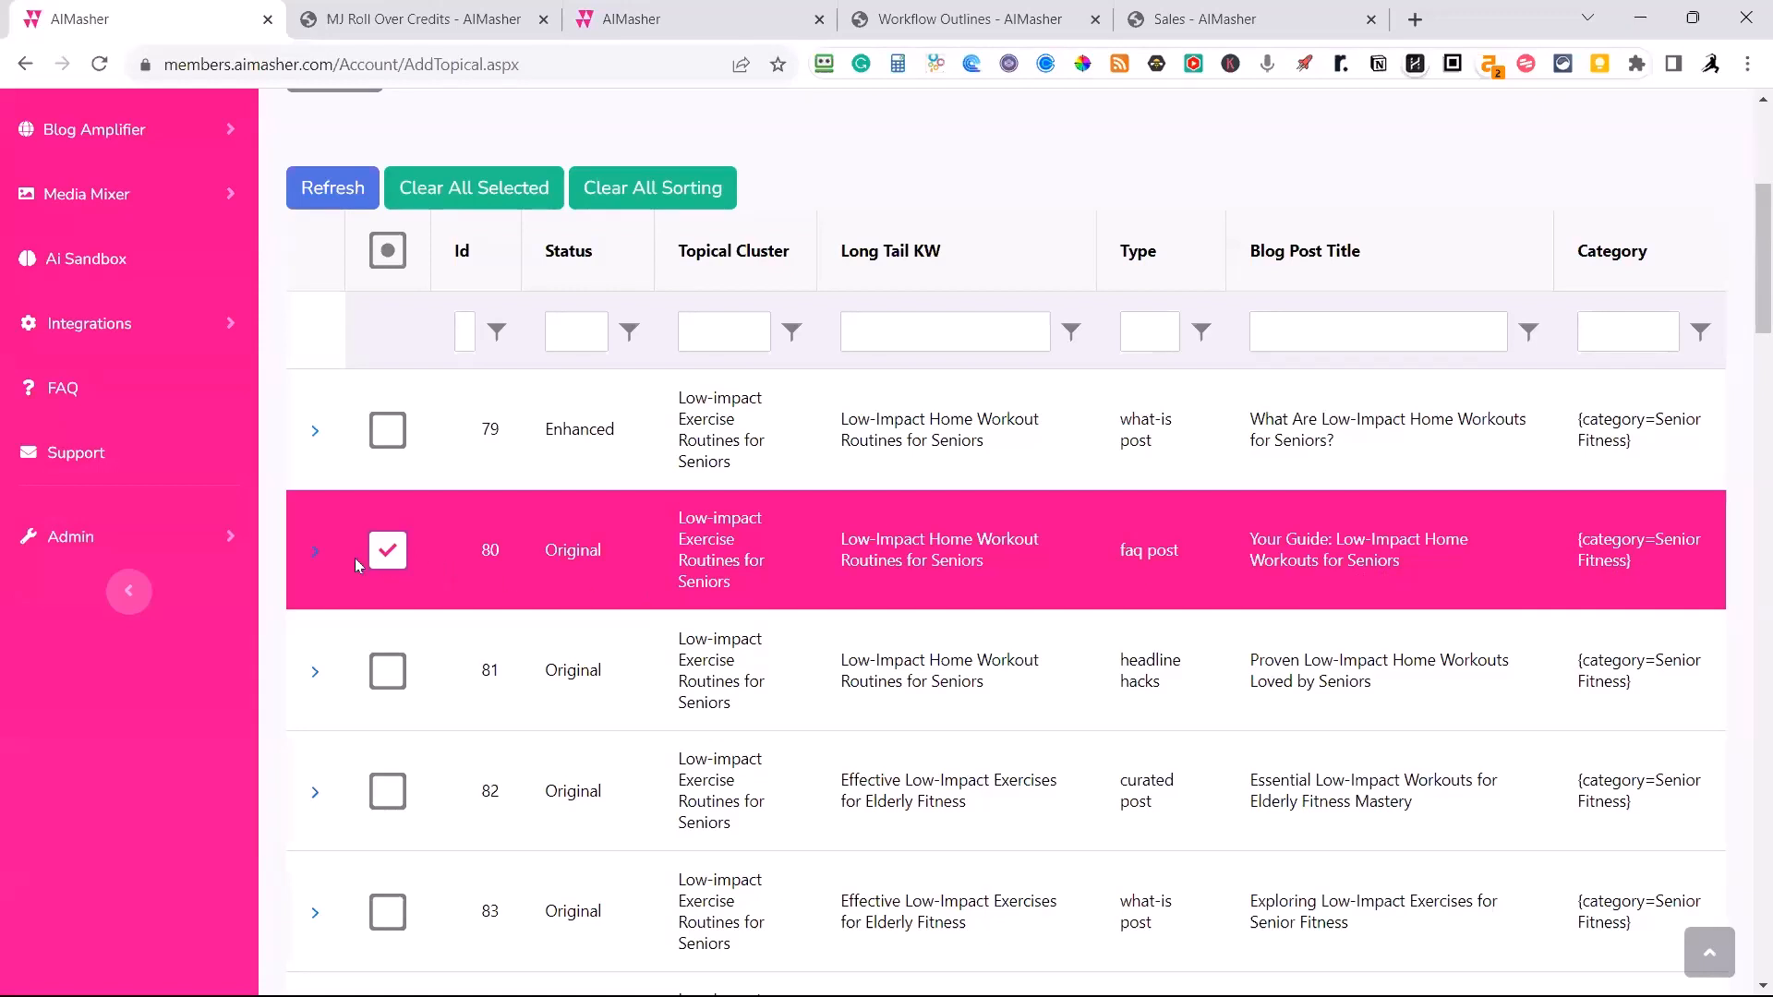
{"action": "left_click", "coordinate": [315, 551]}
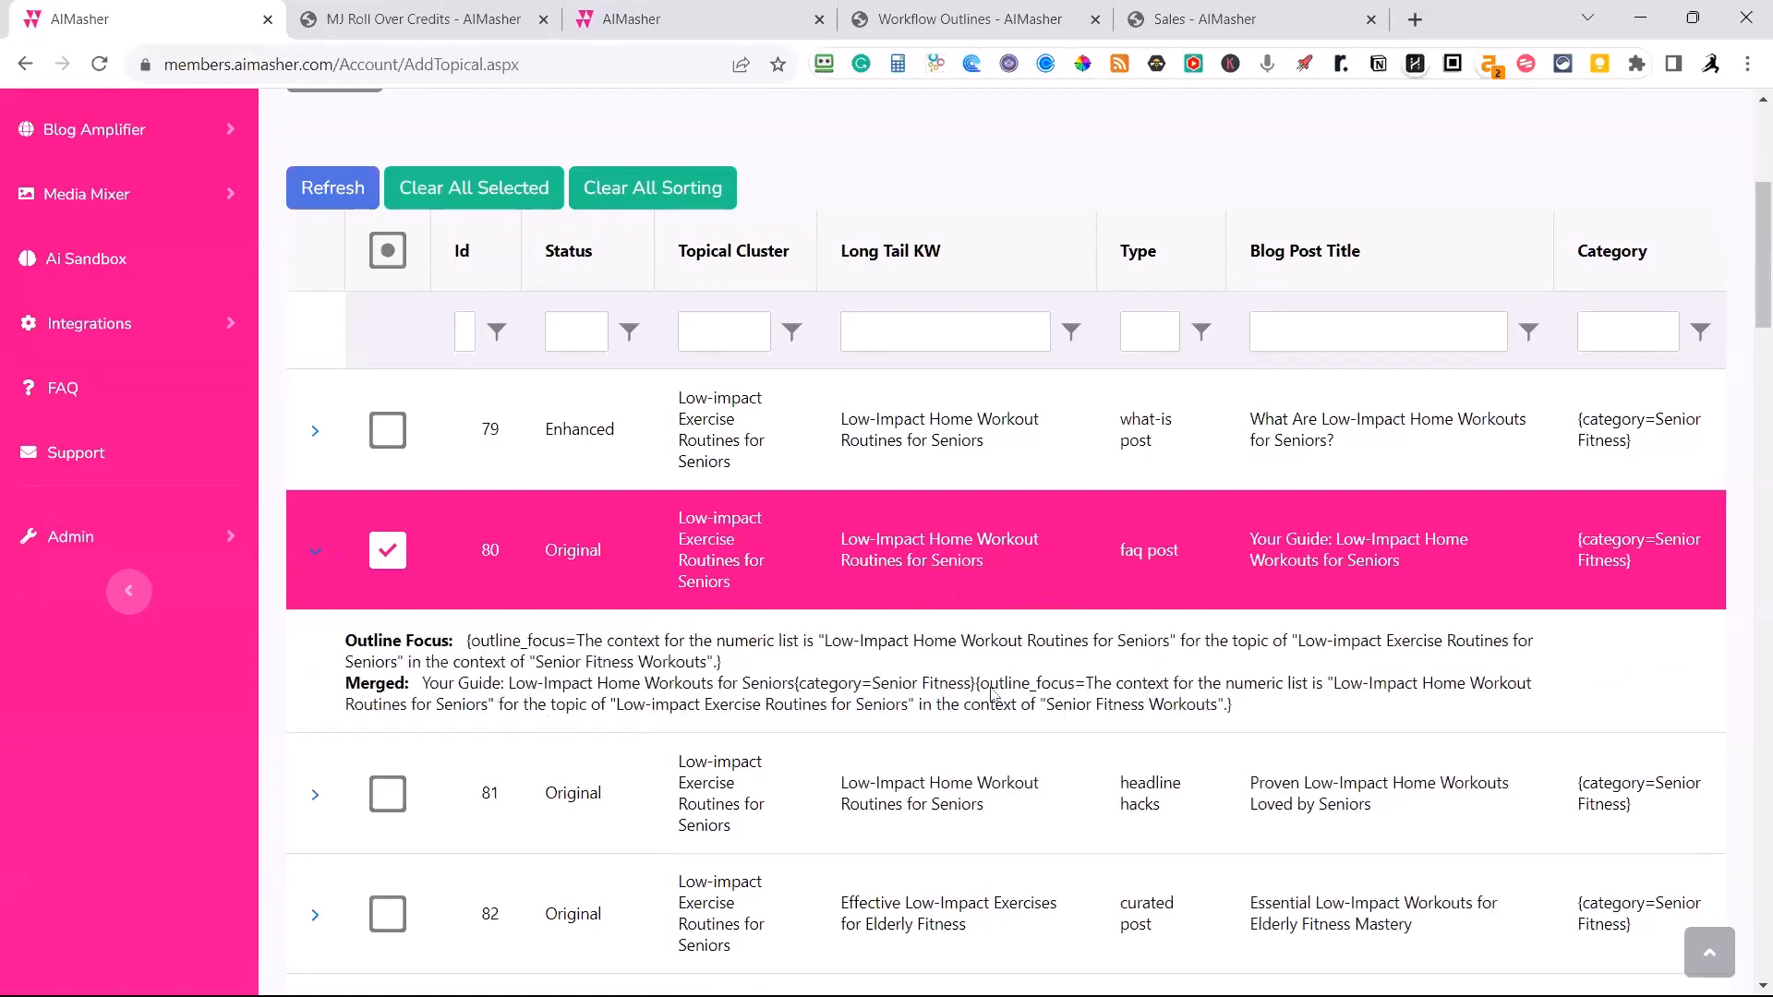
{"action": "left_click_drag", "start_coordinate": [977, 684], "coordinate": [1179, 728]}
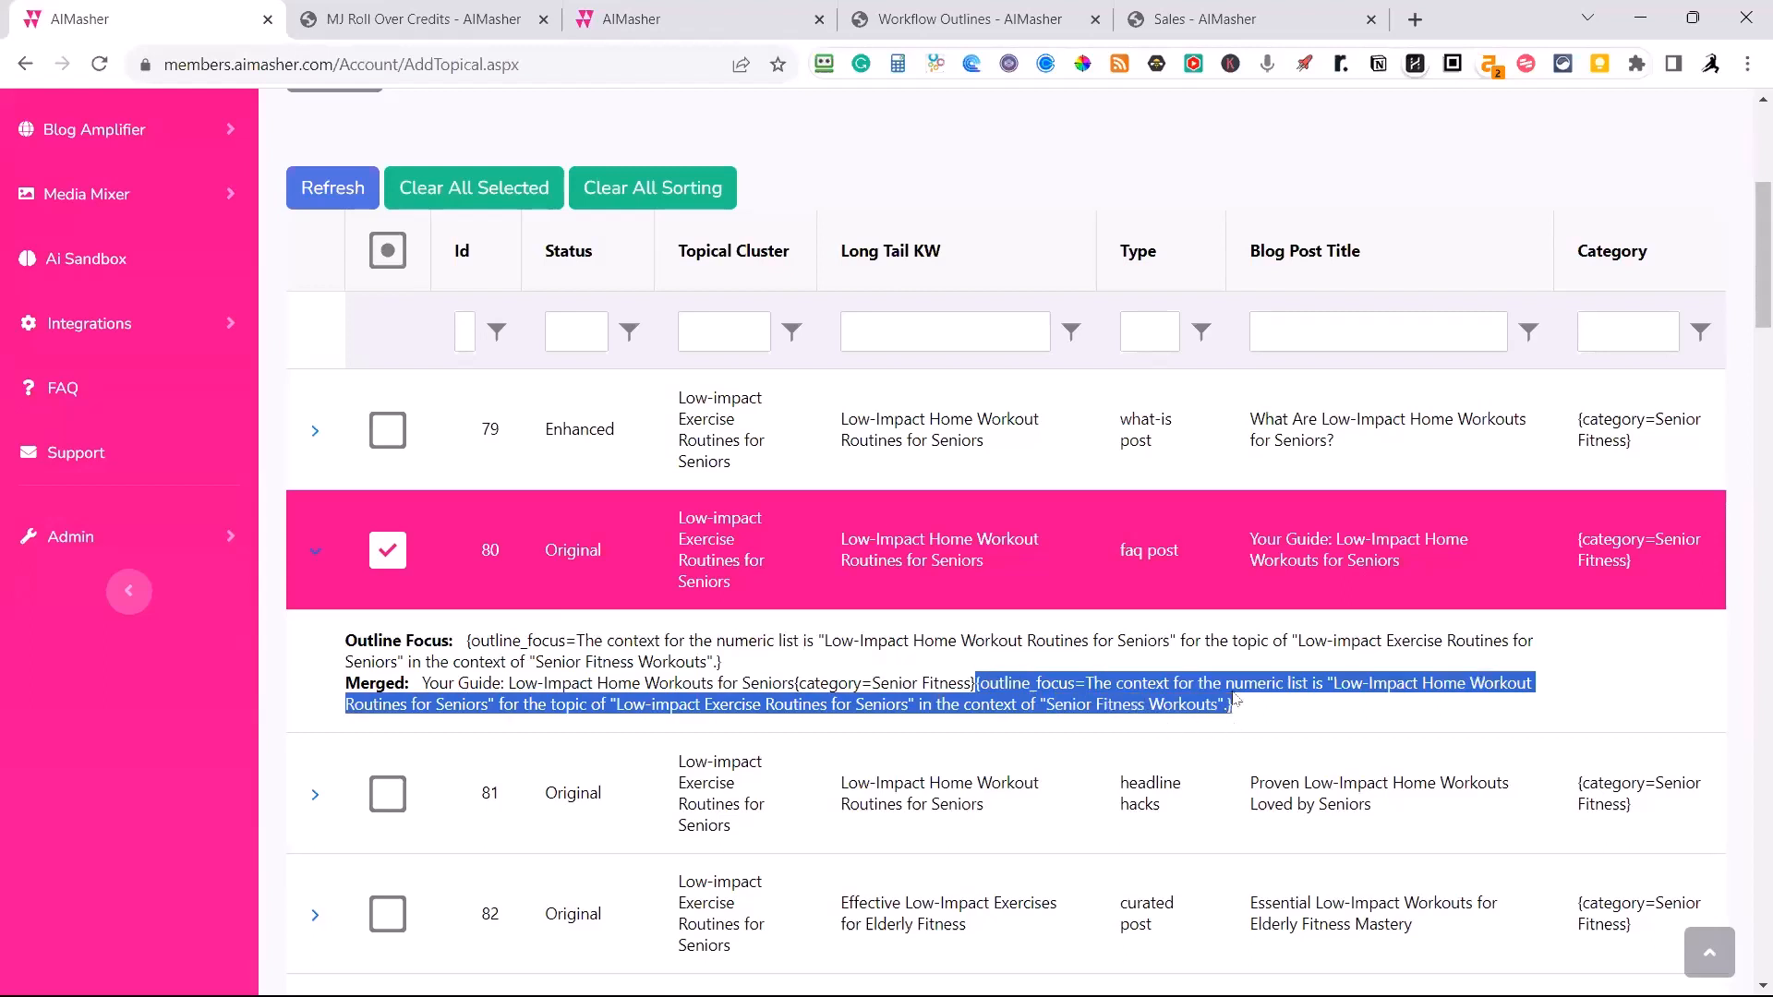
{"action": "left_click", "coordinate": [315, 558]}
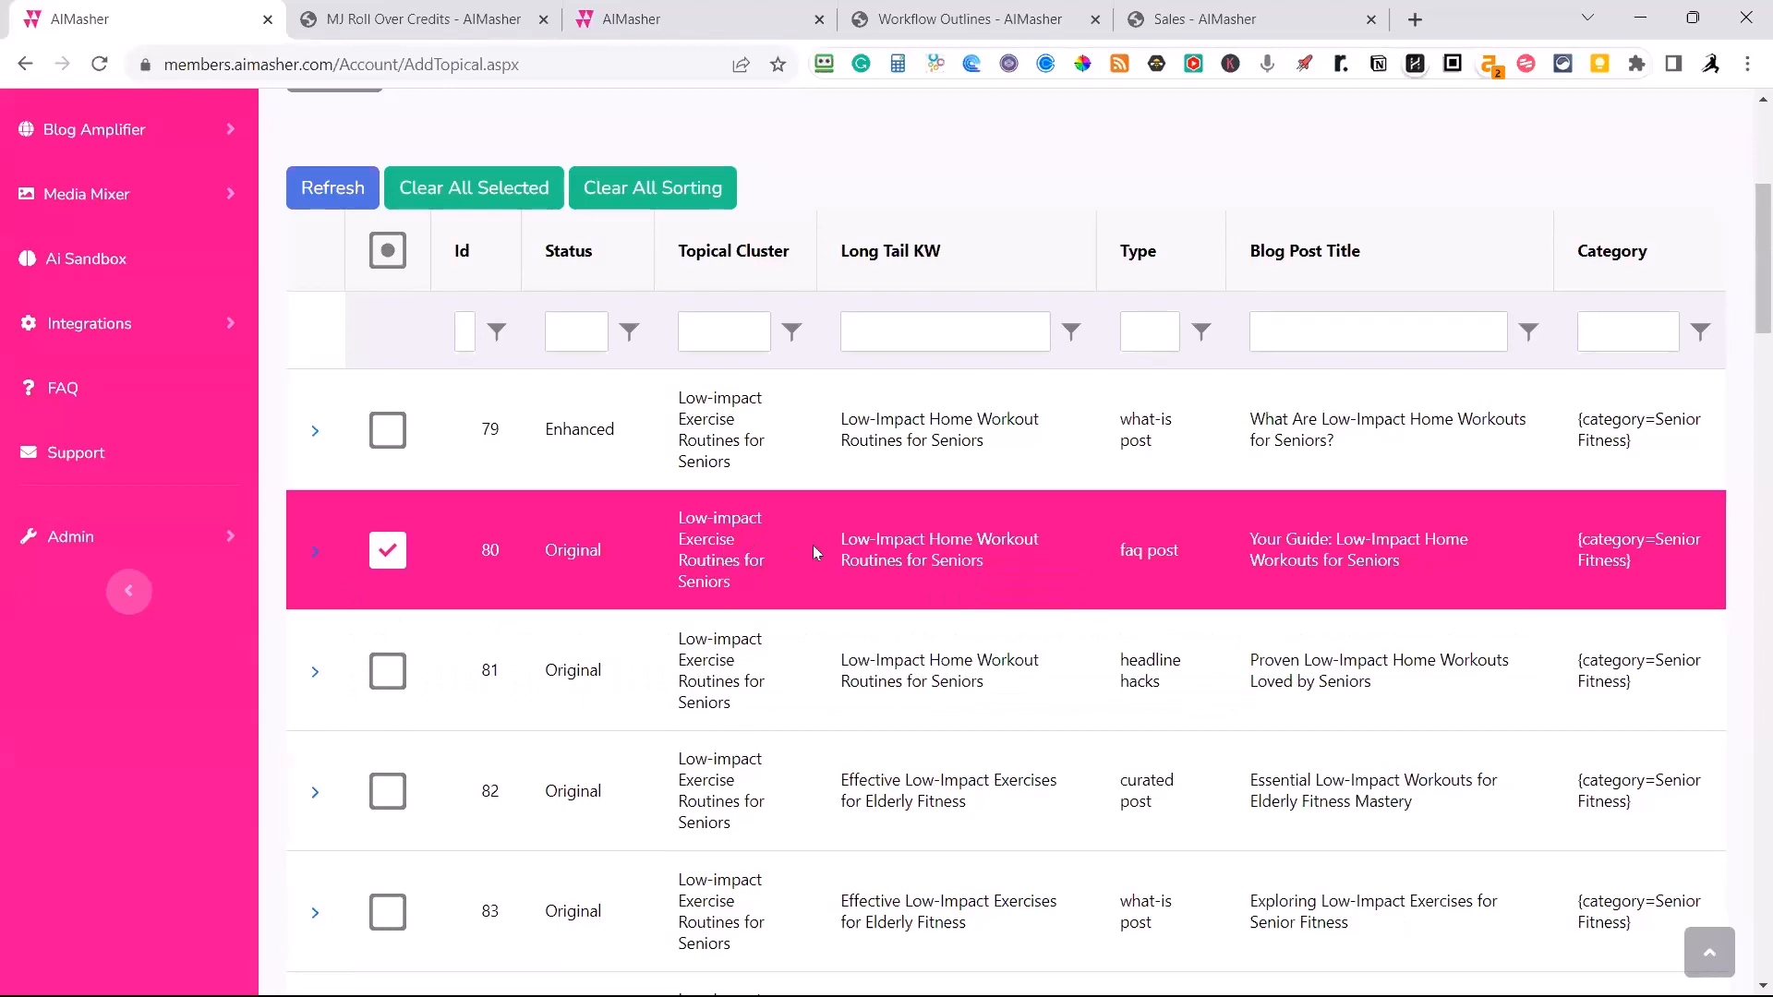
Clear the title prompt and choose Rewrite Title from a Copywriter Style Perspective again.
{"action": "scroll", "coordinate": [953, 567], "scroll_direction": "down", "scroll_amount": 8}
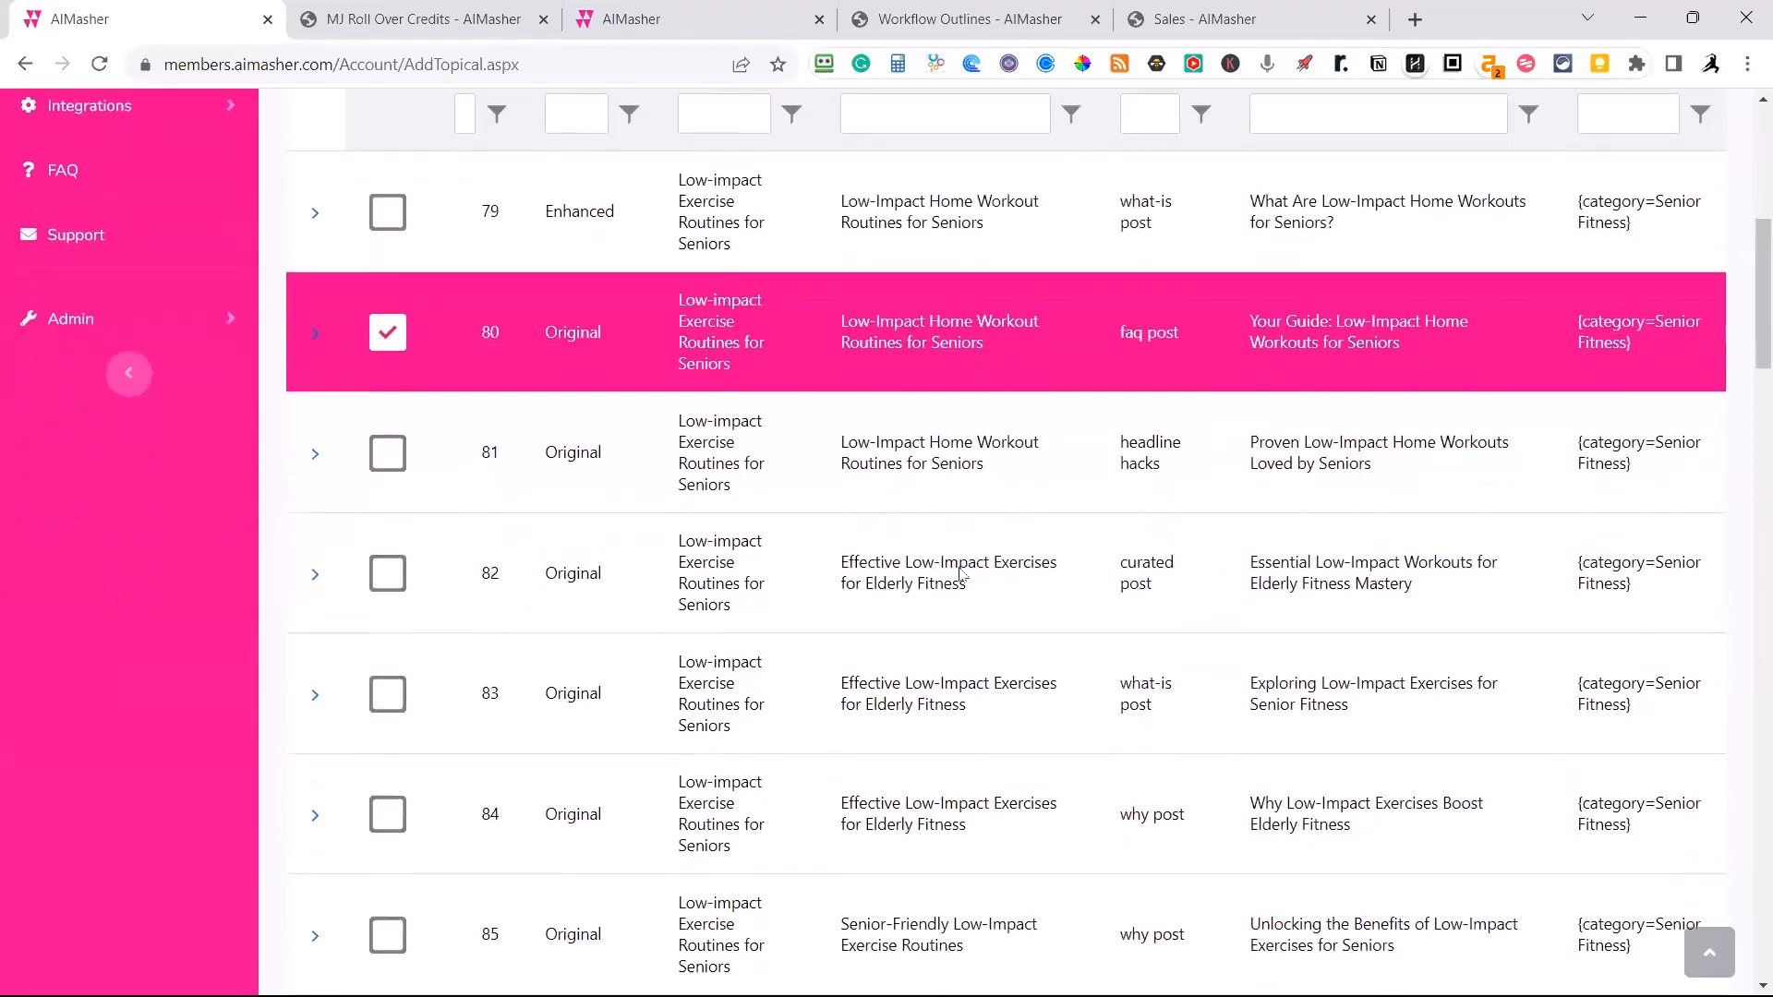
{"action": "scroll", "coordinate": [935, 591], "scroll_direction": "down", "scroll_amount": 20}
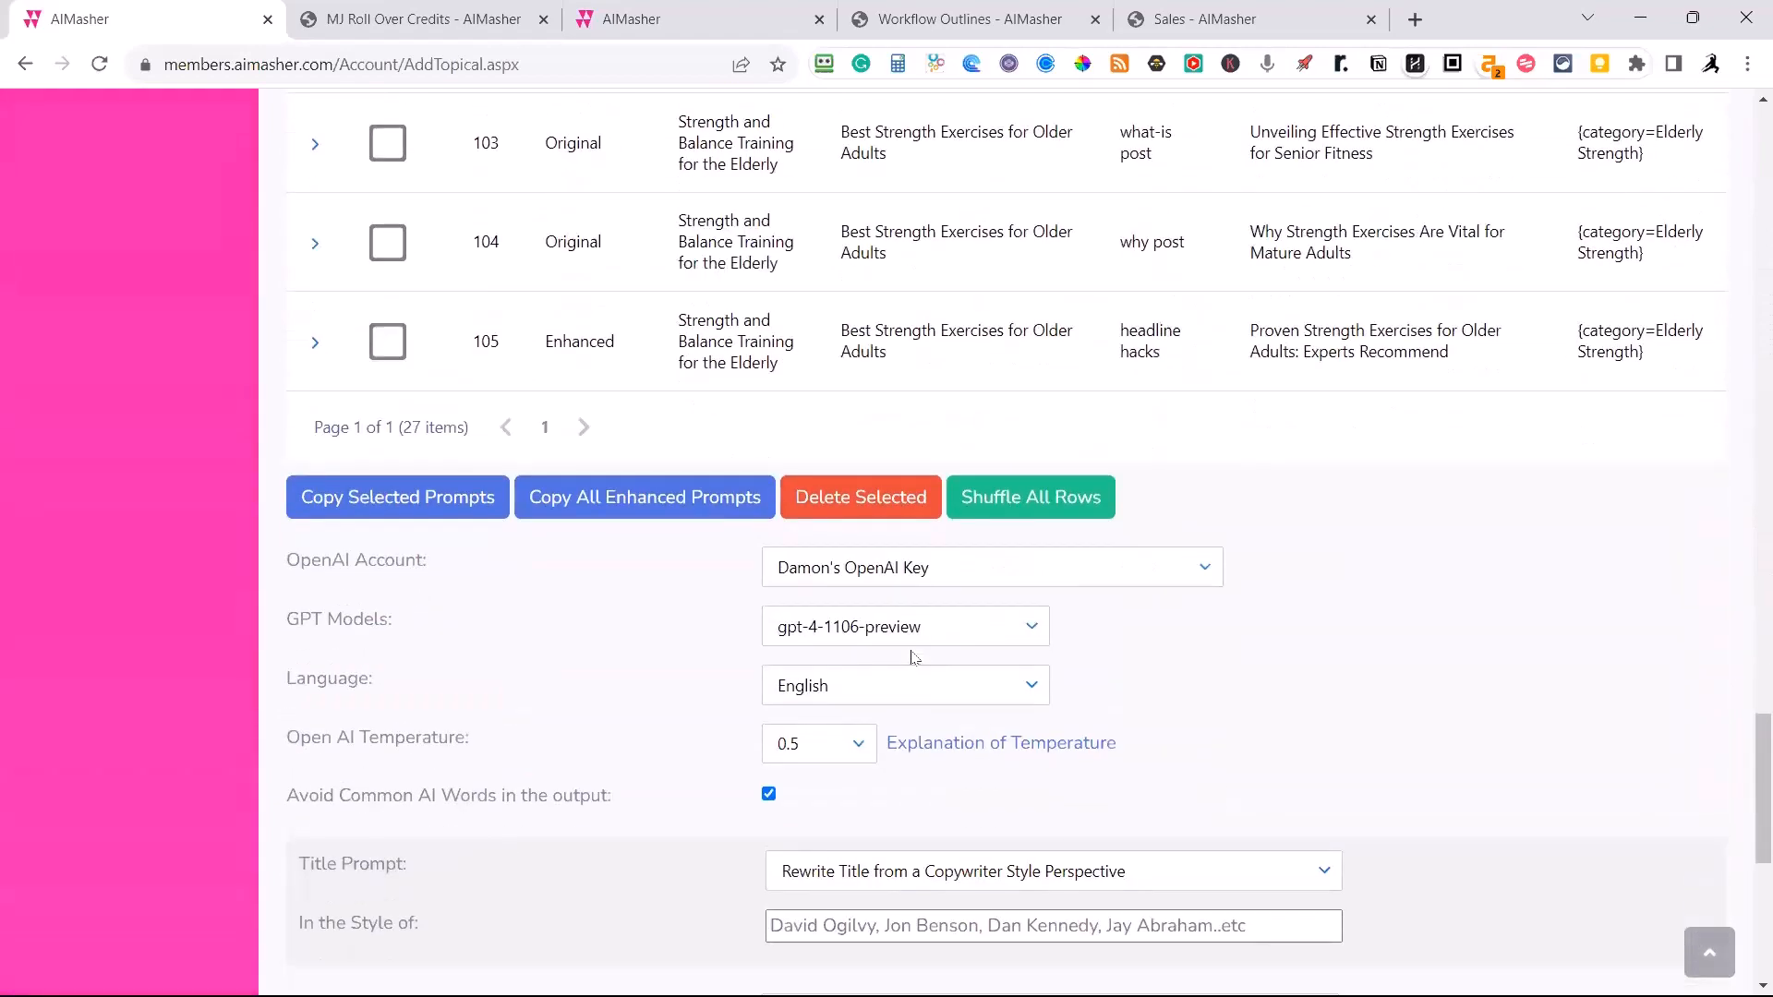
{"action": "scroll", "coordinate": [914, 651], "scroll_direction": "down", "scroll_amount": 3}
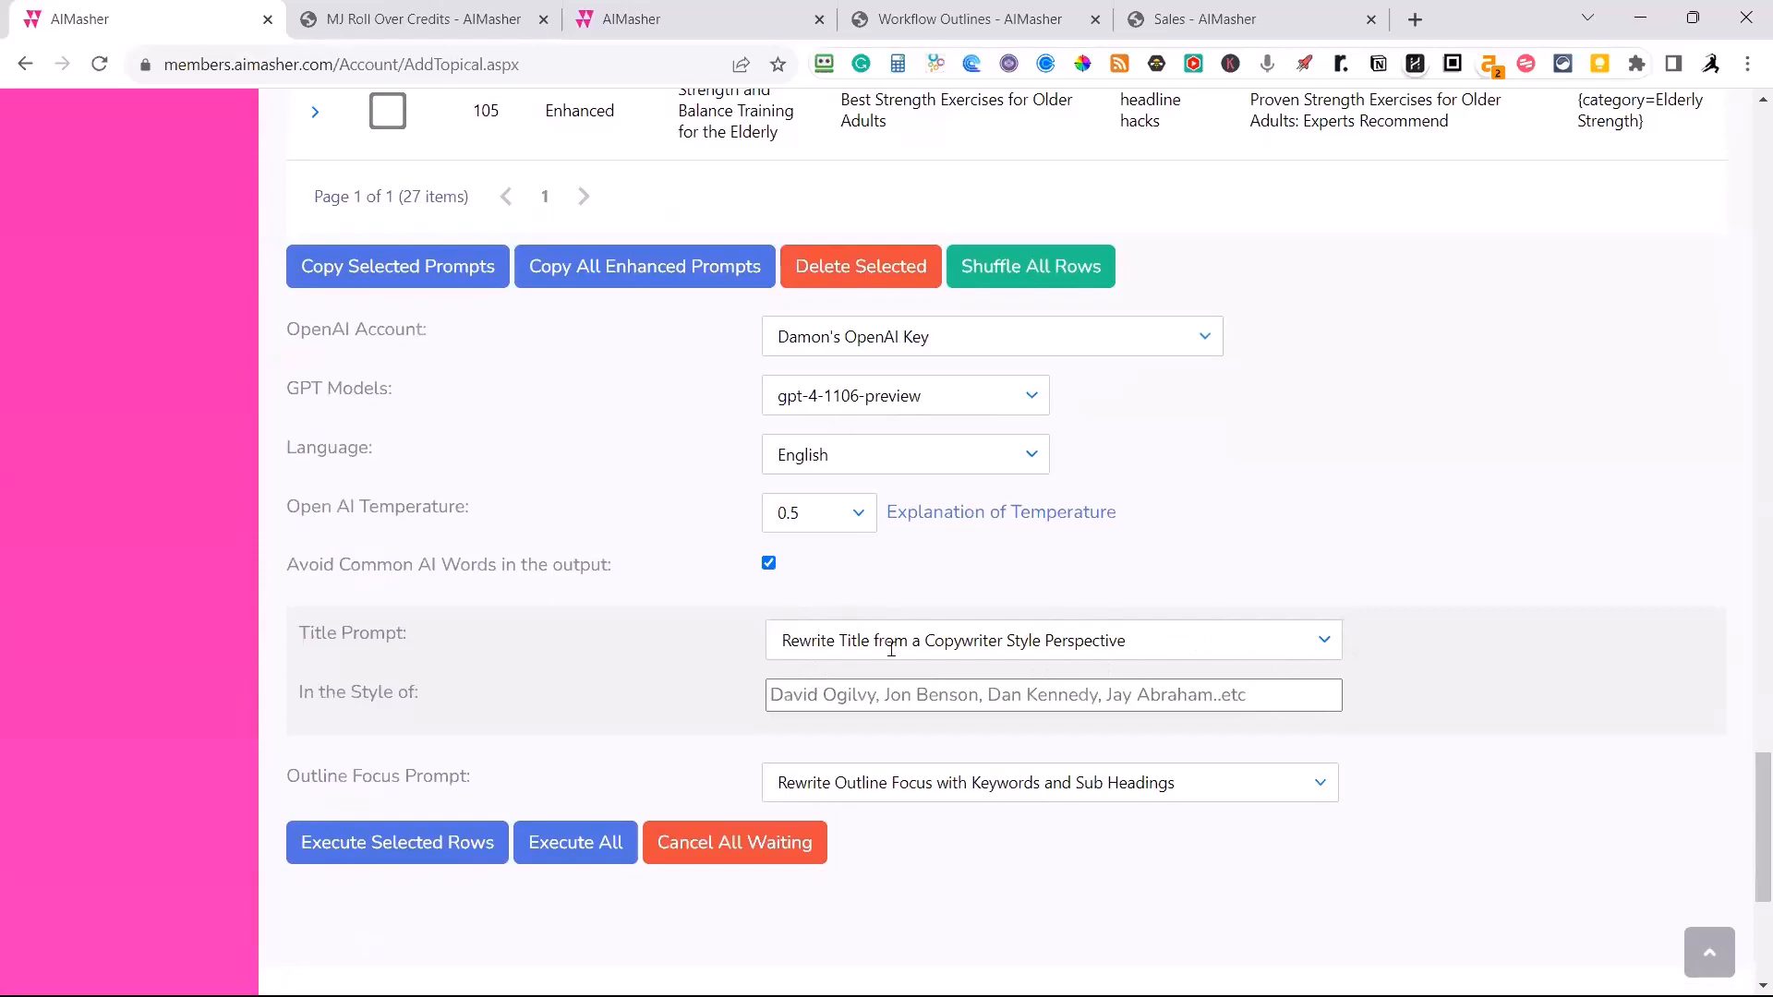
{"action": "left_click", "coordinate": [1330, 651]}
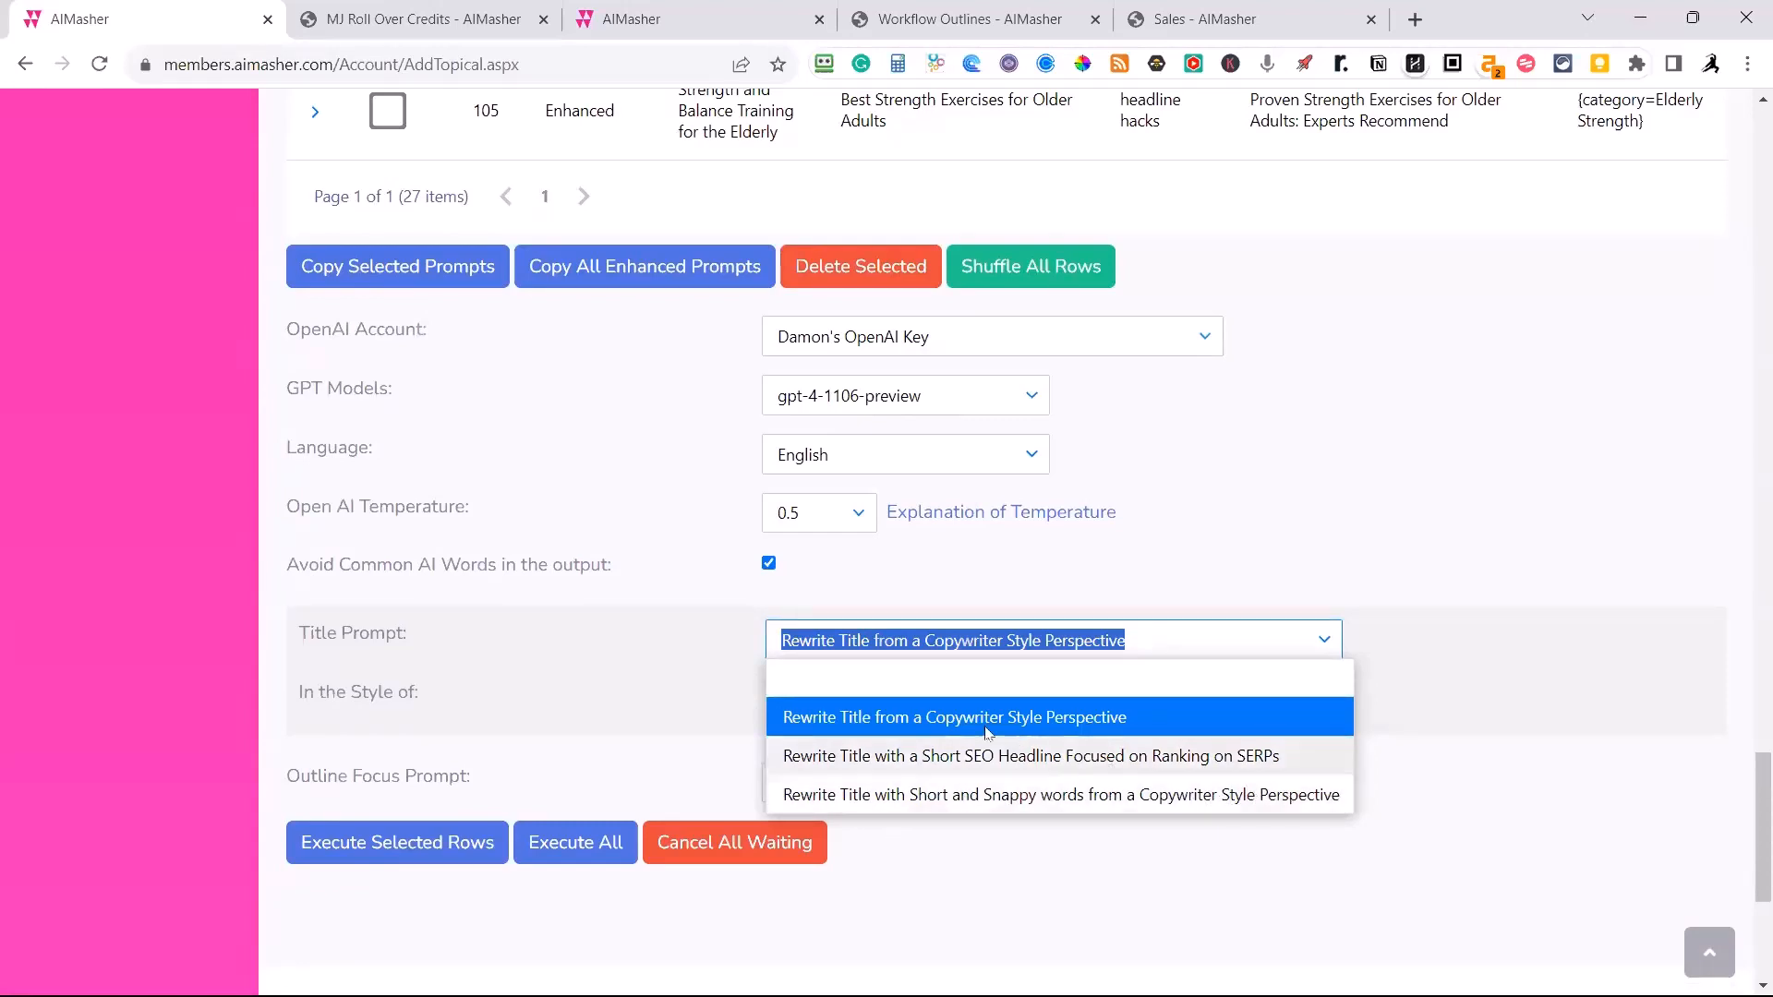
{"action": "left_click", "coordinate": [963, 682]}
{"action": "left_click", "coordinate": [1117, 813]}
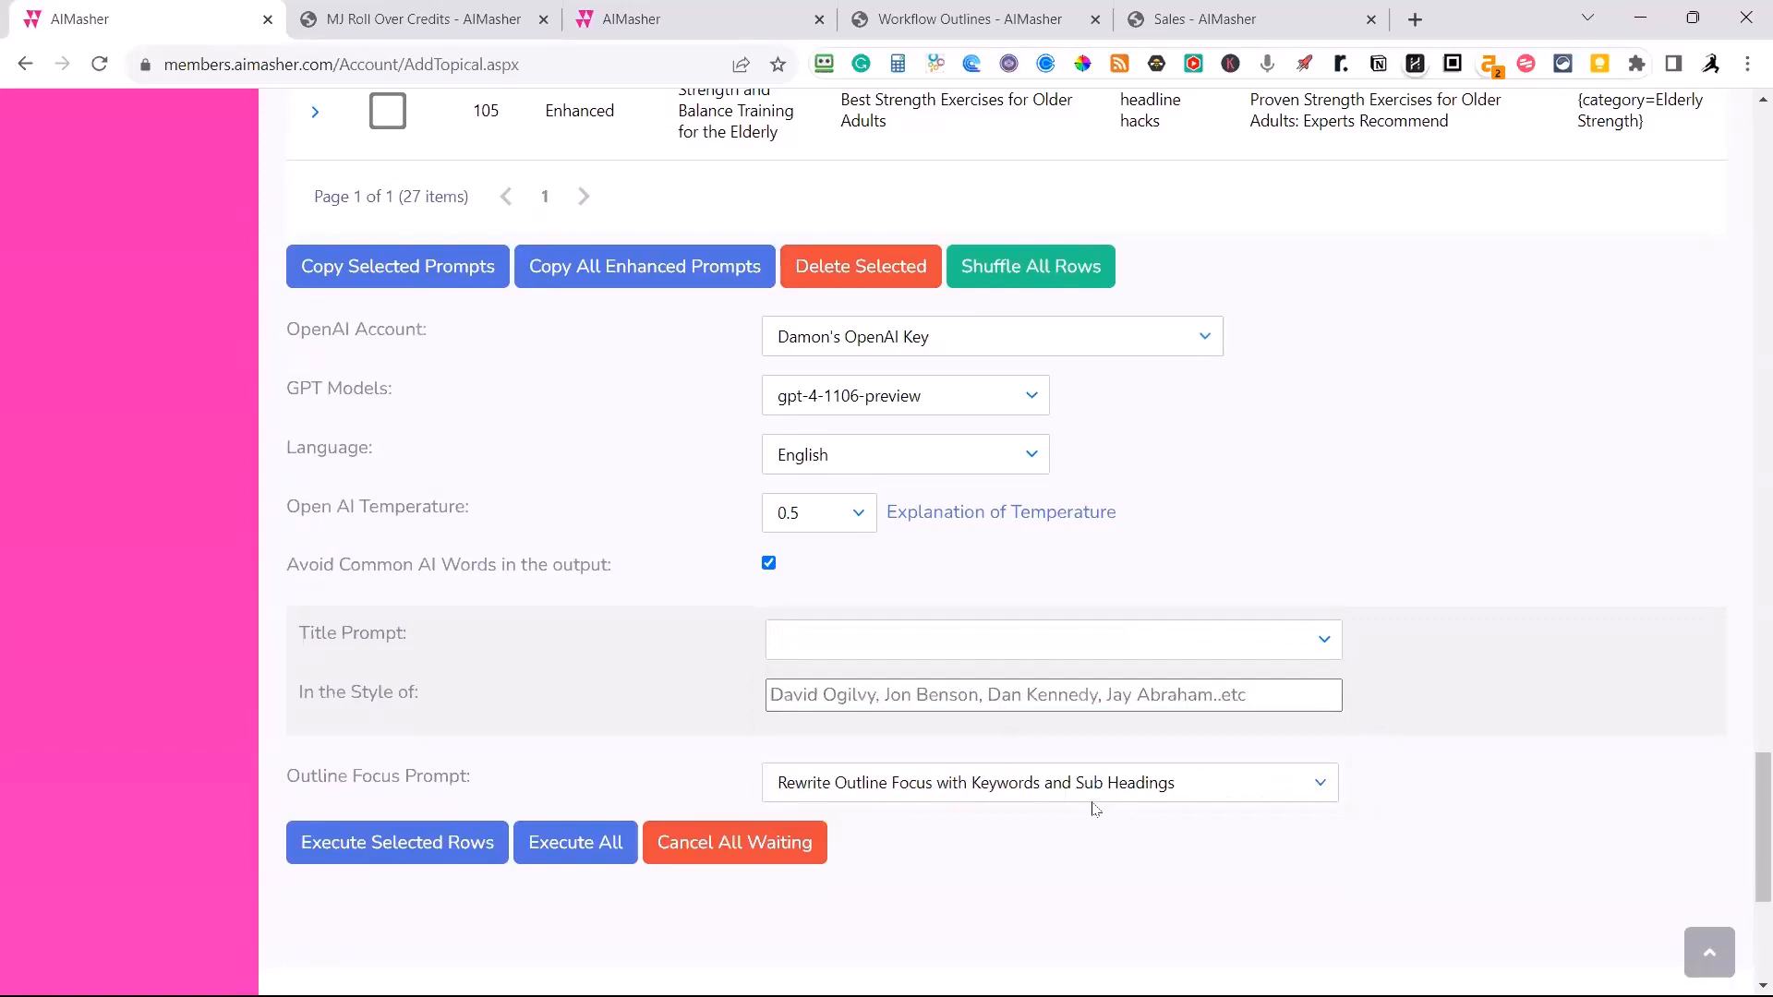
{"action": "left_click", "coordinate": [1061, 648]}
{"action": "left_click", "coordinate": [1004, 717]}
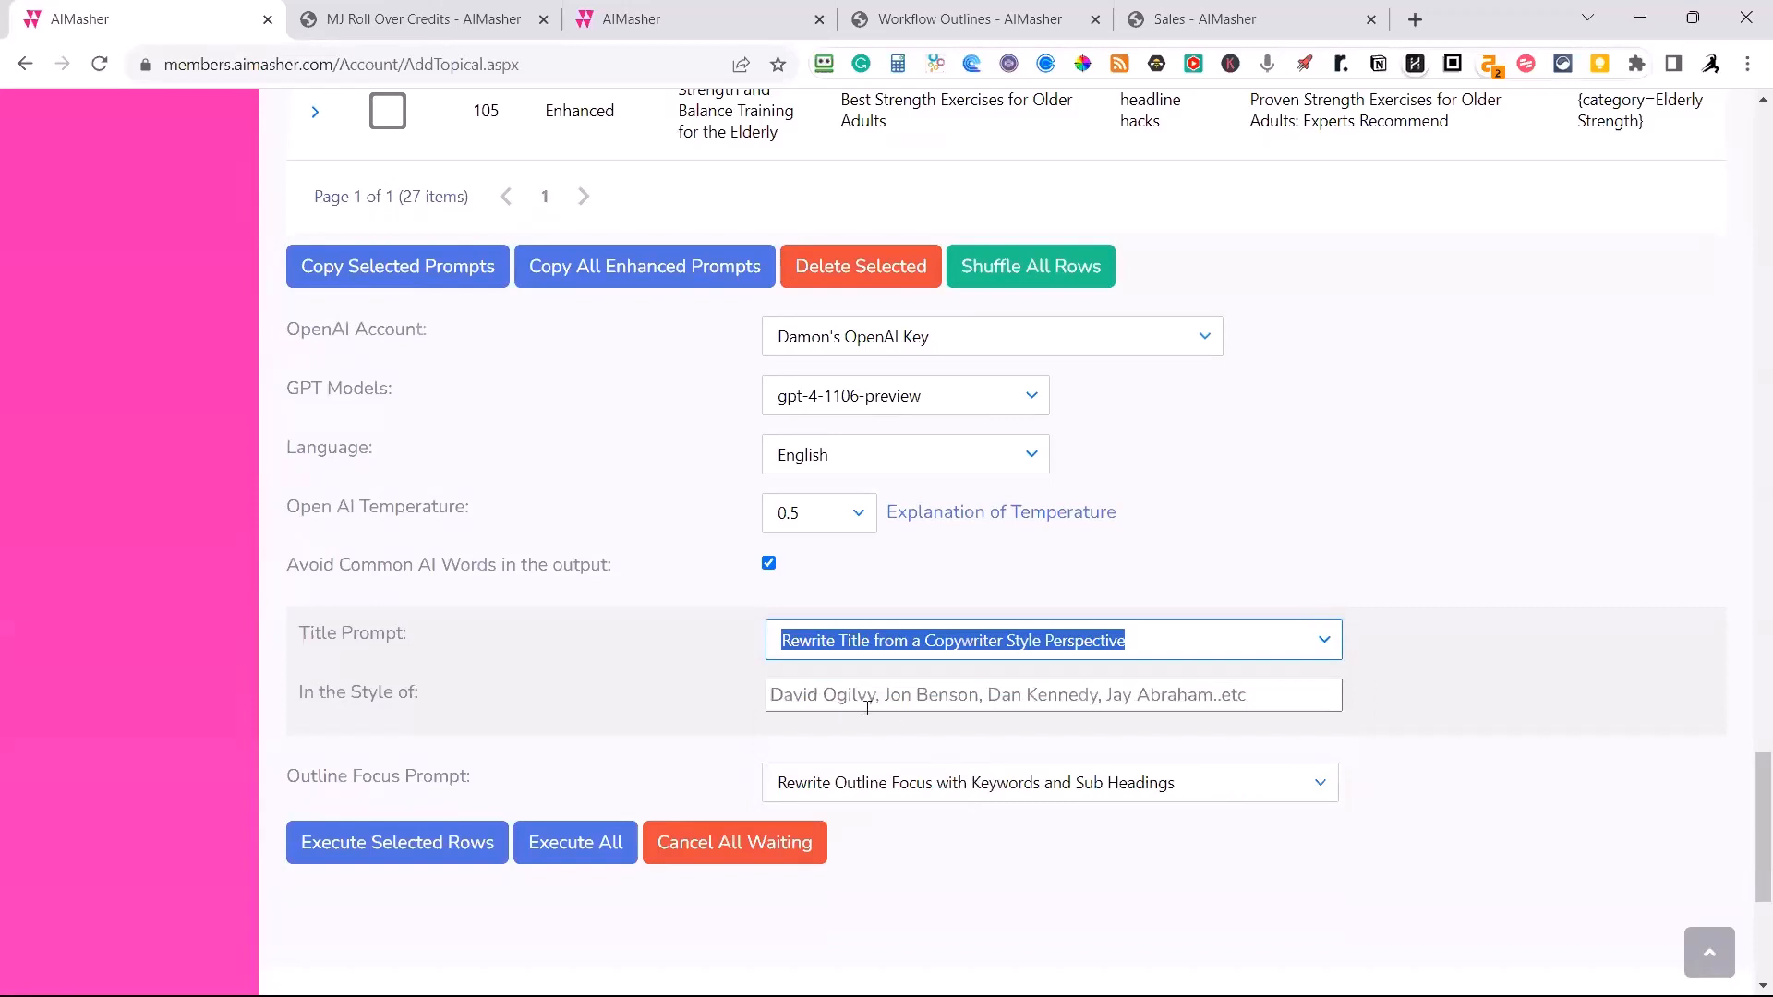
Enter Frank Kern as the style and set the title prompt to Rewrite Title with Short and Snappy words from a Copywriter Style Perspective.
{"action": "left_click", "coordinate": [825, 694]}
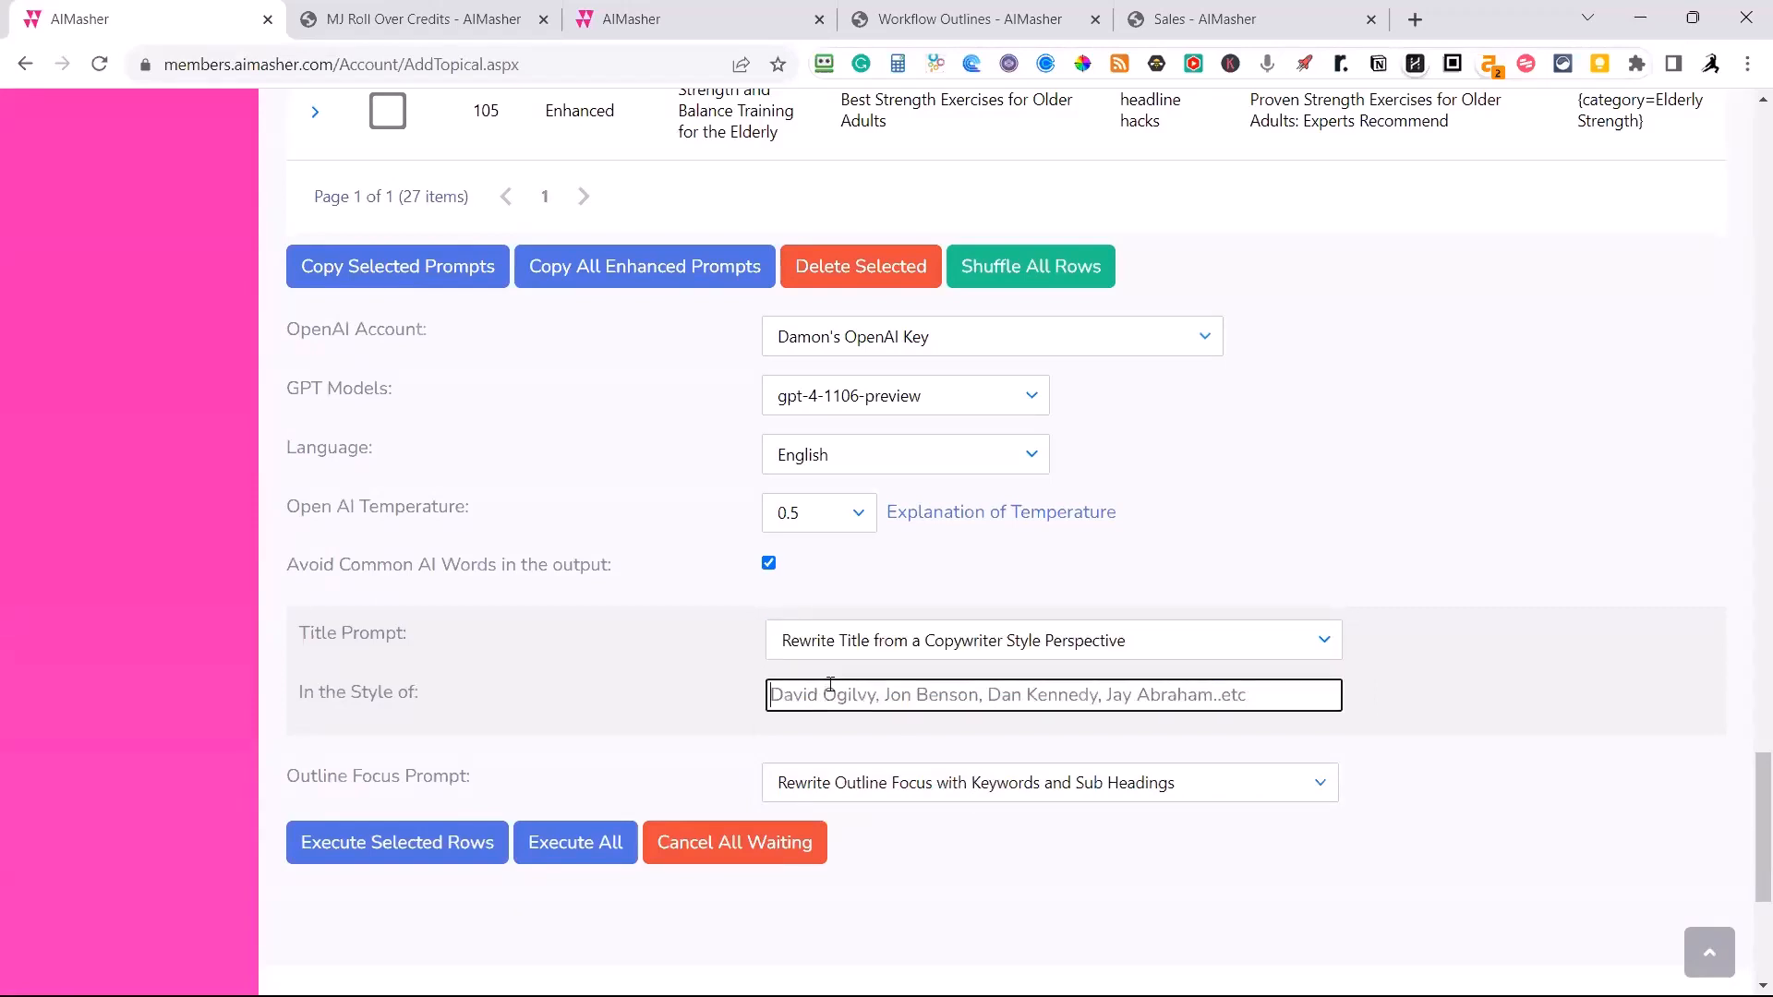
{"action": "type", "text": "Frank Kern"}
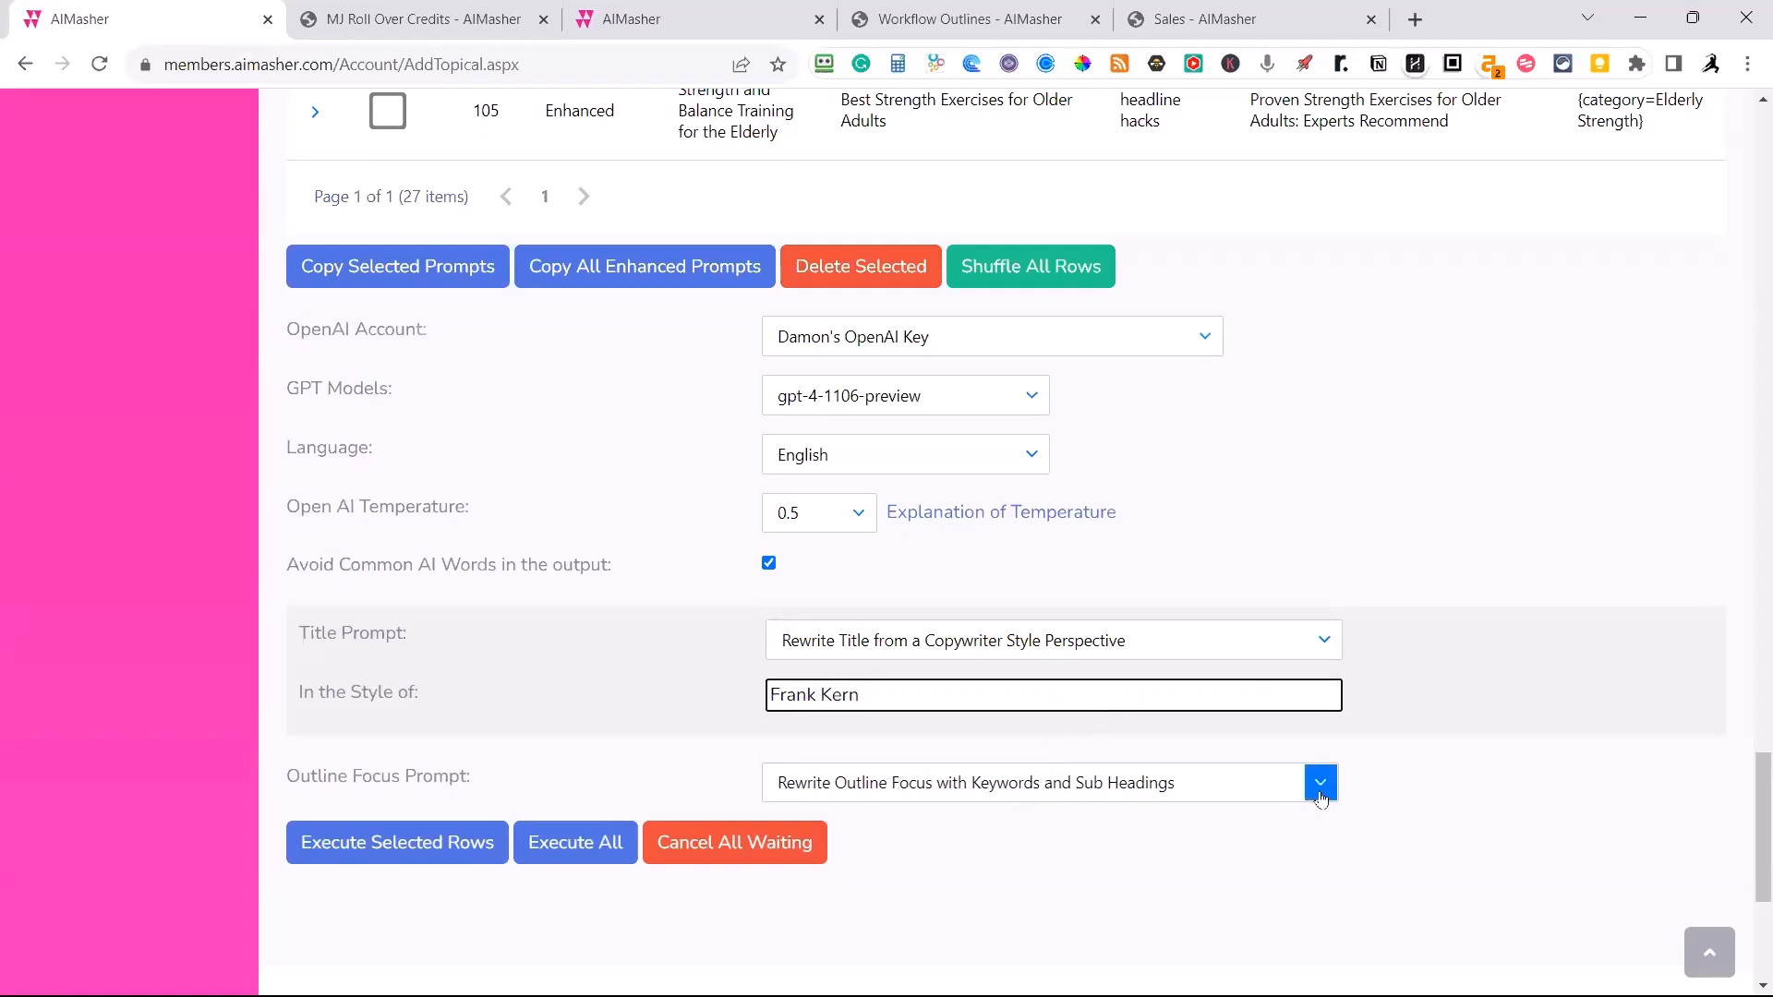
{"action": "left_click", "coordinate": [1322, 640]}
{"action": "left_click", "coordinate": [1184, 795]}
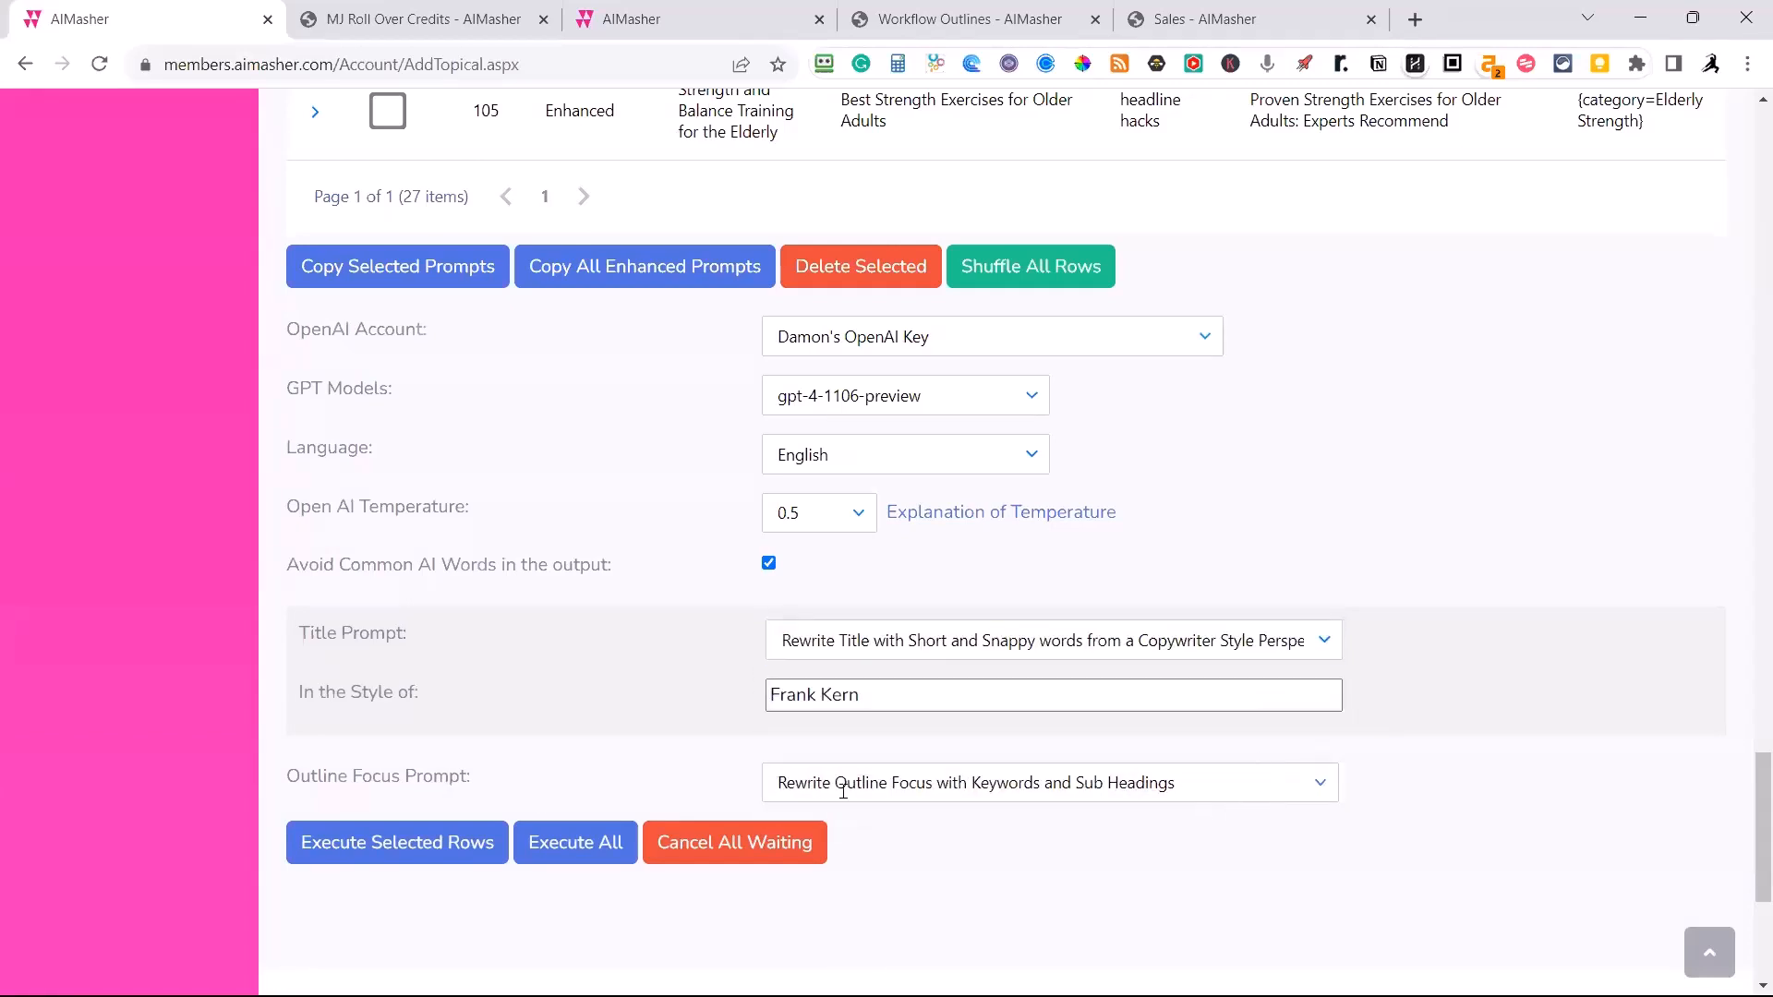
Clear and reselect Rewrite Outline Focus with Keywords and Sub Headings as the outline focus prompt, and execute the selected row.
{"action": "left_click", "coordinate": [1320, 785]}
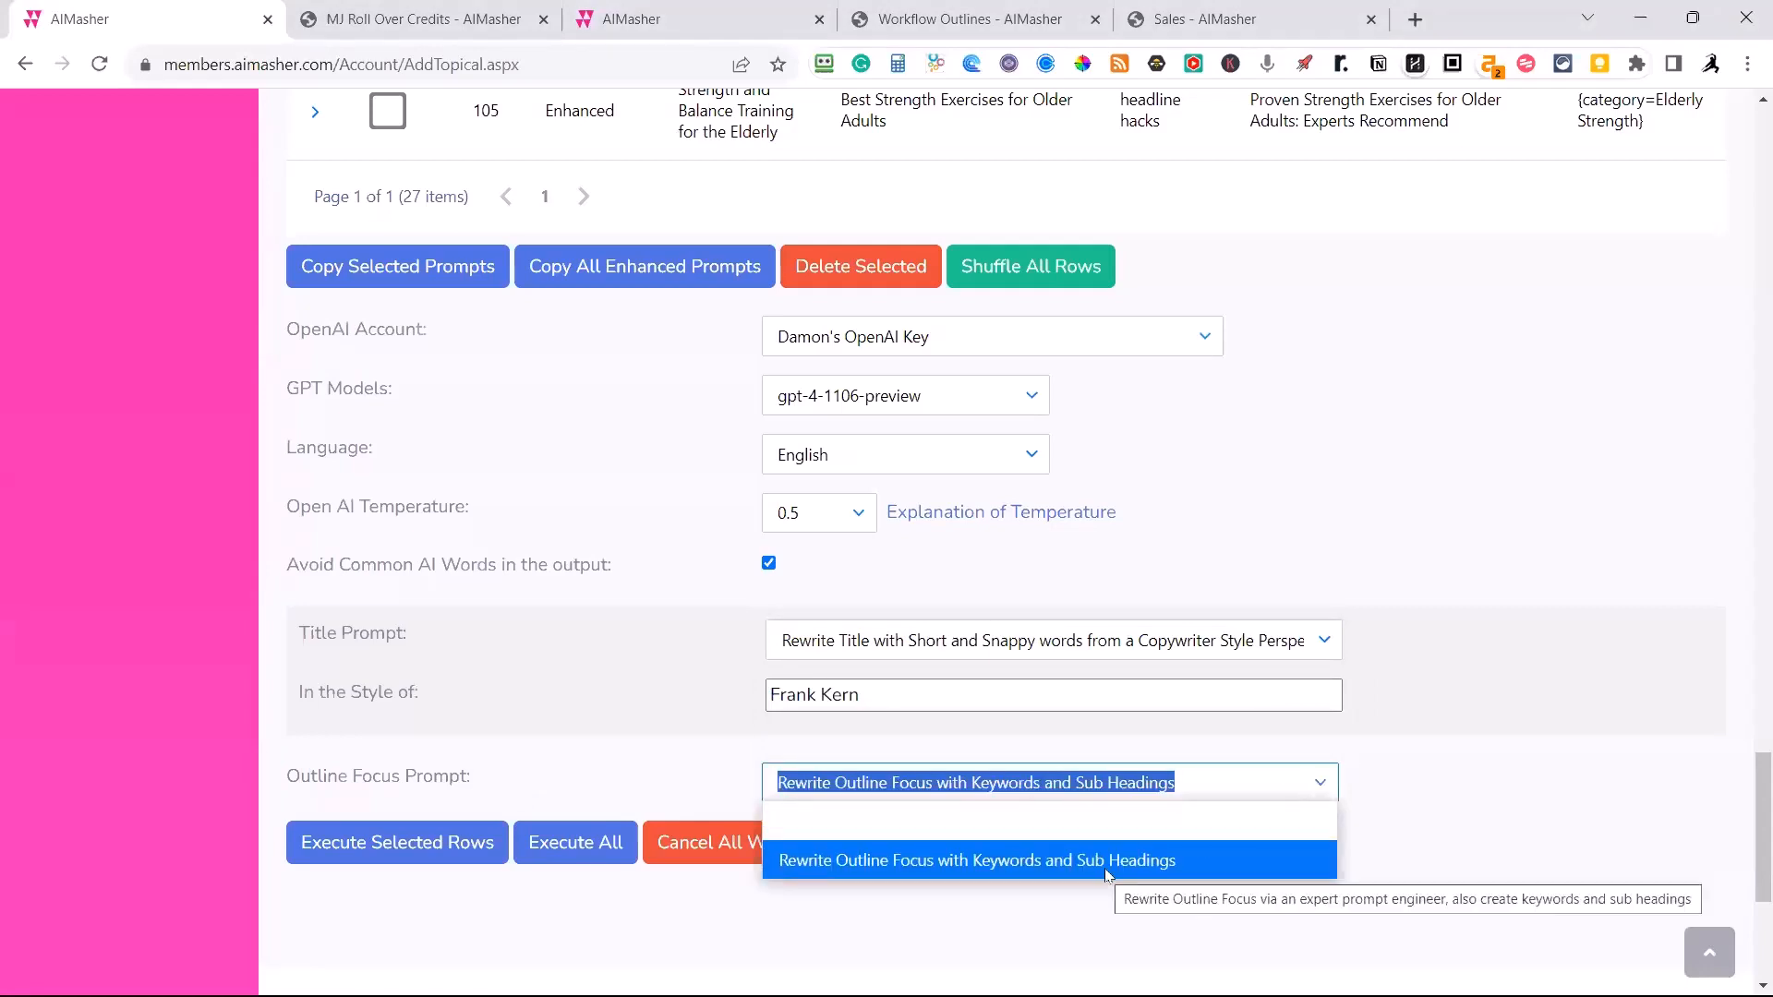
{"action": "left_click", "coordinate": [1101, 837]}
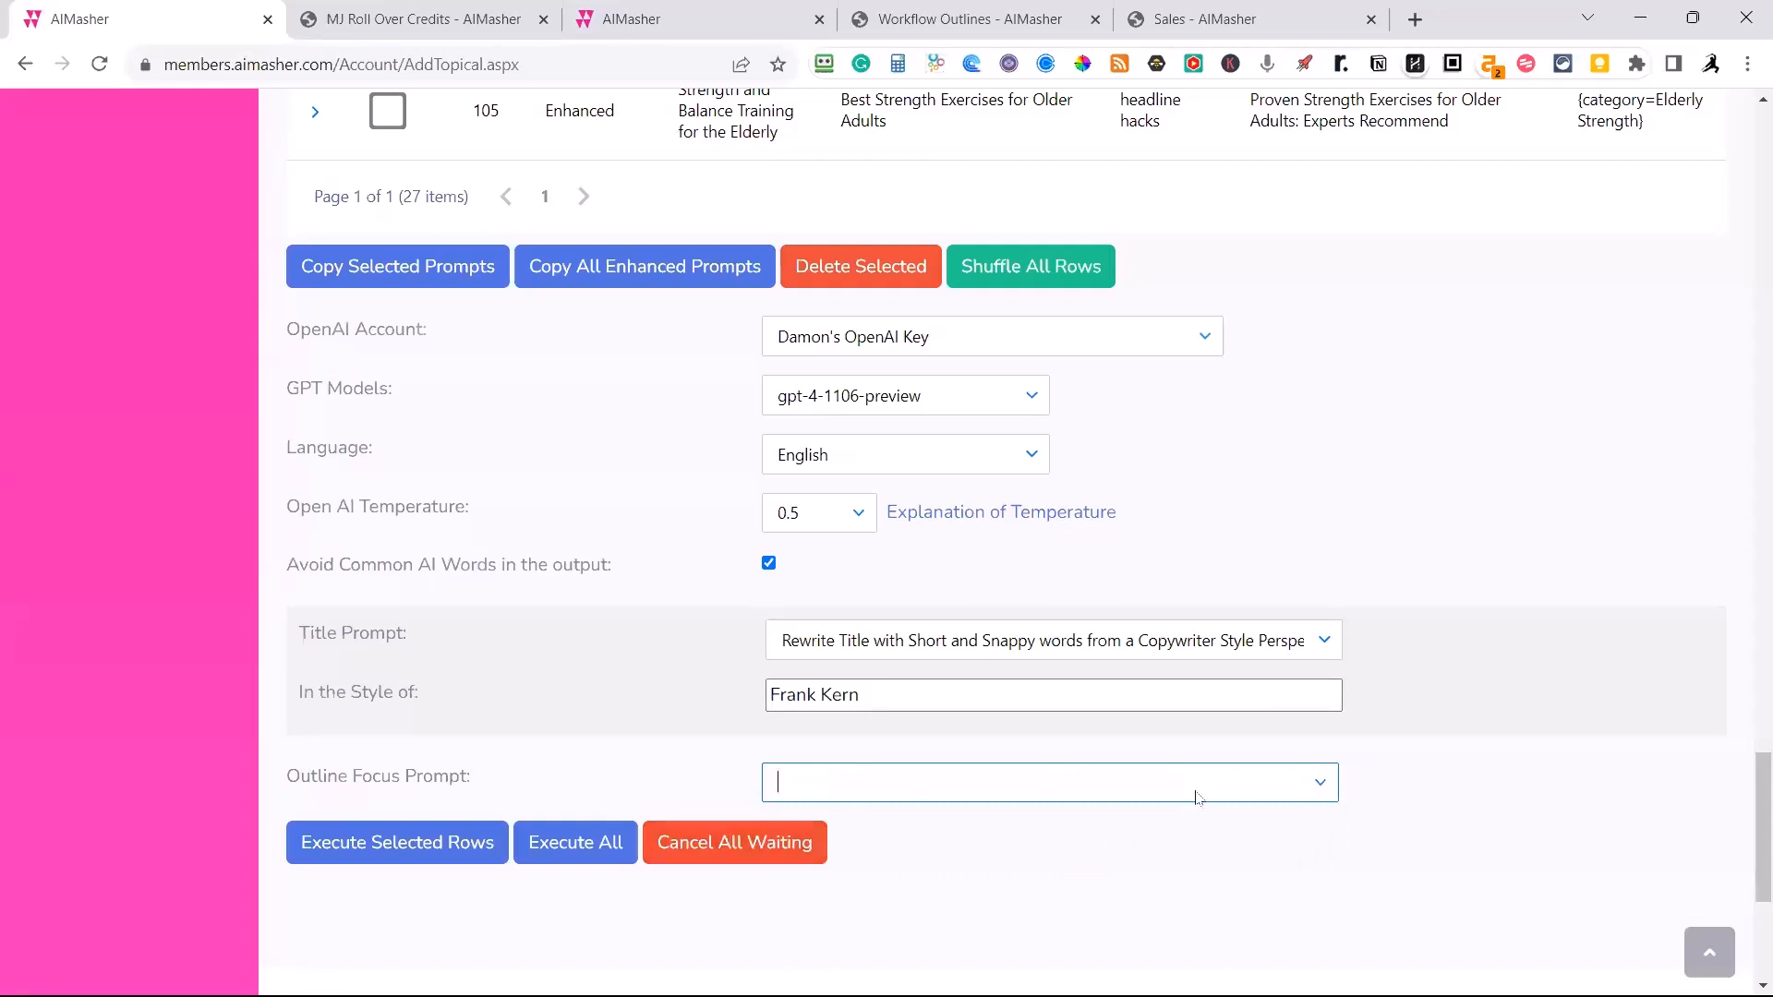
{"action": "left_click", "coordinate": [1305, 796]}
{"action": "left_click", "coordinate": [1095, 868]}
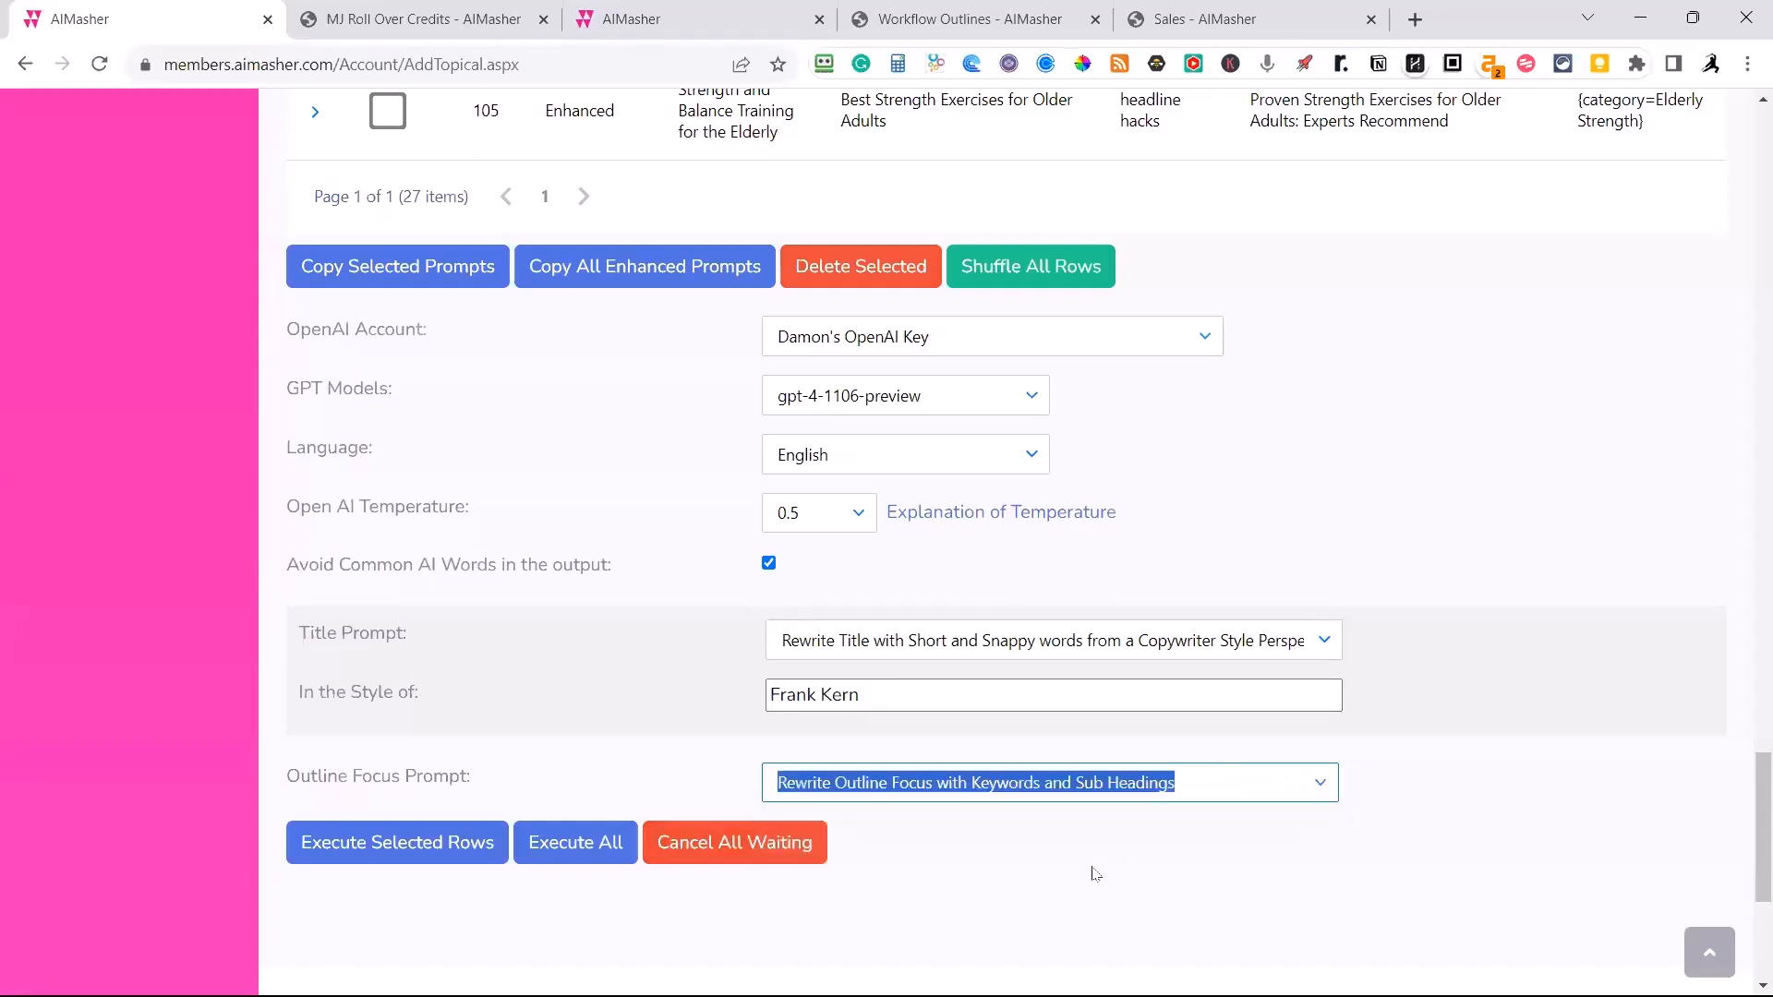
{"action": "left_click", "coordinate": [355, 846]}
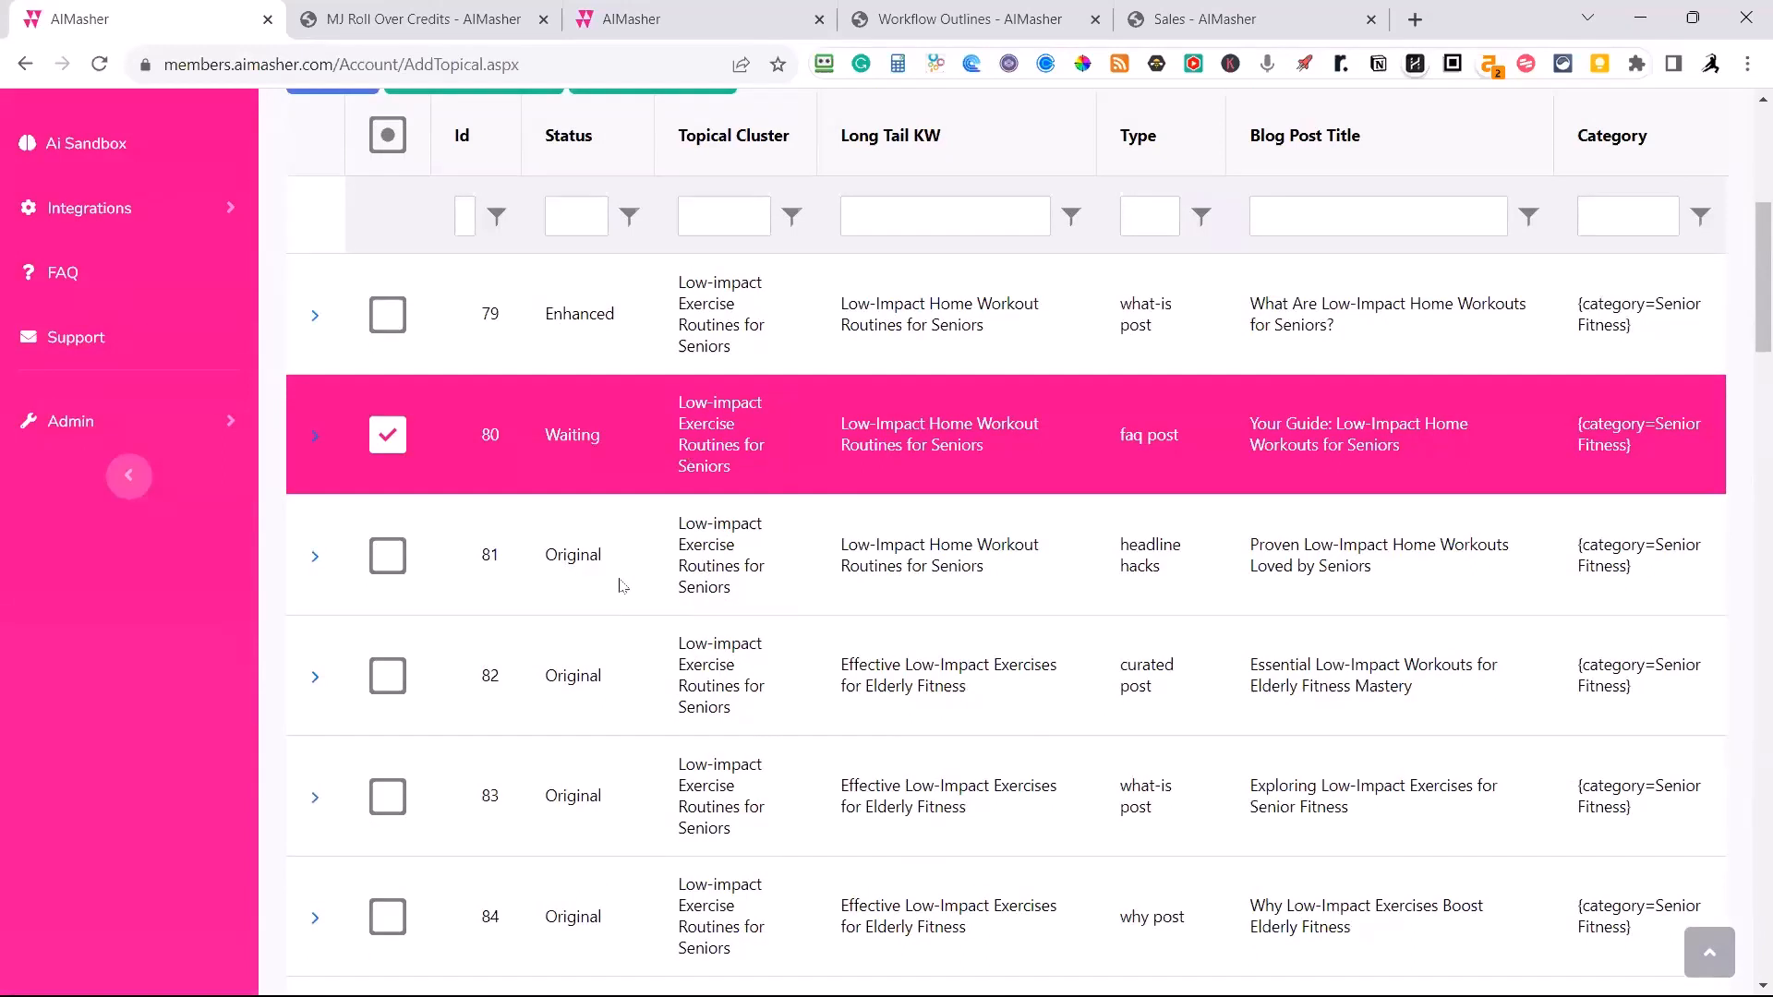
Refresh the rows, expand row 80 and examine the title and outline focus text in its New - Merged prompt.
{"action": "scroll", "coordinate": [620, 585], "scroll_direction": "up", "scroll_amount": 1}
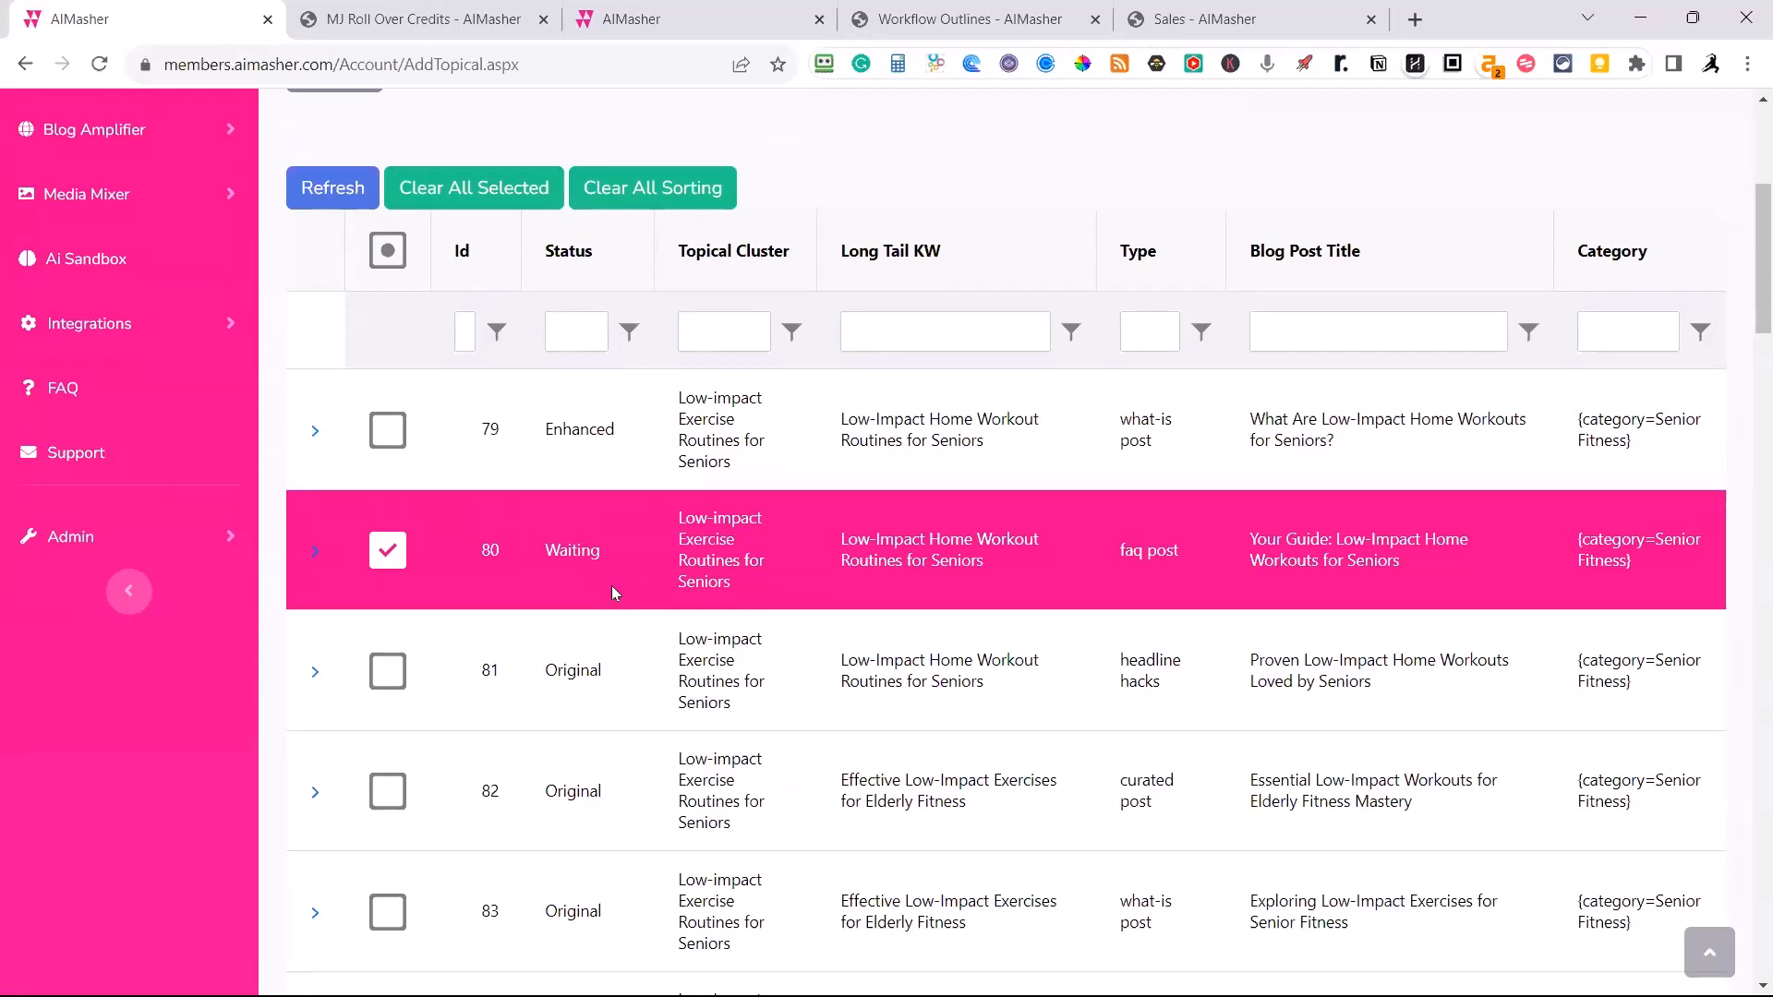
{"action": "left_click", "coordinate": [342, 190]}
{"action": "left_click", "coordinate": [315, 554]}
{"action": "scroll", "coordinate": [318, 559], "scroll_direction": "down", "scroll_amount": 1}
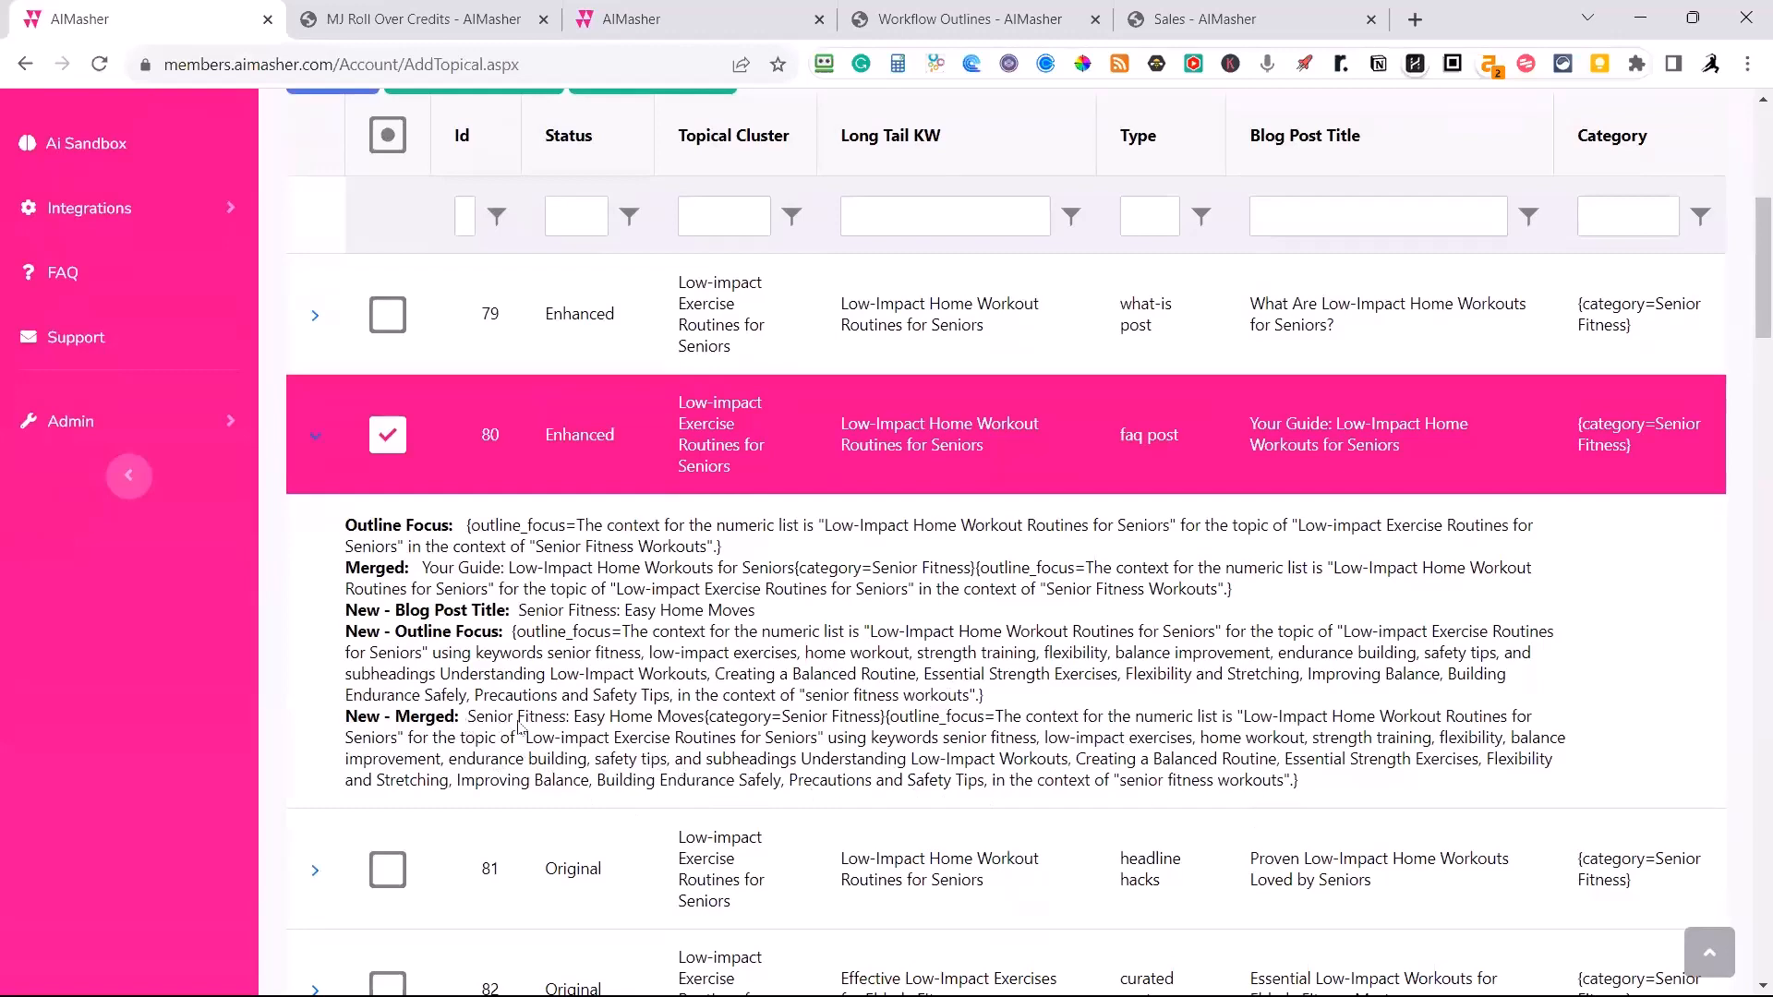
{"action": "left_click_drag", "start_coordinate": [468, 717], "coordinate": [704, 728]}
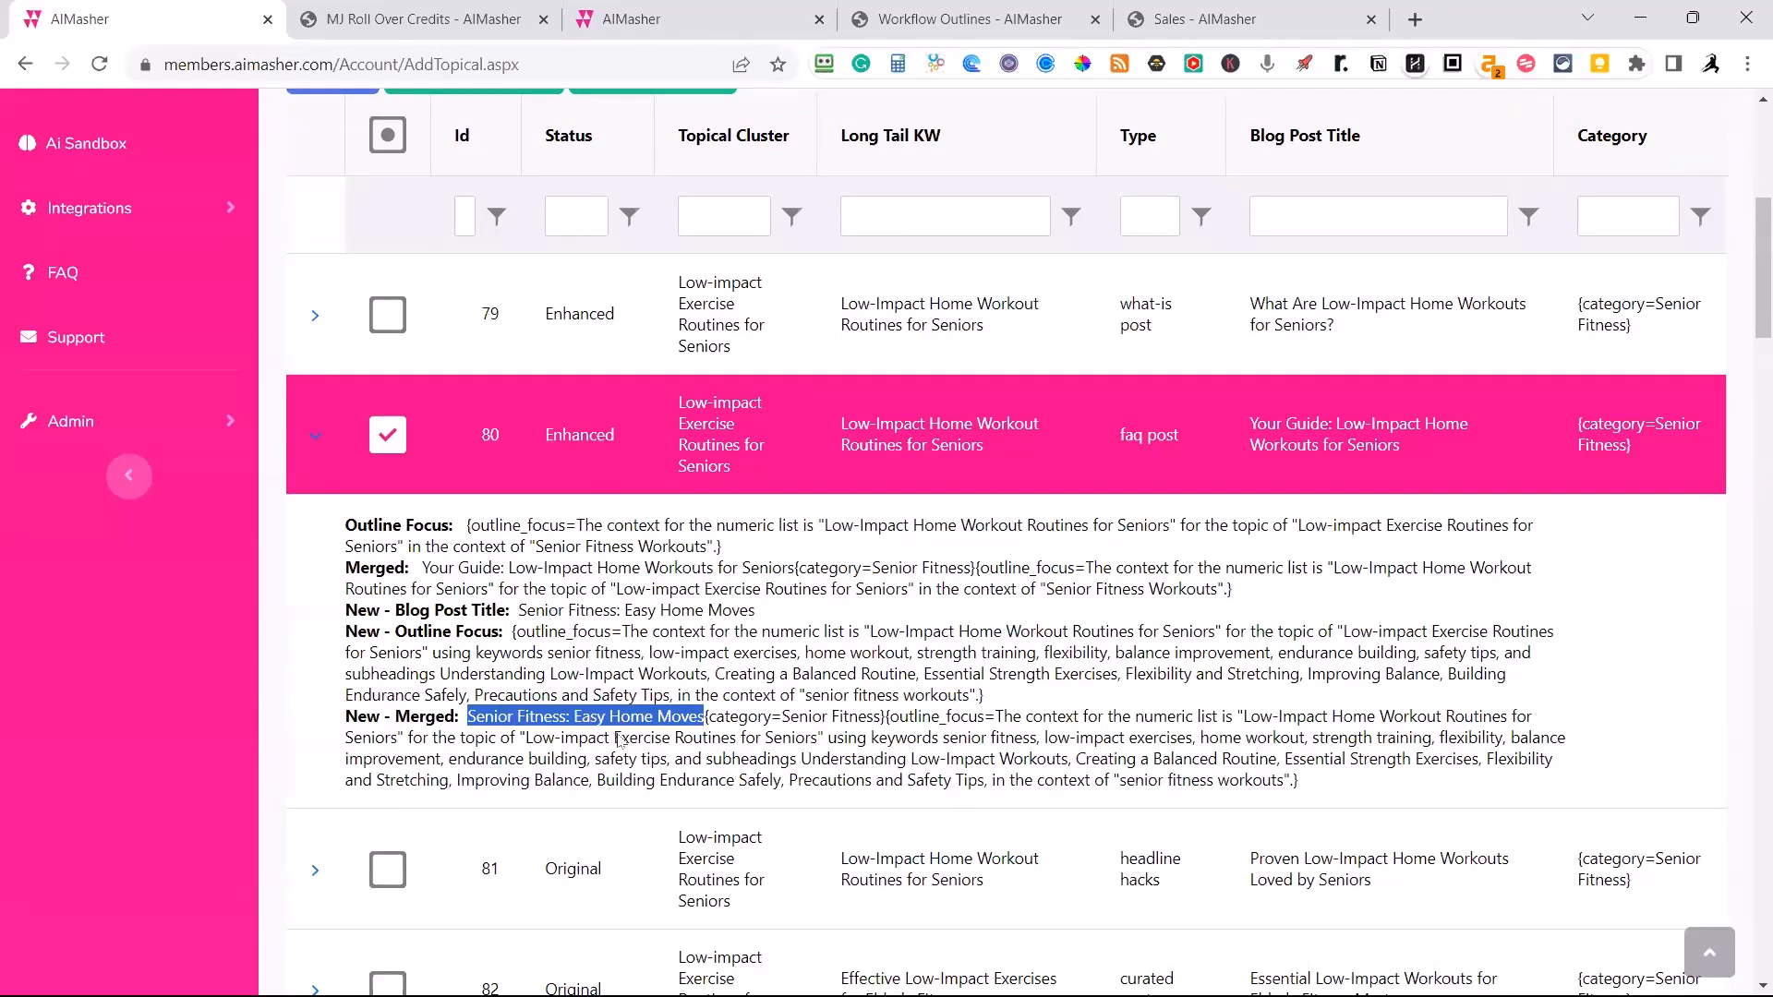
{"action": "left_click", "coordinate": [704, 725]}
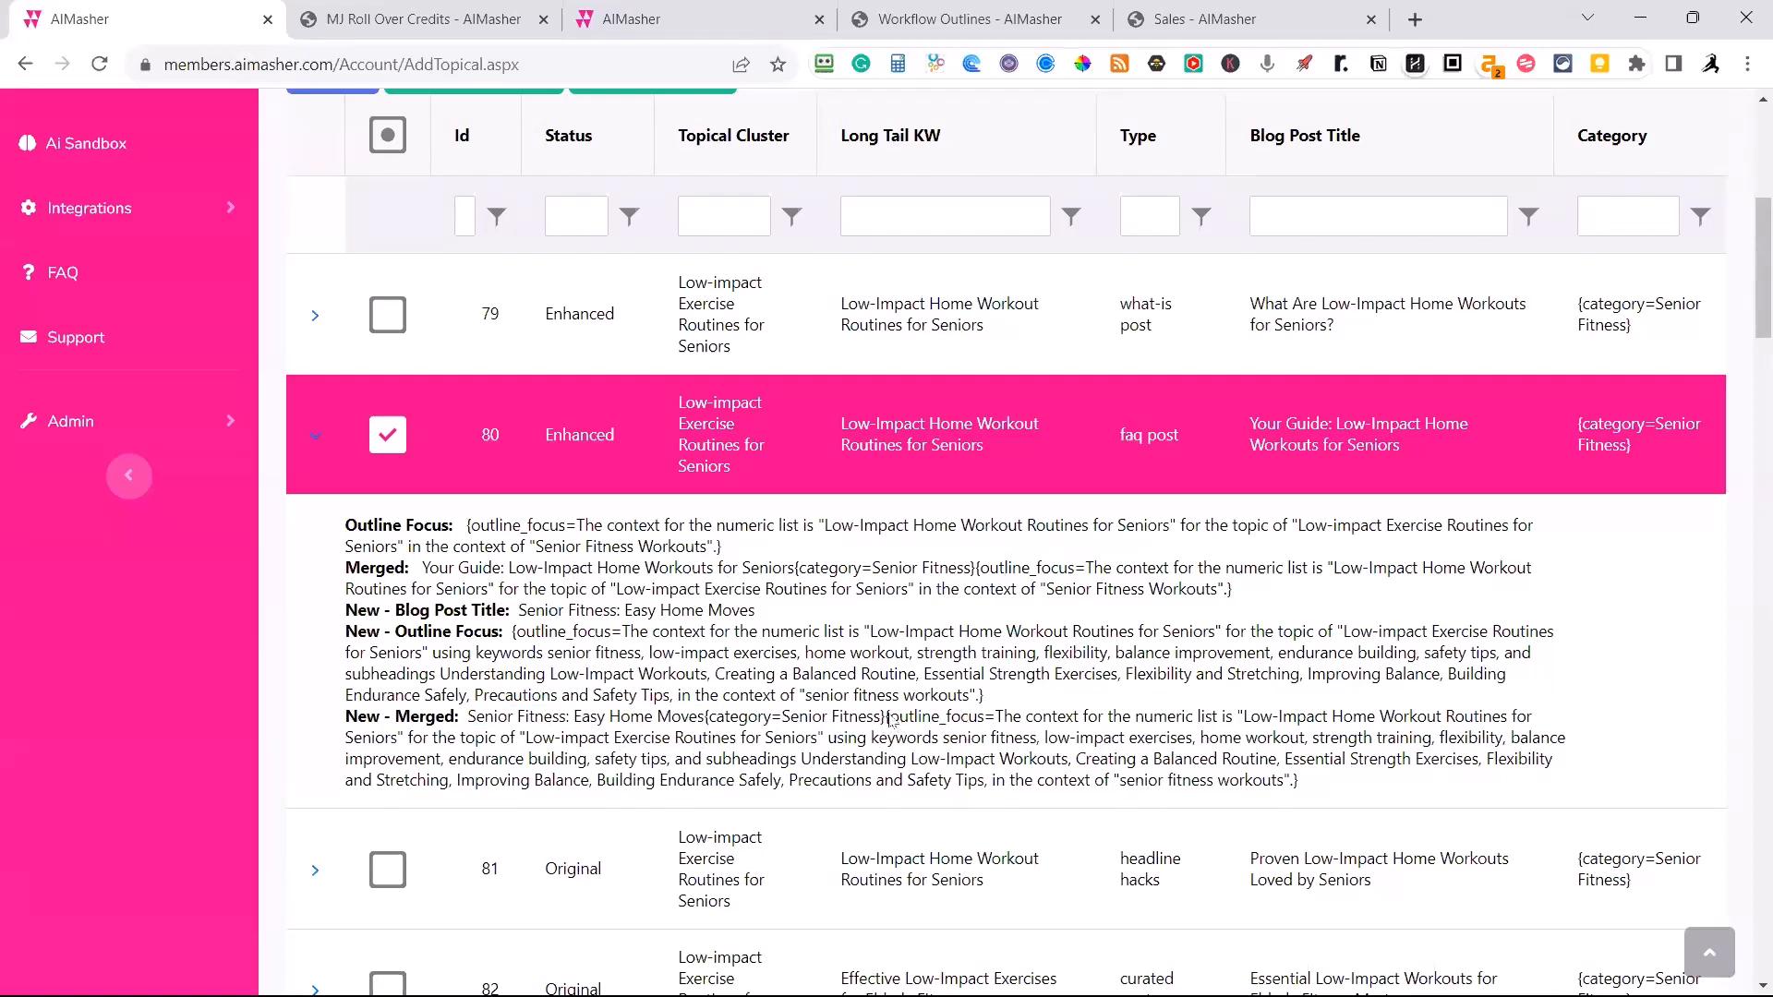
{"action": "left_click_drag", "start_coordinate": [892, 725], "coordinate": [1258, 799]}
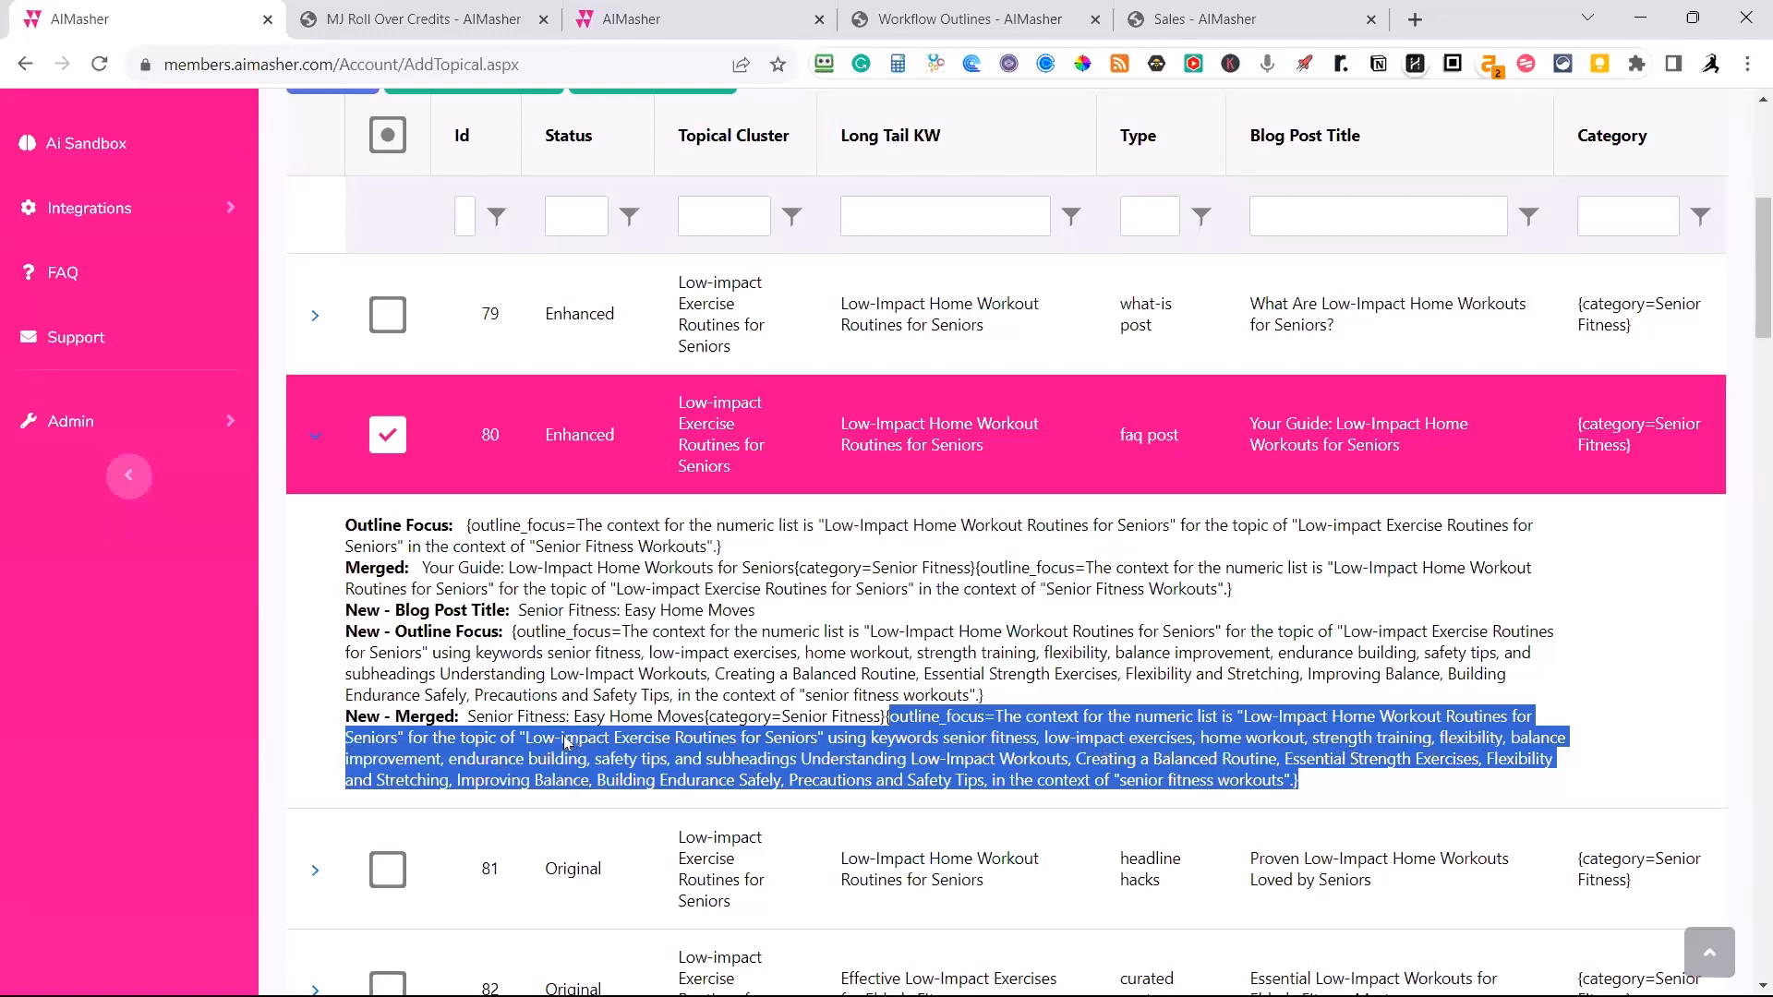
{"action": "left_click", "coordinate": [311, 696]}
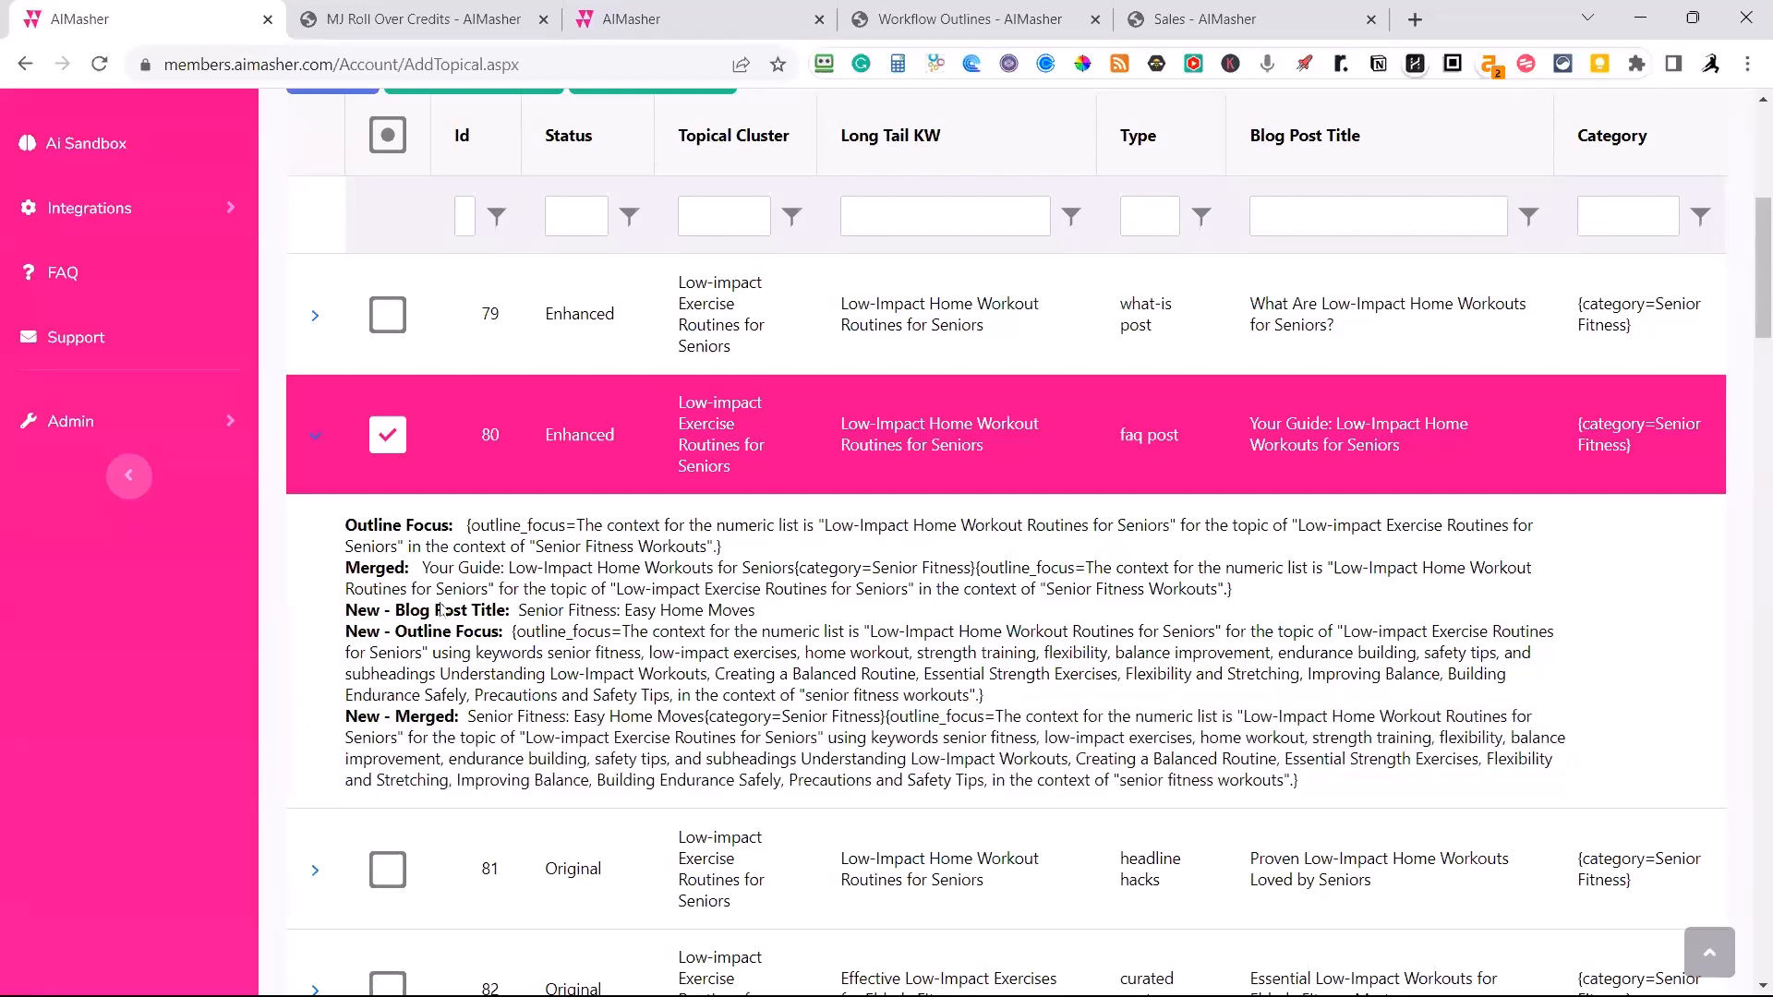
{"action": "left_click", "coordinate": [315, 437]}
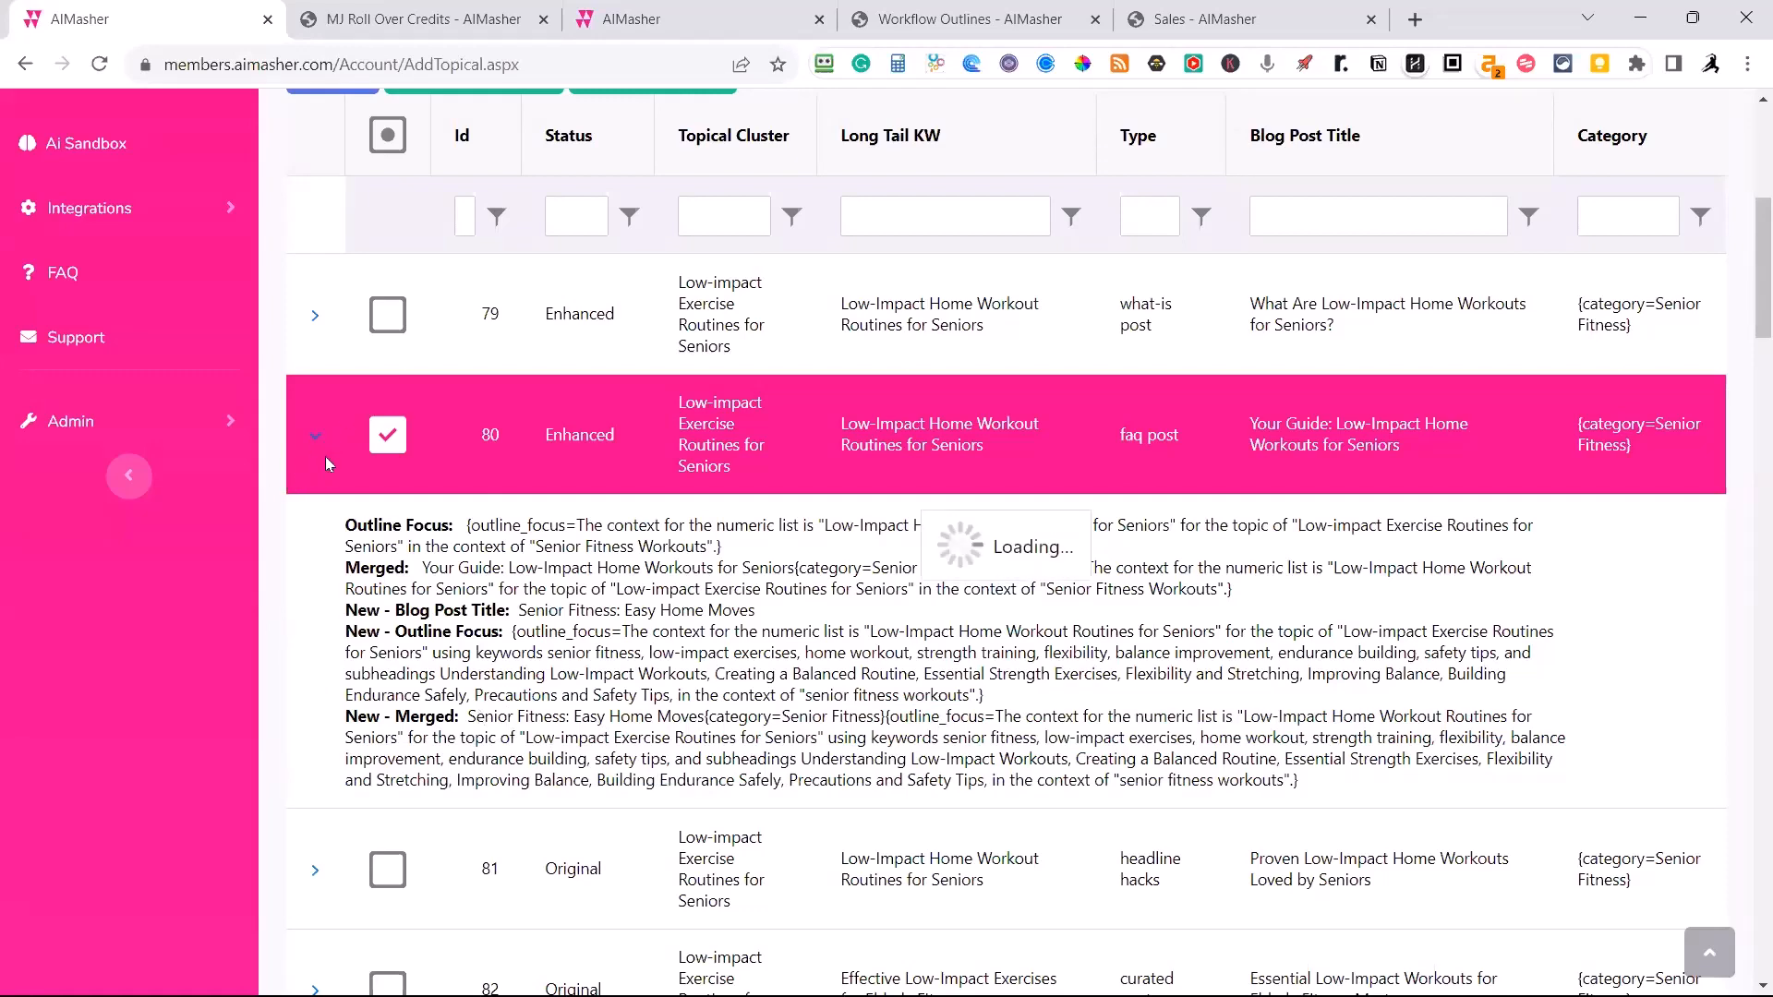
Clear the current row selection and select rows 103, 104 and 105 instead.
{"action": "scroll", "coordinate": [785, 700], "scroll_direction": "up", "scroll_amount": 5}
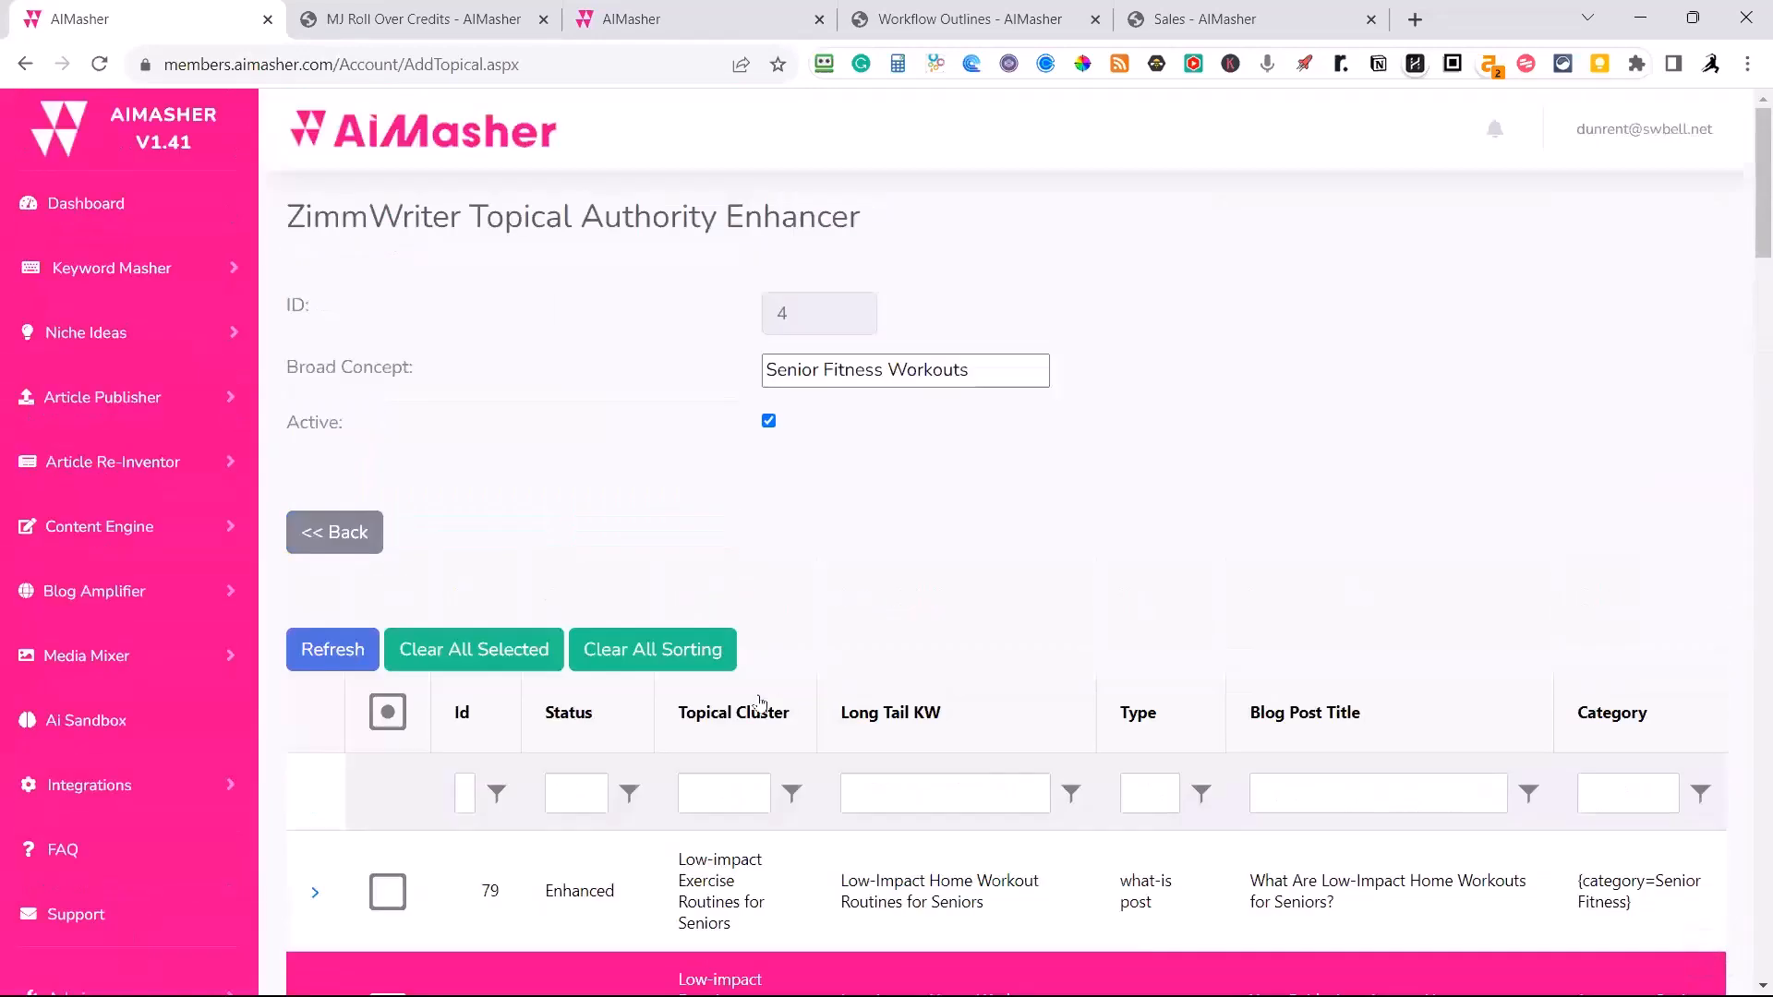
{"action": "scroll", "coordinate": [758, 711], "scroll_direction": "down", "scroll_amount": 2}
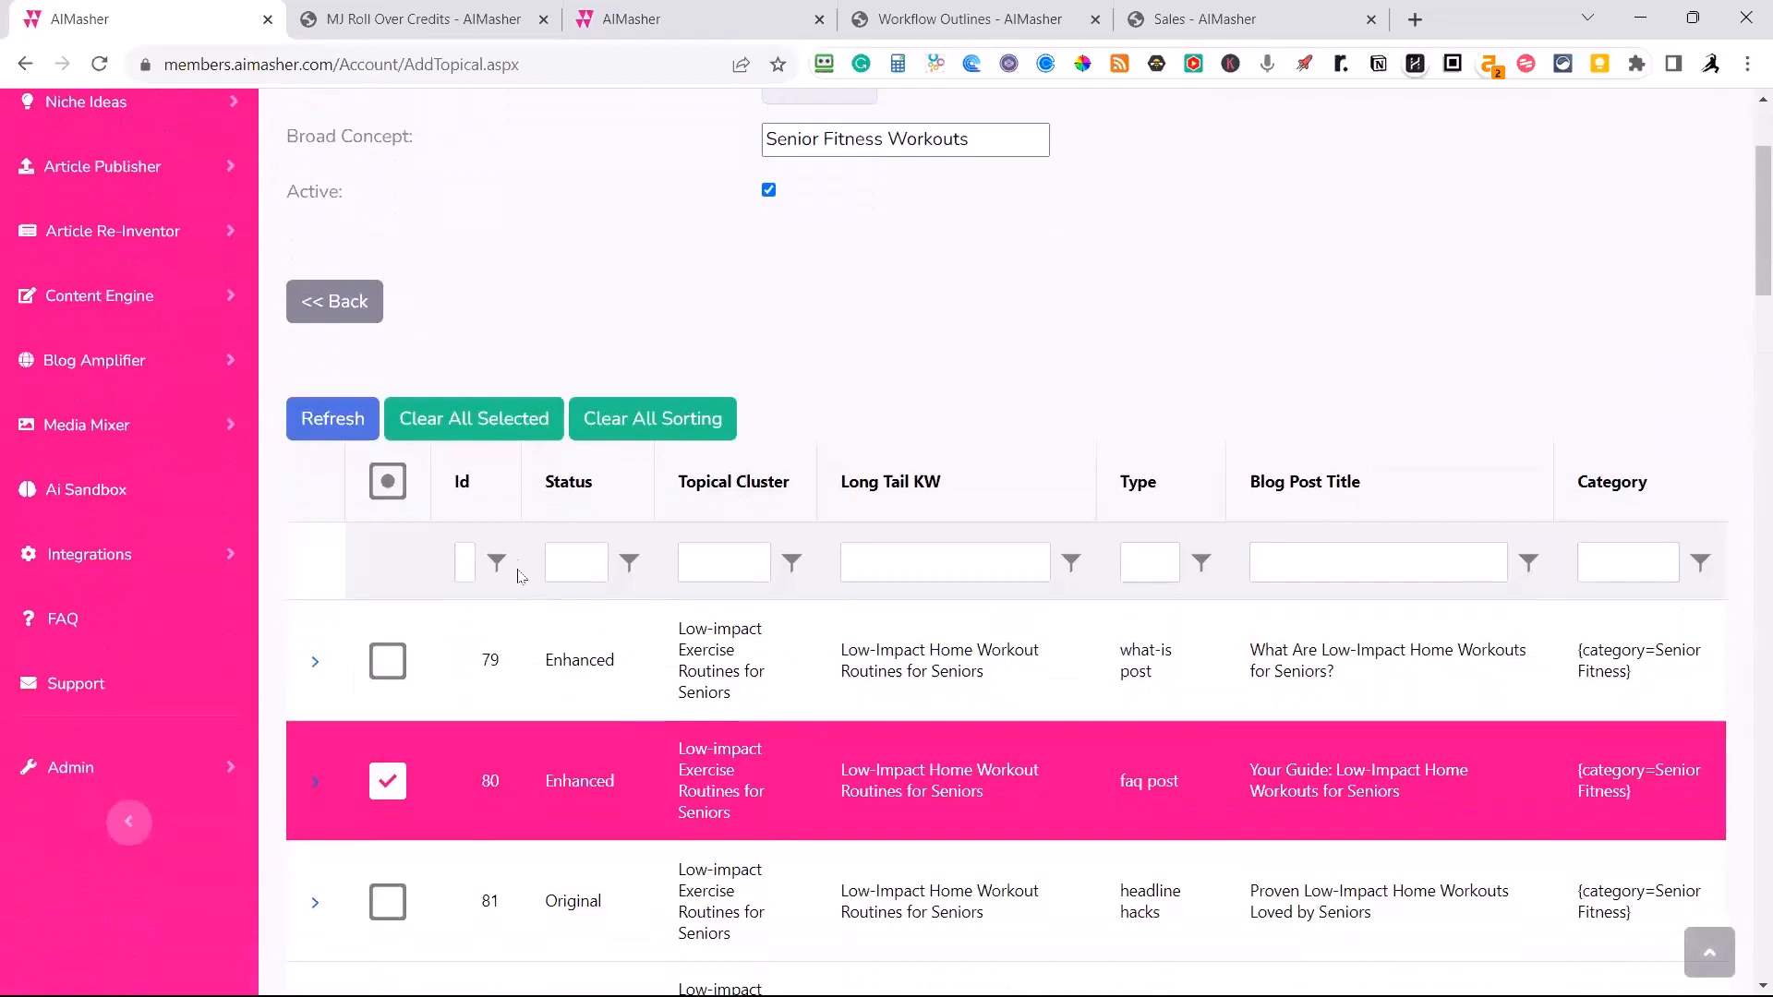
{"action": "left_click", "coordinate": [388, 484]}
{"action": "left_click", "coordinate": [388, 486]}
{"action": "scroll", "coordinate": [526, 748], "scroll_direction": "down", "scroll_amount": 6}
{"action": "scroll", "coordinate": [544, 748], "scroll_direction": "down", "scroll_amount": 15}
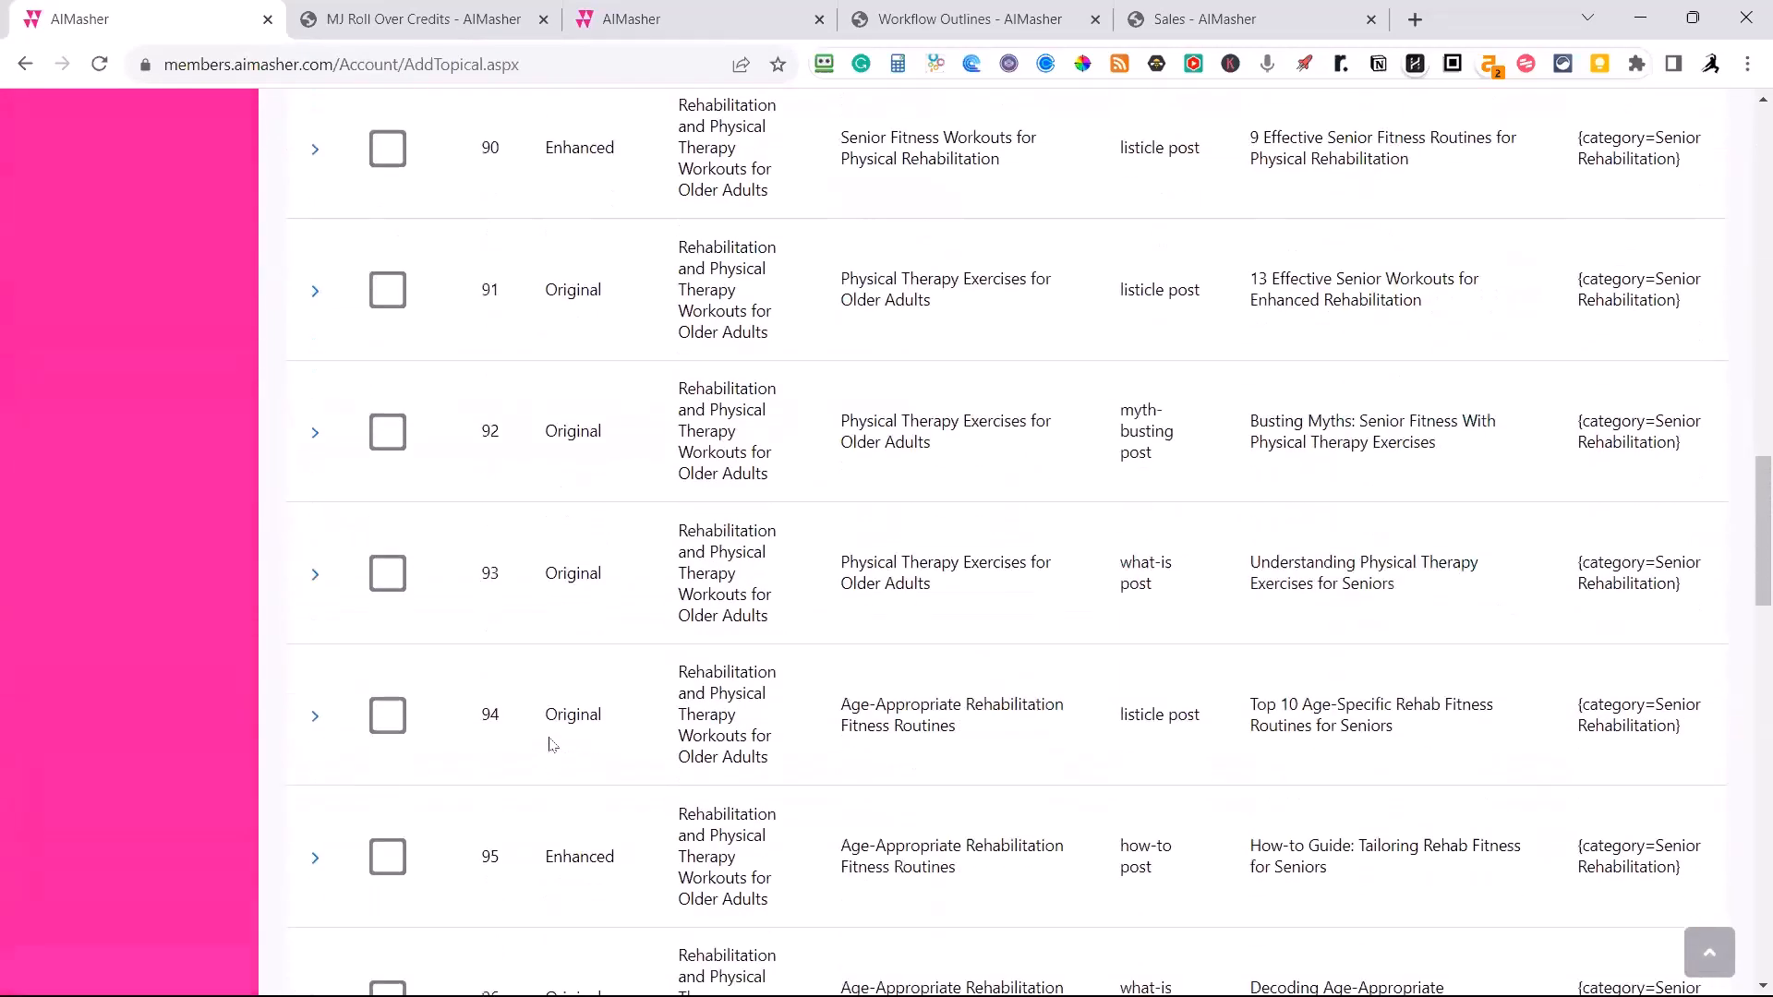
{"action": "scroll", "coordinate": [551, 745], "scroll_direction": "down", "scroll_amount": 6}
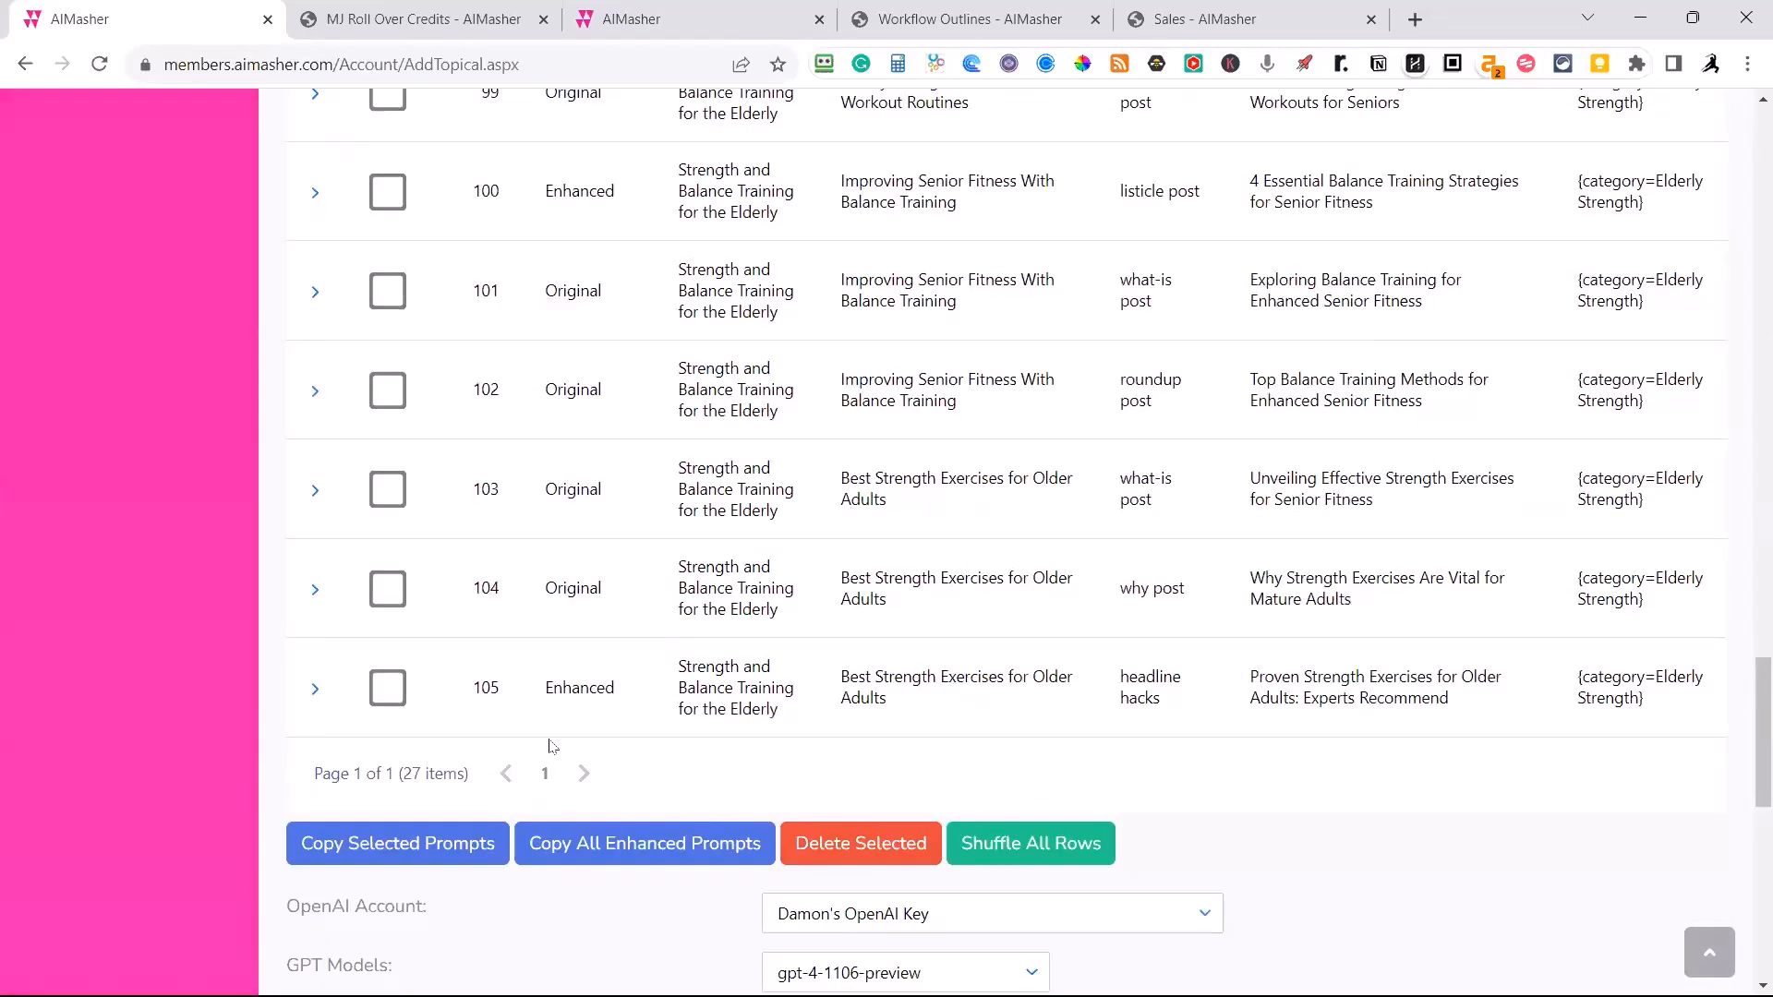
{"action": "left_click", "coordinate": [392, 690]}
{"action": "left_click", "coordinate": [395, 596]}
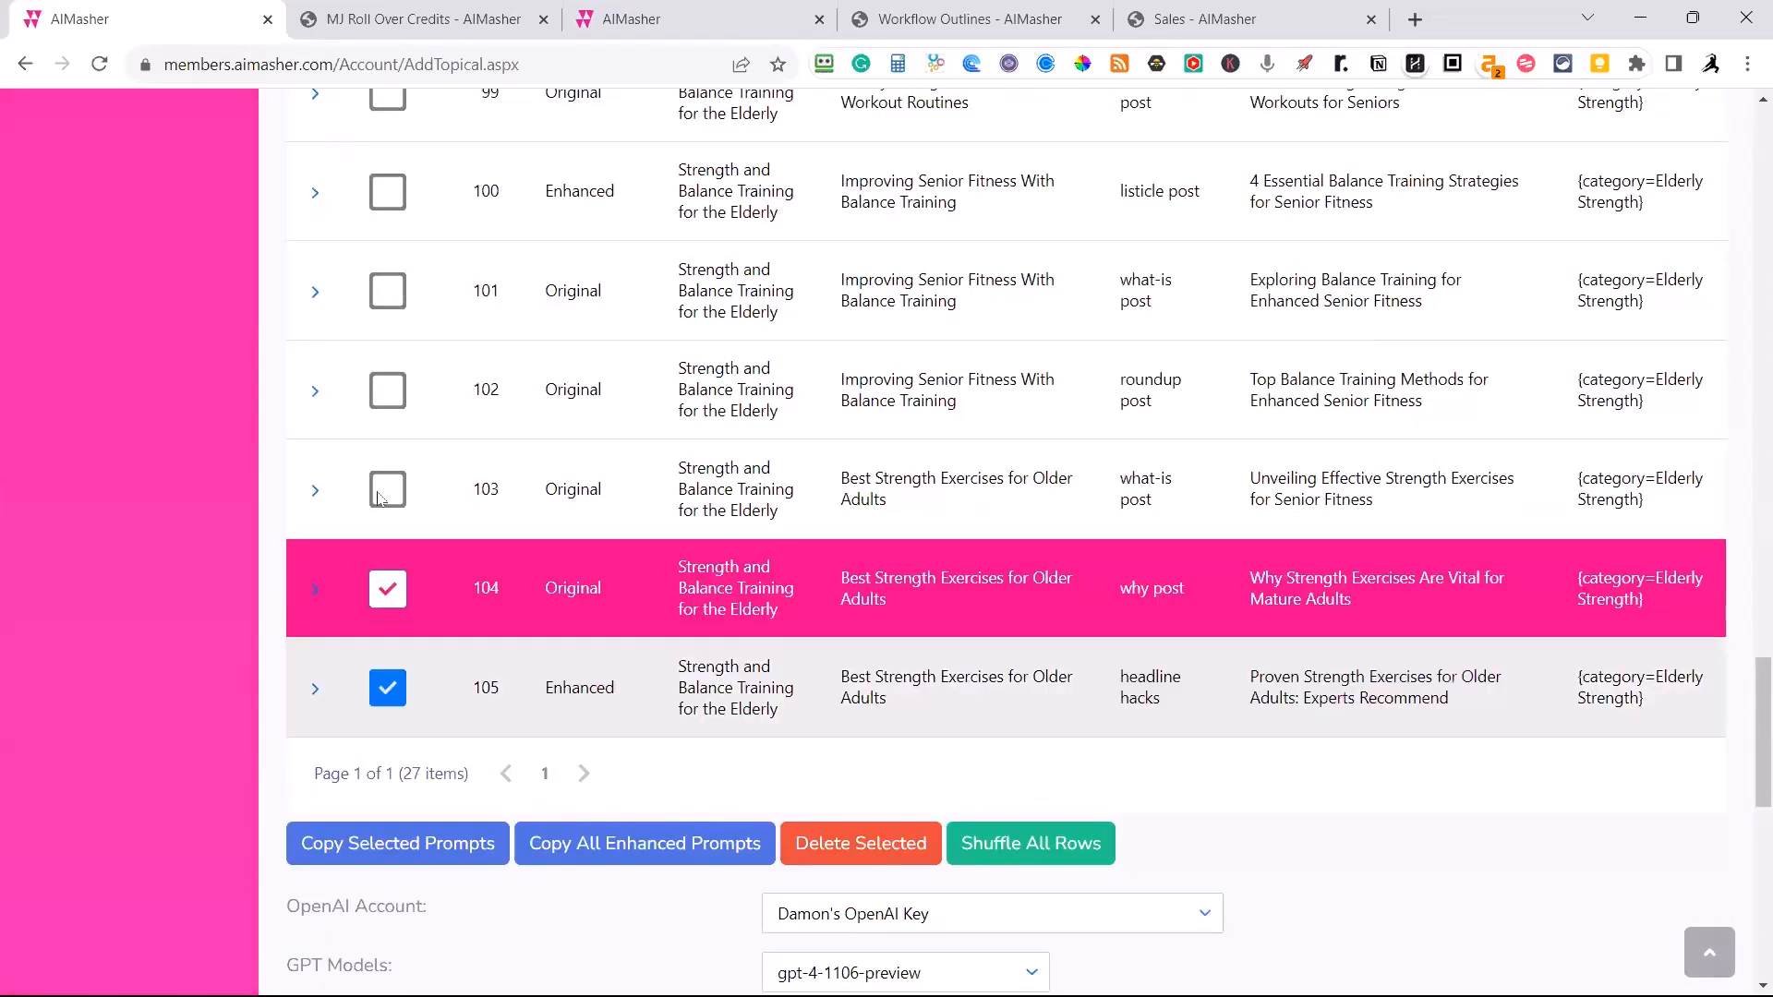
{"action": "left_click", "coordinate": [381, 496]}
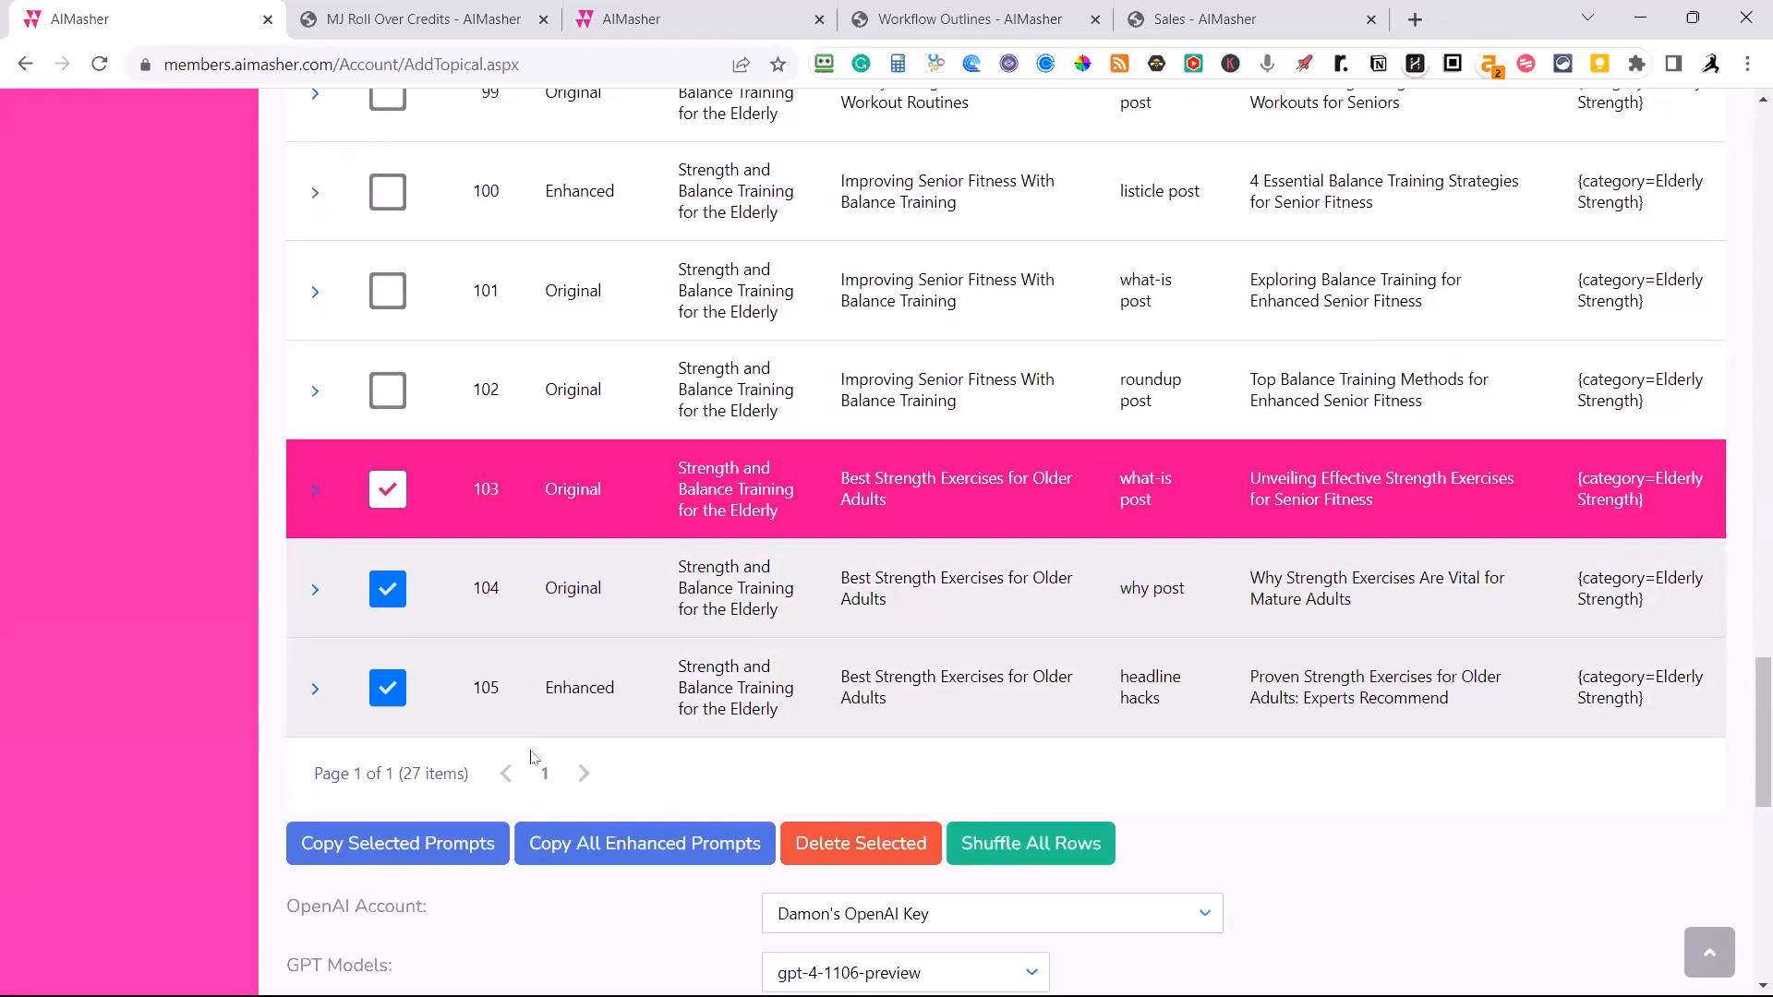
Copy all enhanced prompts and switch to the ZimmWriter menu.
{"action": "scroll", "coordinate": [536, 757], "scroll_direction": "down", "scroll_amount": 1}
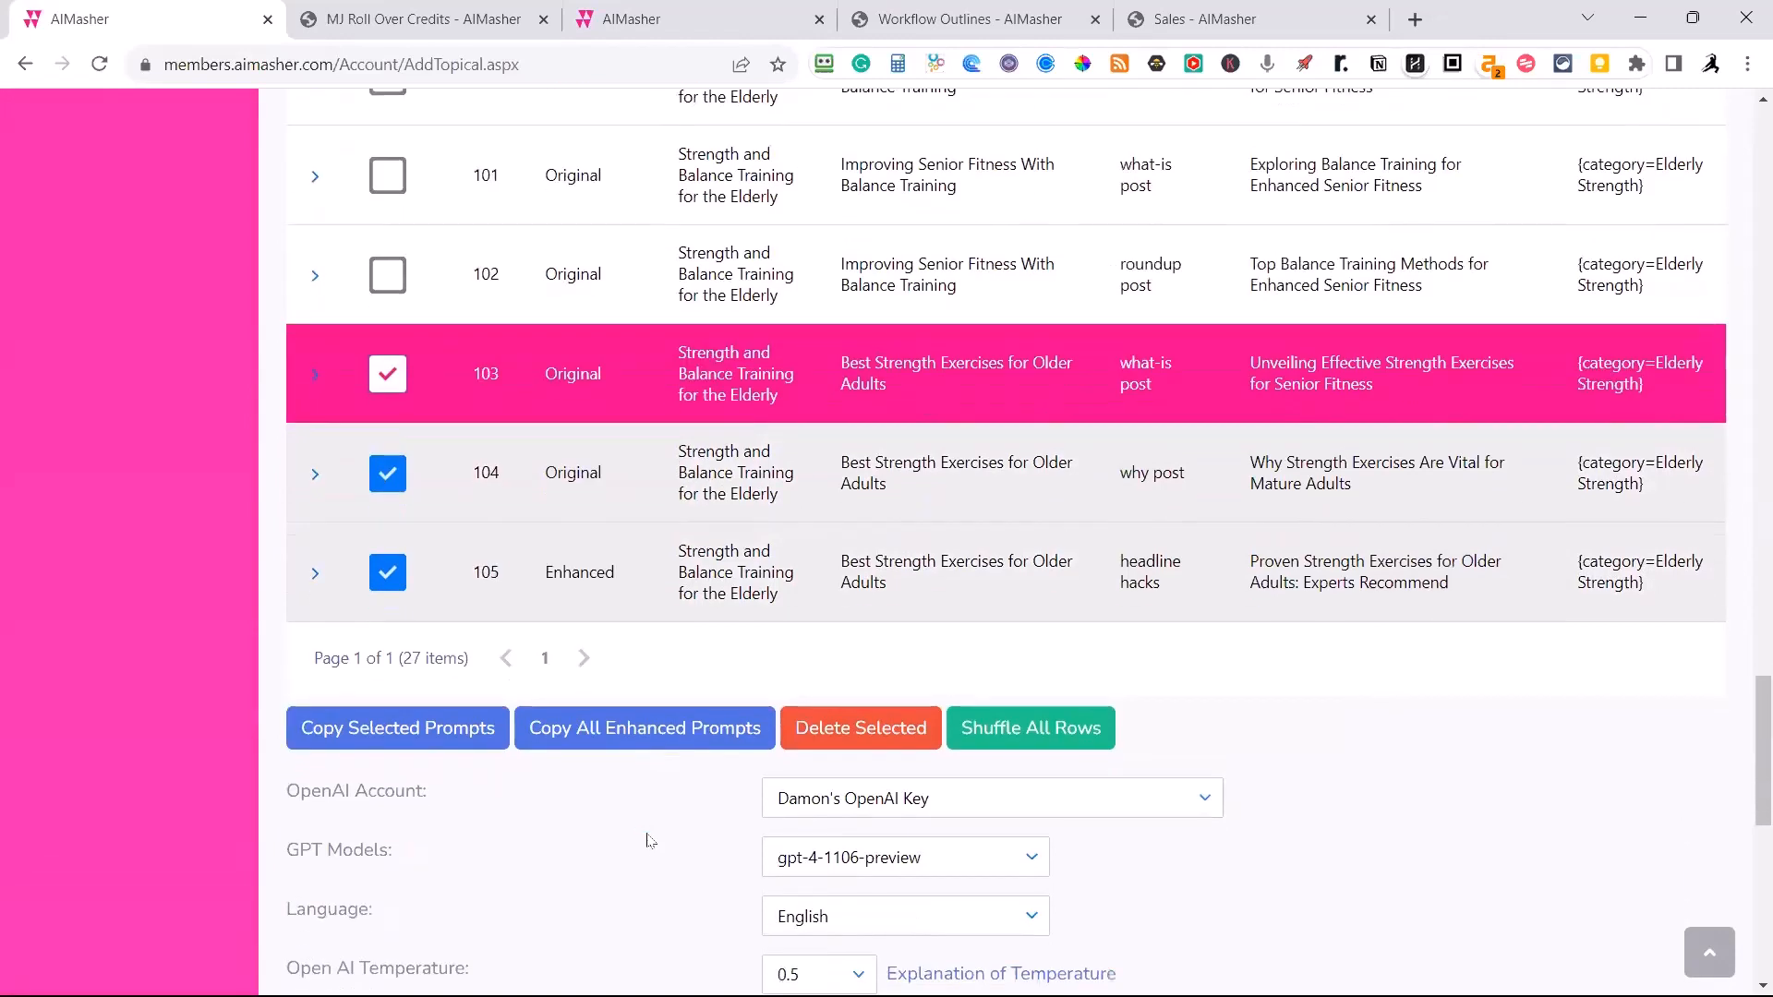
{"action": "left_click", "coordinate": [647, 735]}
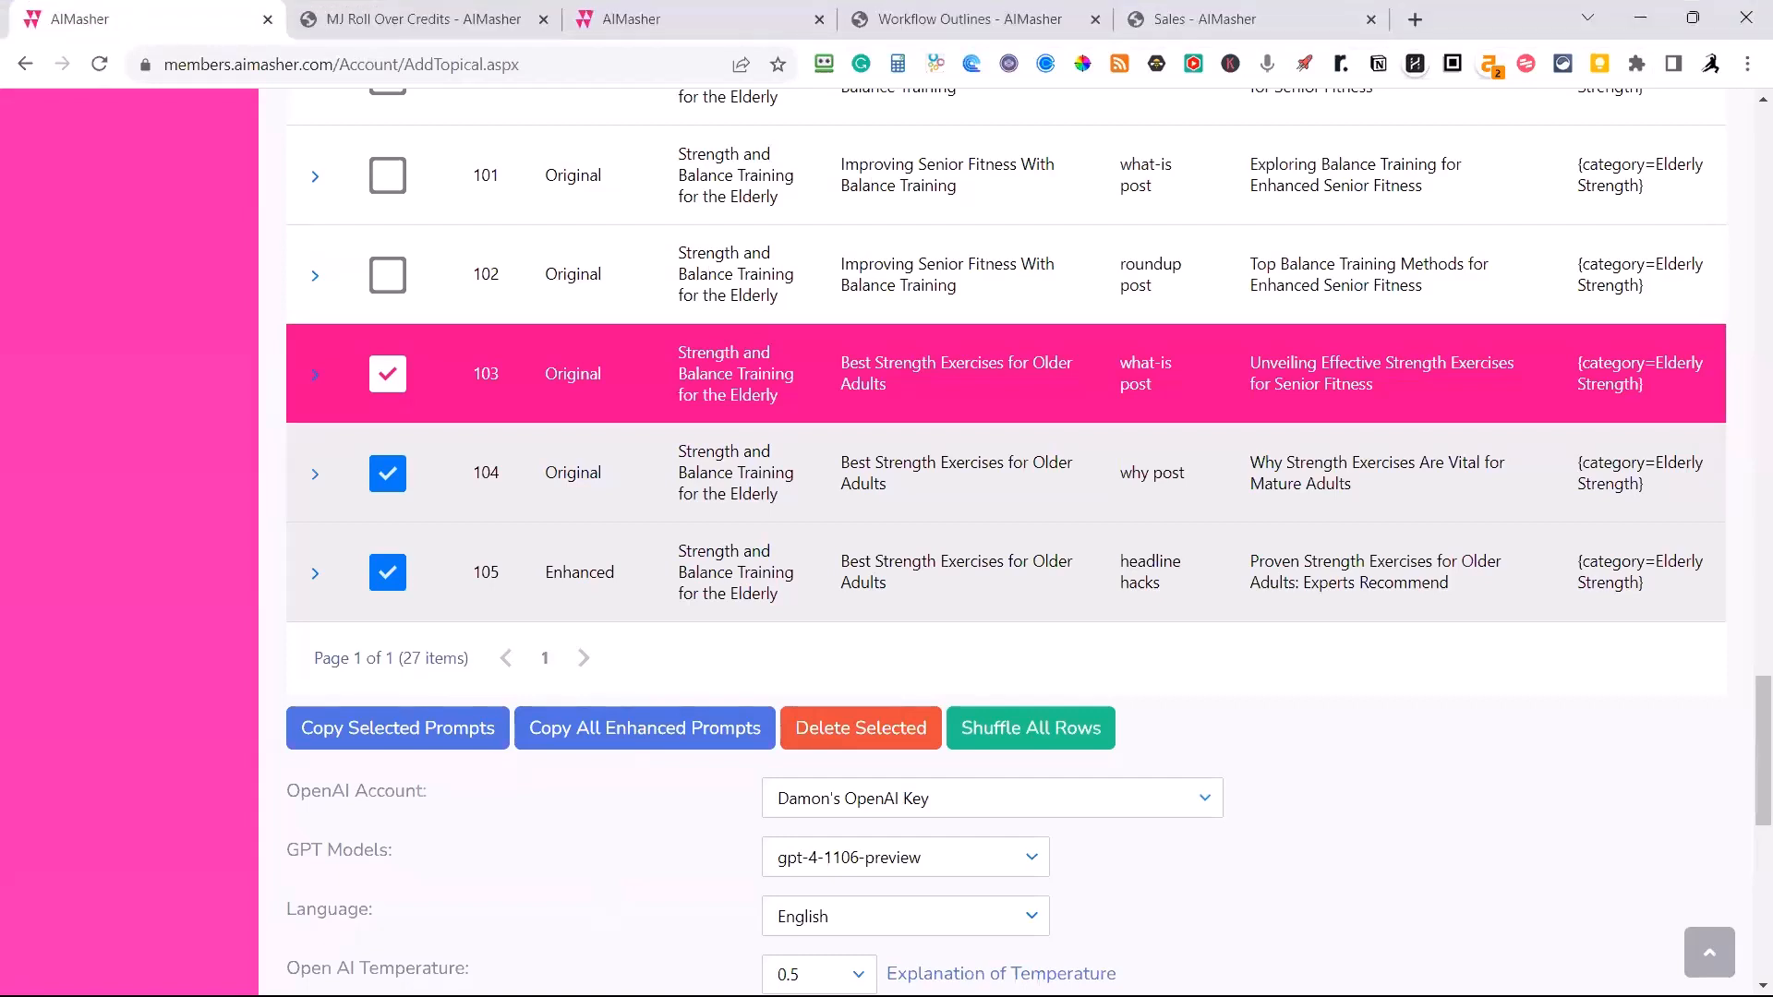
{"action": "key", "text": "alt+Tab"}
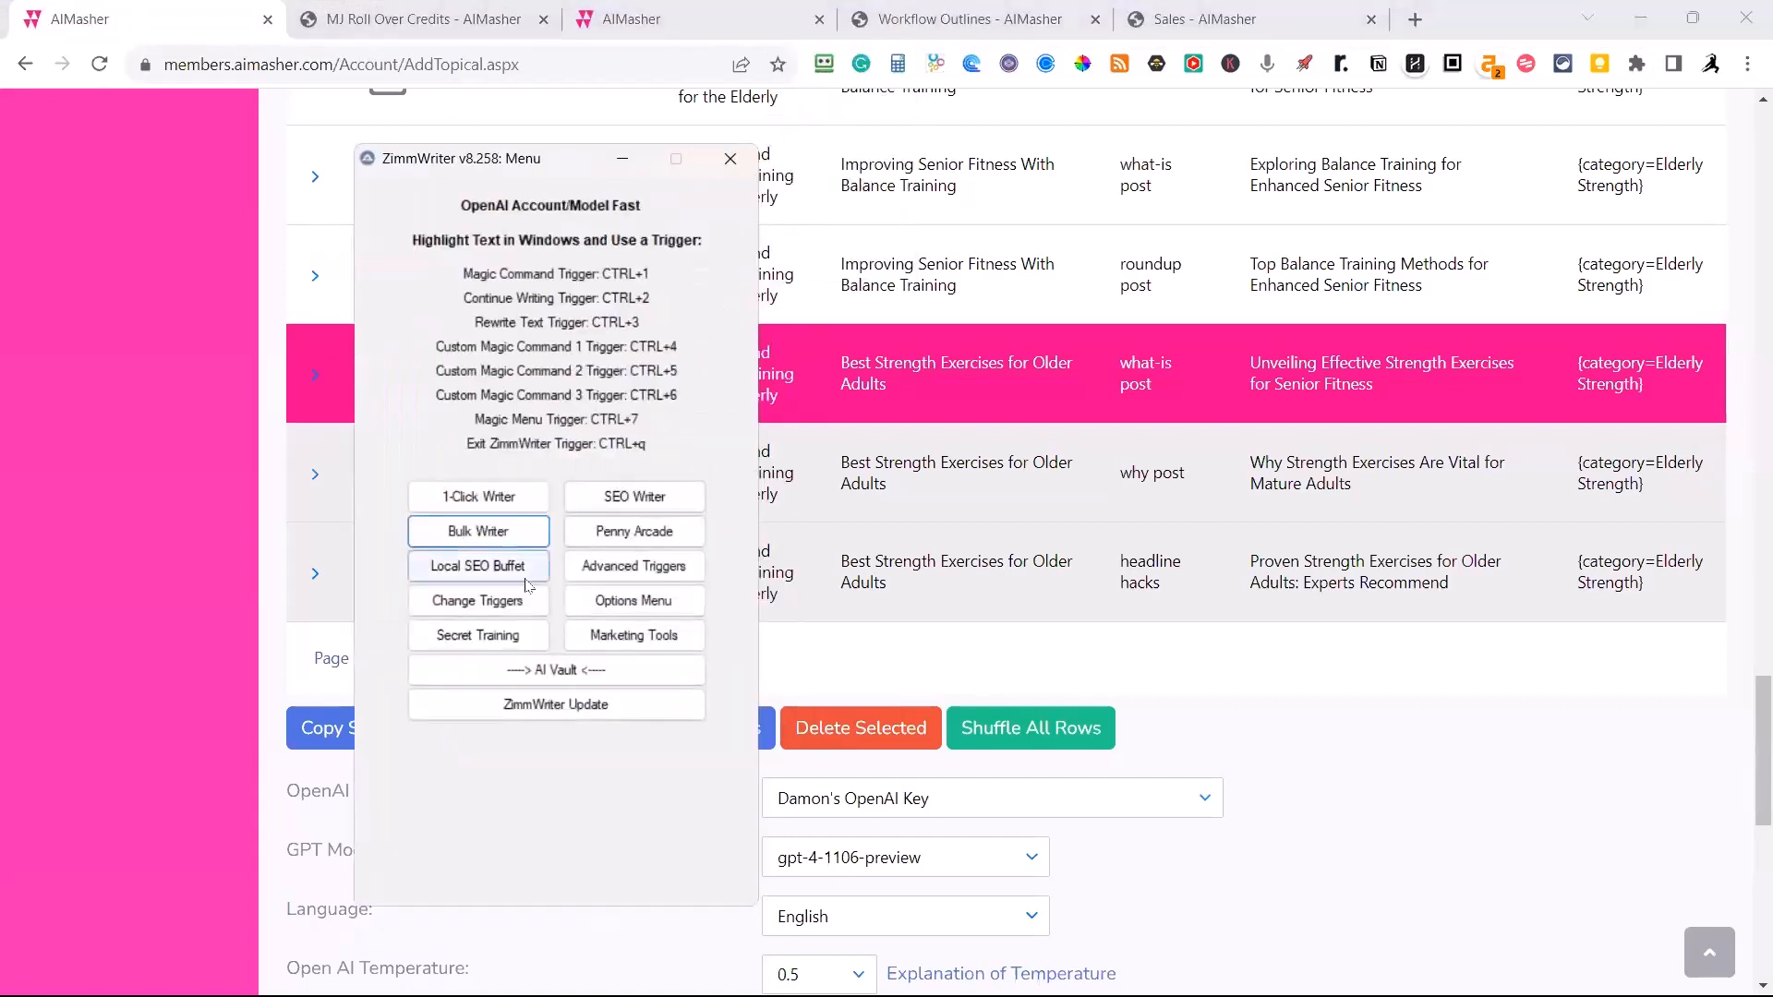
Start bulk writing the two senior fitness articles from their enhanced prompts in the Bulk Writer, and minimize the ZimmWriter window.
{"action": "left_click", "coordinate": [504, 542]}
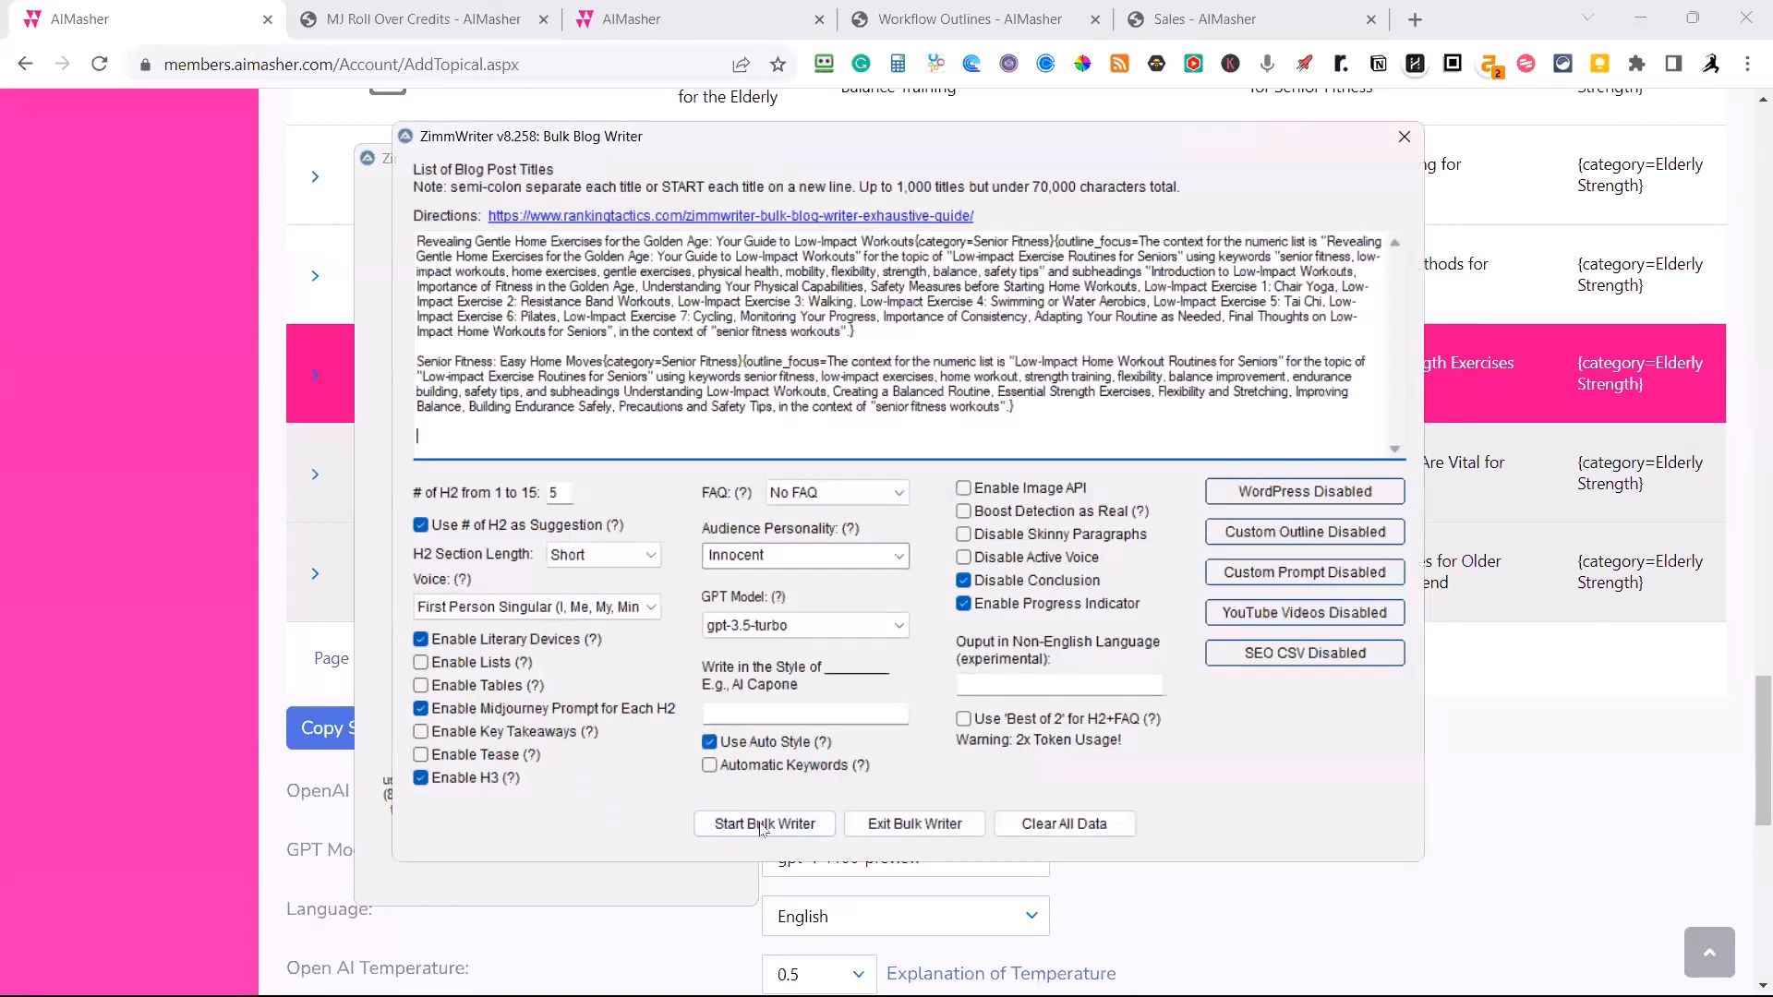
{"action": "left_click", "coordinate": [760, 824]}
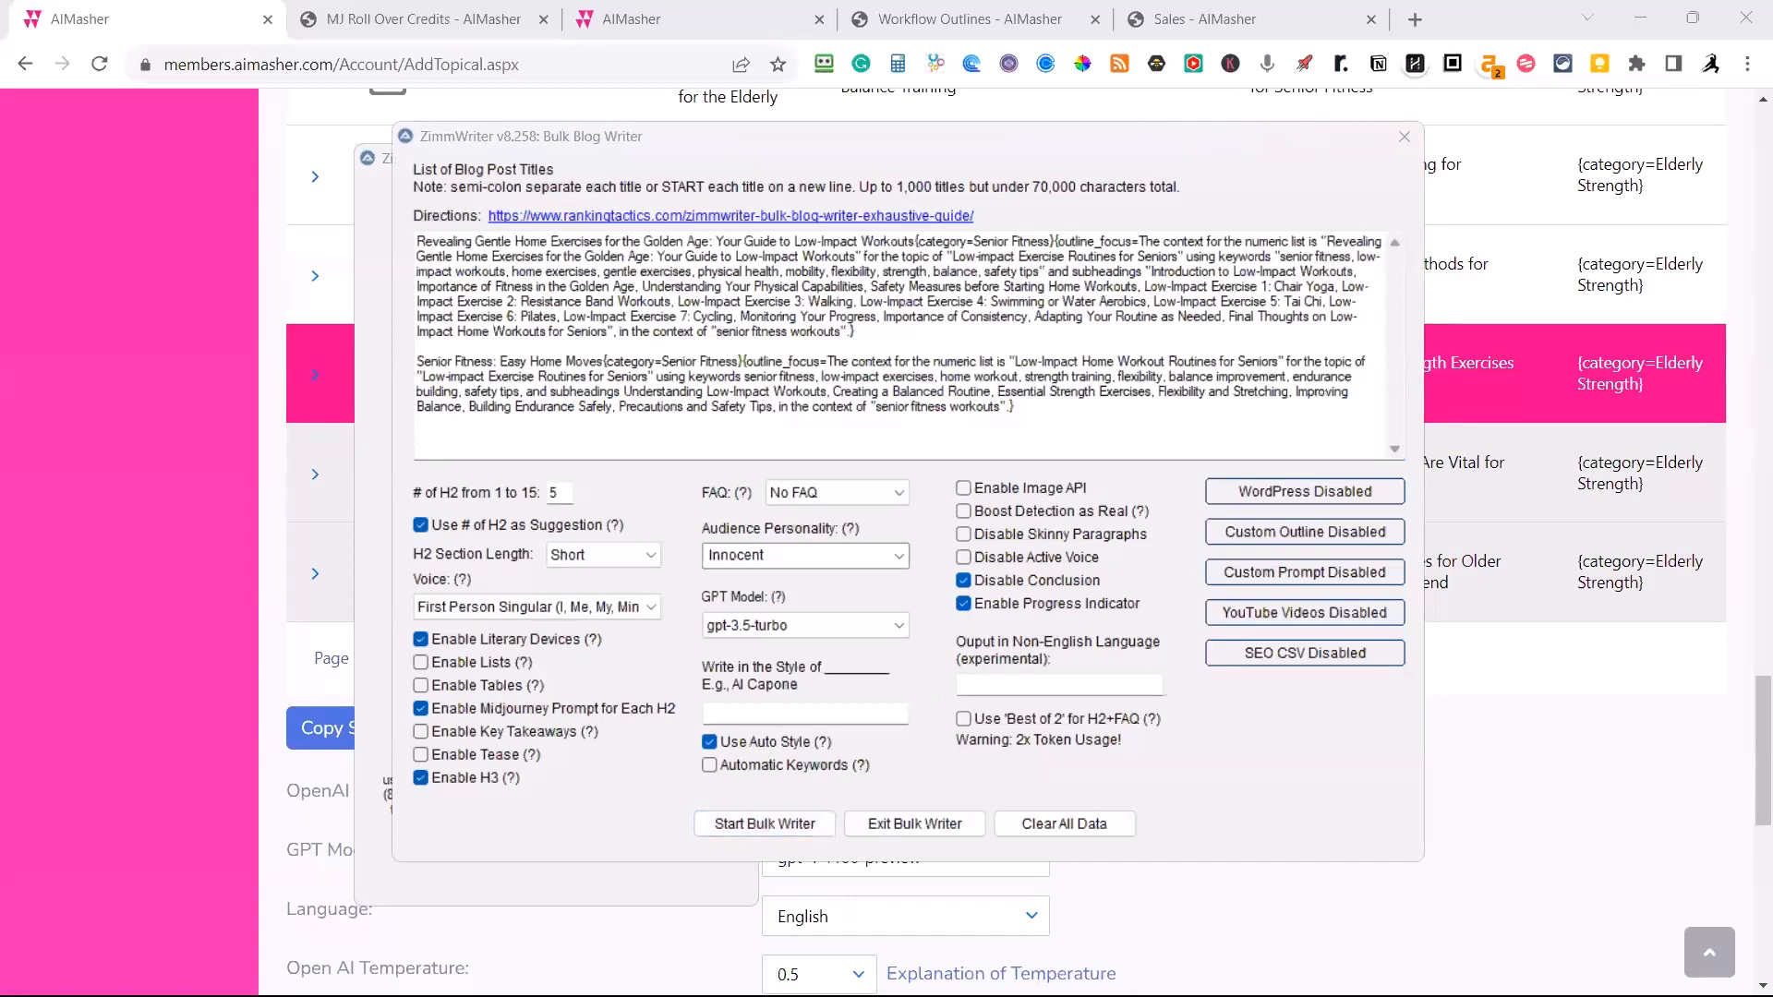
{"action": "left_click", "coordinate": [731, 230]}
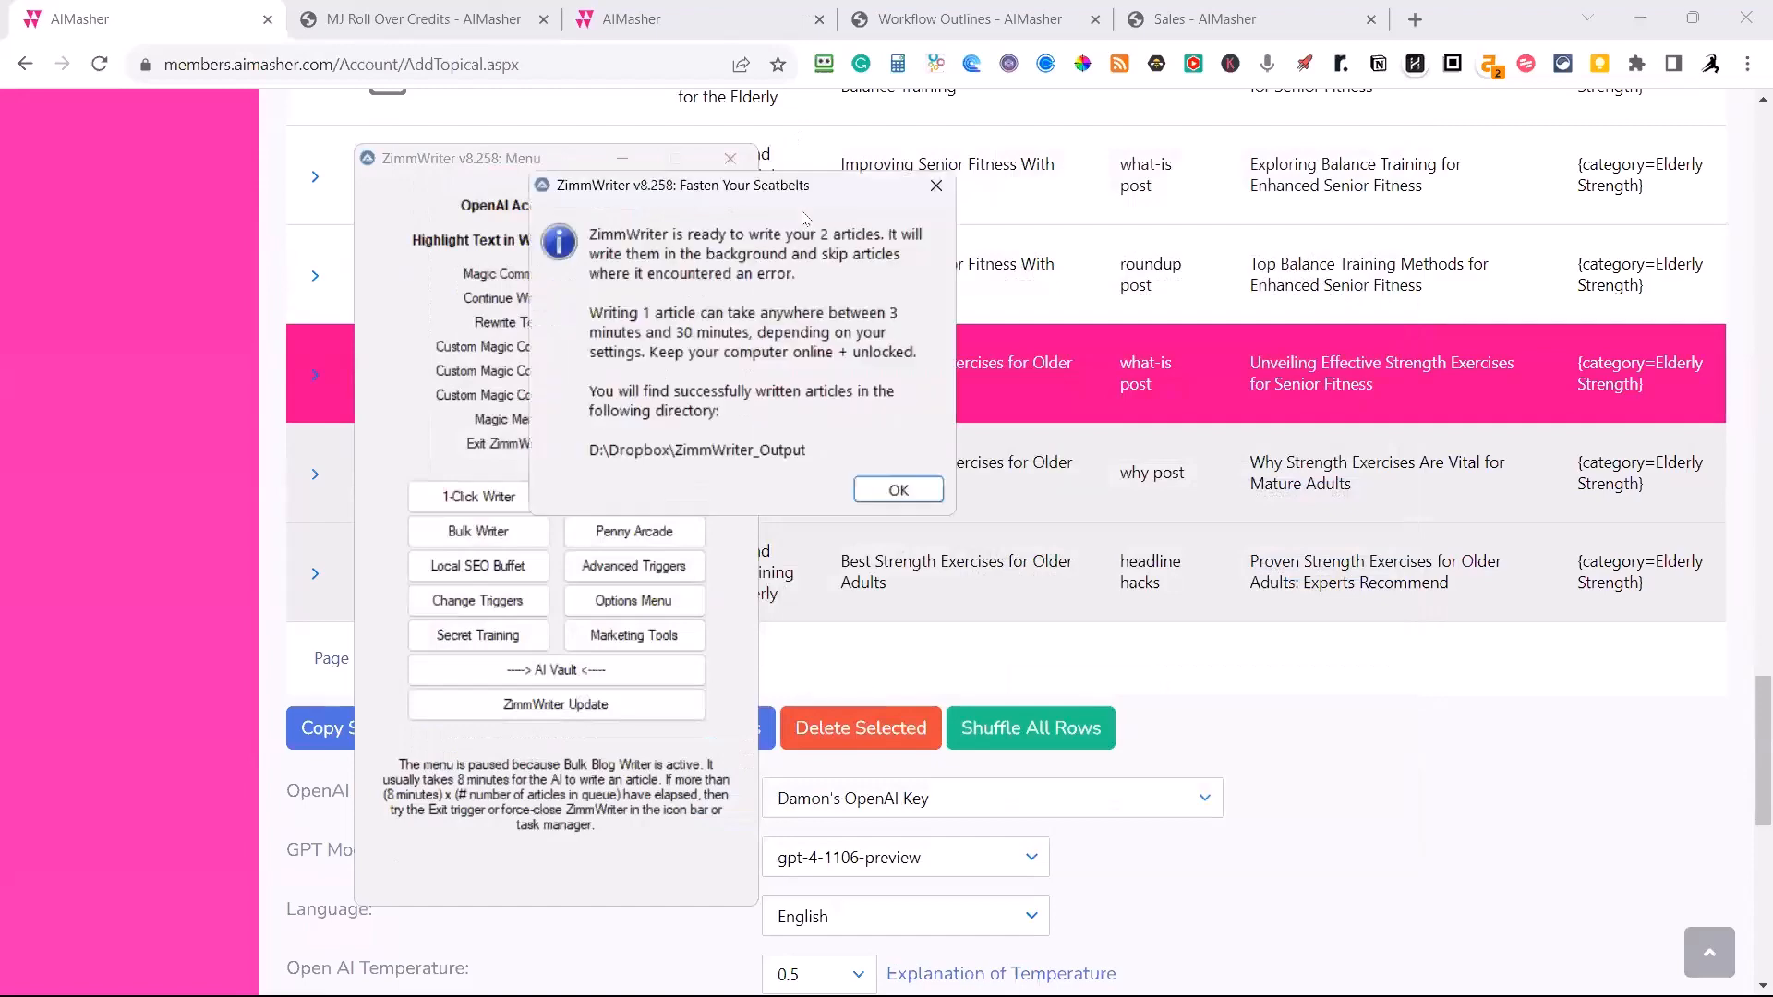
{"action": "left_click", "coordinate": [924, 485]}
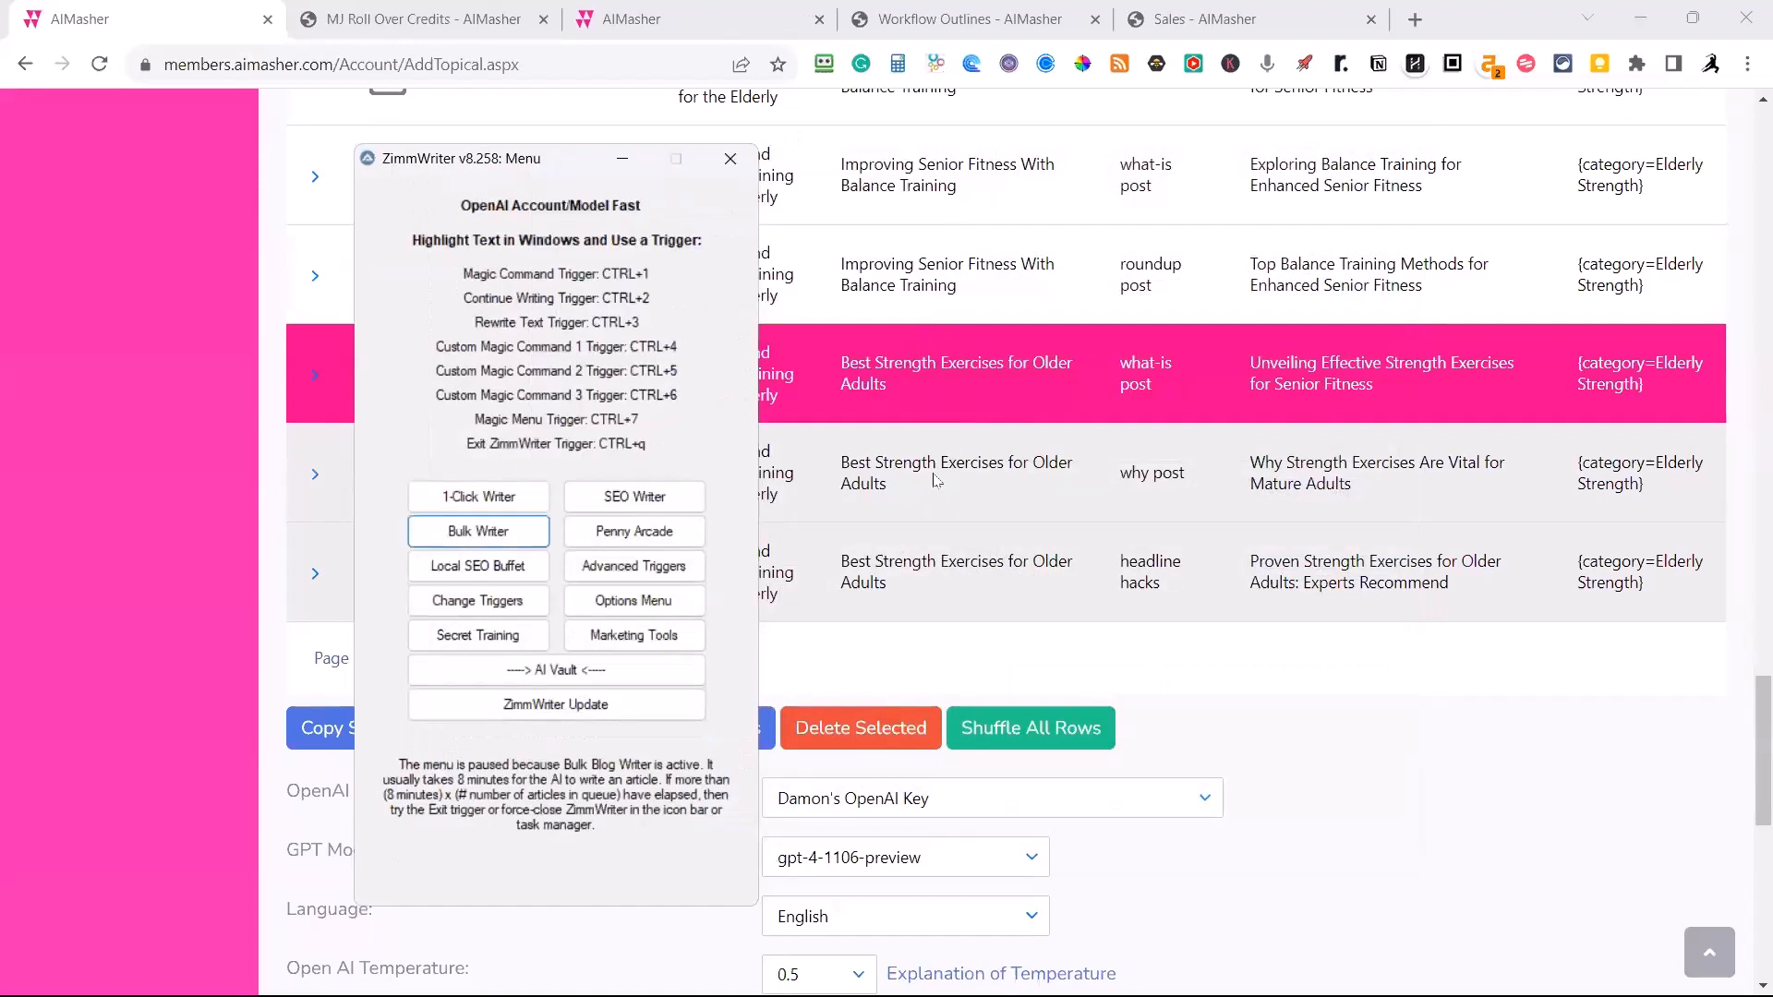
{"action": "left_click", "coordinate": [622, 159]}
Review the Topical Authority Enhancer page, from the enhanced and original rows to the prompt settings and the copy and execute options.
{"action": "scroll", "coordinate": [1132, 588], "scroll_direction": "up", "scroll_amount": 20}
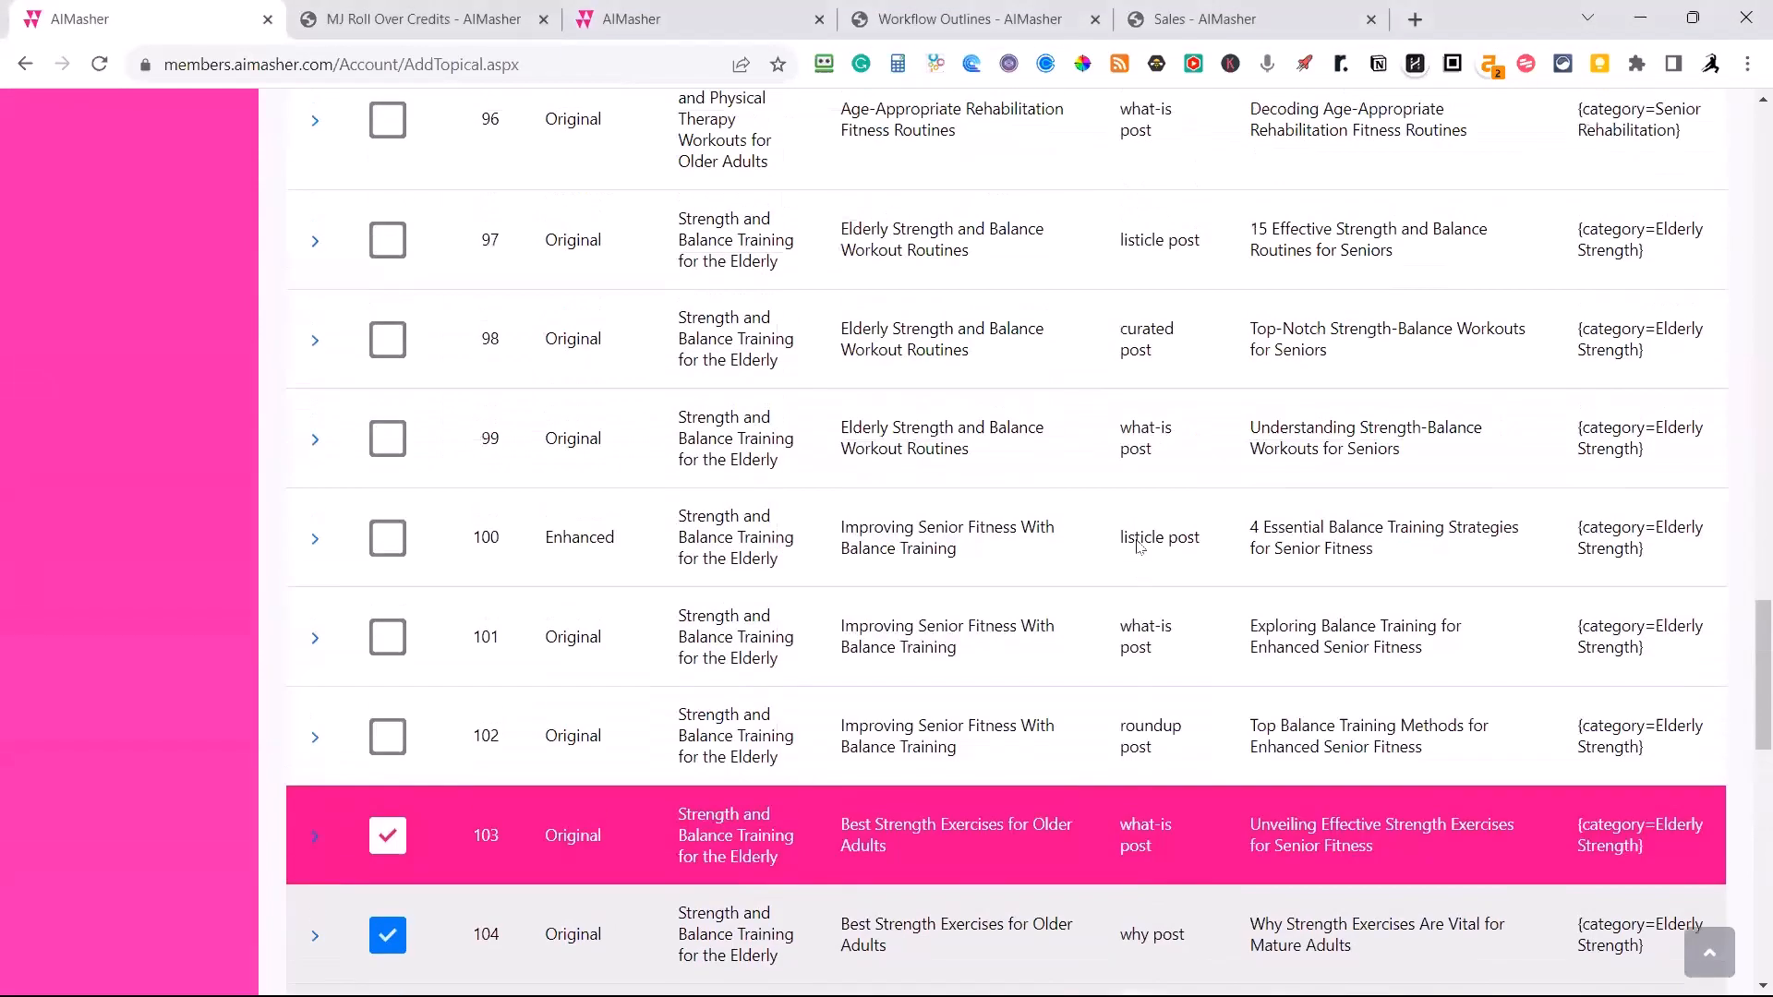
{"action": "scroll", "coordinate": [1135, 543], "scroll_direction": "up", "scroll_amount": 10}
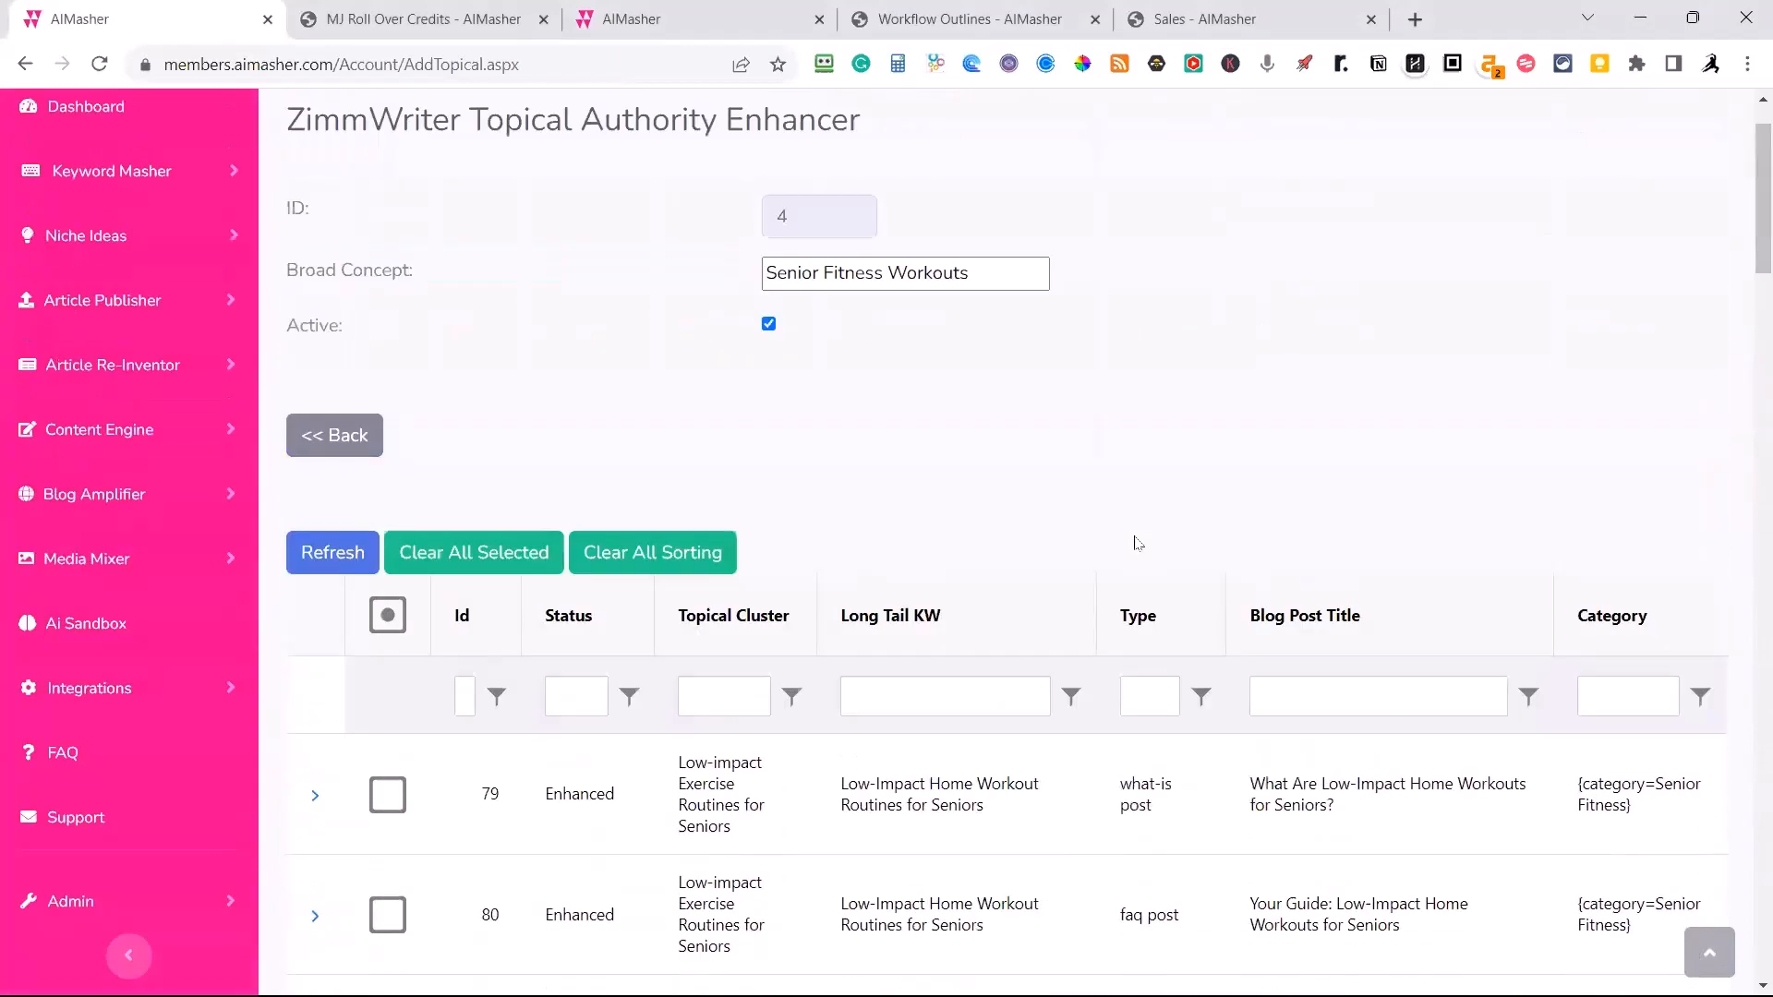
{"action": "scroll", "coordinate": [1135, 554], "scroll_direction": "down", "scroll_amount": 6}
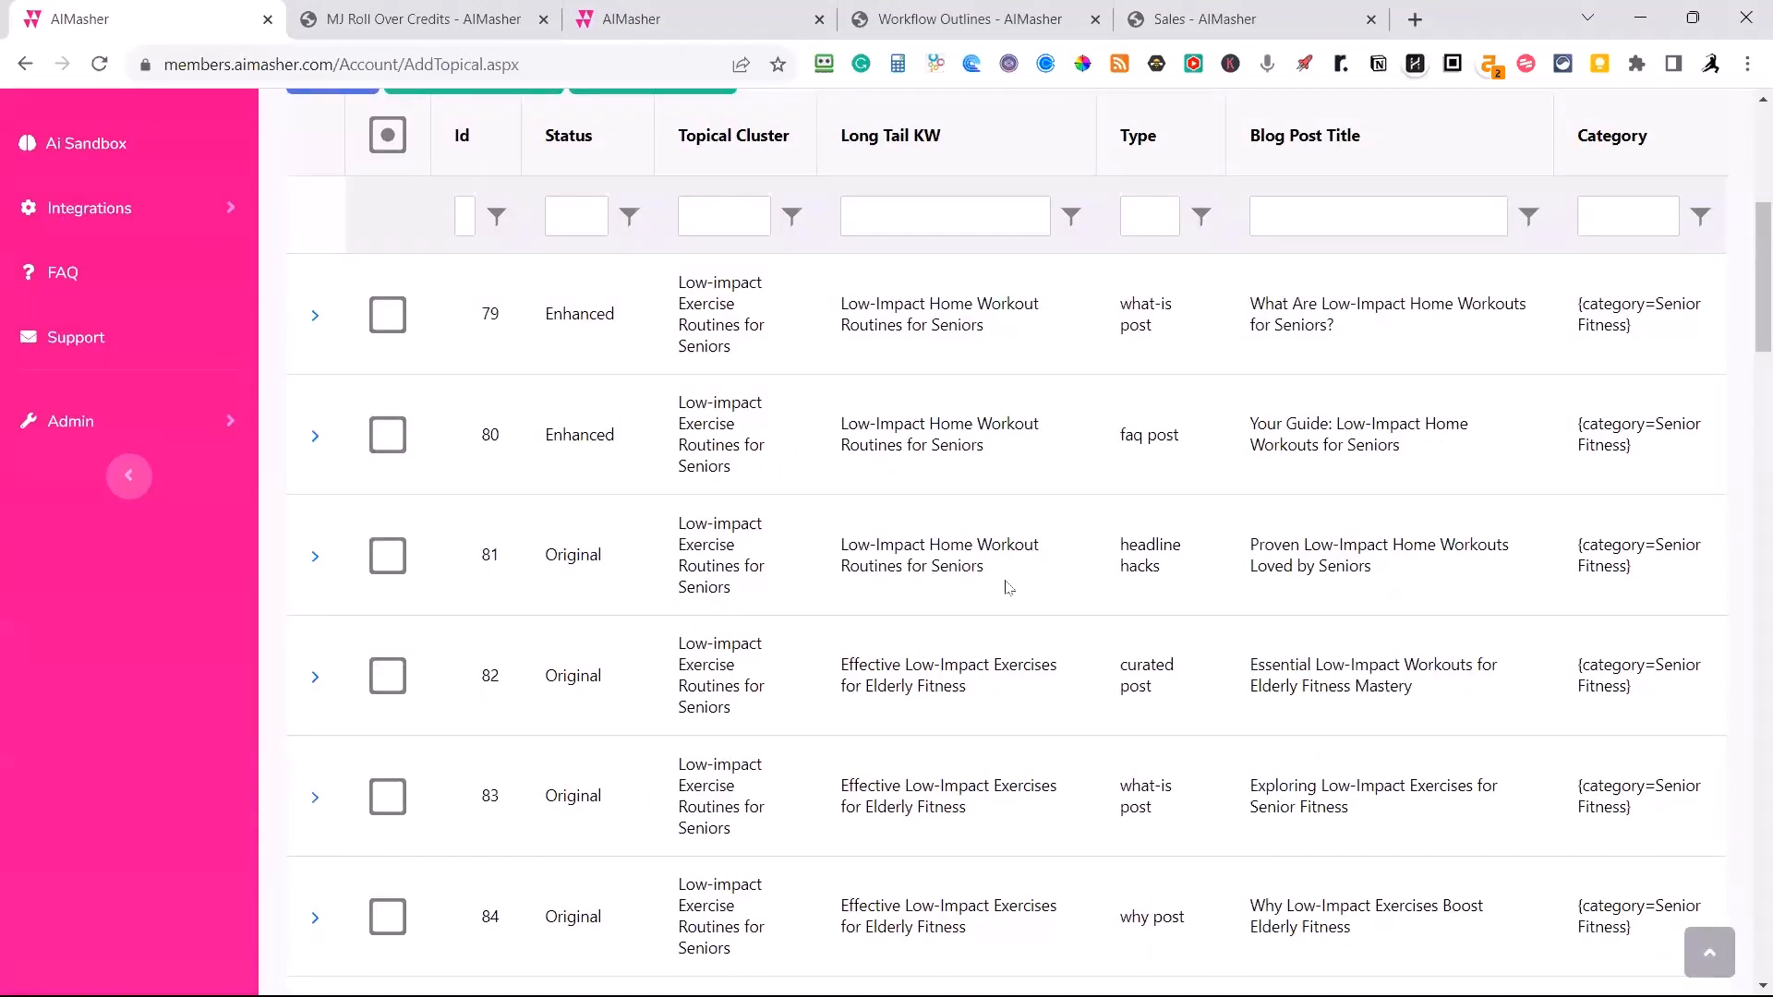
{"action": "scroll", "coordinate": [1094, 453], "scroll_direction": "down", "scroll_amount": 4}
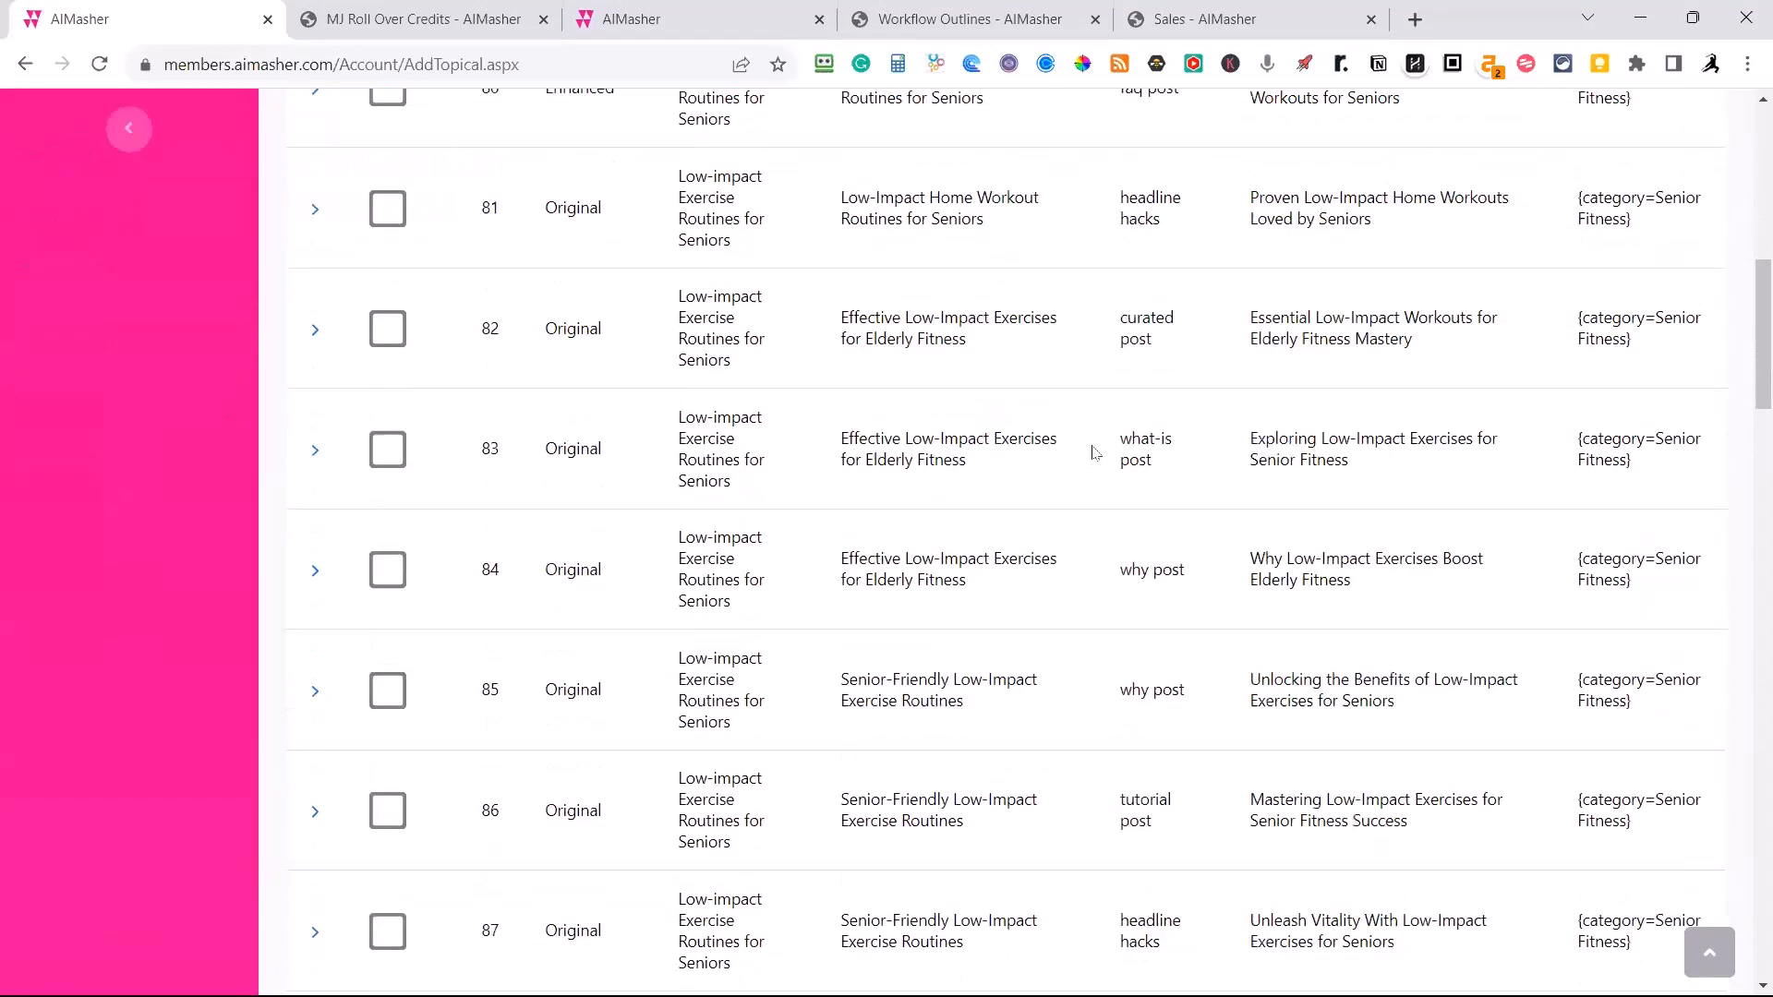
{"action": "scroll", "coordinate": [1094, 452], "scroll_direction": "down", "scroll_amount": 15}
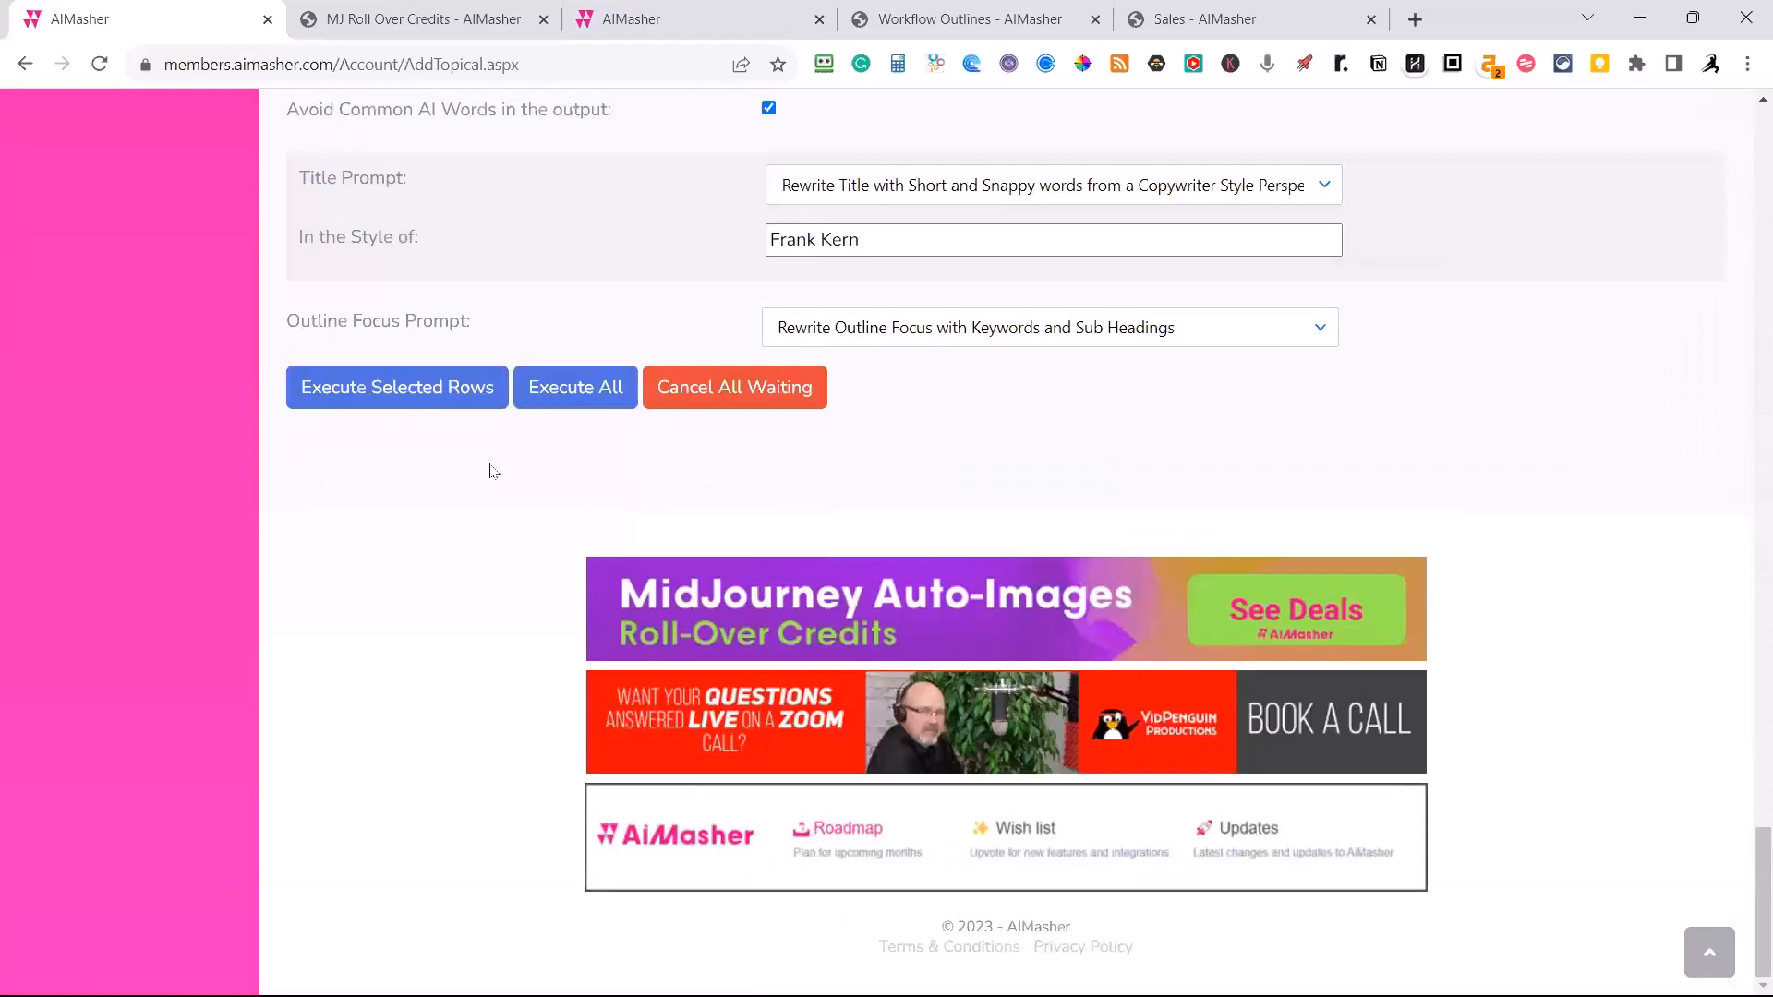
{"action": "scroll", "coordinate": [490, 471], "scroll_direction": "up", "scroll_amount": 5}
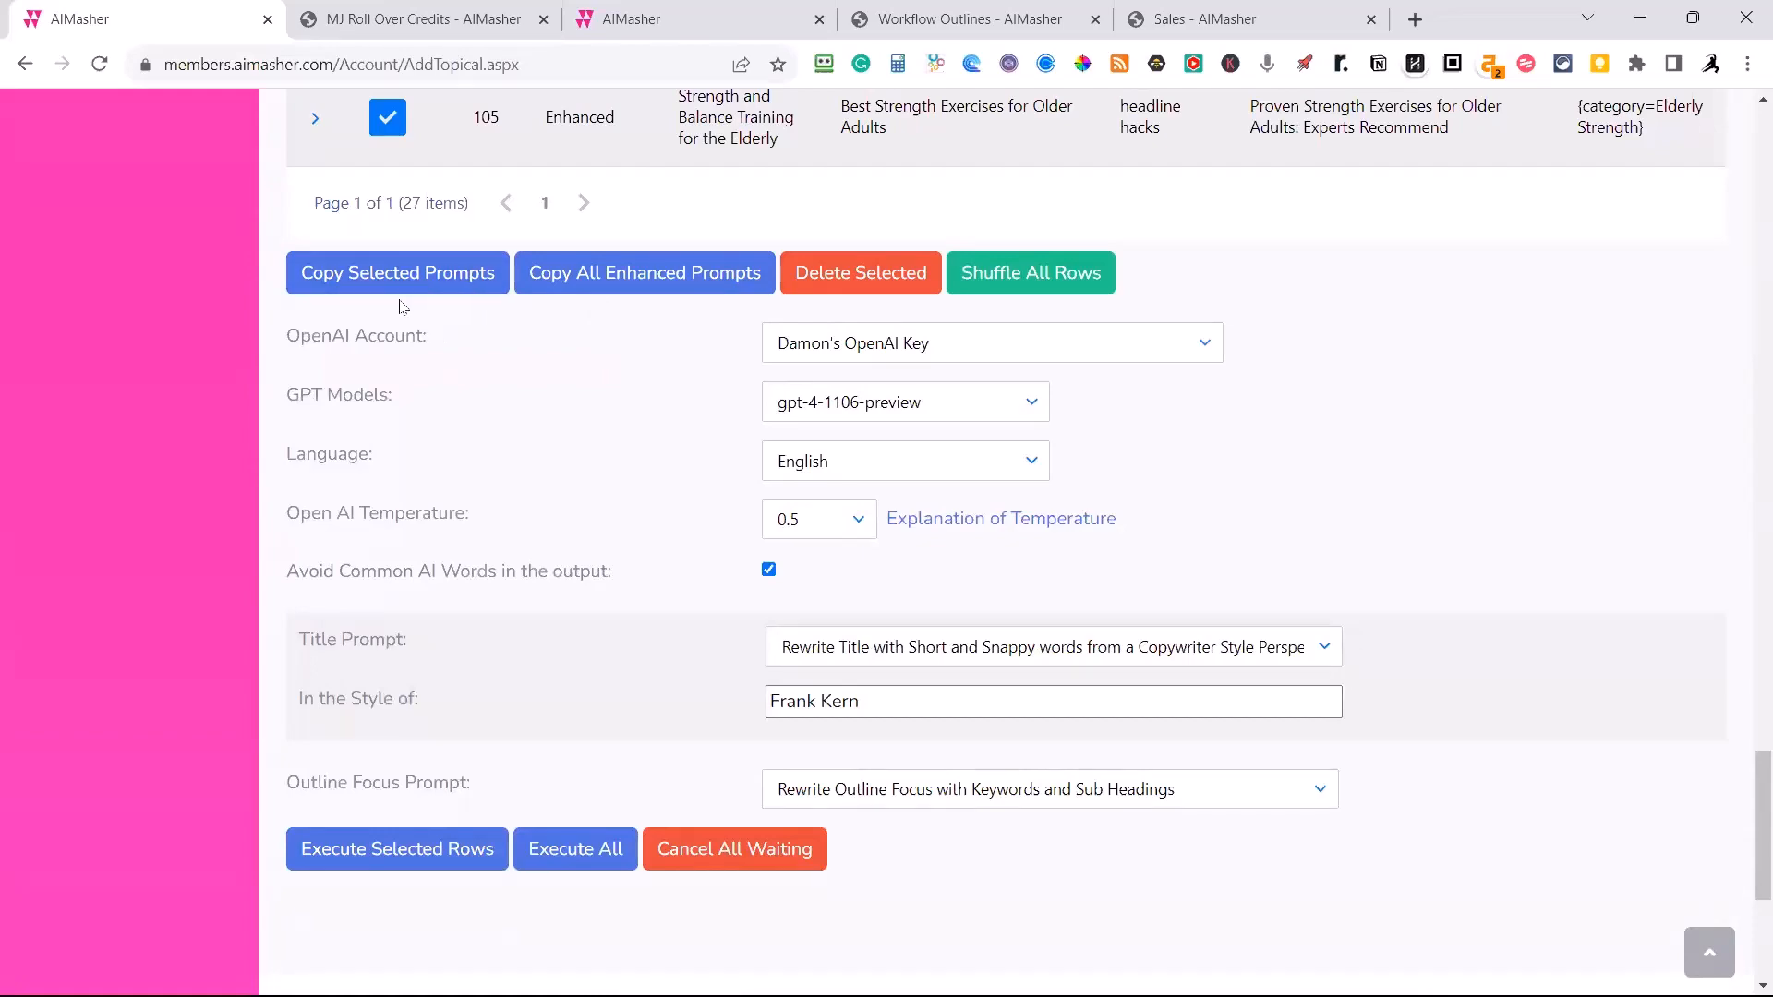
{"action": "scroll", "coordinate": [914, 393], "scroll_direction": "up", "scroll_amount": 2}
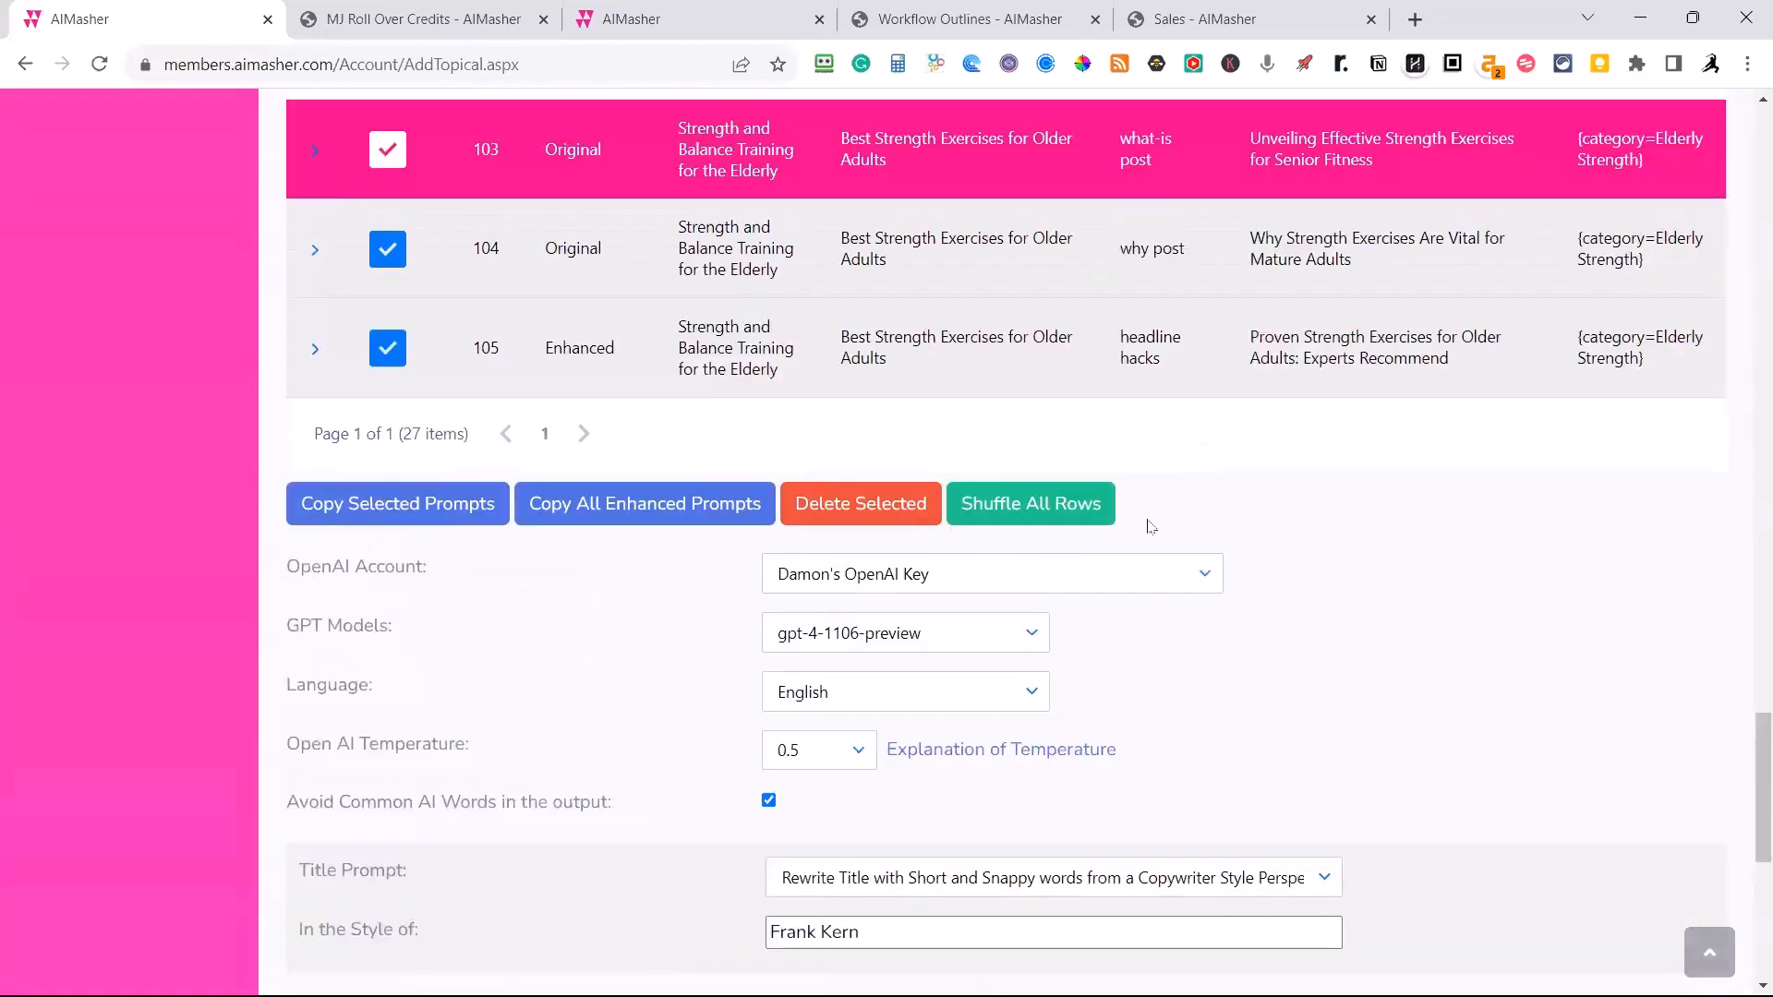
{"action": "scroll", "coordinate": [557, 732], "scroll_direction": "up", "scroll_amount": 2}
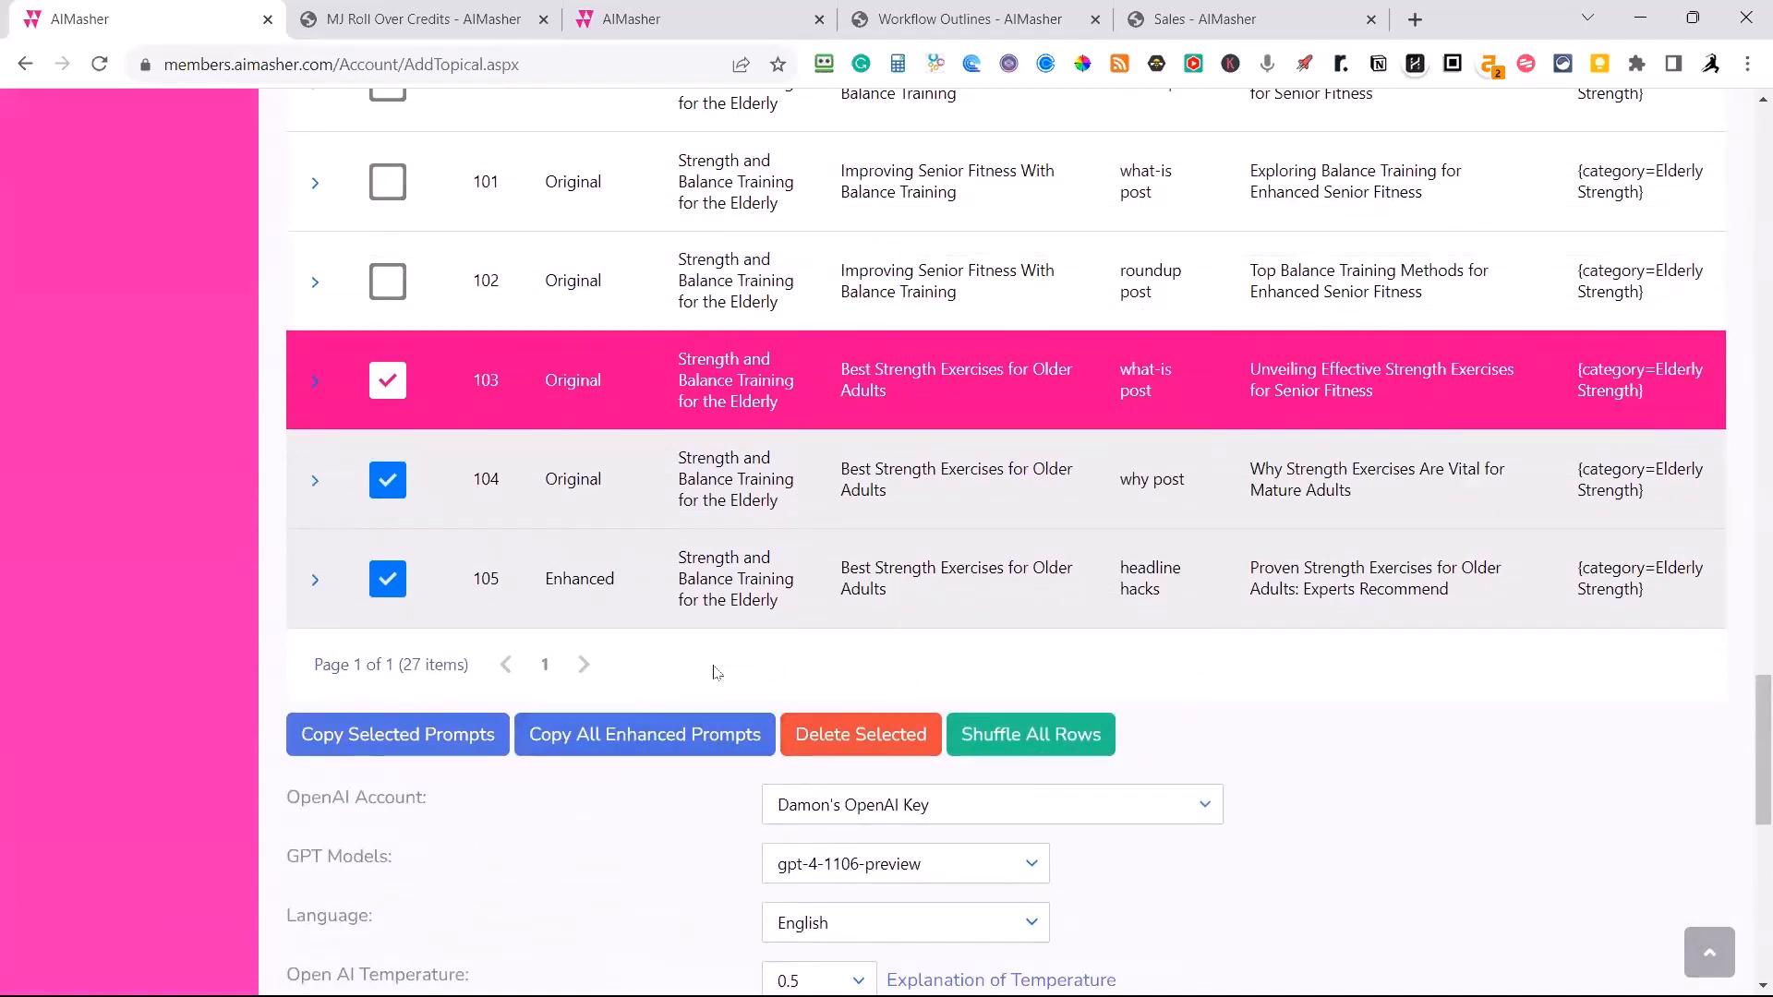
Examine how the rows are ordered by topical cluster and long tail keyword across the Senior Fitness Workouts list.
{"action": "scroll", "coordinate": [614, 540], "scroll_direction": "up", "scroll_amount": 1}
{"action": "scroll", "coordinate": [644, 529], "scroll_direction": "up", "scroll_amount": 7}
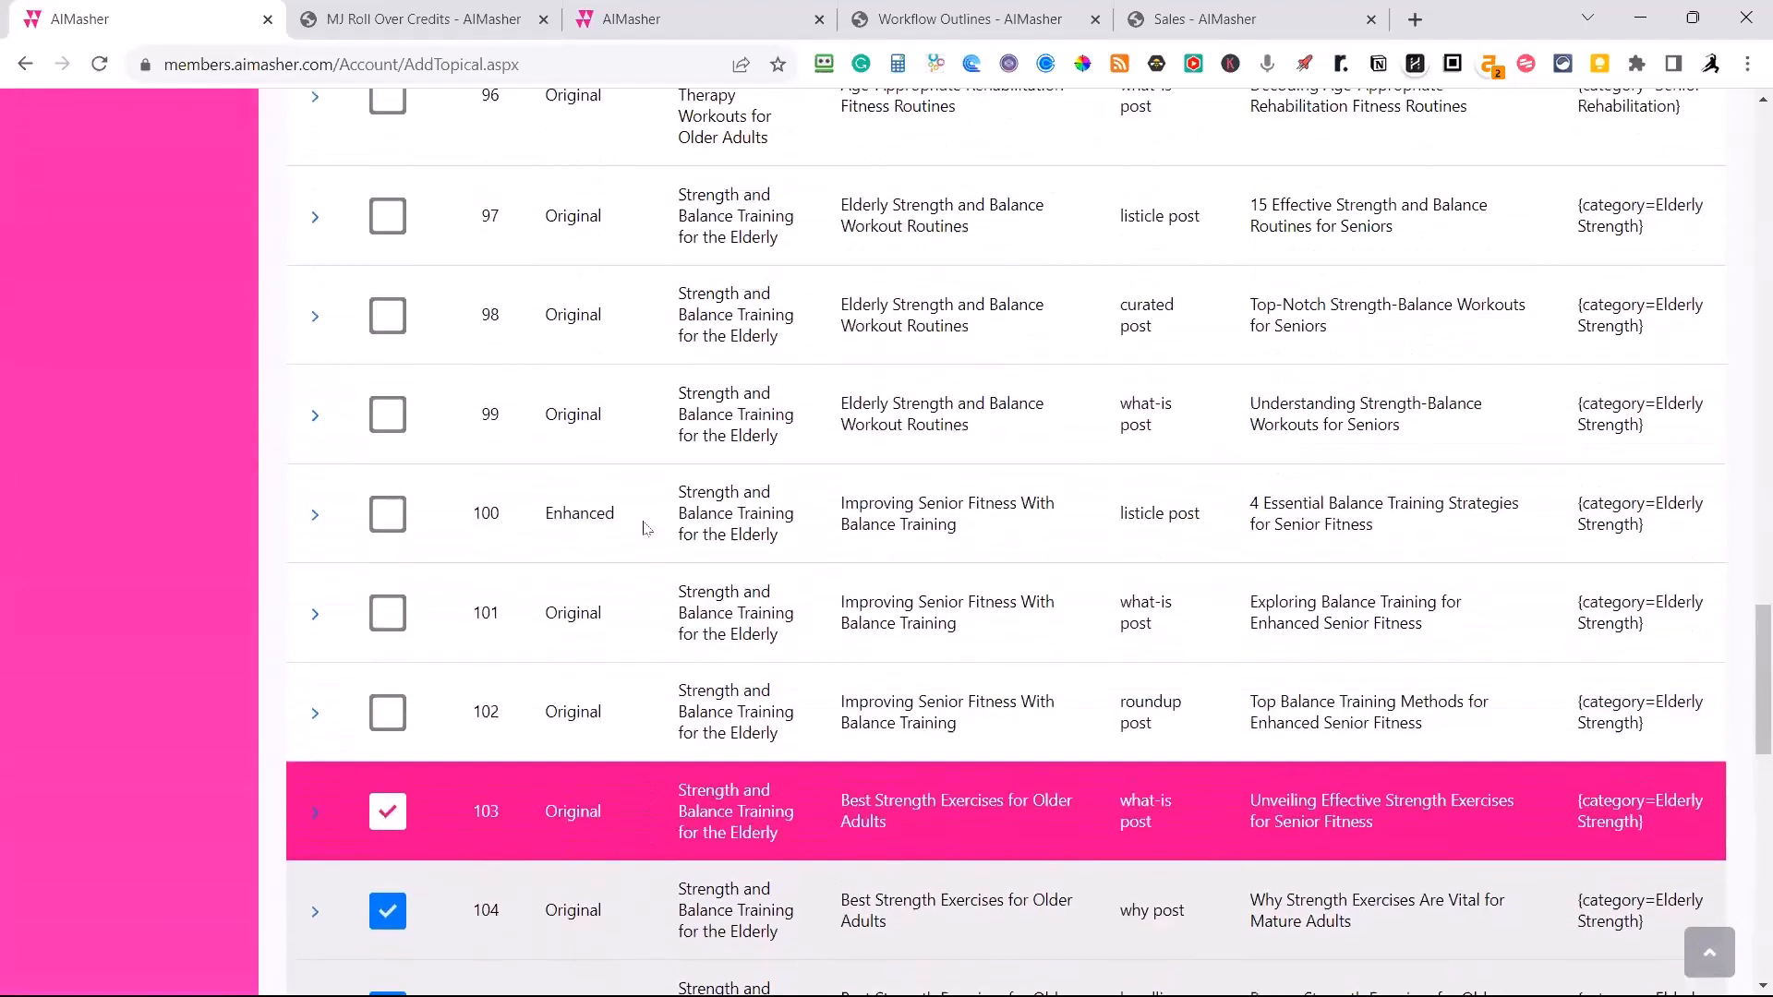
{"action": "scroll", "coordinate": [644, 532], "scroll_direction": "up", "scroll_amount": 20}
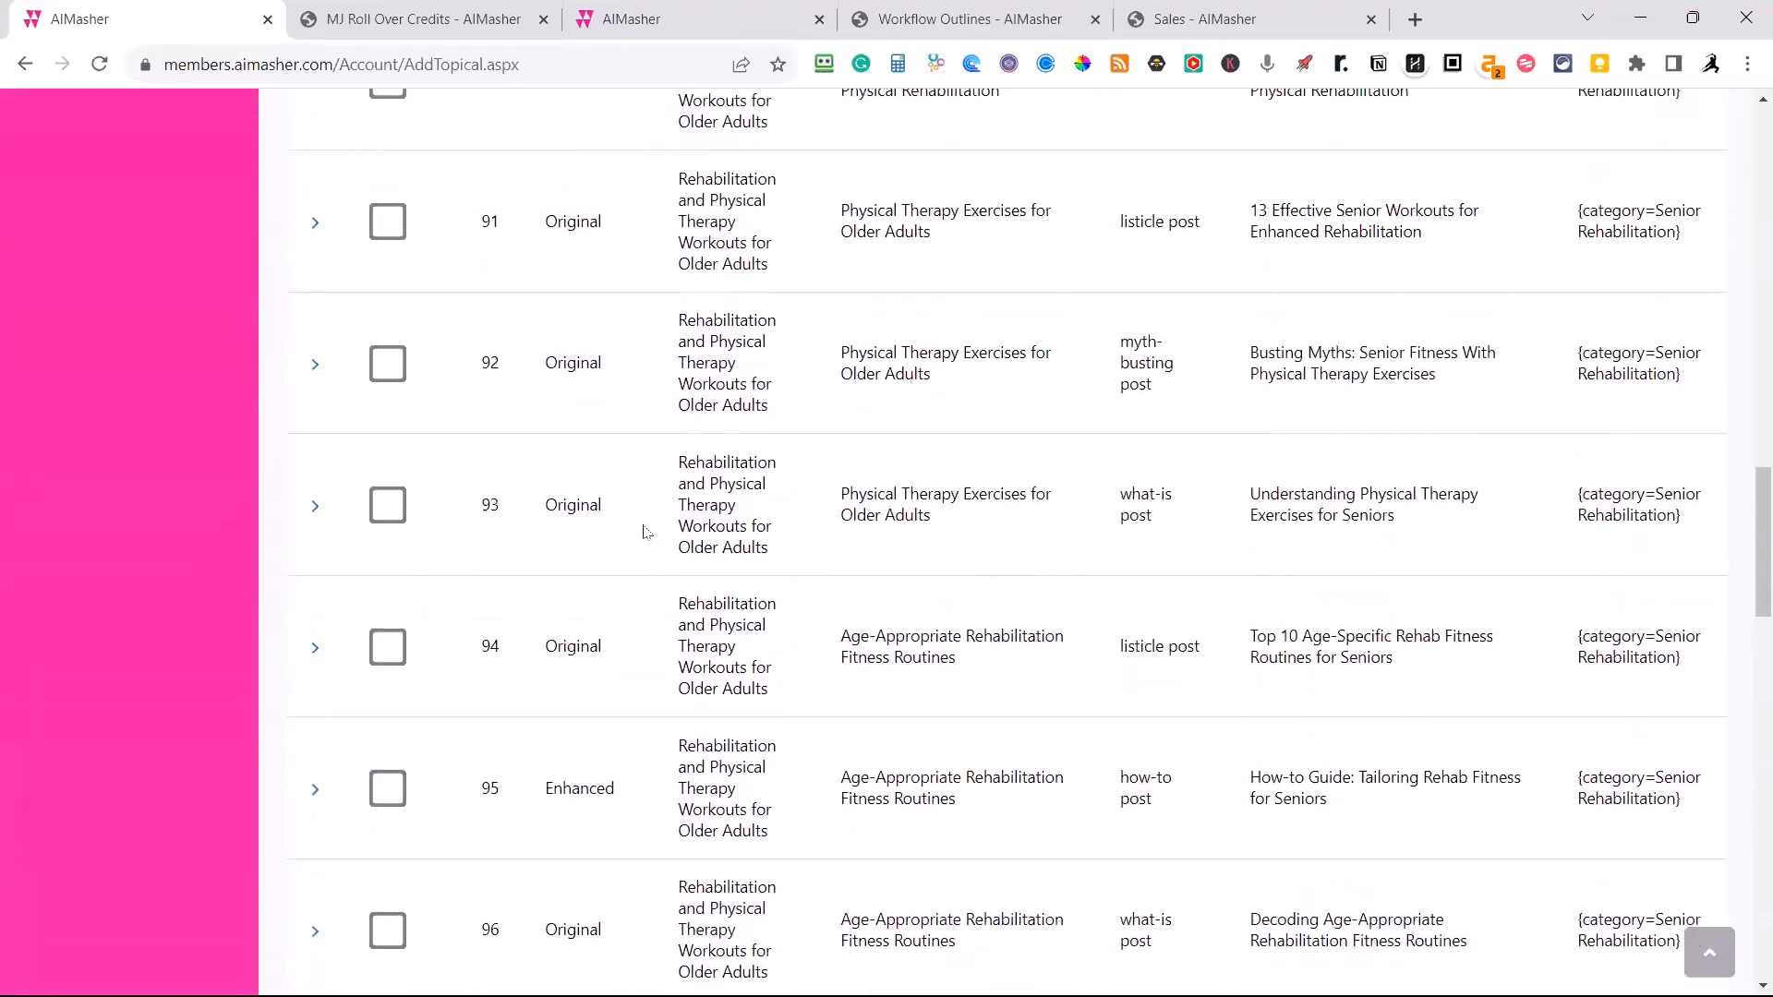
{"action": "scroll", "coordinate": [644, 532], "scroll_direction": "up", "scroll_amount": 5}
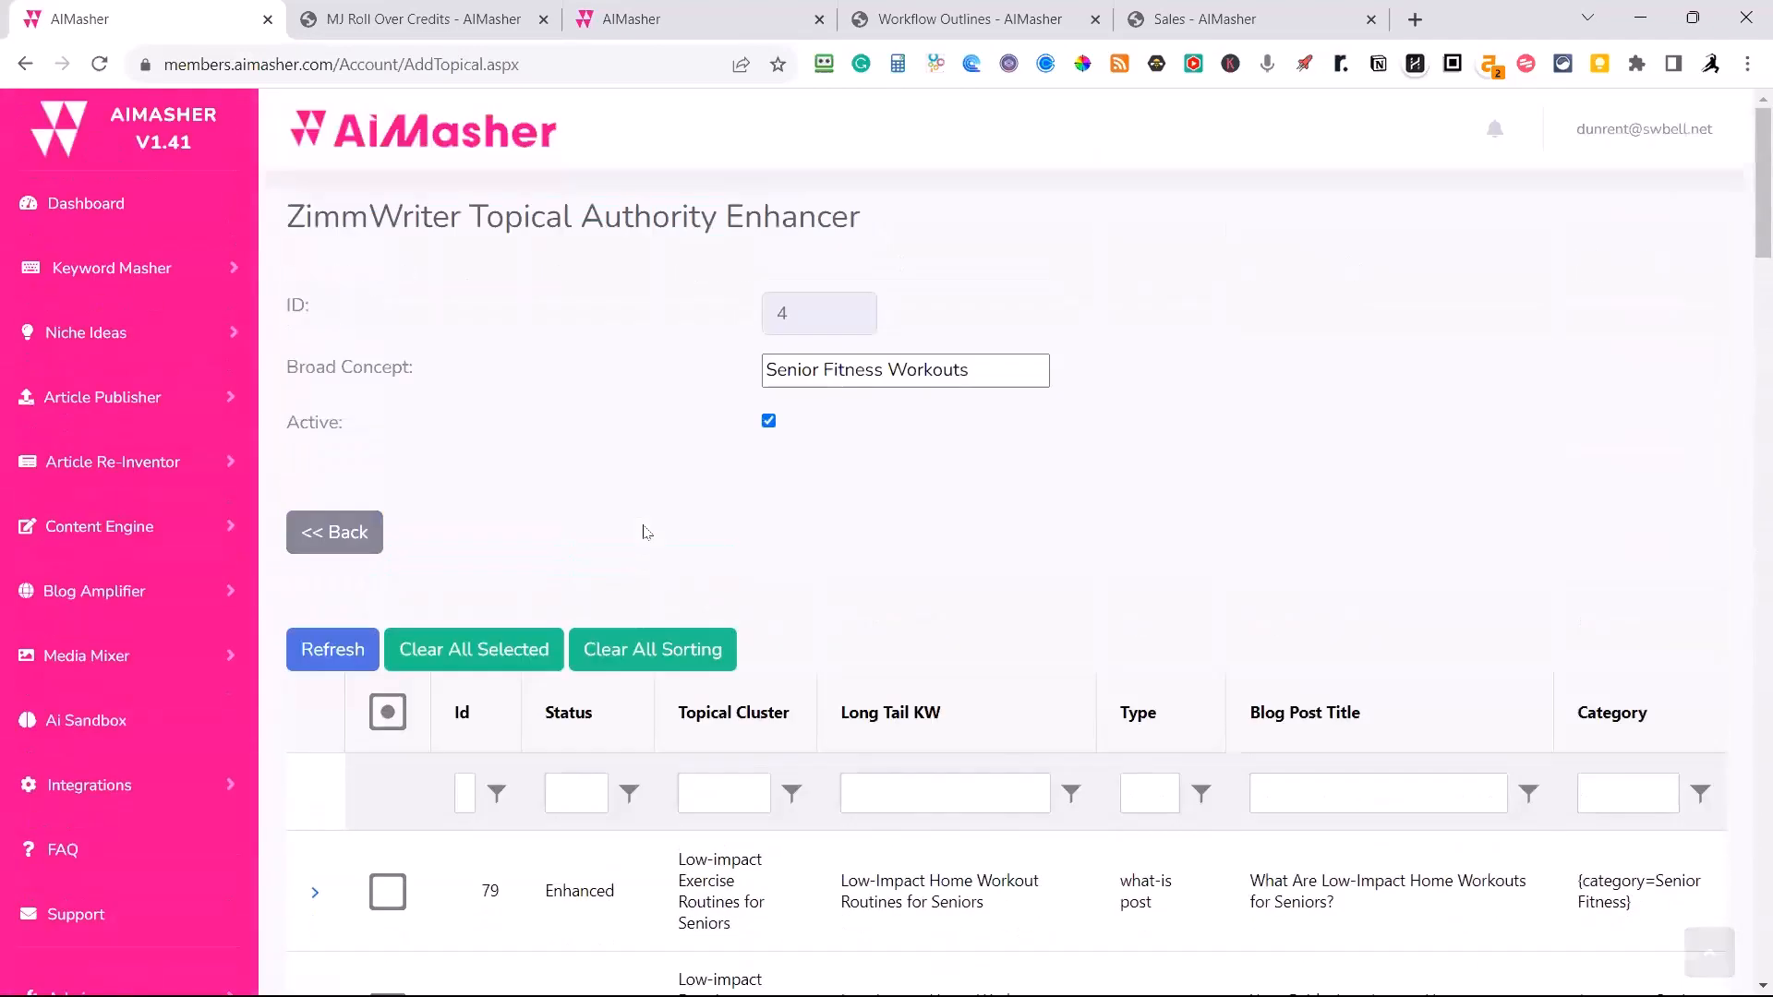
{"action": "scroll", "coordinate": [644, 528], "scroll_direction": "down", "scroll_amount": 6}
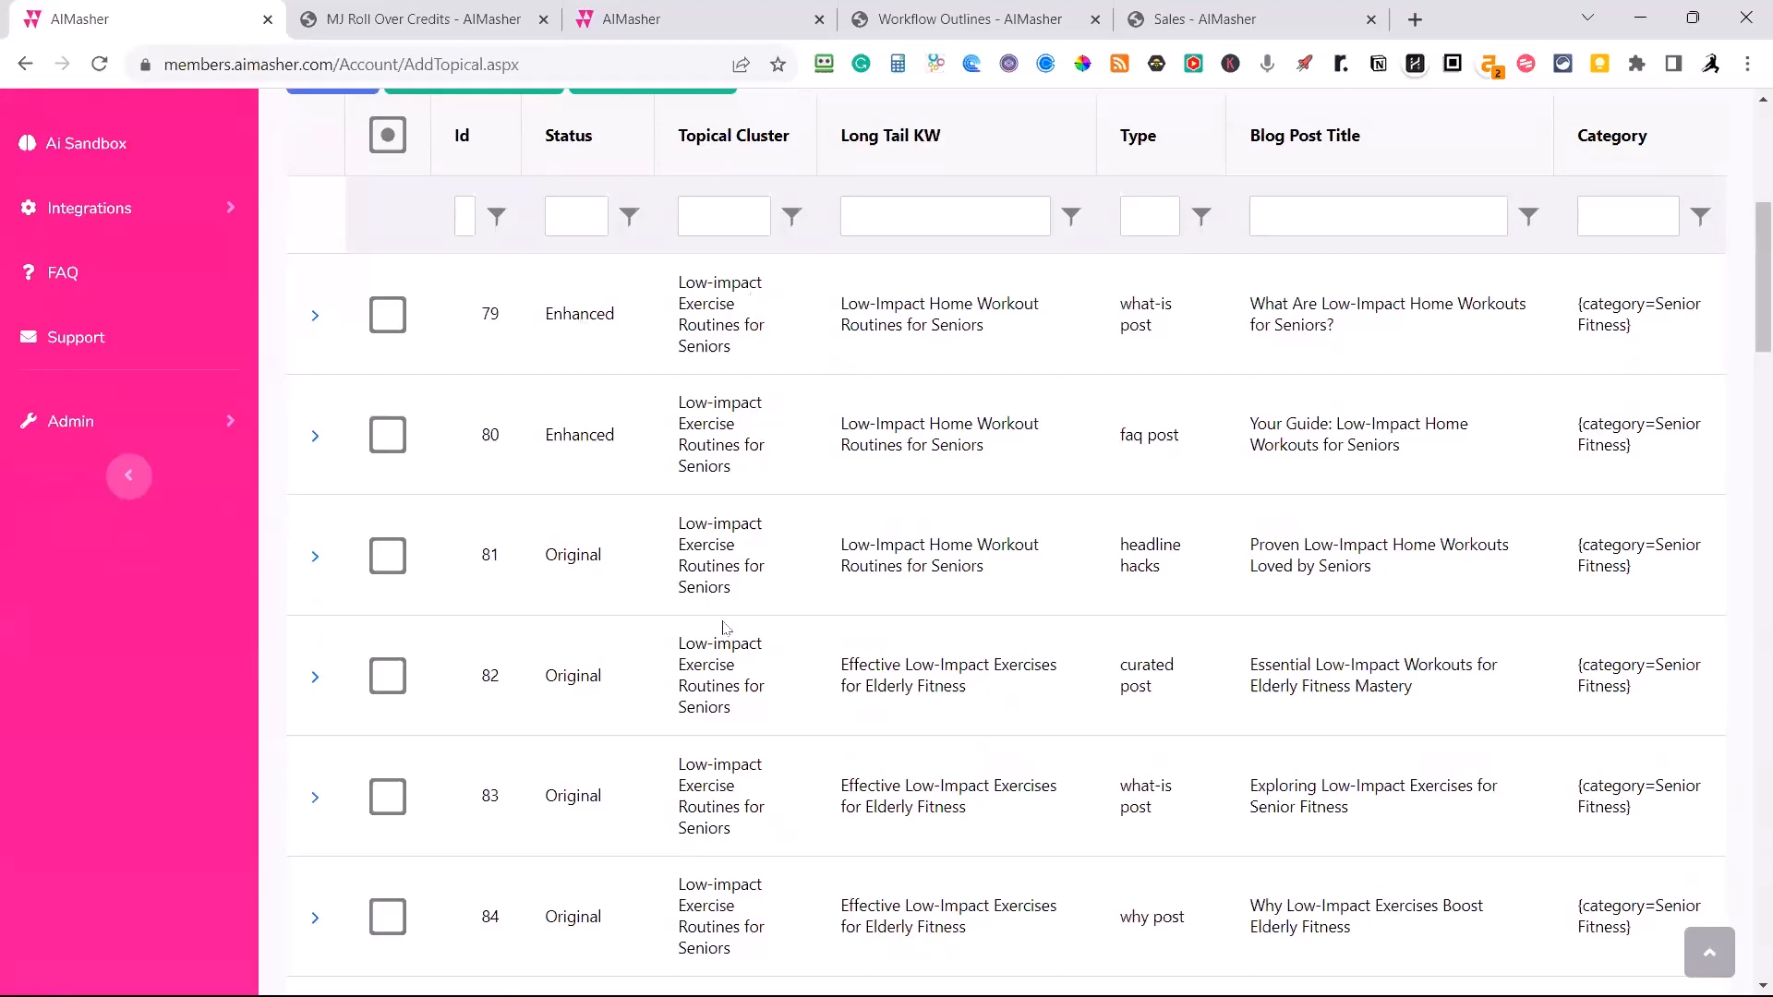
{"action": "scroll", "coordinate": [734, 652], "scroll_direction": "down", "scroll_amount": 10}
{"action": "scroll", "coordinate": [743, 666], "scroll_direction": "up", "scroll_amount": 10}
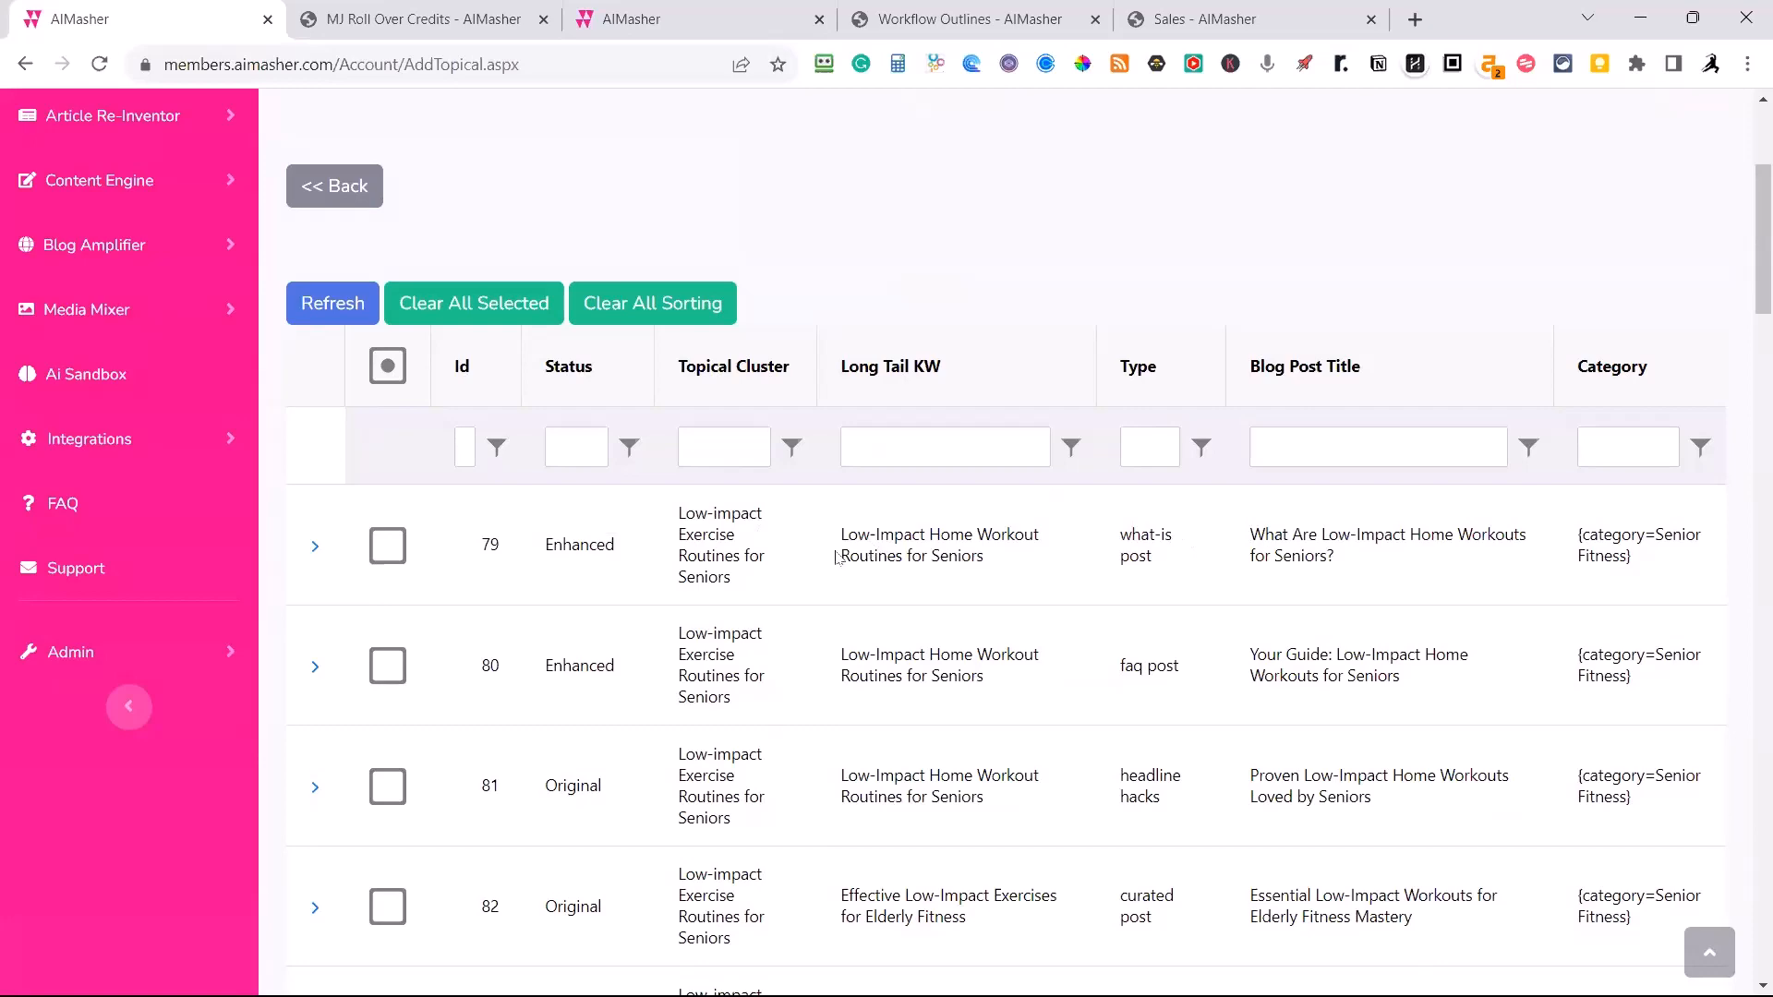
{"action": "scroll", "coordinate": [844, 564], "scroll_direction": "down", "scroll_amount": 7}
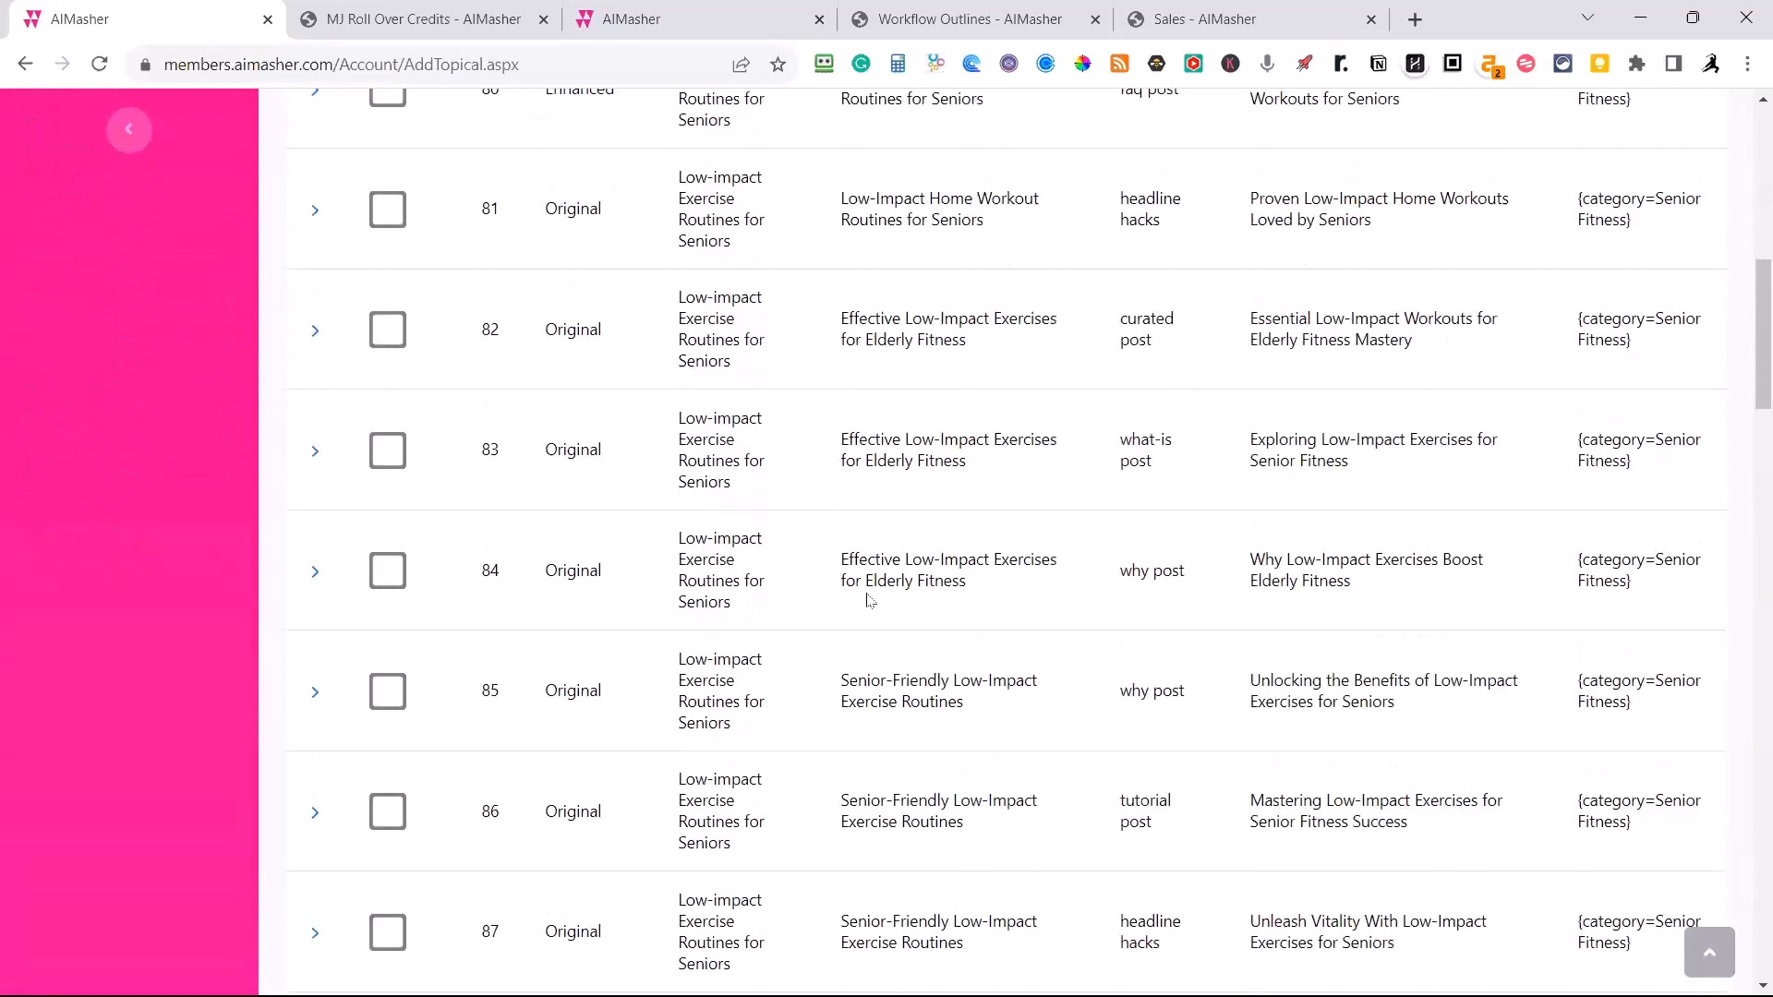
{"action": "scroll", "coordinate": [868, 601], "scroll_direction": "down", "scroll_amount": 4}
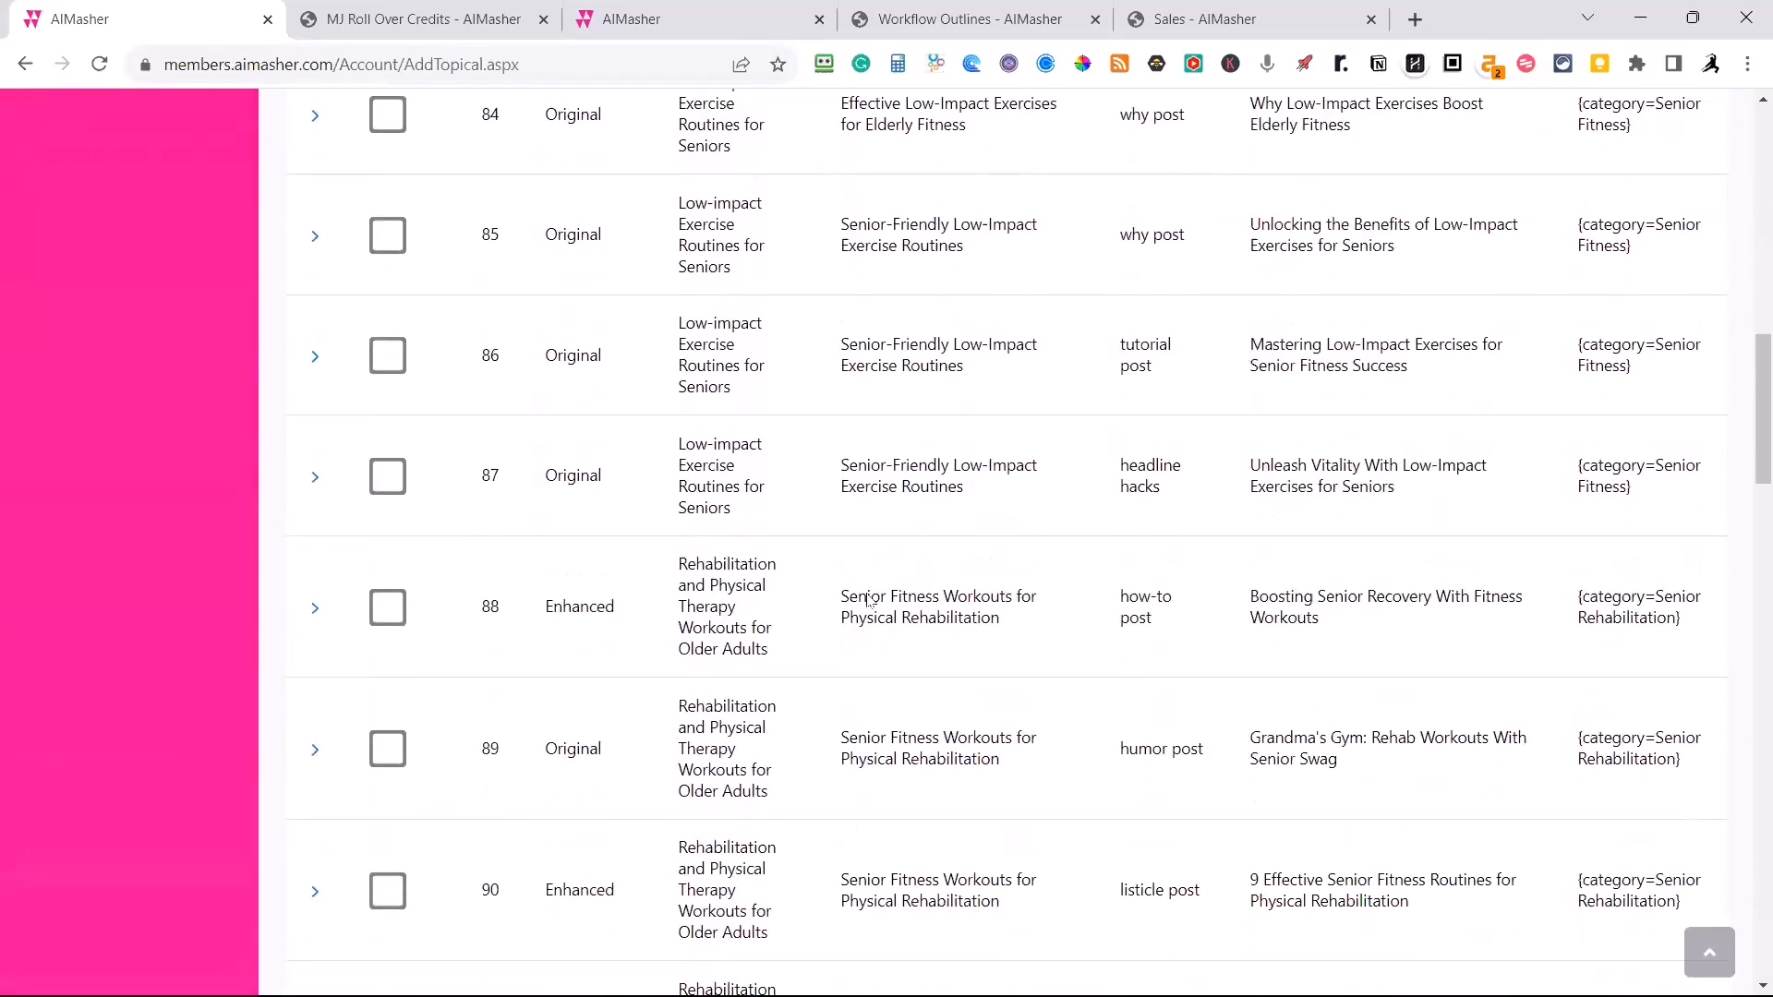
{"action": "scroll", "coordinate": [868, 600], "scroll_direction": "up", "scroll_amount": 8}
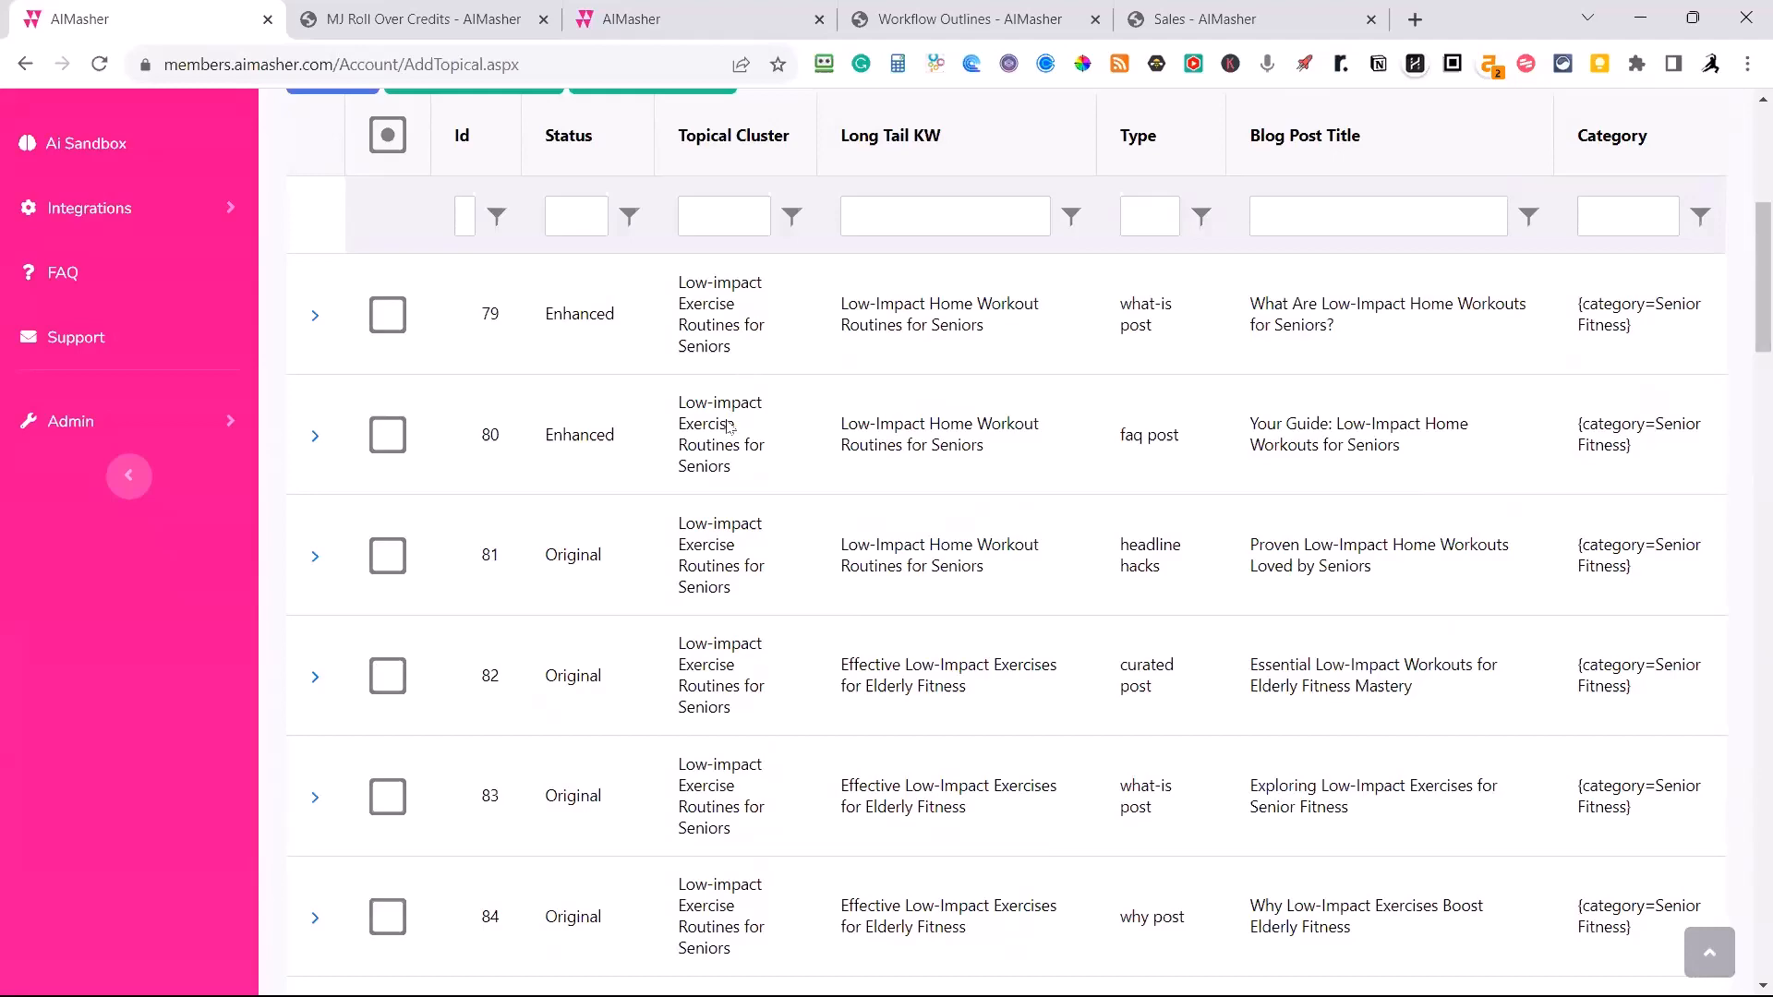
Shuffle all rows of the Senior Fitness Workouts list.
{"action": "scroll", "coordinate": [730, 429], "scroll_direction": "down", "scroll_amount": 20}
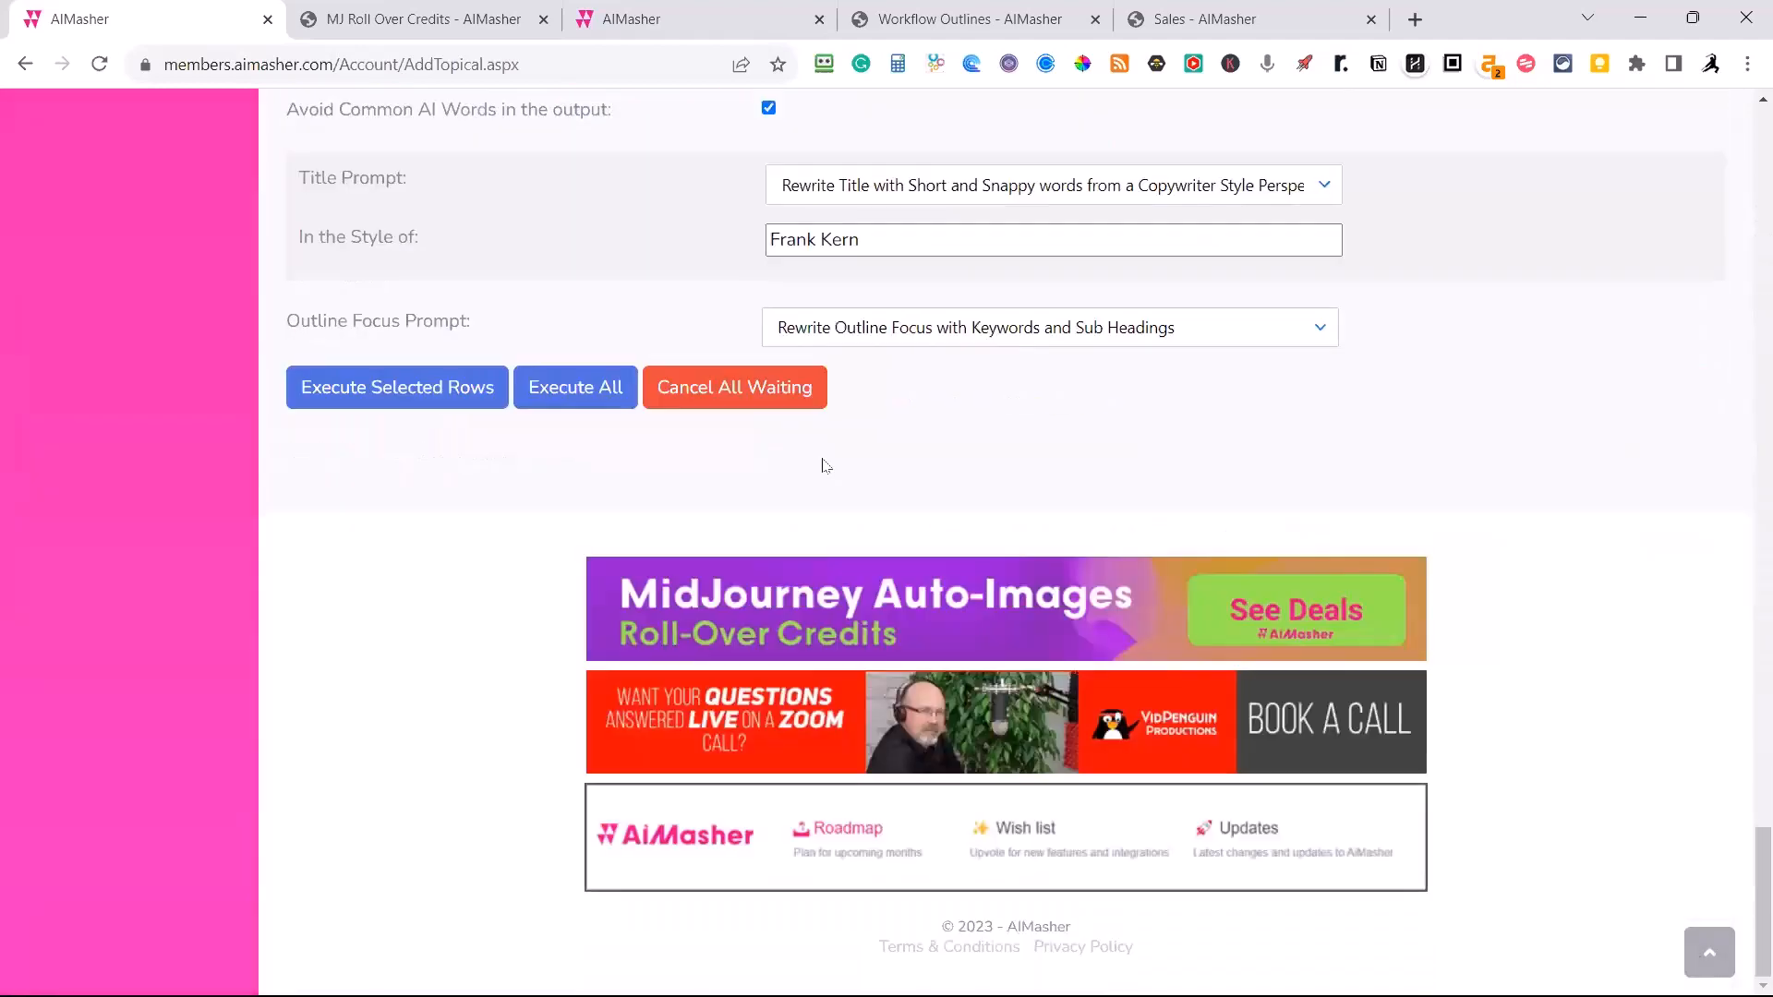
{"action": "scroll", "coordinate": [825, 465], "scroll_direction": "up", "scroll_amount": 8}
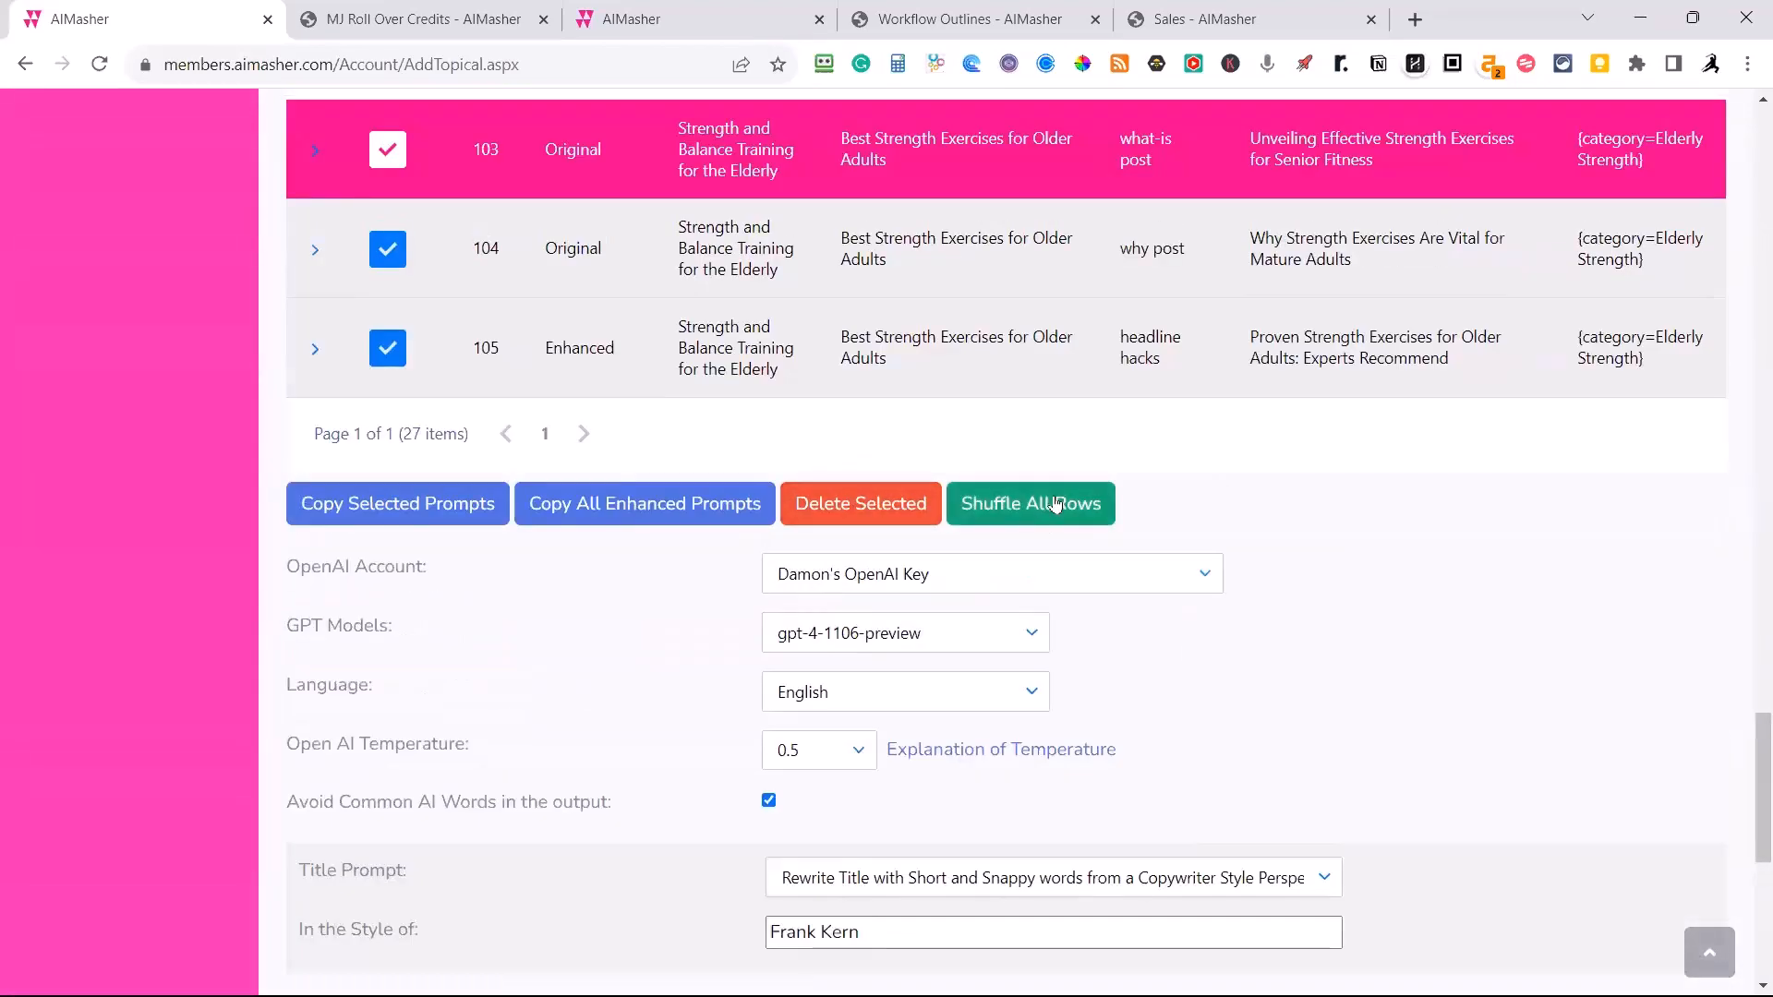
{"action": "left_click", "coordinate": [1034, 507]}
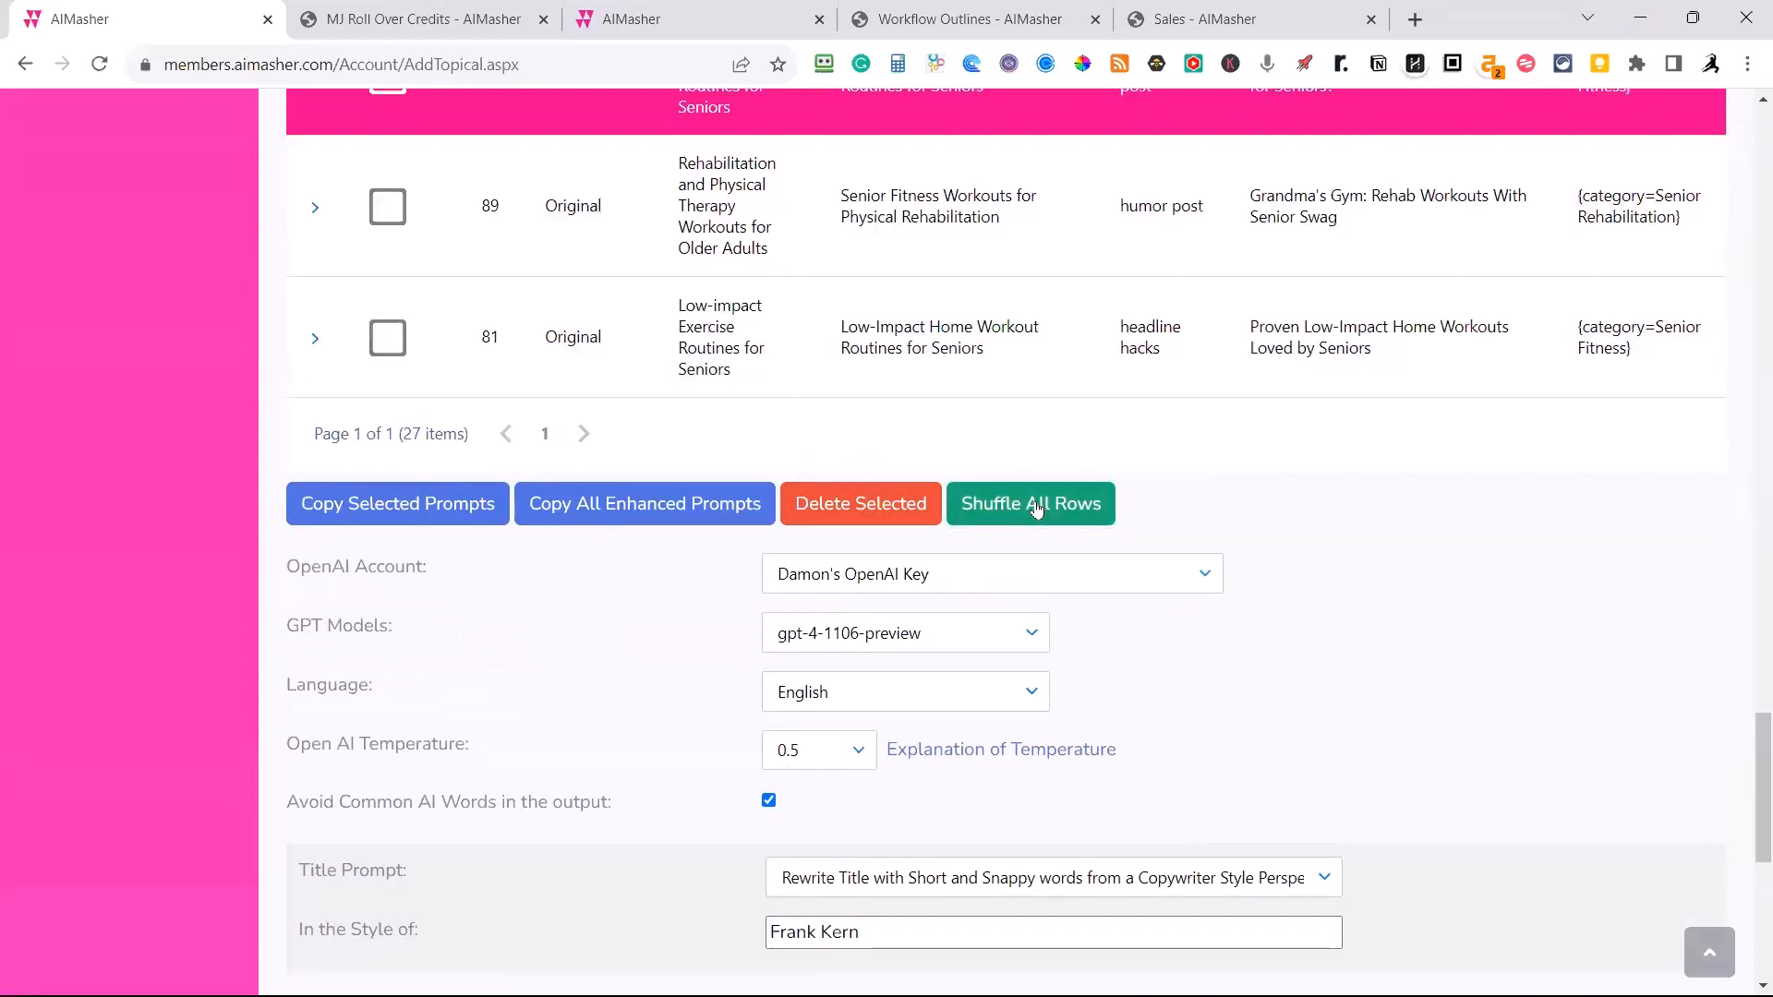
Examine the shuffled list to see how topical clusters, keywords and post types are mixed.
{"action": "scroll", "coordinate": [1170, 506], "scroll_direction": "up", "scroll_amount": 10}
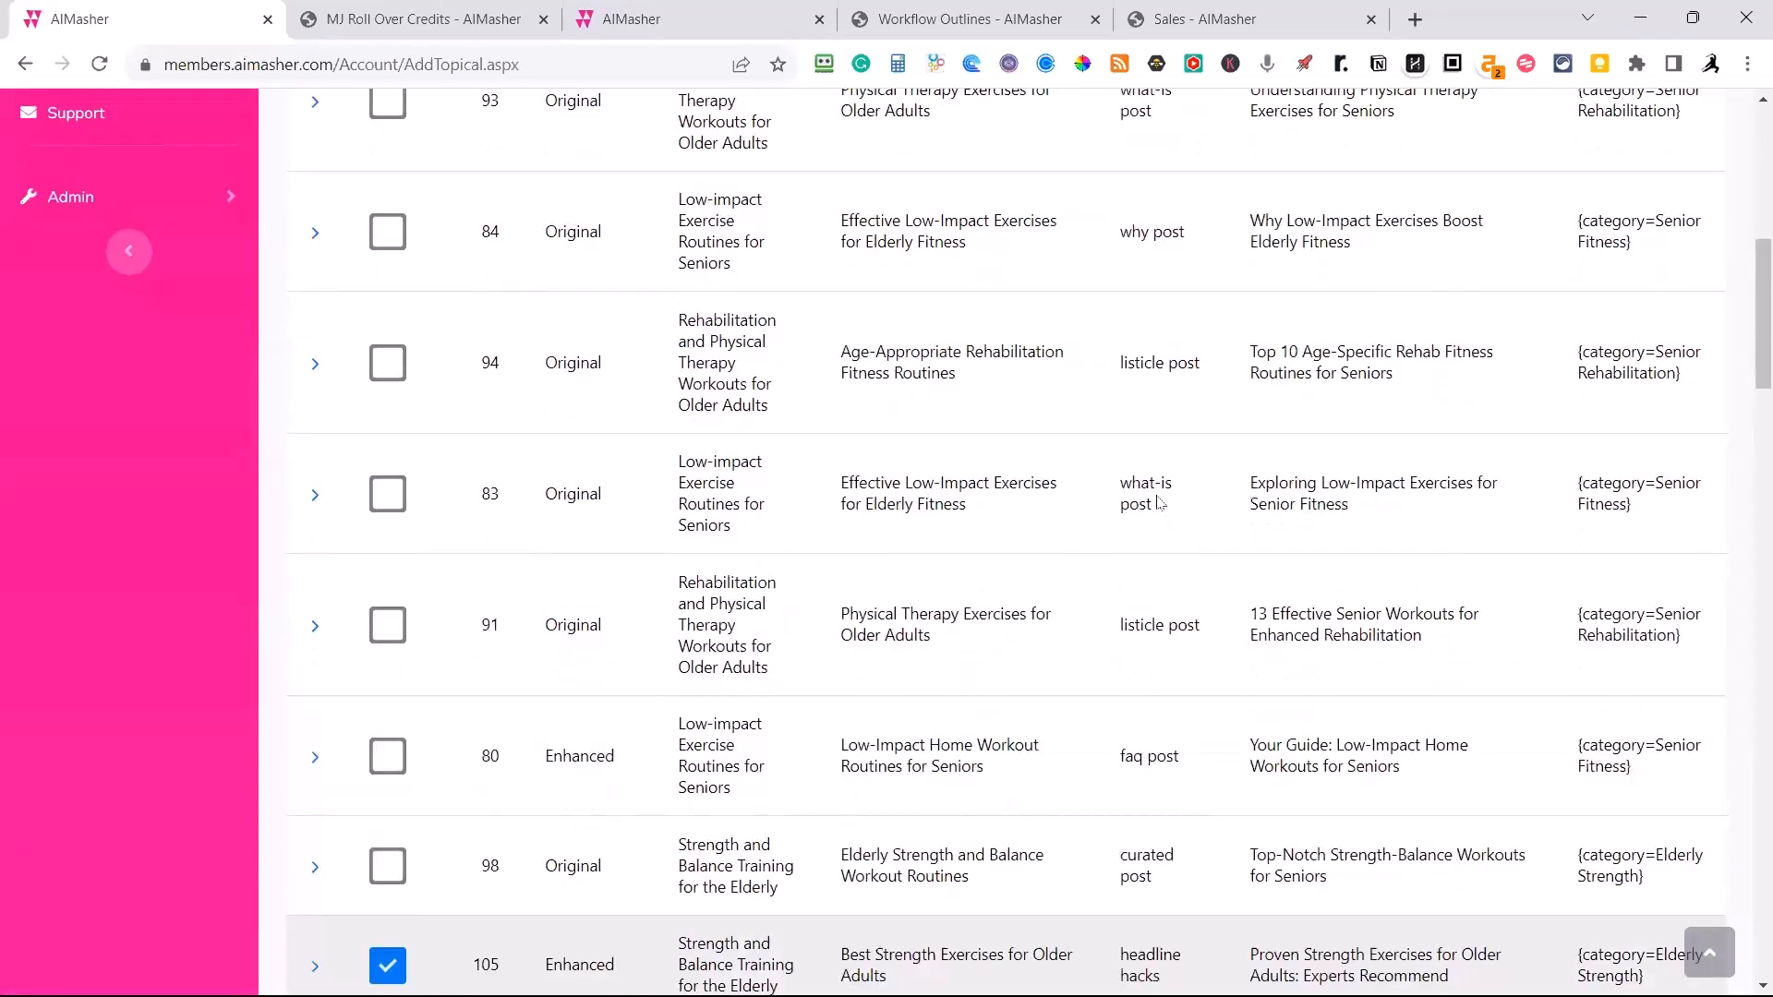
{"action": "scroll", "coordinate": [1160, 504], "scroll_direction": "up", "scroll_amount": 8}
{"action": "scroll", "coordinate": [1154, 499], "scroll_direction": "down", "scroll_amount": 6}
{"action": "scroll", "coordinate": [1131, 490], "scroll_direction": "up", "scroll_amount": 3}
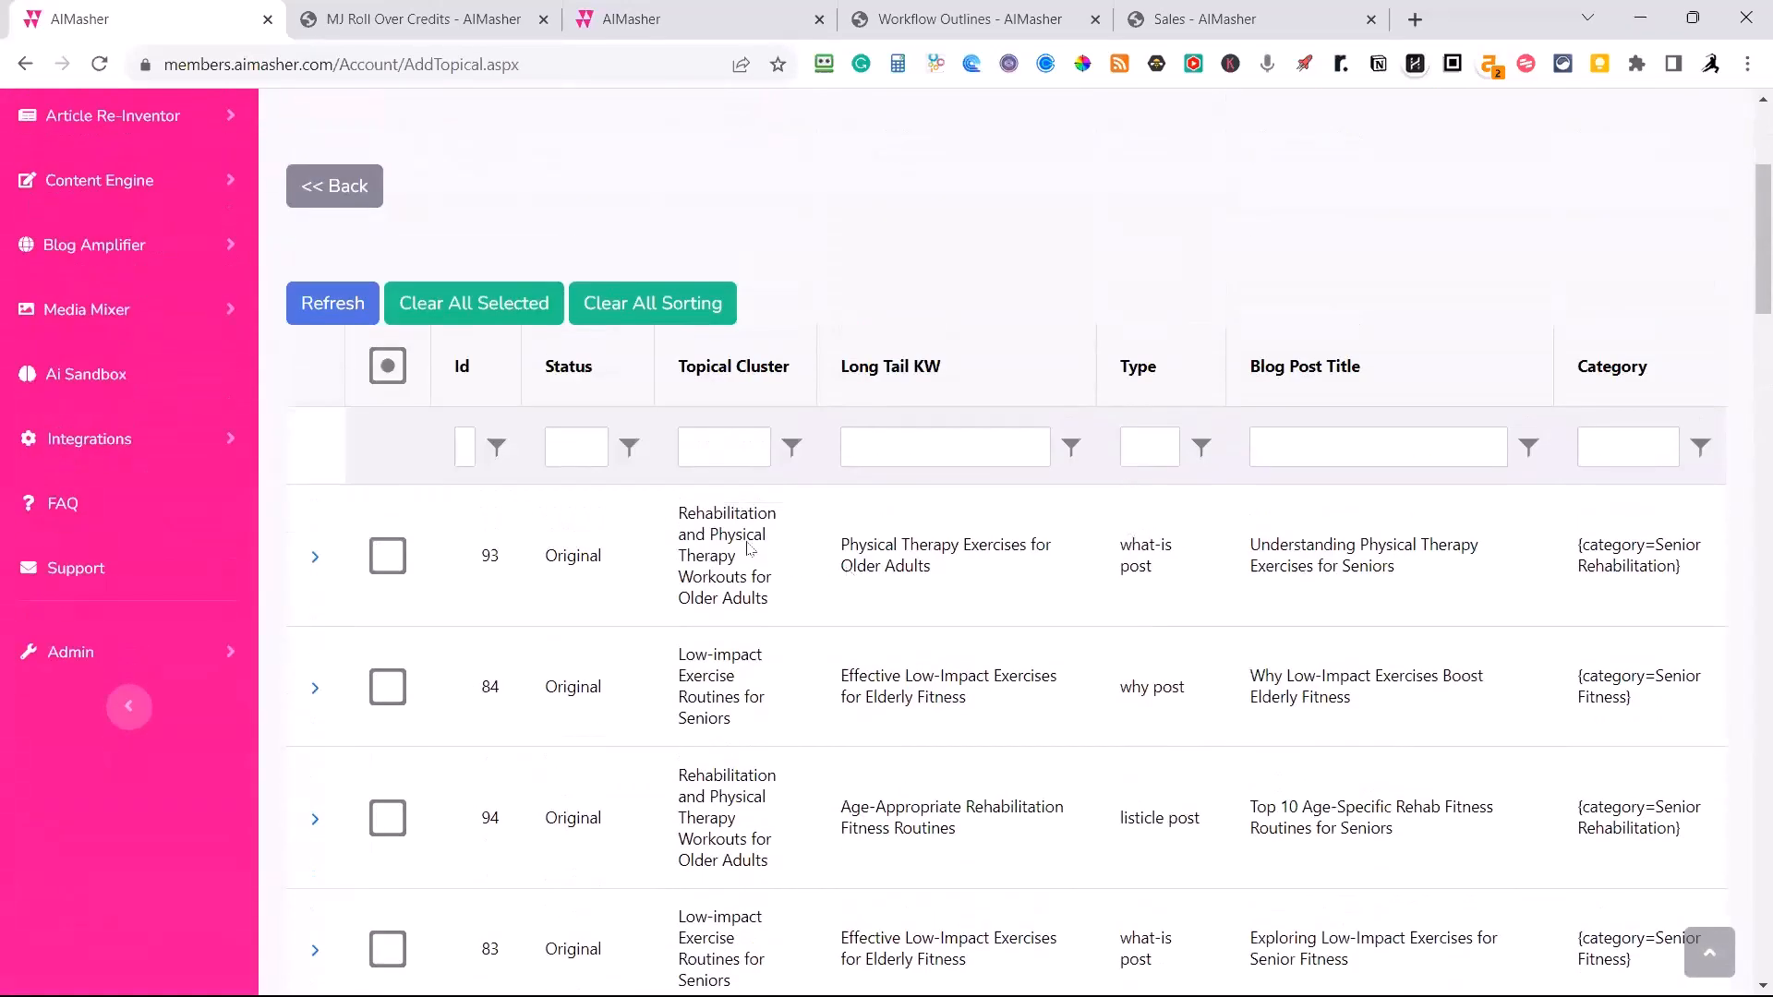
{"action": "scroll", "coordinate": [785, 785], "scroll_direction": "down", "scroll_amount": 1}
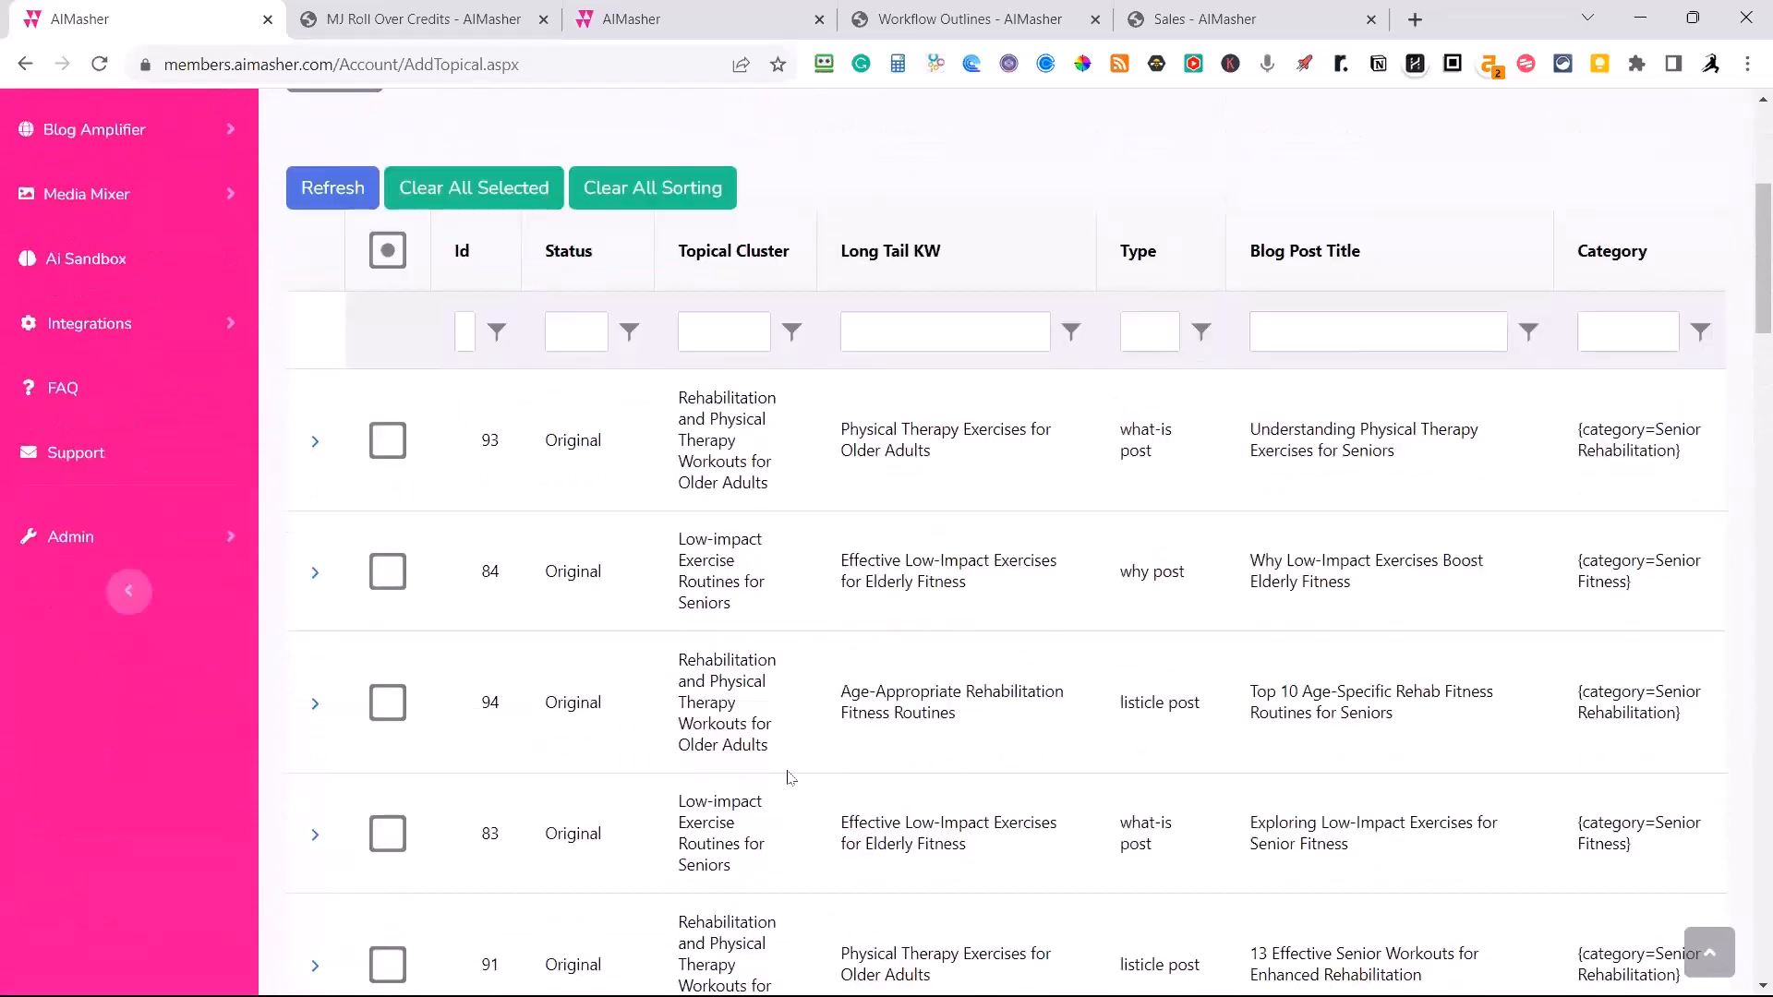
{"action": "scroll", "coordinate": [790, 777], "scroll_direction": "down", "scroll_amount": 5}
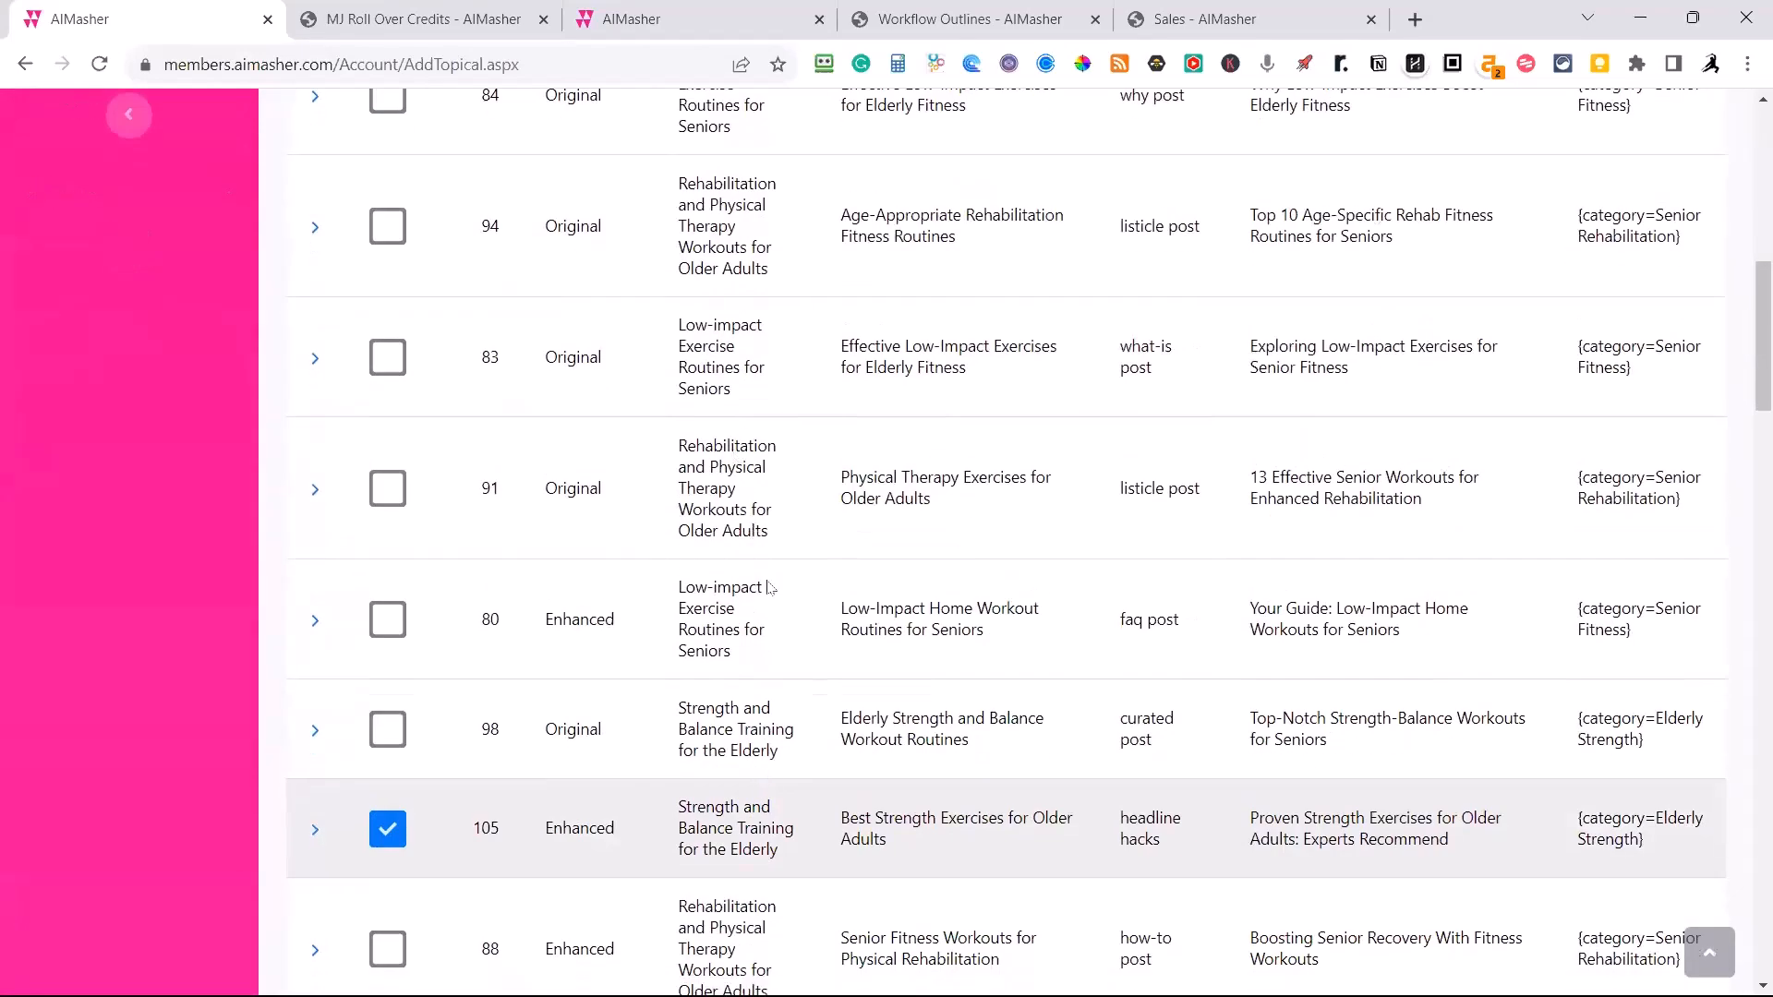
{"action": "scroll", "coordinate": [769, 588], "scroll_direction": "down", "scroll_amount": 1}
{"action": "scroll", "coordinate": [774, 643], "scroll_direction": "down", "scroll_amount": 2}
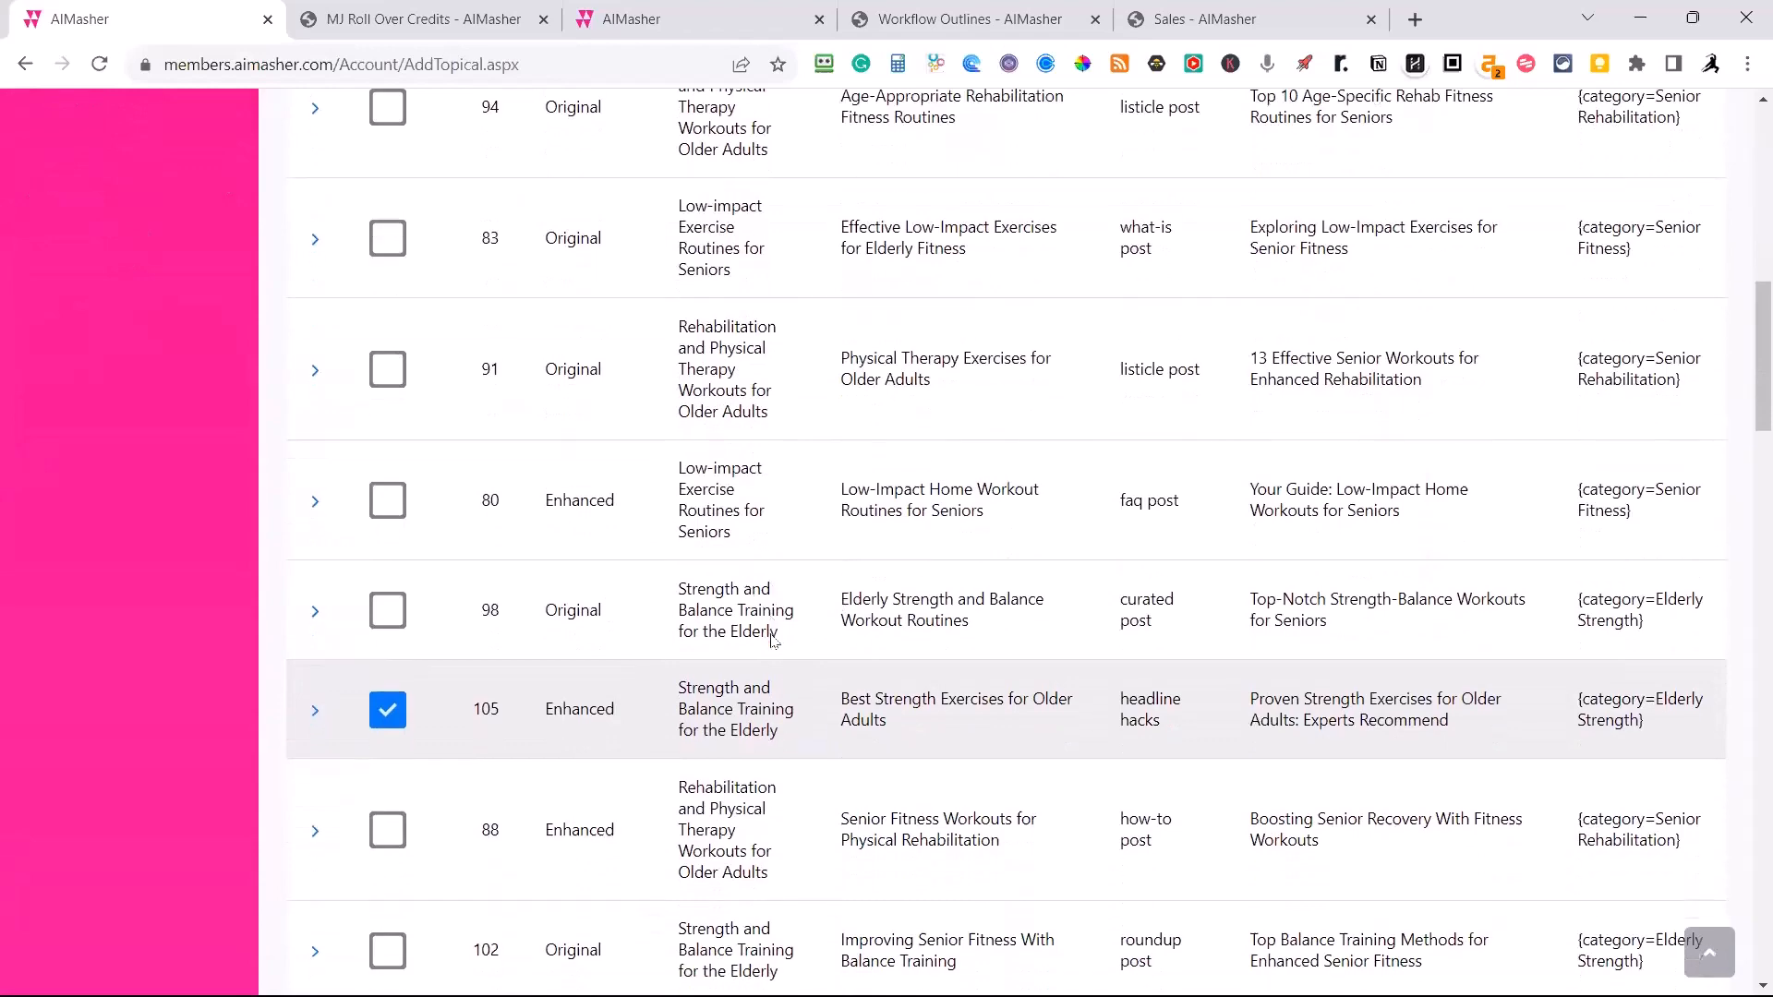
{"action": "scroll", "coordinate": [774, 644], "scroll_direction": "down", "scroll_amount": 4}
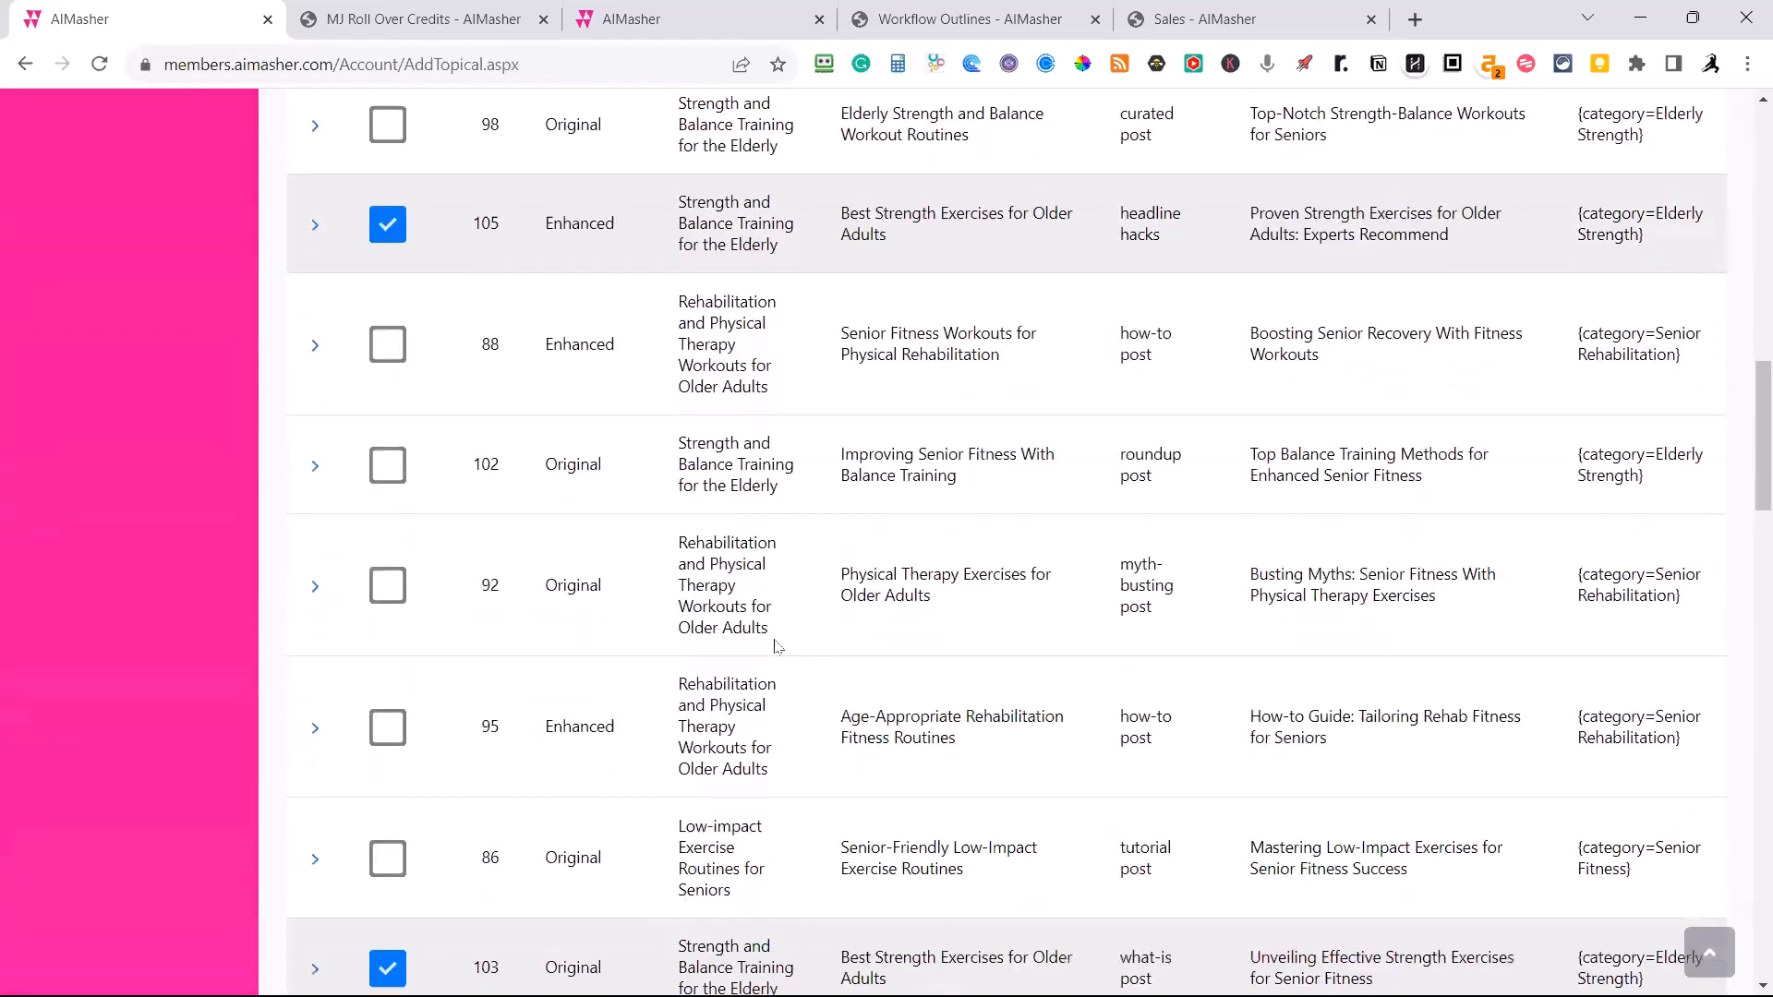
{"action": "scroll", "coordinate": [774, 489], "scroll_direction": "up", "scroll_amount": 10}
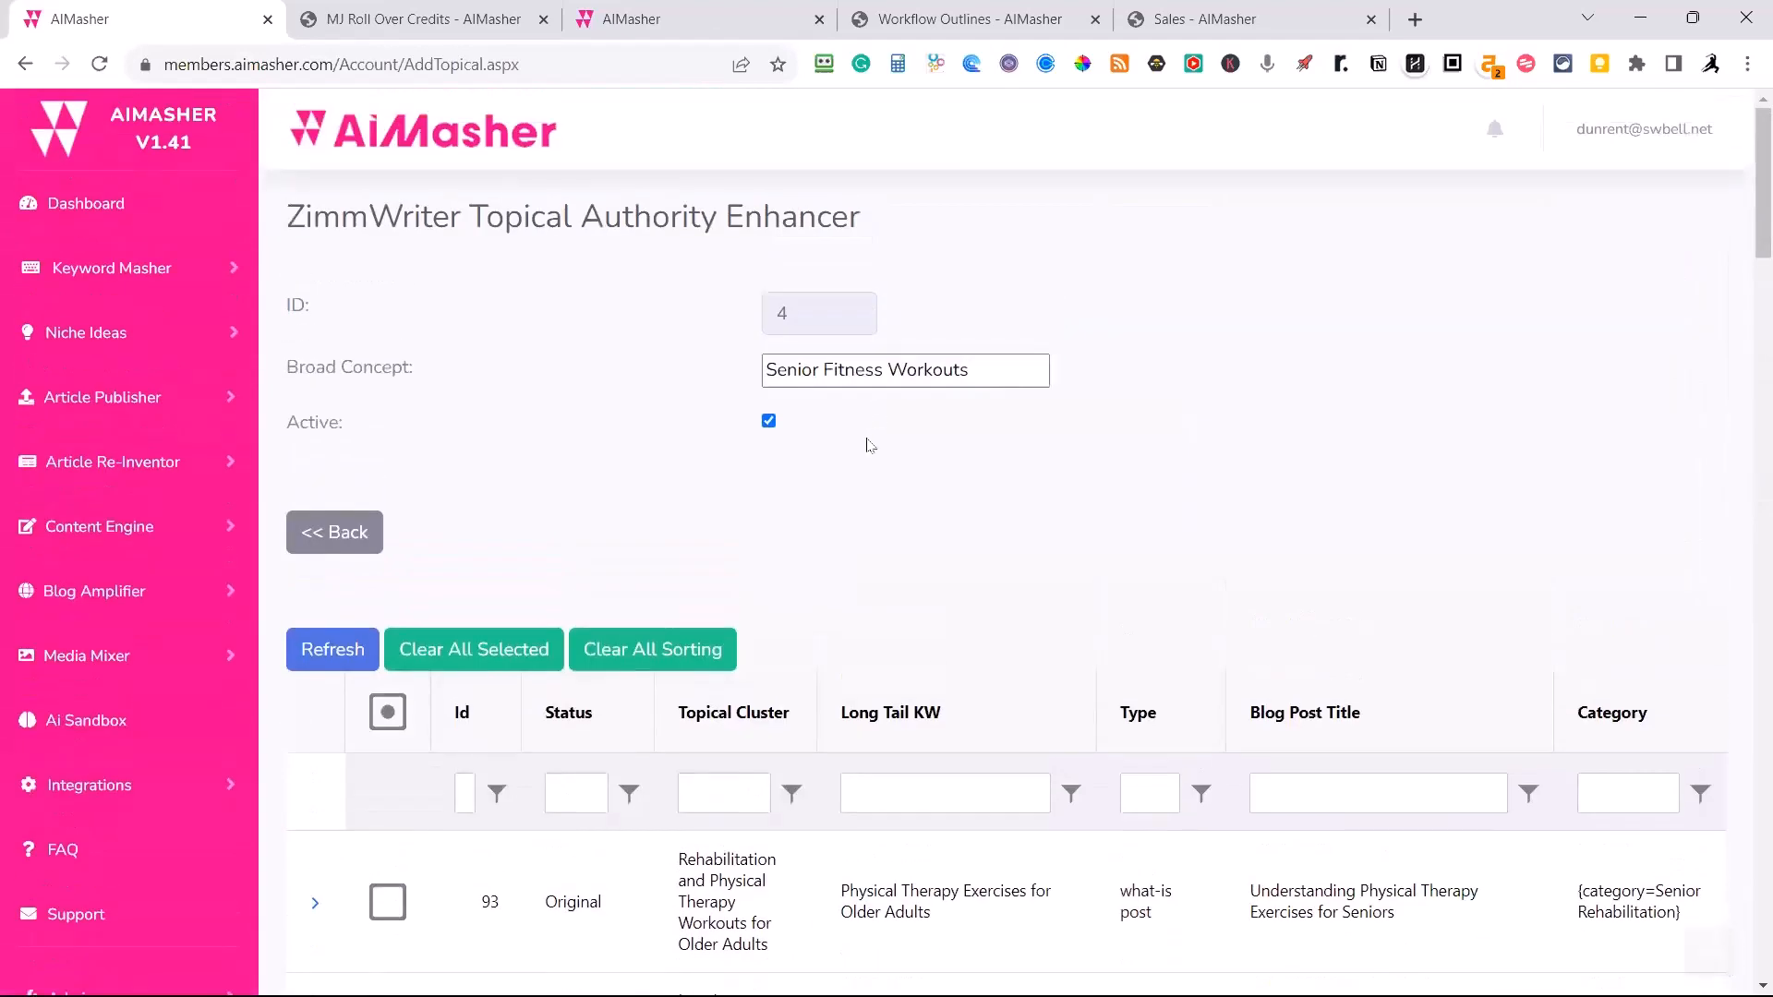
{"action": "scroll", "coordinate": [776, 646], "scroll_direction": "down", "scroll_amount": 1}
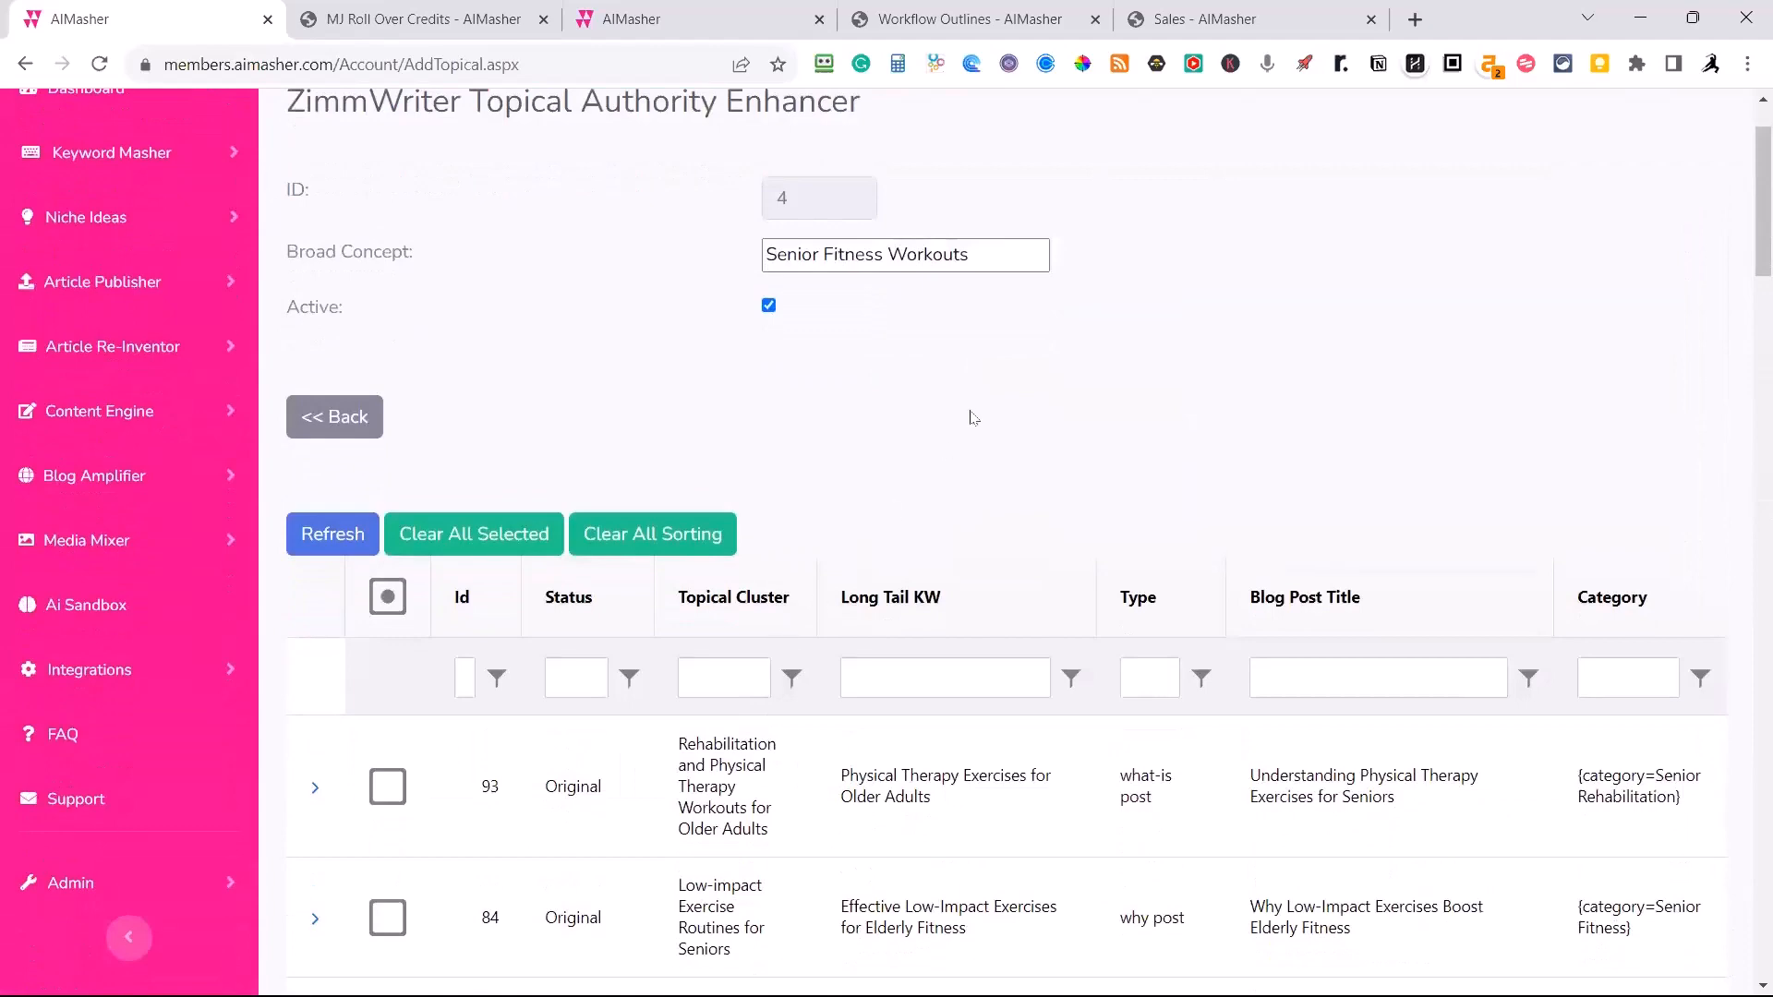
{"action": "scroll", "coordinate": [969, 416], "scroll_direction": "down", "scroll_amount": 2}
{"action": "scroll", "coordinate": [970, 415], "scroll_direction": "up", "scroll_amount": 2}
{"action": "scroll", "coordinate": [988, 434], "scroll_direction": "down", "scroll_amount": 1}
{"action": "scroll", "coordinate": [999, 455], "scroll_direction": "up", "scroll_amount": 1}
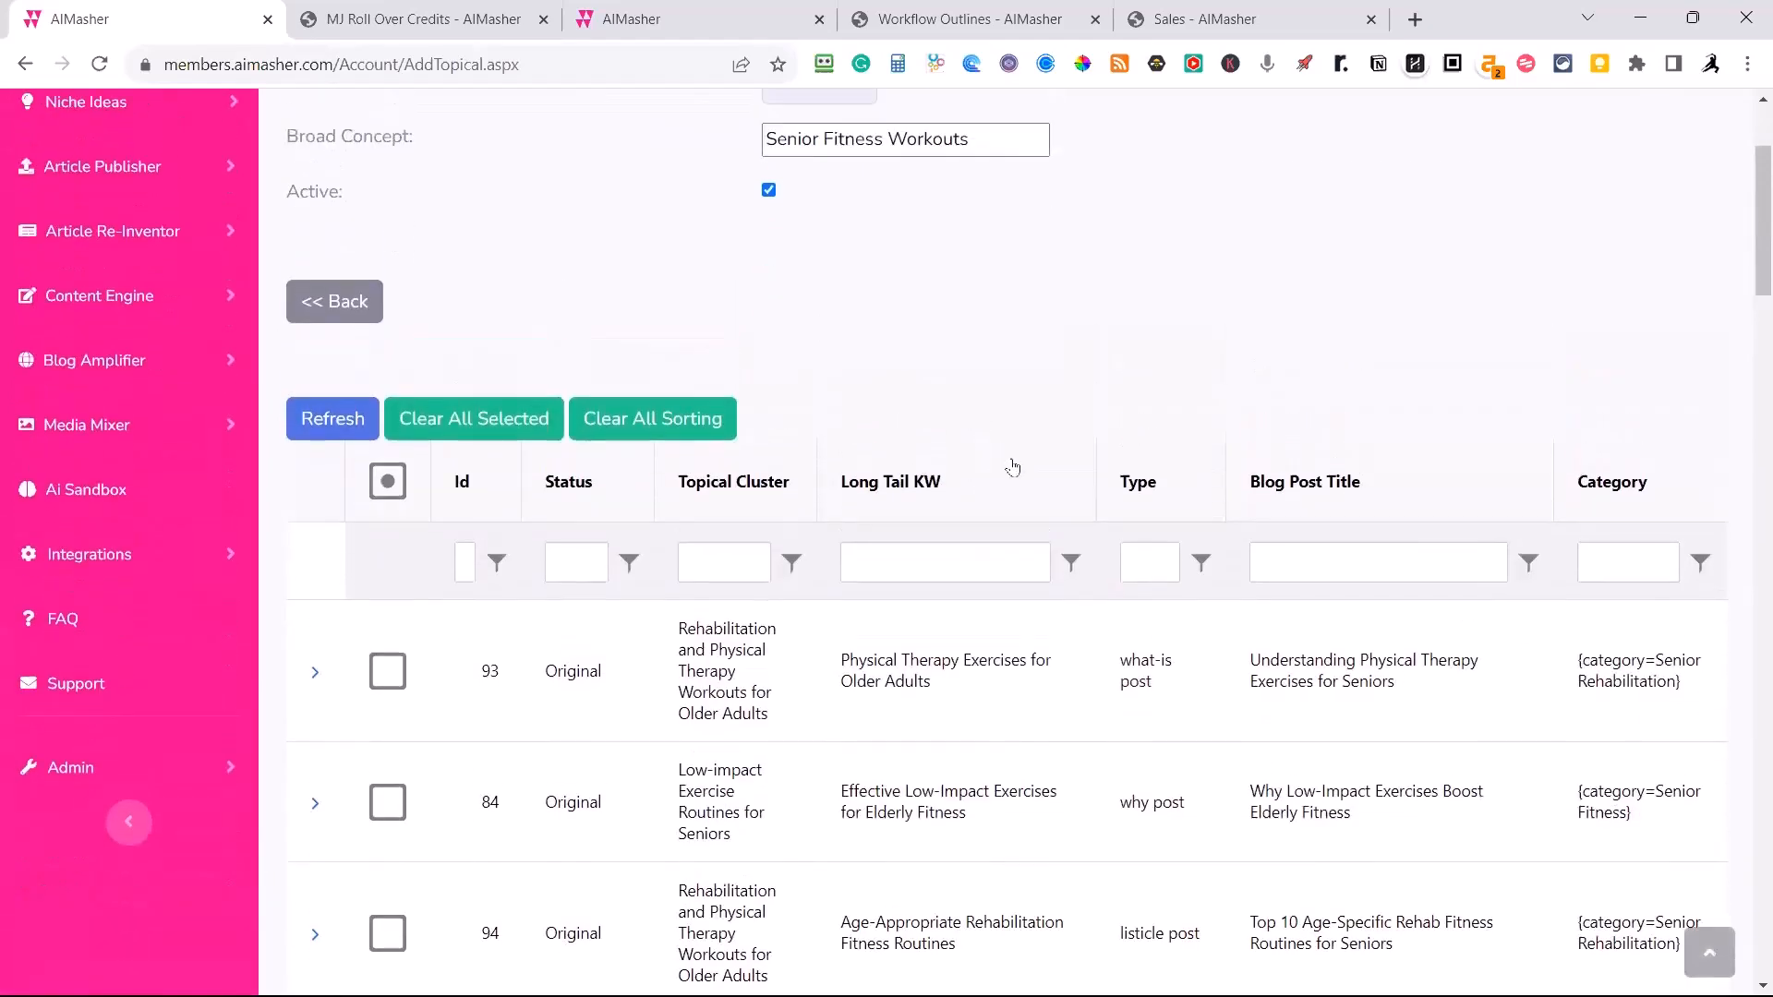
Shuffle all rows of the list once more into another random order.
{"action": "scroll", "coordinate": [1030, 414], "scroll_direction": "down", "scroll_amount": 20}
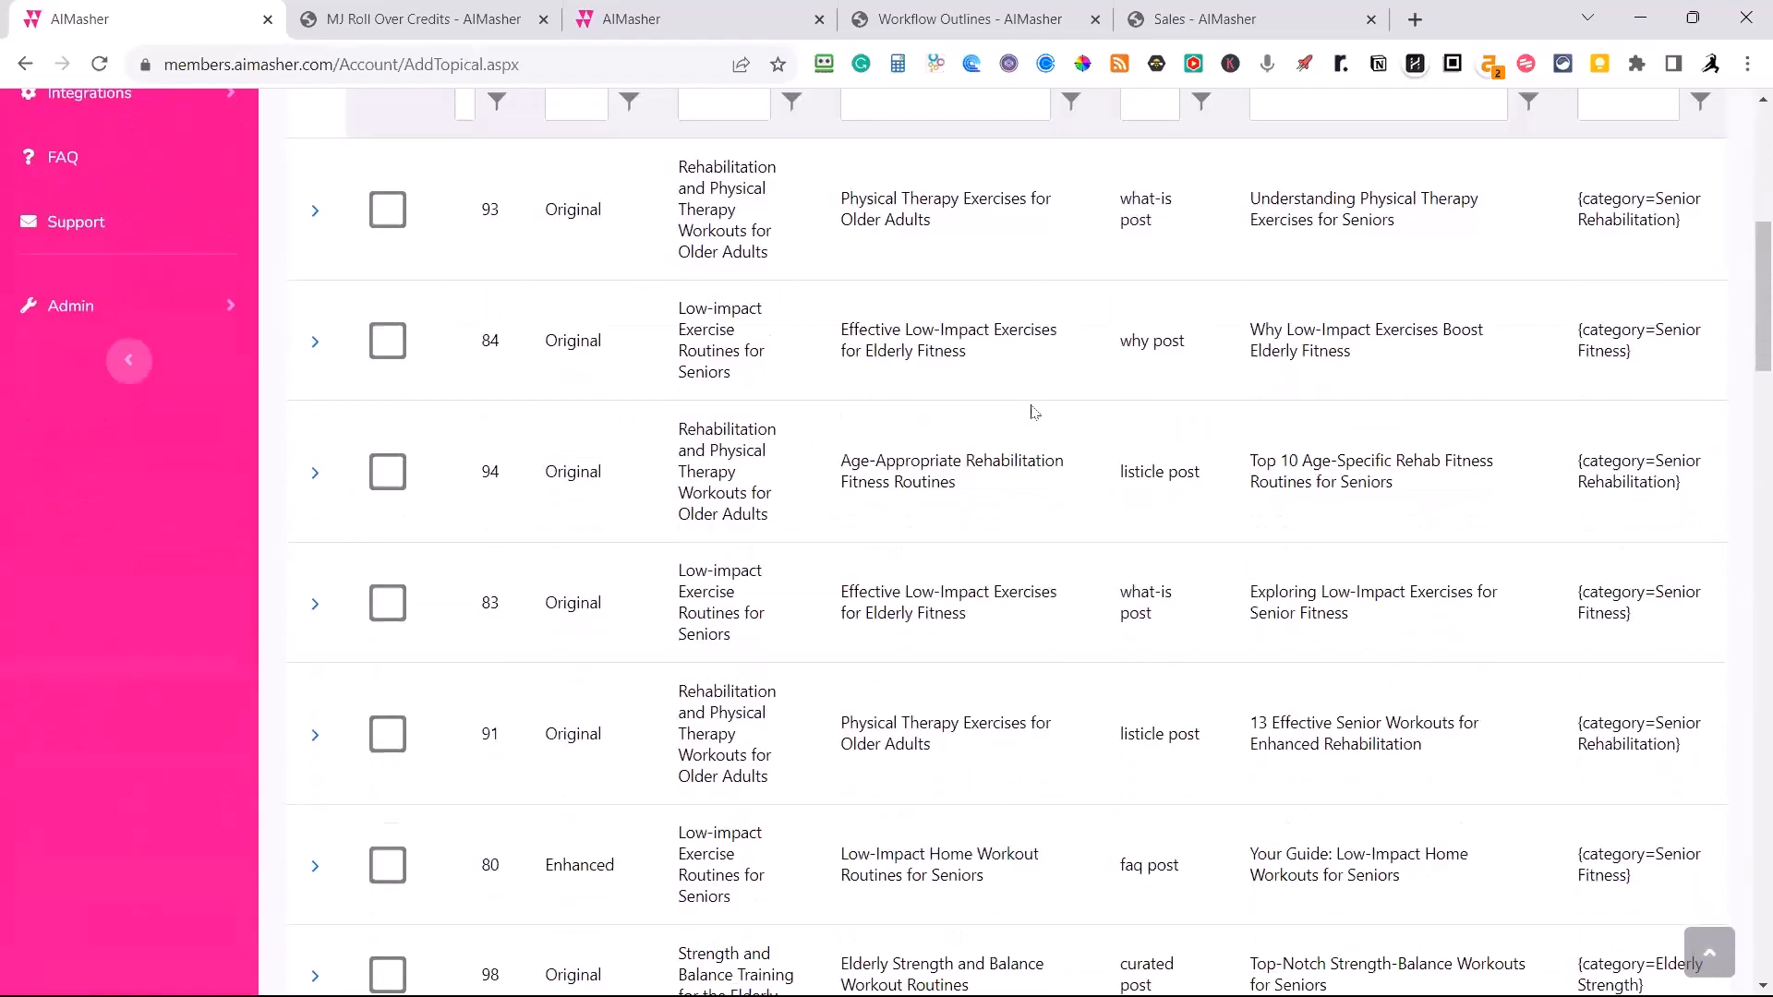
{"action": "scroll", "coordinate": [1049, 446], "scroll_direction": "down", "scroll_amount": 15}
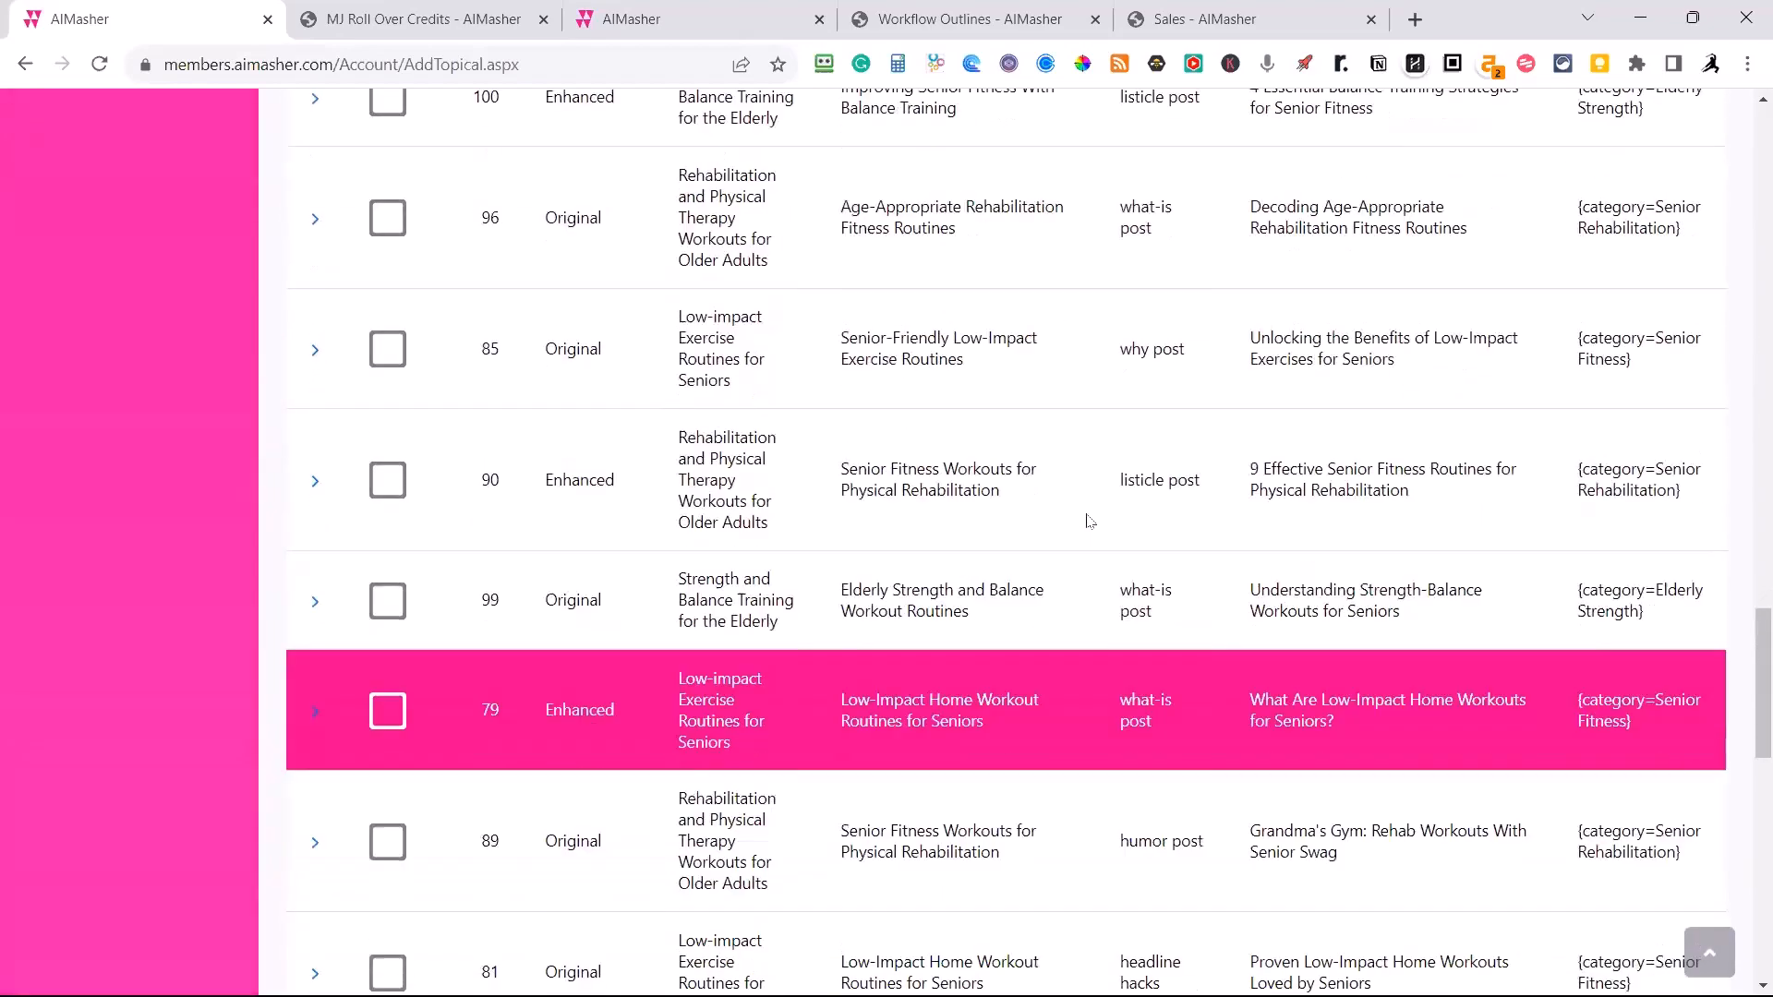
{"action": "left_click", "coordinate": [1042, 497]}
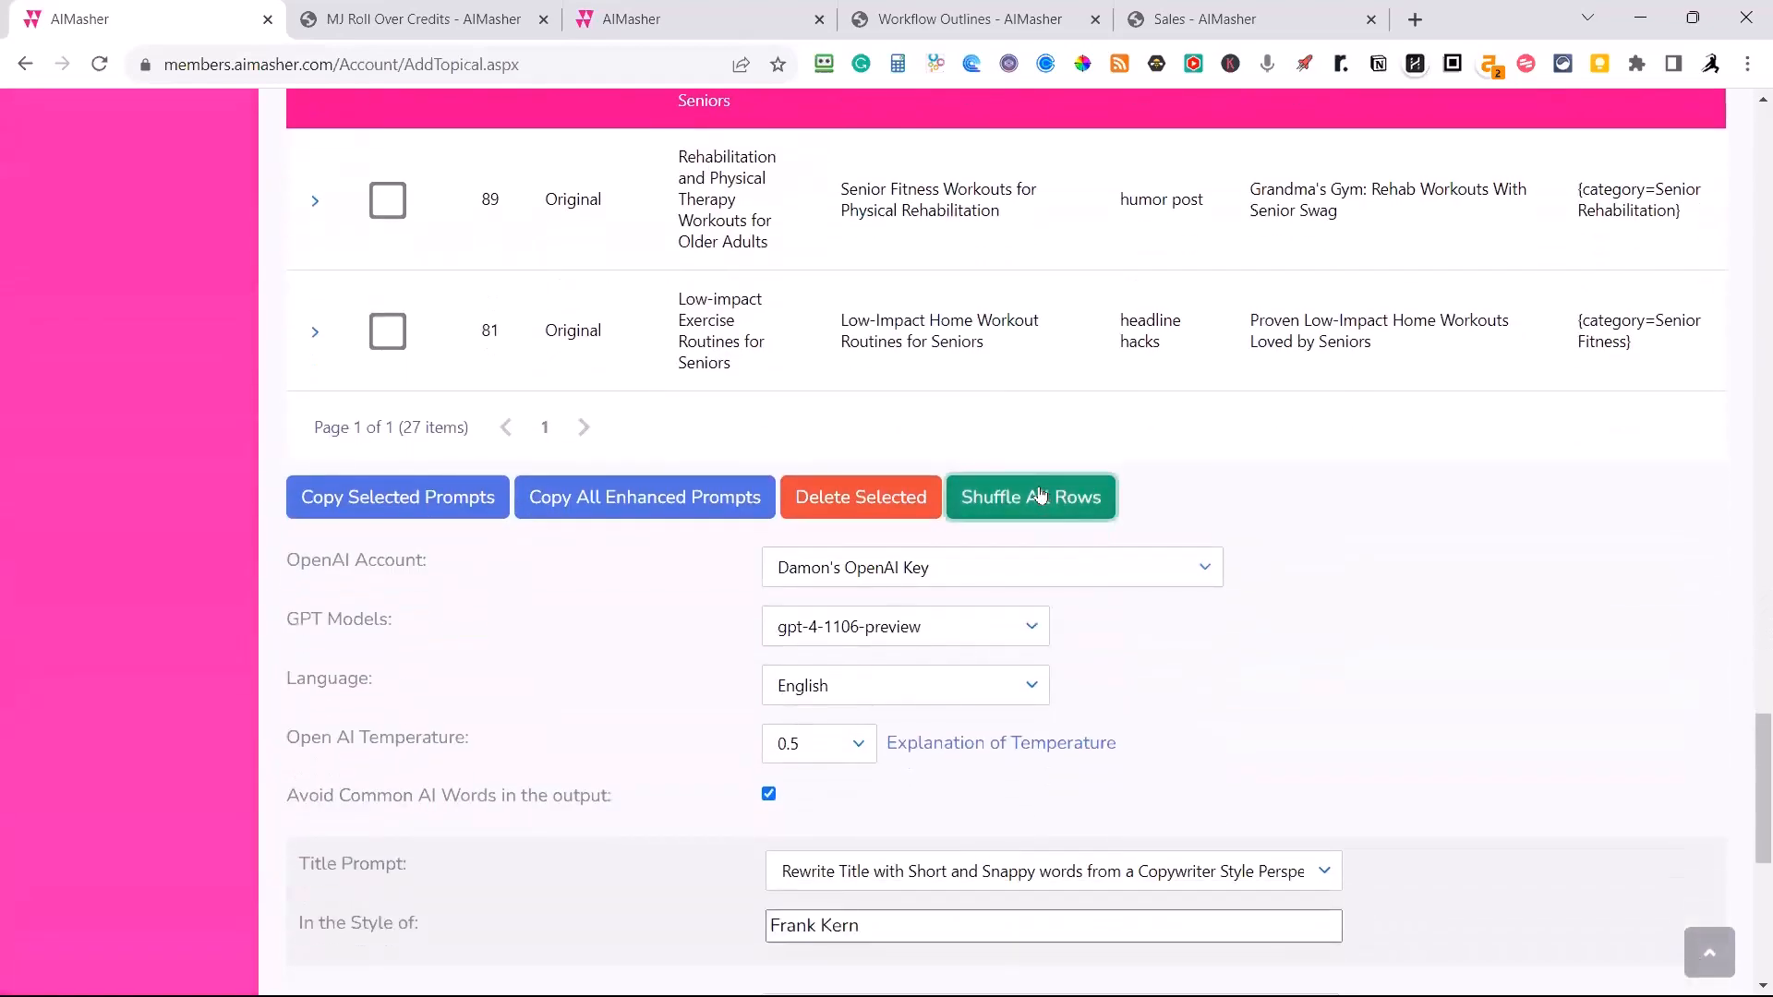
Leave the Senior Fitness Workouts list and open the RSS Feed Parser under Keyword Masher.
{"action": "scroll", "coordinate": [1041, 495], "scroll_direction": "up", "scroll_amount": 5}
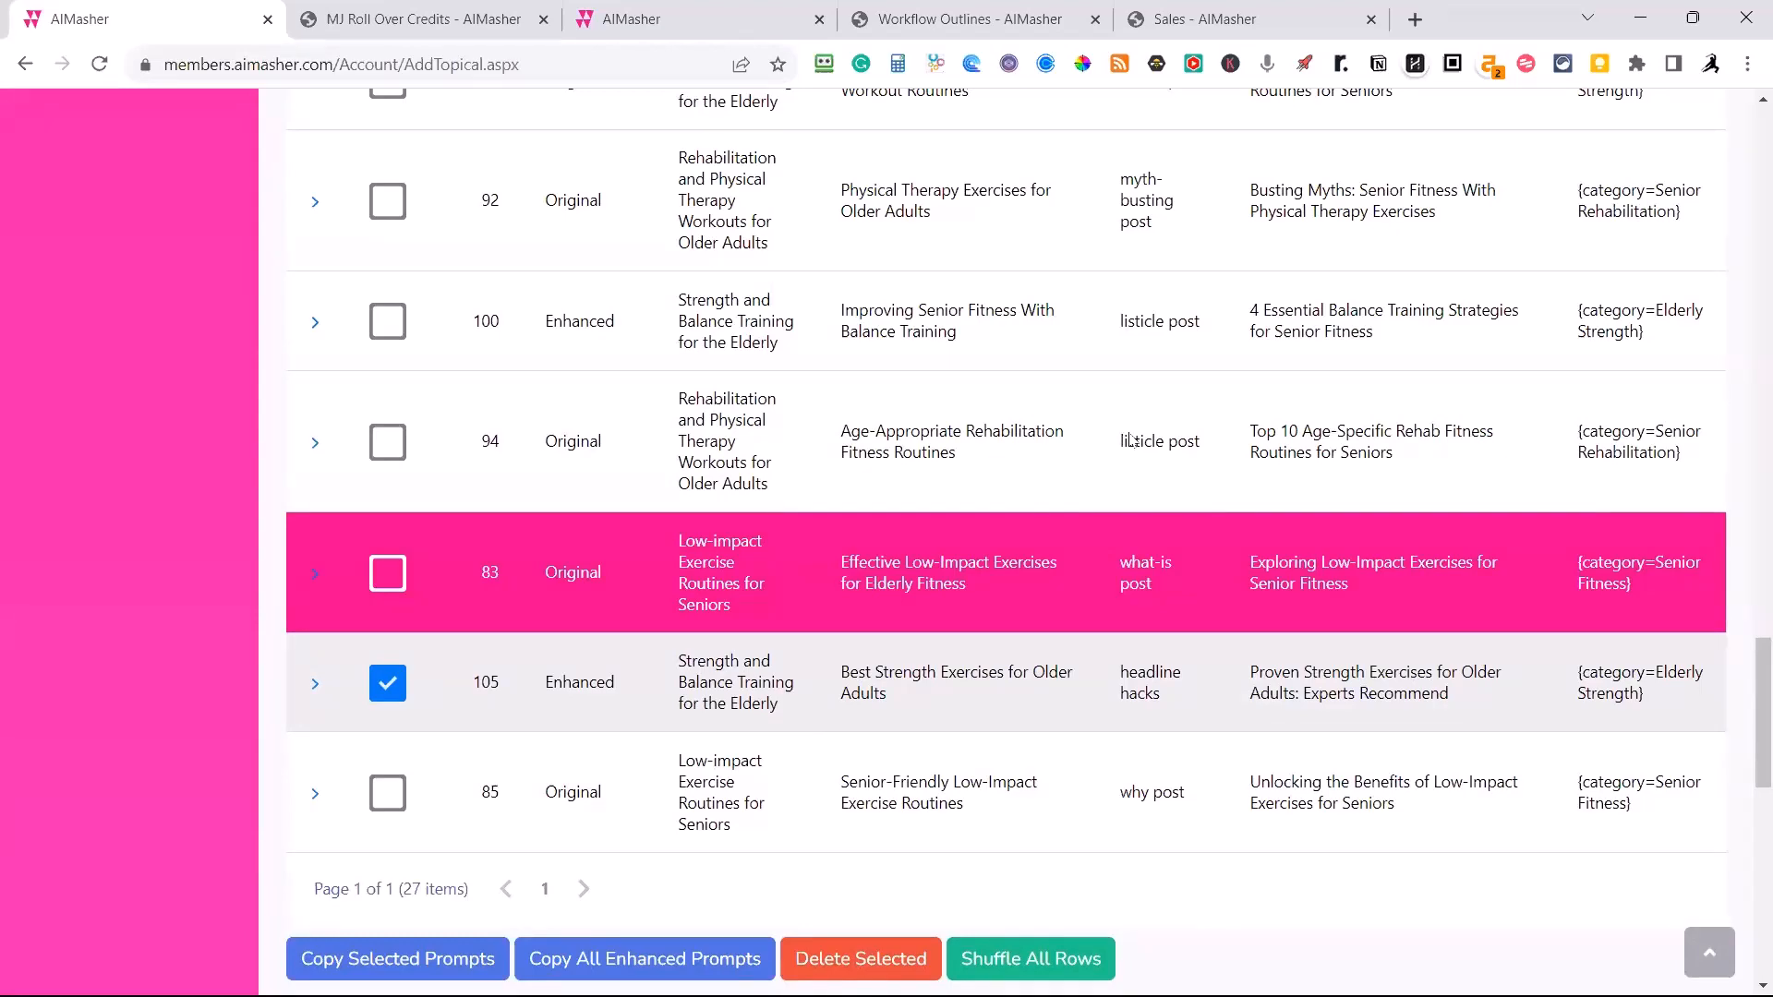
{"action": "scroll", "coordinate": [1120, 444], "scroll_direction": "up", "scroll_amount": 10}
{"action": "scroll", "coordinate": [1120, 443], "scroll_direction": "up", "scroll_amount": 10}
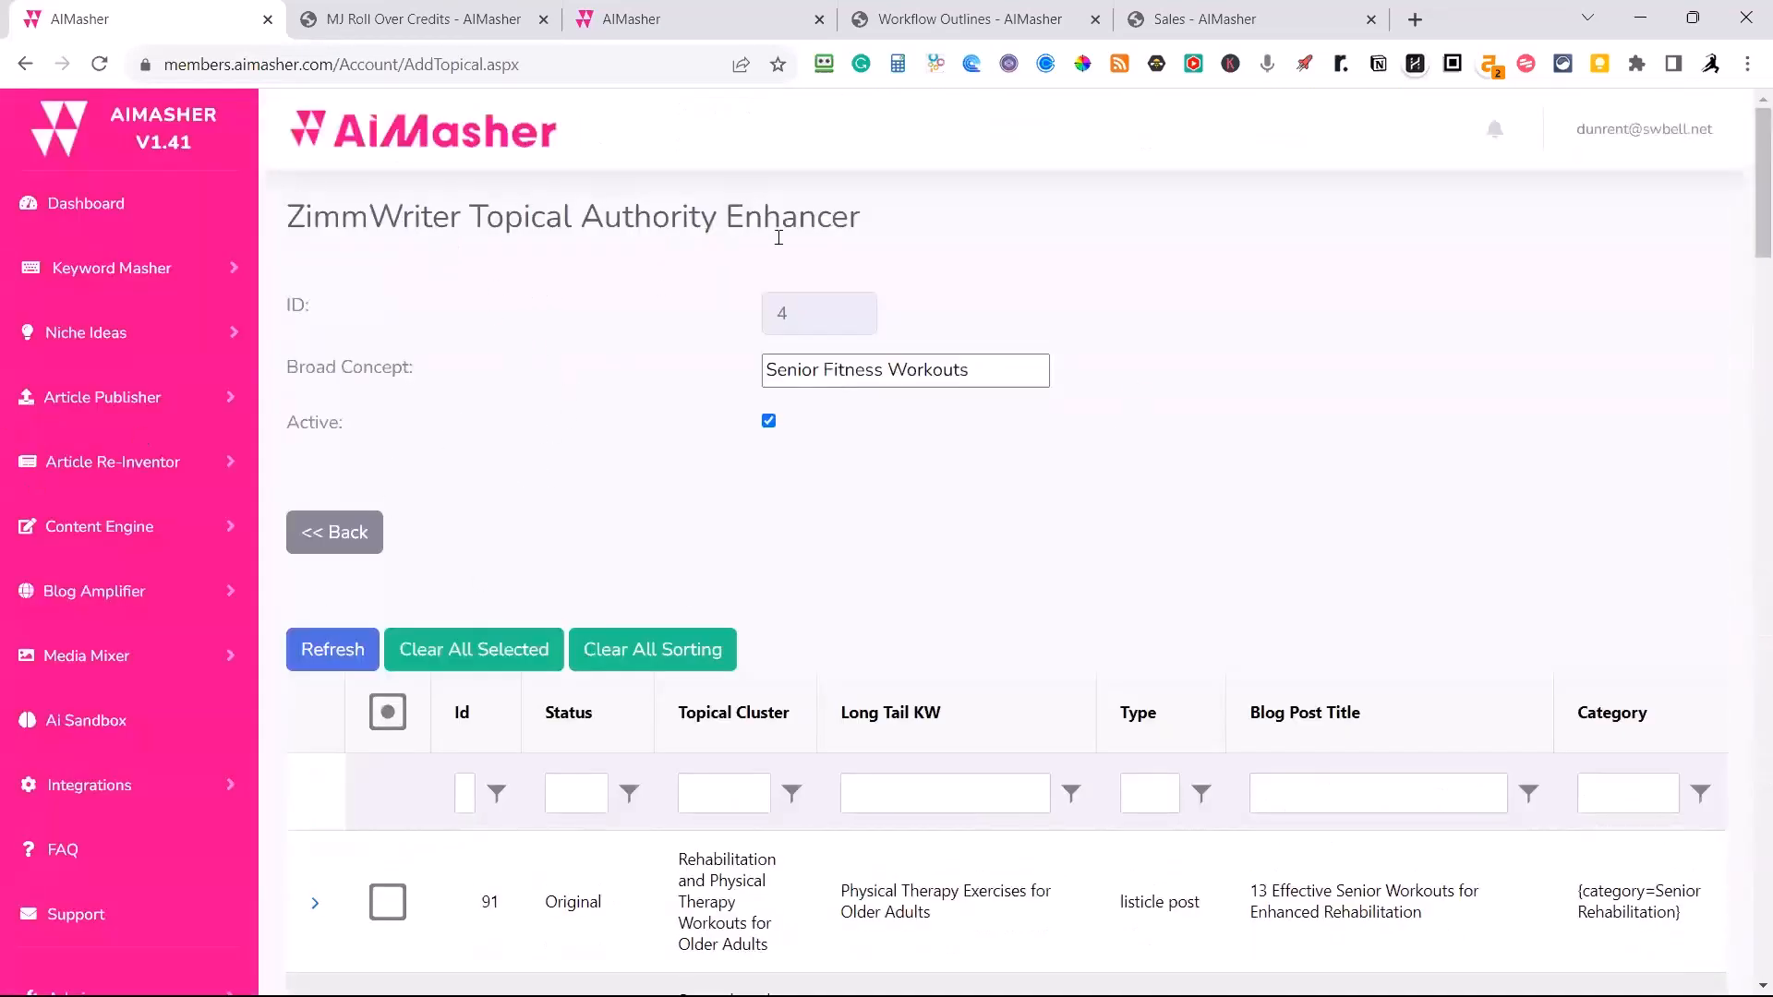
{"action": "left_click", "coordinate": [128, 277]}
{"action": "left_click", "coordinate": [111, 413]}
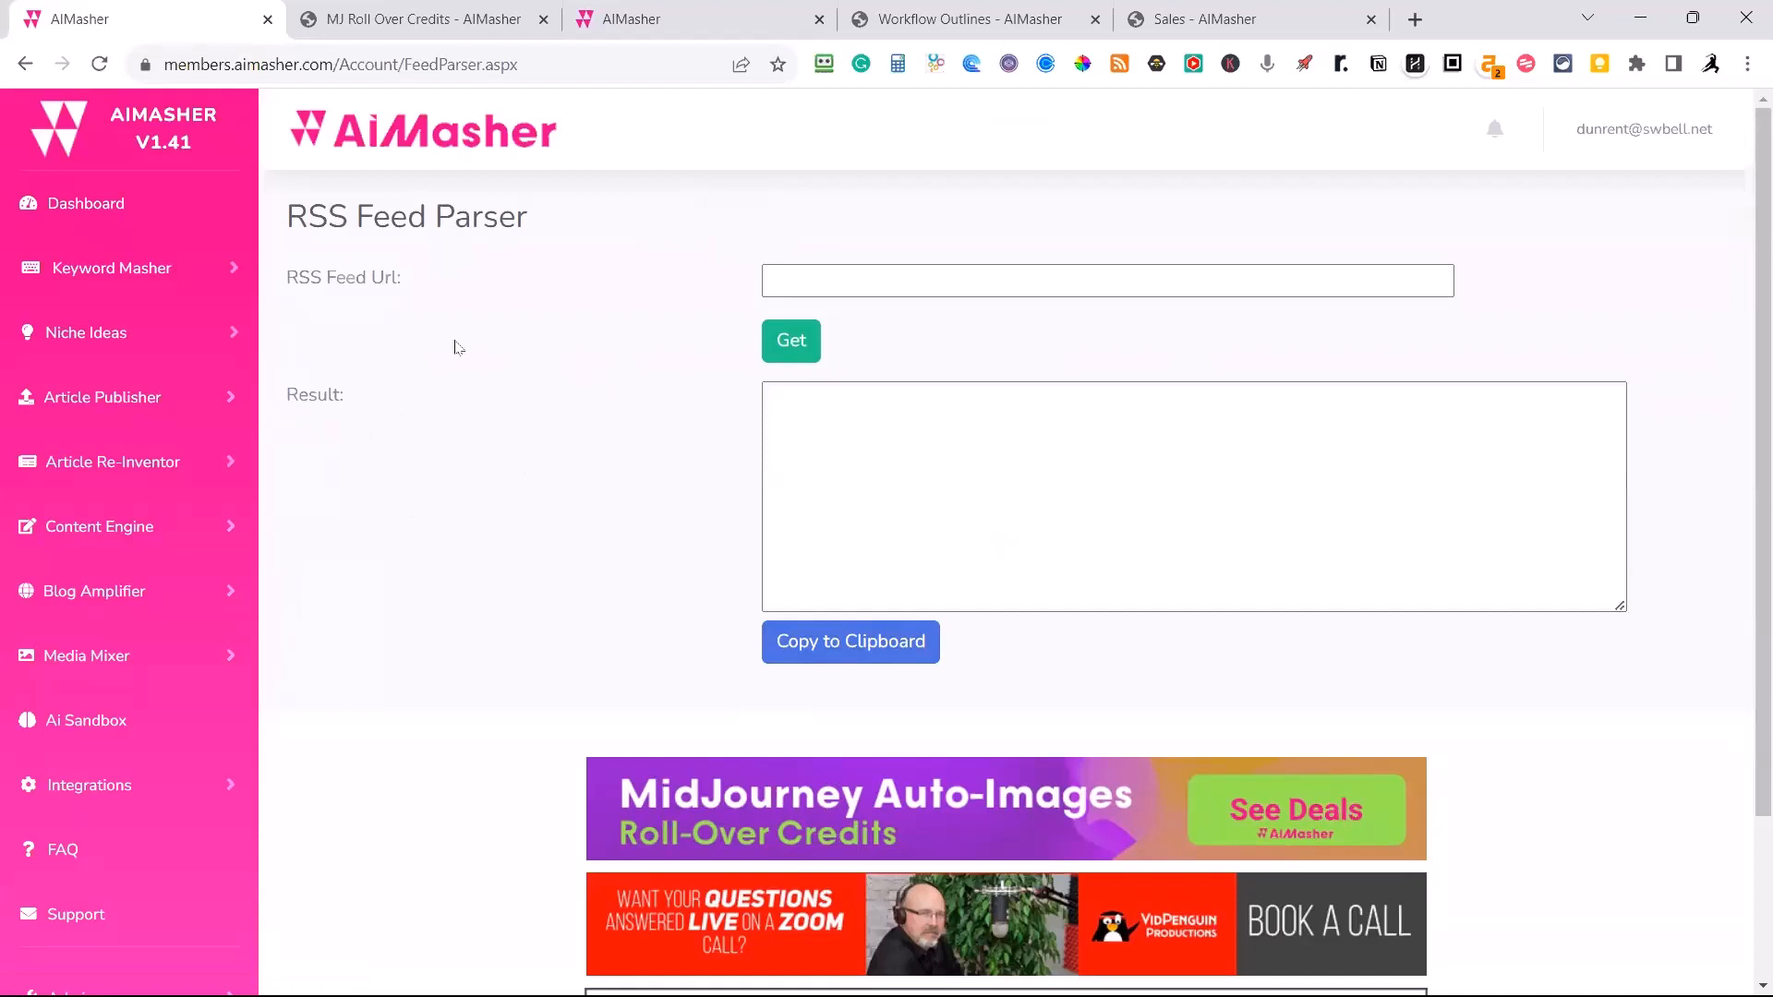
Open the Niche Discovery tool under Niche Ideas.
{"action": "left_click", "coordinate": [159, 399]}
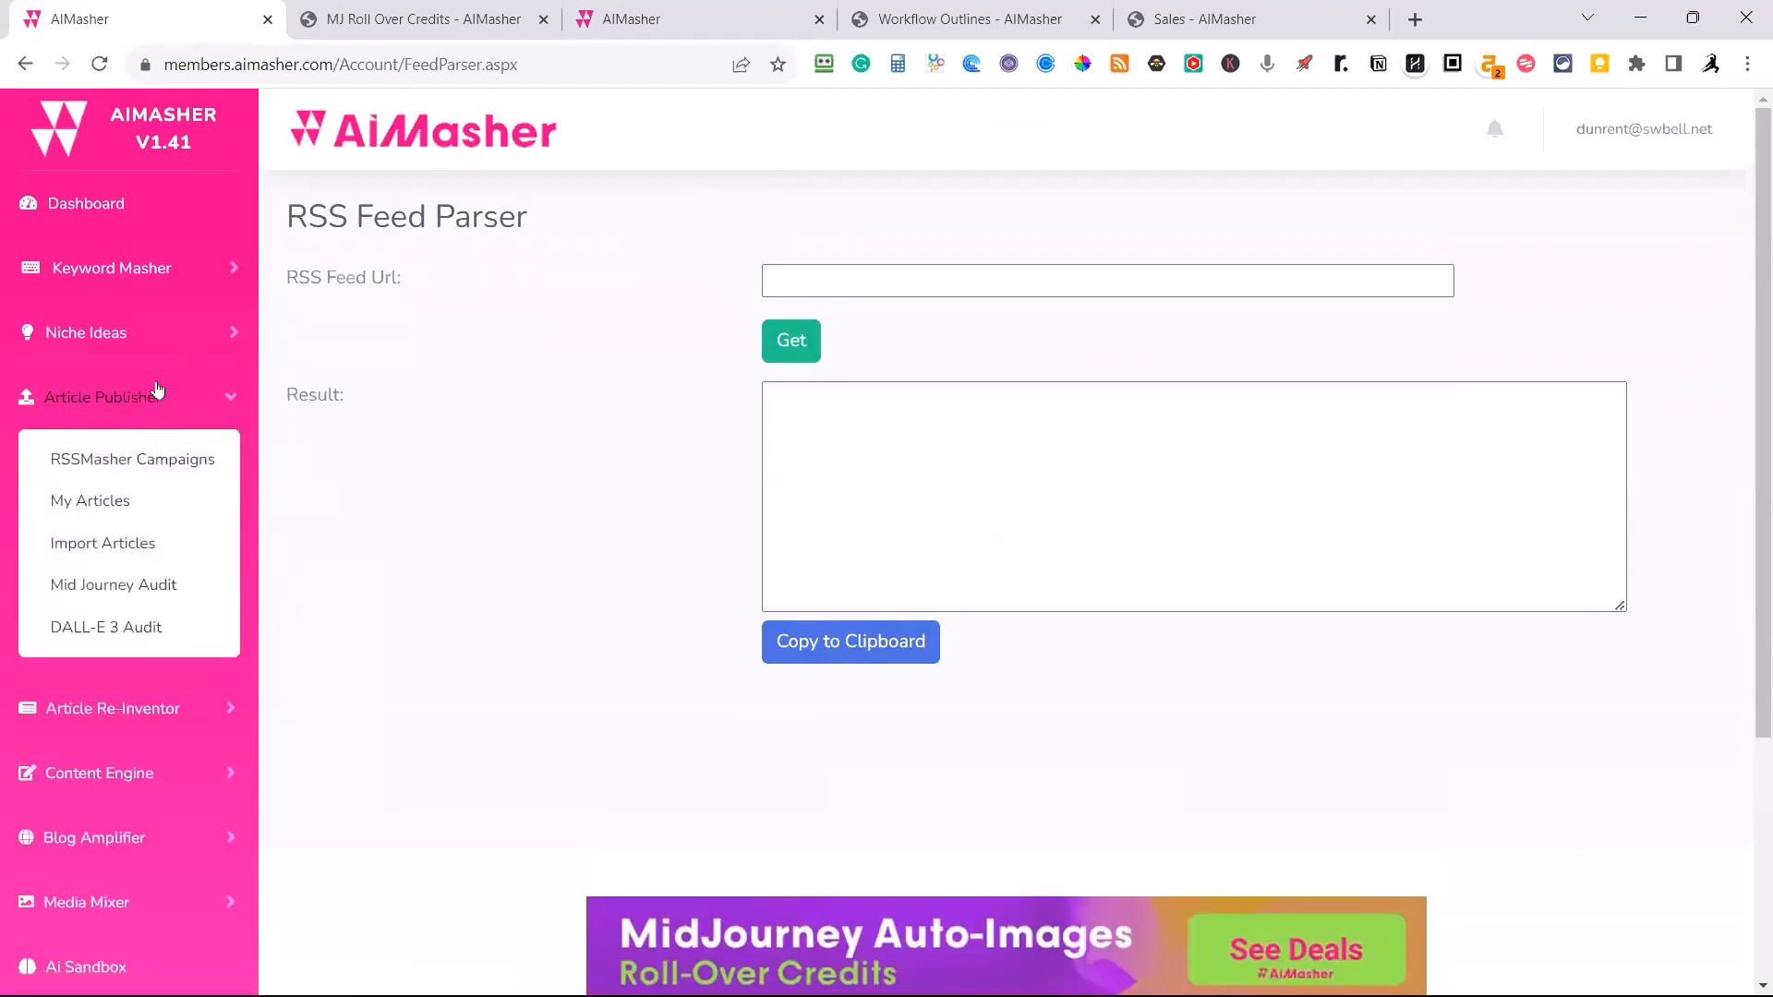
{"action": "left_click", "coordinate": [230, 338]}
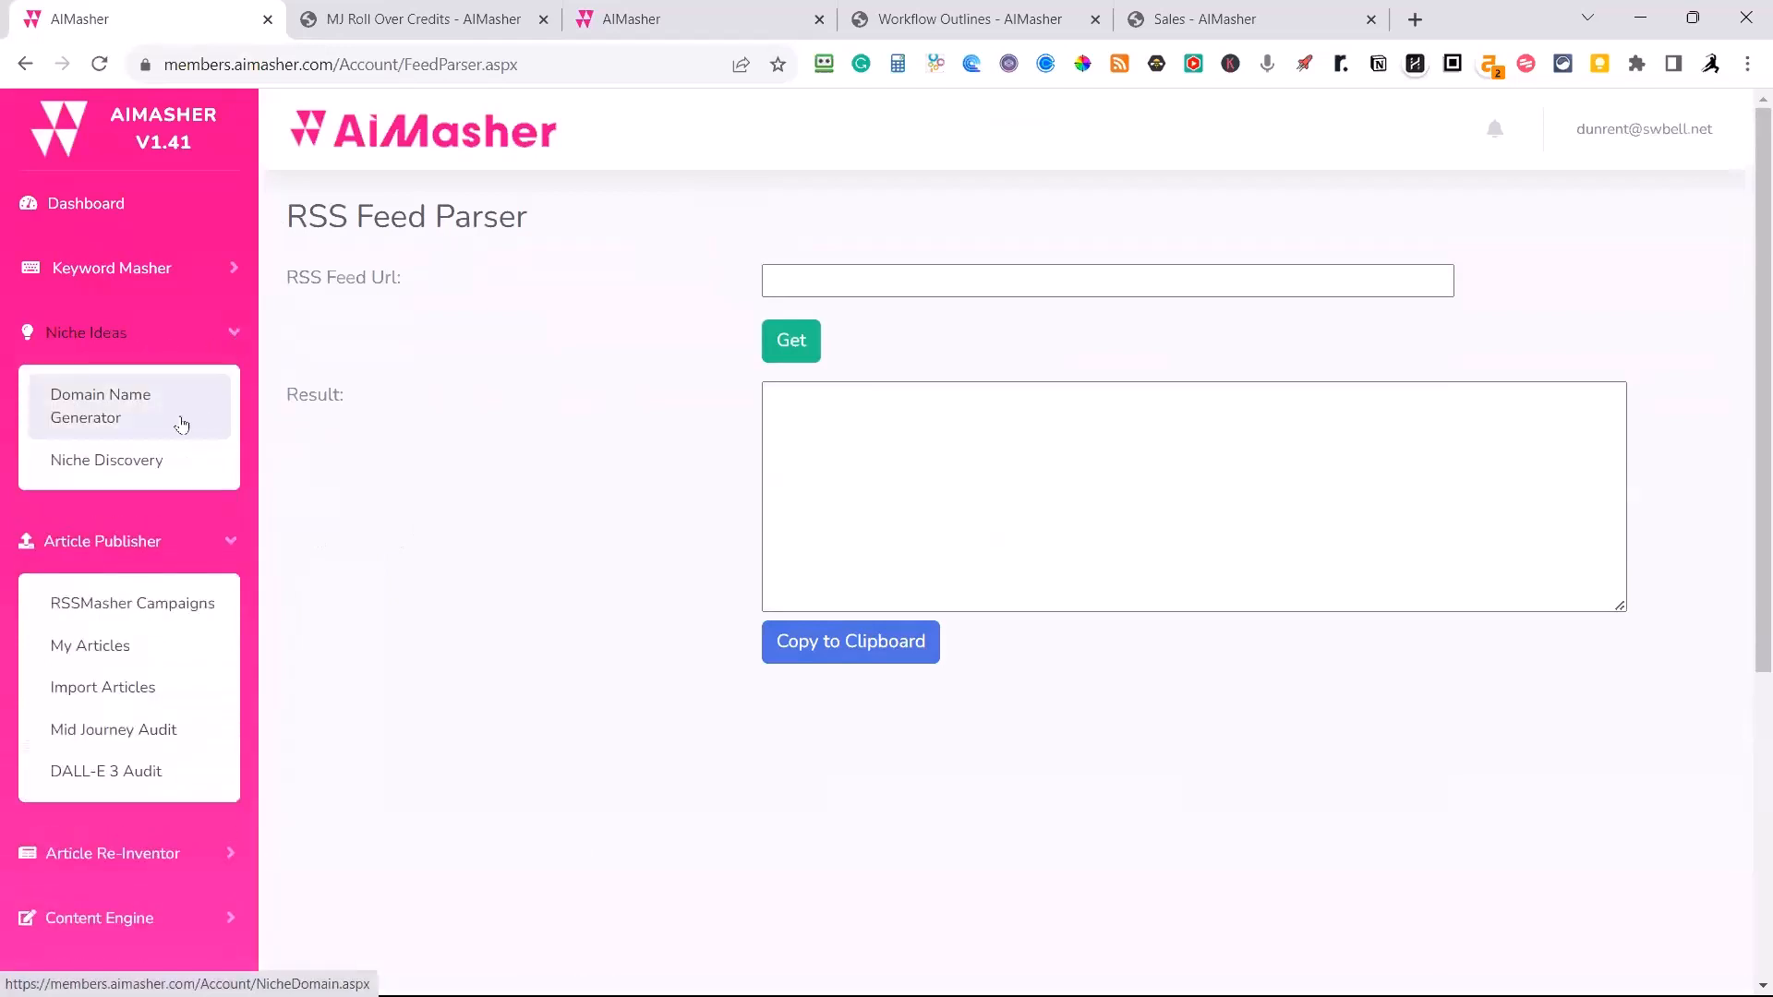
{"action": "left_click", "coordinate": [231, 338]}
{"action": "left_click", "coordinate": [230, 341]}
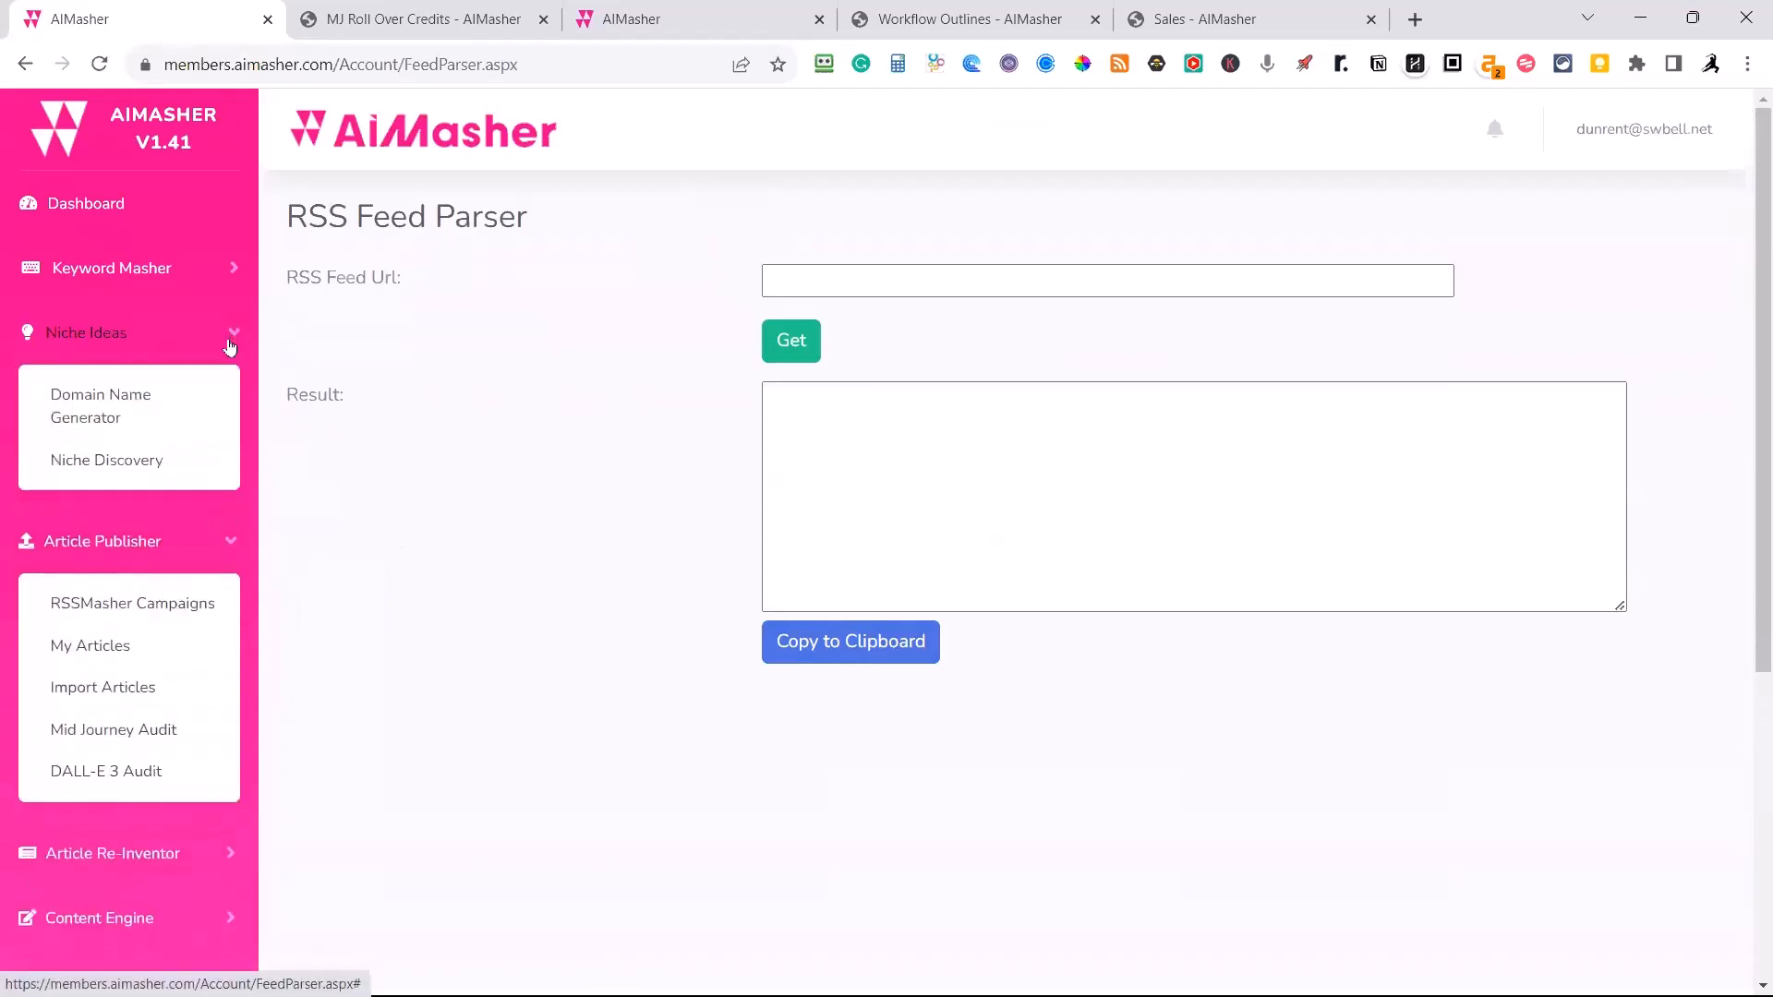
{"action": "left_click", "coordinate": [99, 466]}
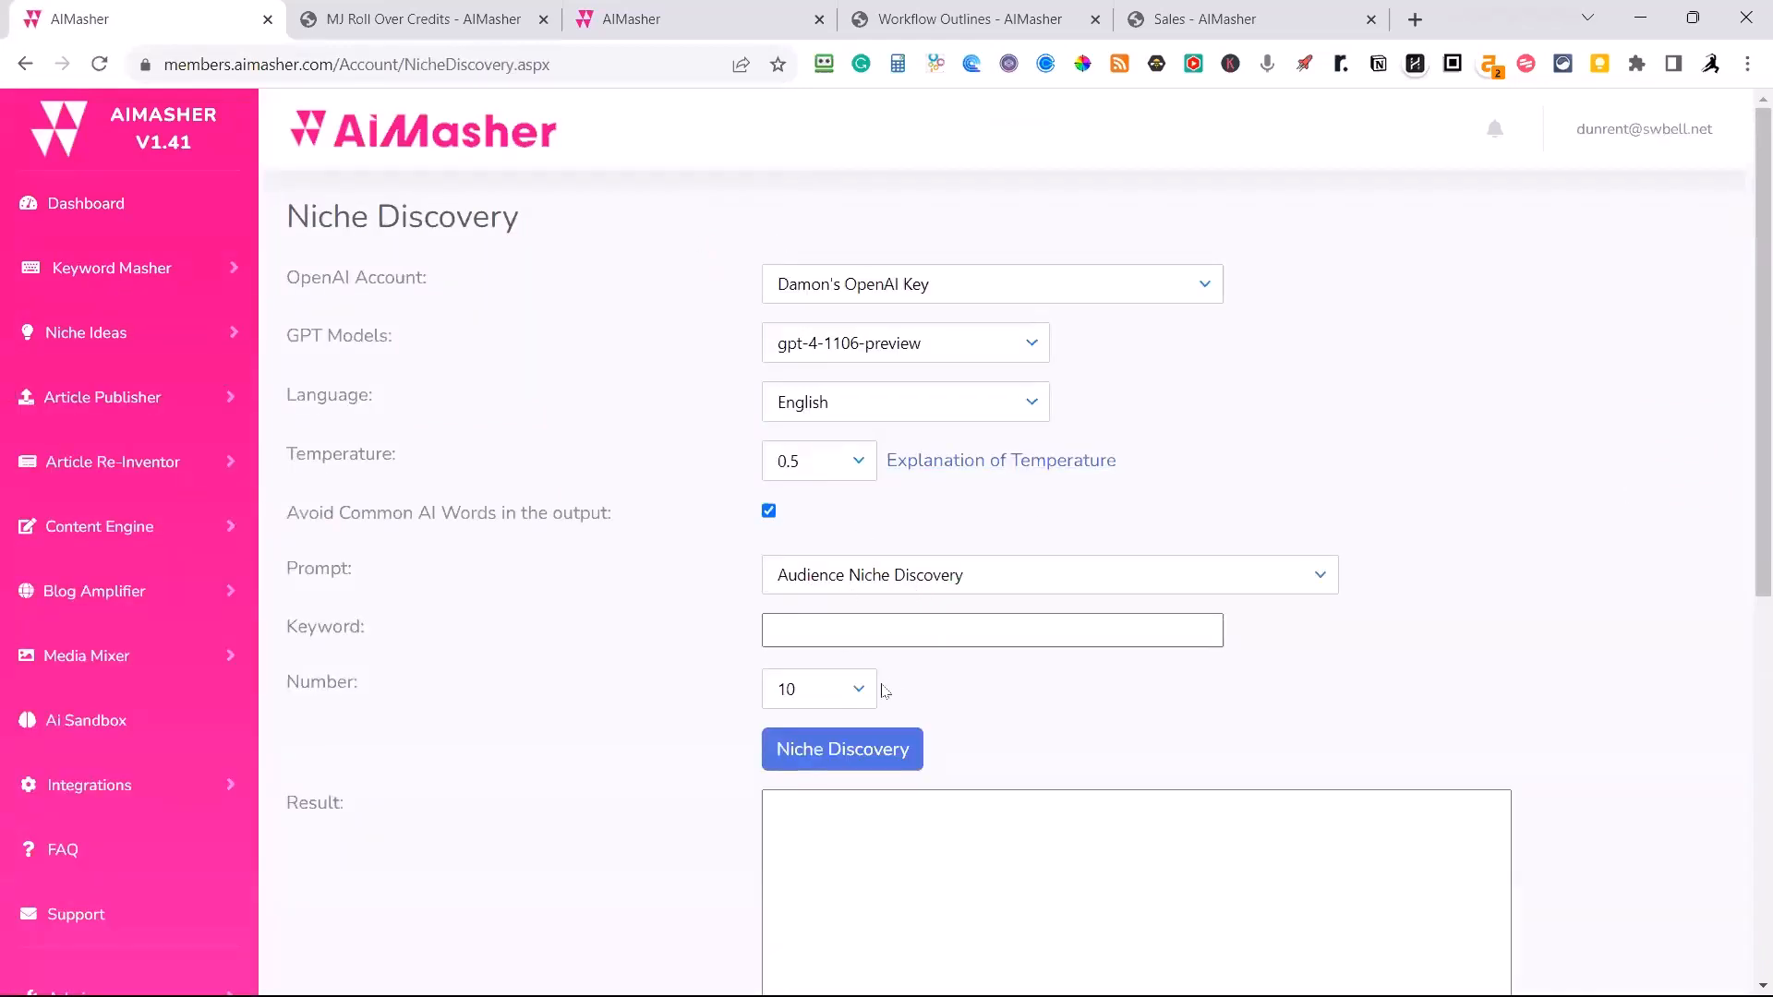
Run the Audience Niche Discovery prompt for the keyword "Wood Fence Repair" with the number set to 5.
{"action": "left_click", "coordinate": [819, 620]}
{"action": "type", "text": "Wood"}
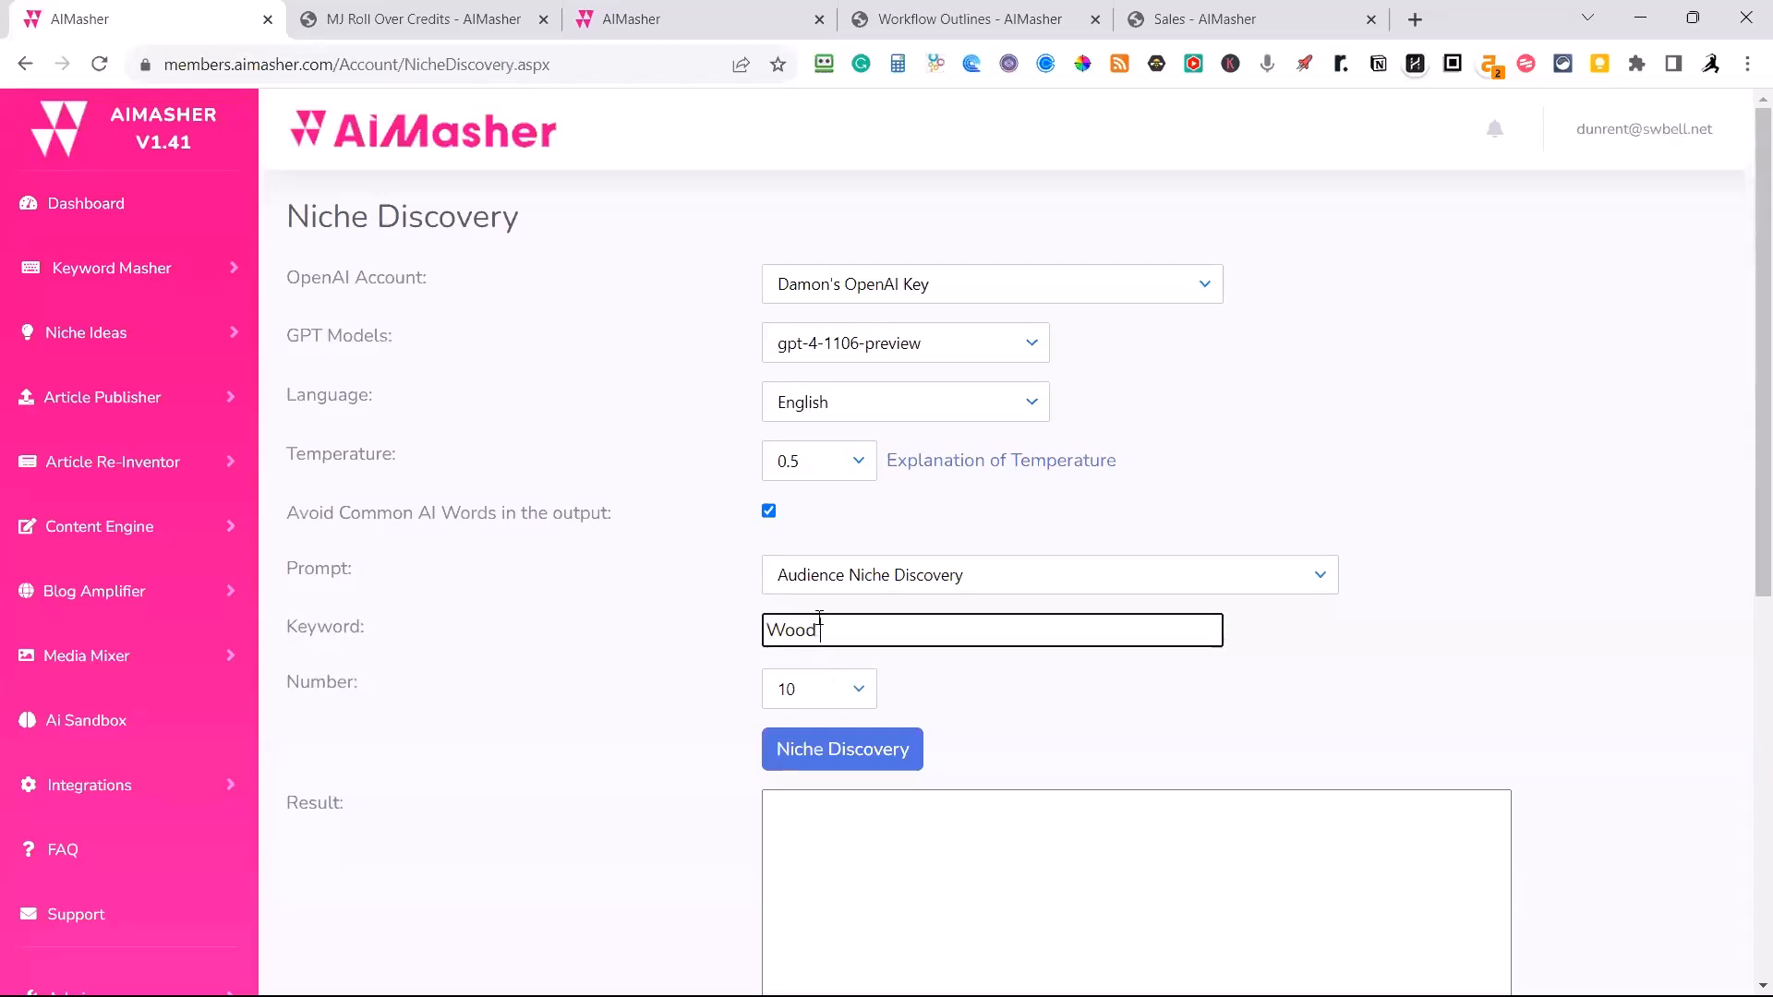
{"action": "type", "text": " Fence"}
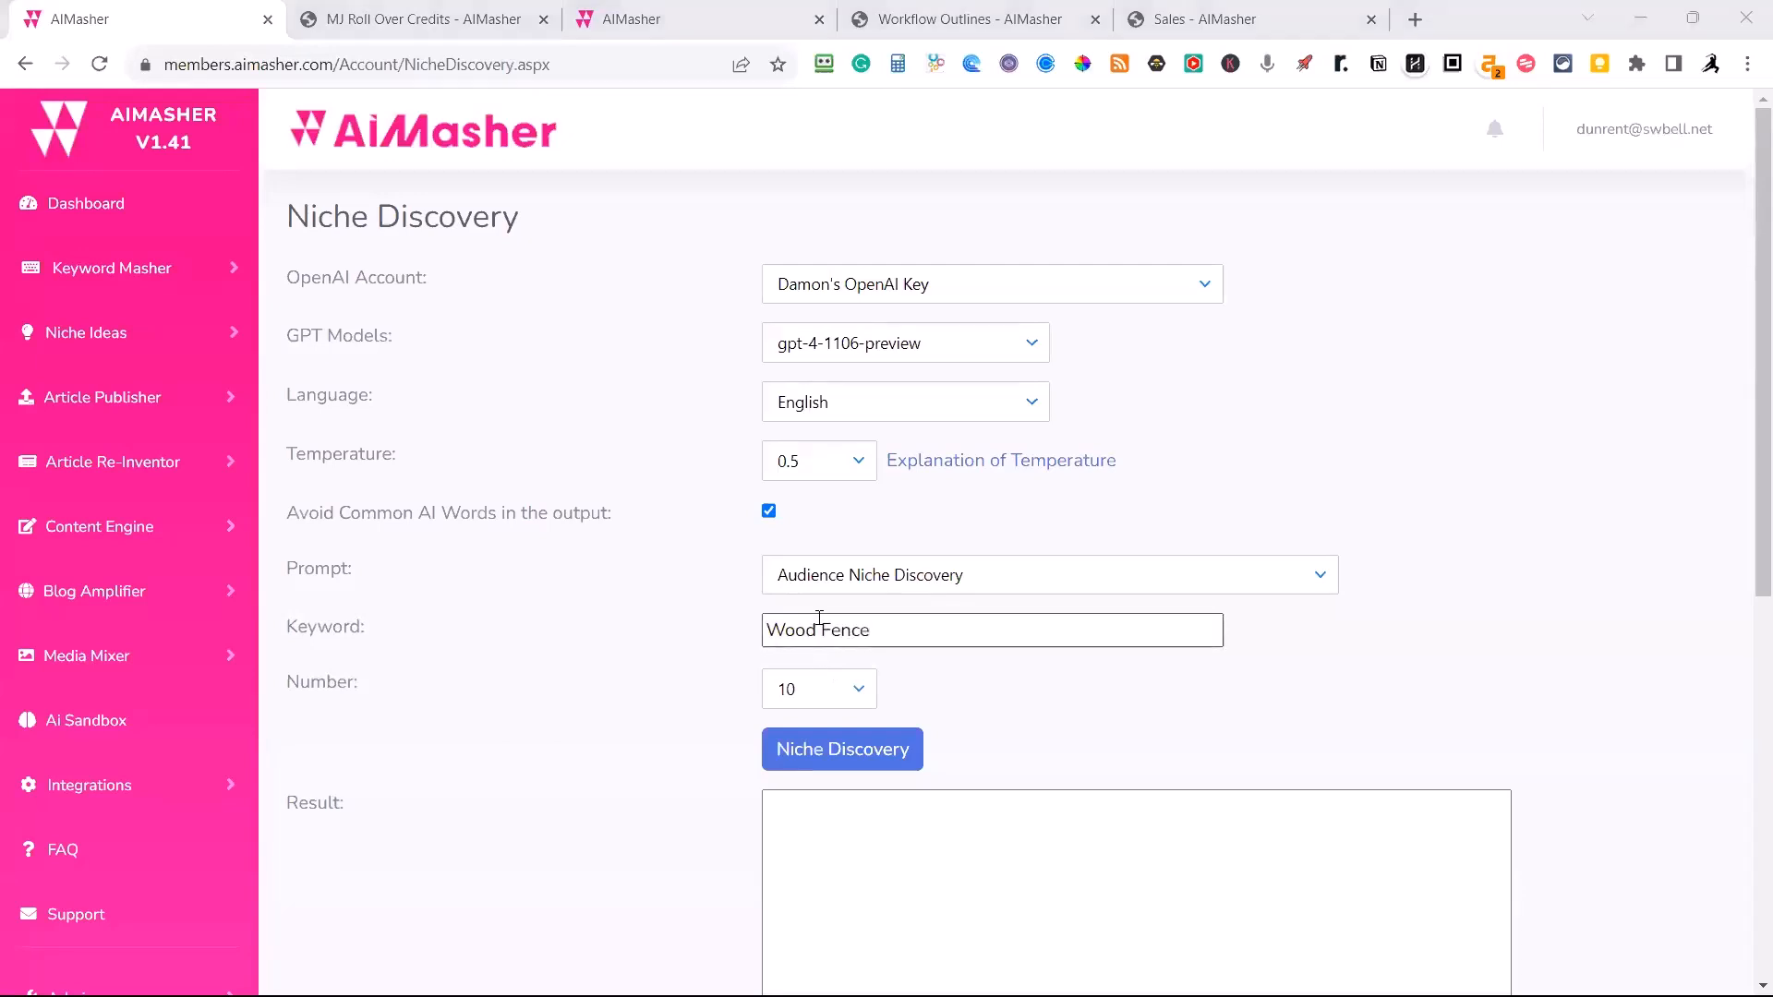
{"action": "left_click", "coordinate": [895, 635]}
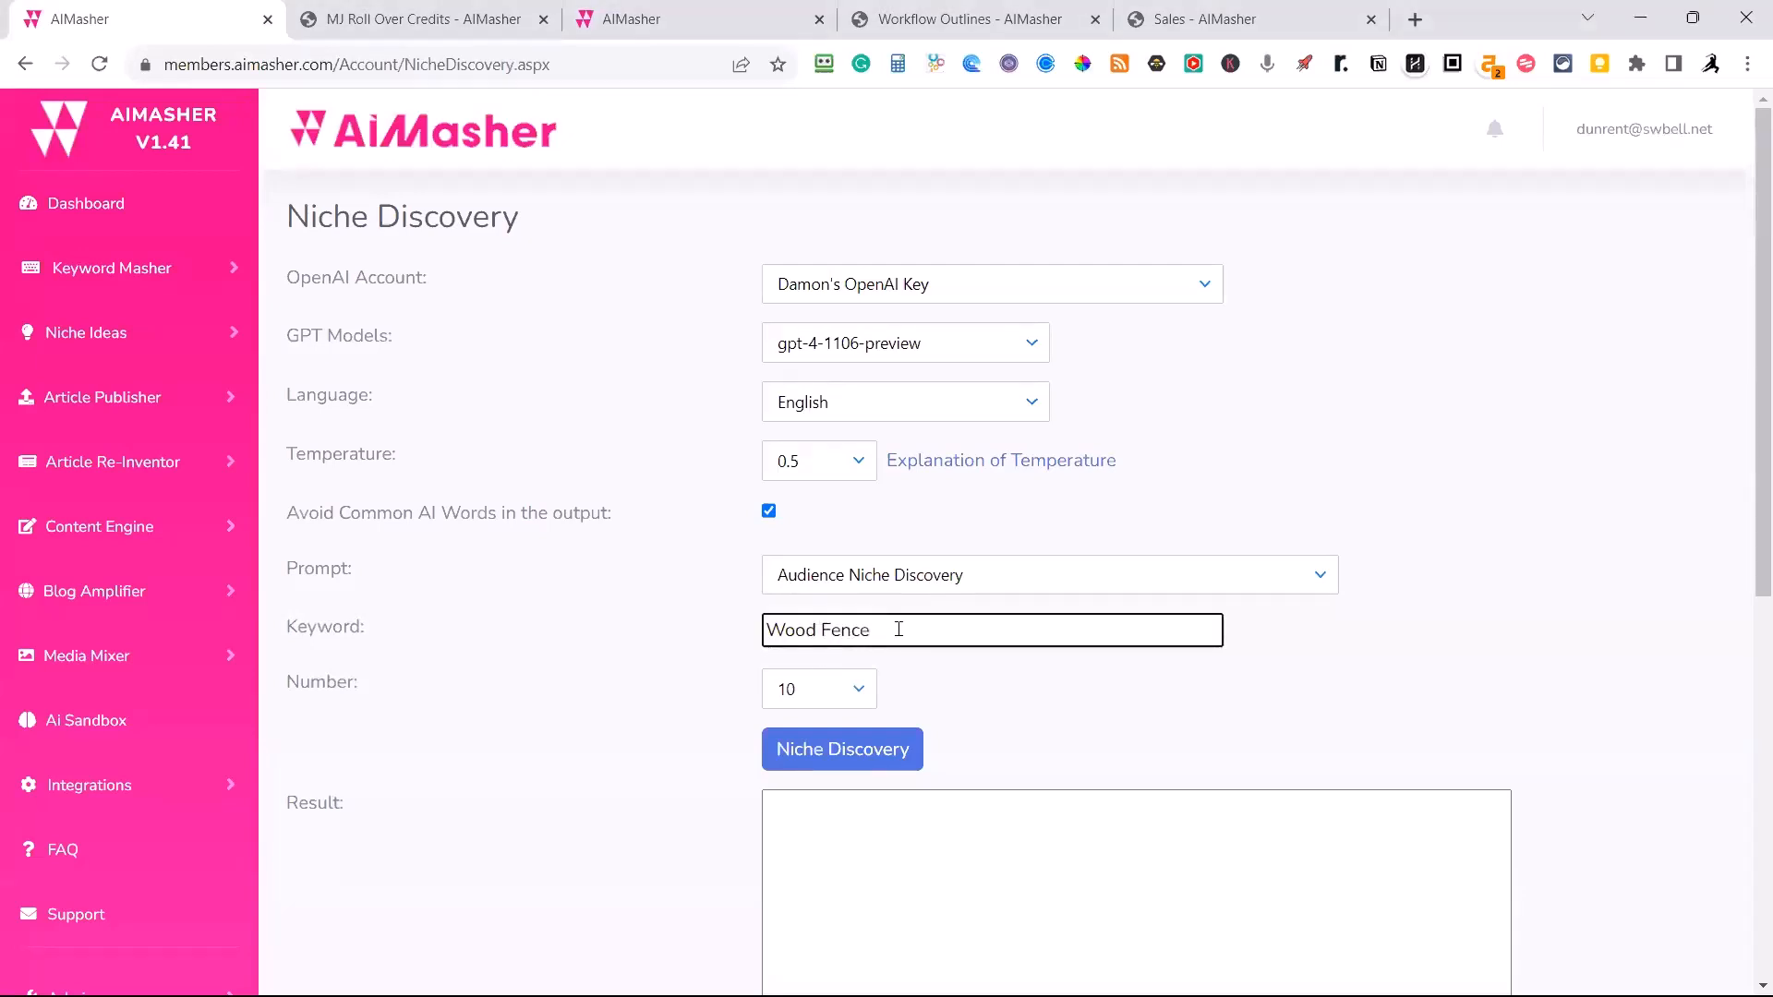
{"action": "type", "text": "Repair"}
{"action": "left_click", "coordinate": [859, 689]}
{"action": "left_click", "coordinate": [799, 734]}
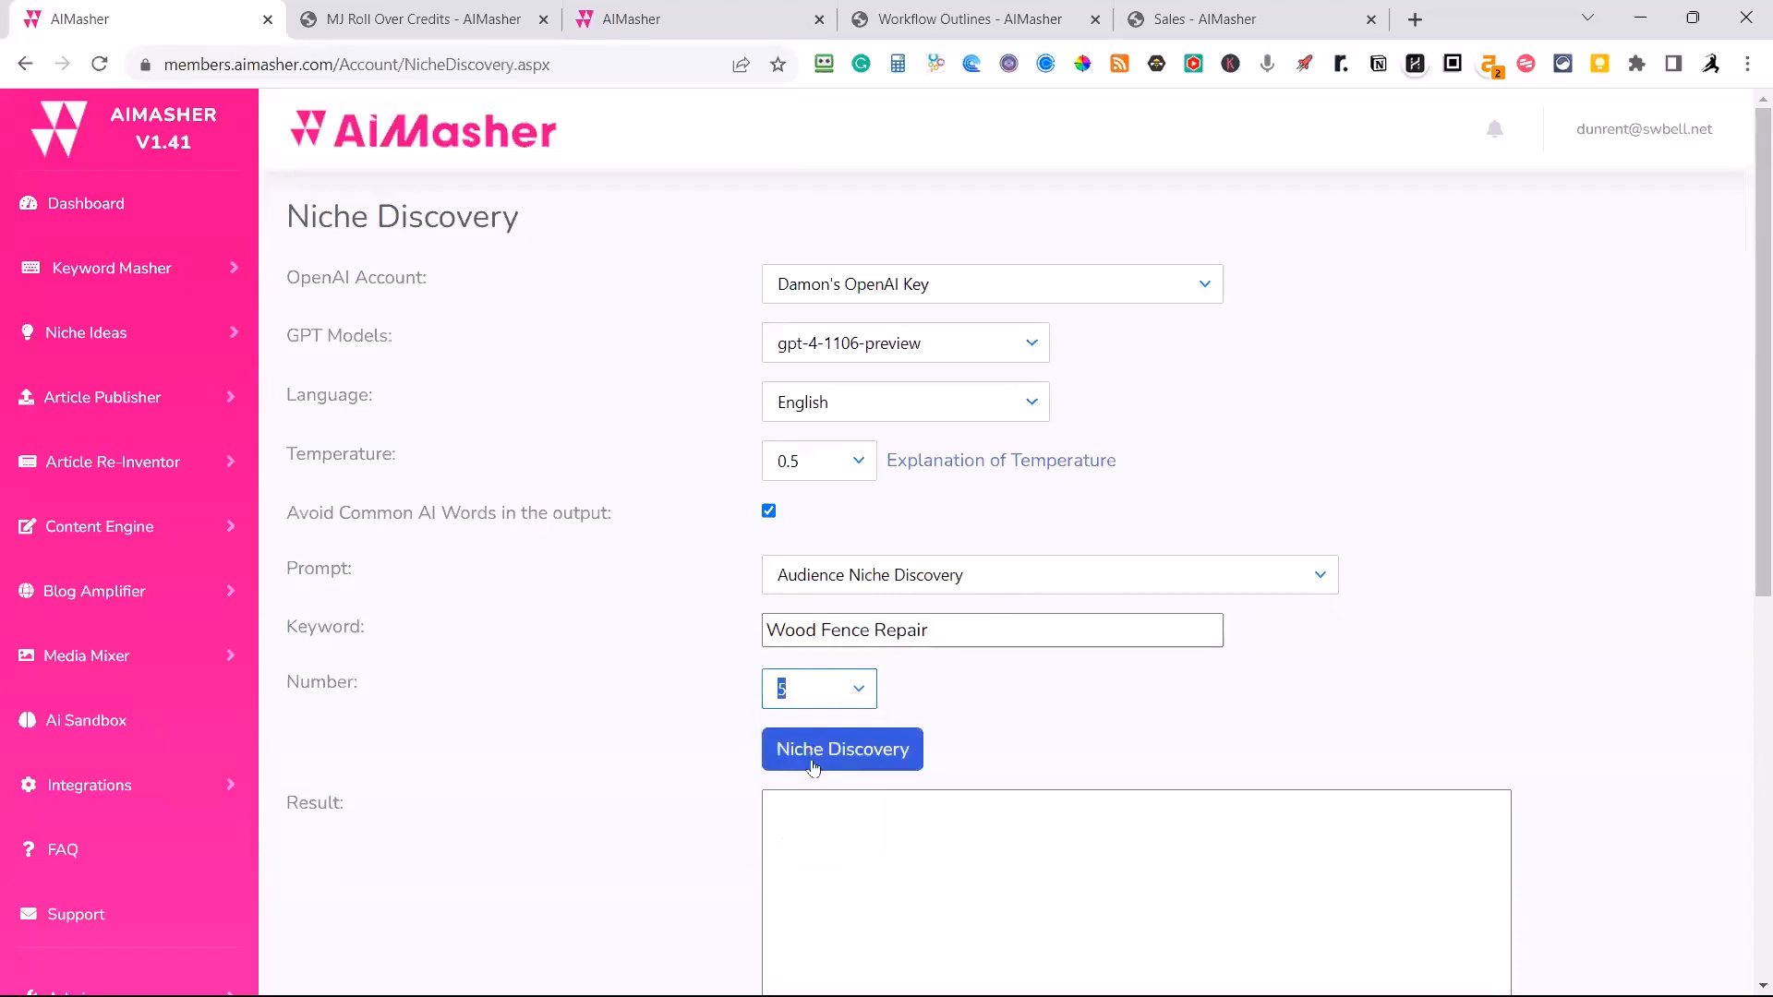
{"action": "left_click", "coordinate": [817, 757]}
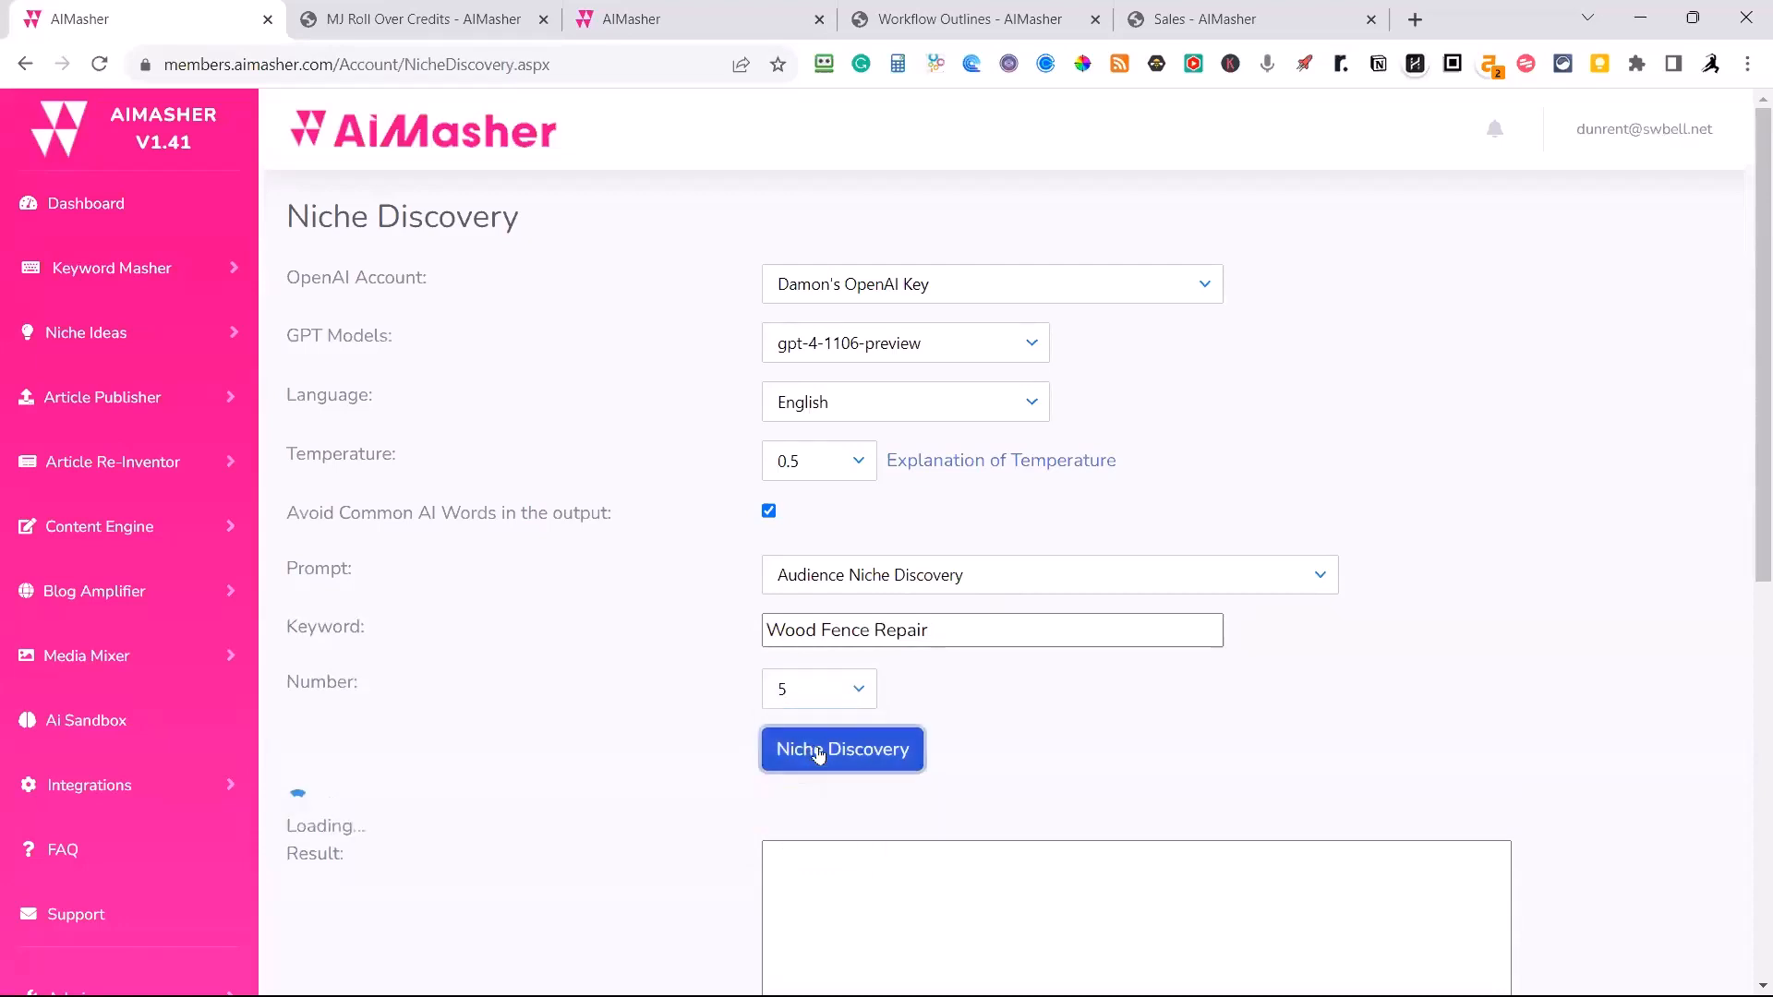
Examine the generated niche markets, highlighting the termite prevention and Pet-Proof Wood Fencing Solutions entries.
{"action": "scroll", "coordinate": [1480, 729], "scroll_direction": "down", "scroll_amount": 3}
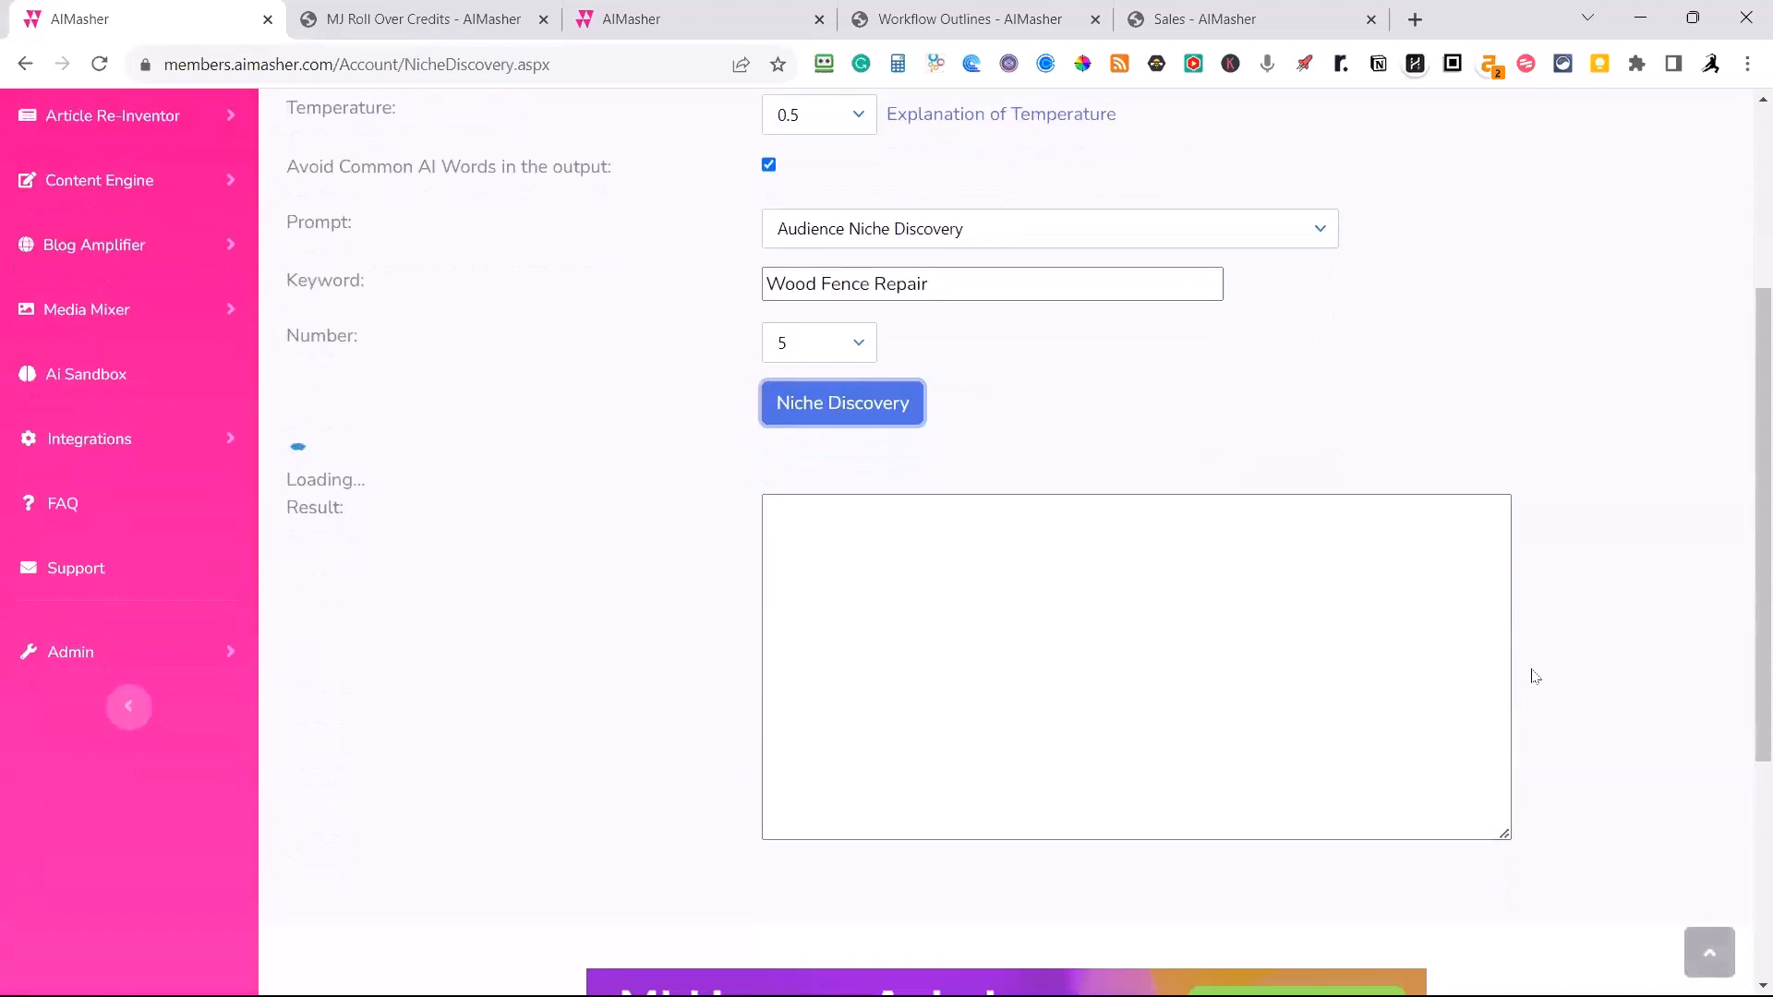
{"action": "scroll", "coordinate": [1531, 676], "scroll_direction": "up", "scroll_amount": 2}
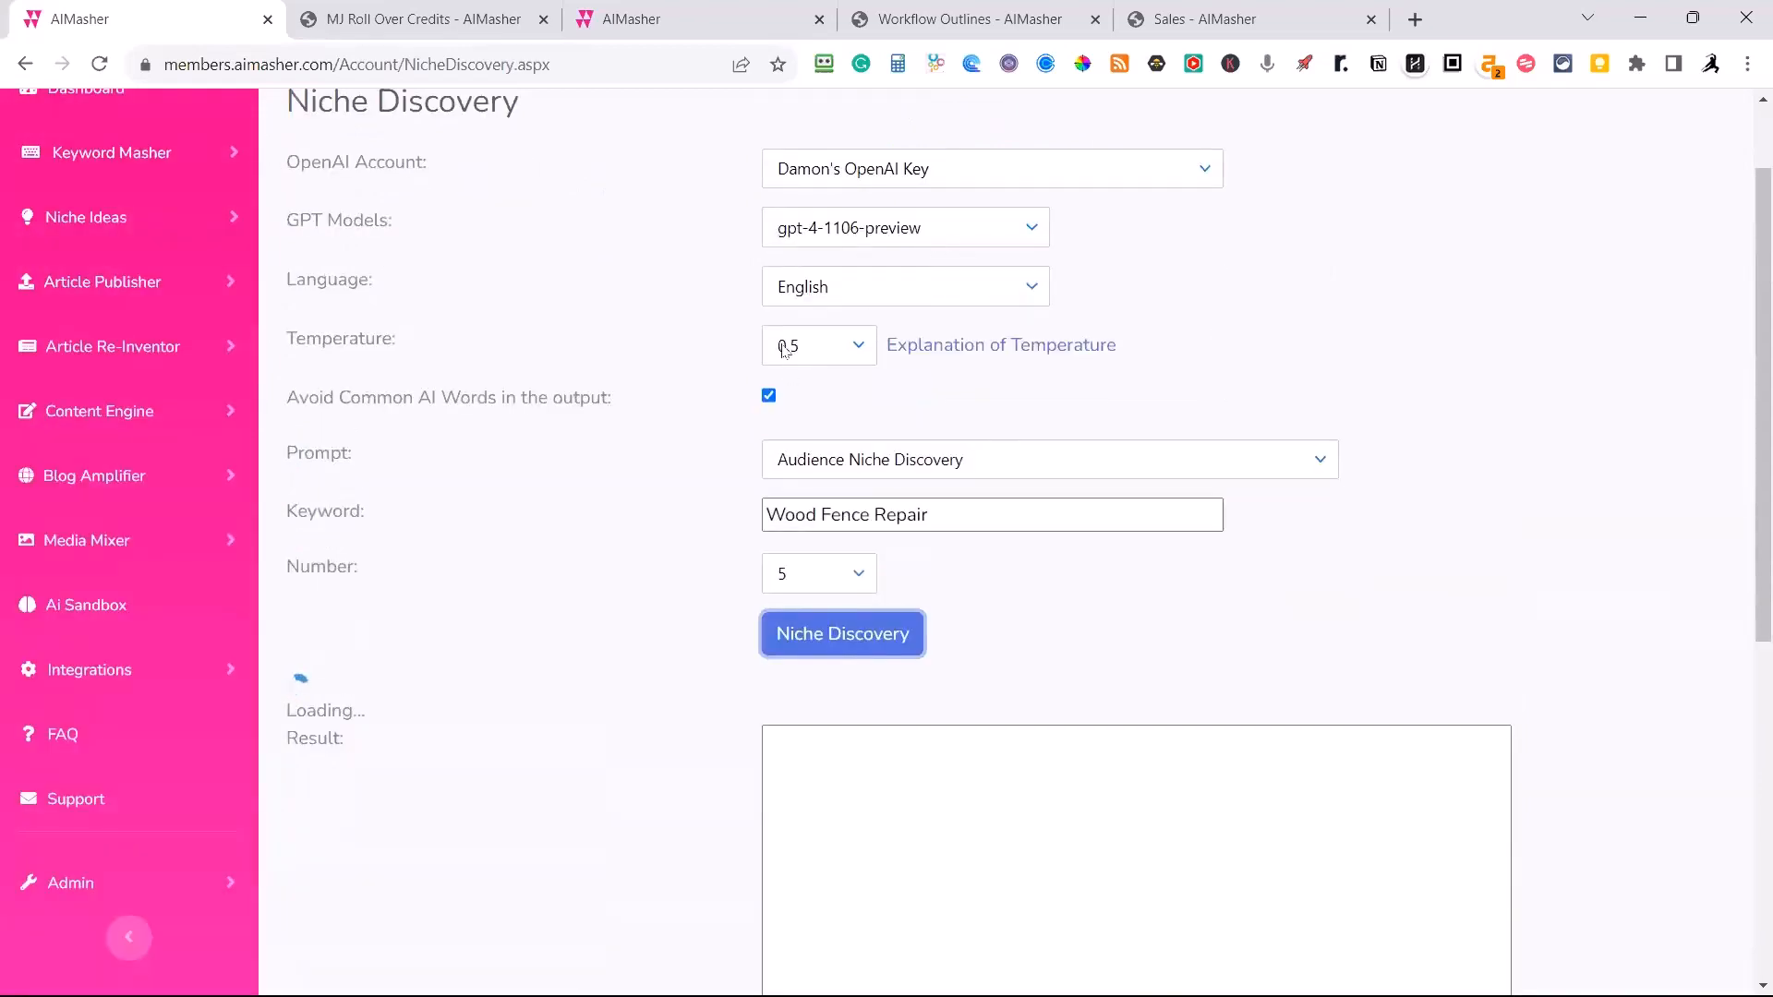
{"action": "scroll", "coordinate": [1283, 475], "scroll_direction": "down", "scroll_amount": 1}
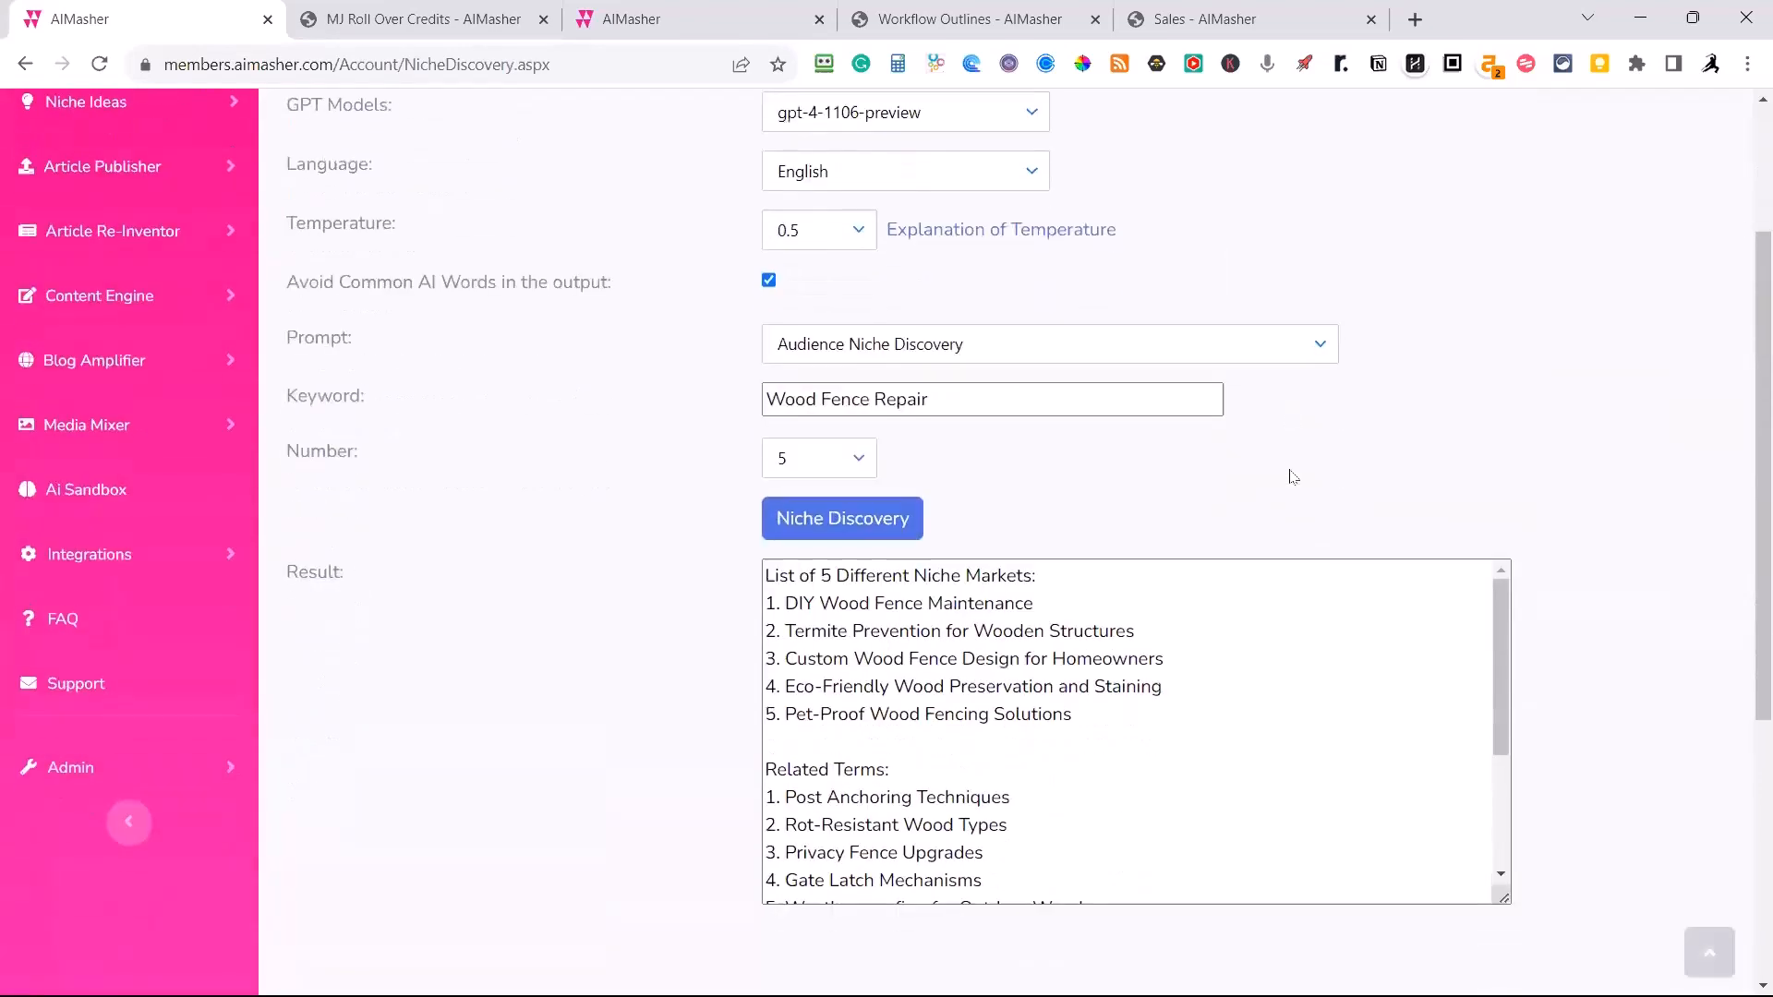
{"action": "scroll", "coordinate": [1309, 581], "scroll_direction": "down", "scroll_amount": 2}
{"action": "scroll", "coordinate": [1435, 641], "scroll_direction": "up", "scroll_amount": 2}
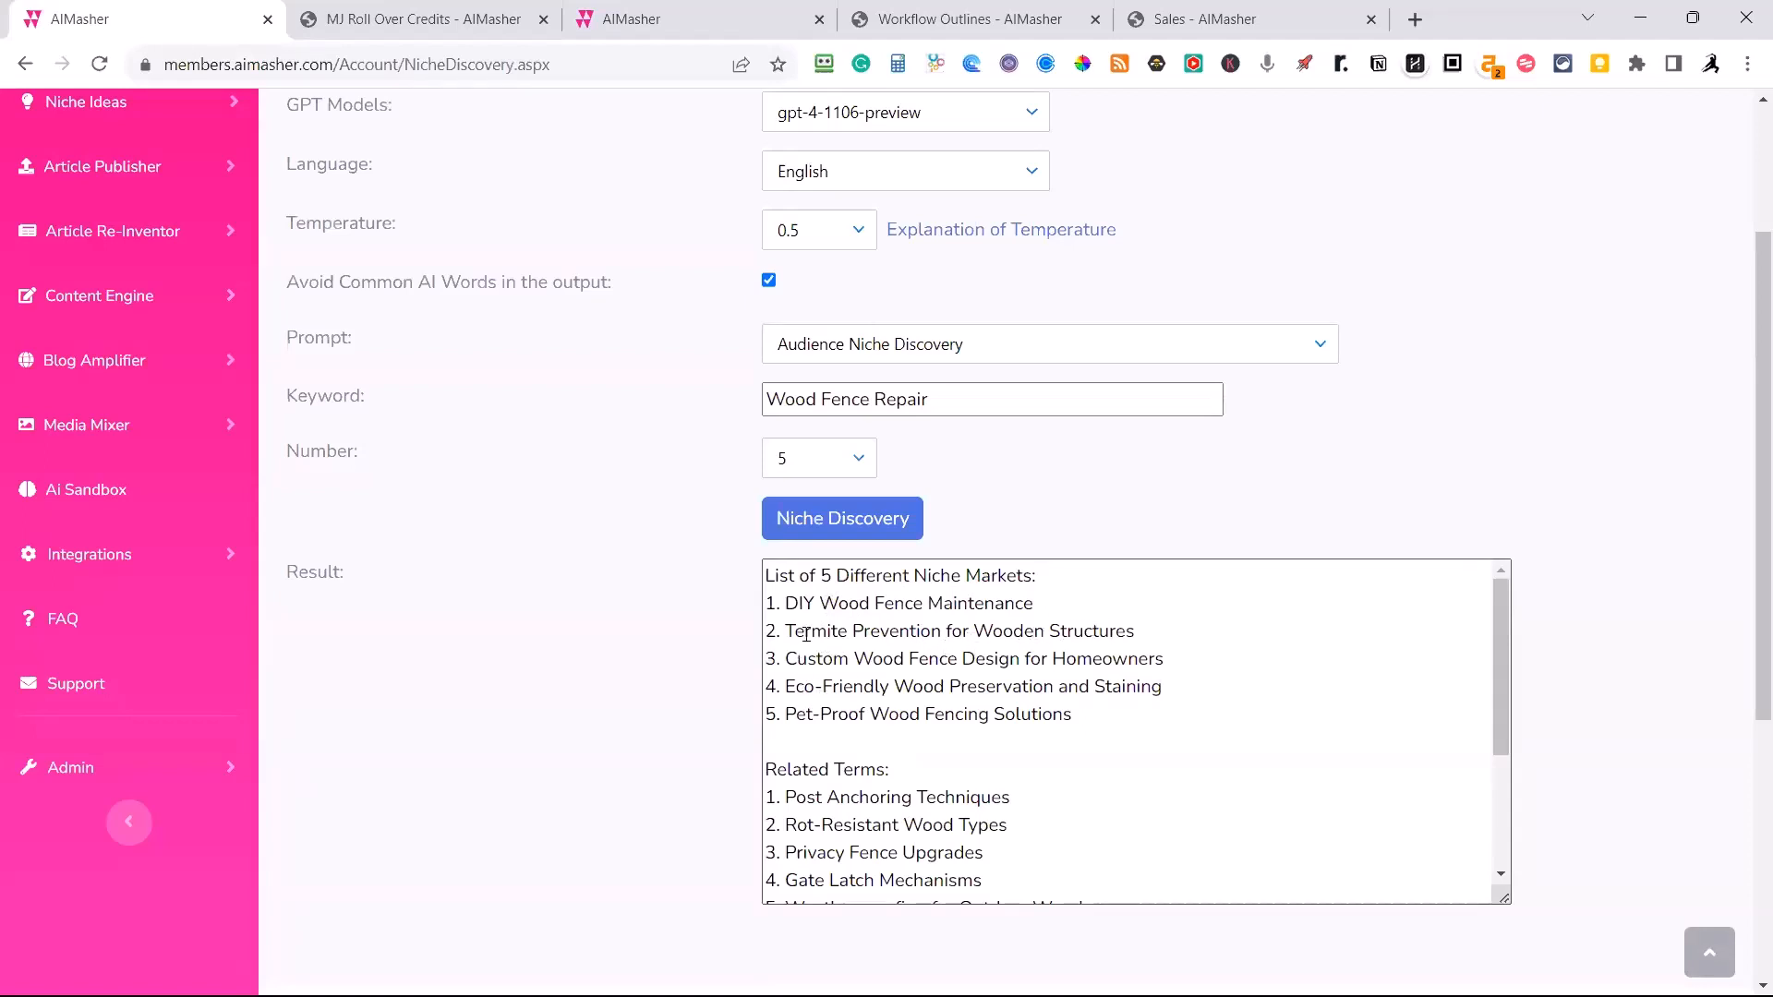
{"action": "left_click_drag", "start_coordinate": [805, 632], "coordinate": [1115, 636]}
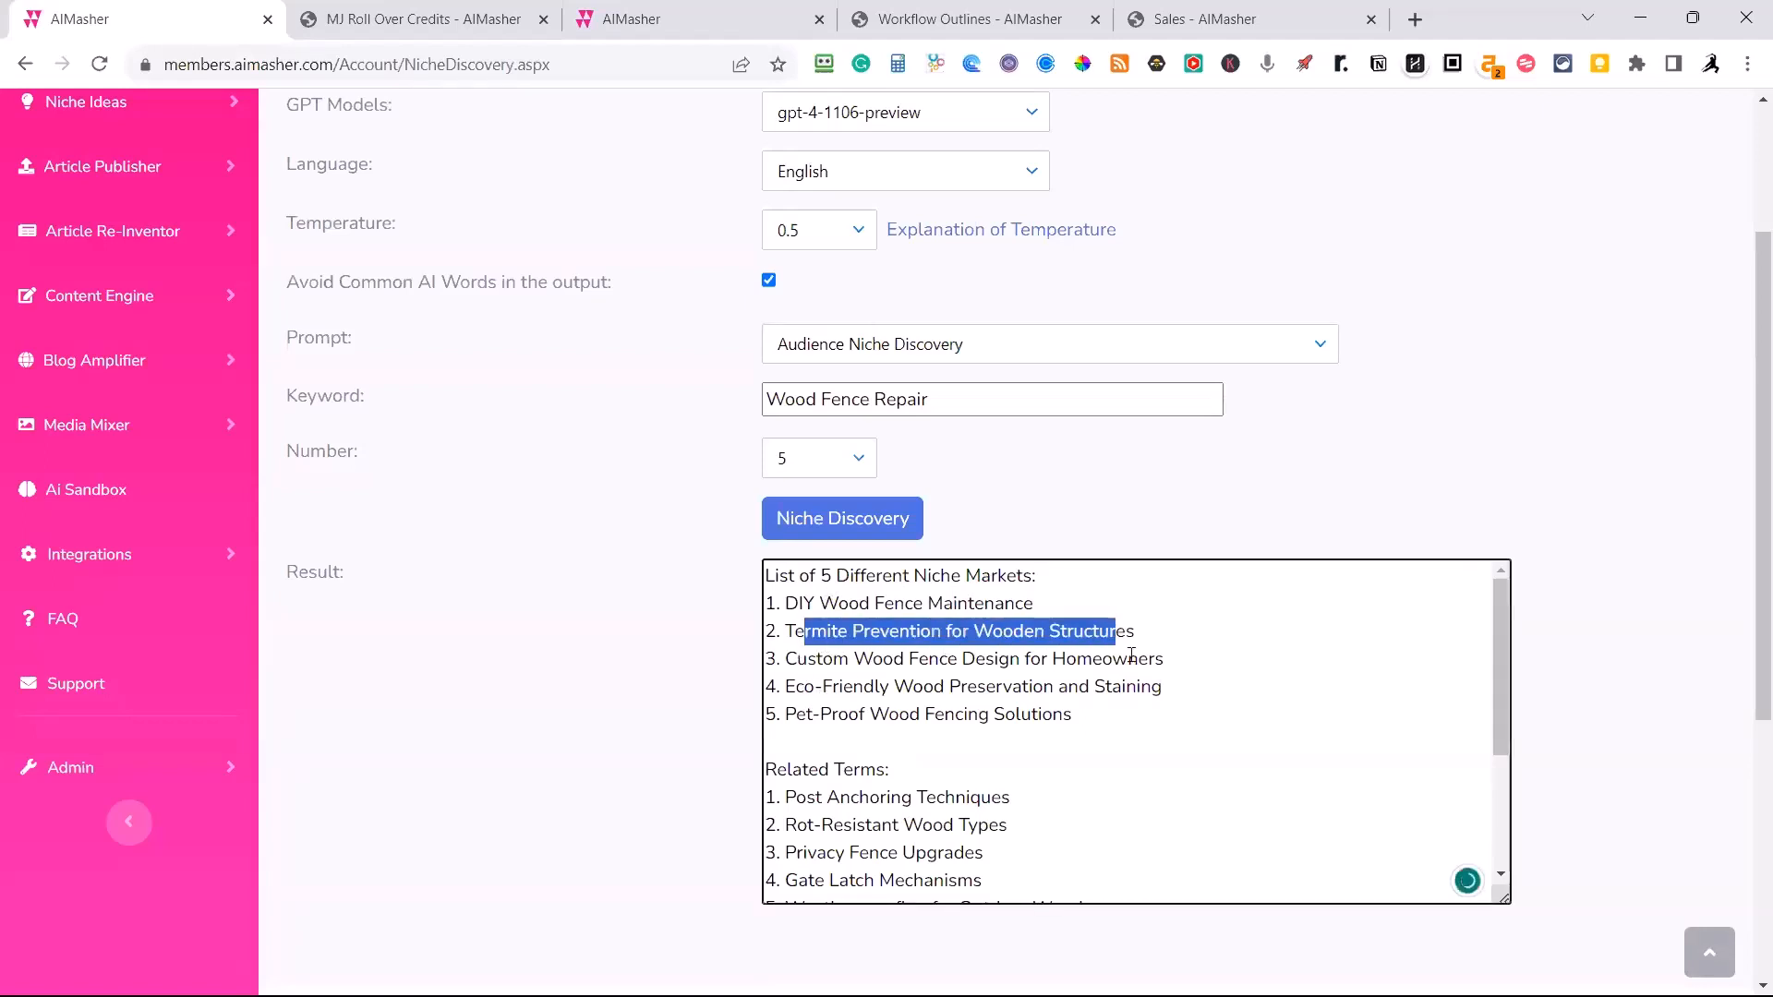
{"action": "left_click", "coordinate": [850, 664]}
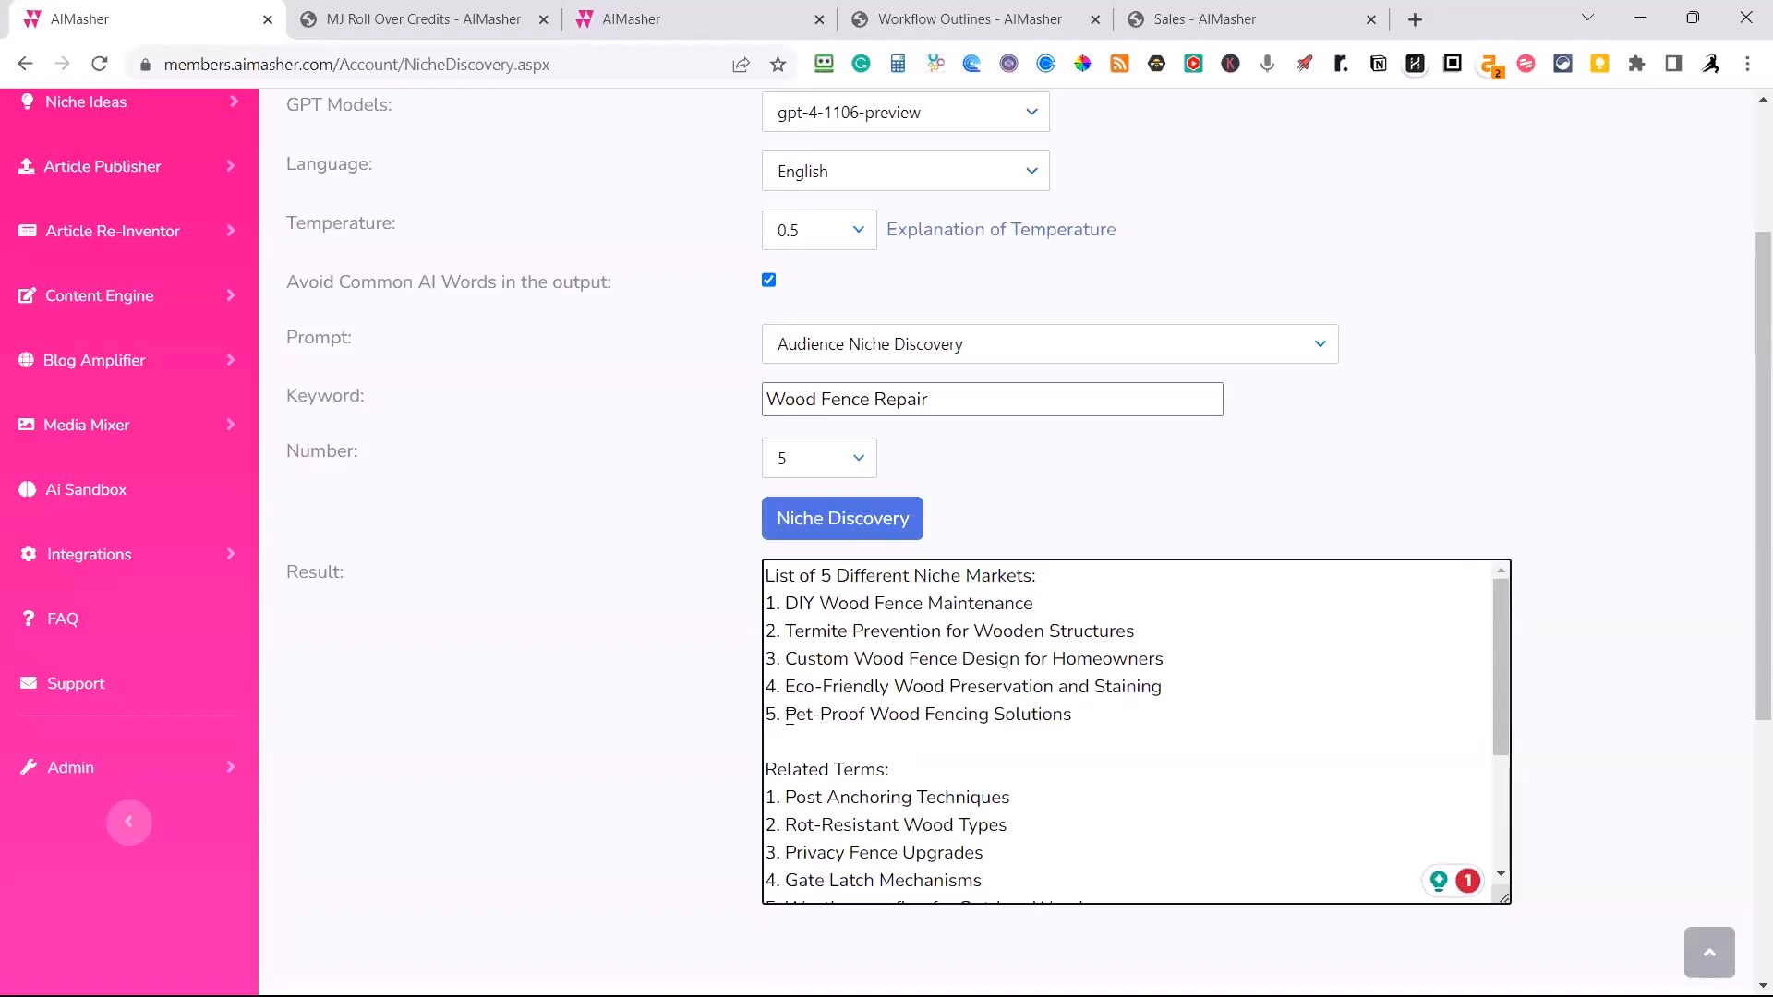
{"action": "left_click_drag", "start_coordinate": [790, 716], "coordinate": [1074, 715]}
Examine the related terms and trending questions in the result, highlighting the term Gate Latch Mechanisms.
{"action": "scroll", "coordinate": [1026, 771], "scroll_direction": "down", "scroll_amount": 1}
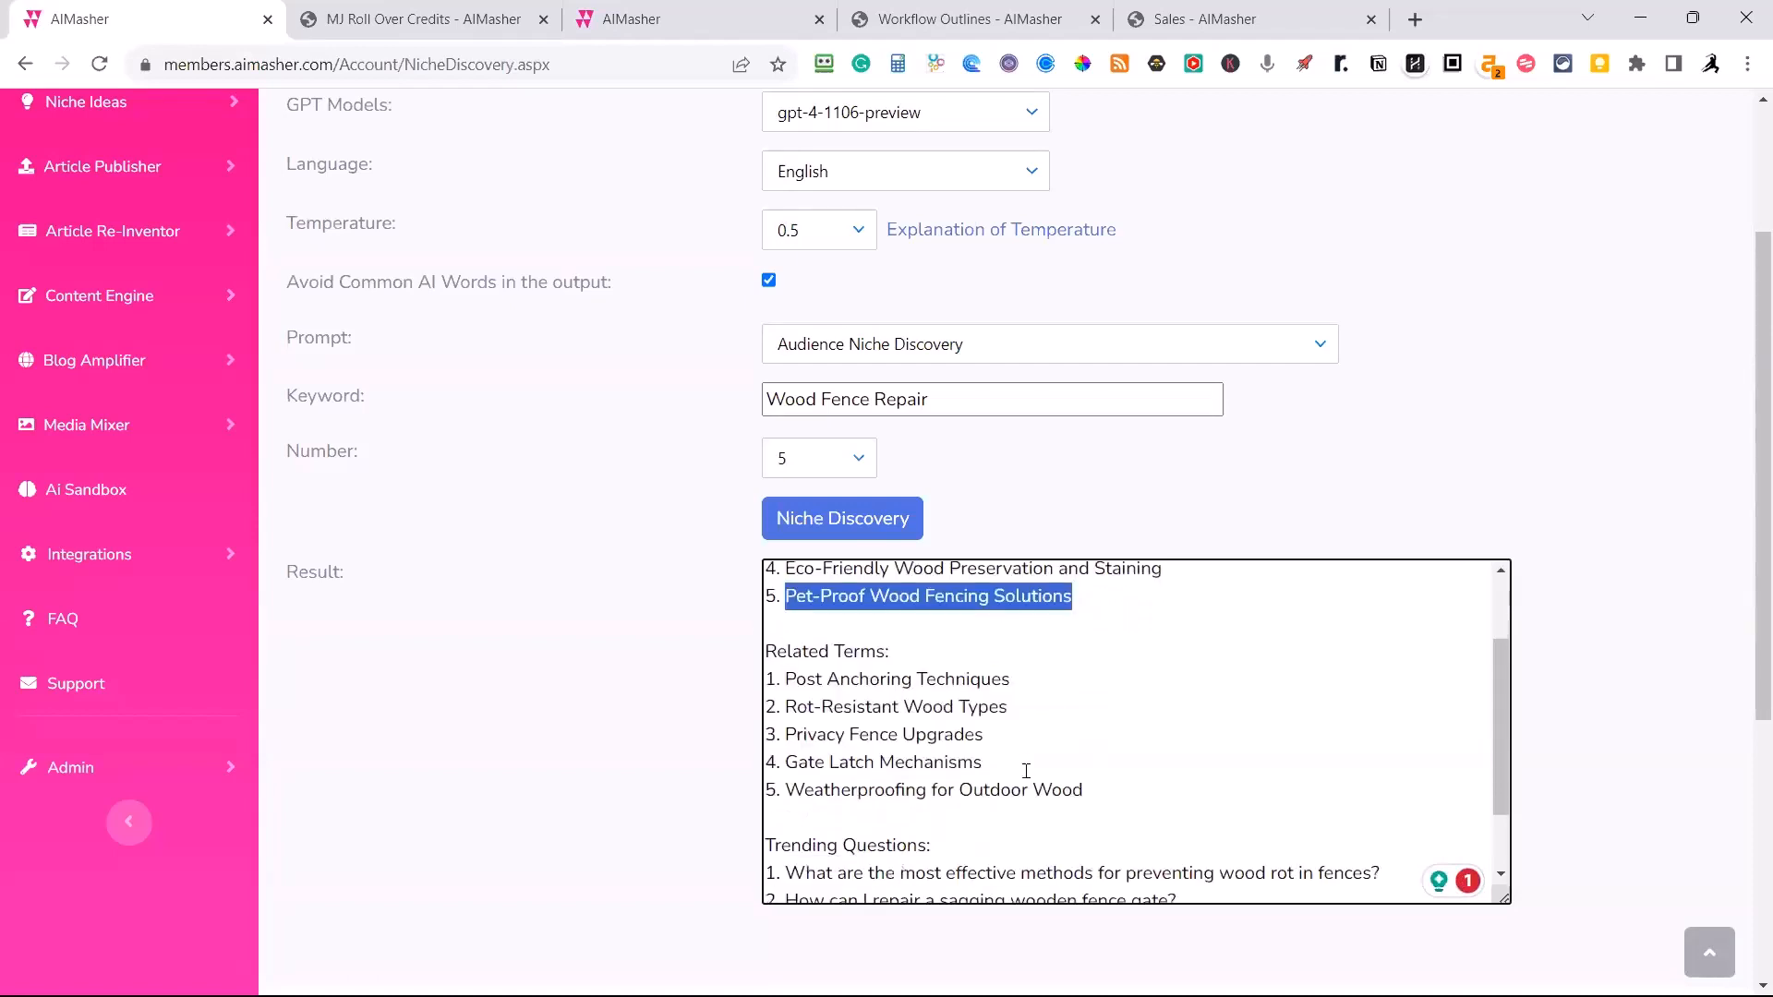
{"action": "scroll", "coordinate": [1026, 771], "scroll_direction": "down", "scroll_amount": 1}
{"action": "scroll", "coordinate": [1026, 765], "scroll_direction": "up", "scroll_amount": 1}
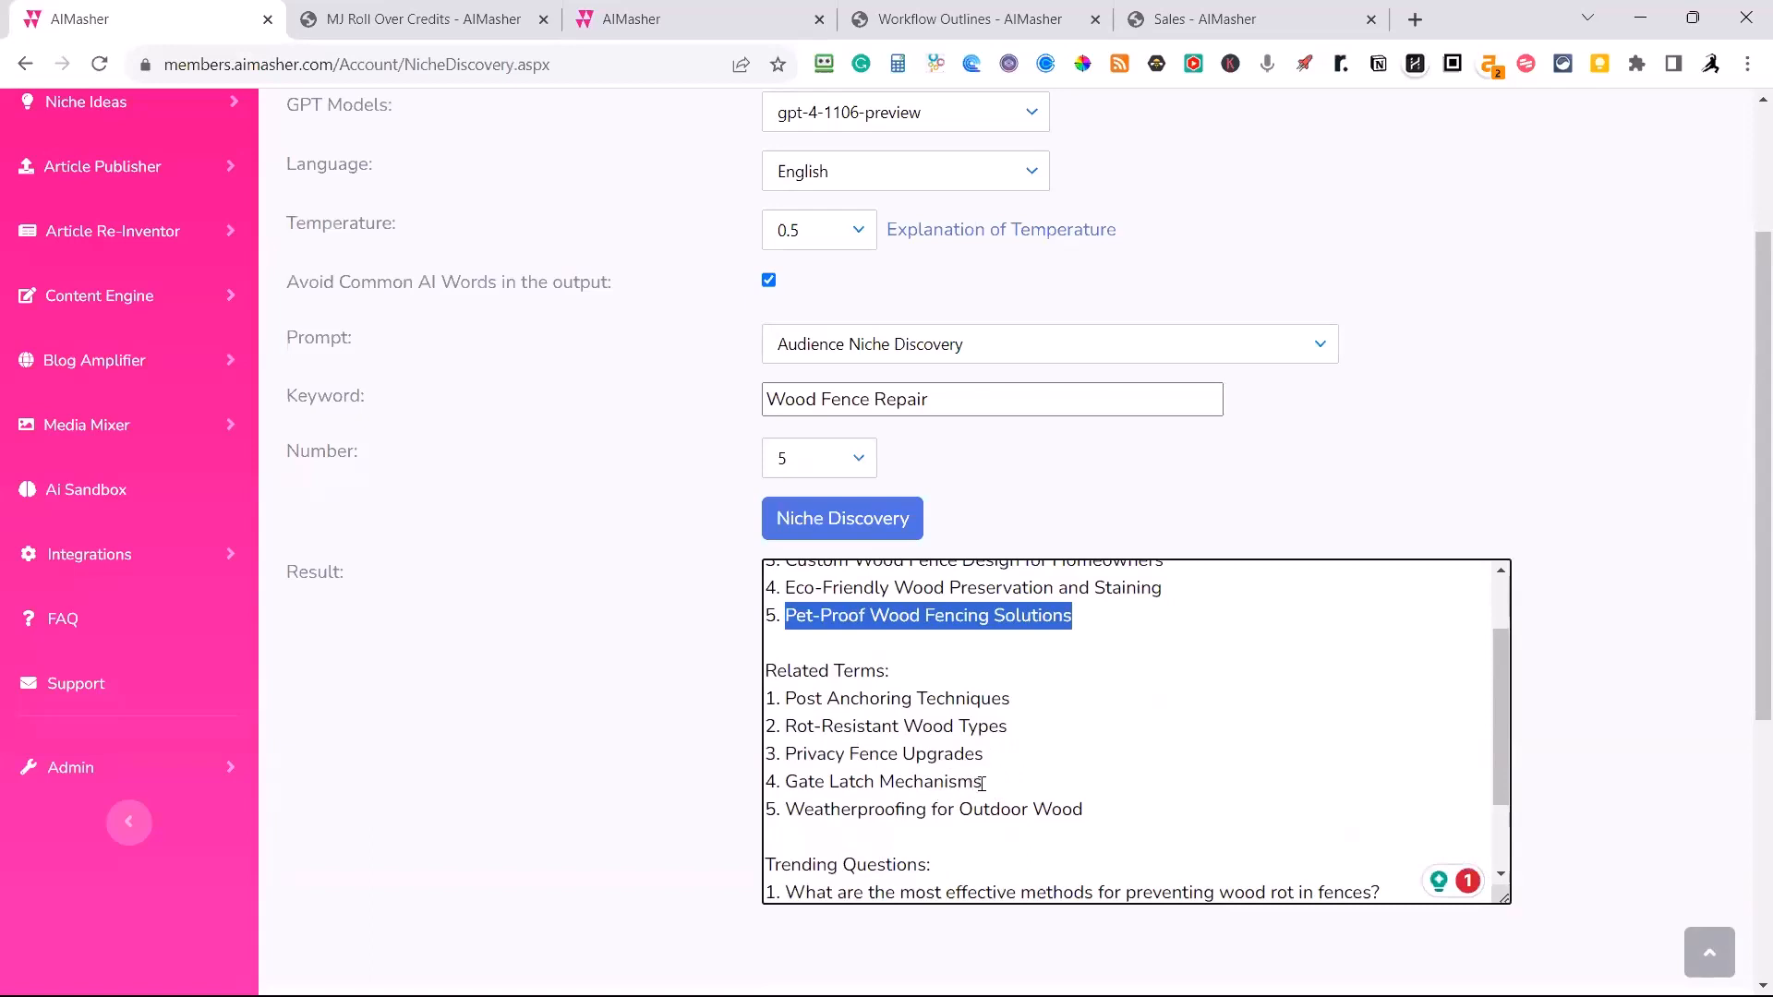
{"action": "left_click_drag", "start_coordinate": [981, 783], "coordinate": [786, 783]}
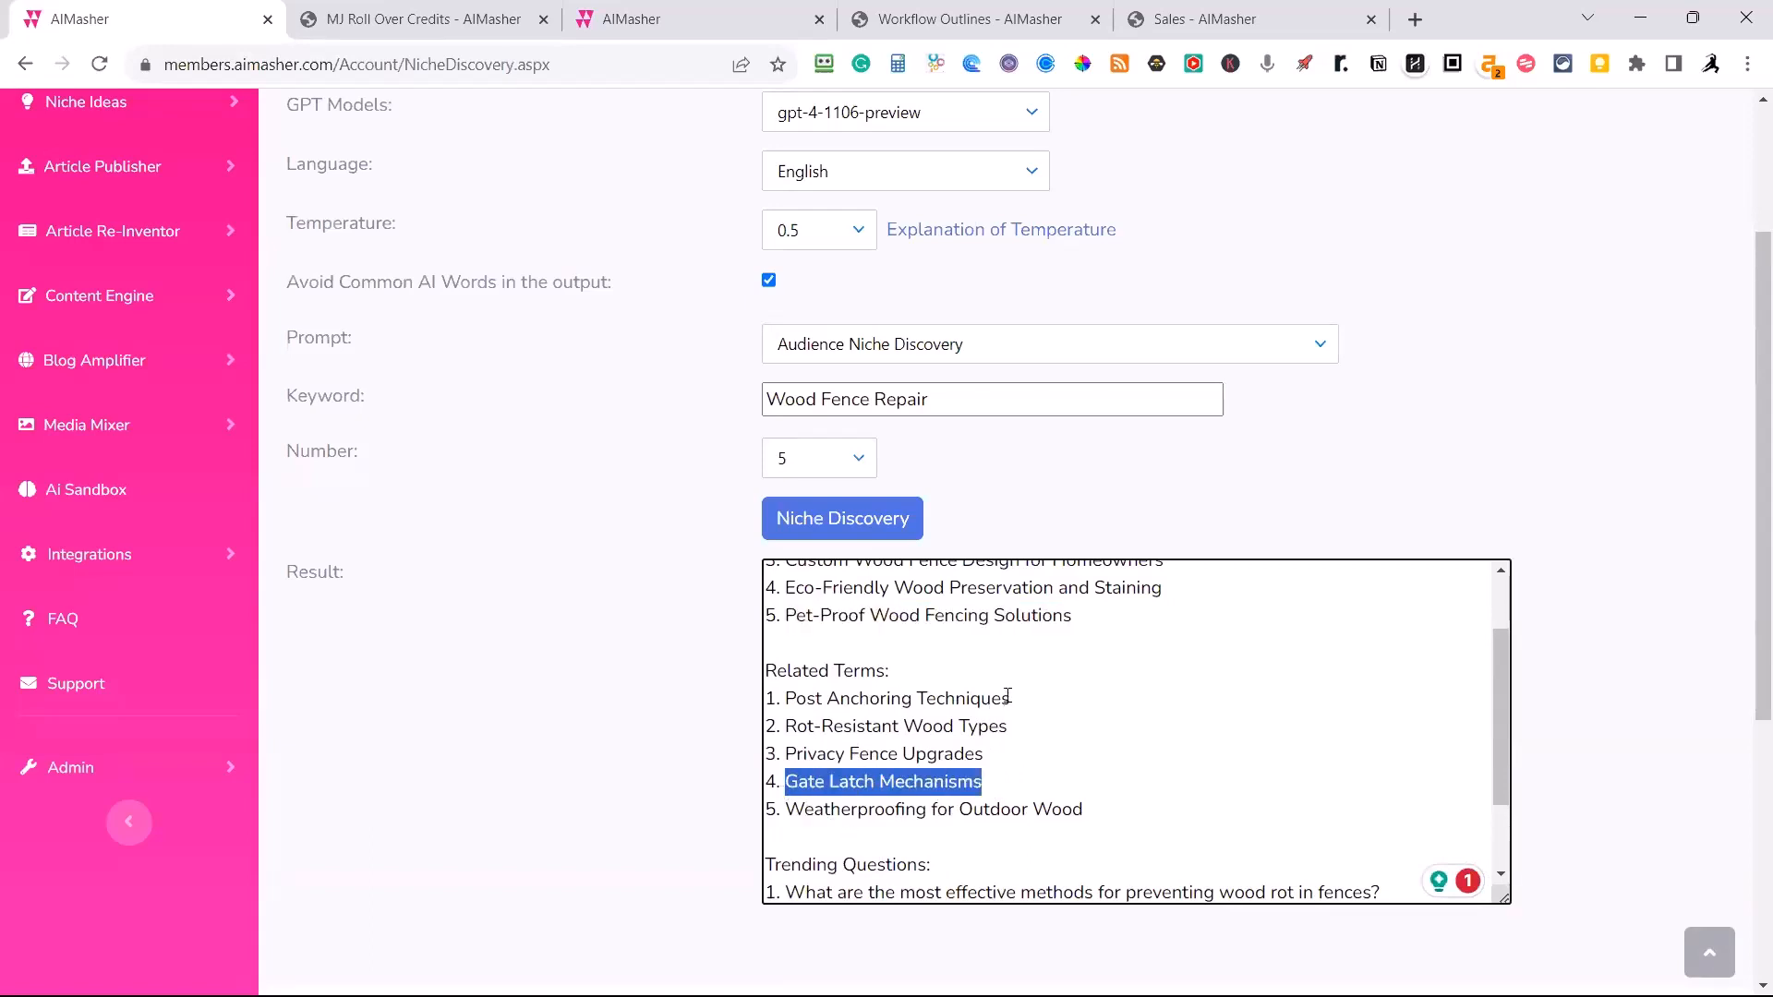
{"action": "scroll", "coordinate": [1002, 706], "scroll_direction": "down", "scroll_amount": 2}
{"action": "scroll", "coordinate": [987, 657], "scroll_direction": "down", "scroll_amount": 2}
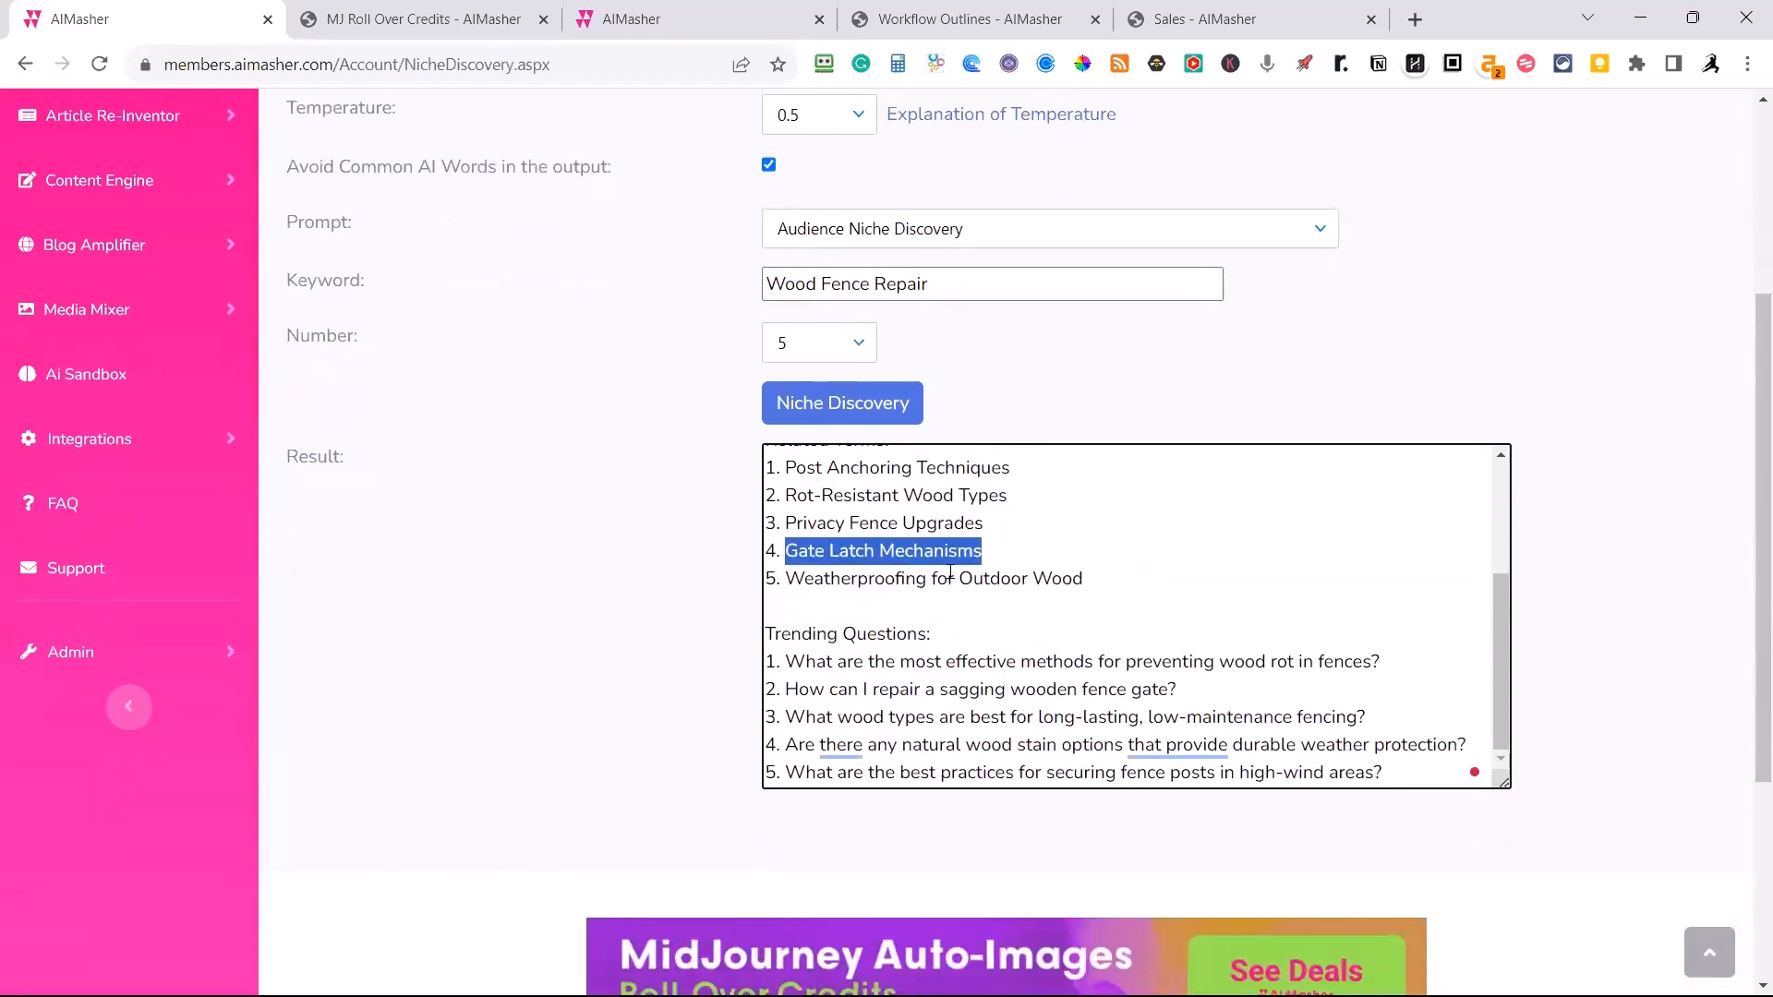
{"action": "scroll", "coordinate": [1016, 640], "scroll_direction": "down", "scroll_amount": 1}
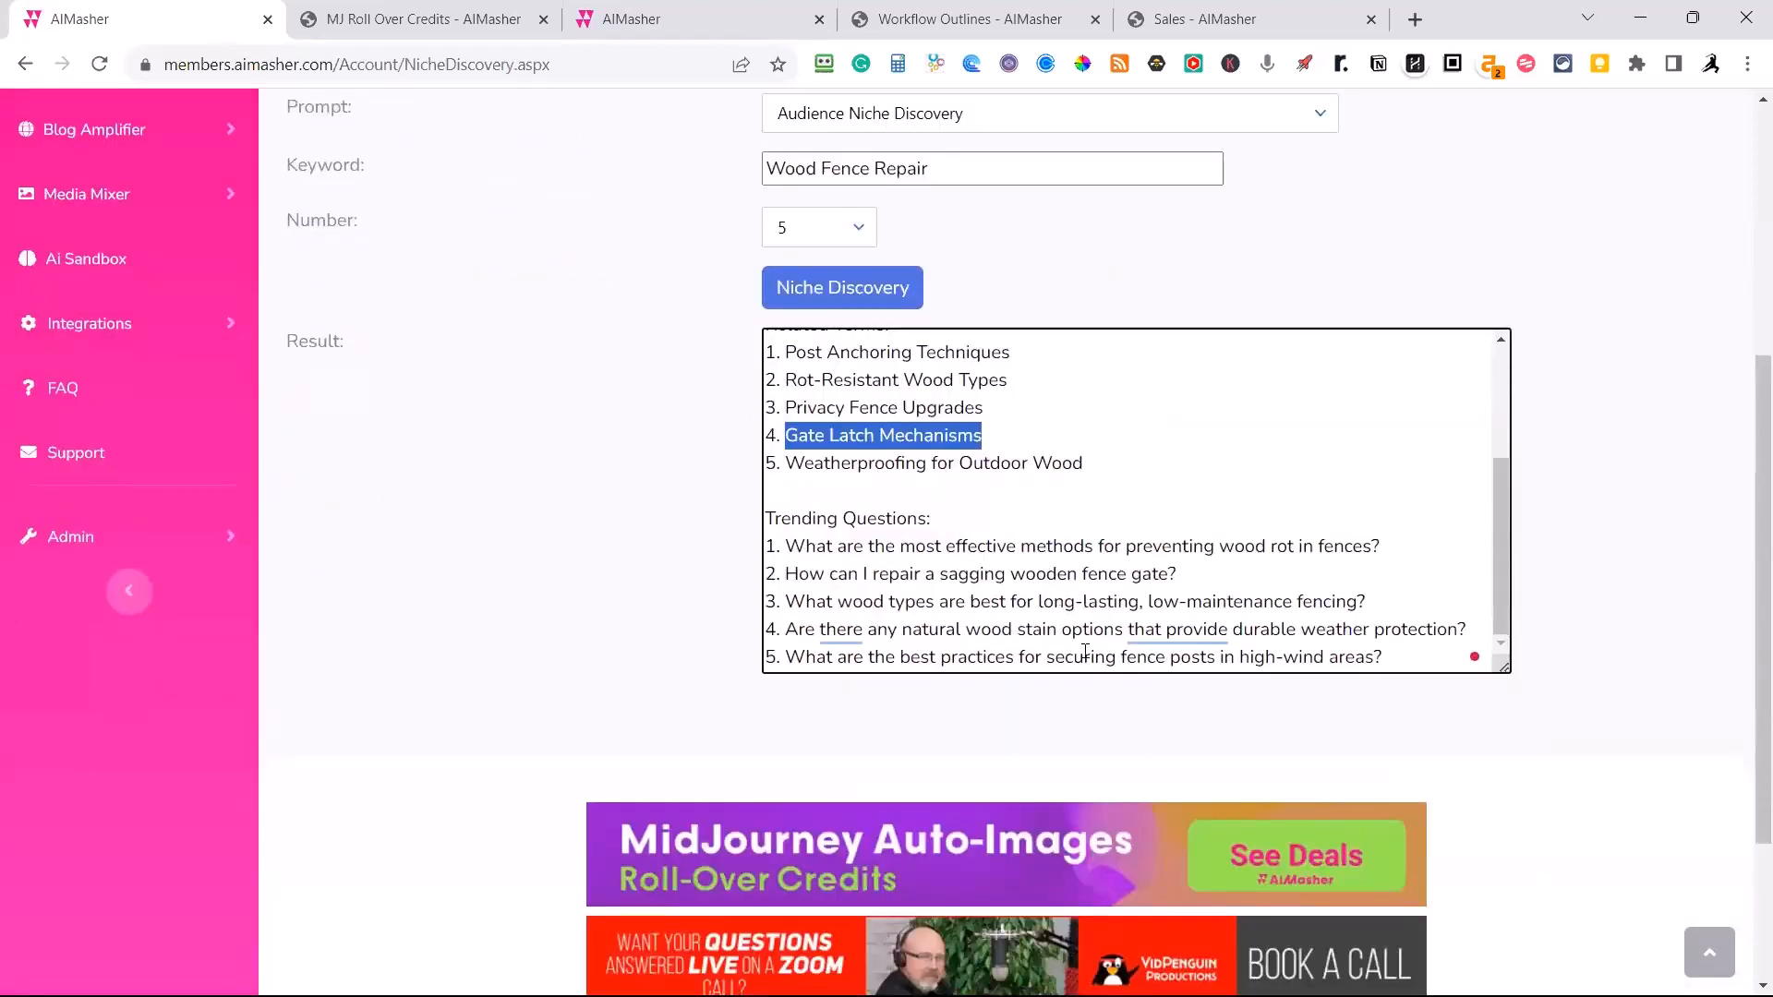
{"action": "scroll", "coordinate": [1094, 665], "scroll_direction": "up", "scroll_amount": 10}
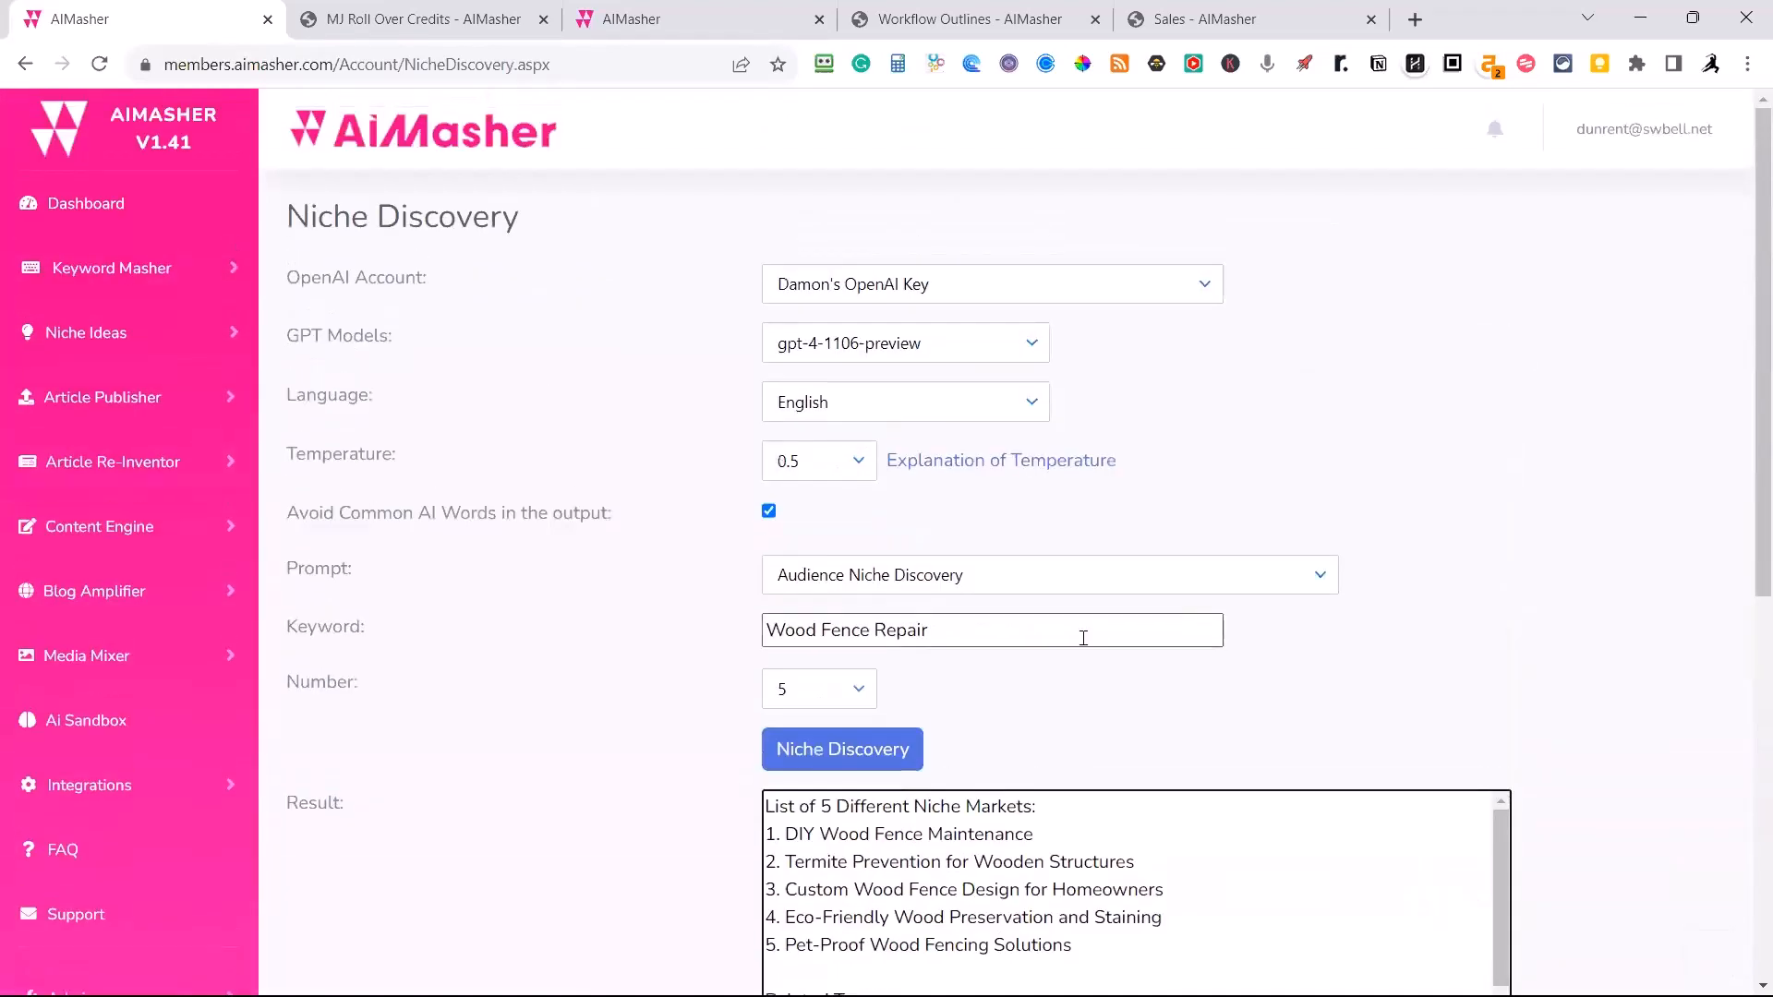
Compare the keyword Wood Fence Repair with the suggested niches, highlighting DIY Wood Fence Maintenance and Pet-Proof Wood Fencing Solutions.
{"action": "left_click_drag", "start_coordinate": [944, 629], "coordinate": [692, 643]}
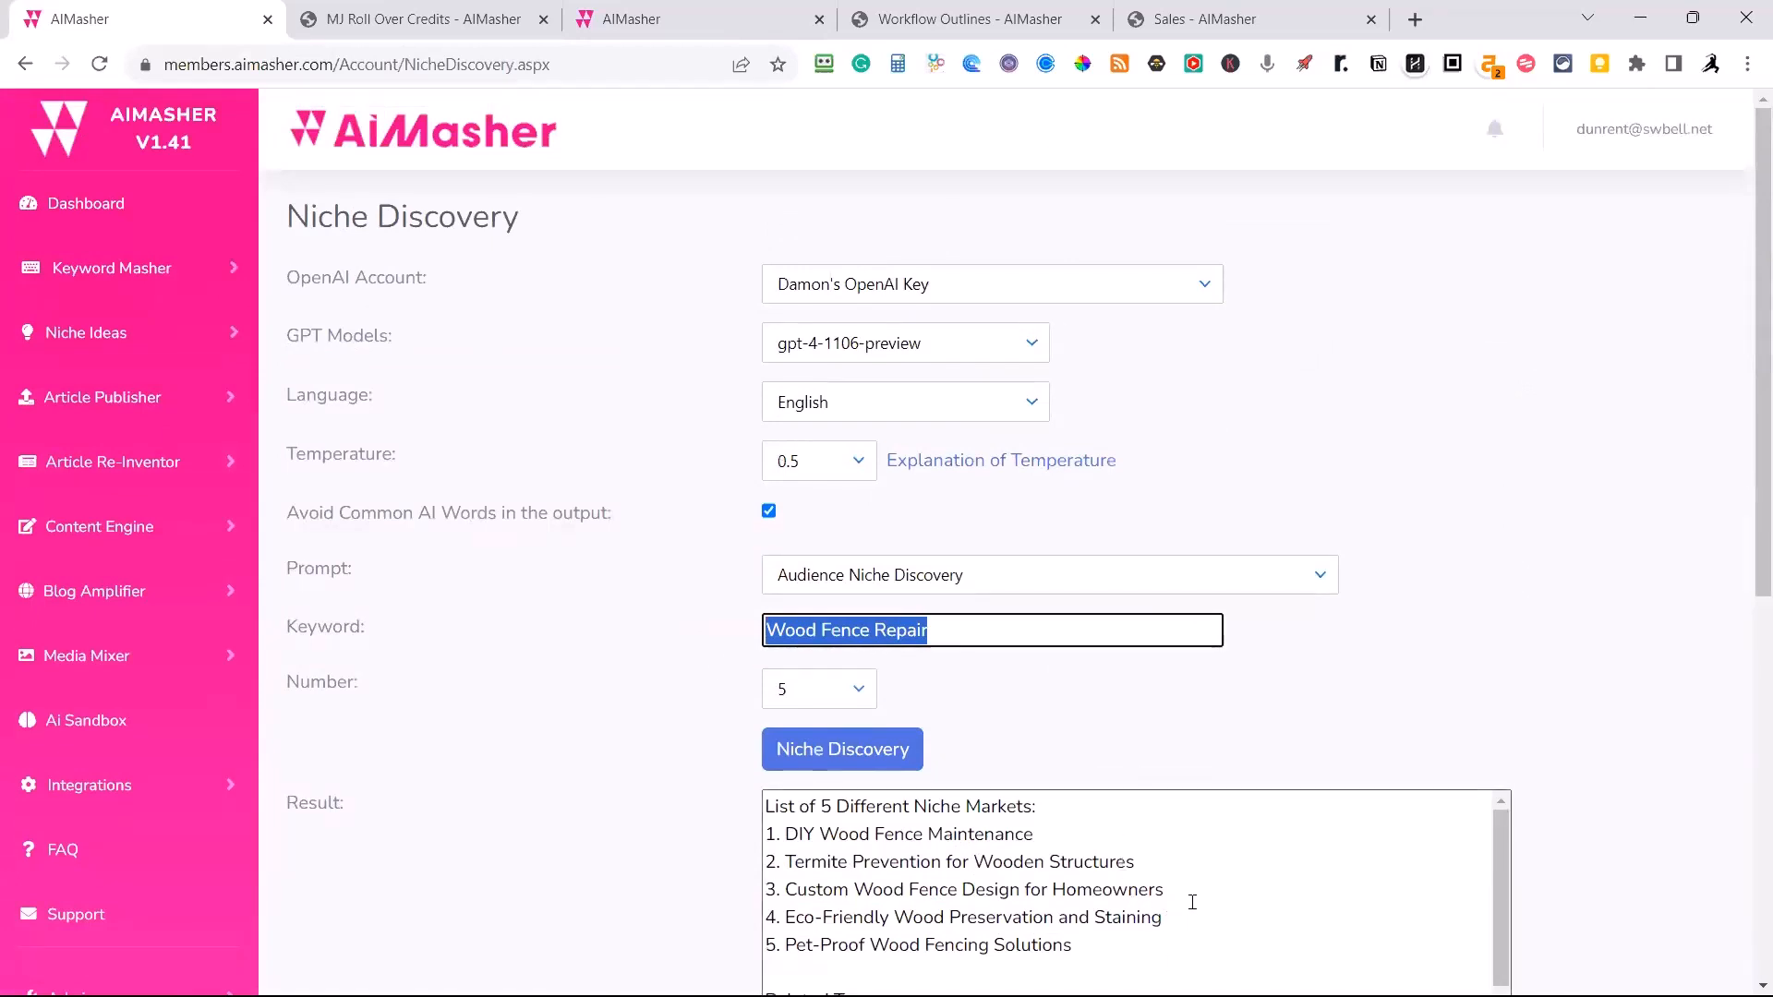
{"action": "scroll", "coordinate": [1201, 900], "scroll_direction": "down", "scroll_amount": 1}
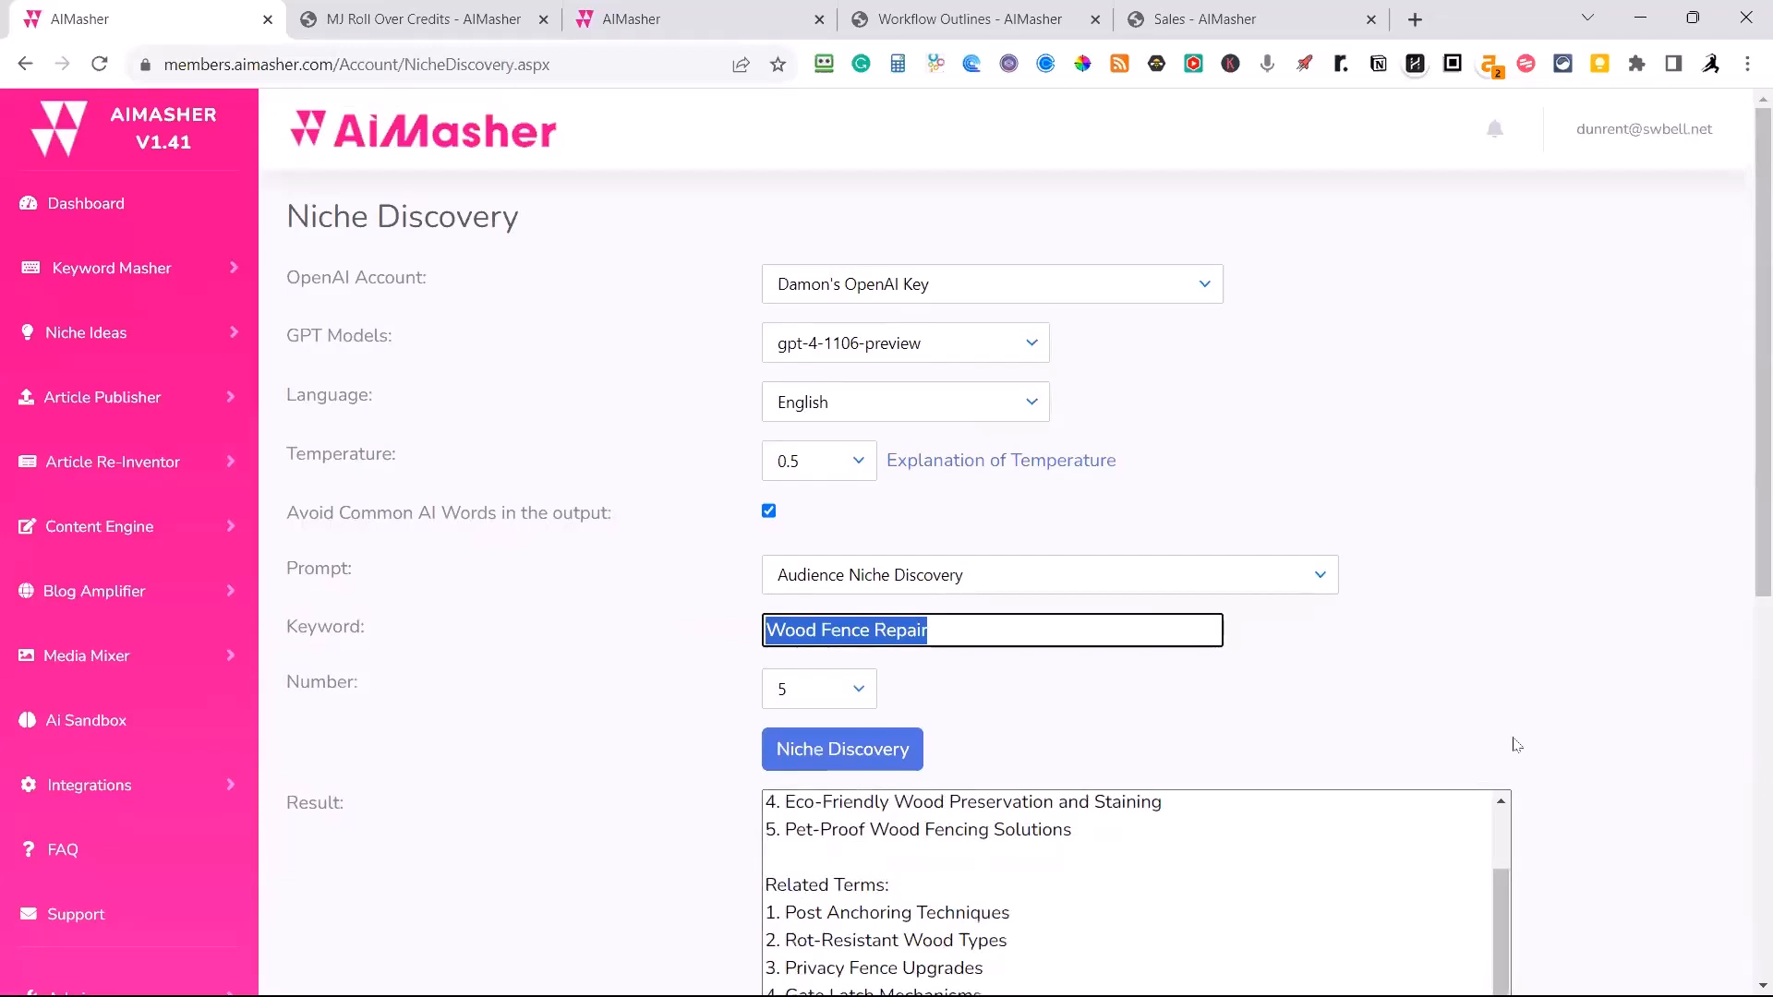
{"action": "scroll", "coordinate": [1575, 723], "scroll_direction": "down", "scroll_amount": 3}
{"action": "scroll", "coordinate": [1050, 673], "scroll_direction": "up", "scroll_amount": 2}
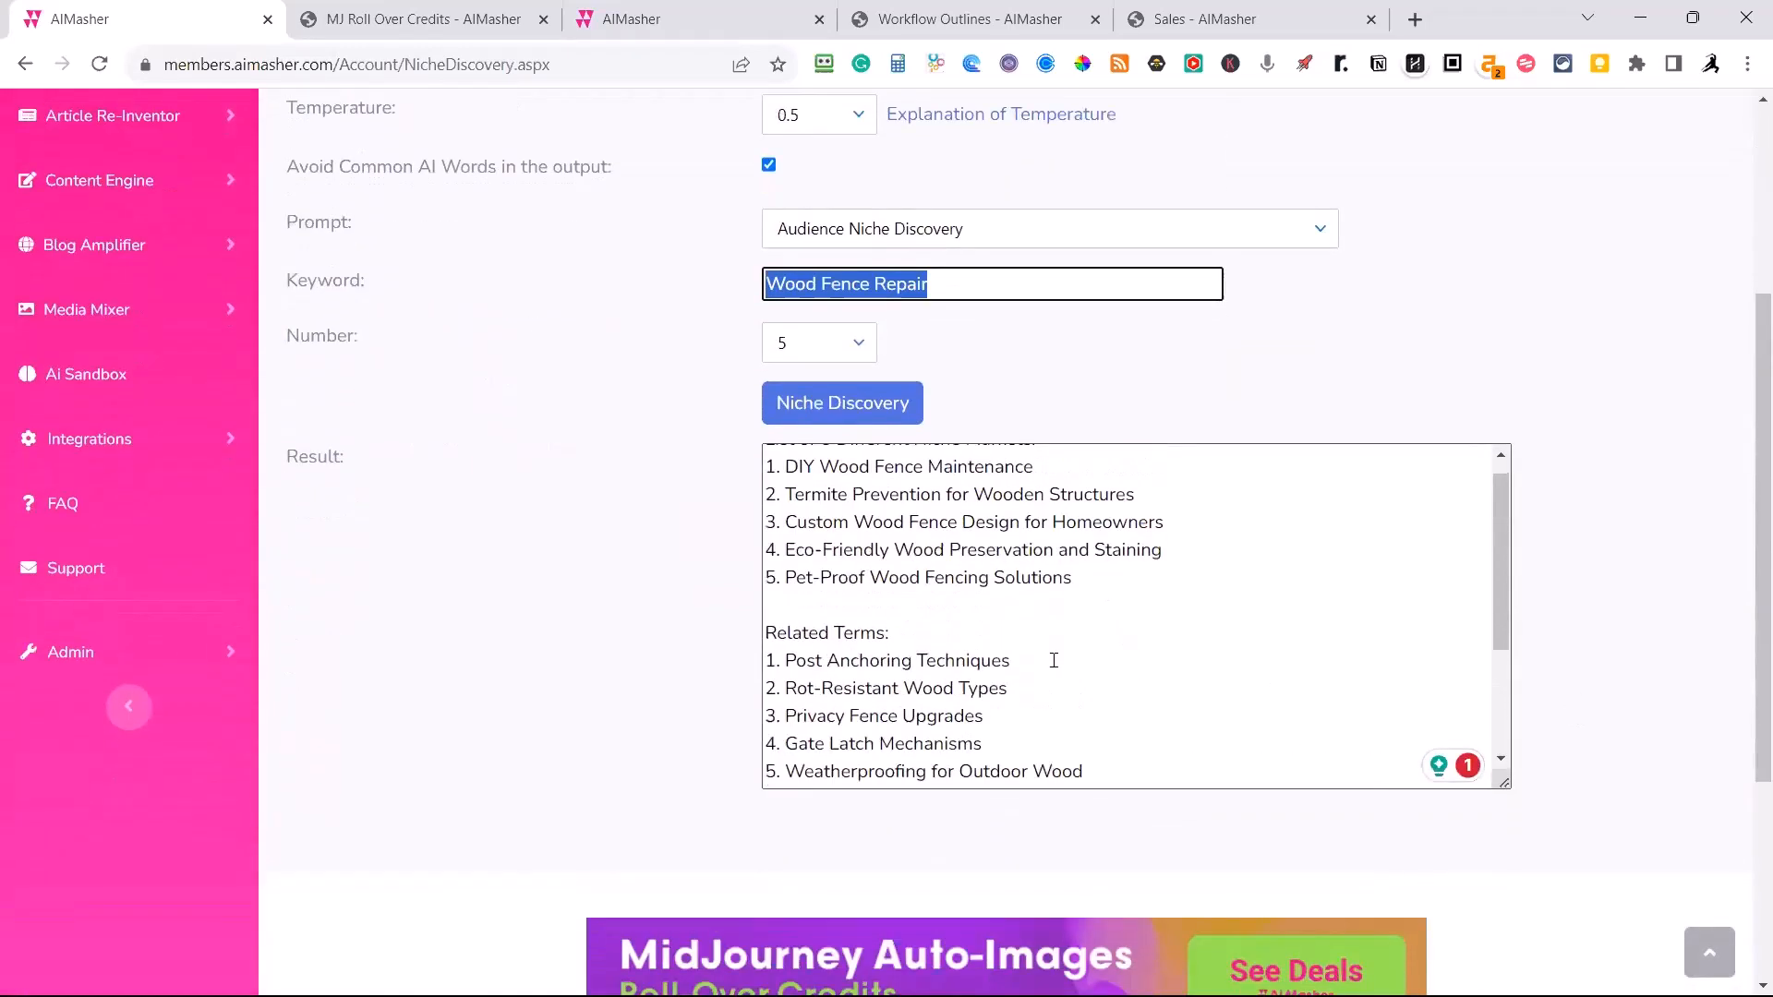
{"action": "scroll", "coordinate": [1071, 702], "scroll_direction": "up", "scroll_amount": 1}
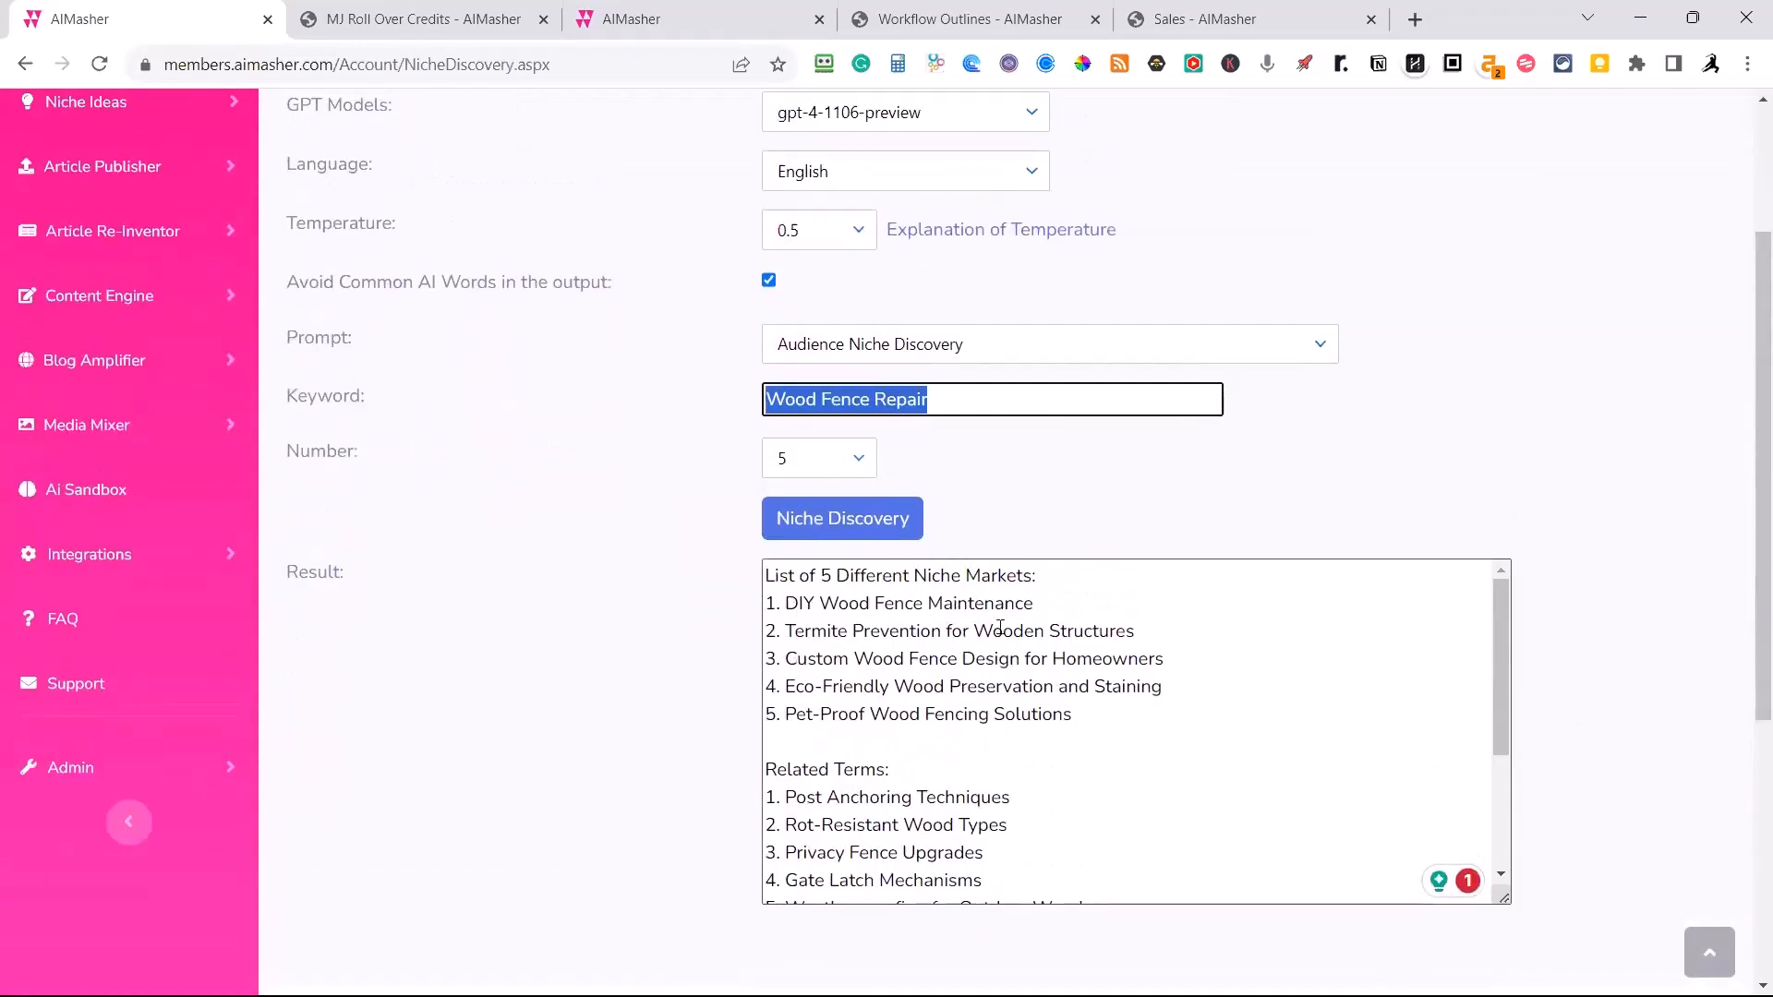
{"action": "left_click_drag", "start_coordinate": [1056, 605], "coordinate": [777, 605]}
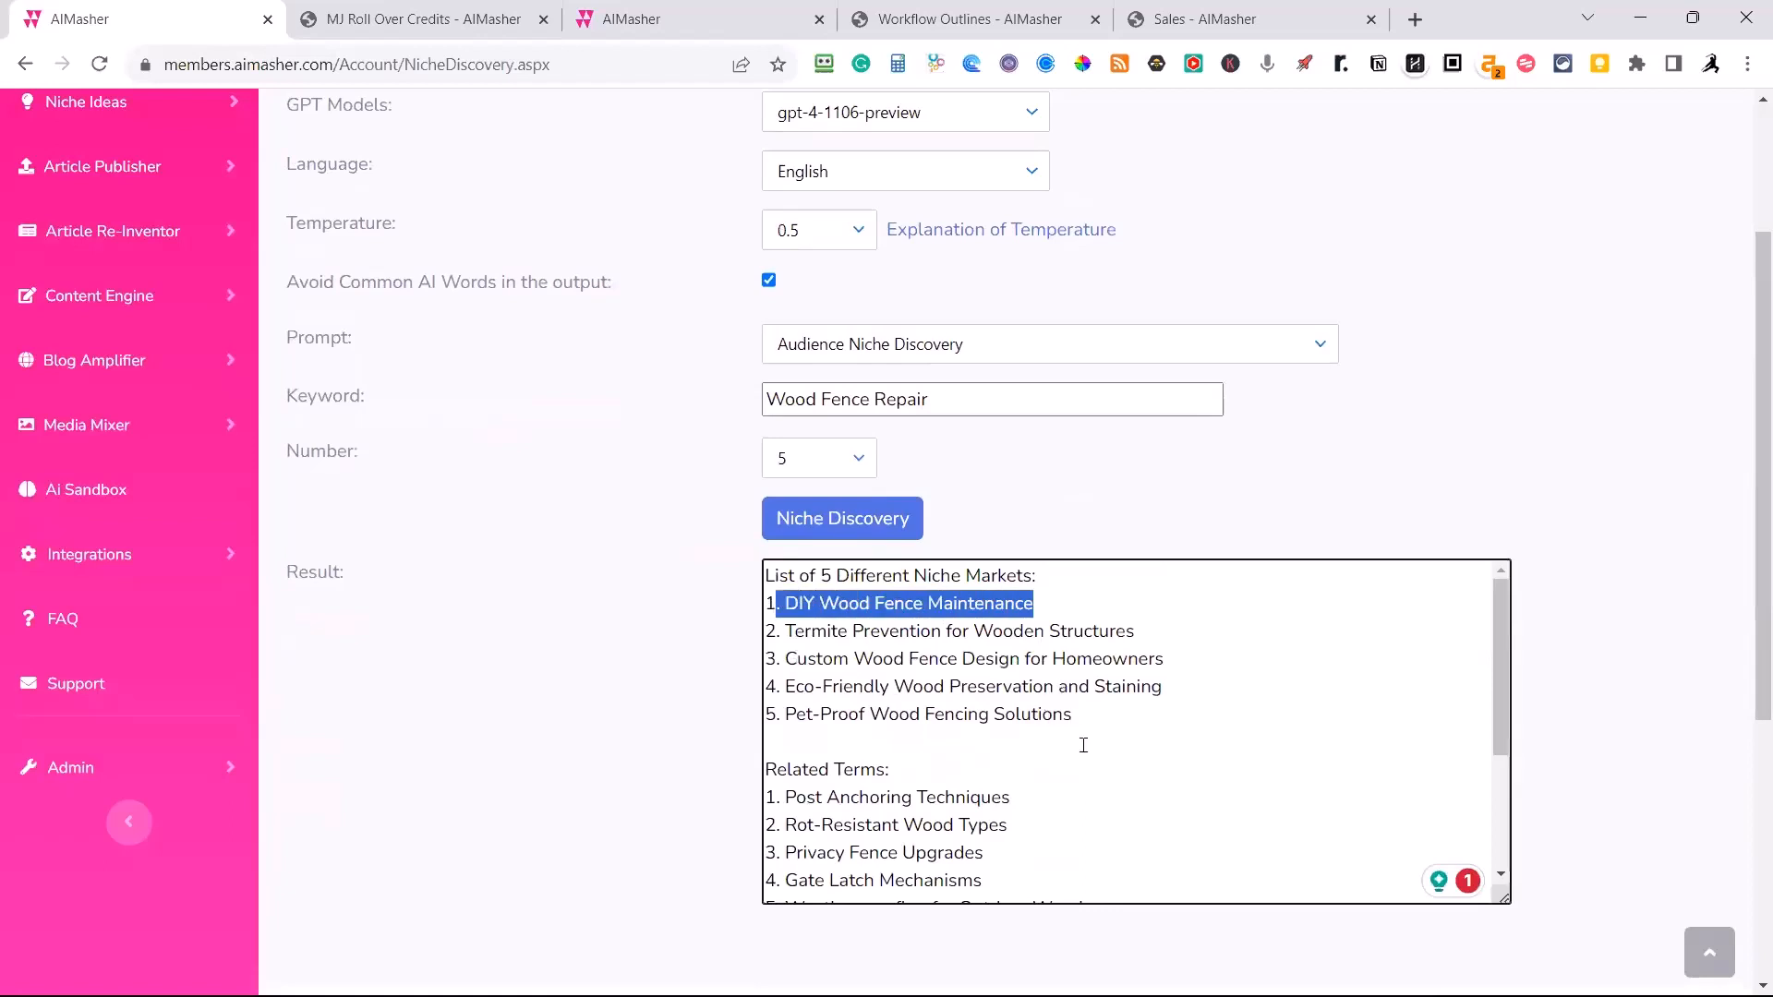
{"action": "left_click_drag", "start_coordinate": [1072, 716], "coordinate": [785, 715]}
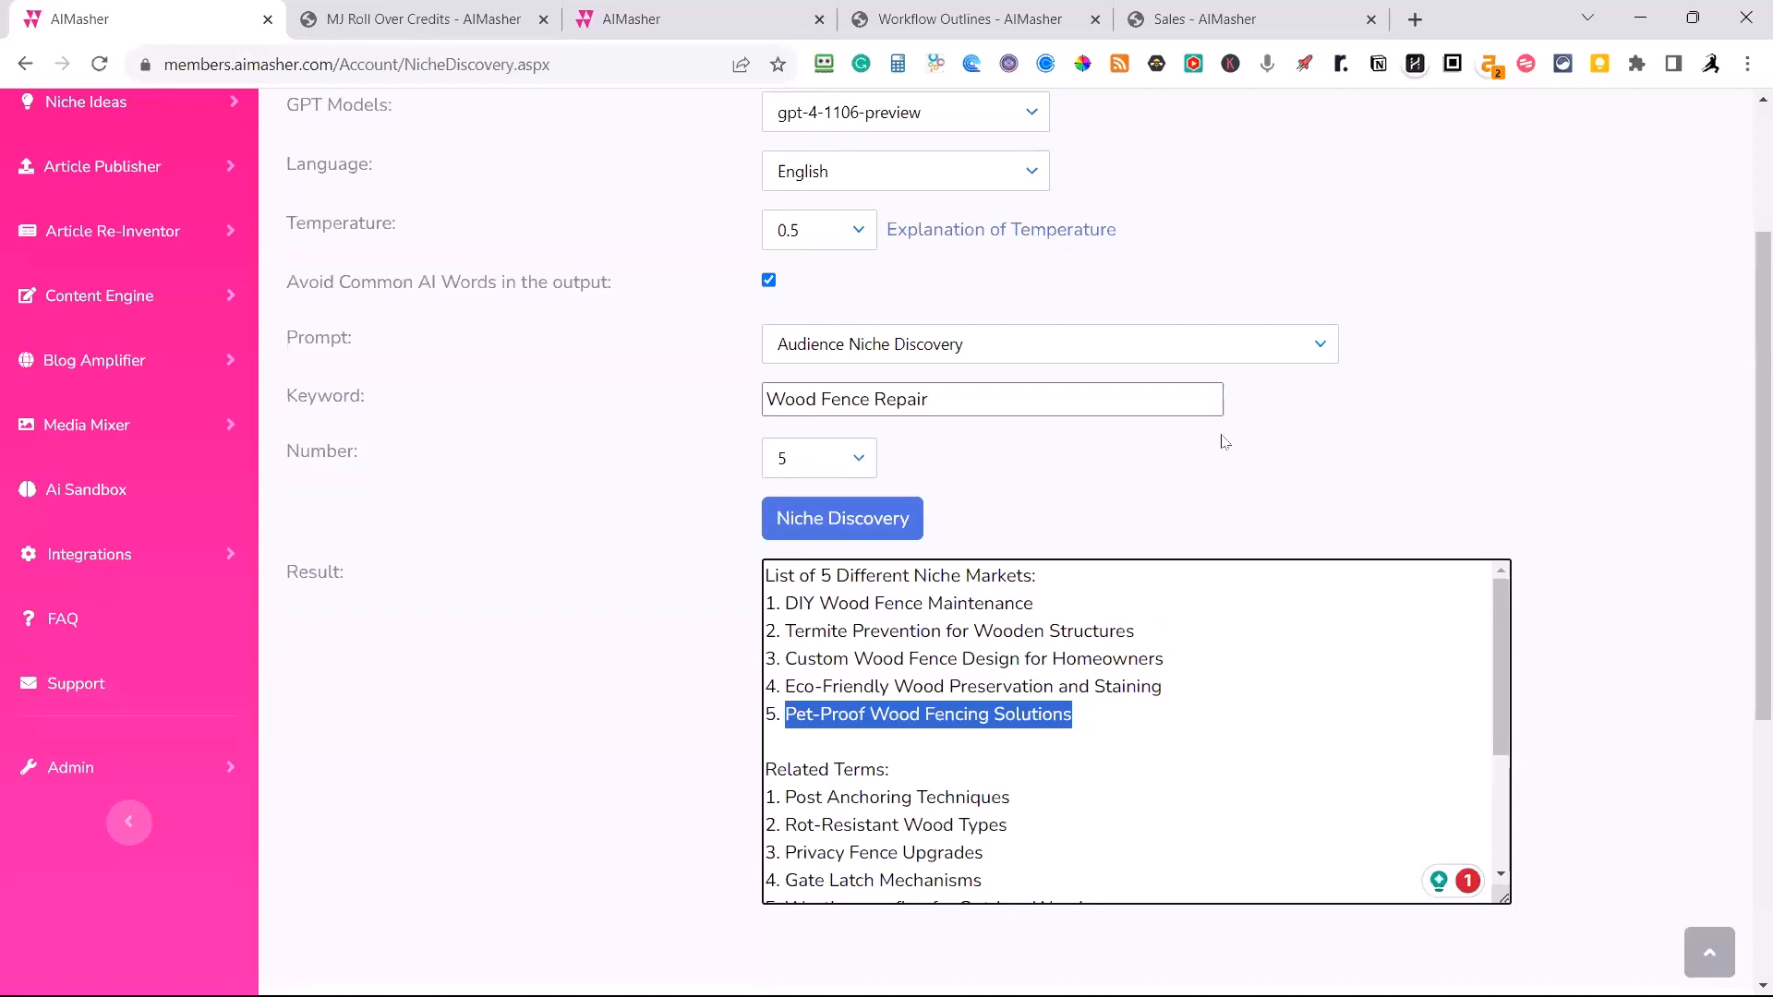
Run the Hot Selling Products for a Niche prompt on the Wood Fence Repair keyword and review the listed products.
{"action": "left_click", "coordinate": [1319, 345]}
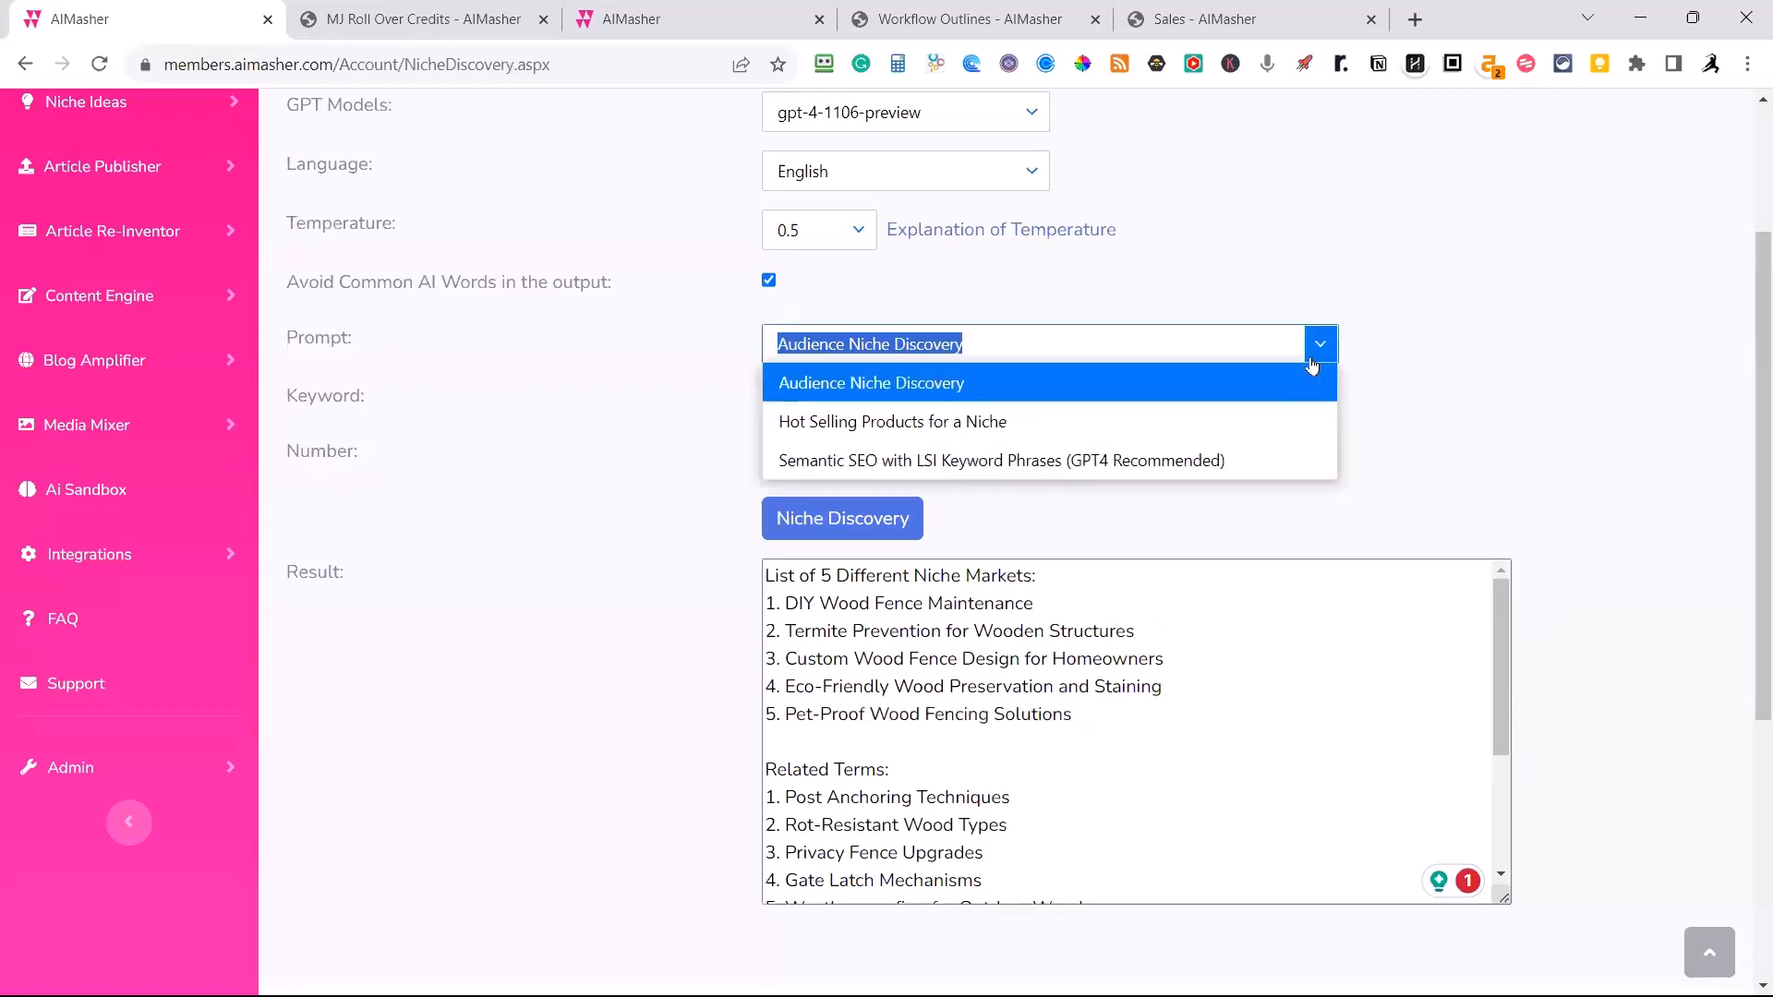
{"action": "left_click", "coordinate": [978, 425]}
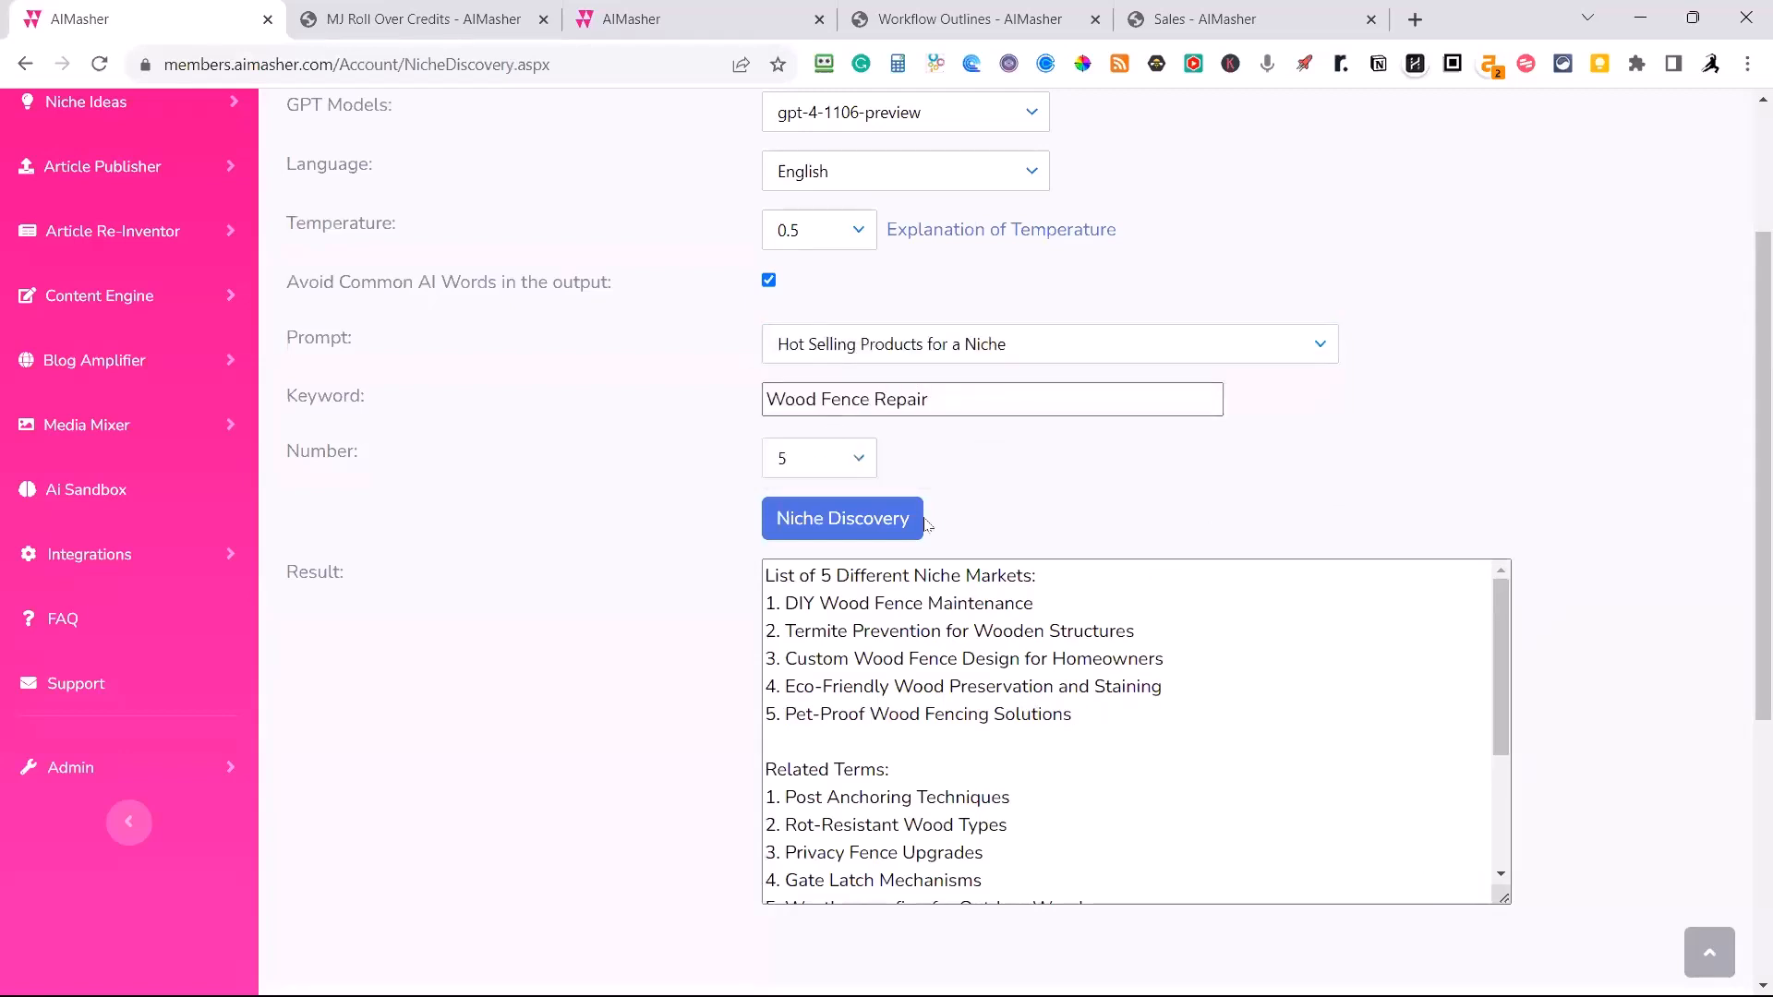
{"action": "left_click", "coordinate": [878, 518]}
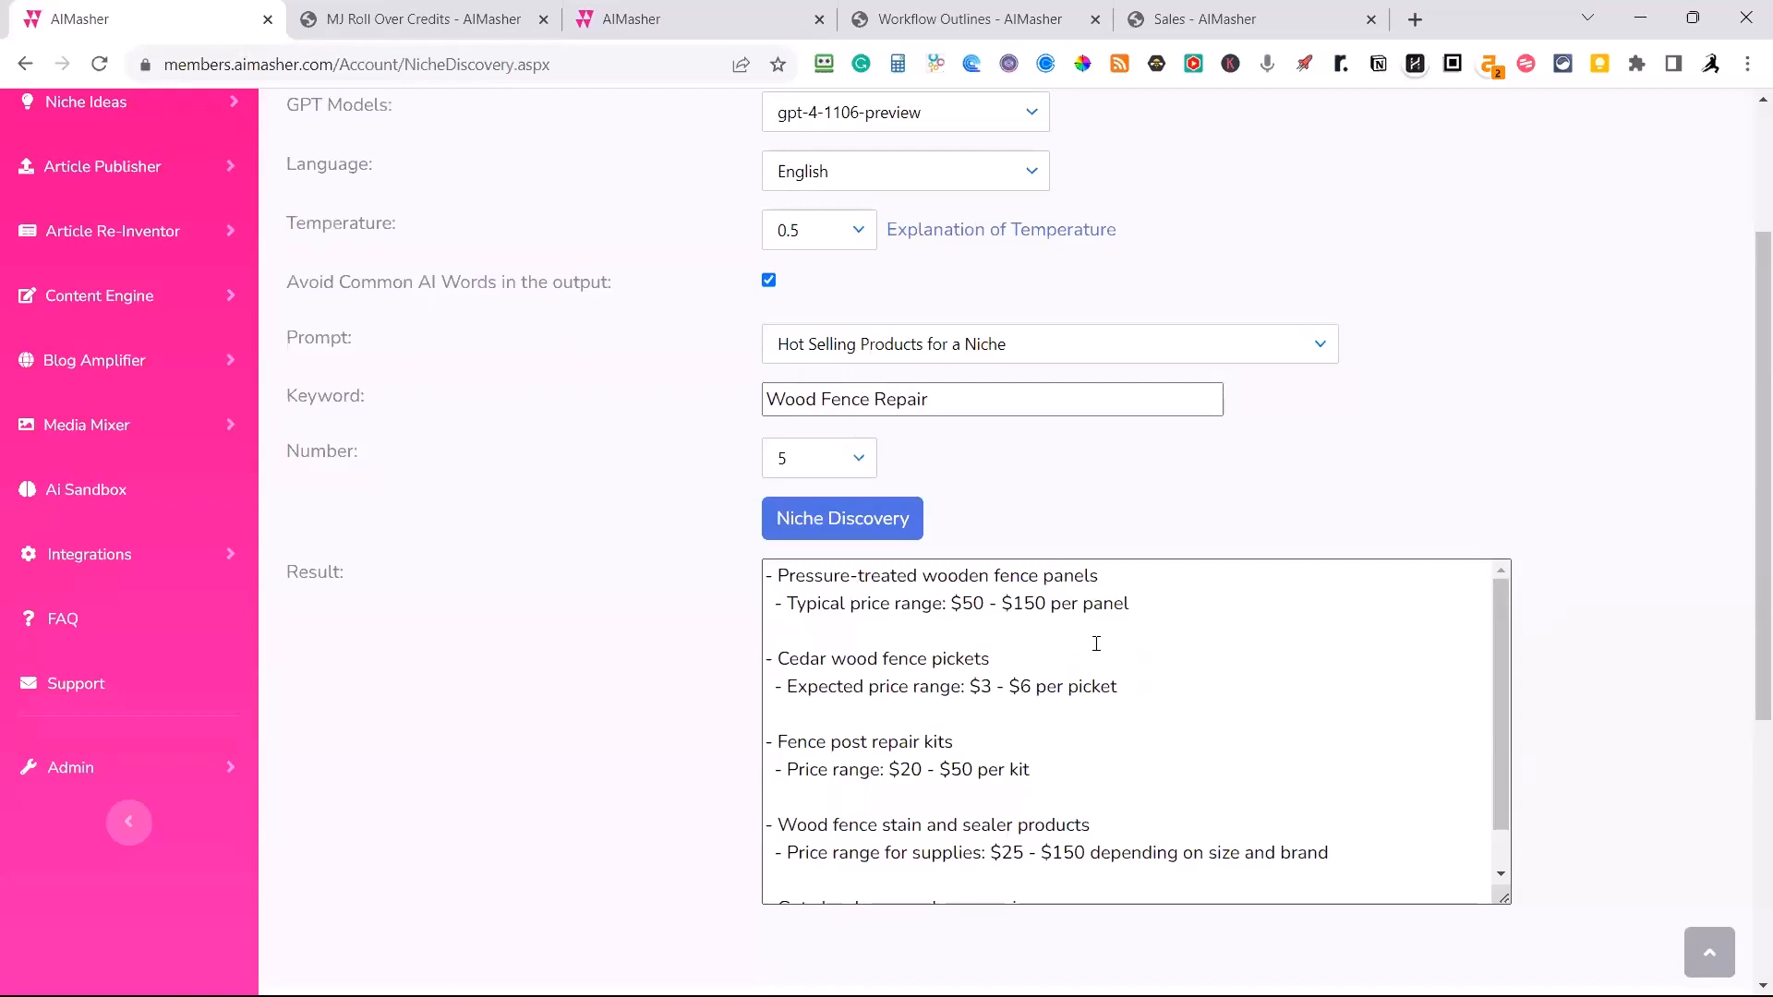
{"action": "scroll", "coordinate": [1096, 644], "scroll_direction": "down", "scroll_amount": 1}
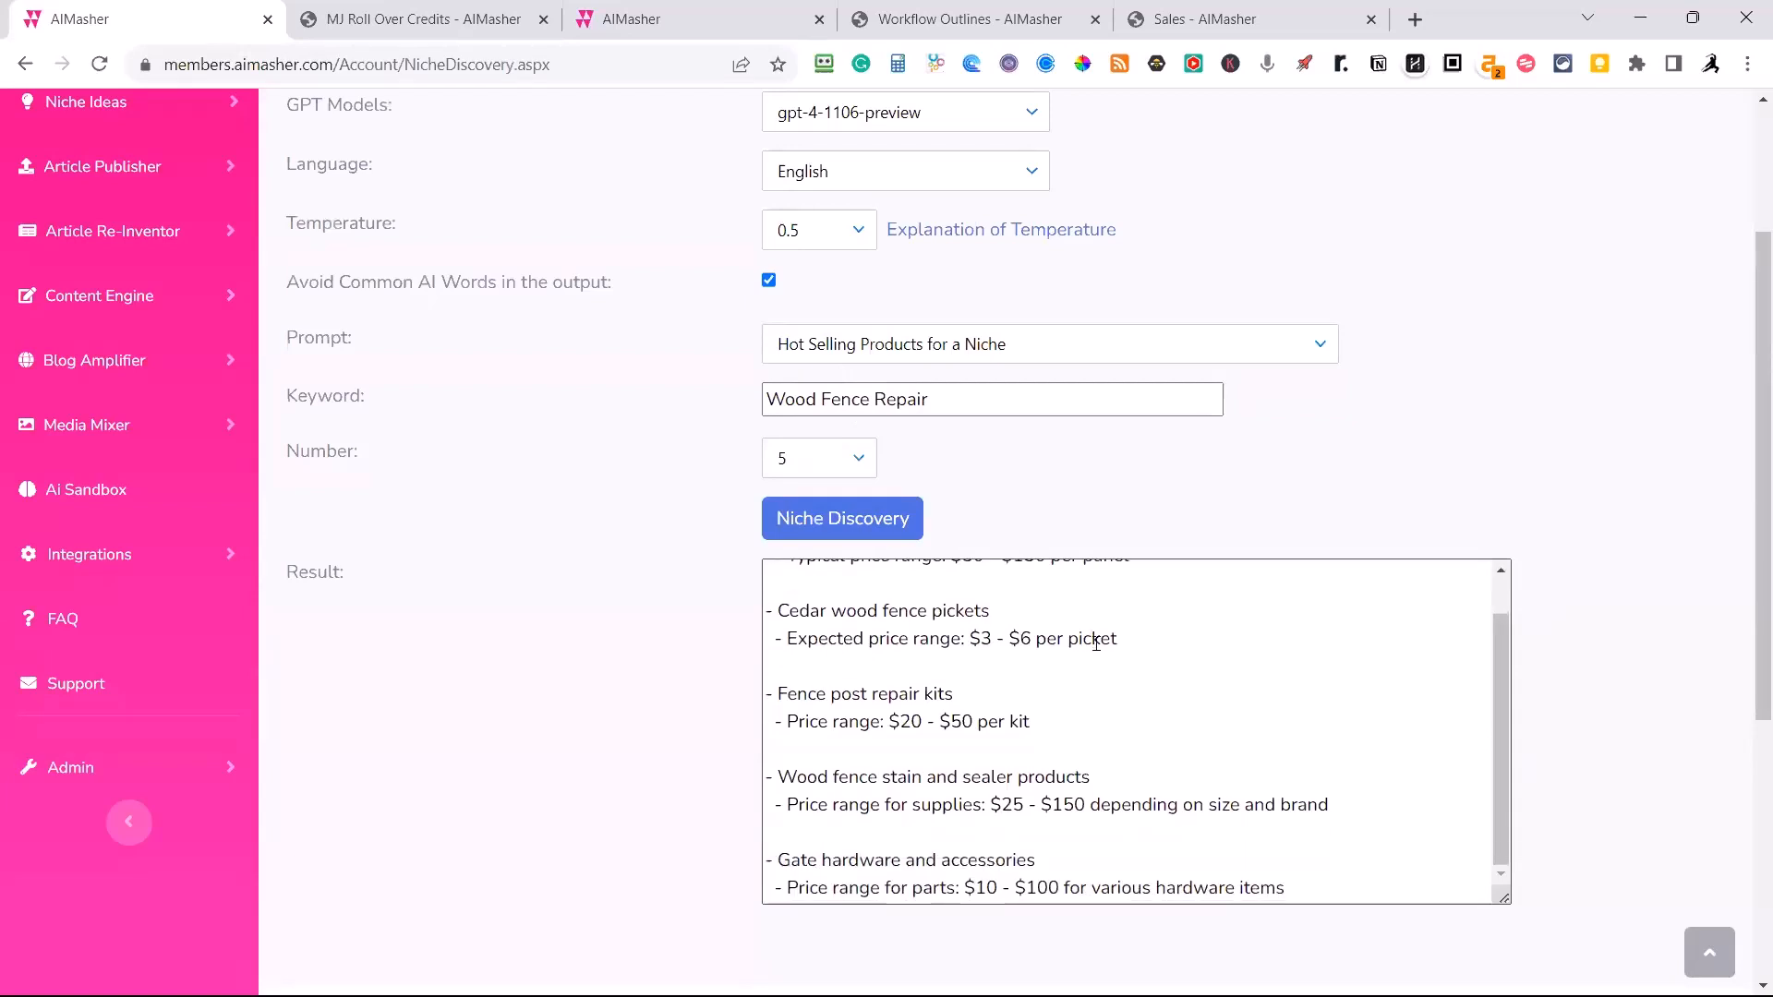
{"action": "scroll", "coordinate": [1096, 643], "scroll_direction": "down", "scroll_amount": 1}
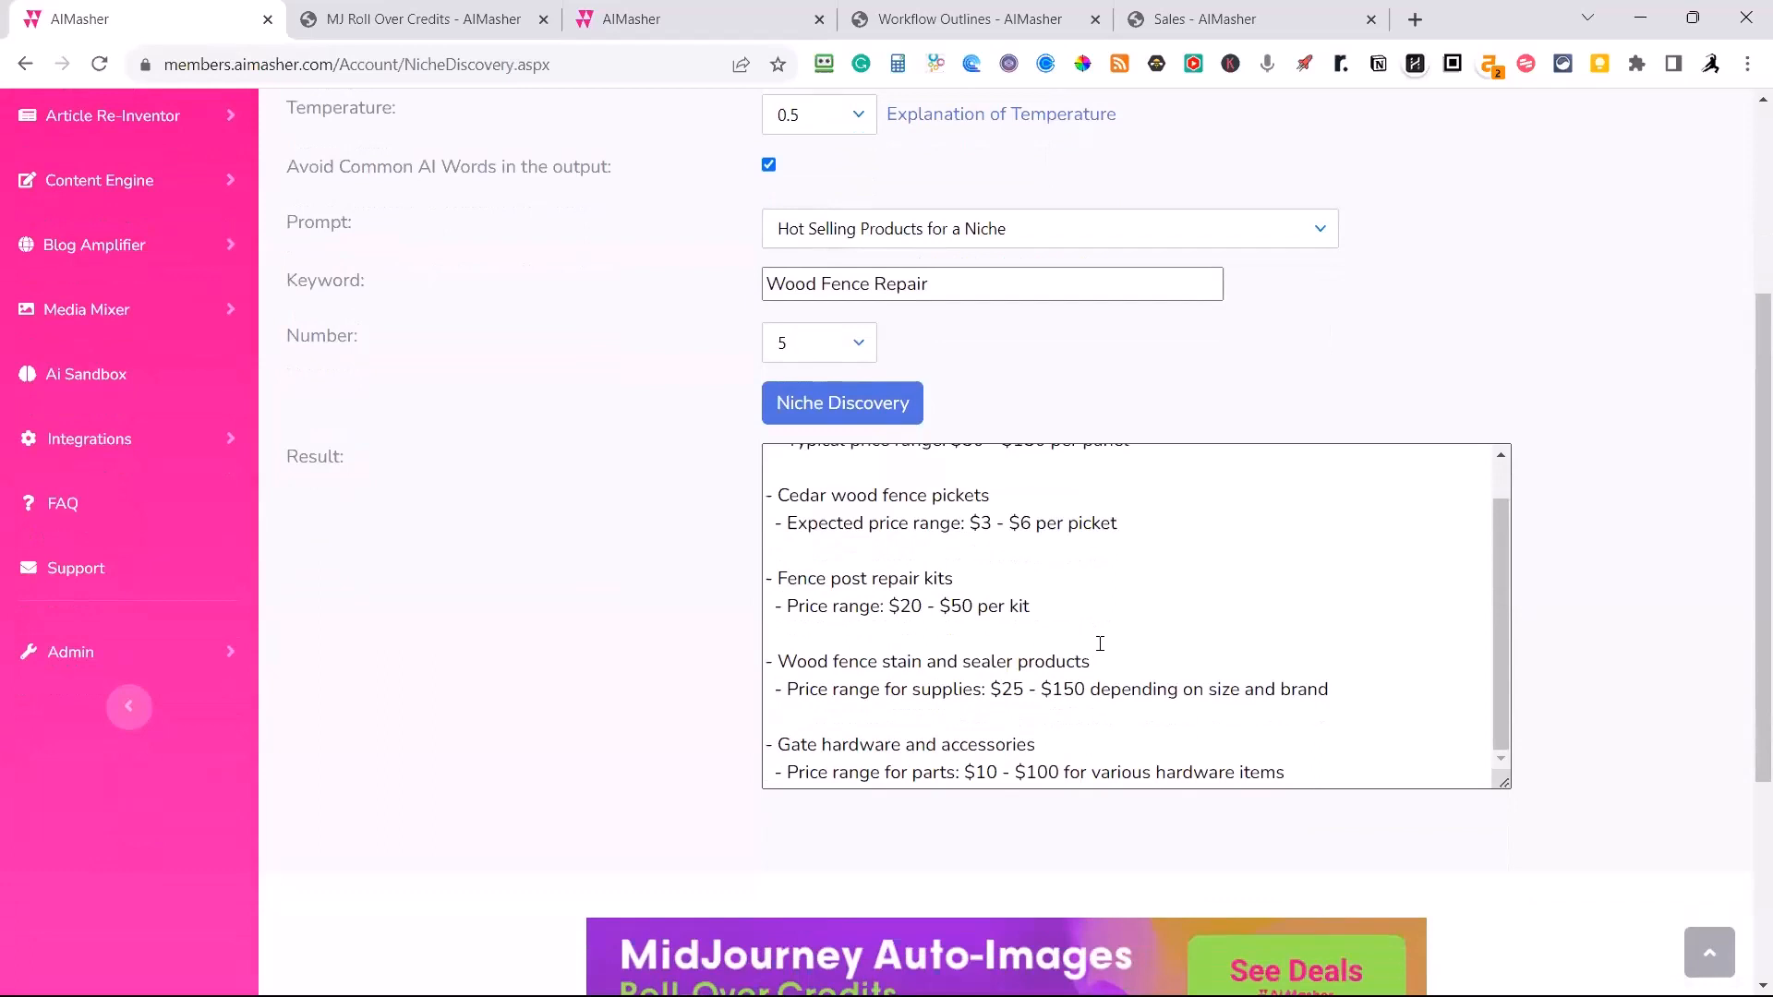
Run the Hot Selling Products for a Niche prompt on the keyword "Gift for boys under 6 year old".
{"action": "scroll", "coordinate": [1100, 643], "scroll_direction": "up", "scroll_amount": 1}
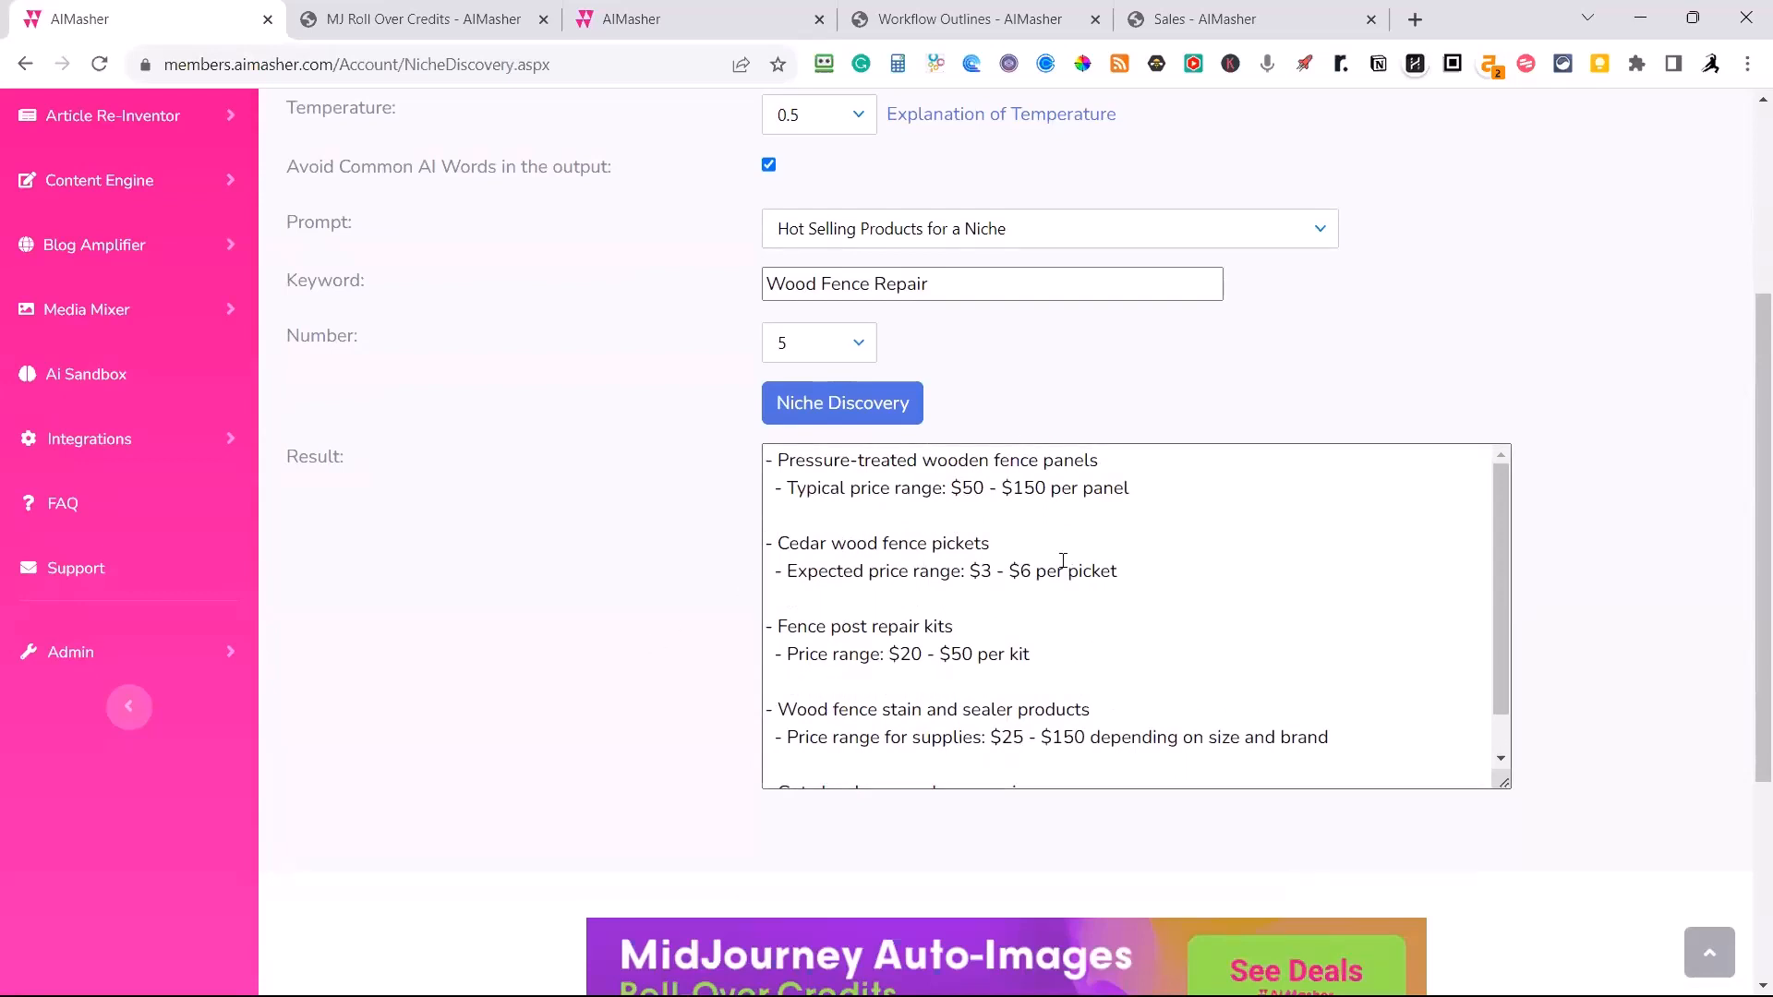
{"action": "scroll", "coordinate": [1058, 609], "scroll_direction": "down", "scroll_amount": 1}
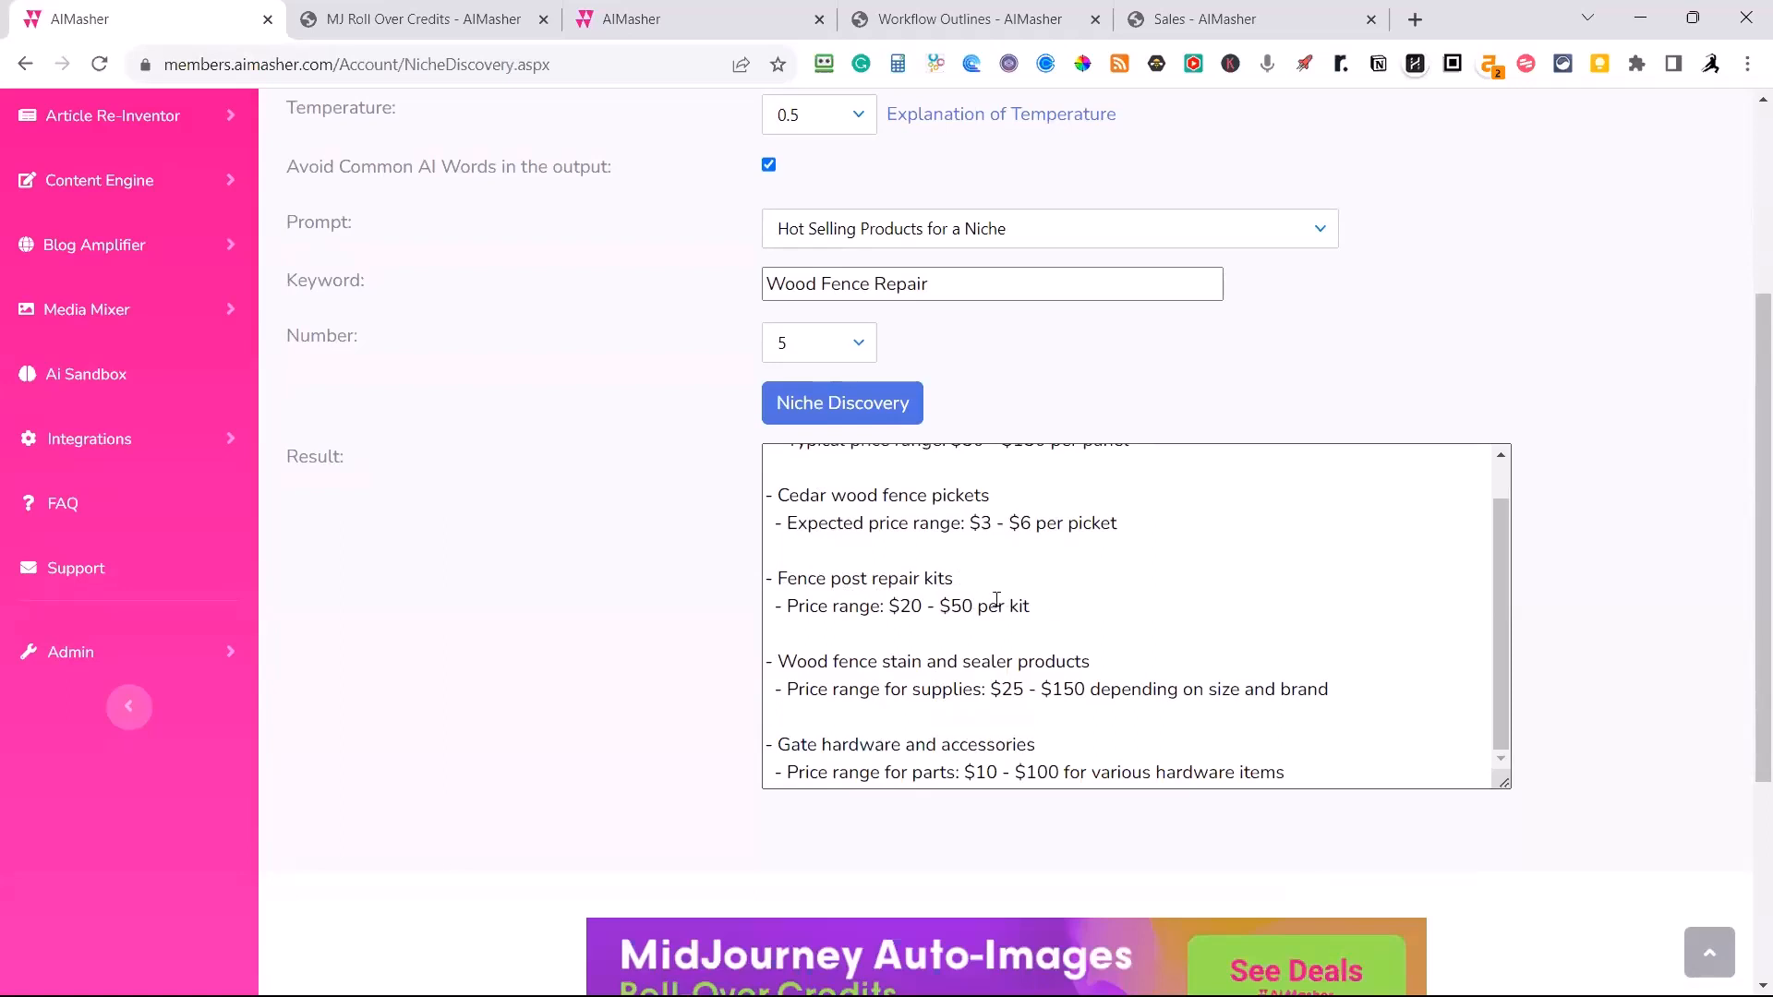
{"action": "scroll", "coordinate": [989, 411], "scroll_direction": "up", "scroll_amount": 1}
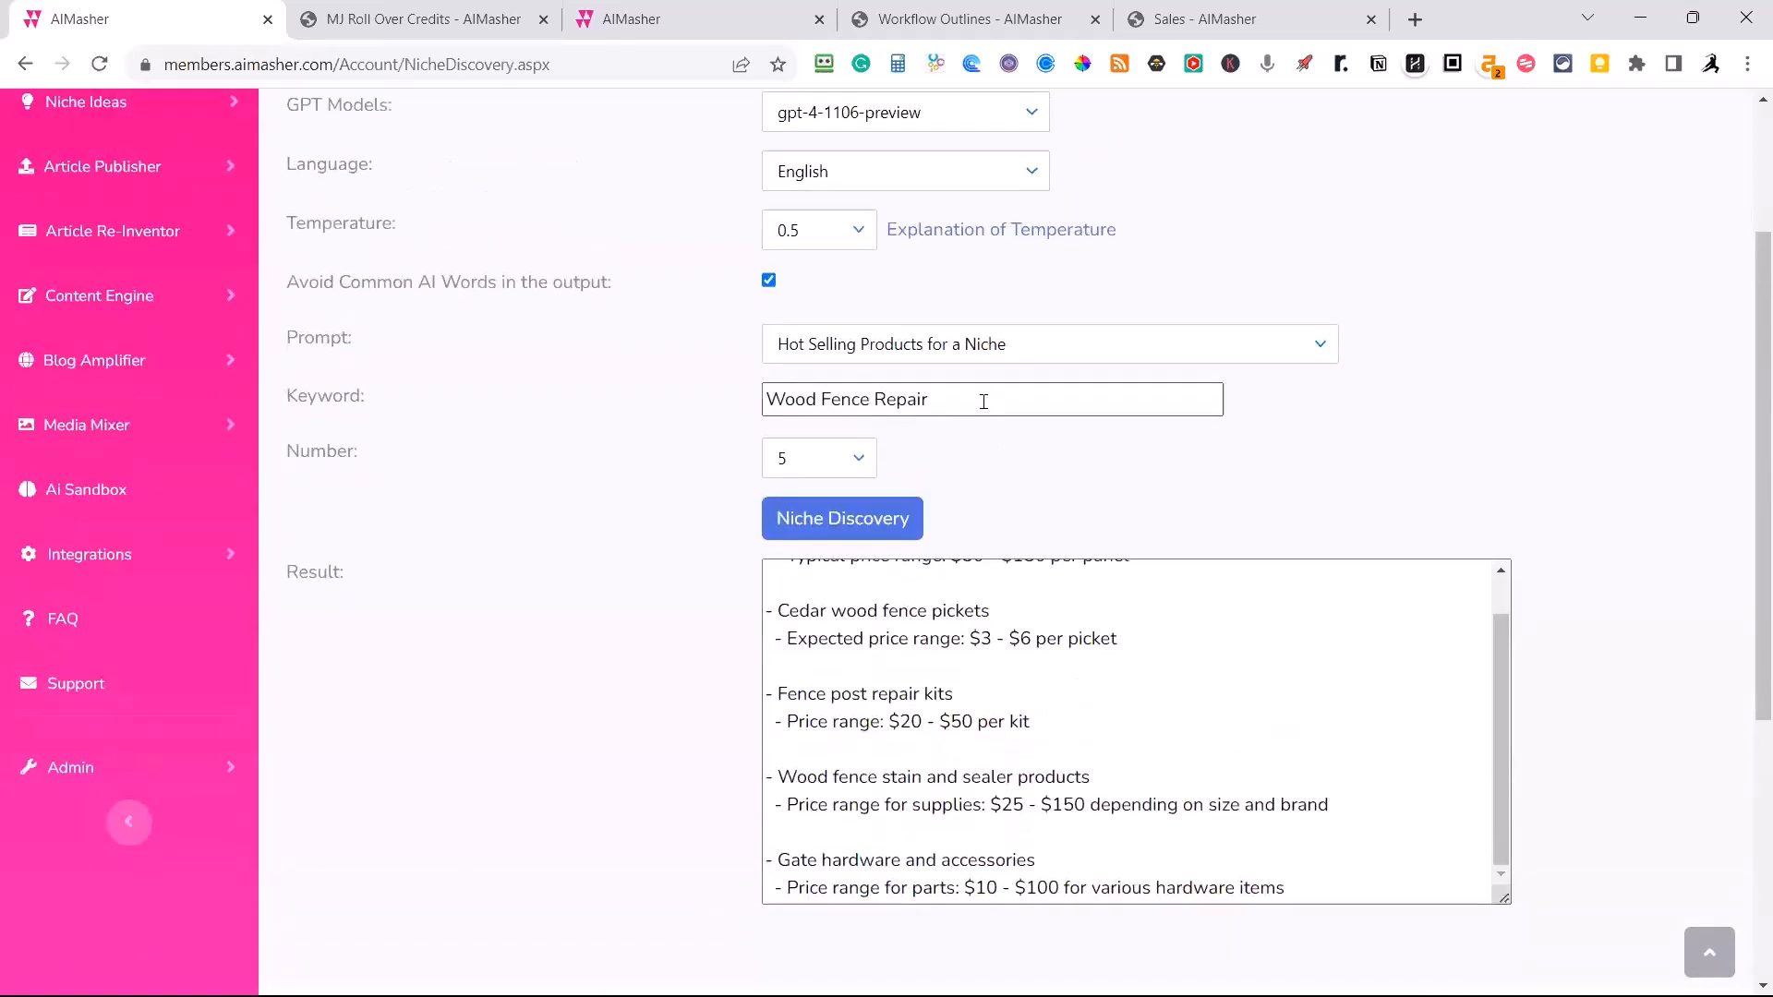
{"action": "left_click_drag", "start_coordinate": [985, 402], "coordinate": [712, 389]}
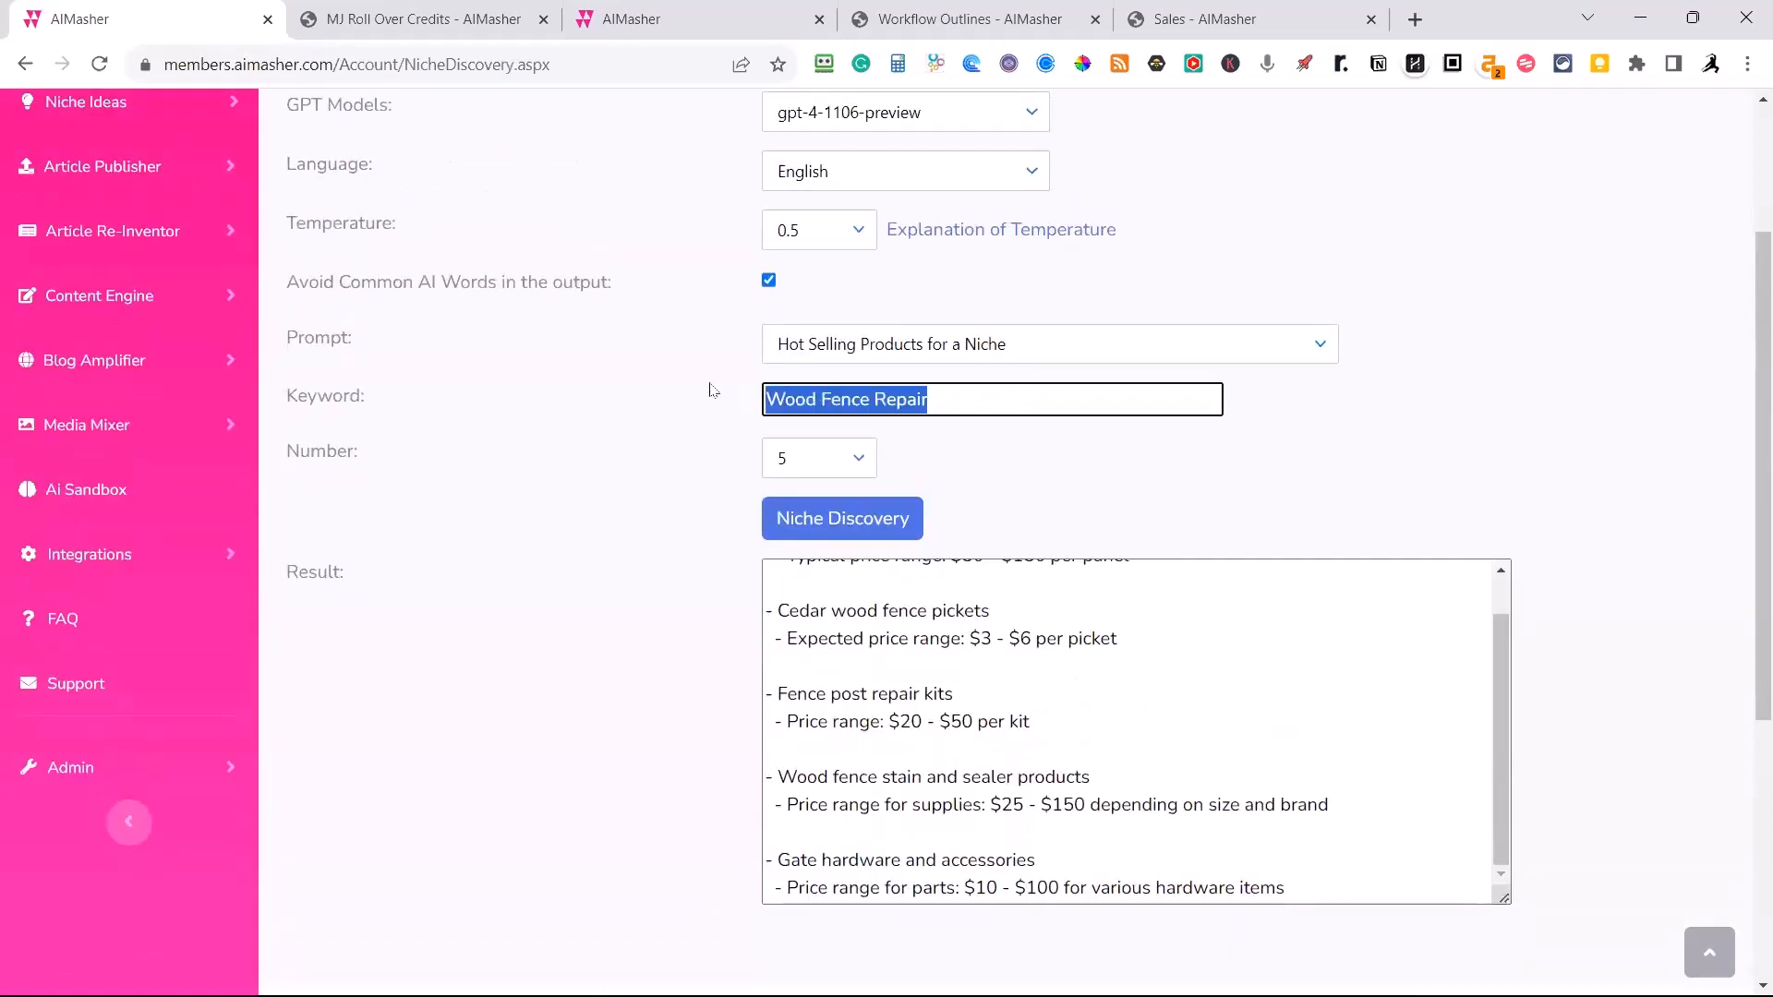
{"action": "type", "text": "Gi"}
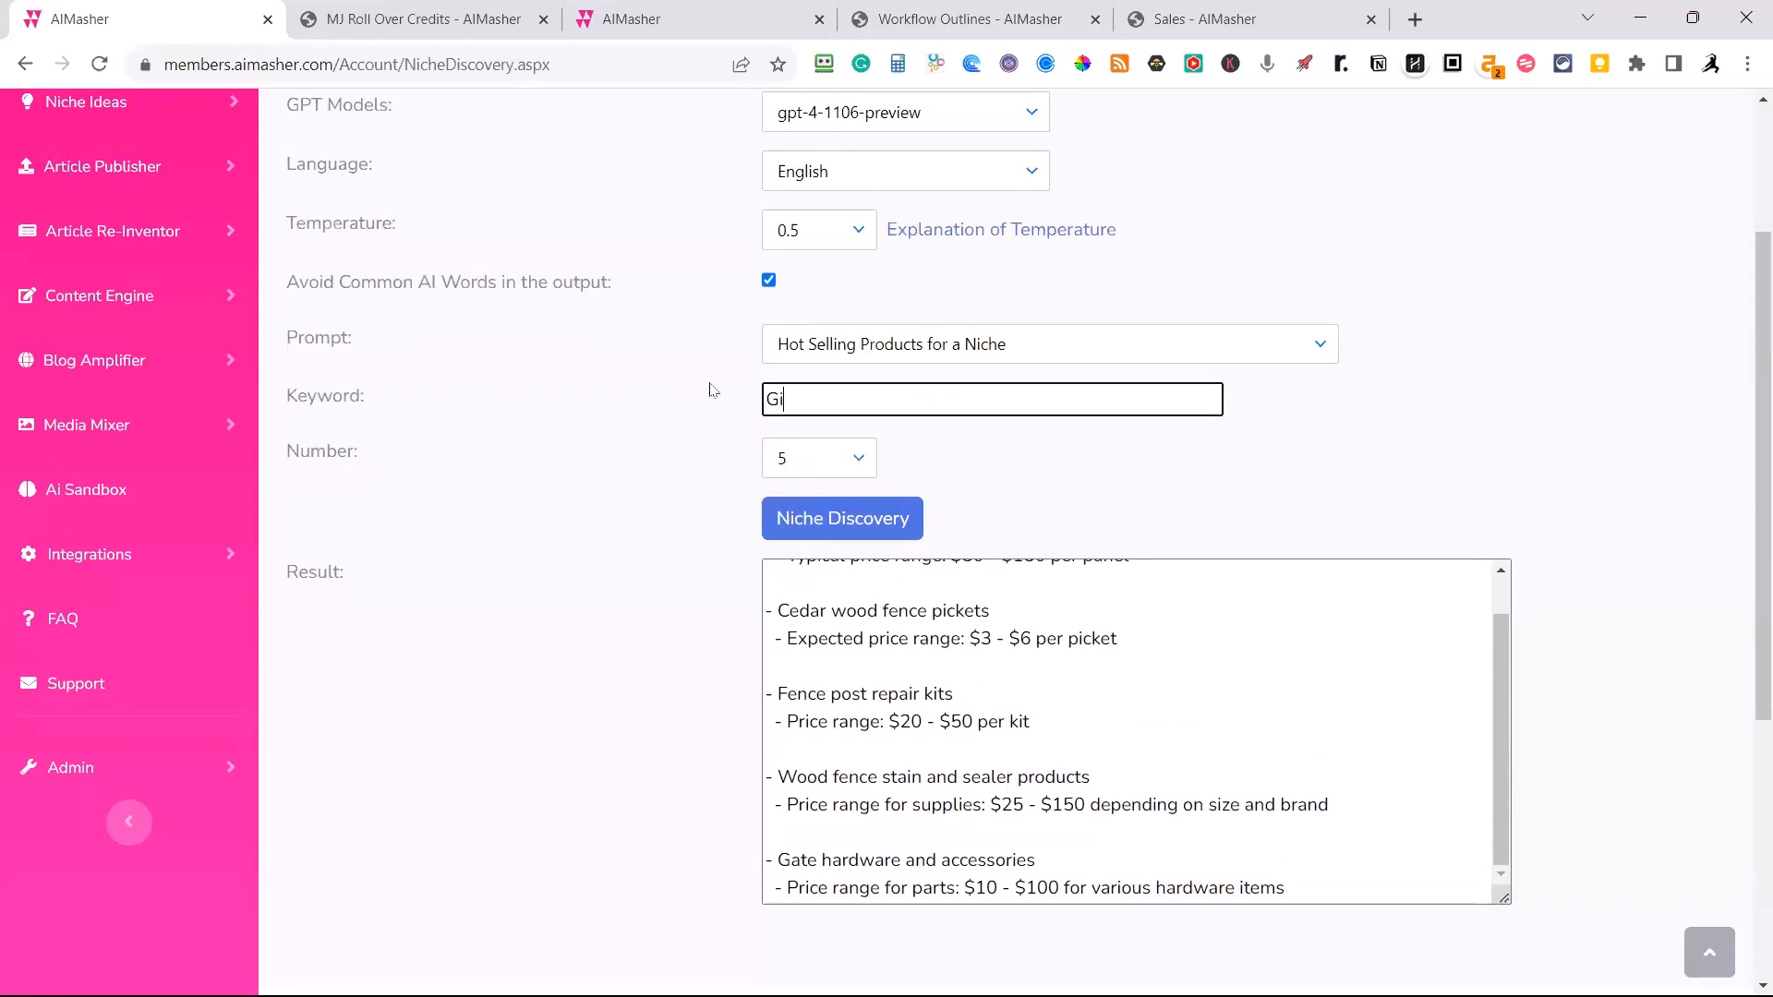
{"action": "type", "text": "ft for boys under 6 year old"}
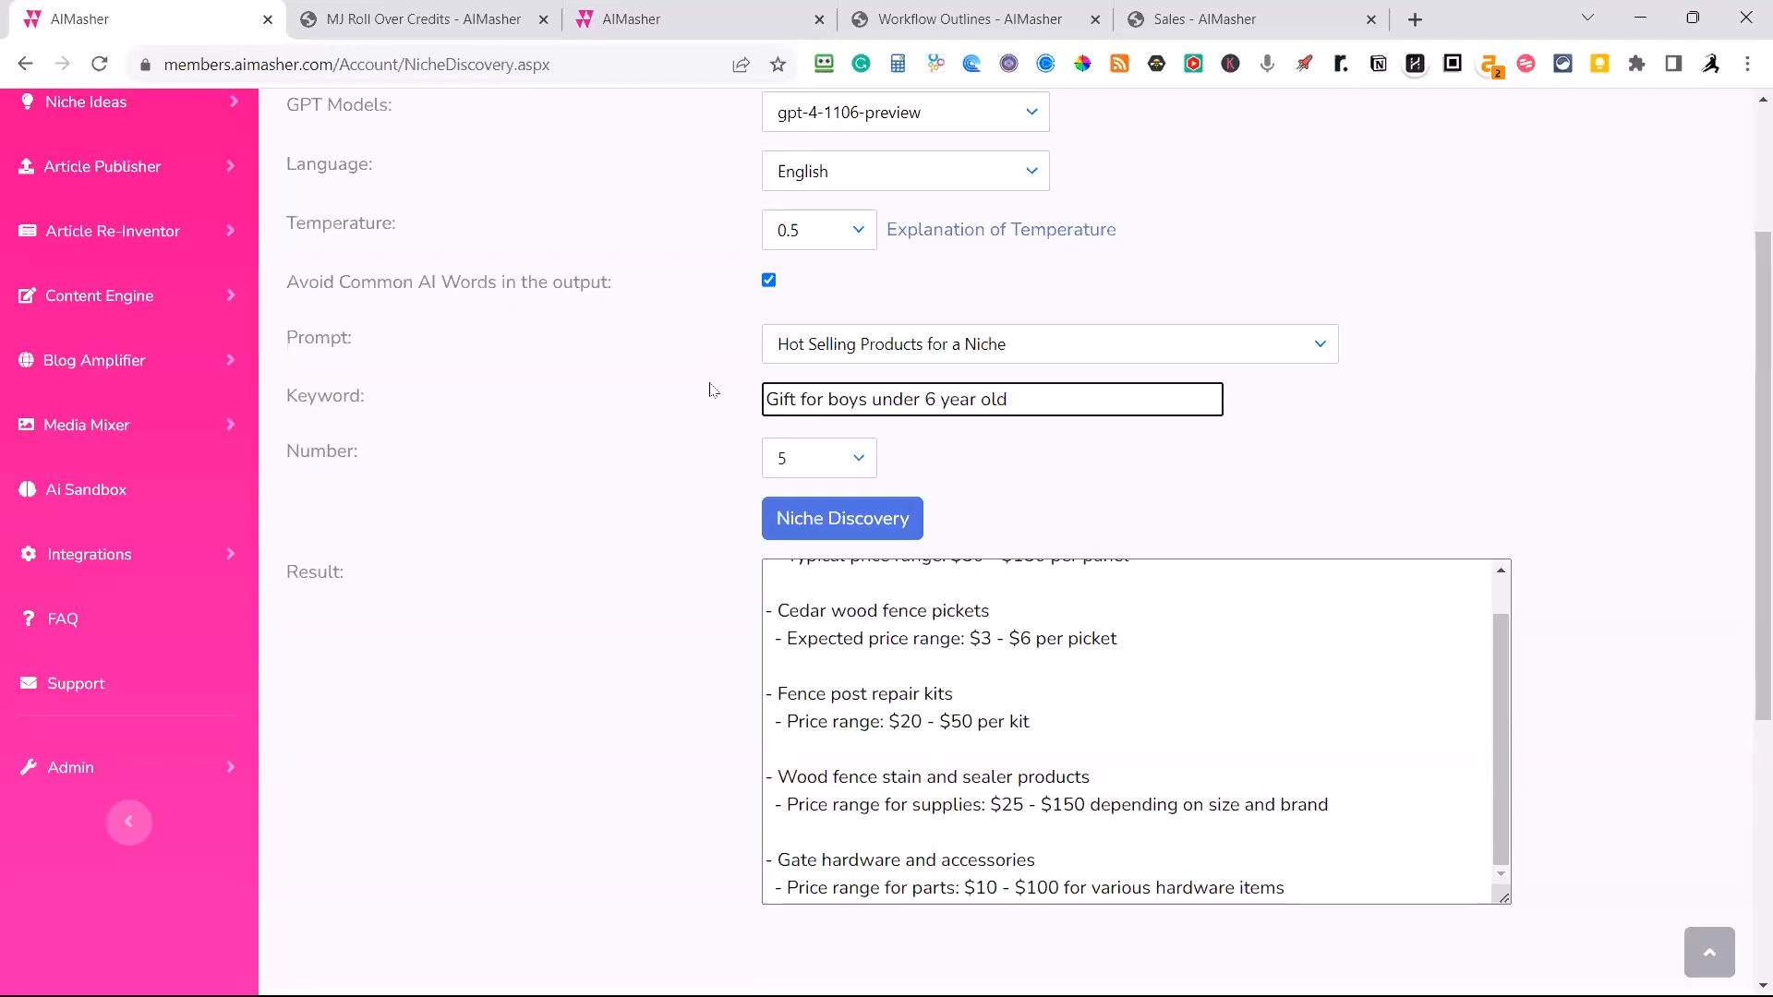
{"action": "left_click", "coordinate": [805, 525]}
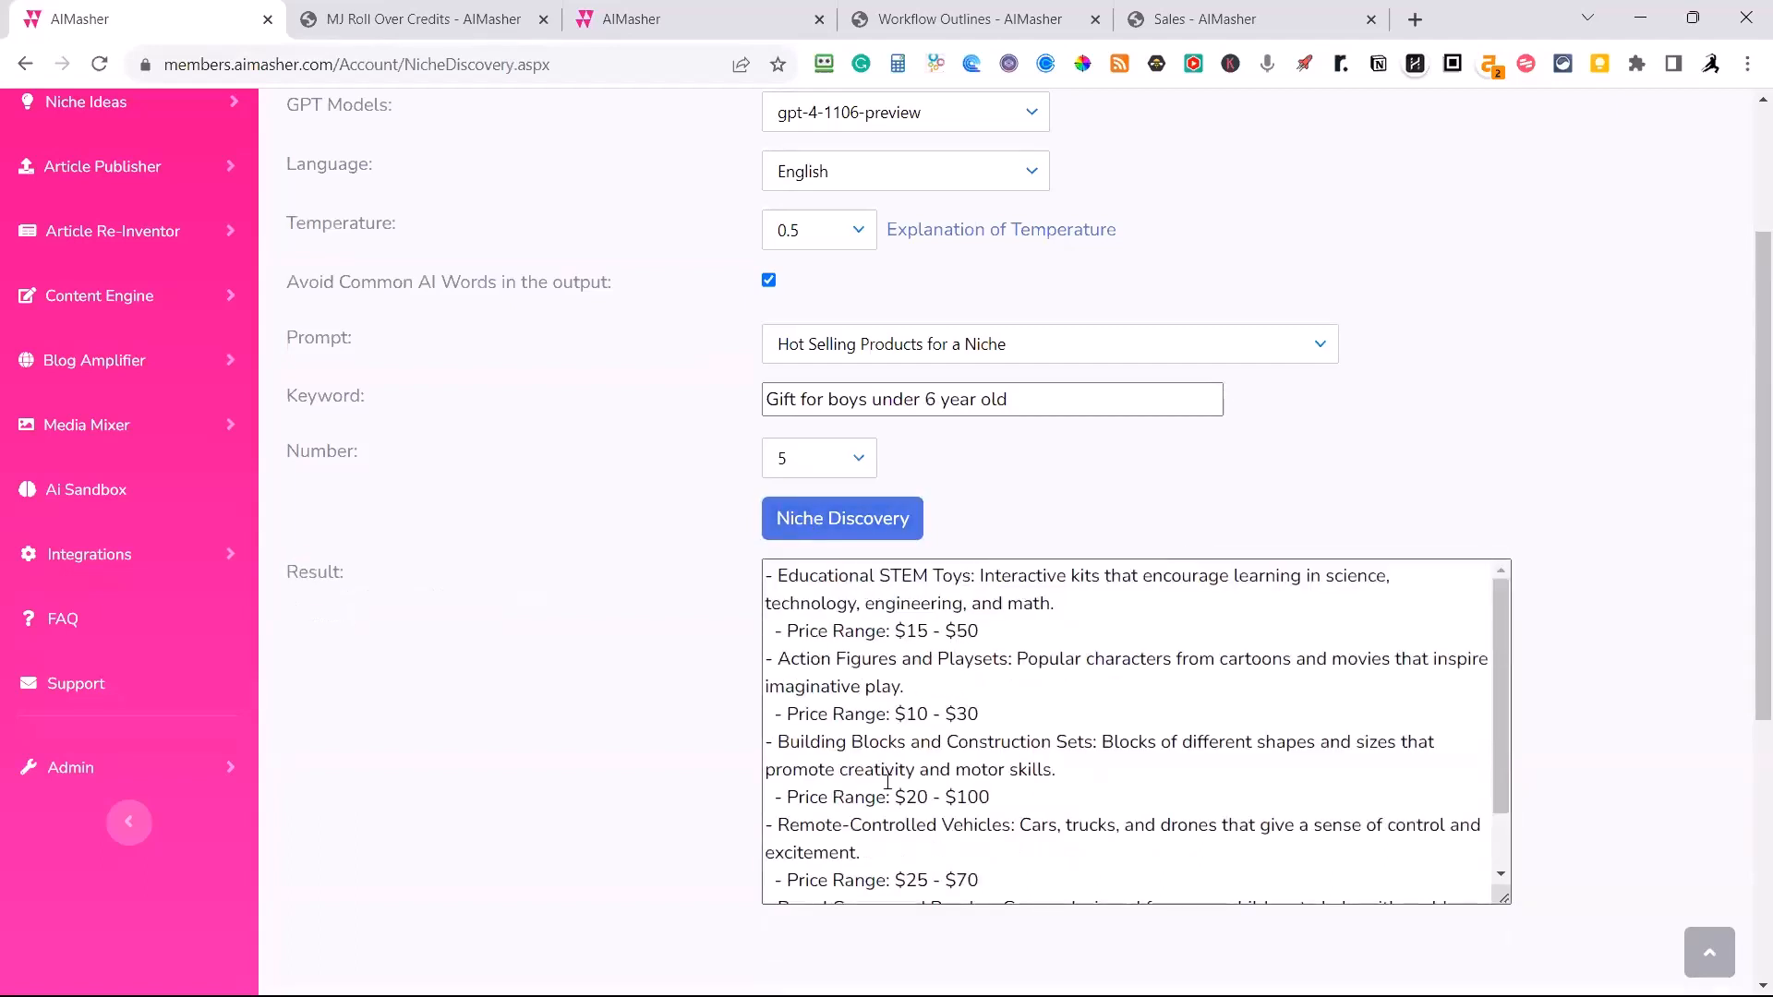
Review the suggested gift products and their price ranges, highlighting Action Figures and Playsets.
{"action": "scroll", "coordinate": [859, 775], "scroll_direction": "down", "scroll_amount": 2}
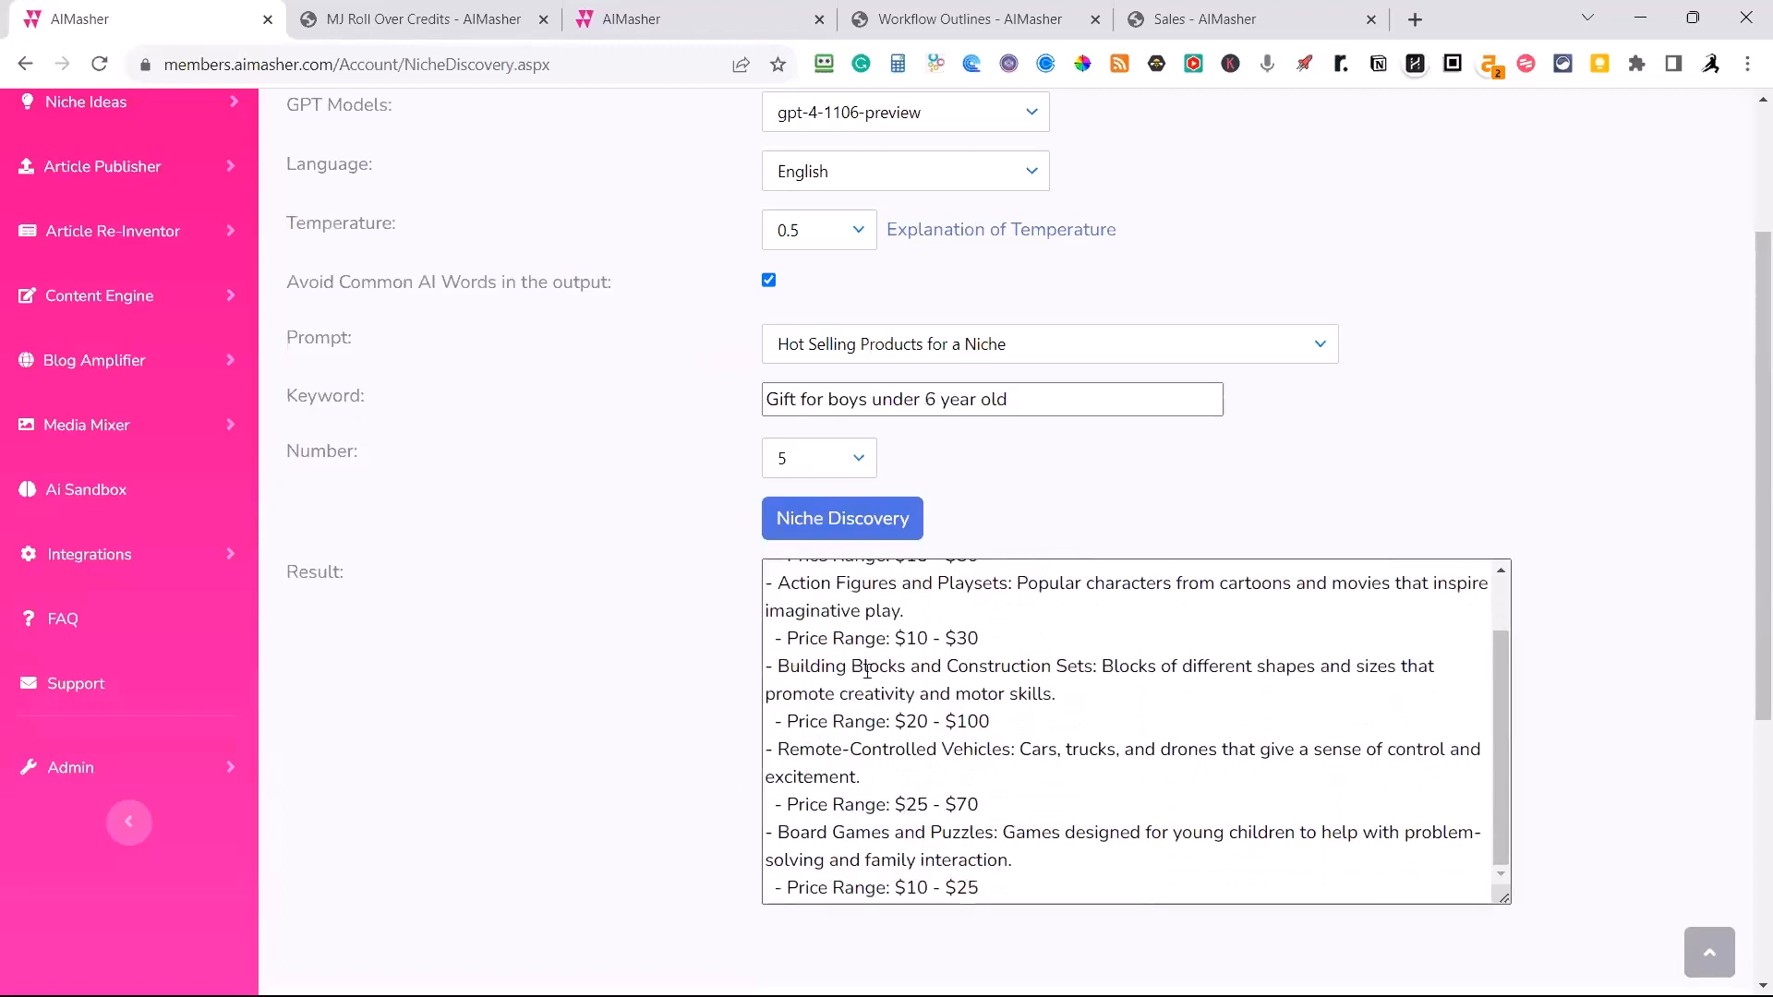
{"action": "scroll", "coordinate": [871, 675], "scroll_direction": "up", "scroll_amount": 2}
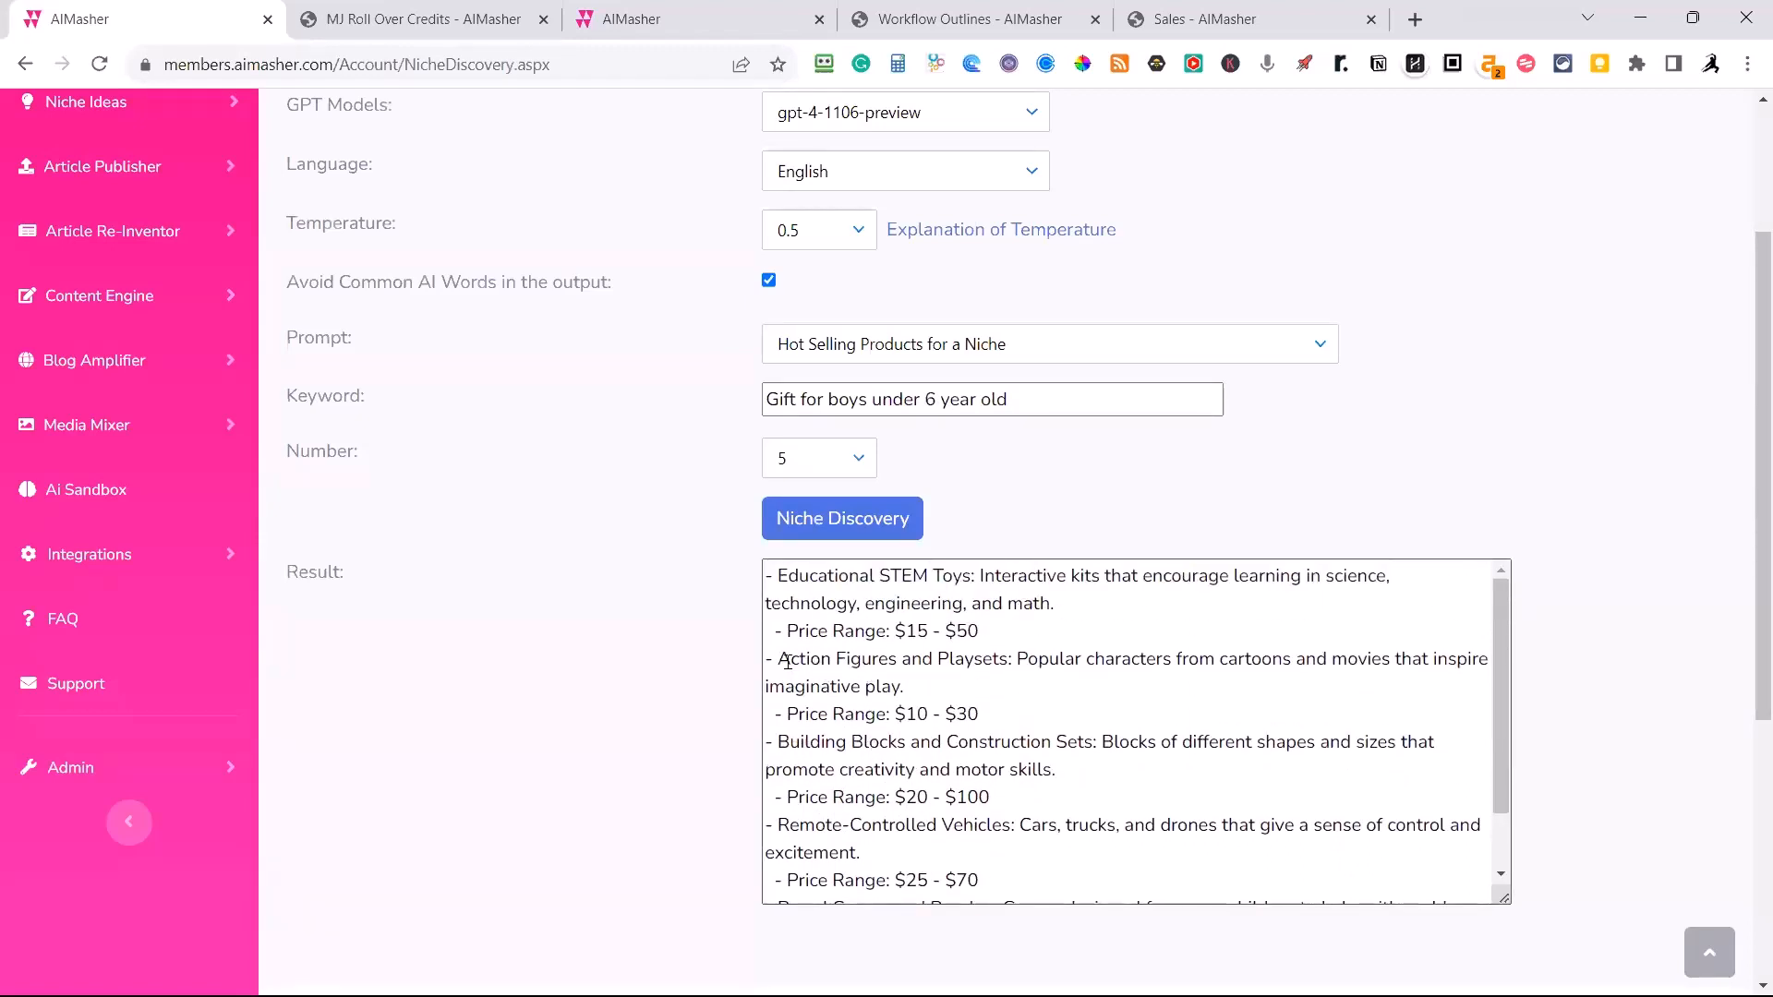
{"action": "left_click_drag", "start_coordinate": [791, 660], "coordinate": [1009, 666]}
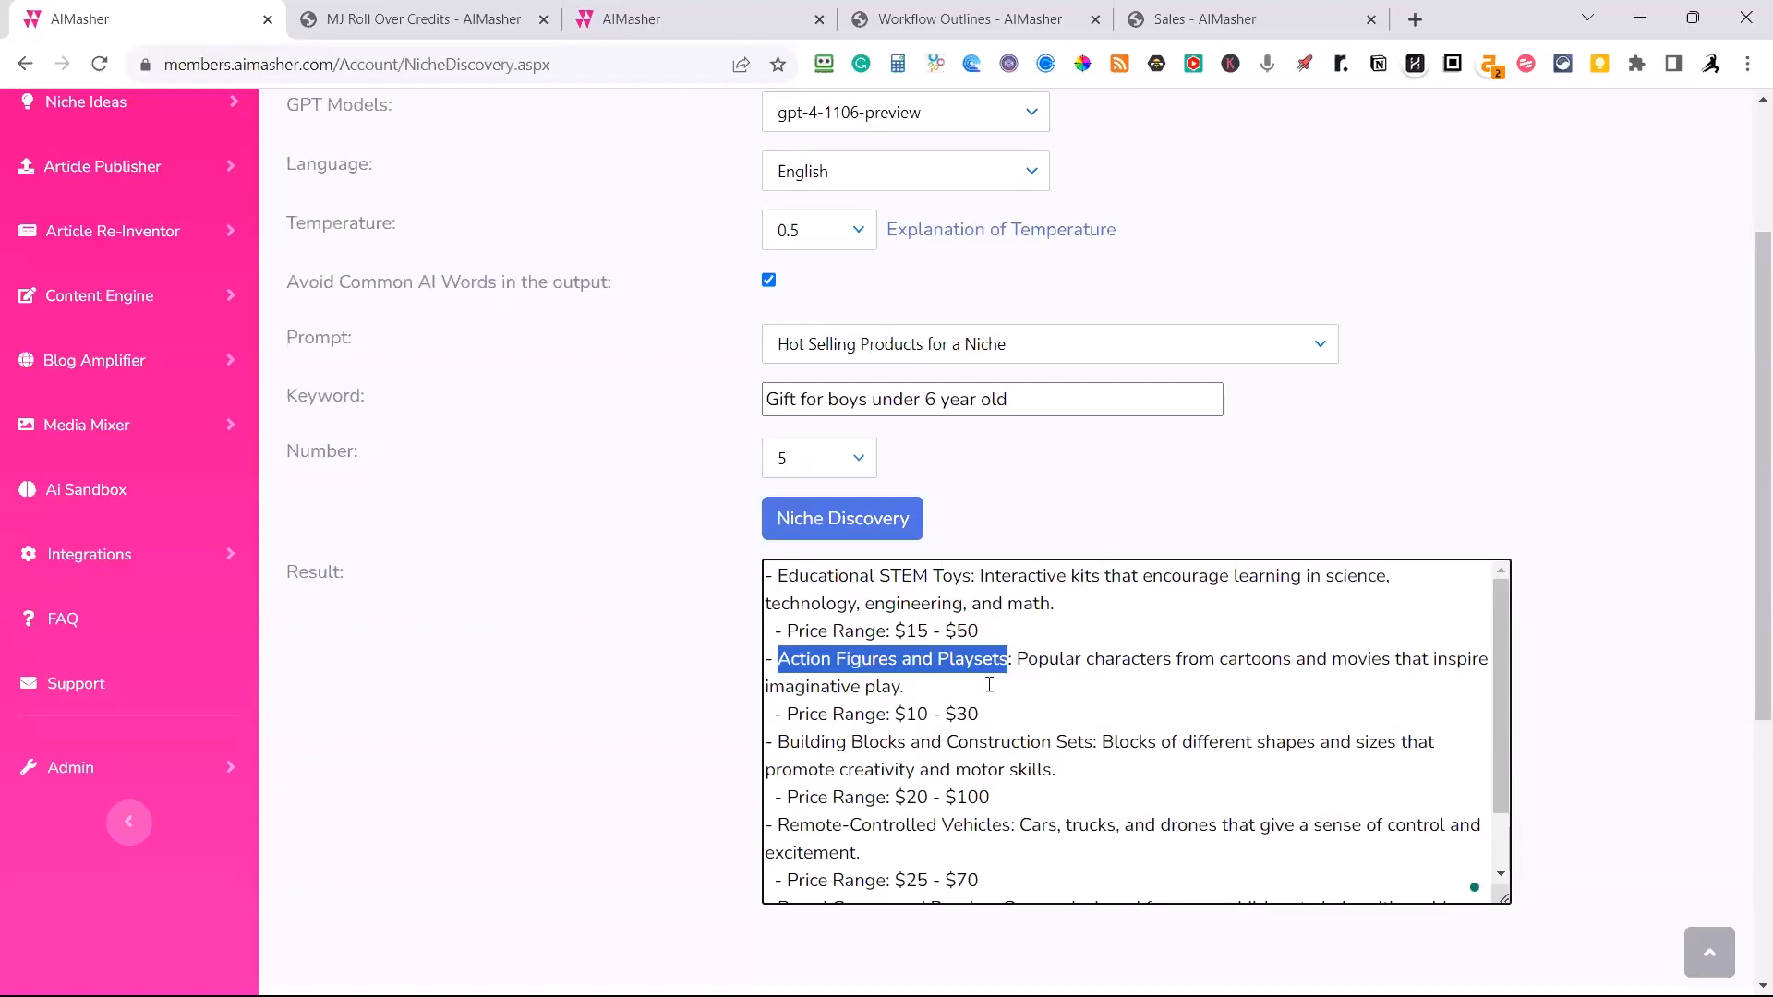
{"action": "scroll", "coordinate": [951, 702], "scroll_direction": "down", "scroll_amount": 1}
{"action": "scroll", "coordinate": [411, 624], "scroll_direction": "up", "scroll_amount": 3}
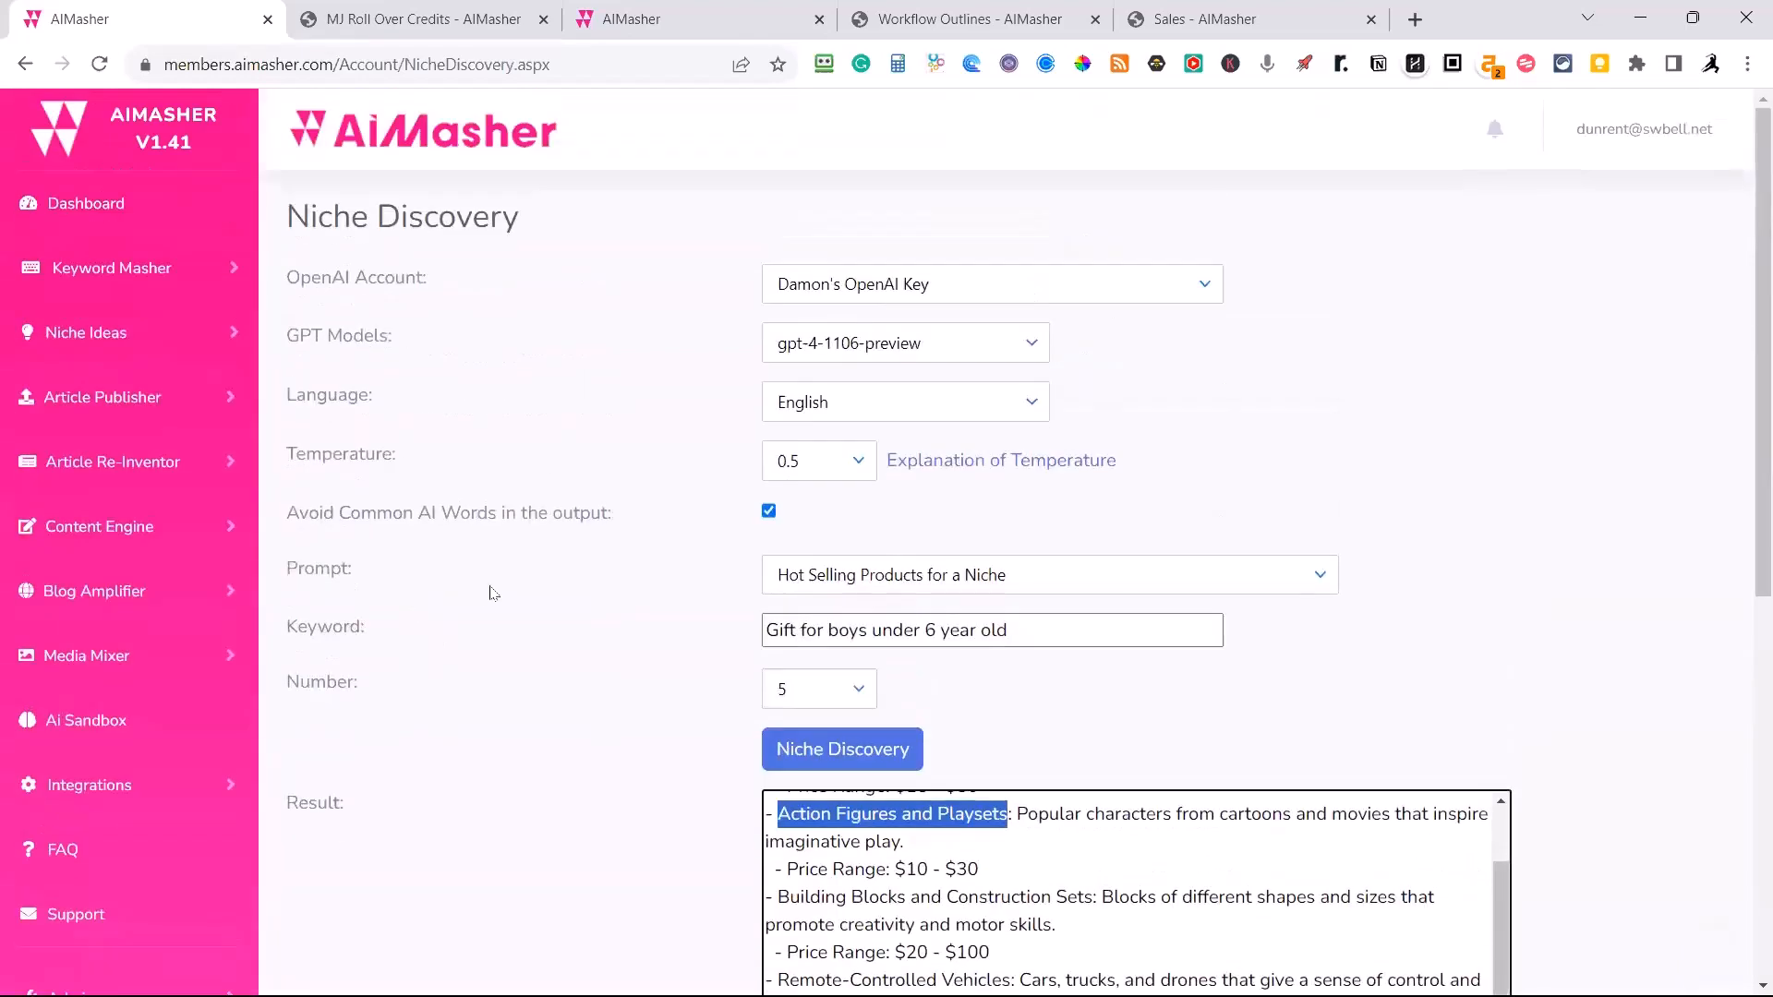
{"action": "scroll", "coordinate": [504, 587], "scroll_direction": "down", "scroll_amount": 7}
{"action": "scroll", "coordinate": [518, 586], "scroll_direction": "up", "scroll_amount": 7}
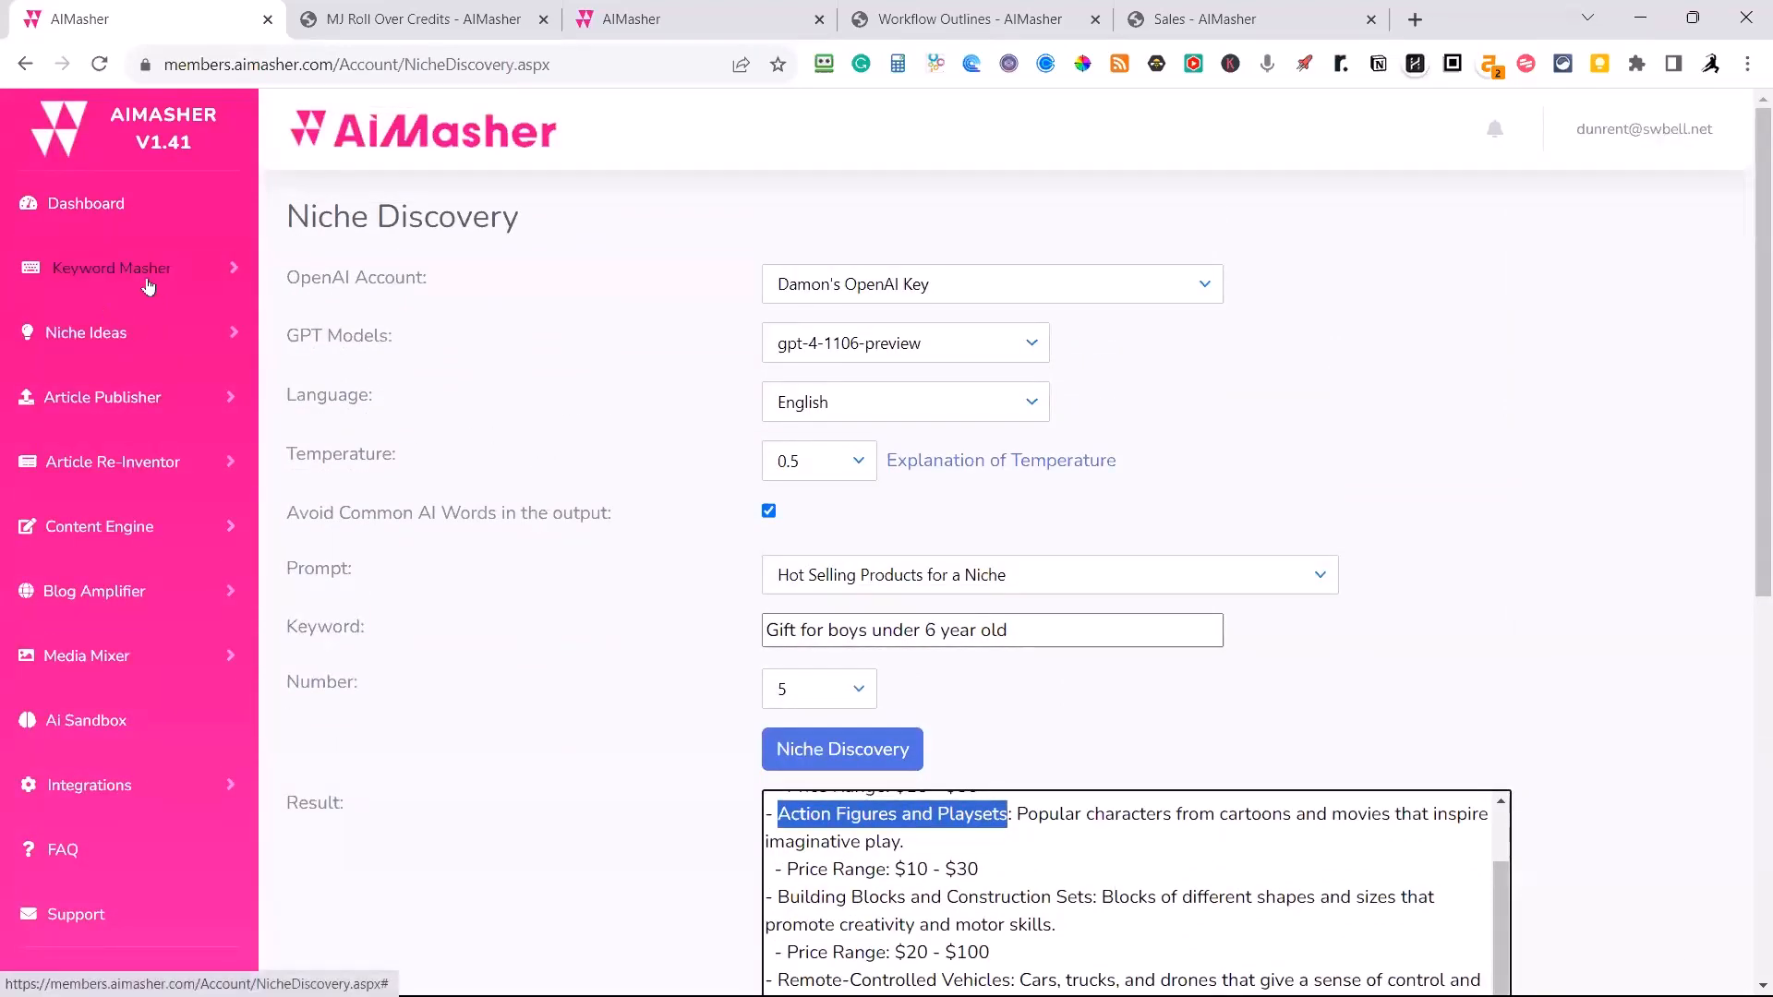
Open the Domain Name Generator and generate 5 domain names for the keyword "wood fence repair".
{"action": "left_click", "coordinate": [116, 335]}
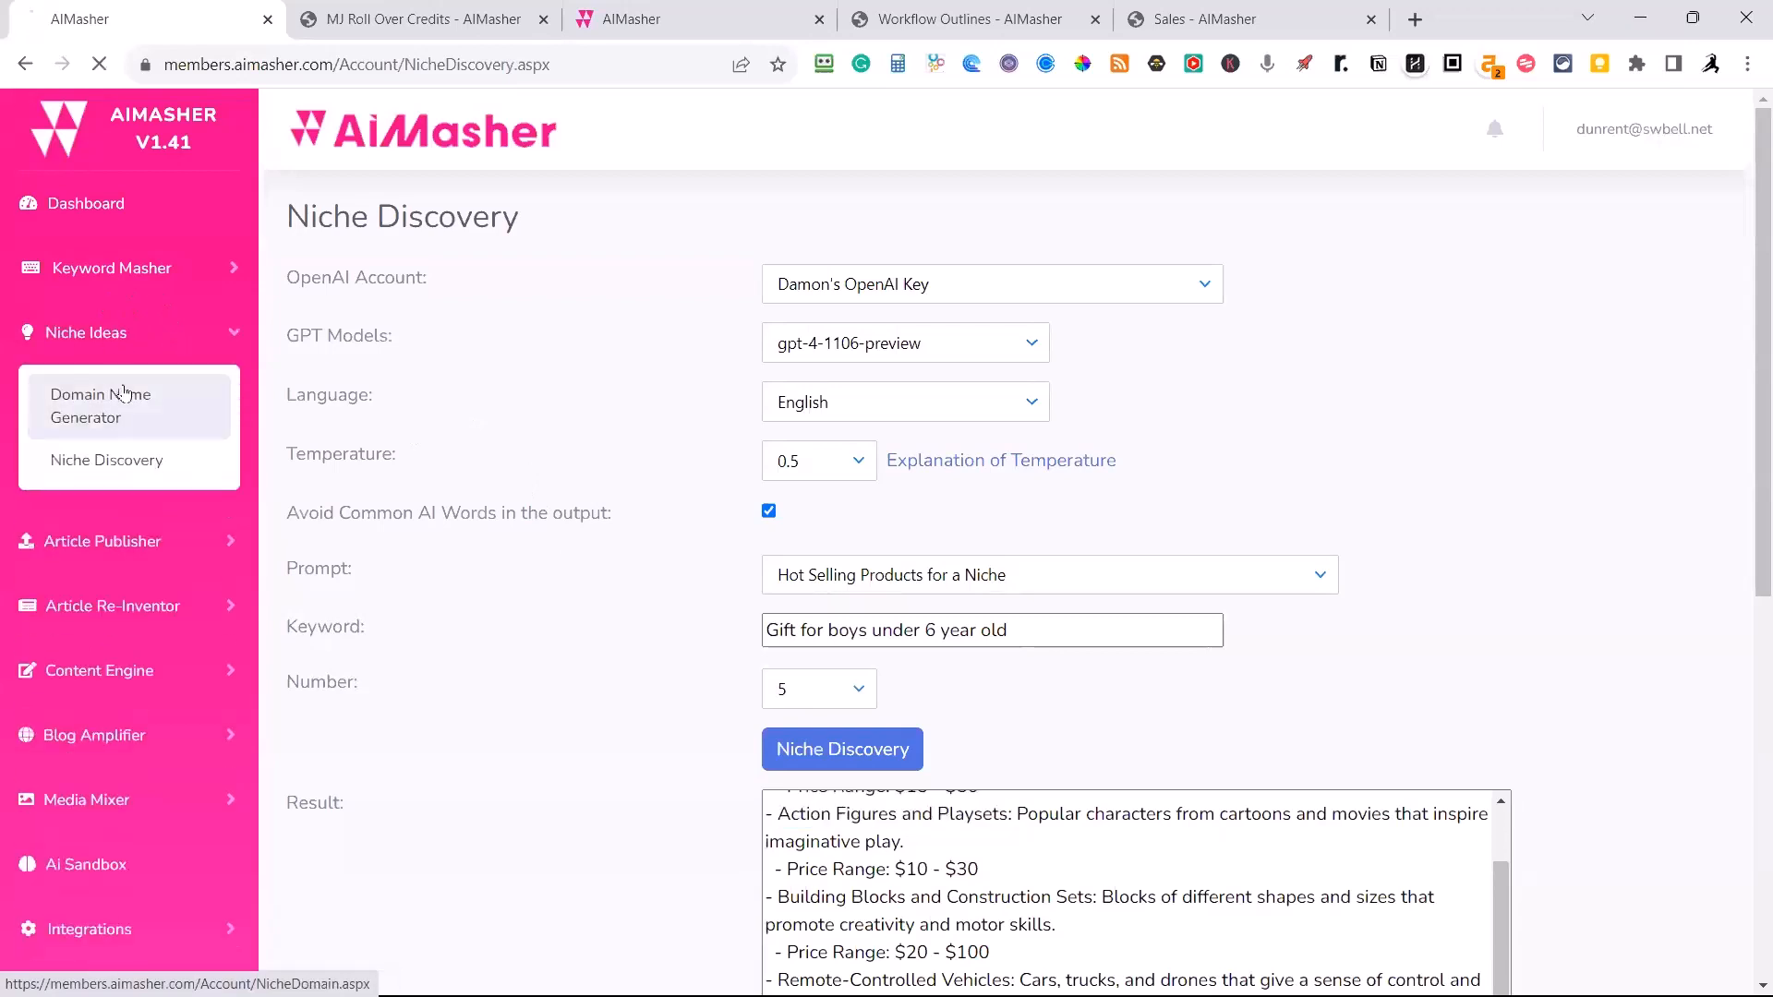
{"action": "left_click", "coordinate": [123, 389]}
{"action": "left_click", "coordinate": [865, 625]}
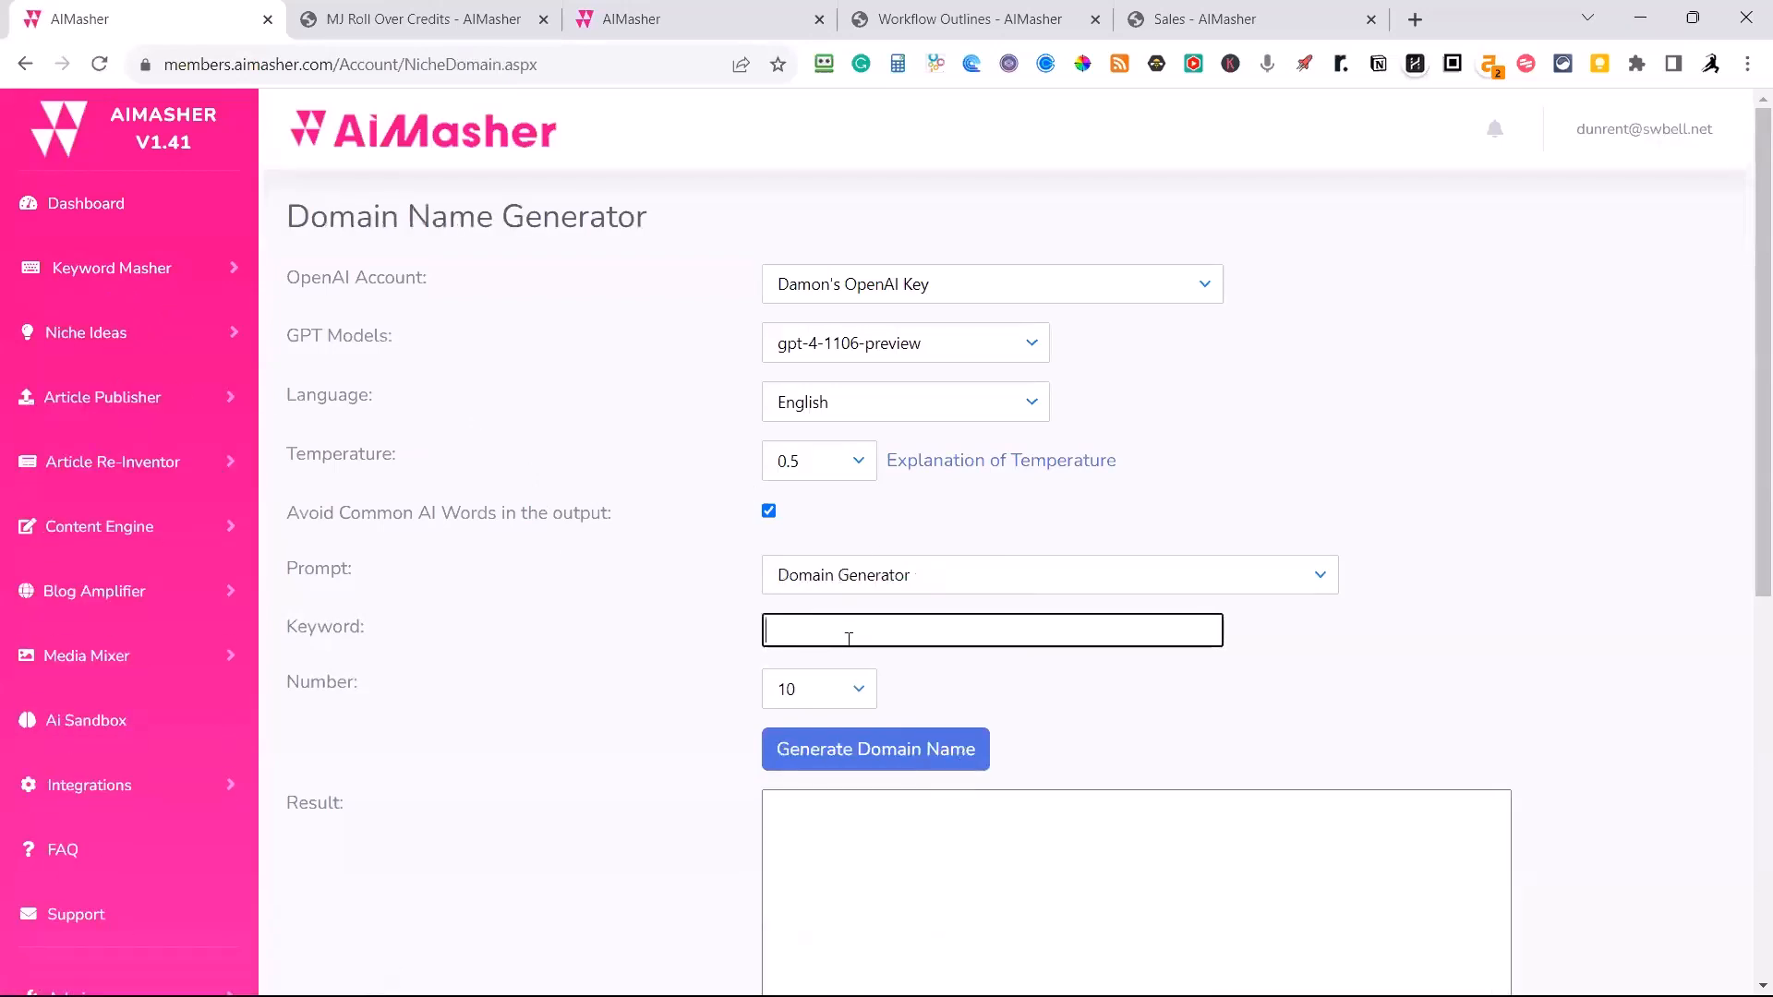
{"action": "type", "text": "wood fence repair"}
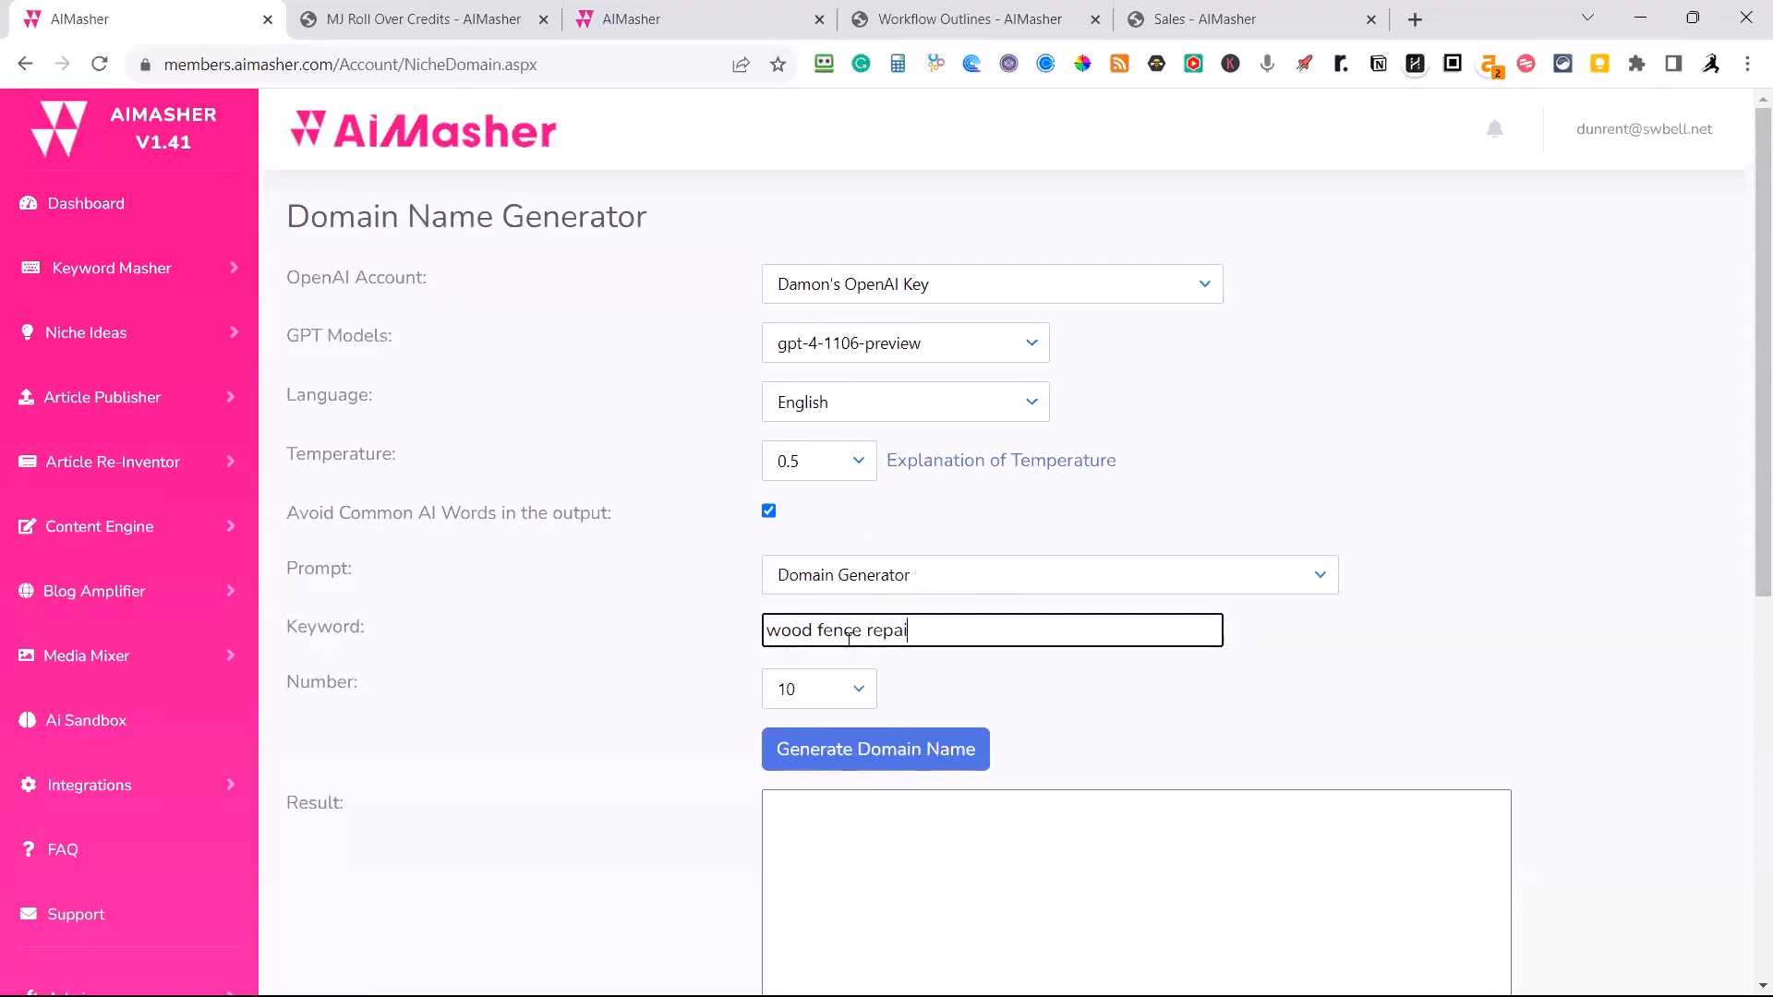
{"action": "left_click", "coordinate": [856, 691]}
{"action": "left_click", "coordinate": [802, 732]}
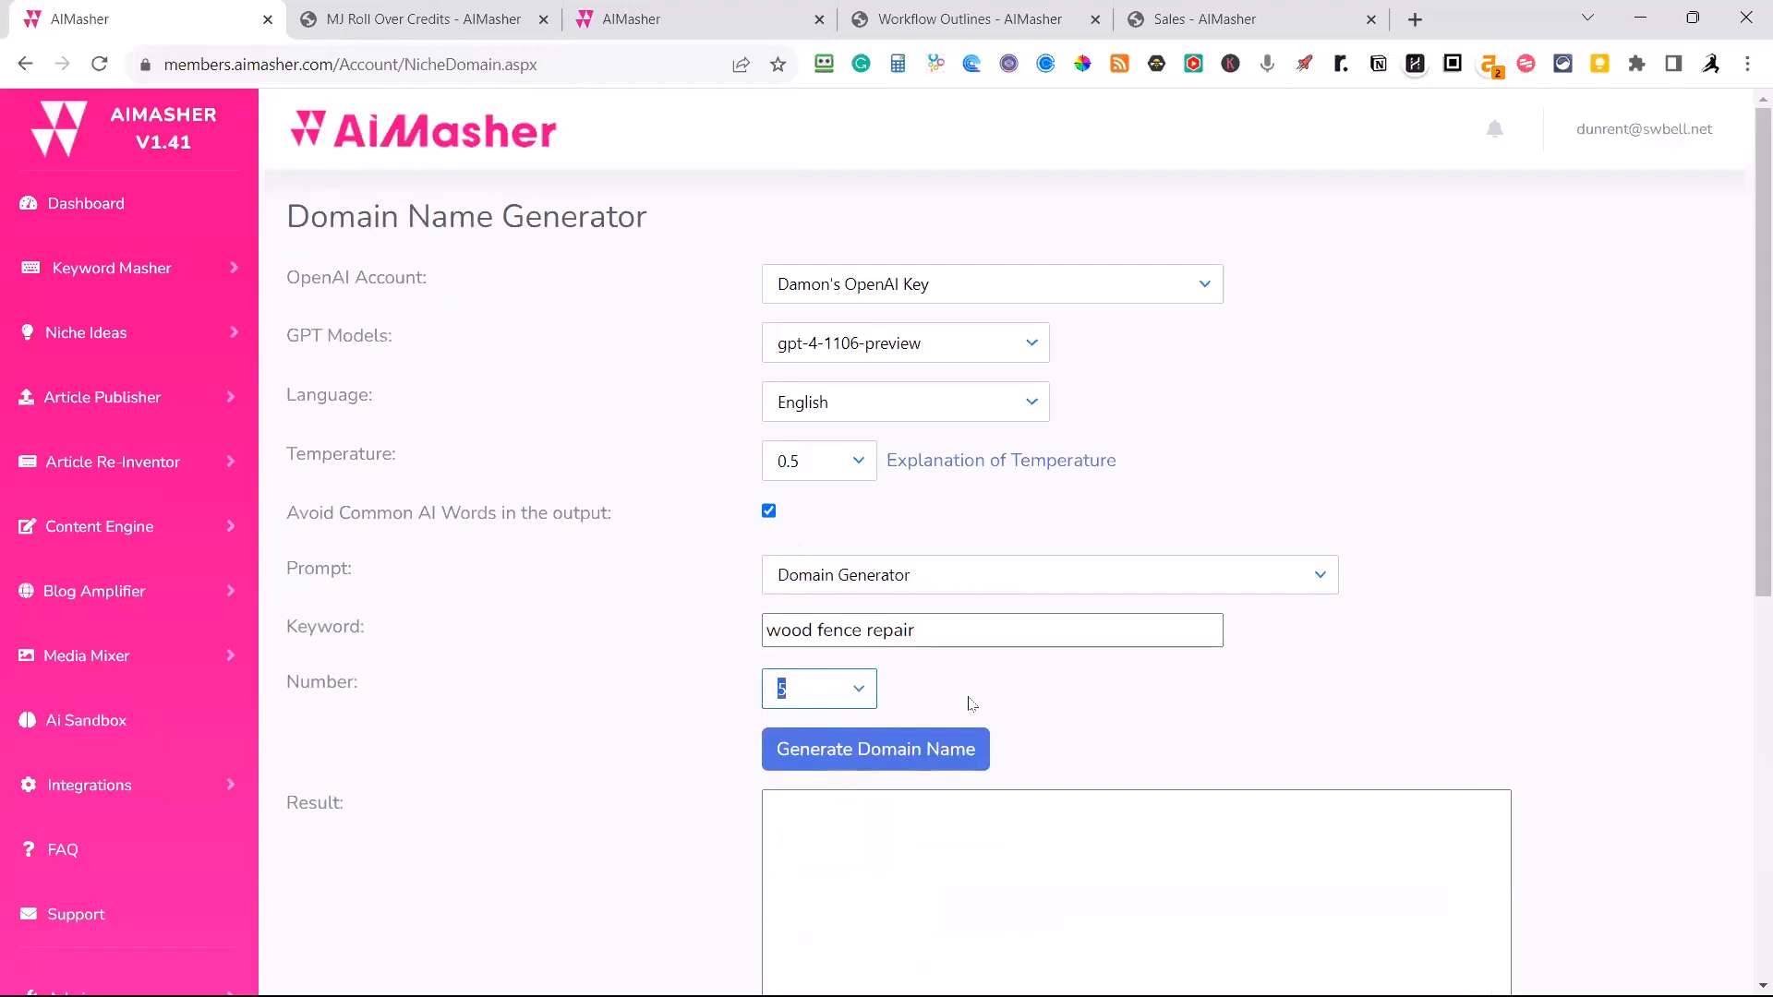
{"action": "left_click", "coordinate": [877, 750]}
Review the generated domain names and check which quantities can be requested.
{"action": "scroll", "coordinate": [1167, 700], "scroll_direction": "down", "scroll_amount": 3}
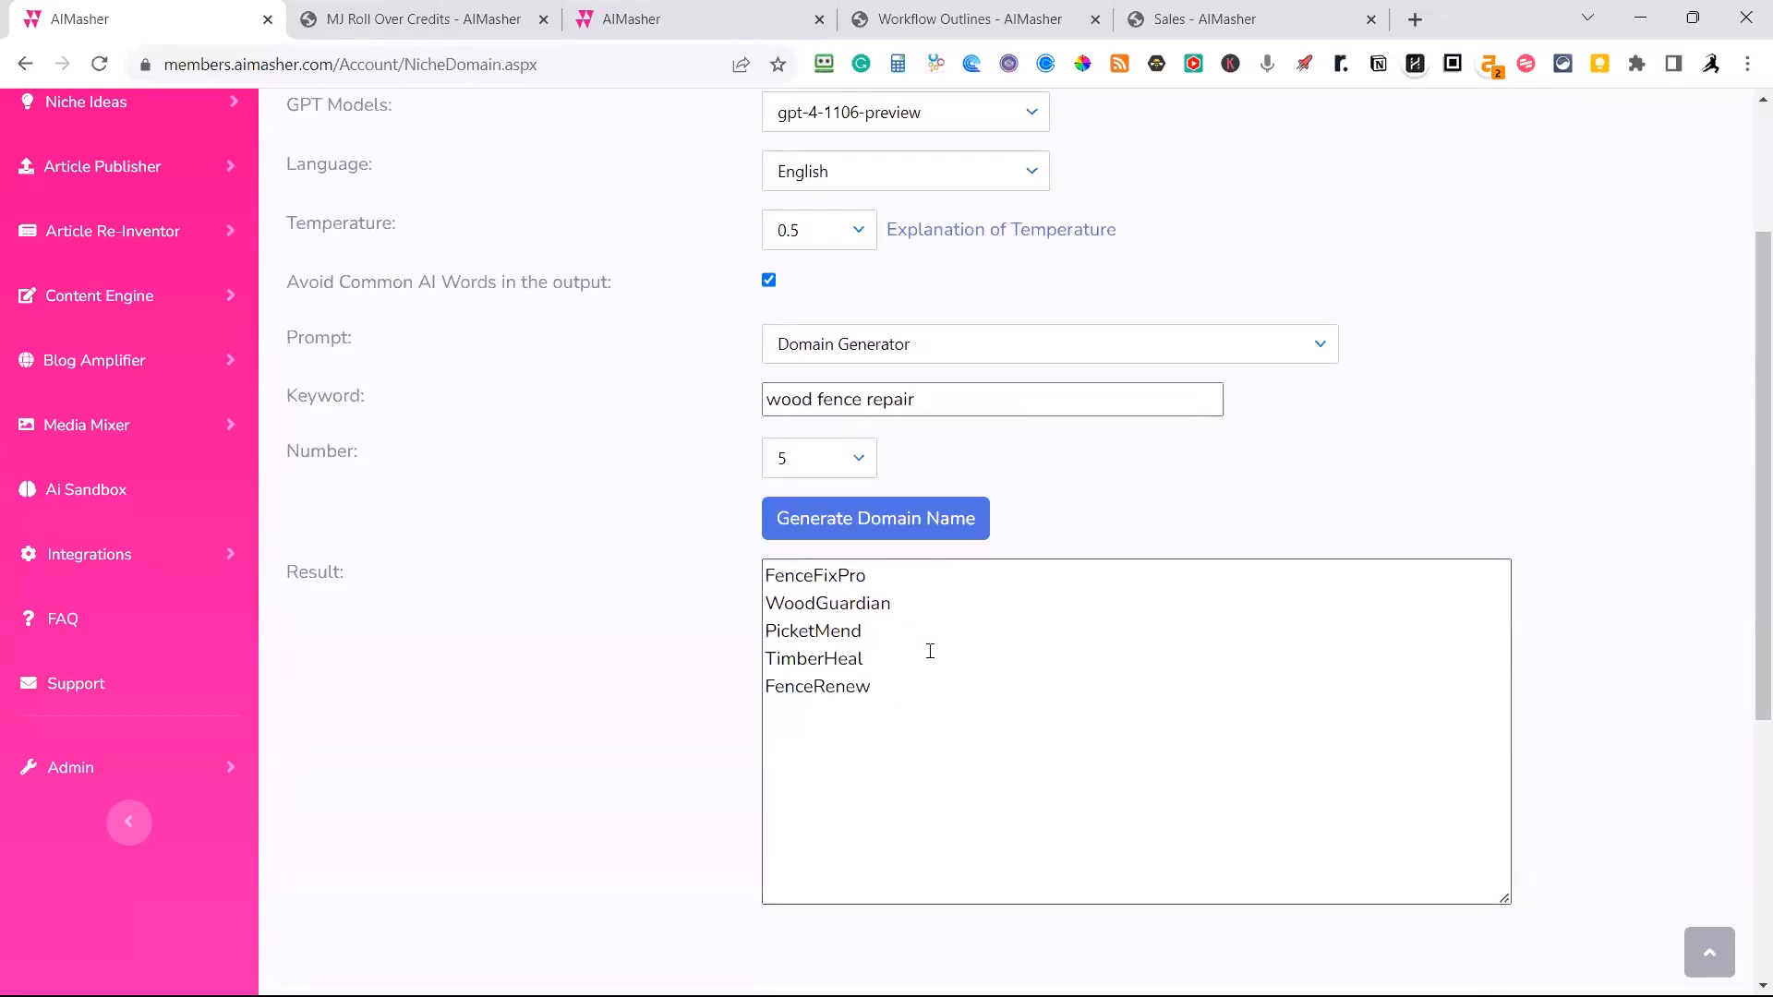
{"action": "scroll", "coordinate": [914, 656], "scroll_direction": "up", "scroll_amount": 3}
{"action": "left_click", "coordinate": [861, 694]}
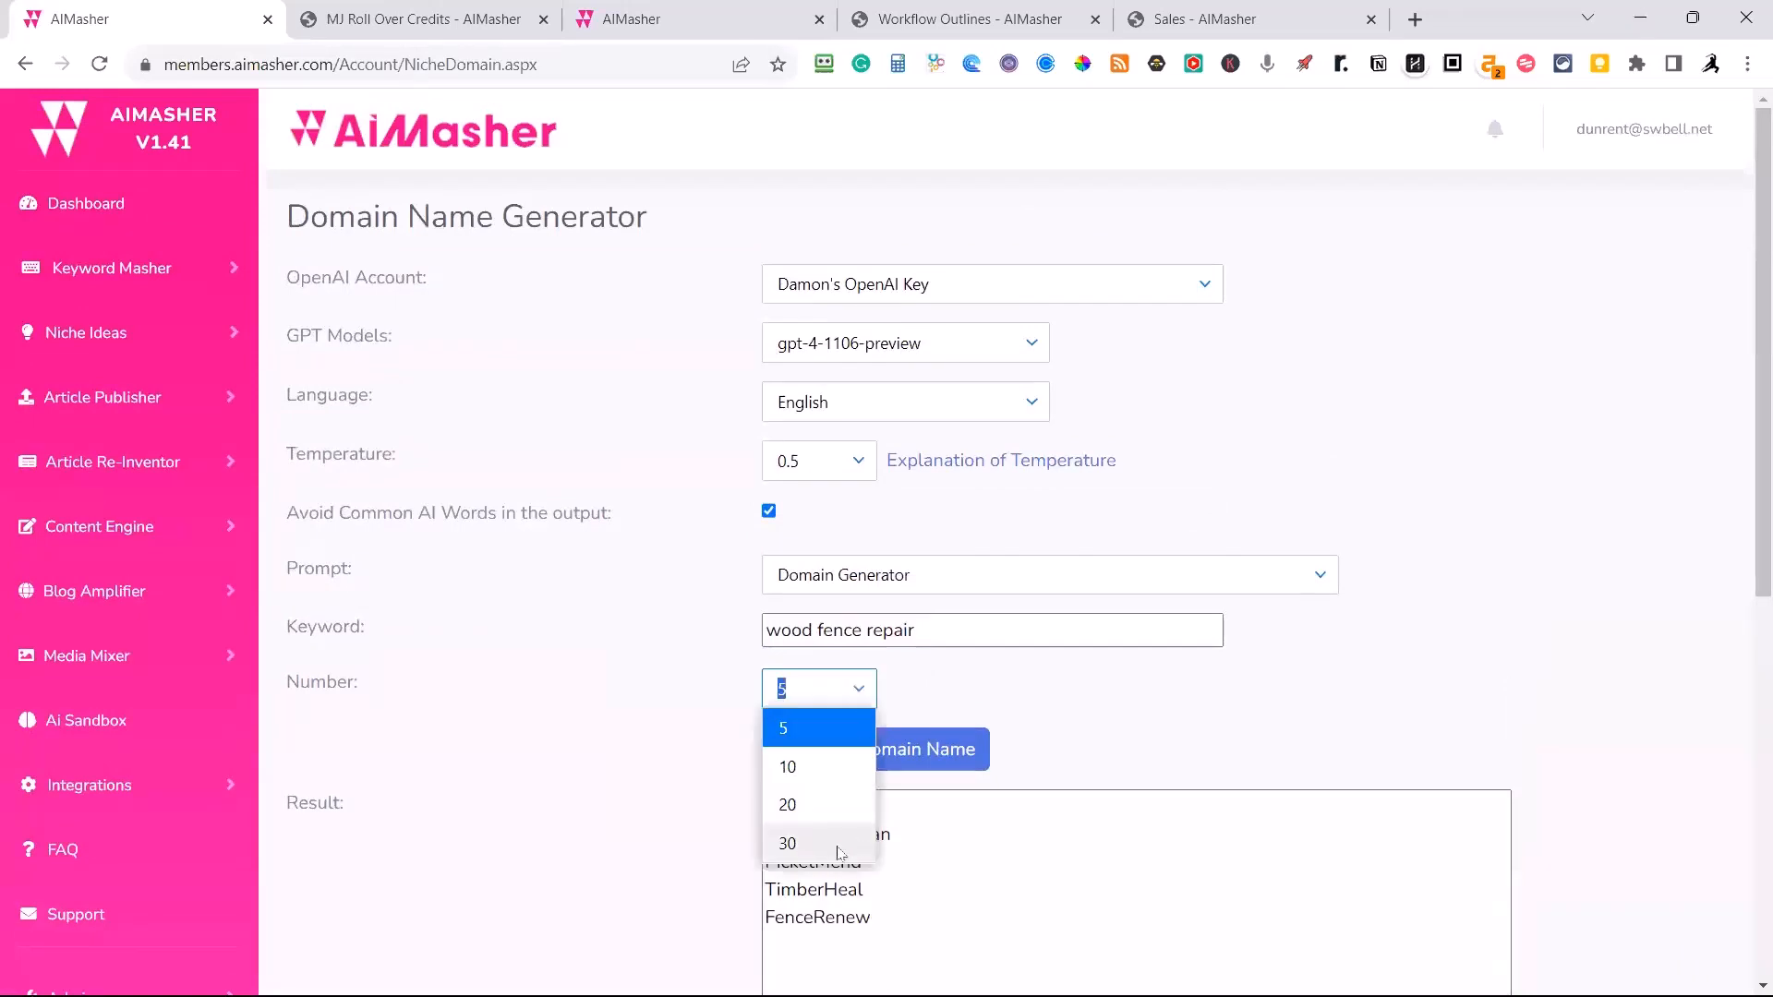
{"action": "left_click", "coordinate": [1089, 737]}
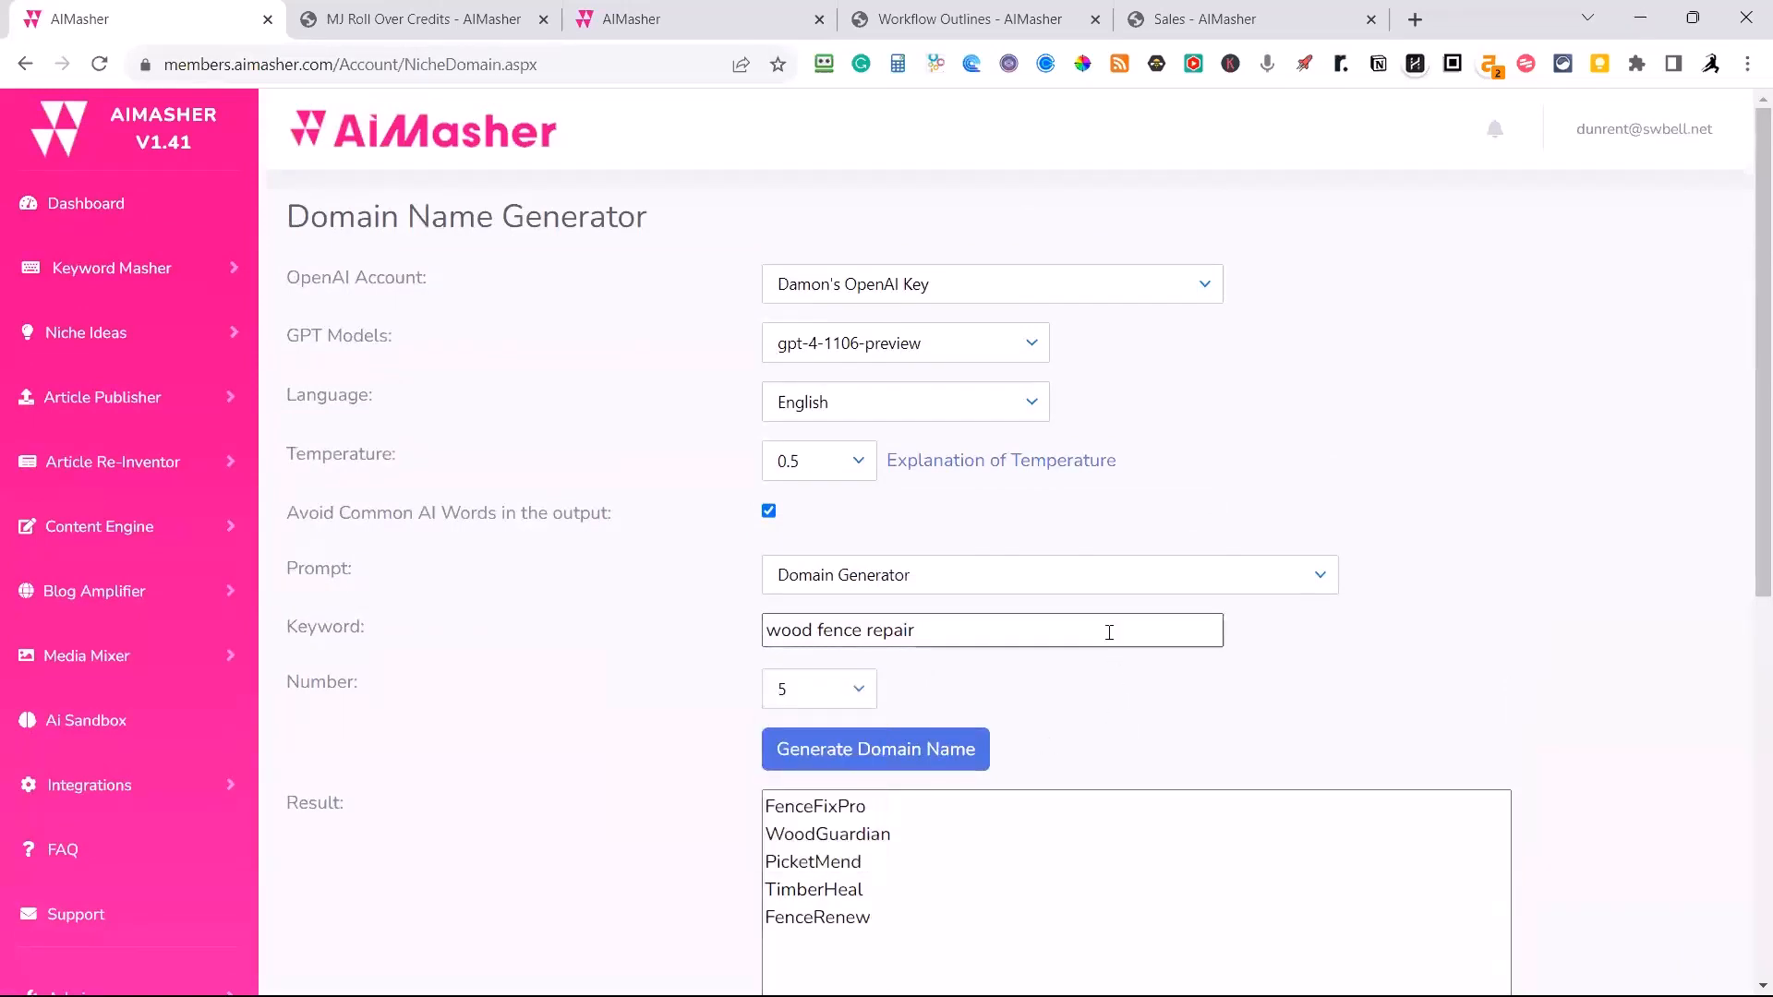
Open the Media Mixer's Keyword Groups and look through the existing groups.
{"action": "left_click", "coordinate": [111, 406]}
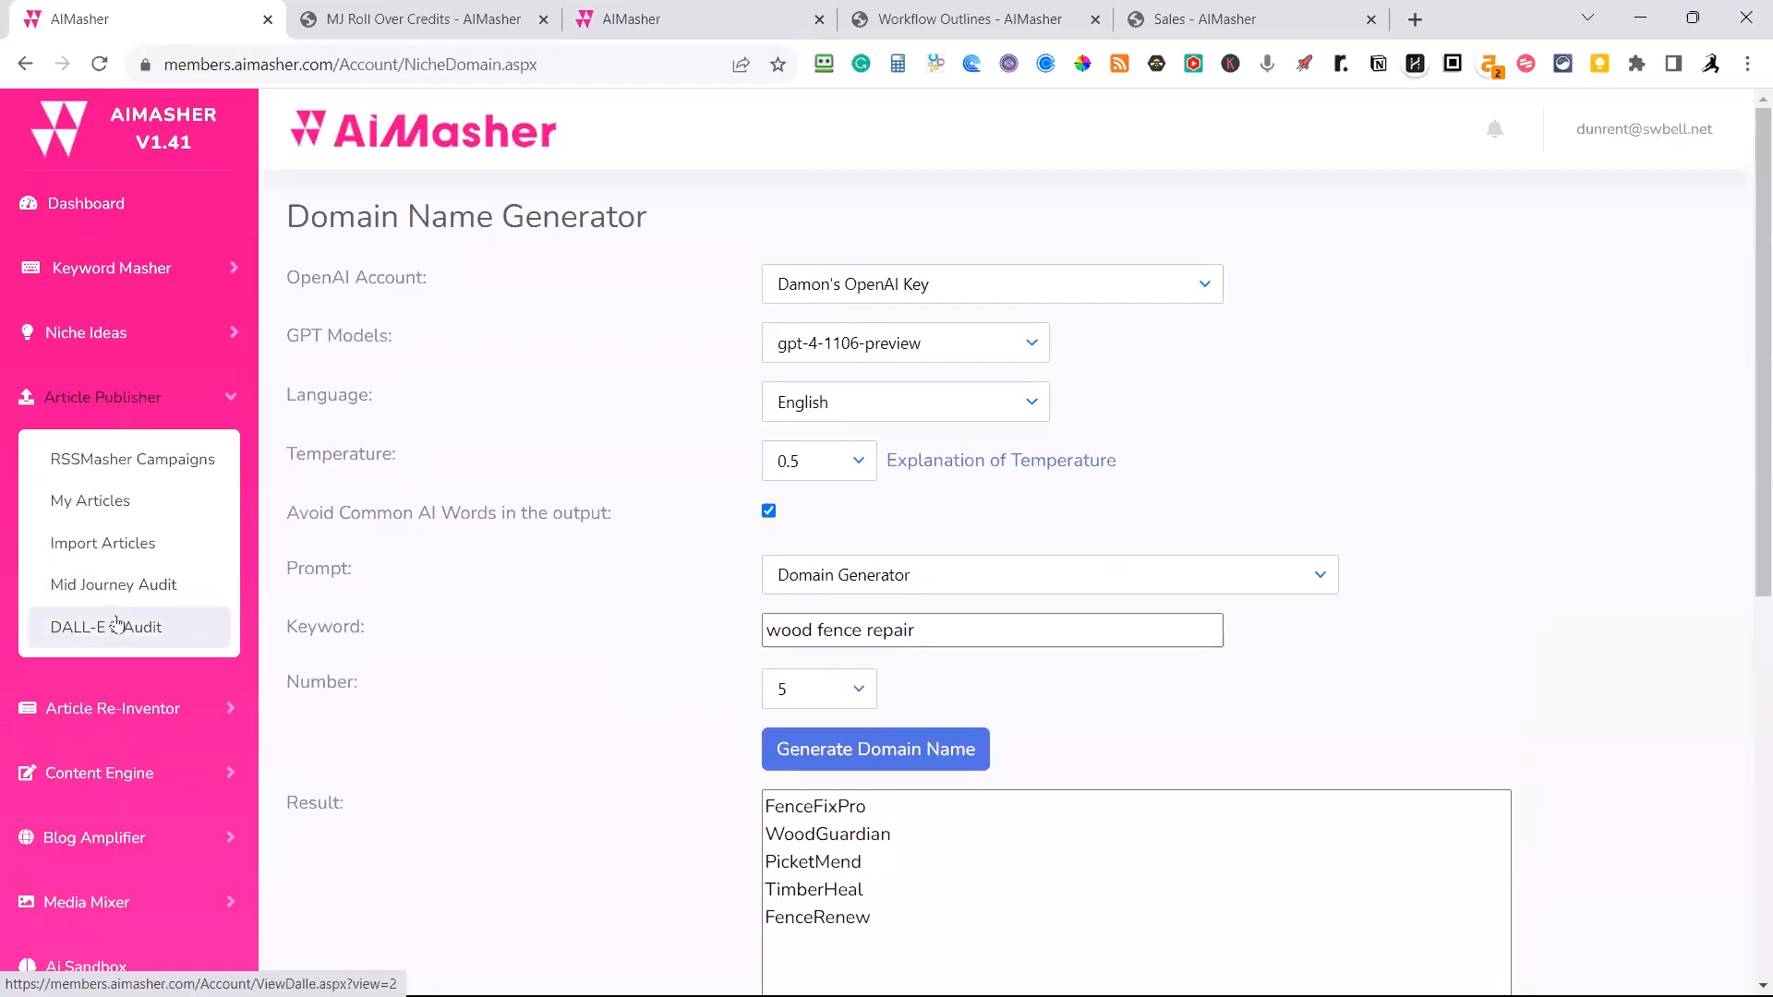
{"action": "scroll", "coordinate": [138, 625], "scroll_direction": "down", "scroll_amount": 5}
{"action": "left_click", "coordinate": [89, 458]}
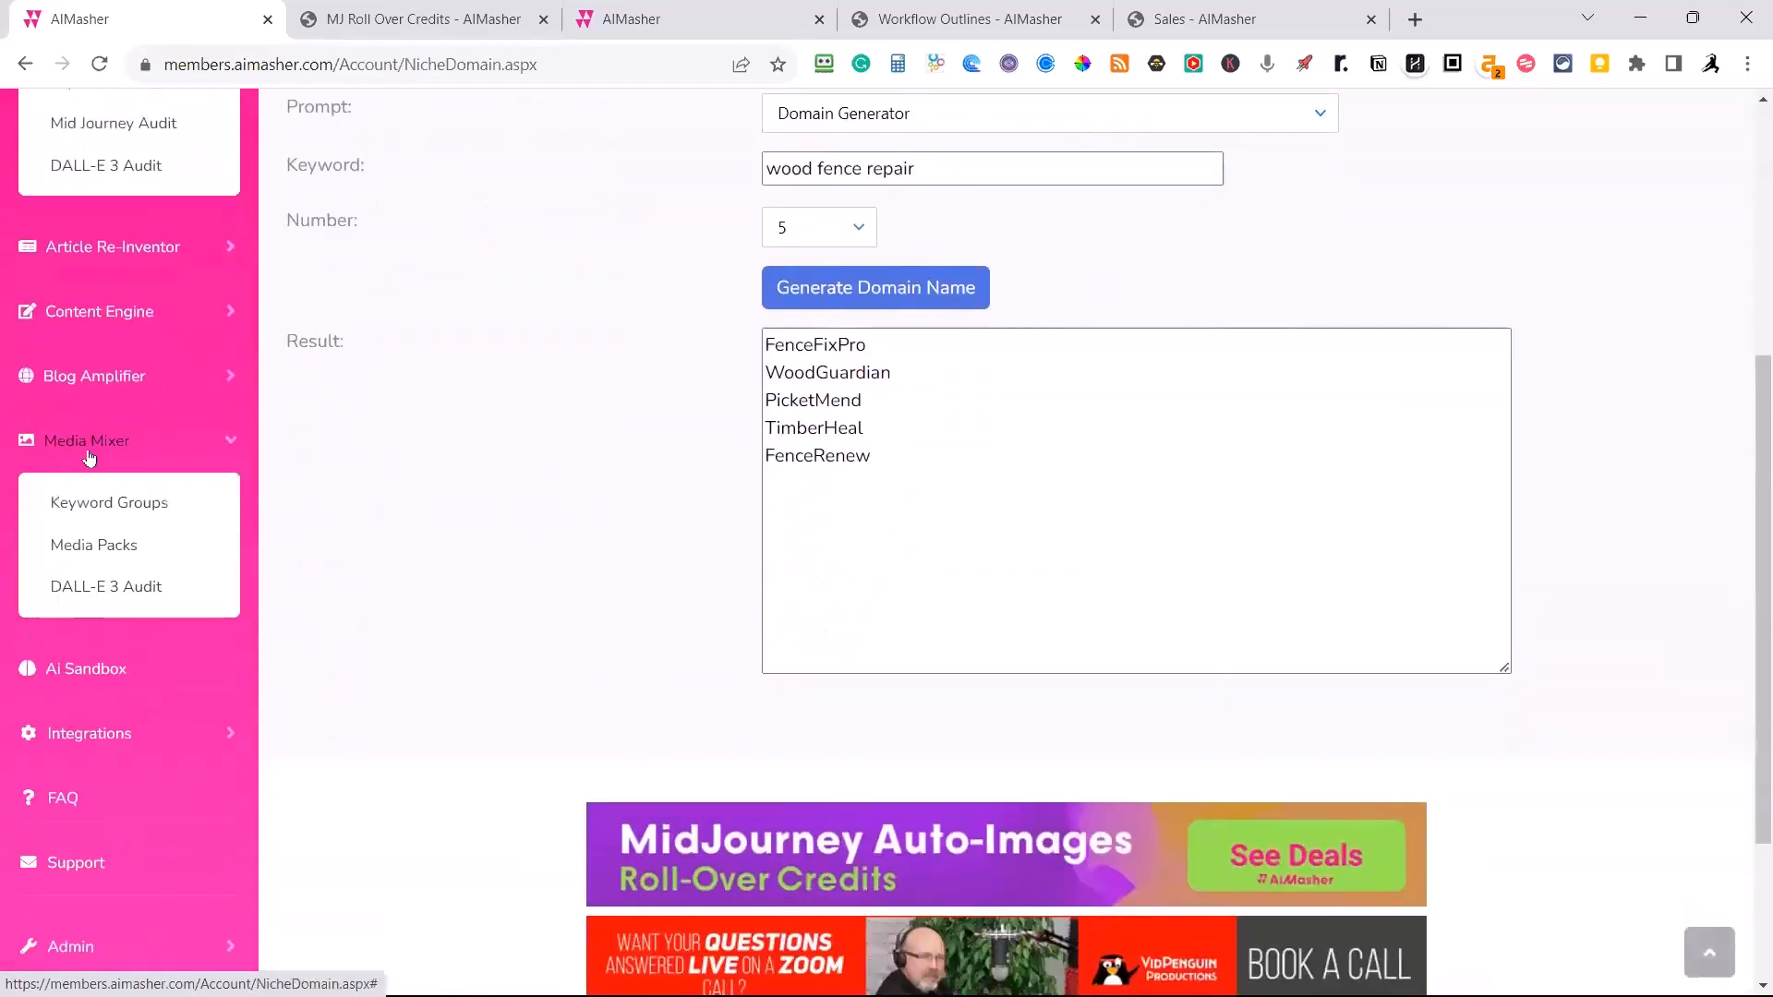
{"action": "left_click", "coordinate": [111, 504]}
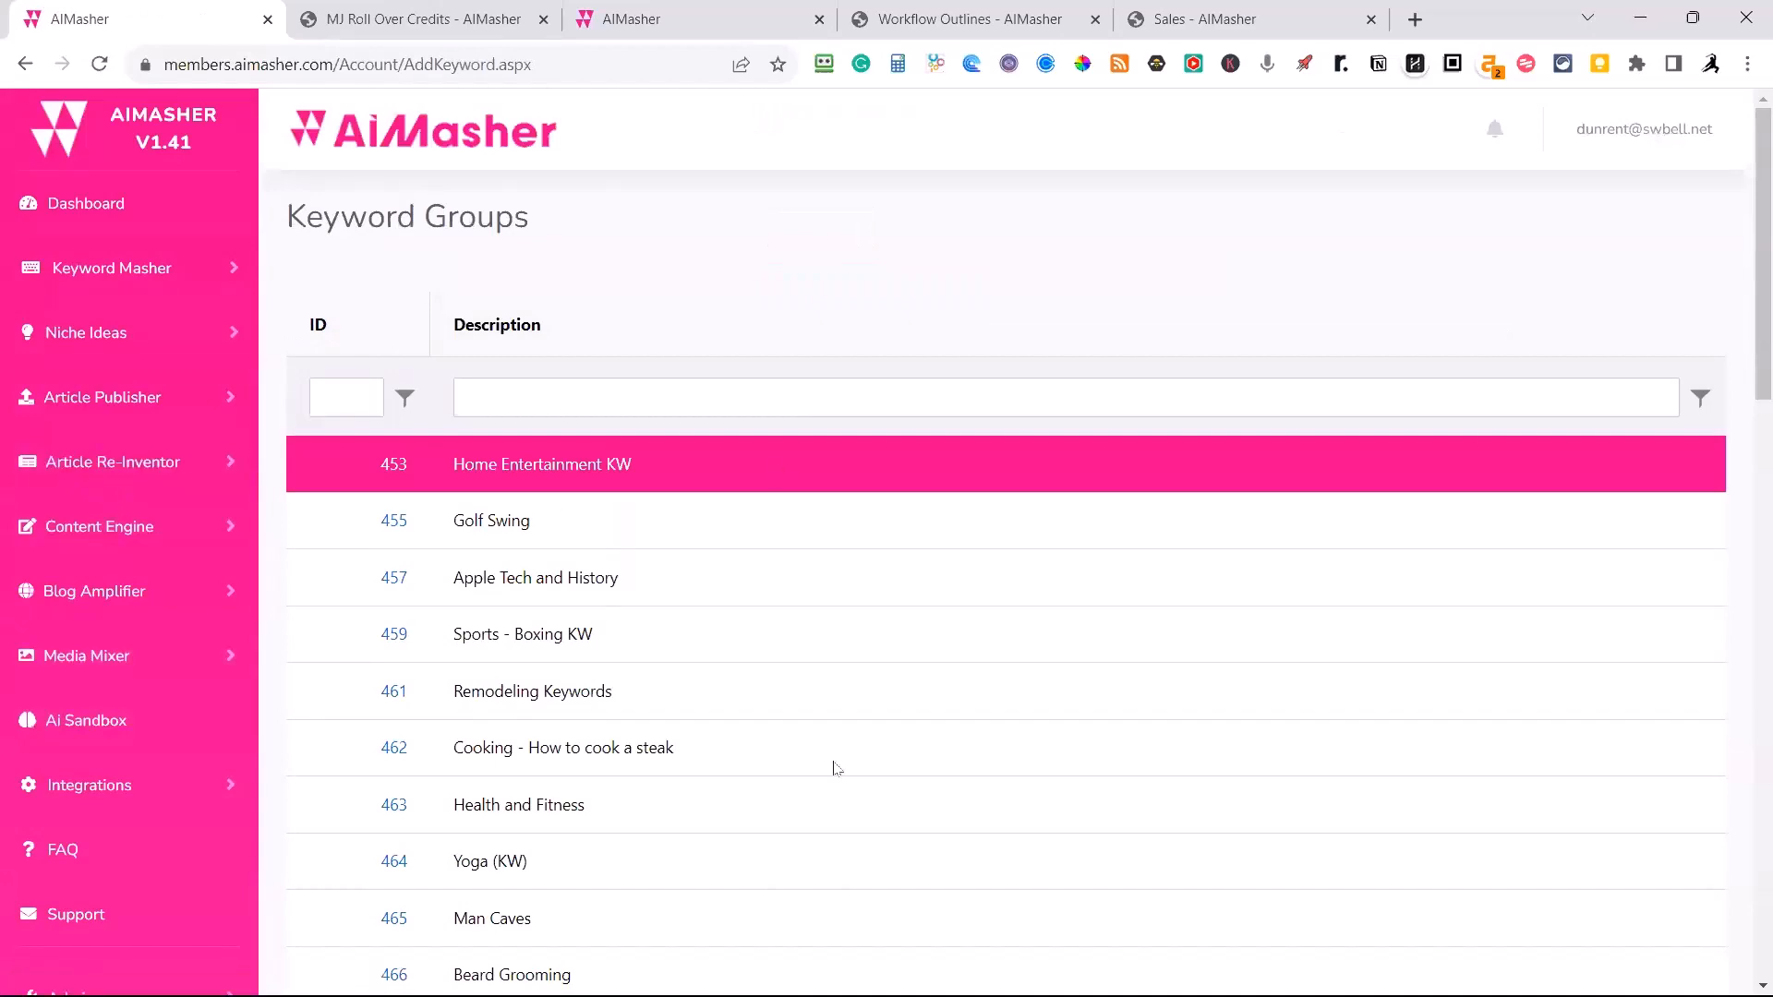
{"action": "scroll", "coordinate": [919, 609], "scroll_direction": "down", "scroll_amount": 3}
{"action": "scroll", "coordinate": [920, 610], "scroll_direction": "up", "scroll_amount": 2}
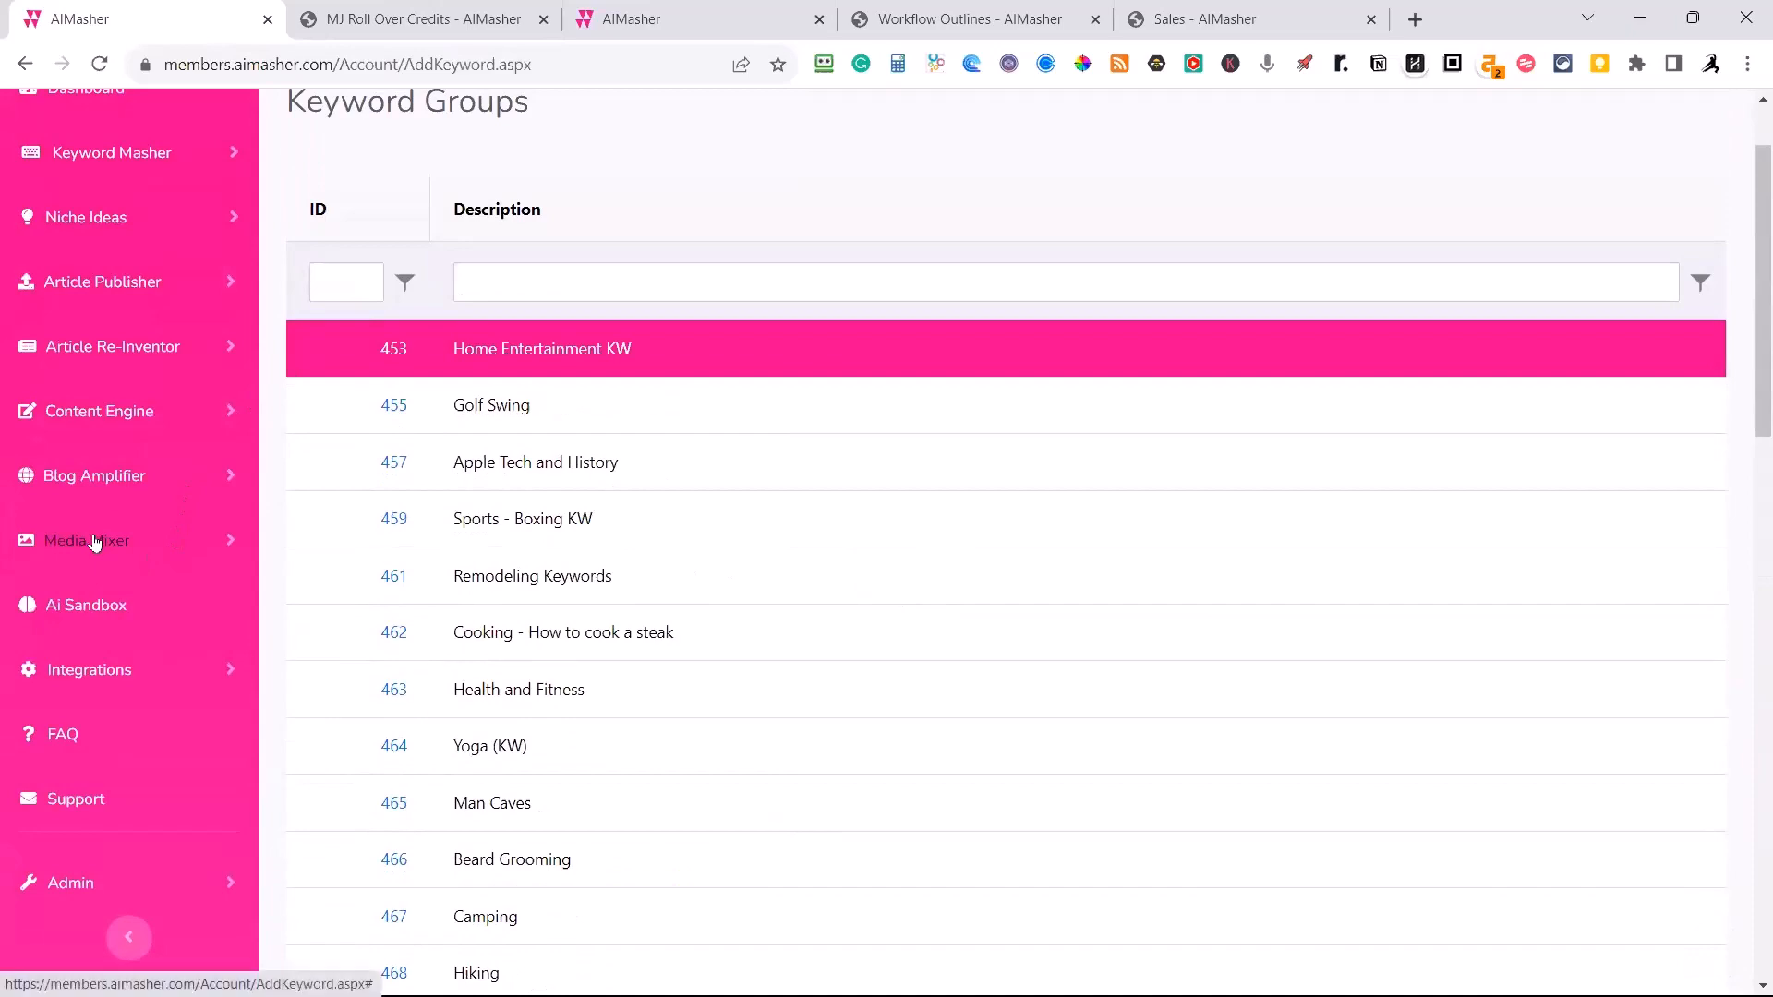
{"action": "scroll", "coordinate": [397, 519], "scroll_direction": "down", "scroll_amount": 5}
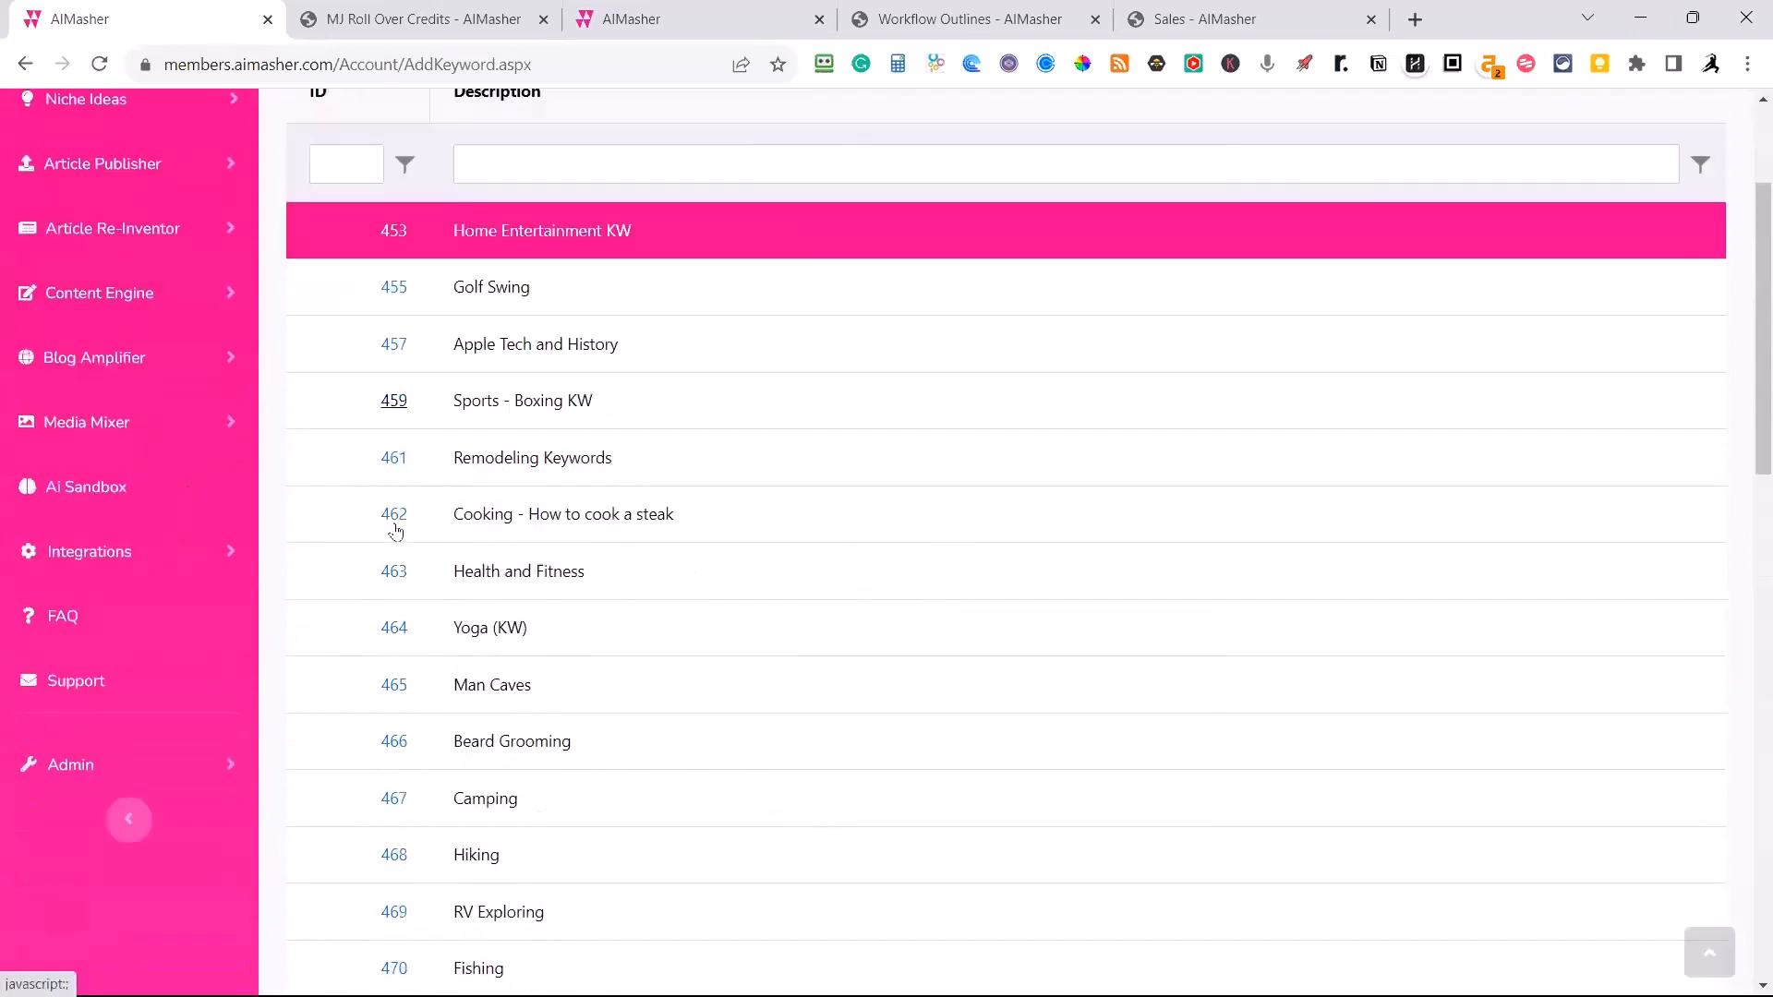
{"action": "scroll", "coordinate": [414, 533], "scroll_direction": "down", "scroll_amount": 11}
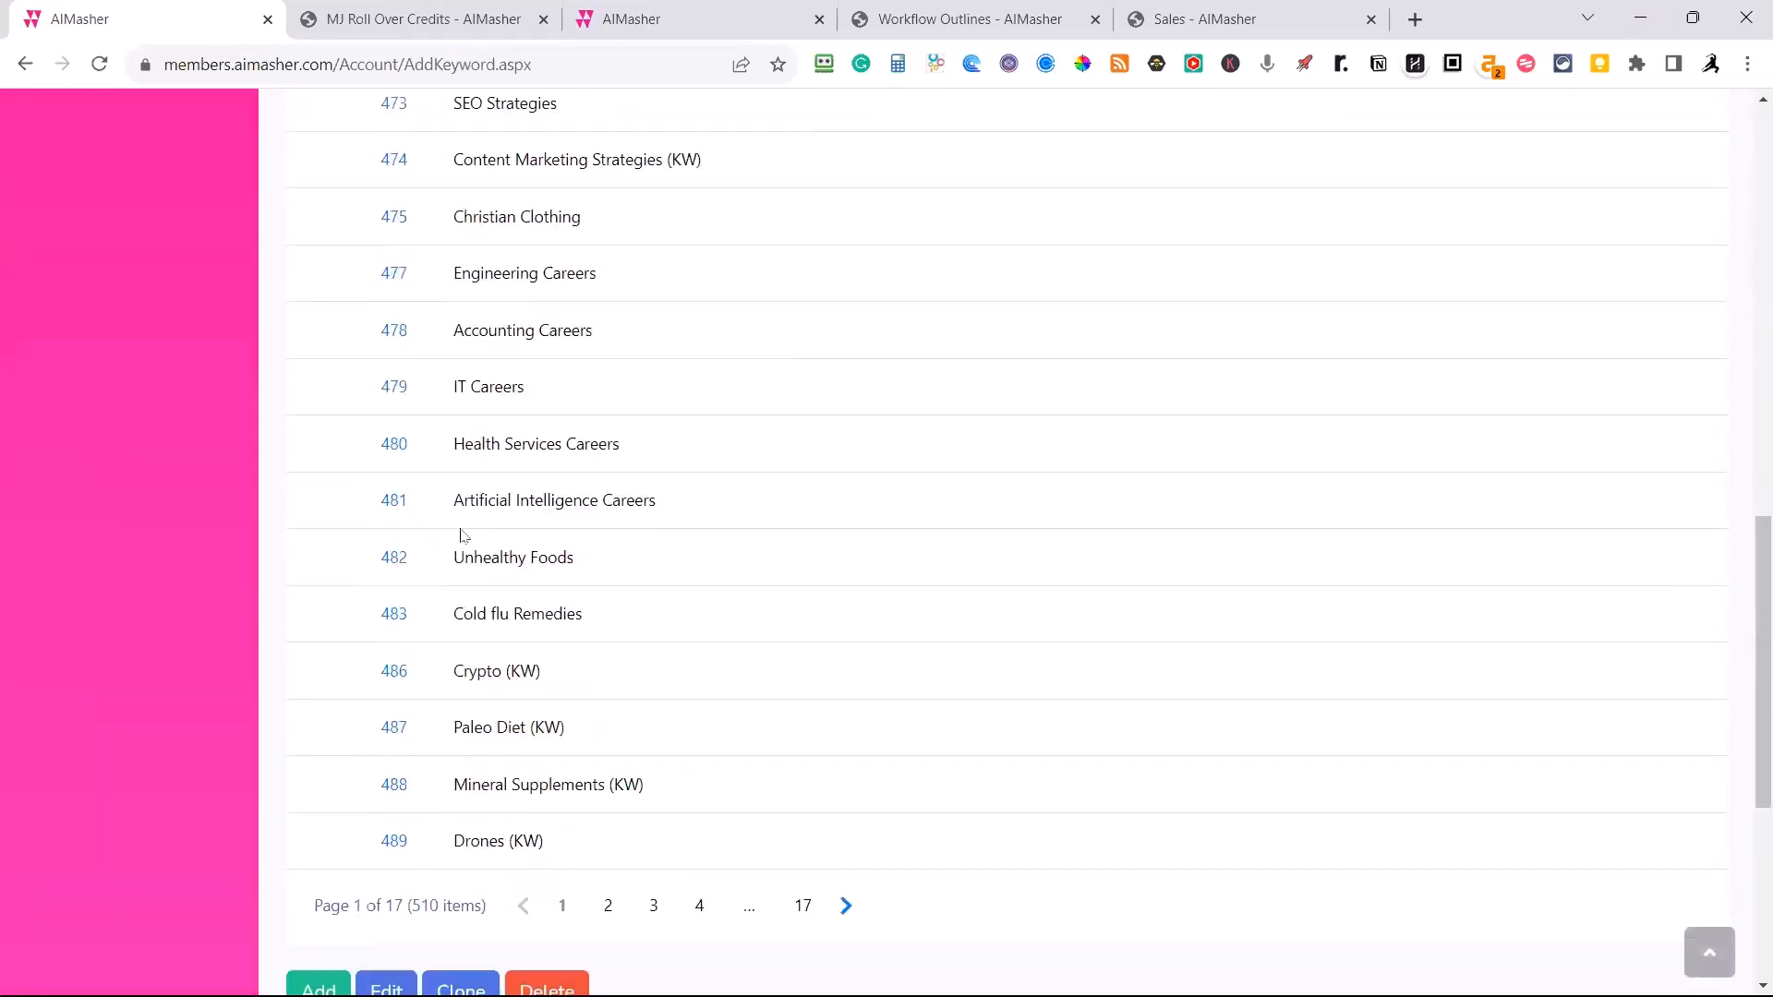
Add a new keyword group named "Fence repair" and save it.
{"action": "left_click", "coordinate": [317, 650]}
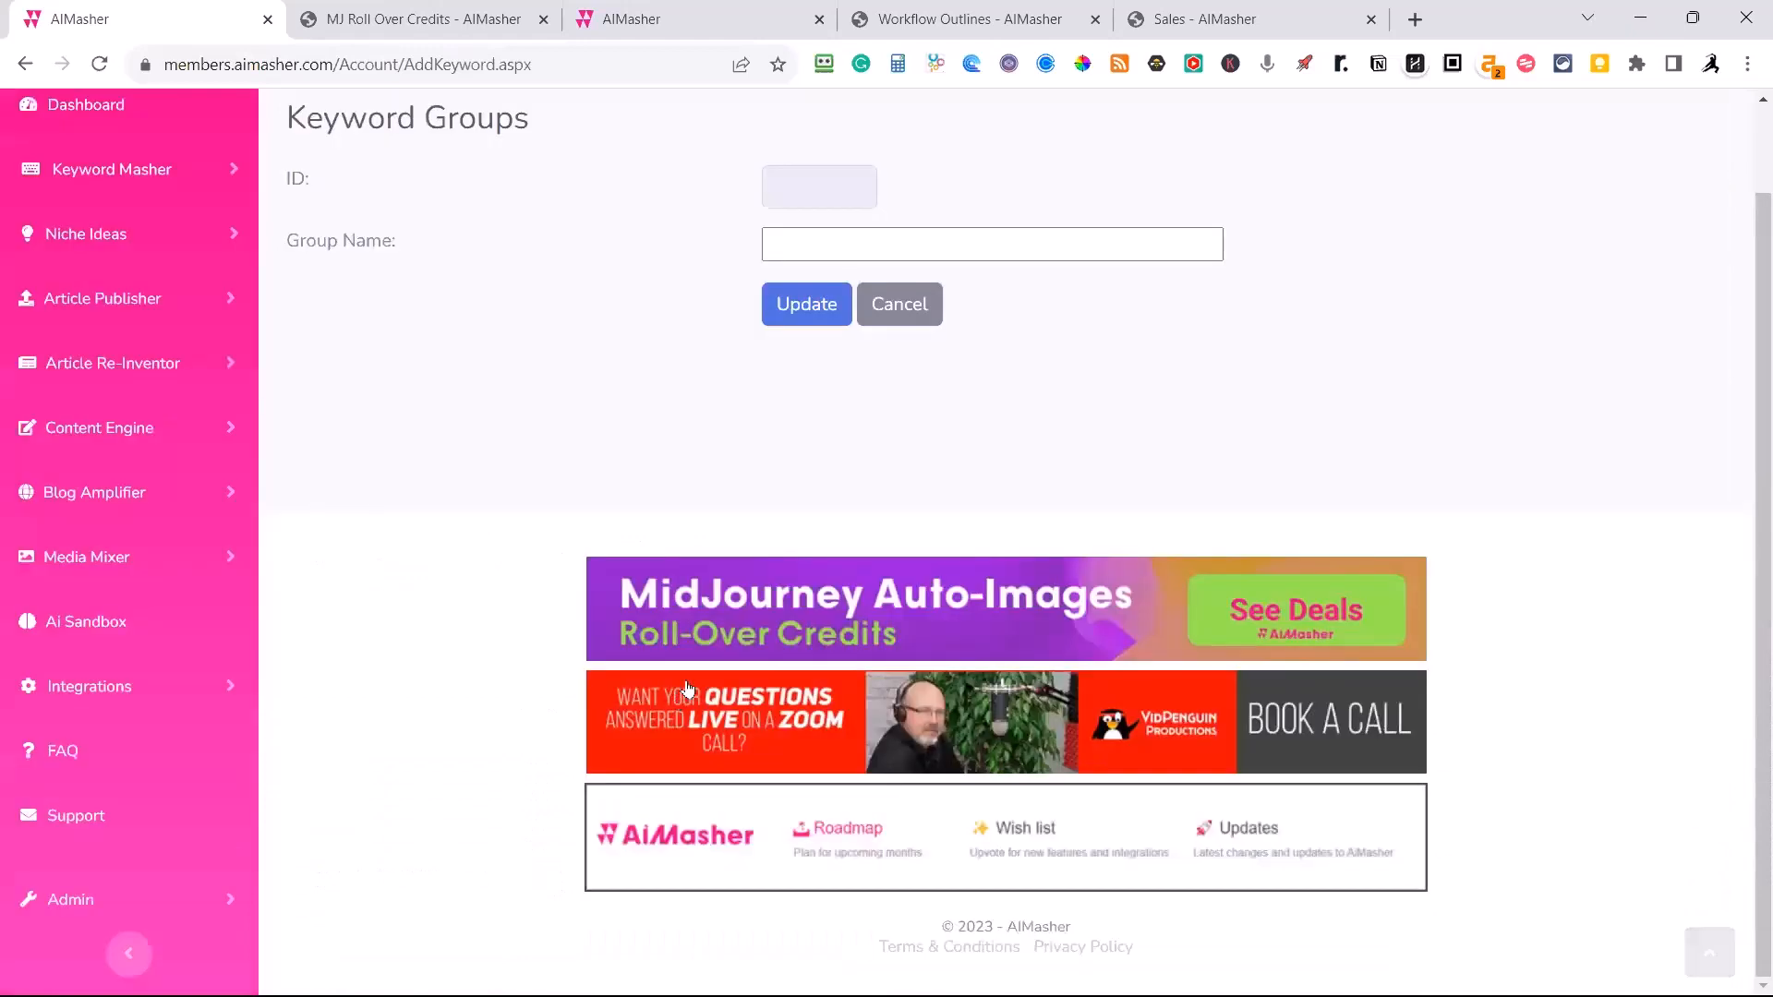
{"action": "left_click", "coordinate": [872, 246]}
{"action": "type", "text": "F"}
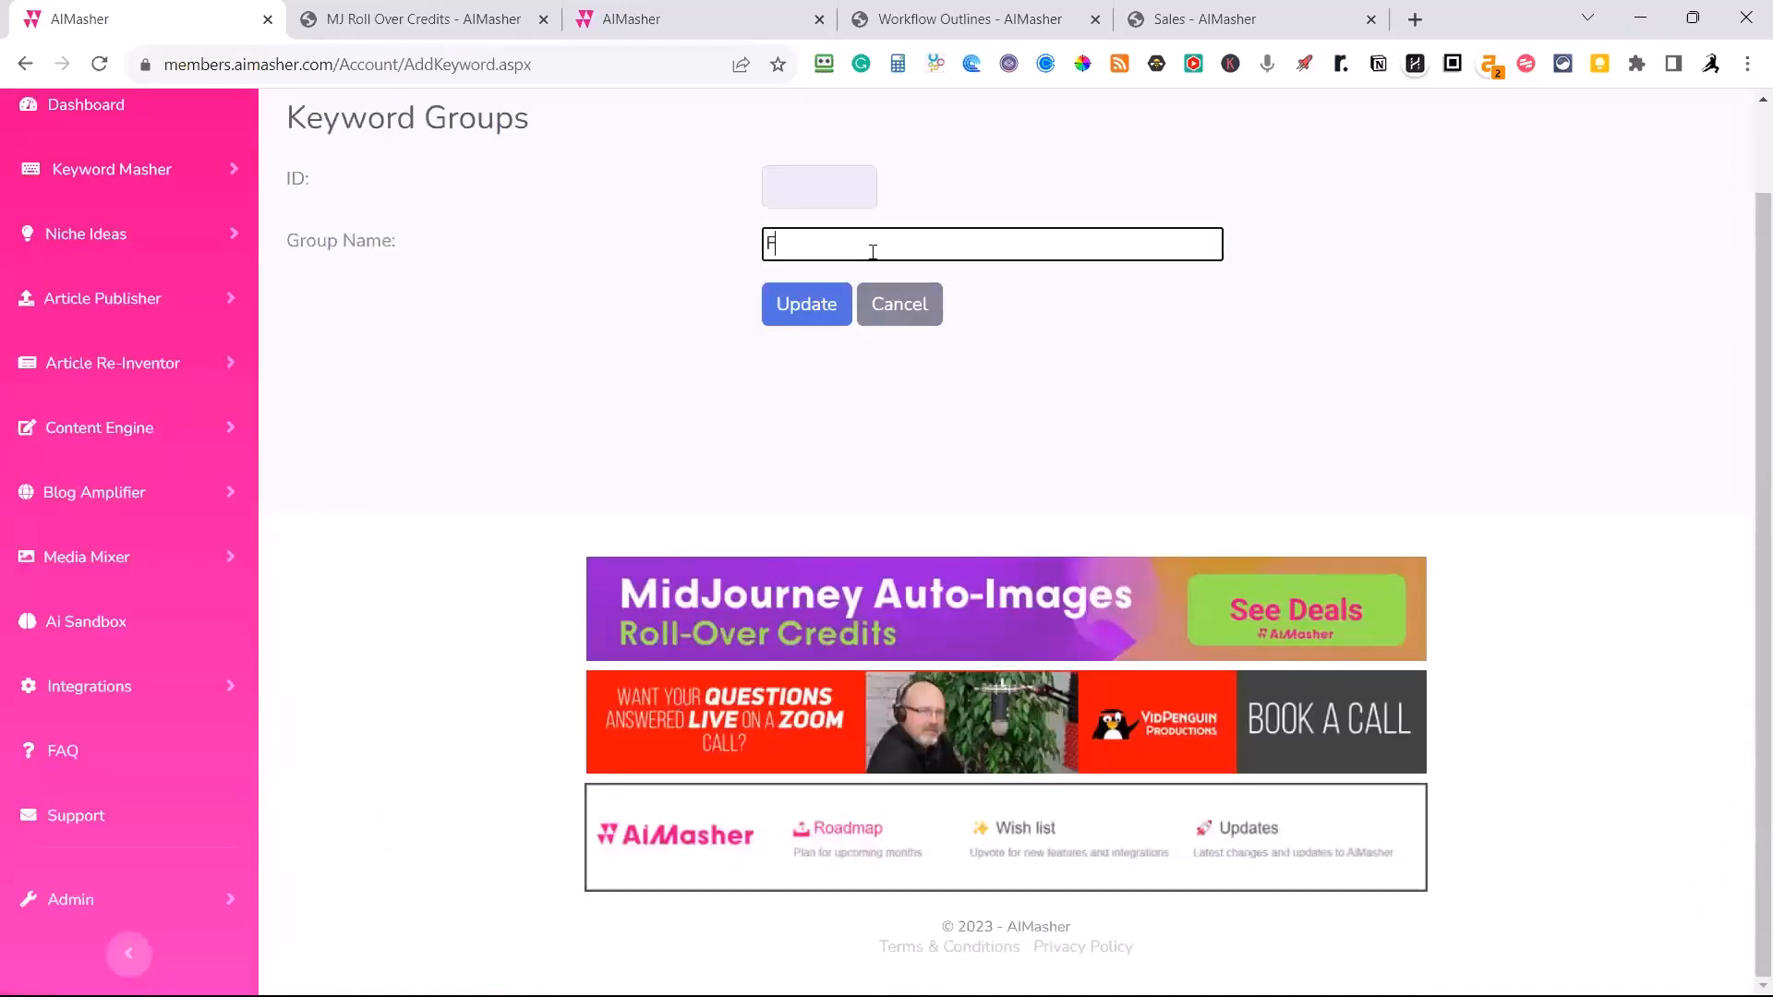
{"action": "type", "text": "ence repair"}
{"action": "left_click", "coordinate": [825, 315]}
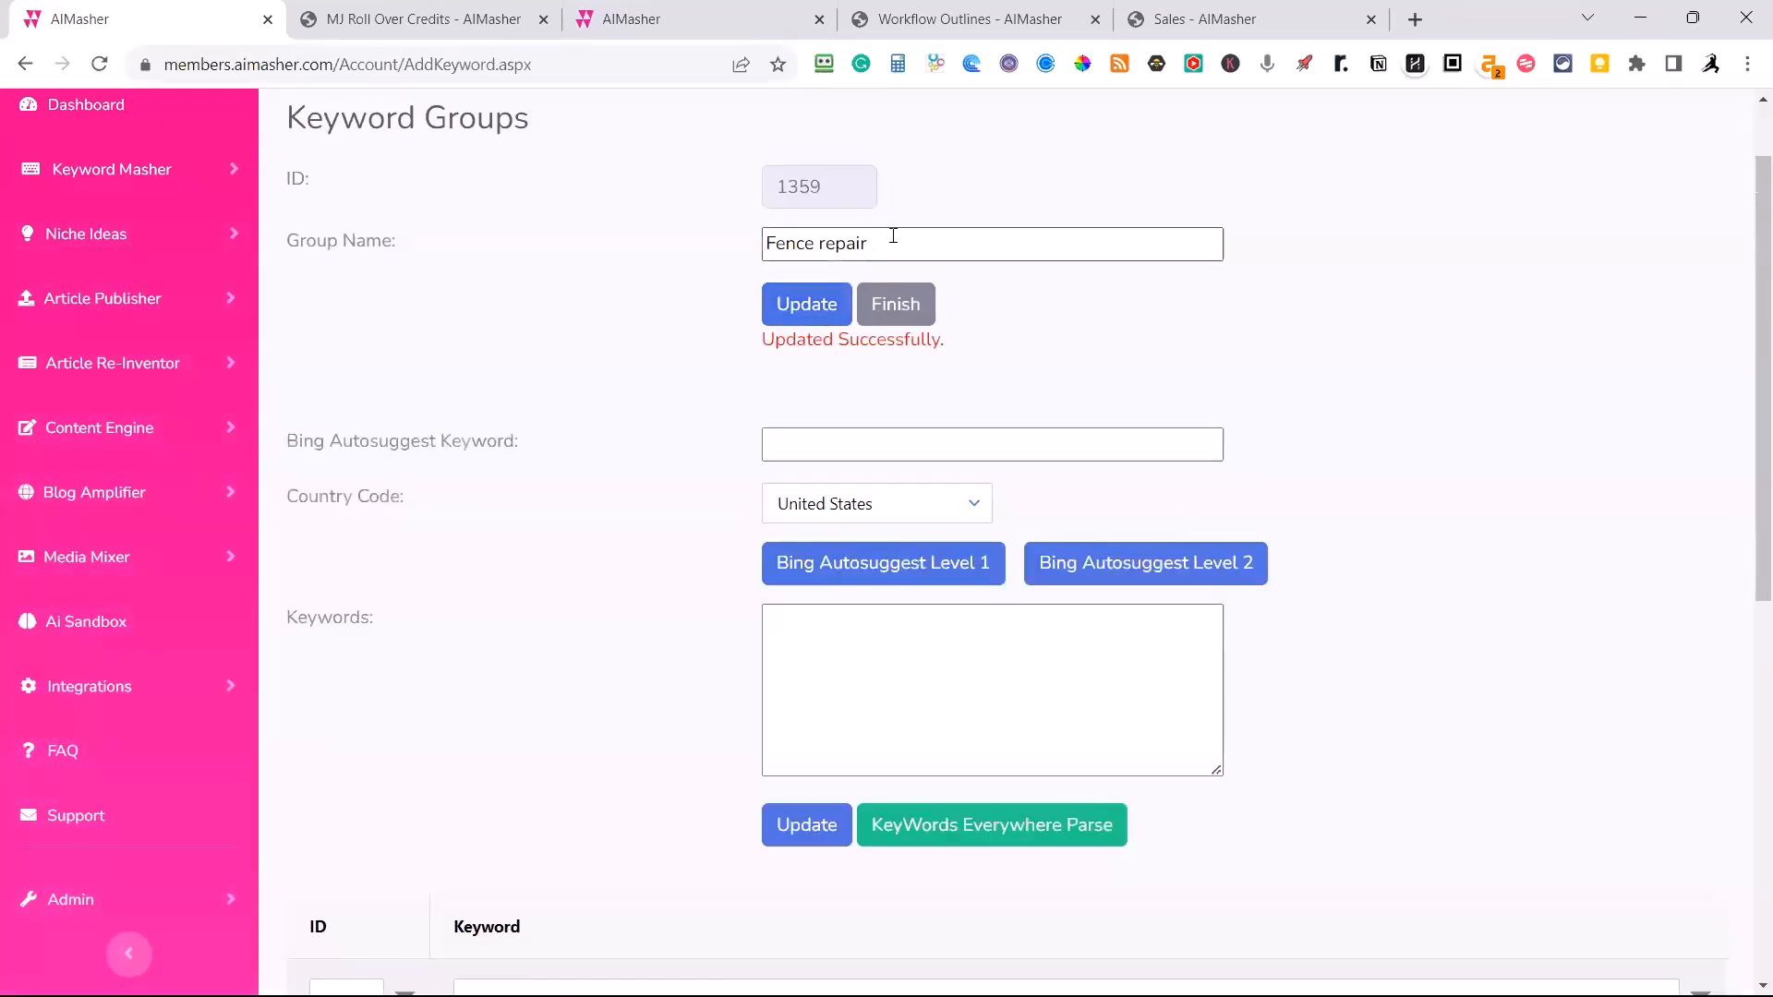
Copy the group name "Fence repair" into the Bing Autosuggest keyword.
{"action": "left_click_drag", "start_coordinate": [890, 236], "coordinate": [720, 253]}
{"action": "key", "text": "ctrl+c"}
{"action": "left_click", "coordinate": [775, 452]}
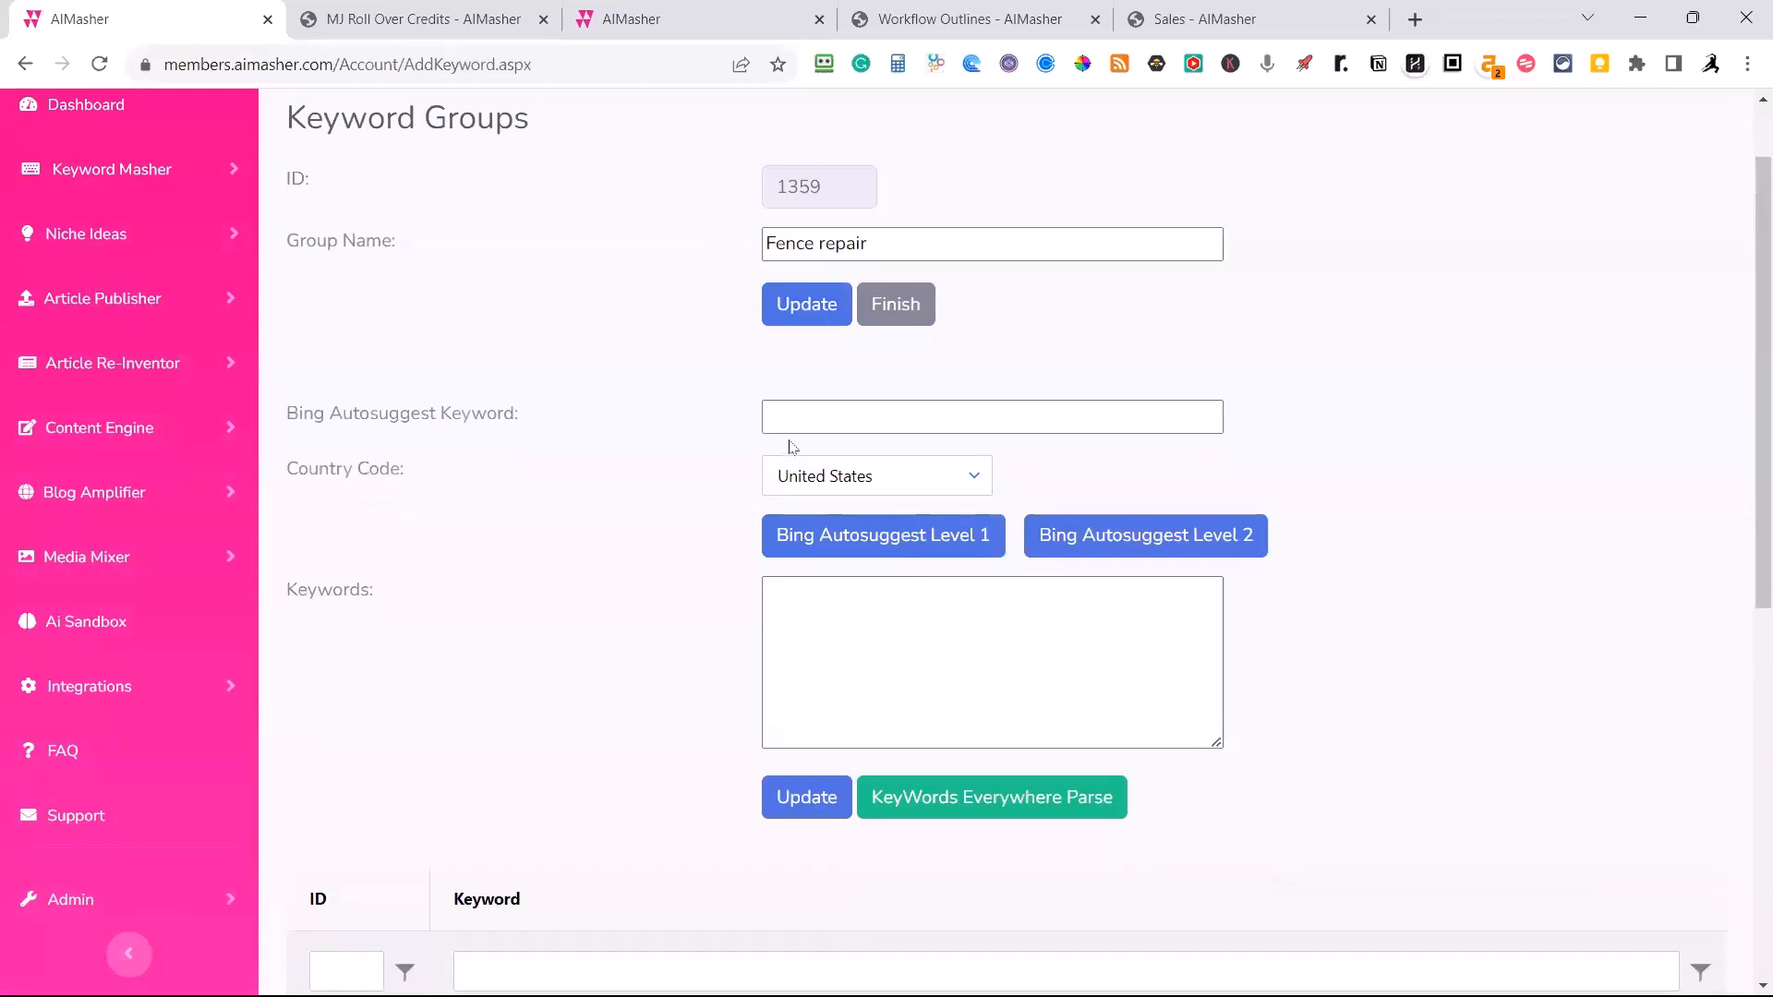
{"action": "left_click", "coordinate": [791, 417]}
{"action": "key", "text": "ctrl+v"}
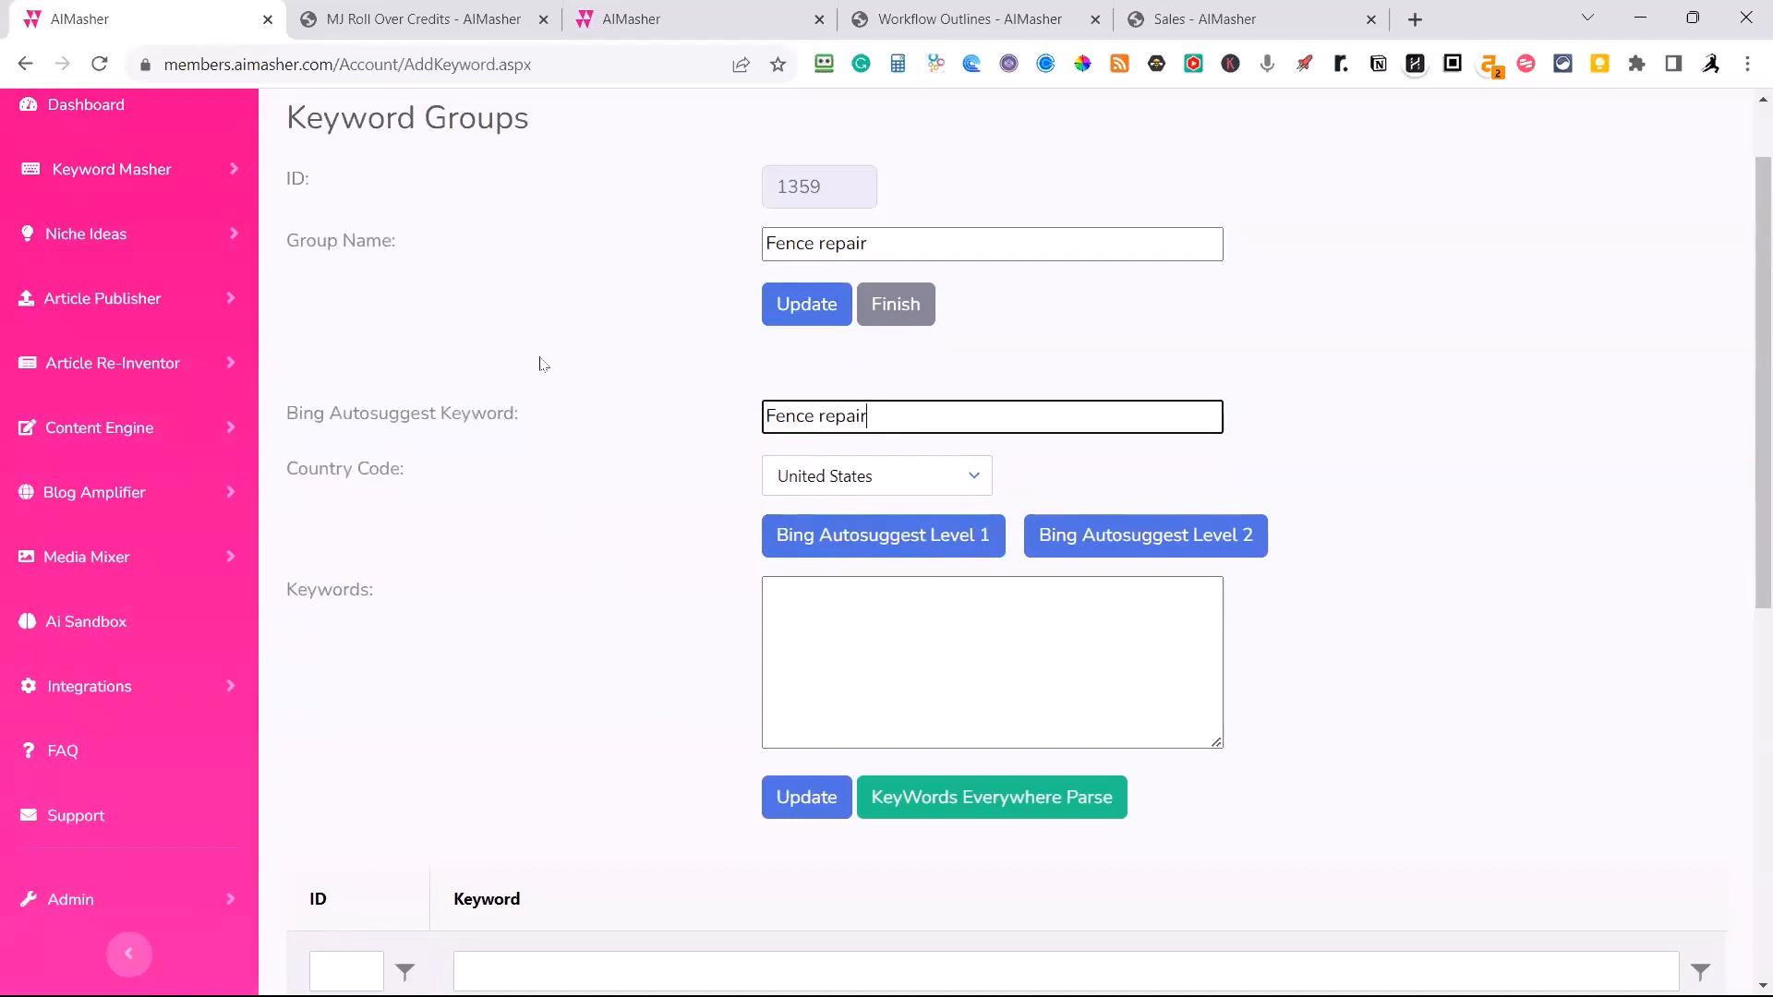
Fetch the Bing Autosuggest Level 1 and Level 2 keywords and save them to the Fence repair group.
{"action": "scroll", "coordinate": [576, 330], "scroll_direction": "up", "scroll_amount": 1}
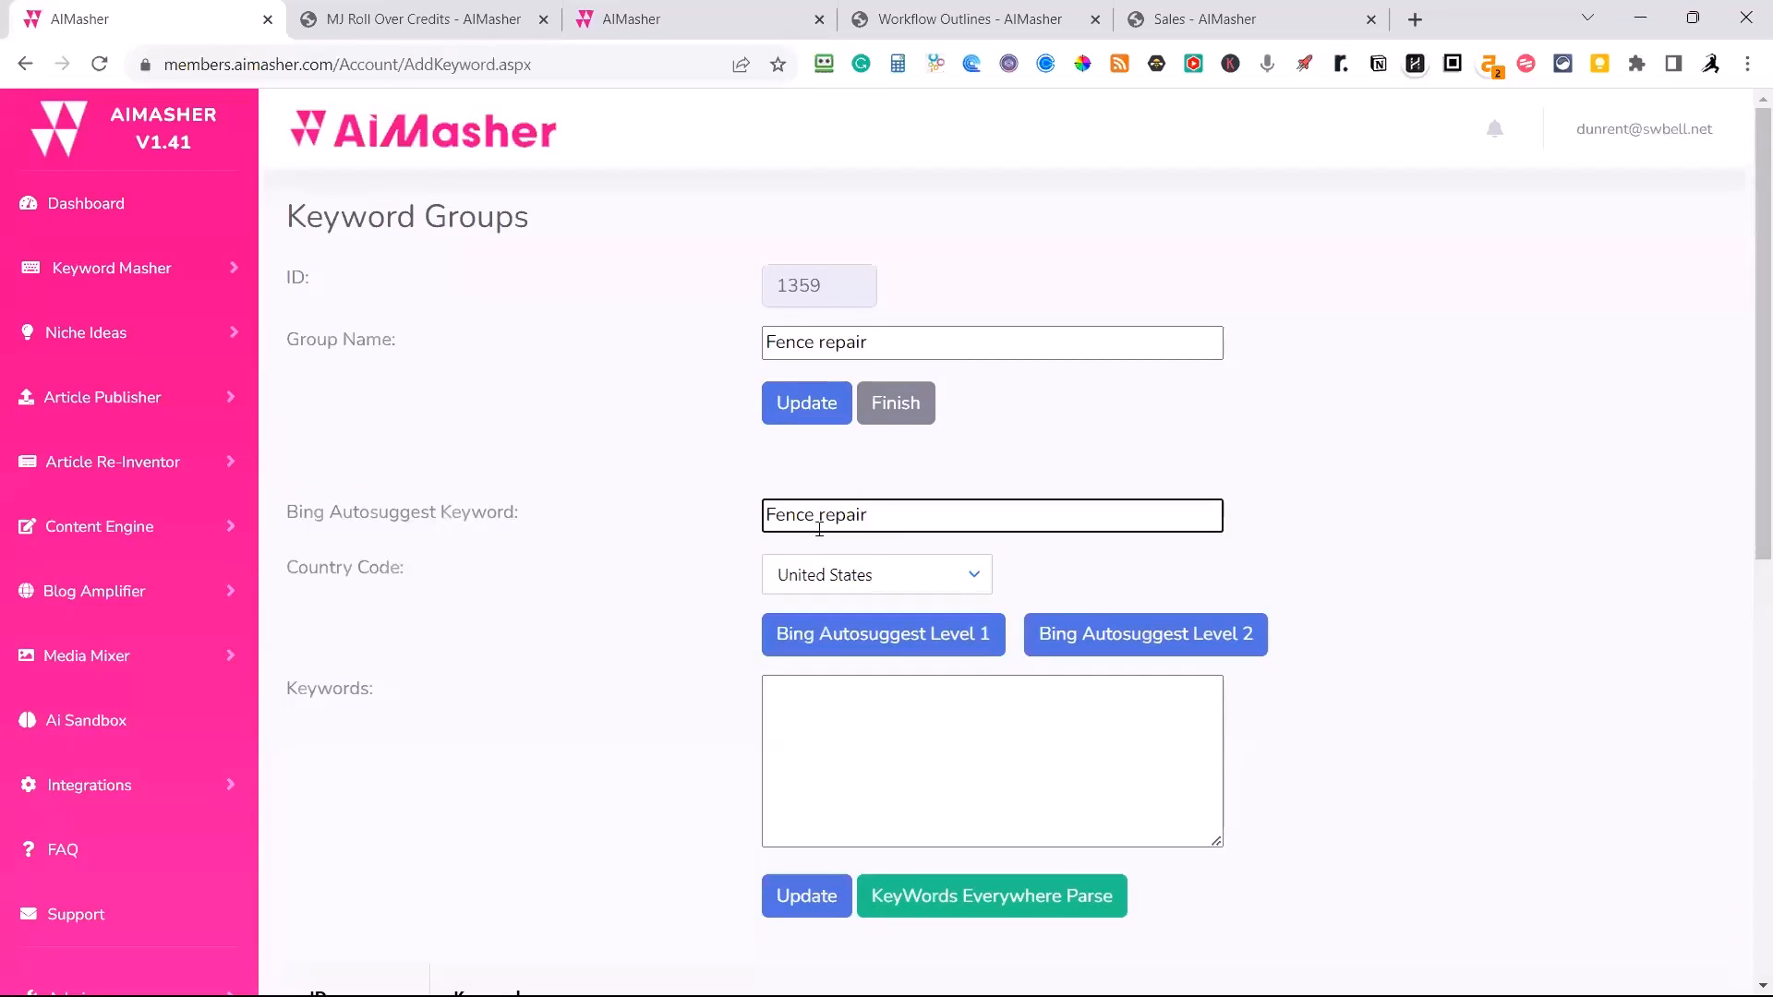
{"action": "left_click", "coordinate": [848, 651]}
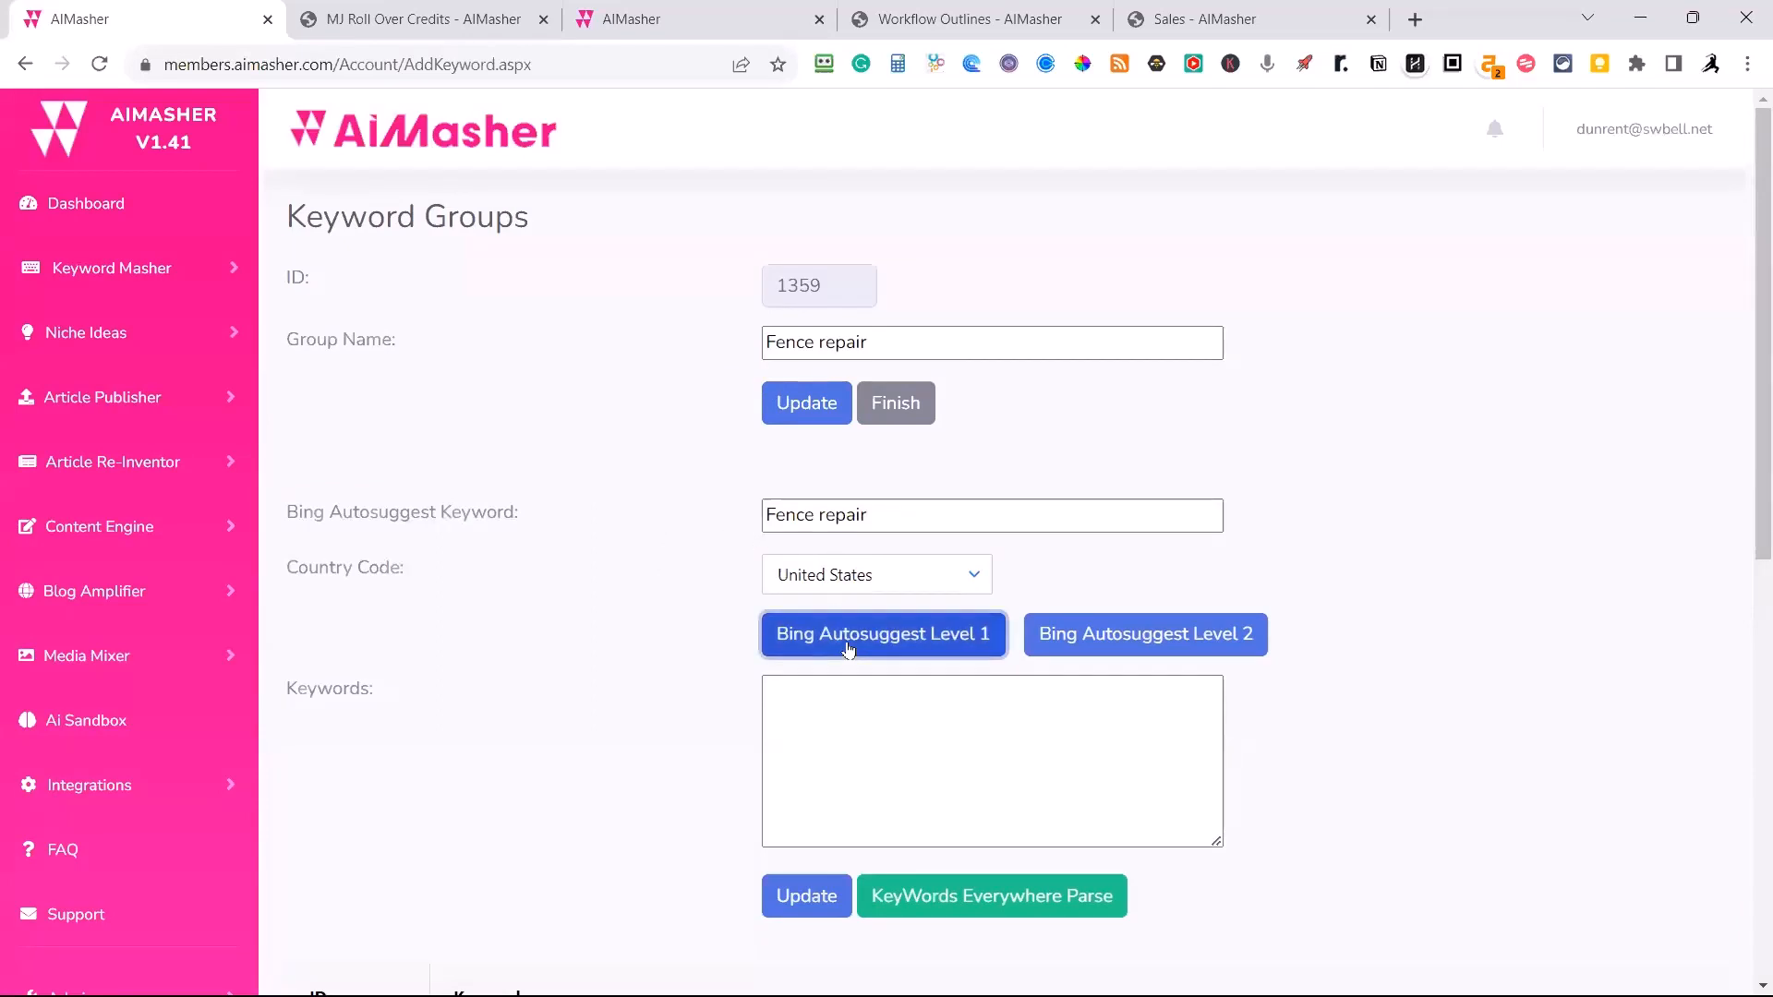
{"action": "left_click", "coordinate": [1207, 635]}
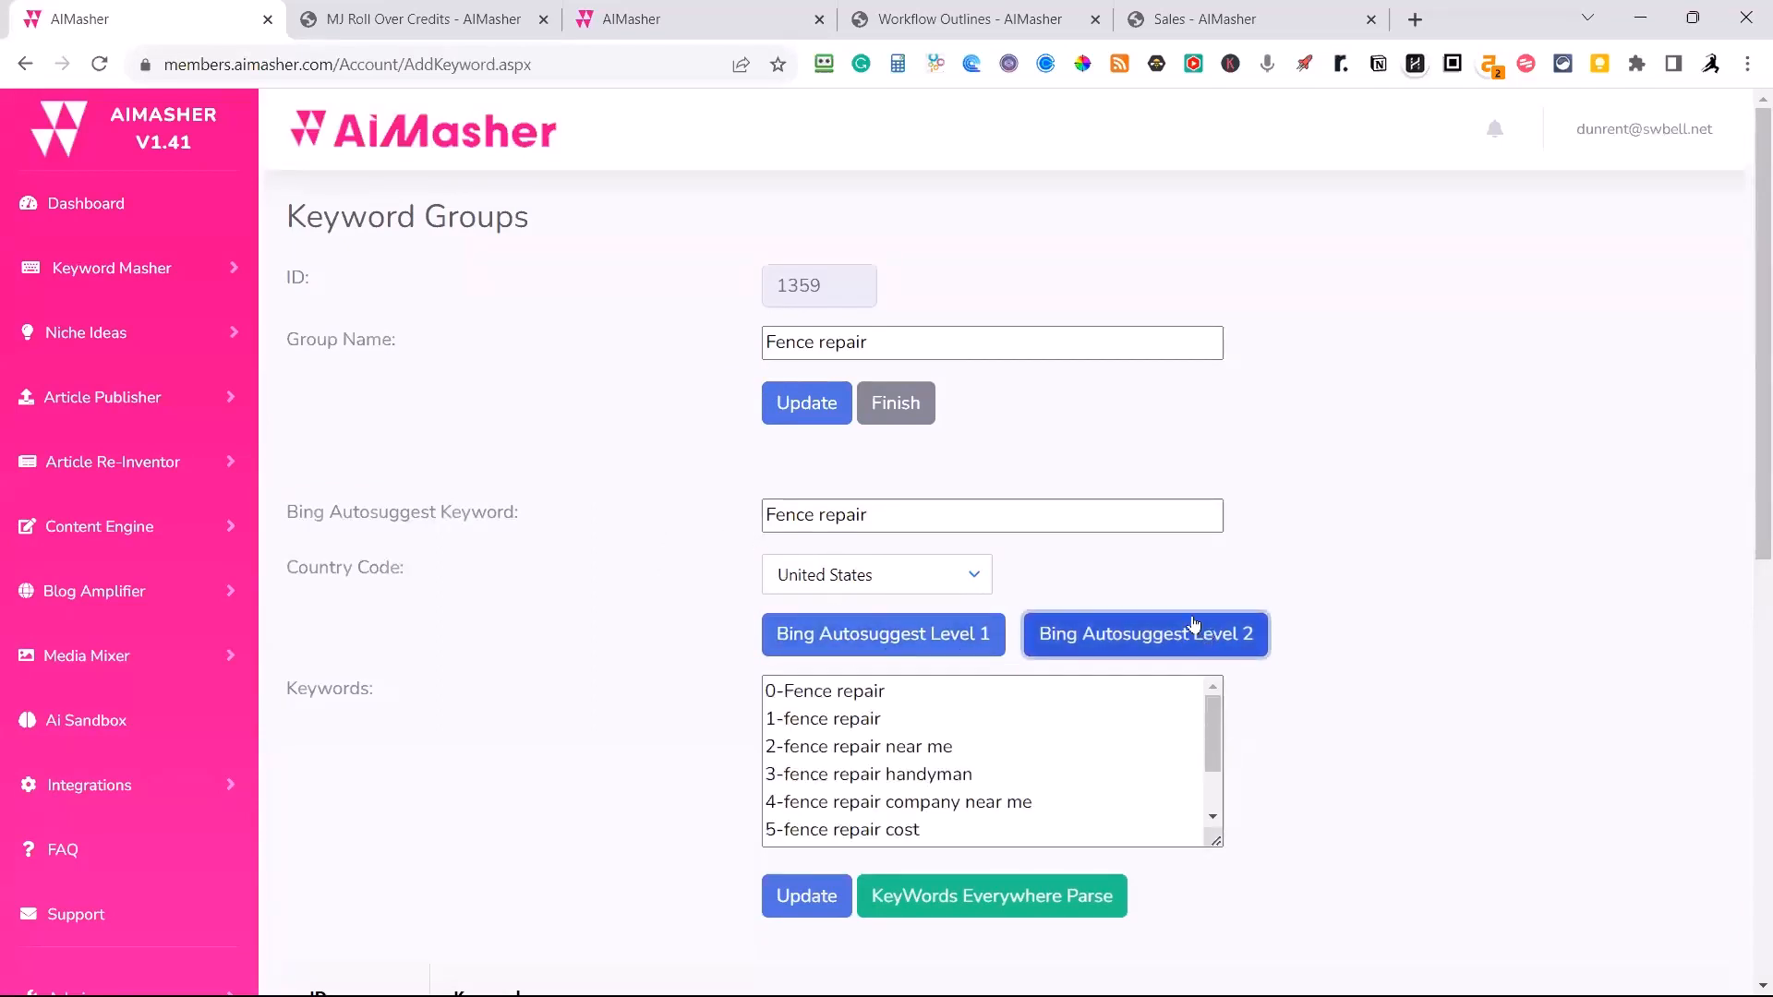
{"action": "scroll", "coordinate": [1452, 646], "scroll_direction": "down", "scroll_amount": 3}
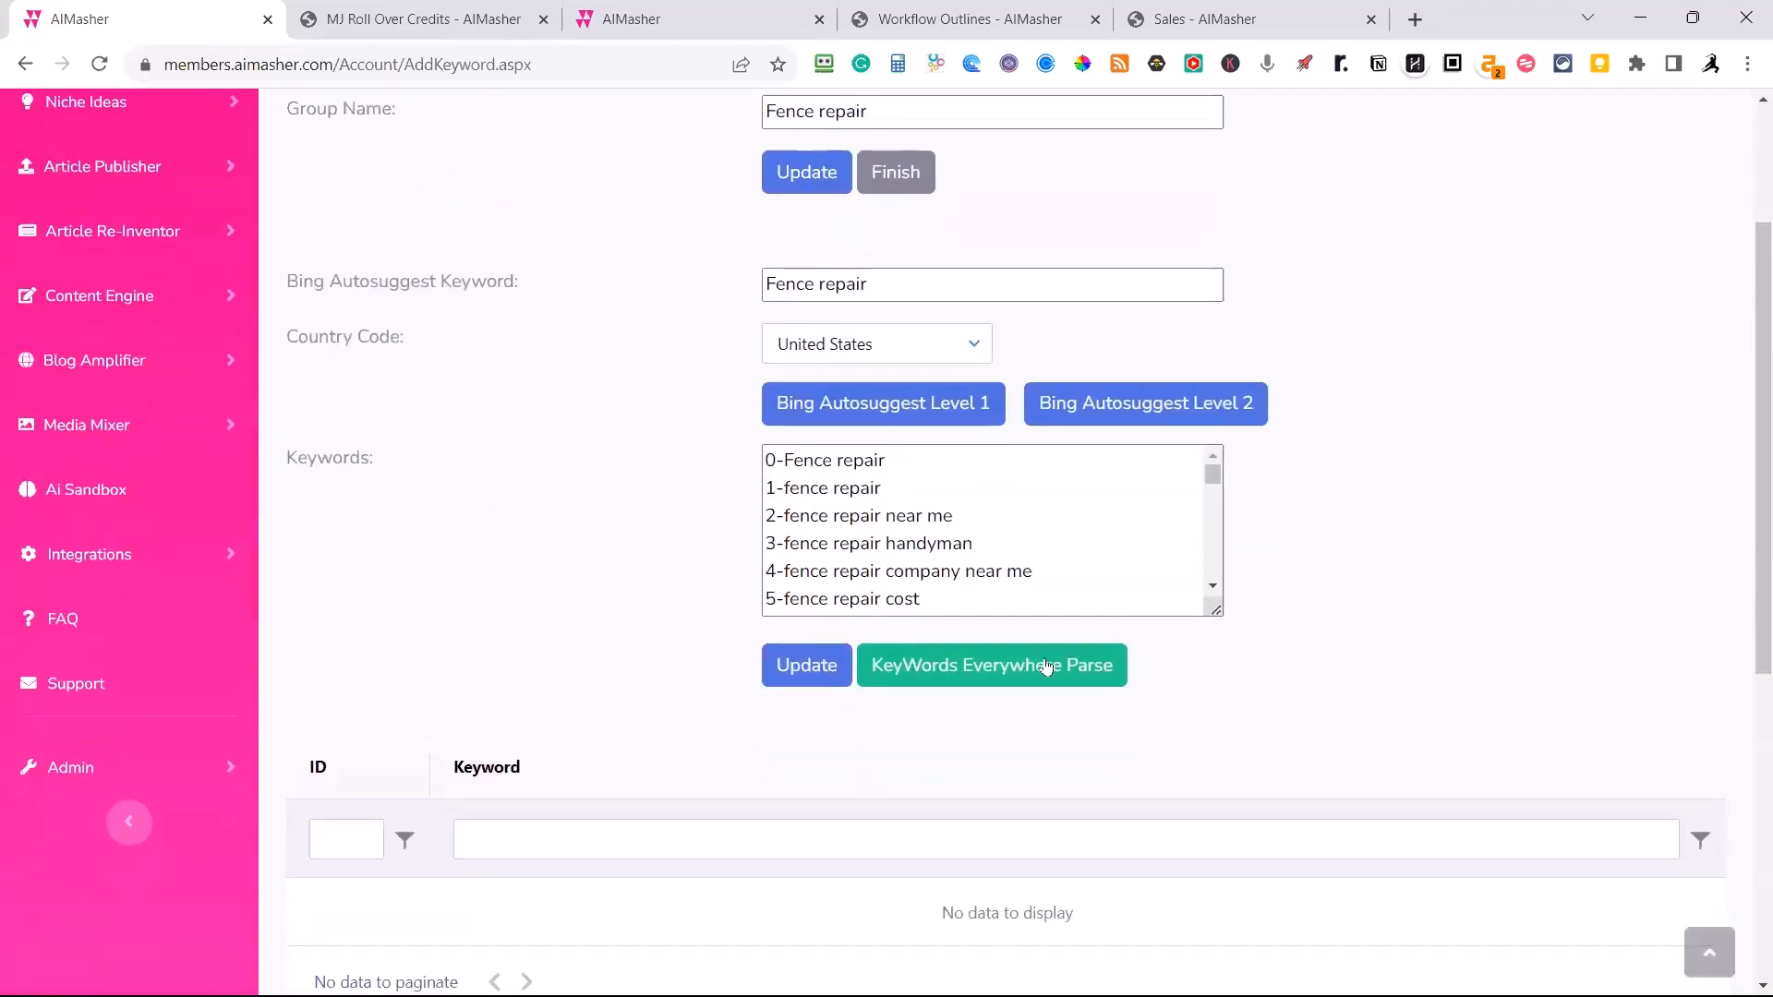
{"action": "left_click", "coordinate": [828, 678]}
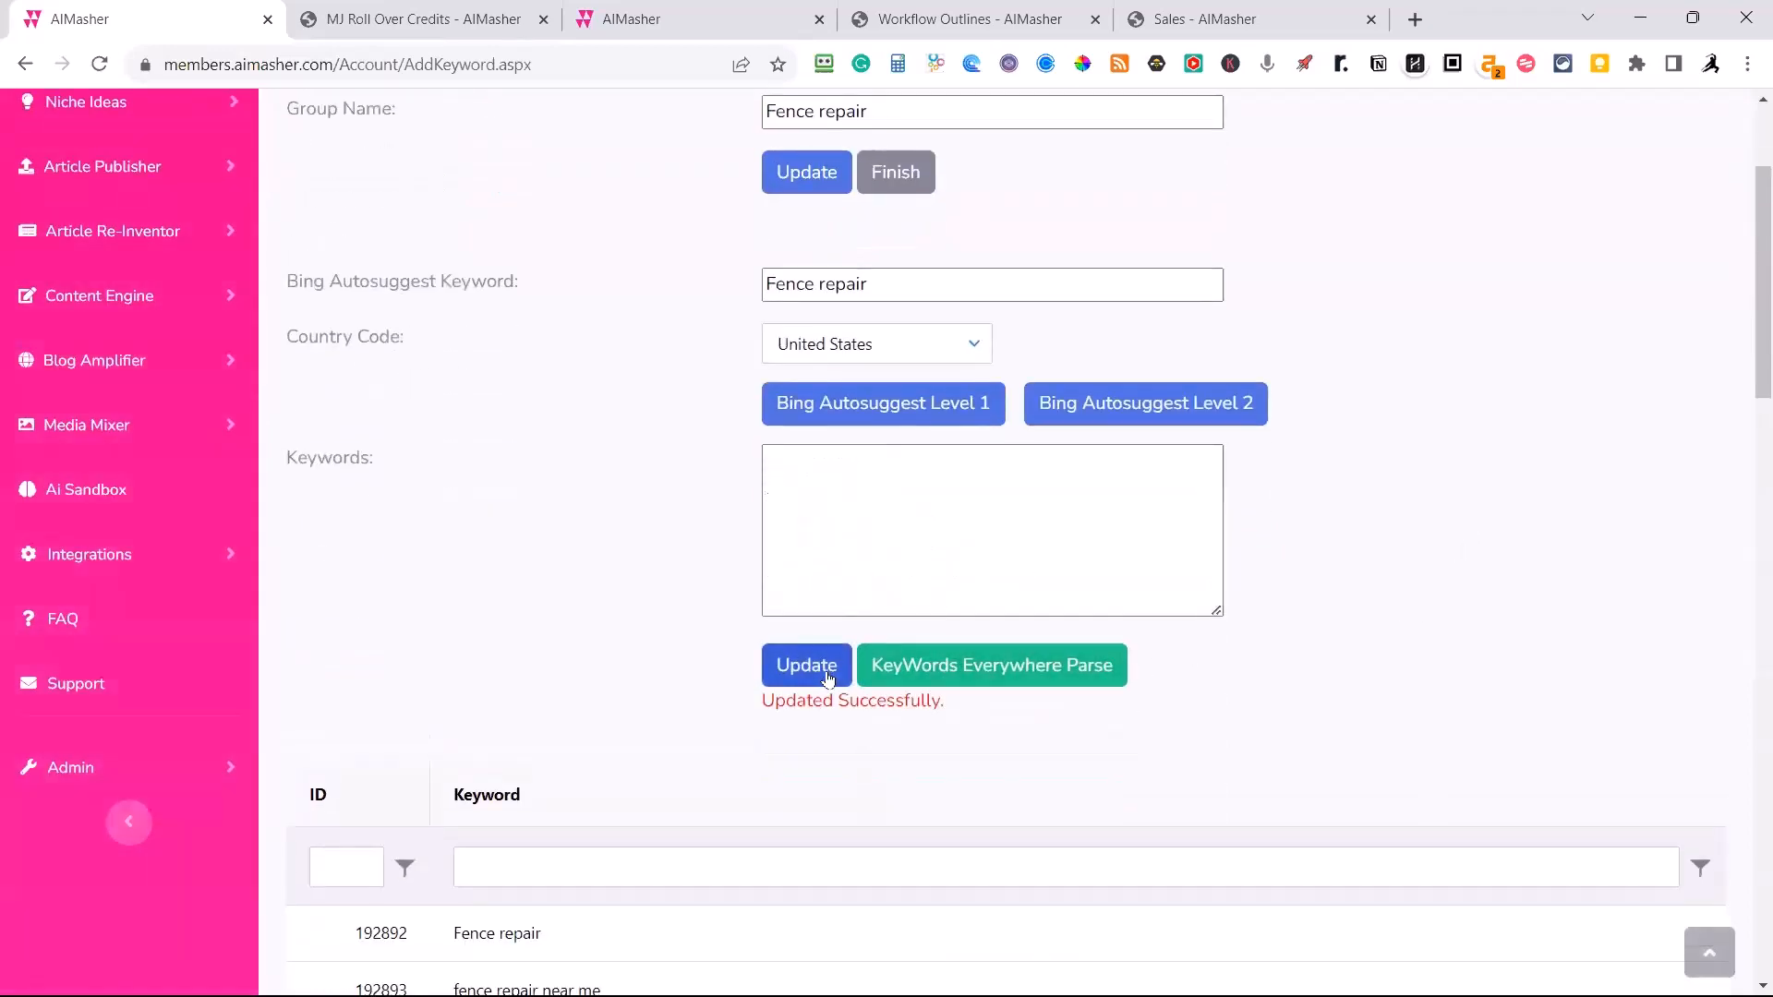
Change the Bing Autosuggest keyword to "Fence replacement" and update the Fence repair group's keywords.
{"action": "scroll", "coordinate": [1320, 665], "scroll_direction": "down", "scroll_amount": 8}
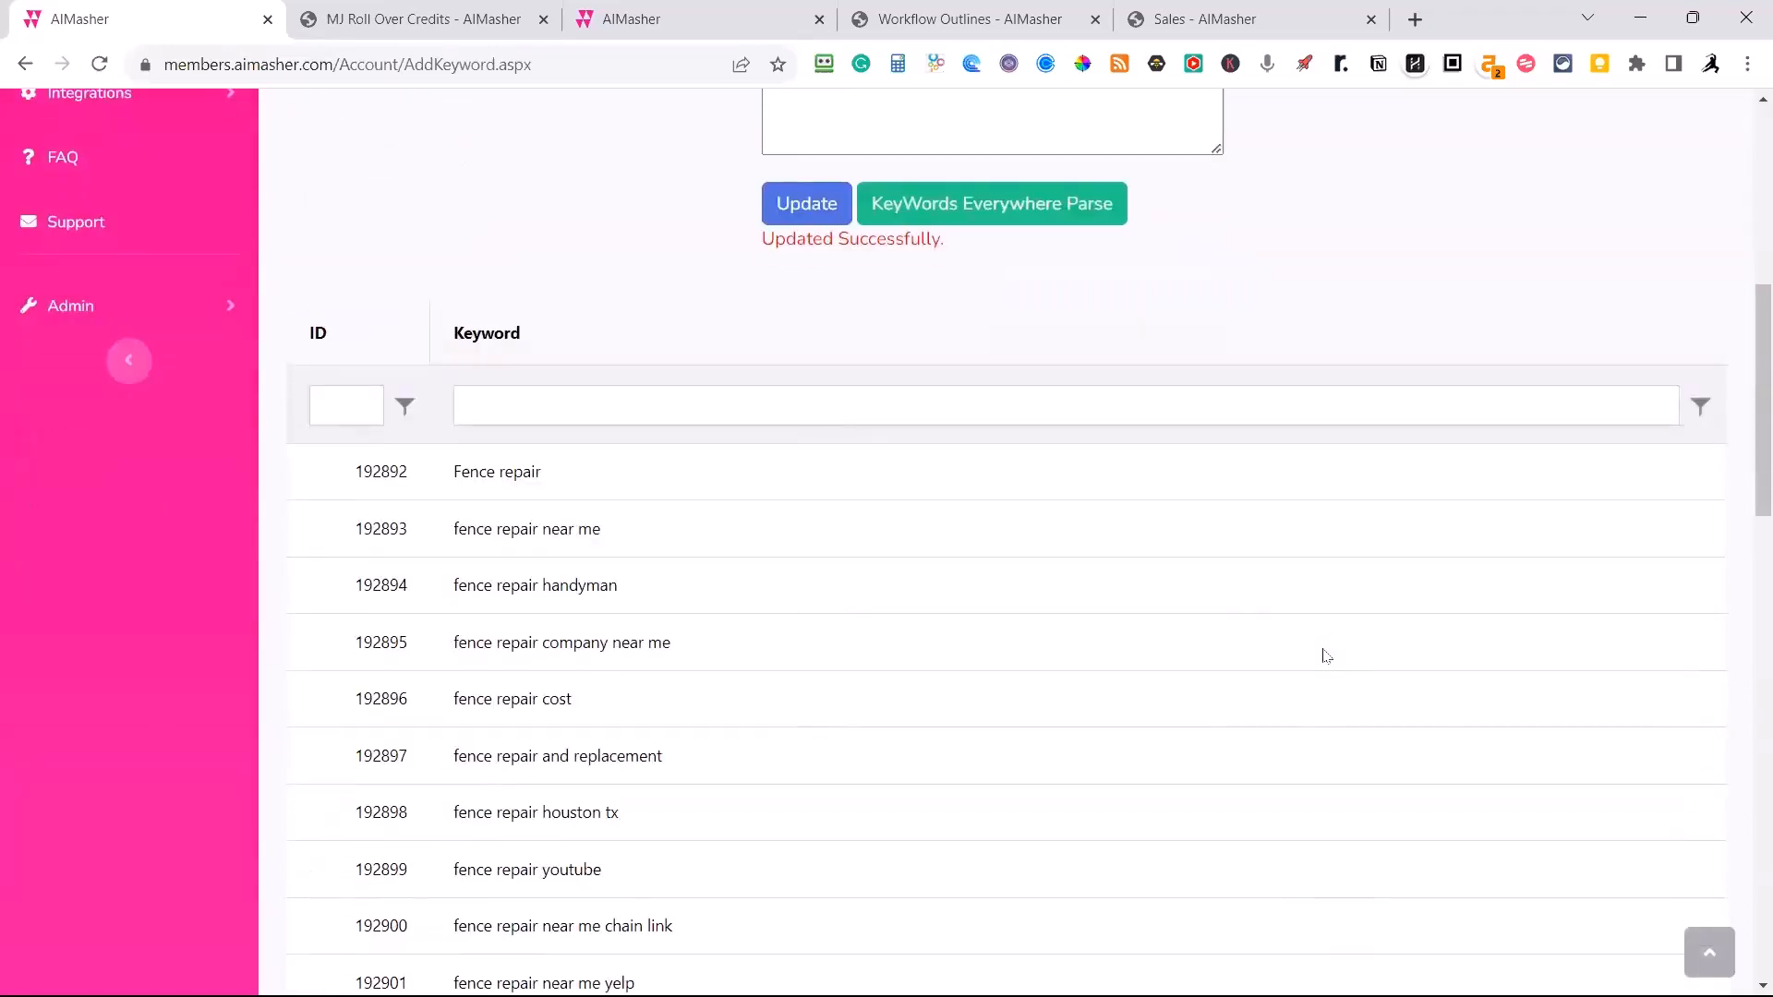
{"action": "scroll", "coordinate": [1322, 661], "scroll_direction": "up", "scroll_amount": 10}
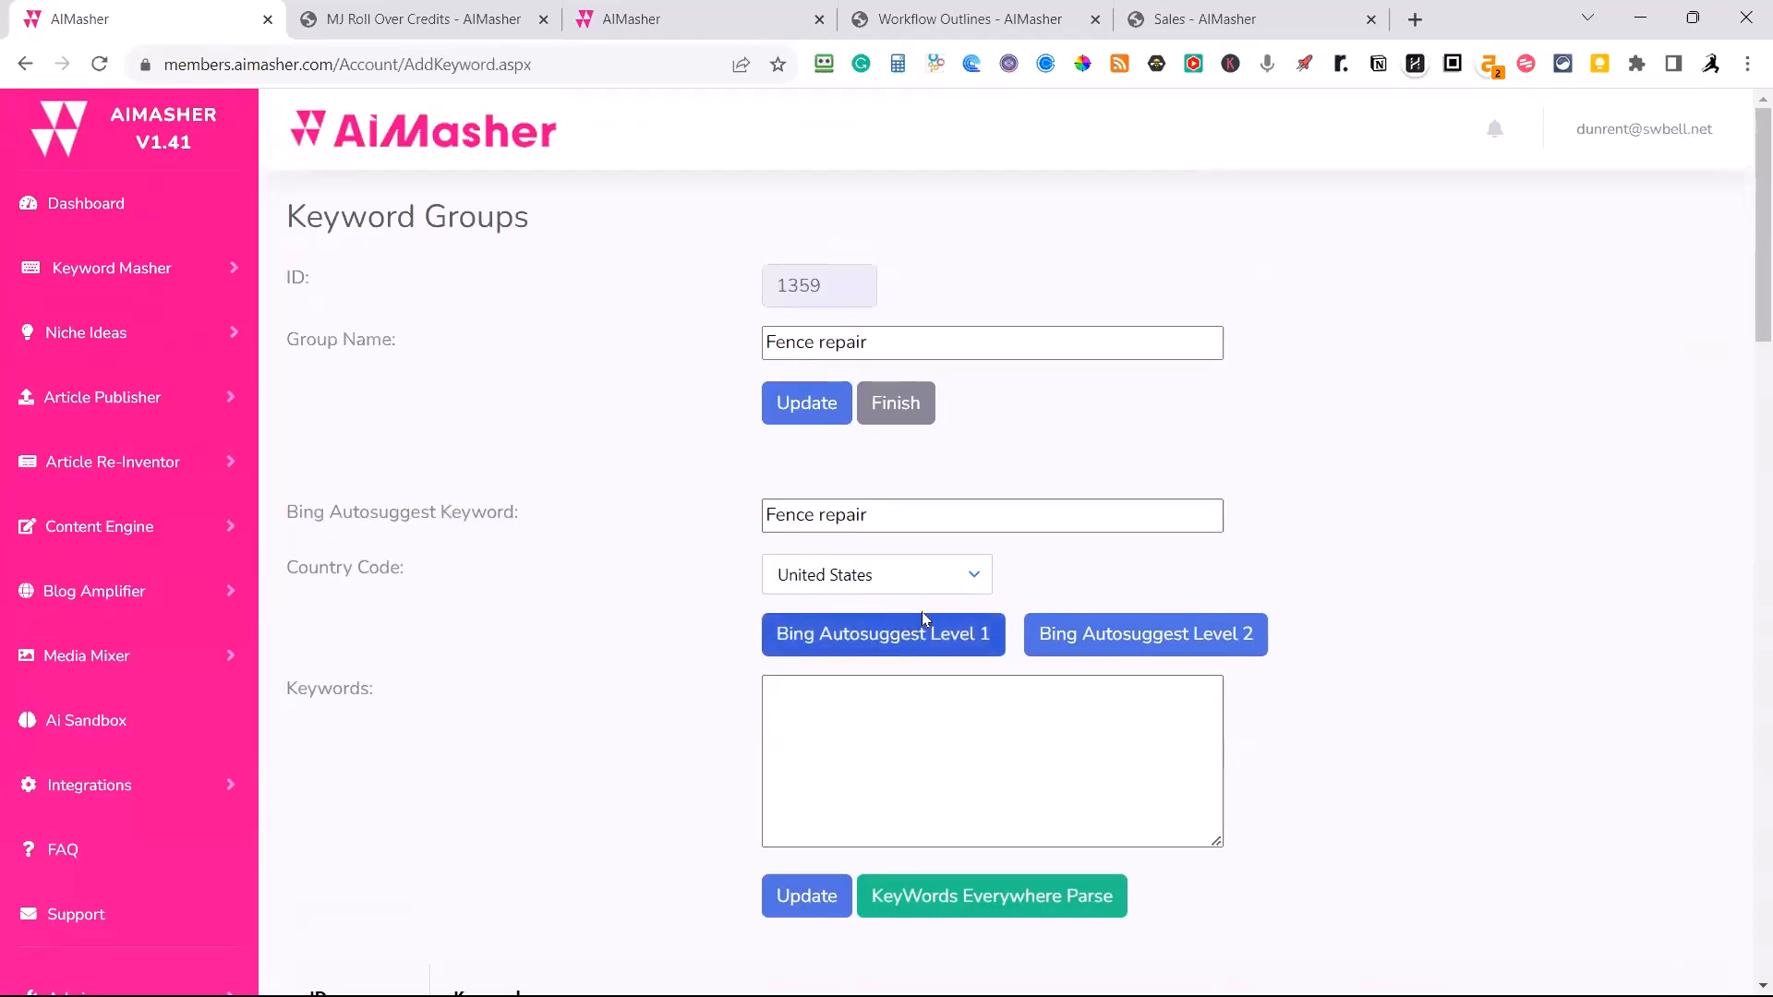
{"action": "left_click_drag", "start_coordinate": [867, 515], "coordinate": [821, 516]}
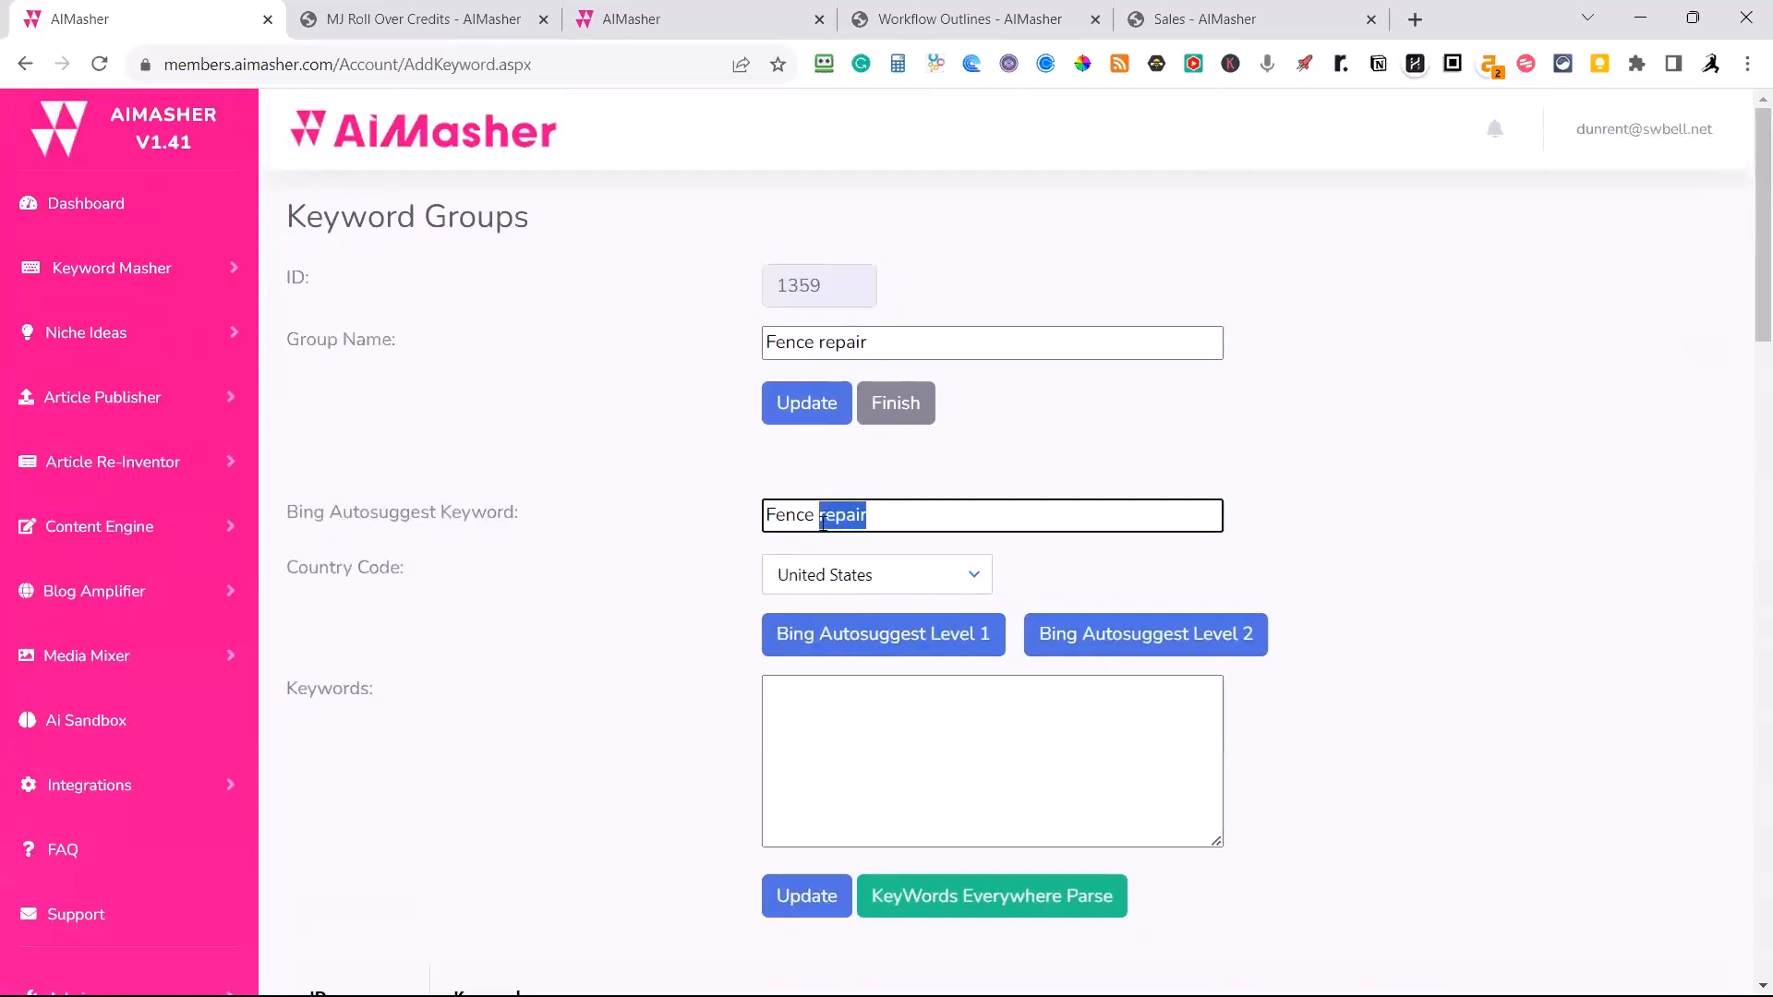
{"action": "type", "text": "replacement"}
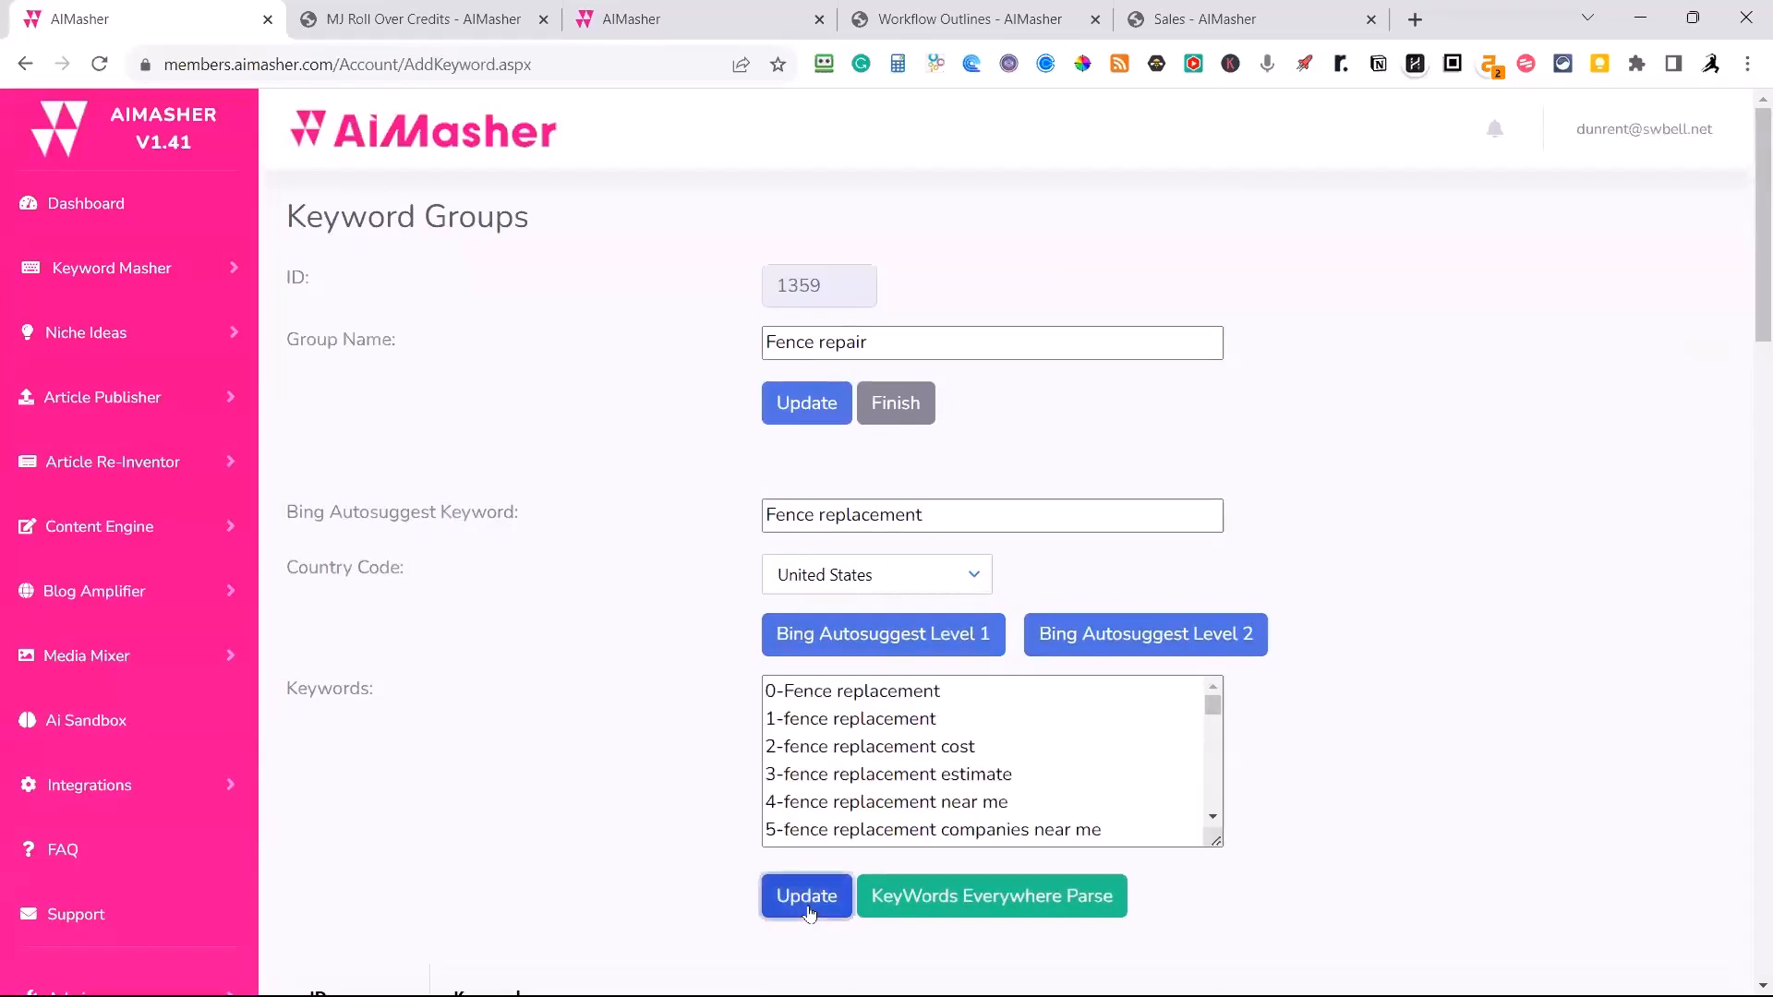
{"action": "left_click", "coordinate": [806, 896]}
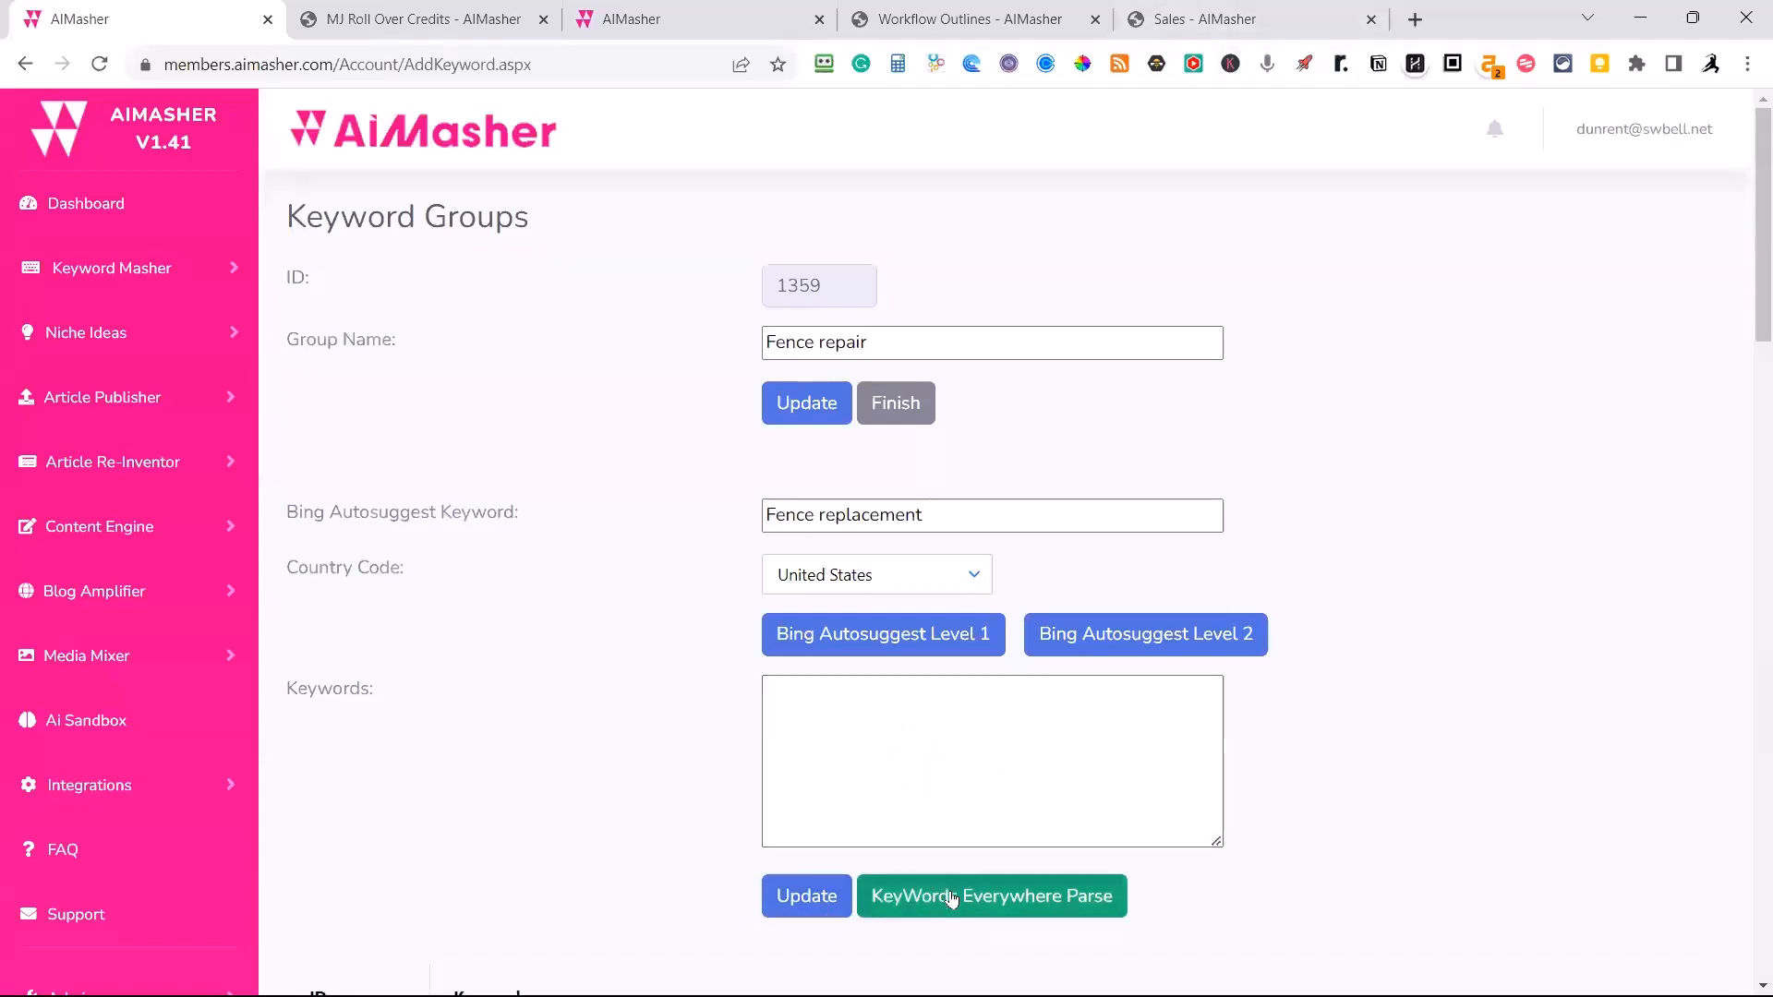
Set the Bing Autosuggest keyword to "wood fence staining" and fetch its suggested keywords.
{"action": "scroll", "coordinate": [1472, 705], "scroll_direction": "down", "scroll_amount": 1}
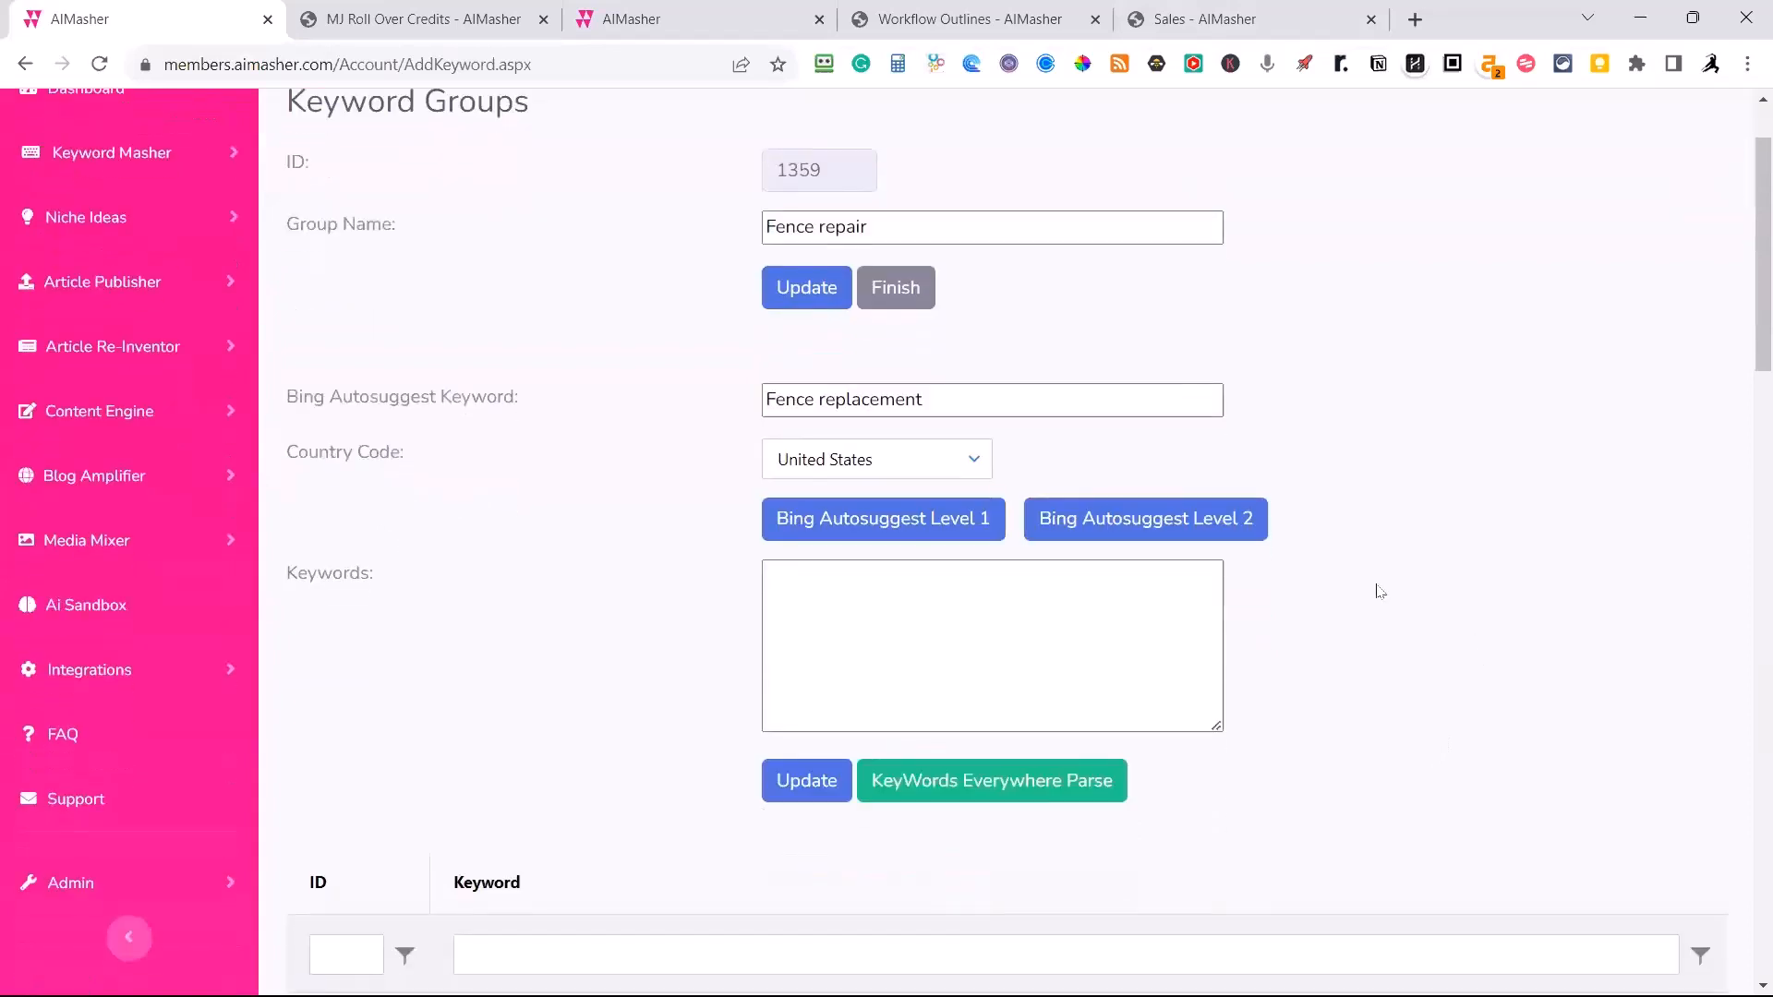
{"action": "left_click", "coordinate": [899, 607]}
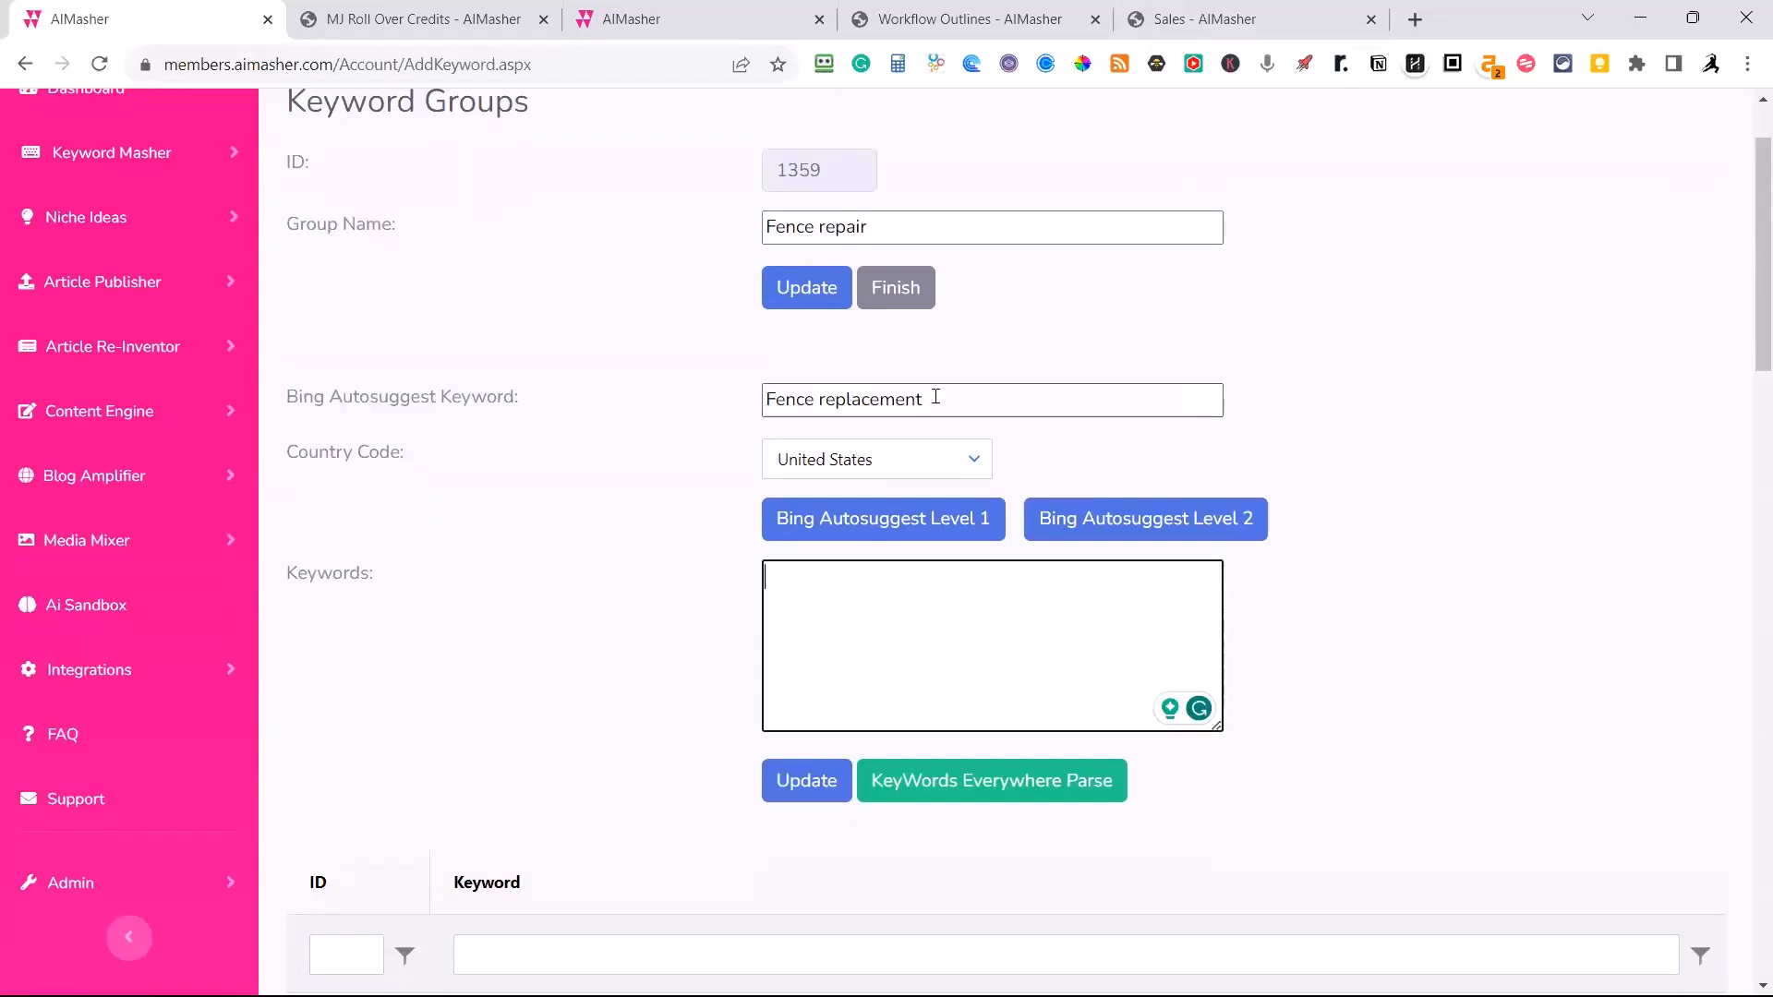
{"action": "left_click_drag", "start_coordinate": [935, 397], "coordinate": [748, 399]}
{"action": "type", "text": "wood fen"}
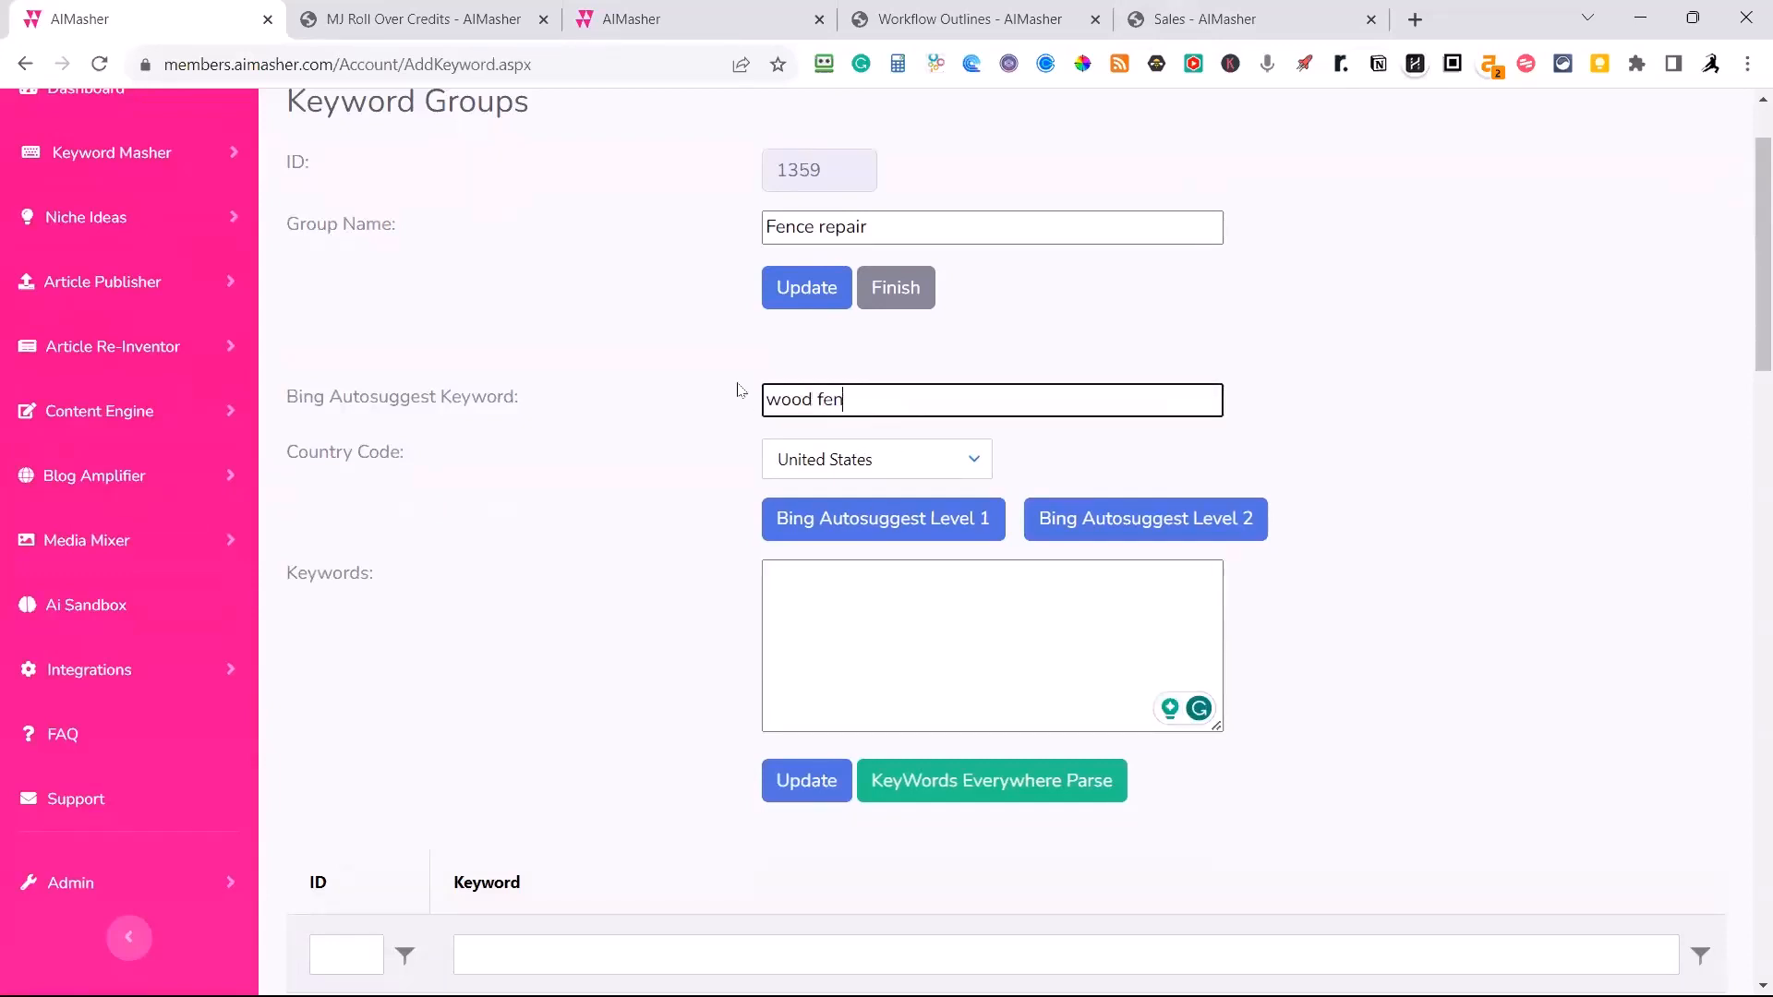
{"action": "type", "text": "ce stsaingn"}
{"action": "key", "text": "Left"}
{"action": "key", "text": "Left"}
{"action": "key", "text": "Left"}
{"action": "key", "text": "Left"}
{"action": "key", "text": "Left"}
{"action": "key", "text": "BackSpace"}
{"action": "key", "text": "End"}
{"action": "key", "text": "BackSpace"}
{"action": "type", "text": "ing"}
{"action": "left_click", "coordinate": [848, 519]}
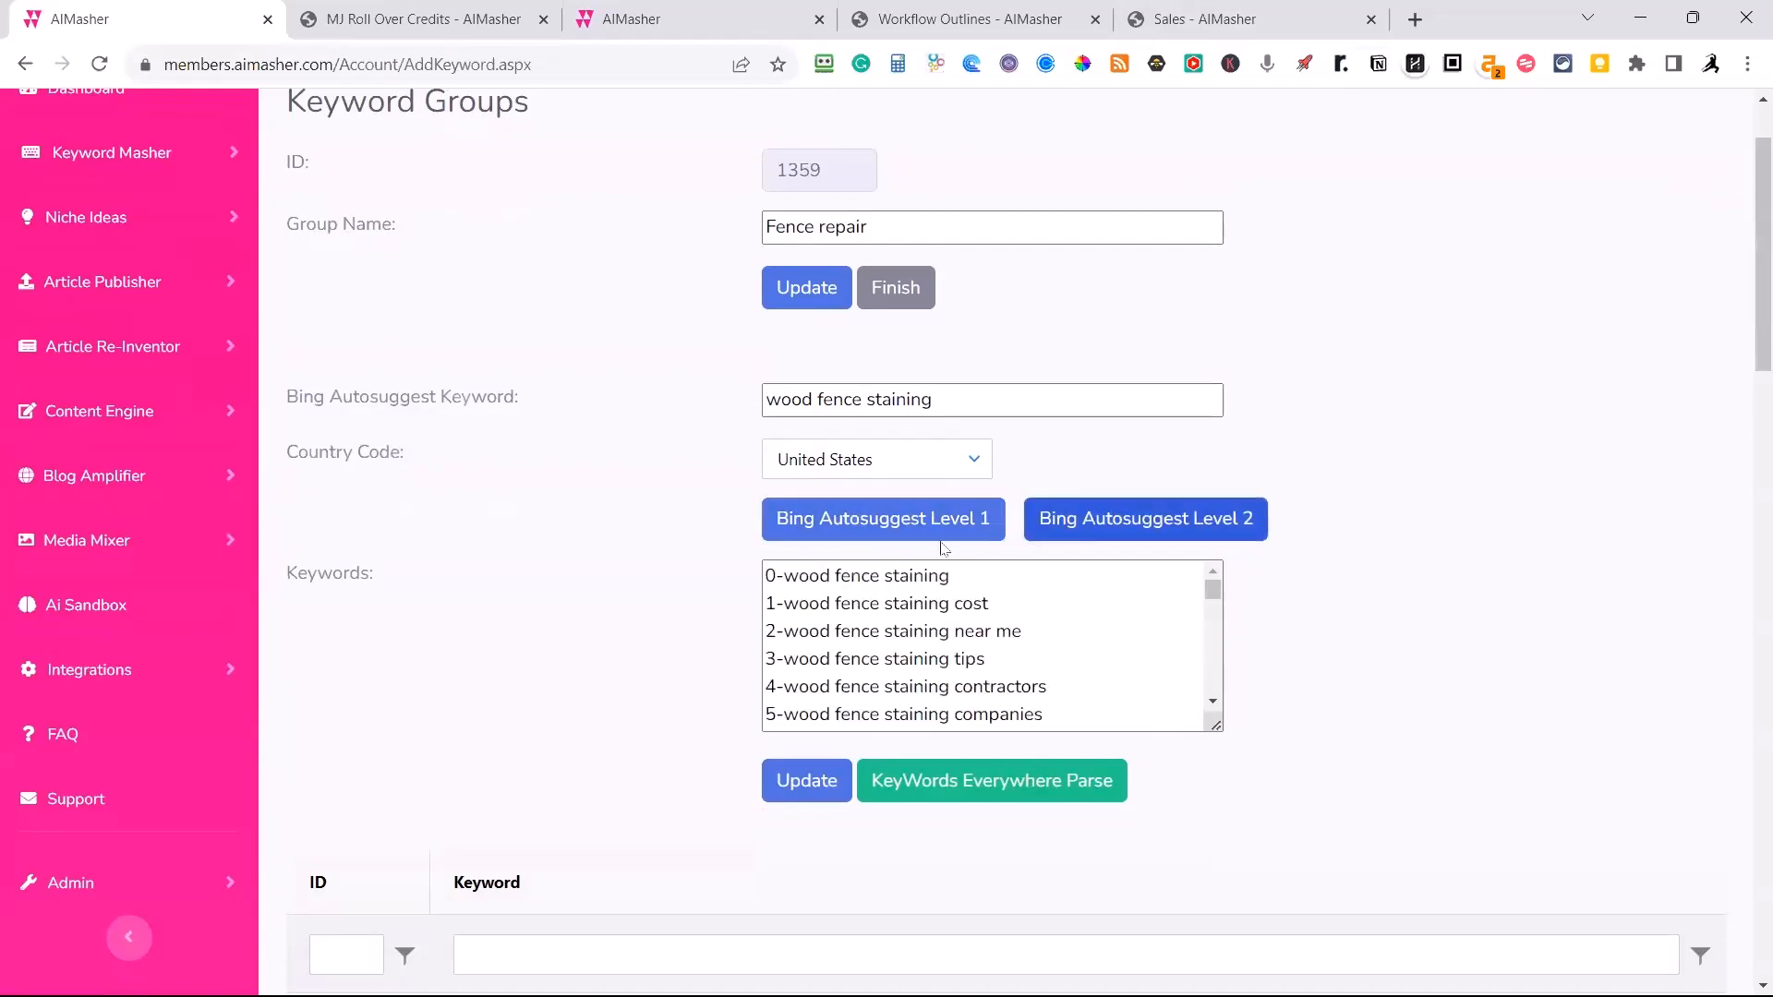
Look over the Fence repair group's keyword list and finish editing the group.
{"action": "scroll", "coordinate": [635, 602], "scroll_direction": "down", "scroll_amount": 10}
{"action": "scroll", "coordinate": [635, 602], "scroll_direction": "down", "scroll_amount": 15}
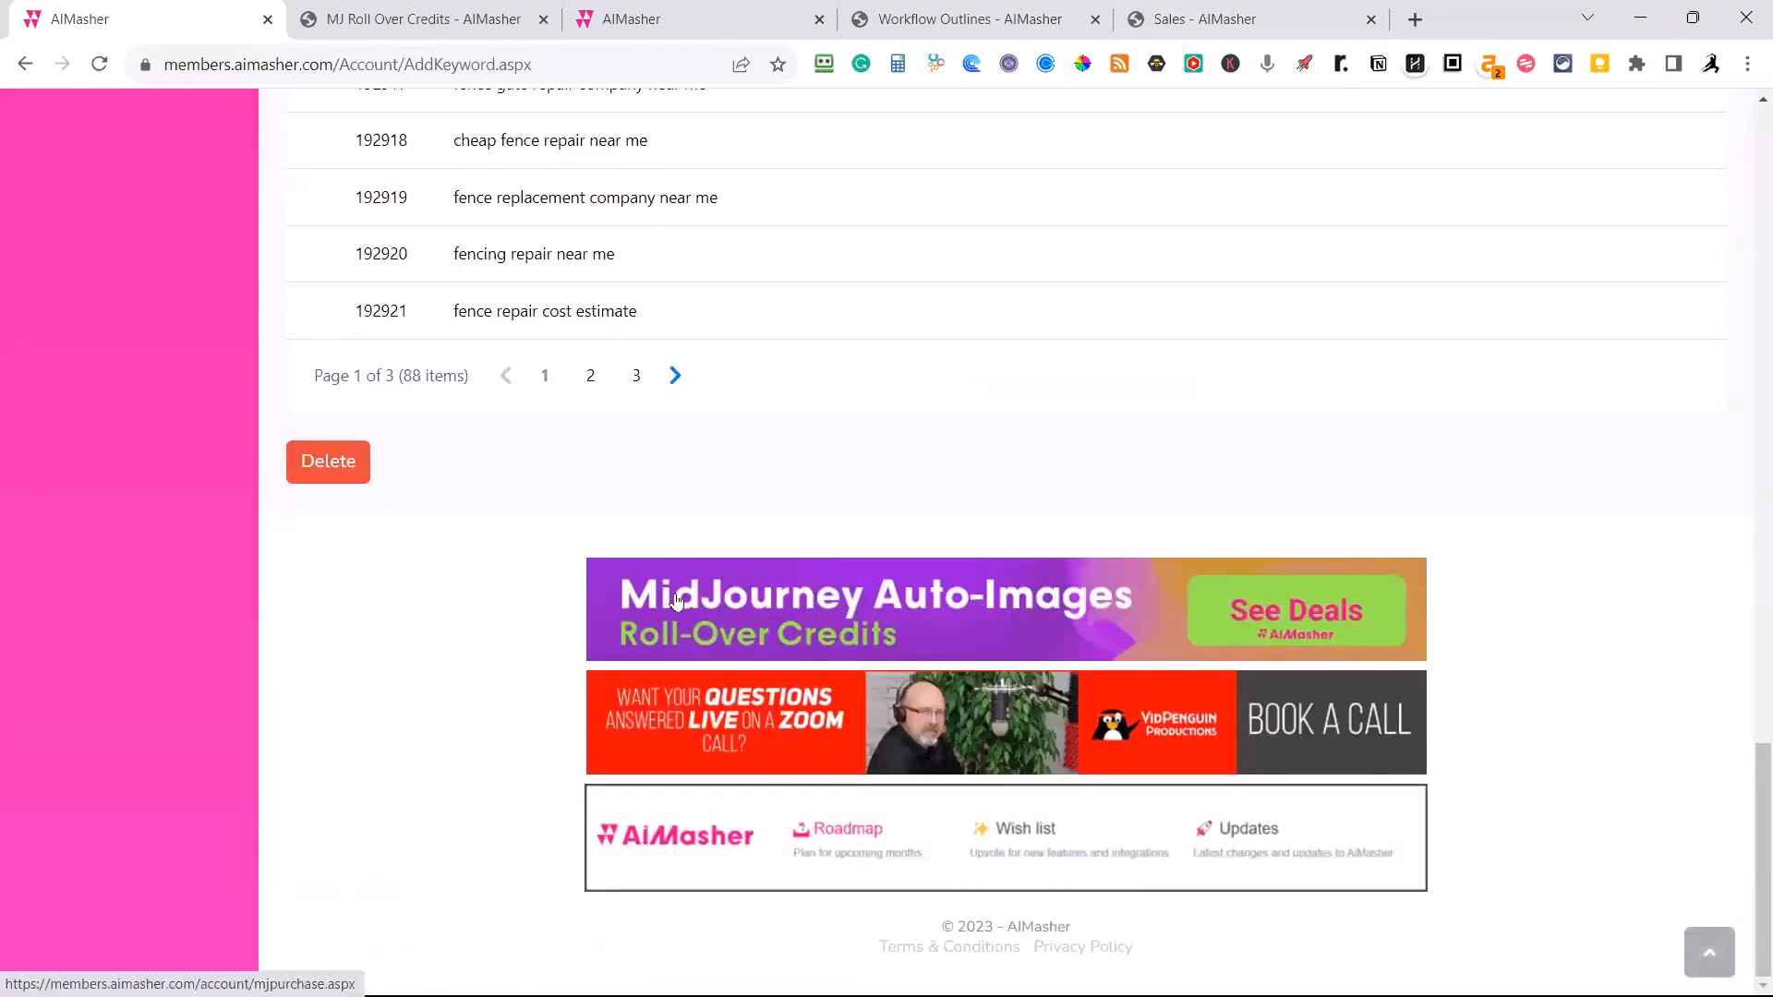
{"action": "scroll", "coordinate": [700, 602], "scroll_direction": "up", "scroll_amount": 20}
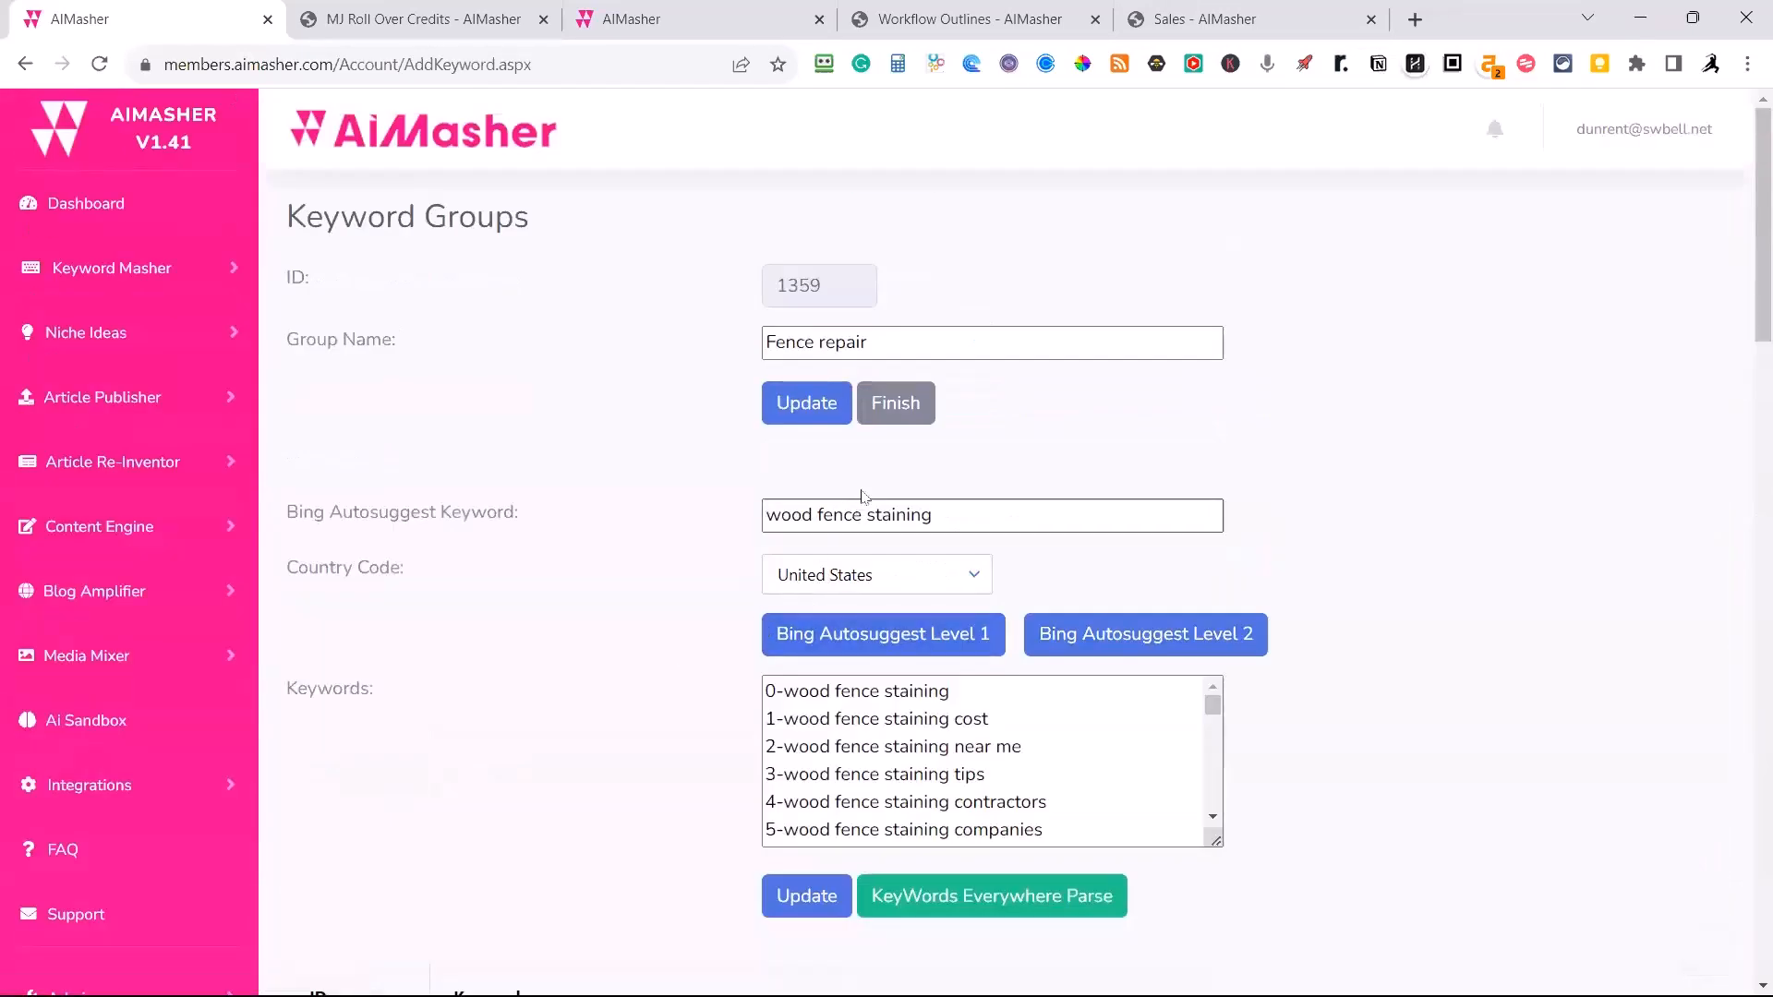
{"action": "left_click", "coordinate": [891, 423]}
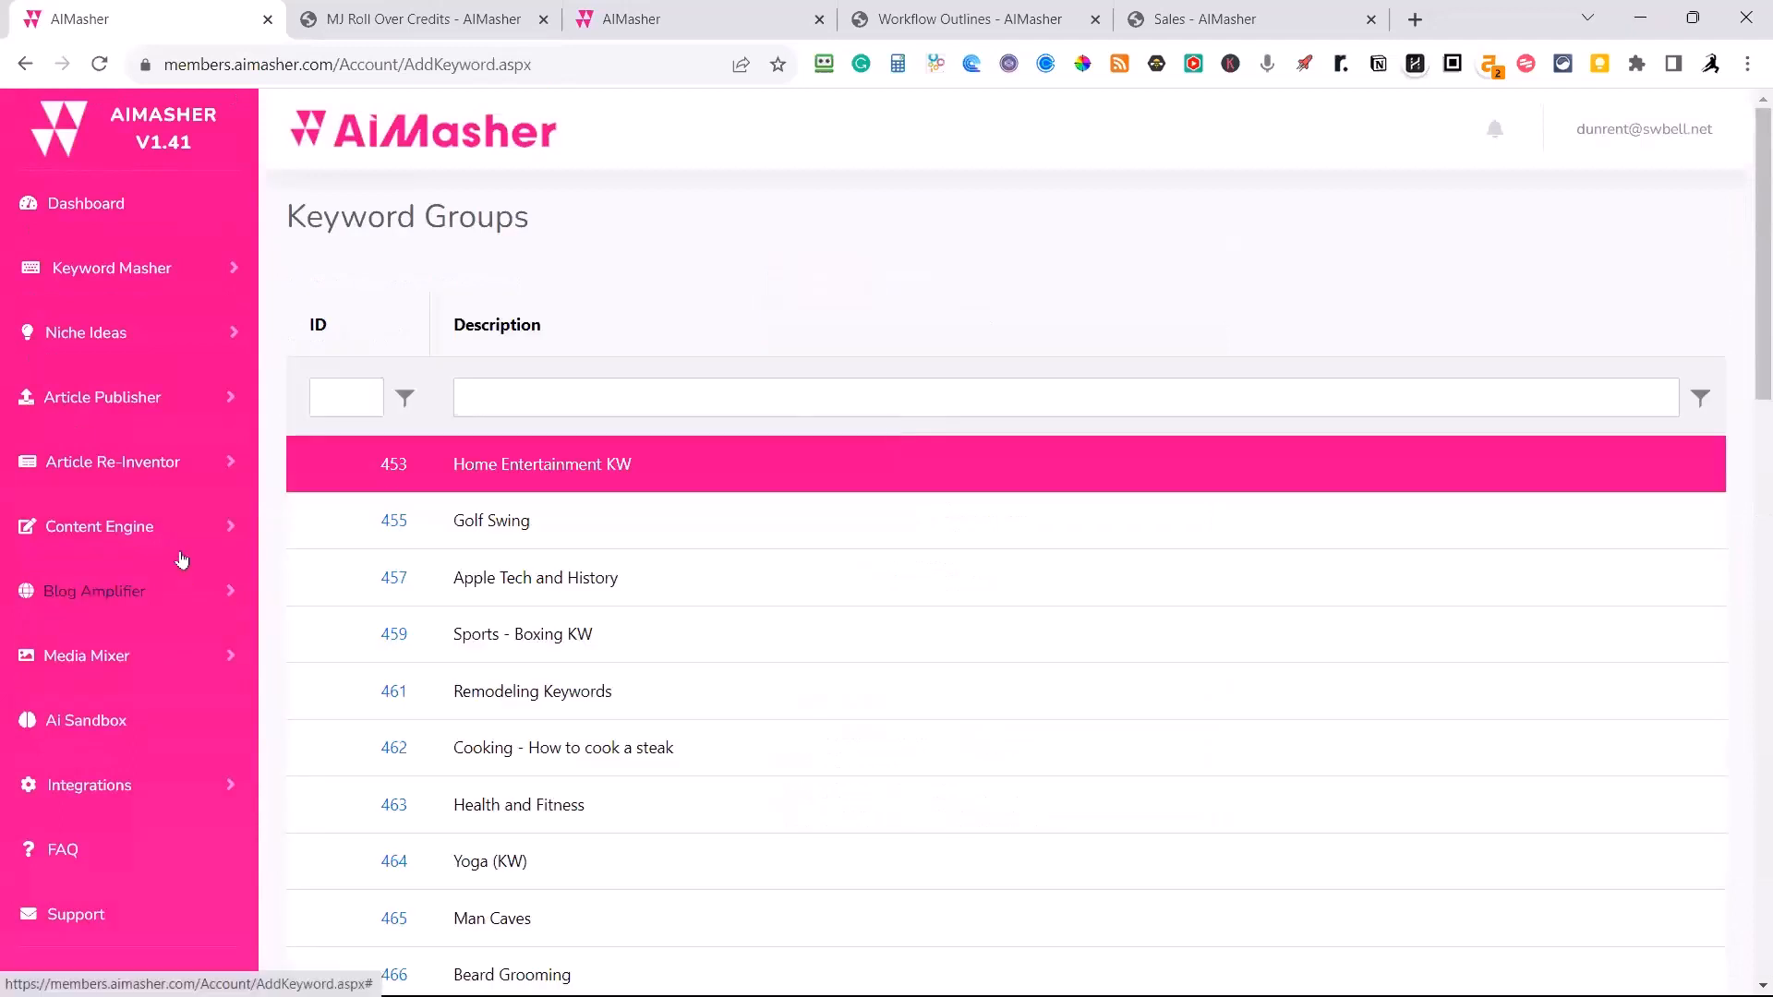
Open the Media Mixer's Media Packs and look through the existing packs.
{"action": "left_click", "coordinate": [93, 662]}
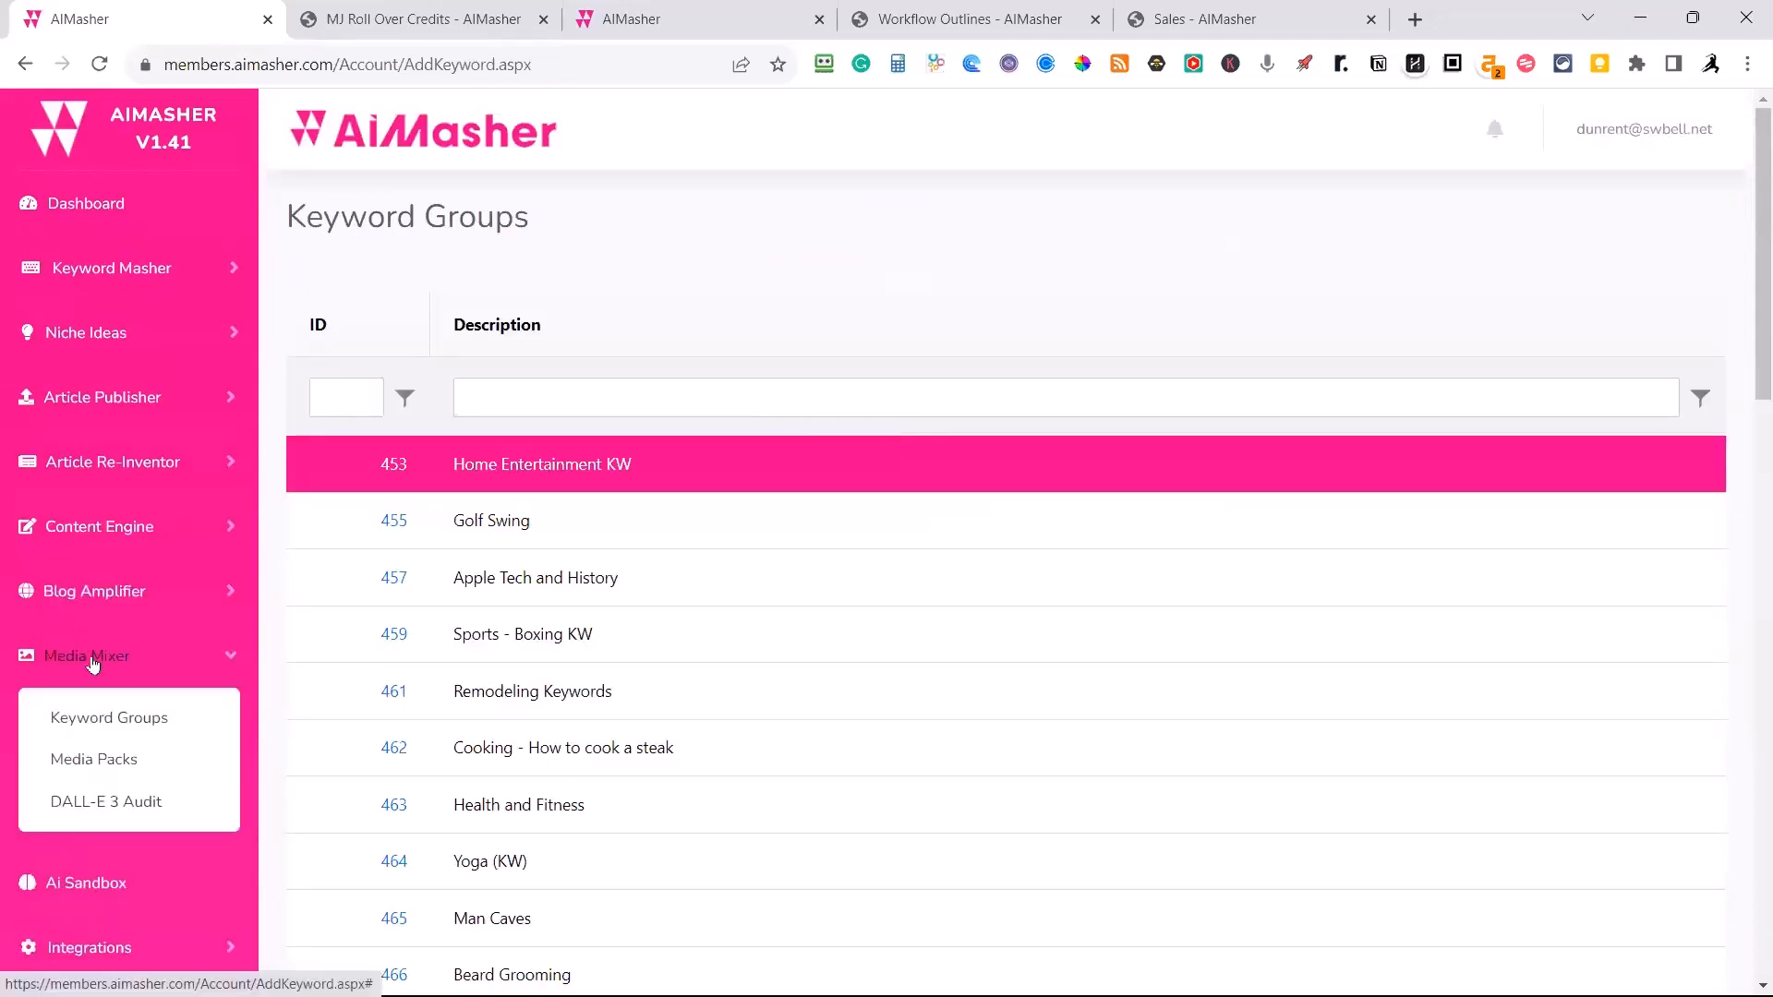
{"action": "left_click", "coordinate": [112, 762]}
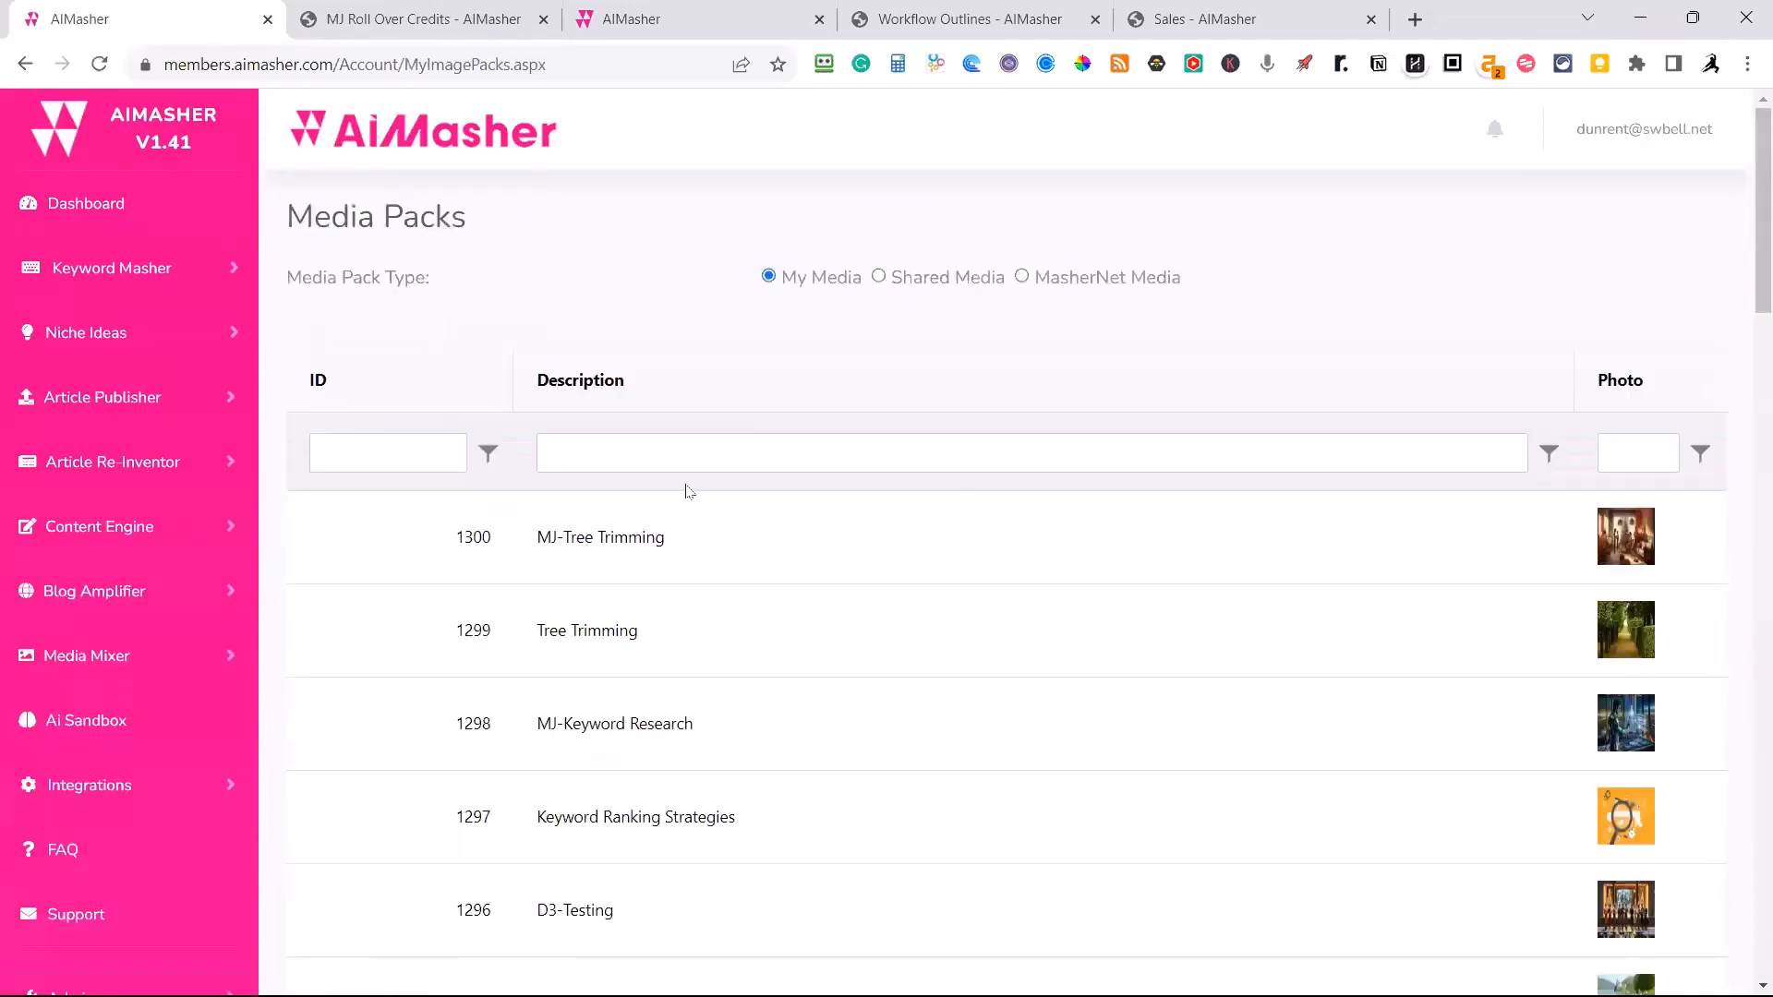
{"action": "scroll", "coordinate": [750, 517], "scroll_direction": "down", "scroll_amount": 1}
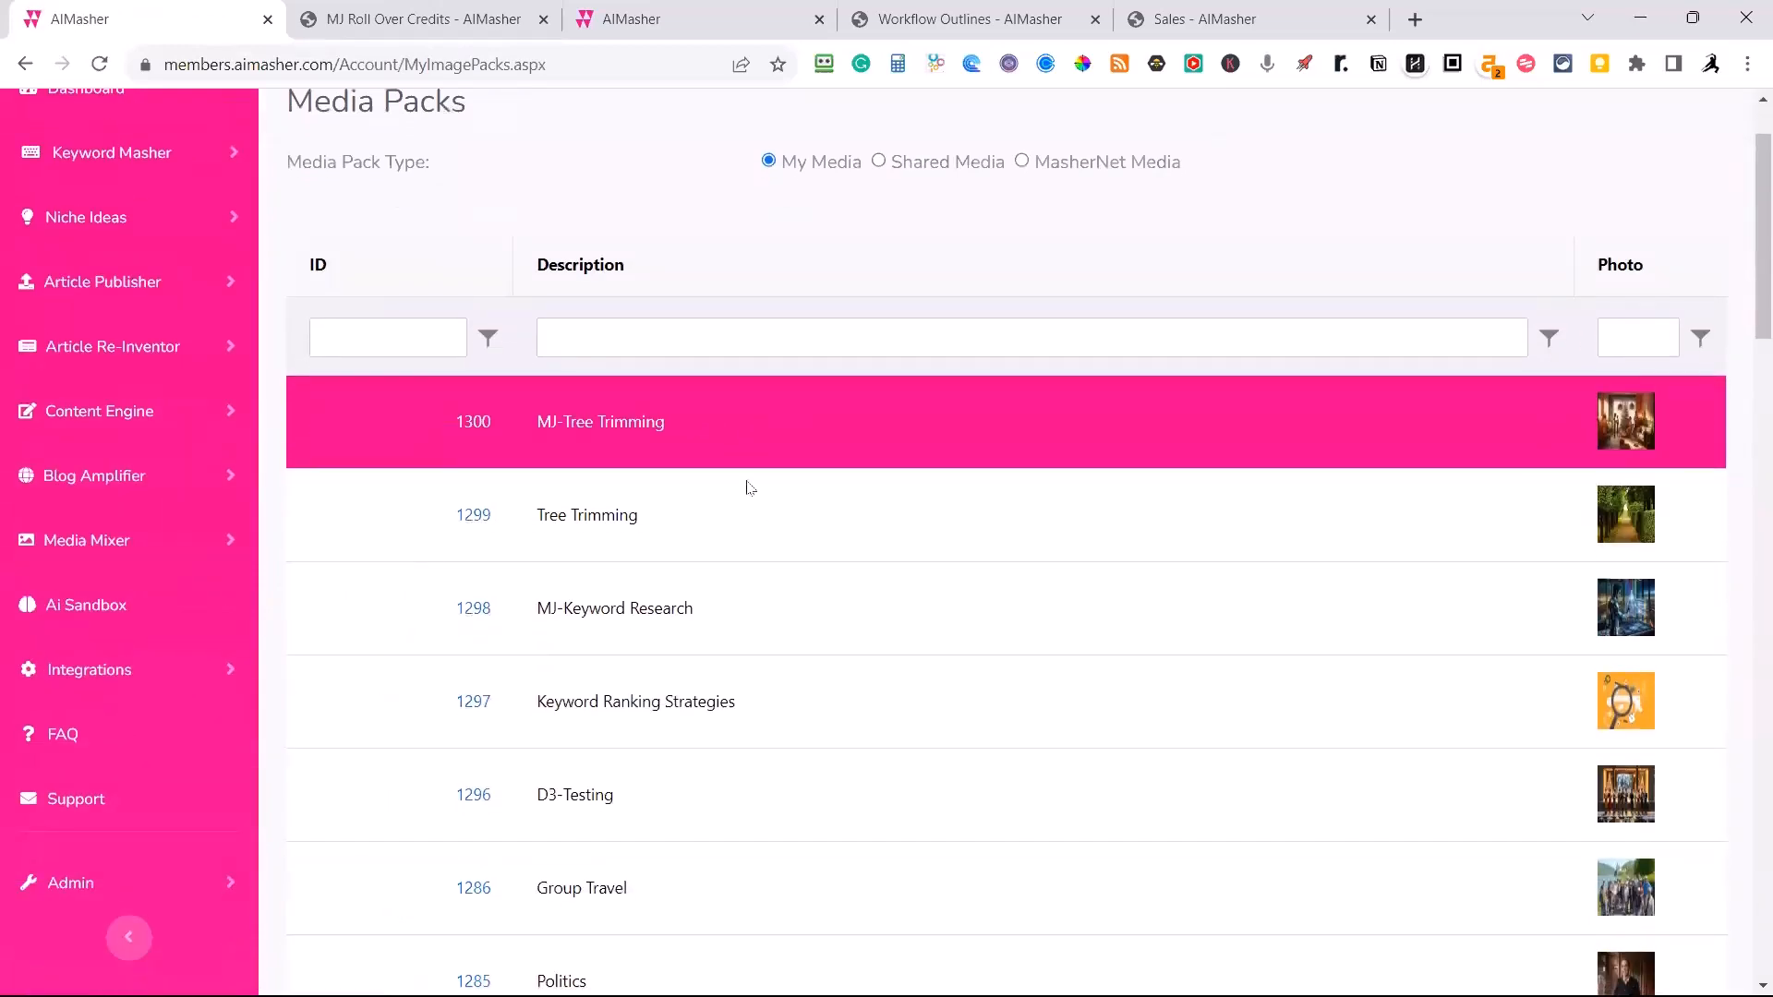
{"action": "scroll", "coordinate": [756, 476], "scroll_direction": "down", "scroll_amount": 20}
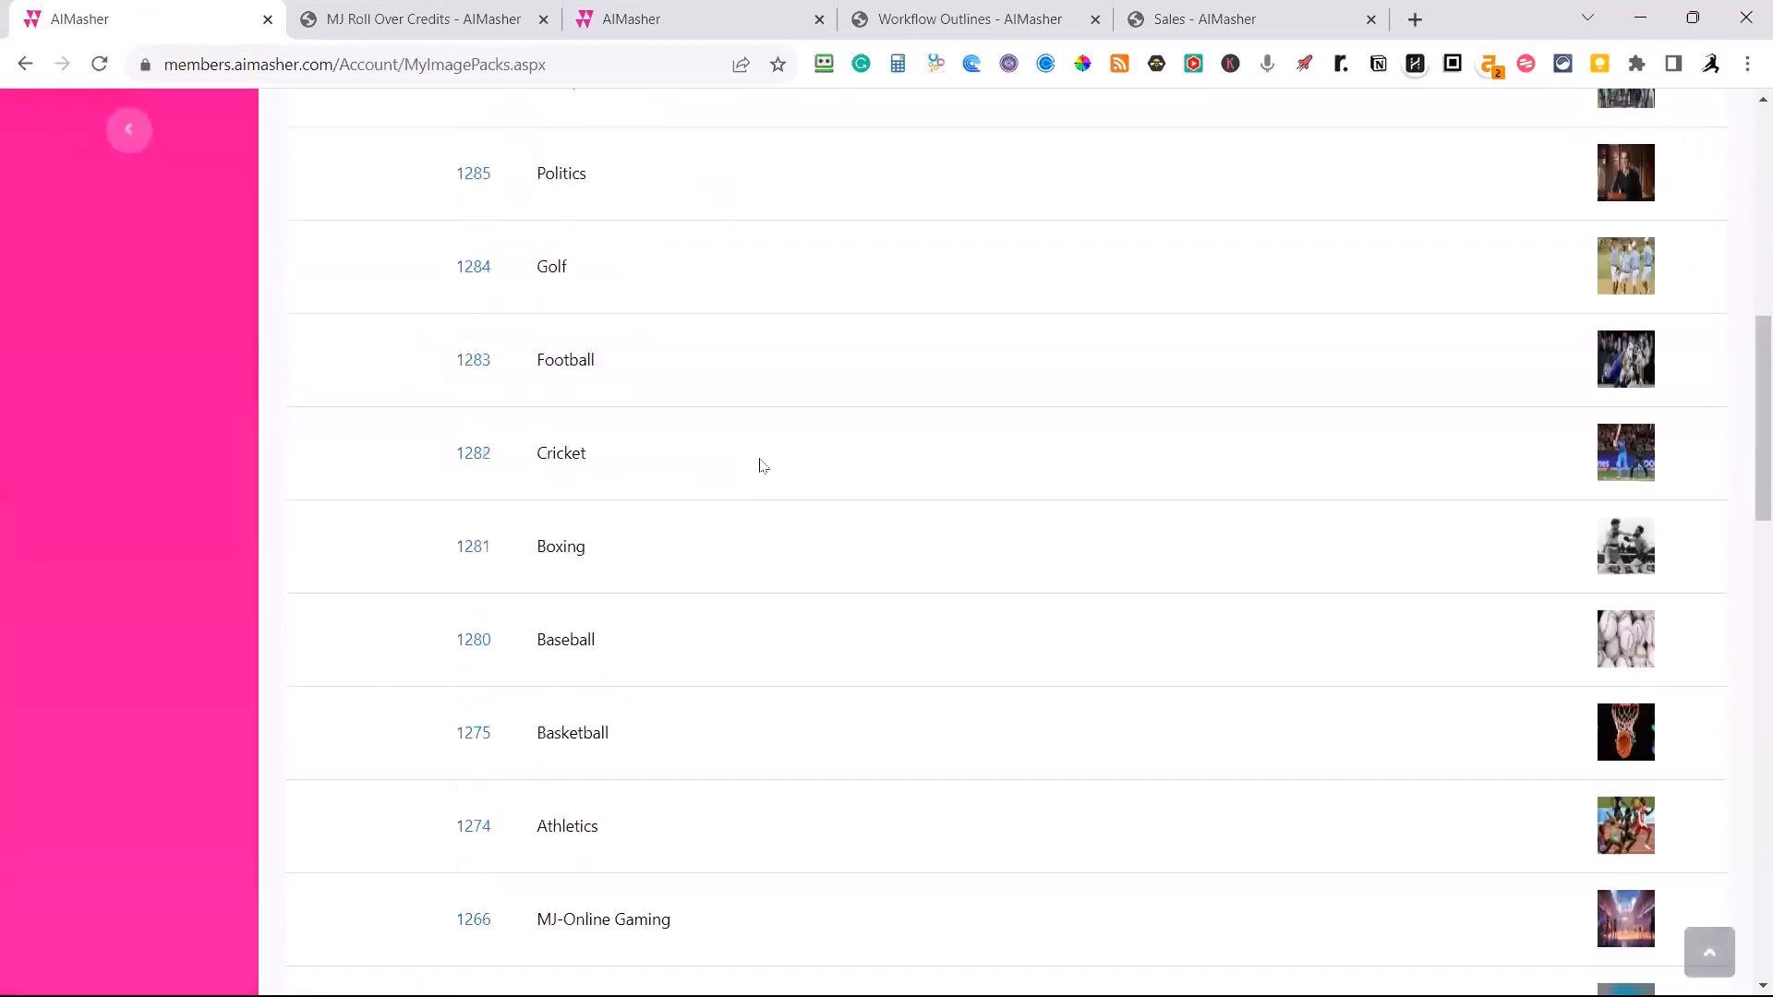
{"action": "scroll", "coordinate": [757, 456], "scroll_direction": "down", "scroll_amount": 2}
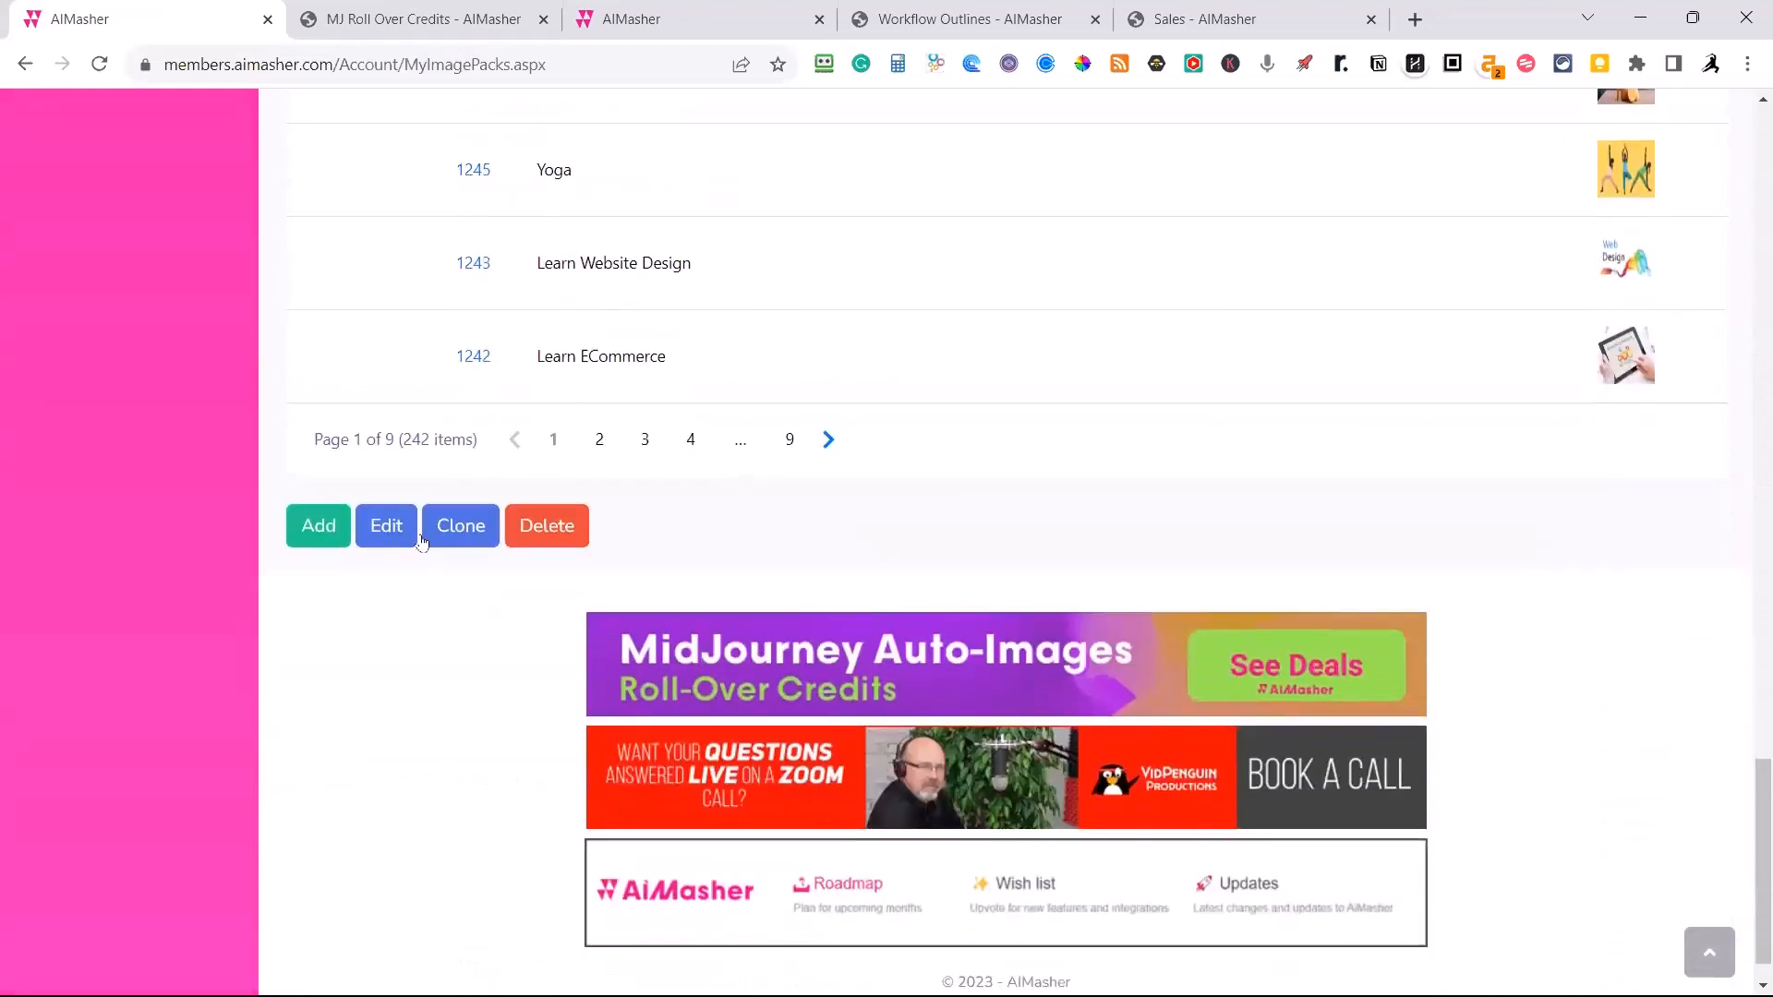
Add a new media pack with the description "Wood Fence Repair" and copy that description.
{"action": "left_click", "coordinate": [330, 532]}
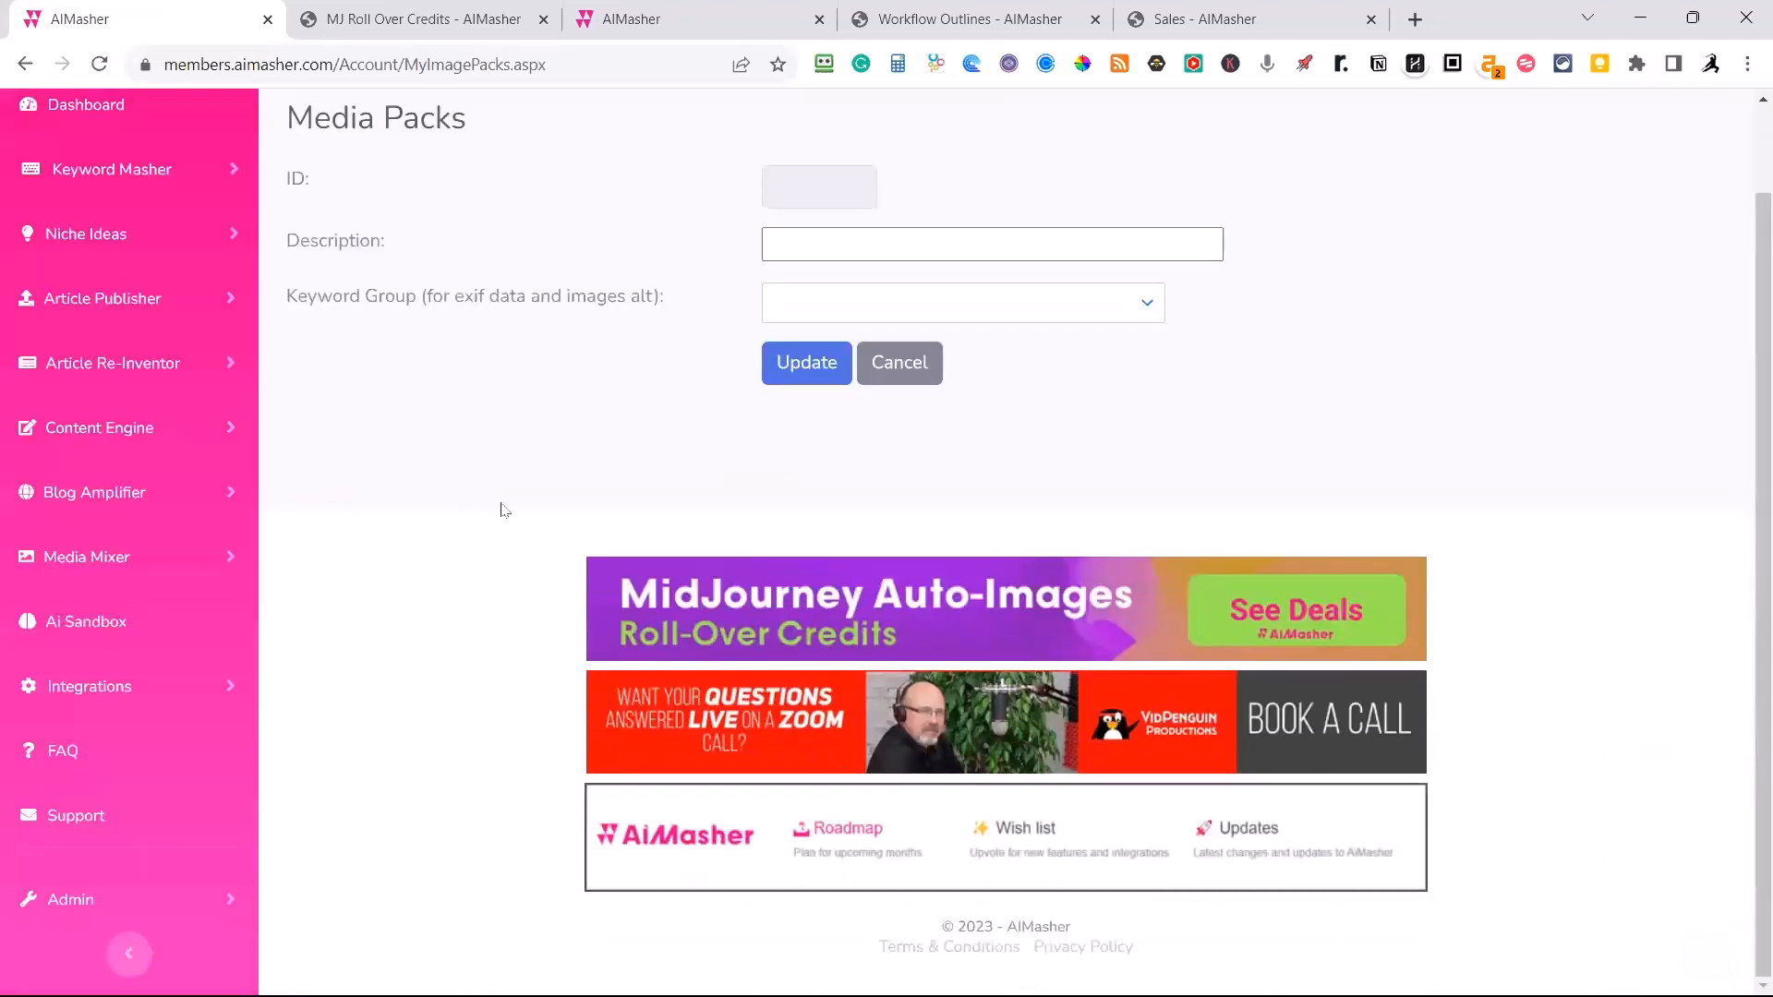
{"action": "left_click", "coordinate": [803, 245]}
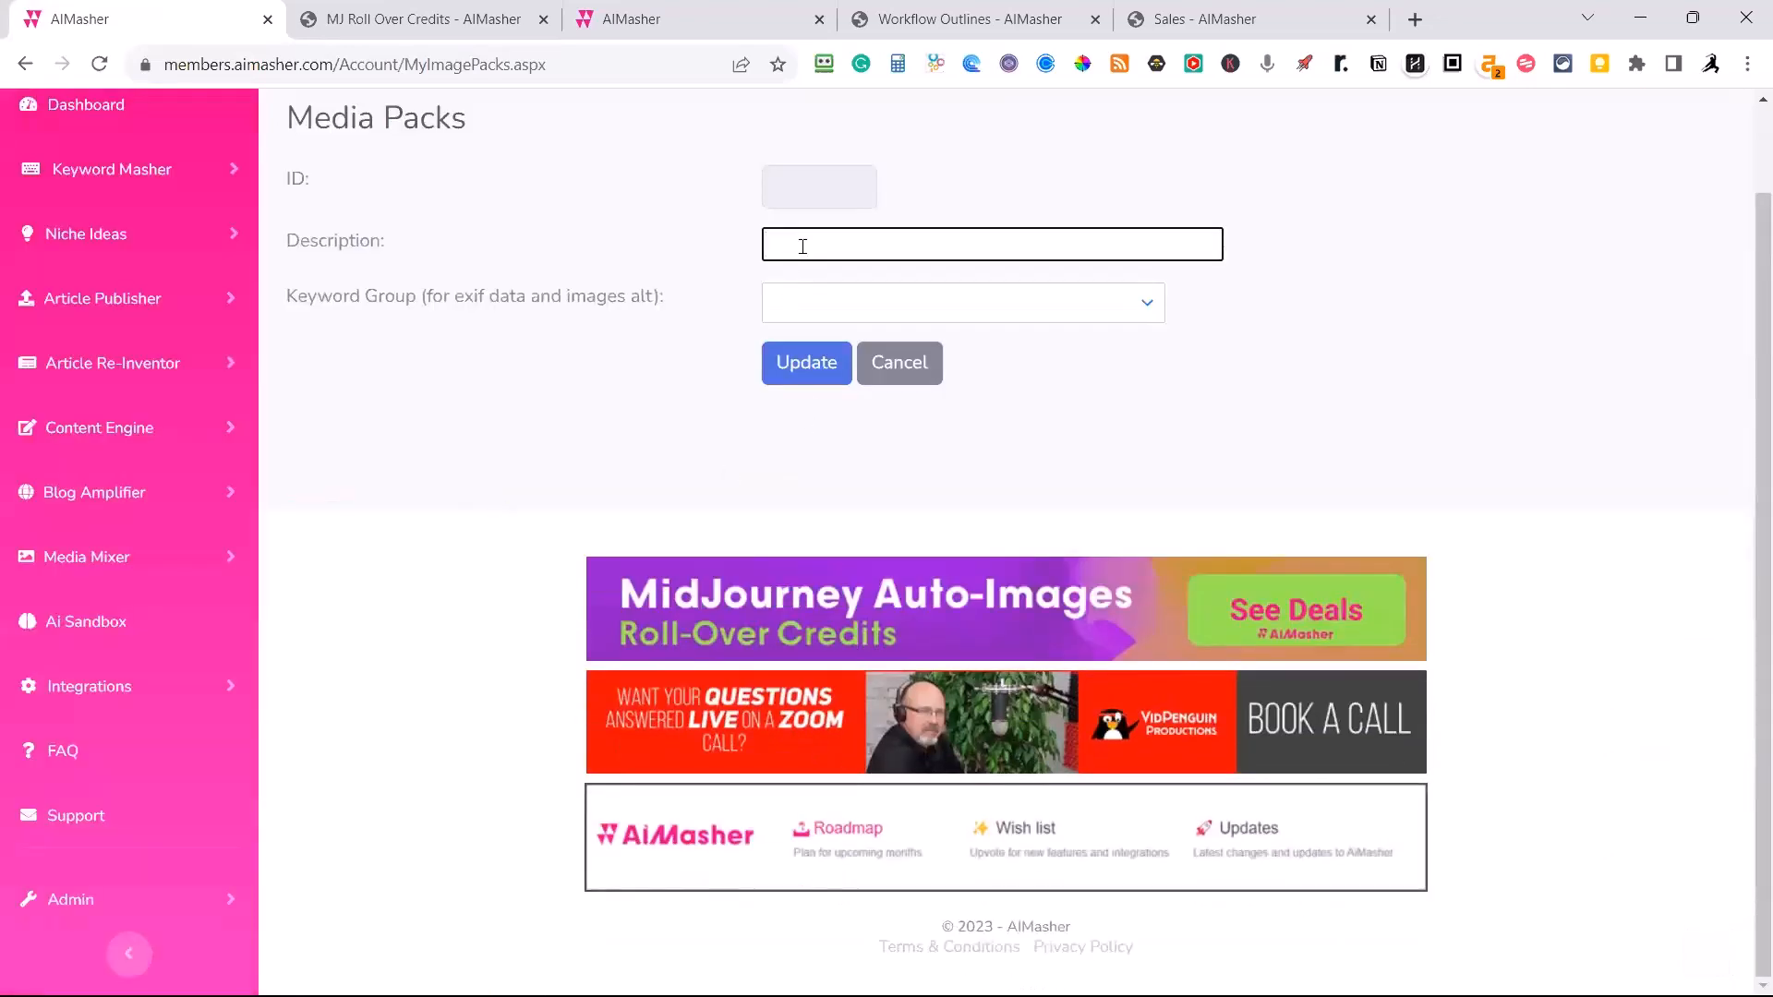
{"action": "type", "text": "Wood Fence Repair"}
{"action": "key", "text": "ctrl+a"}
{"action": "key", "text": "ctrl+c"}
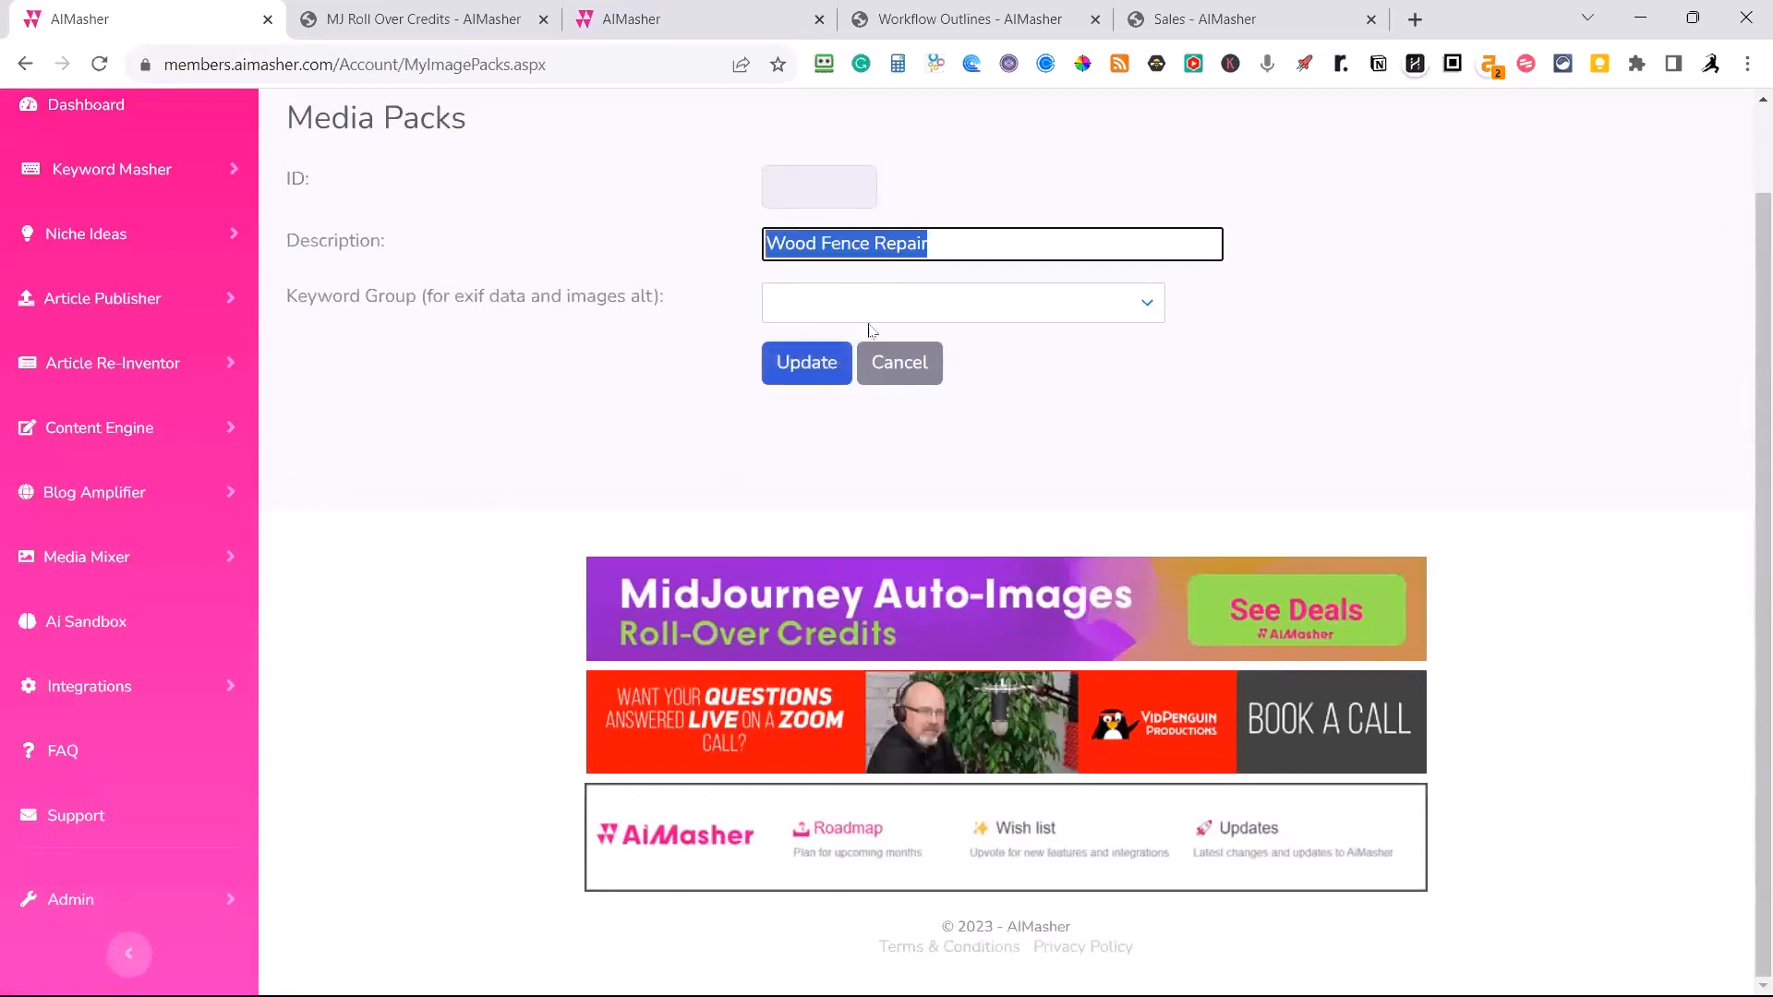
Assign the Fence repair keyword group to the media pack and save the pack.
{"action": "left_click", "coordinate": [1145, 303]}
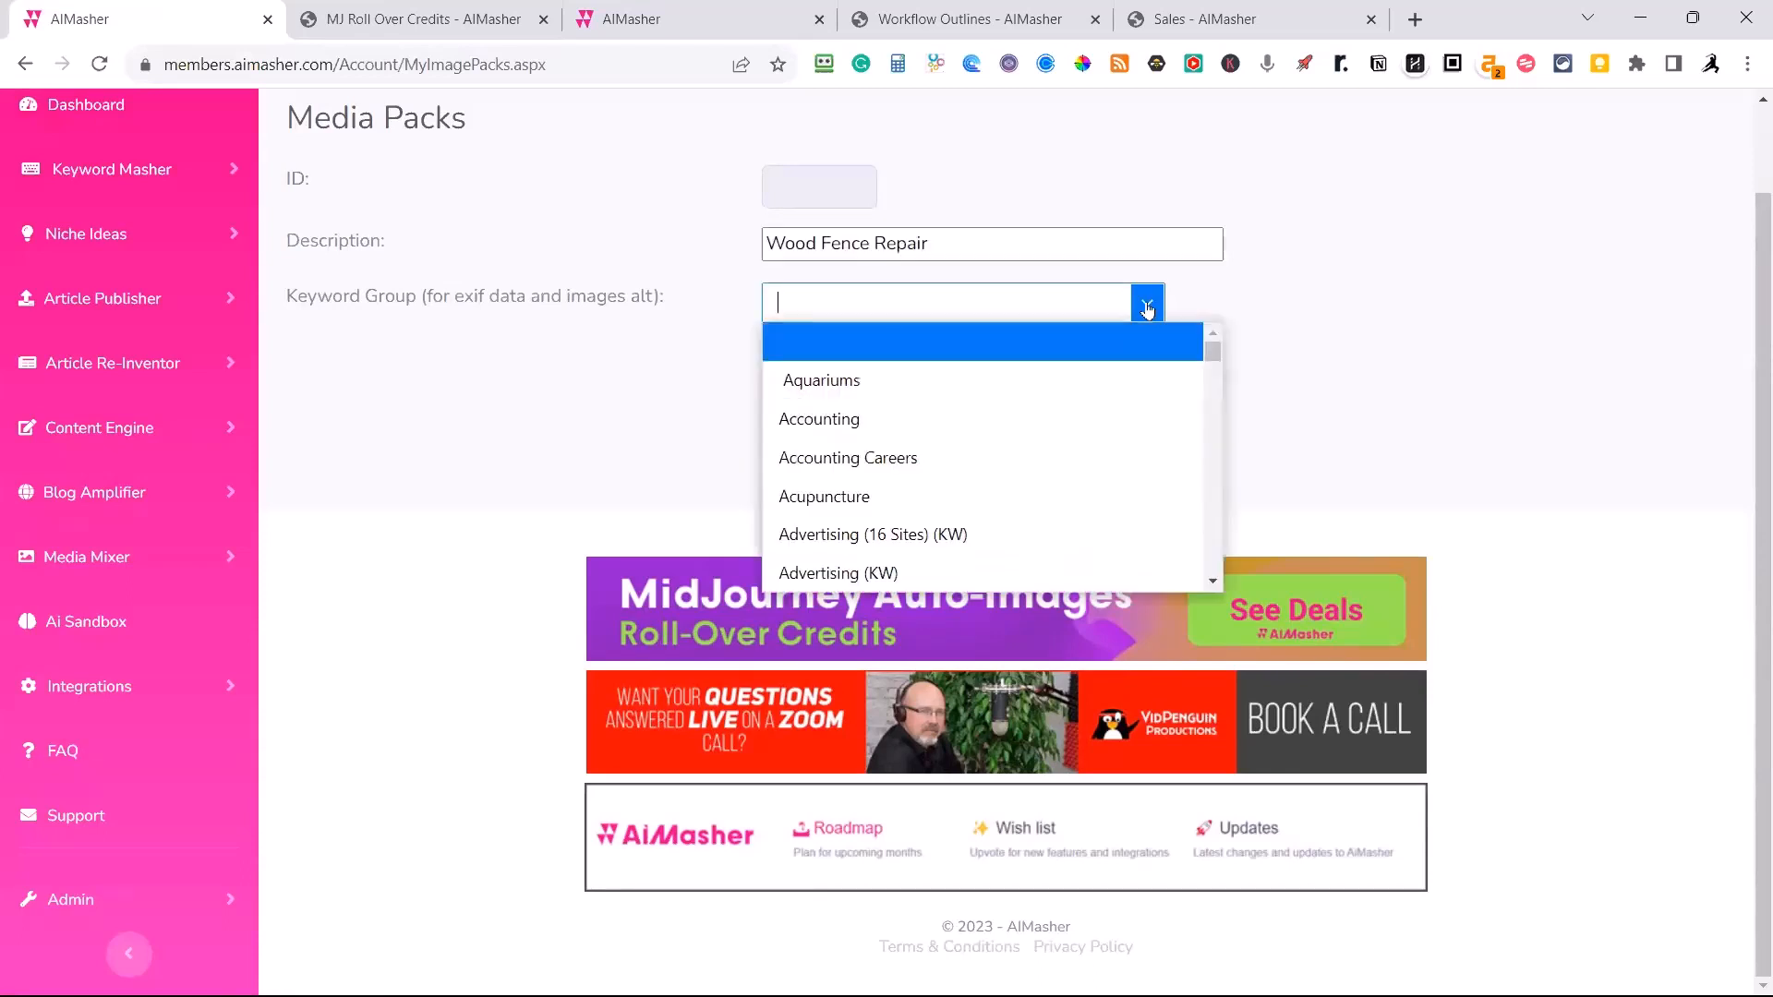
{"action": "left_click", "coordinate": [935, 299]}
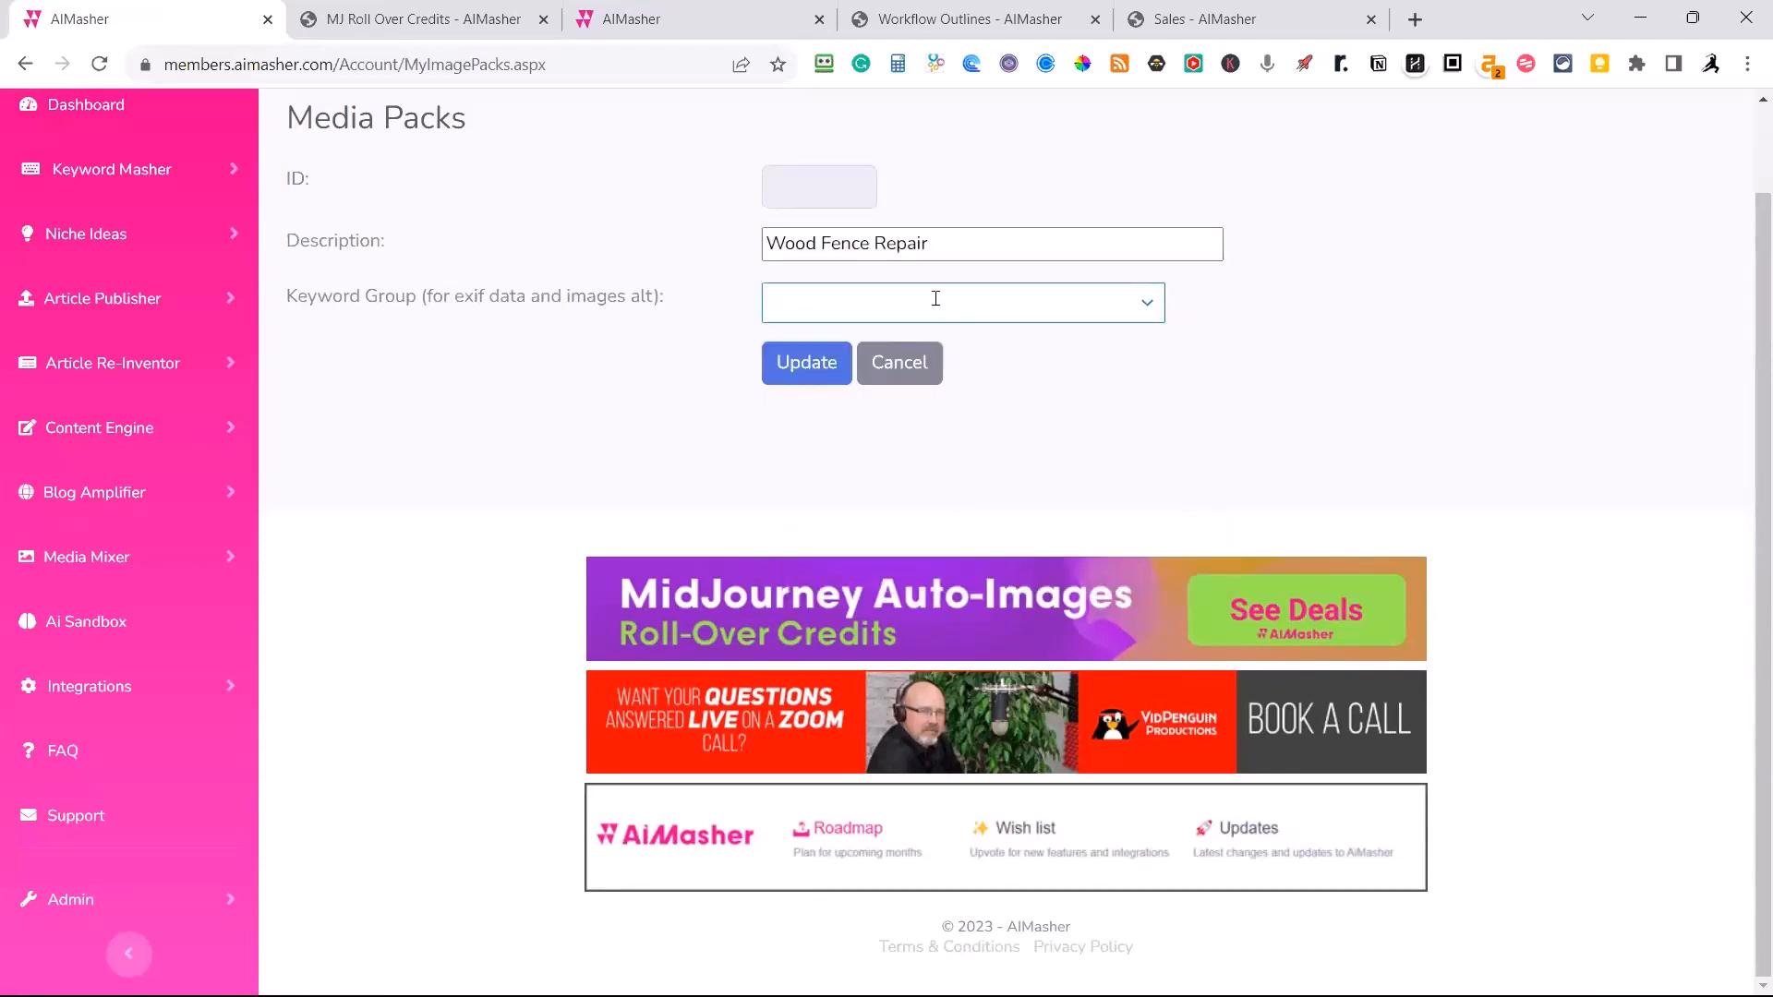
{"action": "type", "text": "fence"}
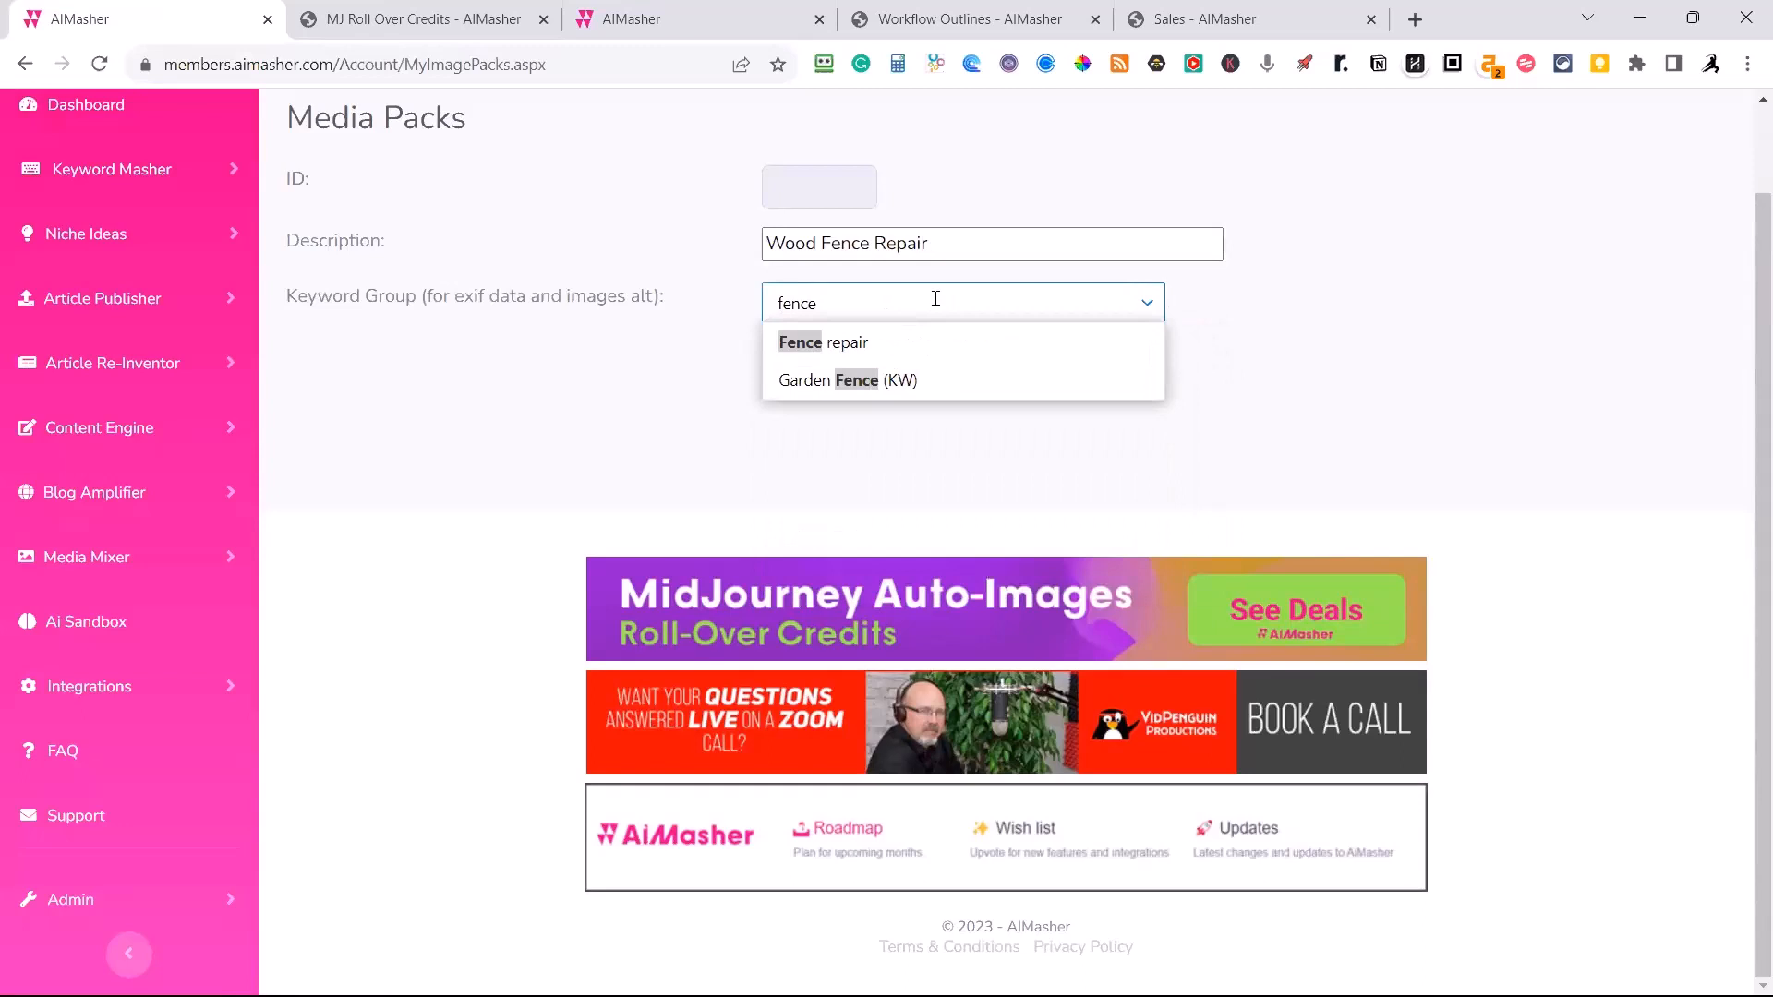
{"action": "left_click", "coordinate": [859, 346]}
{"action": "left_click", "coordinate": [828, 366]}
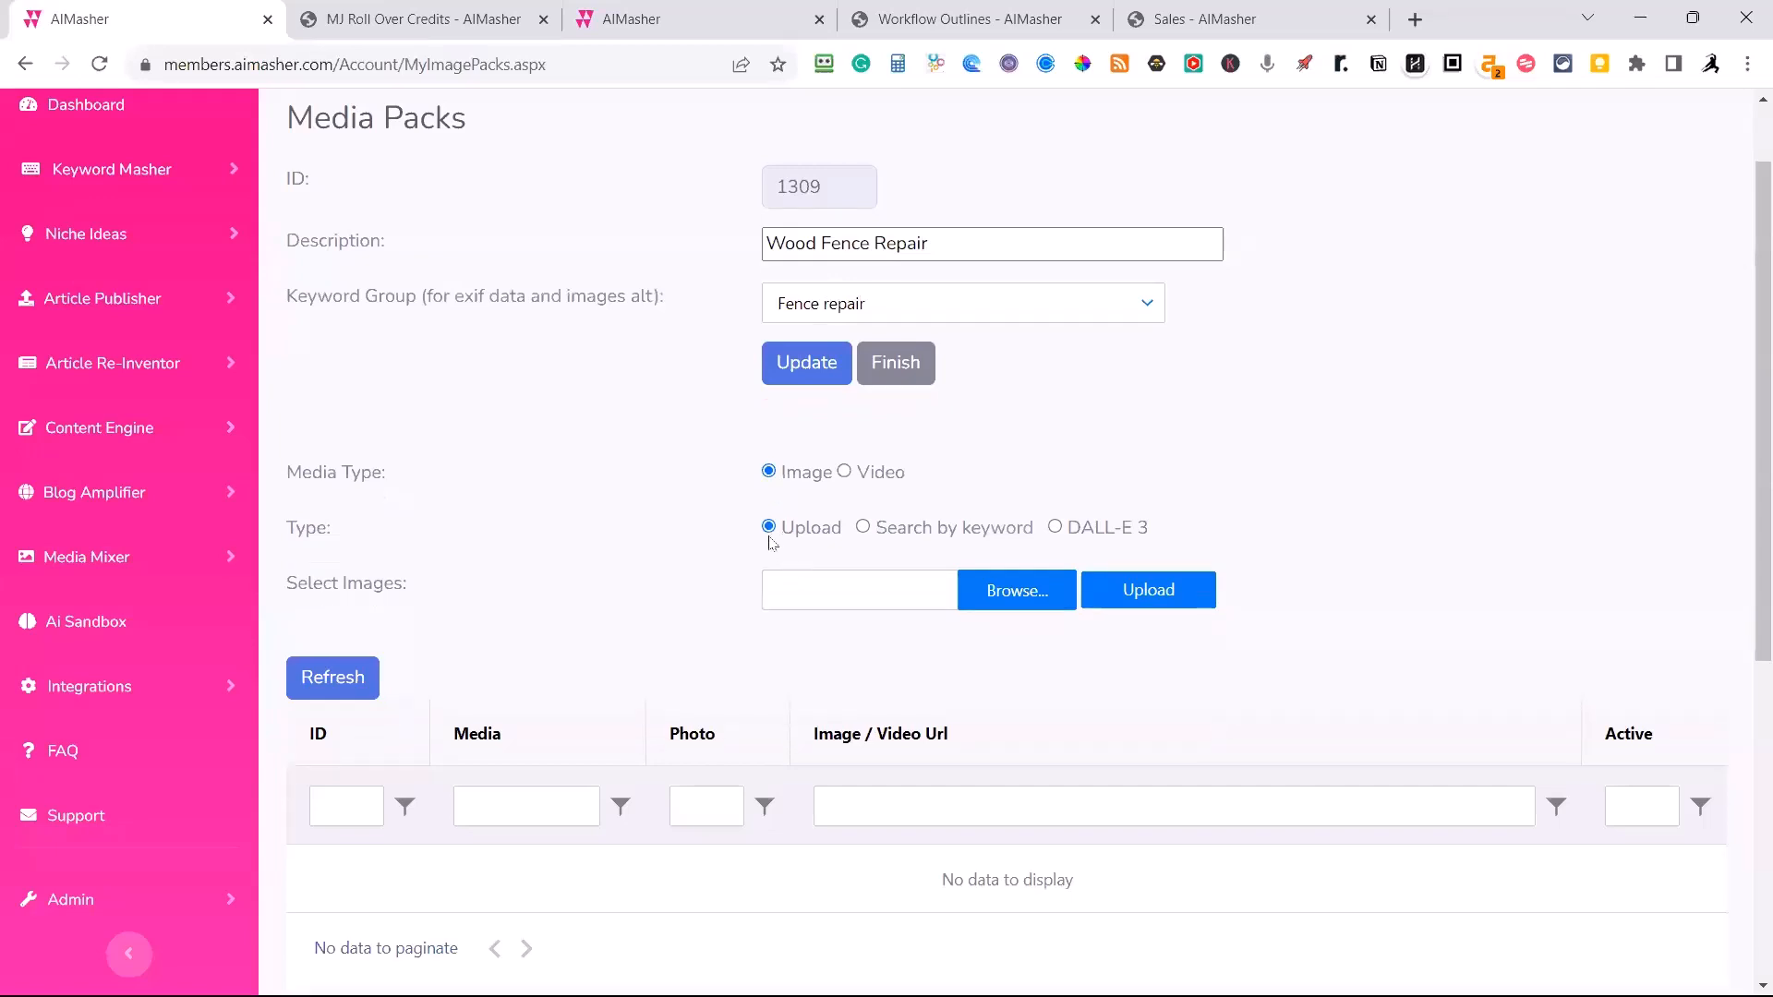
Search Google by keyword for large "Wood Fence Repair" images for the pack.
{"action": "left_click", "coordinate": [863, 529]}
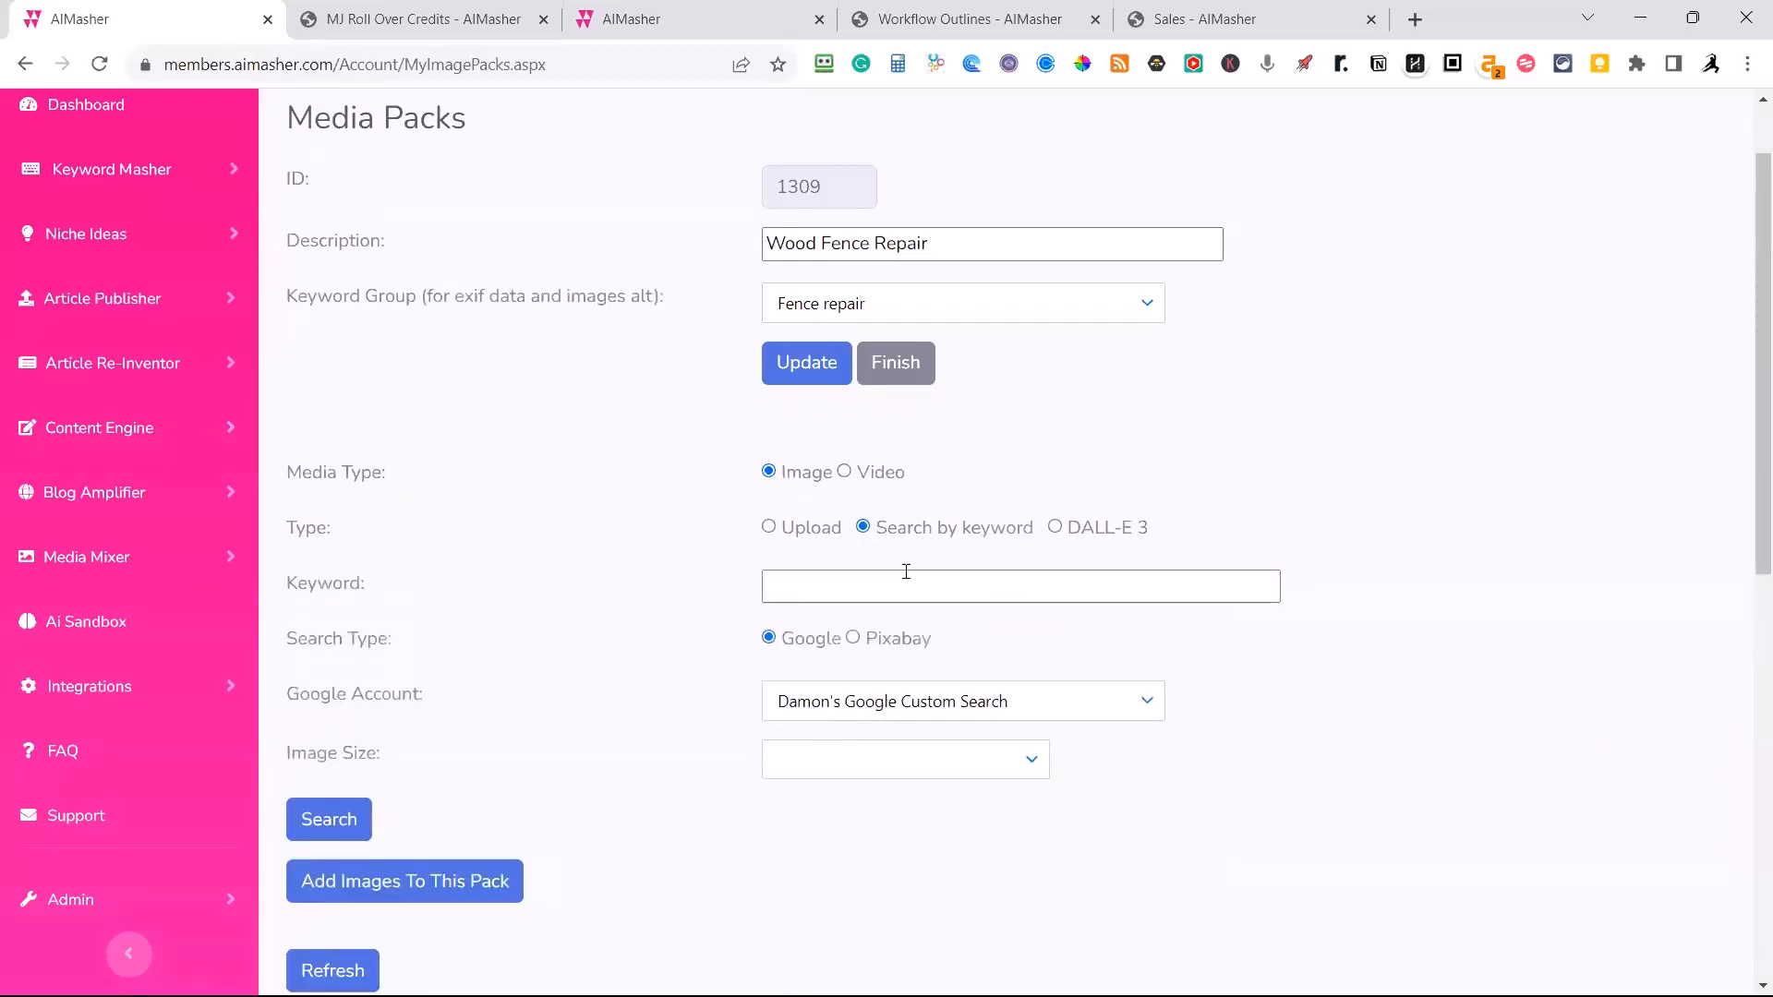
{"action": "left_click", "coordinate": [905, 571]}
{"action": "key", "text": "ctrl+v"}
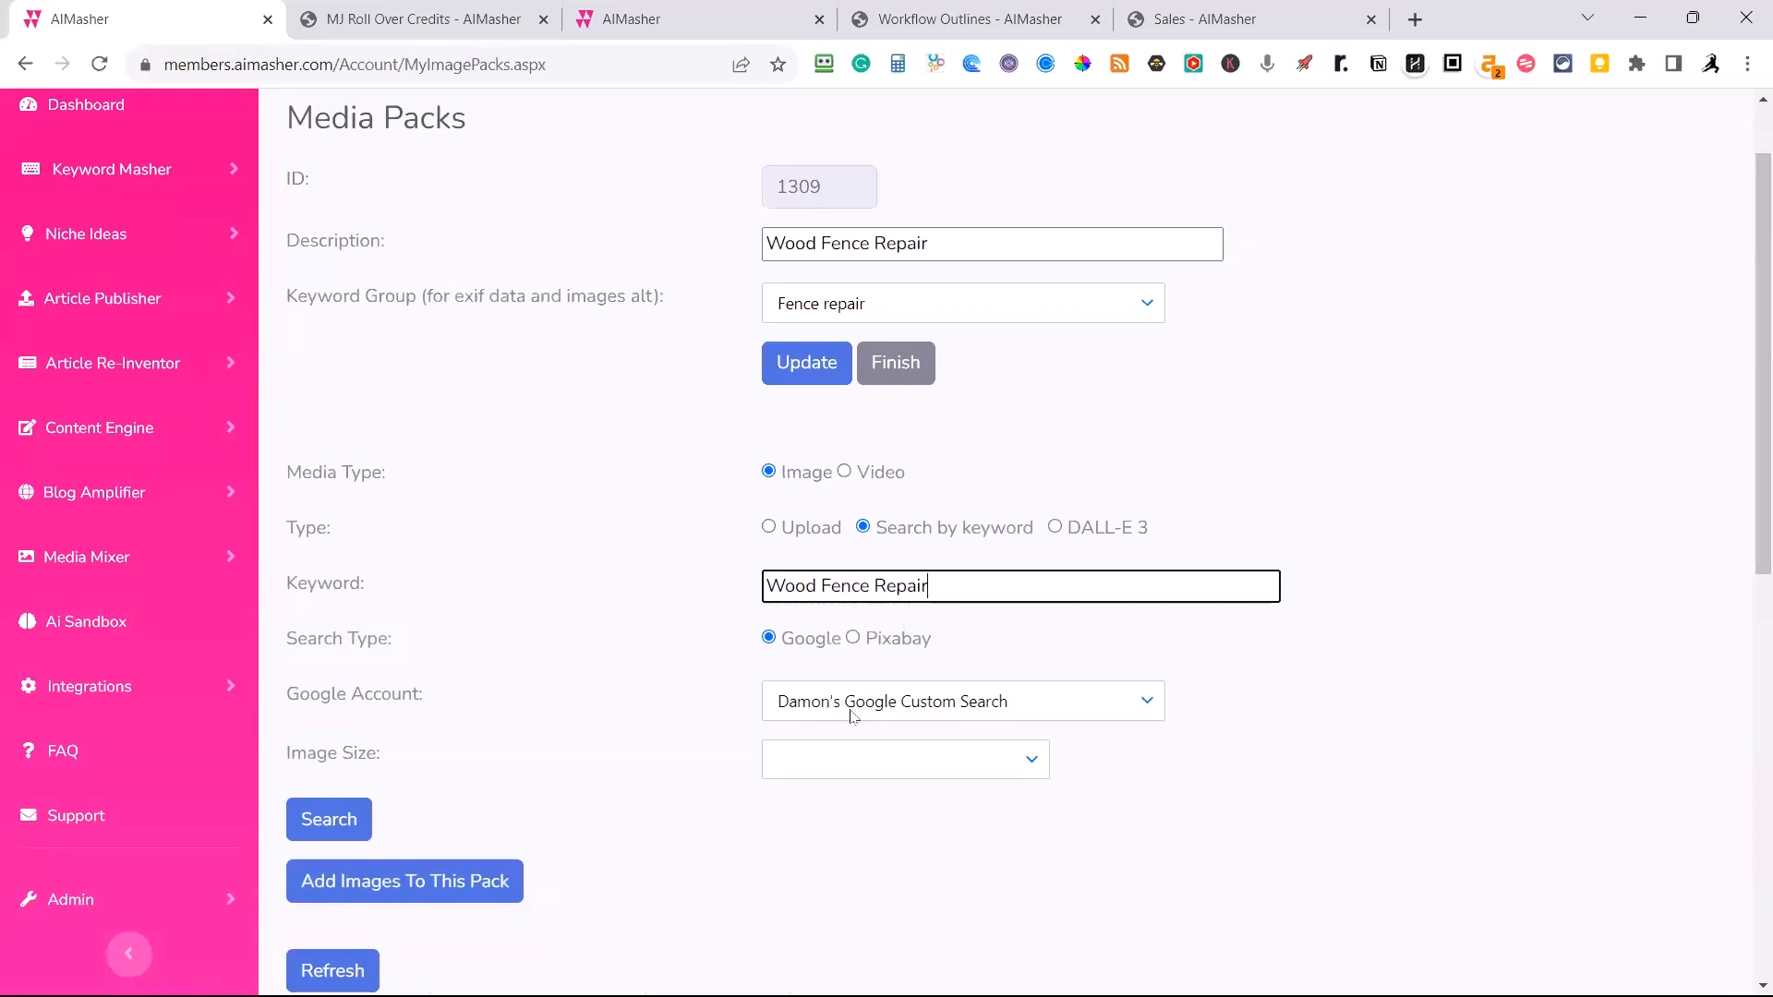
{"action": "left_click", "coordinate": [1026, 763]}
{"action": "left_click", "coordinate": [799, 639]}
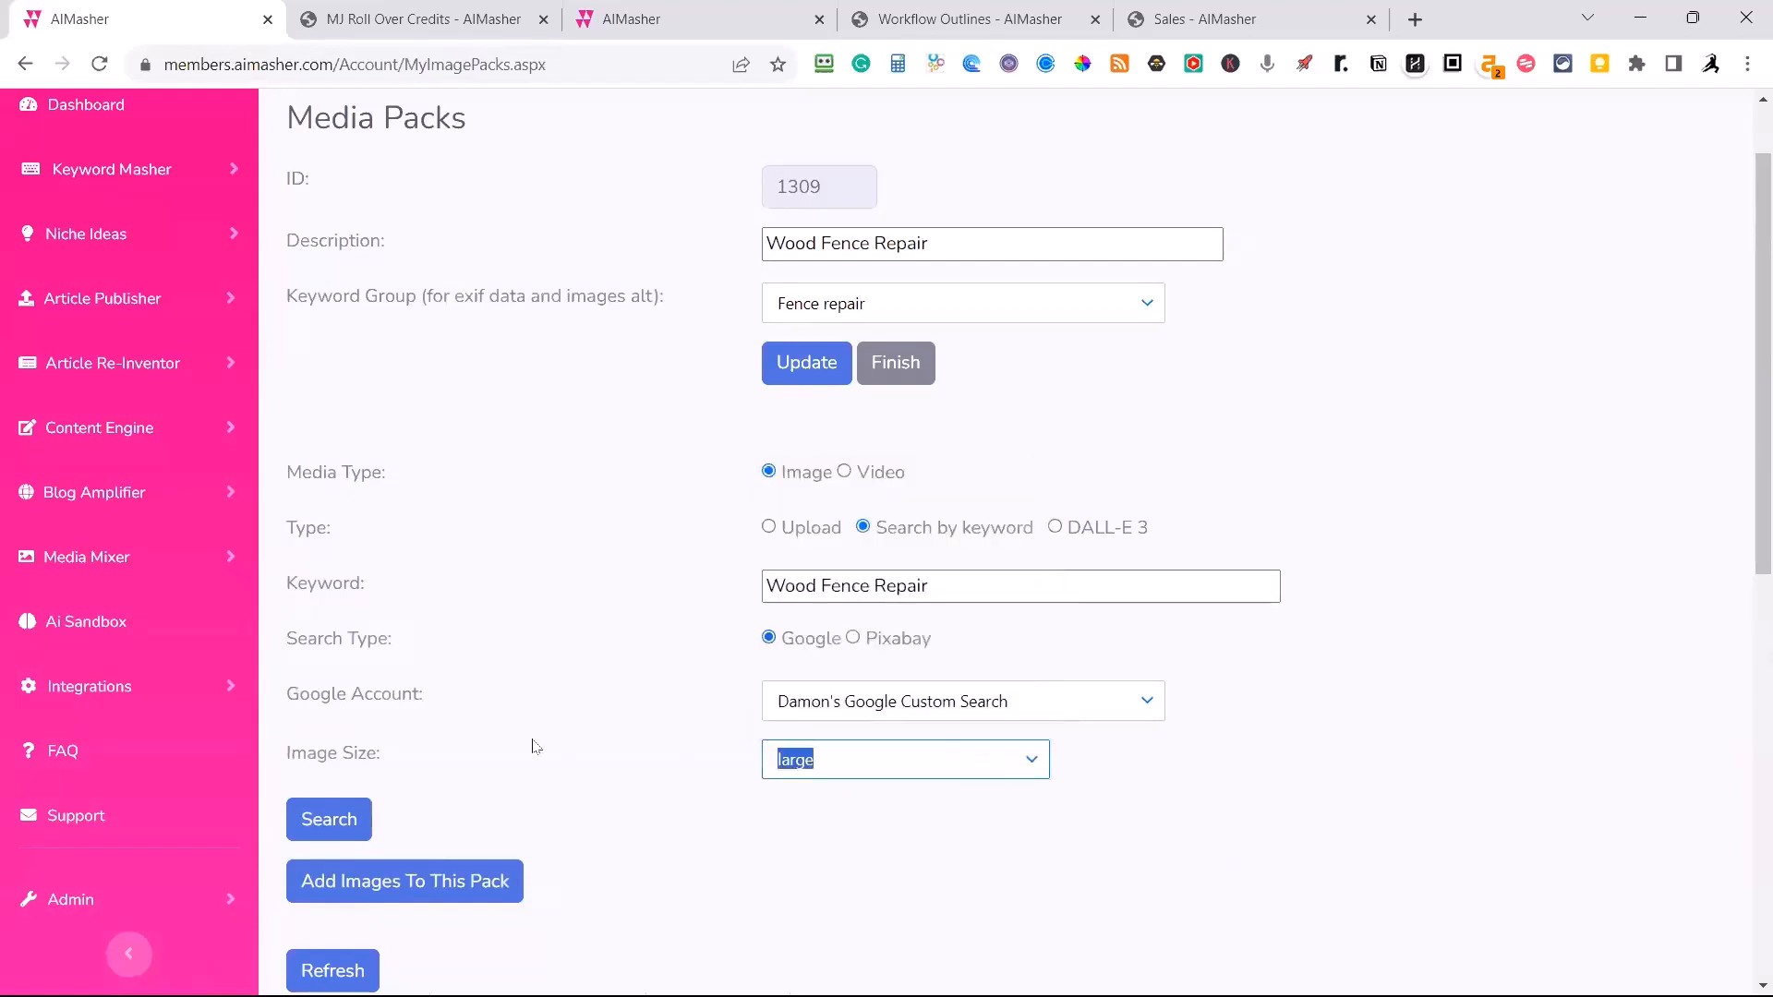
{"action": "left_click", "coordinate": [320, 836]}
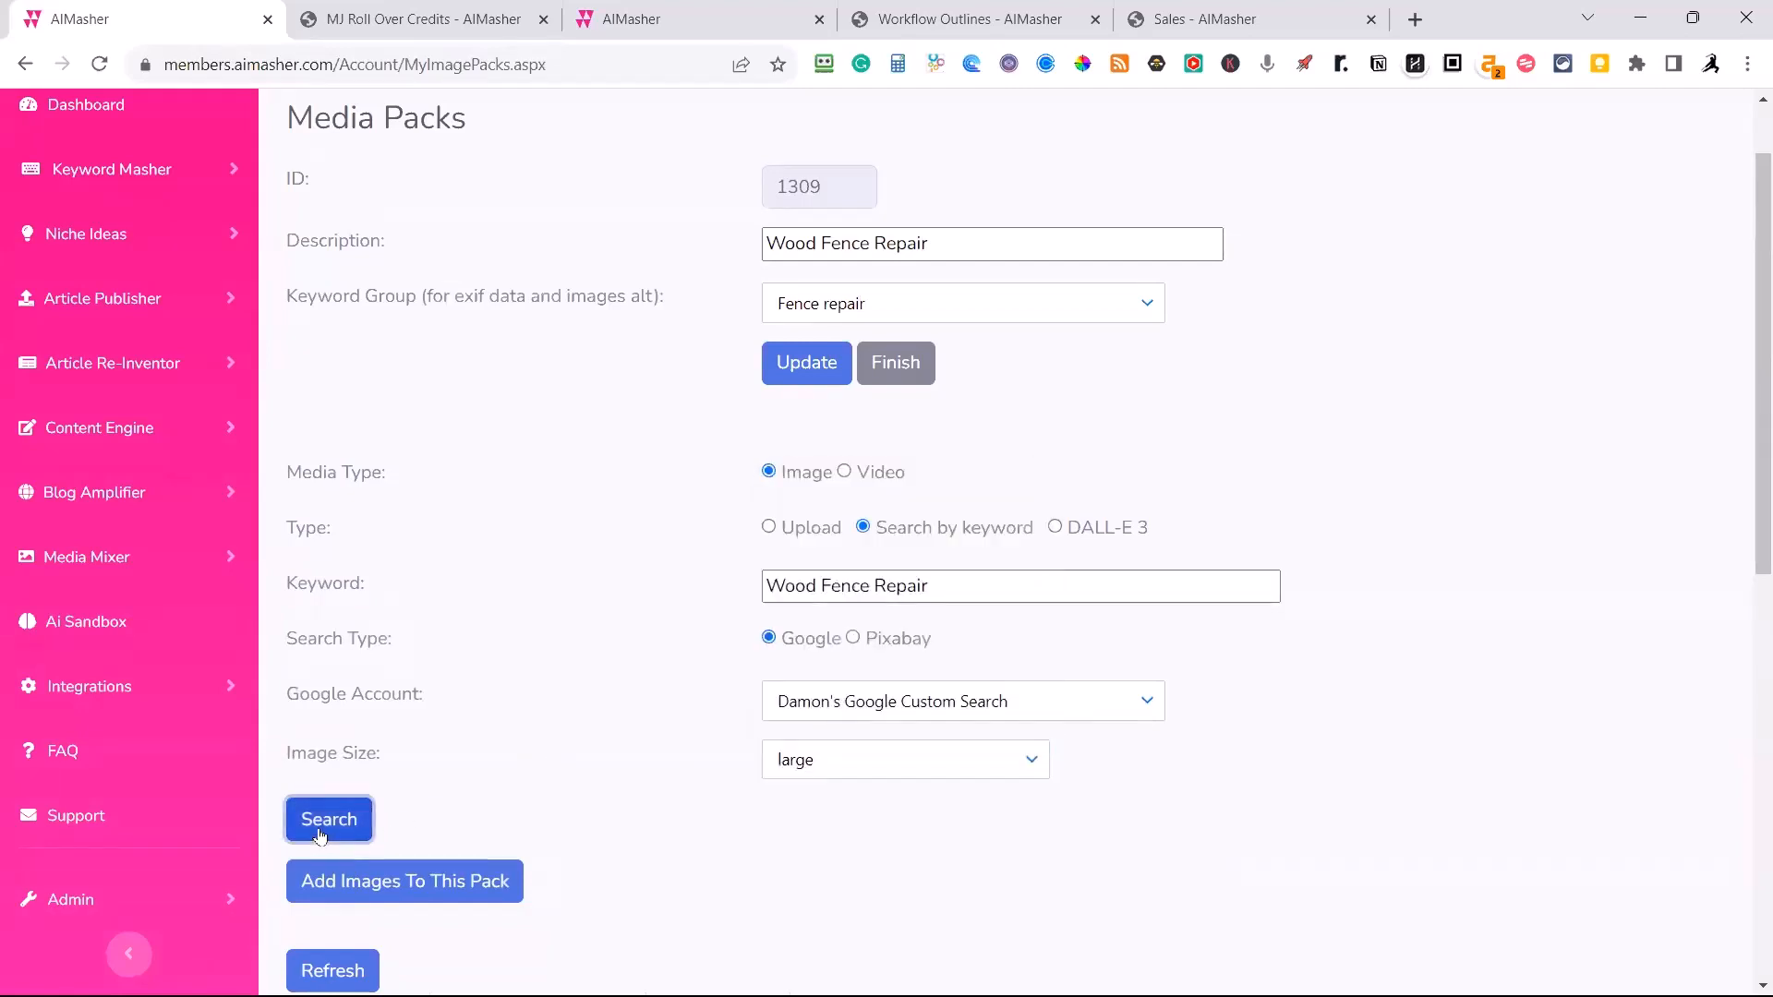
Exclude the "How to Fix a Wooden Fence" and "Common Problems" images and add the remaining results to the pack.
{"action": "scroll", "coordinate": [434, 734], "scroll_direction": "down", "scroll_amount": 4}
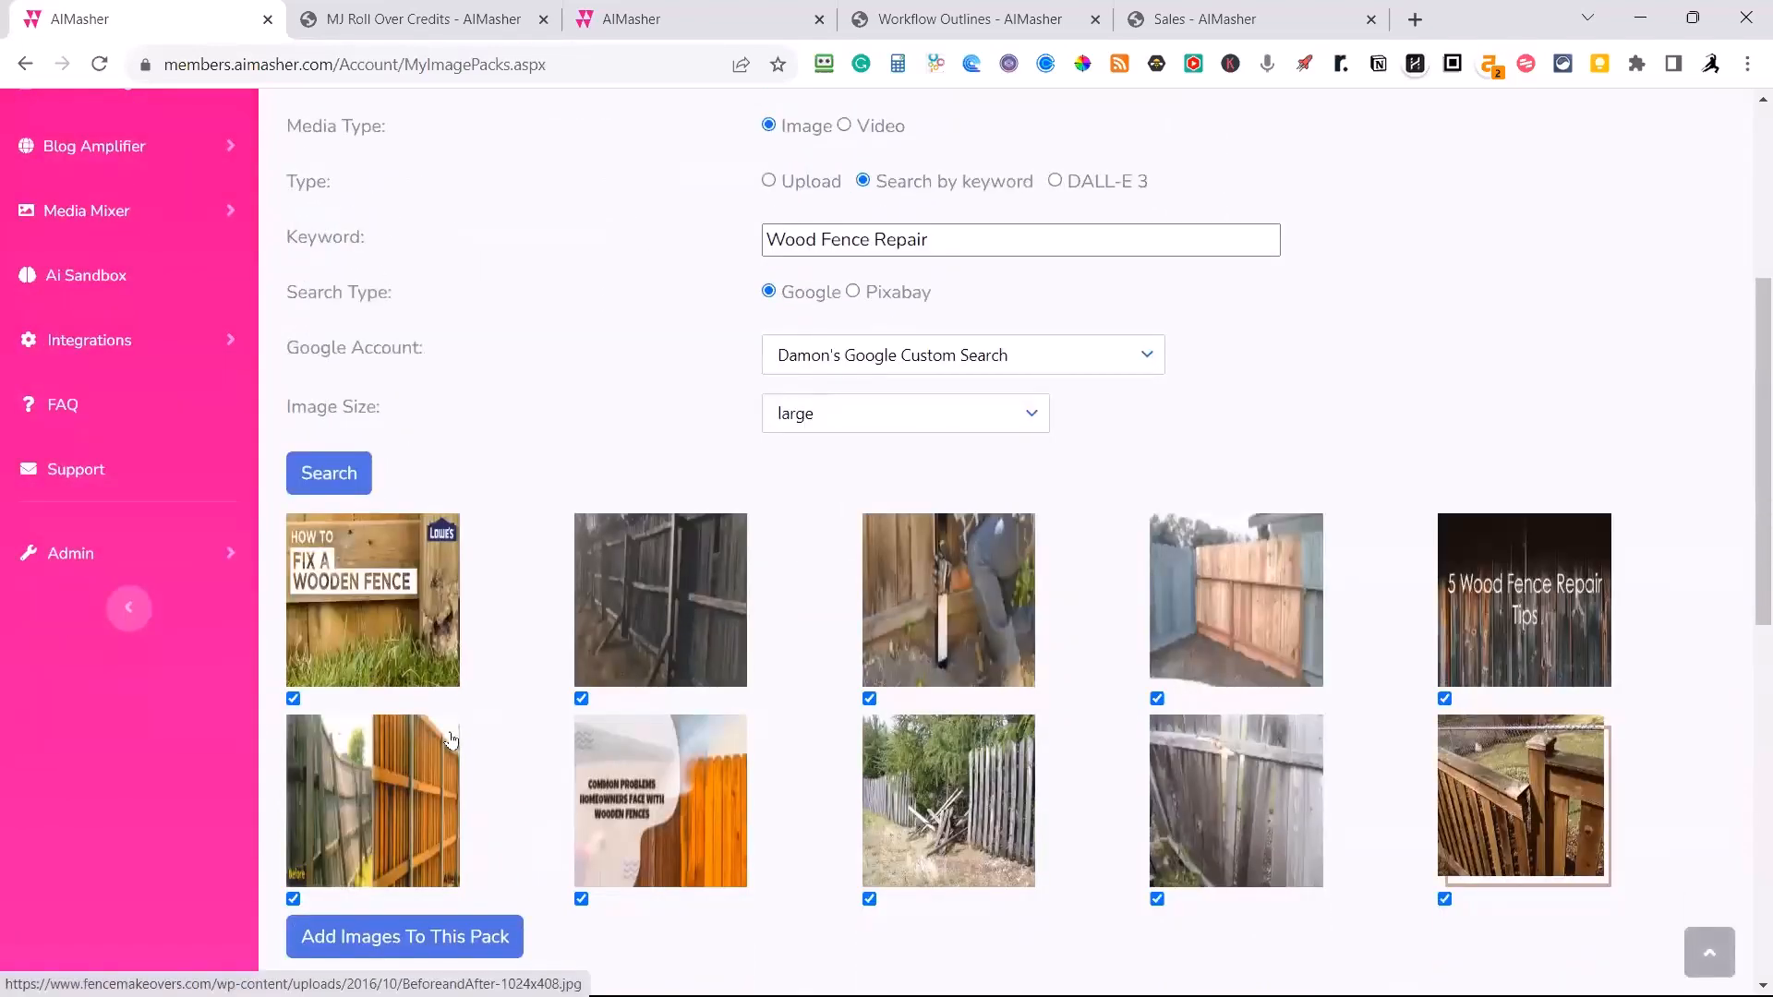
{"action": "left_click", "coordinate": [293, 699]}
{"action": "left_click", "coordinate": [581, 900]}
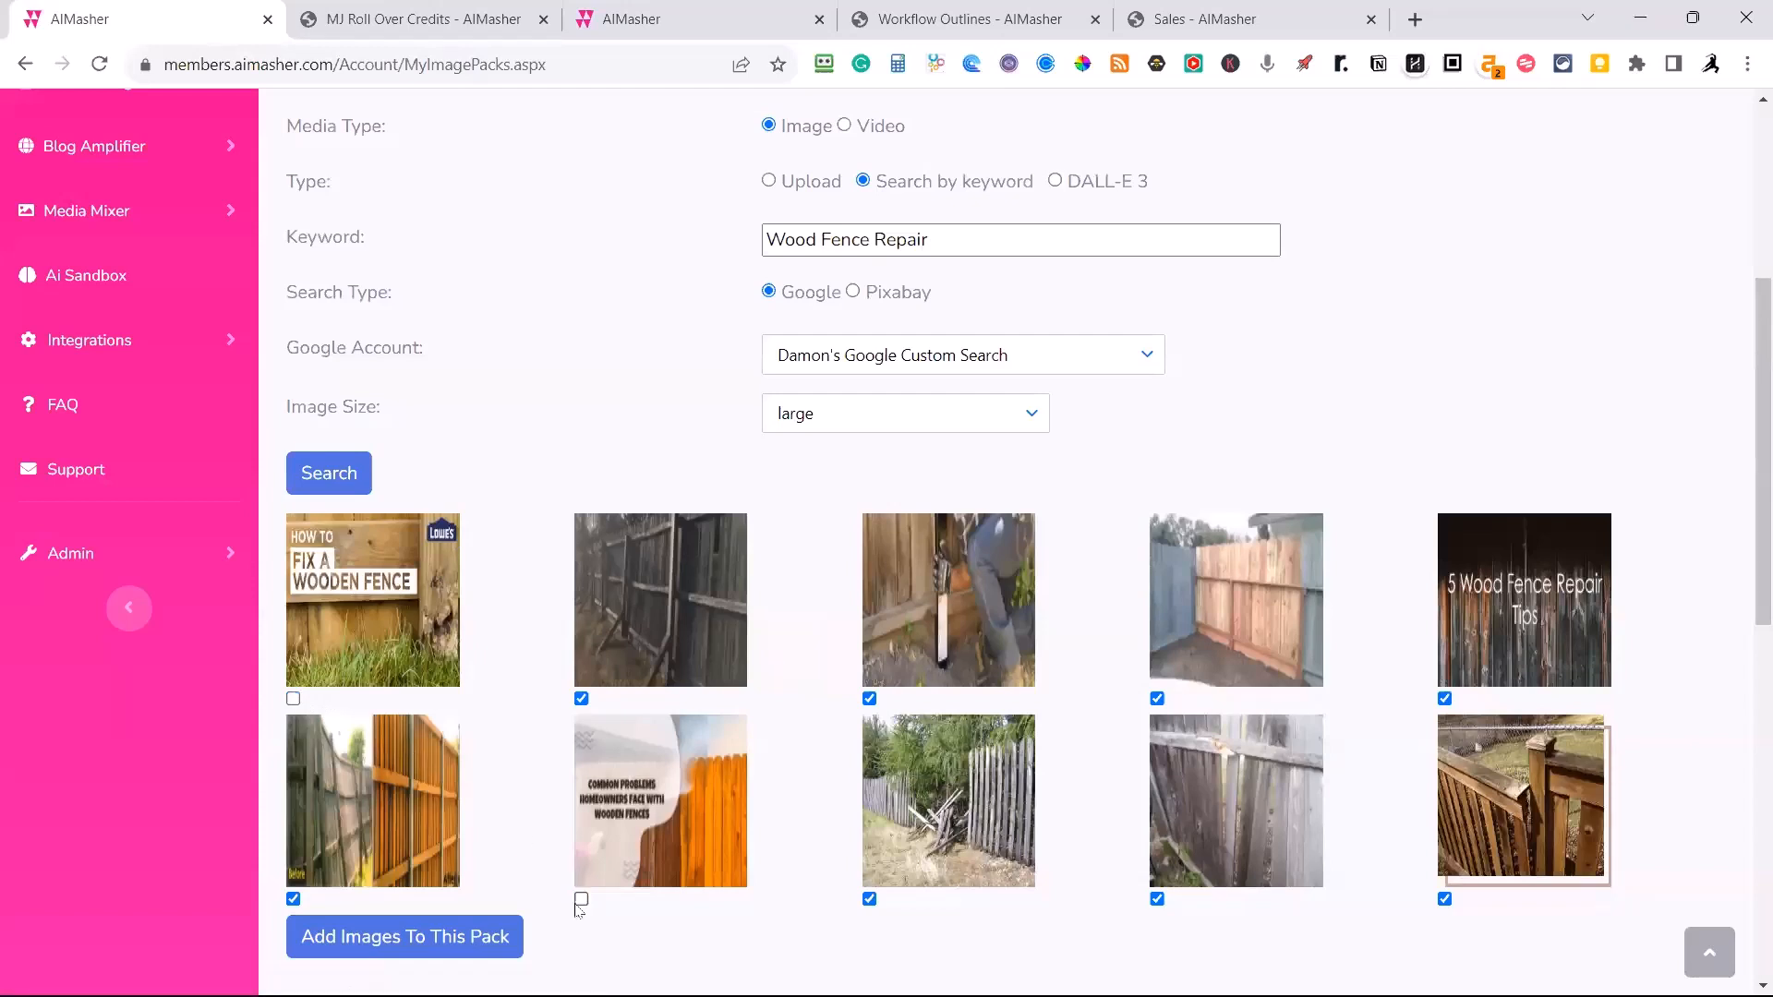
{"action": "left_click", "coordinate": [452, 951]}
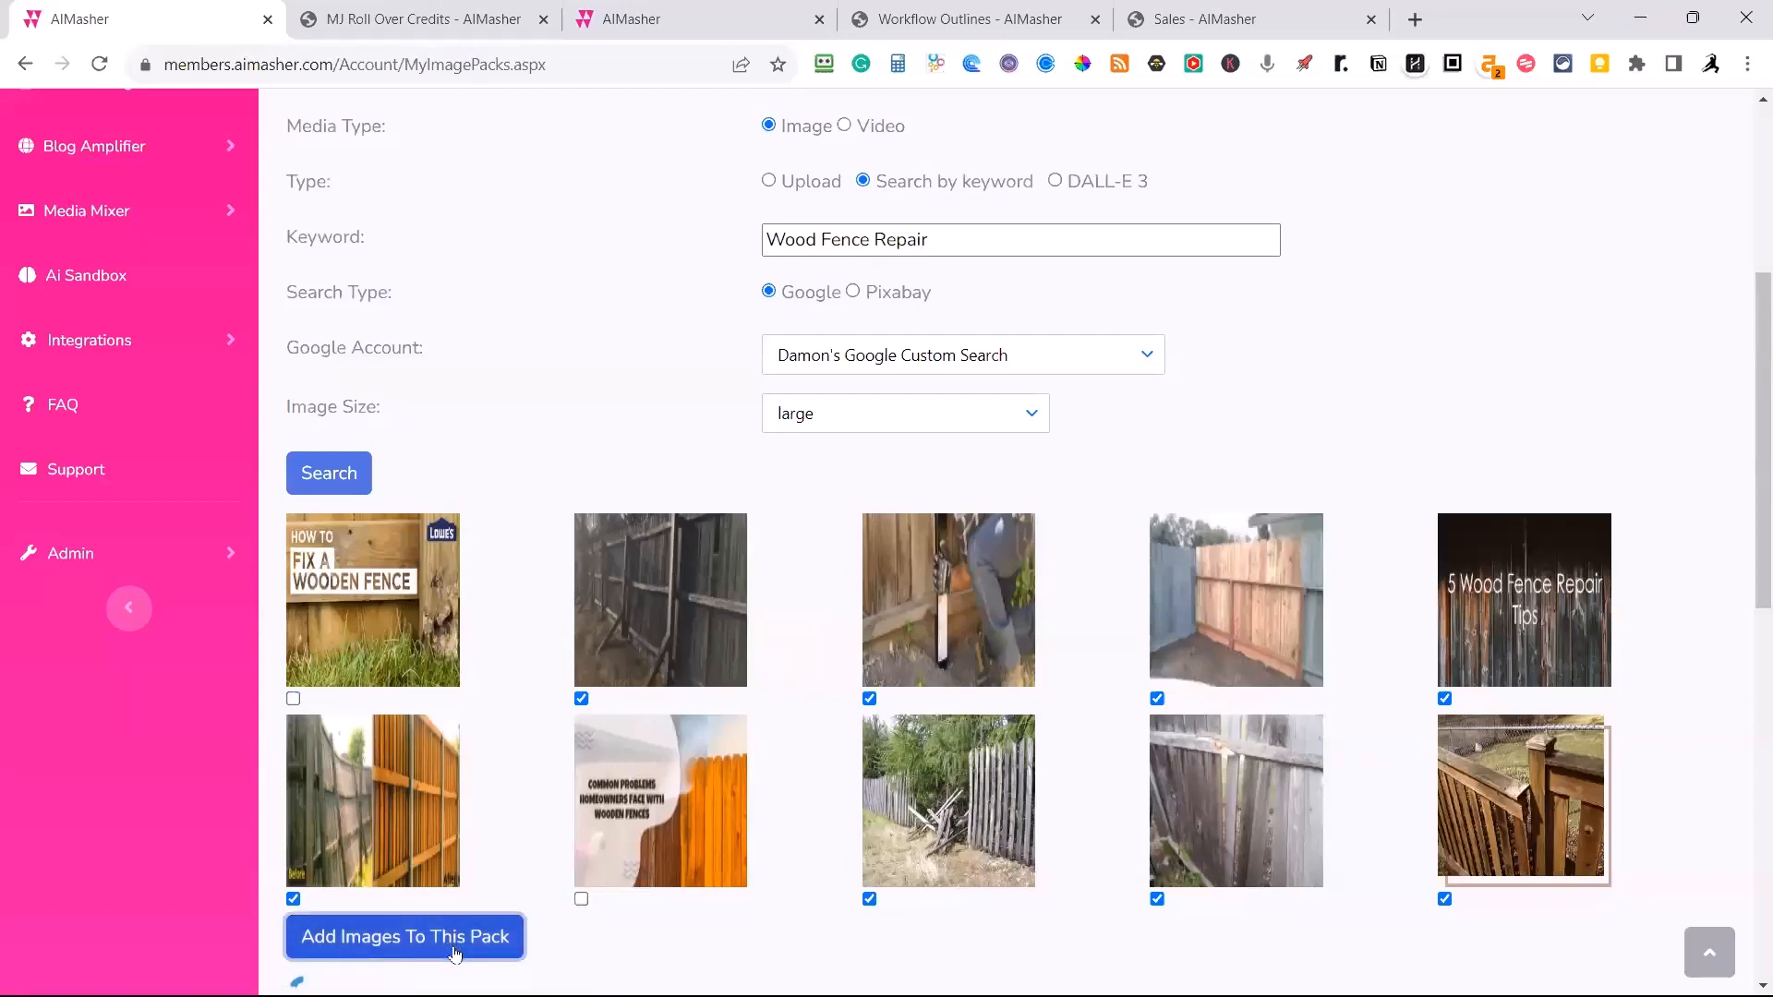
Look through the images added to the Wood Fence Repair media pack.
{"action": "scroll", "coordinate": [526, 863], "scroll_direction": "down", "scroll_amount": 5}
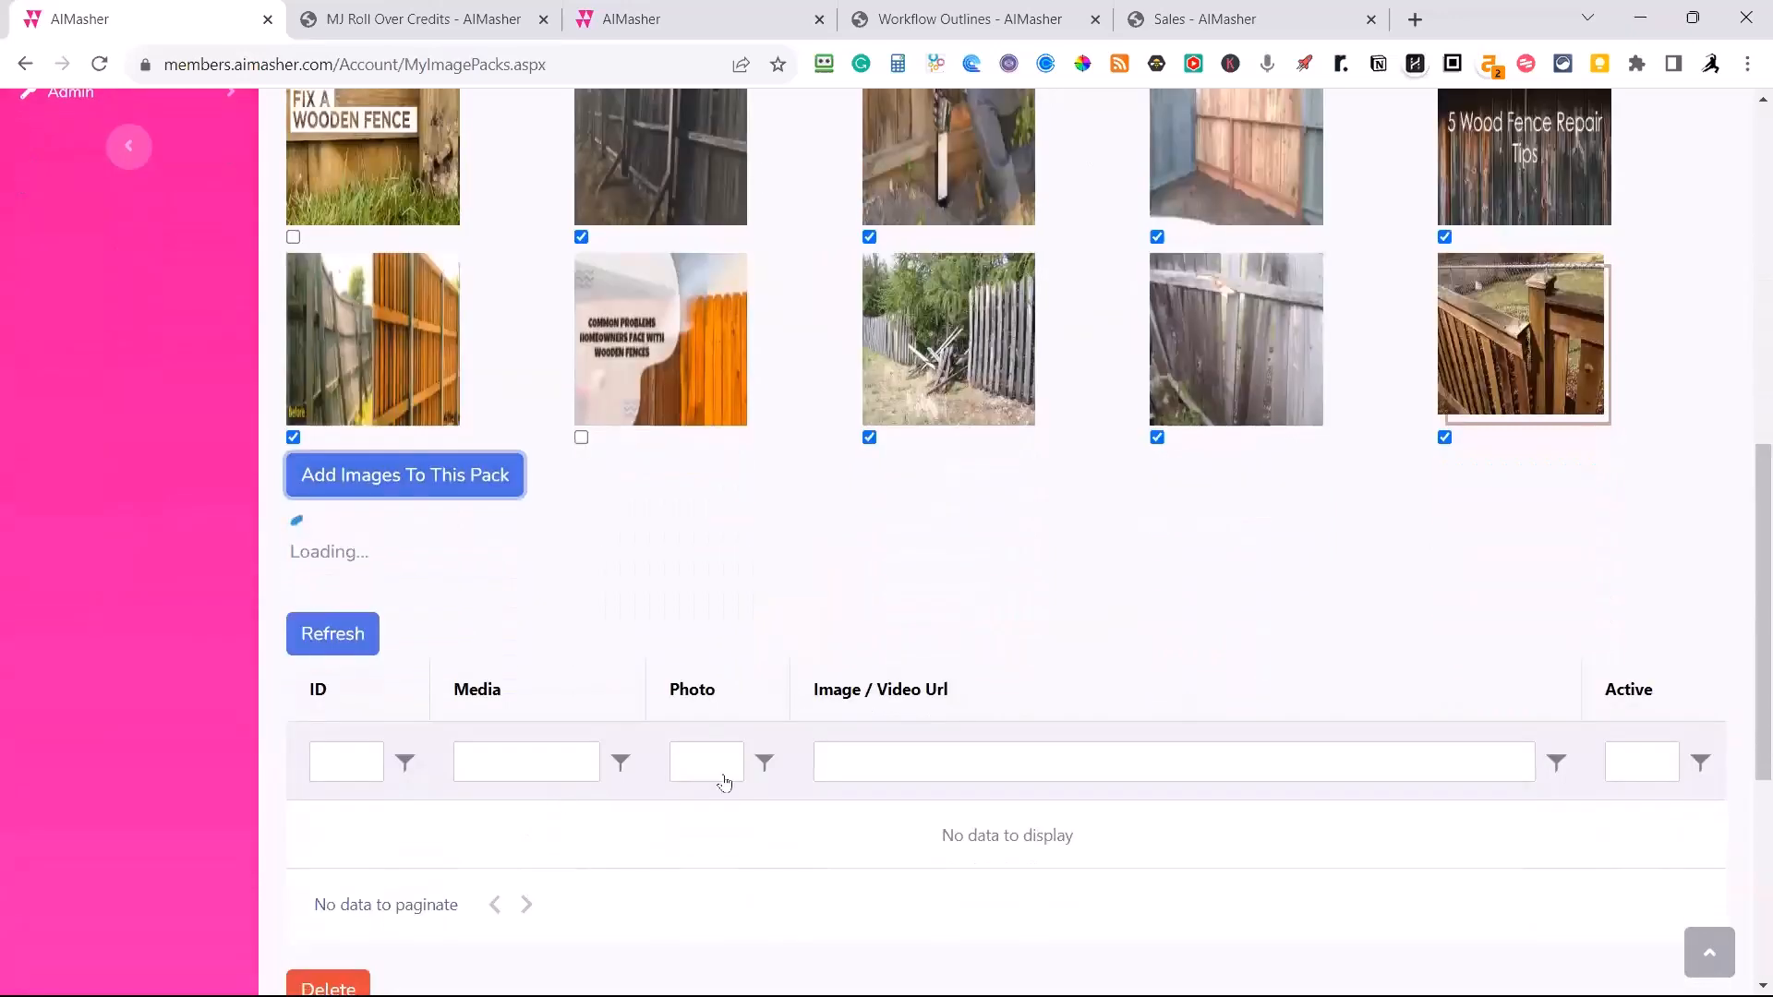
{"action": "scroll", "coordinate": [682, 756], "scroll_direction": "down", "scroll_amount": 5}
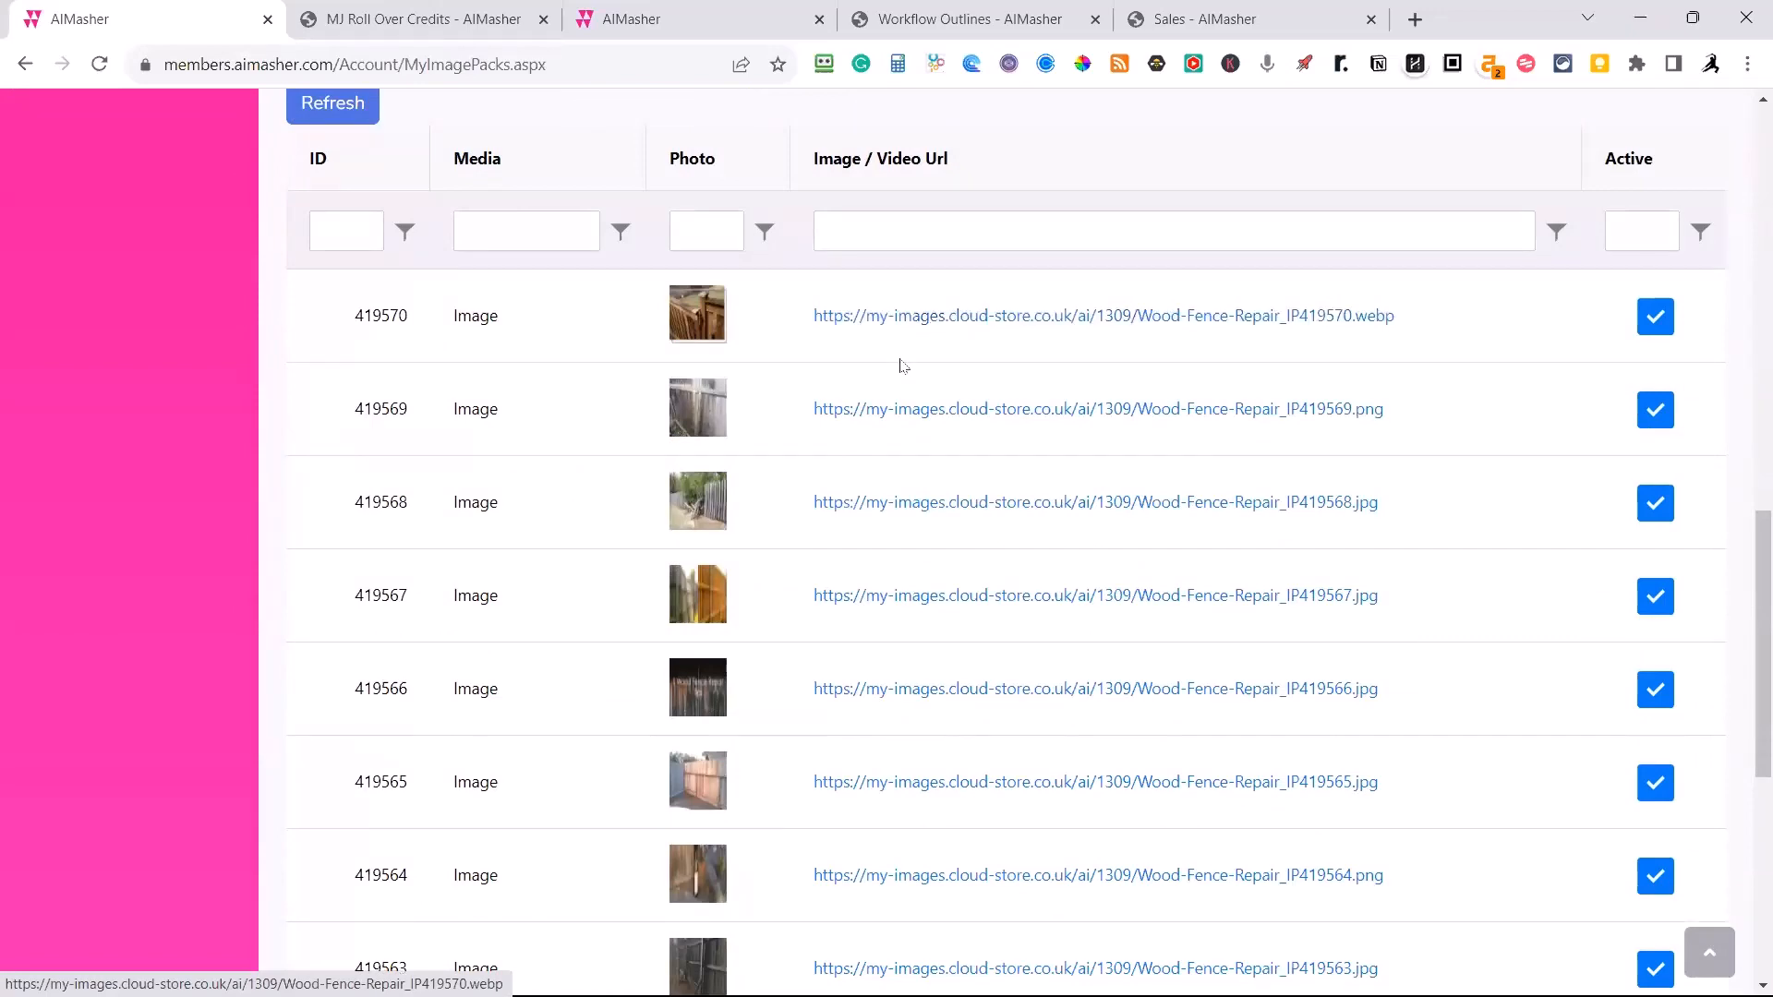
{"action": "scroll", "coordinate": [940, 462], "scroll_direction": "down", "scroll_amount": 7}
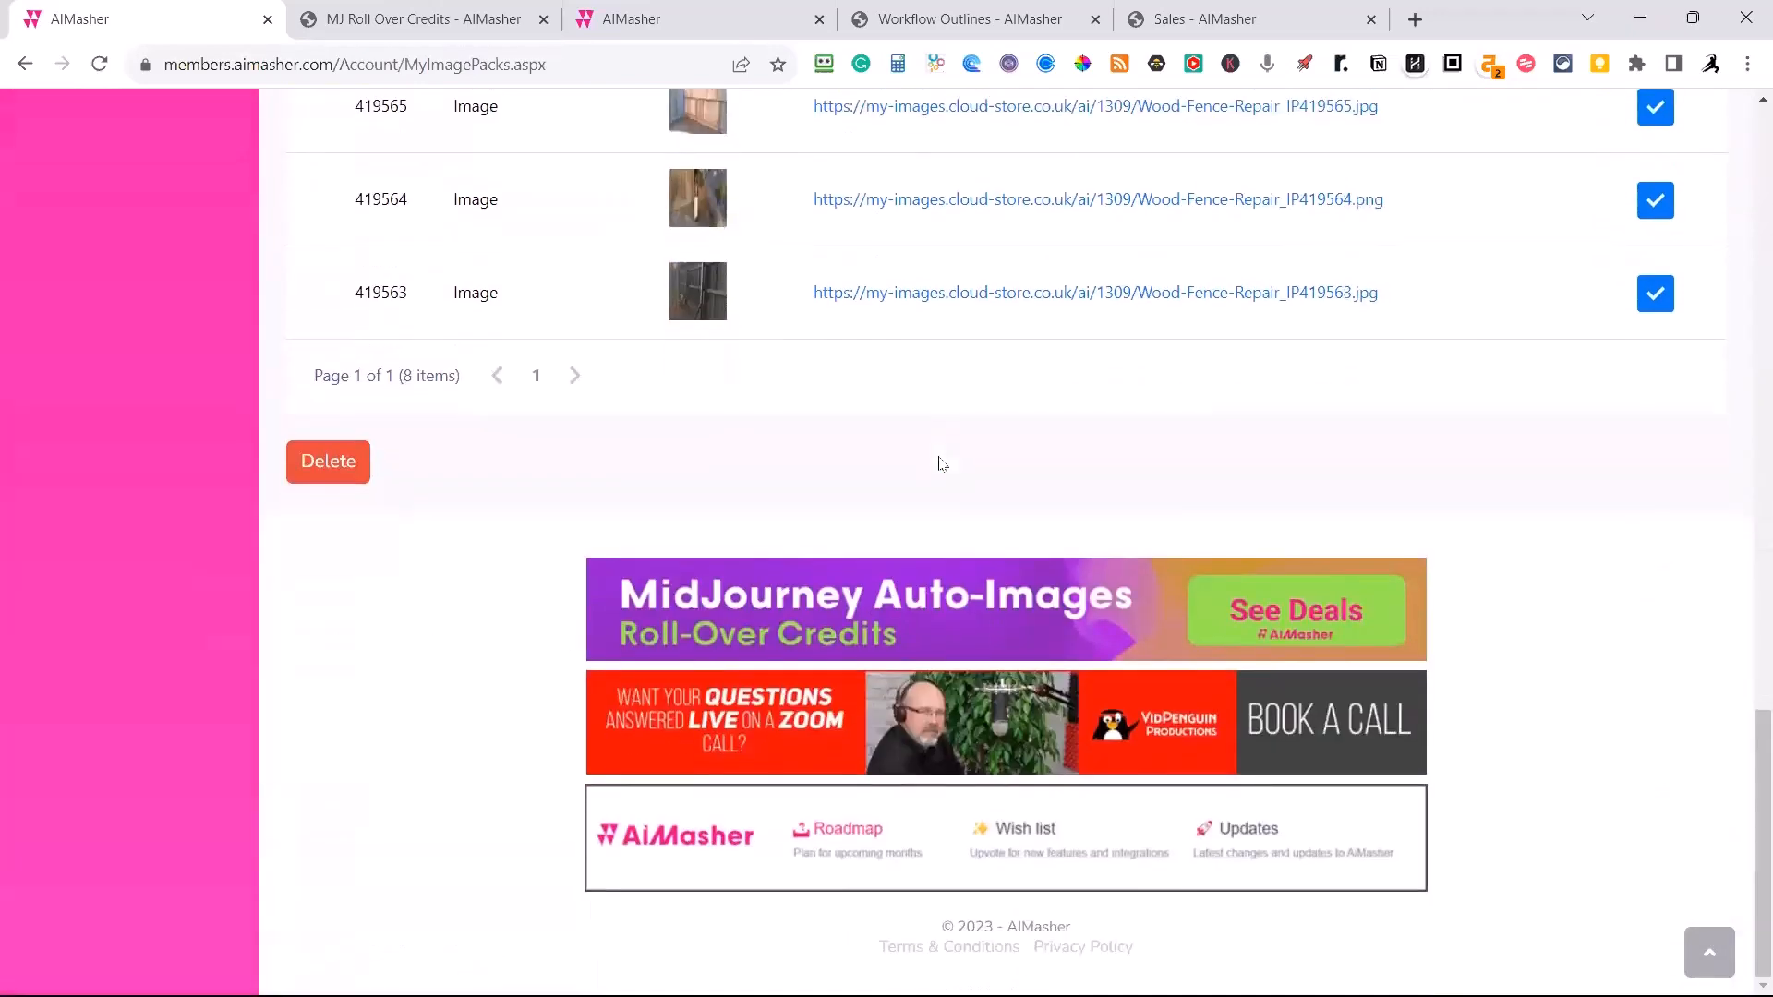
Search Google for xlarge images with the Wood Fence Repair keyword.
{"action": "scroll", "coordinate": [940, 464], "scroll_direction": "up", "scroll_amount": 15}
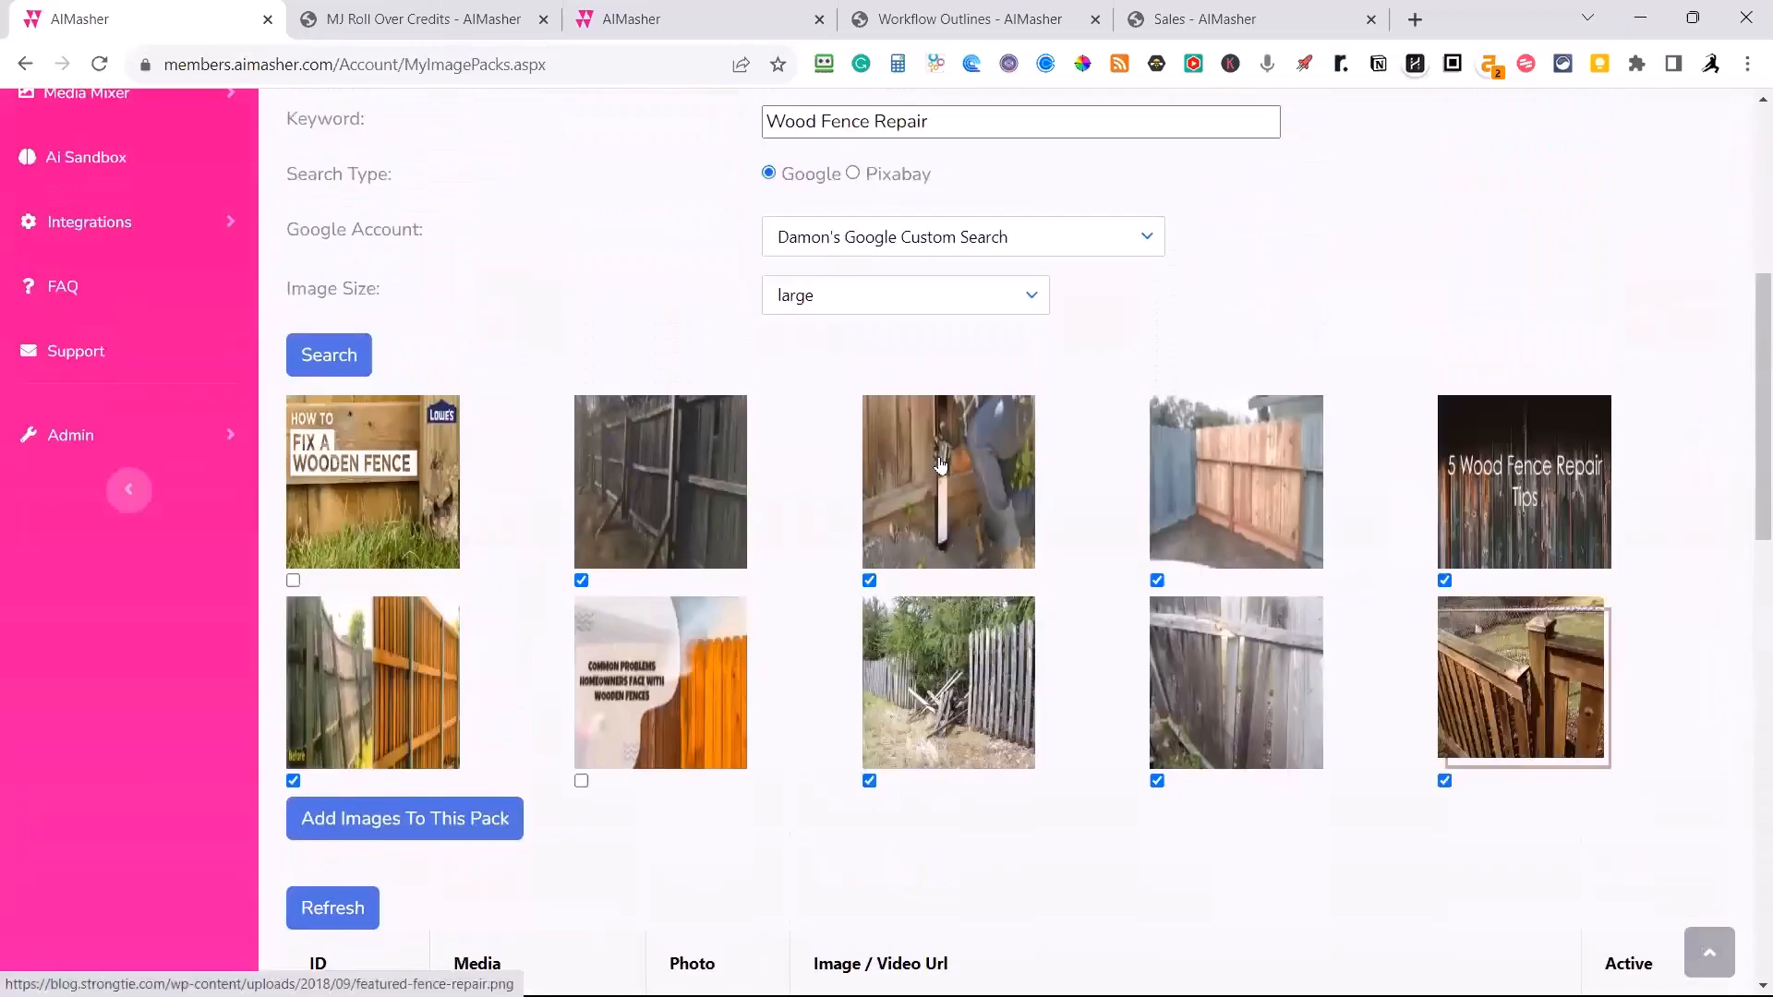
{"action": "scroll", "coordinate": [940, 463], "scroll_direction": "up", "scroll_amount": 2}
{"action": "left_click", "coordinate": [1026, 429]}
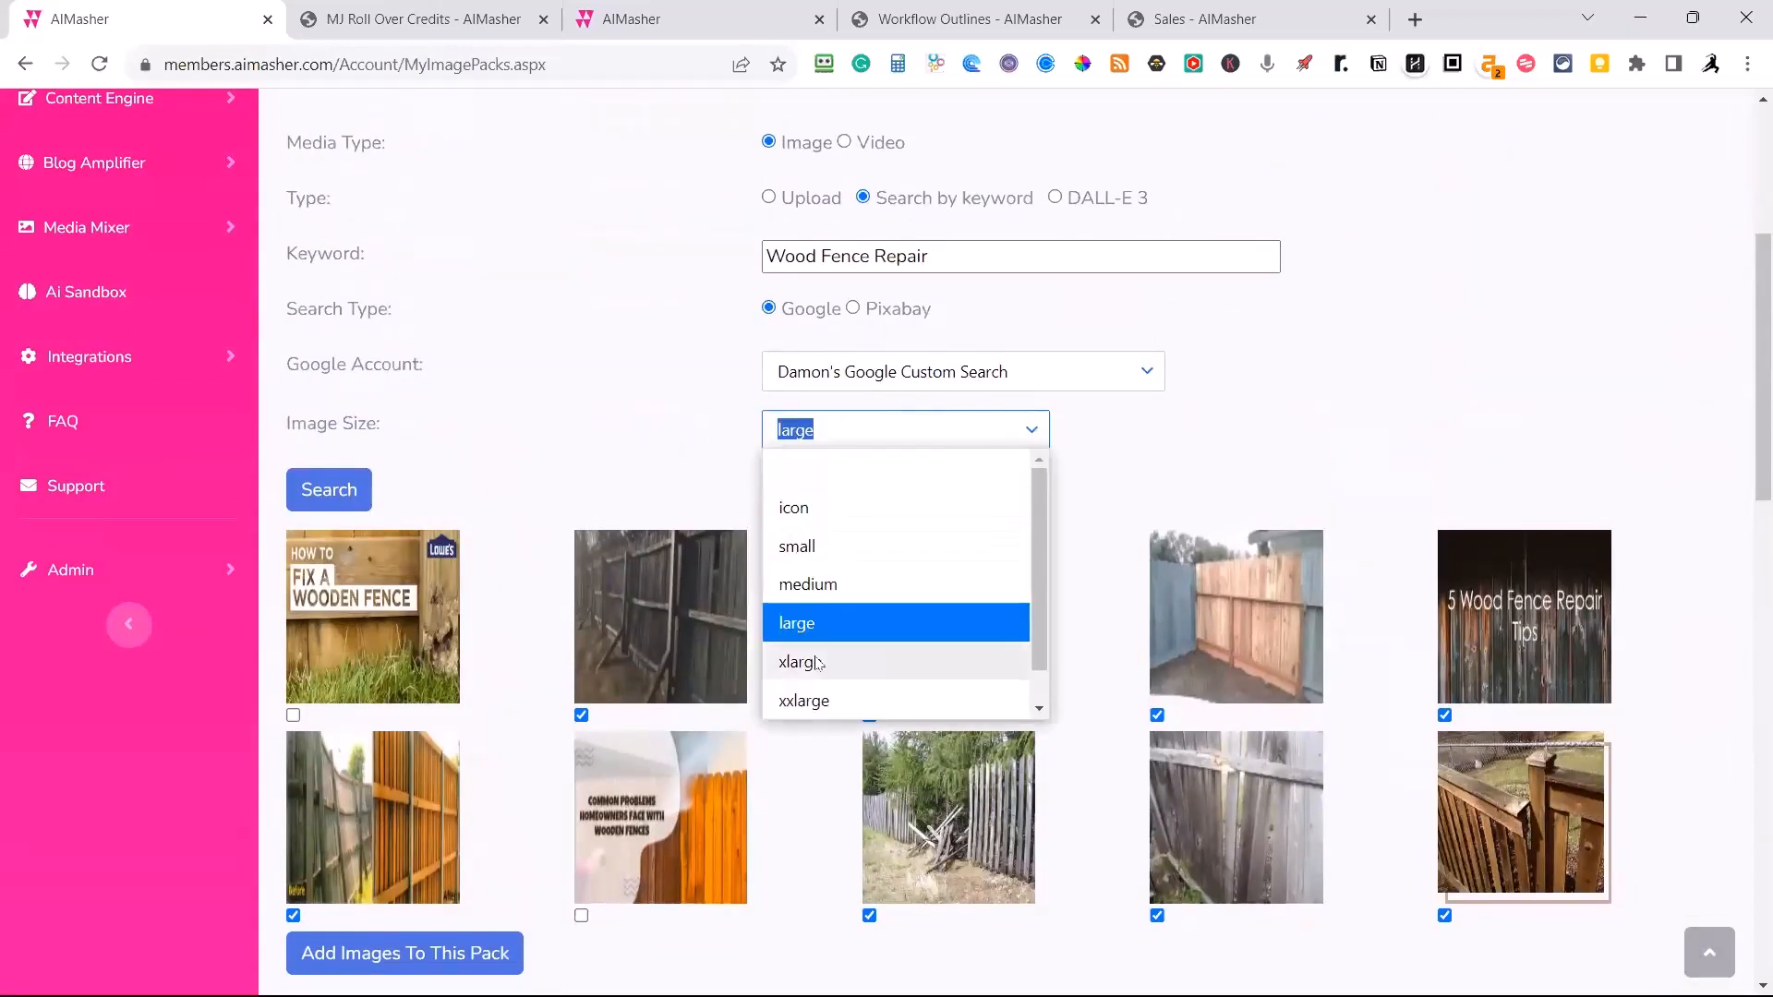
{"action": "left_click", "coordinate": [814, 664]}
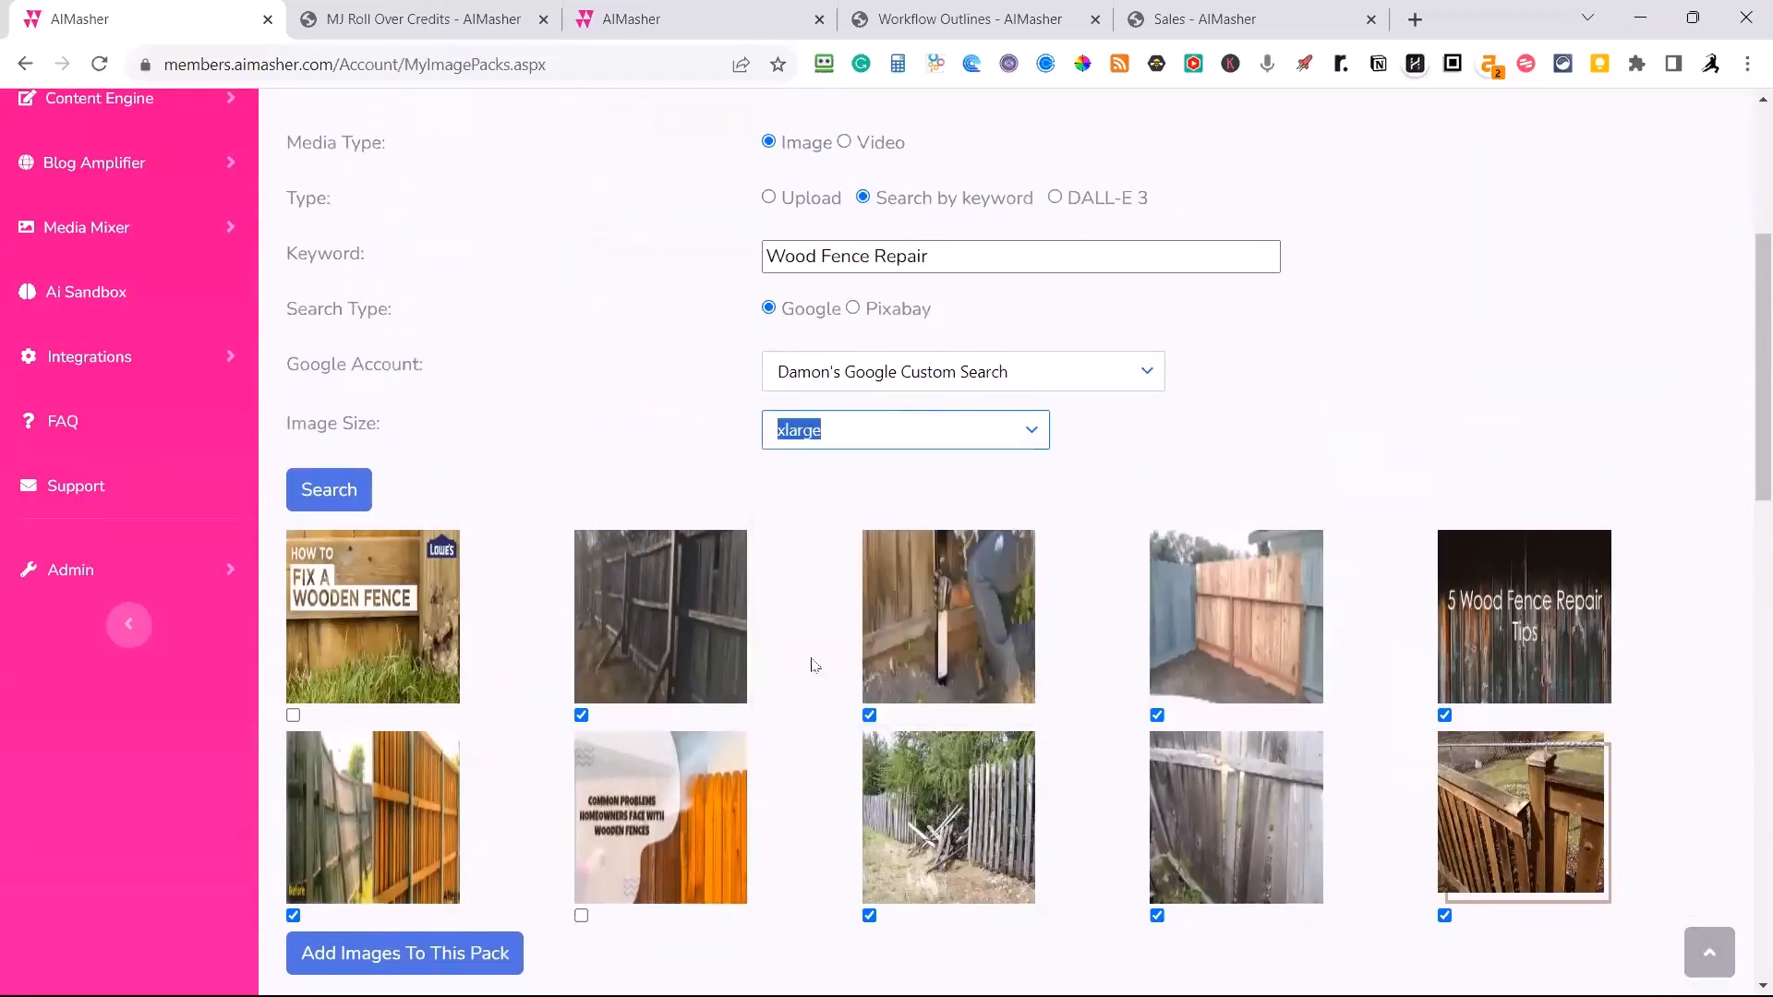
{"action": "left_click", "coordinate": [312, 502]}
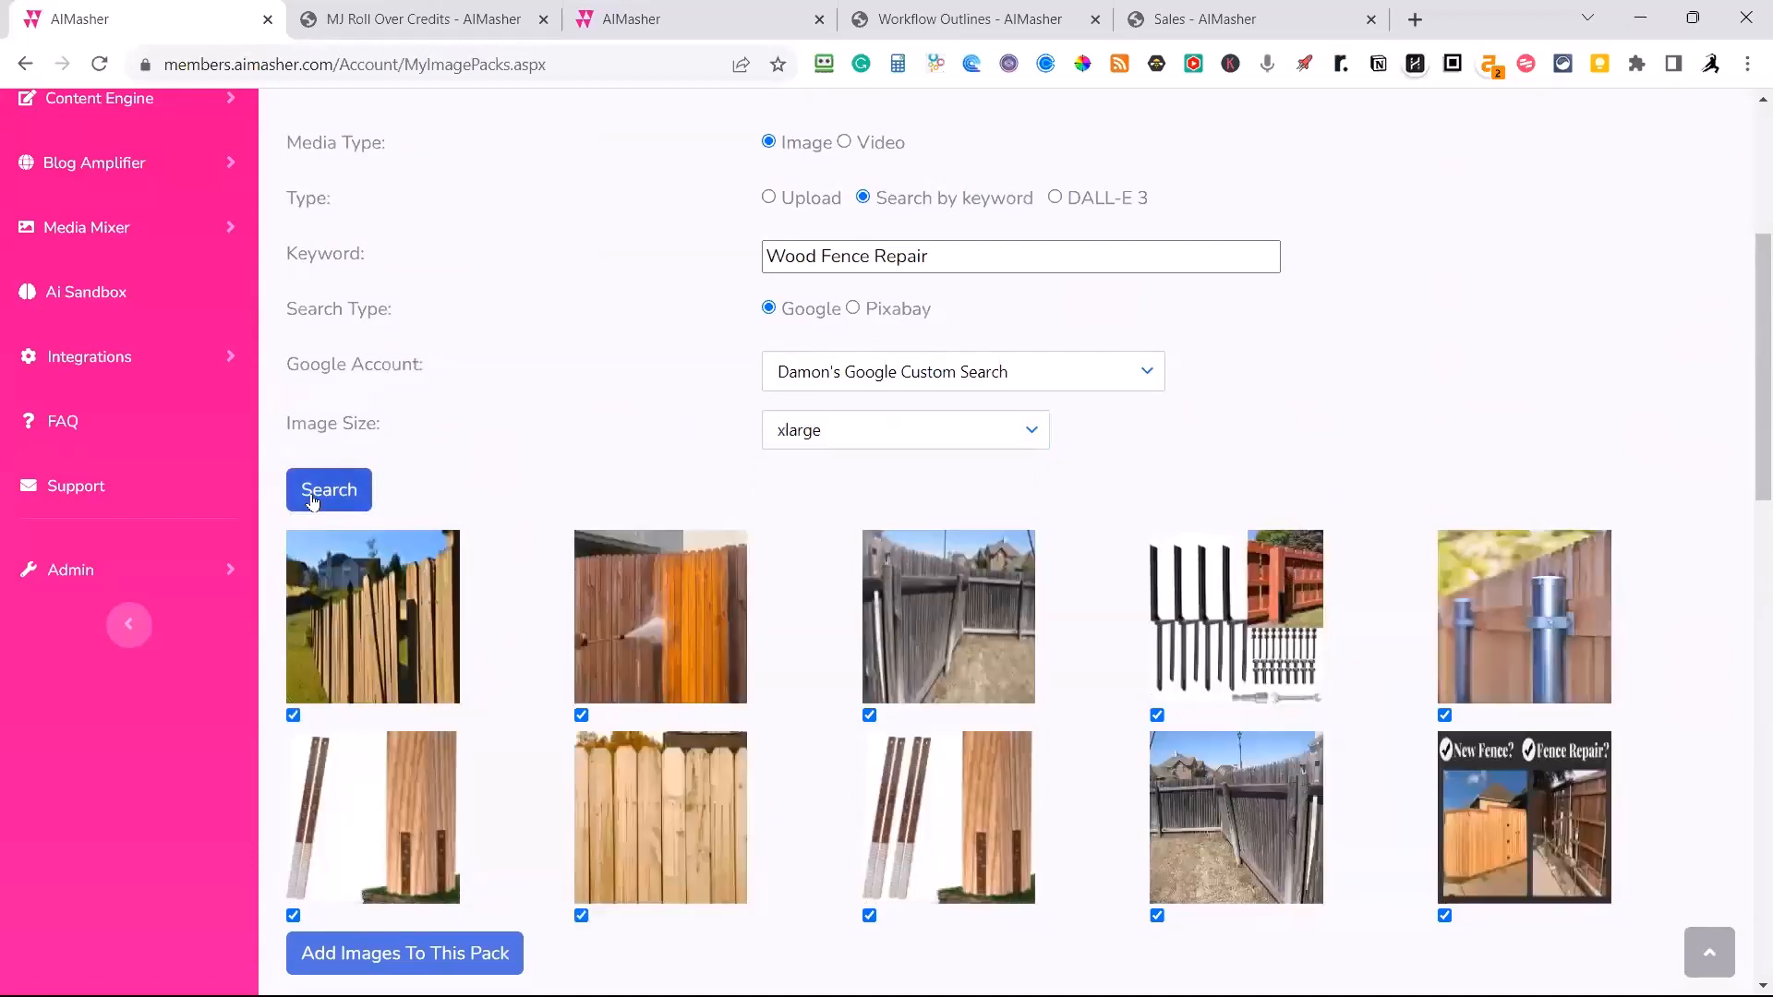
Exclude the fence post hardware kit image and the first leaning picket fence image, and add the remaining results to the pack.
{"action": "scroll", "coordinate": [557, 543], "scroll_direction": "down", "scroll_amount": 1}
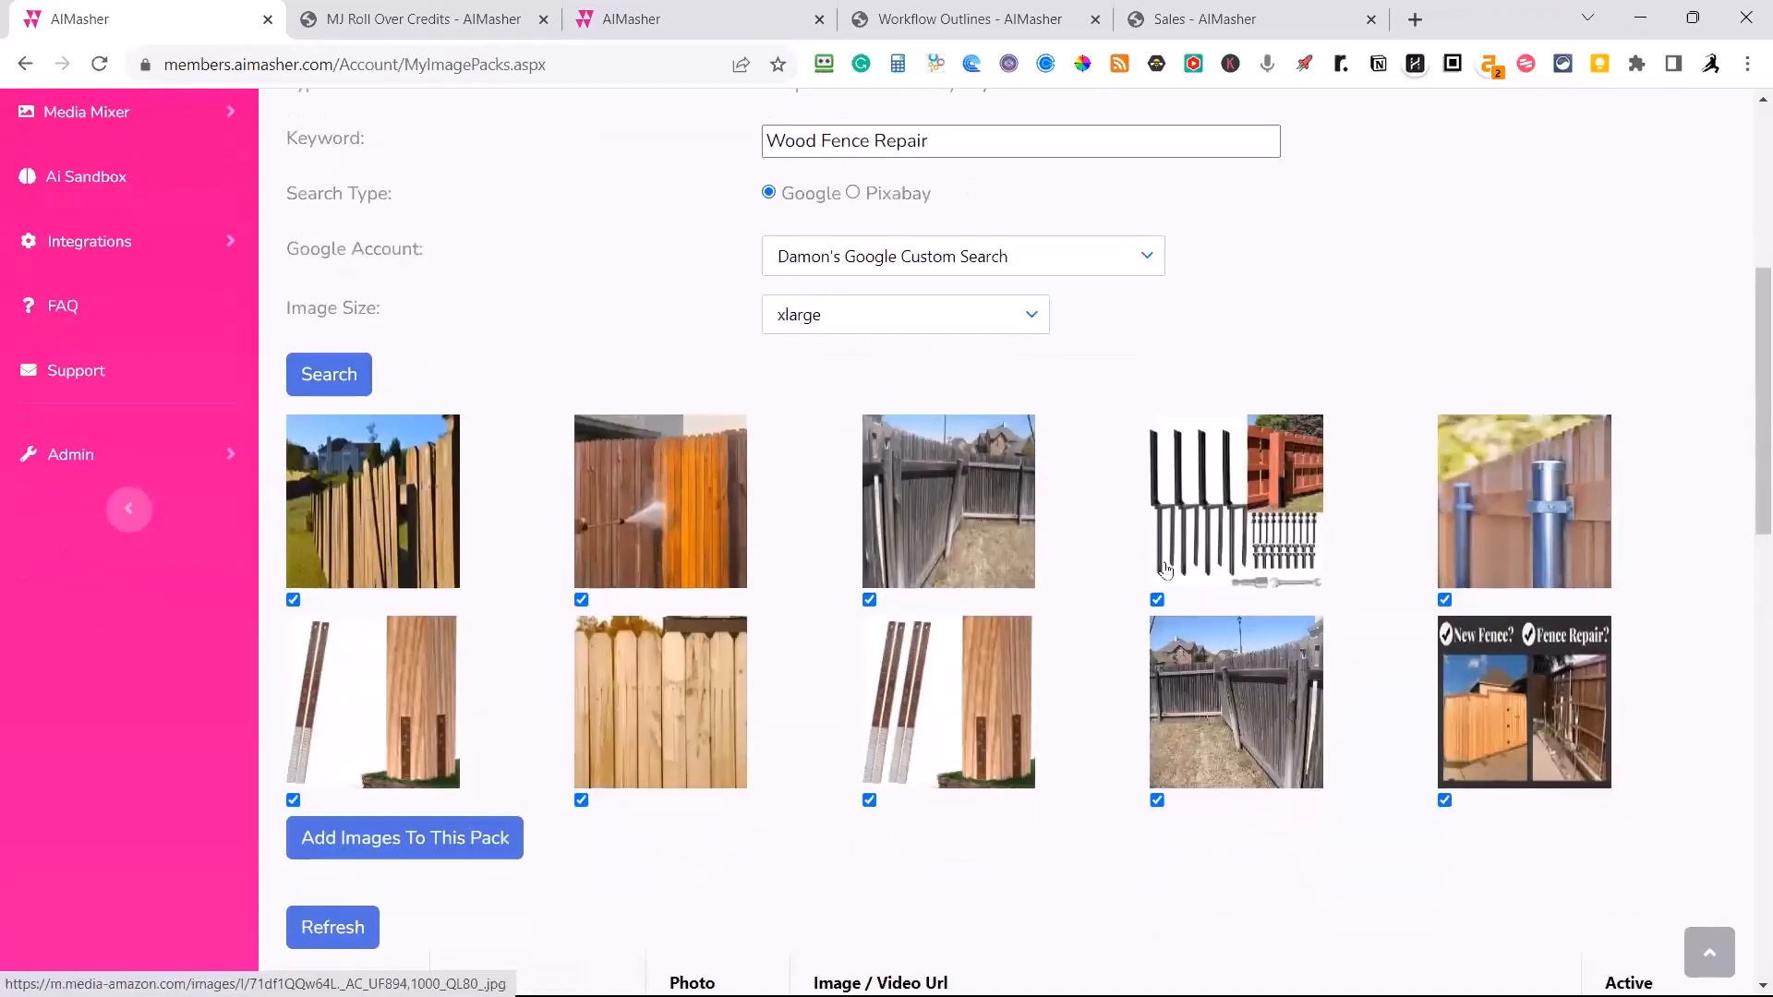
{"action": "left_click", "coordinate": [1157, 600]}
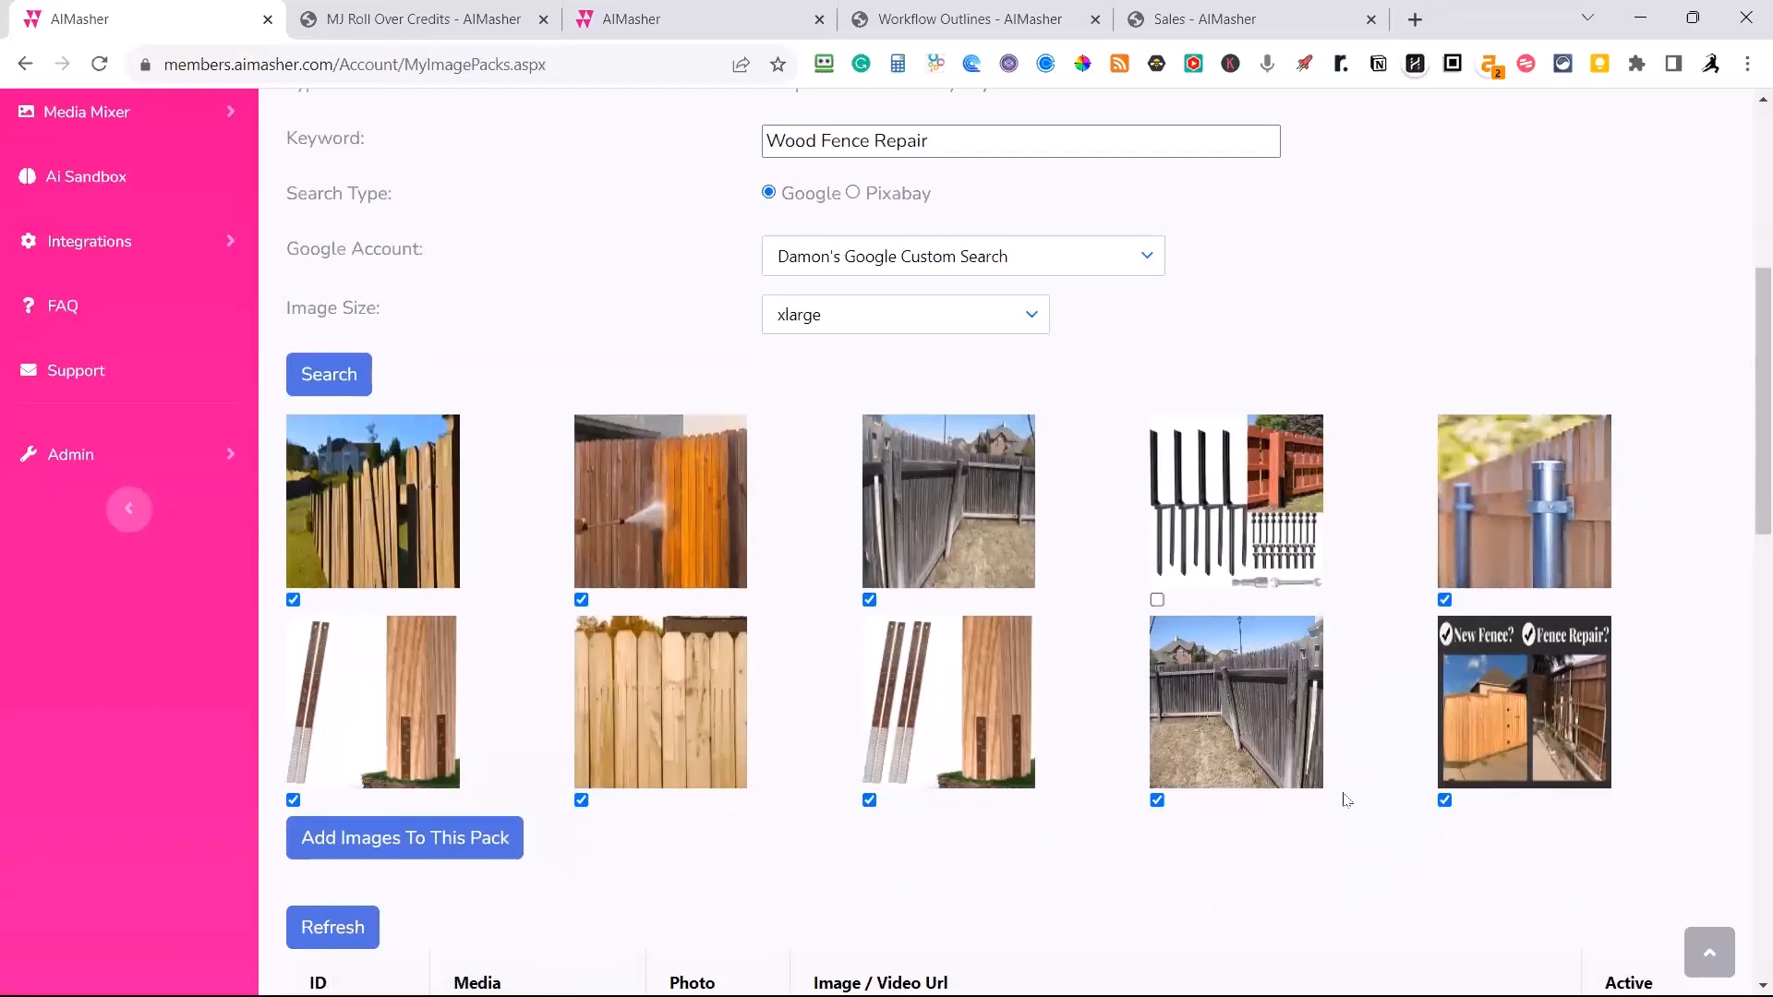
{"action": "left_click", "coordinate": [293, 600]}
{"action": "left_click", "coordinate": [412, 841]}
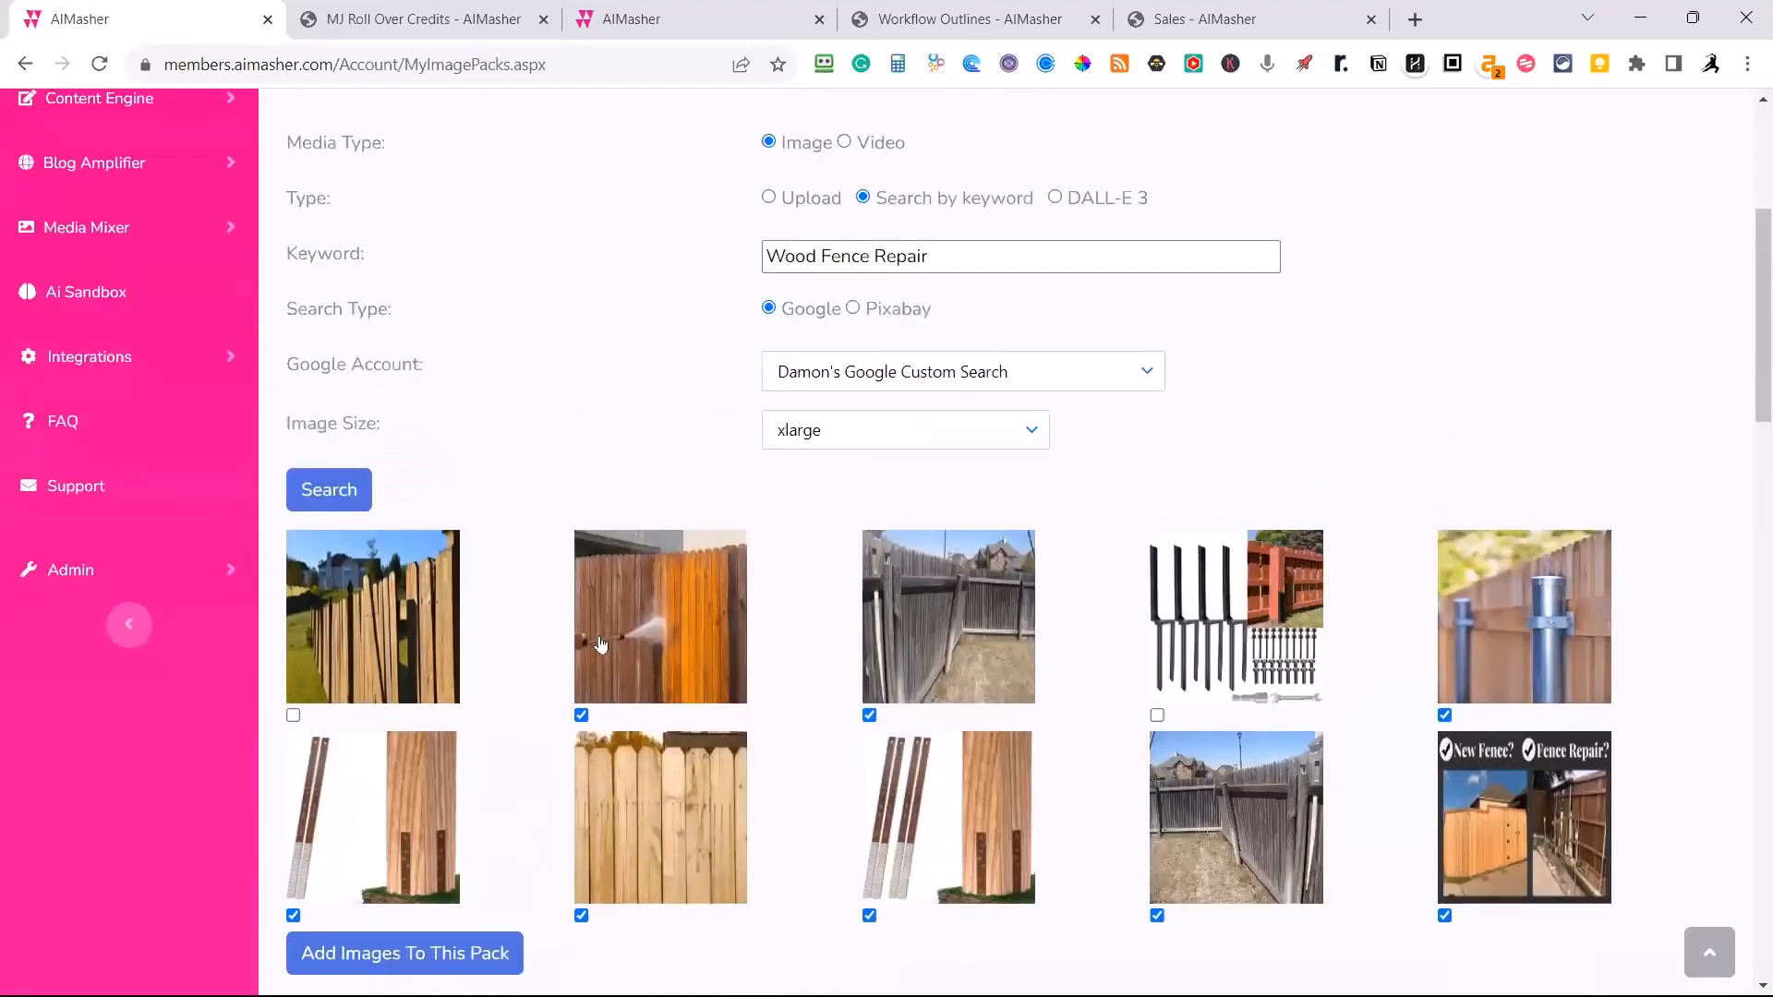
Change the image search keyword to "Wood Fence Replacement" and search Google for xlarge images.
{"action": "left_click_drag", "start_coordinate": [967, 687], "coordinate": [912, 686]}
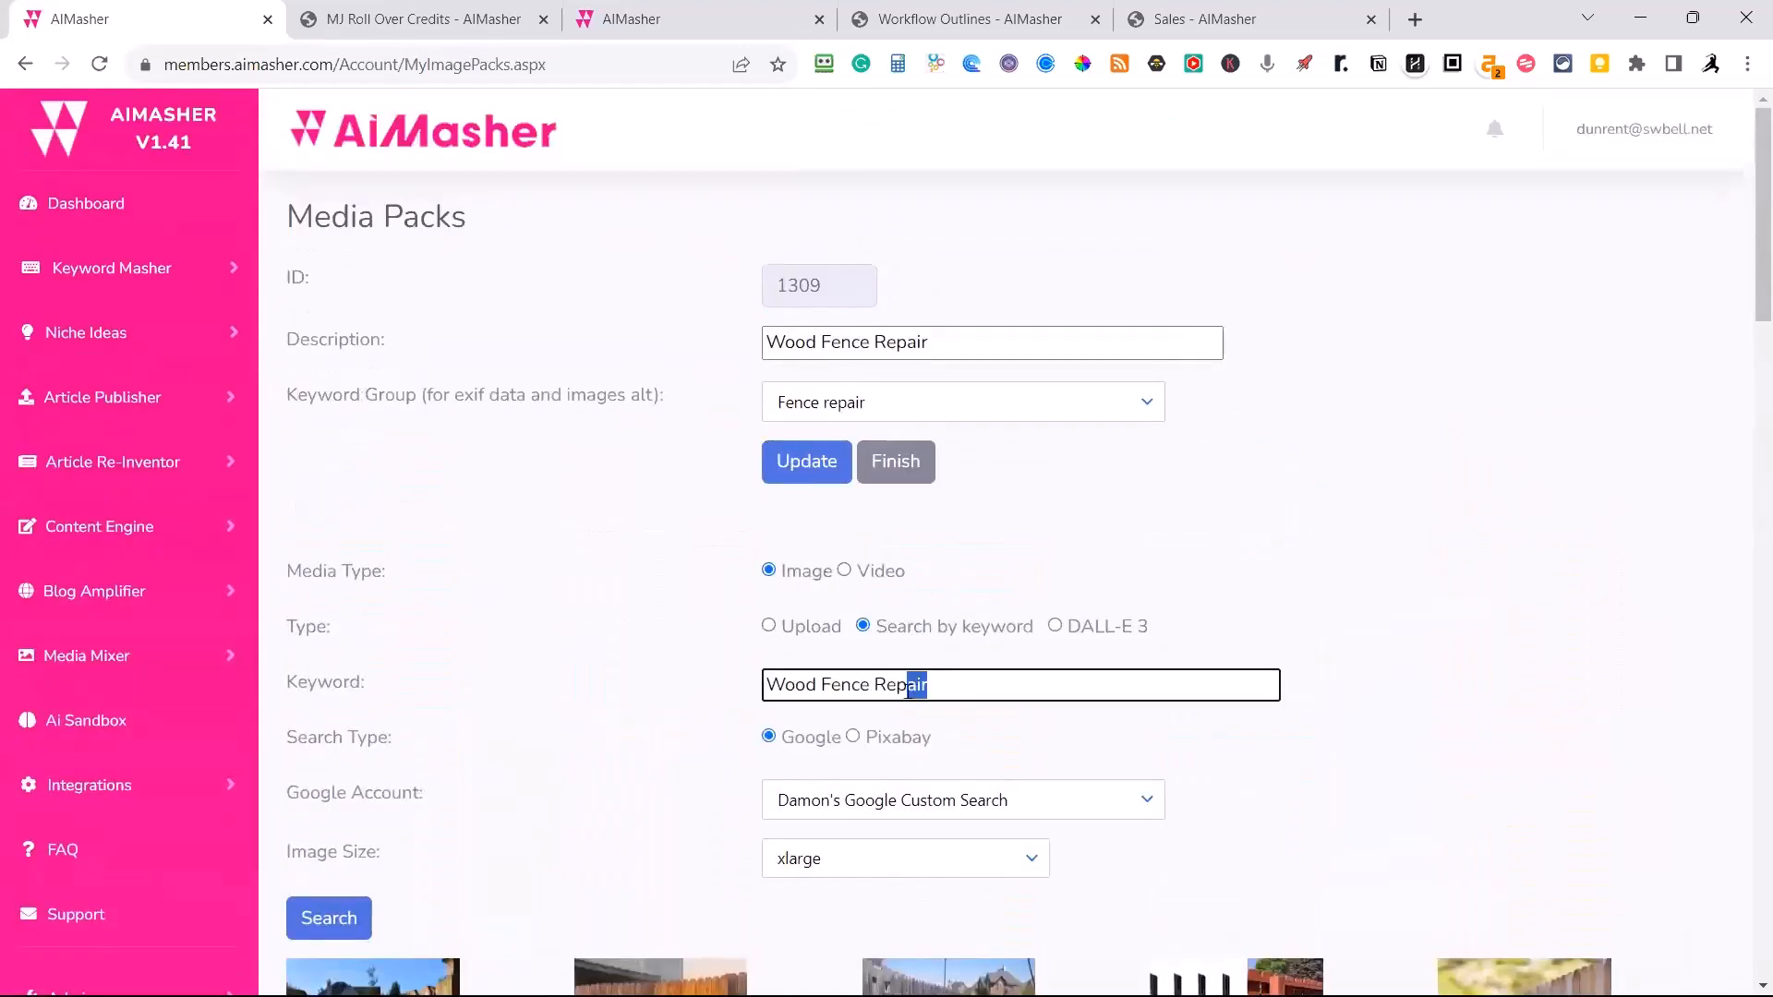
{"action": "type", "text": "lacement"}
{"action": "left_click", "coordinate": [324, 919]}
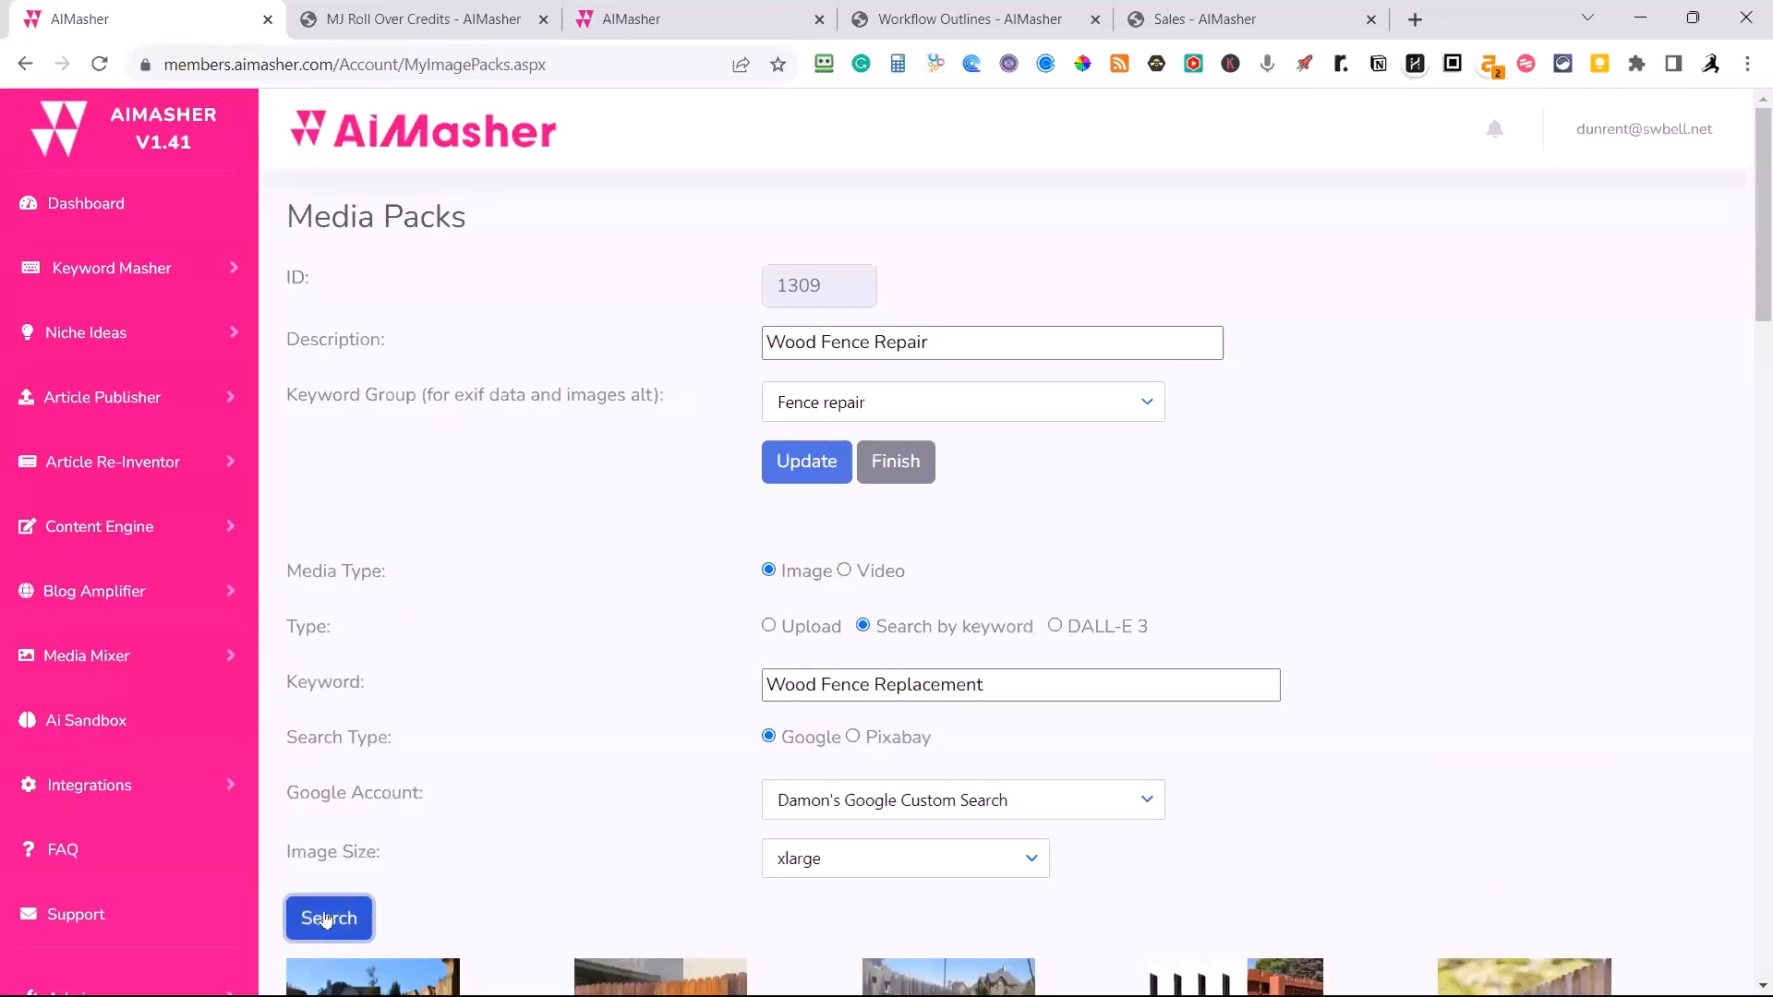
Exclude the gate cost diagram in the second row of results and add the remaining replacement images to the pack.
{"action": "scroll", "coordinate": [499, 582], "scroll_direction": "down", "scroll_amount": 2}
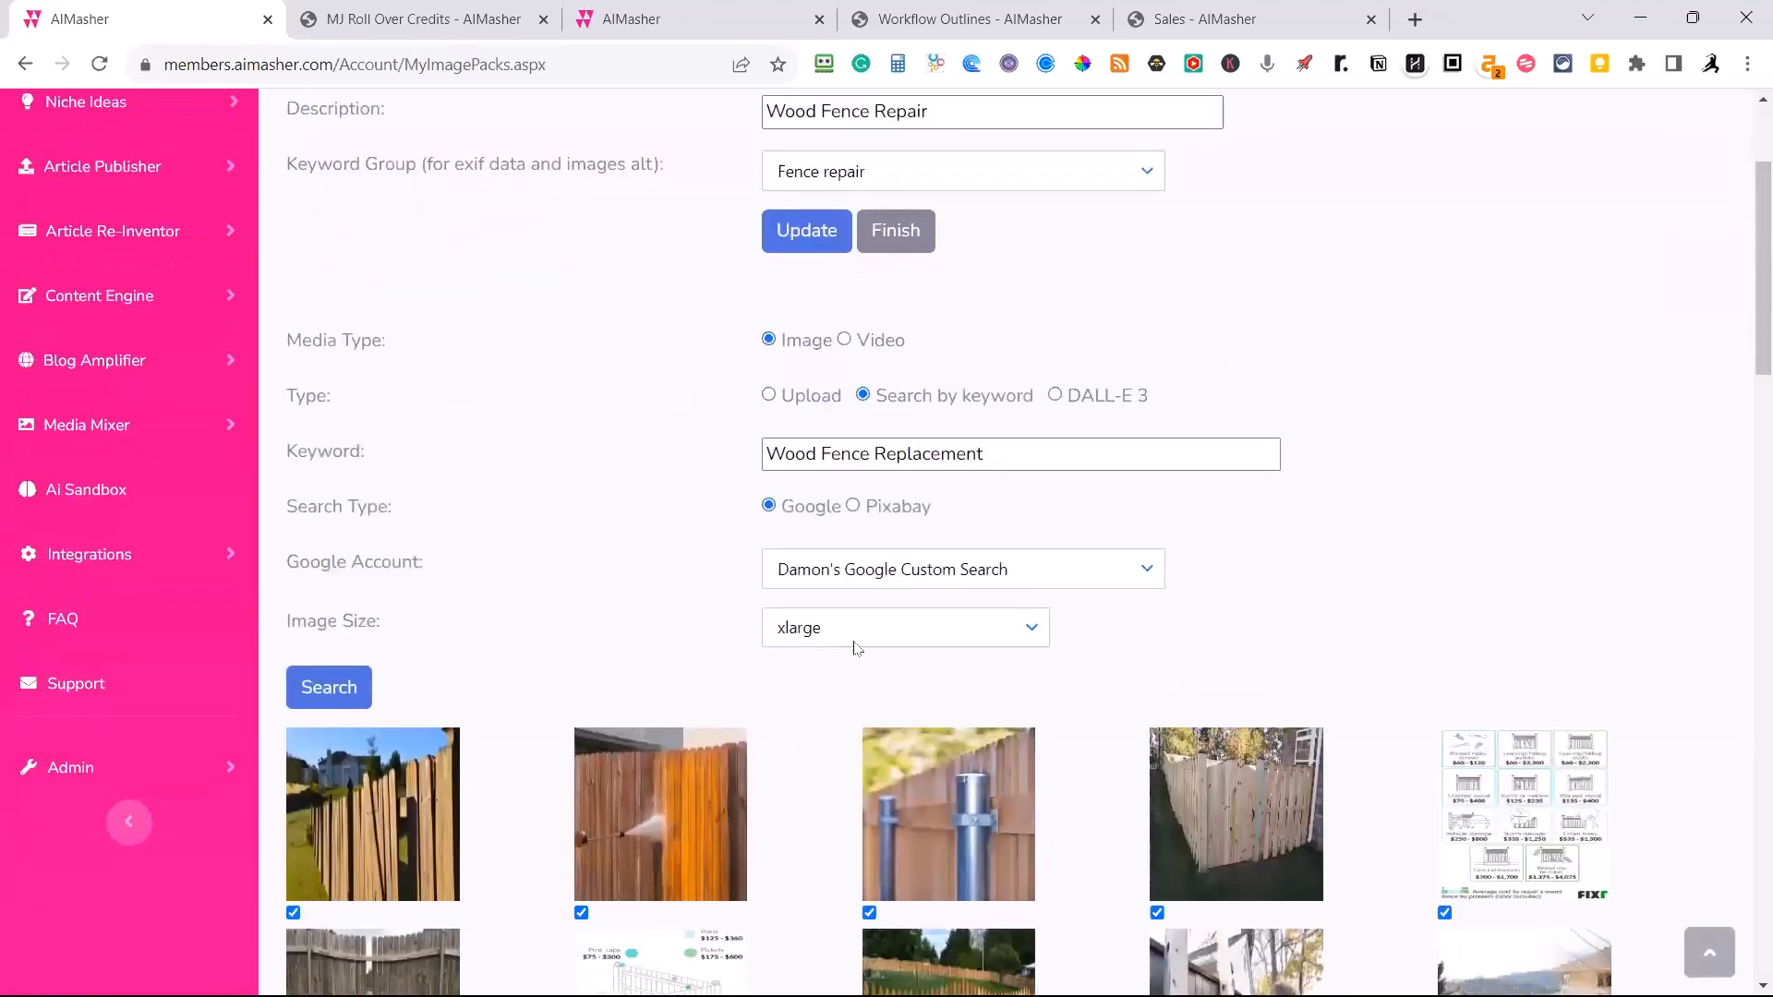
{"action": "scroll", "coordinate": [851, 656], "scroll_direction": "down", "scroll_amount": 1}
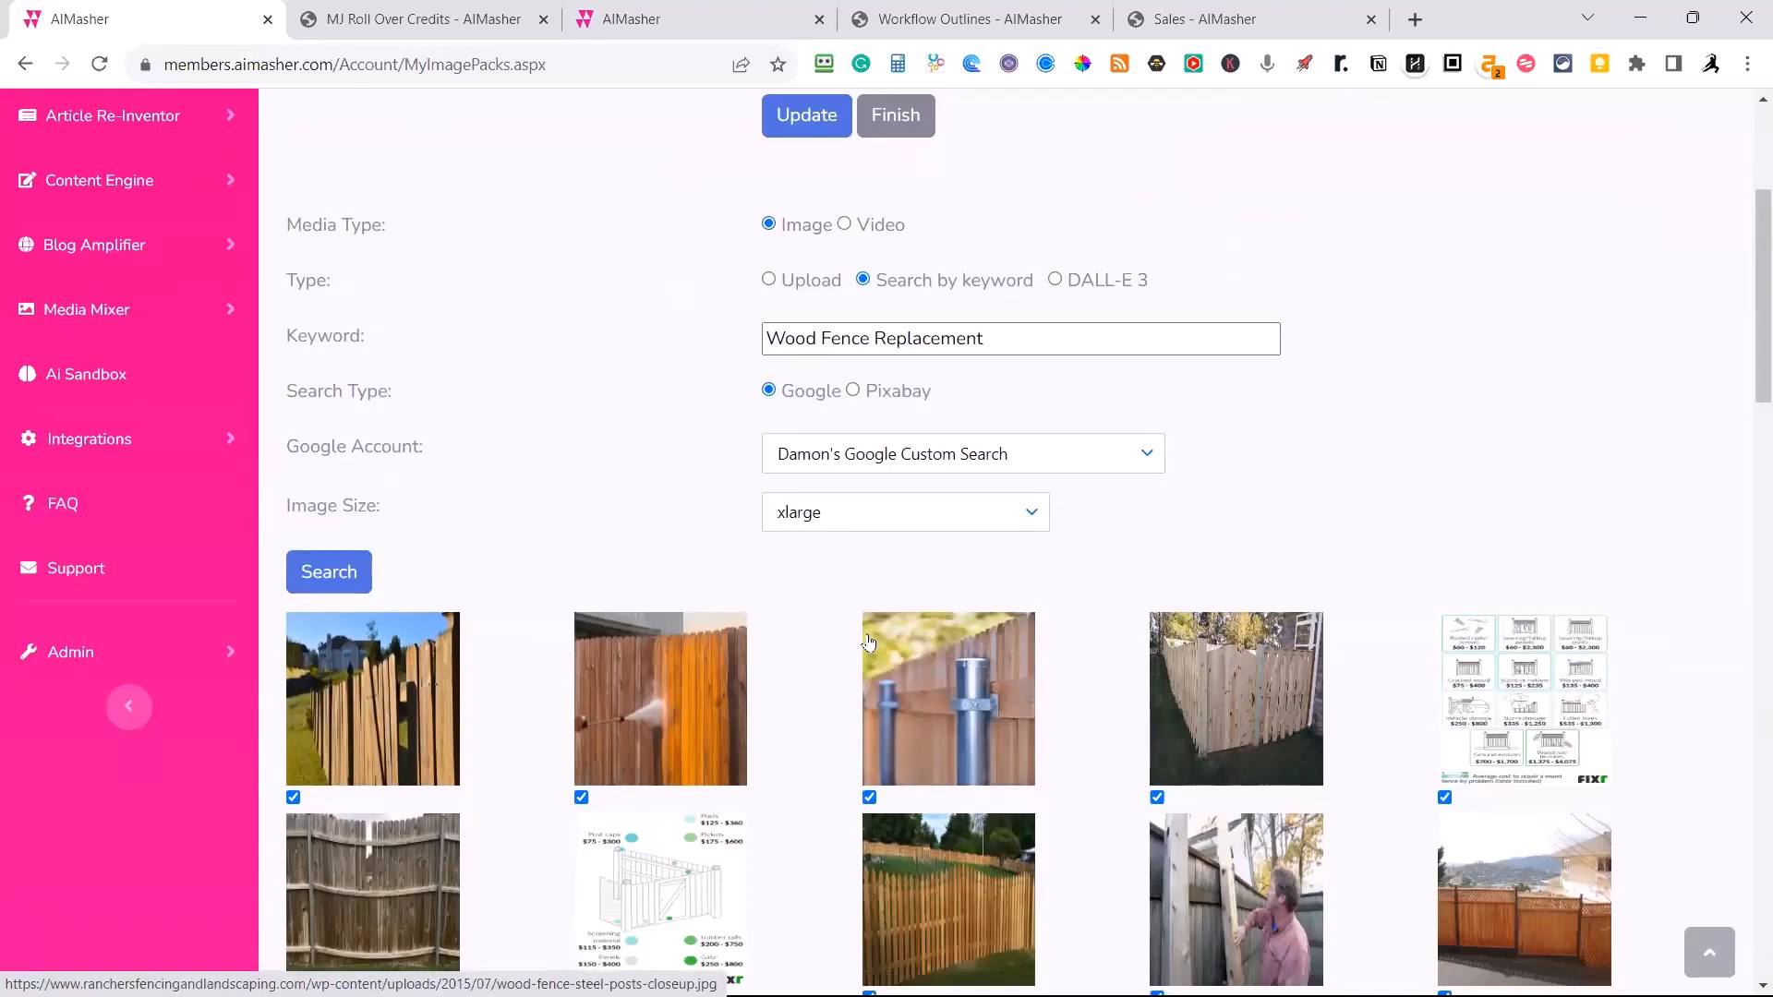
{"action": "scroll", "coordinate": [868, 642], "scroll_direction": "down", "scroll_amount": 1}
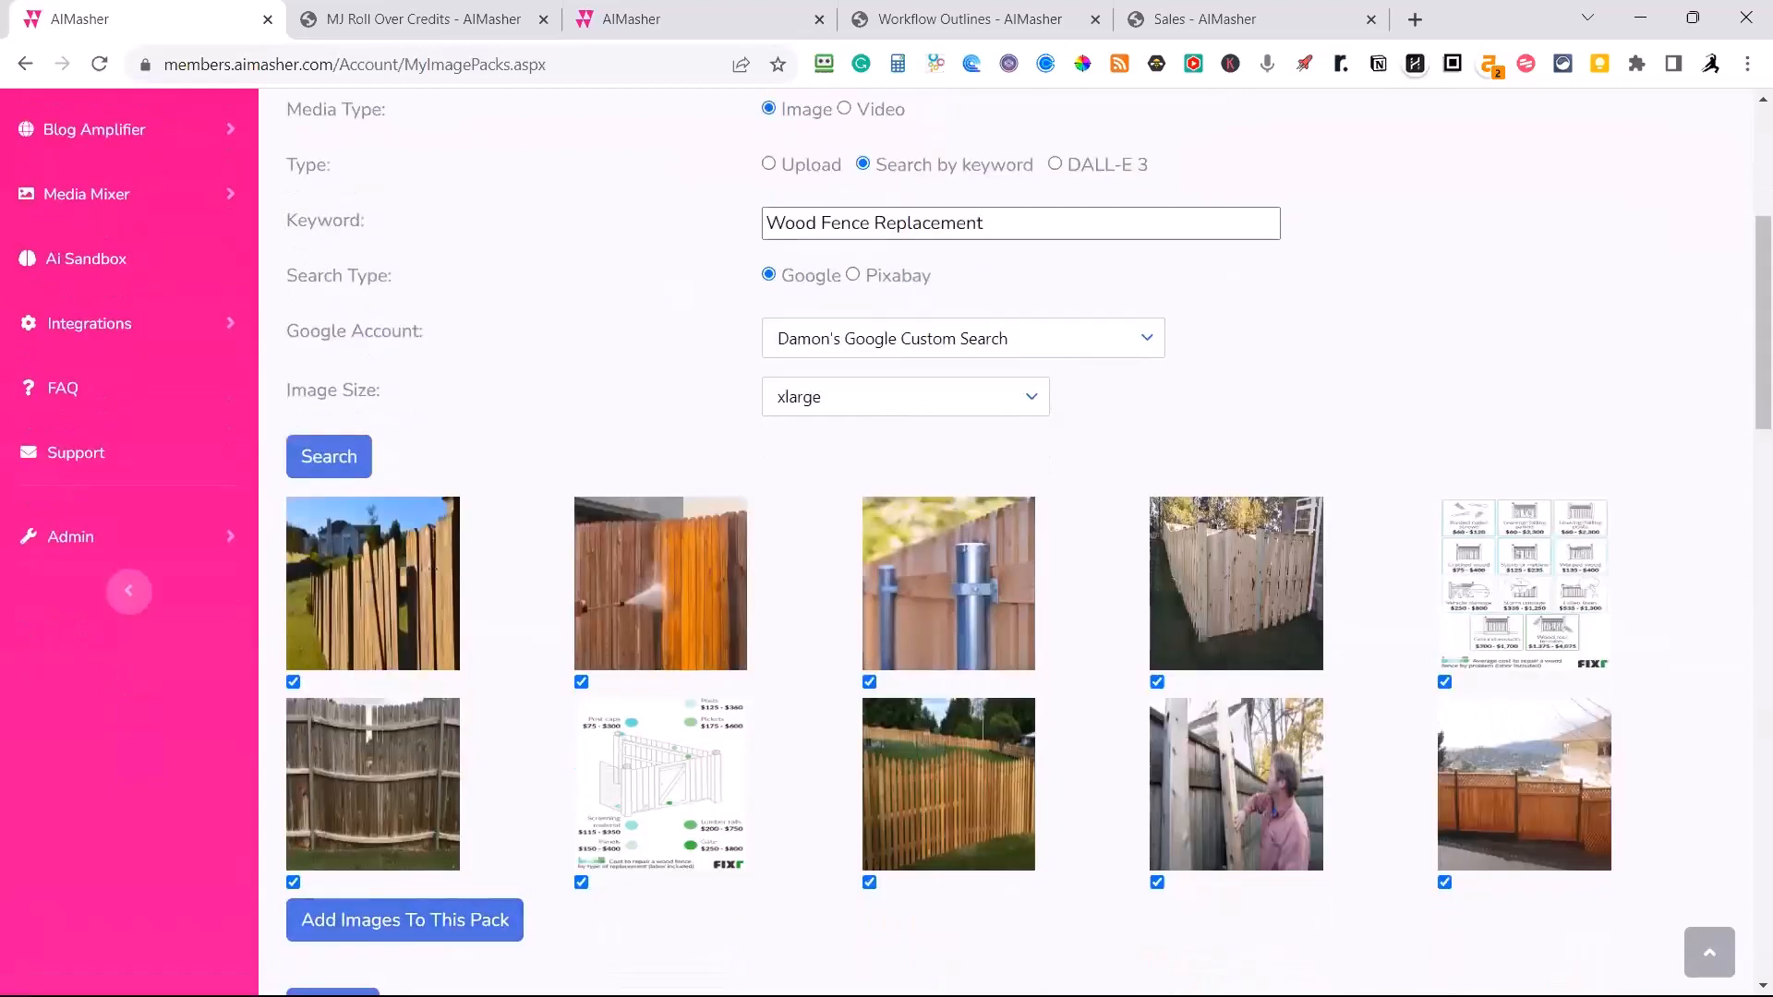
{"action": "left_click", "coordinate": [580, 881]}
{"action": "left_click", "coordinate": [452, 933]}
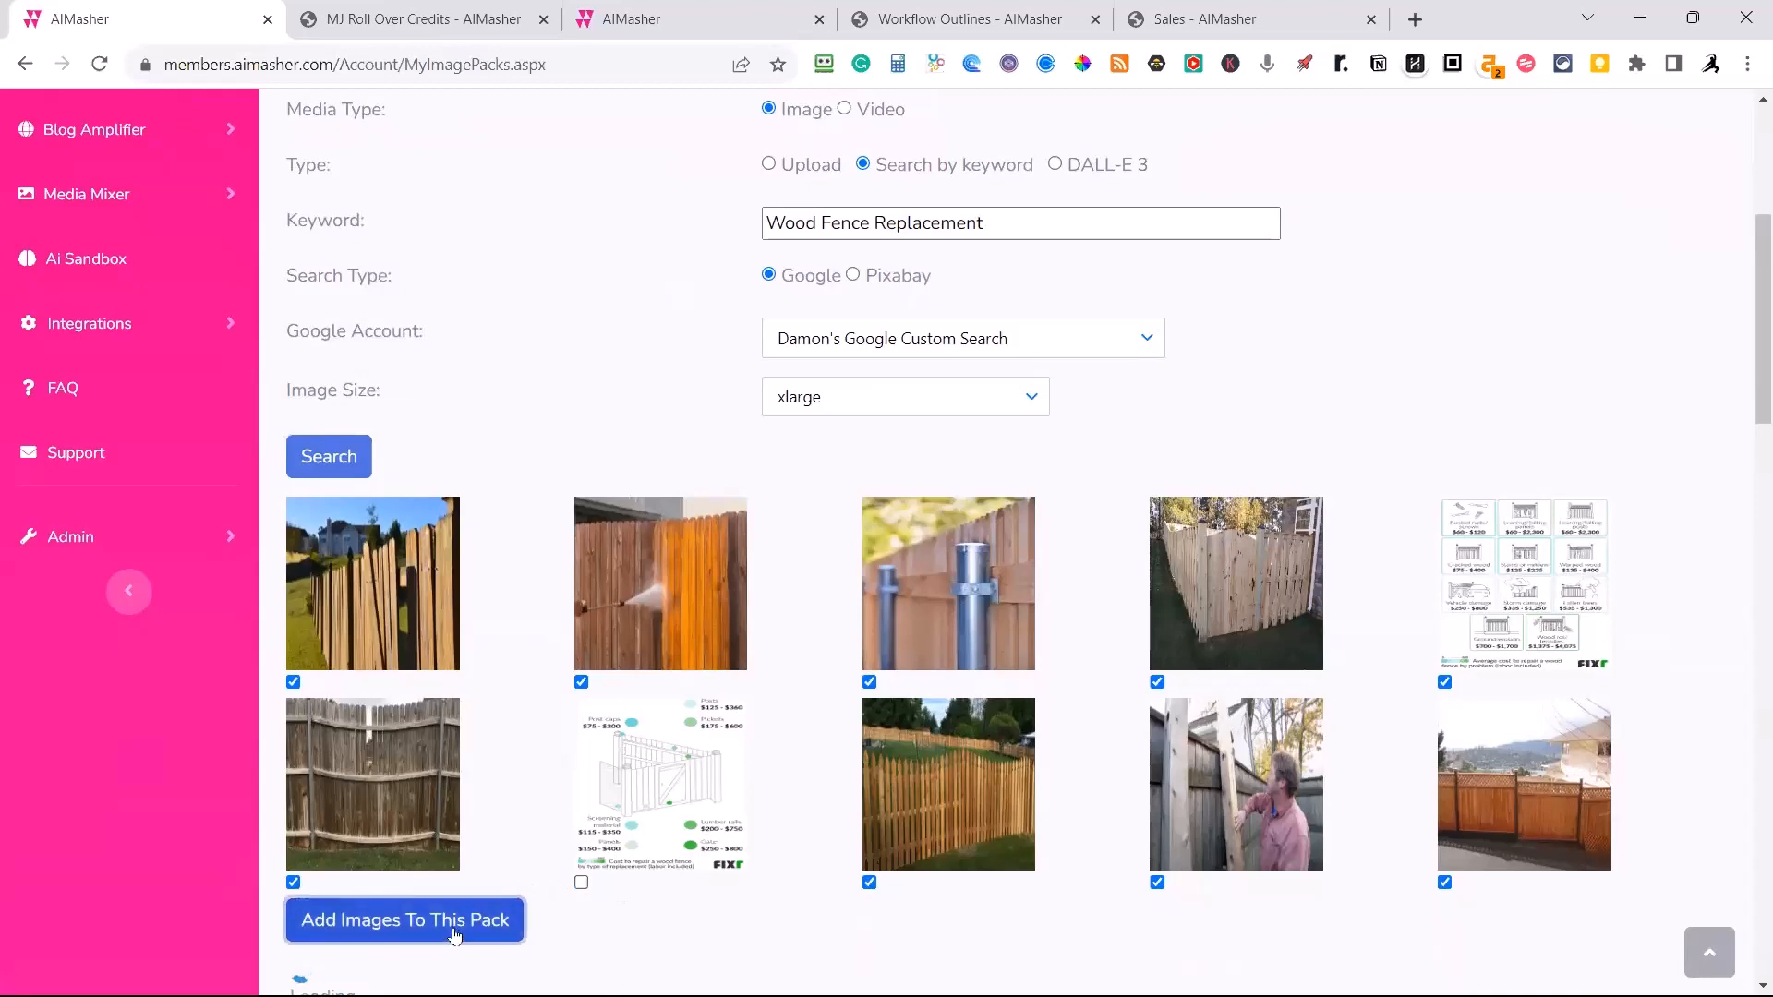
{"action": "scroll", "coordinate": [609, 913], "scroll_direction": "down", "scroll_amount": 20}
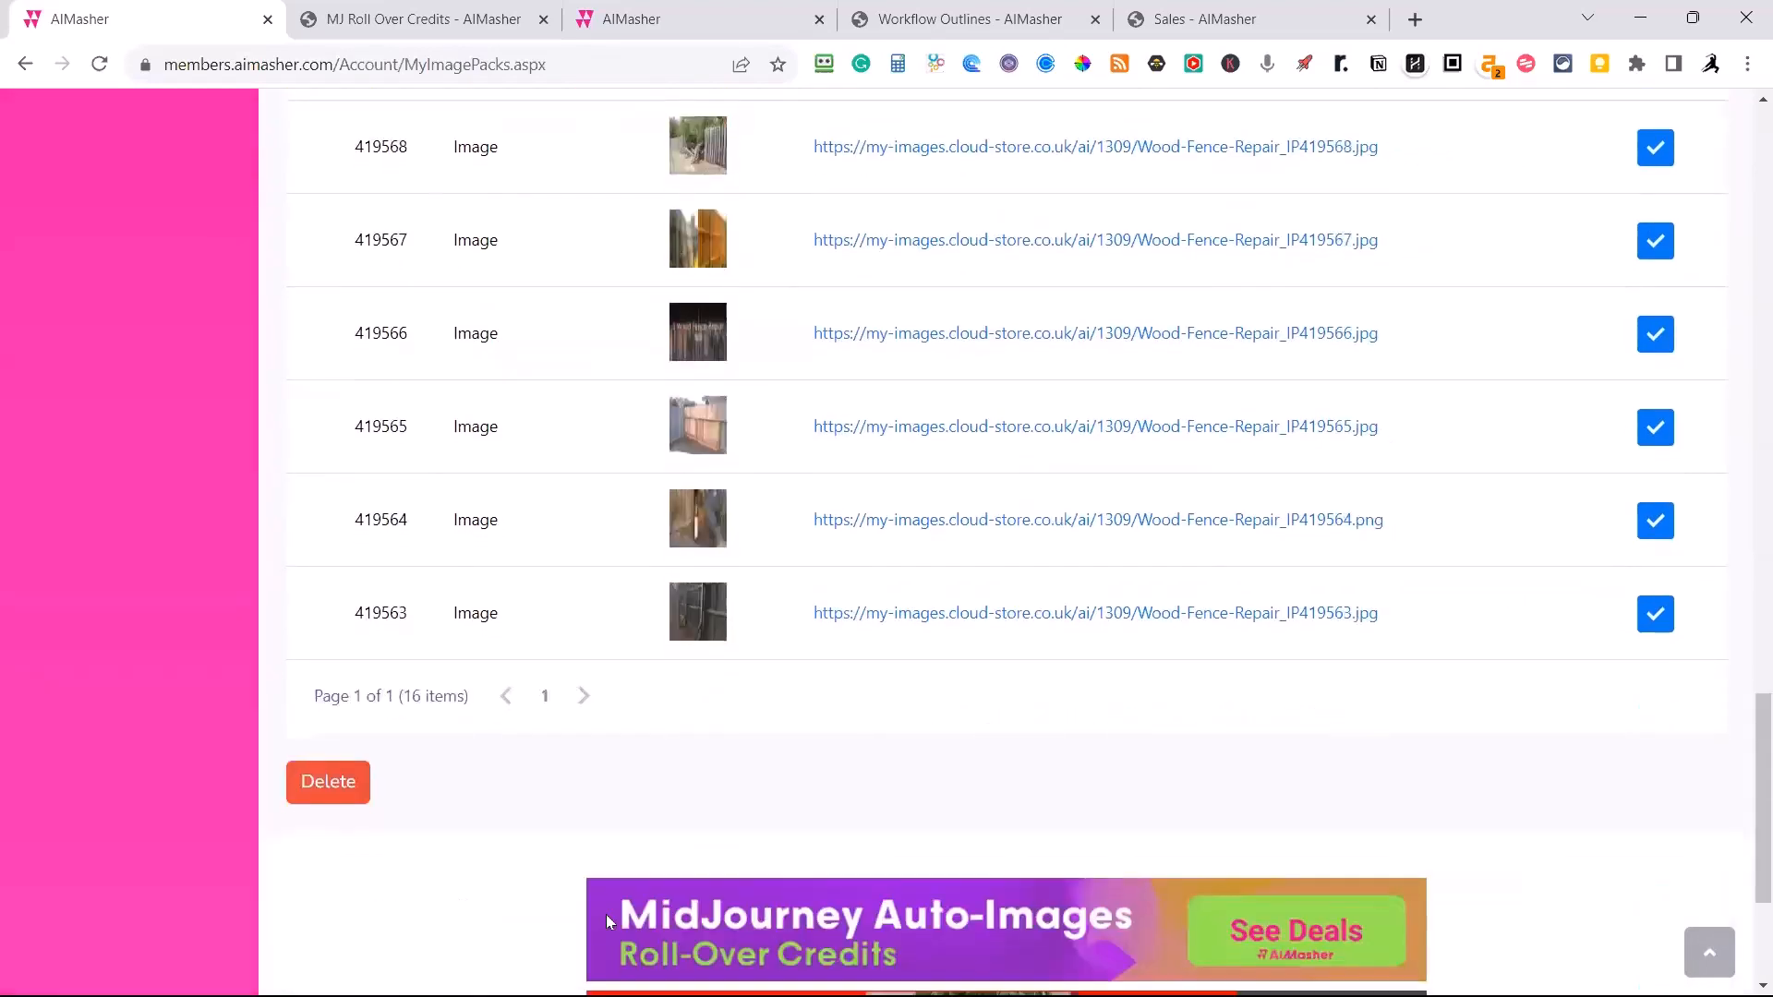
Switch the media type to Video, search YouTube for "Wood Fence Repair", and add all found videos to the pack.
{"action": "scroll", "coordinate": [607, 916], "scroll_direction": "up", "scroll_amount": 10}
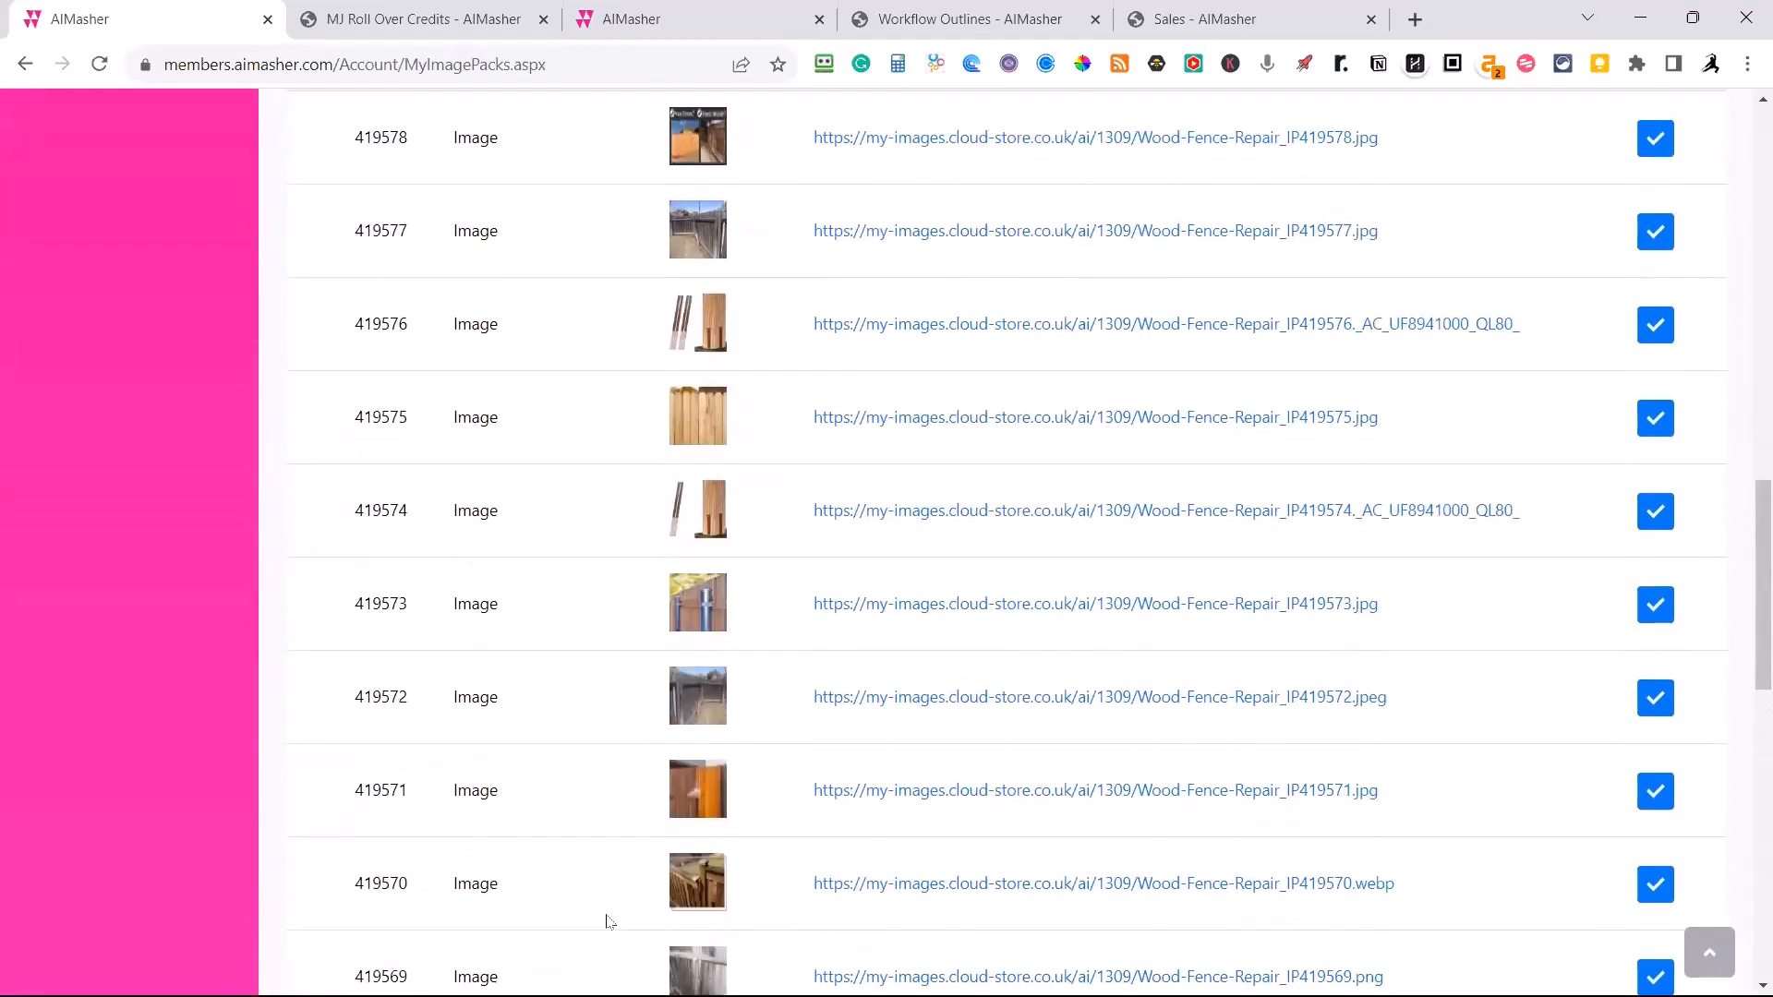
{"action": "scroll", "coordinate": [607, 922], "scroll_direction": "up", "scroll_amount": 8}
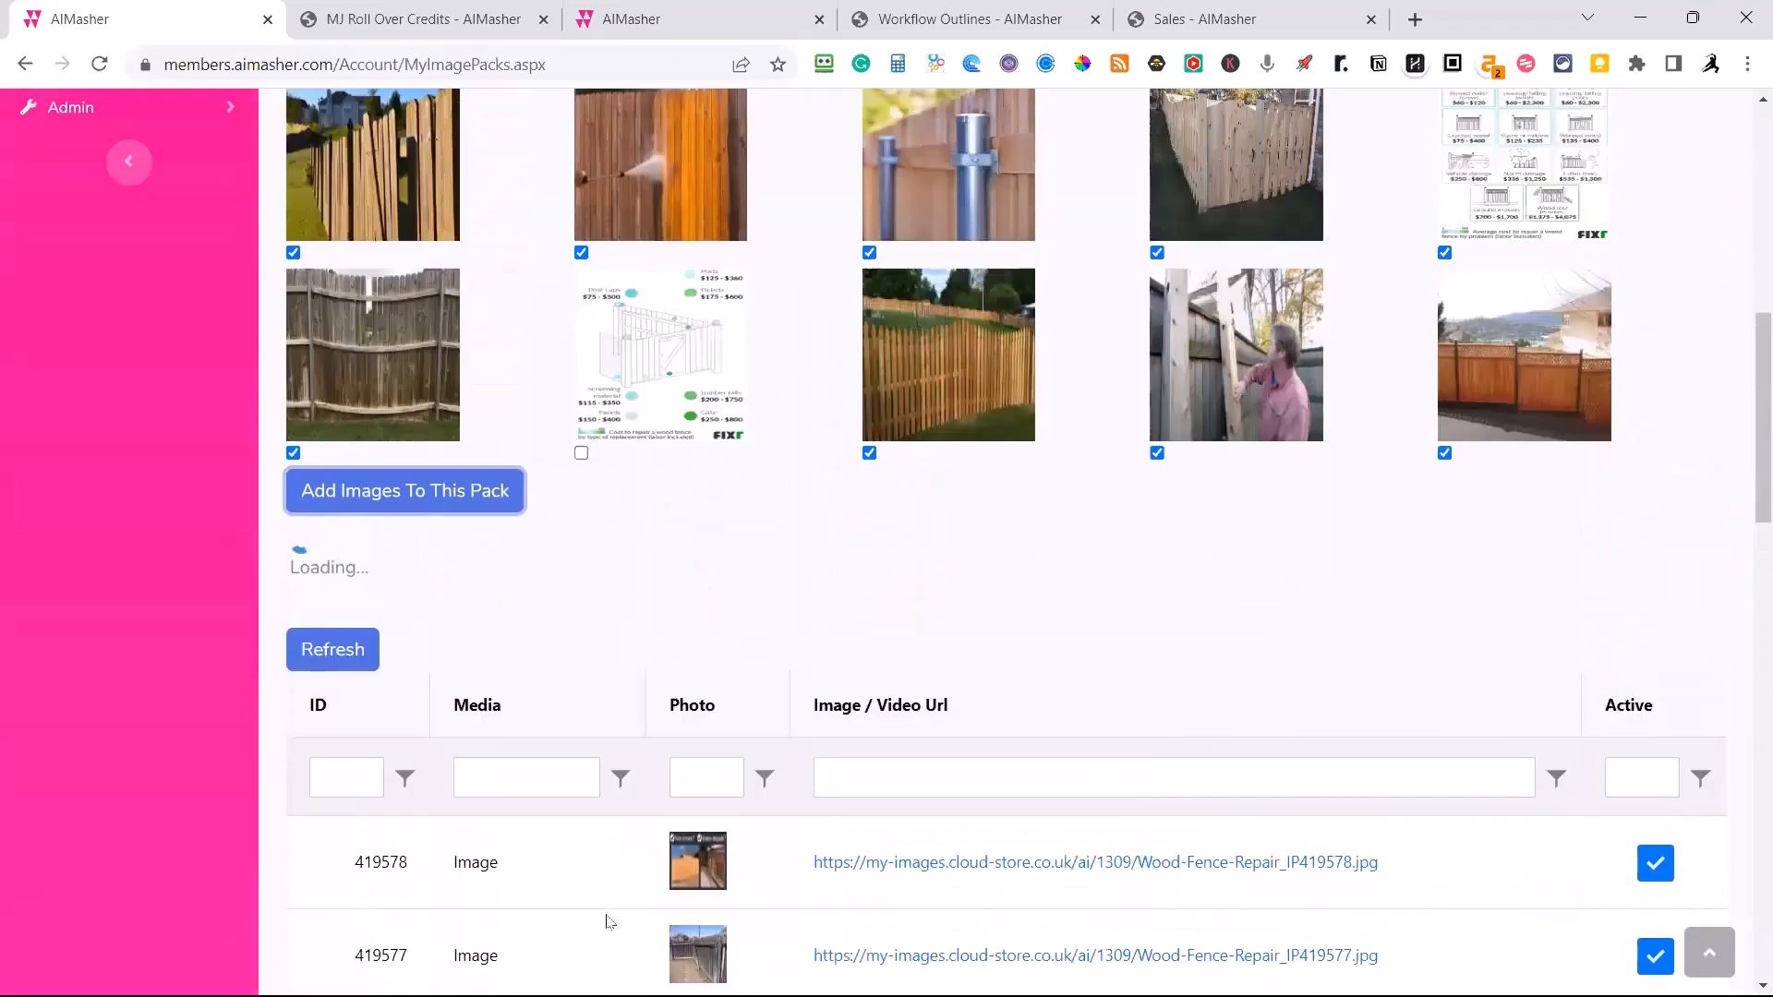
{"action": "scroll", "coordinate": [606, 921], "scroll_direction": "up", "scroll_amount": 8}
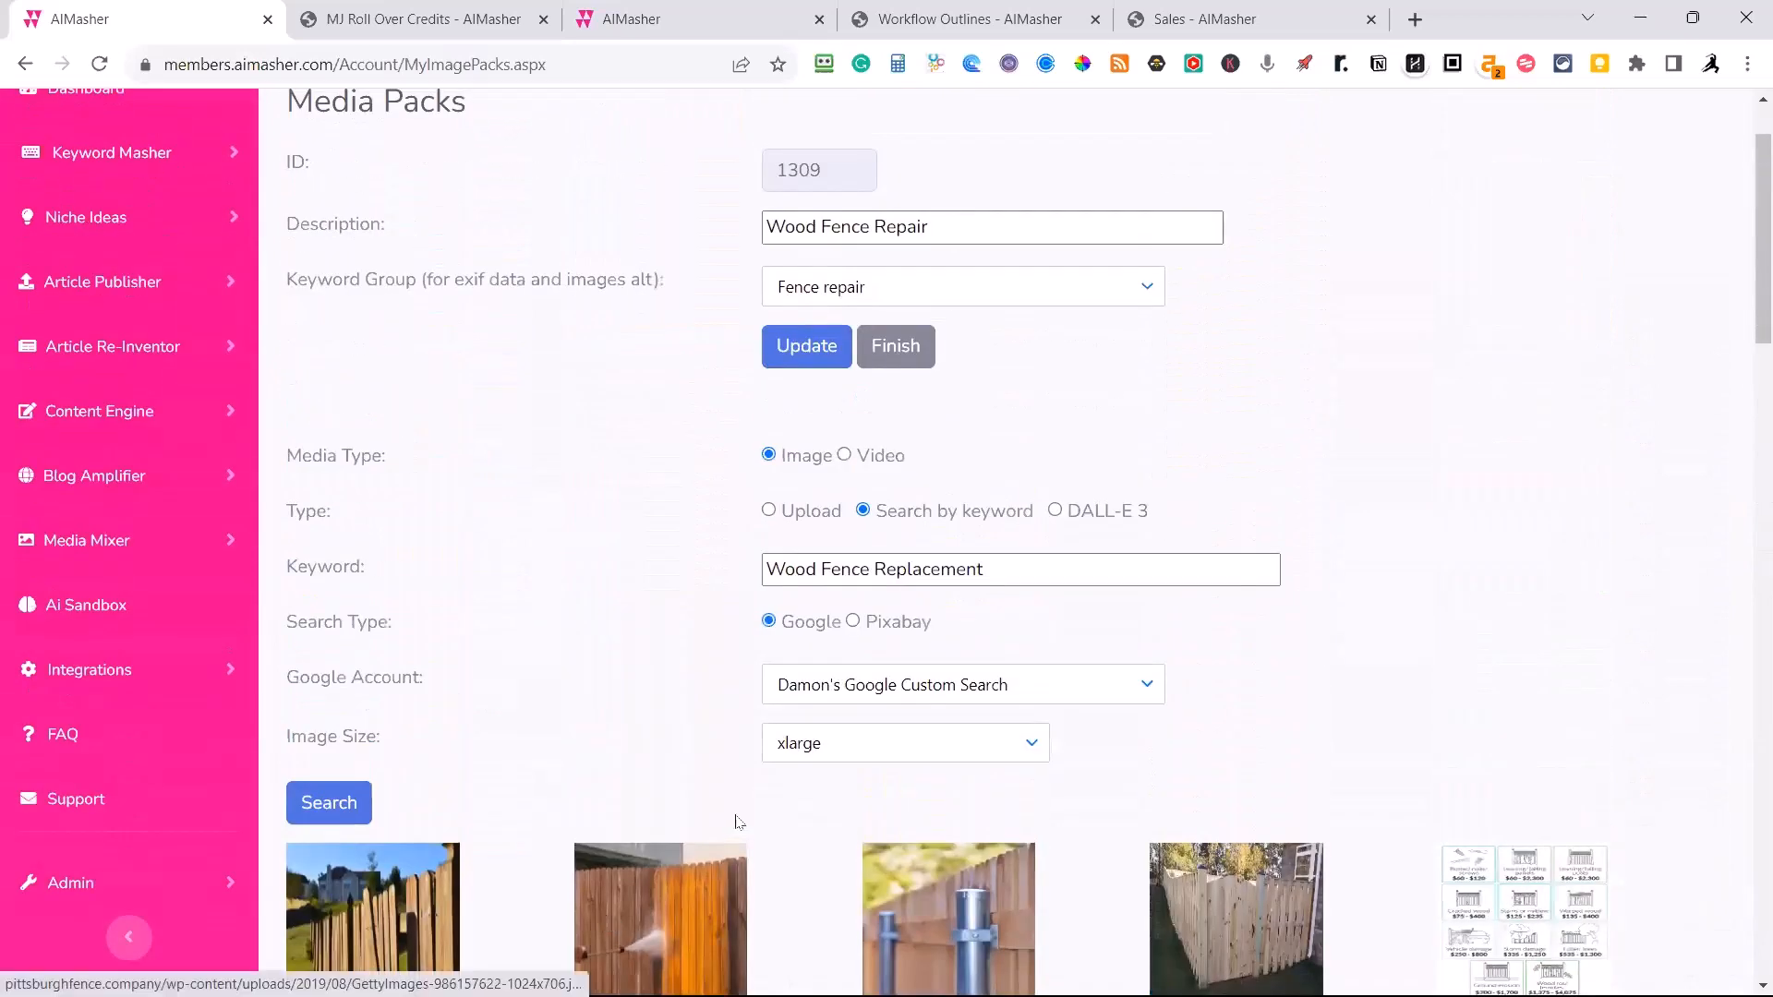
{"action": "scroll", "coordinate": [819, 471], "scroll_direction": "down", "scroll_amount": 4}
{"action": "scroll", "coordinate": [872, 752], "scroll_direction": "up", "scroll_amount": 5}
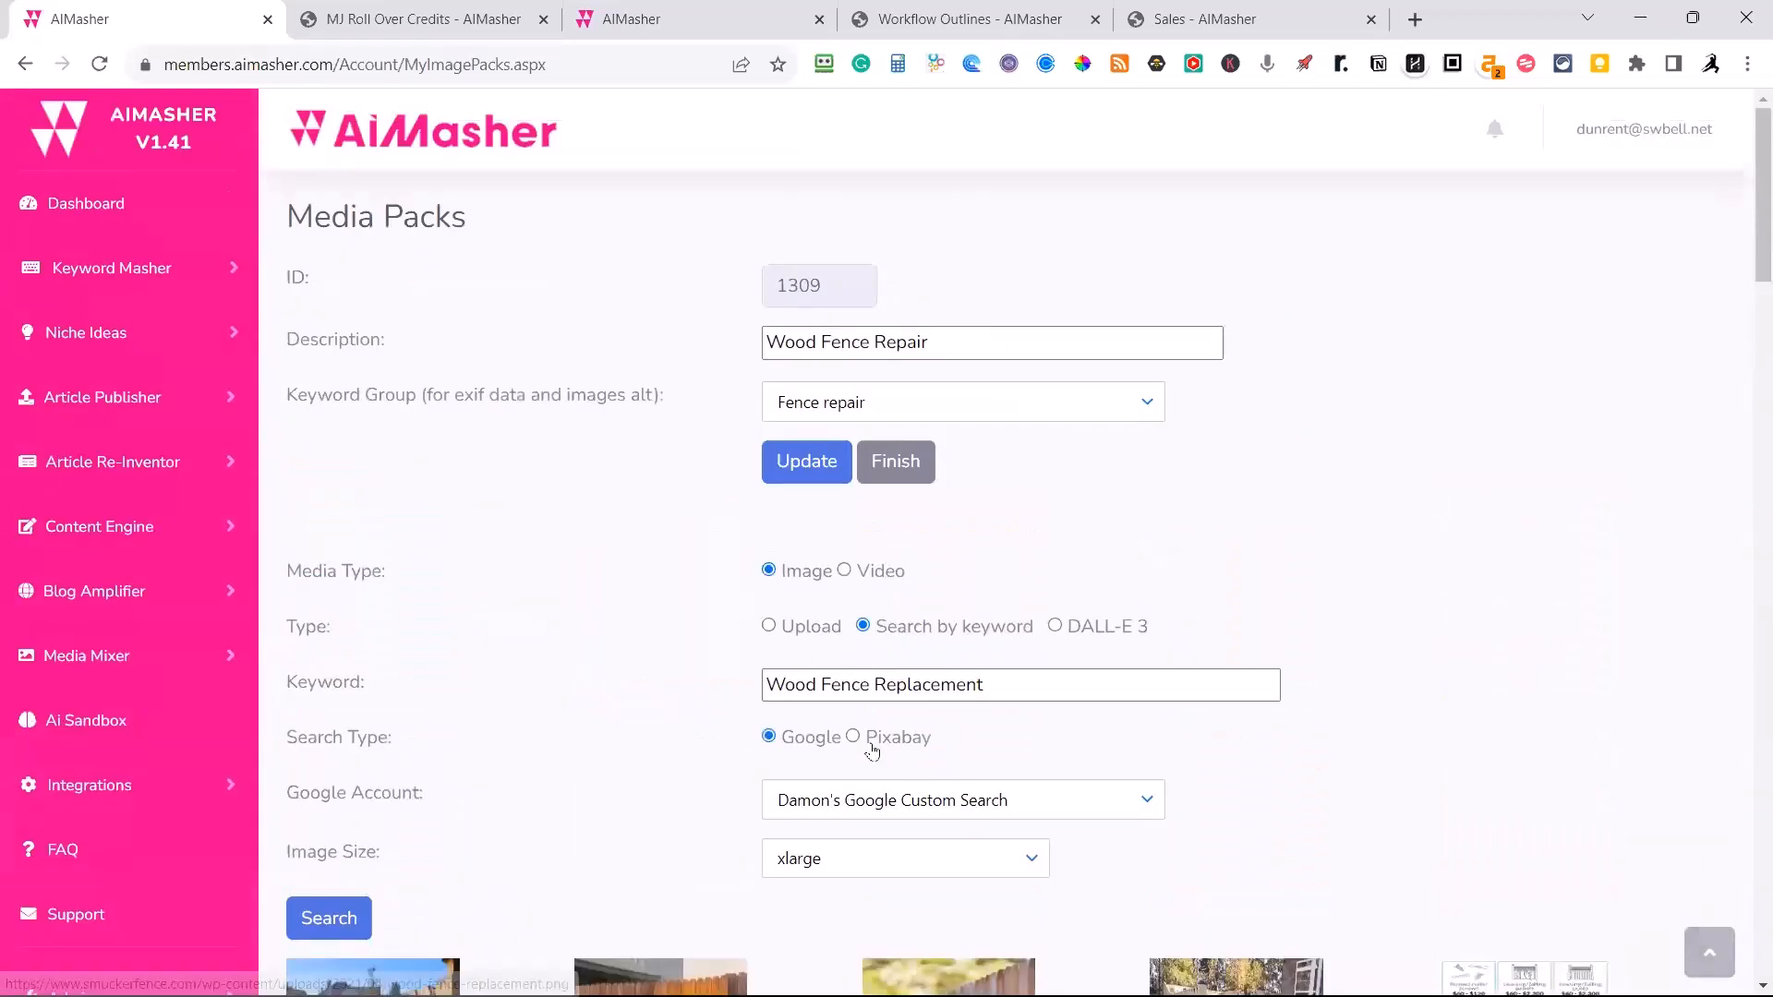
{"action": "left_click", "coordinate": [844, 571]}
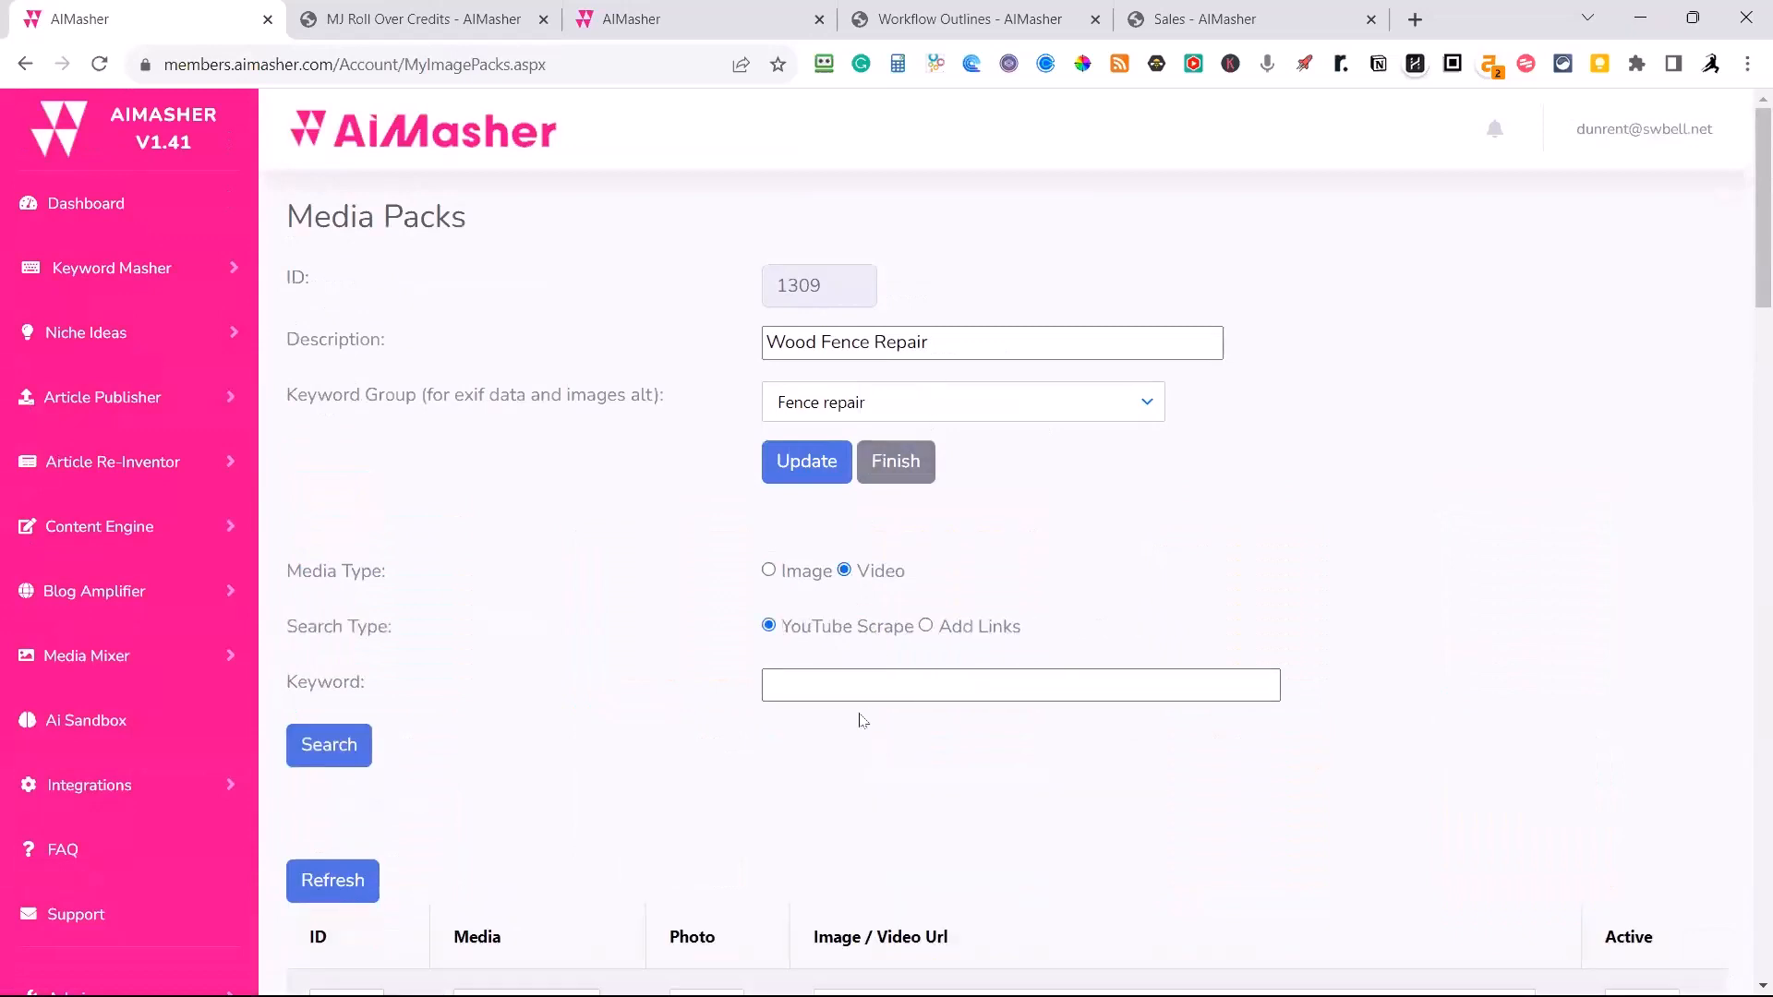
{"action": "left_click", "coordinate": [828, 687]}
{"action": "type", "text": "Wood Fence Repair"}
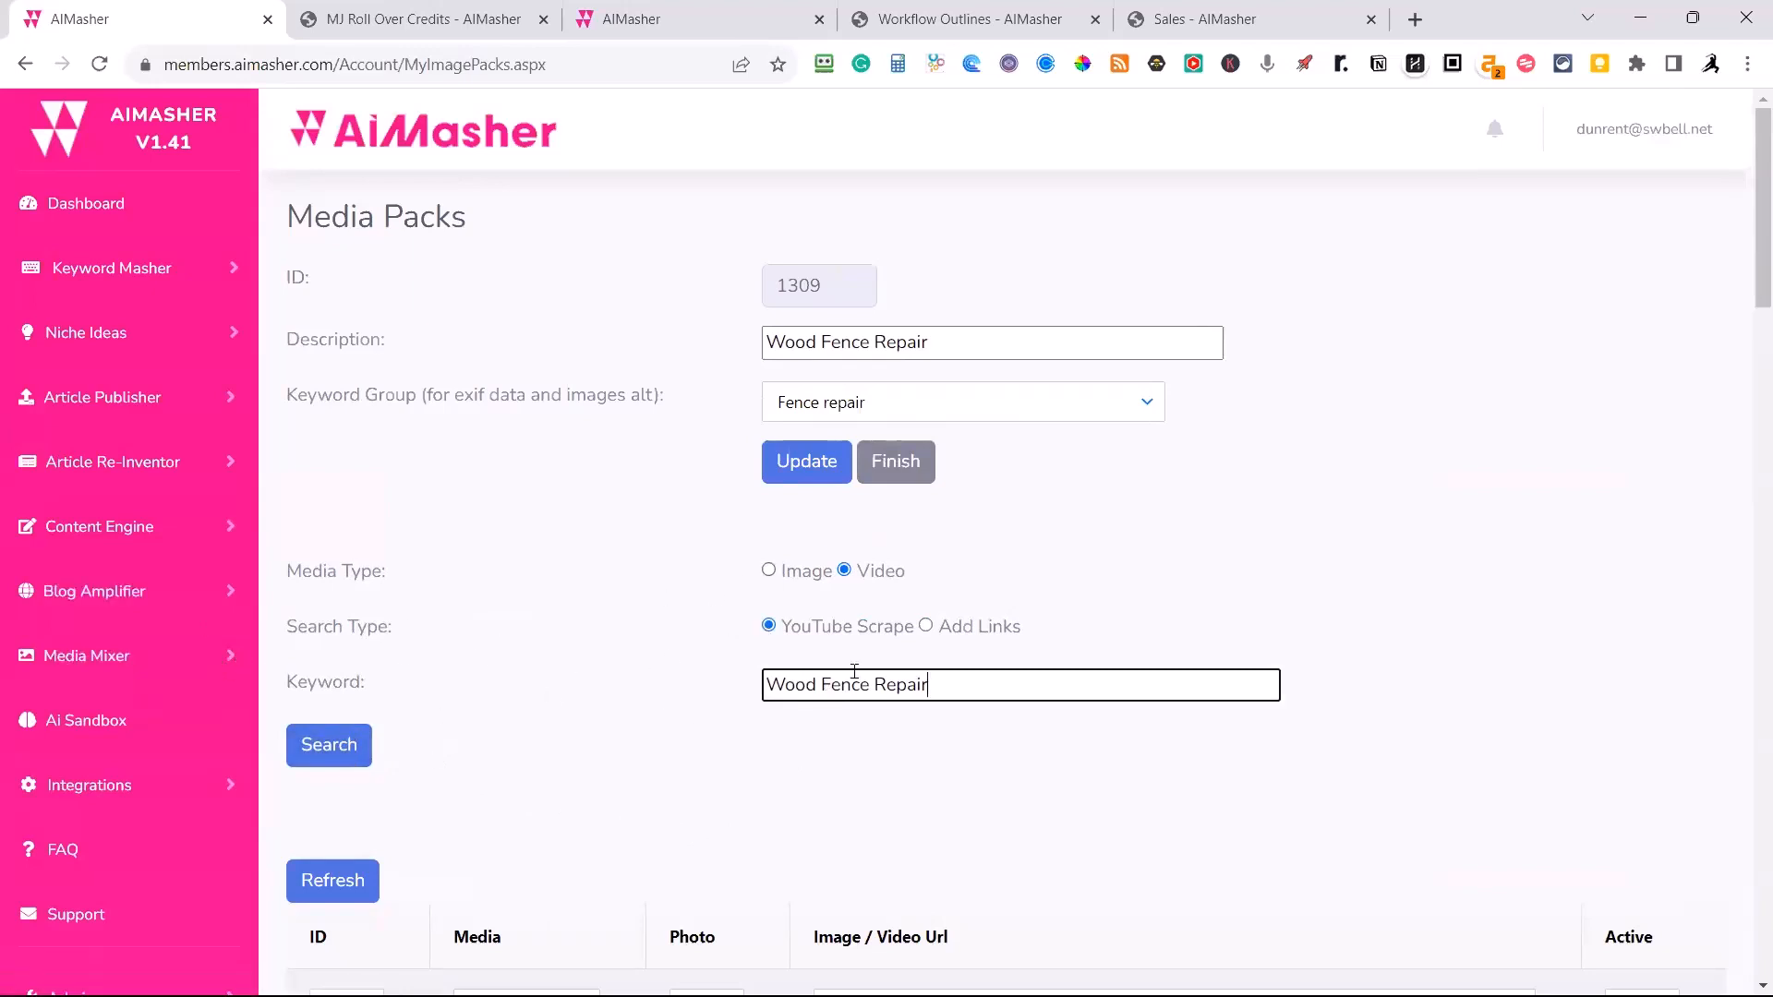
{"action": "left_click", "coordinate": [346, 750]}
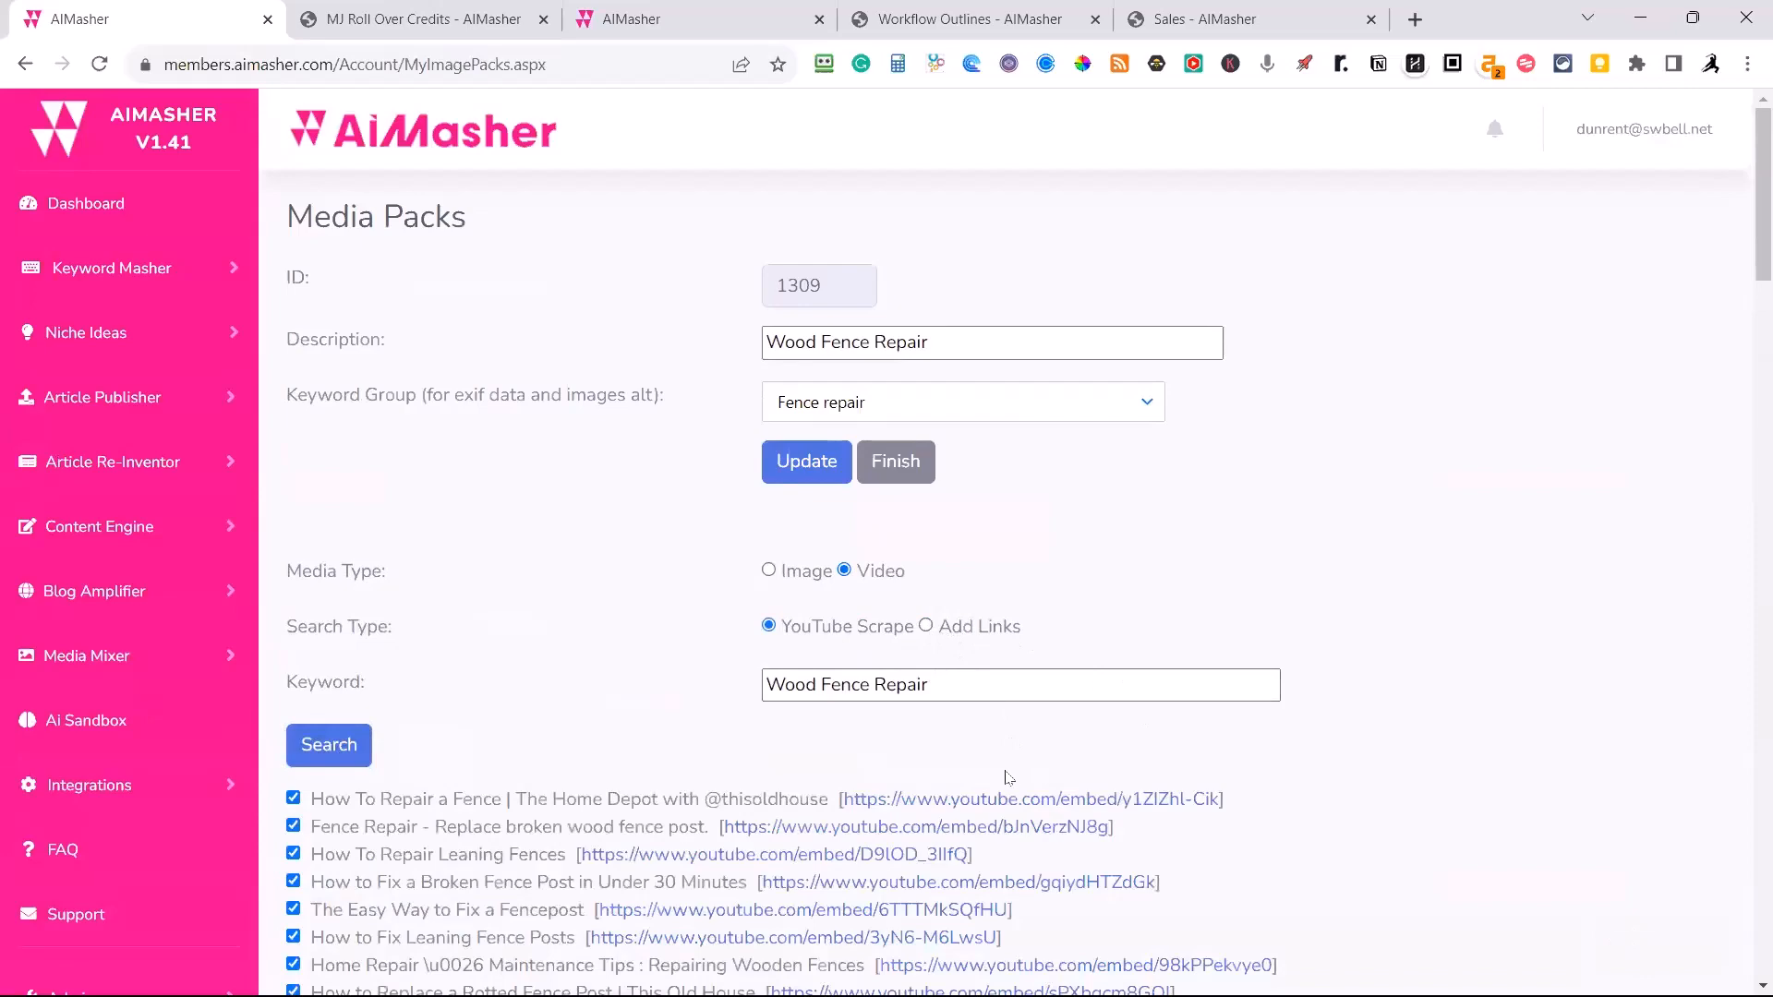
{"action": "scroll", "coordinate": [1007, 778], "scroll_direction": "down", "scroll_amount": 6}
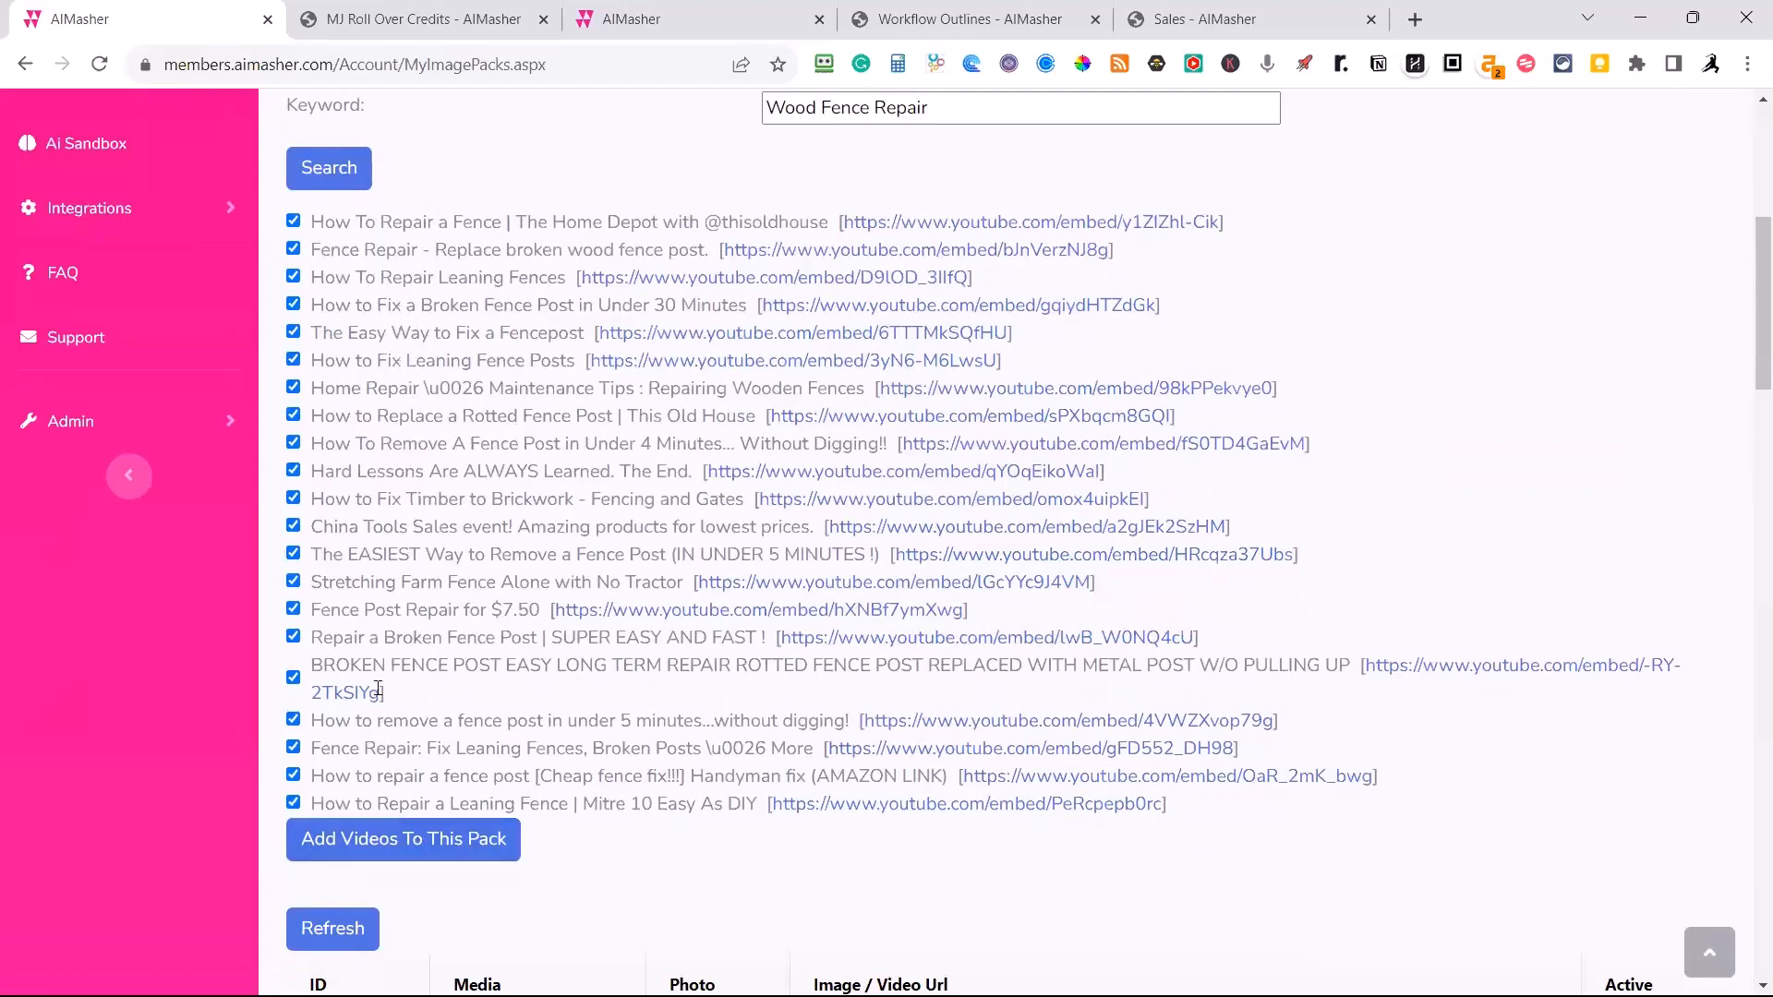
{"action": "left_click", "coordinate": [434, 848]}
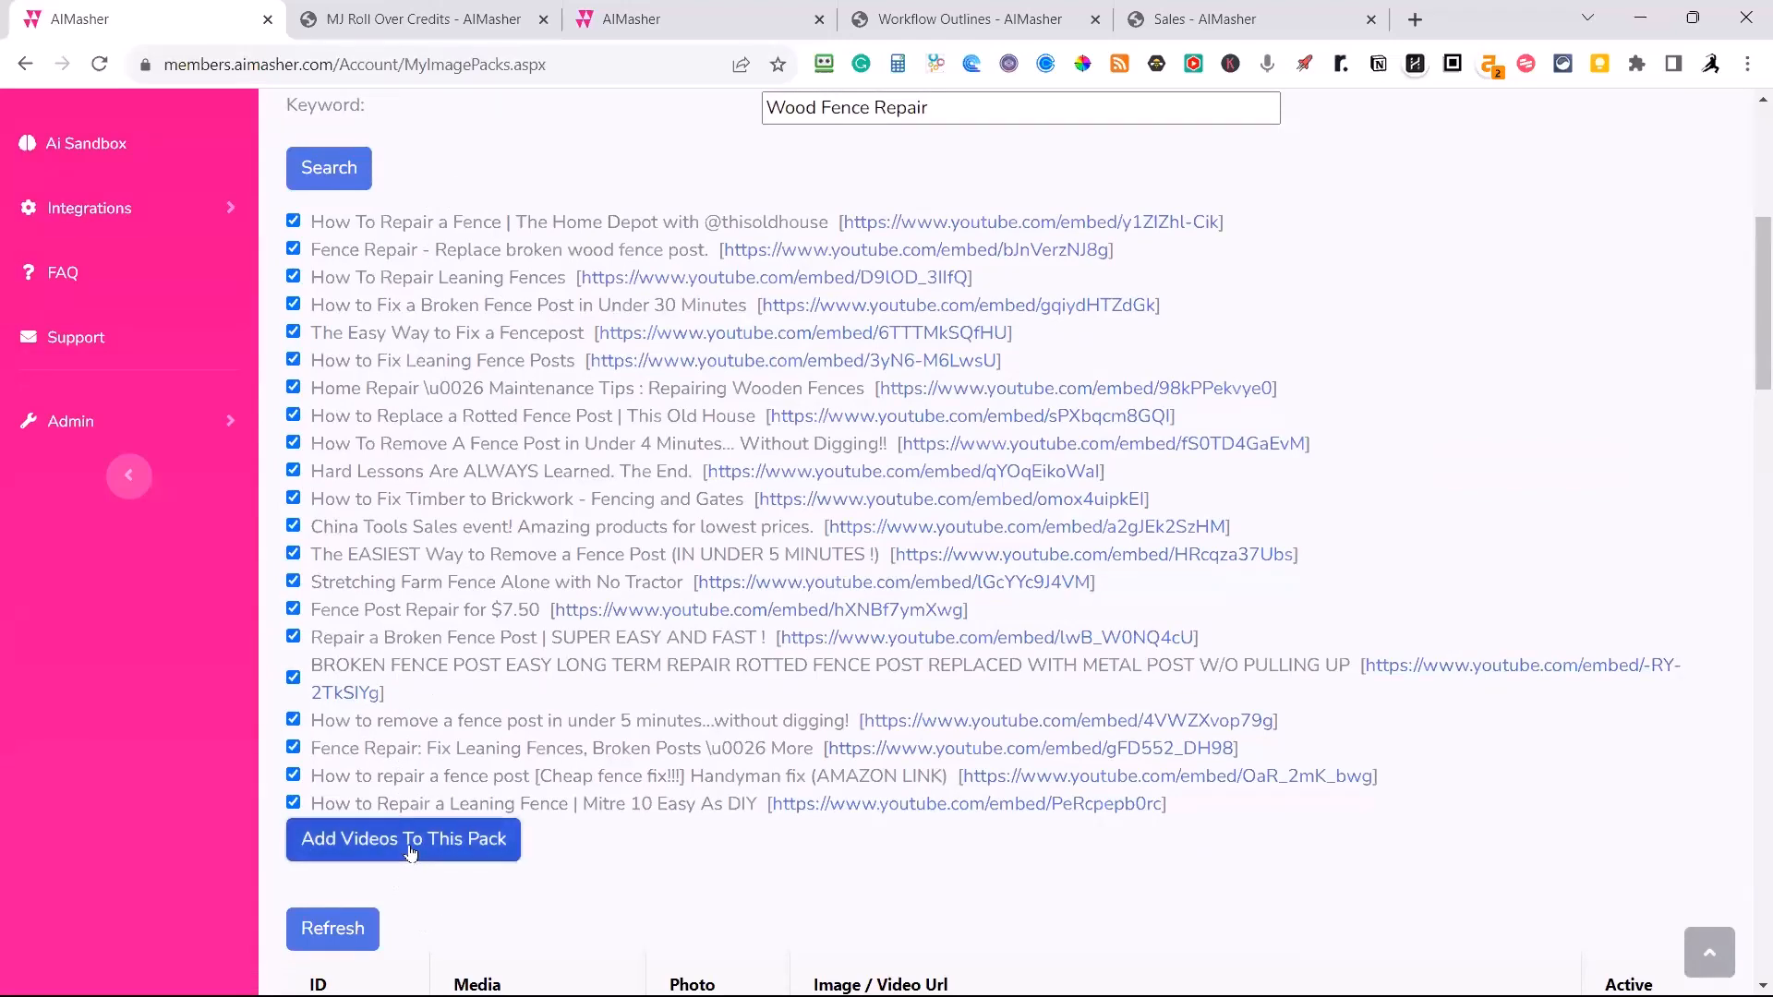
Search YouTube for "Wood Fence Replacement Tips" videos and add all of them to the pack.
{"action": "scroll", "coordinate": [815, 709], "scroll_direction": "up", "scroll_amount": 5}
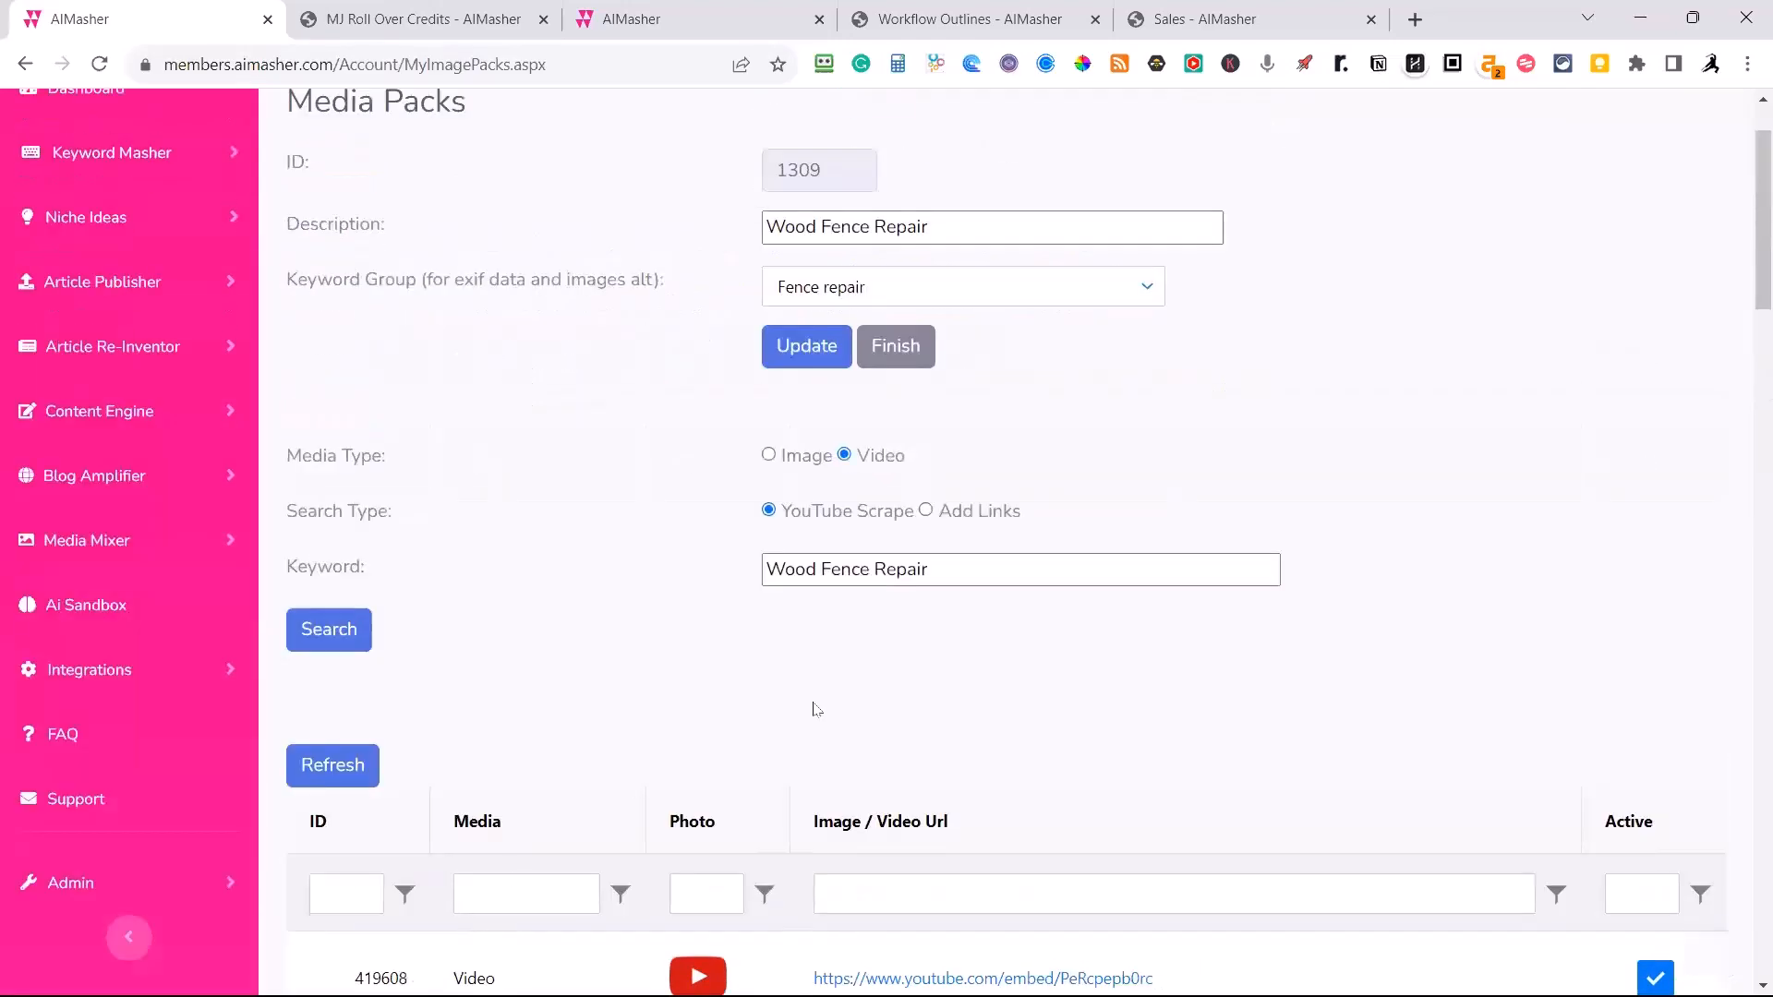
{"action": "left_click", "coordinate": [958, 565]}
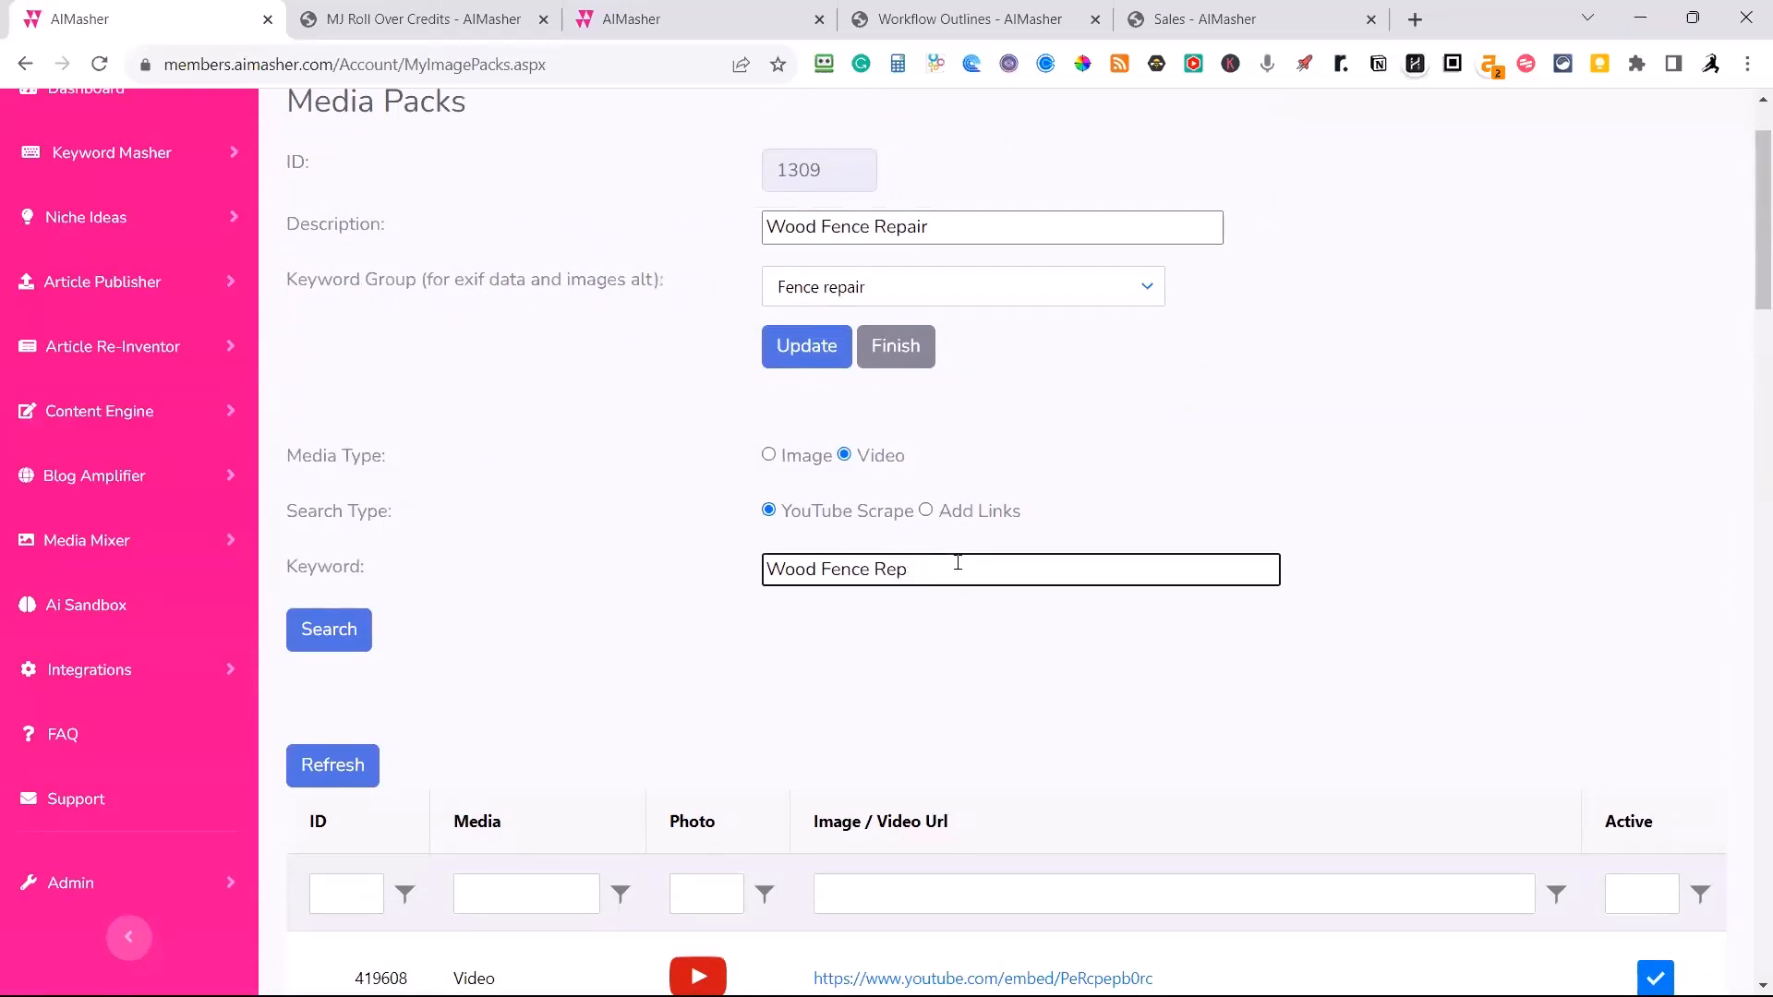
{"action": "type", "text": "lacement Tips"}
{"action": "left_click", "coordinate": [345, 646]}
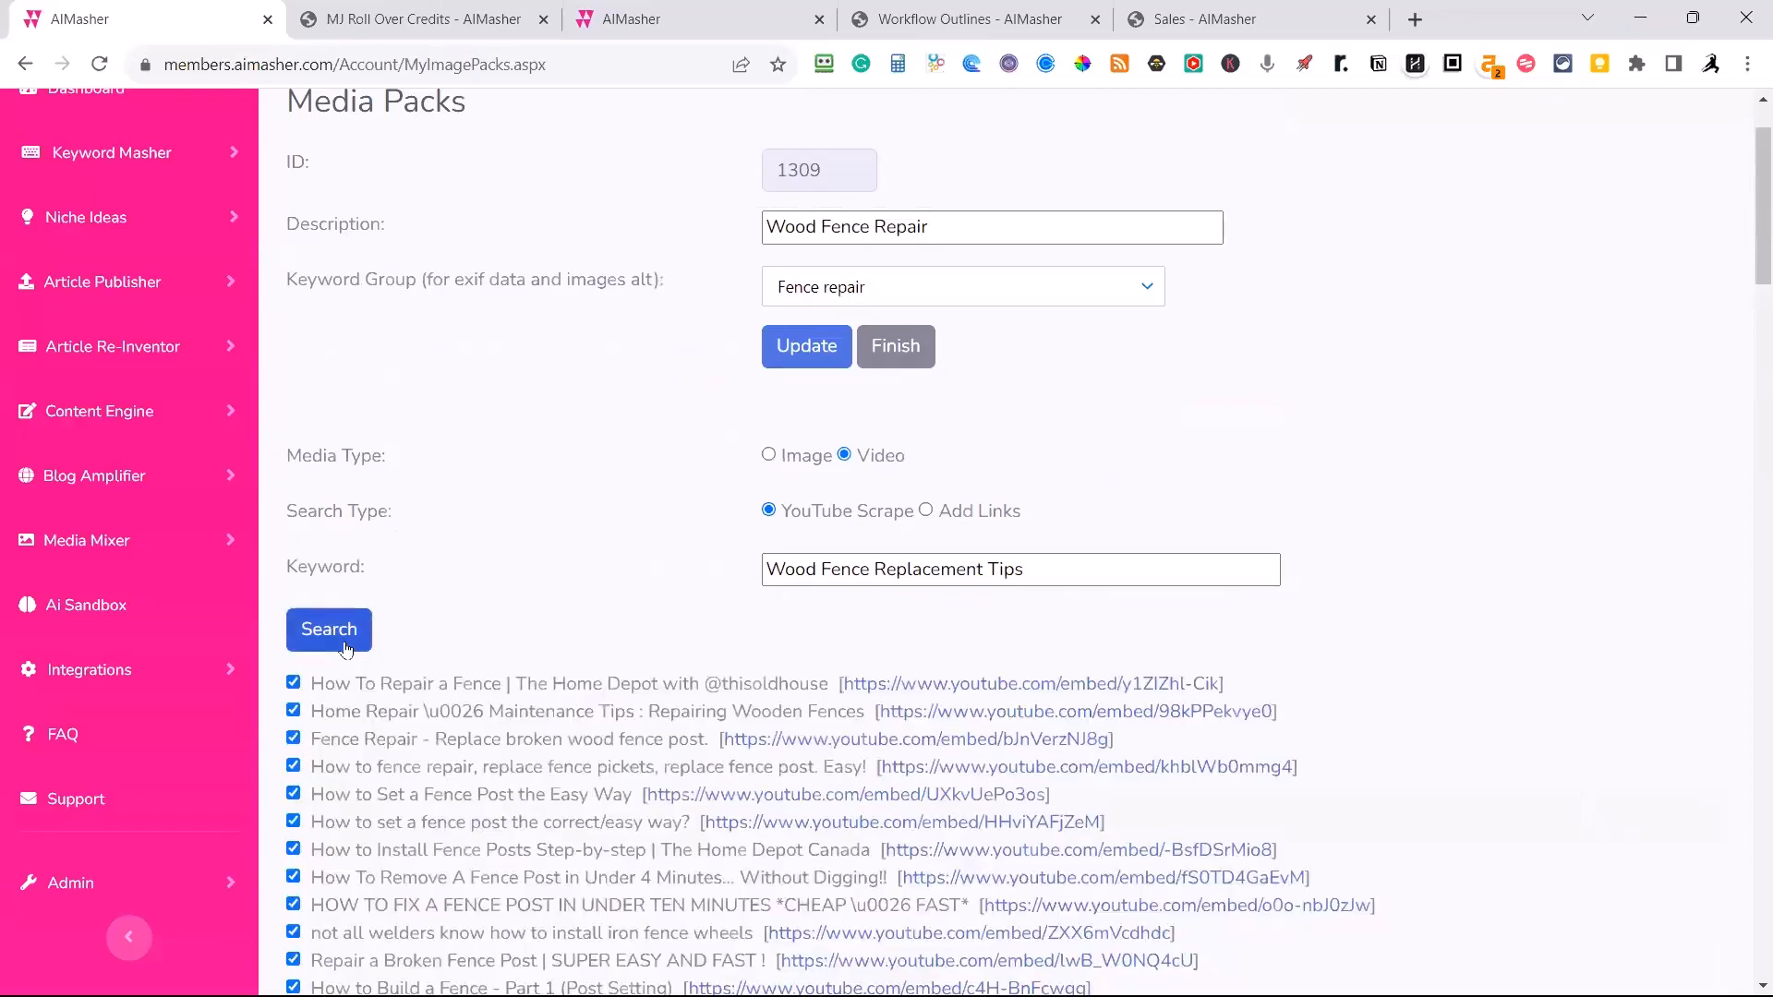
{"action": "scroll", "coordinate": [344, 649], "scroll_direction": "down", "scroll_amount": 1}
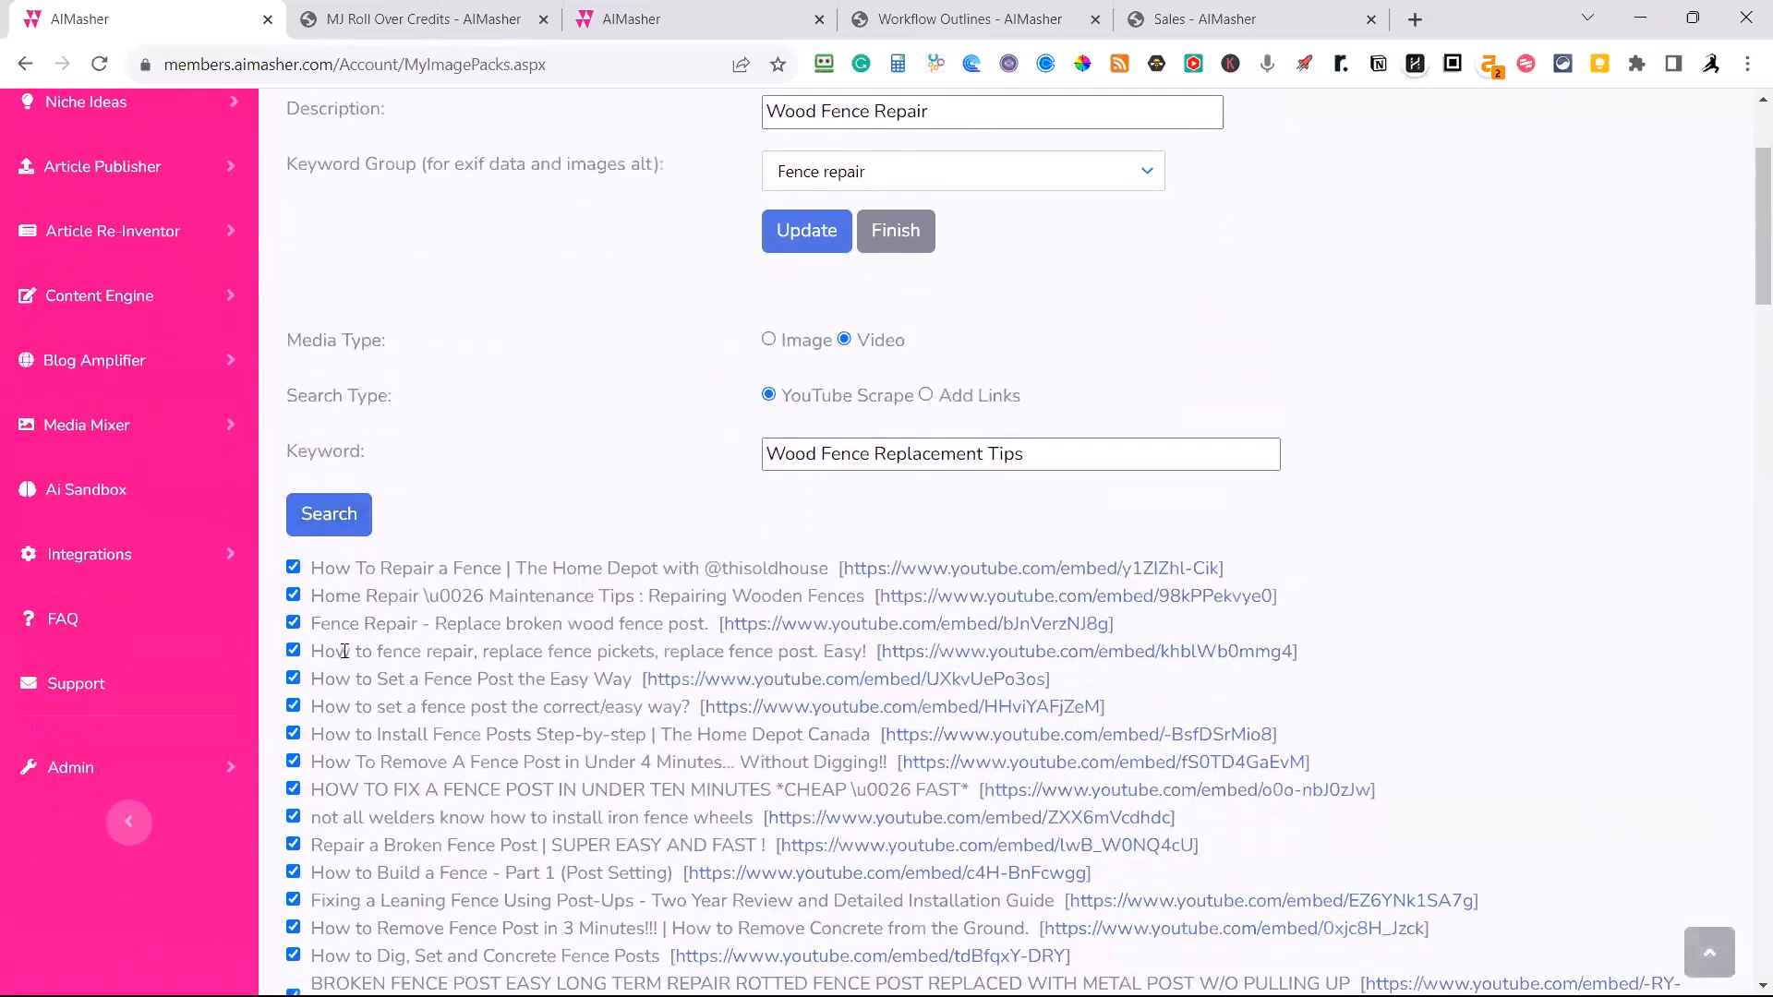
{"action": "scroll", "coordinate": [377, 653], "scroll_direction": "down", "scroll_amount": 3}
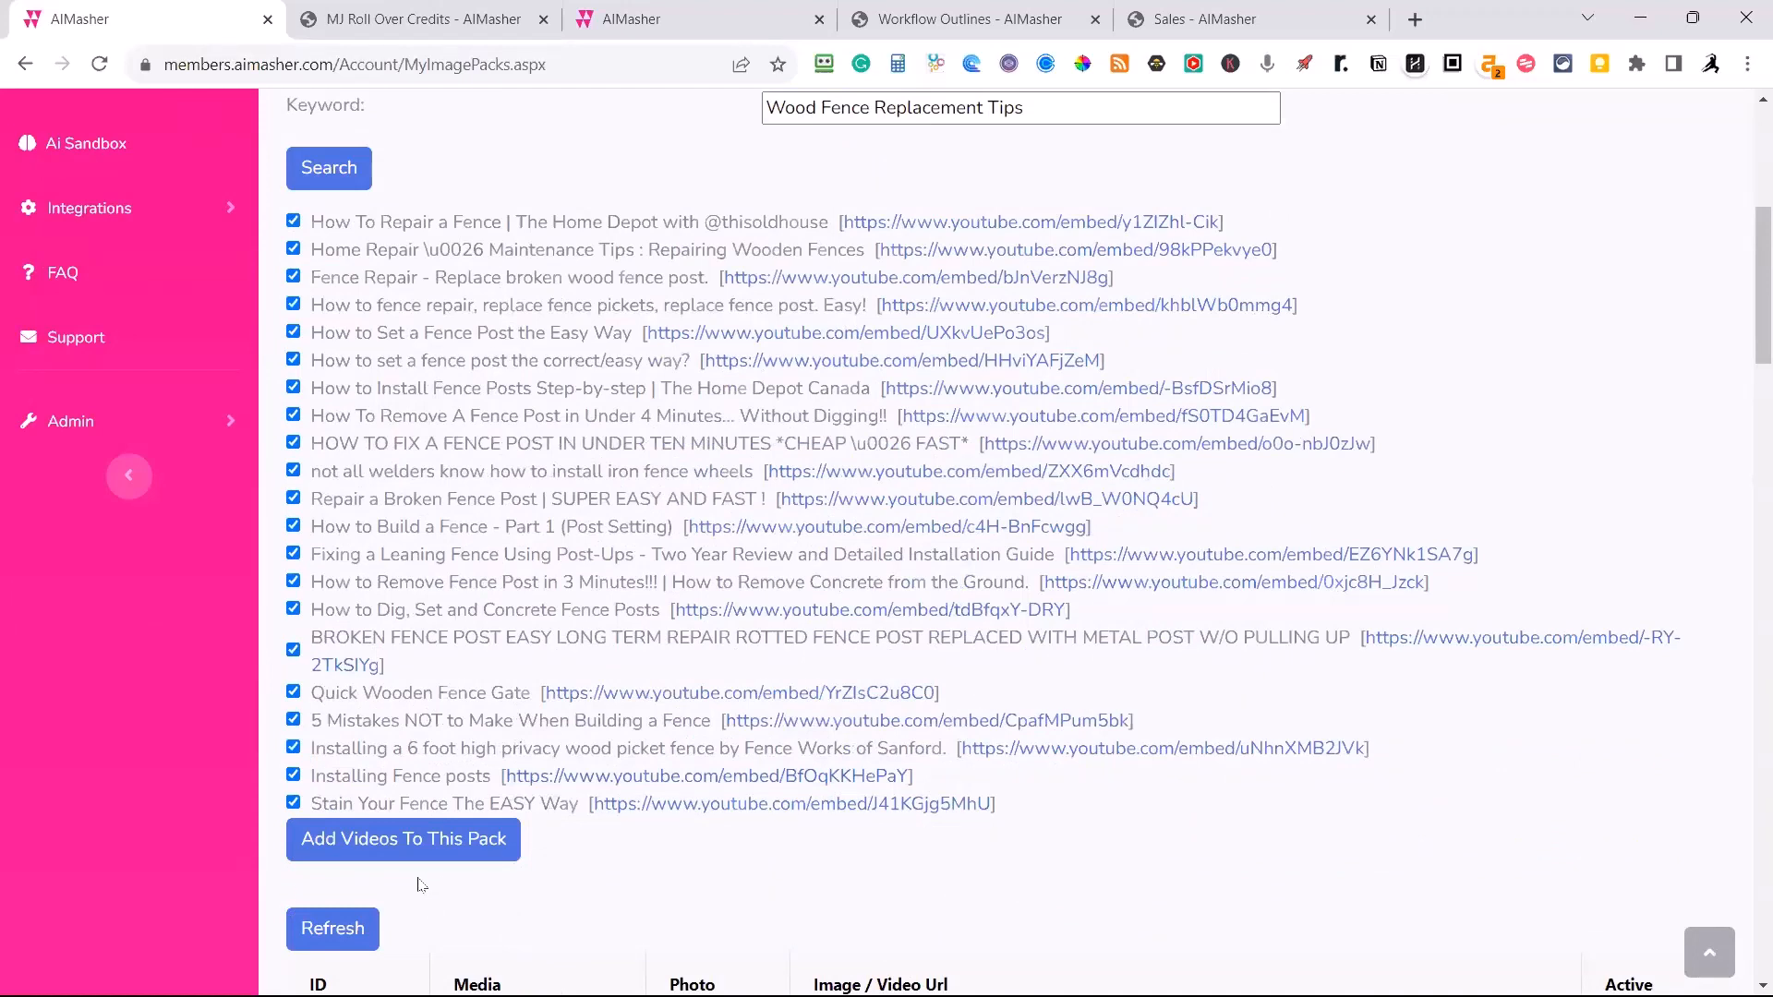
{"action": "left_click", "coordinate": [384, 851]}
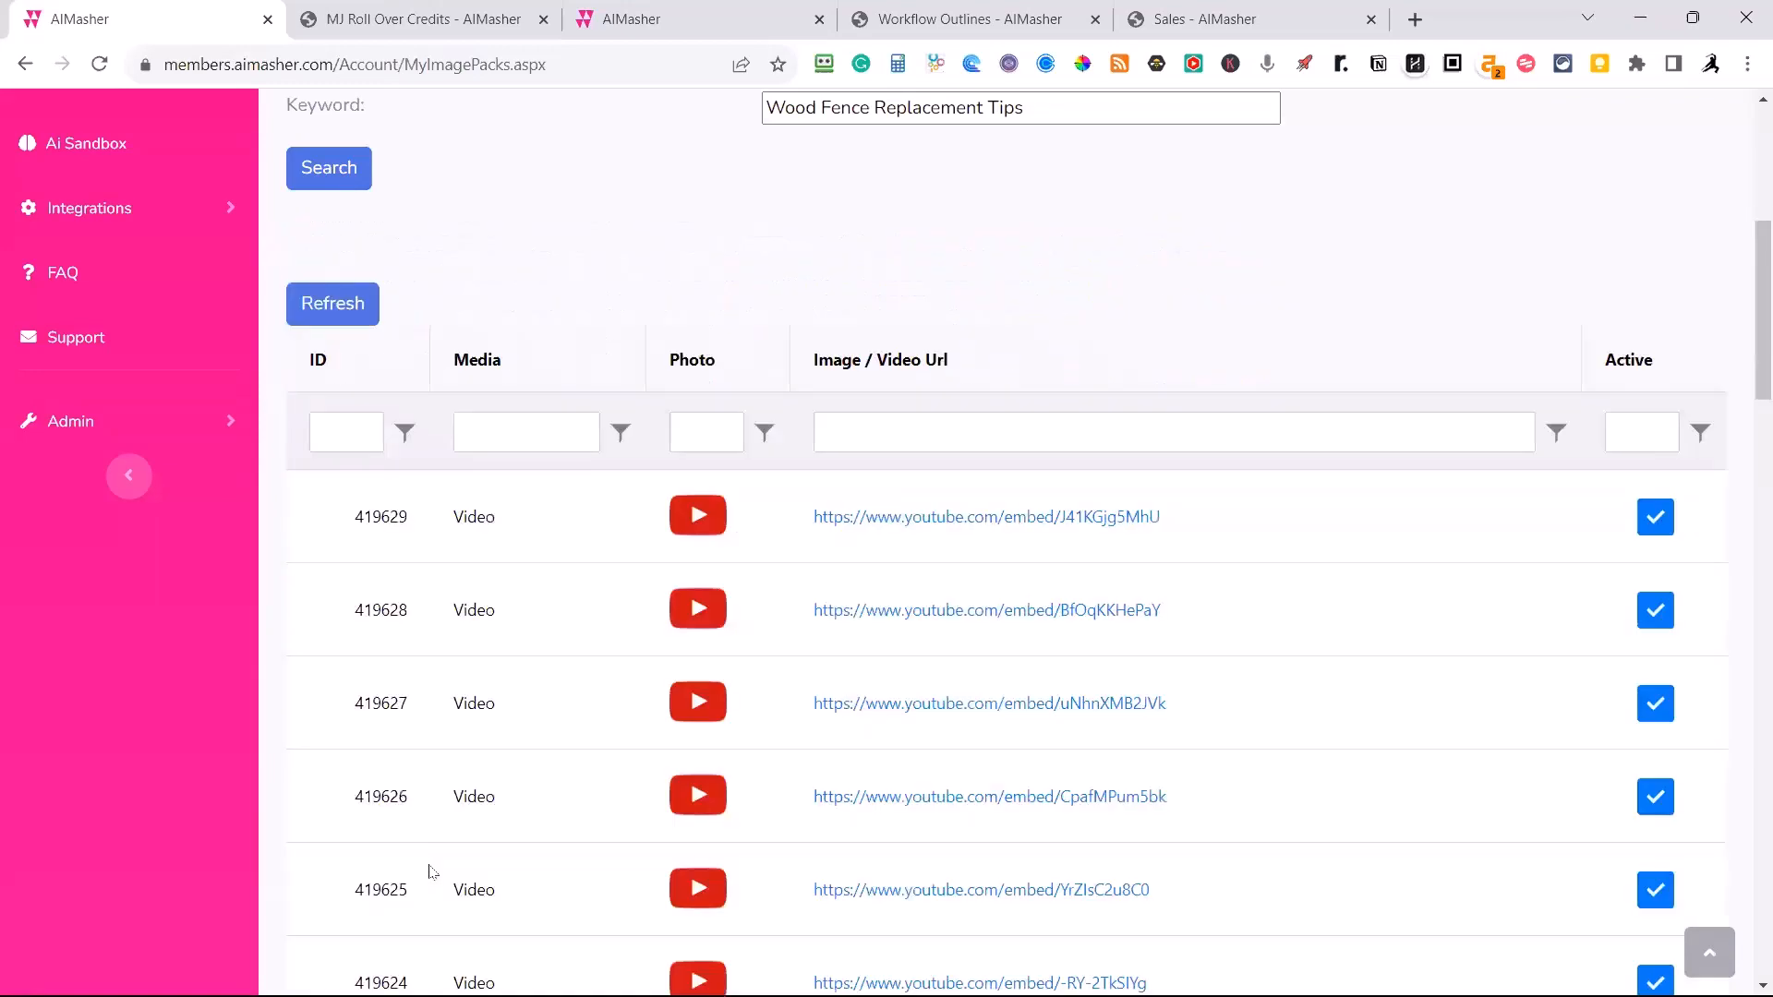
Check the pack's video list and finish editing the Wood Fence Repair media pack.
{"action": "scroll", "coordinate": [552, 824], "scroll_direction": "down", "scroll_amount": 17}
{"action": "scroll", "coordinate": [575, 824], "scroll_direction": "up", "scroll_amount": 20}
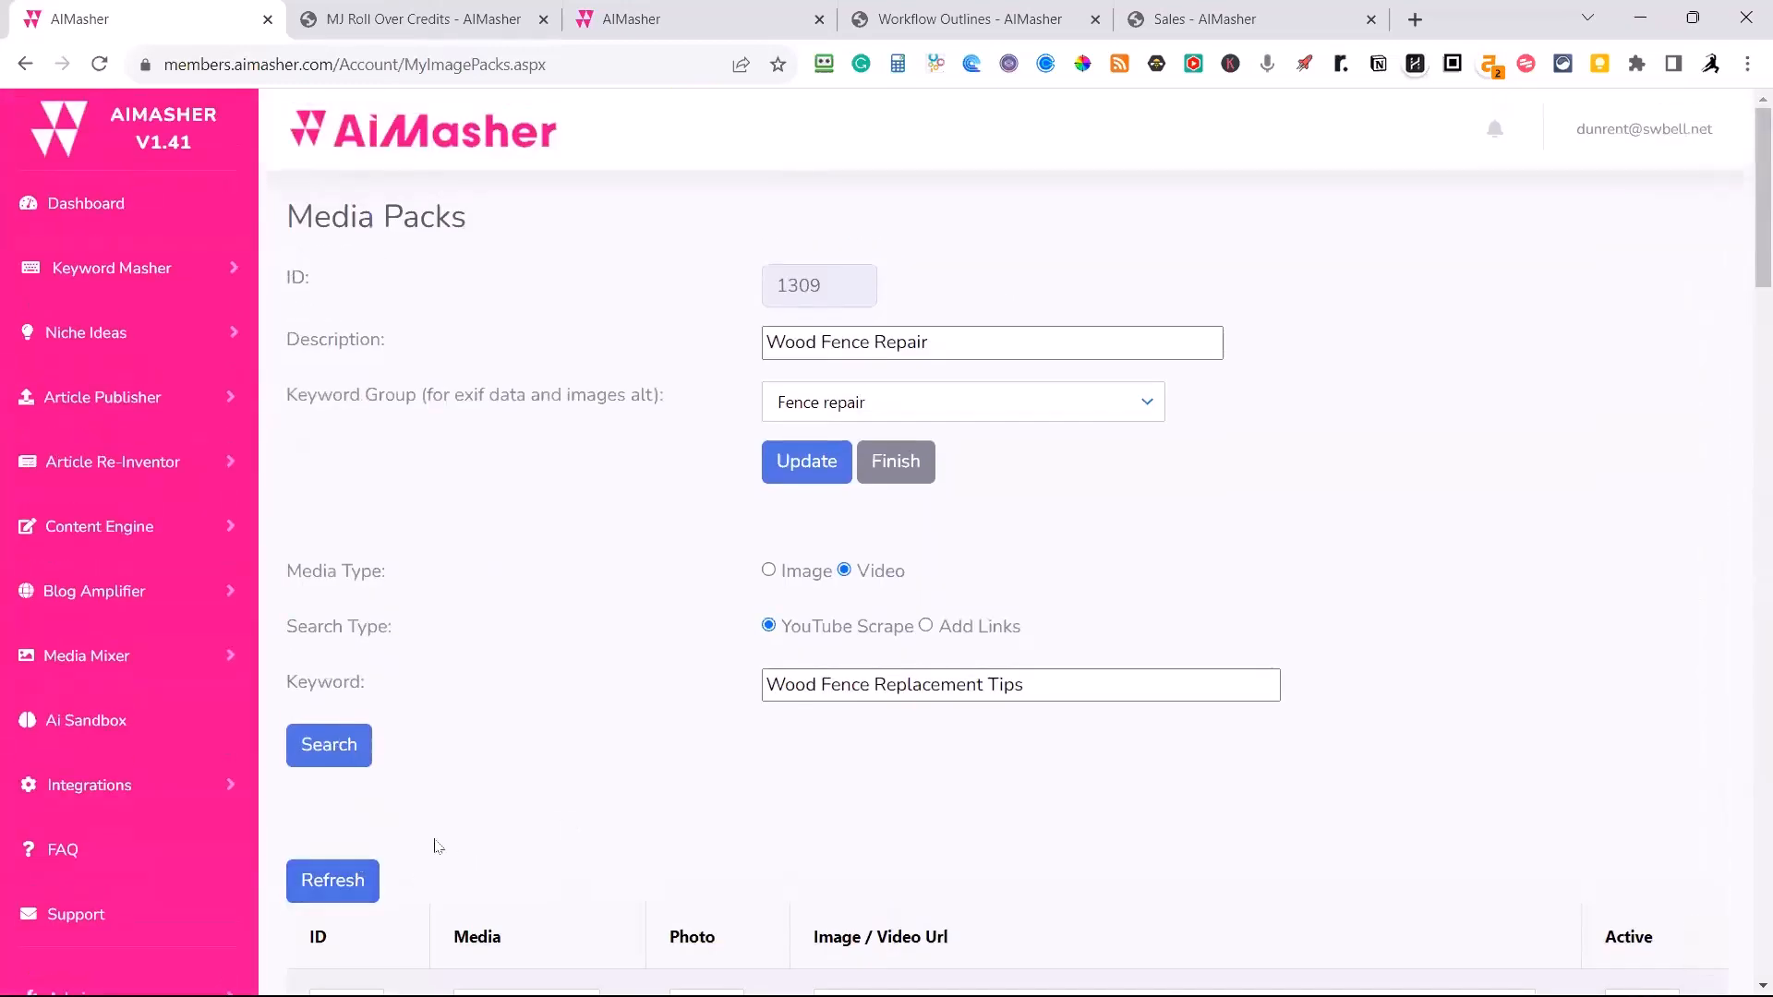
{"action": "scroll", "coordinate": [438, 846], "scroll_direction": "down", "scroll_amount": 17}
{"action": "scroll", "coordinate": [554, 646], "scroll_direction": "up", "scroll_amount": 20}
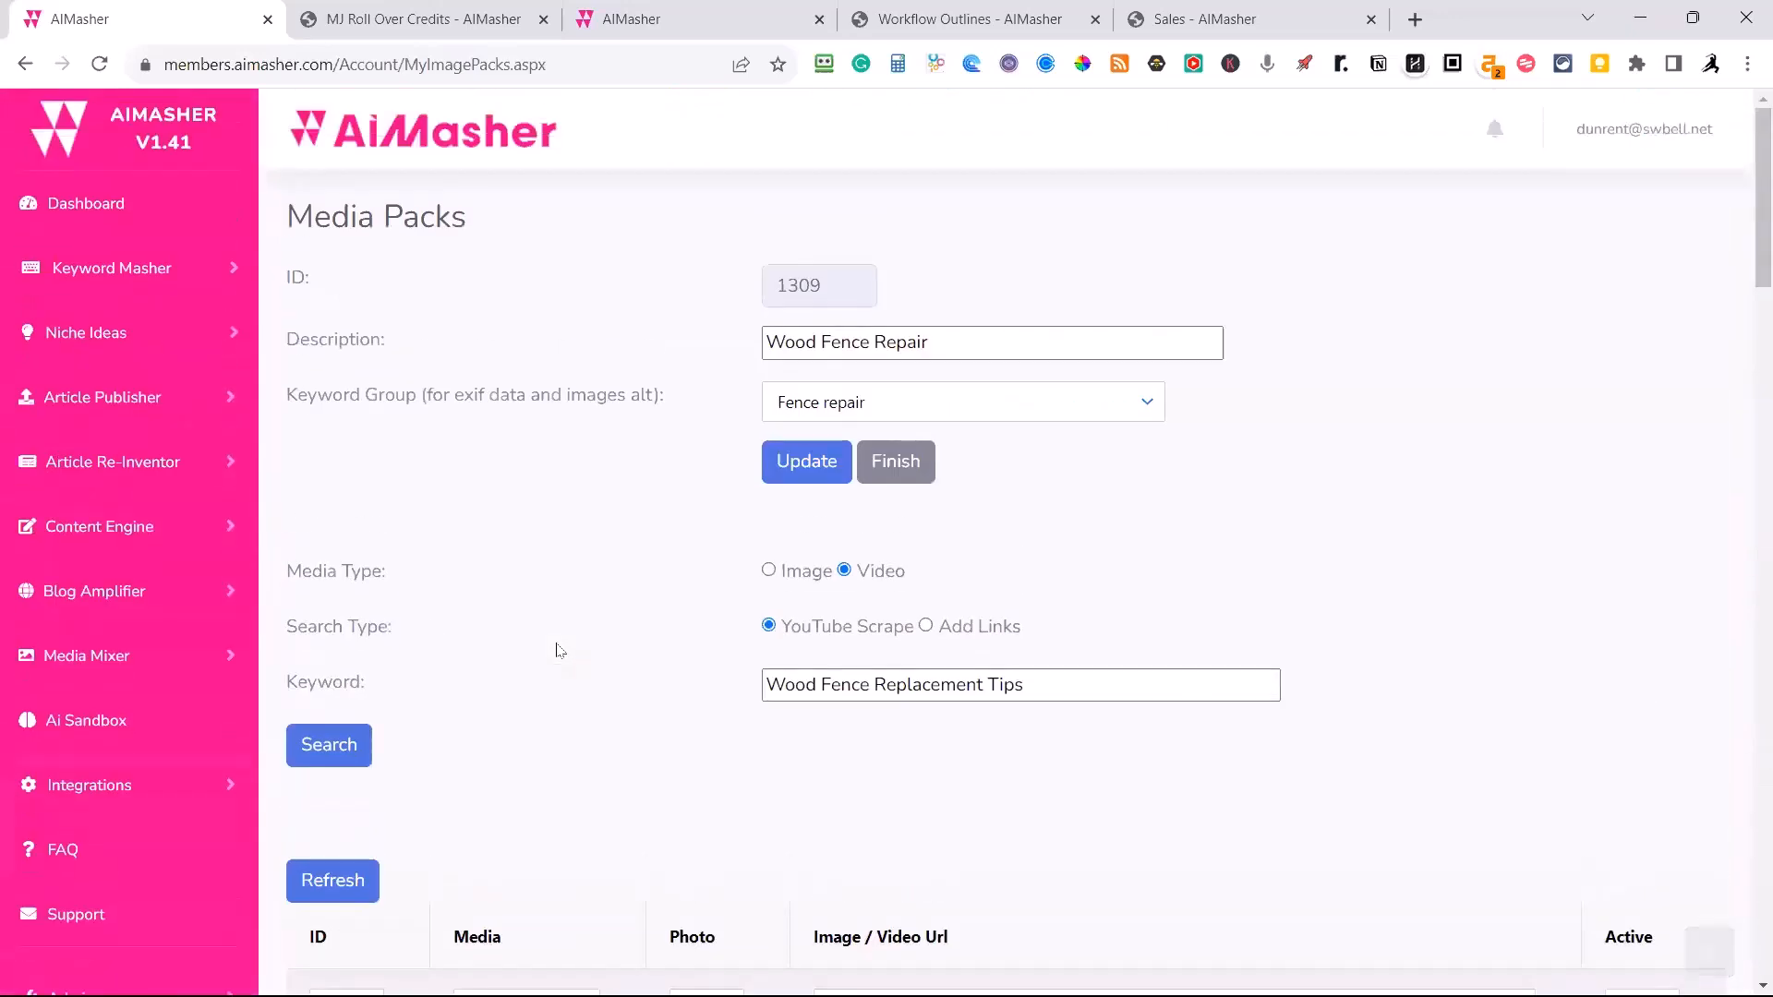
{"action": "left_click", "coordinate": [873, 466]}
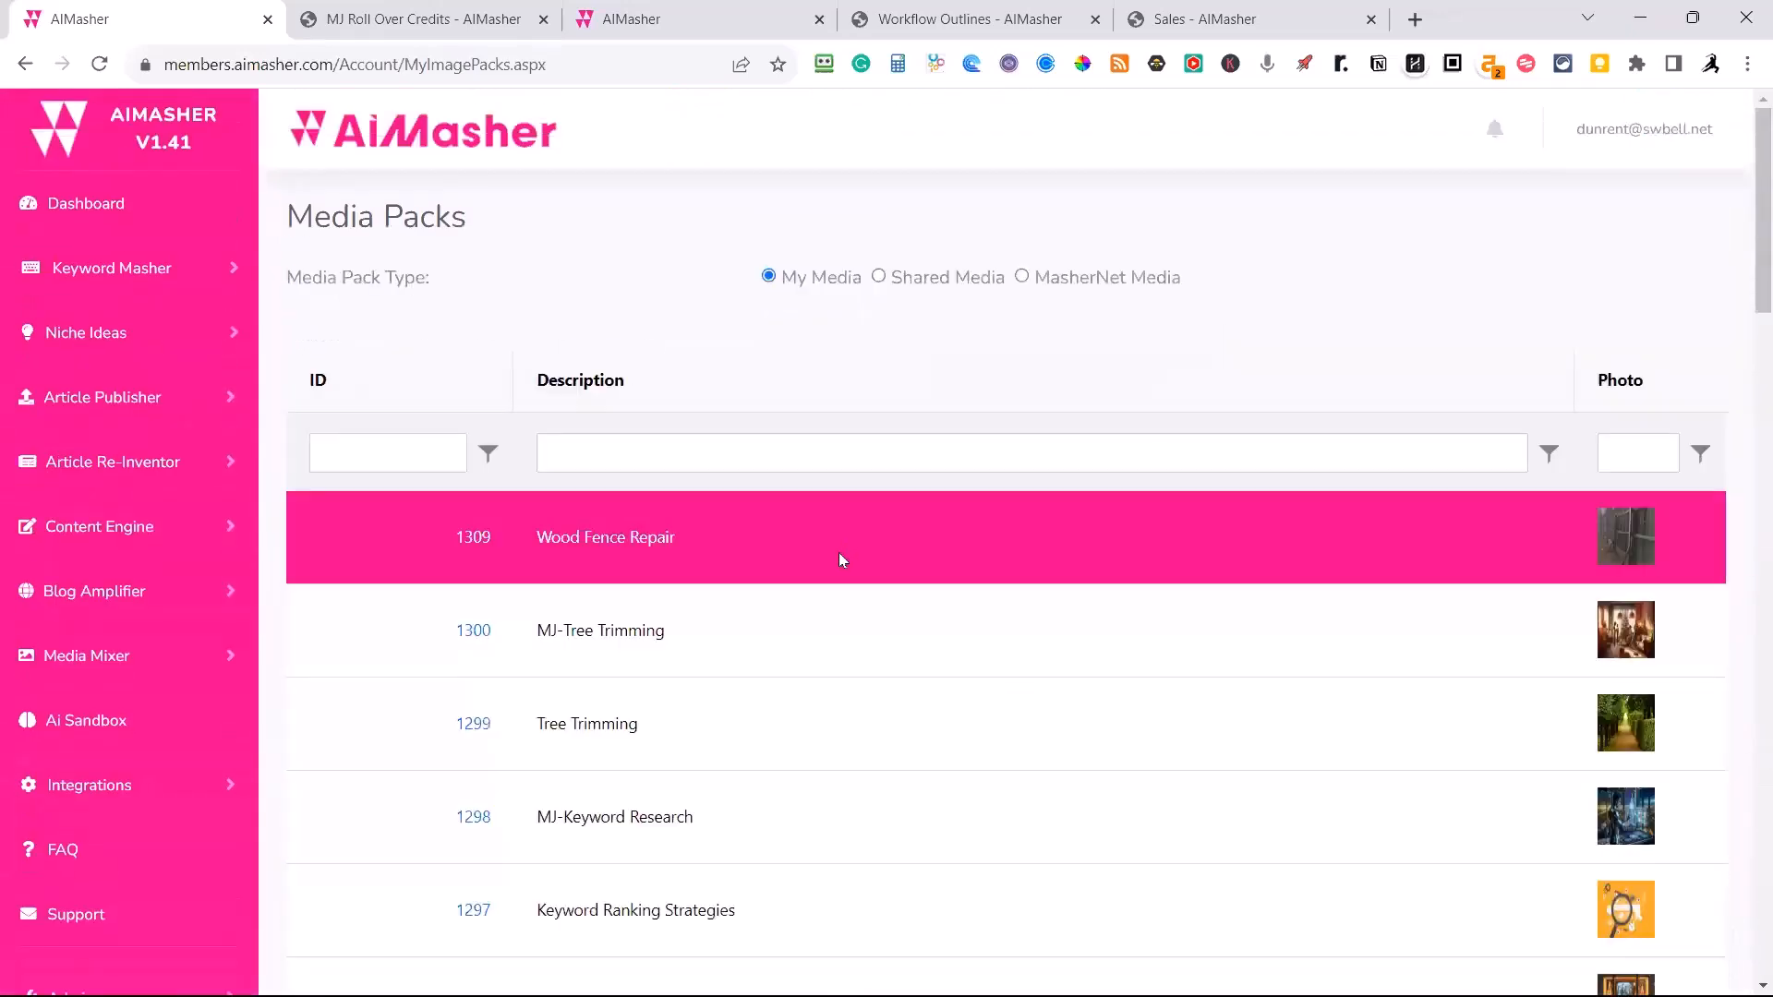
Open the article import page and choose the ZimmWriter Bulk Blog Post template.
{"action": "left_click", "coordinate": [96, 399]}
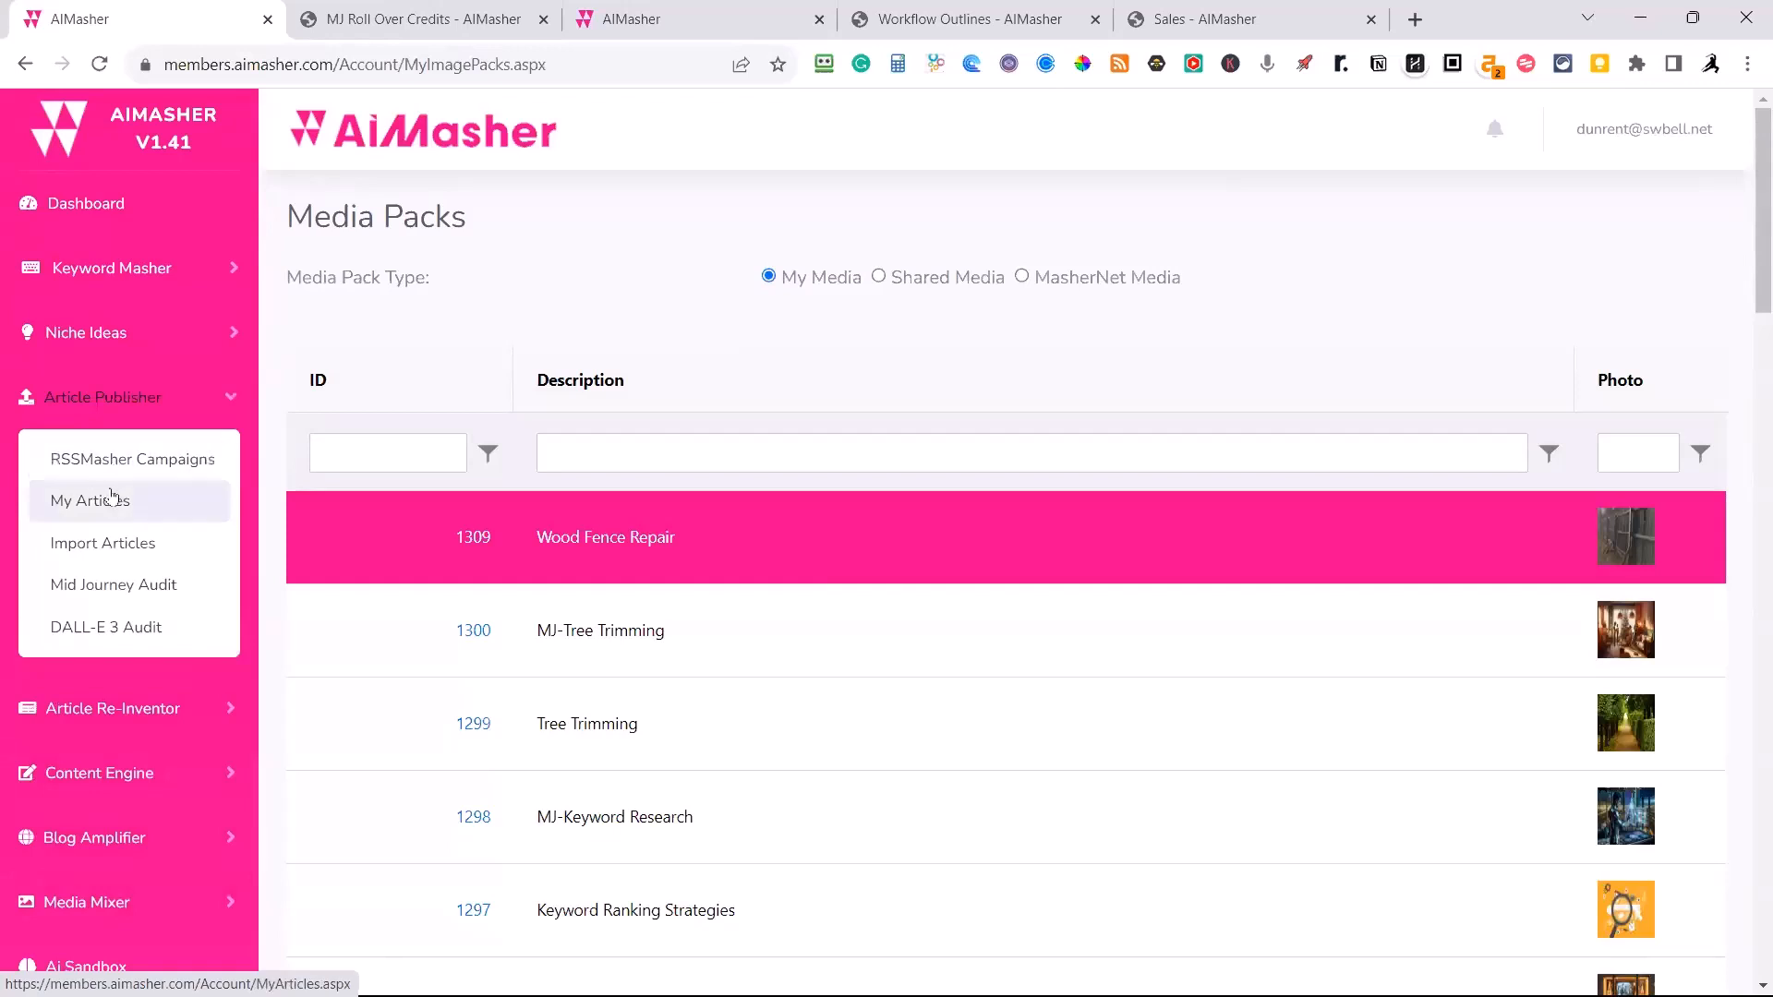
{"action": "left_click", "coordinate": [101, 551]}
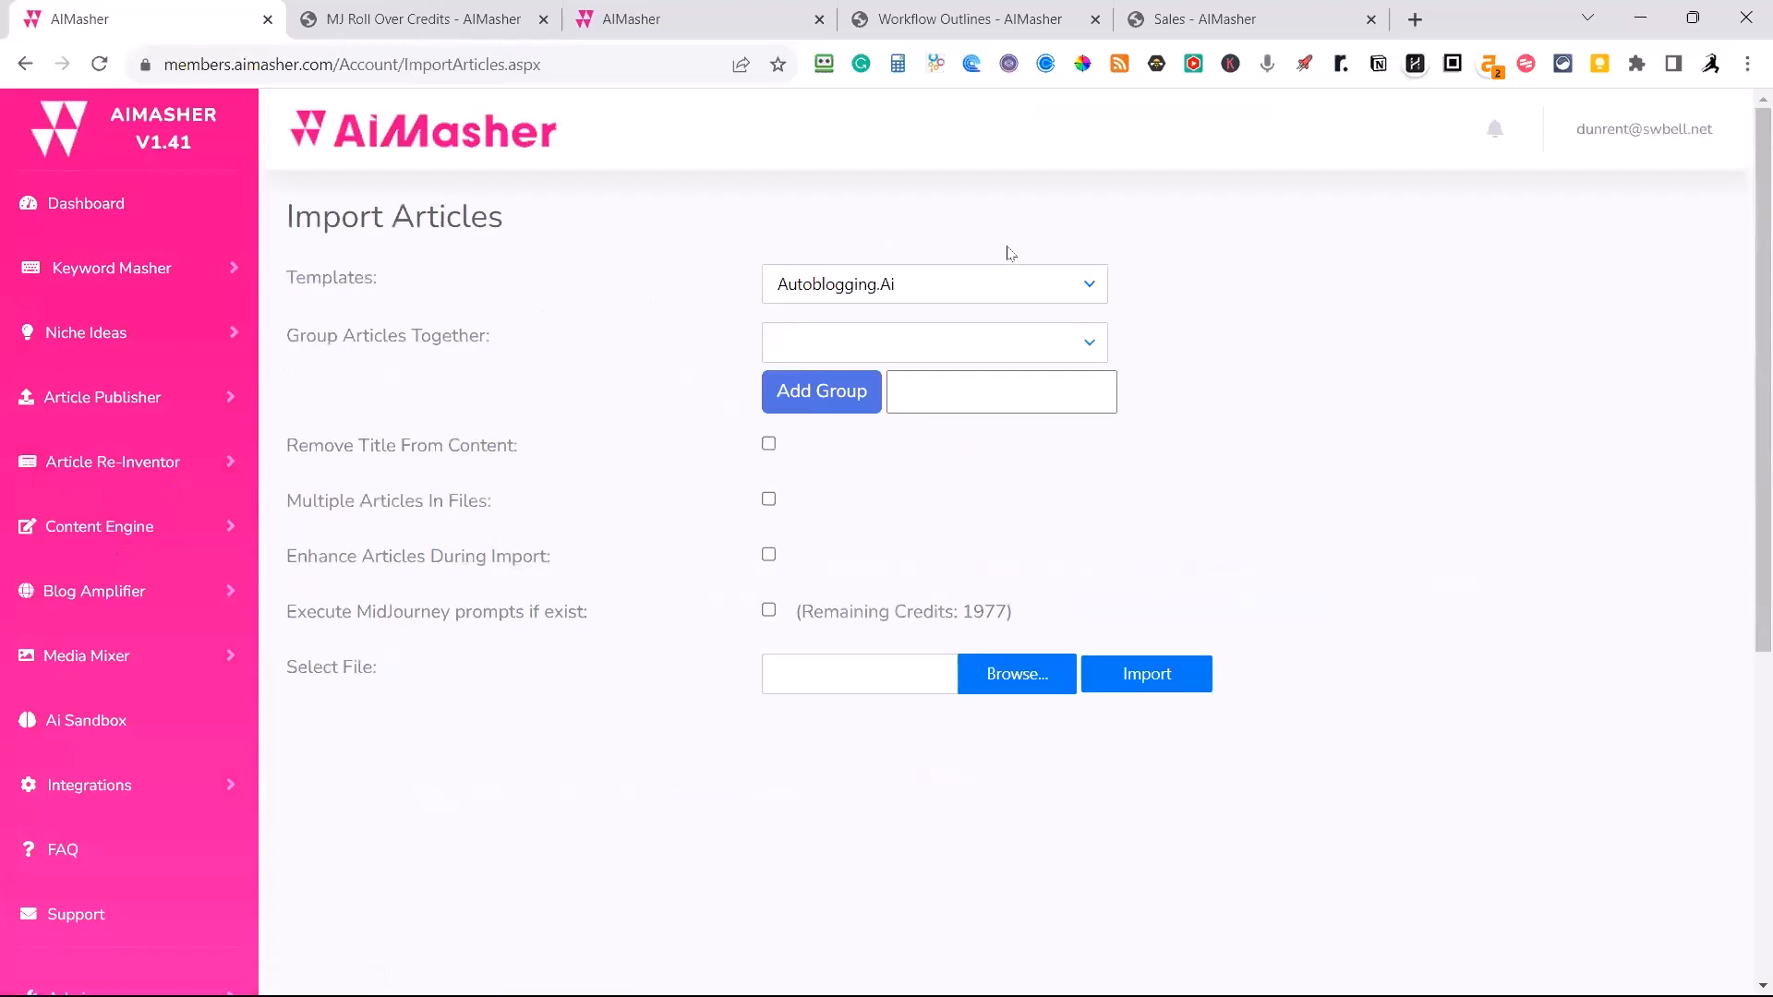
{"action": "left_click", "coordinate": [1088, 284]}
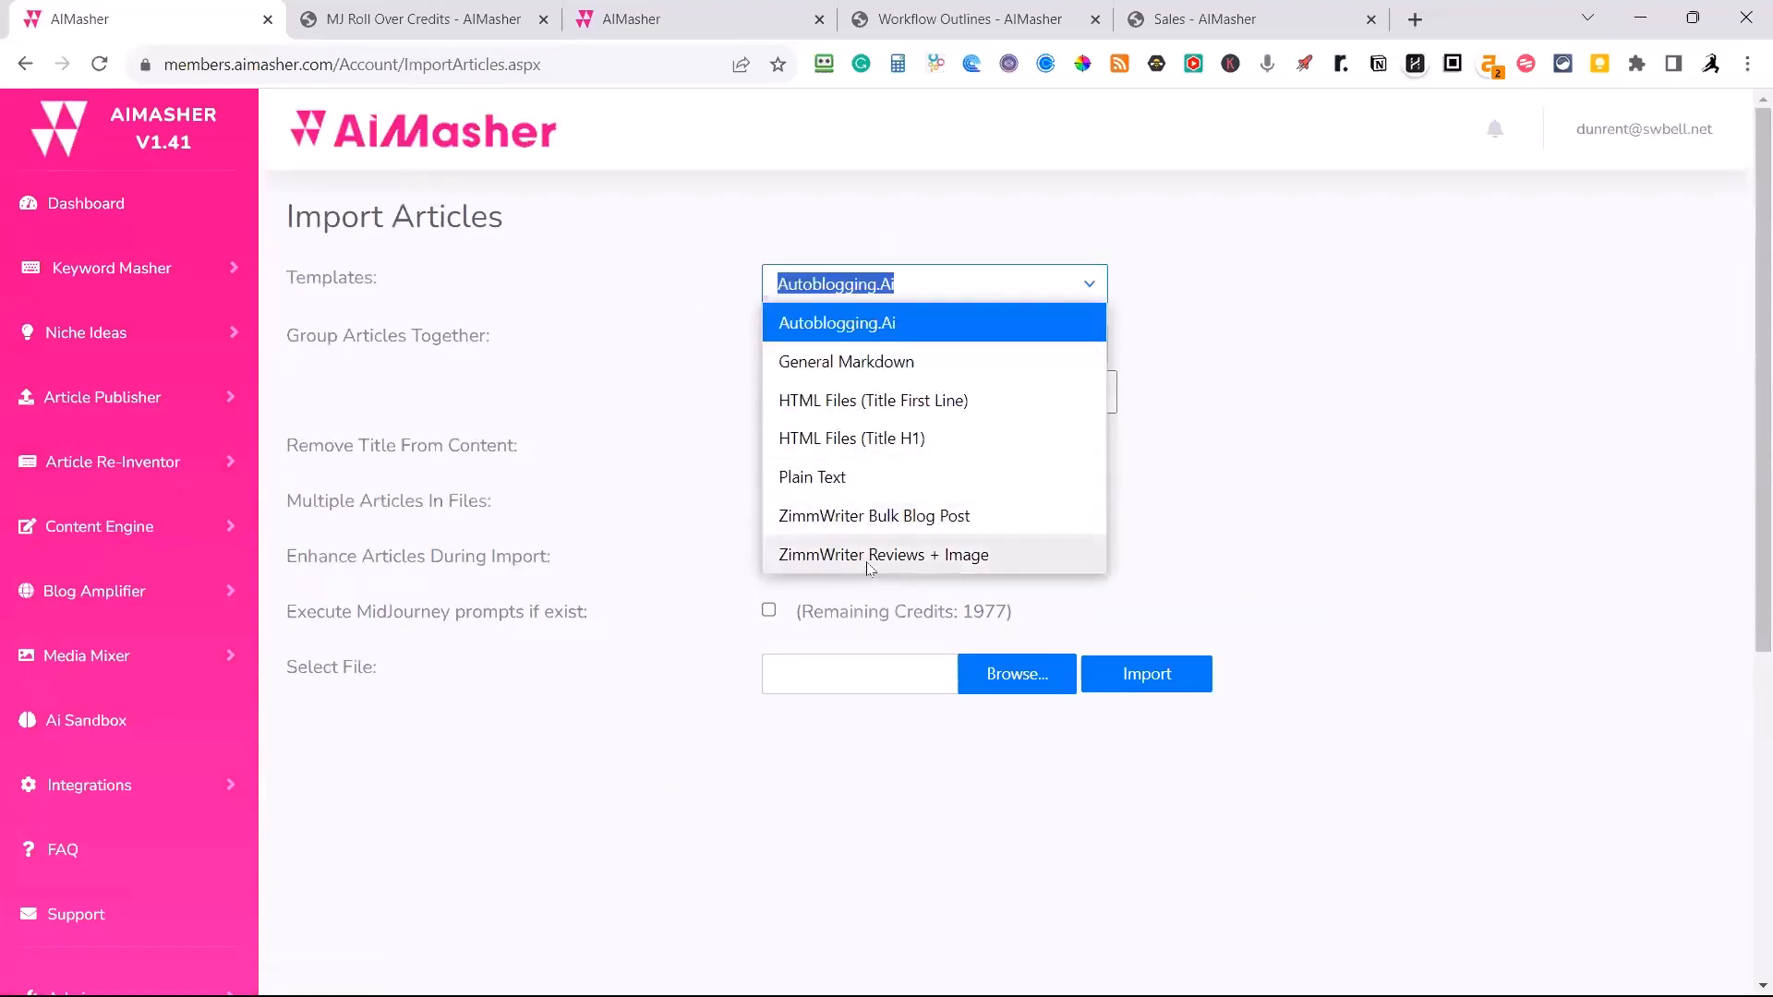
{"action": "left_click", "coordinate": [868, 517]}
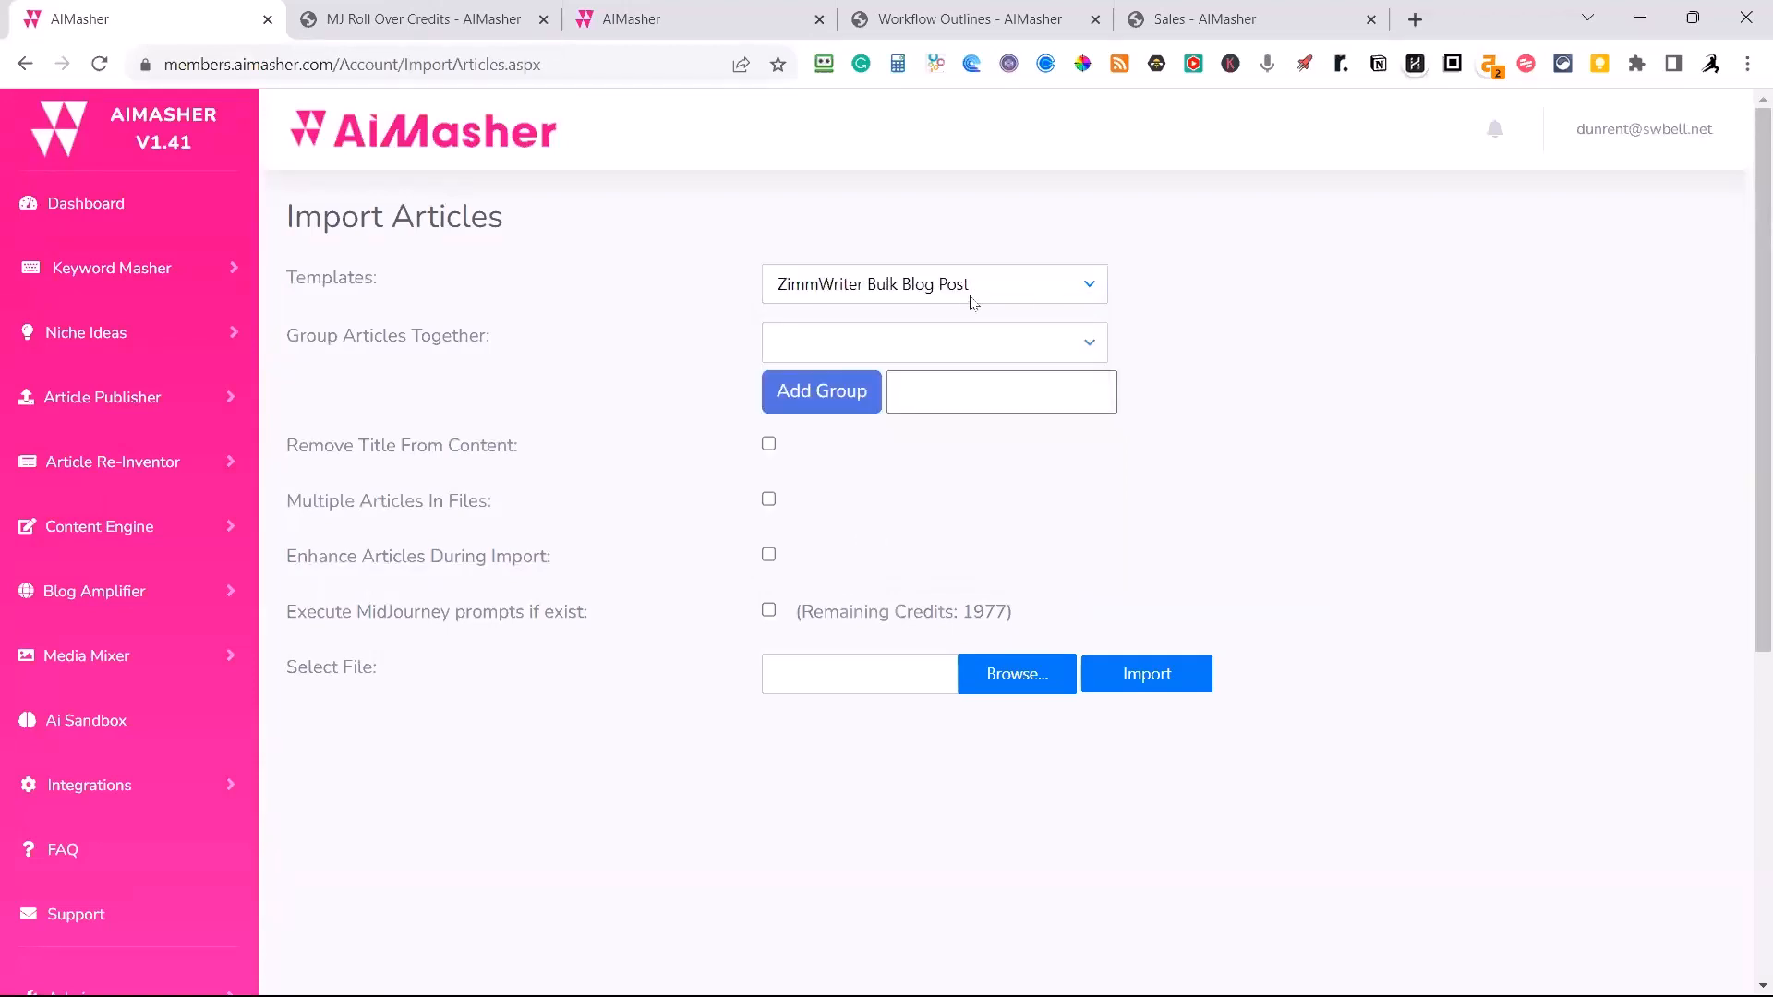
{"action": "left_click", "coordinate": [1088, 284]}
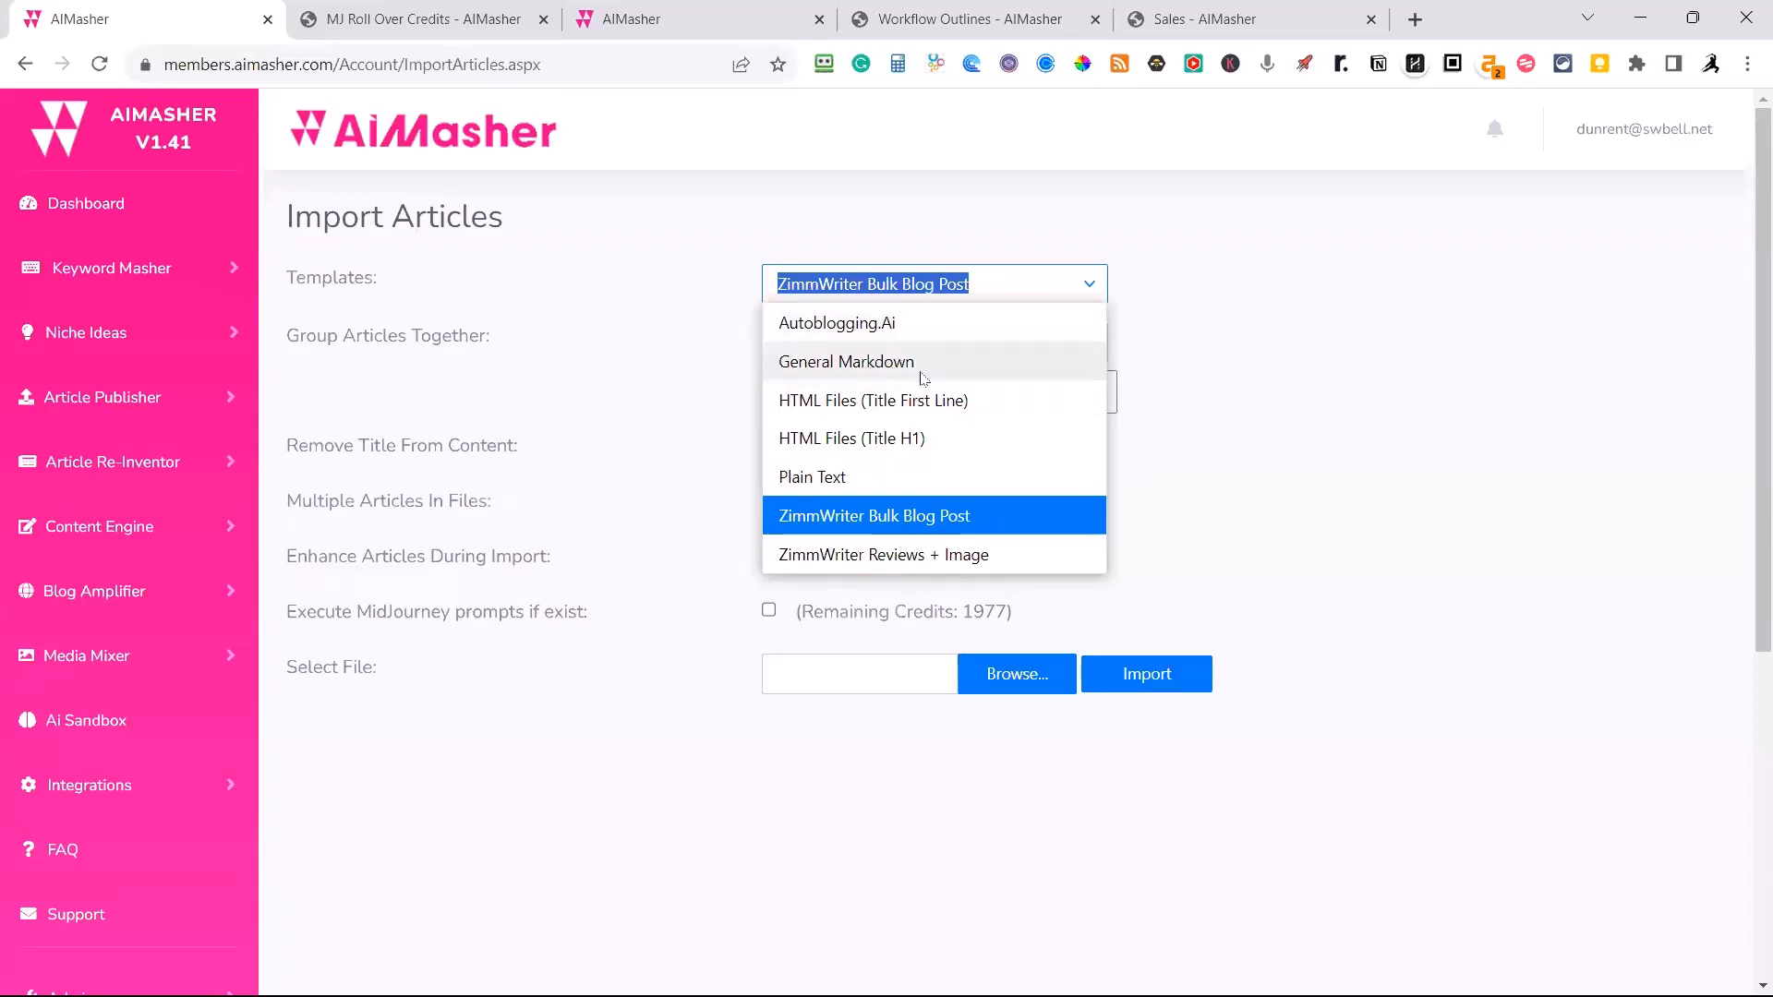
{"action": "left_click", "coordinate": [868, 517]}
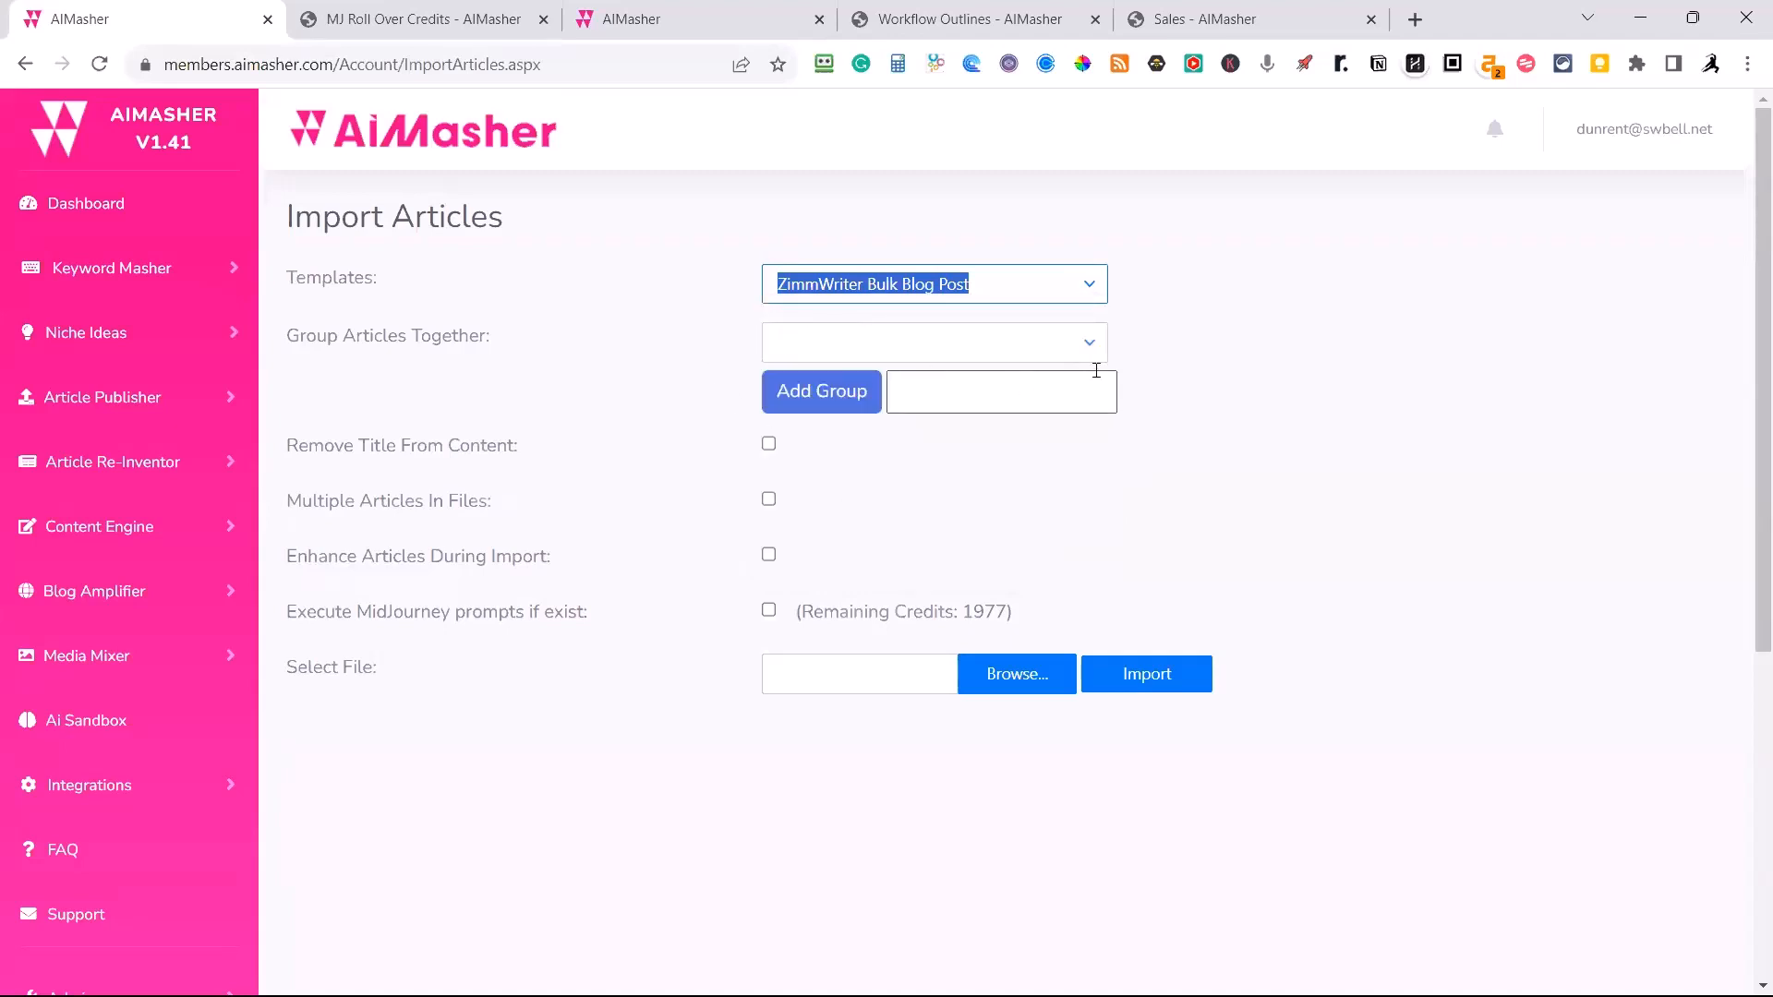
Check the existing article groups and add a new group named FenceRepair.
{"action": "left_click", "coordinate": [1089, 343]}
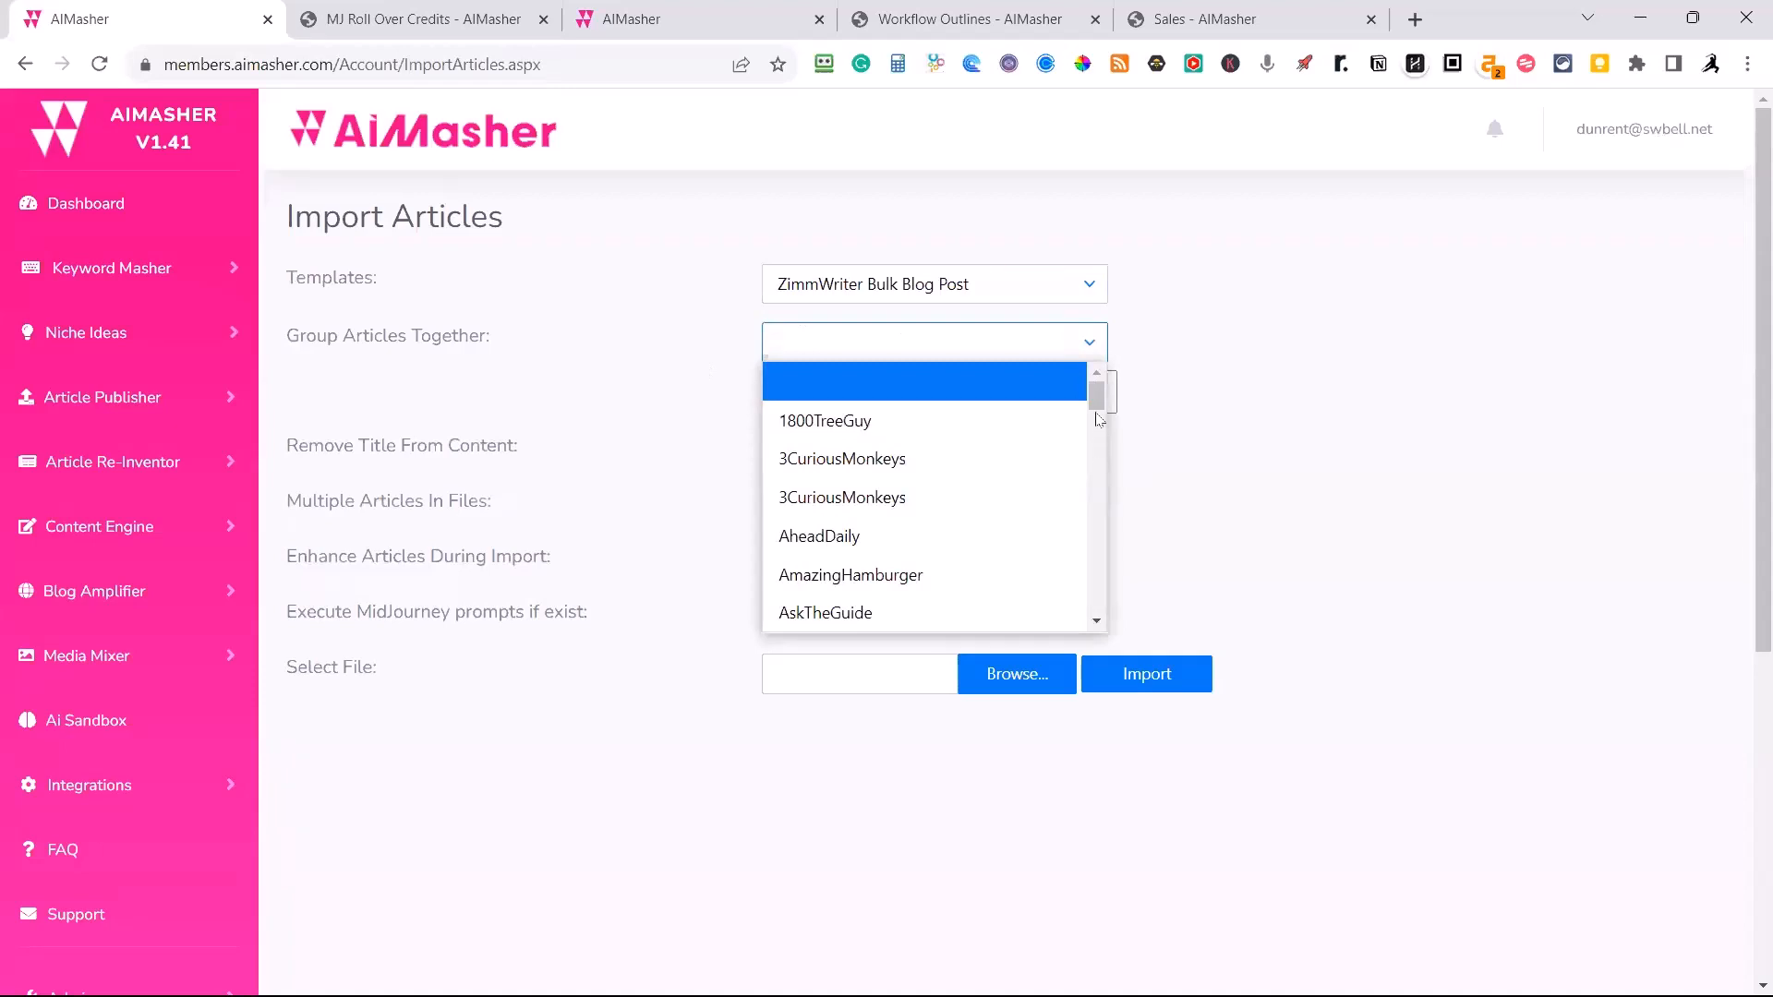
{"action": "left_click_drag", "start_coordinate": [1097, 415], "coordinate": [1099, 503]}
{"action": "left_click", "coordinate": [1219, 415]}
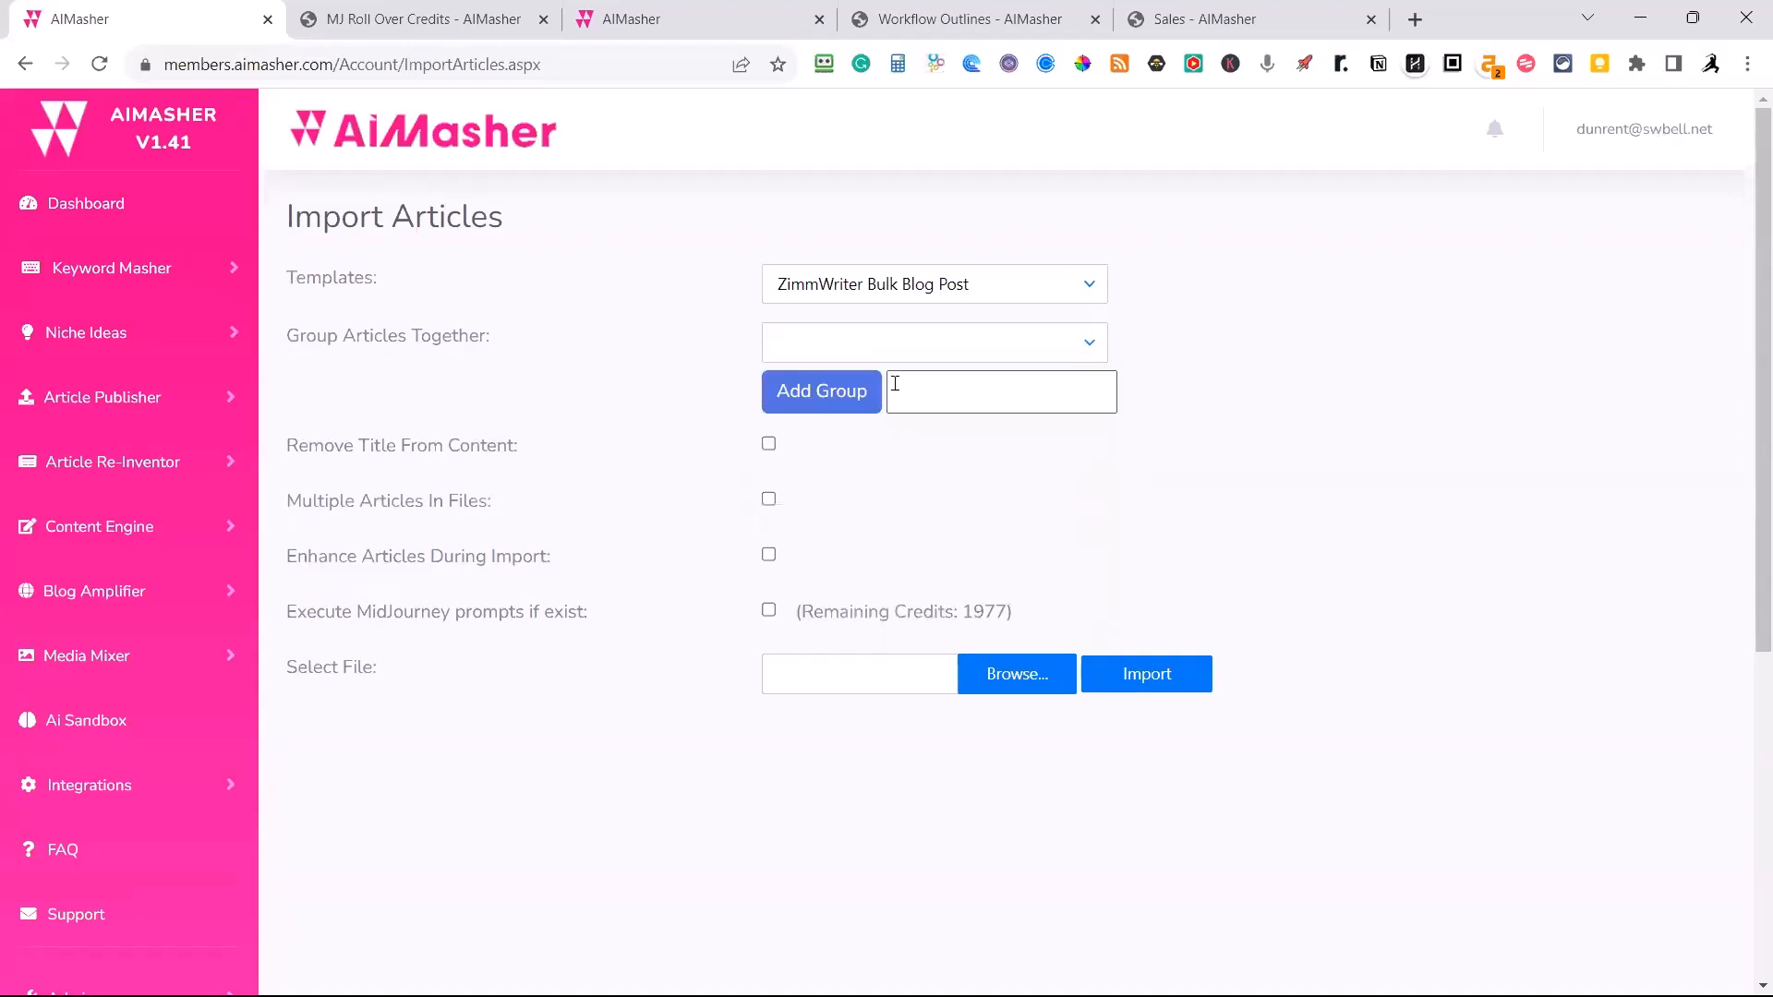
{"action": "left_click", "coordinate": [920, 398]}
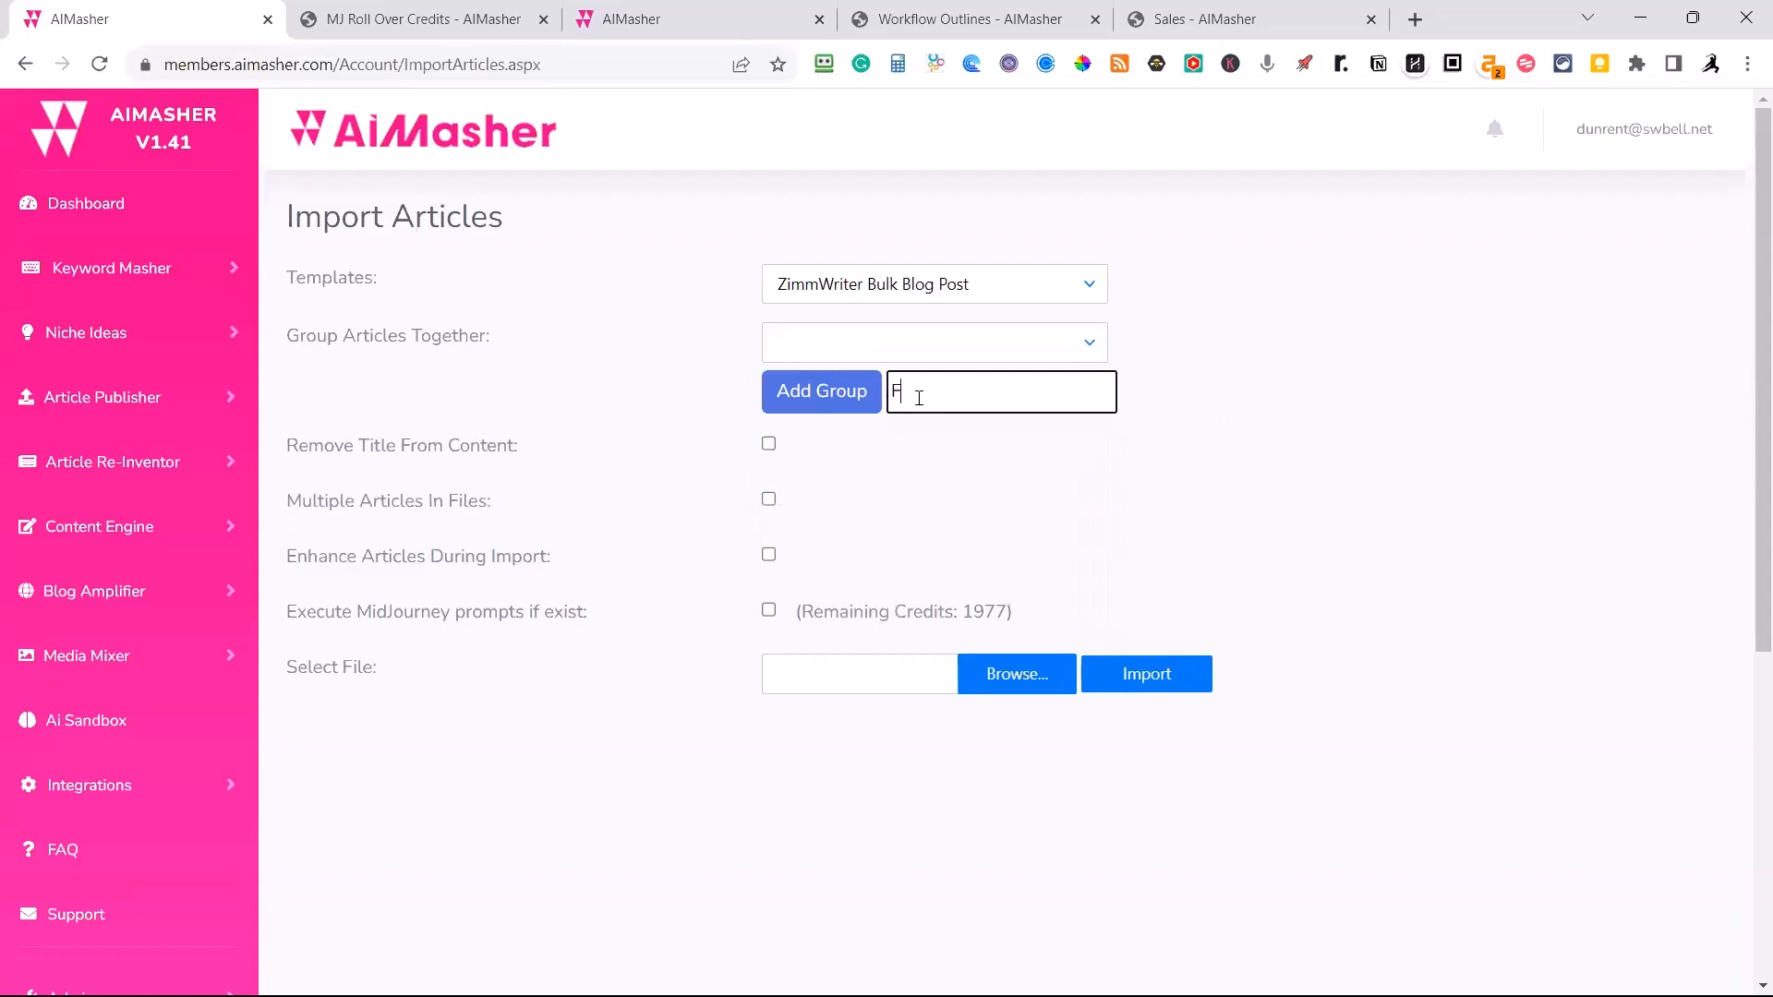
{"action": "type", "text": "FenceRepair"}
{"action": "left_click", "coordinate": [857, 409]}
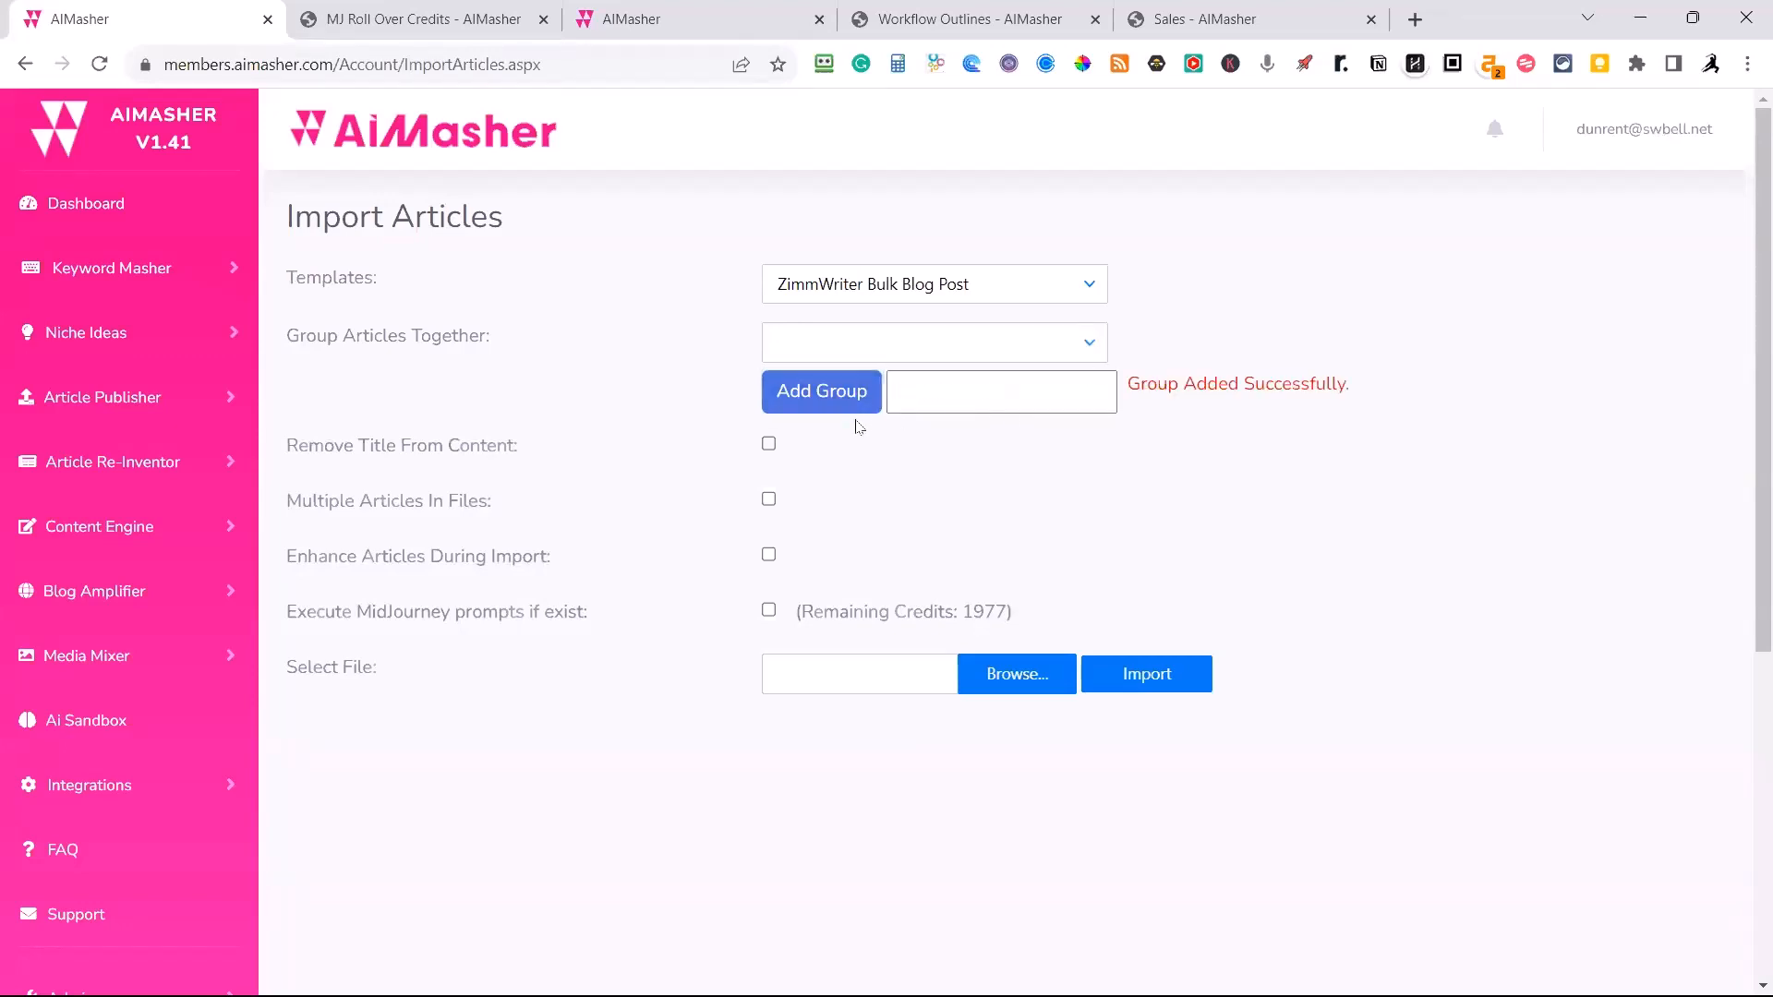
Assign the imported articles to the FenceRepair group and enable removing the title from the content.
{"action": "left_click", "coordinate": [1011, 344]}
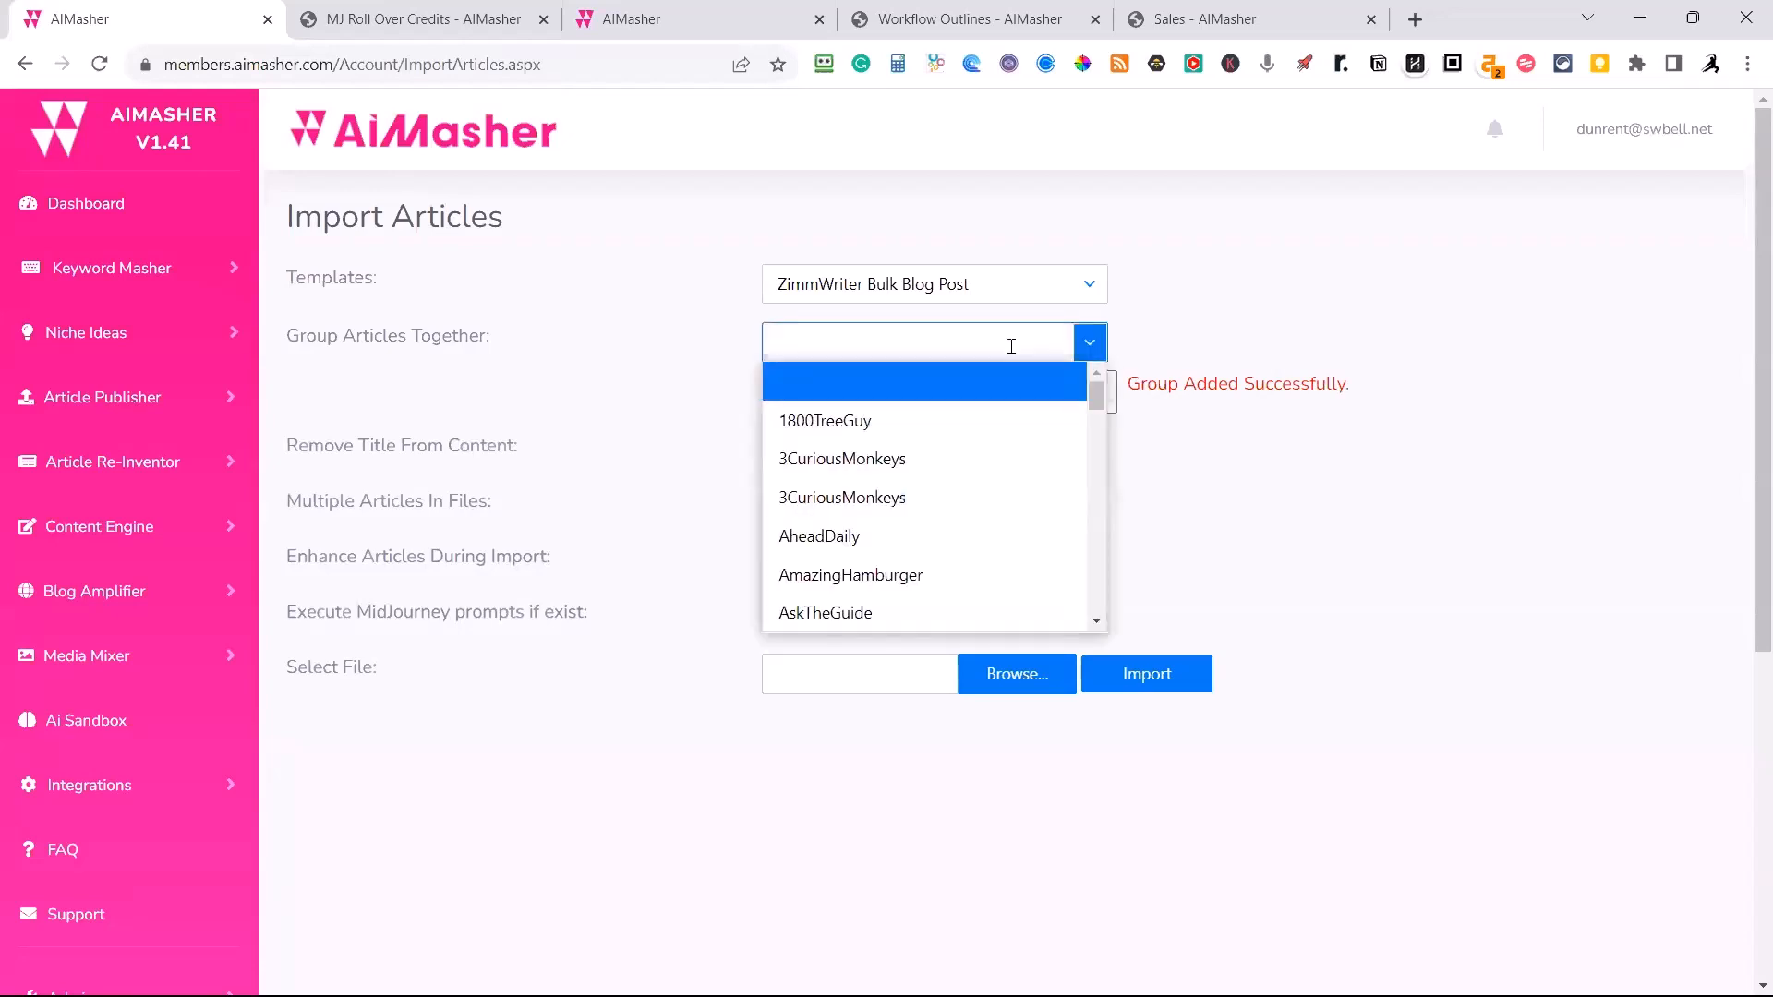
{"action": "type", "text": "fence"}
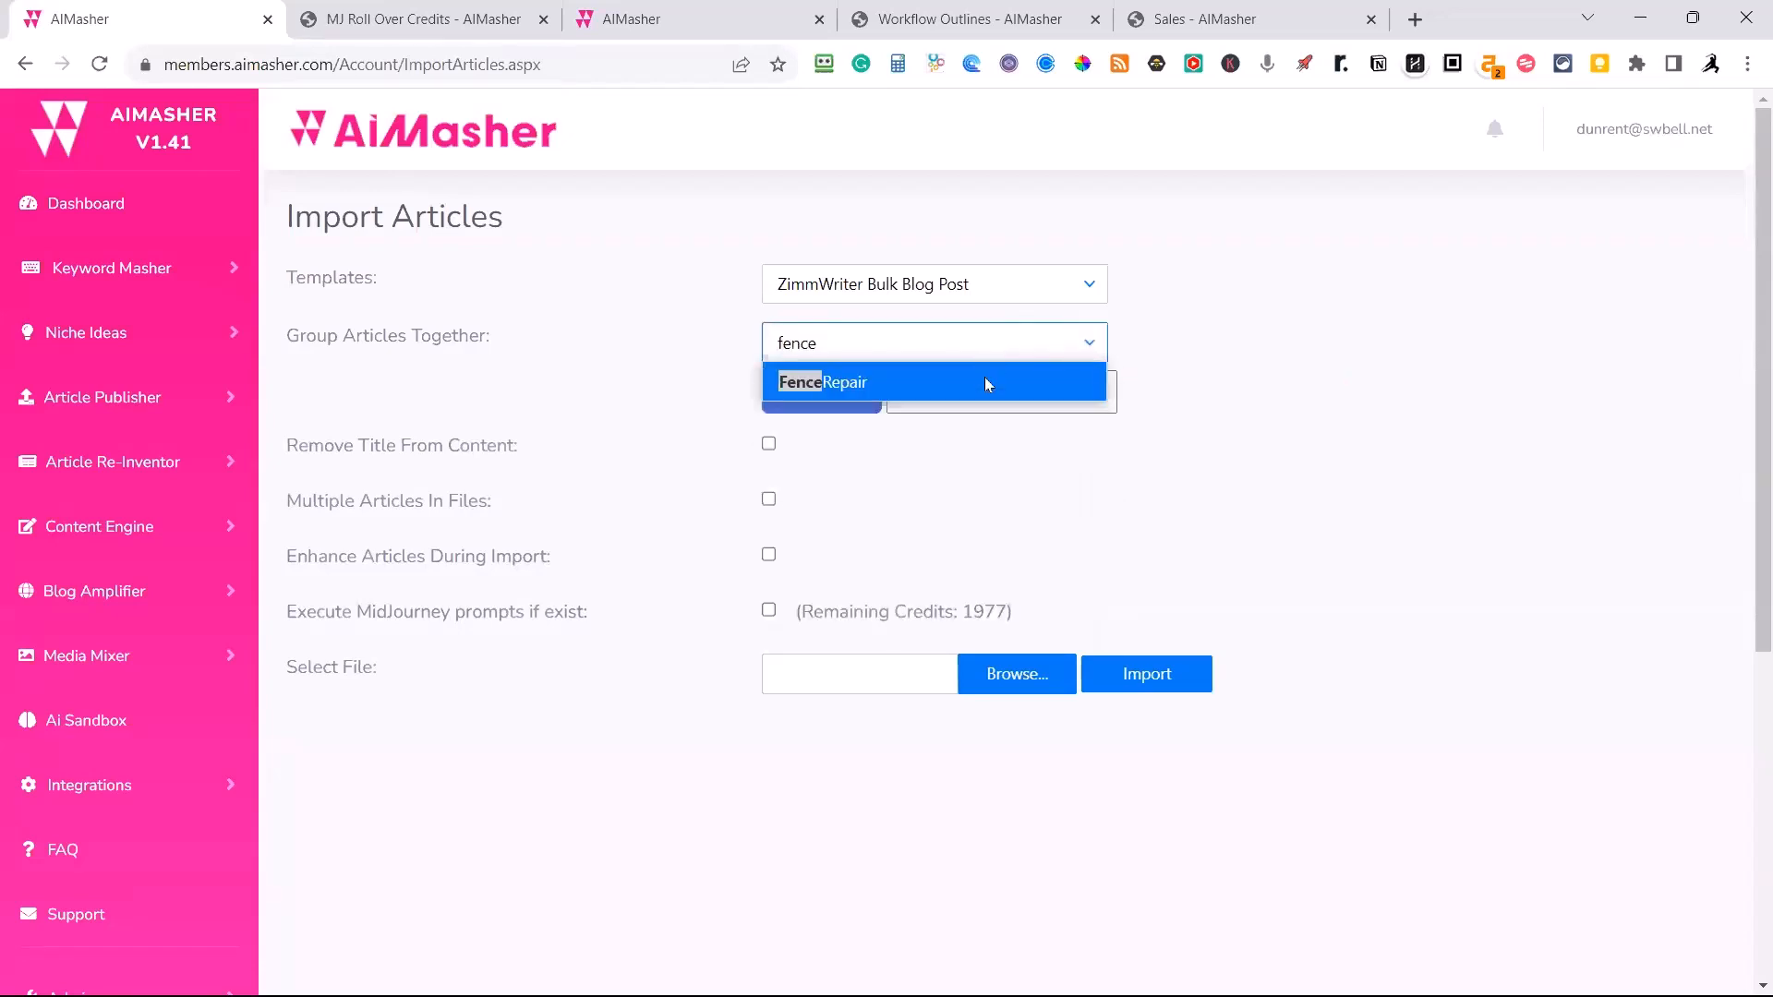
{"action": "left_click", "coordinate": [831, 376]}
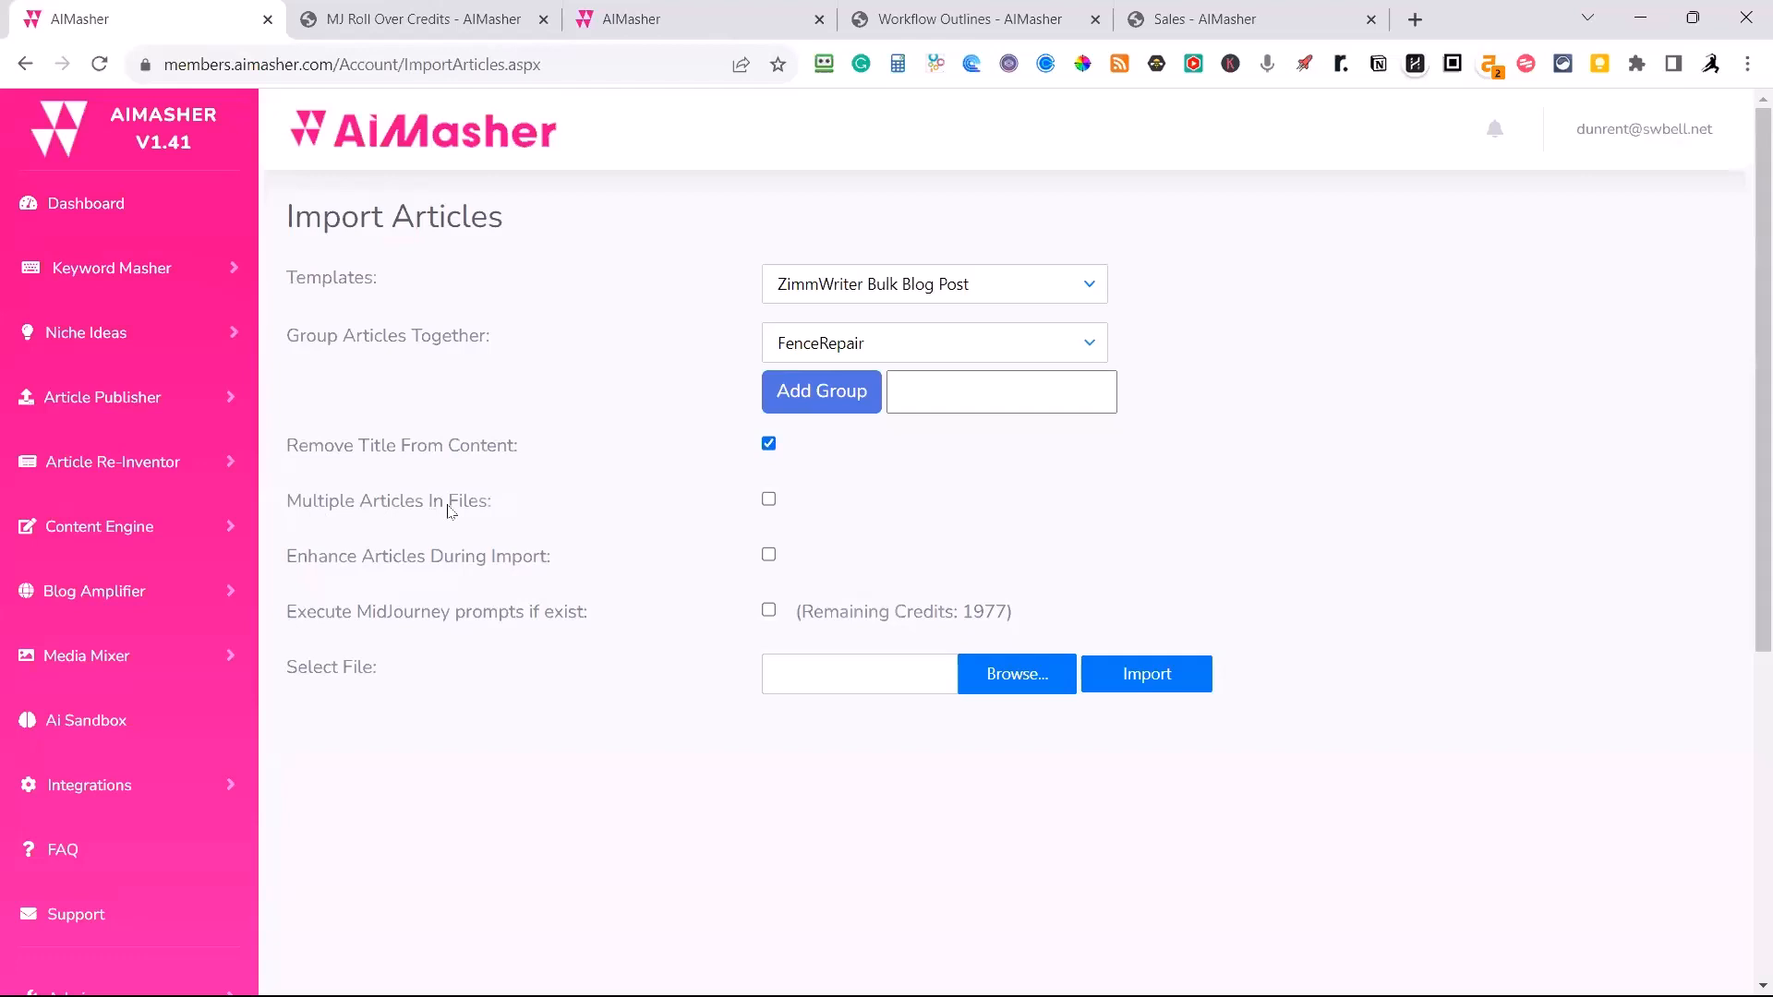
Enable enhancing articles during import and select the Wood Fence Repair media pack from My Media.
{"action": "left_click", "coordinate": [768, 555]}
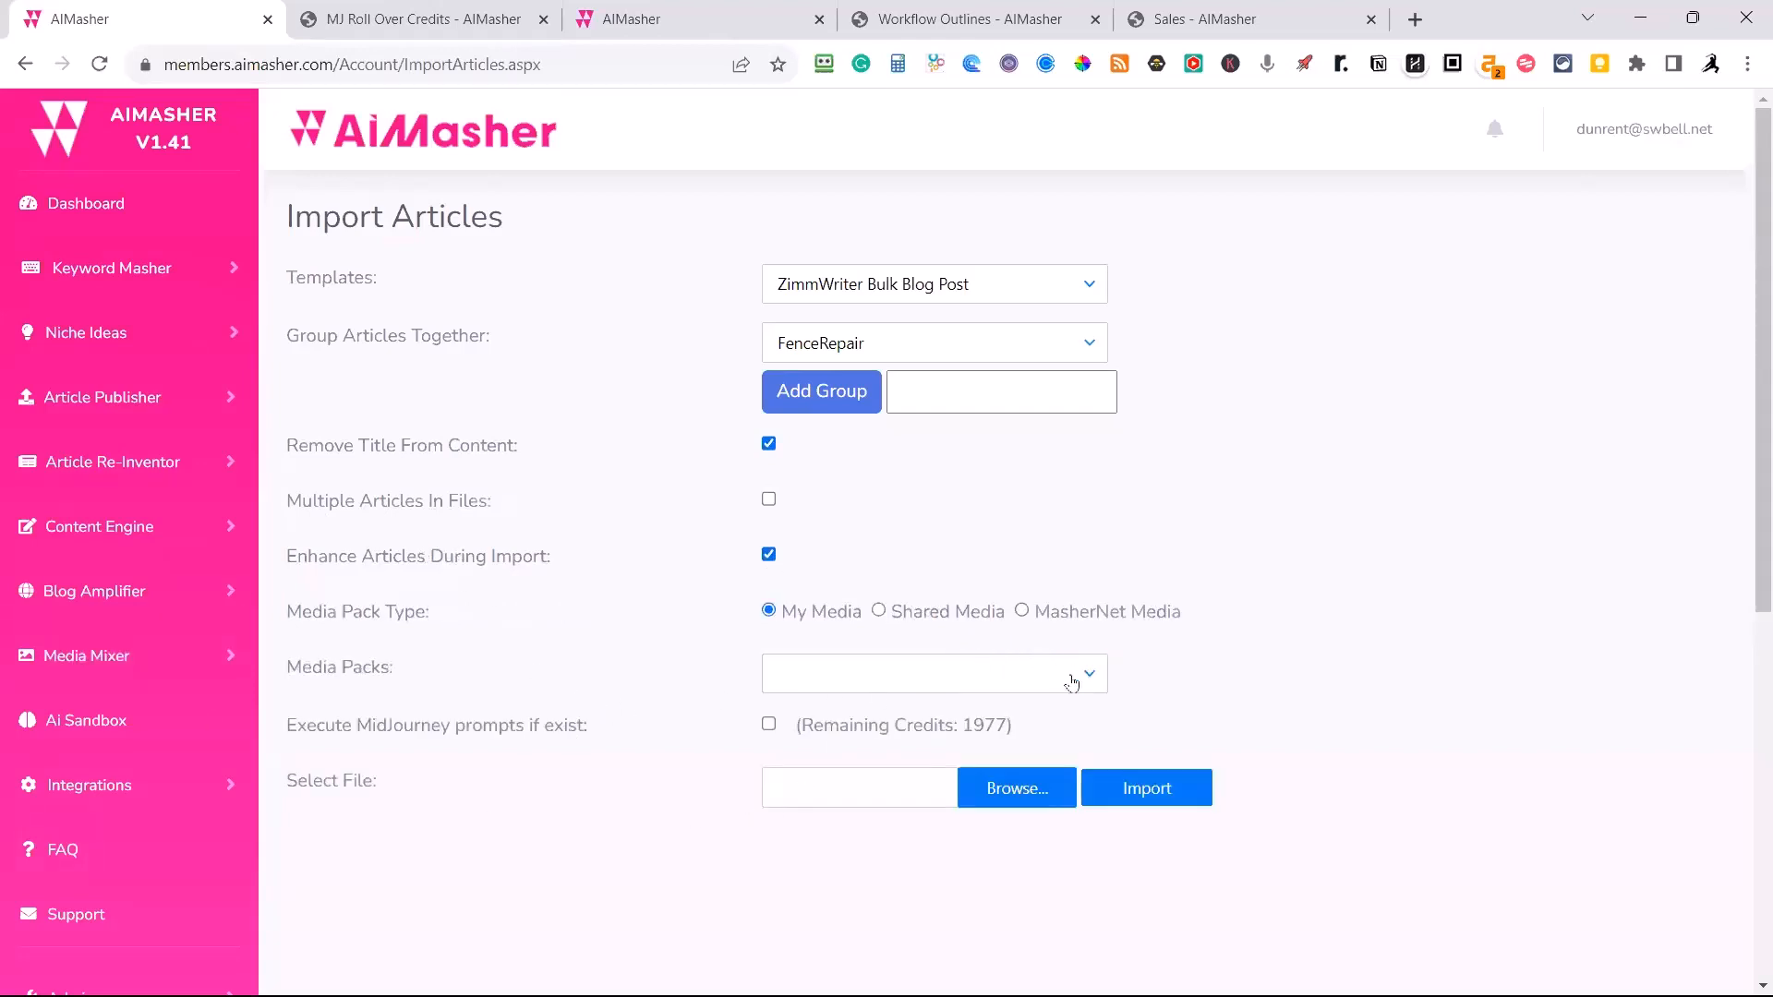
{"action": "left_click", "coordinate": [969, 669]}
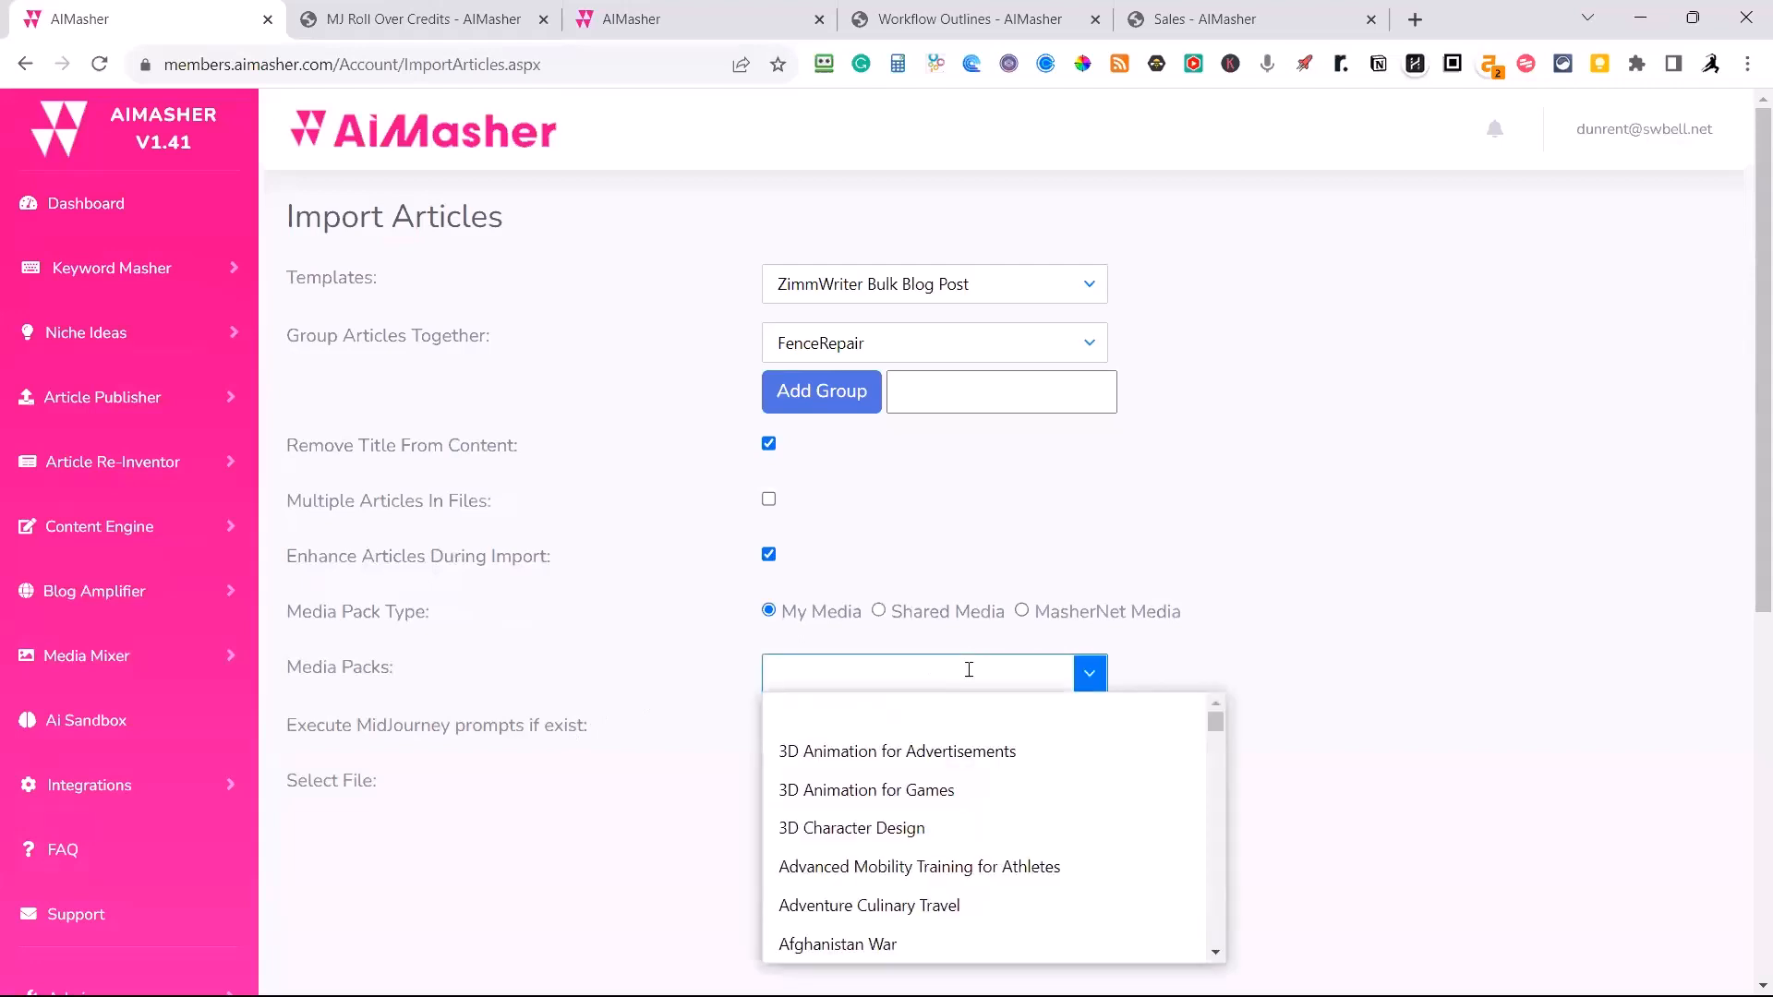
{"action": "type", "text": "fenc"}
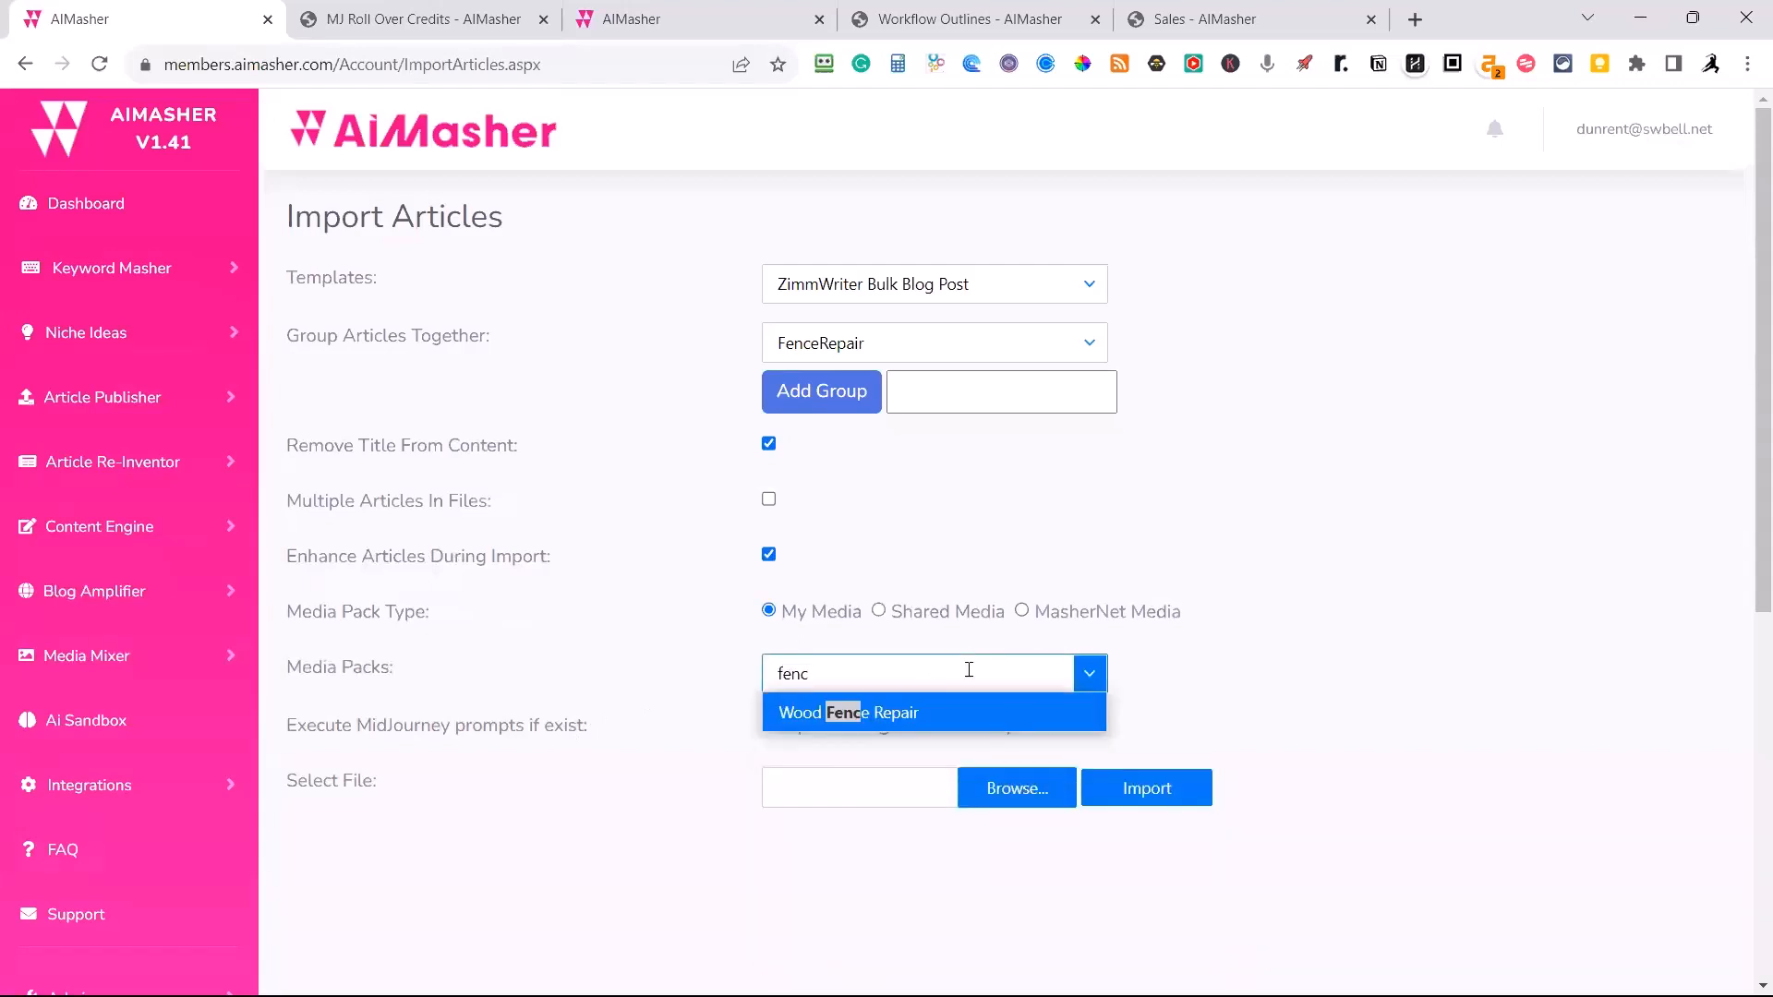
{"action": "left_click", "coordinate": [933, 711]}
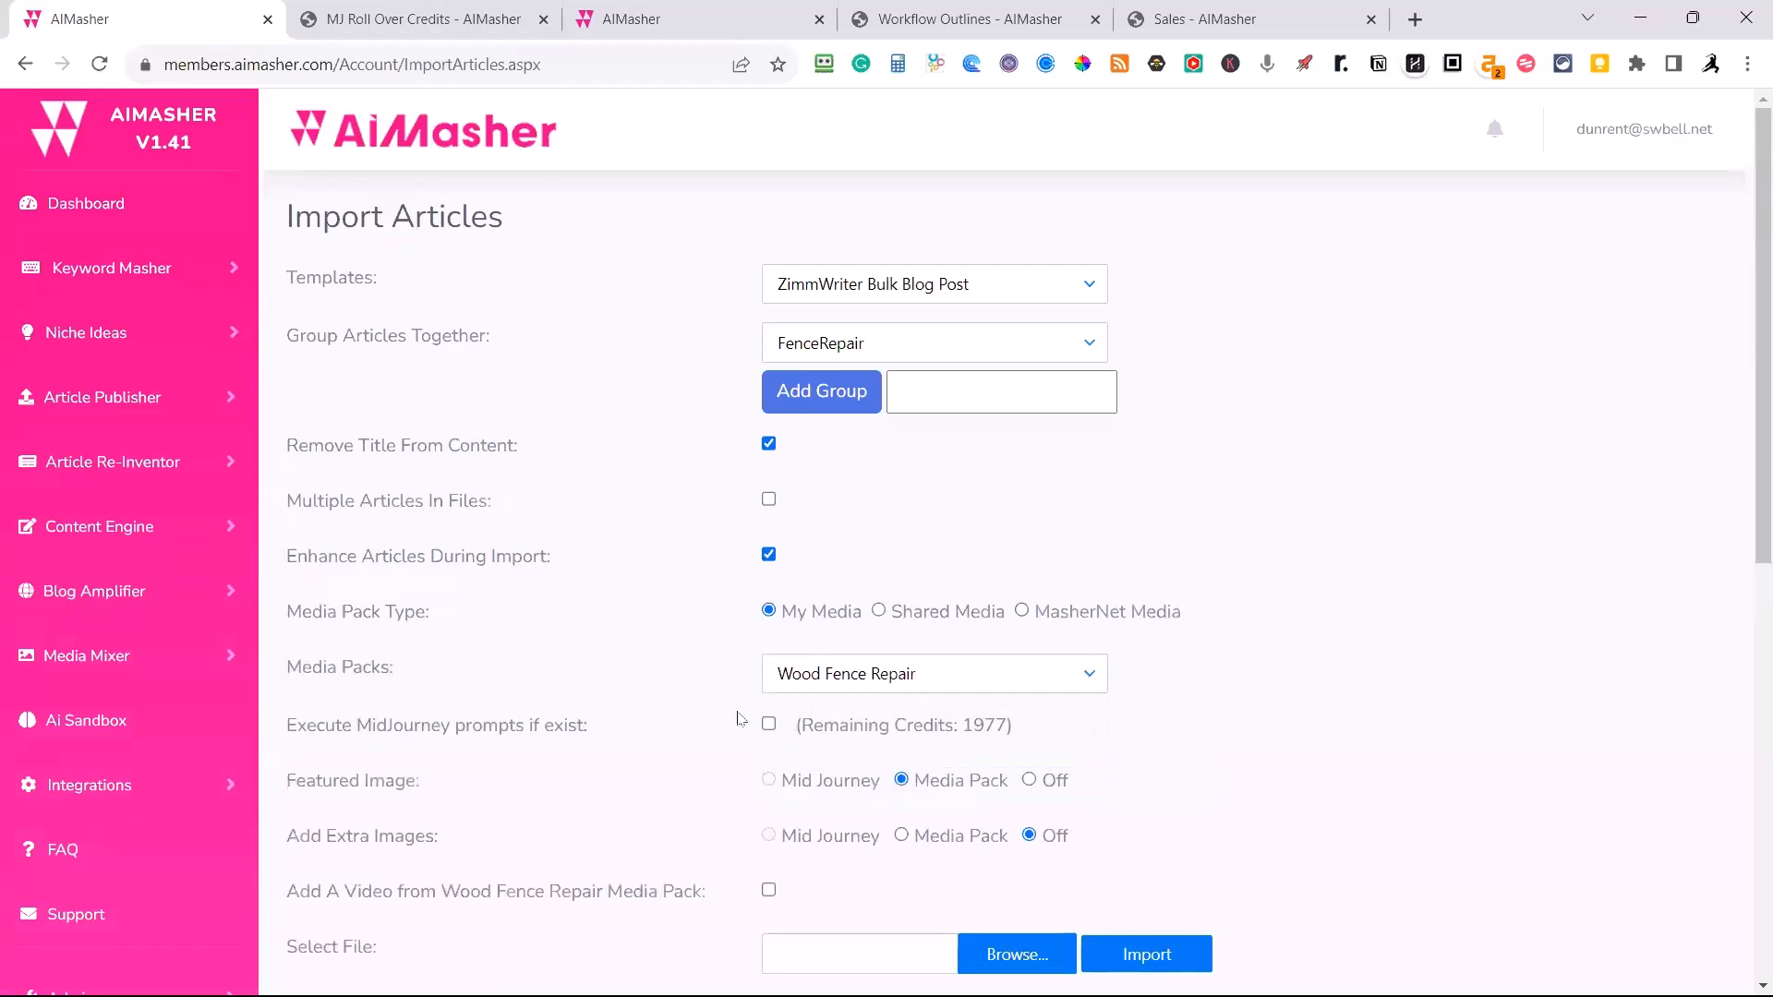
Enable executing MidJourney prompts and have the generated images added to the Wood Fence Repair media pack.
{"action": "left_click", "coordinate": [768, 726]}
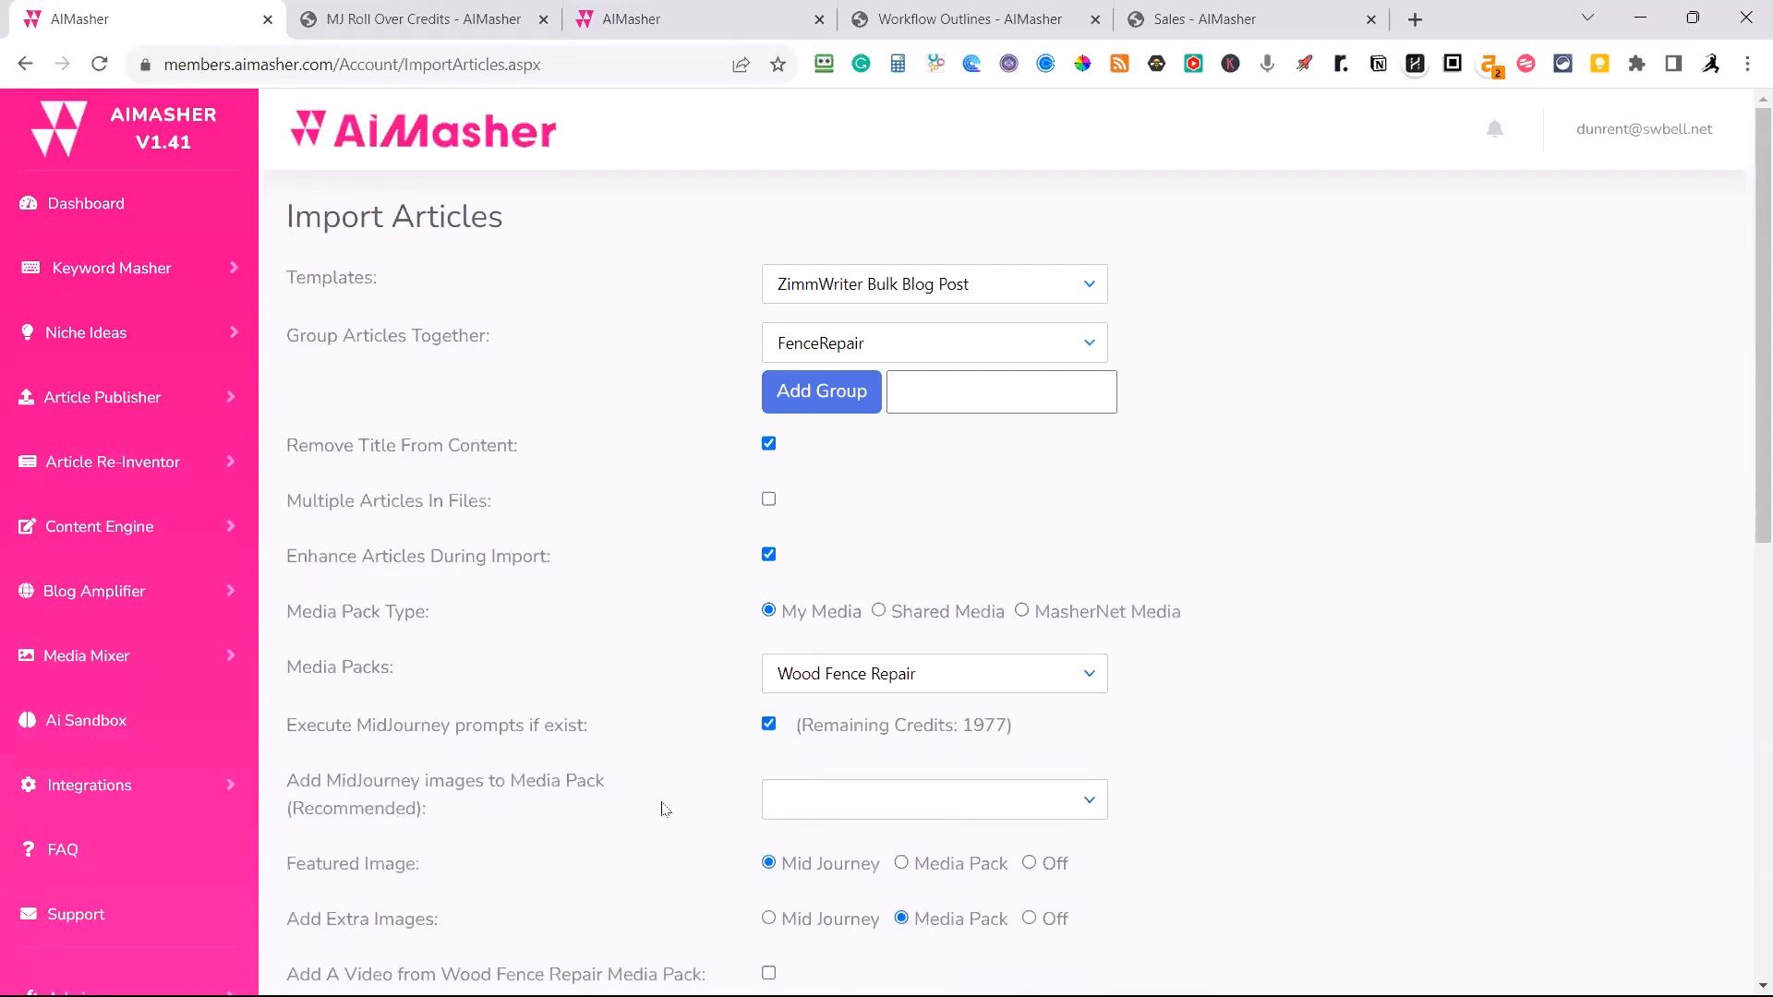
{"action": "left_click", "coordinate": [898, 790]}
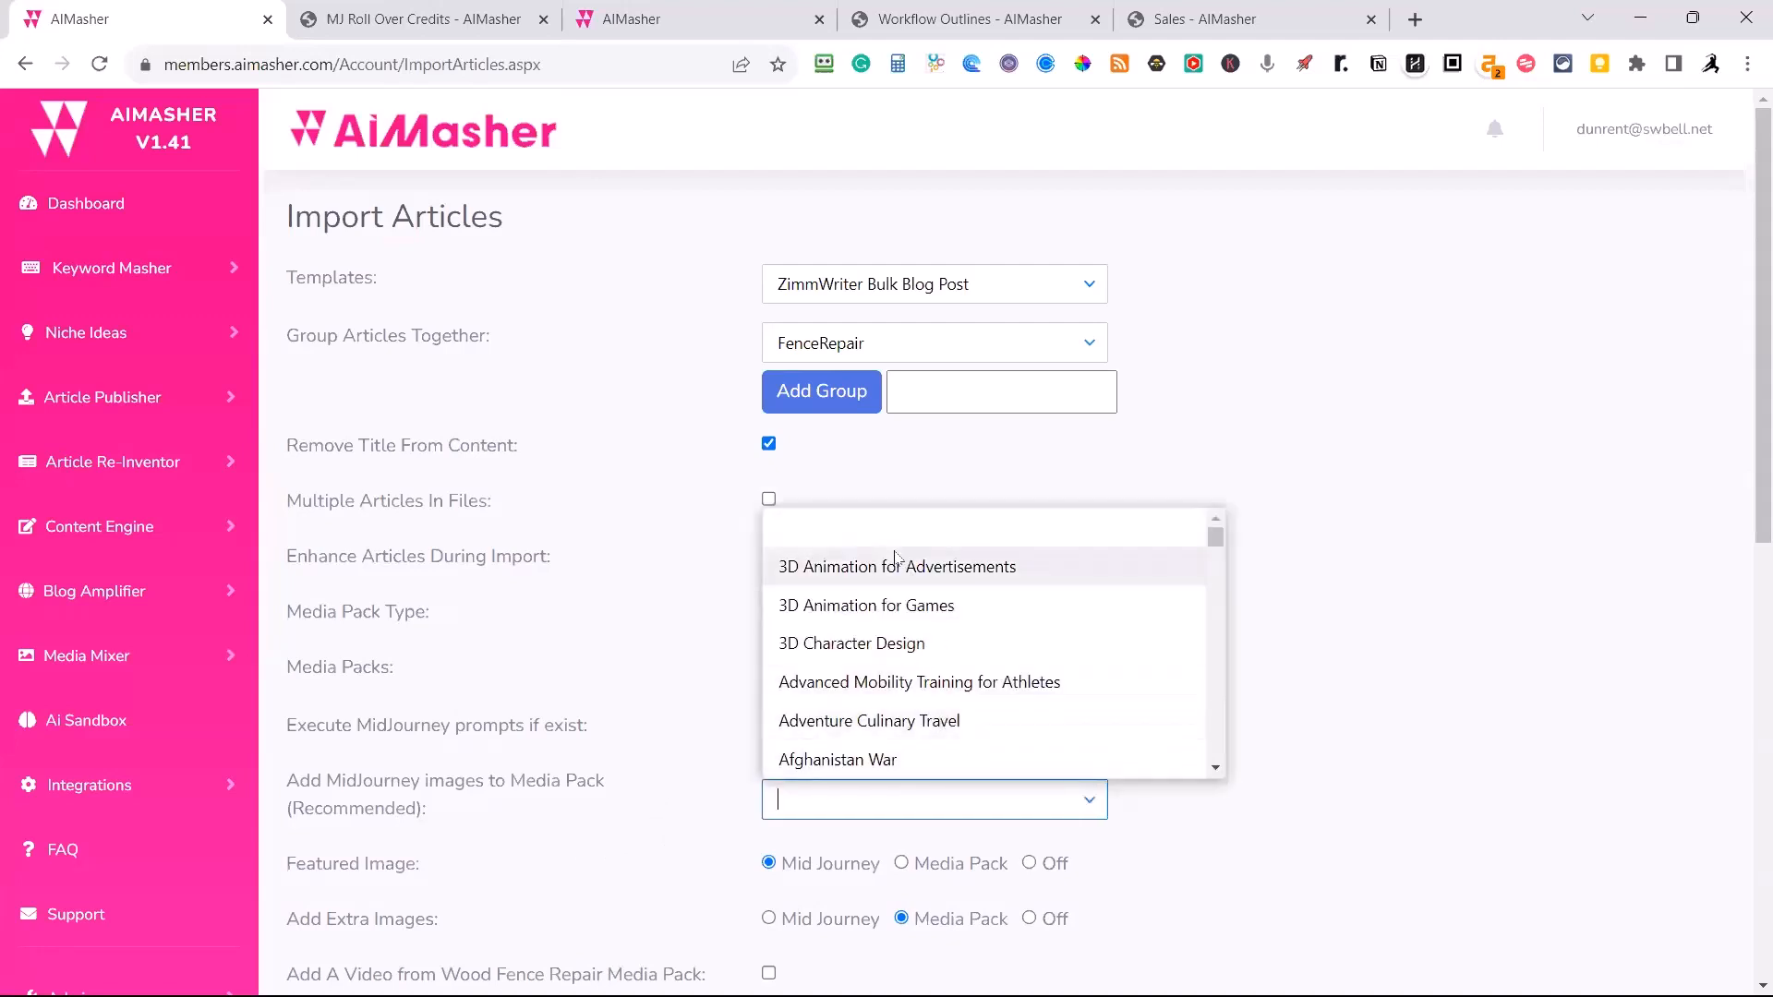
{"action": "type", "text": "fence"}
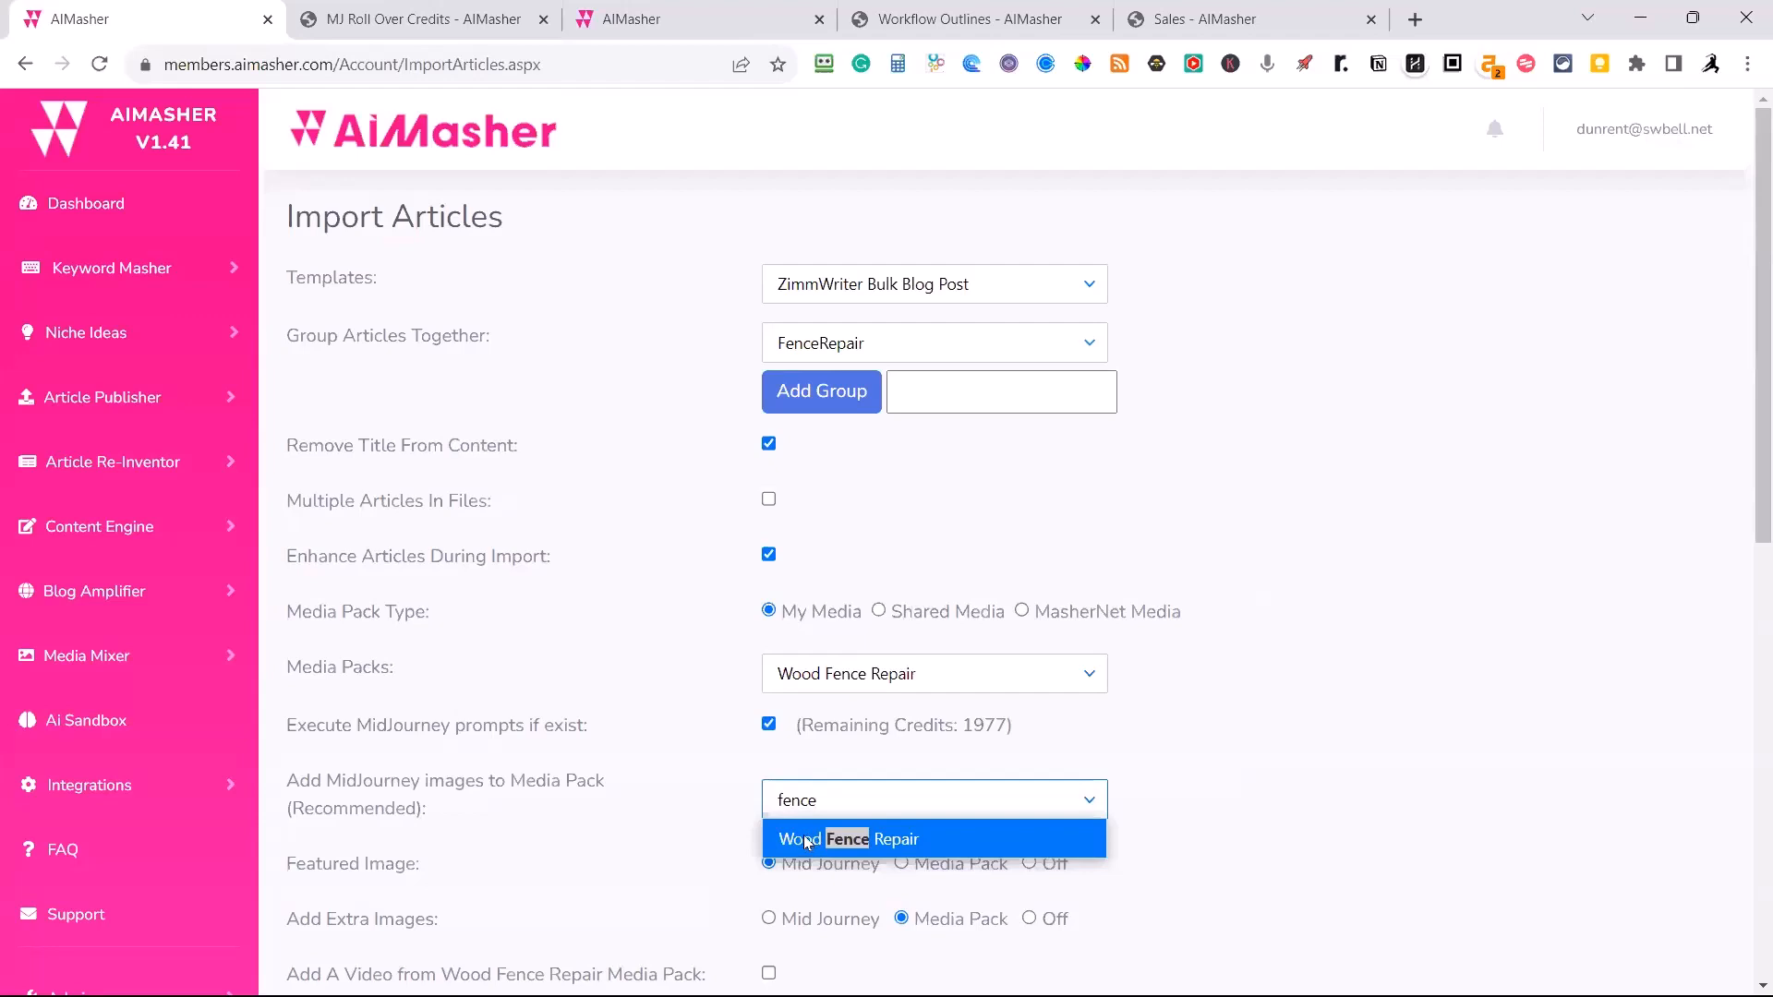
{"action": "left_click", "coordinate": [807, 840]}
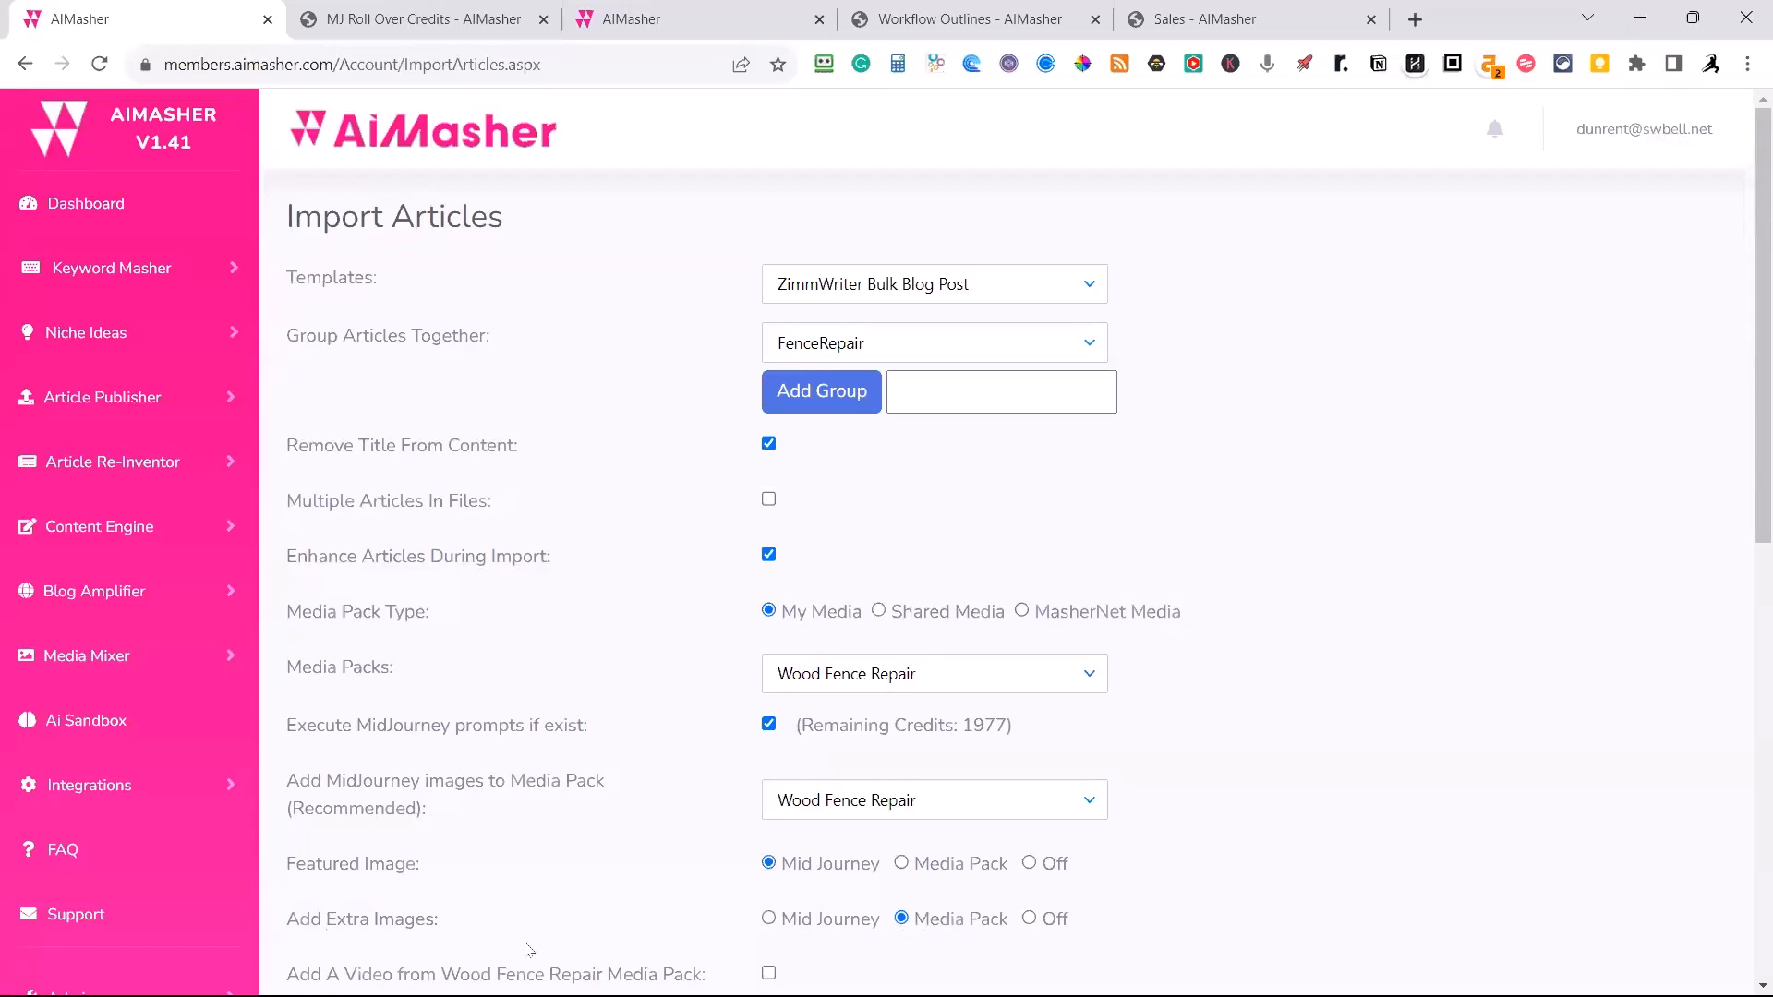
{"action": "scroll", "coordinate": [531, 948], "scroll_direction": "down", "scroll_amount": 1}
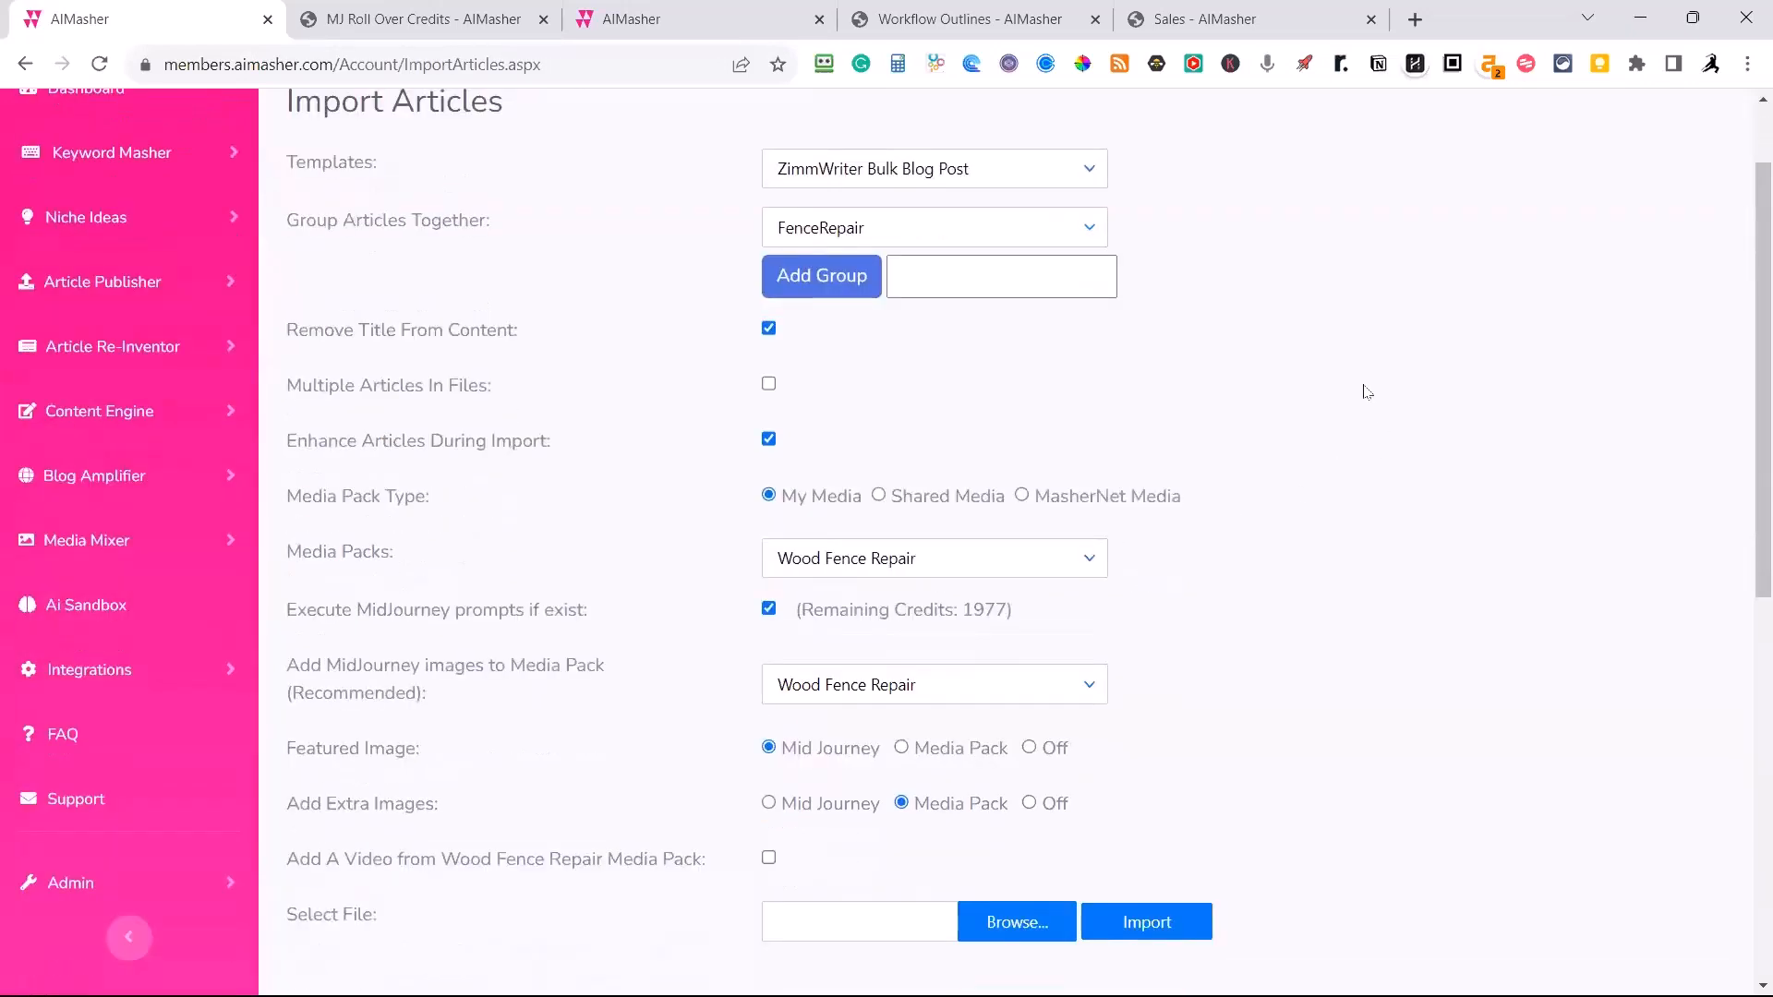
{"action": "scroll", "coordinate": [1385, 388], "scroll_direction": "up", "scroll_amount": 1}
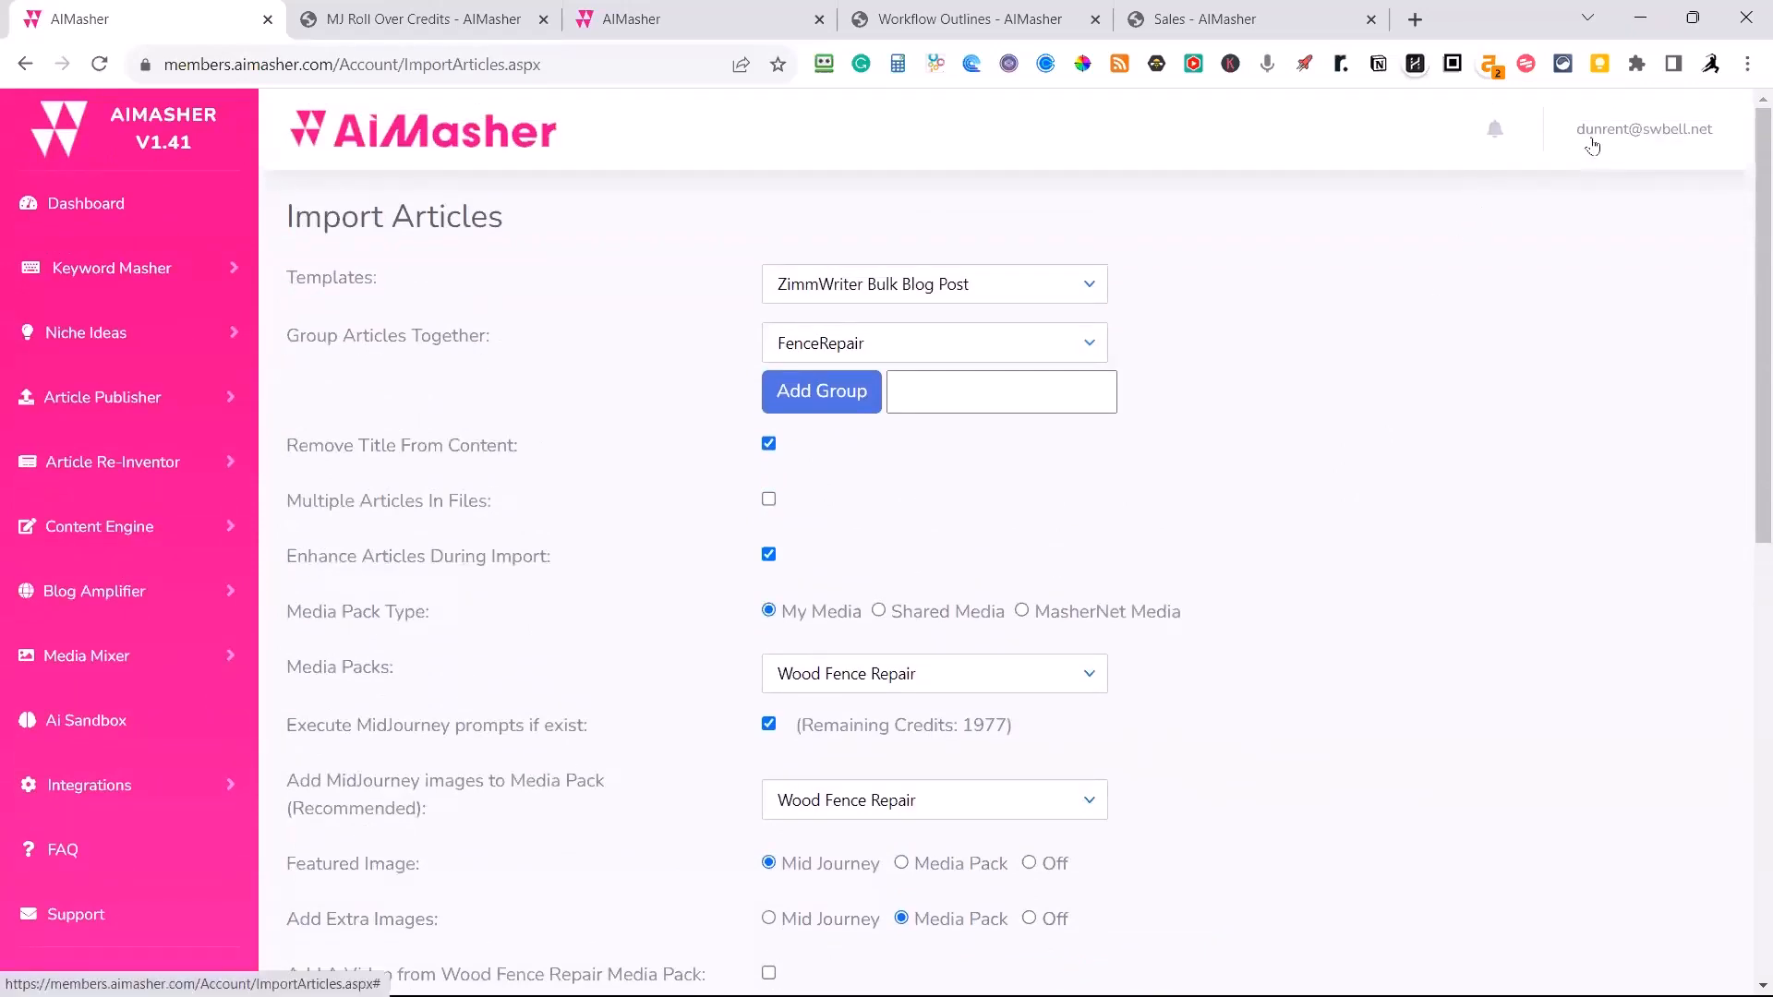
In the account settings, try extra-image intervals of 10 and 2 paragraphs, and restore the interval to 7.
{"action": "left_click", "coordinate": [691, 22]}
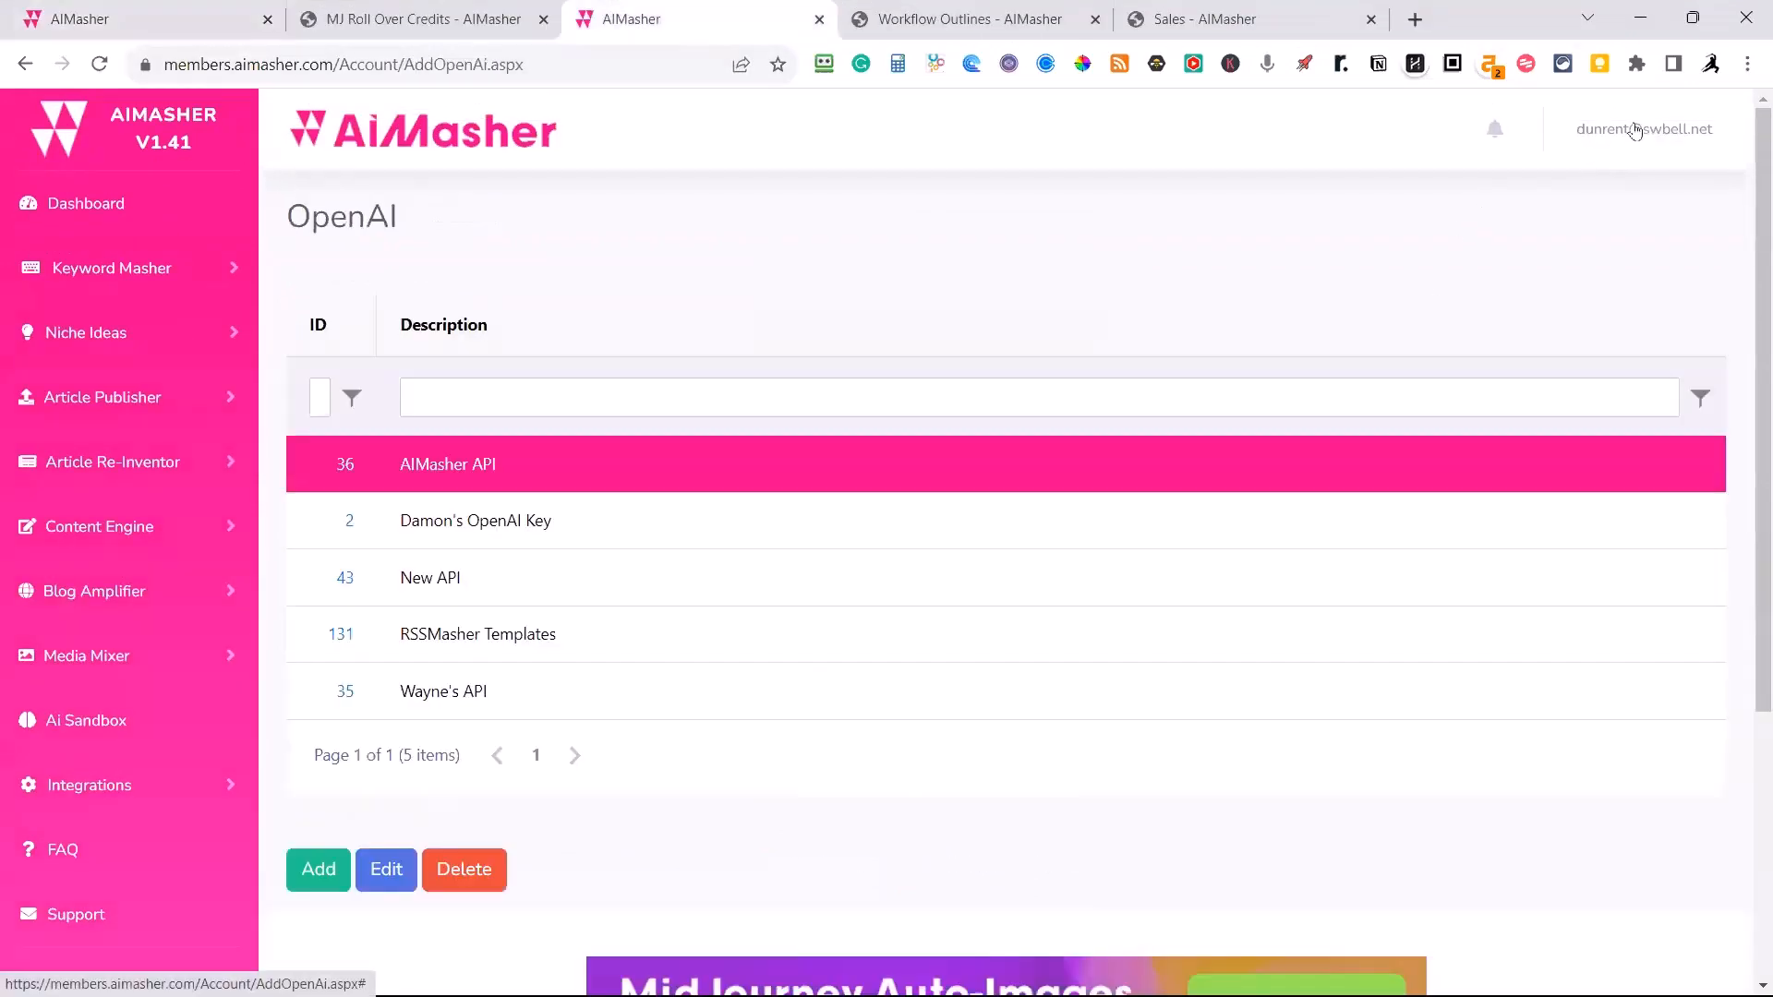
{"action": "left_click", "coordinate": [1634, 129]}
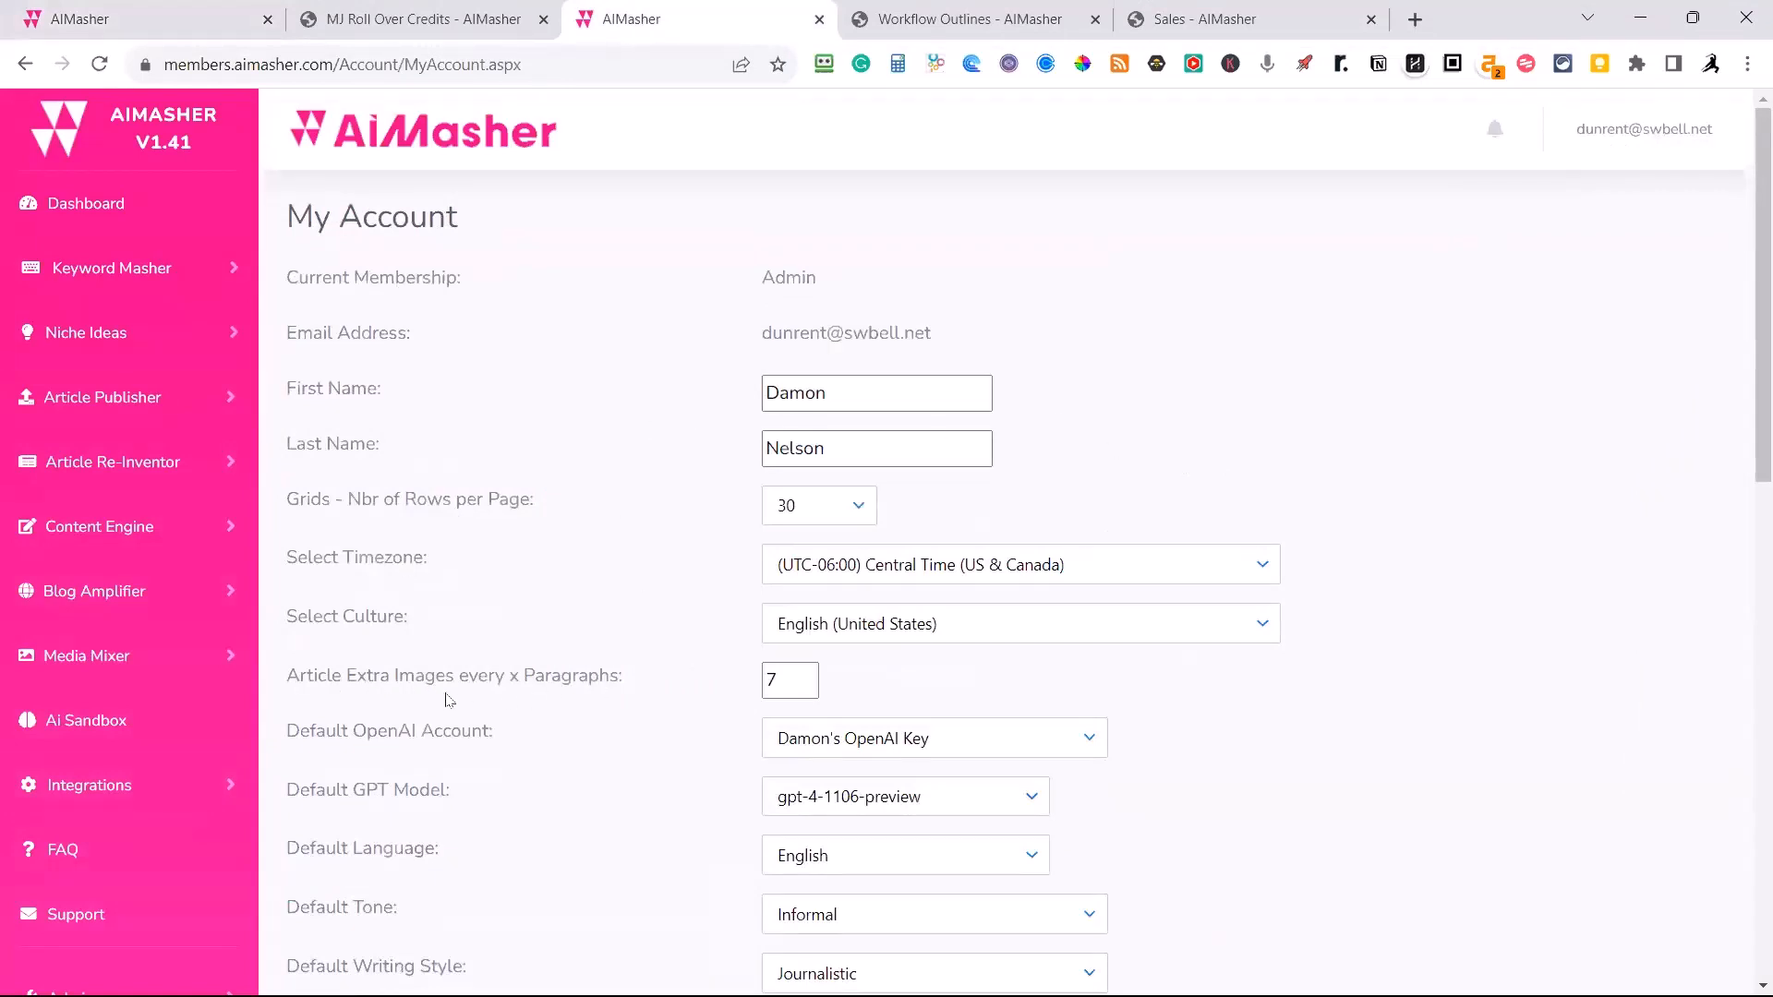
{"action": "left_click", "coordinate": [779, 680]}
{"action": "left_click_drag", "start_coordinate": [778, 680], "coordinate": [763, 681]}
{"action": "type", "text": "10"}
{"action": "key", "text": "BackSpace"}
{"action": "key", "text": "BackSpace"}
{"action": "type", "text": "2"}
{"action": "left_click_drag", "start_coordinate": [798, 680], "coordinate": [746, 683]}
{"action": "type", "text": "7"}
Look through the remaining account defaults and close the account settings without updating them.
{"action": "scroll", "coordinate": [641, 708], "scroll_direction": "down", "scroll_amount": 1}
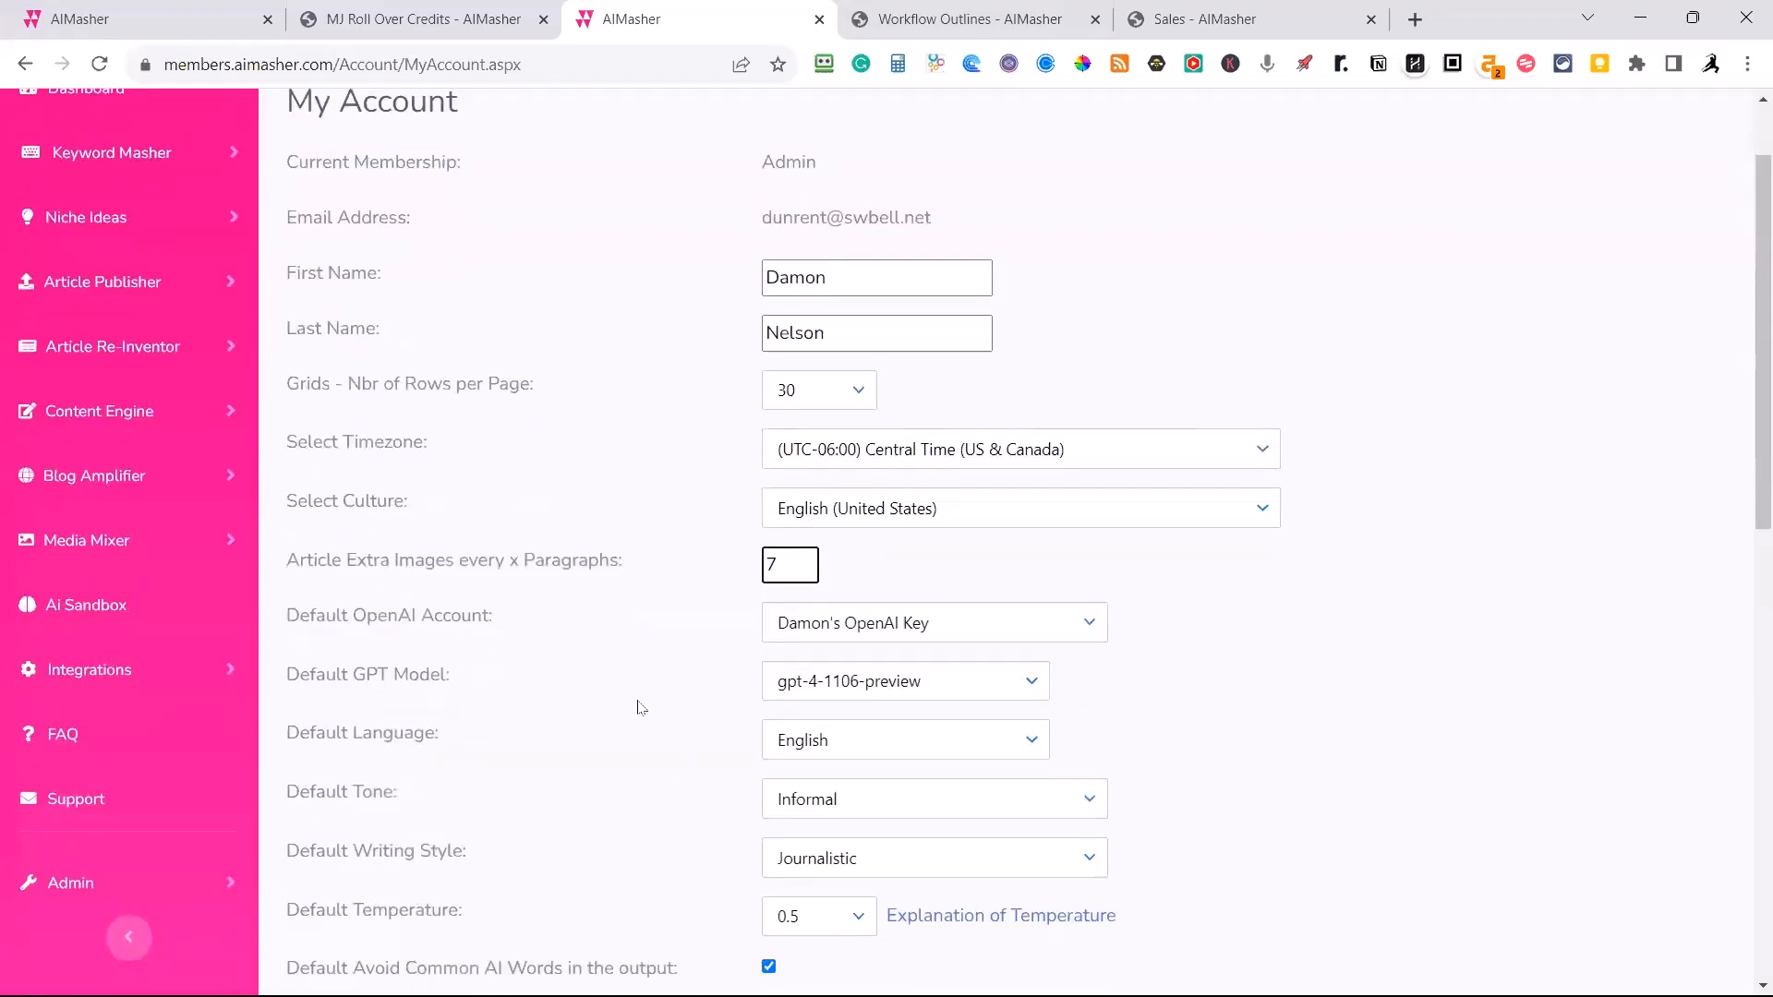
{"action": "scroll", "coordinate": [646, 732], "scroll_direction": "down", "scroll_amount": 1}
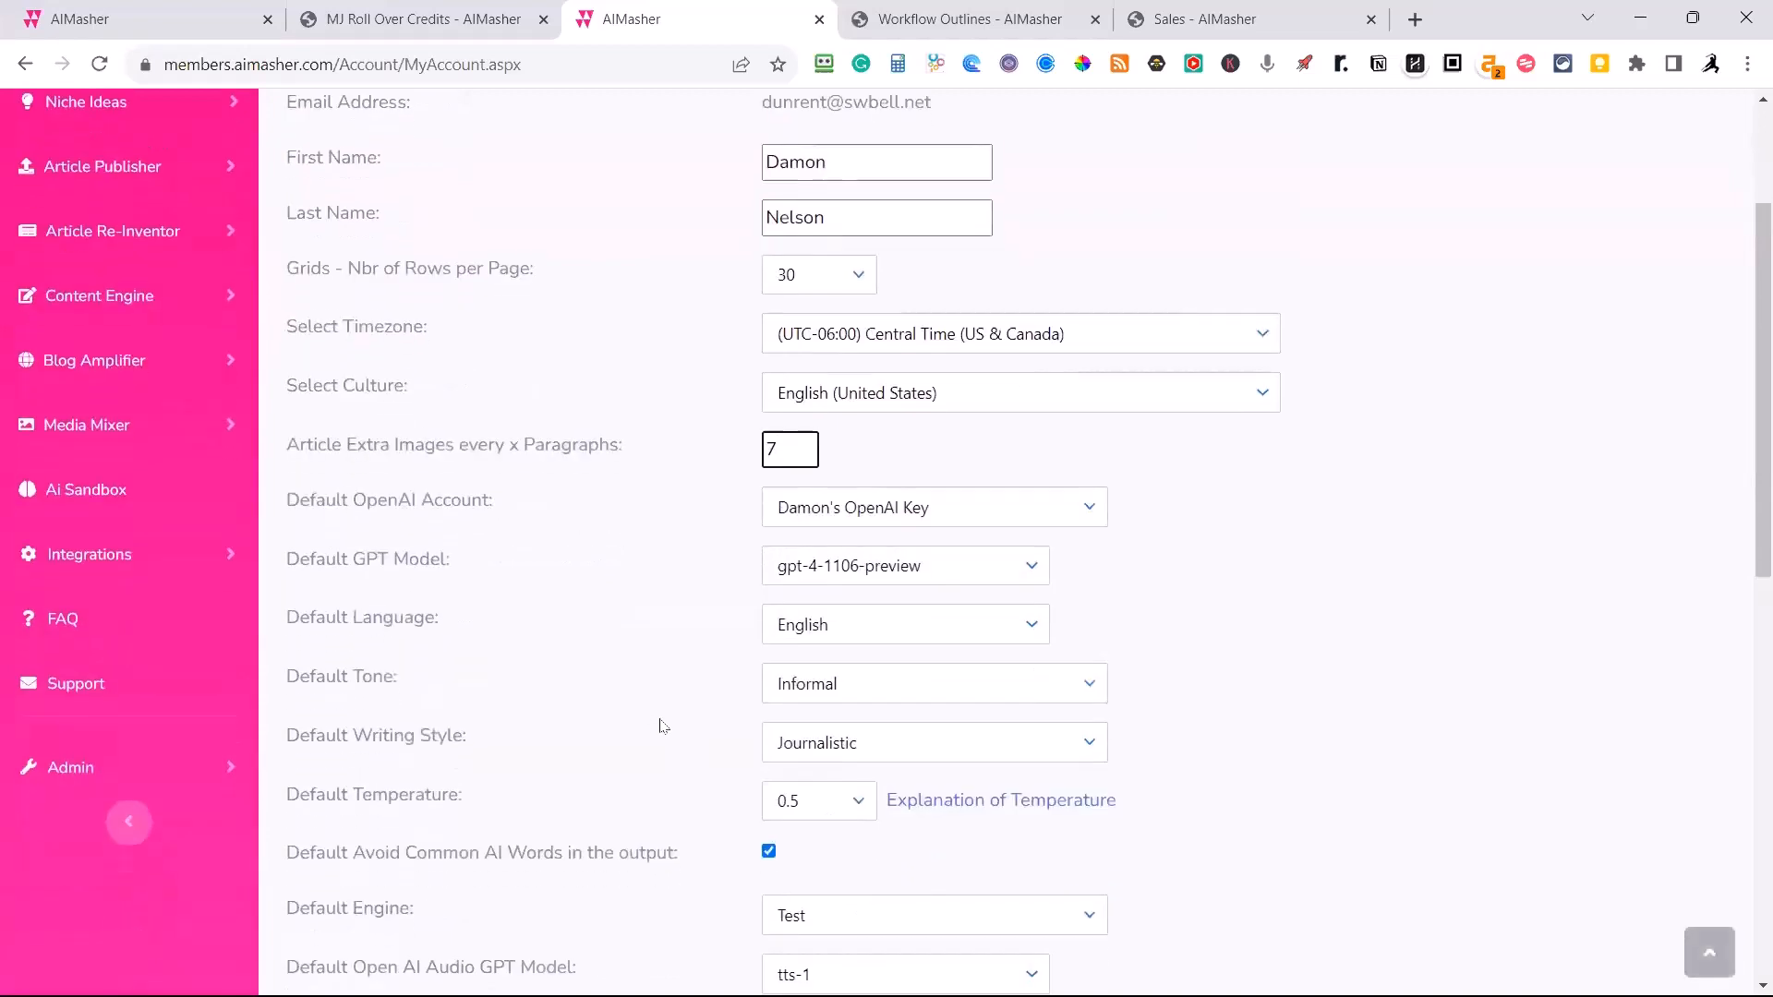
{"action": "scroll", "coordinate": [660, 726], "scroll_direction": "down", "scroll_amount": 6}
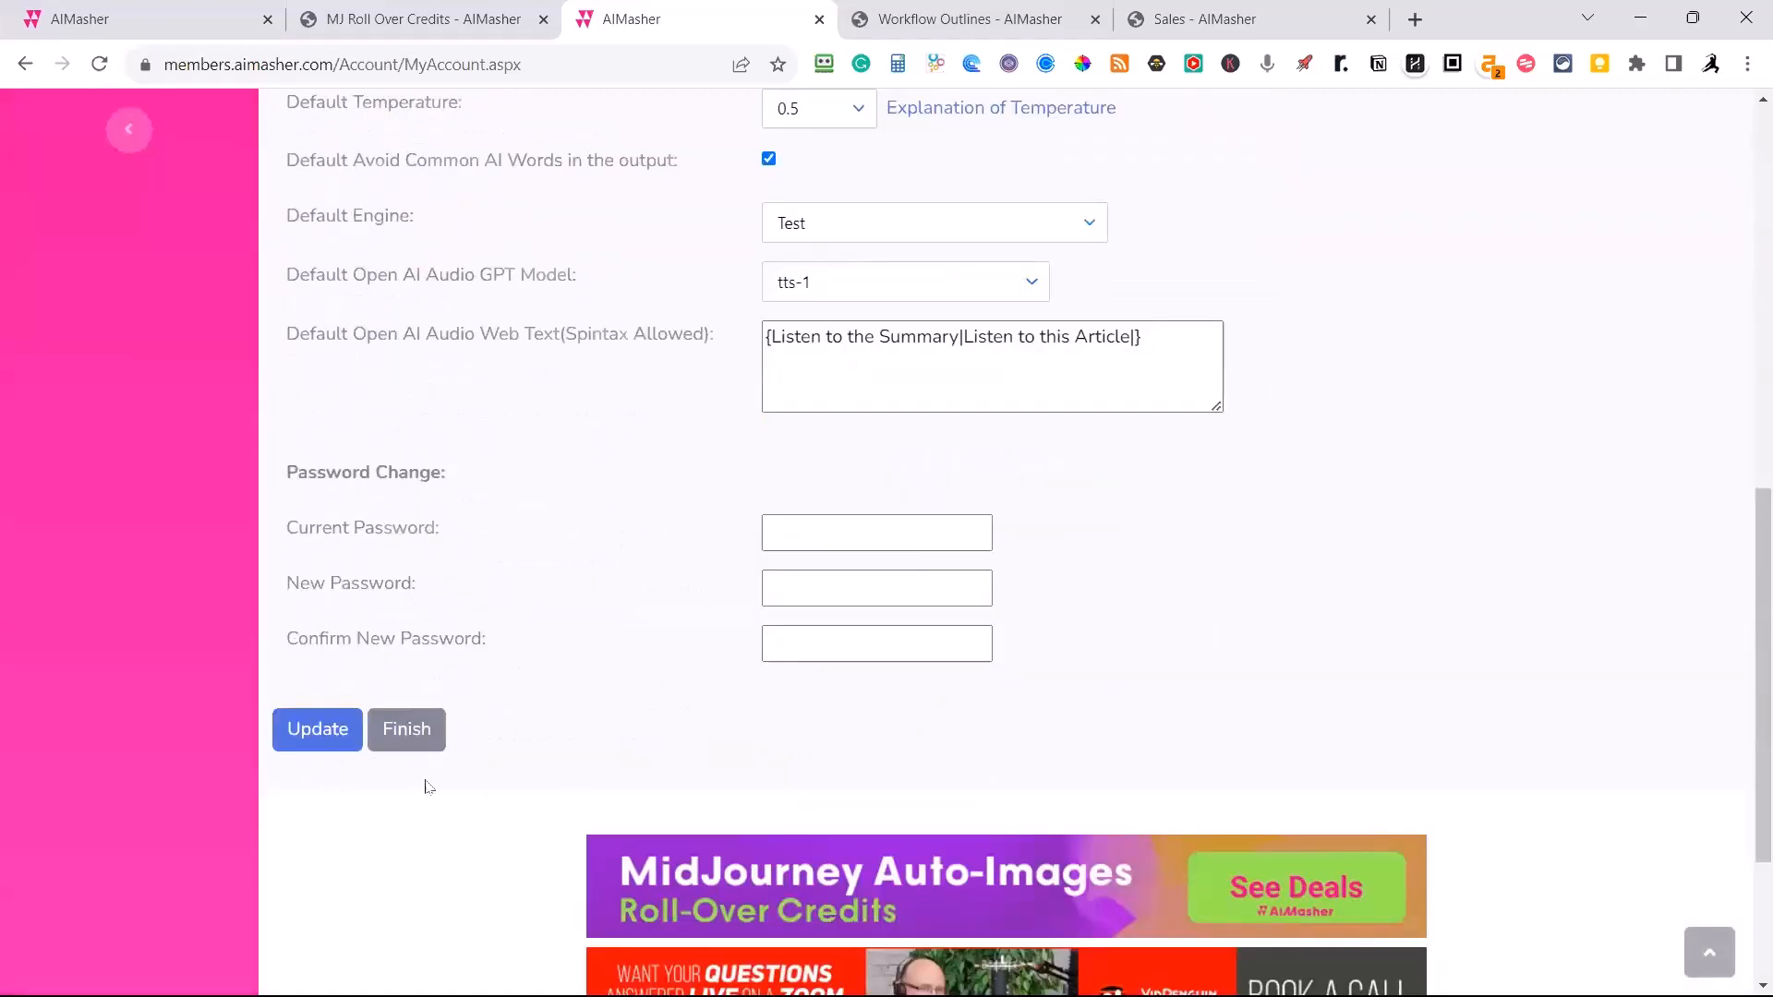
{"action": "left_click", "coordinate": [405, 733]}
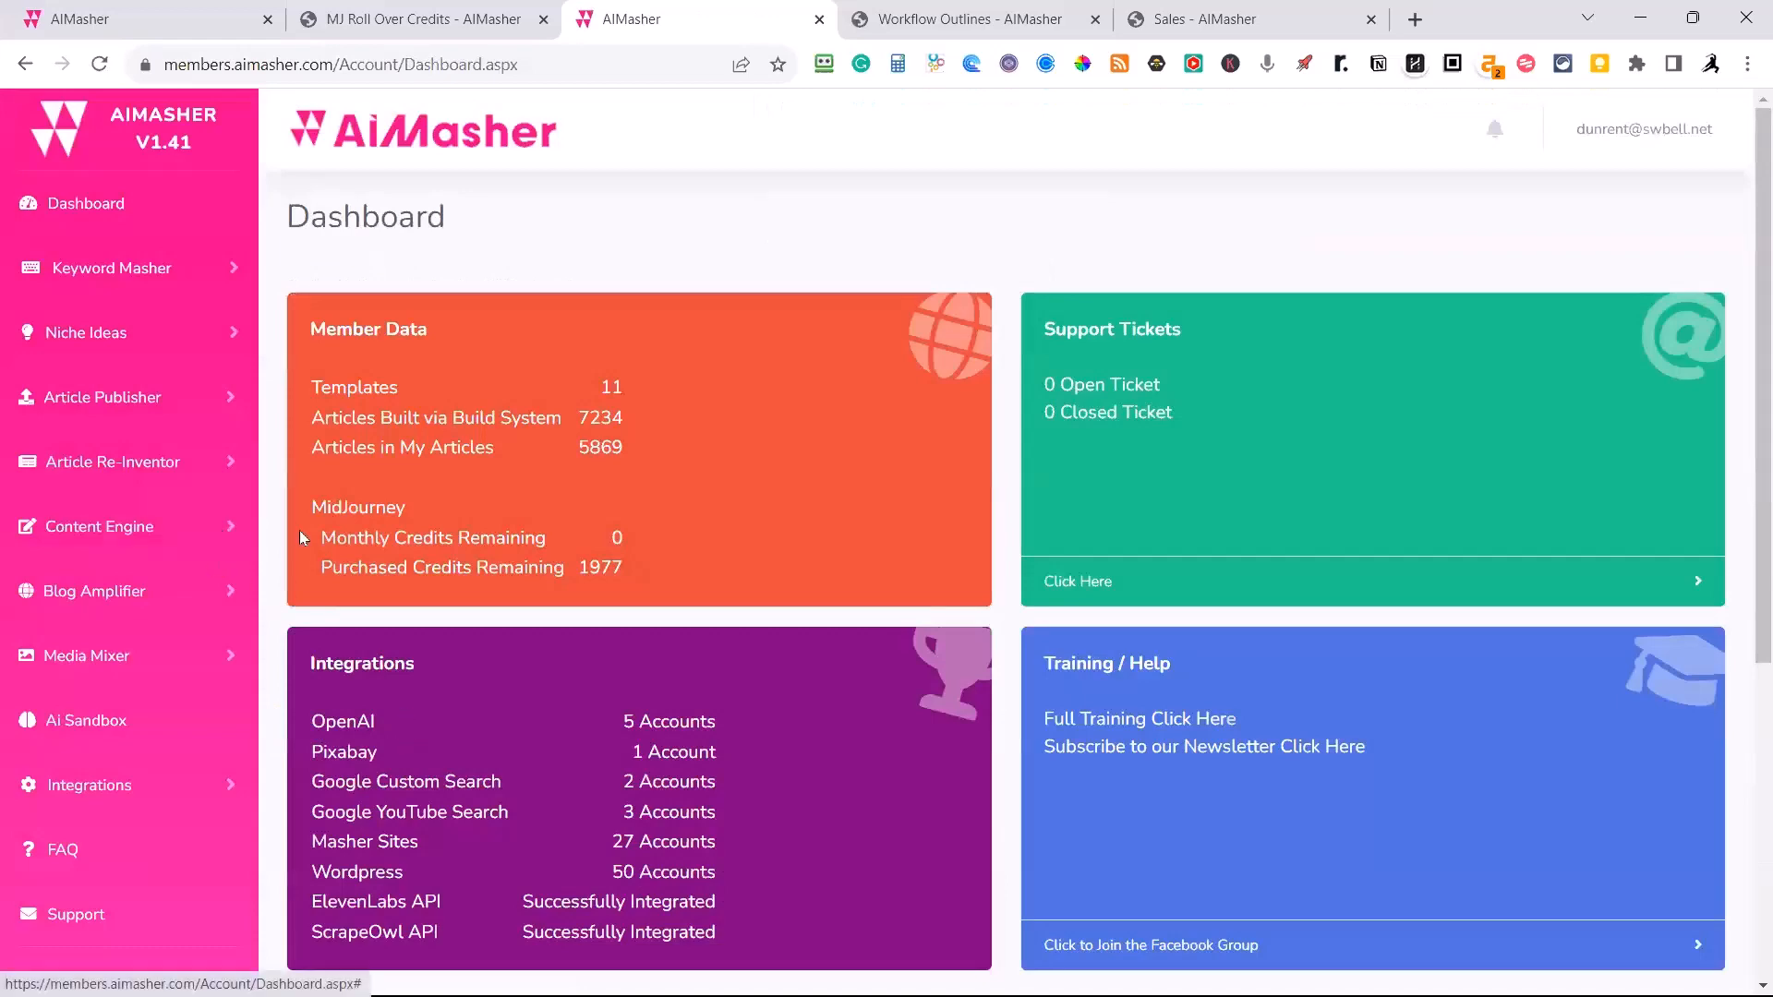
Return to the article import form and enable adding a video from the Wood Fence Repair media pack.
{"action": "left_click", "coordinate": [222, 20]}
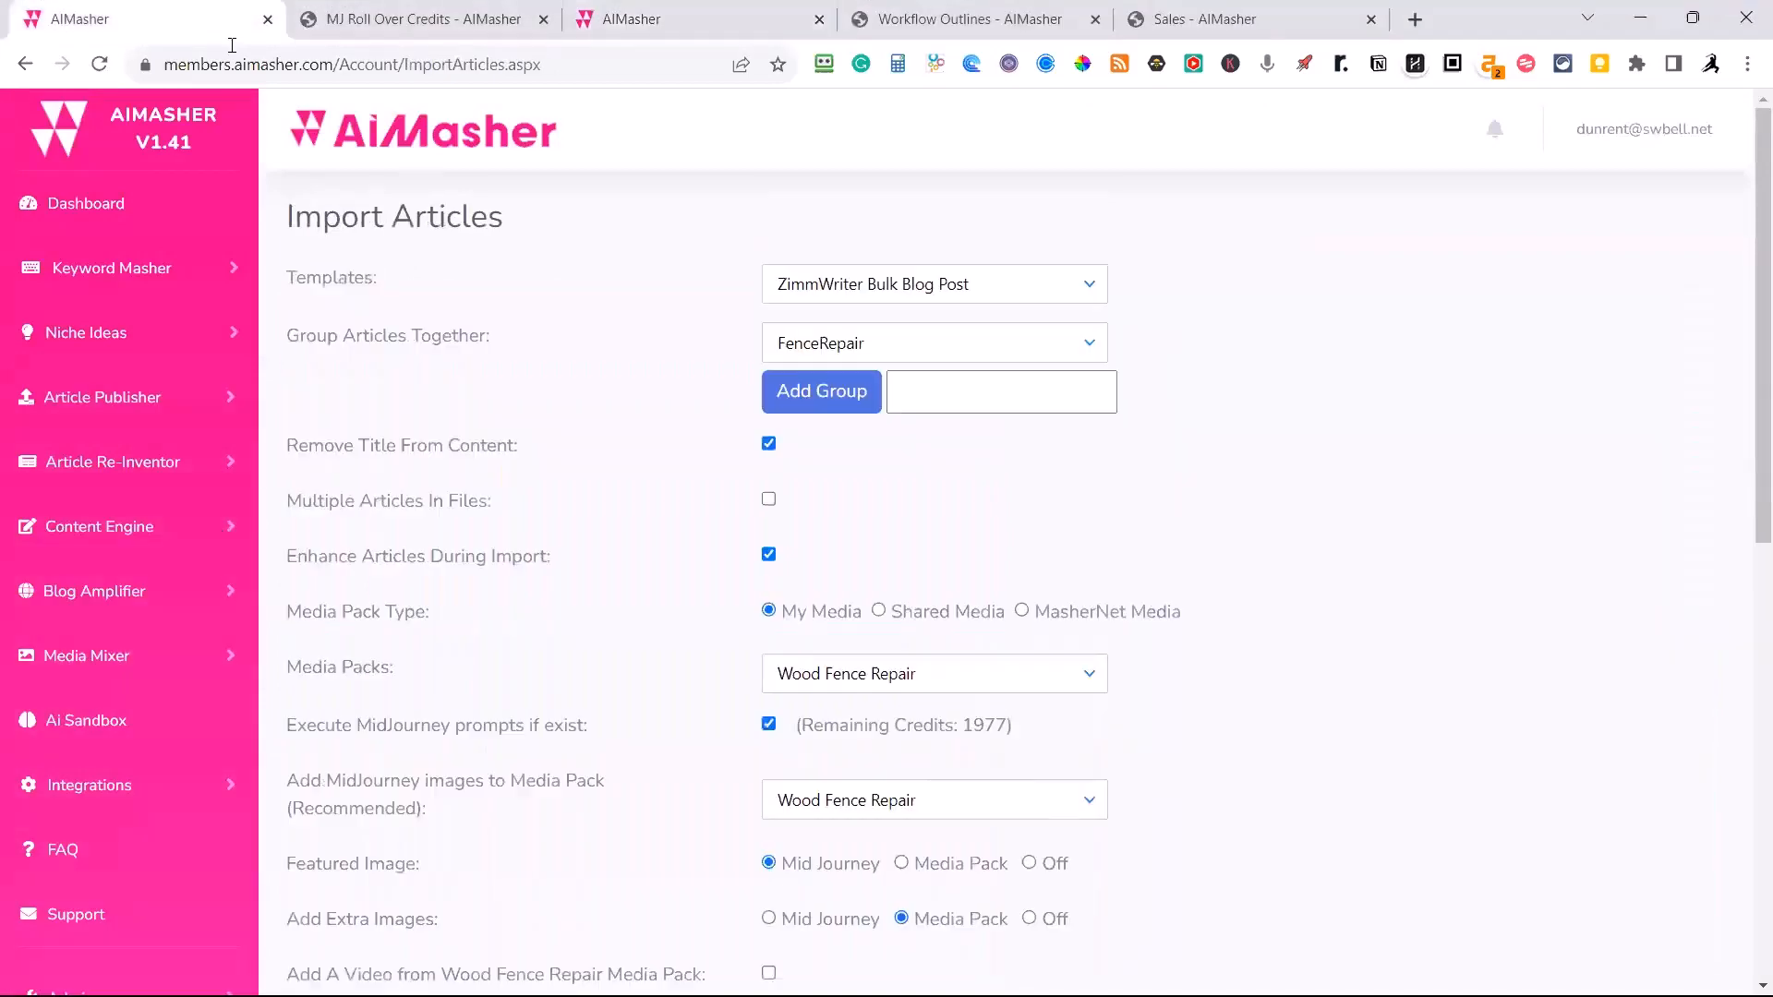
{"action": "scroll", "coordinate": [657, 621], "scroll_direction": "down", "scroll_amount": 1}
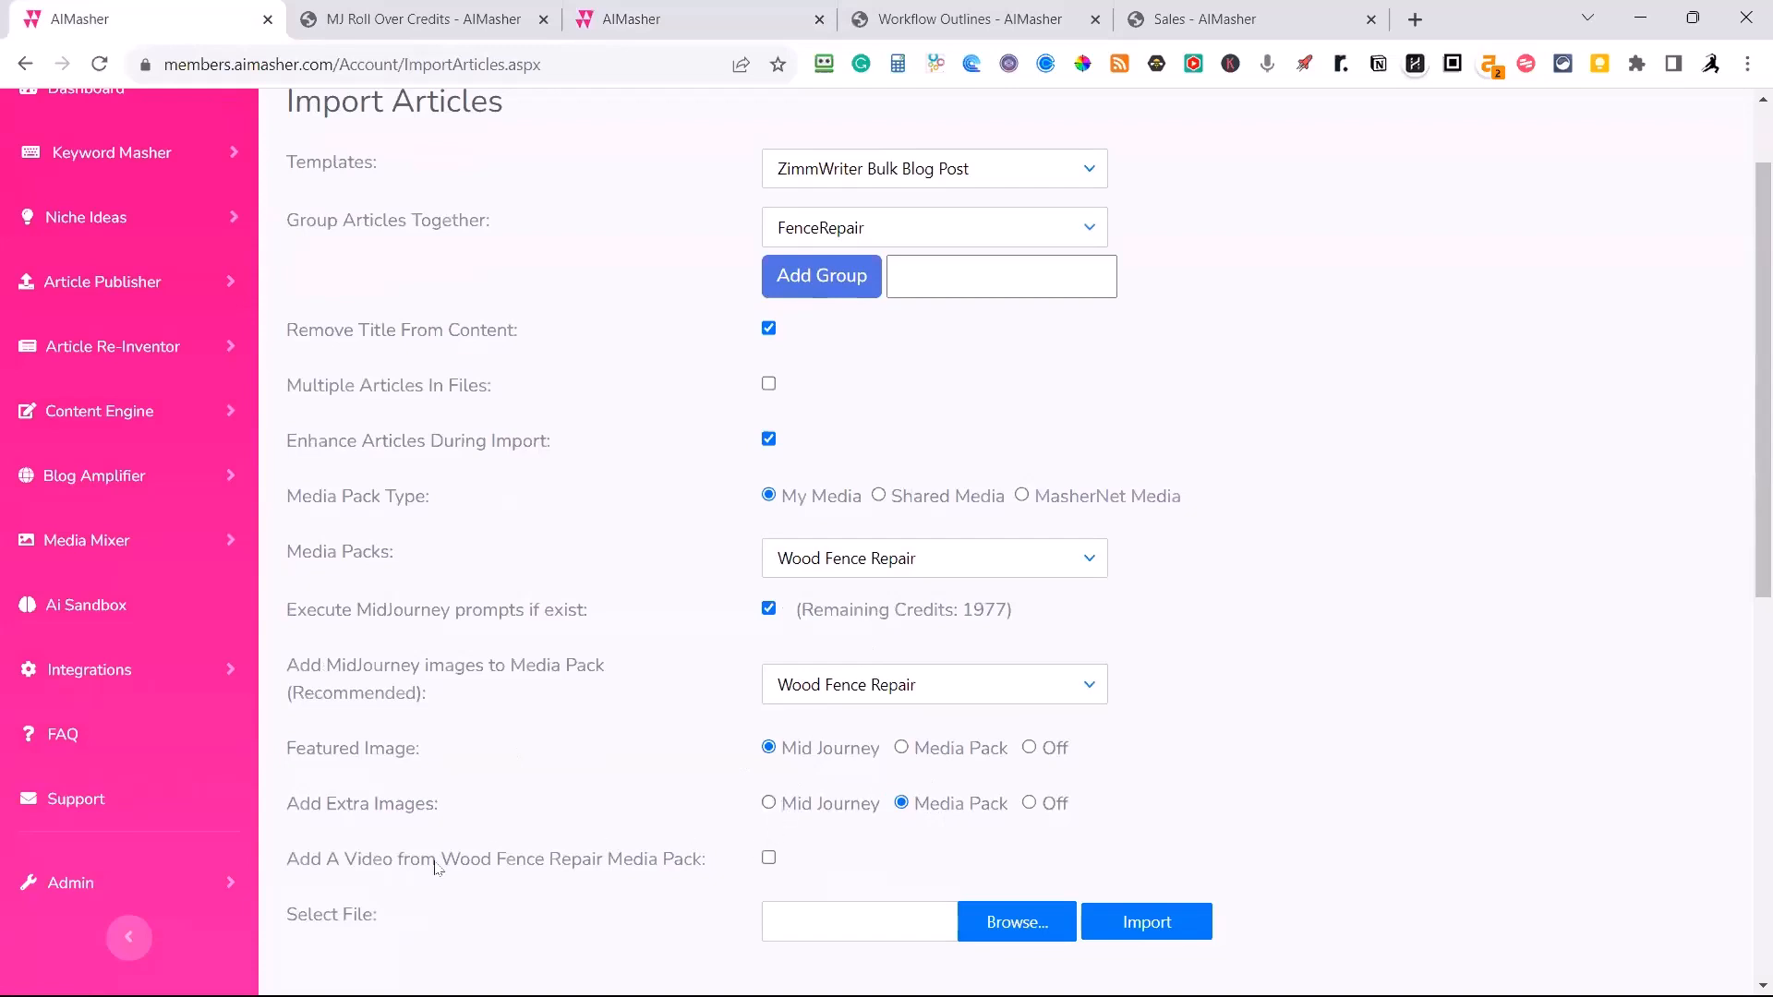
{"action": "left_click", "coordinate": [770, 859]}
Import the fence gate repair manual, wooden fence maintenance guide and fence panel repair text files from the ZimmWriter_Output folder.
{"action": "left_click", "coordinate": [991, 933]}
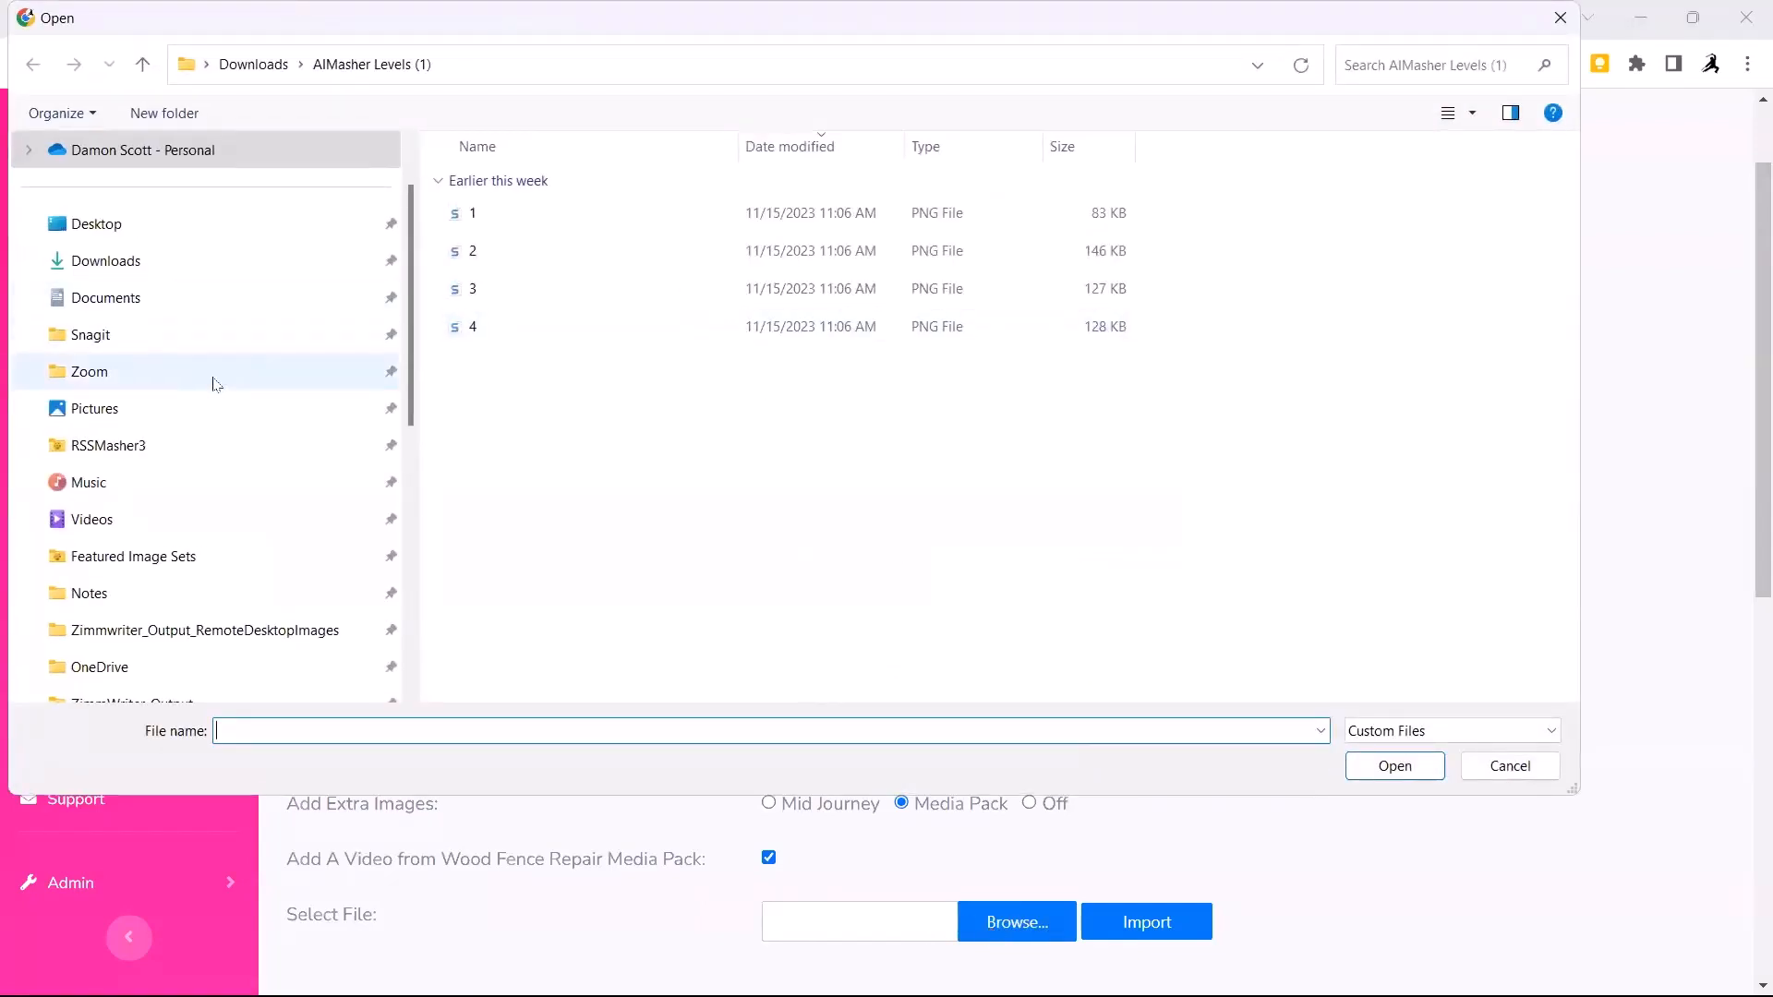
{"action": "scroll", "coordinate": [210, 380], "scroll_direction": "down", "scroll_amount": 2}
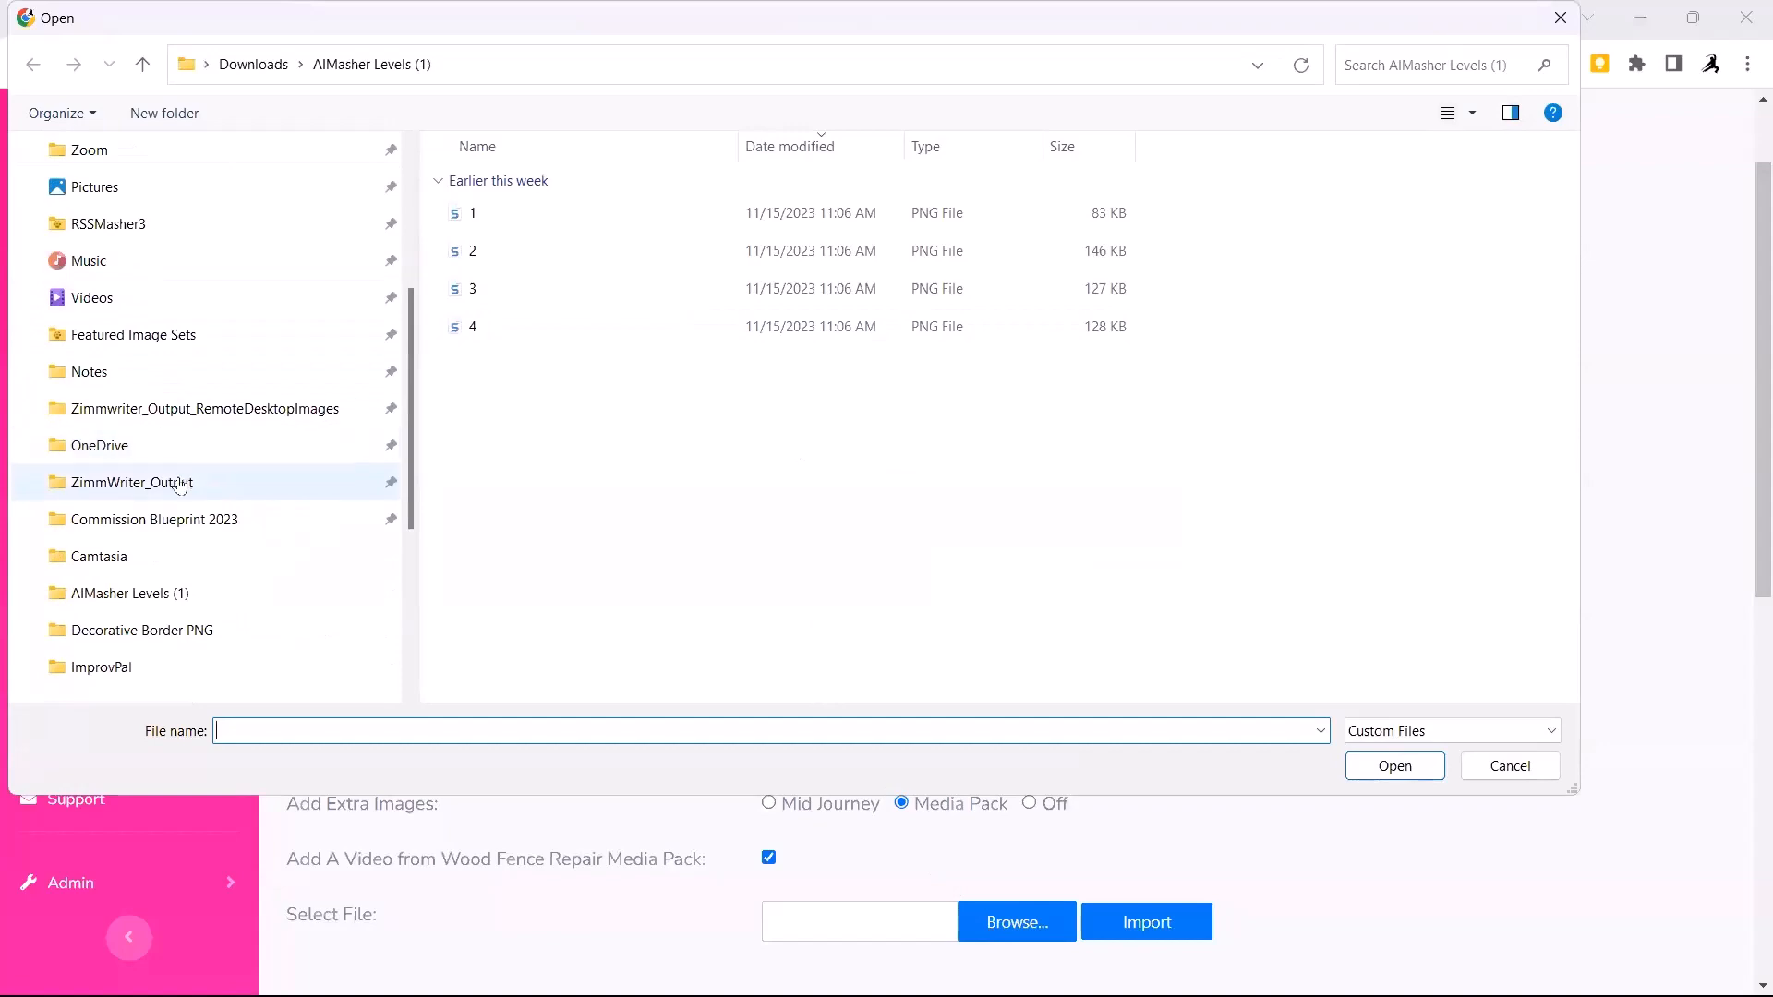
{"action": "left_click", "coordinate": [180, 484]}
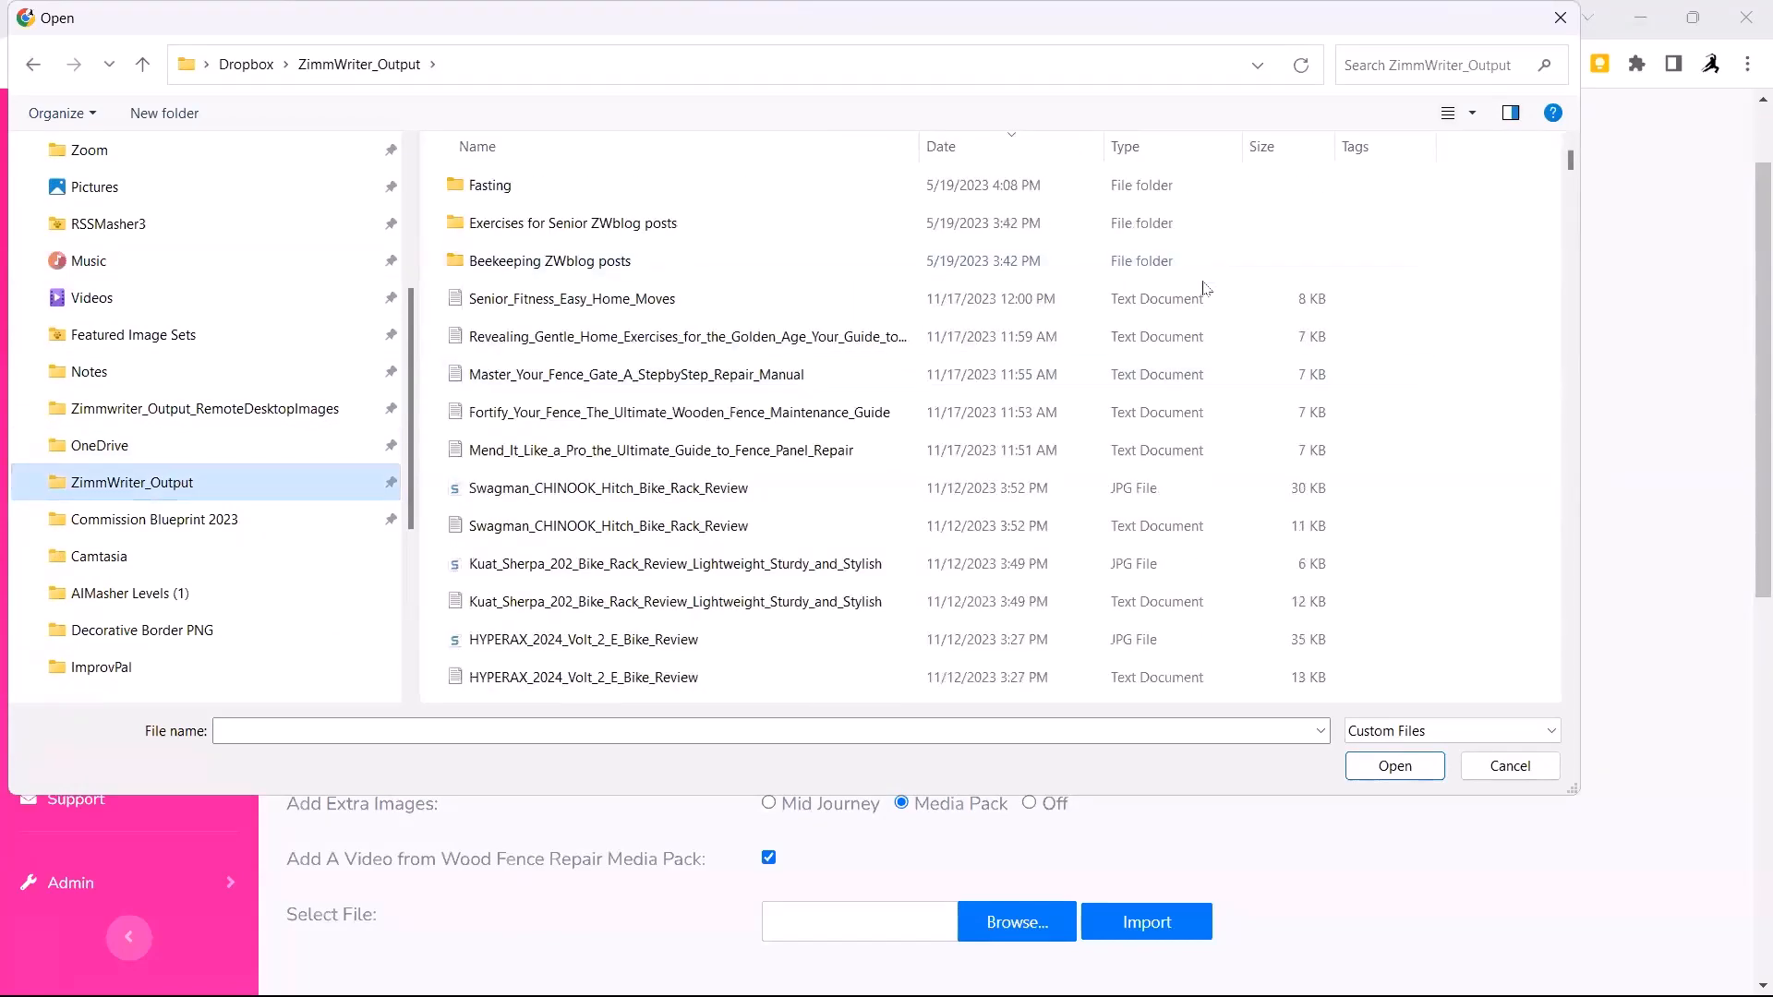
{"action": "left_click", "coordinate": [620, 385]}
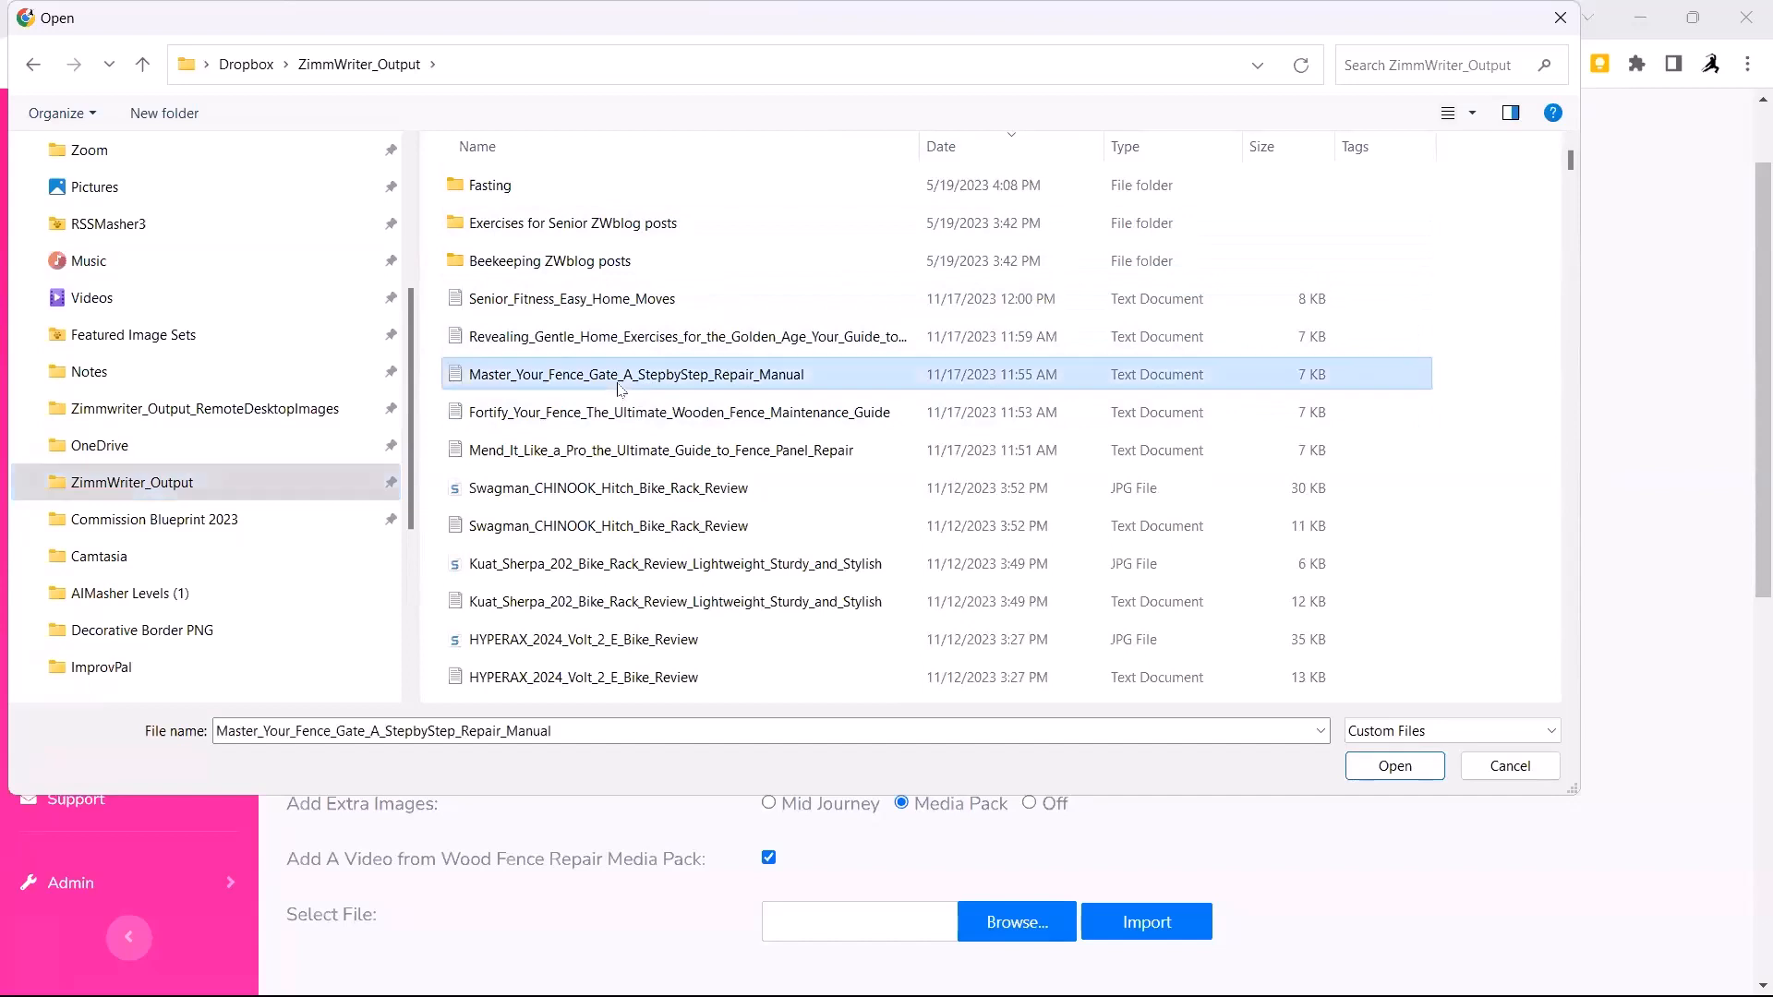
{"action": "left_click", "coordinate": [615, 418], "text": "ctrl"}
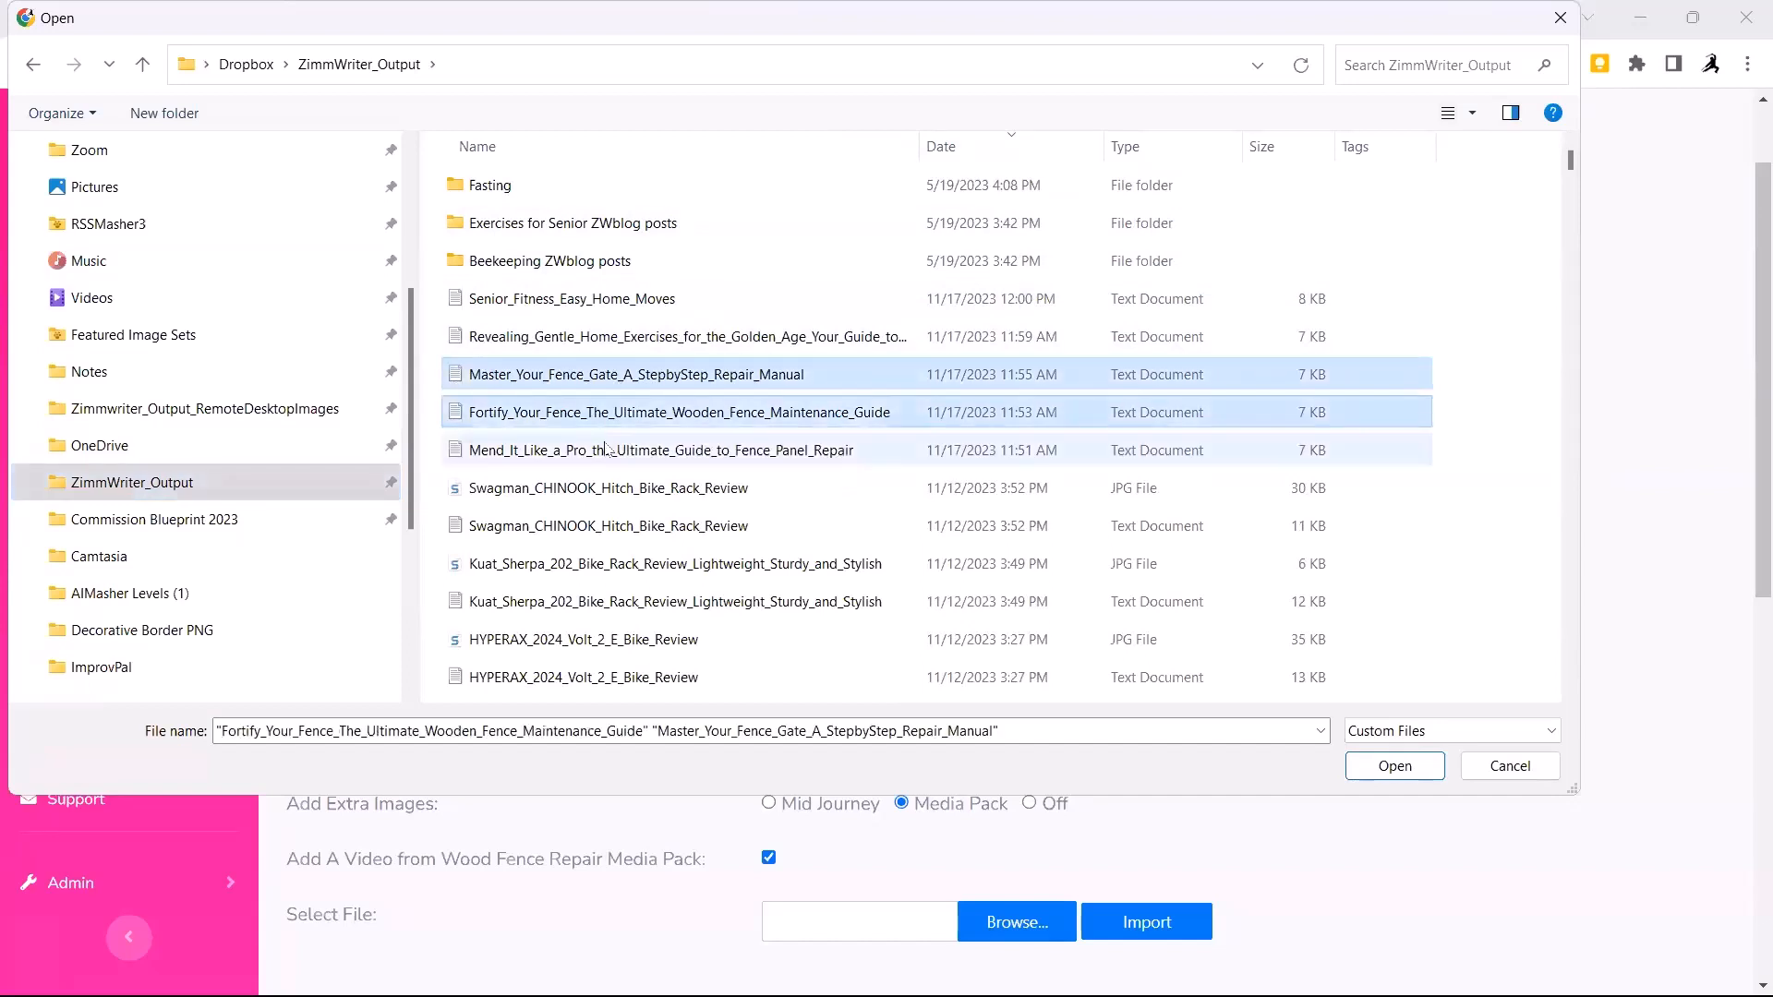
{"action": "left_click", "coordinate": [604, 452], "text": "ctrl"}
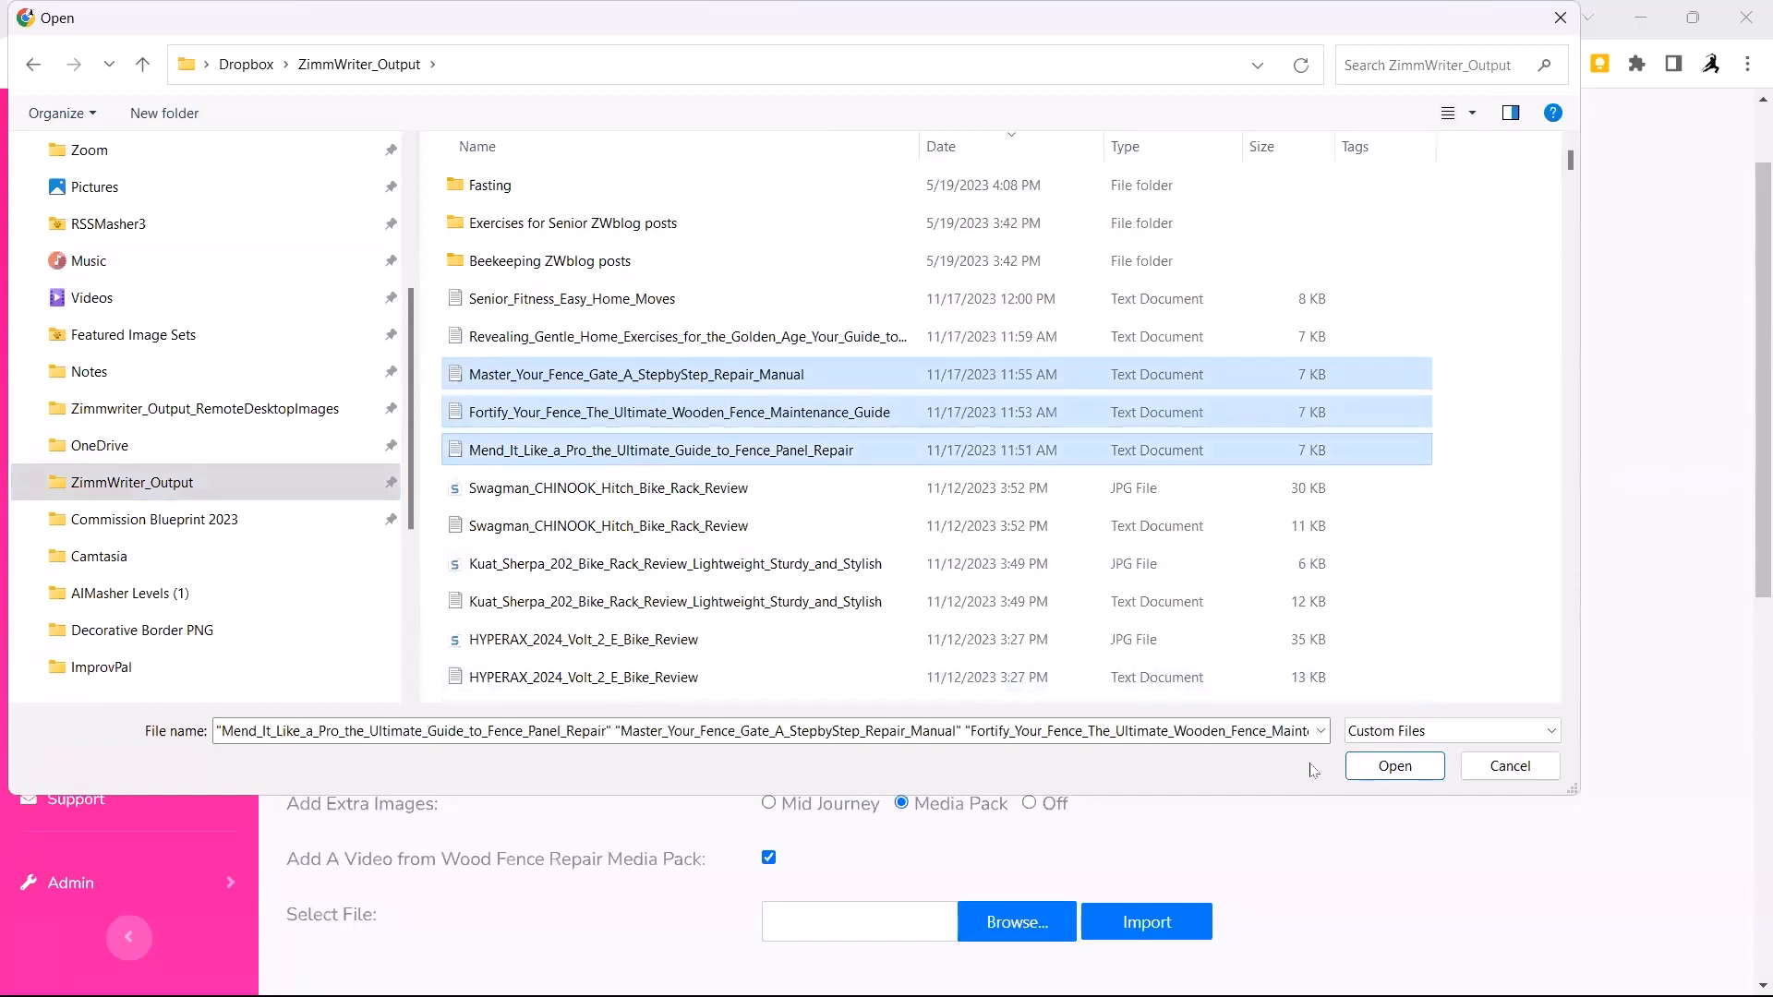
{"action": "left_click", "coordinate": [1399, 770]}
{"action": "scroll", "coordinate": [1310, 614], "scroll_direction": "down", "scroll_amount": 3}
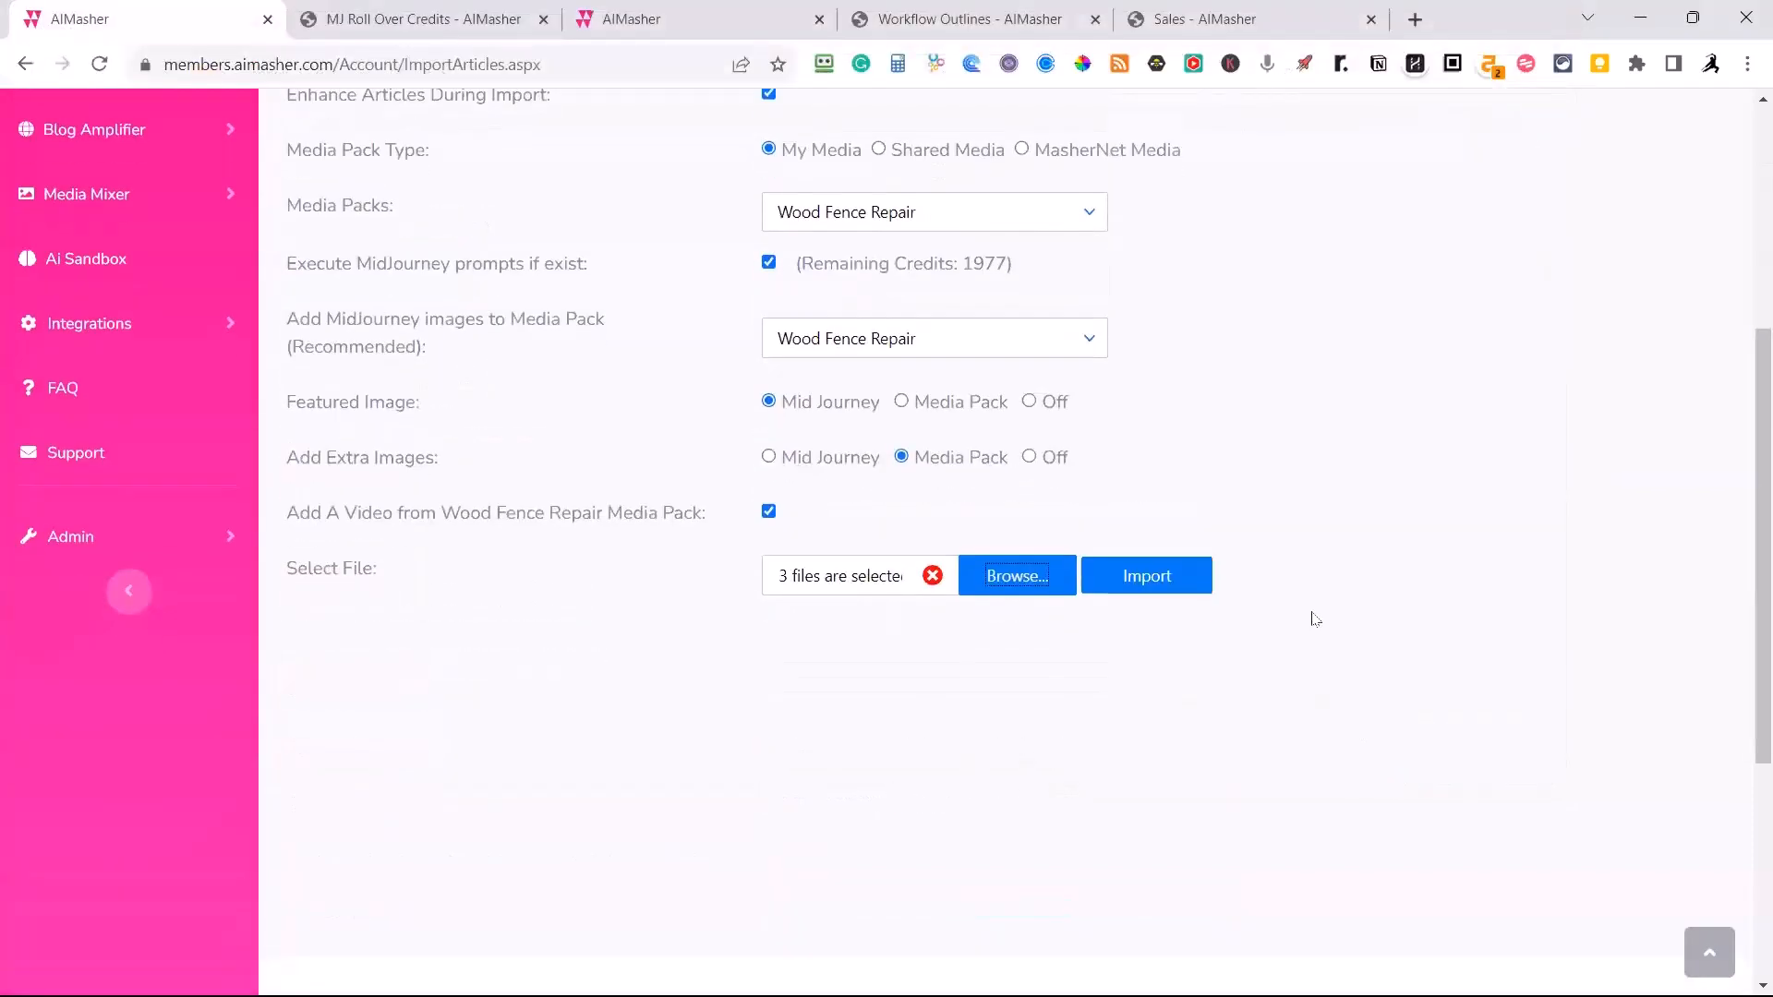
{"action": "left_click", "coordinate": [1149, 577]}
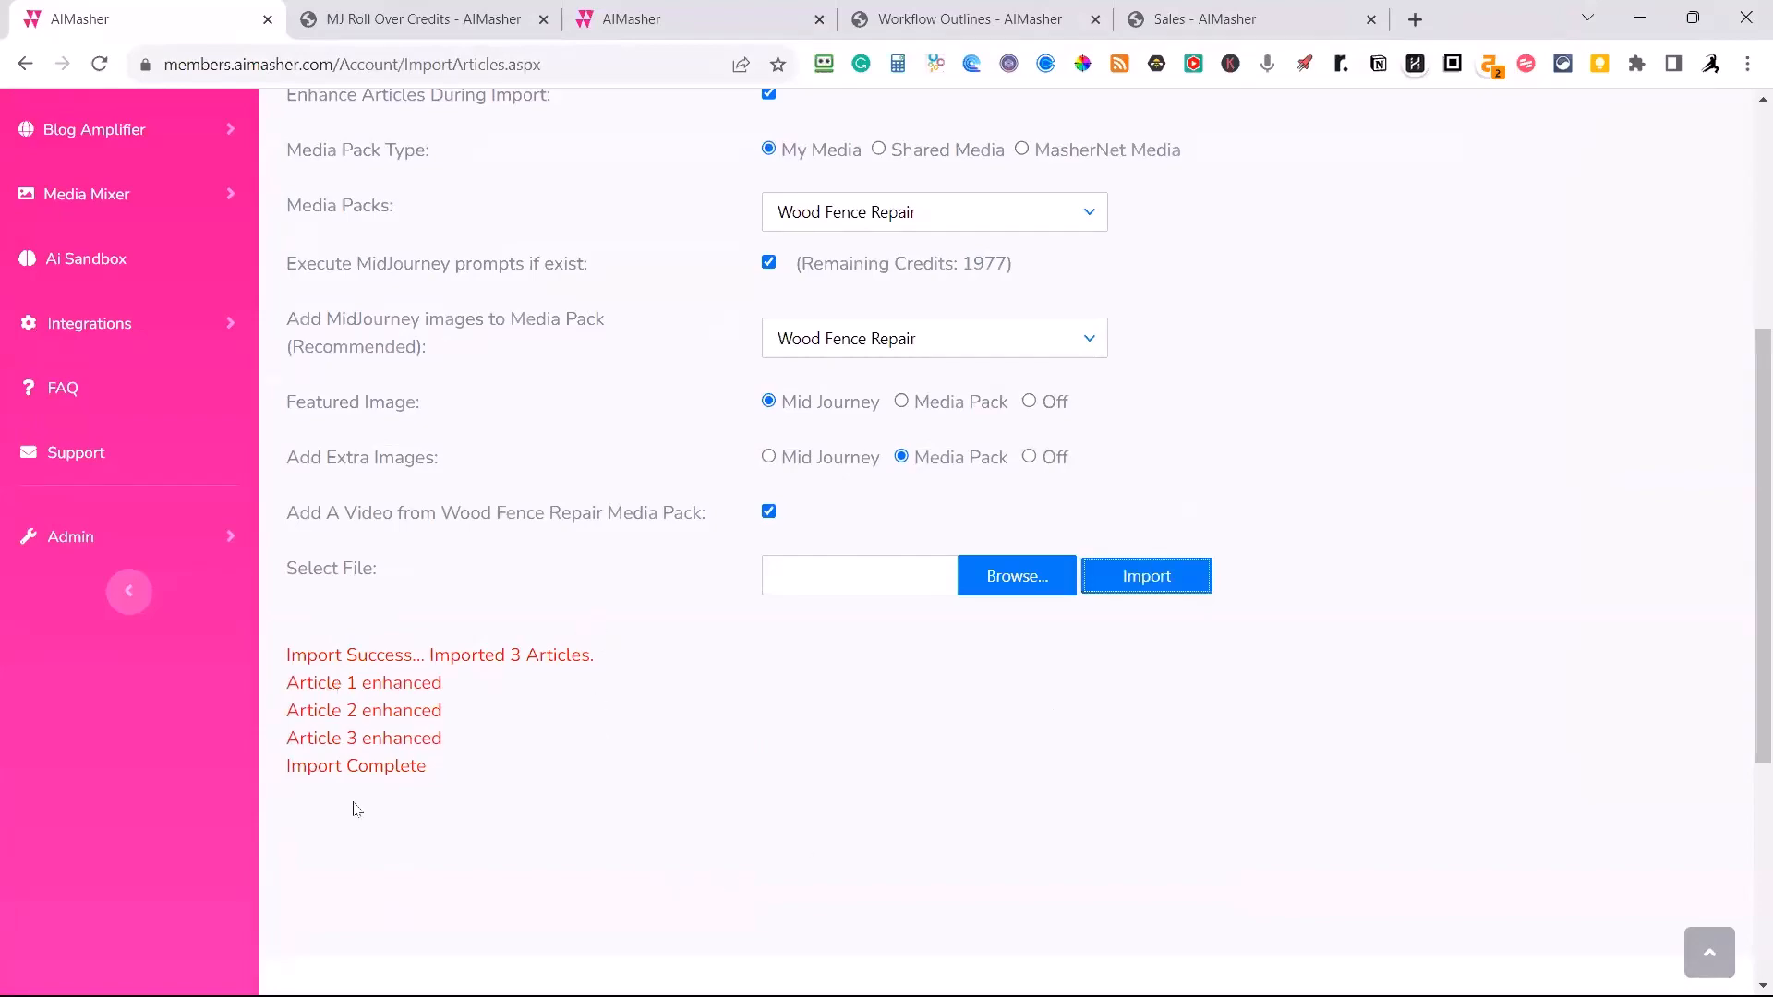
Open the My Articles list and check the status of the newly imported FenceRepair articles.
{"action": "scroll", "coordinate": [428, 709], "scroll_direction": "up", "scroll_amount": 5}
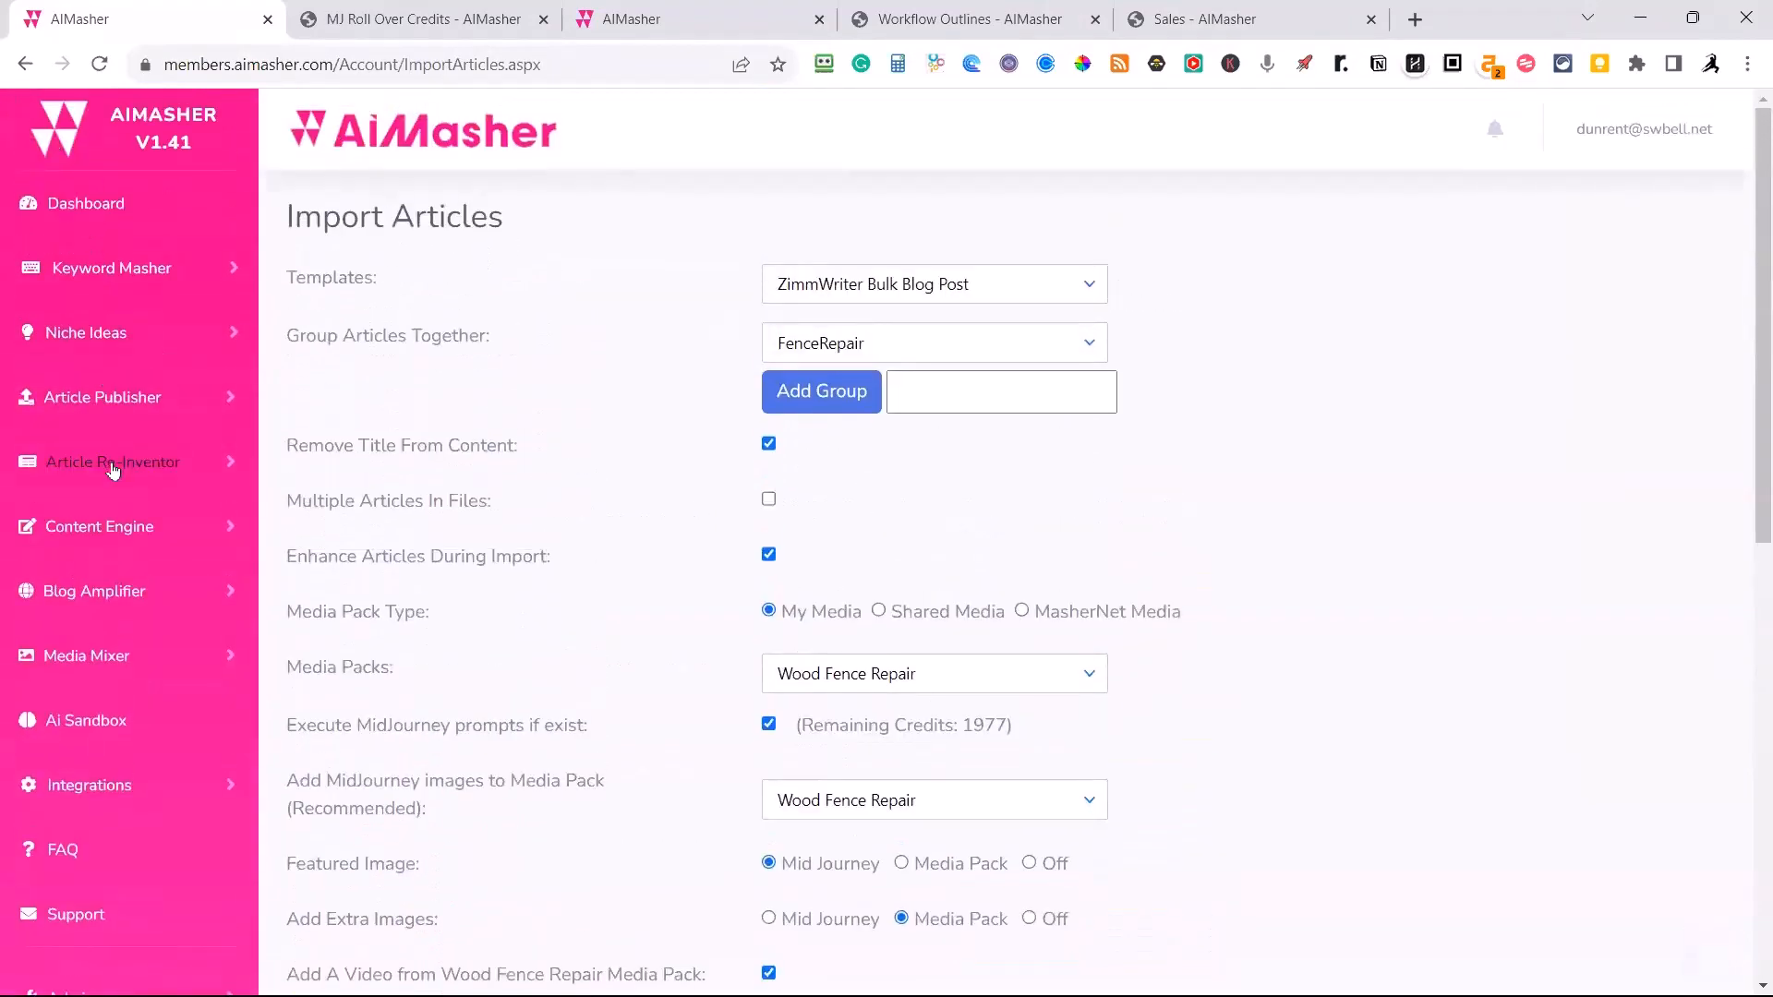
{"action": "left_click", "coordinate": [113, 399]}
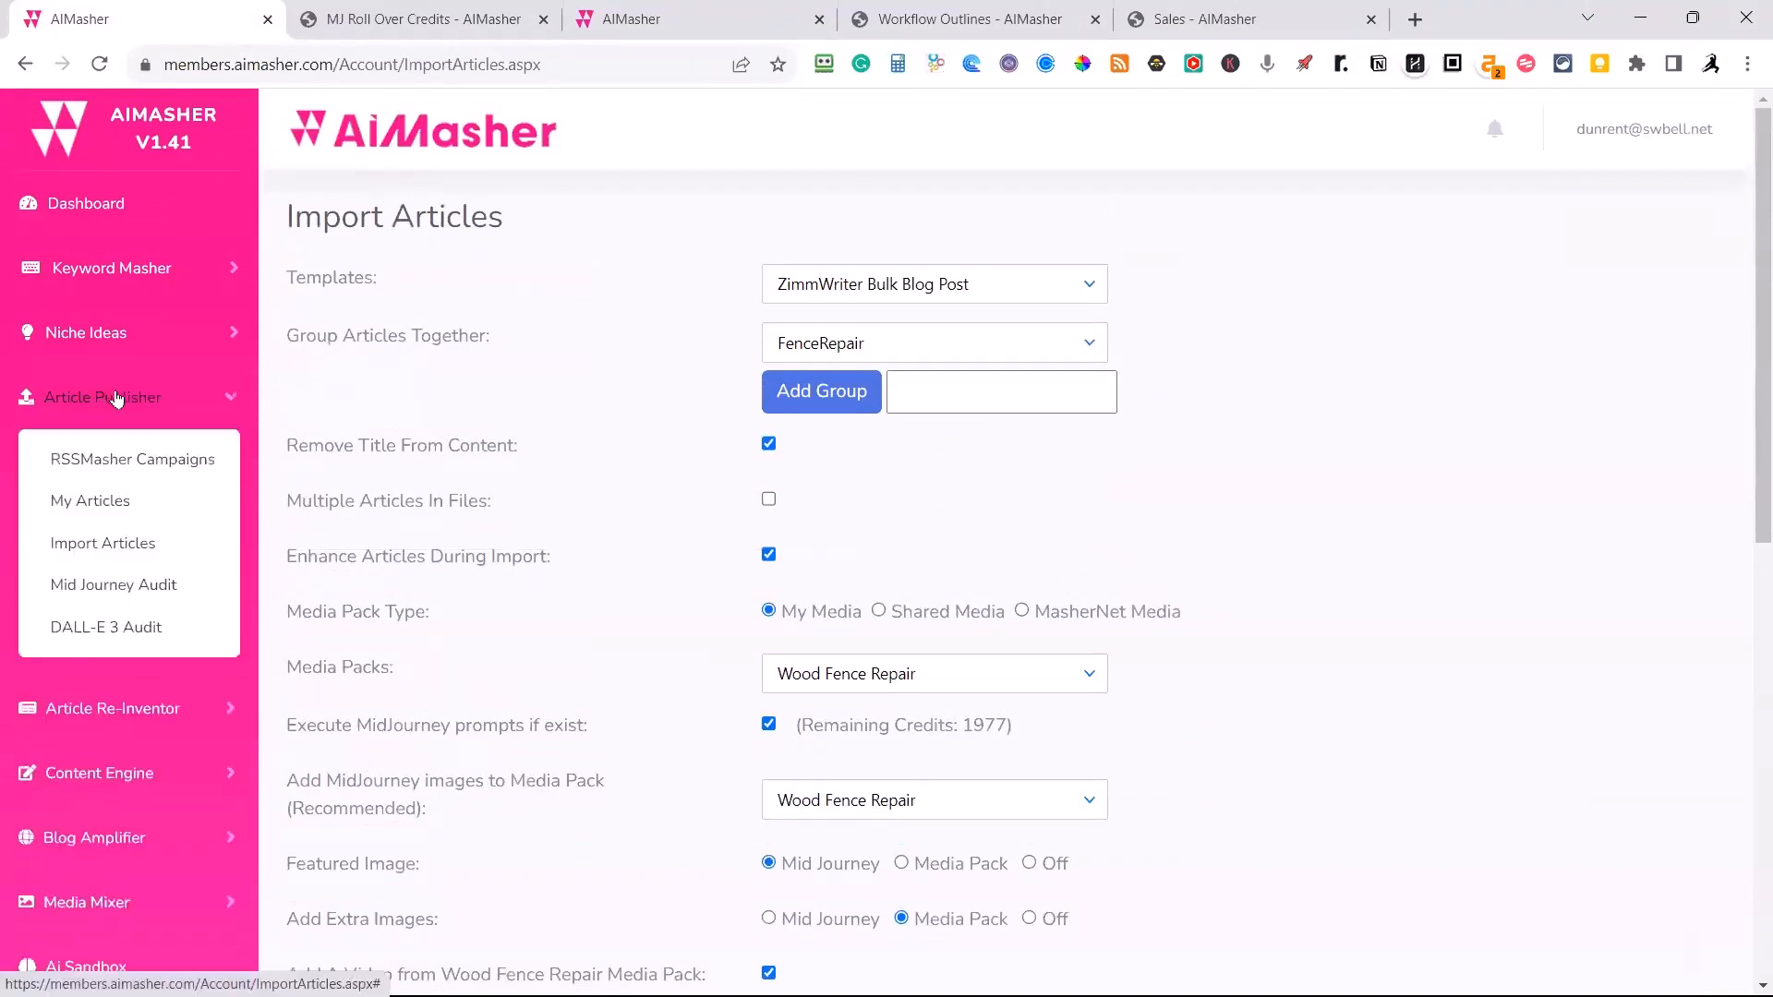
{"action": "left_click", "coordinate": [99, 504]}
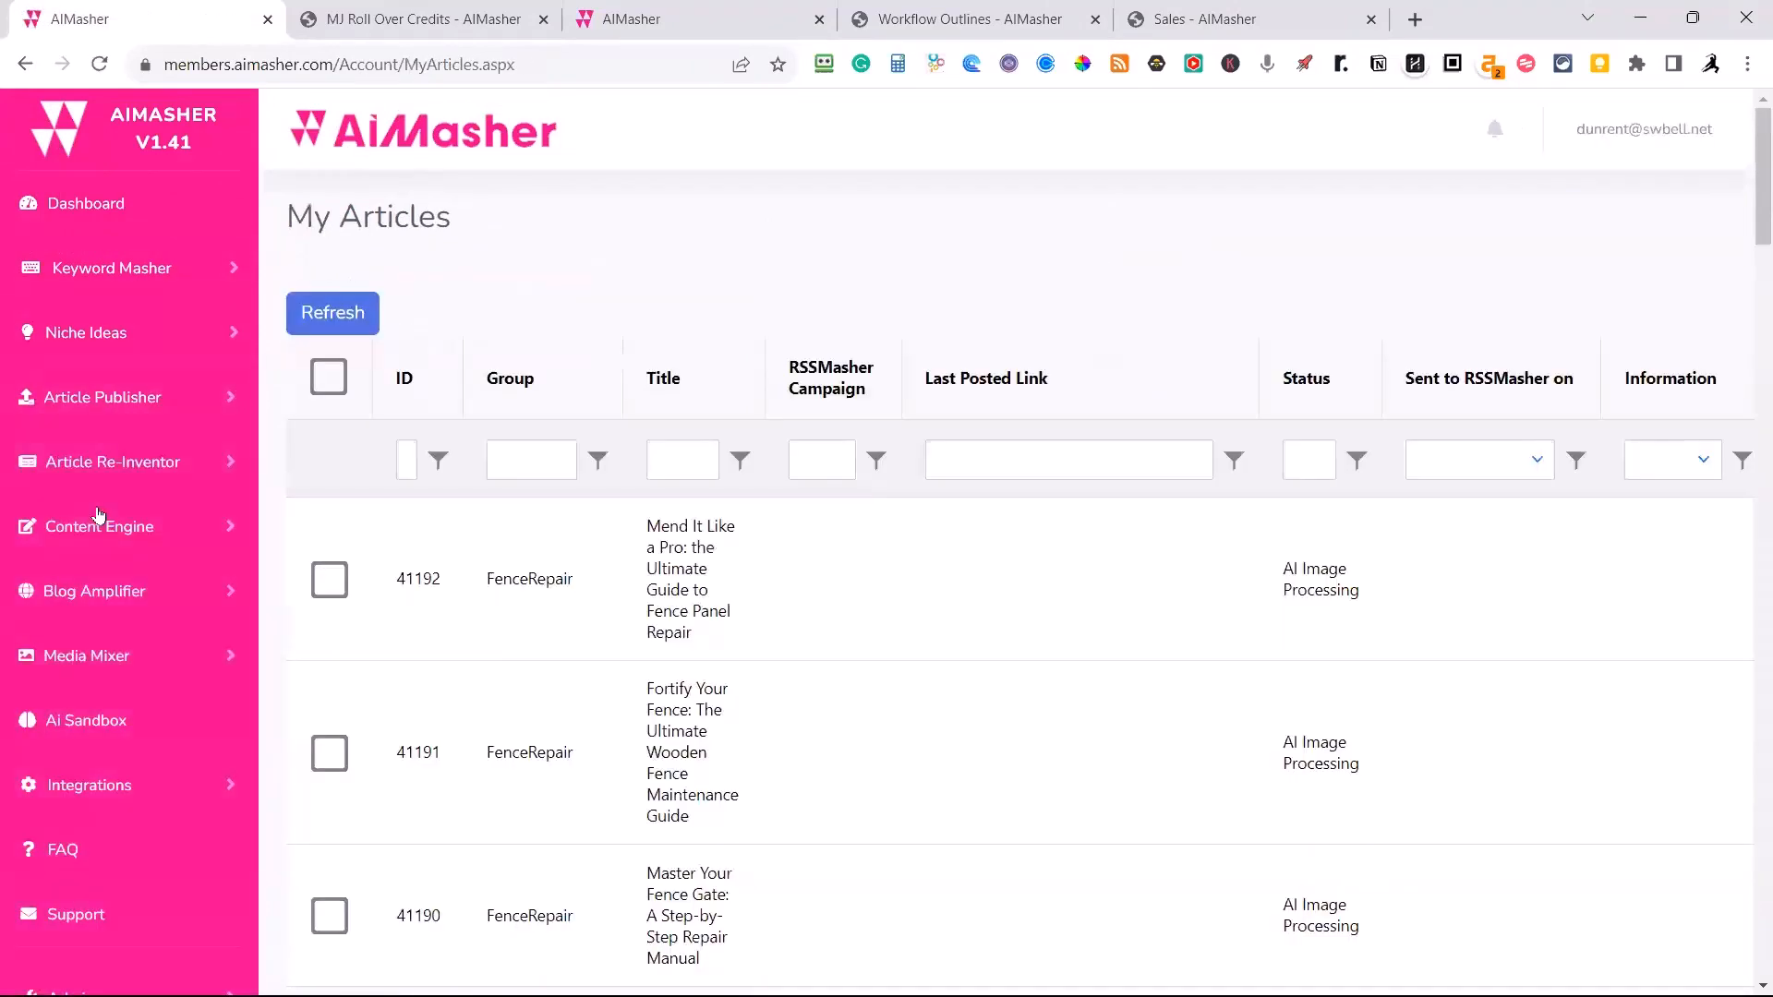
{"action": "scroll", "coordinate": [878, 482], "scroll_direction": "down", "scroll_amount": 1}
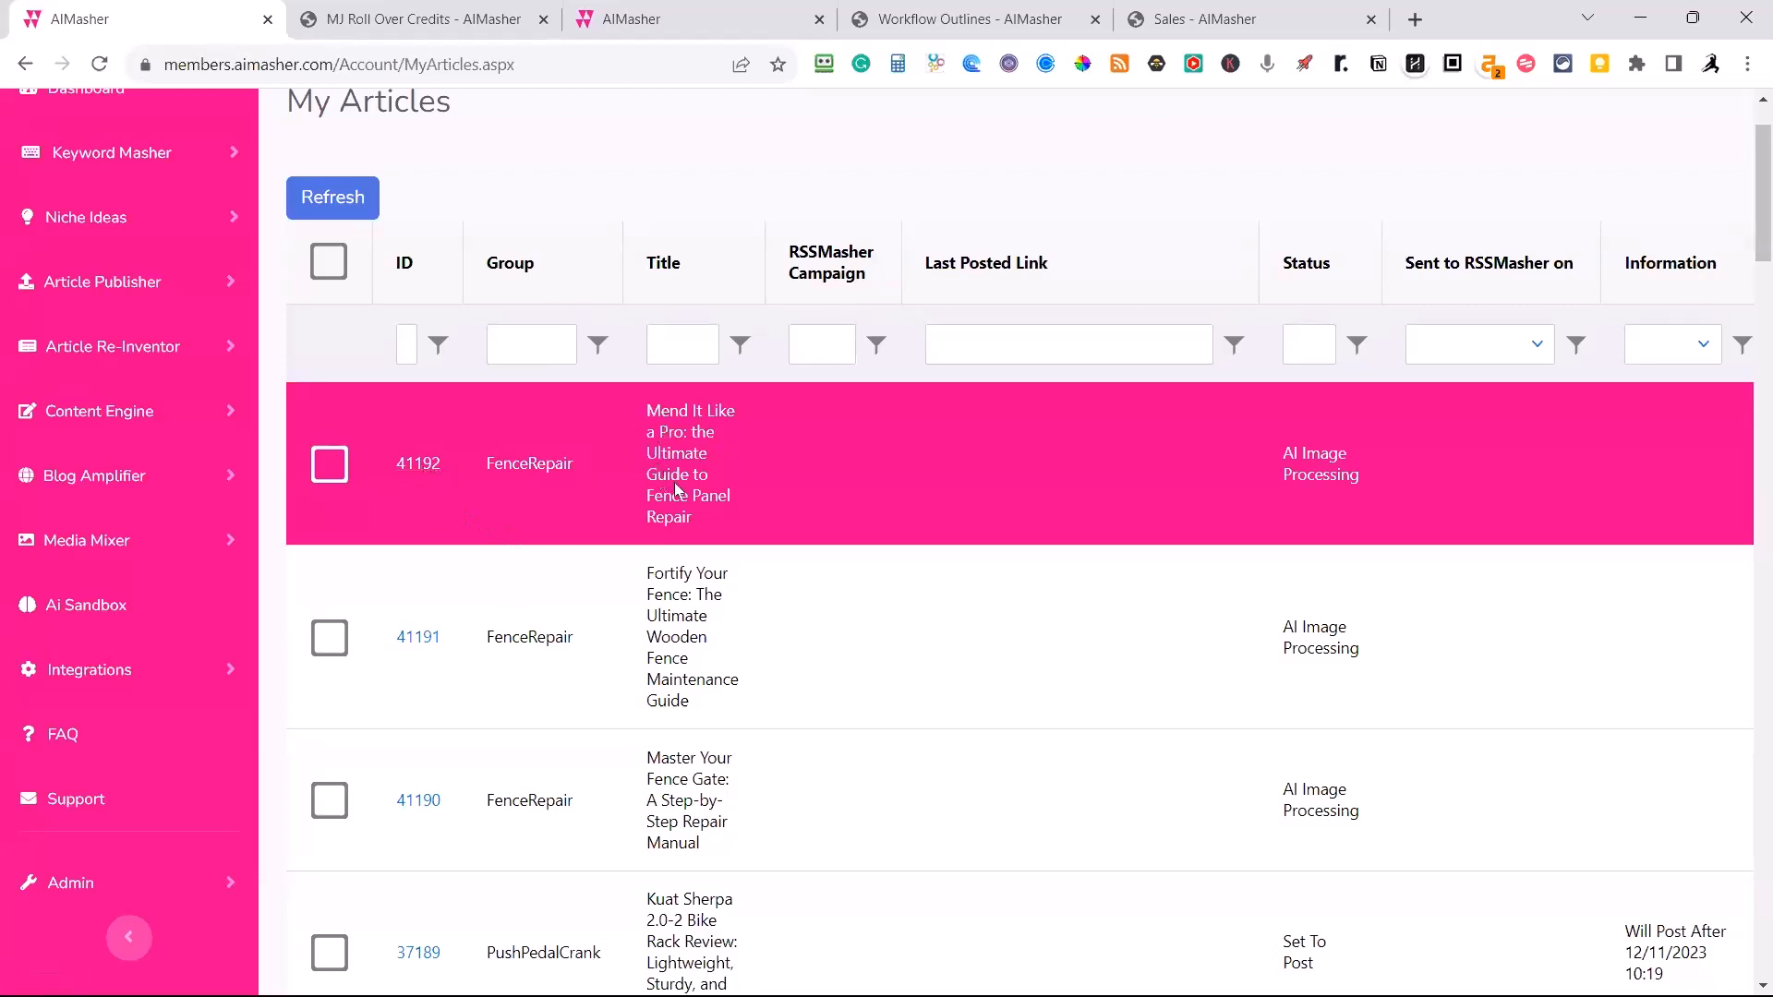
Open the fence panel repair article and examine the text and images from Damaged Slats through Reinforcement.
{"action": "left_click", "coordinate": [422, 464]}
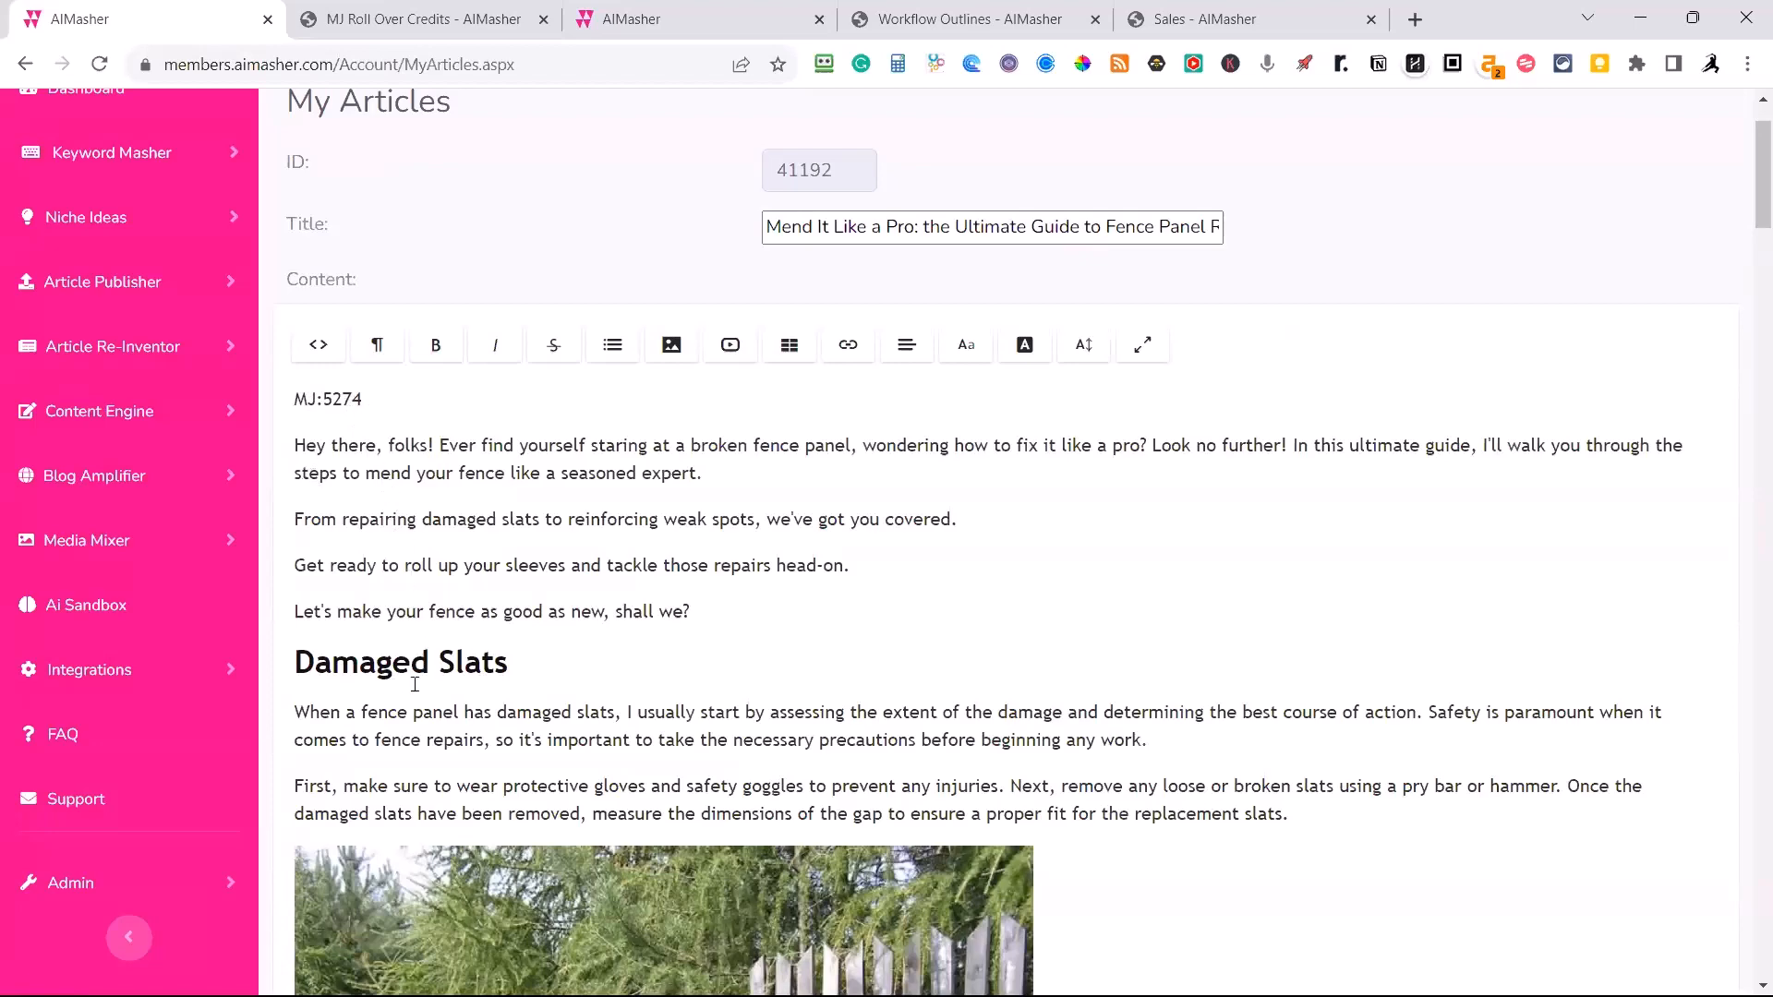
{"action": "scroll", "coordinate": [453, 684], "scroll_direction": "down", "scroll_amount": 6}
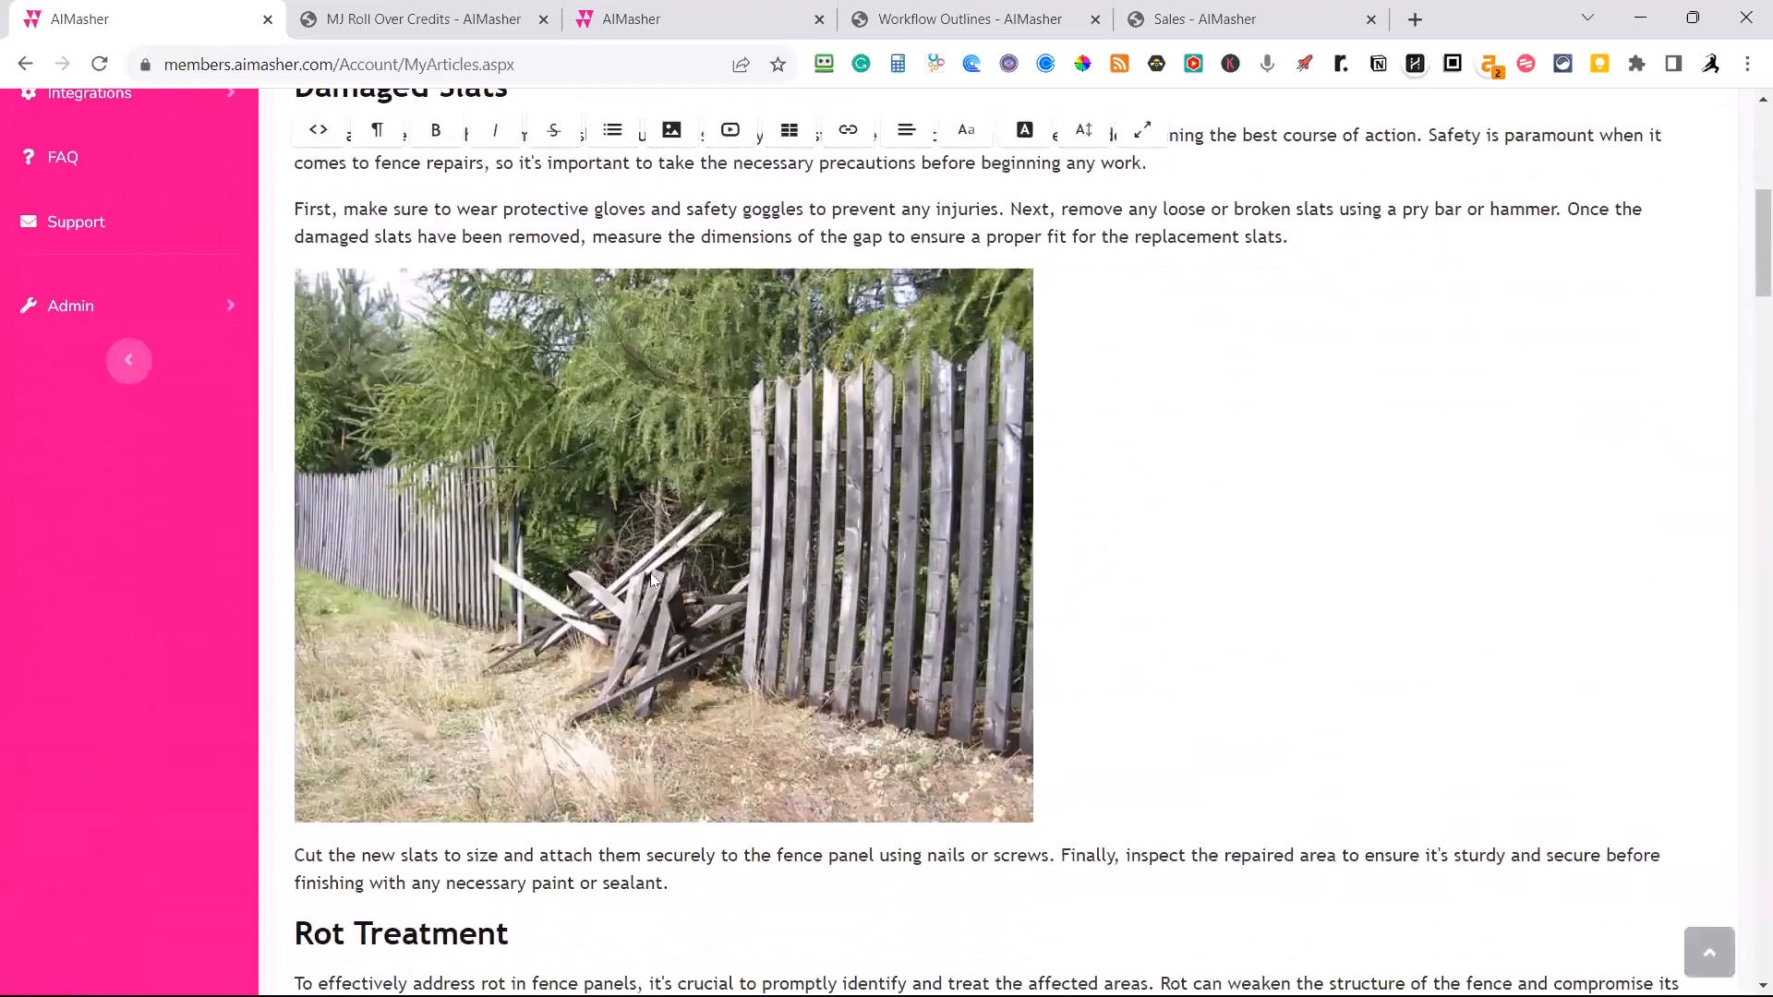
{"action": "scroll", "coordinate": [562, 529], "scroll_direction": "down", "scroll_amount": 1}
{"action": "scroll", "coordinate": [515, 591], "scroll_direction": "up", "scroll_amount": 3}
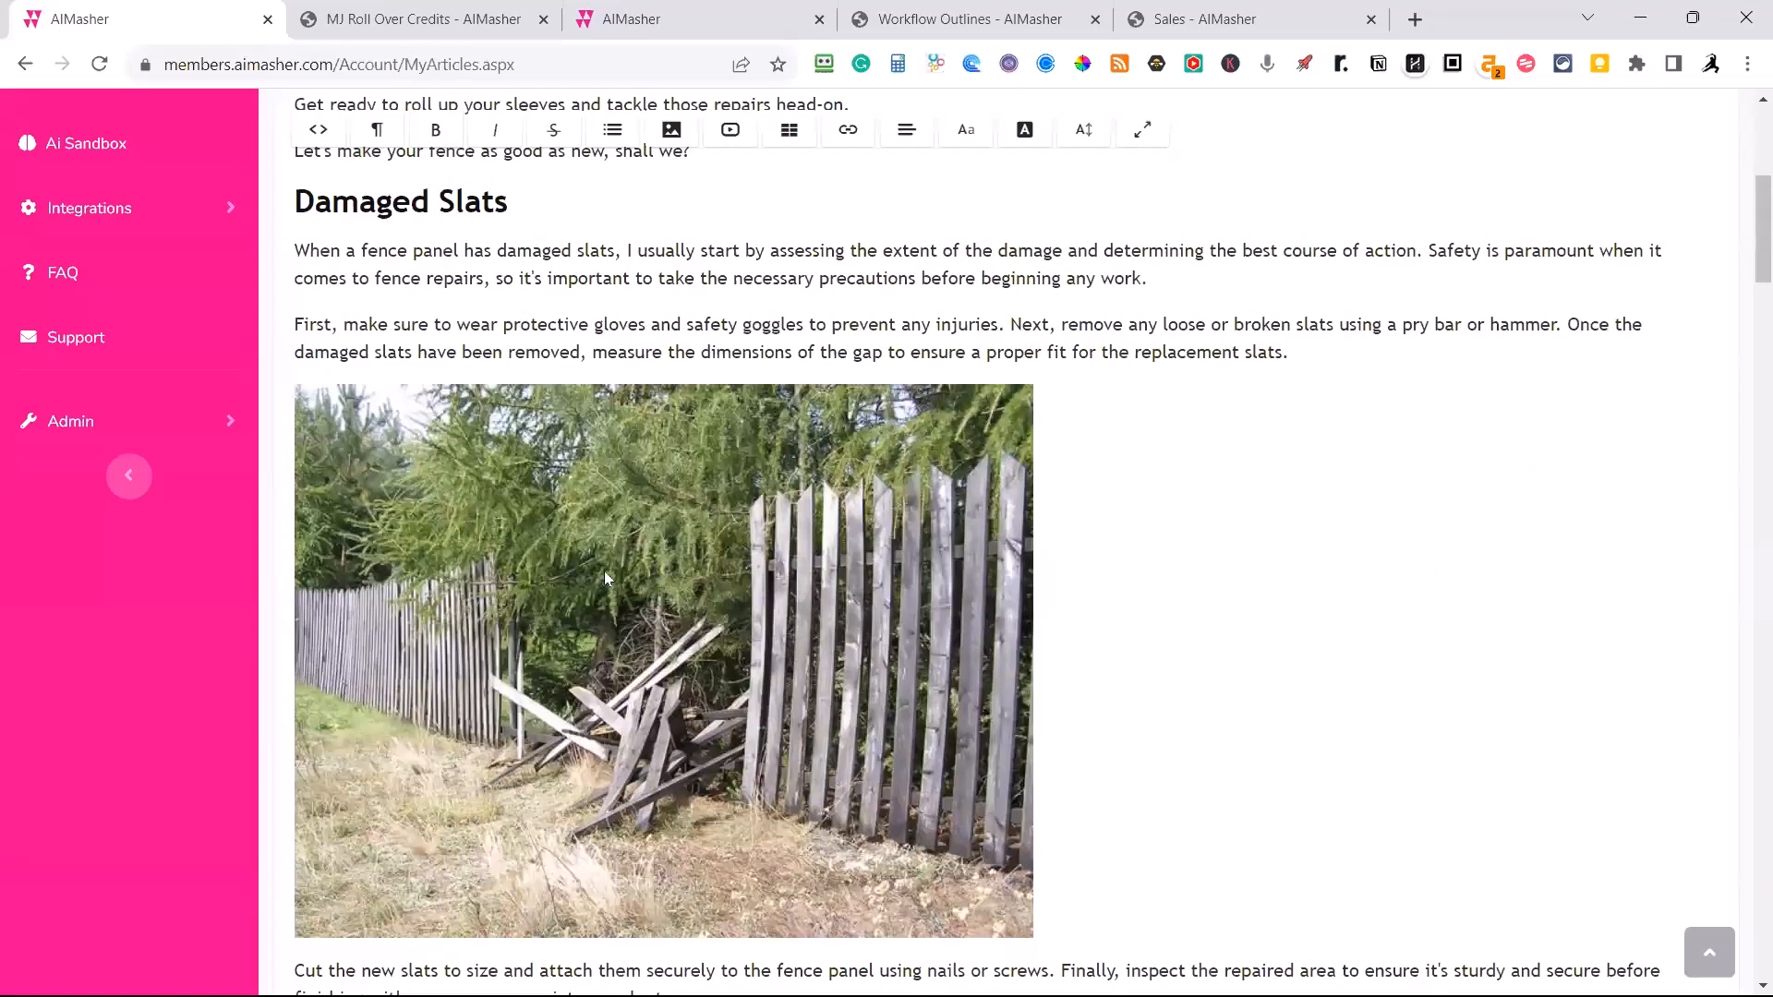
{"action": "scroll", "coordinate": [632, 565], "scroll_direction": "down", "scroll_amount": 7}
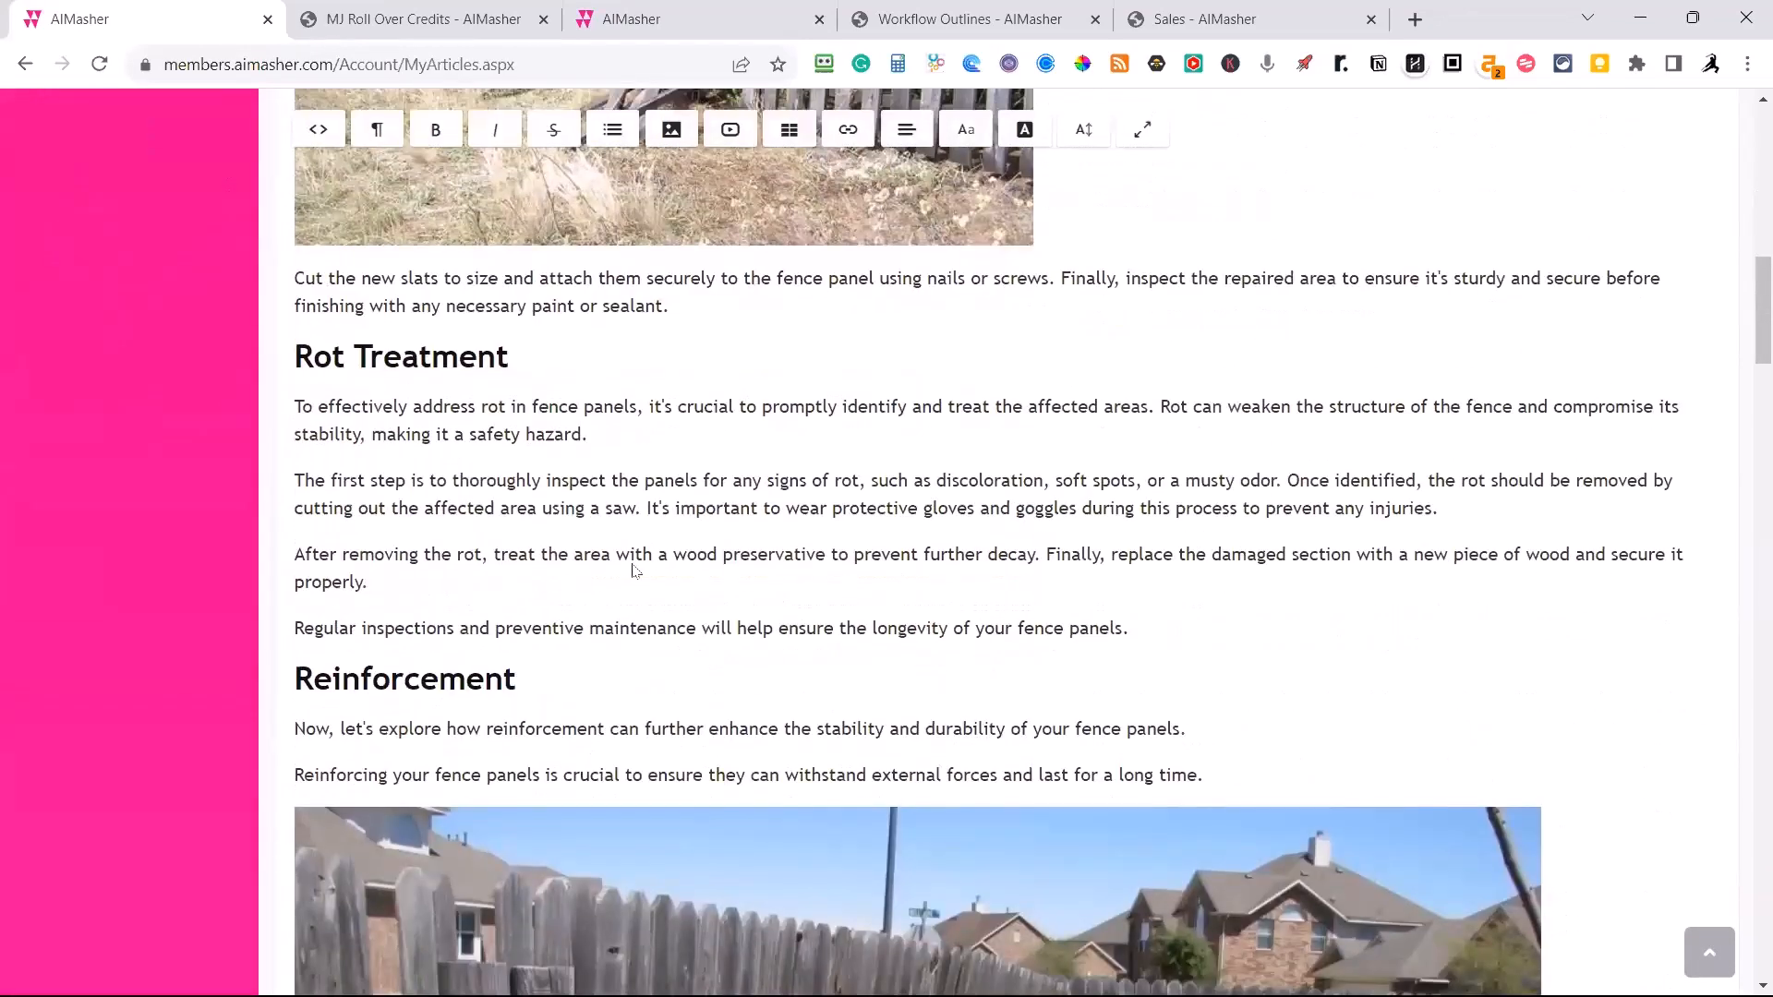
{"action": "scroll", "coordinate": [633, 571], "scroll_direction": "down", "scroll_amount": 4}
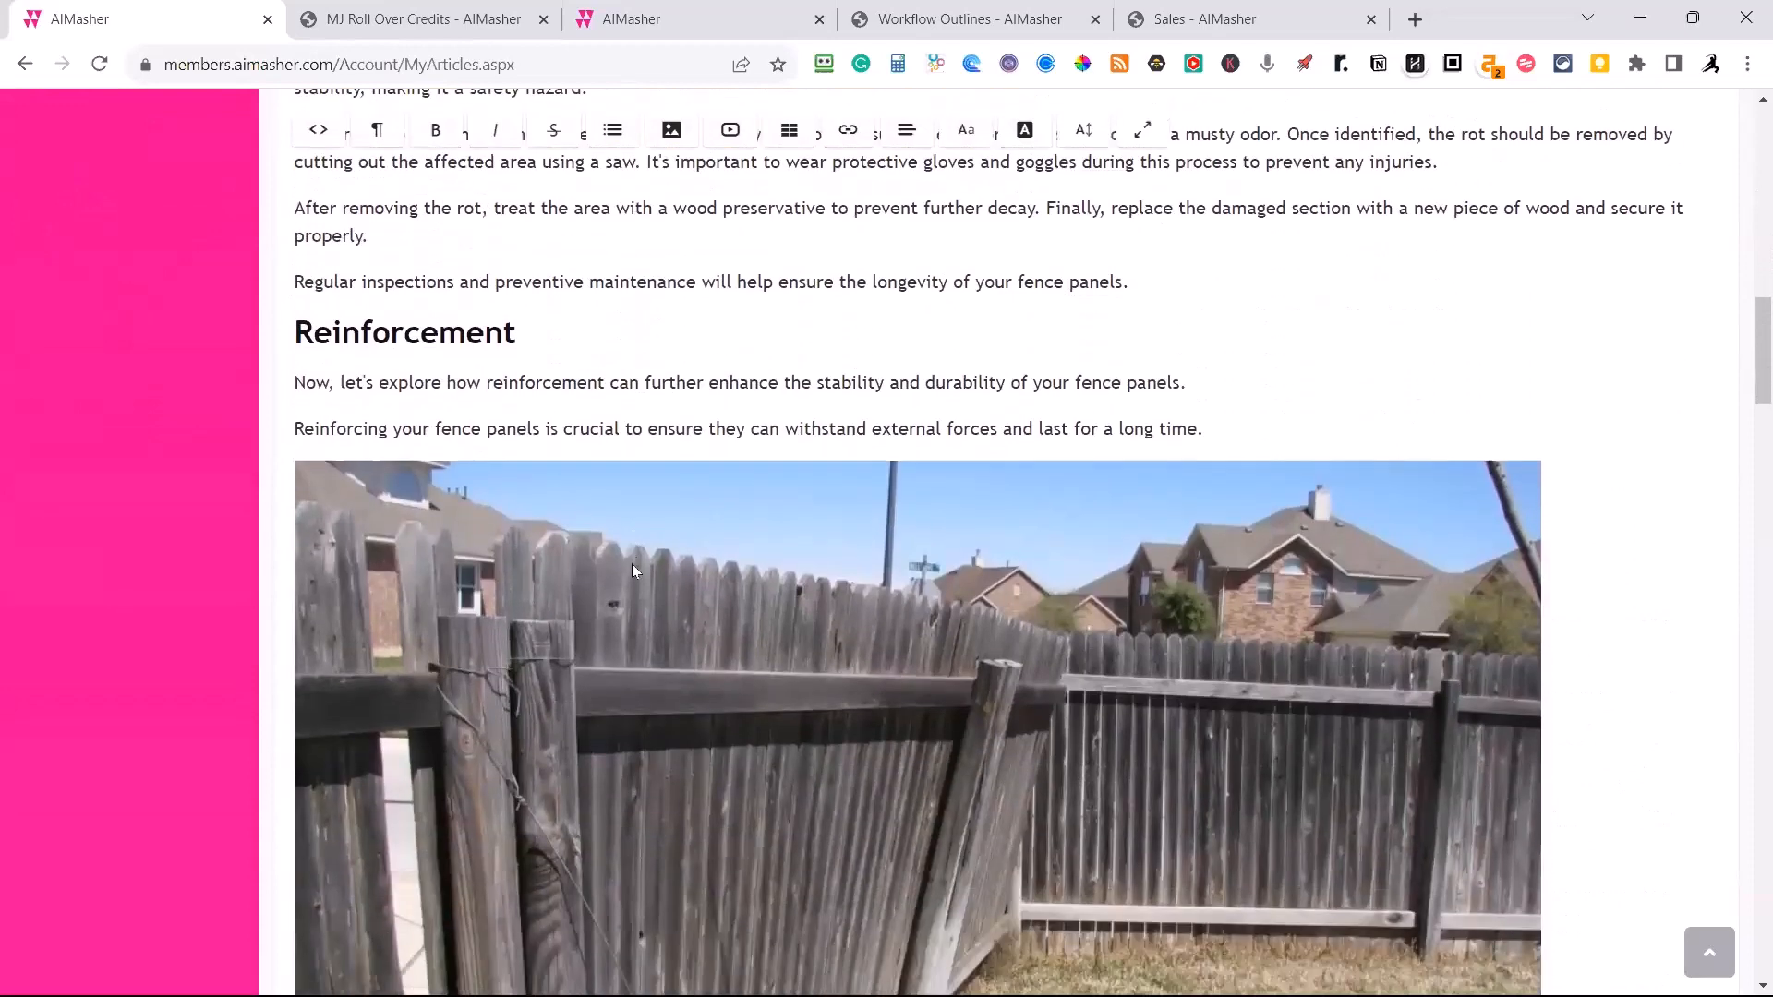
{"action": "scroll", "coordinate": [672, 757], "scroll_direction": "down", "scroll_amount": 2}
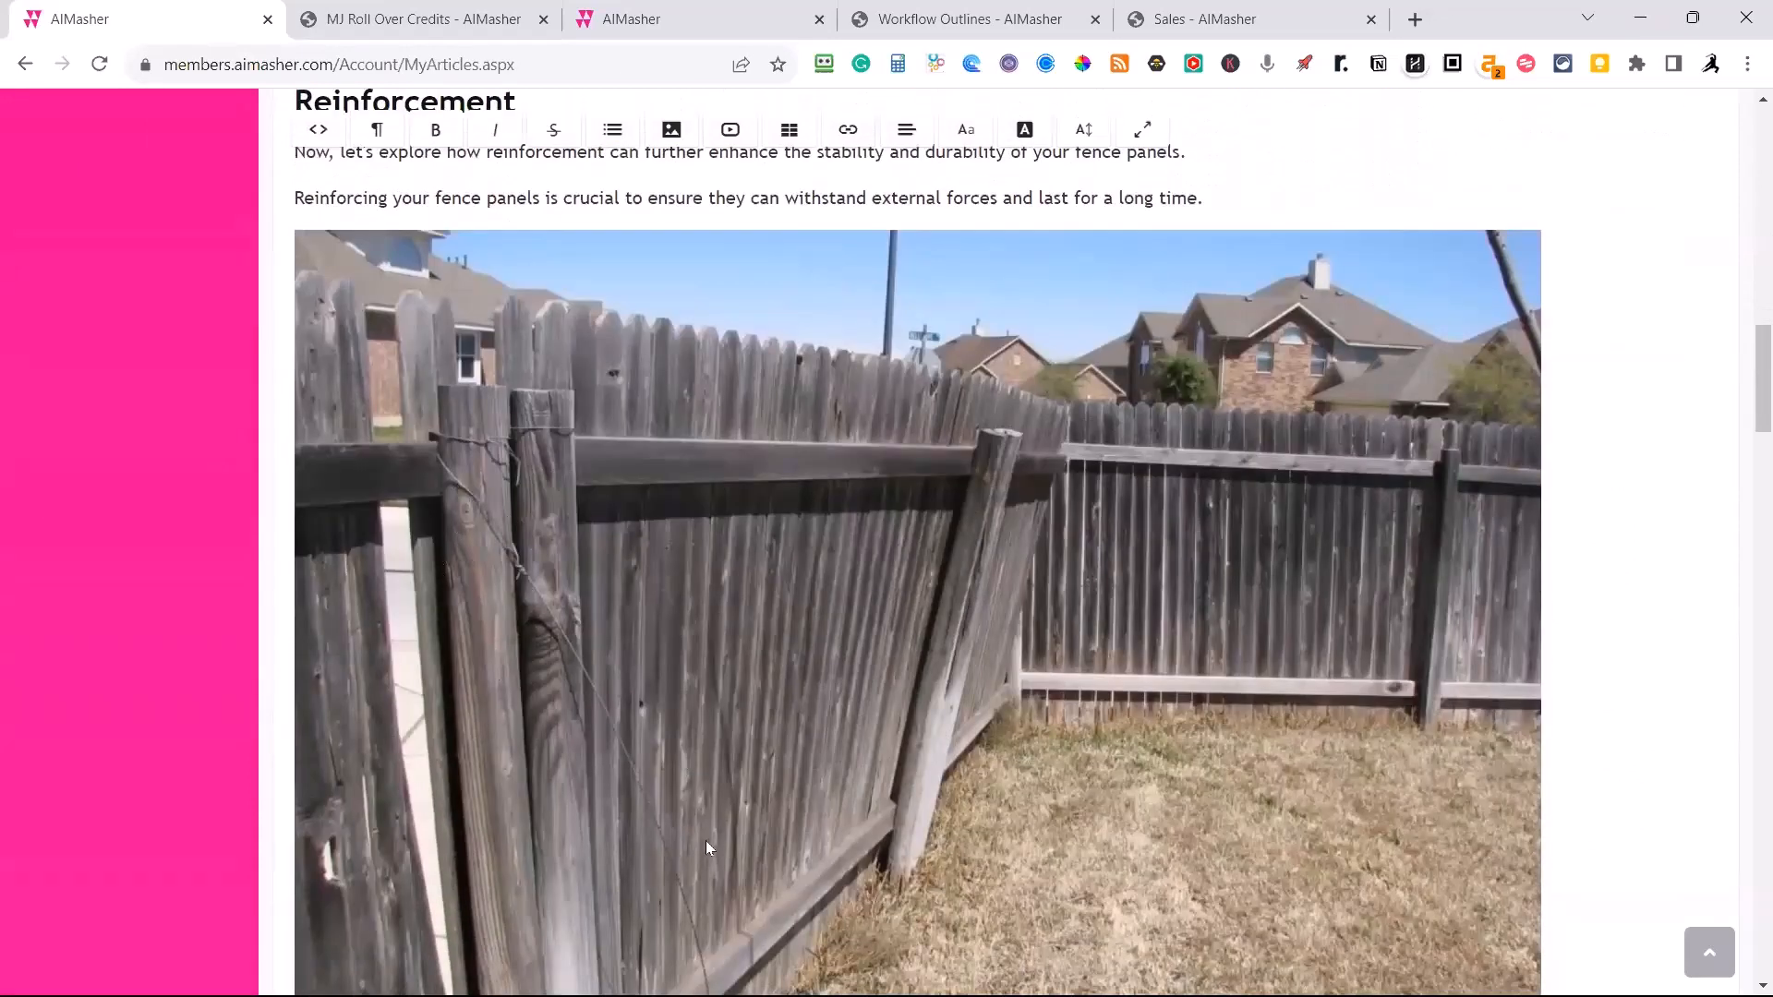
{"action": "scroll", "coordinate": [898, 541], "scroll_direction": "up", "scroll_amount": 2}
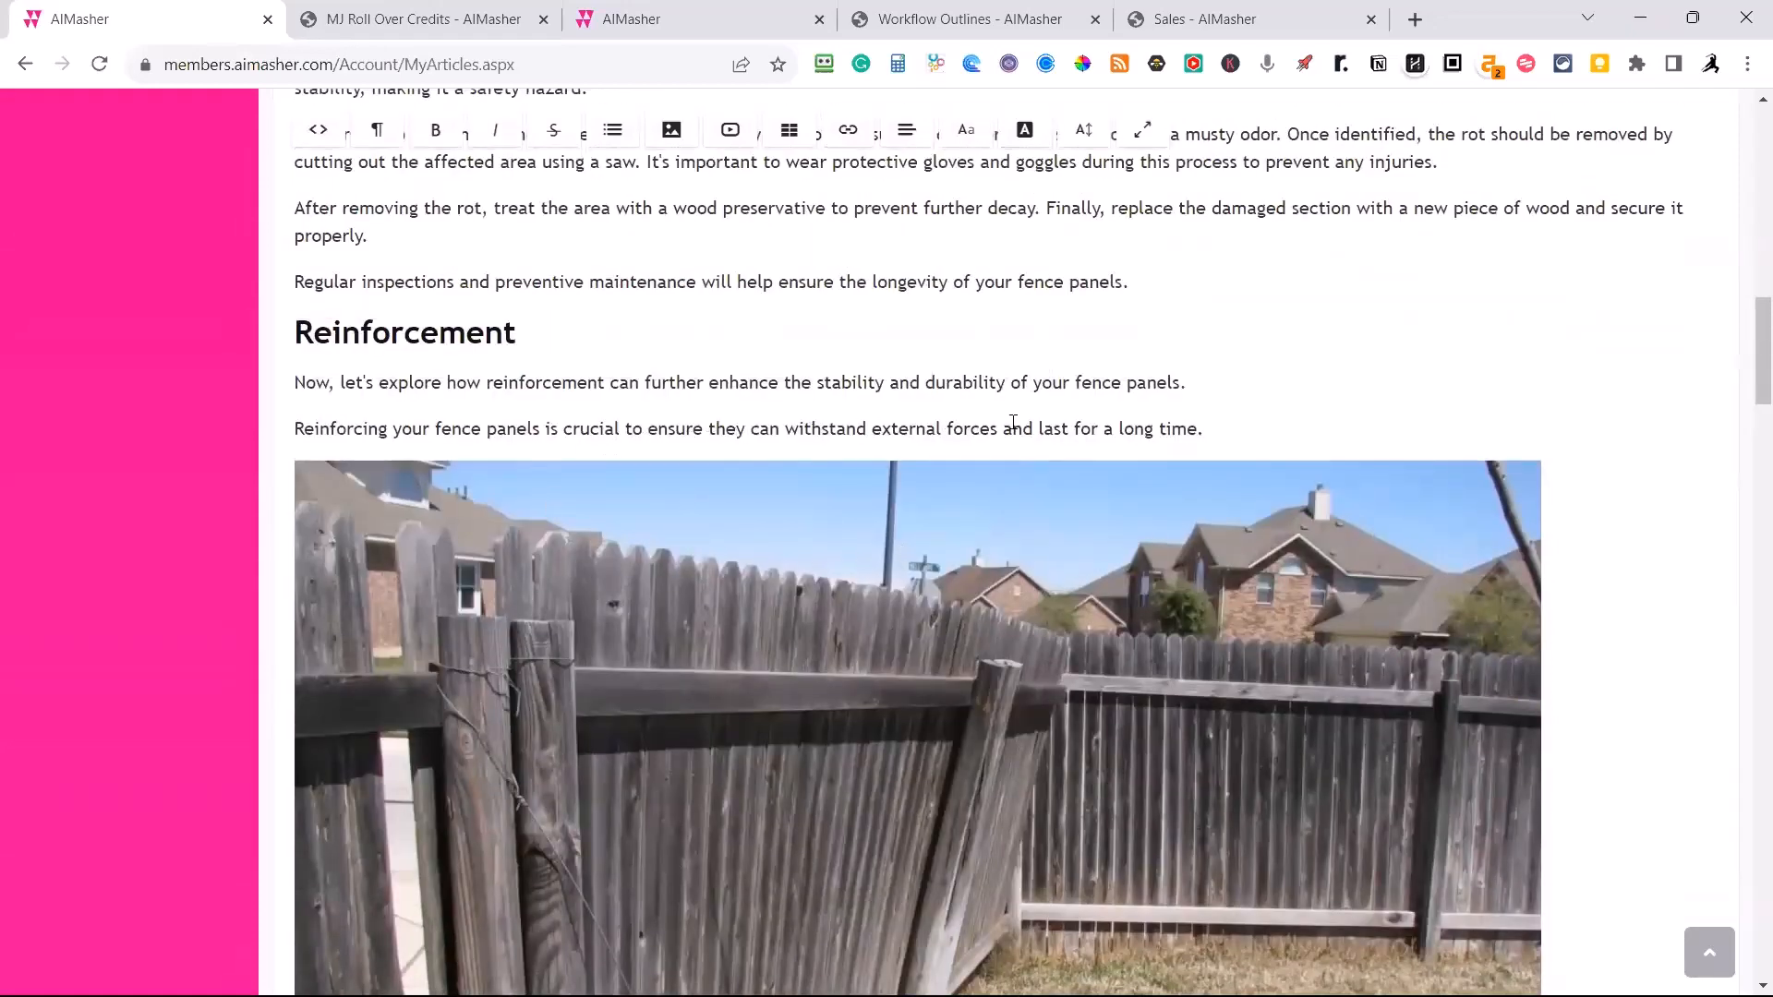
{"action": "scroll", "coordinate": [1061, 660], "scroll_direction": "down", "scroll_amount": 8}
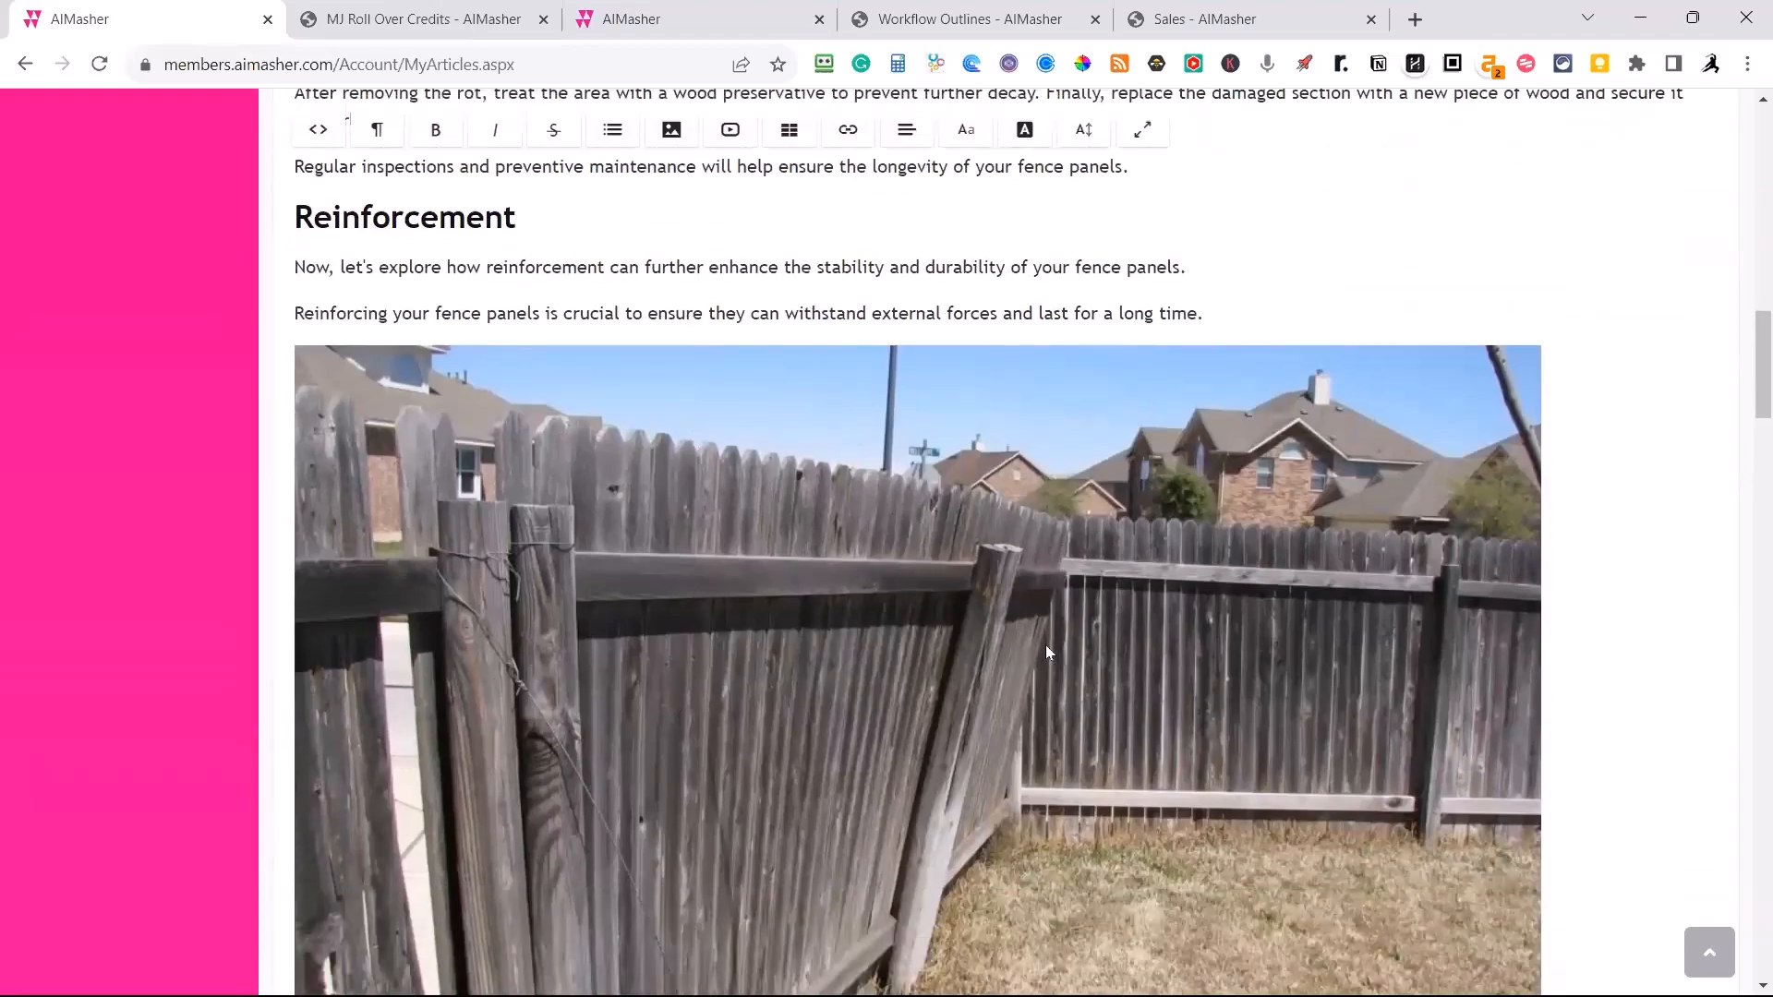
Examine the article's Post Fixing and Weatherproofing sections, including the framed image and the embedded fence post video.
{"action": "scroll", "coordinate": [1046, 637], "scroll_direction": "down", "scroll_amount": 5}
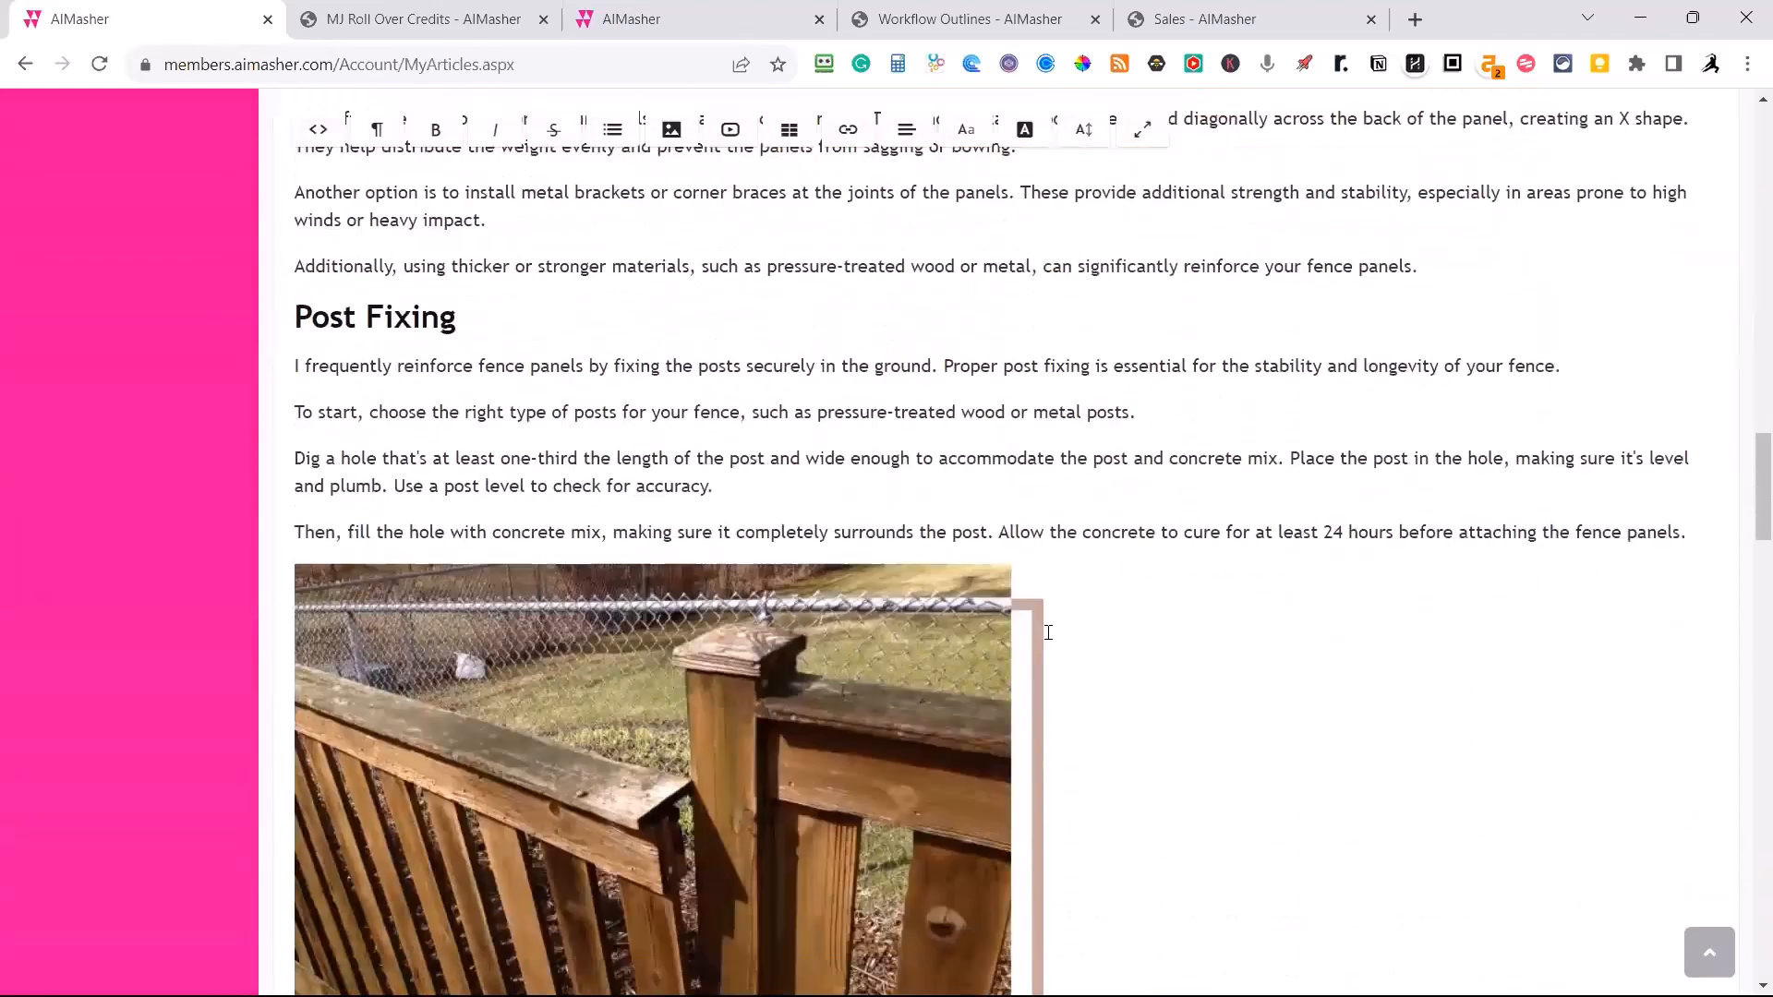
{"action": "scroll", "coordinate": [1046, 640], "scroll_direction": "up", "scroll_amount": 3}
{"action": "scroll", "coordinate": [754, 806], "scroll_direction": "down", "scroll_amount": 1}
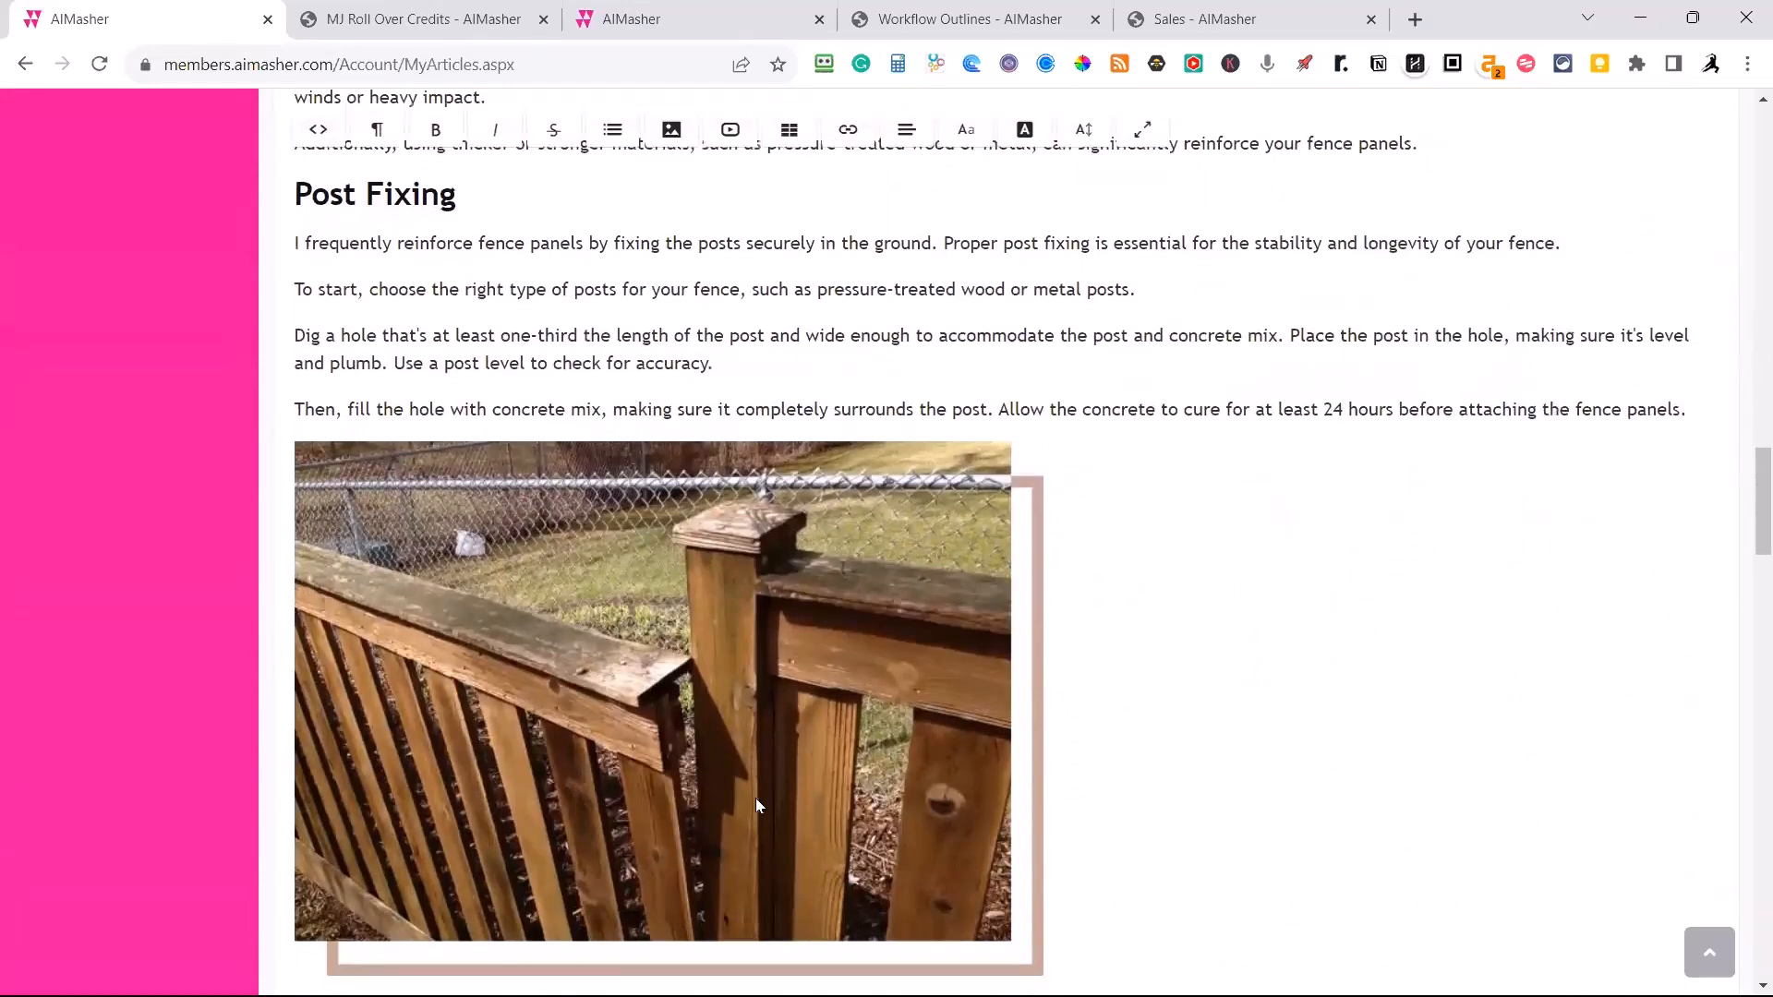
{"action": "scroll", "coordinate": [755, 800], "scroll_direction": "down", "scroll_amount": 1}
{"action": "scroll", "coordinate": [772, 783], "scroll_direction": "down", "scroll_amount": 1}
{"action": "scroll", "coordinate": [776, 781], "scroll_direction": "down", "scroll_amount": 5}
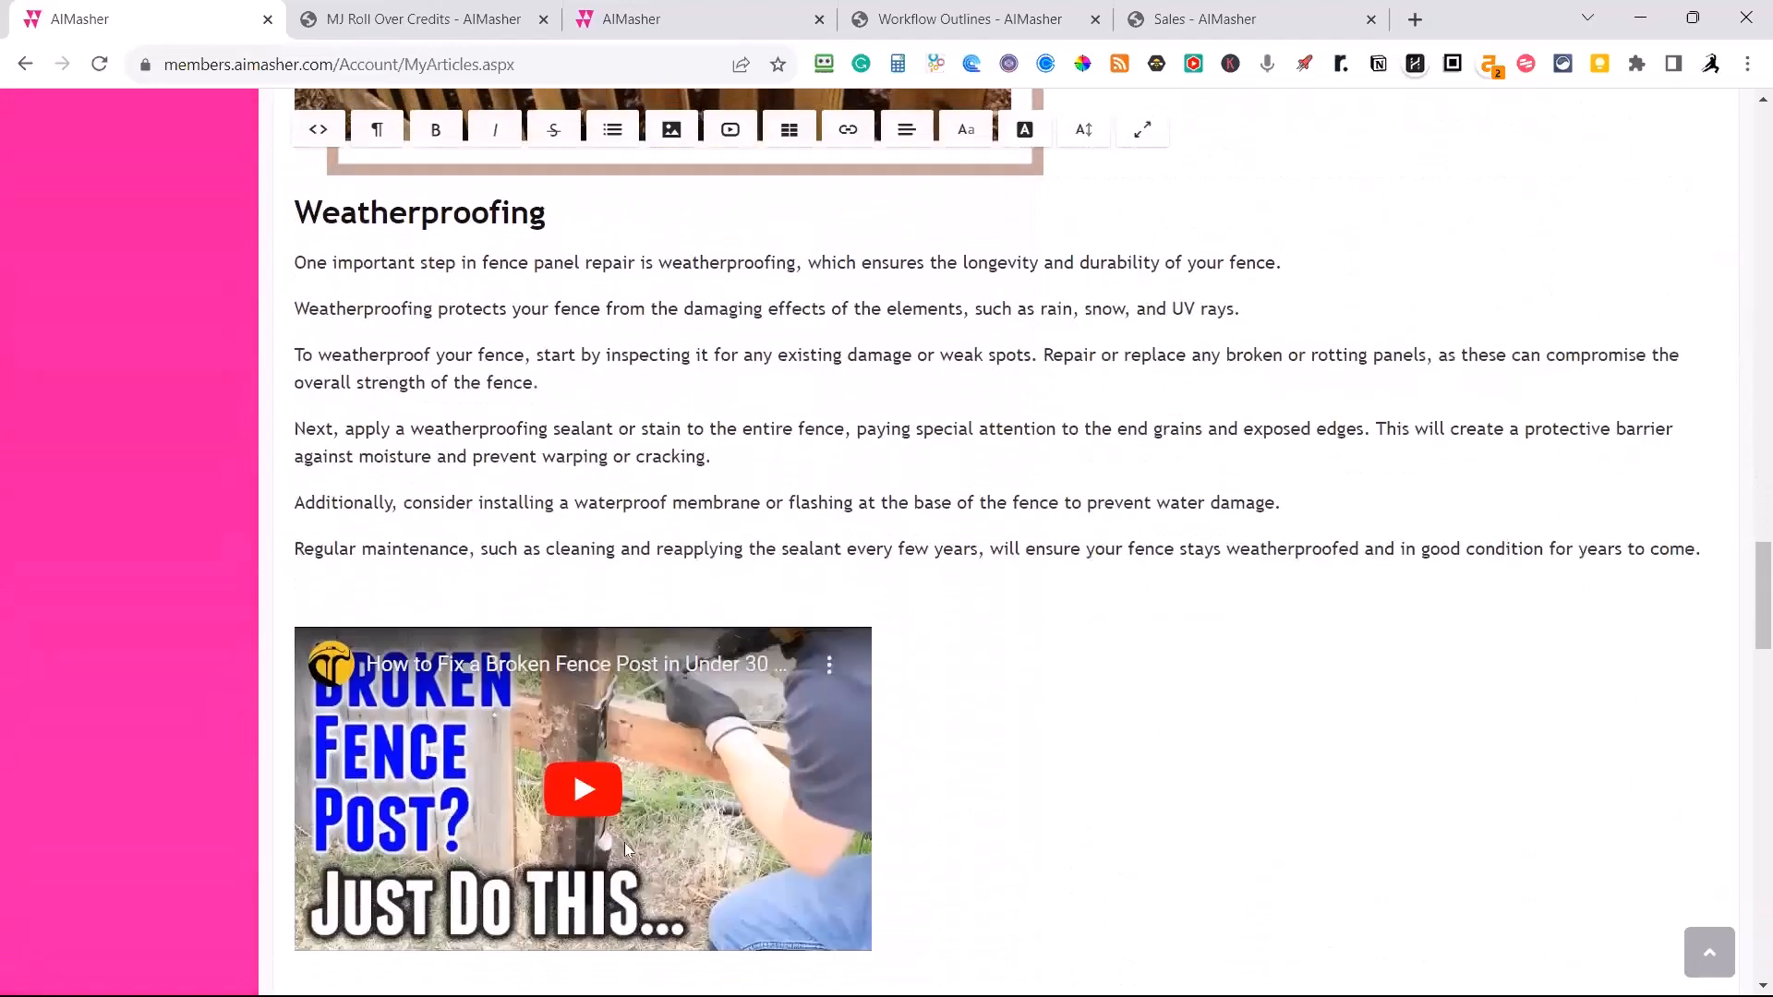
{"action": "scroll", "coordinate": [745, 767], "scroll_direction": "down", "scroll_amount": 4}
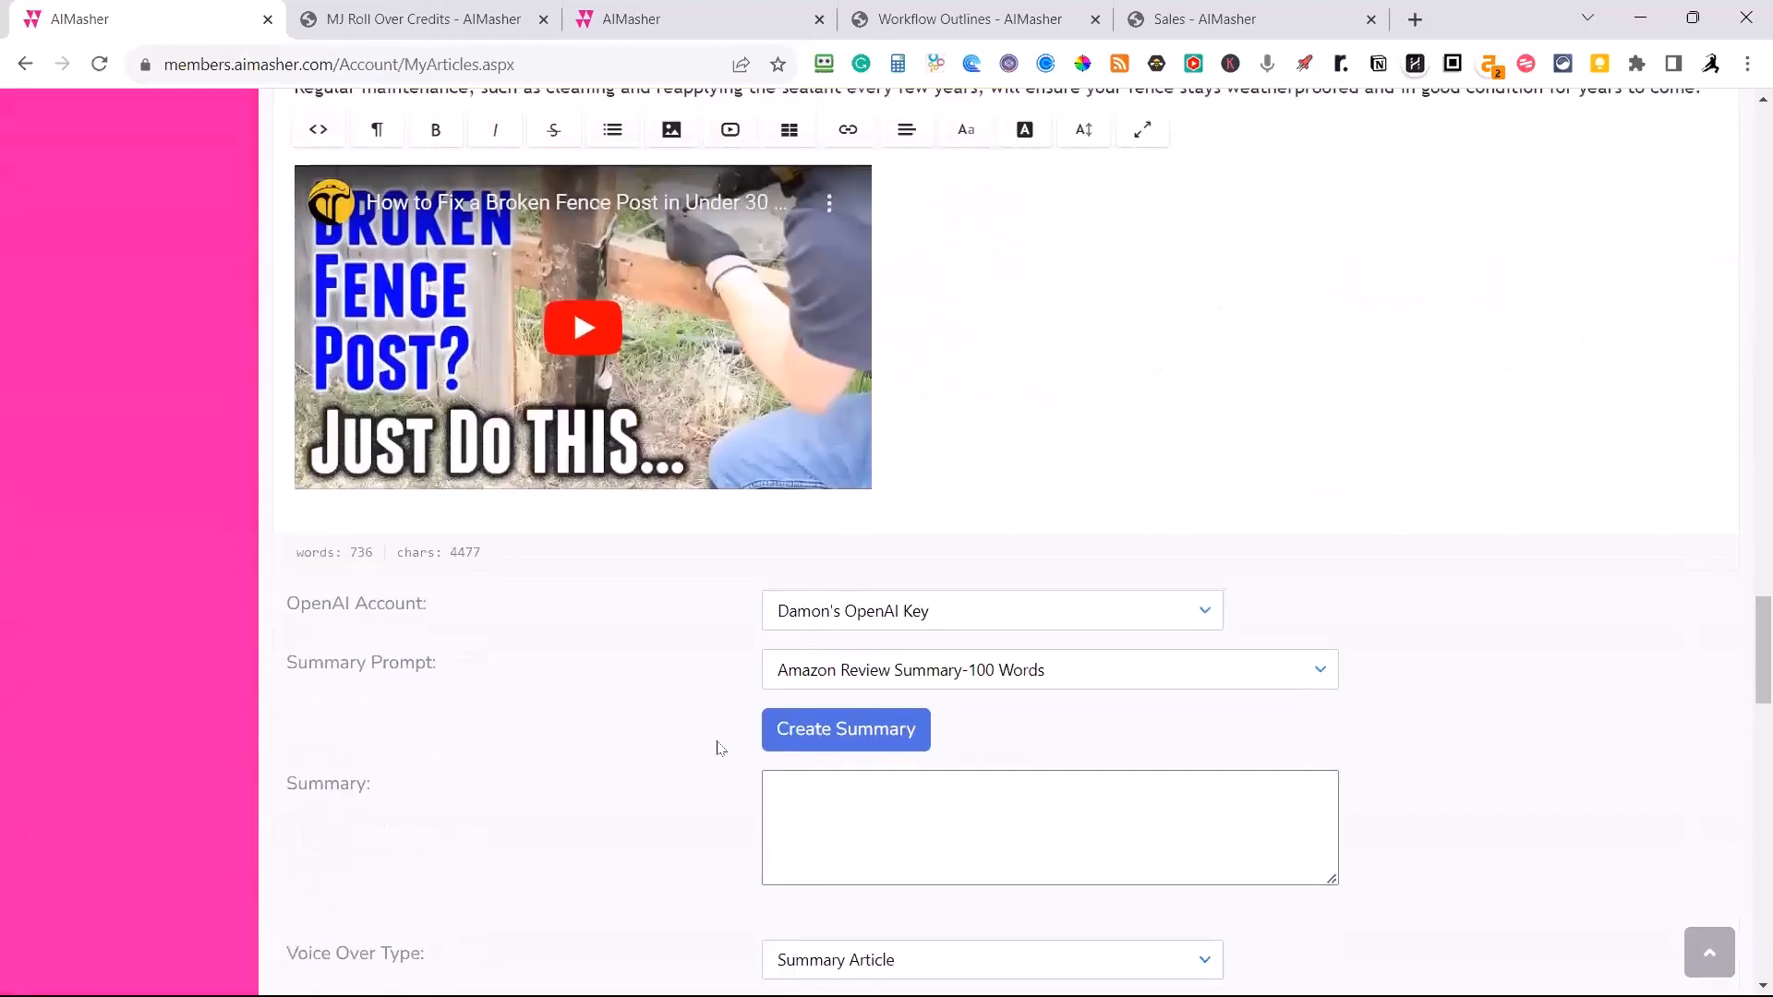
{"action": "scroll", "coordinate": [730, 738], "scroll_direction": "up", "scroll_amount": 14}
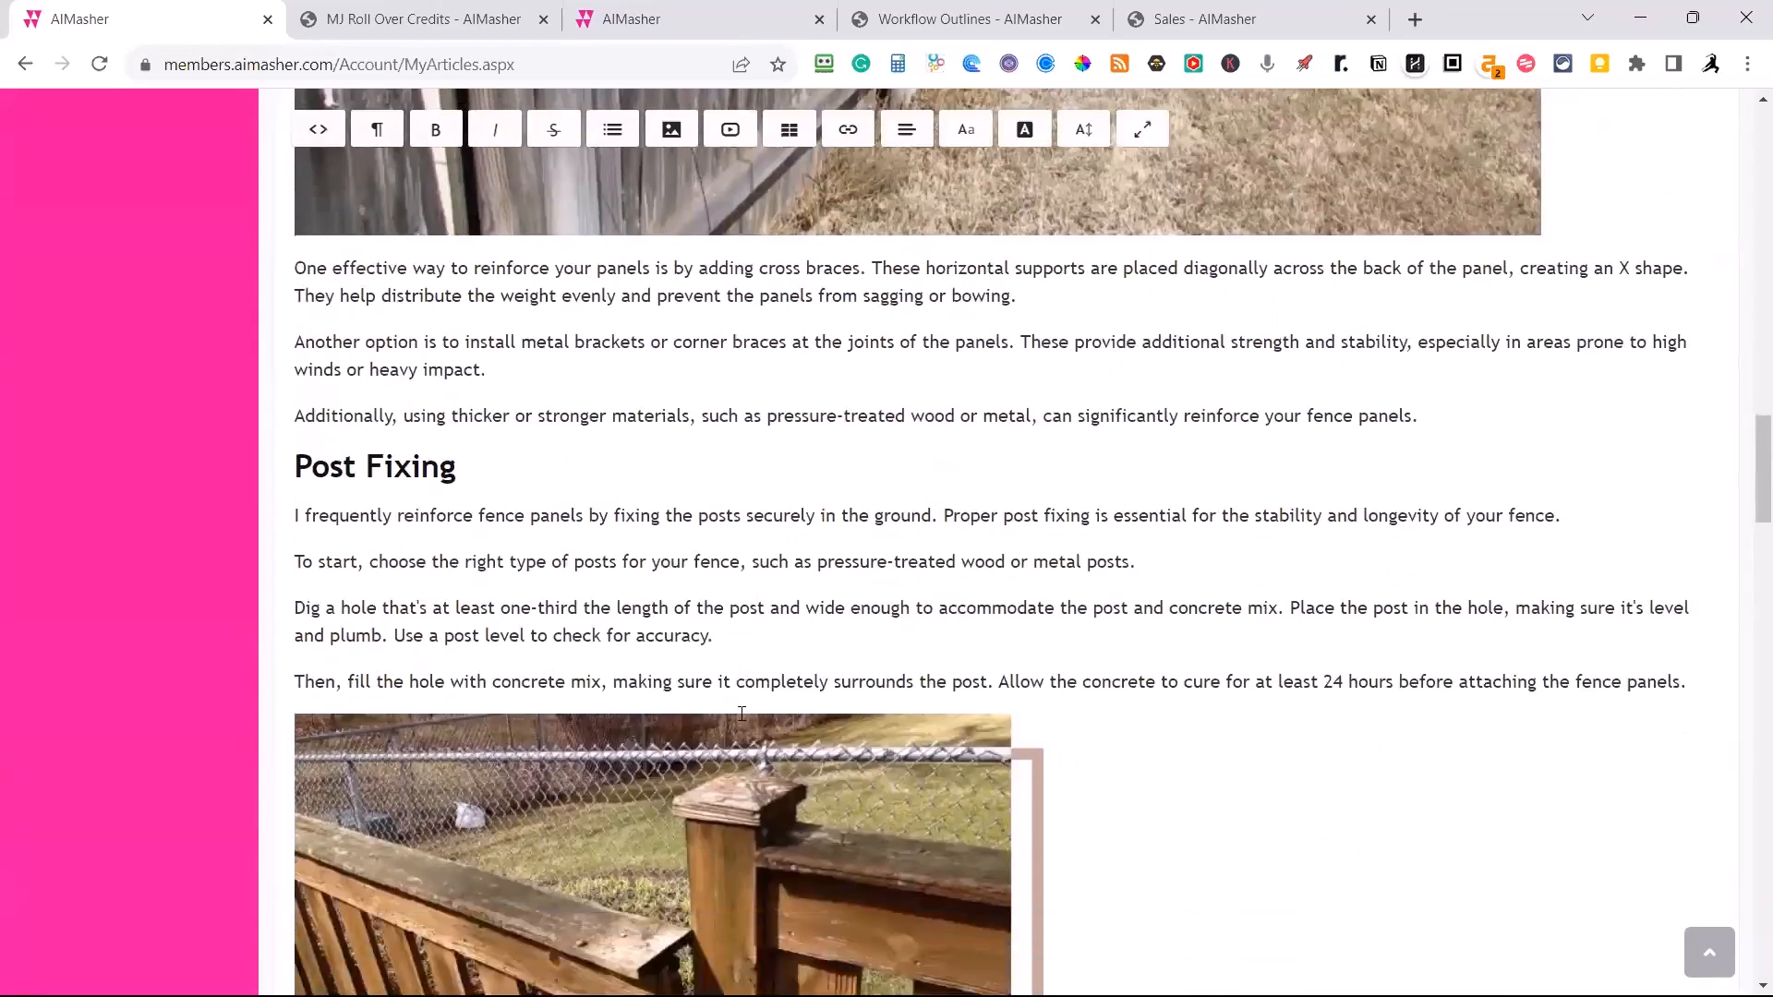
{"action": "scroll", "coordinate": [737, 718], "scroll_direction": "down", "scroll_amount": 14}
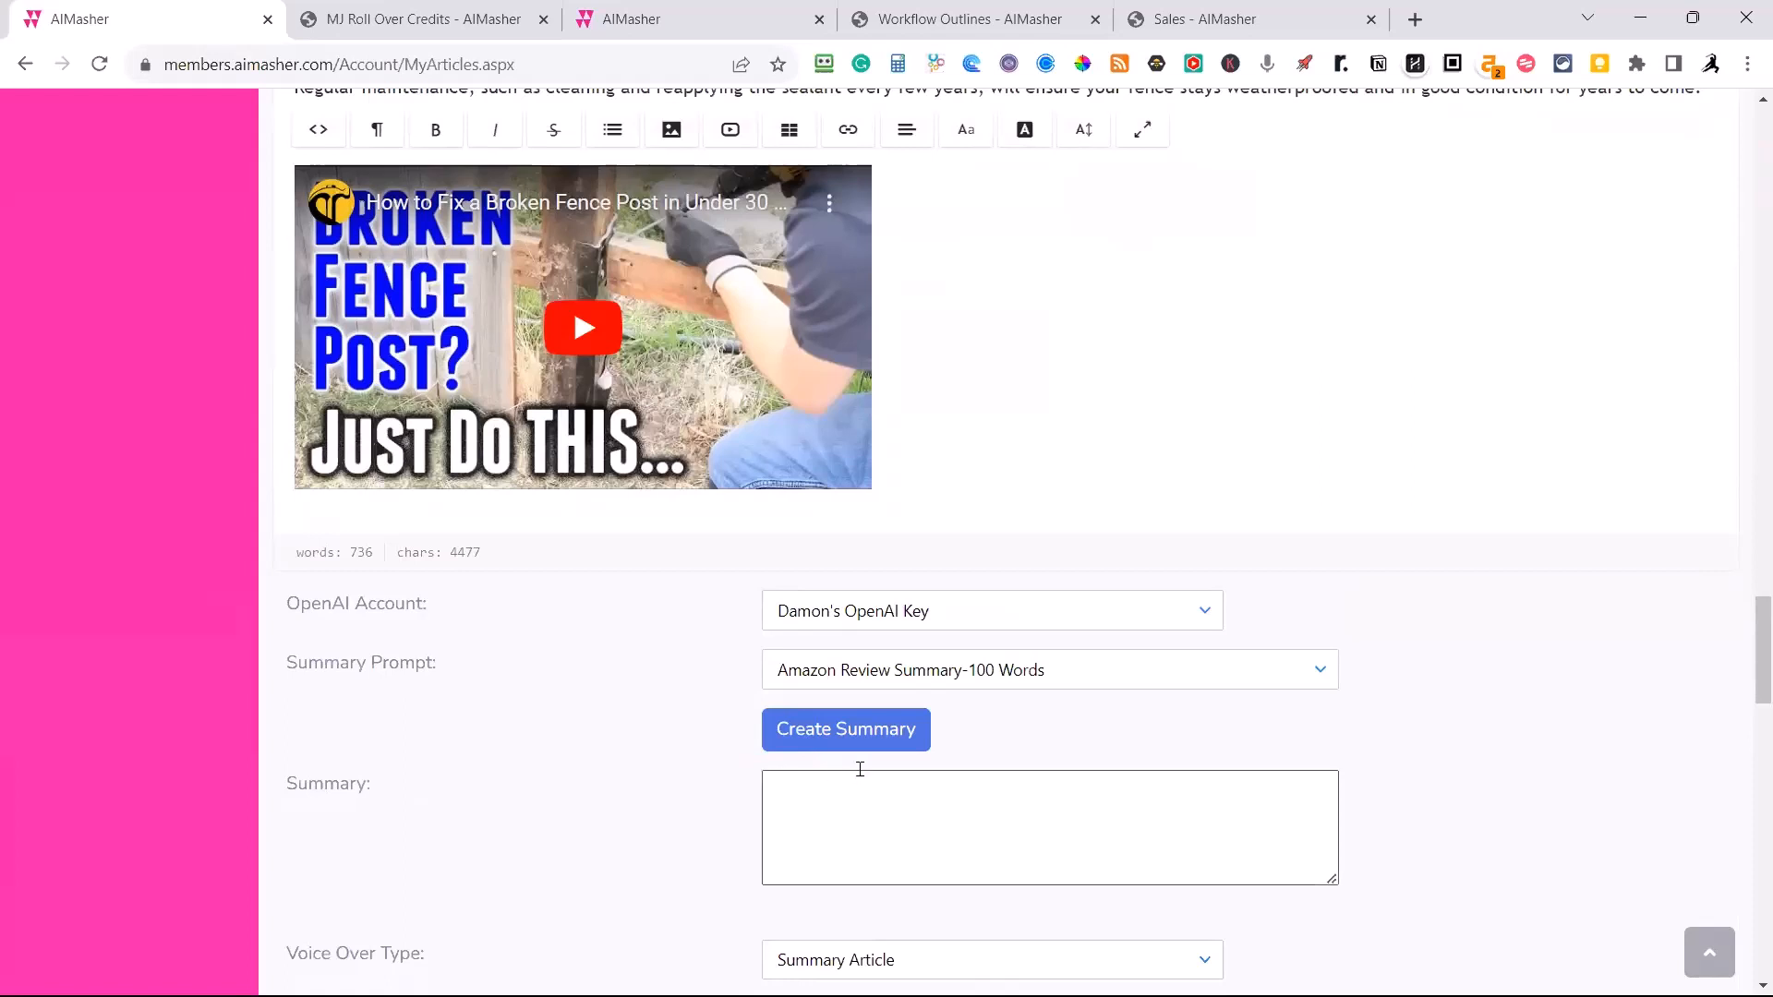
Generate an article summary with the Summary-TMZ-100 Words prompt and enlarge the summary box to fit the text.
{"action": "scroll", "coordinate": [764, 739], "scroll_direction": "down", "scroll_amount": 3}
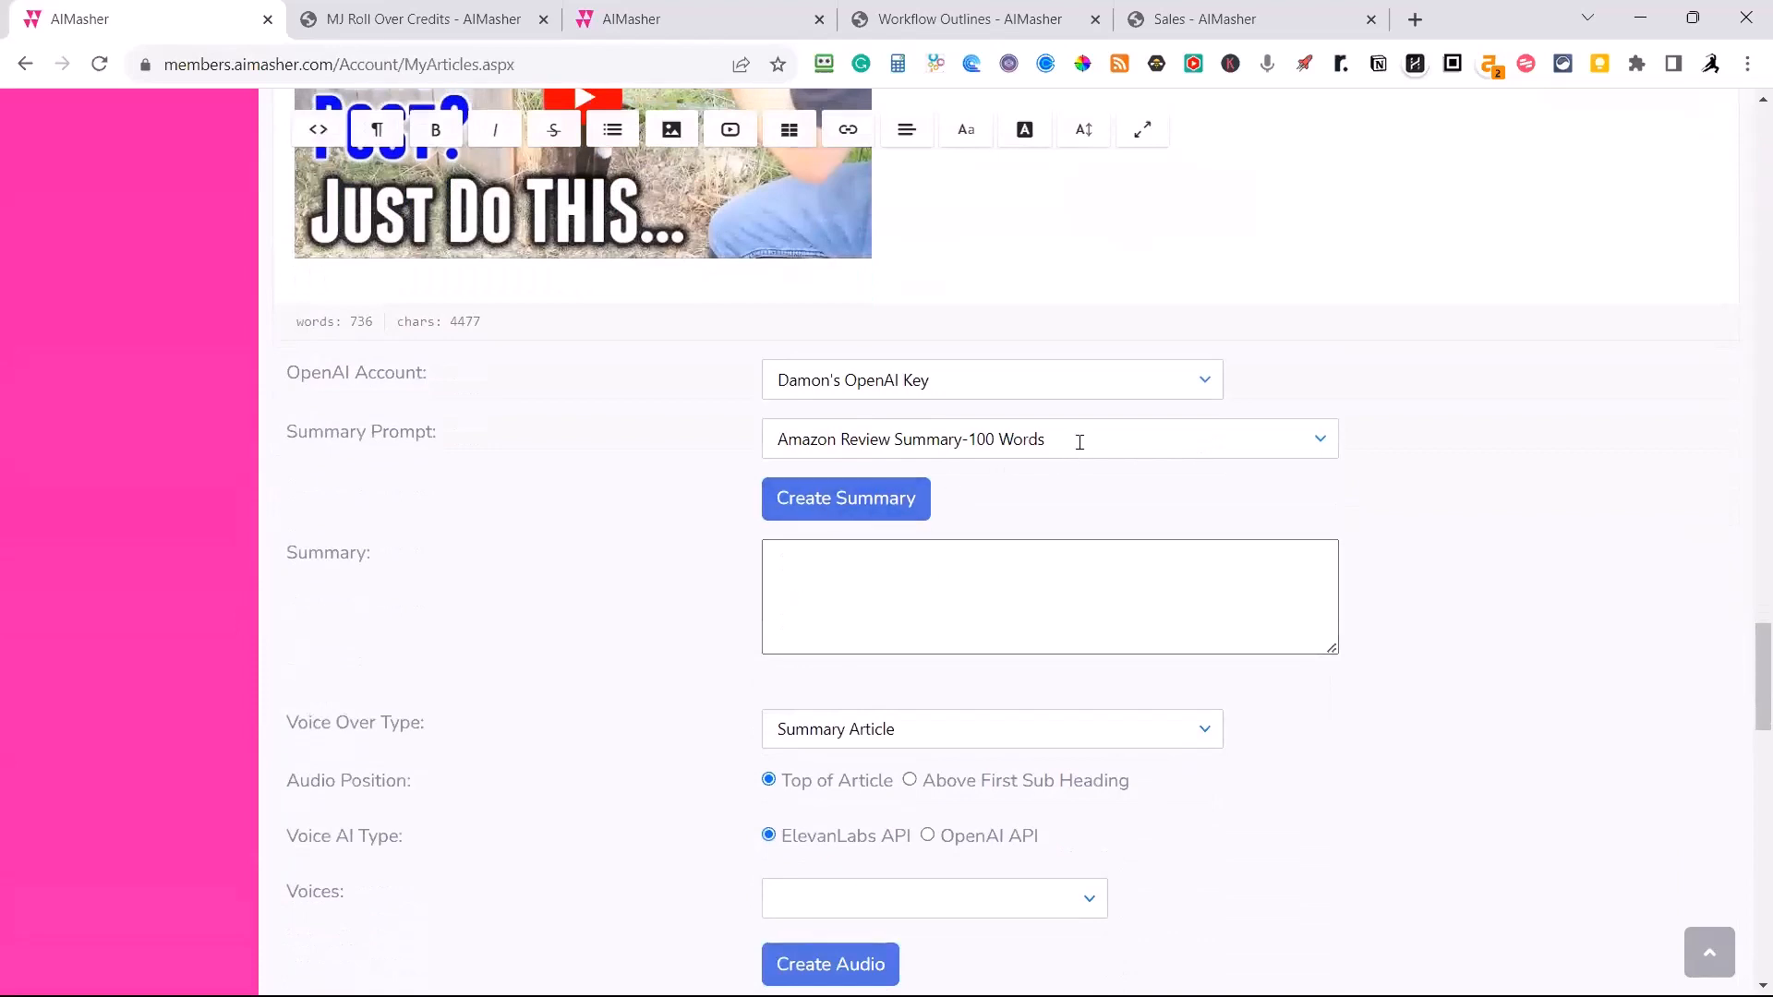
{"action": "left_click", "coordinate": [1077, 440]}
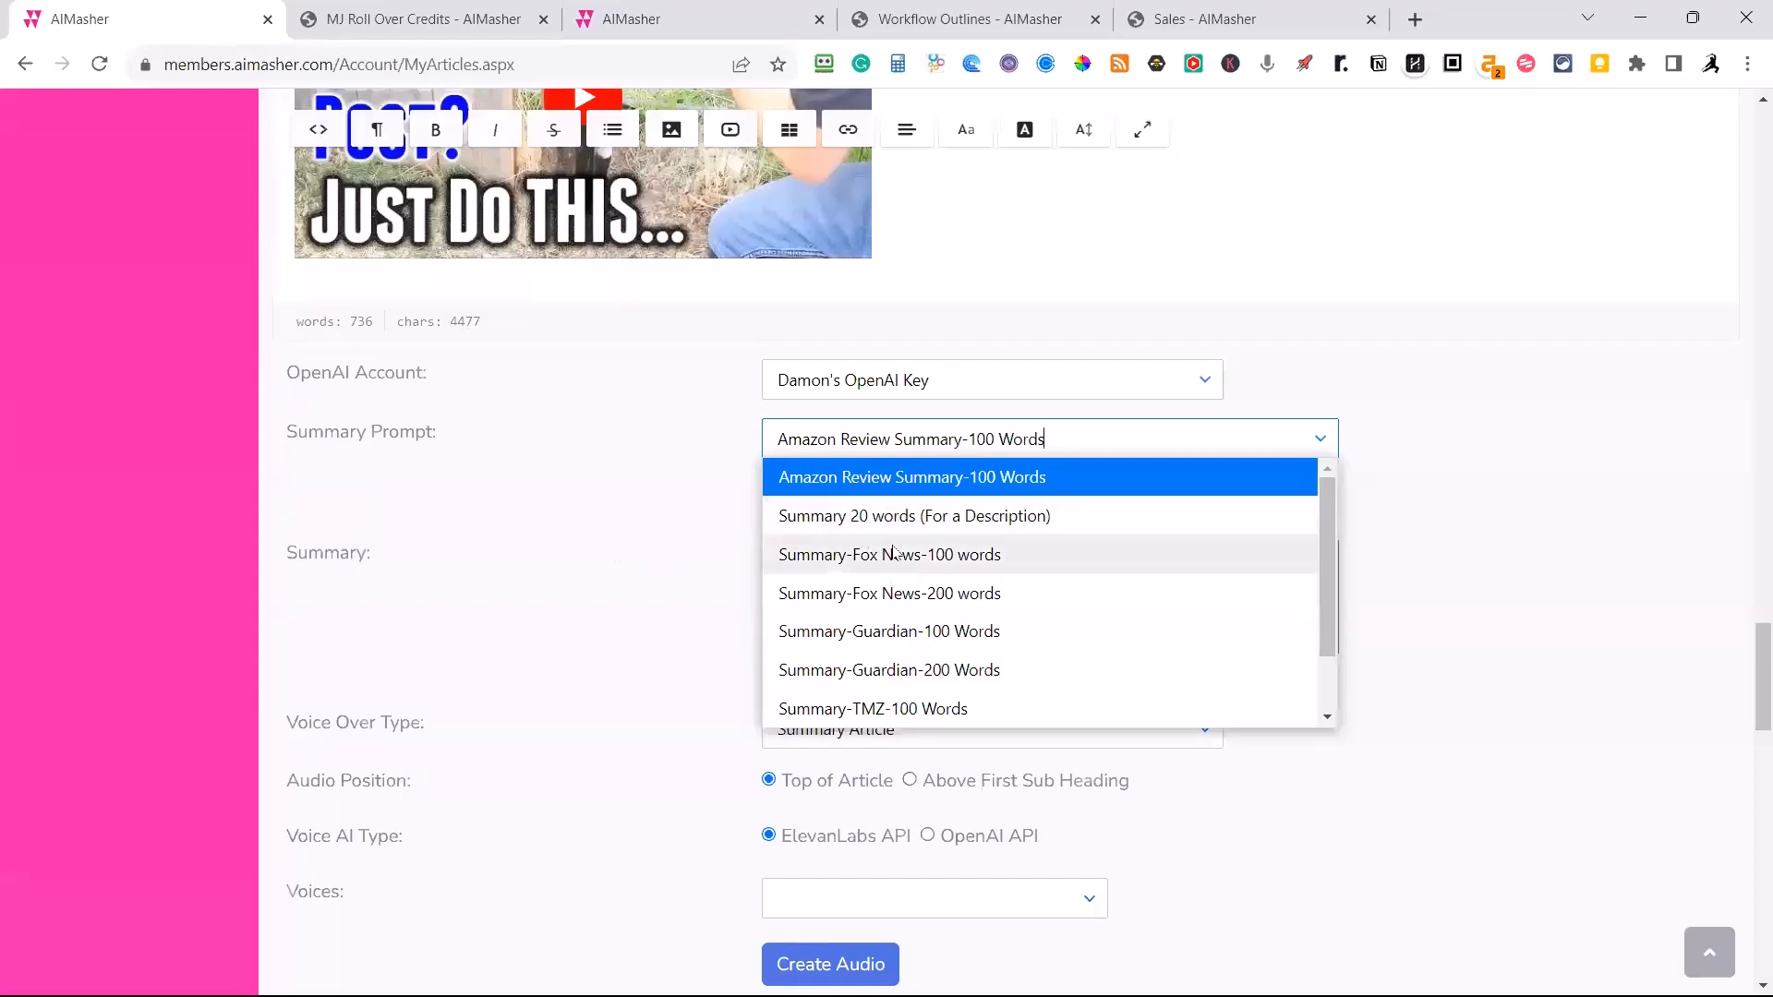
{"action": "scroll", "coordinate": [902, 572], "scroll_direction": "down", "scroll_amount": 1}
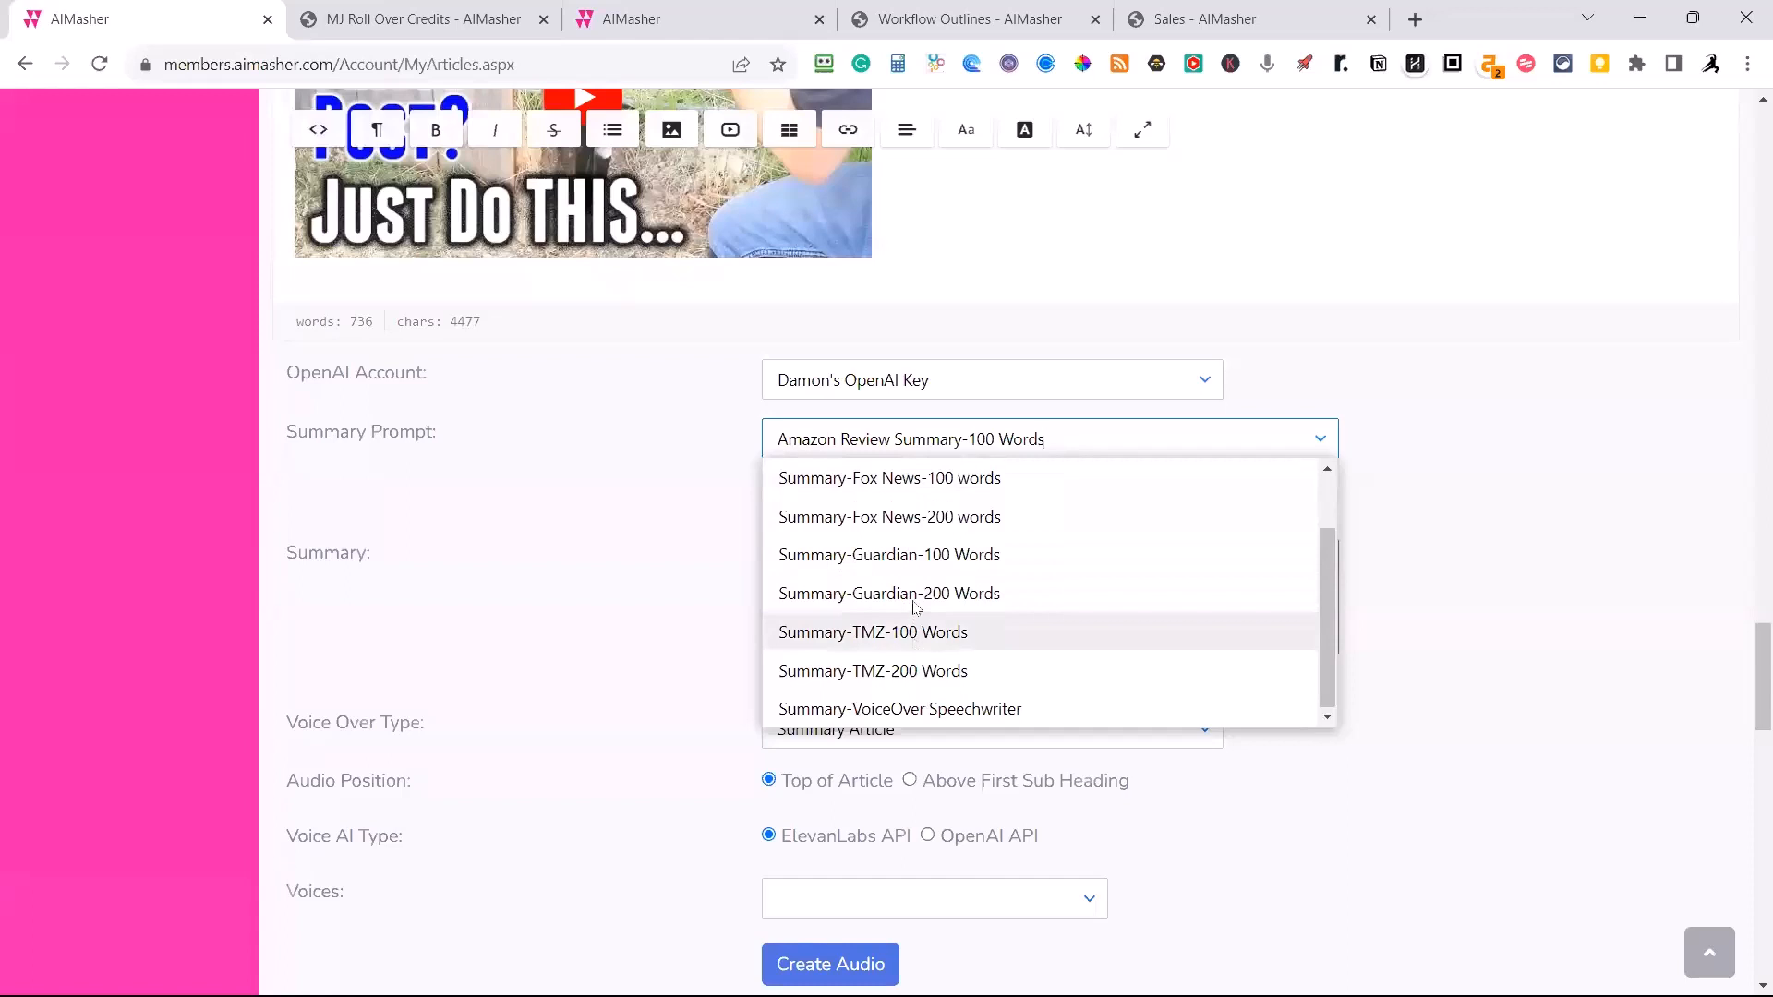
{"action": "left_click", "coordinate": [912, 636]}
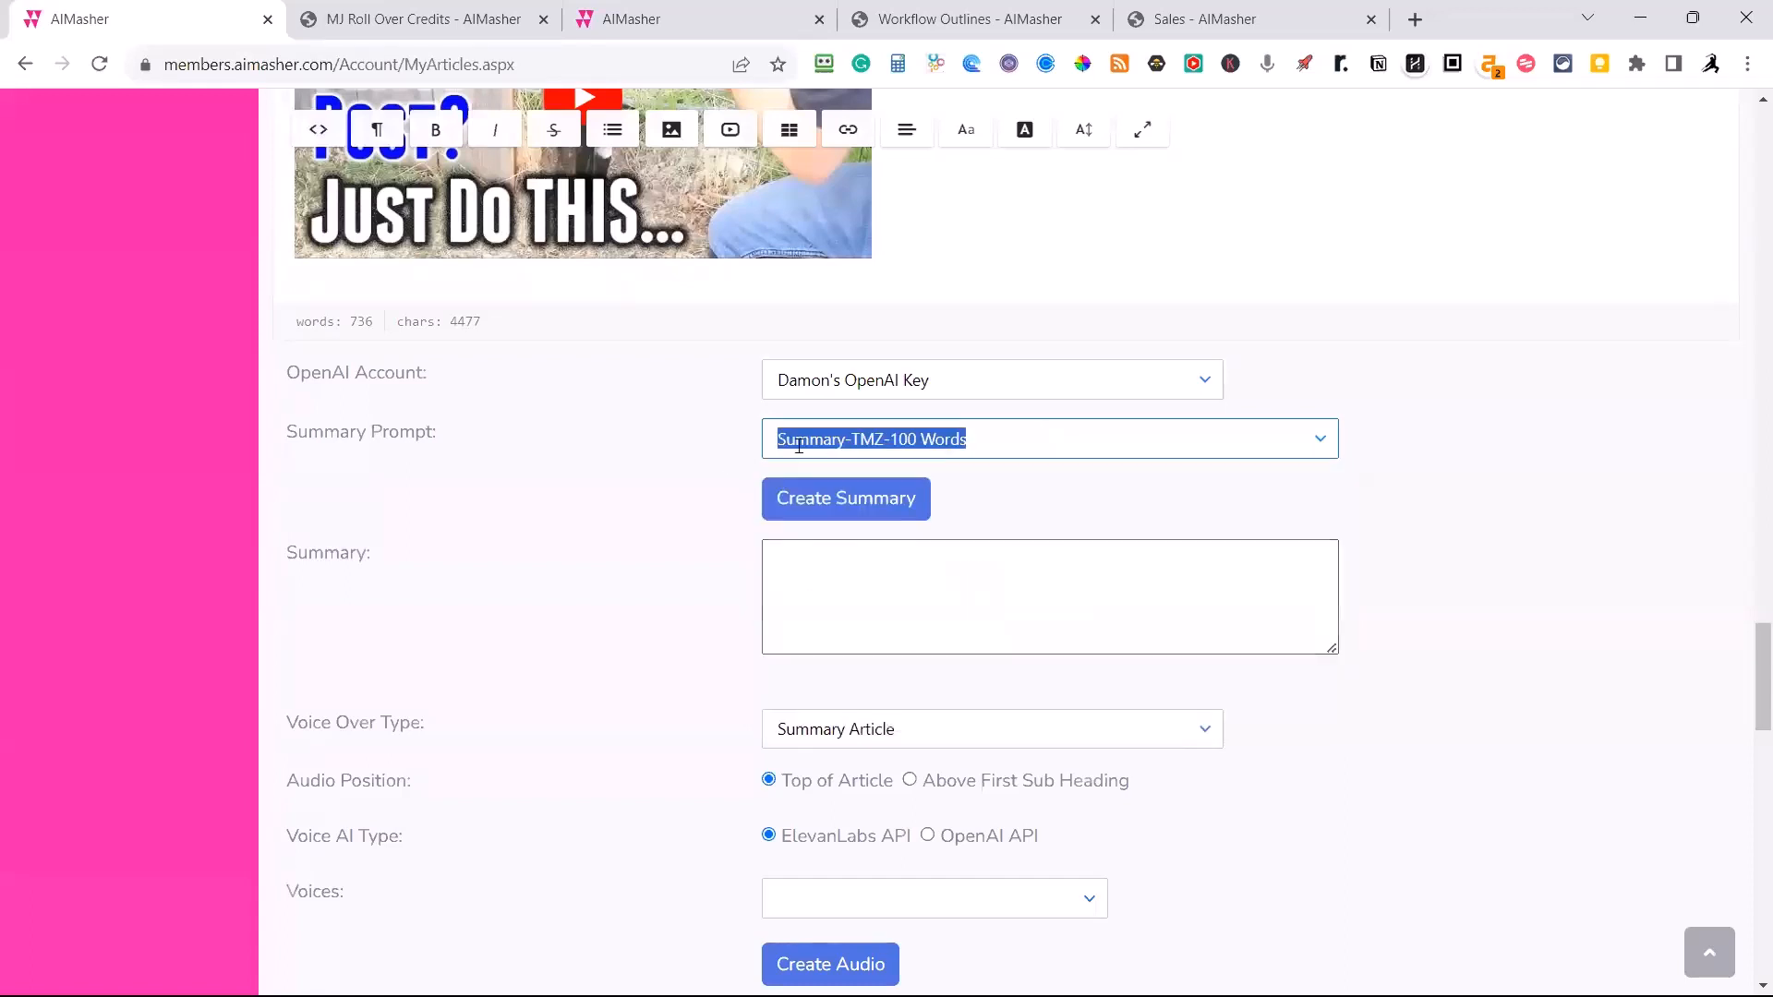
{"action": "left_click", "coordinate": [824, 501]}
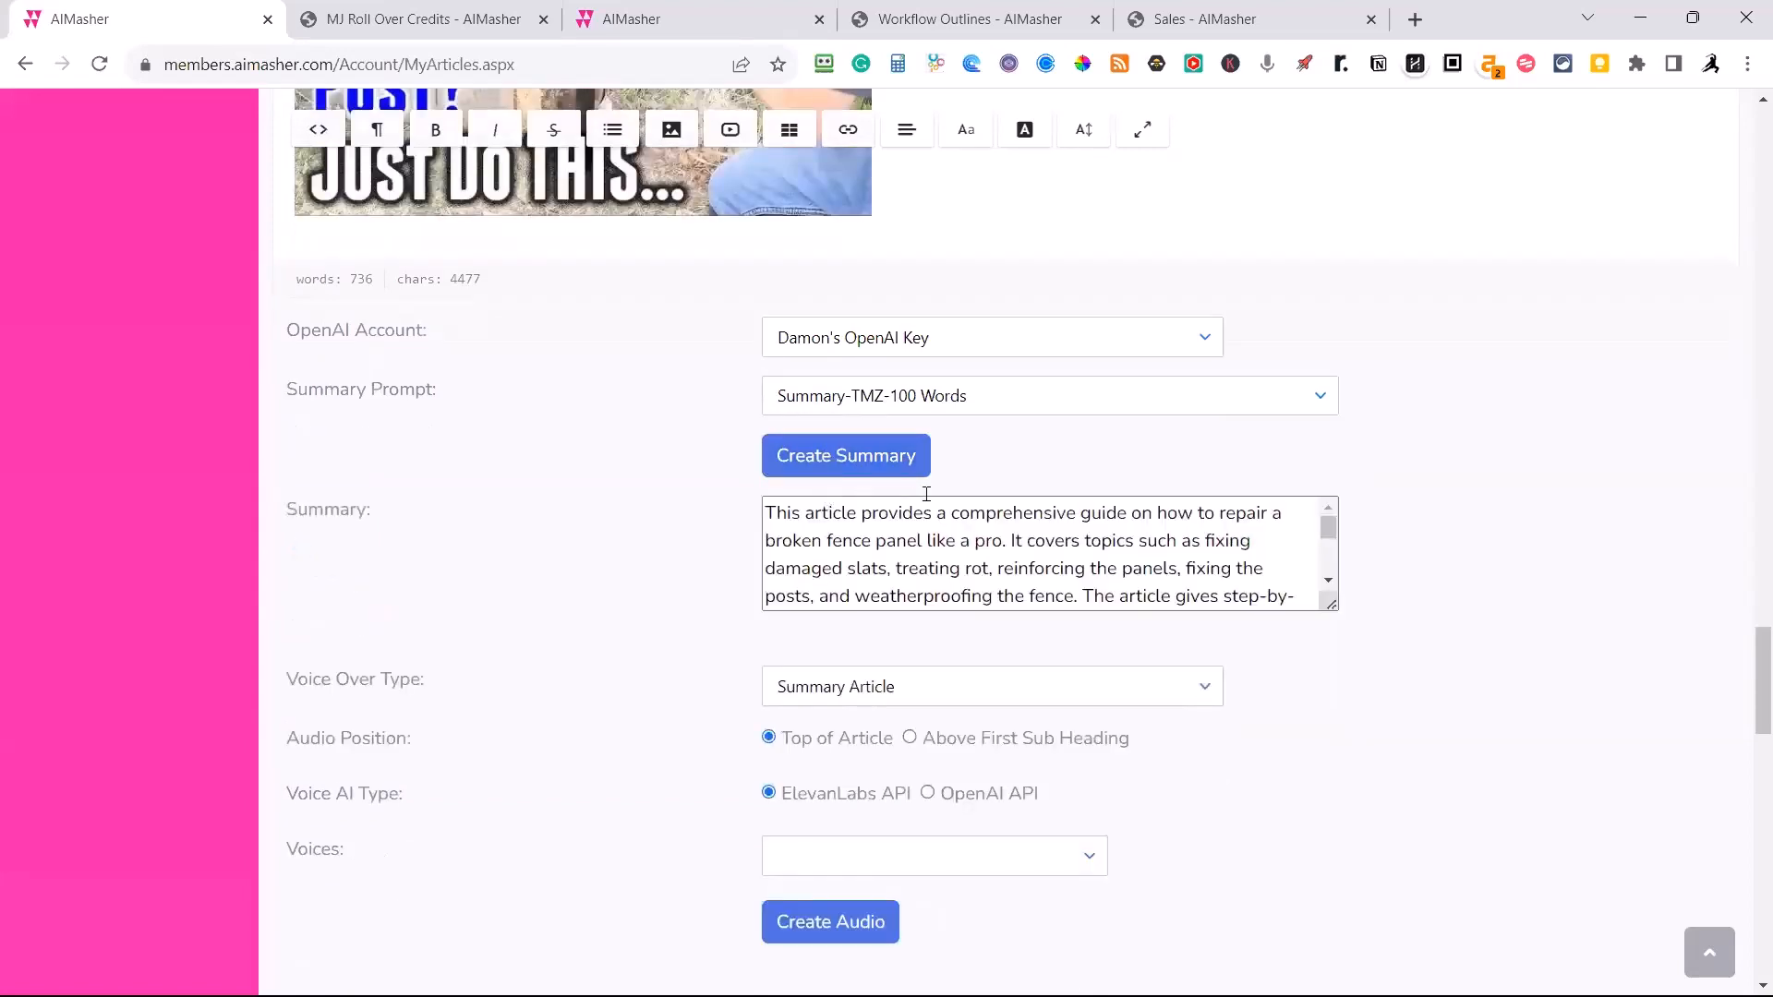
{"action": "left_click_drag", "start_coordinate": [1331, 604], "coordinate": [1338, 796]}
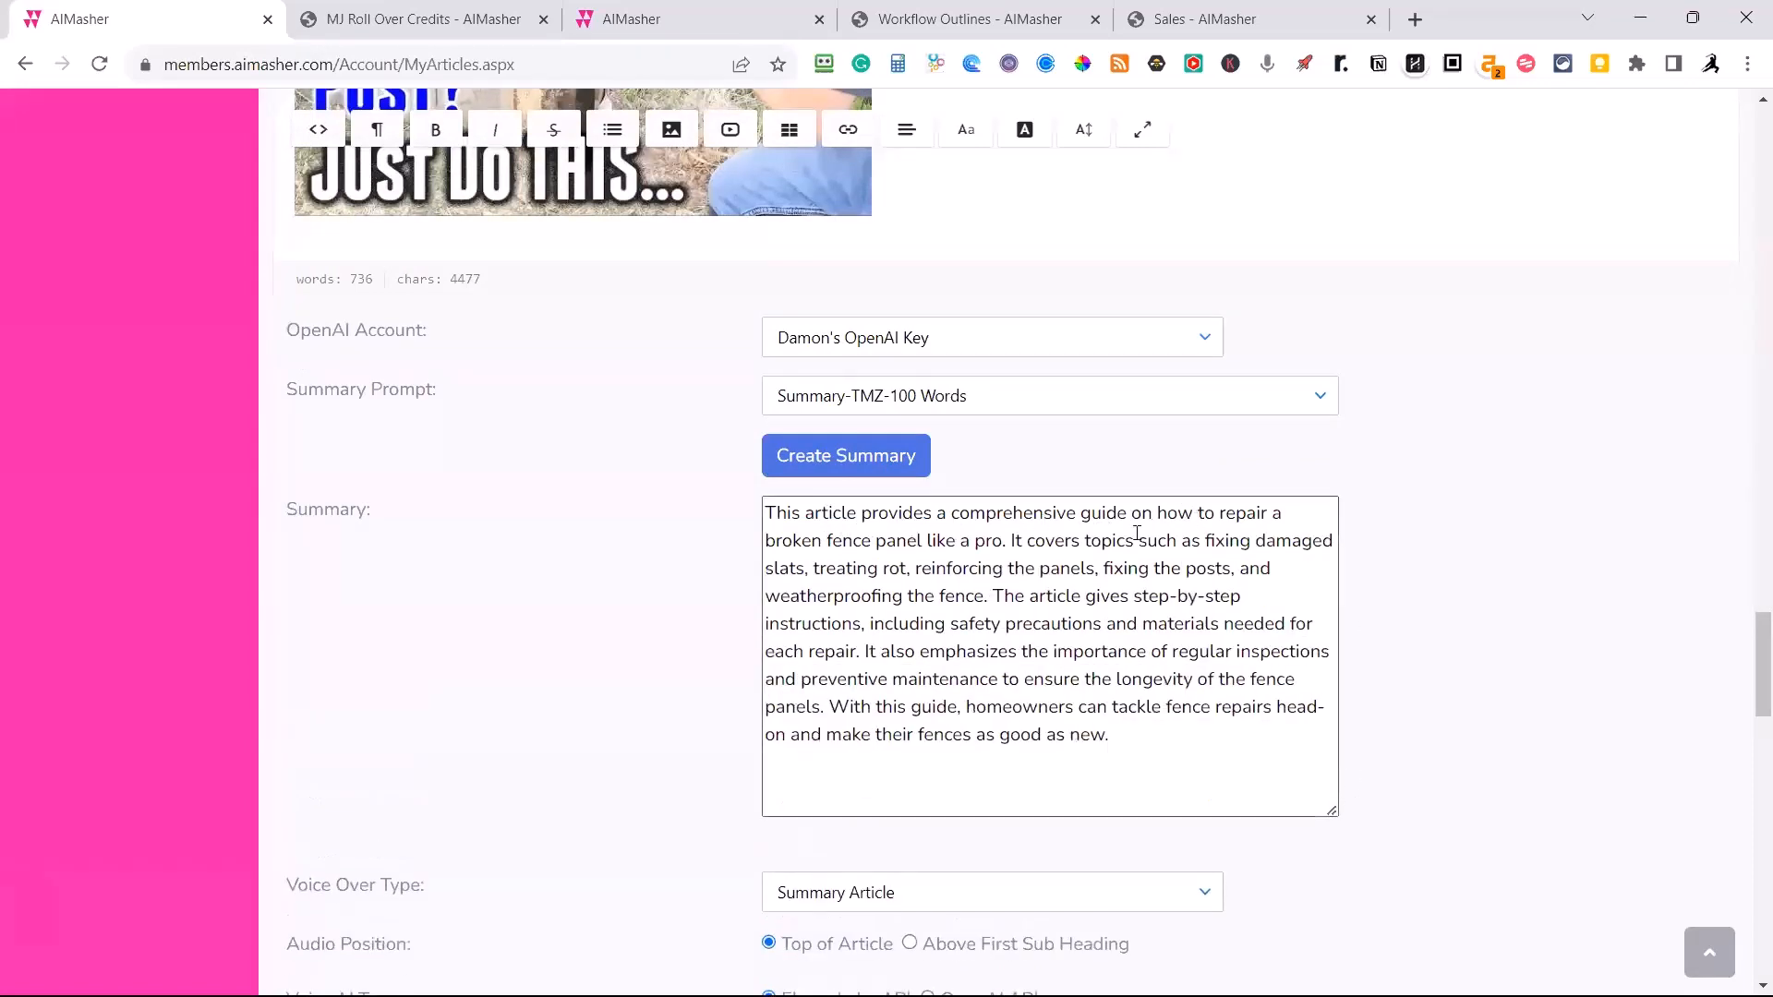
Start a new paragraph after the summary's first sentence and accept Grammarly's fixes, using "repairing" for "how to repair" and removing "topics such as".
{"action": "left_click", "coordinate": [1011, 541]}
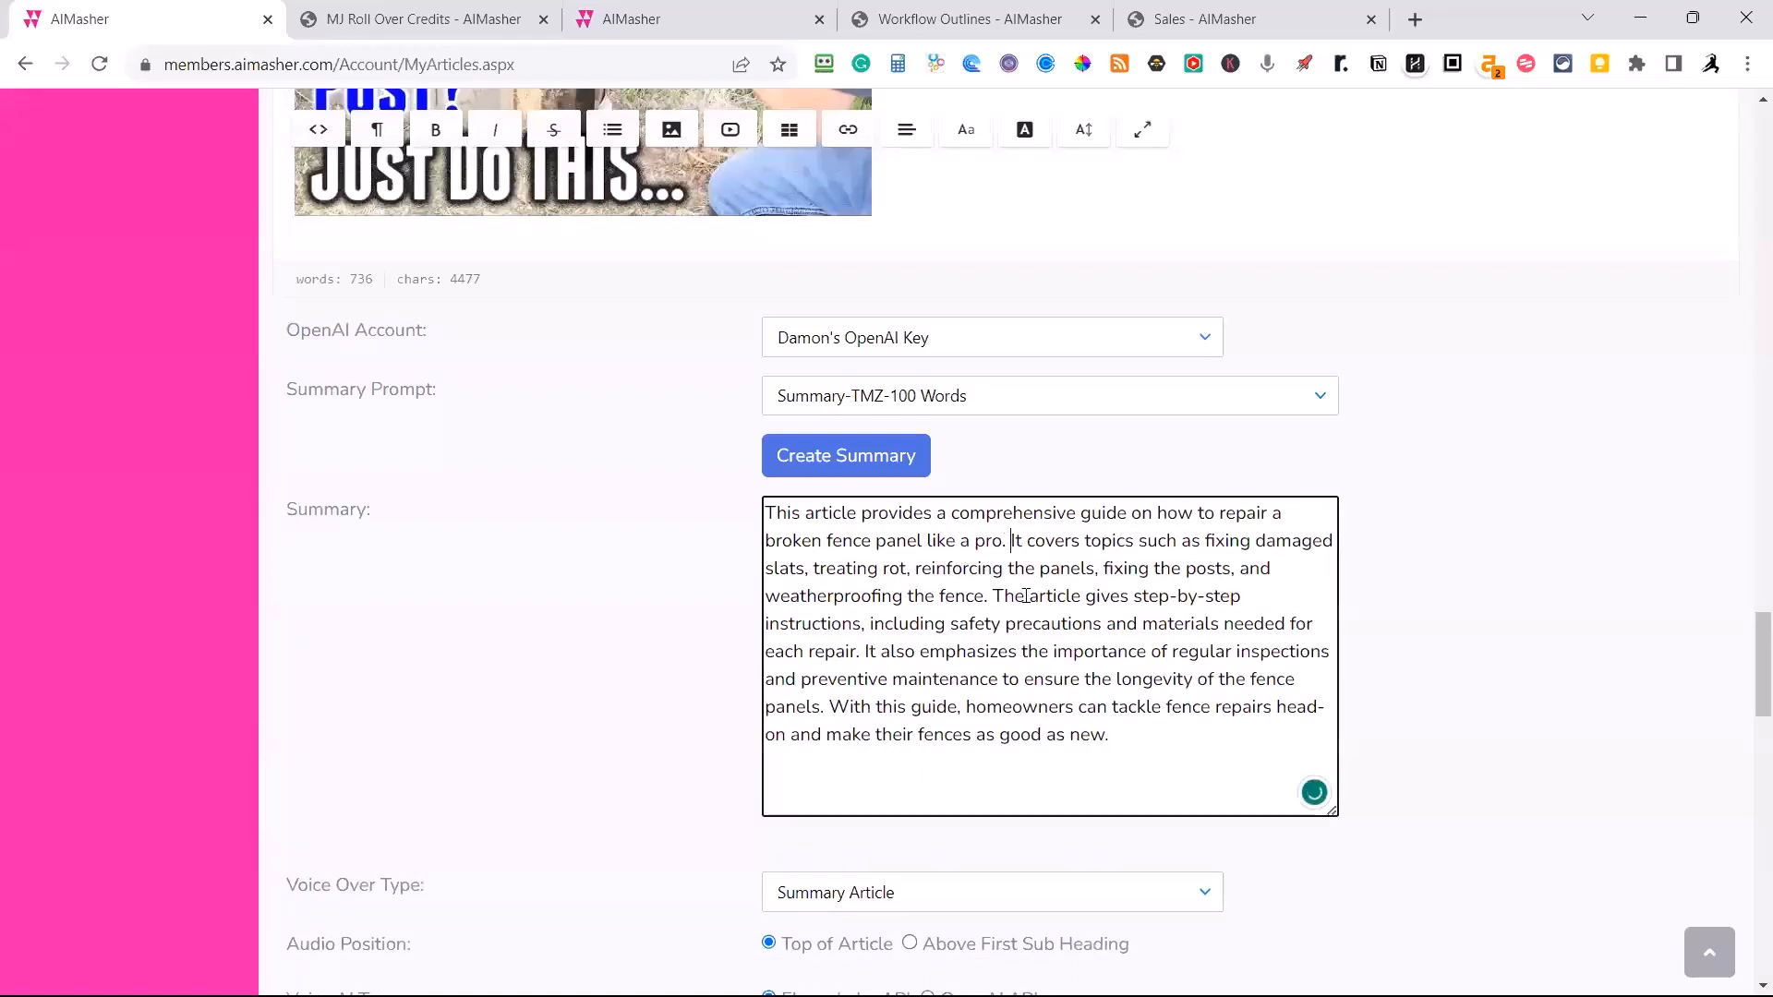
{"action": "key", "text": "Return"}
{"action": "key", "text": "Return"}
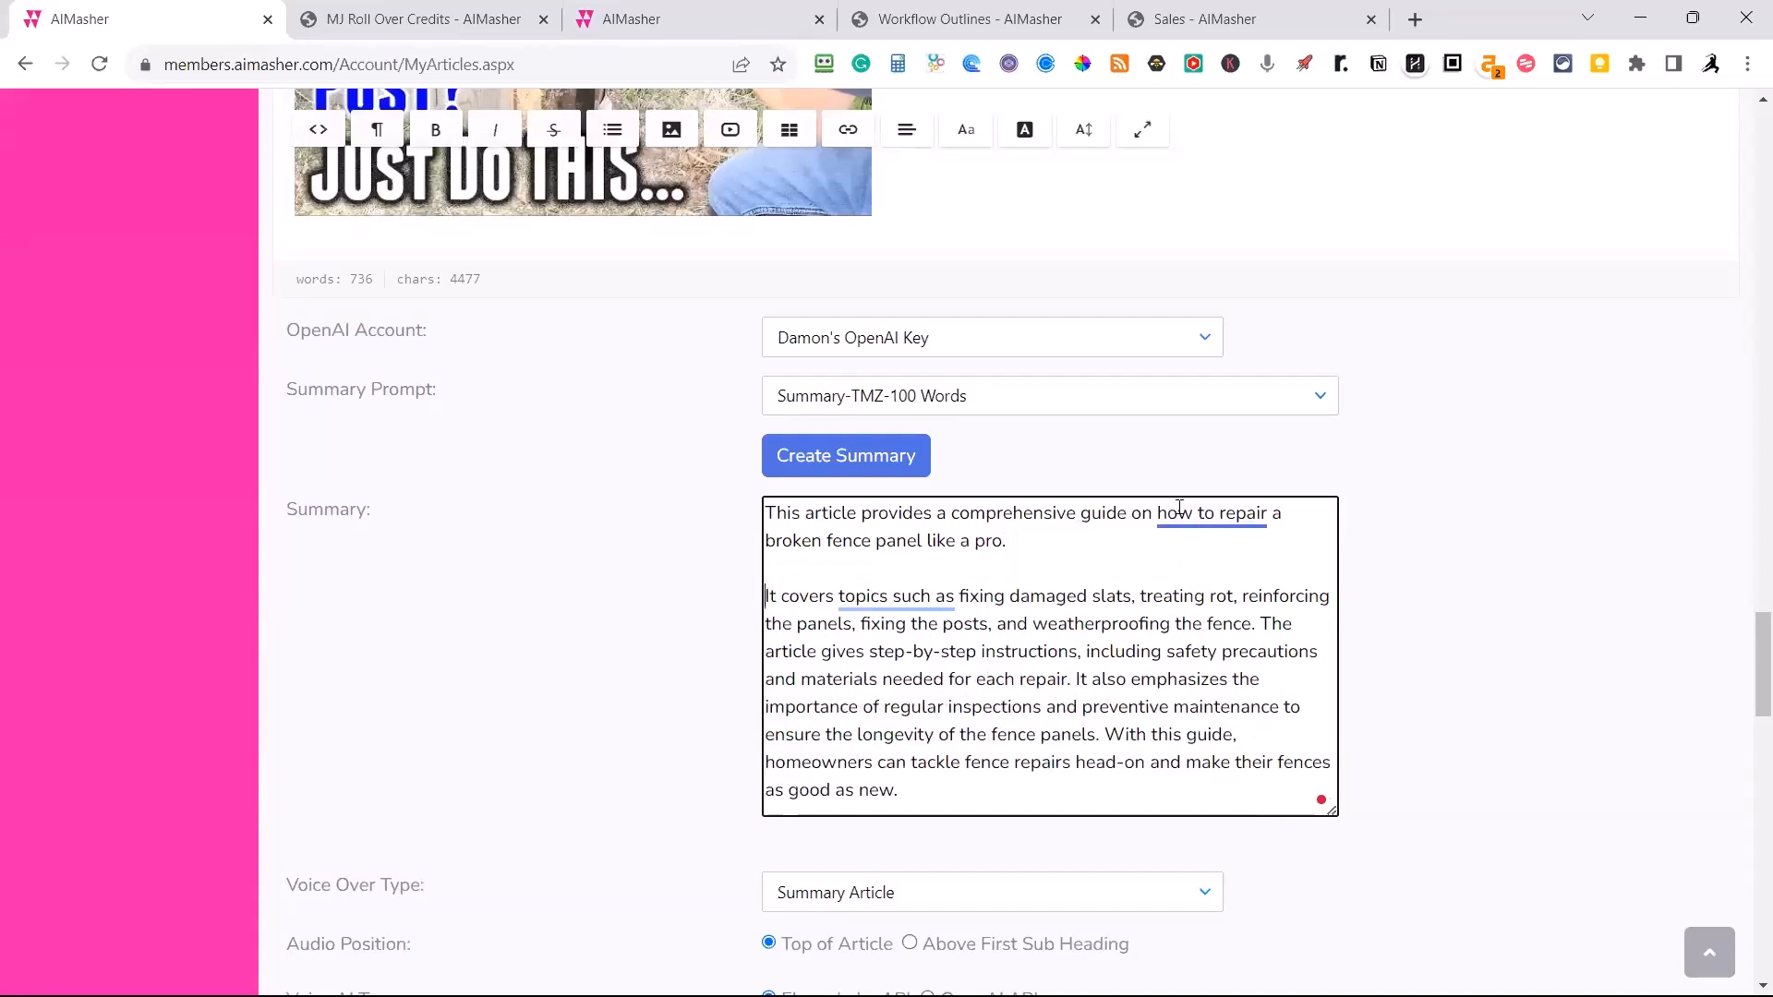
{"action": "mouse_move", "coordinate": [1180, 511]}
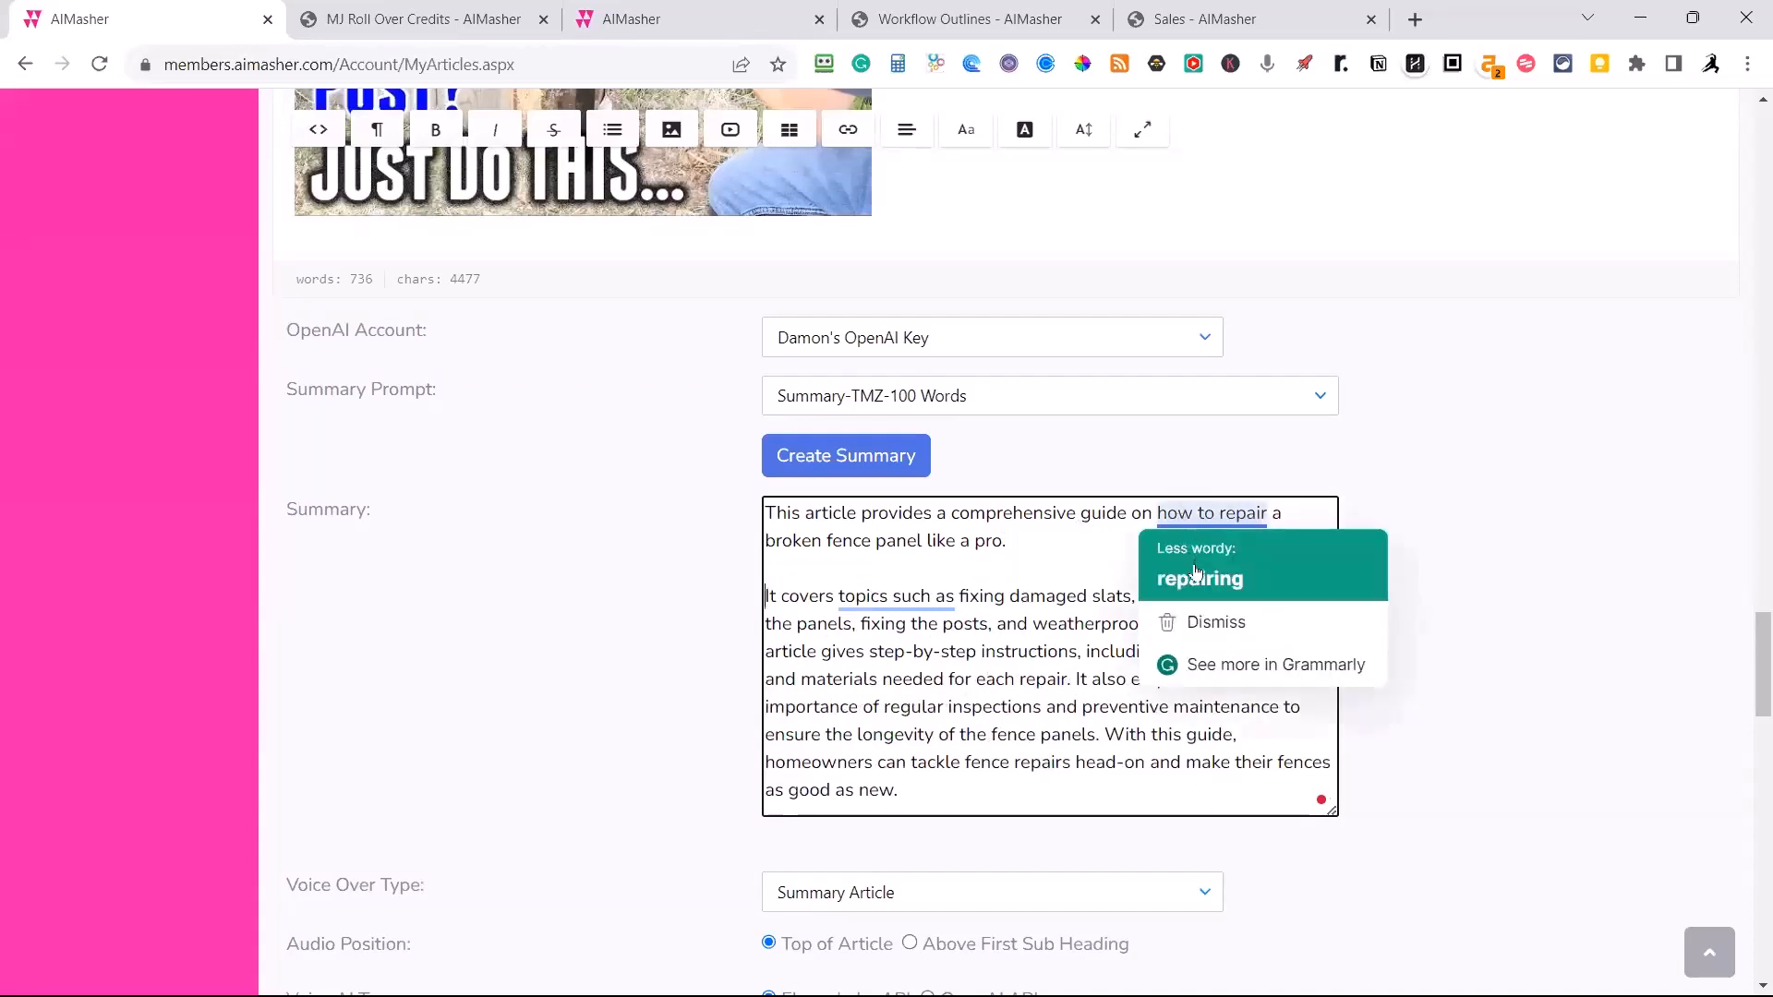
{"action": "left_click", "coordinate": [1199, 578]}
{"action": "mouse_move", "coordinate": [836, 594]}
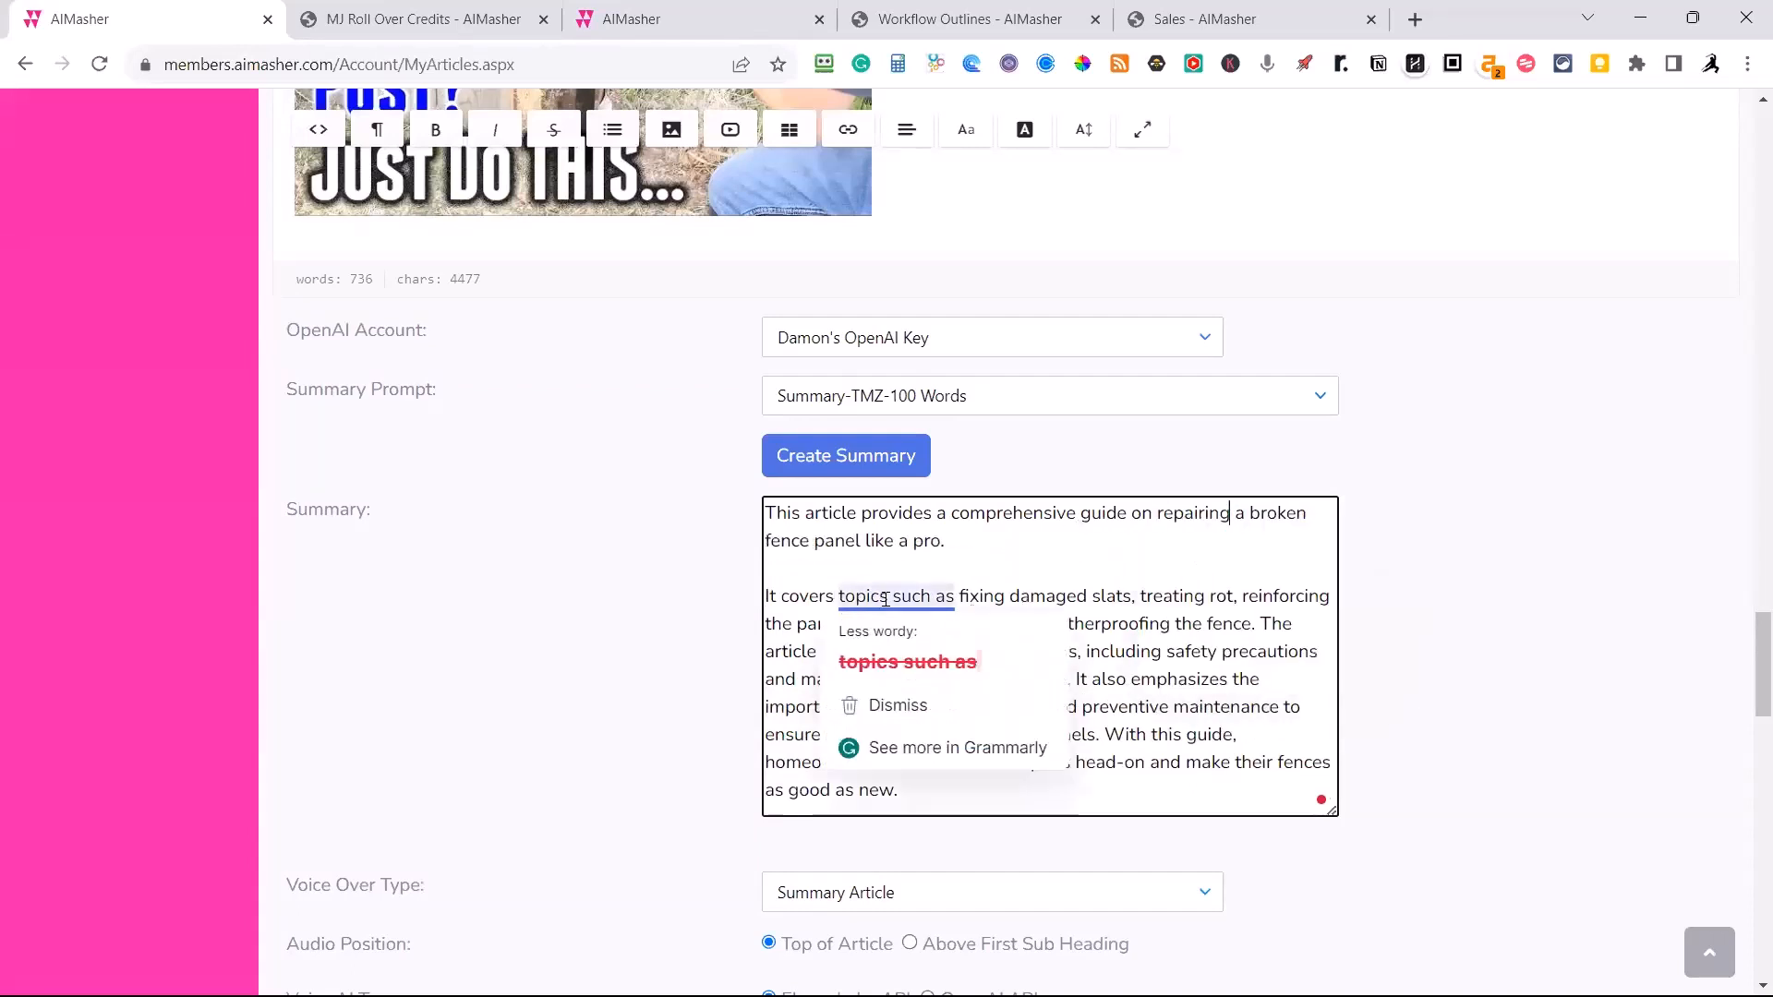
{"action": "left_click", "coordinate": [902, 656]}
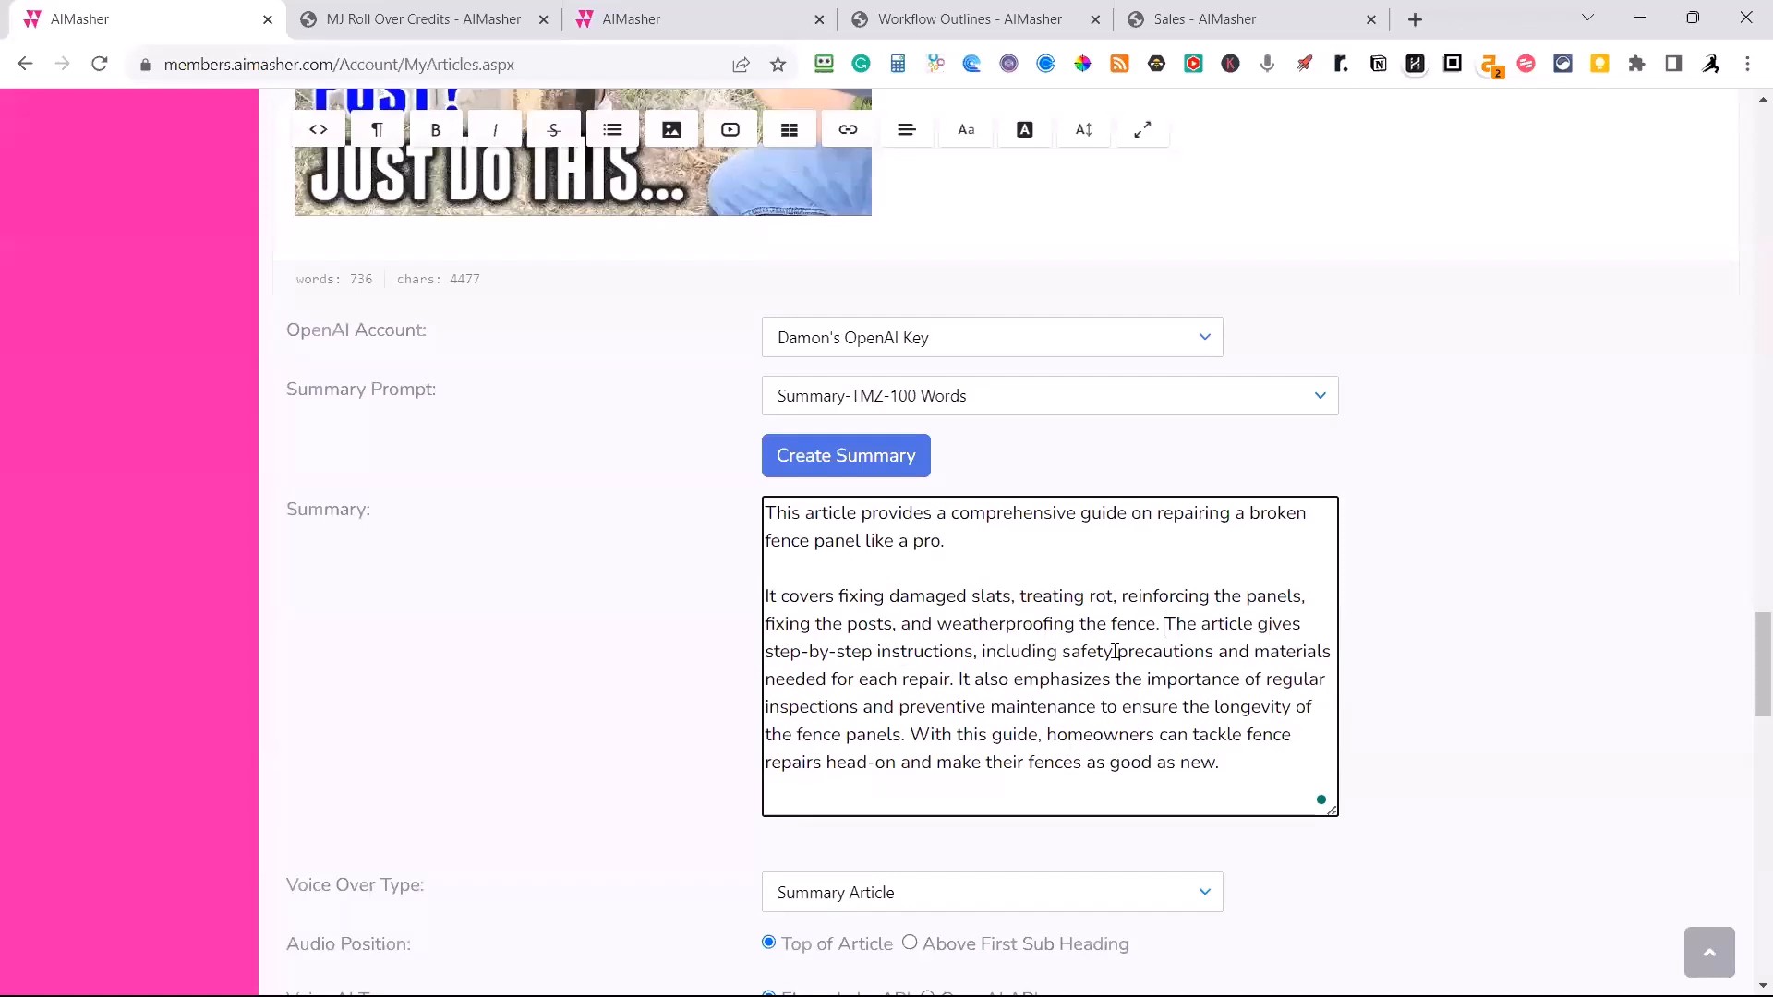
Split the rest of the summary into paragraphs starting at "The article gives", "It also emphasizes" and "With this guide".
{"action": "key", "text": "Return"}
{"action": "key", "text": "Return"}
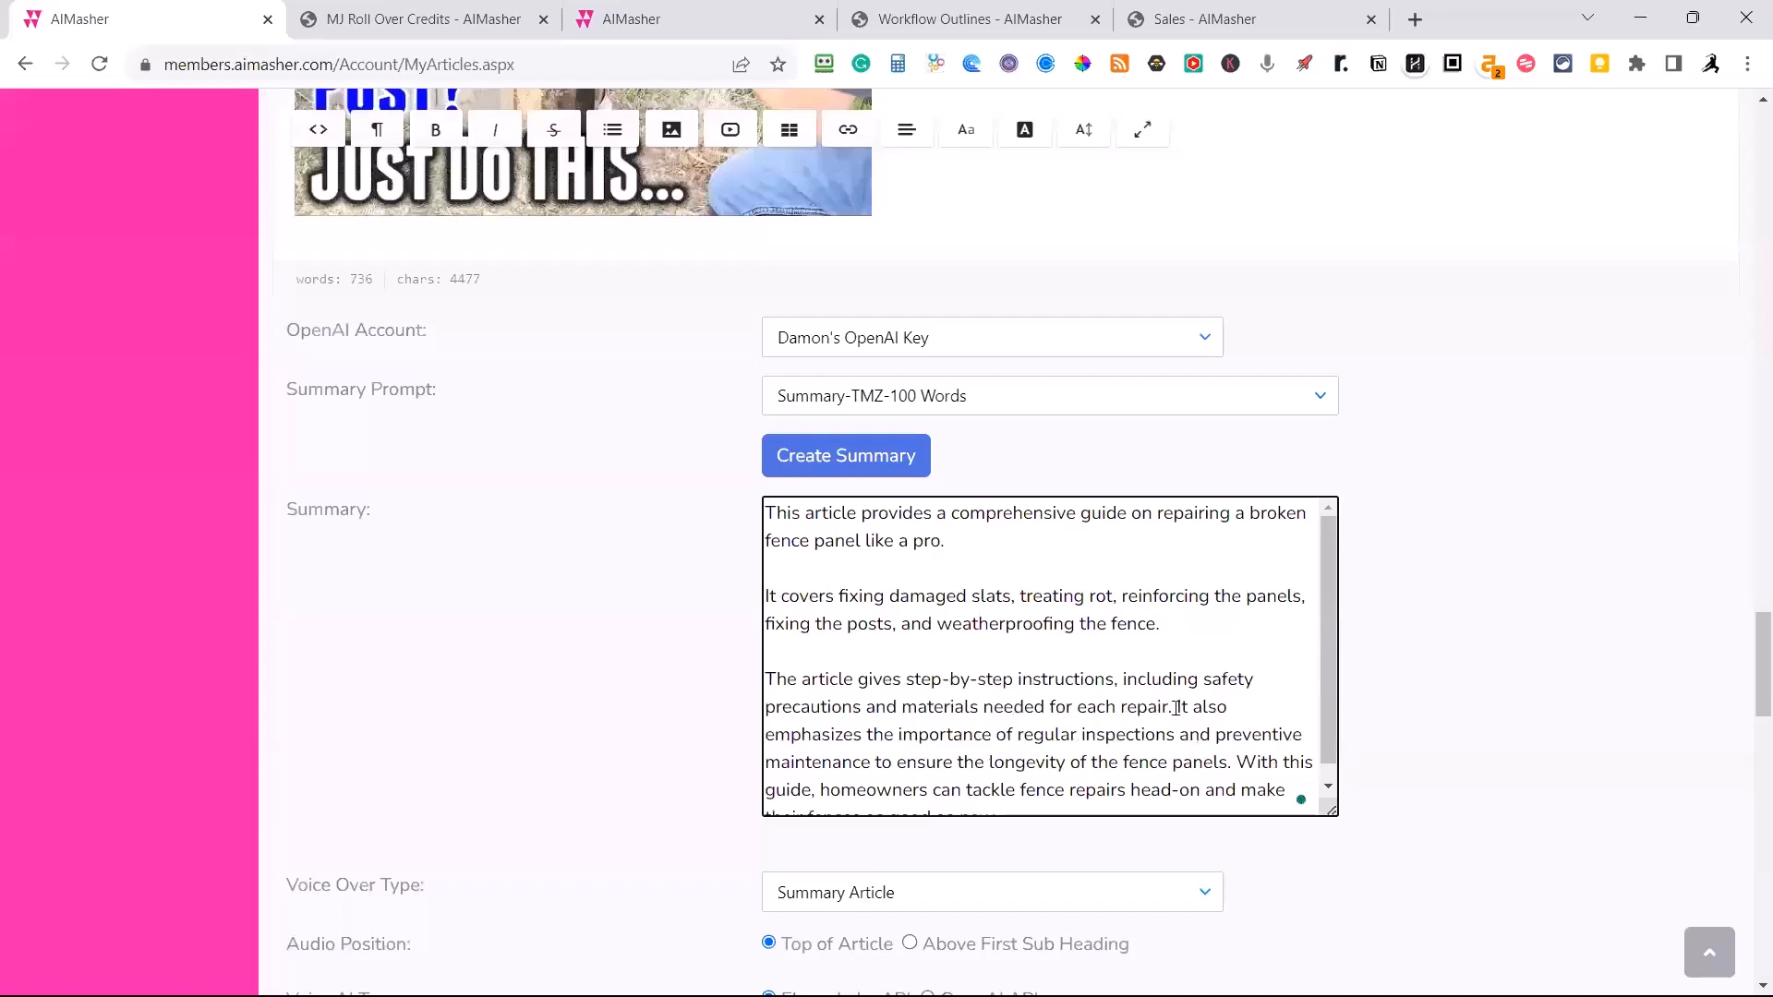
{"action": "key", "text": "Return"}
{"action": "key", "text": "Return"}
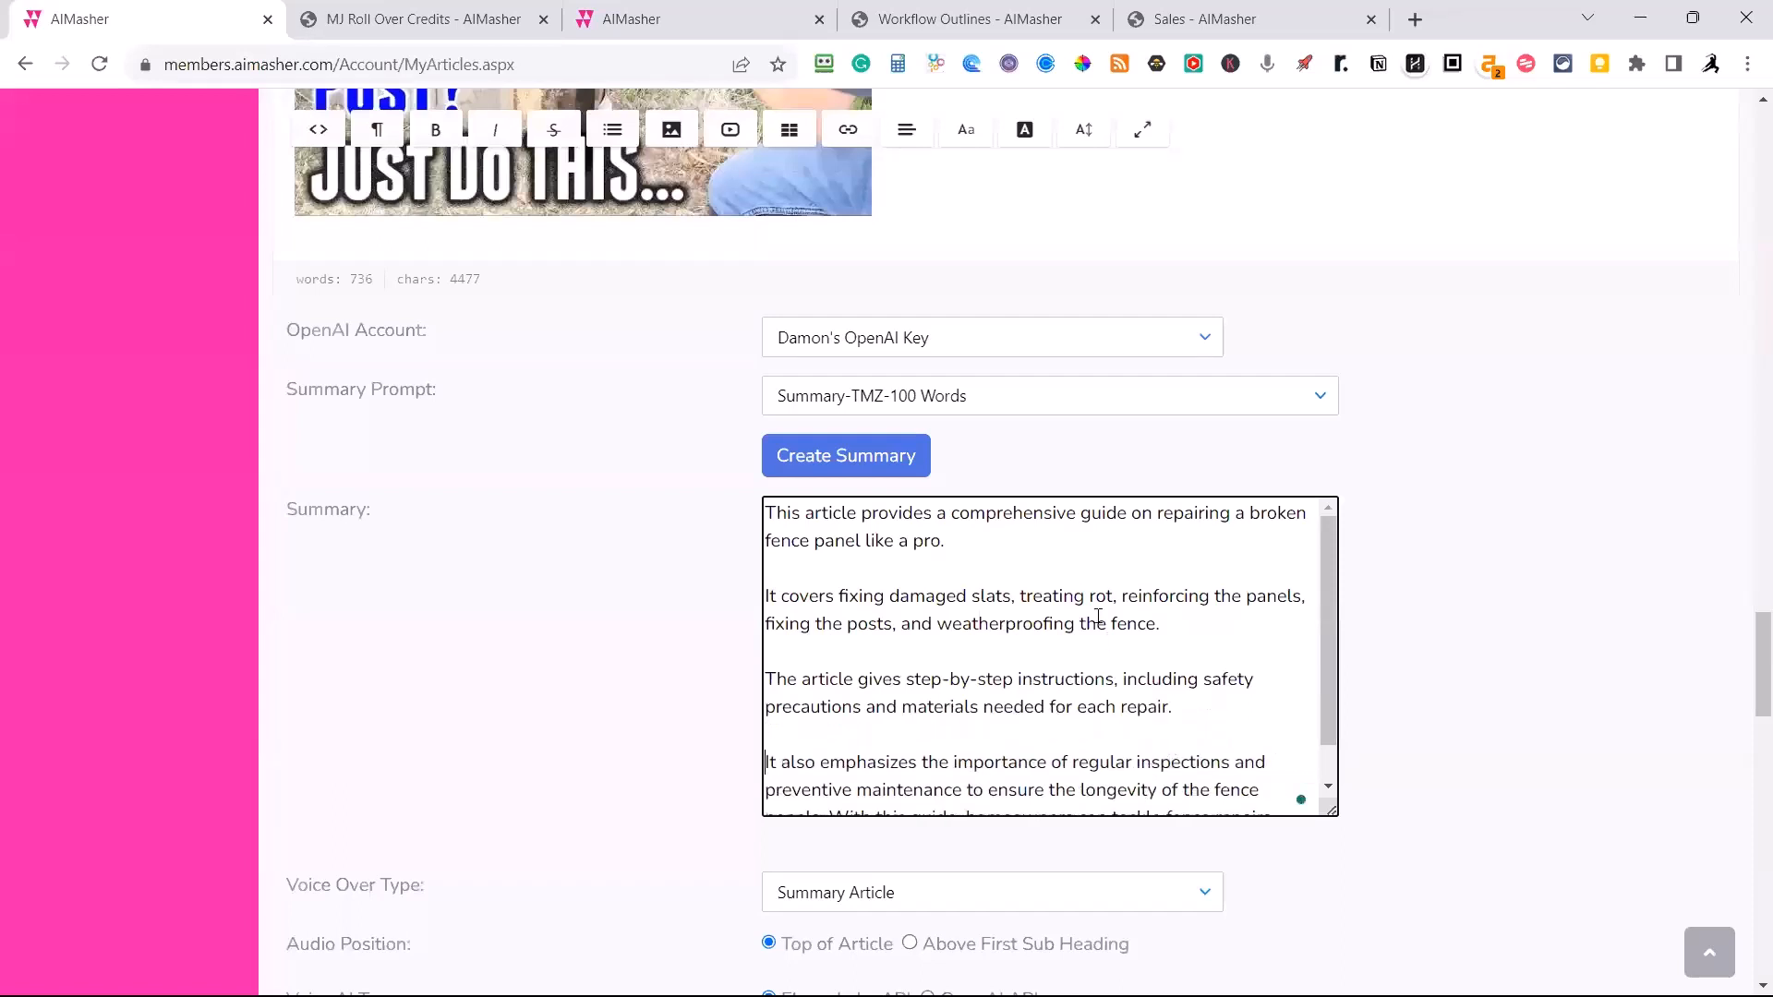
{"action": "scroll", "coordinate": [1098, 617], "scroll_direction": "down", "scroll_amount": 1}
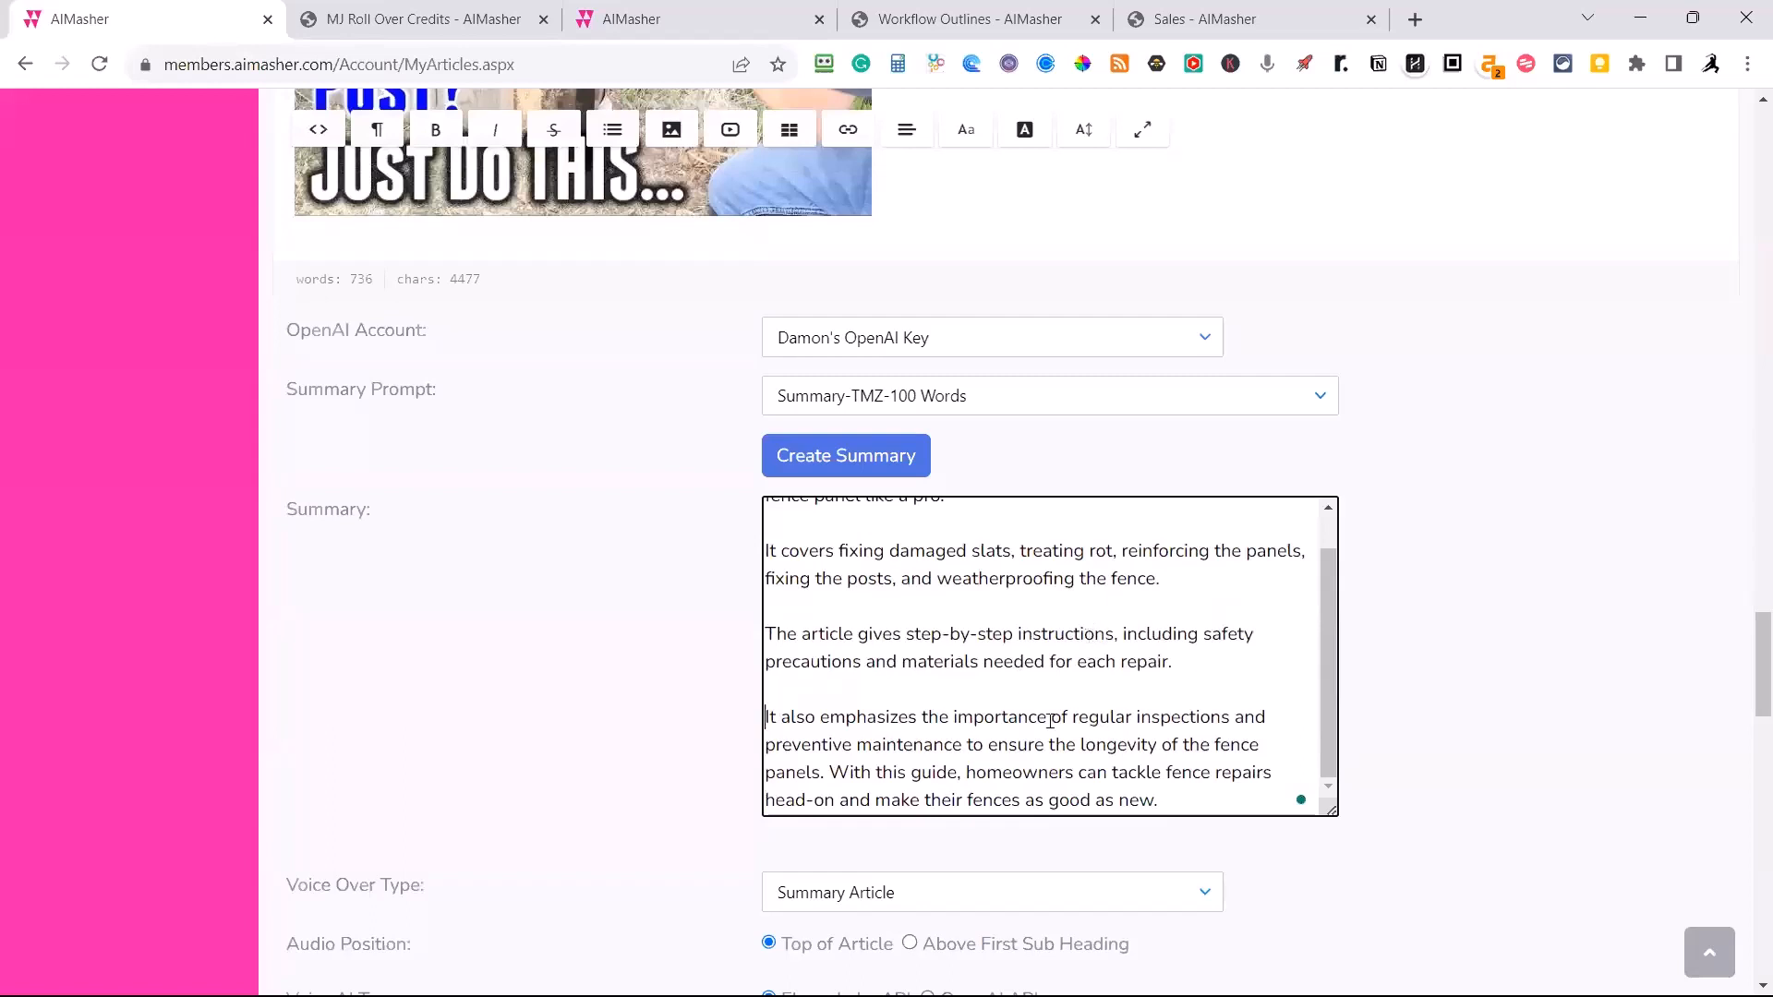
{"action": "left_click", "coordinate": [825, 773]}
{"action": "key", "text": "Return"}
{"action": "key", "text": "Return"}
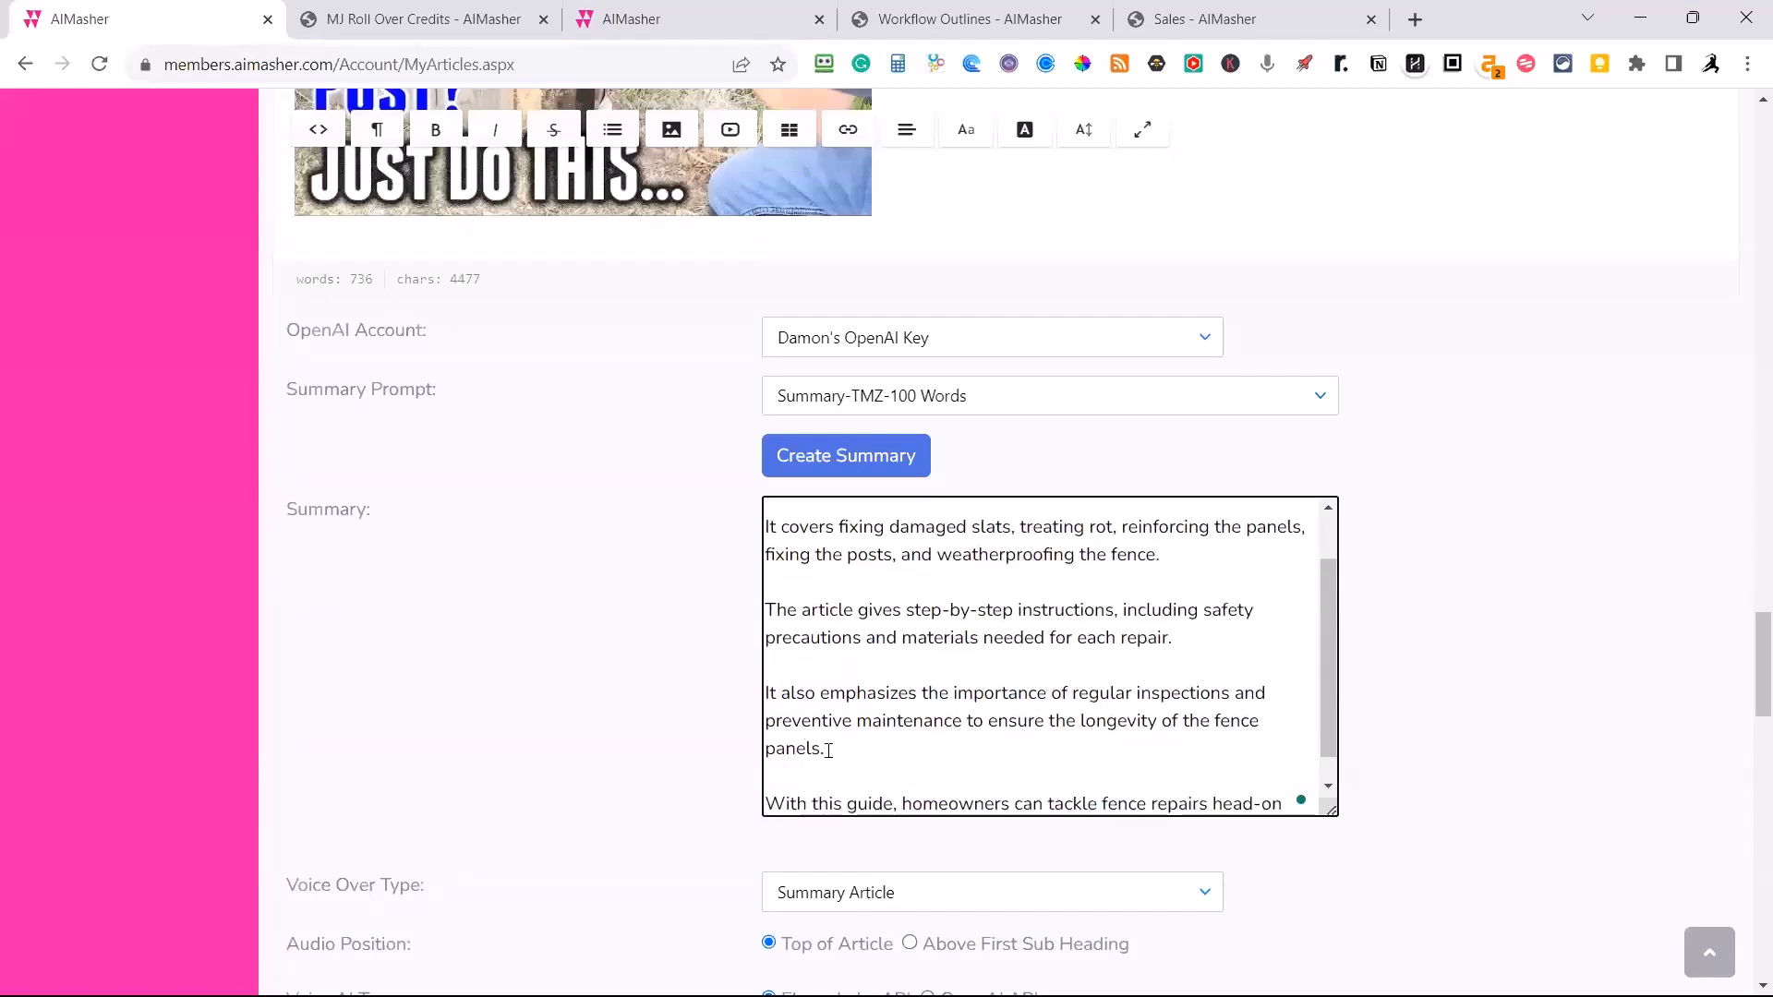
Create audio of the summary at the top of the article, using the ElevanLabs voice listed between Clyde and Daniel.
{"action": "scroll", "coordinate": [928, 679], "scroll_direction": "down", "scroll_amount": 2}
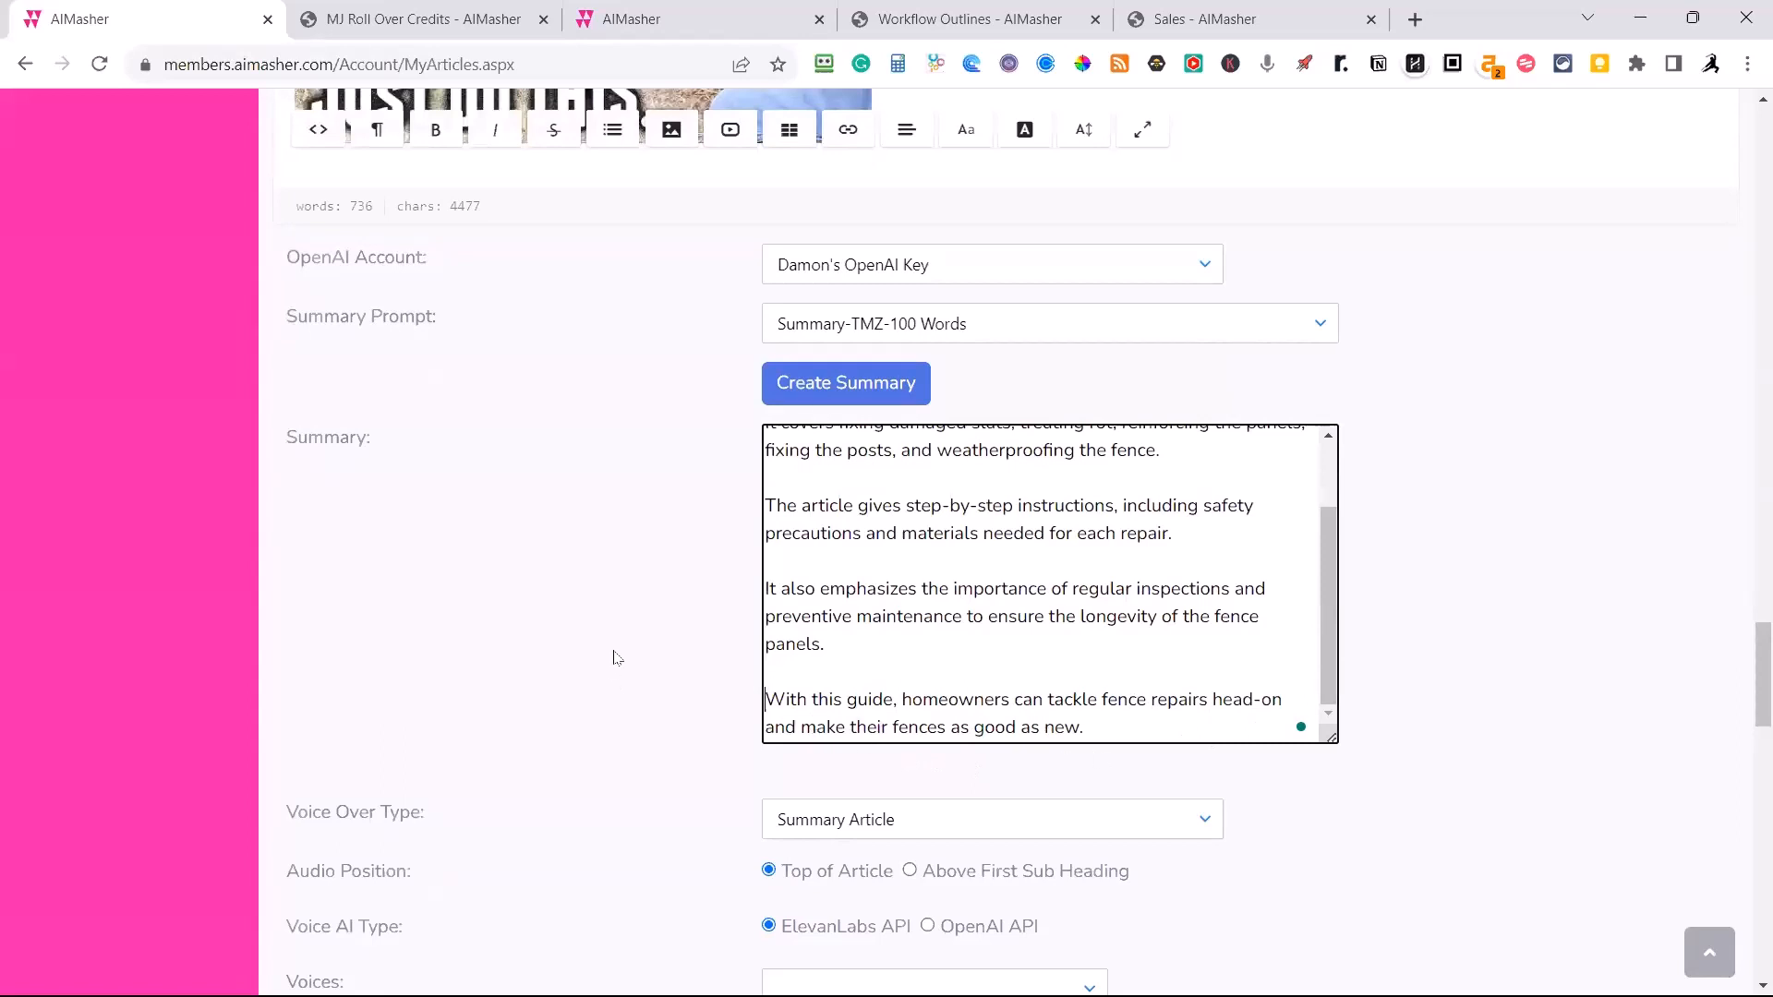
{"action": "scroll", "coordinate": [600, 658], "scroll_direction": "down", "scroll_amount": 3}
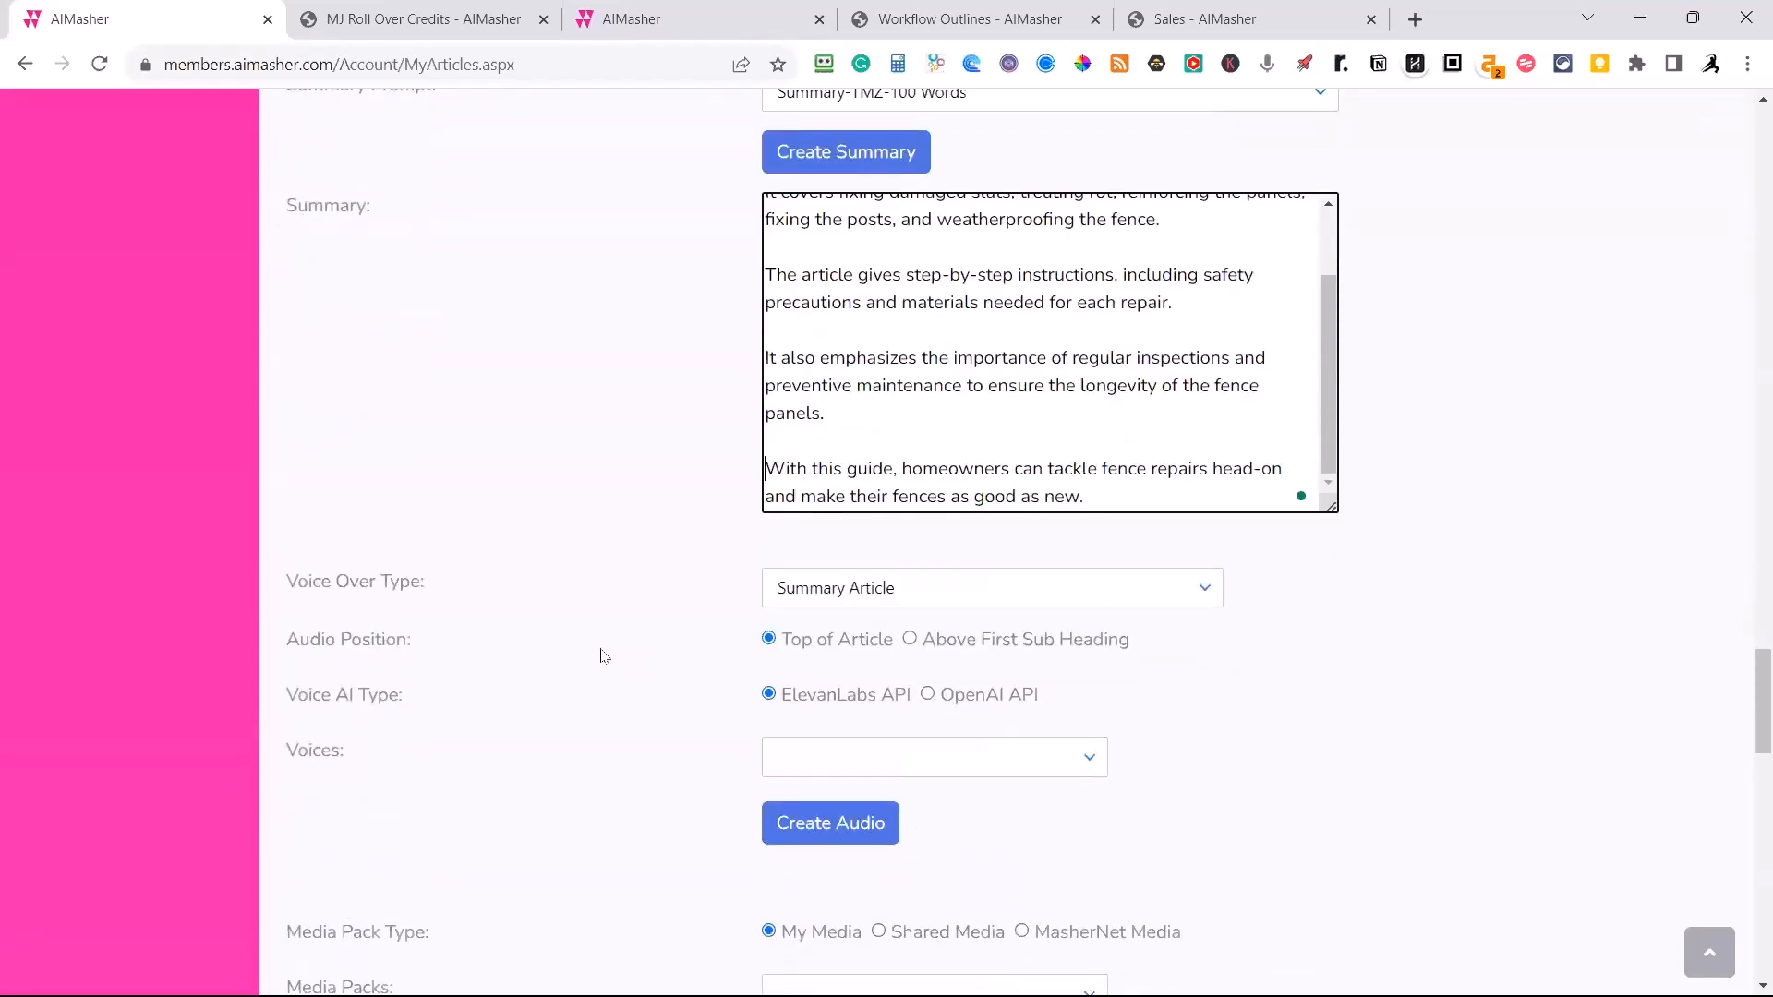
{"action": "left_click", "coordinate": [1090, 765]}
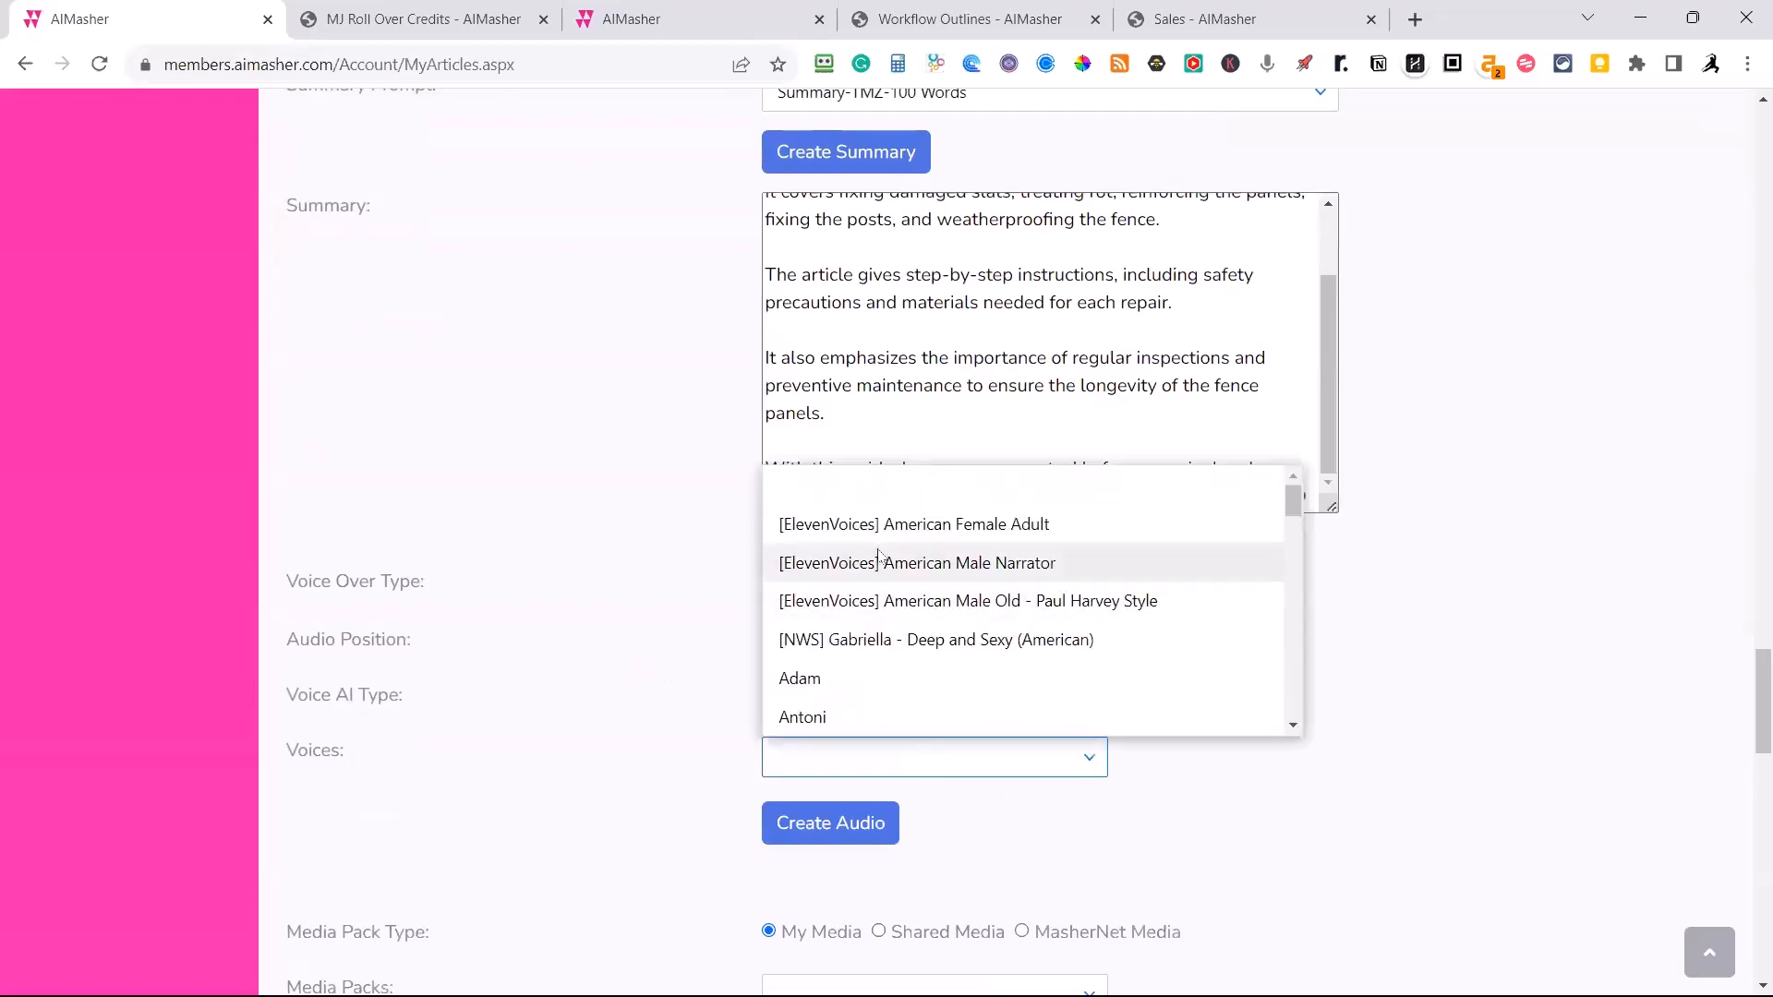
{"action": "scroll", "coordinate": [868, 617], "scroll_direction": "down", "scroll_amount": 1}
{"action": "scroll", "coordinate": [867, 616], "scroll_direction": "down", "scroll_amount": 3}
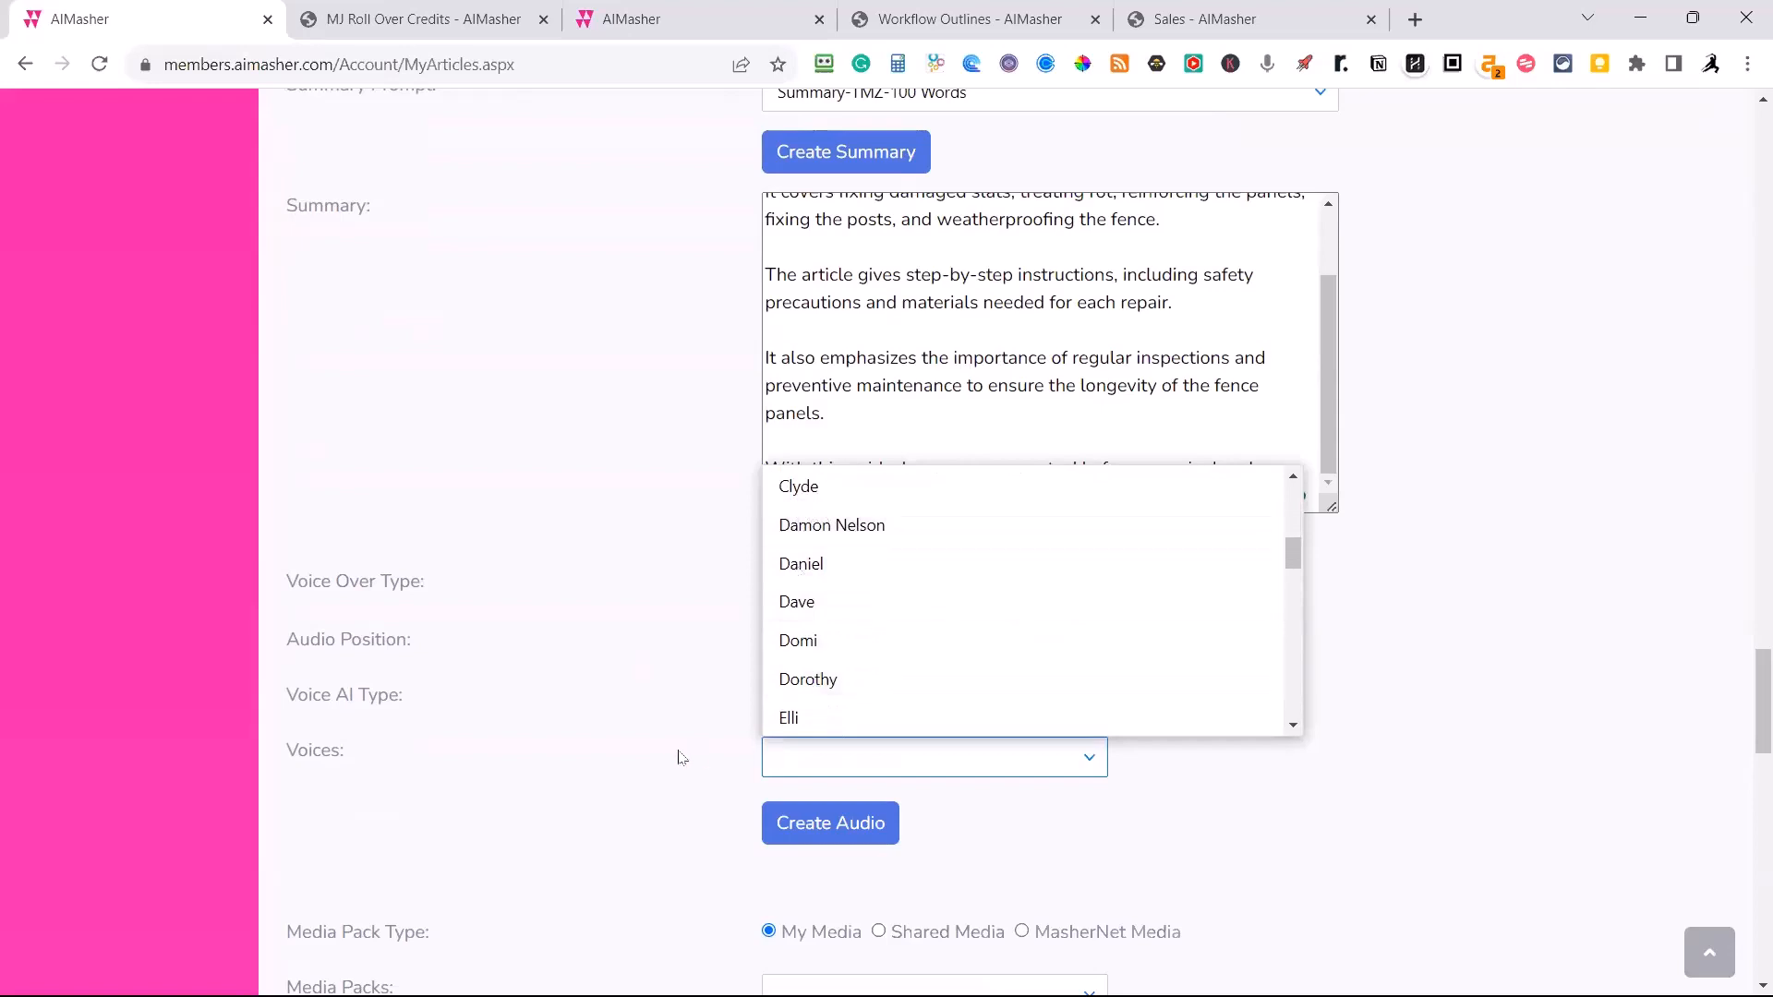
{"action": "scroll", "coordinate": [674, 702], "scroll_direction": "down", "scroll_amount": 1}
{"action": "scroll", "coordinate": [840, 559], "scroll_direction": "up", "scroll_amount": 2}
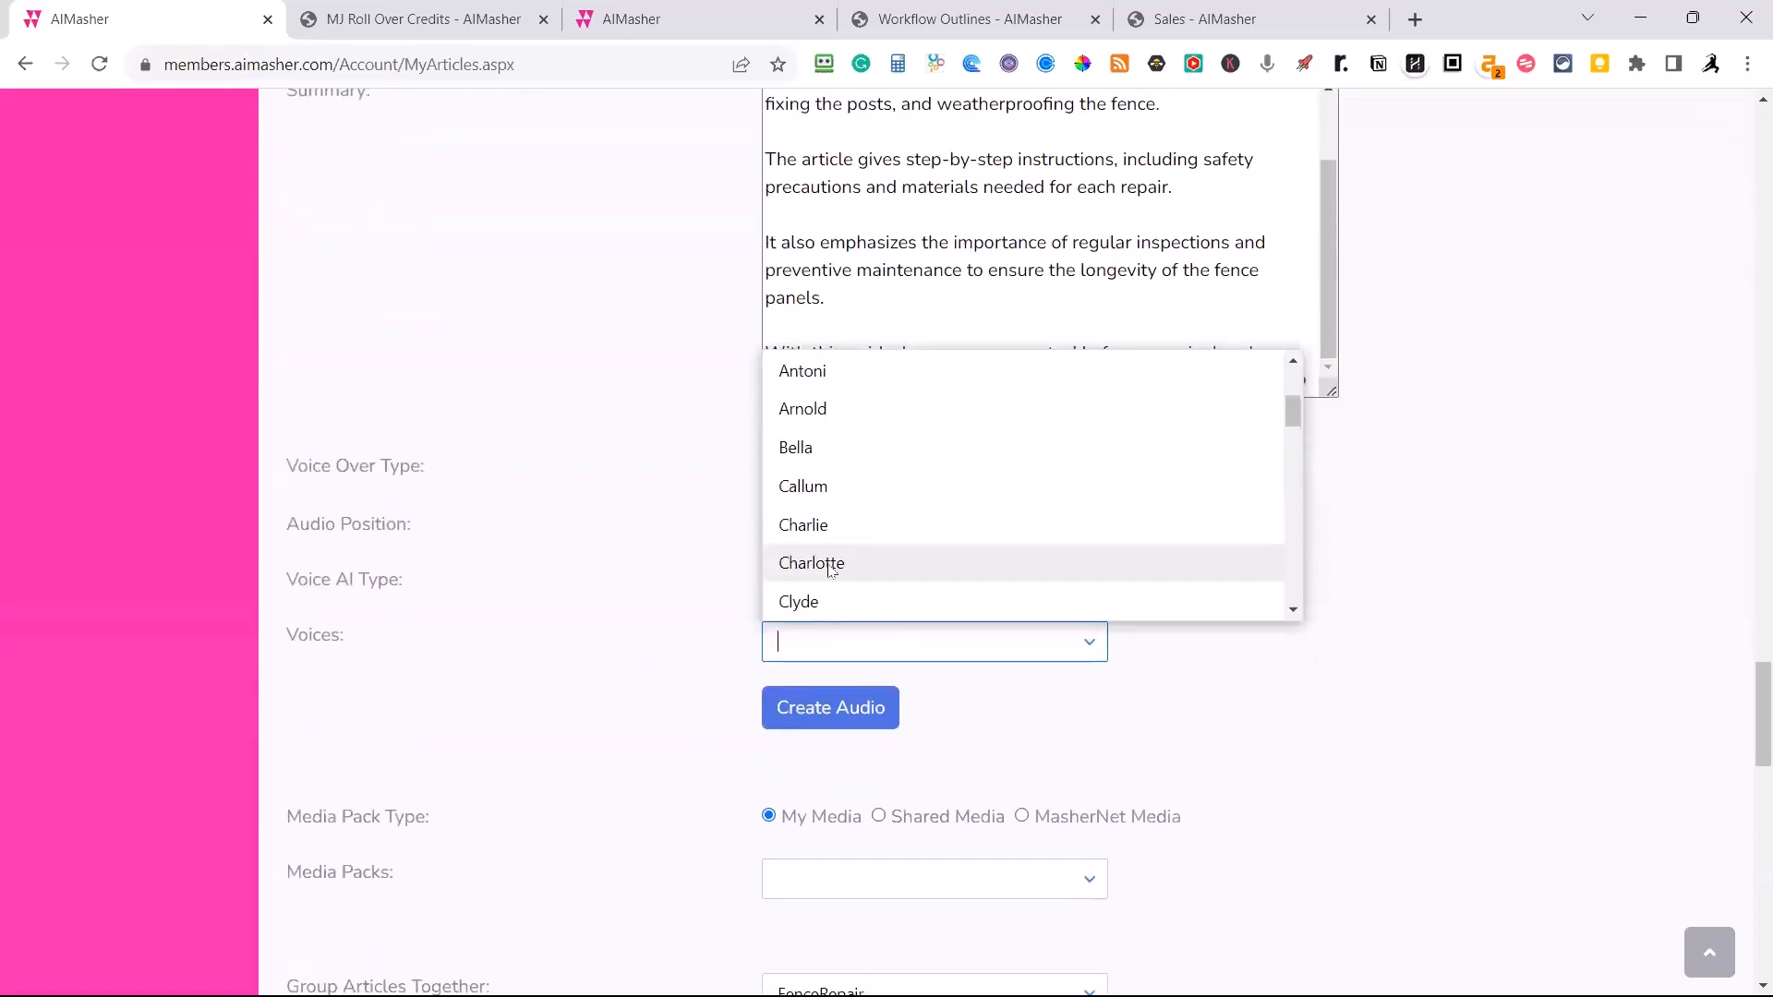
{"action": "scroll", "coordinate": [840, 553], "scroll_direction": "down", "scroll_amount": 1}
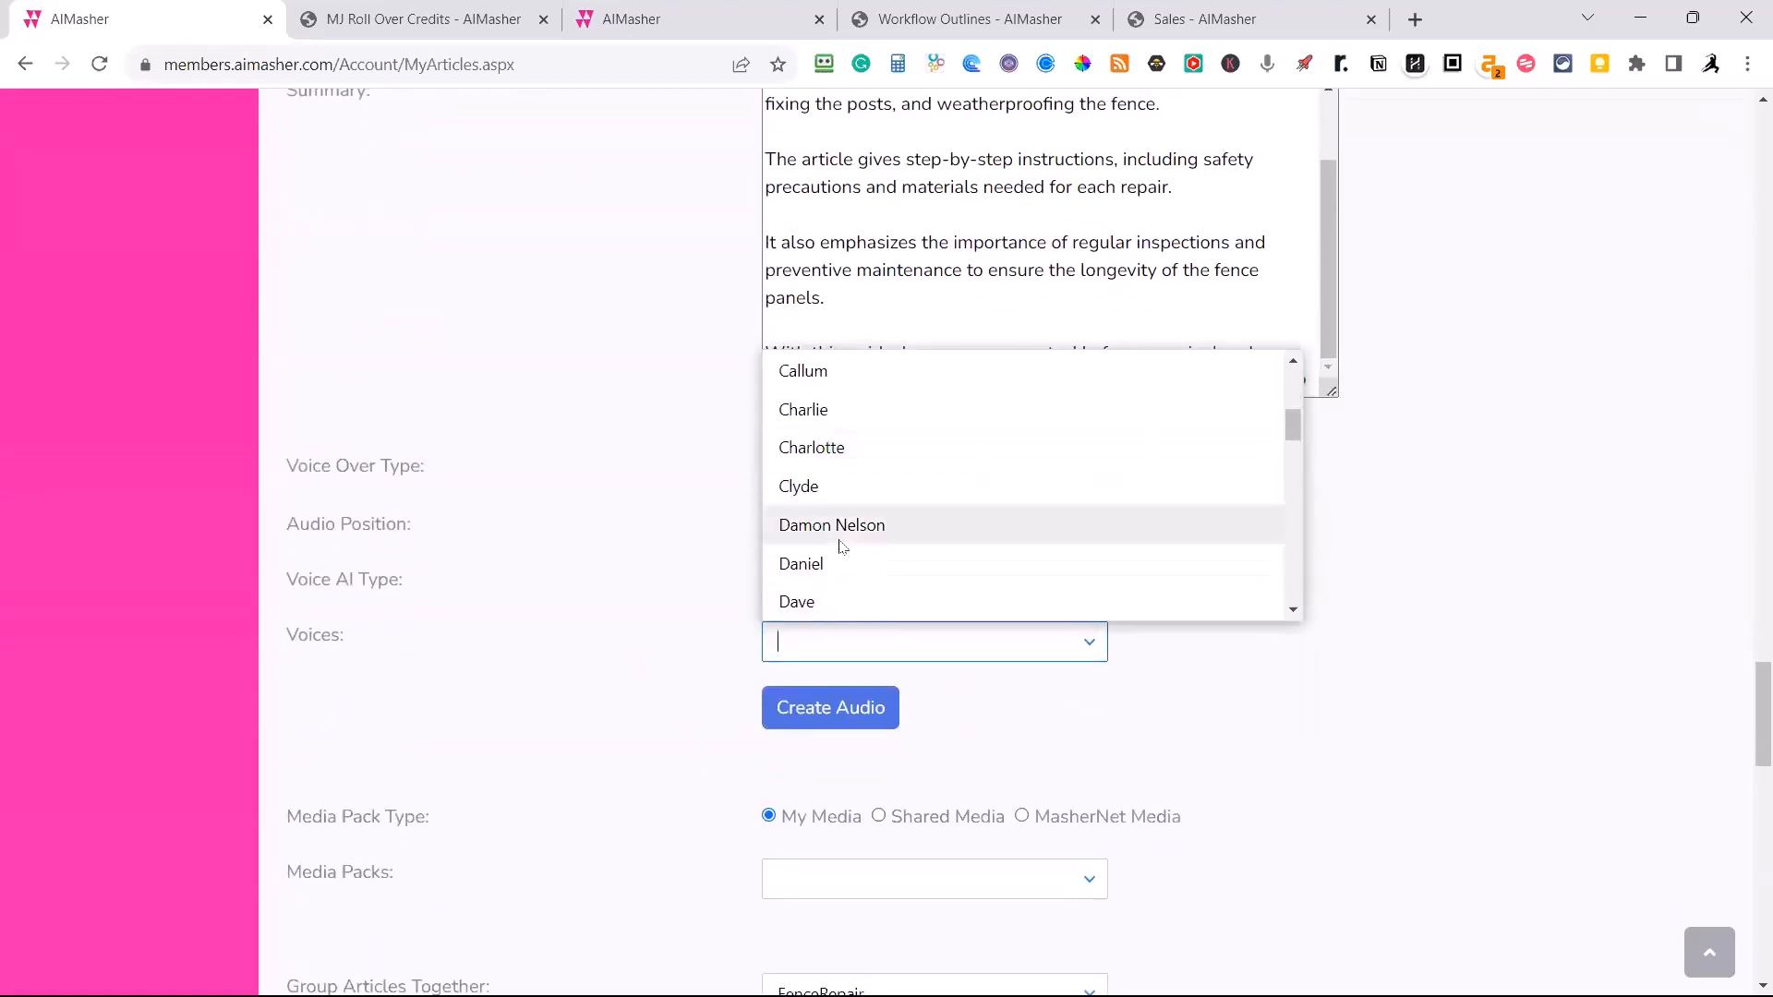
{"action": "left_click", "coordinate": [842, 527]}
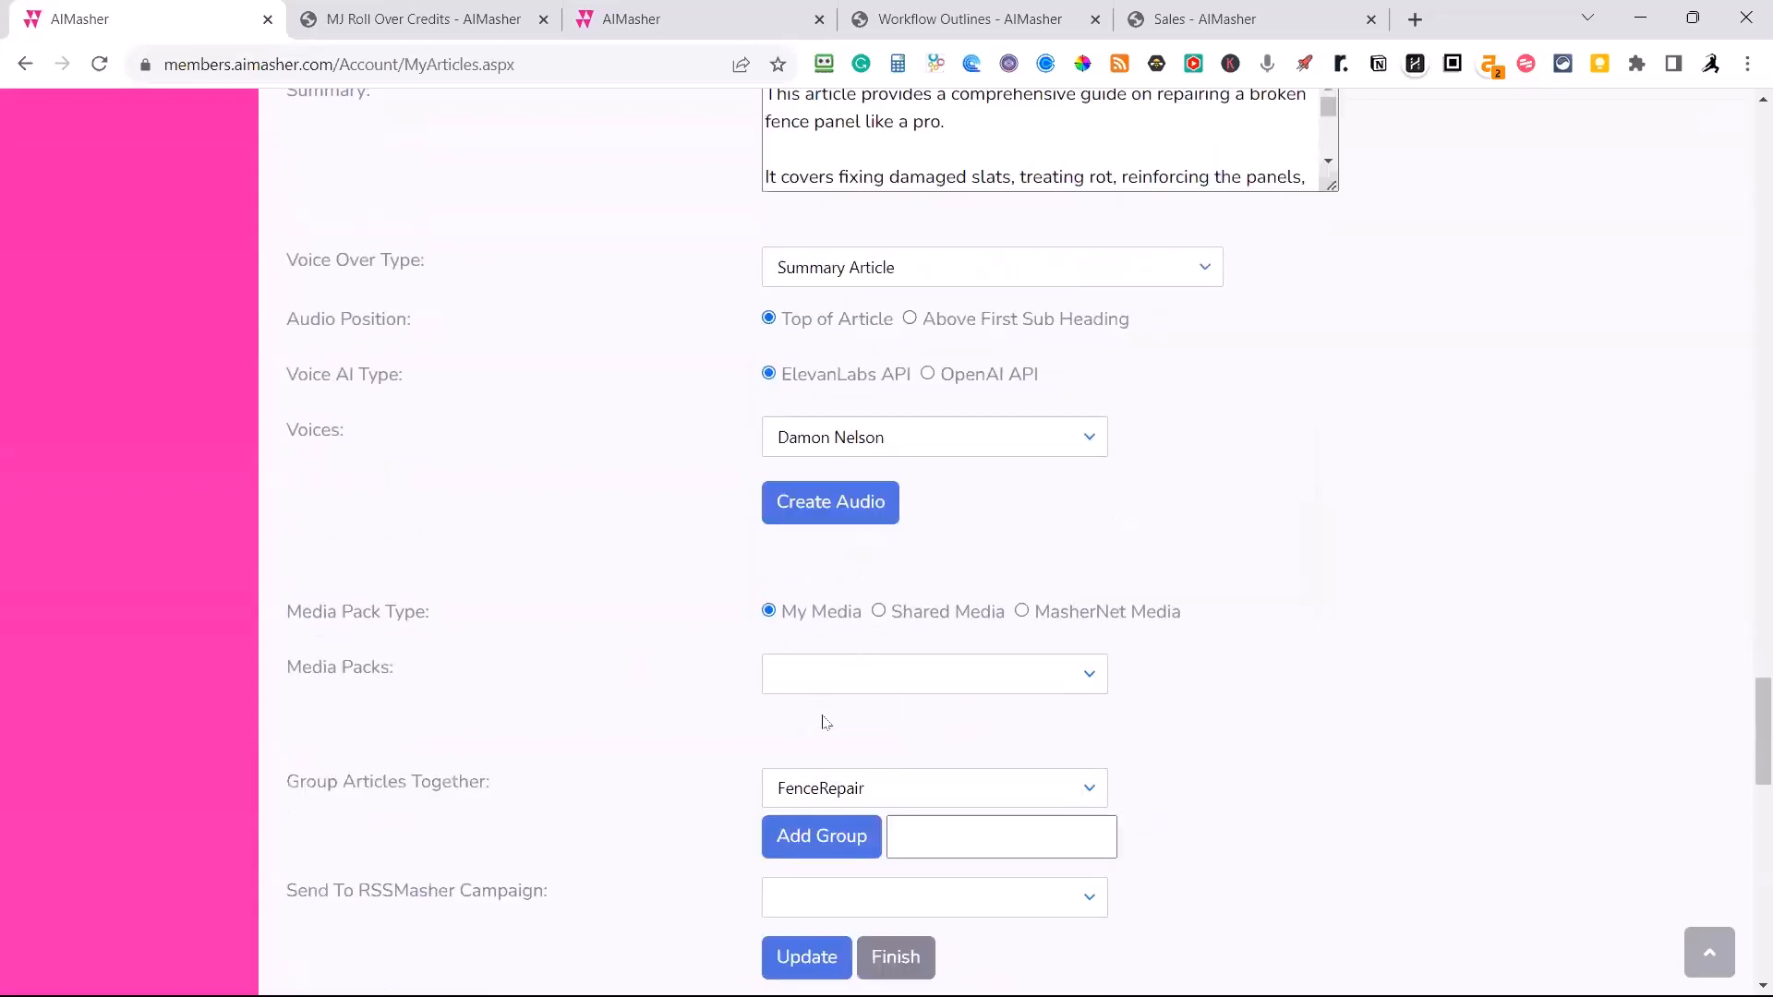
{"action": "left_click", "coordinate": [828, 519]}
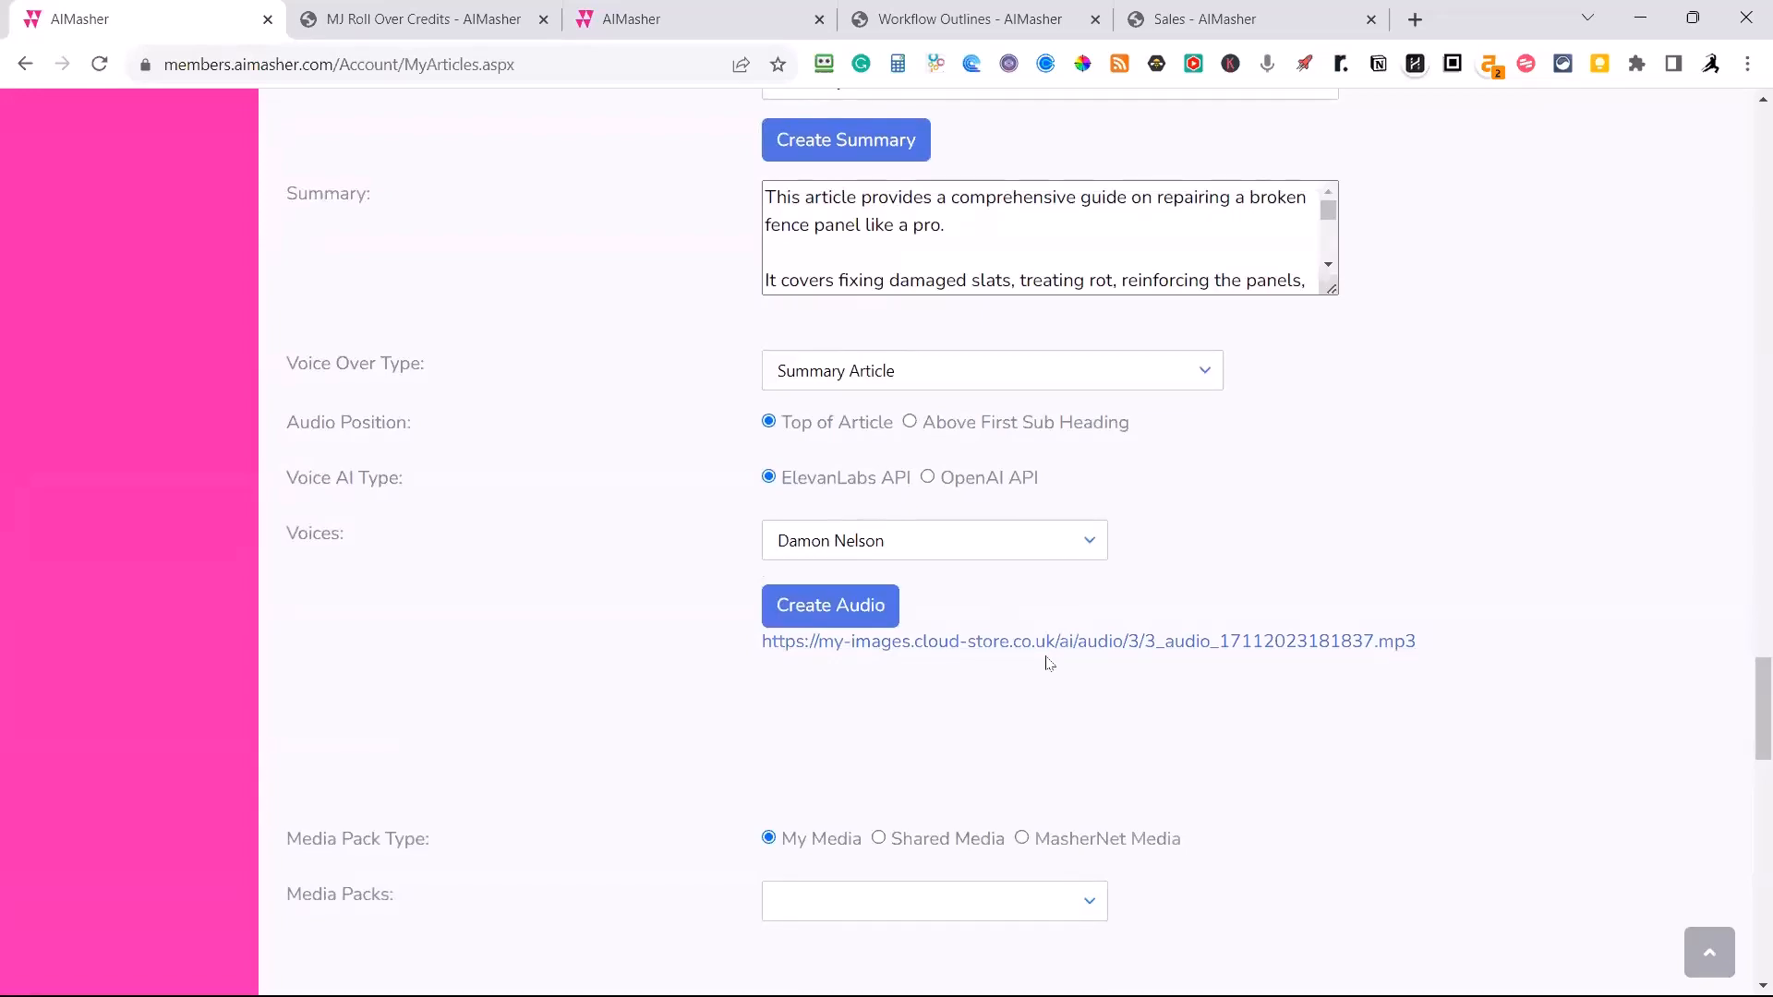
Review the article's data rows, including the settings used, Midjourney image prompts, meta description and MP3 link.
{"action": "scroll", "coordinate": [1048, 663], "scroll_direction": "down", "scroll_amount": 14}
{"action": "scroll", "coordinate": [1049, 659], "scroll_direction": "down", "scroll_amount": 3}
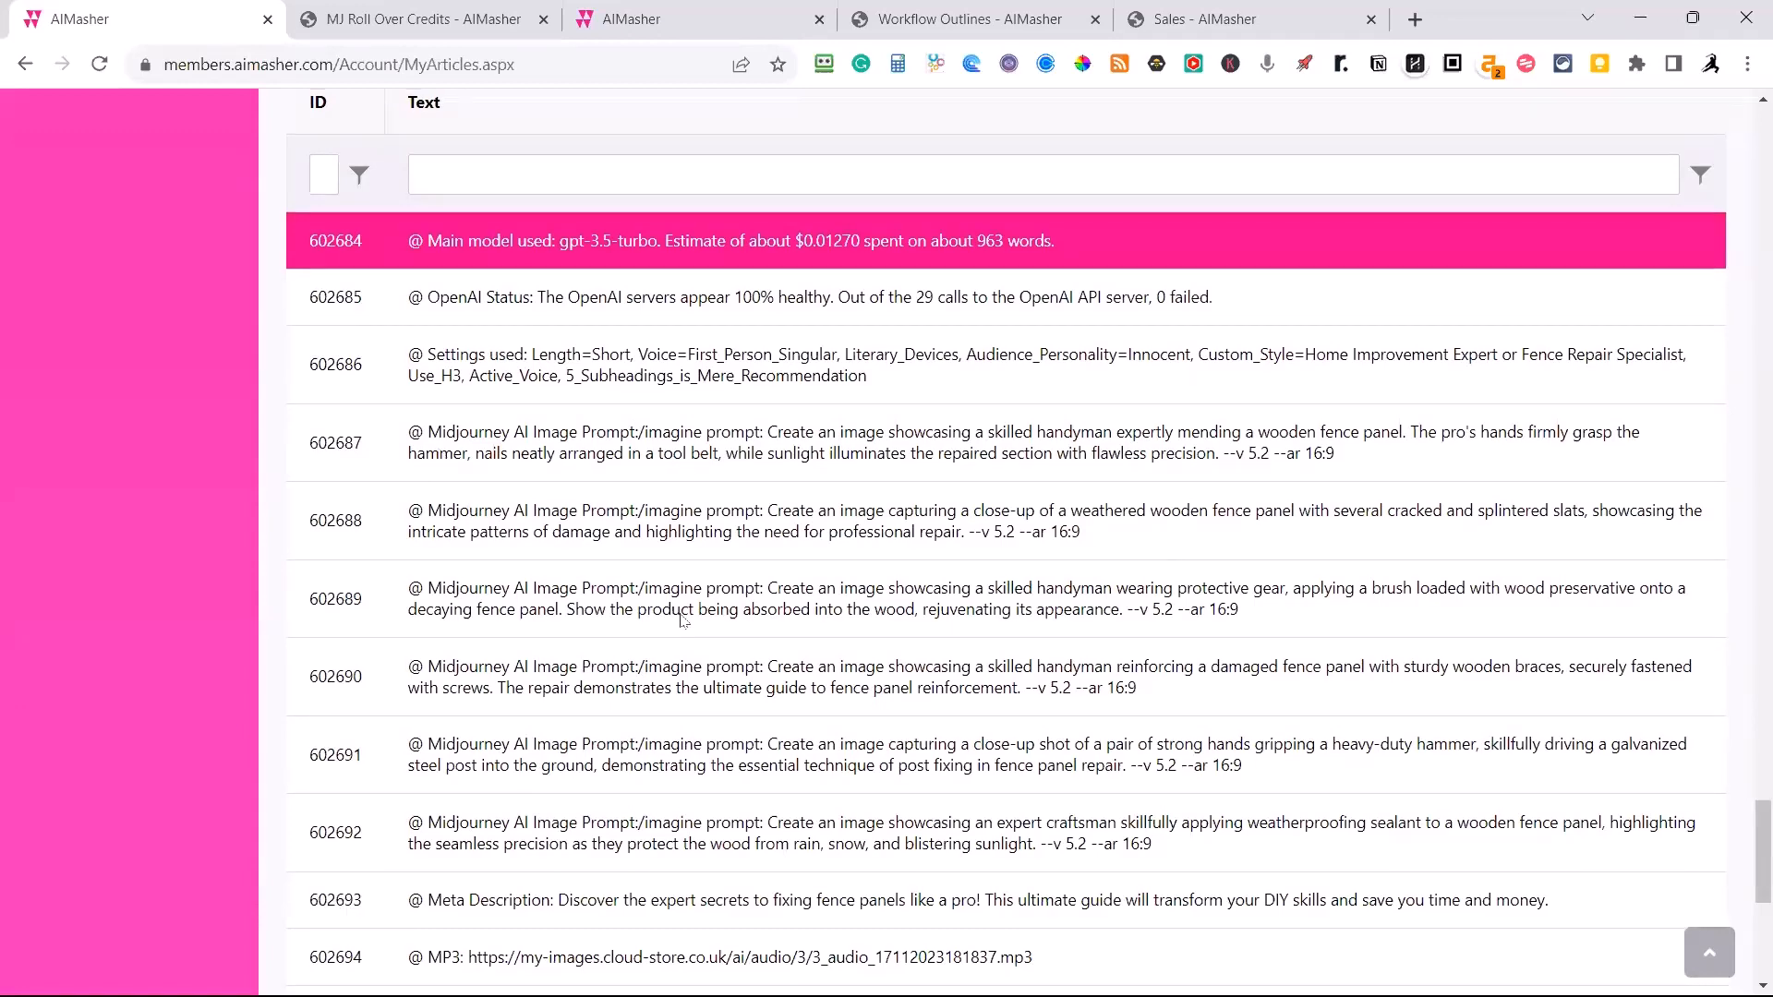
{"action": "scroll", "coordinate": [680, 621], "scroll_direction": "up", "scroll_amount": 1}
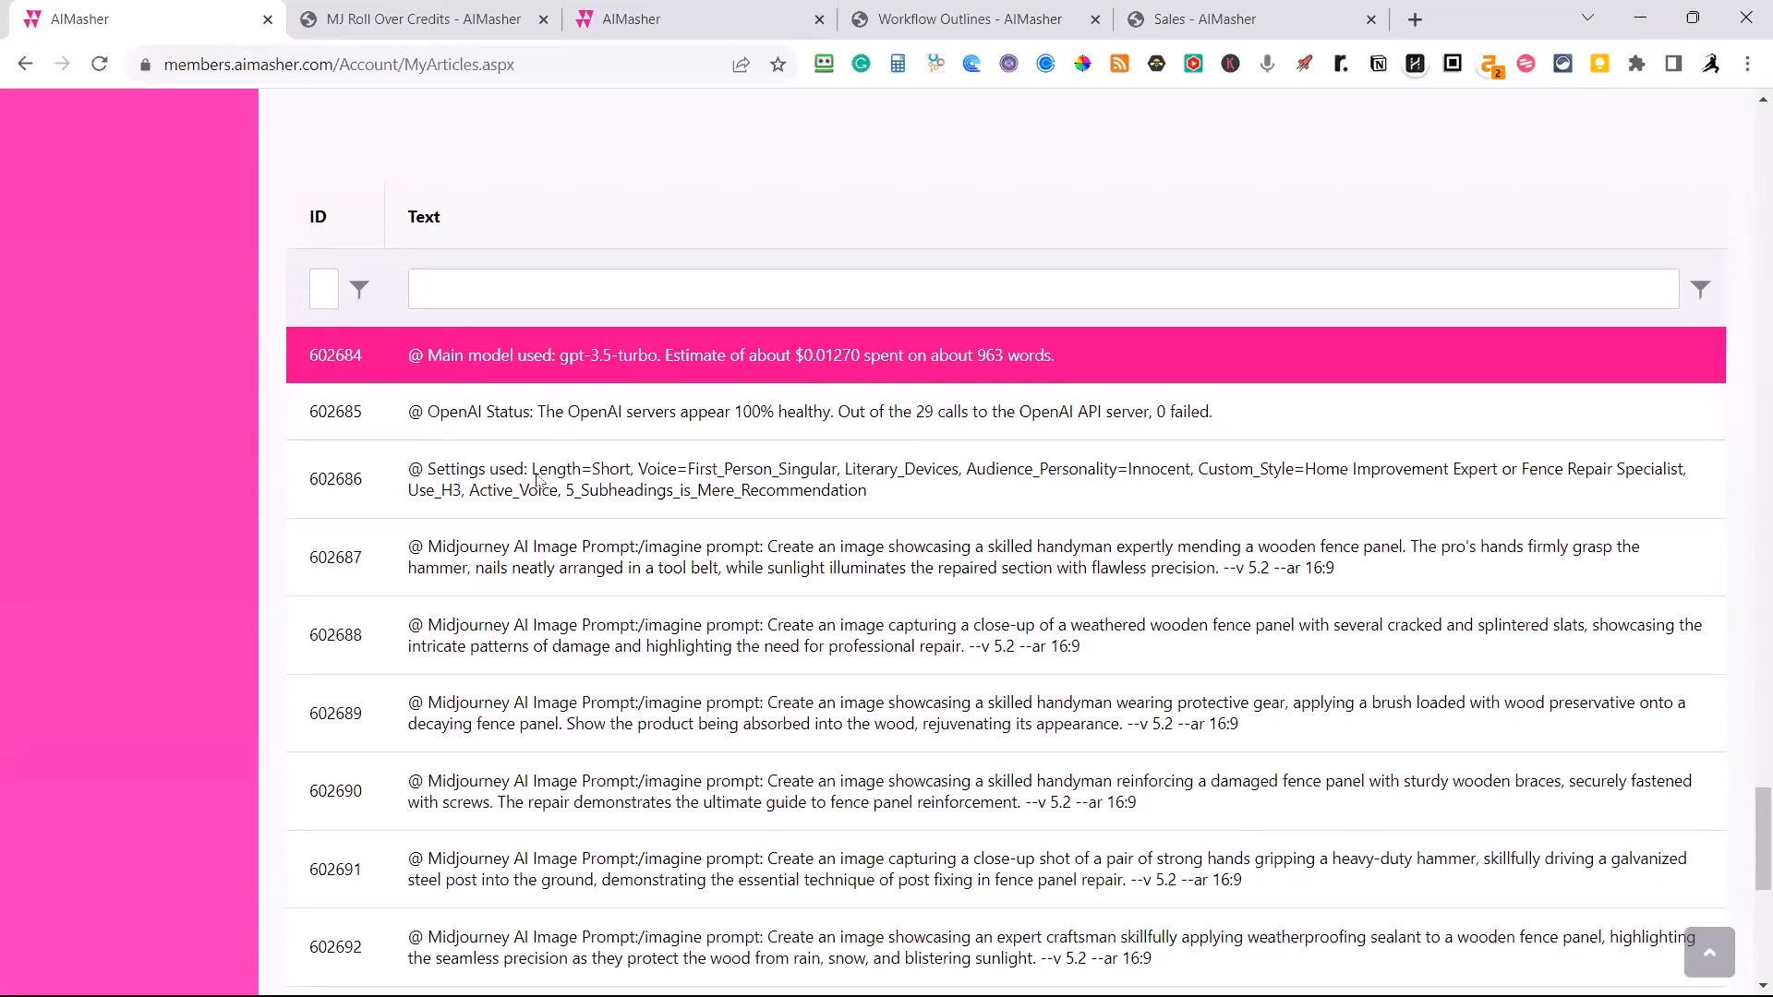
{"action": "scroll", "coordinate": [536, 478], "scroll_direction": "down", "scroll_amount": 4}
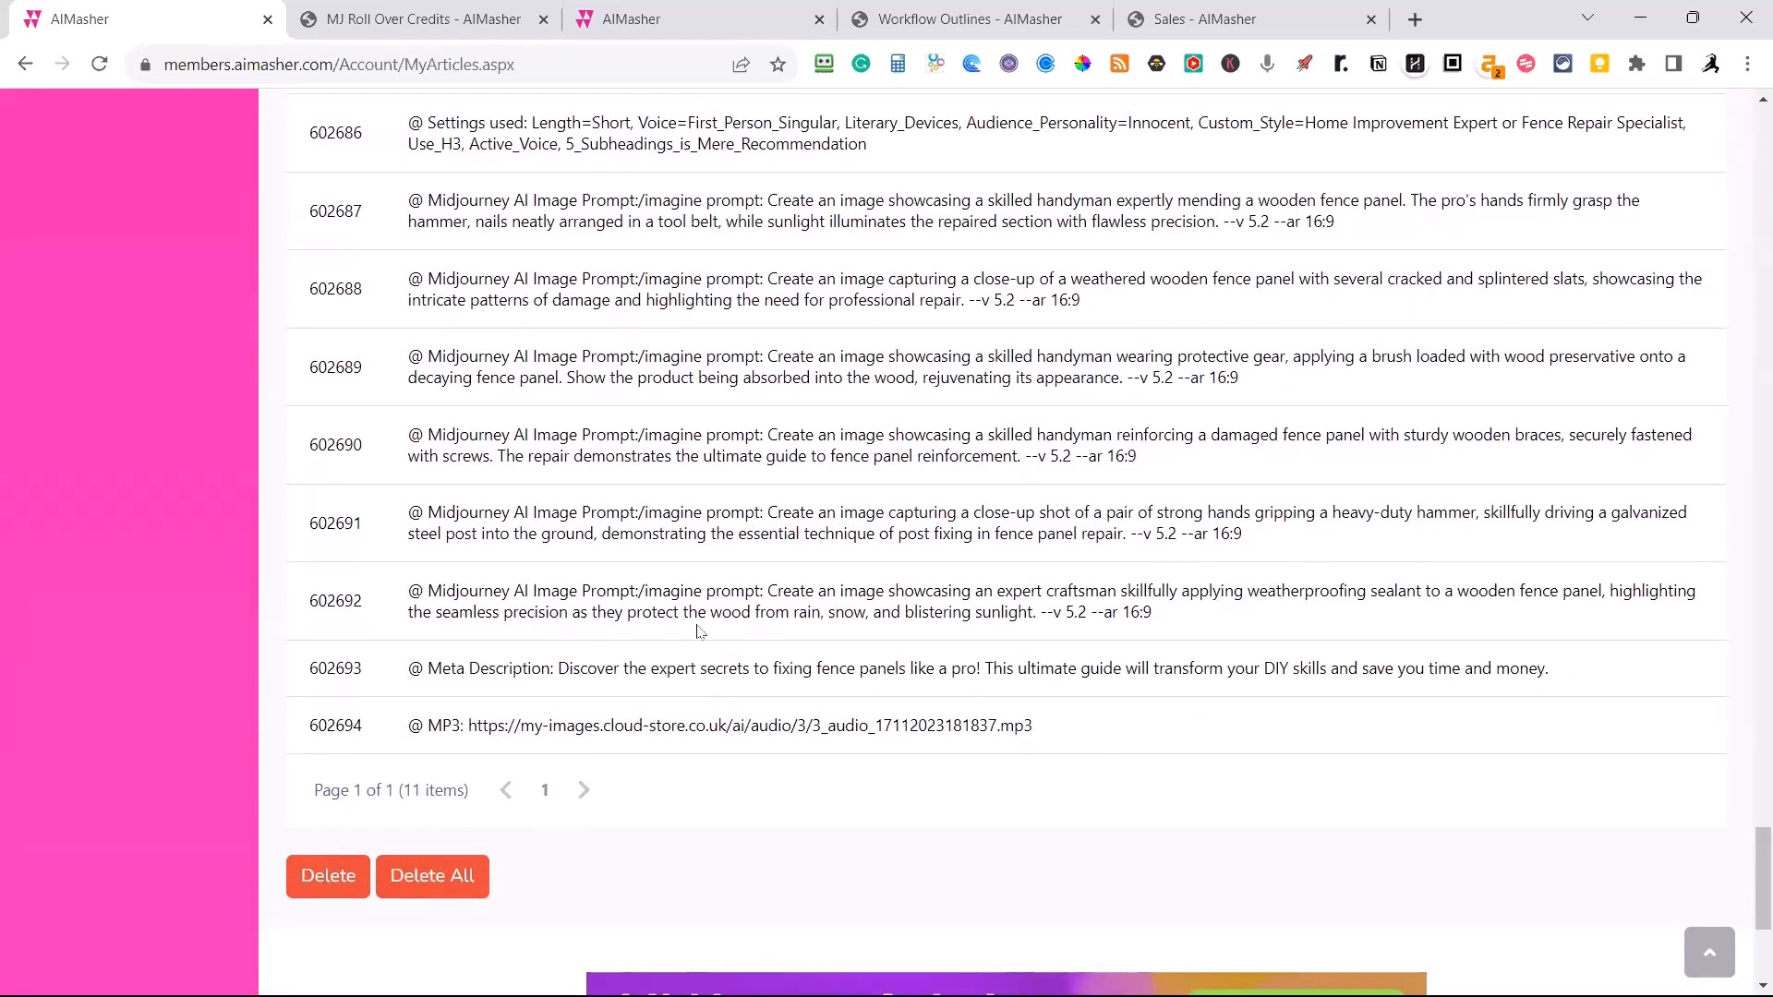
{"action": "scroll", "coordinate": [699, 631], "scroll_direction": "up", "scroll_amount": 10}
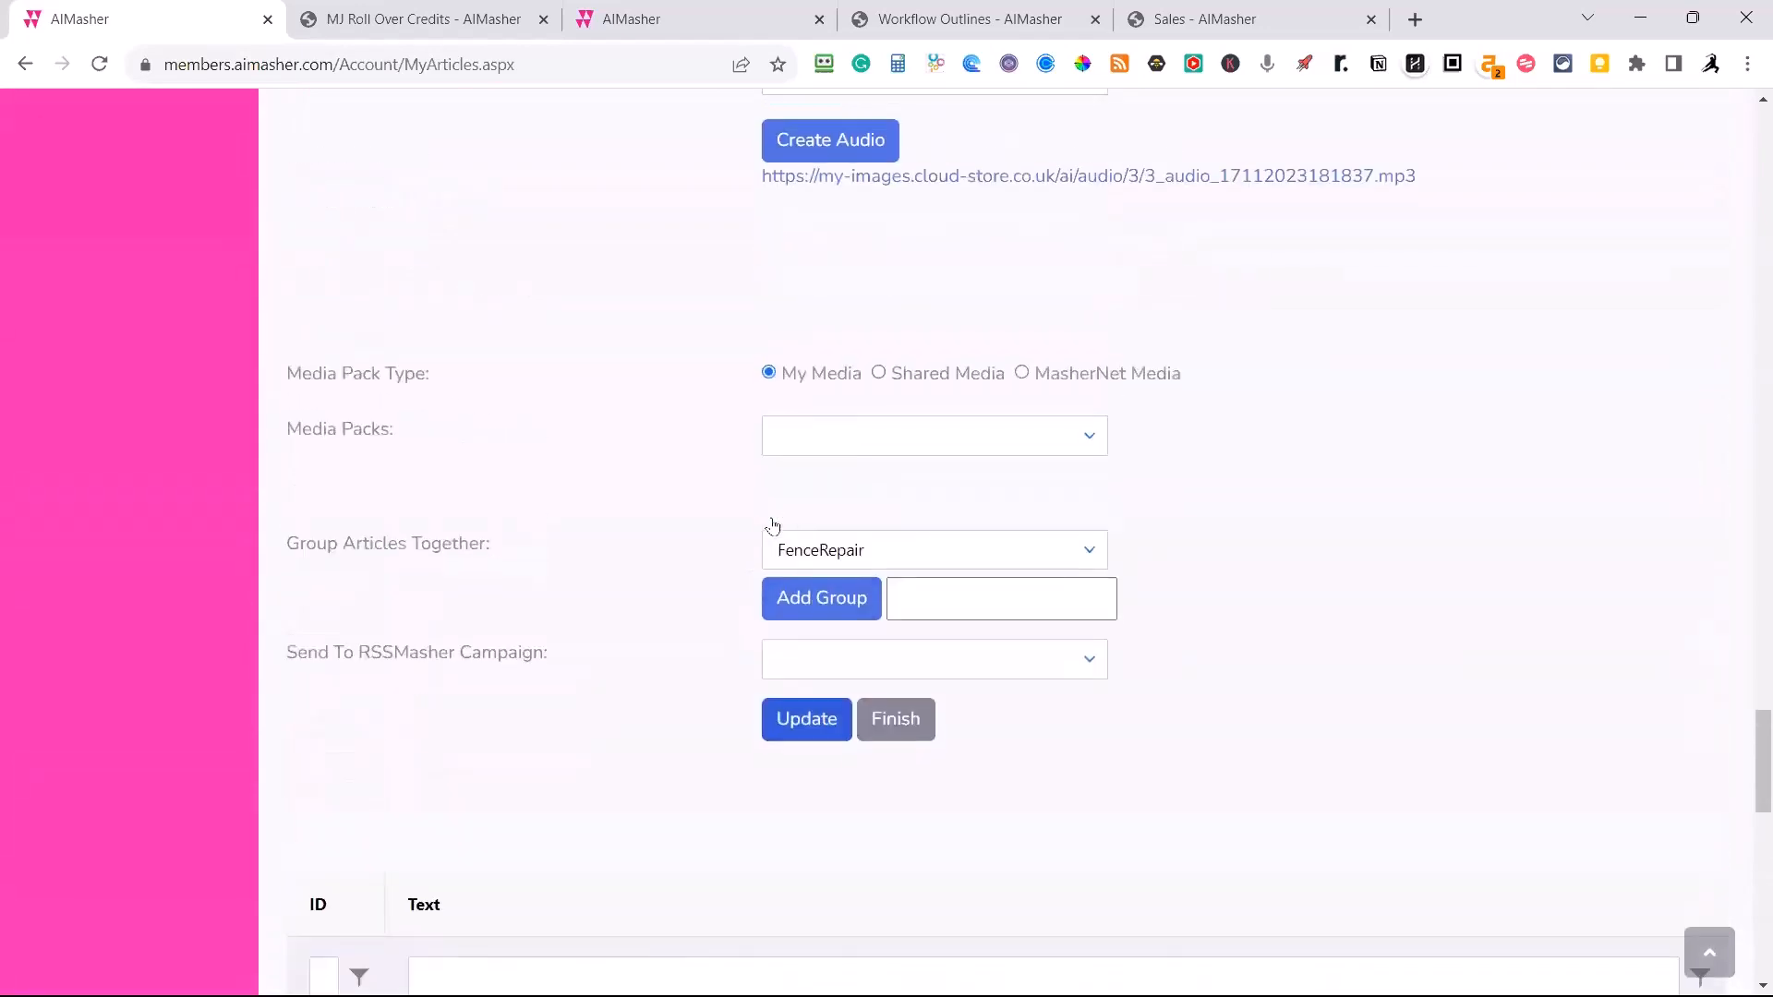
Open the generated MP3, listen to its opening seconds, pause it and return to the article.
{"action": "scroll", "coordinate": [772, 523], "scroll_direction": "up", "scroll_amount": 3}
{"action": "left_click", "coordinate": [983, 412]}
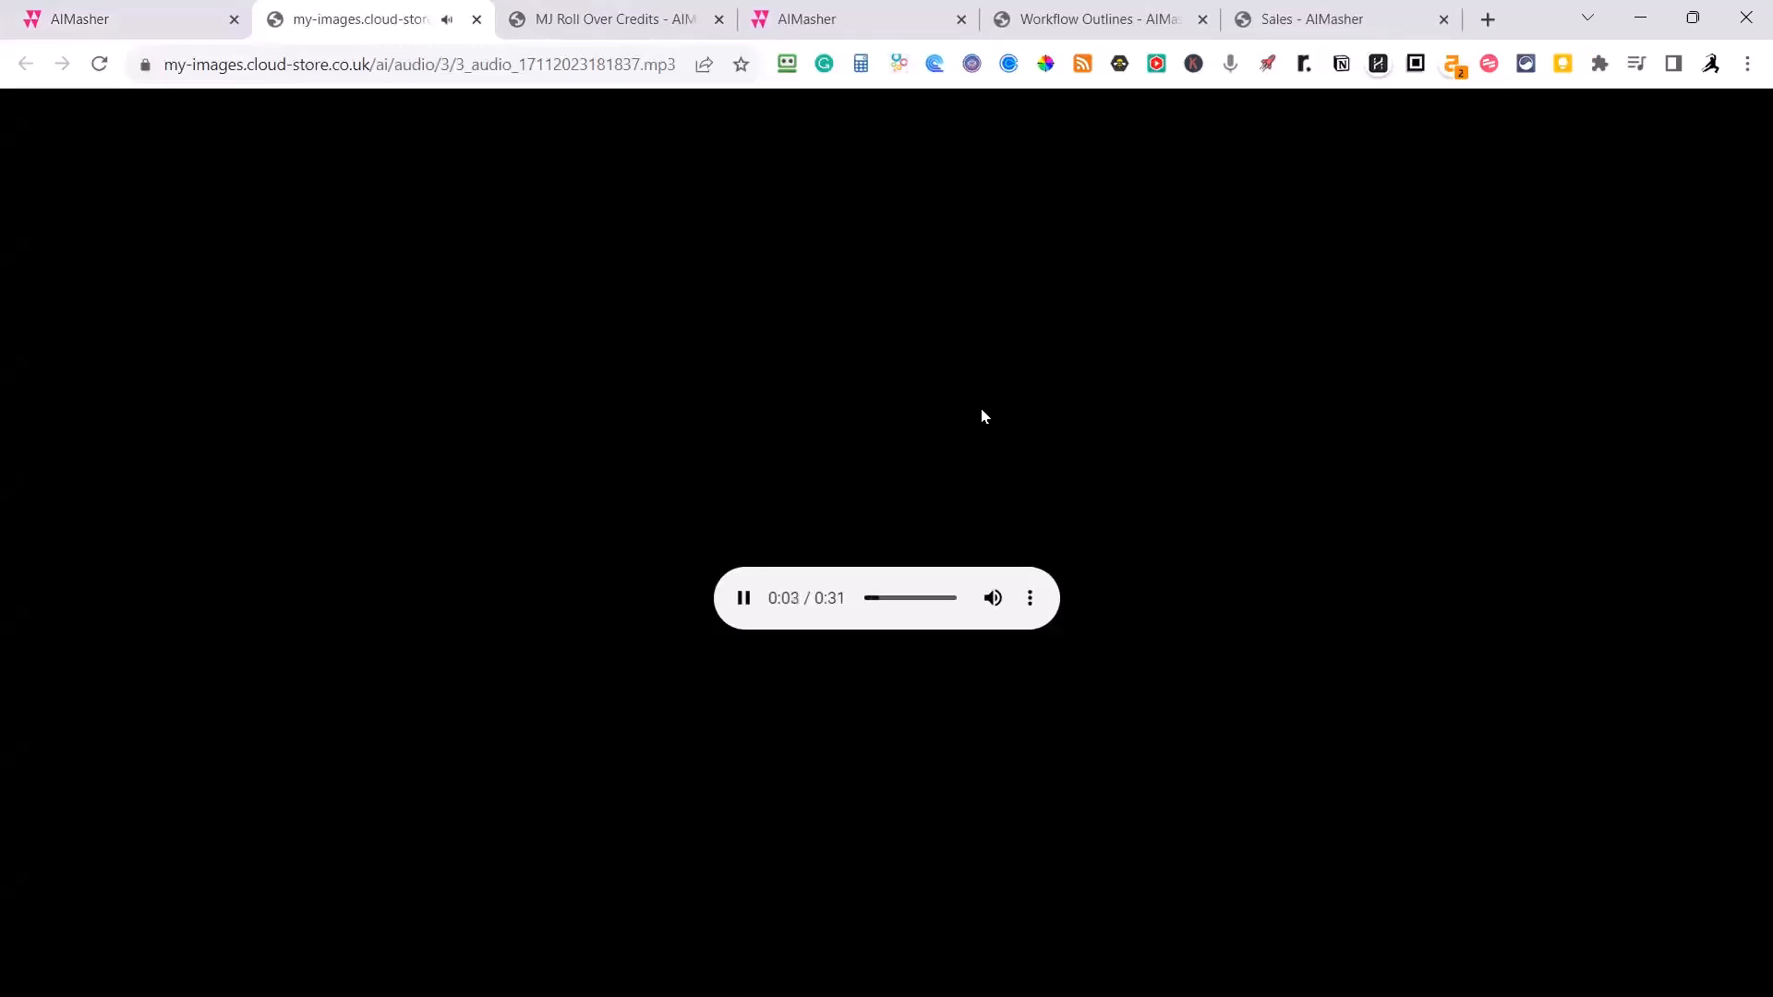
{"action": "left_click", "coordinate": [740, 604]}
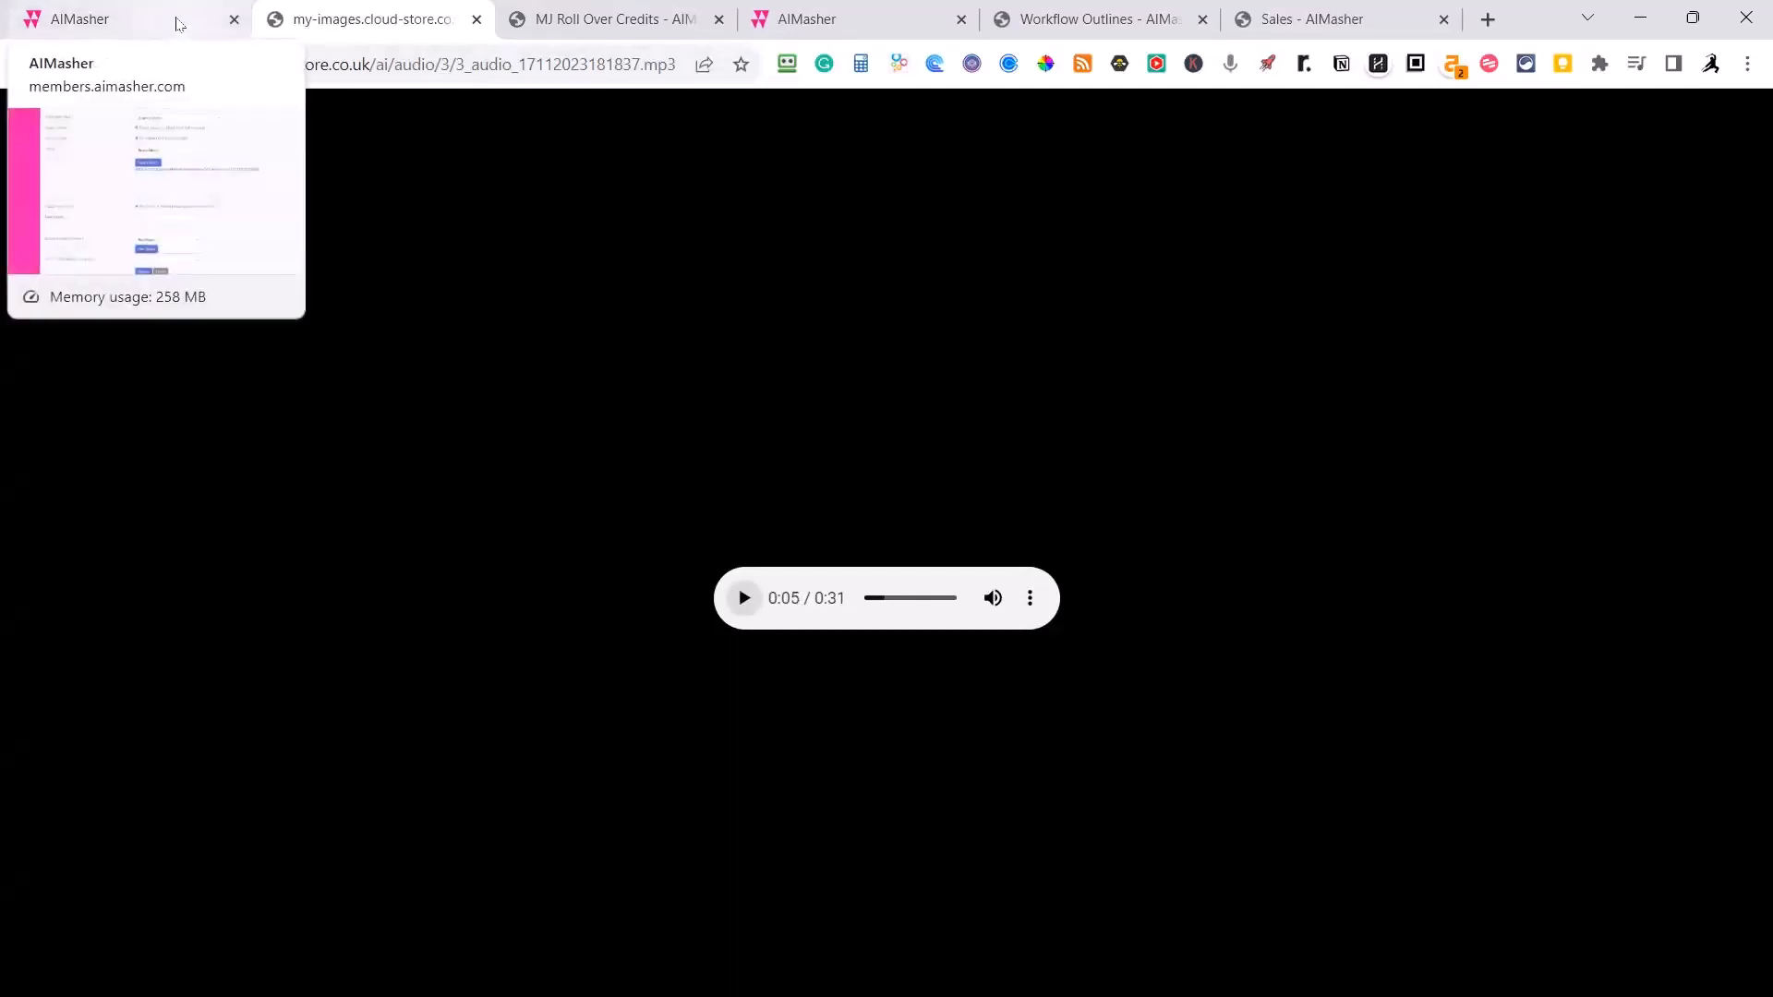
{"action": "left_click", "coordinate": [180, 25]}
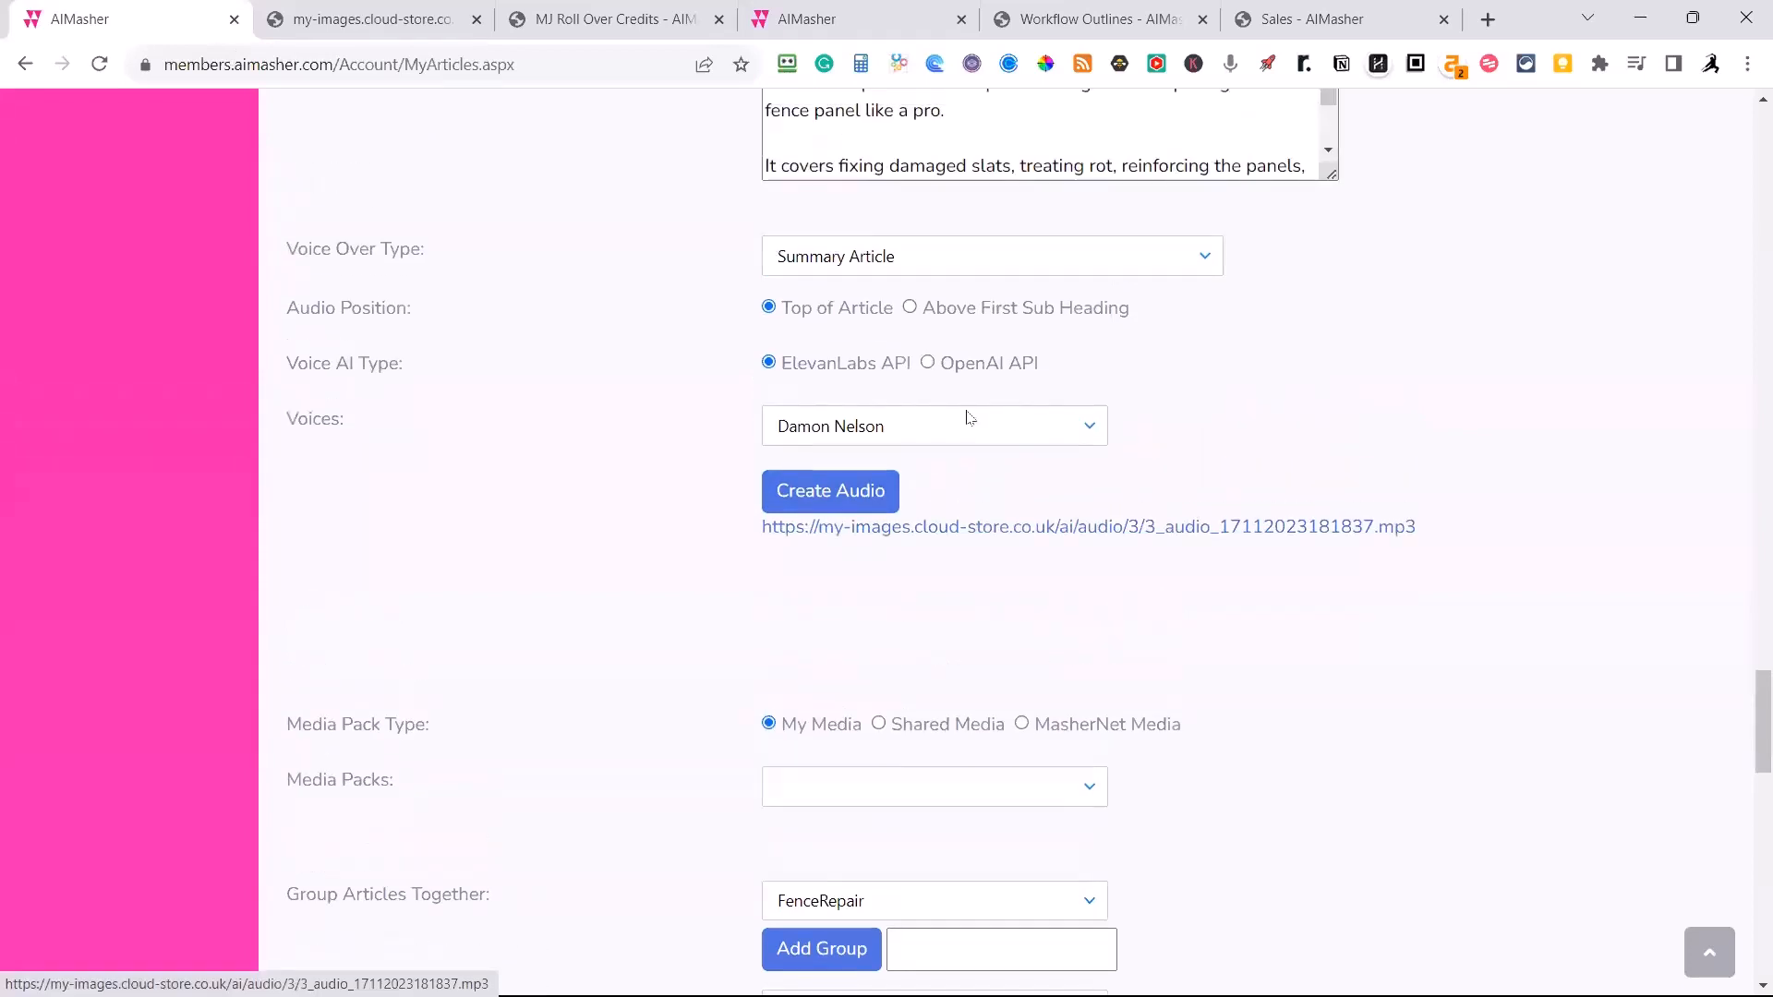
Switch the voice AI type to OpenAI API and create the summary audio with the Onyx voice.
{"action": "left_click", "coordinate": [927, 362]}
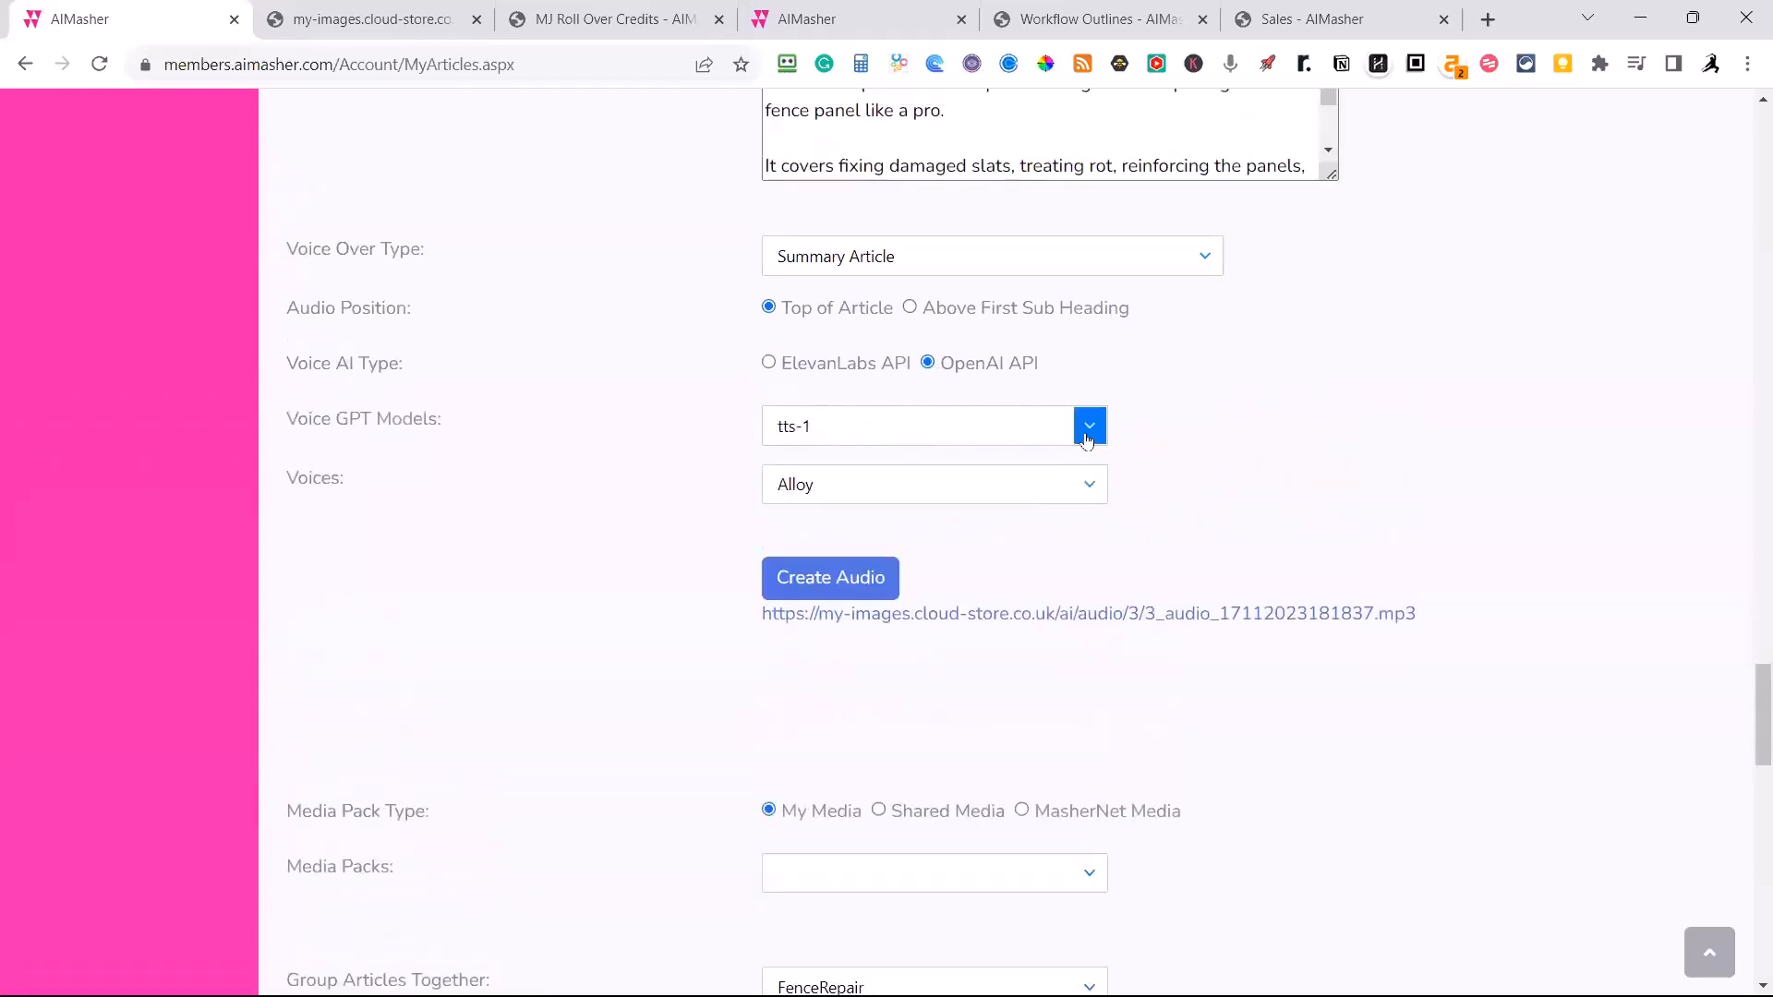
{"action": "left_click", "coordinate": [1087, 487]}
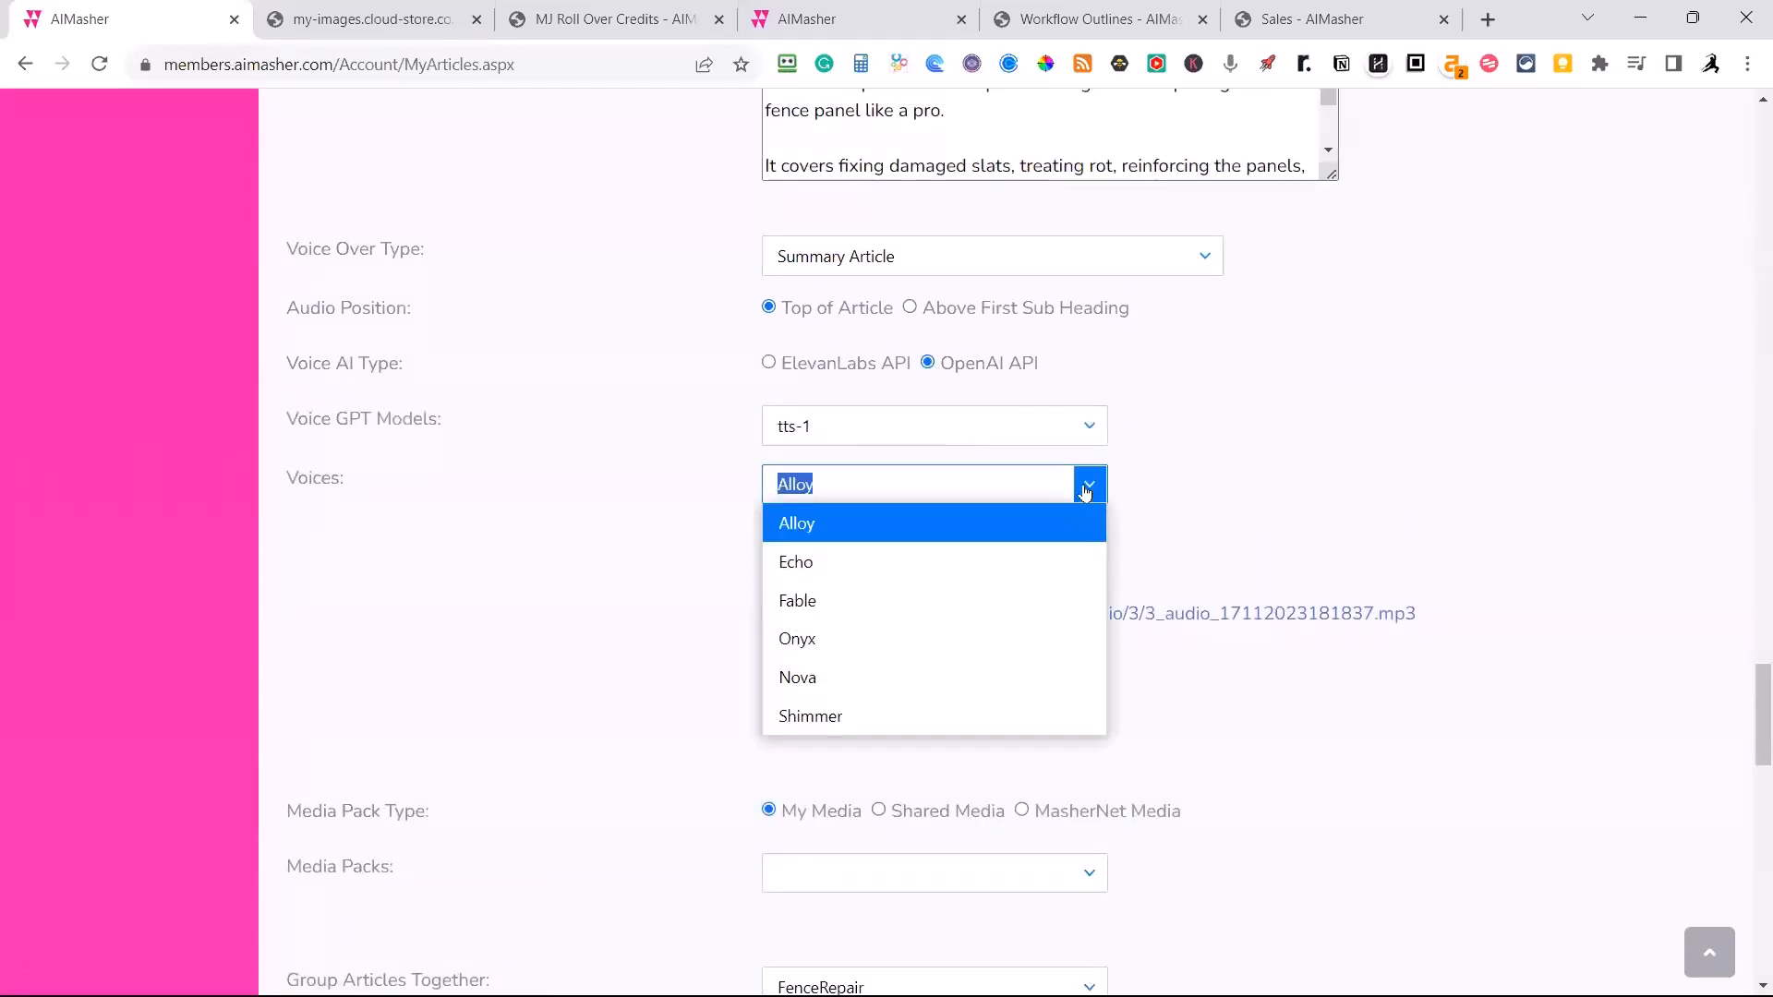
{"action": "left_click", "coordinate": [833, 637]}
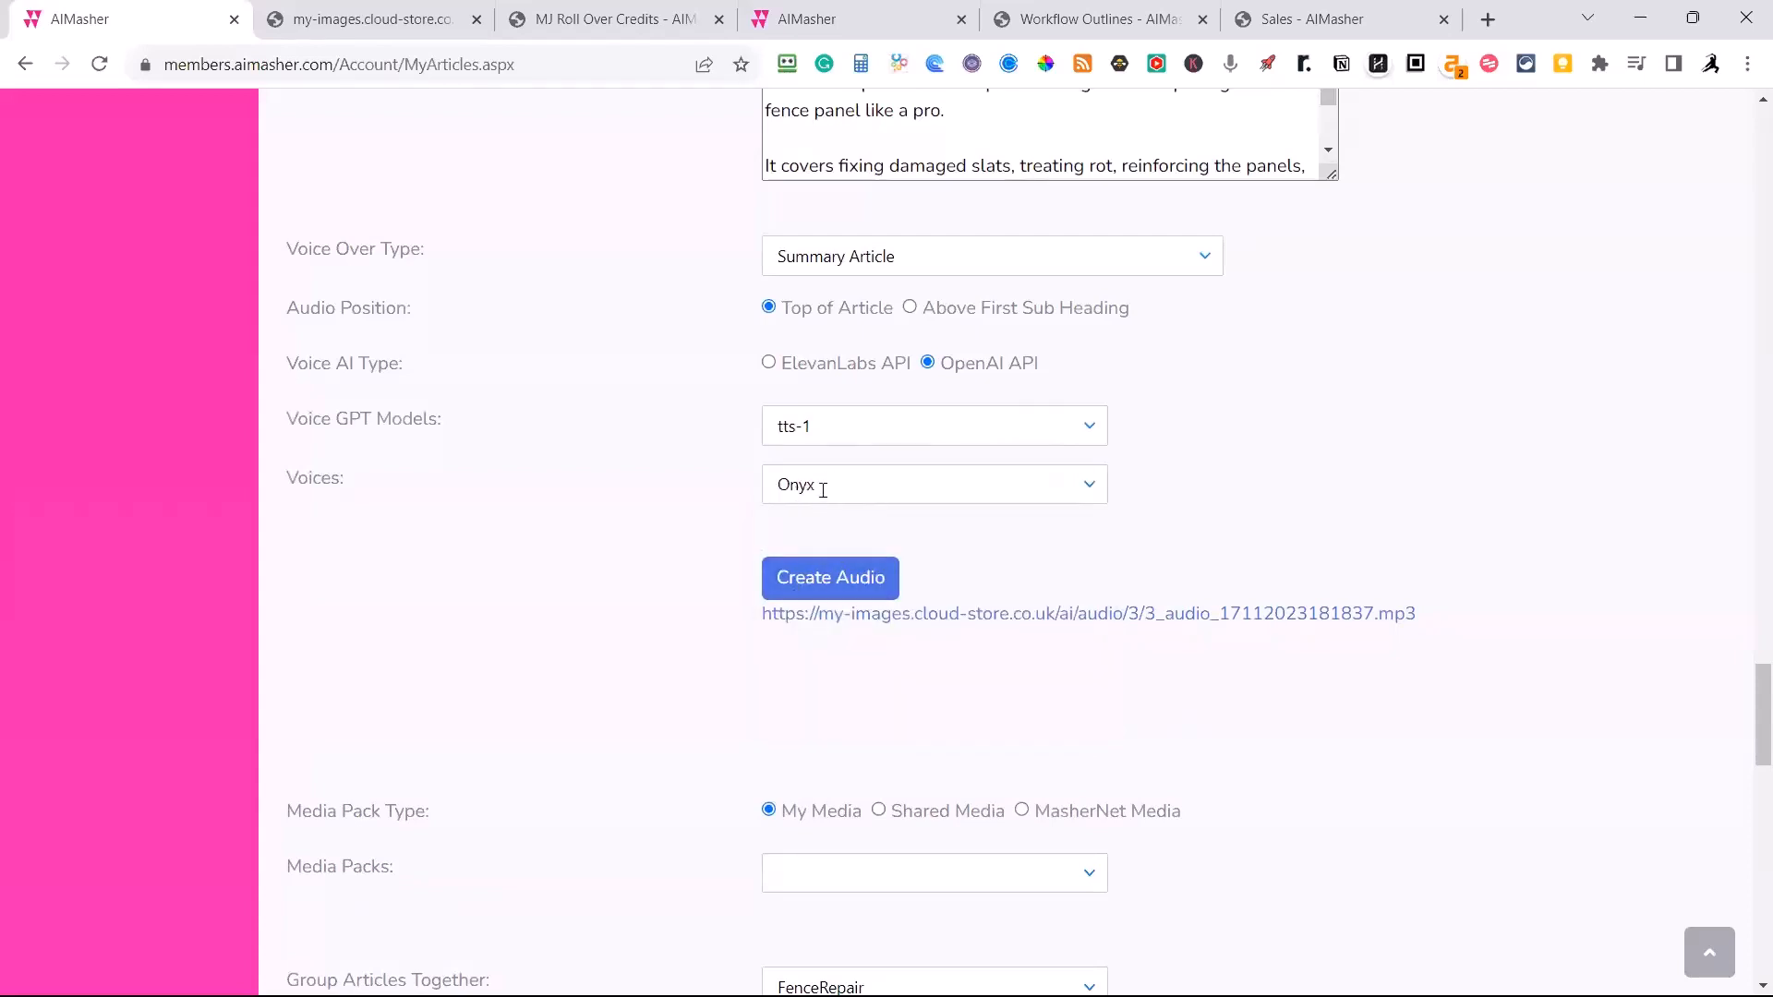
{"action": "left_click", "coordinate": [828, 584]}
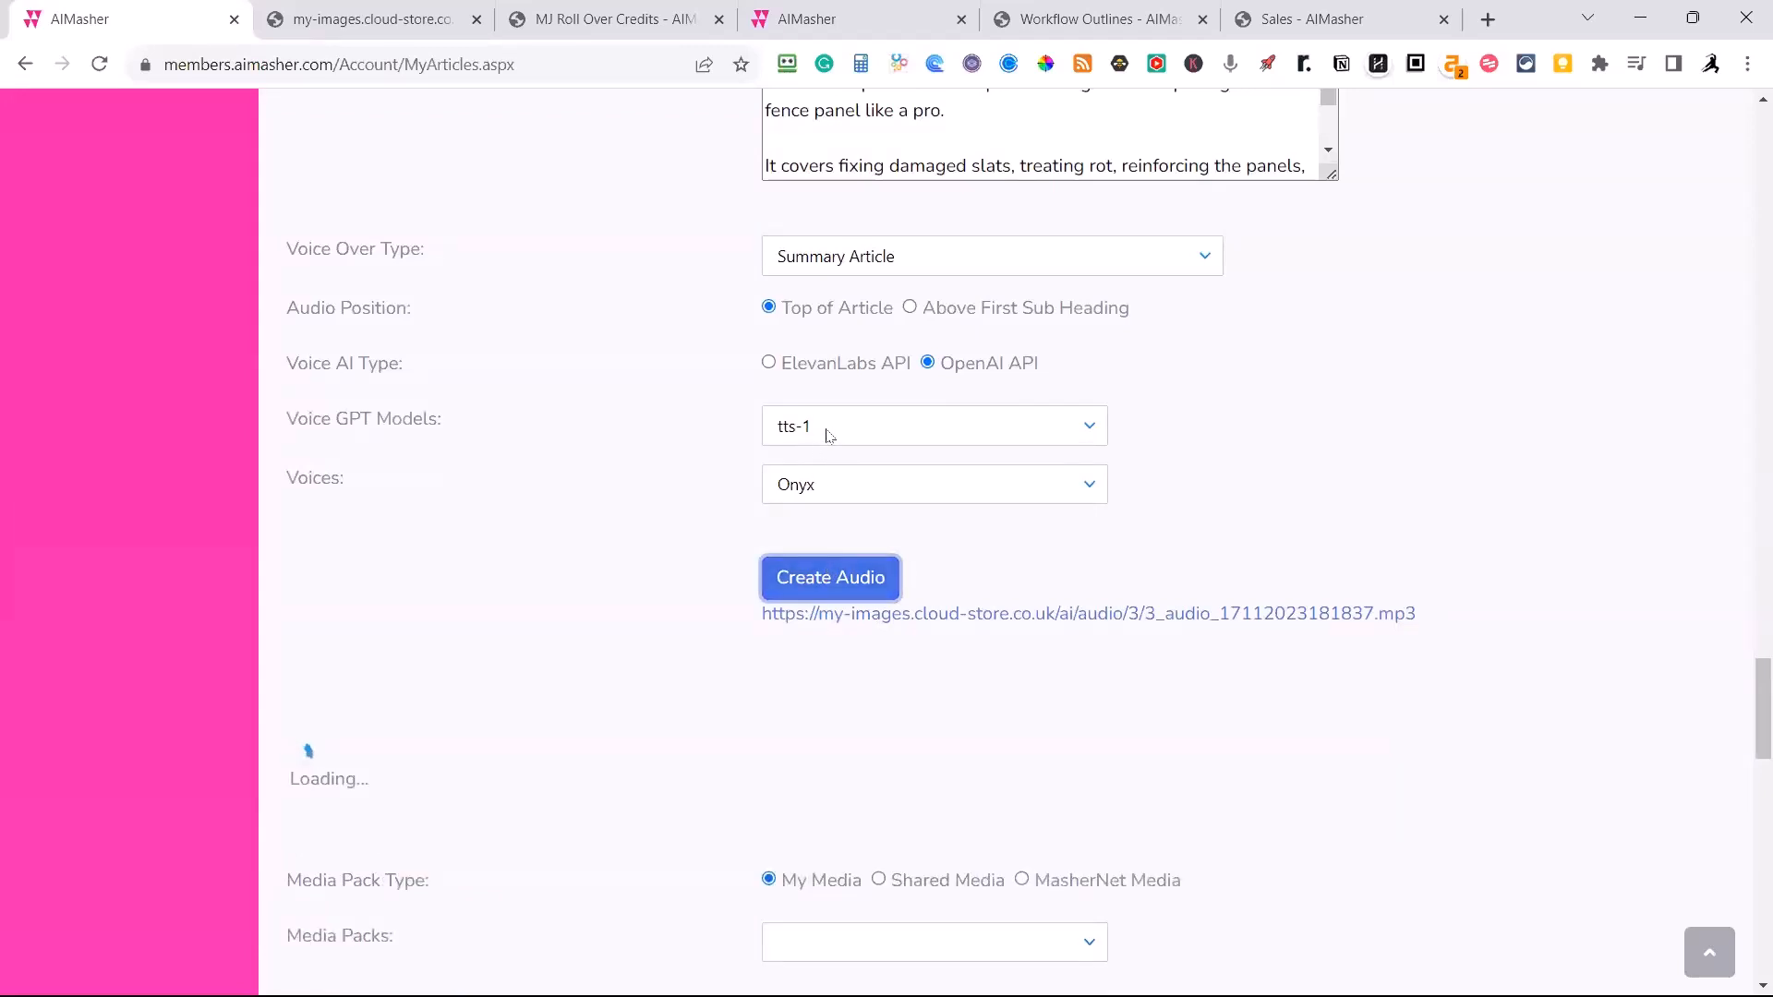
Listen to the opening of the Onyx MP3, pause it and check the audio player at the top of the article.
{"action": "left_click", "coordinate": [931, 615]}
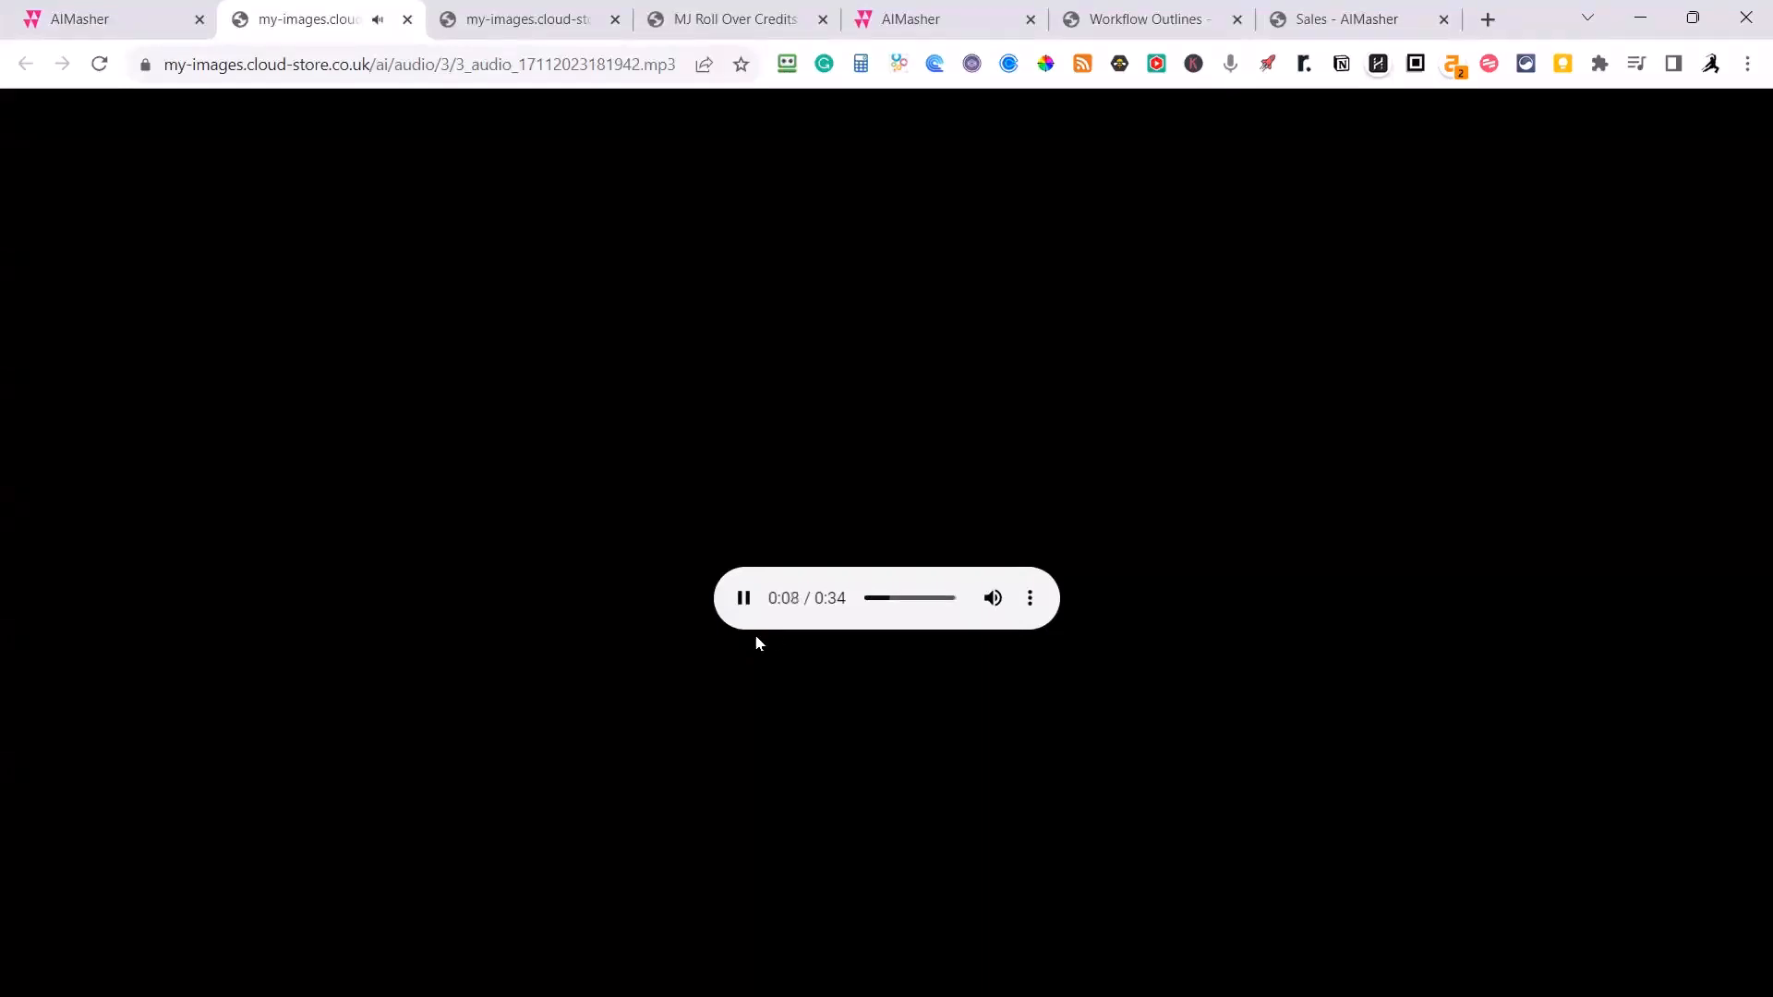
{"action": "left_click", "coordinate": [744, 601]}
{"action": "left_click", "coordinate": [84, 19]}
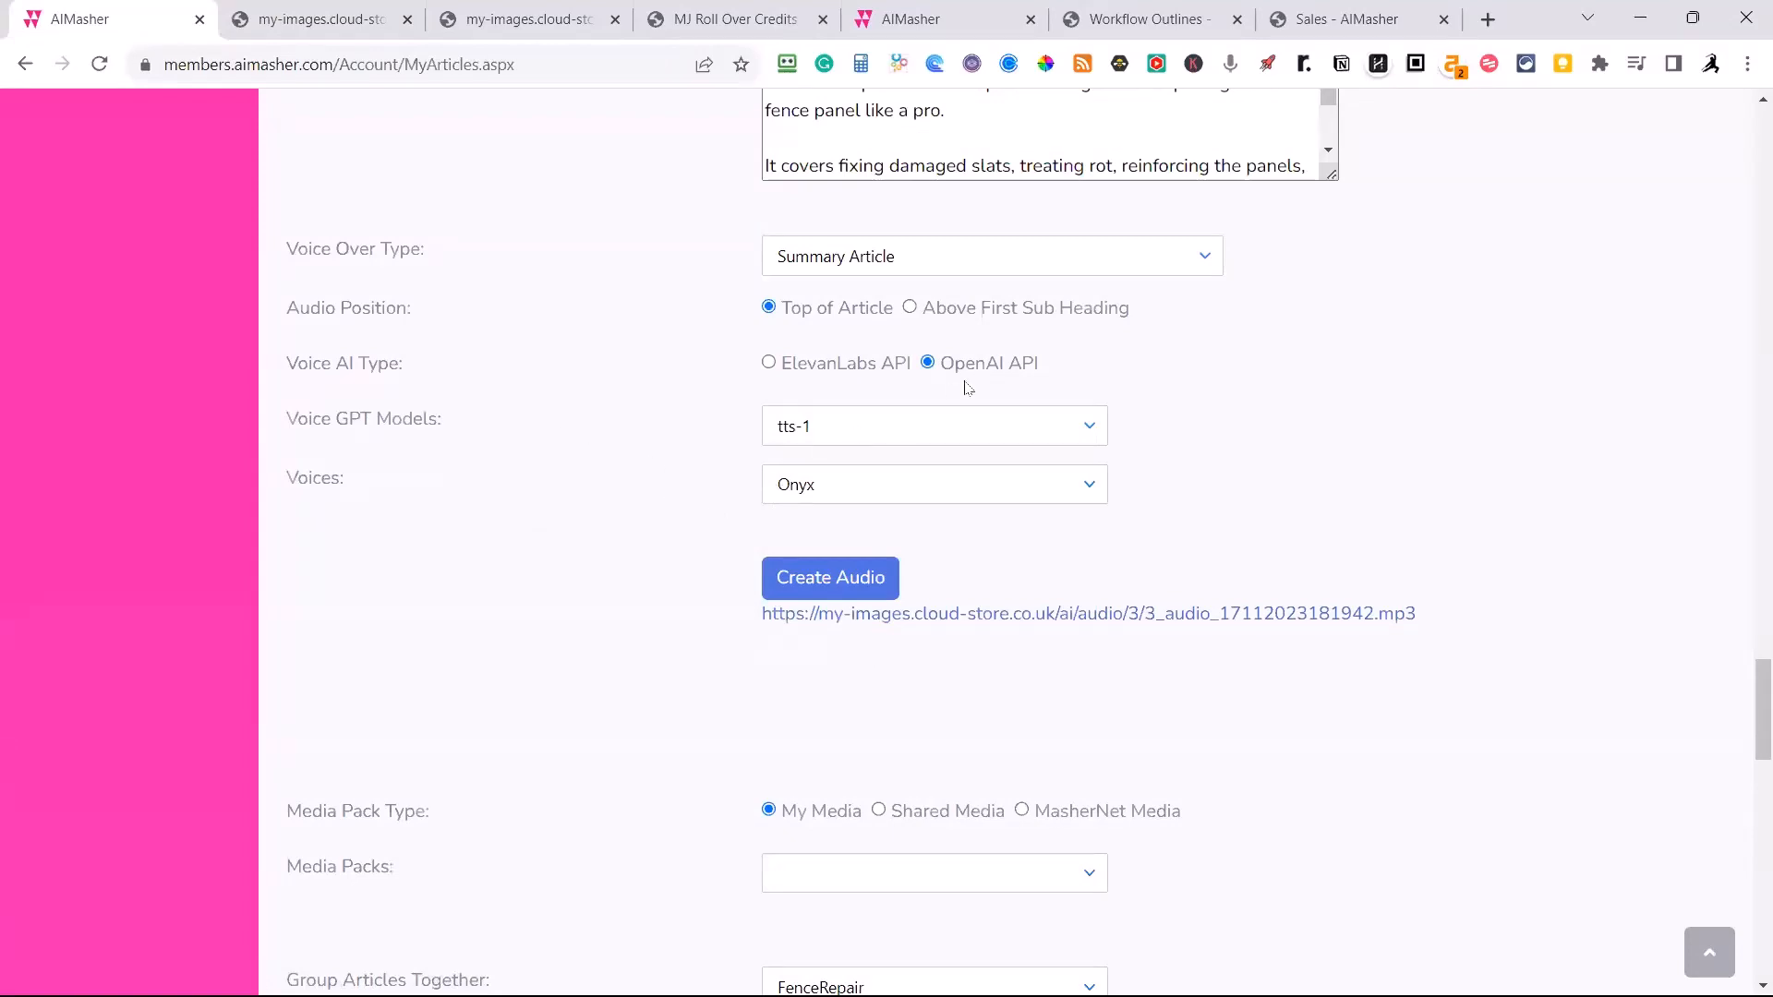
{"action": "scroll", "coordinate": [888, 634], "scroll_direction": "up", "scroll_amount": 15}
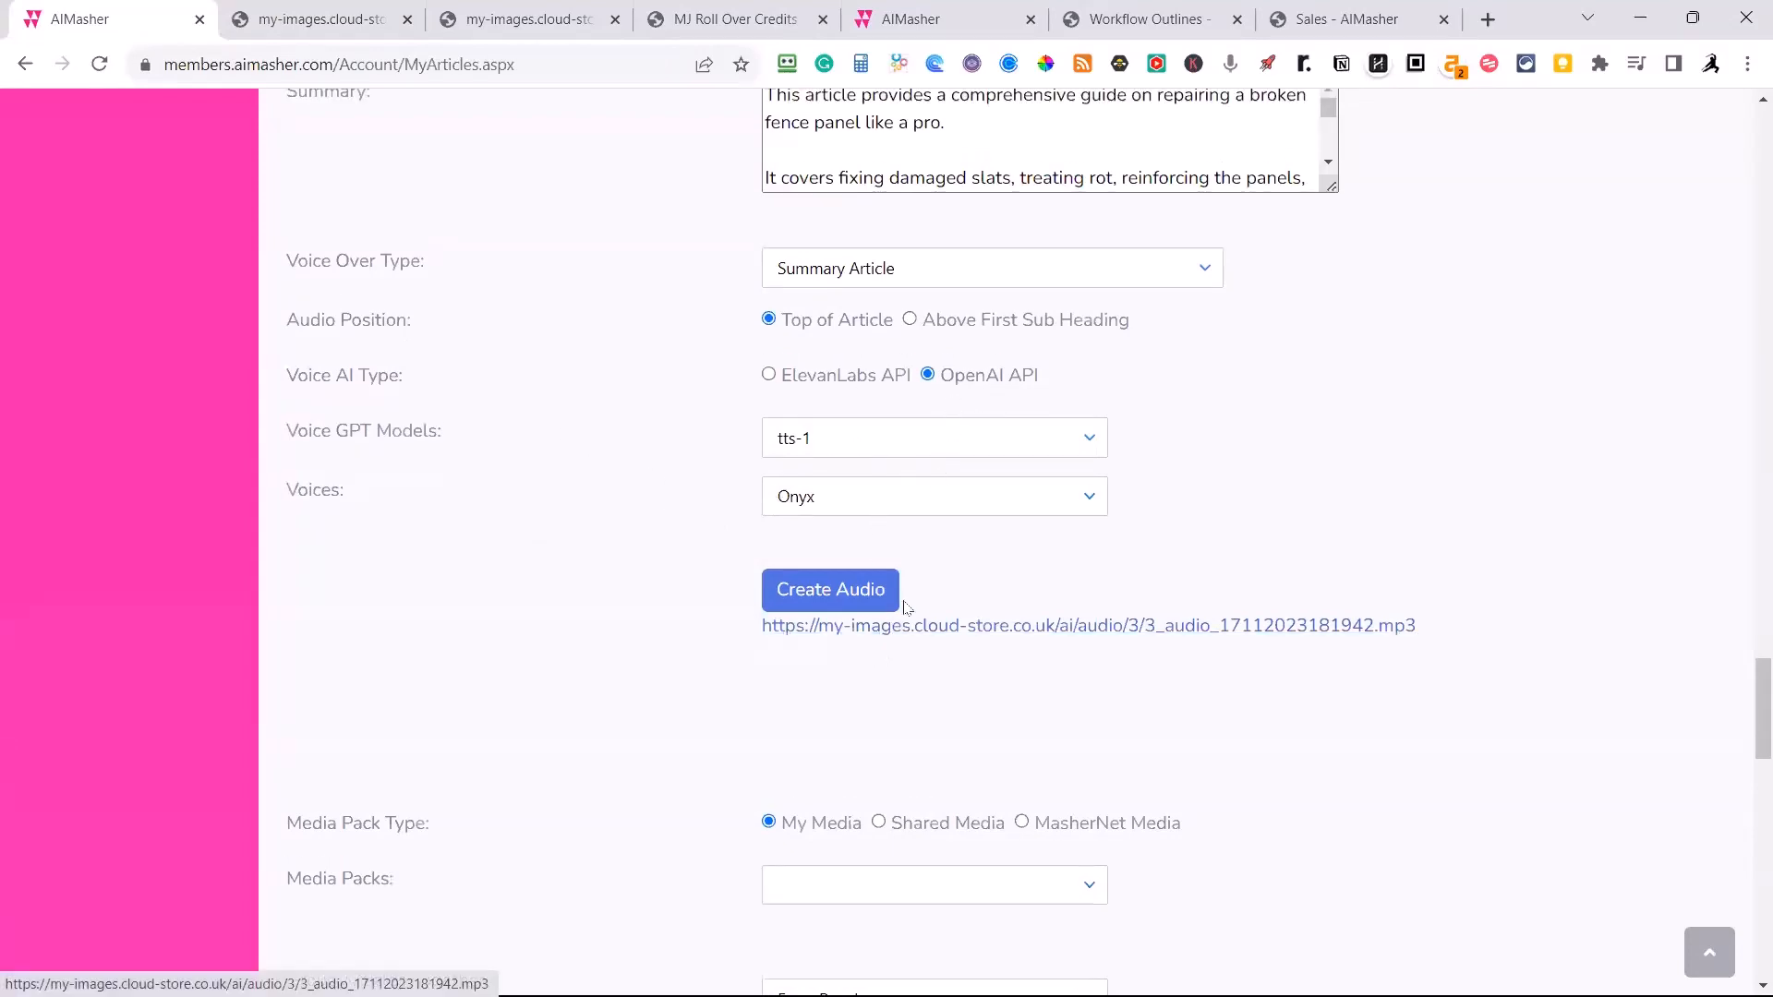
{"action": "scroll", "coordinate": [915, 576], "scroll_direction": "up", "scroll_amount": 20}
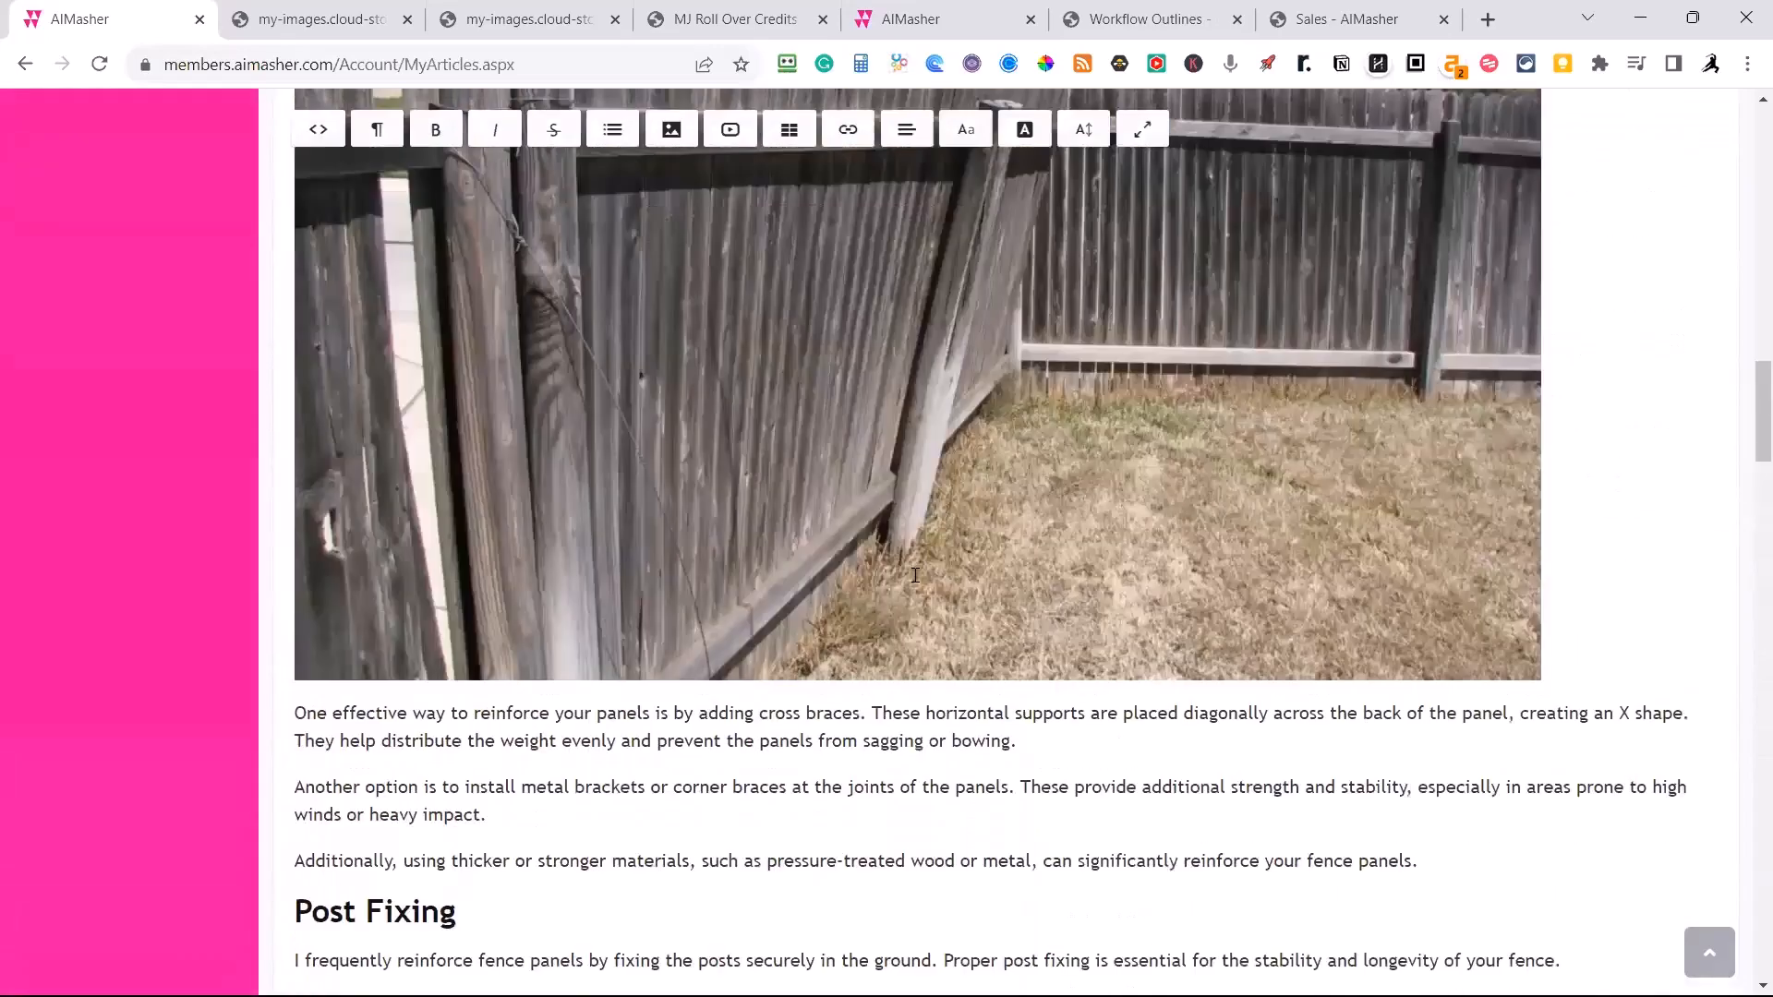
{"action": "scroll", "coordinate": [916, 575], "scroll_direction": "up", "scroll_amount": 2}
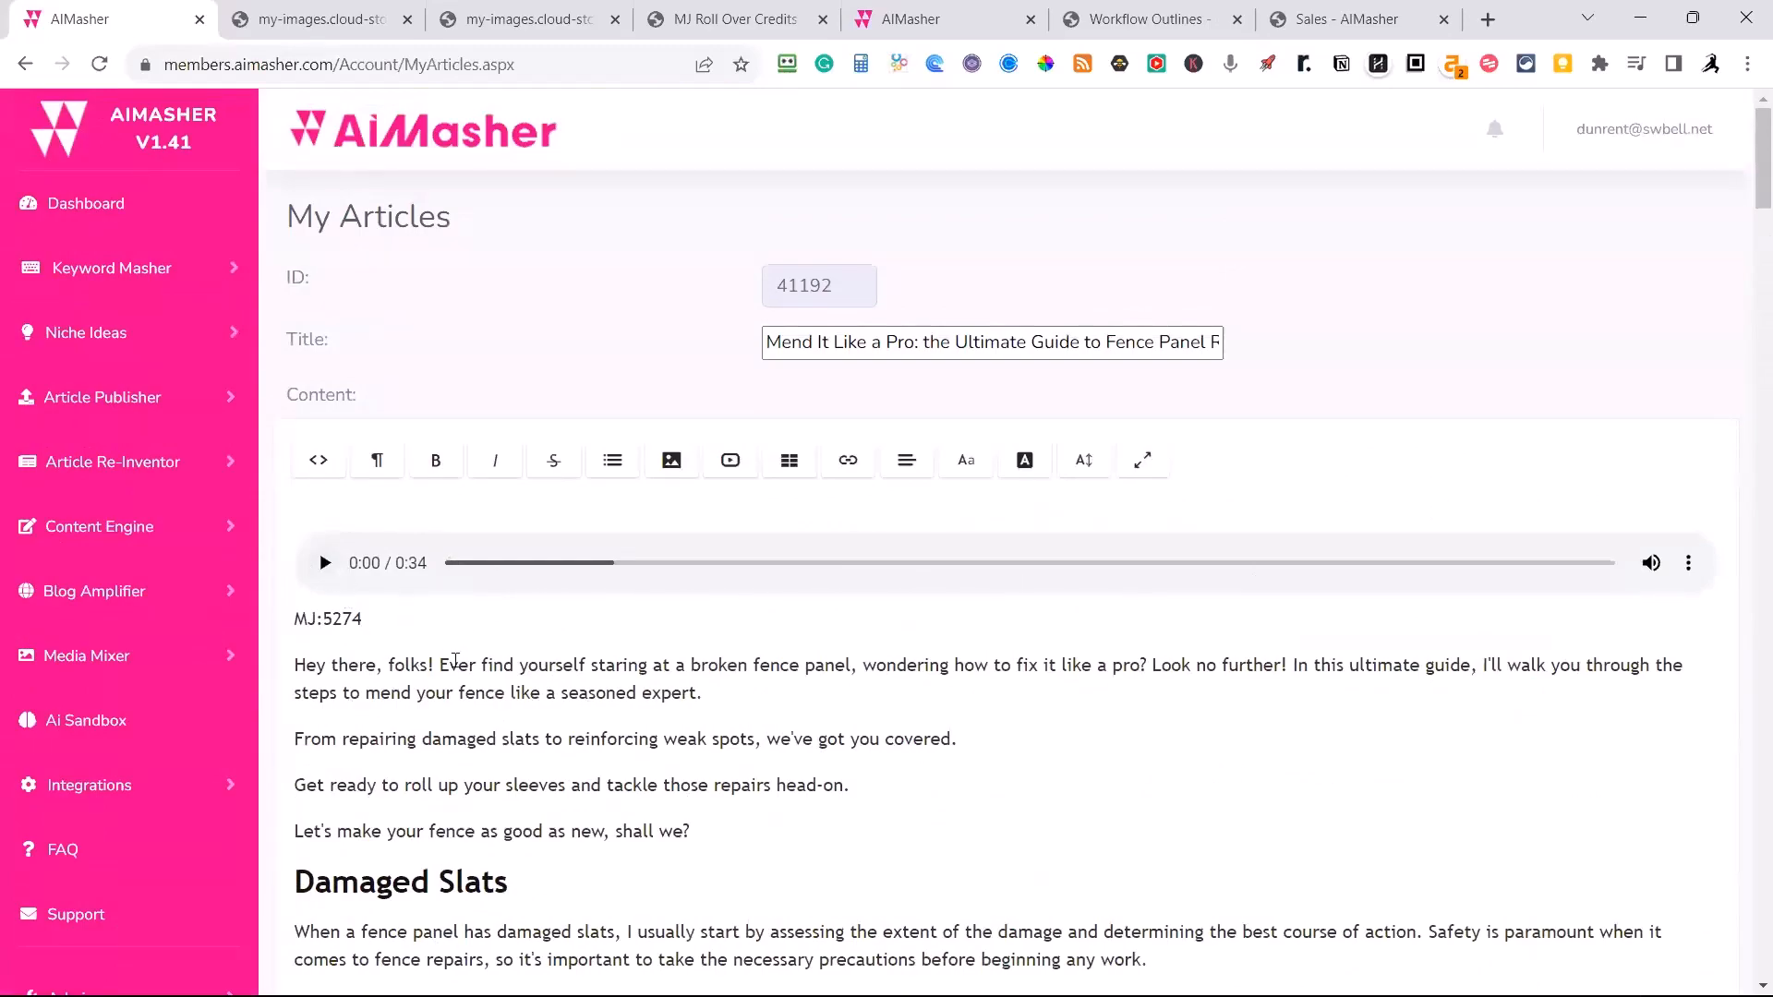
Set the audio position to Above First Sub Heading and create the summary audio with the Echo voice.
{"action": "scroll", "coordinate": [455, 661], "scroll_direction": "down", "scroll_amount": 20}
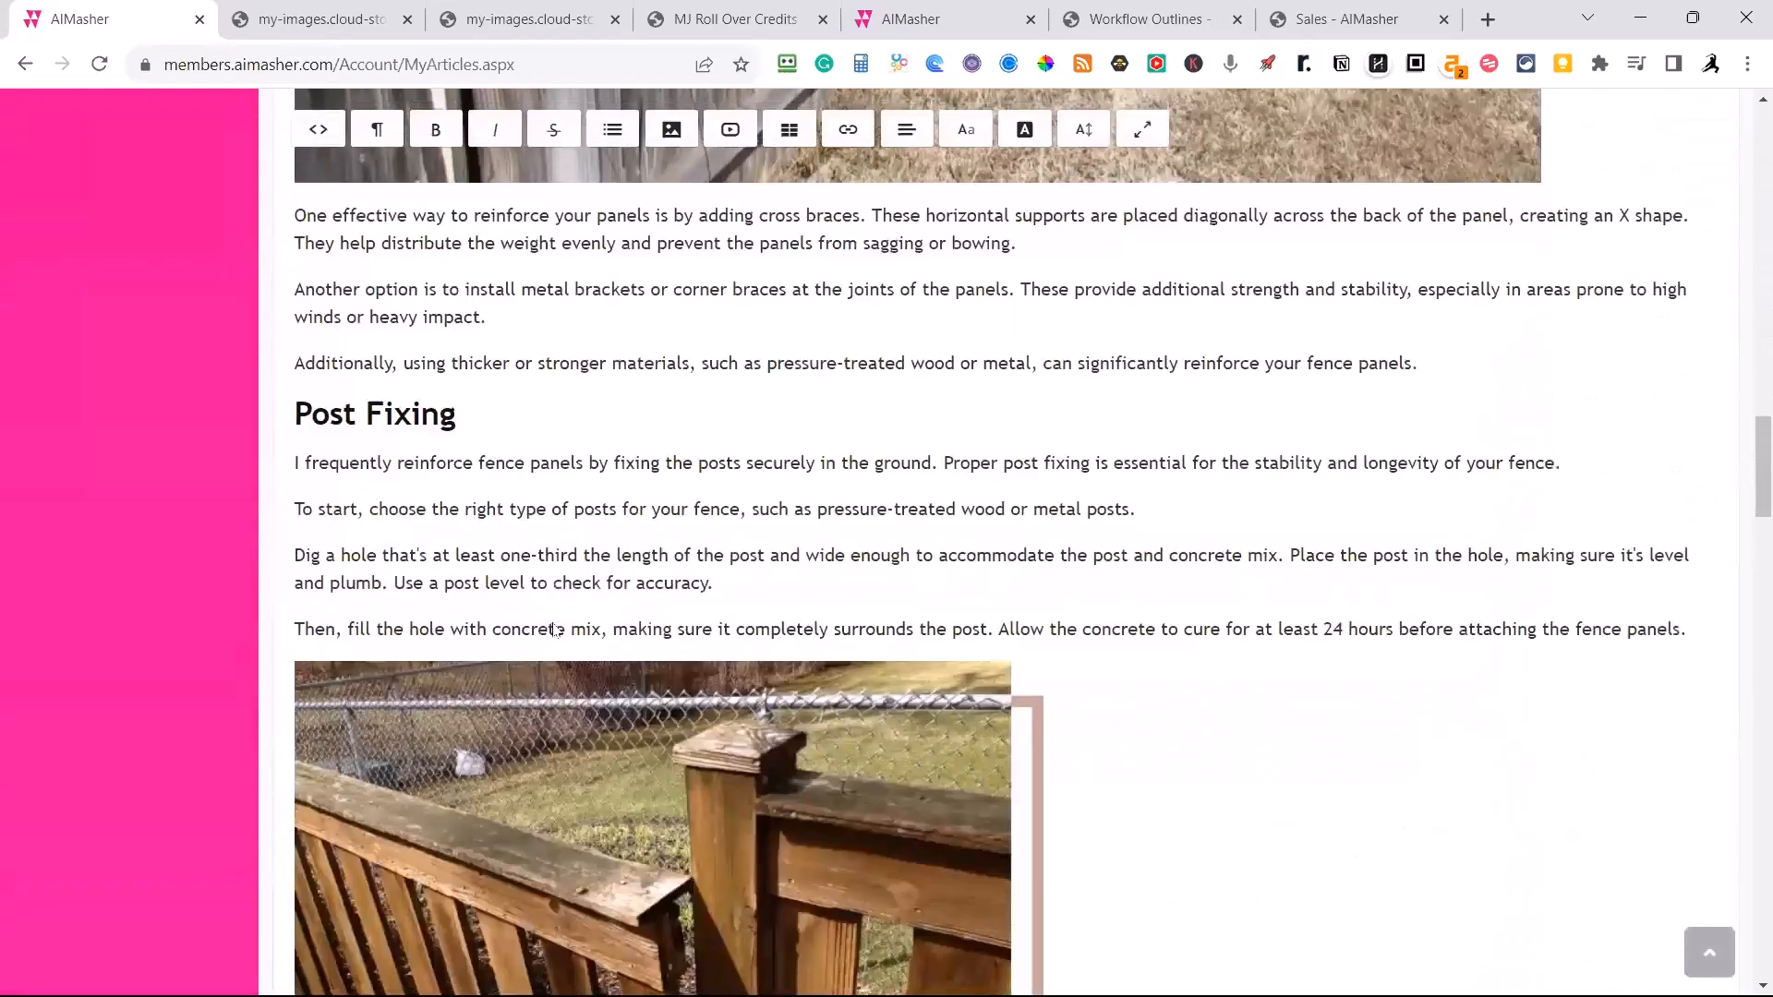
{"action": "scroll", "coordinate": [555, 631], "scroll_direction": "down", "scroll_amount": 20}
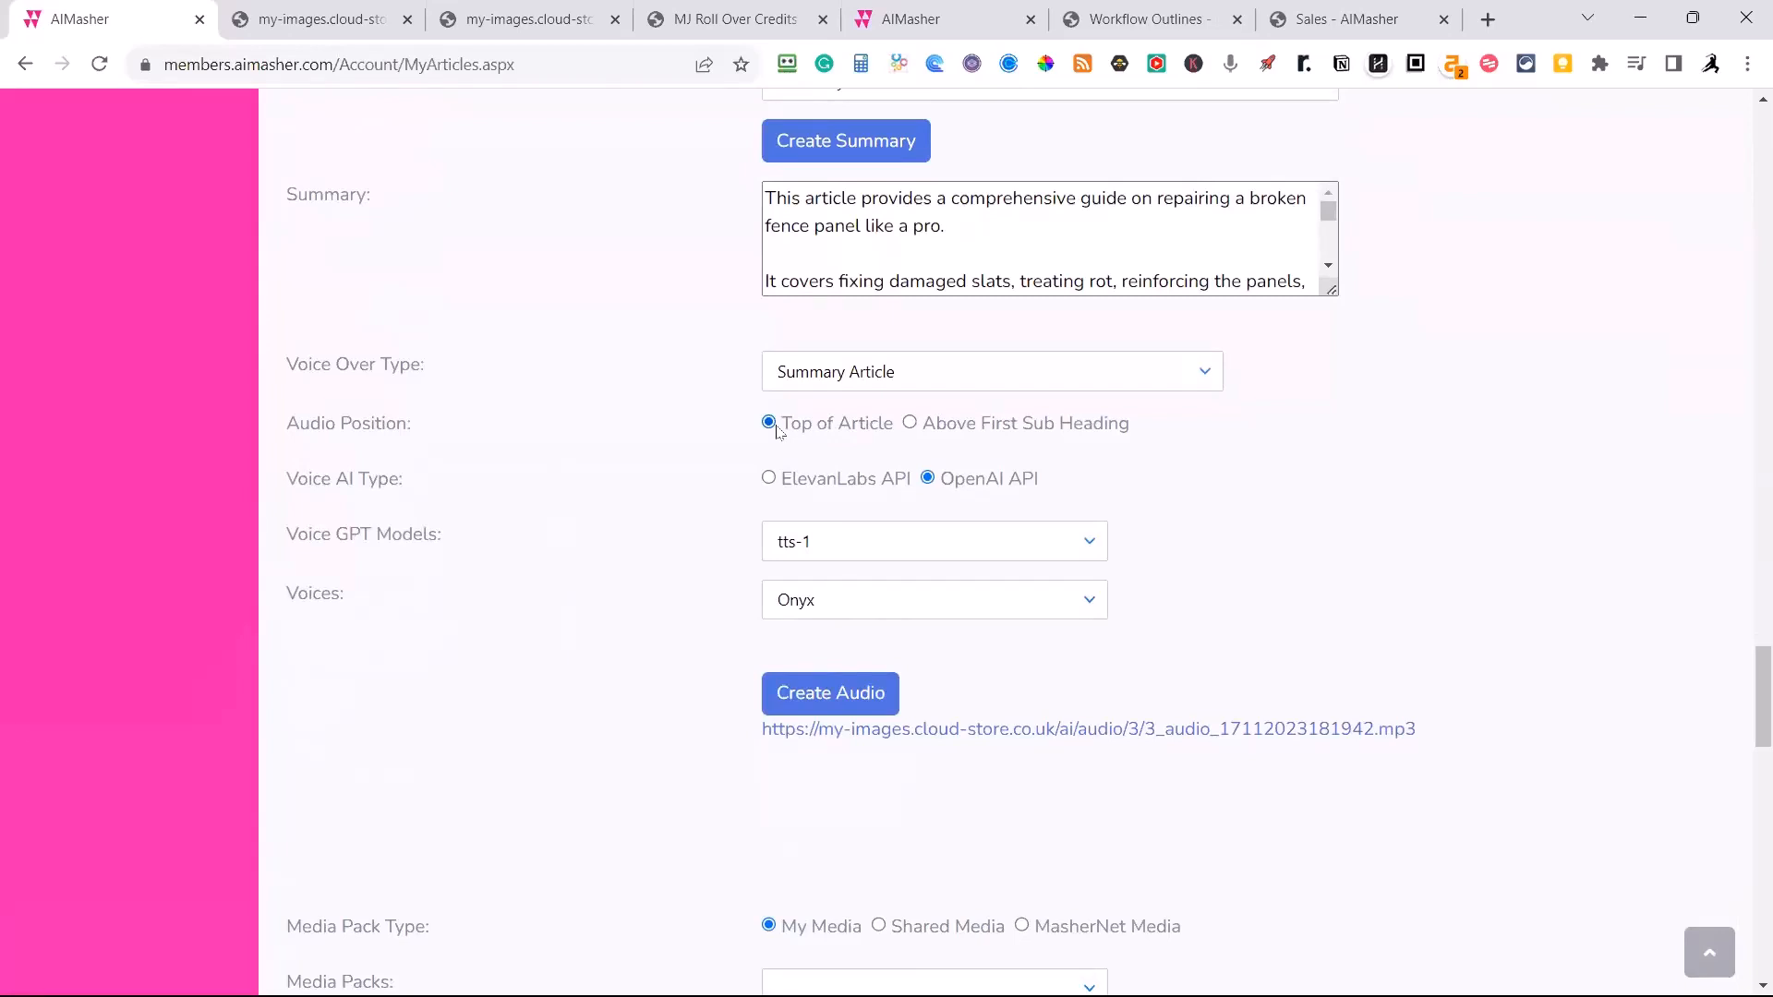
{"action": "left_click", "coordinate": [911, 424]}
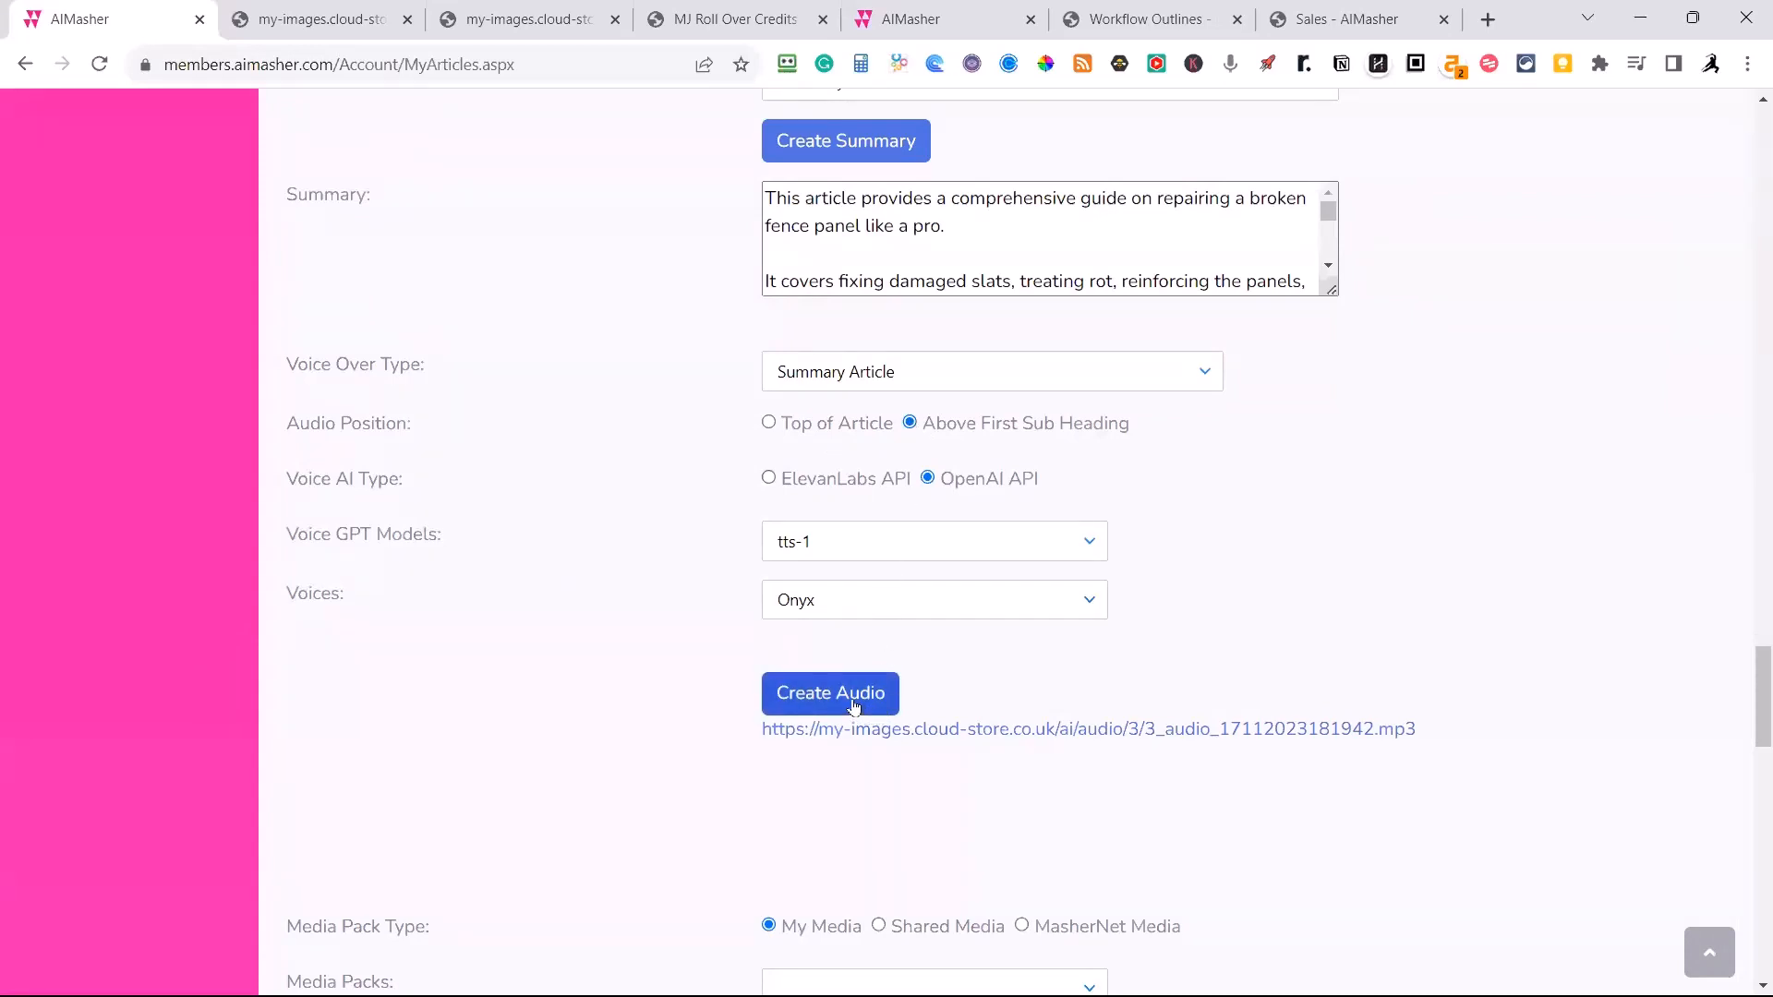
{"action": "left_click", "coordinate": [1061, 606]}
{"action": "left_click", "coordinate": [810, 681]}
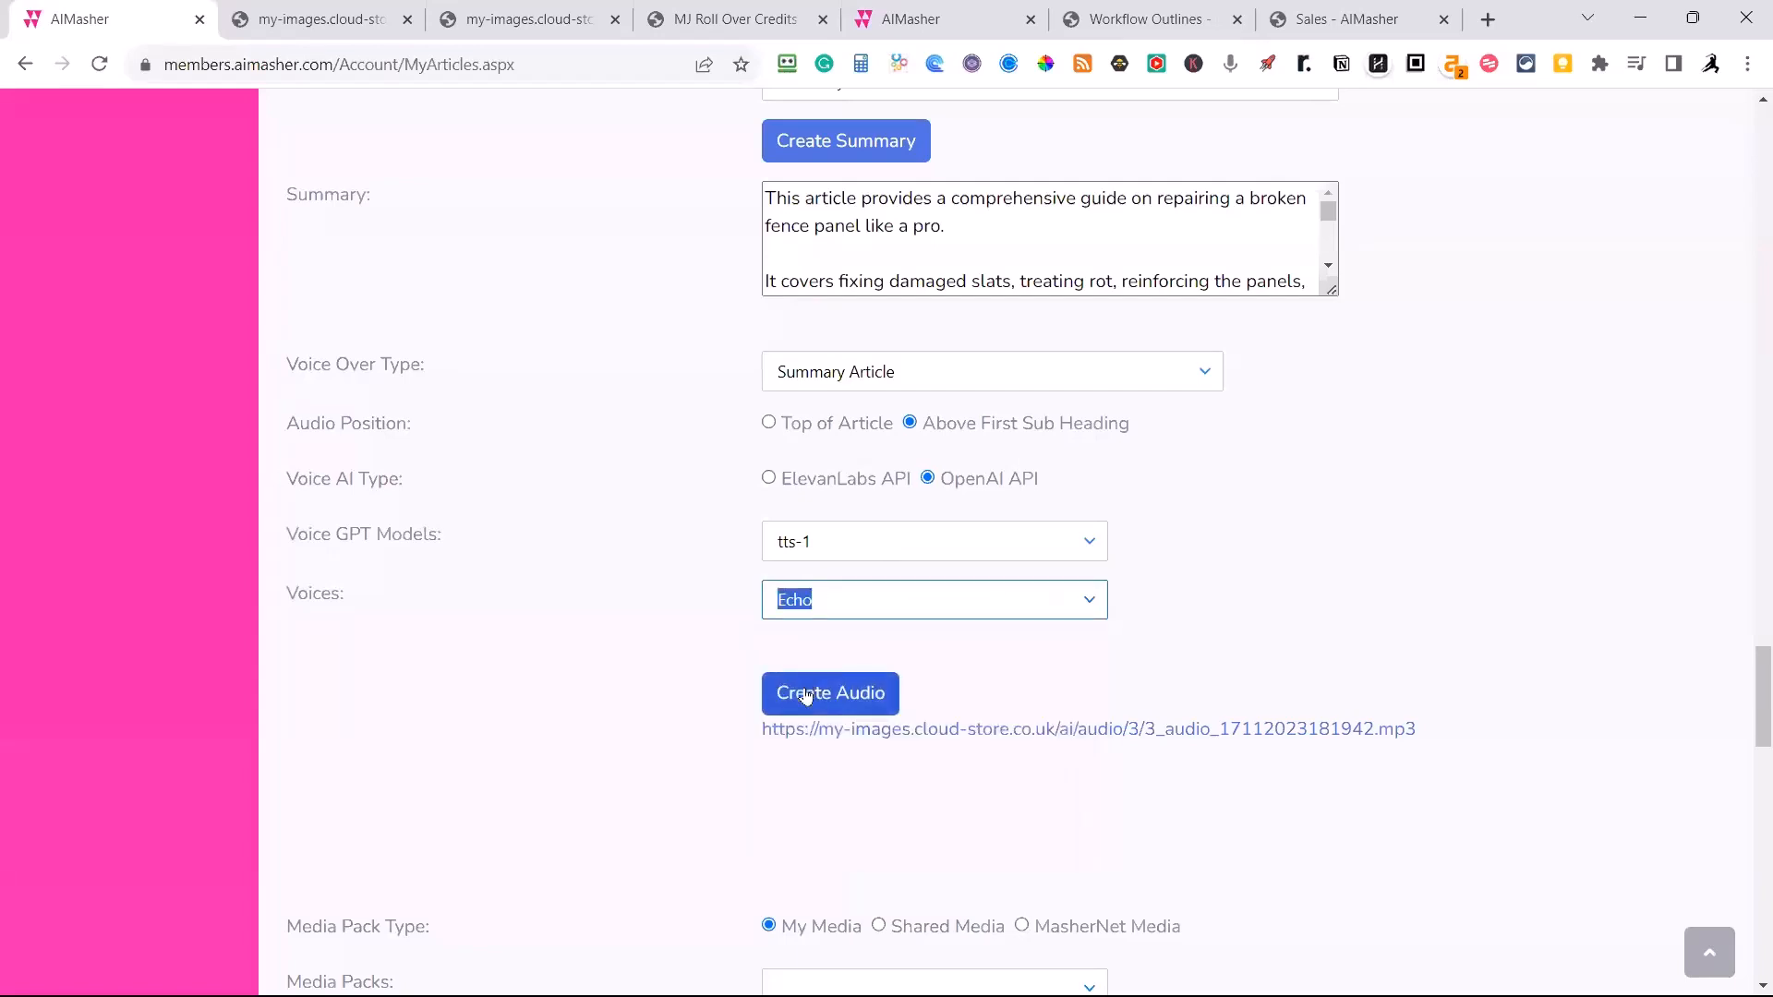
{"action": "left_click", "coordinate": [808, 693]}
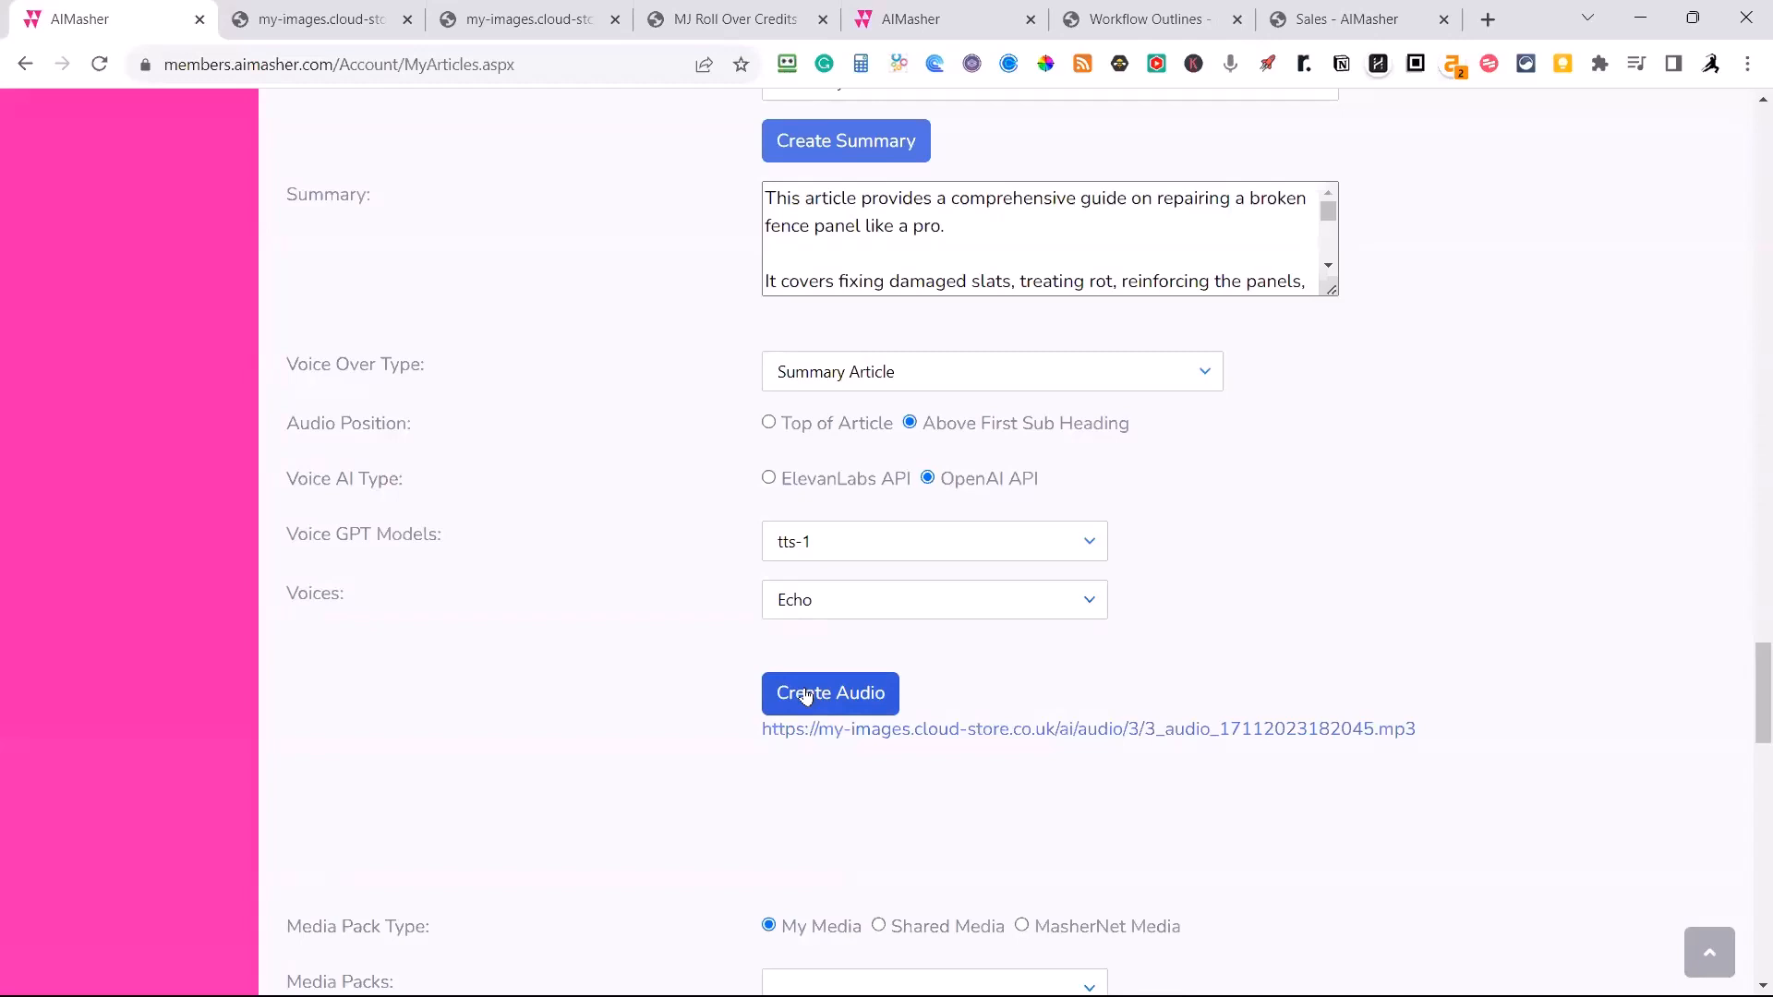
Open the Echo MP3, listen to its opening seconds, pause it and return to the article.
{"action": "left_click", "coordinate": [881, 730]}
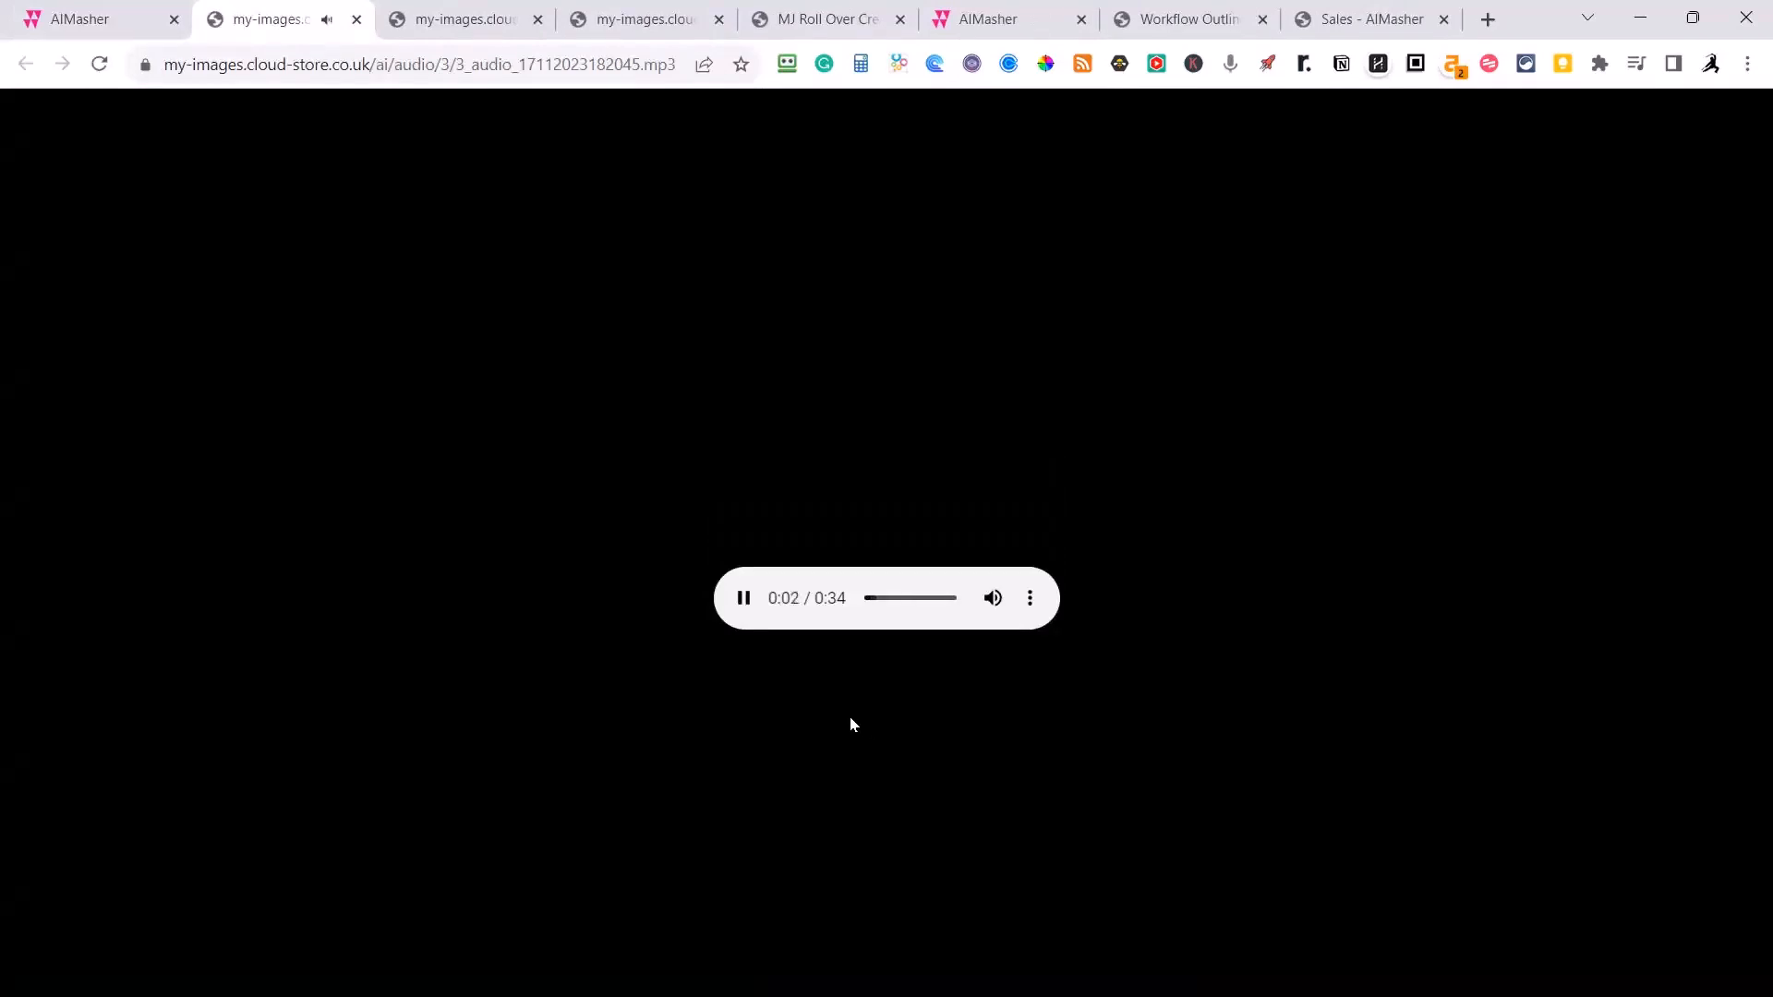
{"action": "left_click", "coordinate": [744, 598]}
{"action": "left_click", "coordinate": [97, 28]}
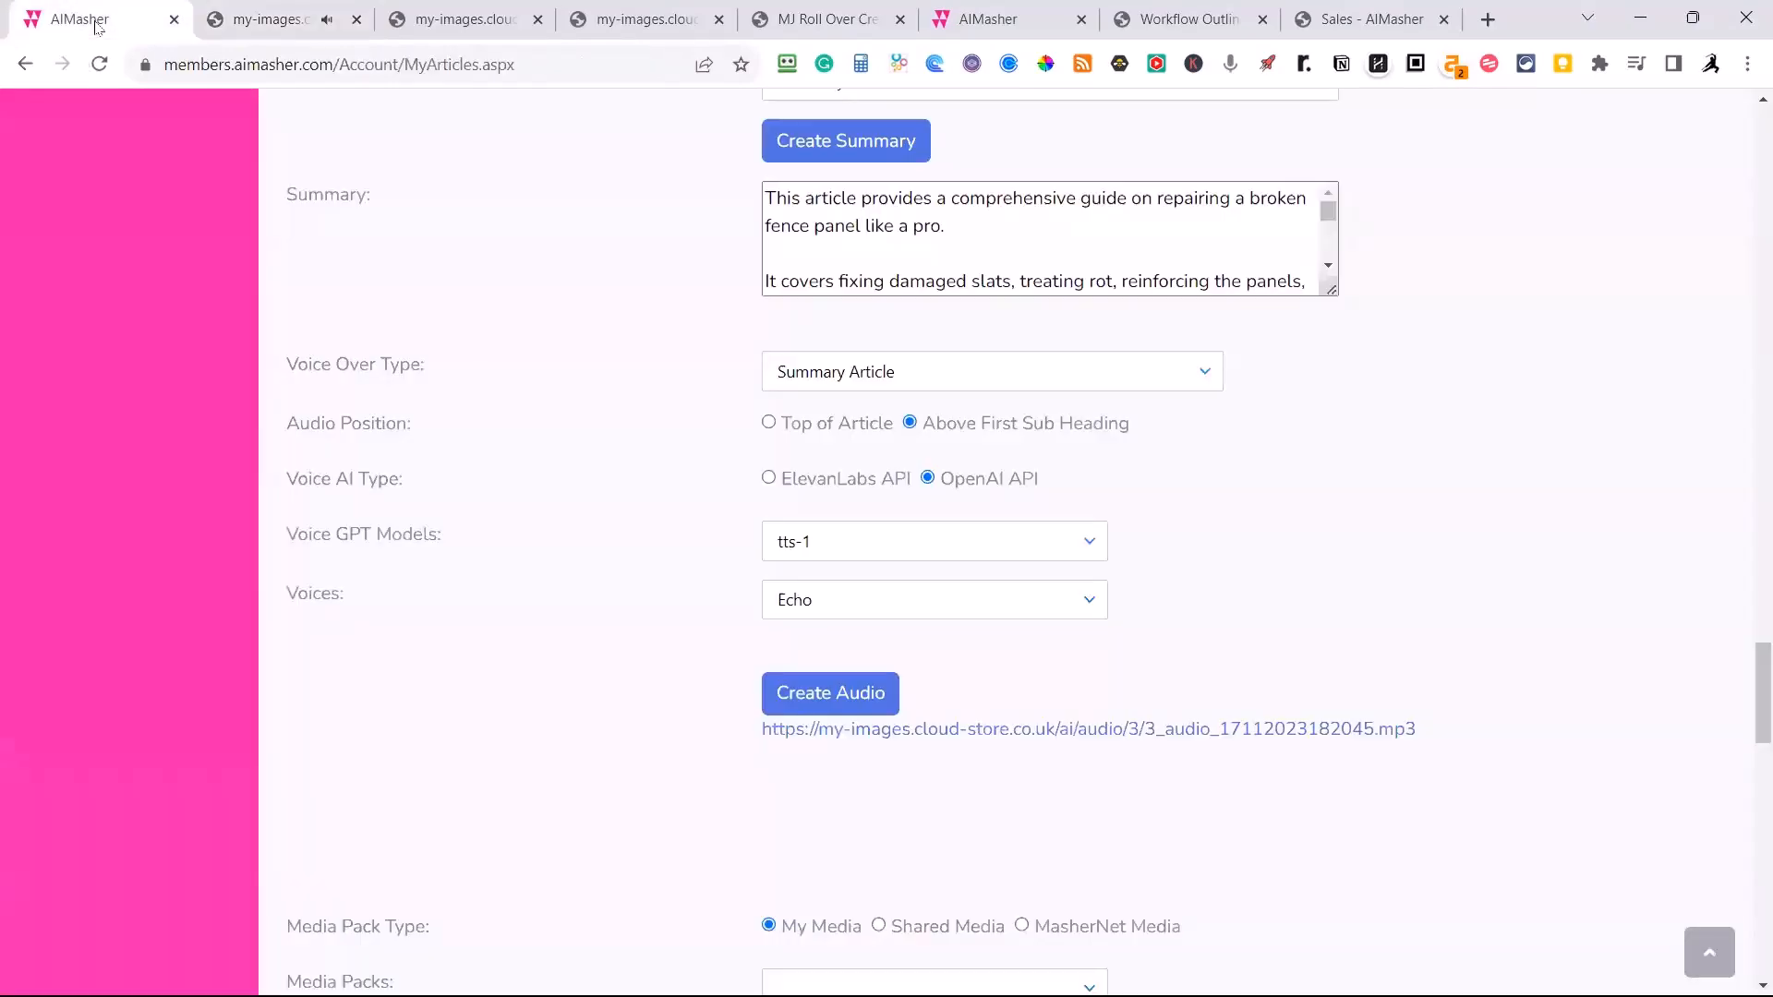
Check the audio player above the Damaged Slats heading by briefly playing and pausing it, and look over that section.
{"action": "scroll", "coordinate": [580, 413], "scroll_direction": "up", "scroll_amount": 6}
{"action": "scroll", "coordinate": [580, 413], "scroll_direction": "up", "scroll_amount": 15}
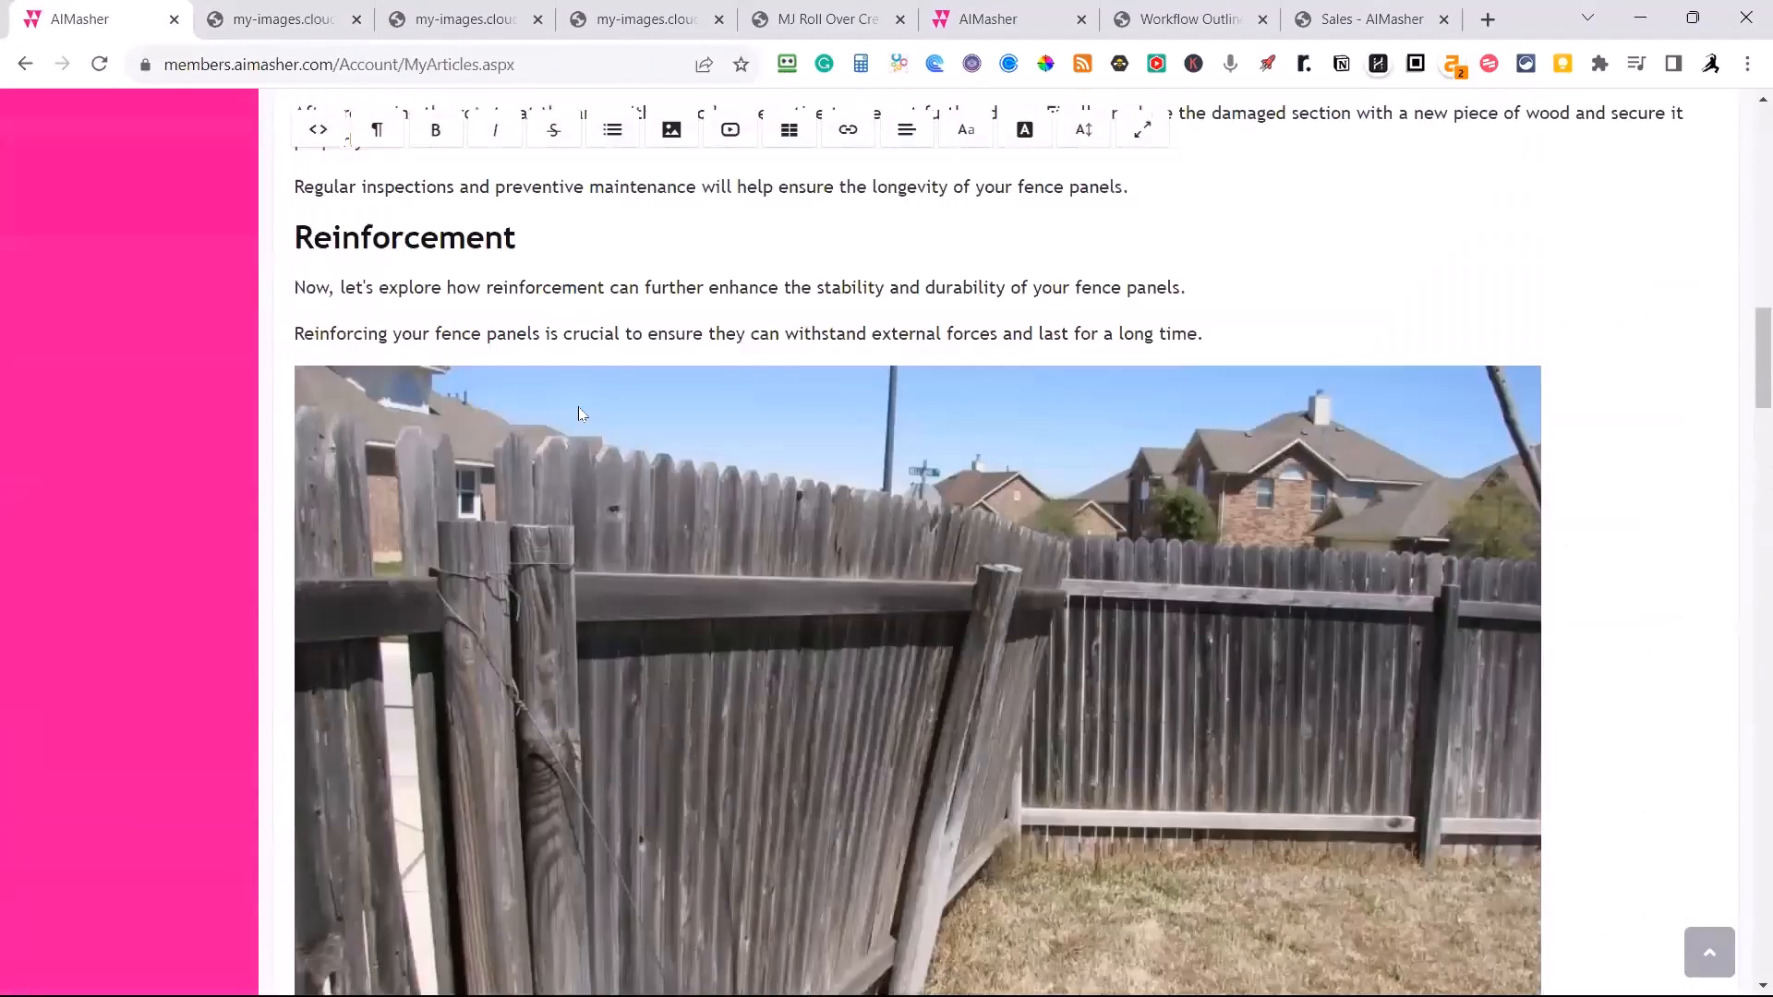
{"action": "scroll", "coordinate": [580, 413], "scroll_direction": "up", "scroll_amount": 12}
{"action": "scroll", "coordinate": [577, 401], "scroll_direction": "down", "scroll_amount": 3}
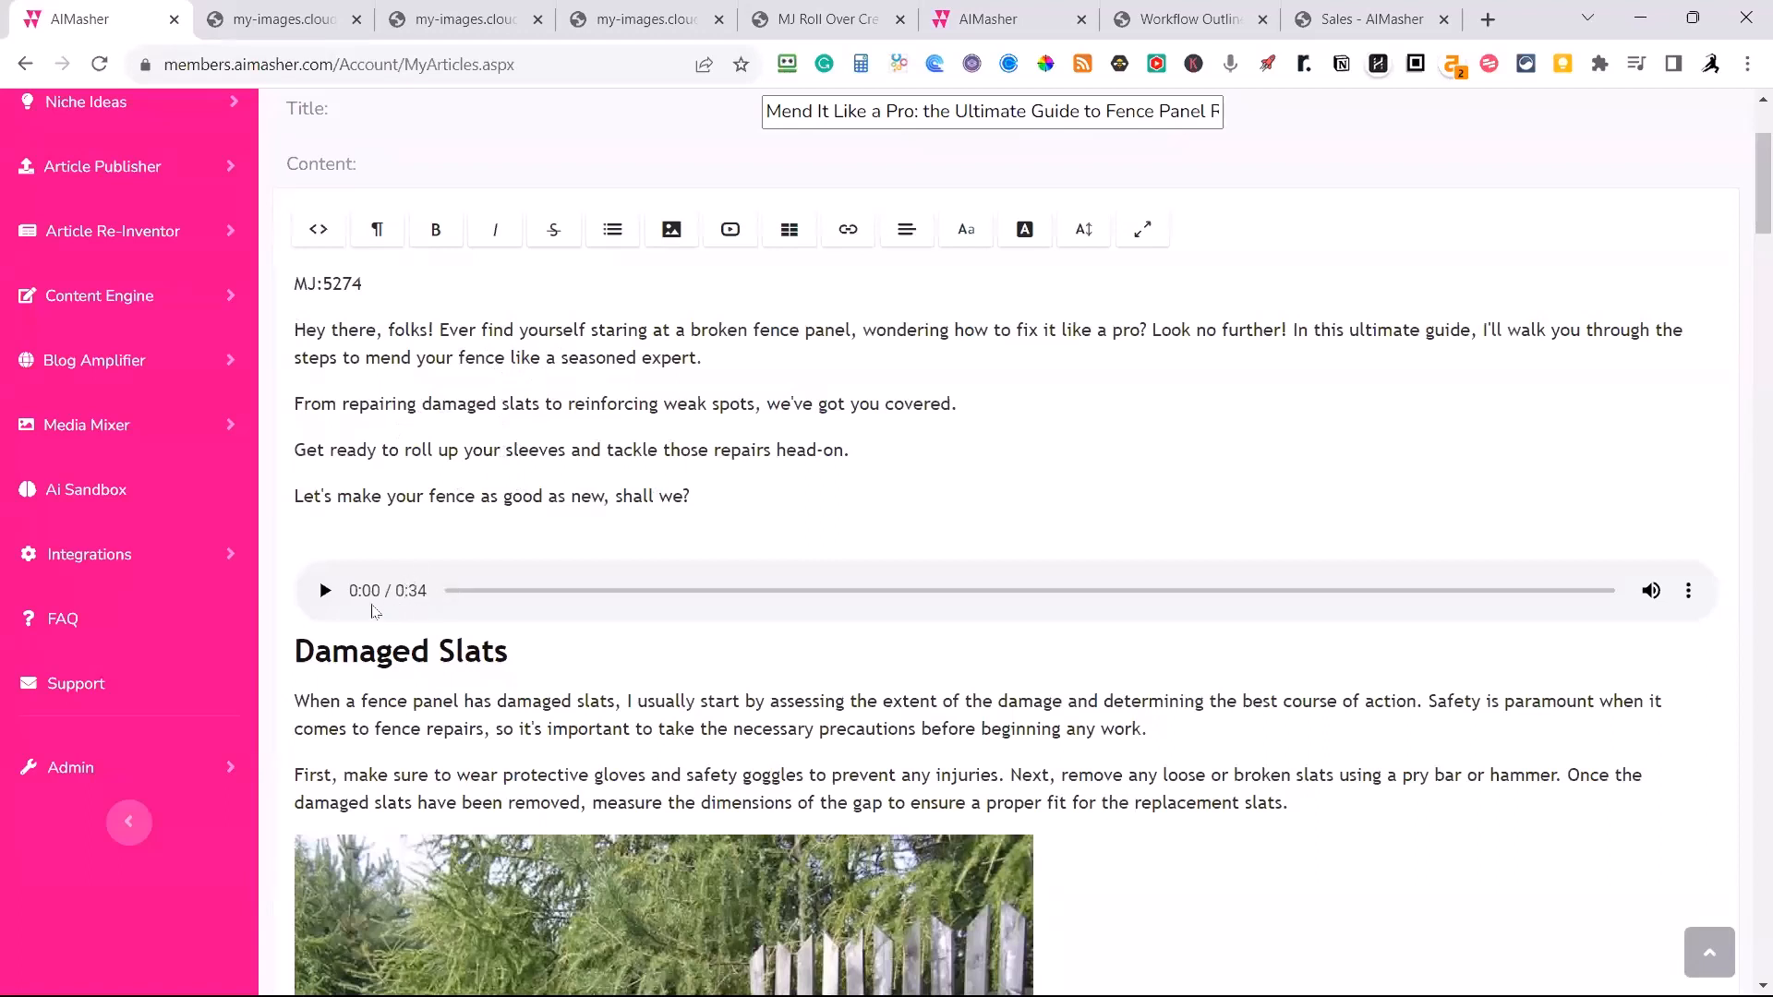
{"action": "left_click", "coordinate": [326, 592]}
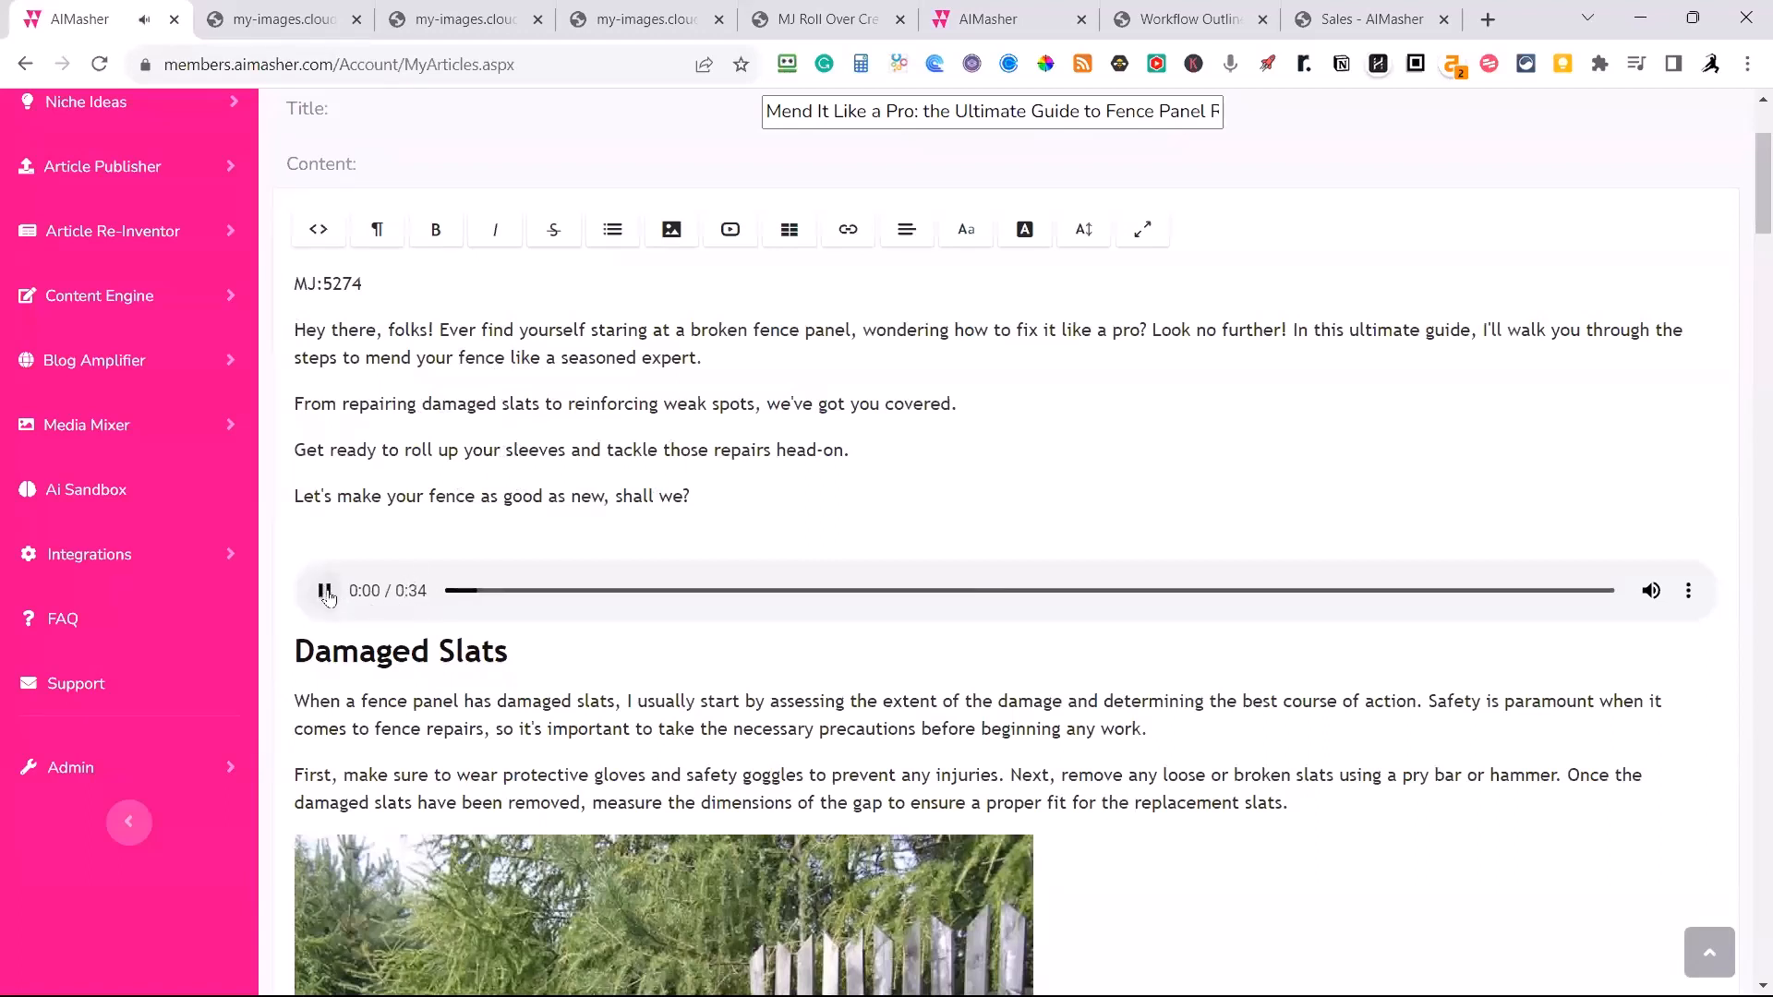
{"action": "left_click", "coordinate": [326, 593]}
{"action": "scroll", "coordinate": [699, 591], "scroll_direction": "down", "scroll_amount": 5}
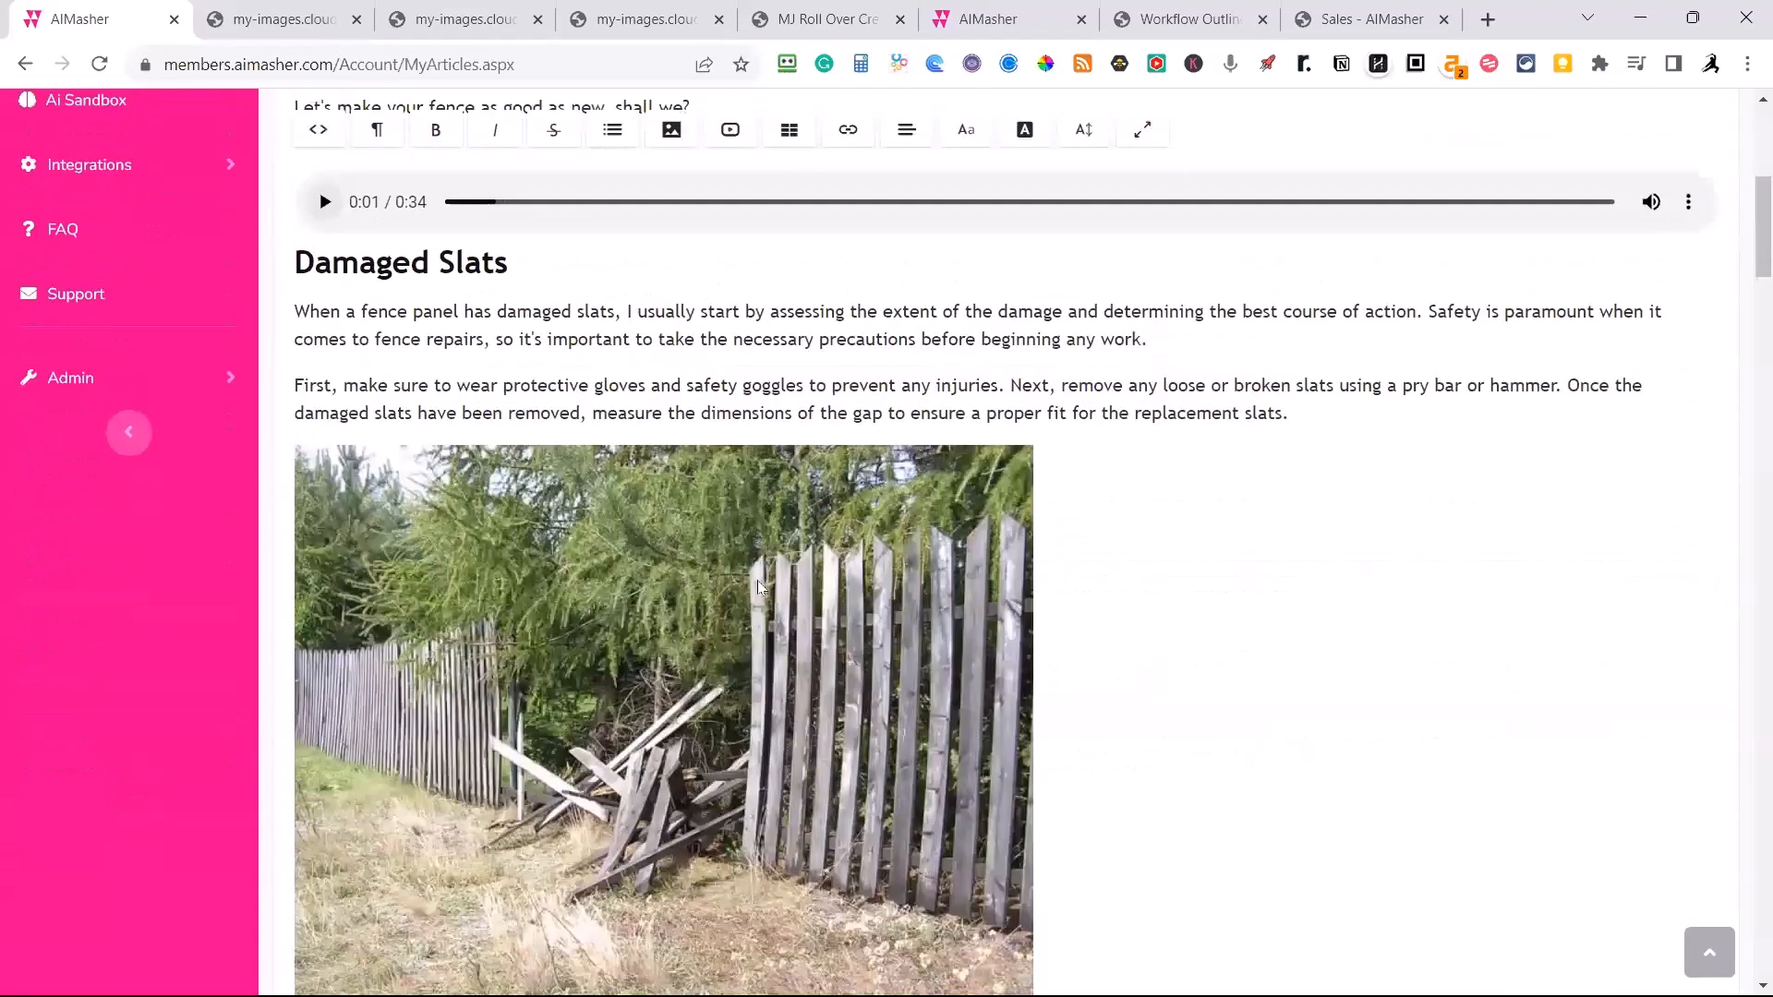
{"action": "scroll", "coordinate": [762, 581], "scroll_direction": "up", "scroll_amount": 6}
{"action": "scroll", "coordinate": [762, 581], "scroll_direction": "down", "scroll_amount": 20}
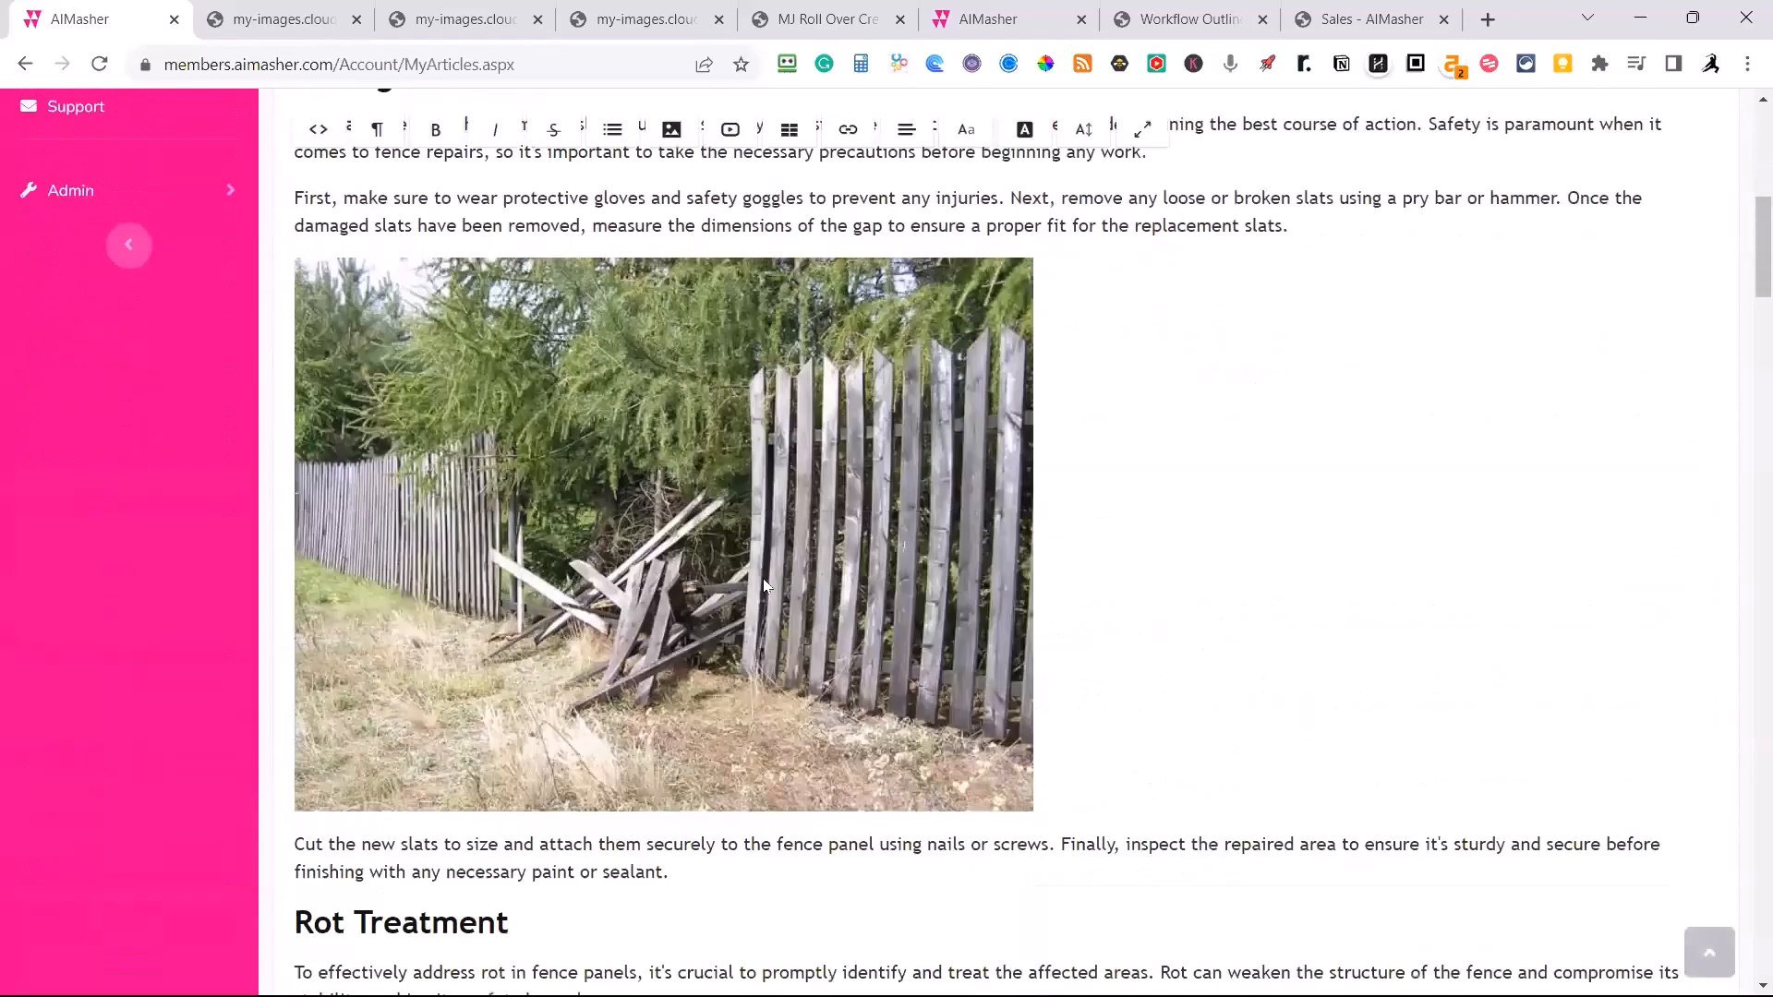
Save the updated fence panel repair article and finish editing it.
{"action": "scroll", "coordinate": [780, 577], "scroll_direction": "up", "scroll_amount": 15}
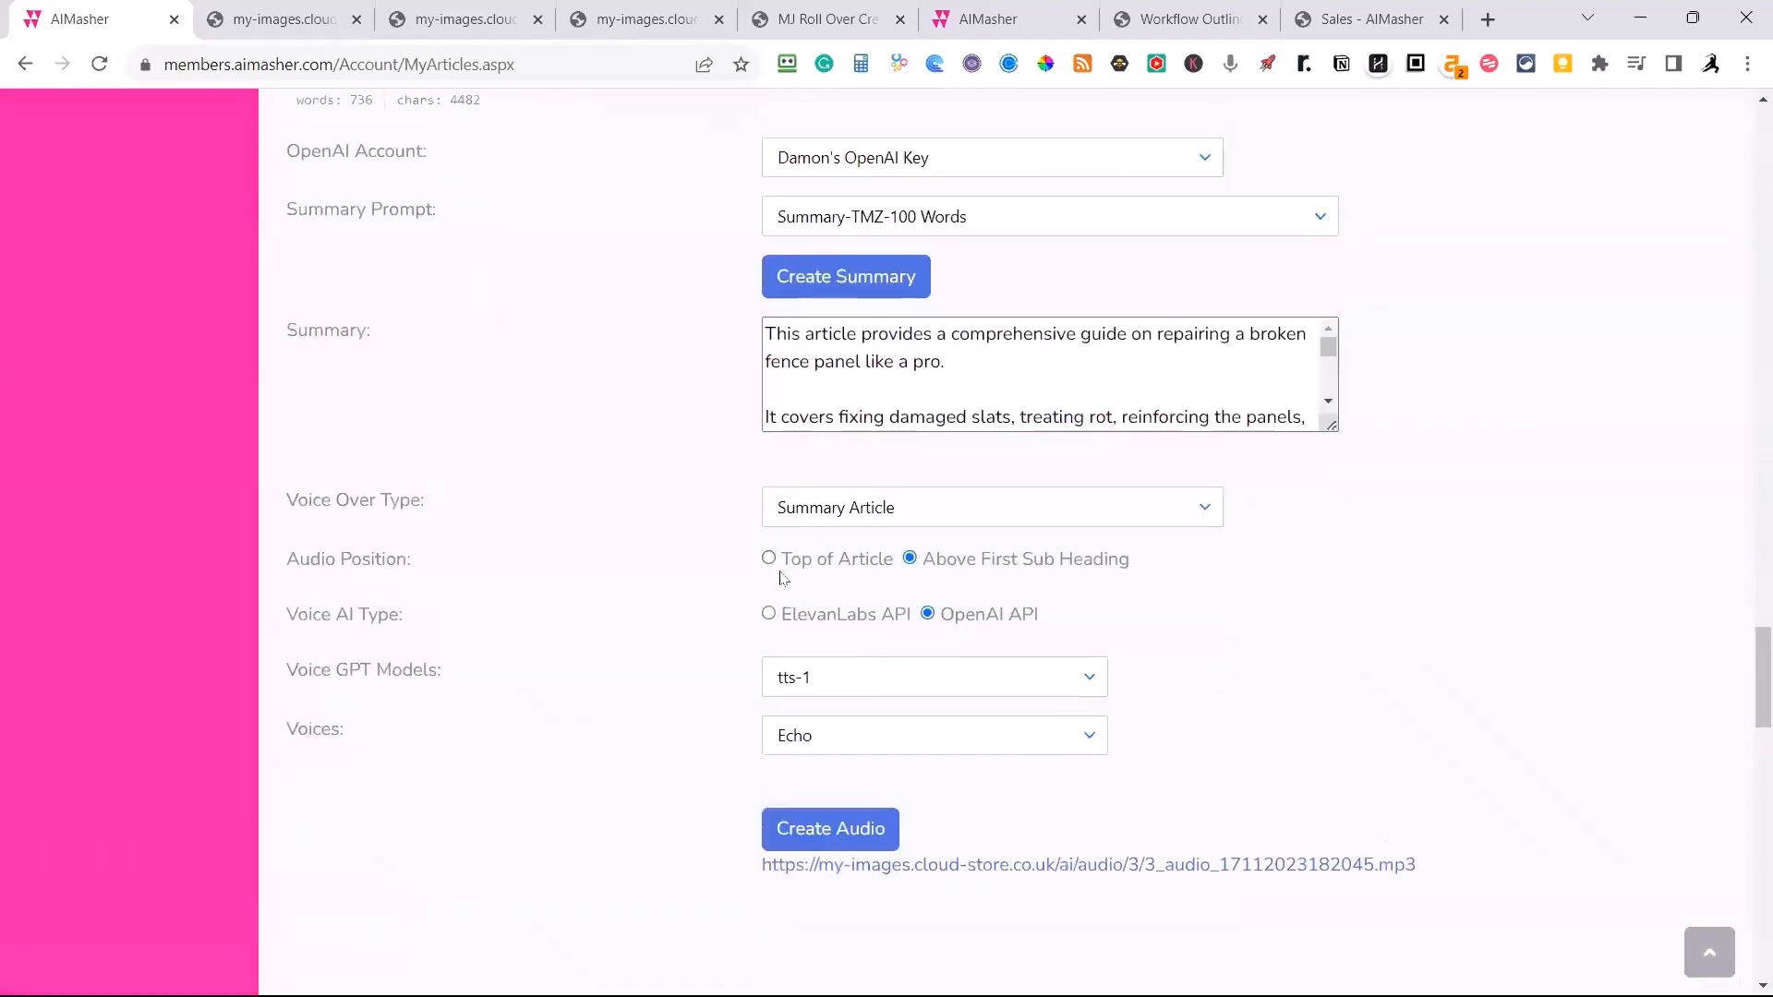
{"action": "scroll", "coordinate": [779, 577], "scroll_direction": "down", "scroll_amount": 20}
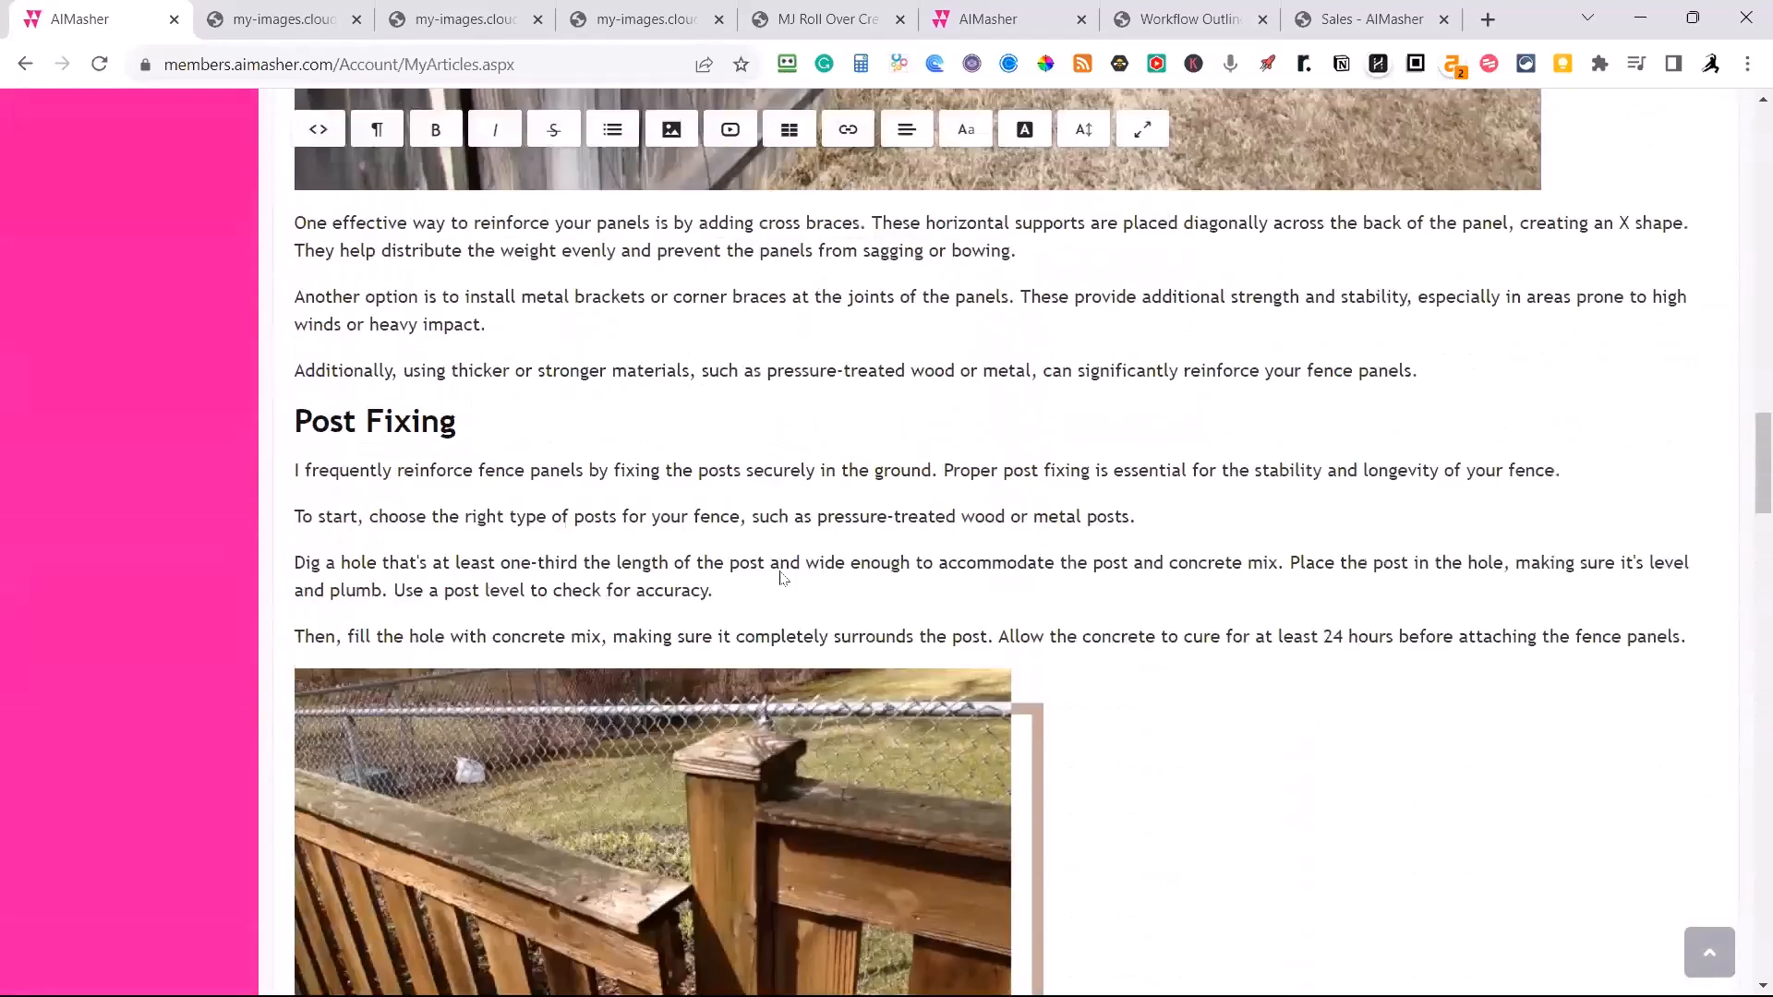
{"action": "scroll", "coordinate": [549, 720], "scroll_direction": "down", "scroll_amount": 5}
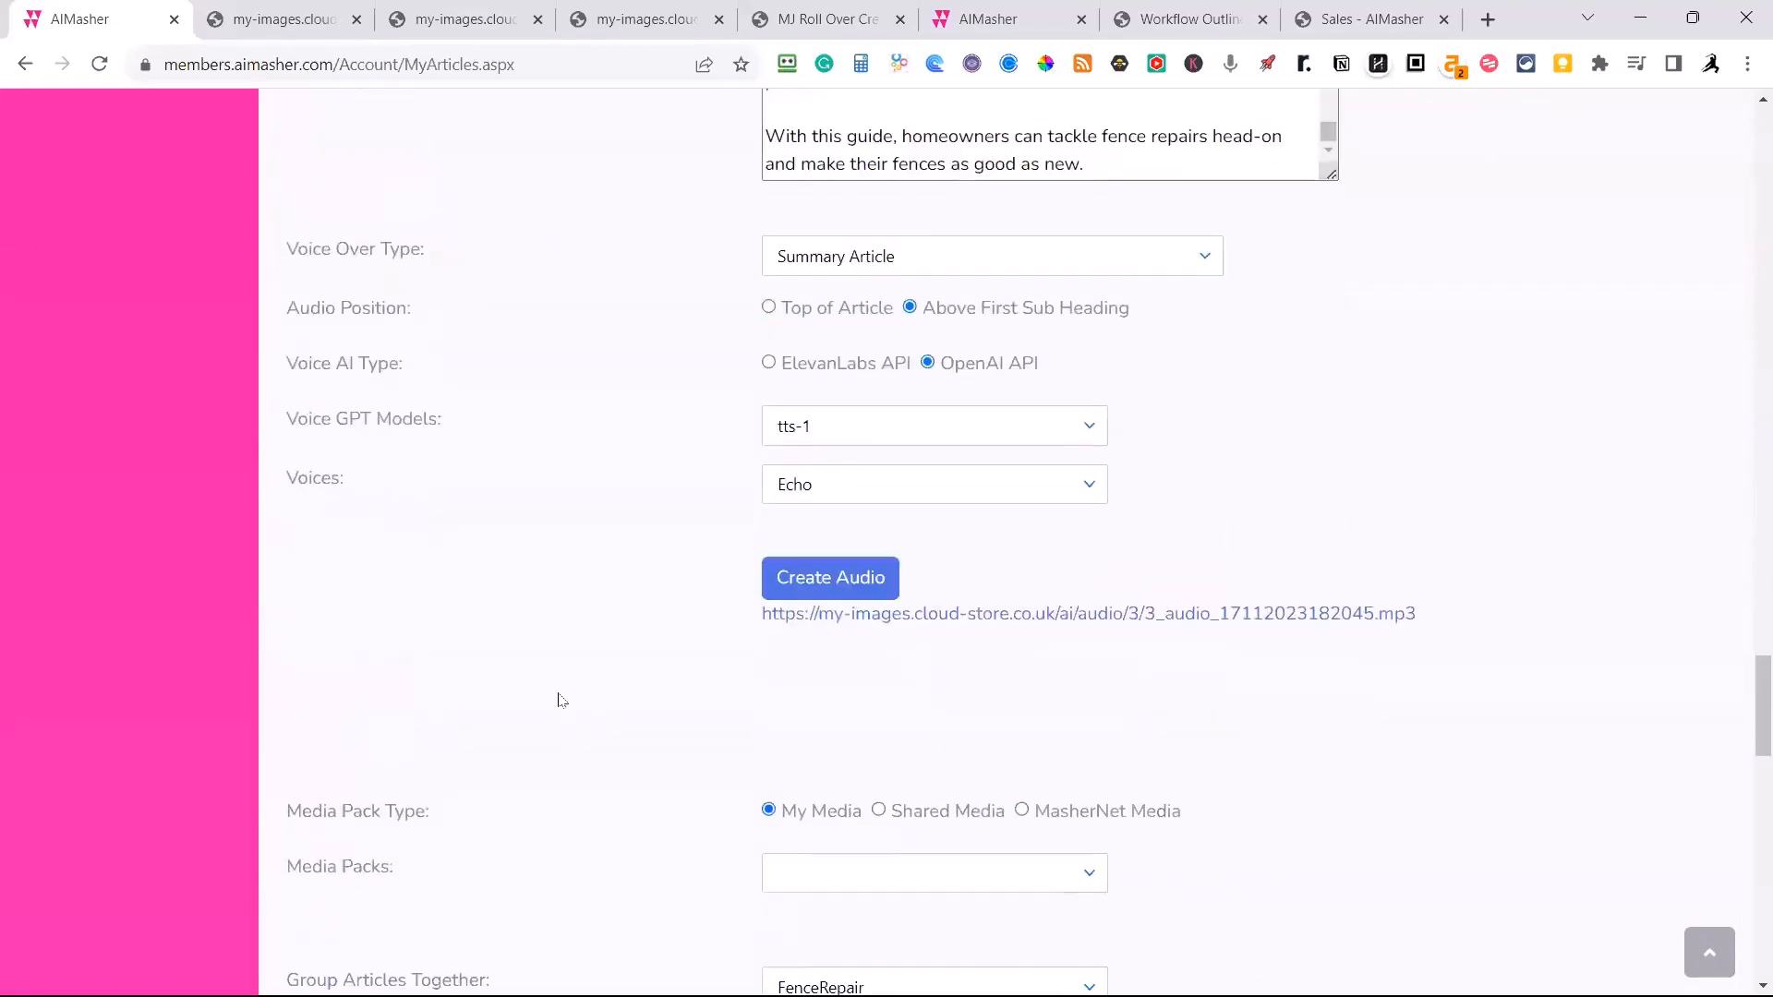
{"action": "scroll", "coordinate": [557, 700], "scroll_direction": "down", "scroll_amount": 4}
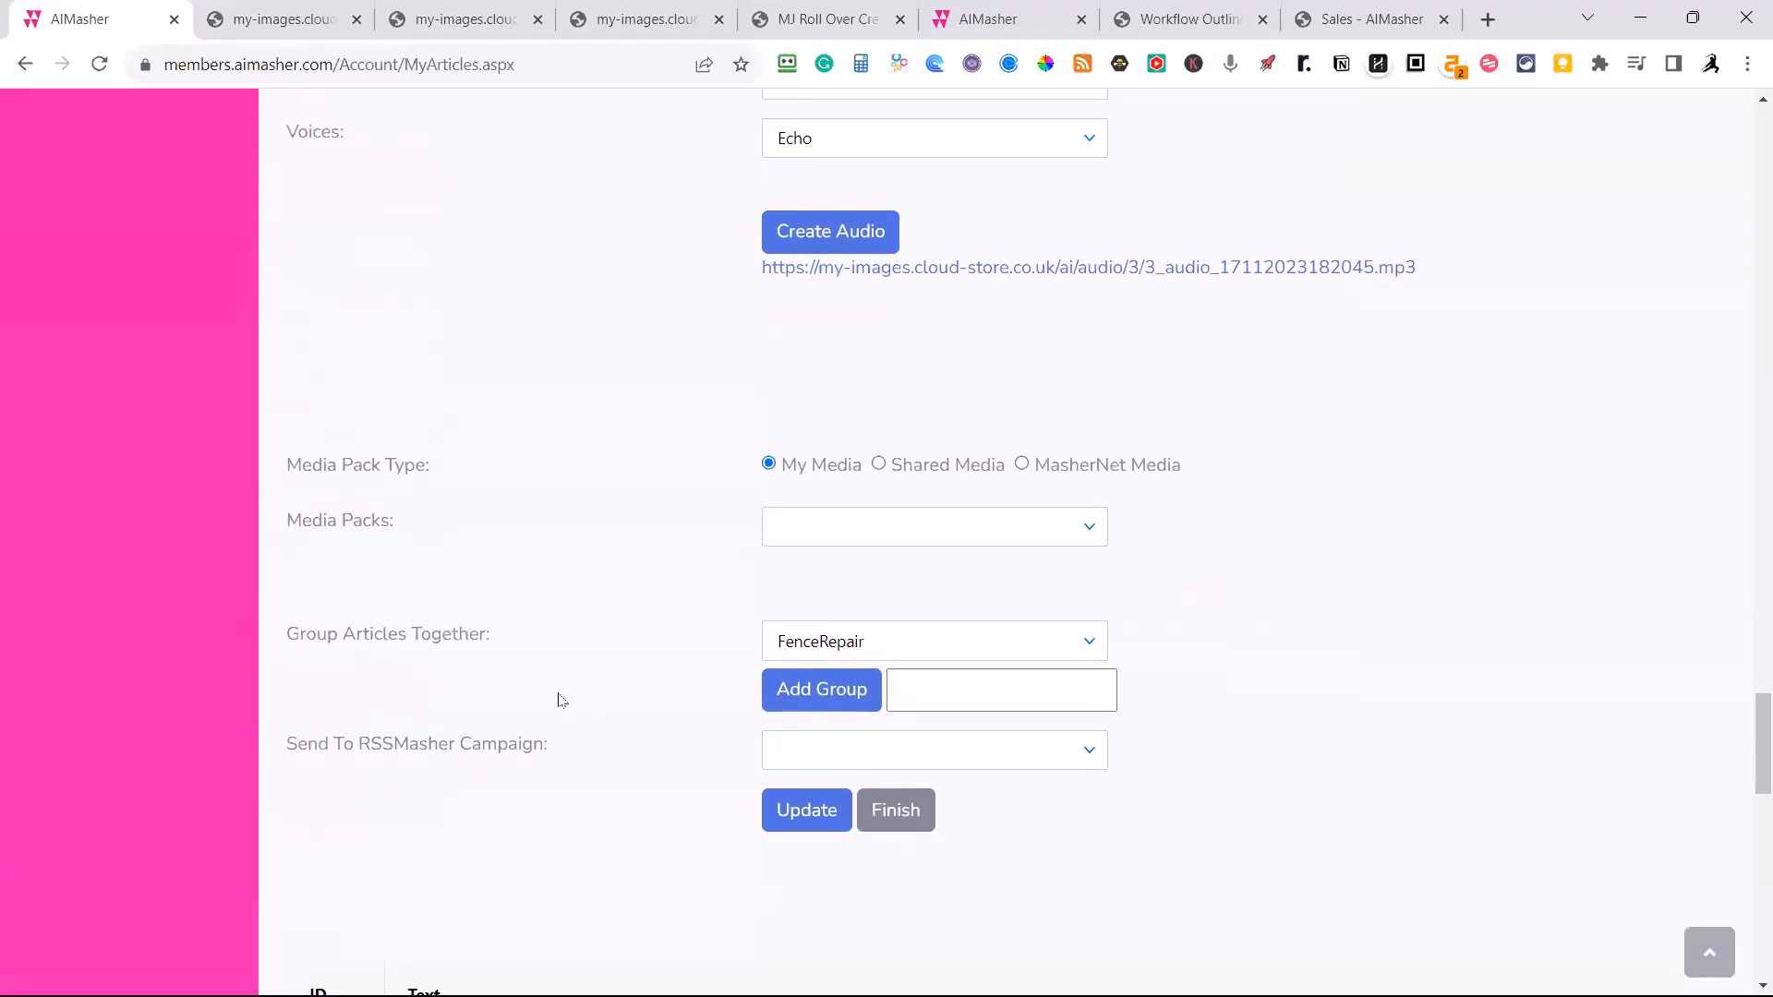
{"action": "left_click", "coordinate": [800, 824]}
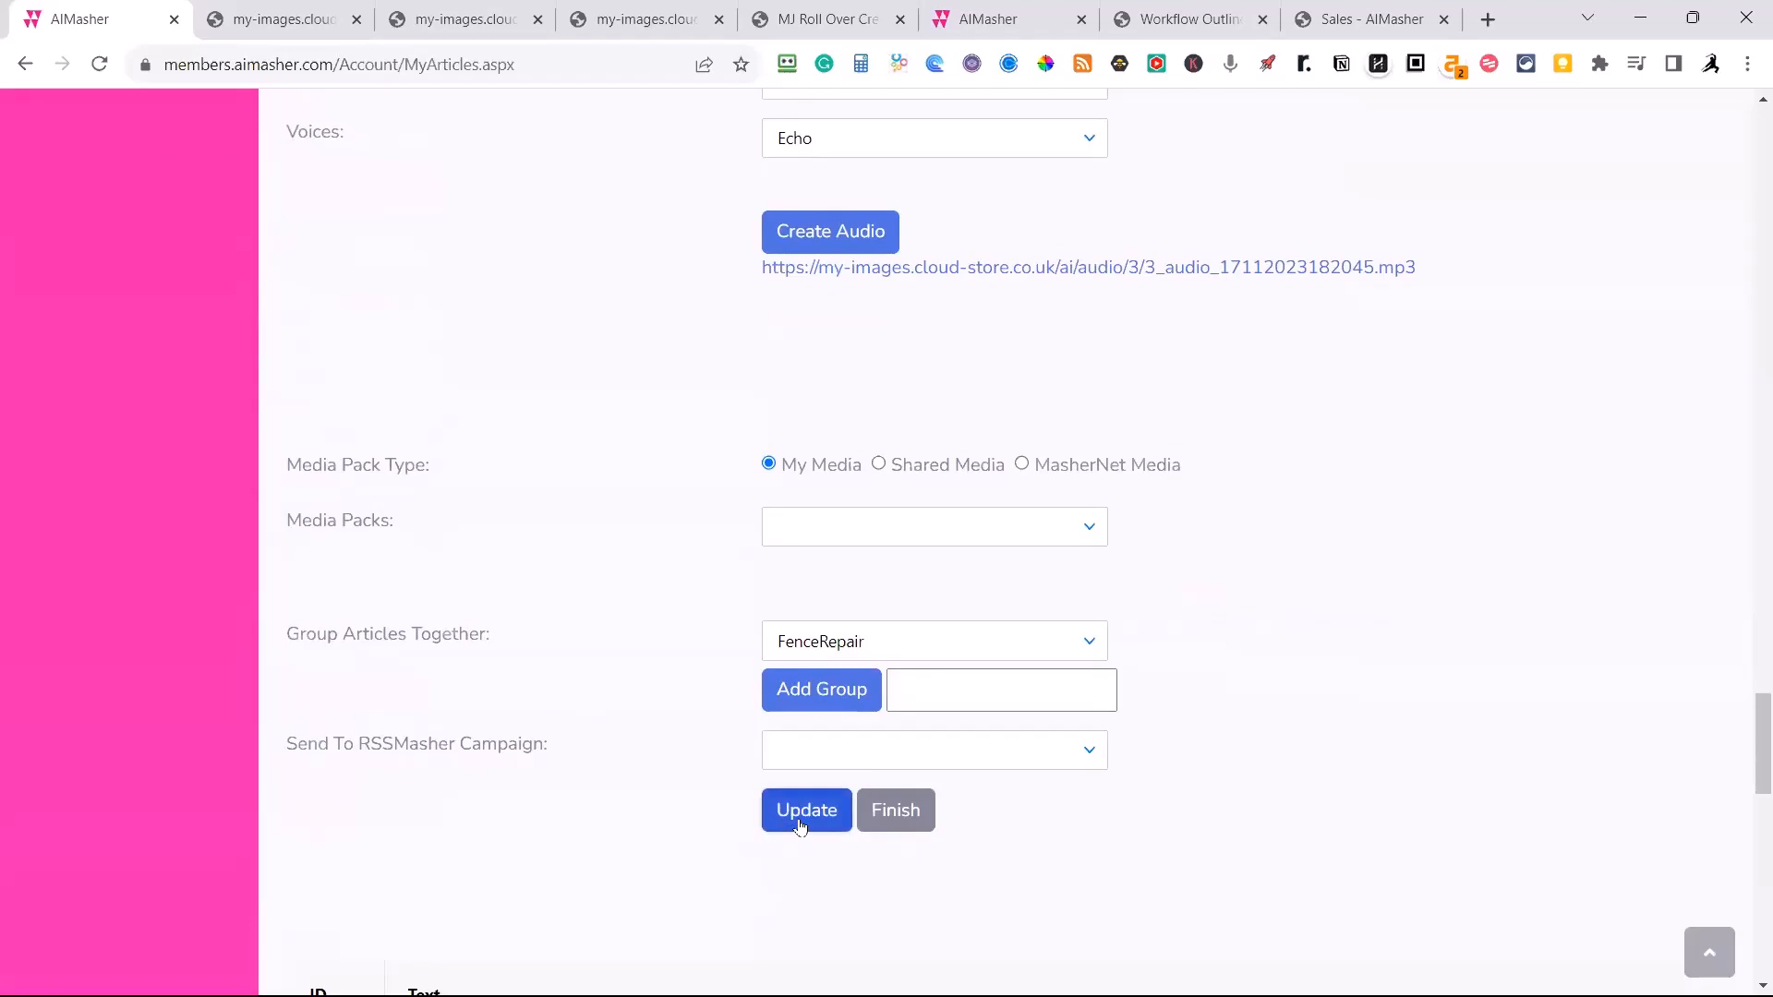
{"action": "left_click", "coordinate": [894, 810]}
Open the article "Fortify Your Fence: The Ultimate Wooden Fence Maintenance Guide" for editing from the article list.
{"action": "scroll", "coordinate": [705, 573], "scroll_direction": "up", "scroll_amount": 12}
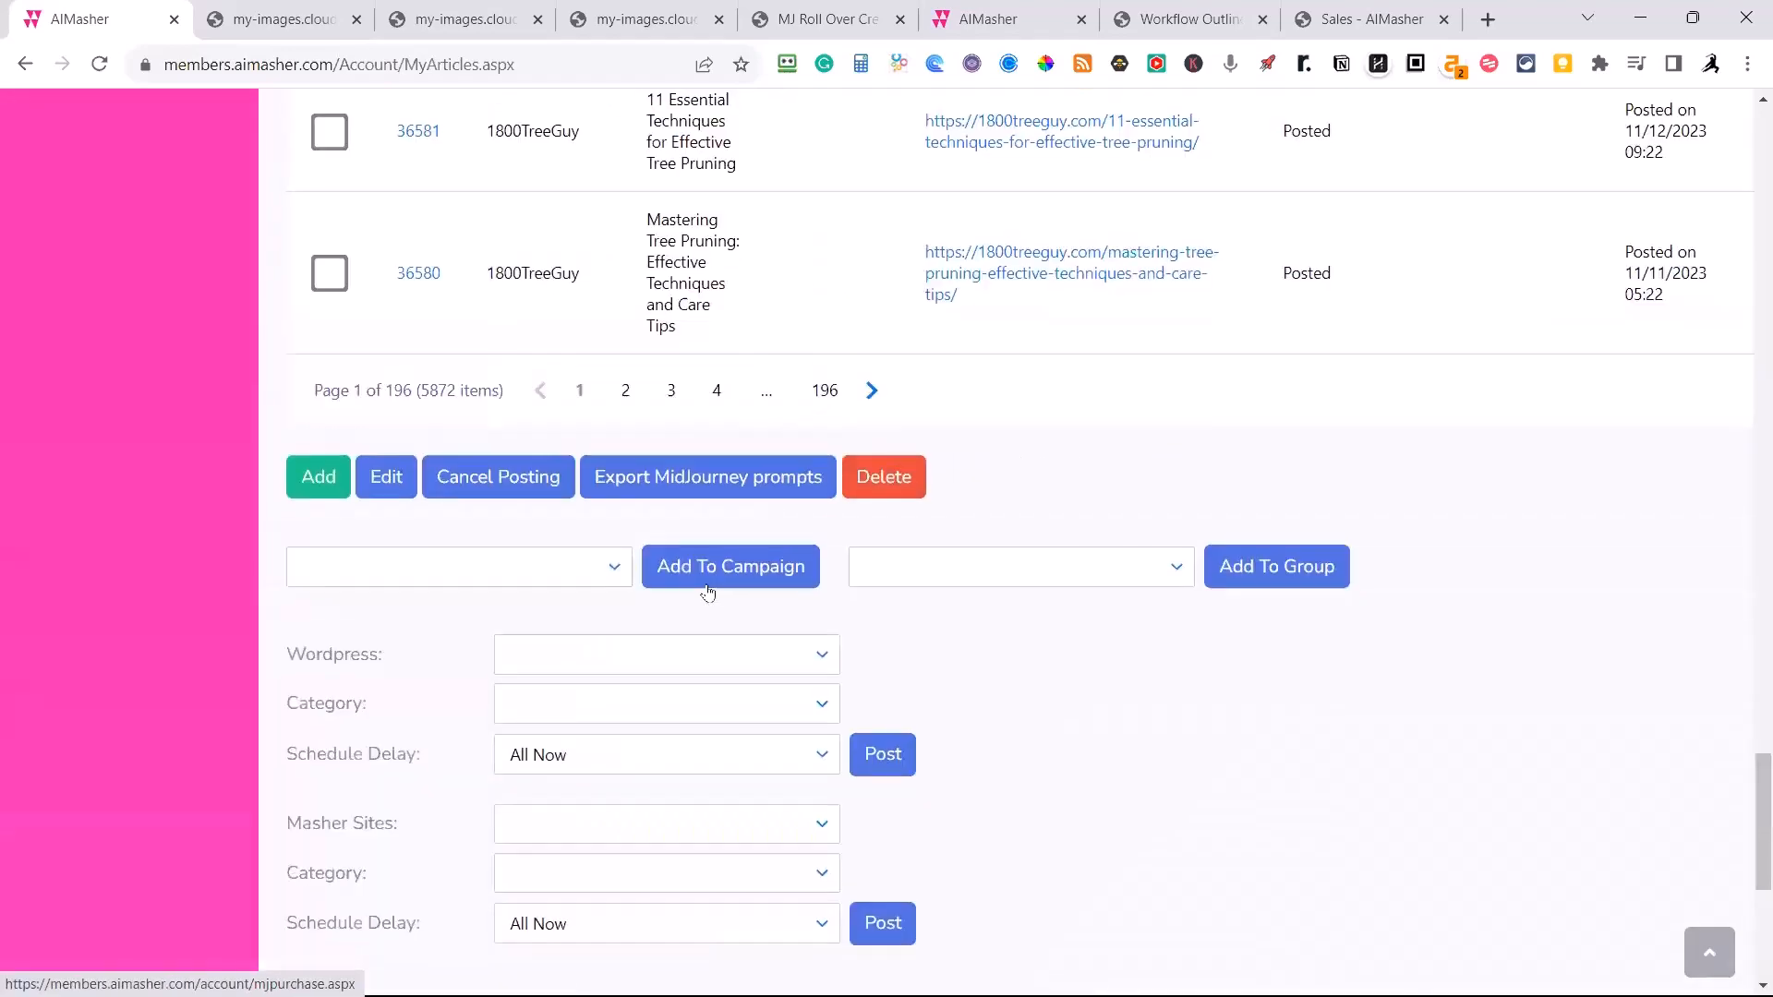
{"action": "scroll", "coordinate": [693, 582], "scroll_direction": "up", "scroll_amount": 20}
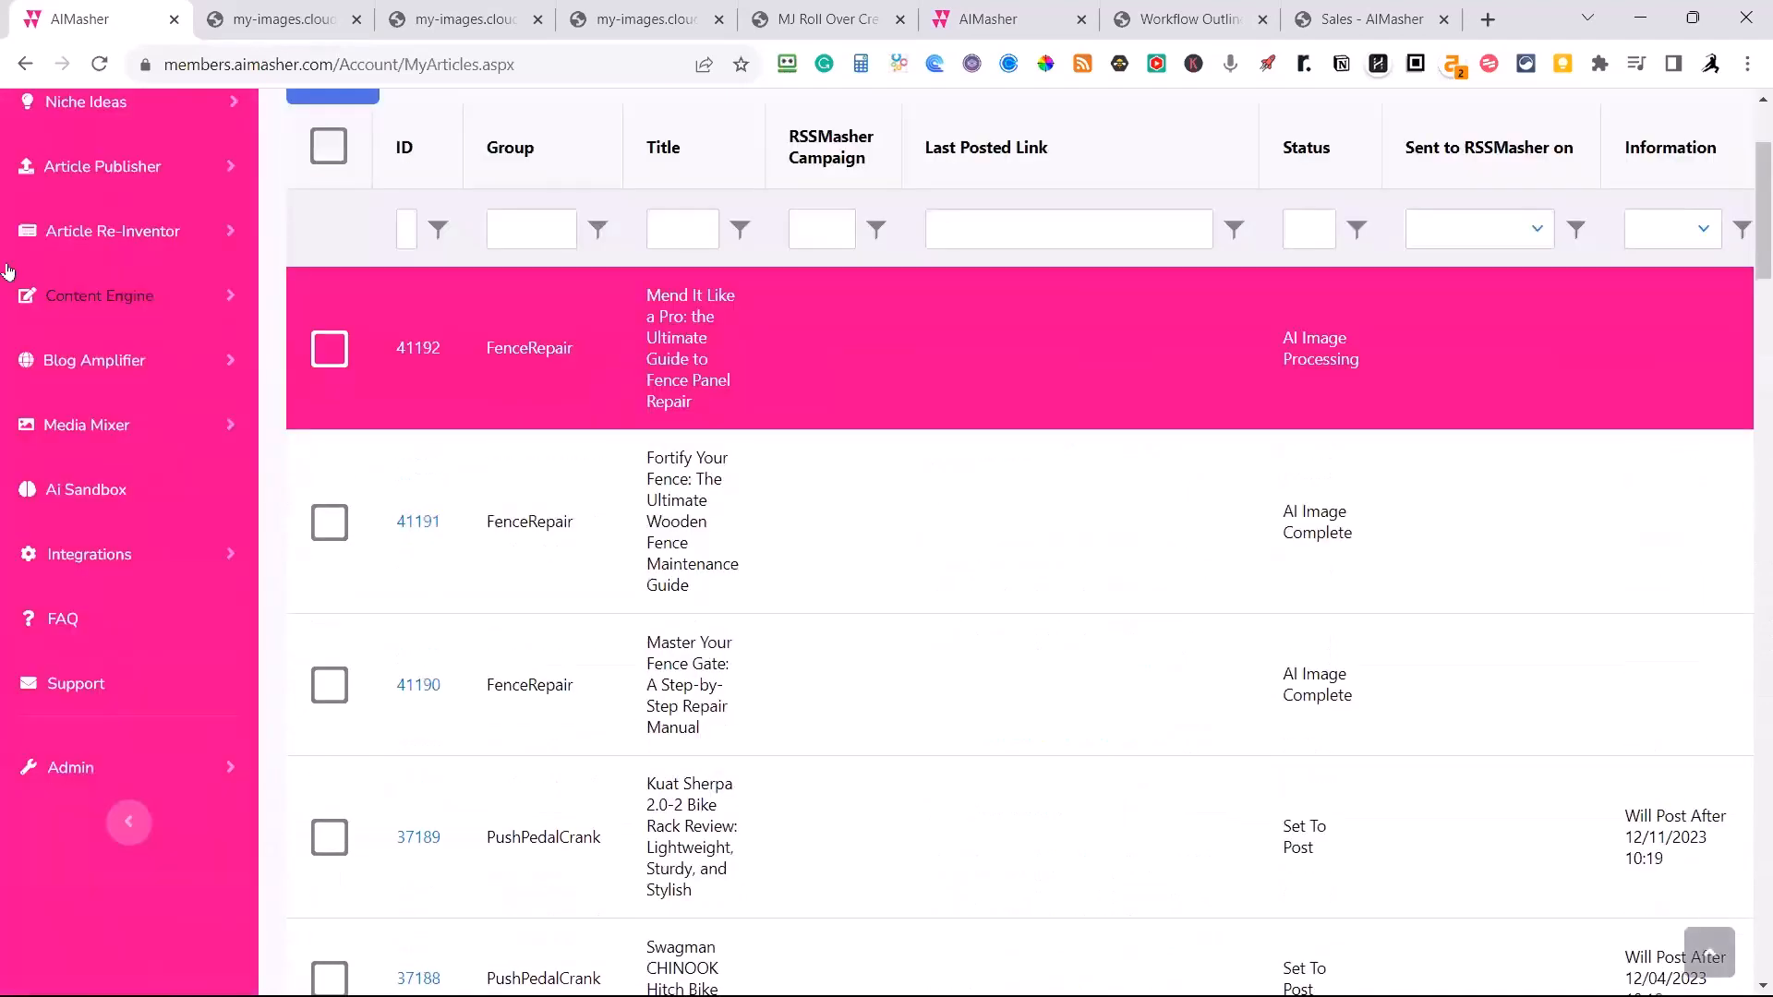
{"action": "scroll", "coordinate": [502, 399], "scroll_direction": "up", "scroll_amount": 1}
{"action": "scroll", "coordinate": [504, 400], "scroll_direction": "down", "scroll_amount": 2}
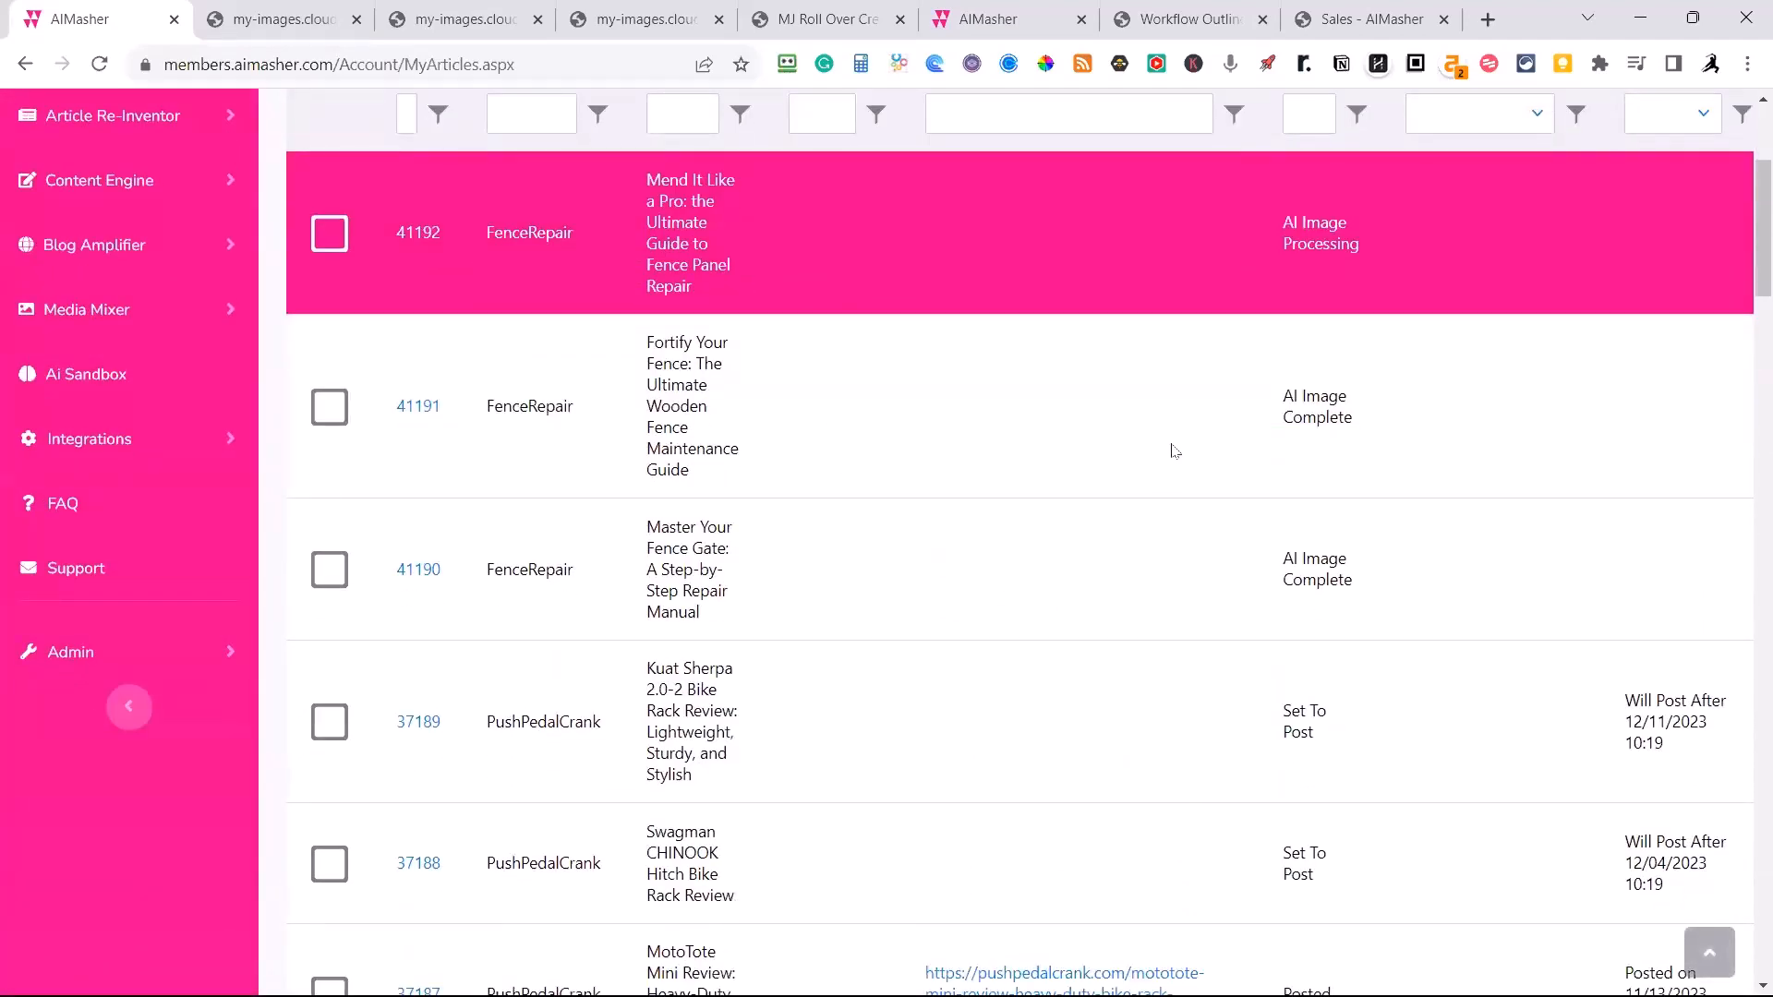
{"action": "left_click", "coordinate": [419, 412]}
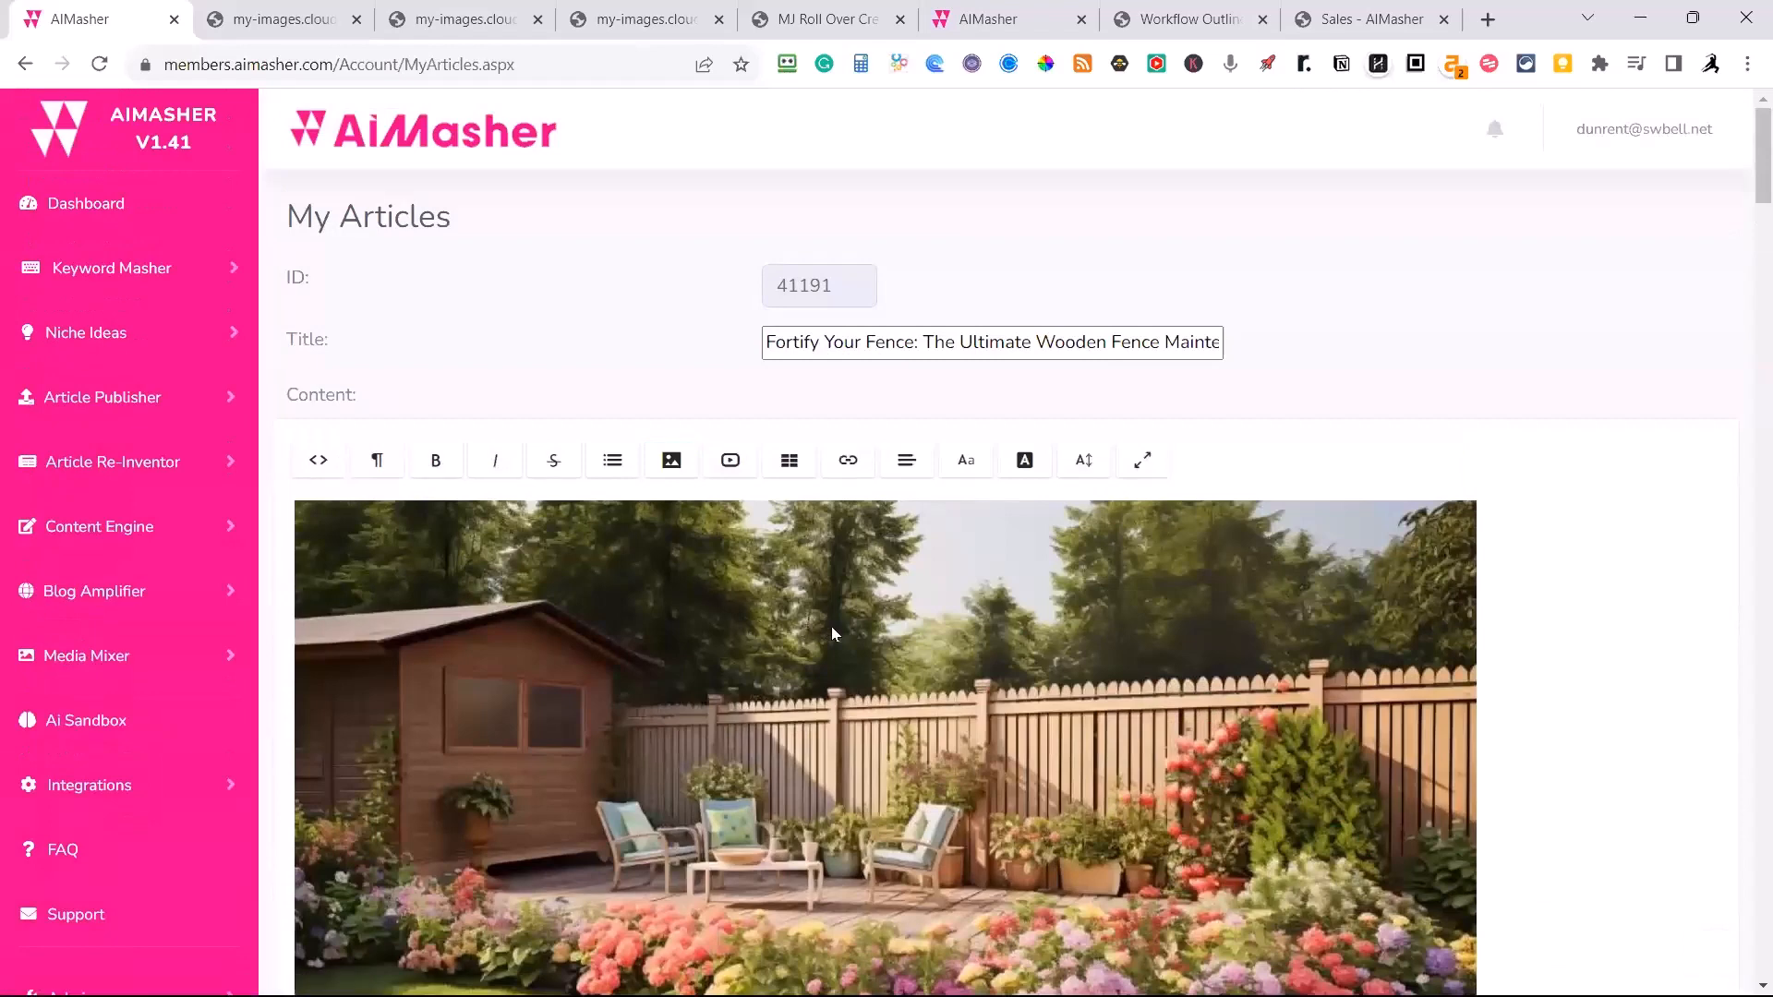
Look through the wooden fence maintenance article and create its summary with the Summary-TMZ-100 Words prompt.
{"action": "scroll", "coordinate": [831, 626], "scroll_direction": "down", "scroll_amount": 3}
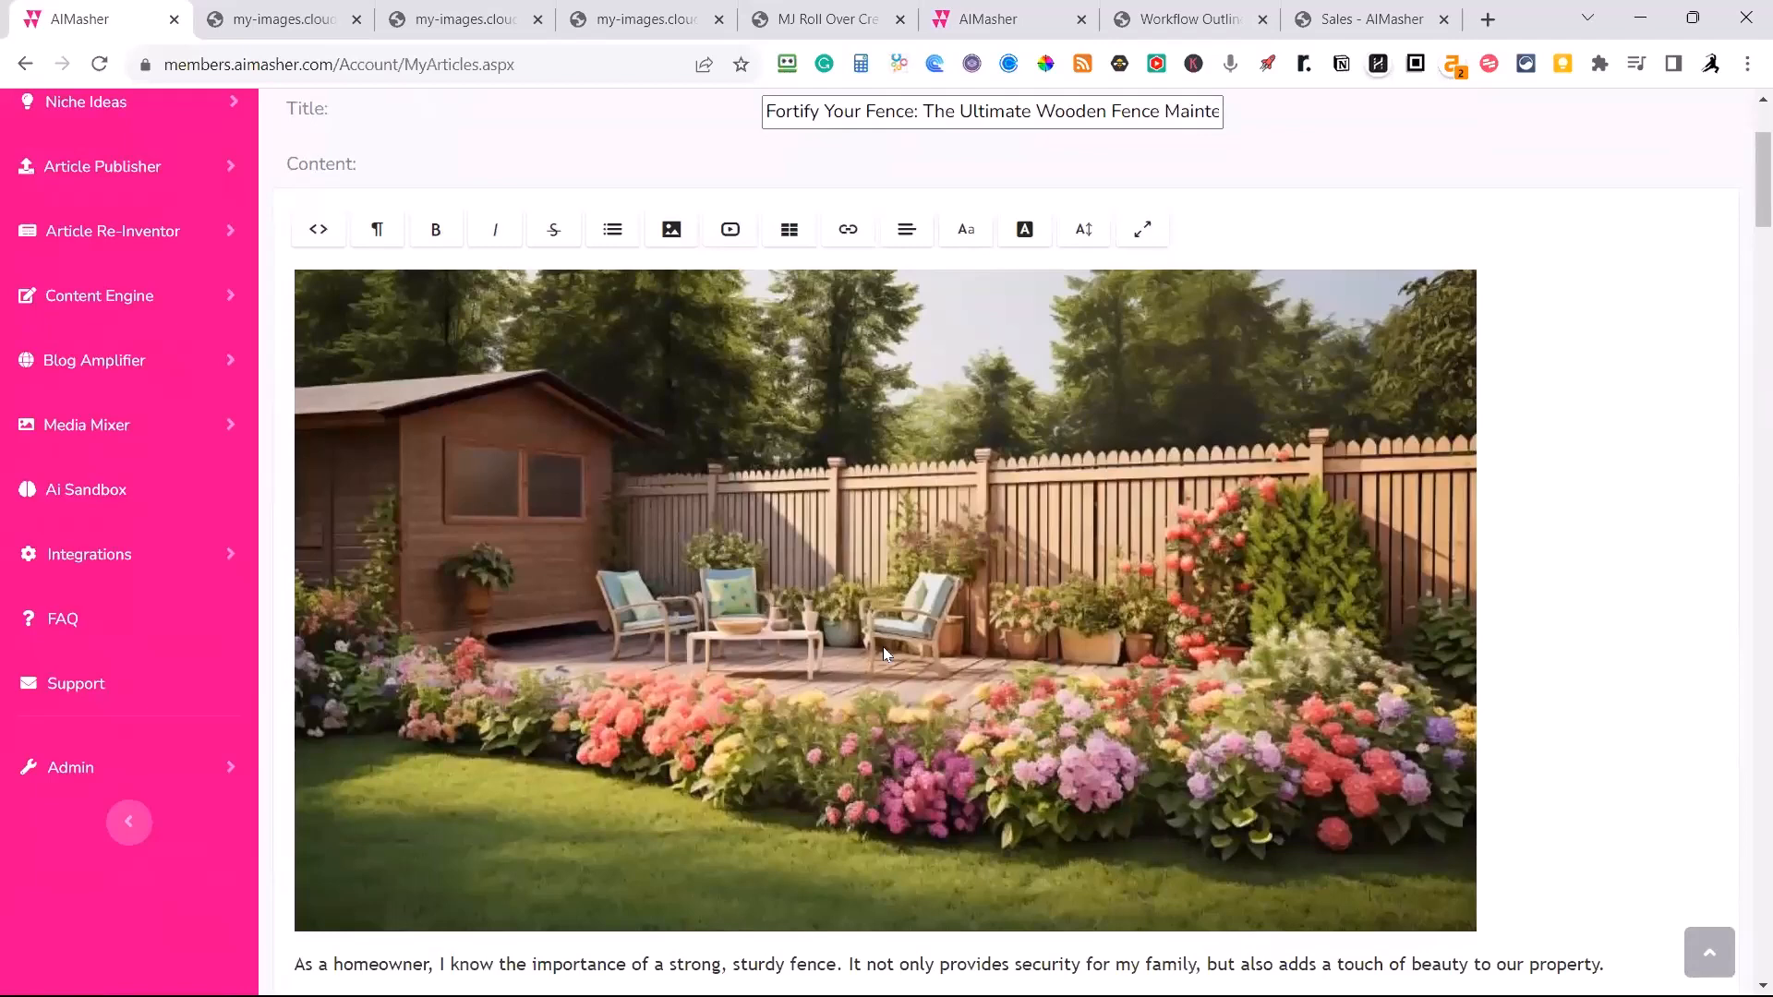
{"action": "scroll", "coordinate": [882, 654], "scroll_direction": "down", "scroll_amount": 1}
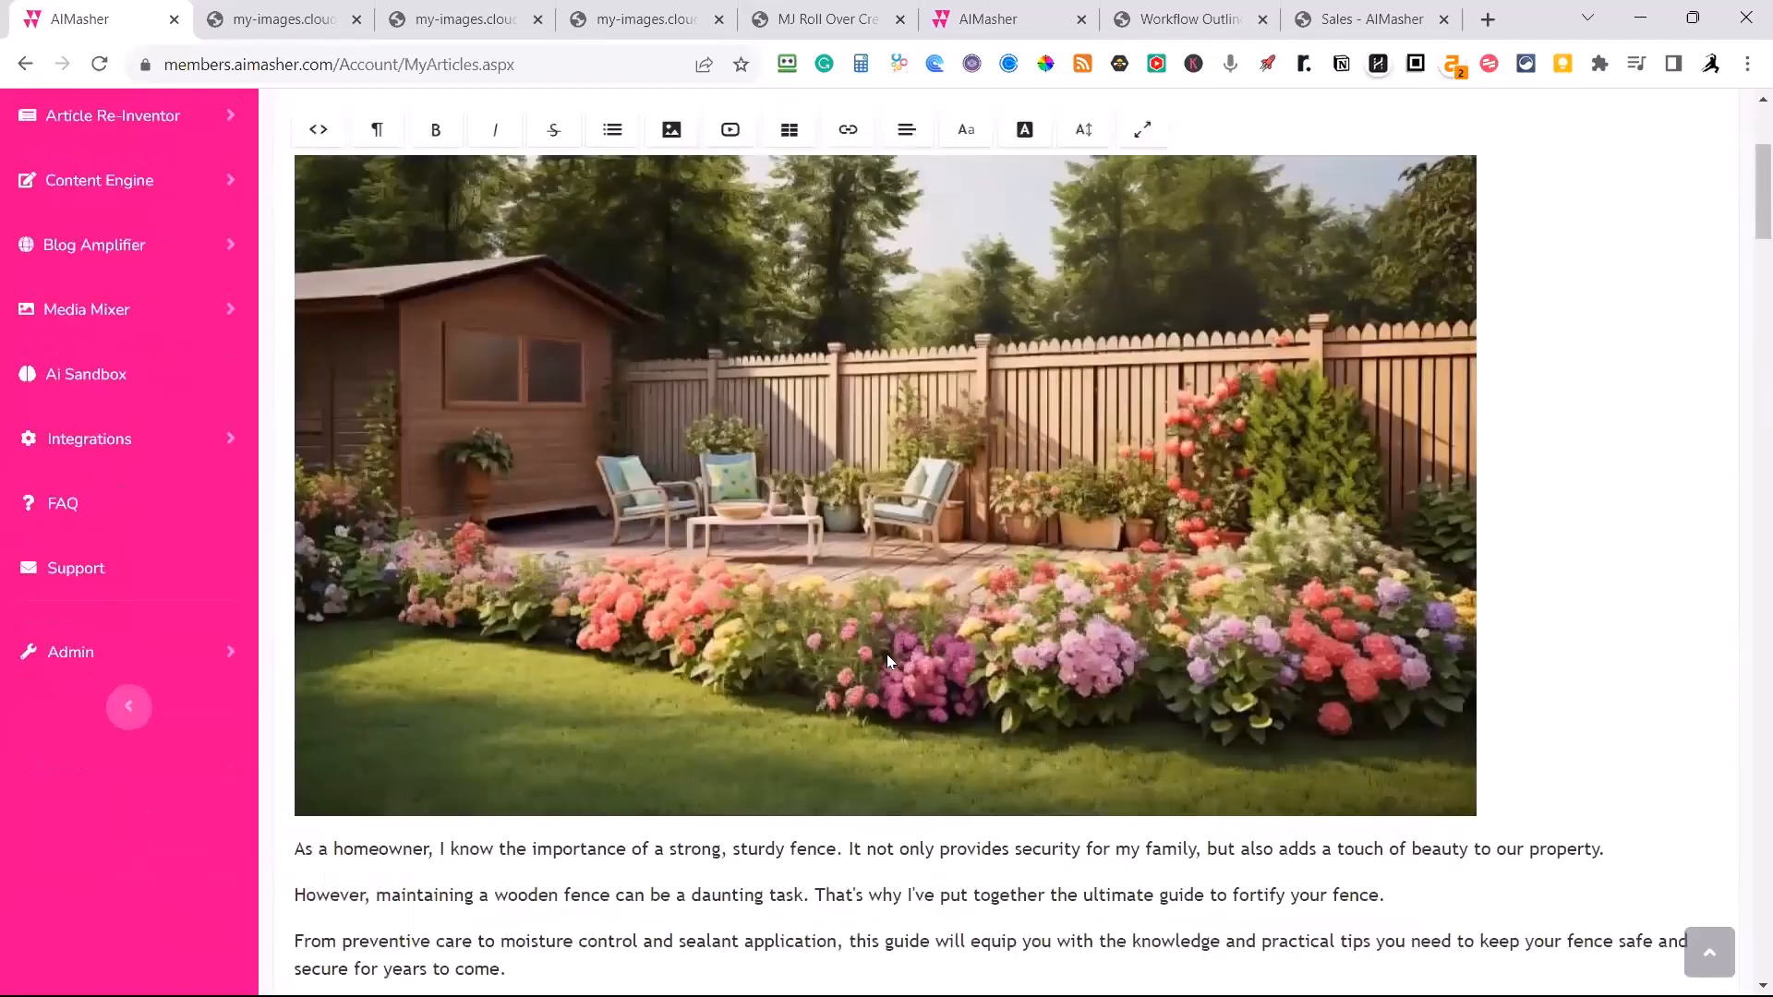
{"action": "scroll", "coordinate": [886, 656], "scroll_direction": "down", "scroll_amount": 2}
{"action": "scroll", "coordinate": [895, 628], "scroll_direction": "up", "scroll_amount": 2}
{"action": "scroll", "coordinate": [897, 624], "scroll_direction": "down", "scroll_amount": 2}
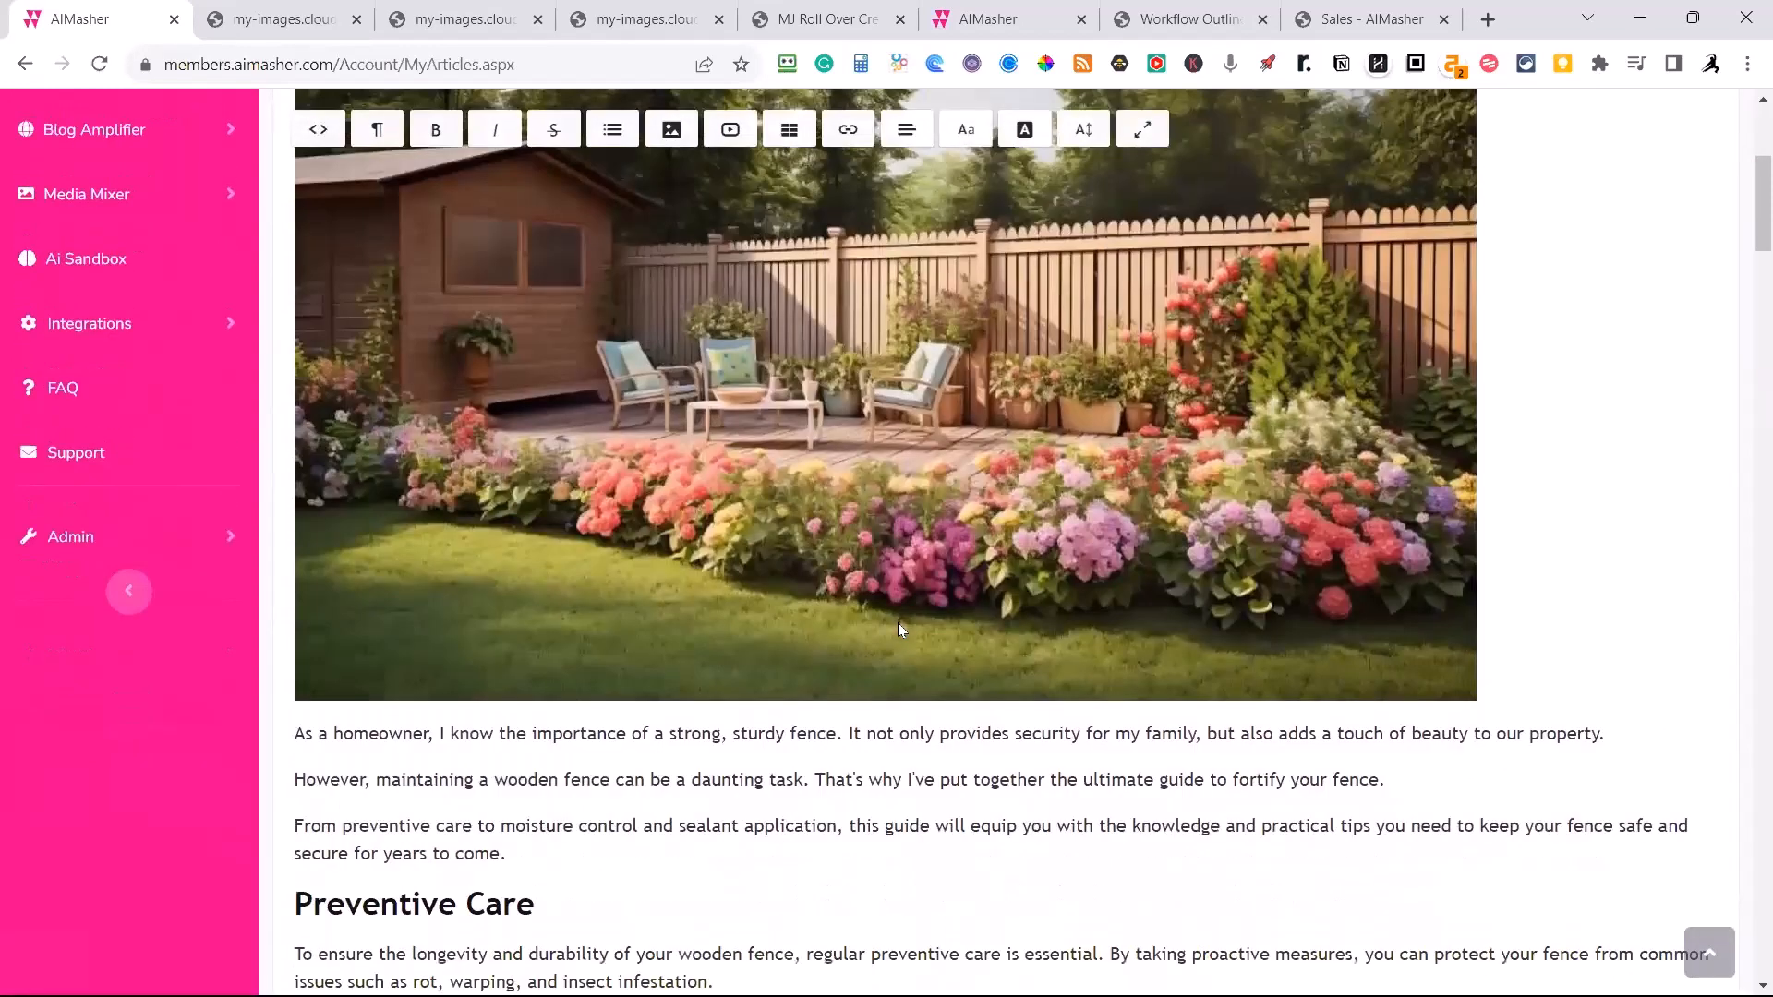
{"action": "scroll", "coordinate": [895, 629], "scroll_direction": "down", "scroll_amount": 2}
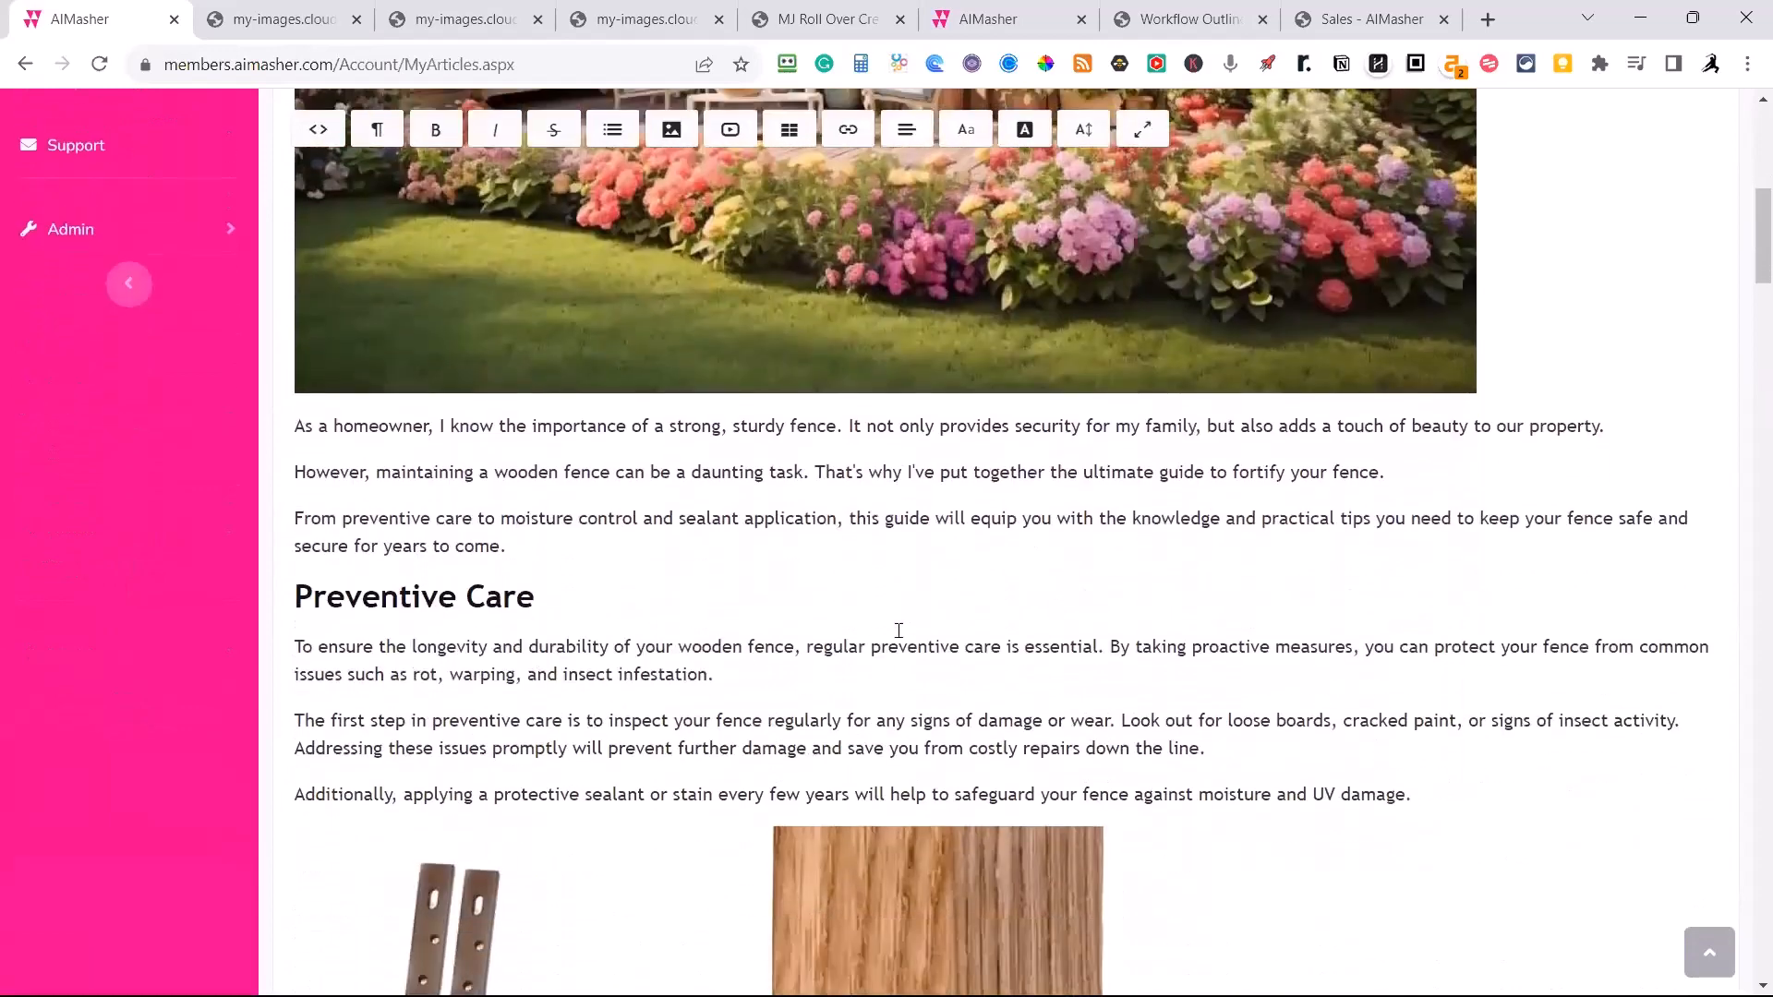
{"action": "scroll", "coordinate": [893, 629], "scroll_direction": "down", "scroll_amount": 10}
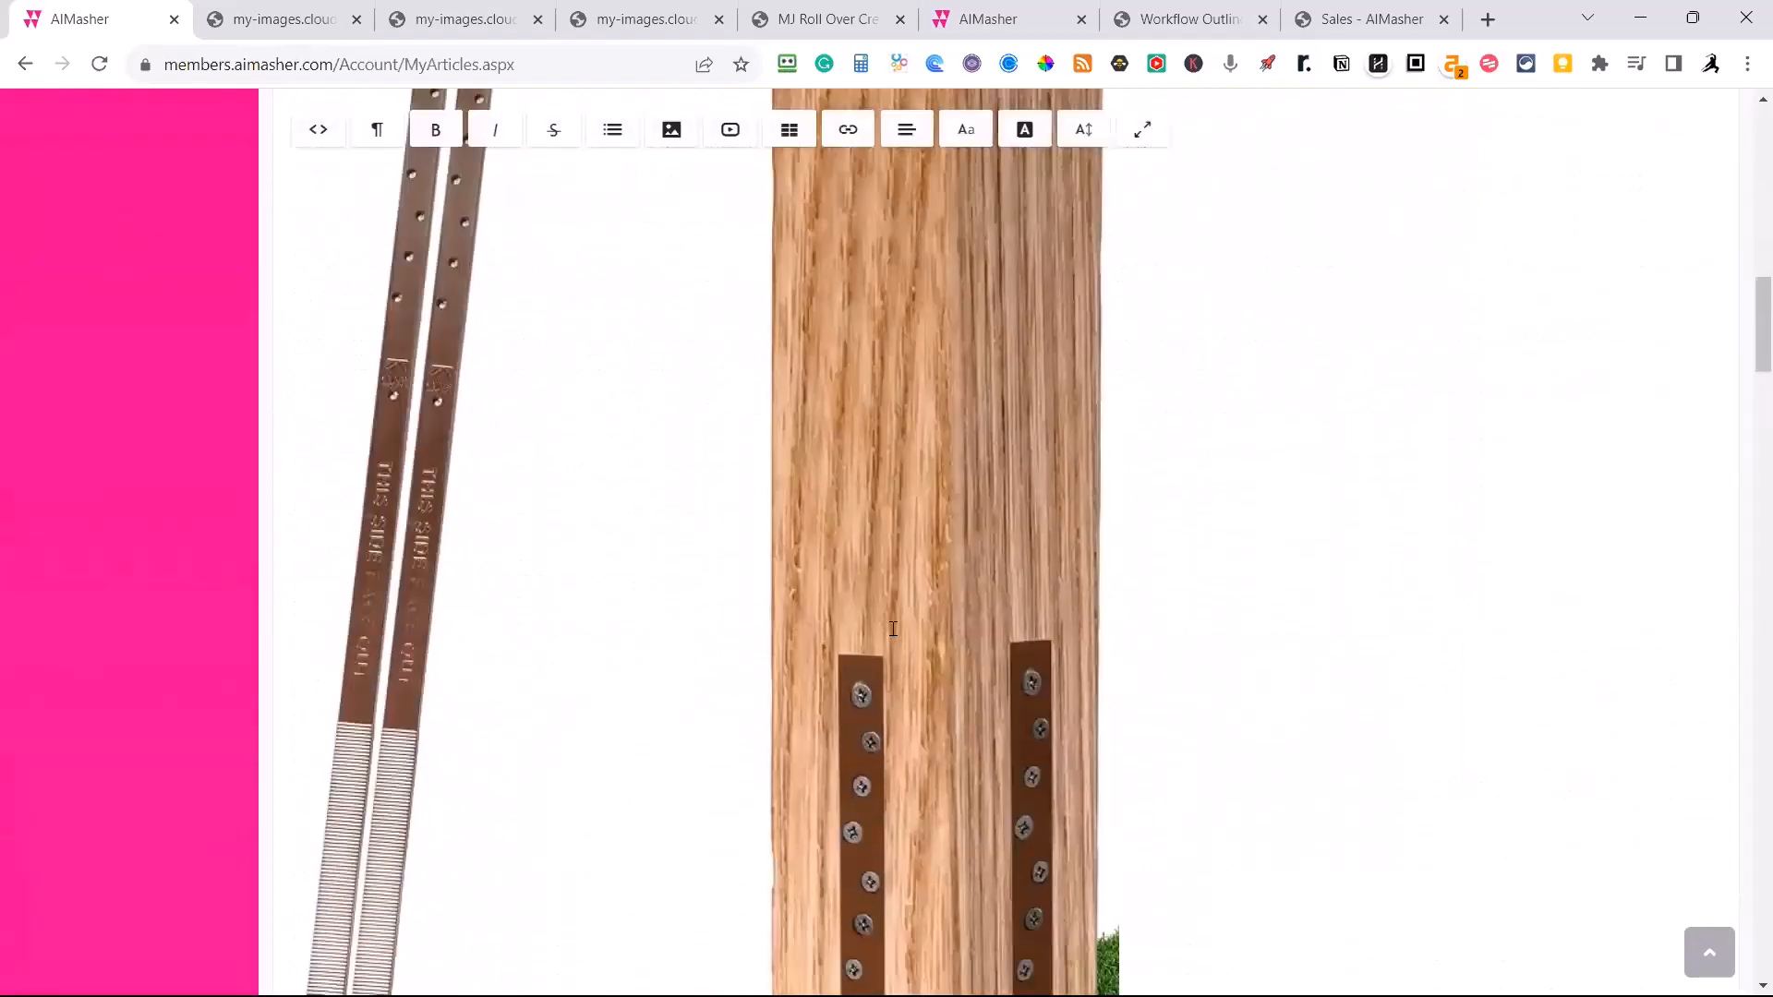
{"action": "scroll", "coordinate": [892, 629], "scroll_direction": "down", "scroll_amount": 8}
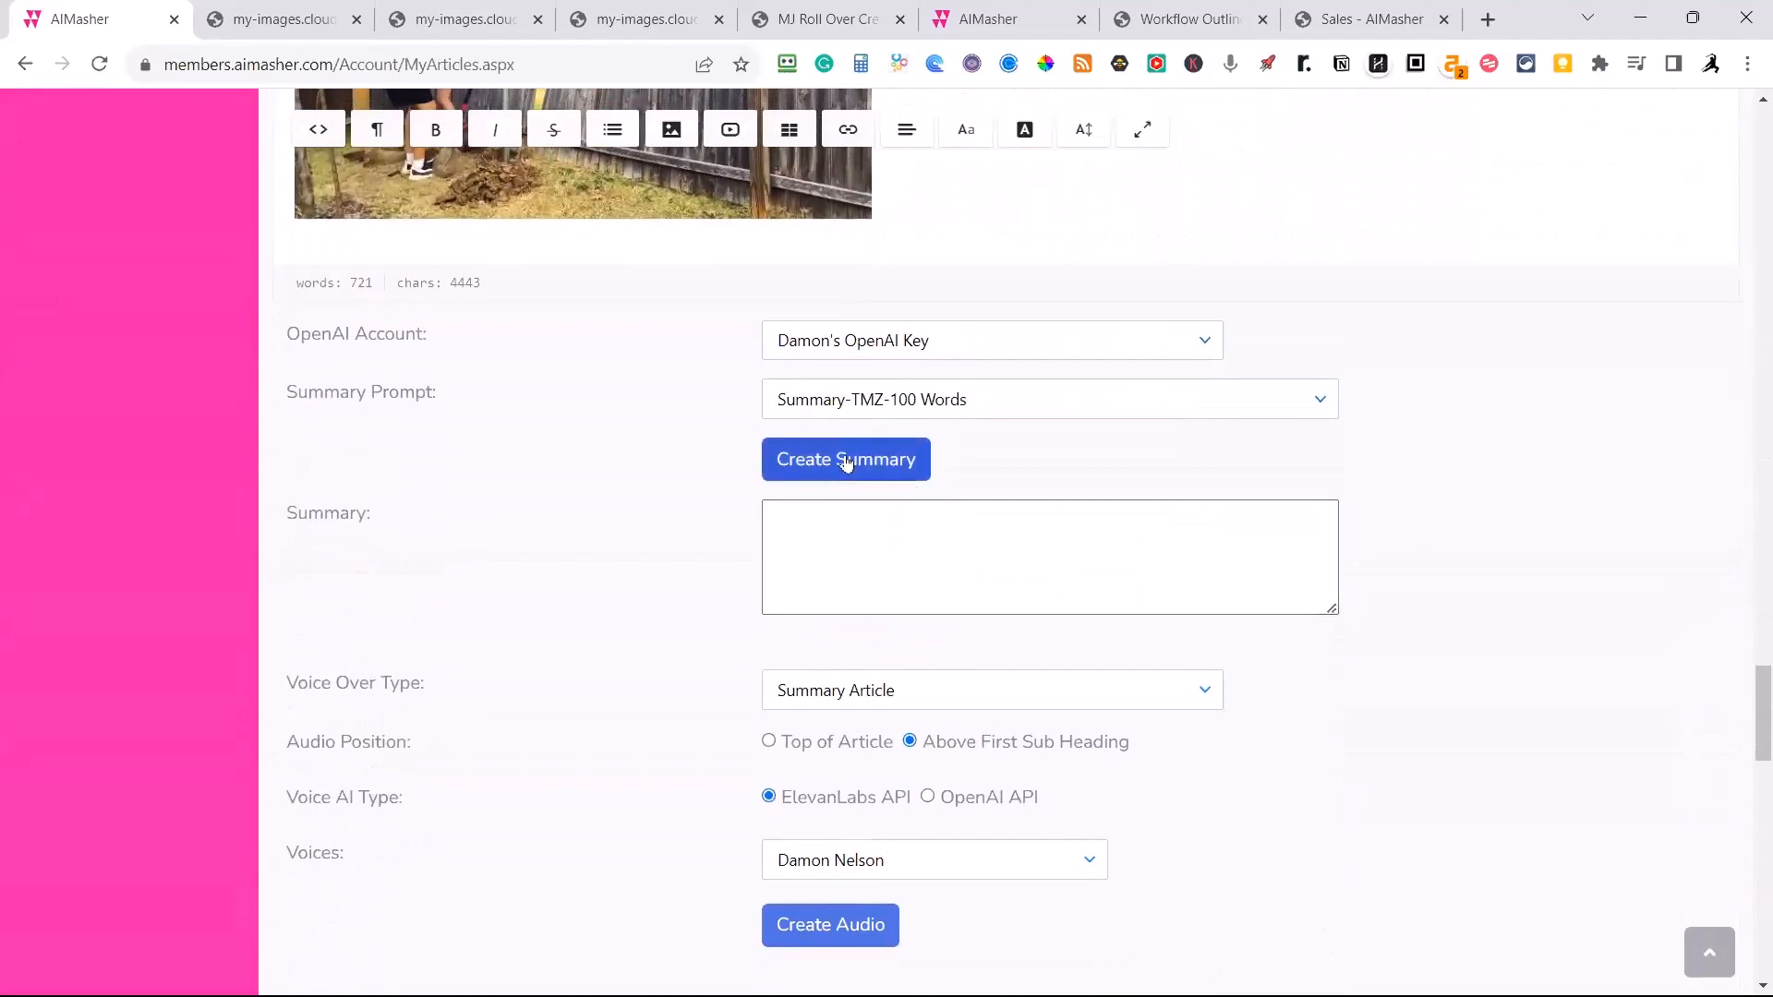
{"action": "left_click", "coordinate": [846, 461]}
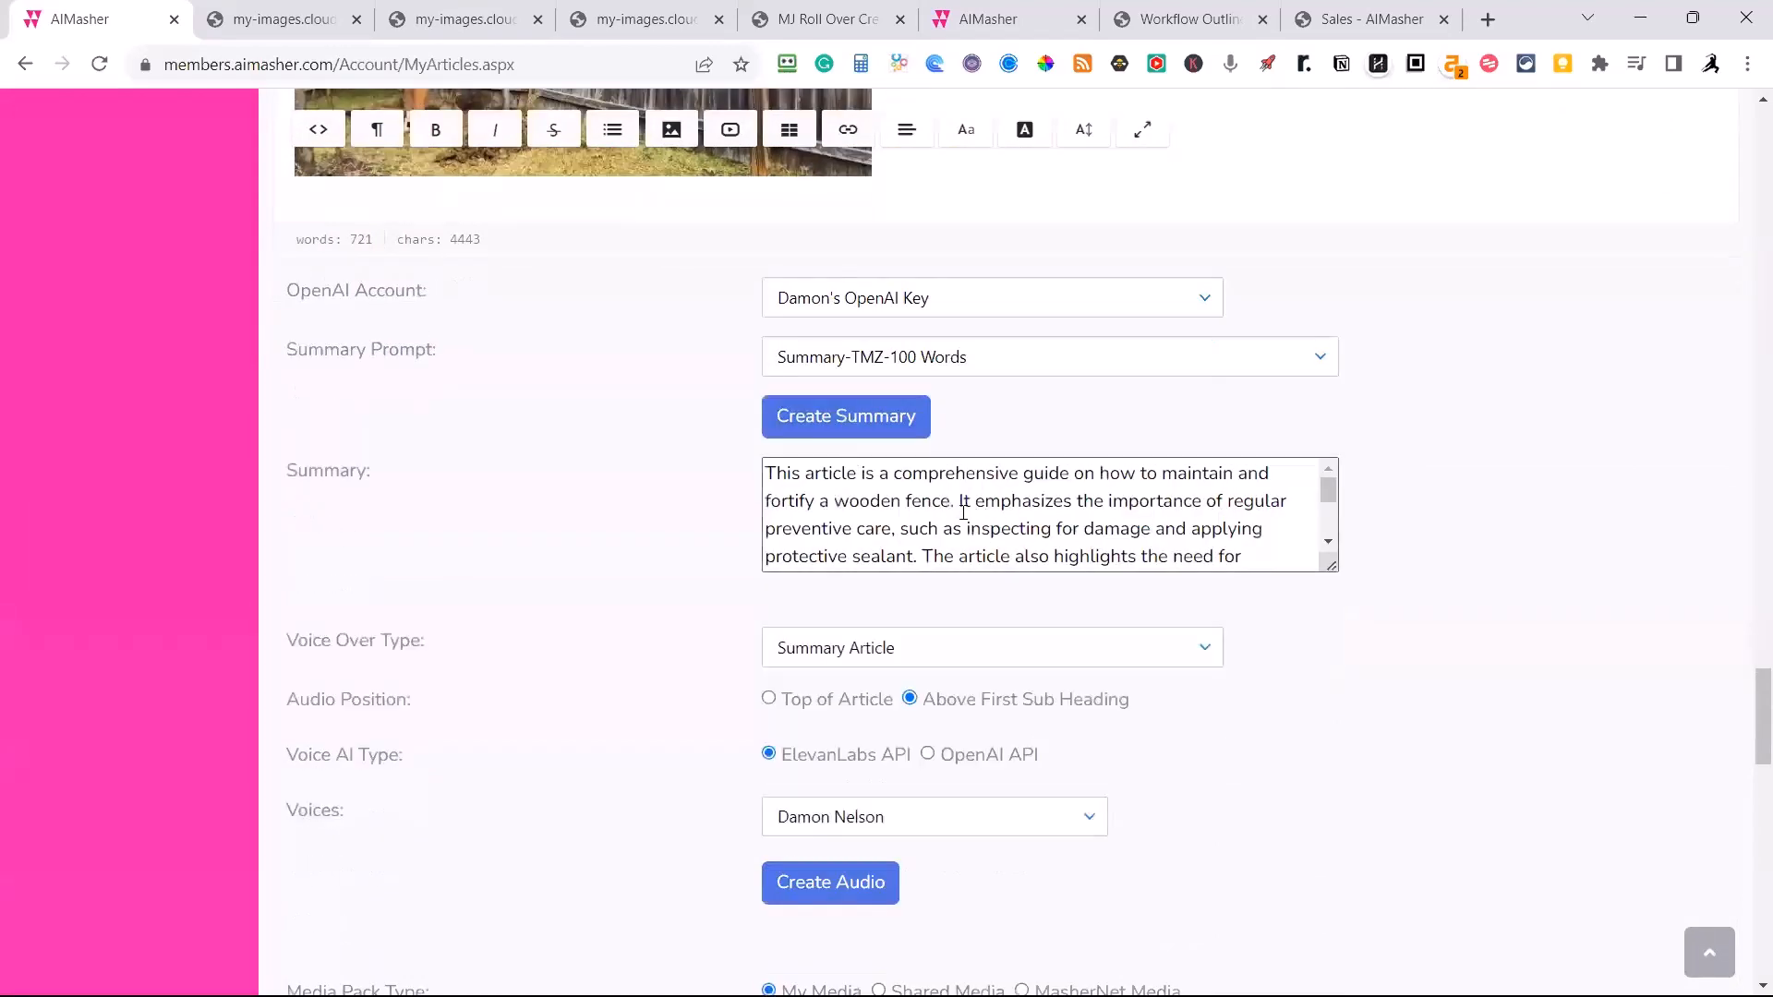
Break the line after the summary's first sentence and accept the rewordings "maintaining and fortifying" and "prevent mold and rot".
{"action": "left_click", "coordinate": [963, 509]}
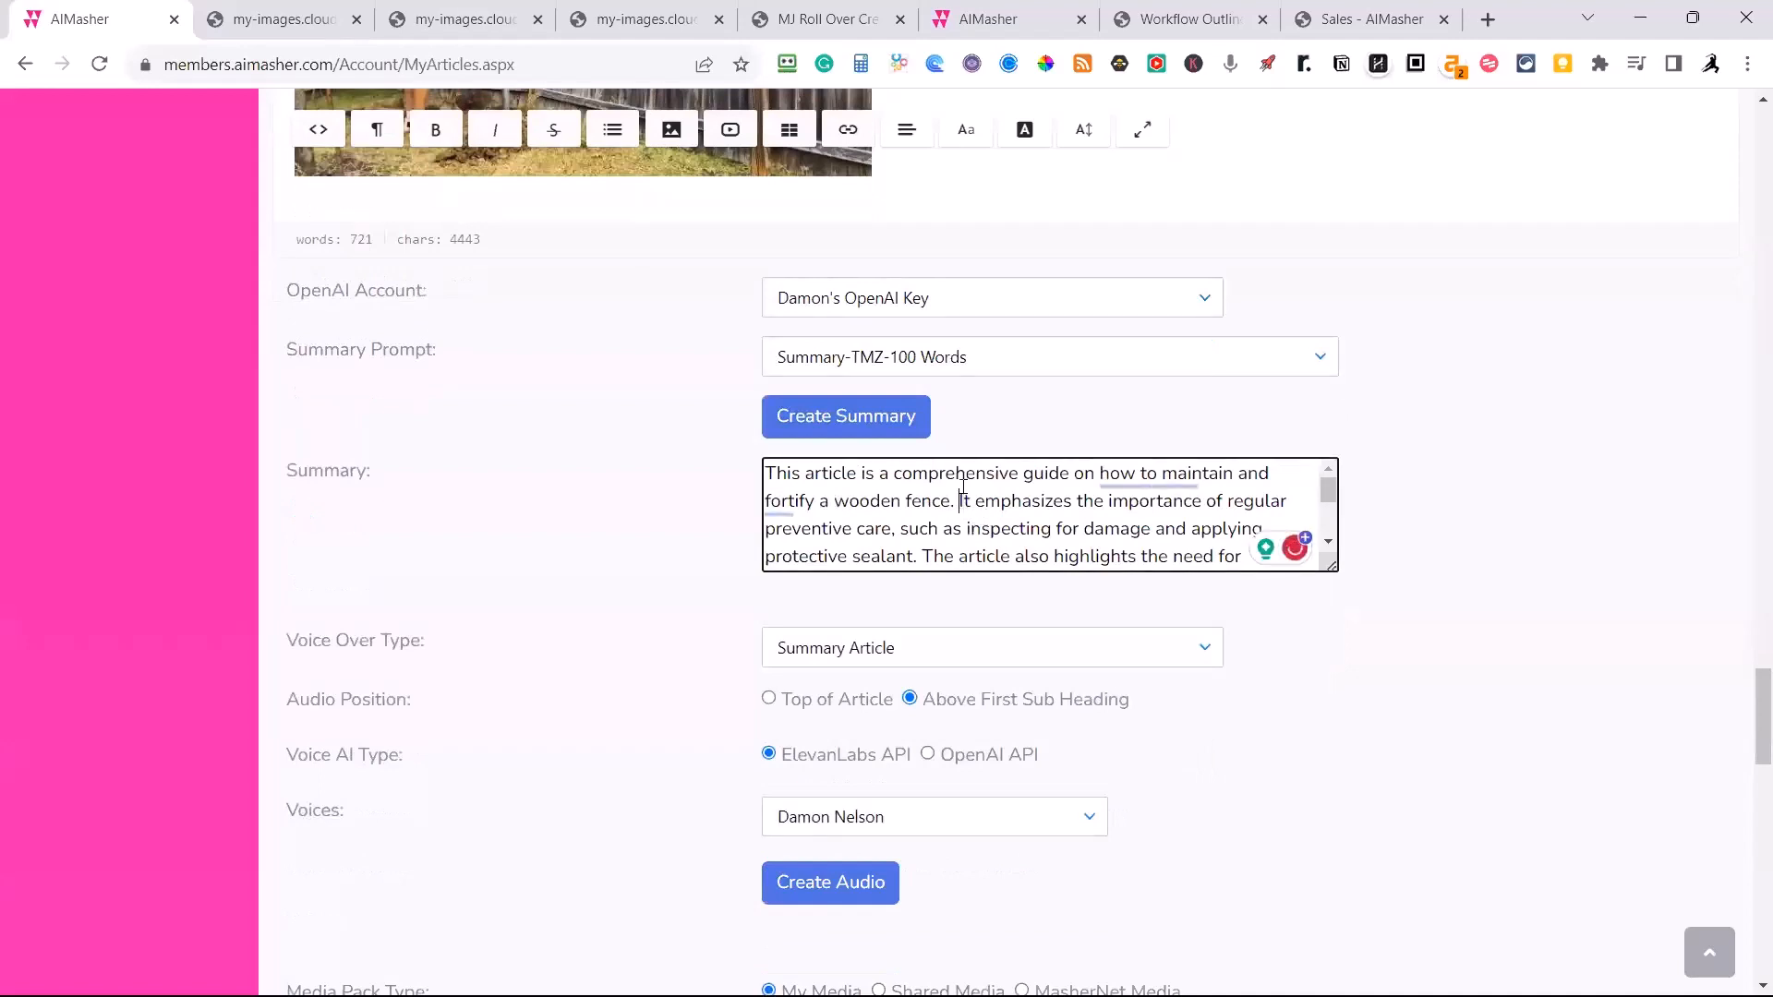
{"action": "key", "text": "Return"}
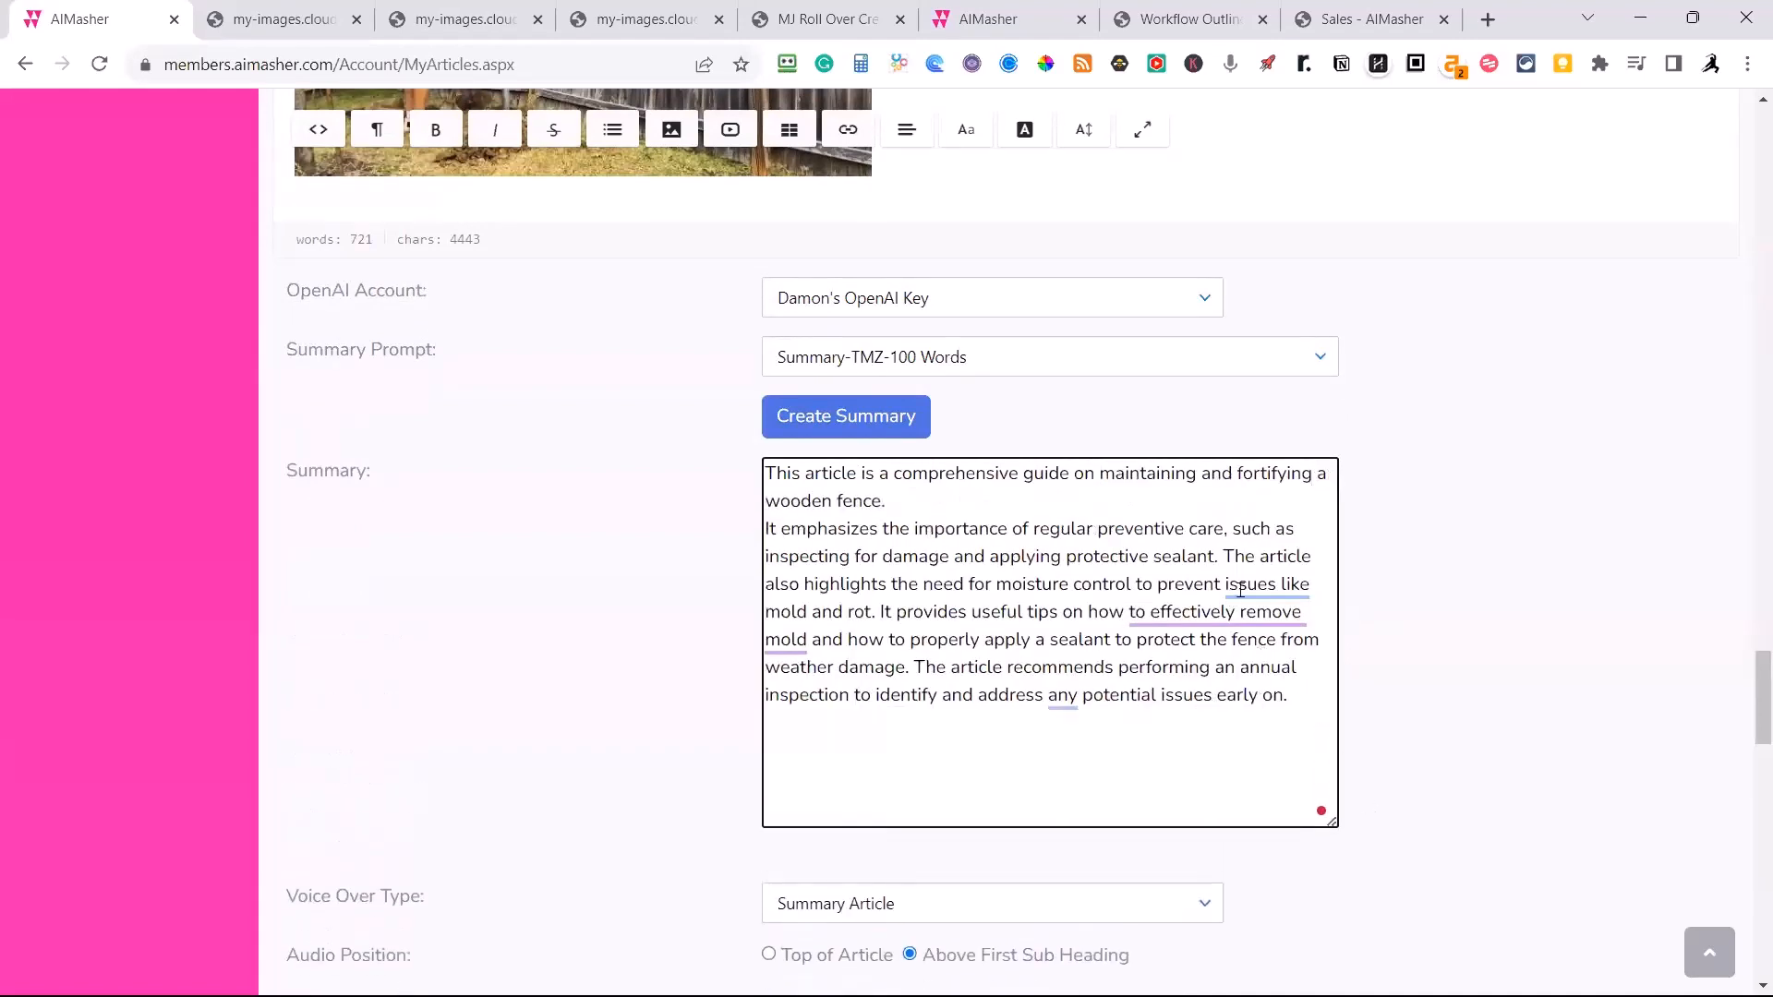
{"action": "mouse_move", "coordinate": [1267, 586]}
{"action": "left_click", "coordinate": [1269, 637]}
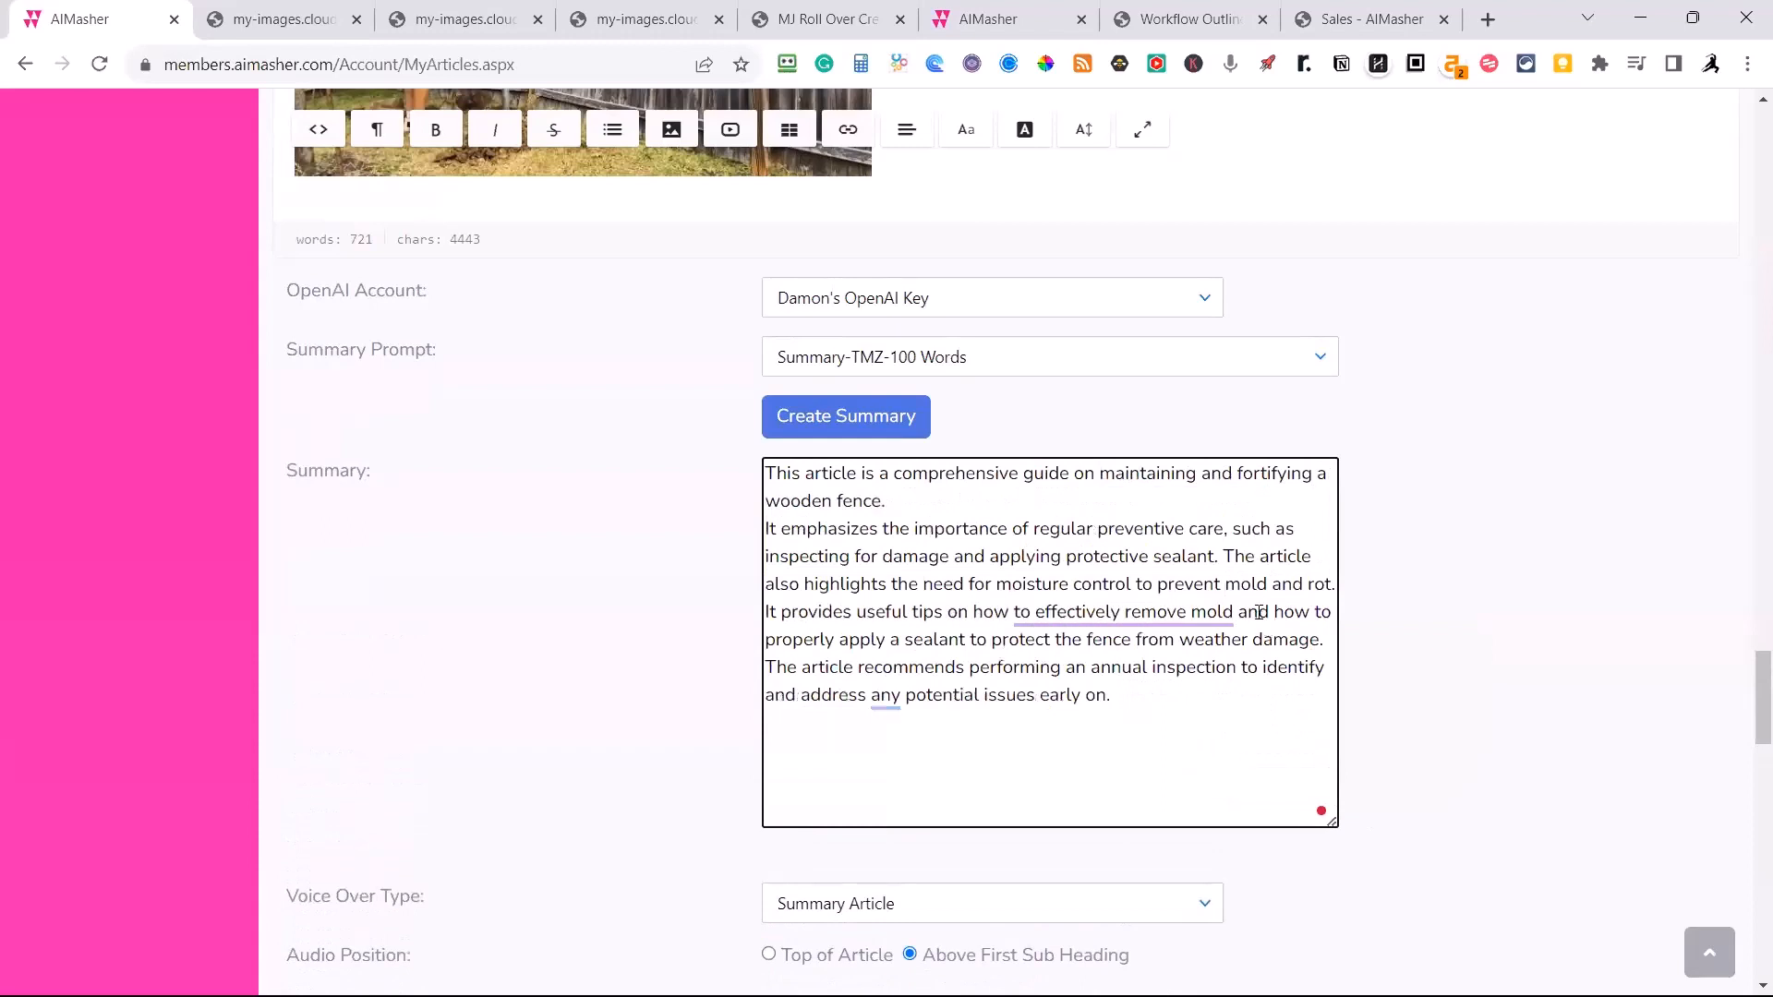
Start a new paragraph at "The article also highlights" and accept the rewording "removing mold effectively and properly applying" in the tips sentence.
{"action": "key", "text": "Up"}
{"action": "key", "text": "Return"}
{"action": "key", "text": "Return"}
{"action": "mouse_move", "coordinate": [1165, 665]}
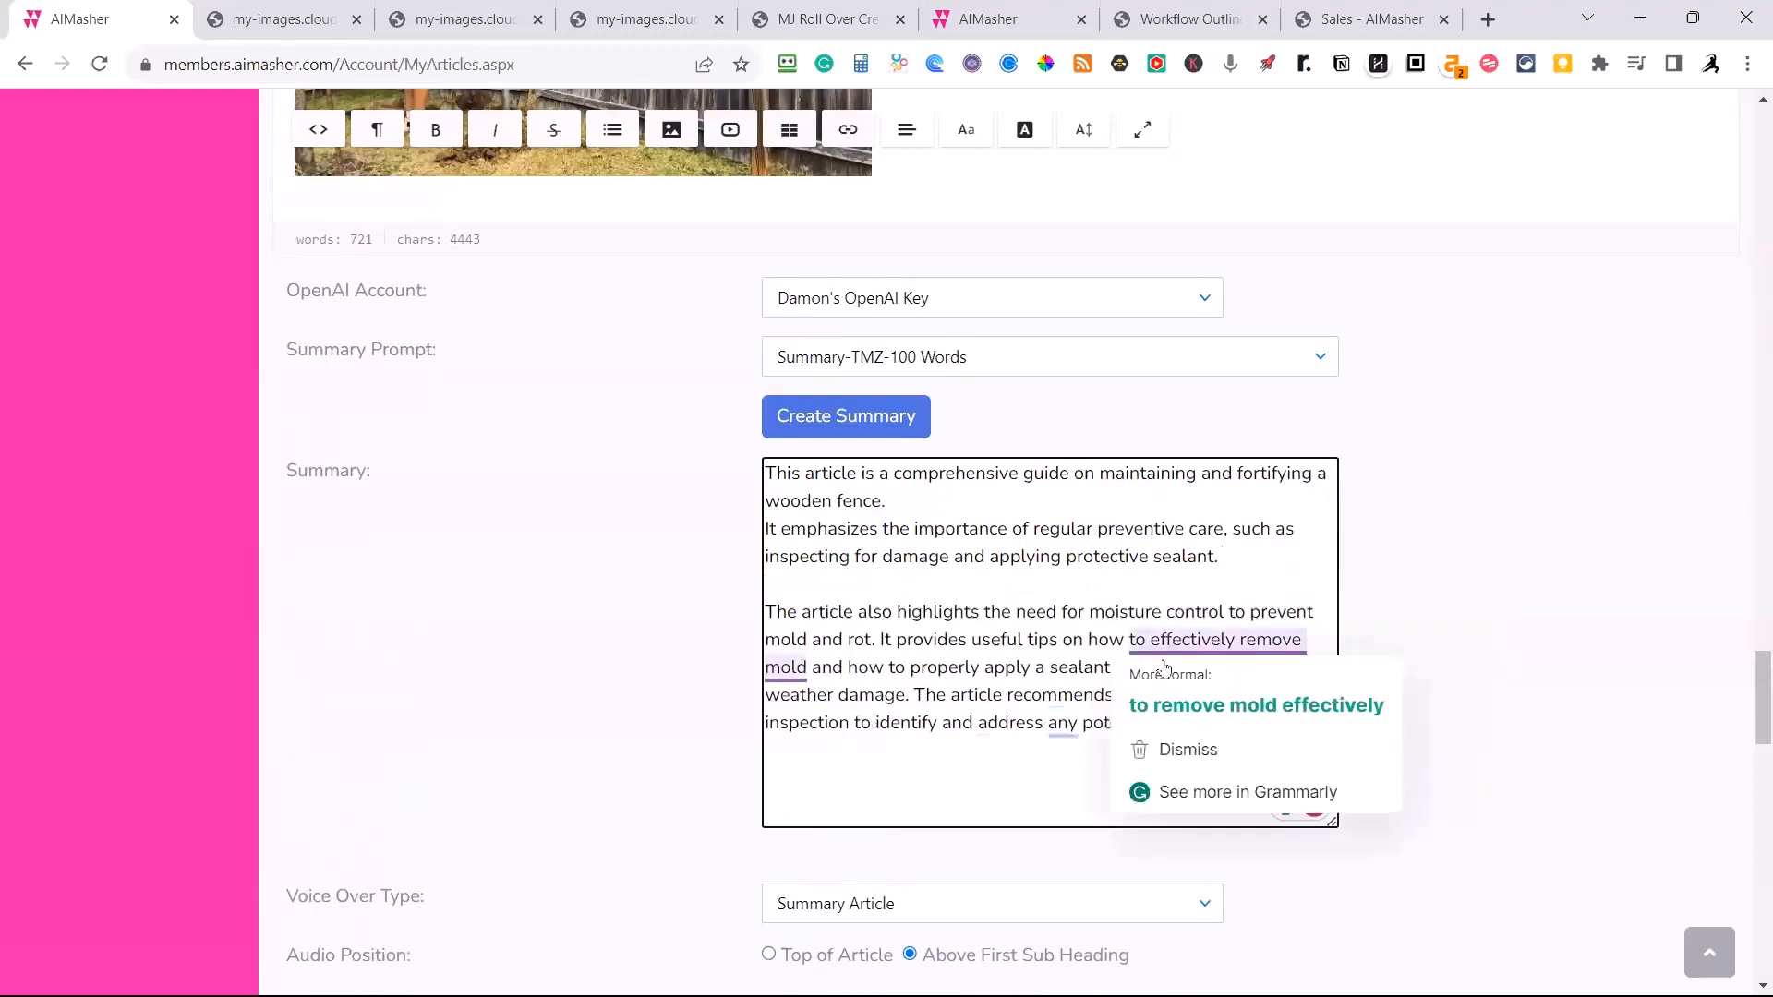
{"action": "left_click", "coordinate": [1202, 704]}
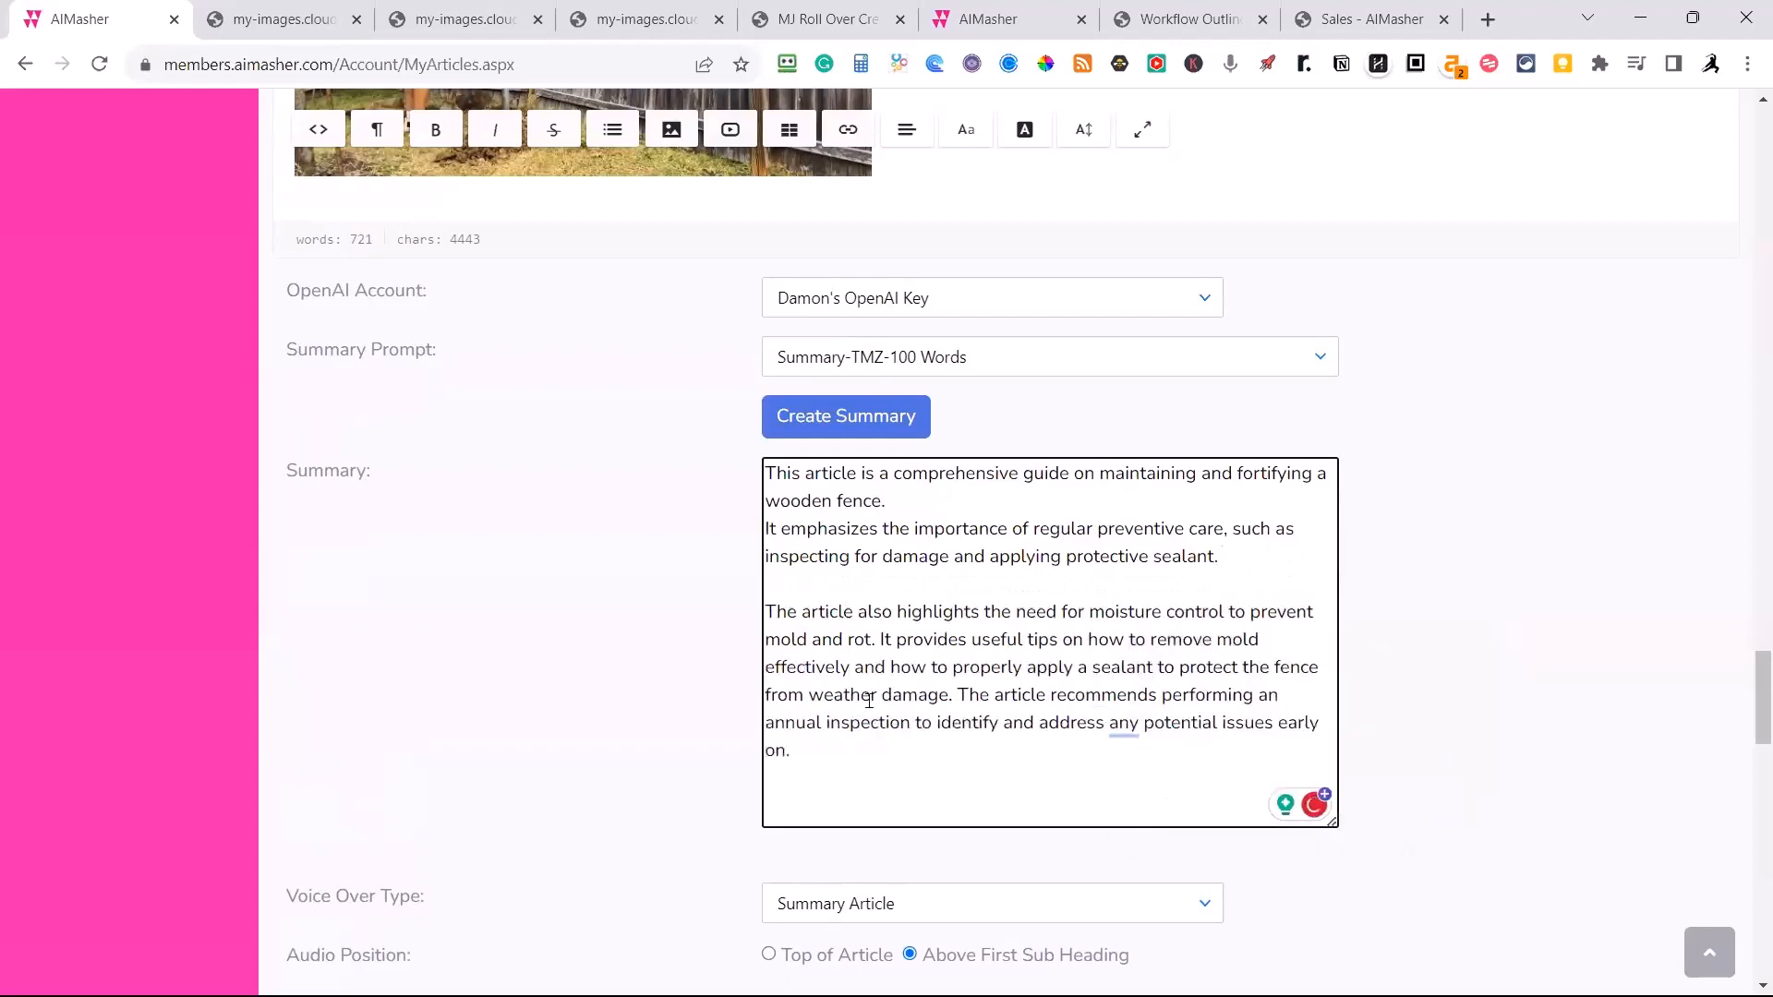
{"action": "mouse_move", "coordinate": [1161, 656]}
{"action": "left_click", "coordinate": [1188, 741]}
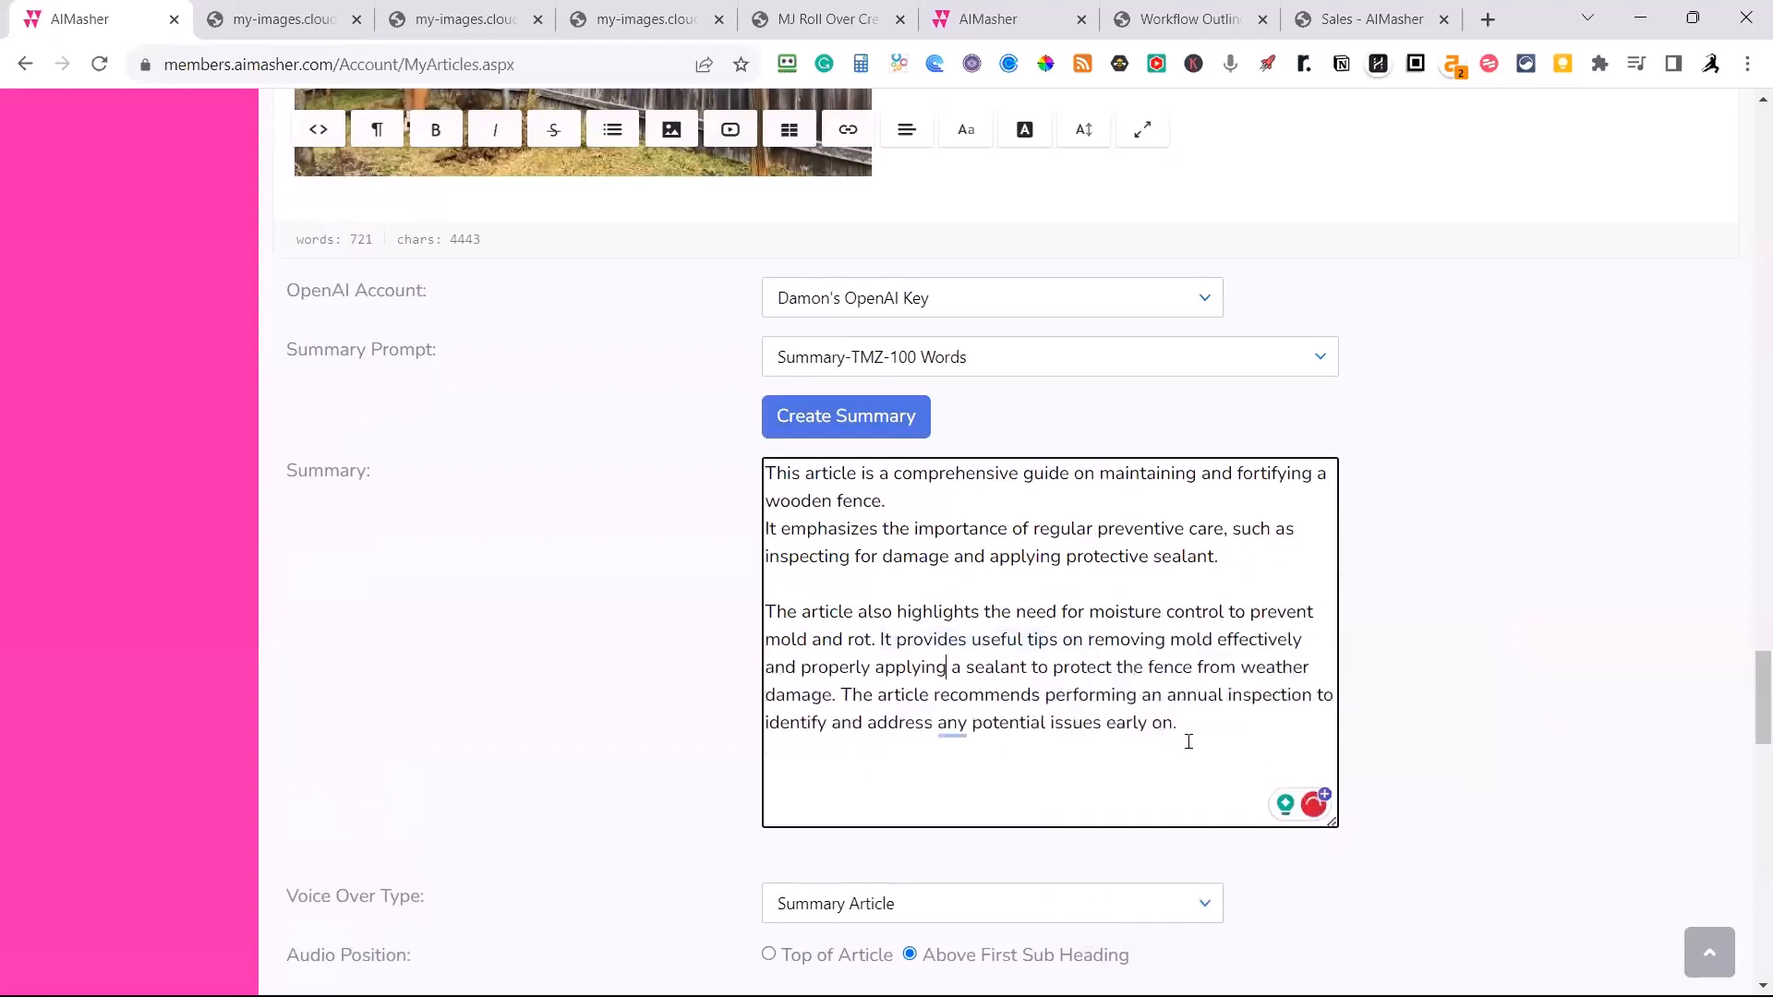
Split the summary into separate paragraphs at "It provides useful tips" and "The article recommends".
{"action": "left_click", "coordinate": [880, 639]}
{"action": "key", "text": "Return"}
{"action": "key", "text": "Return"}
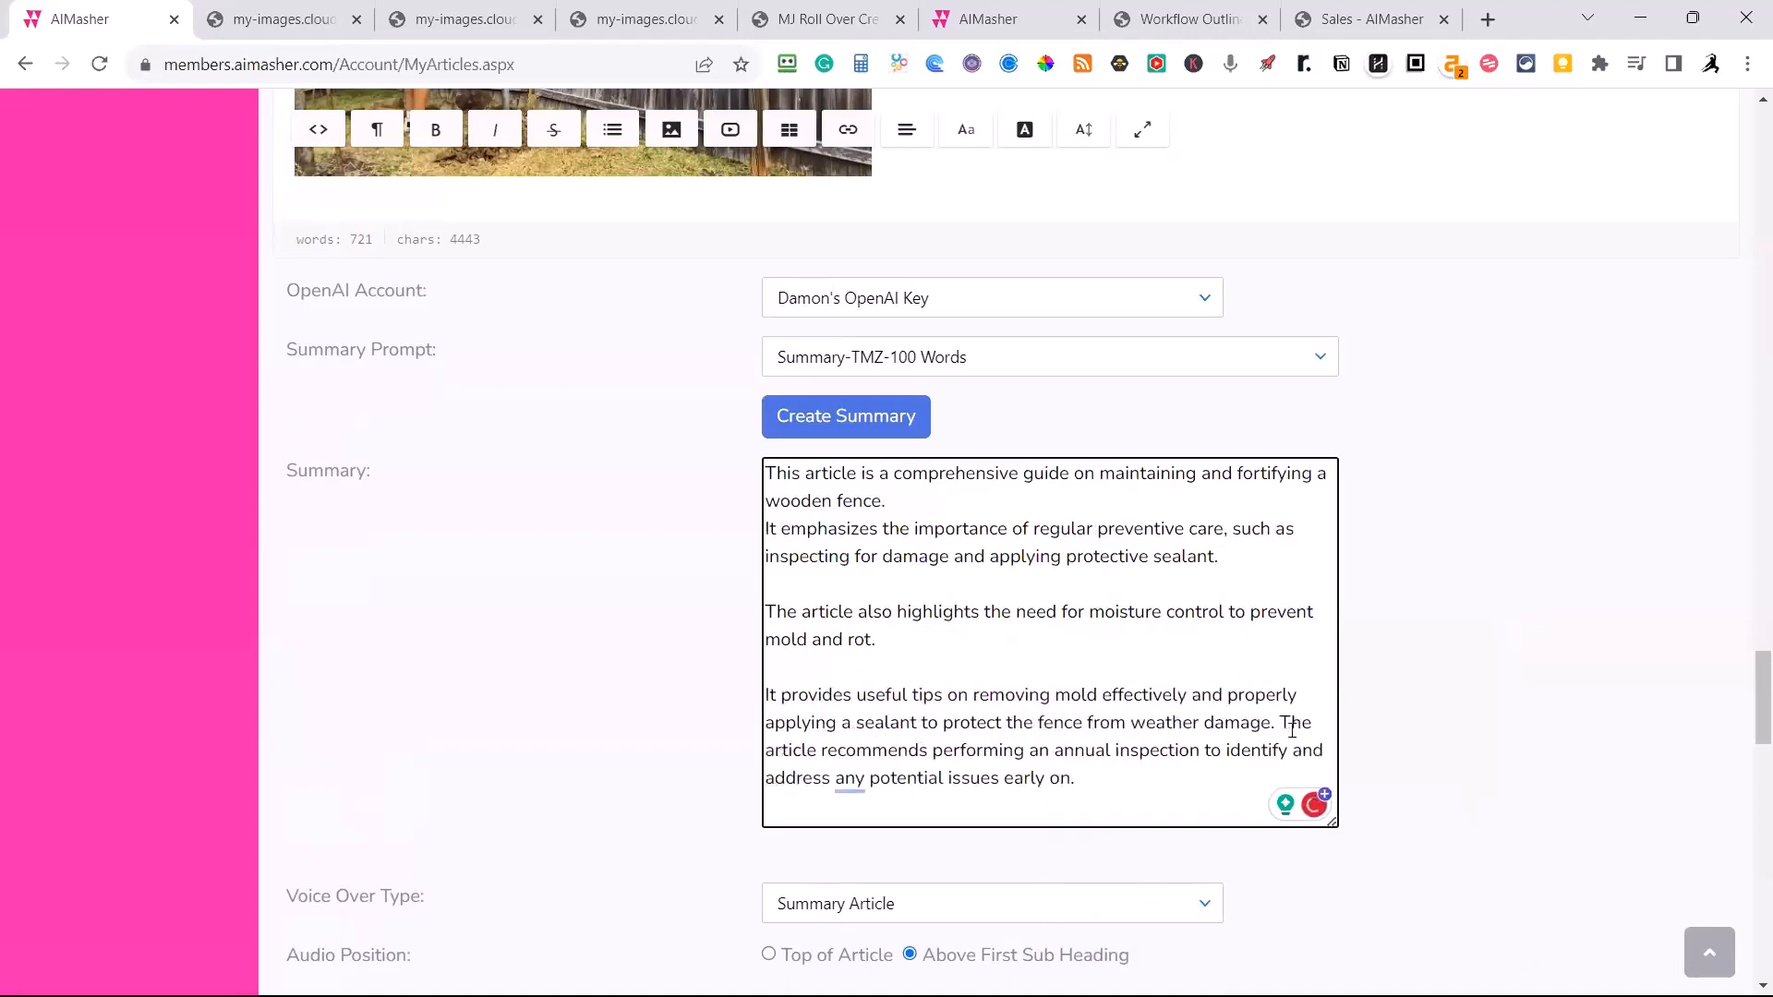
{"action": "left_click", "coordinate": [1281, 722]}
{"action": "key", "text": "Return"}
{"action": "key", "text": "Return"}
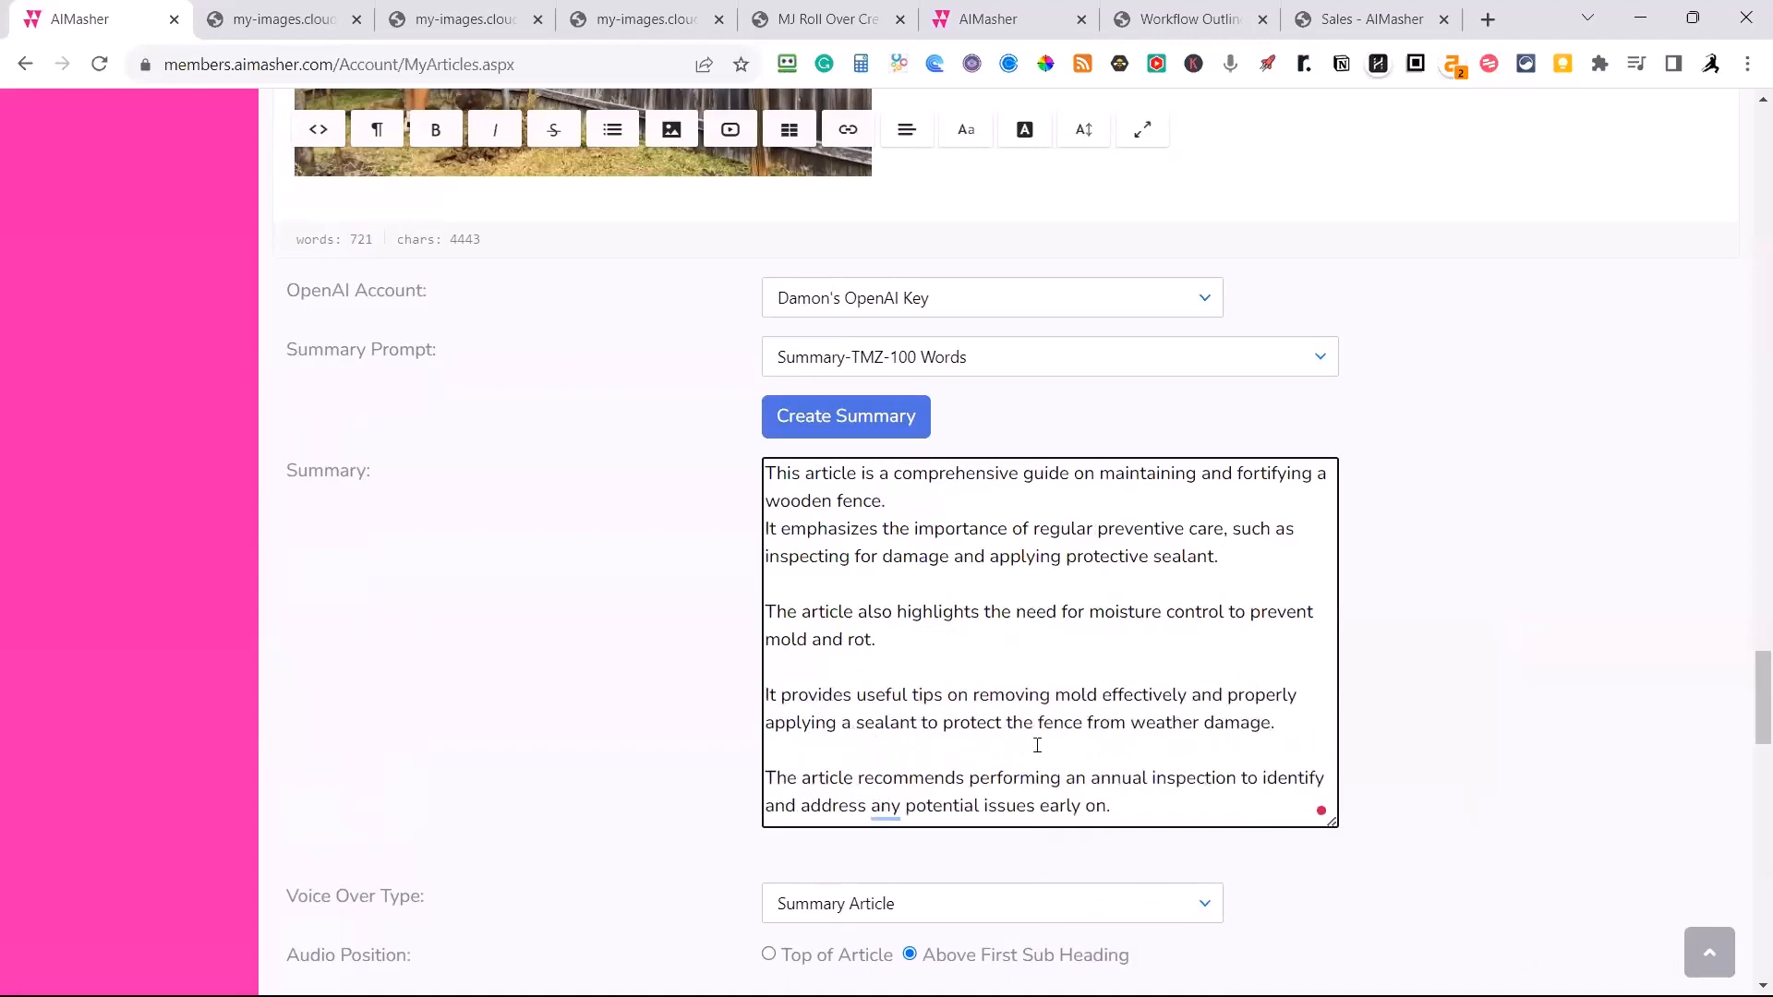
Delete the word "any" before "potential issues" in the summary's last sentence.
{"action": "left_click", "coordinate": [904, 806]}
{"action": "key", "text": "BackSpace"}
{"action": "key", "text": "BackSpace"}
{"action": "key", "text": "BackSpace"}
{"action": "key", "text": "BackSpace"}
Set the voice AI type to OpenAI API and create the summary audio with the tts-1 model and Echo voice.
{"action": "scroll", "coordinate": [1201, 831], "scroll_direction": "up", "scroll_amount": 2}
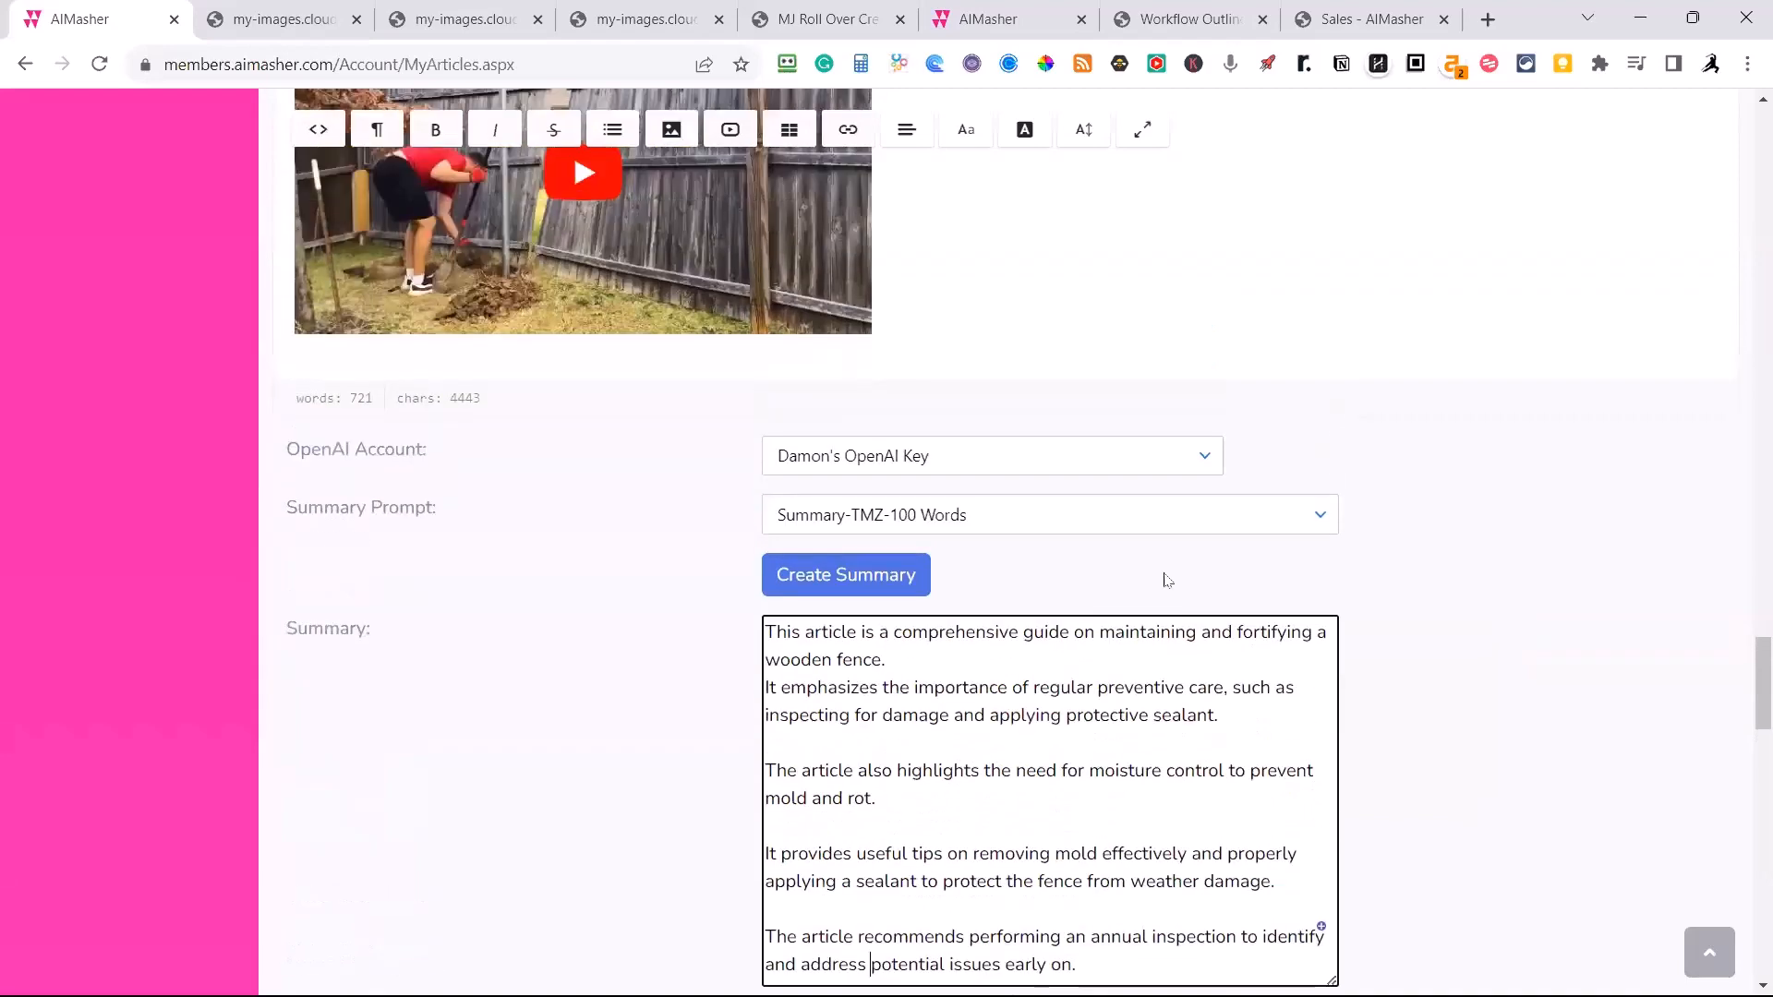
{"action": "scroll", "coordinate": [1338, 561], "scroll_direction": "down", "scroll_amount": 4}
{"action": "scroll", "coordinate": [1338, 560], "scroll_direction": "down", "scroll_amount": 3}
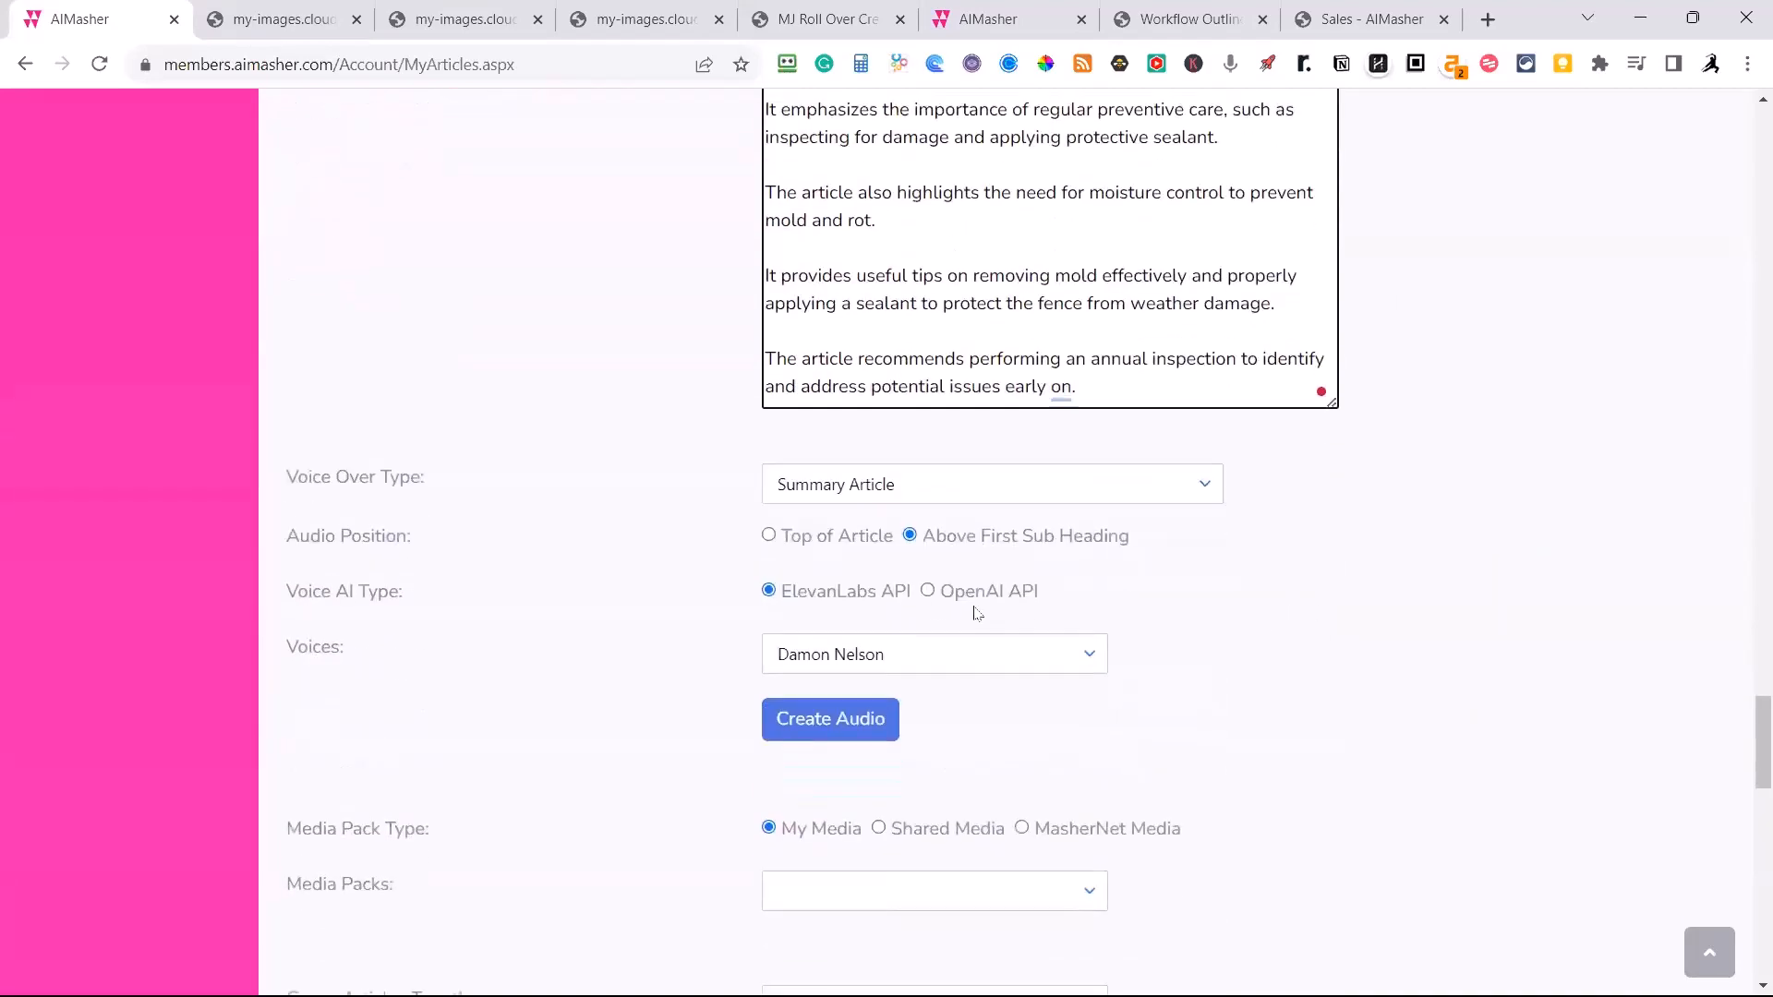
{"action": "left_click", "coordinate": [928, 592]}
{"action": "left_click", "coordinate": [1101, 661]}
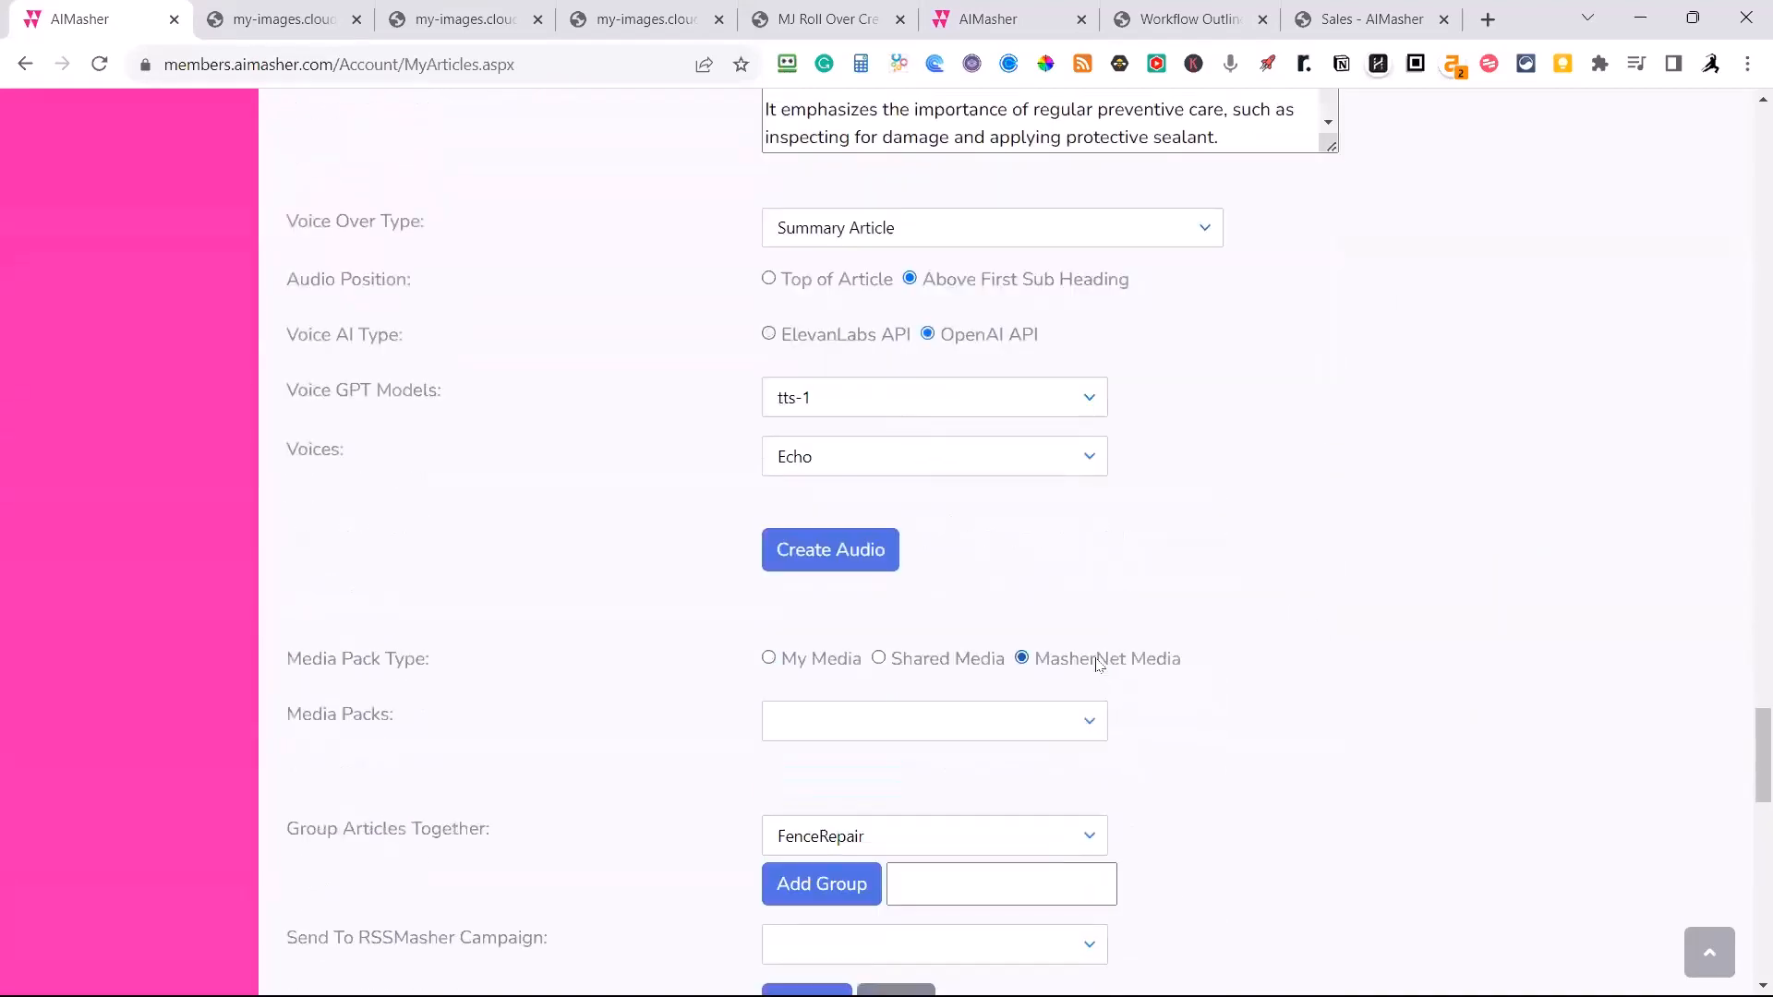
{"action": "scroll", "coordinate": [1081, 562], "scroll_direction": "up", "scroll_amount": 1}
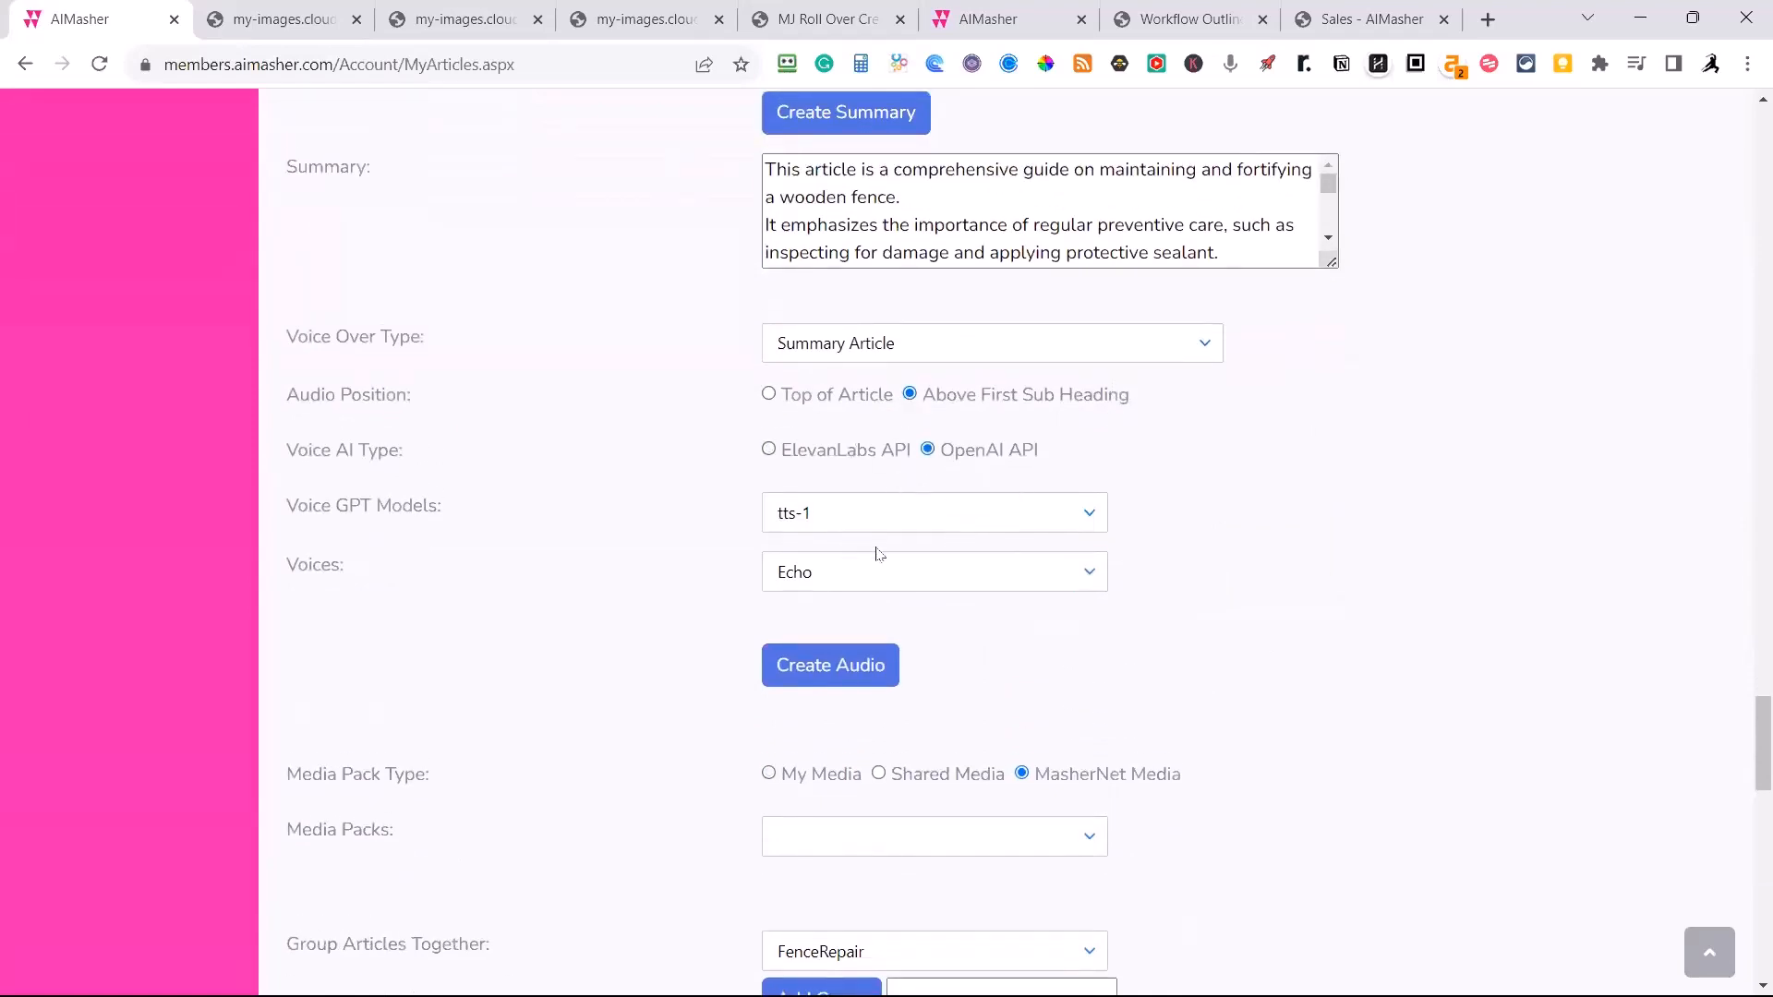
{"action": "left_click", "coordinate": [832, 681]}
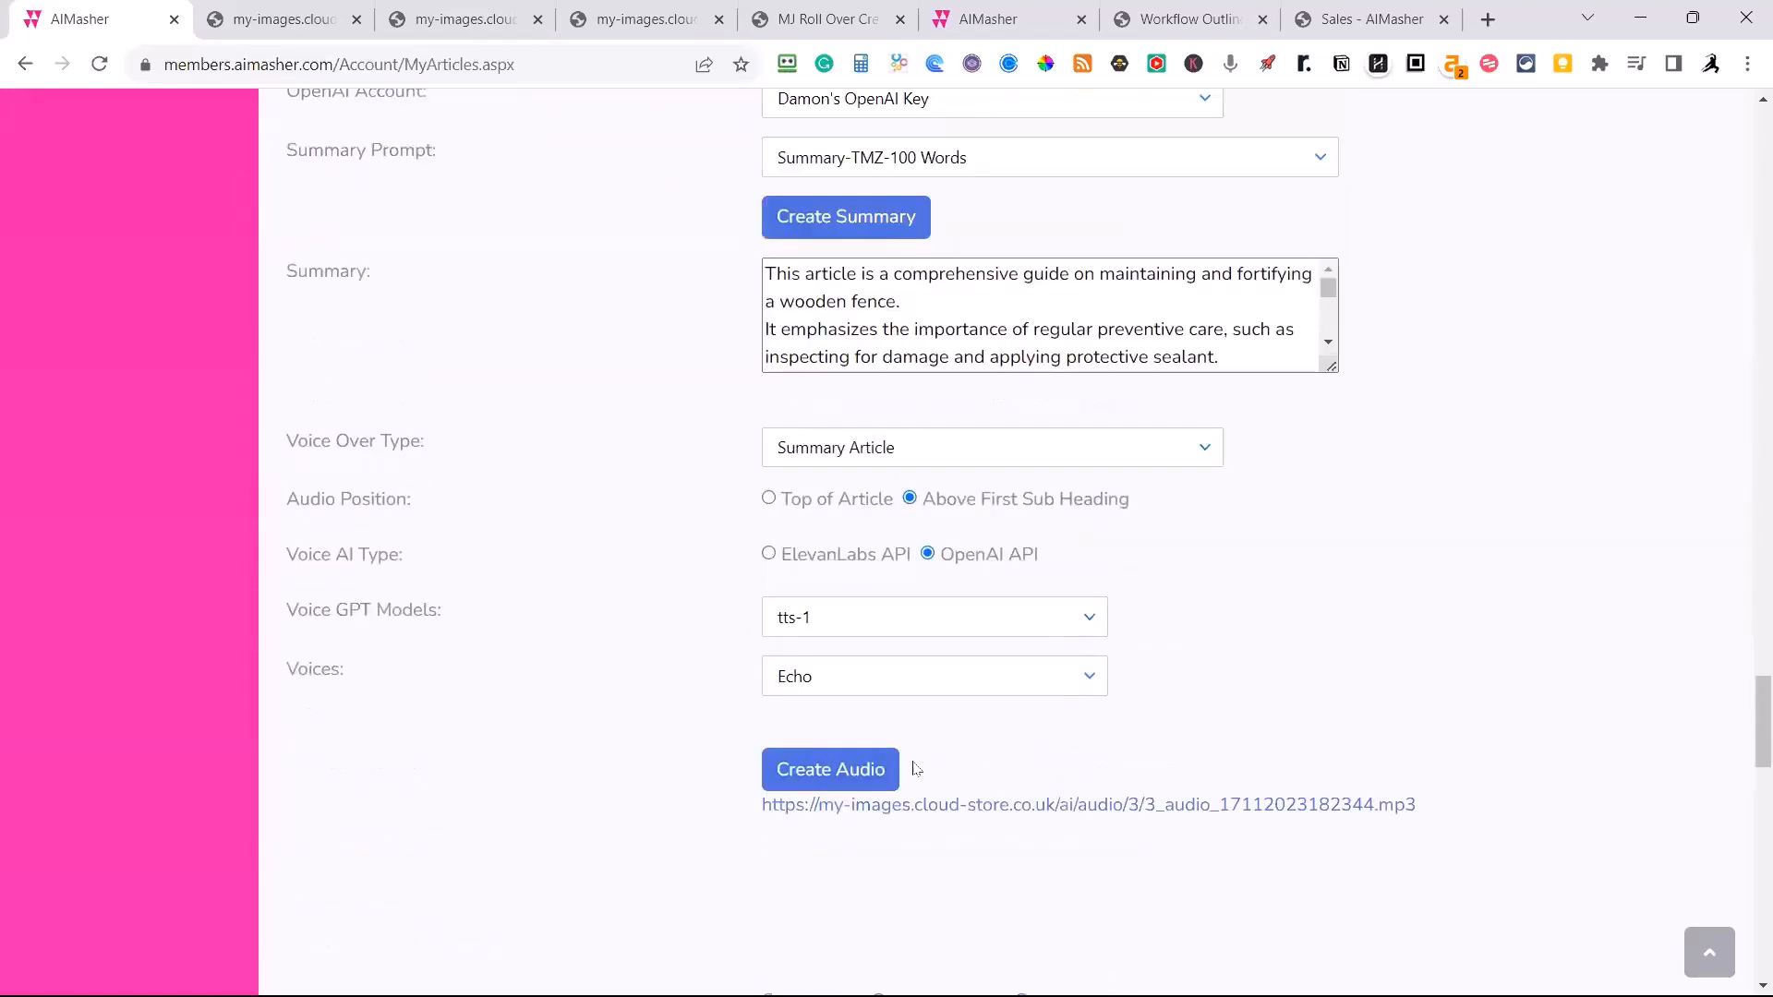
Play the first seconds of the audio above the Preventive Care heading, pause it, and look over the article's remaining sections.
{"action": "scroll", "coordinate": [940, 785], "scroll_direction": "up", "scroll_amount": 20}
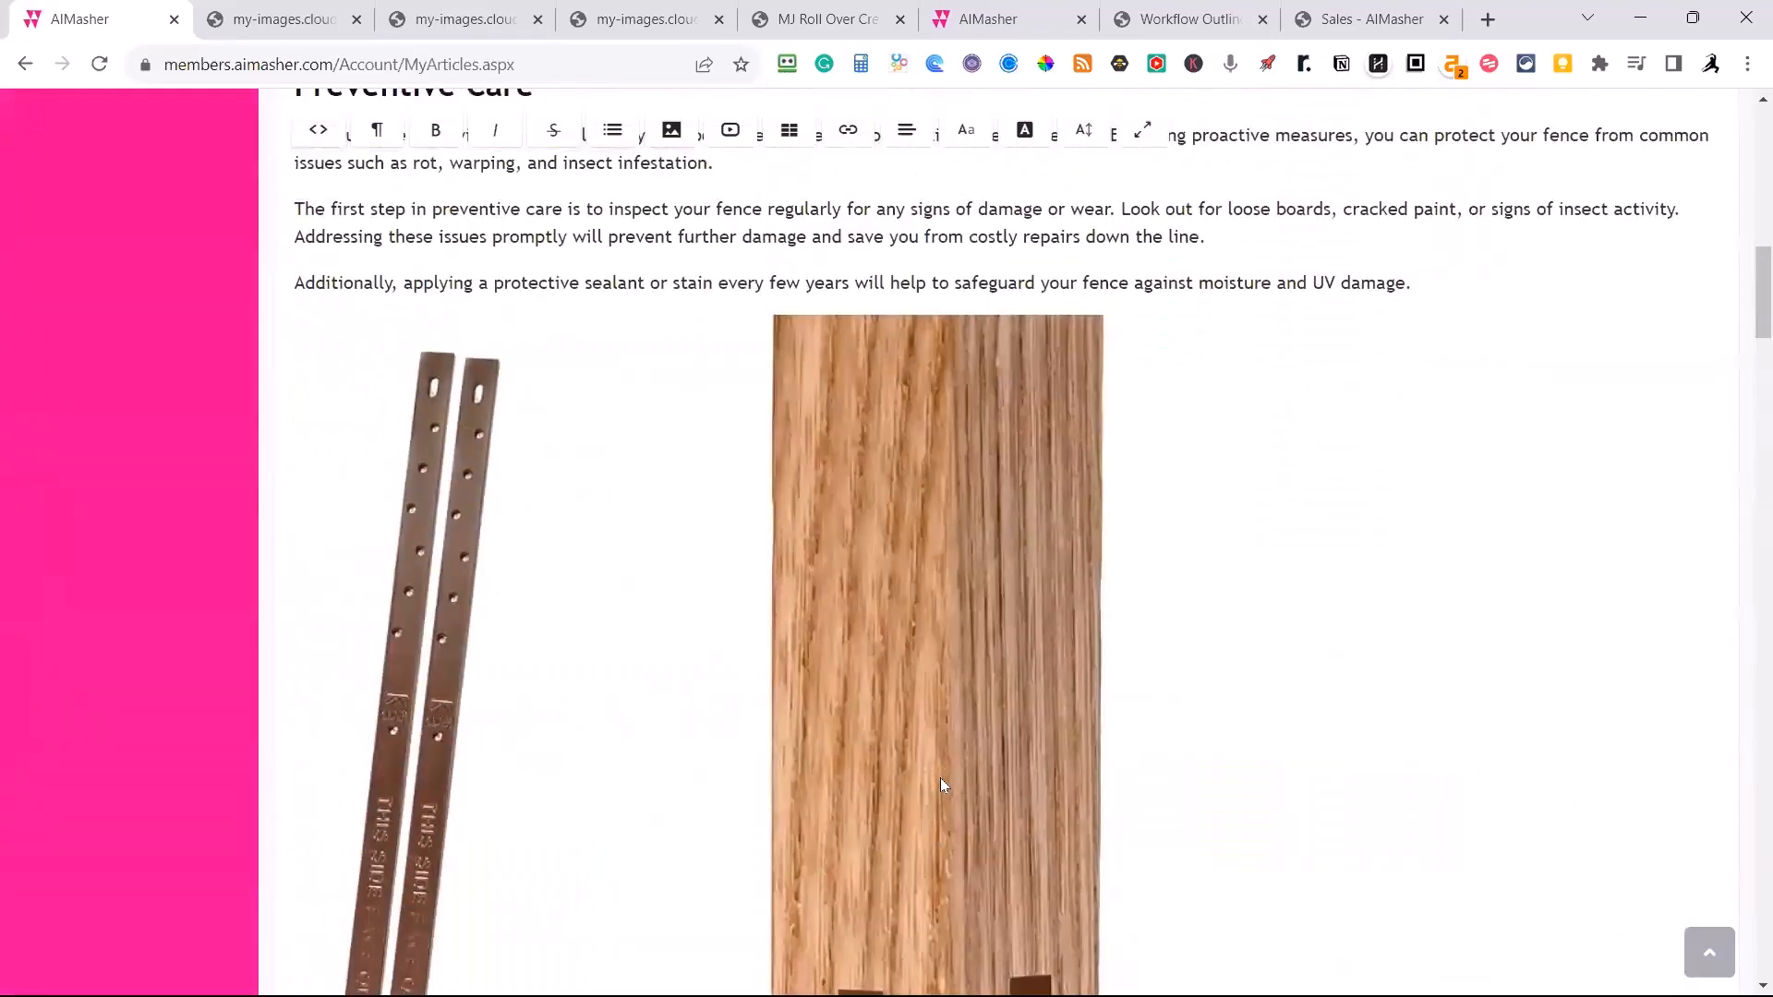
{"action": "scroll", "coordinate": [940, 785], "scroll_direction": "up", "scroll_amount": 14}
{"action": "scroll", "coordinate": [940, 777], "scroll_direction": "down", "scroll_amount": 6}
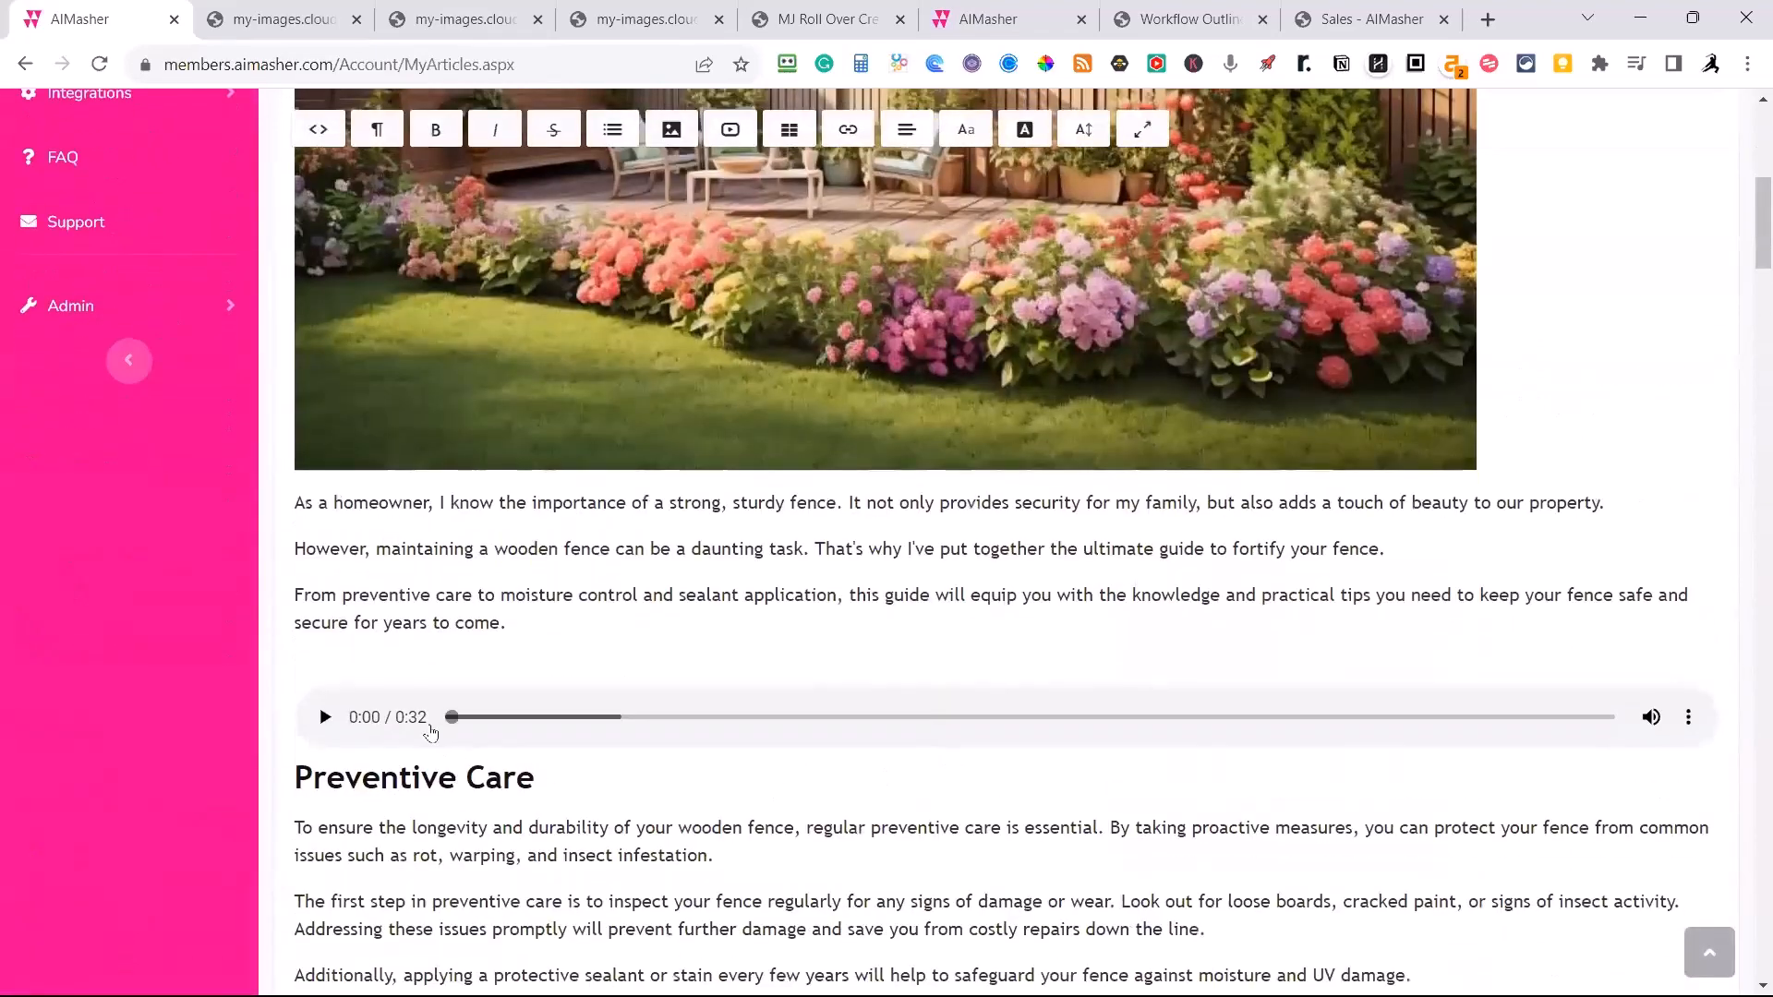
{"action": "left_click", "coordinate": [324, 718]}
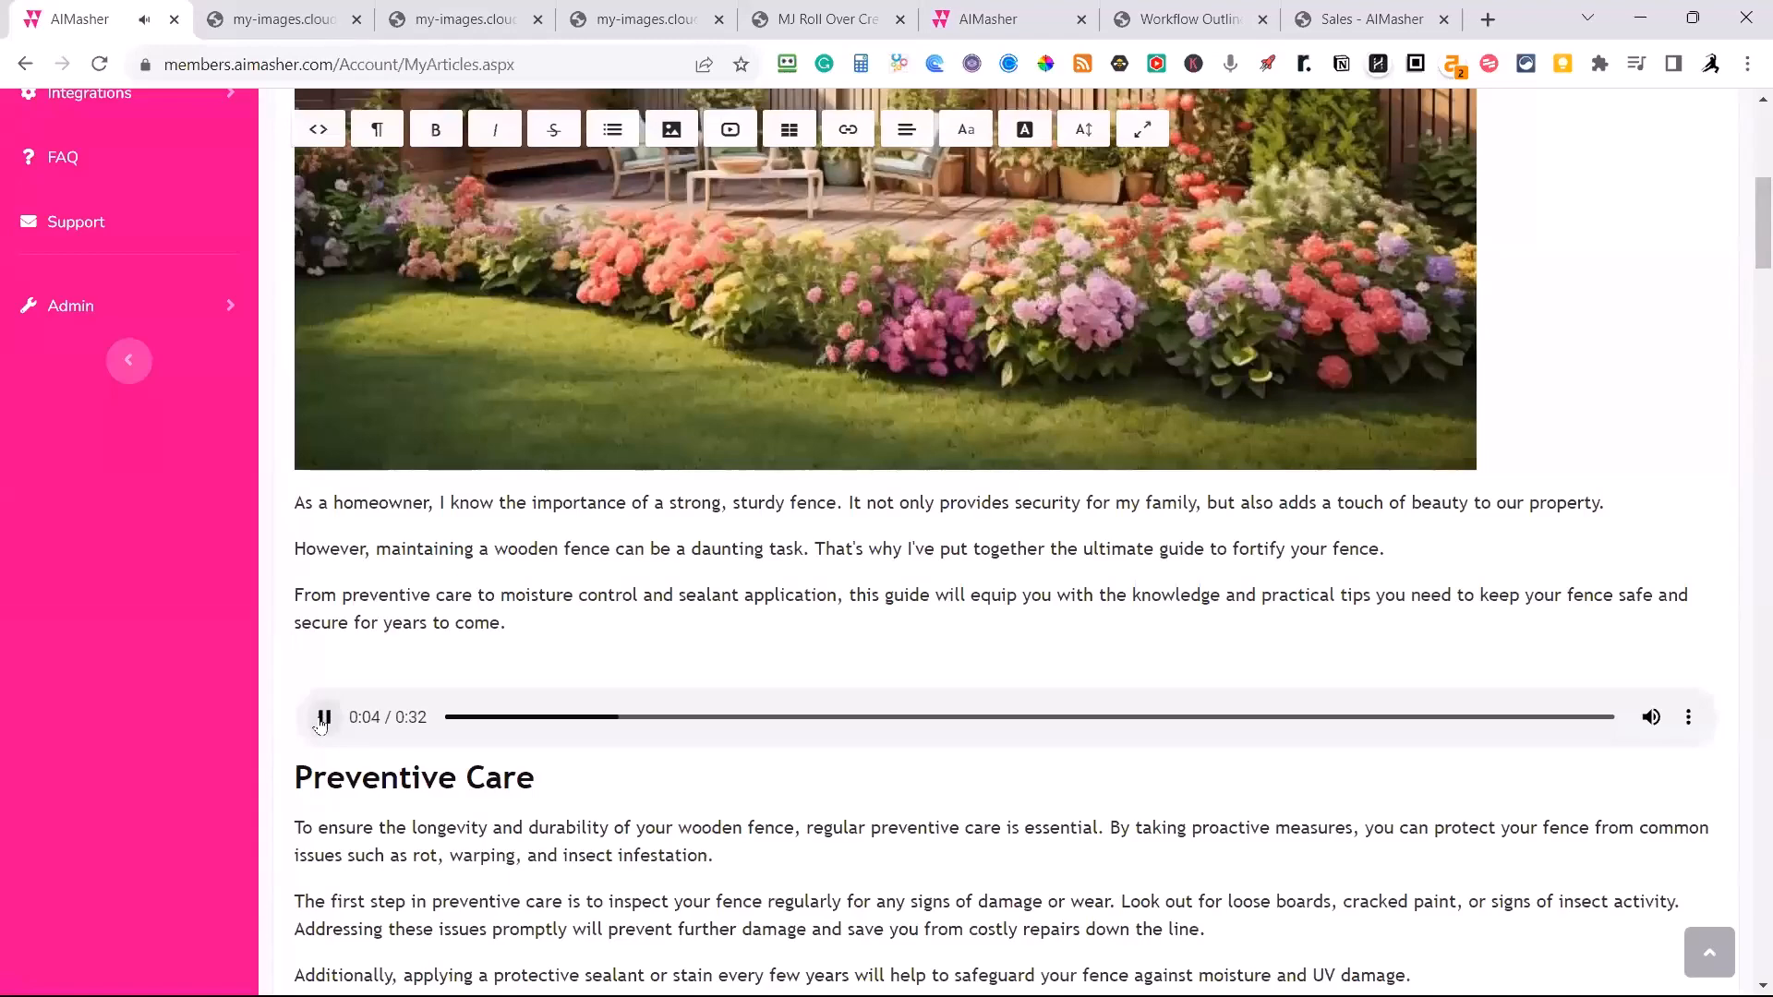
{"action": "left_click", "coordinate": [322, 718]}
{"action": "scroll", "coordinate": [709, 677], "scroll_direction": "up", "scroll_amount": 5}
{"action": "scroll", "coordinate": [730, 675], "scroll_direction": "down", "scroll_amount": 6}
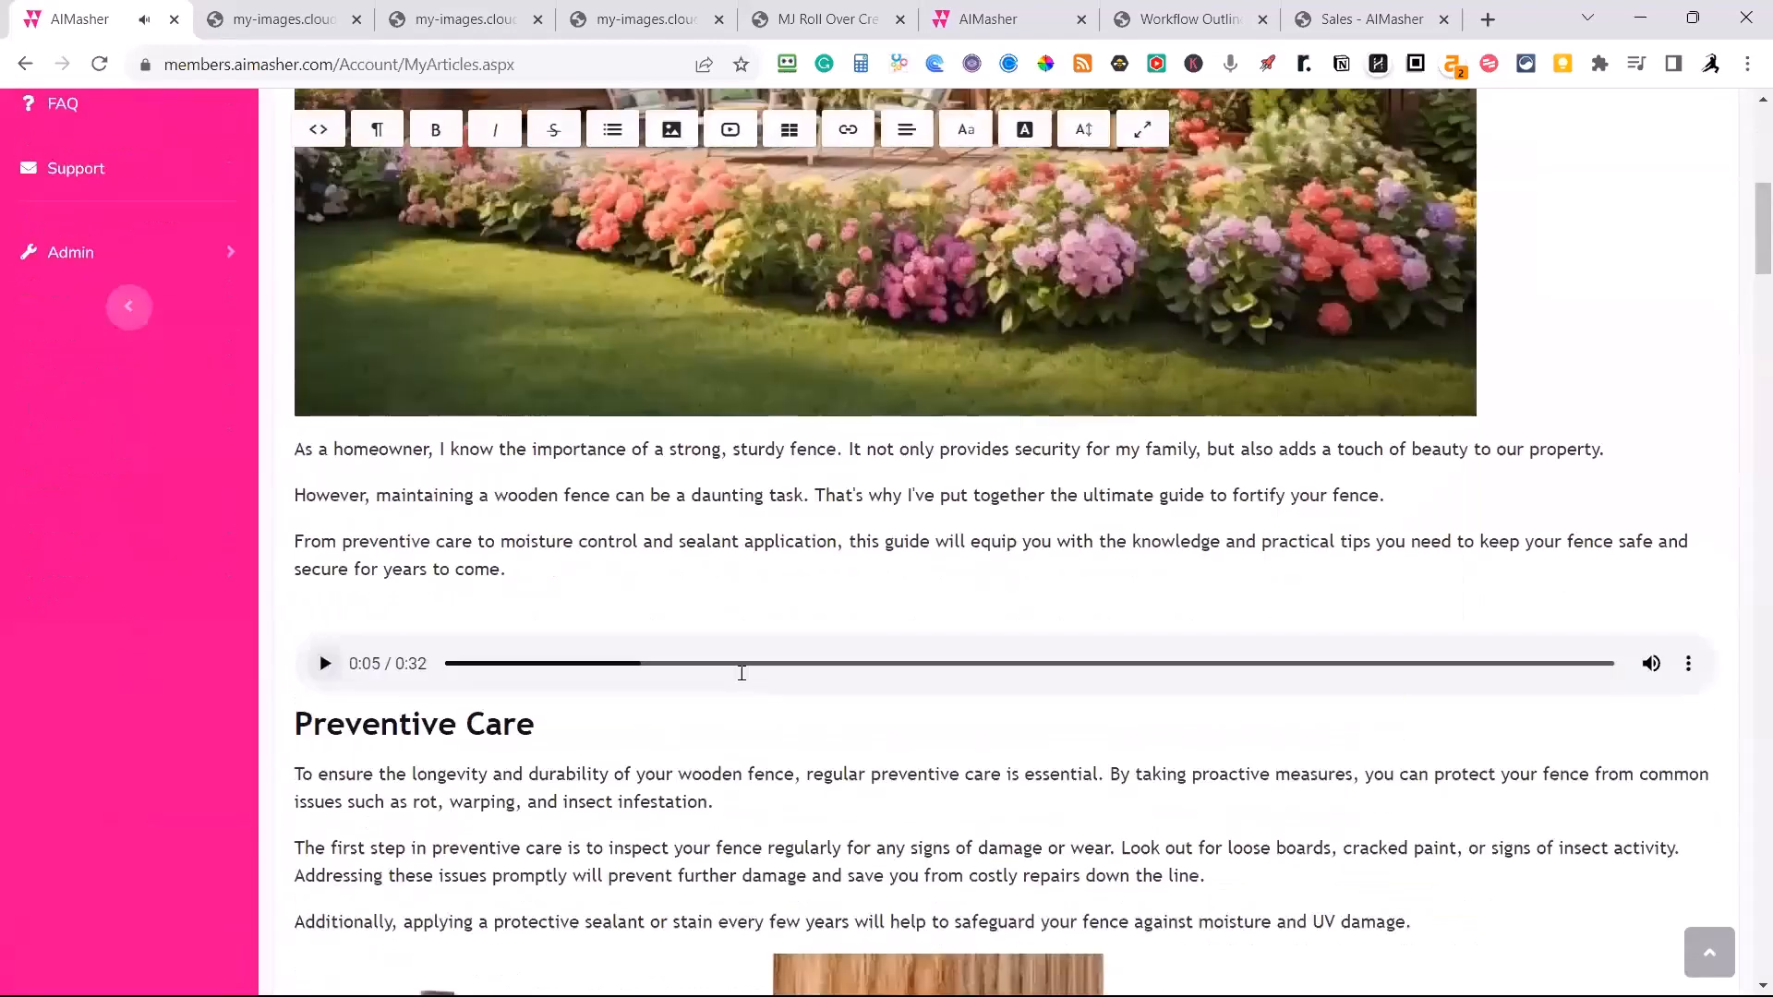
{"action": "scroll", "coordinate": [742, 674], "scroll_direction": "down", "scroll_amount": 20}
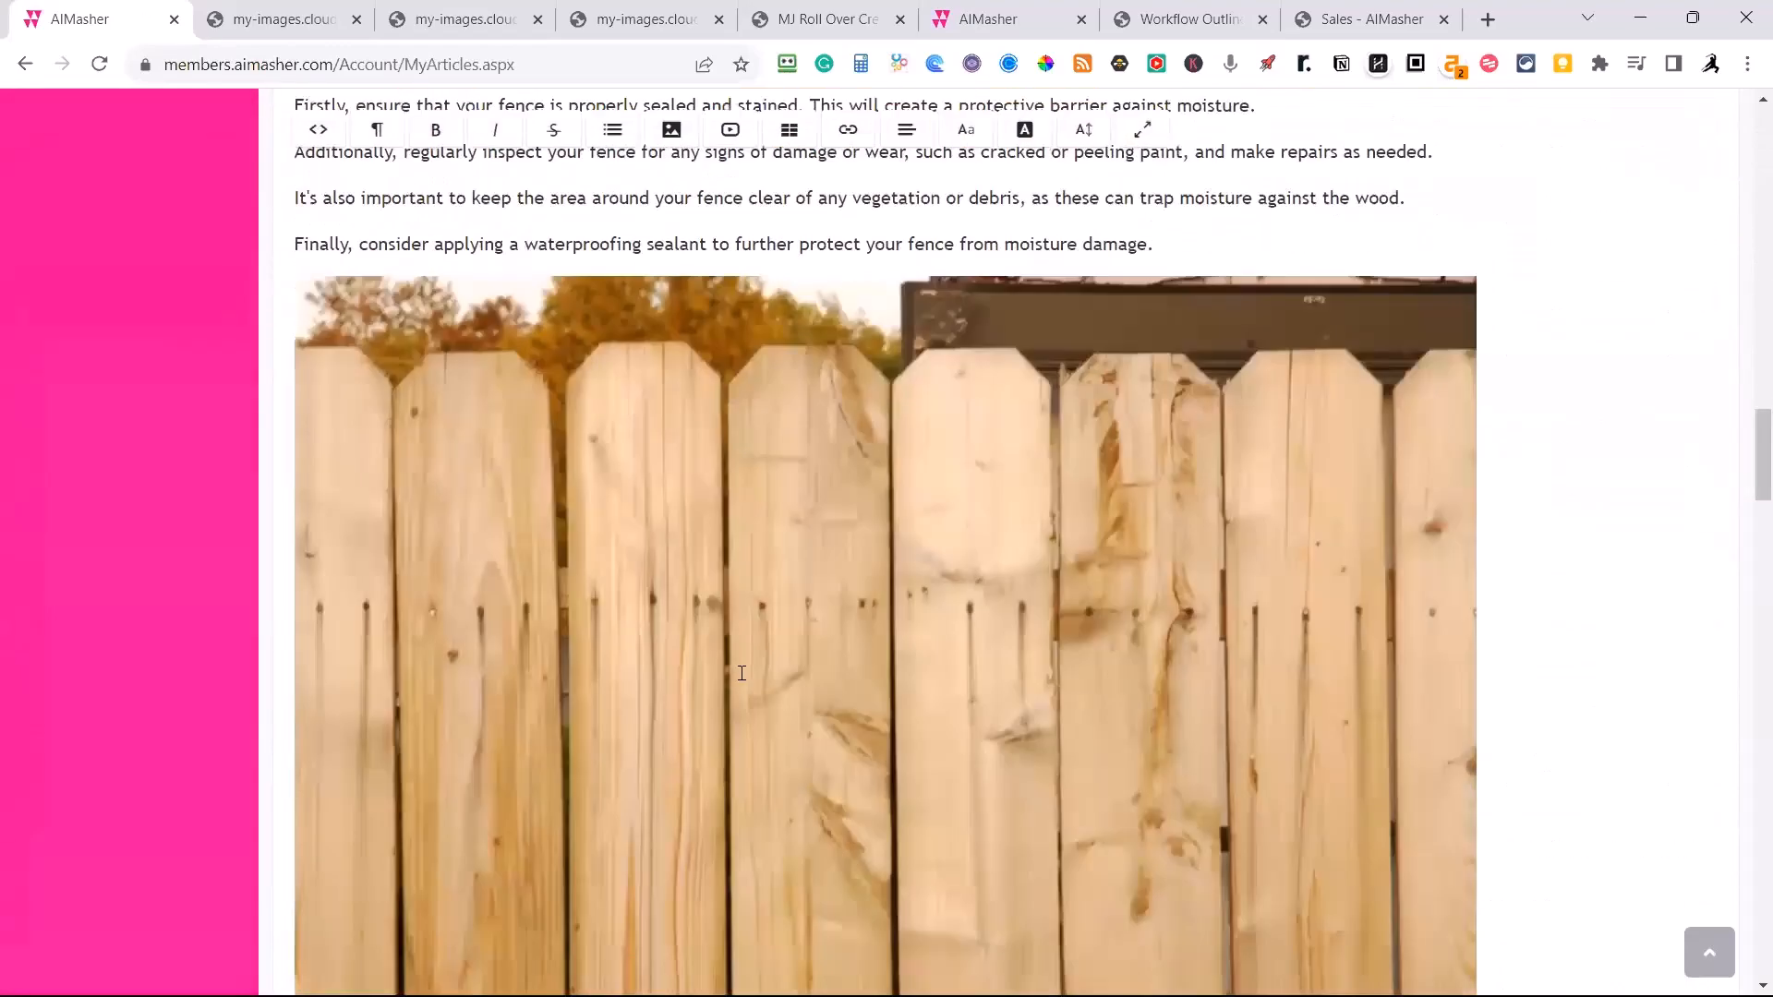
{"action": "scroll", "coordinate": [741, 674], "scroll_direction": "down", "scroll_amount": 19}
{"action": "scroll", "coordinate": [742, 673], "scroll_direction": "up", "scroll_amount": 8}
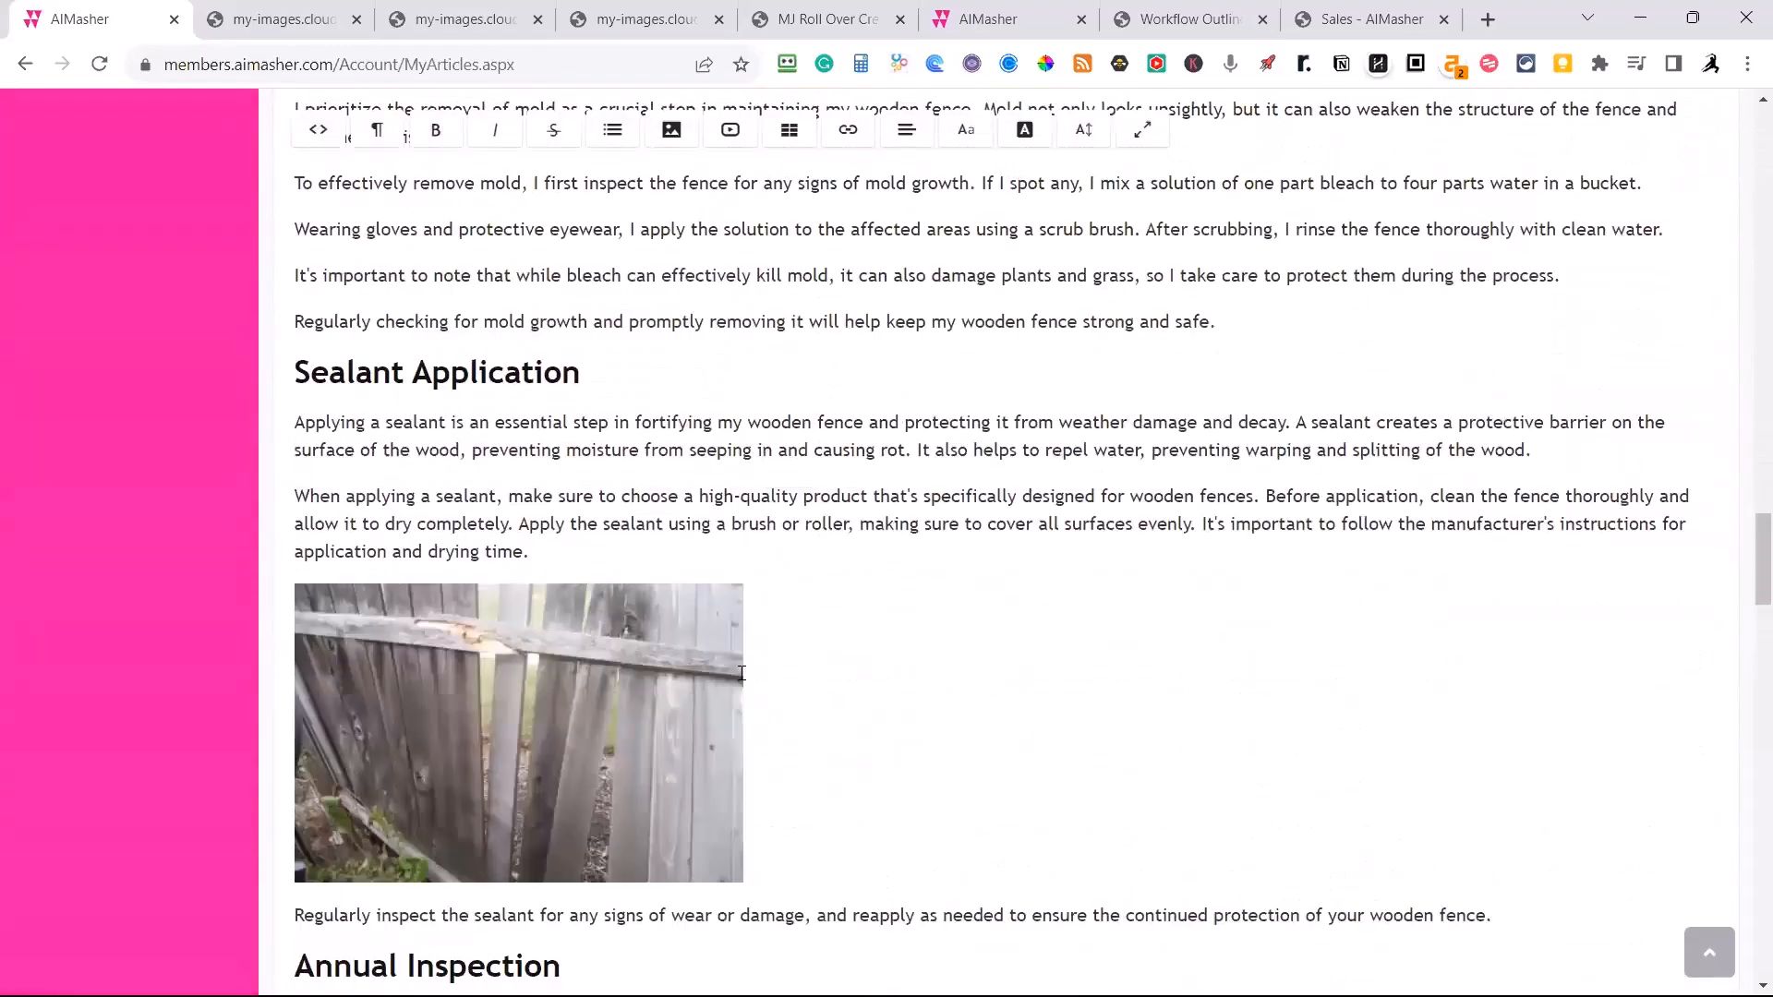
Reword the summary's first sentence to "This article is all about maintaining and fortifying a wooden fence.".
{"action": "scroll", "coordinate": [742, 674], "scroll_direction": "up", "scroll_amount": 15}
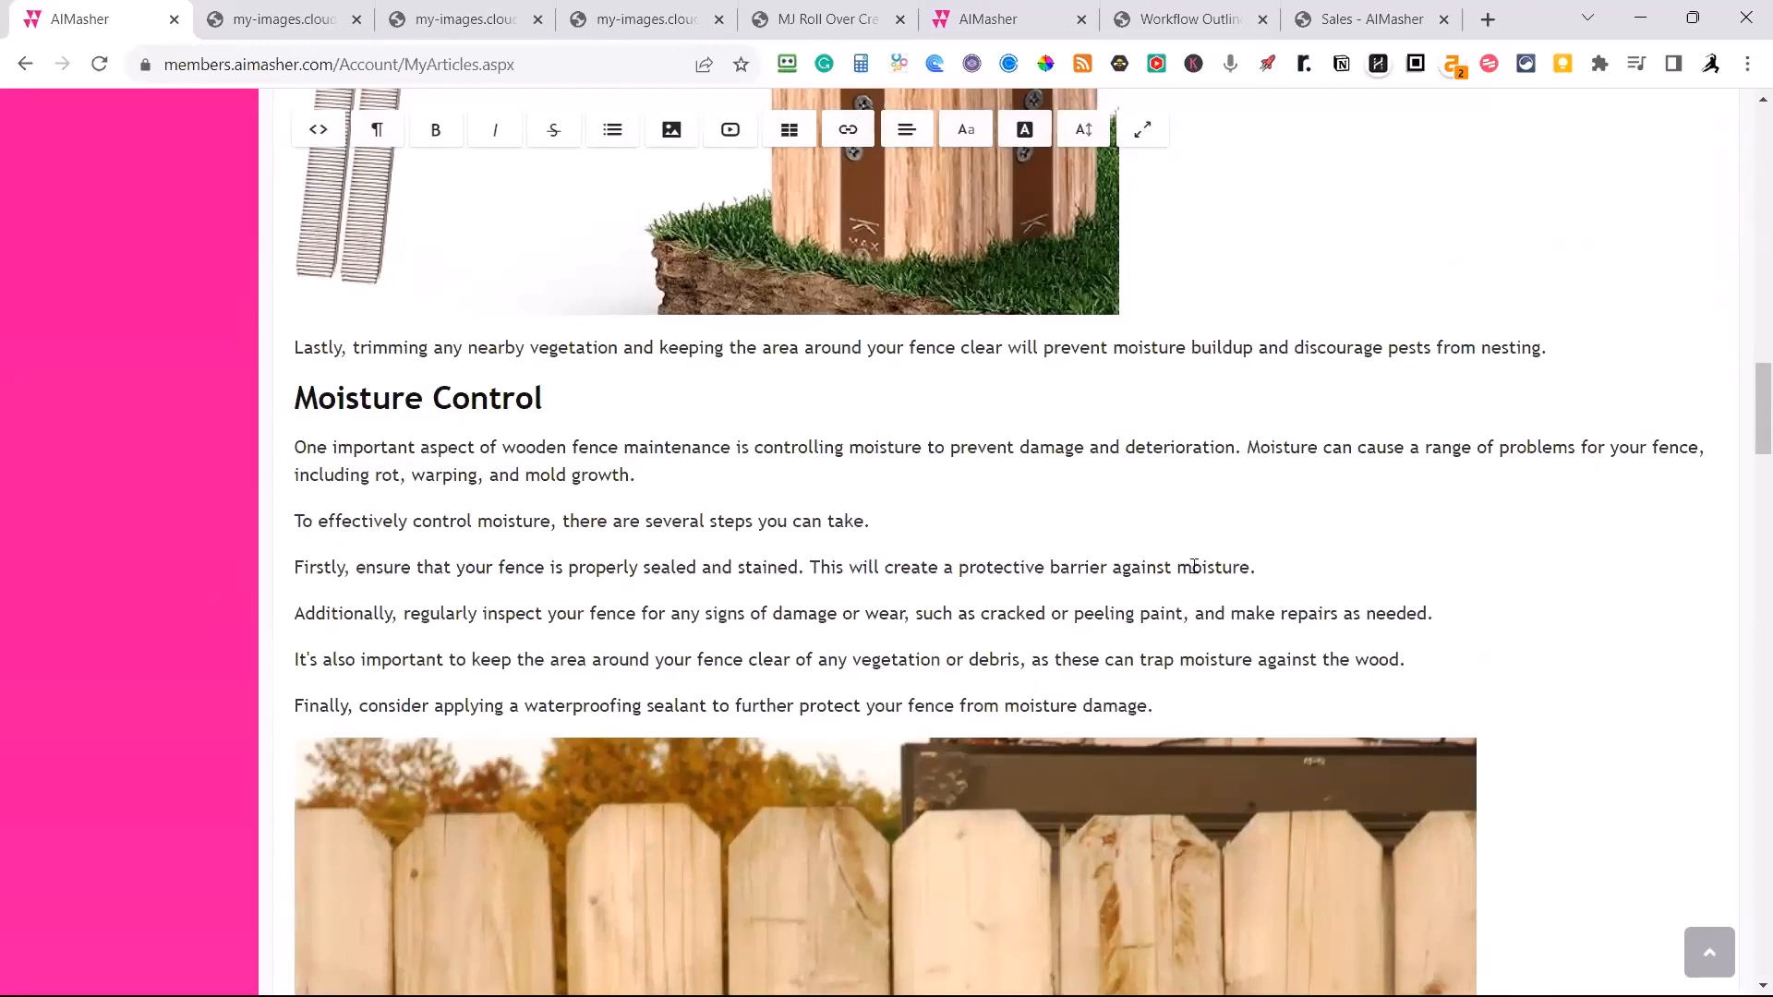
{"action": "scroll", "coordinate": [1164, 617], "scroll_direction": "down", "scroll_amount": 1}
{"action": "scroll", "coordinate": [1177, 562], "scroll_direction": "down", "scroll_amount": 9}
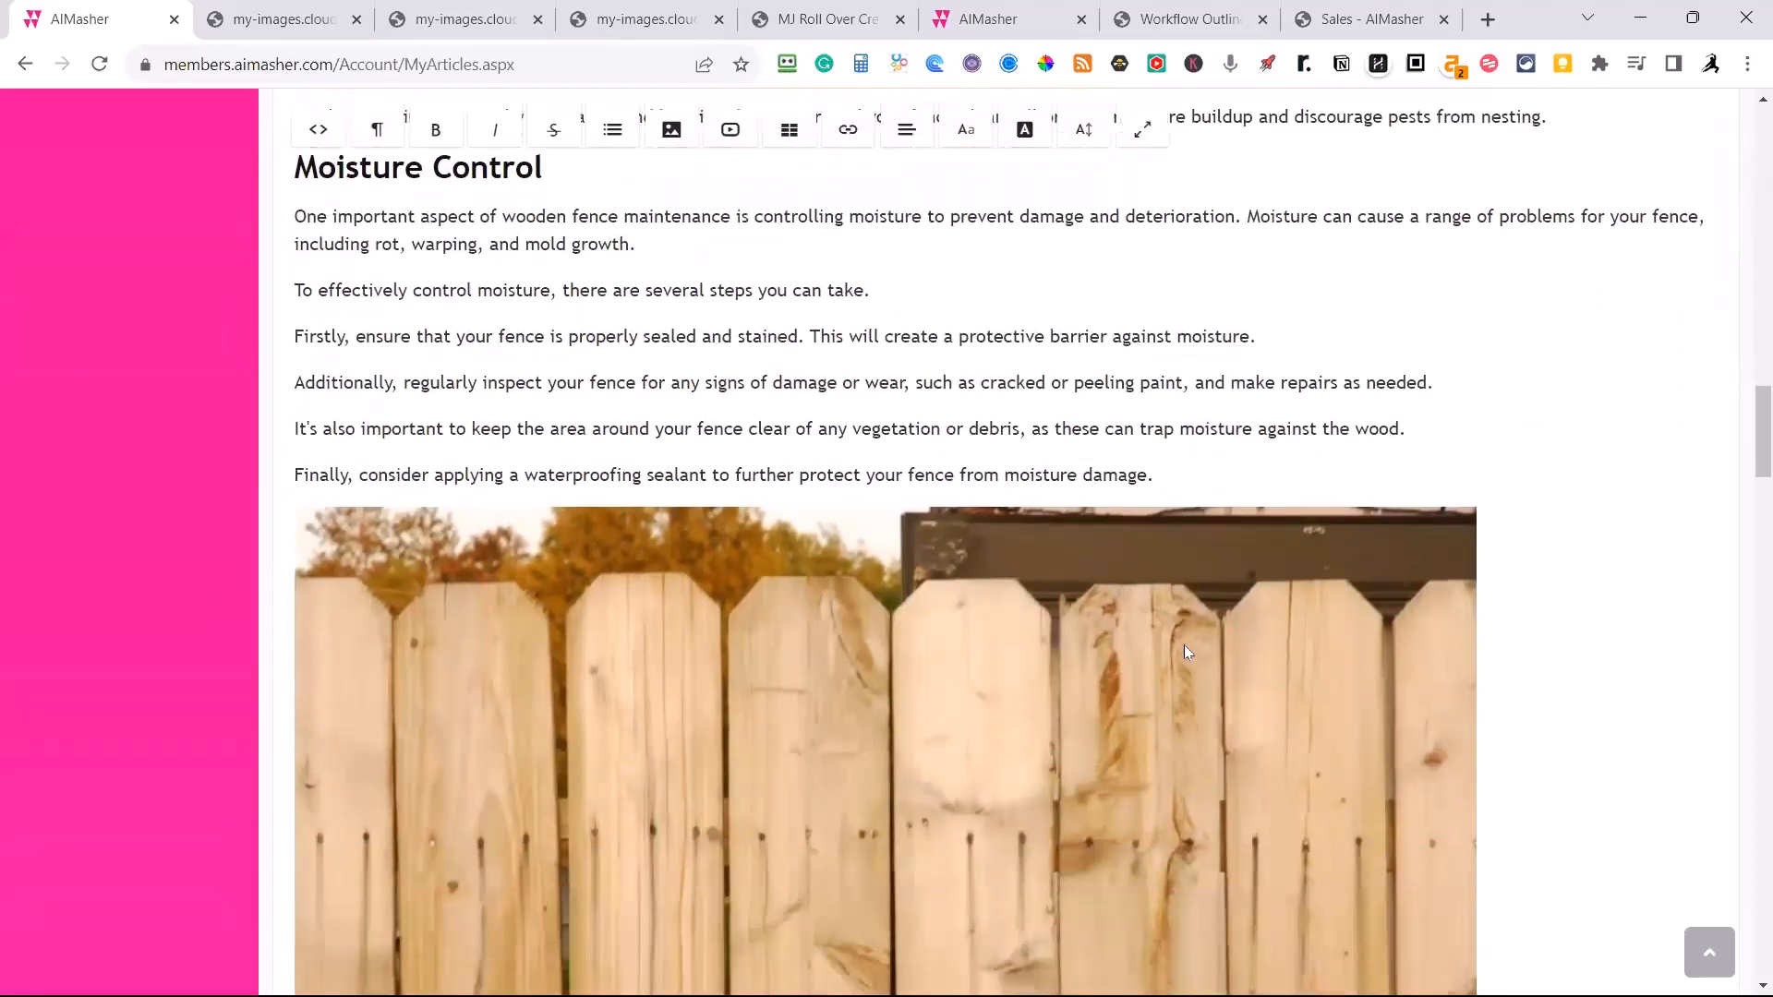
{"action": "scroll", "coordinate": [1188, 654], "scroll_direction": "down", "scroll_amount": 11}
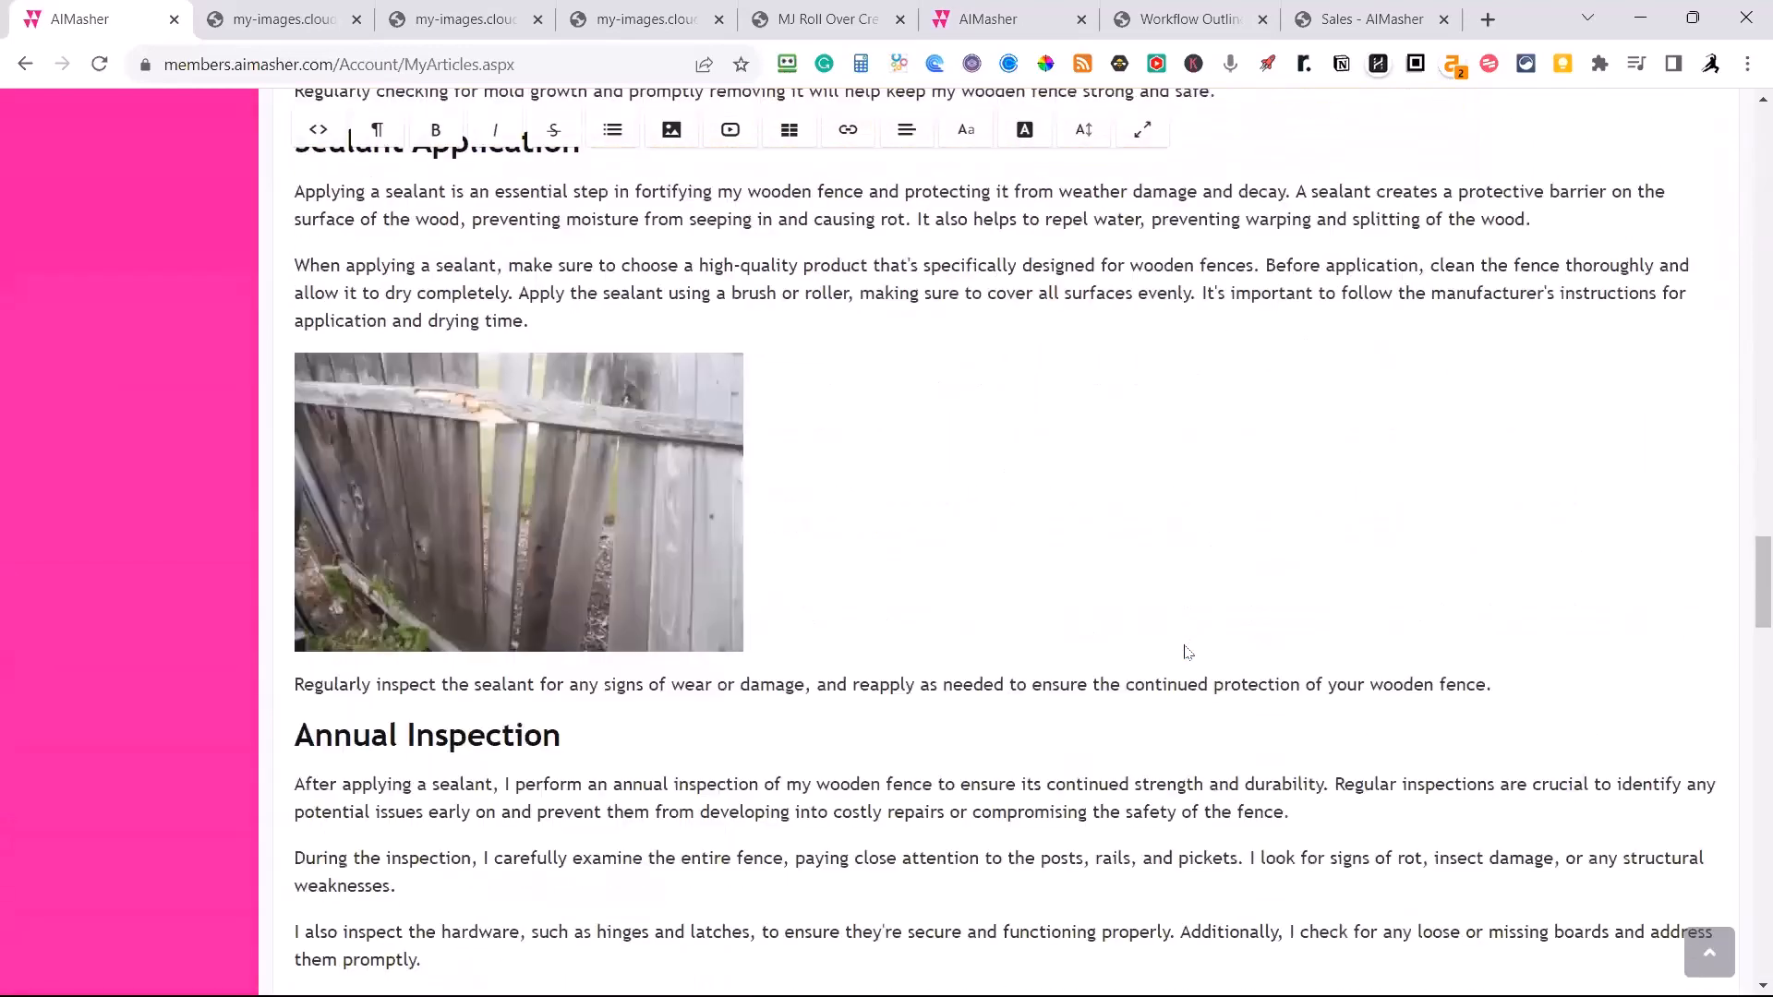
{"action": "scroll", "coordinate": [1184, 645], "scroll_direction": "down", "scroll_amount": 2}
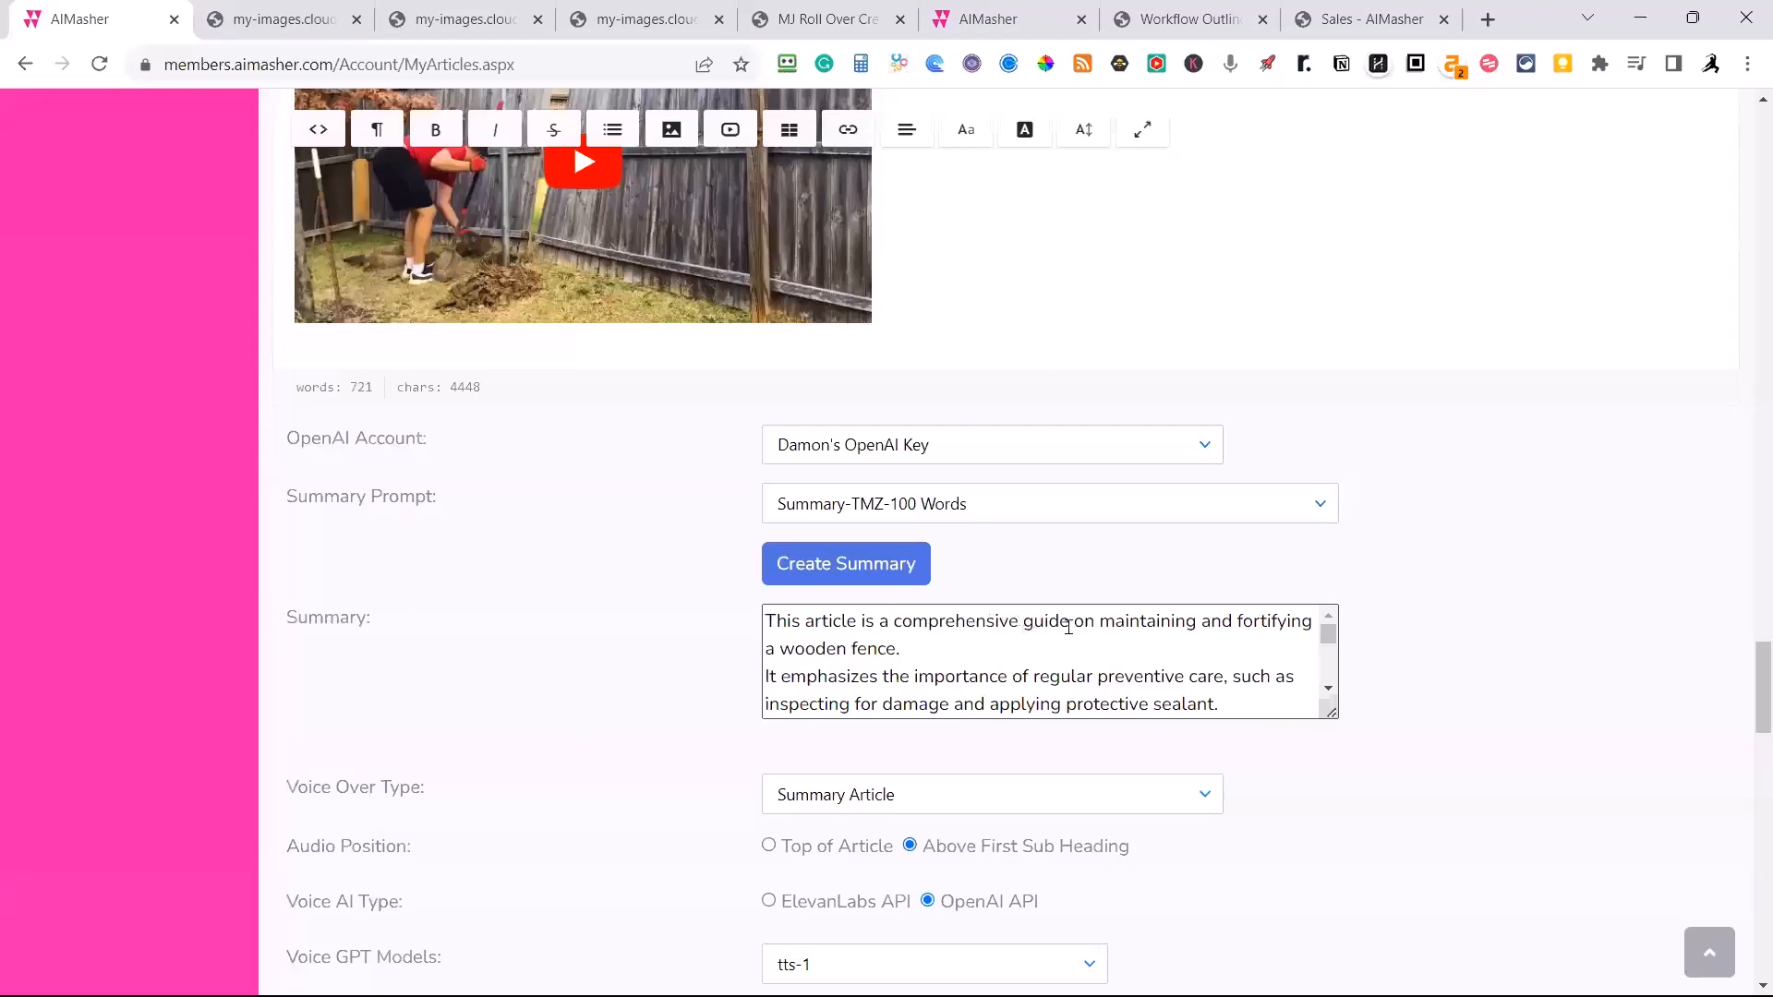
{"action": "left_click", "coordinate": [889, 629]}
{"action": "type", "text": "LL AB"}
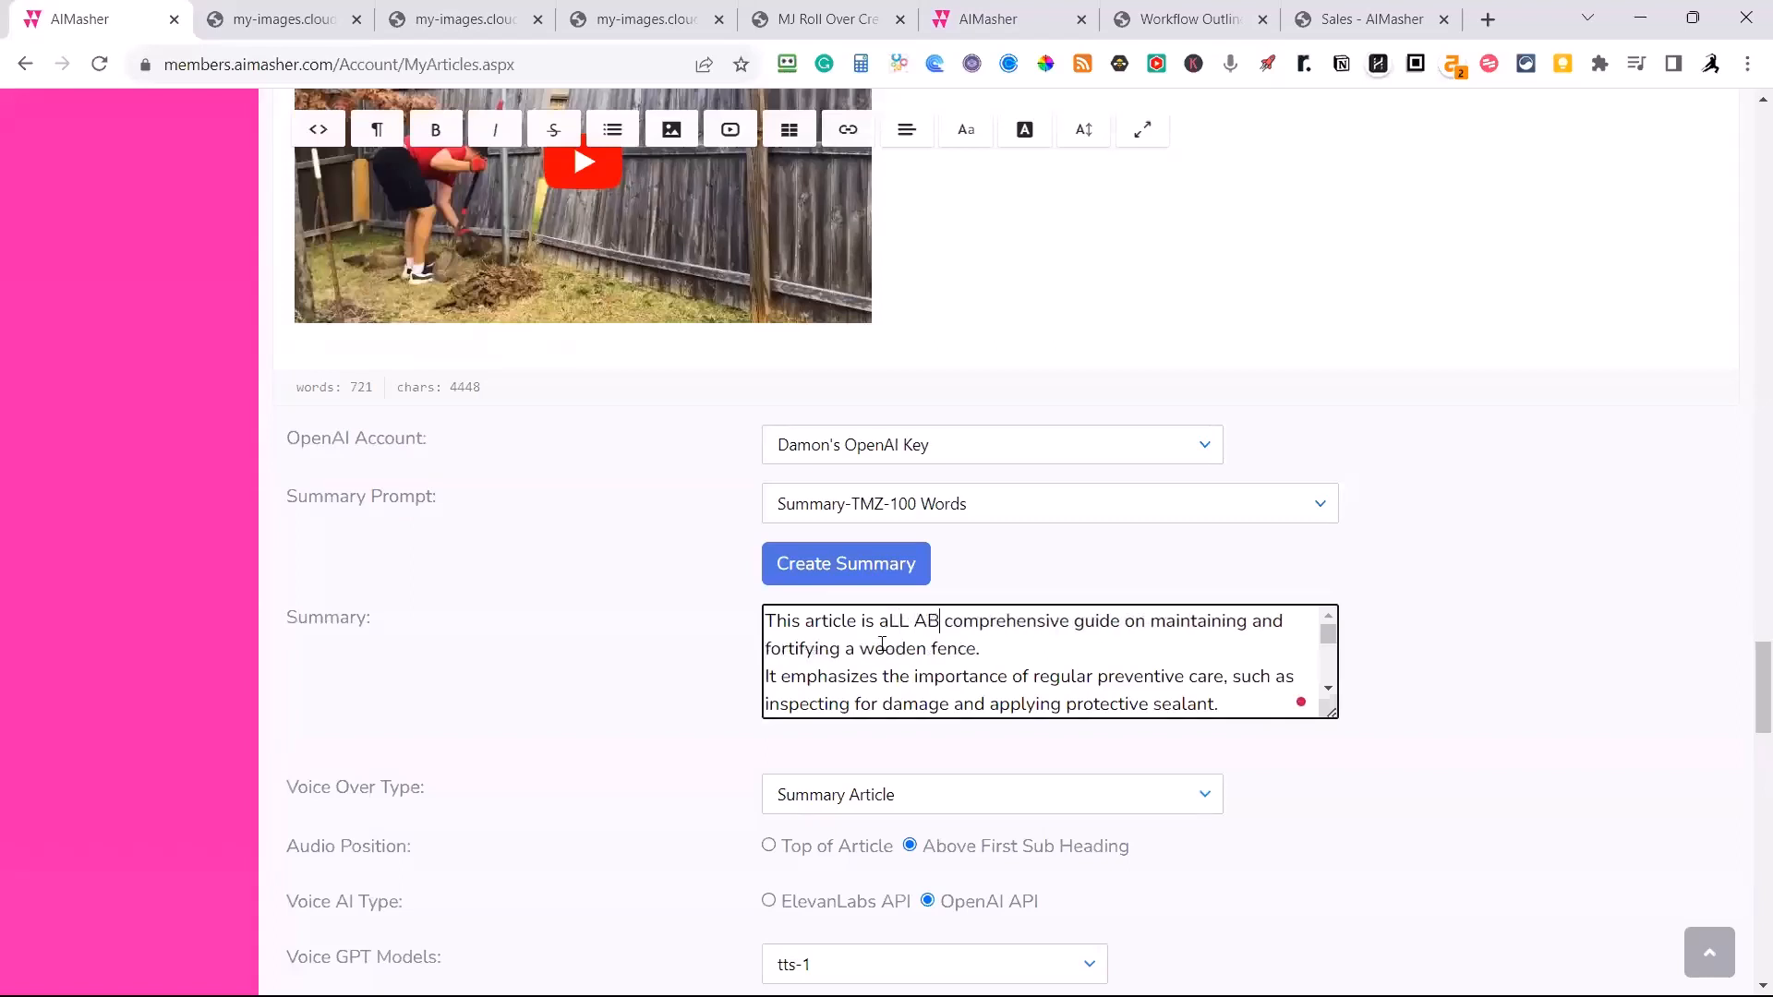
{"action": "type", "text": "OUT"}
{"action": "key", "text": "Delete"}
{"action": "key", "text": "Delete"}
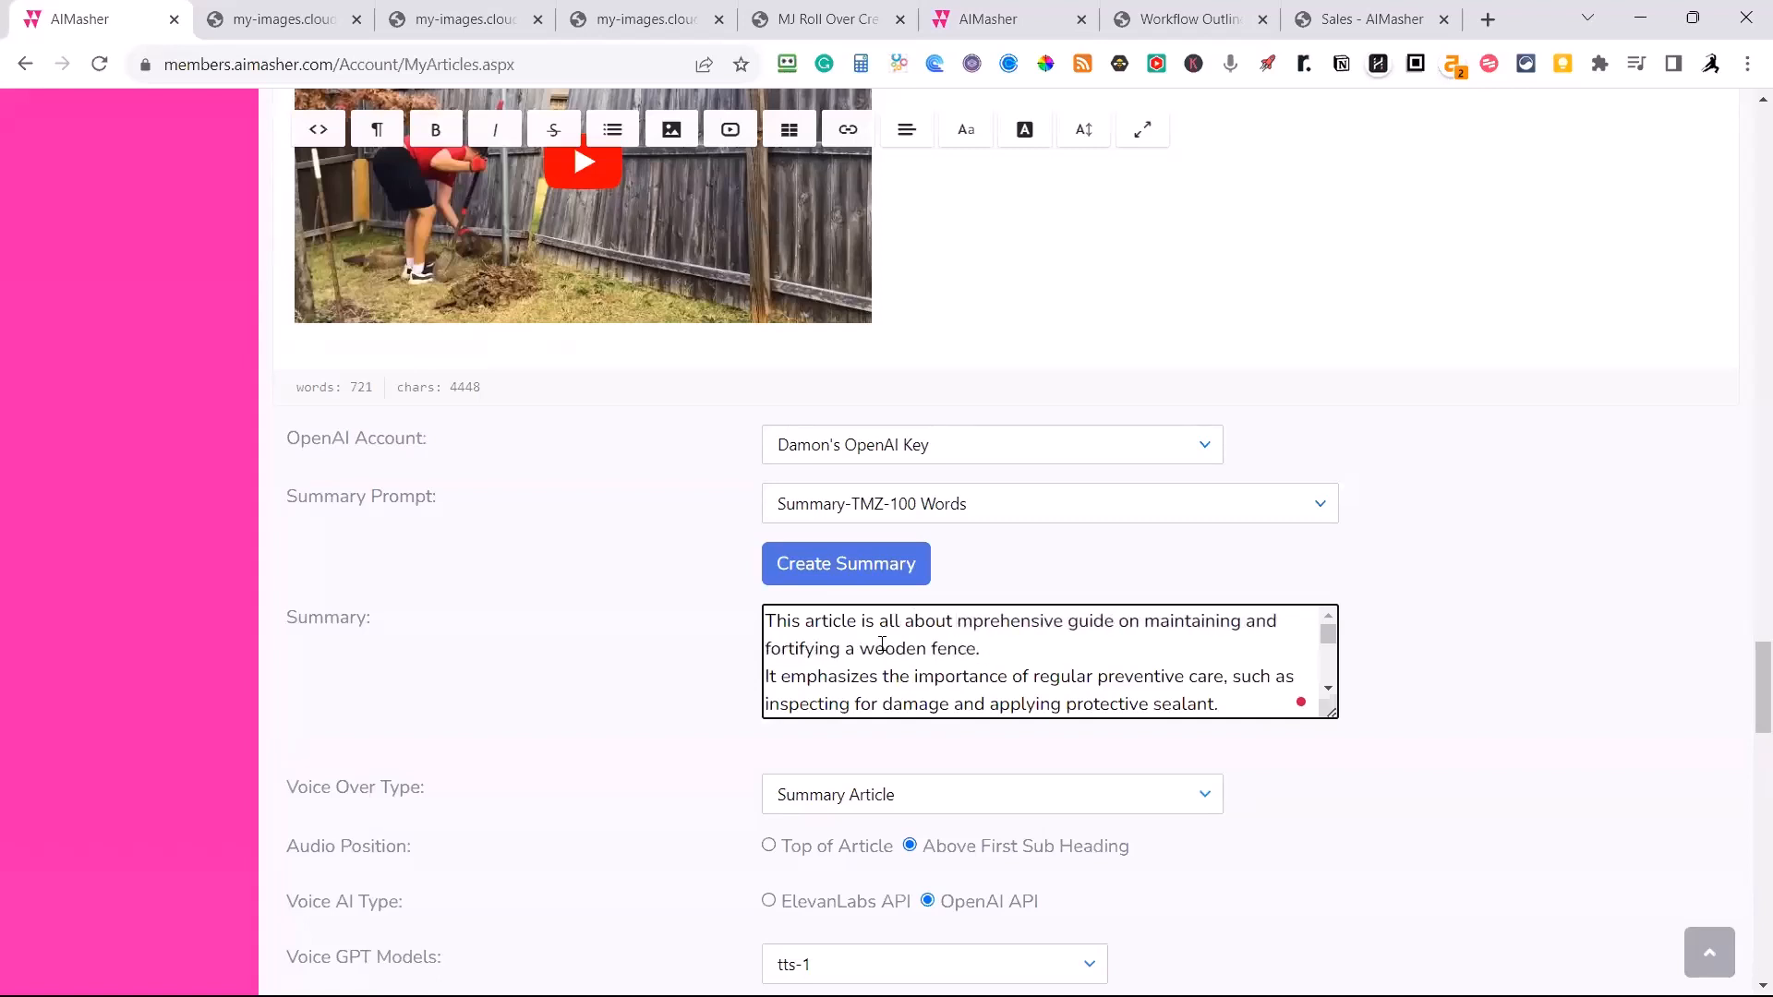
{"action": "key", "text": "Delete"}
{"action": "key", "text": "Delete"}
{"action": "key", "text": "Delete"}
{"action": "key", "text": "Delete"}
{"action": "key", "text": "Delete"}
{"action": "key", "text": "Delete"}
{"action": "key", "text": "Delete"}
{"action": "key", "text": "Delete"}
{"action": "key", "text": "Delete"}
{"action": "key", "text": "Delete"}
{"action": "key", "text": "Delete"}
{"action": "key", "text": "Delete"}
{"action": "key", "text": "Delete"}
{"action": "key", "text": "Delete"}
{"action": "key", "text": "Delete"}
{"action": "key", "text": "Delete"}
{"action": "key", "text": "Delete"}
{"action": "key", "text": "Delete"}
{"action": "key", "text": "Delete"}
{"action": "key", "text": "Delete"}
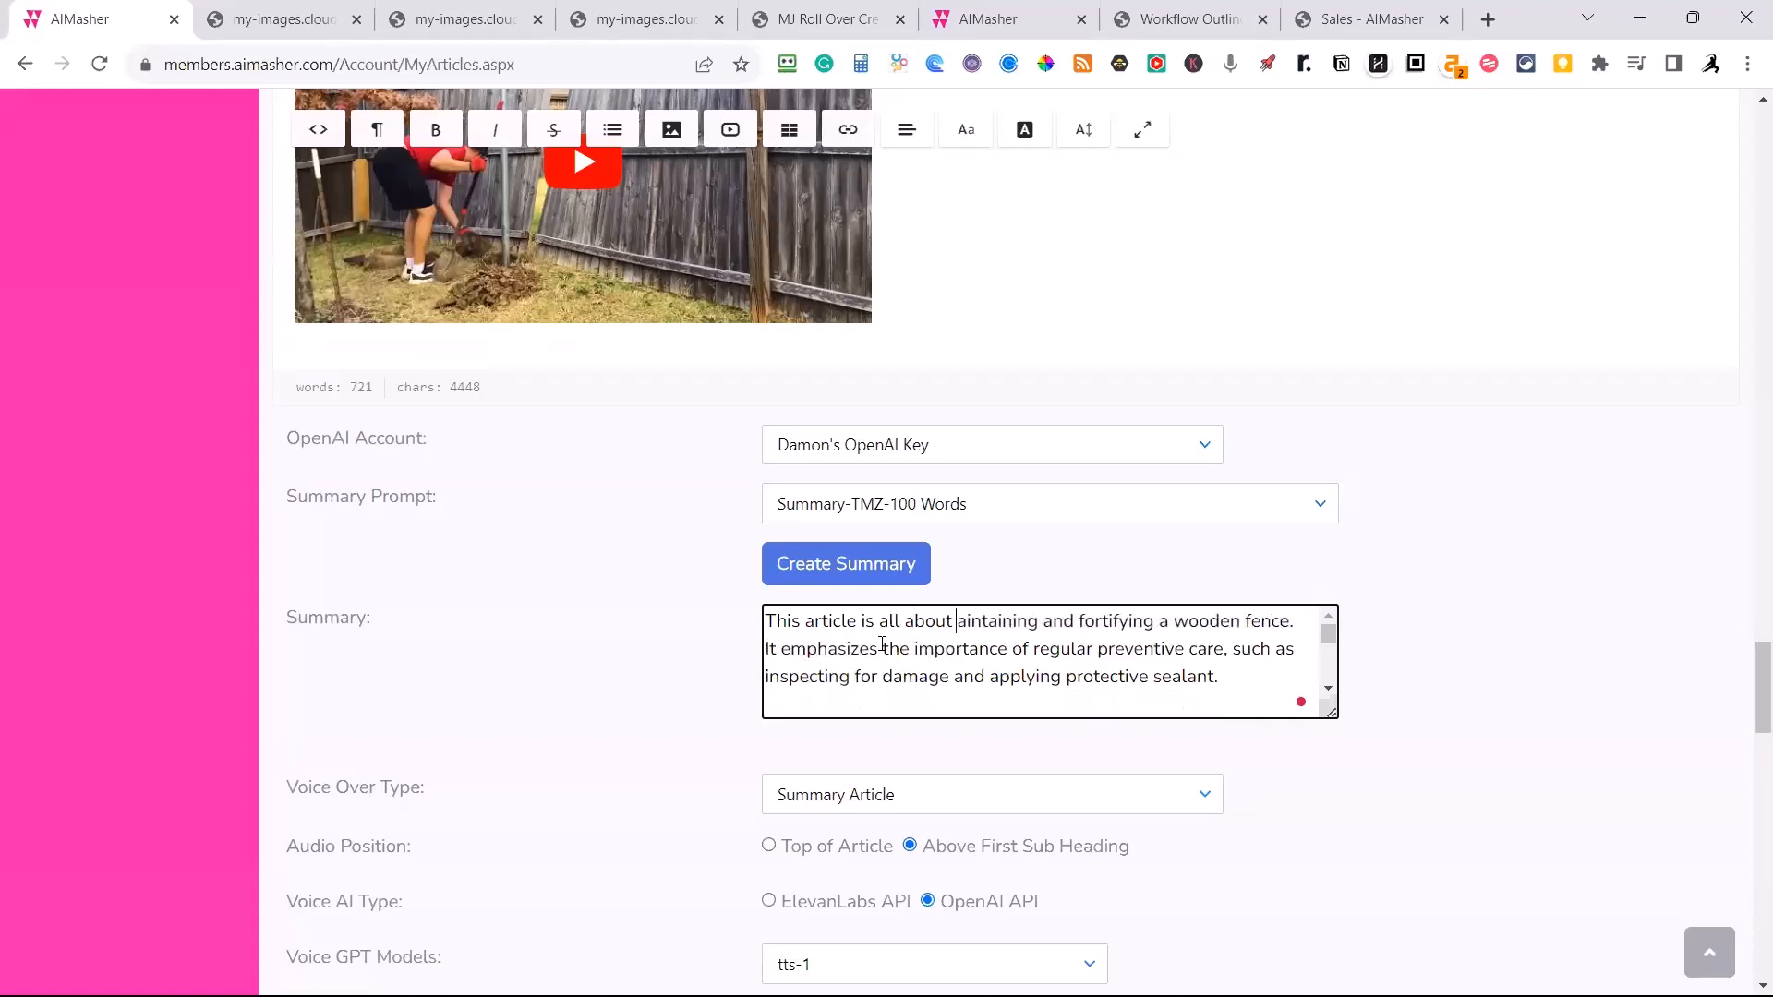
{"action": "type", "text": "m"}
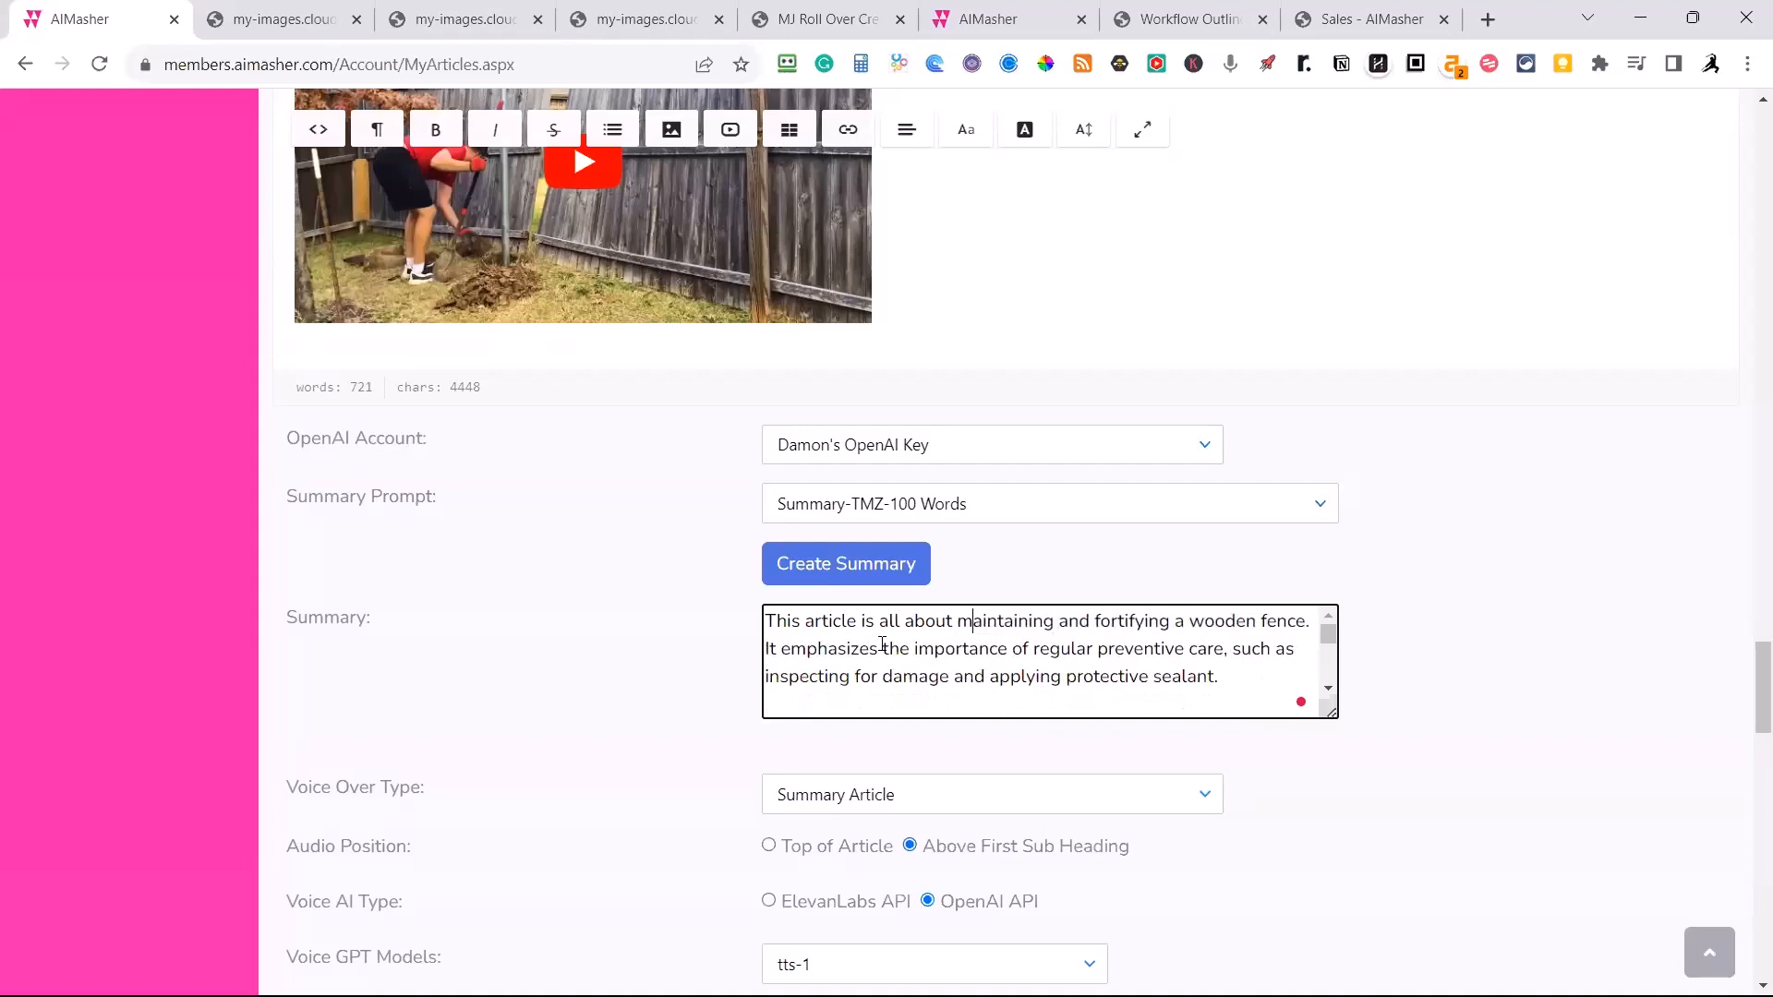
Create the summary audio again from the revised text with the tts-1 model and Echo voice, positioned above the first sub heading.
{"action": "scroll", "coordinate": [919, 839], "scroll_direction": "down", "scroll_amount": 2}
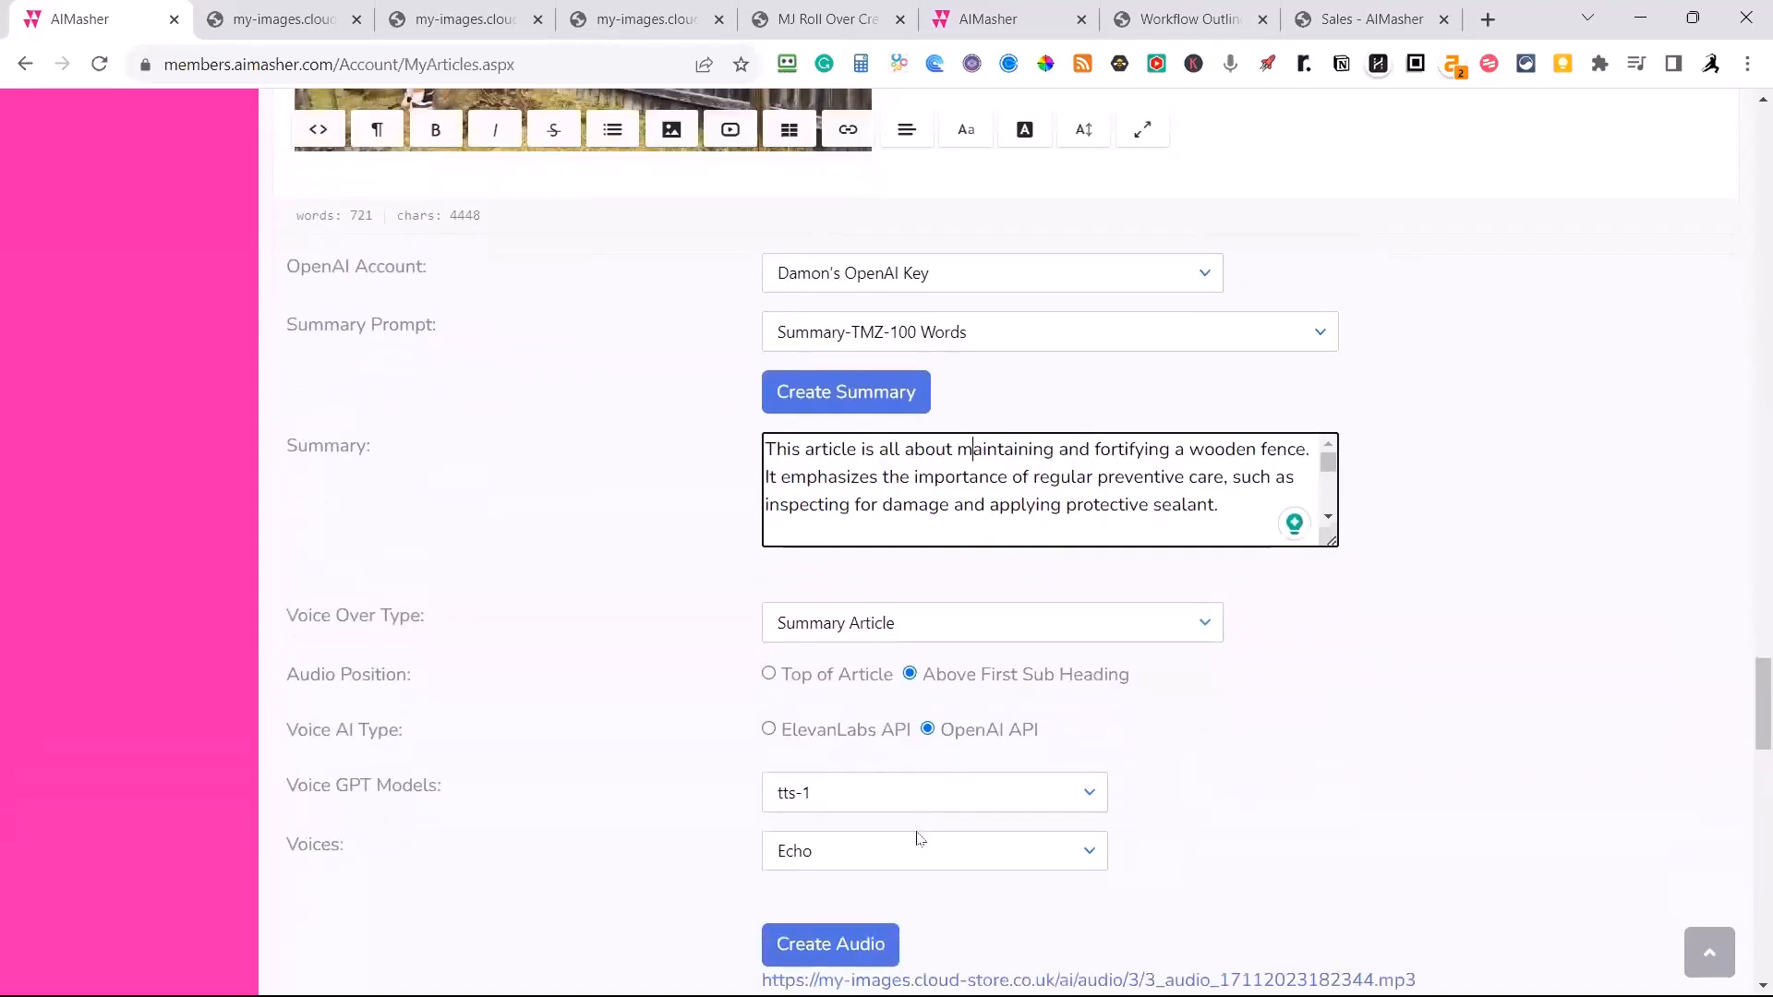
{"action": "scroll", "coordinate": [919, 839], "scroll_direction": "down", "scroll_amount": 2}
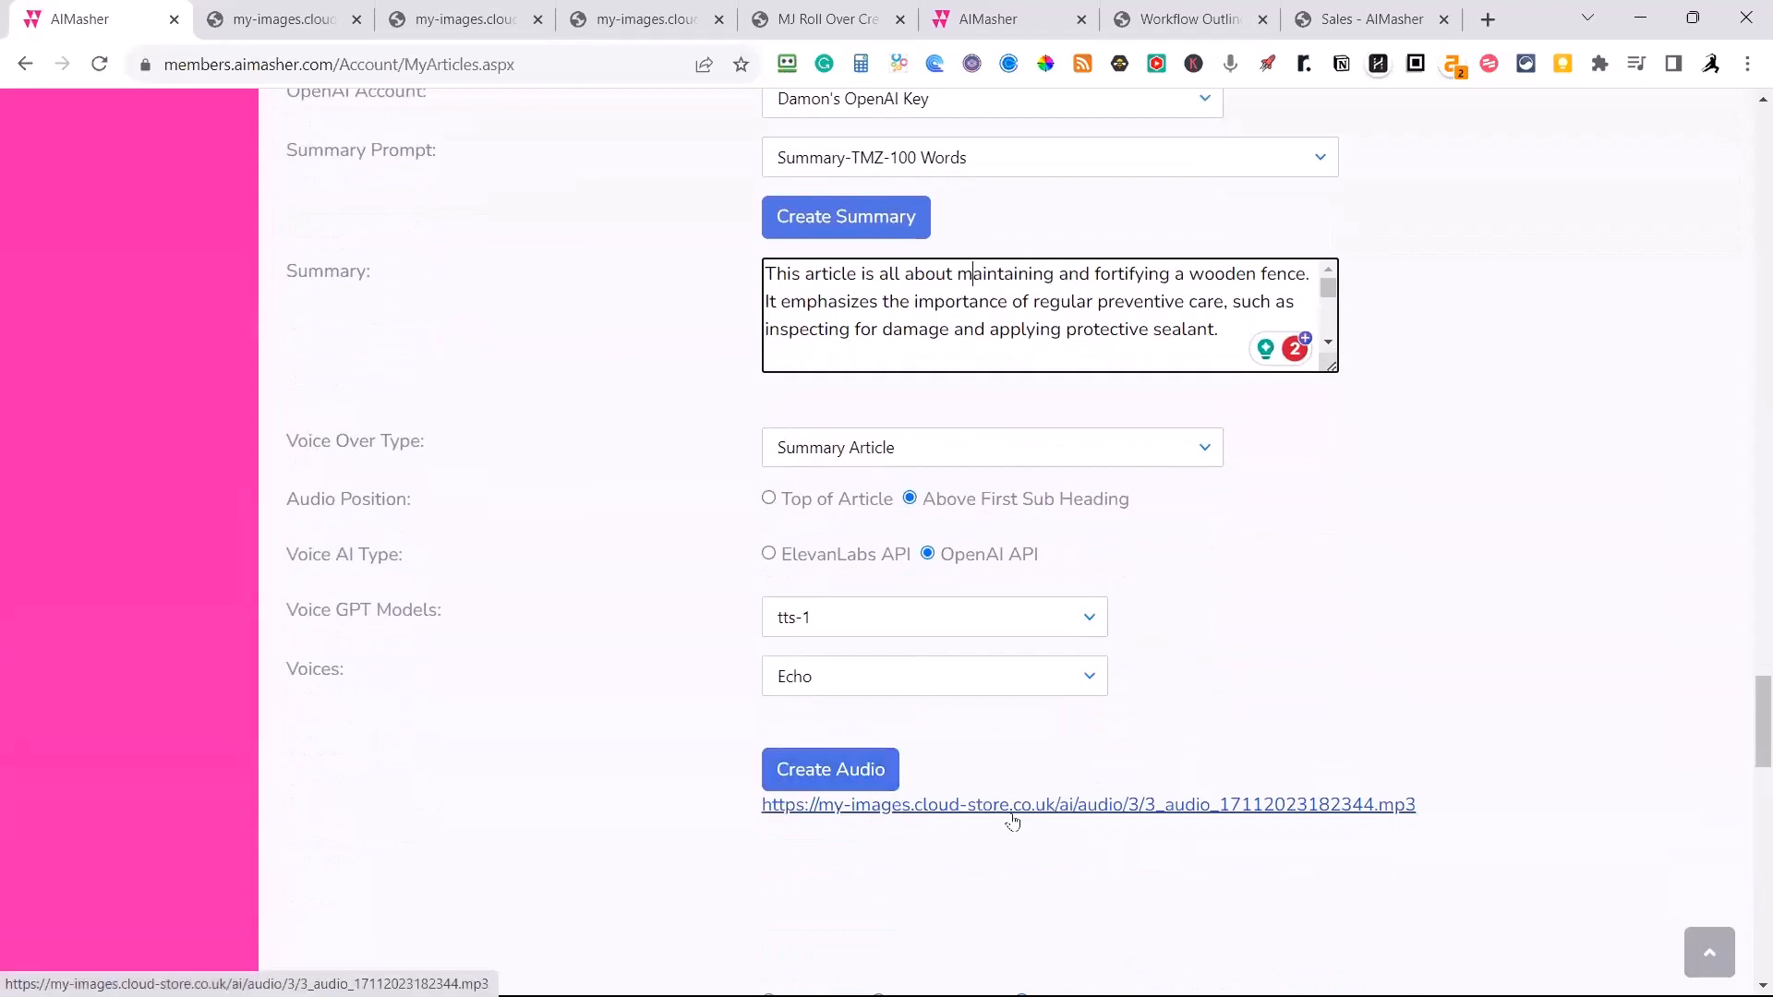
{"action": "left_click", "coordinate": [868, 781]}
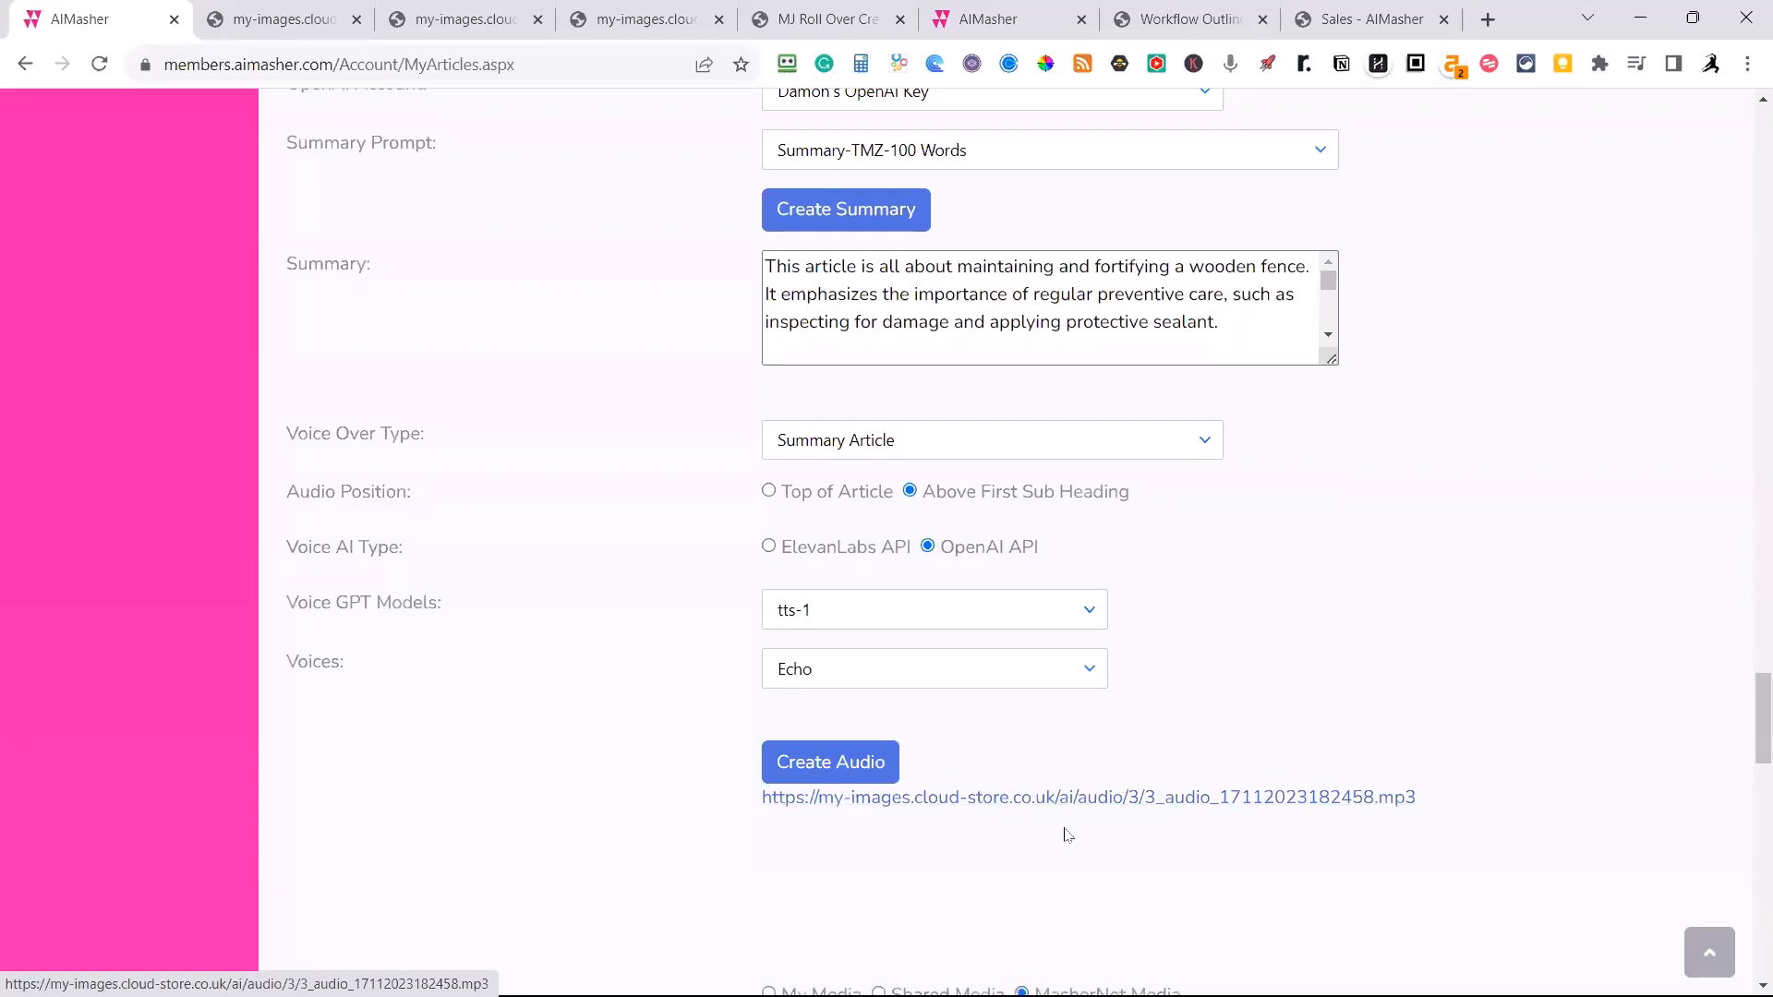
Look over the article's media and group settings and its text entries, and update the article to save it.
{"action": "scroll", "coordinate": [1061, 832], "scroll_direction": "down", "scroll_amount": 2}
{"action": "scroll", "coordinate": [1066, 832], "scroll_direction": "down", "scroll_amount": 1}
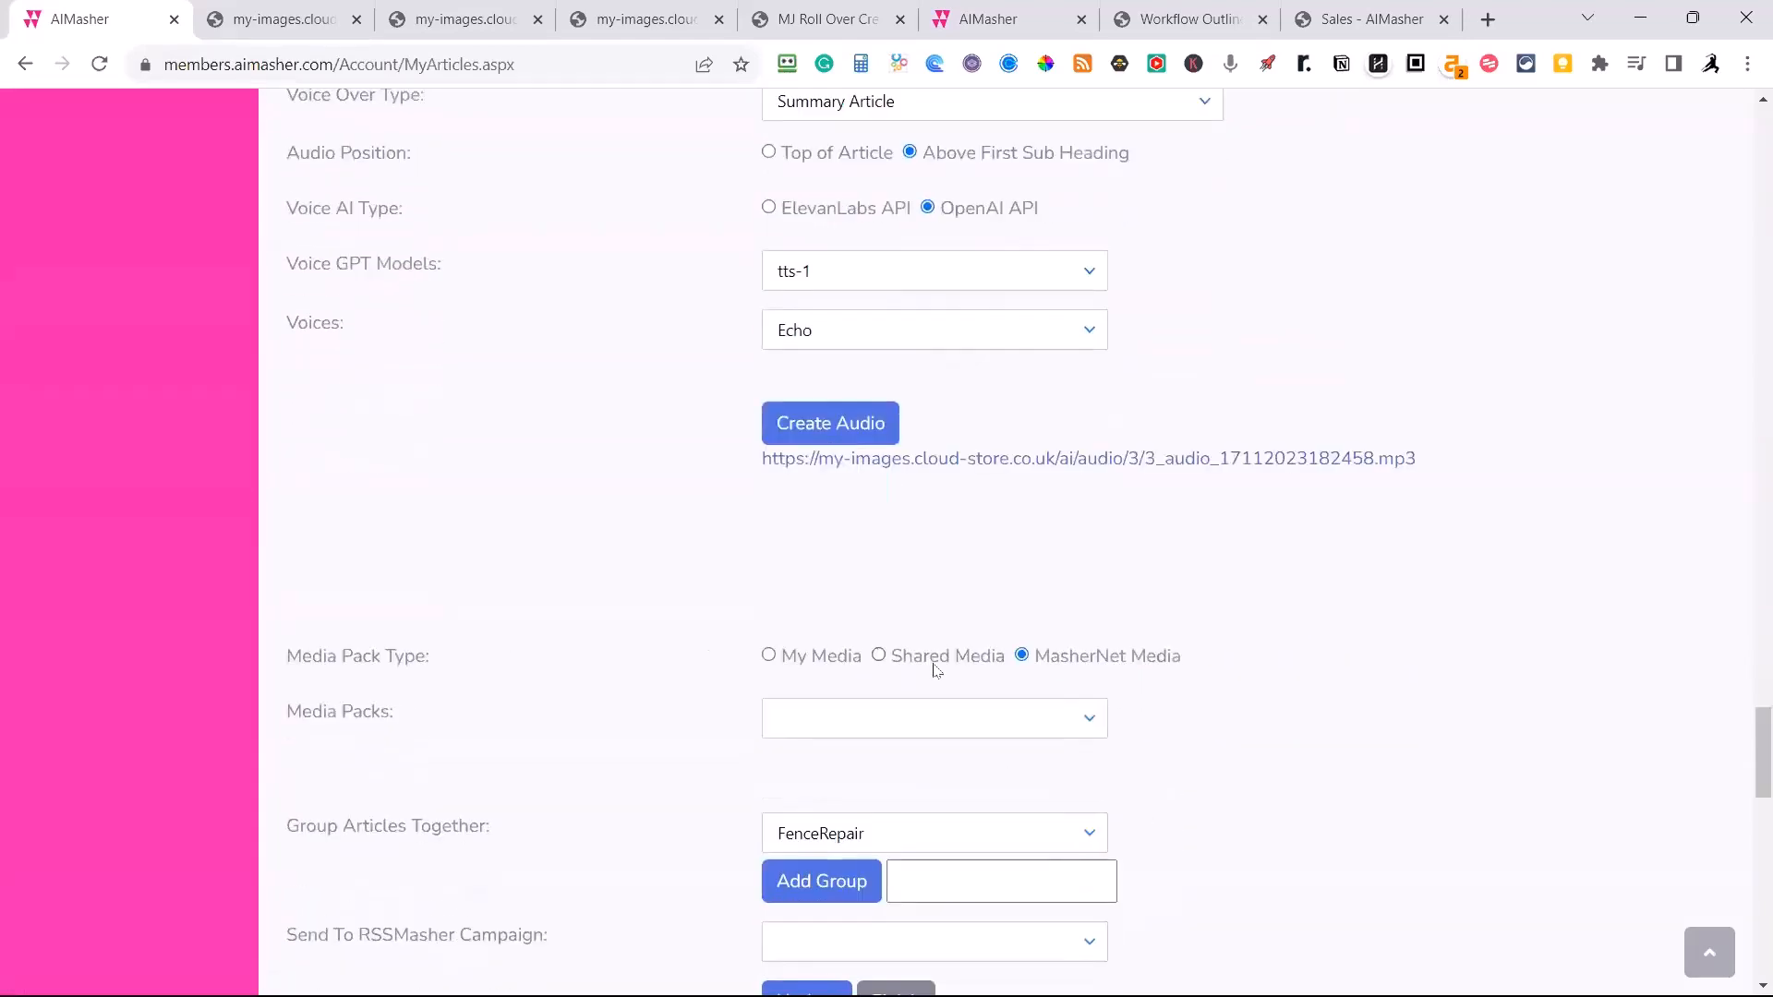
{"action": "scroll", "coordinate": [958, 680], "scroll_direction": "up", "scroll_amount": 6}
{"action": "scroll", "coordinate": [958, 680], "scroll_direction": "up", "scroll_amount": 20}
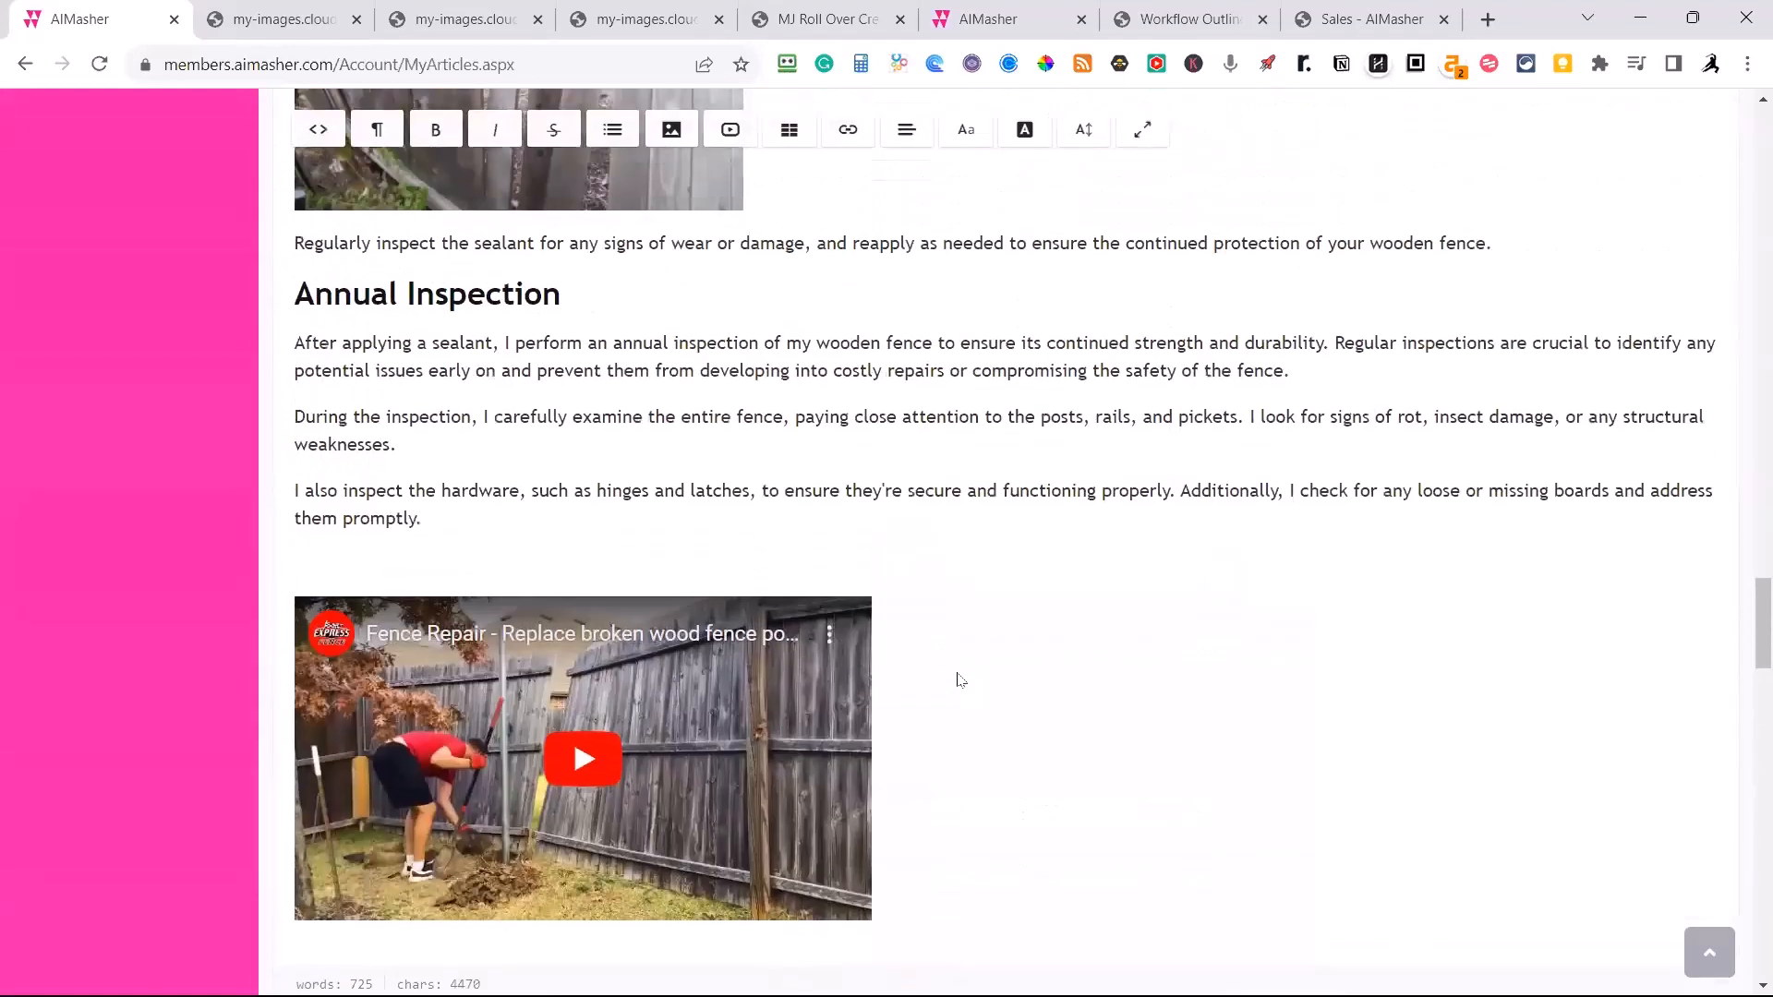
{"action": "scroll", "coordinate": [956, 680], "scroll_direction": "down", "scroll_amount": 20}
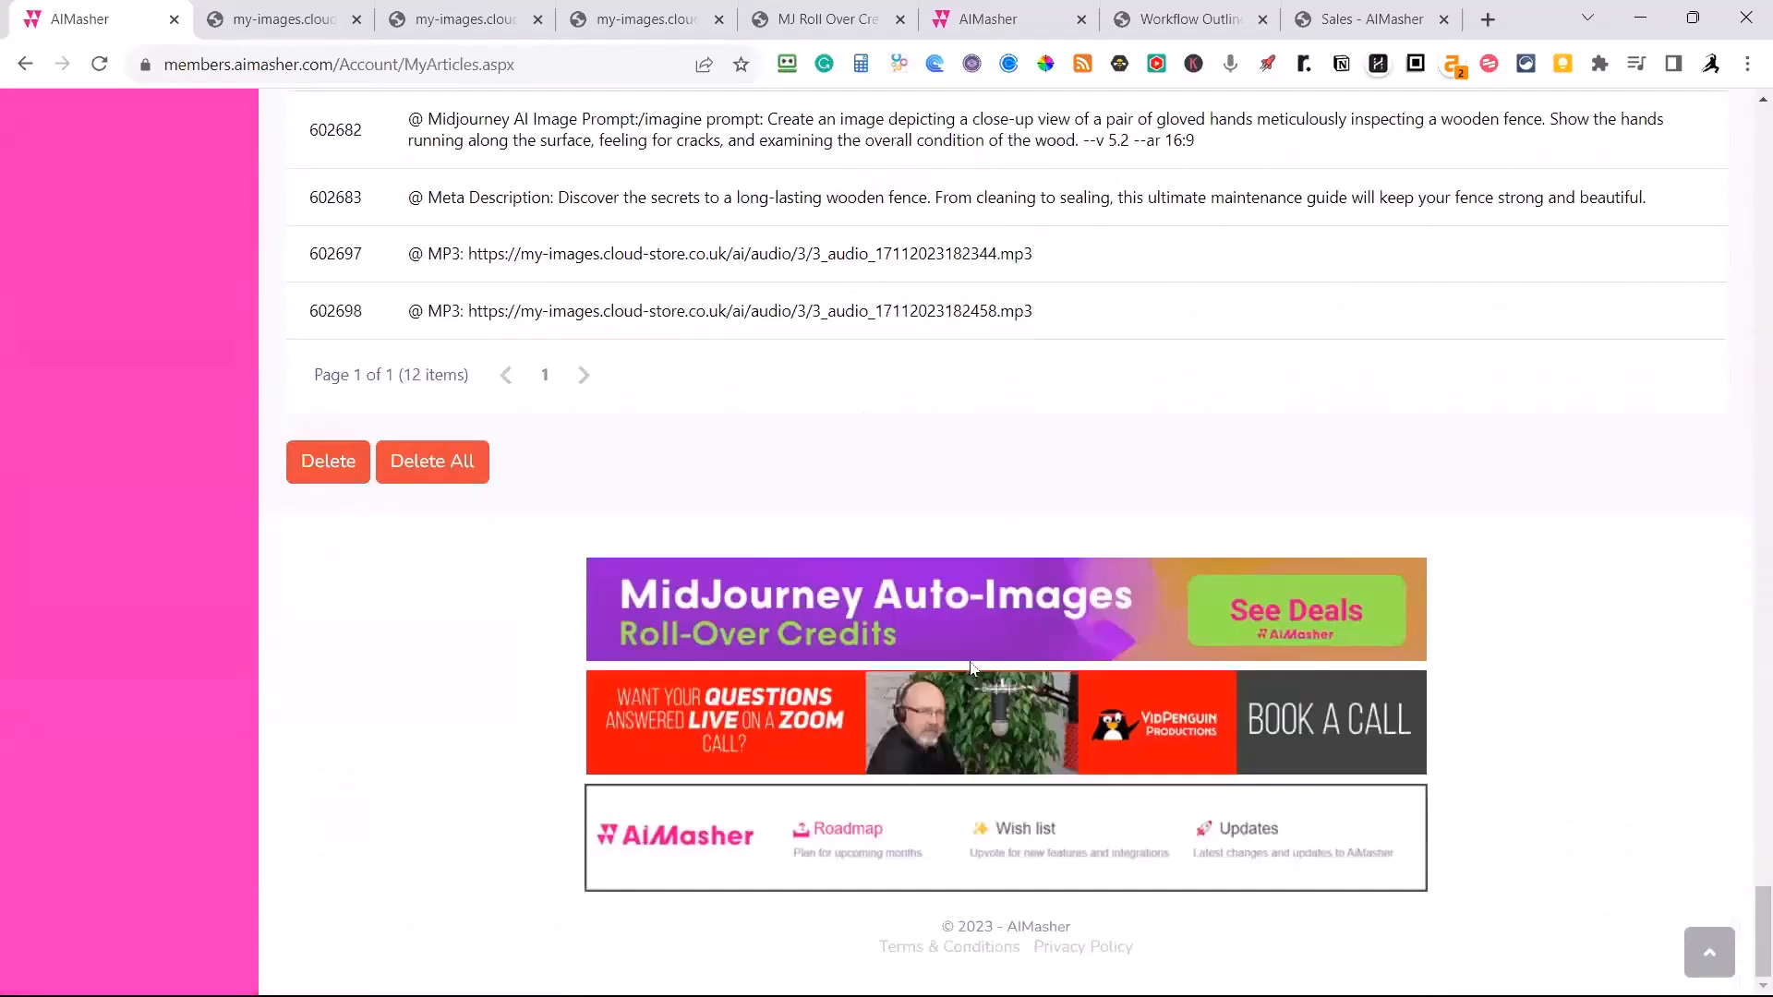
{"action": "scroll", "coordinate": [971, 668], "scroll_direction": "up", "scroll_amount": 10}
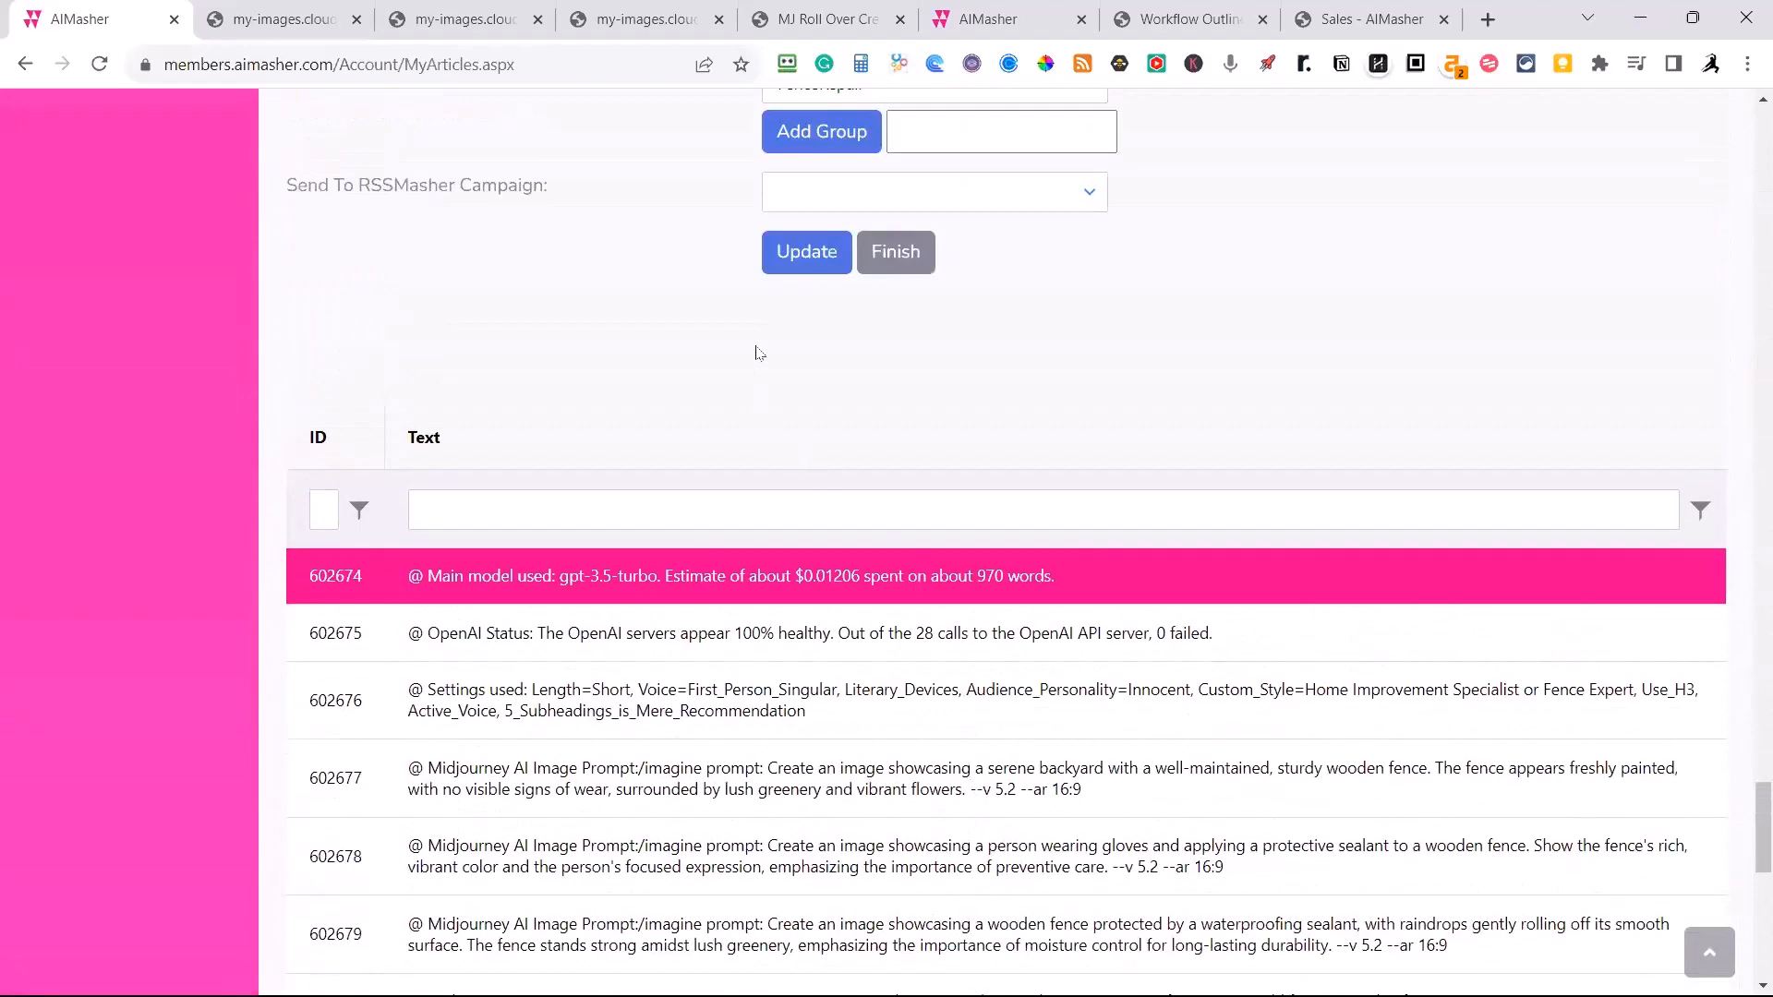
{"action": "left_click", "coordinate": [807, 263]}
Choose Outdoor Grilling as the RSSMasher campaign for the article and finish editing without updating it again.
{"action": "scroll", "coordinate": [543, 292], "scroll_direction": "up", "scroll_amount": 1}
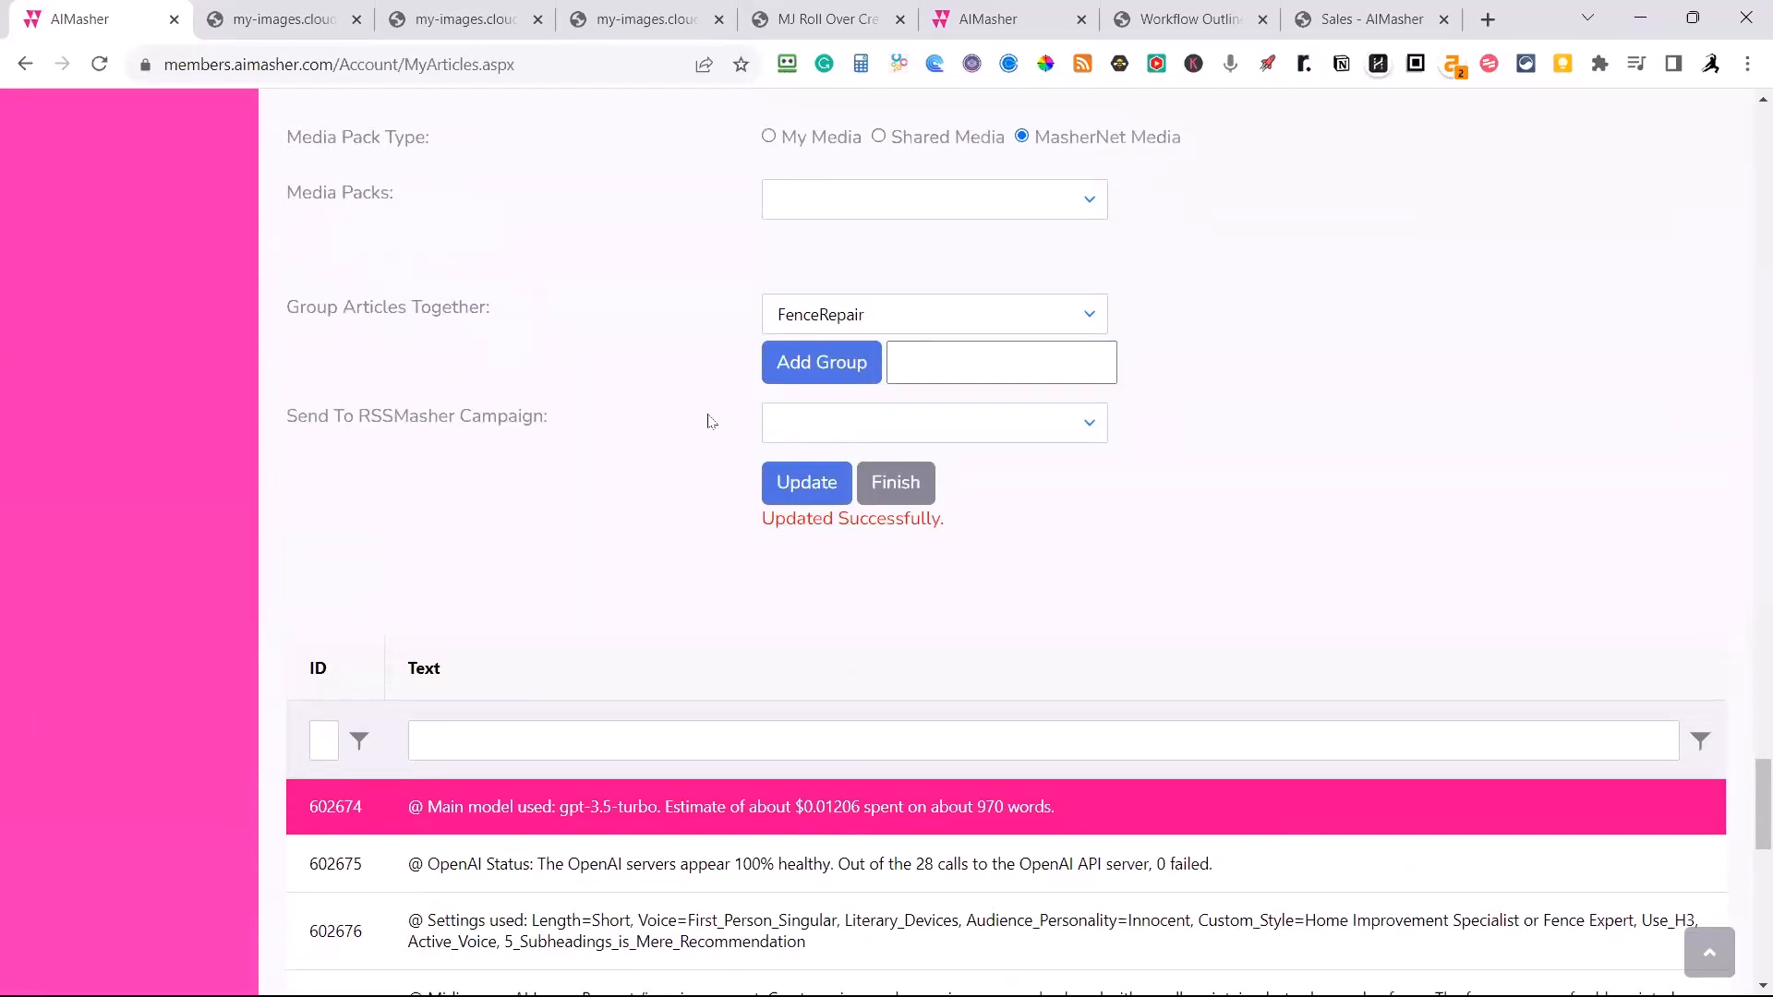
{"action": "left_click", "coordinate": [1084, 426]}
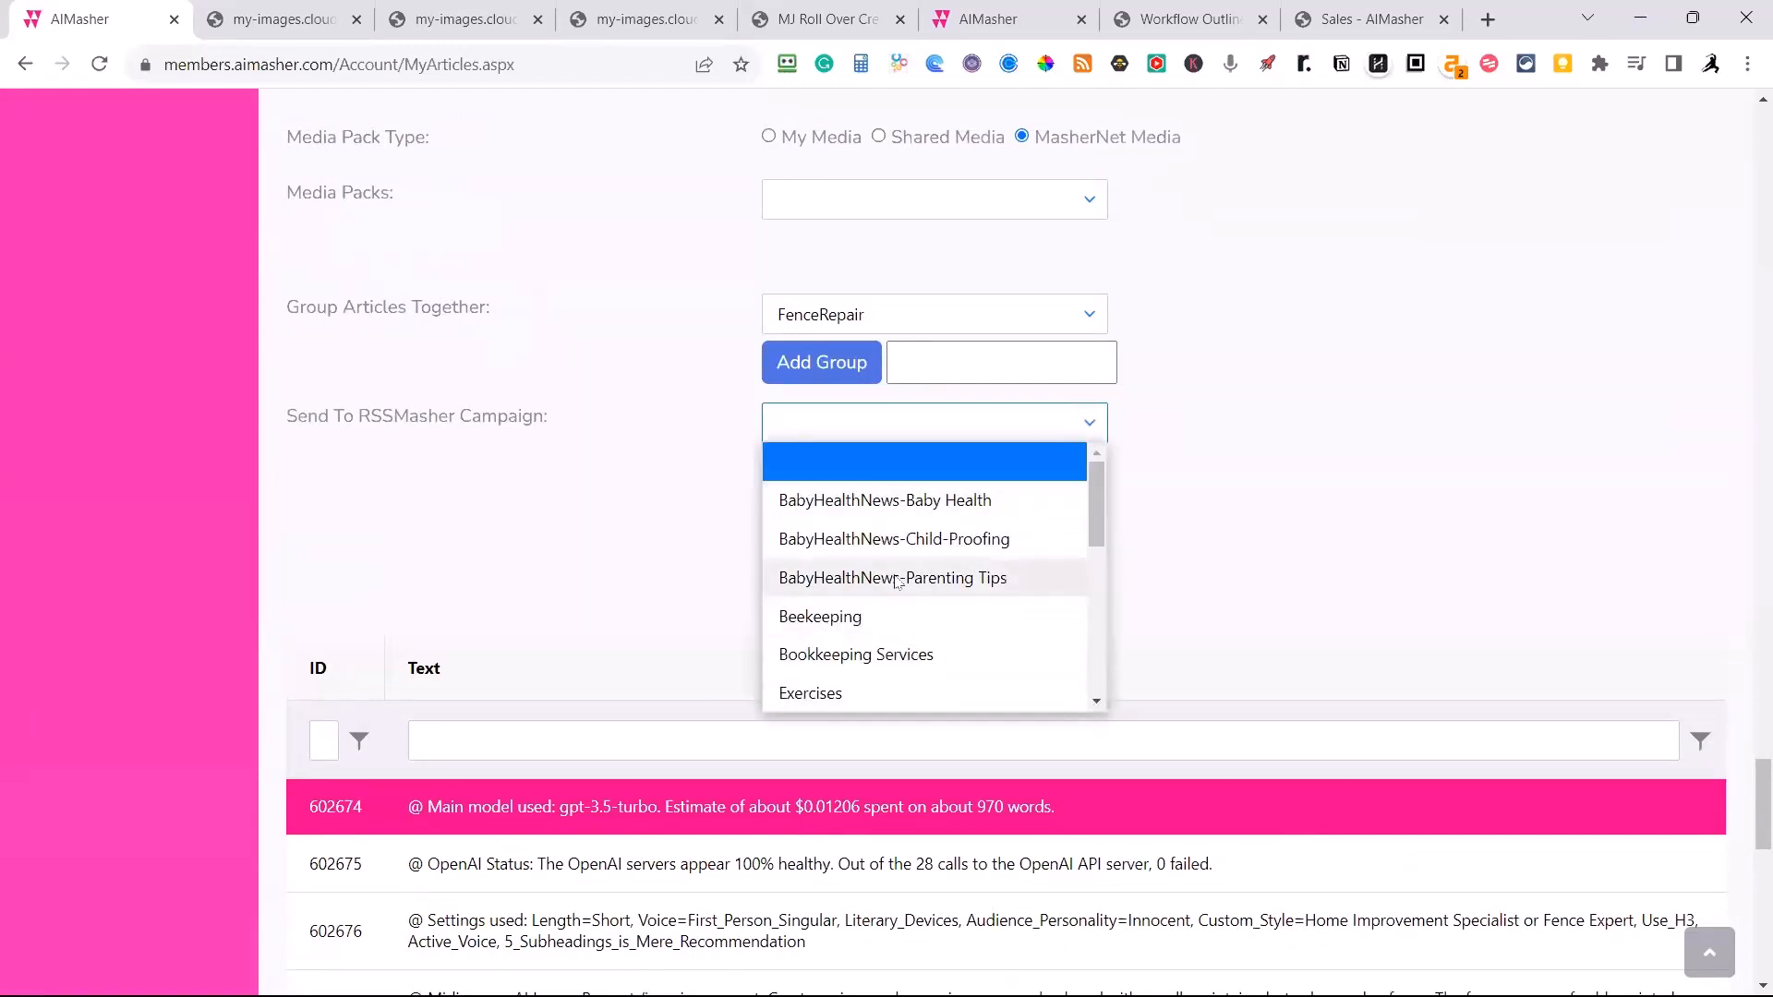
{"action": "scroll", "coordinate": [896, 609], "scroll_direction": "down", "scroll_amount": 3}
{"action": "scroll", "coordinate": [878, 650], "scroll_direction": "down", "scroll_amount": 5}
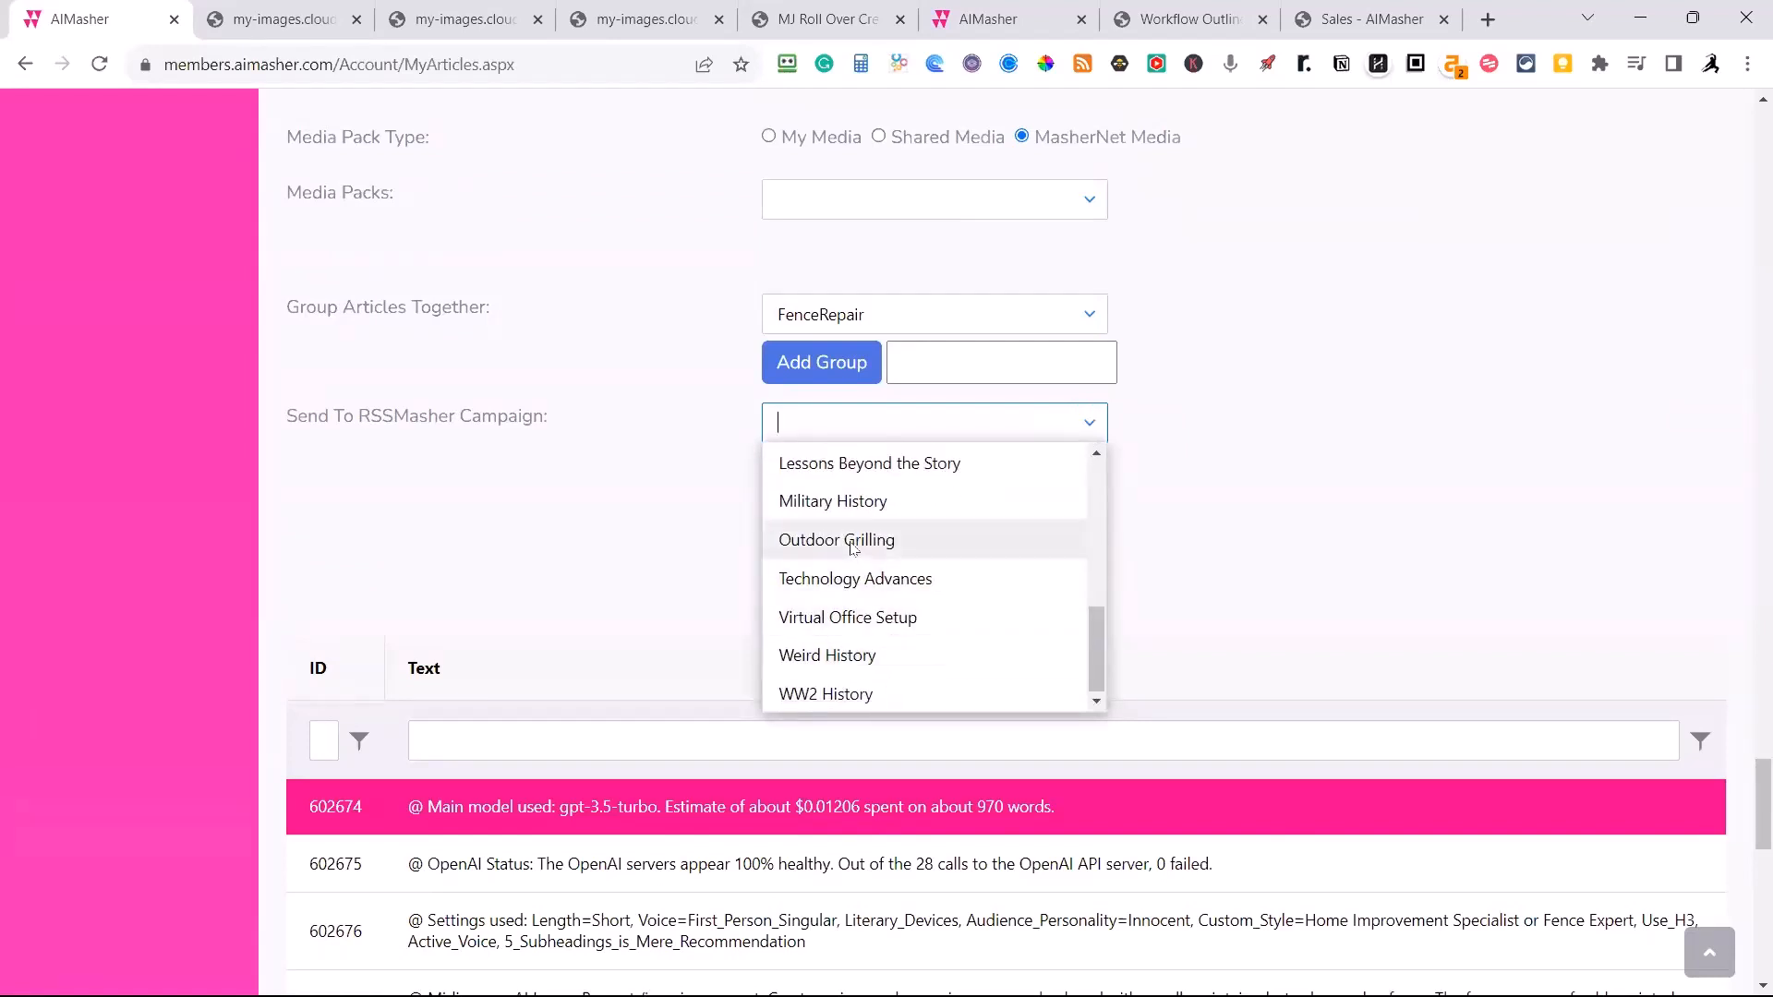
{"action": "left_click", "coordinate": [852, 546]}
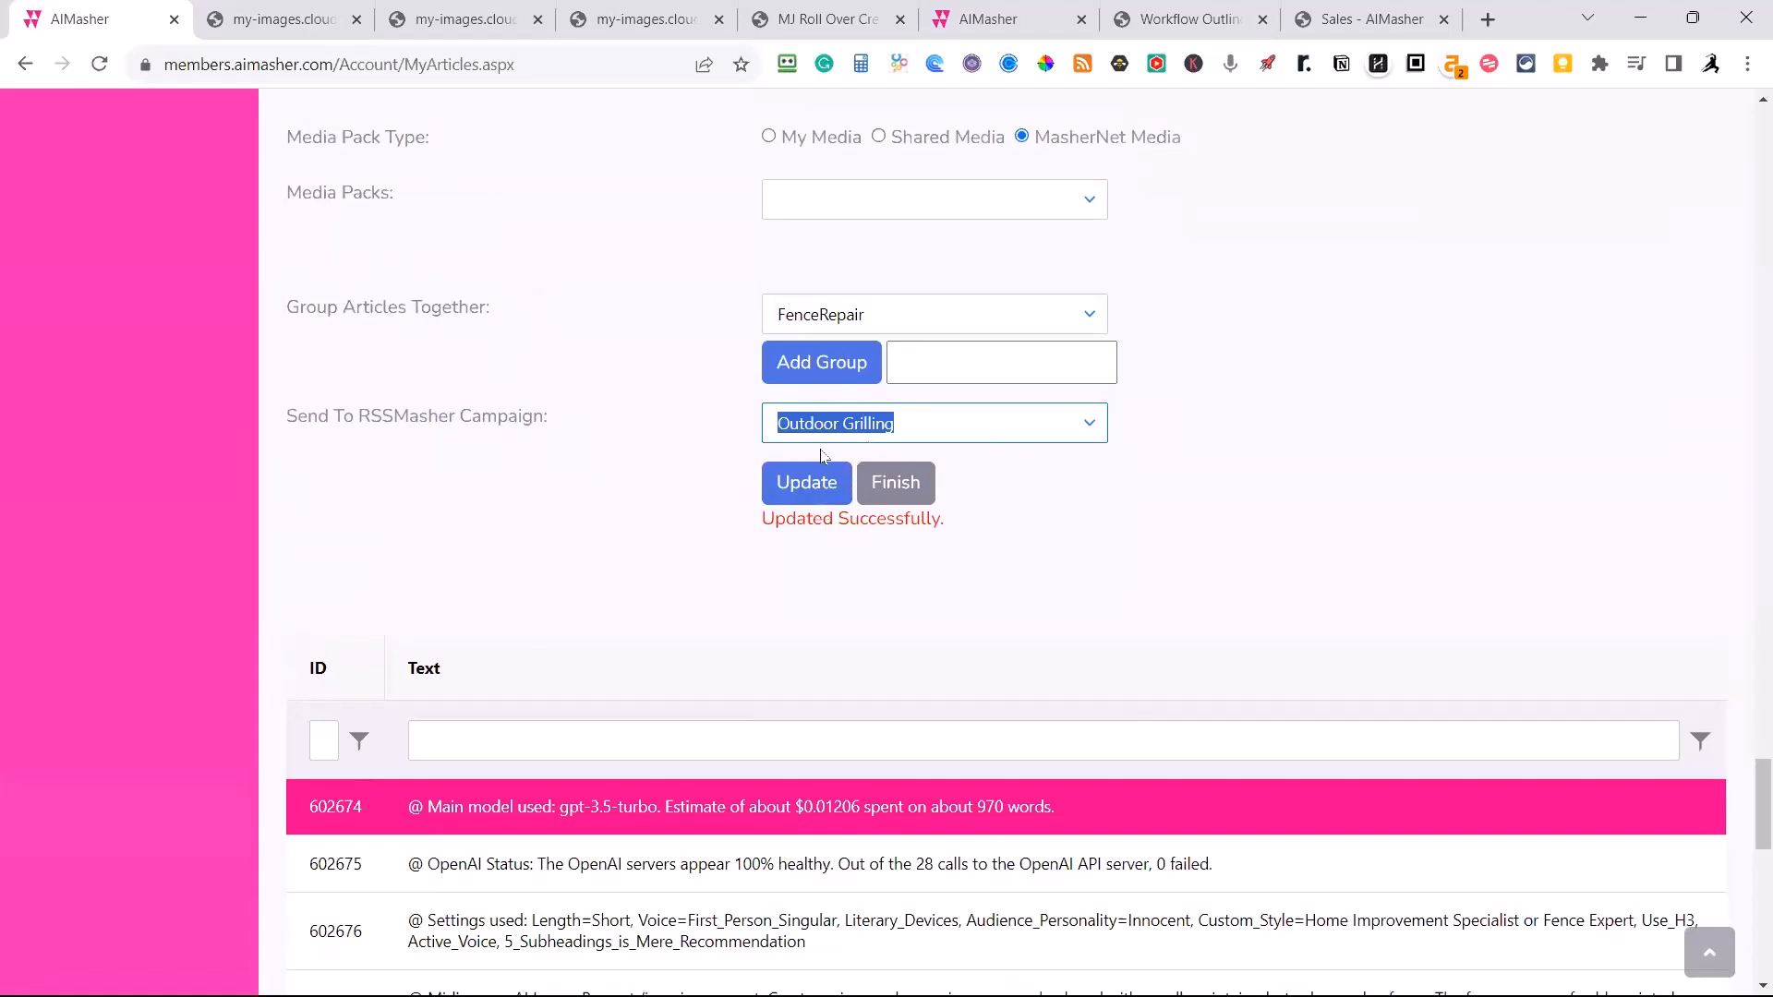
{"action": "left_click", "coordinate": [886, 488]}
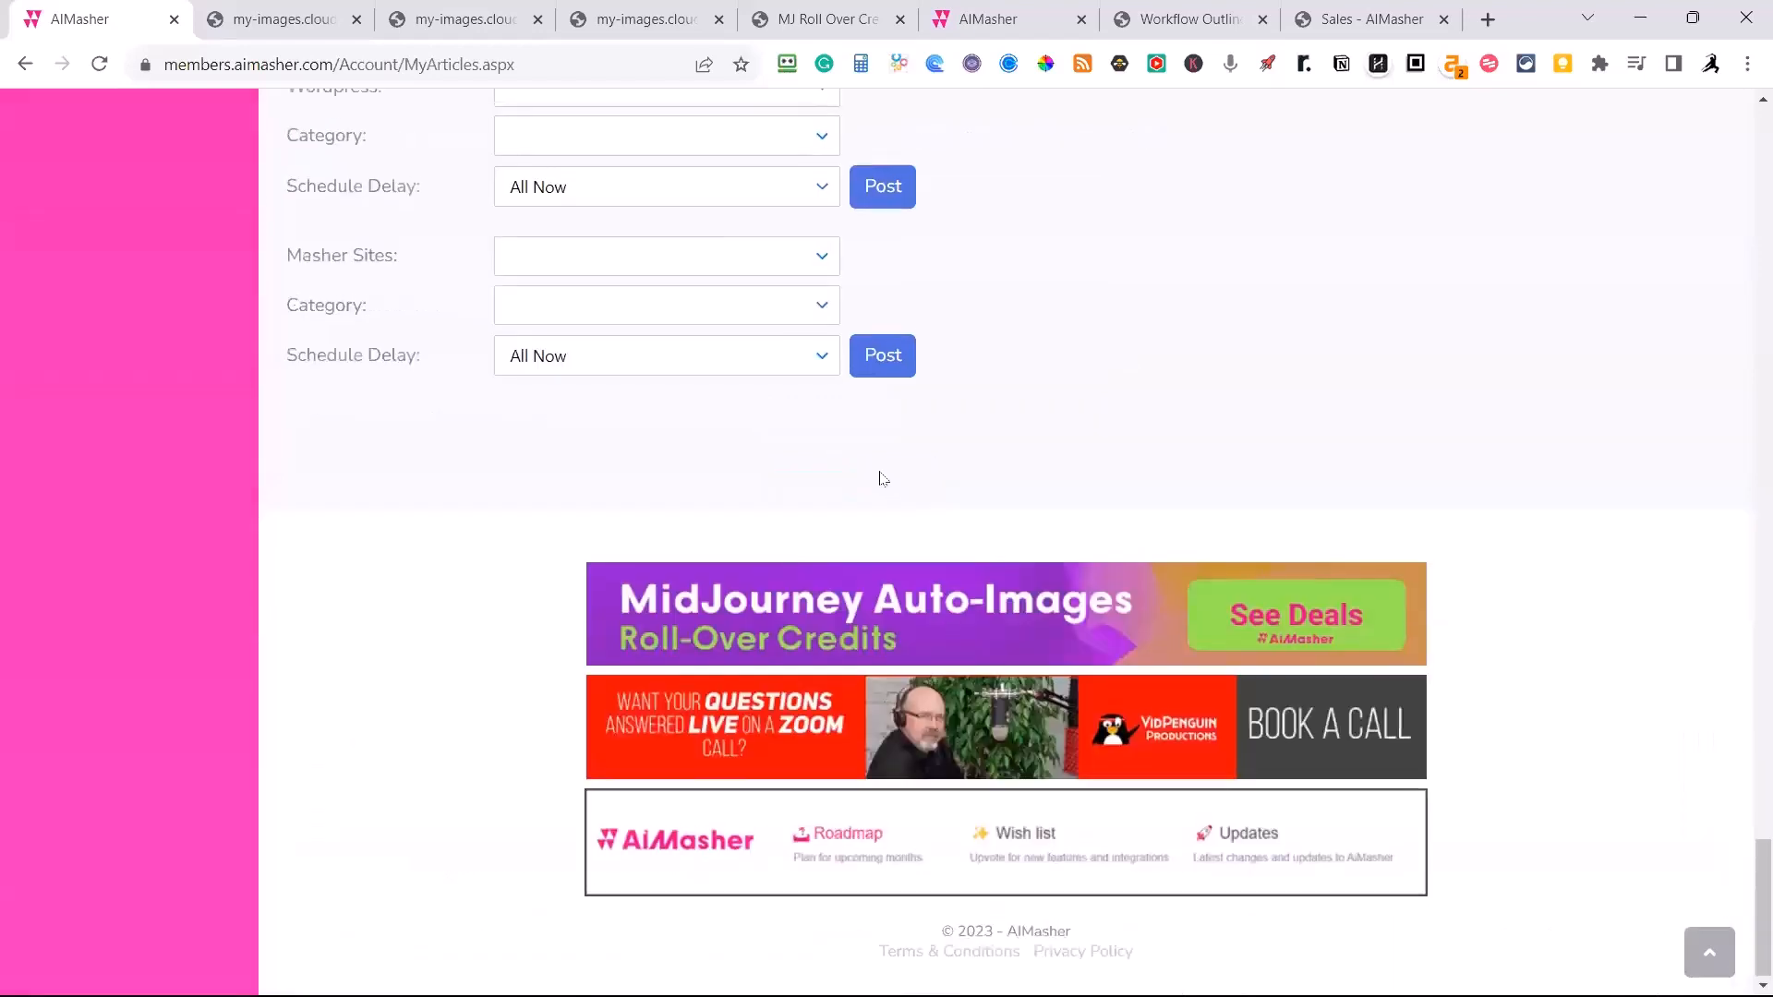
Select the wooden fence maintenance and fence panel repair articles in the article list.
{"action": "scroll", "coordinate": [880, 478], "scroll_direction": "up", "scroll_amount": 8}
{"action": "scroll", "coordinate": [880, 479], "scroll_direction": "up", "scroll_amount": 20}
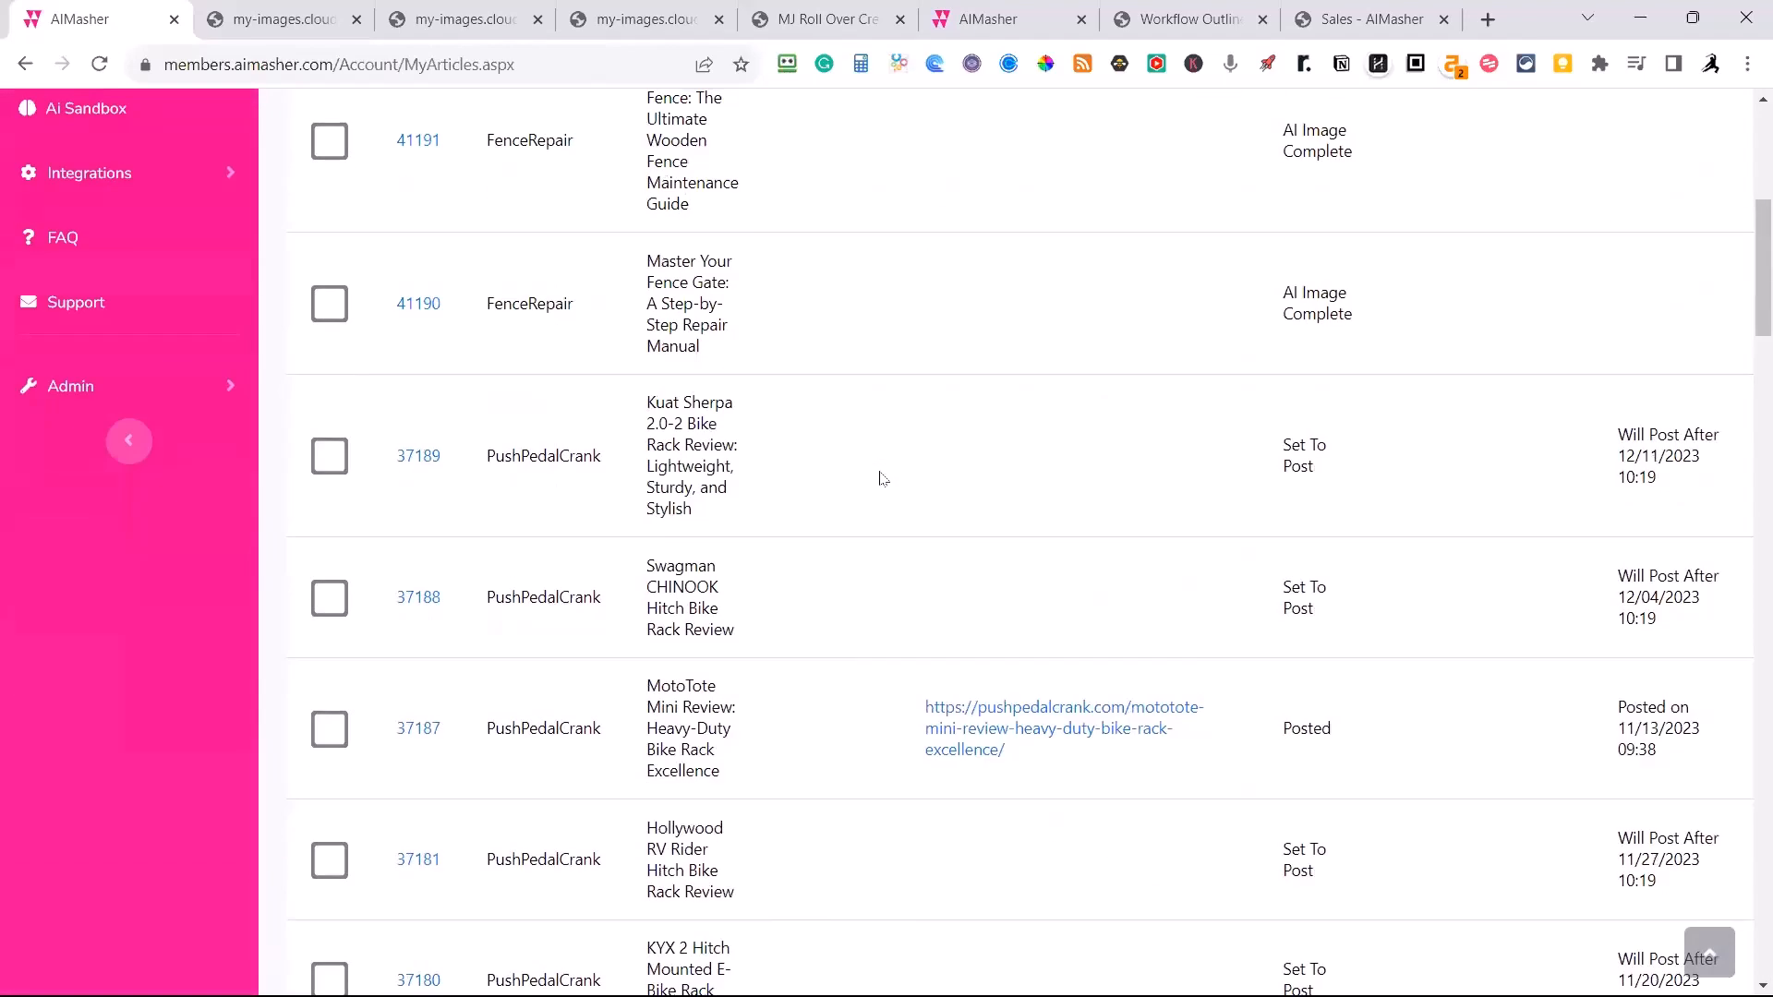
{"action": "scroll", "coordinate": [880, 479], "scroll_direction": "up", "scroll_amount": 6}
{"action": "scroll", "coordinate": [879, 475], "scroll_direction": "down", "scroll_amount": 3}
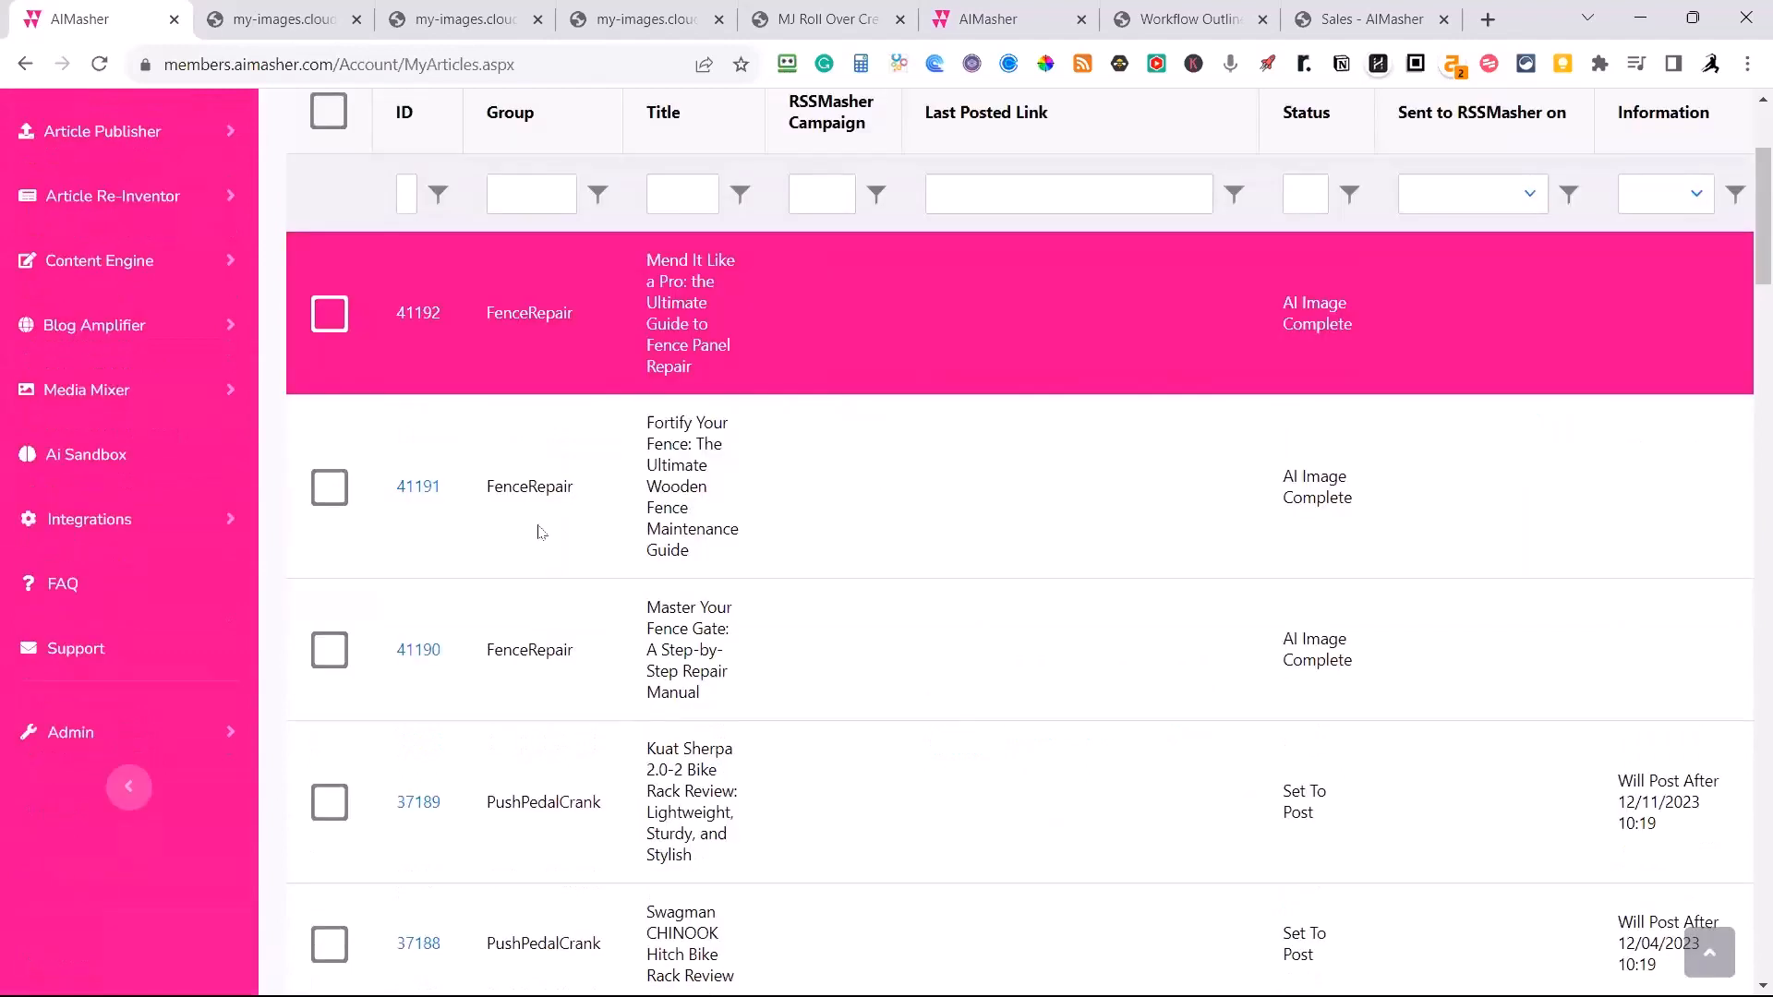
{"action": "left_click", "coordinate": [334, 494]}
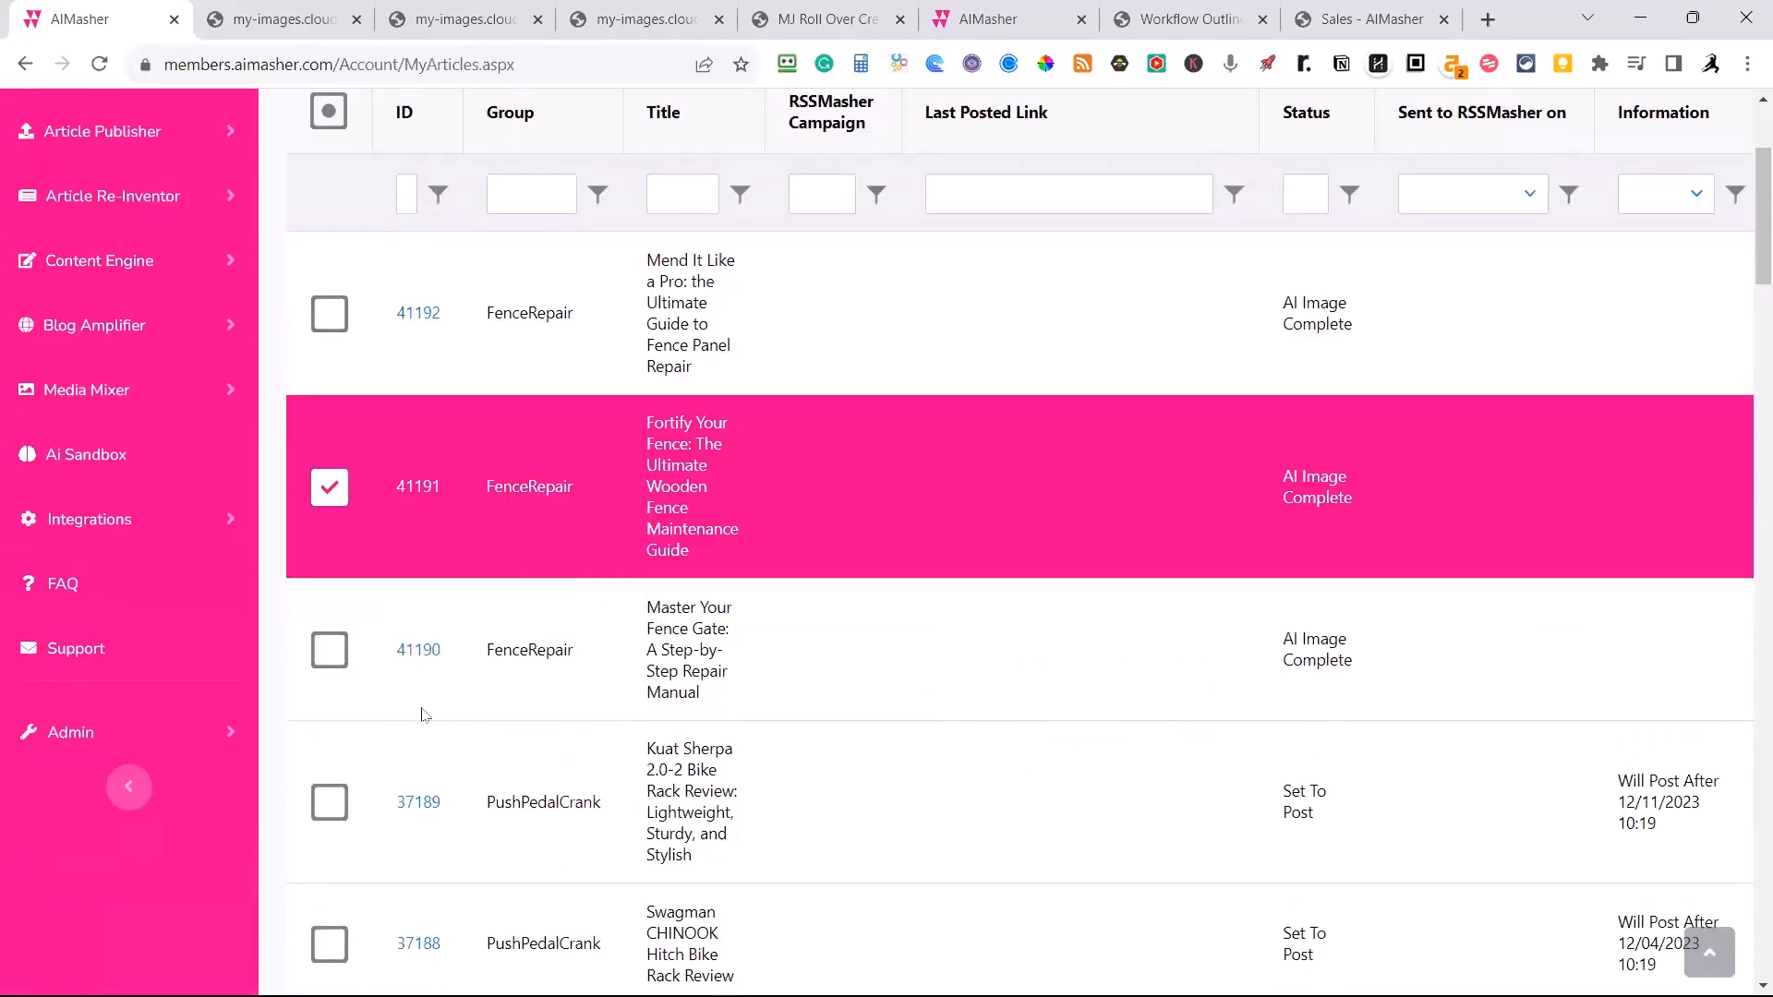
{"action": "left_click", "coordinate": [330, 314]}
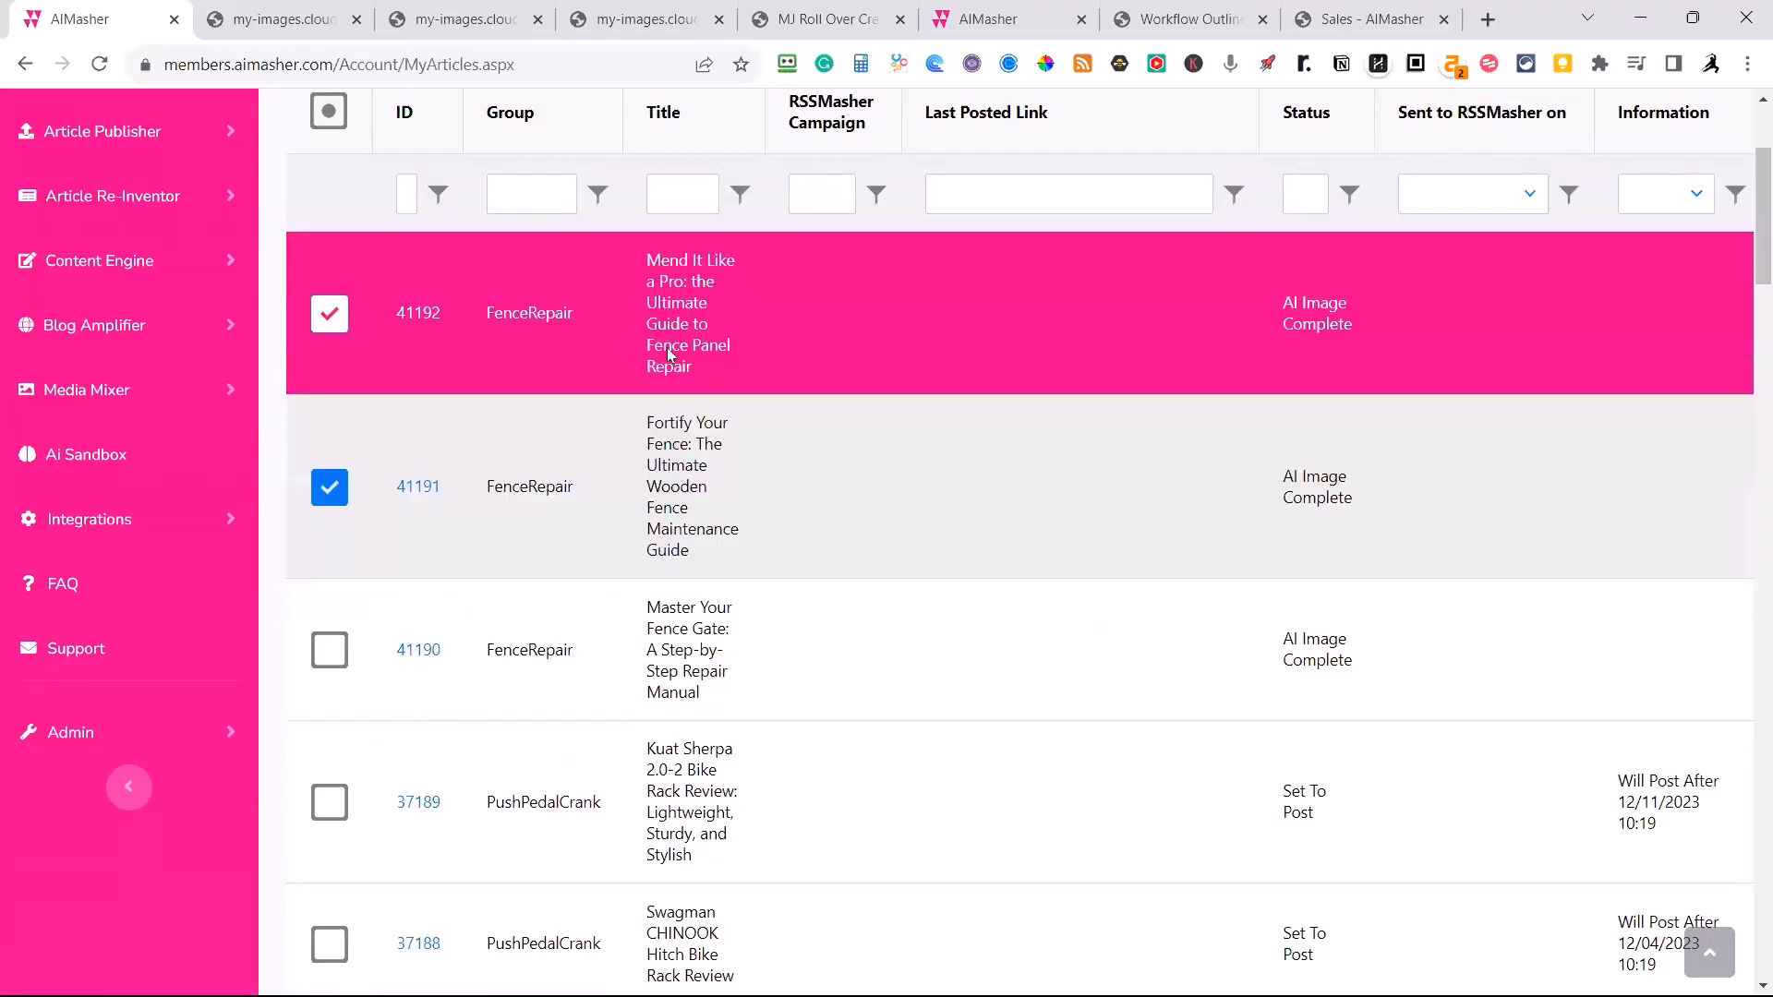
Open the fence panel repair article, look through its content and settings, and close it without changes.
{"action": "left_click", "coordinate": [427, 315]}
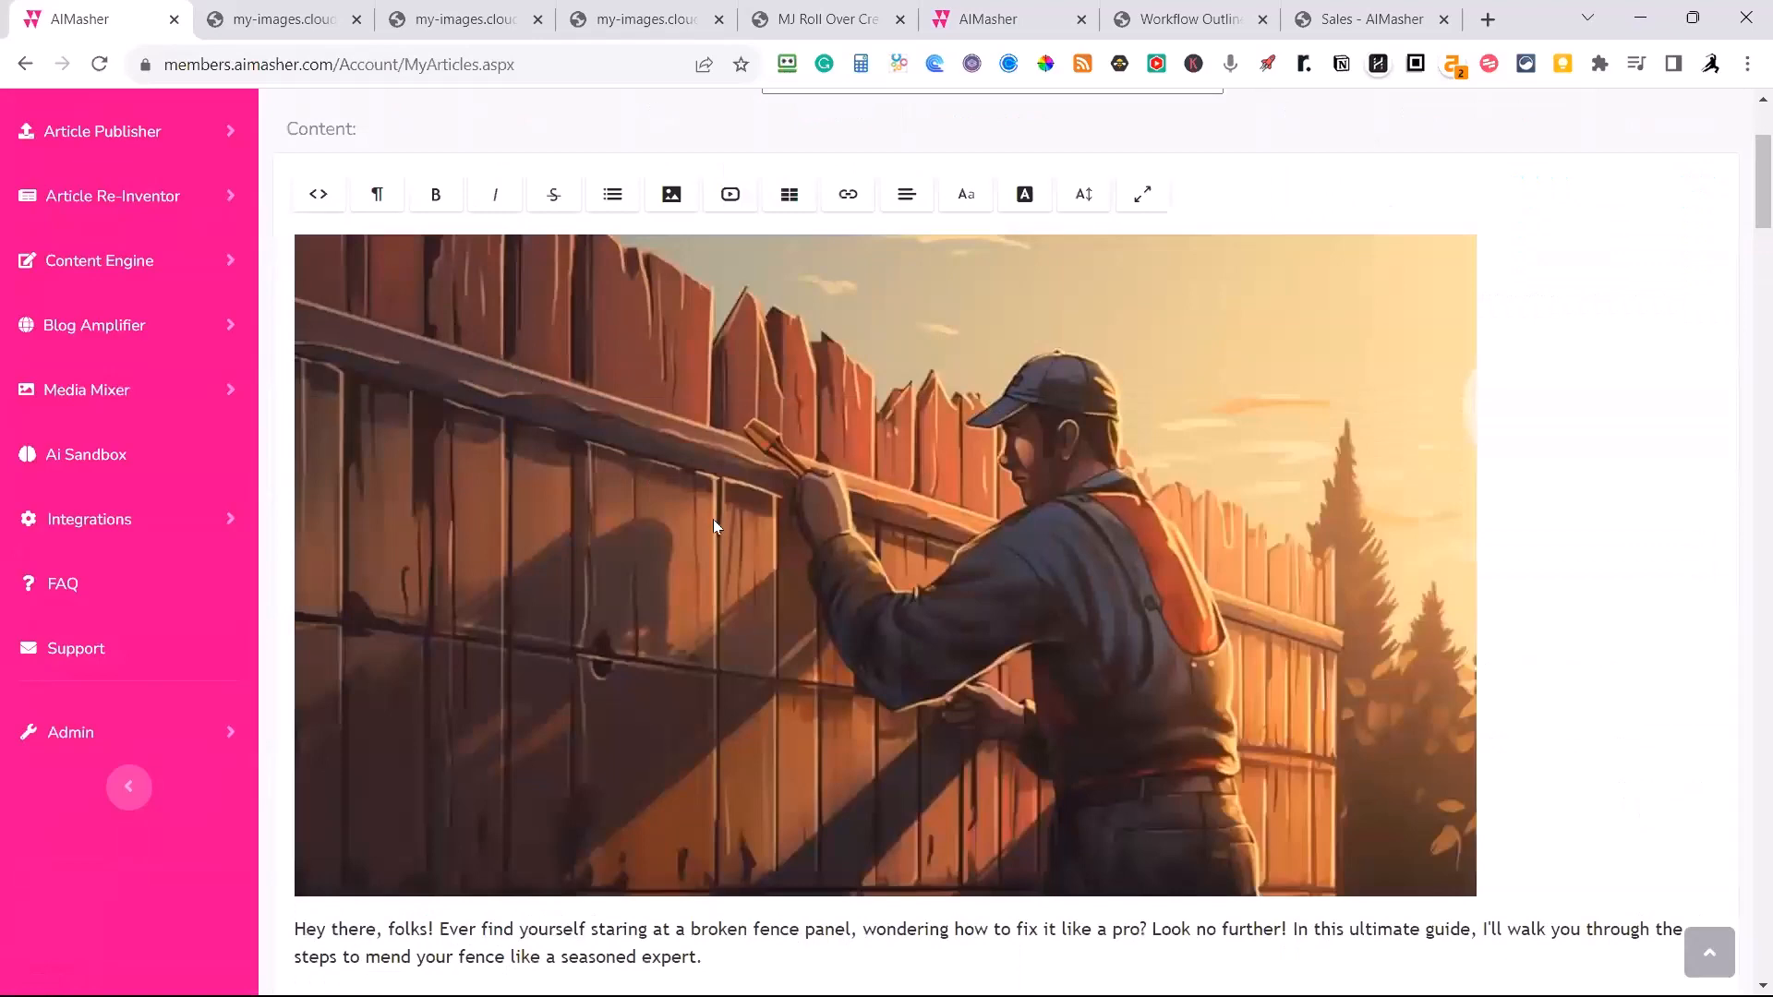
{"action": "scroll", "coordinate": [722, 537], "scroll_direction": "up", "scroll_amount": 3}
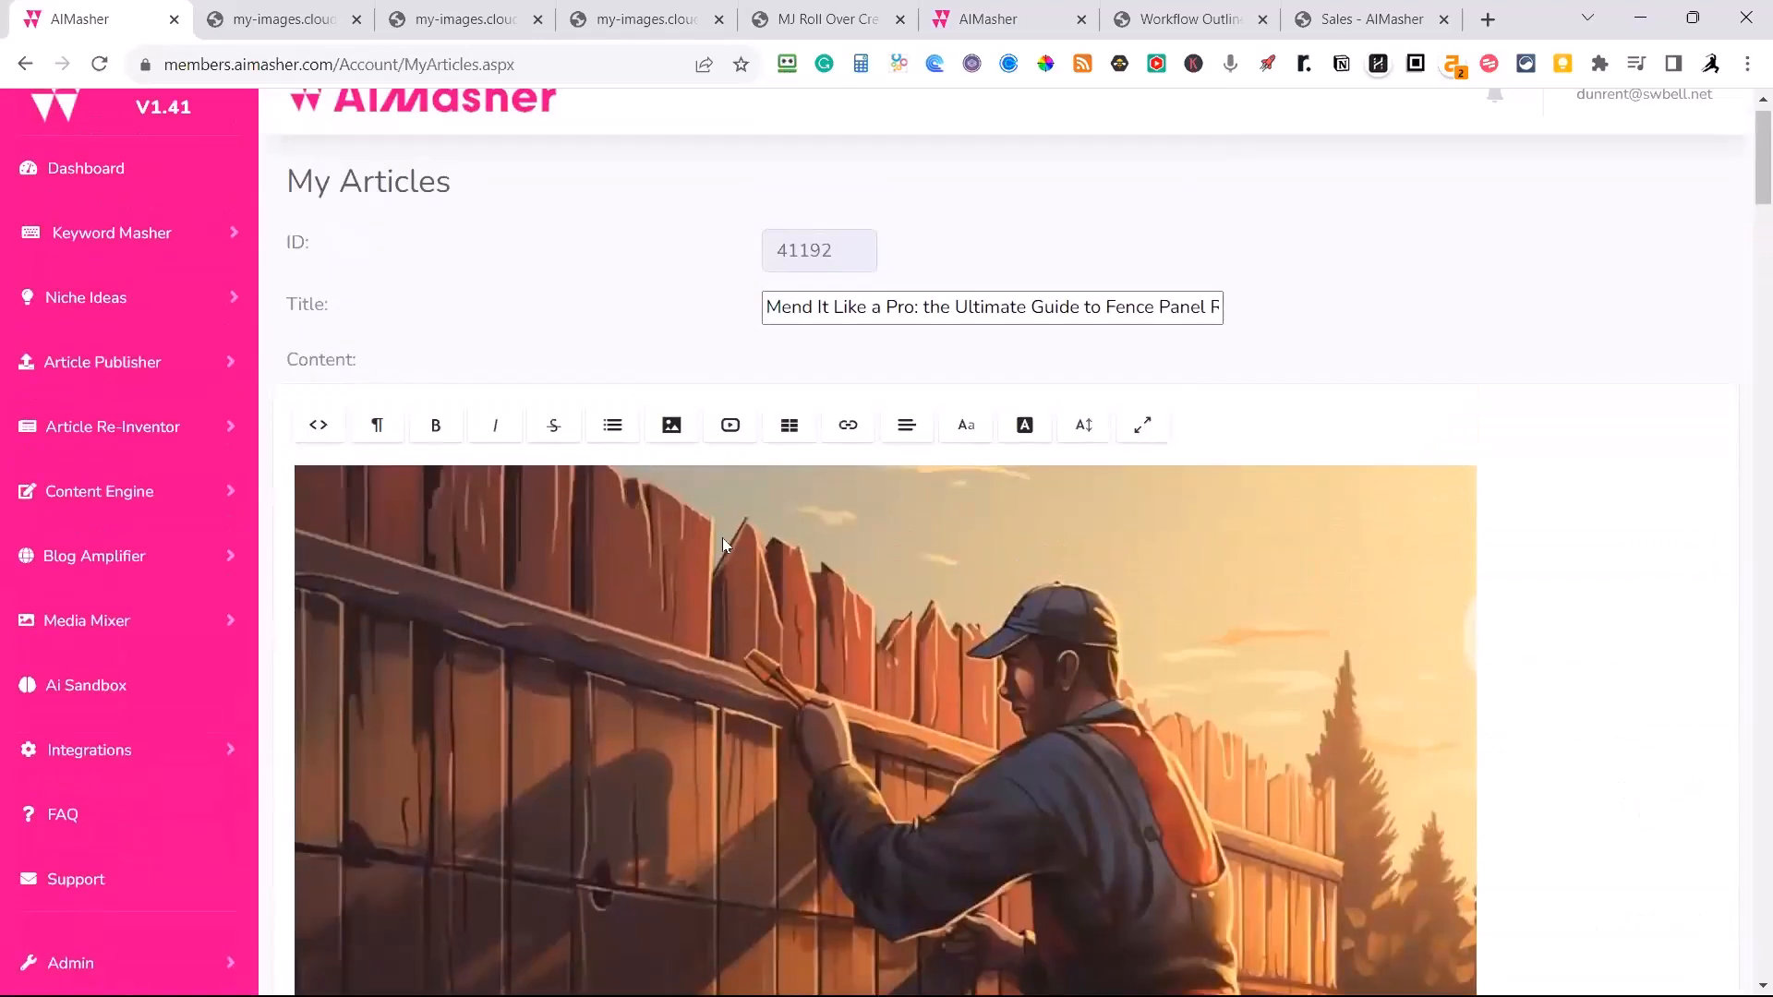
{"action": "scroll", "coordinate": [574, 358], "scroll_direction": "down", "scroll_amount": 5}
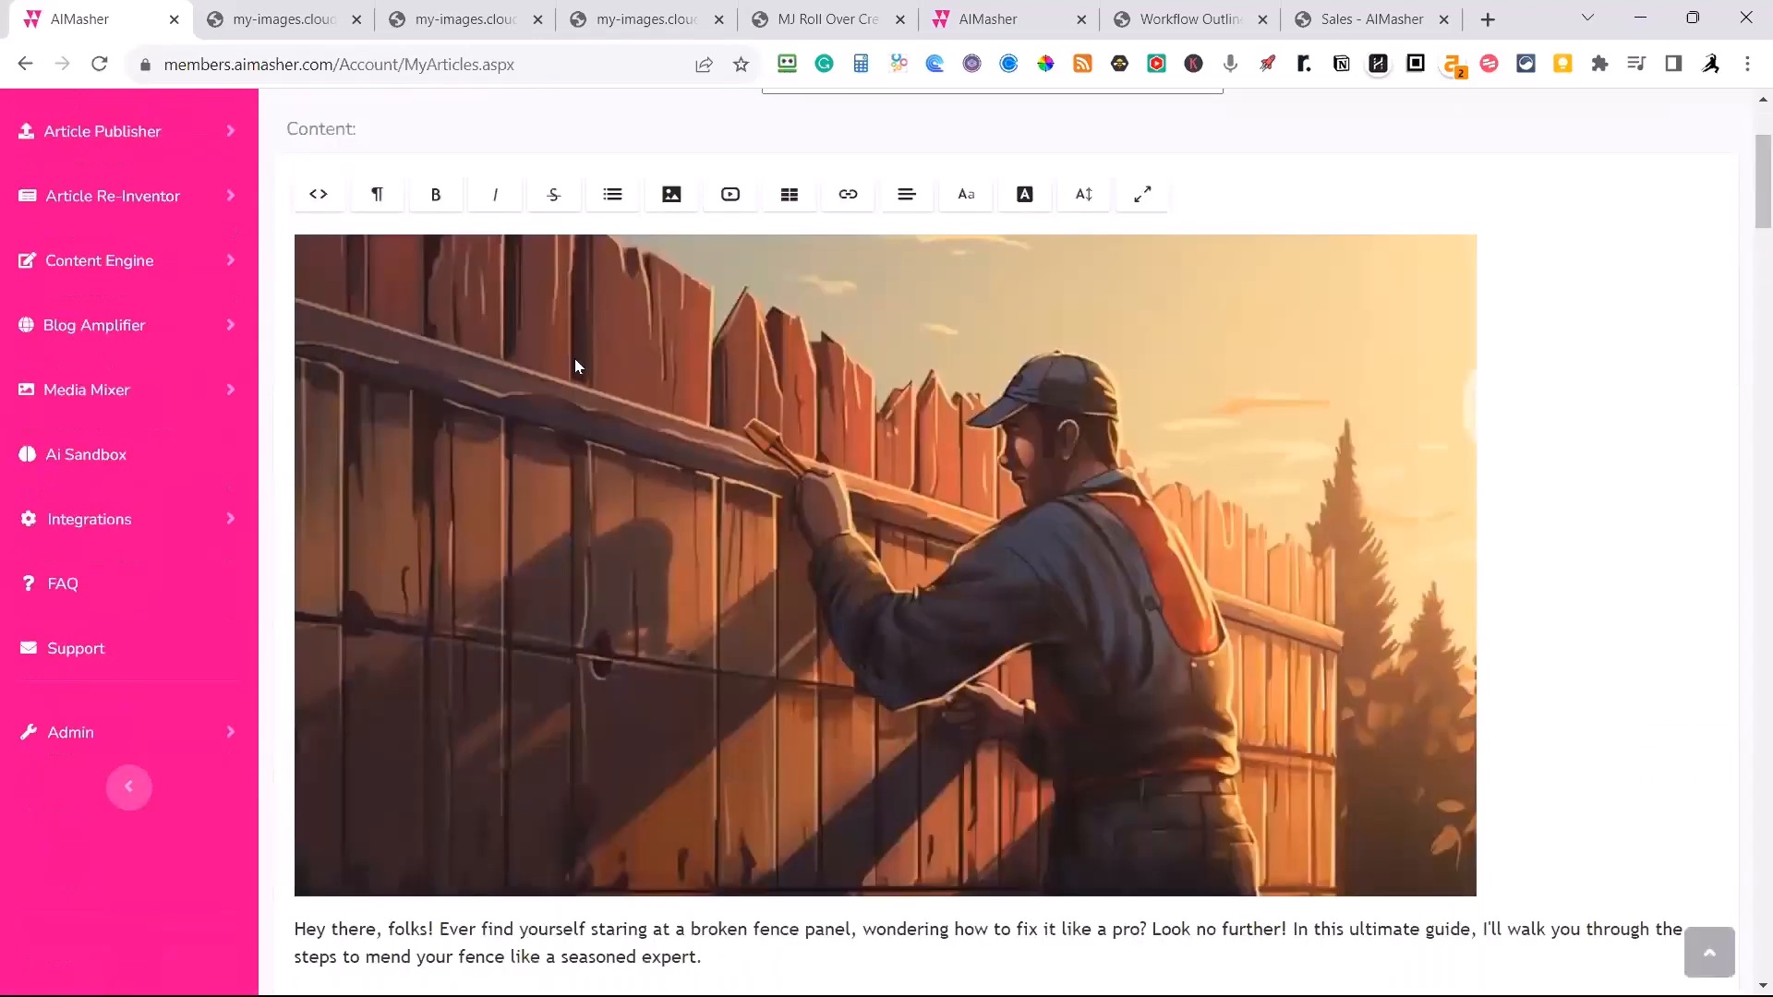
{"action": "scroll", "coordinate": [589, 347], "scroll_direction": "up", "scroll_amount": 6}
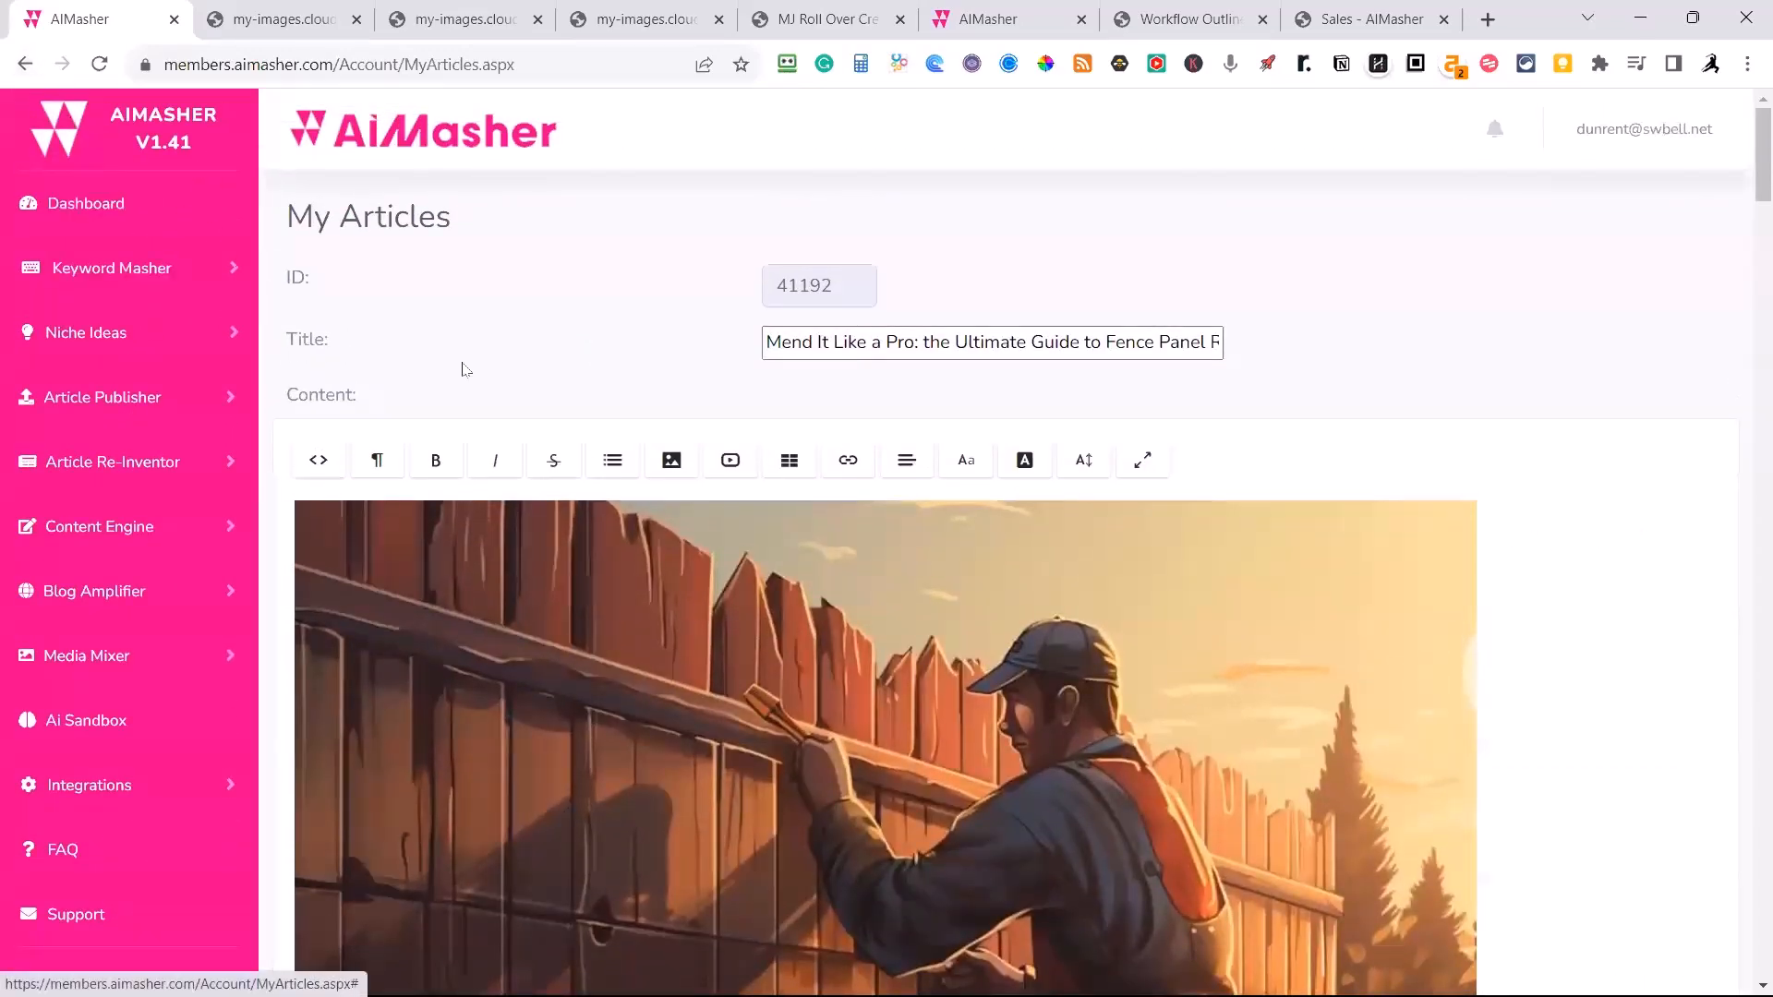
{"action": "scroll", "coordinate": [554, 383], "scroll_direction": "down", "scroll_amount": 9}
{"action": "scroll", "coordinate": [583, 399], "scroll_direction": "down", "scroll_amount": 15}
{"action": "scroll", "coordinate": [748, 495], "scroll_direction": "up", "scroll_amount": 3}
{"action": "scroll", "coordinate": [831, 490], "scroll_direction": "down", "scroll_amount": 5}
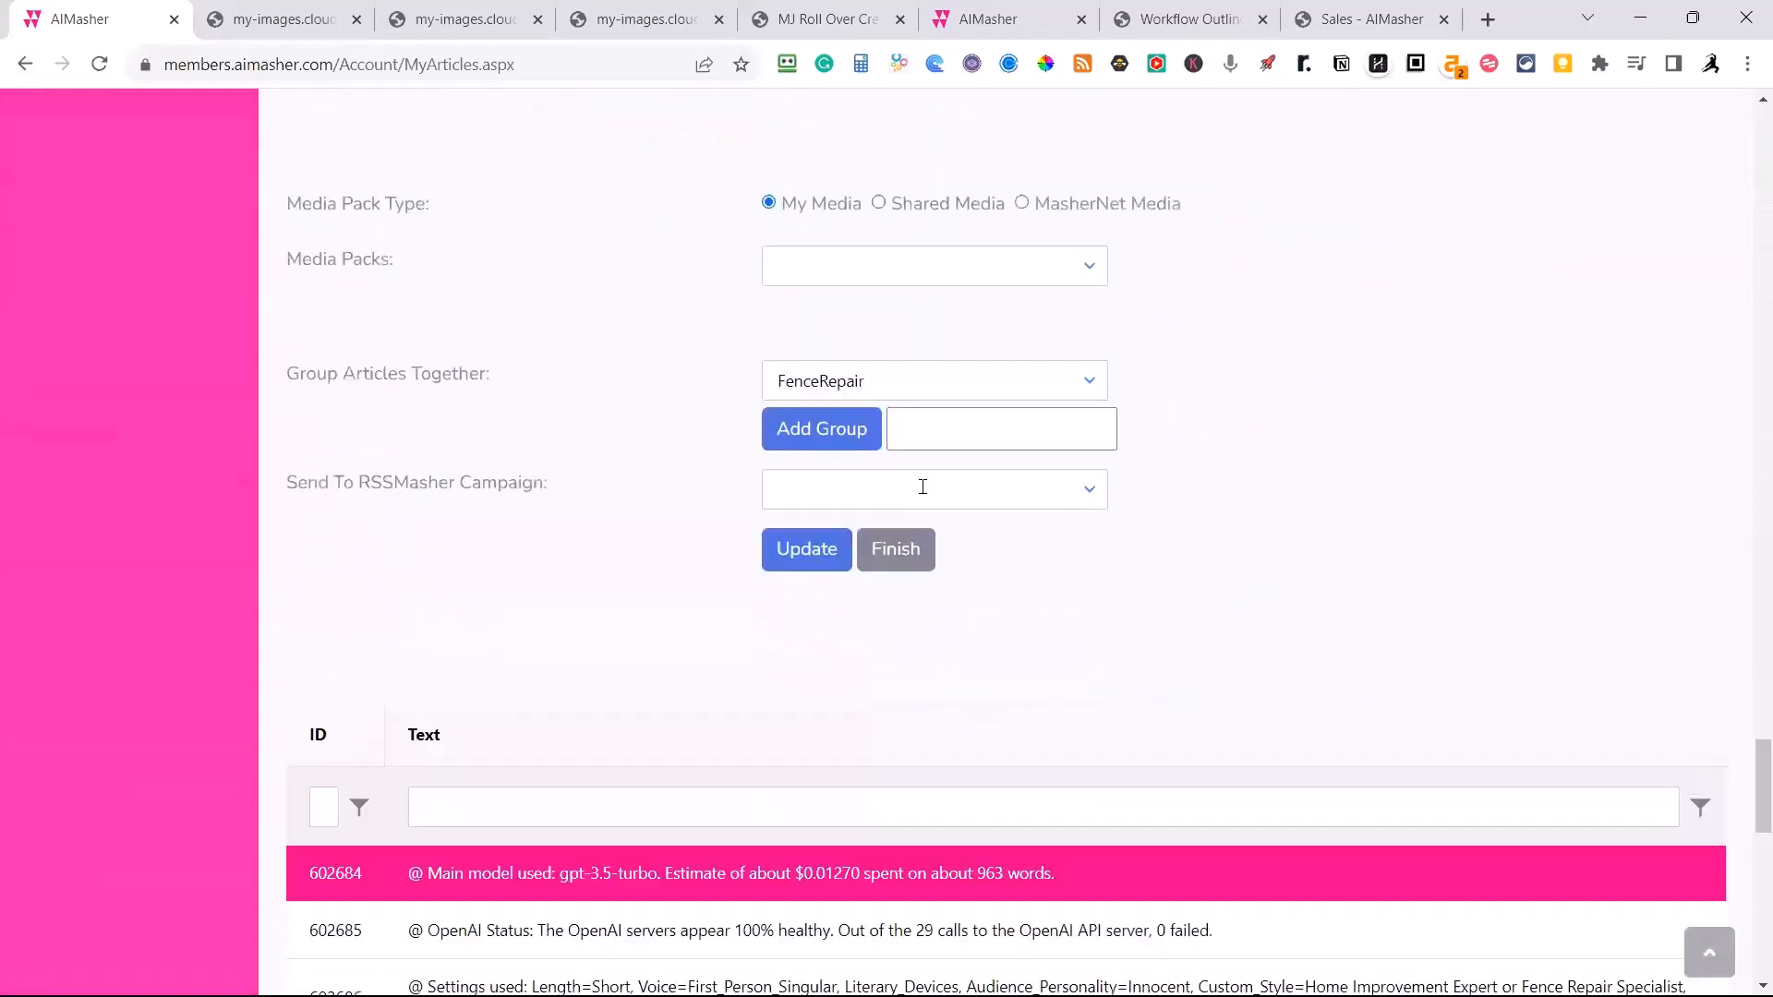
{"action": "left_click", "coordinate": [896, 550]}
Select all three FenceRepair articles in the article list: fence panel repair, wooden fence maintenance and fence gate repair.
{"action": "scroll", "coordinate": [916, 547], "scroll_direction": "up", "scroll_amount": 13}
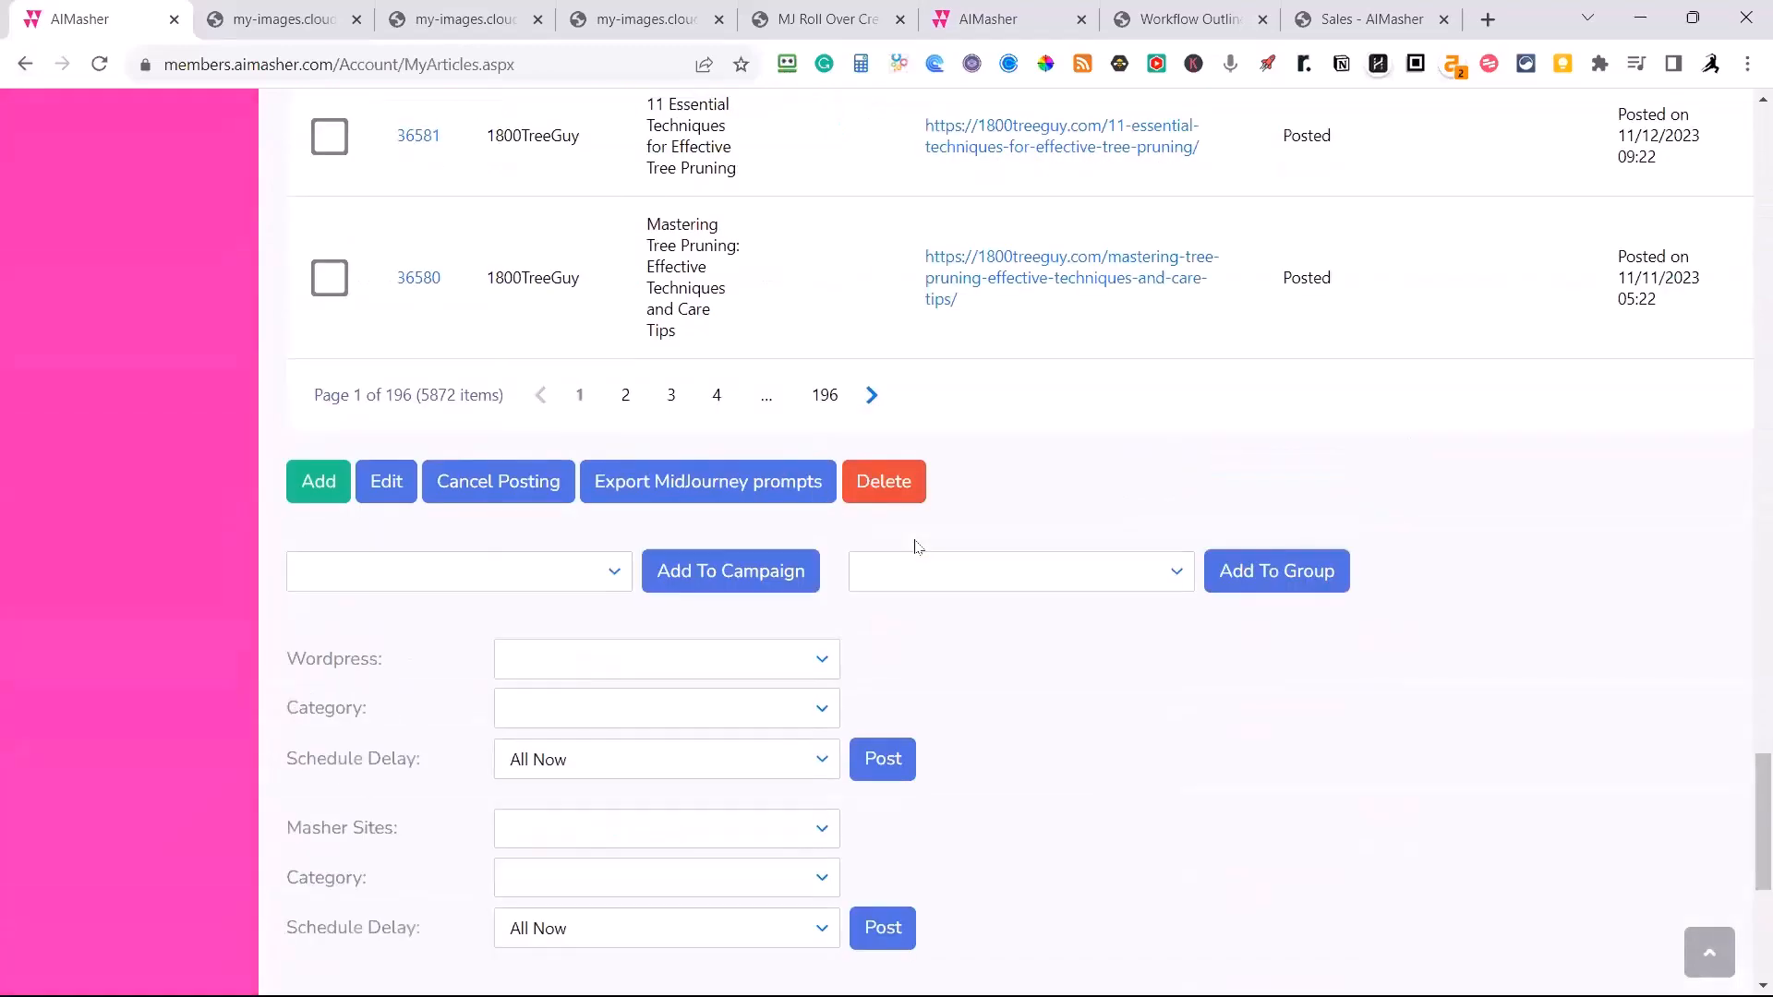
{"action": "scroll", "coordinate": [916, 546], "scroll_direction": "up", "scroll_amount": 20}
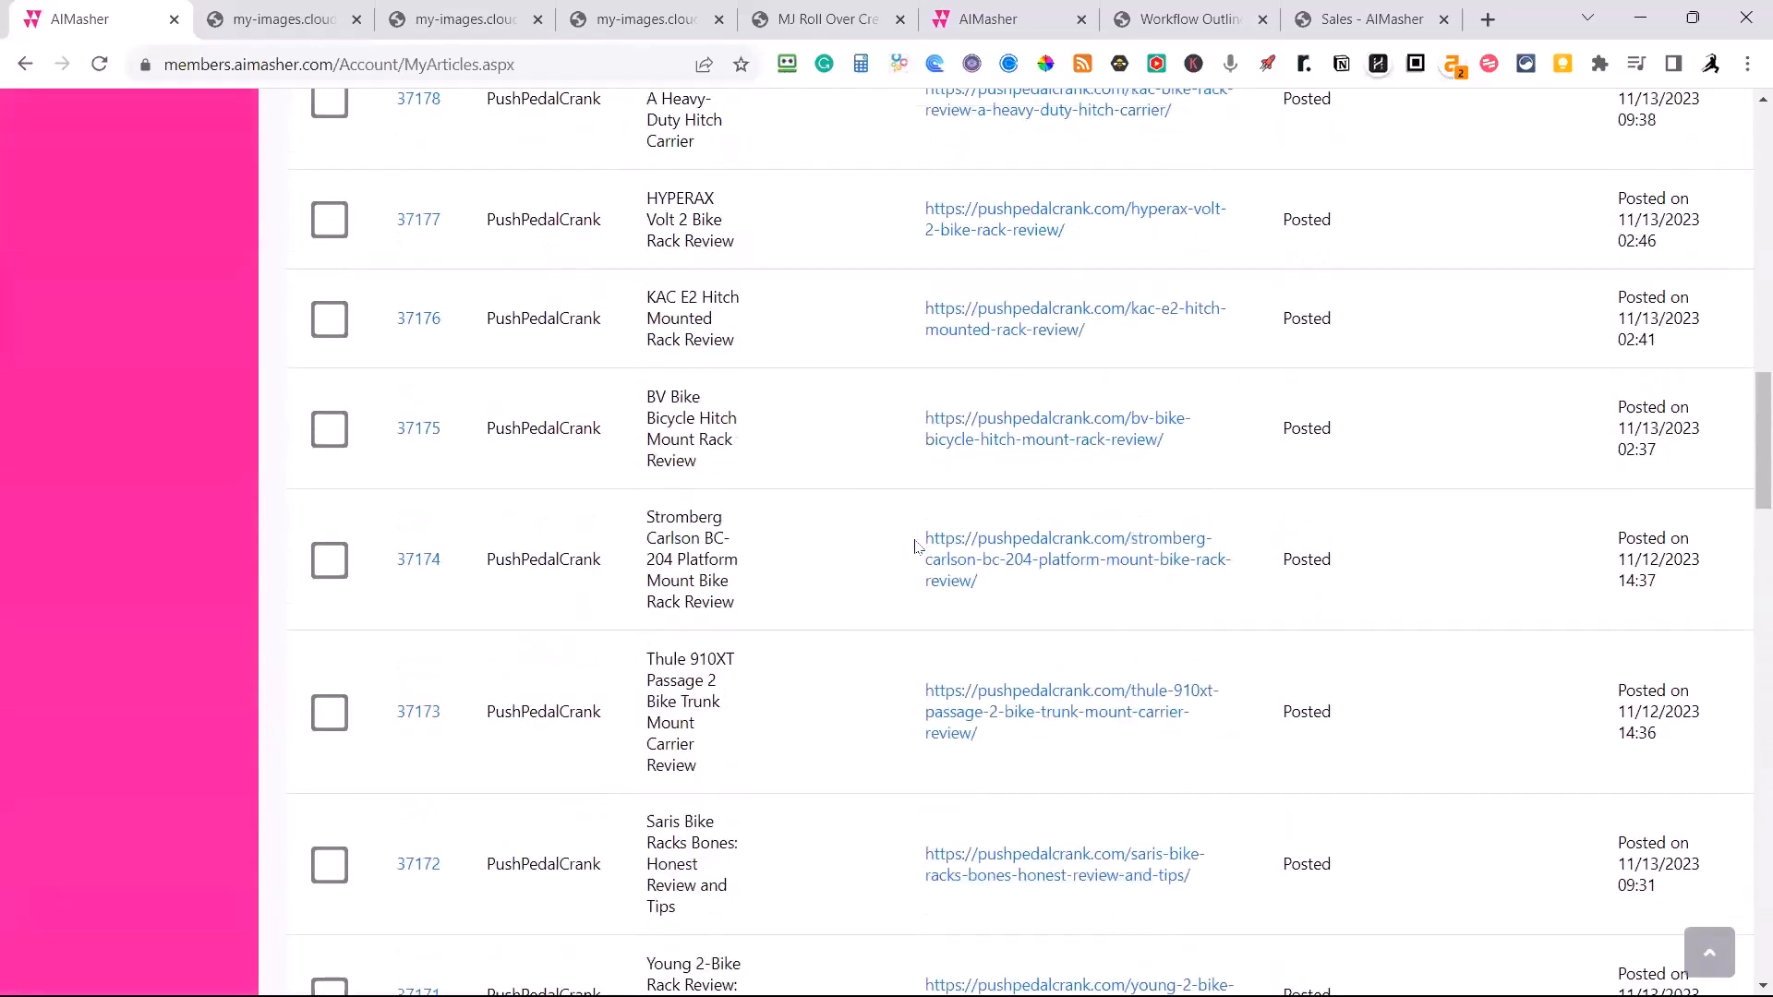
{"action": "scroll", "coordinate": [916, 547], "scroll_direction": "up", "scroll_amount": 4}
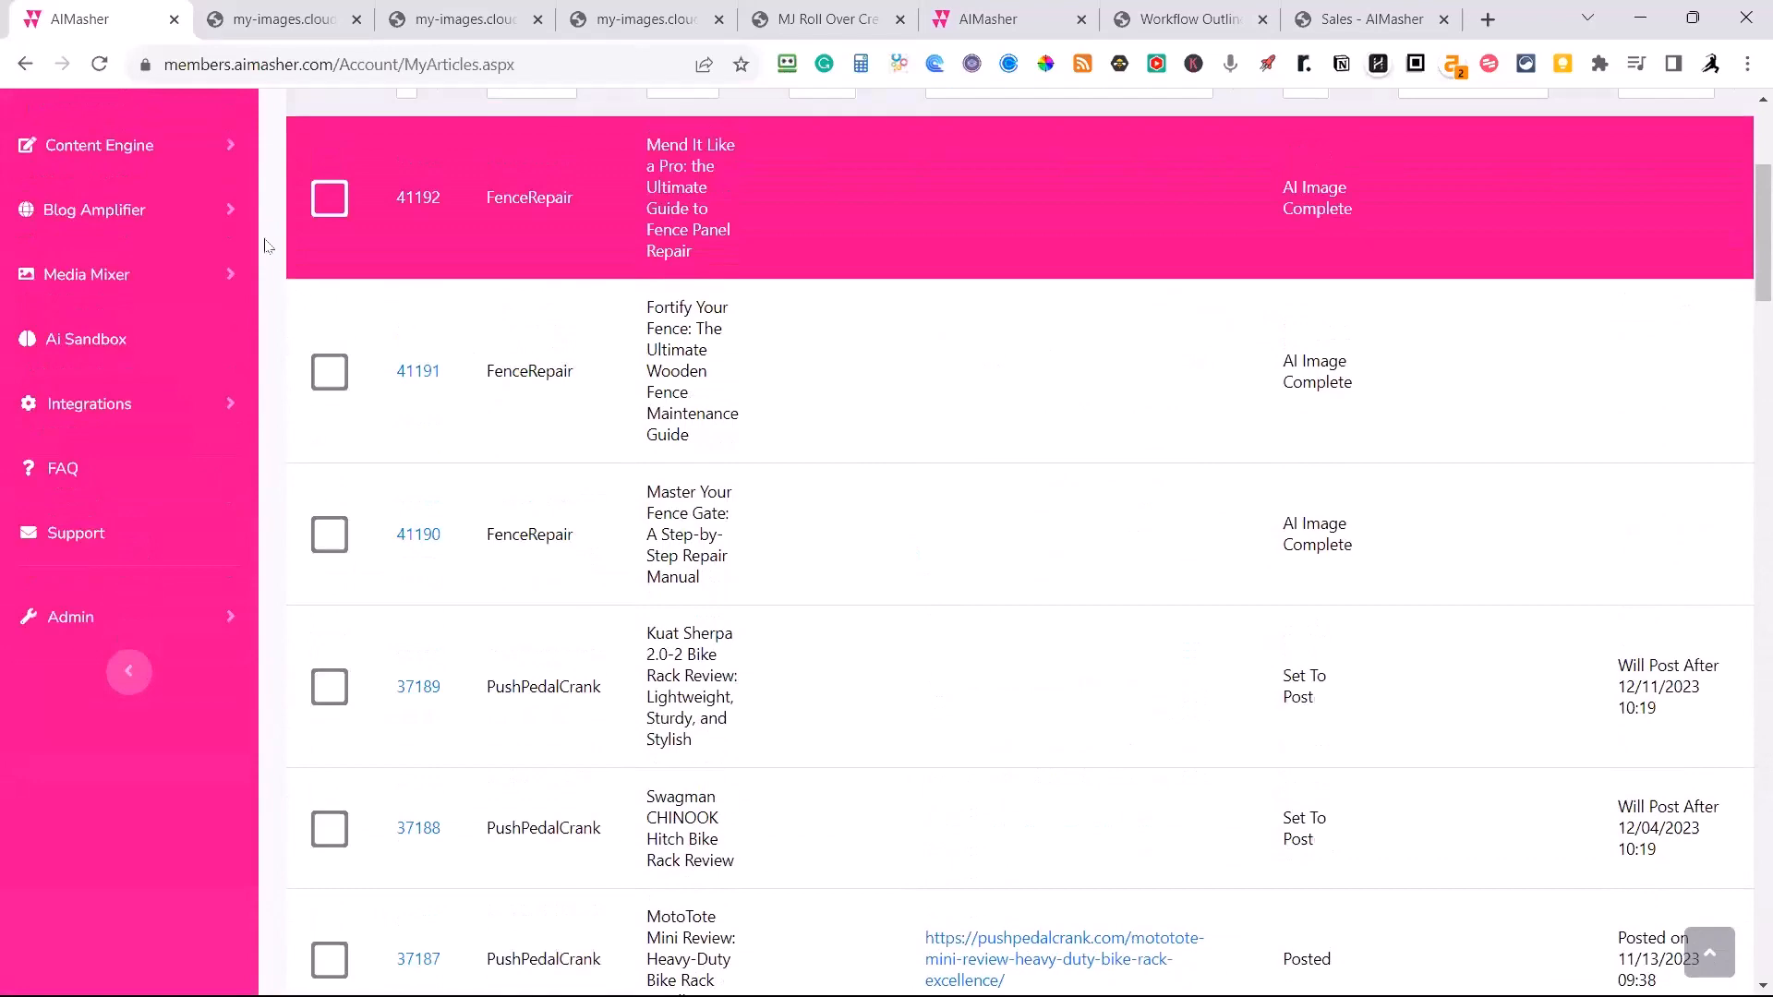
{"action": "left_click", "coordinate": [325, 197]}
{"action": "left_click", "coordinate": [334, 366]}
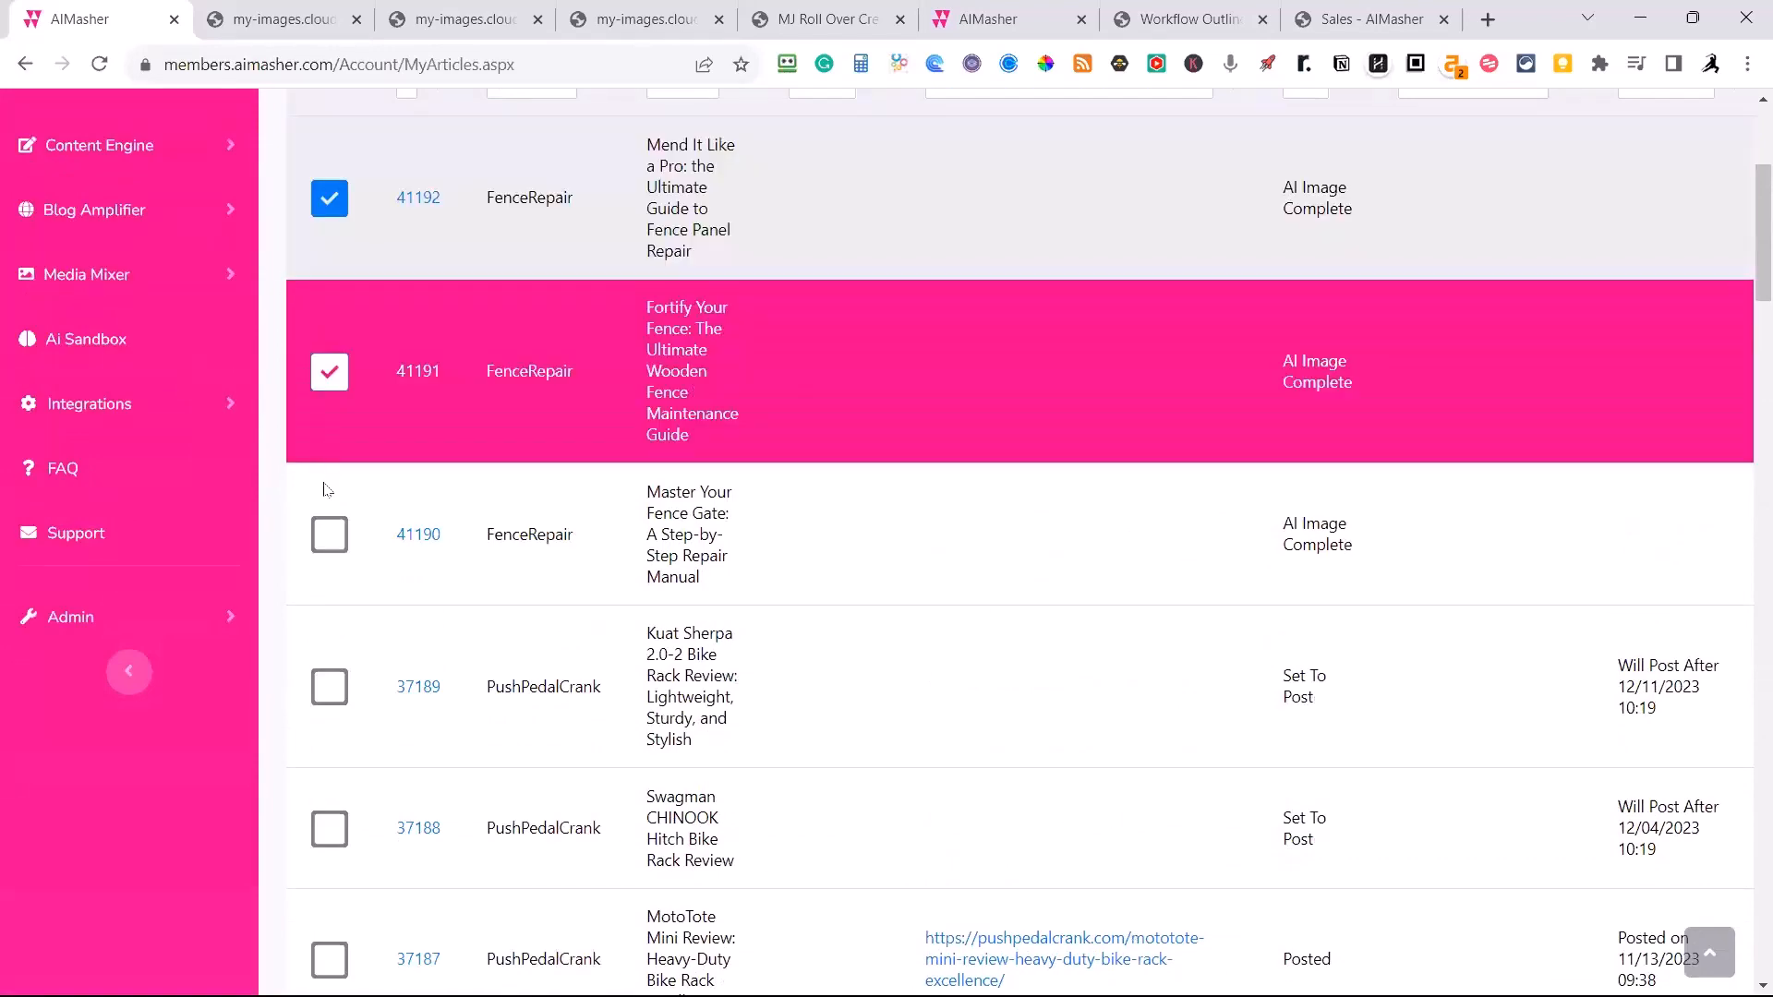
{"action": "left_click", "coordinate": [329, 534]}
Open the choice of WordPress sites for posting the selected articles.
{"action": "scroll", "coordinate": [716, 499], "scroll_direction": "down", "scroll_amount": 12}
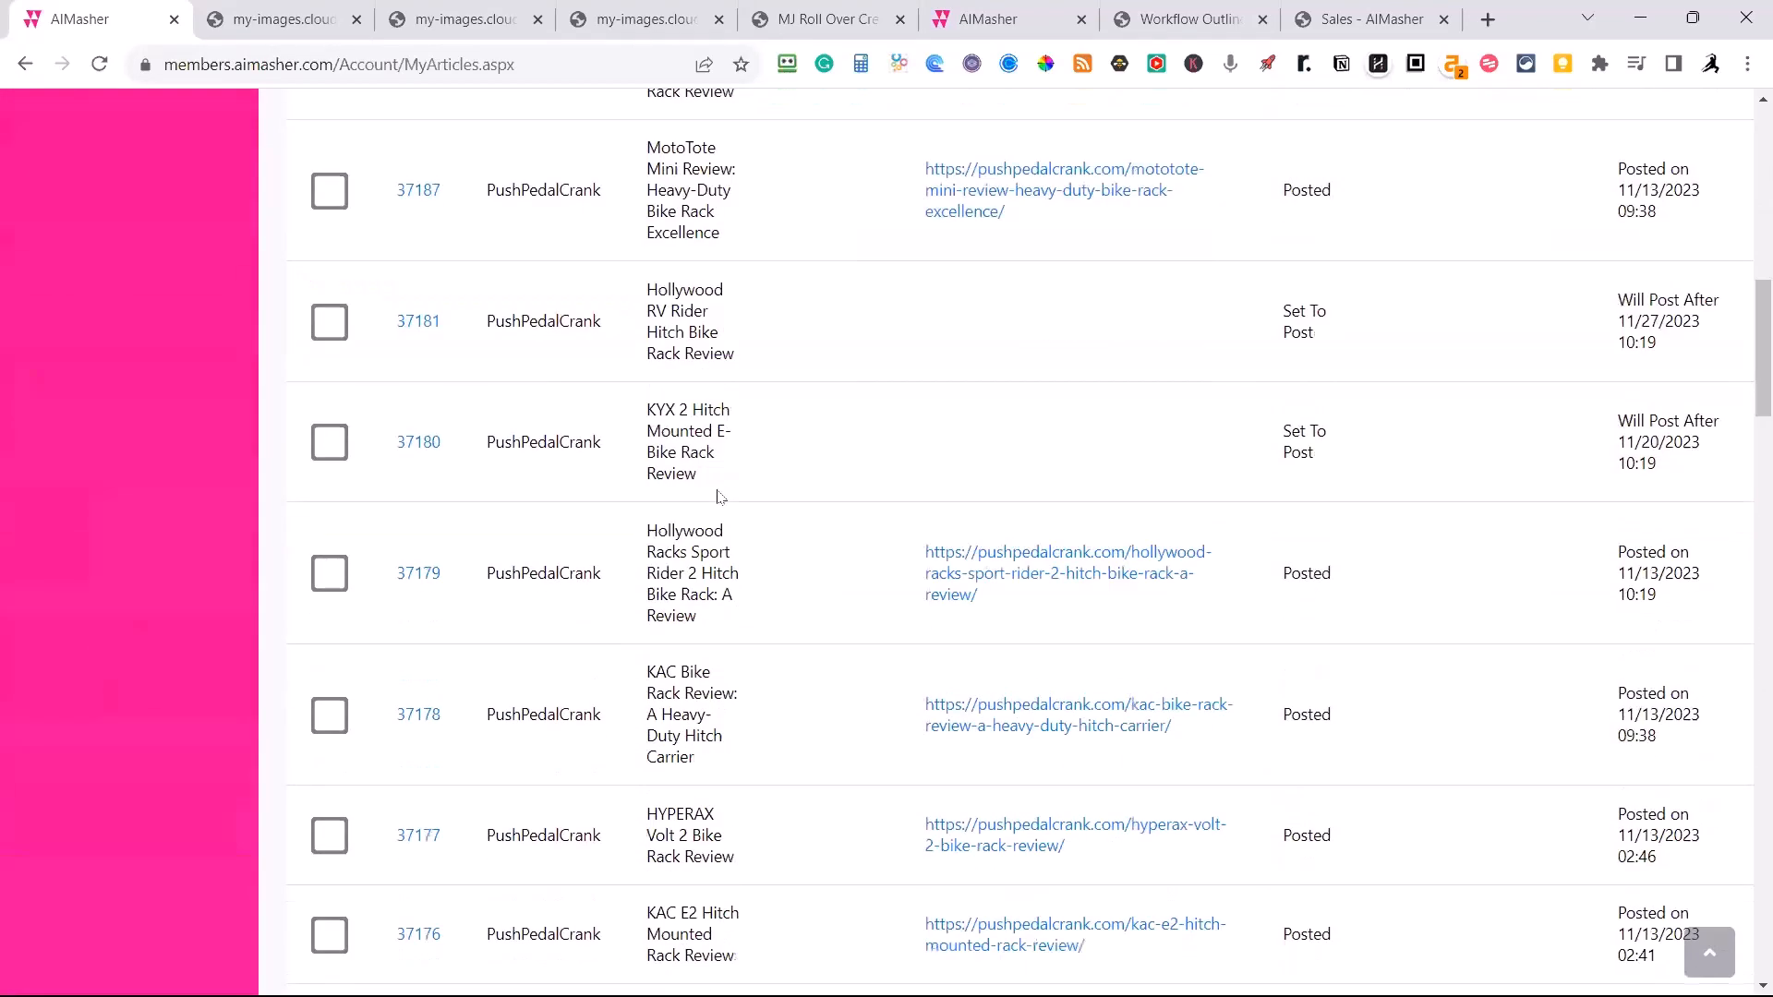
{"action": "scroll", "coordinate": [718, 506], "scroll_direction": "down", "scroll_amount": 18}
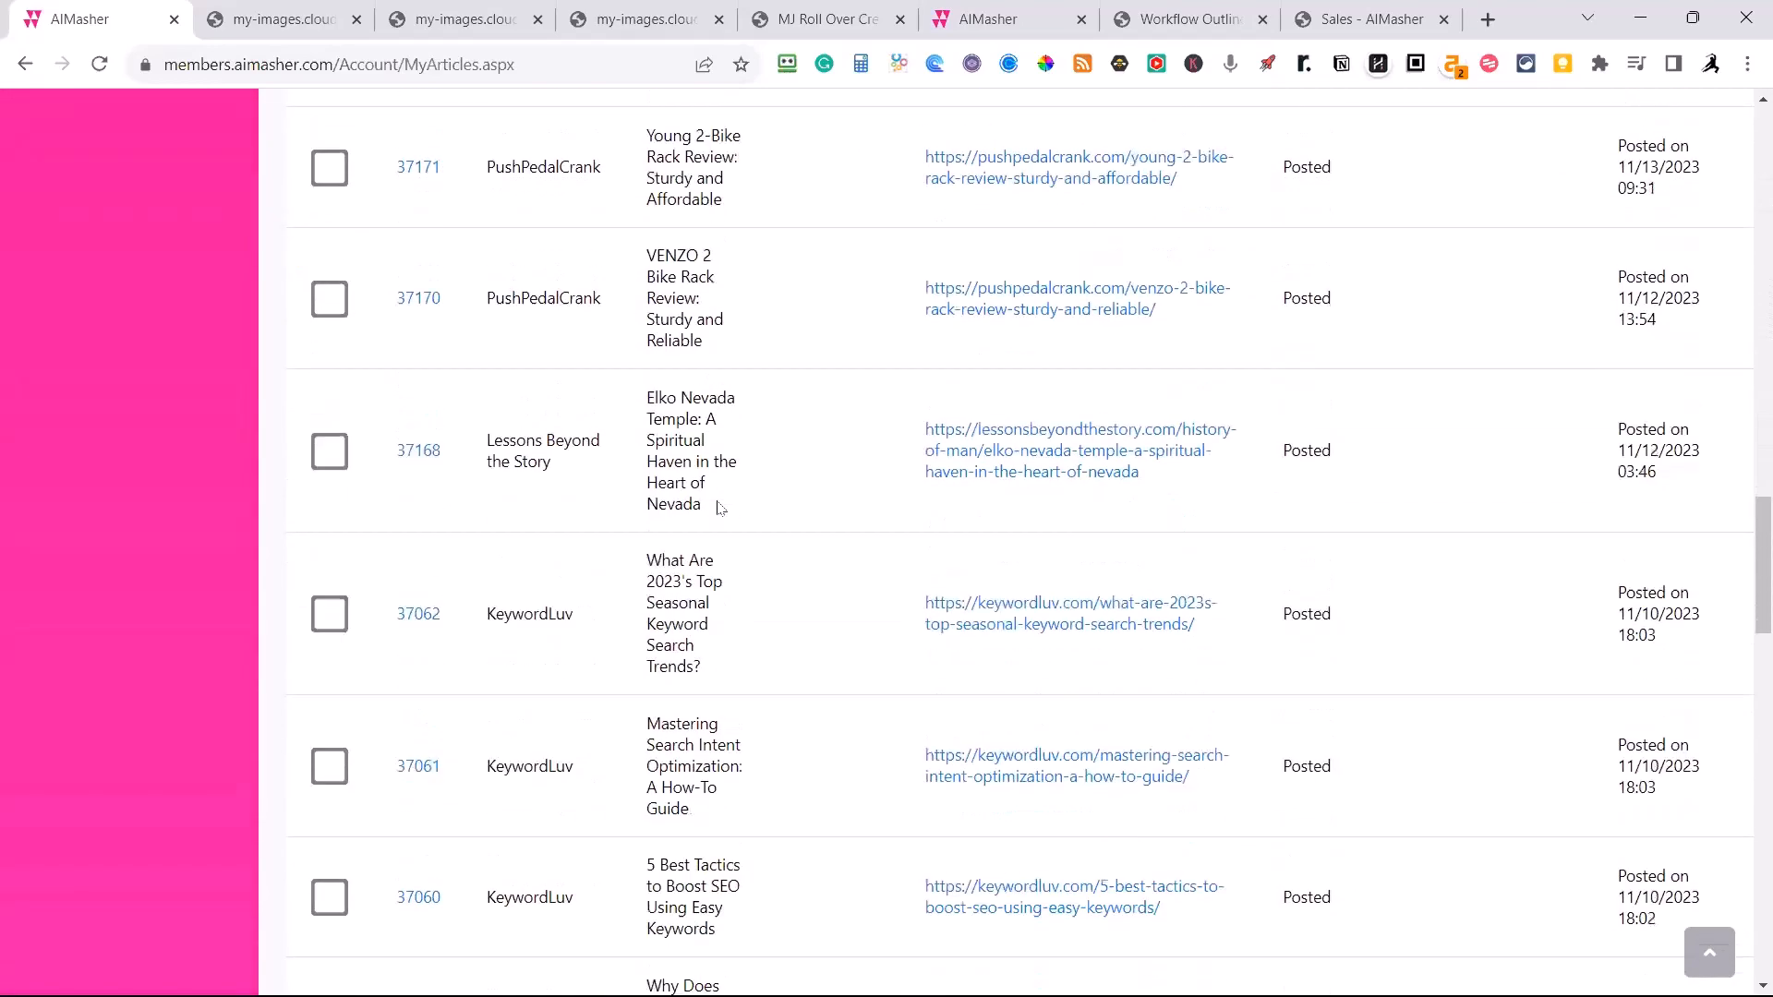
{"action": "scroll", "coordinate": [718, 507], "scroll_direction": "down", "scroll_amount": 16}
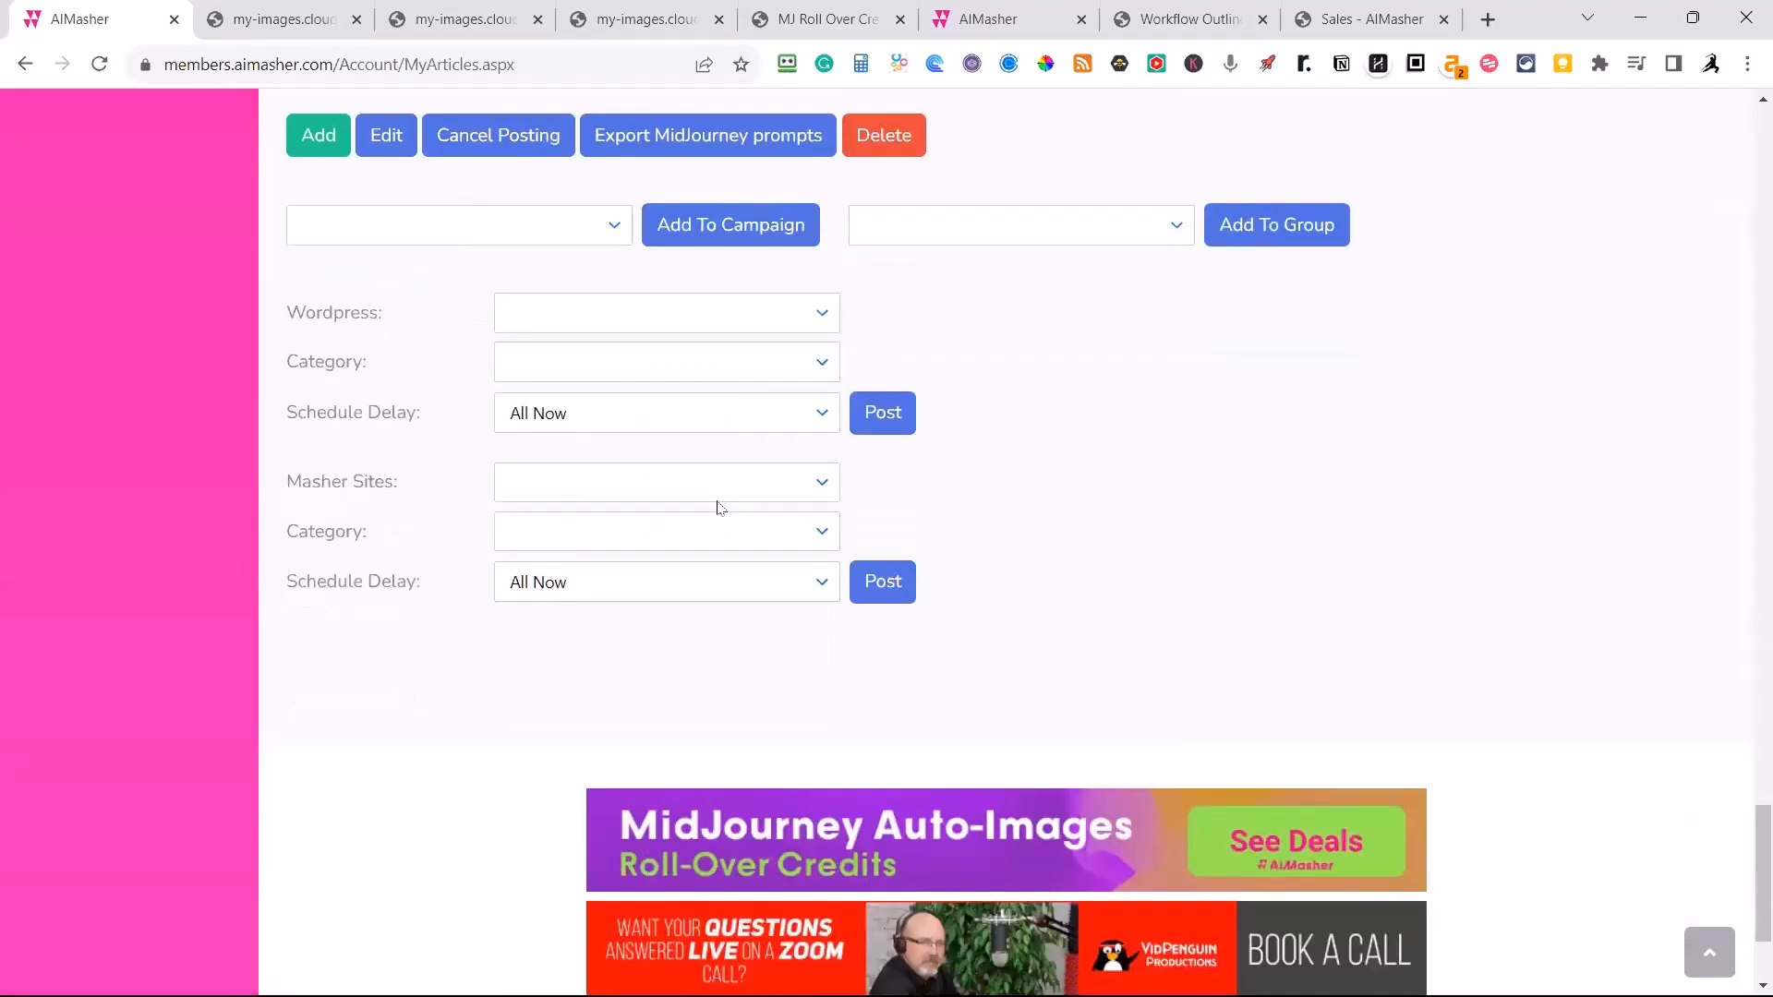
{"action": "left_click", "coordinate": [820, 312]}
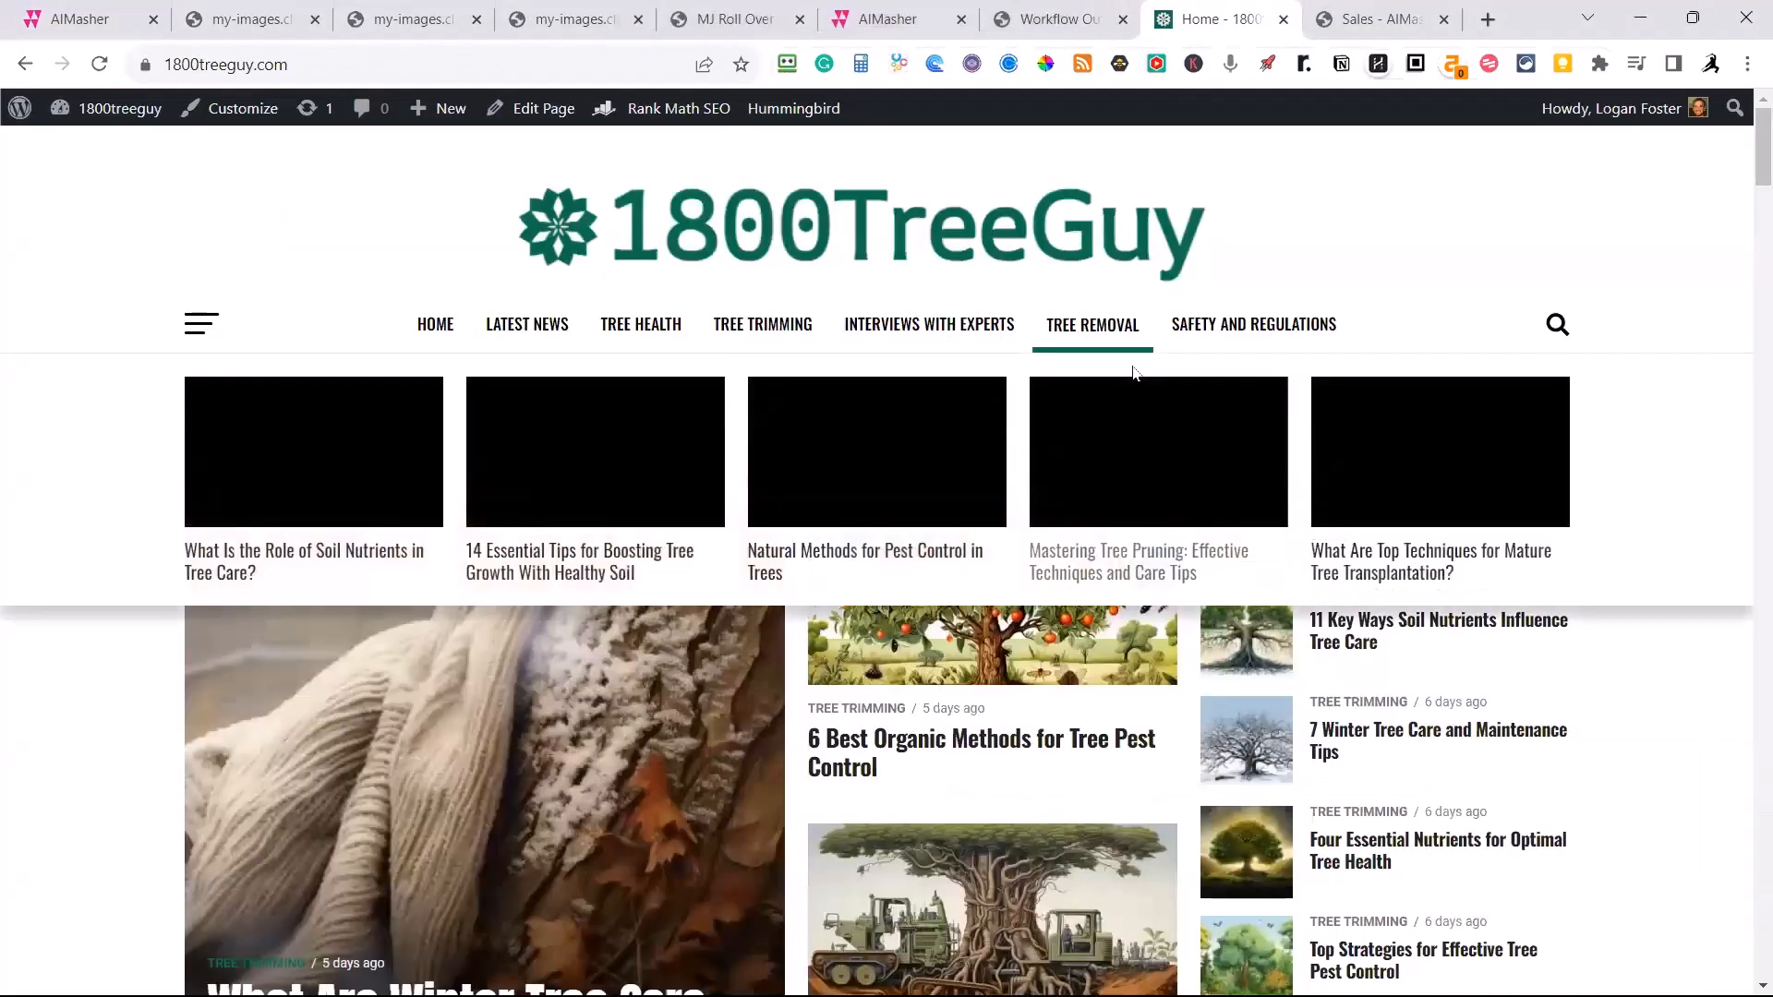
Look through the 1800TreeGuy home page and its article category sections.
{"action": "scroll", "coordinate": [703, 379], "scroll_direction": "down", "scroll_amount": 10}
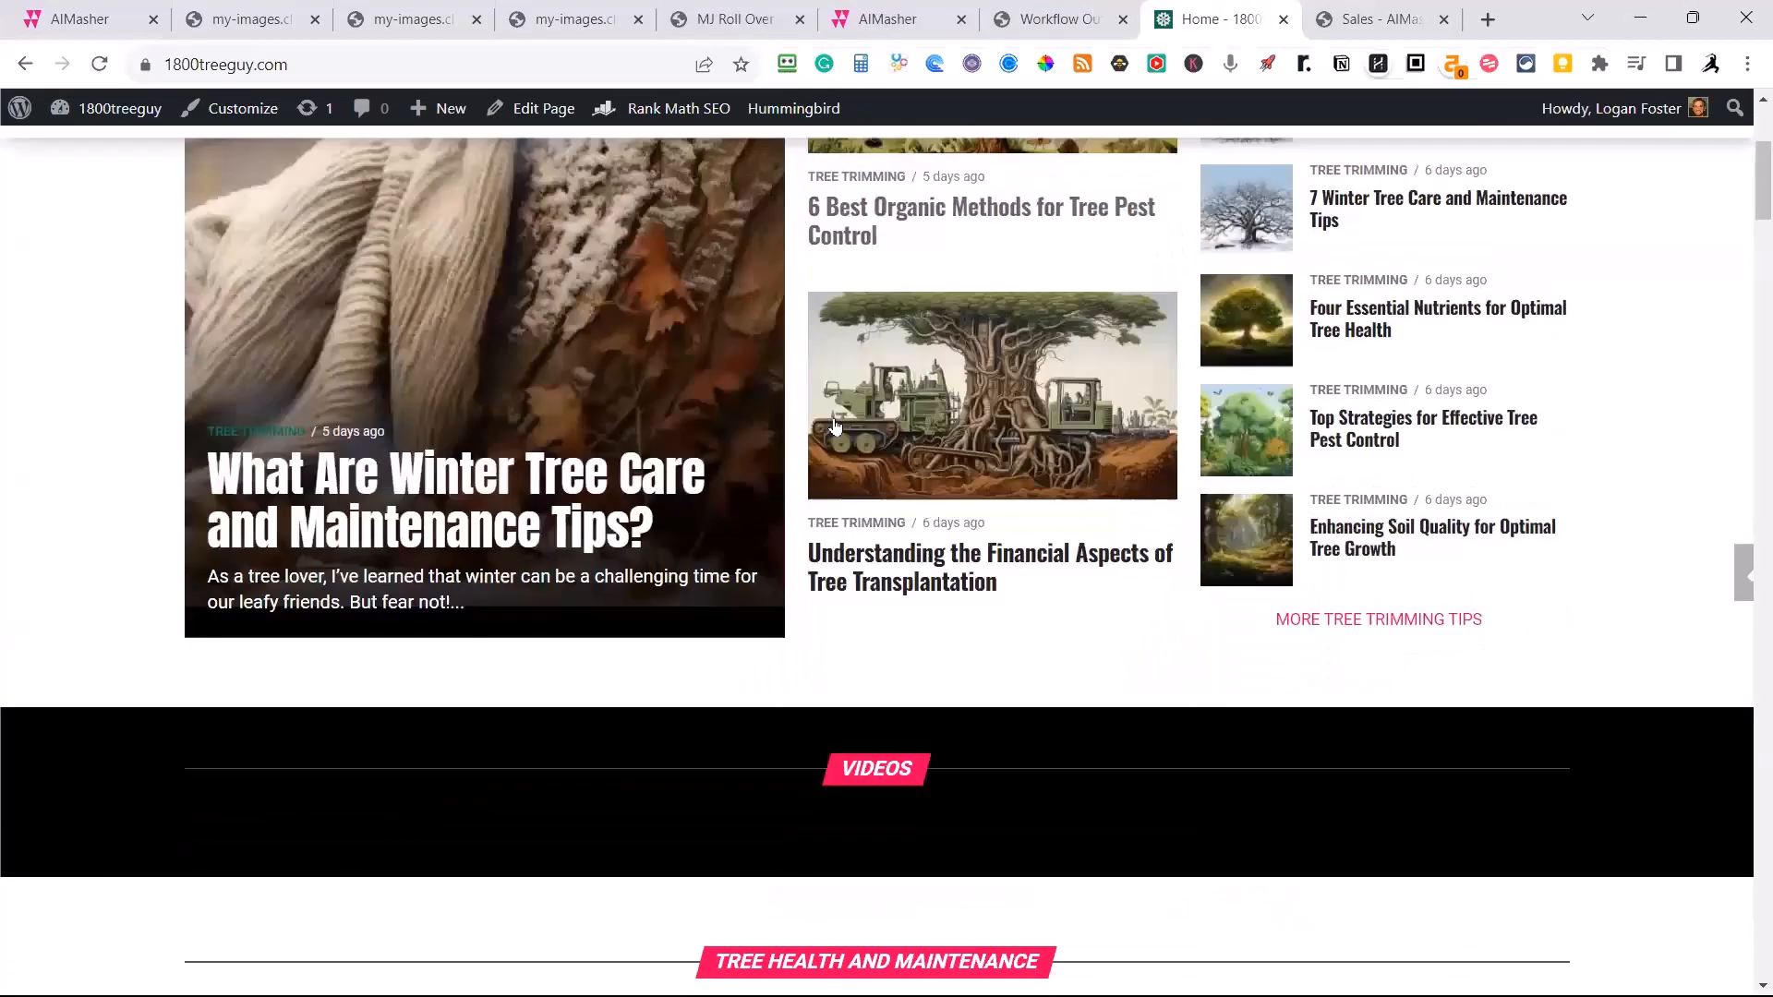
{"action": "scroll", "coordinate": [842, 612], "scroll_direction": "down", "scroll_amount": 4}
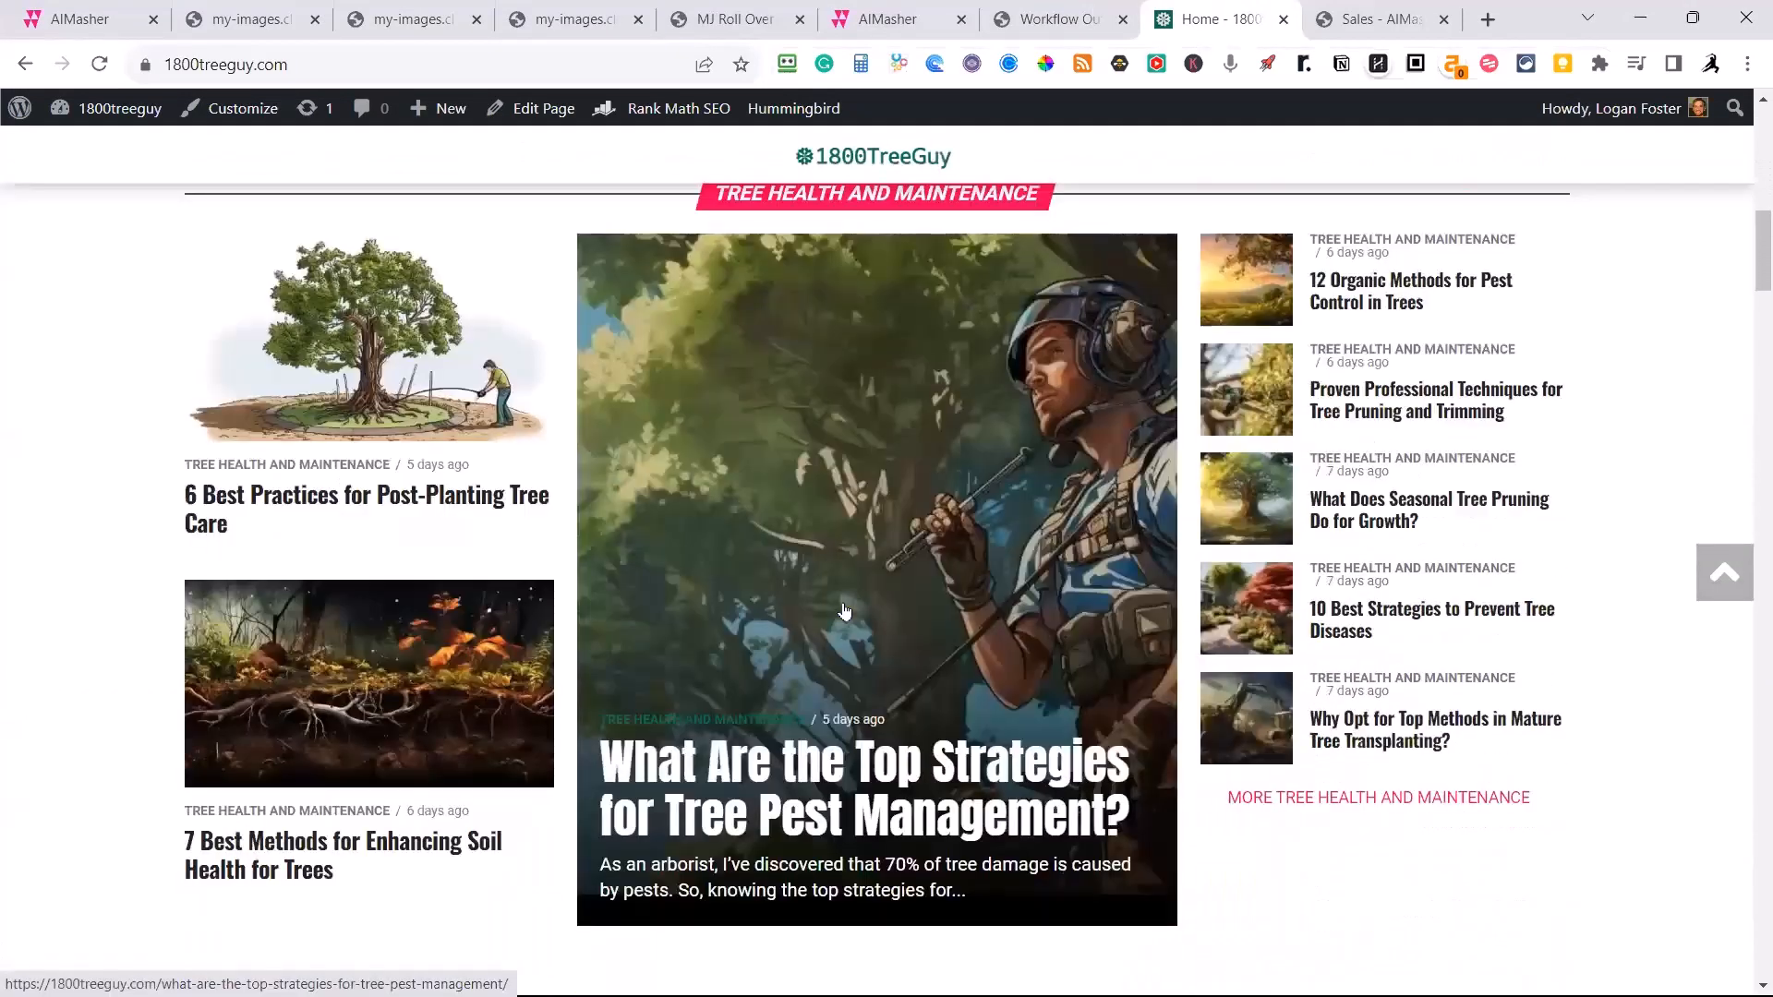
{"action": "scroll", "coordinate": [854, 606], "scroll_direction": "down", "scroll_amount": 1}
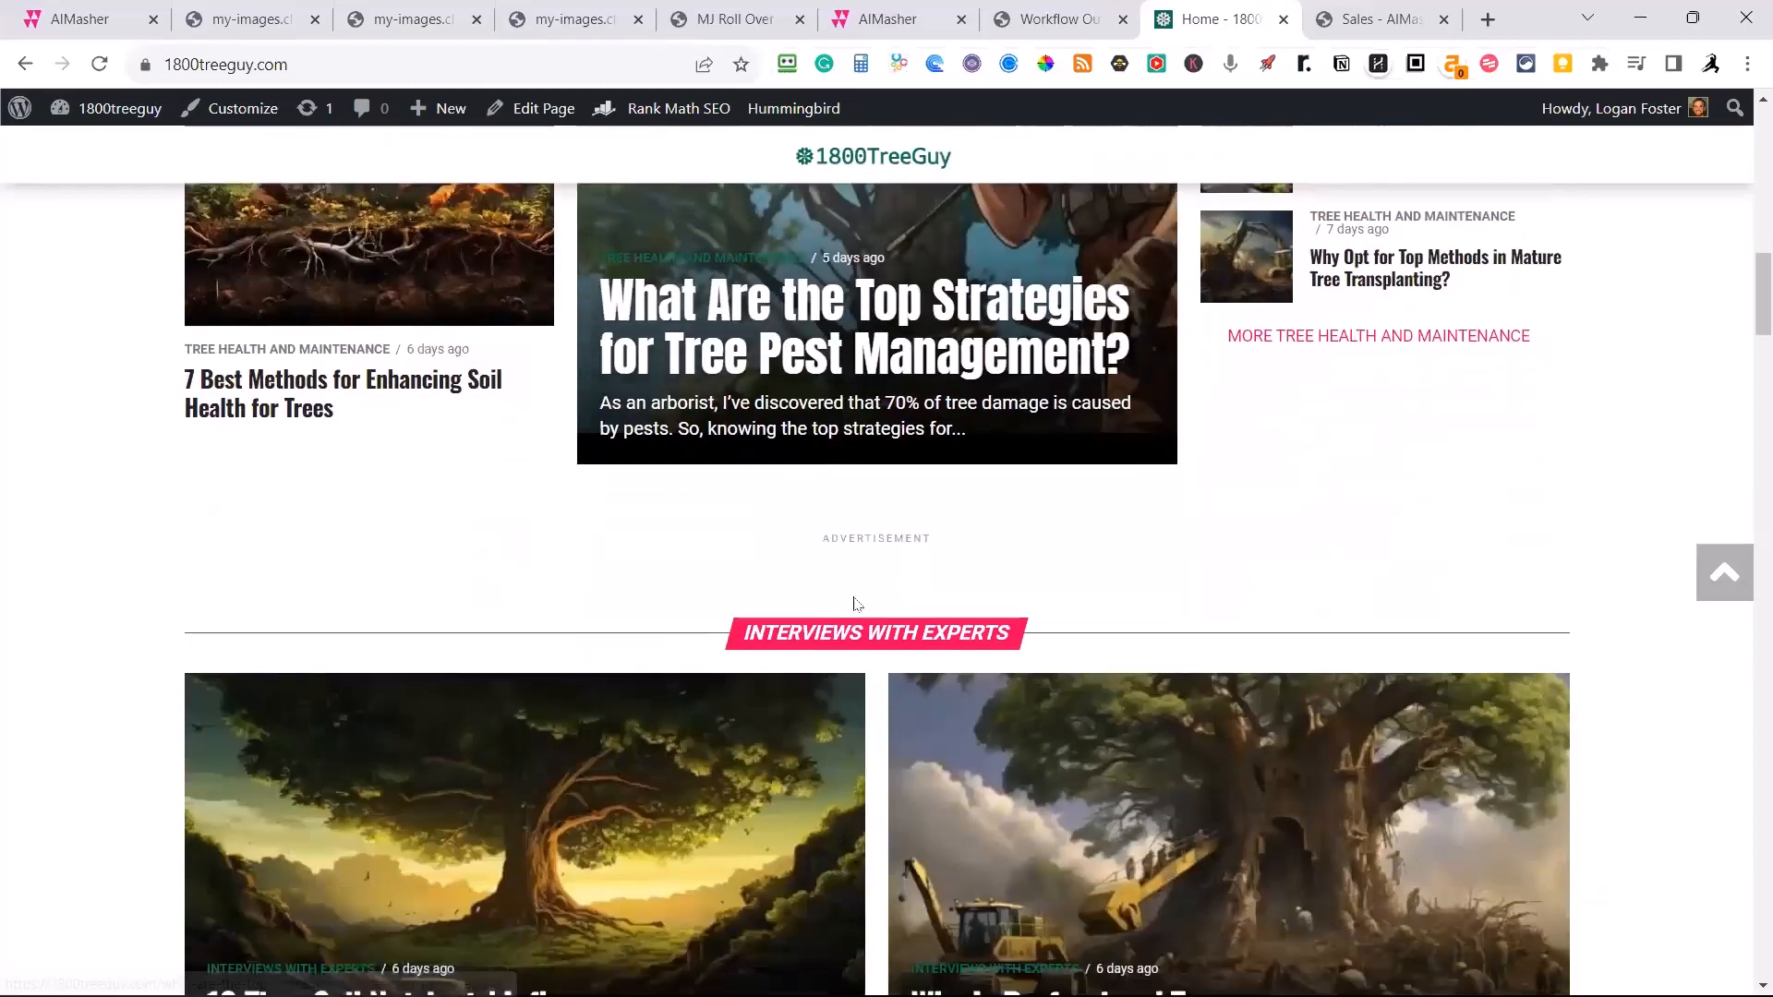
{"action": "scroll", "coordinate": [859, 607], "scroll_direction": "down", "scroll_amount": 5}
{"action": "scroll", "coordinate": [860, 607], "scroll_direction": "up", "scroll_amount": 15}
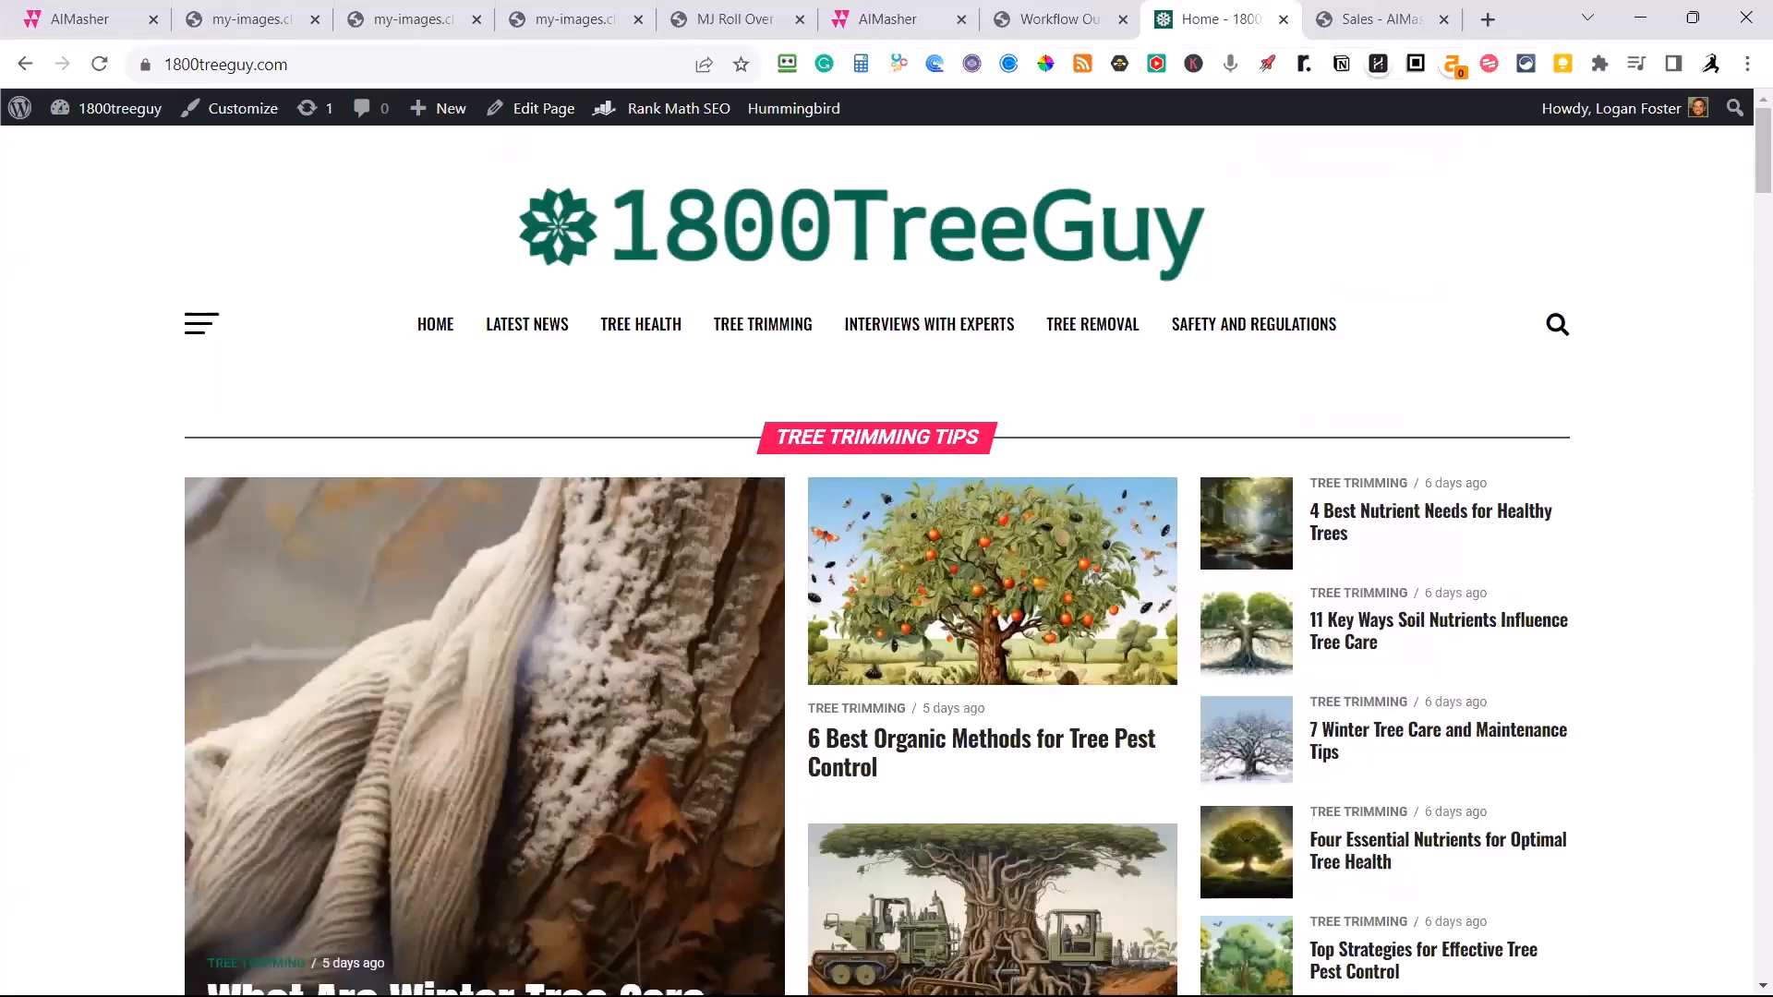
Switch back to AIMasher's article page and set the WordPress site to 1800TreeGuy with Random Category as the category.
{"action": "left_click", "coordinate": [92, 19]}
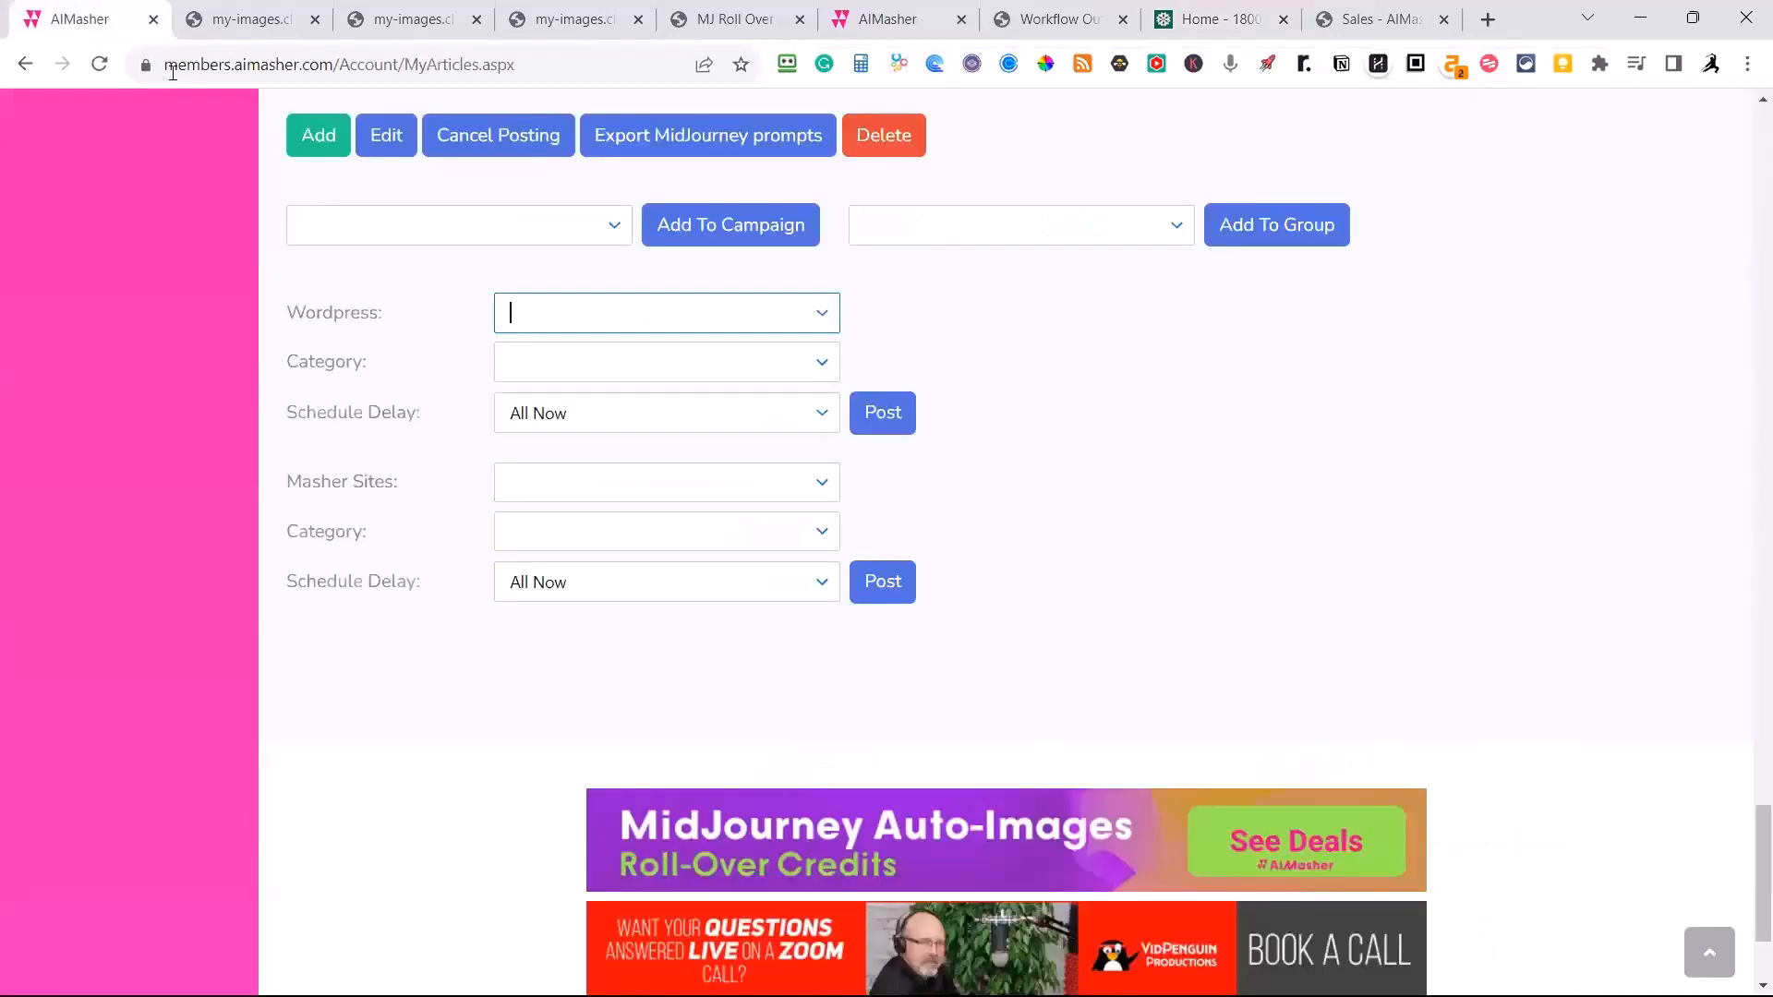
{"action": "left_click", "coordinate": [820, 318]}
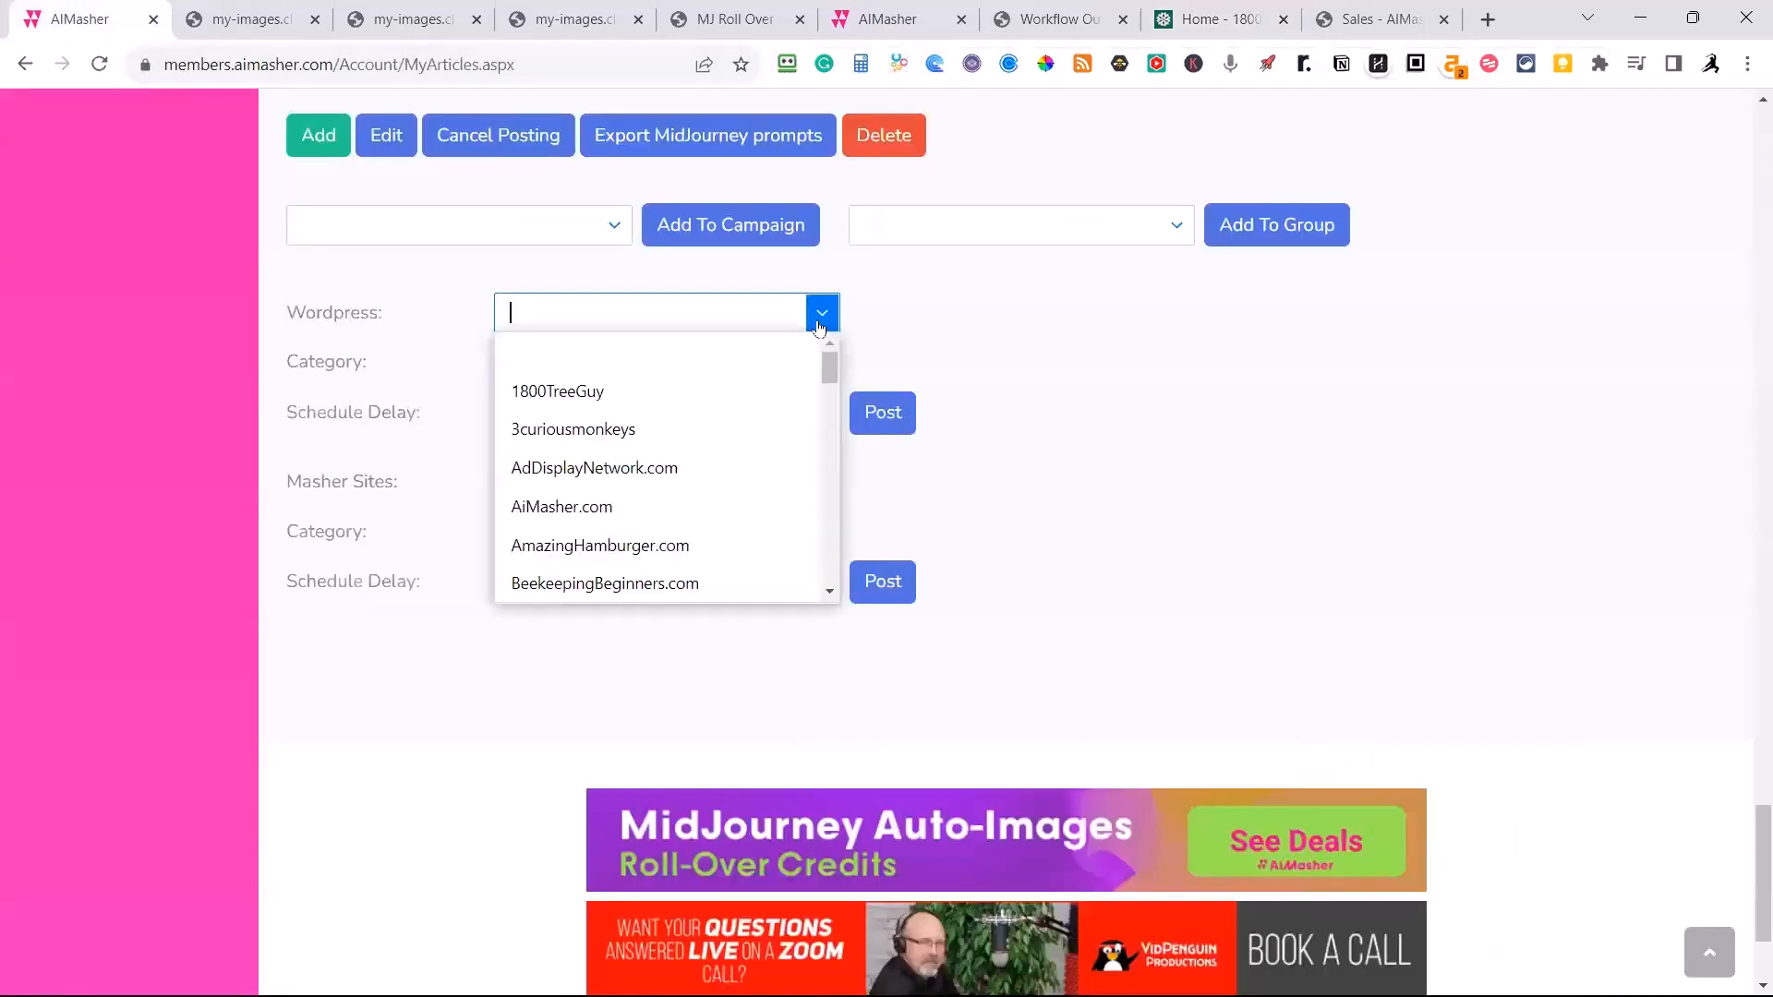
{"action": "left_click", "coordinate": [555, 389]}
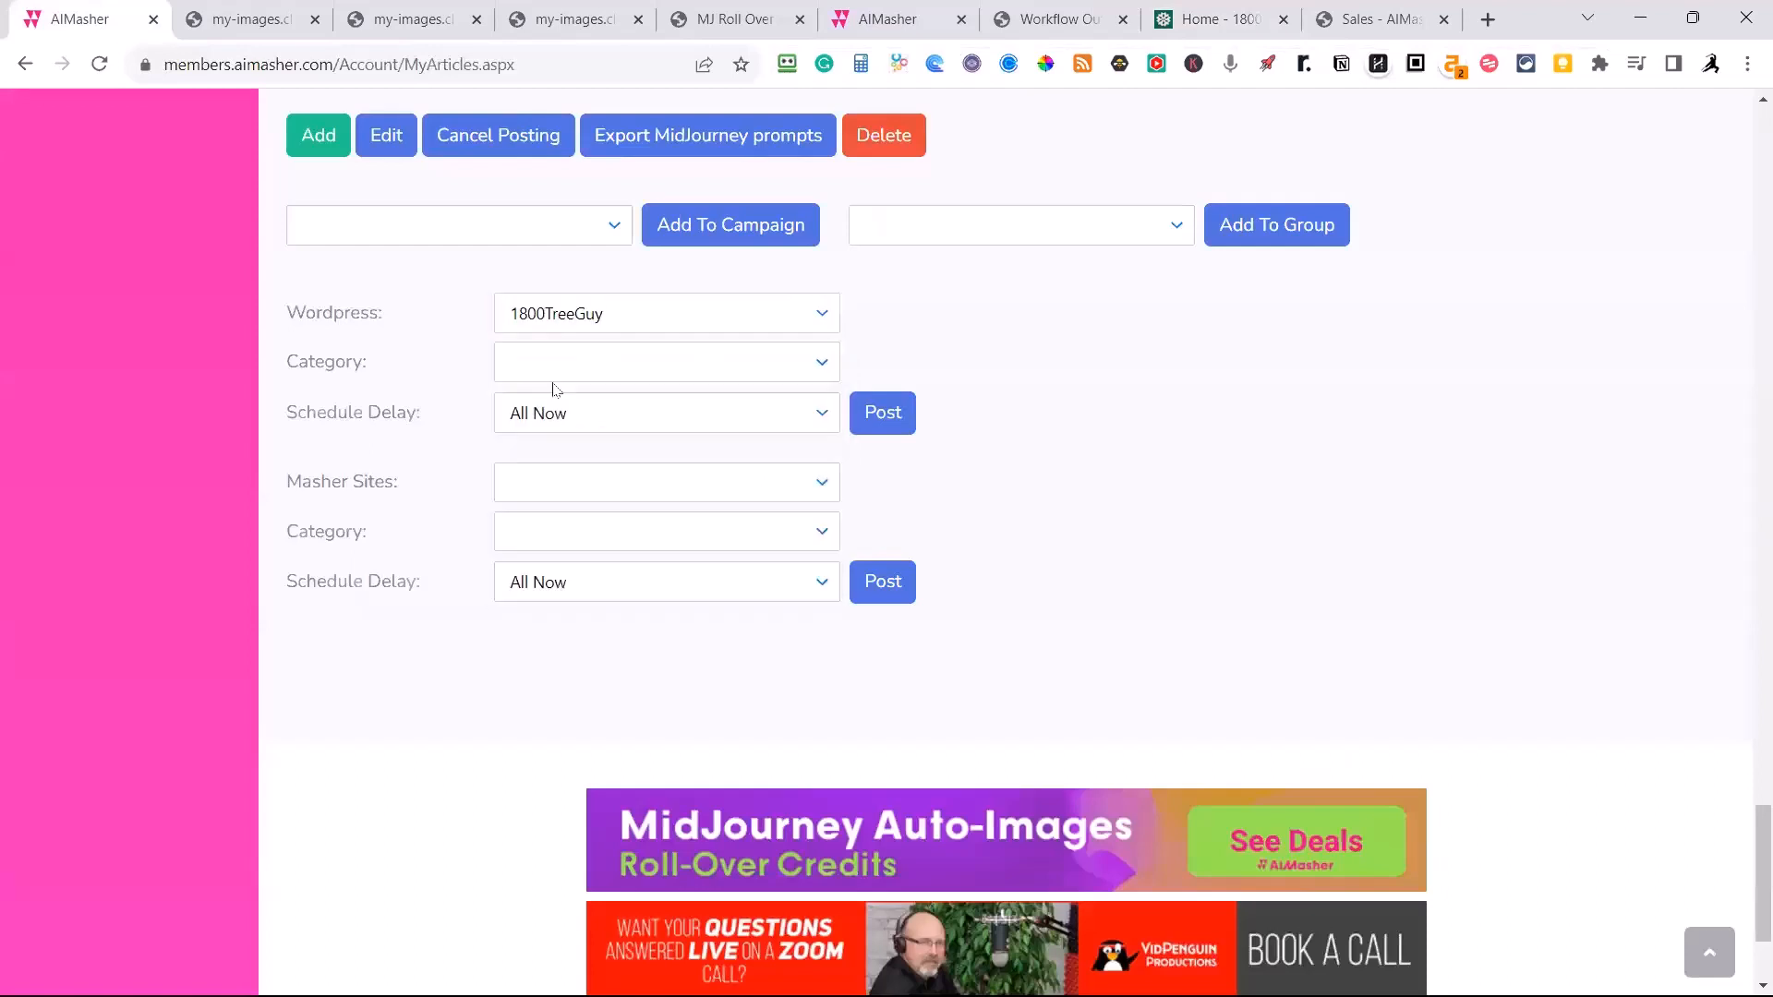
{"action": "left_click", "coordinate": [824, 363]}
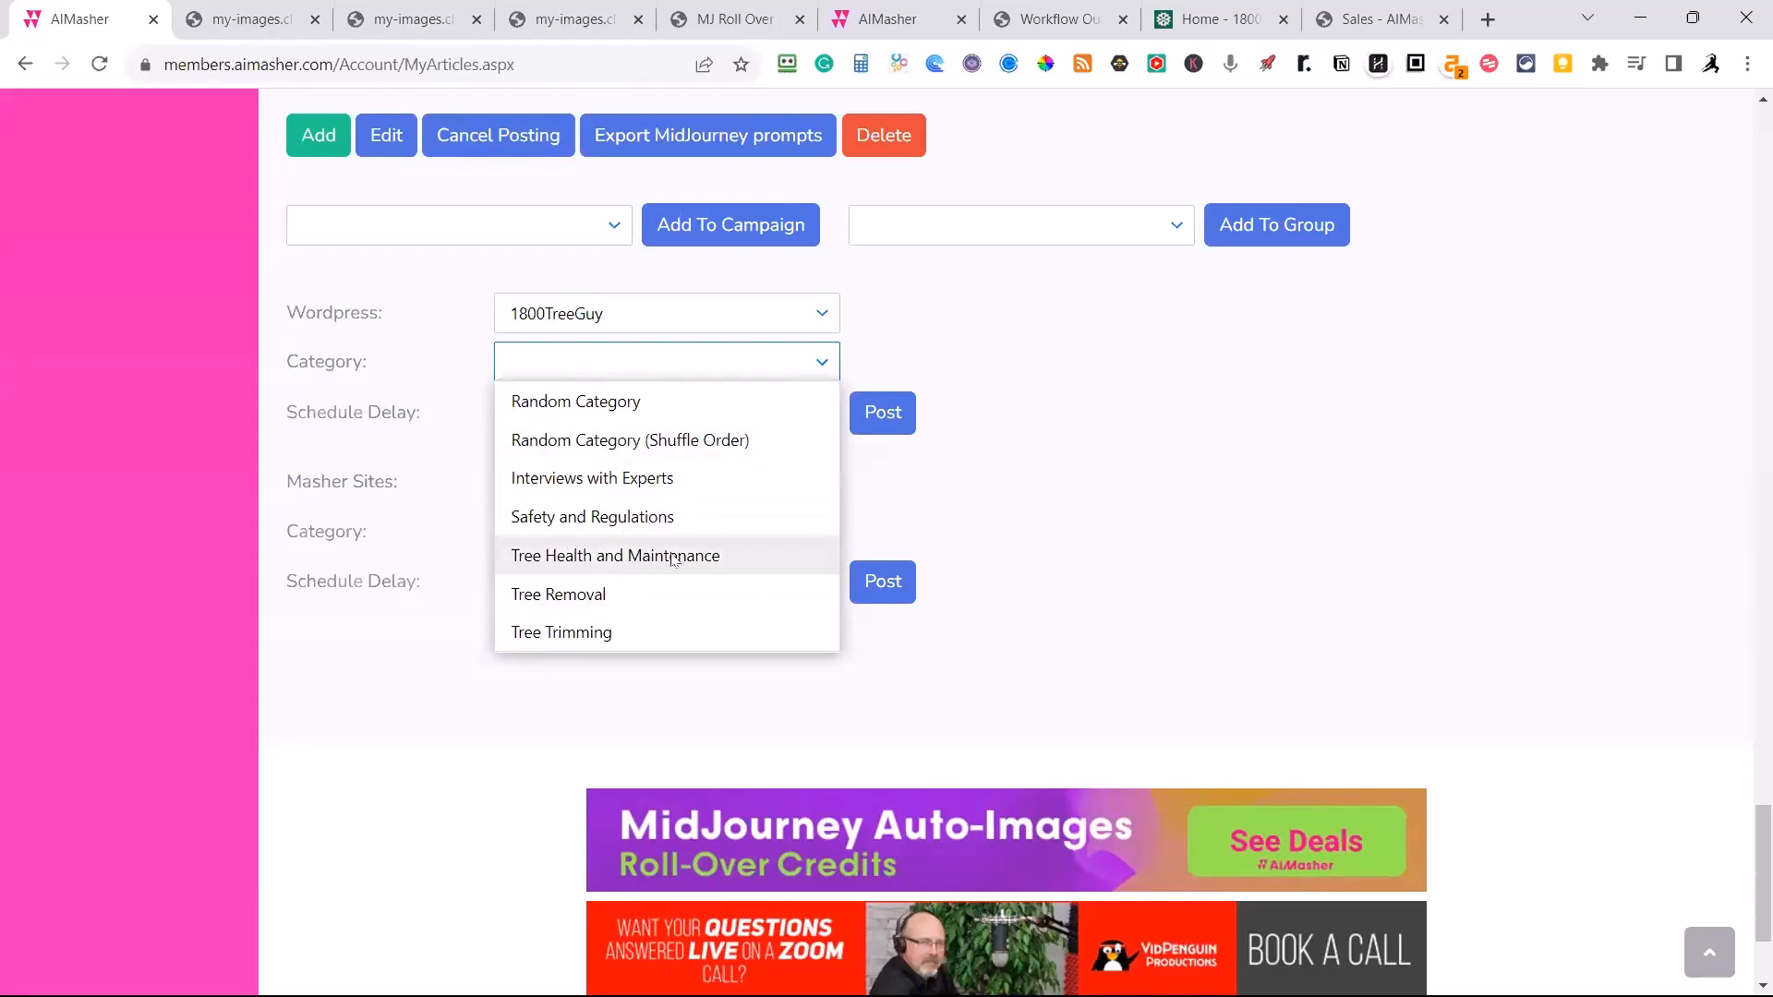
{"action": "scroll", "coordinate": [675, 558], "scroll_direction": "down", "scroll_amount": 1}
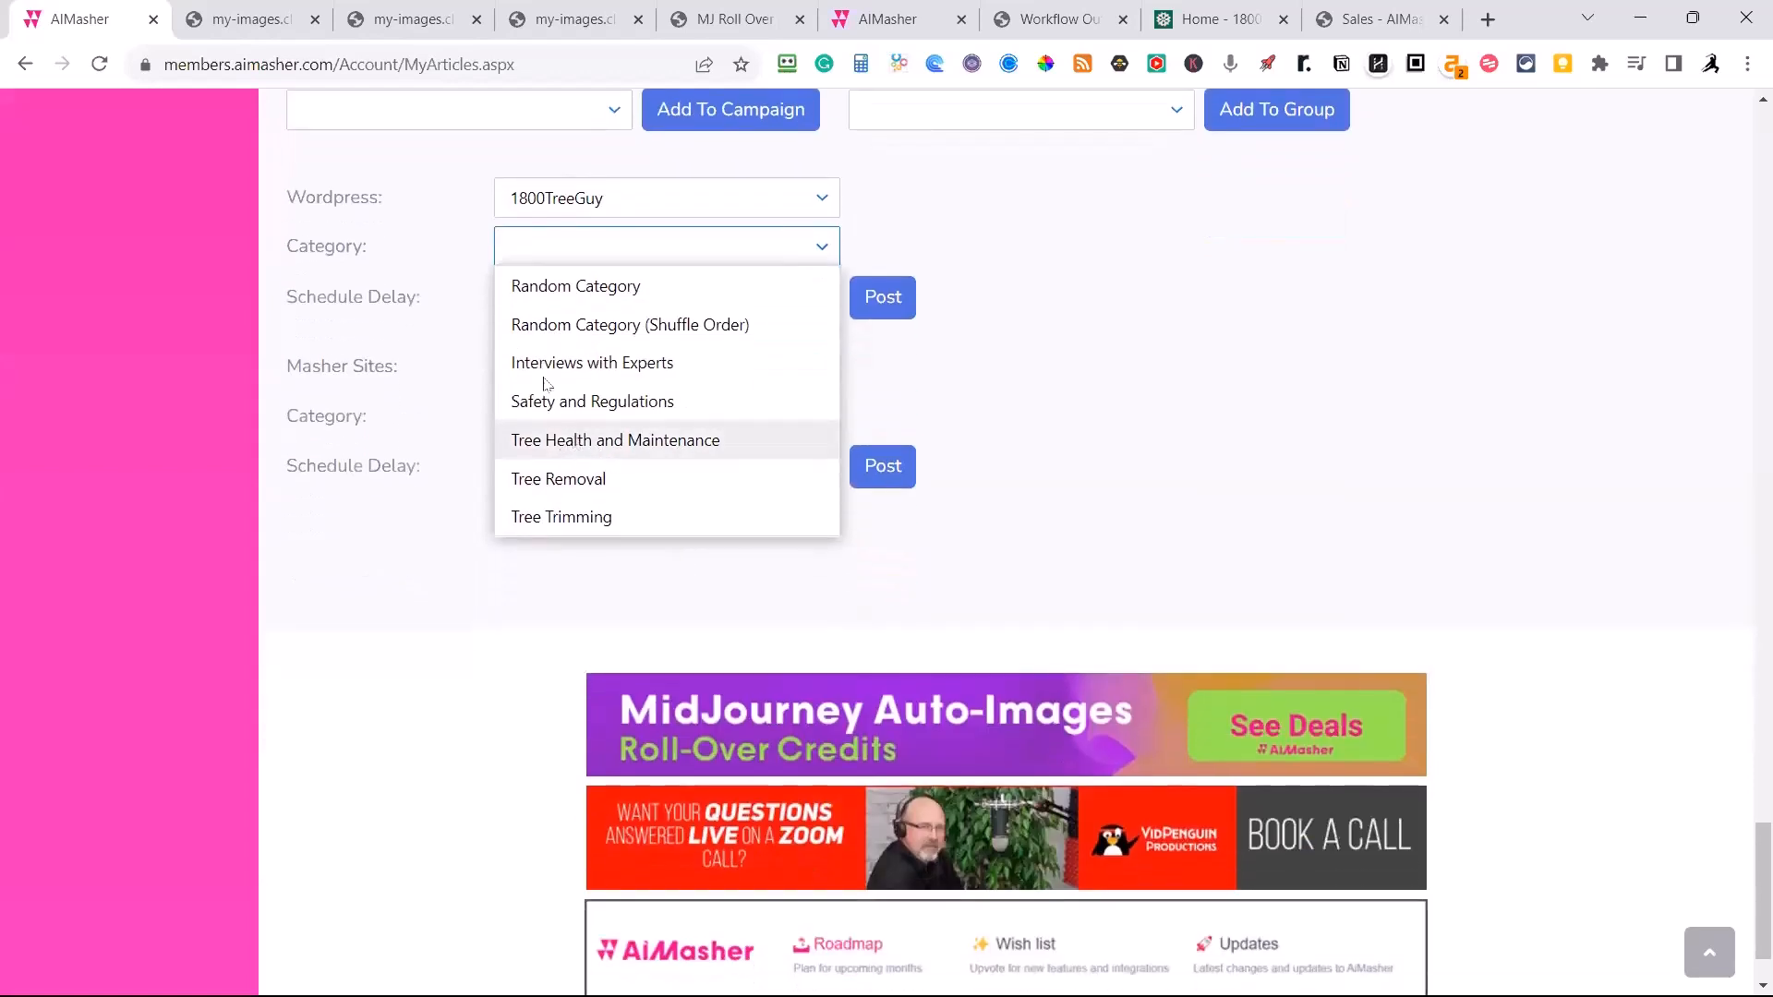
{"action": "left_click", "coordinate": [573, 287]}
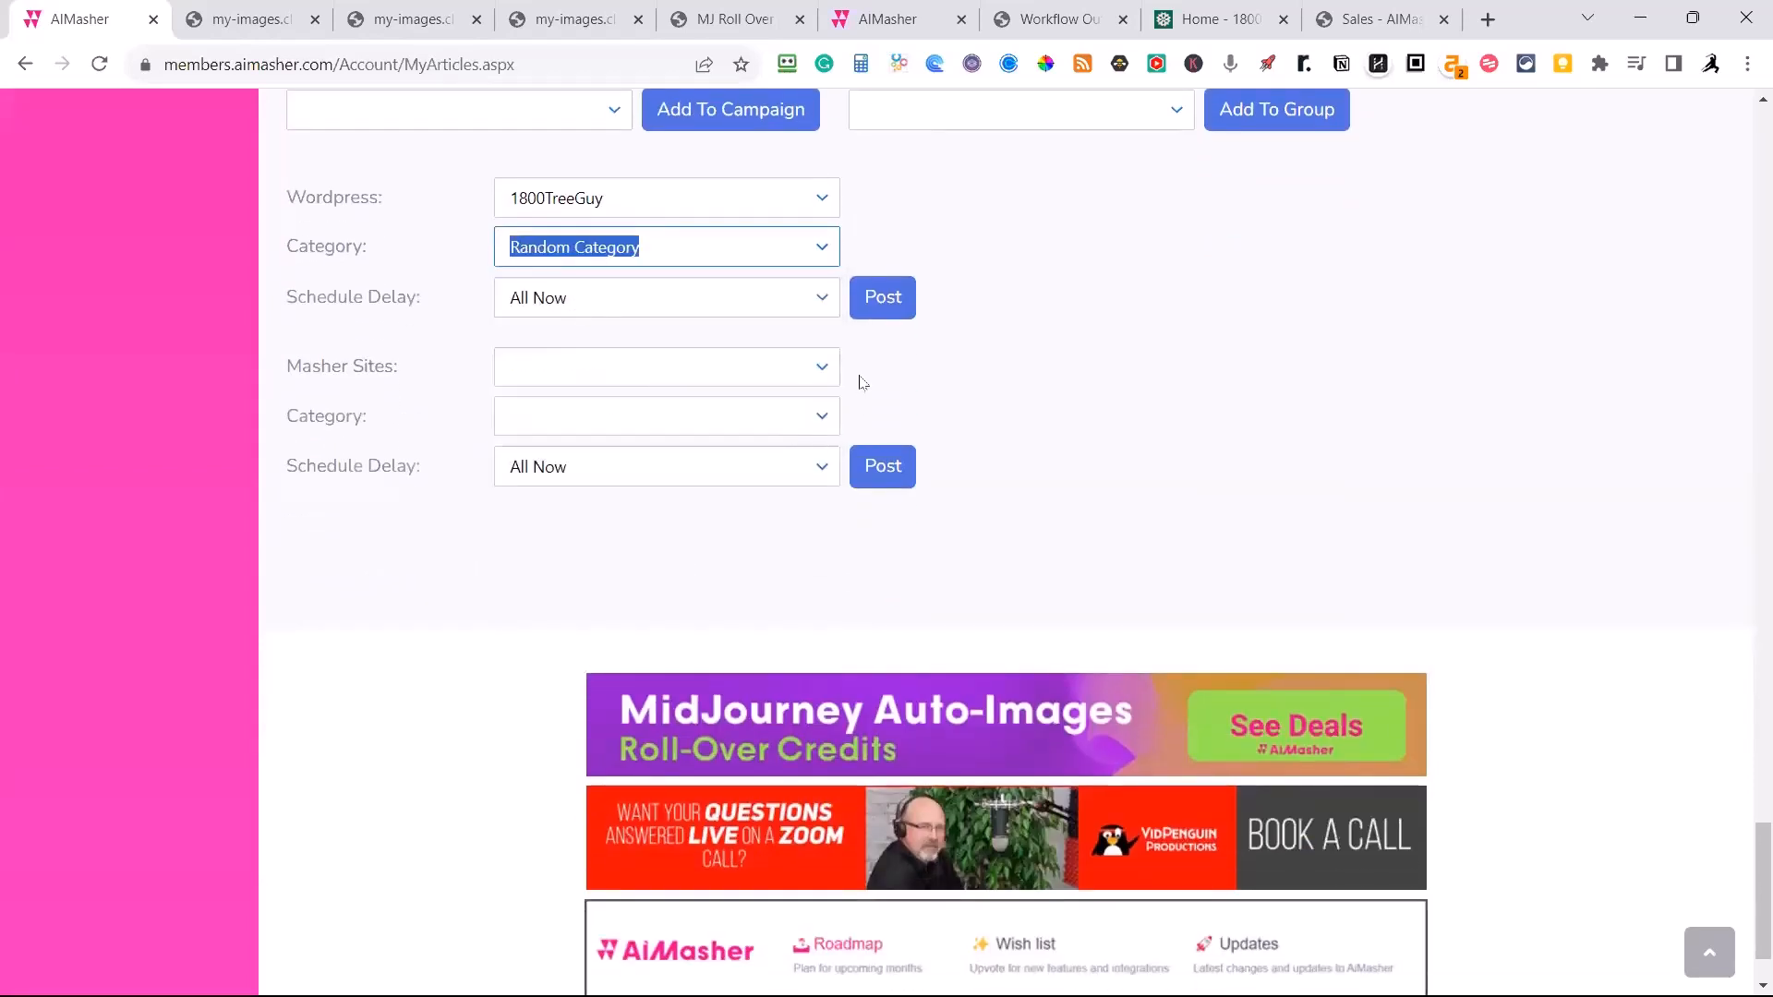
Review the WordPress schedule delay options, choose All Now, and post the selected articles to the site.
{"action": "left_click", "coordinate": [781, 306]}
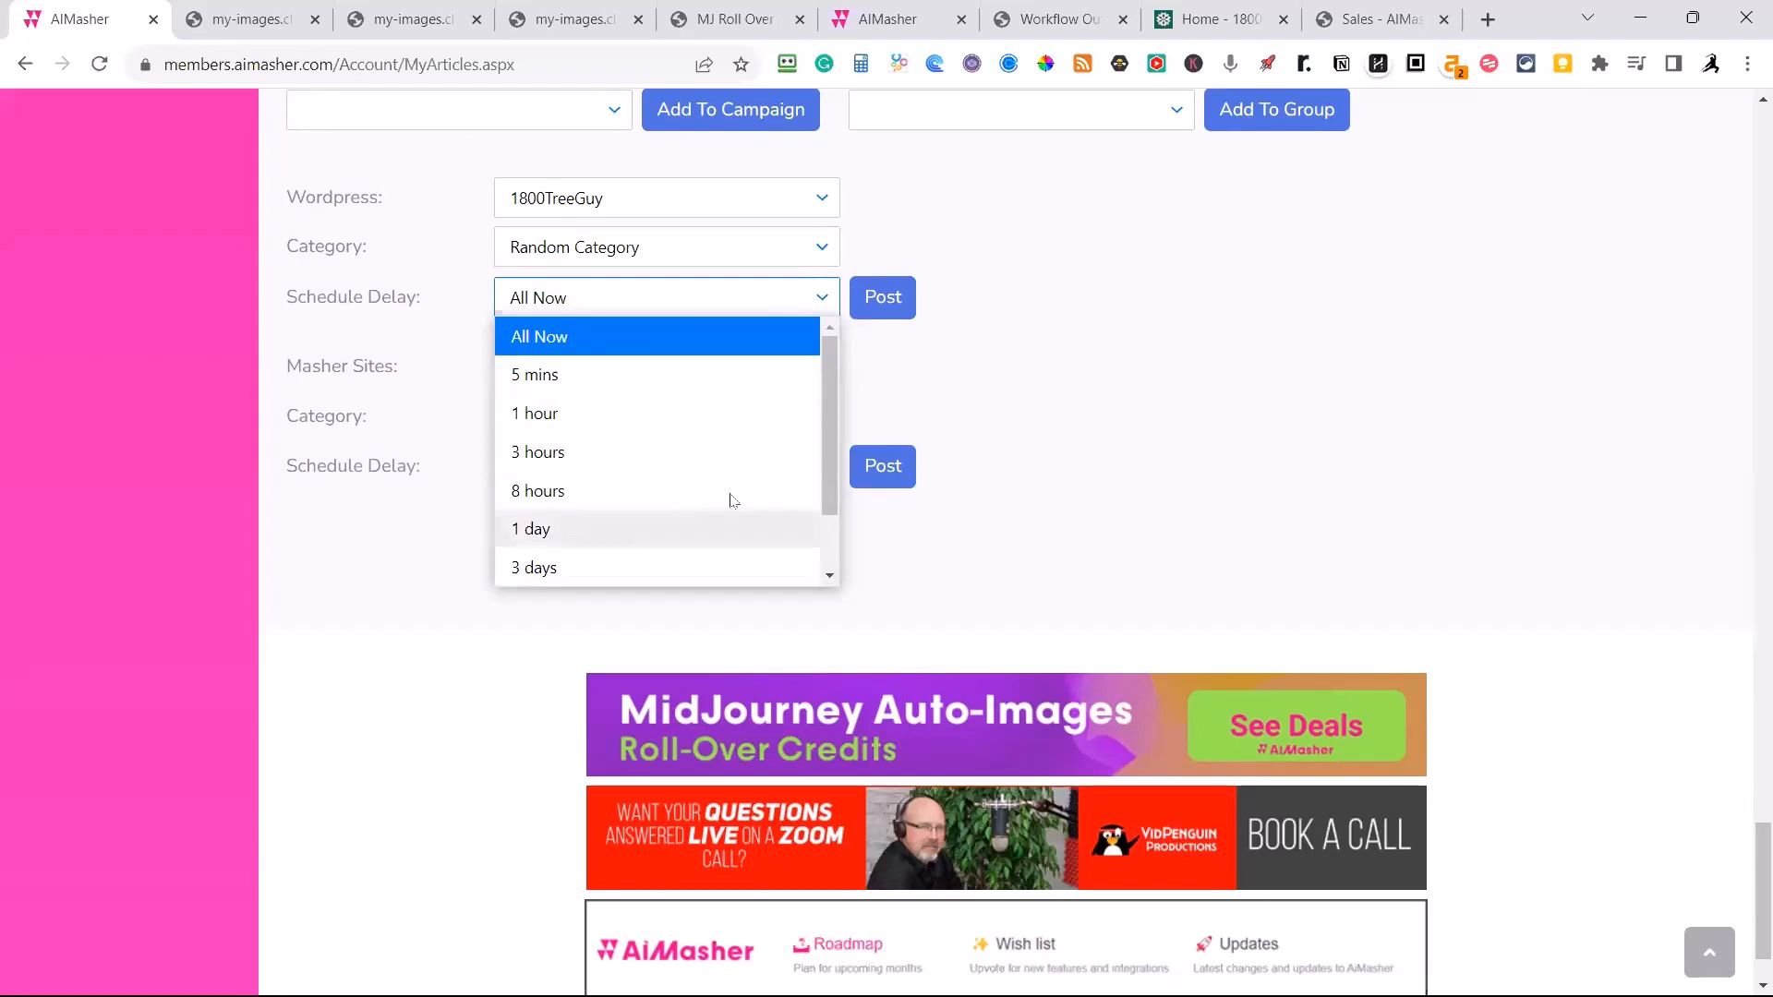
{"action": "left_click_drag", "start_coordinate": [839, 454], "coordinate": [835, 536]}
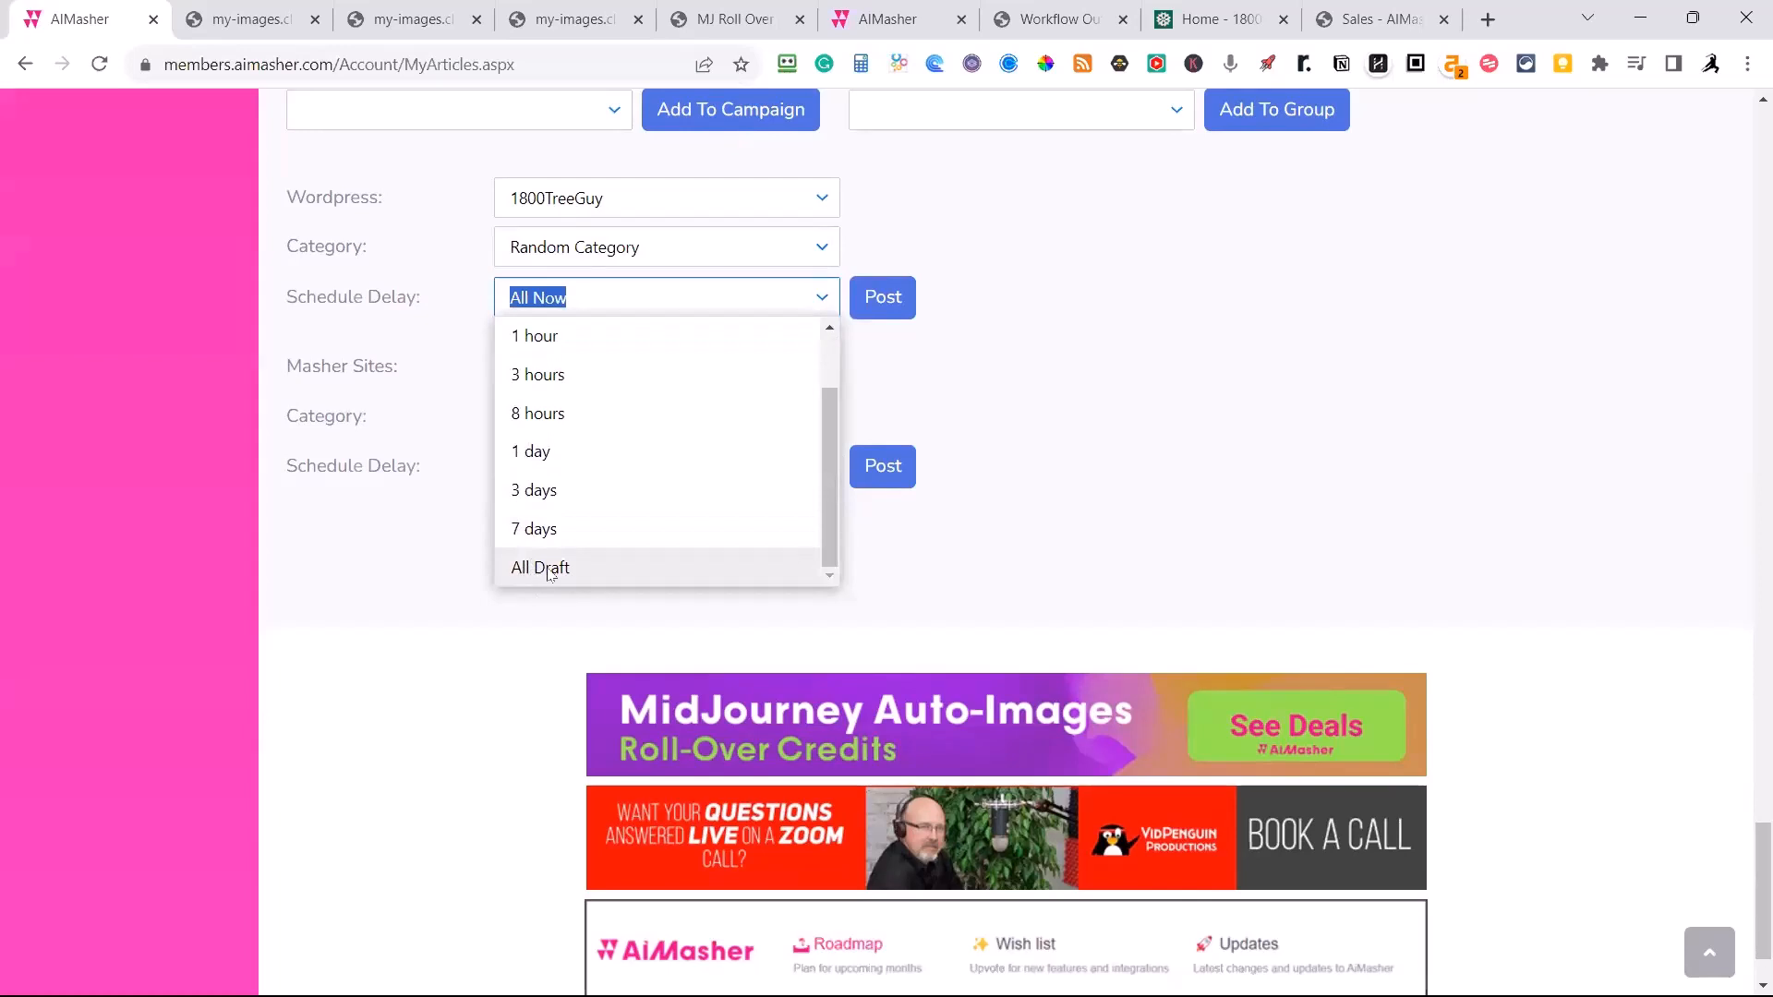
{"action": "left_click_drag", "start_coordinate": [829, 423], "coordinate": [630, 325]}
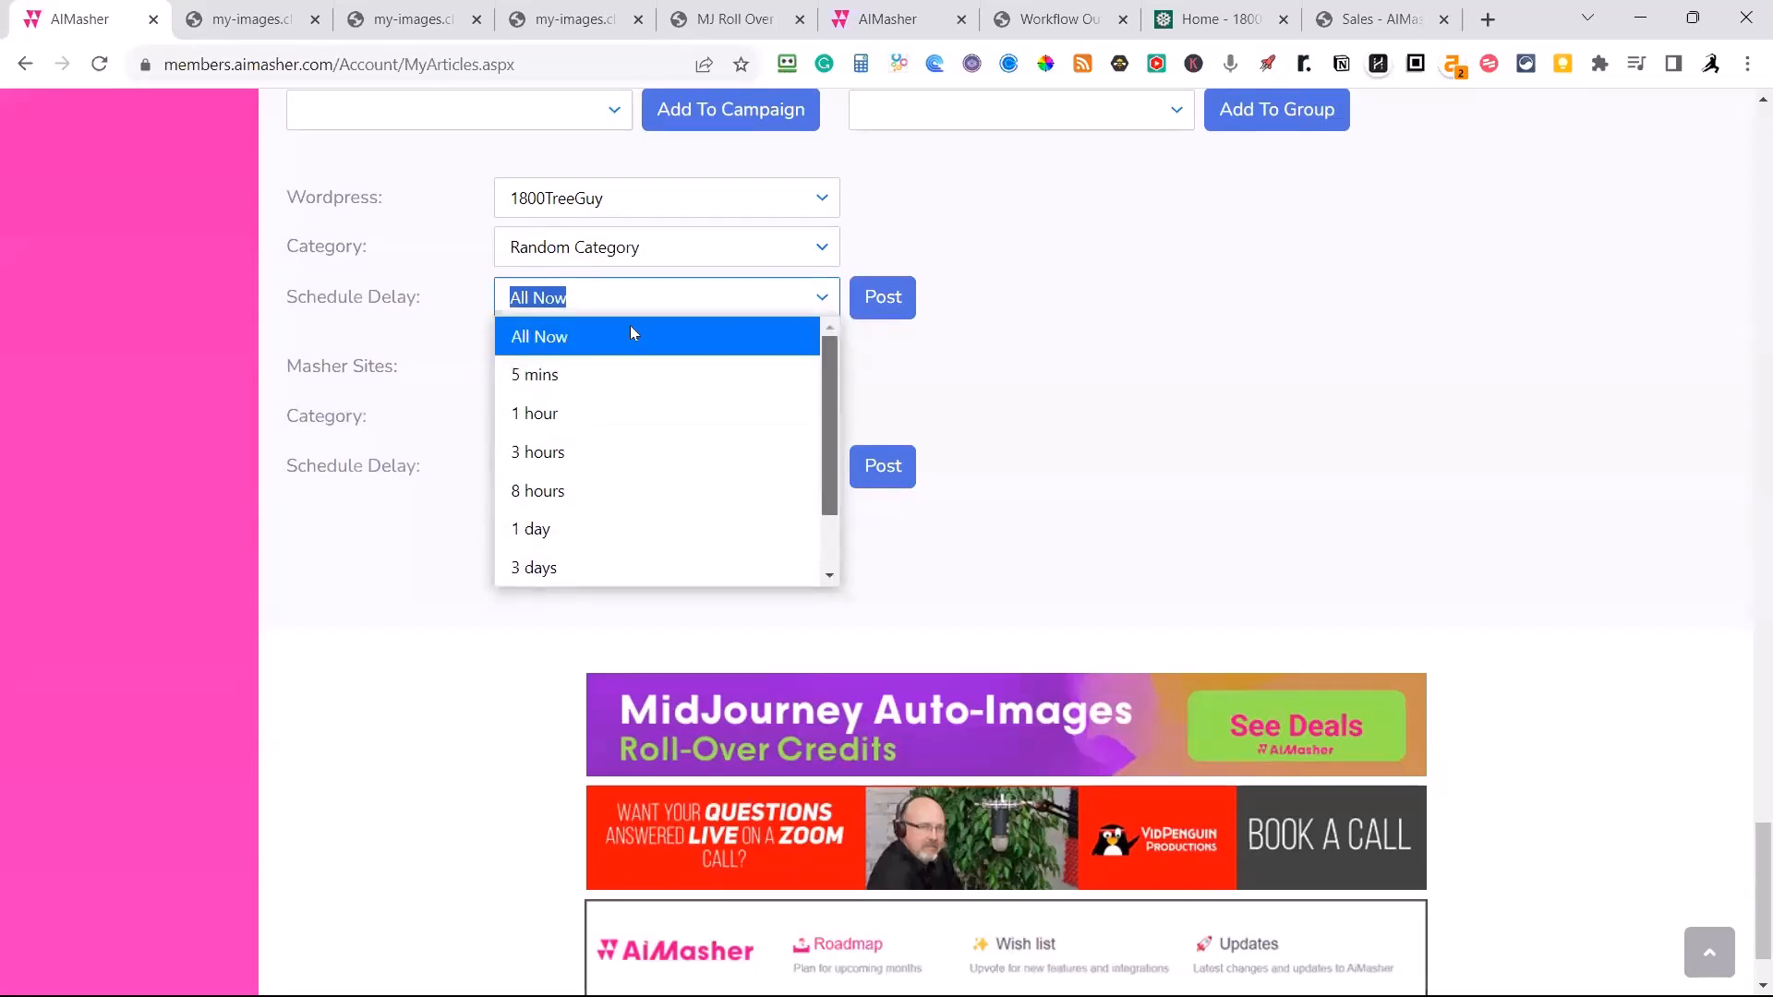
{"action": "left_click", "coordinate": [554, 337]}
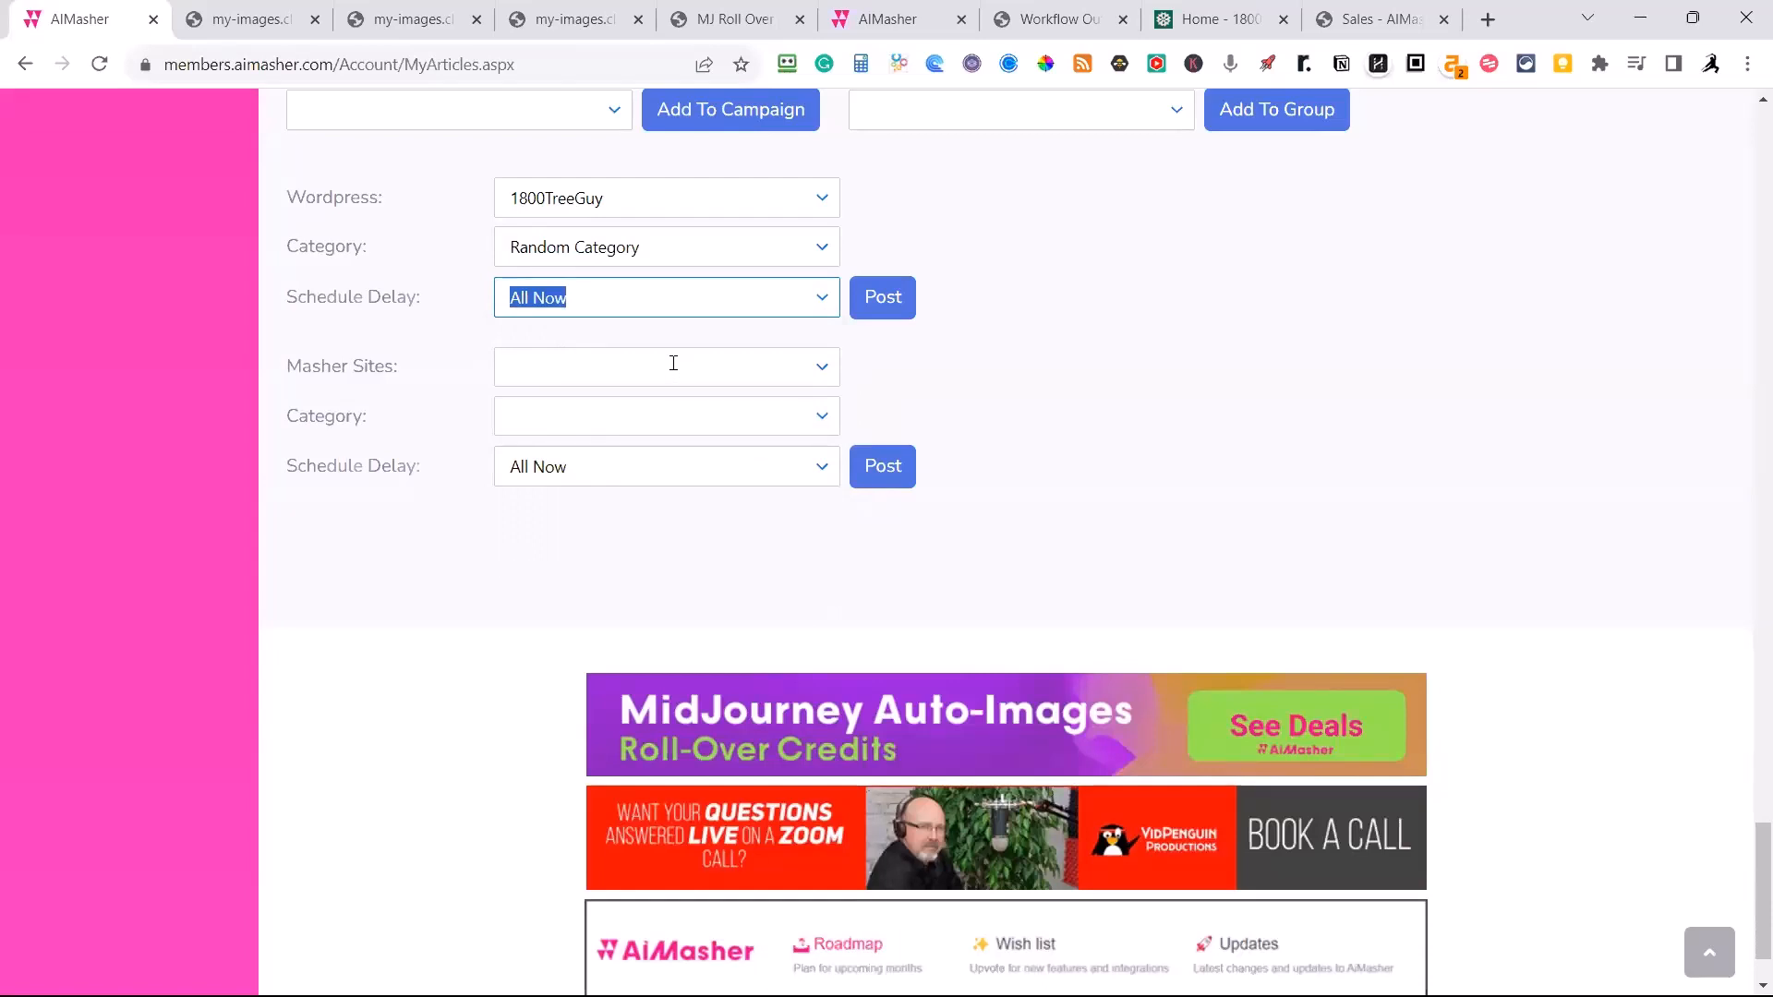
{"action": "left_click", "coordinate": [893, 306]}
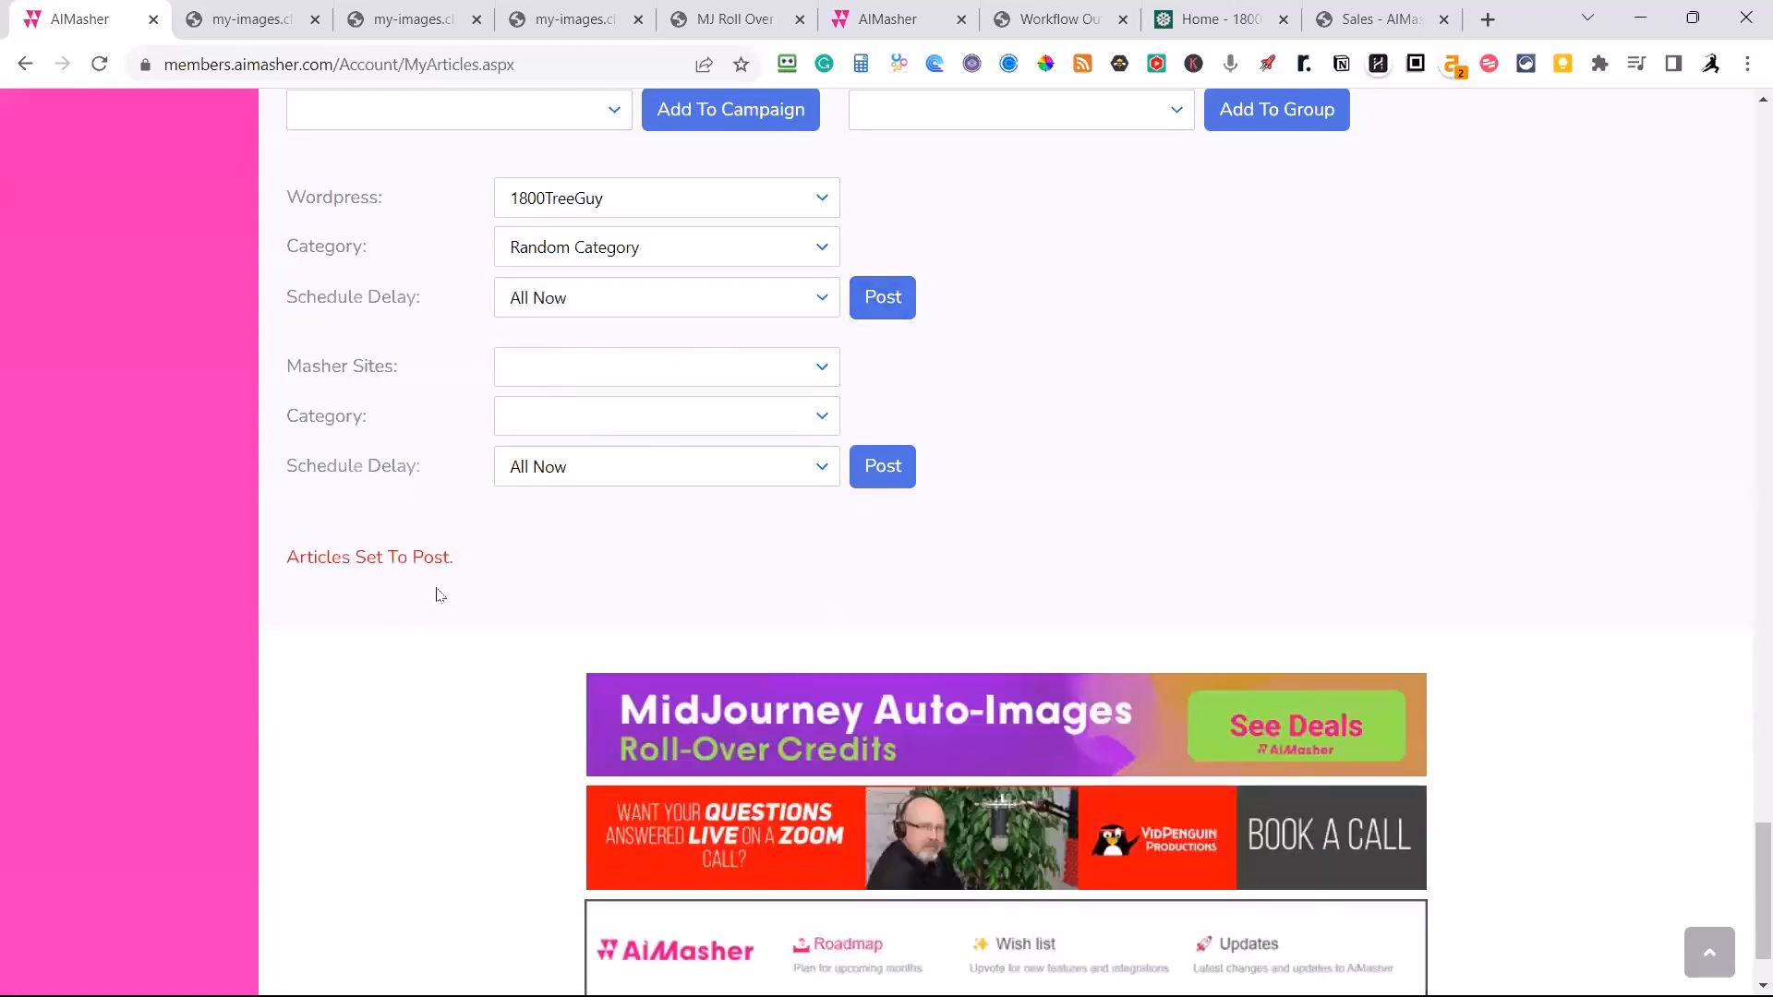
Examine the status and posting information of the fence repair articles and the scheduled and posted PushPedalCrank articles in the list.
{"action": "scroll", "coordinate": [1173, 300], "scroll_direction": "up", "scroll_amount": 4}
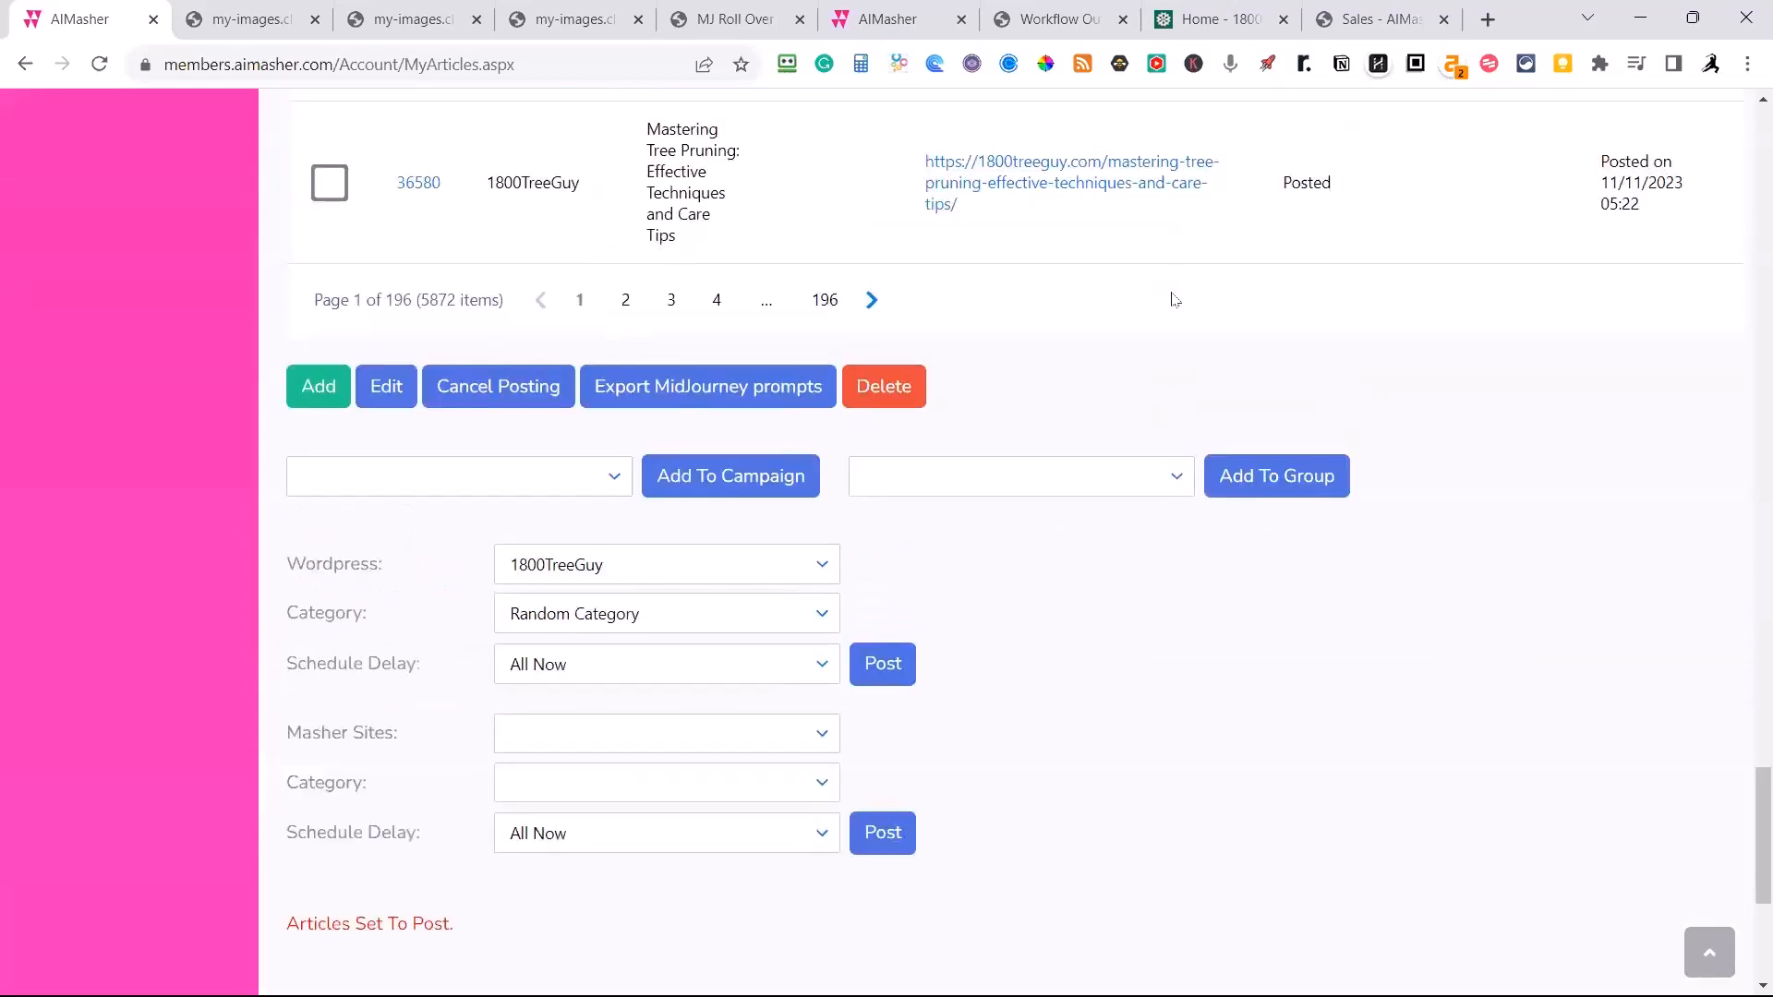
{"action": "scroll", "coordinate": [1173, 301], "scroll_direction": "up", "scroll_amount": 20}
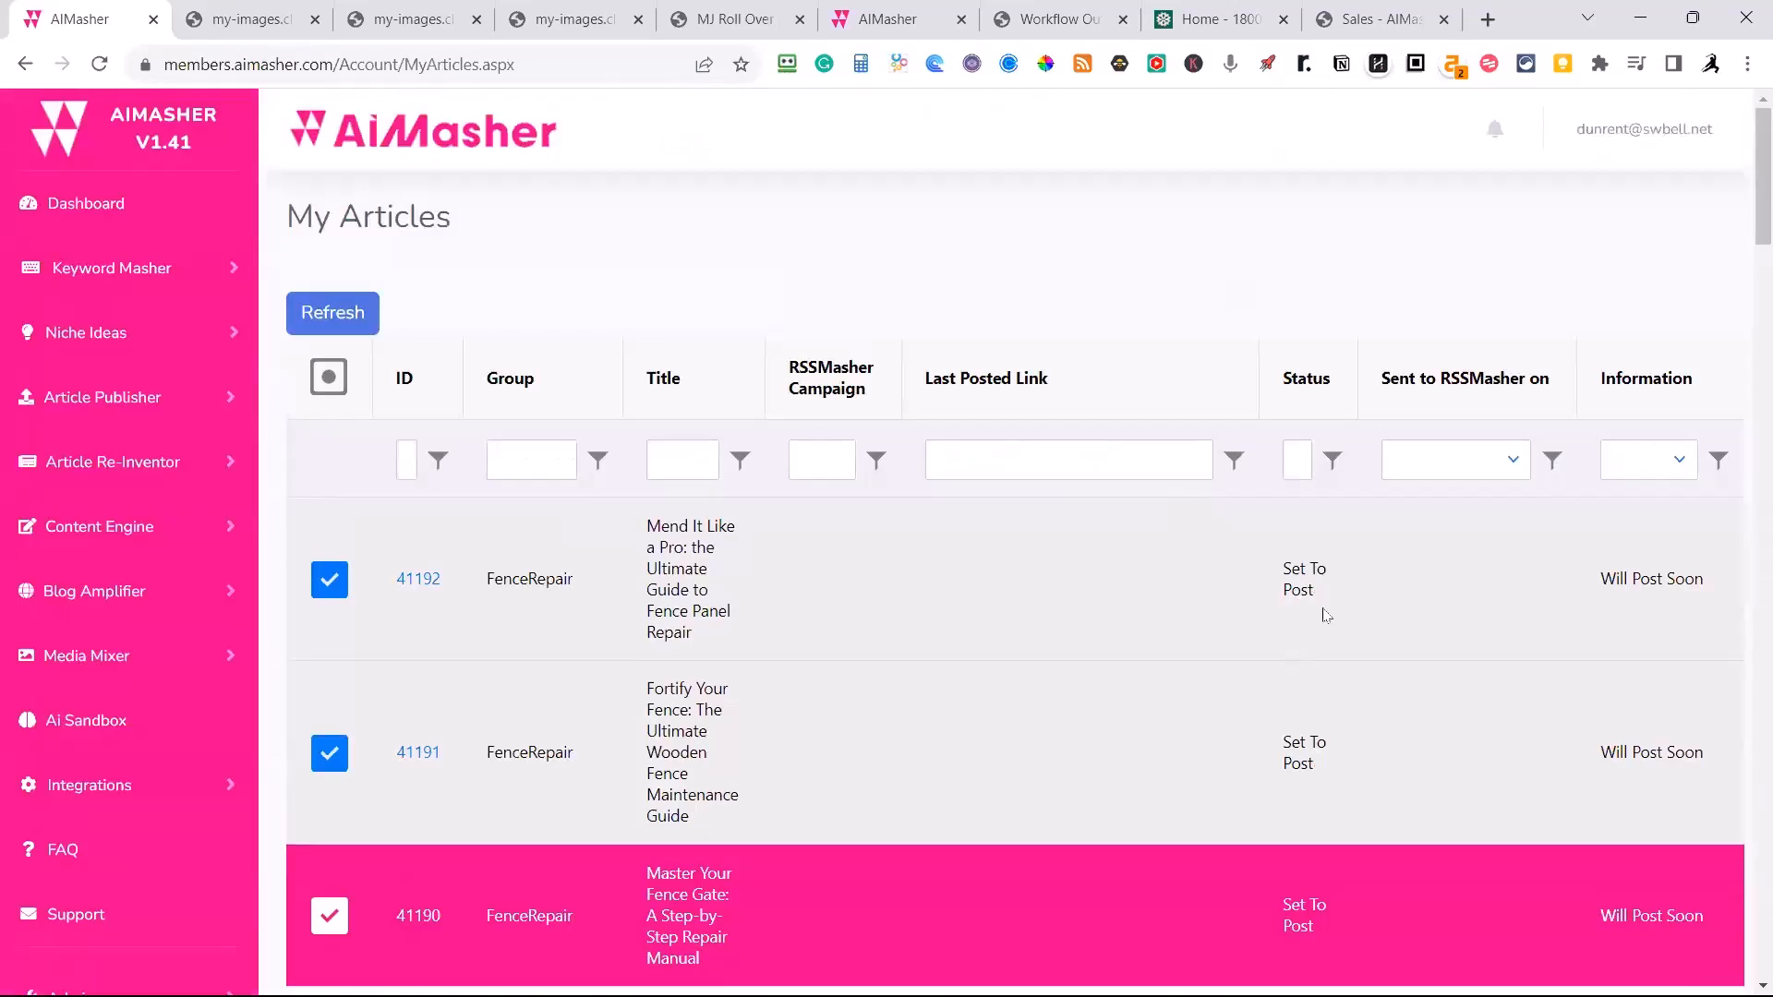
{"action": "scroll", "coordinate": [1325, 615], "scroll_direction": "down", "scroll_amount": 5}
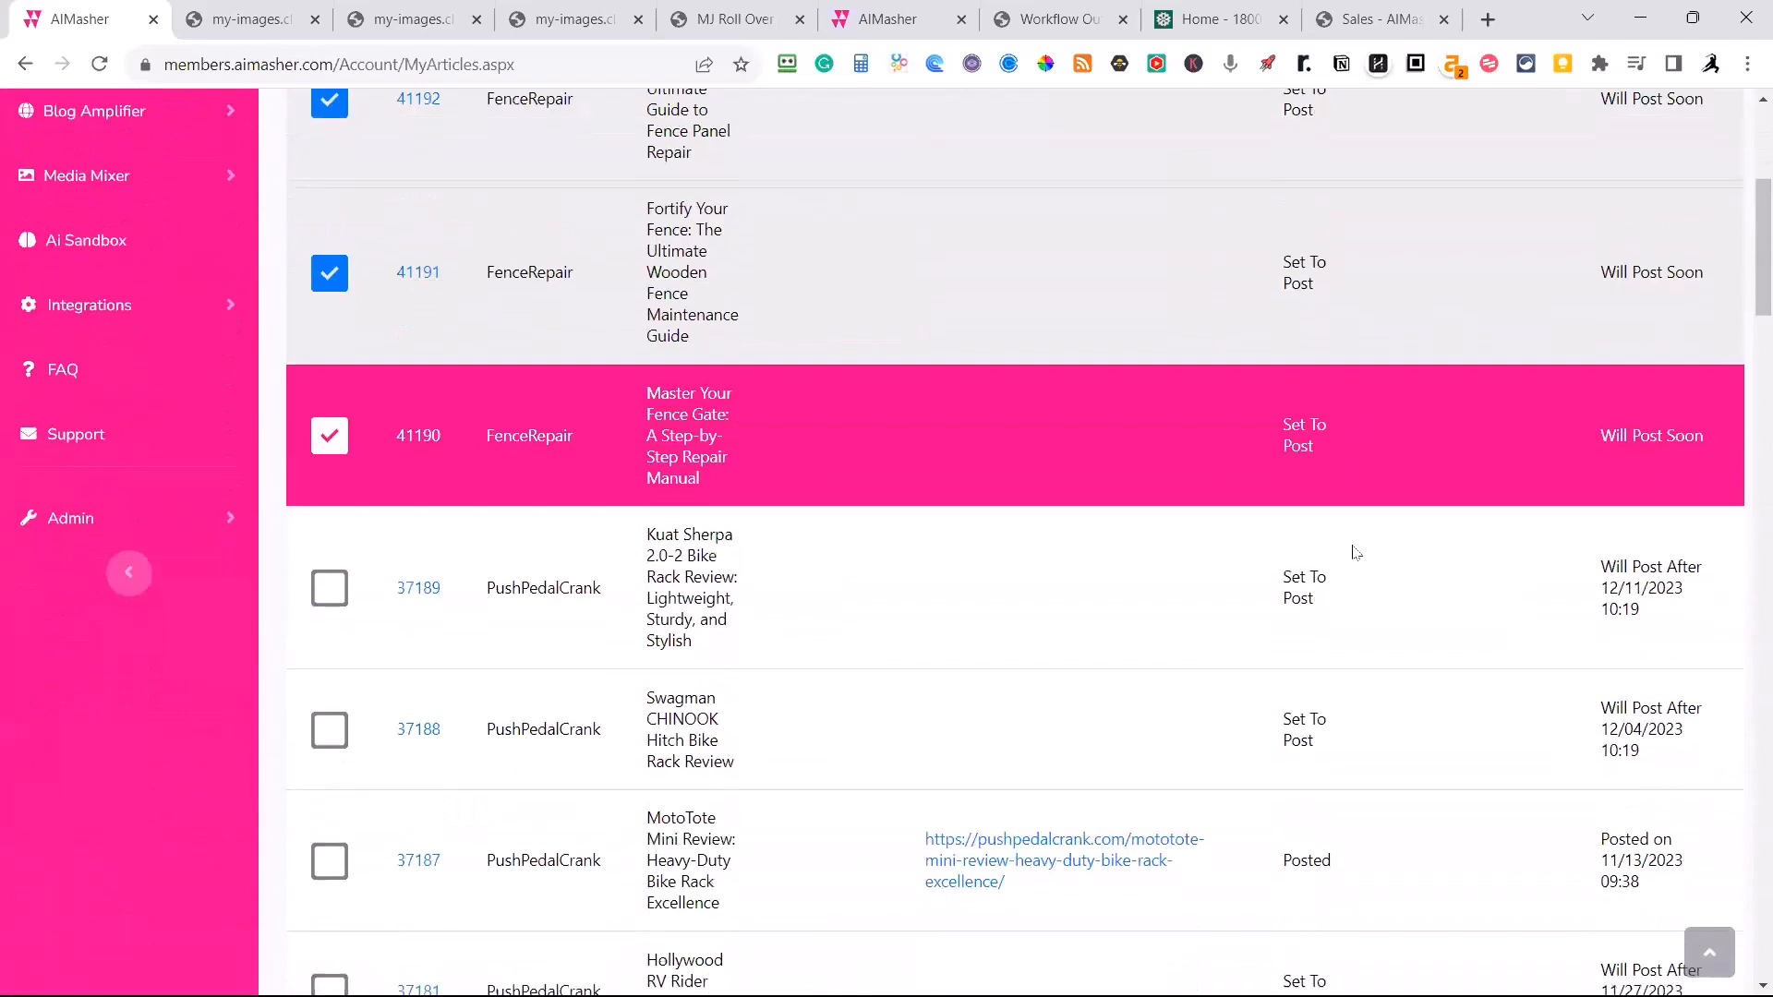
{"action": "scroll", "coordinate": [1354, 553], "scroll_direction": "down", "scroll_amount": 1}
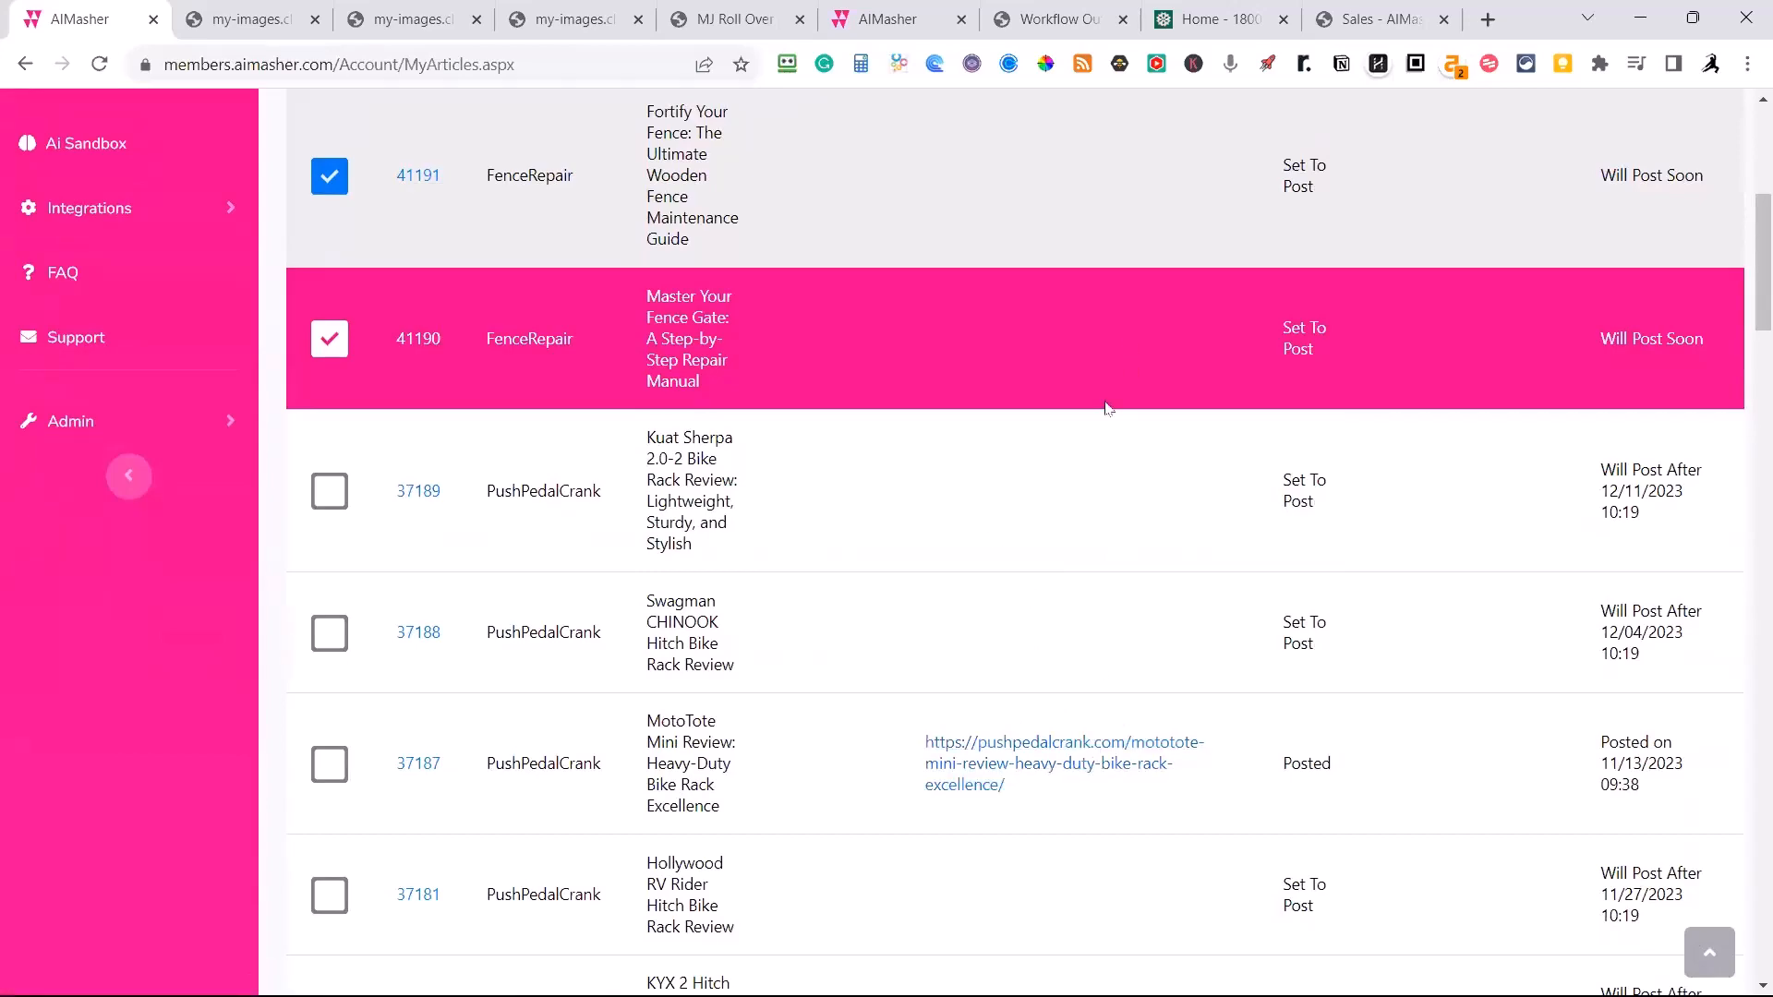
{"action": "scroll", "coordinate": [1086, 445], "scroll_direction": "up", "scroll_amount": 5}
{"action": "scroll", "coordinate": [1090, 452], "scroll_direction": "down", "scroll_amount": 2}
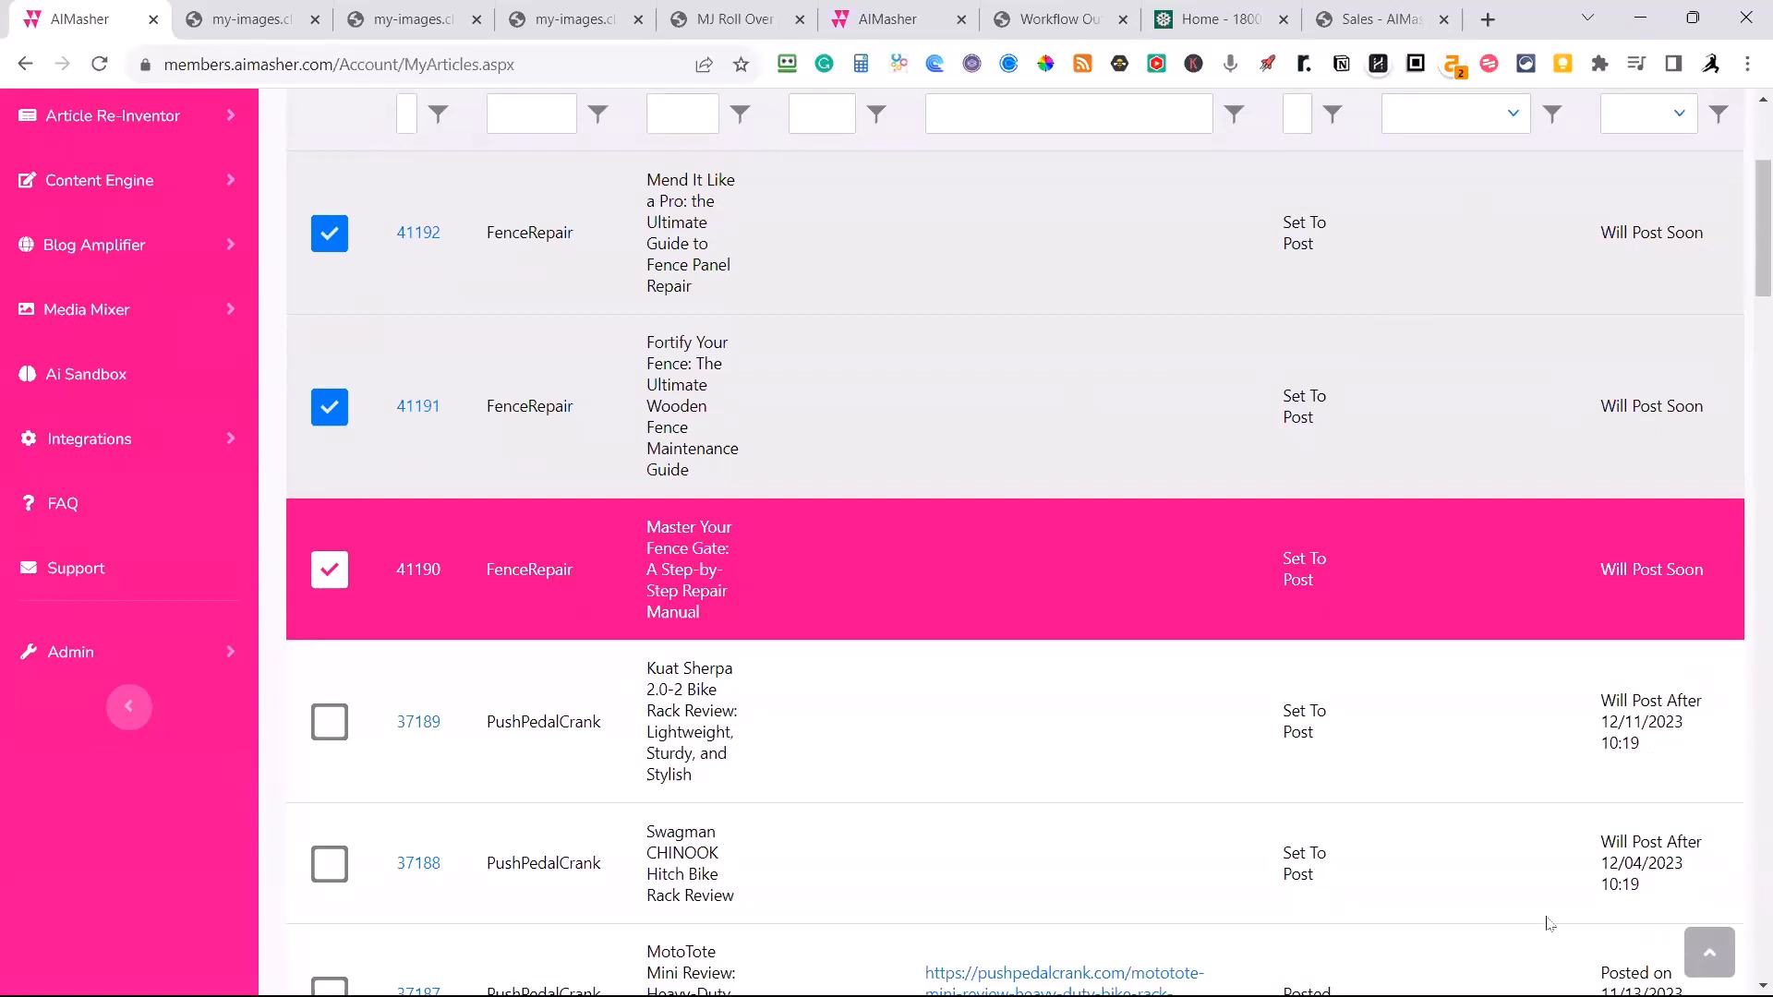
{"action": "scroll", "coordinate": [1552, 617], "scroll_direction": "down", "scroll_amount": 1}
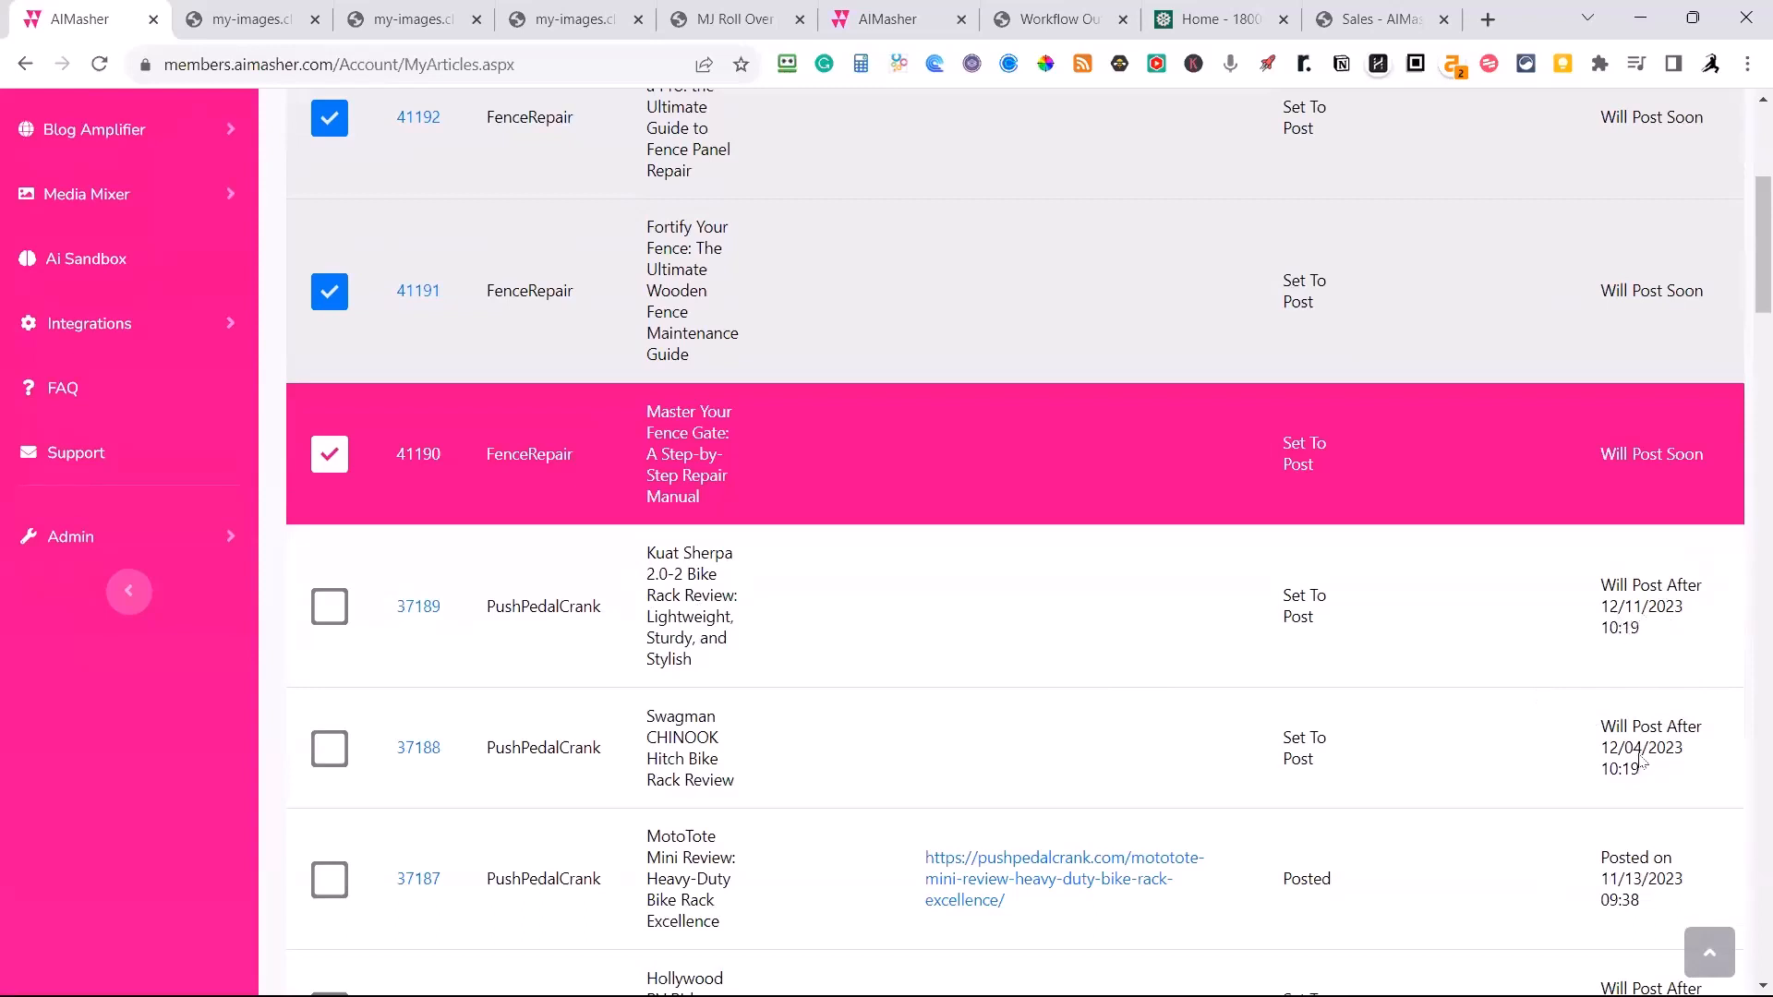
{"action": "scroll", "coordinate": [1665, 757], "scroll_direction": "down", "scroll_amount": 2}
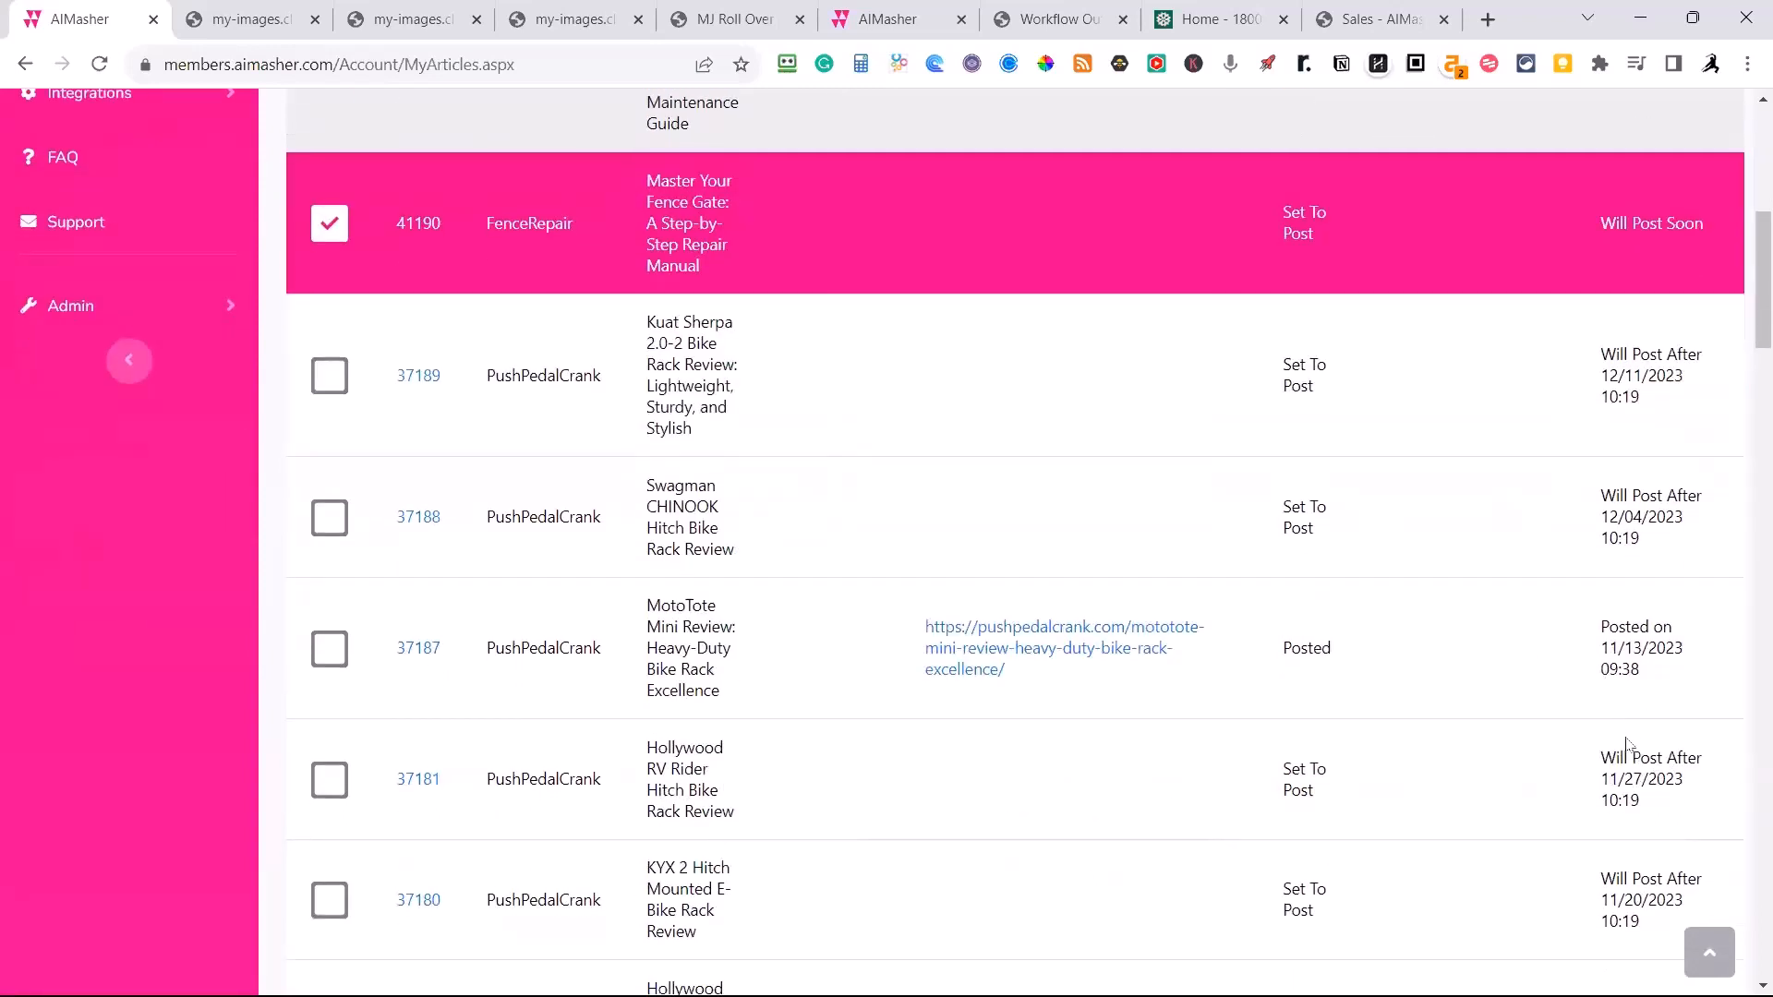
{"action": "scroll", "coordinate": [1533, 762], "scroll_direction": "down", "scroll_amount": 2}
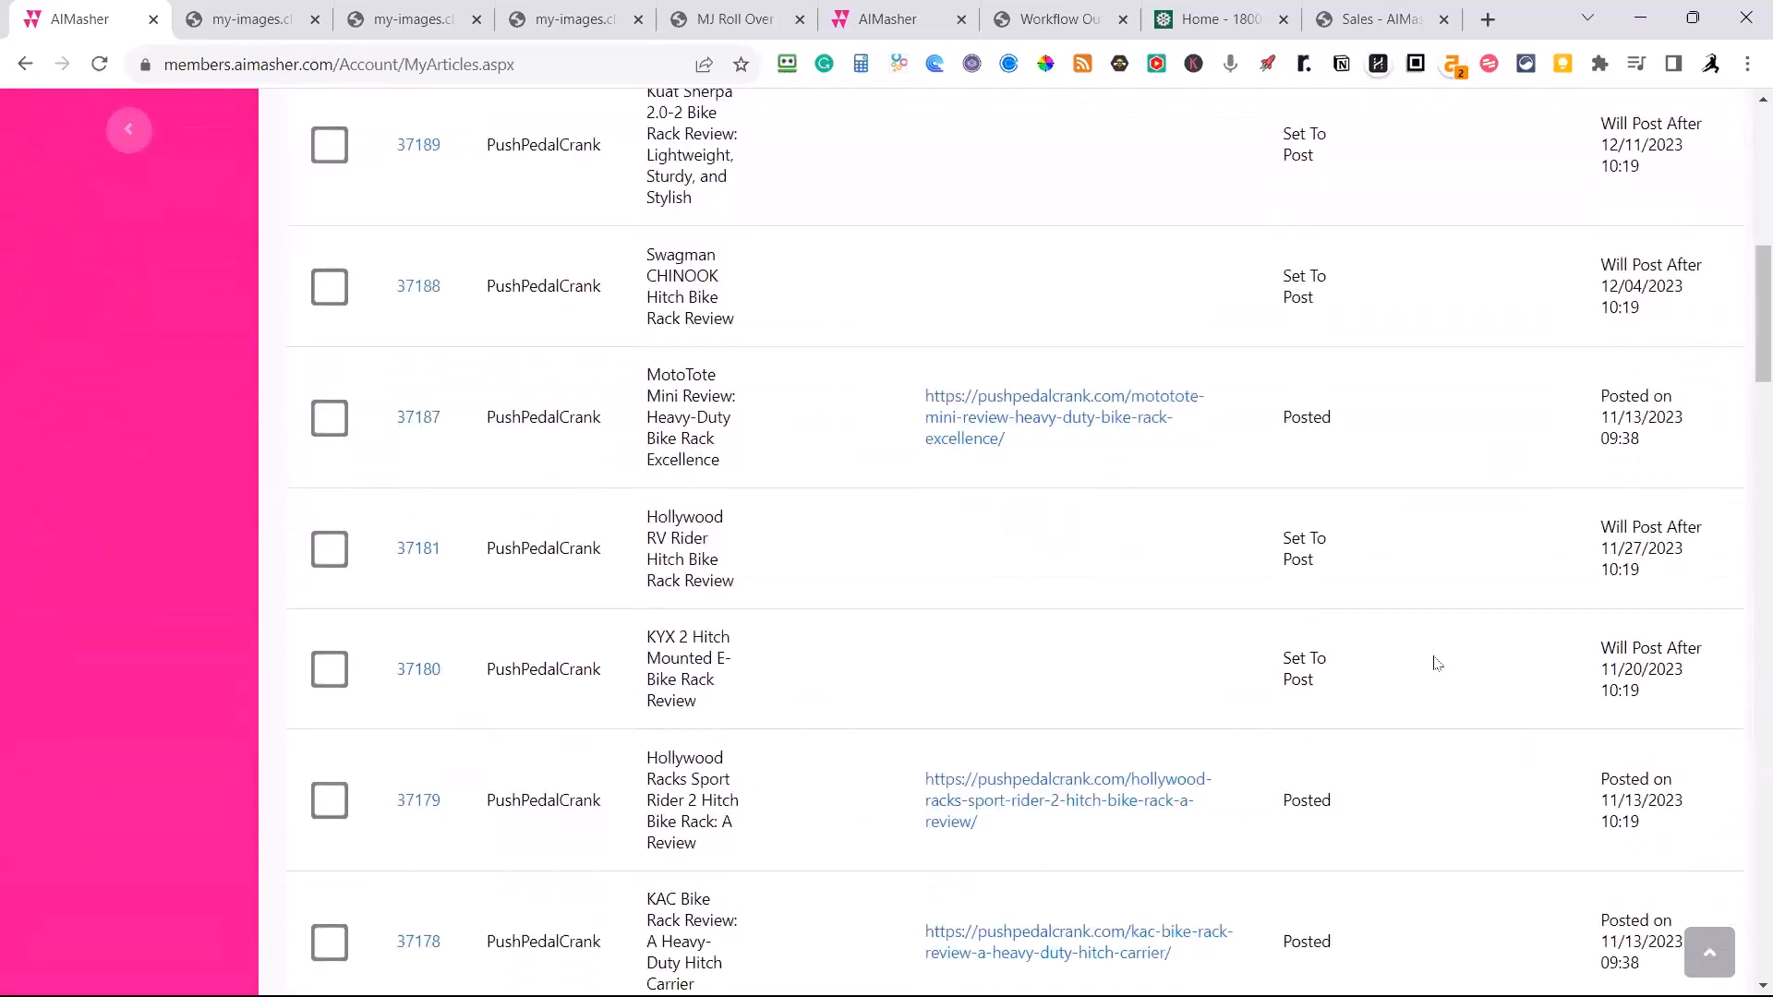
{"action": "scroll", "coordinate": [827, 508], "scroll_direction": "up", "scroll_amount": 2}
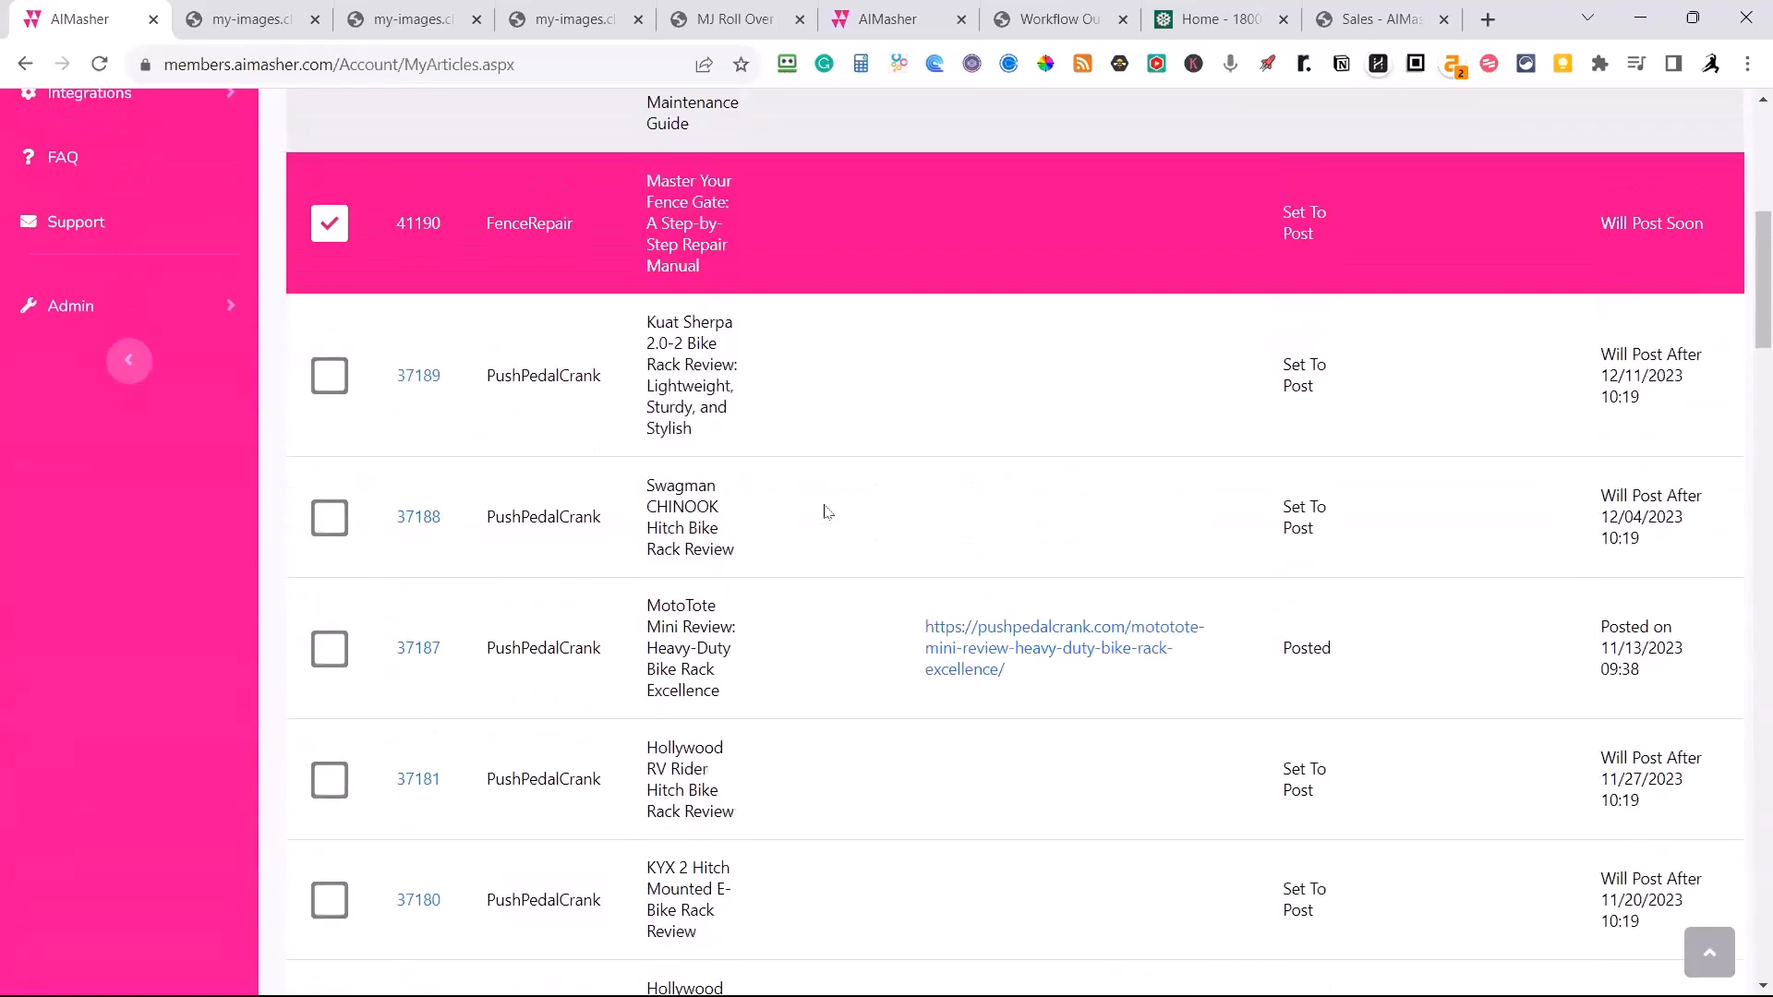
{"action": "scroll", "coordinate": [831, 508], "scroll_direction": "down", "scroll_amount": 3}
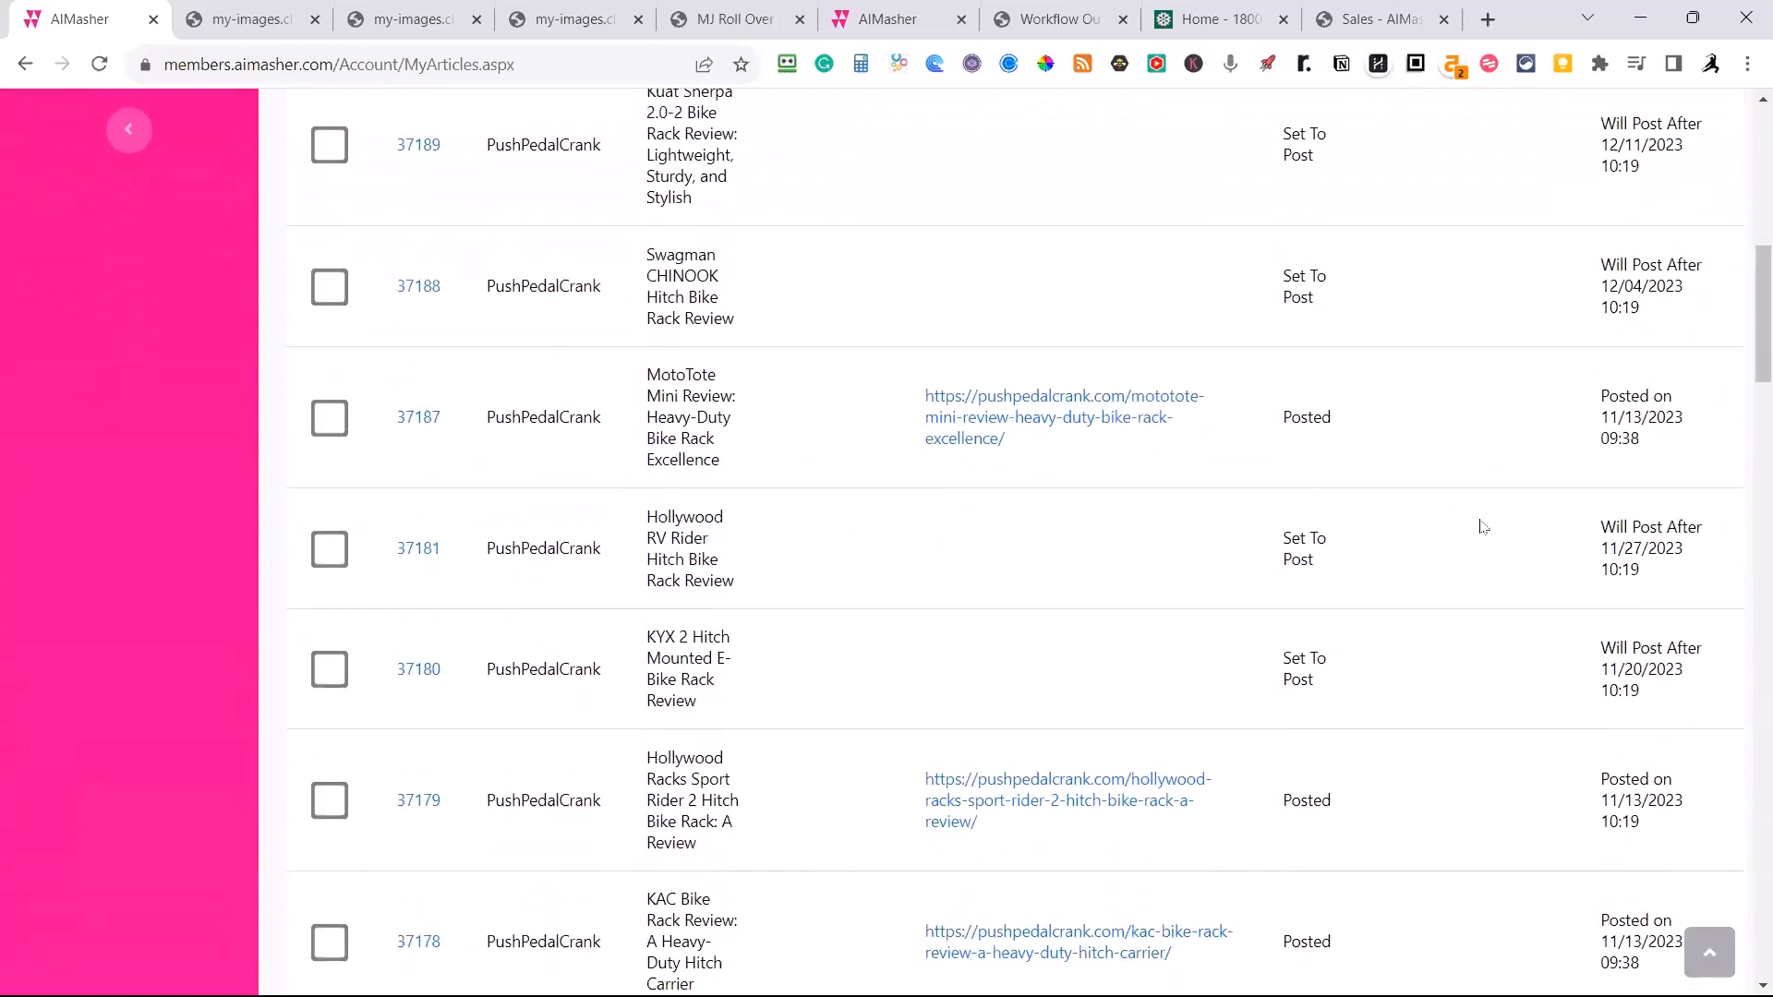
{"action": "scroll", "coordinate": [1478, 600], "scroll_direction": "down", "scroll_amount": 1}
{"action": "scroll", "coordinate": [1483, 685], "scroll_direction": "down", "scroll_amount": 1}
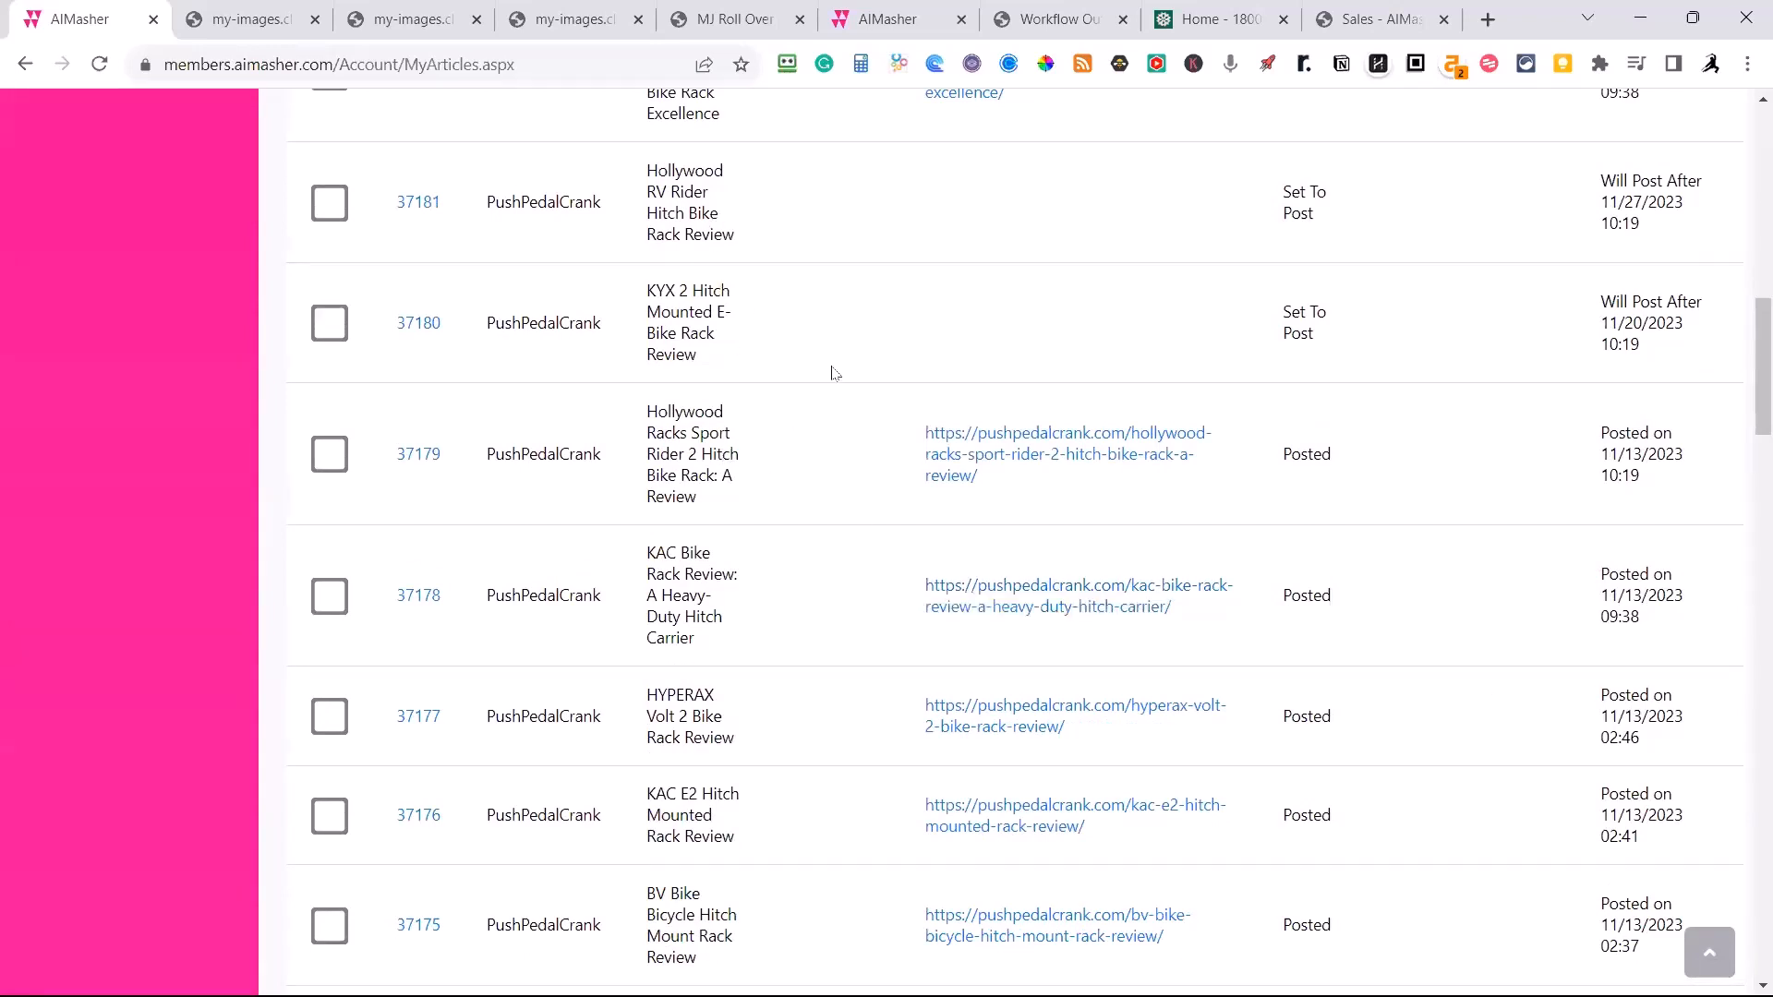
{"action": "scroll", "coordinate": [834, 372], "scroll_direction": "up", "scroll_amount": 2}
{"action": "scroll", "coordinate": [834, 369], "scroll_direction": "up", "scroll_amount": 3}
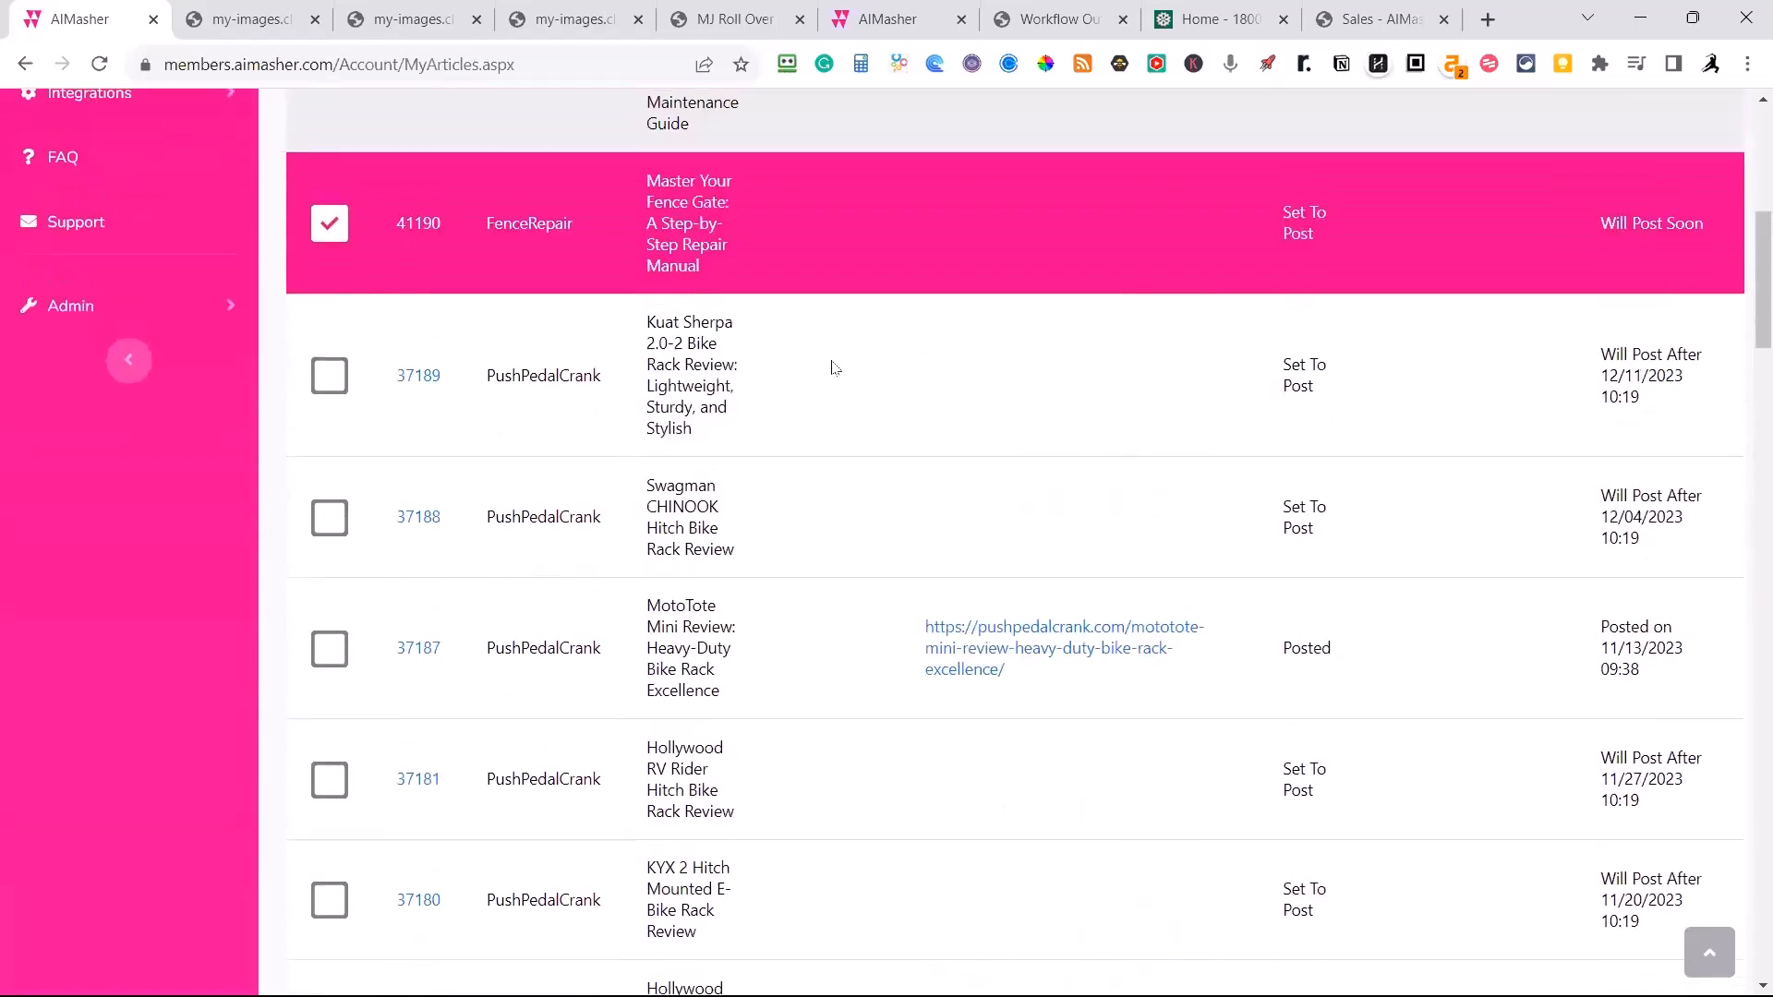
Refresh the My Articles list to update the posting status of the fence repair articles.
{"action": "scroll", "coordinate": [834, 367], "scroll_direction": "down", "scroll_amount": 2}
{"action": "scroll", "coordinate": [834, 367], "scroll_direction": "up", "scroll_amount": 2}
{"action": "scroll", "coordinate": [764, 700], "scroll_direction": "up", "scroll_amount": 1}
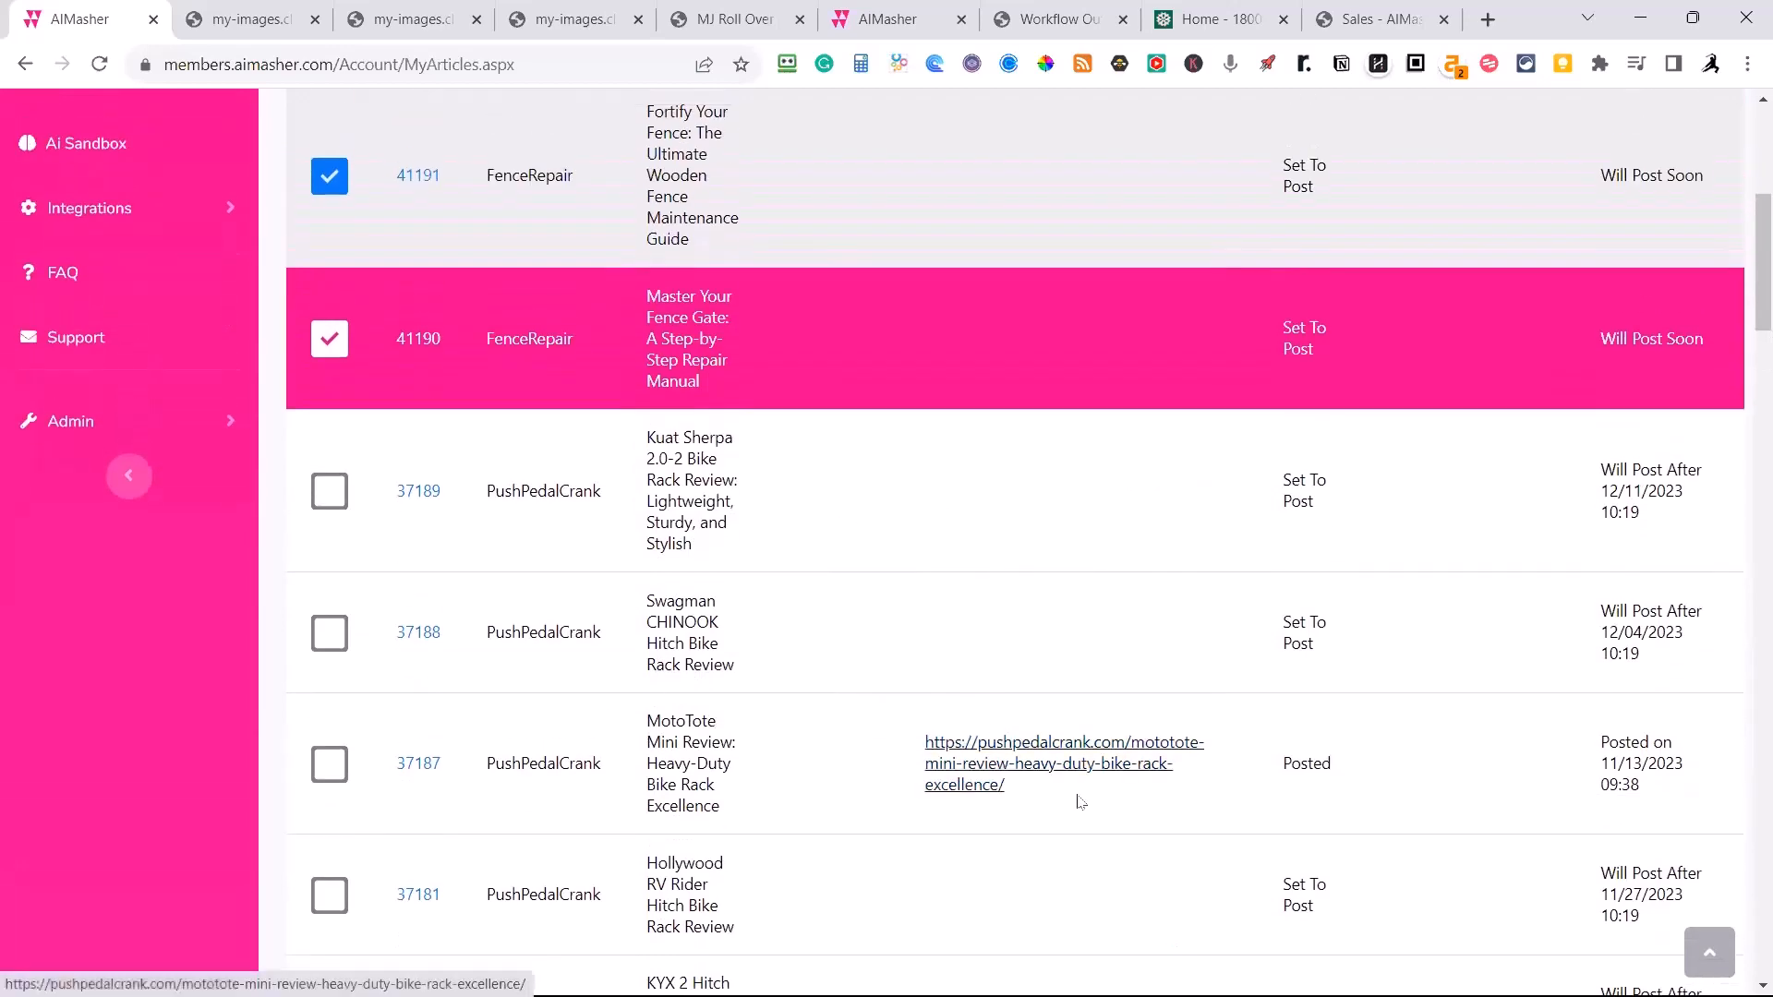
{"action": "scroll", "coordinate": [1077, 795], "scroll_direction": "up", "scroll_amount": 4}
{"action": "scroll", "coordinate": [292, 245], "scroll_direction": "up", "scroll_amount": 1}
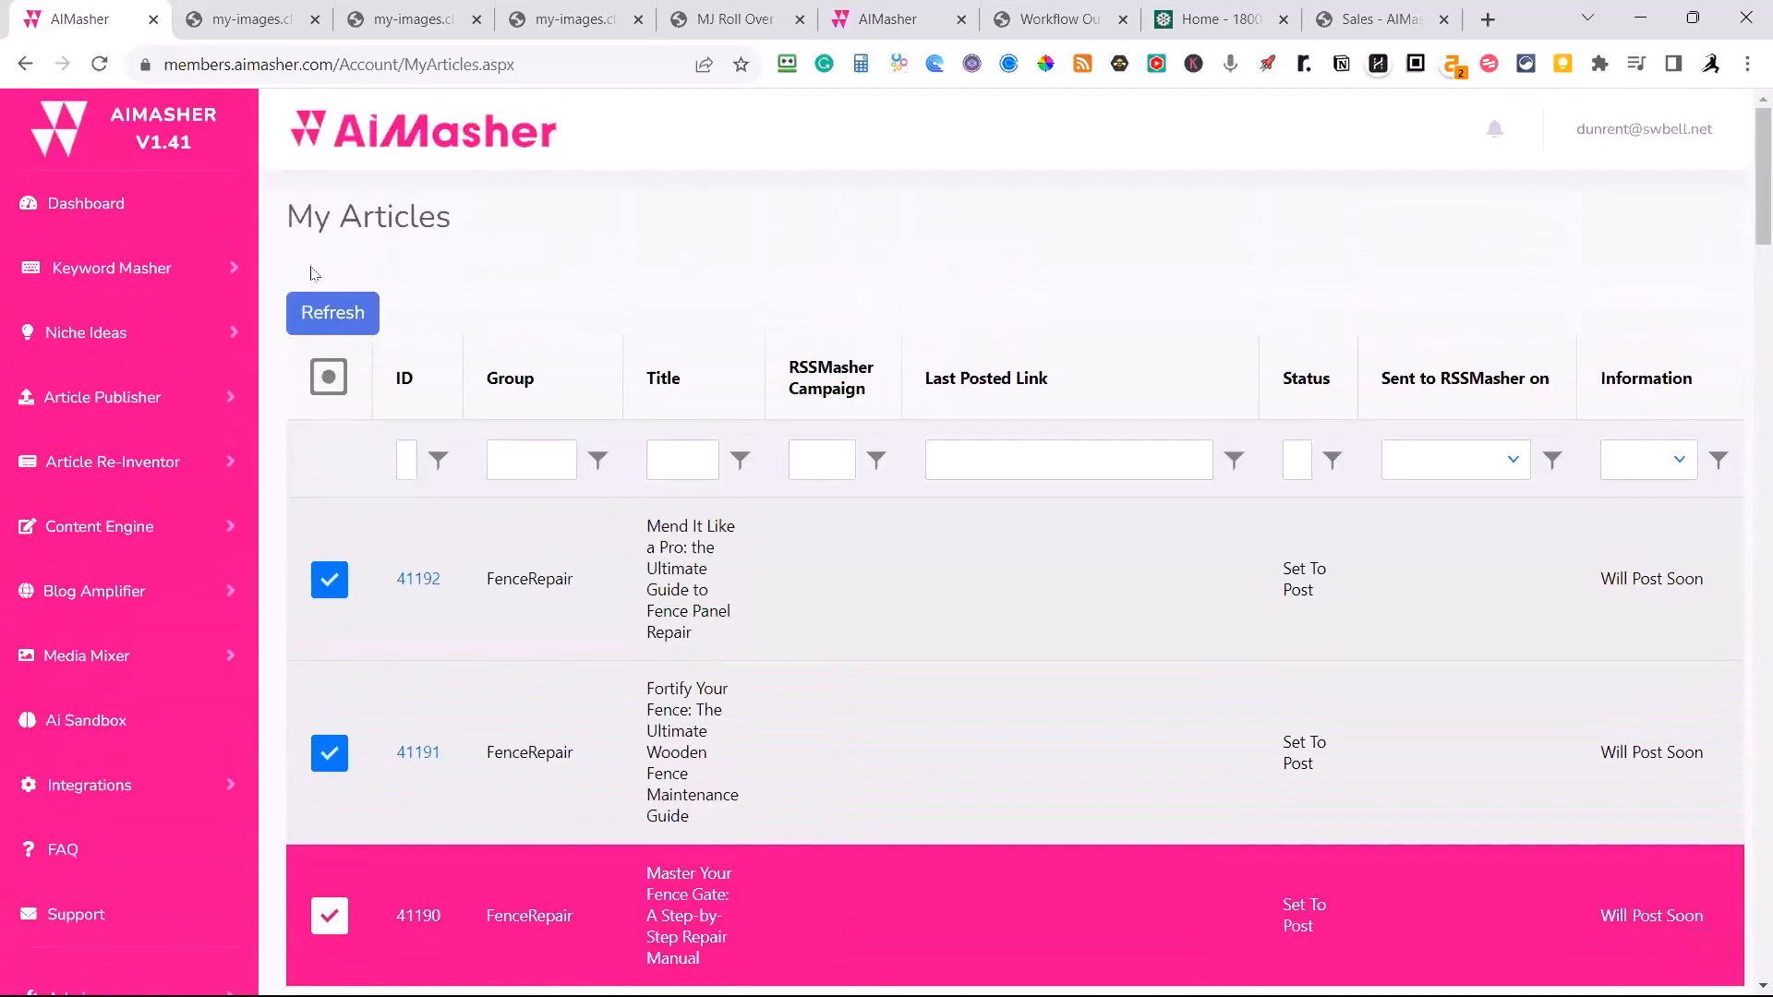
{"action": "left_click", "coordinate": [325, 316]}
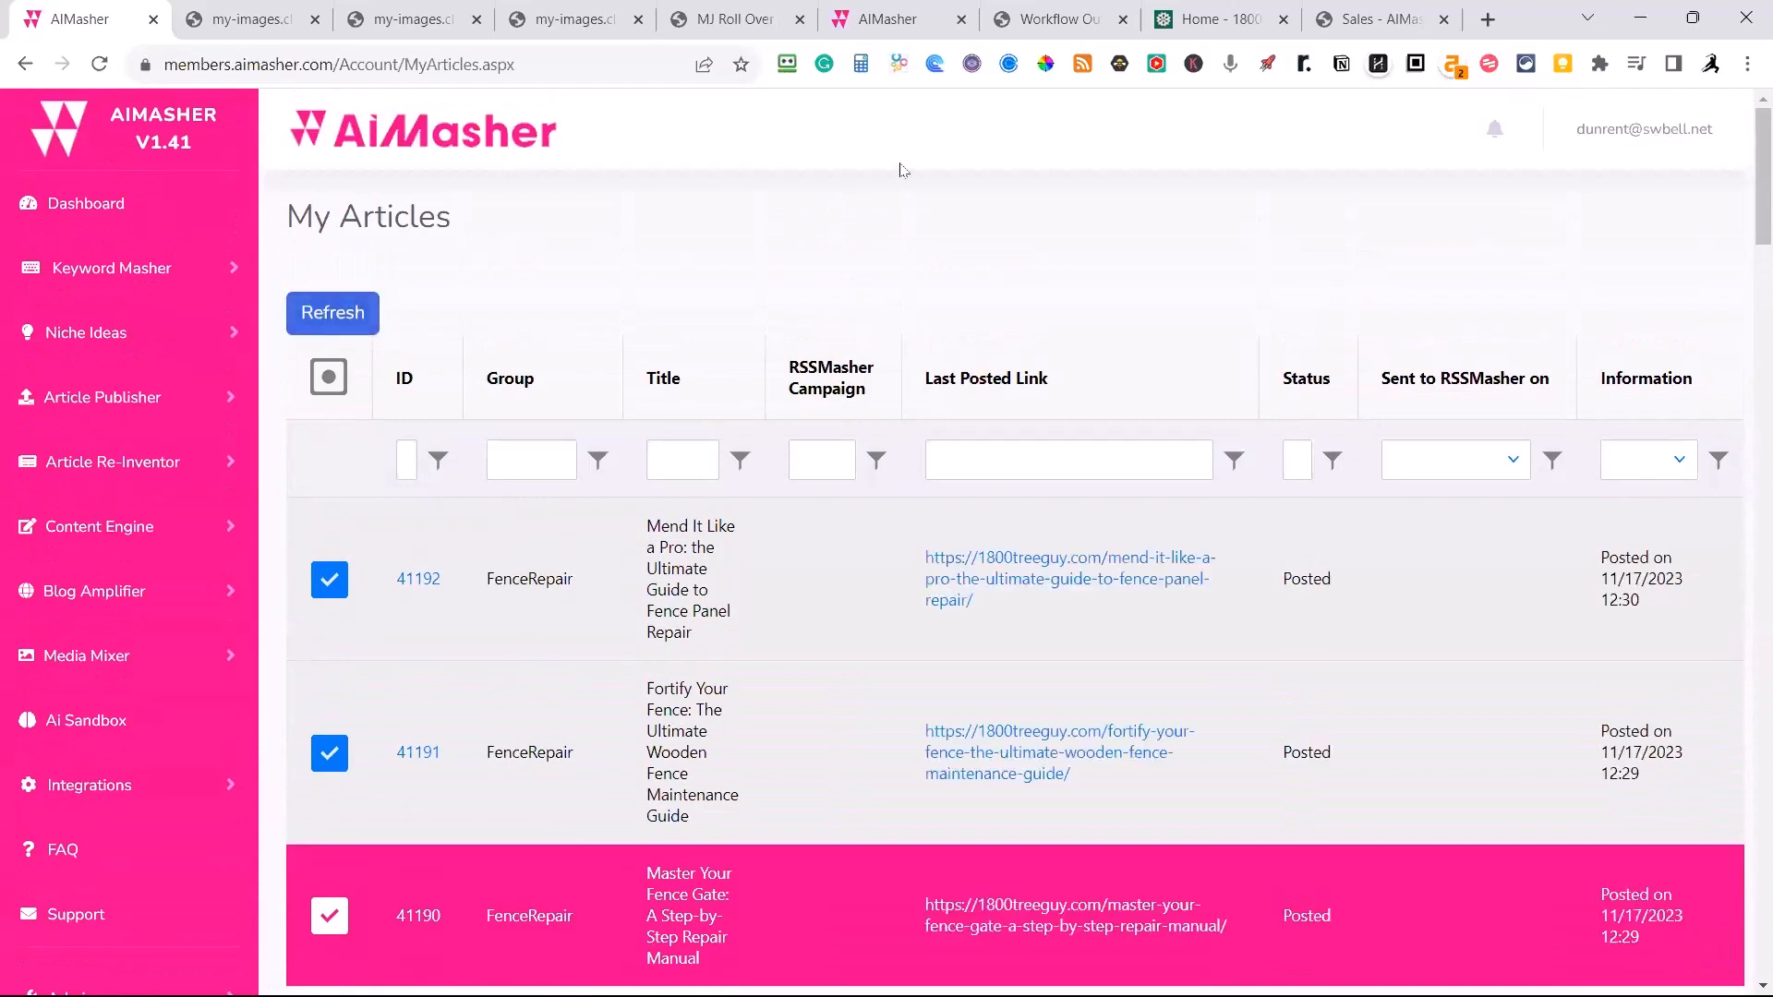
Open the posted link of "Mend It Like a Pro: the Ultimate Guide to Fence Panel Repair" and examine its featured and in-article images.
{"action": "left_click", "coordinate": [1031, 574]}
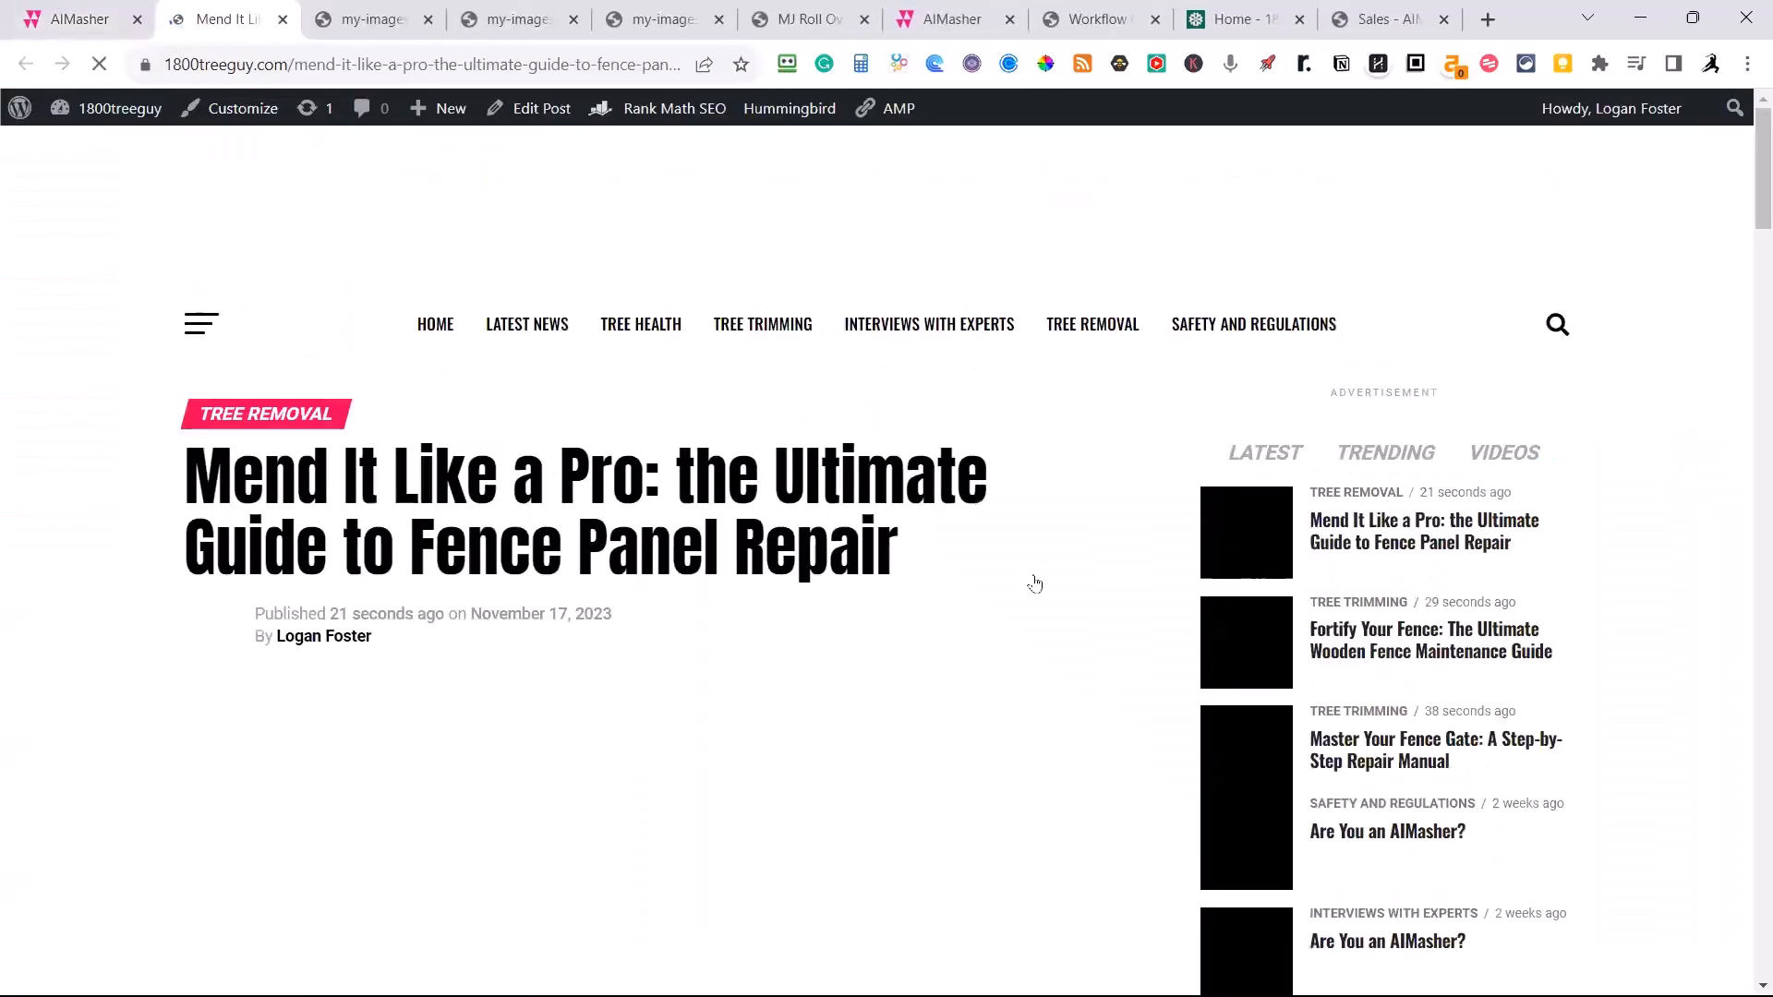
{"action": "scroll", "coordinate": [1036, 571], "scroll_direction": "down", "scroll_amount": 8}
{"action": "scroll", "coordinate": [1036, 579], "scroll_direction": "down", "scroll_amount": 7}
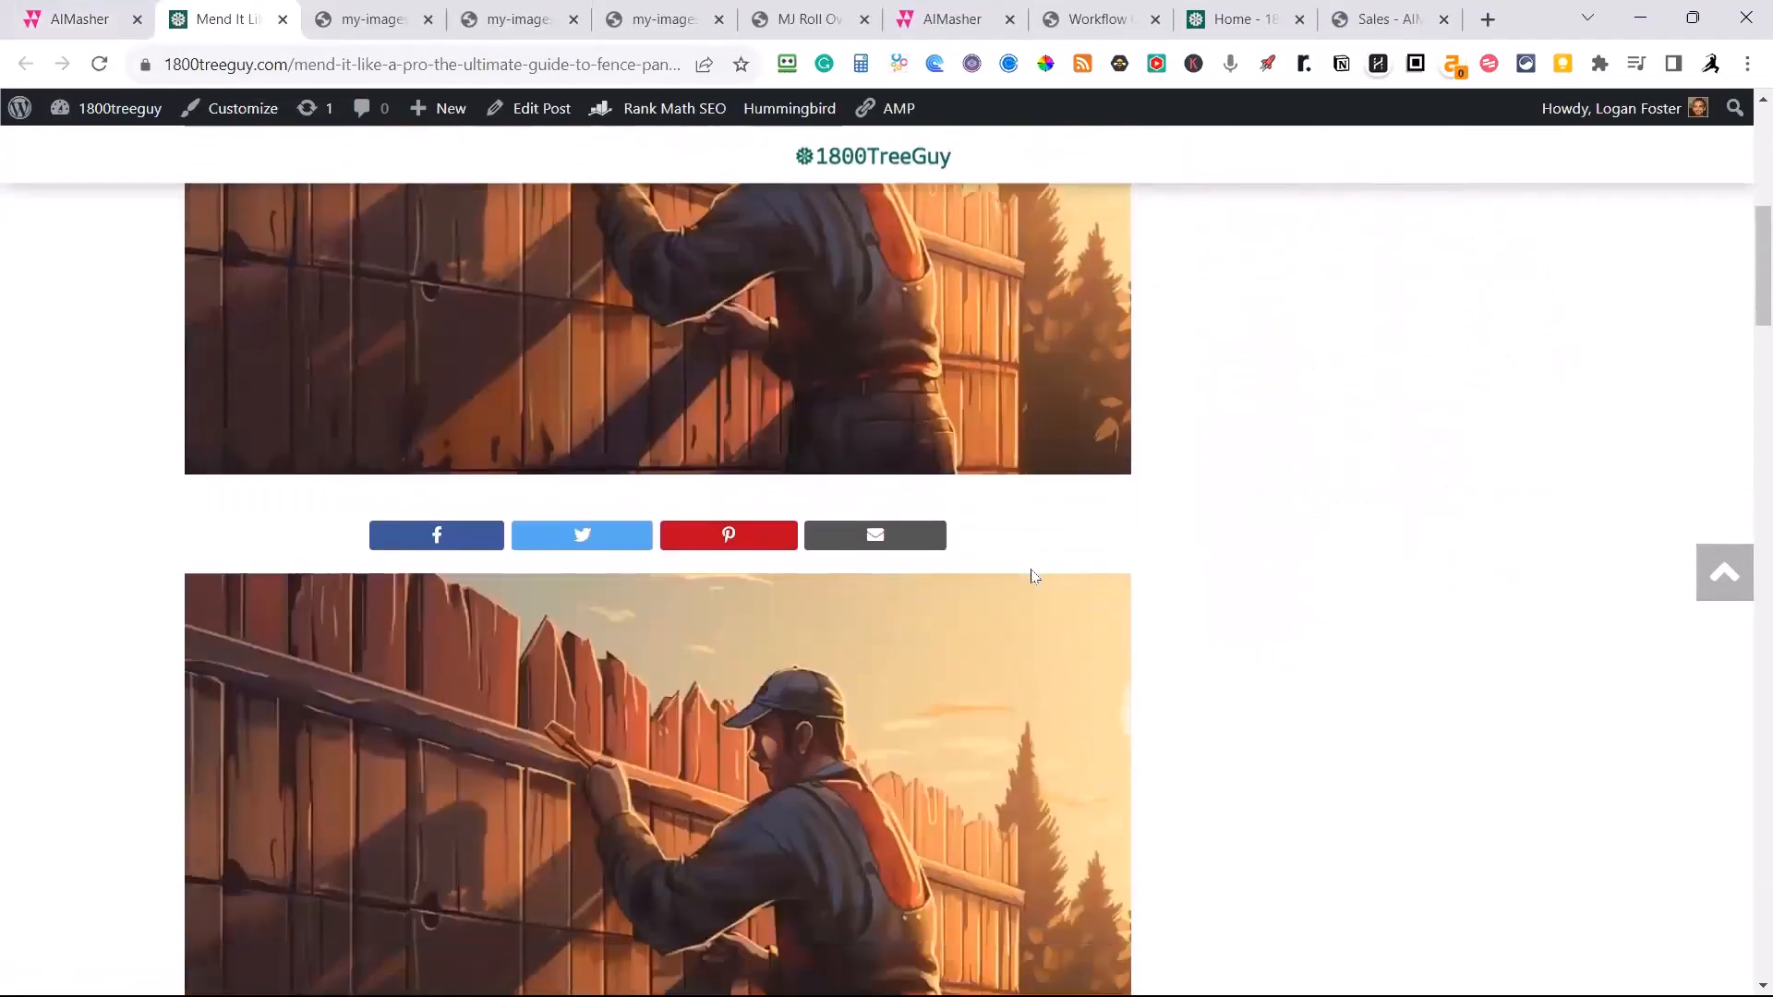
{"action": "scroll", "coordinate": [951, 554], "scroll_direction": "up", "scroll_amount": 9}
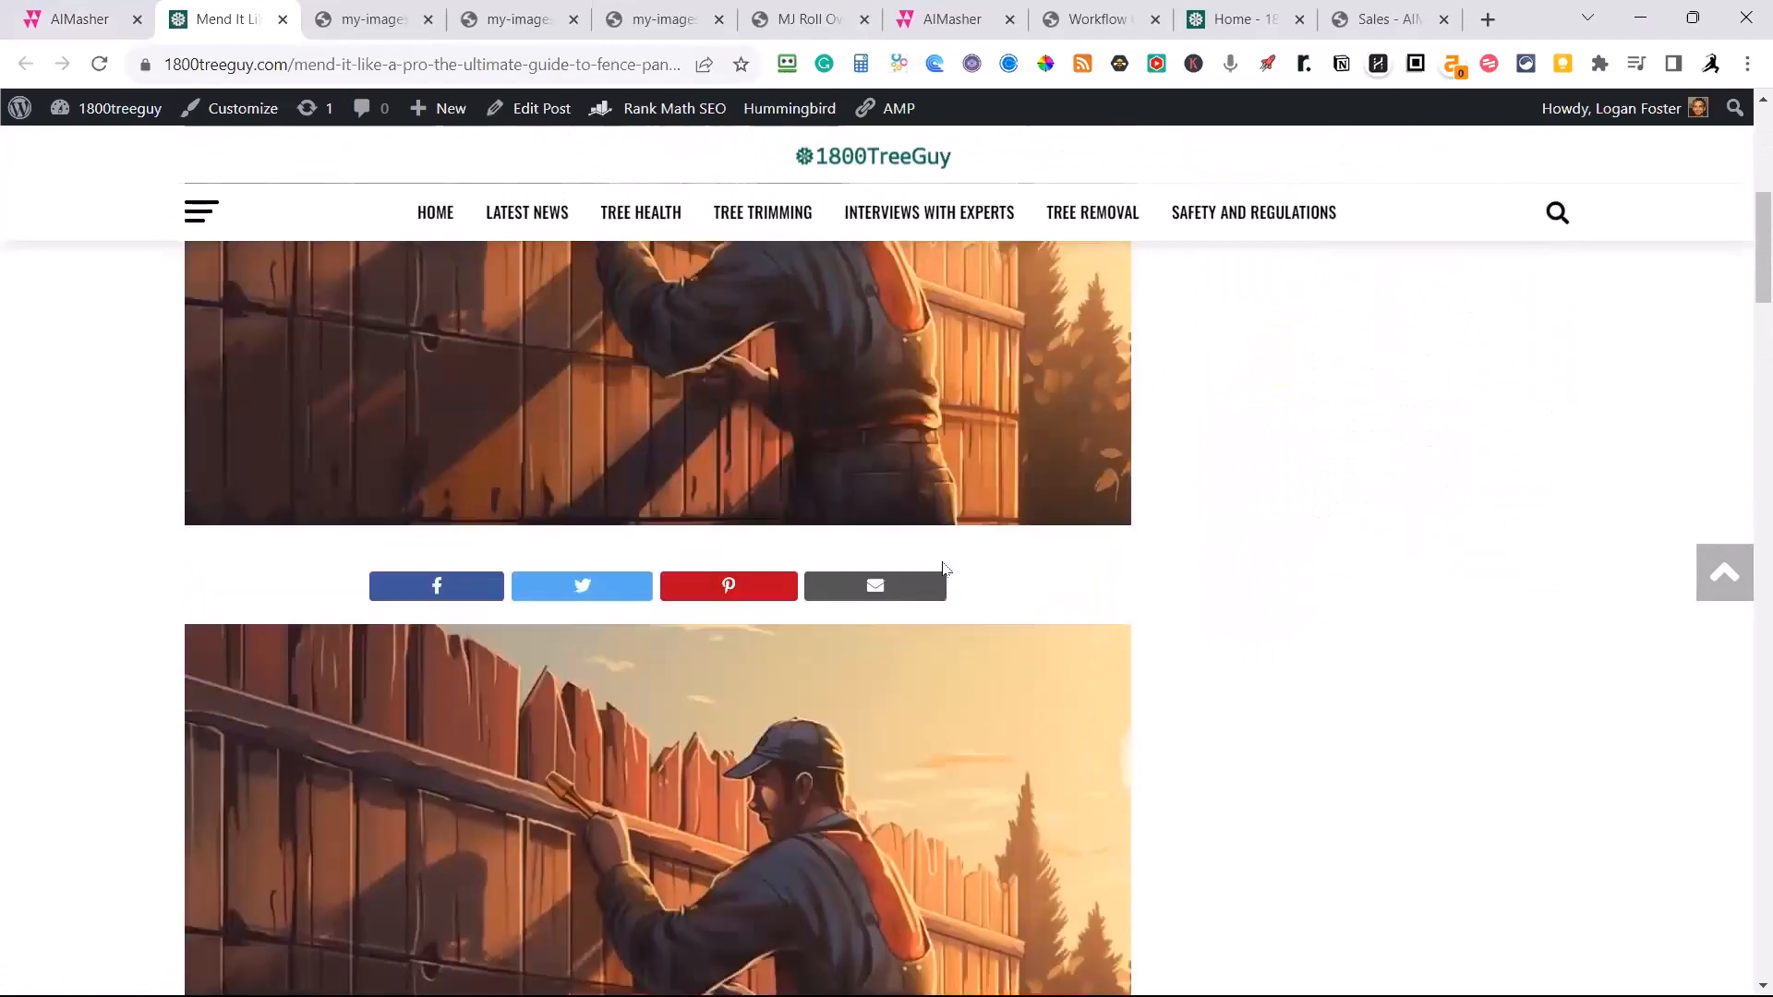
{"action": "scroll", "coordinate": [943, 569], "scroll_direction": "up", "scroll_amount": 4}
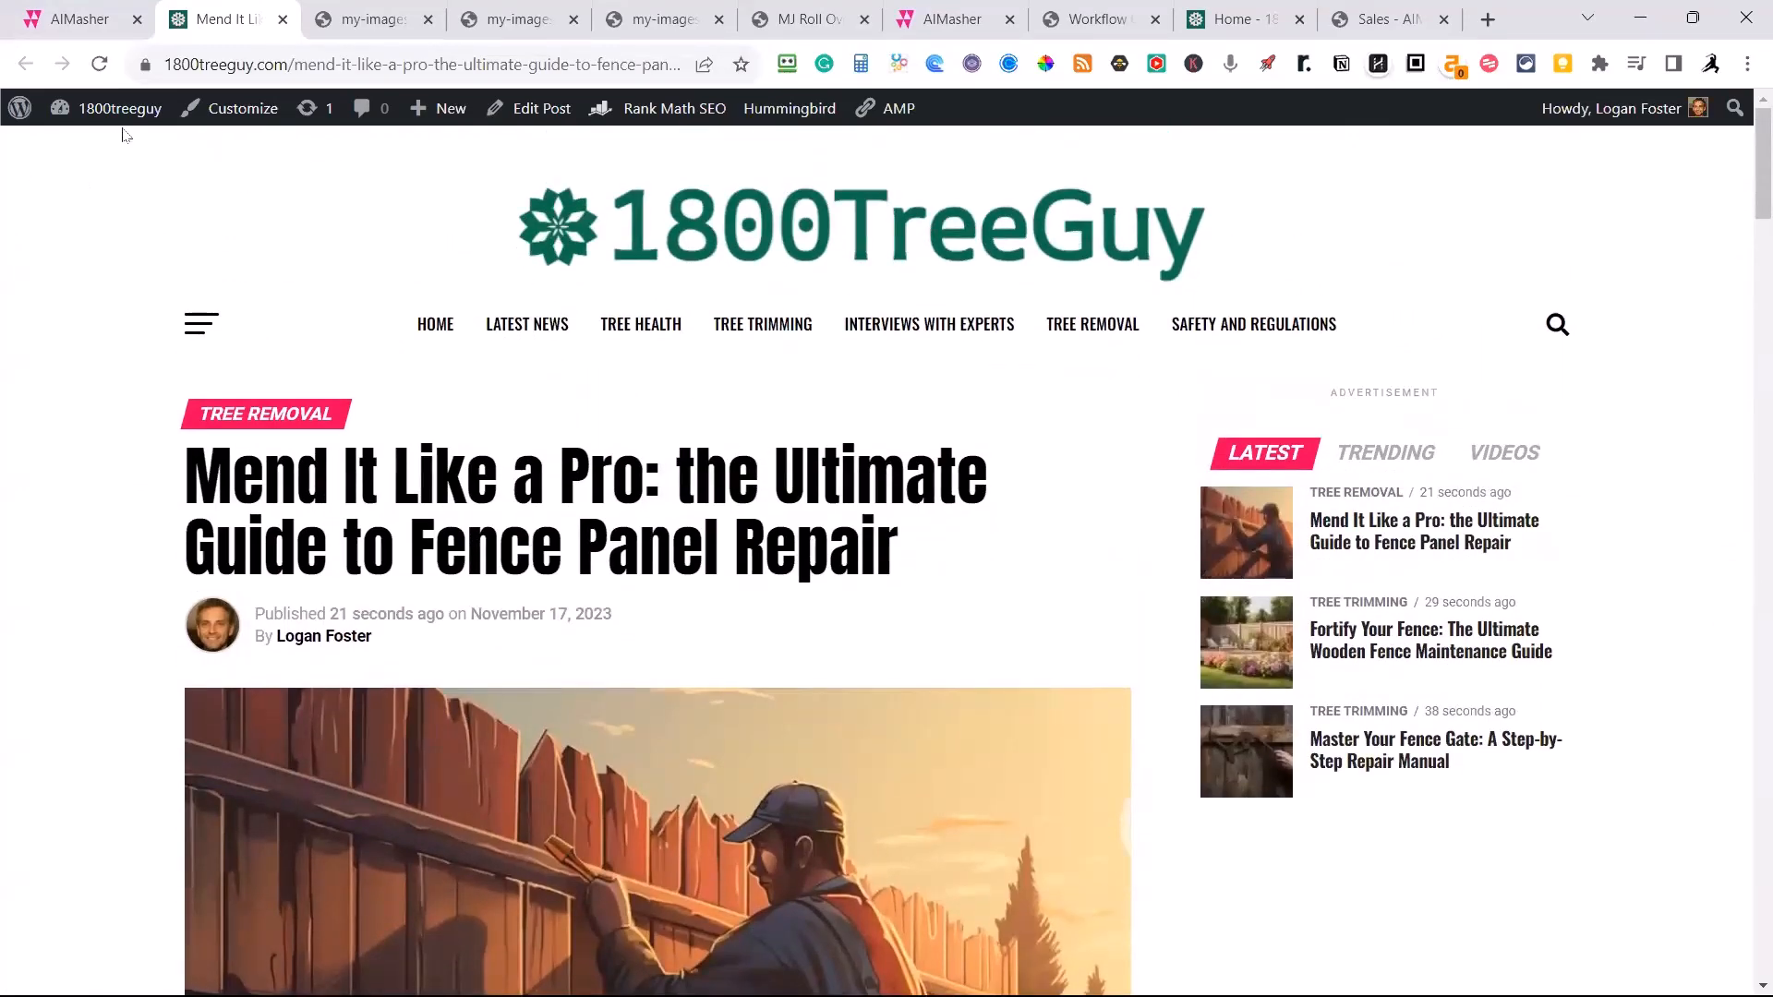
In the 1800TreeGuy WordPress site's Zox News article settings, turn off Show Featured Image In Posts and save the change.
{"action": "mouse_move", "coordinate": [119, 115]}
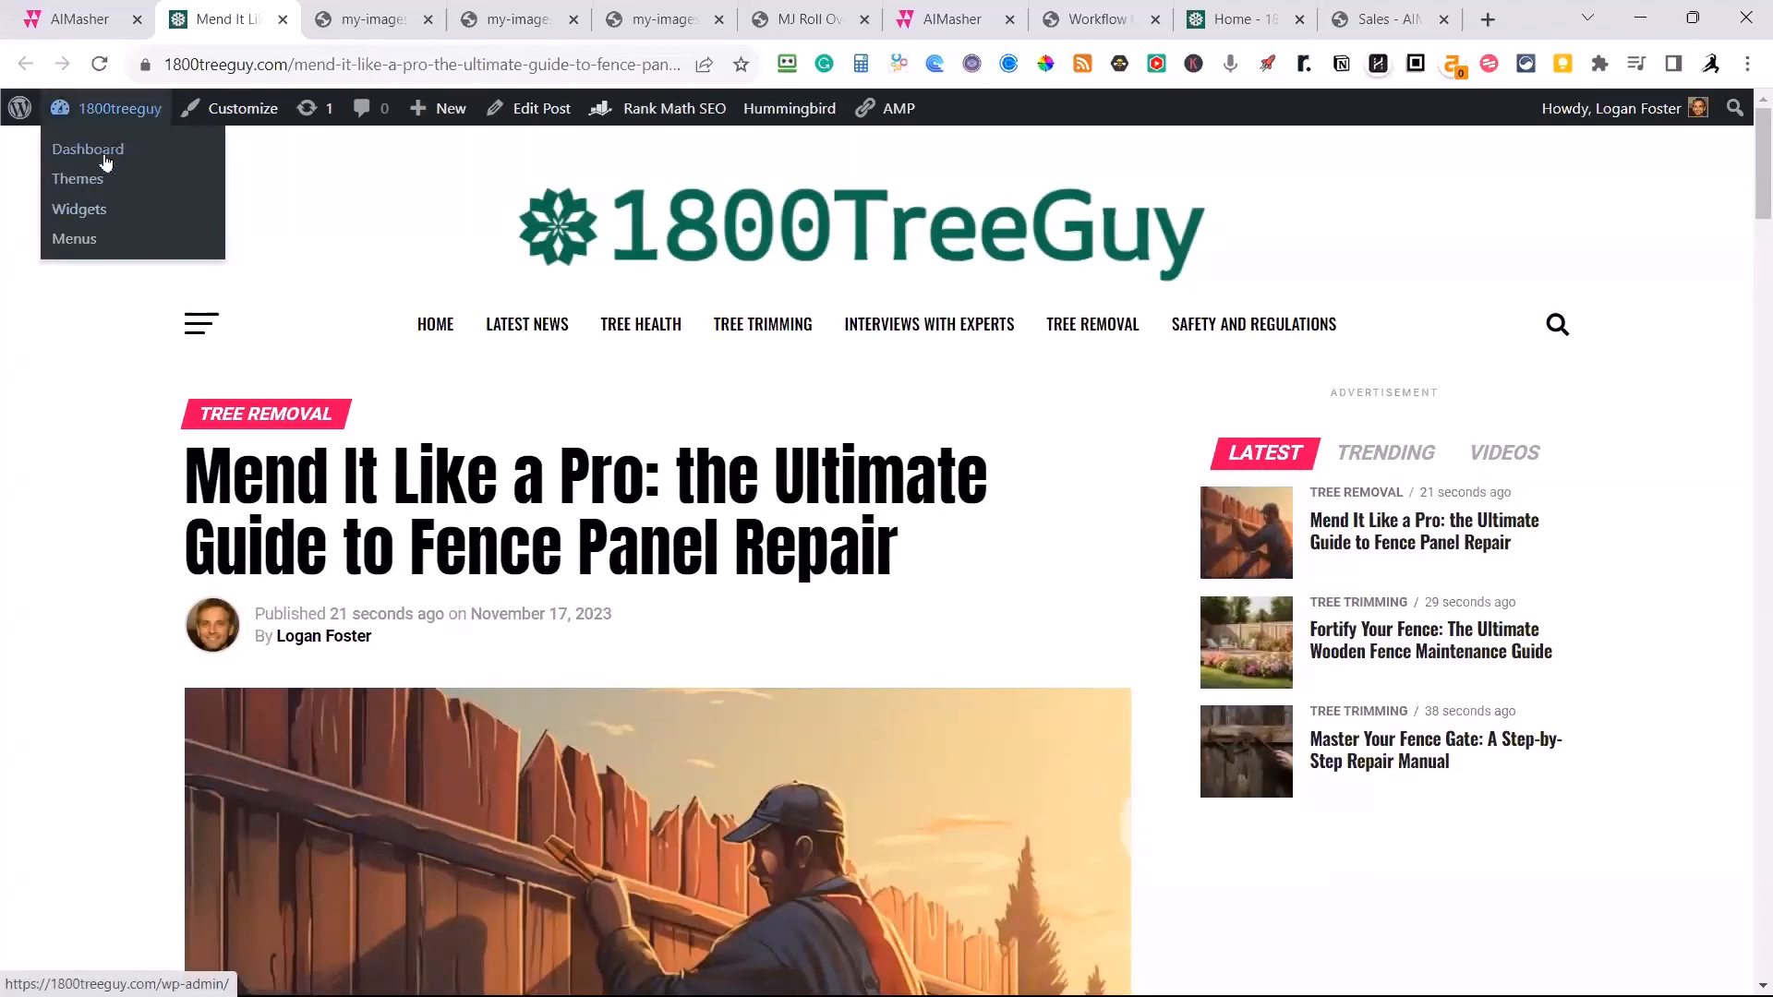
{"action": "left_click", "coordinate": [106, 163]}
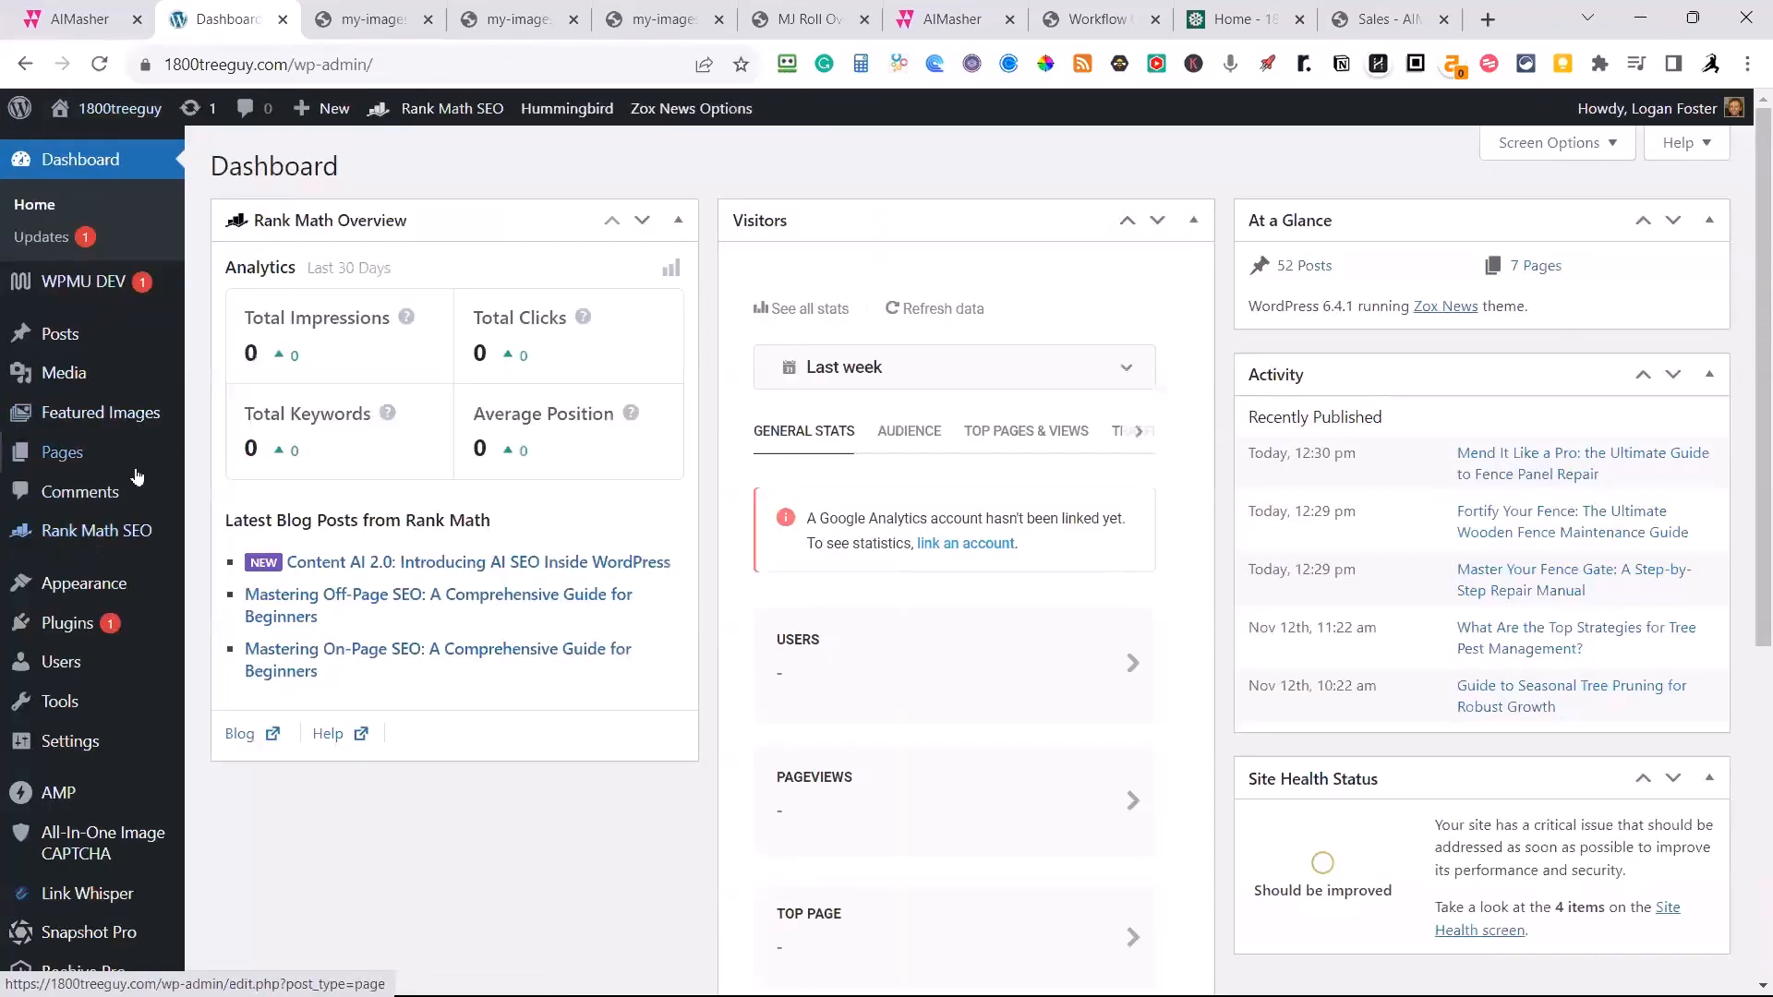
{"action": "mouse_move", "coordinate": [74, 584]}
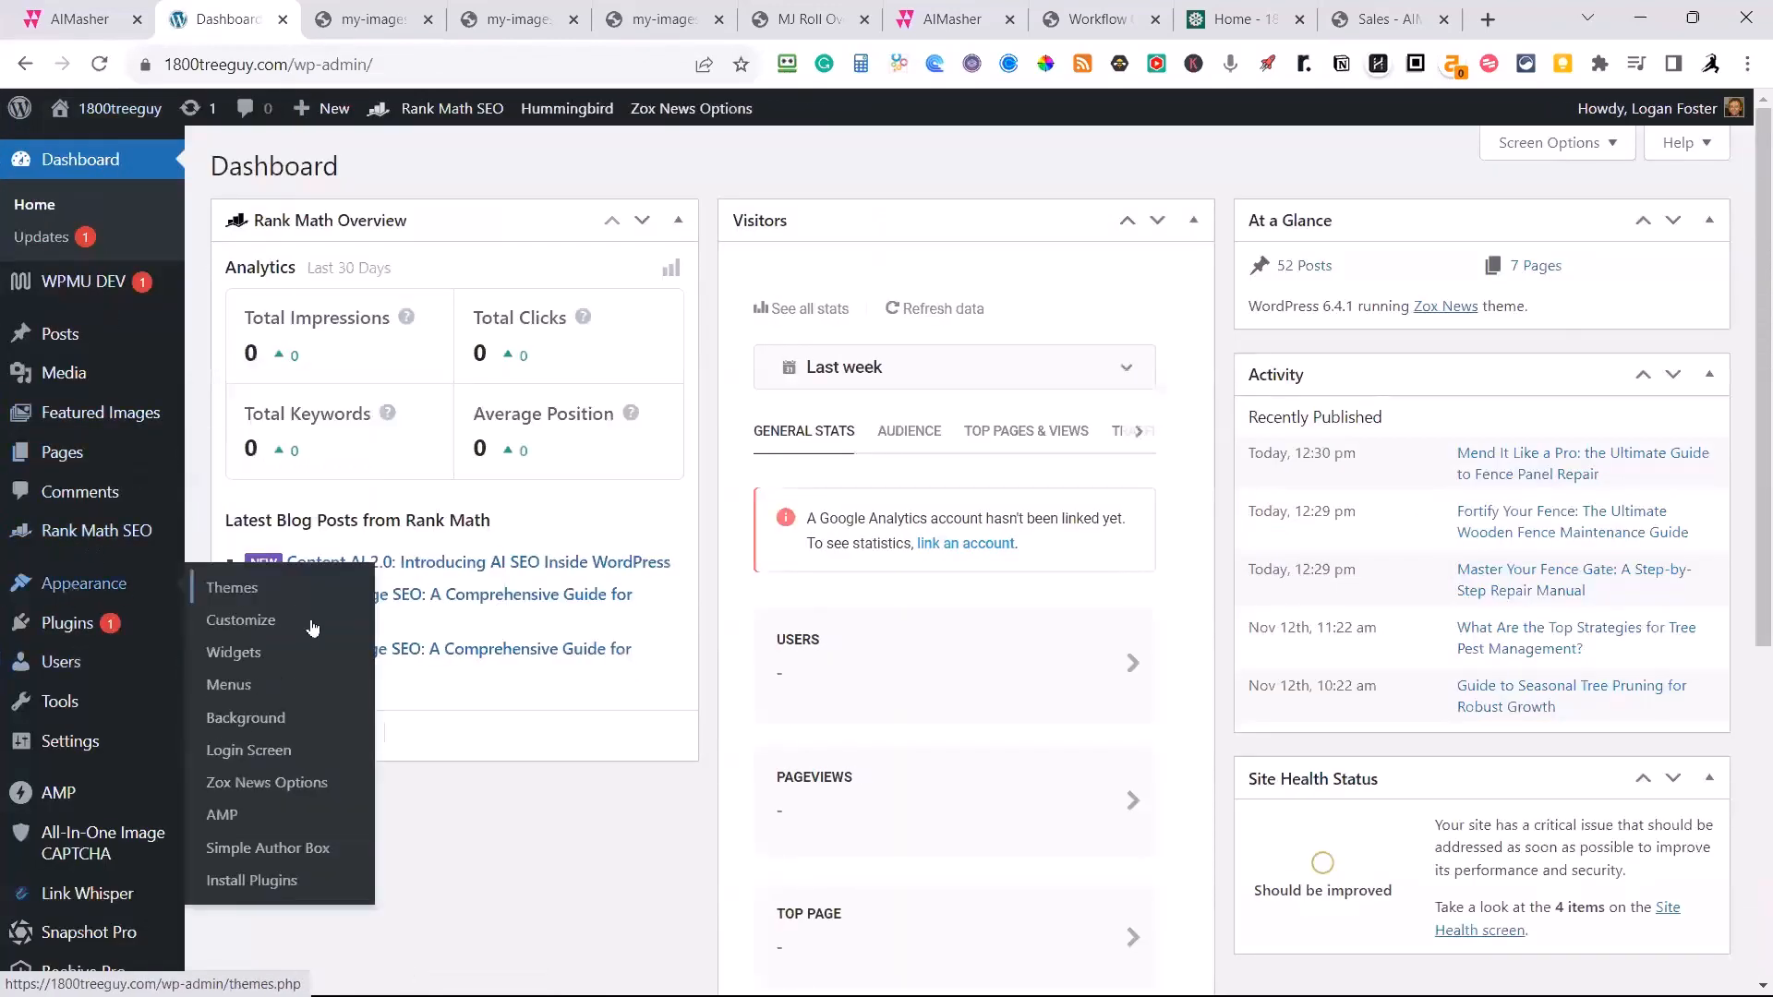
{"action": "left_click", "coordinate": [297, 783]}
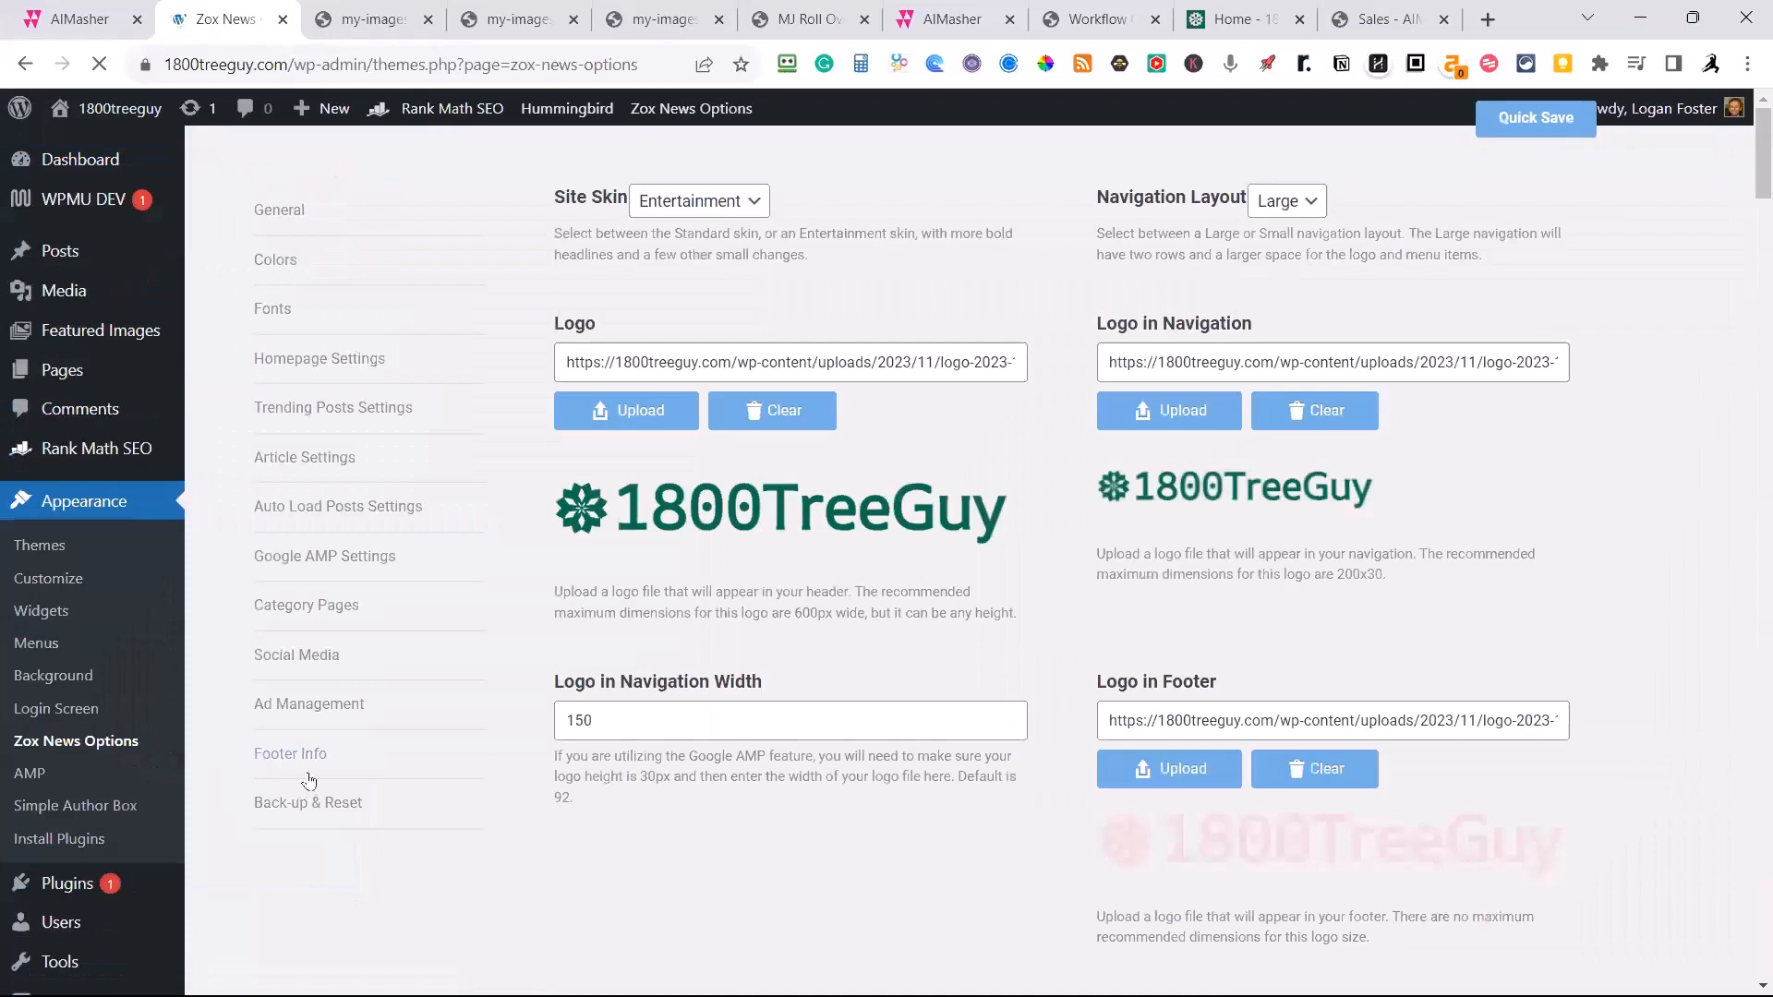
{"action": "left_click", "coordinate": [340, 471]}
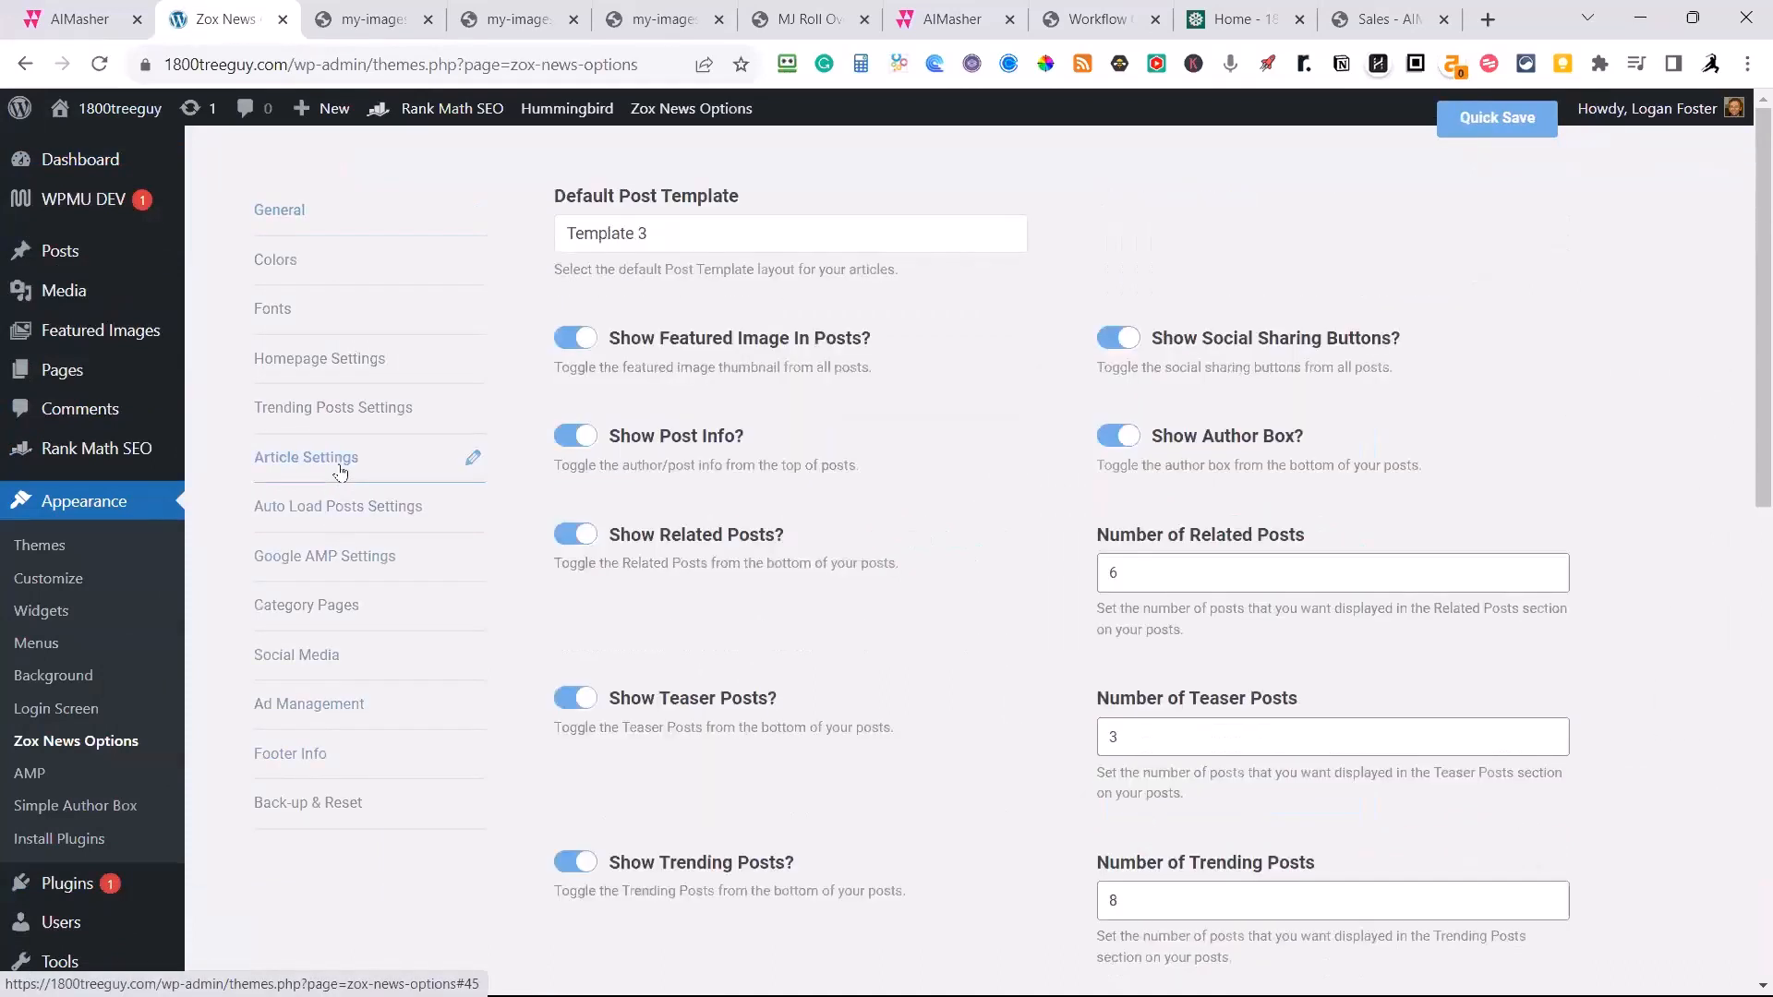
{"action": "left_click", "coordinate": [587, 344]}
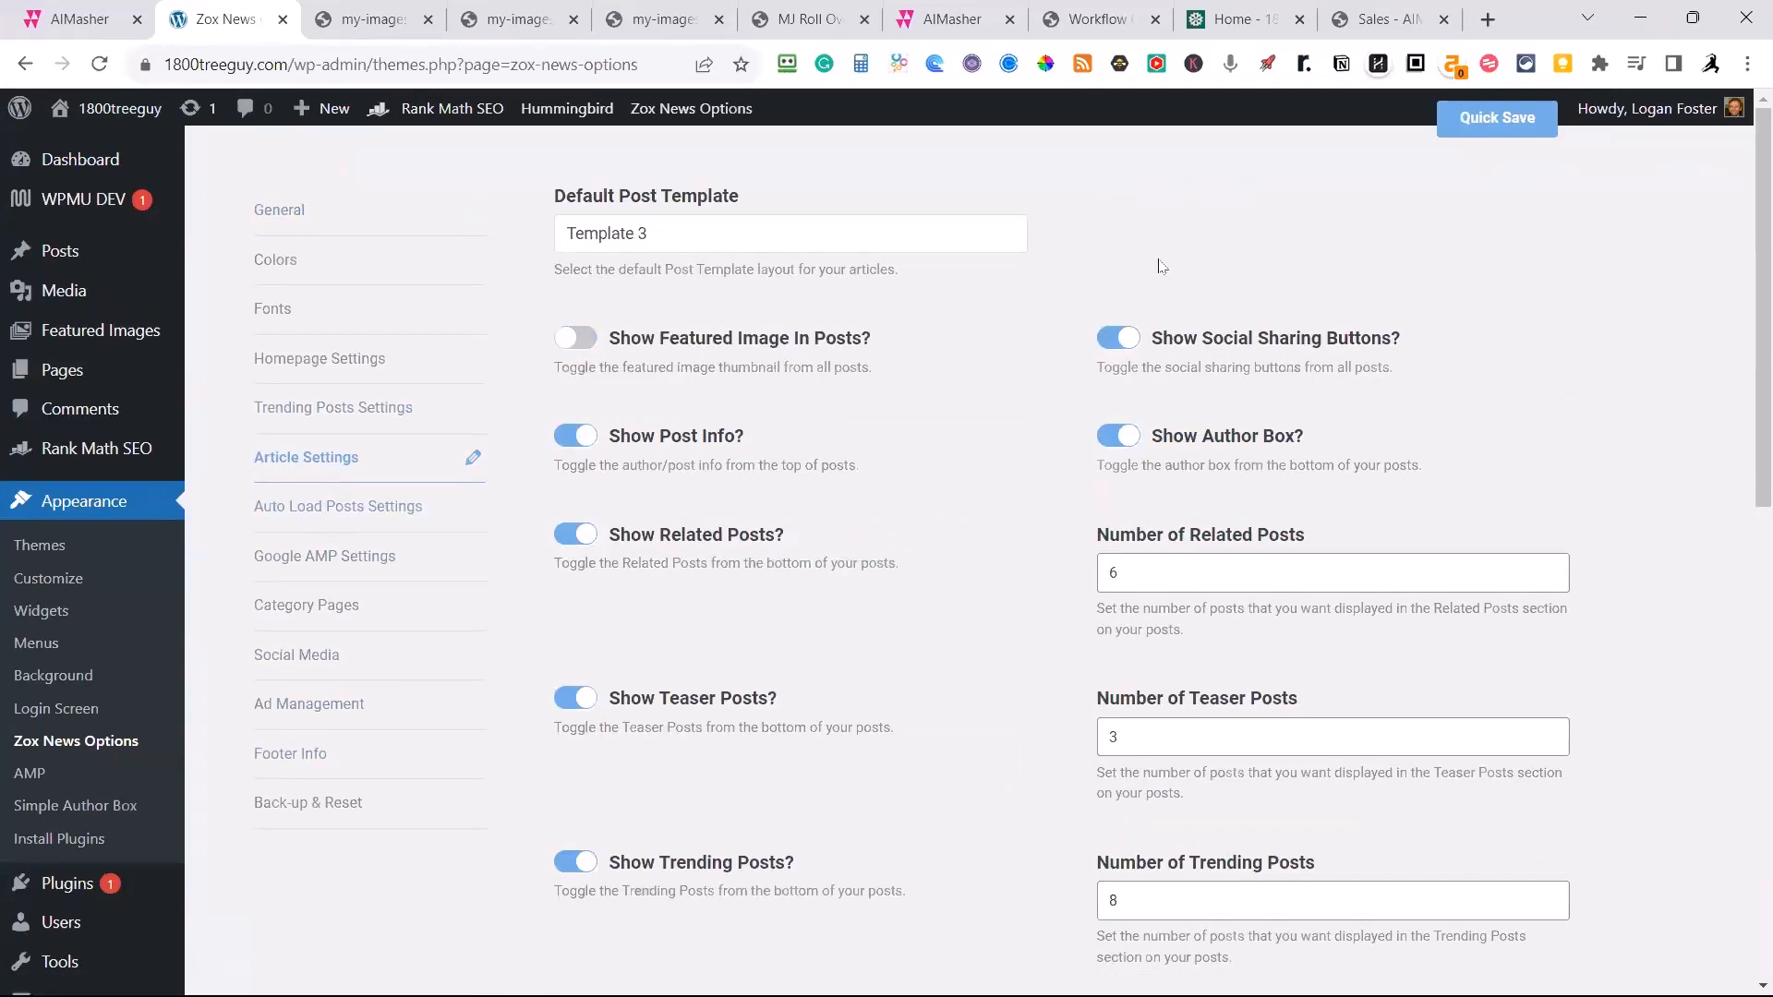
{"action": "left_click", "coordinate": [1497, 117]}
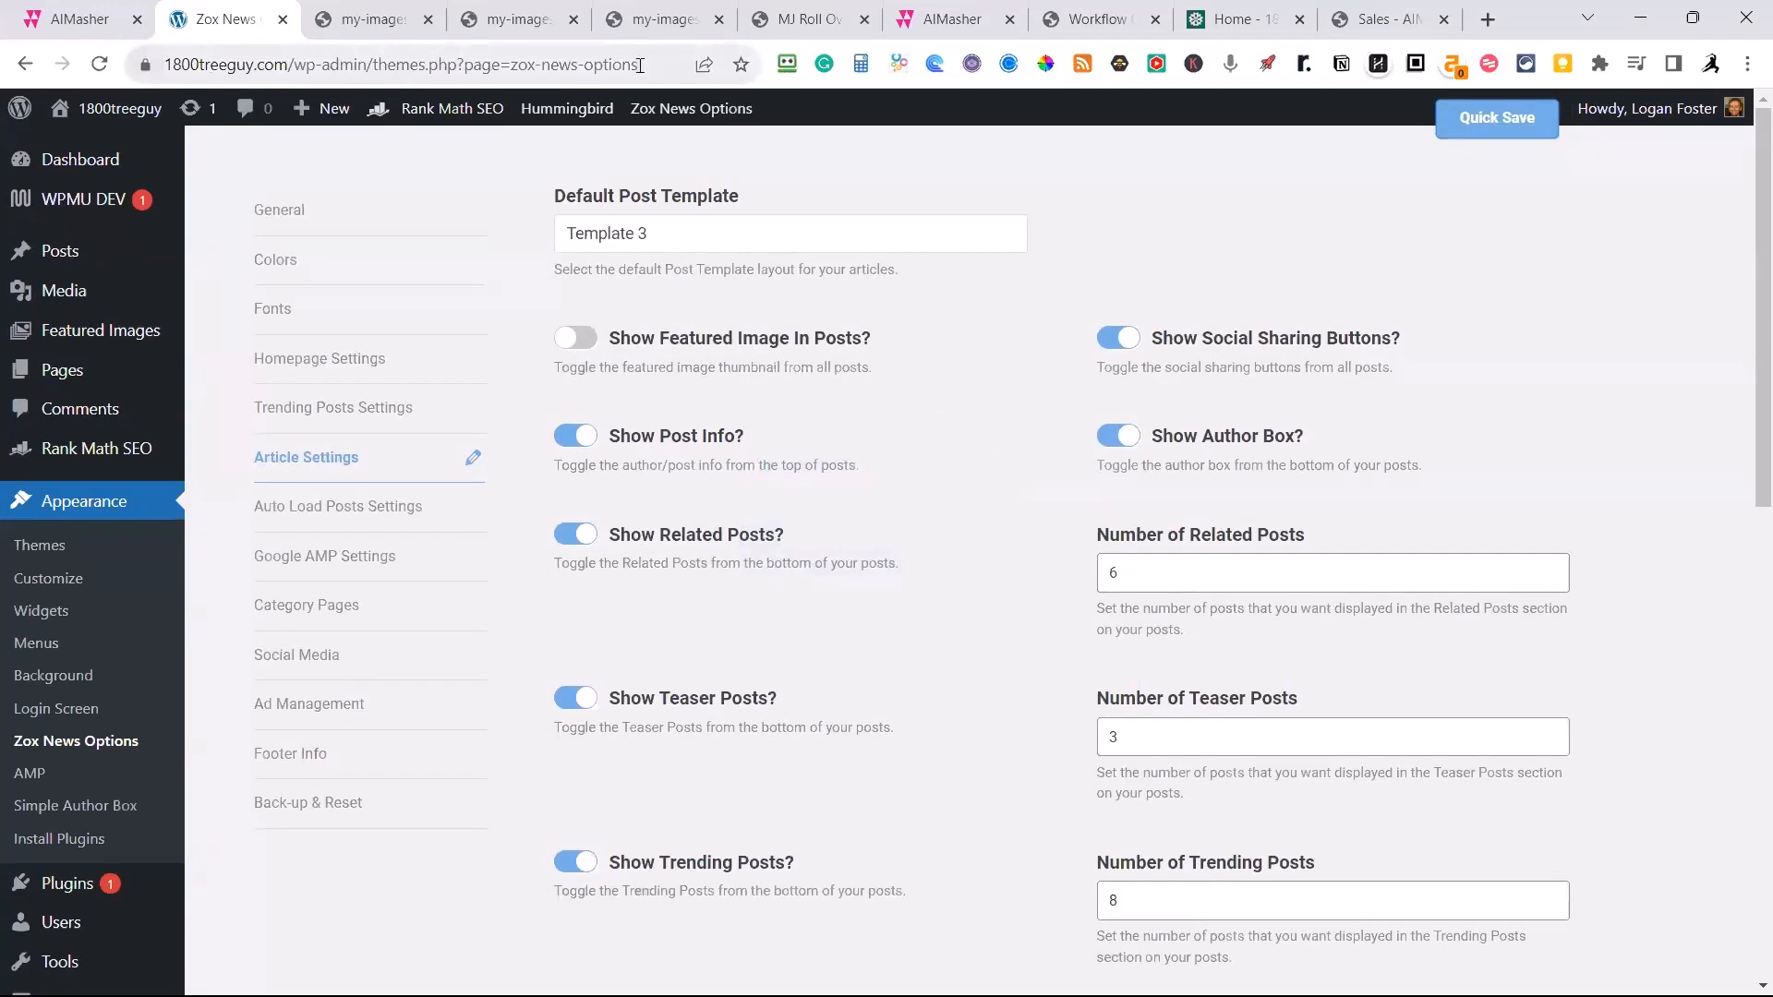
Switch to the AIMasher dashboard, filter the WordPress integrations by 1800, and open the 1800TreeGuy site's settings.
{"action": "left_click", "coordinate": [920, 18]}
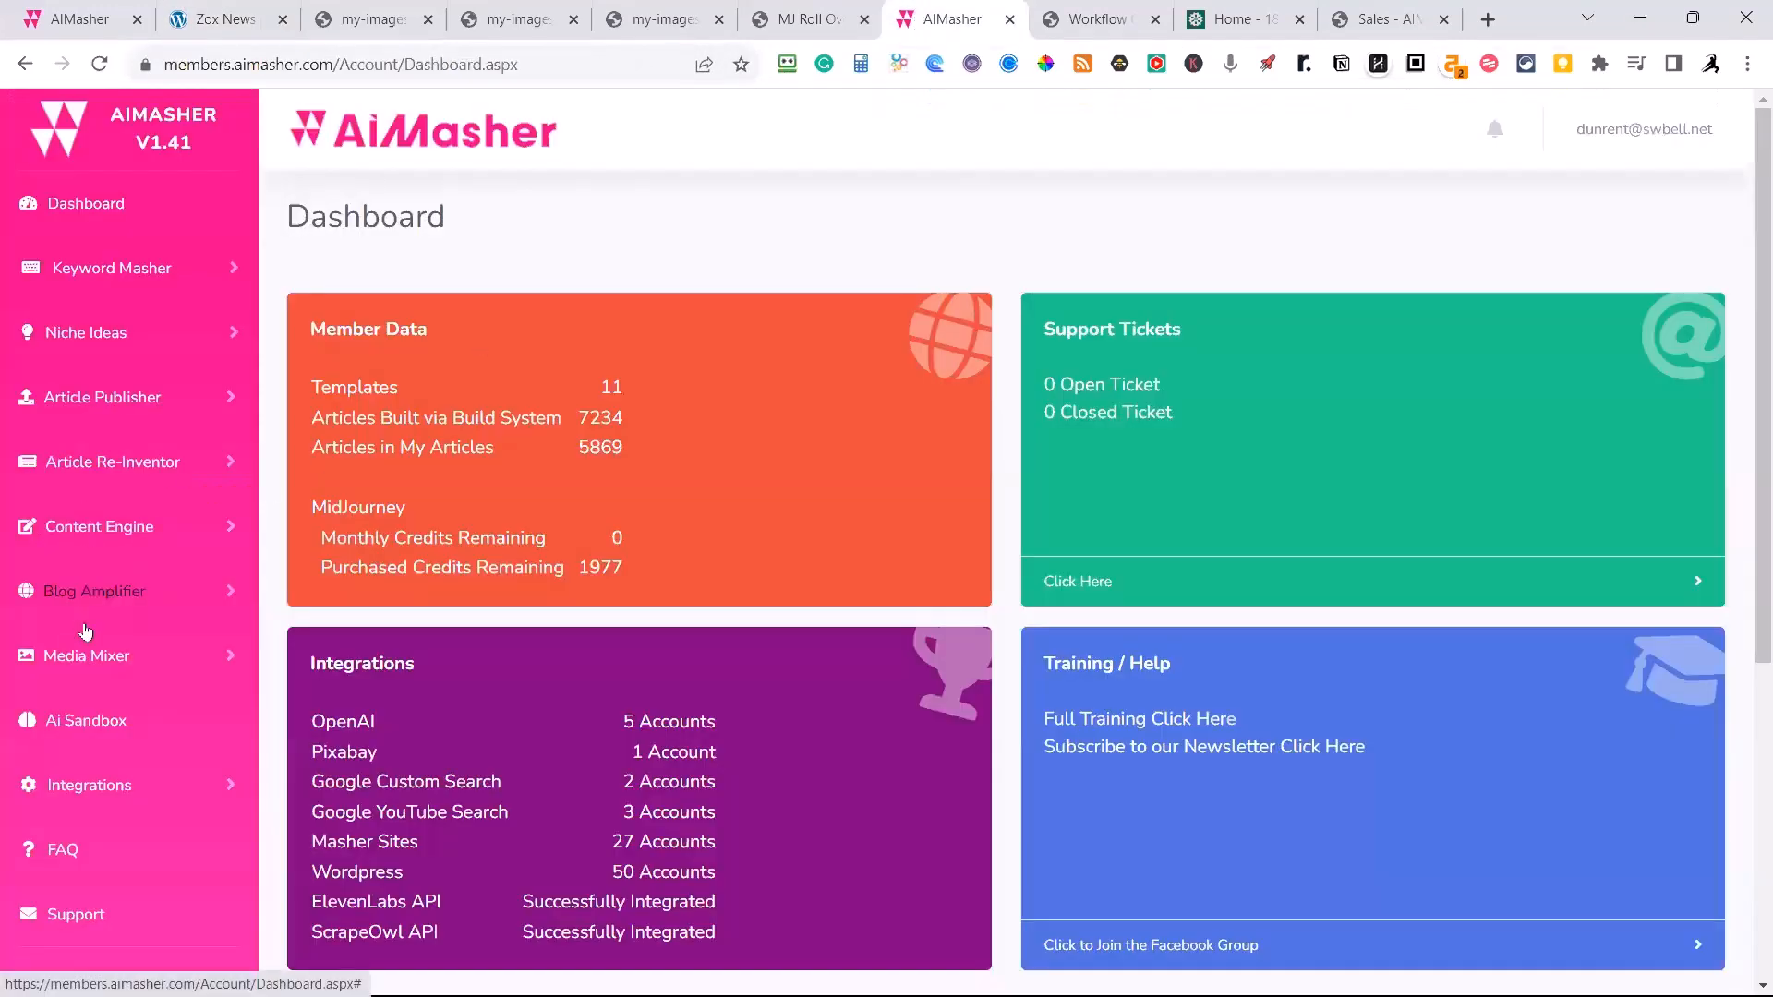
{"action": "left_click", "coordinate": [90, 793]}
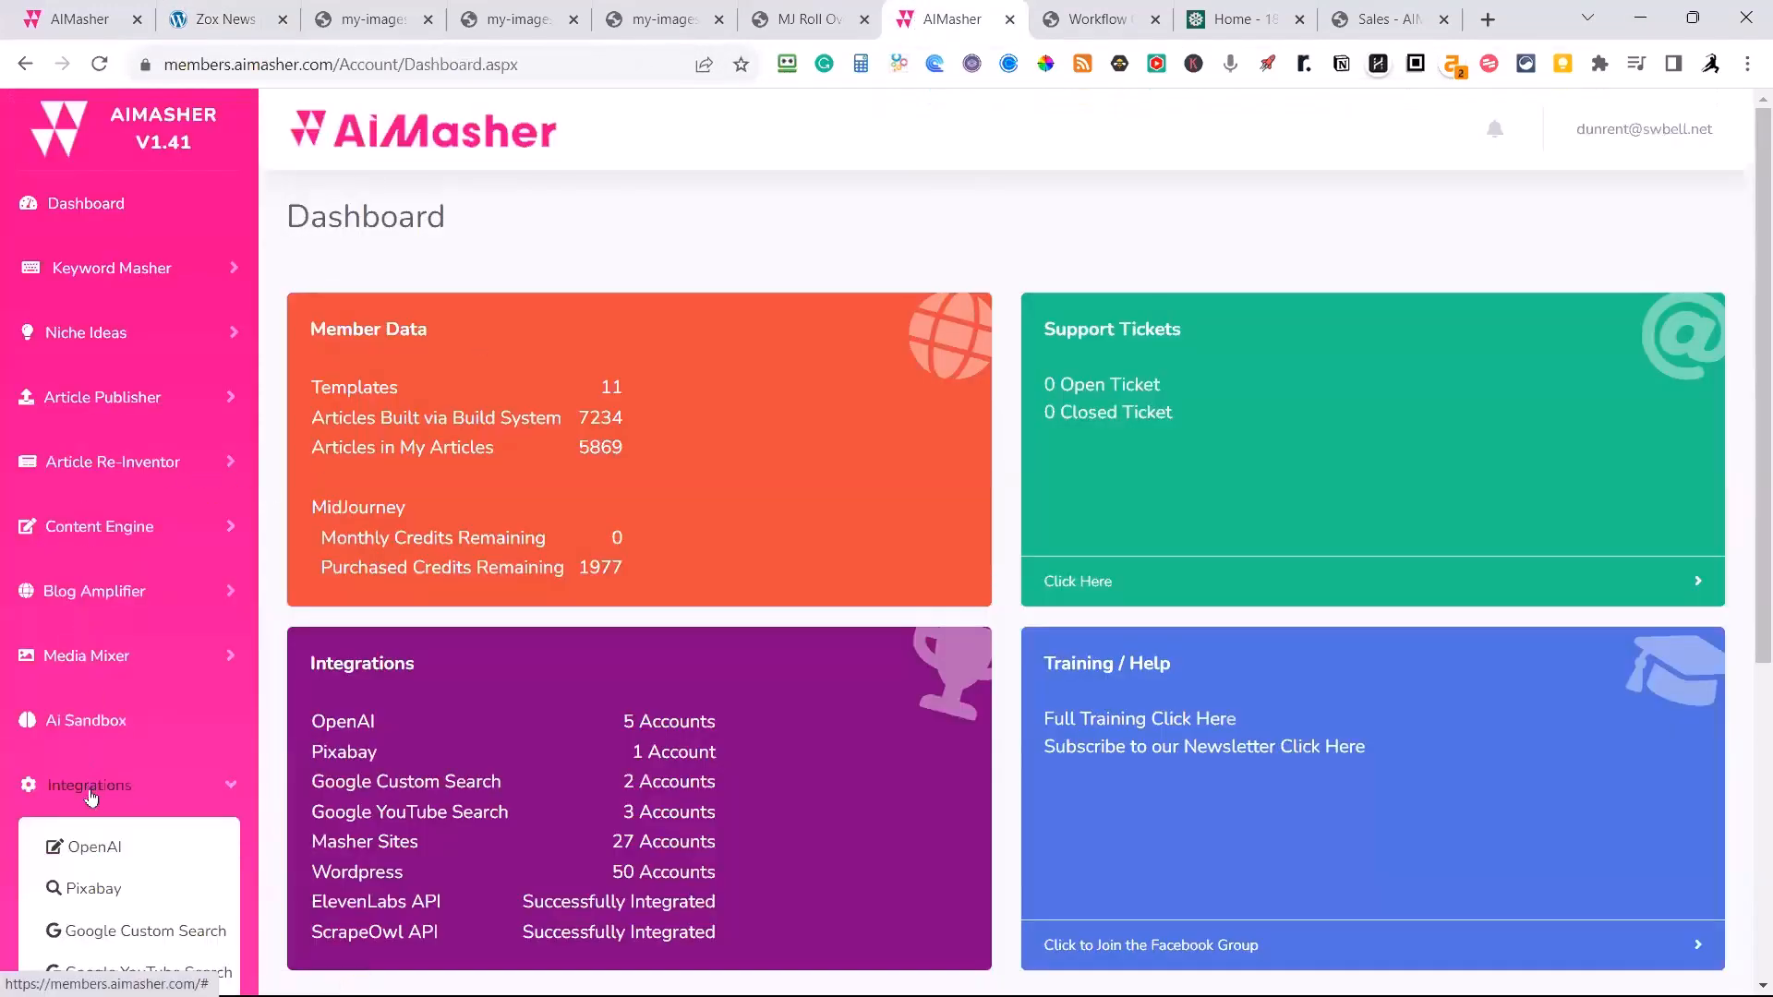
{"action": "scroll", "coordinate": [91, 796], "scroll_direction": "down", "scroll_amount": 5}
{"action": "left_click", "coordinate": [97, 545]}
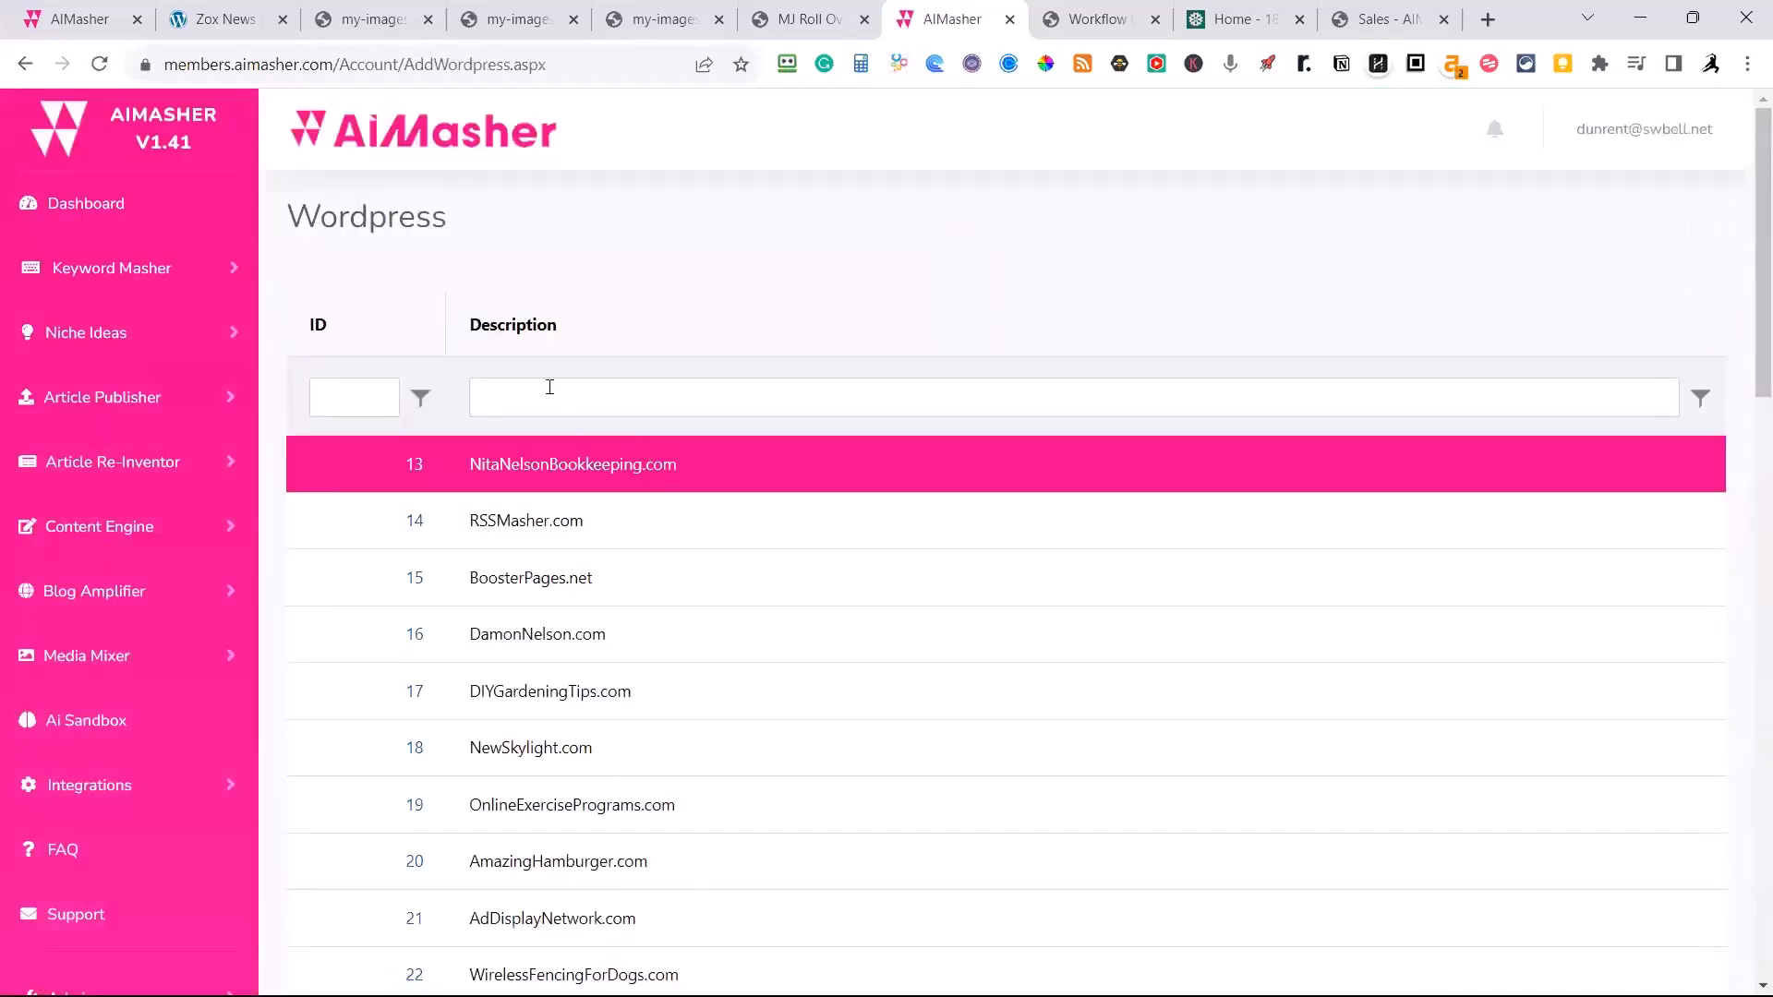
{"action": "left_click", "coordinate": [545, 388]}
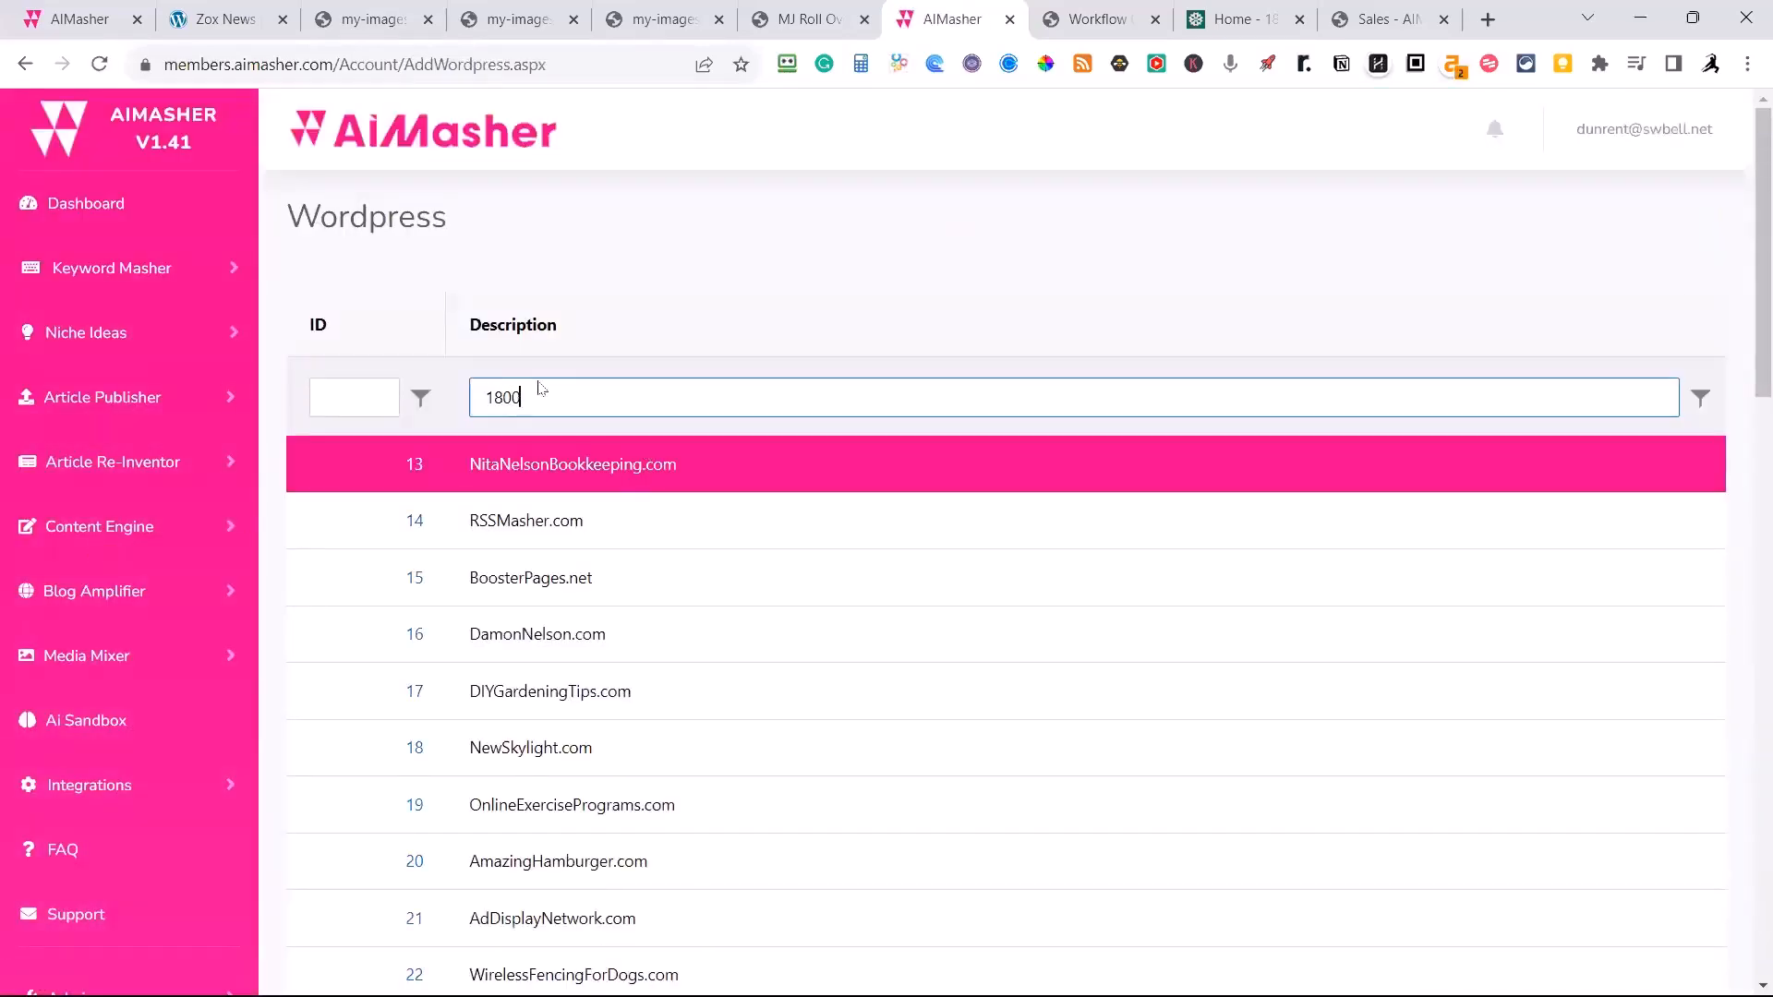
{"action": "type", "text": "1800"}
{"action": "left_click", "coordinate": [383, 616]}
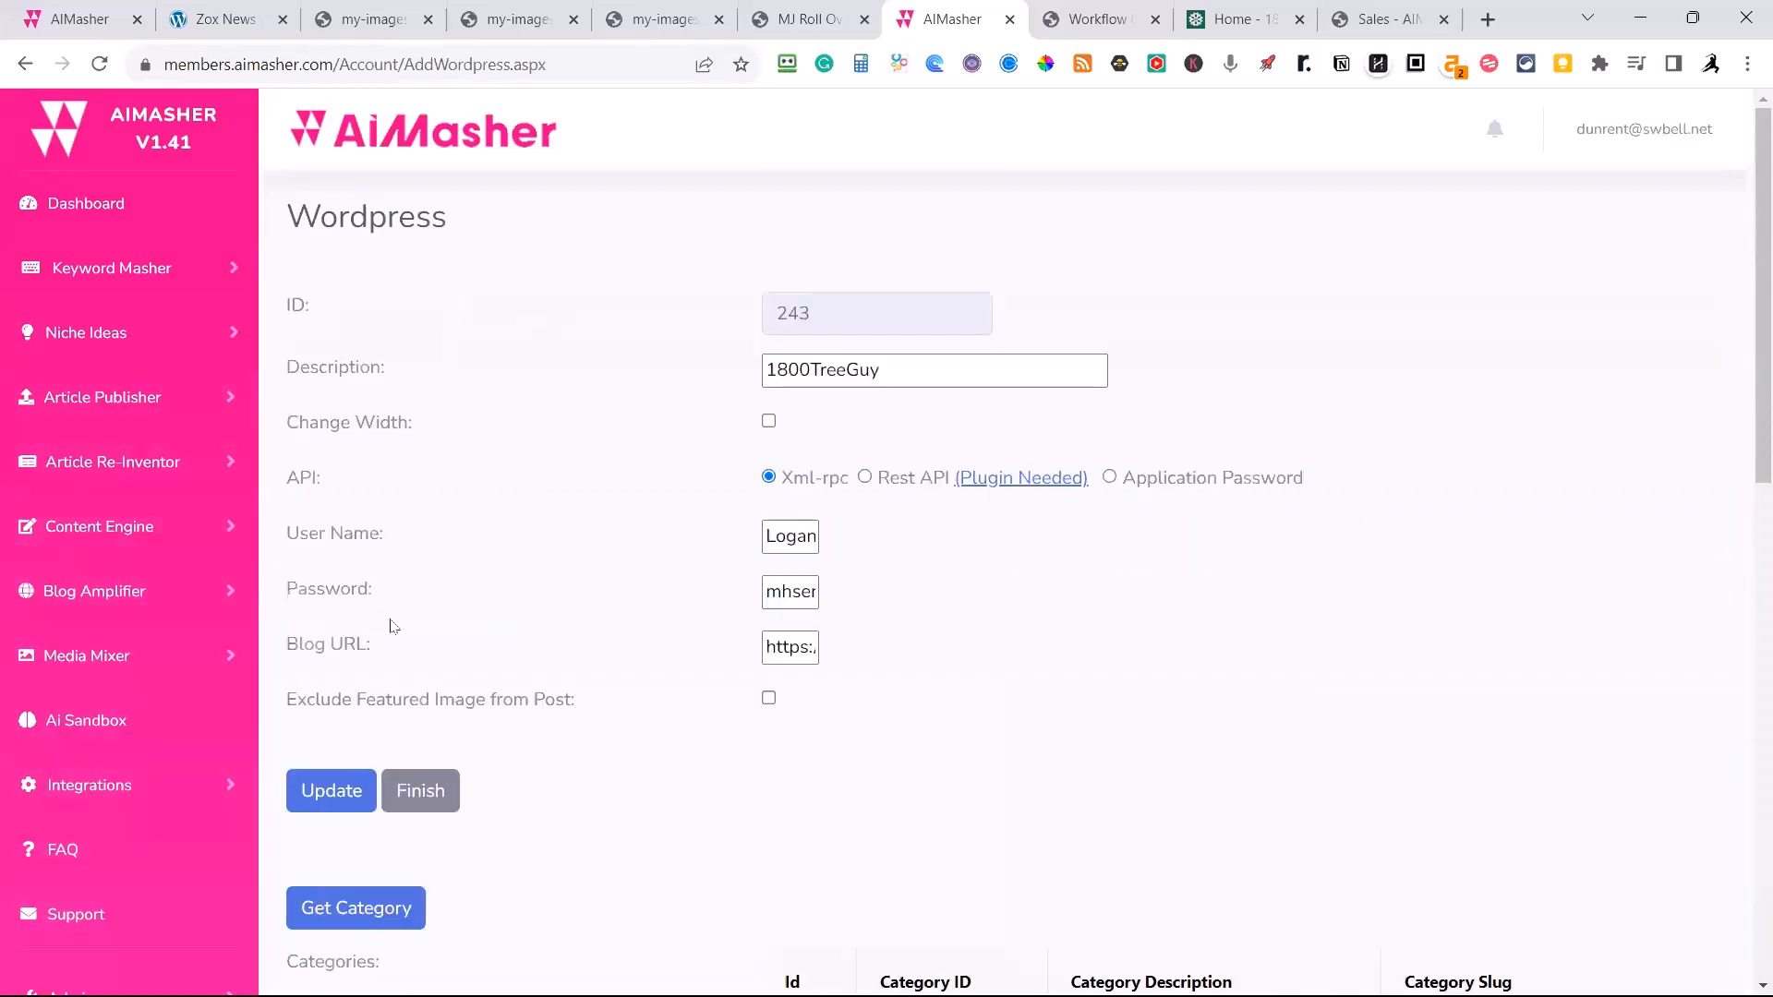
Enable Exclude Featured Image from Post for the 1800TreeGuy integration and update its settings.
{"action": "scroll", "coordinate": [602, 622], "scroll_direction": "down", "scroll_amount": 1}
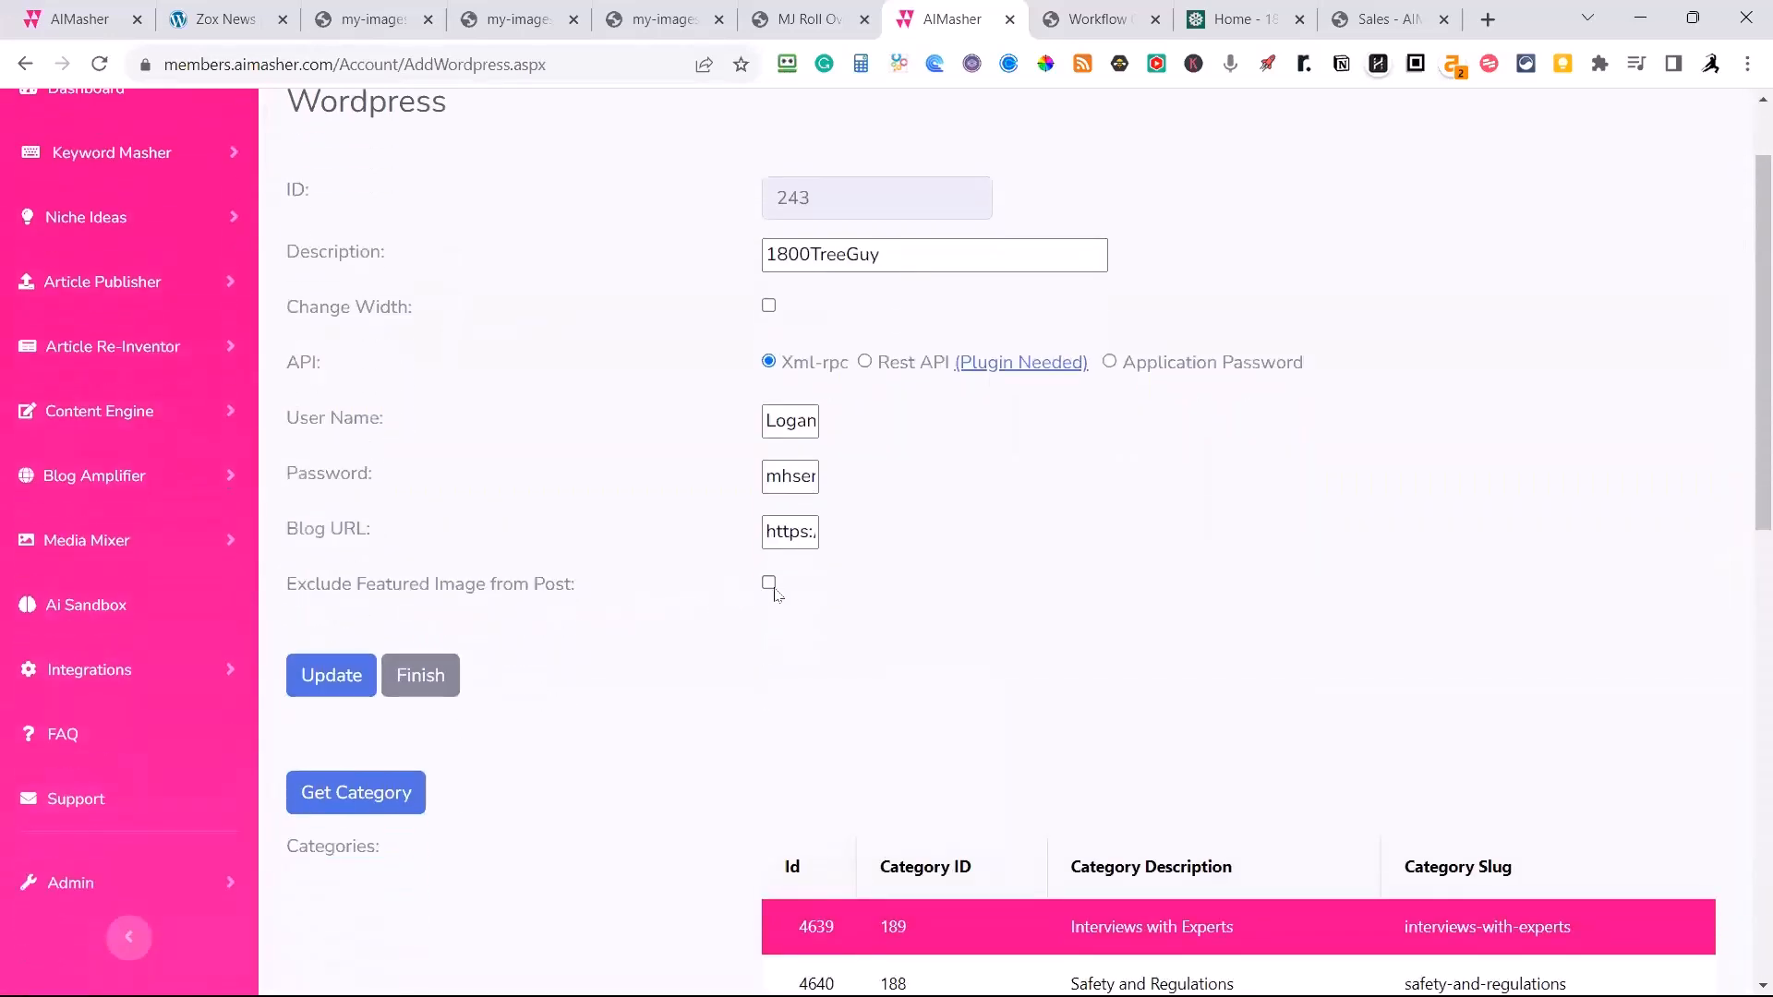
{"action": "left_click", "coordinate": [771, 586]}
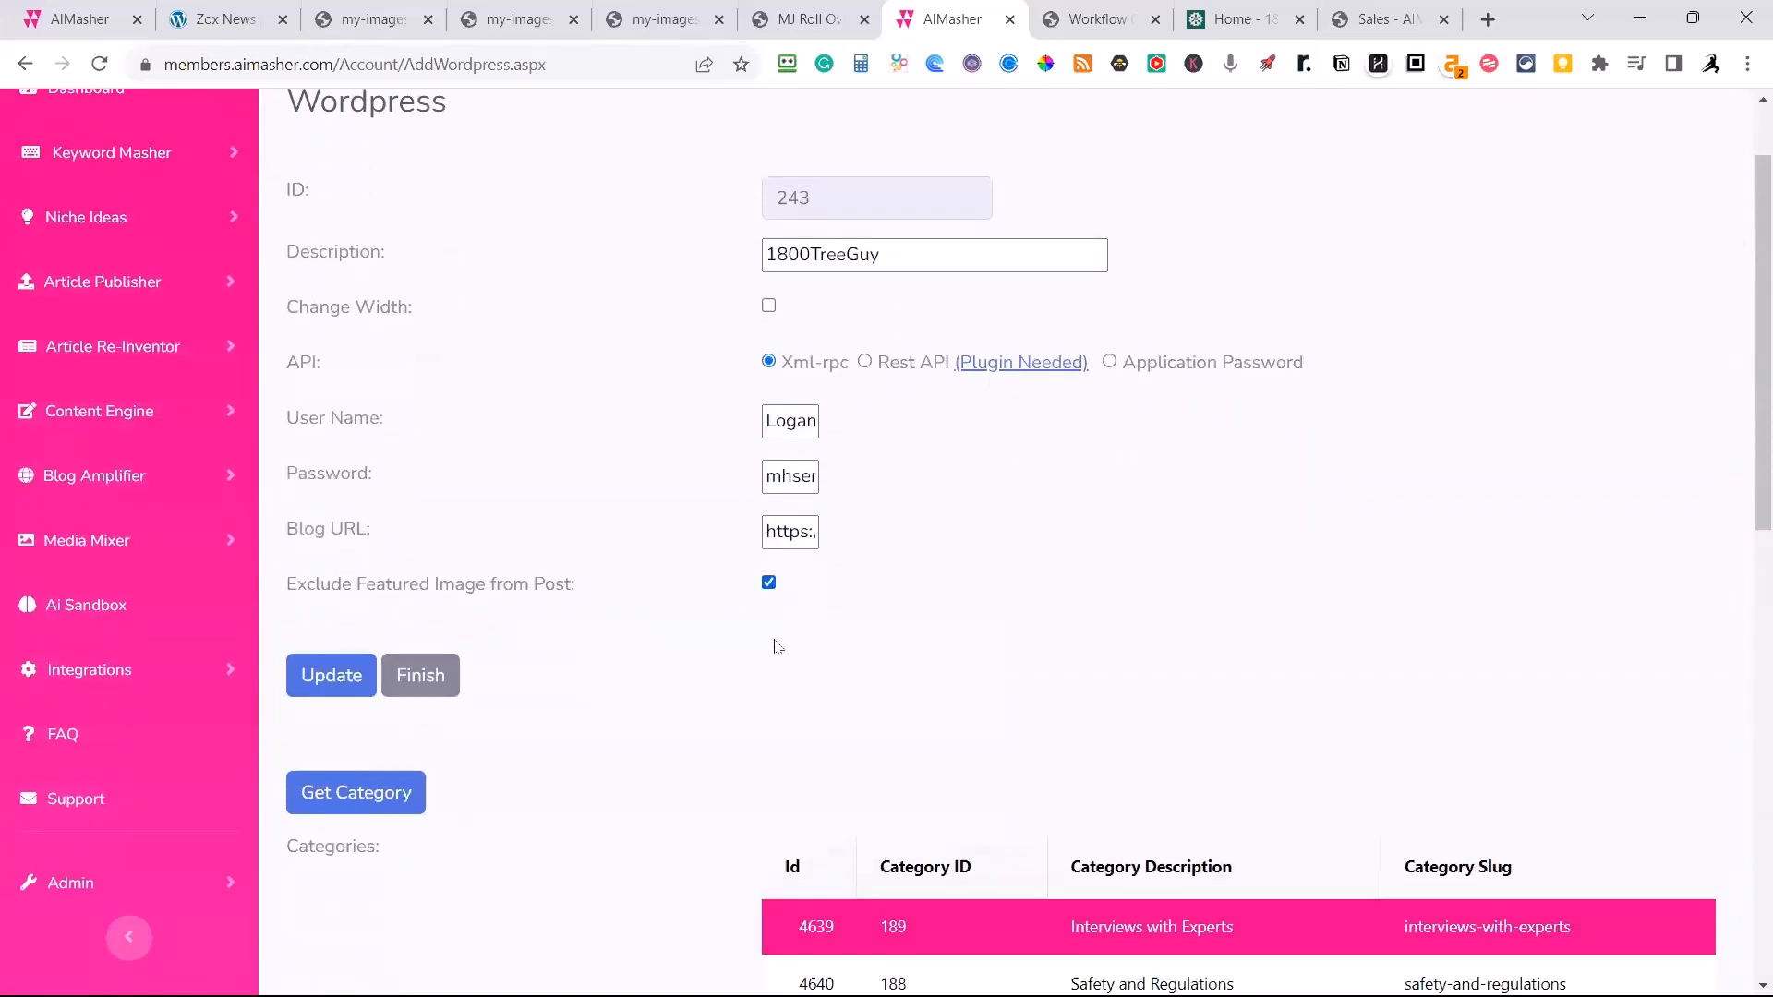
{"action": "left_click", "coordinate": [332, 675]}
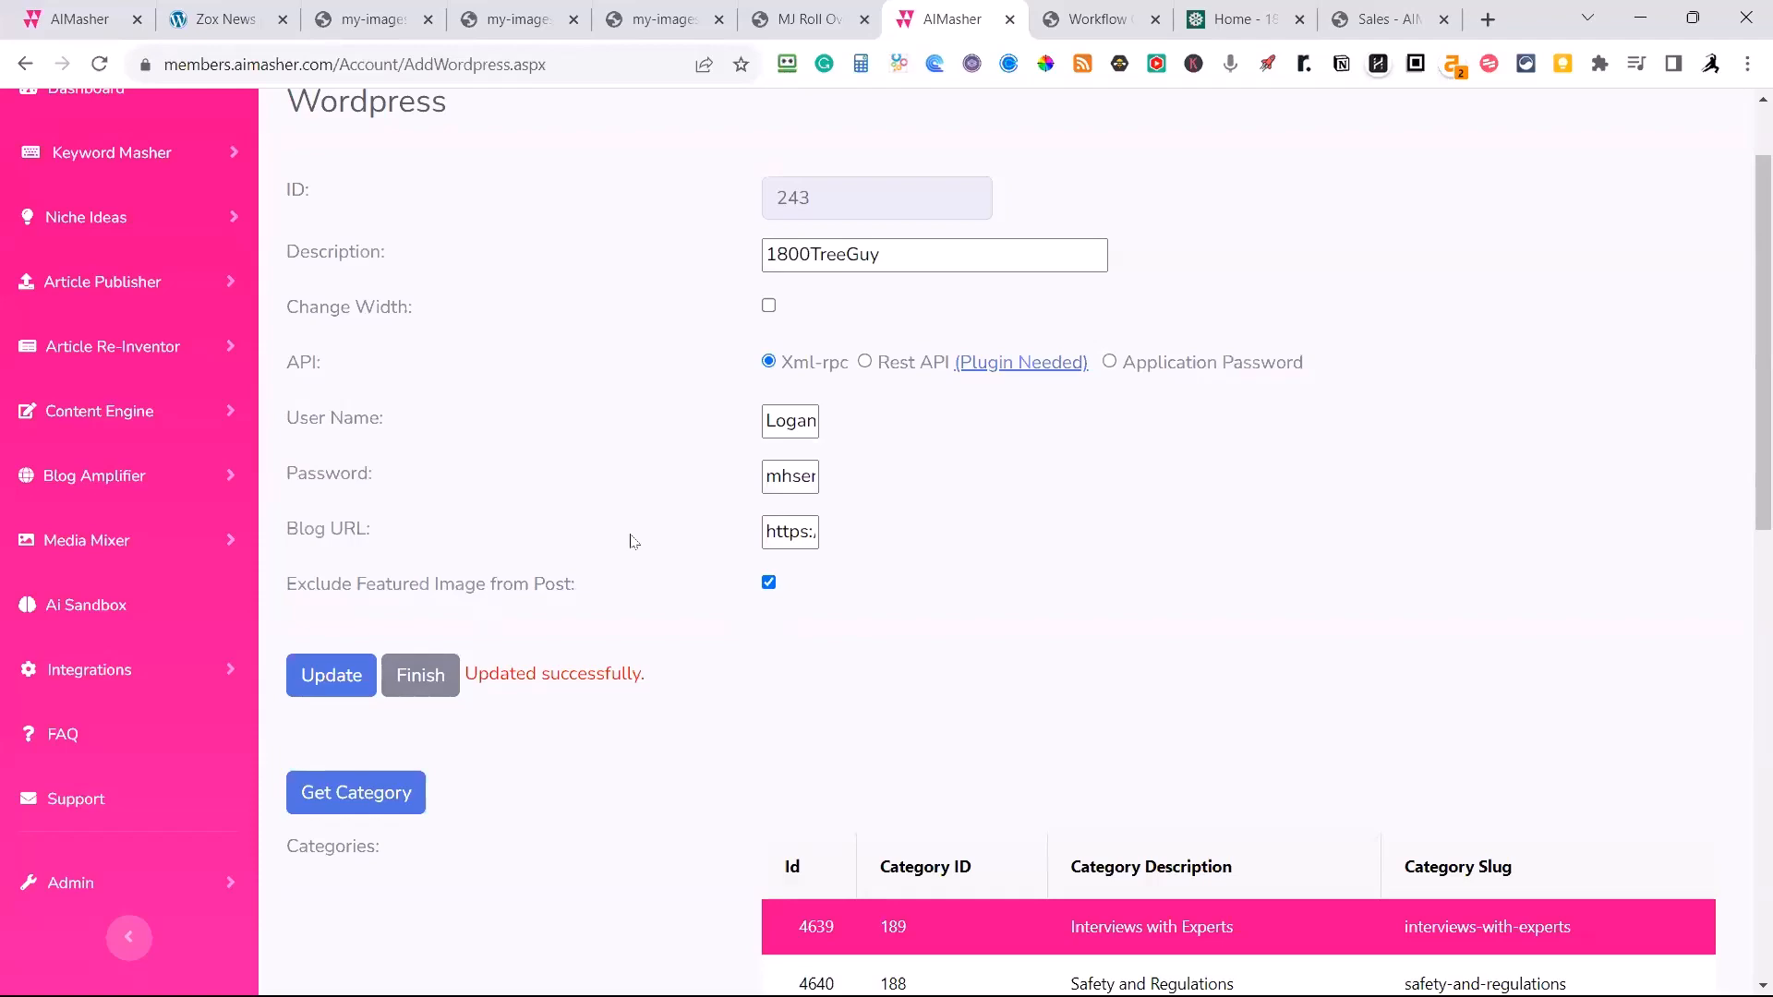
Return to AIMasher's My Articles list and open the fence panel repair article for editing.
{"action": "left_click", "coordinate": [224, 26]}
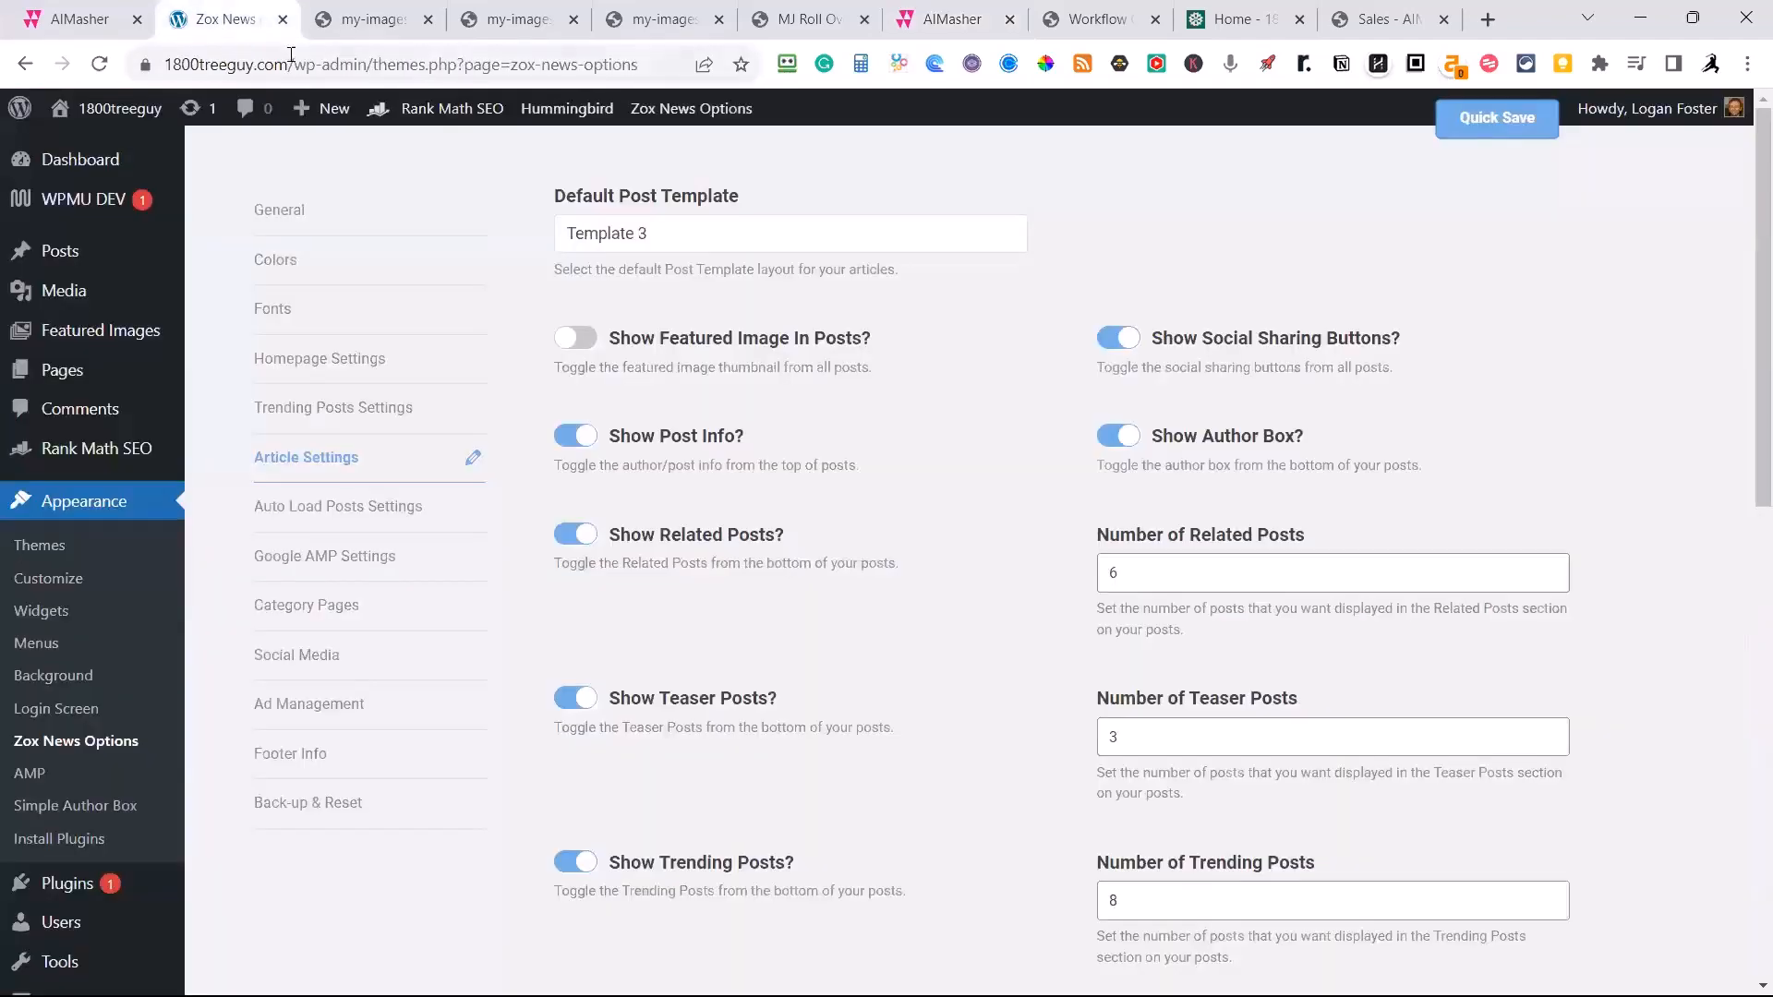
{"action": "left_click", "coordinate": [104, 24]}
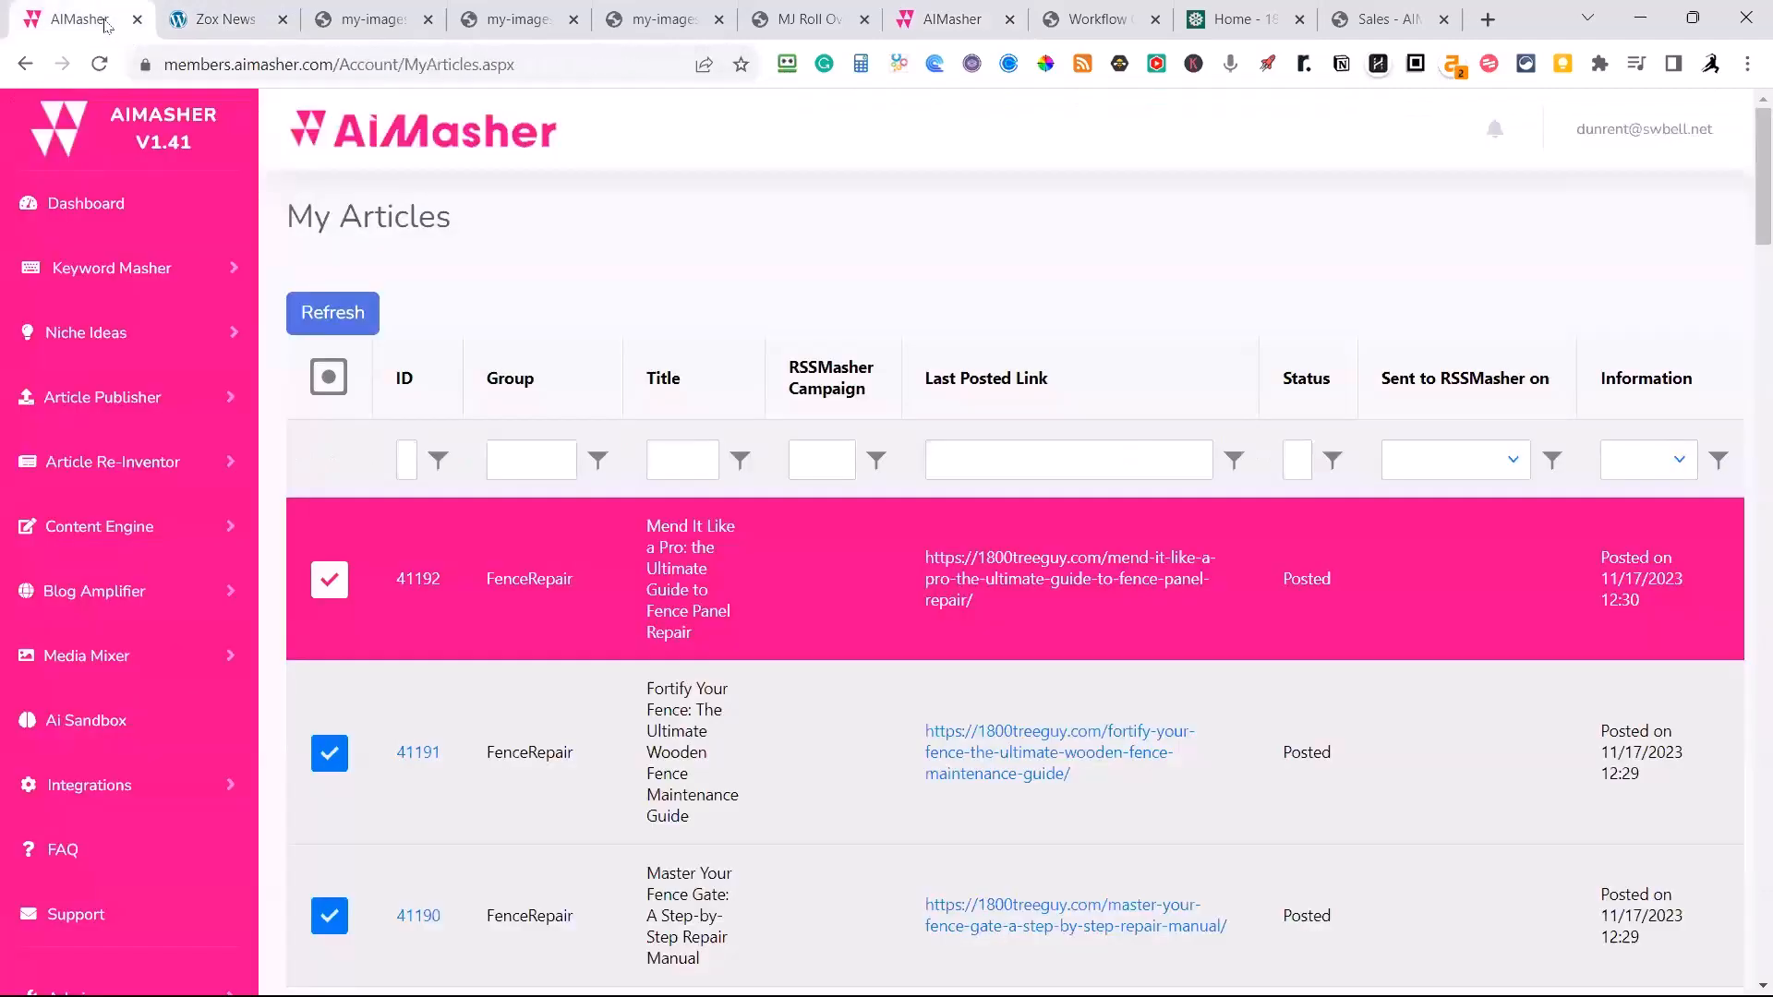
{"action": "left_click", "coordinate": [411, 577]}
{"action": "scroll", "coordinate": [654, 586], "scroll_direction": "up", "scroll_amount": 5}
{"action": "scroll", "coordinate": [654, 586], "scroll_direction": "up", "scroll_amount": 2}
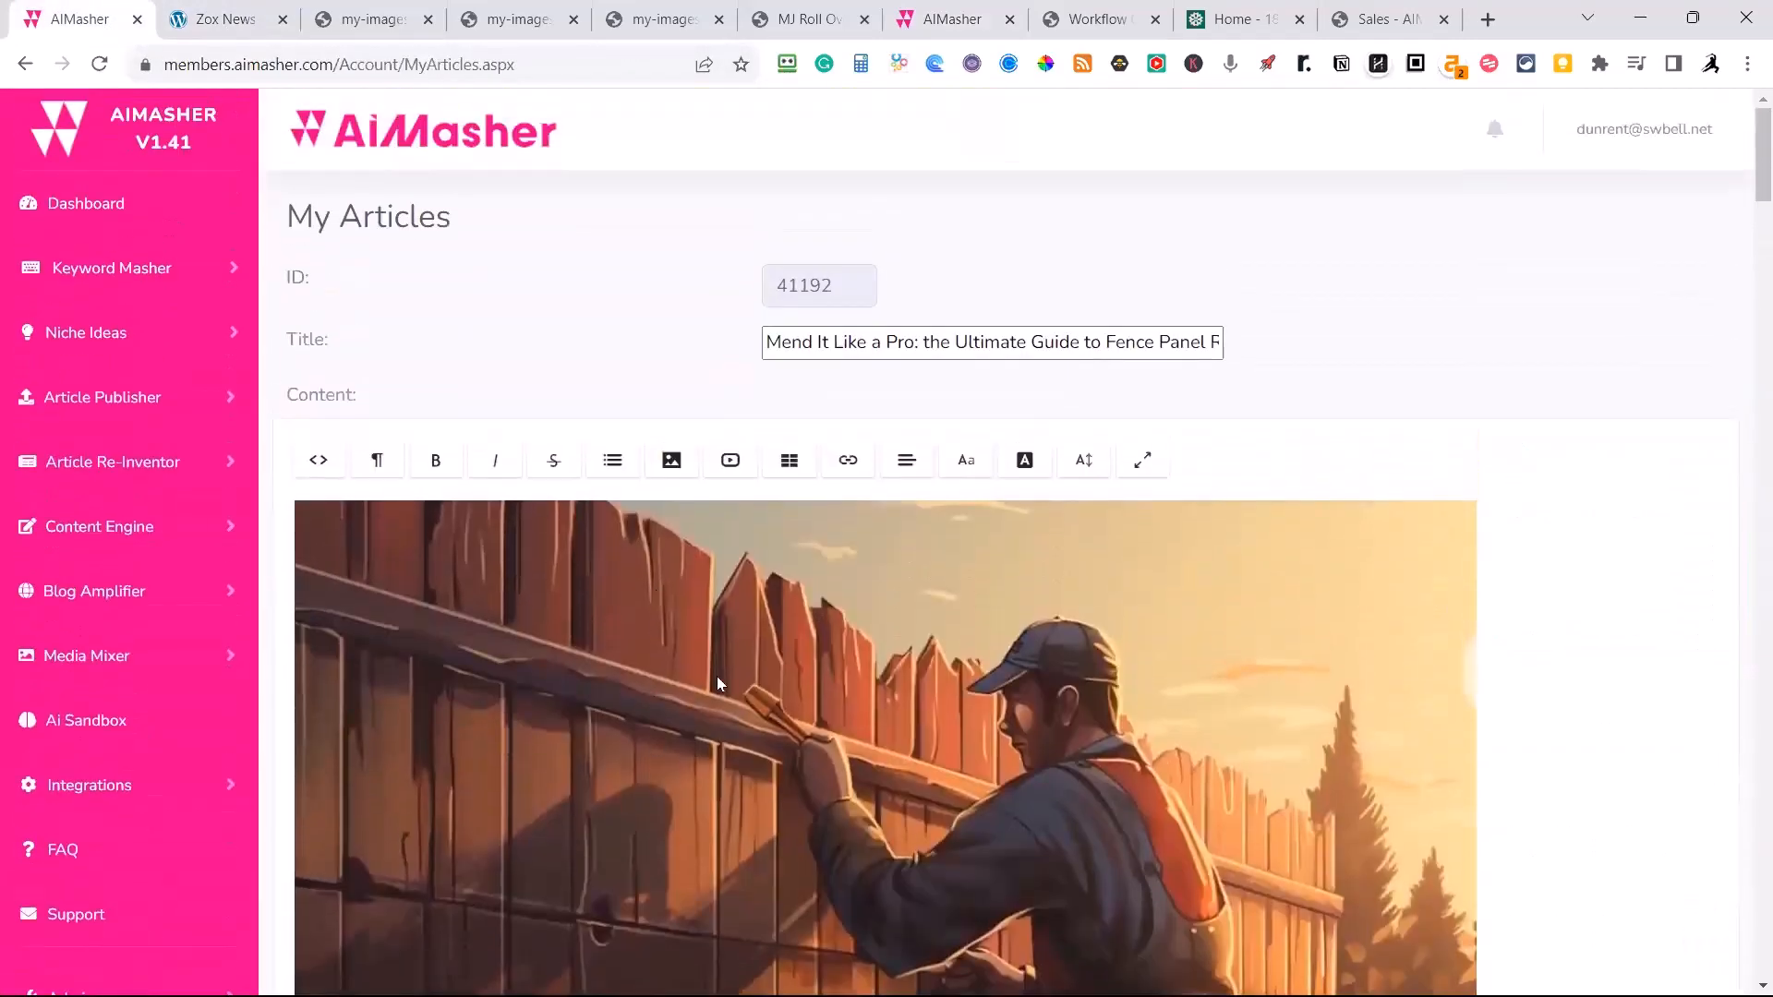
Look through the fence panel repair article's featured image, audio player, section text, inline images and embedded video.
{"action": "scroll", "coordinate": [717, 676], "scroll_direction": "down", "scroll_amount": 4}
{"action": "scroll", "coordinate": [802, 582], "scroll_direction": "down", "scroll_amount": 5}
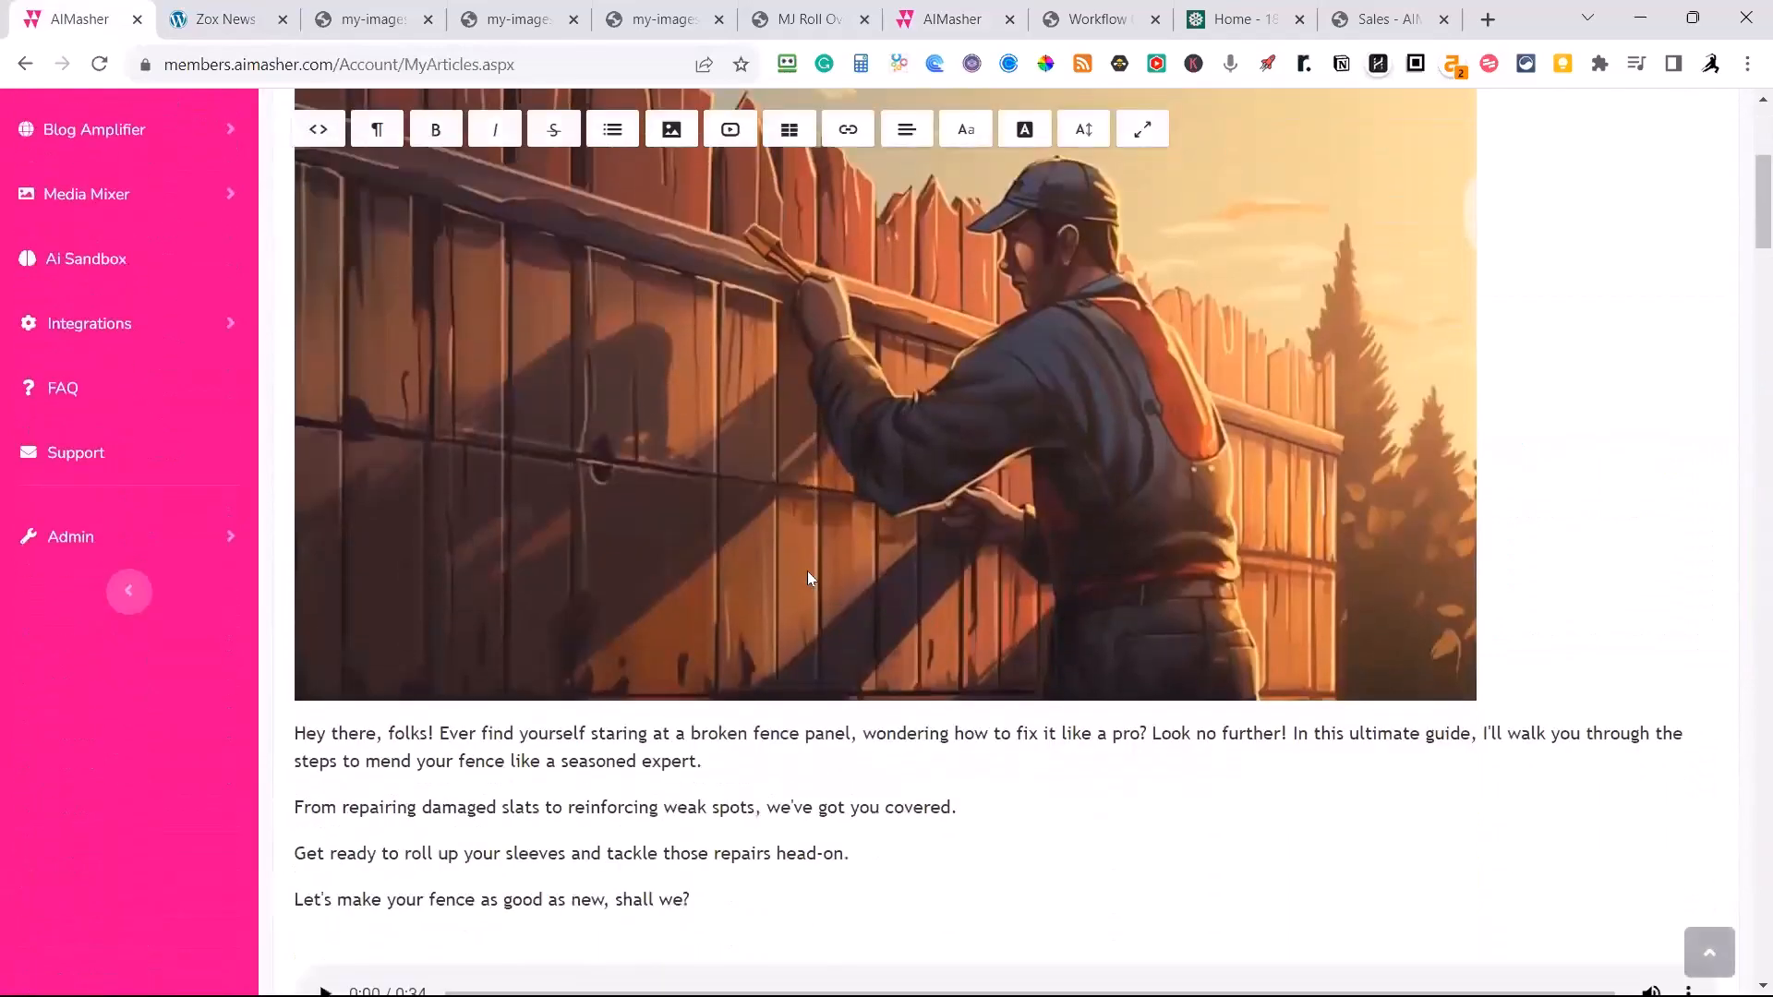
{"action": "scroll", "coordinate": [769, 556], "scroll_direction": "down", "scroll_amount": 3}
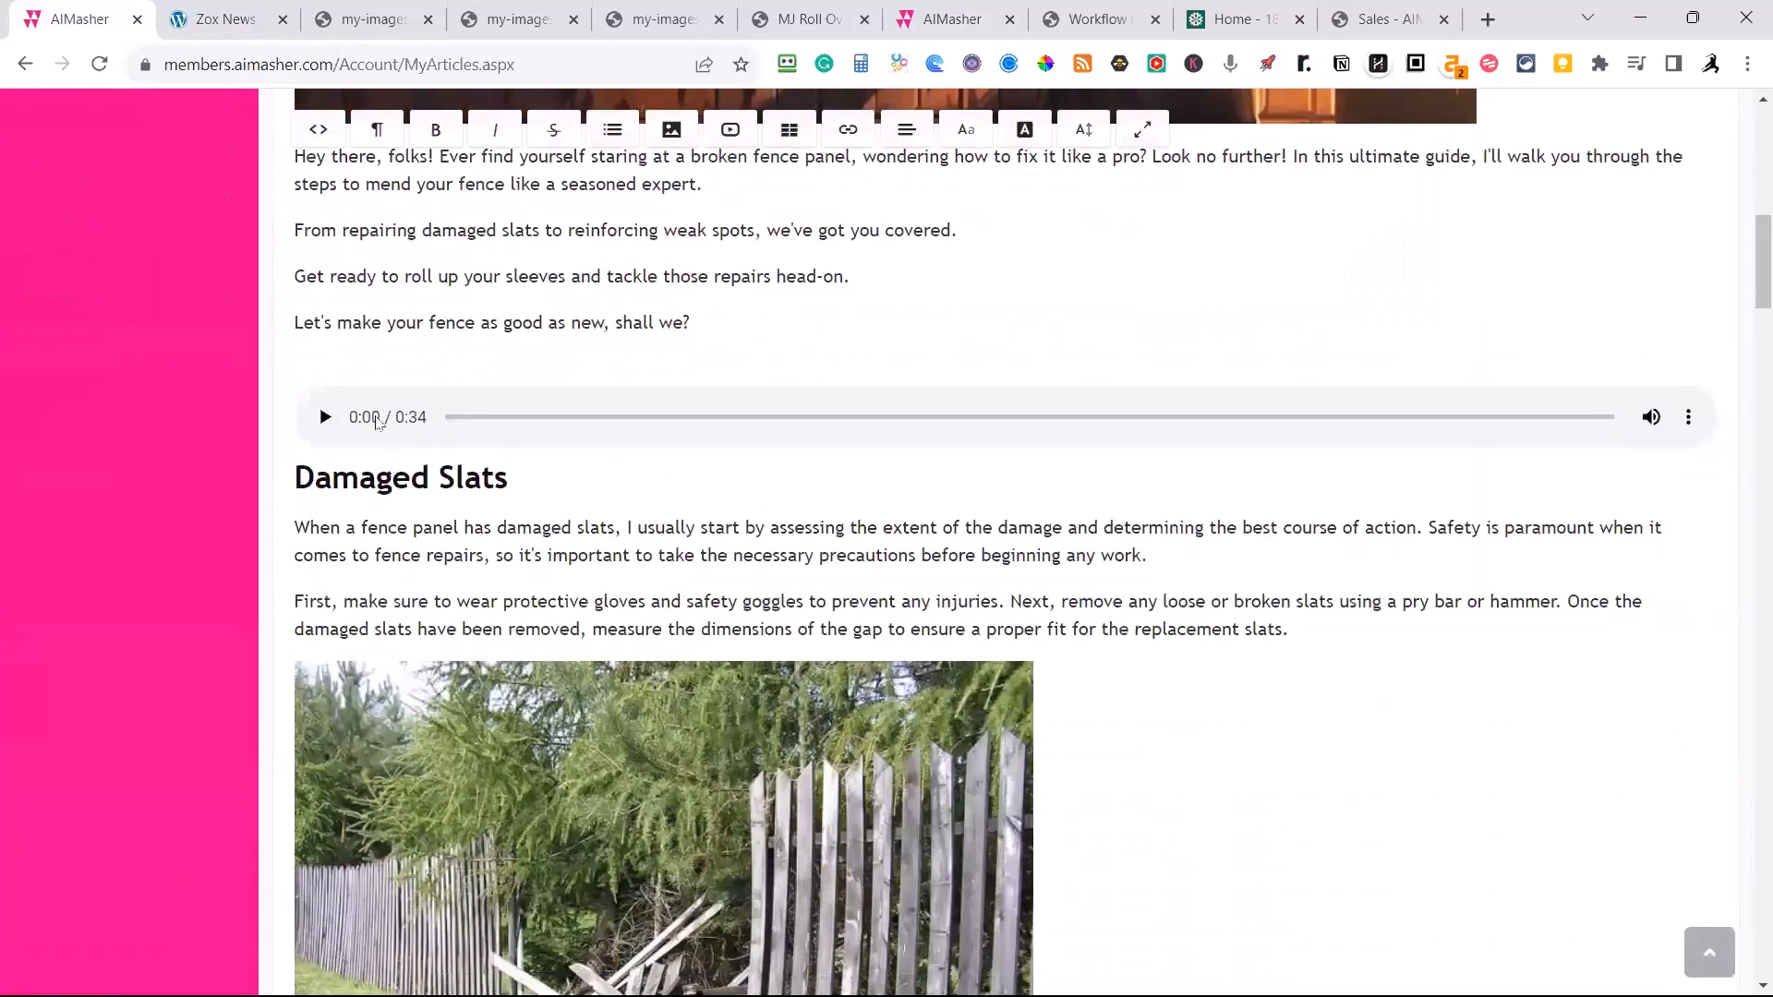
{"action": "scroll", "coordinate": [370, 452], "scroll_direction": "down", "scroll_amount": 20}
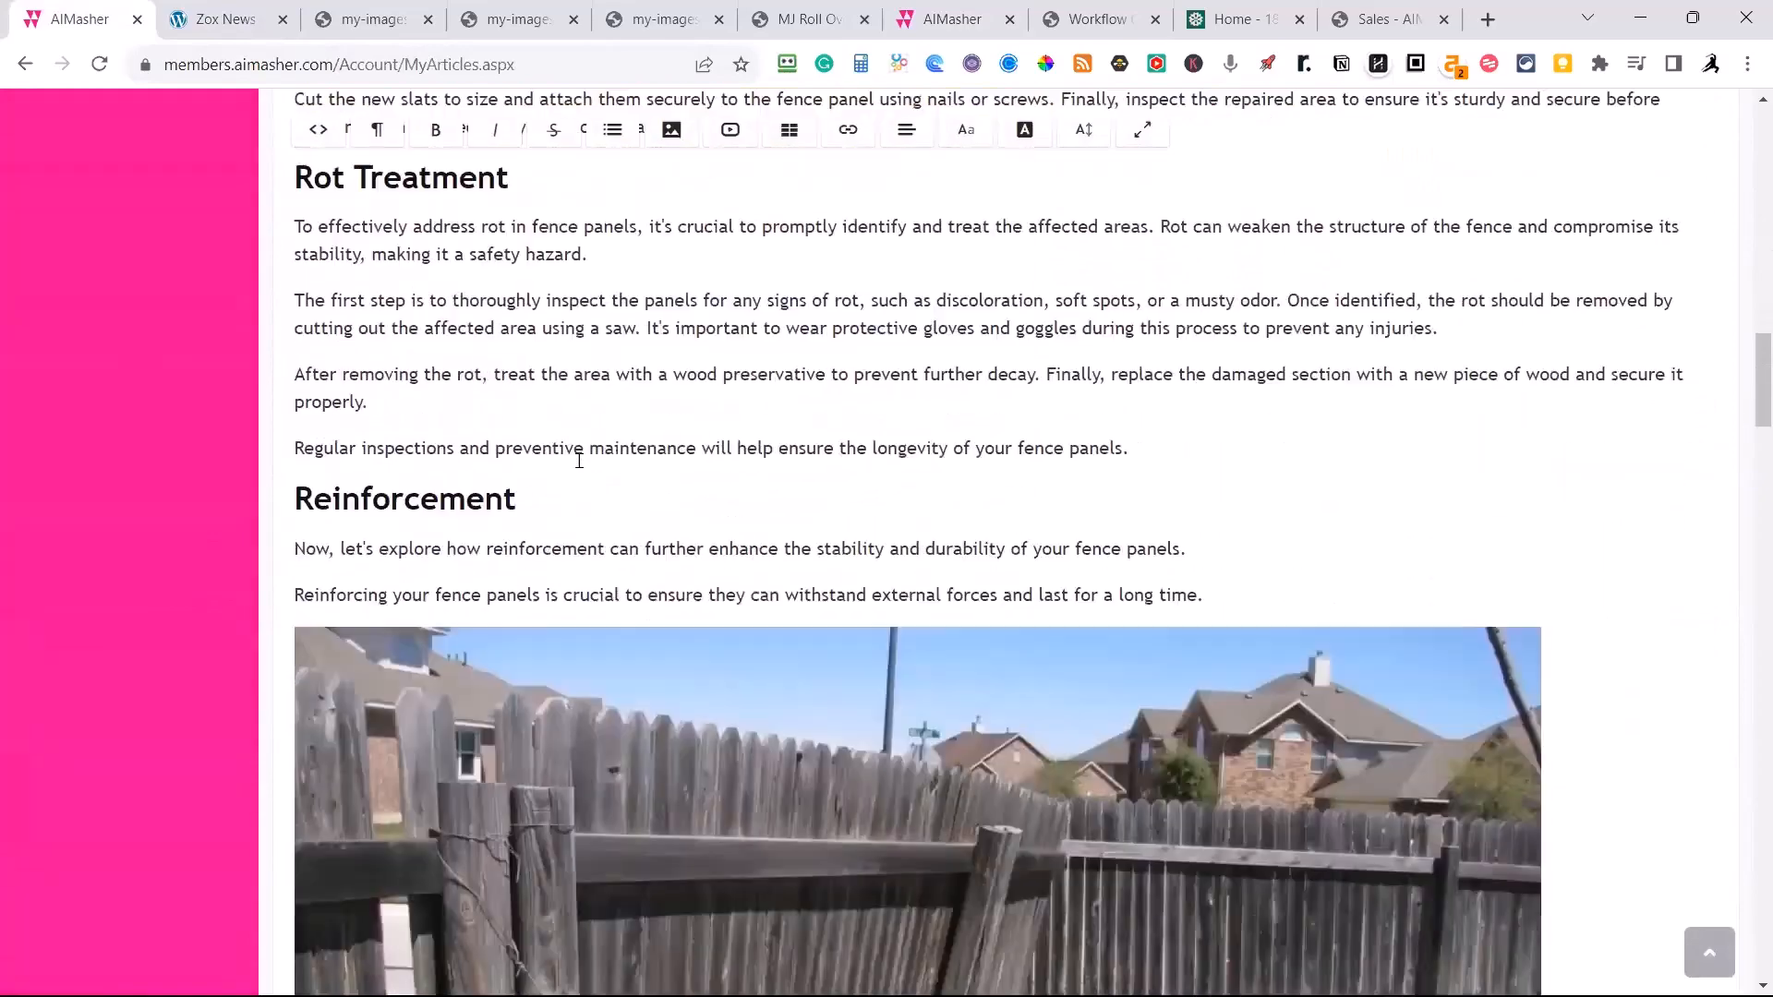
{"action": "scroll", "coordinate": [579, 461], "scroll_direction": "down", "scroll_amount": 18}
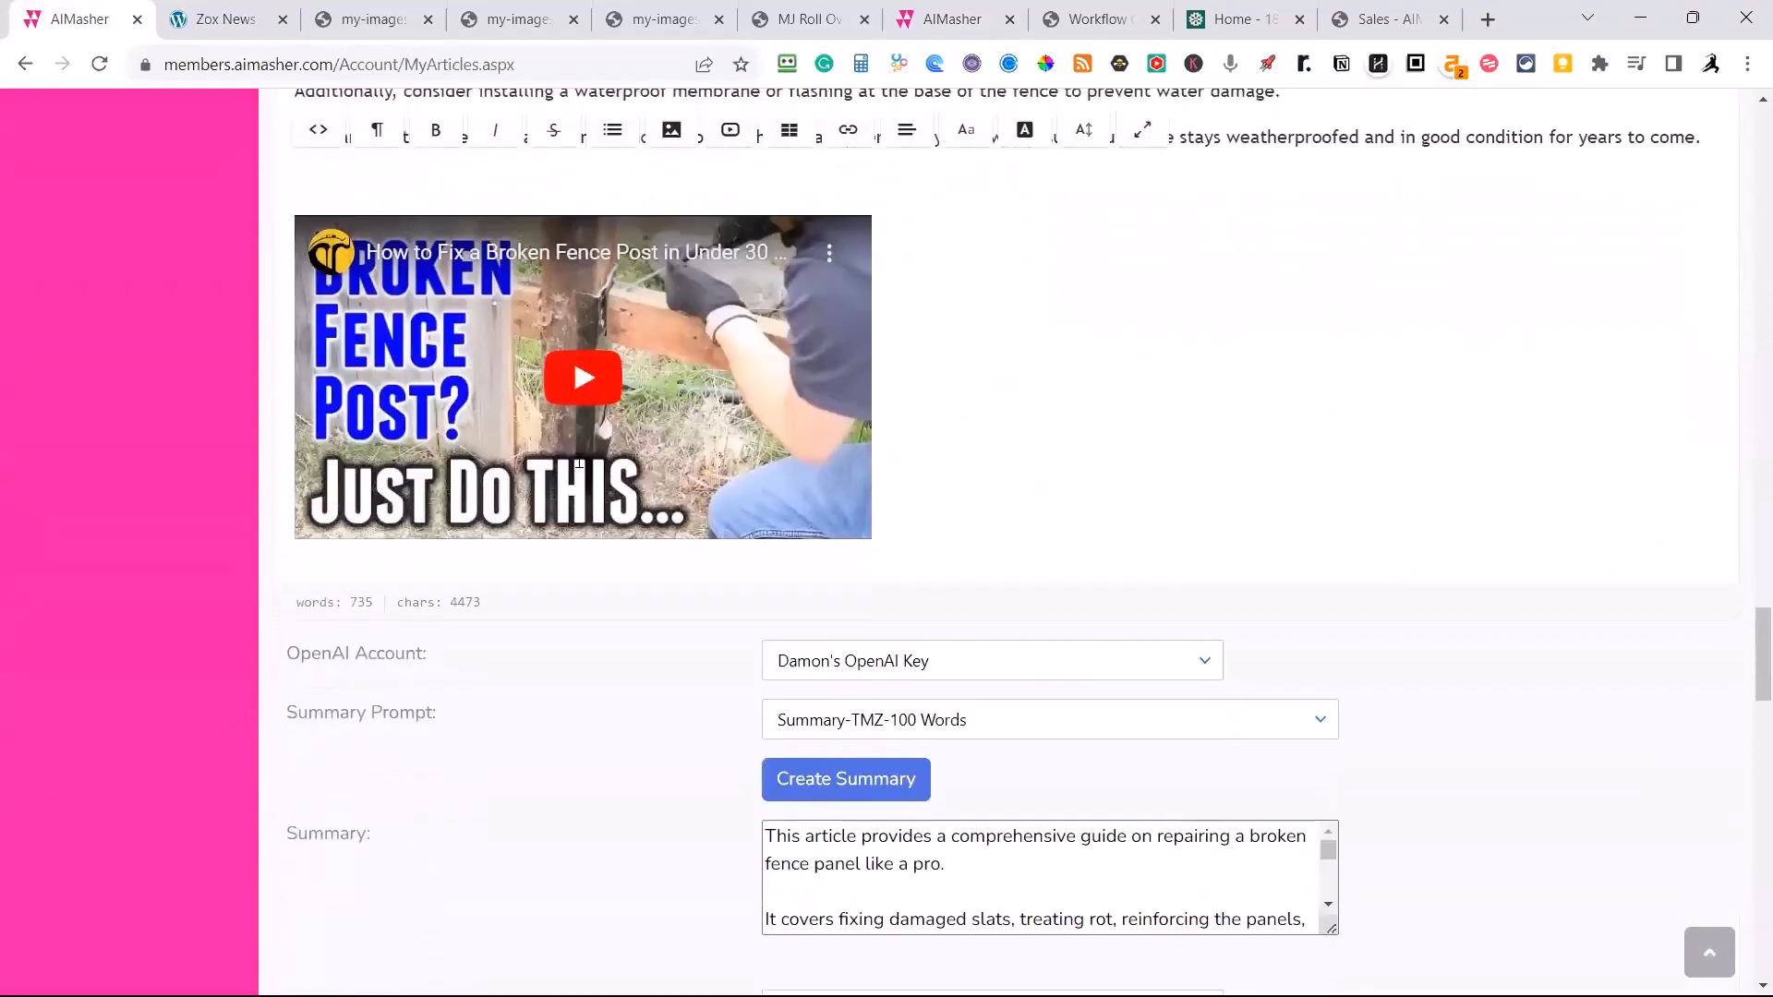
{"action": "scroll", "coordinate": [579, 466], "scroll_direction": "down", "scroll_amount": 5}
{"action": "scroll", "coordinate": [579, 466], "scroll_direction": "up", "scroll_amount": 9}
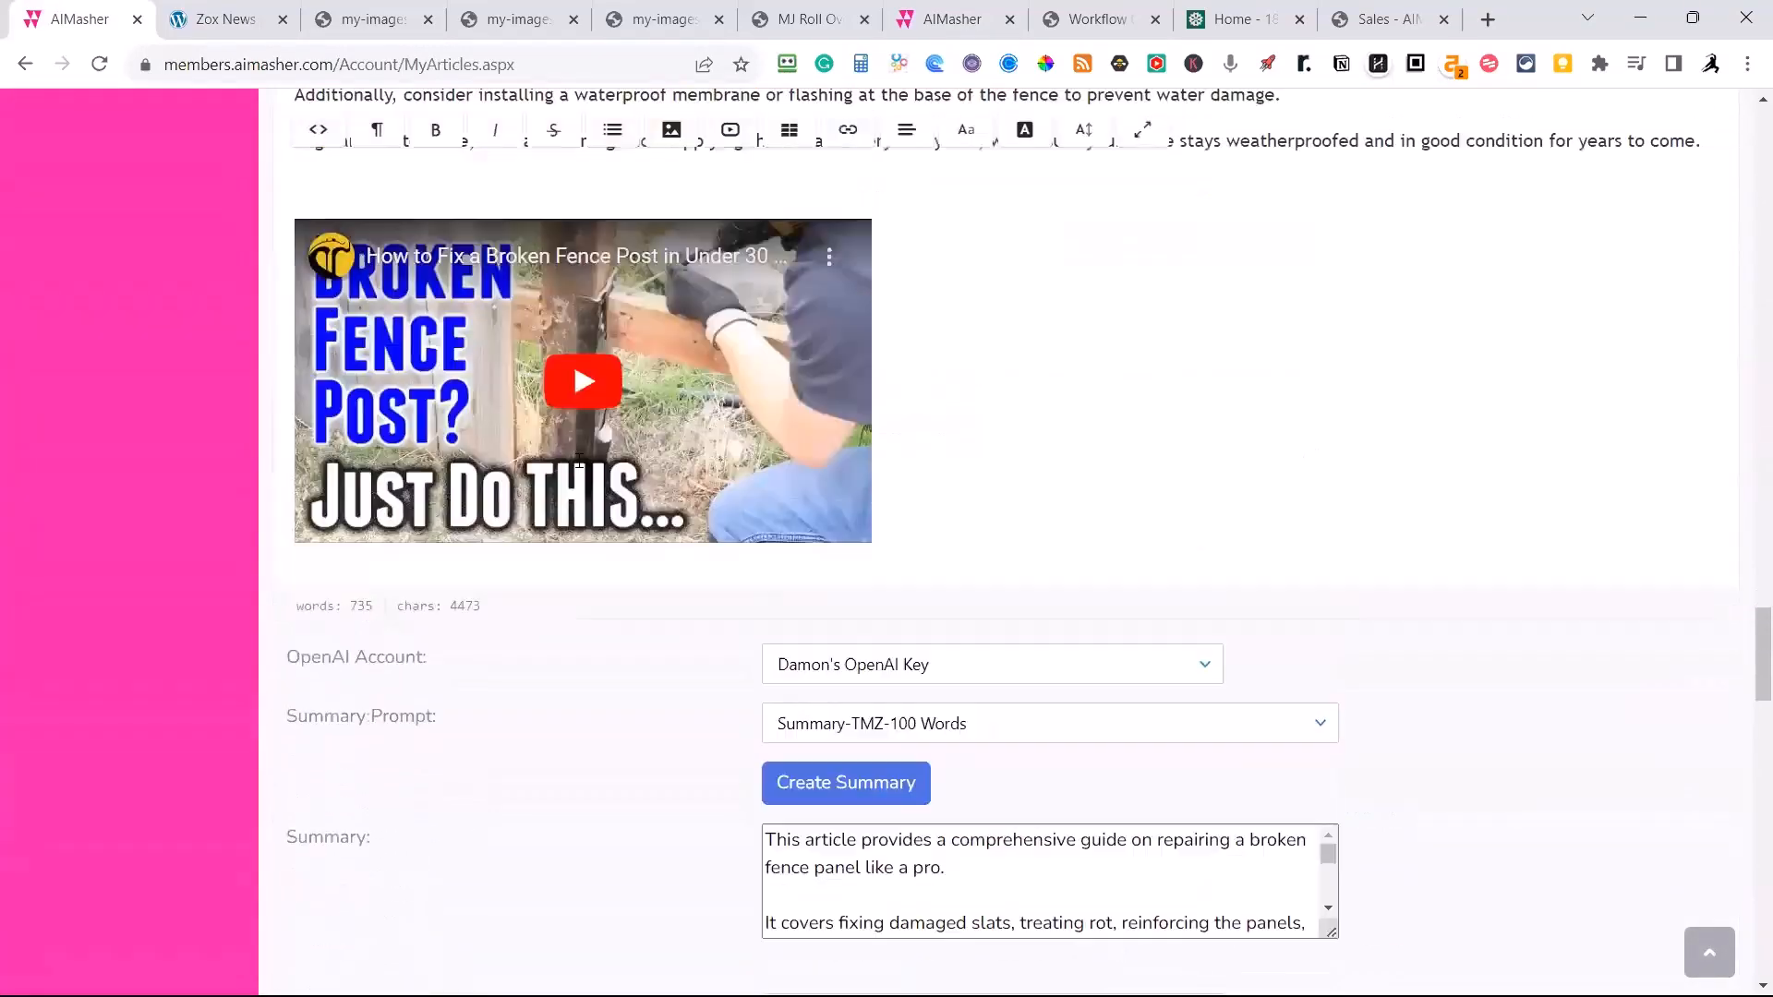
{"action": "scroll", "coordinate": [579, 461], "scroll_direction": "up", "scroll_amount": 20}
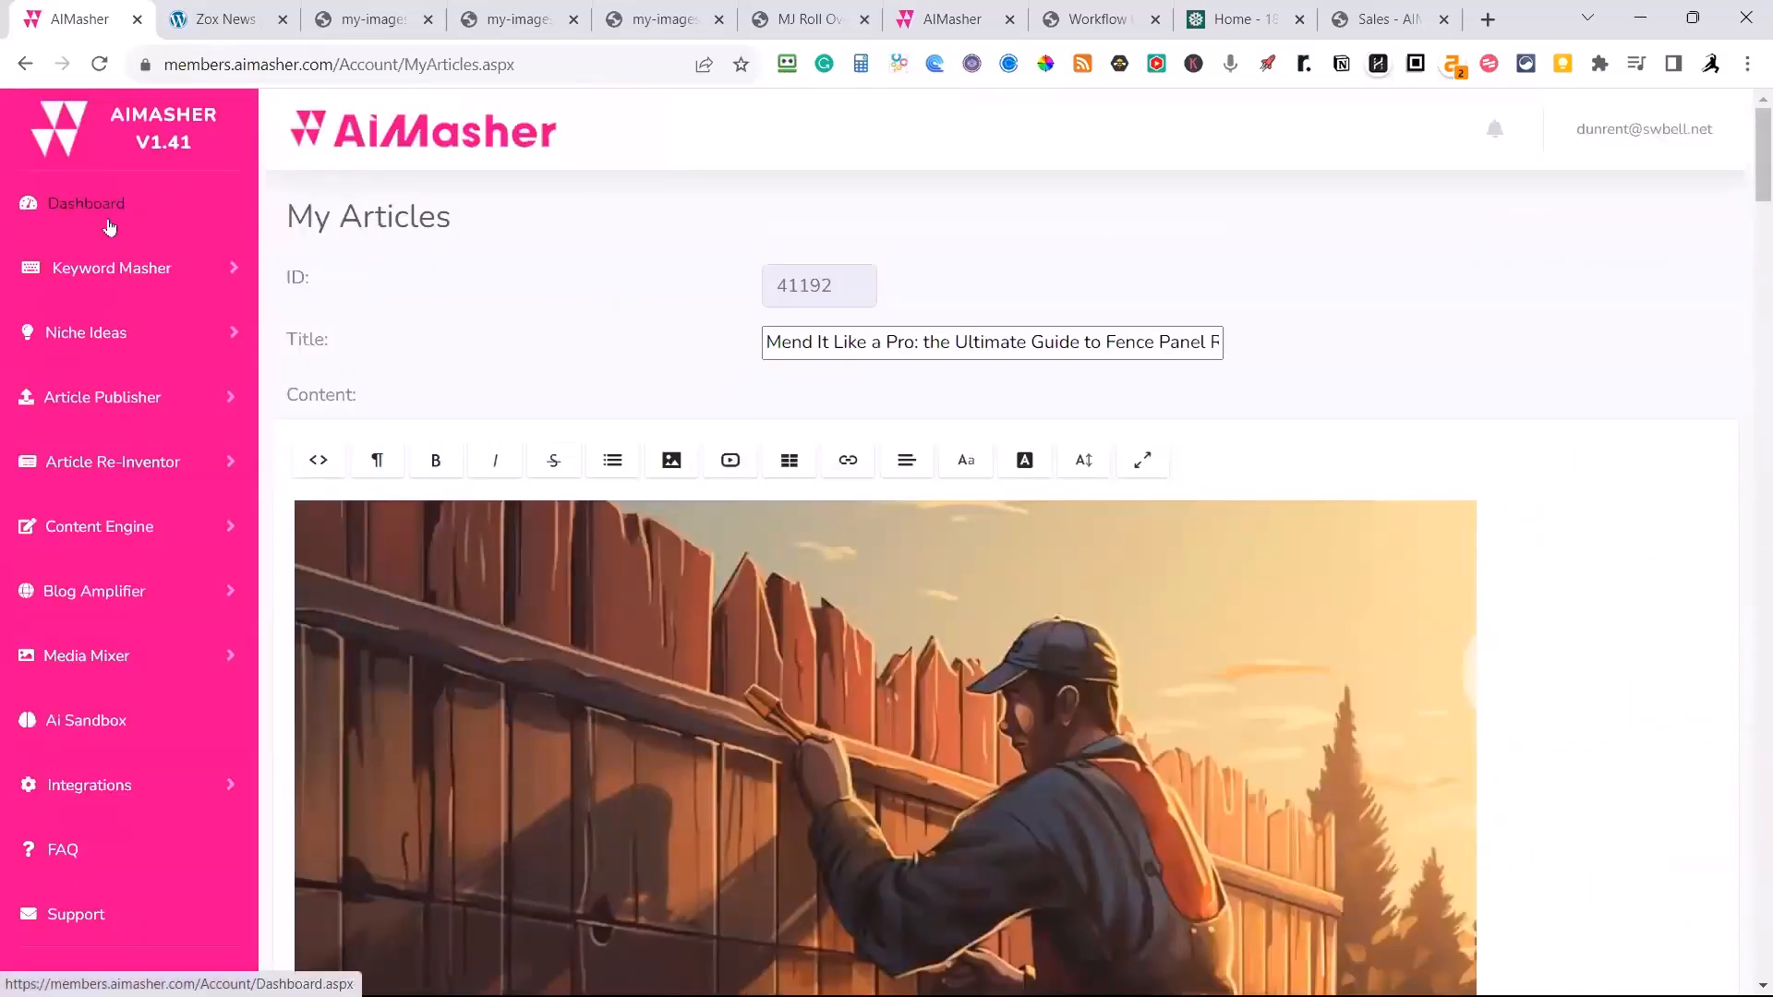
Review the article's summary and voice-over settings, then finish editing and return to the start of the article list.
{"action": "scroll", "coordinate": [482, 338], "scroll_direction": "down", "scroll_amount": 20}
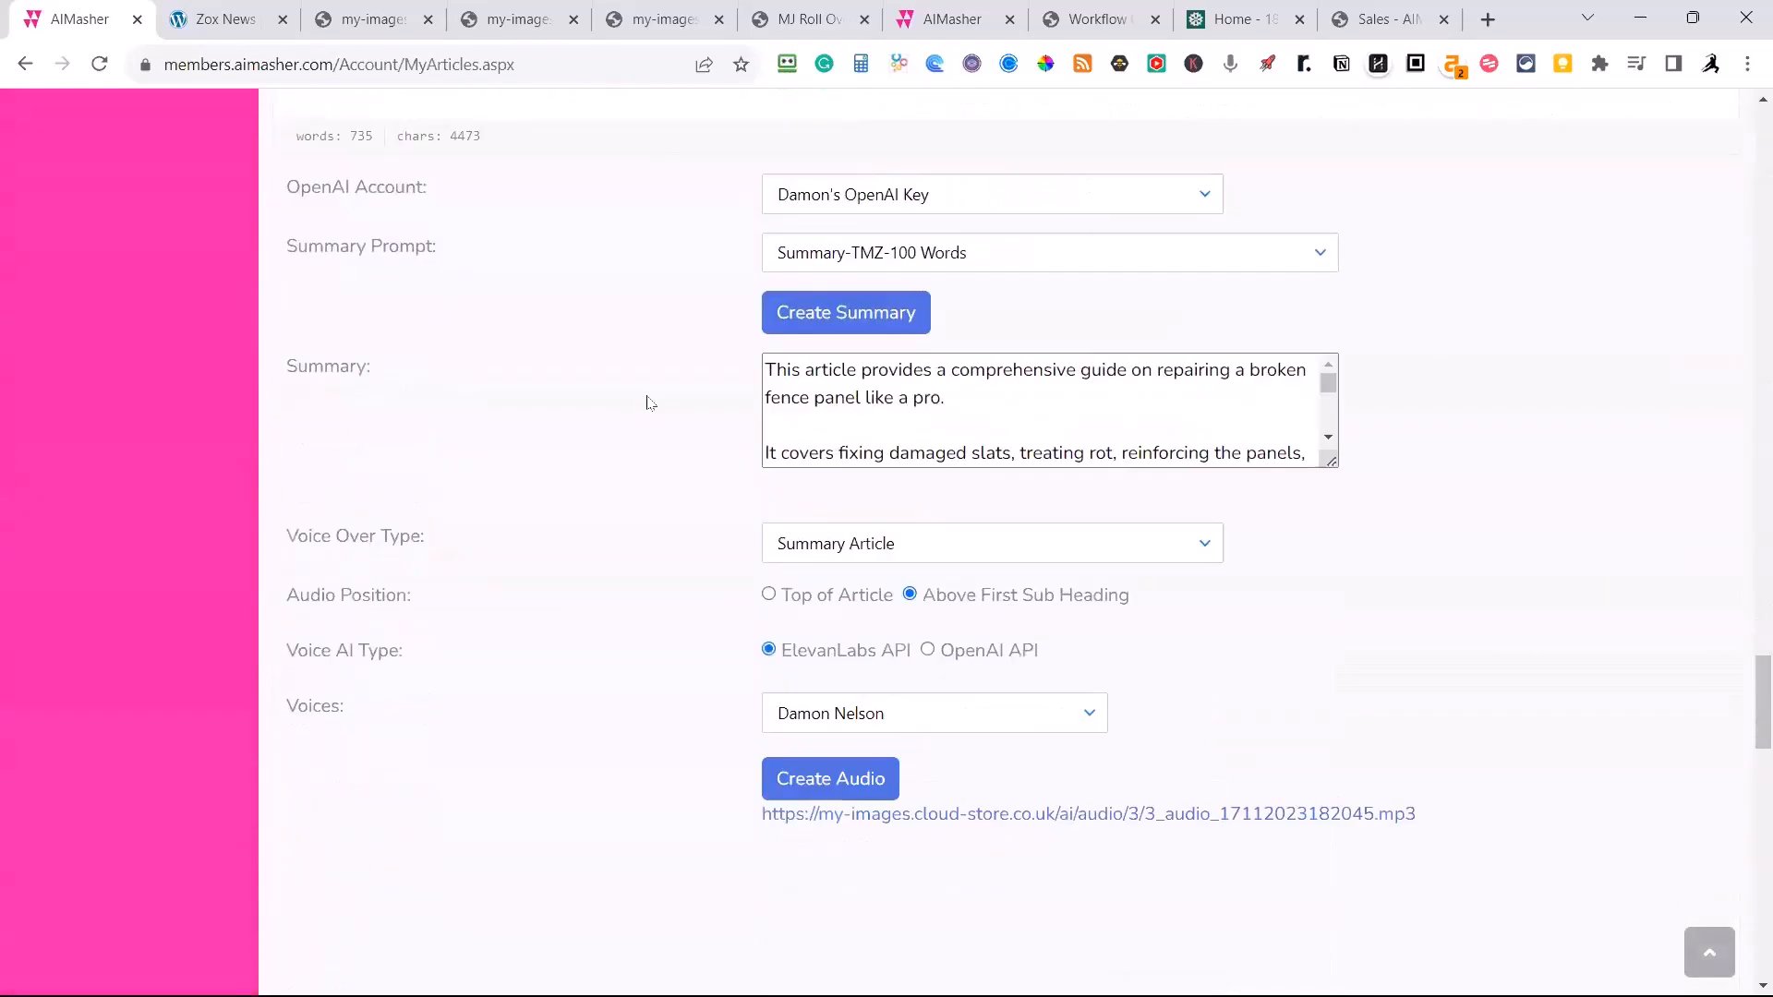
{"action": "scroll", "coordinate": [831, 573], "scroll_direction": "down", "scroll_amount": 8}
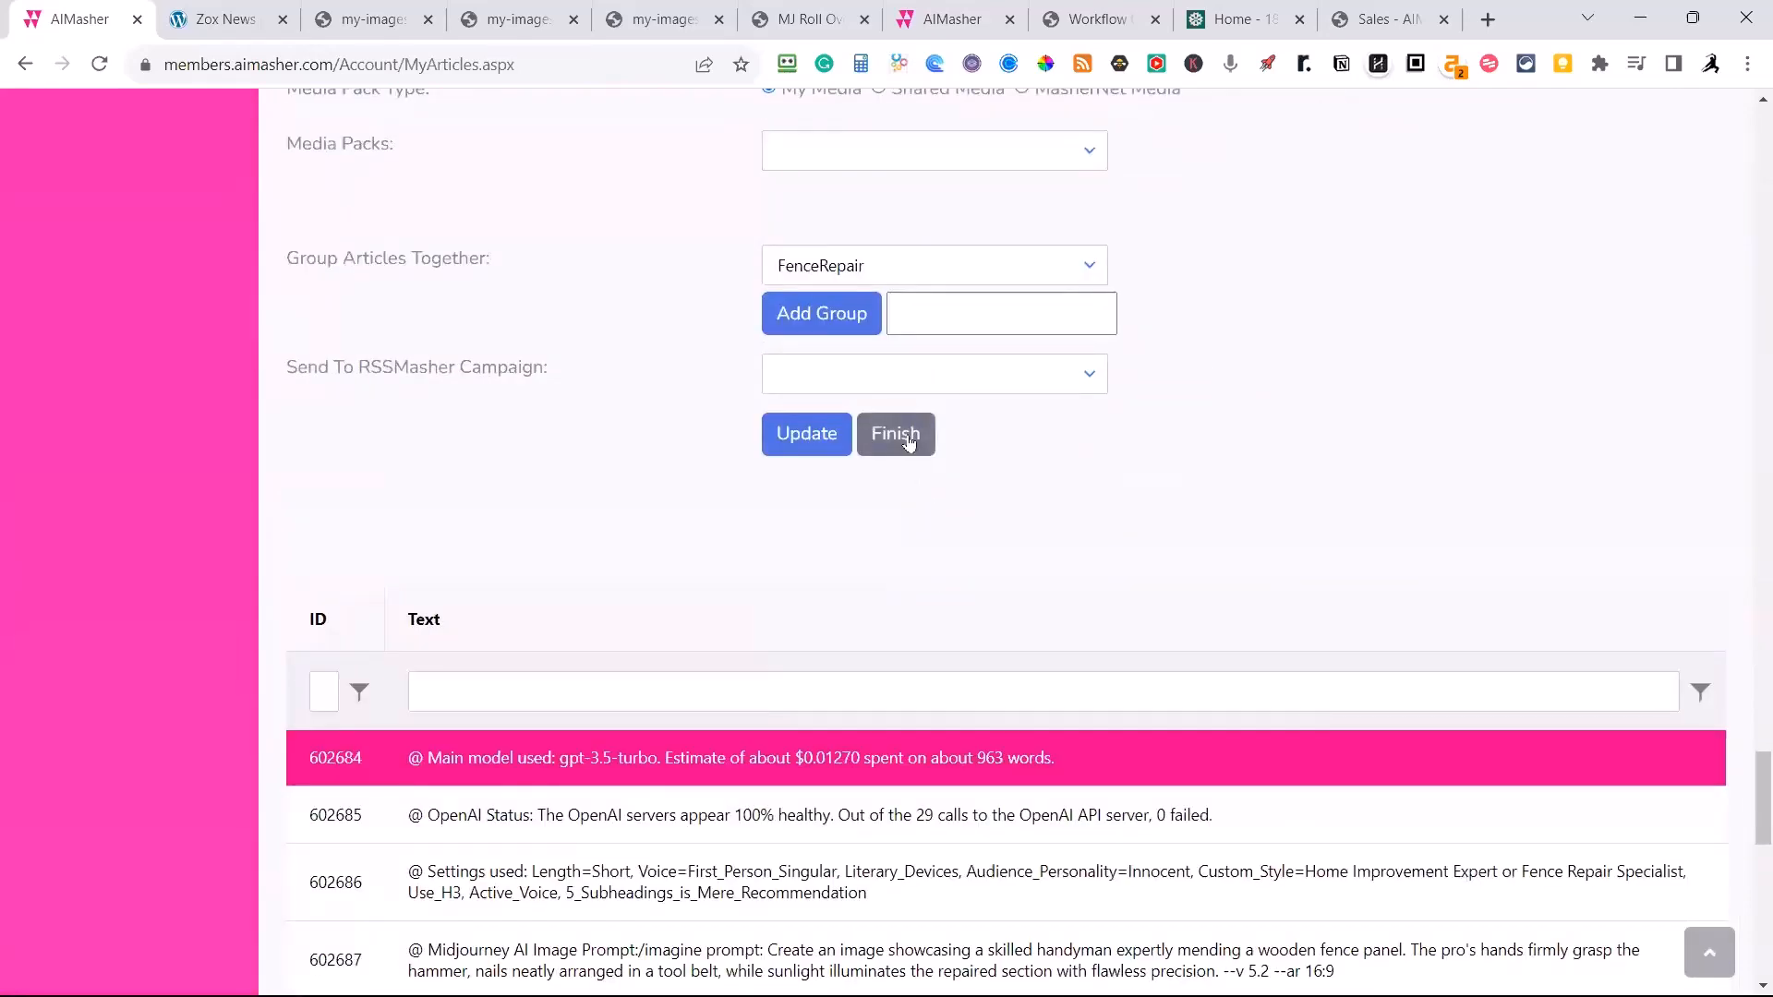
{"action": "left_click", "coordinate": [909, 443]}
{"action": "scroll", "coordinate": [905, 443], "scroll_direction": "up", "scroll_amount": 15}
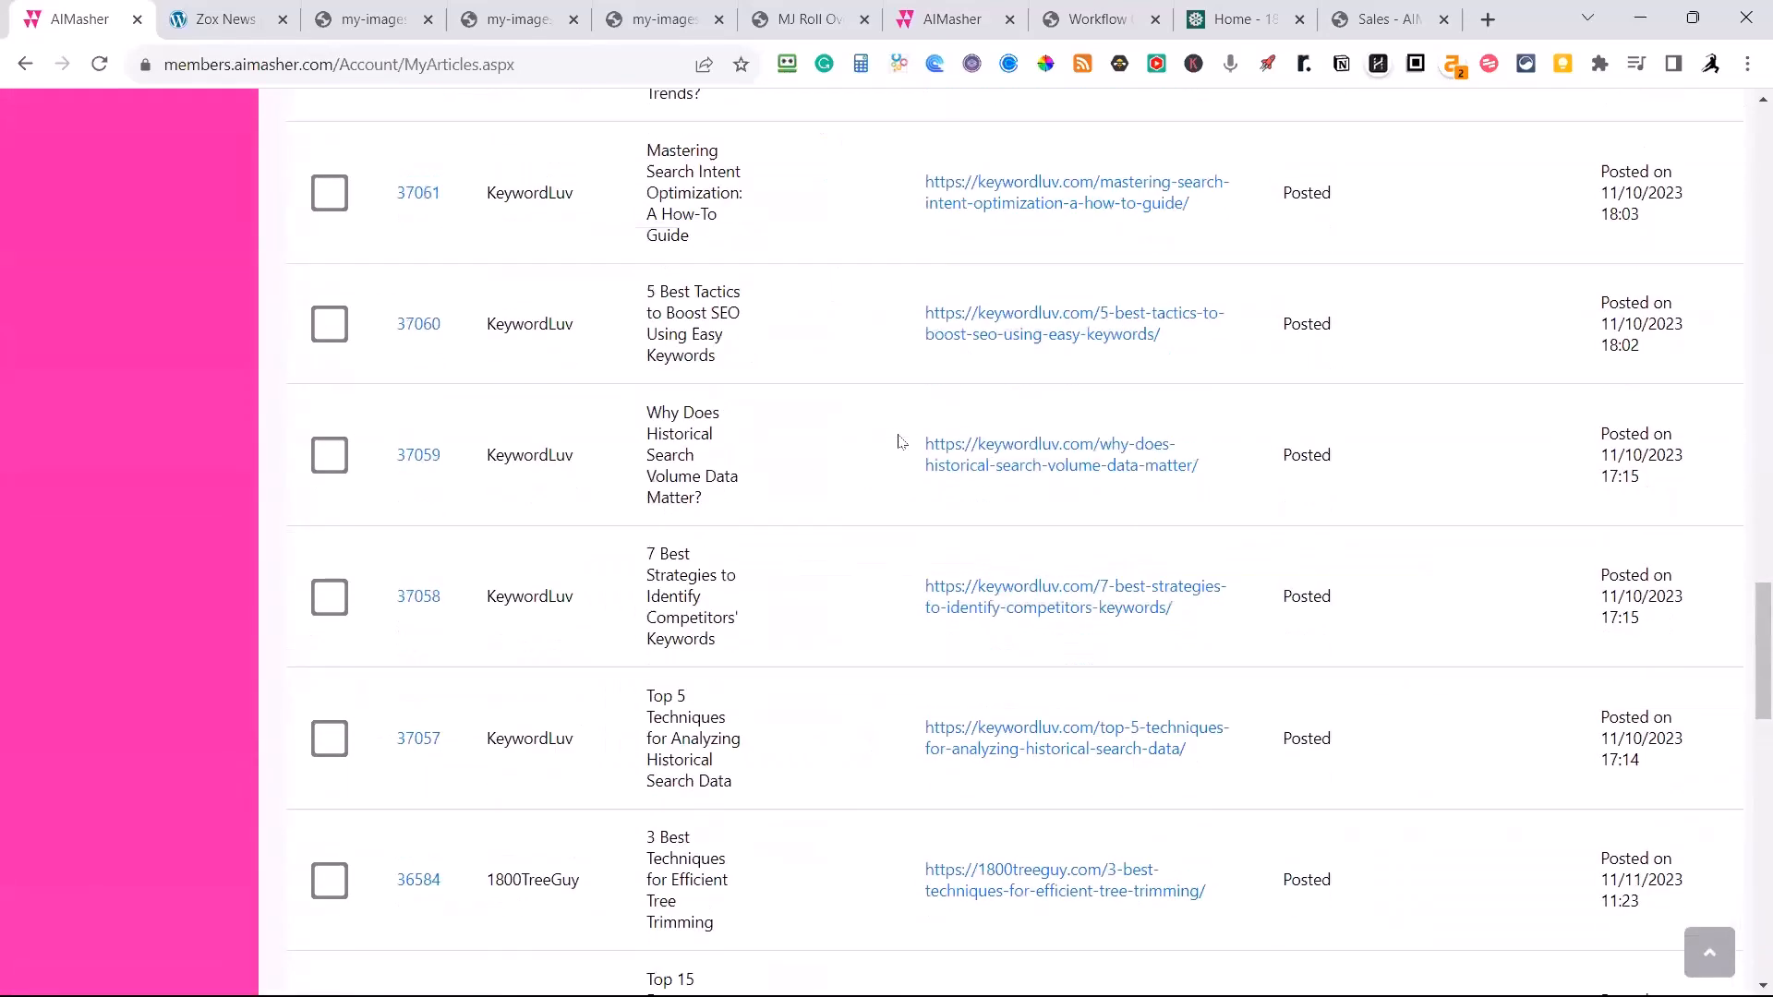
{"action": "scroll", "coordinate": [902, 441], "scroll_direction": "up", "scroll_amount": 20}
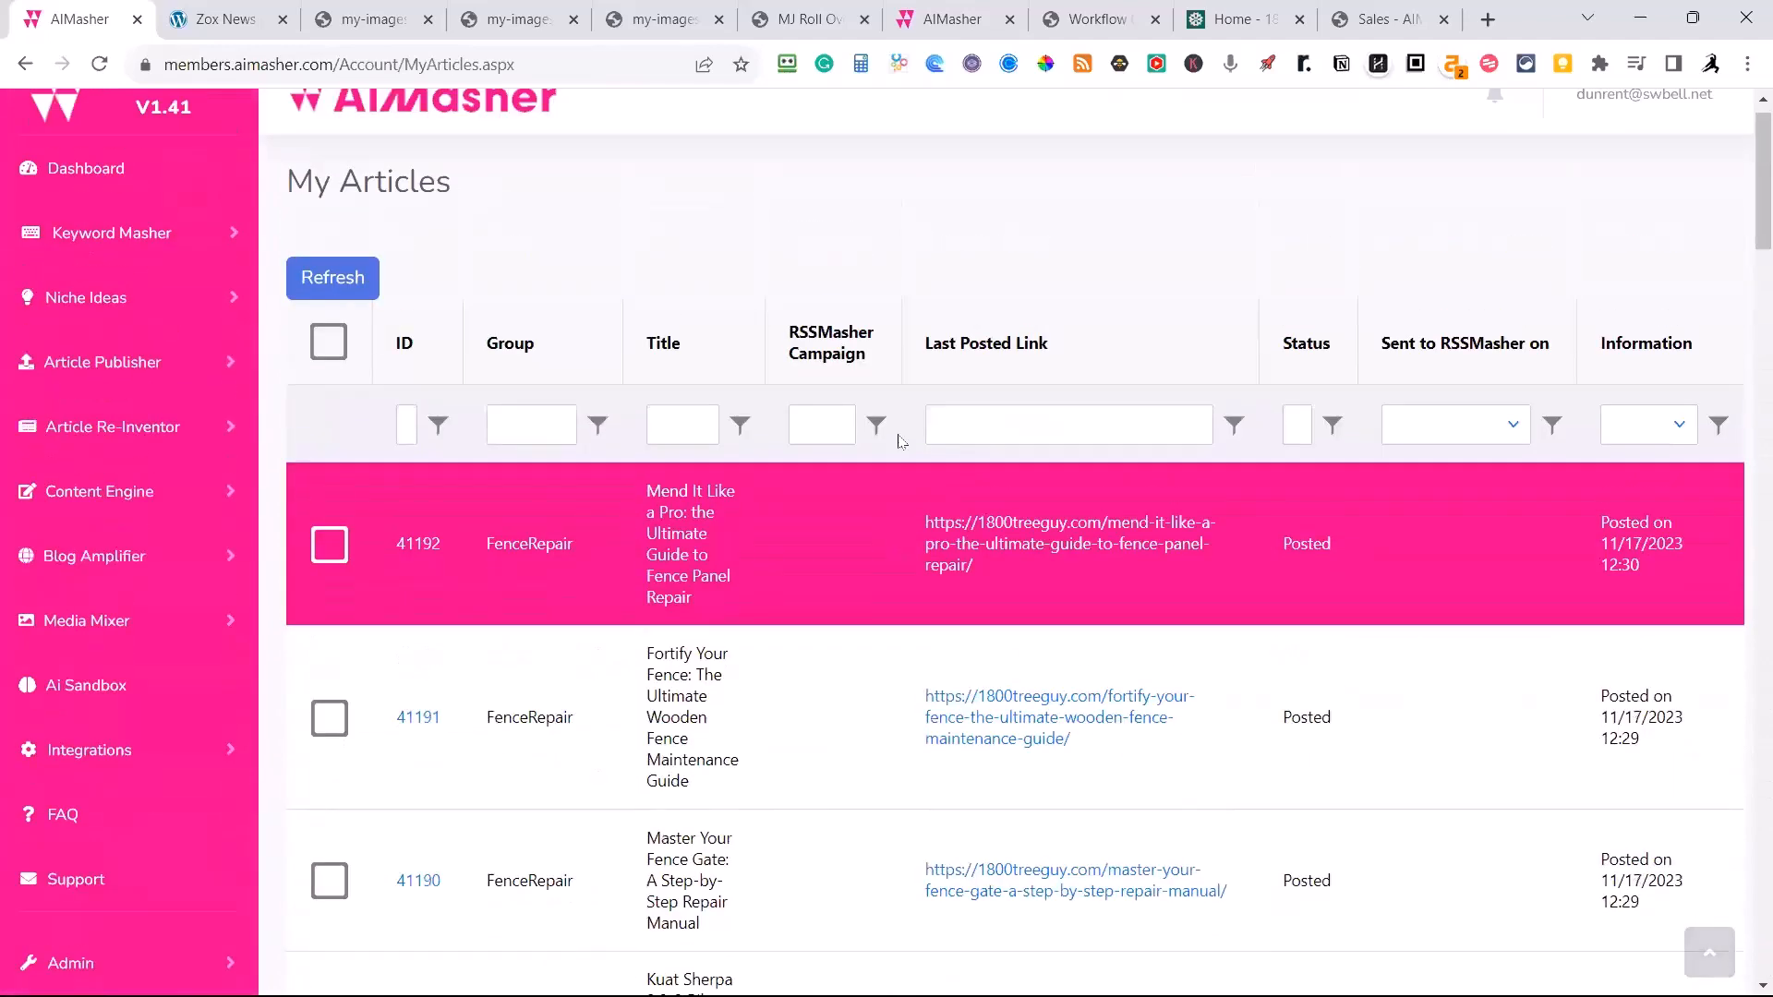
Open the published fence panel repair article from its posted link and examine its title, featured image and introduction.
{"action": "left_click", "coordinate": [1023, 527]}
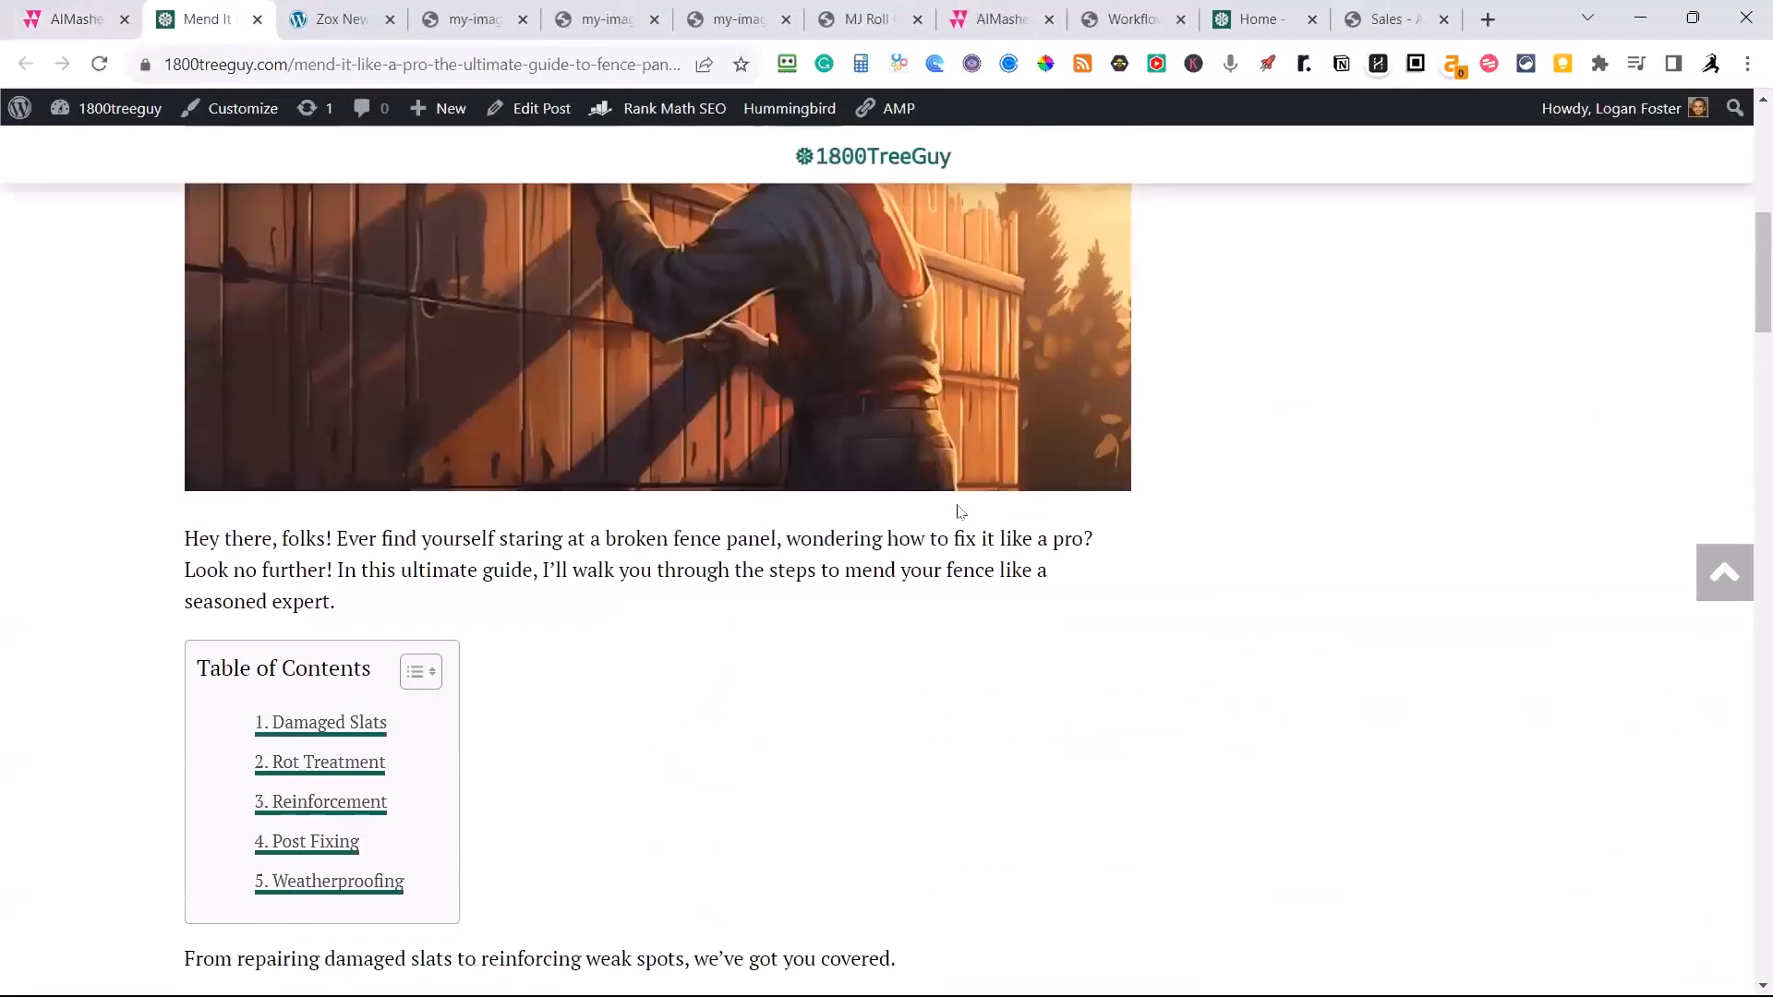
{"action": "scroll", "coordinate": [629, 621], "scroll_direction": "down", "scroll_amount": 4}
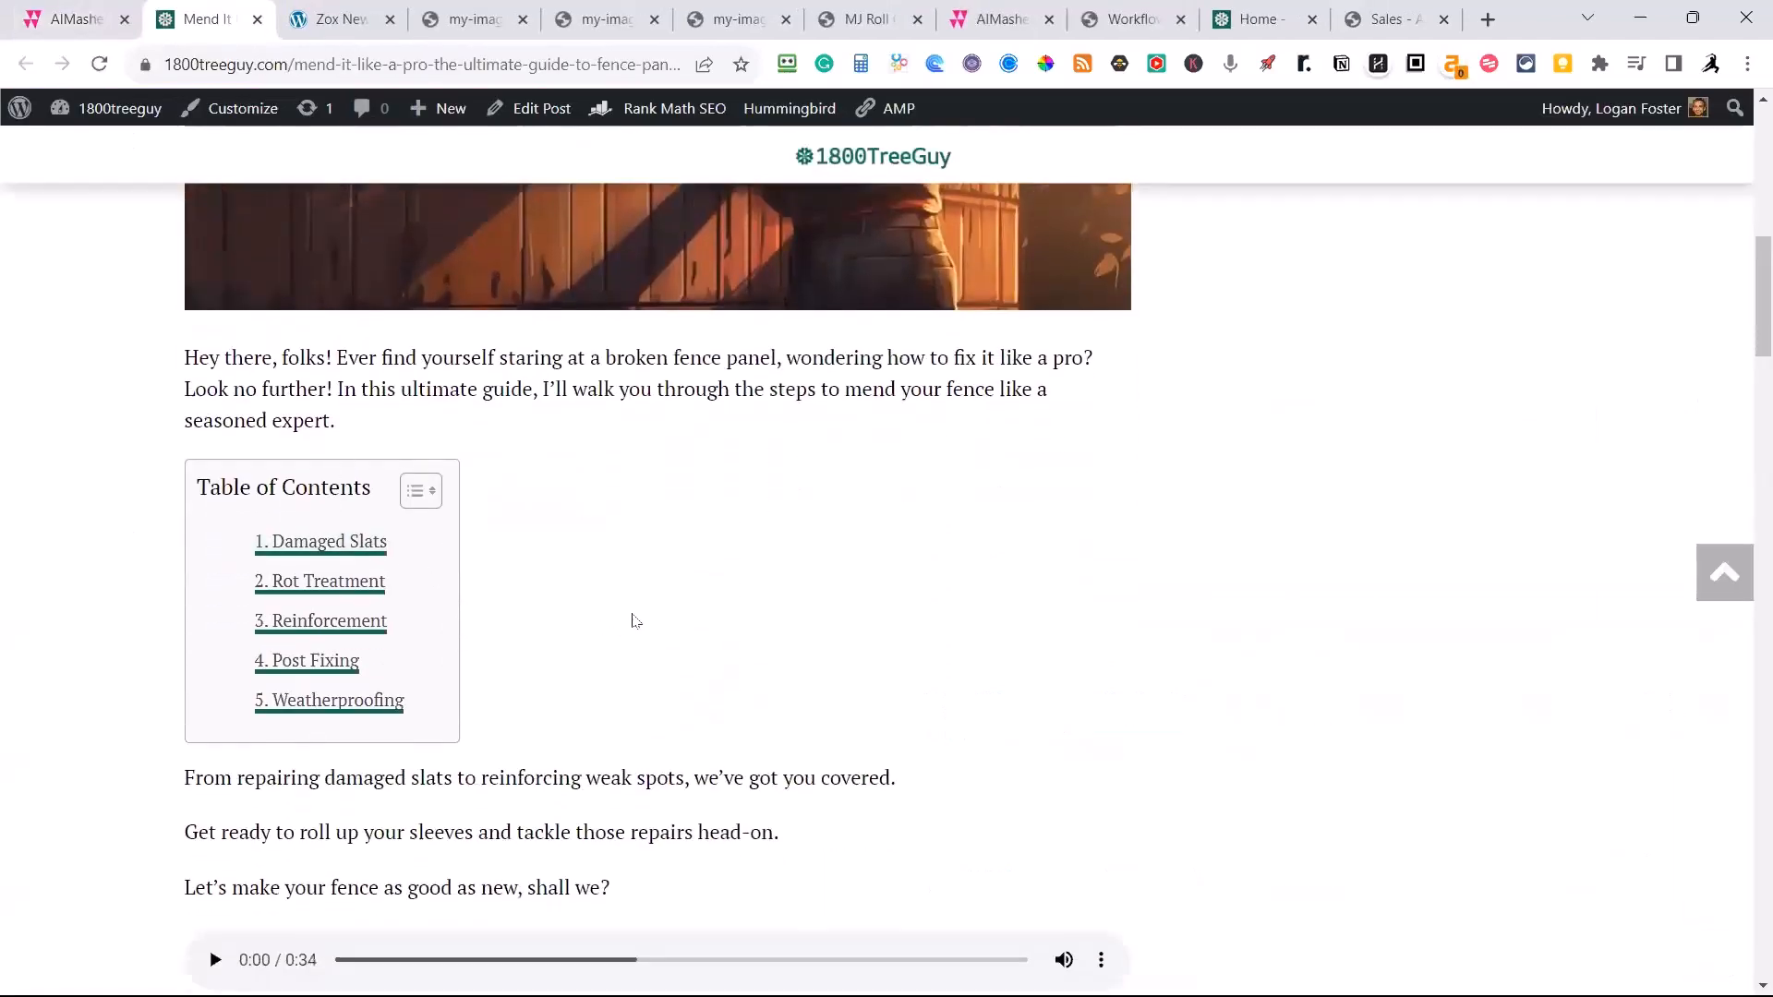
{"action": "scroll", "coordinate": [1401, 705], "scroll_direction": "up", "scroll_amount": 10}
{"action": "scroll", "coordinate": [1425, 653], "scroll_direction": "up", "scroll_amount": 1}
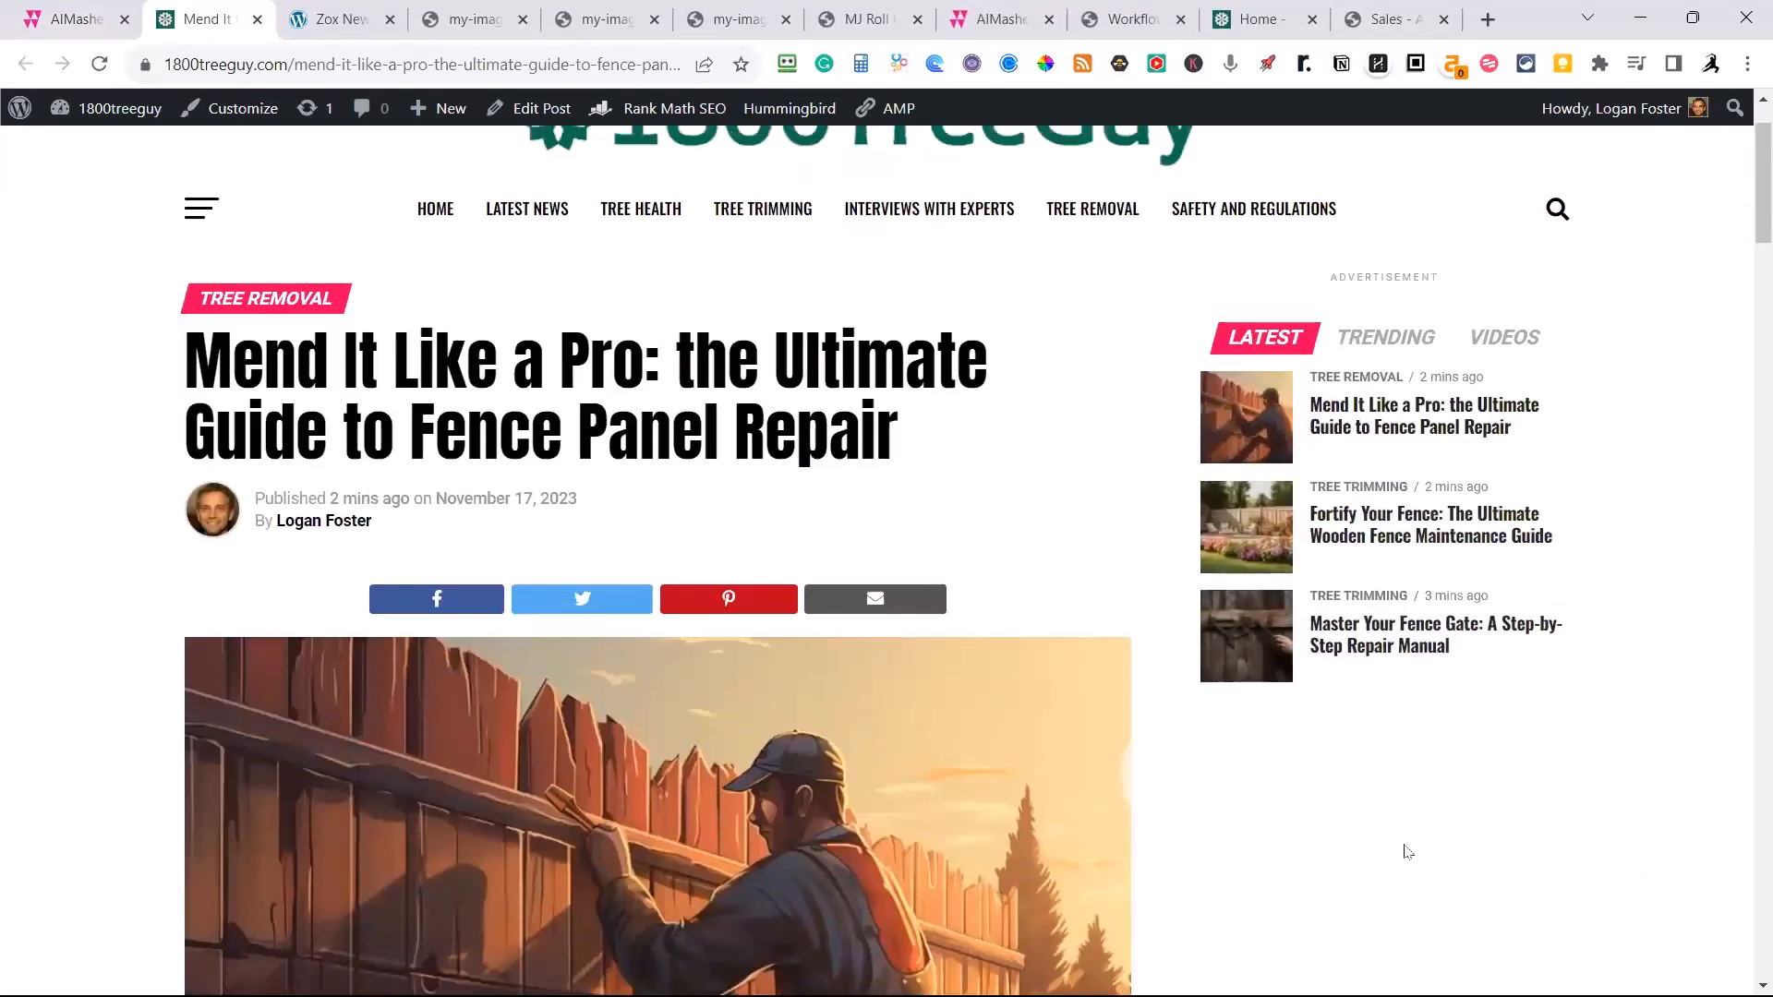
{"action": "scroll", "coordinate": [1460, 862], "scroll_direction": "down", "scroll_amount": 3}
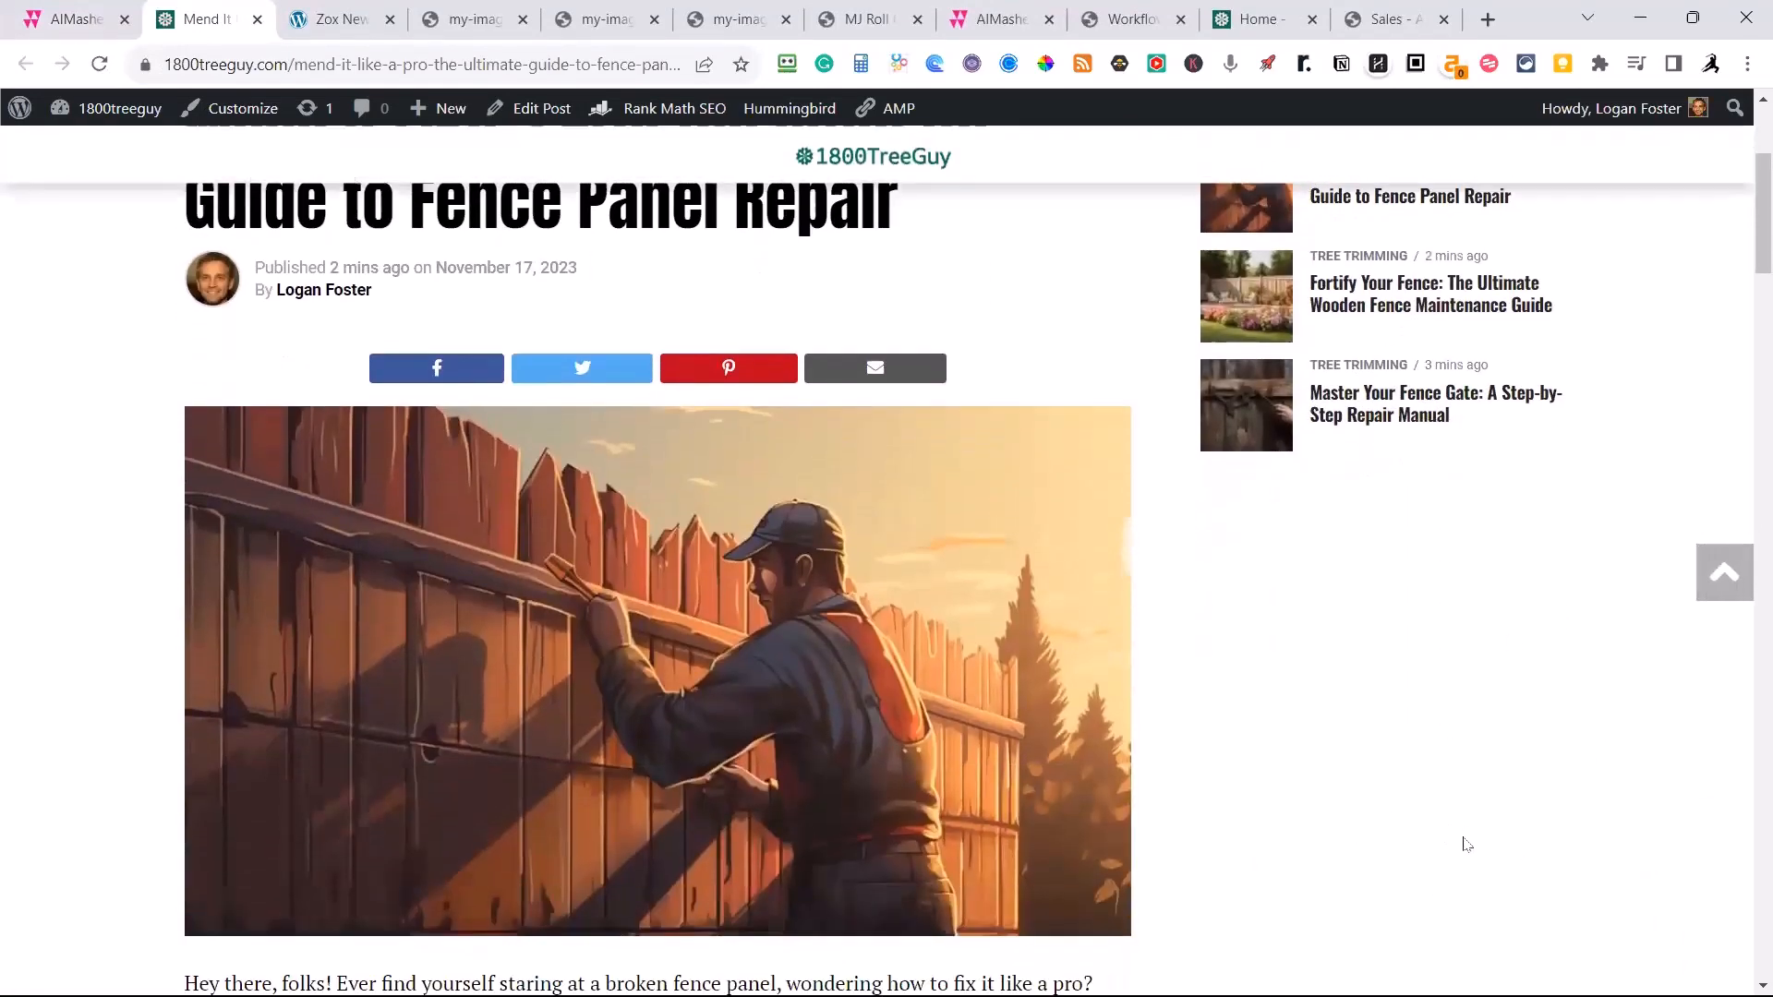
{"action": "scroll", "coordinate": [1457, 784], "scroll_direction": "down", "scroll_amount": 3}
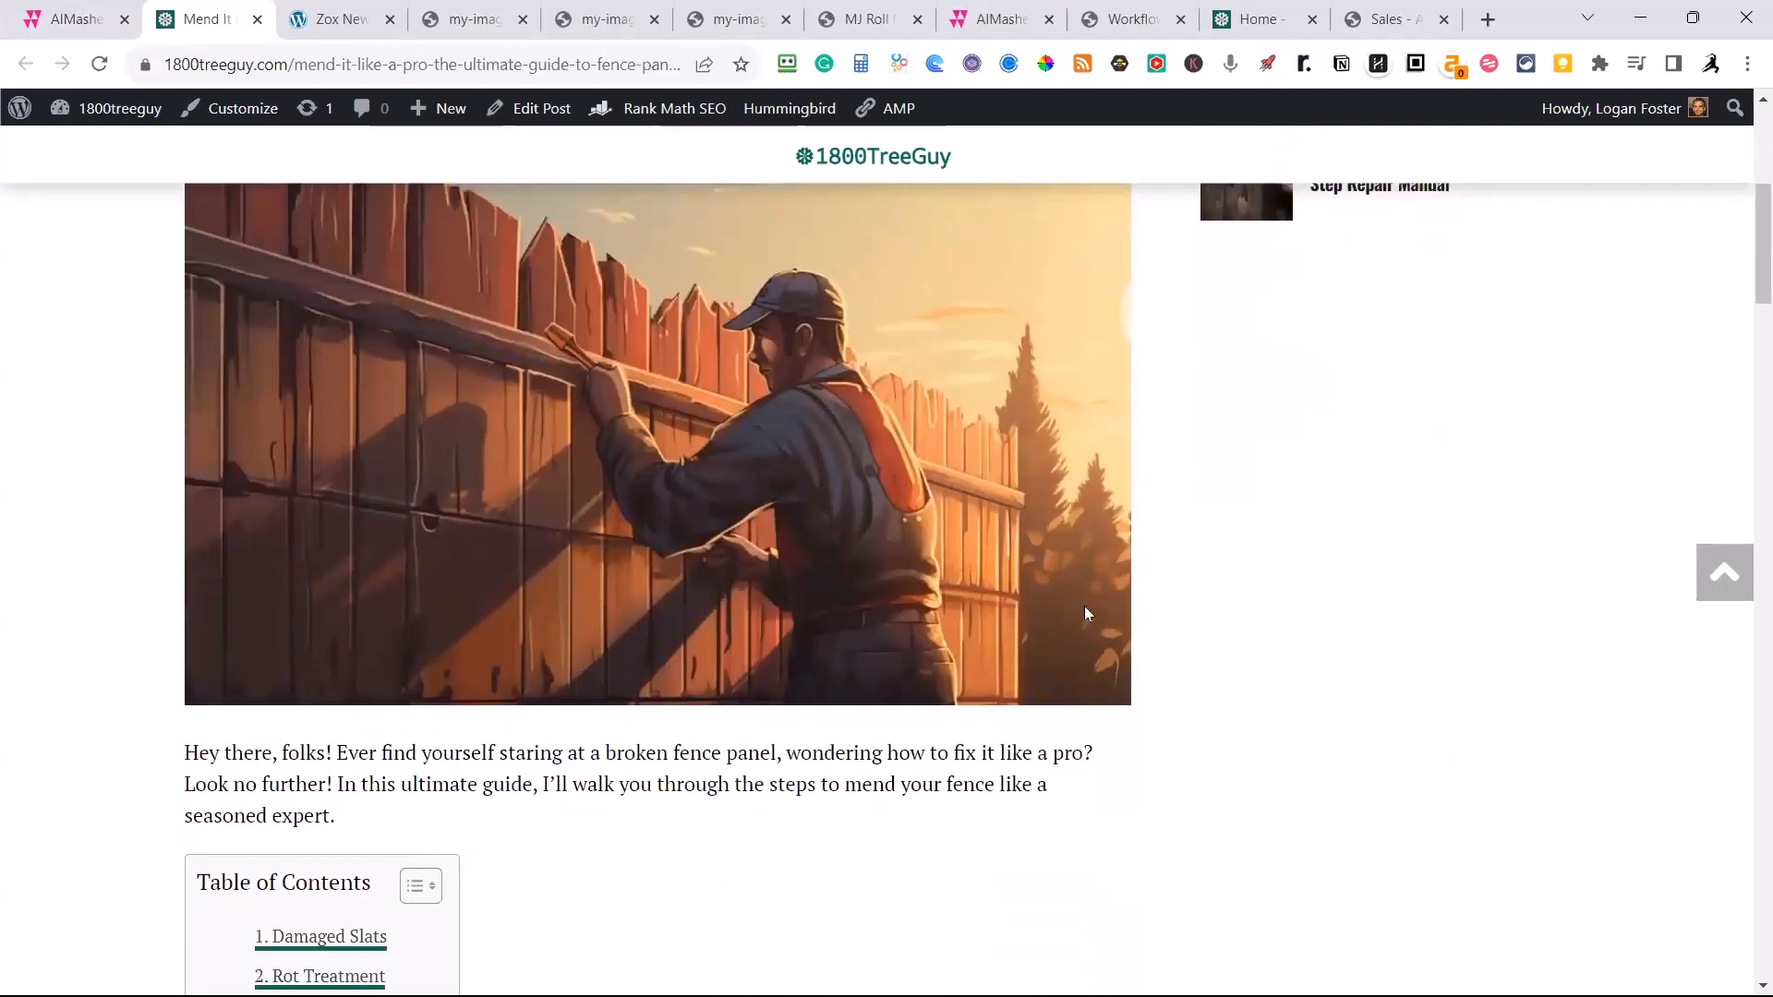
{"action": "scroll", "coordinate": [919, 623], "scroll_direction": "up", "scroll_amount": 3}
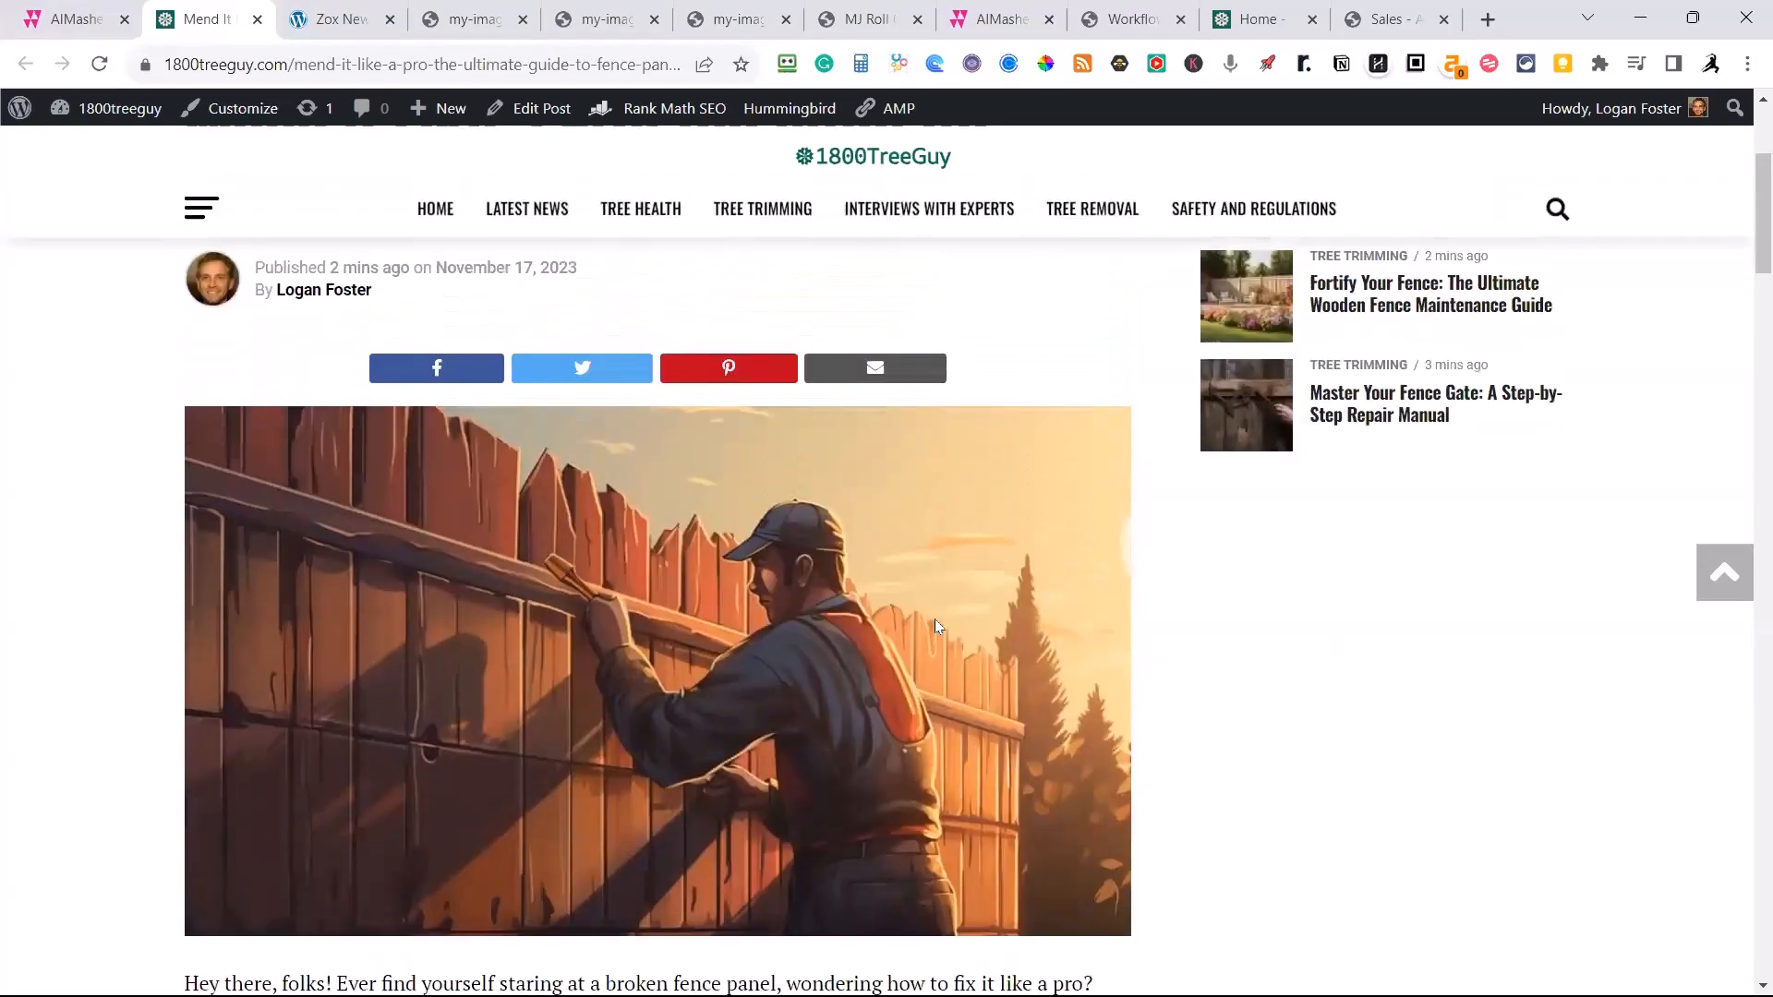
Look through the rest of the published article: the audio player, section images, embedded video and author box.
{"action": "scroll", "coordinate": [934, 619], "scroll_direction": "down", "scroll_amount": 6}
{"action": "scroll", "coordinate": [1077, 652], "scroll_direction": "down", "scroll_amount": 10}
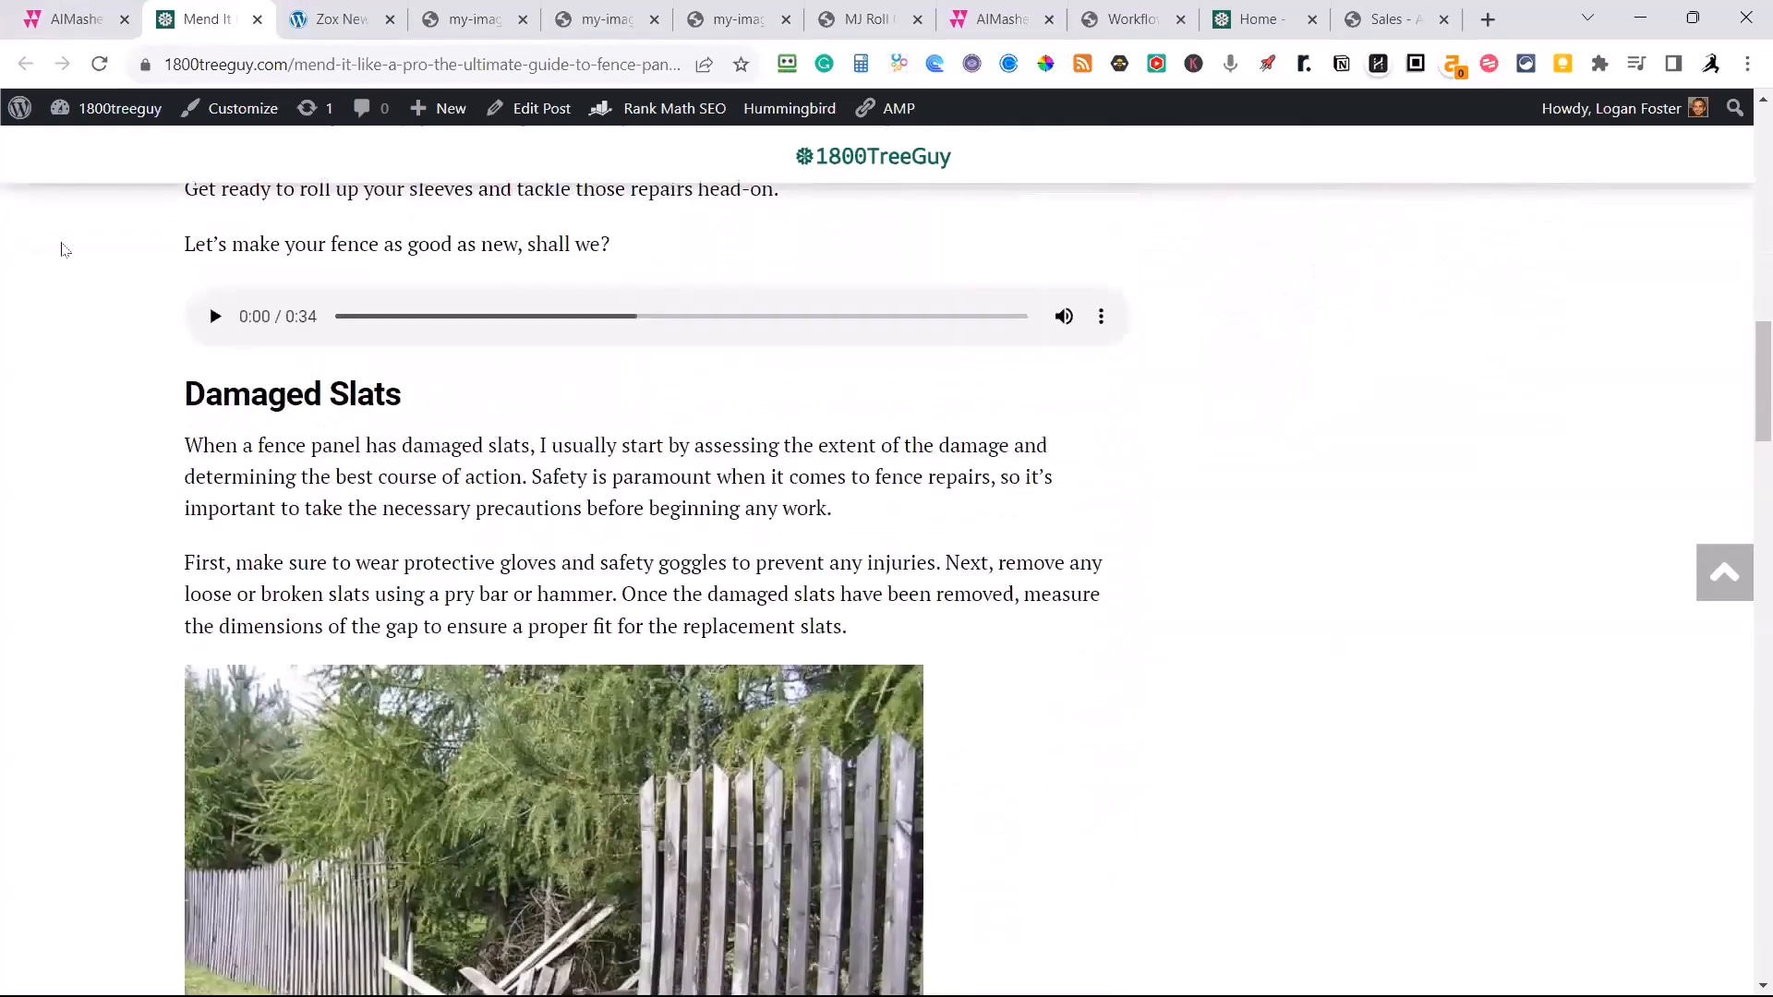
{"action": "scroll", "coordinate": [1014, 426], "scroll_direction": "down", "scroll_amount": 2}
{"action": "scroll", "coordinate": [1014, 425], "scroll_direction": "down", "scroll_amount": 12}
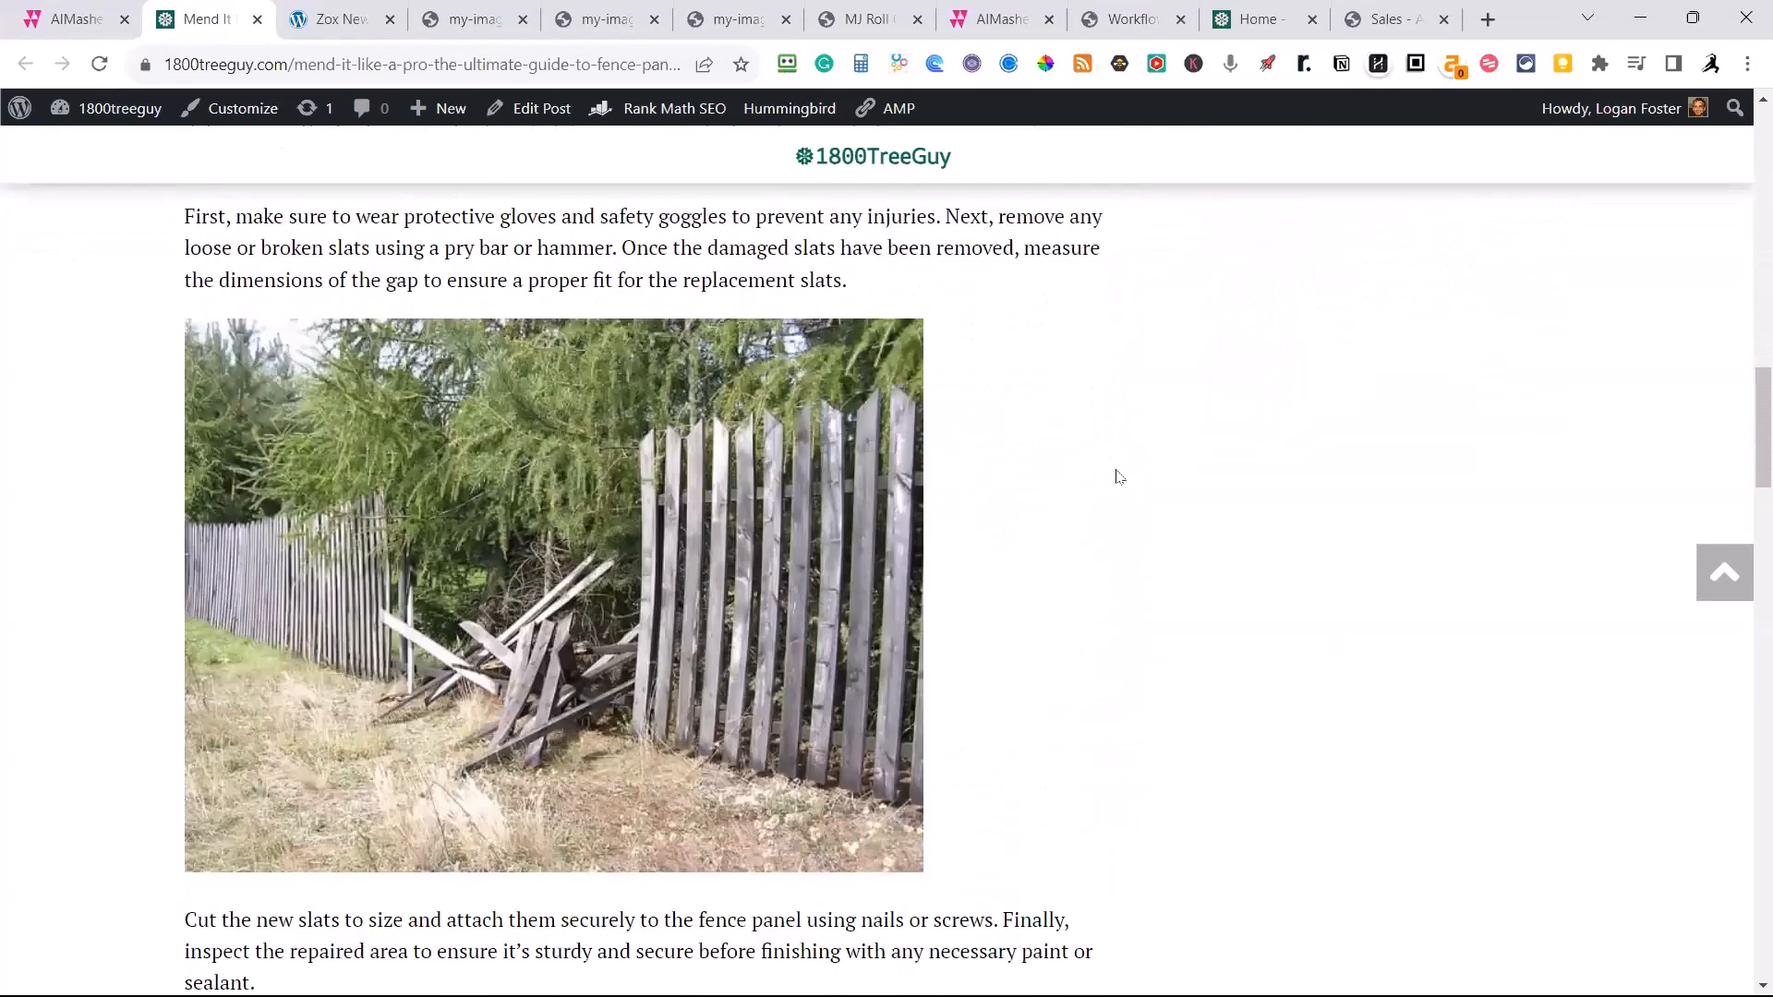
{"action": "scroll", "coordinate": [1123, 492], "scroll_direction": "down", "scroll_amount": 20}
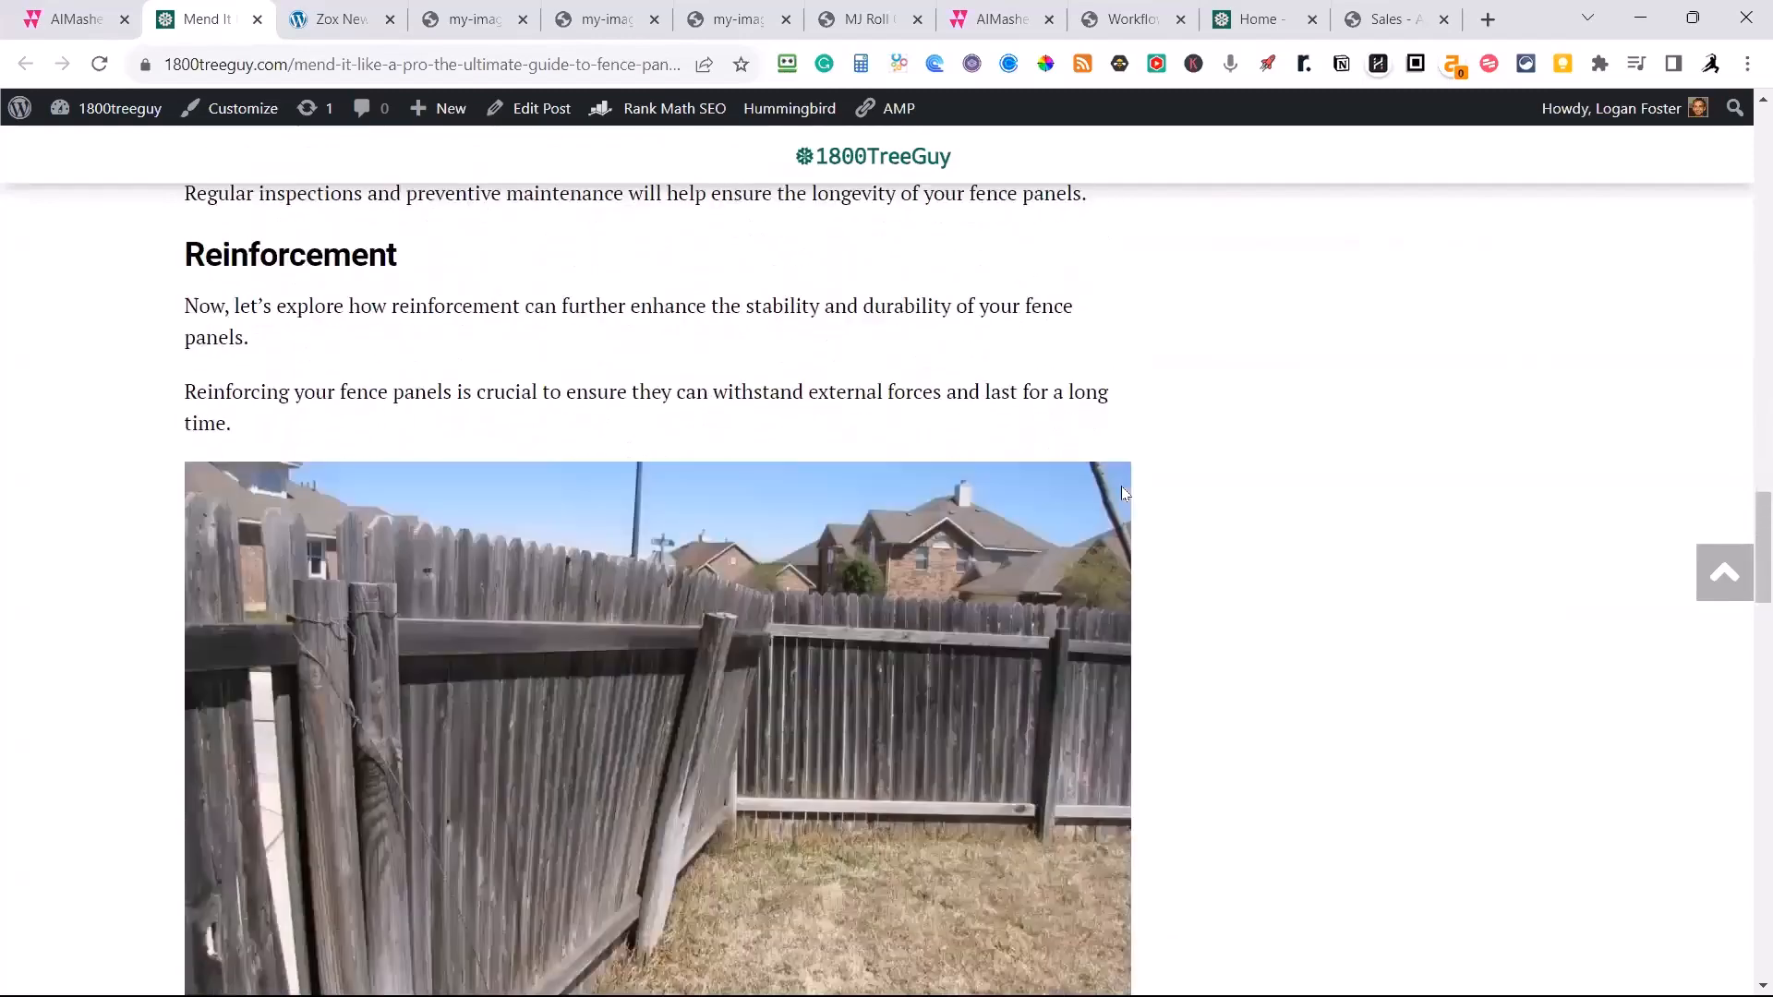
{"action": "scroll", "coordinate": [1123, 492], "scroll_direction": "down", "scroll_amount": 12}
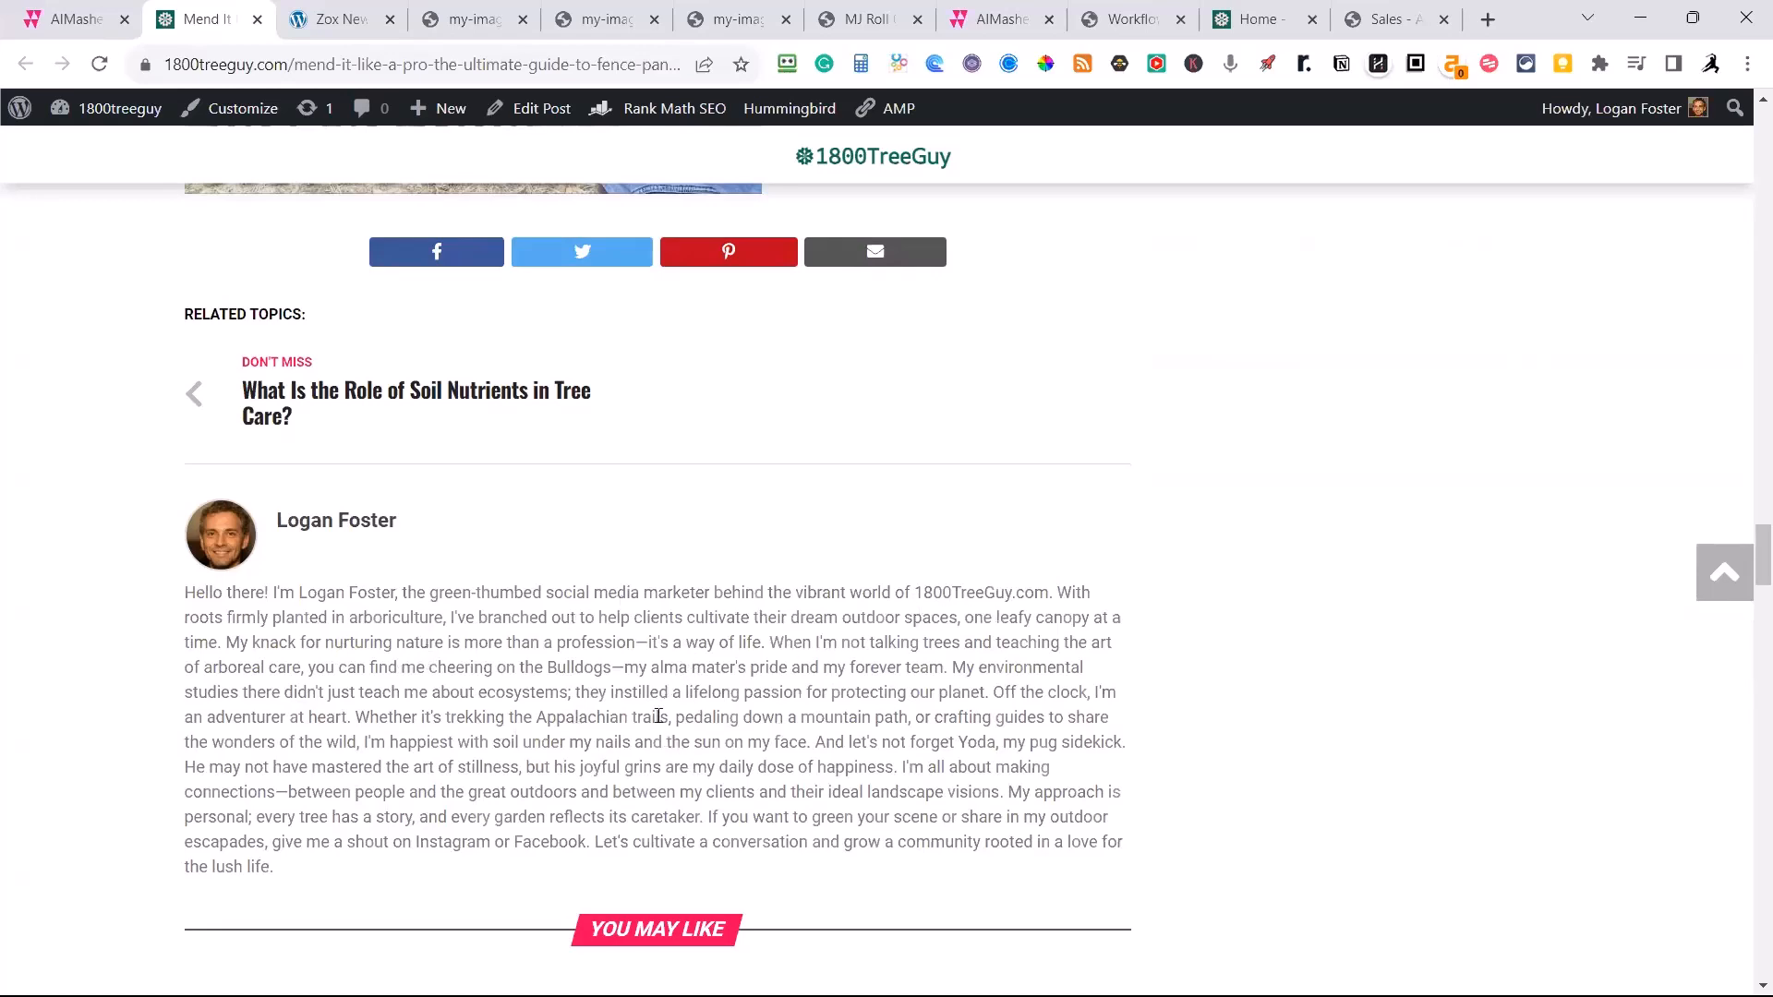
{"action": "scroll", "coordinate": [659, 717], "scroll_direction": "up", "scroll_amount": 3}
{"action": "scroll", "coordinate": [328, 701], "scroll_direction": "down", "scroll_amount": 1}
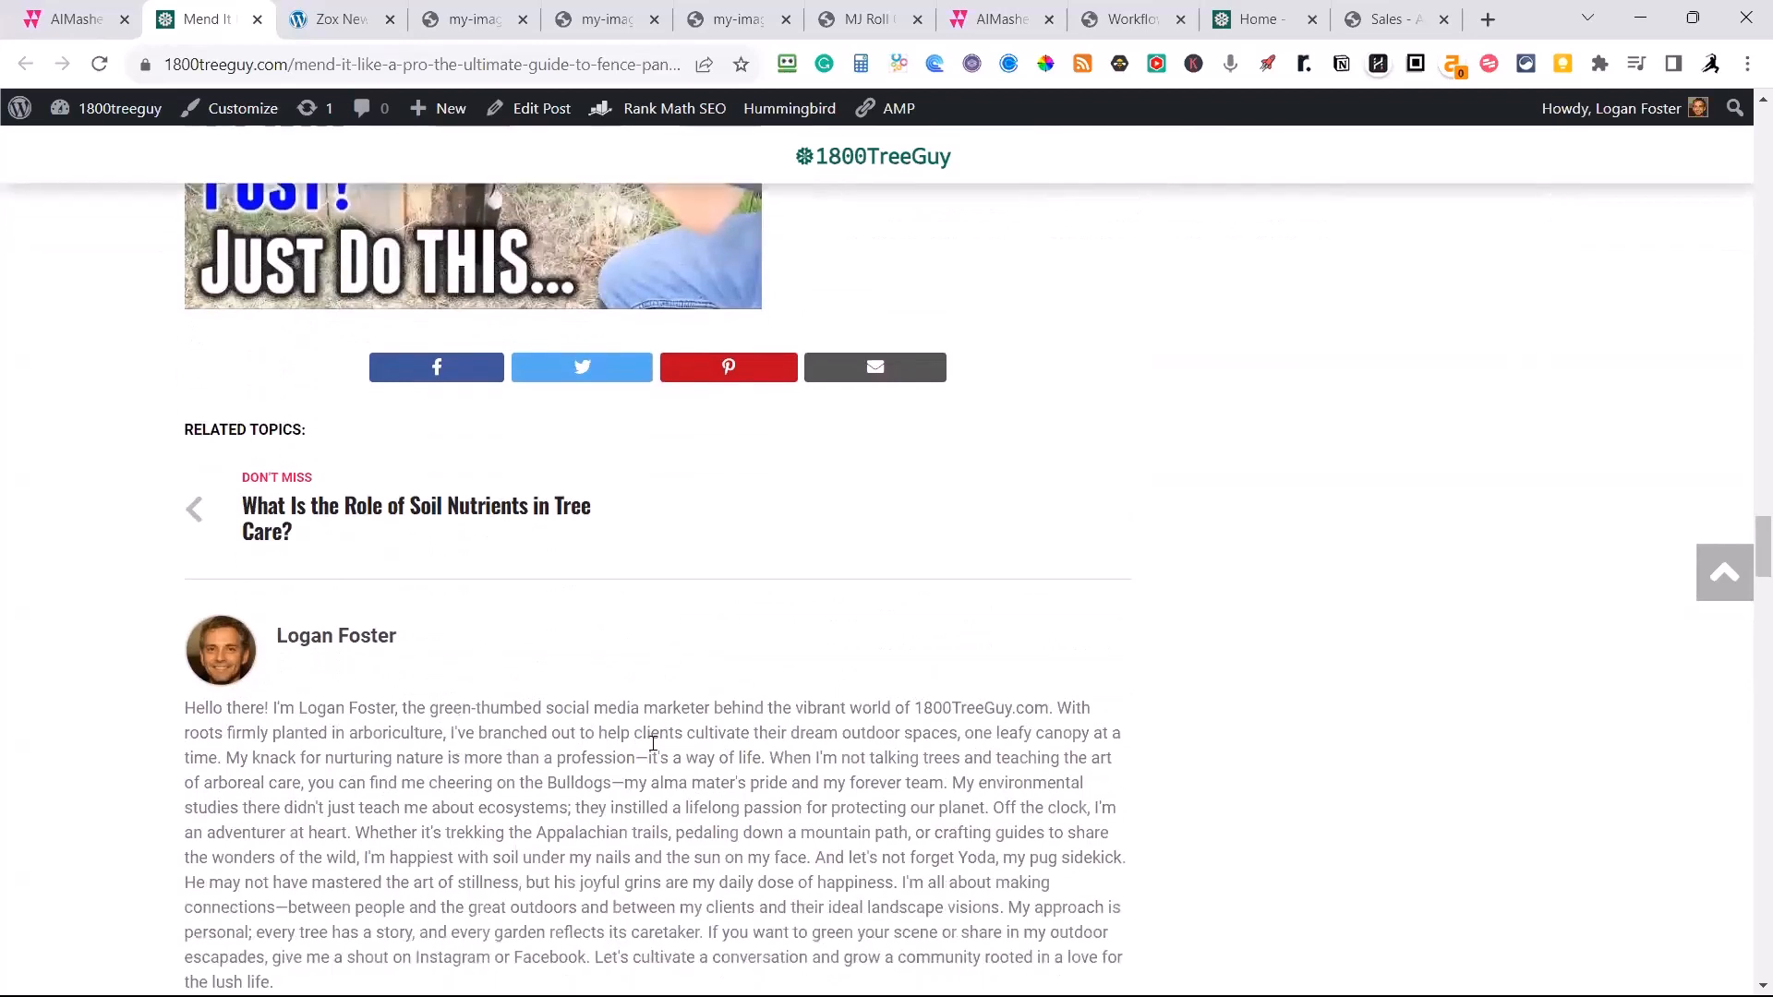
{"action": "scroll", "coordinate": [554, 757], "scroll_direction": "down", "scroll_amount": 1}
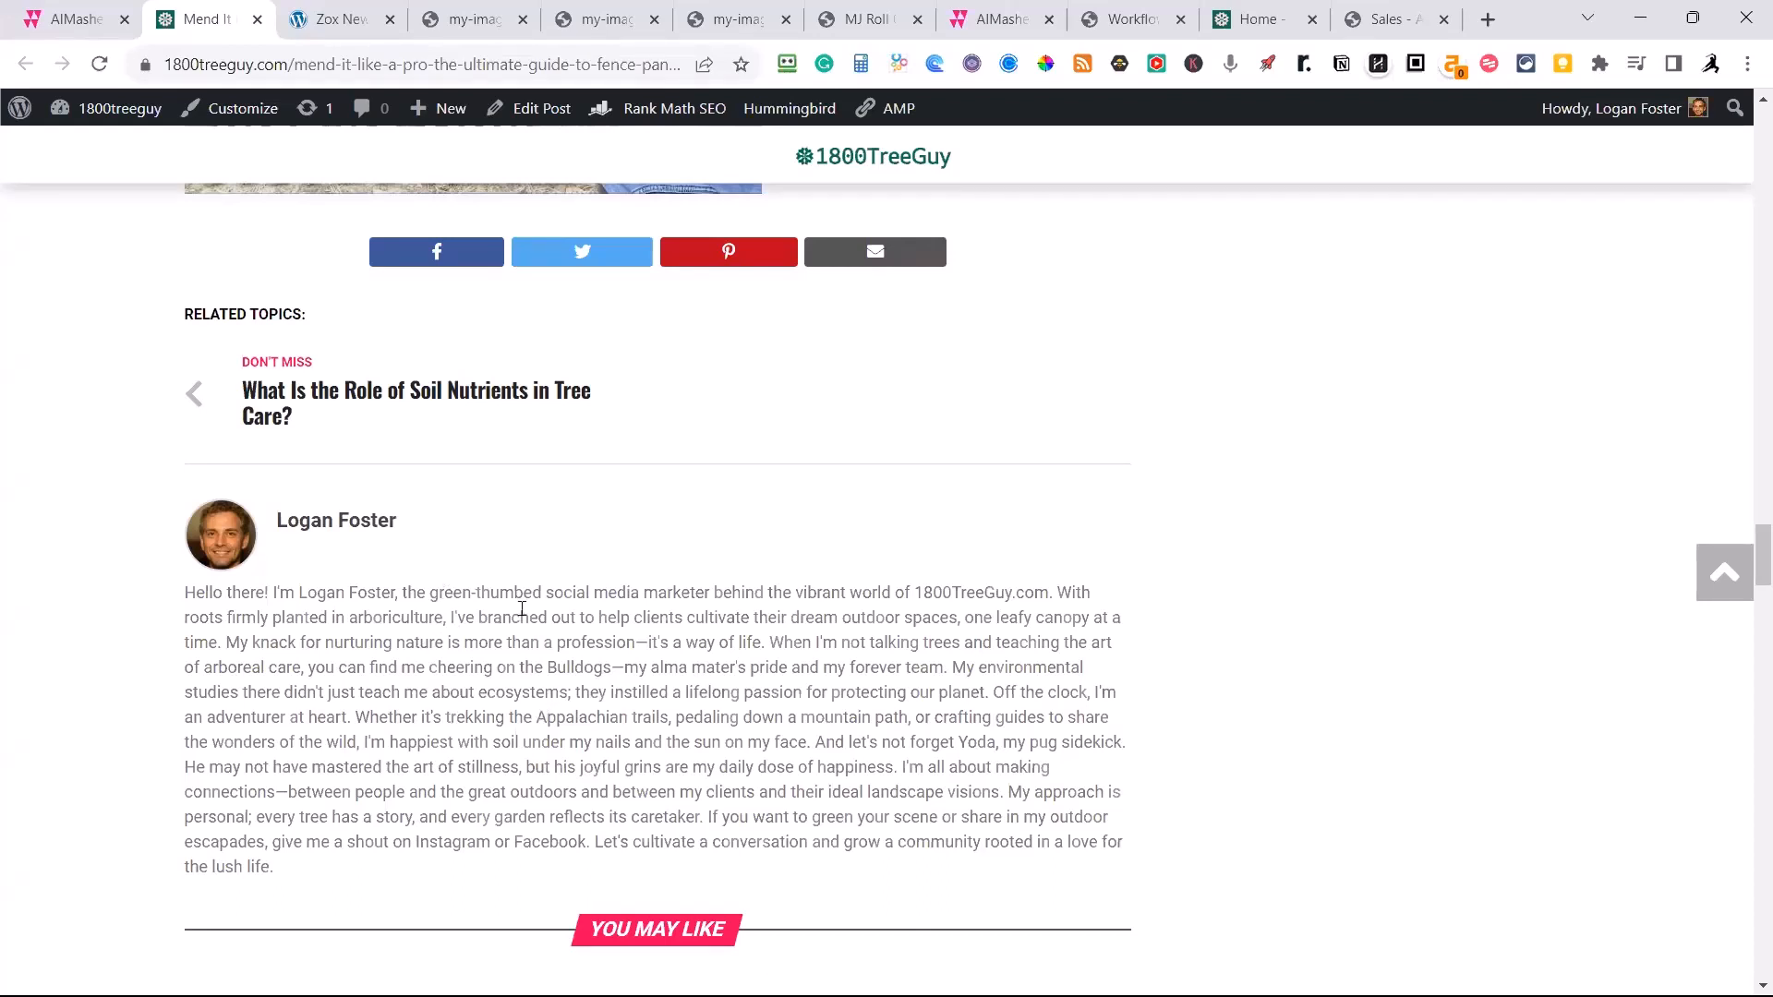
Open AIMasher's Ai Sandbox, set the prompt group to Social Media and view the prompts it offers.
{"action": "left_click", "coordinate": [85, 22]}
{"action": "left_click", "coordinate": [86, 685]}
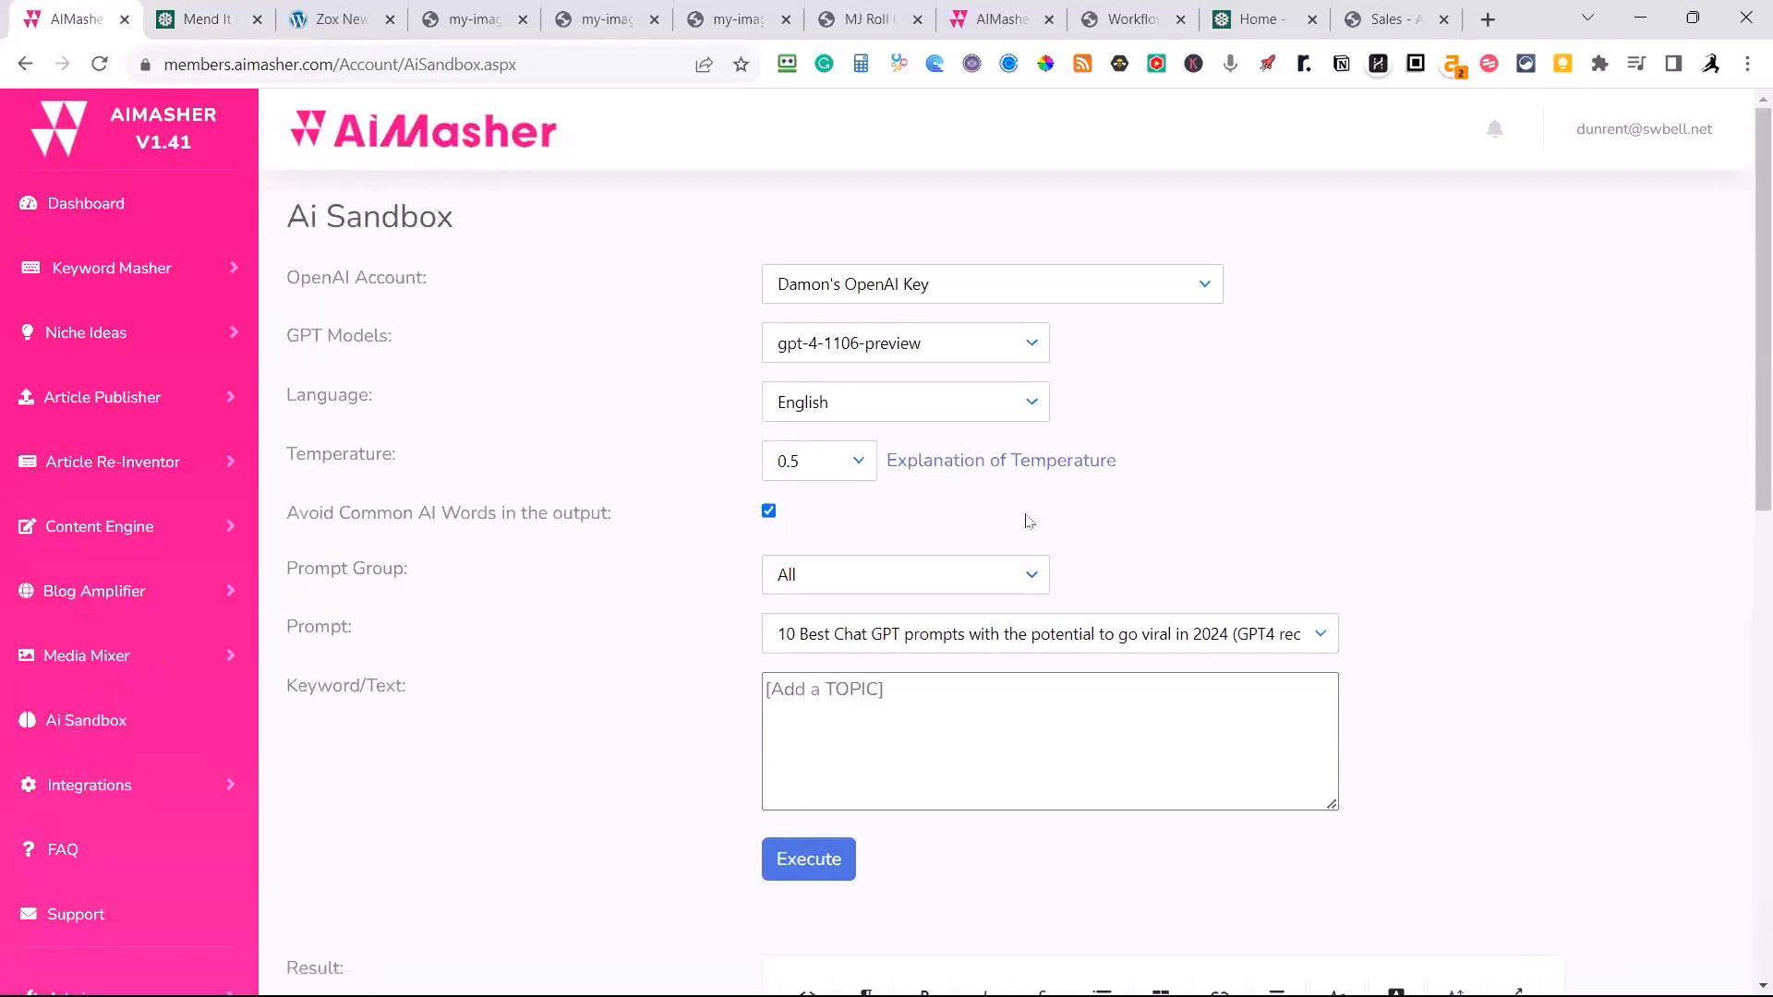
{"action": "left_click", "coordinate": [1032, 573]}
{"action": "scroll", "coordinate": [813, 711], "scroll_direction": "down", "scroll_amount": 4}
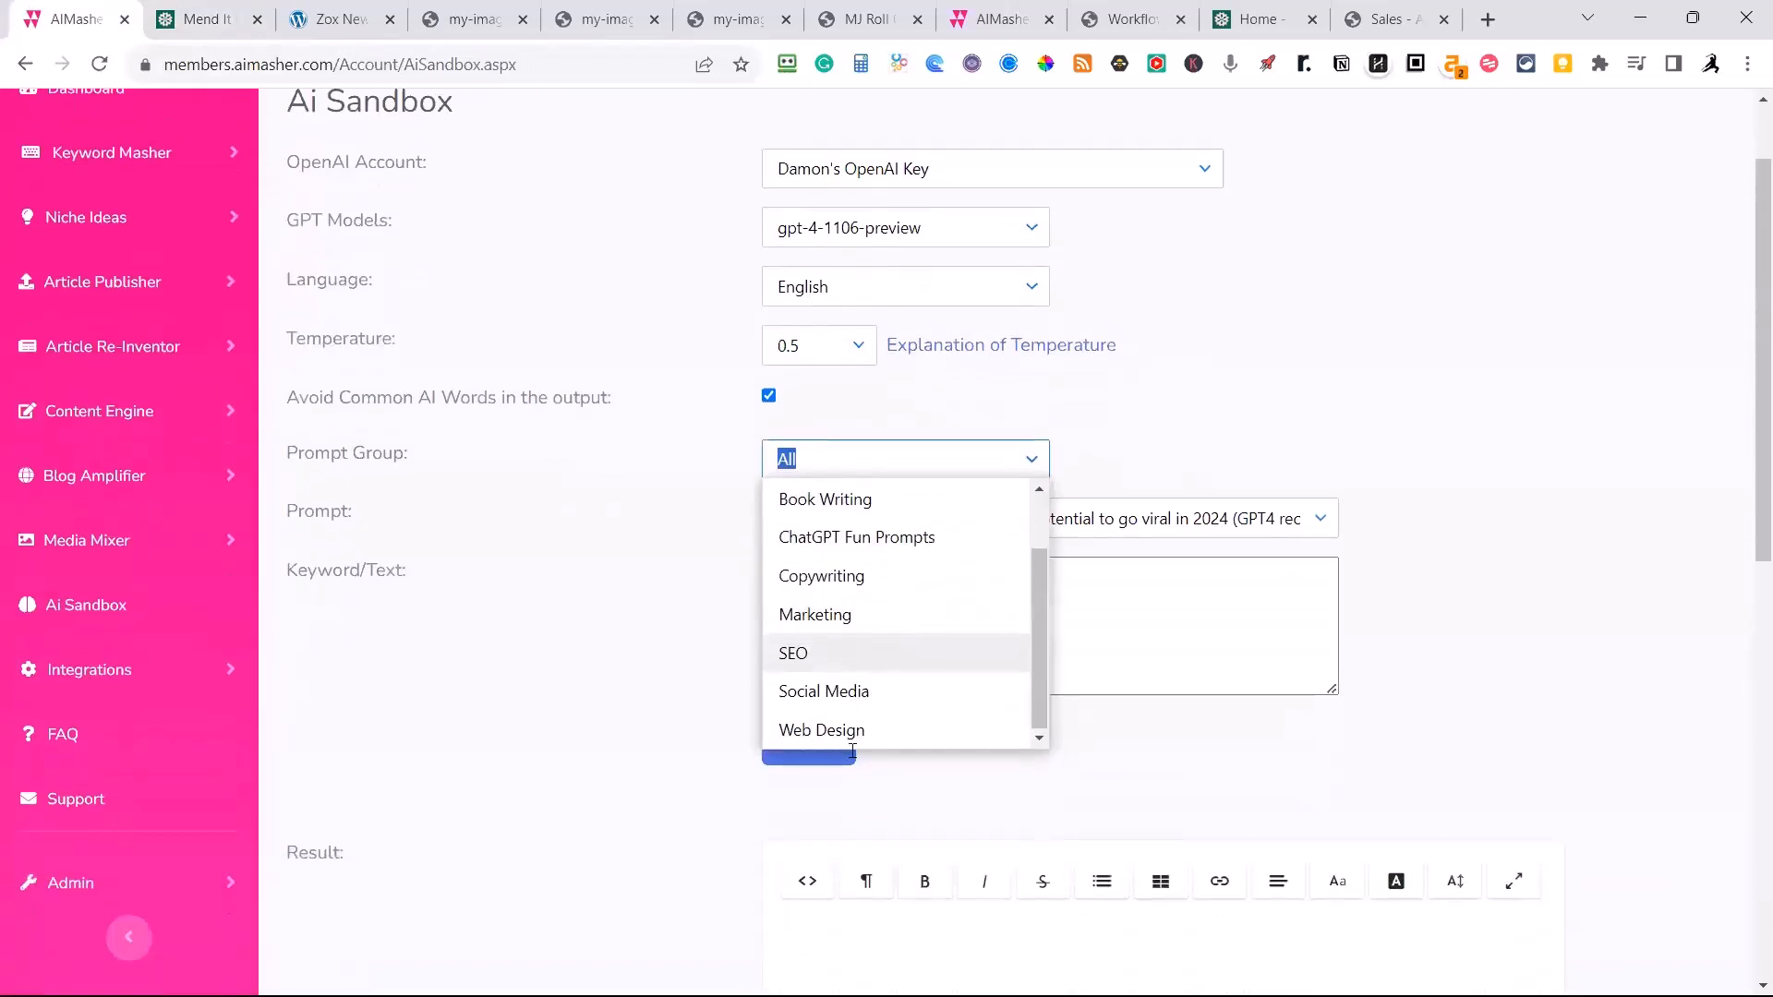
{"action": "left_click", "coordinate": [817, 691]}
{"action": "left_click", "coordinate": [1320, 523]}
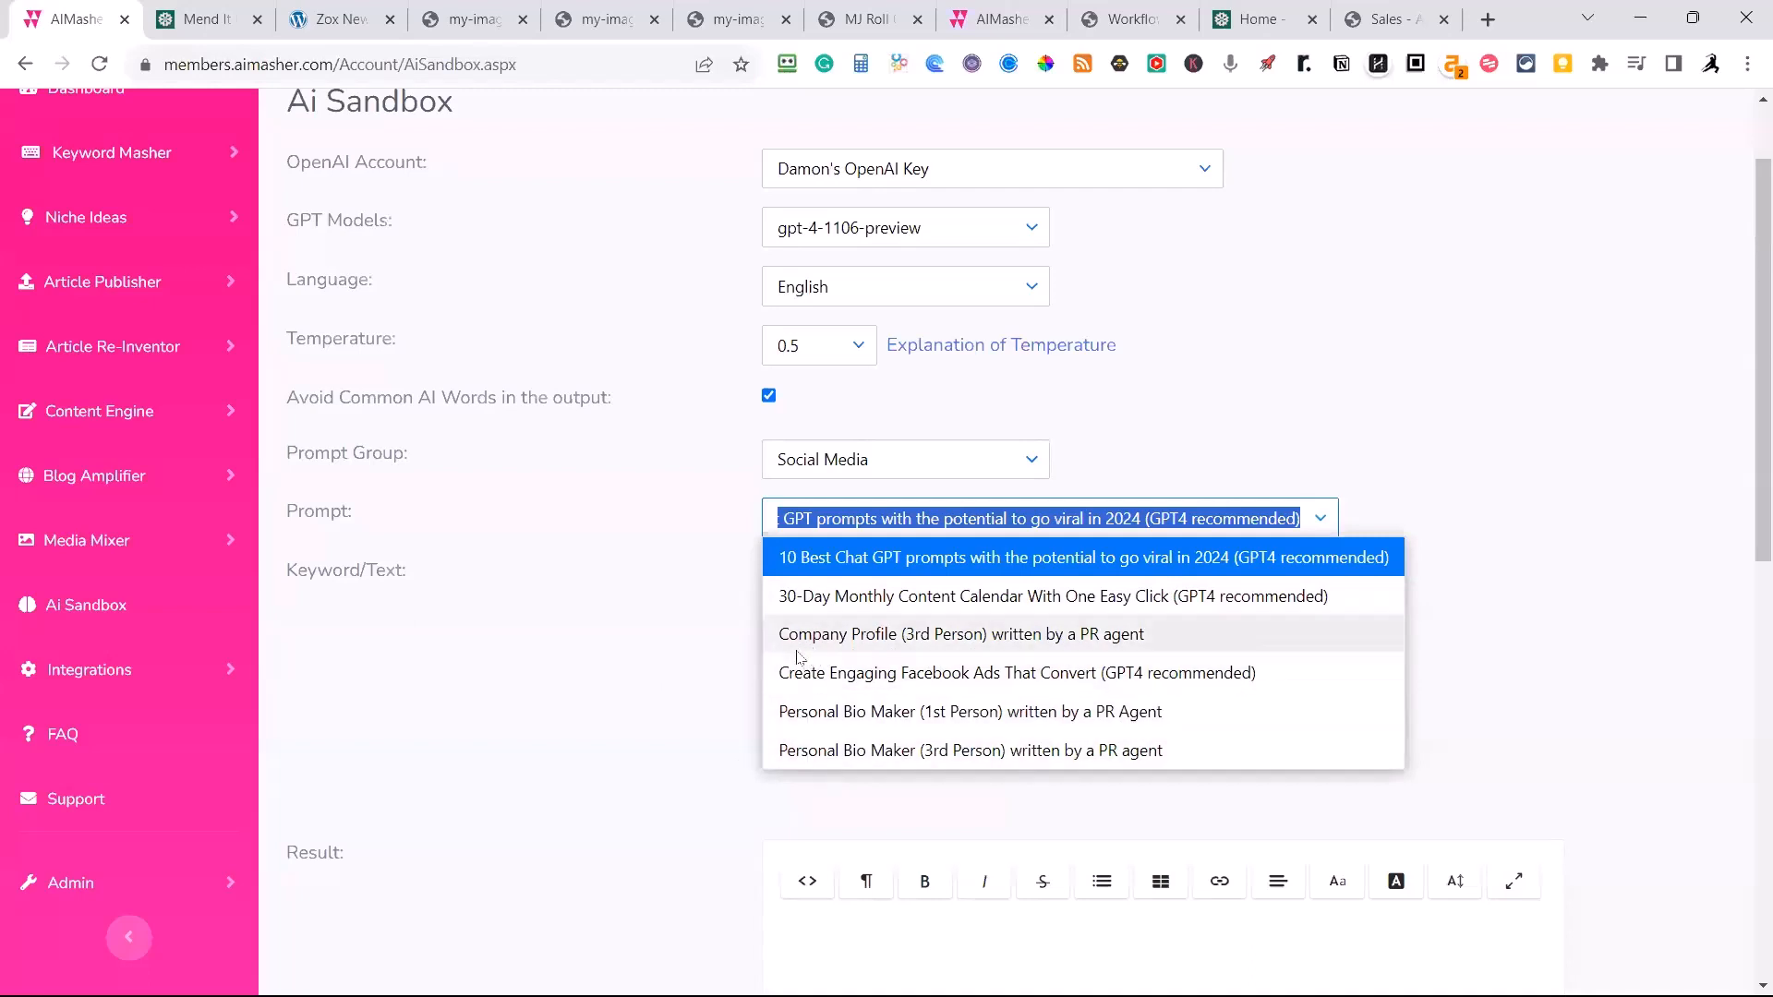
{"action": "left_click", "coordinate": [636, 583]}
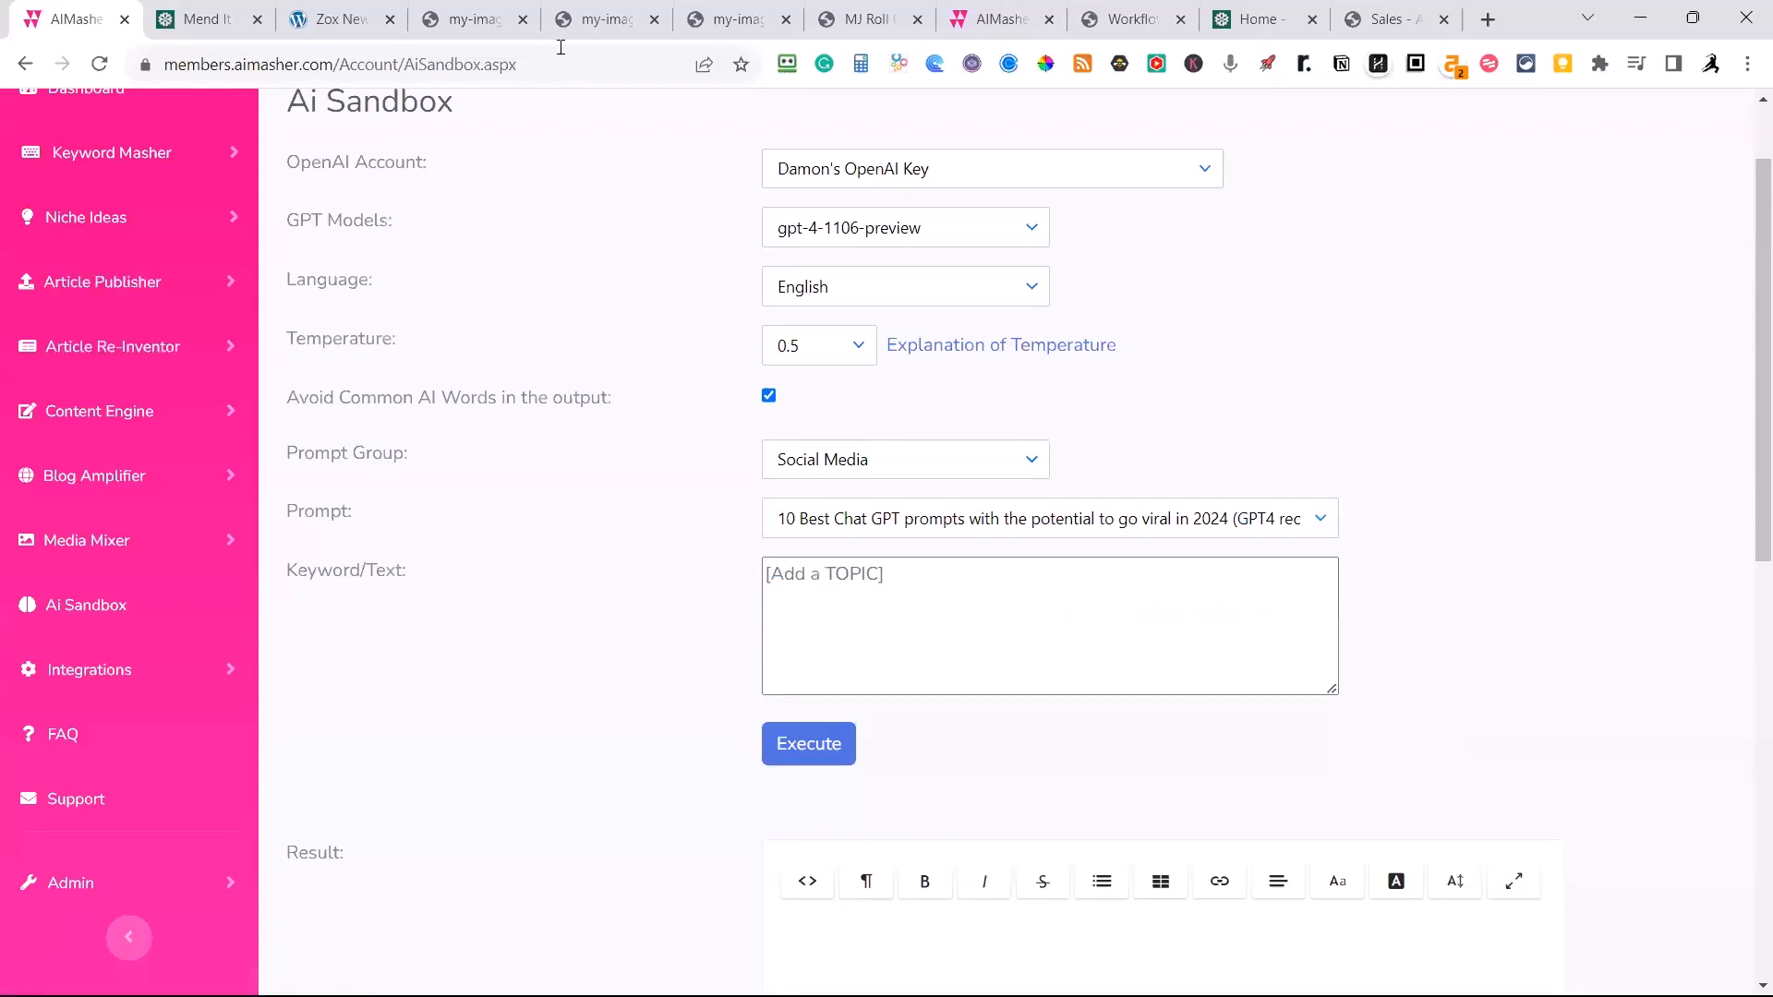
Close the MP3 audio page and look back over the published fence panel repair article from its video to its title.
{"action": "left_click", "coordinate": [514, 33]}
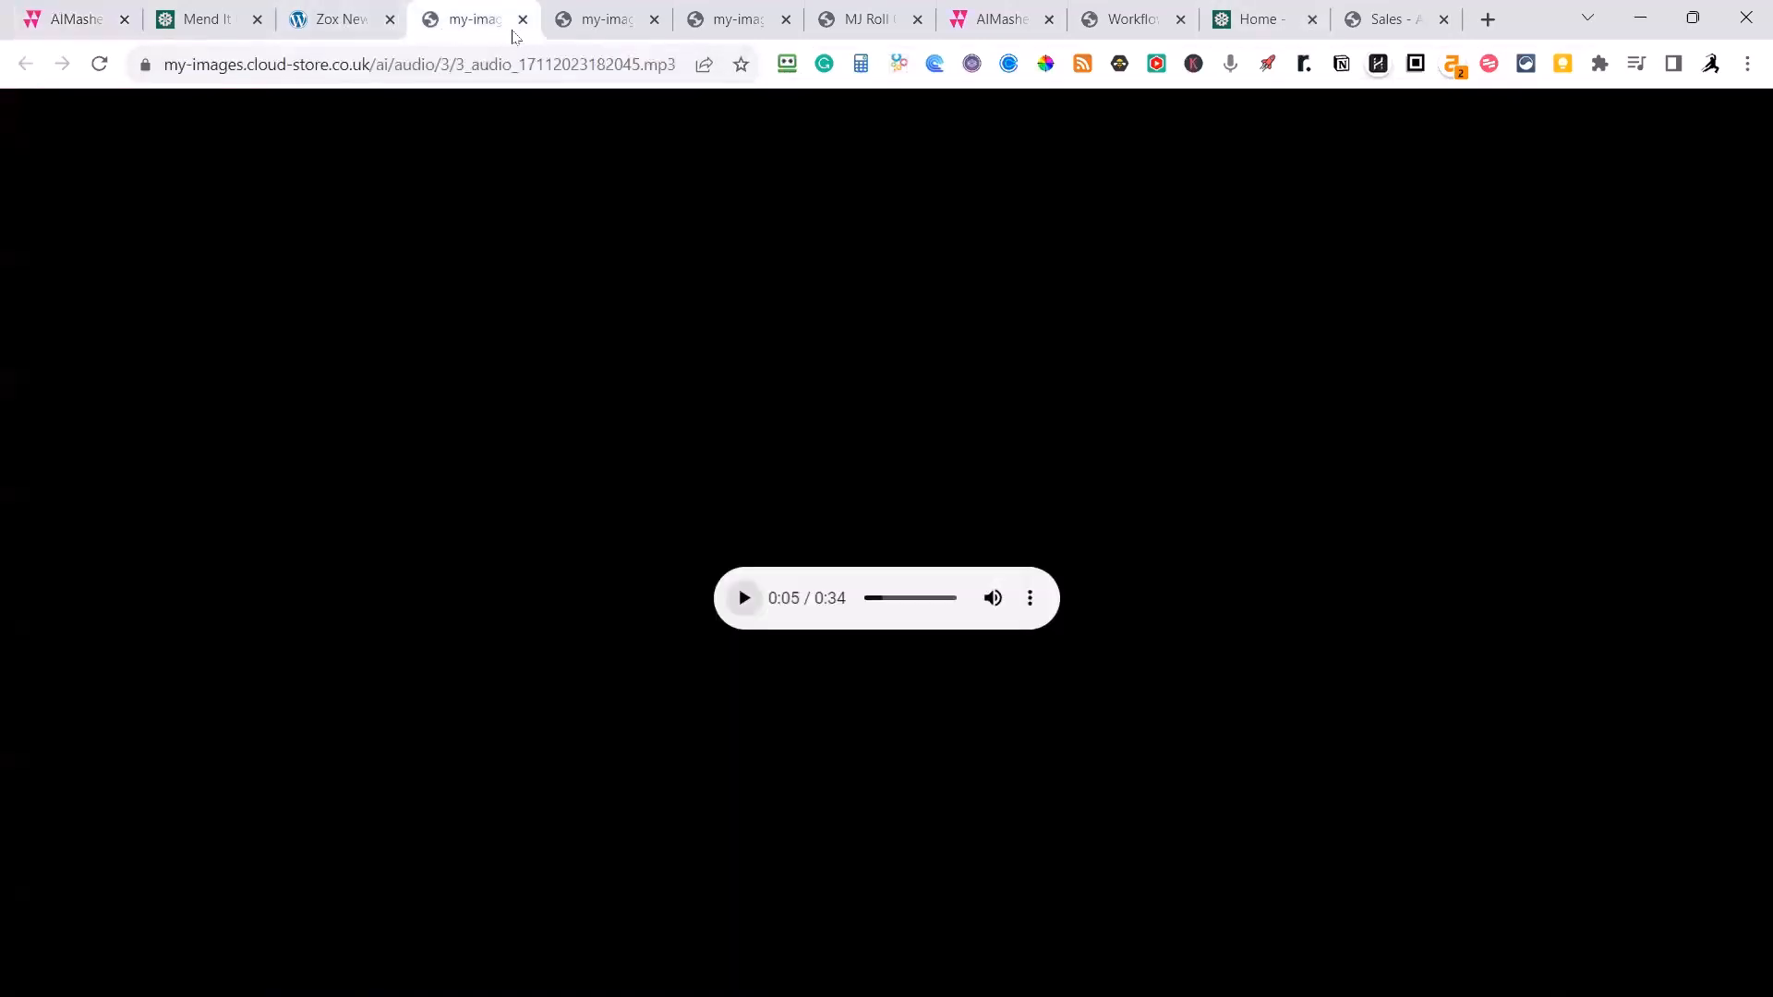
{"action": "left_click", "coordinate": [522, 19]}
{"action": "left_click", "coordinate": [221, 18]}
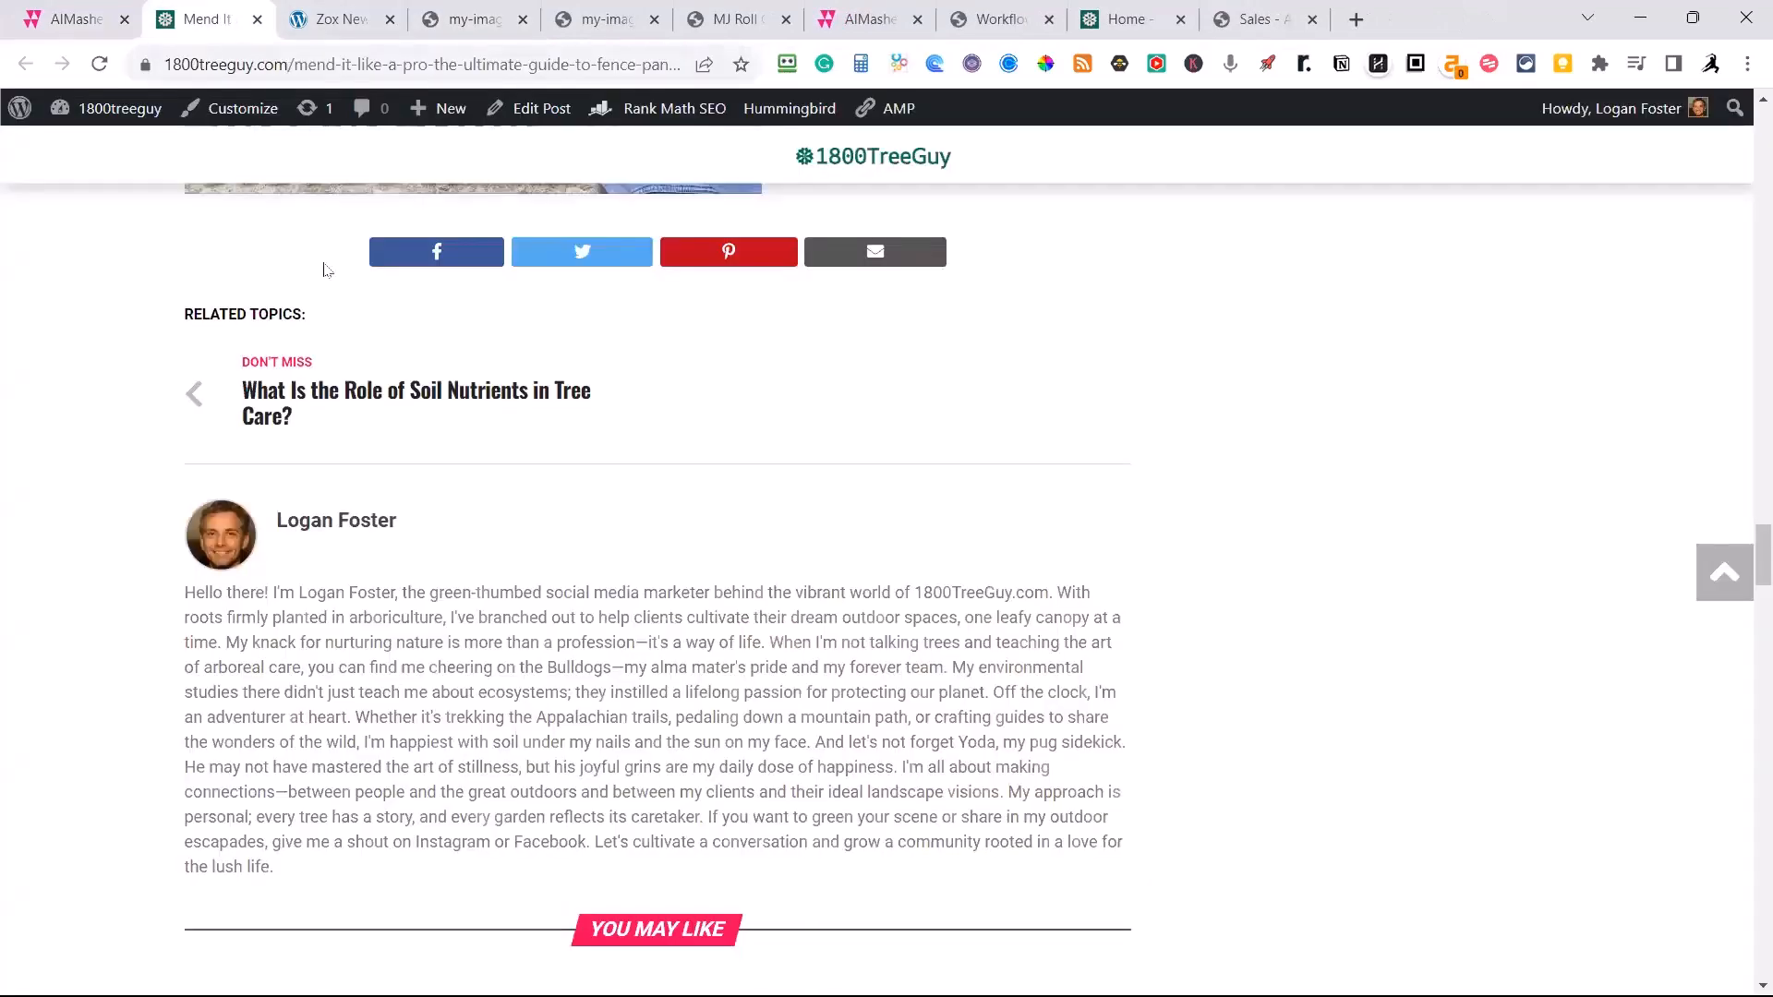
{"action": "scroll", "coordinate": [692, 528], "scroll_direction": "up", "scroll_amount": 5}
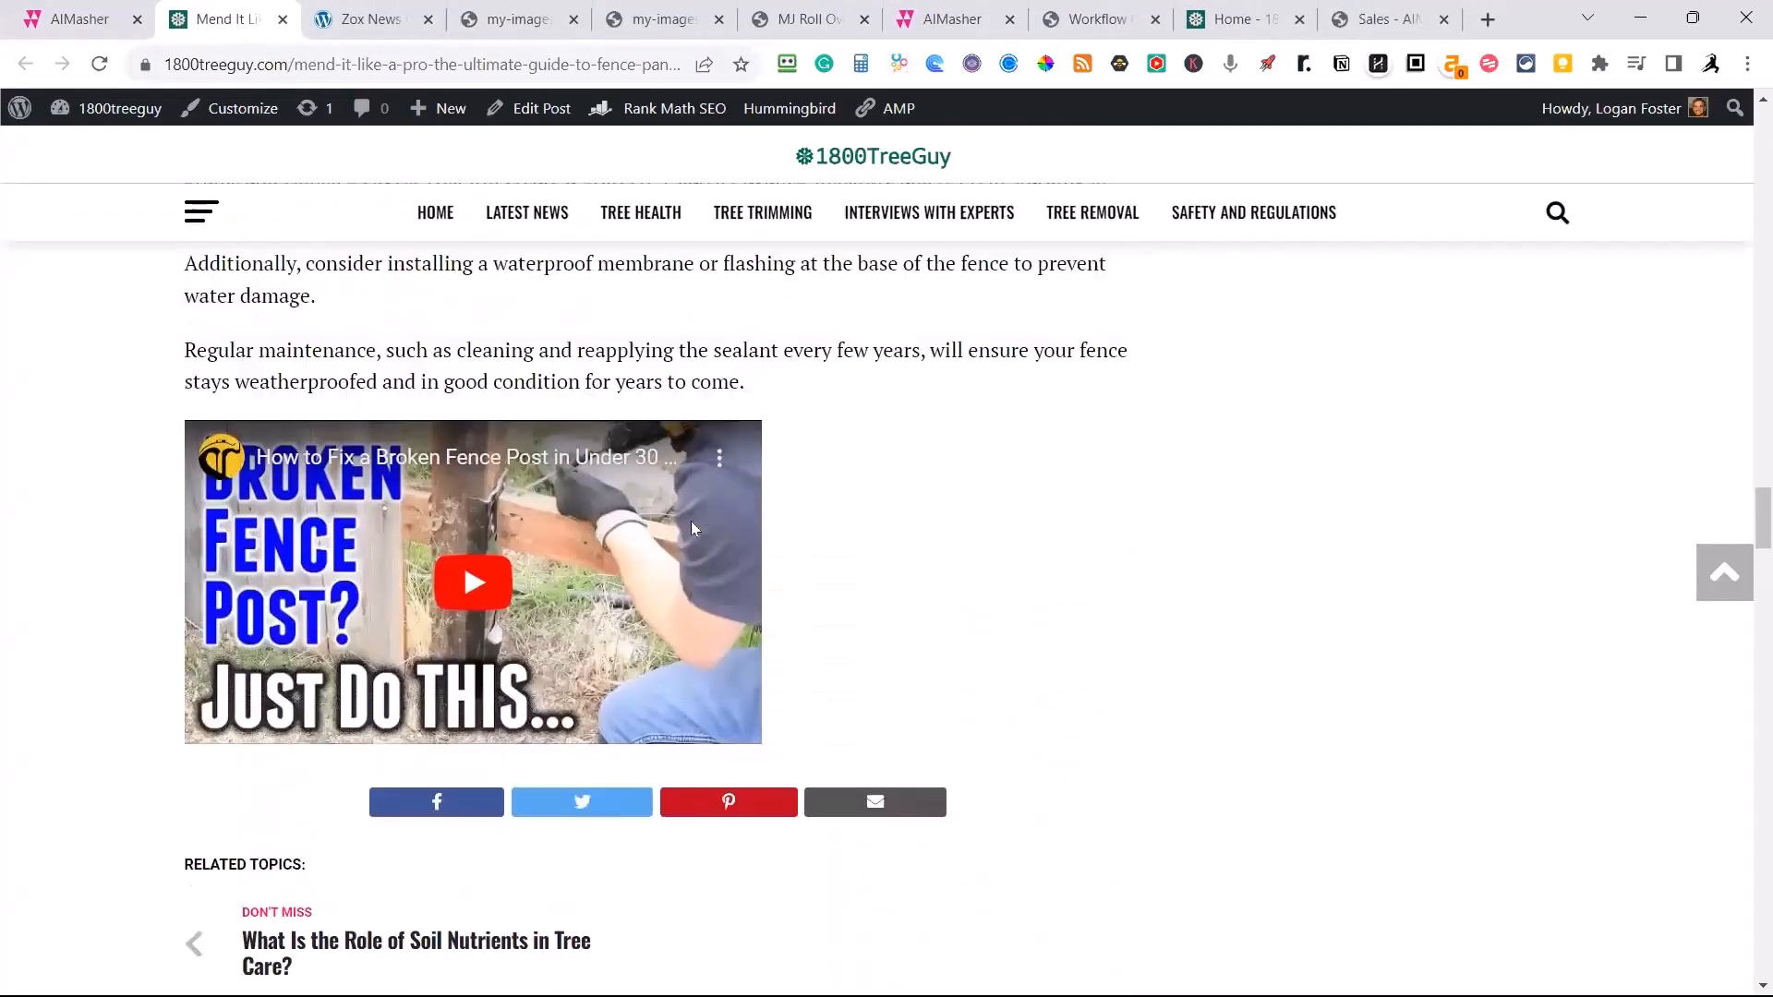
{"action": "scroll", "coordinate": [692, 523], "scroll_direction": "up", "scroll_amount": 20}
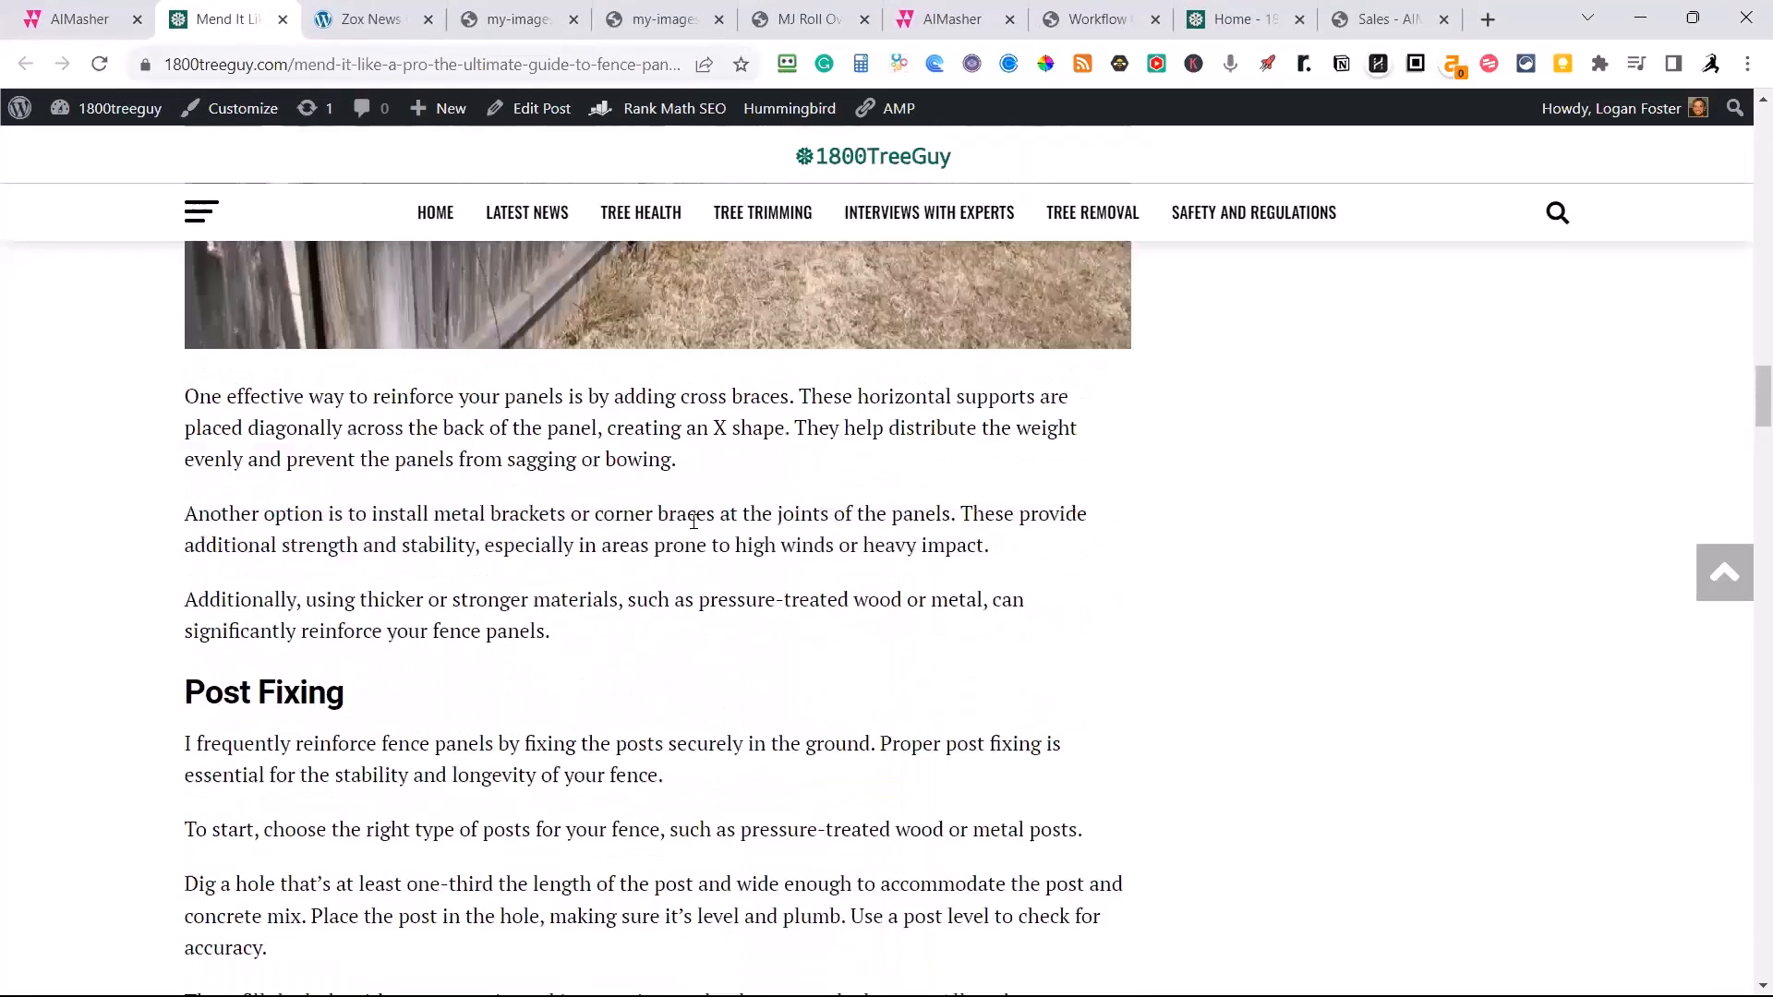
{"action": "scroll", "coordinate": [693, 522], "scroll_direction": "up", "scroll_amount": 20}
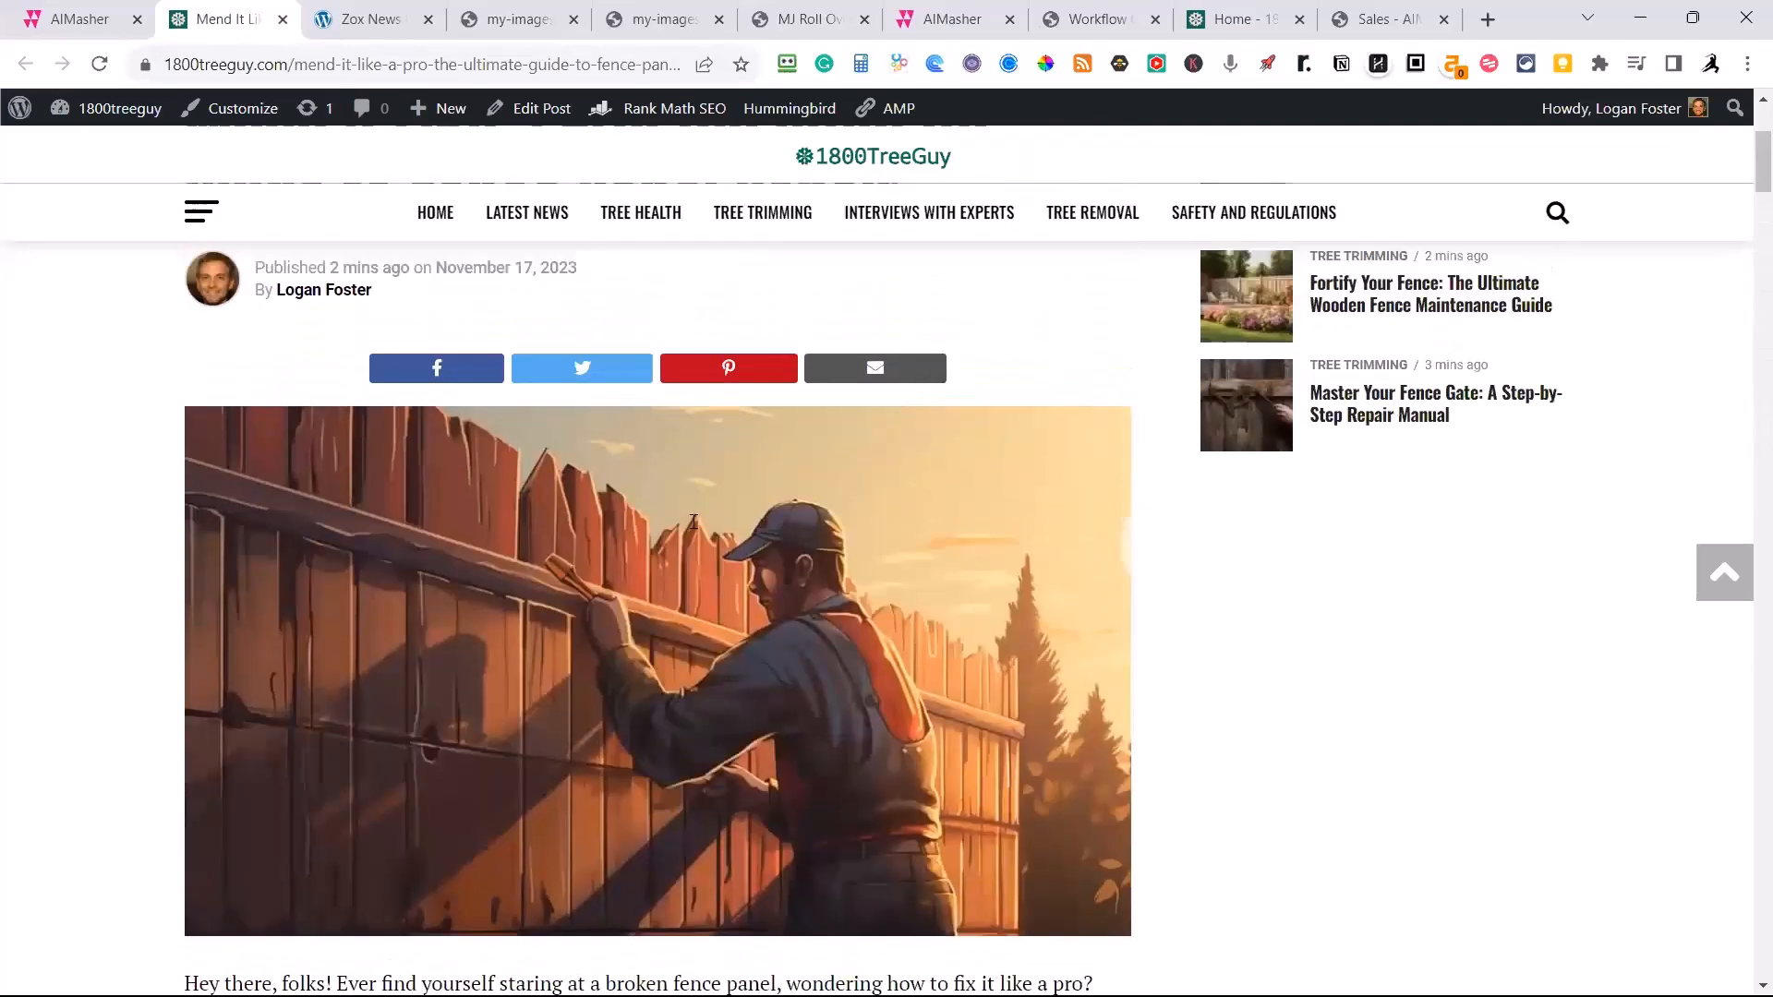
{"action": "scroll", "coordinate": [693, 523], "scroll_direction": "up", "scroll_amount": 5}
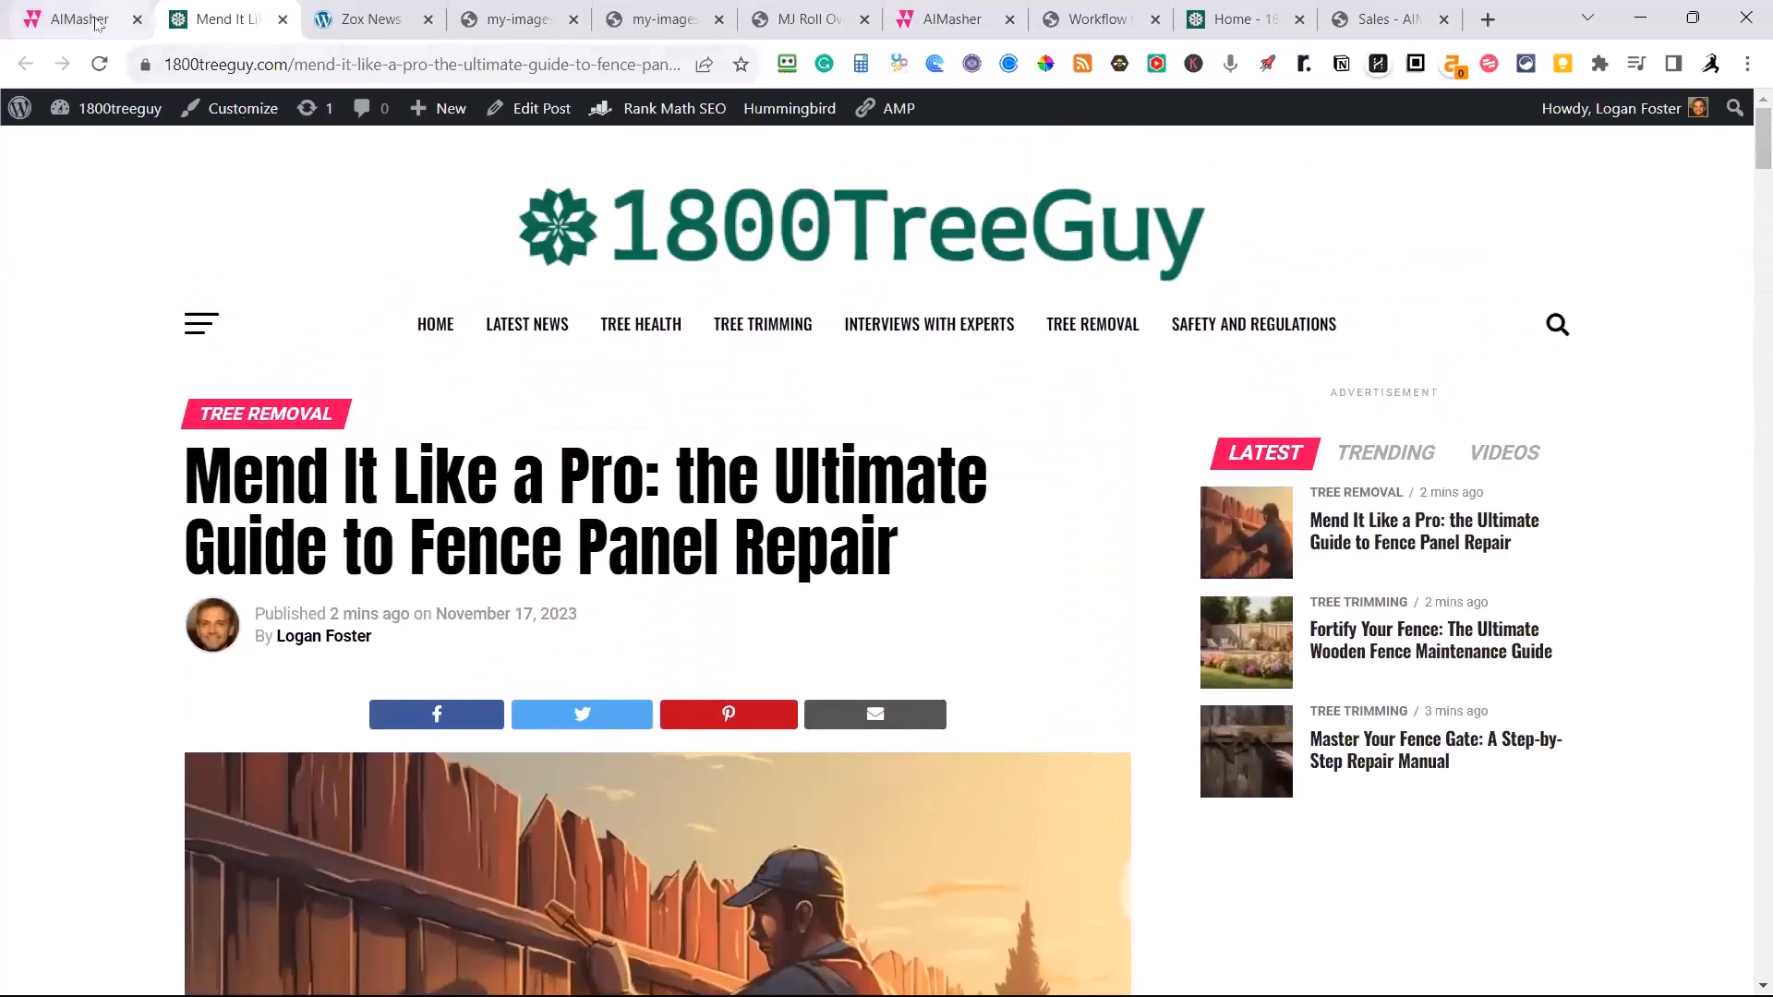
Go to the 1800TreeGuy WordPress dashboard and open the Article Settings of Zox News Options.
{"action": "mouse_move", "coordinate": [104, 111]}
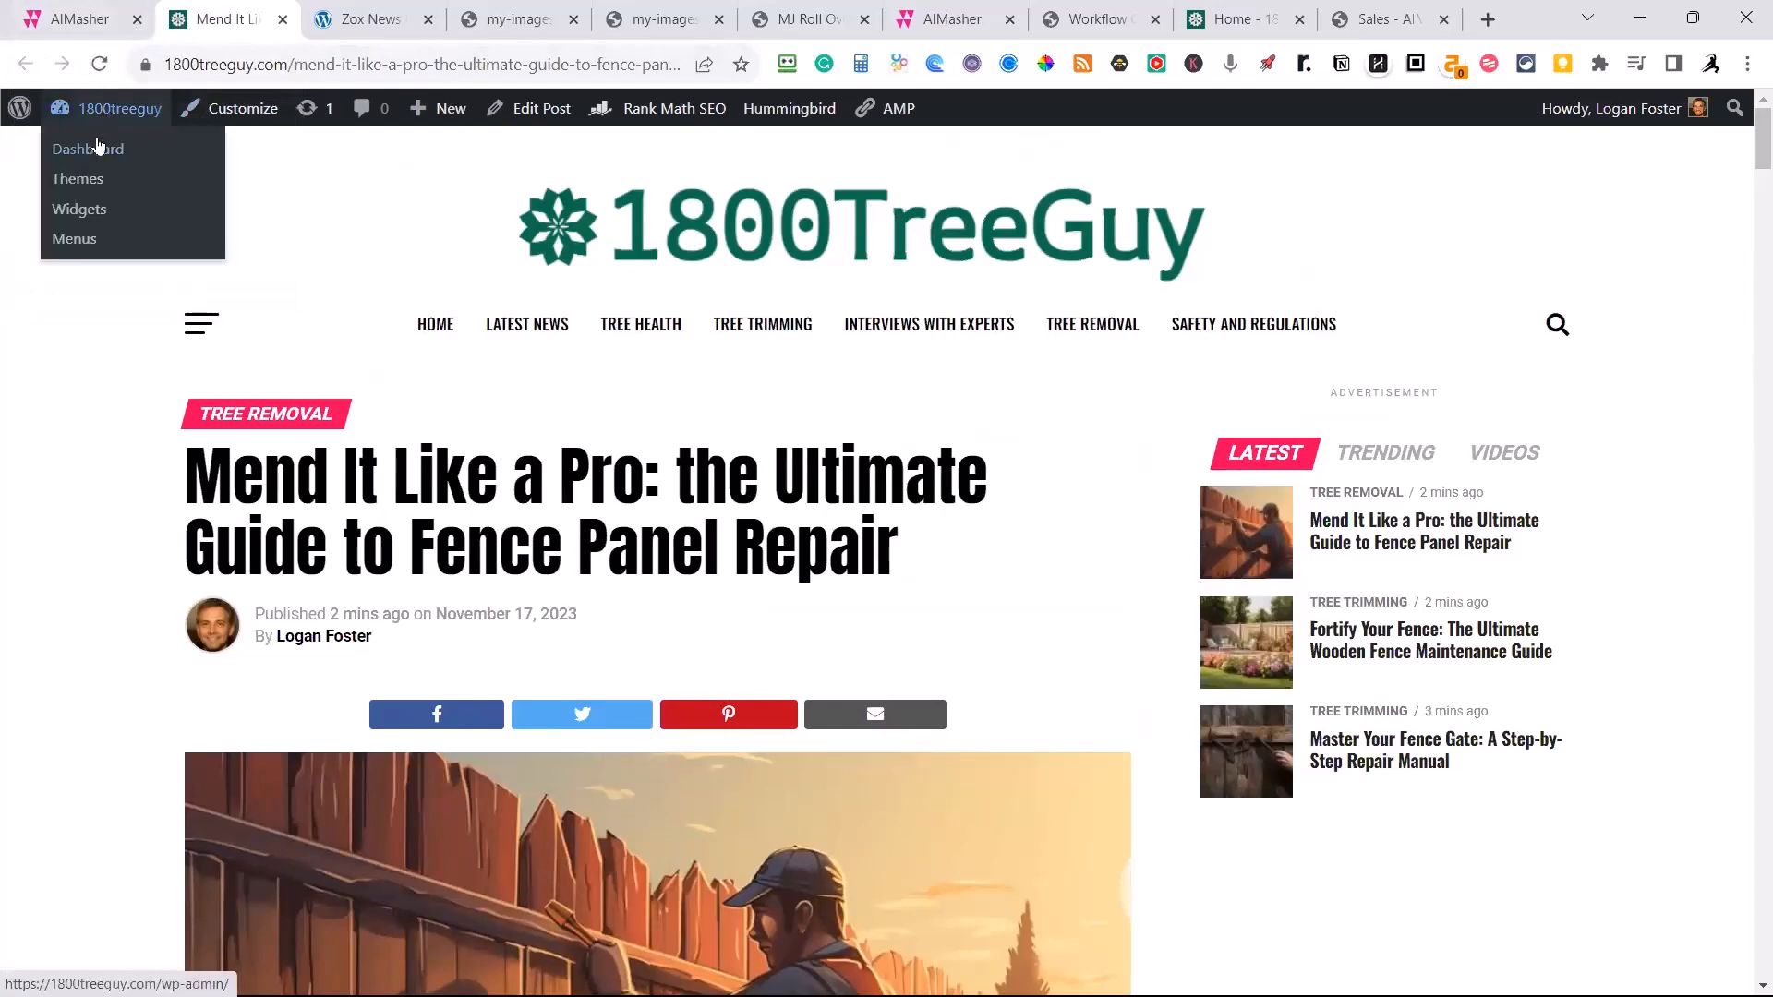
{"action": "left_click", "coordinate": [99, 147]}
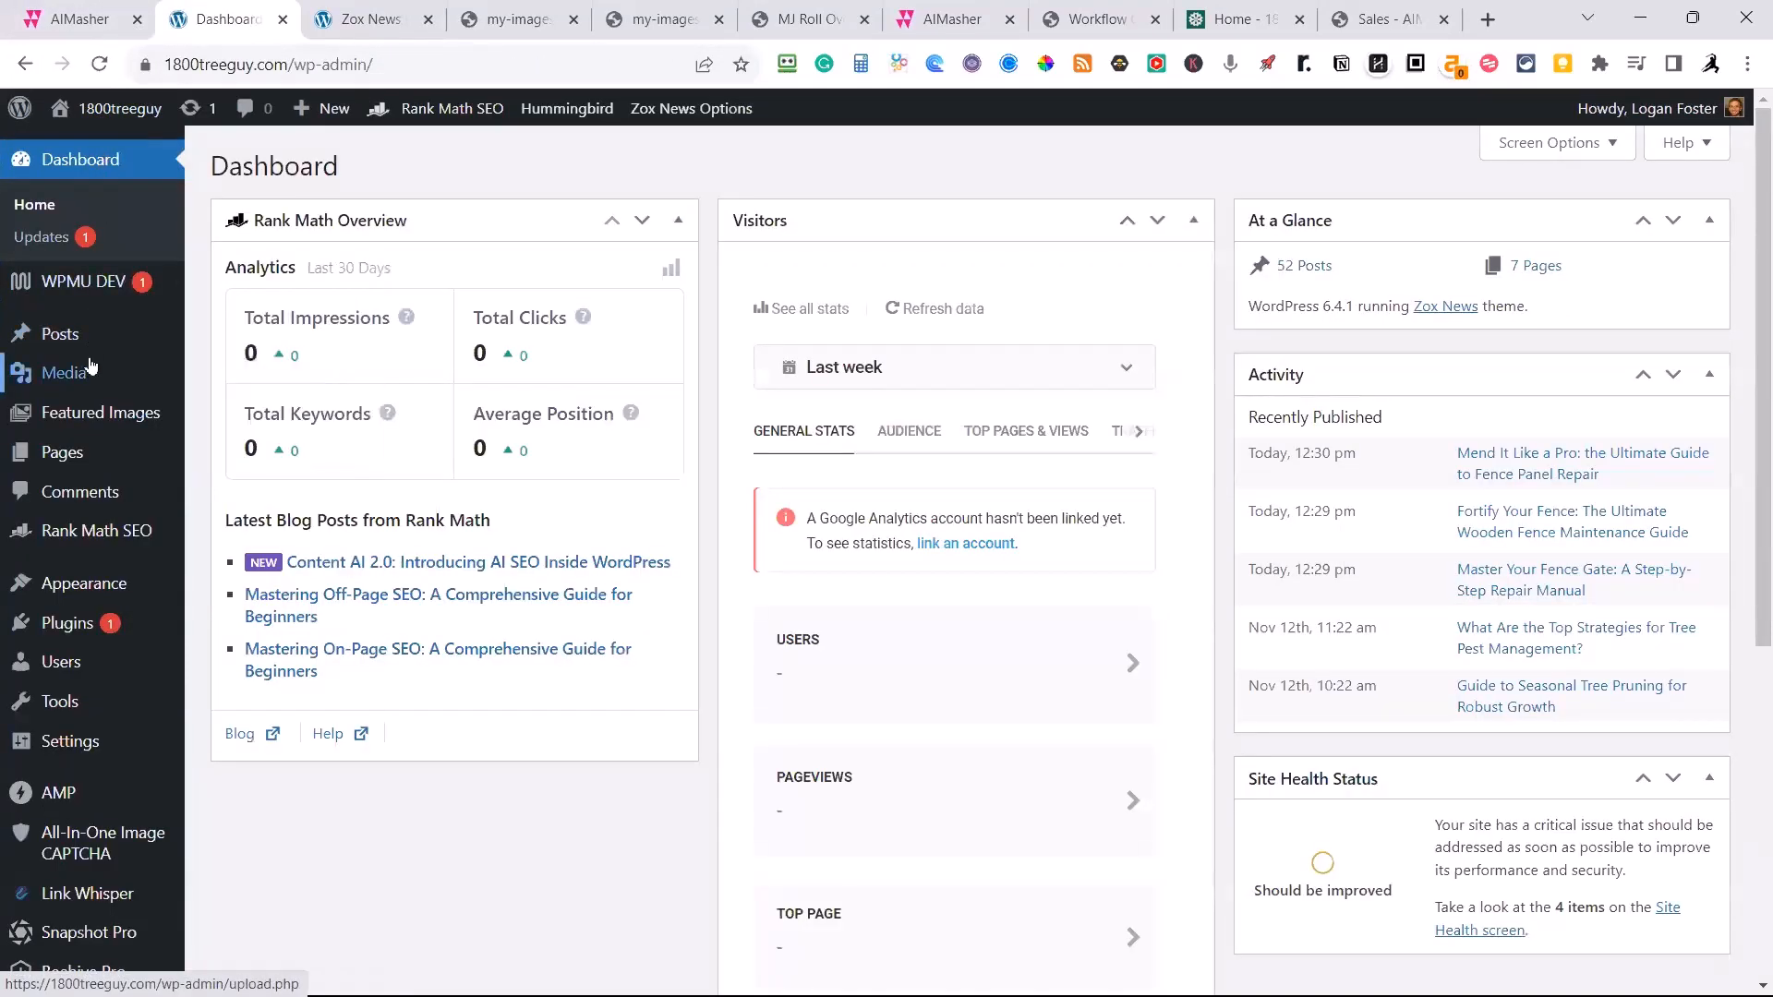
{"action": "mouse_move", "coordinate": [90, 350]}
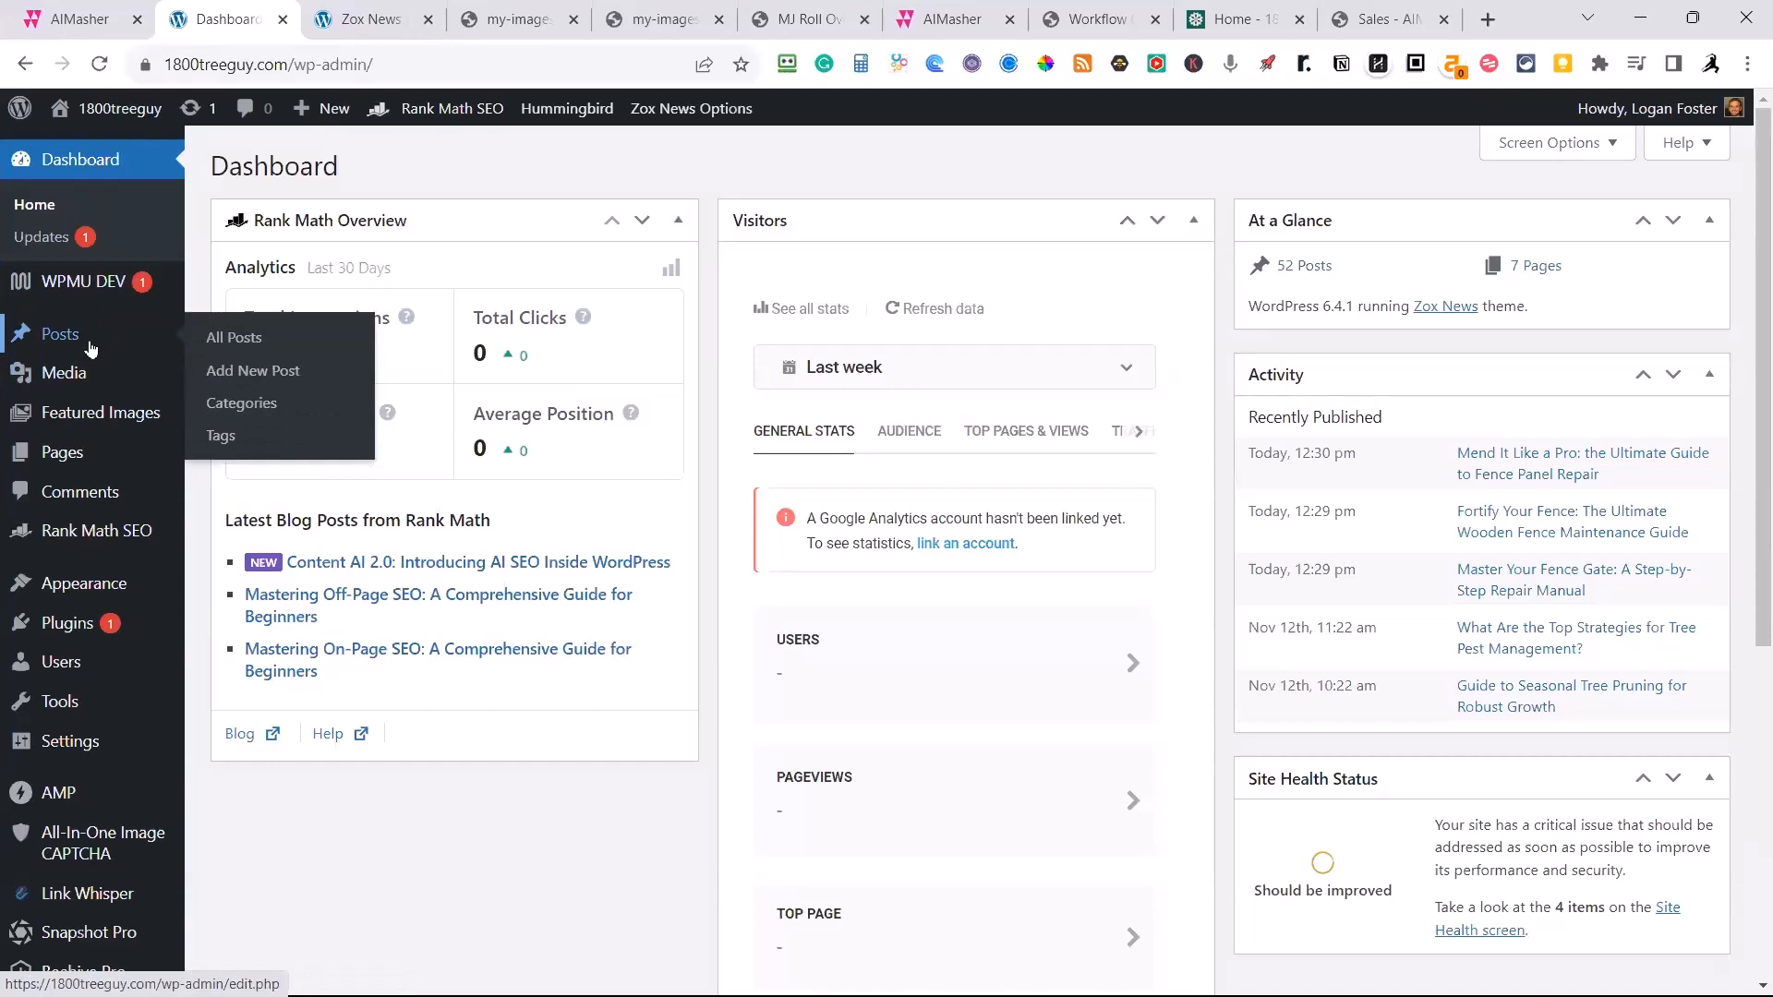
{"action": "mouse_move", "coordinate": [138, 108]}
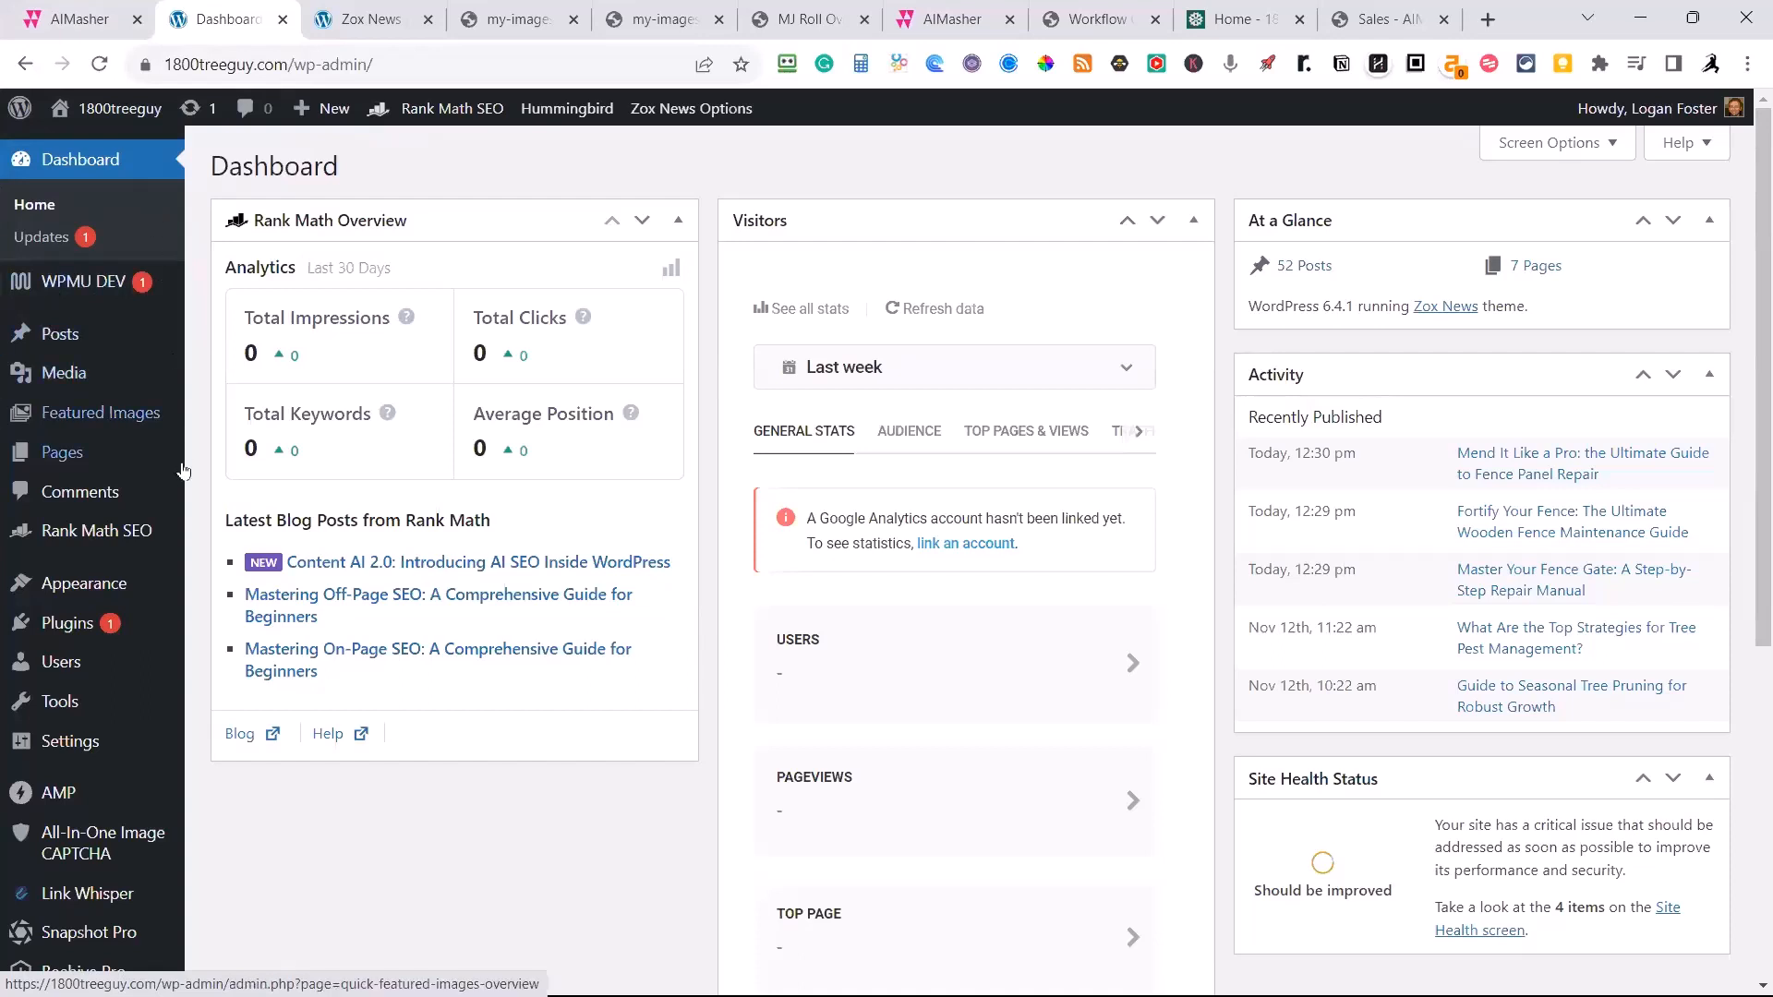
{"action": "mouse_move", "coordinate": [153, 613]}
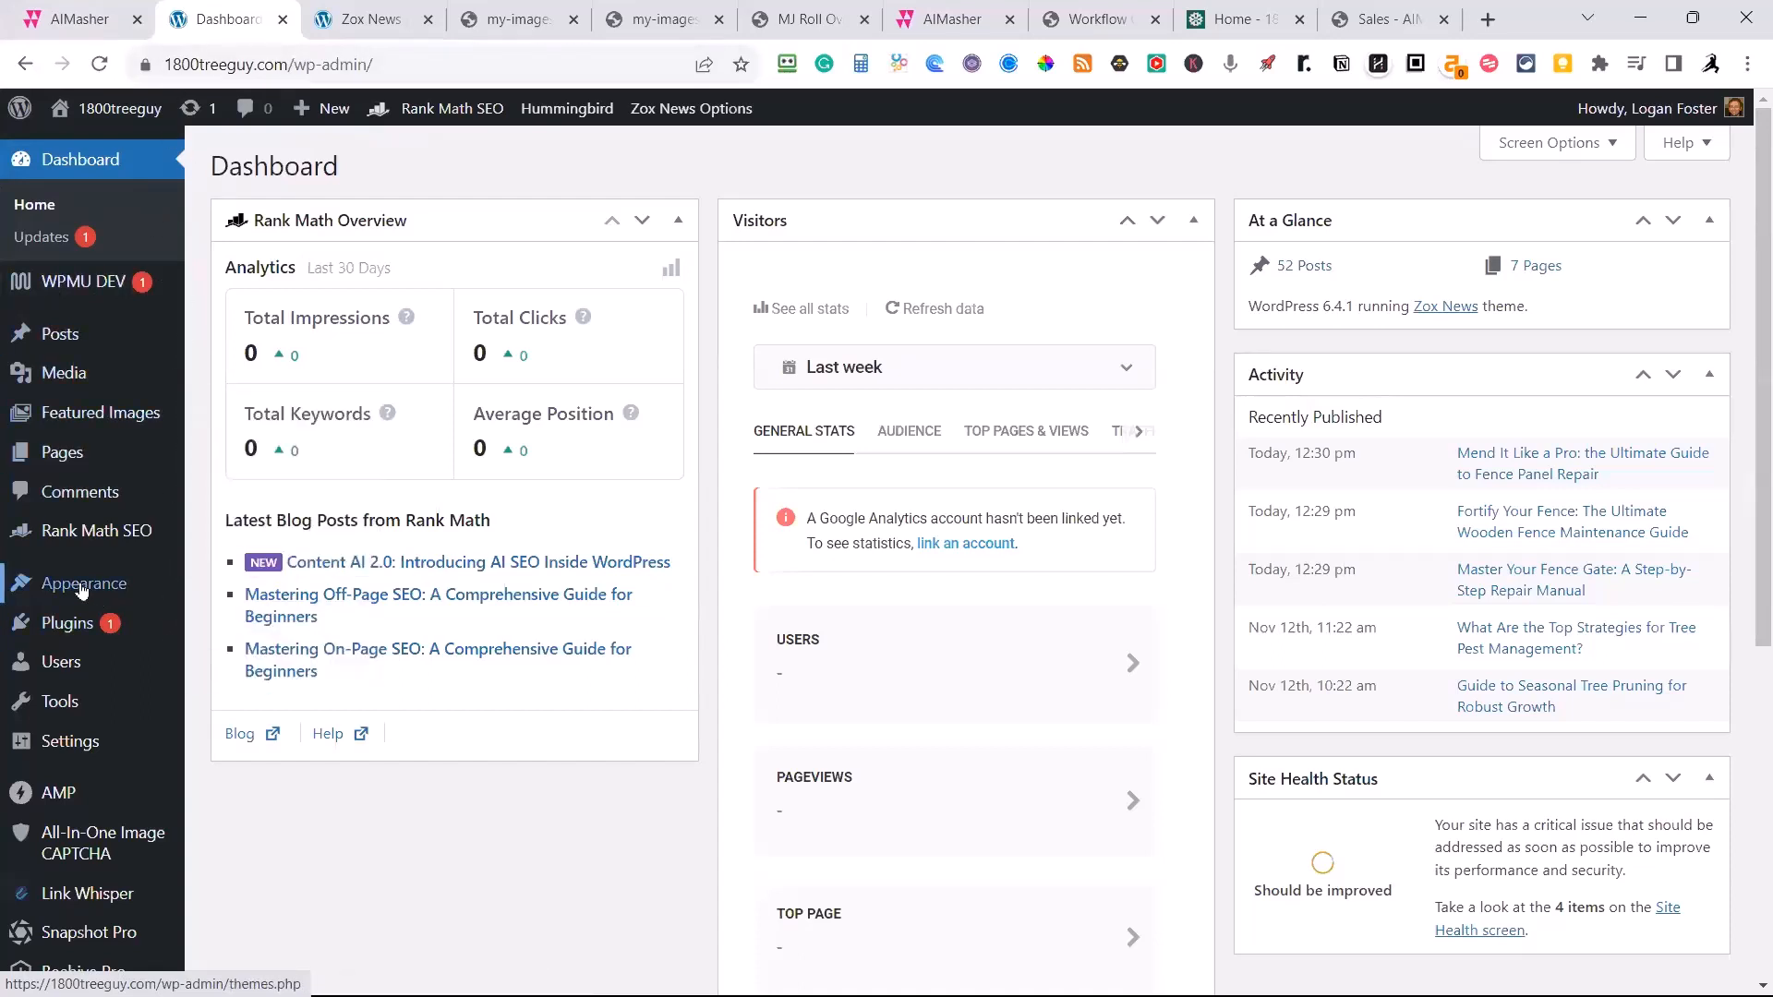
{"action": "mouse_move", "coordinate": [82, 589]}
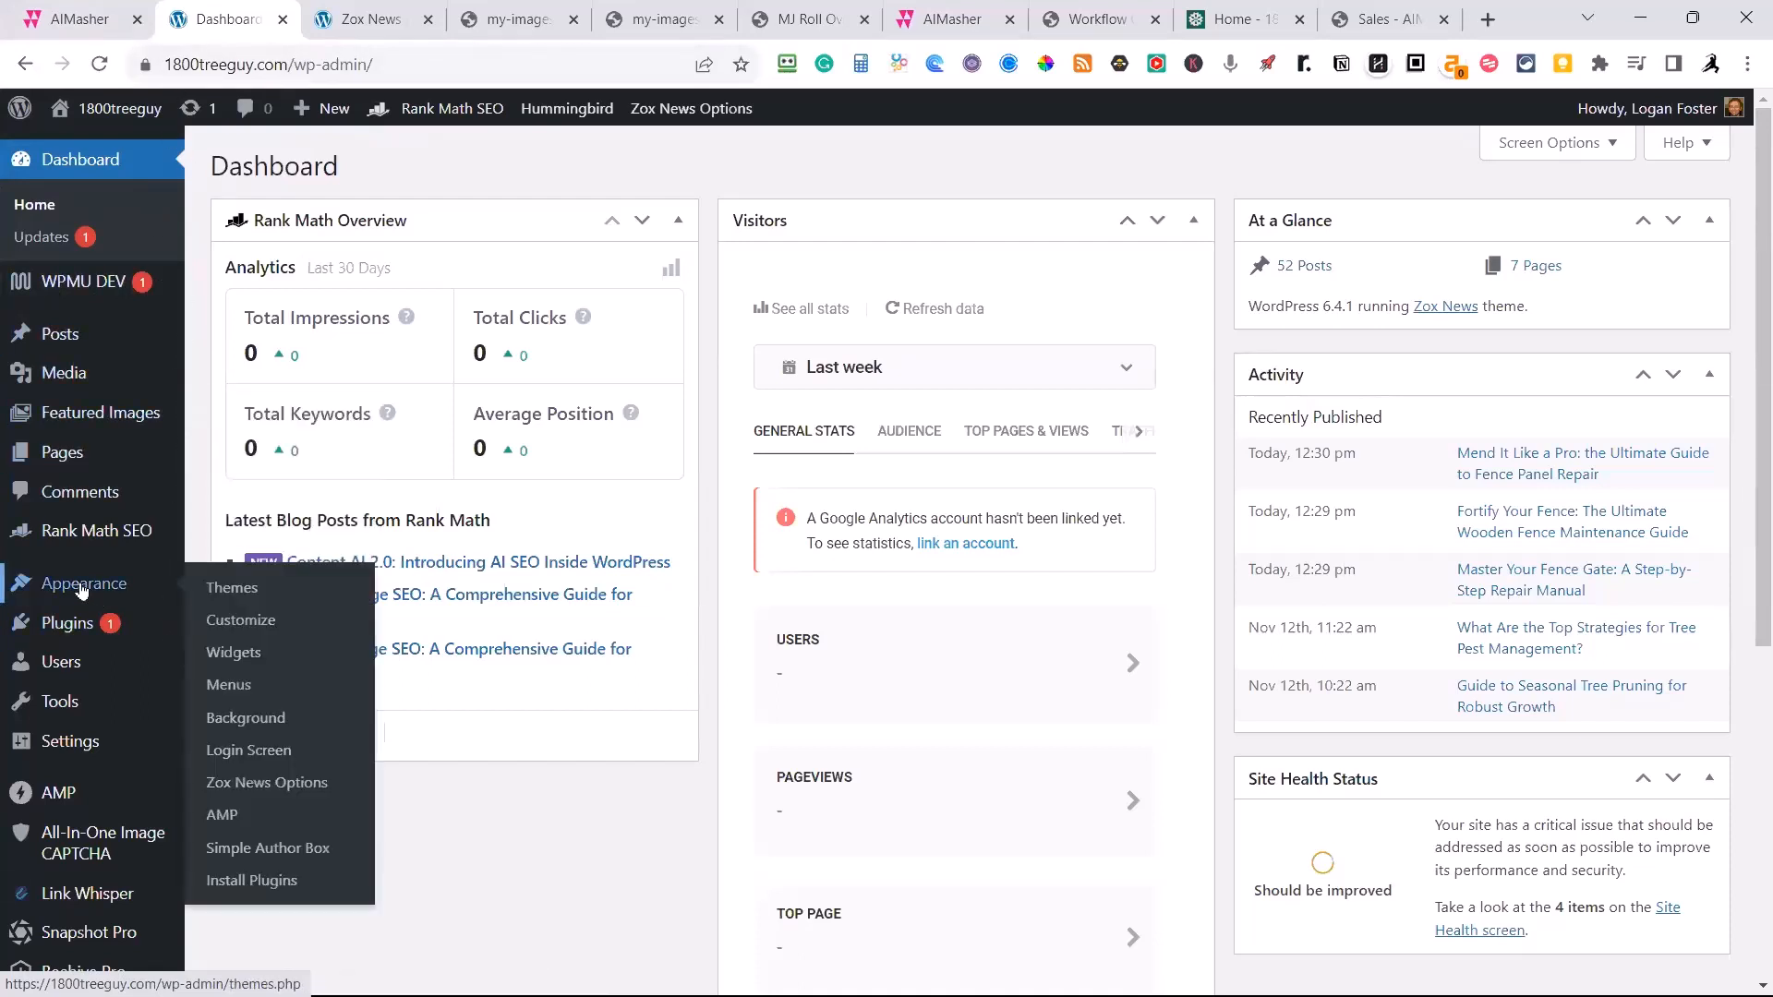
{"action": "left_click", "coordinate": [259, 784]}
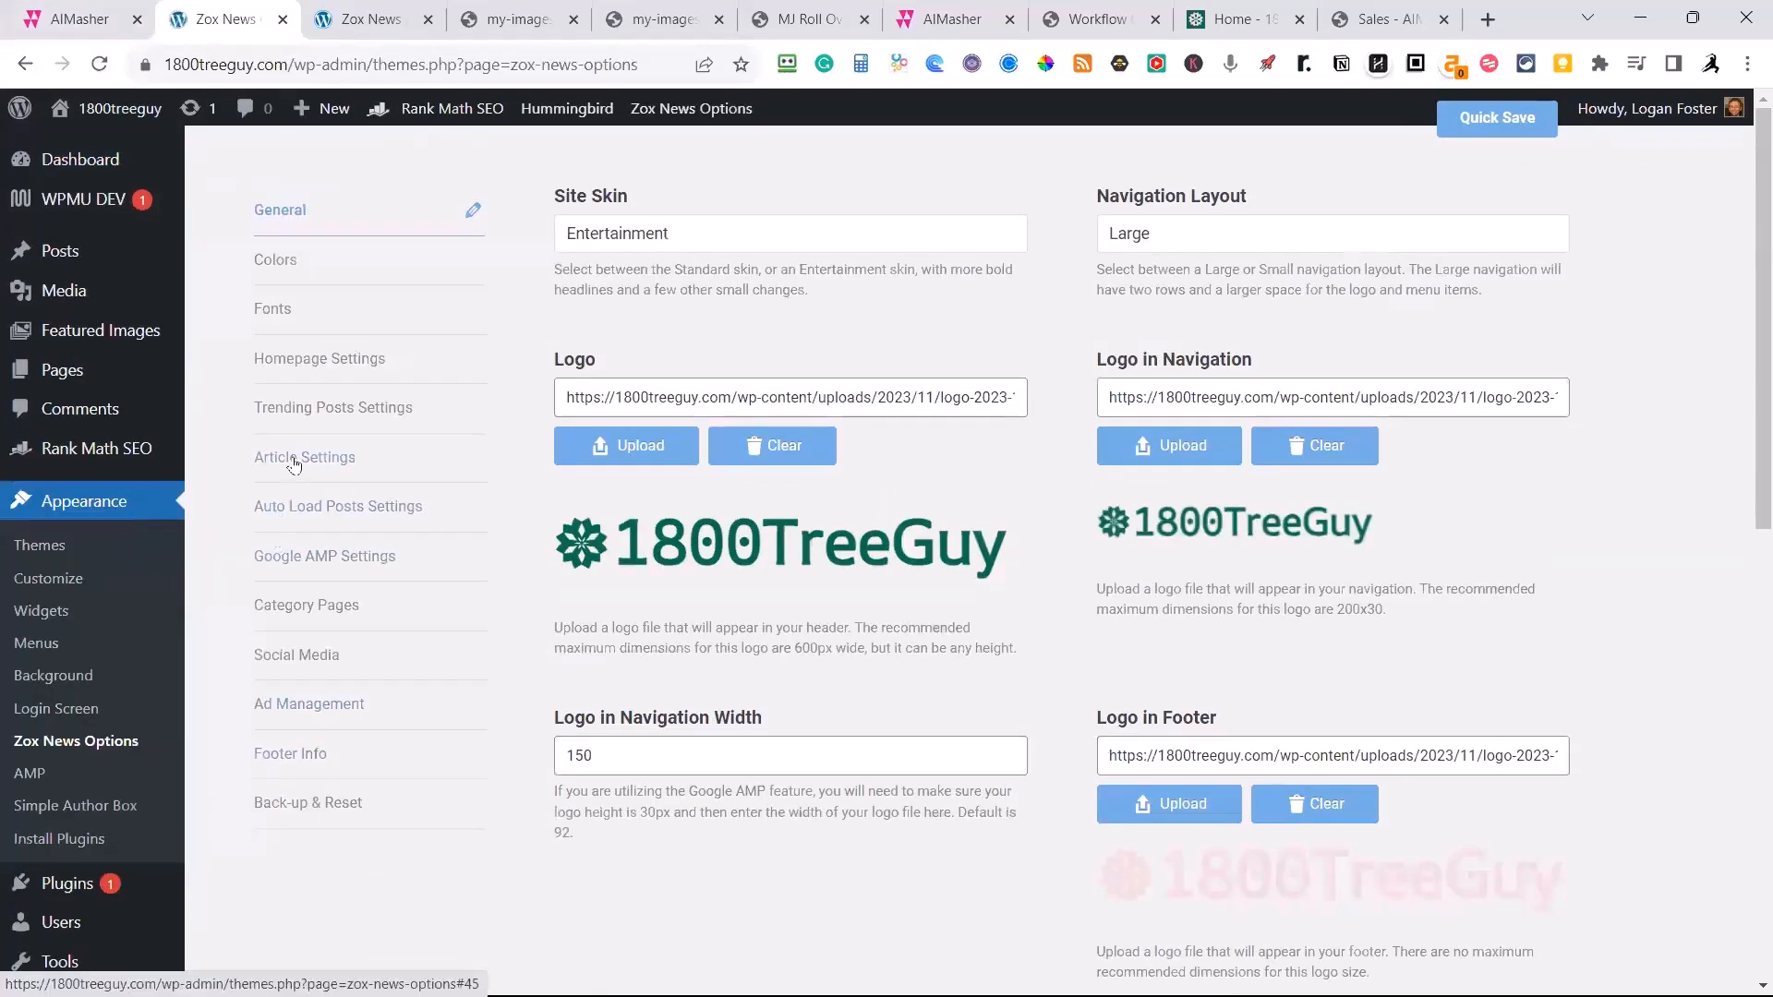
{"action": "left_click", "coordinate": [293, 460]}
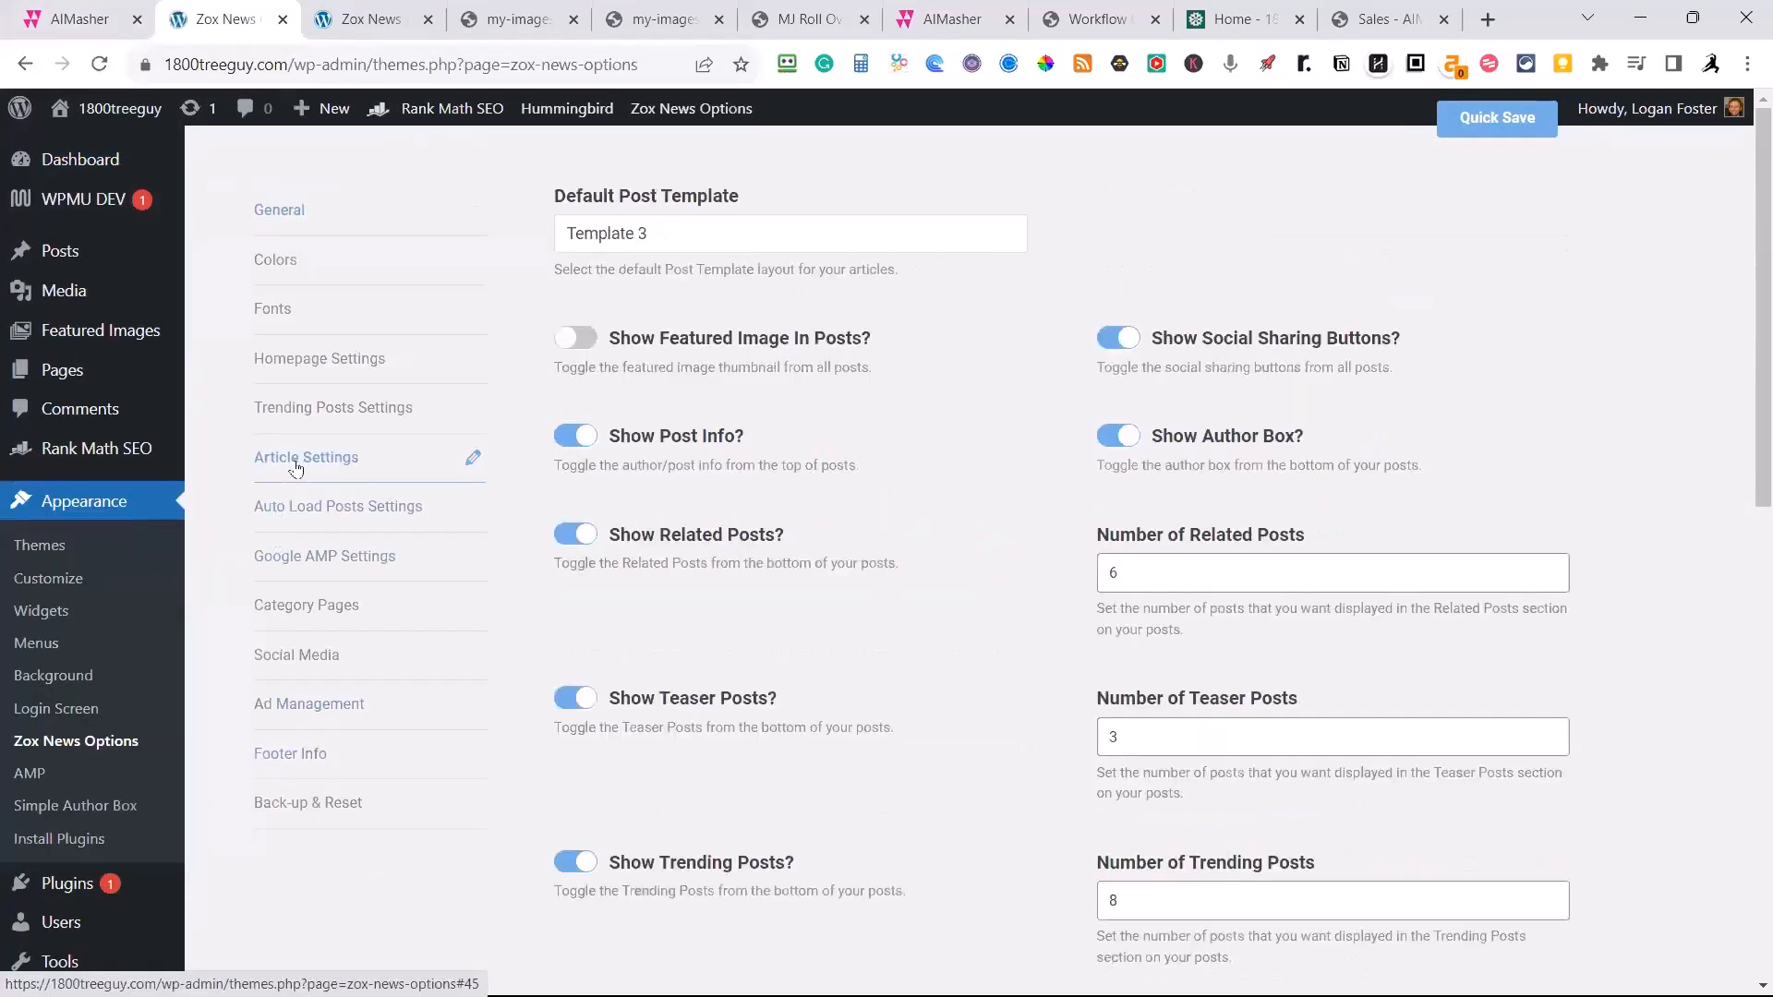
Look through the available Default Post Template choices in the article settings without changing the selection.
{"action": "left_click", "coordinate": [676, 232]}
{"action": "scroll", "coordinate": [716, 379], "scroll_direction": "down", "scroll_amount": 3}
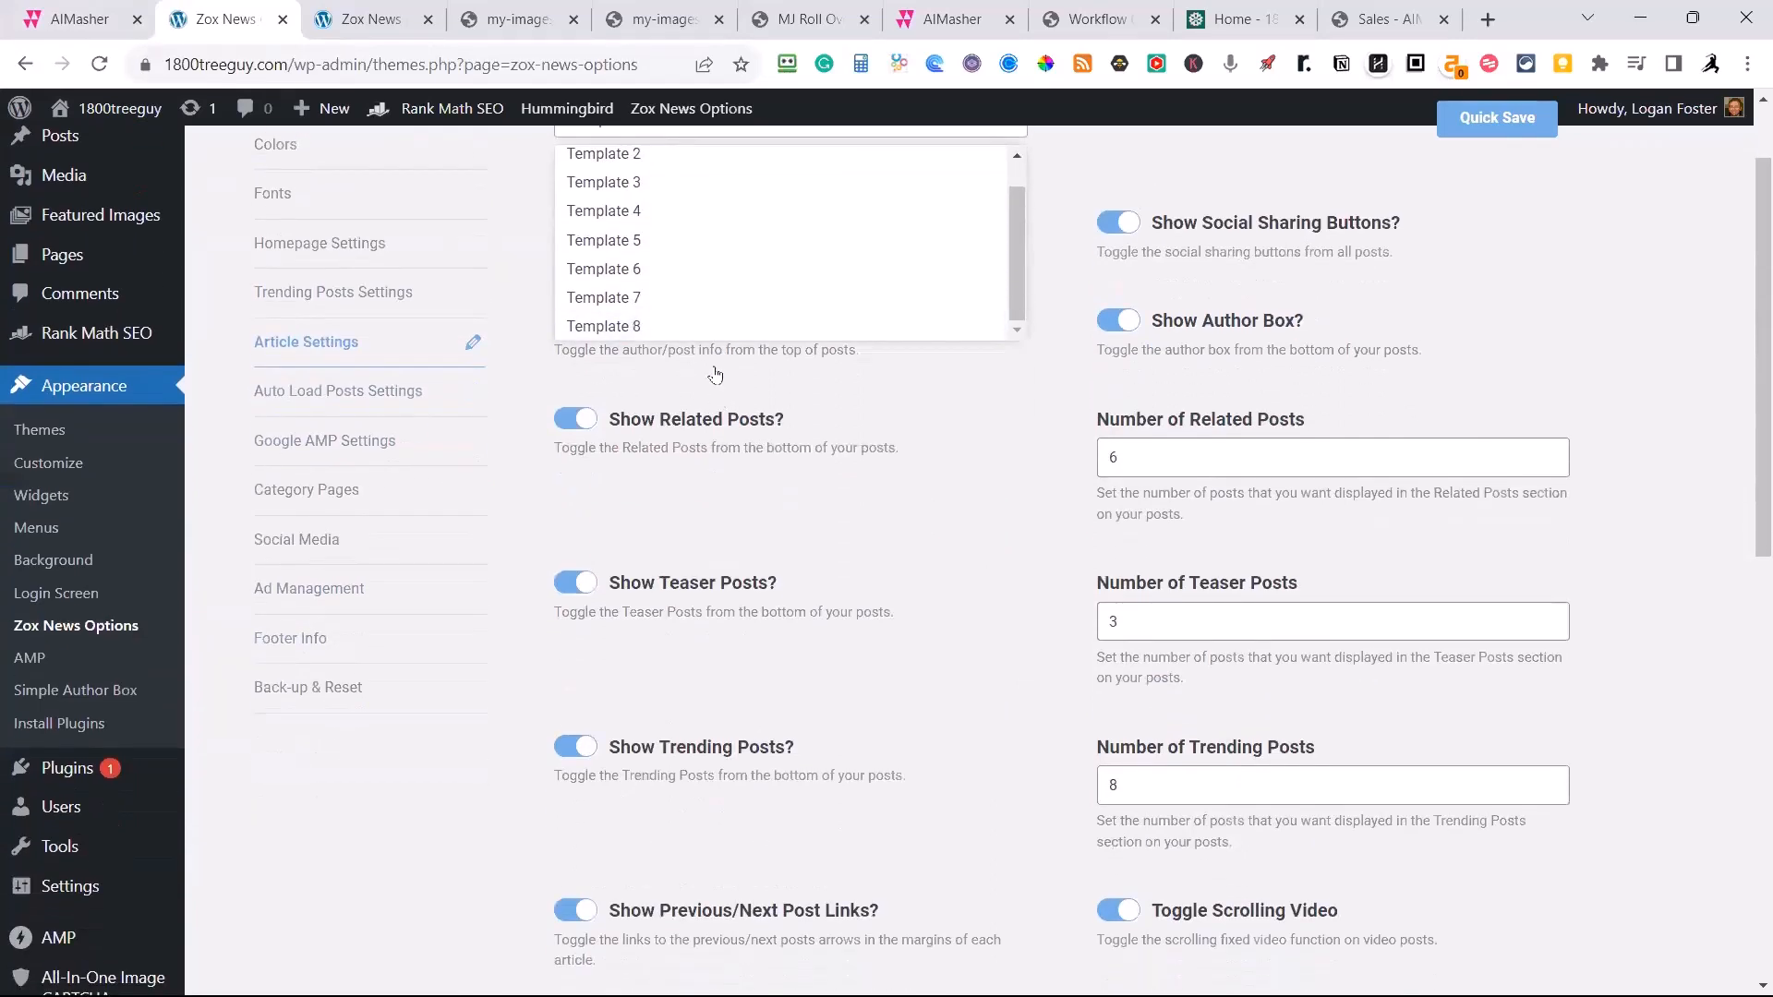
{"action": "scroll", "coordinate": [755, 317], "scroll_direction": "up", "scroll_amount": 1}
{"action": "scroll", "coordinate": [1016, 416], "scroll_direction": "up", "scroll_amount": 2}
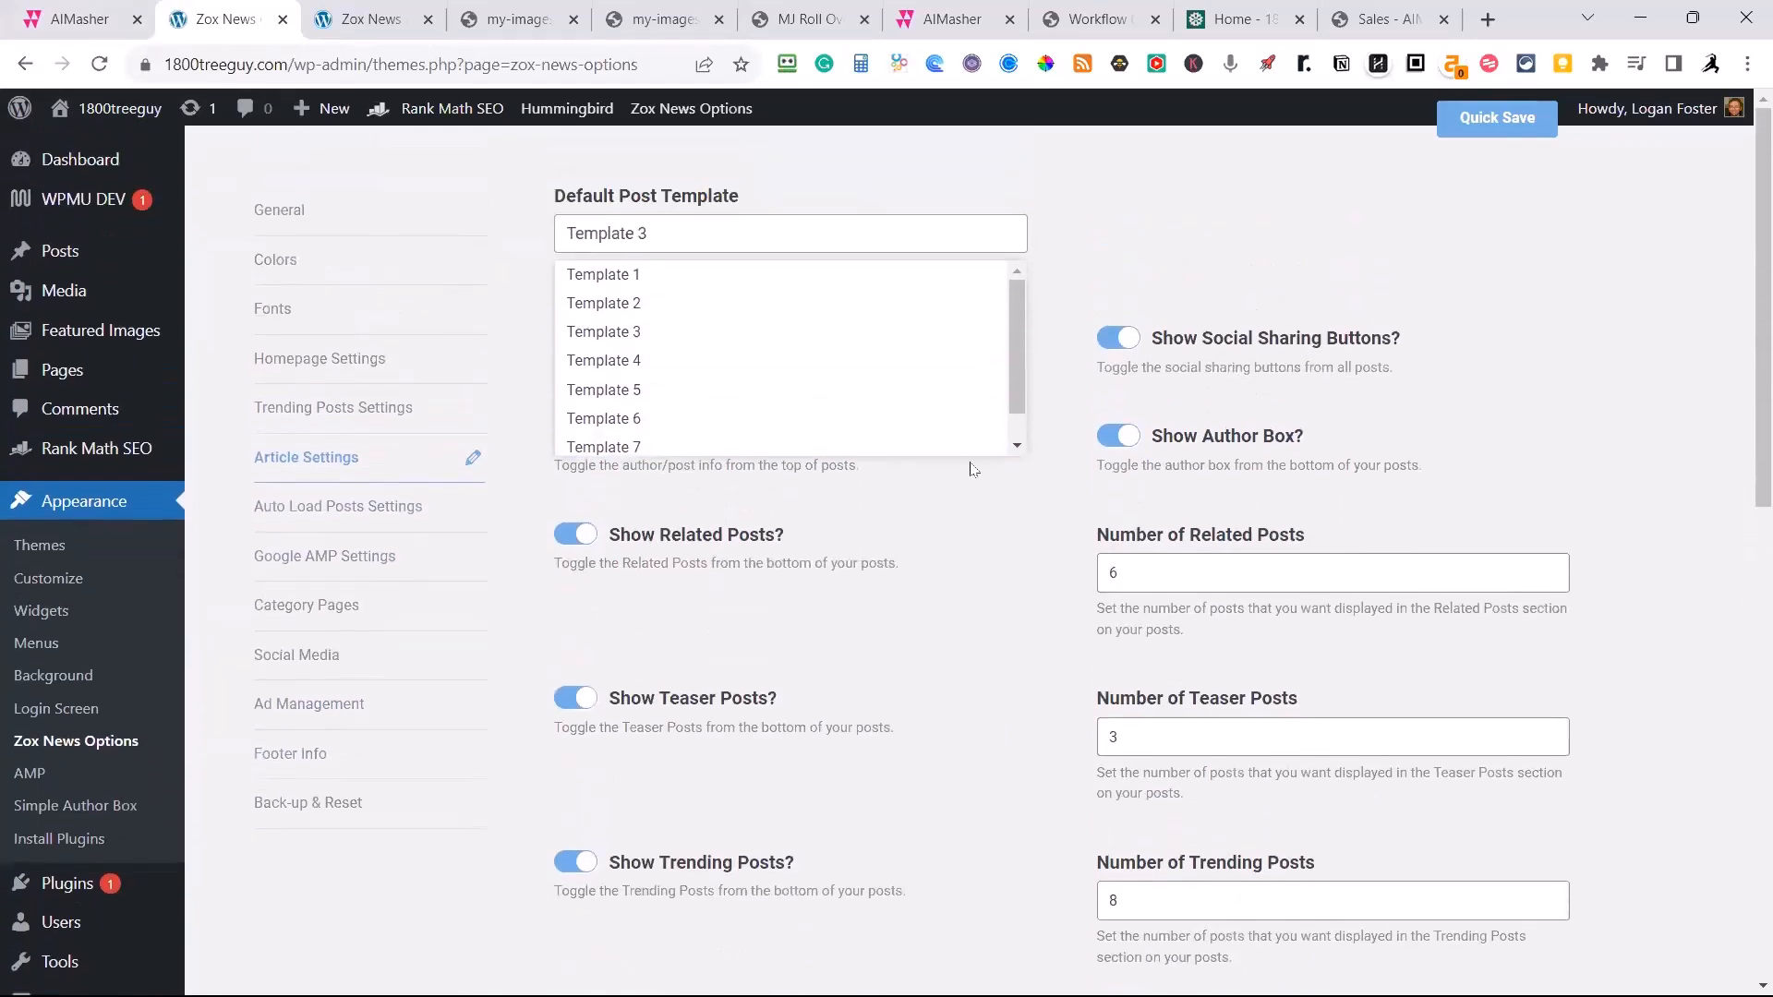
{"action": "left_click", "coordinate": [1128, 245]}
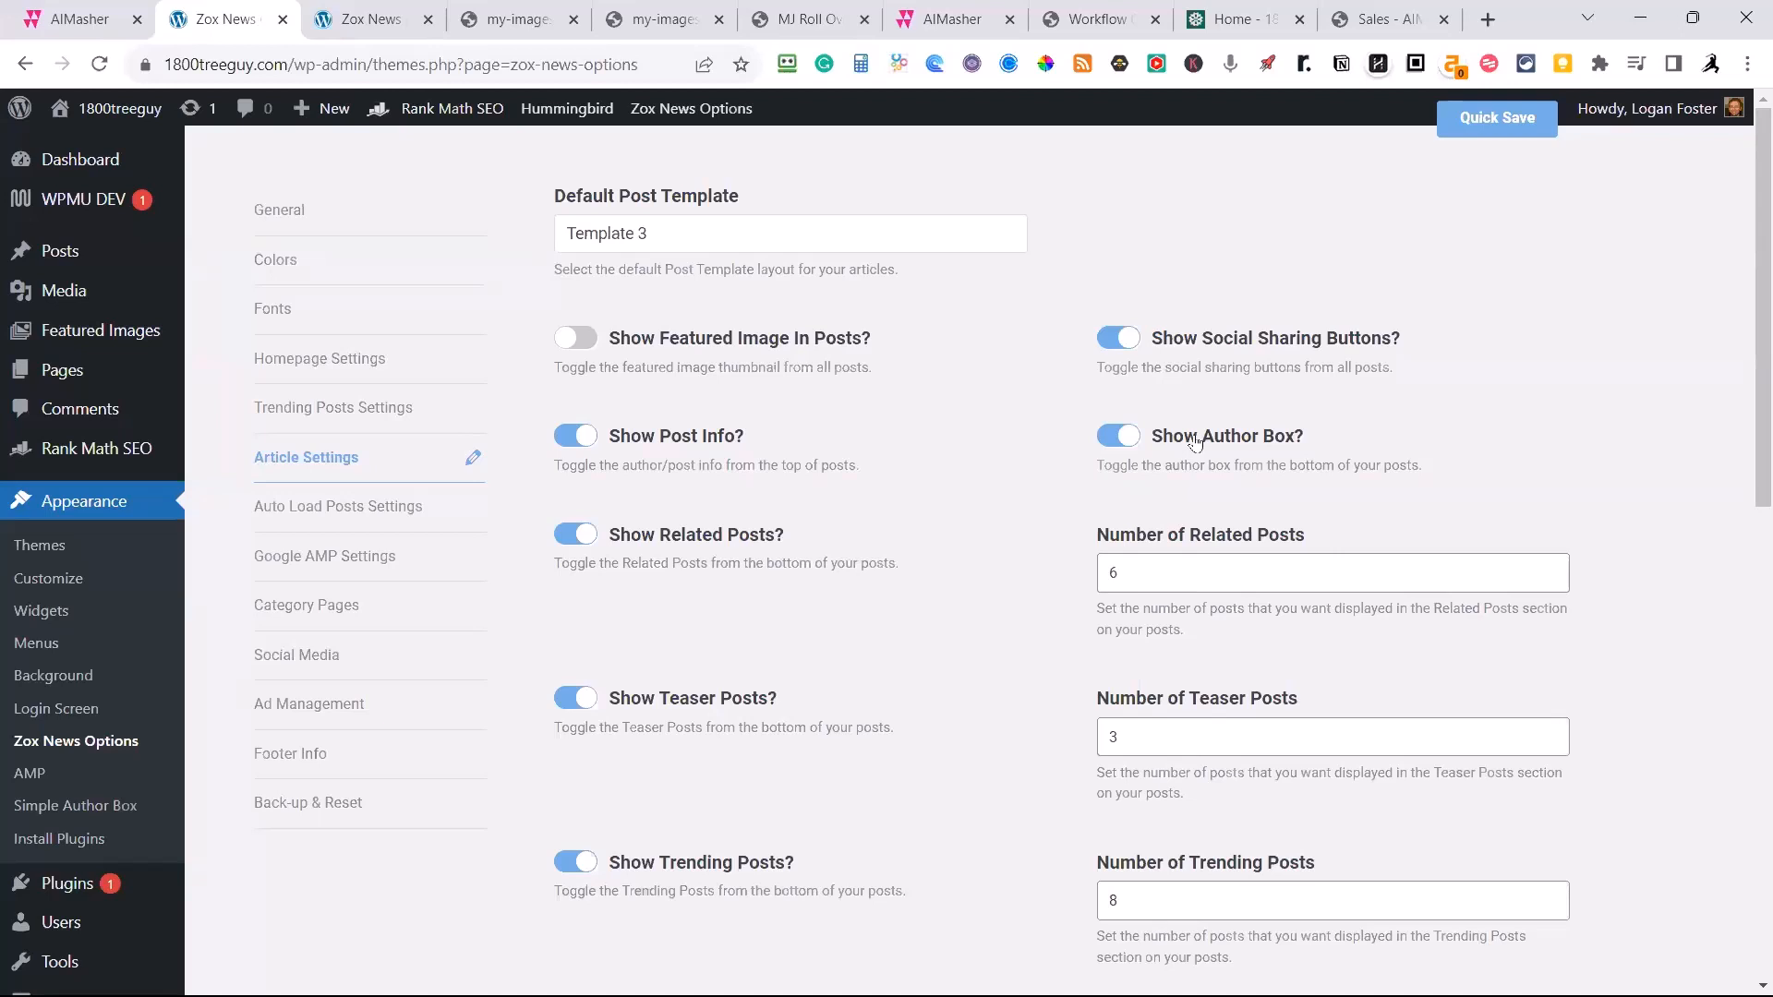
{"action": "left_click", "coordinate": [358, 28]}
{"action": "left_click", "coordinate": [79, 19]}
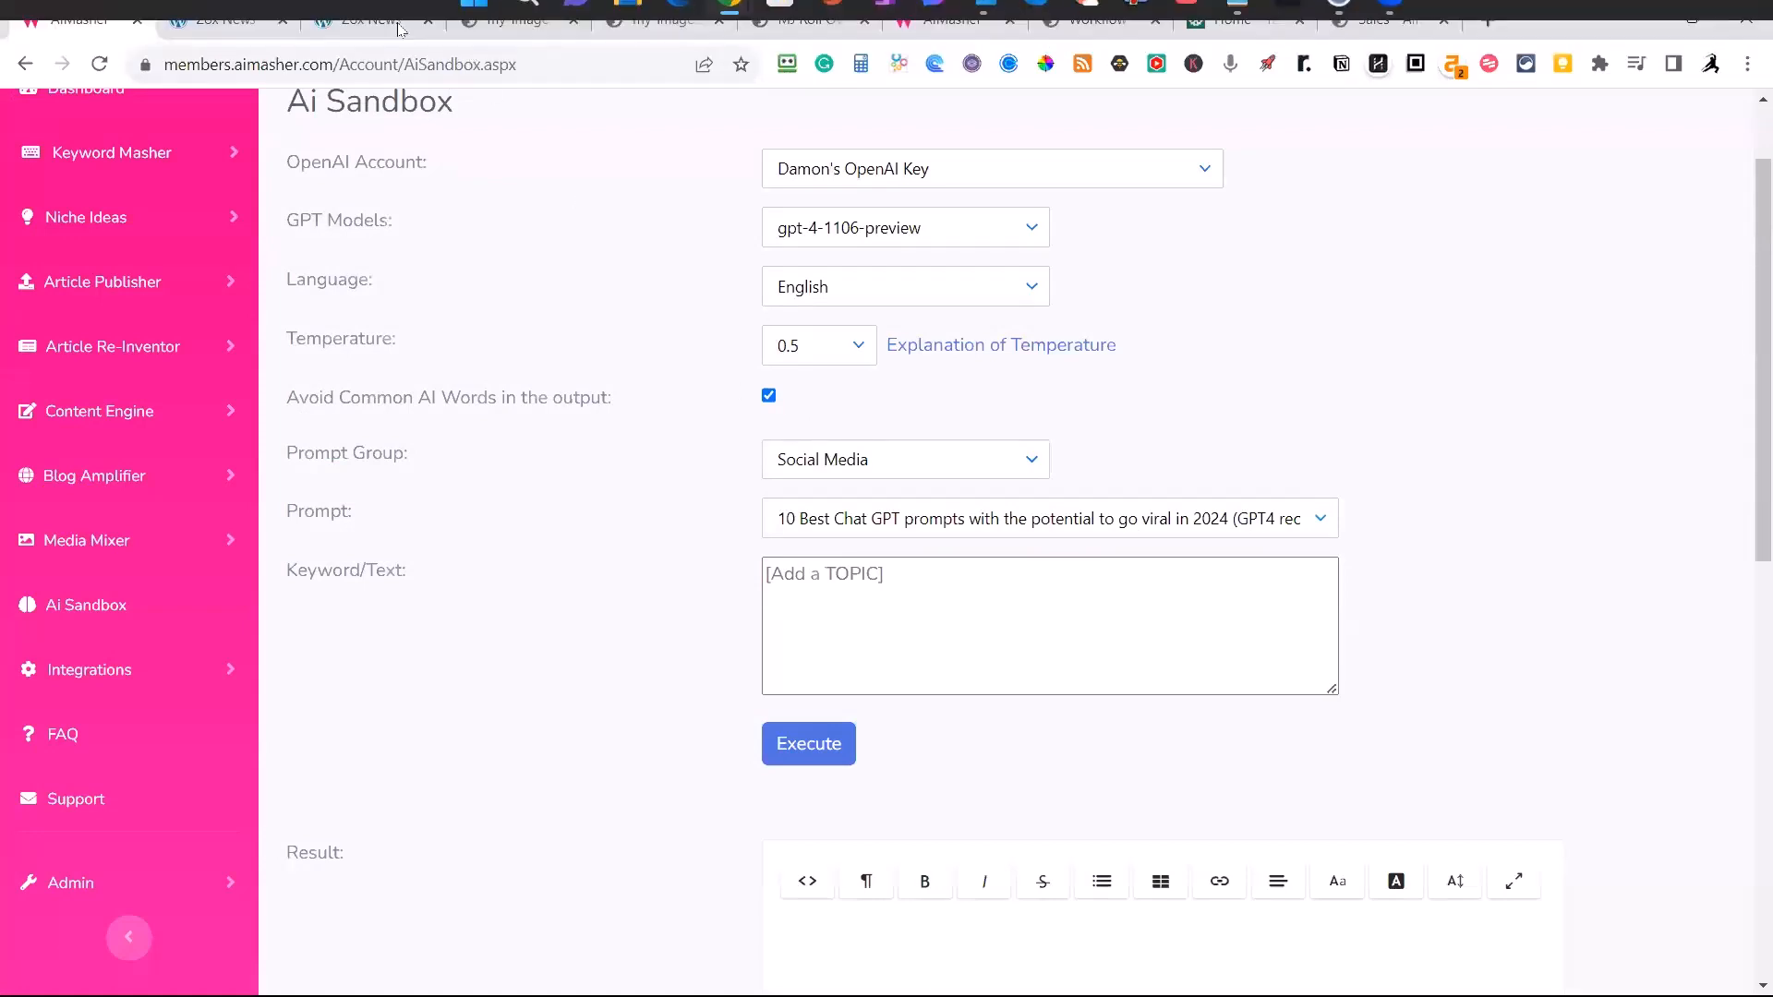
{"action": "left_click", "coordinate": [249, 24]}
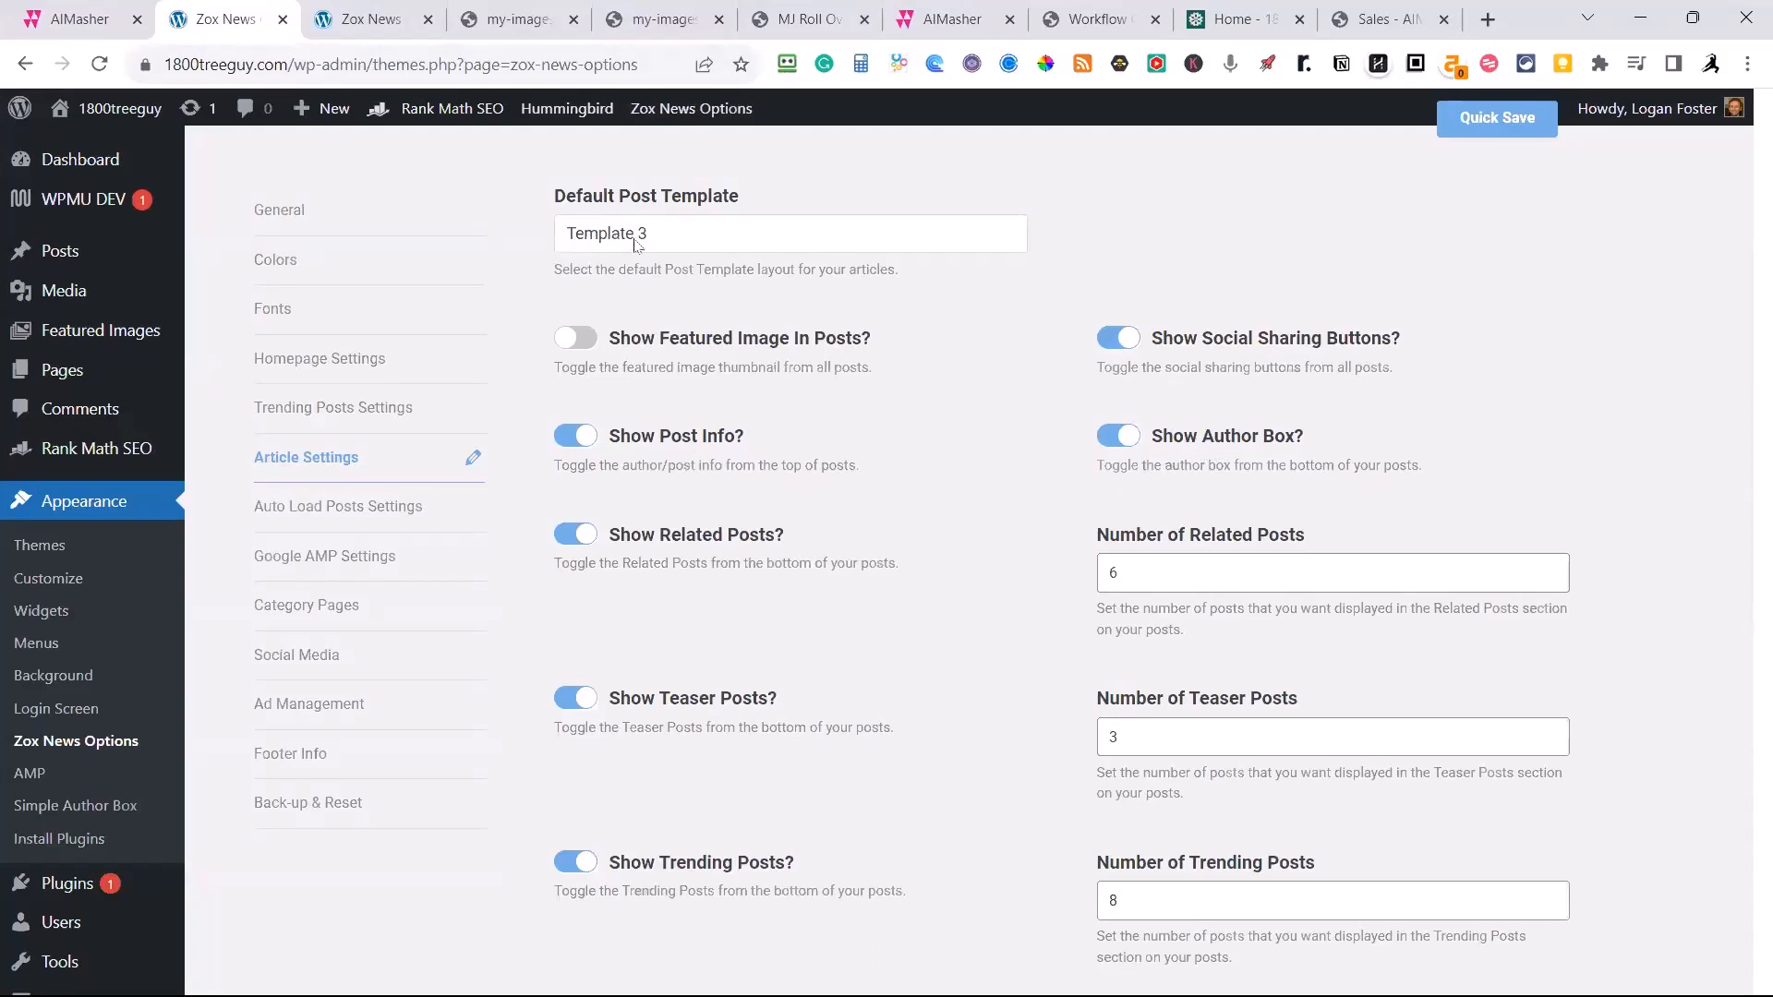
Close both Zox News Options pages and the first MP3 audio page, and return to AIMasher's Ai Sandbox.
{"action": "mouse_move", "coordinate": [78, 159]}
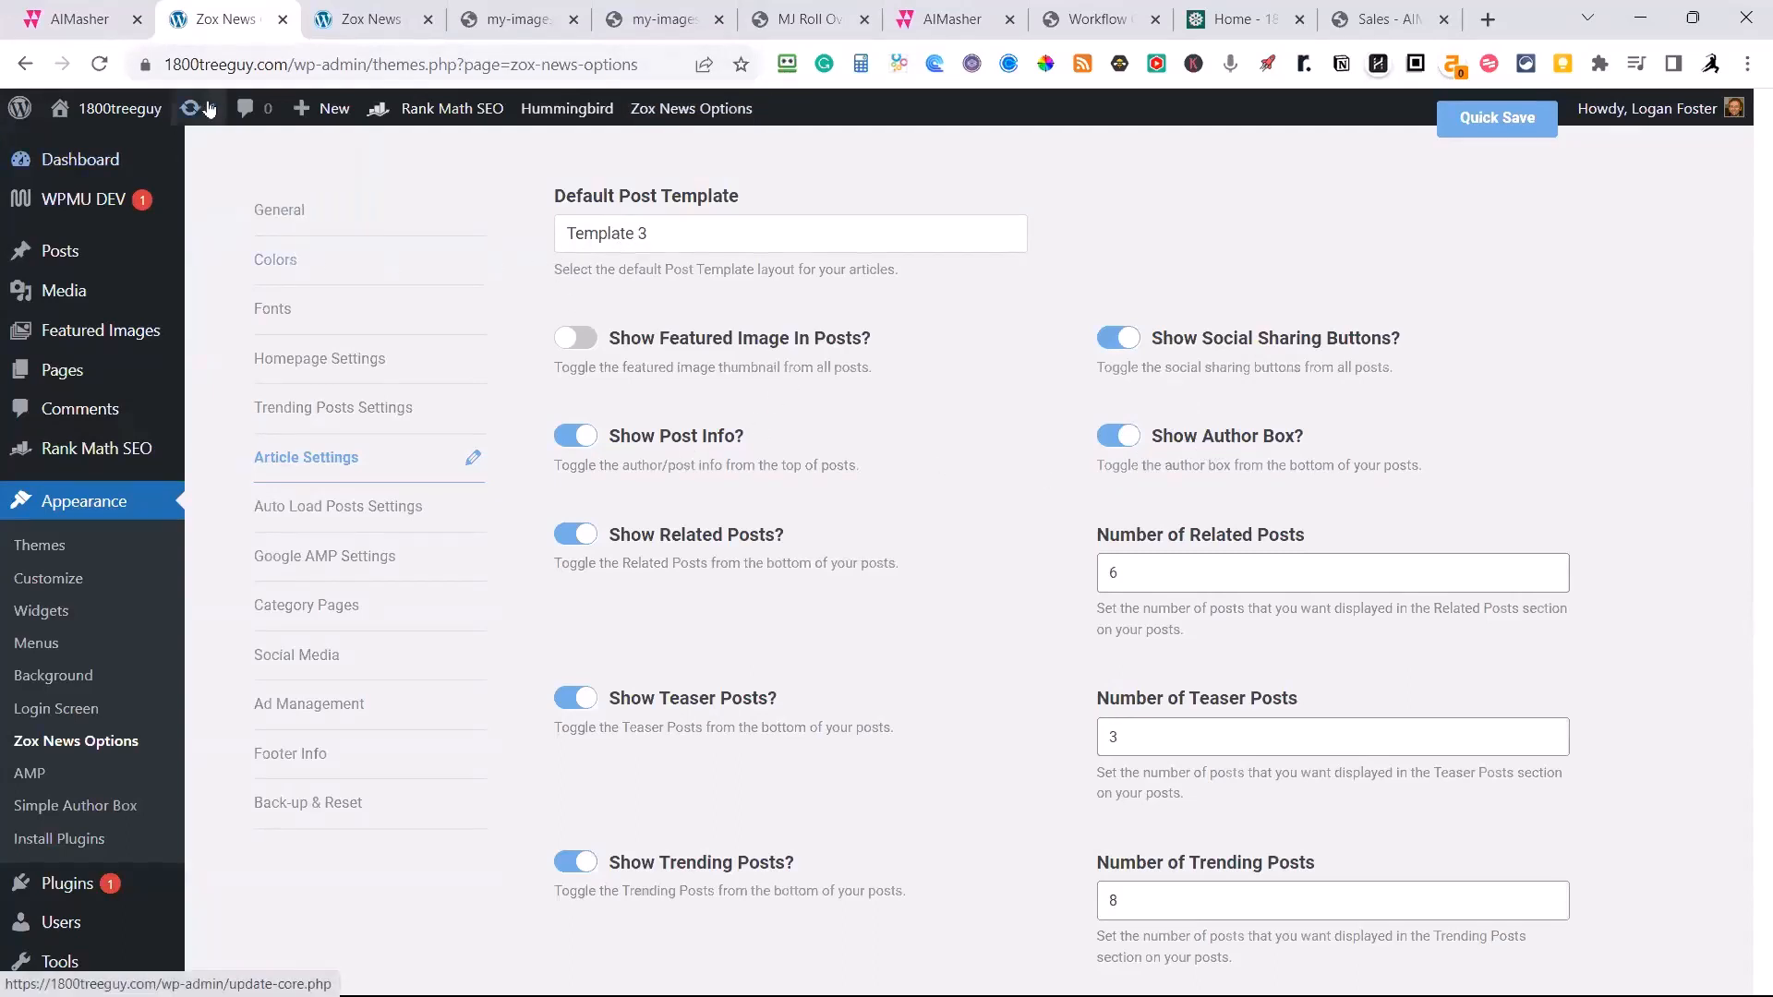
{"action": "left_click", "coordinate": [283, 19]}
{"action": "left_click", "coordinate": [283, 20]}
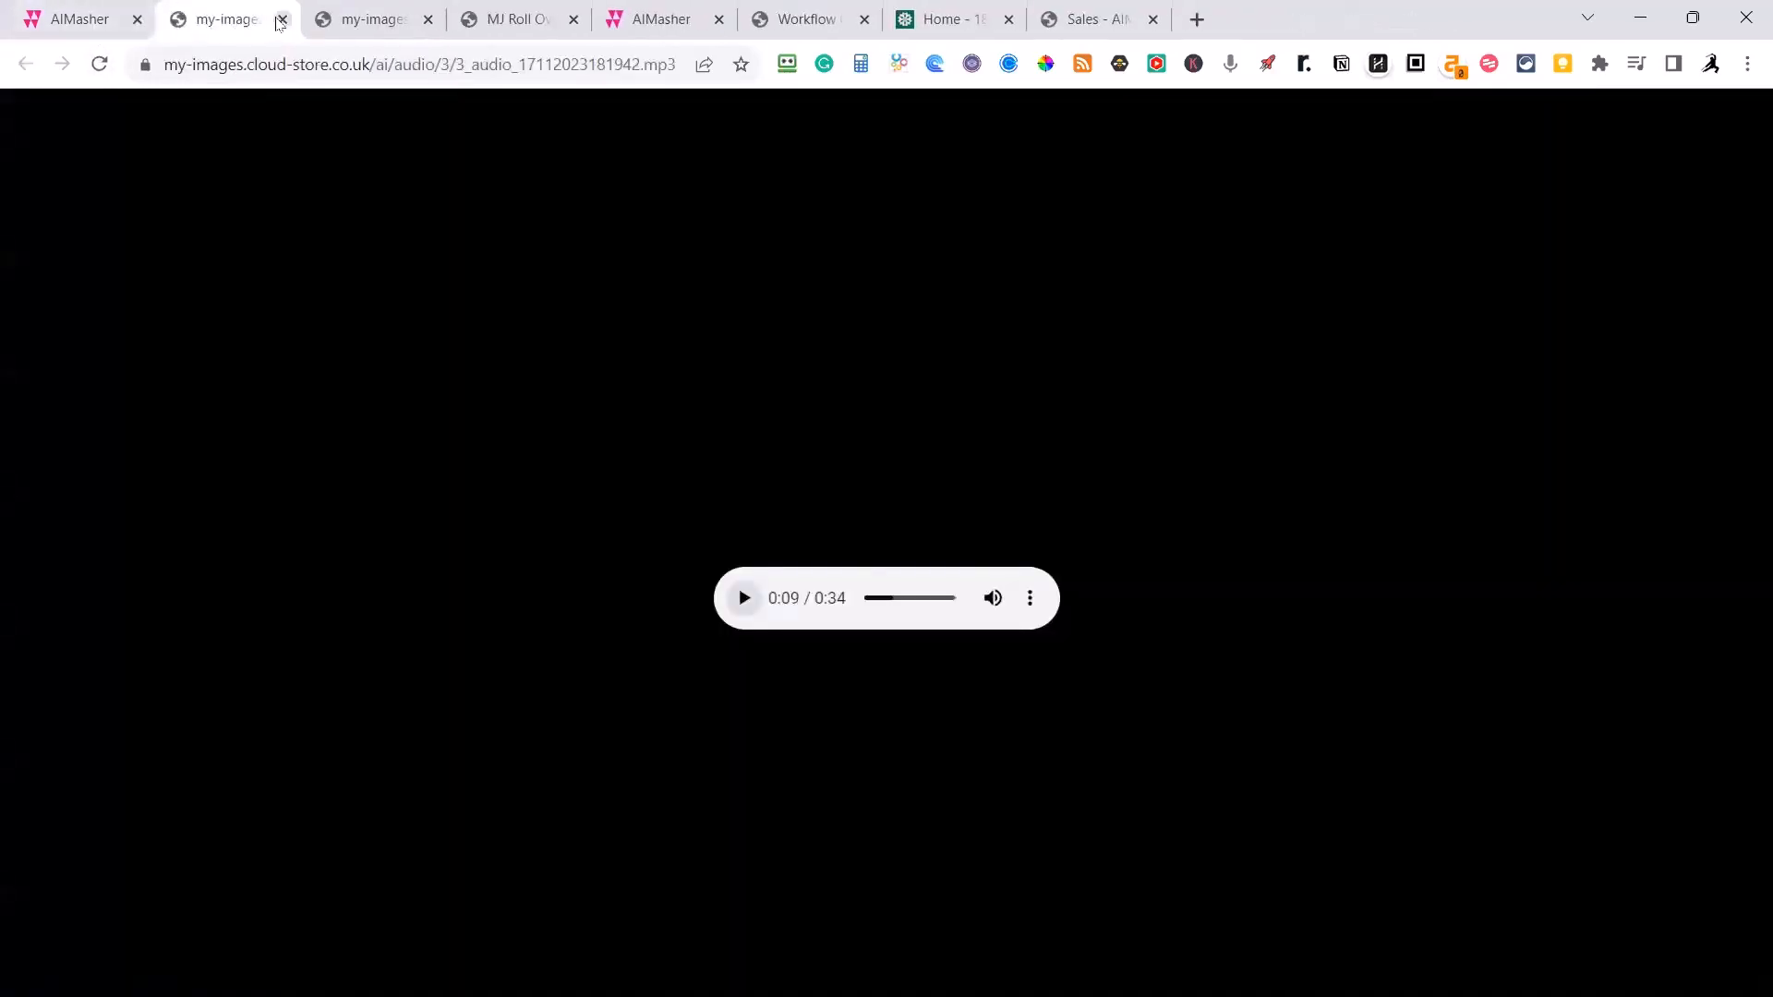
{"action": "left_click", "coordinate": [283, 19]}
{"action": "left_click", "coordinate": [82, 20]}
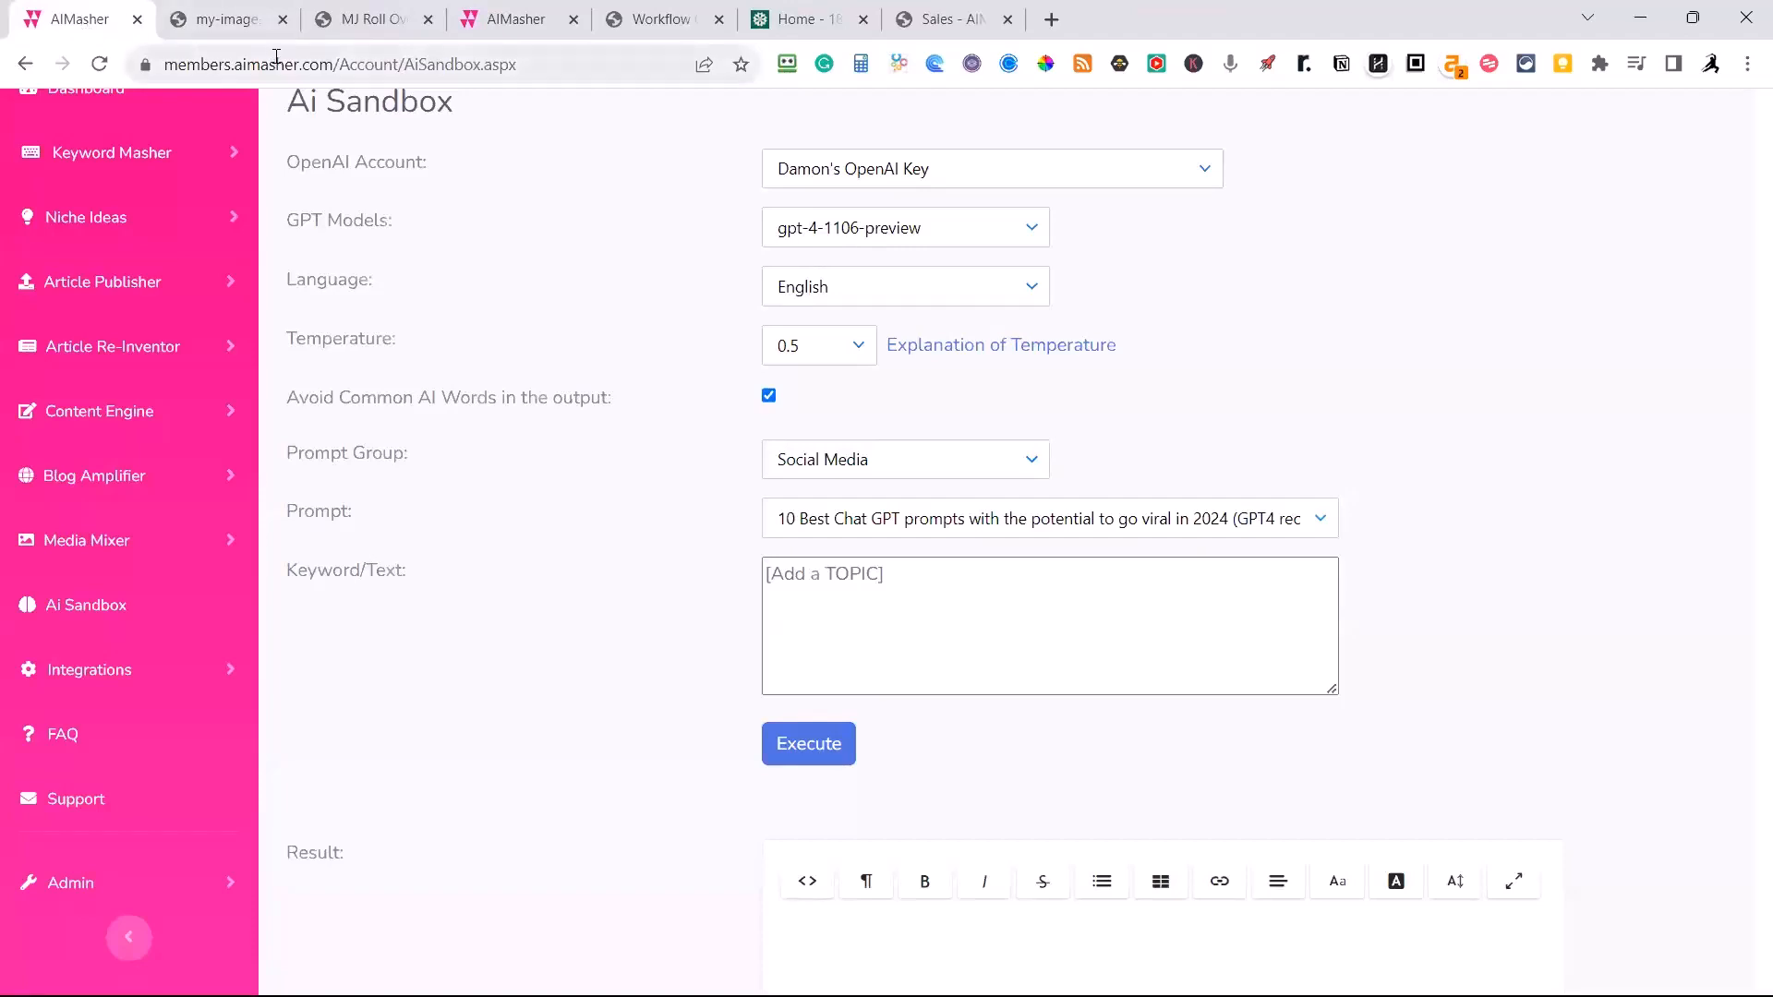
Reopen the Ai Sandbox afresh and set its prompt group to Web Design.
{"action": "scroll", "coordinate": [538, 366], "scroll_direction": "up", "scroll_amount": 2}
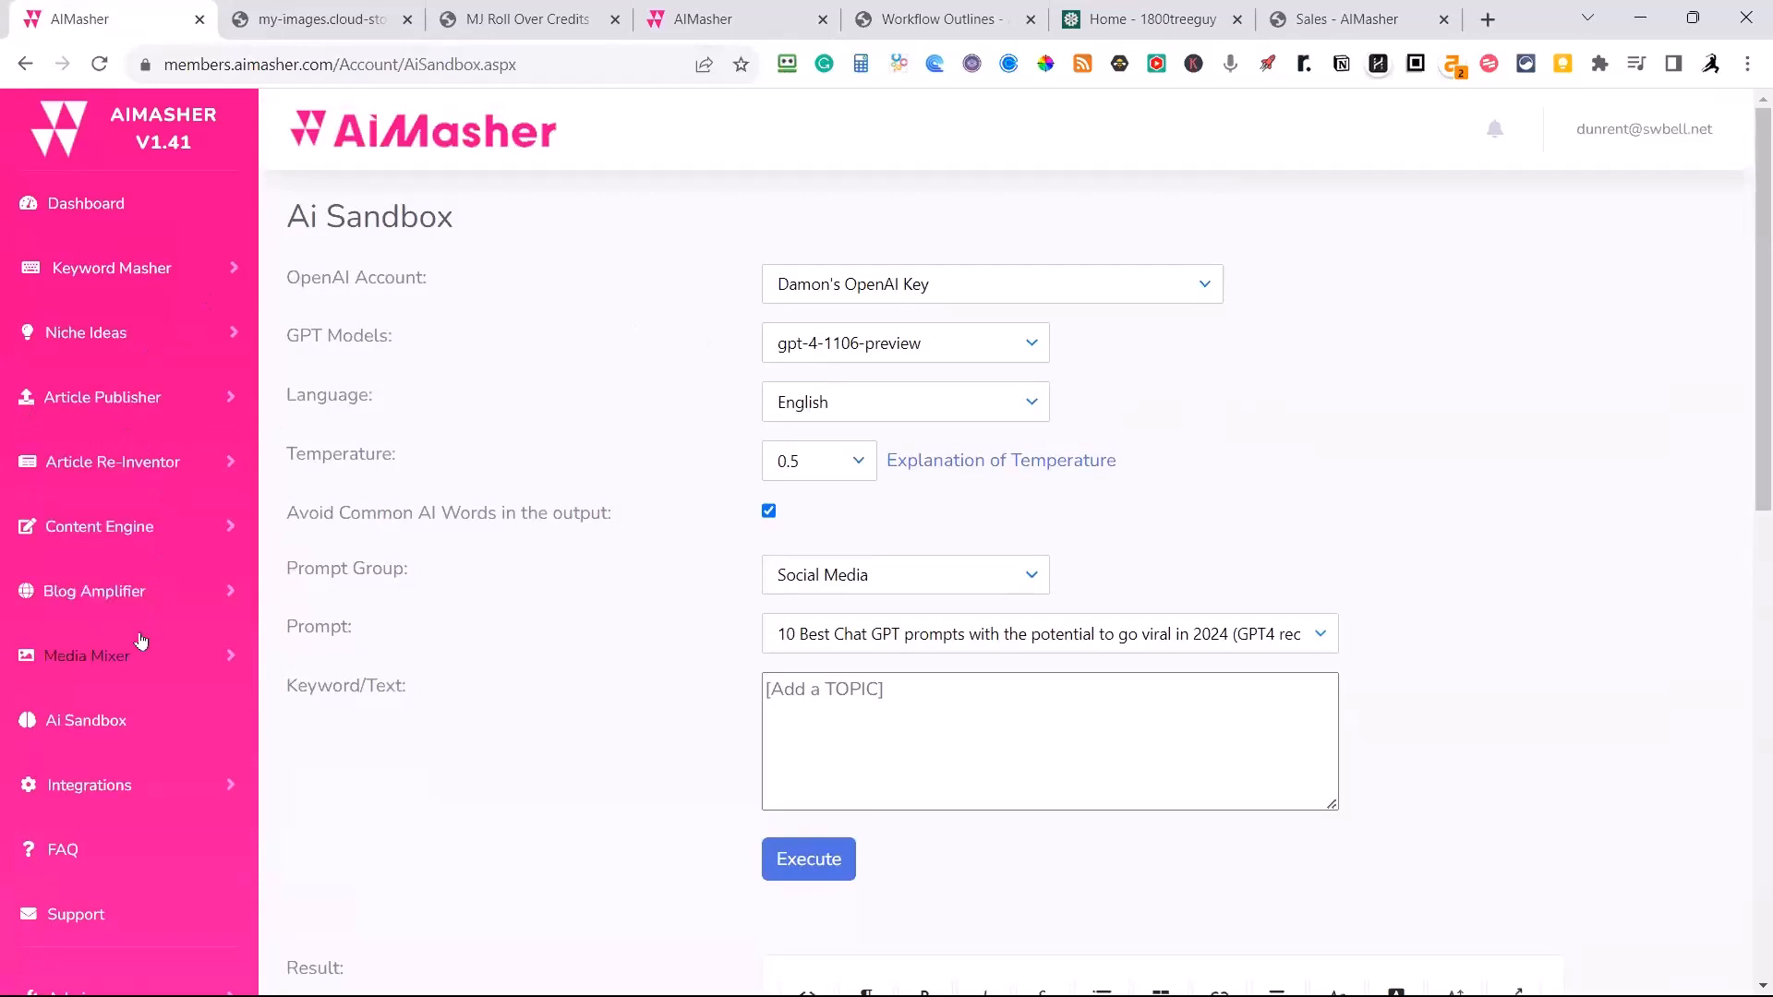
{"action": "left_click", "coordinate": [106, 734]}
{"action": "left_click", "coordinate": [1027, 588]}
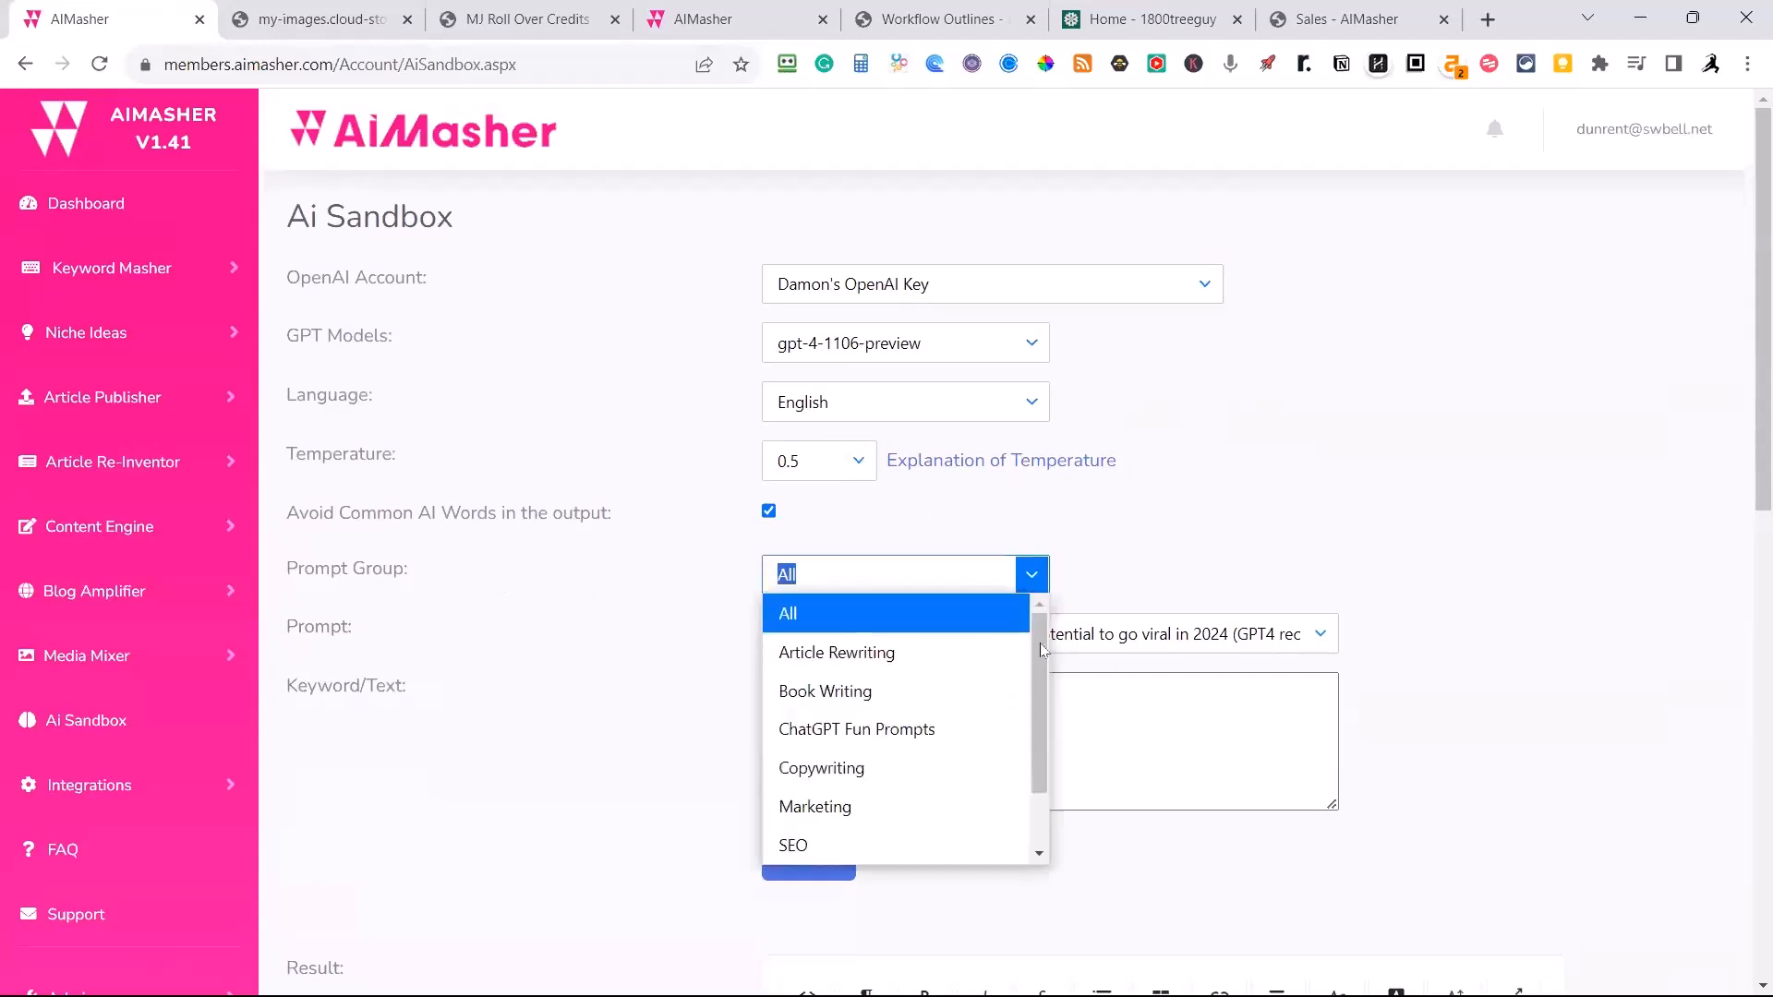
{"action": "scroll", "coordinate": [950, 701], "scroll_direction": "down", "scroll_amount": 2}
{"action": "scroll", "coordinate": [951, 708], "scroll_direction": "down", "scroll_amount": 1}
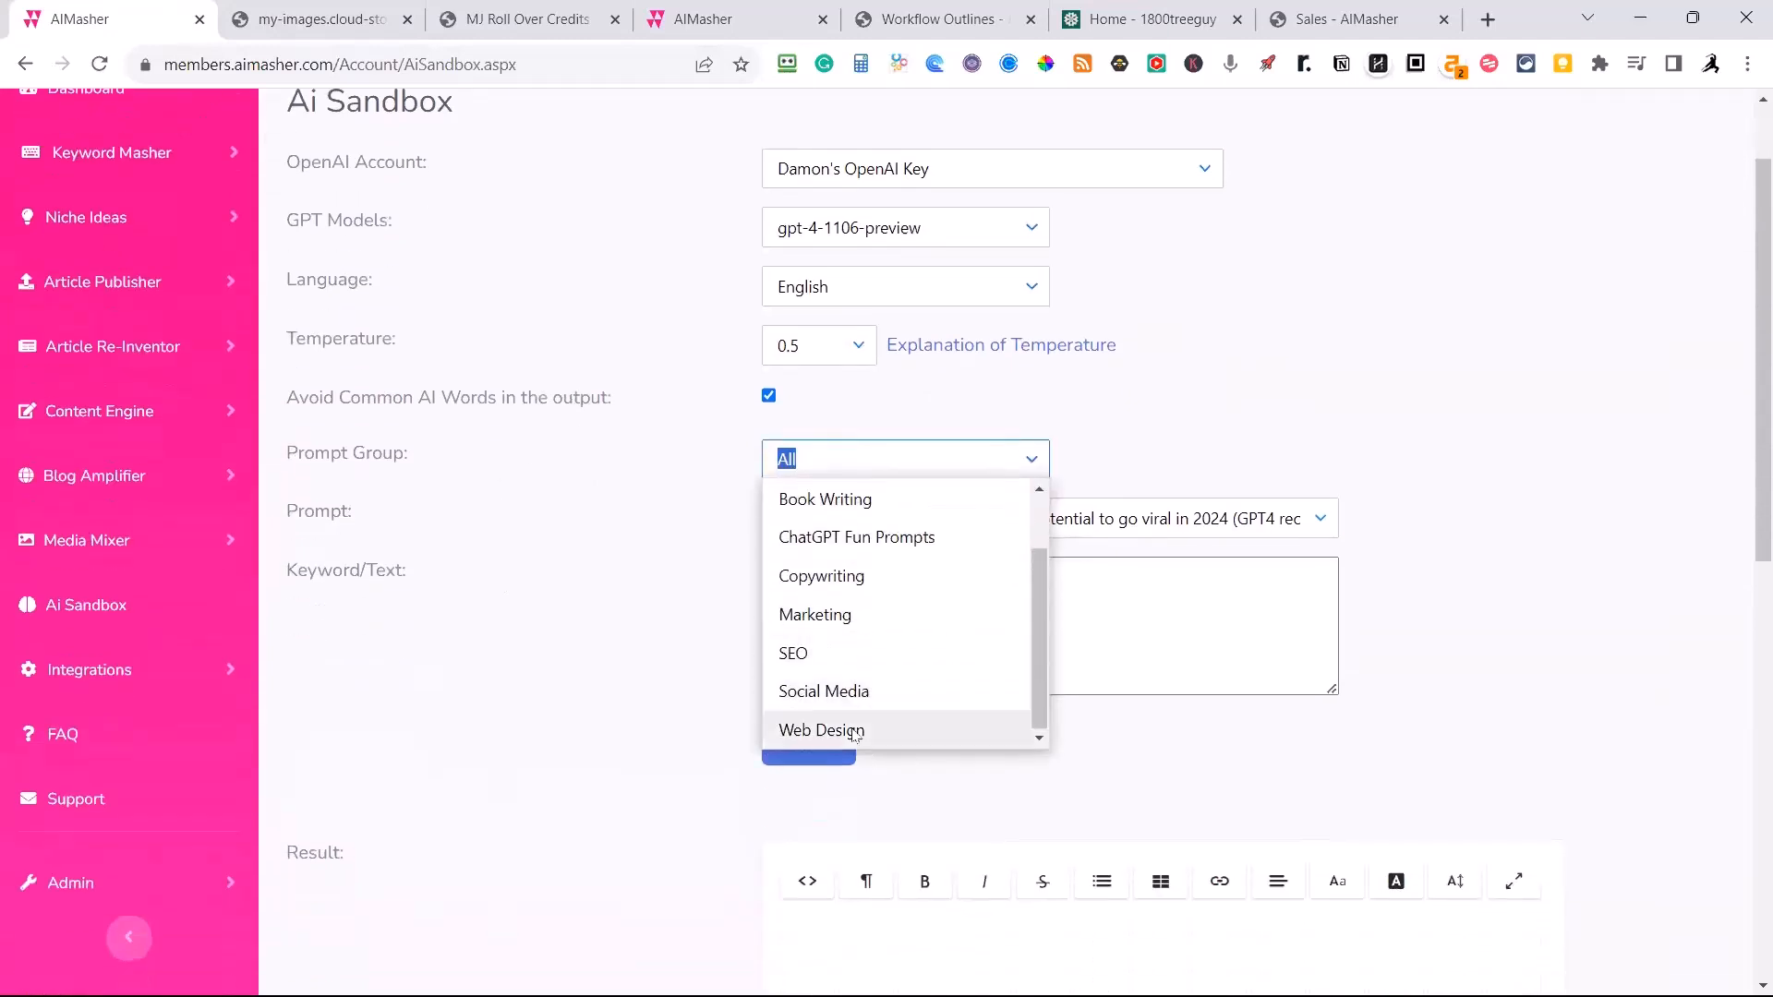
{"action": "left_click", "coordinate": [887, 731]}
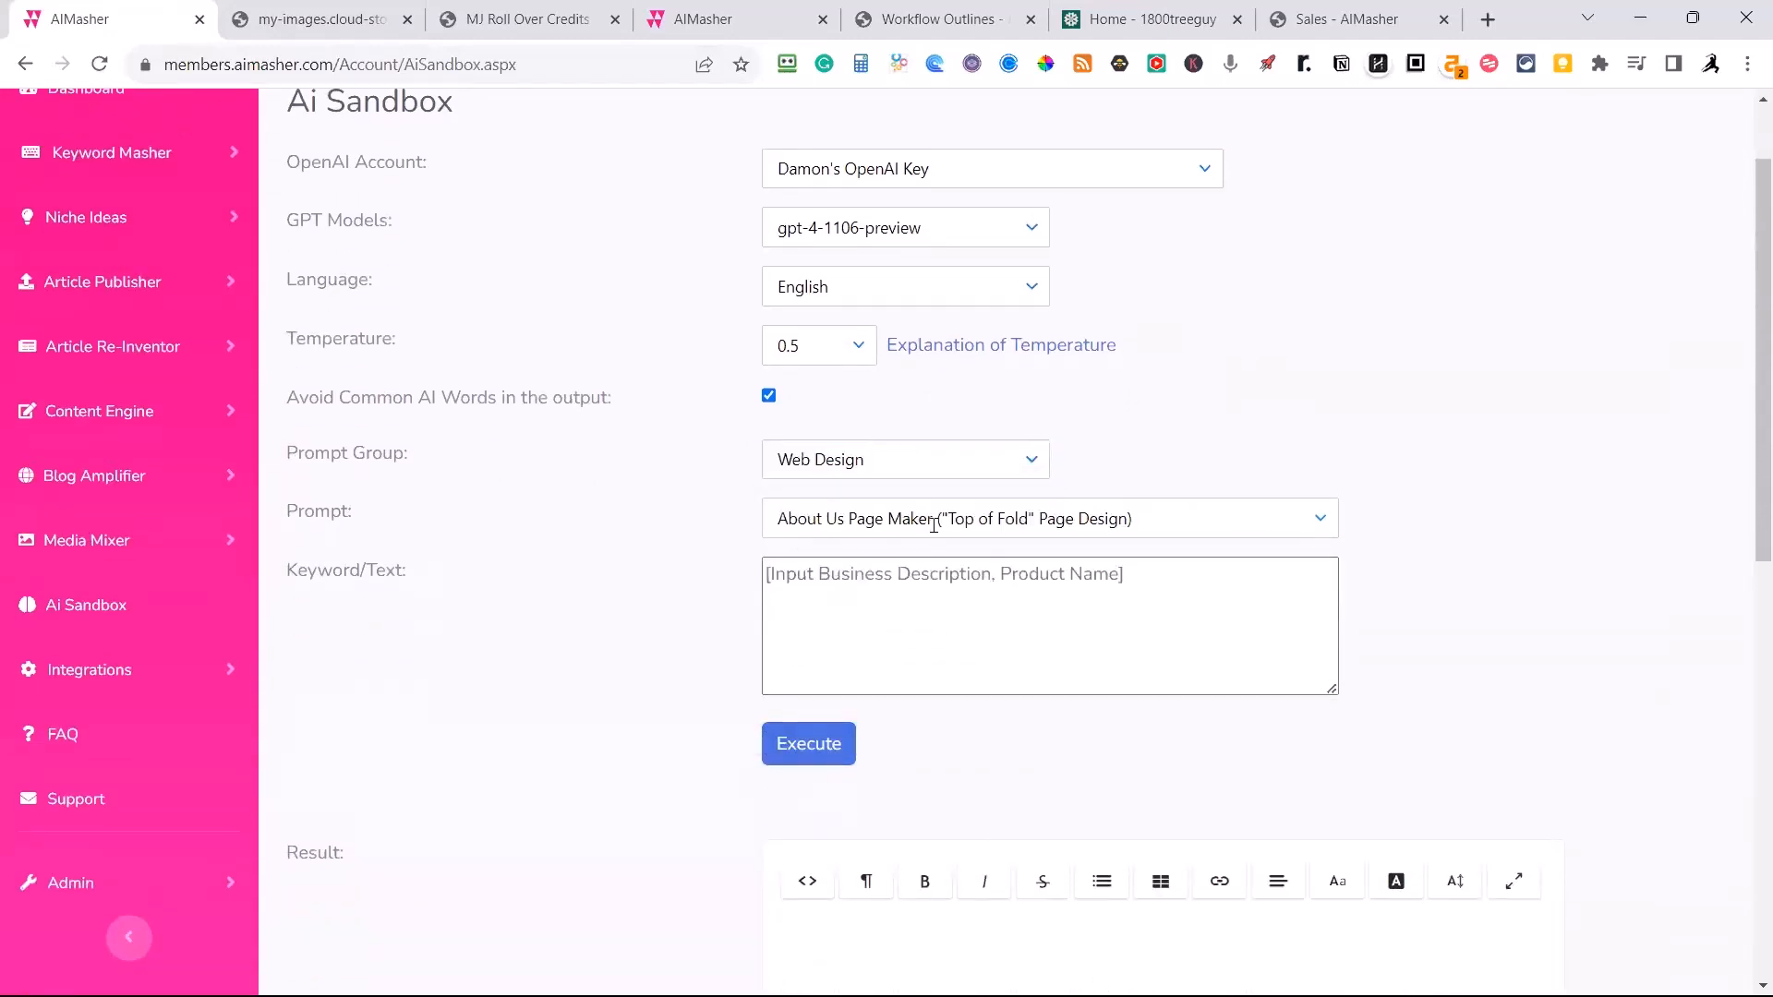
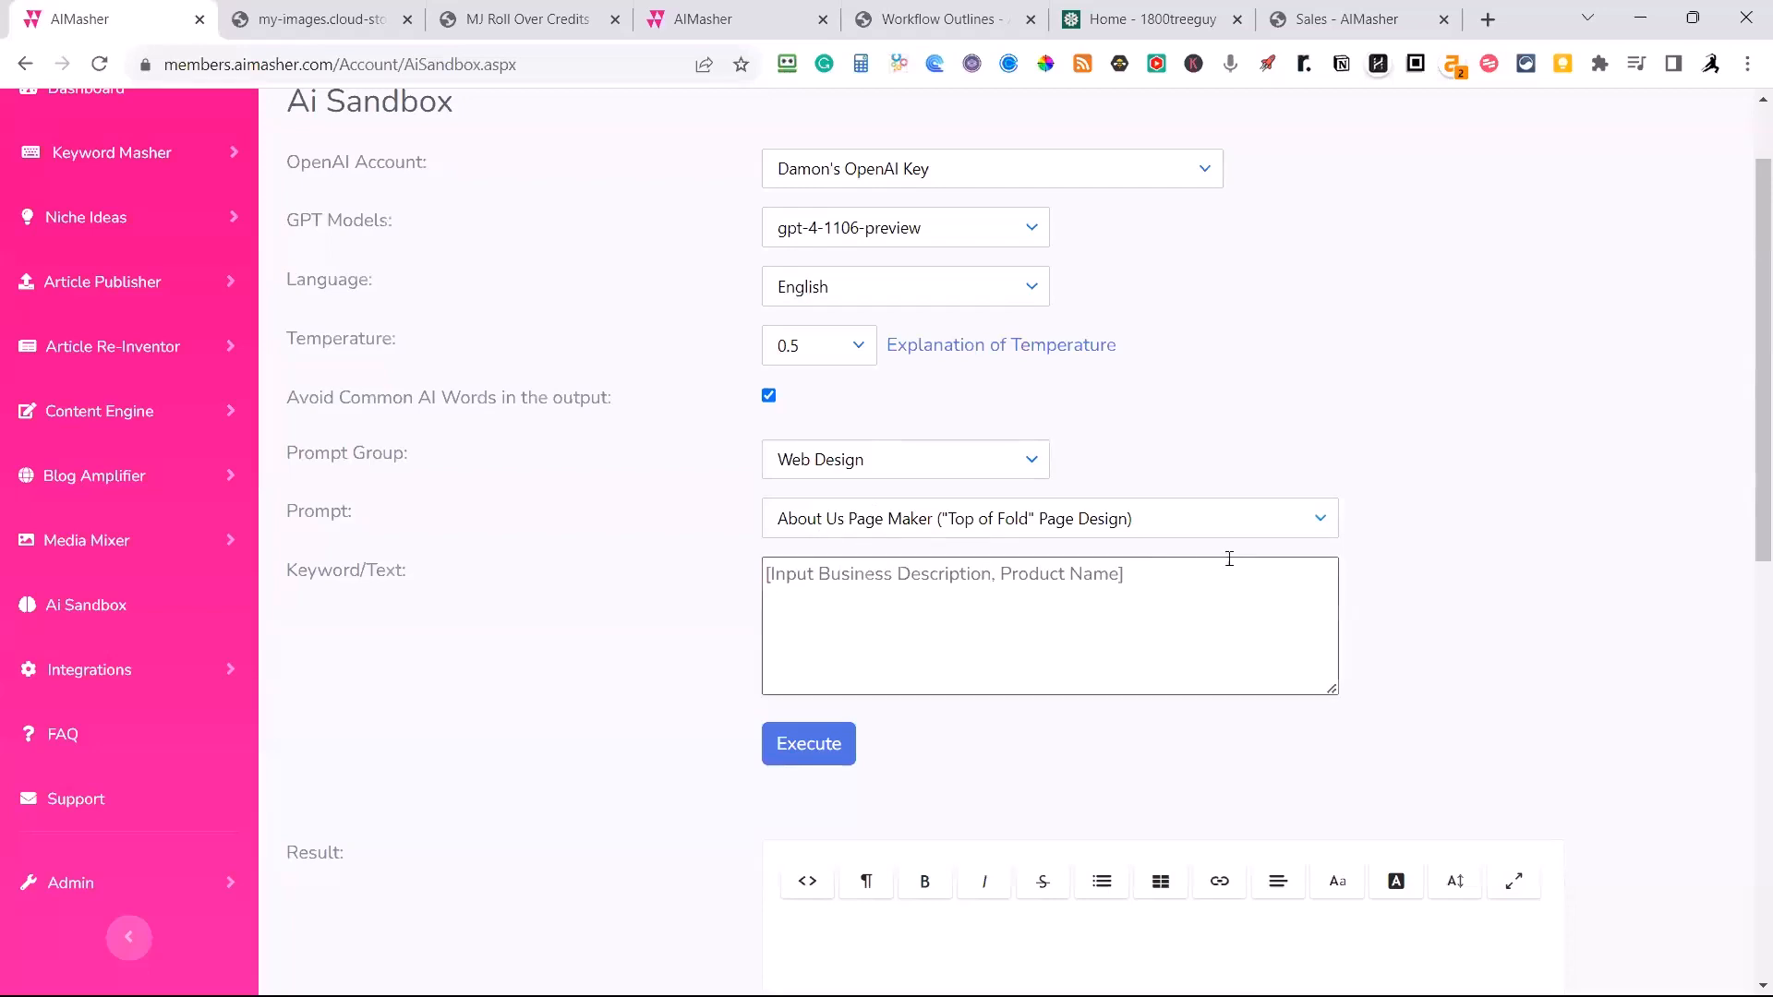
Run the SILO Structure from a Keyword (GPT4 recommended) prompt with the keyword "wood fence repair".
{"action": "left_click", "coordinate": [1319, 518]}
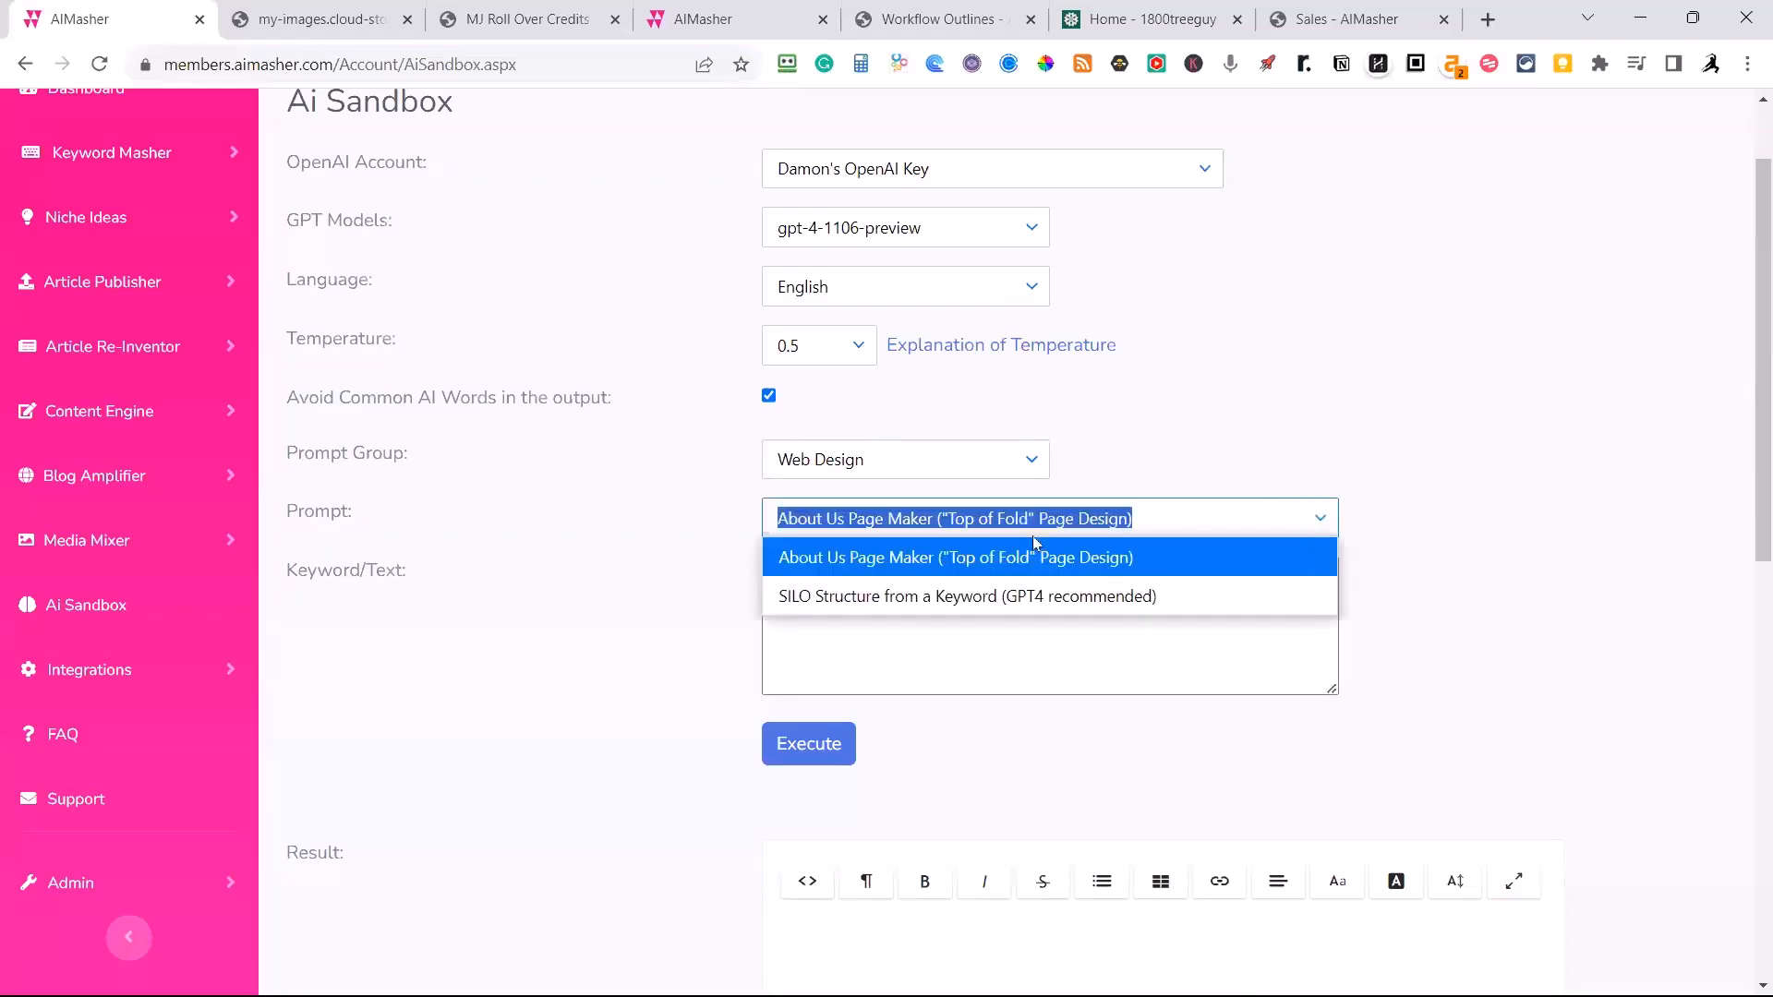
{"action": "left_click", "coordinate": [905, 597]}
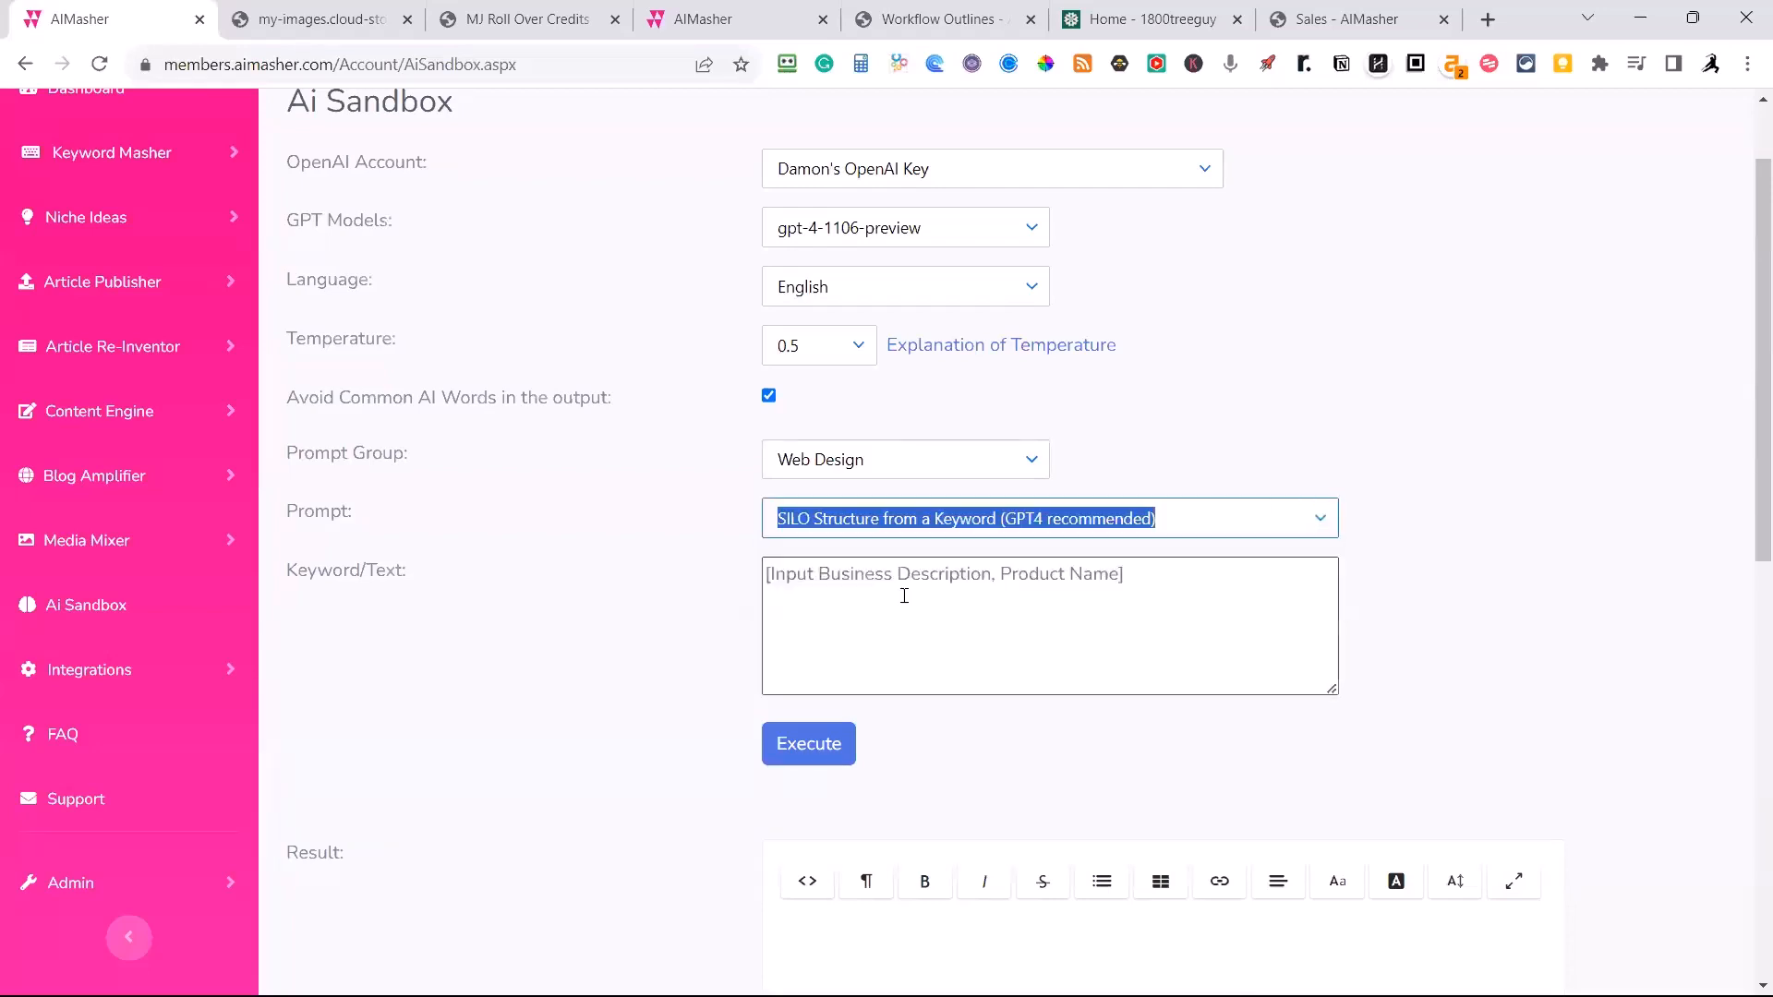
{"action": "left_click", "coordinate": [818, 592]}
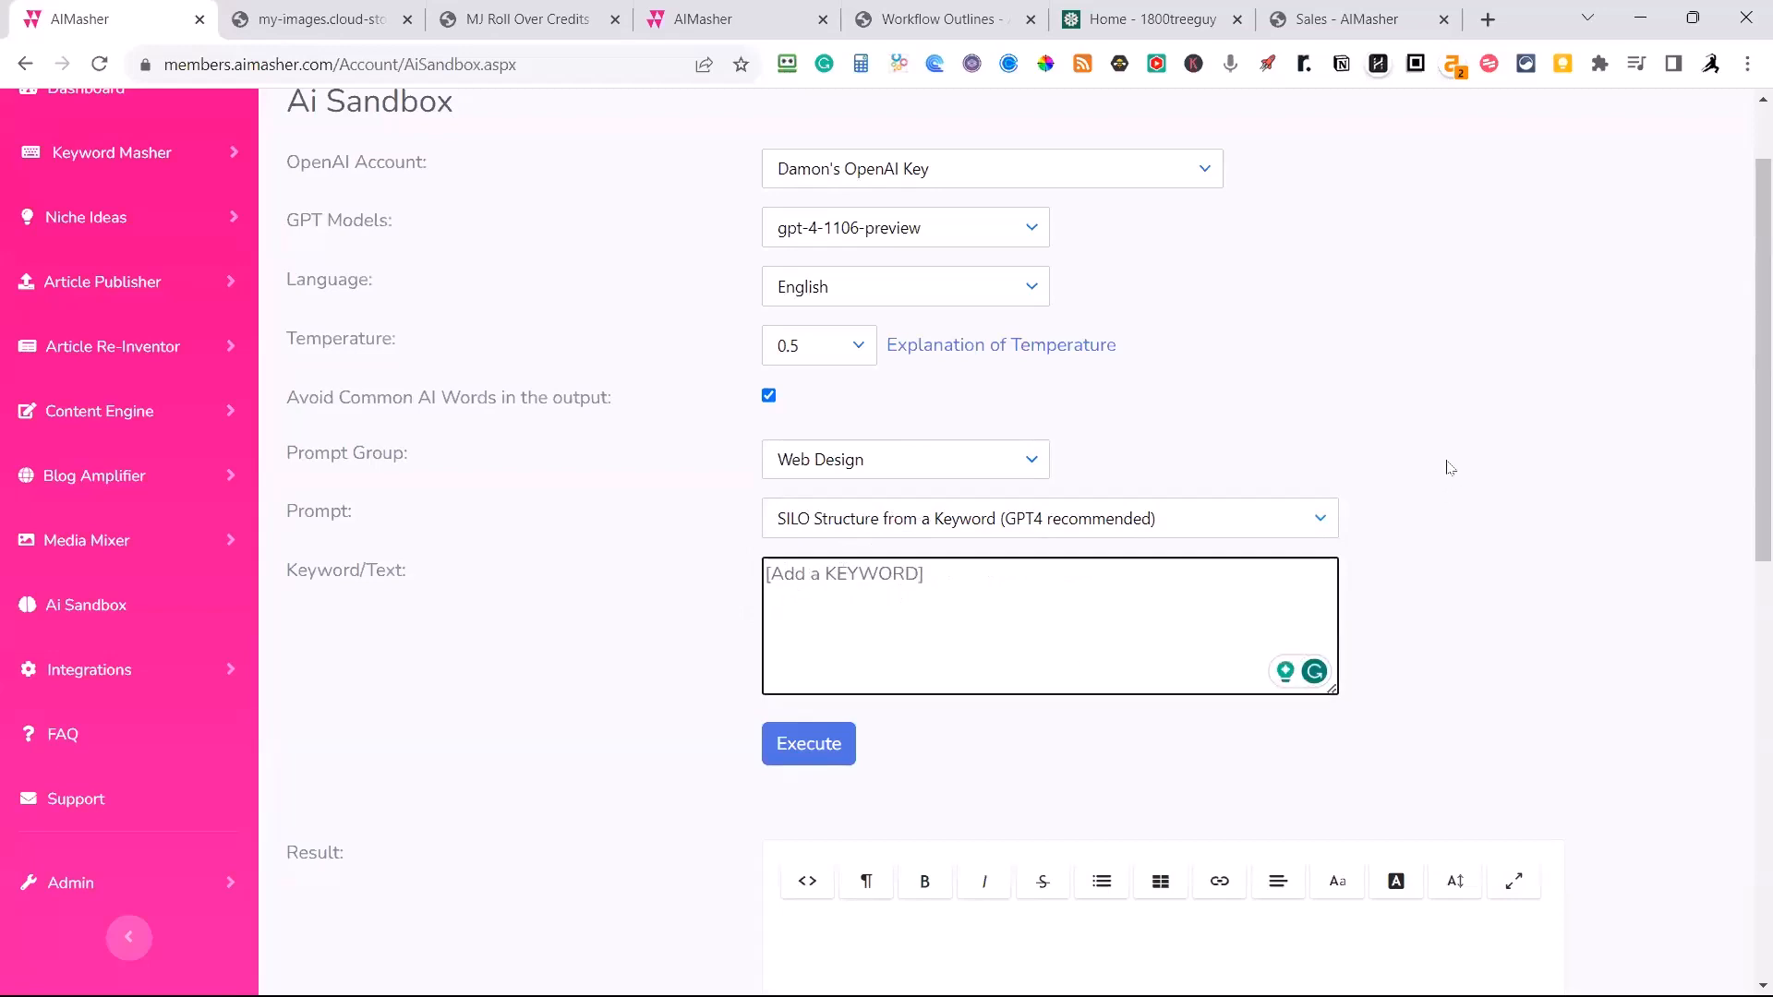
{"action": "type", "text": "wodd"}
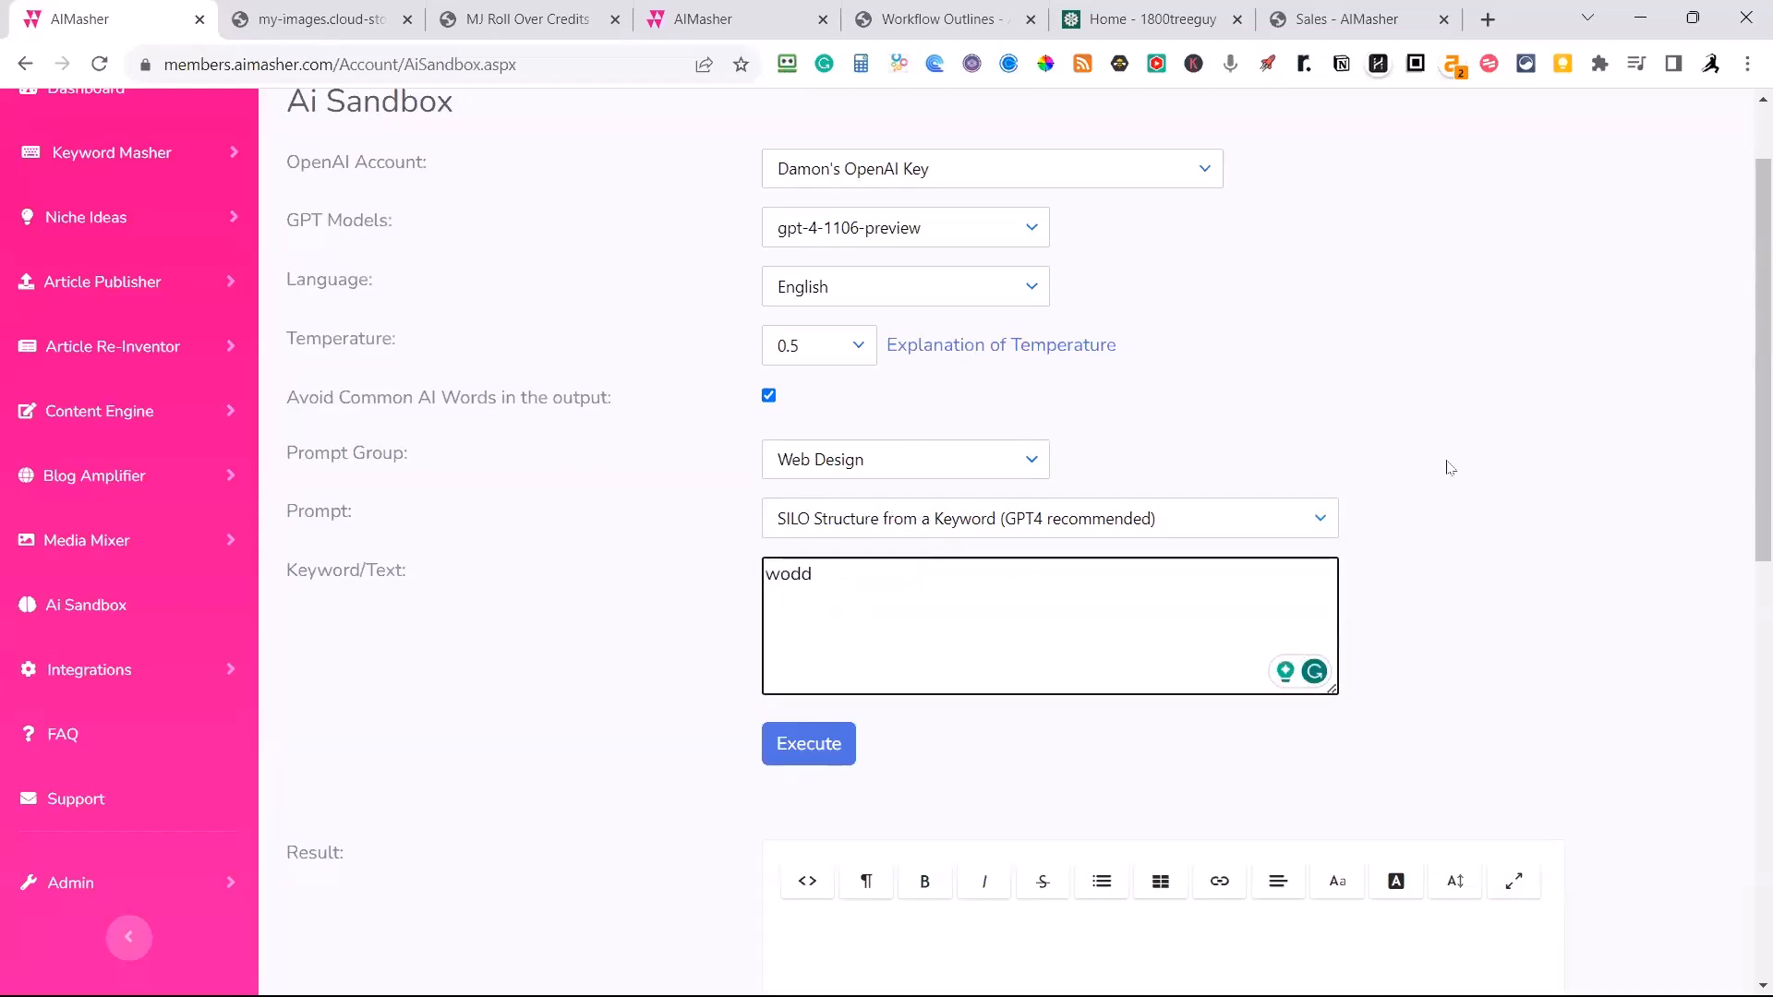
{"action": "type", "text": "od fence repair"}
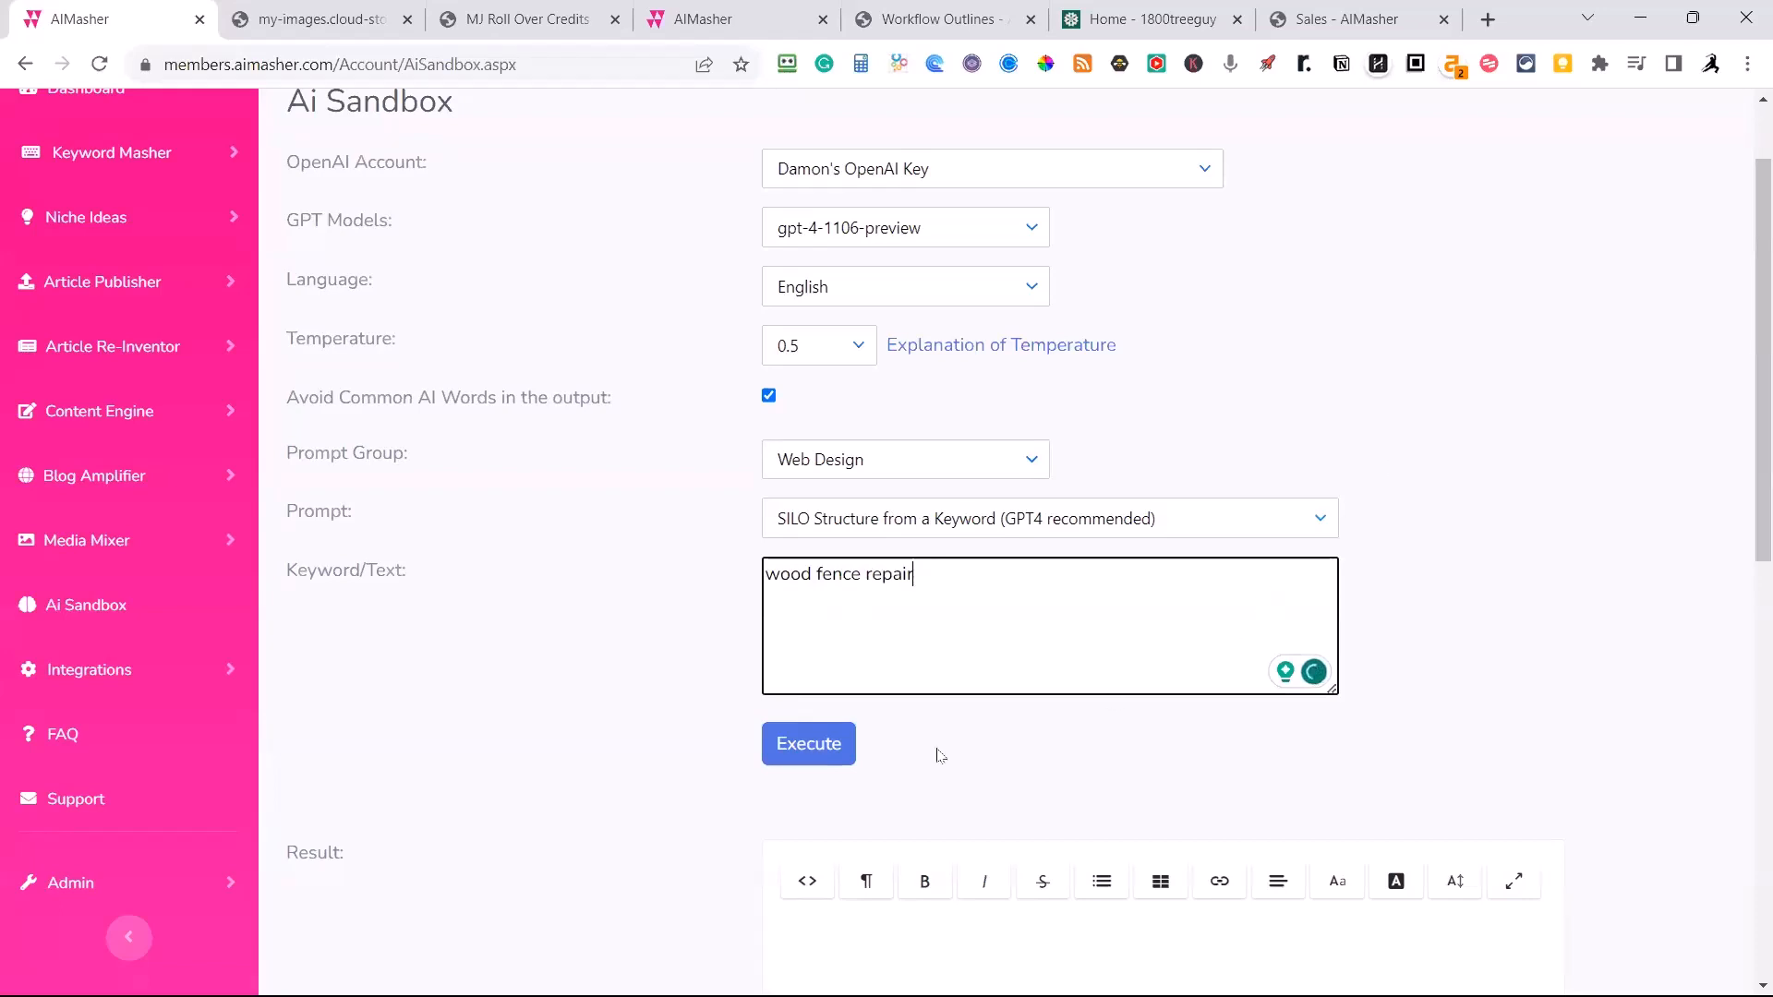
{"action": "left_click", "coordinate": [813, 756]}
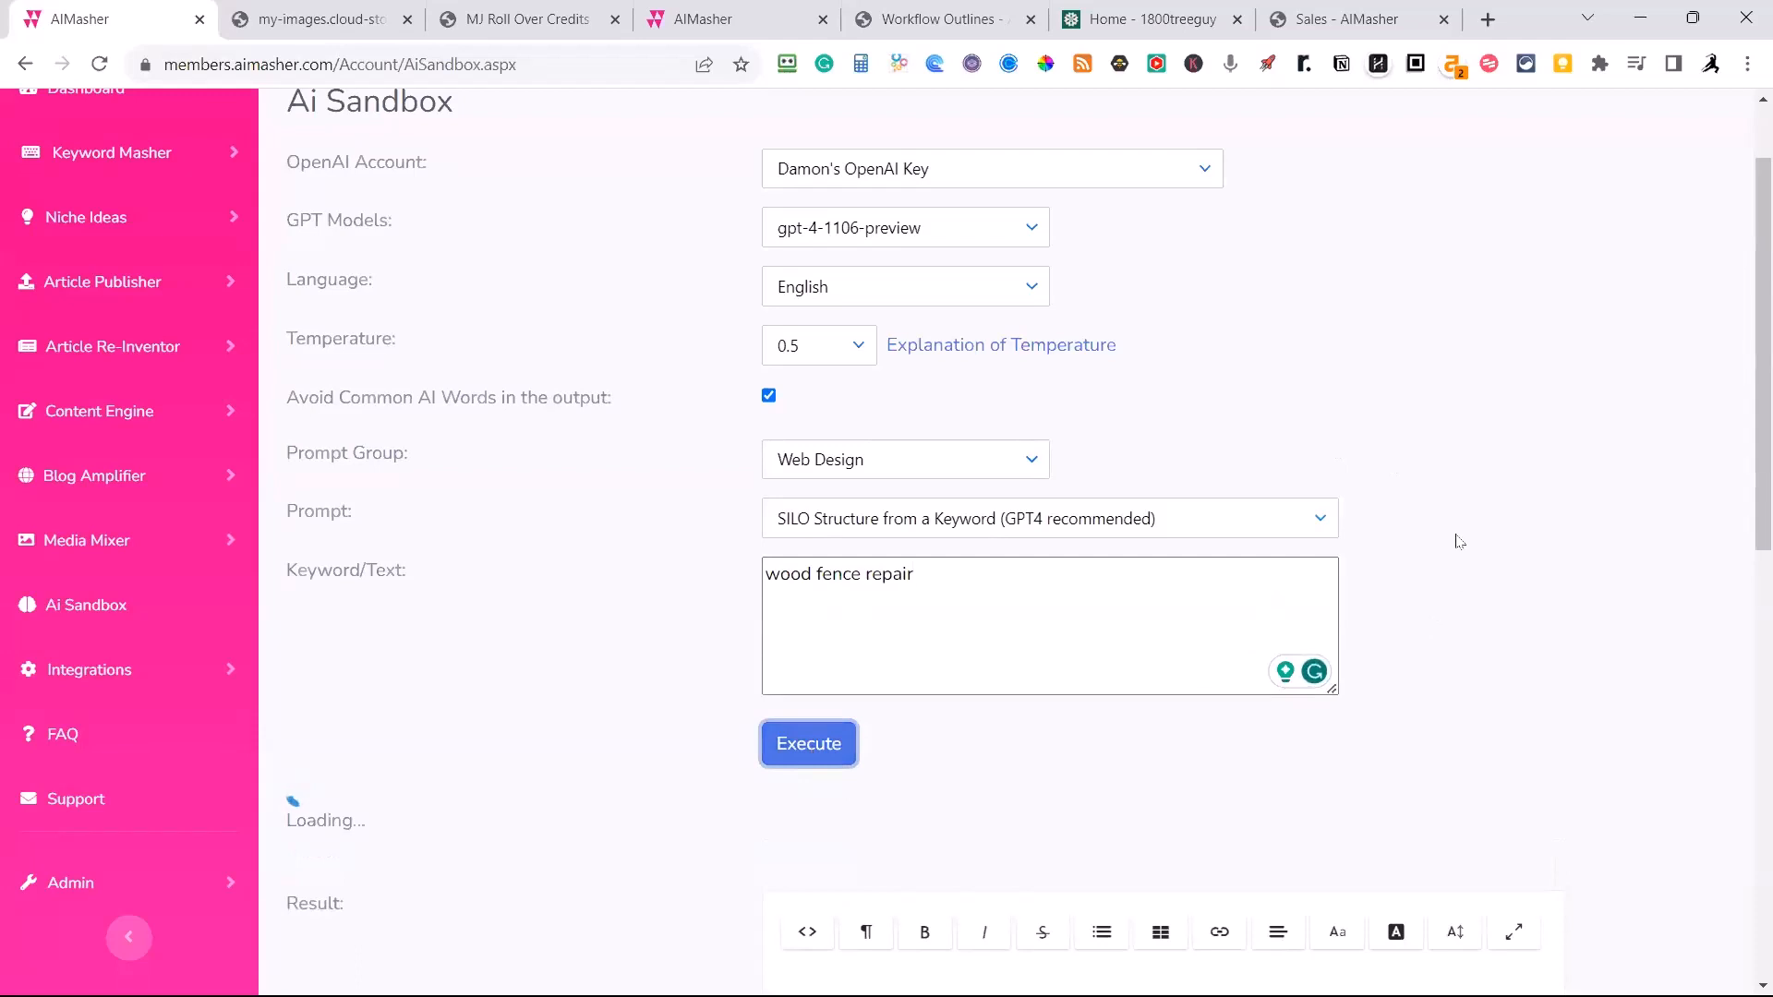
{"action": "scroll", "coordinate": [1459, 542], "scroll_direction": "down", "scroll_amount": 1}
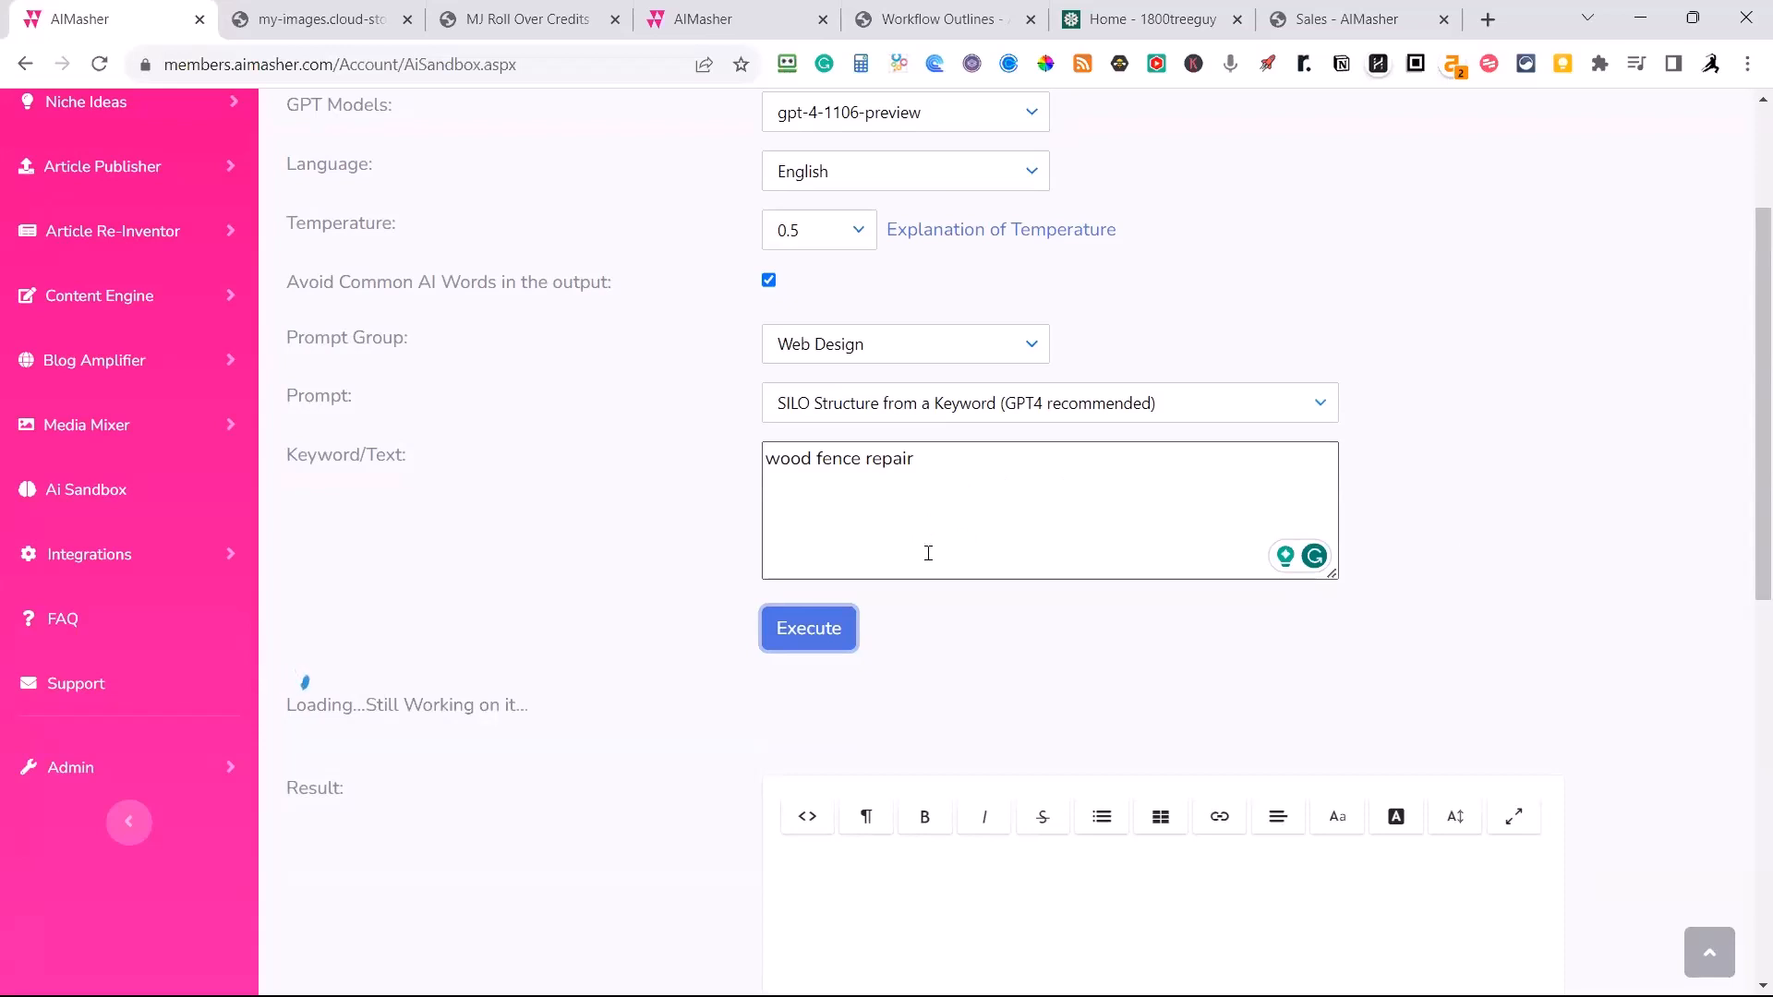
{"action": "scroll", "coordinate": [928, 557], "scroll_direction": "down", "scroll_amount": 3}
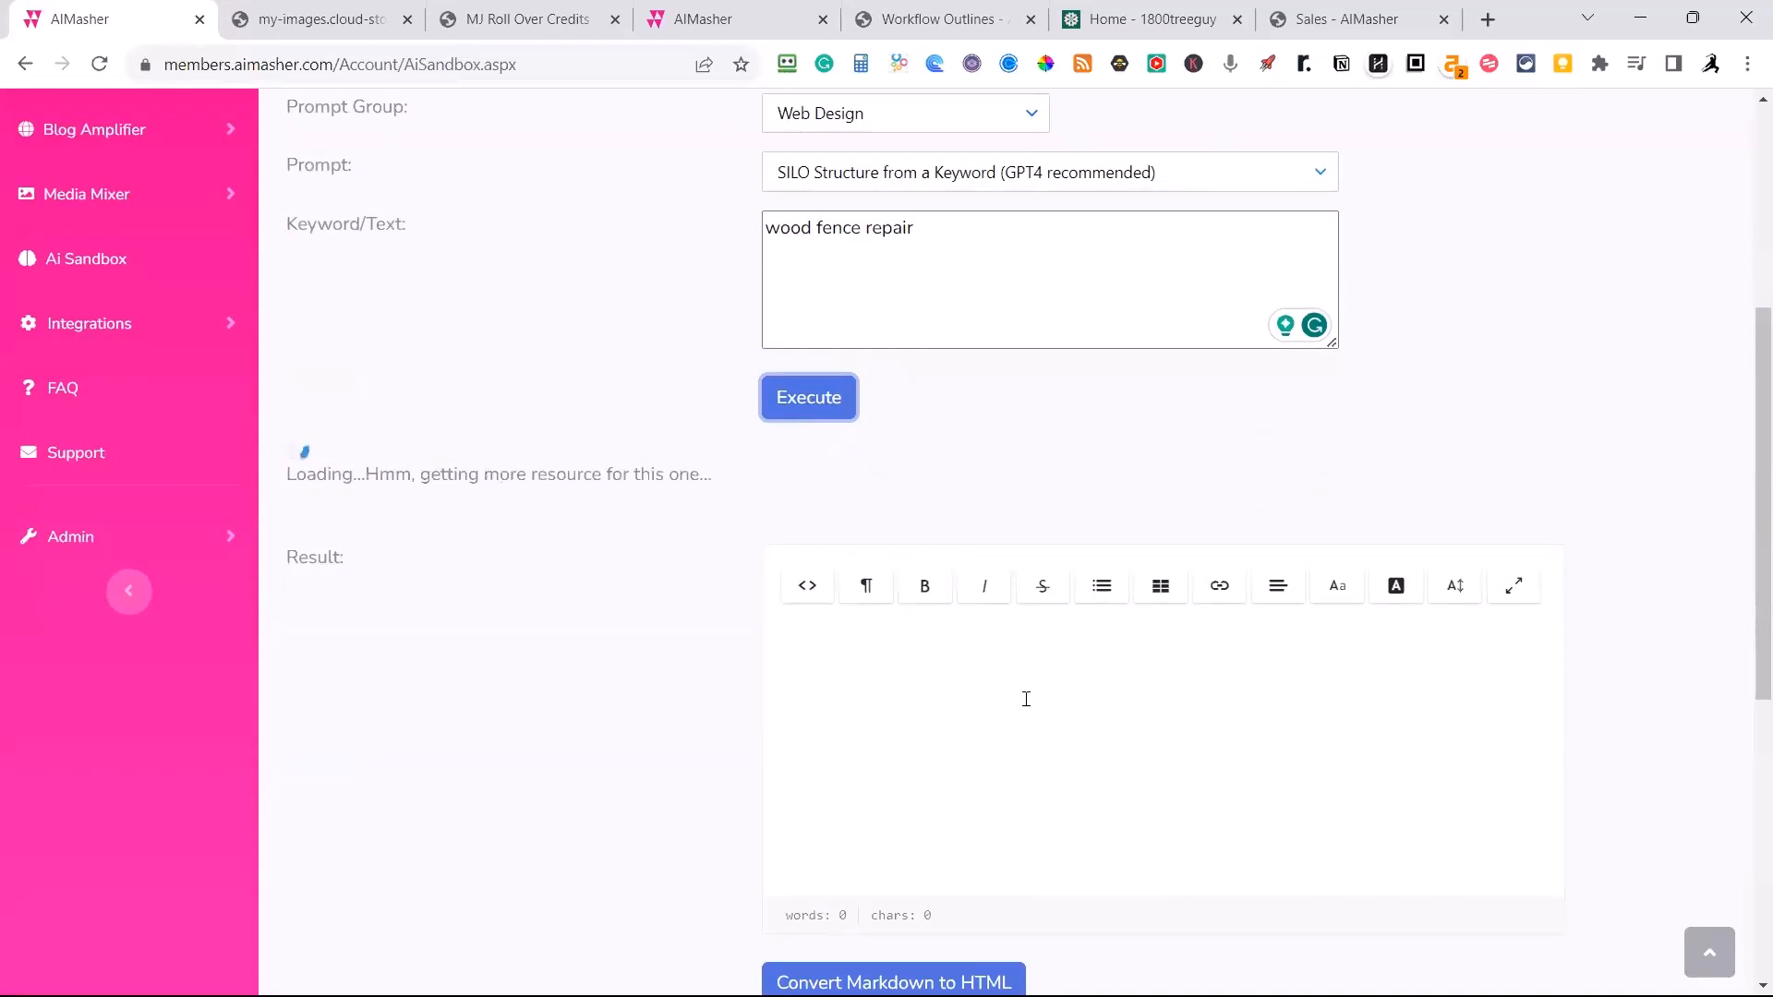
{"action": "scroll", "coordinate": [1026, 699], "scroll_direction": "up", "scroll_amount": 4}
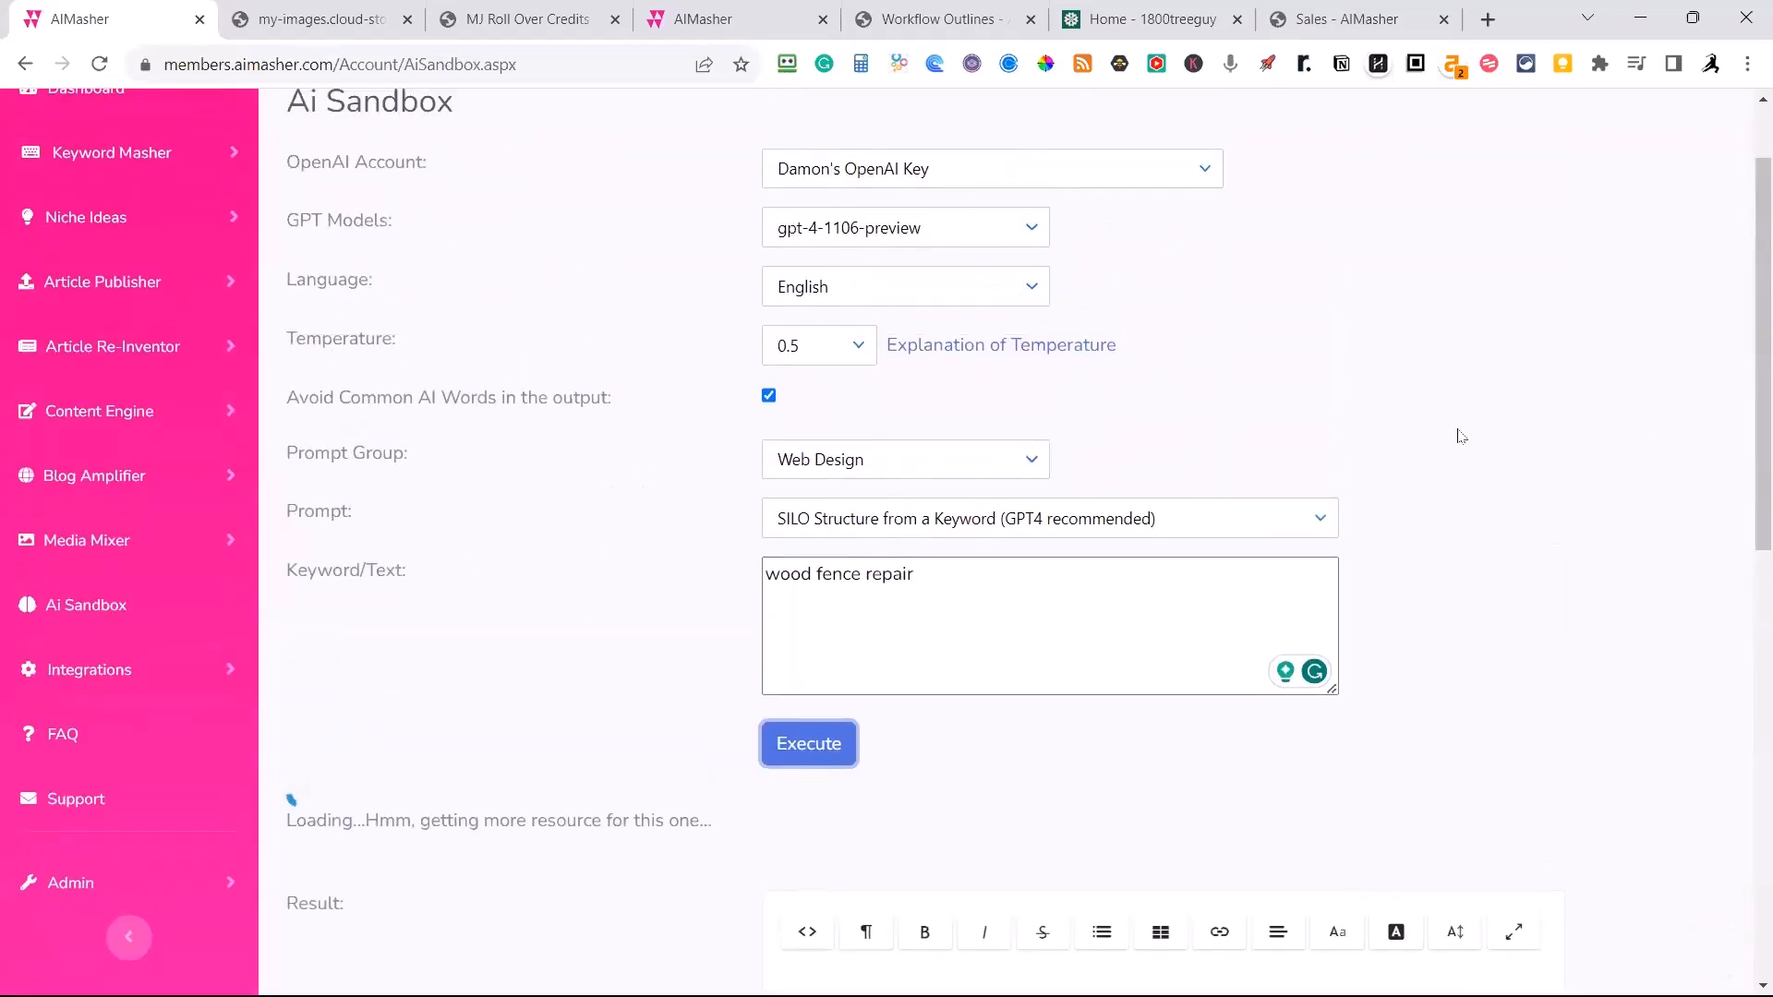
{"action": "scroll", "coordinate": [1457, 444], "scroll_direction": "down", "scroll_amount": 1}
{"action": "scroll", "coordinate": [1458, 451], "scroll_direction": "down", "scroll_amount": 2}
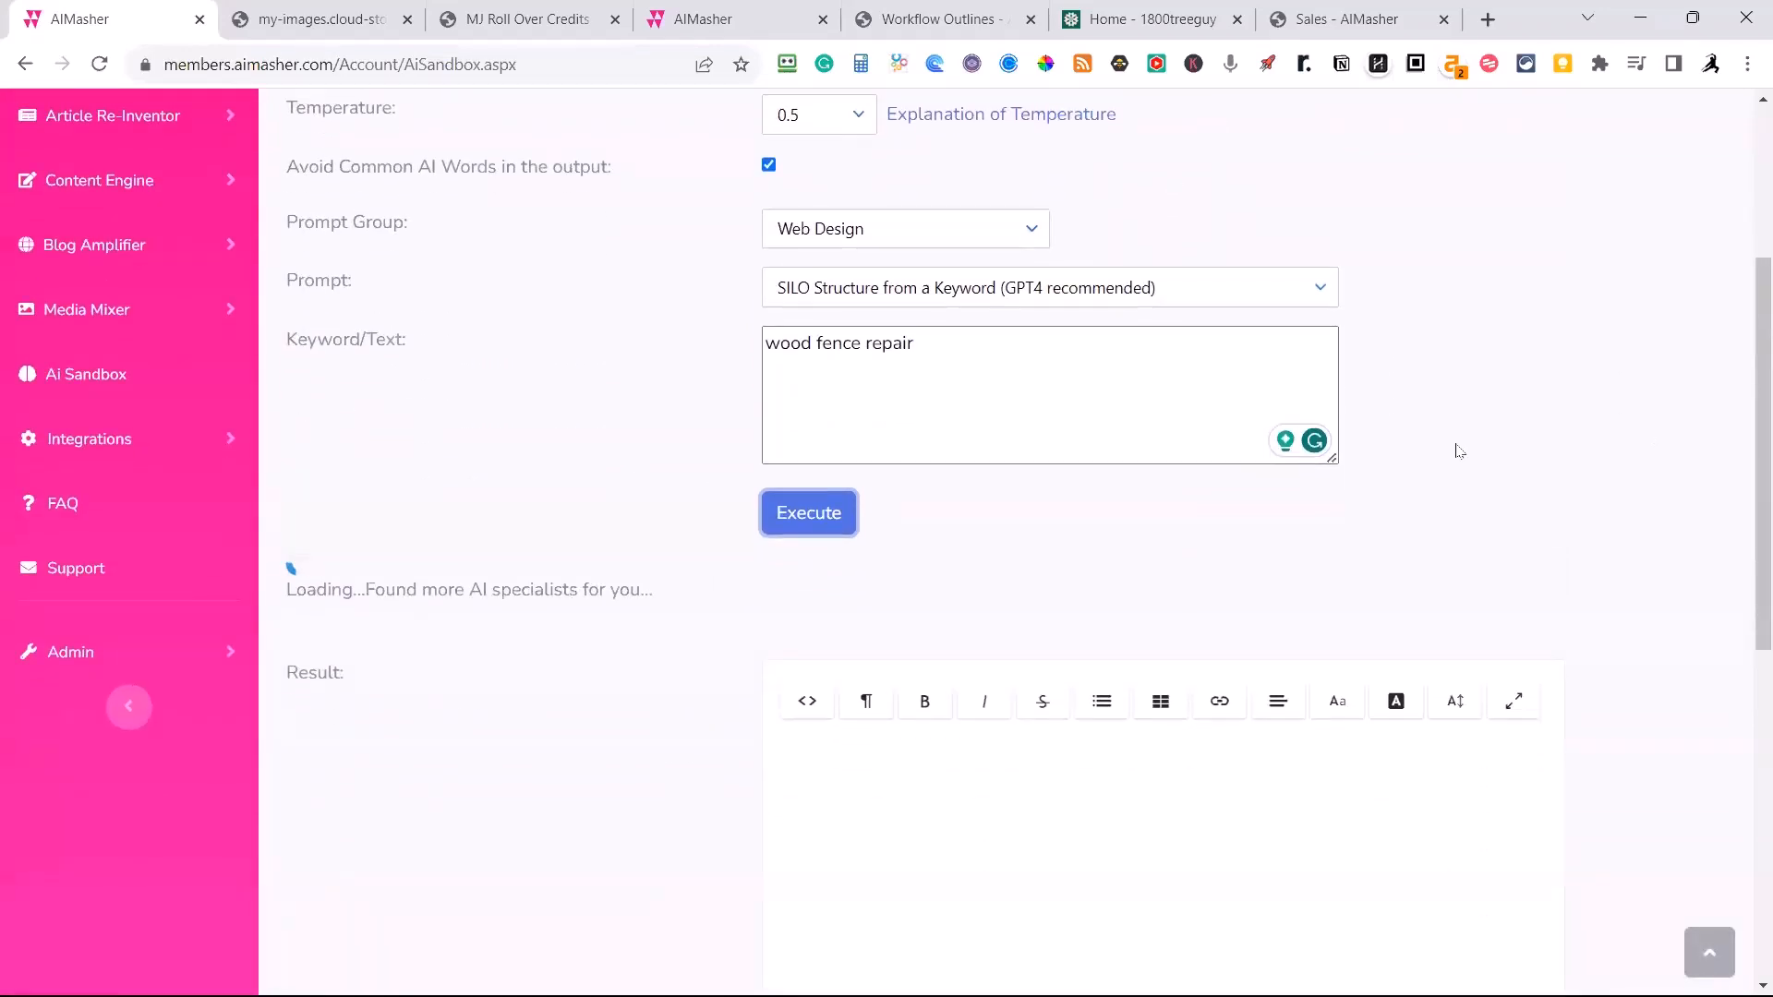
{"action": "scroll", "coordinate": [1505, 364], "scroll_direction": "up", "scroll_amount": 2}
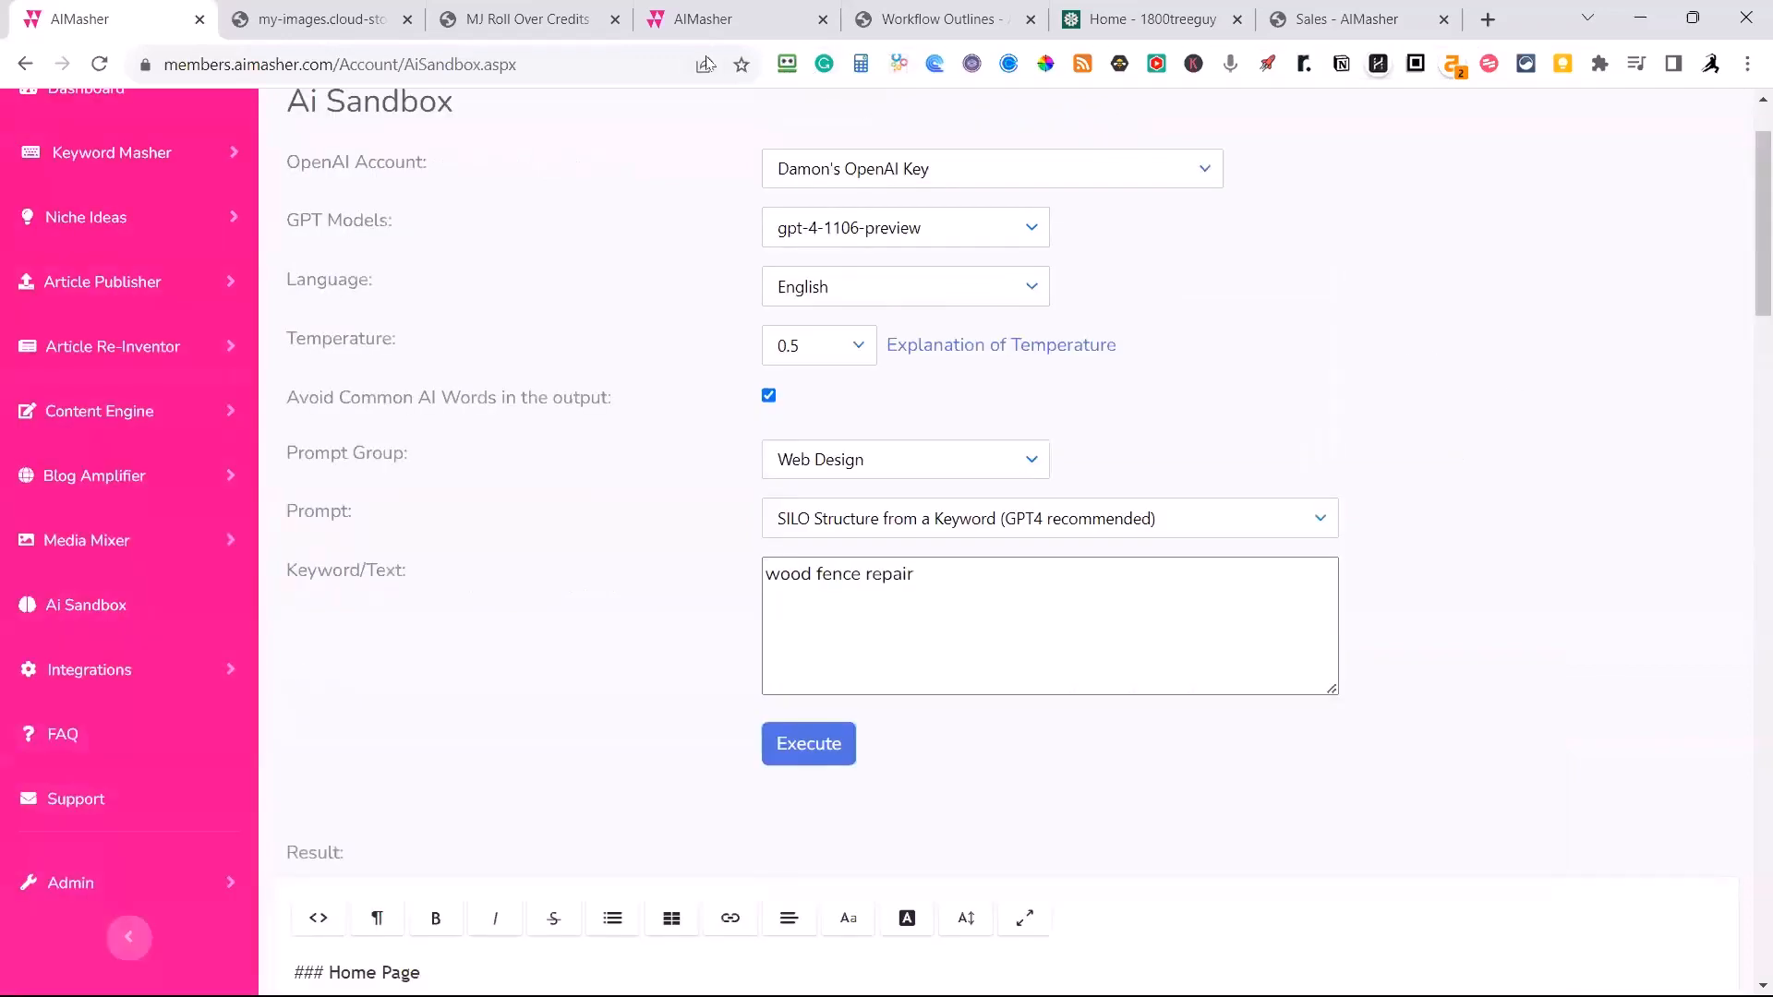
Convert the generated wood fence repair silo structure from Markdown to HTML.
{"action": "scroll", "coordinate": [688, 277], "scroll_direction": "down", "scroll_amount": 6}
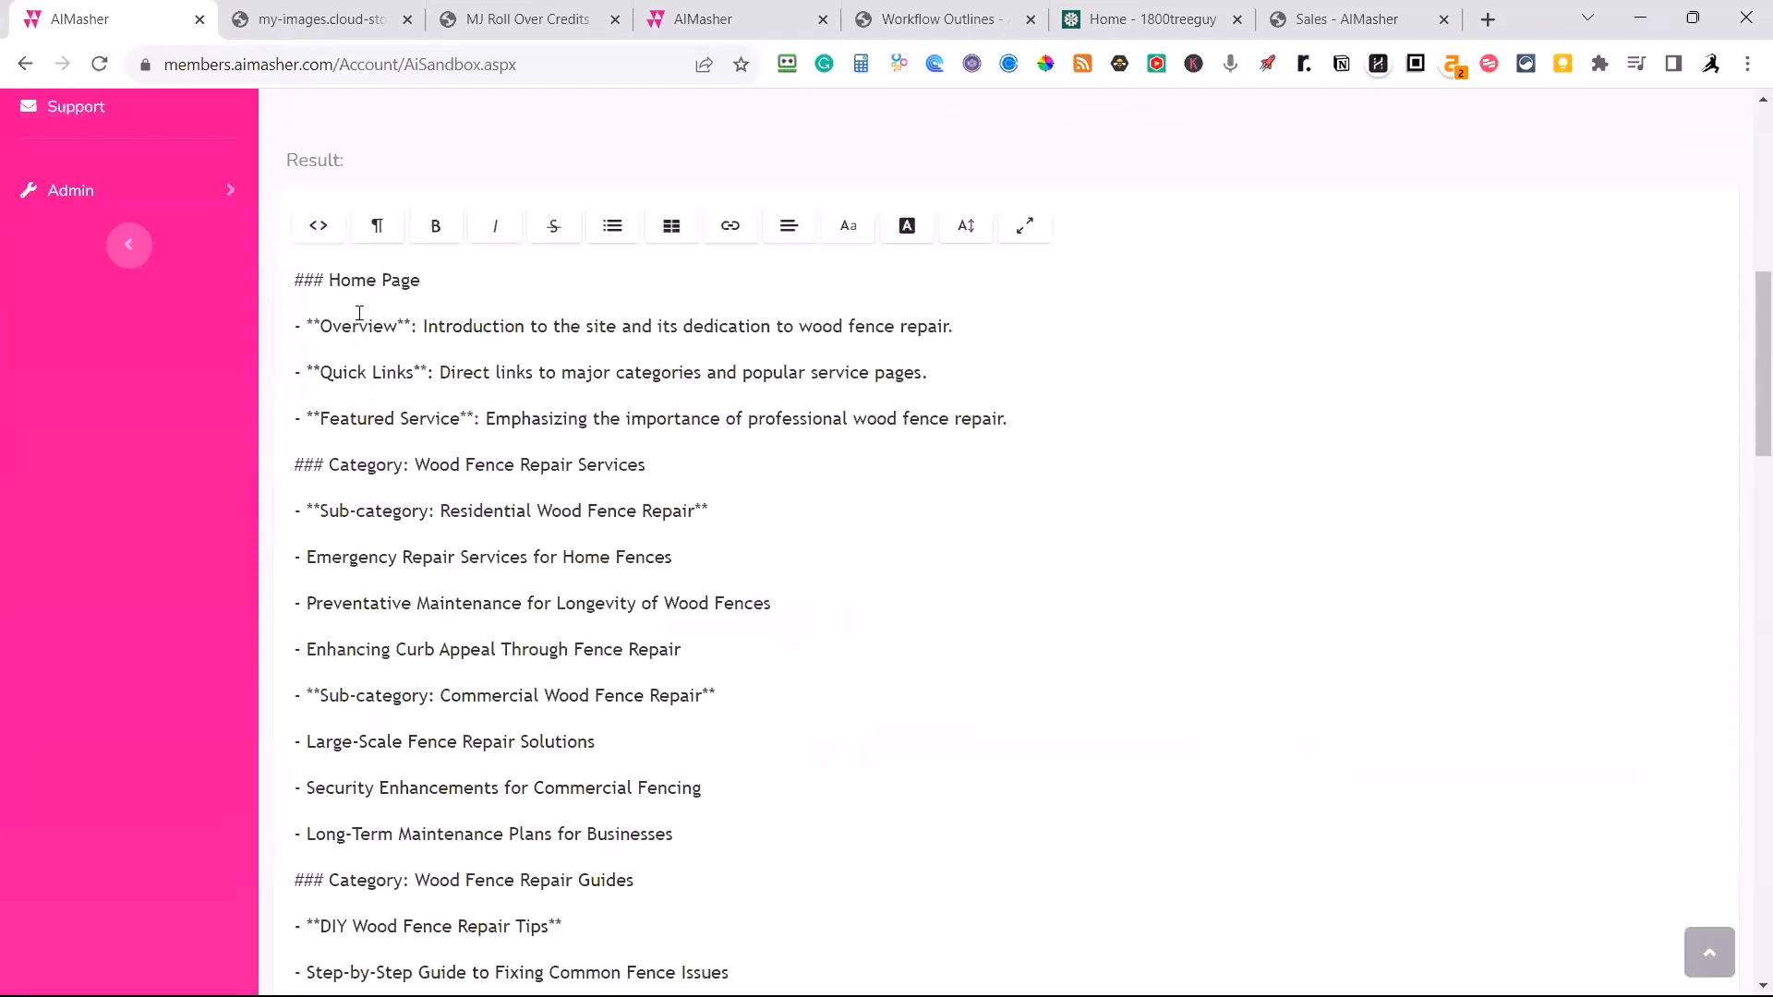
{"action": "scroll", "coordinate": [593, 351], "scroll_direction": "down", "scroll_amount": 15}
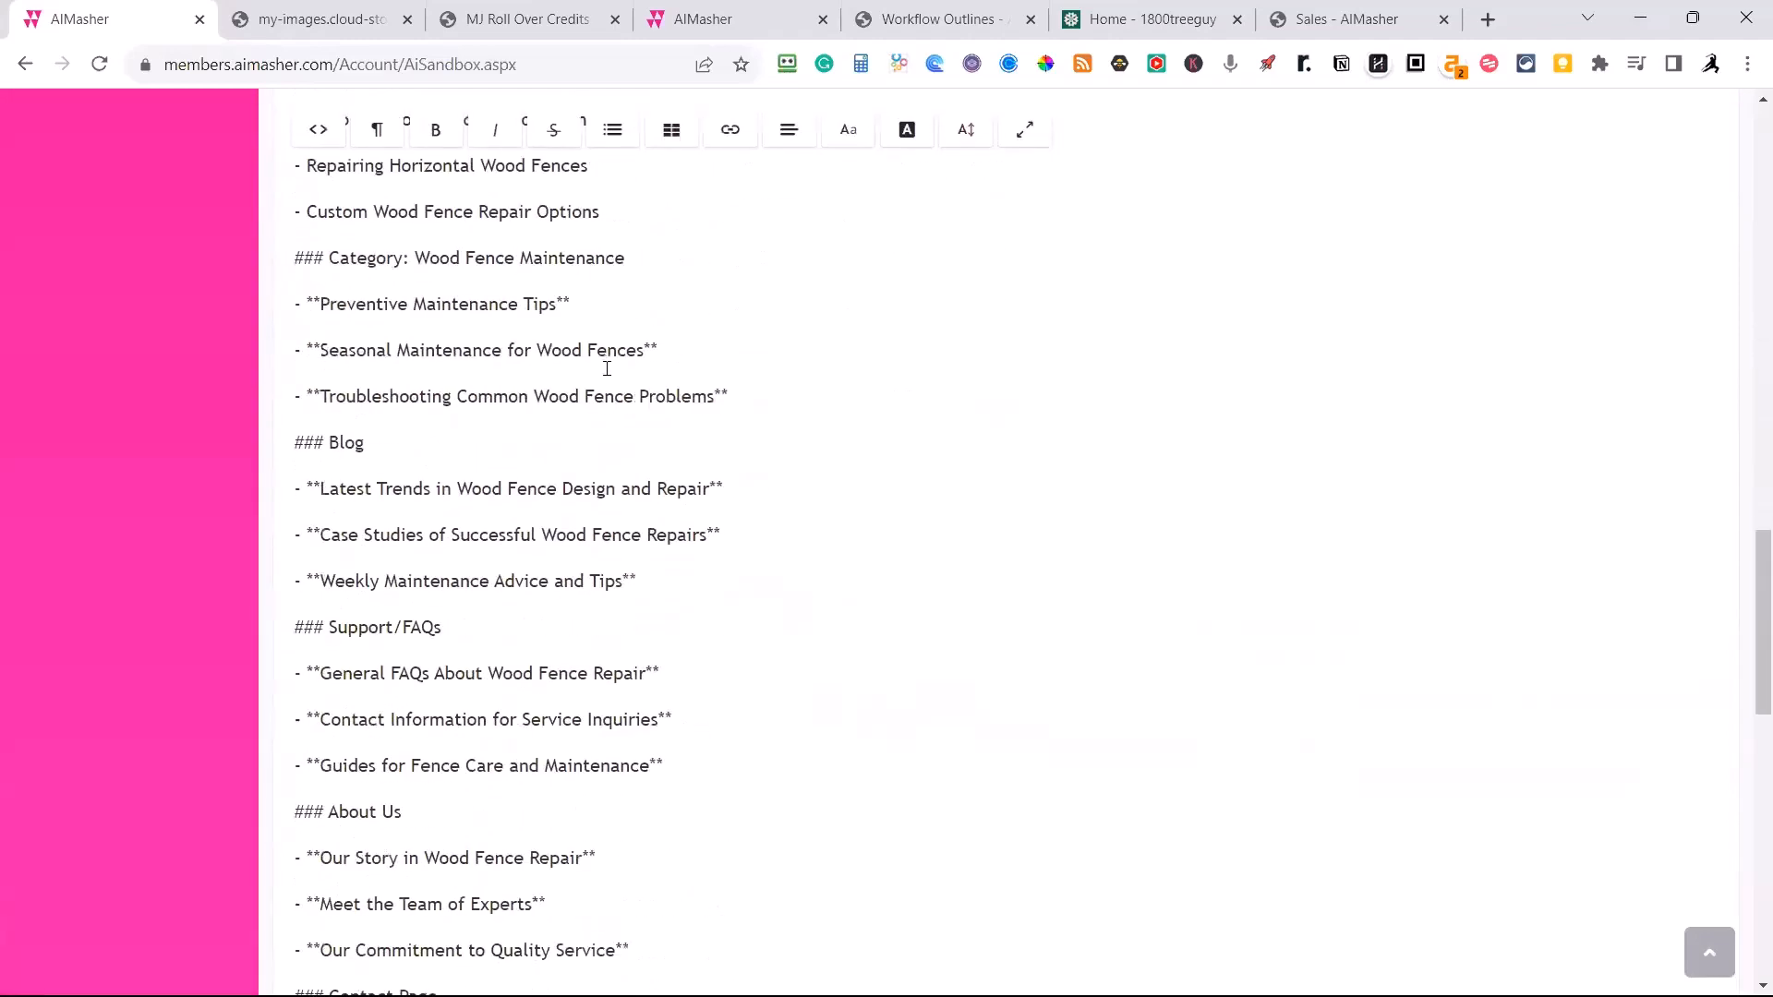
{"action": "scroll", "coordinate": [607, 368], "scroll_direction": "down", "scroll_amount": 8}
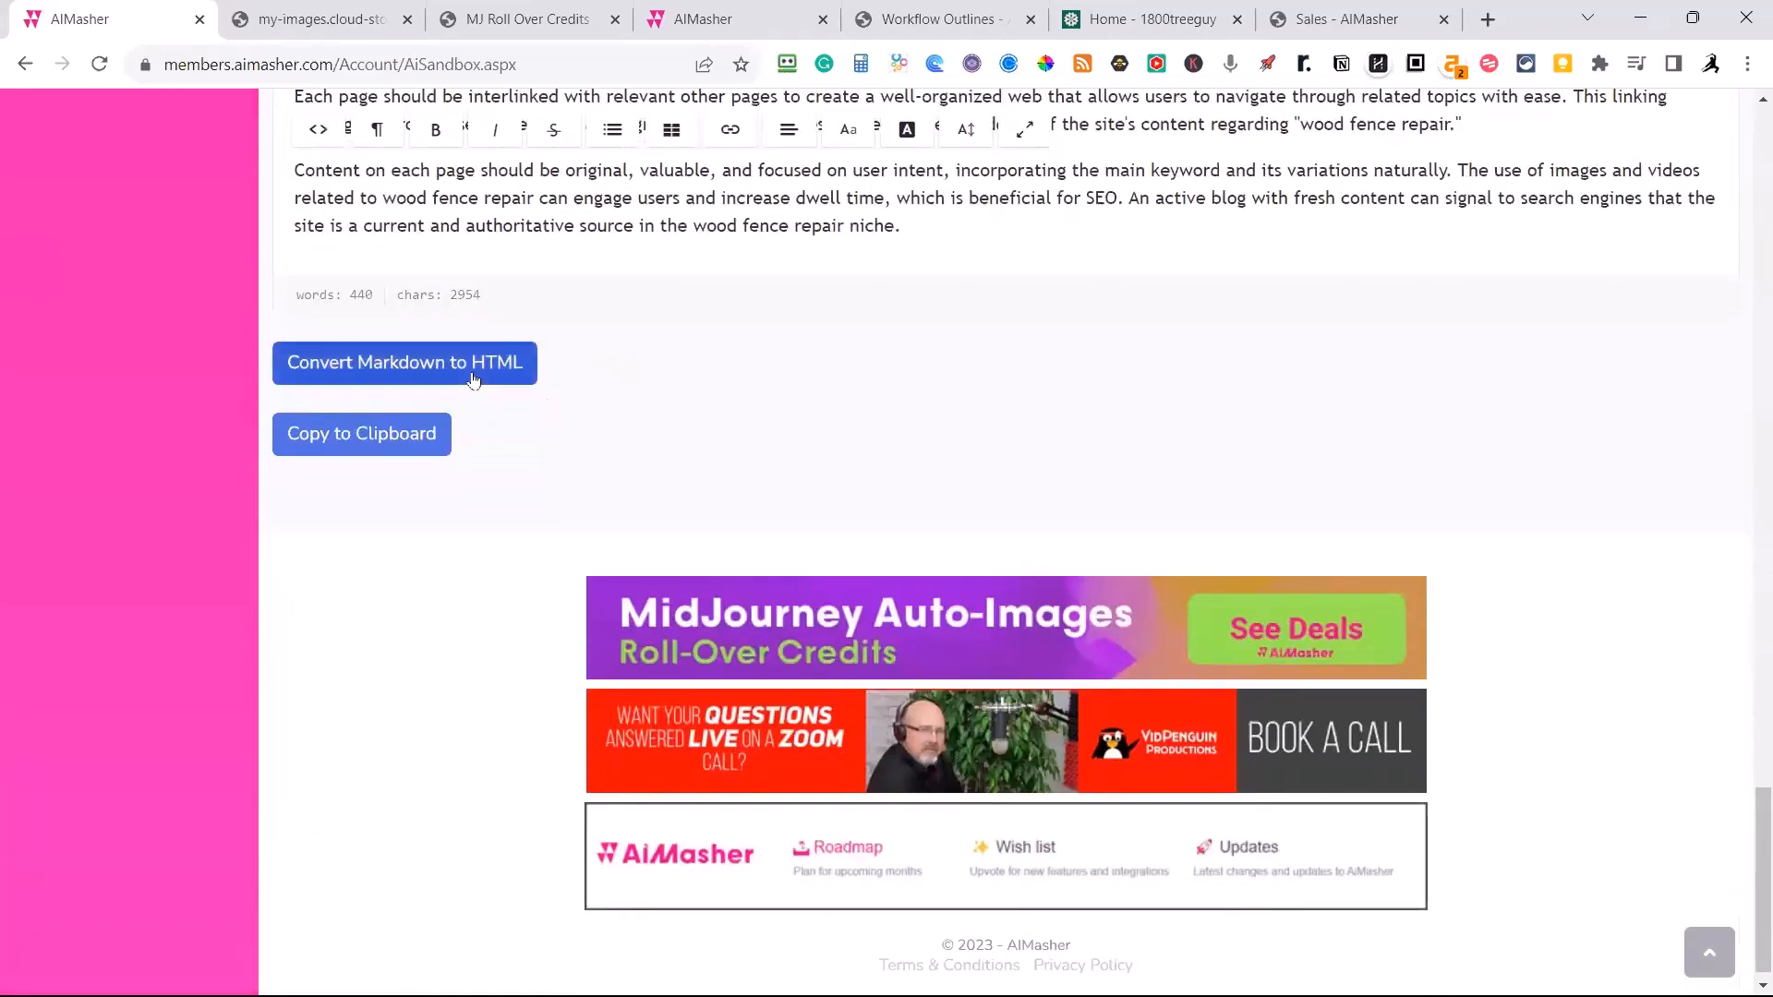
{"action": "left_click", "coordinate": [472, 379]}
{"action": "scroll", "coordinate": [923, 481], "scroll_direction": "up", "scroll_amount": 18}
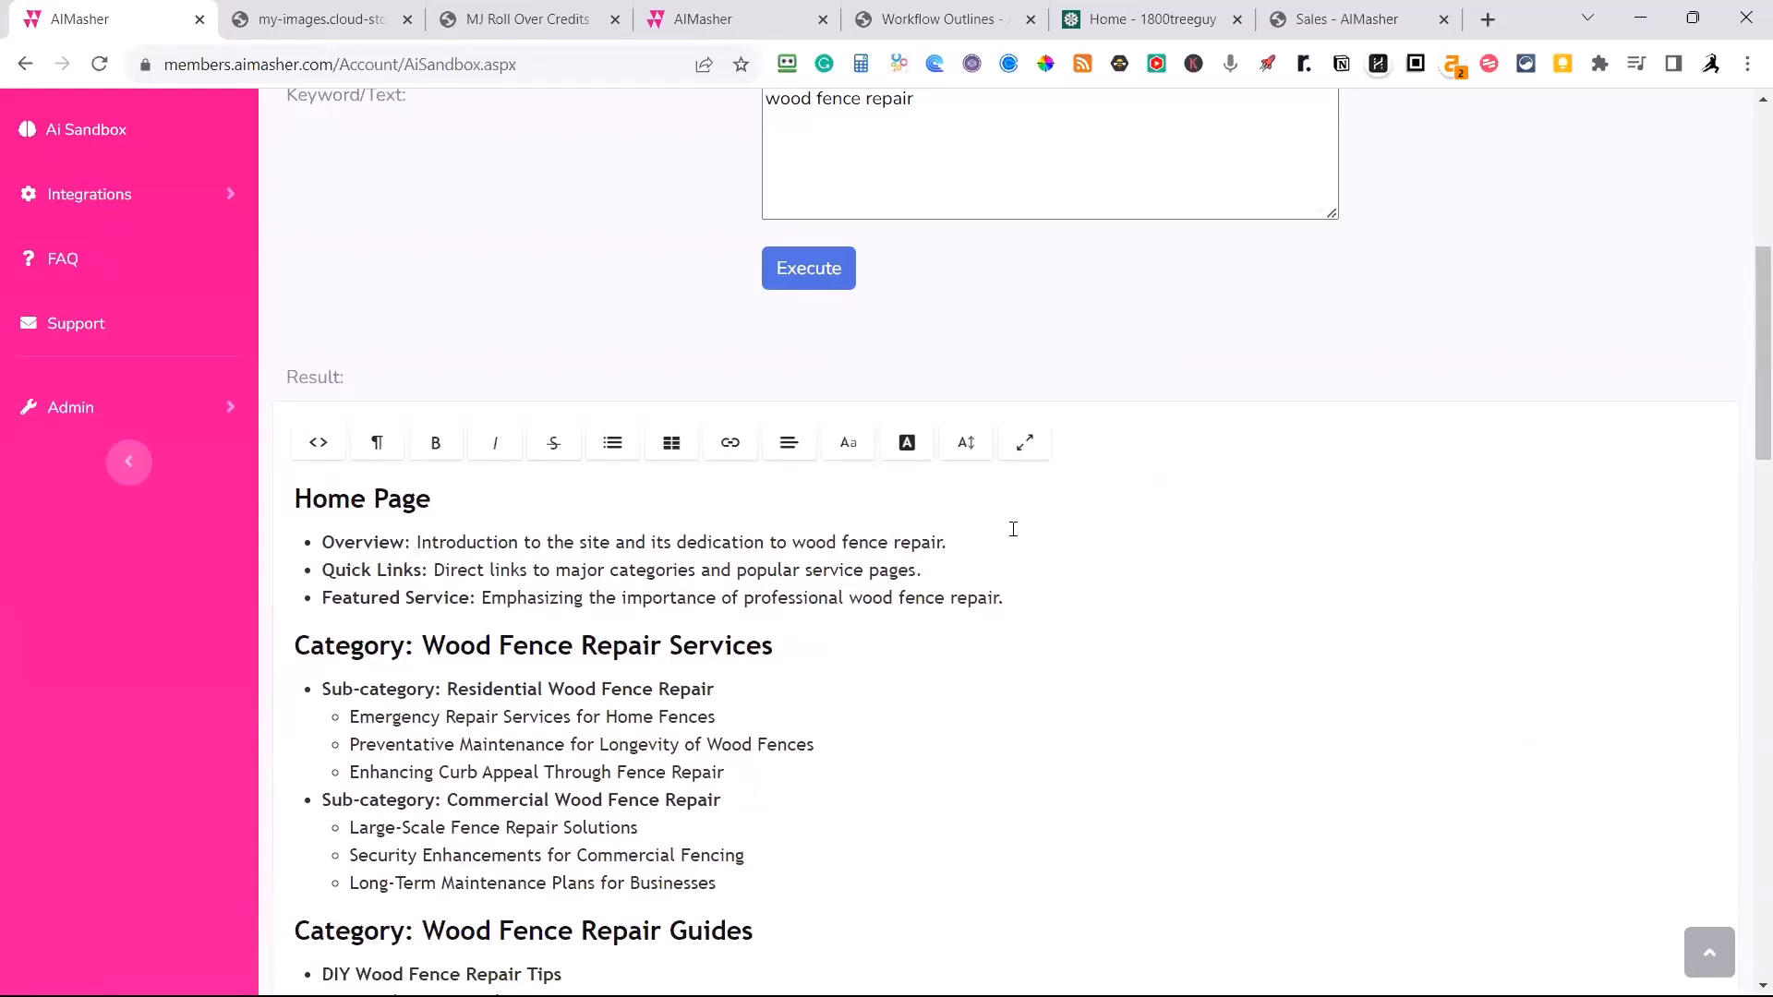
Read through the formatted silo outline, from the home page and its categories to the legal pages and interlinking advice.
{"action": "scroll", "coordinate": [1001, 550], "scroll_direction": "down", "scroll_amount": 17}
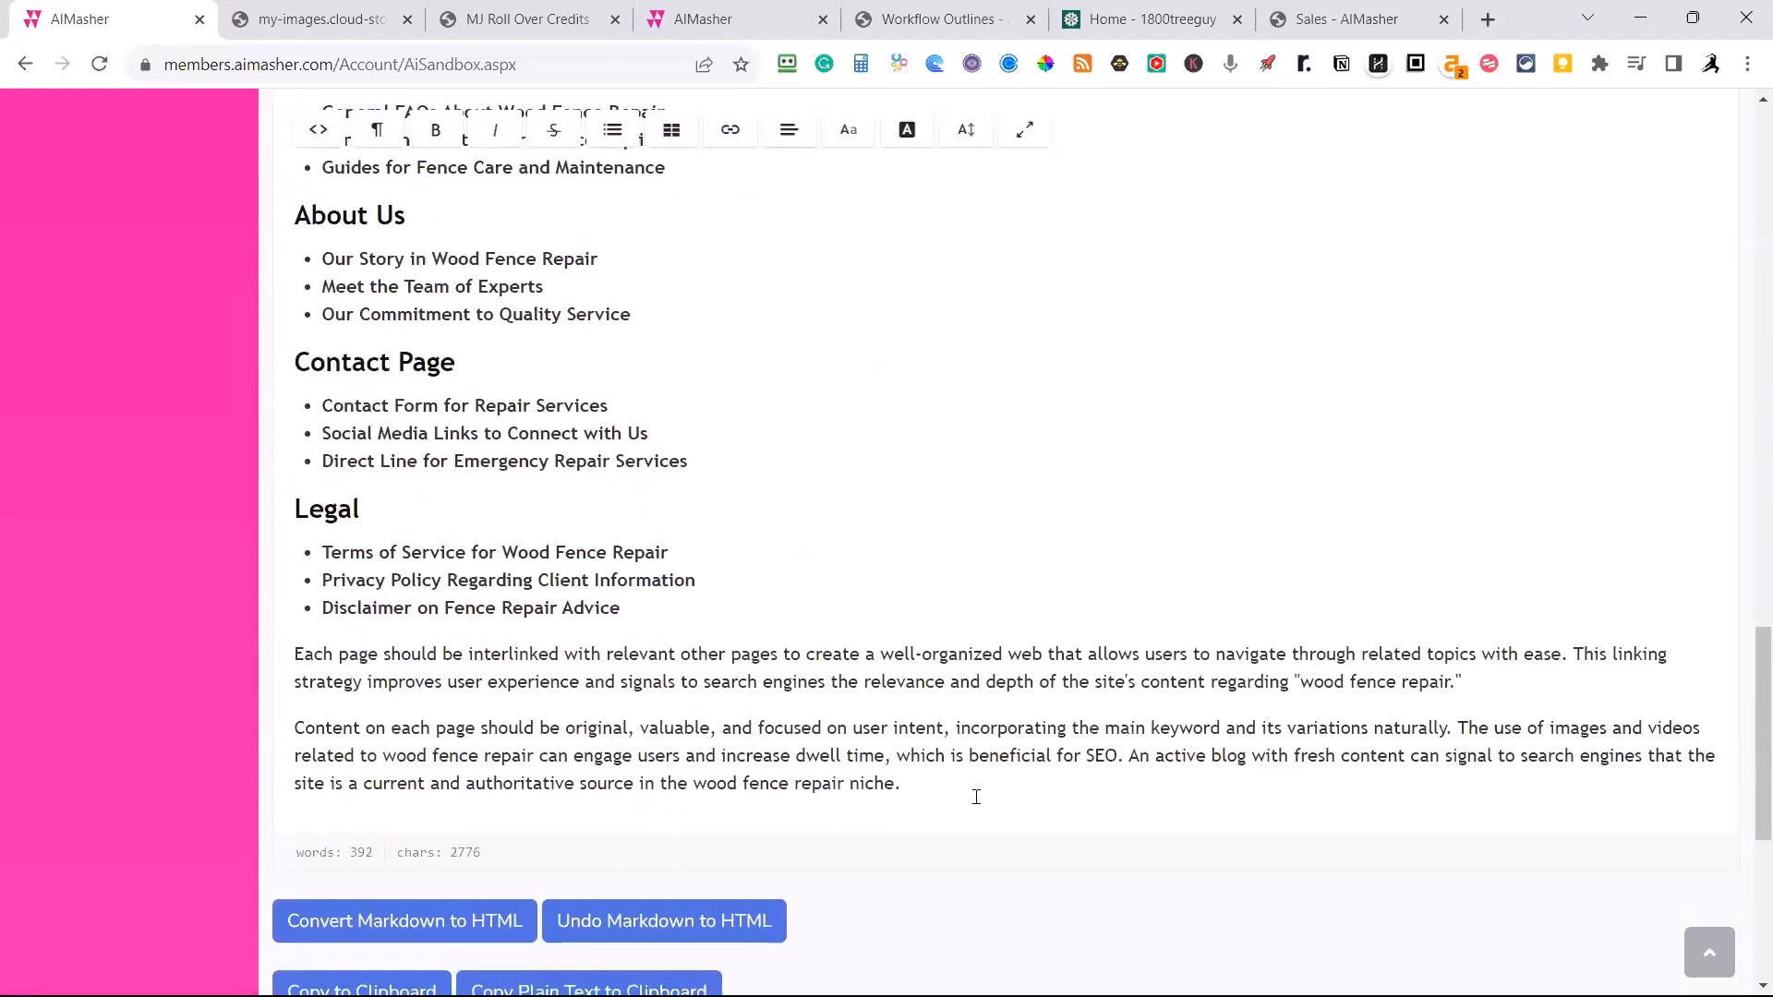
{"action": "scroll", "coordinate": [1085, 726], "scroll_direction": "up", "scroll_amount": 11}
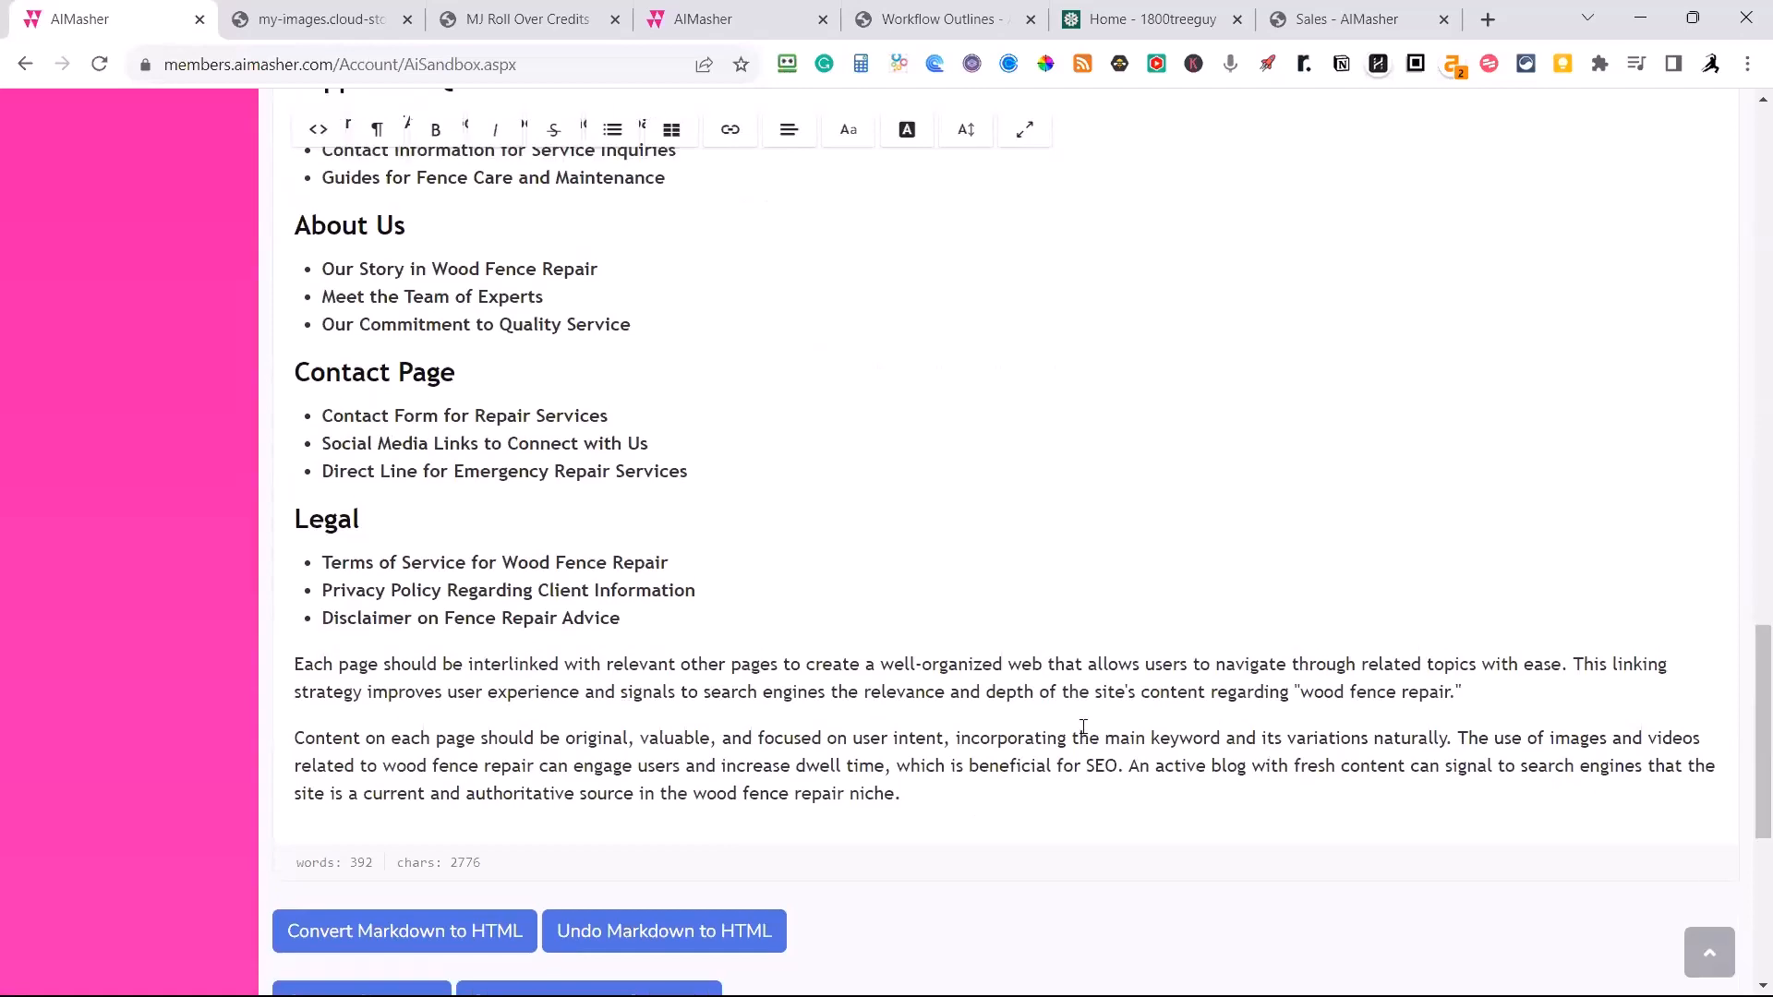
{"action": "scroll", "coordinate": [1085, 727], "scroll_direction": "up", "scroll_amount": 10}
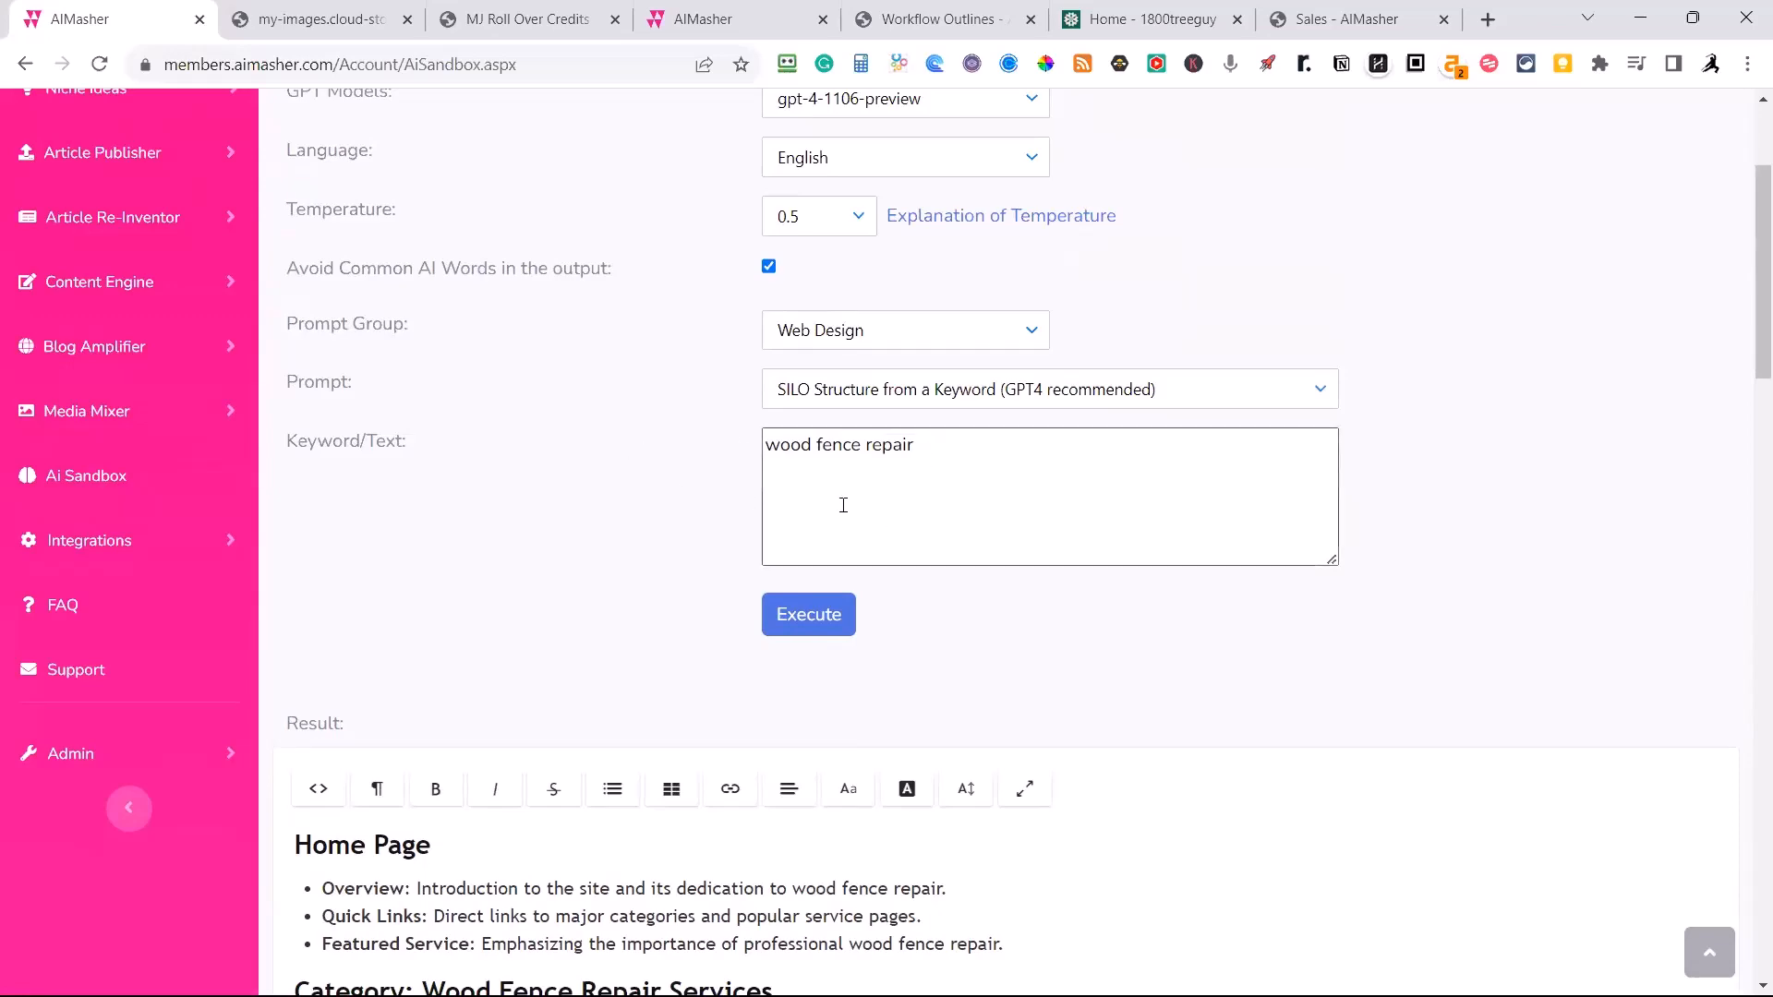
{"action": "scroll", "coordinate": [776, 669], "scroll_direction": "down", "scroll_amount": 3}
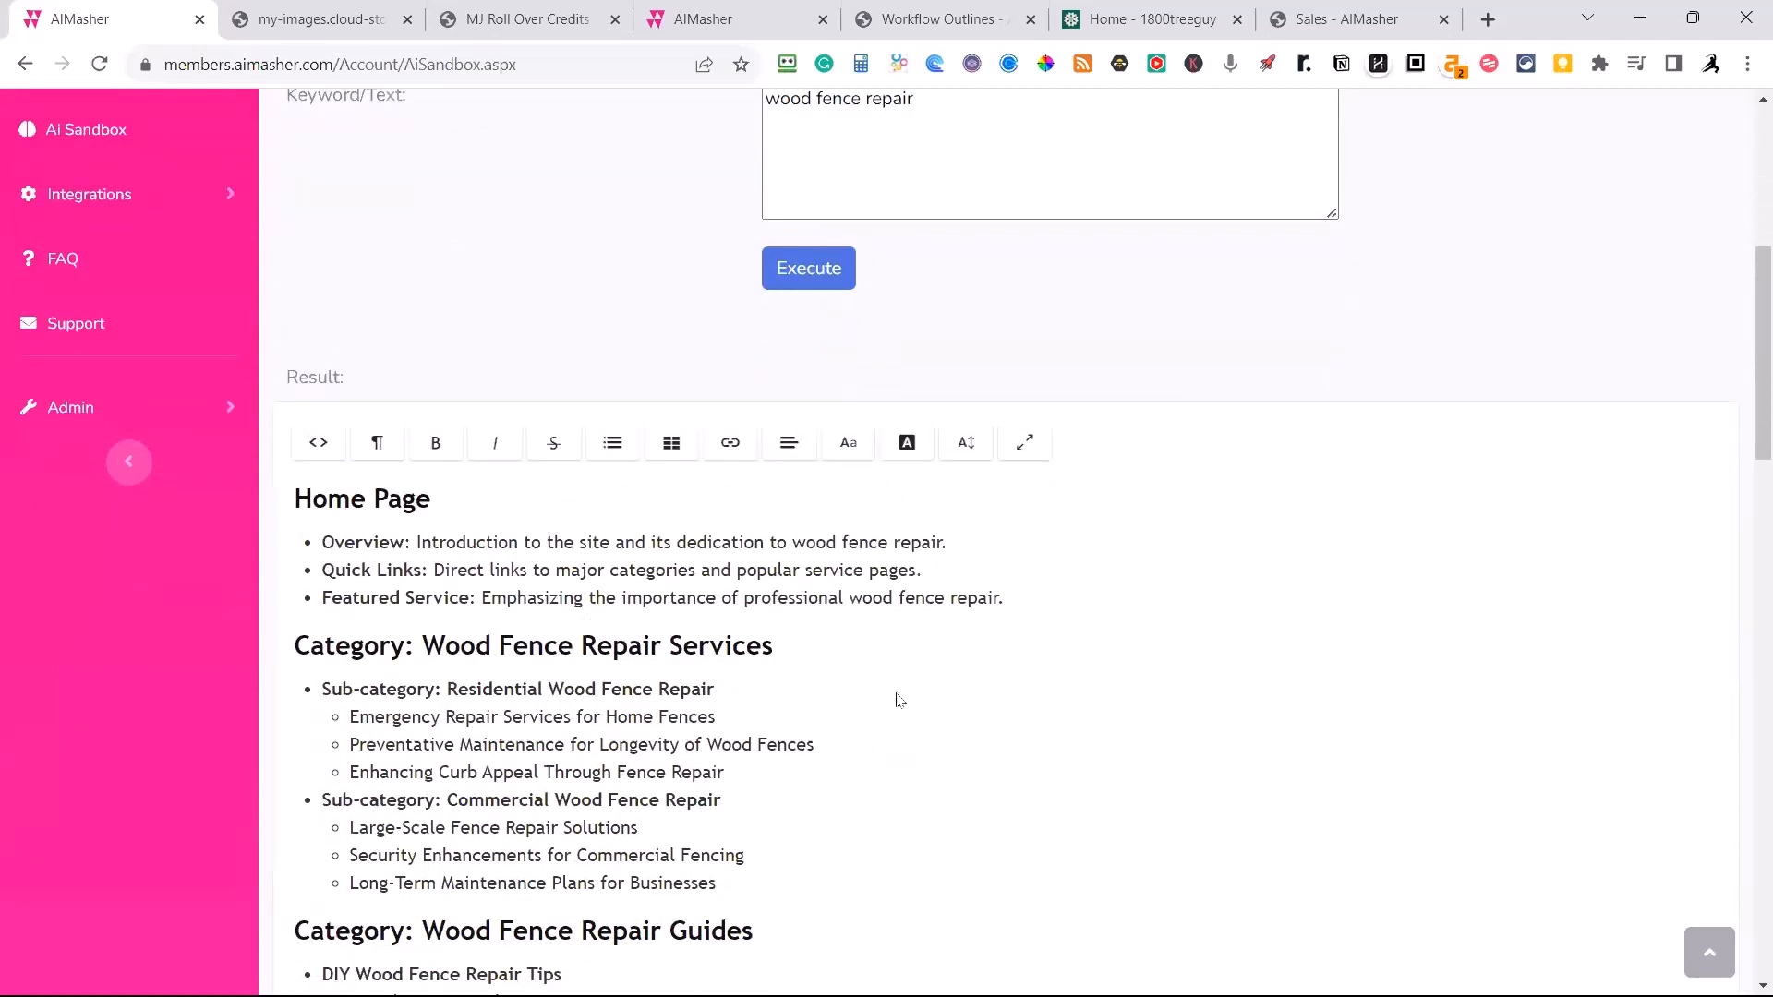
{"action": "scroll", "coordinate": [900, 700], "scroll_direction": "down", "scroll_amount": 1}
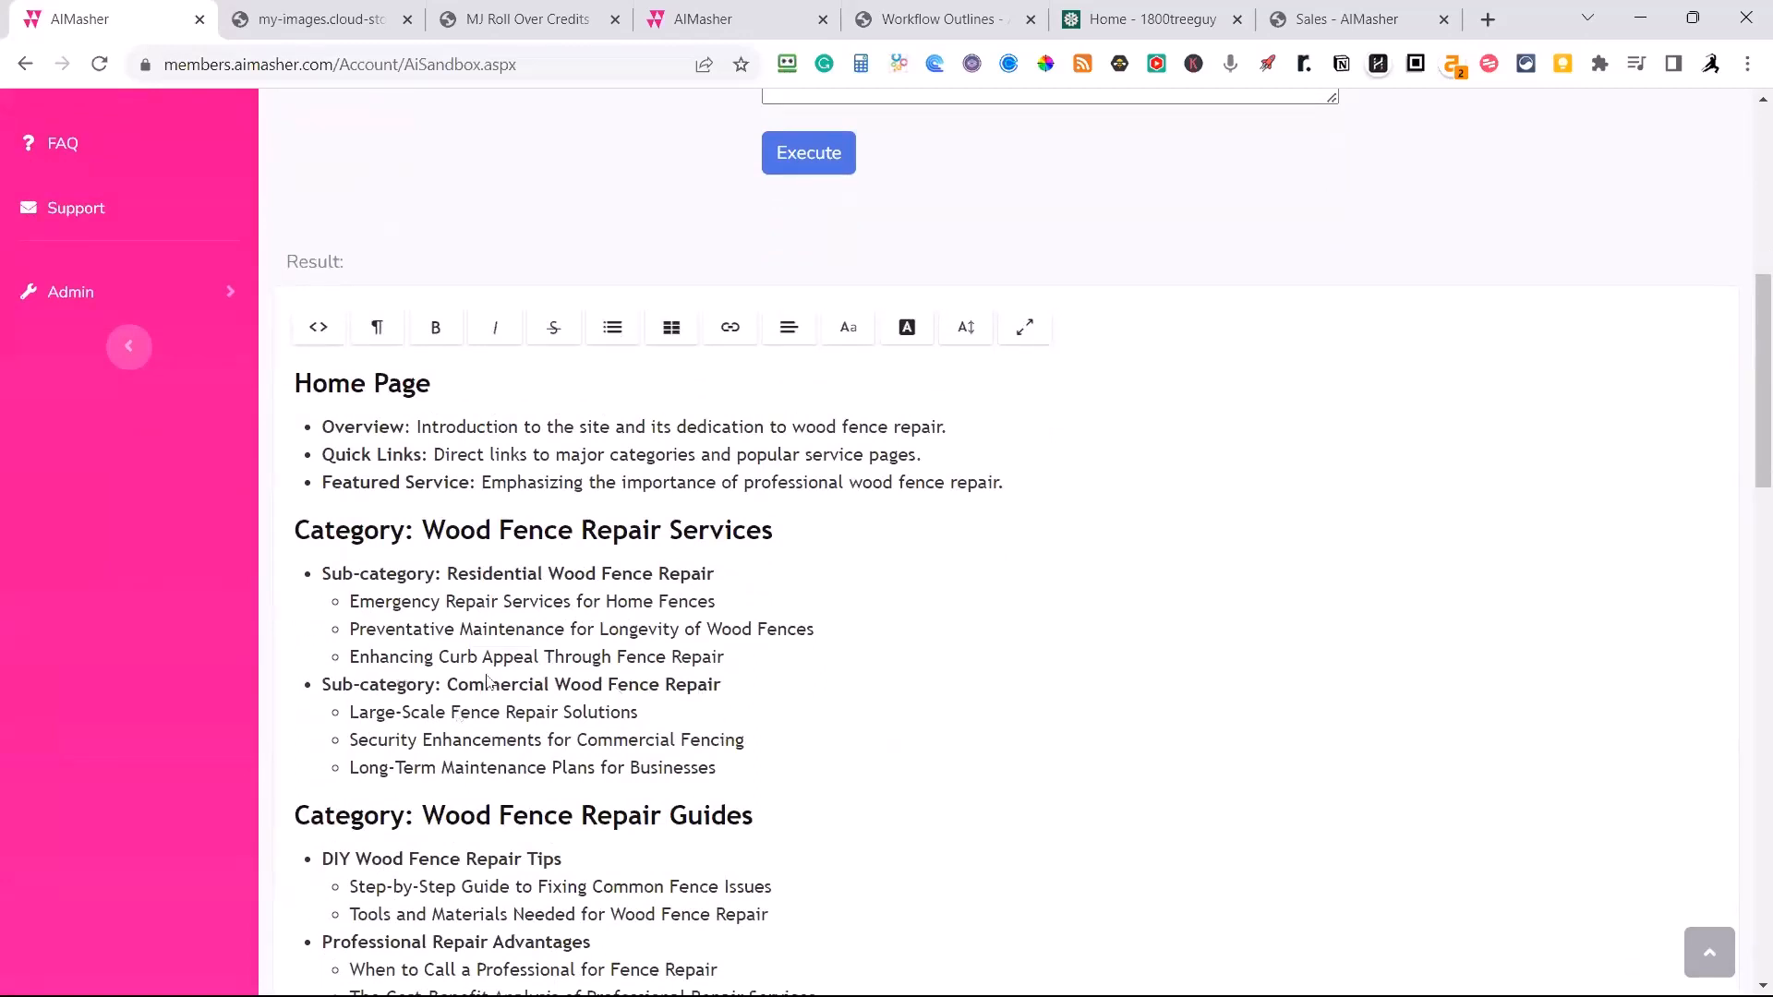
{"action": "scroll", "coordinate": [488, 682], "scroll_direction": "down", "scroll_amount": 1}
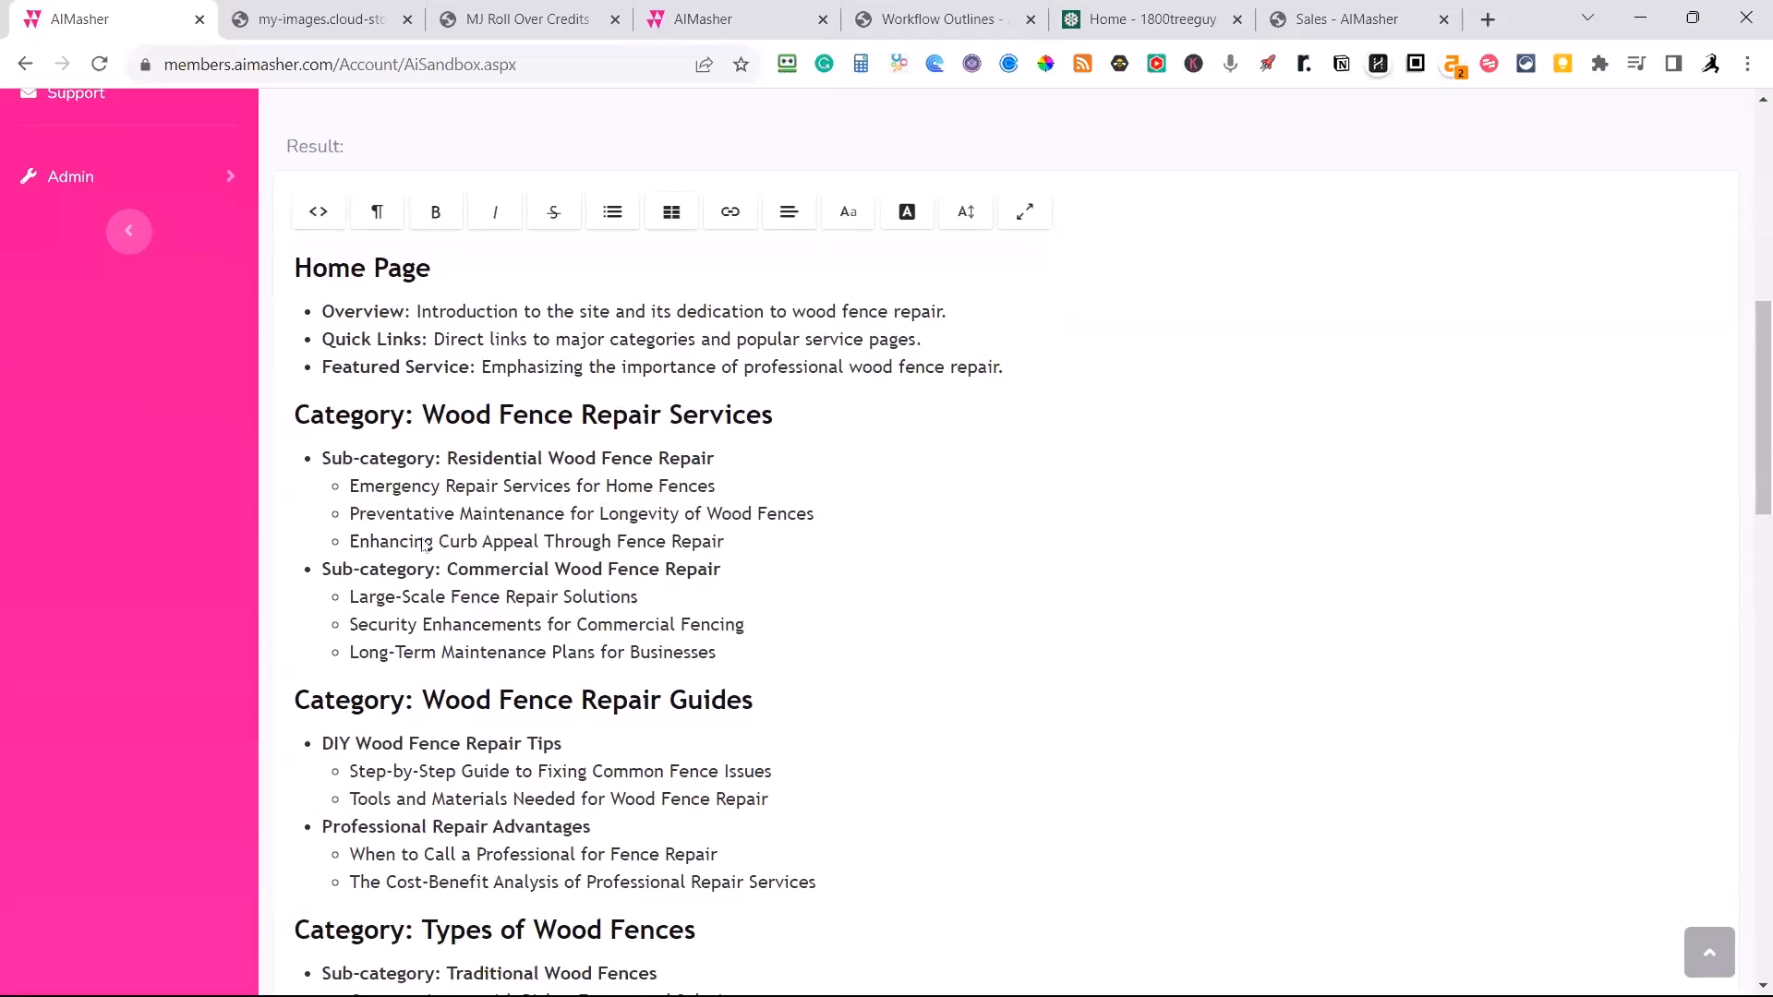
{"action": "scroll", "coordinate": [595, 661], "scroll_direction": "down", "scroll_amount": 1}
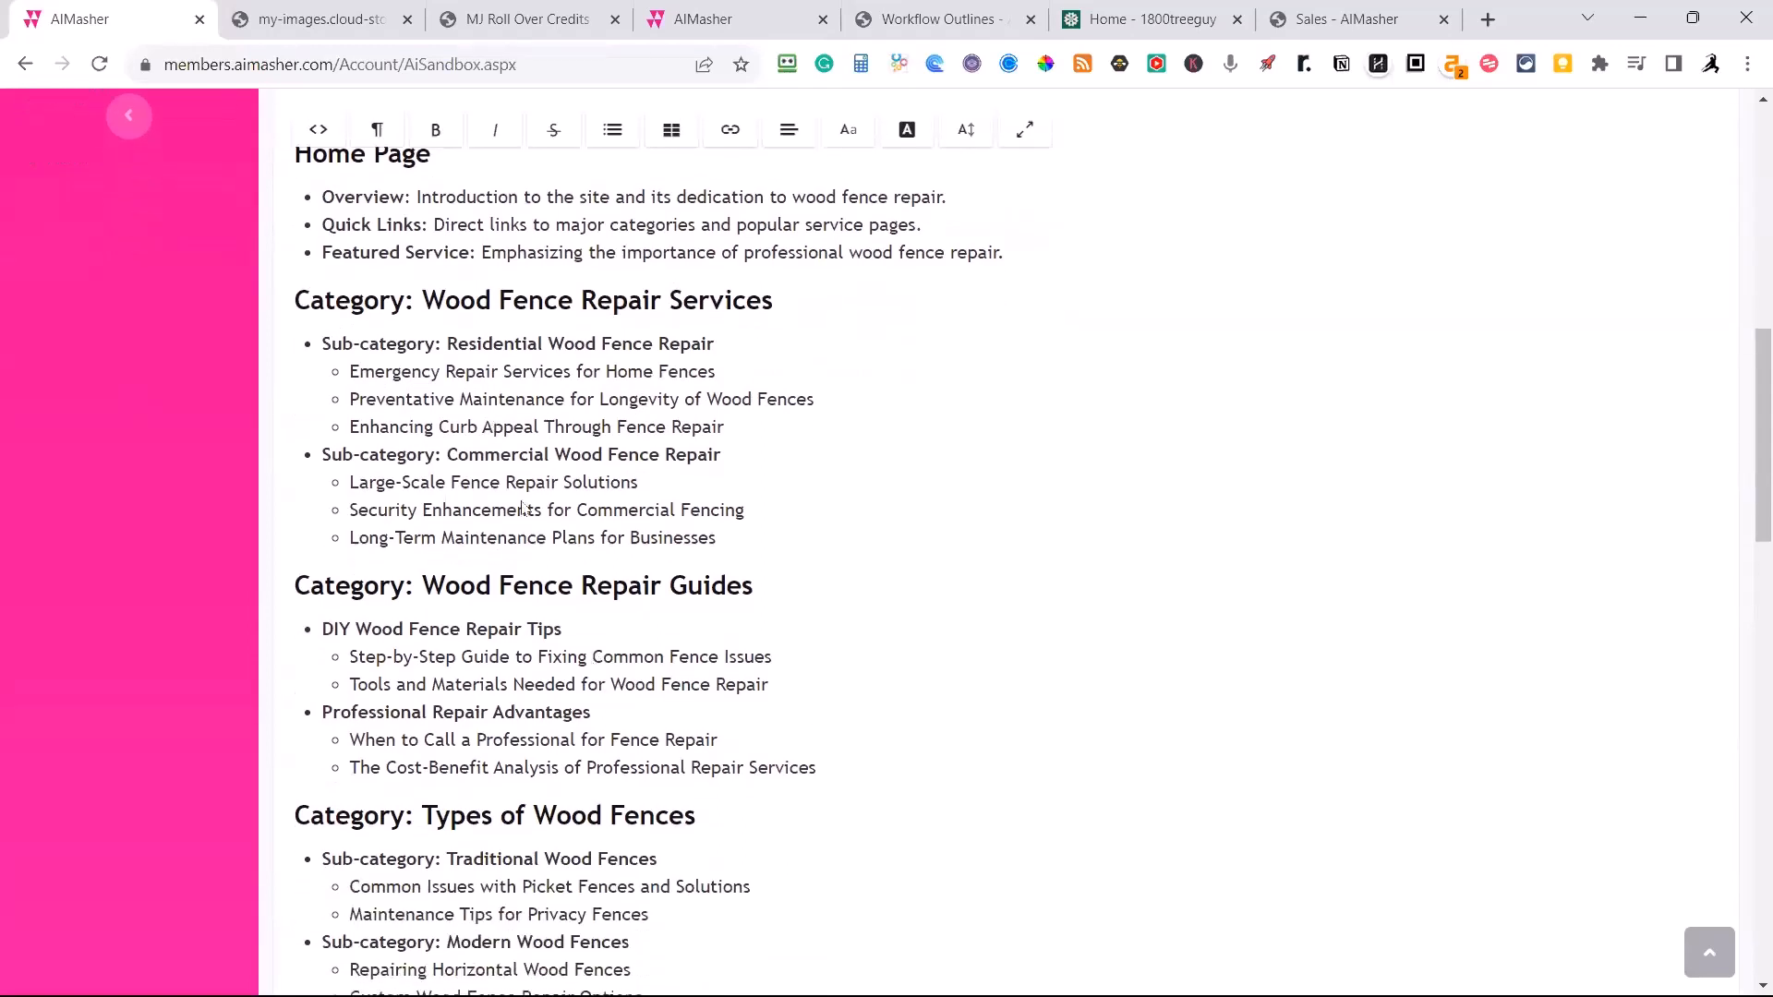
{"action": "scroll", "coordinate": [672, 543], "scroll_direction": "down", "scroll_amount": 1}
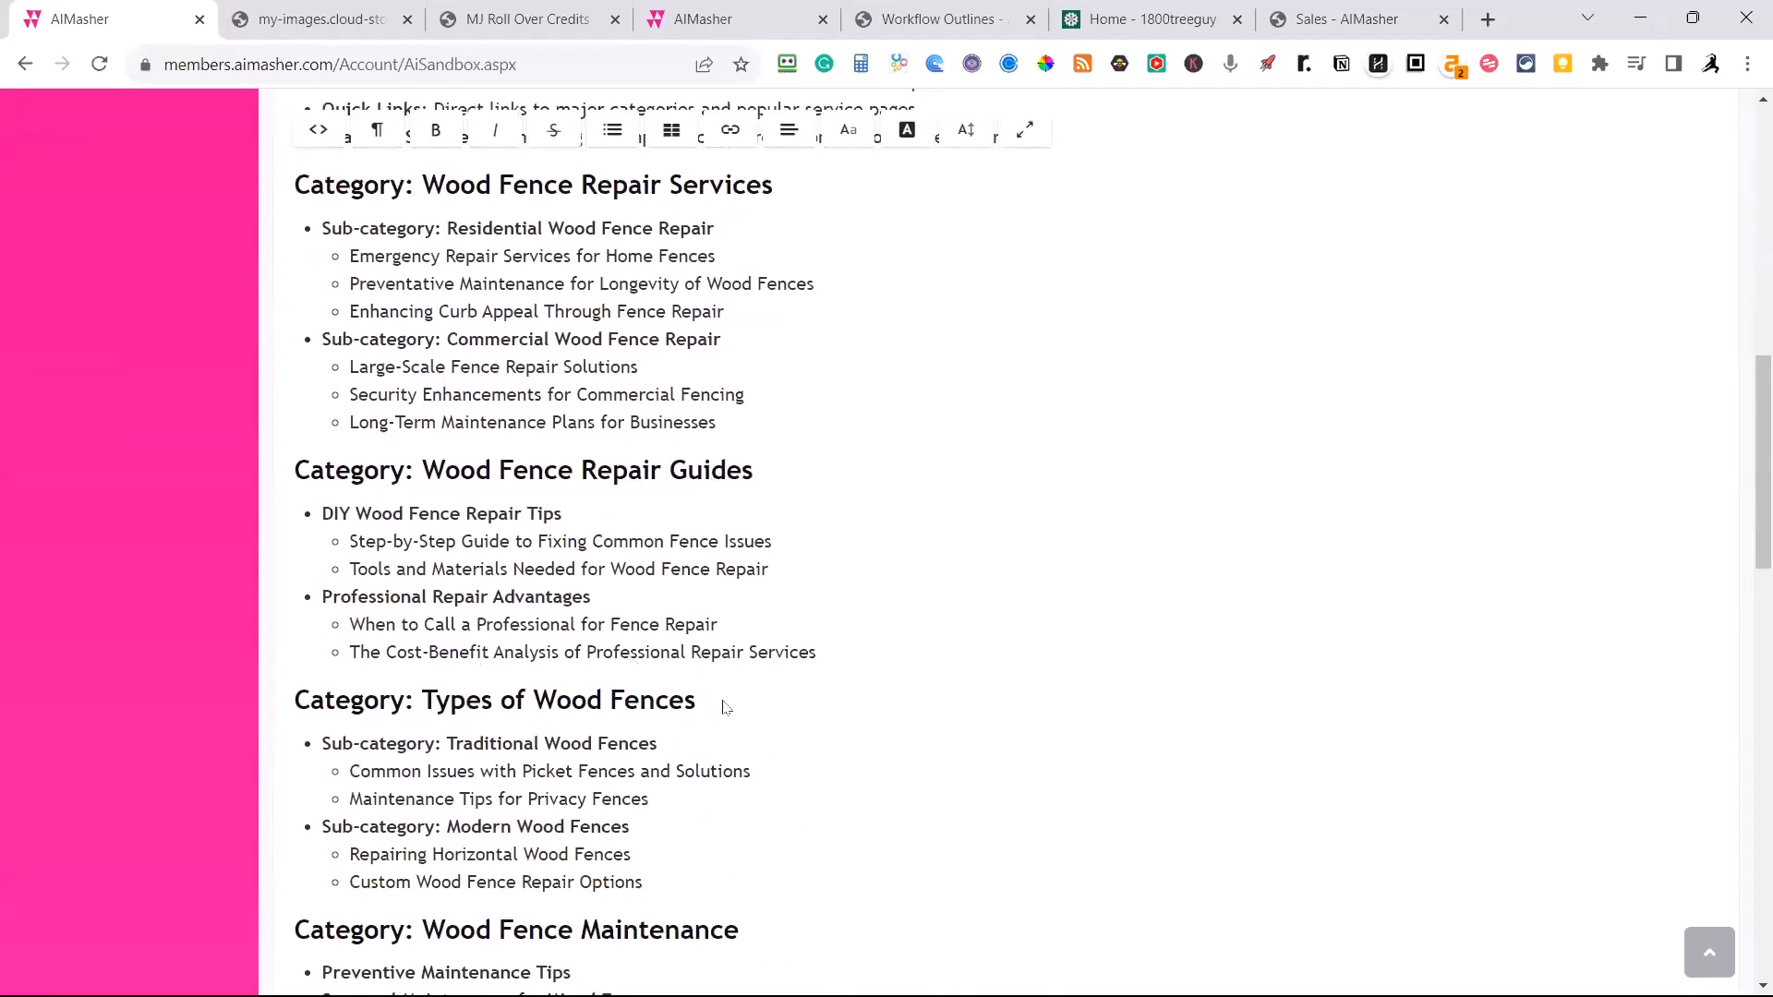
{"action": "scroll", "coordinate": [720, 706], "scroll_direction": "down", "scroll_amount": 3}
{"action": "scroll", "coordinate": [828, 594], "scroll_direction": "down", "scroll_amount": 4}
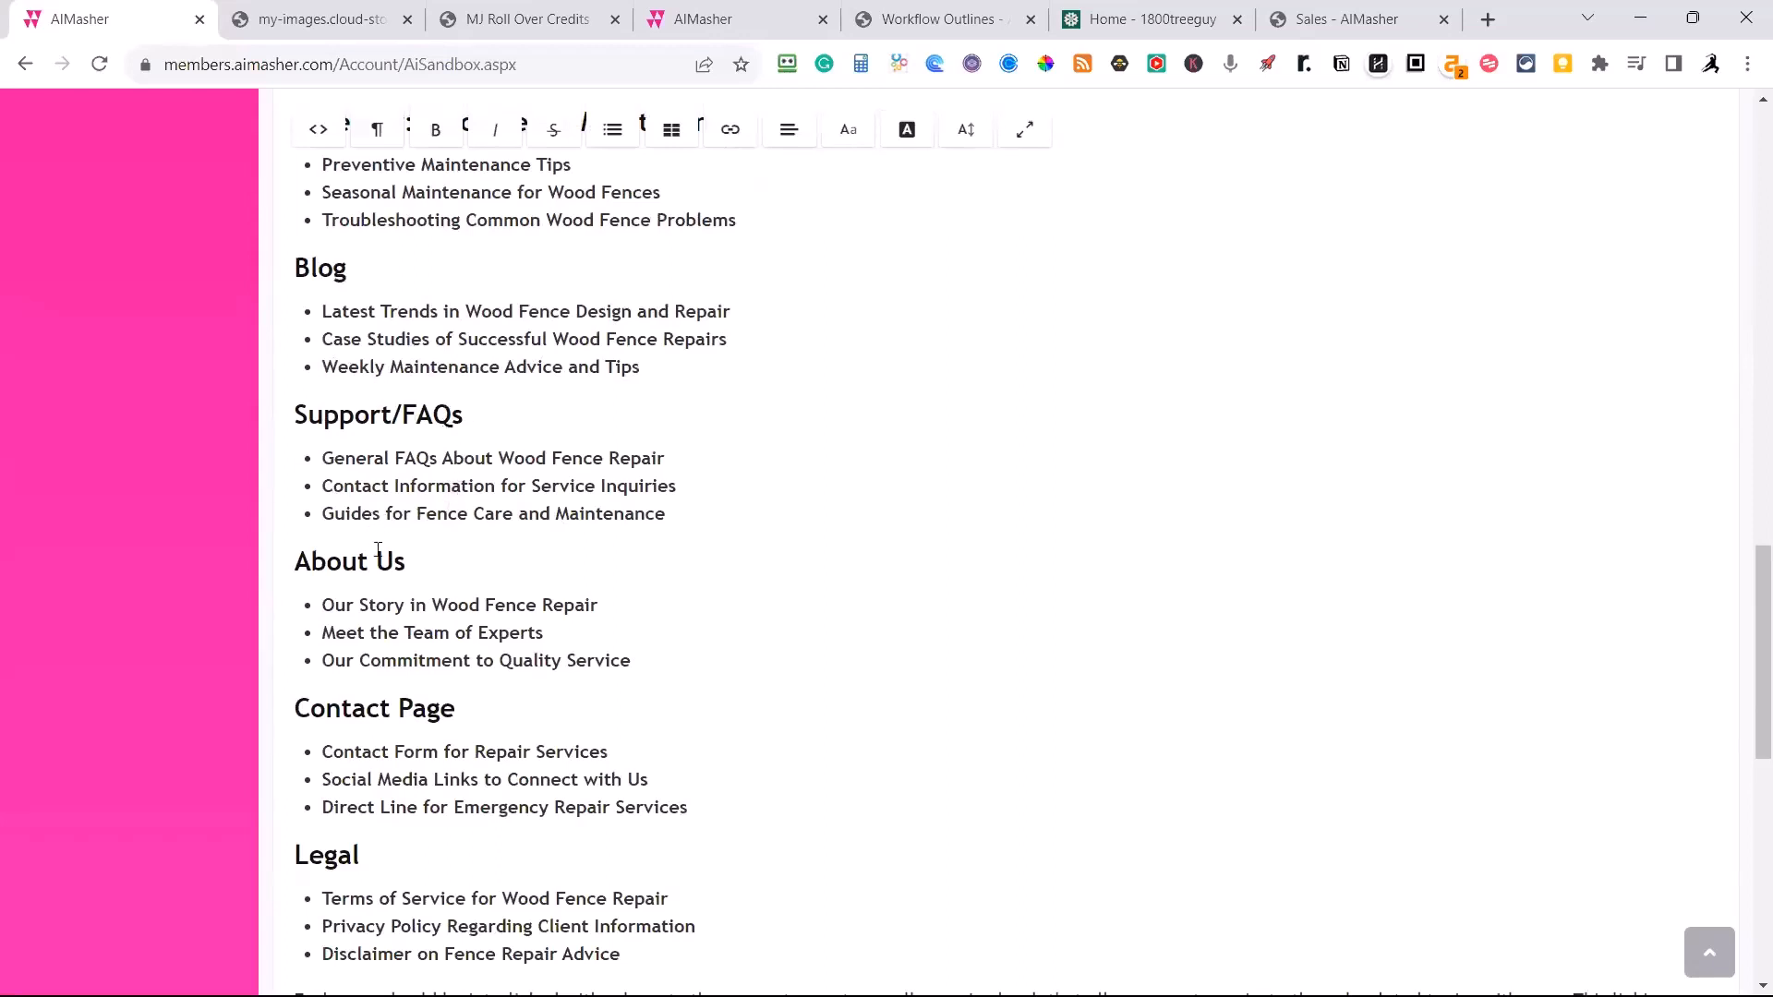
{"action": "scroll", "coordinate": [469, 689], "scroll_direction": "down", "scroll_amount": 1}
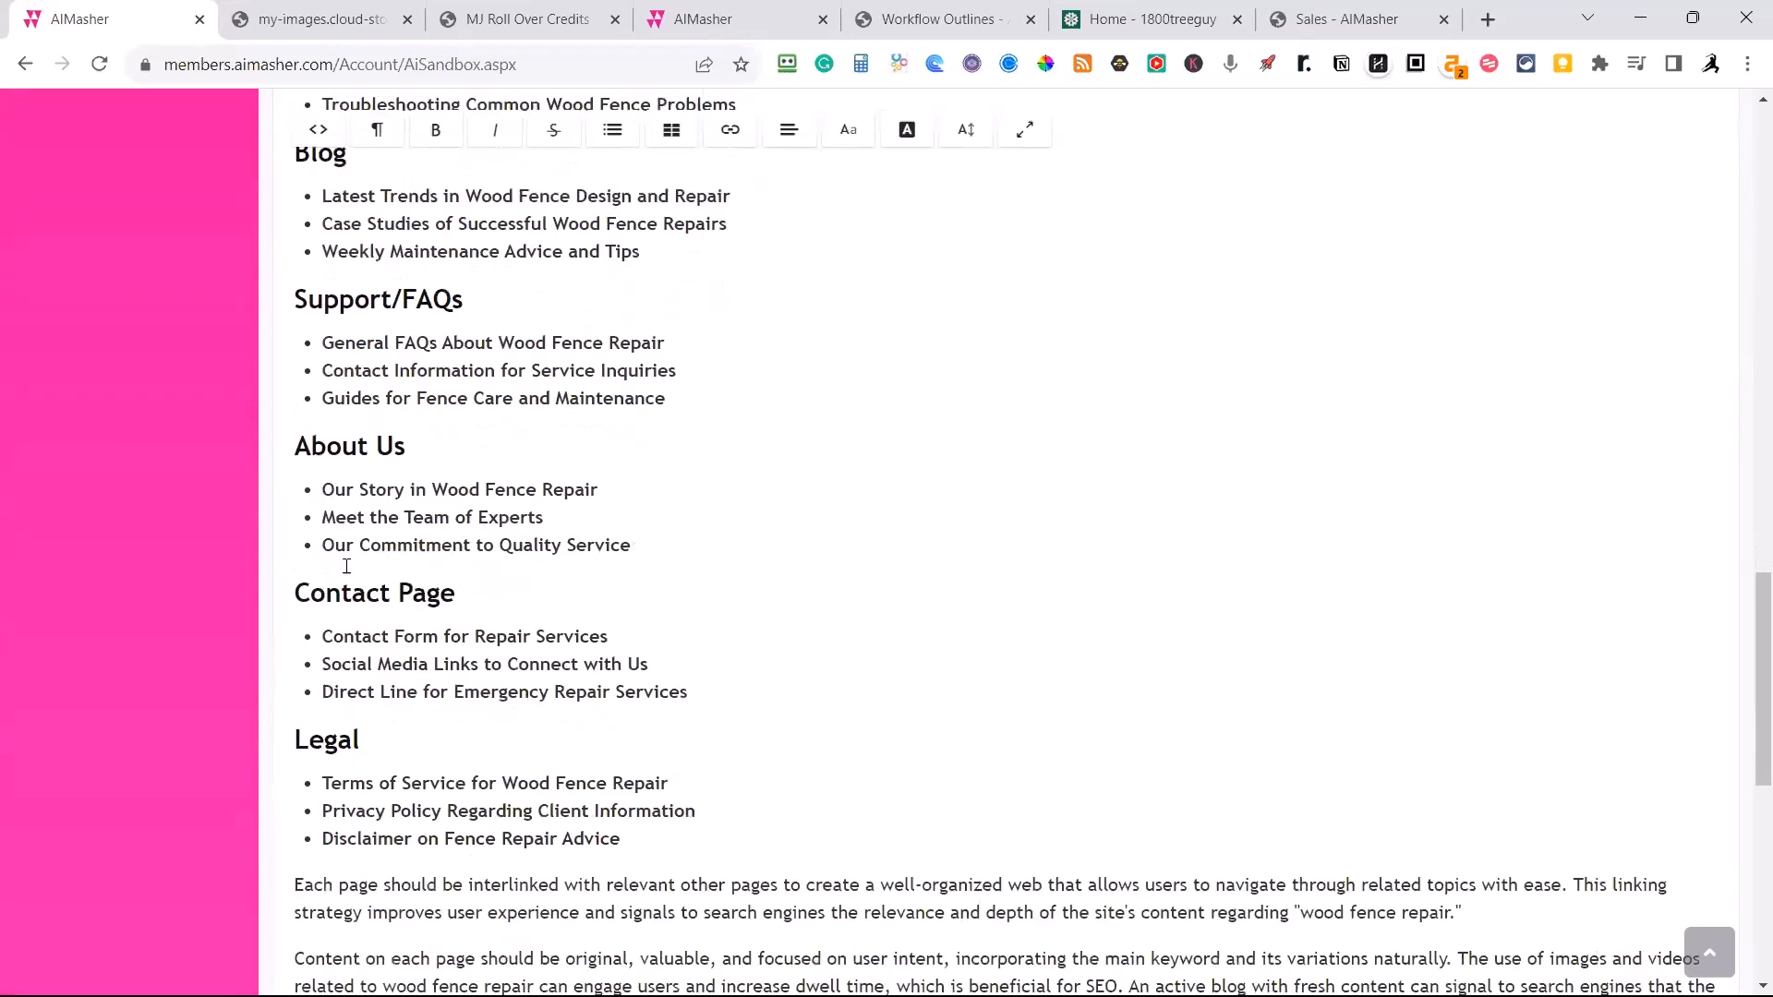
{"action": "scroll", "coordinate": [495, 735], "scroll_direction": "down", "scroll_amount": 1}
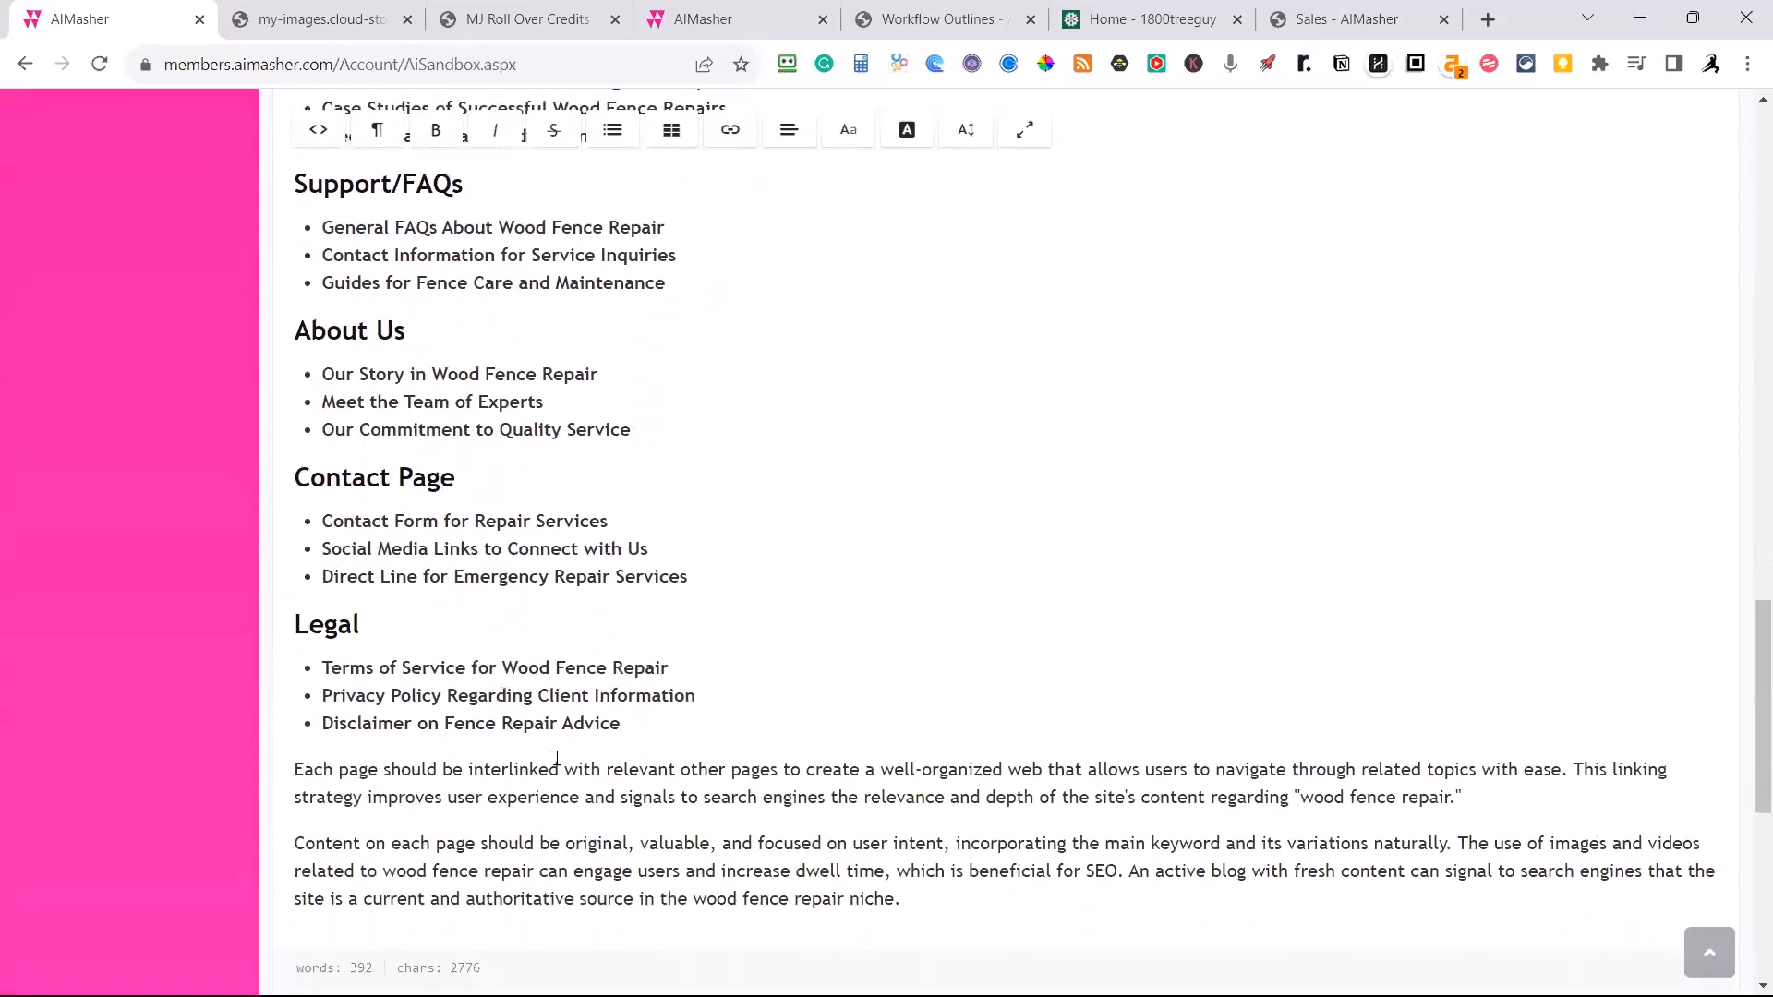
Review the prompt settings together with the silo outline again, down to the closing content recommendations and the copy options.
{"action": "scroll", "coordinate": [620, 739], "scroll_direction": "up", "scroll_amount": 12}
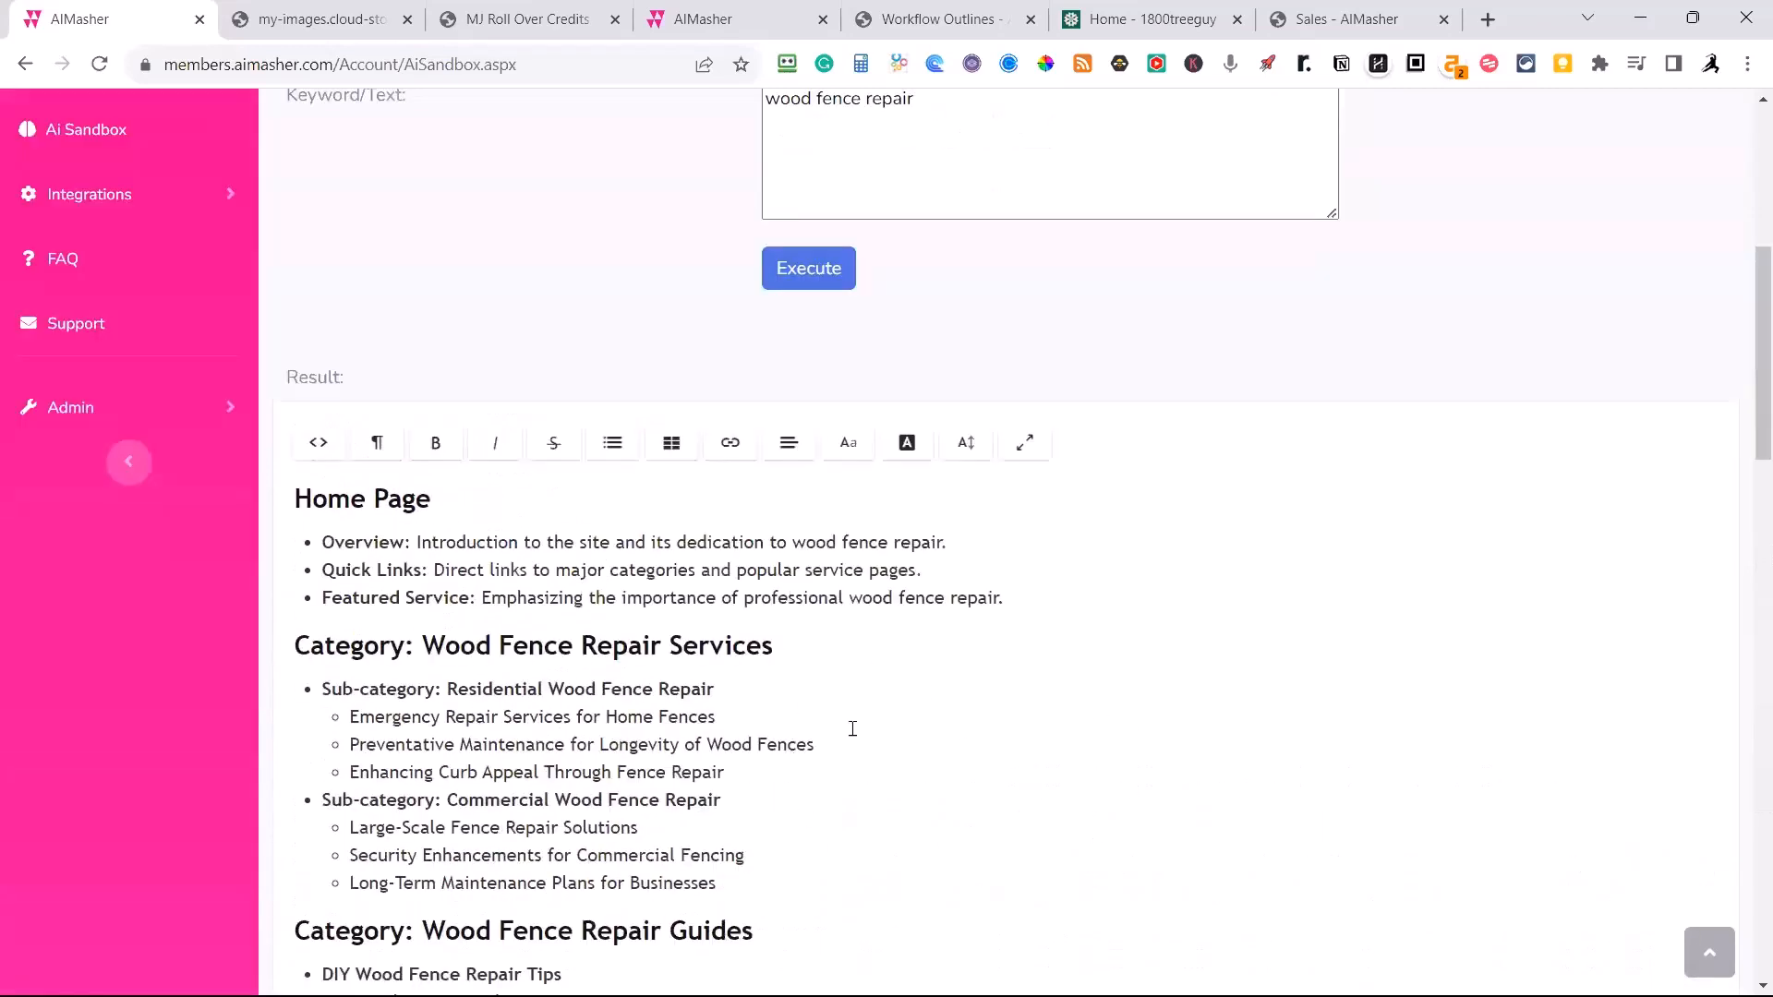
{"action": "scroll", "coordinate": [514, 646], "scroll_direction": "up", "scroll_amount": 3}
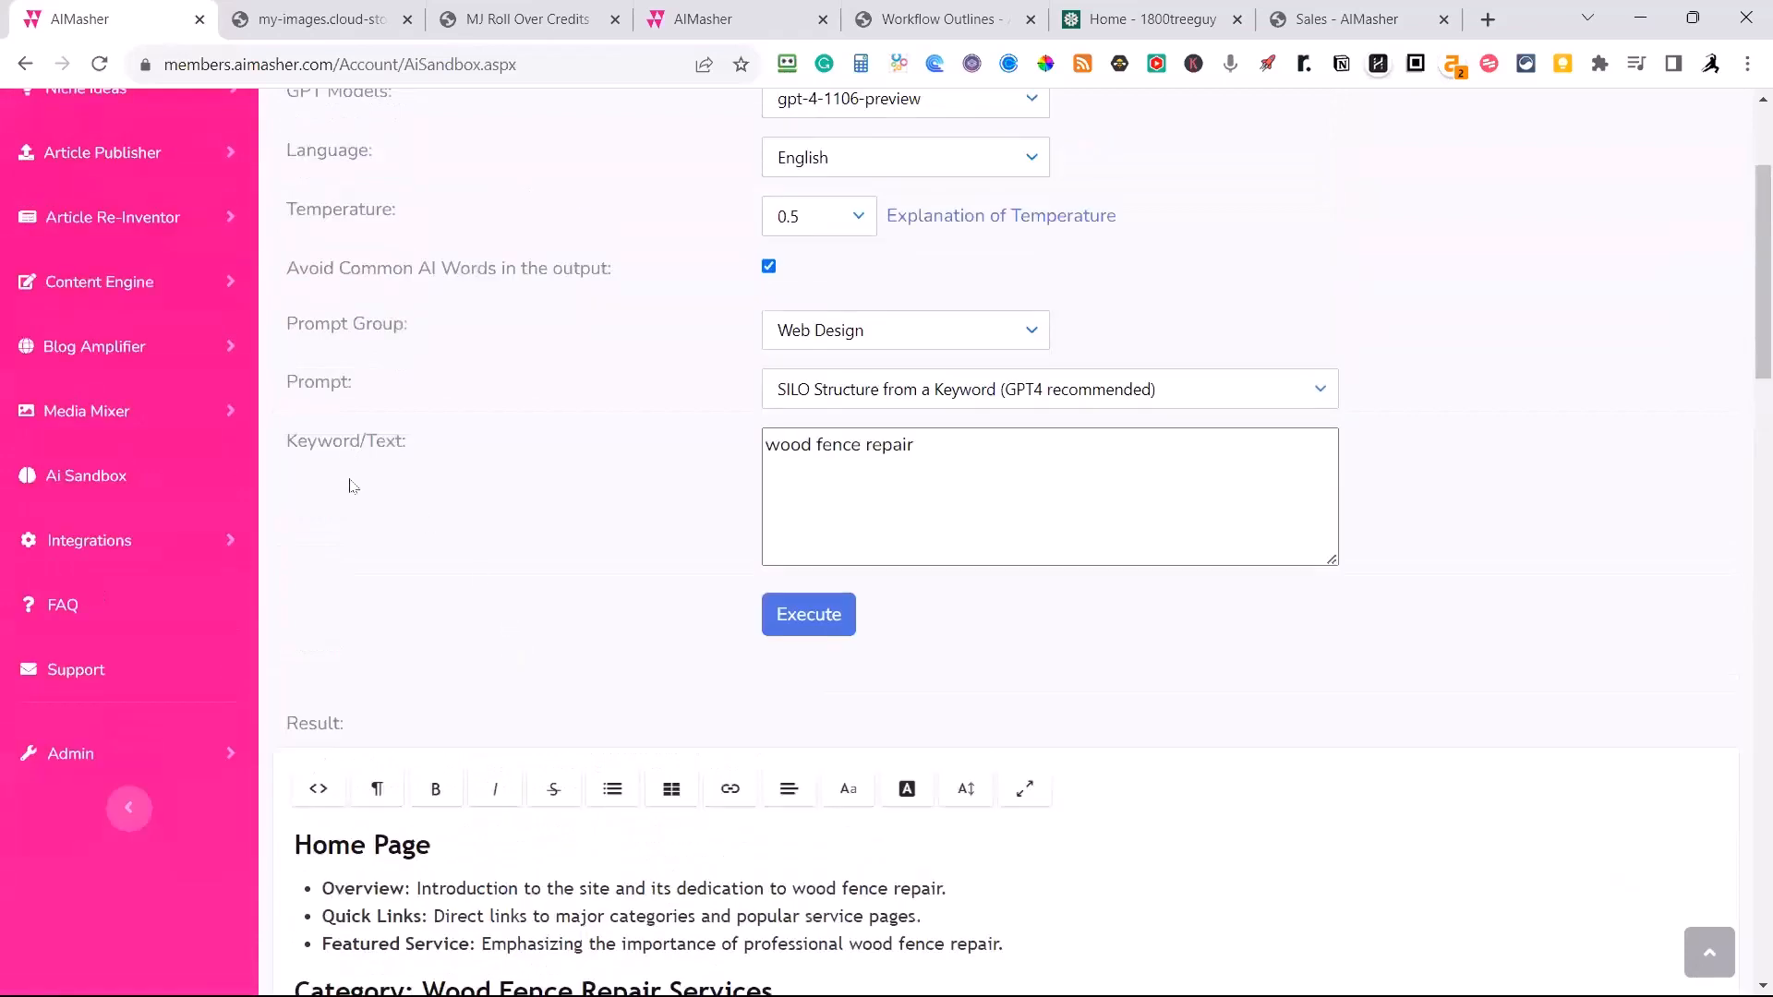
{"action": "scroll", "coordinate": [429, 579], "scroll_direction": "down", "scroll_amount": 2}
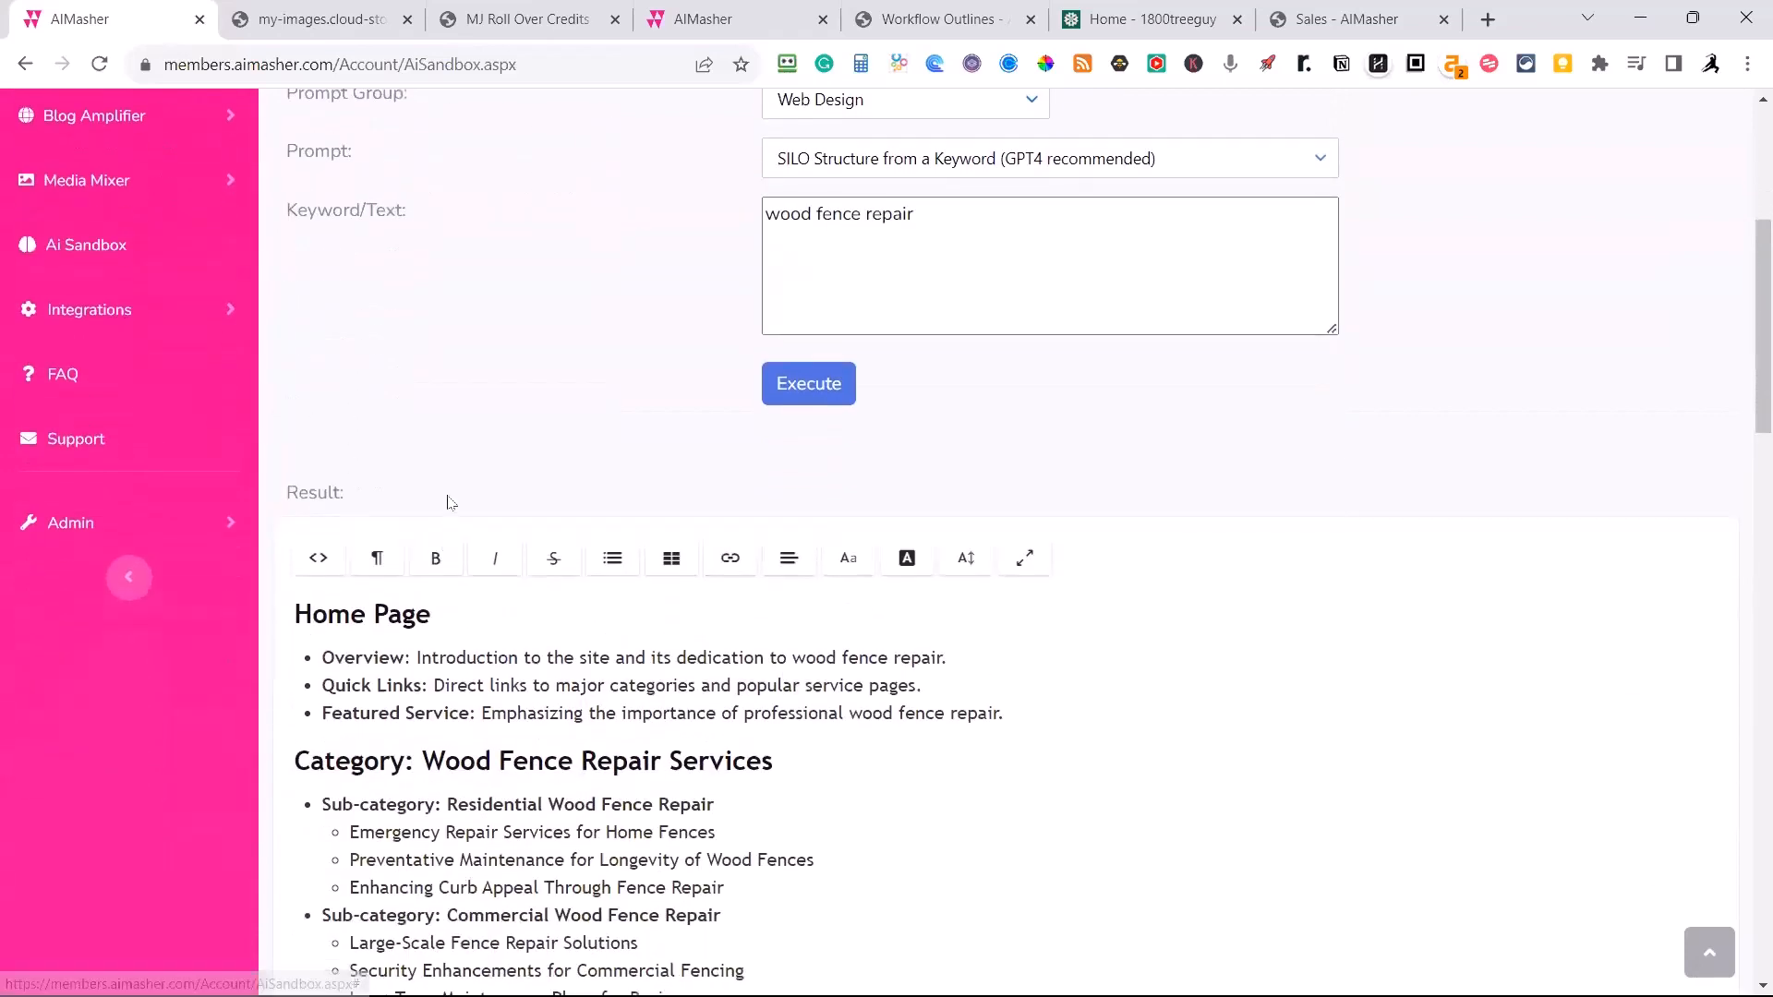
{"action": "scroll", "coordinate": [490, 471], "scroll_direction": "down", "scroll_amount": 4}
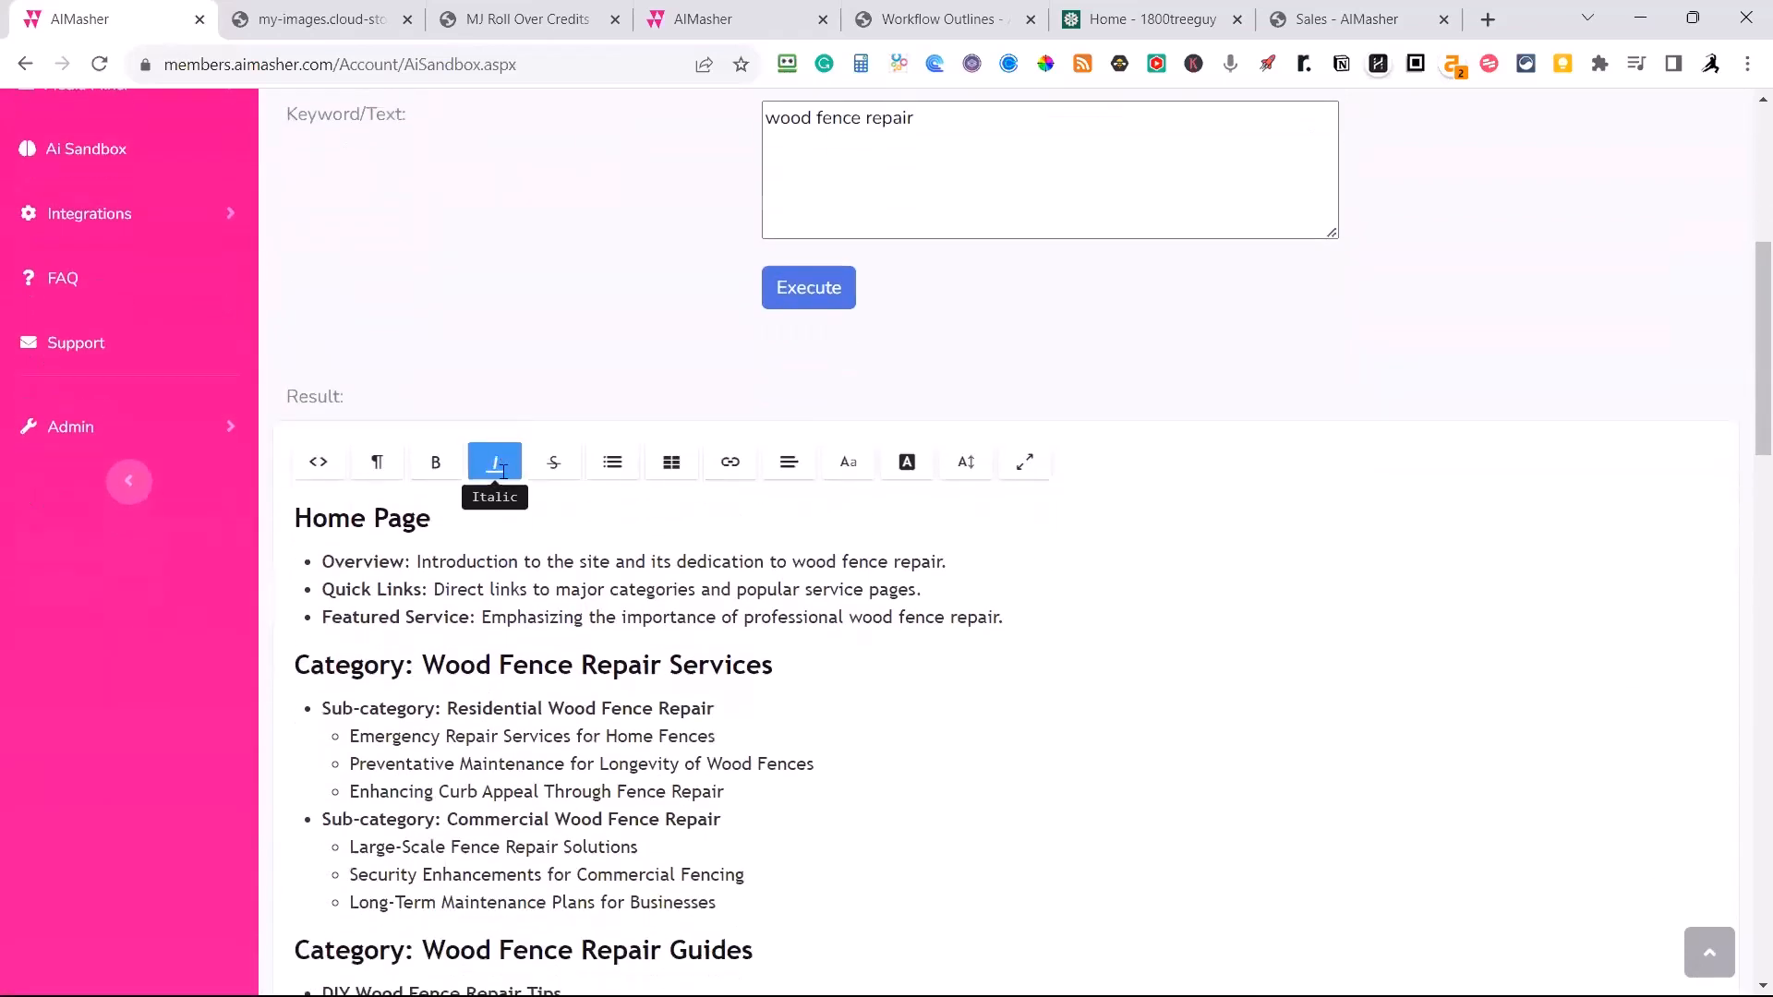
{"action": "scroll", "coordinate": [543, 541], "scroll_direction": "up", "scroll_amount": 6}
{"action": "scroll", "coordinate": [542, 543], "scroll_direction": "up", "scroll_amount": 1}
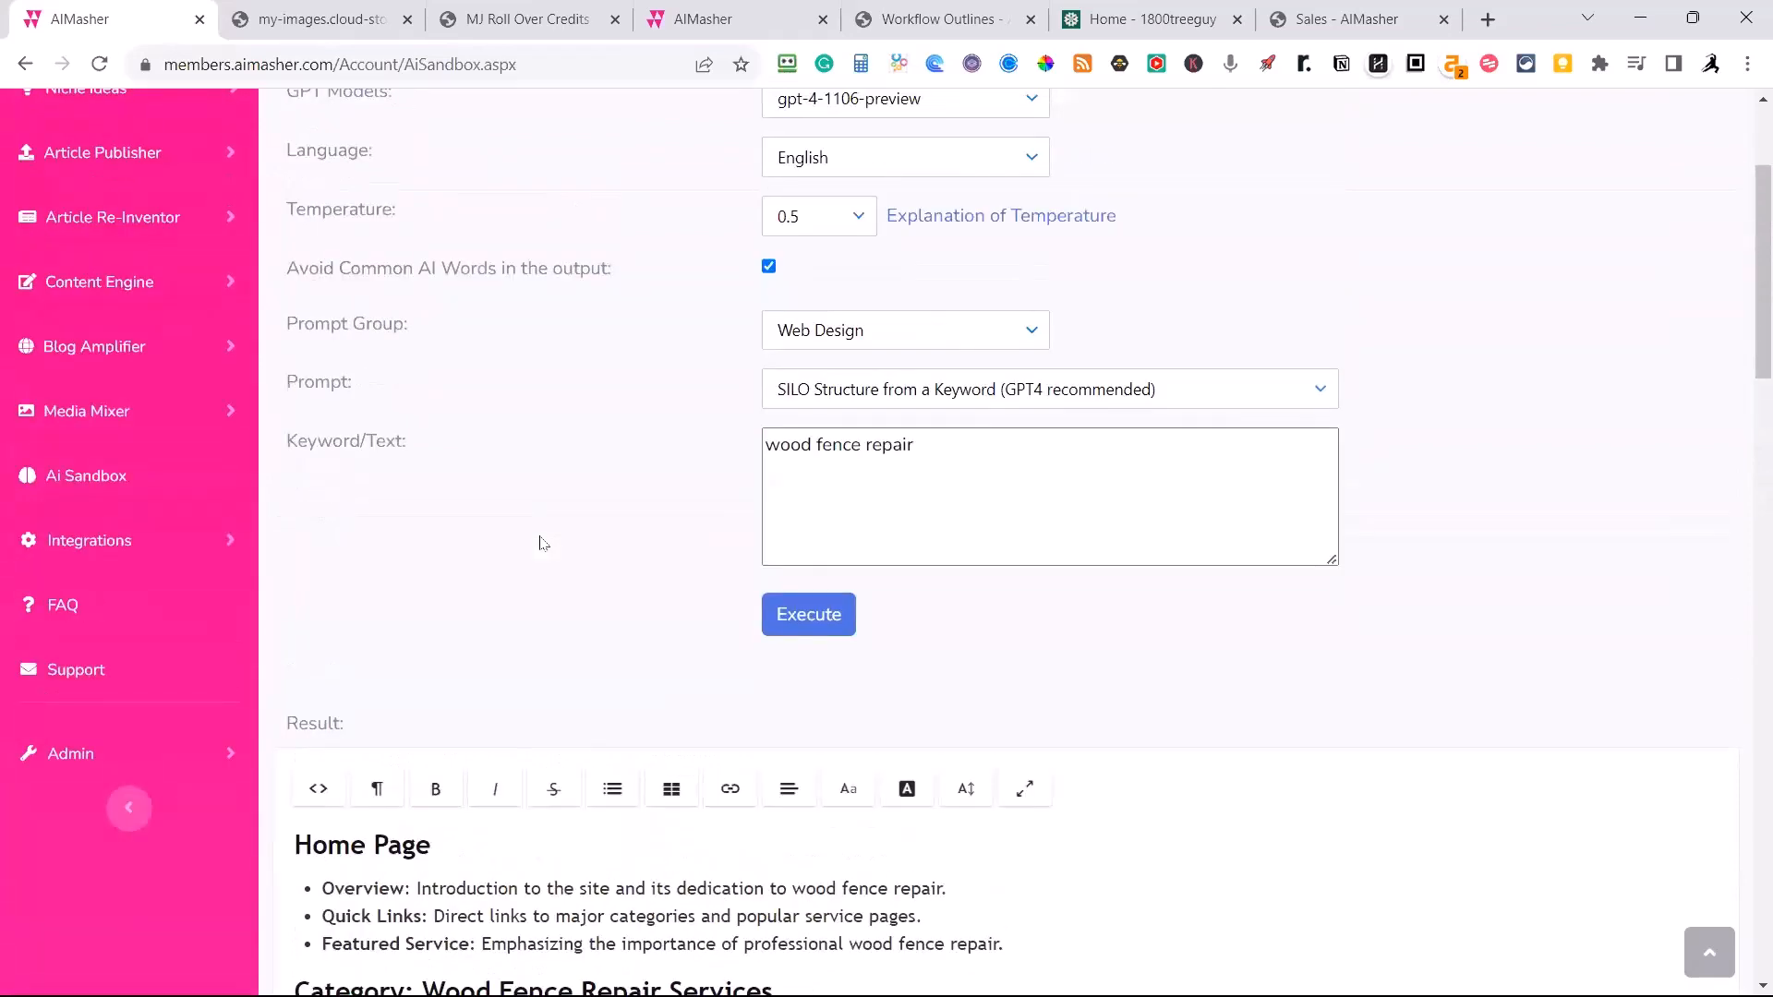
{"action": "scroll", "coordinate": [543, 543], "scroll_direction": "down", "scroll_amount": 1}
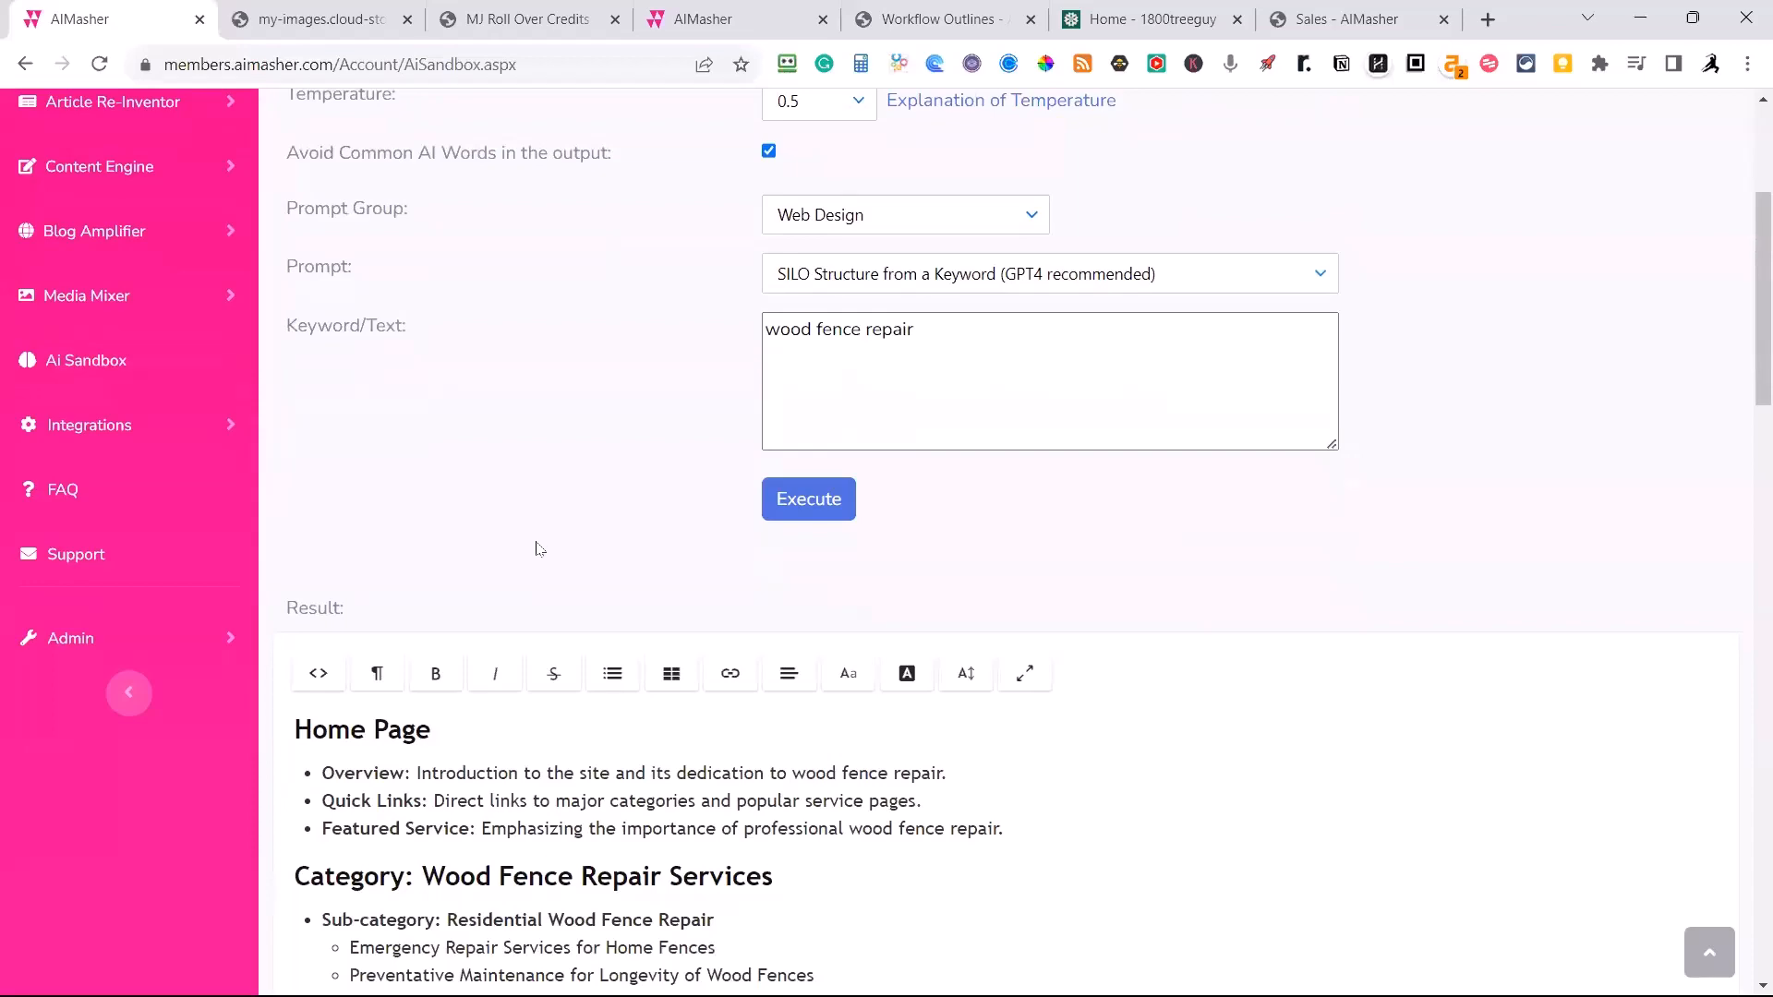
{"action": "scroll", "coordinate": [537, 552], "scroll_direction": "down", "scroll_amount": 2}
{"action": "scroll", "coordinate": [538, 558], "scroll_direction": "up", "scroll_amount": 1}
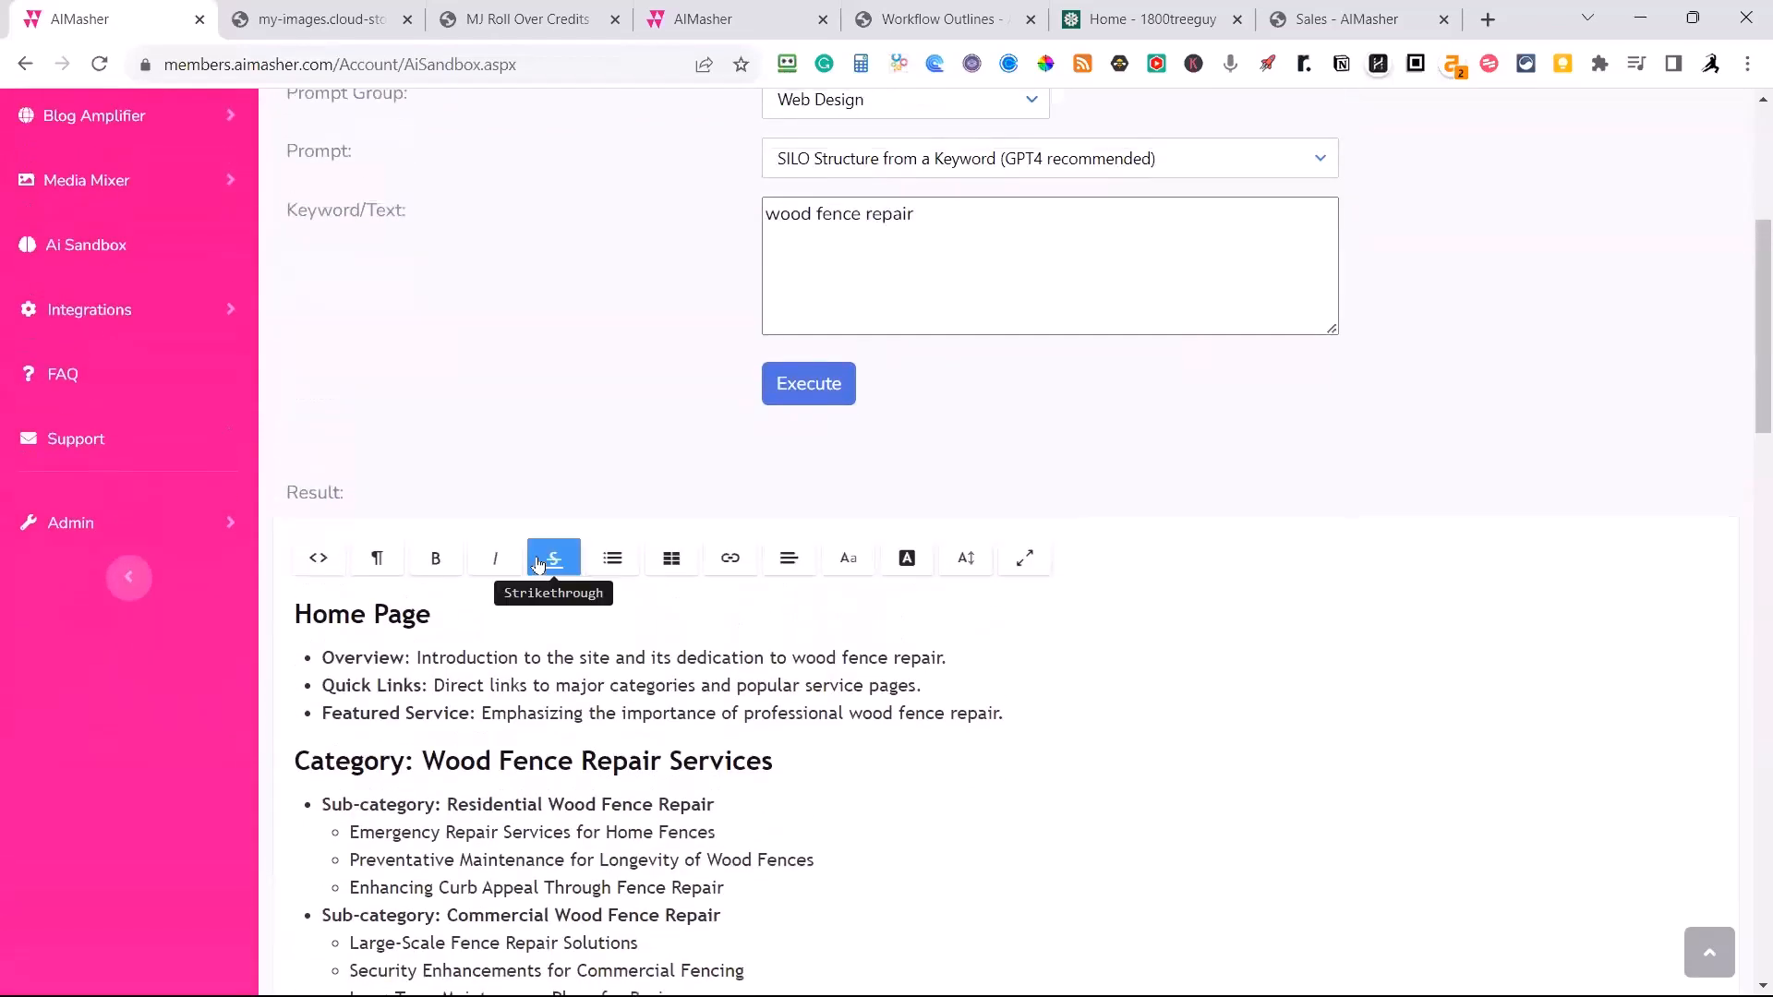
{"action": "scroll", "coordinate": [535, 565], "scroll_direction": "up", "scroll_amount": 3}
{"action": "scroll", "coordinate": [543, 559], "scroll_direction": "down", "scroll_amount": 13}
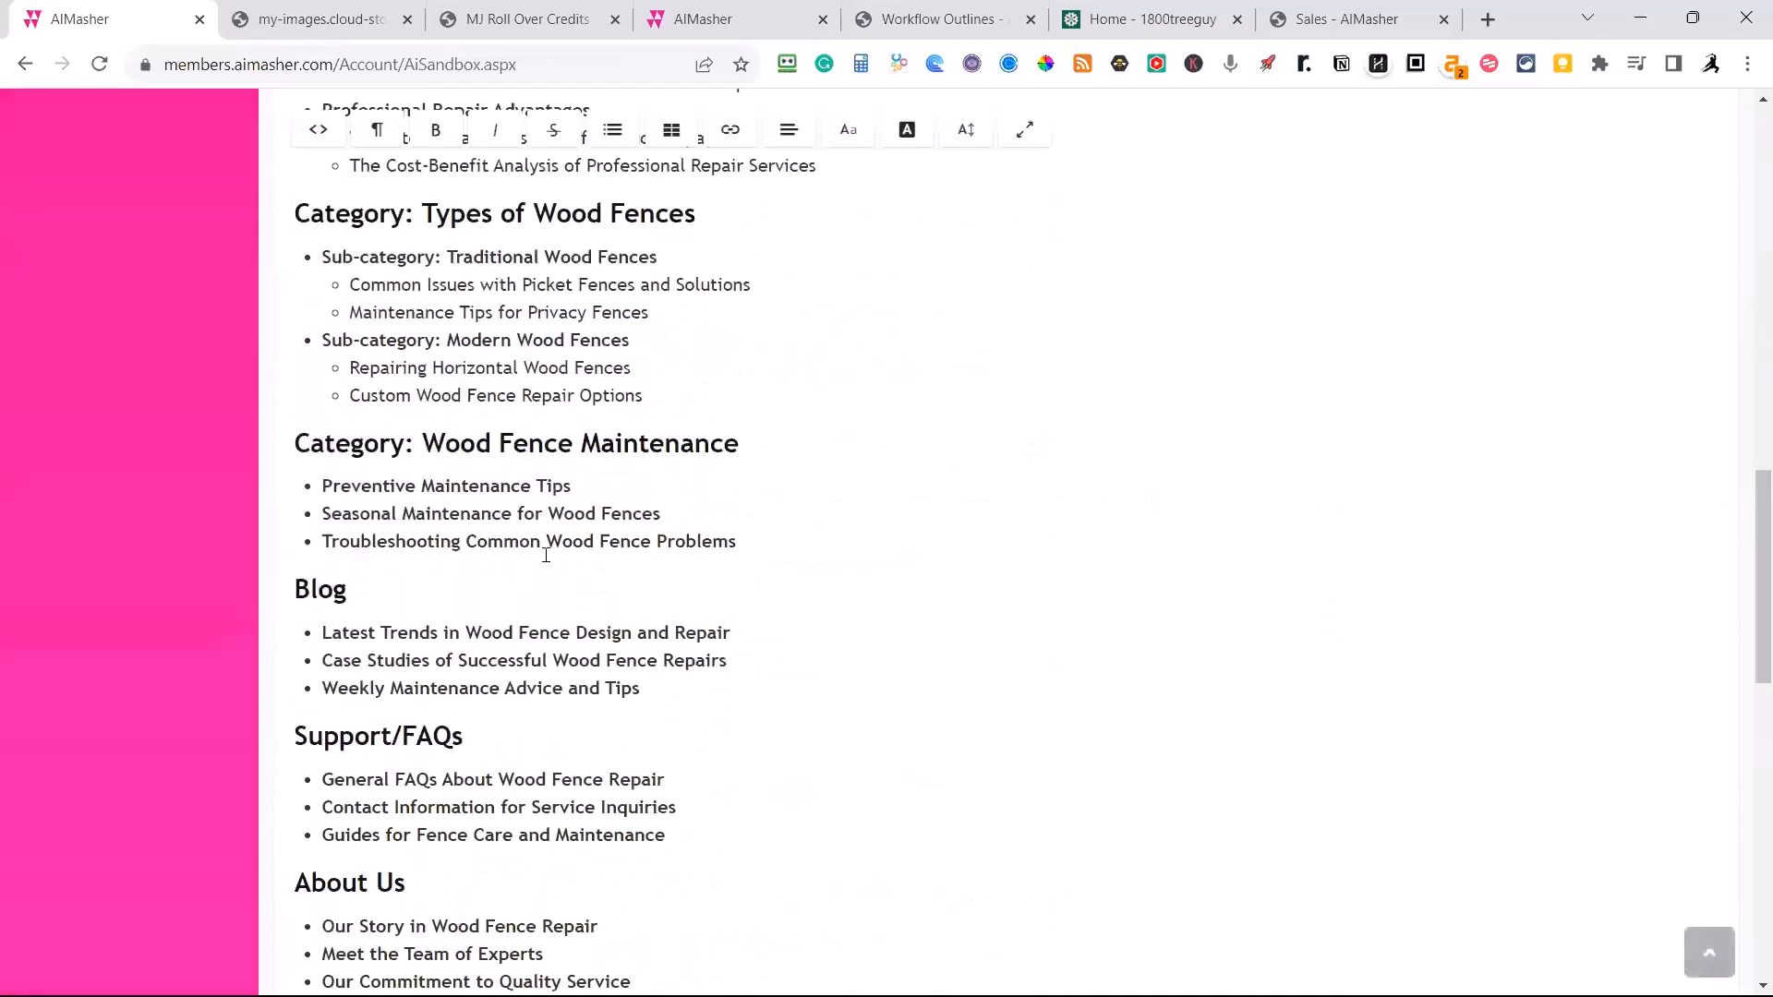
{"action": "scroll", "coordinate": [546, 555], "scroll_direction": "down", "scroll_amount": 8}
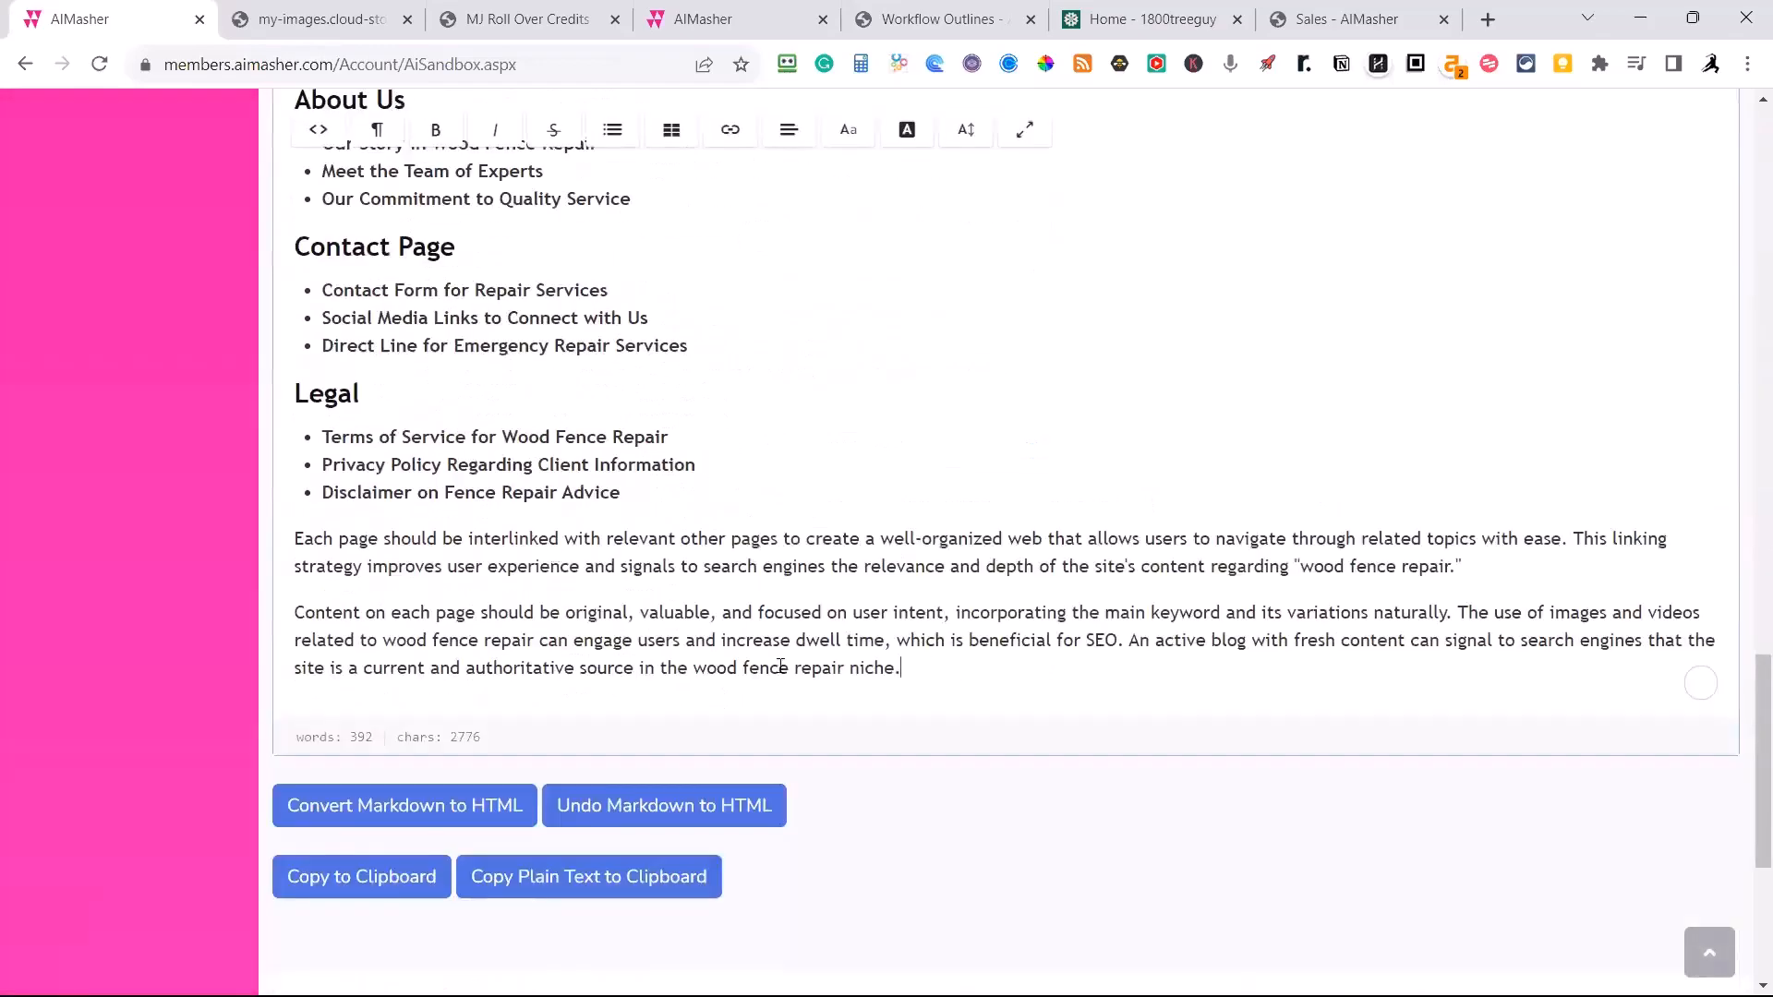
Copy the whole wood fence repair silo outline and switch to Google Docs to create a blank document.
{"action": "left_click_drag", "start_coordinate": [910, 671], "coordinate": [274, 369]}
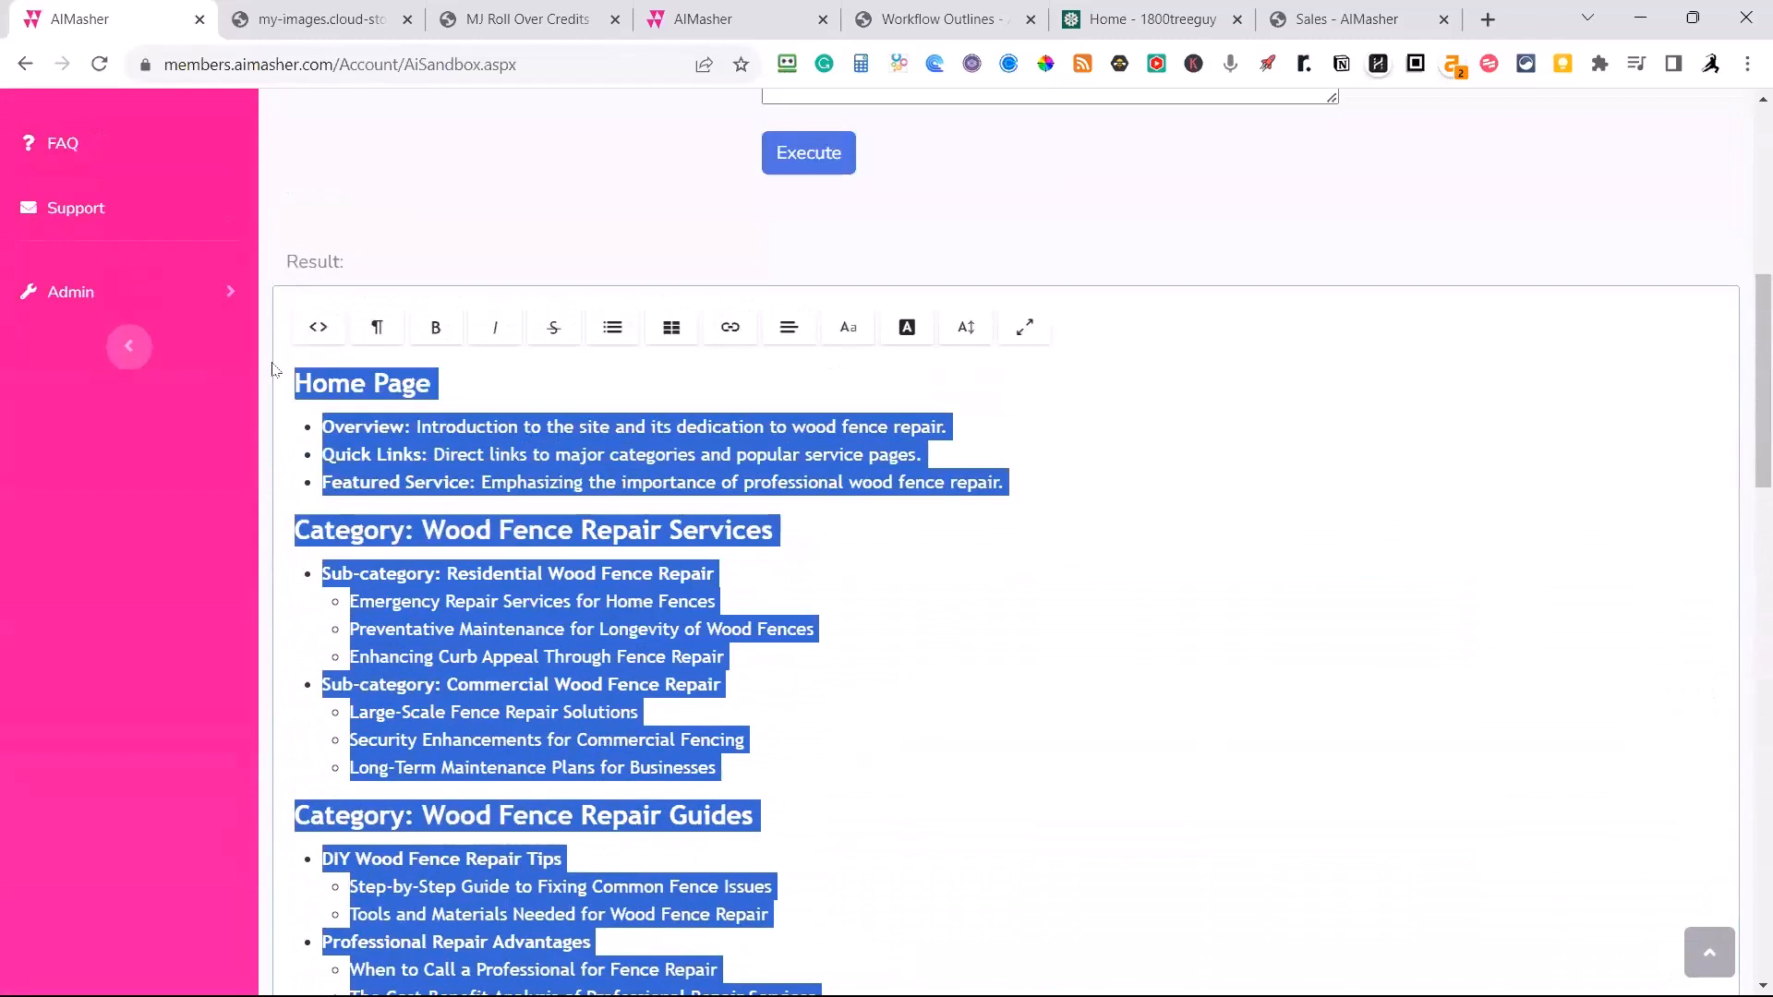
{"action": "mouse_move", "coordinate": [1367, 23]}
{"action": "left_click", "coordinate": [1485, 21]}
{"action": "type", "text": "google"}
{"action": "type", "text": " docs"}
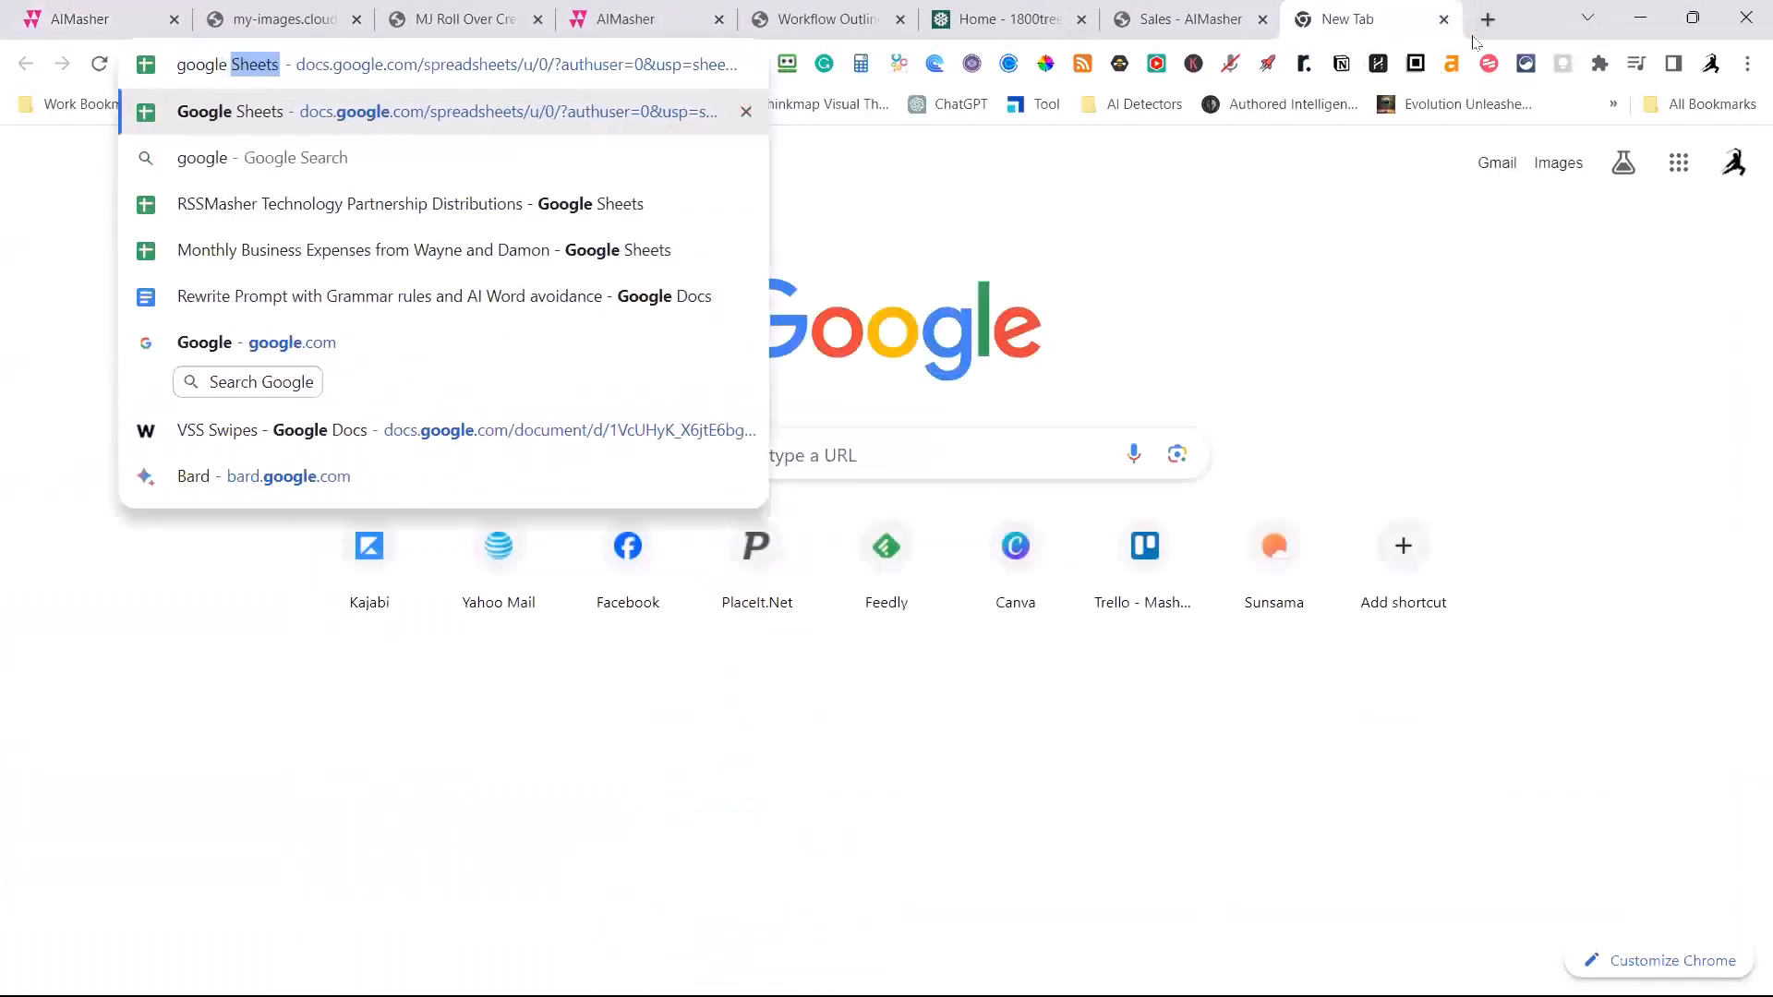
{"action": "key", "text": "Return"}
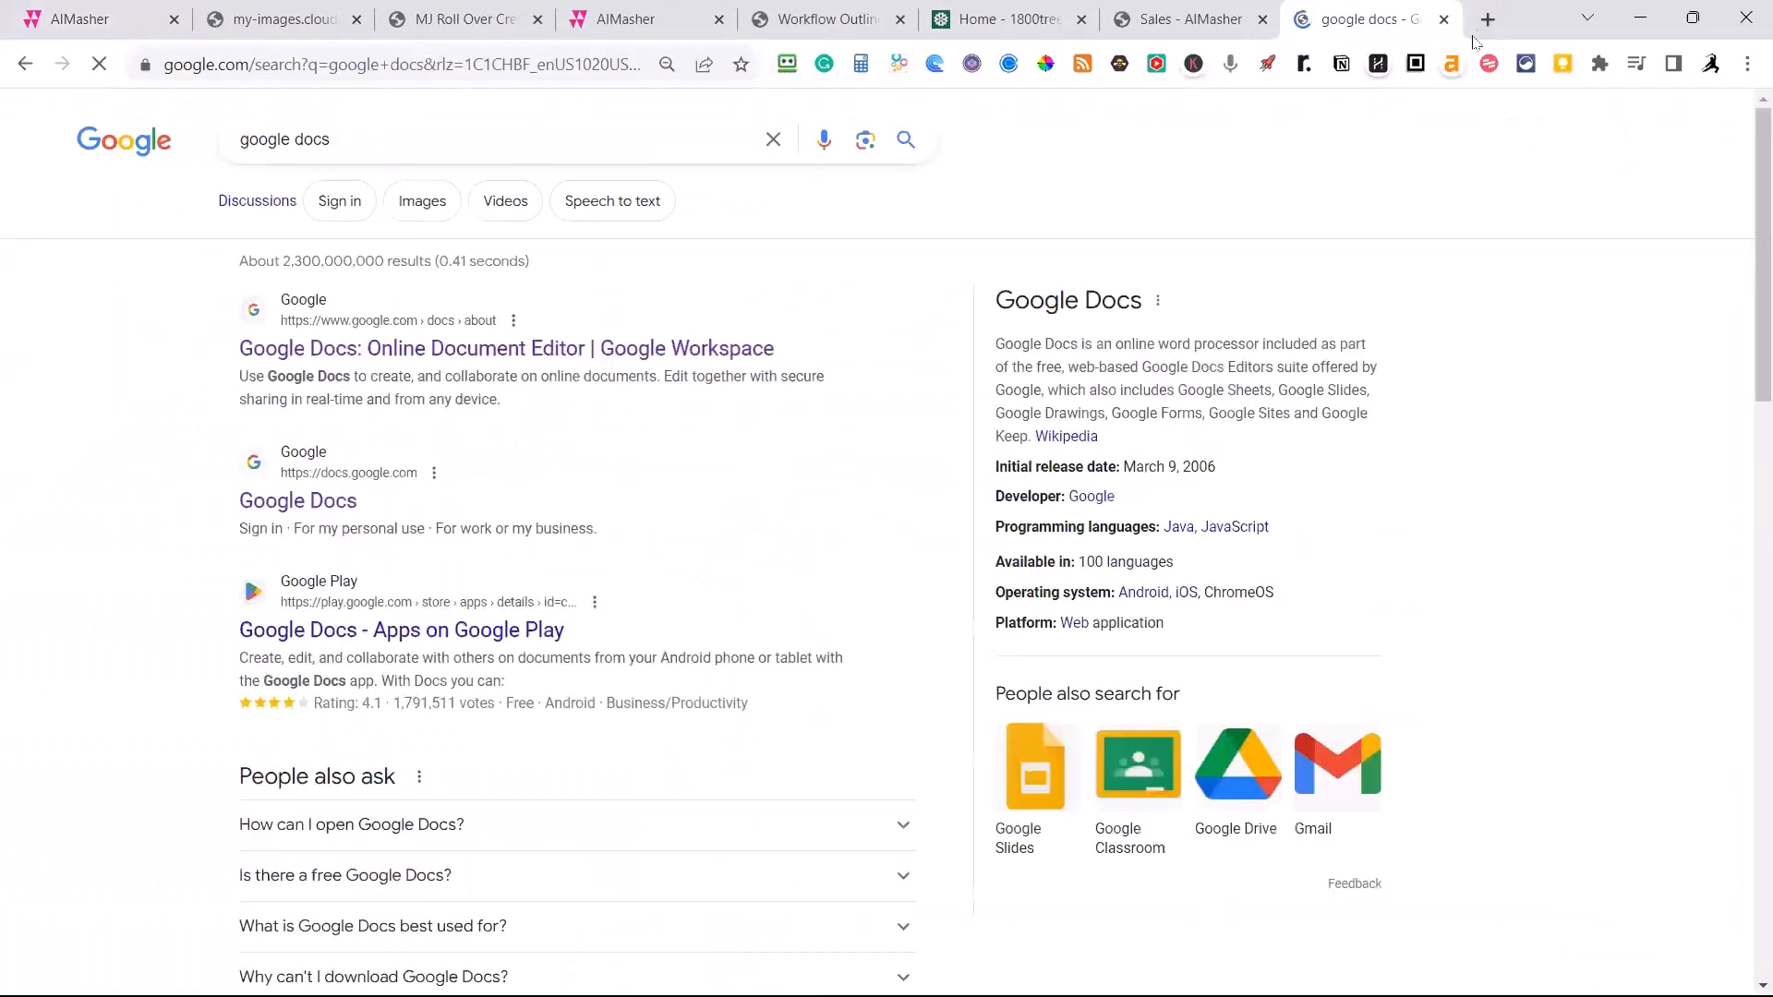
{"action": "left_click", "coordinate": [381, 351]}
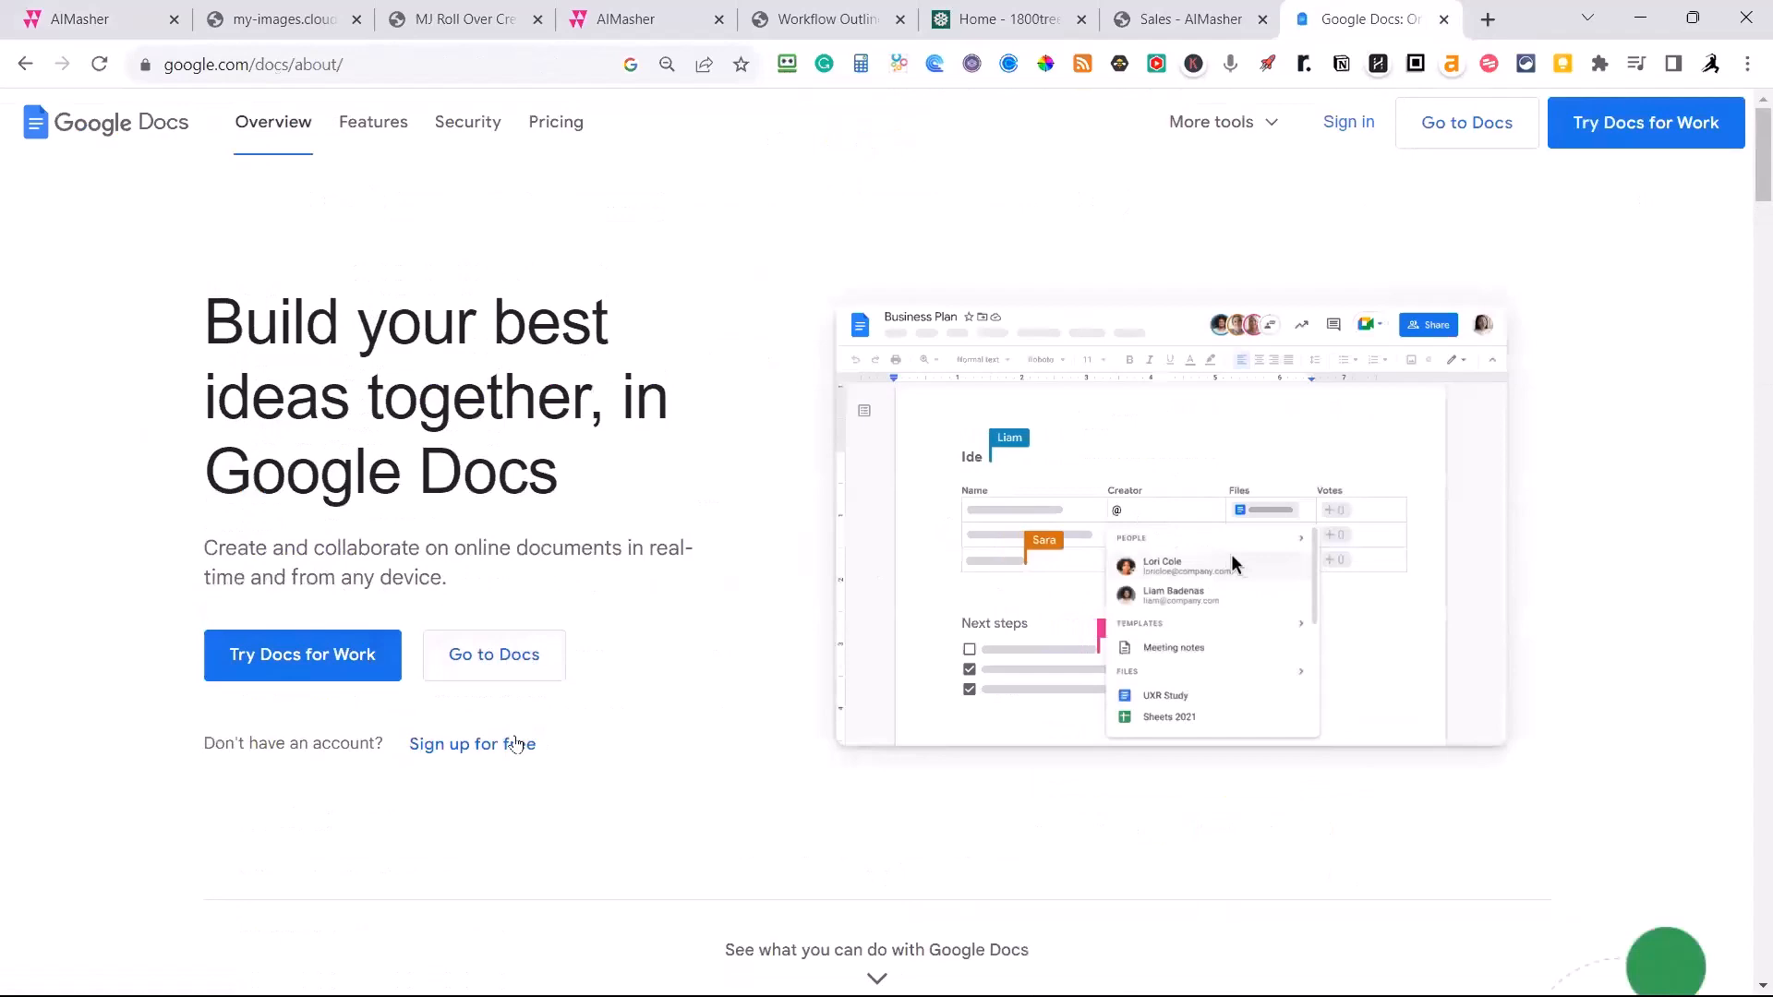
{"action": "left_click", "coordinate": [486, 652]}
{"action": "left_click", "coordinate": [294, 338]}
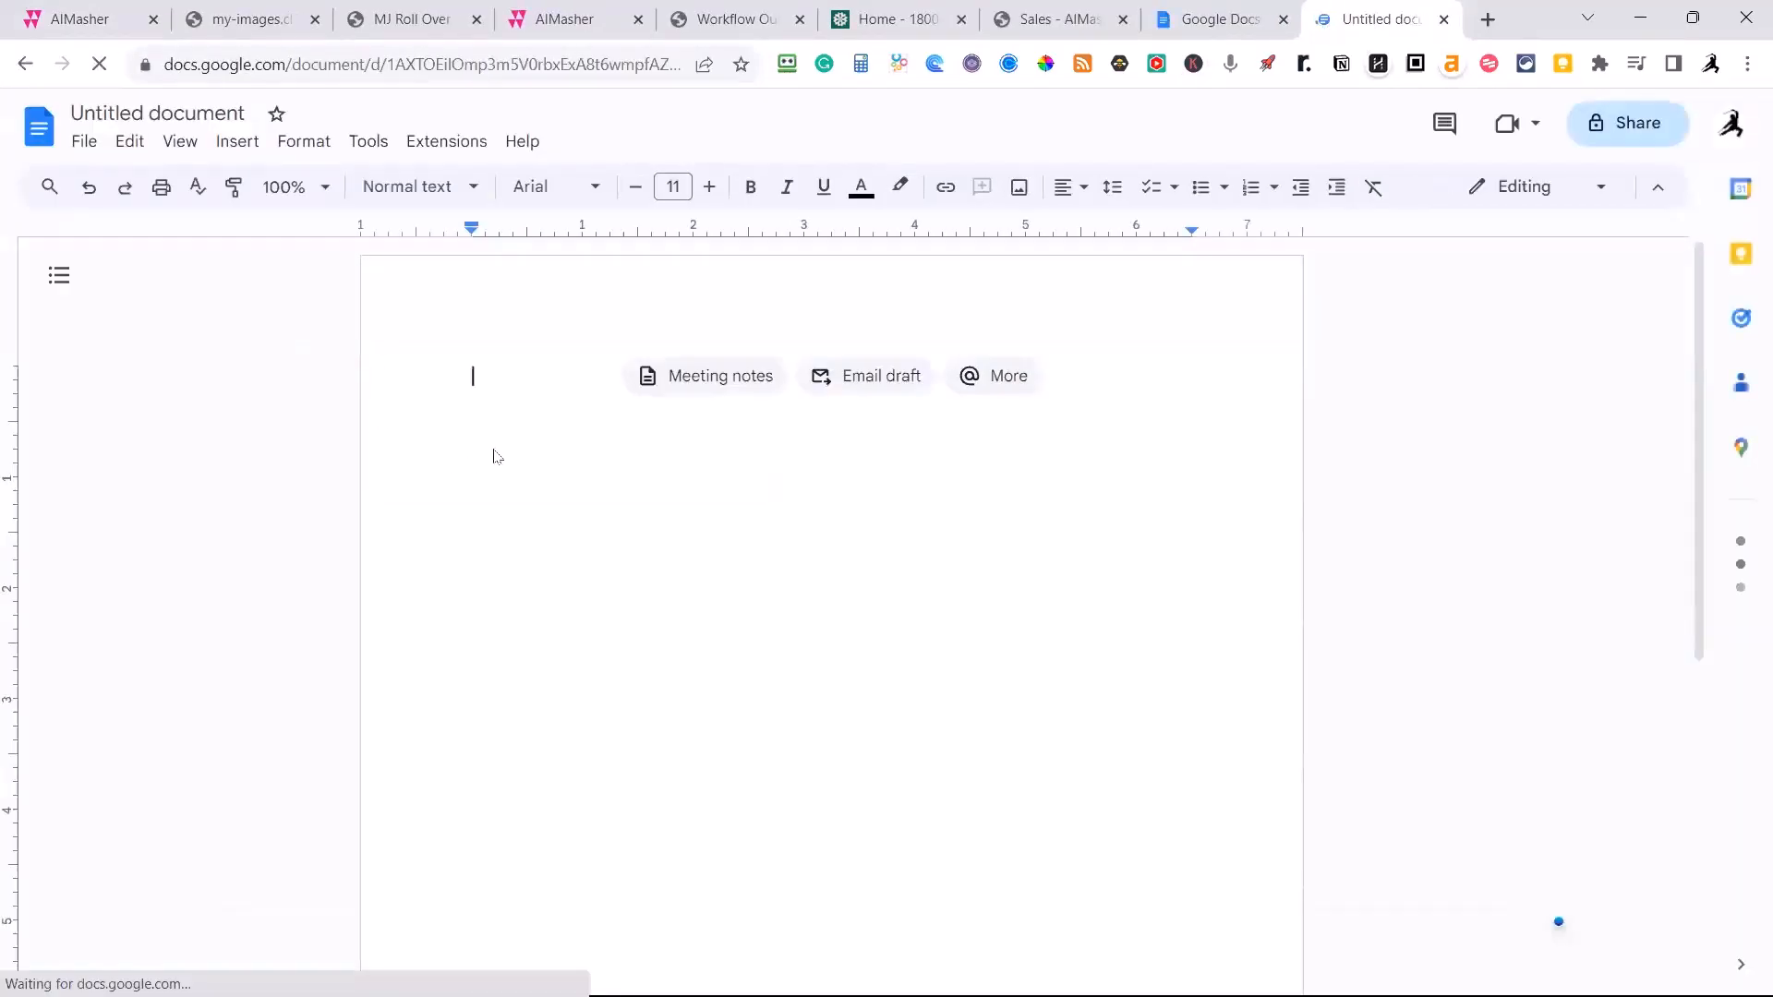
Paste the silo outline into the blank document and add "Estimated Price $3500" below it.
{"action": "key", "text": "ctrl+v"}
{"action": "key", "text": "Return"}
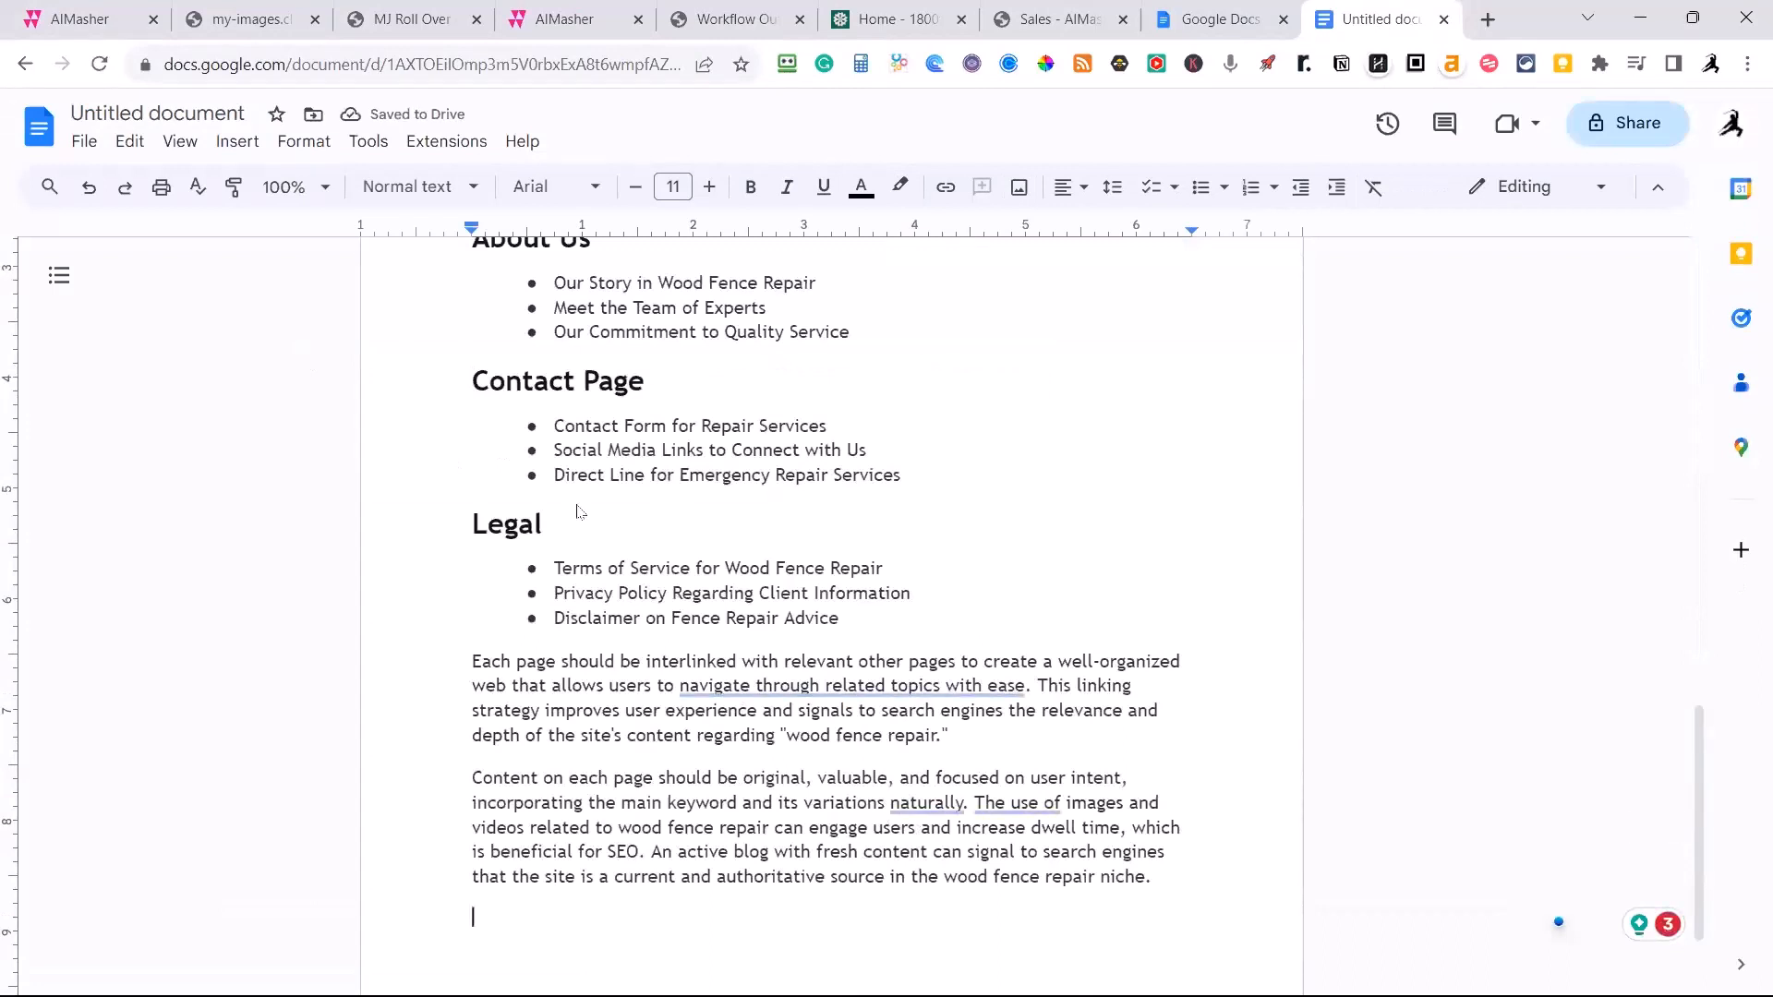
{"action": "type", "text": "Est"}
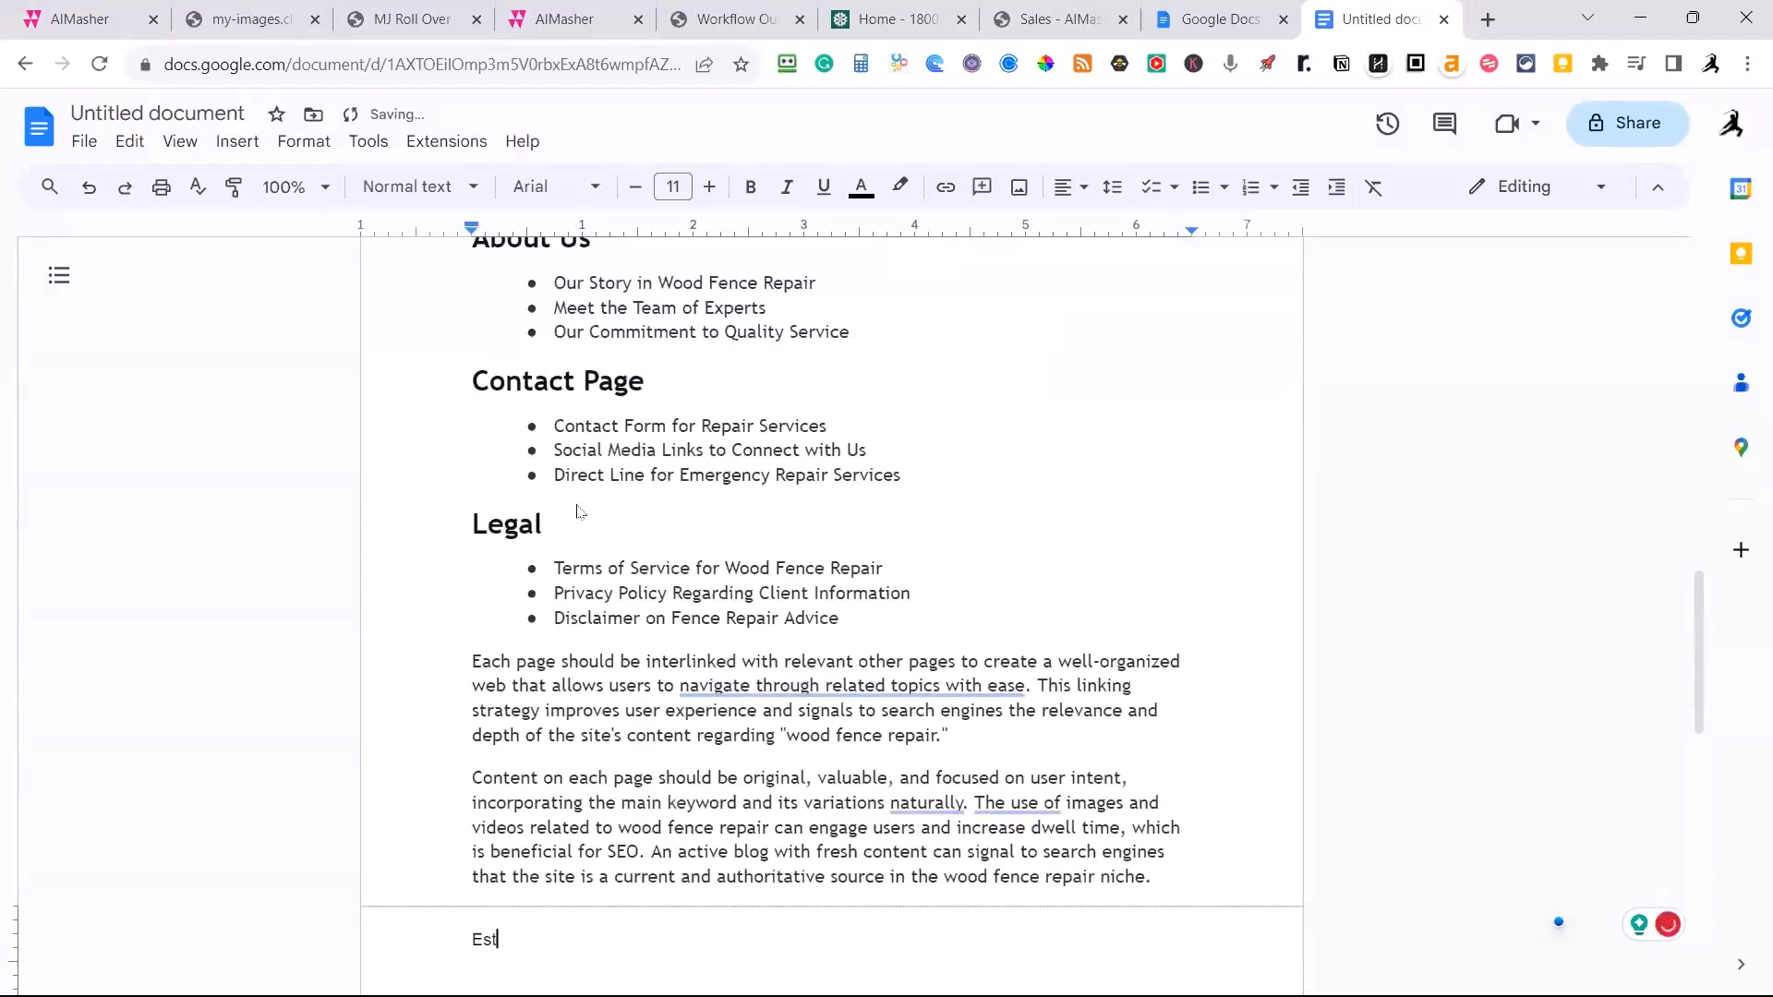
{"action": "type", "text": "imated Price $3500"}
Add the line "Time to Complete: 3 weeks" and accept Grammarly's clarity rewrite of the page interlinking sentence.
{"action": "key", "text": "Return"}
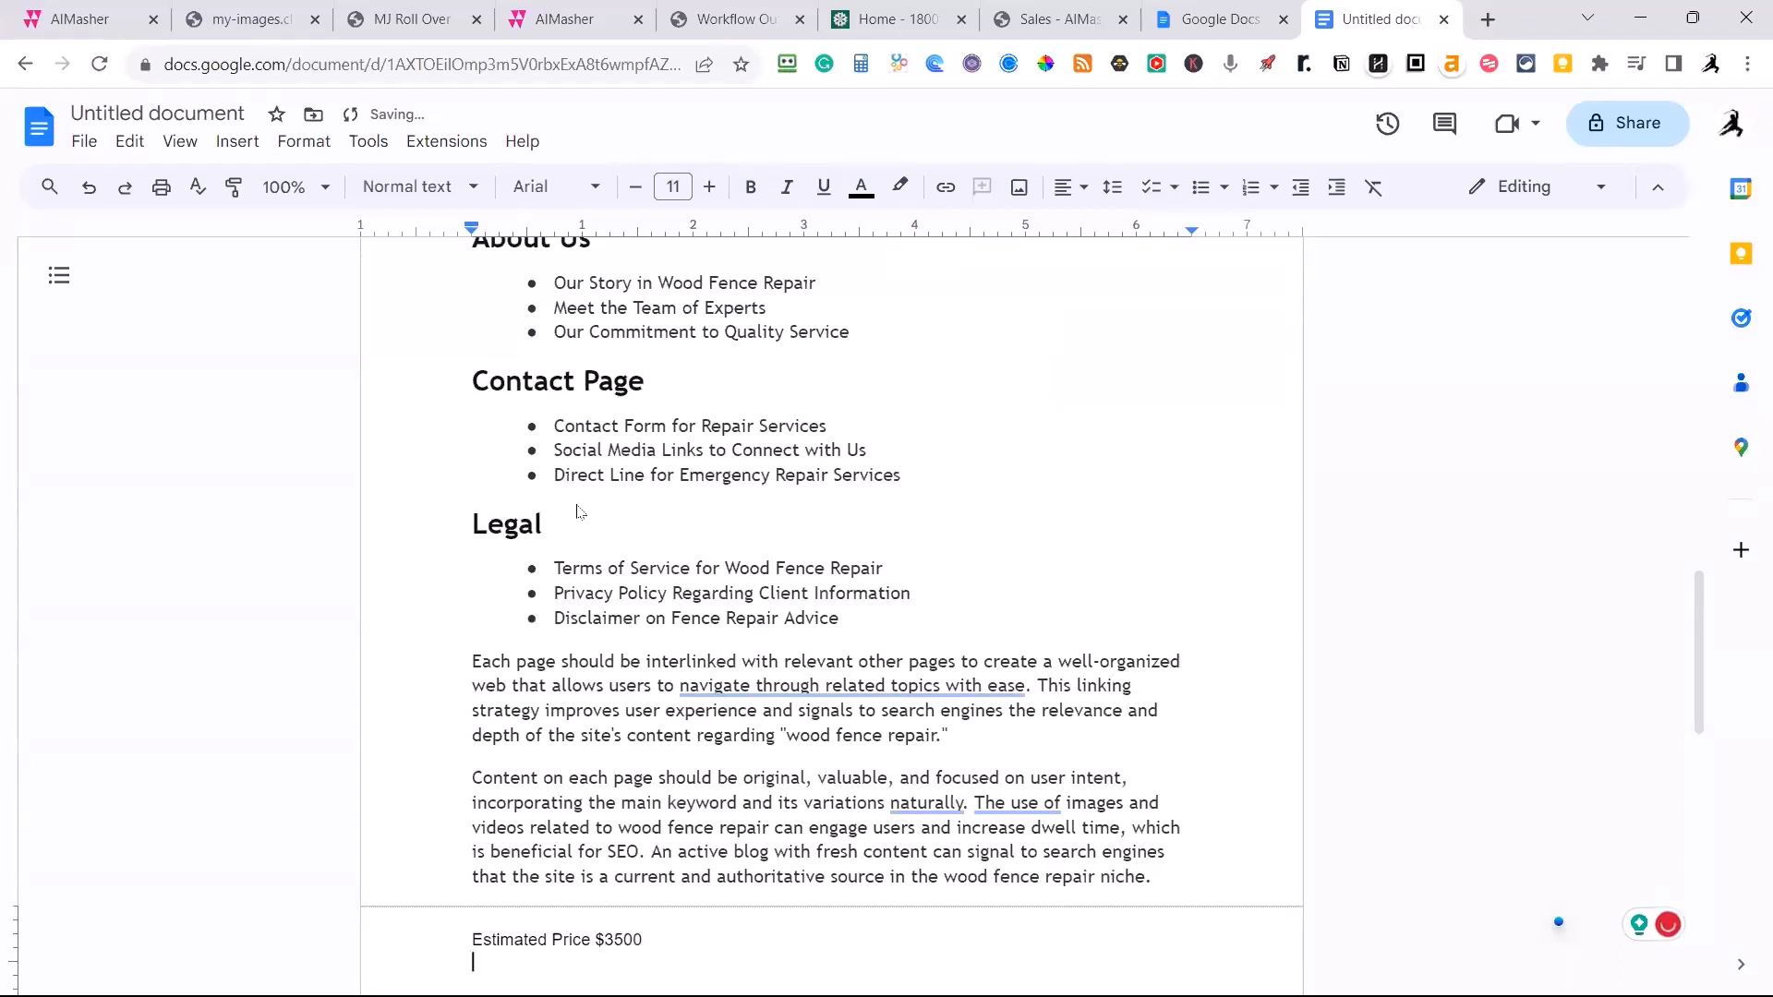
{"action": "type", "text": "Time to Complete"}
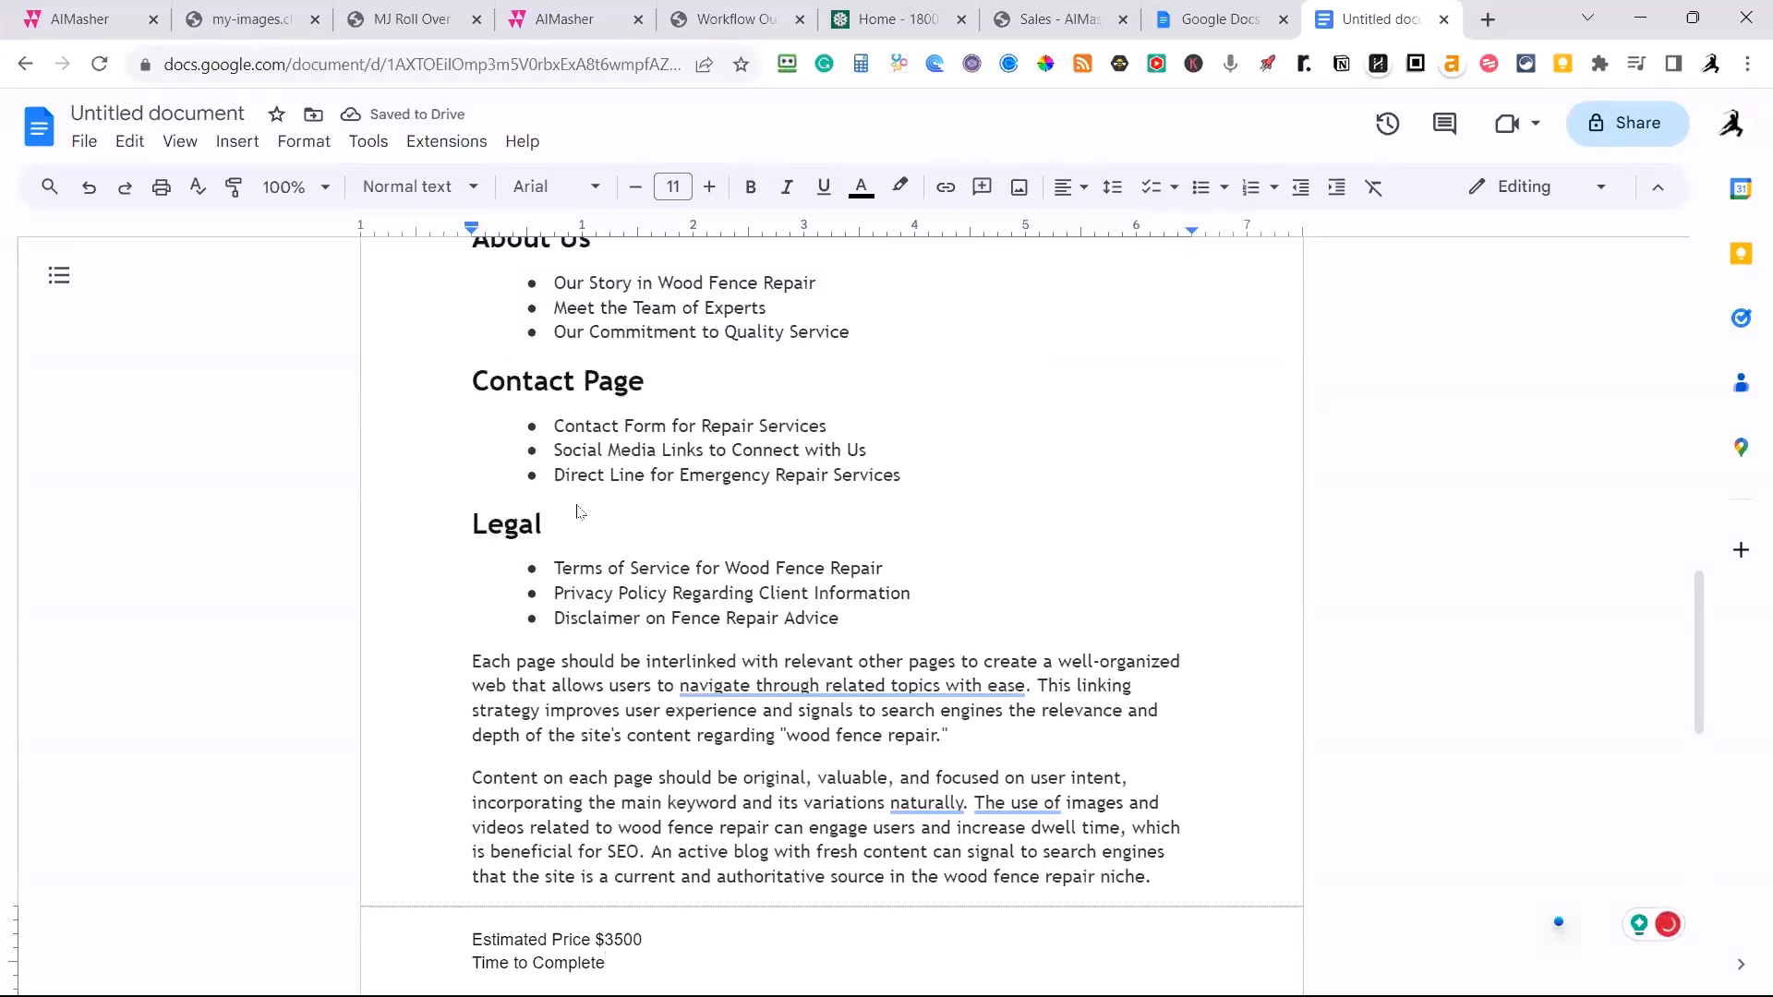
{"action": "type", "text": ": 3 weeks"}
{"action": "mouse_move", "coordinate": [877, 688]}
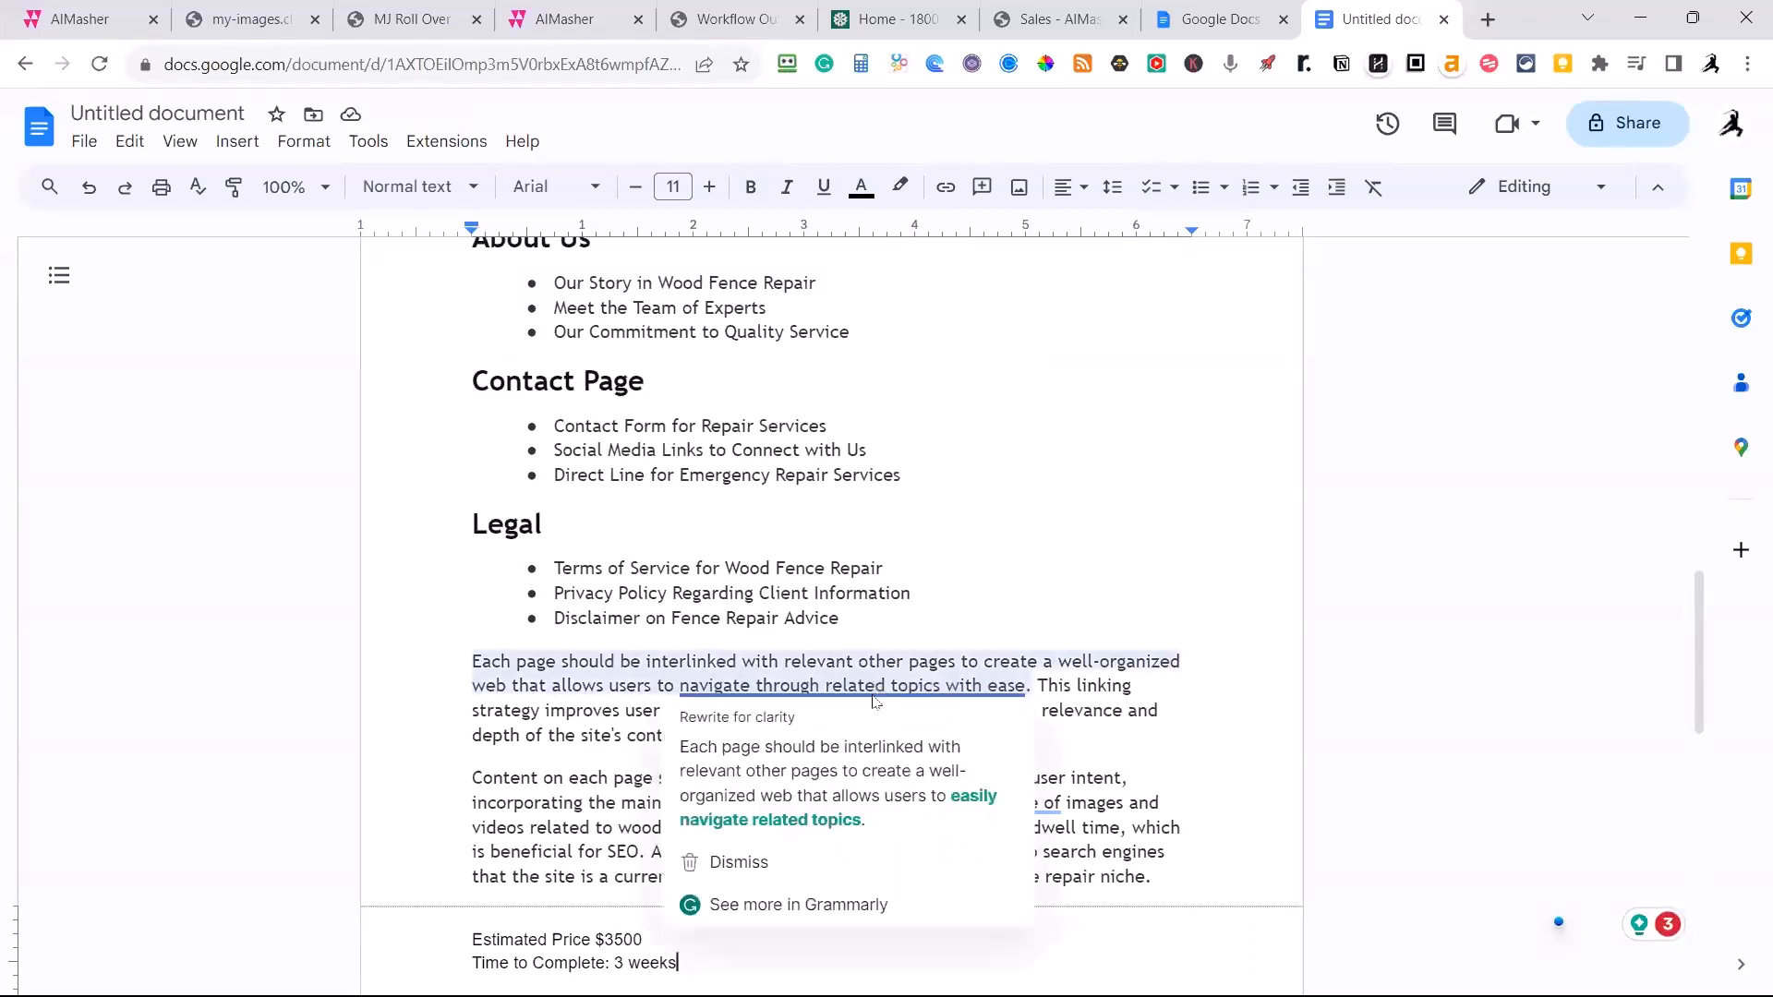
{"action": "left_click", "coordinate": [840, 746]}
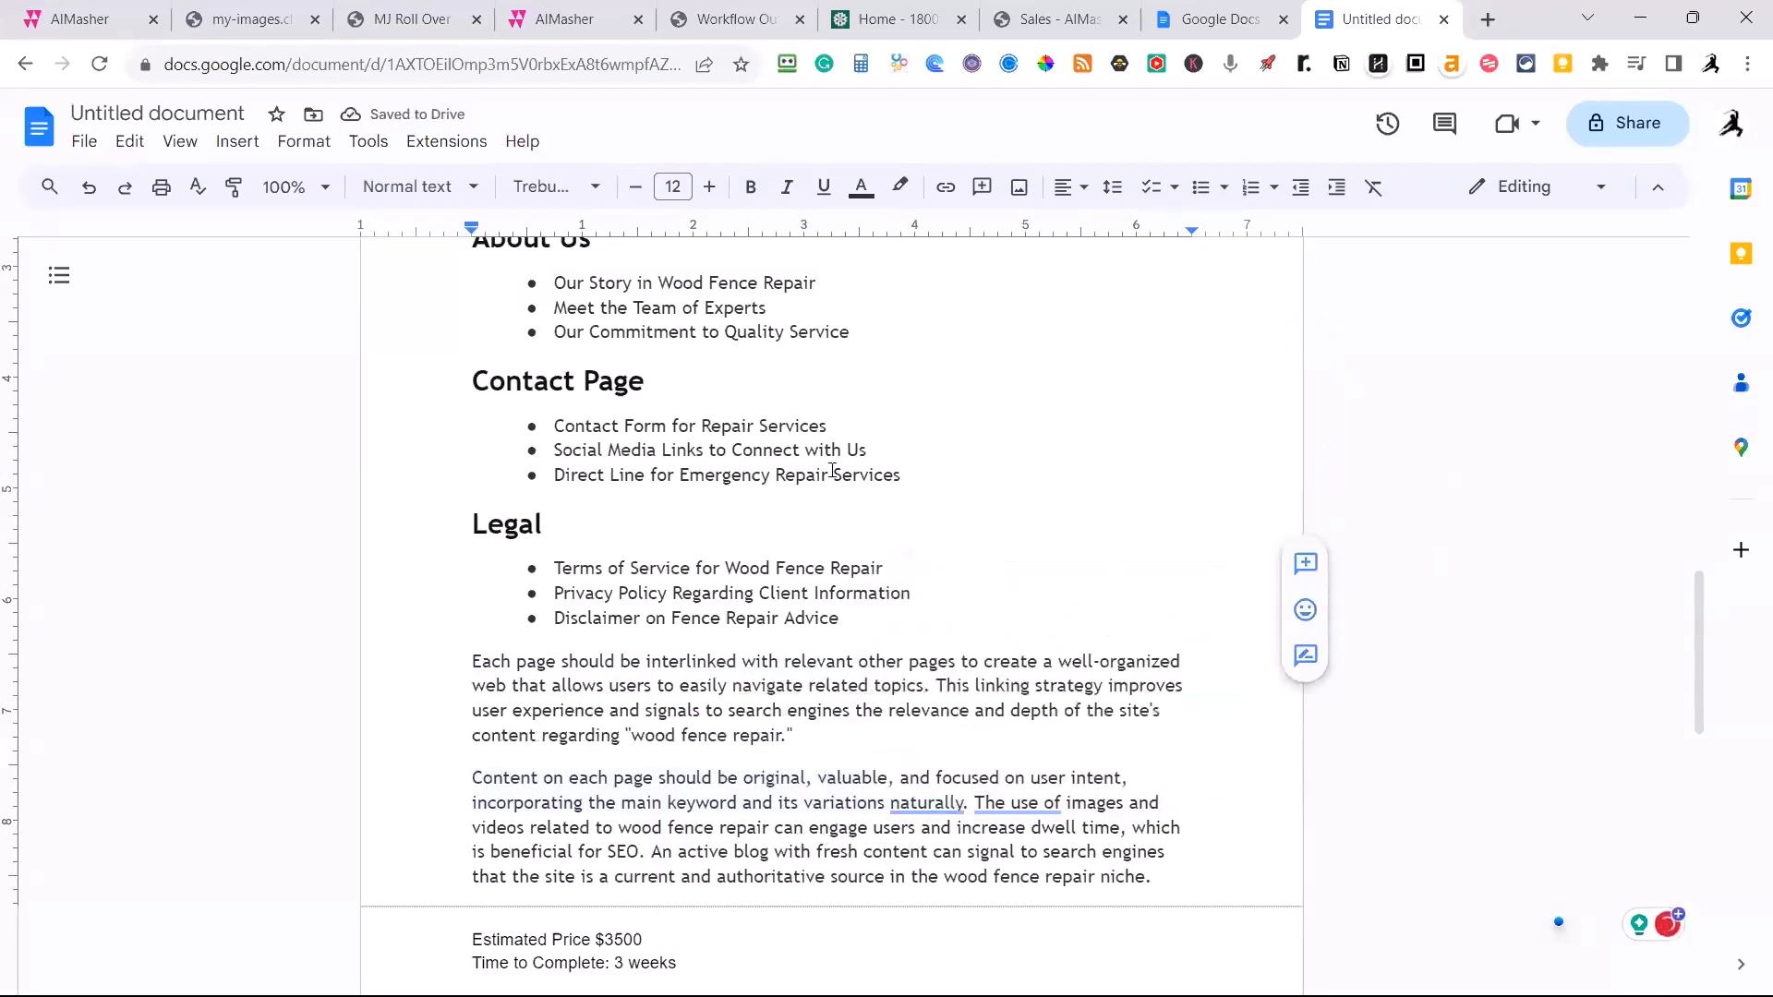
Rename the document as "wood fence repair estimate".
{"action": "scroll", "coordinate": [647, 416], "scroll_direction": "up", "scroll_amount": 20}
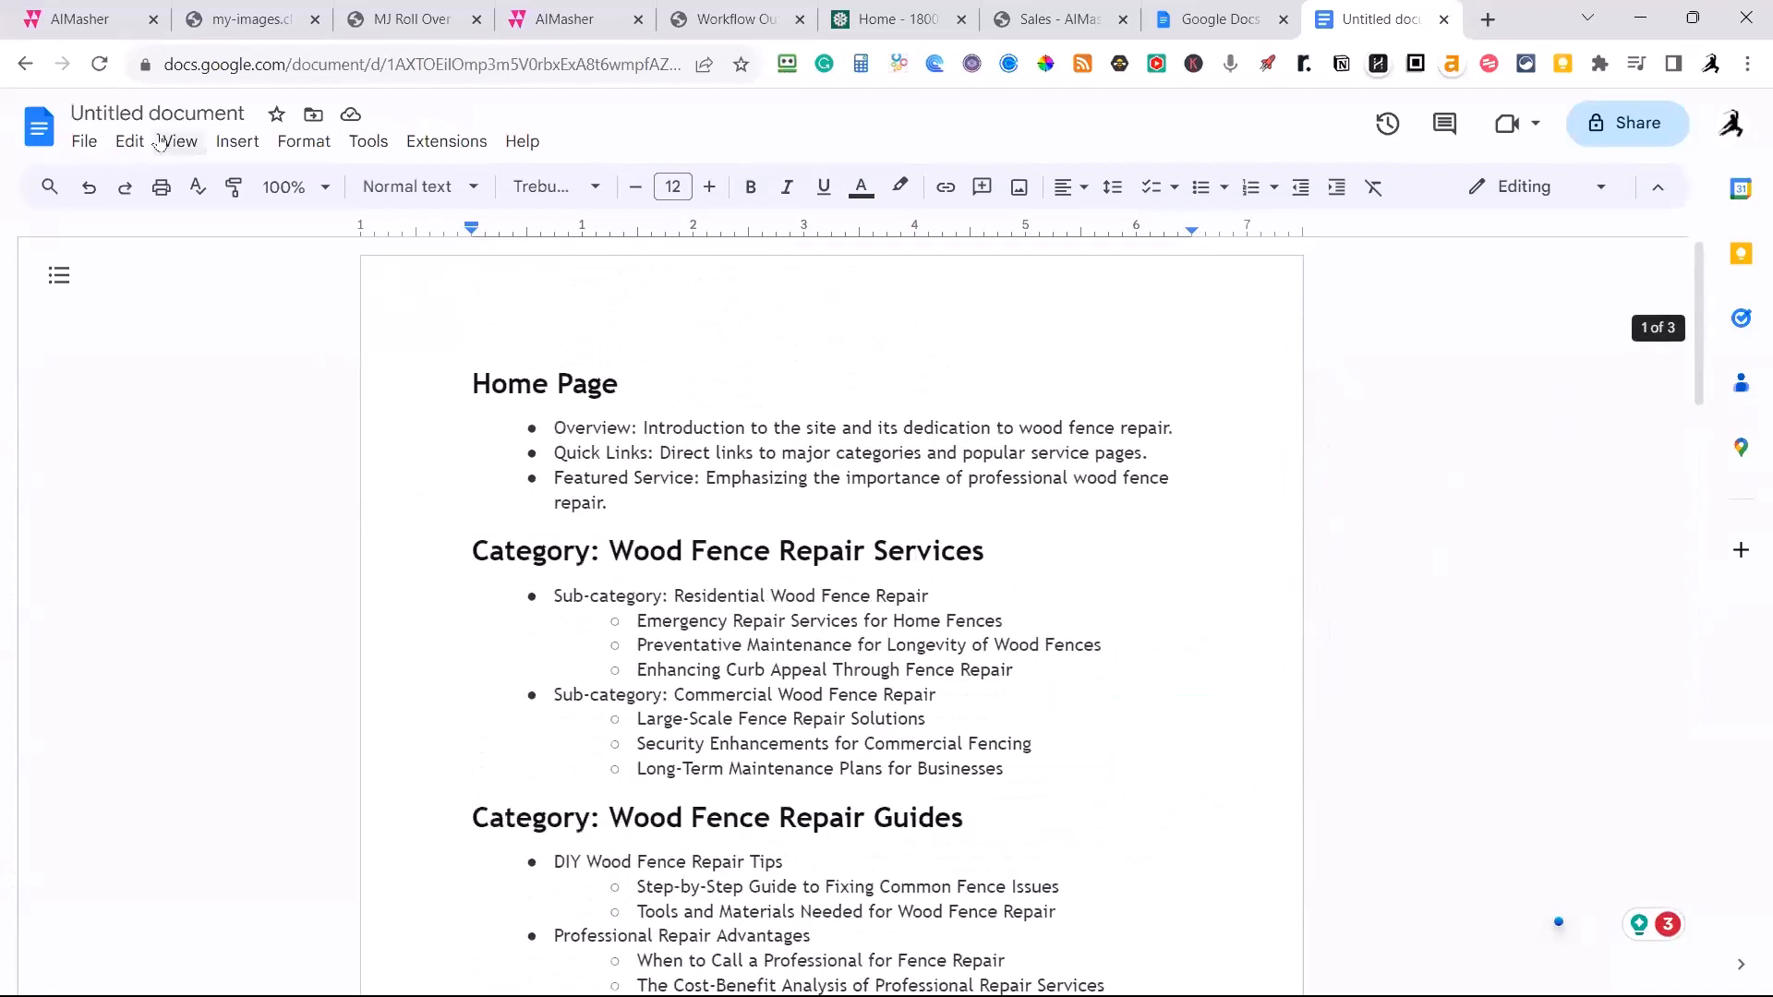
{"action": "left_click", "coordinate": [157, 113]}
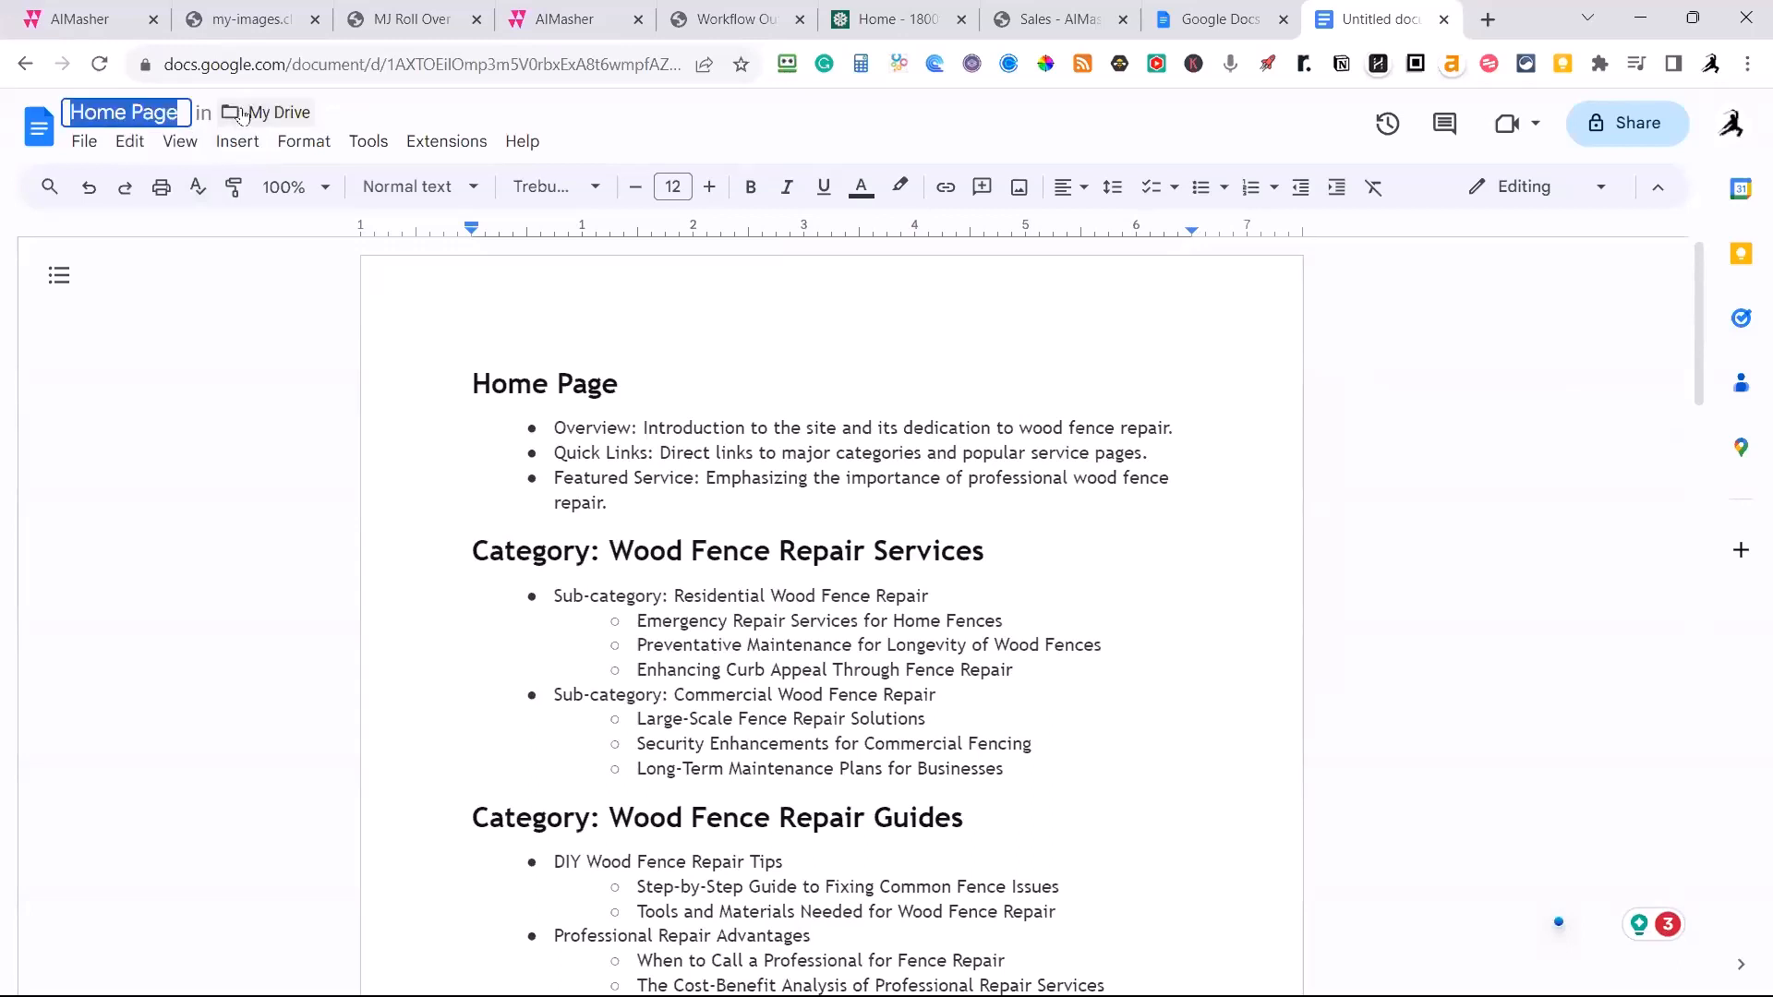
{"action": "type", "text": "wood fence repai"}
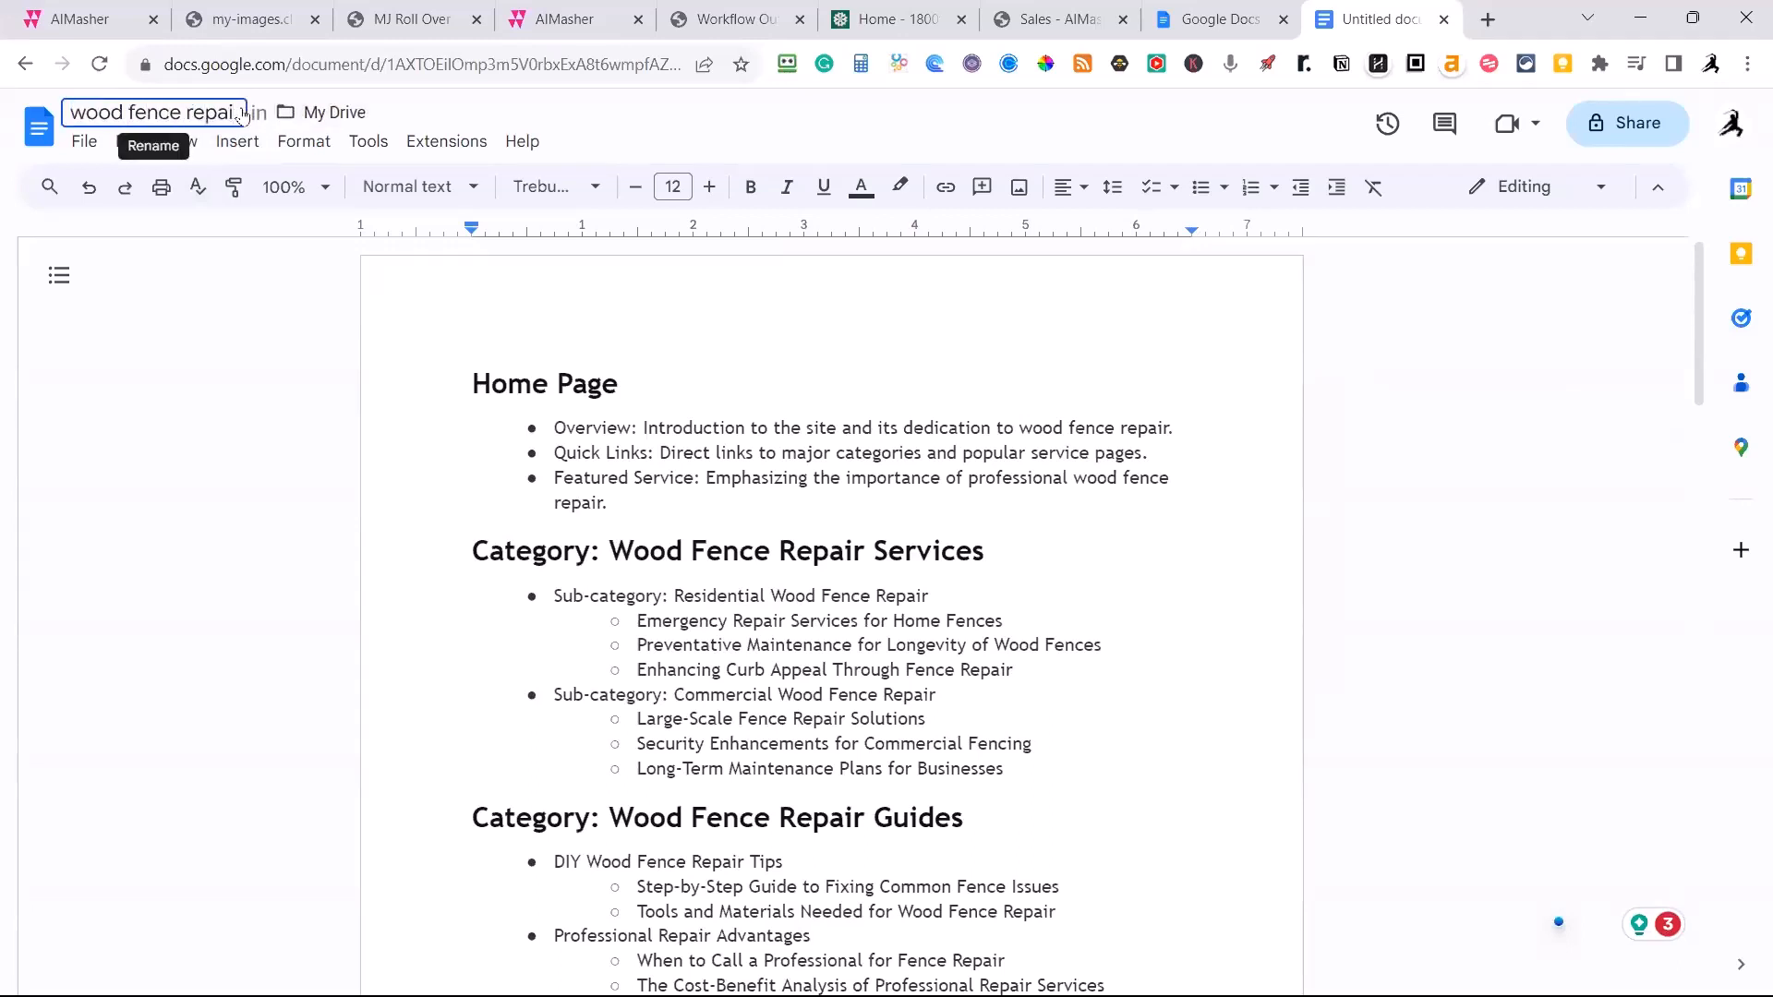
{"action": "type", "text": "r"}
{"action": "type", "text": " e"}
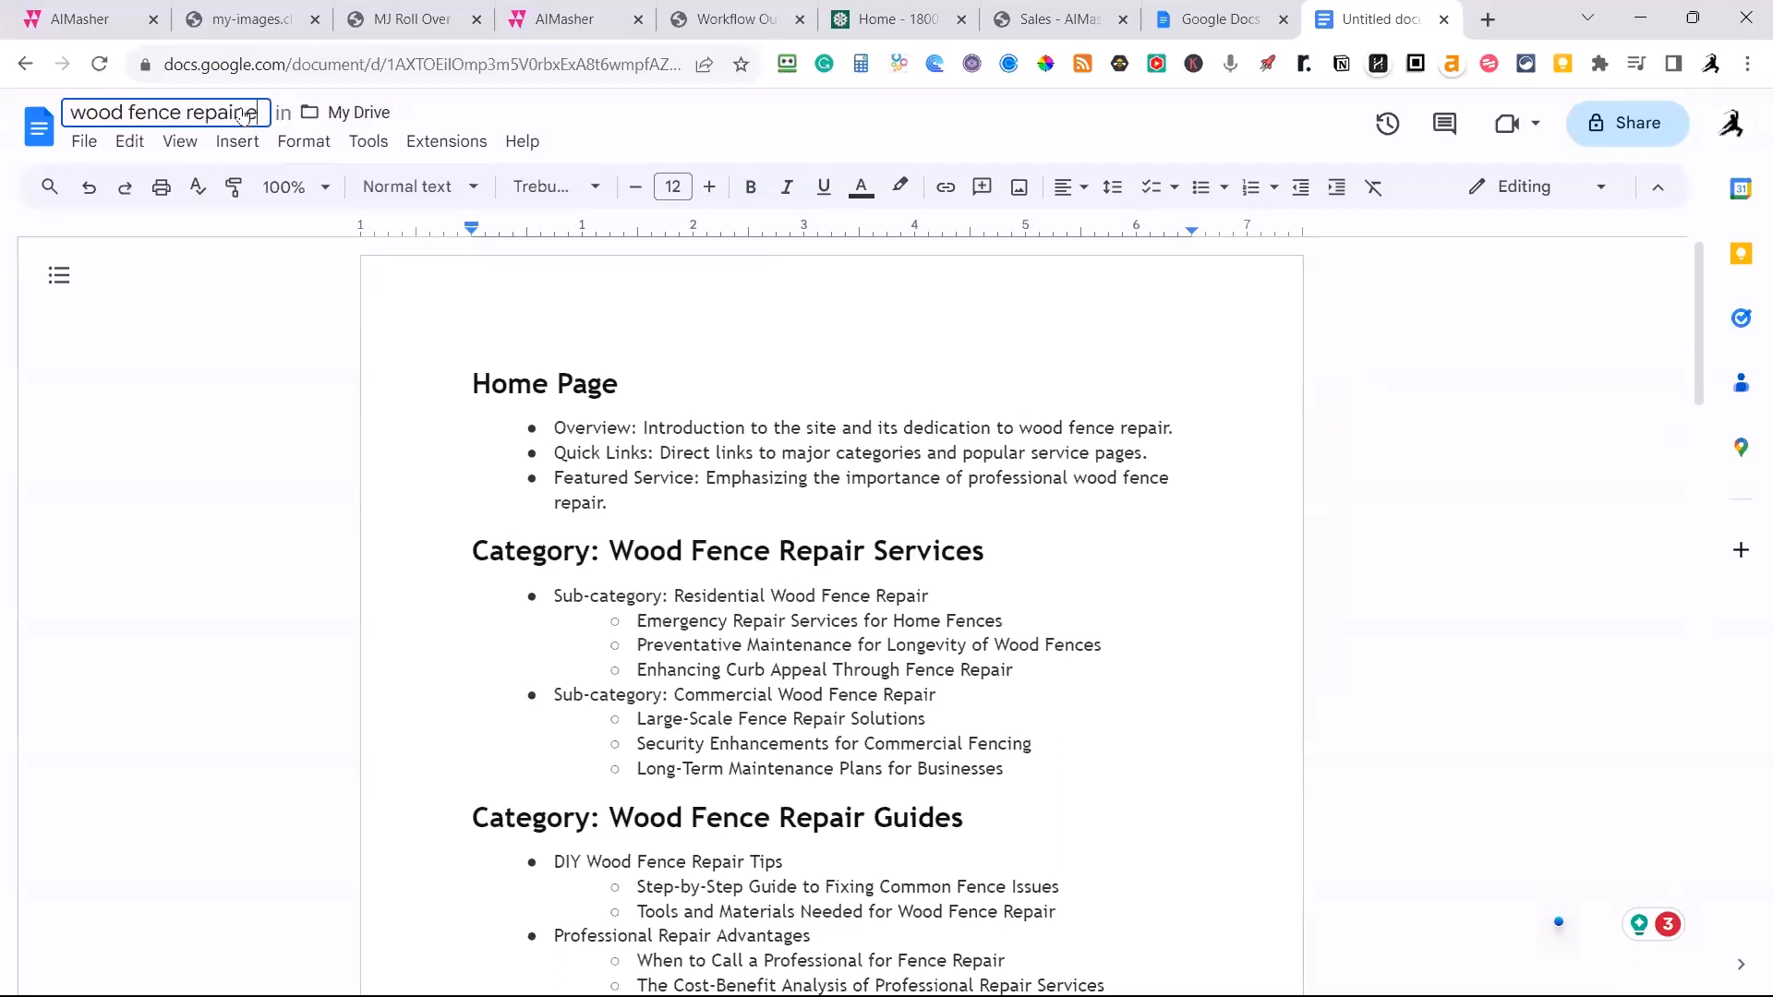
{"action": "type", "text": "stimate"}
{"action": "key", "text": "Return"}
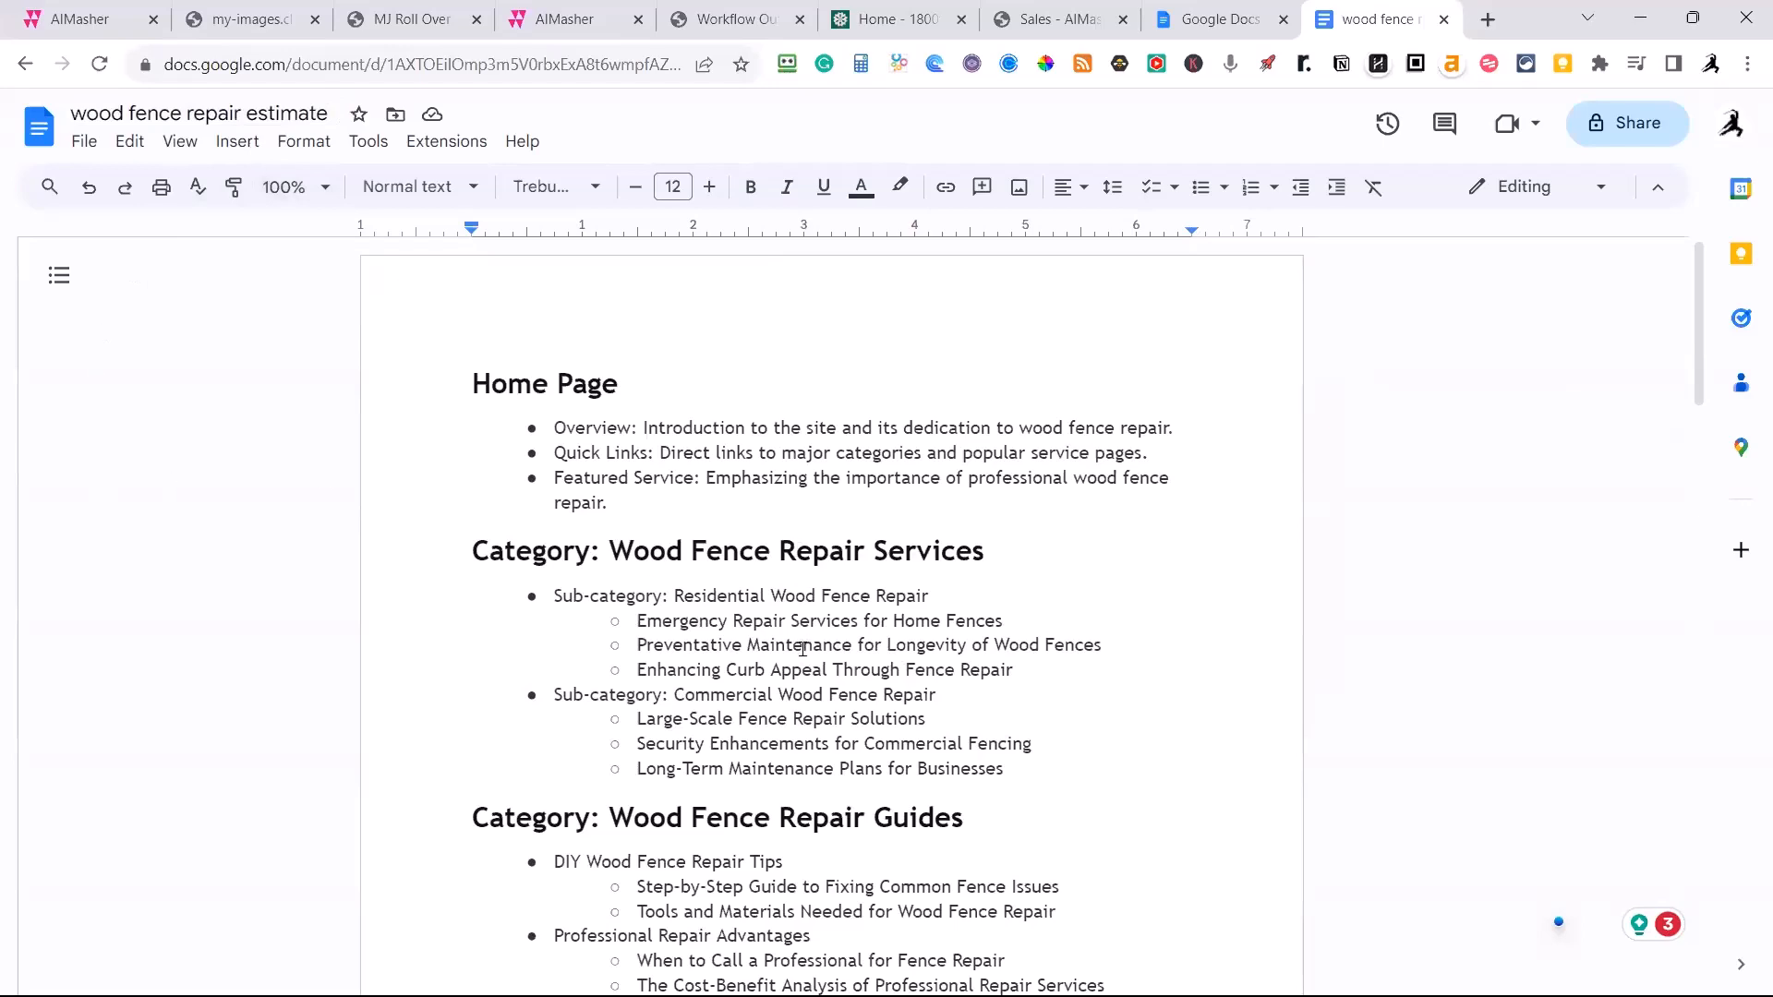
Review the estimate document from the home page section to the price, highlighting the "Terms of Service for Wood Fence Repair" item.
{"action": "scroll", "coordinate": [800, 651], "scroll_direction": "down", "scroll_amount": 4}
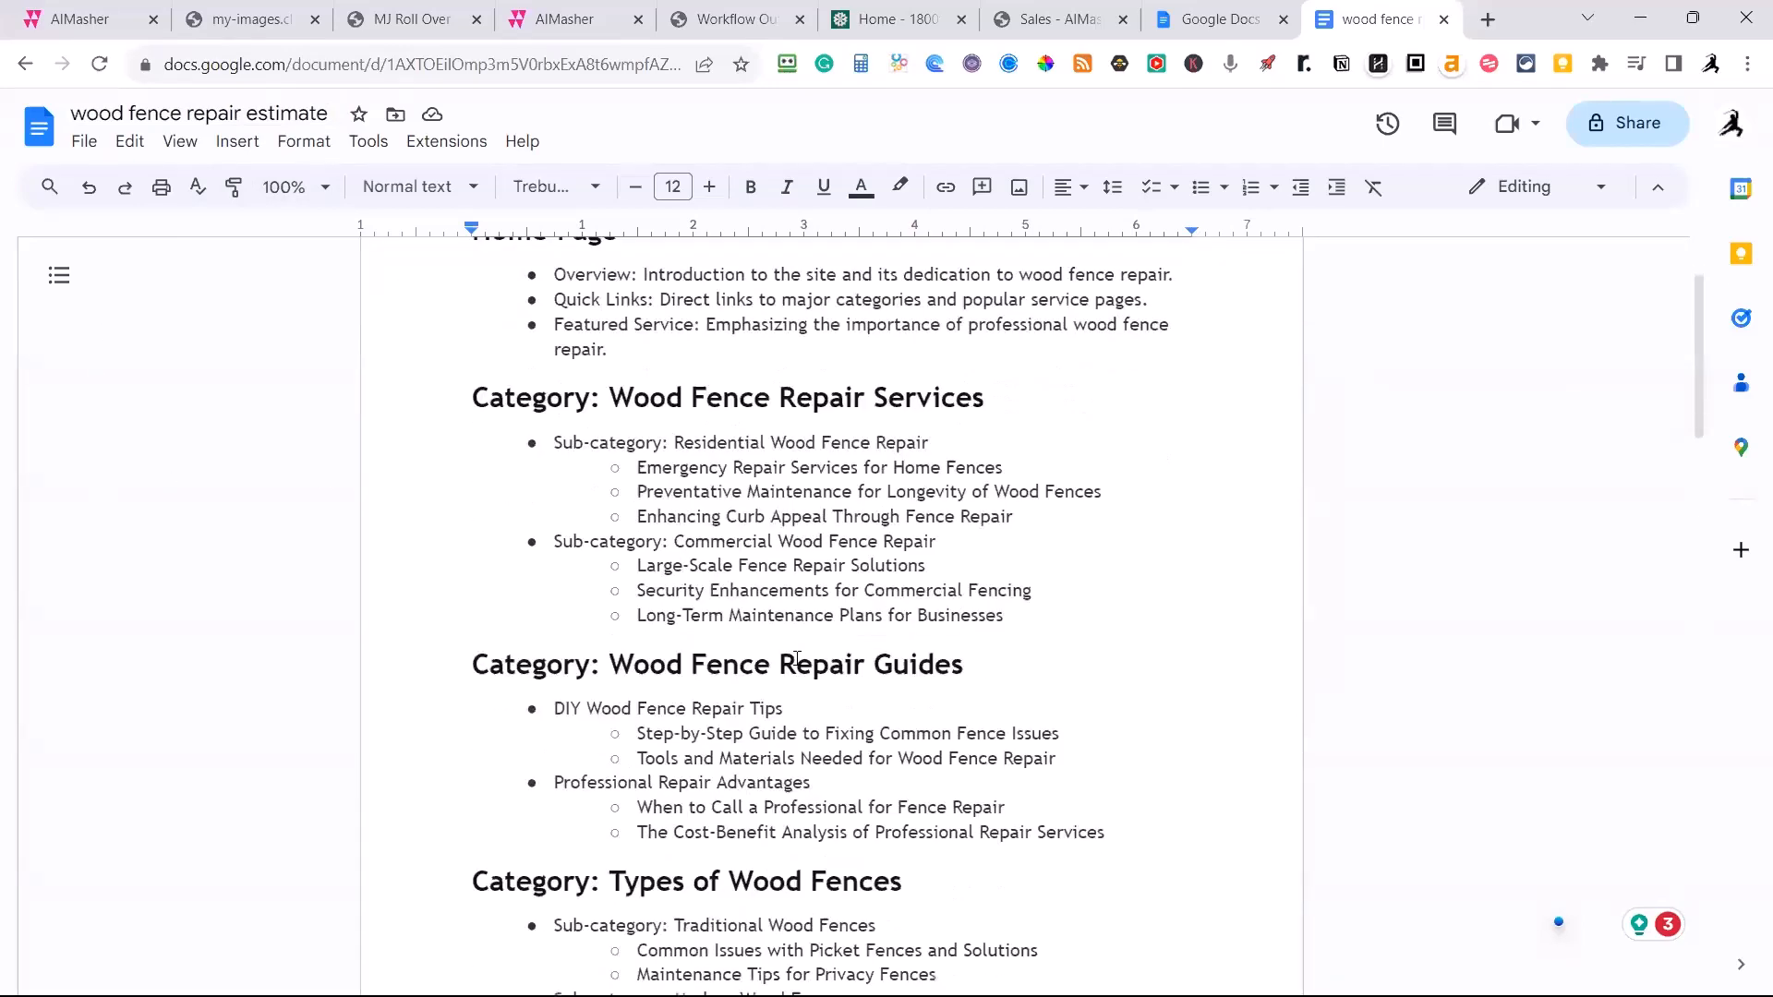
{"action": "scroll", "coordinate": [797, 657], "scroll_direction": "up", "scroll_amount": 4}
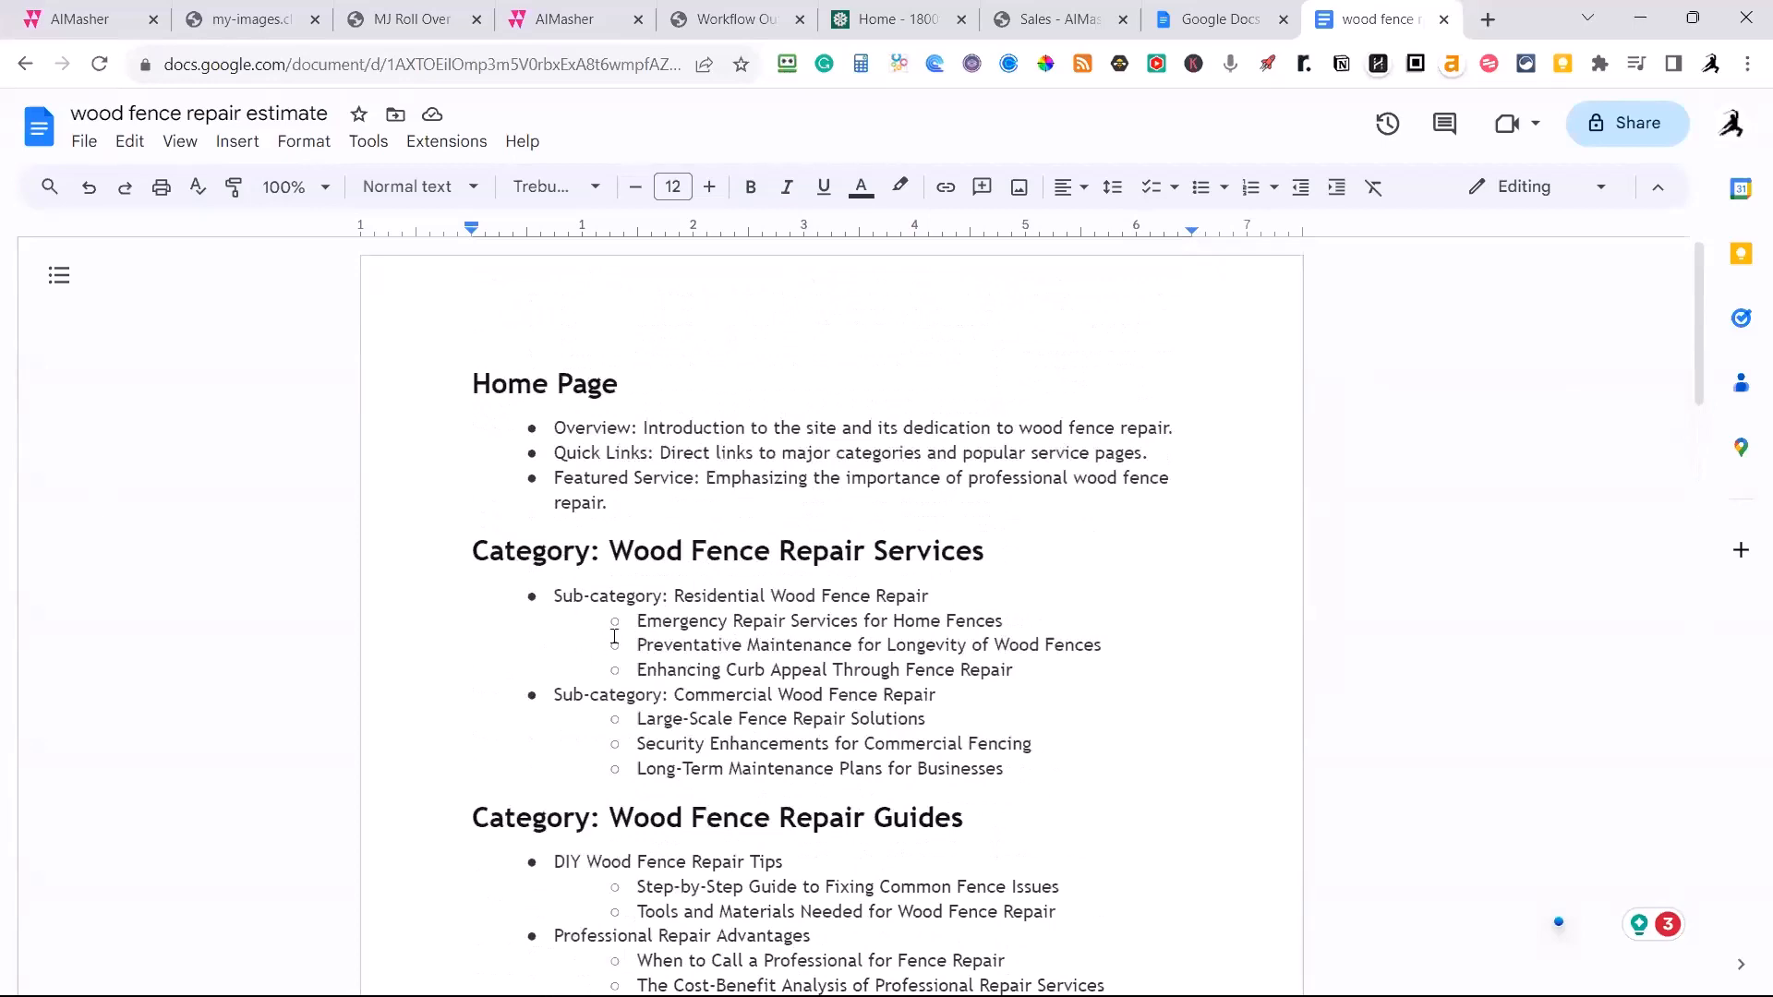
{"action": "scroll", "coordinate": [703, 722], "scroll_direction": "down", "scroll_amount": 5}
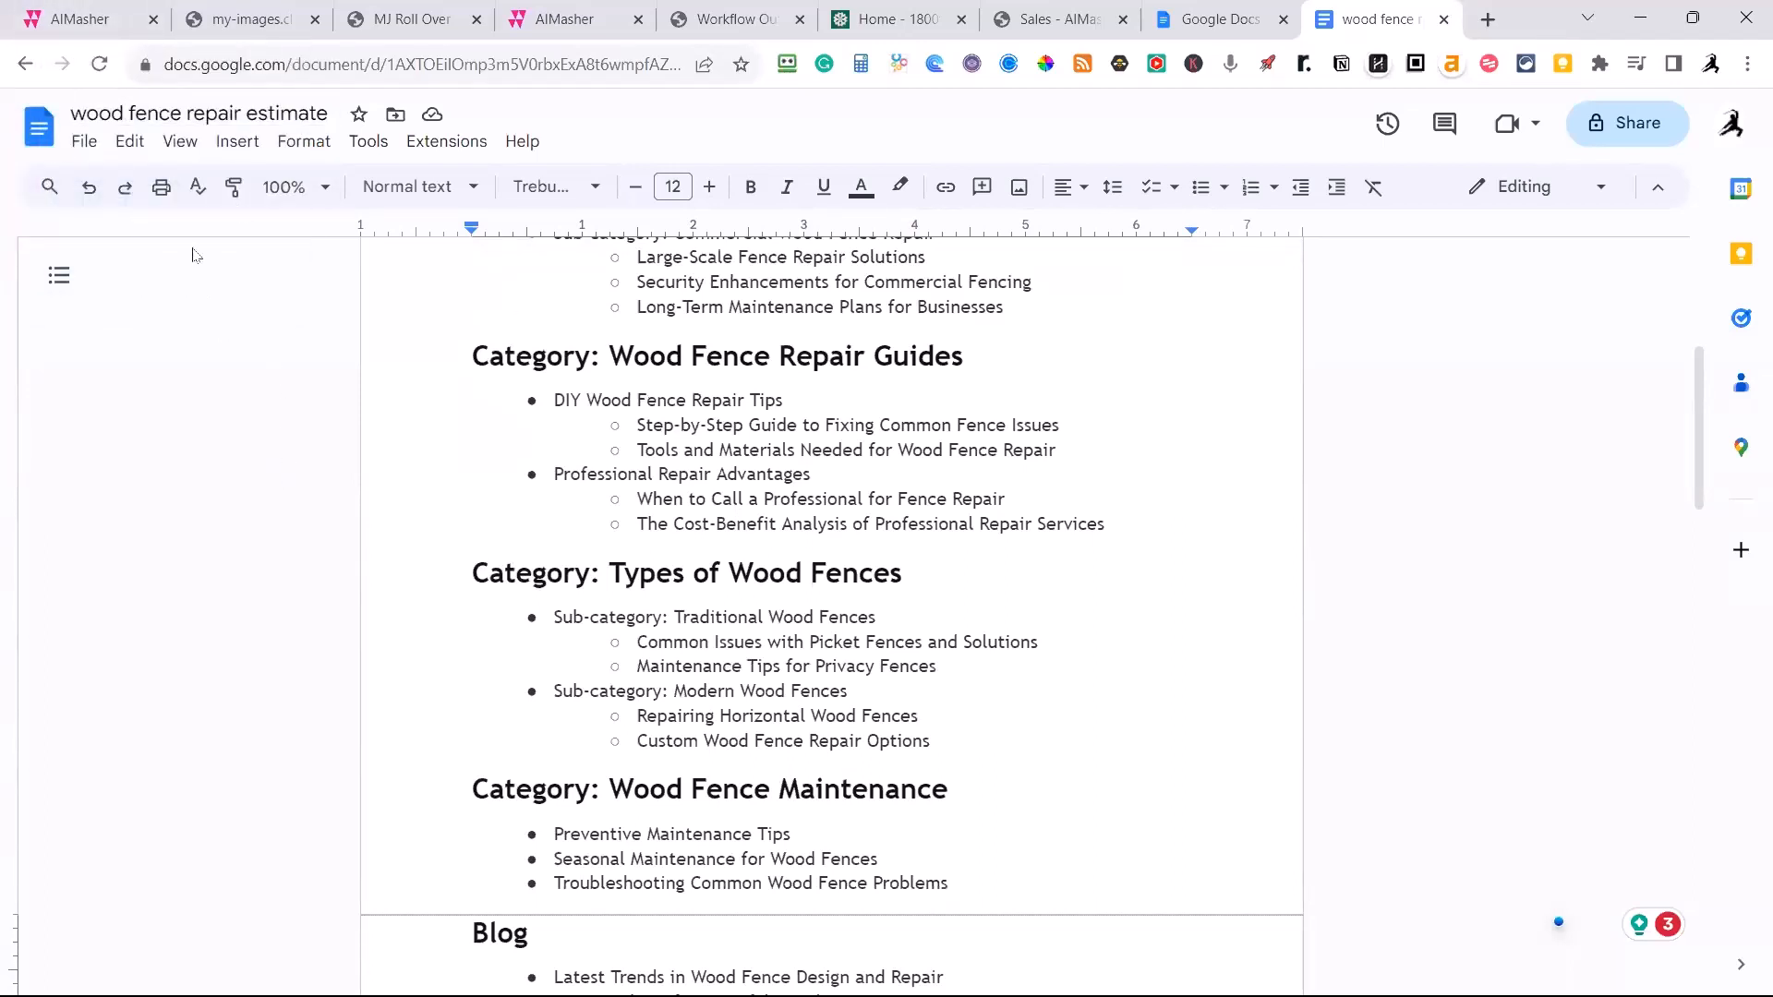
{"action": "scroll", "coordinate": [424, 466], "scroll_direction": "up", "scroll_amount": 5}
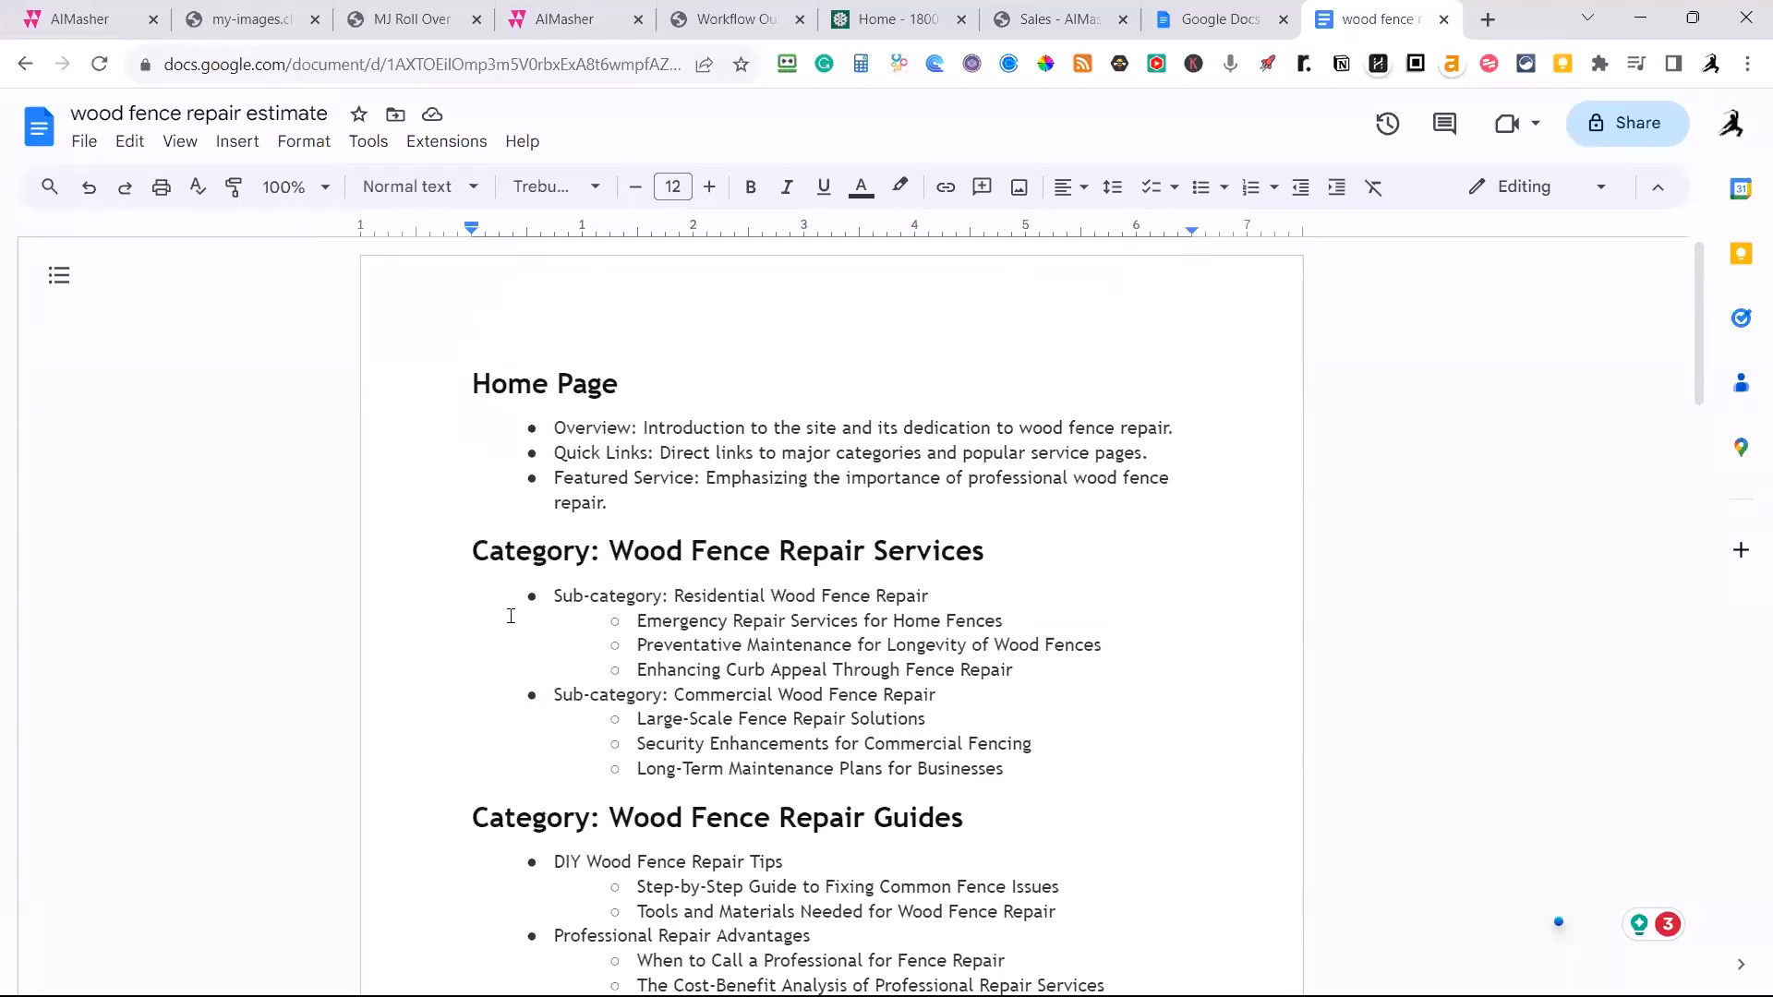
{"action": "scroll", "coordinate": [511, 616], "scroll_direction": "down", "scroll_amount": 1}
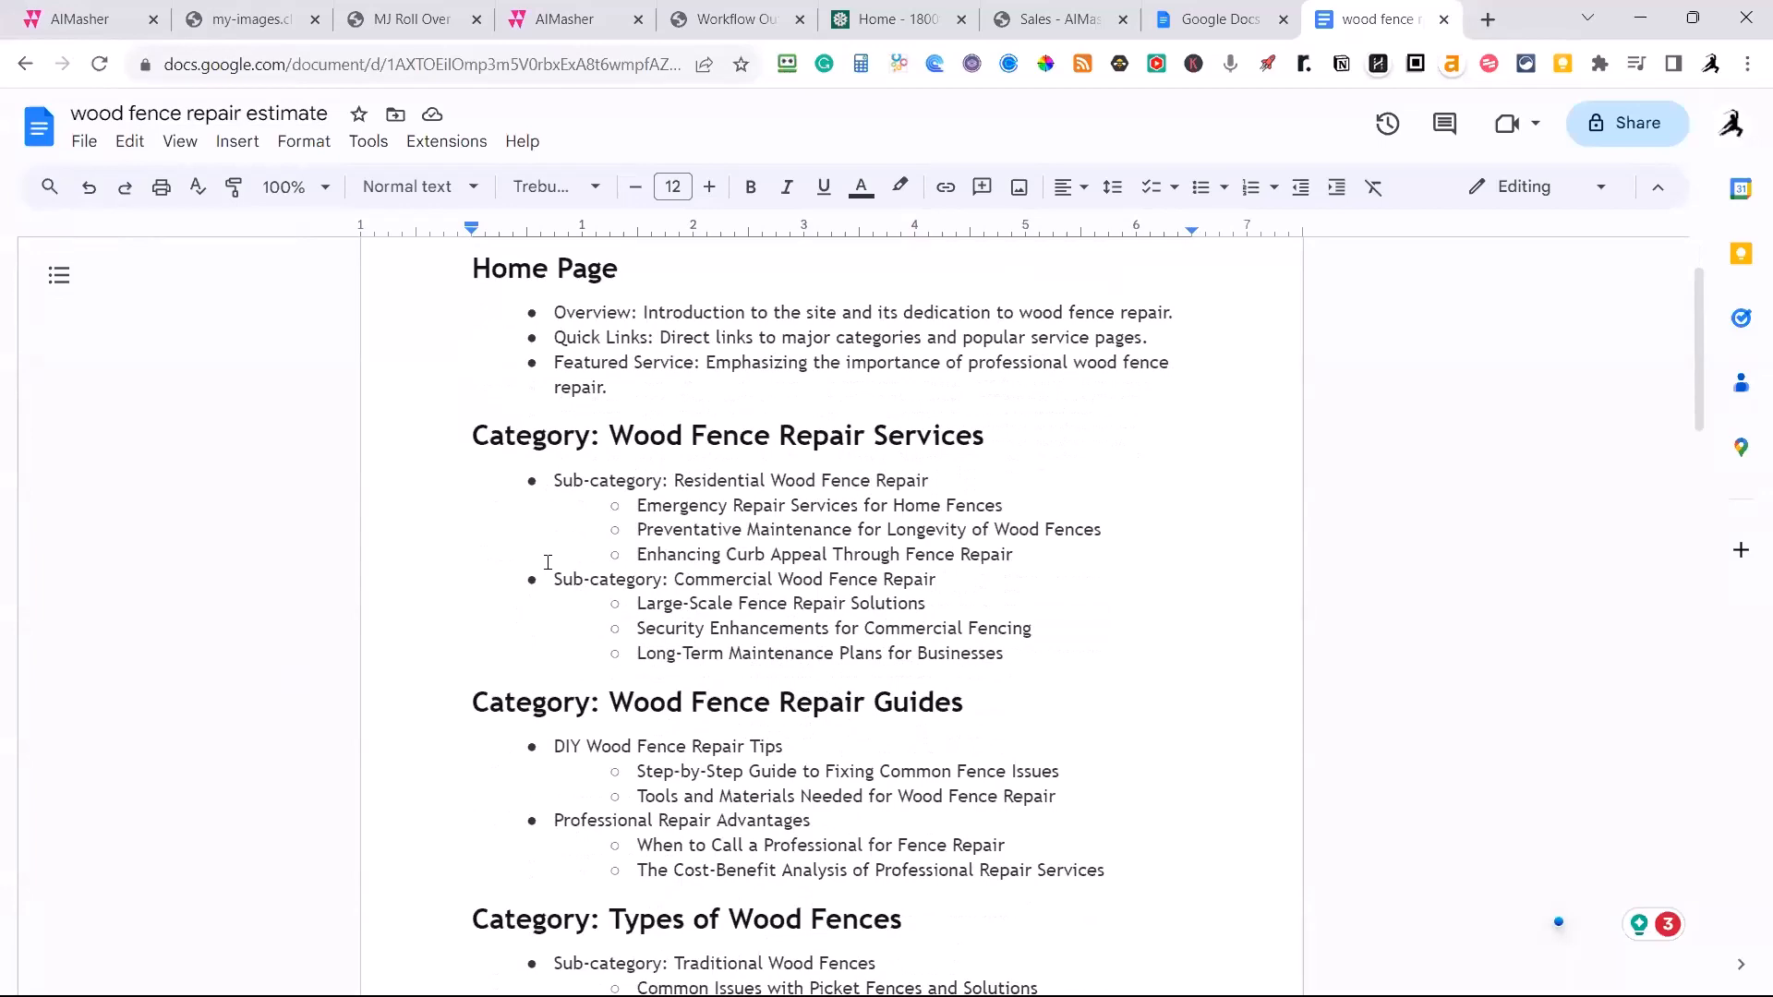
{"action": "scroll", "coordinate": [548, 566], "scroll_direction": "down", "scroll_amount": 1}
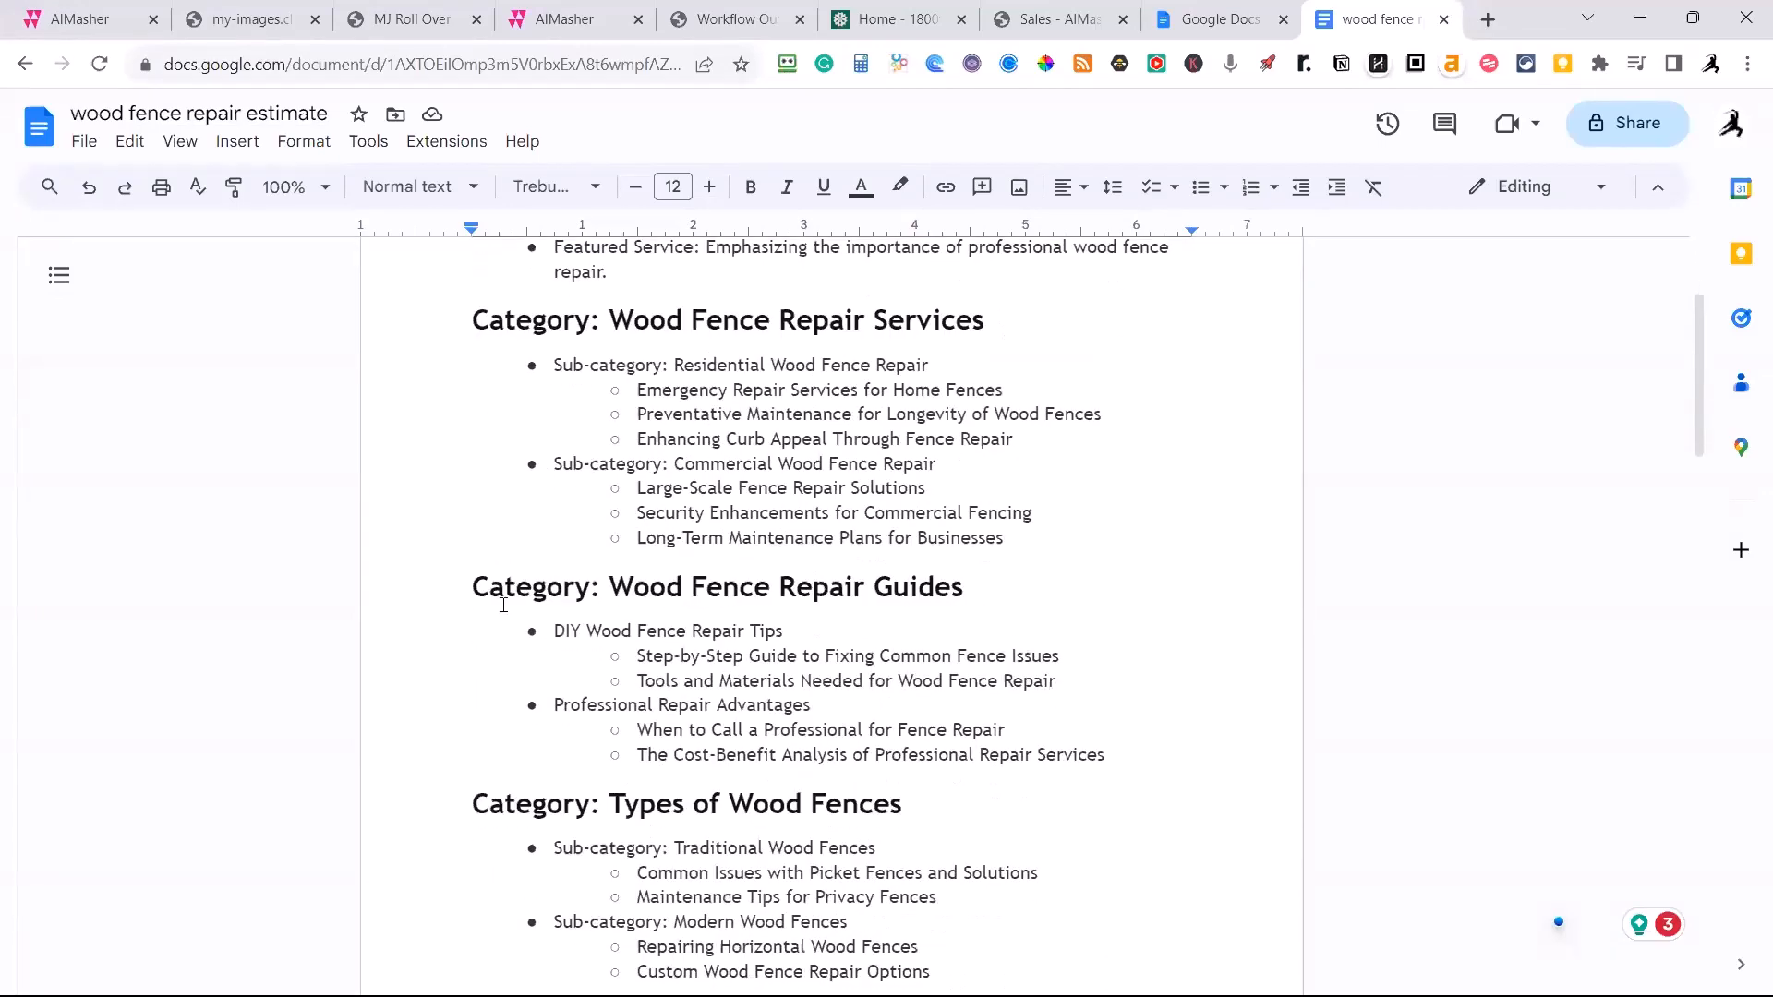
{"action": "scroll", "coordinate": [504, 611], "scroll_direction": "up", "scroll_amount": 2}
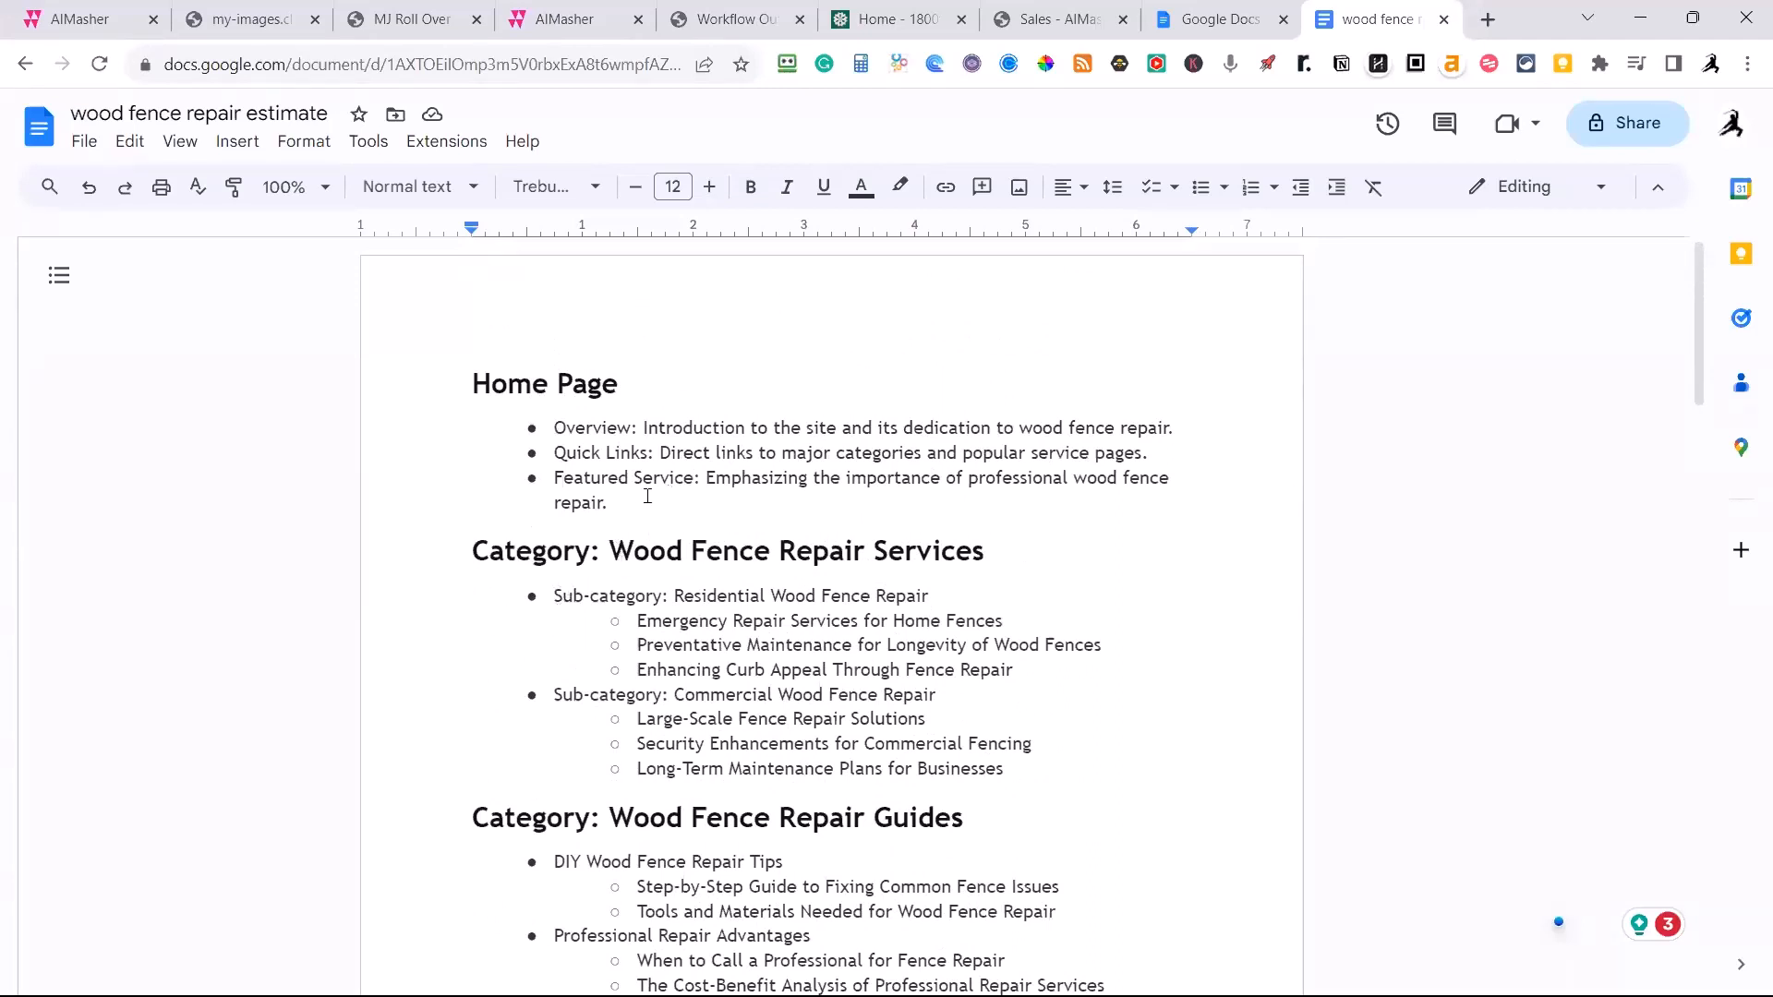
{"action": "scroll", "coordinate": [631, 449], "scroll_direction": "down", "scroll_amount": 1}
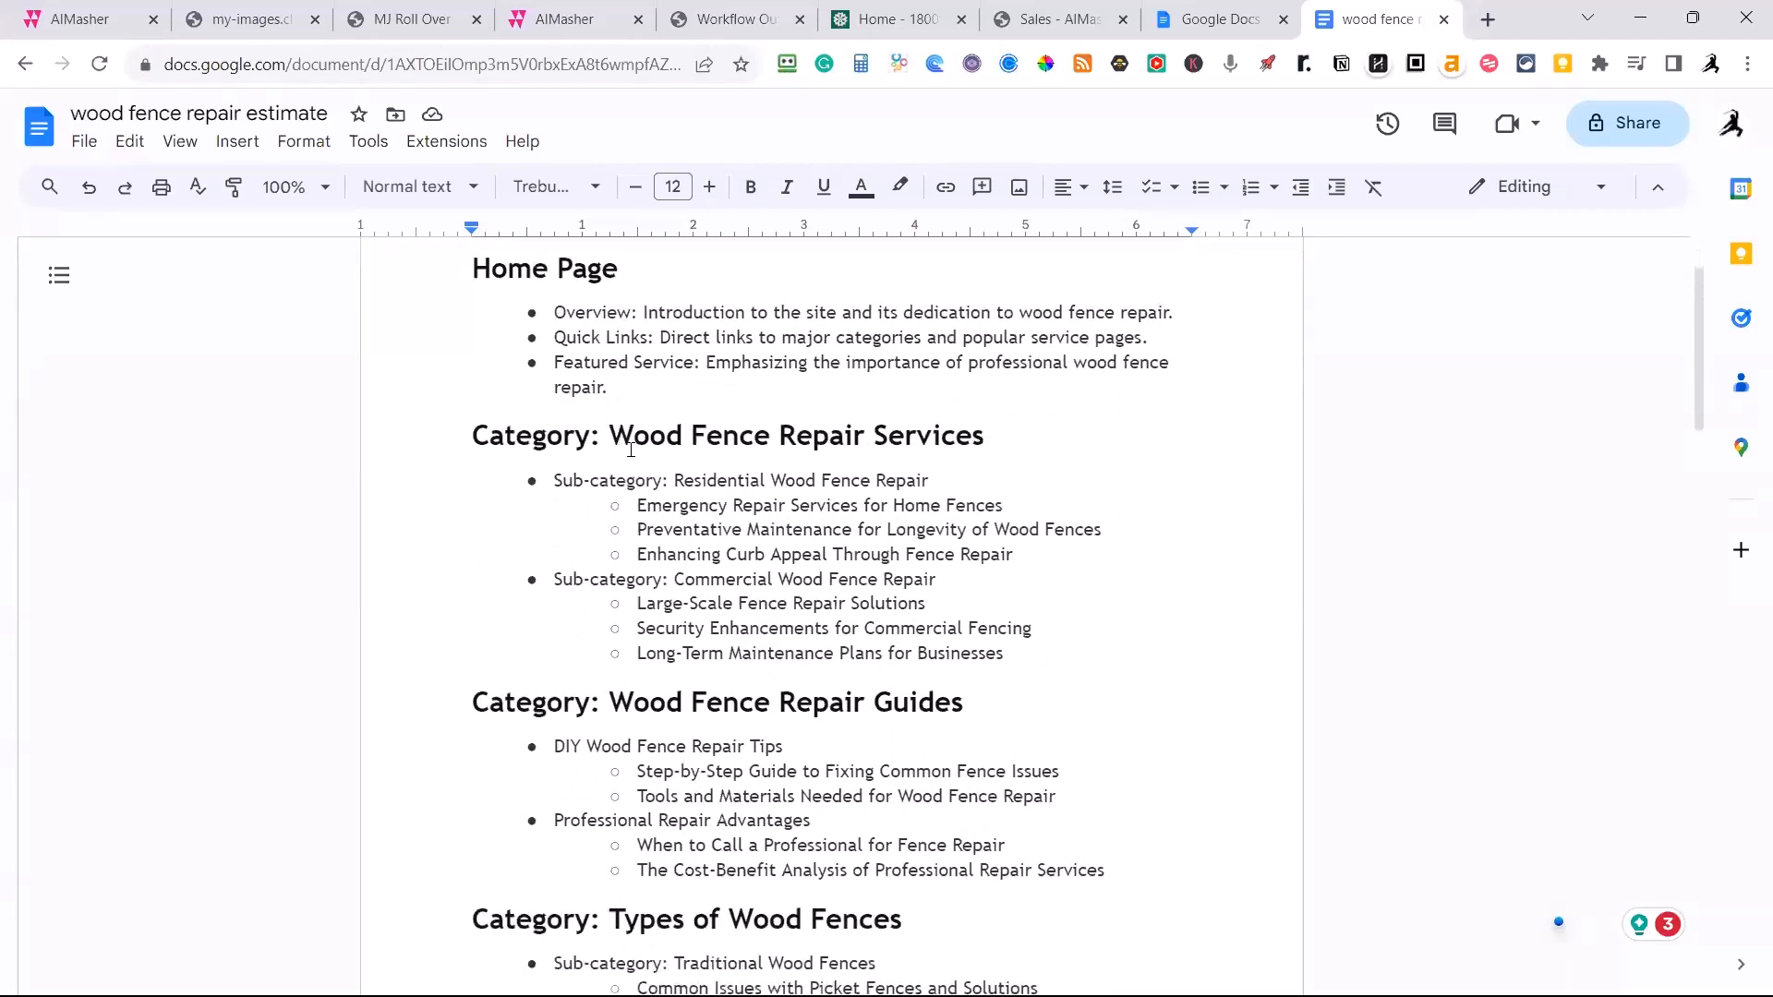
{"action": "scroll", "coordinate": [578, 475], "scroll_direction": "down", "scroll_amount": 9}
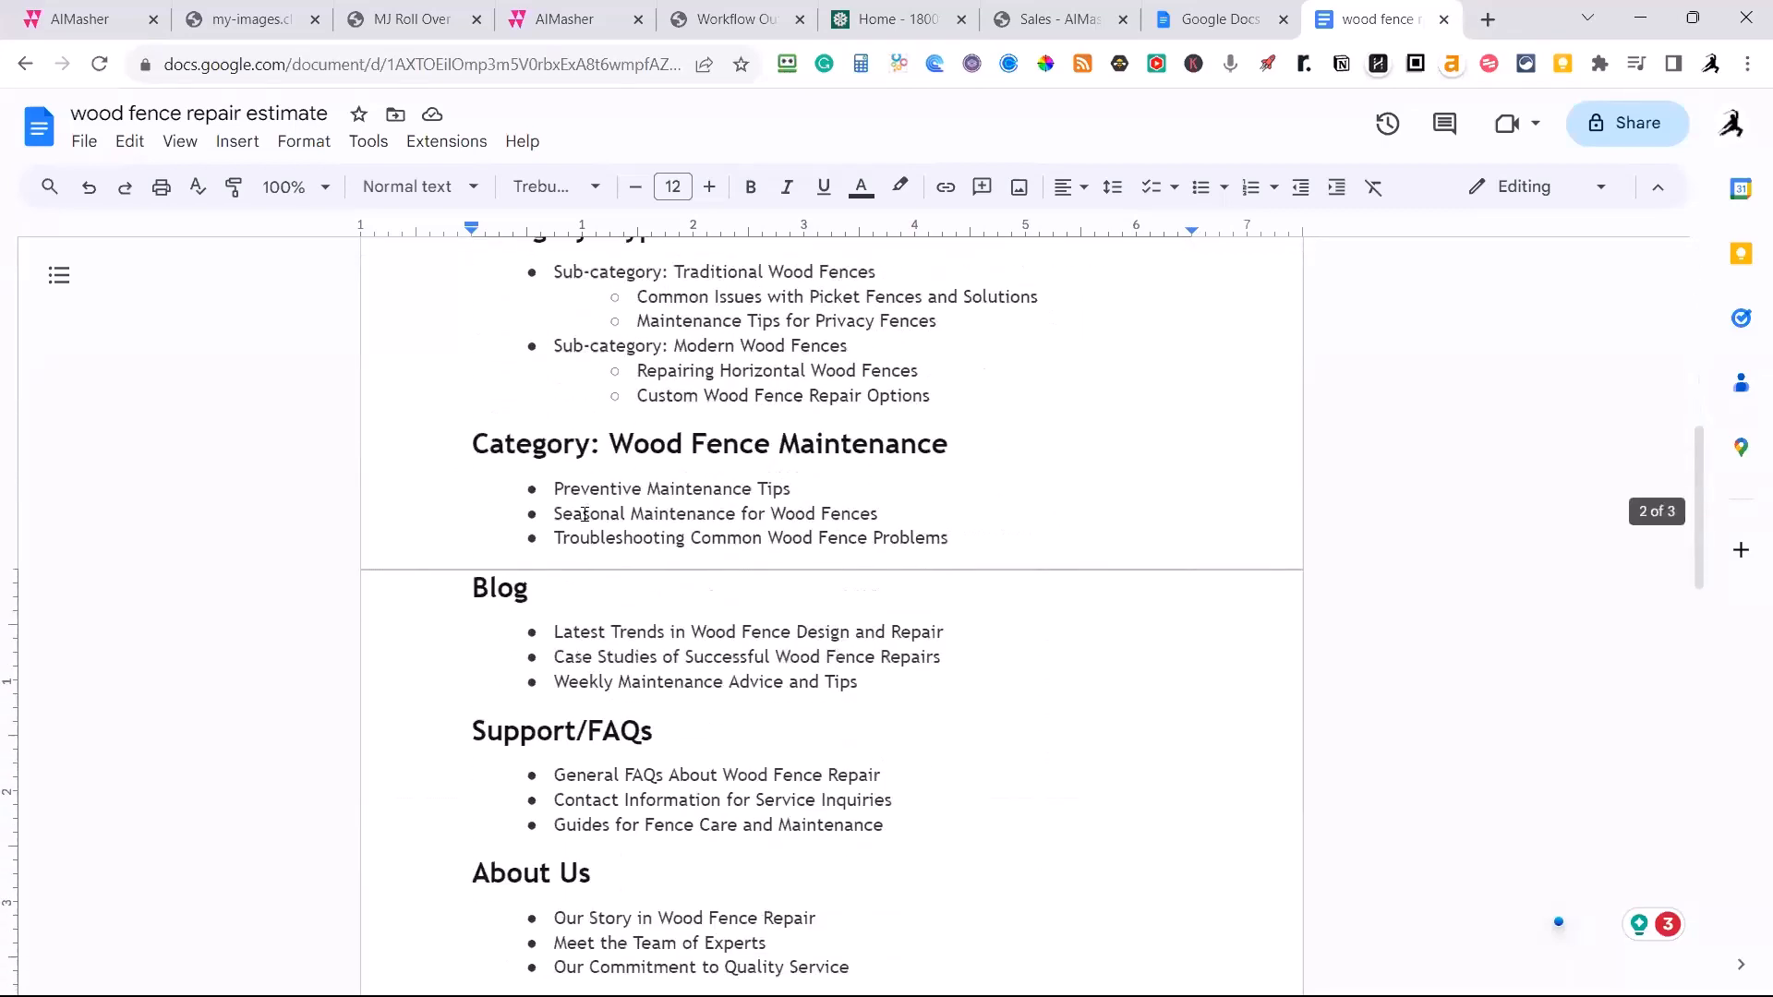
{"action": "scroll", "coordinate": [542, 579], "scroll_direction": "down", "scroll_amount": 3}
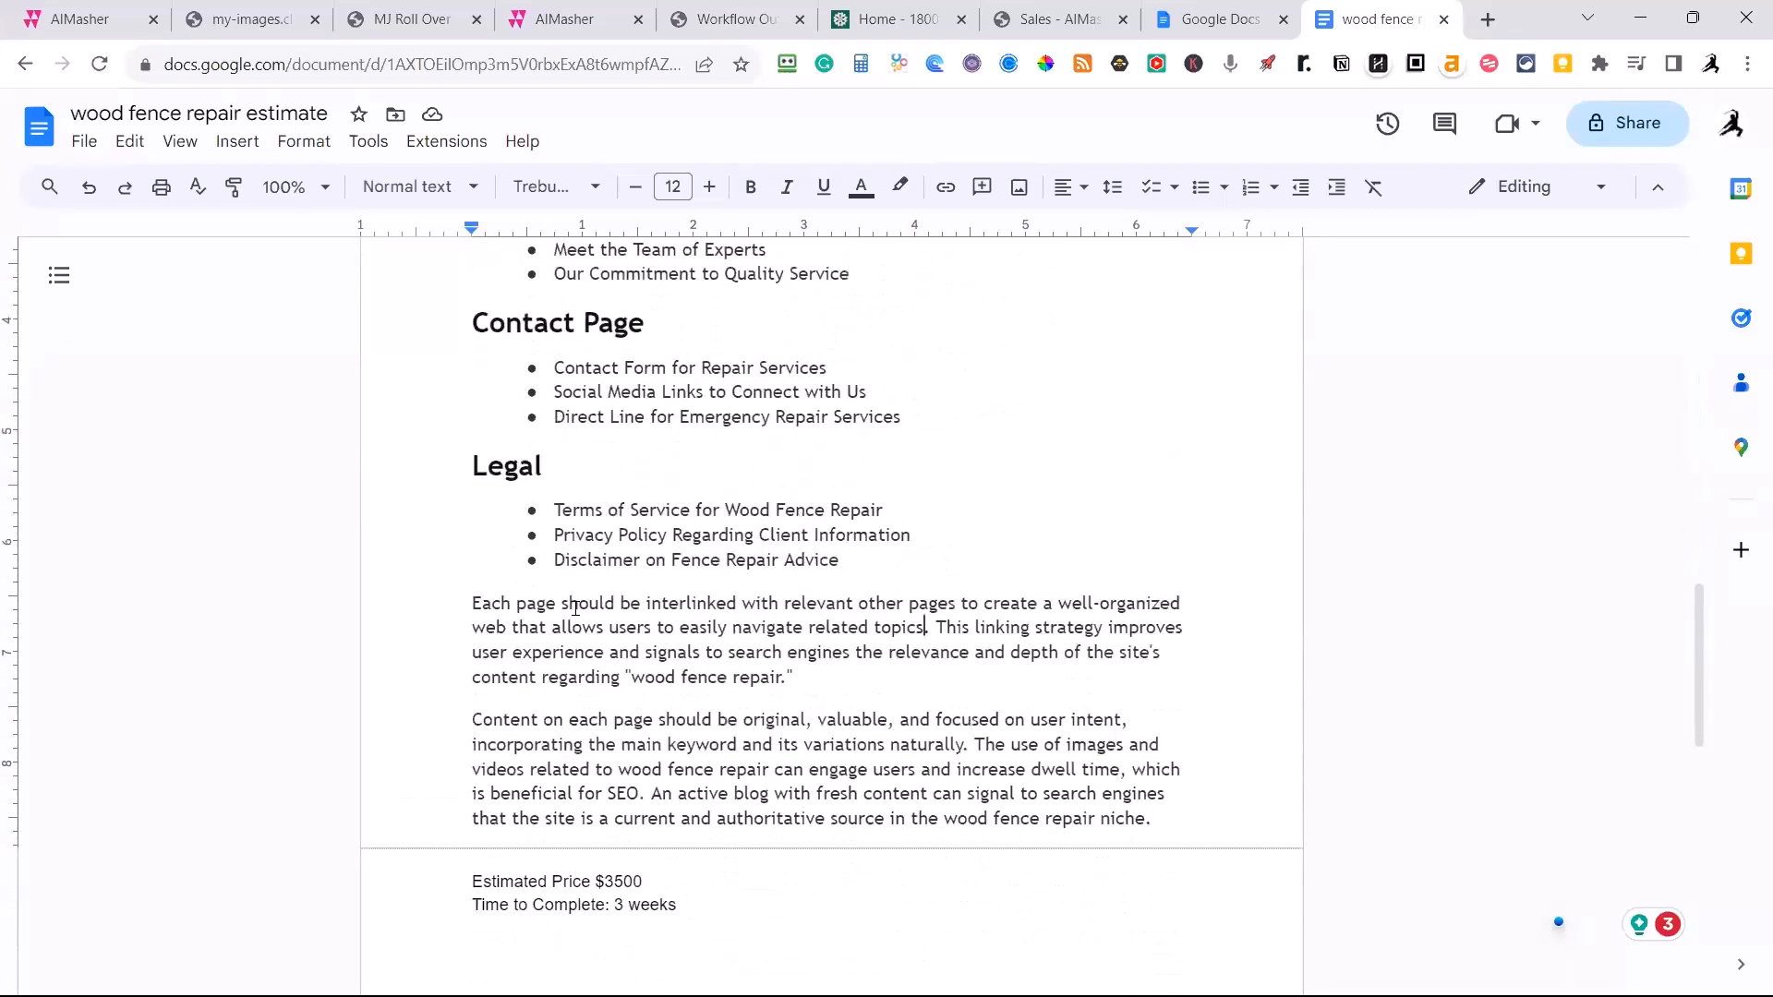
{"action": "left_click", "coordinate": [555, 511]}
{"action": "left_click_drag", "start_coordinate": [890, 507], "coordinate": [557, 510]}
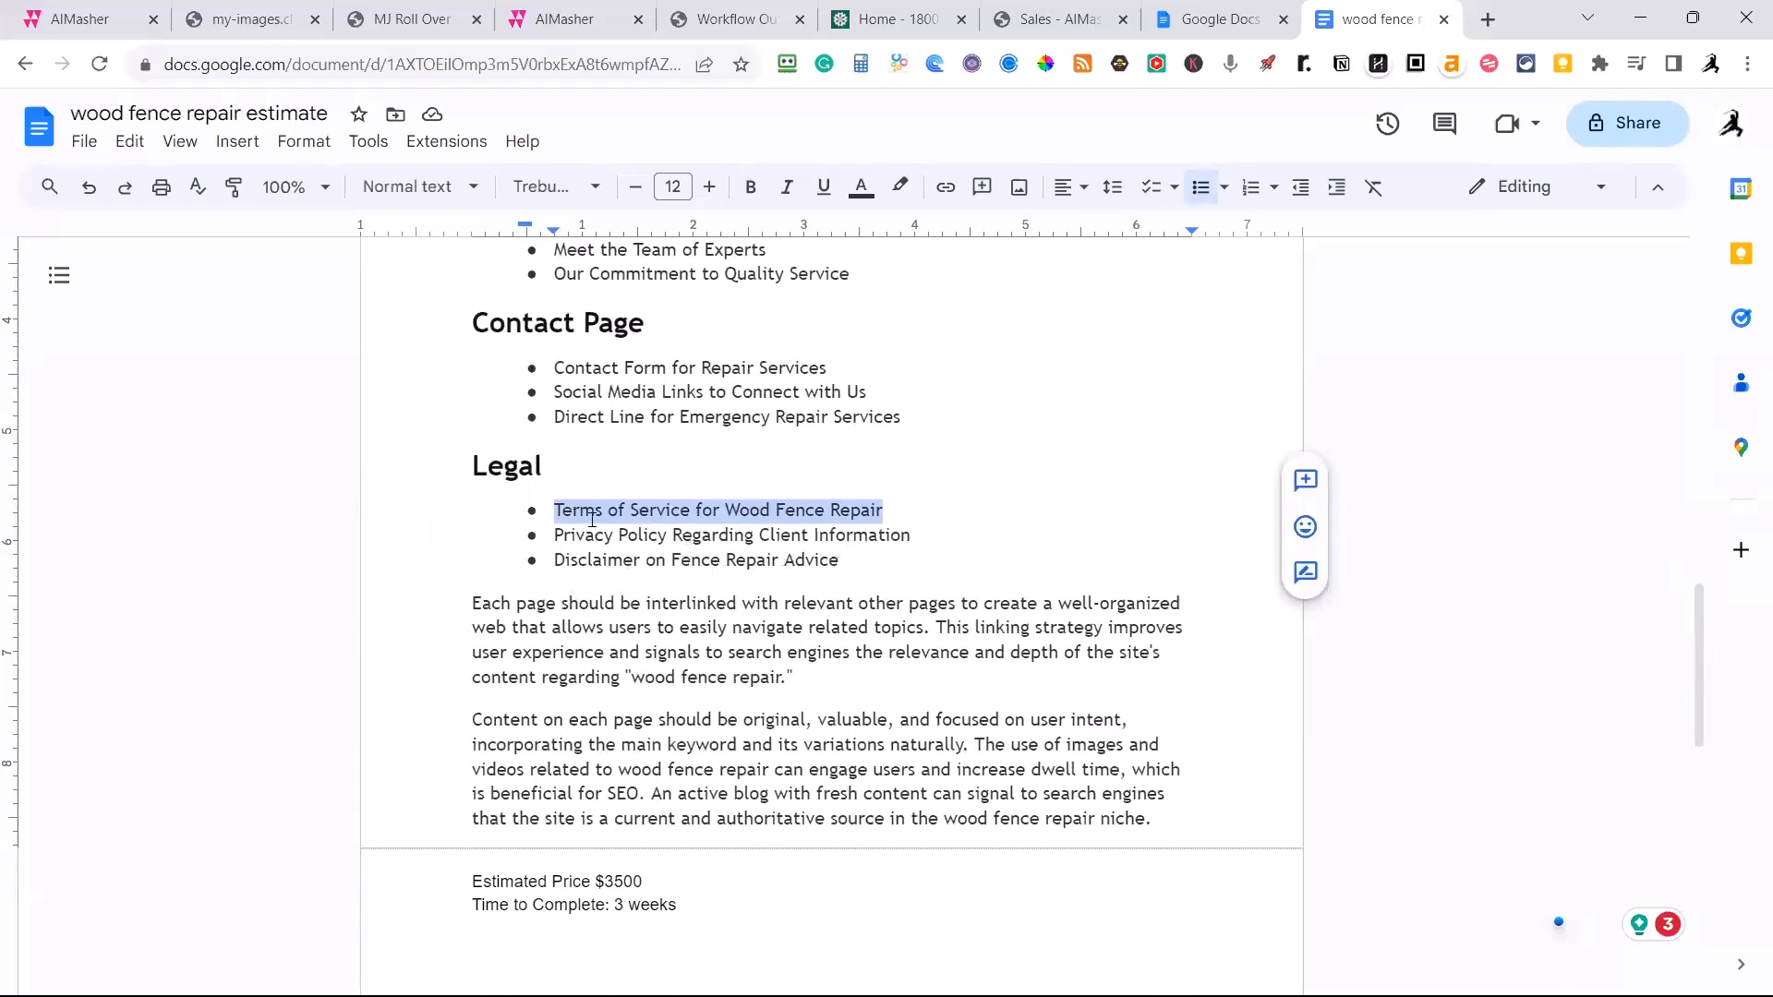
{"action": "scroll", "coordinate": [614, 573], "scroll_direction": "up", "scroll_amount": 20}
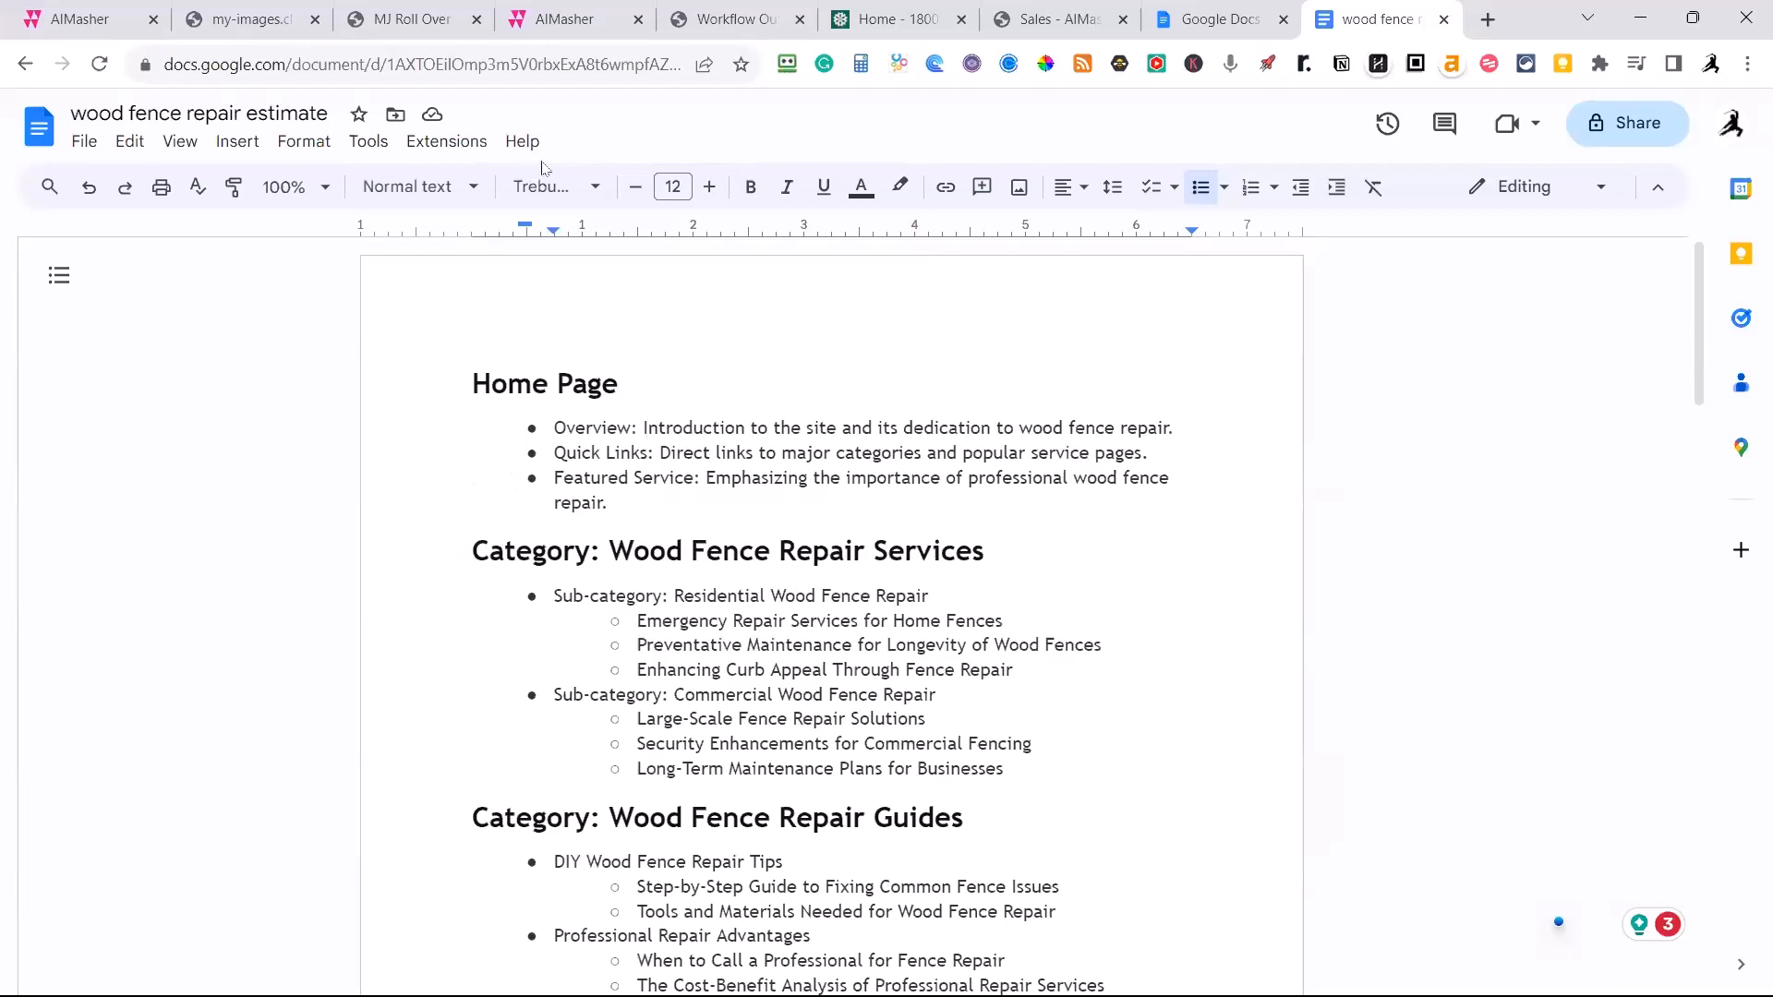
Switch back to AIMasher and open Article Publisher's Mid Journey Audit.
{"action": "left_click", "coordinate": [35, 18]}
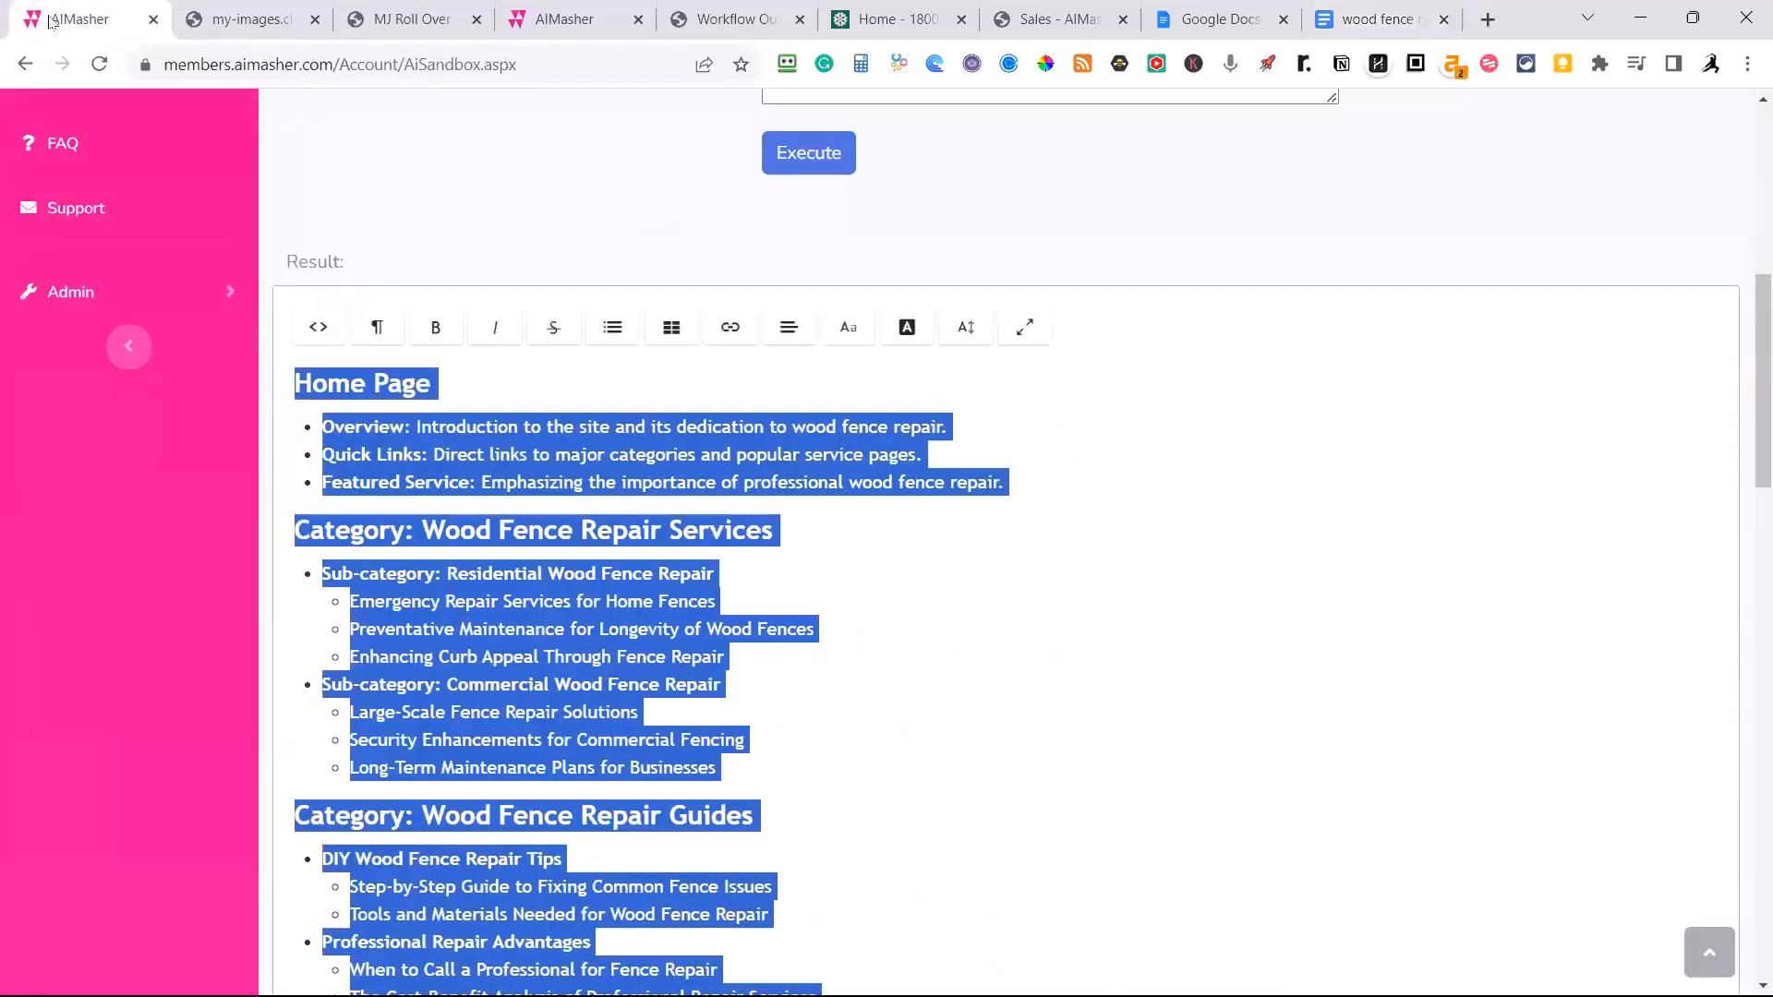
{"action": "scroll", "coordinate": [483, 364], "scroll_direction": "up", "scroll_amount": 3}
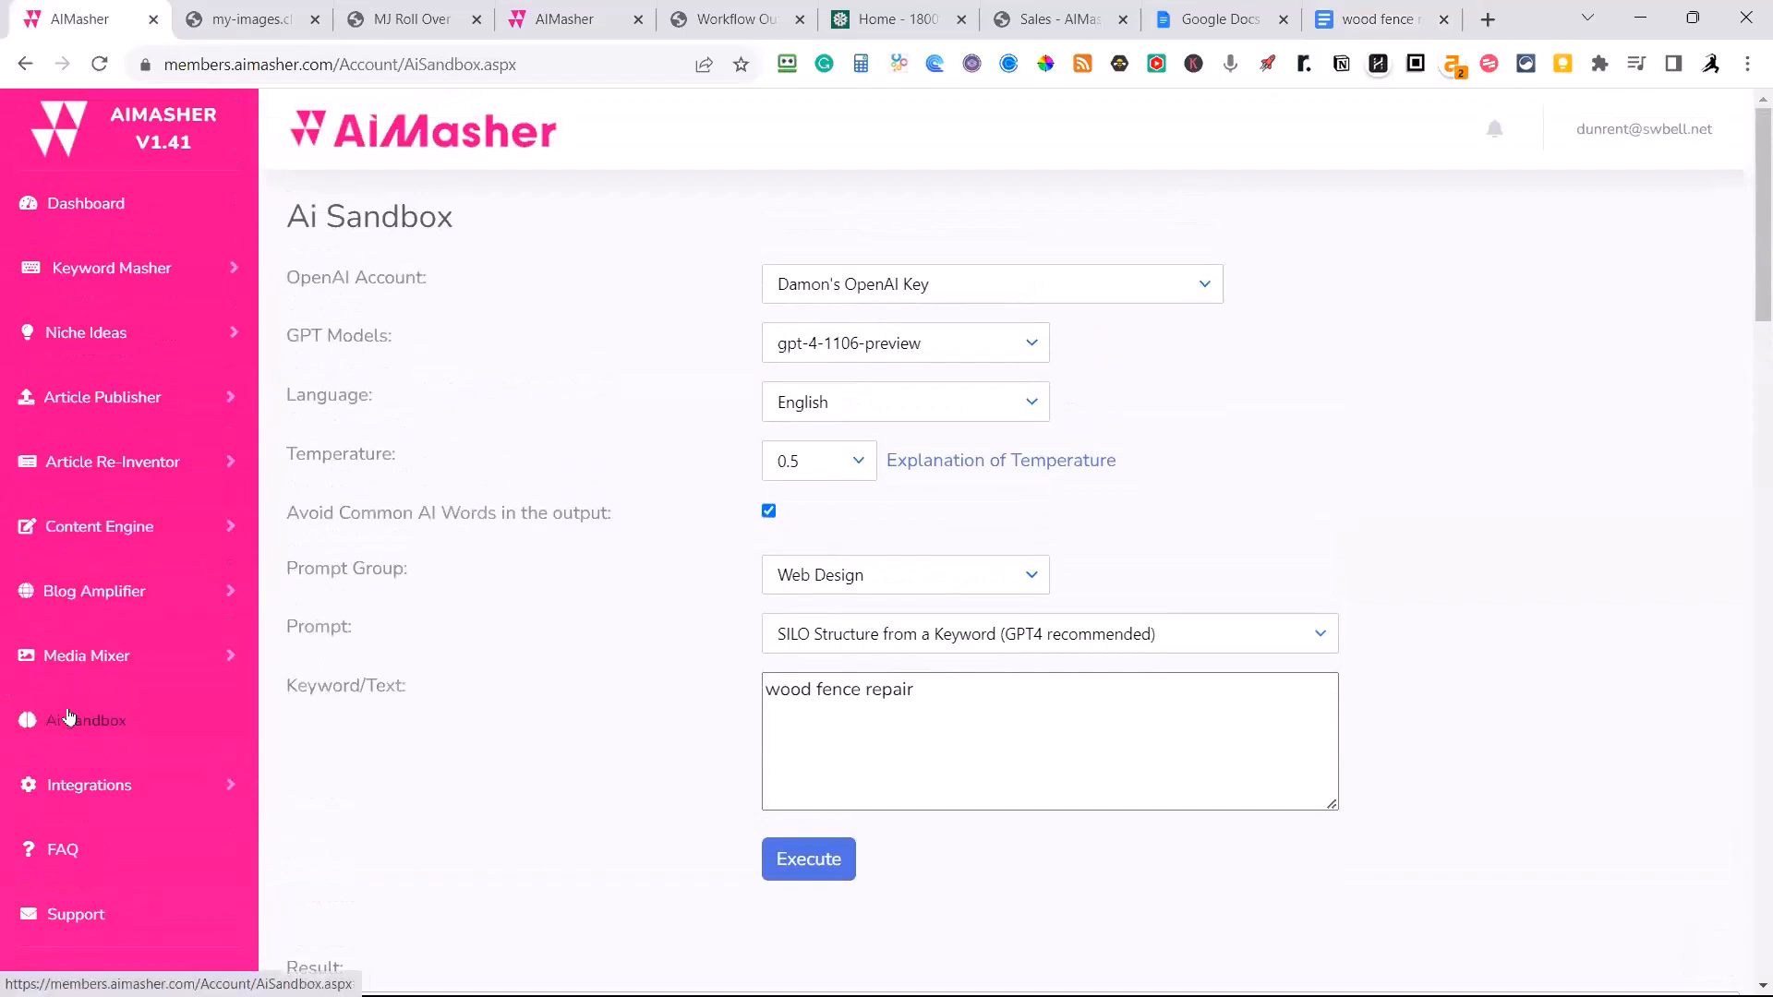
{"action": "left_click", "coordinate": [110, 407]}
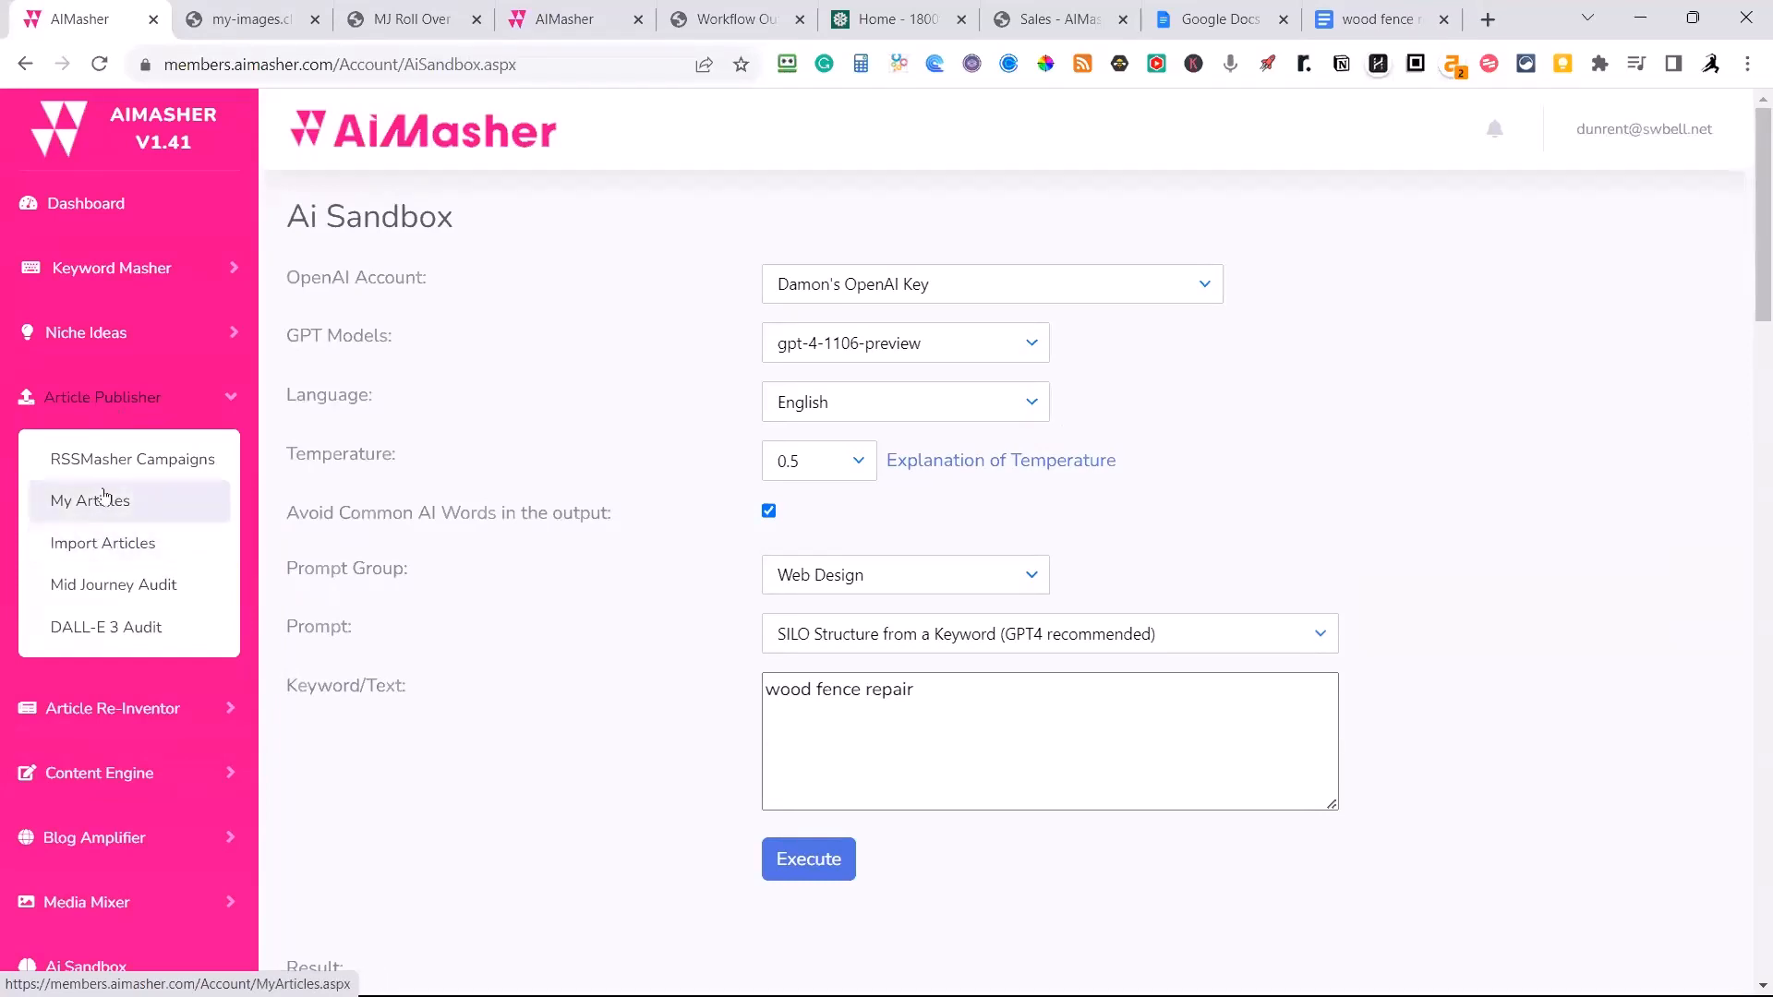
{"action": "left_click", "coordinate": [83, 591]}
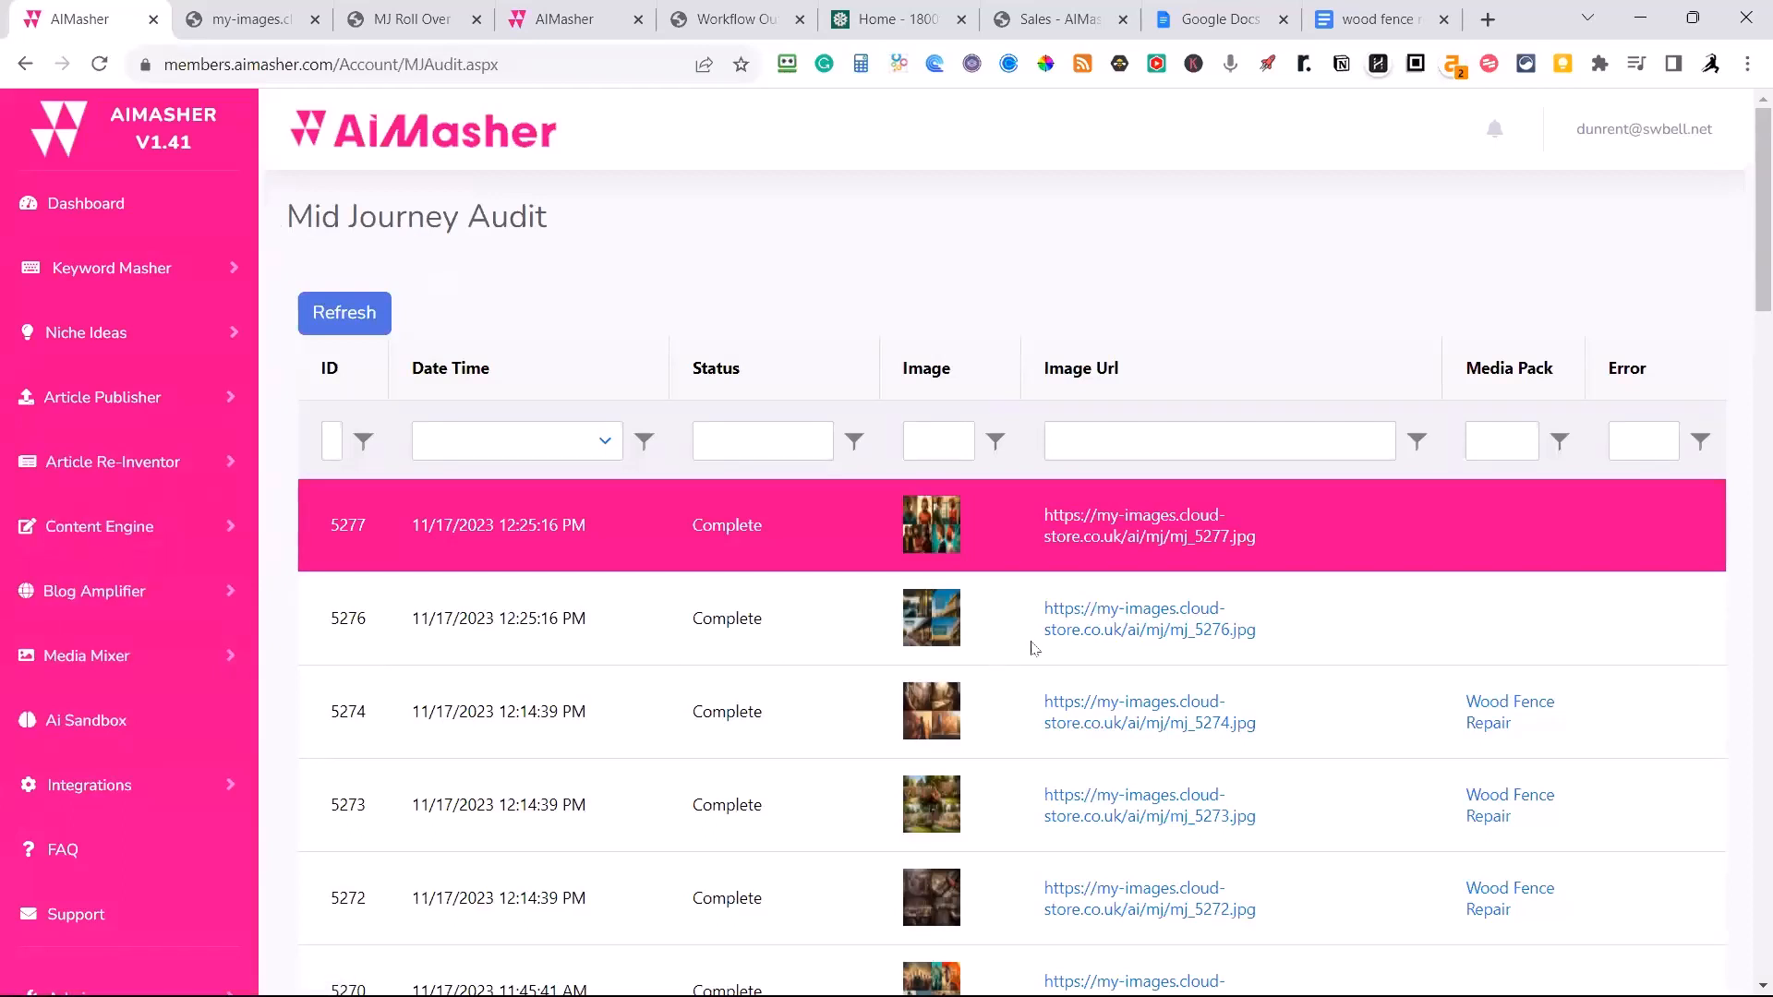
View the Wood Fence Repair media pack images mj_5274.jpg and mj_5273.jpg at full size.
{"action": "left_click", "coordinate": [1079, 729]}
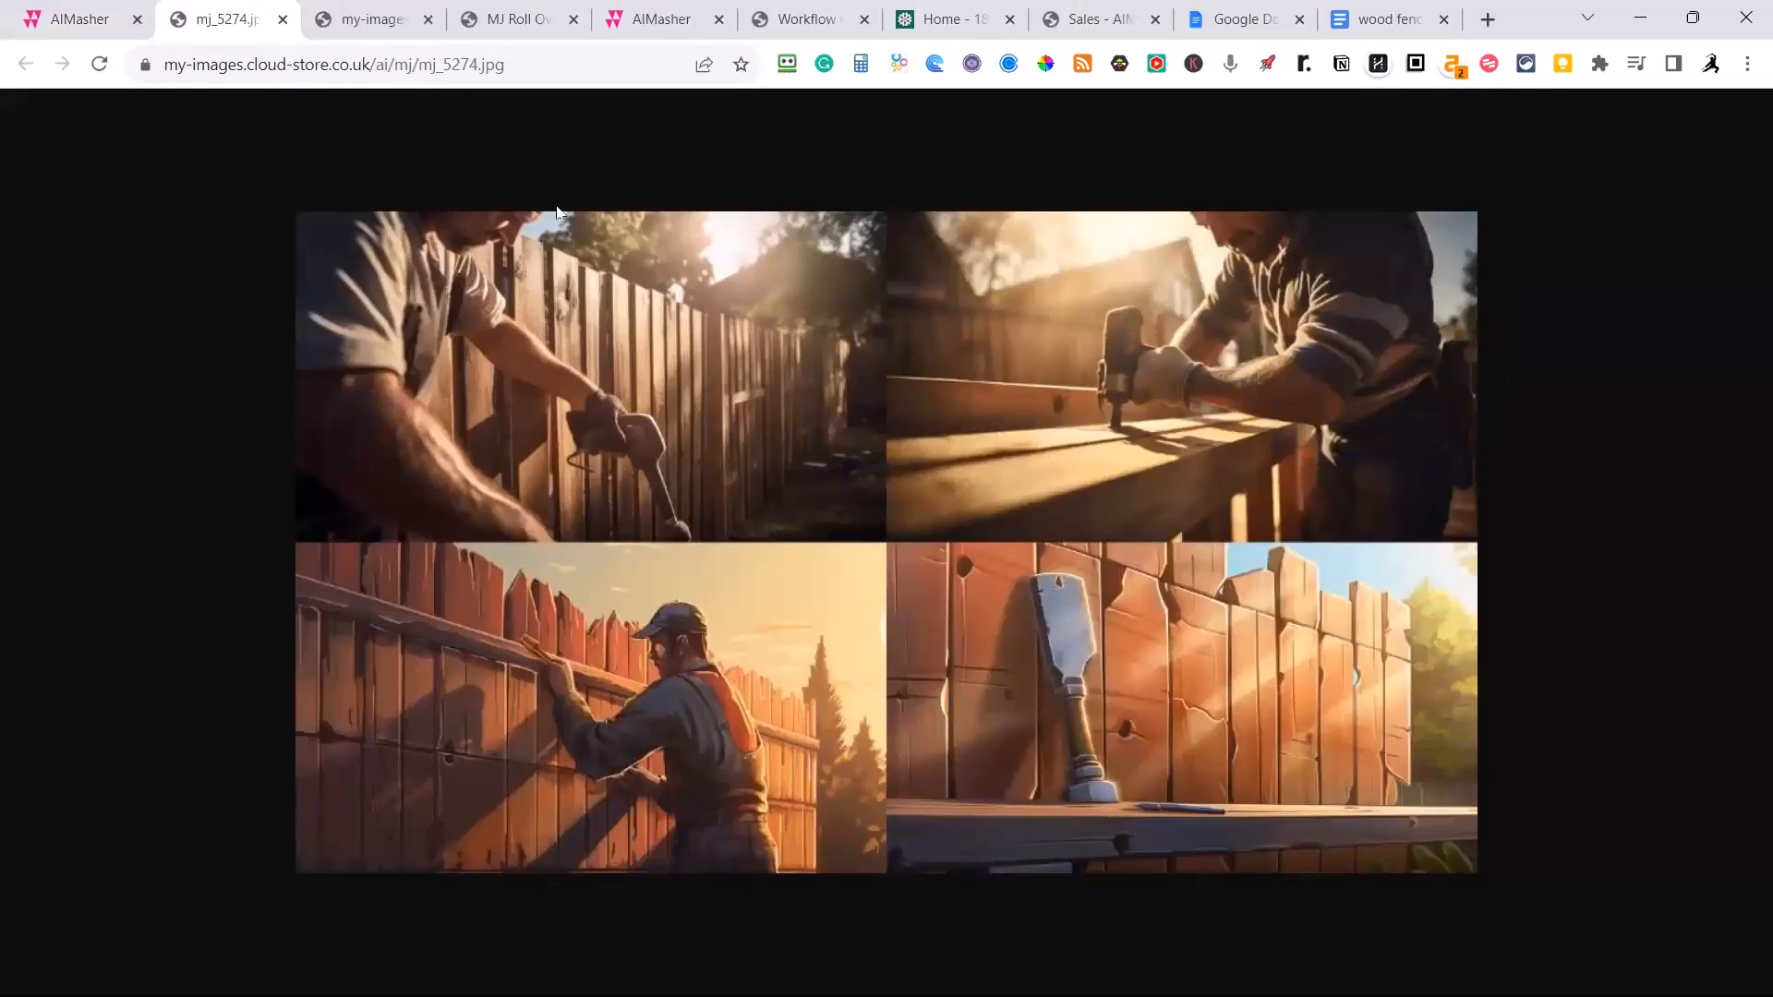
{"action": "left_click", "coordinate": [103, 22]}
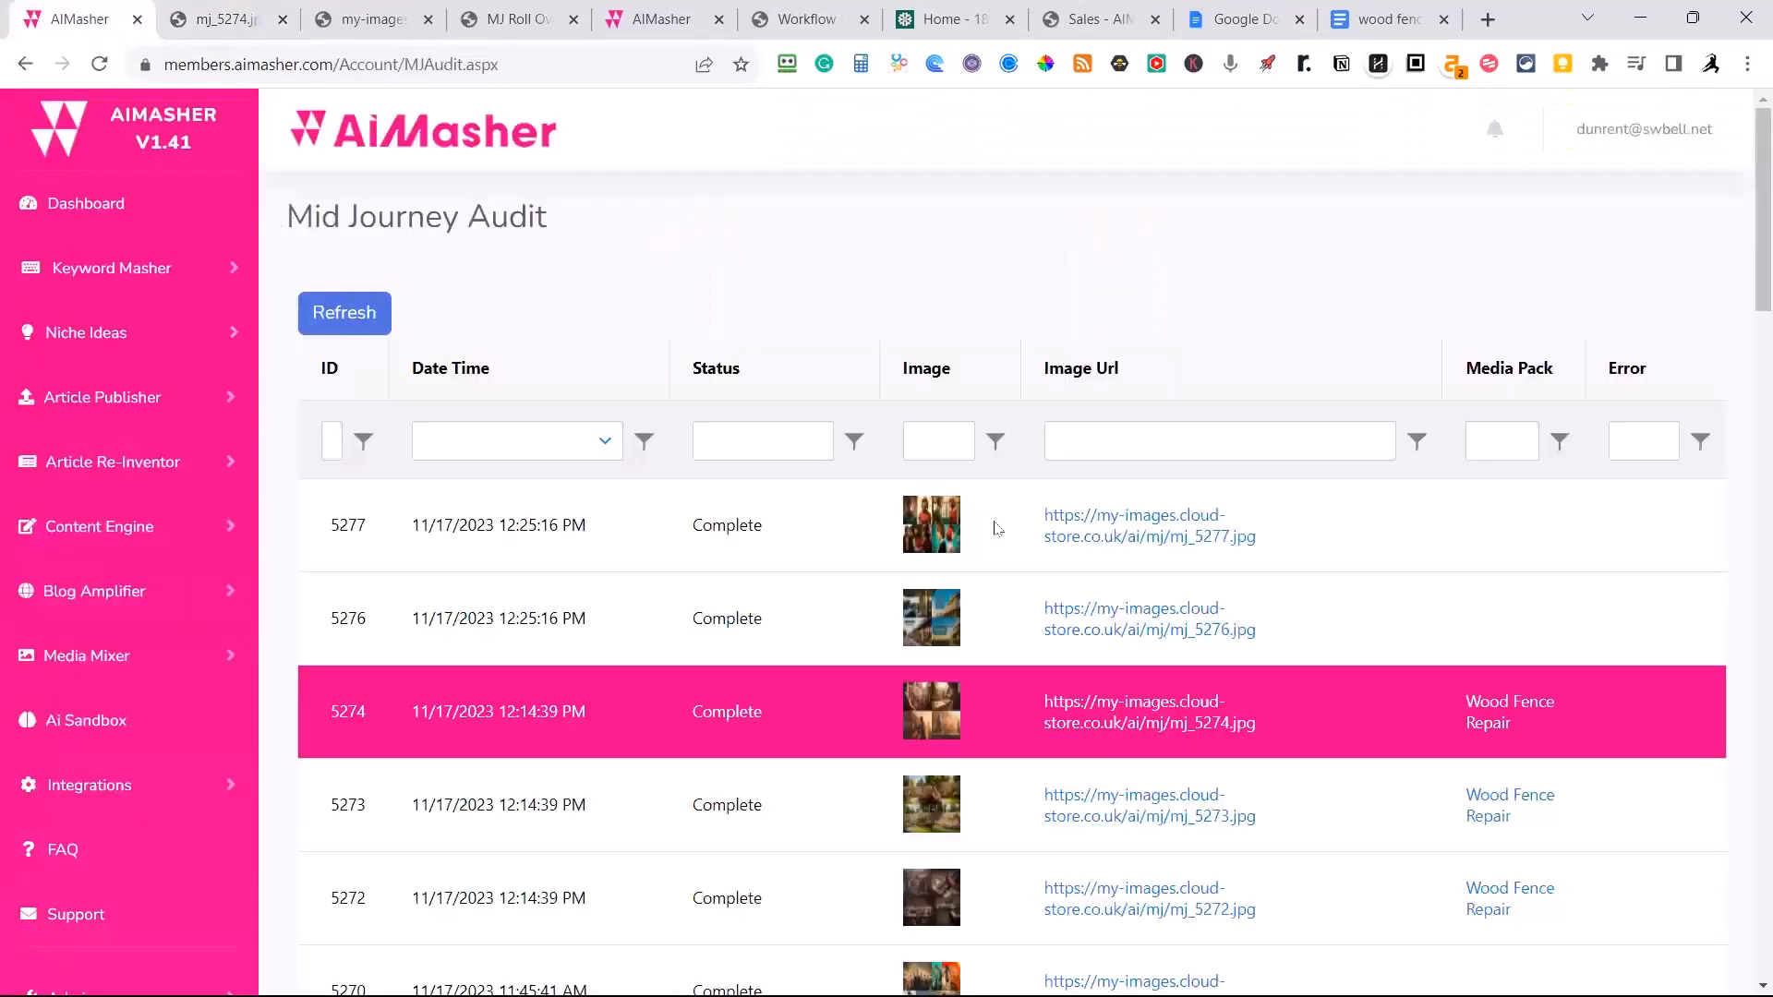
{"action": "scroll", "coordinate": [997, 528], "scroll_direction": "down", "scroll_amount": 3}
{"action": "left_click", "coordinate": [1123, 584]}
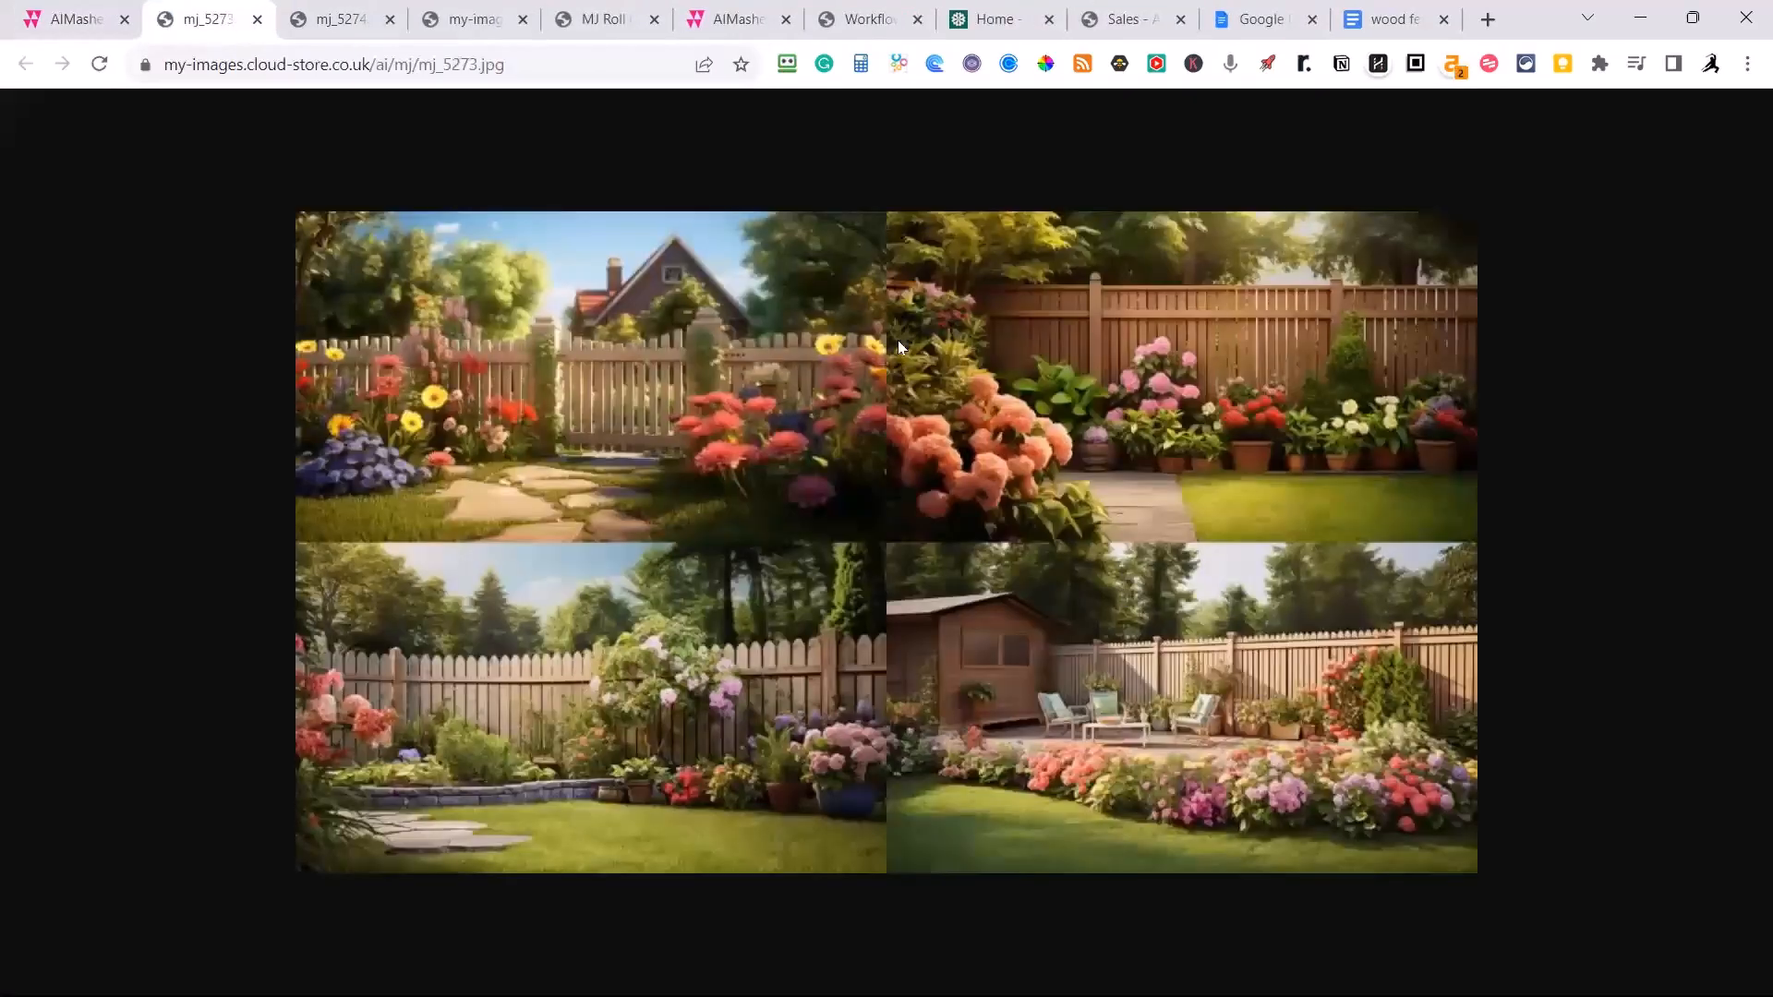
Open the Wood Fence Repair media pack from the audit row for image 5274 and look through its images and videos.
{"action": "left_click", "coordinate": [81, 20]}
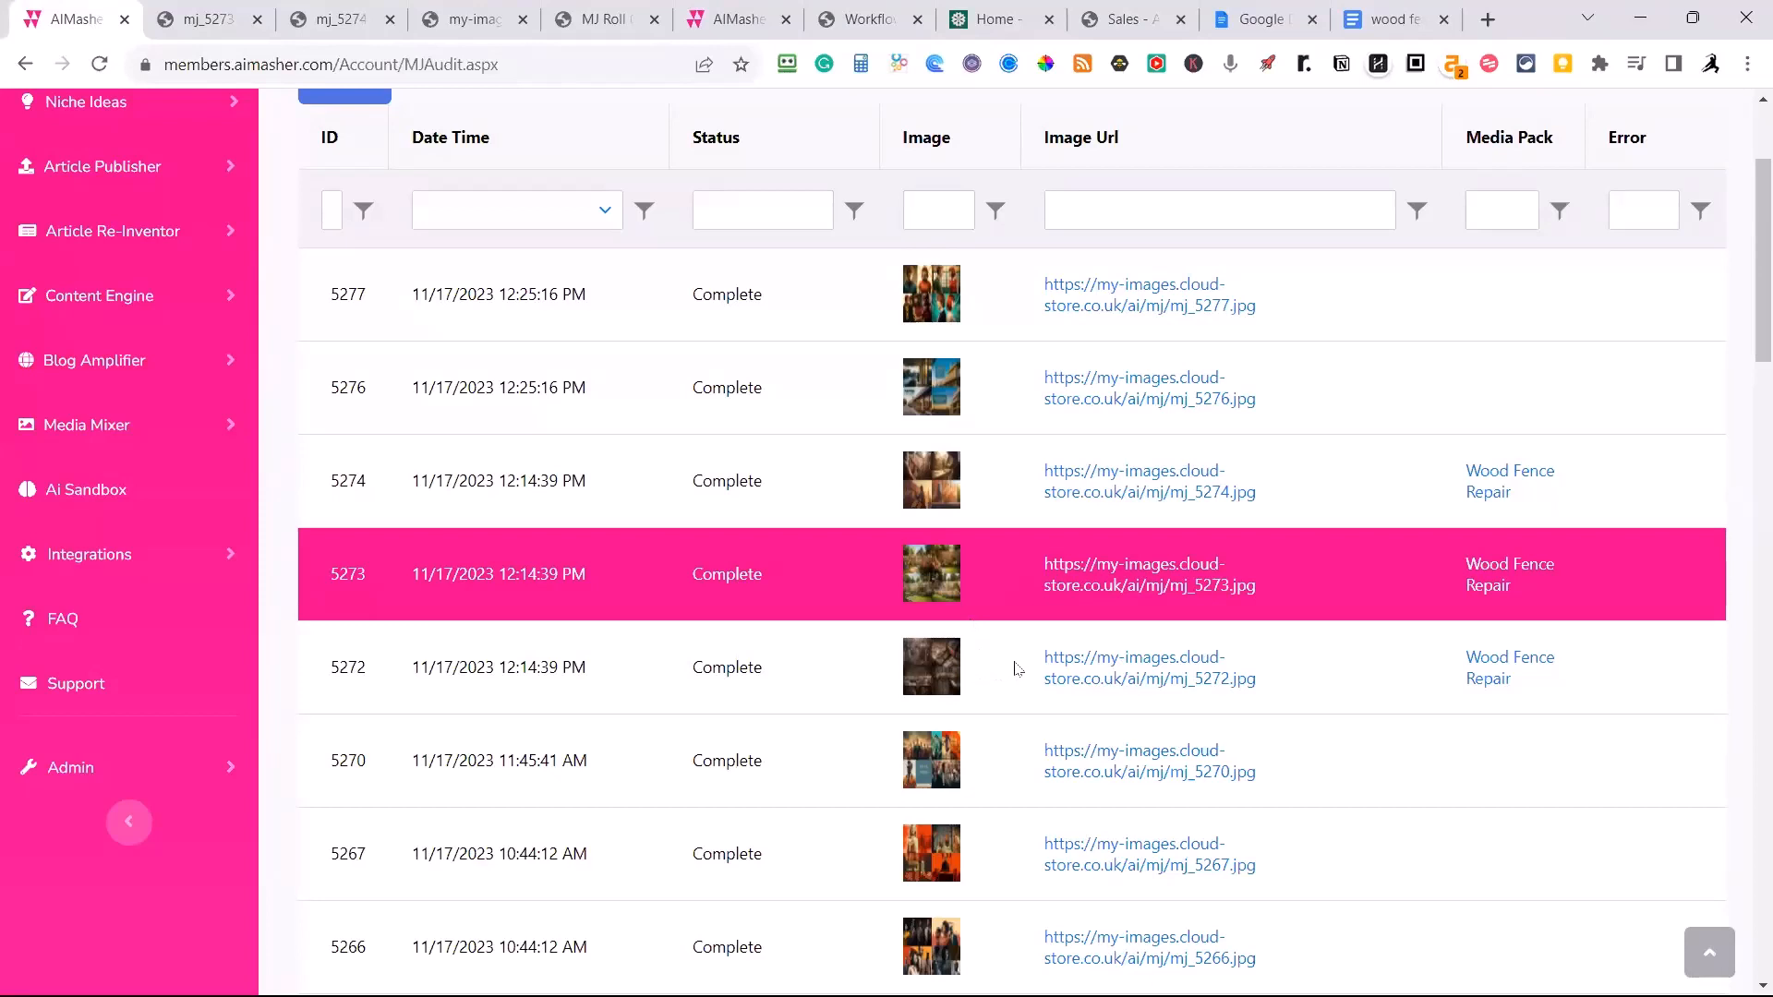
{"action": "left_click", "coordinate": [1499, 500]}
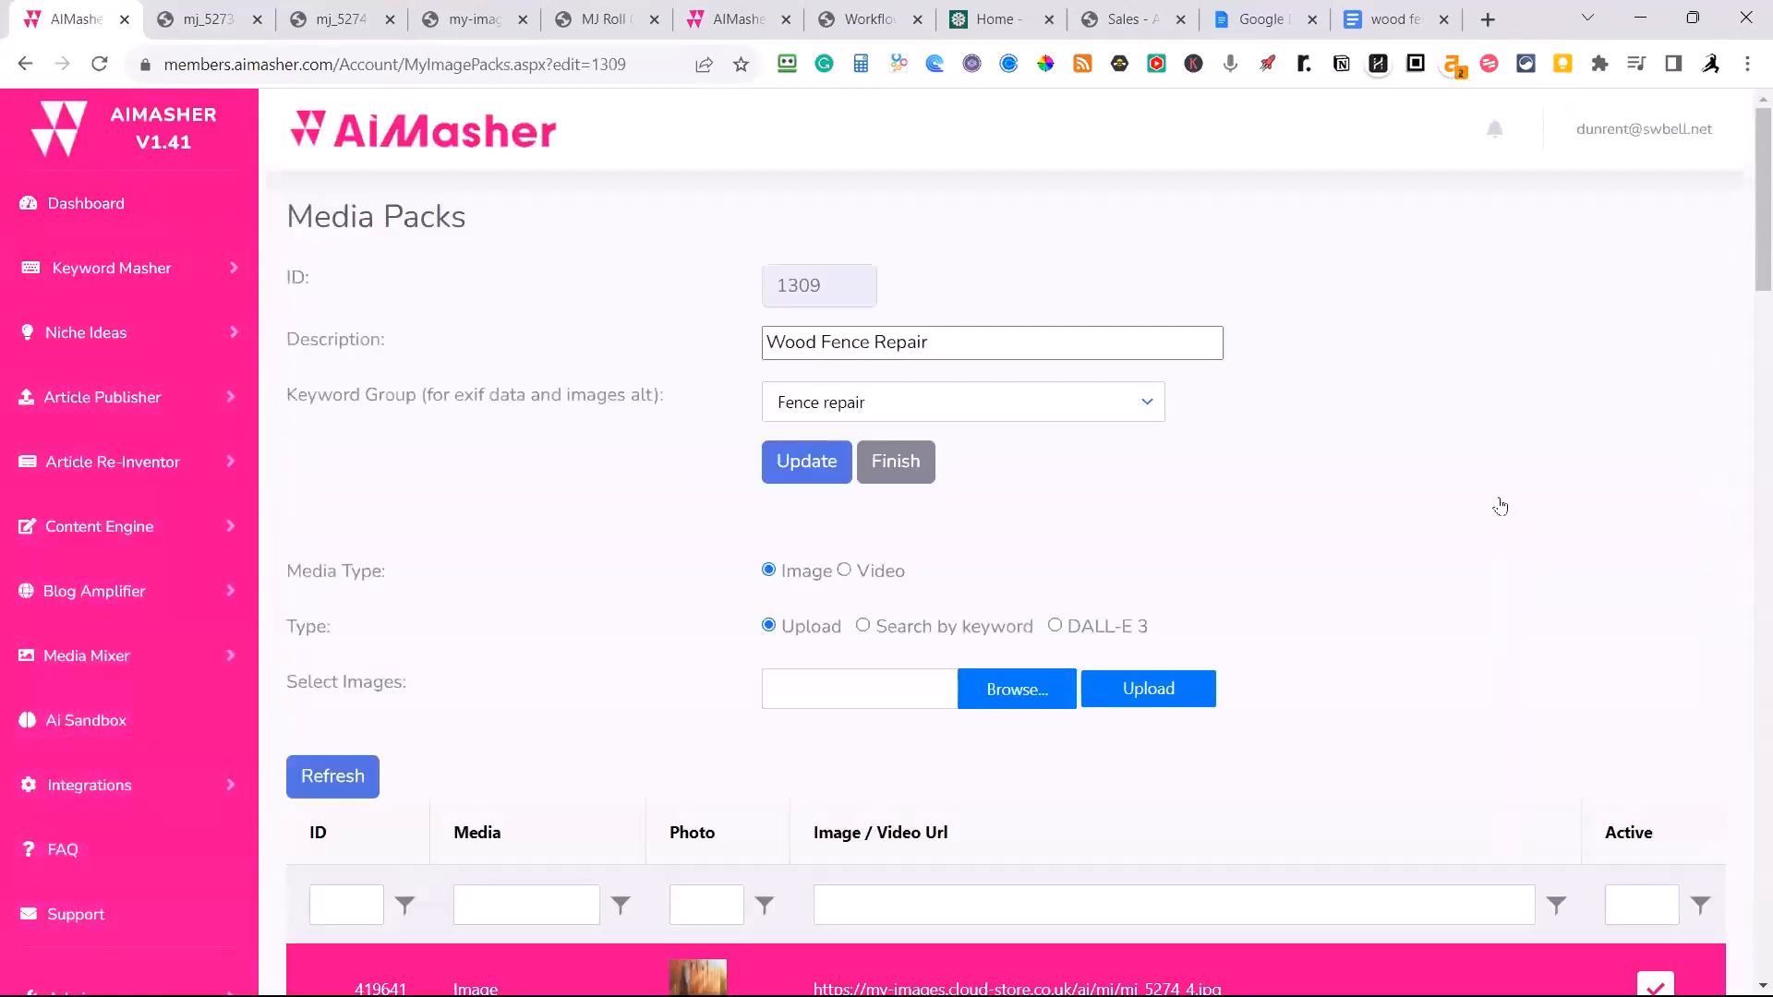
{"action": "scroll", "coordinate": [1476, 397], "scroll_direction": "down", "scroll_amount": 3}
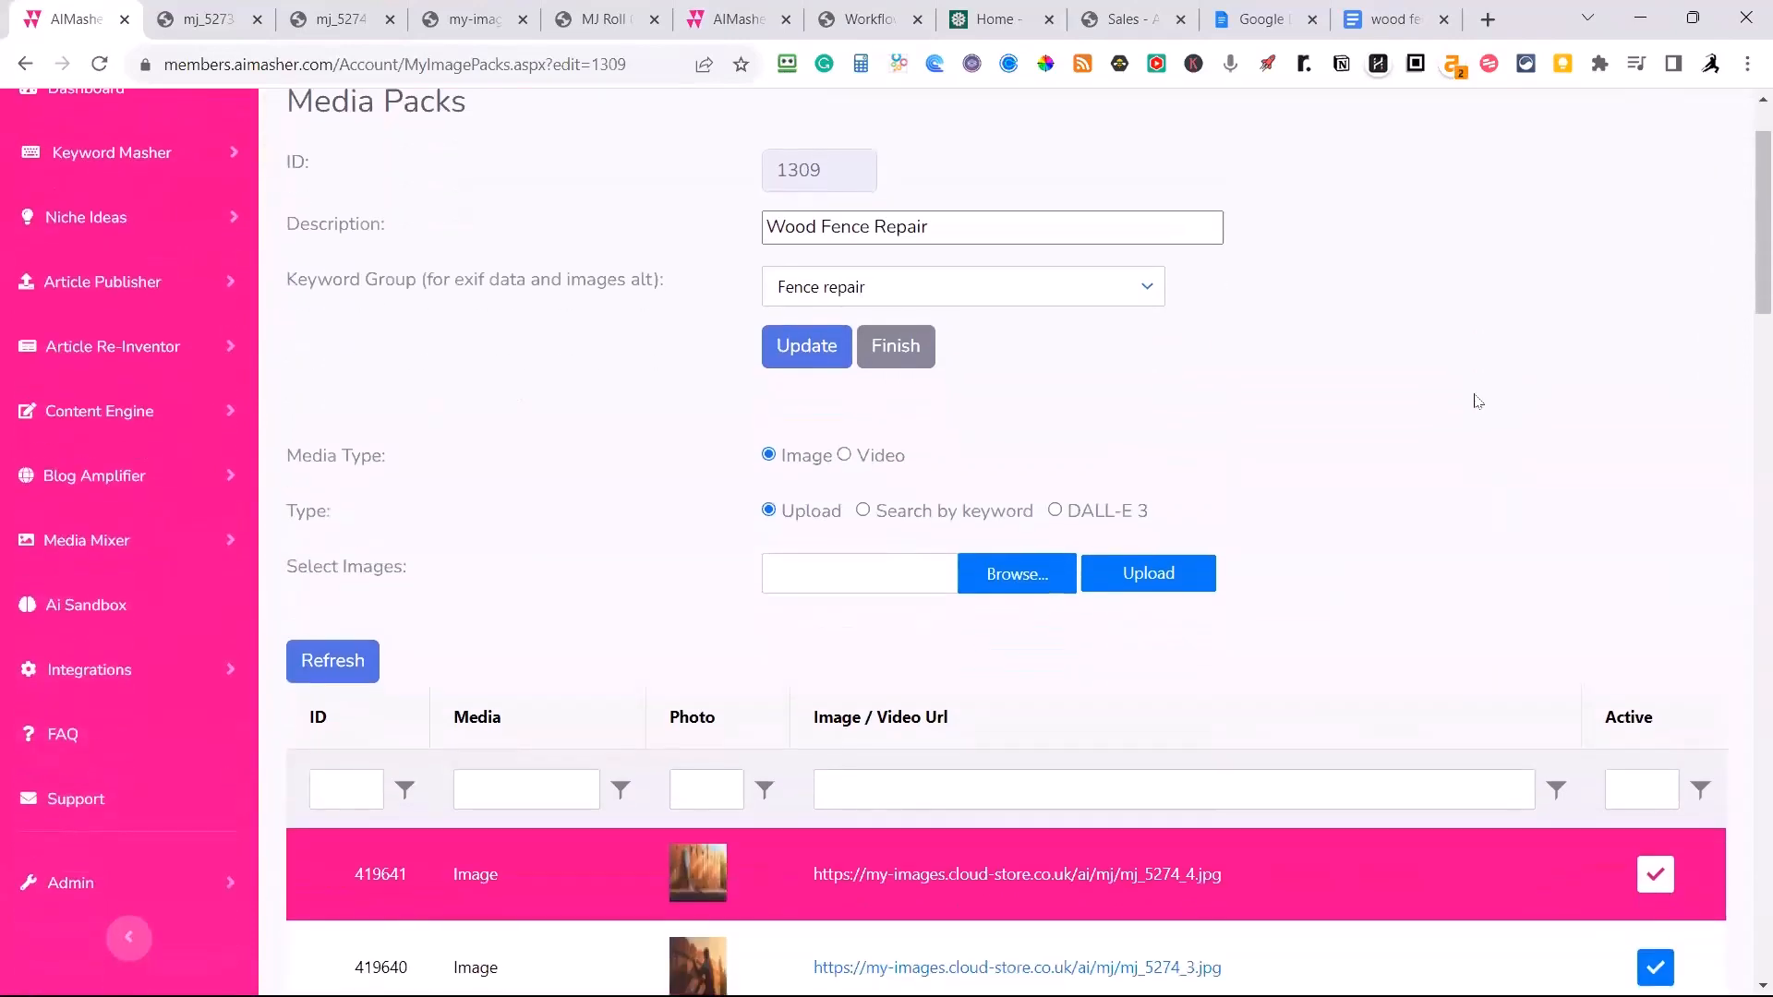
{"action": "scroll", "coordinate": [1476, 388], "scroll_direction": "up", "scroll_amount": 1}
{"action": "scroll", "coordinate": [1478, 388], "scroll_direction": "down", "scroll_amount": 1}
{"action": "scroll", "coordinate": [1477, 394], "scroll_direction": "down", "scroll_amount": 11}
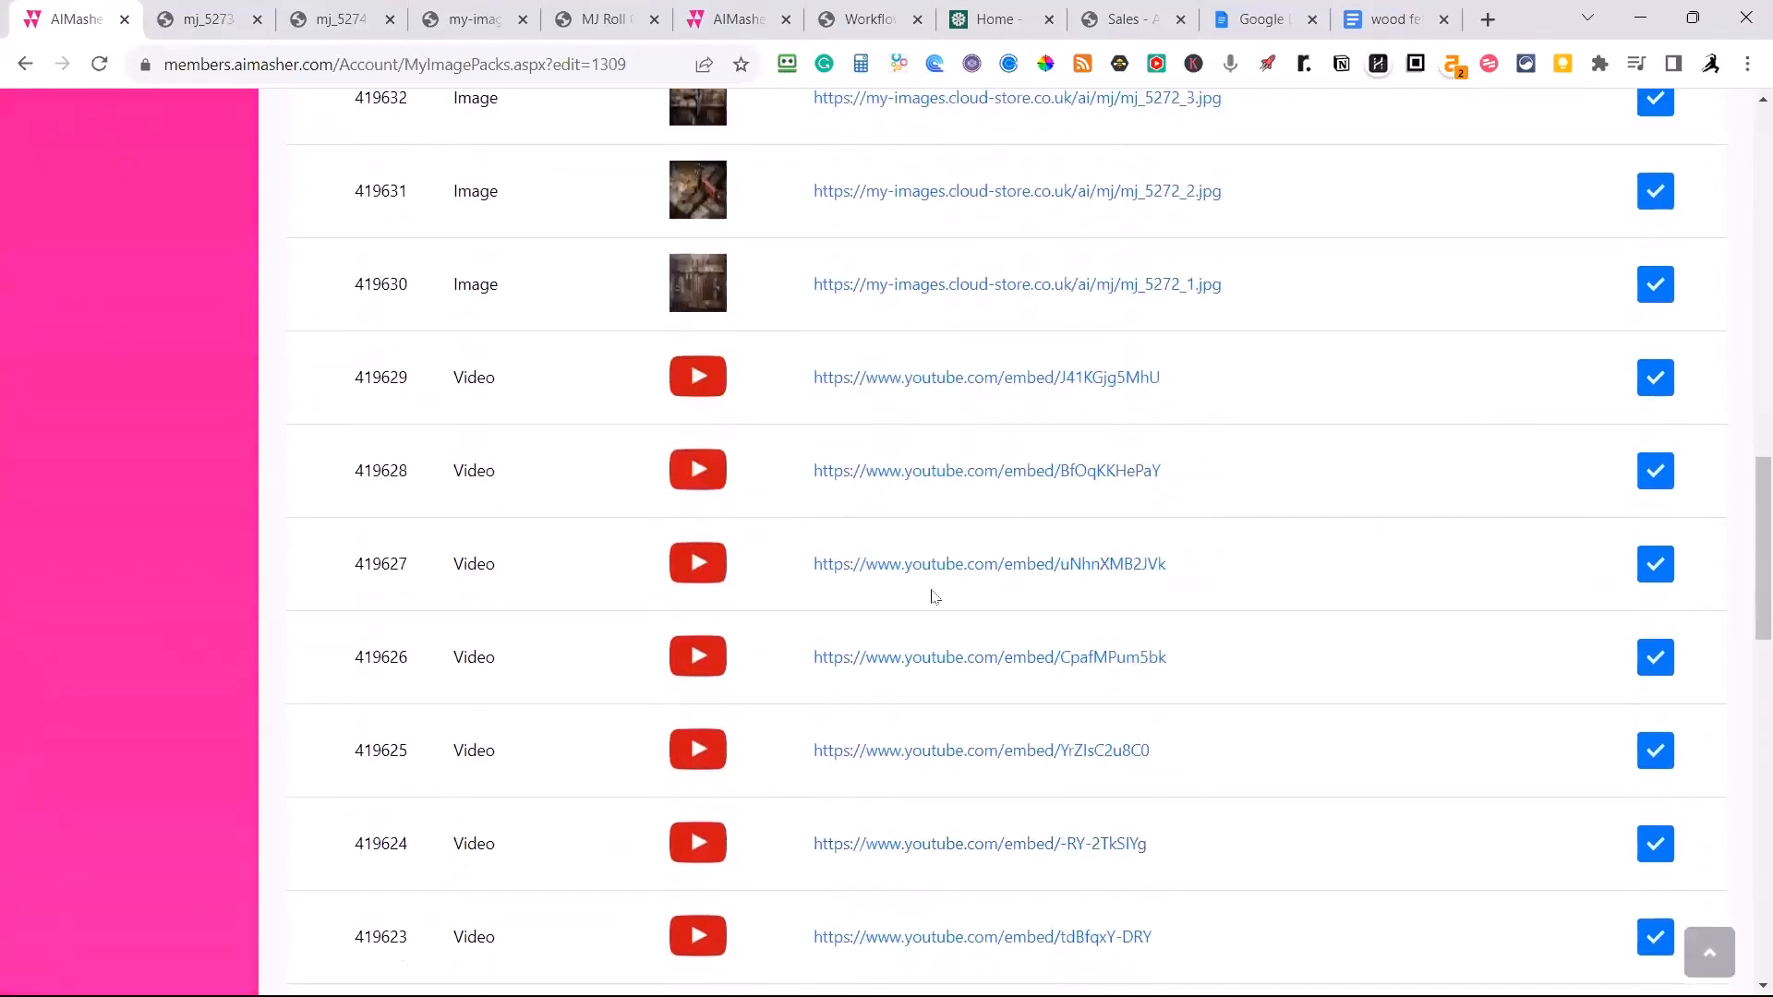
{"action": "scroll", "coordinate": [1028, 640], "scroll_direction": "up", "scroll_amount": 12}
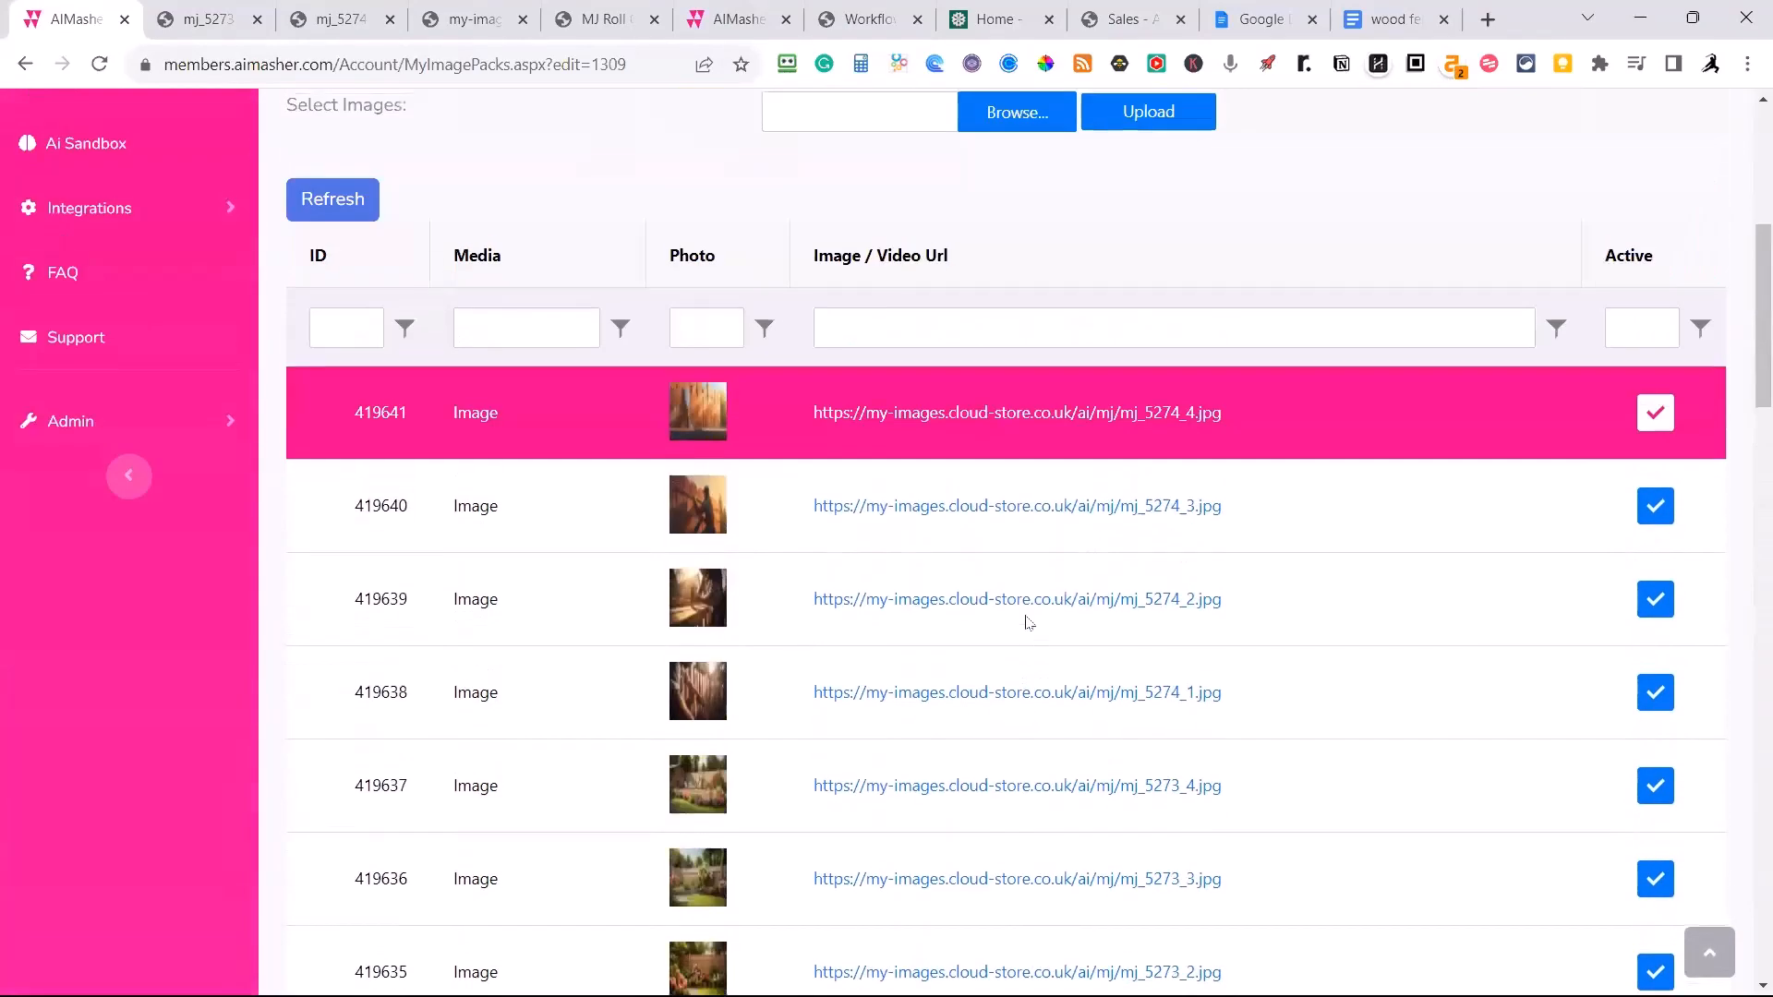
View the media pack images mj_5274_4.jpg, mj_5274_3.jpg, mj_5274_2.jpg and mj_5274_1.jpg at full size, returning to the media pack.
{"action": "left_click", "coordinate": [933, 413]}
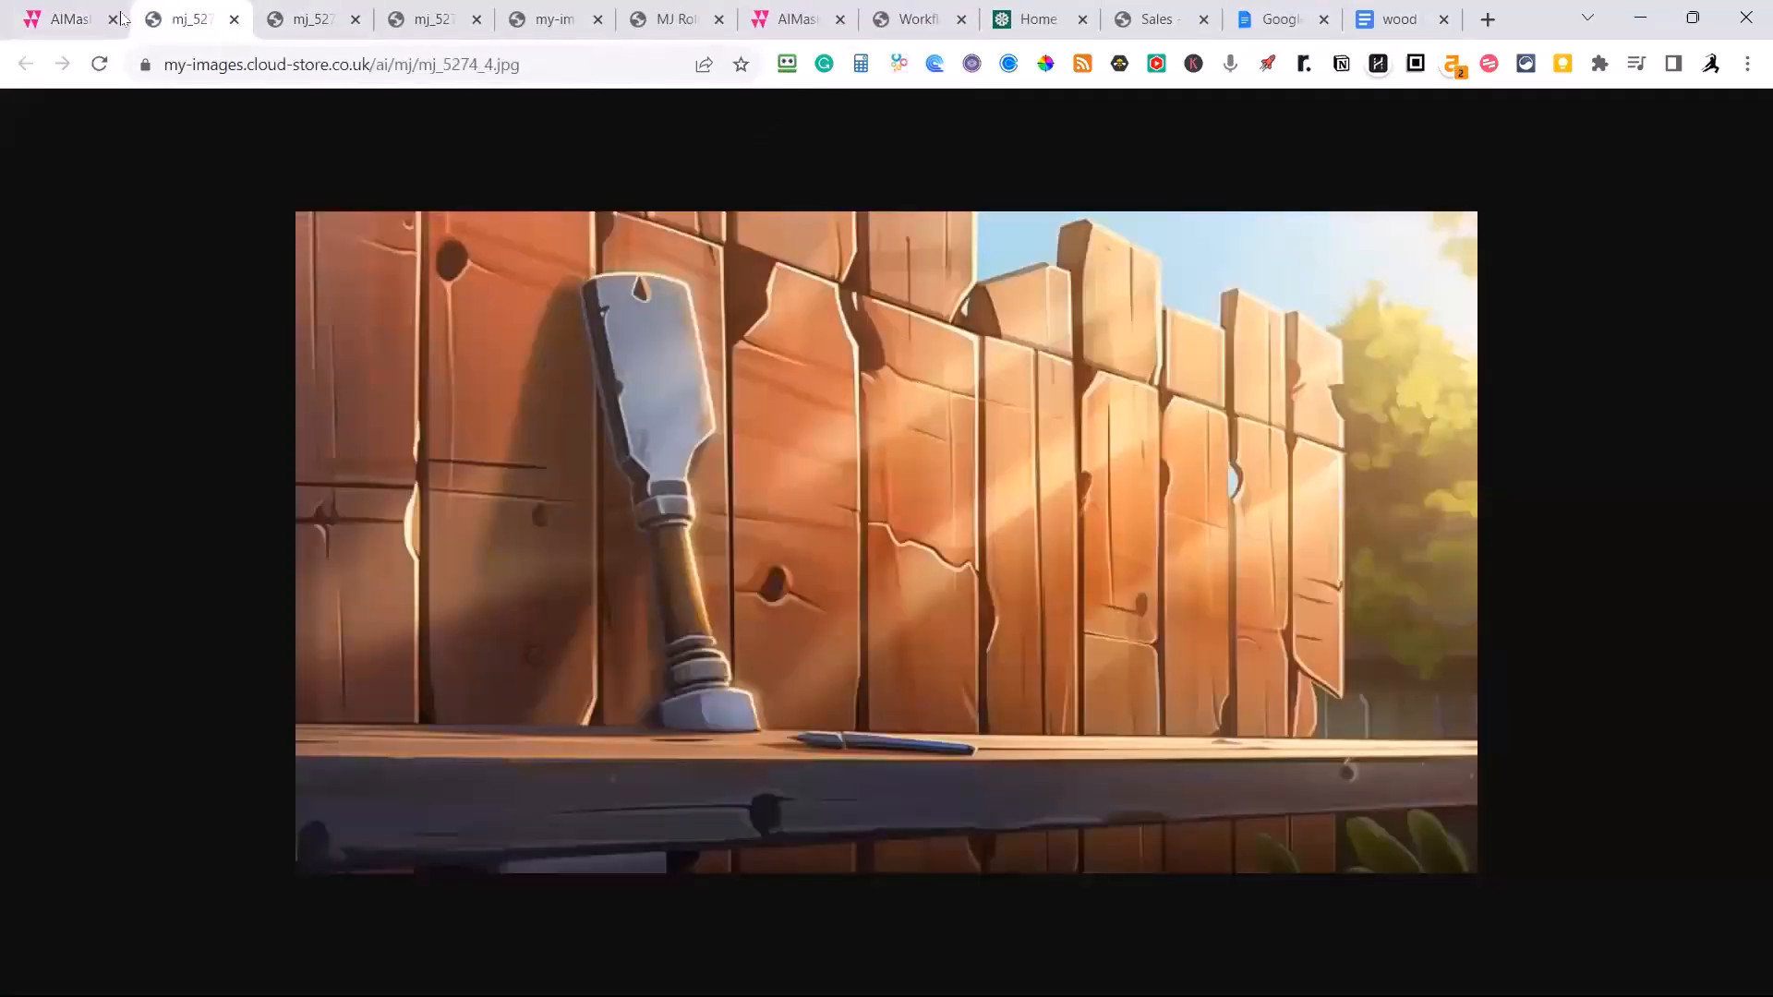
{"action": "left_click", "coordinate": [69, 19]}
{"action": "left_click", "coordinate": [859, 506]}
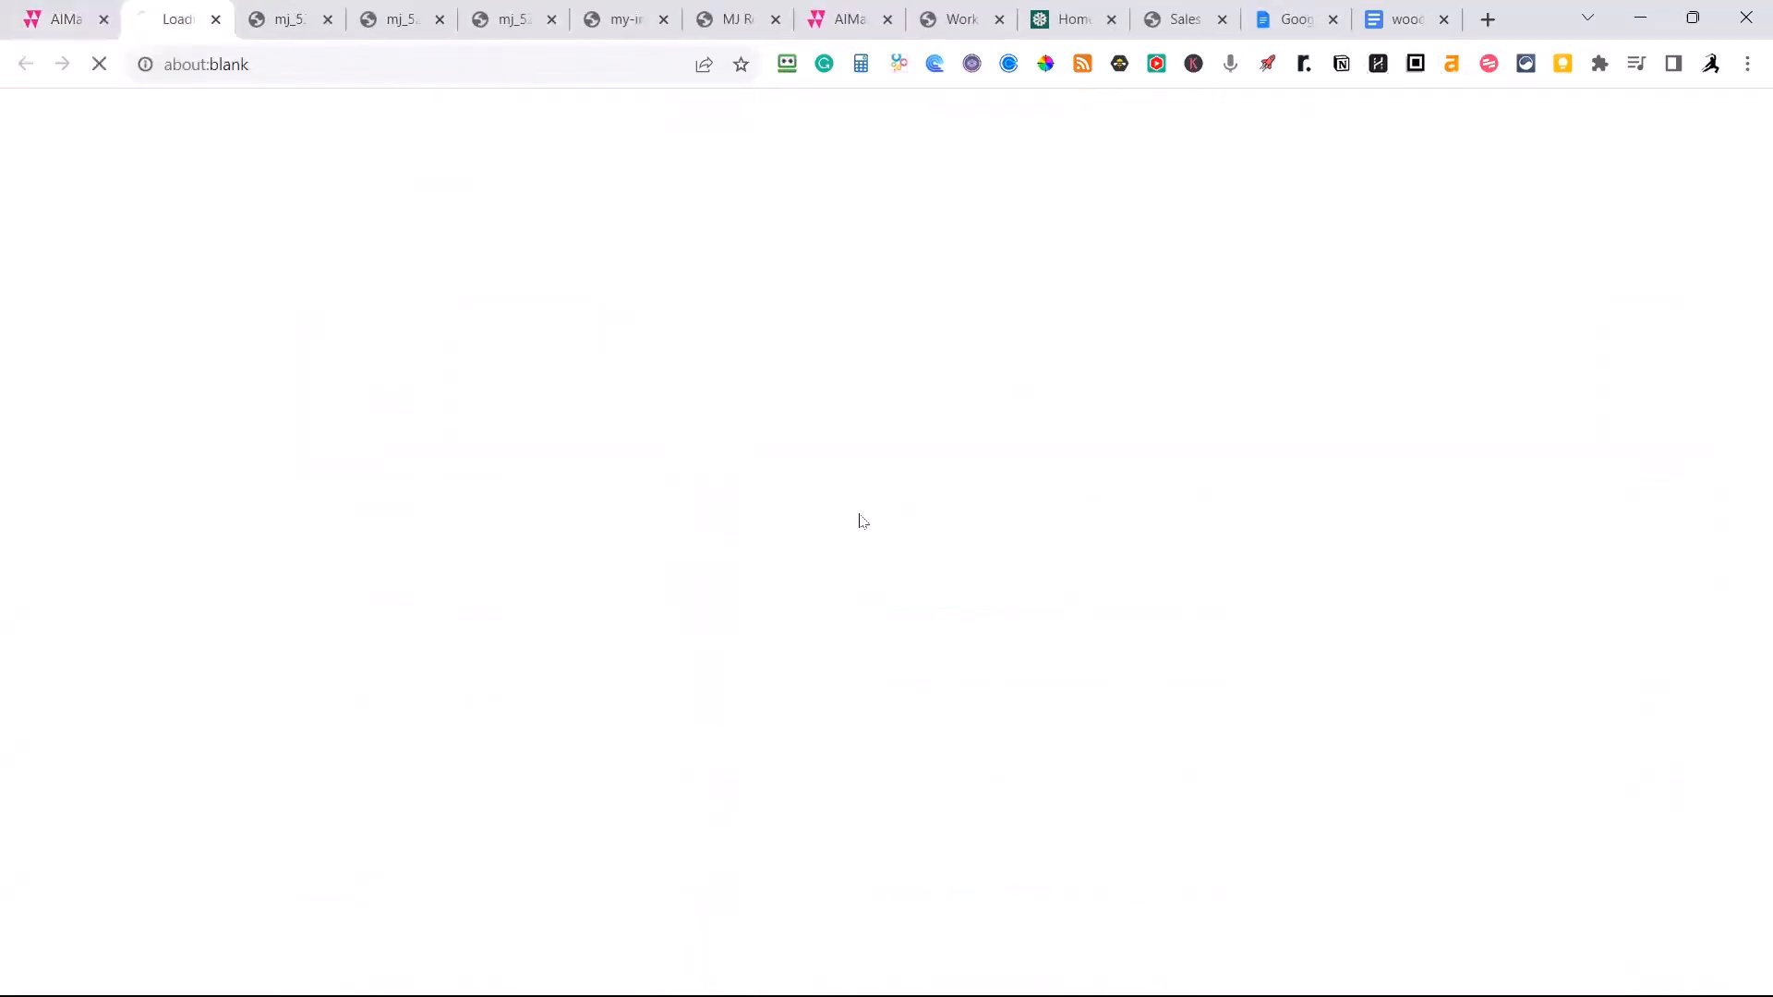
{"action": "left_click", "coordinate": [76, 22]}
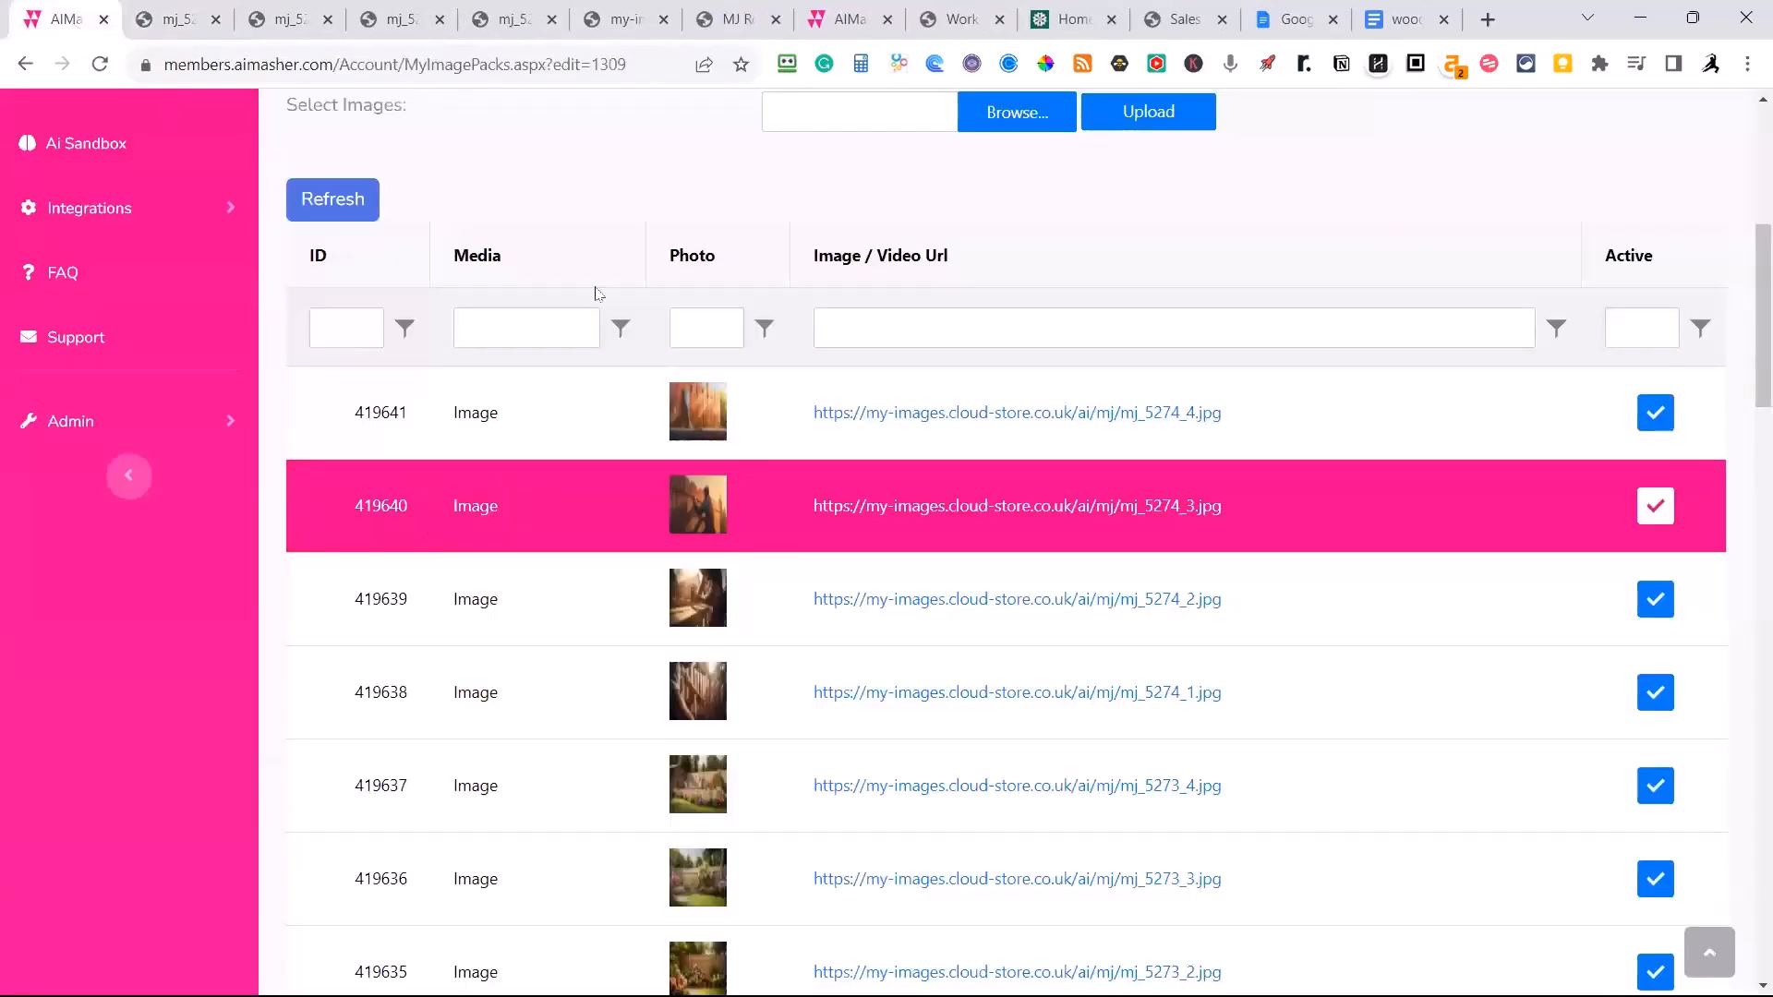
{"action": "left_click", "coordinate": [891, 602]}
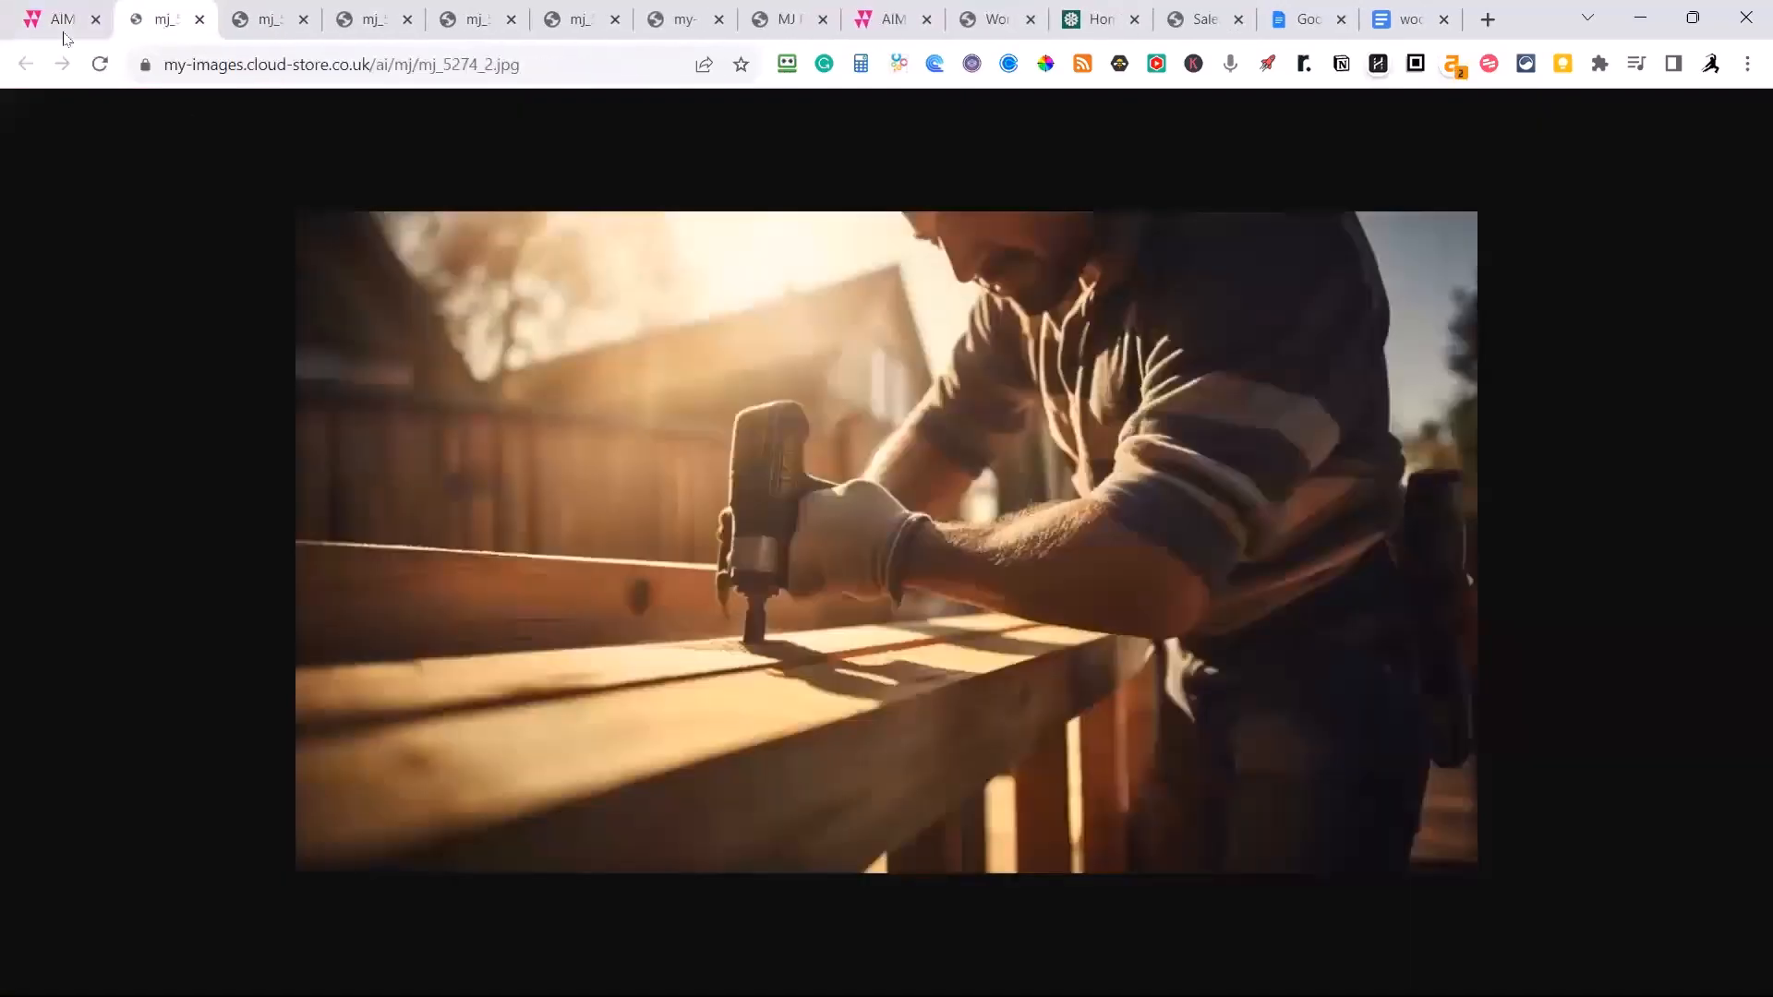
{"action": "left_click", "coordinate": [72, 23]}
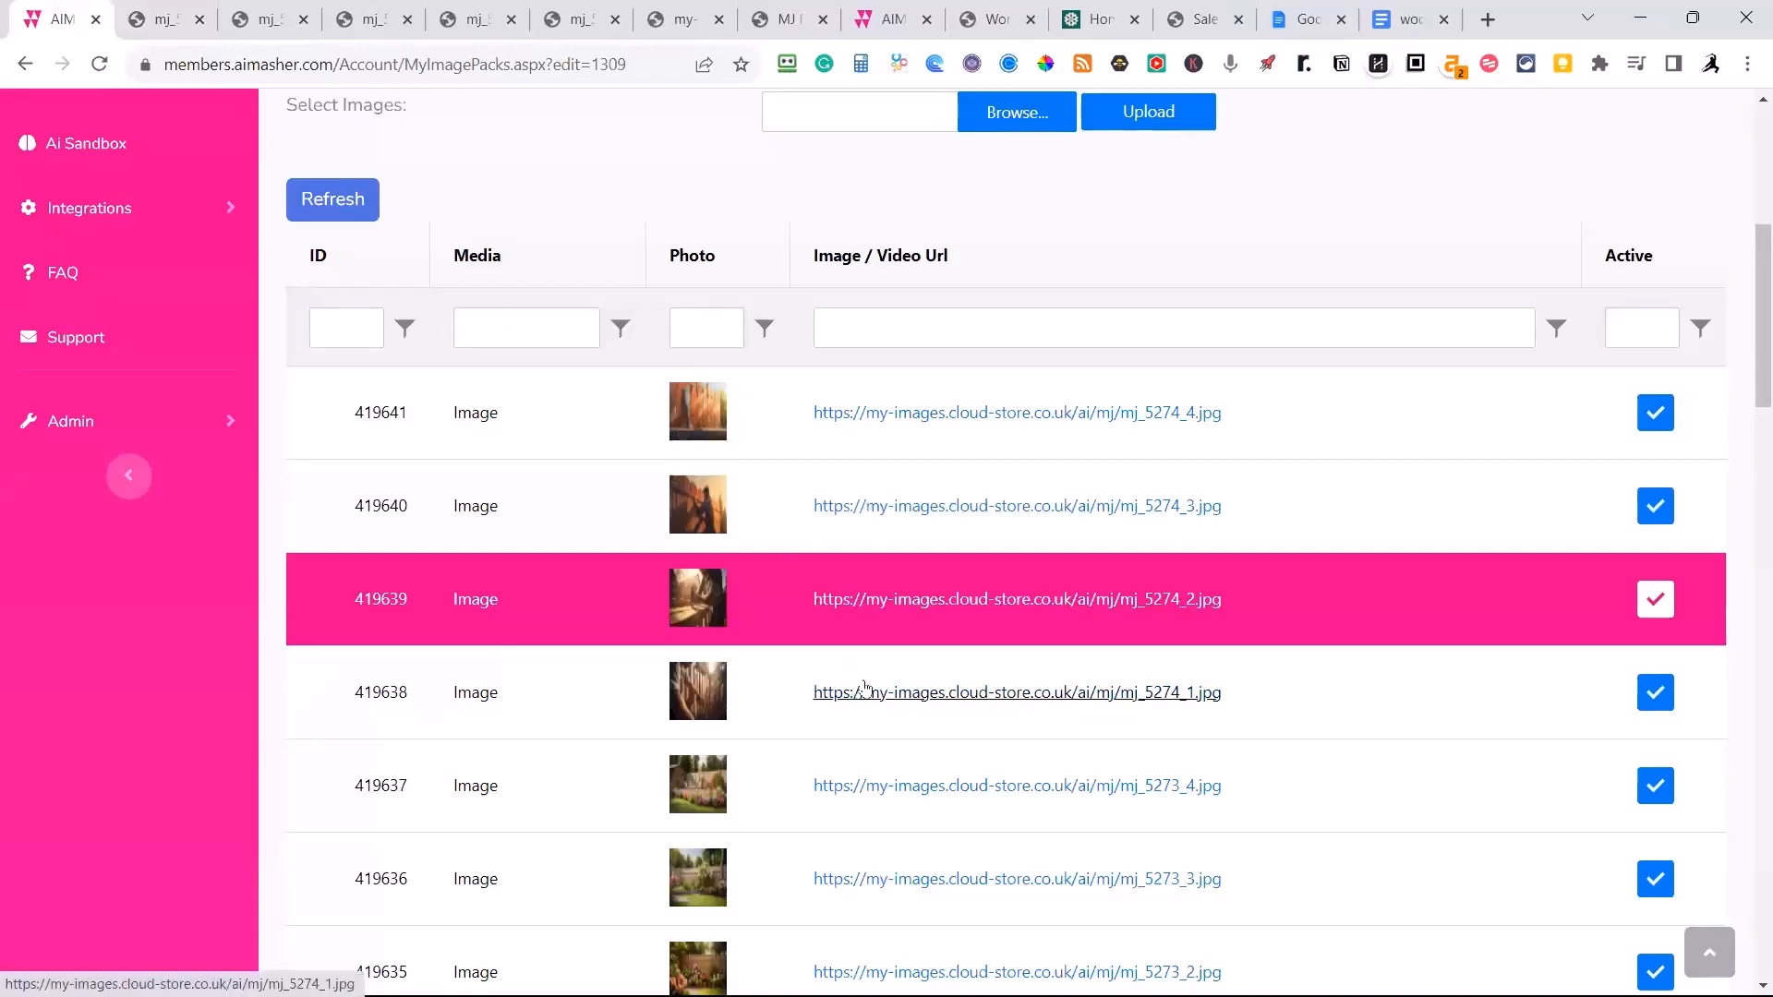
{"action": "left_click", "coordinate": [922, 694]}
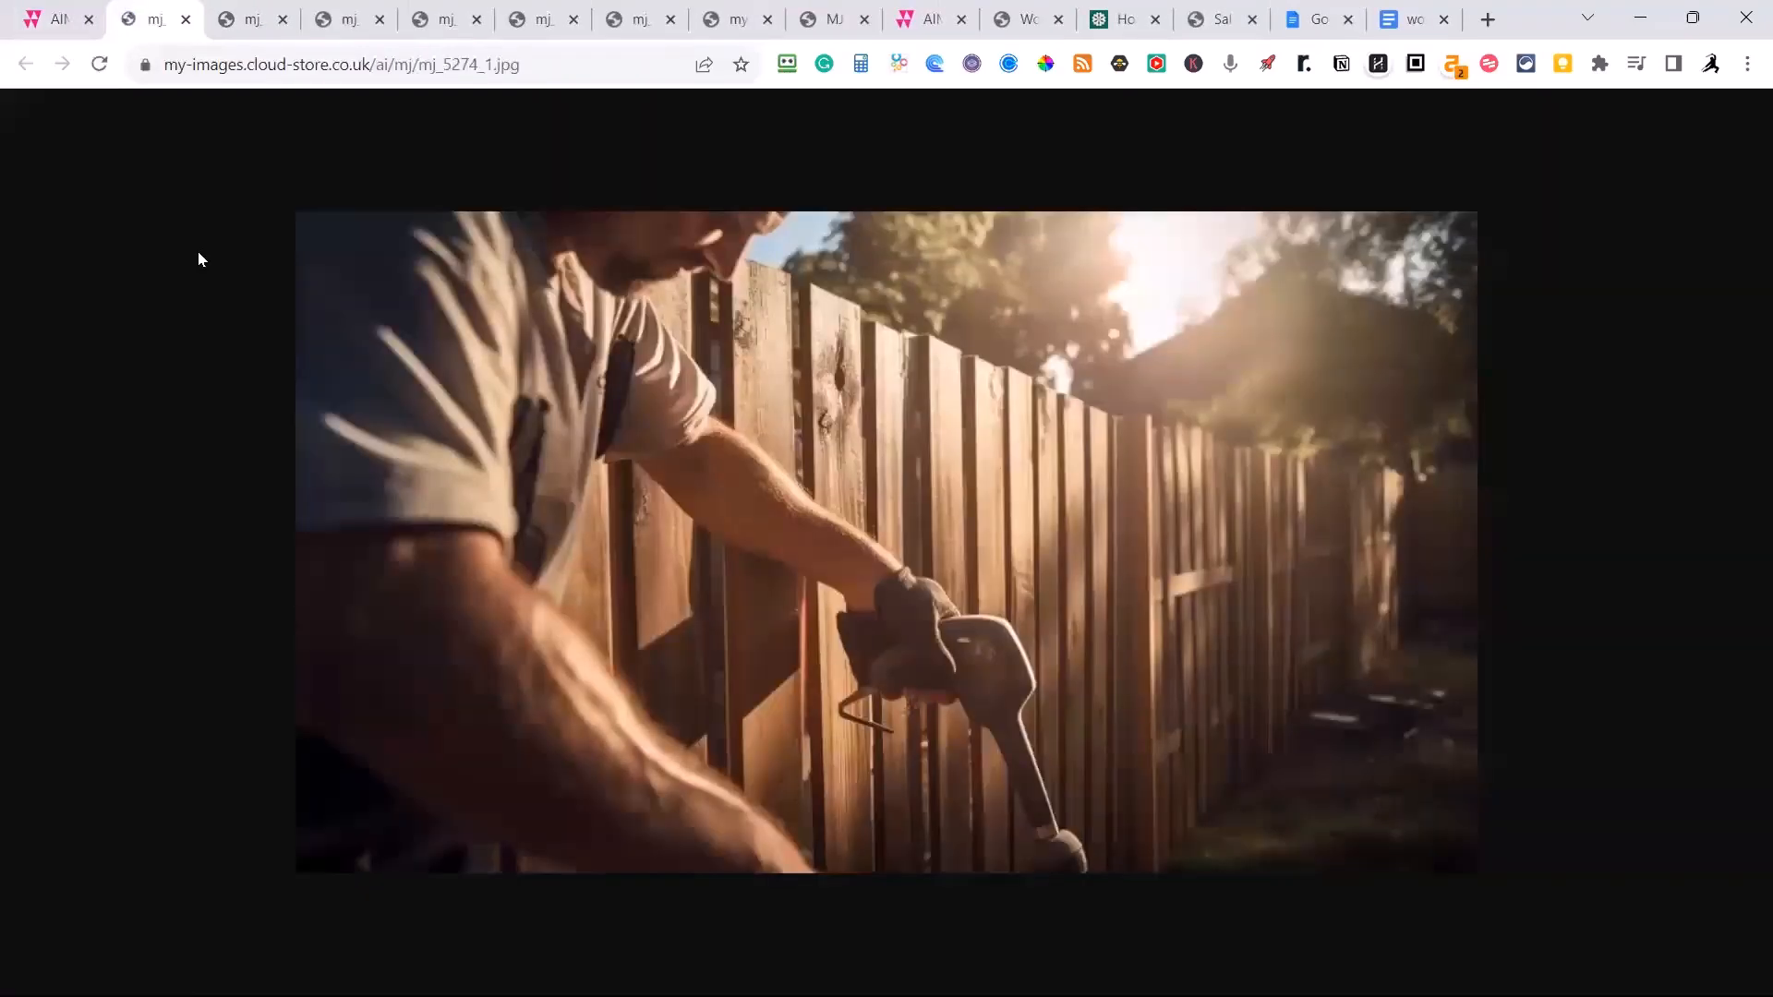
{"action": "left_click", "coordinate": [46, 18]}
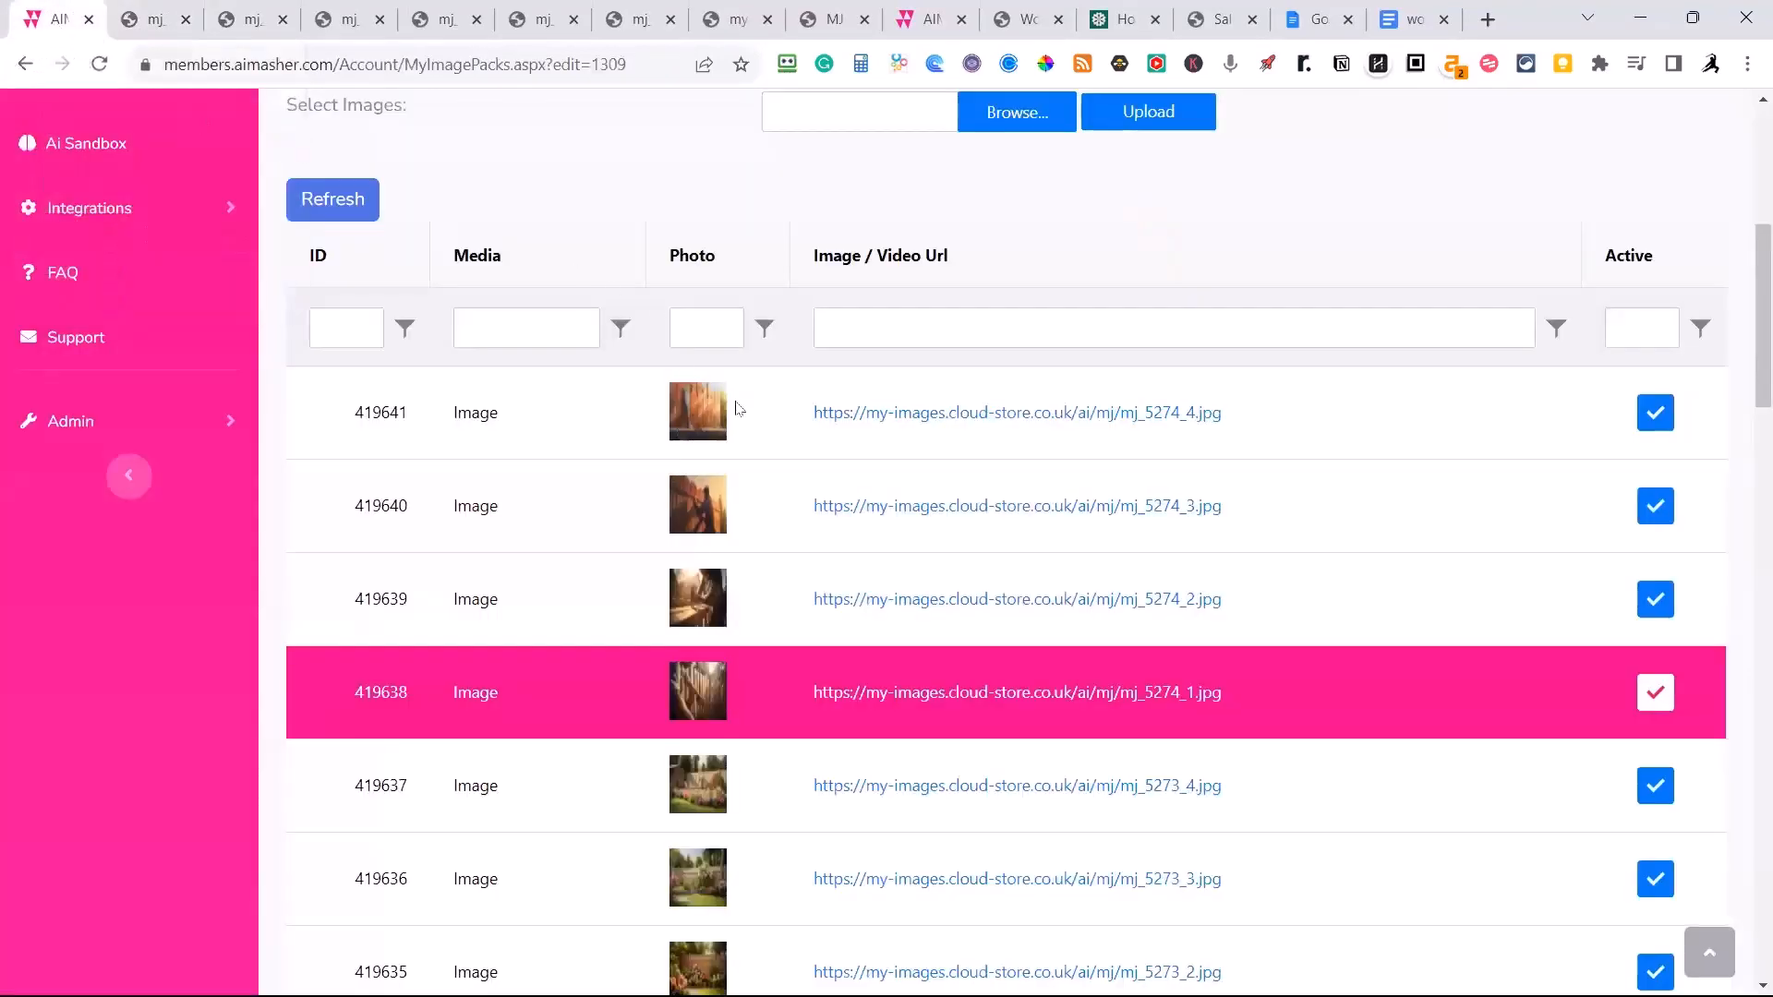
Switch the media pack's image type from Upload to DALL-E 3.
{"action": "scroll", "coordinate": [757, 416], "scroll_direction": "down", "scroll_amount": 1}
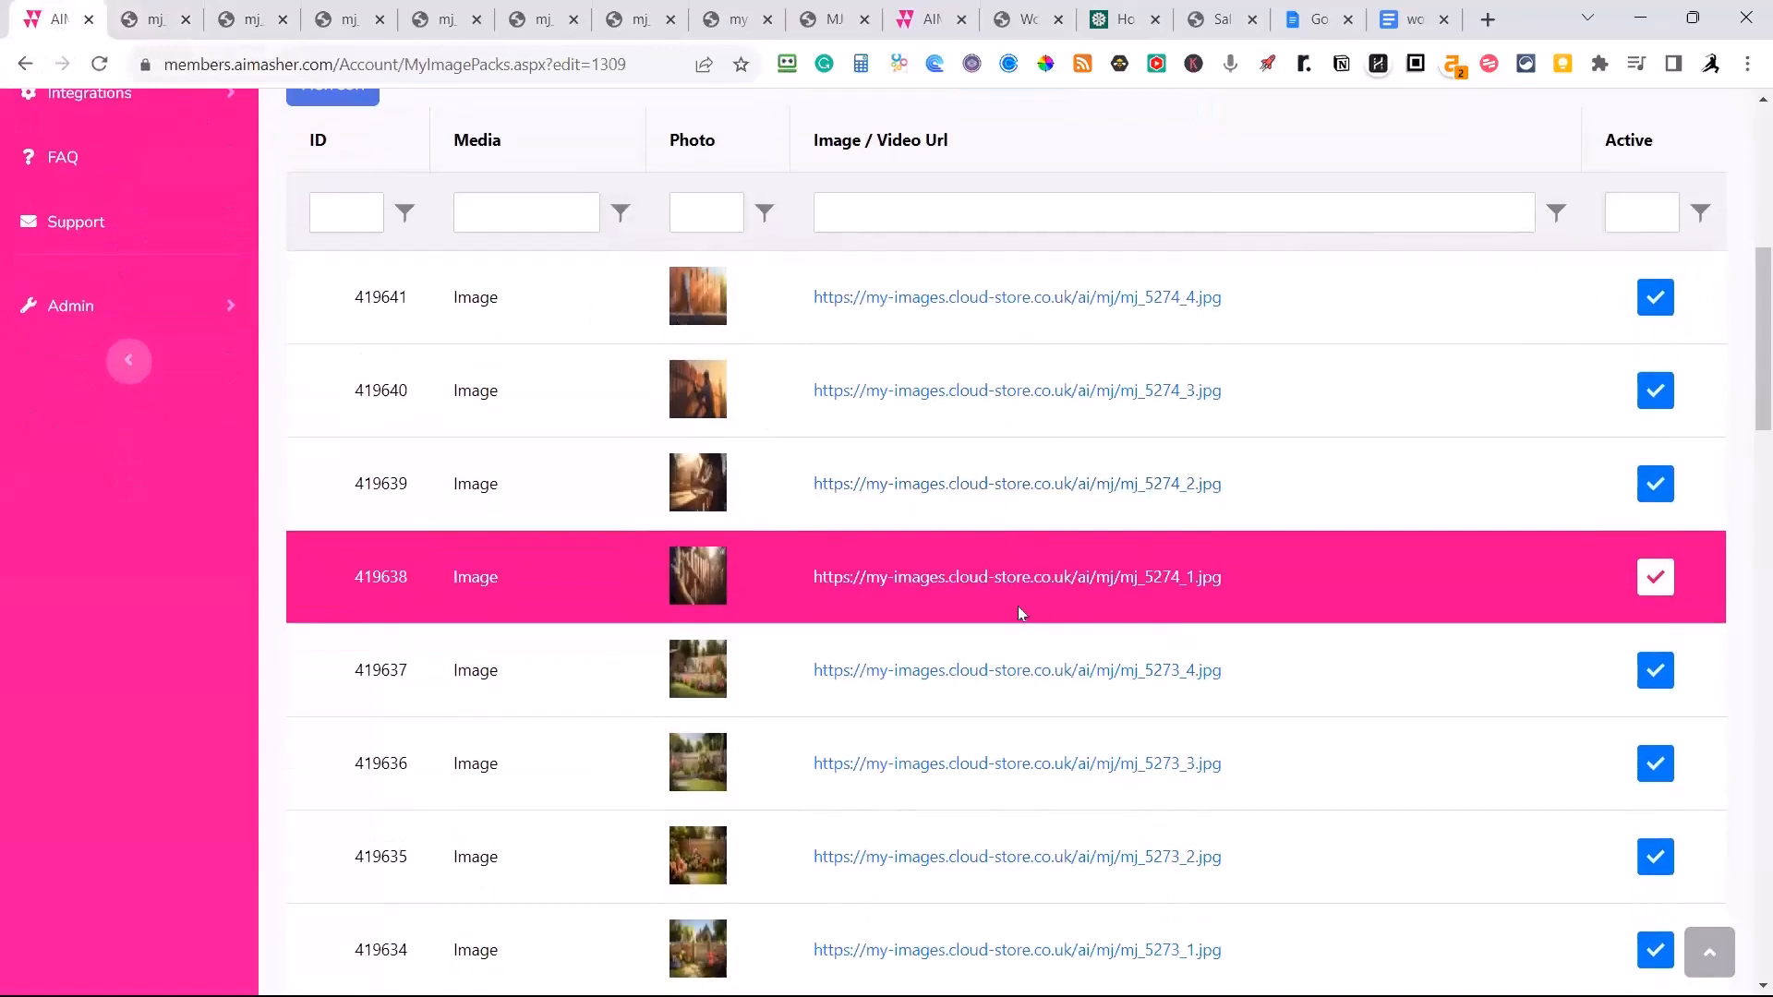
{"action": "scroll", "coordinate": [1015, 614], "scroll_direction": "down", "scroll_amount": 2}
{"action": "scroll", "coordinate": [1014, 633], "scroll_direction": "up", "scroll_amount": 5}
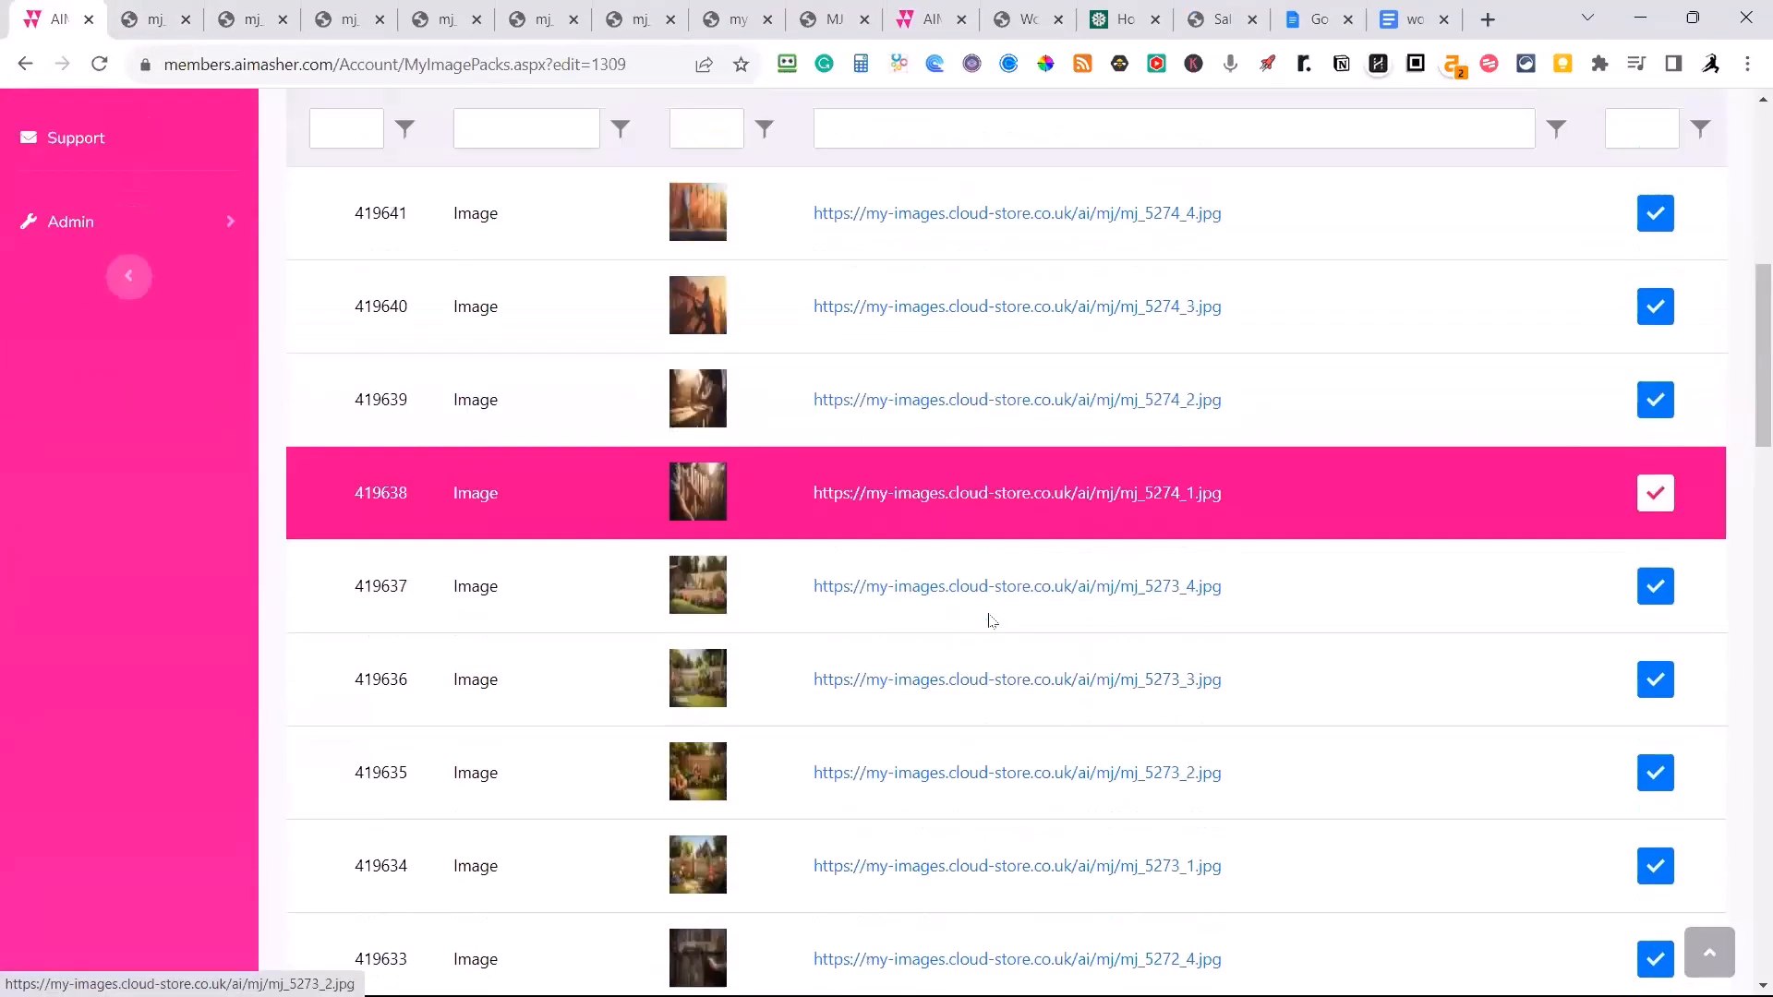
{"action": "scroll", "coordinate": [976, 580], "scroll_direction": "up", "scroll_amount": 1}
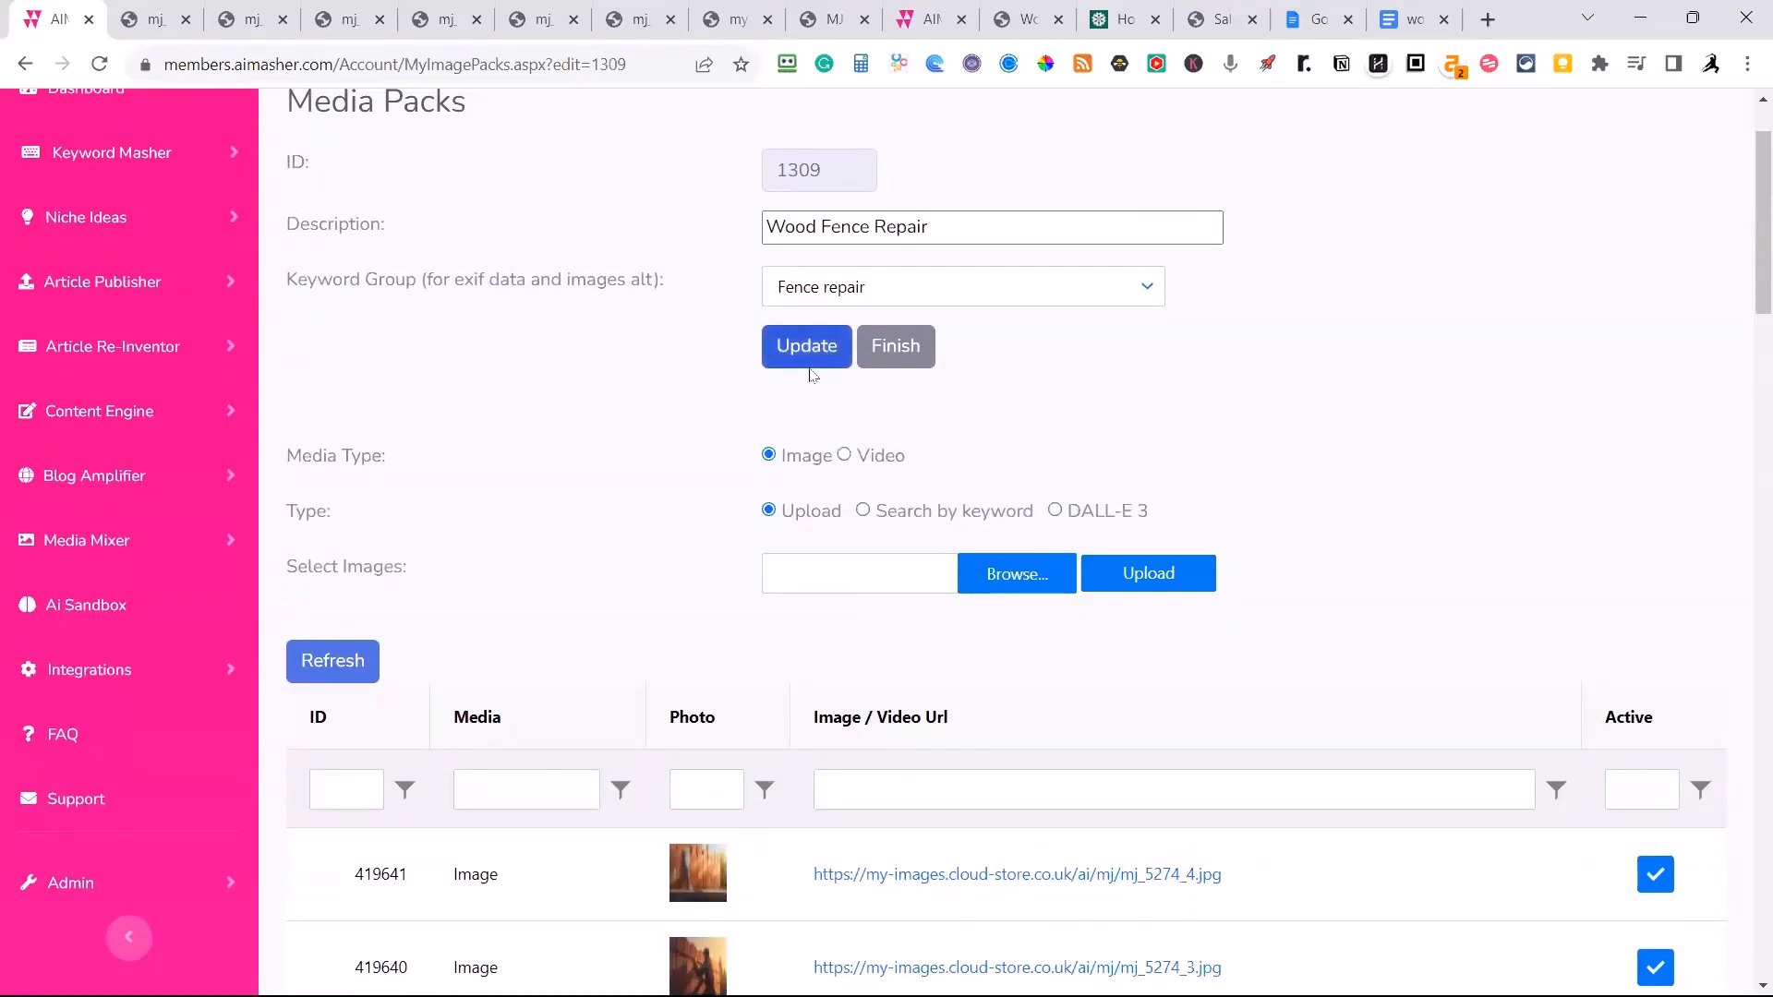
{"action": "left_click", "coordinate": [1055, 510]}
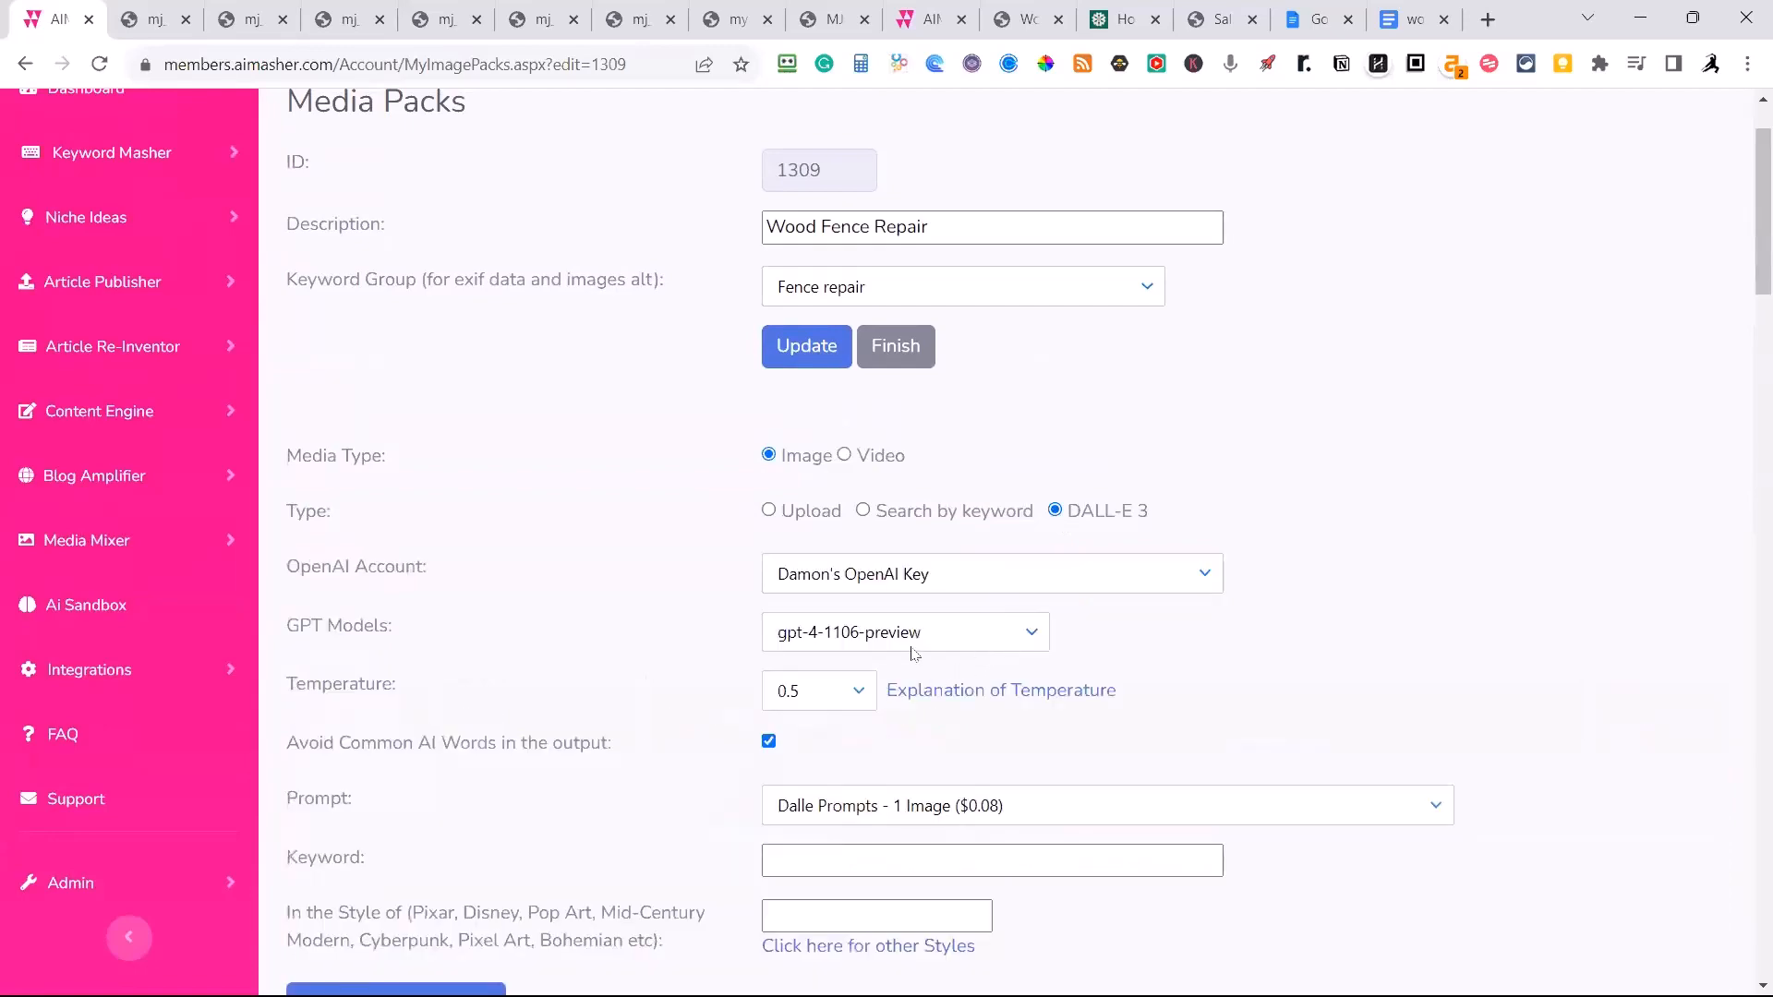
{"action": "scroll", "coordinate": [858, 685], "scroll_direction": "down", "scroll_amount": 3}
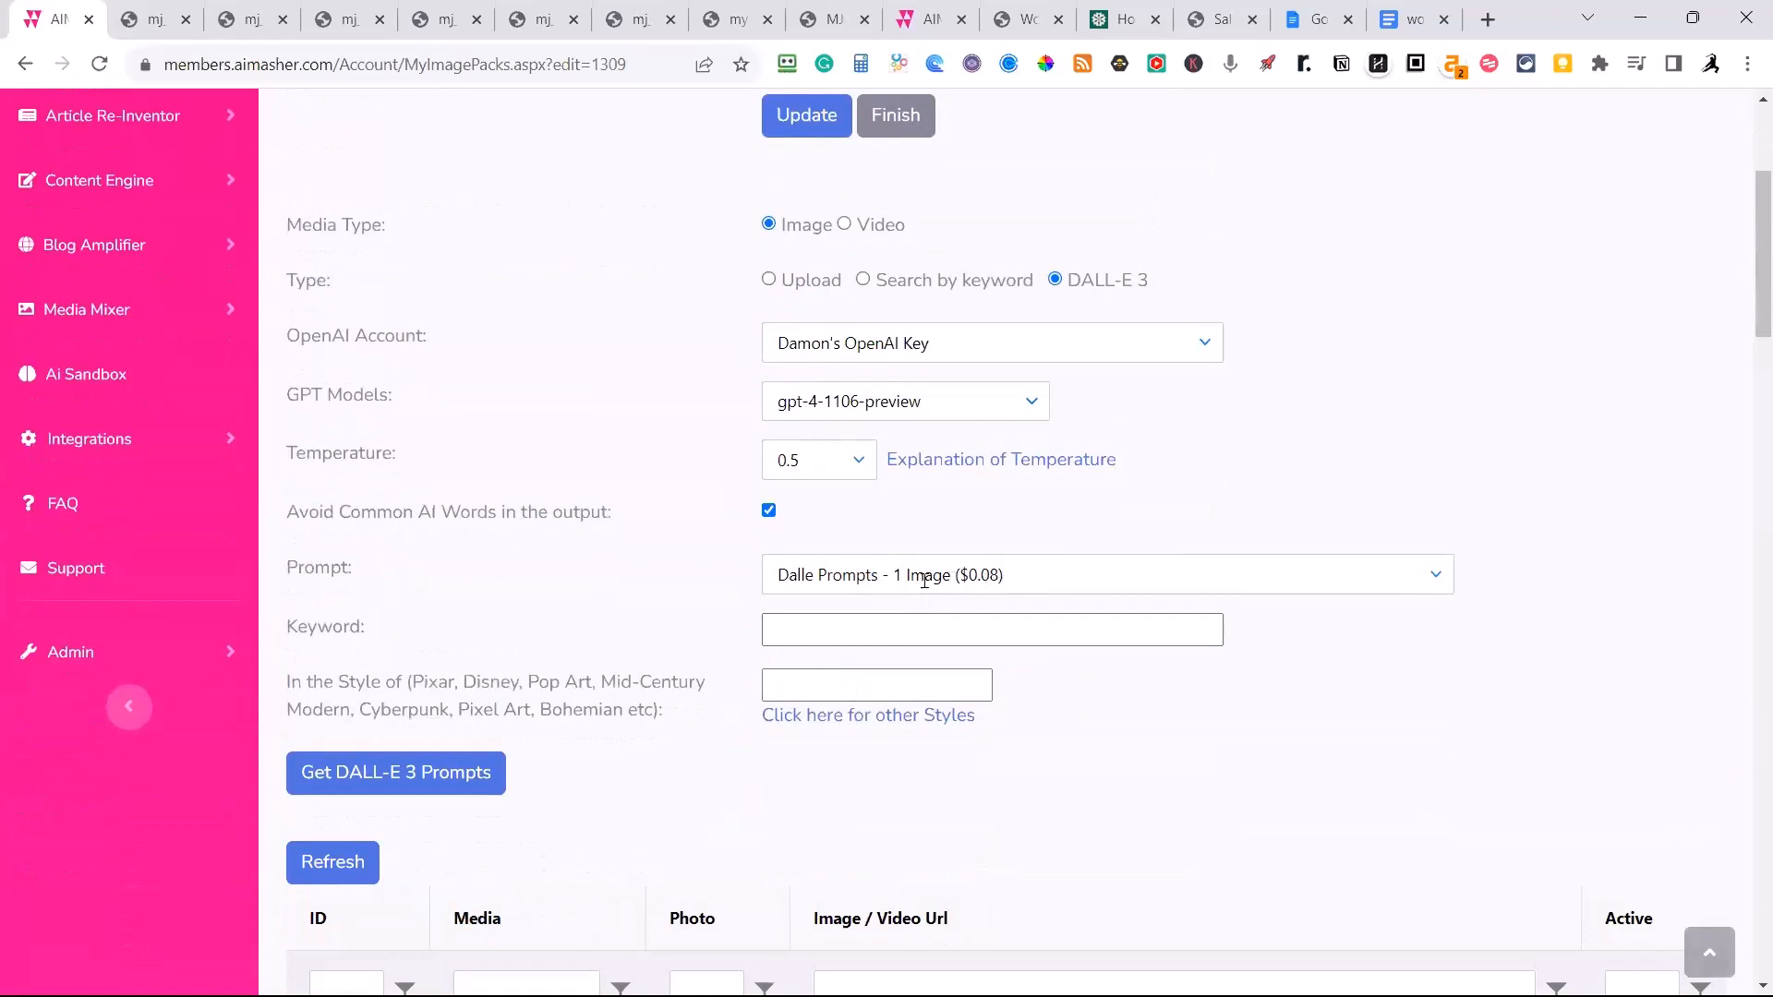
Try the prompt option for 4 uniquely different images ($0.32) and return to the 1 Image ($0.08) option.
{"action": "left_click", "coordinate": [1049, 573]}
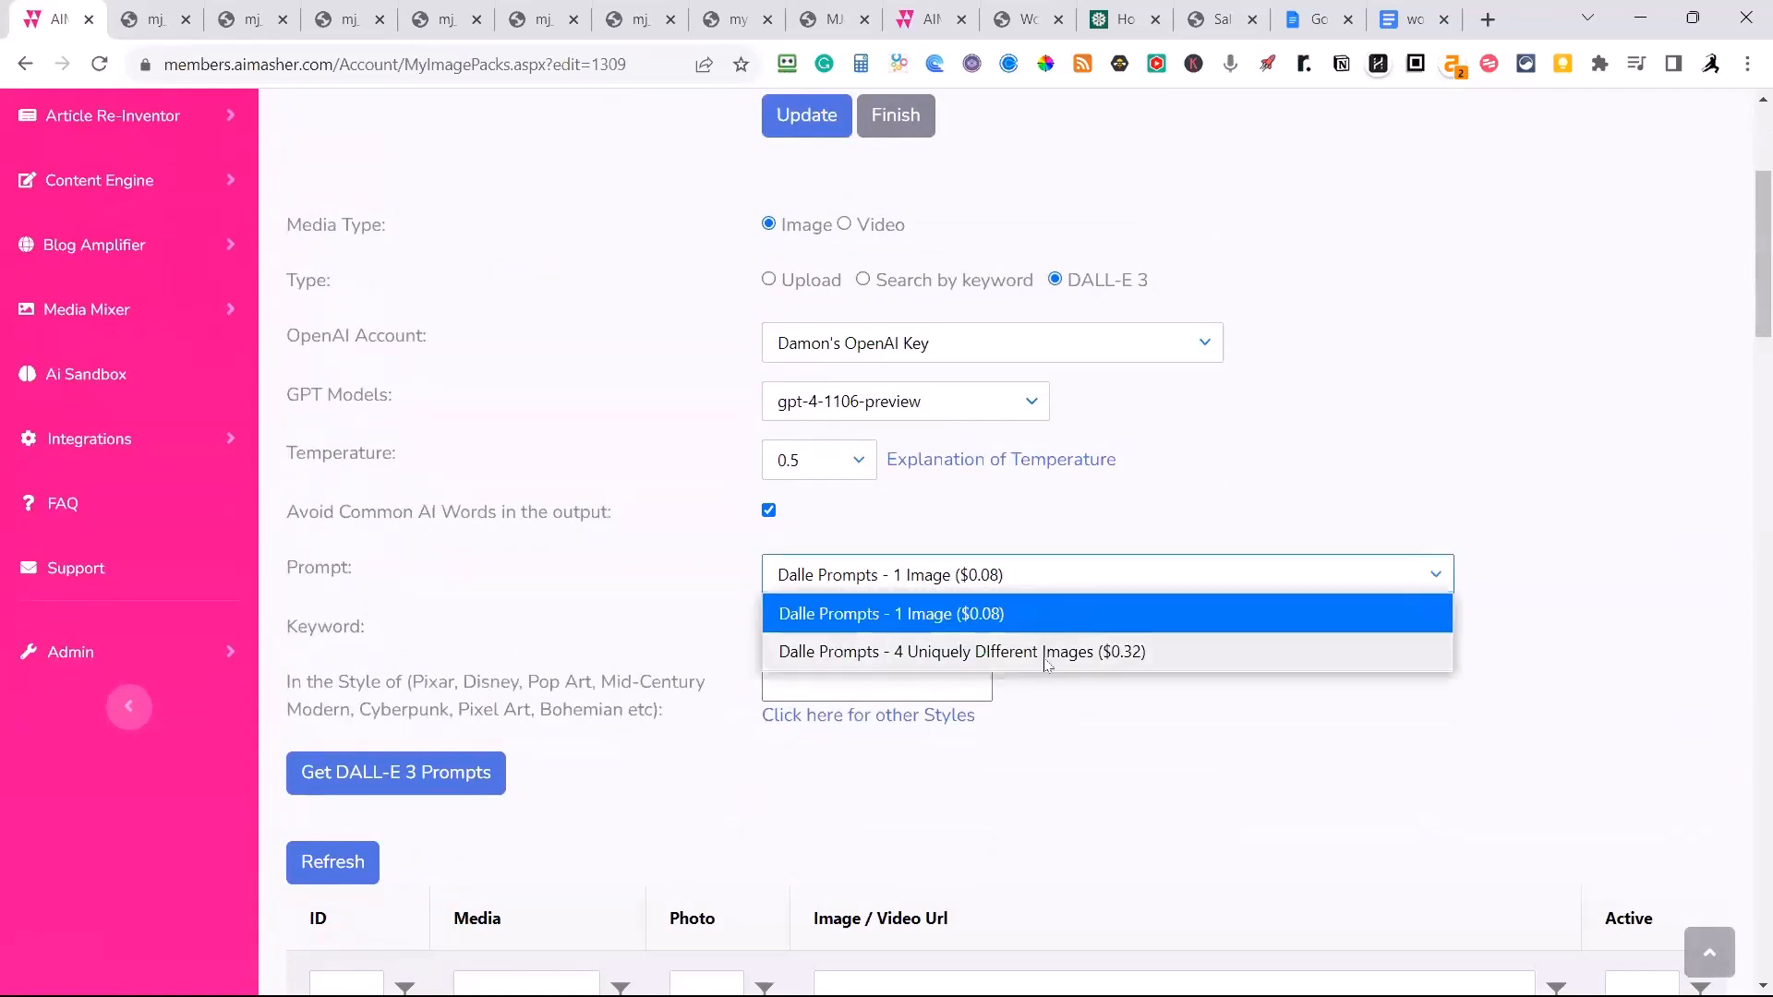
{"action": "left_click", "coordinate": [1047, 659]}
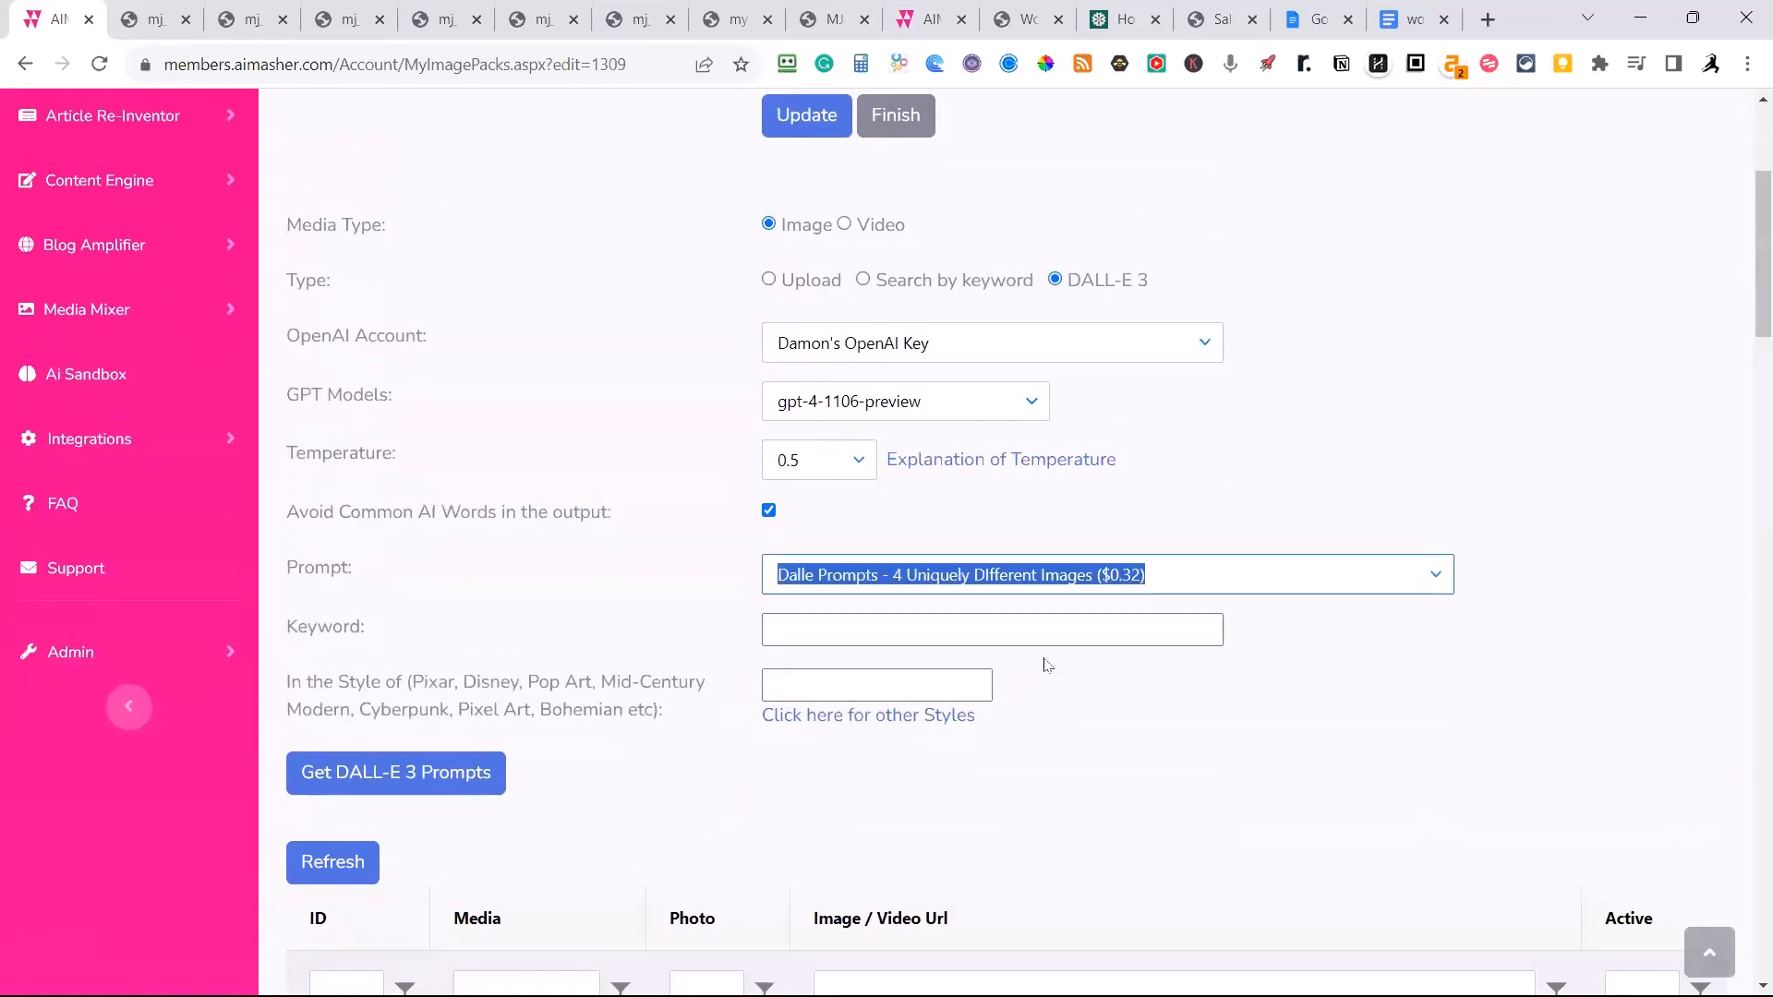
{"action": "left_click", "coordinate": [1170, 575]}
{"action": "left_click", "coordinate": [1007, 614]}
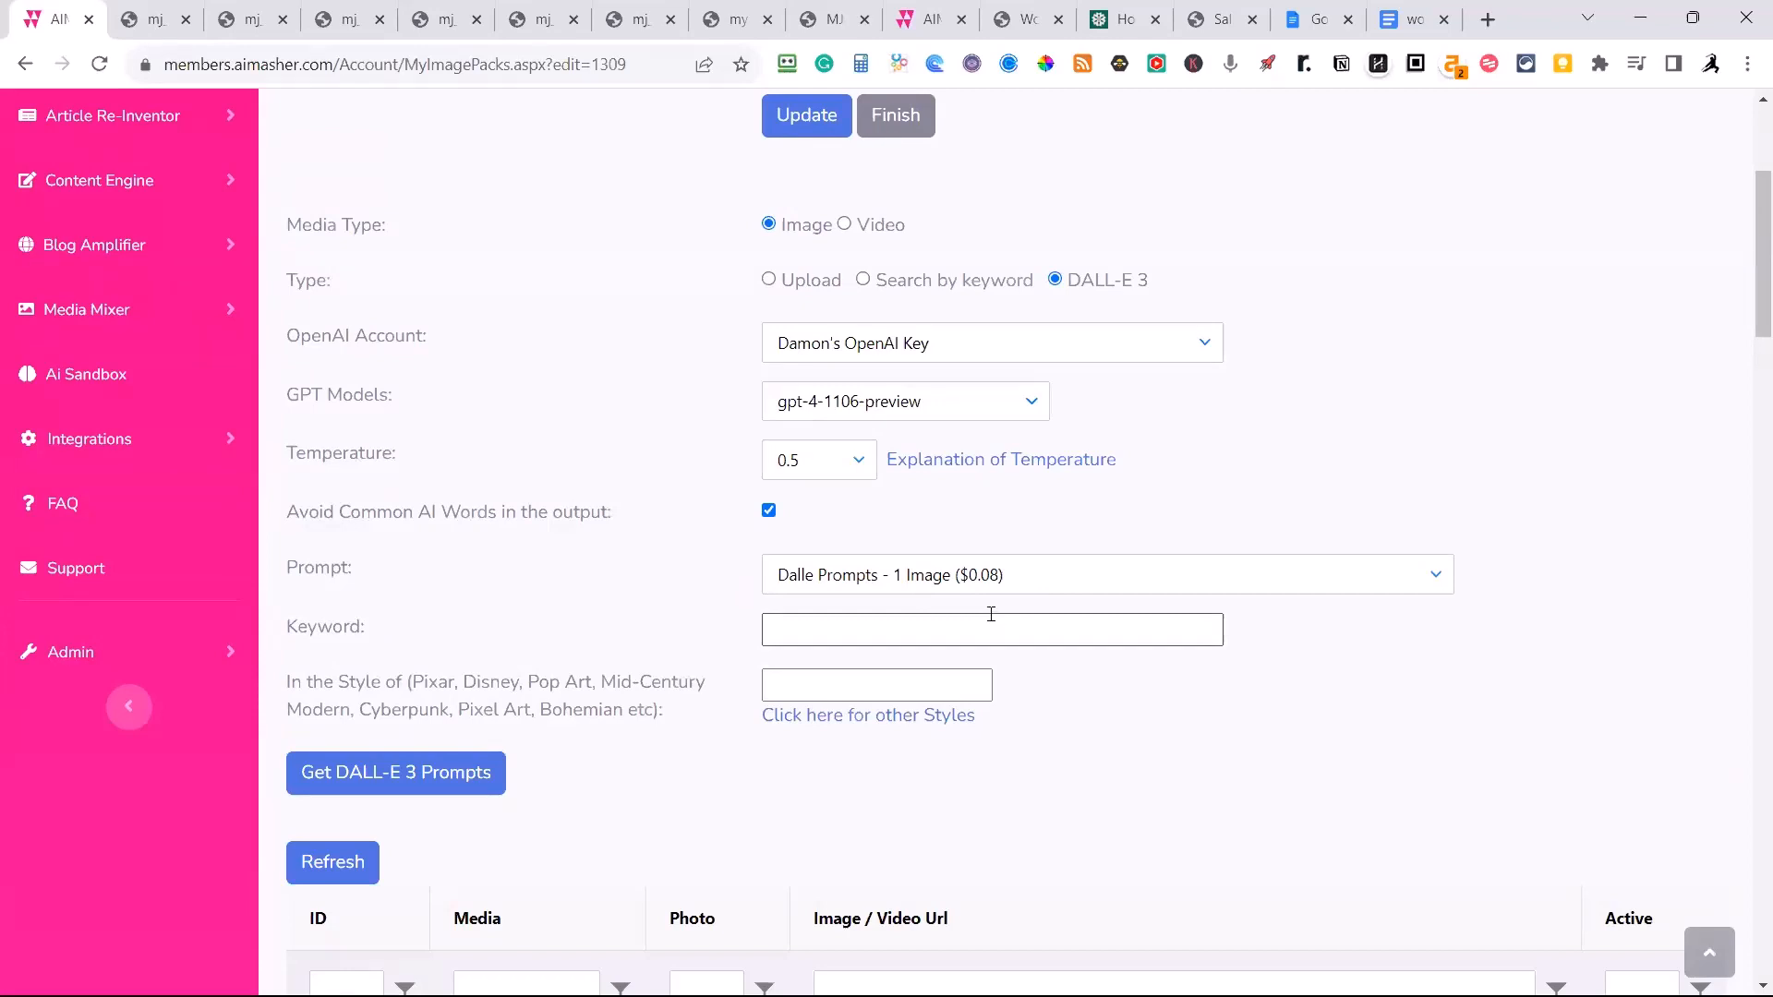
Generate the DALL-E 3 prompt for the keyword "wood fence repair" in the style "Mid-Century Modern".
{"action": "left_click", "coordinate": [804, 632]}
{"action": "type", "text": "wood fe"}
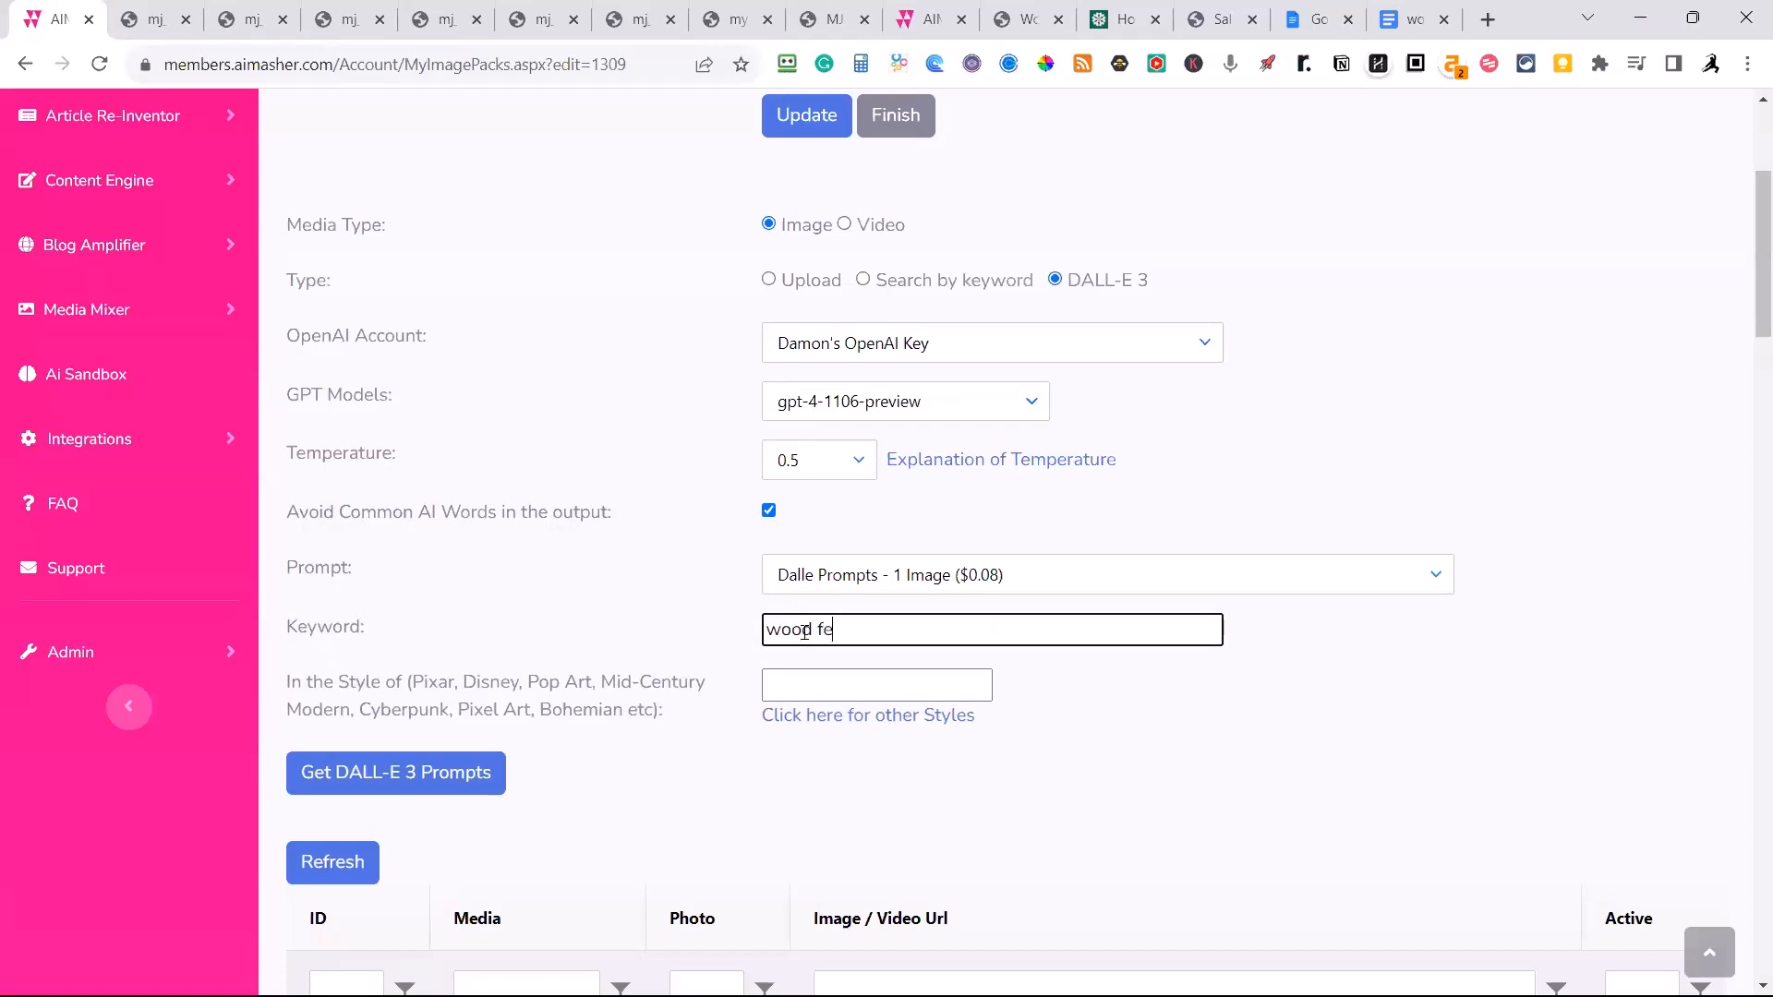
{"action": "type", "text": "nce repair"}
{"action": "left_click", "coordinate": [809, 686]}
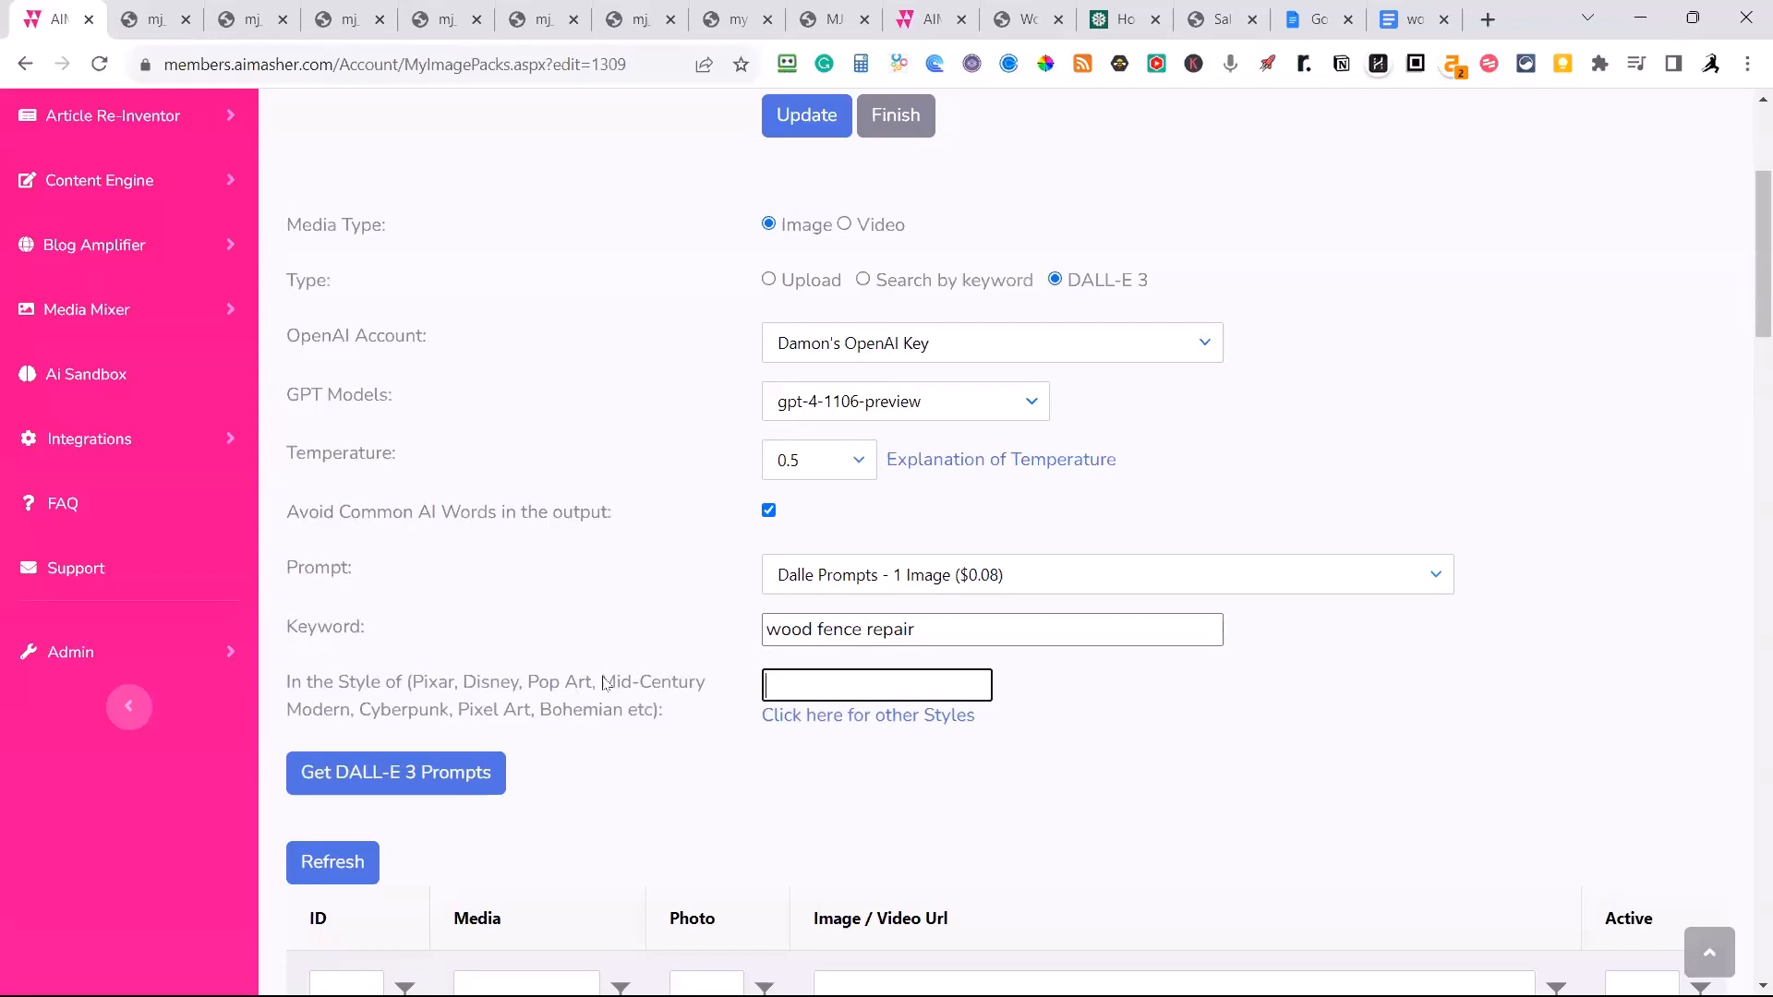
{"action": "left_click_drag", "start_coordinate": [601, 683], "coordinate": [827, 684]}
{"action": "key", "text": "ctrl+c"}
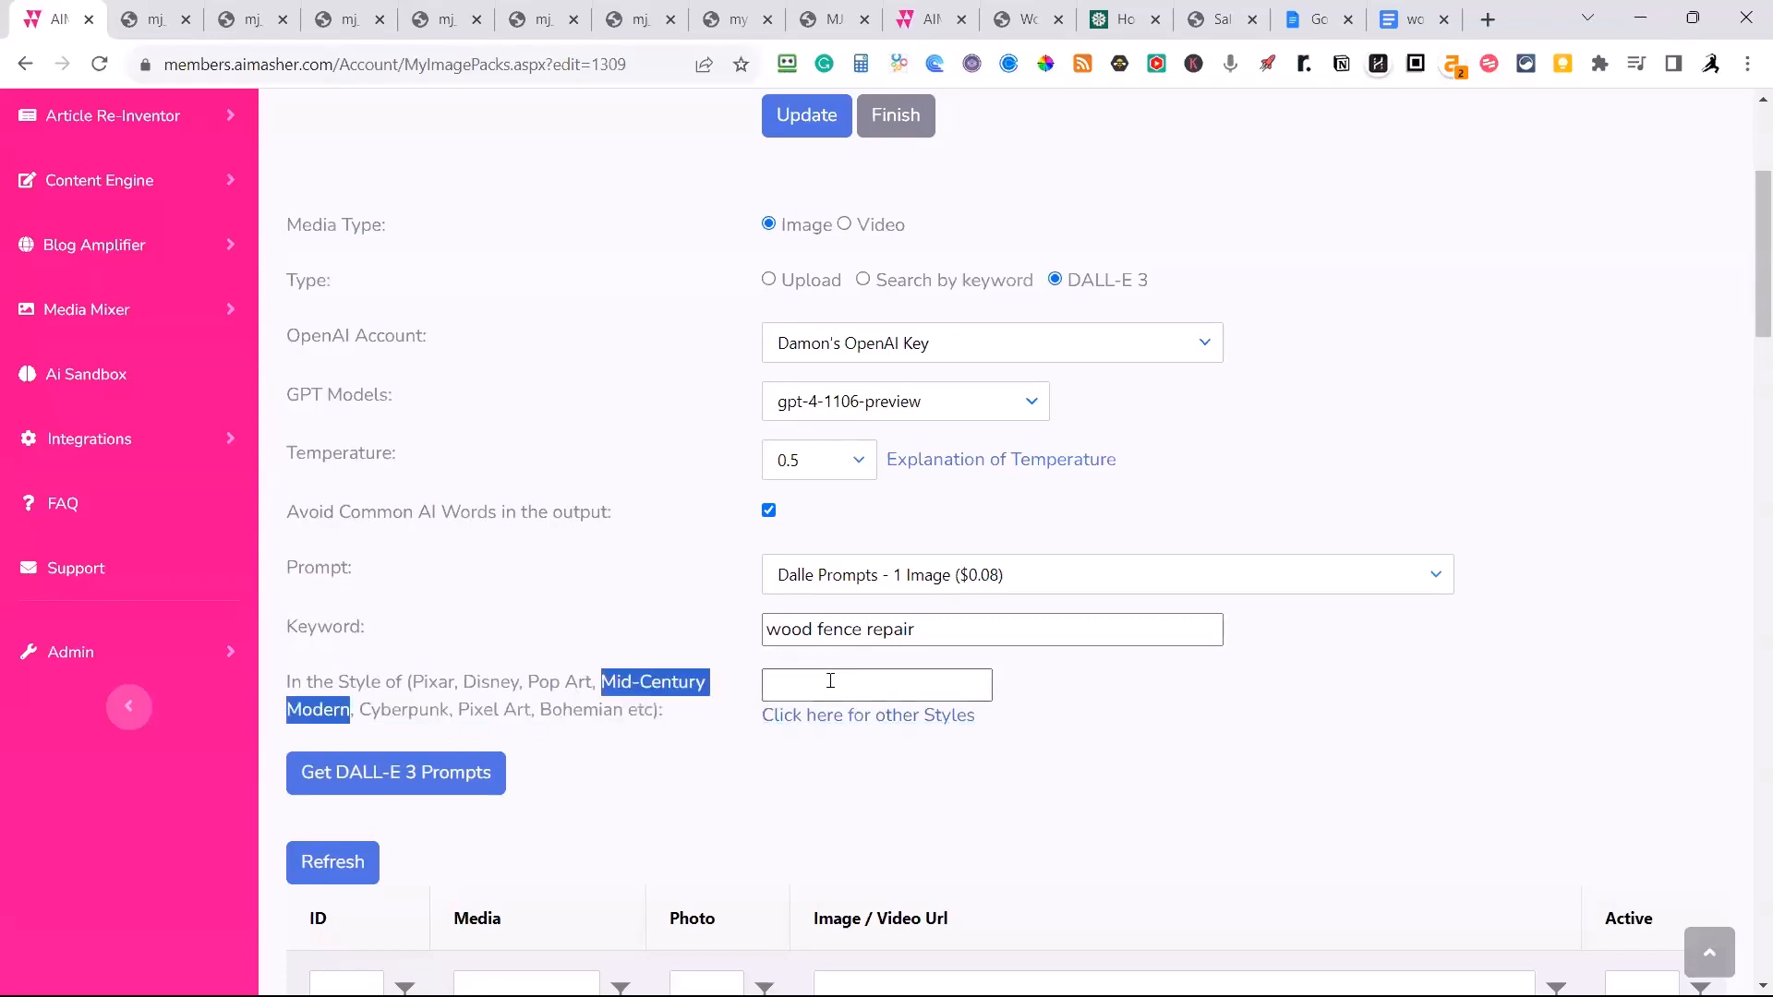
{"action": "left_click", "coordinate": [827, 684]}
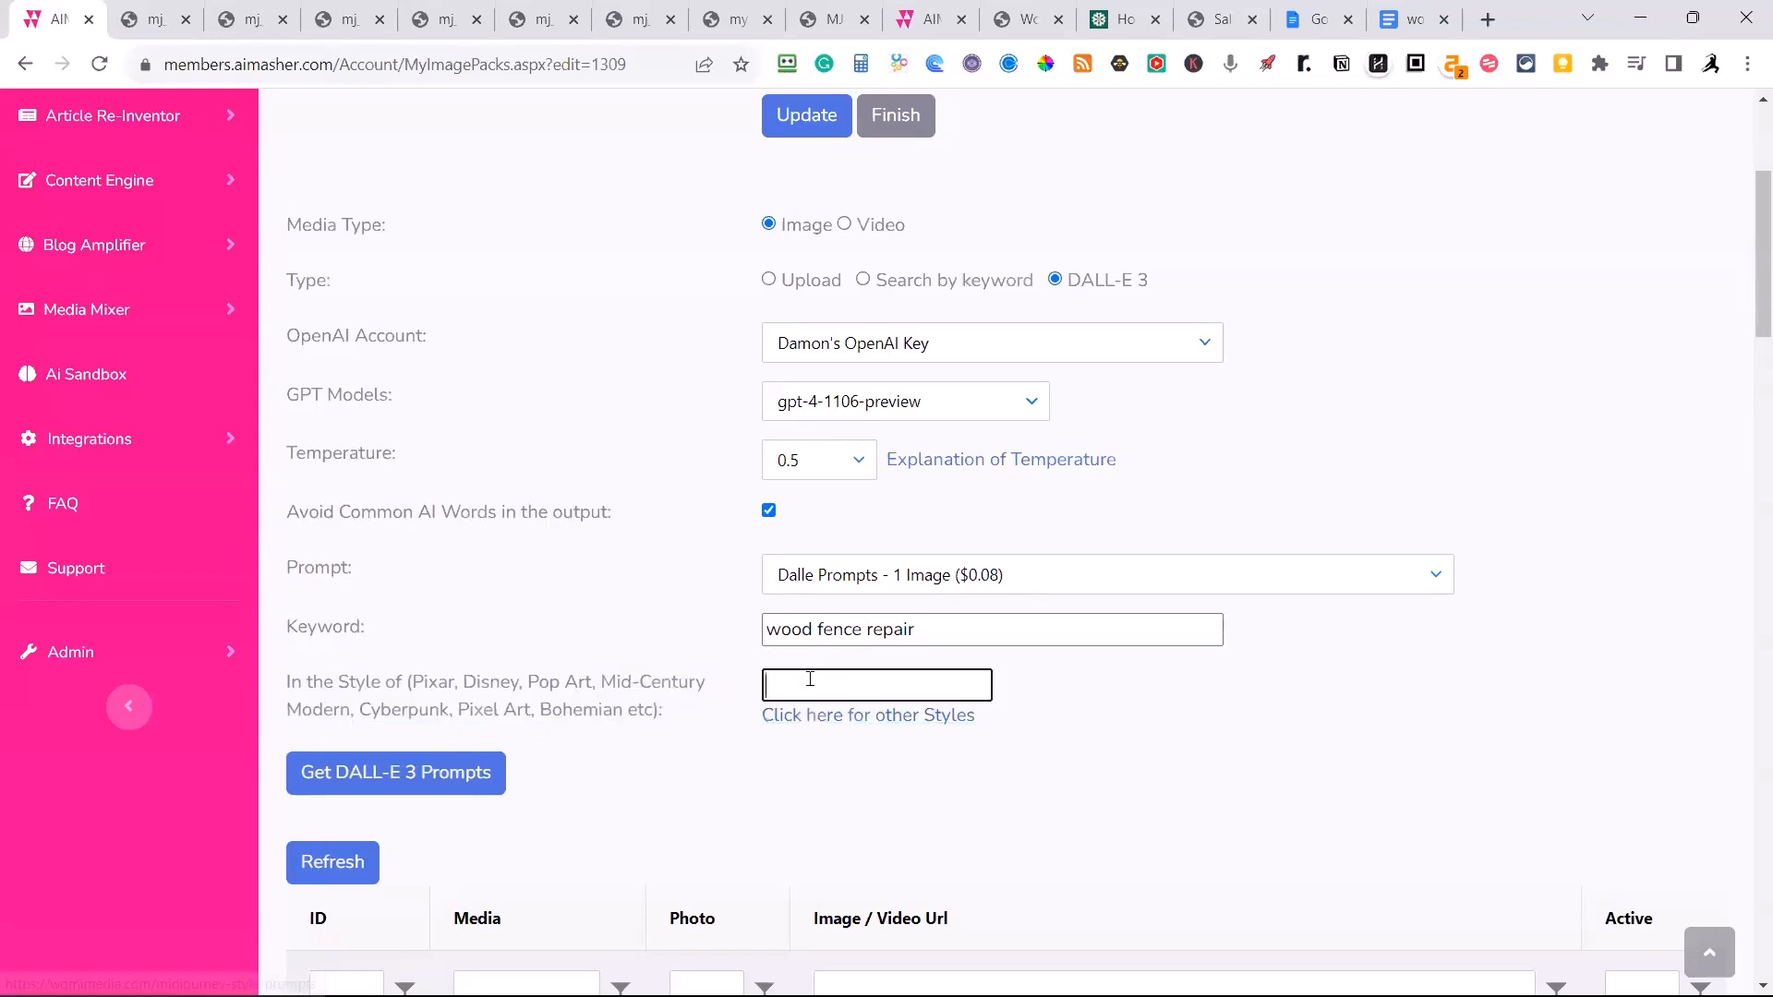
{"action": "key", "text": "ctrl+v"}
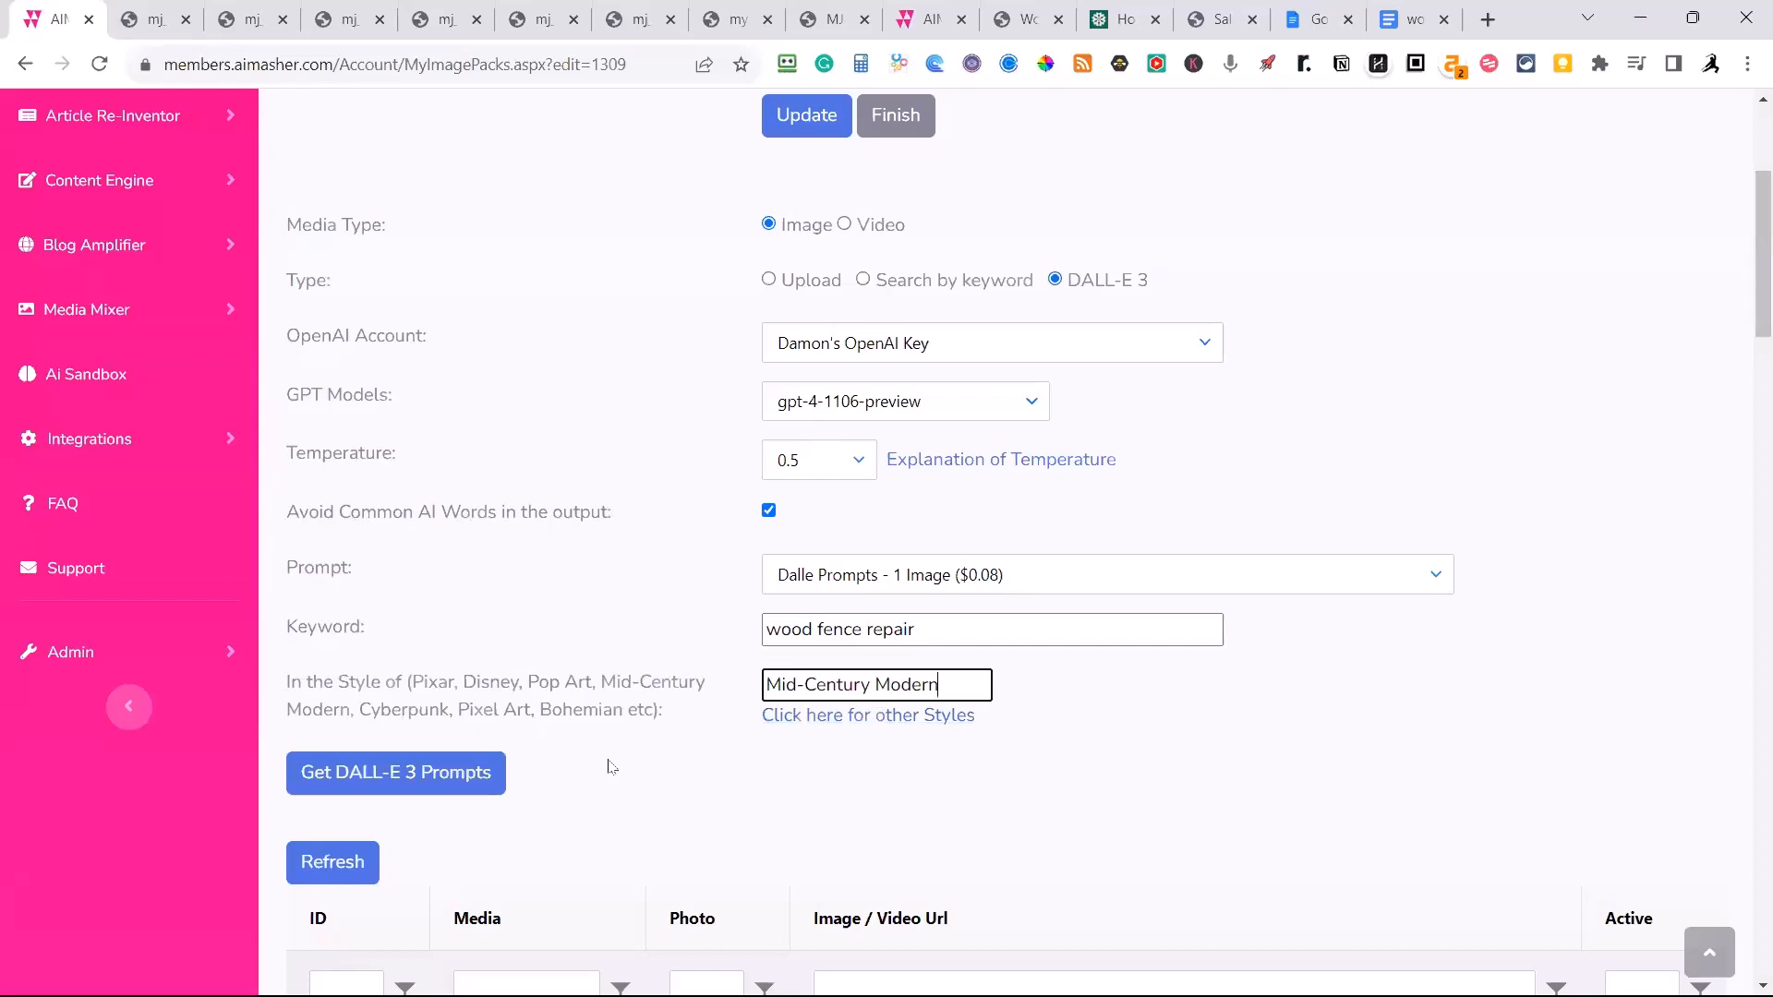
{"action": "left_click", "coordinate": [451, 775]}
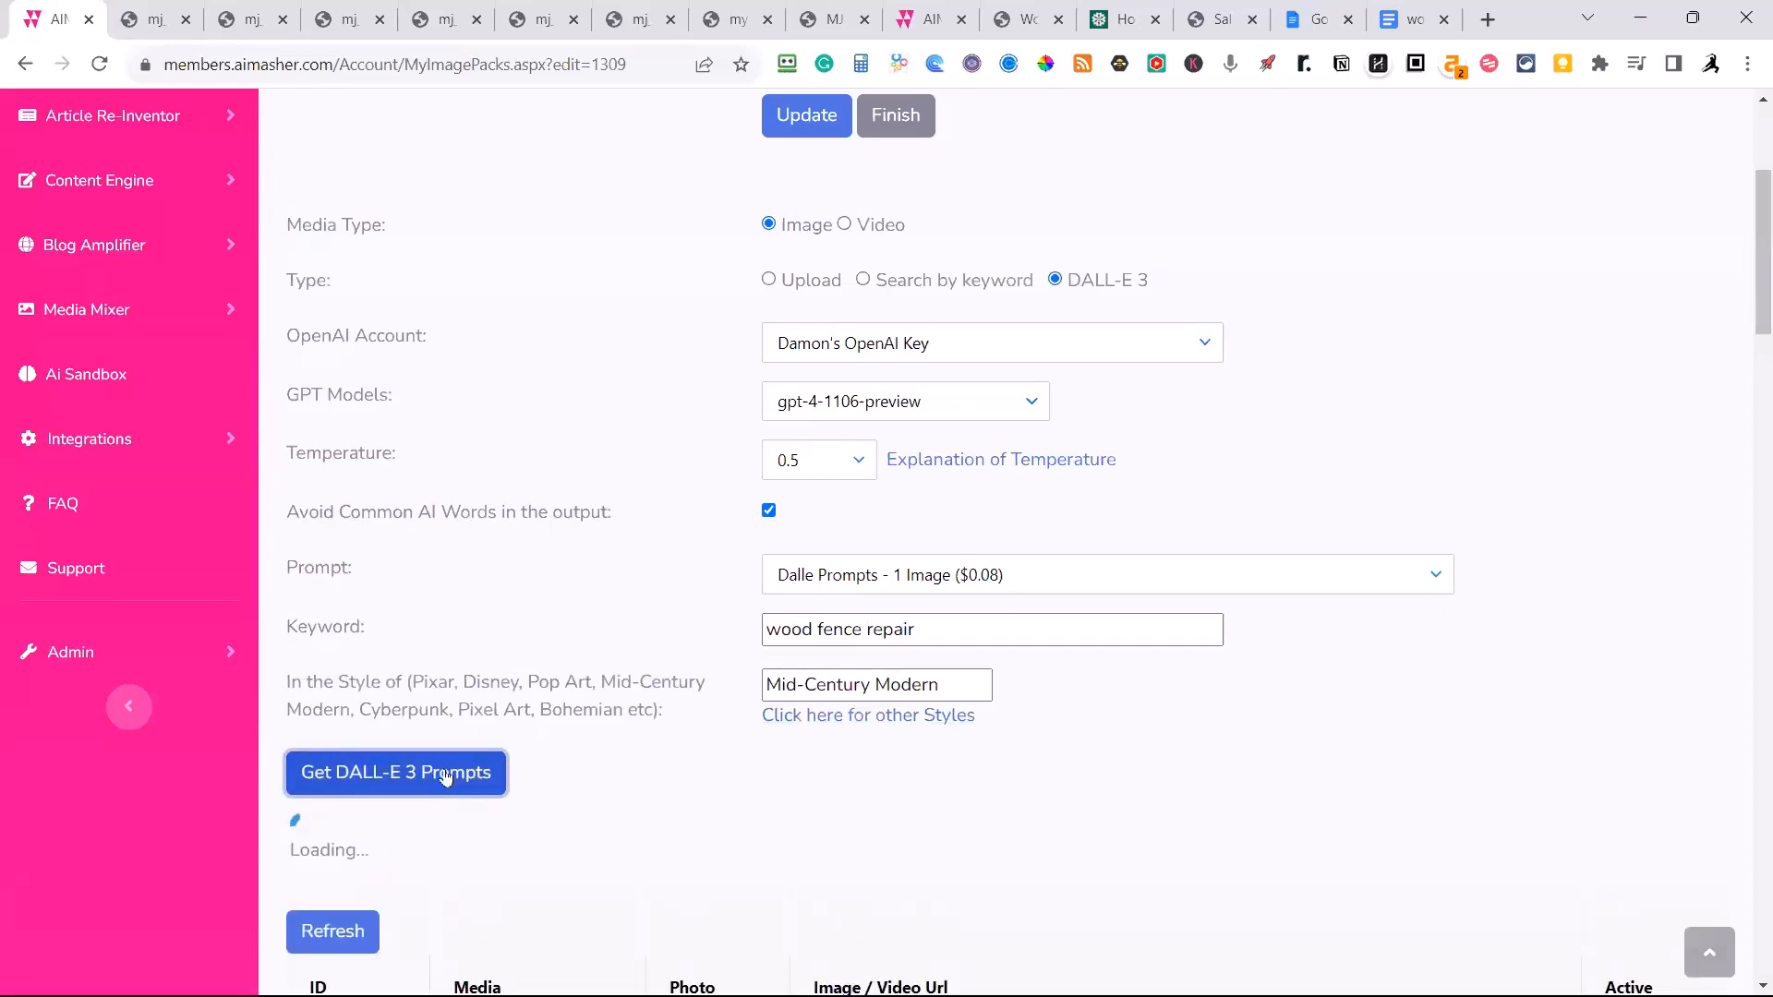
Review the Wood Fence Repair media pack's description, keyword group, DALL-E 3 settings and media list.
{"action": "scroll", "coordinate": [447, 775], "scroll_direction": "down", "scroll_amount": 2}
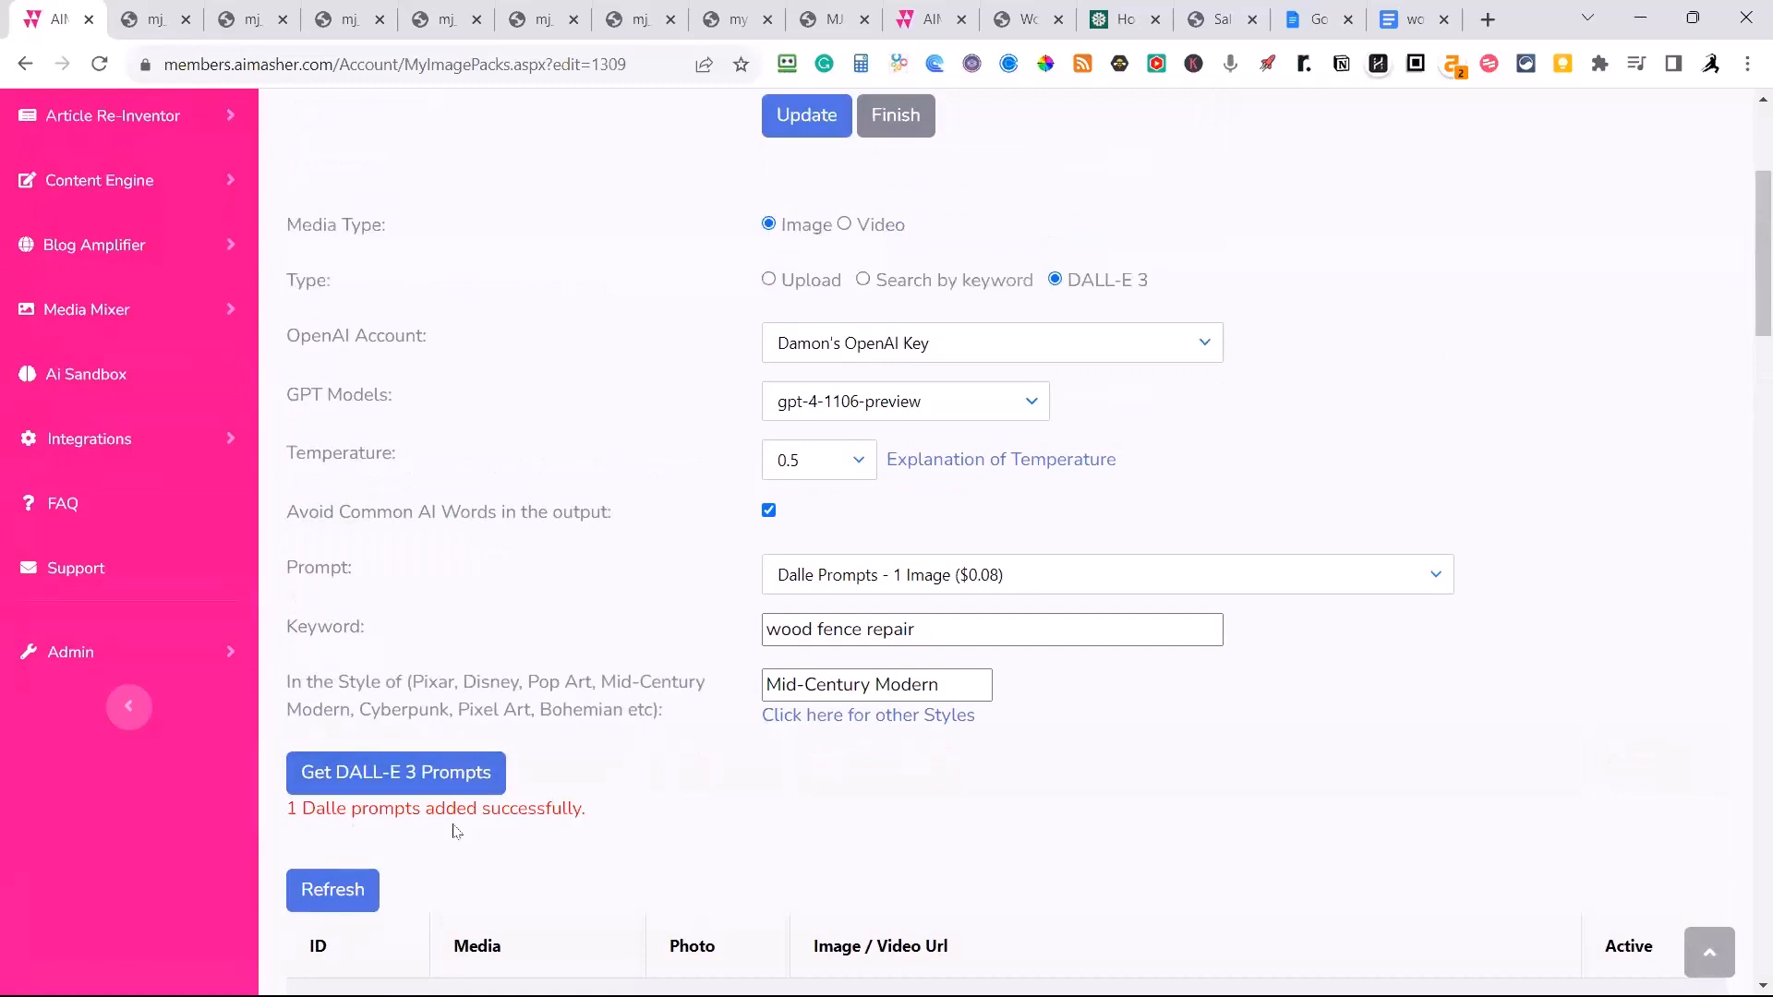
{"action": "scroll", "coordinate": [454, 831], "scroll_direction": "down", "scroll_amount": 4}
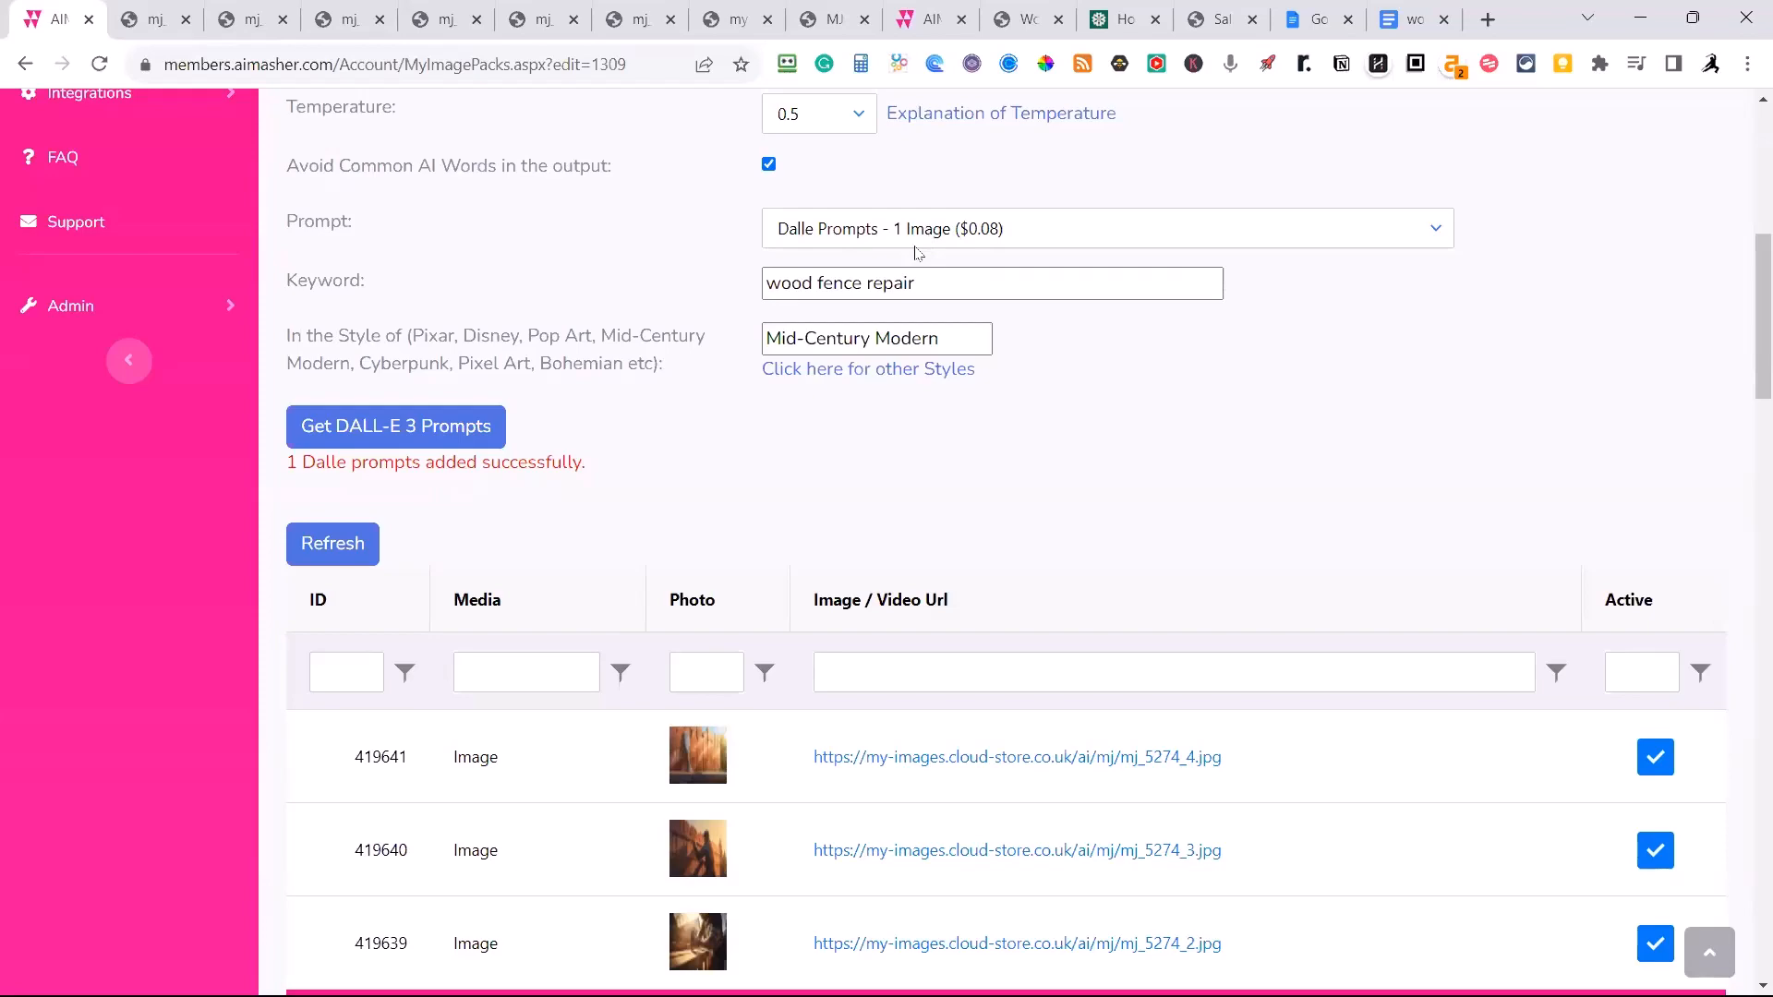
{"action": "scroll", "coordinate": [1043, 412], "scroll_direction": "up", "scroll_amount": 2}
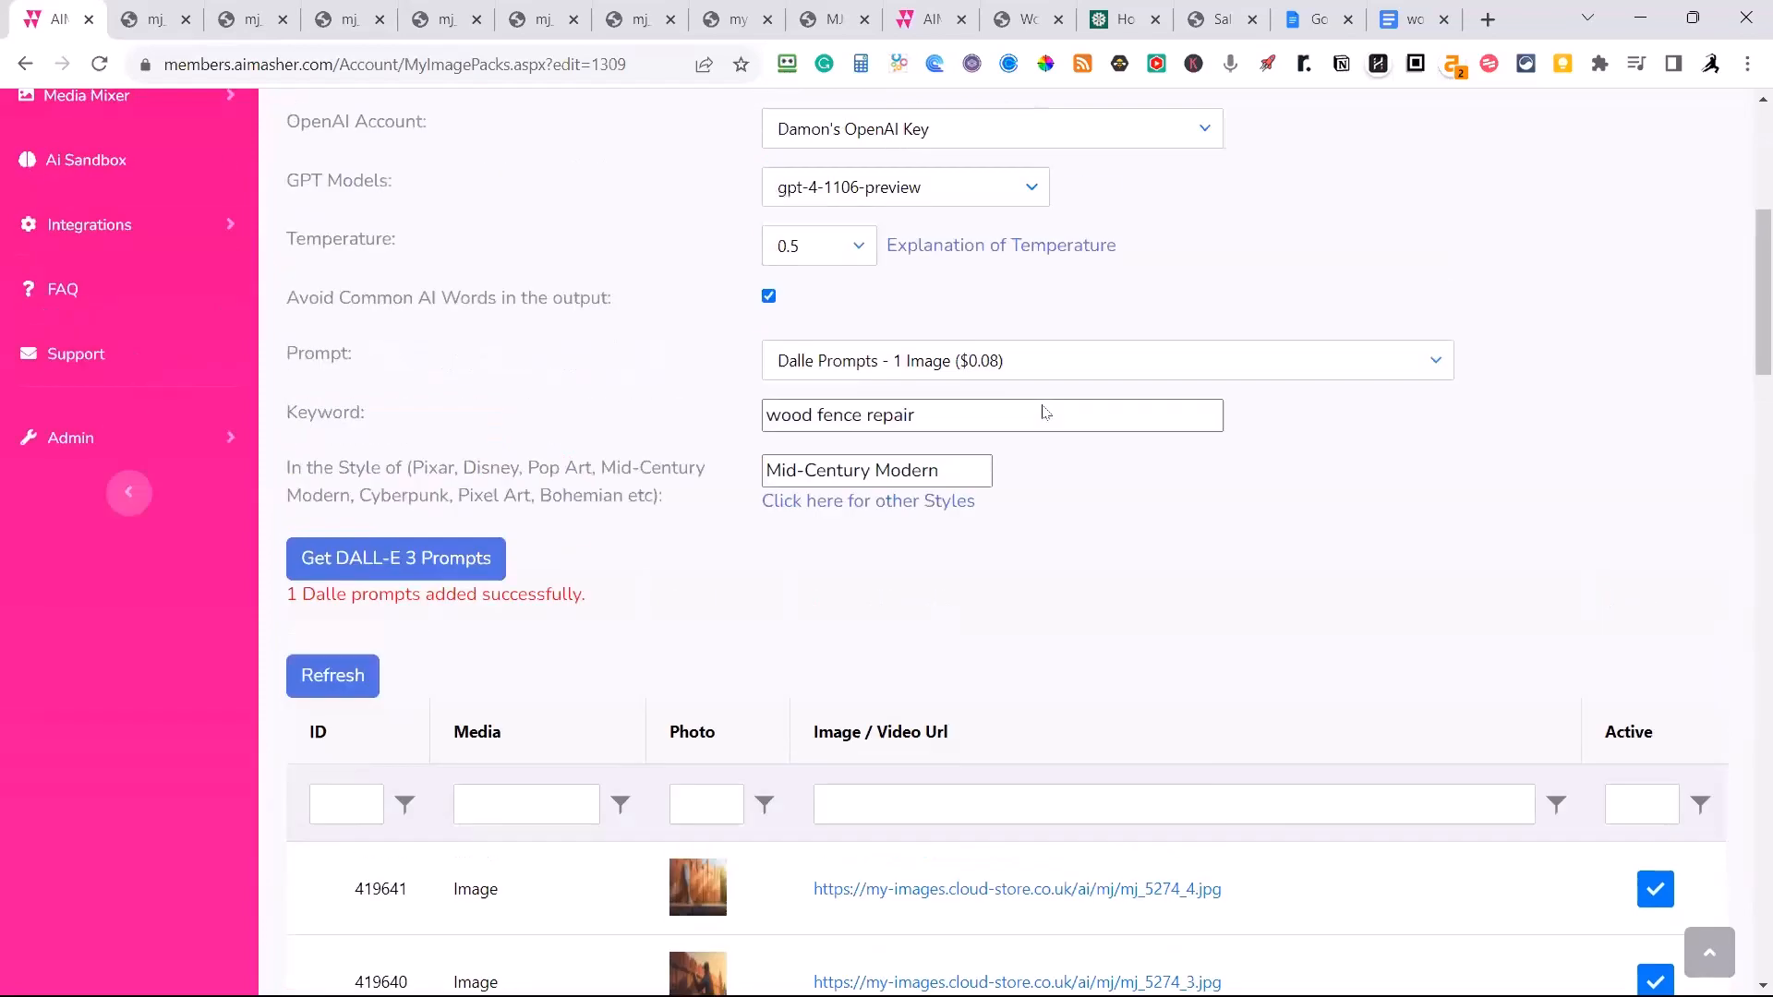
{"action": "scroll", "coordinate": [1044, 412], "scroll_direction": "up", "scroll_amount": 5}
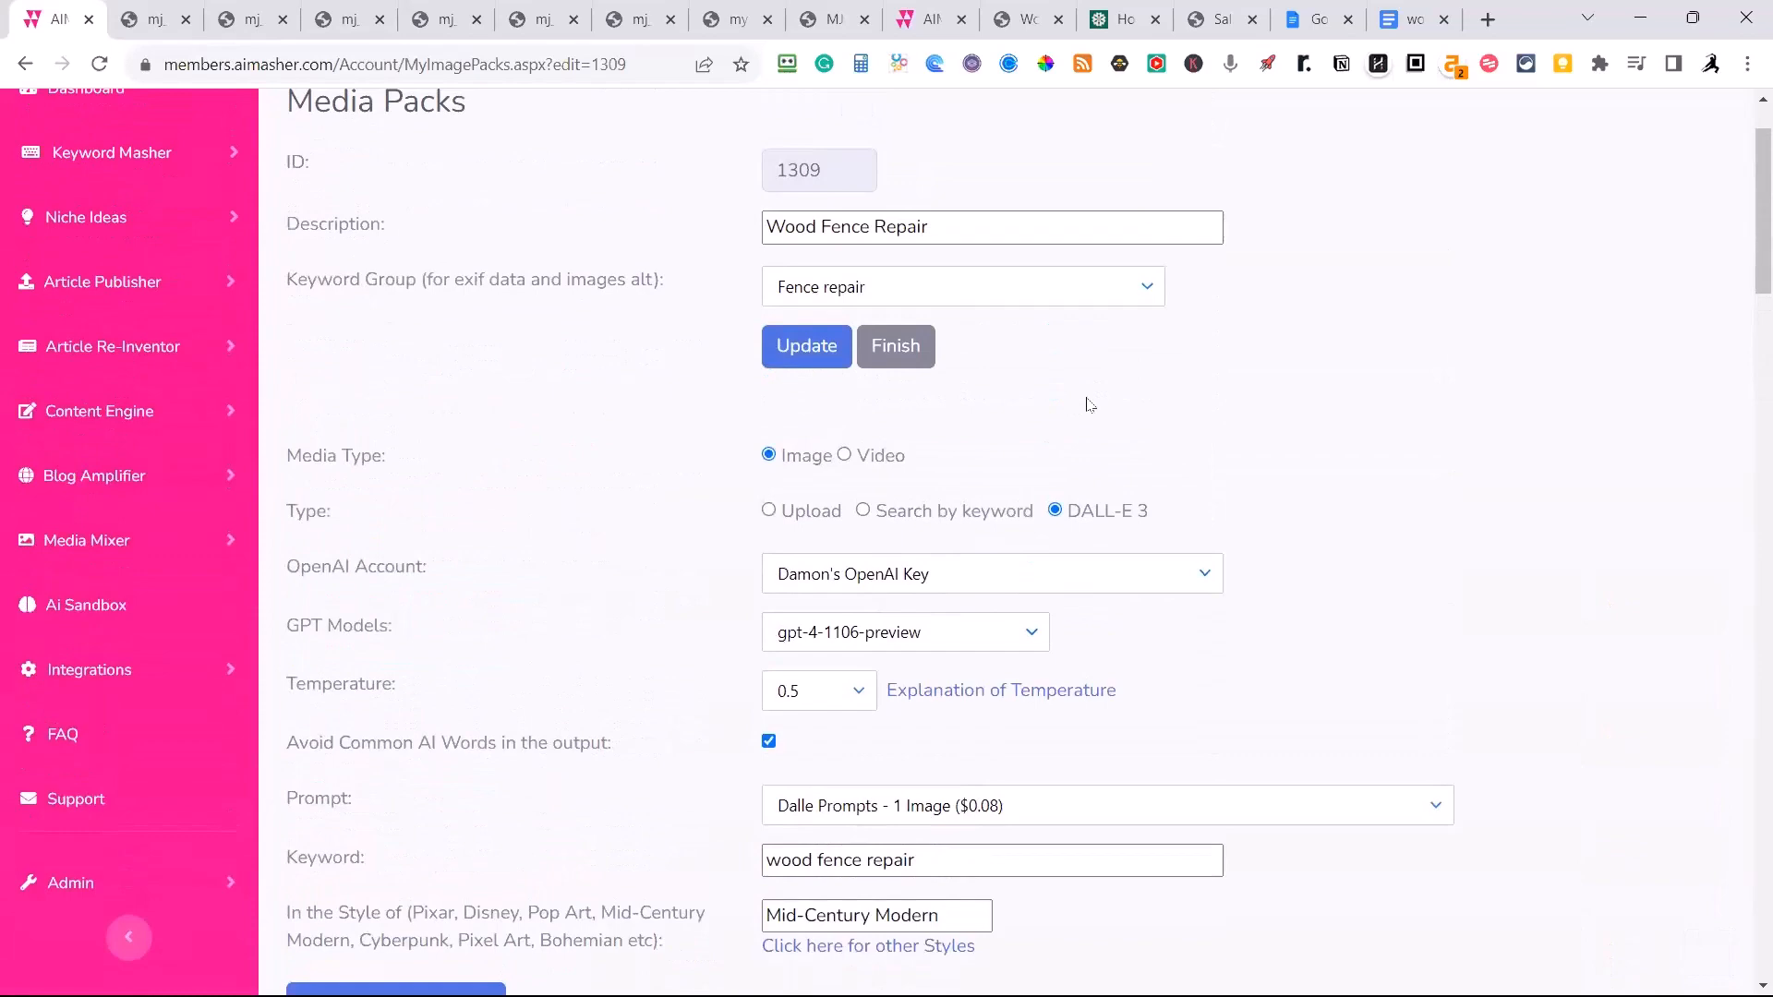
{"action": "scroll", "coordinate": [1090, 403], "scroll_direction": "up", "scroll_amount": 2}
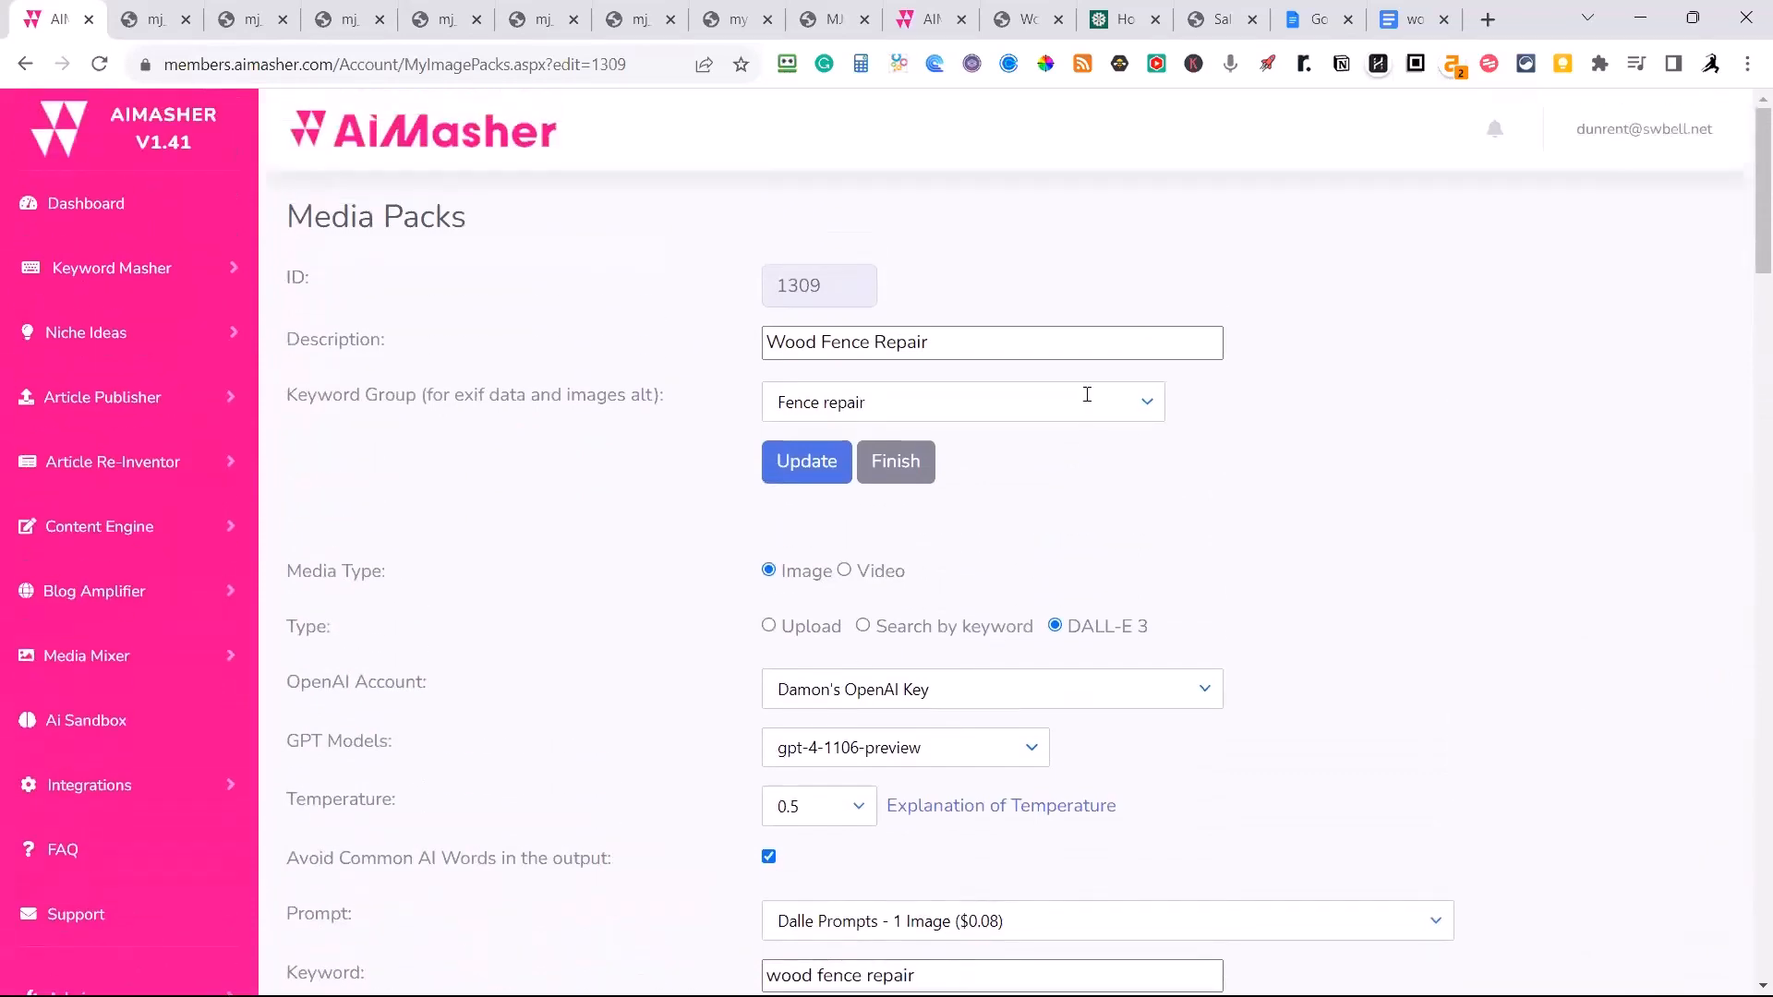
{"action": "scroll", "coordinate": [1084, 420], "scroll_direction": "down", "scroll_amount": 3}
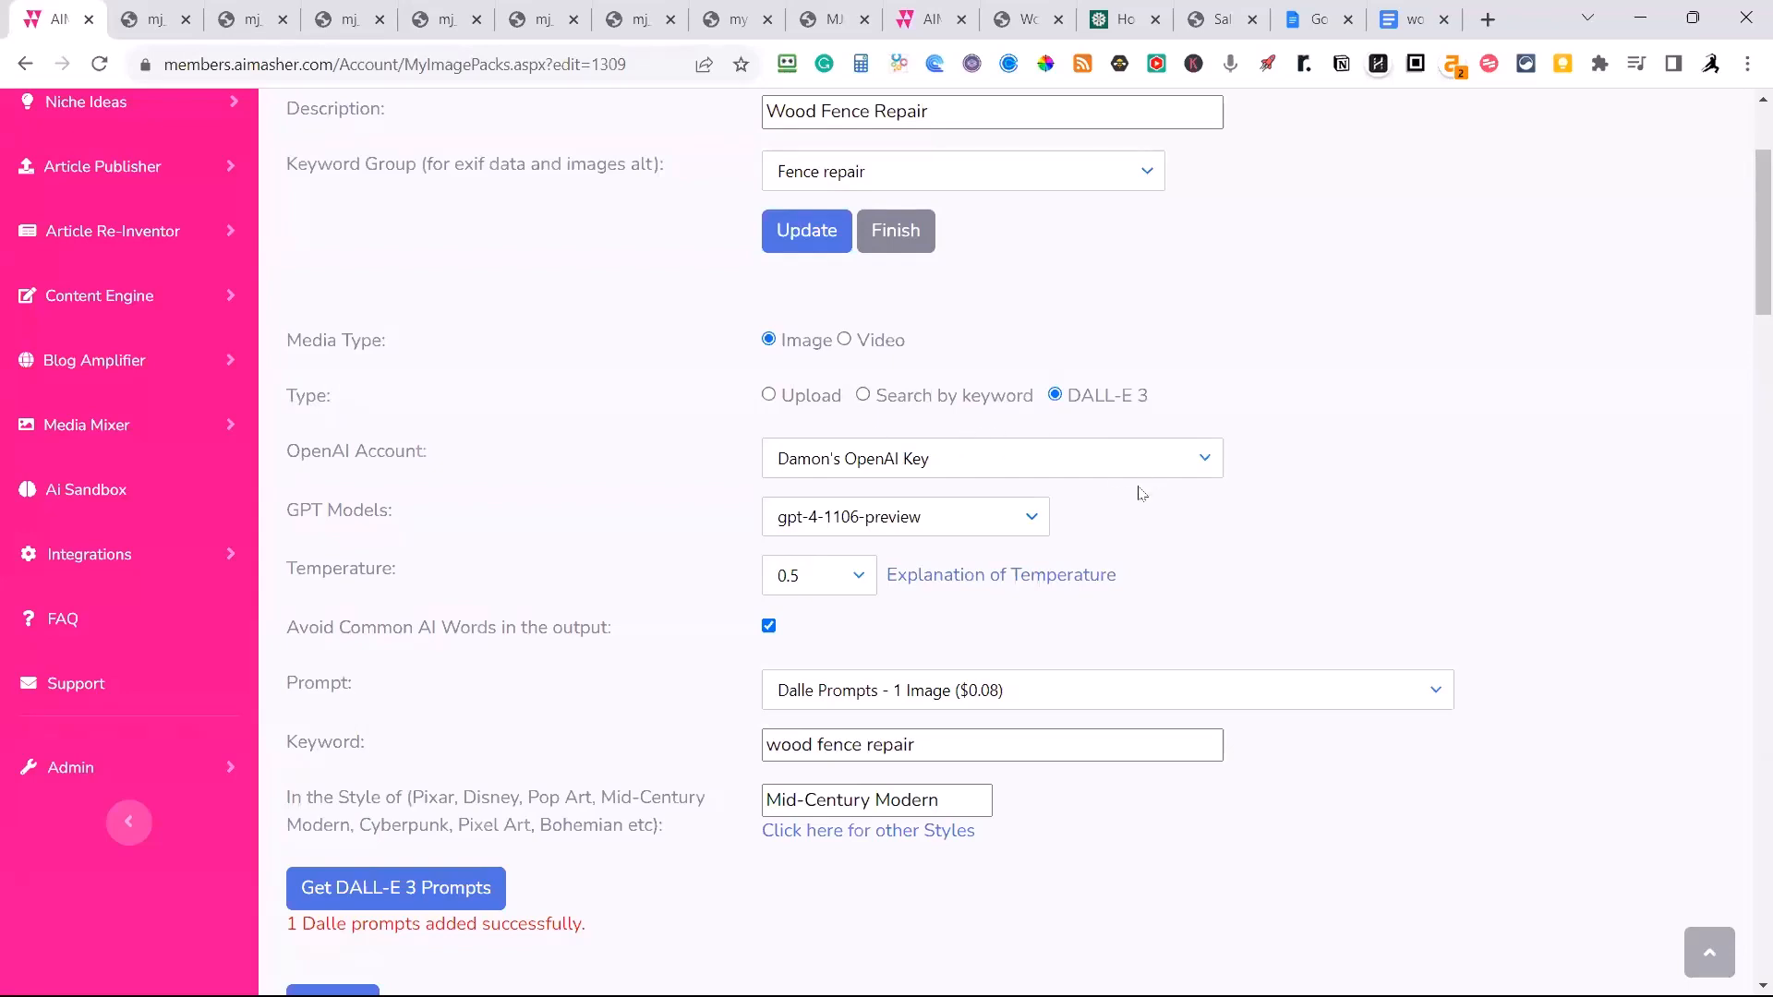
{"action": "scroll", "coordinate": [1142, 490], "scroll_direction": "down", "scroll_amount": 1}
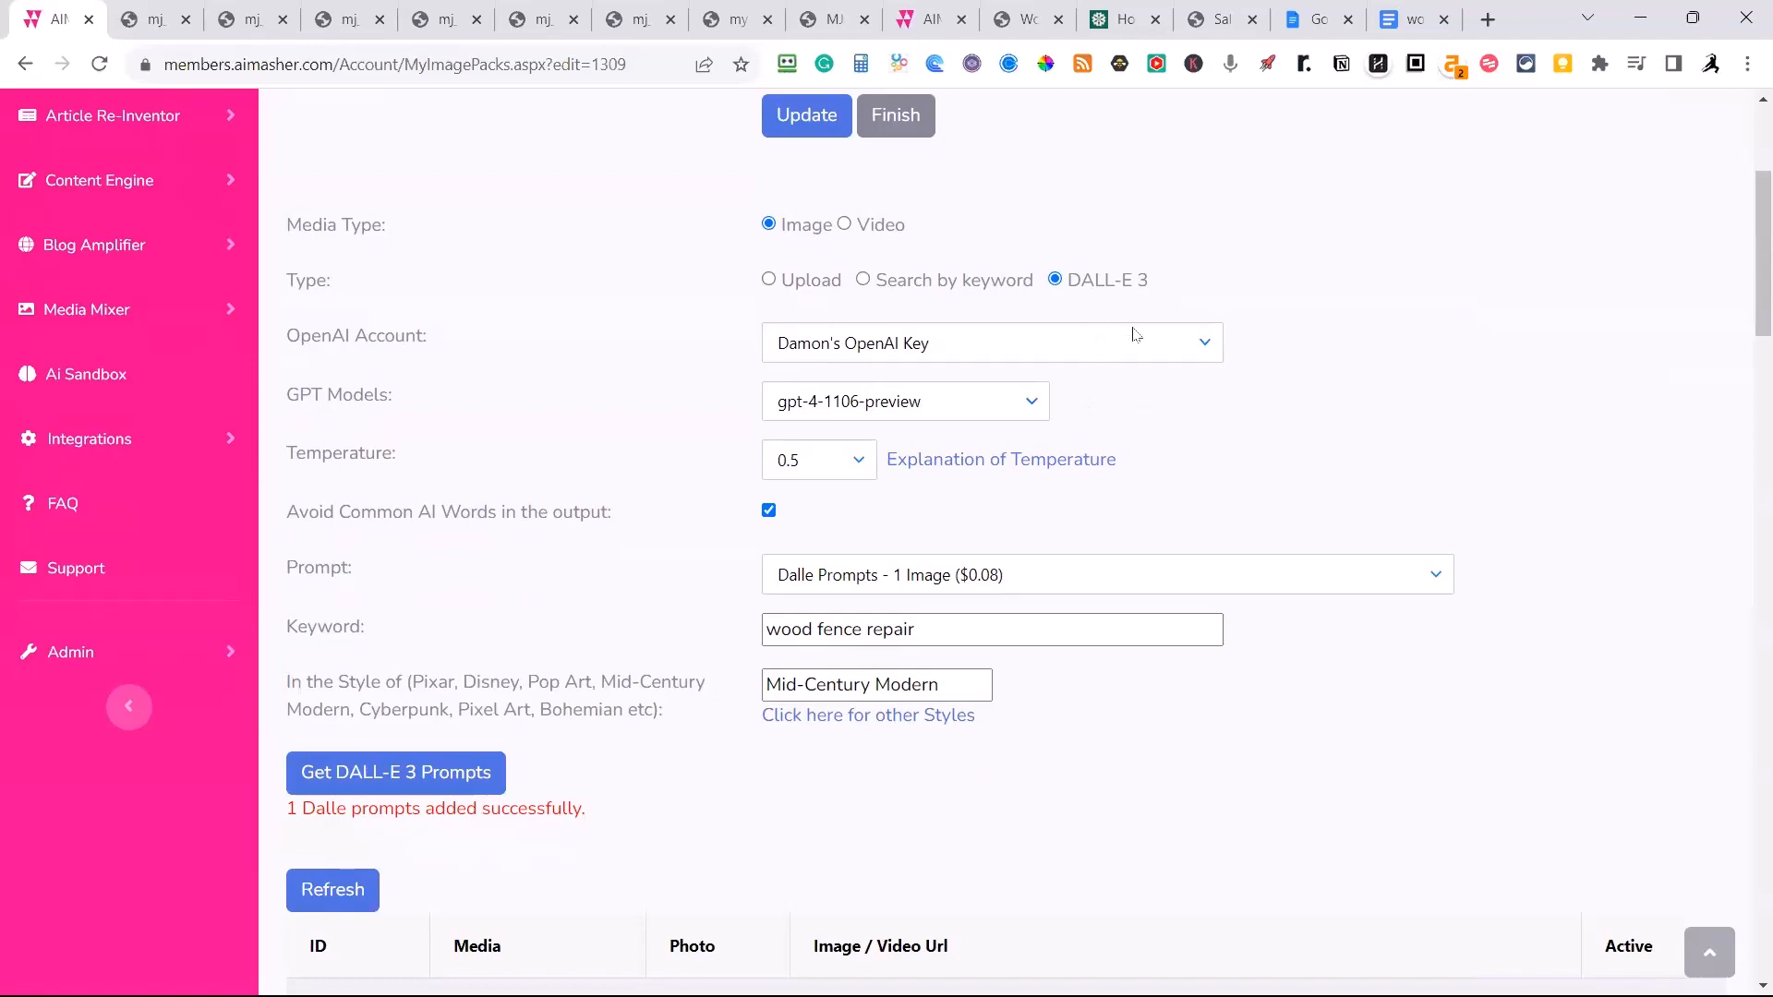
{"action": "scroll", "coordinate": [1195, 695], "scroll_direction": "down", "scroll_amount": 3}
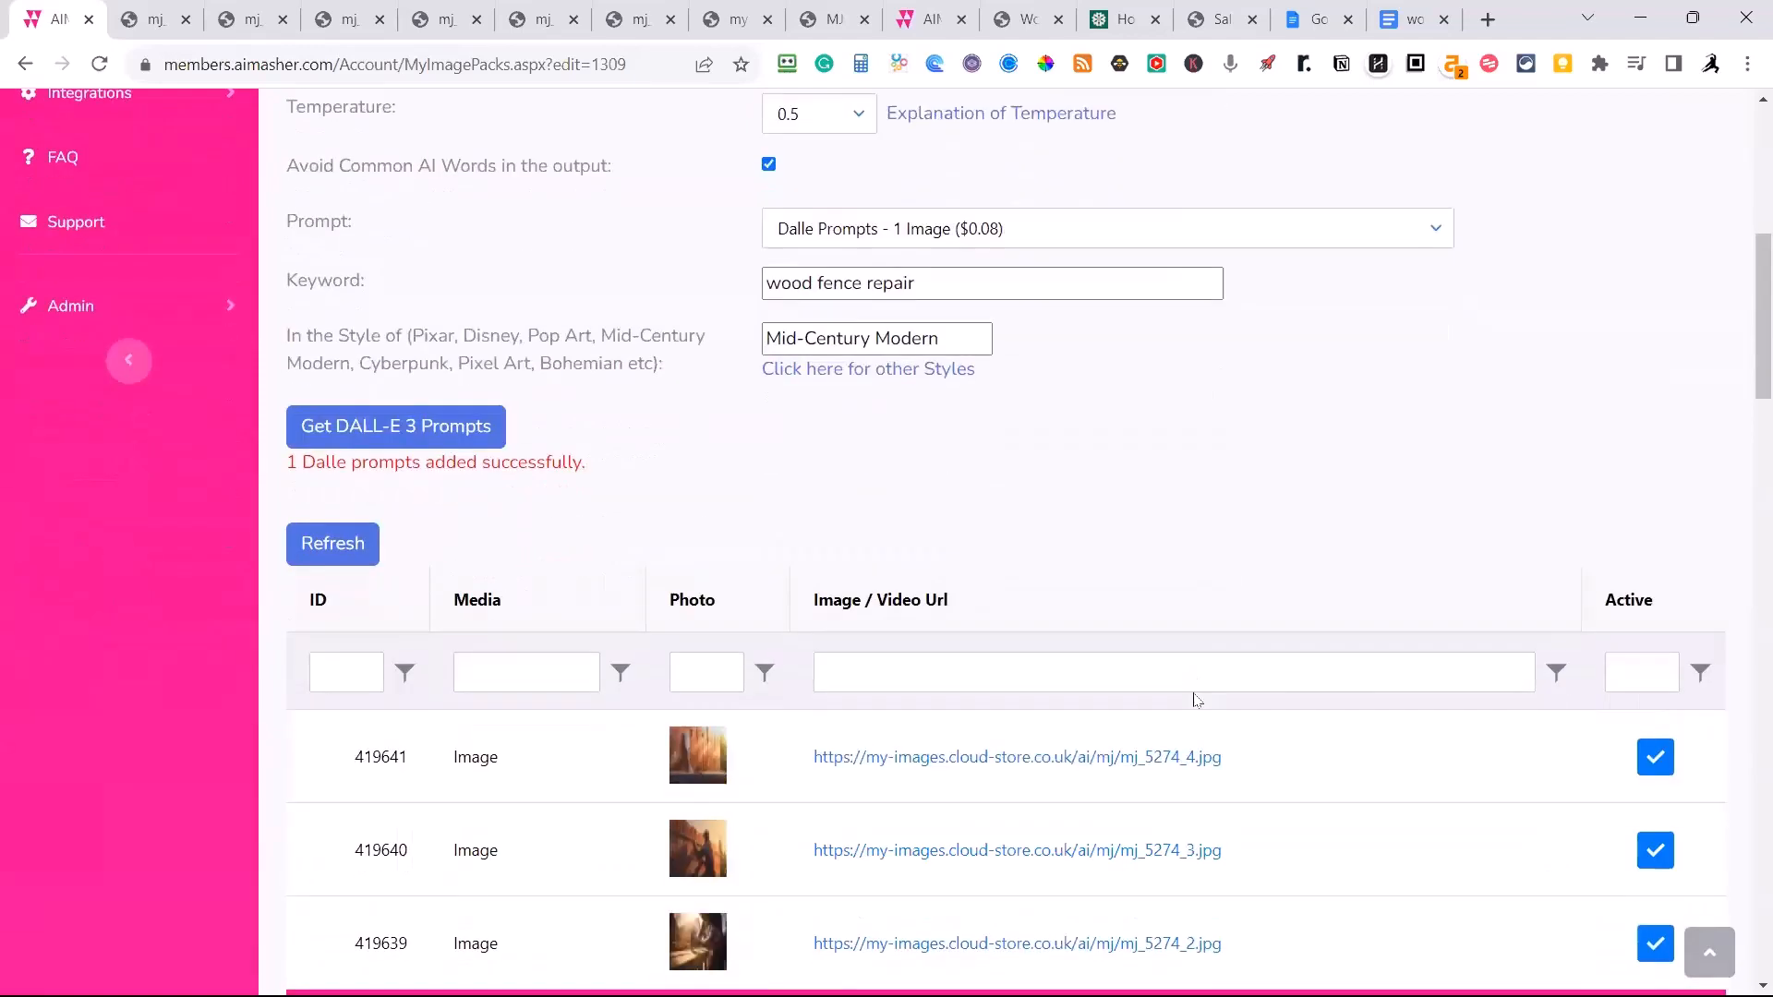
Refresh the media pack's list and view the newly generated DALL-E 3 image at full size.
{"action": "left_click", "coordinate": [352, 552]}
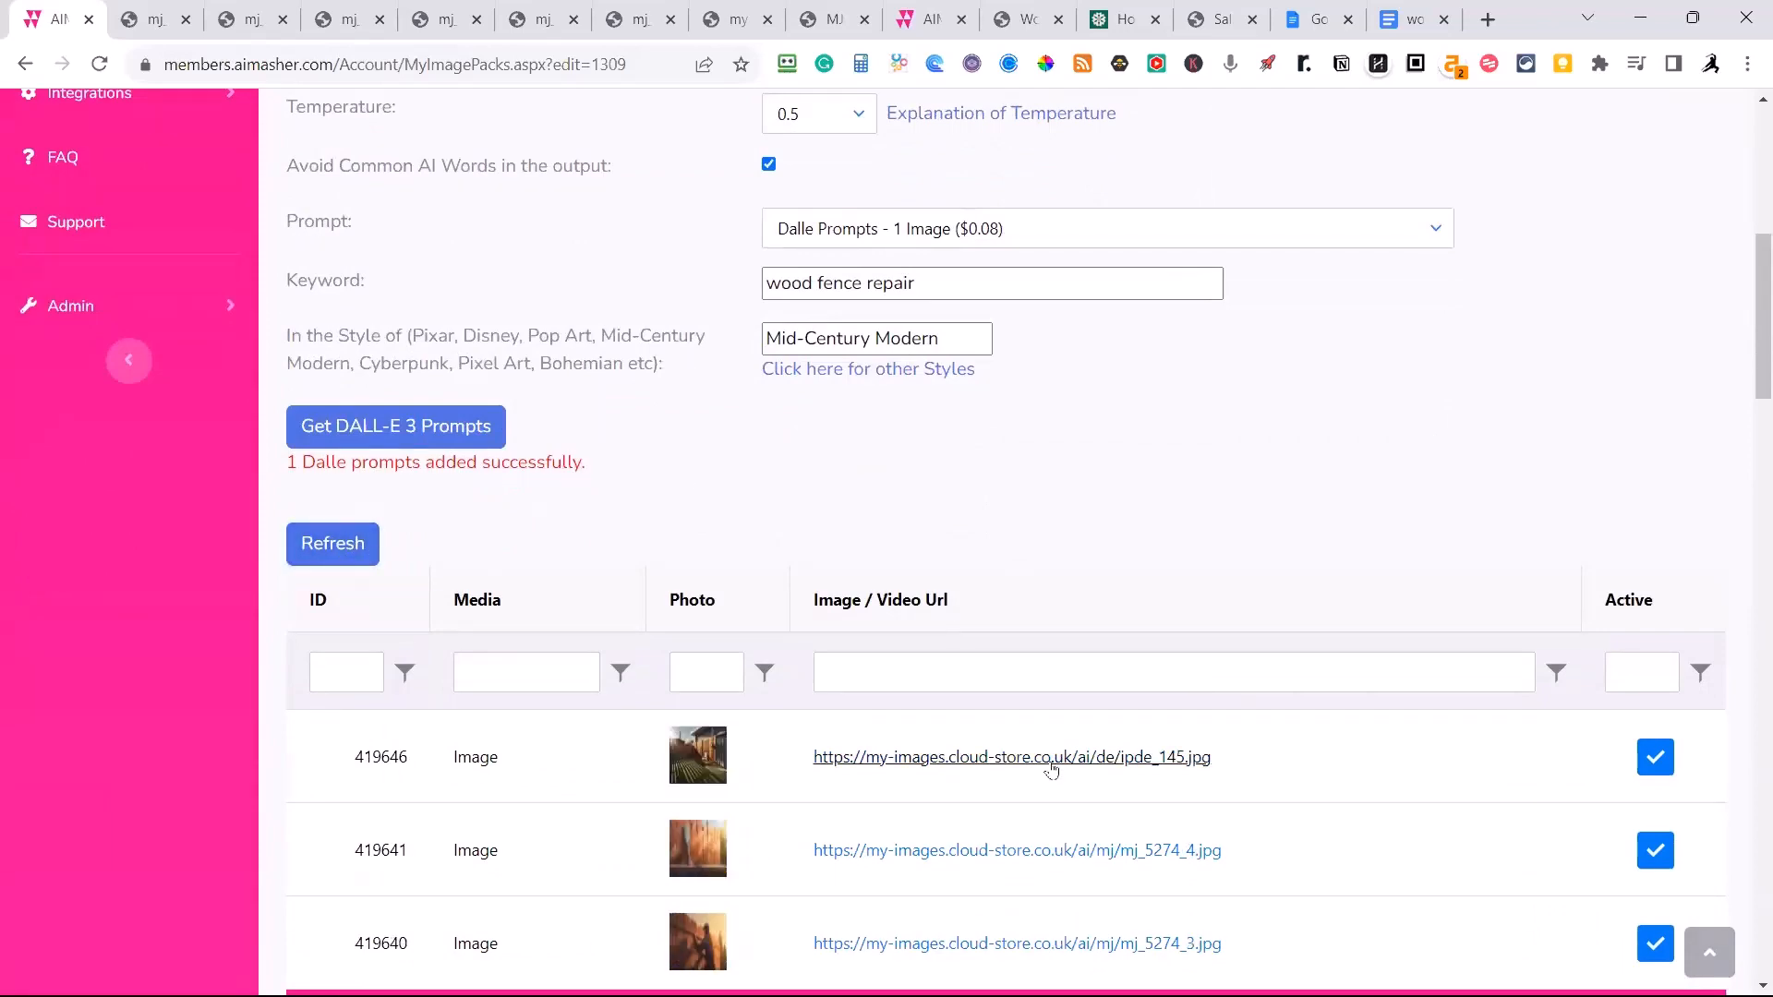
{"action": "left_click", "coordinate": [1038, 763]}
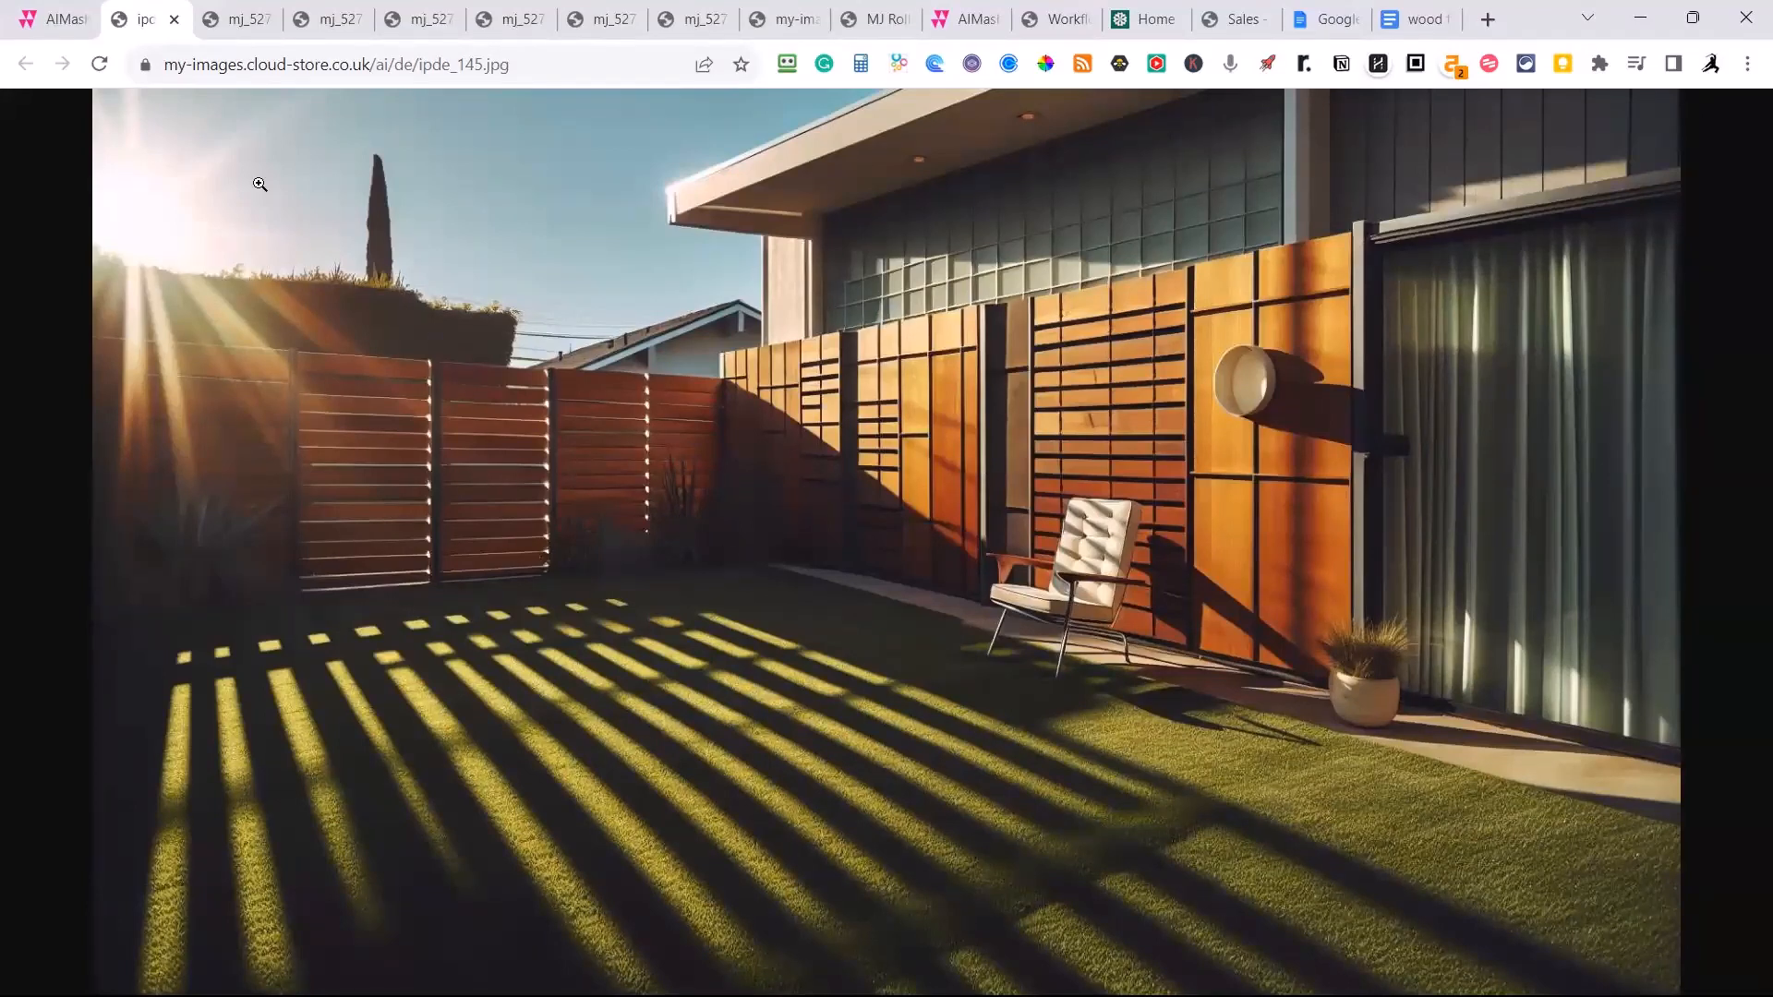
{"action": "left_click", "coordinate": [56, 22]}
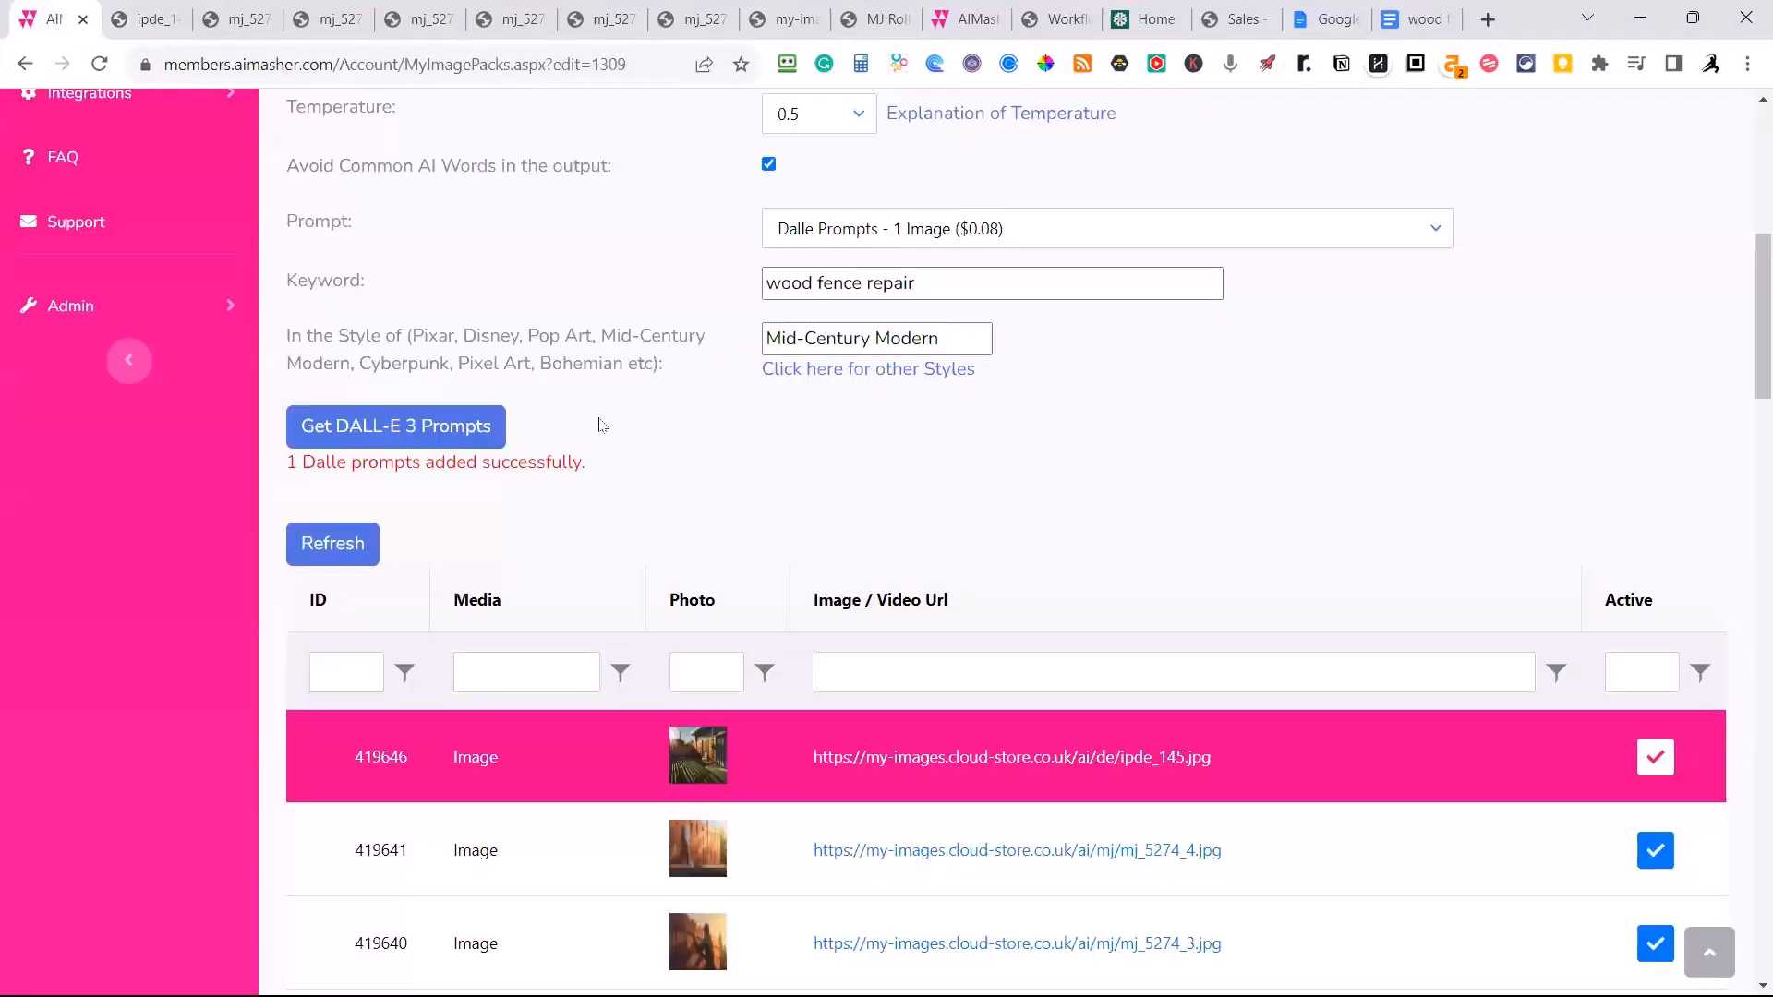
Open the Content Engine's Keyword Campaigns and look through the existing campaigns.
{"action": "scroll", "coordinate": [597, 511], "scroll_direction": "up", "scroll_amount": 7}
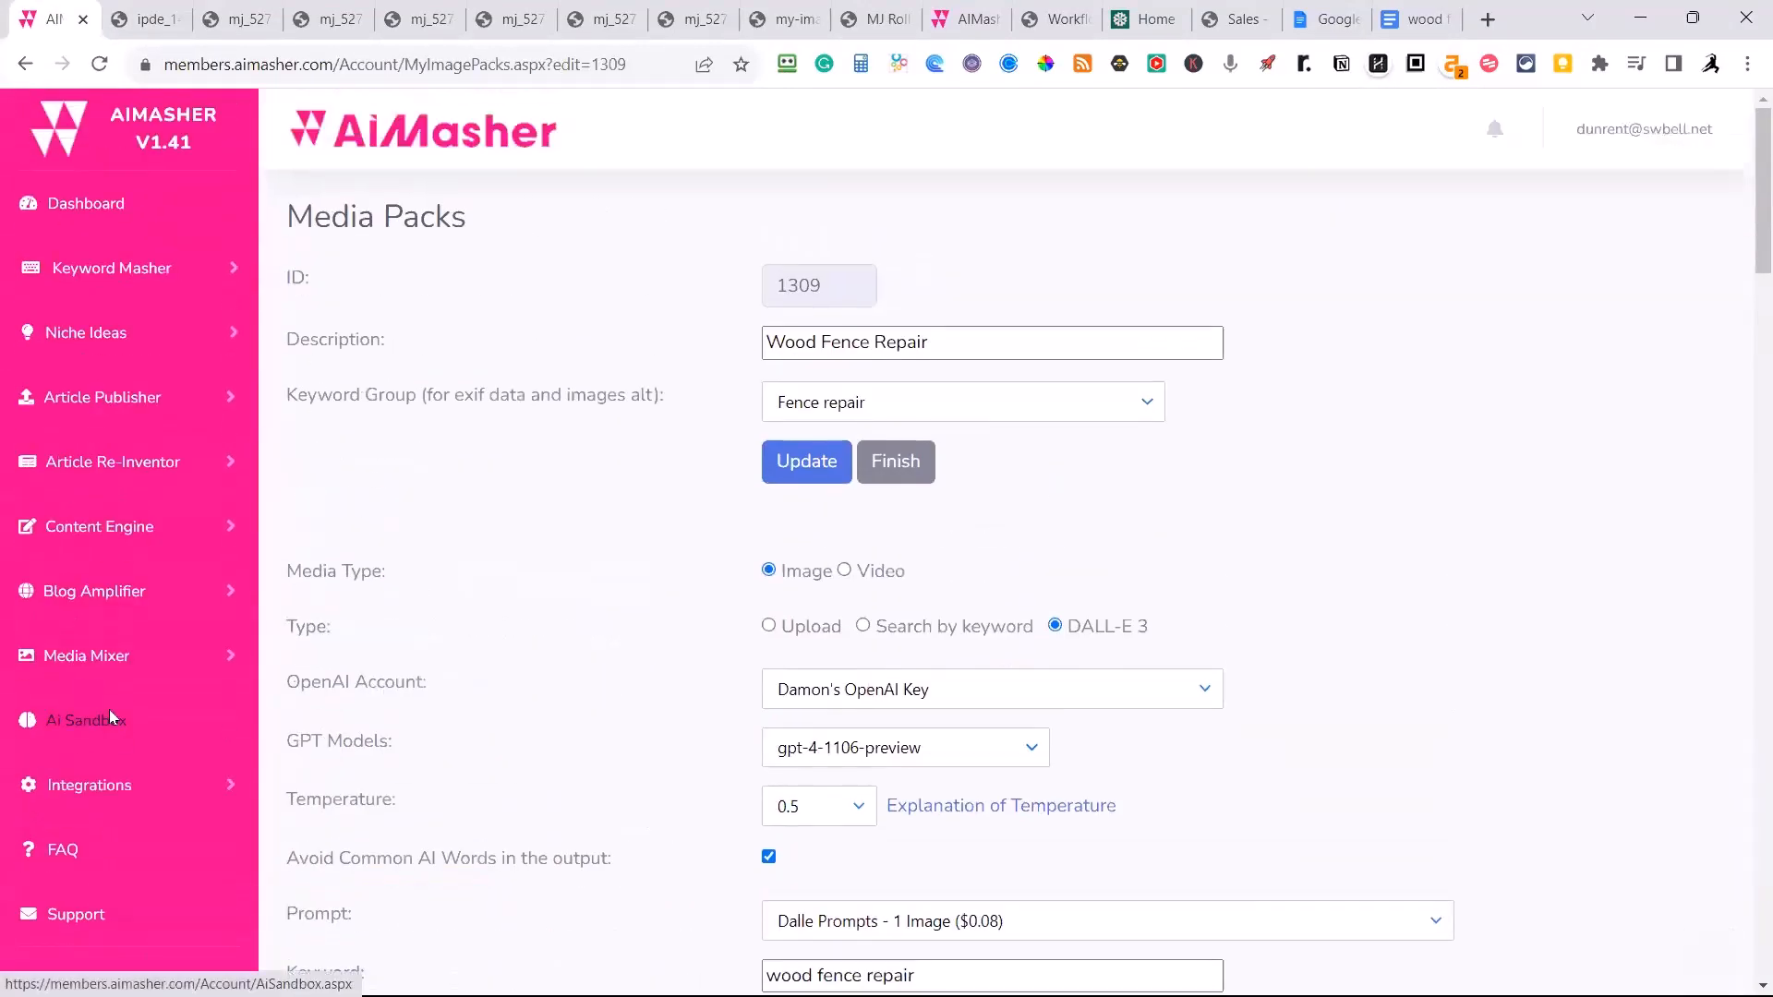
{"action": "left_click", "coordinate": [130, 530]}
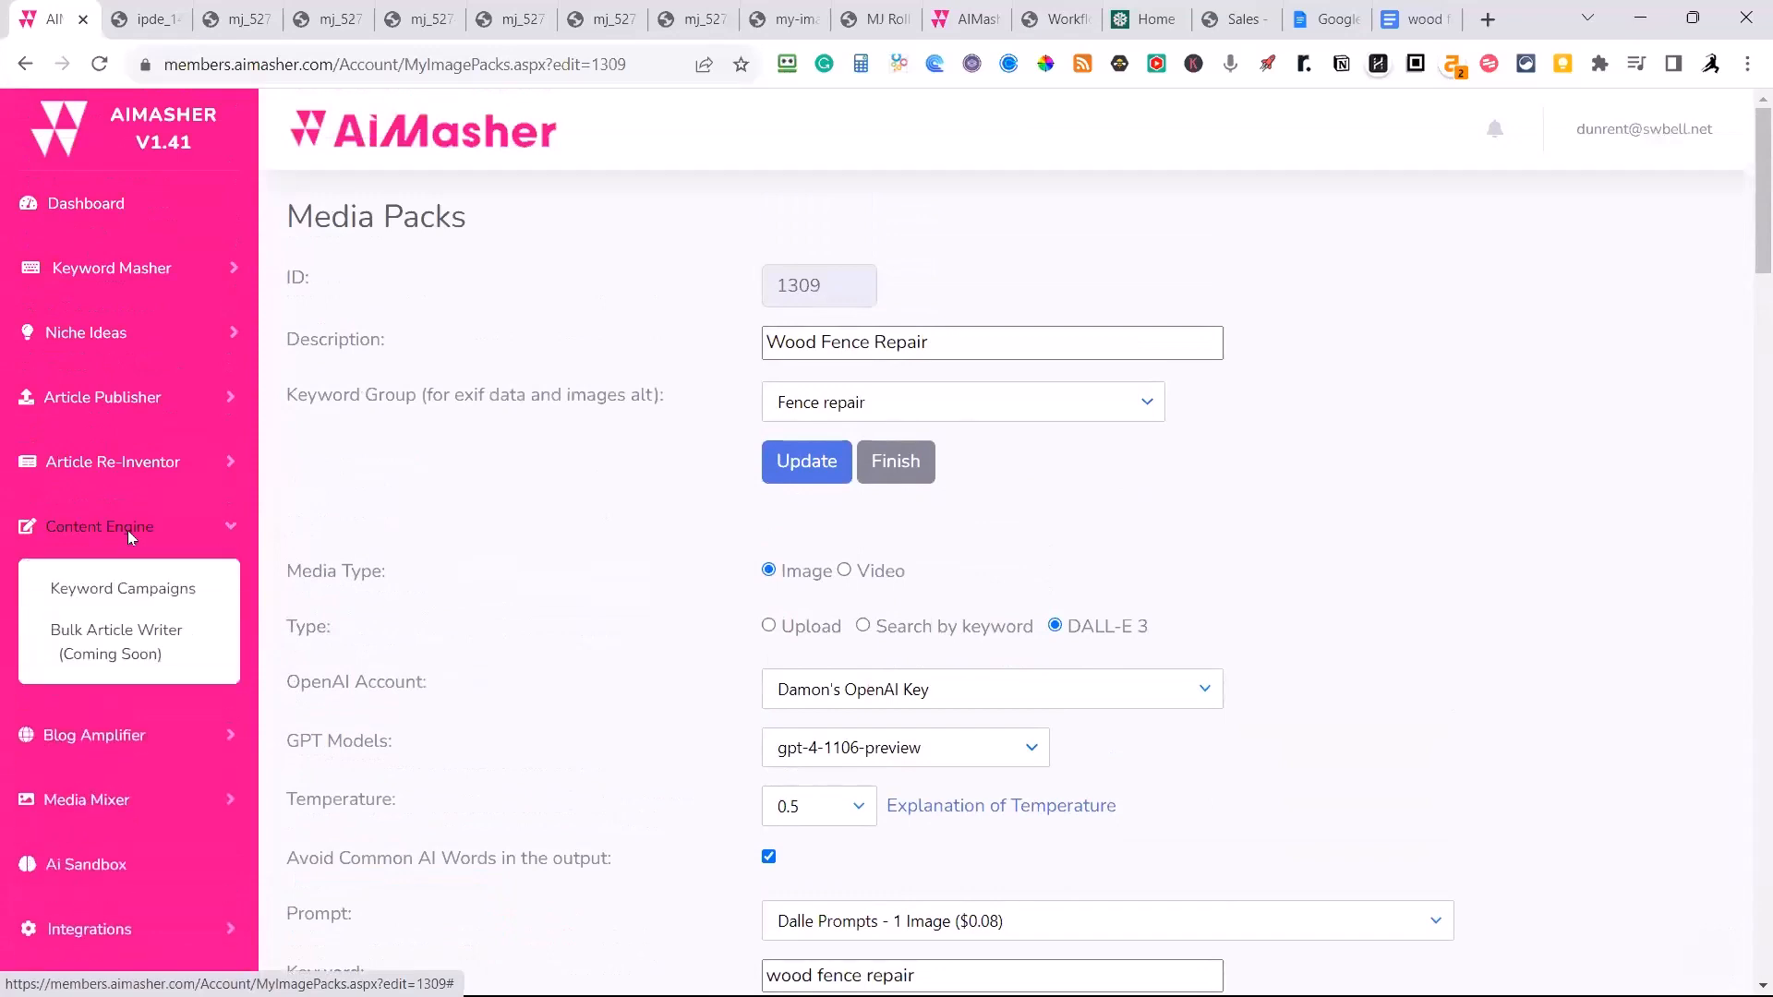
{"action": "left_click", "coordinate": [138, 589]}
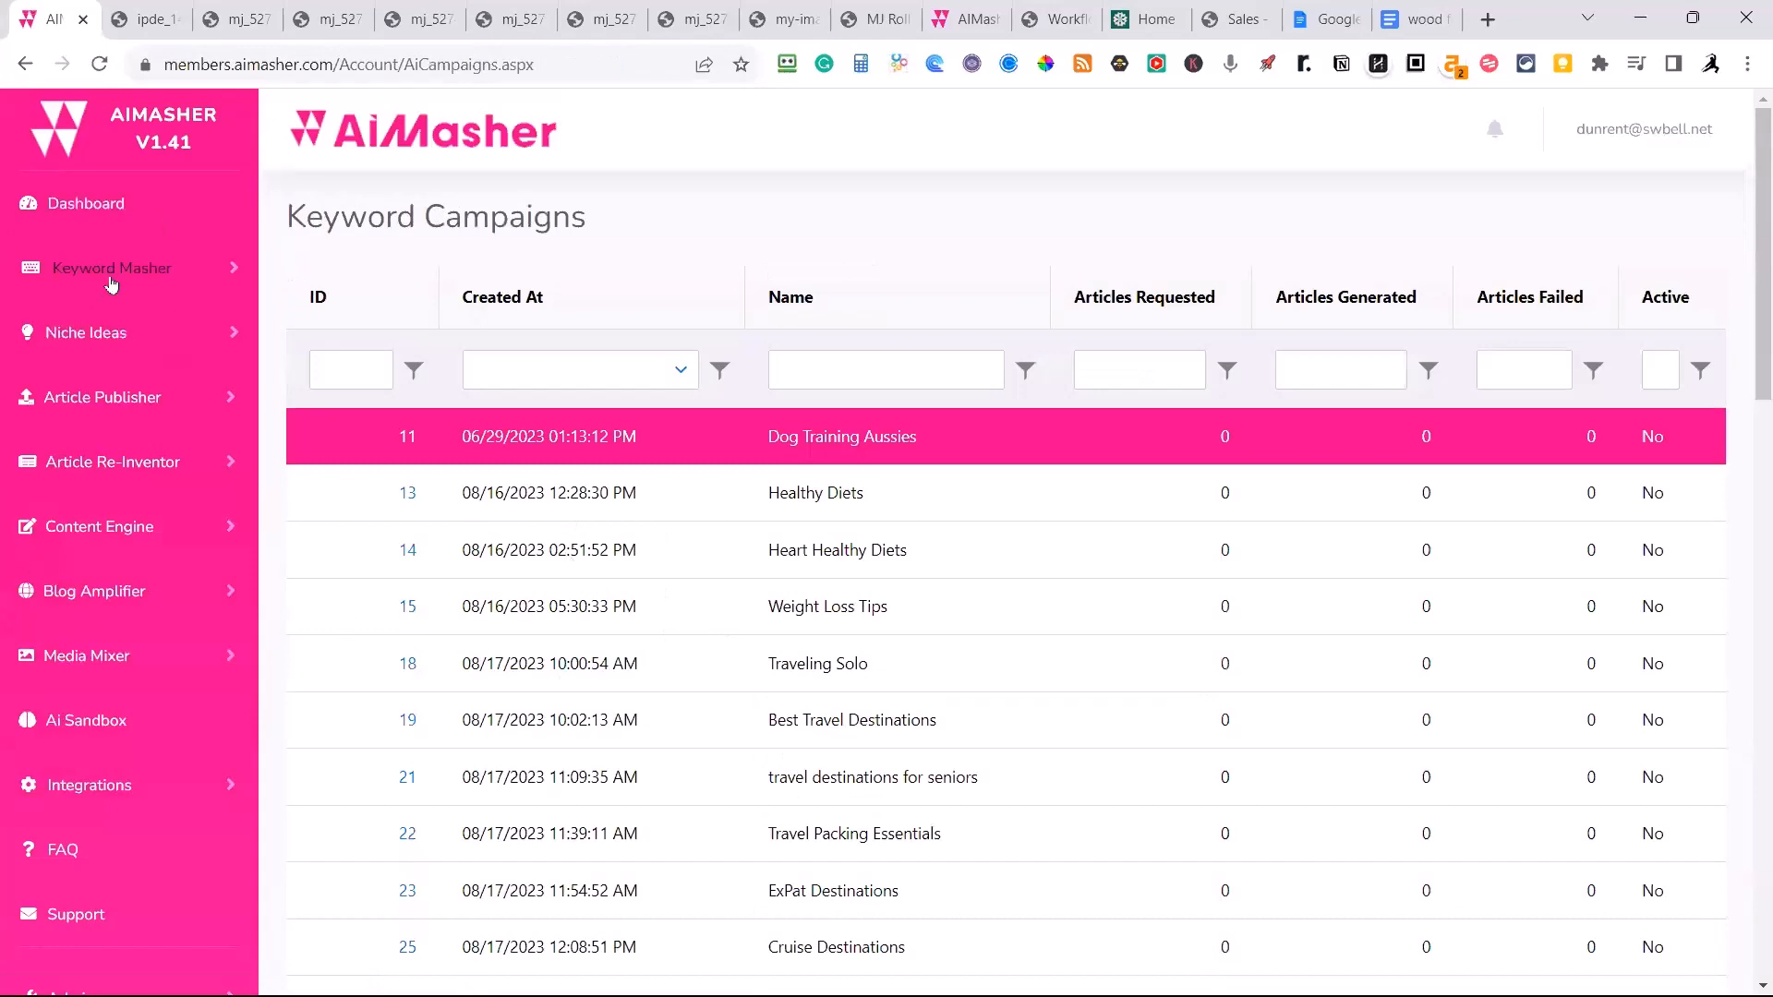
{"action": "scroll", "coordinate": [527, 543], "scroll_direction": "down", "scroll_amount": 10}
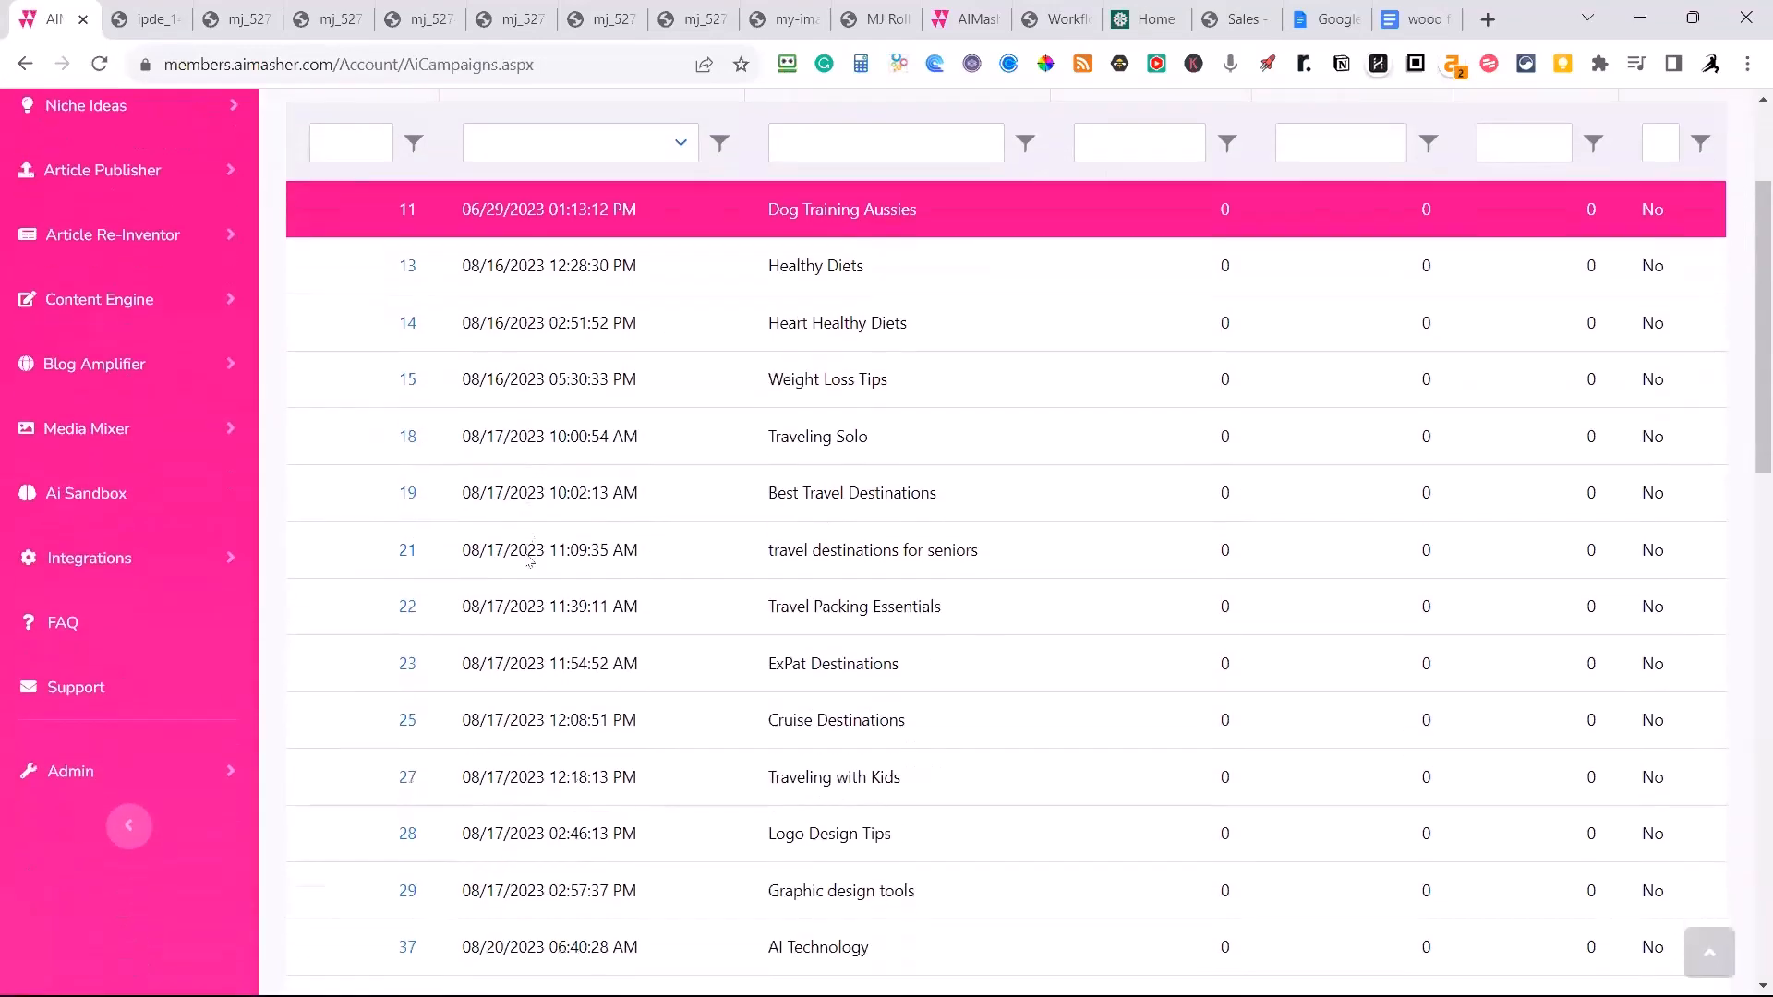
{"action": "scroll", "coordinate": [531, 552], "scroll_direction": "down", "scroll_amount": 4}
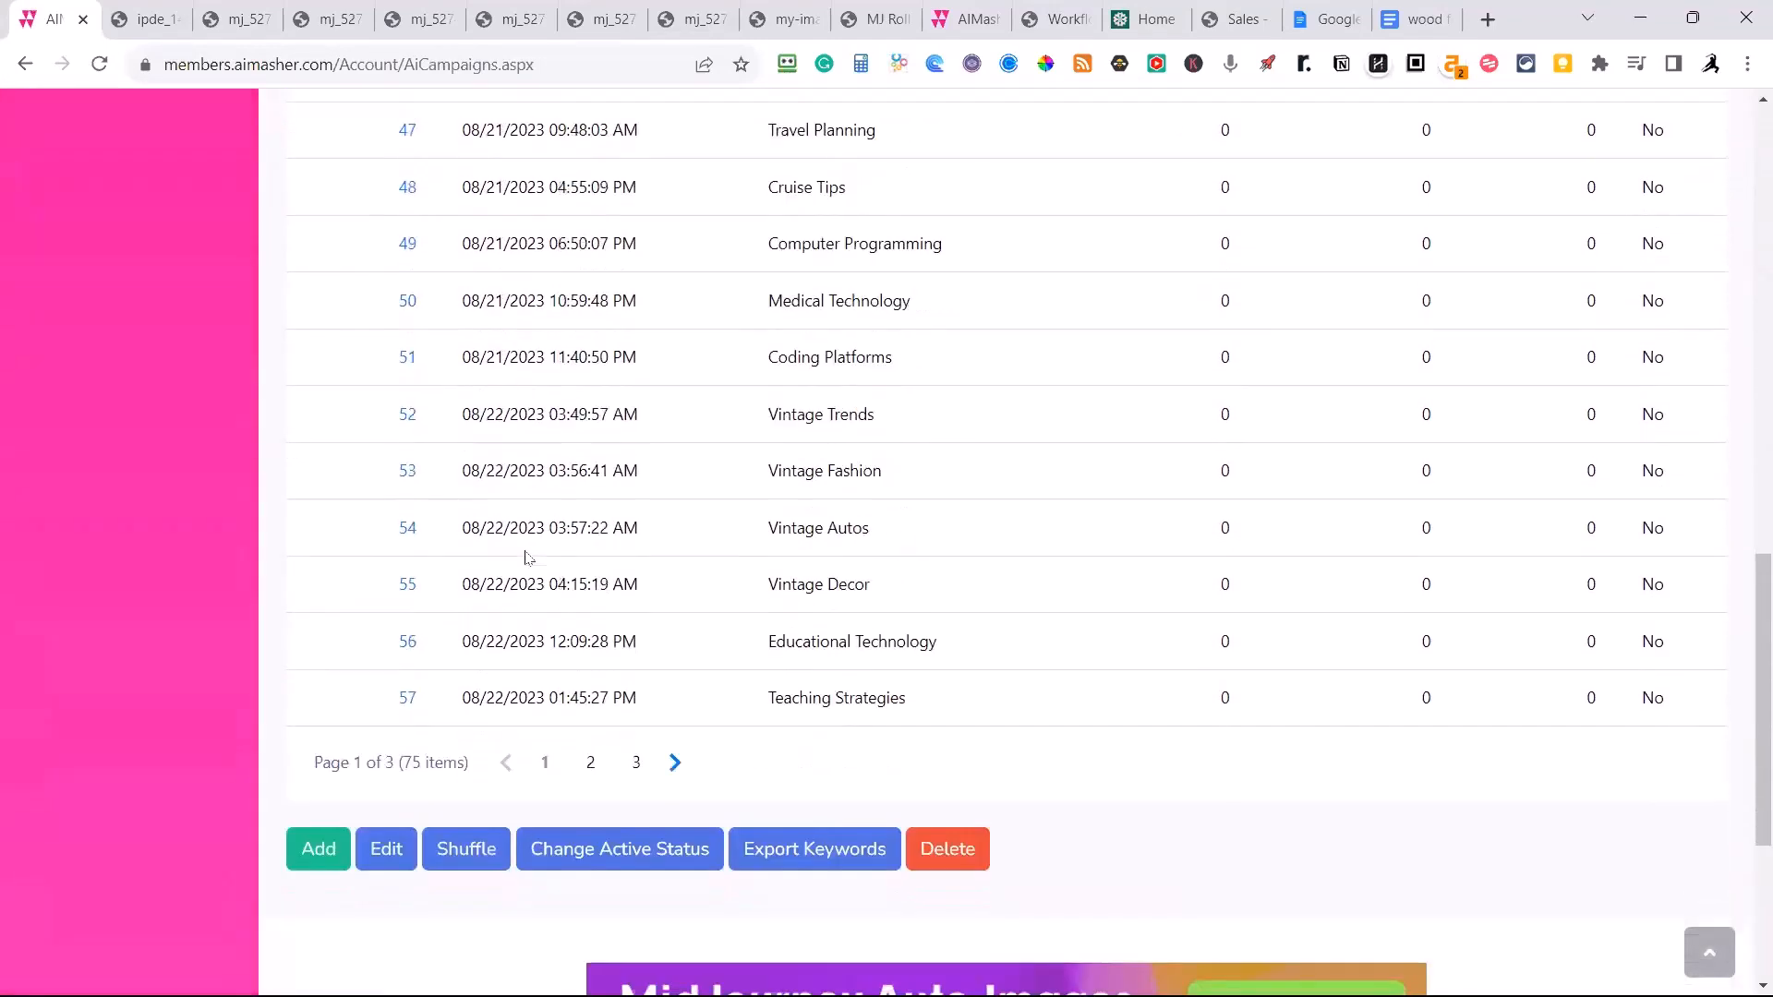
{"action": "scroll", "coordinate": [582, 673], "scroll_direction": "down", "scroll_amount": 1}
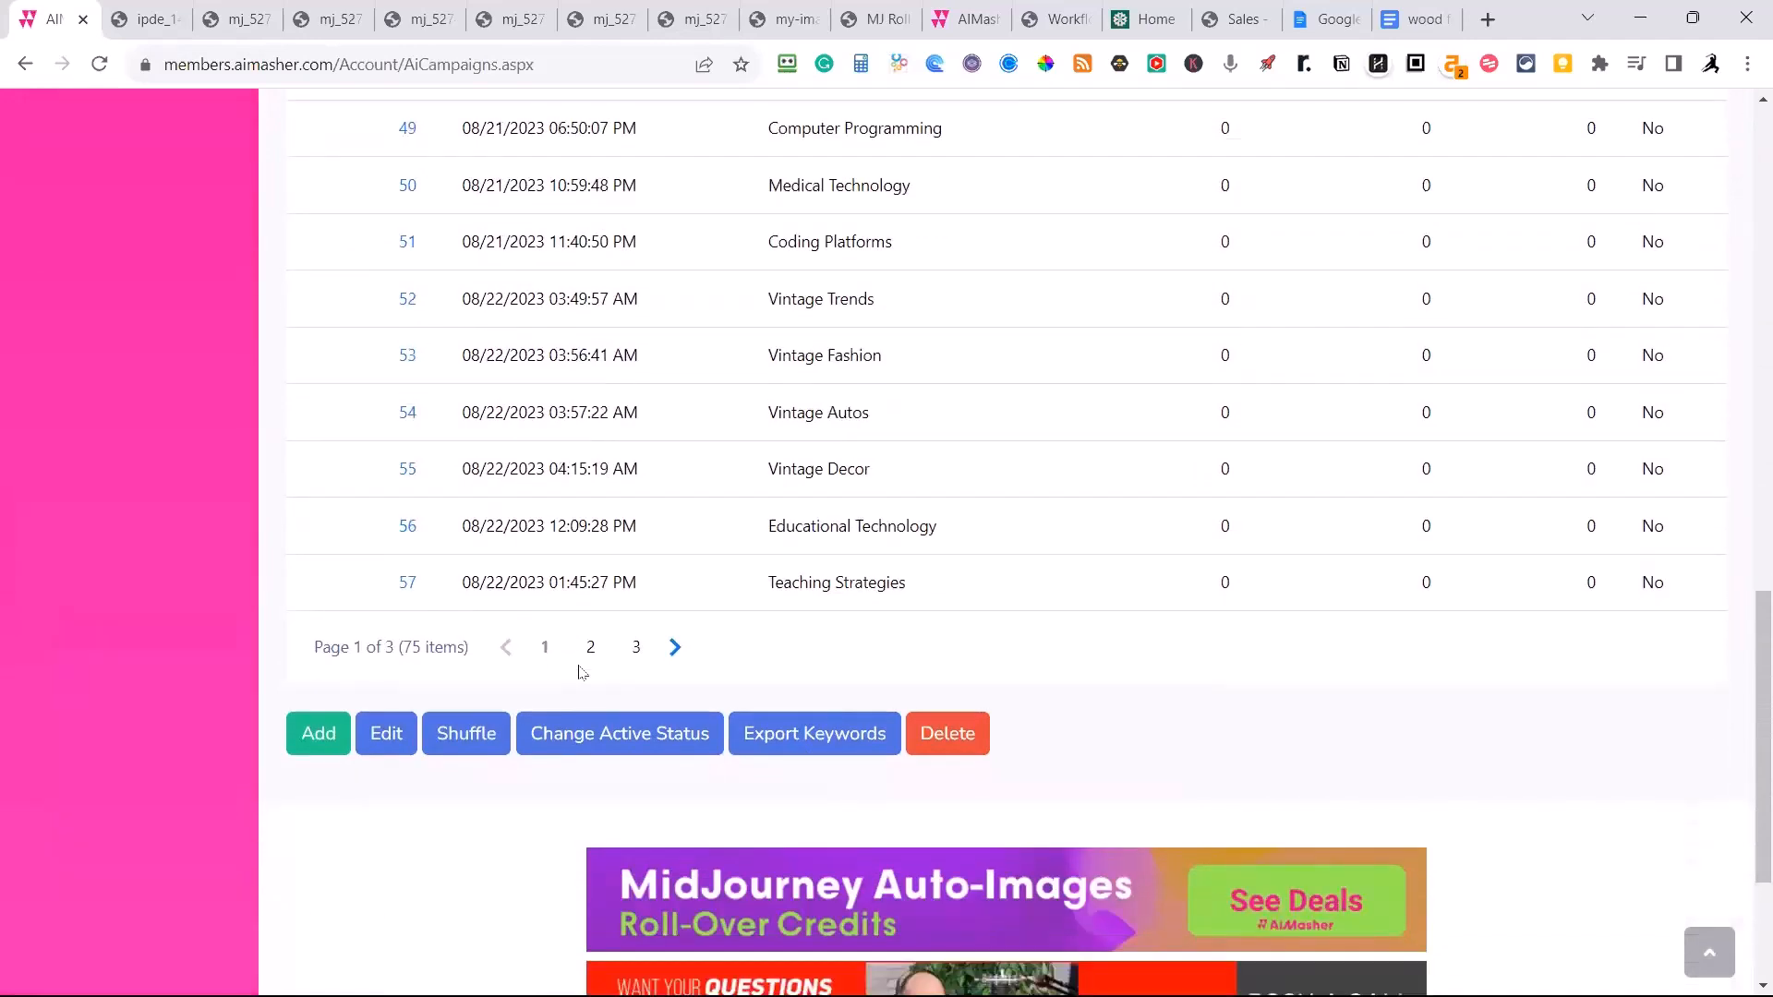
{"action": "scroll", "coordinate": [582, 672], "scroll_direction": "up", "scroll_amount": 2}
{"action": "scroll", "coordinate": [582, 673], "scroll_direction": "up", "scroll_amount": 18}
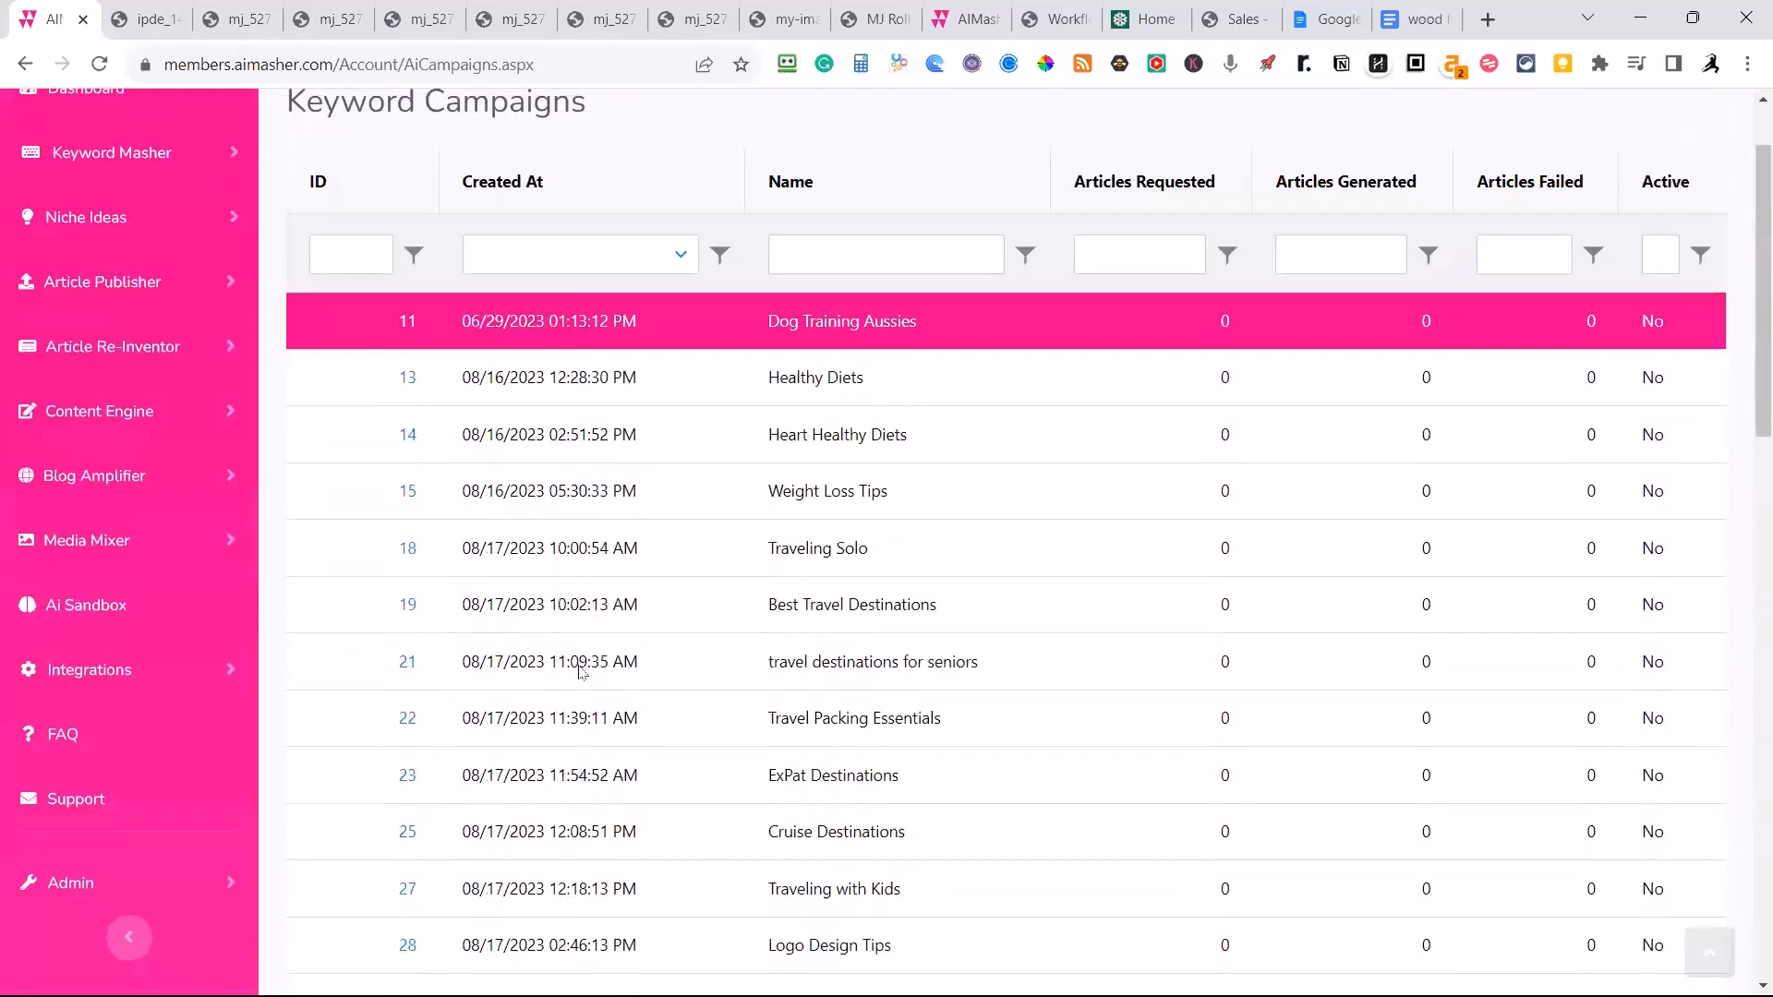
{"action": "scroll", "coordinate": [582, 665], "scroll_direction": "down", "scroll_amount": 18}
{"action": "scroll", "coordinate": [583, 665], "scroll_direction": "down", "scroll_amount": 1}
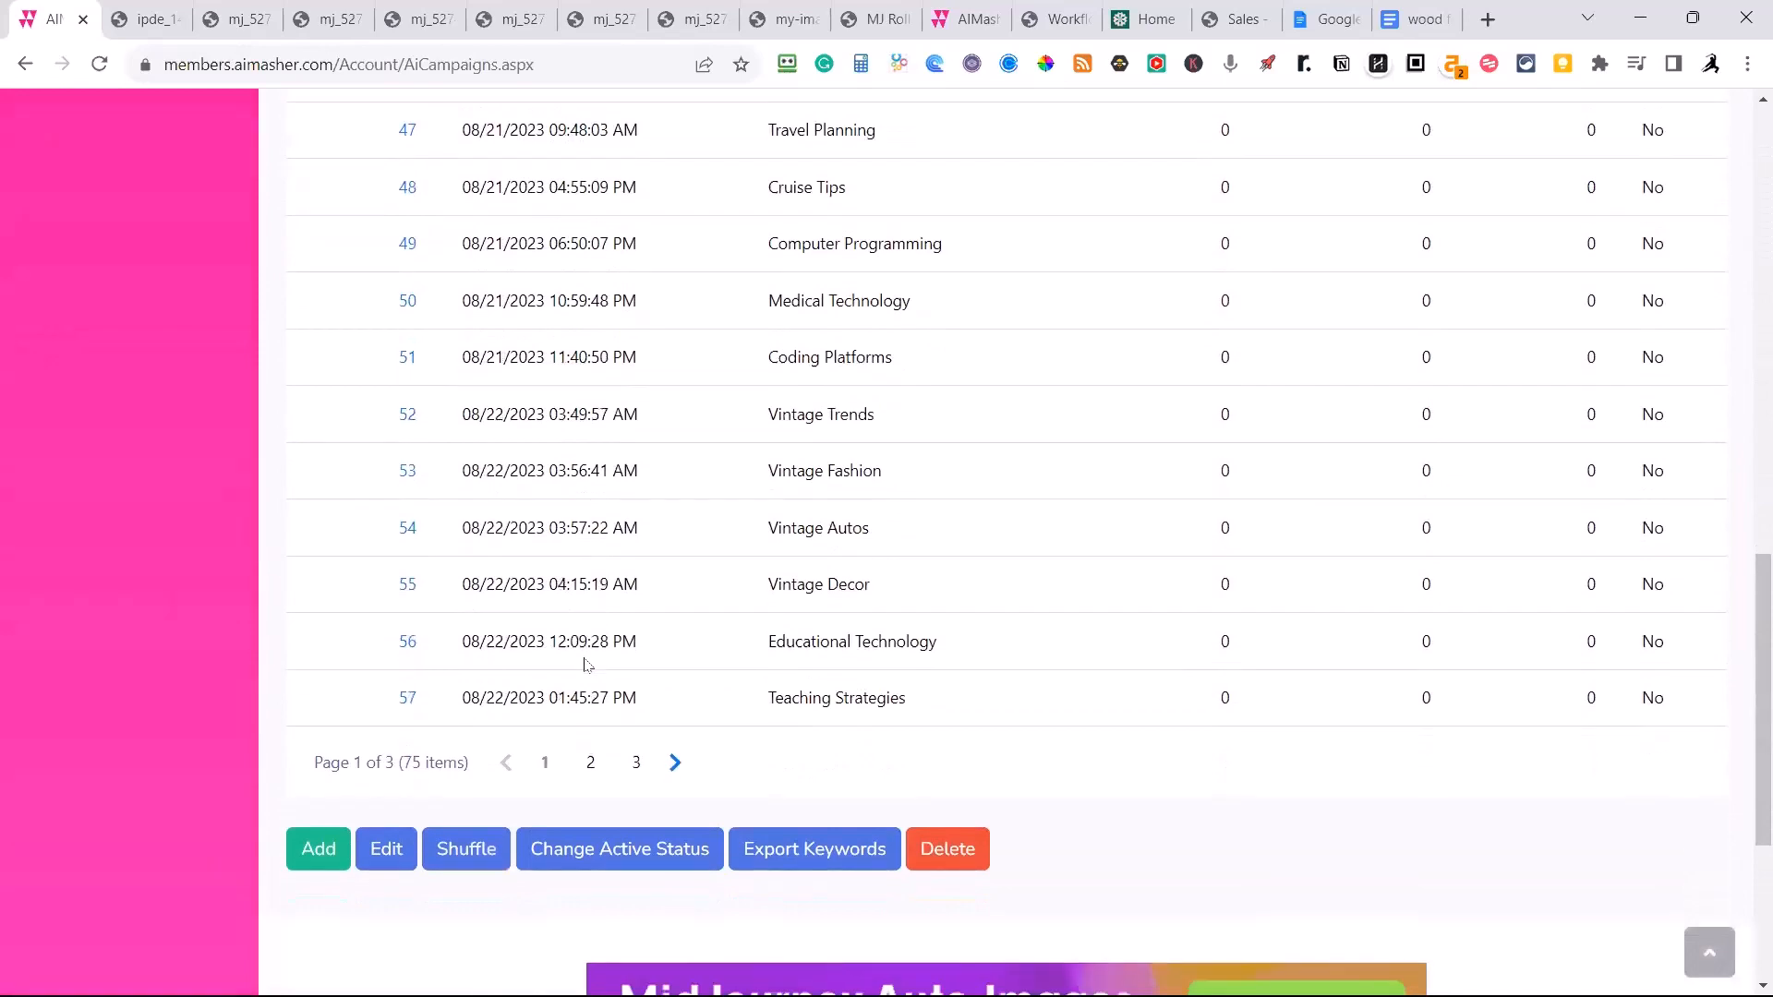
Add a new keyword campaign named "Wood Fence Staining".
{"action": "left_click", "coordinate": [318, 854]}
{"action": "scroll", "coordinate": [882, 605], "scroll_direction": "up", "scroll_amount": 4}
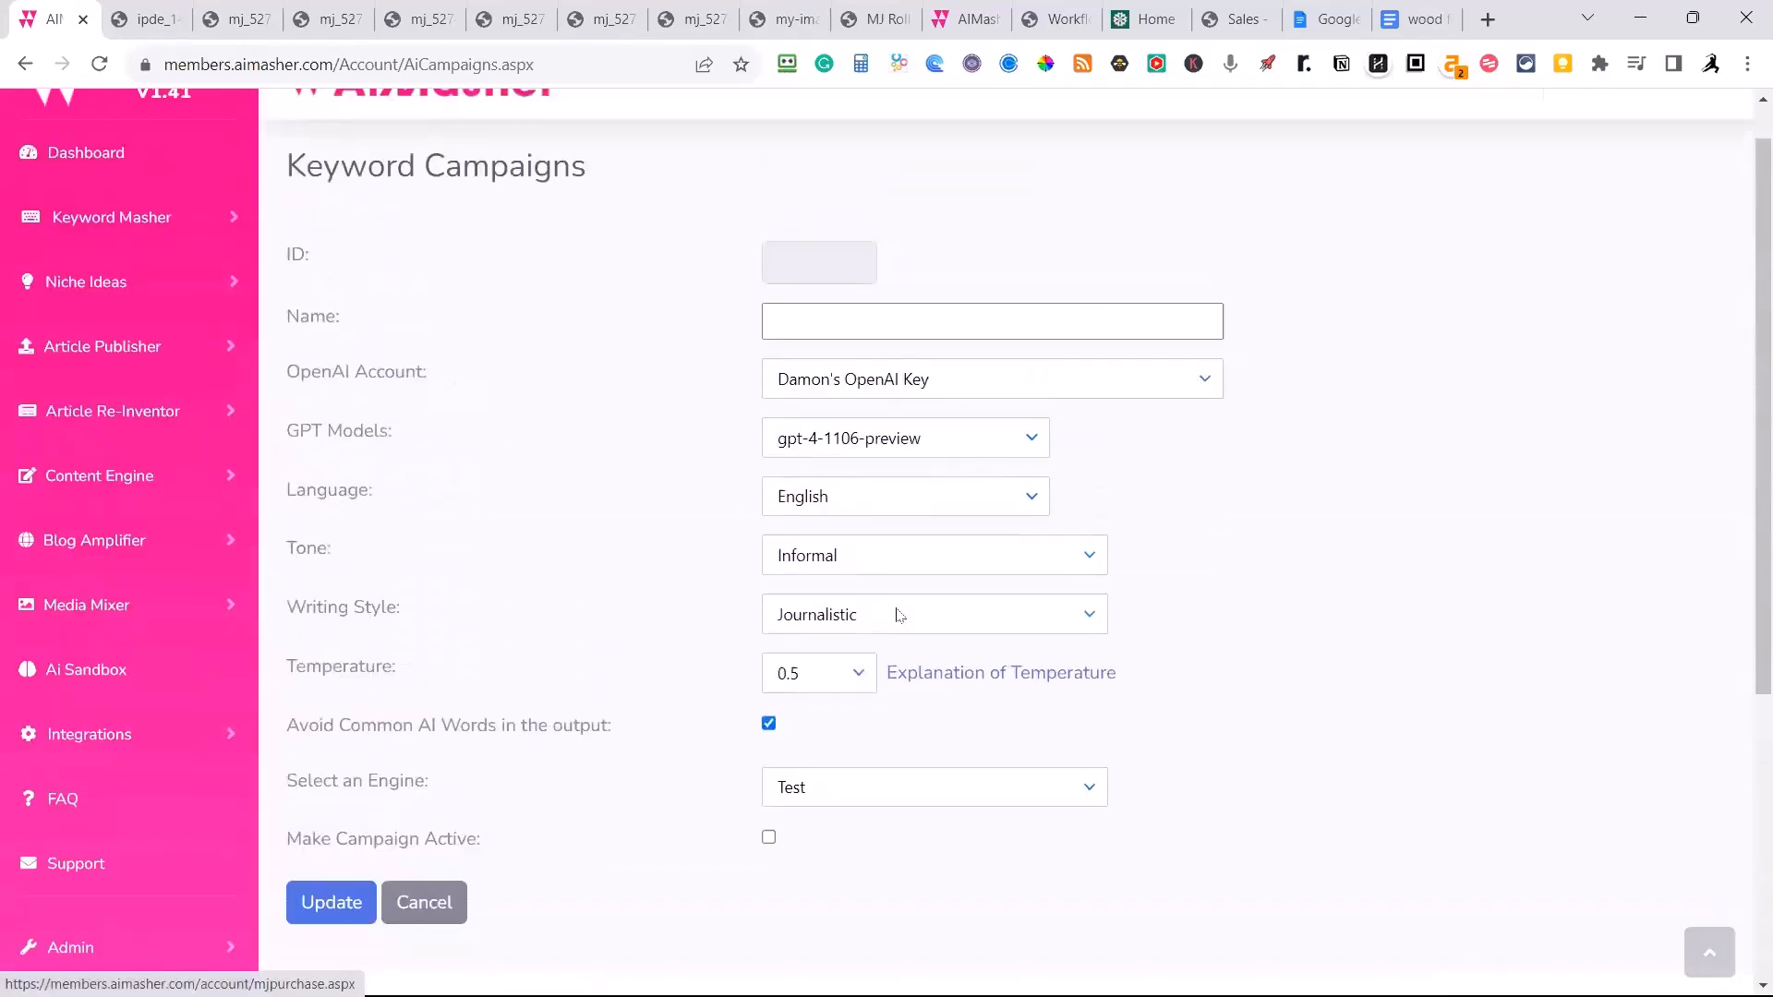
{"action": "left_click", "coordinate": [841, 333]}
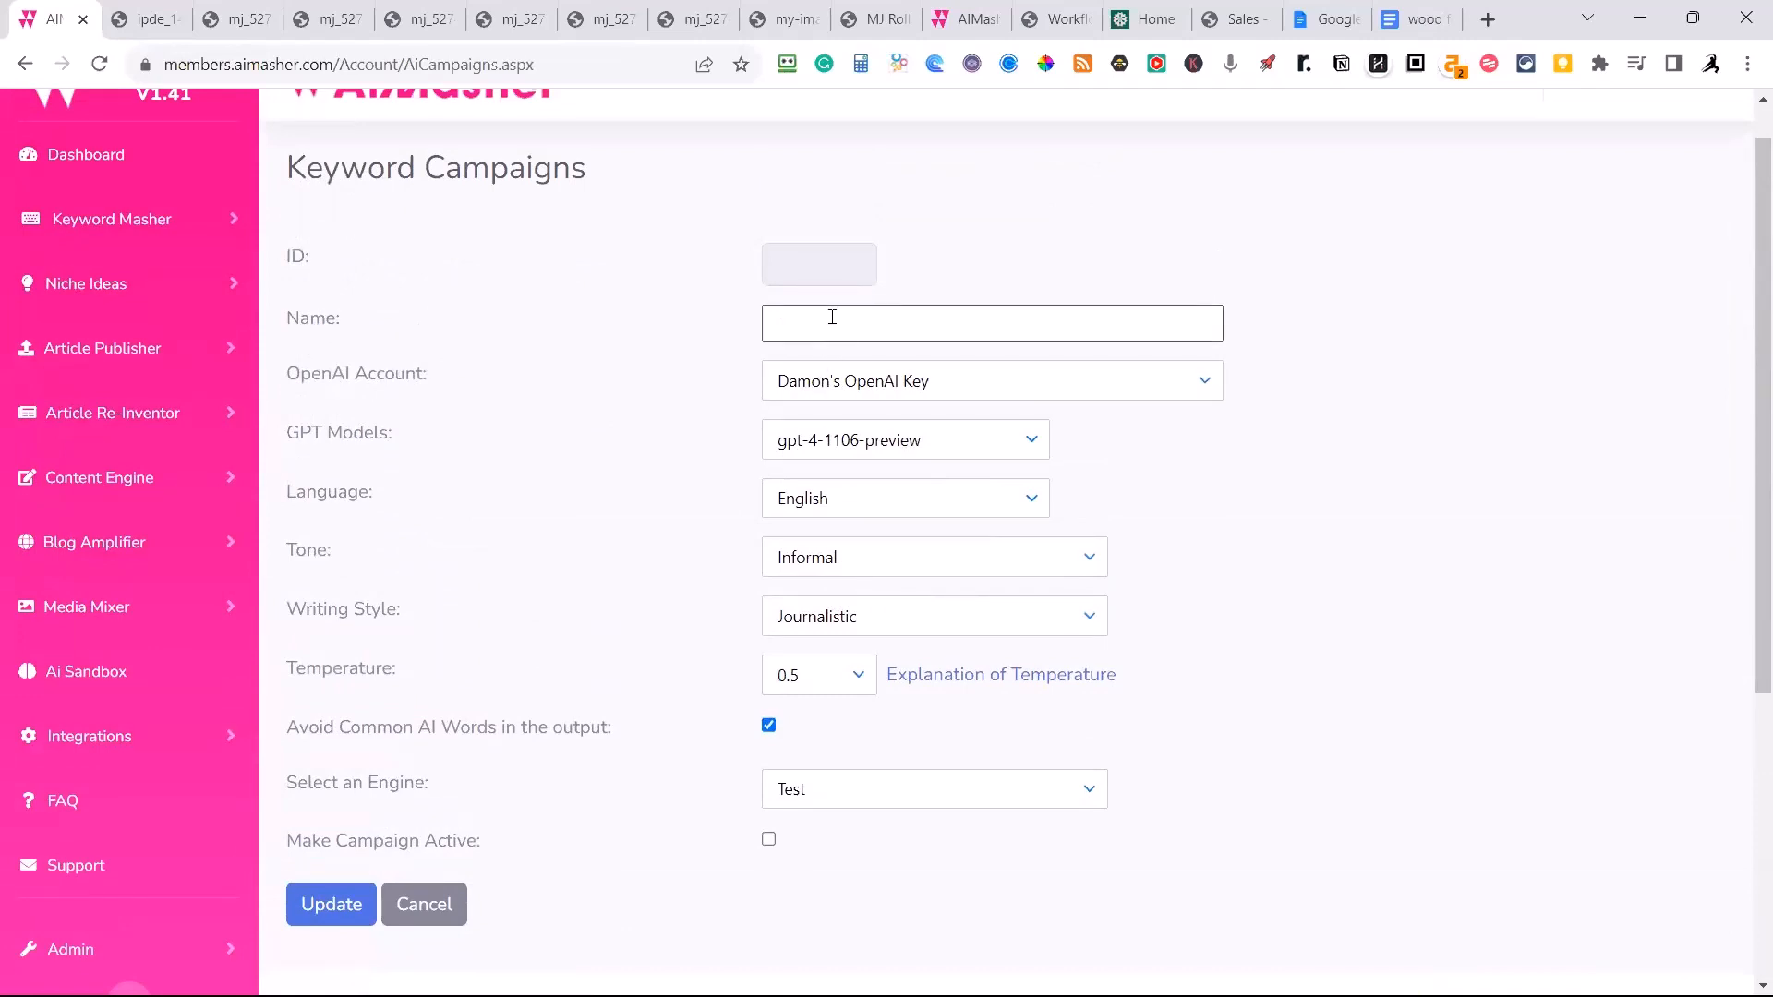
{"action": "left_click", "coordinate": [832, 317]}
{"action": "type", "text": "W"}
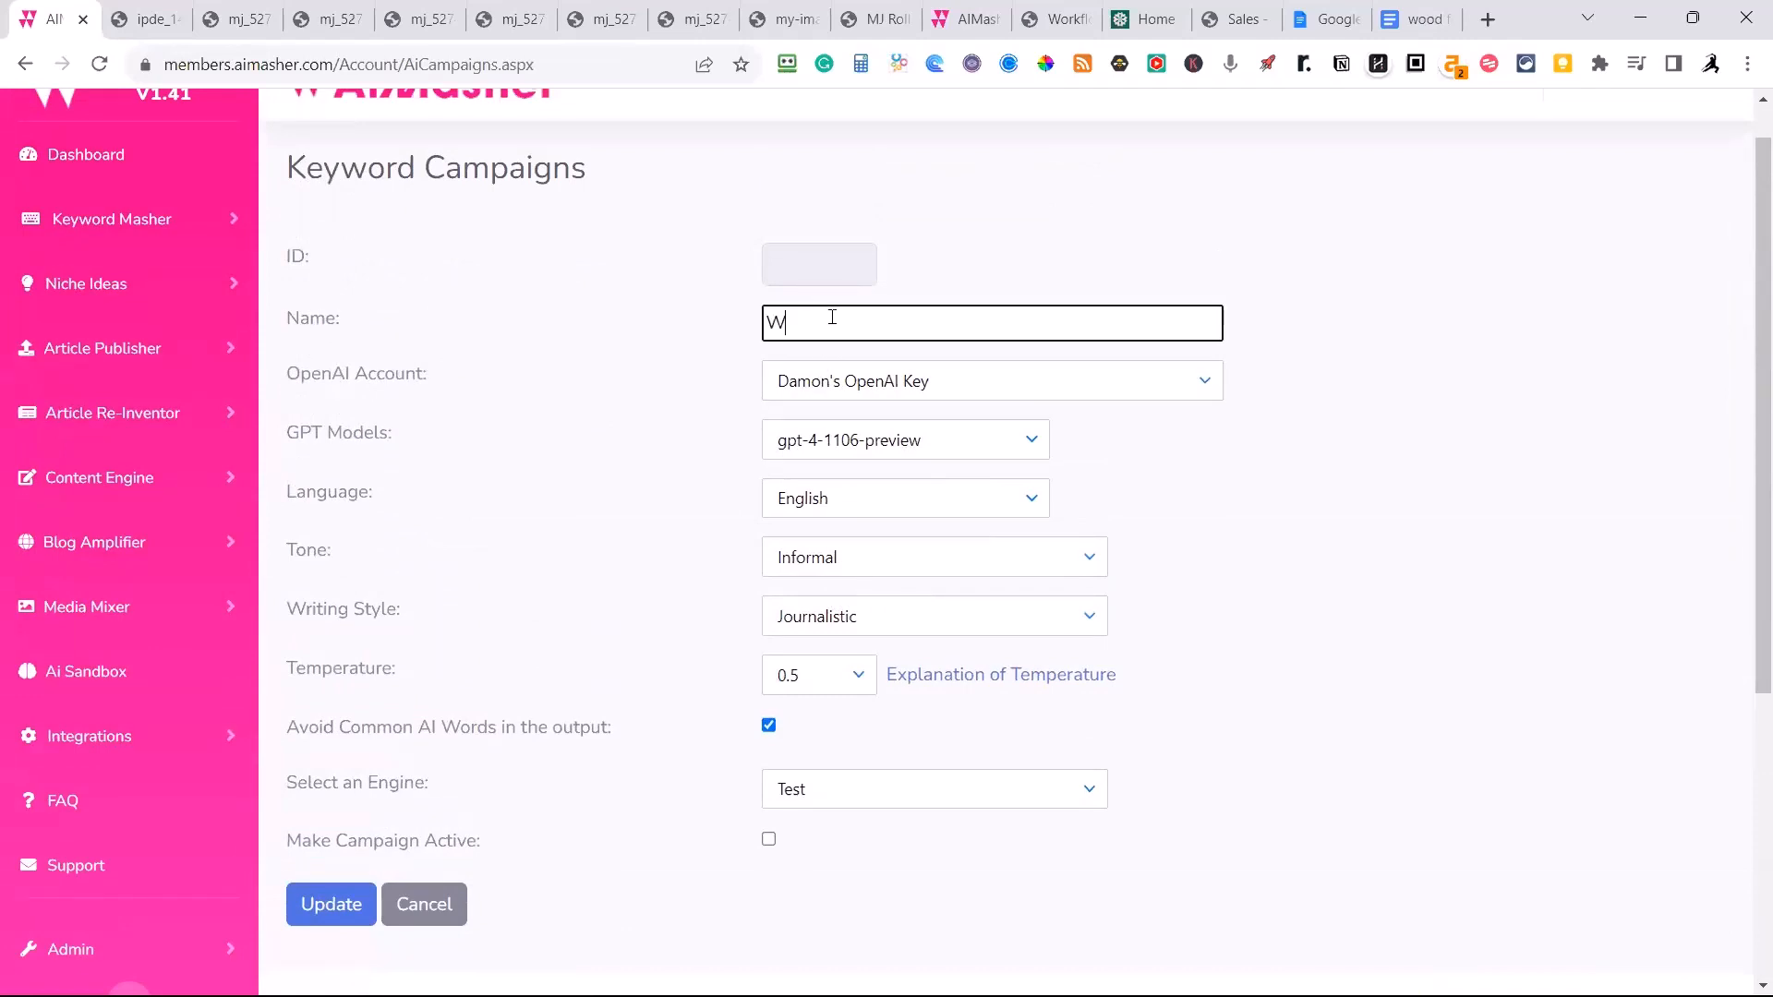
{"action": "type", "text": "ood Fence "}
{"action": "type", "text": "Repl"}
{"action": "type", "text": "Staining"}
Set the campaign's writing style to Conversational, keeping the Informal tone and the Test engine, and save the campaign.
{"action": "left_click", "coordinate": [821, 564]}
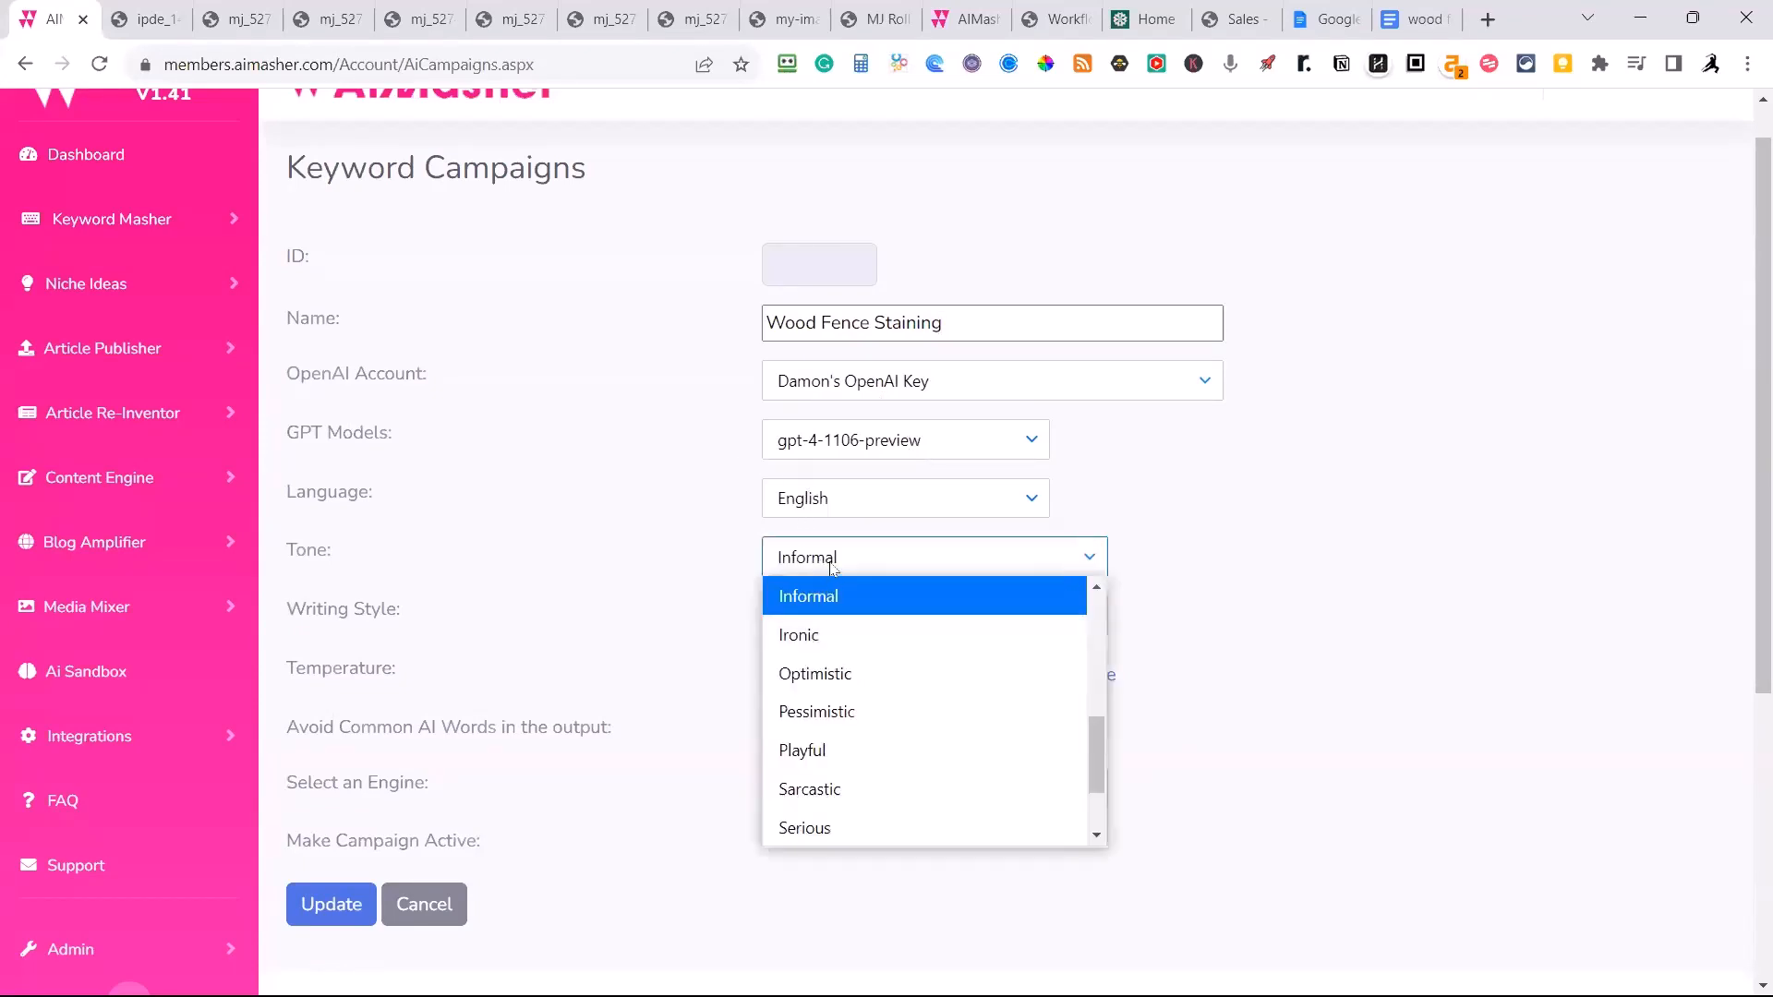
{"action": "left_click", "coordinate": [832, 567]}
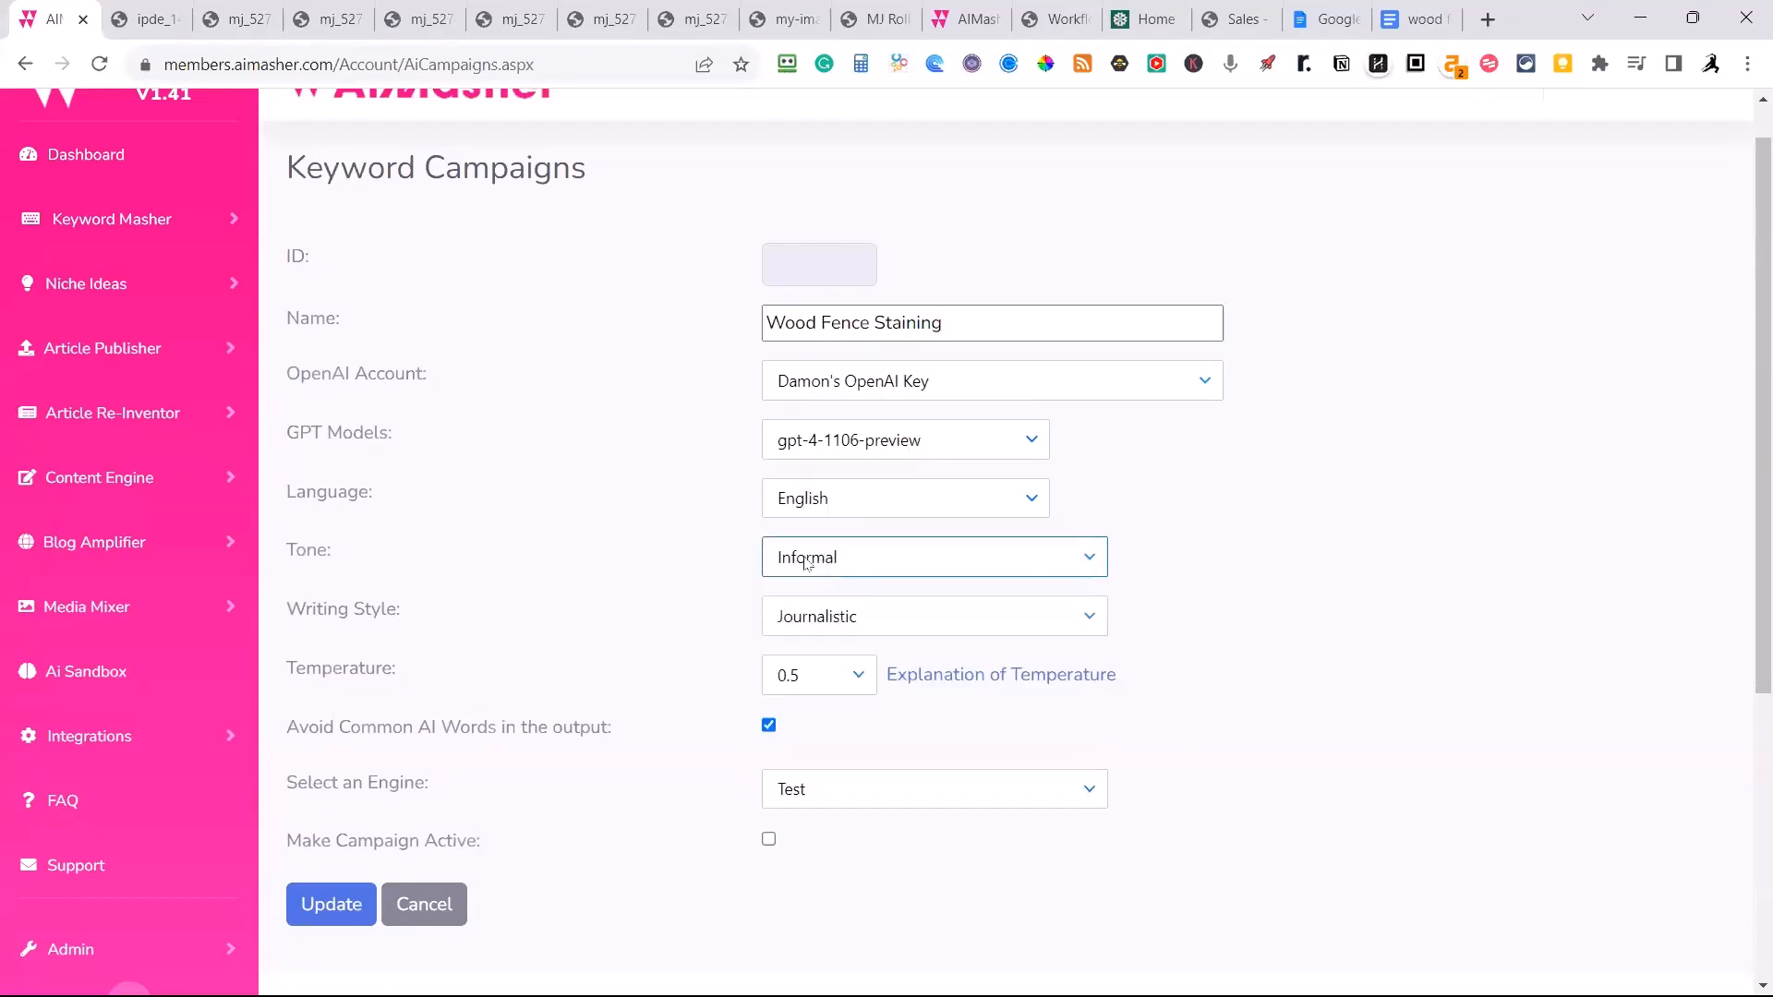
{"action": "left_click", "coordinate": [872, 628]}
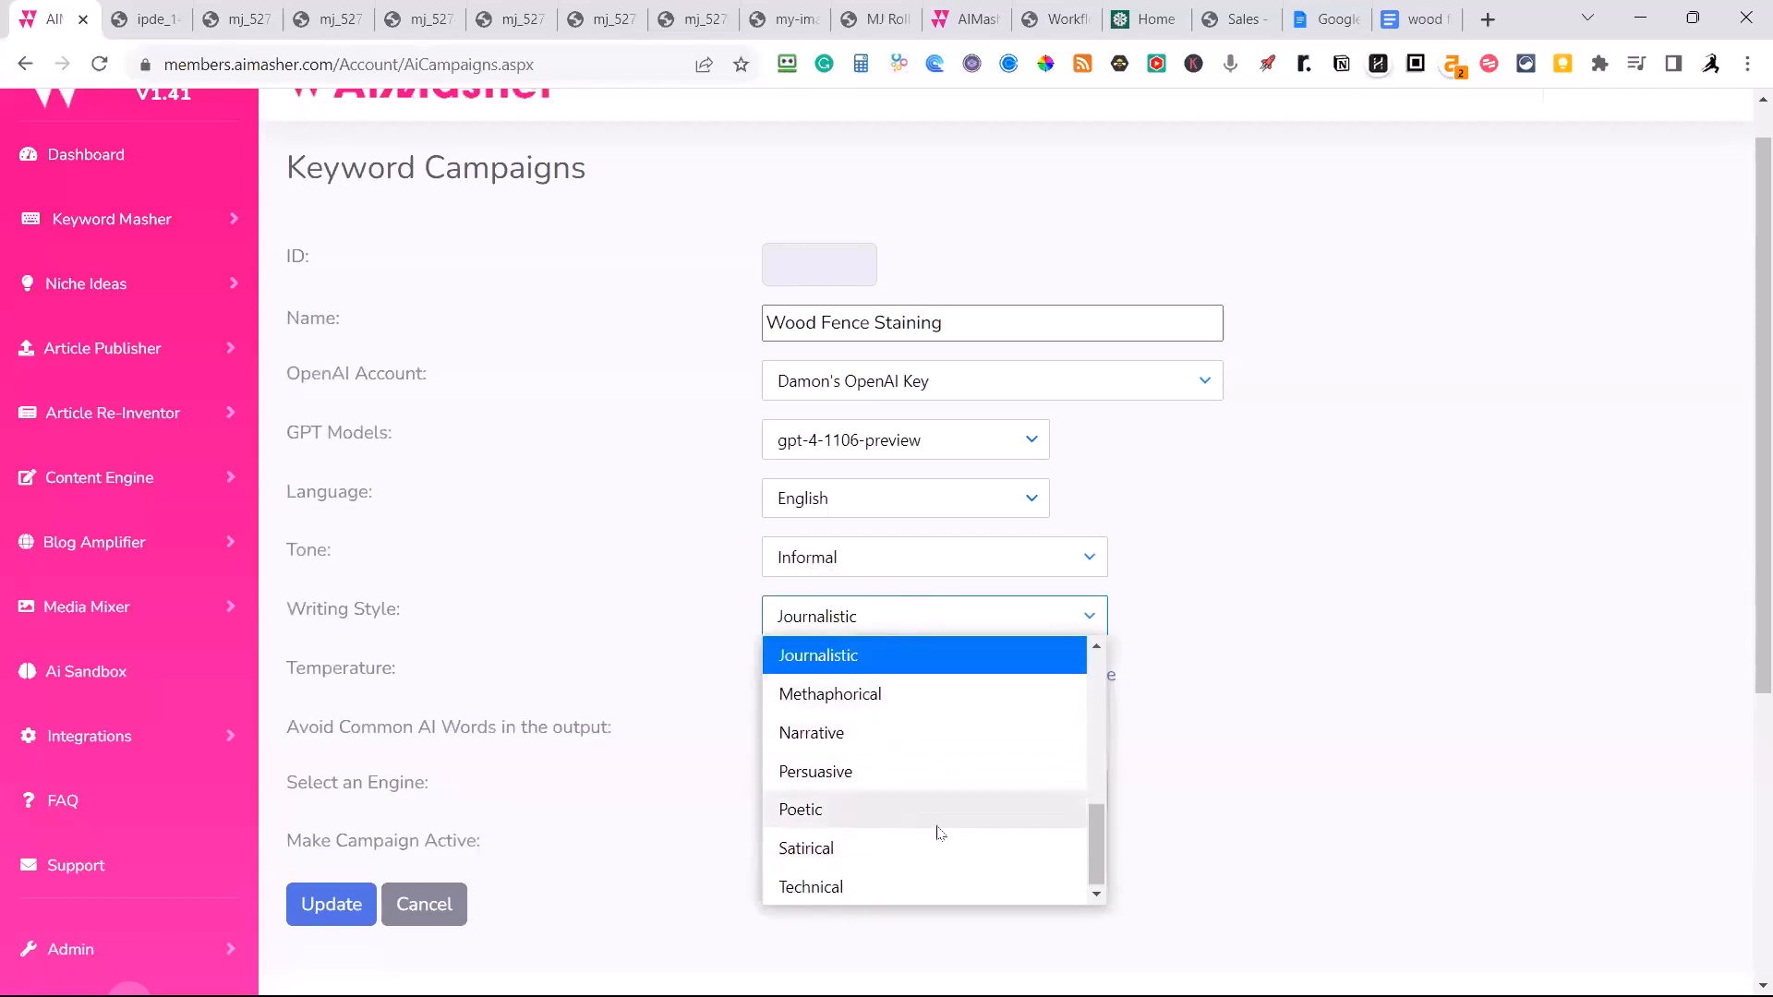
{"action": "scroll", "coordinate": [842, 736], "scroll_direction": "up", "scroll_amount": 4}
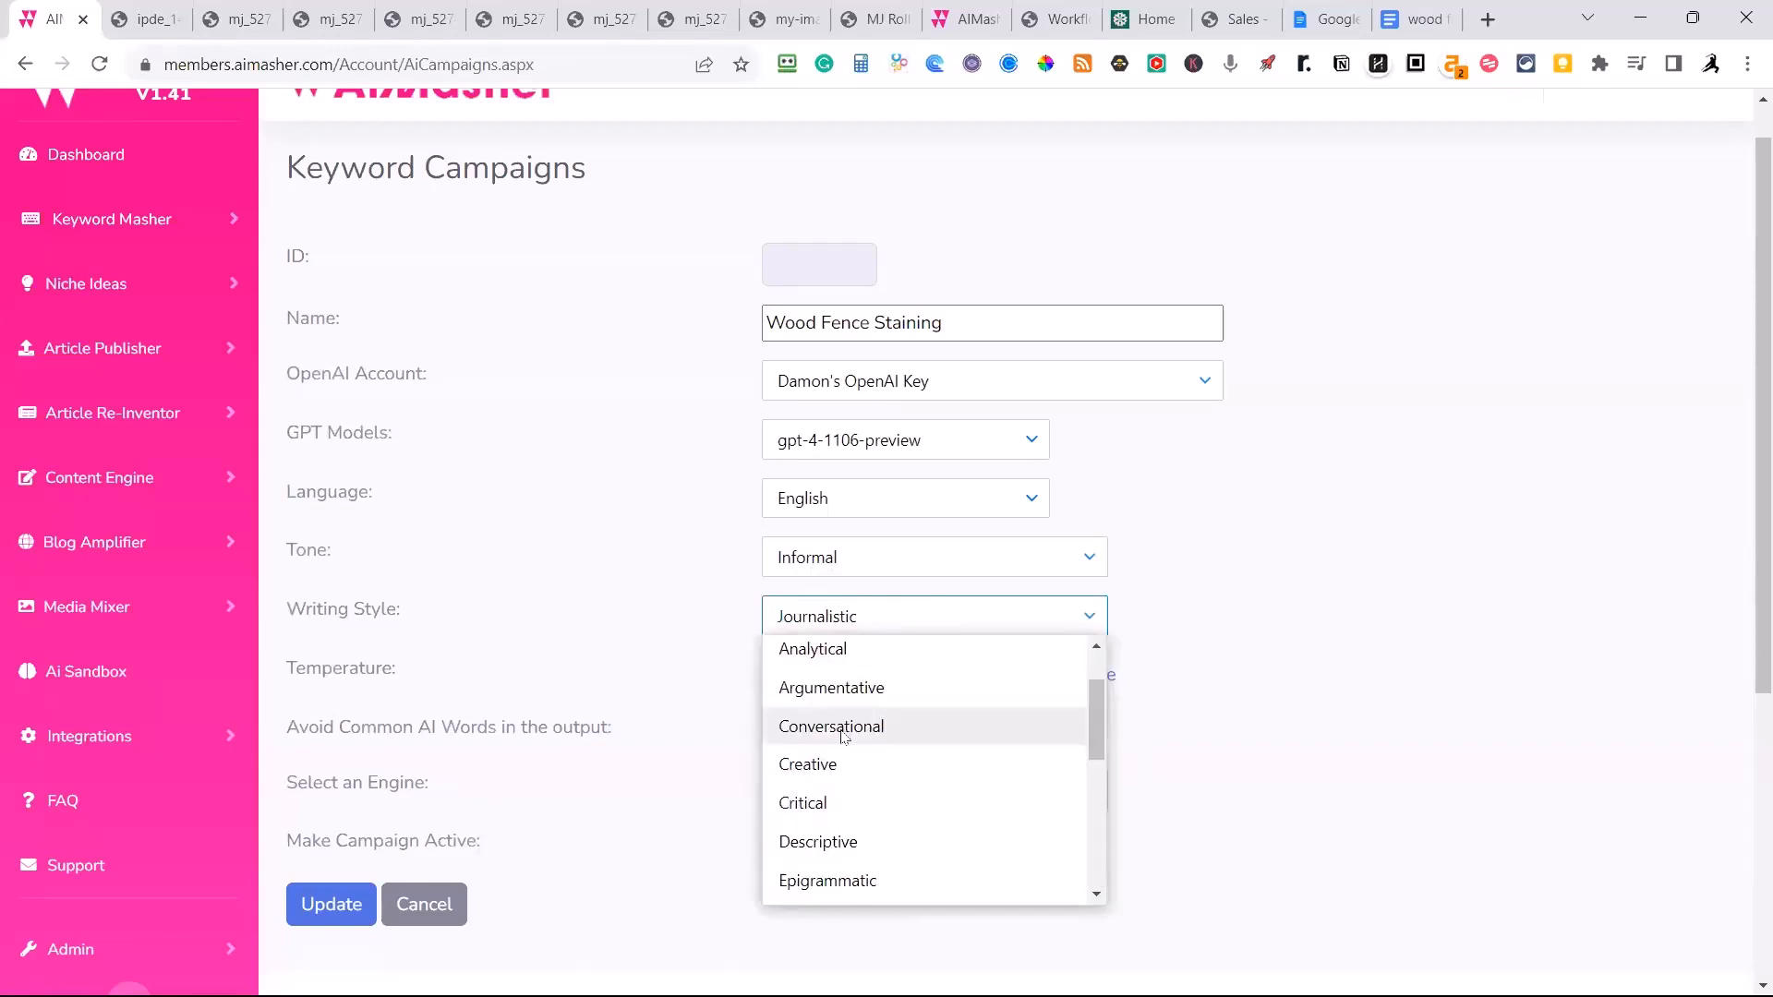
{"action": "left_click", "coordinate": [842, 729]}
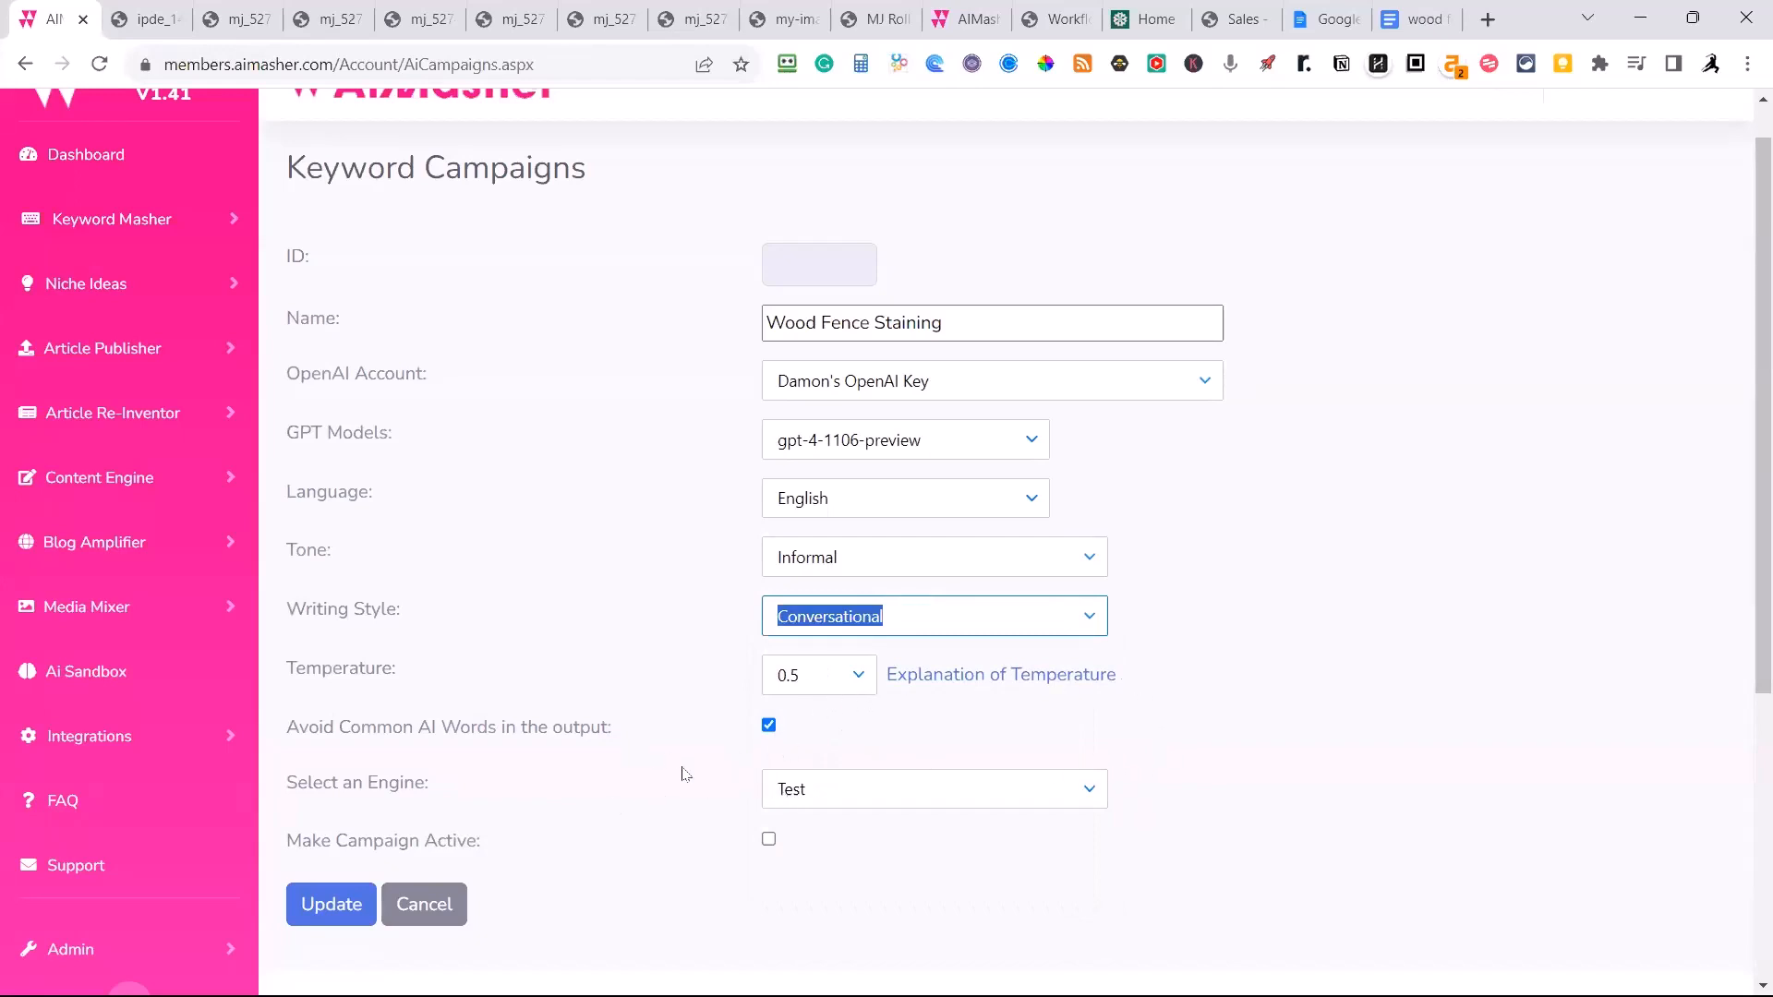
{"action": "left_click", "coordinate": [826, 789]}
{"action": "left_click", "coordinate": [646, 829]}
{"action": "scroll", "coordinate": [655, 822], "scroll_direction": "down", "scroll_amount": 3}
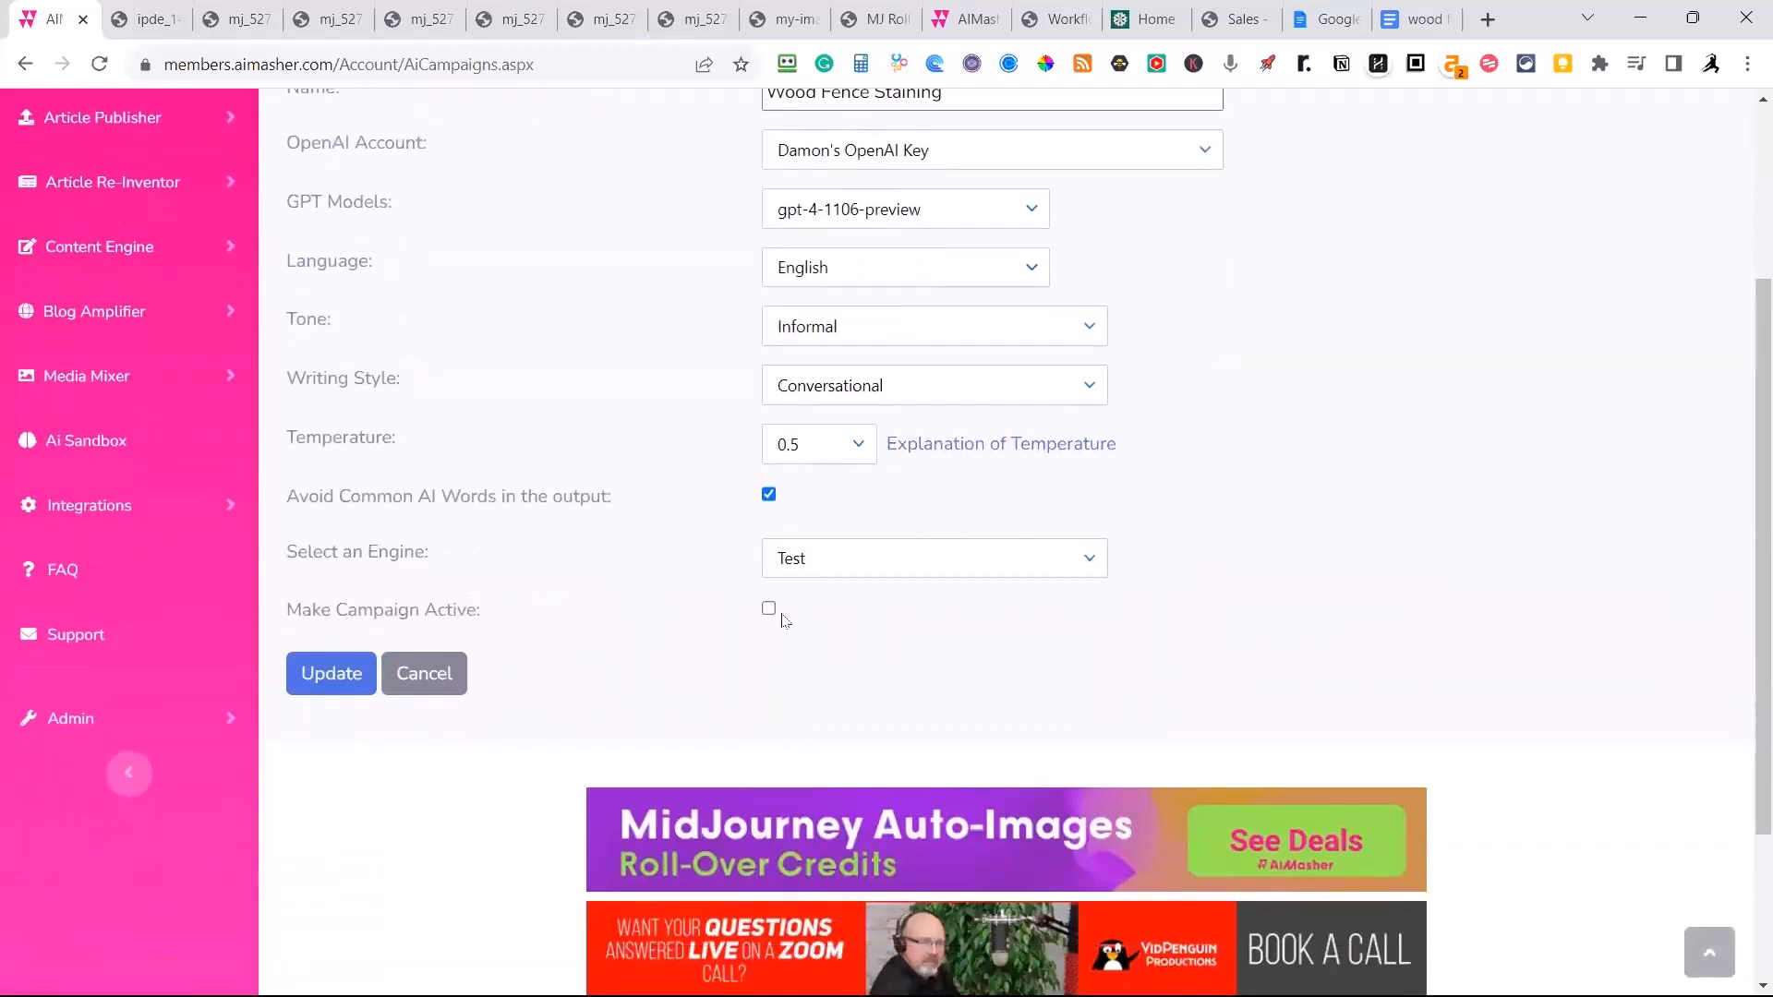
{"action": "left_click", "coordinate": [329, 693]}
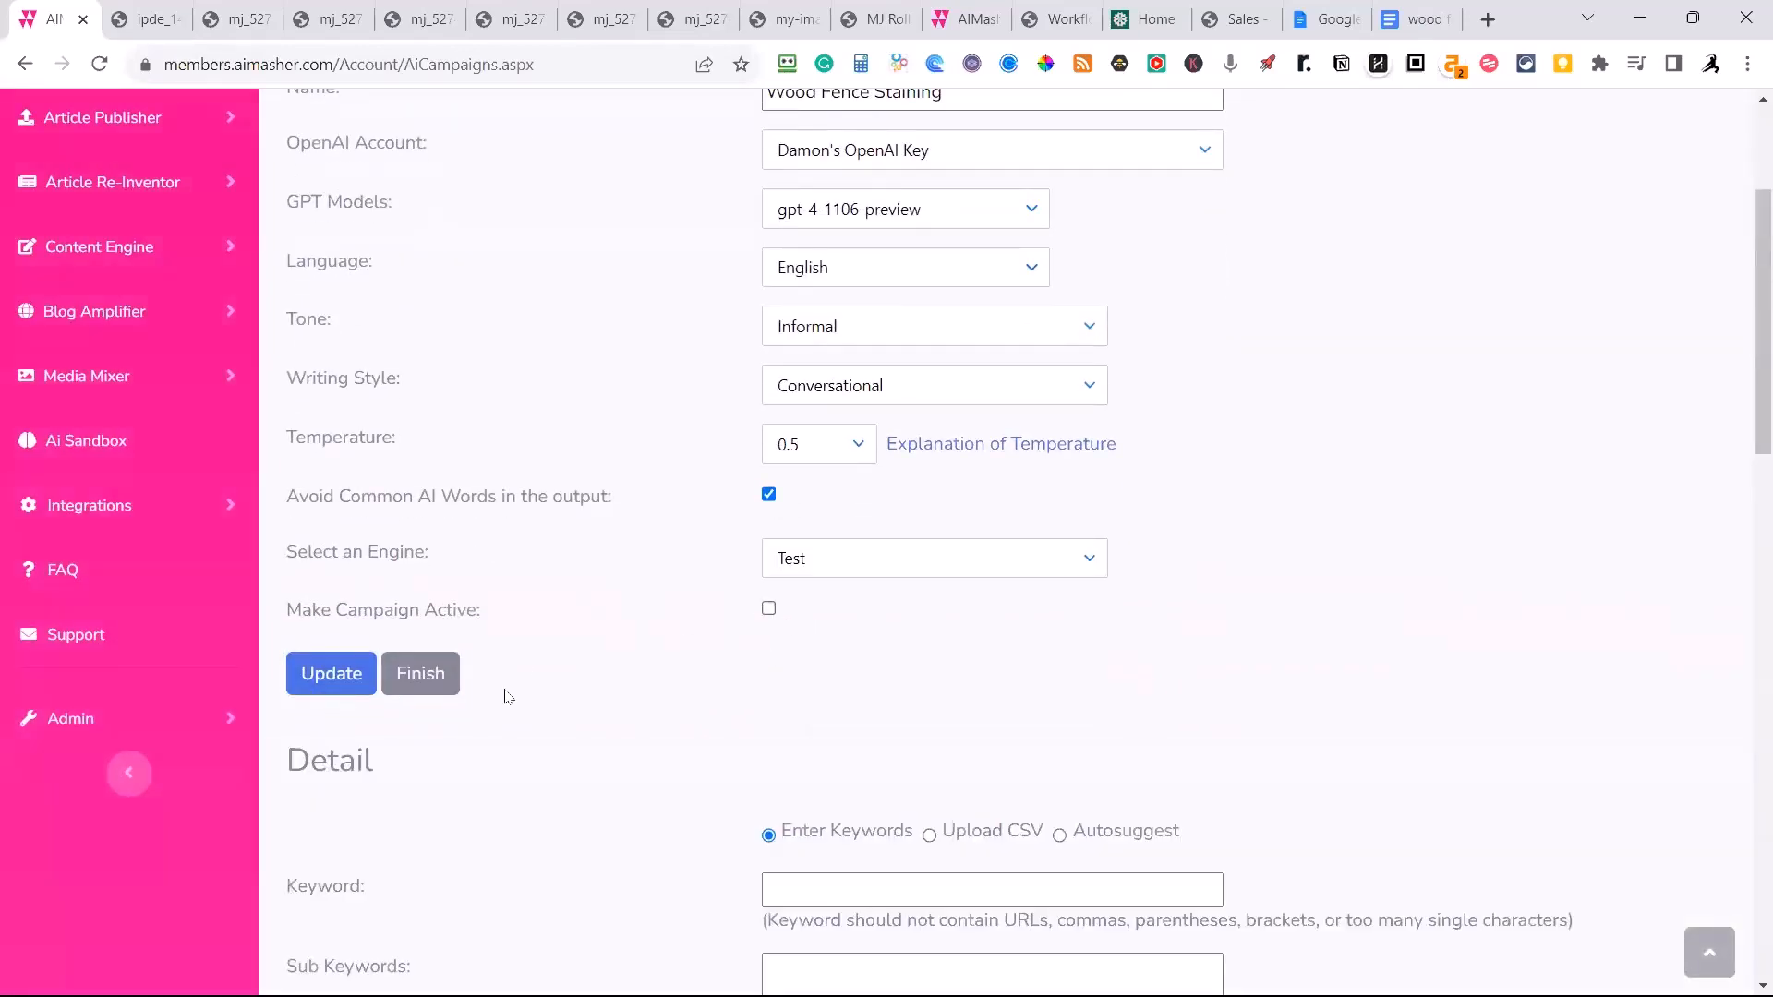
Copy the campaign name and switch the keyword entry method to Autosuggest.
{"action": "scroll", "coordinate": [619, 710], "scroll_direction": "down", "scroll_amount": 4}
{"action": "scroll", "coordinate": [829, 598], "scroll_direction": "up", "scroll_amount": 7}
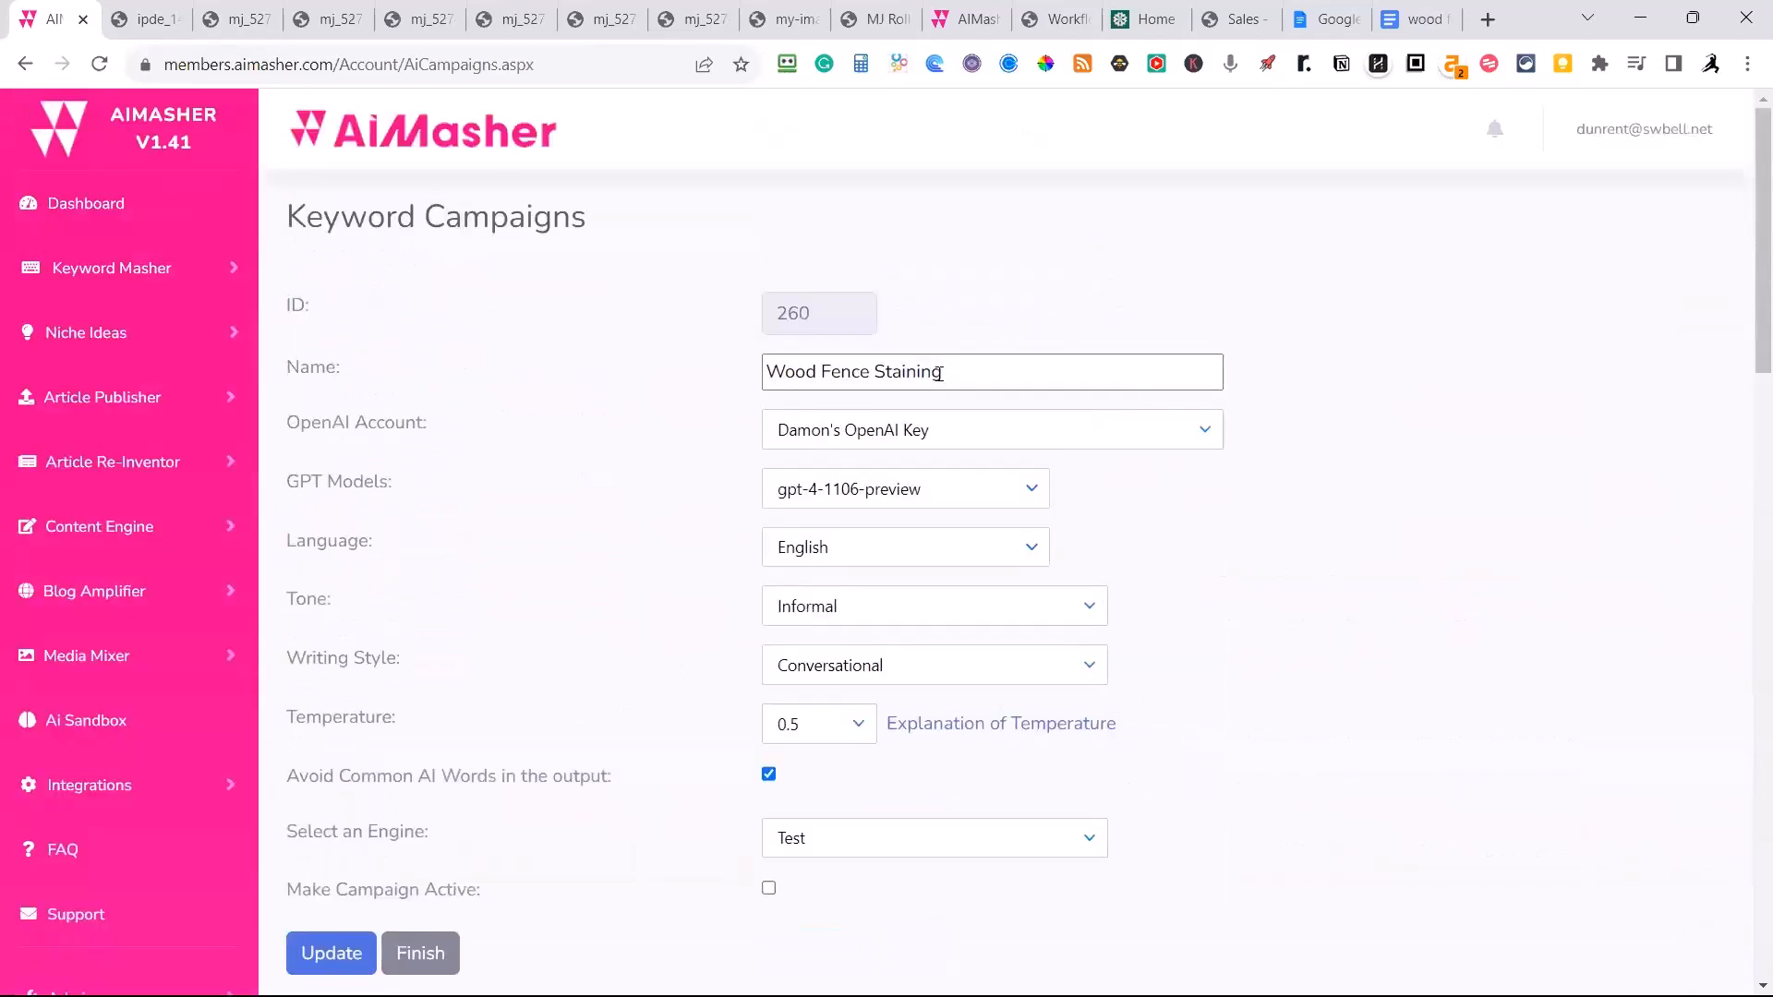
{"action": "left_click_drag", "start_coordinate": [964, 363], "coordinate": [708, 378]}
{"action": "key", "text": "ctrl+c"}
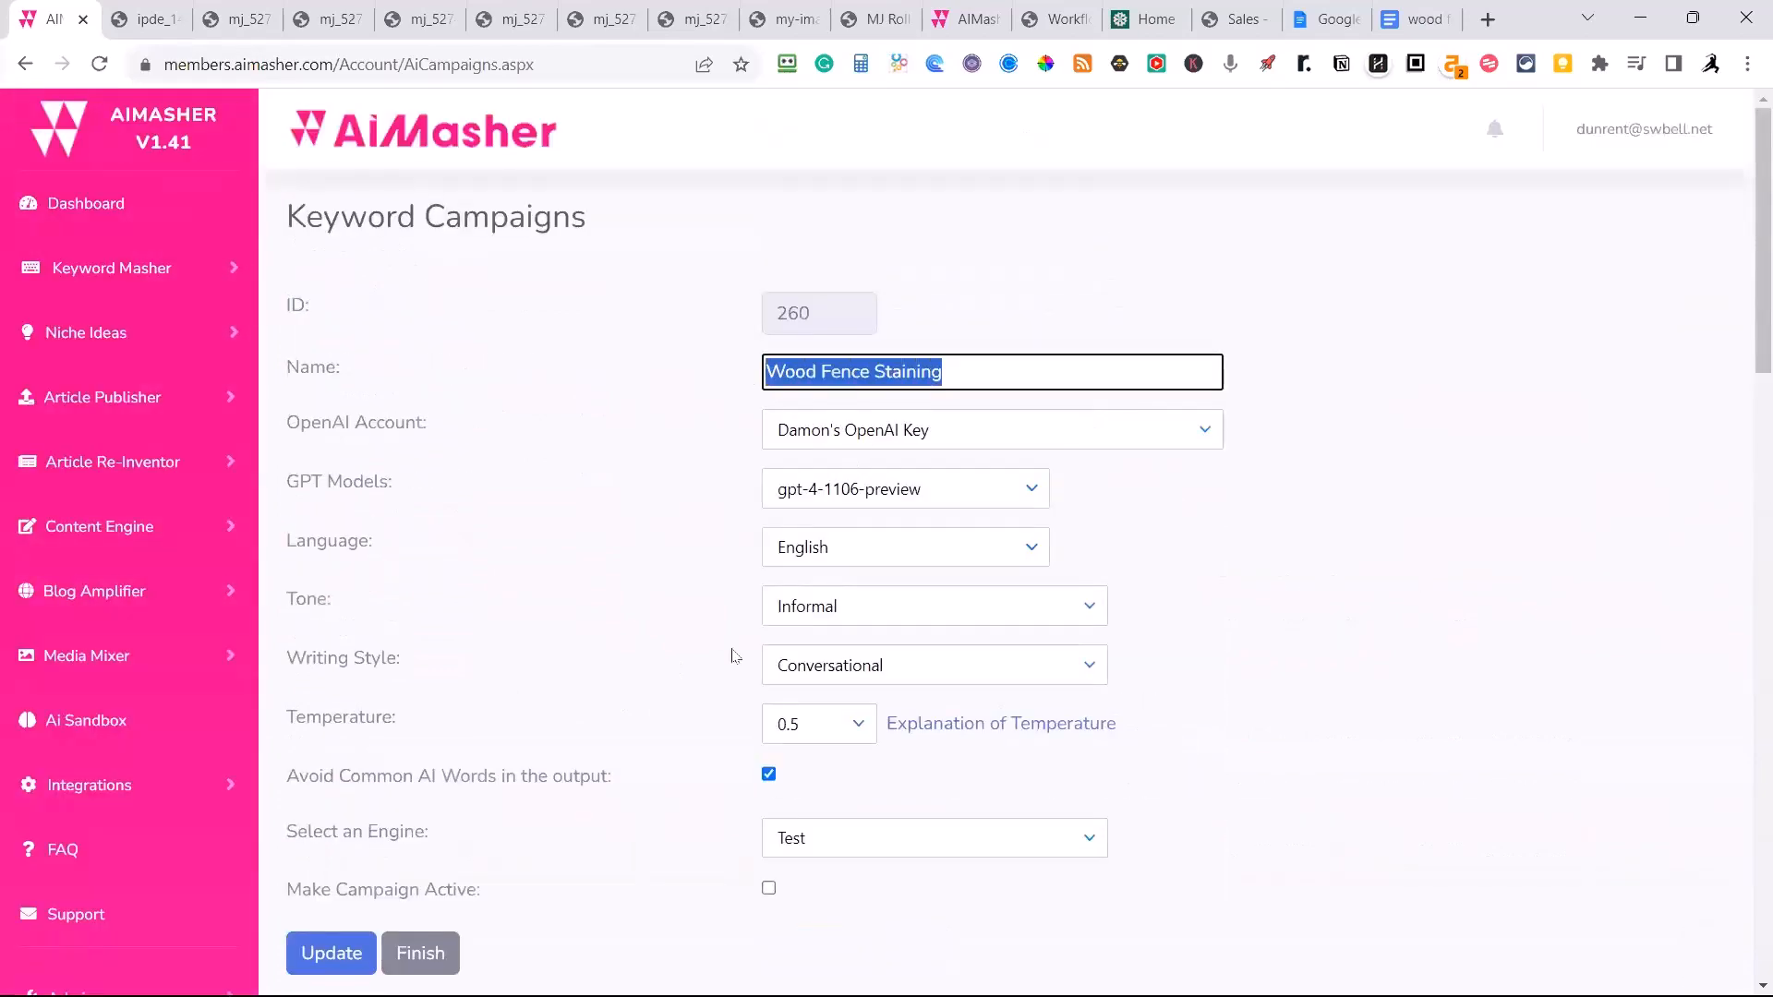
{"action": "scroll", "coordinate": [733, 661], "scroll_direction": "down", "scroll_amount": 9}
{"action": "left_click", "coordinate": [833, 372]}
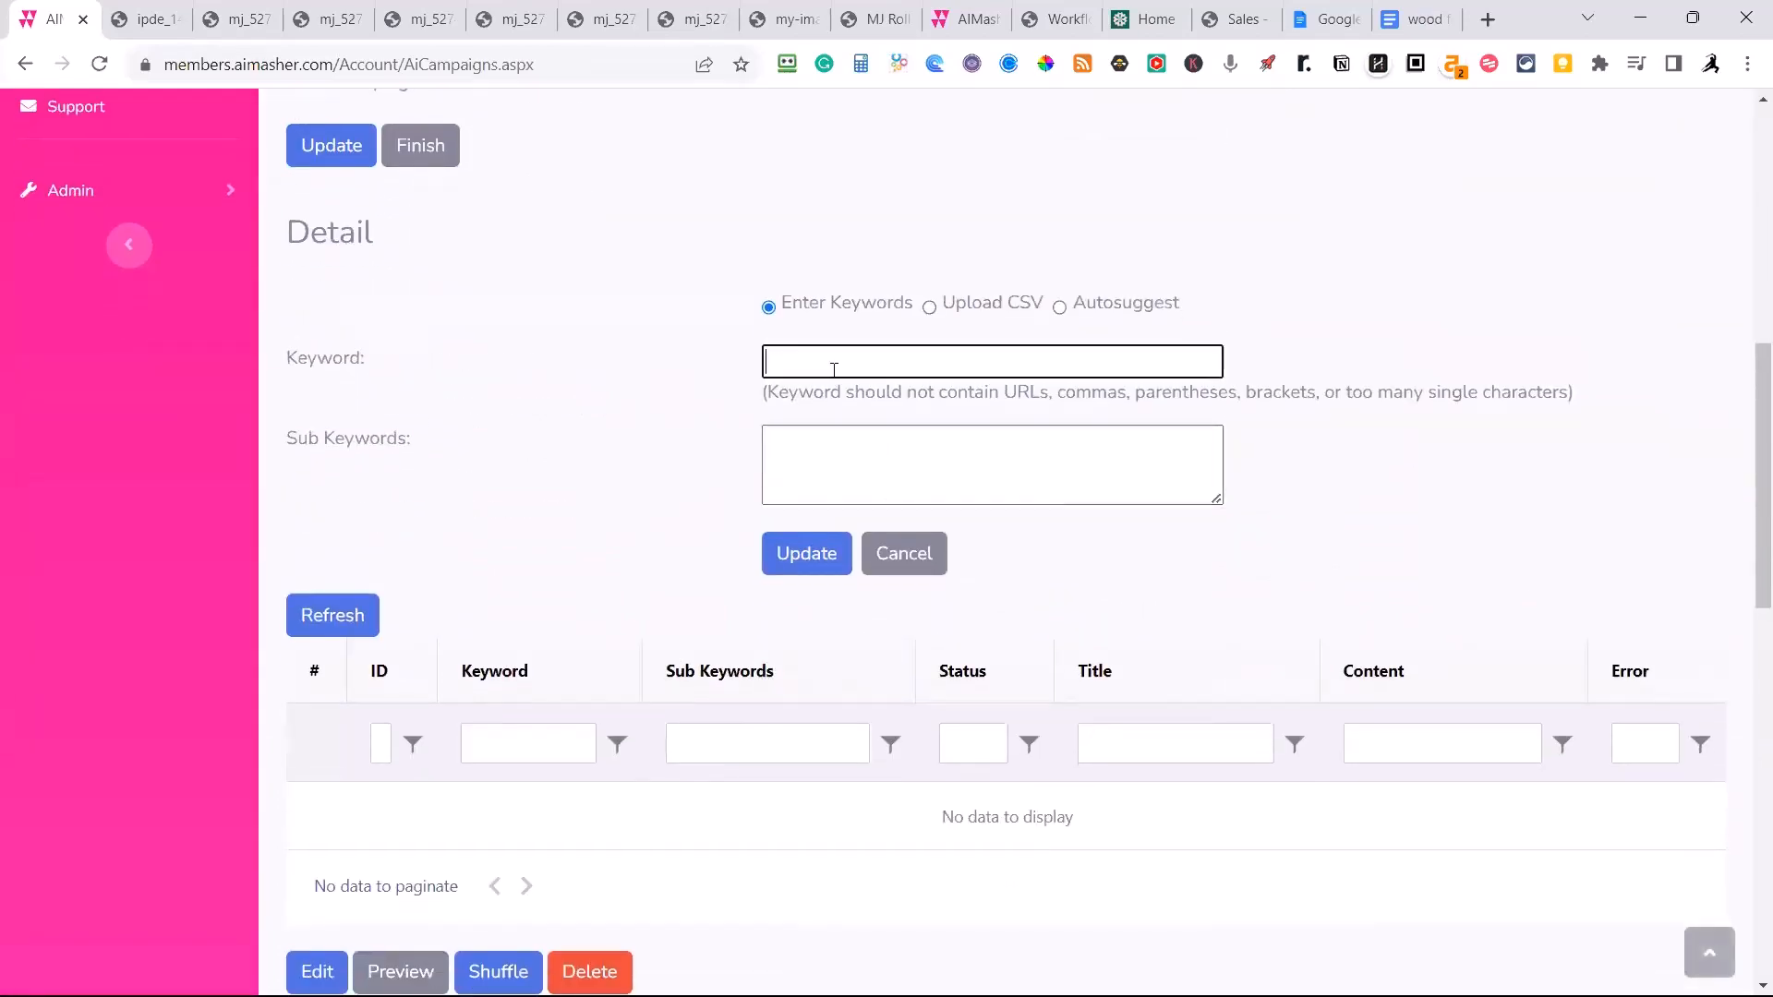
{"action": "key", "text": "ctrl+v"}
{"action": "left_click", "coordinate": [1060, 308]}
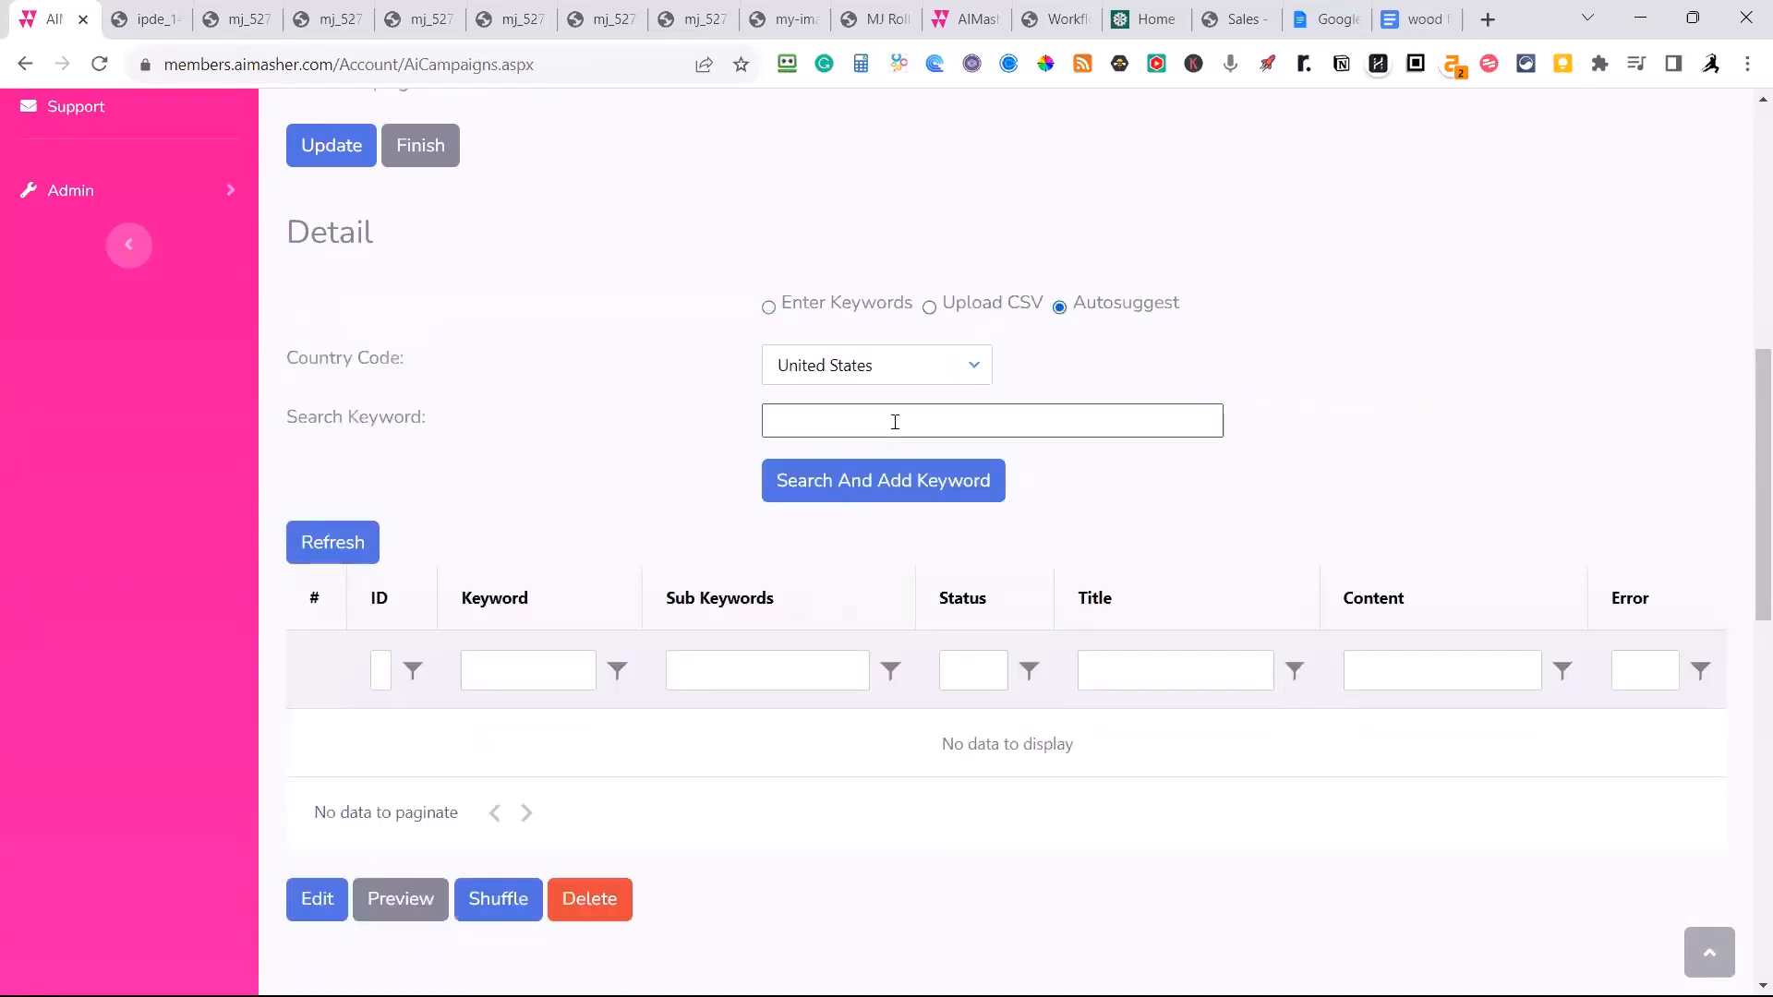
{"action": "left_click", "coordinate": [845, 420]}
Search for and add autosuggested United States keywords for "Wood Fence Staining", and look through the keywords and sub keywords.
{"action": "scroll", "coordinate": [568, 417], "scroll_direction": "up", "scroll_amount": 9}
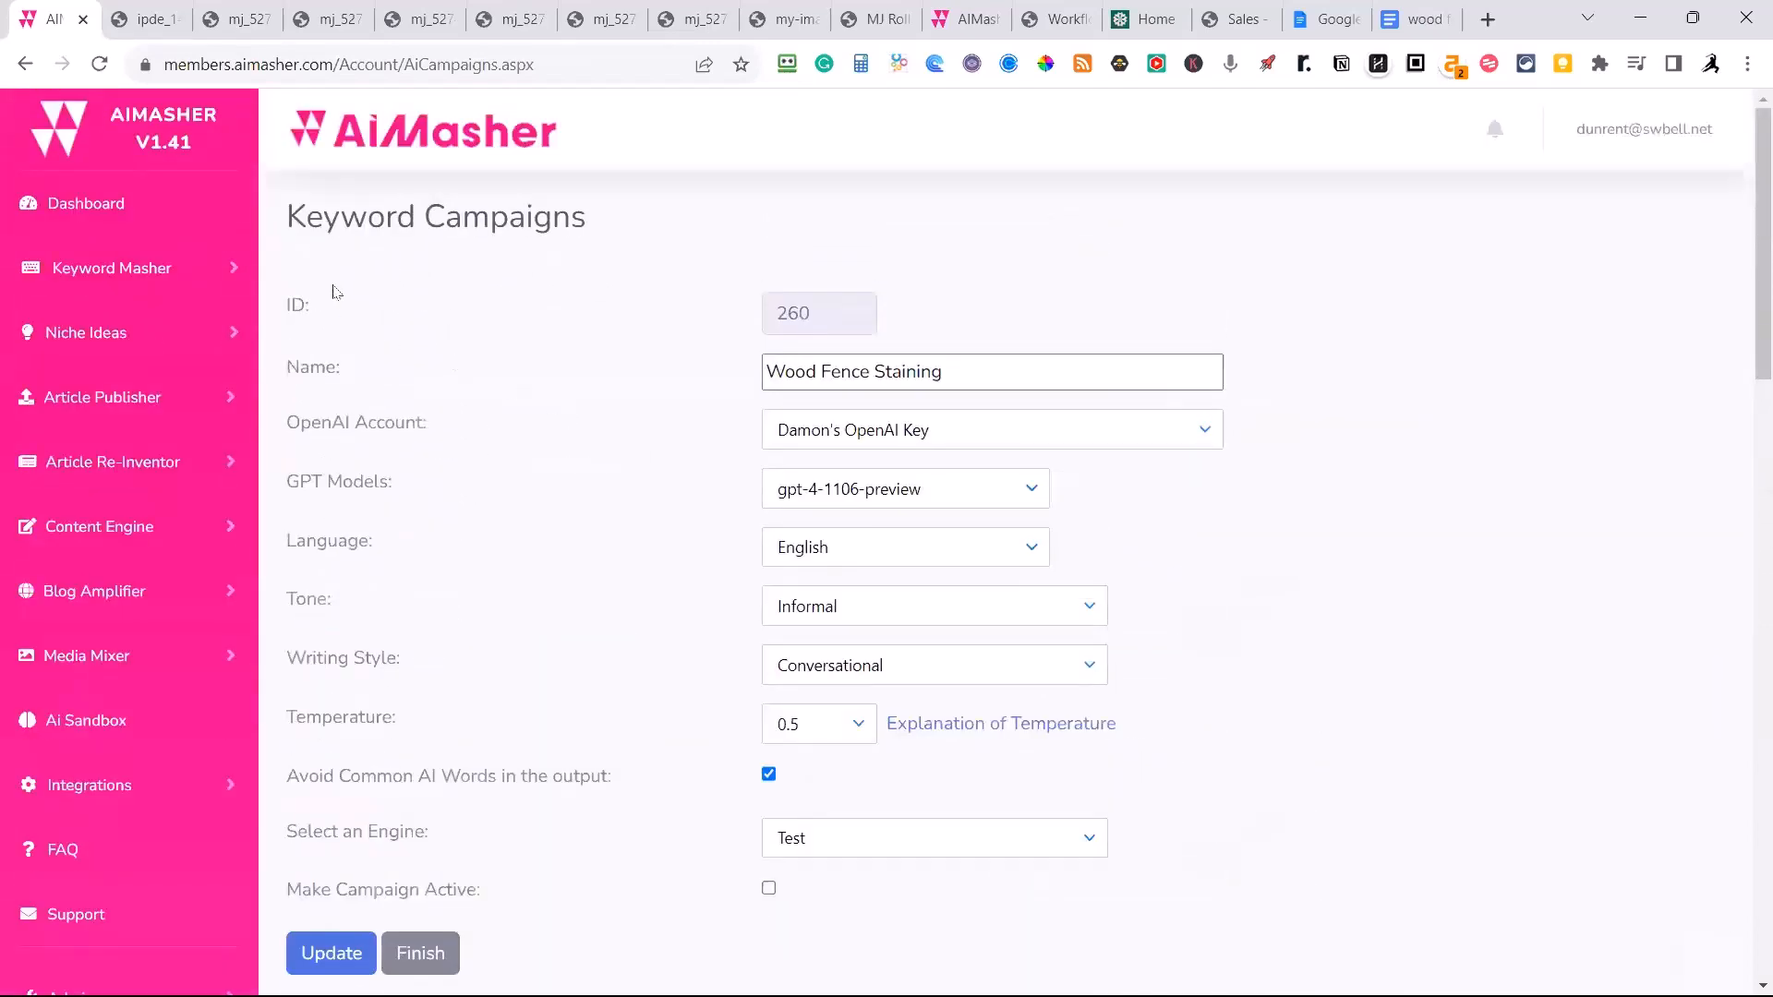
{"action": "scroll", "coordinate": [434, 333], "scroll_direction": "down", "scroll_amount": 8}
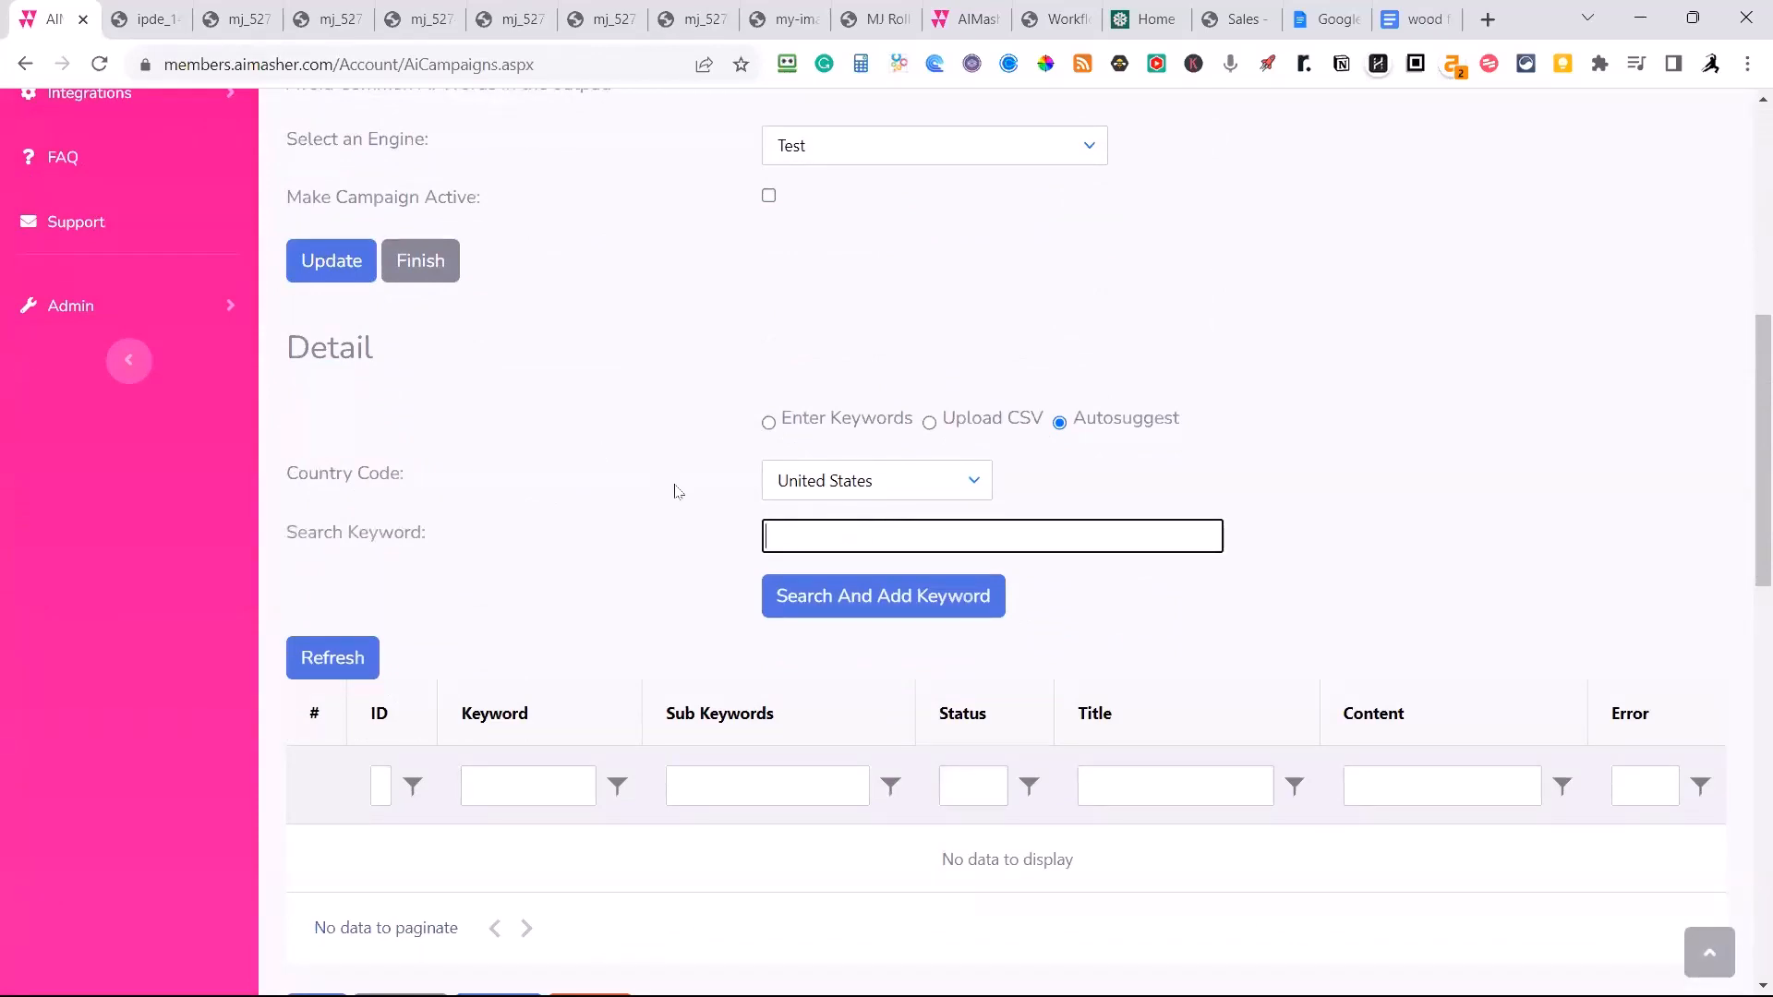
{"action": "scroll", "coordinate": [675, 503], "scroll_direction": "up", "scroll_amount": 9}
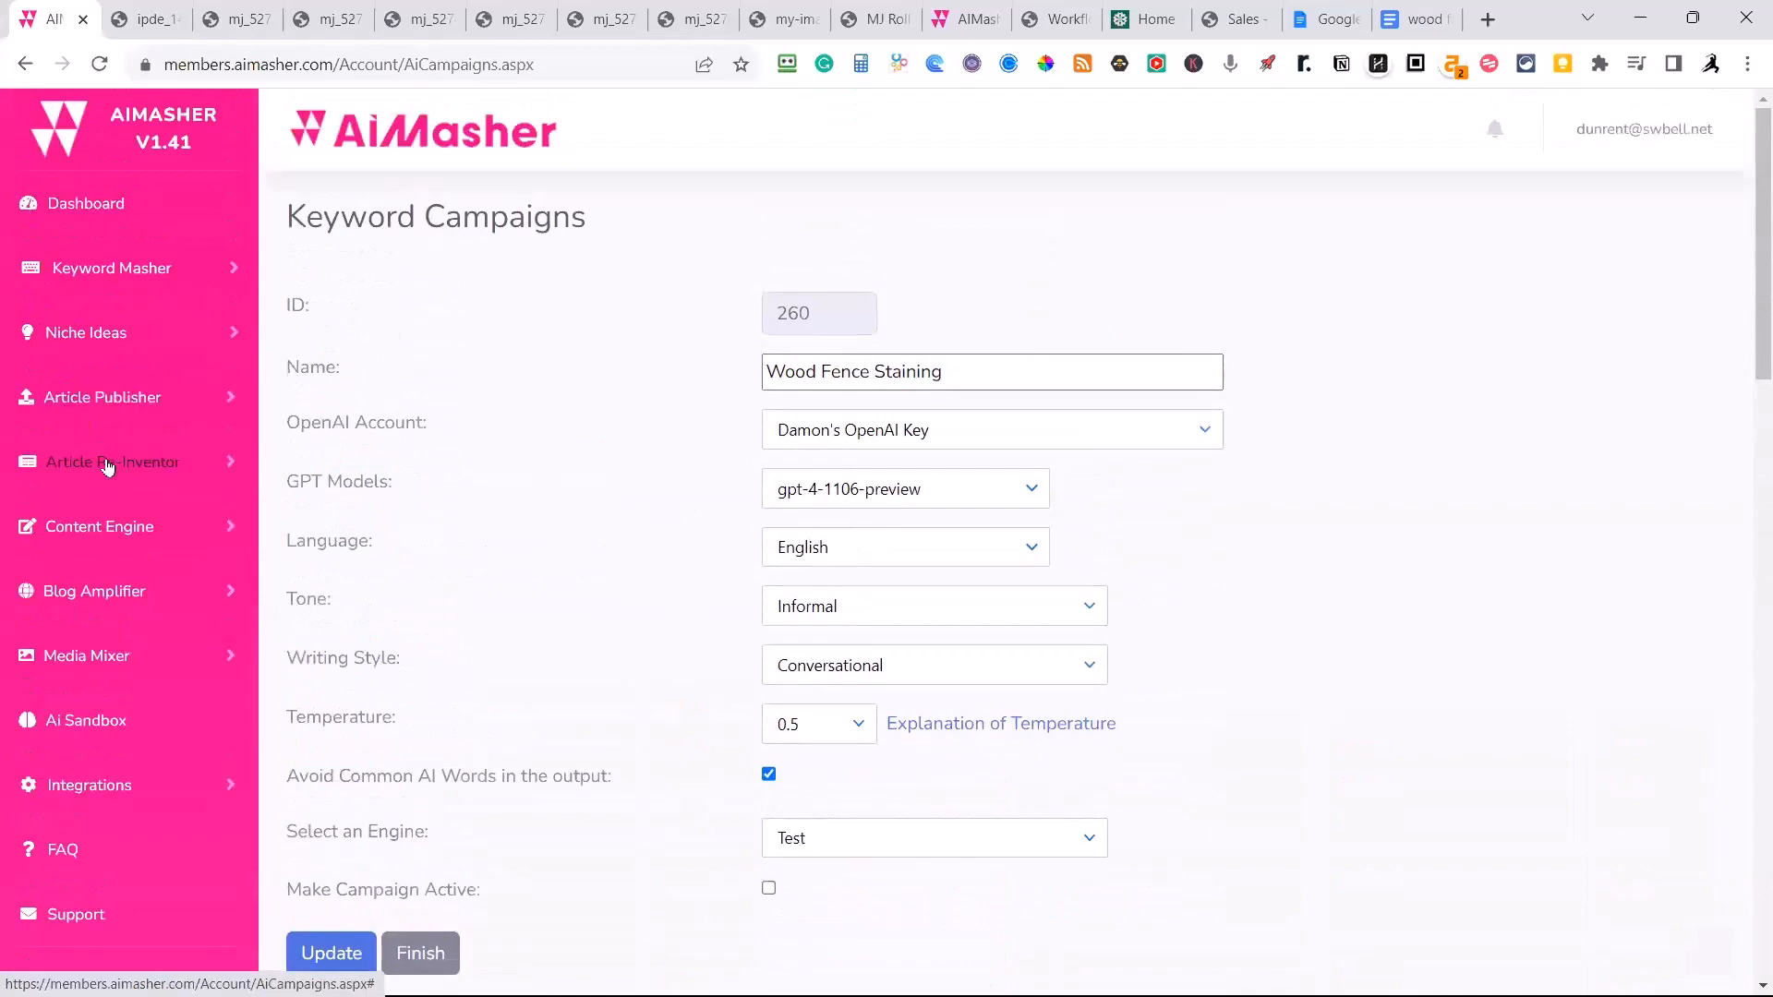
{"action": "scroll", "coordinate": [428, 585], "scroll_direction": "down", "scroll_amount": 1}
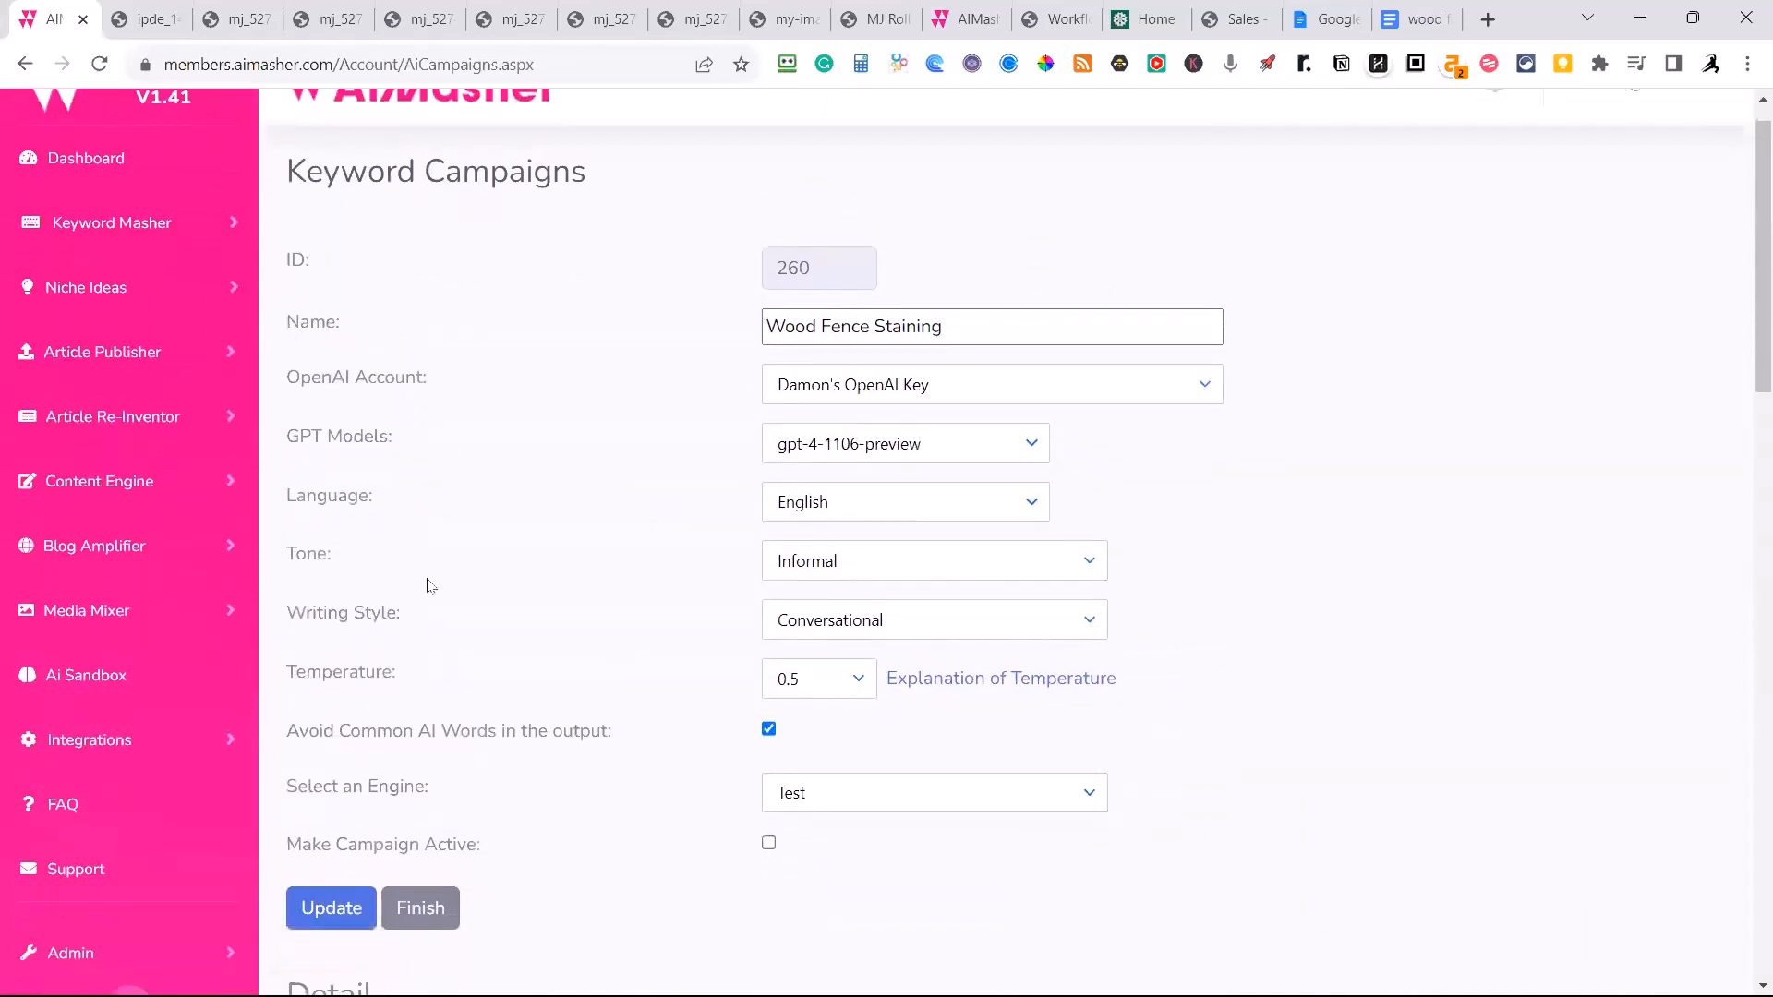
{"action": "scroll", "coordinate": [428, 585], "scroll_direction": "down", "scroll_amount": 4}
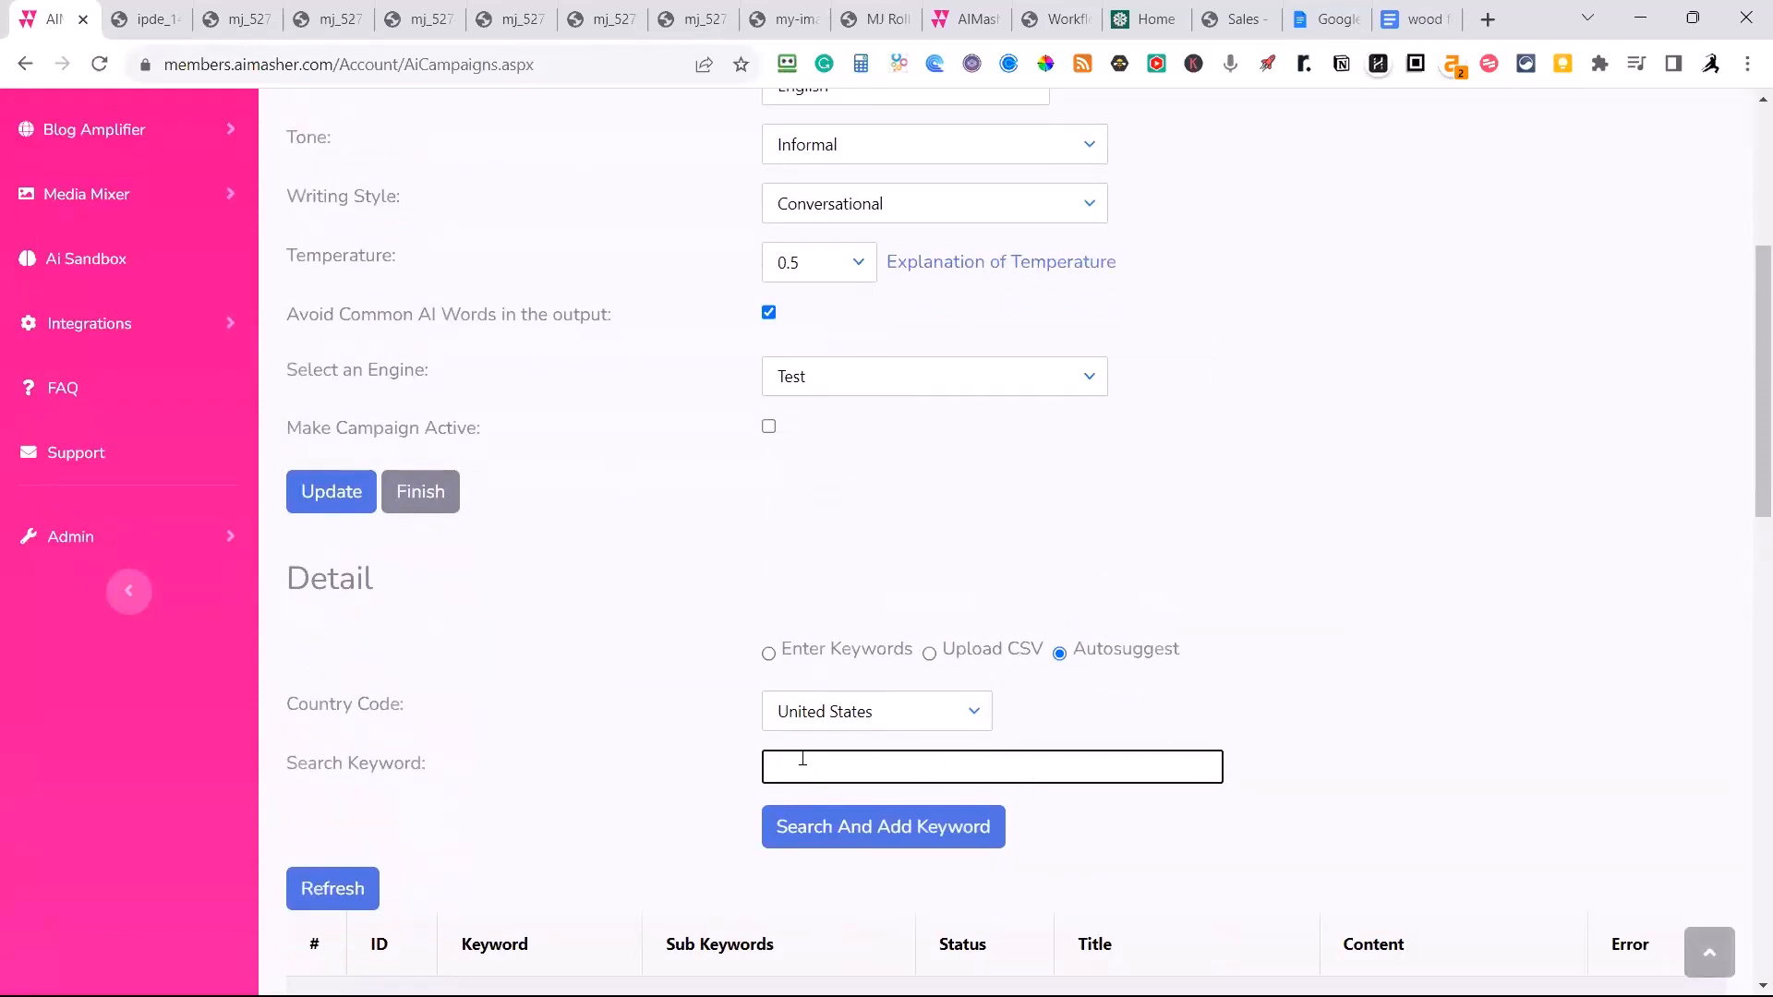
{"action": "key", "text": "ctrl+v"}
{"action": "left_click", "coordinate": [861, 837]}
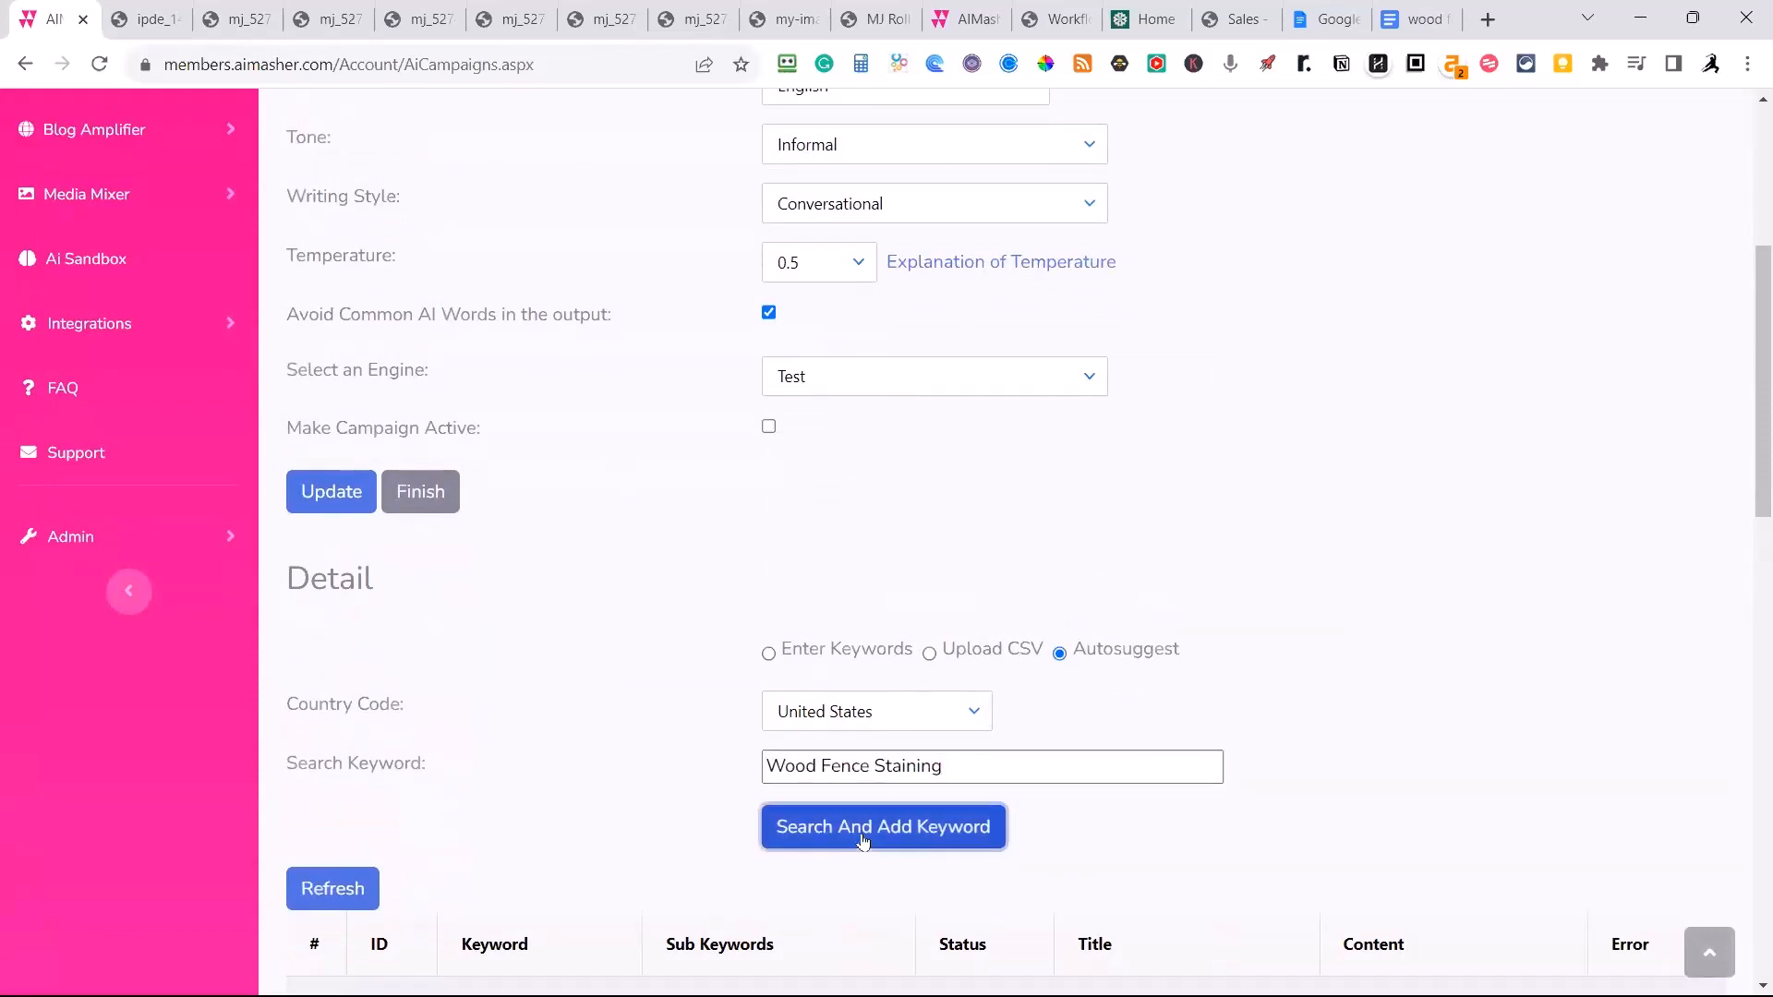
{"action": "scroll", "coordinate": [1255, 645], "scroll_direction": "down", "scroll_amount": 1}
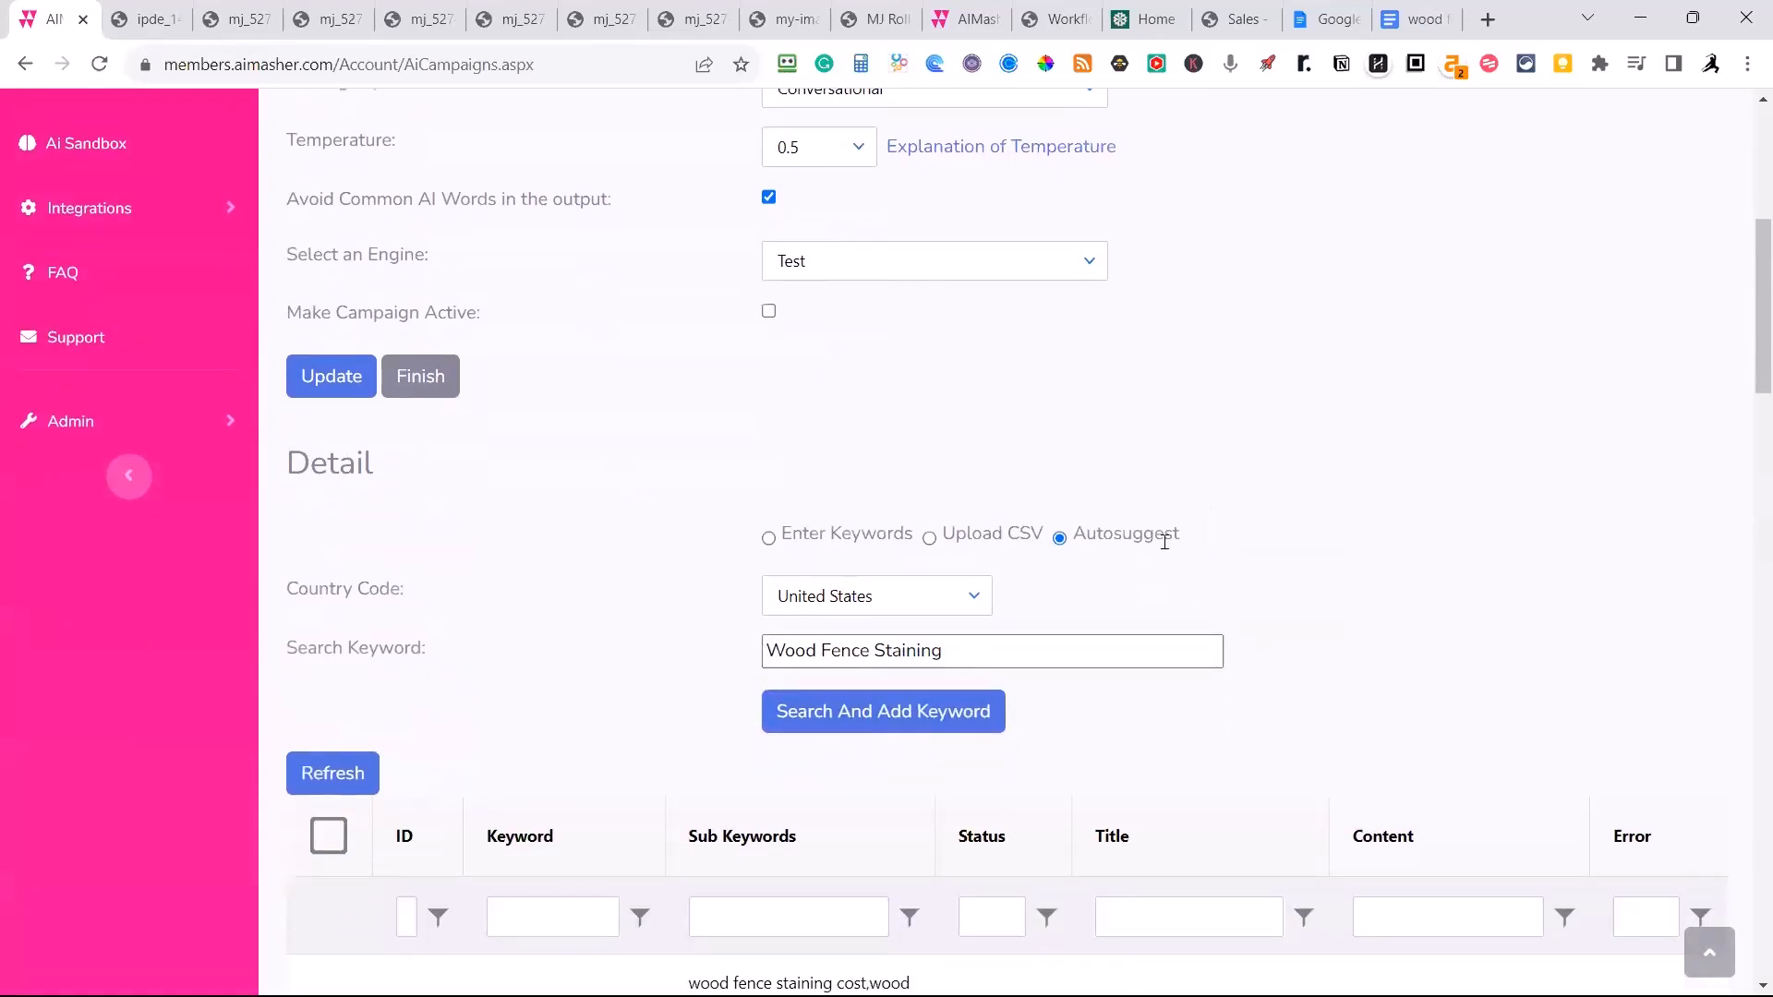
{"action": "scroll", "coordinate": [1043, 605], "scroll_direction": "down", "scroll_amount": 4}
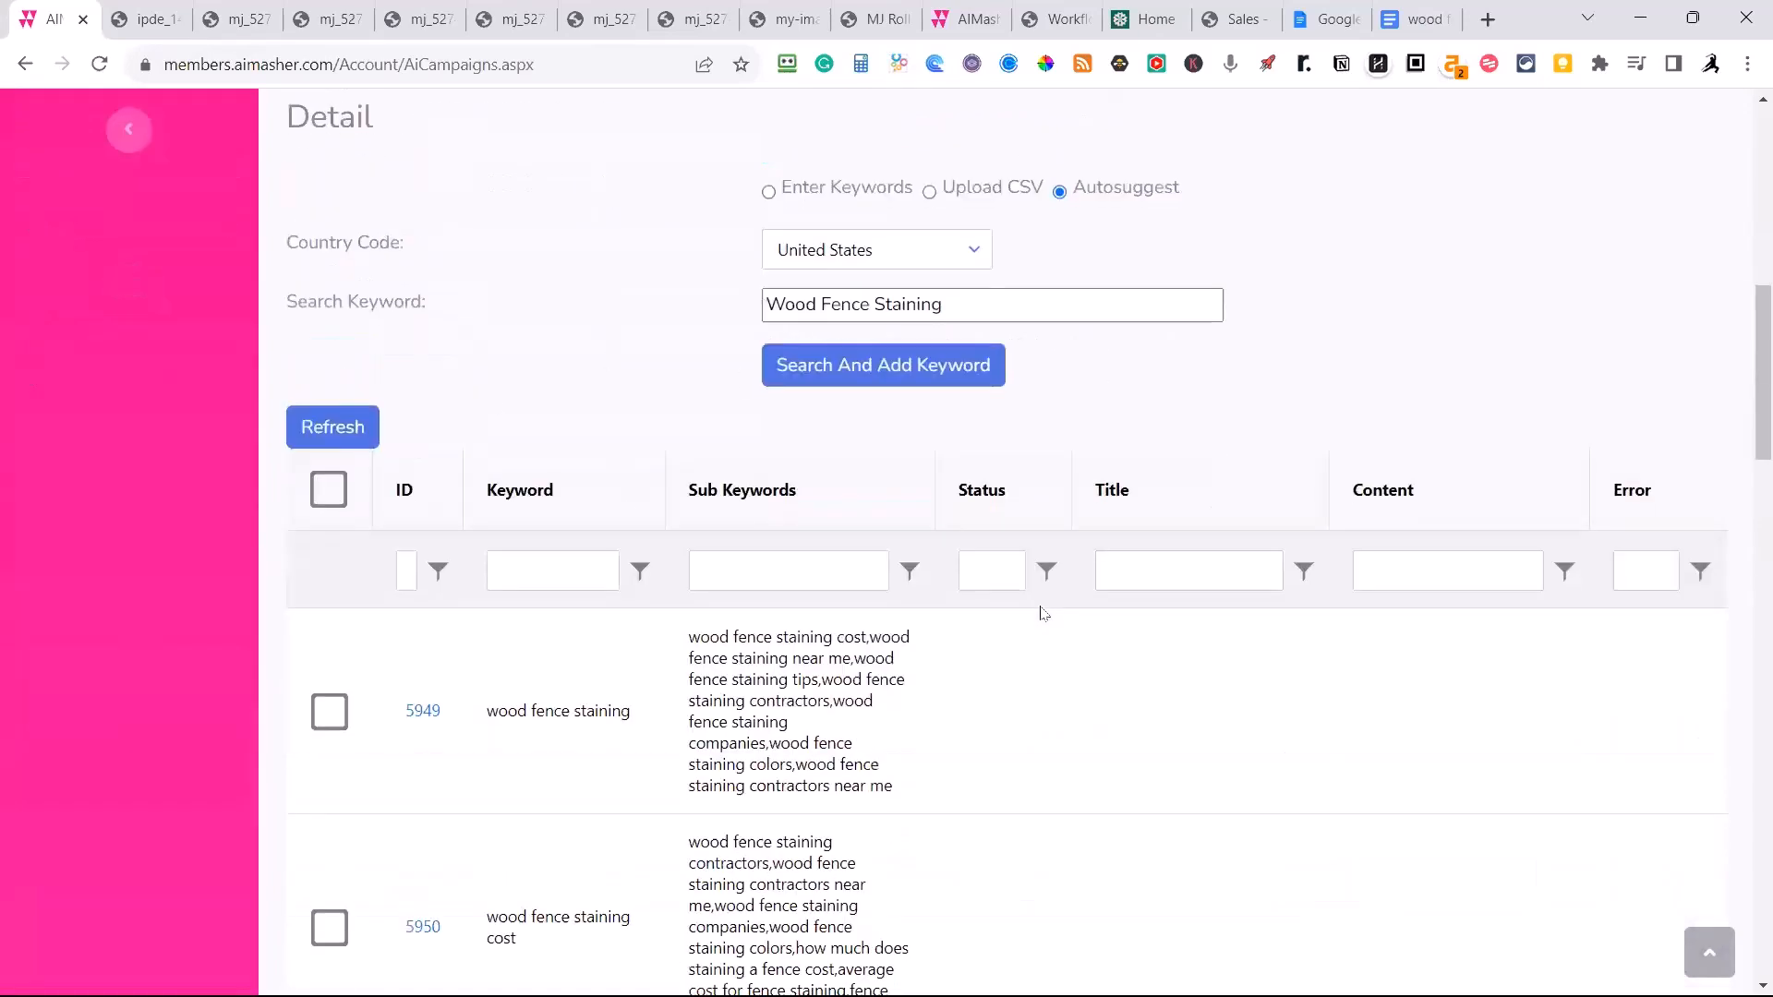
{"action": "scroll", "coordinate": [1042, 615], "scroll_direction": "down", "scroll_amount": 2}
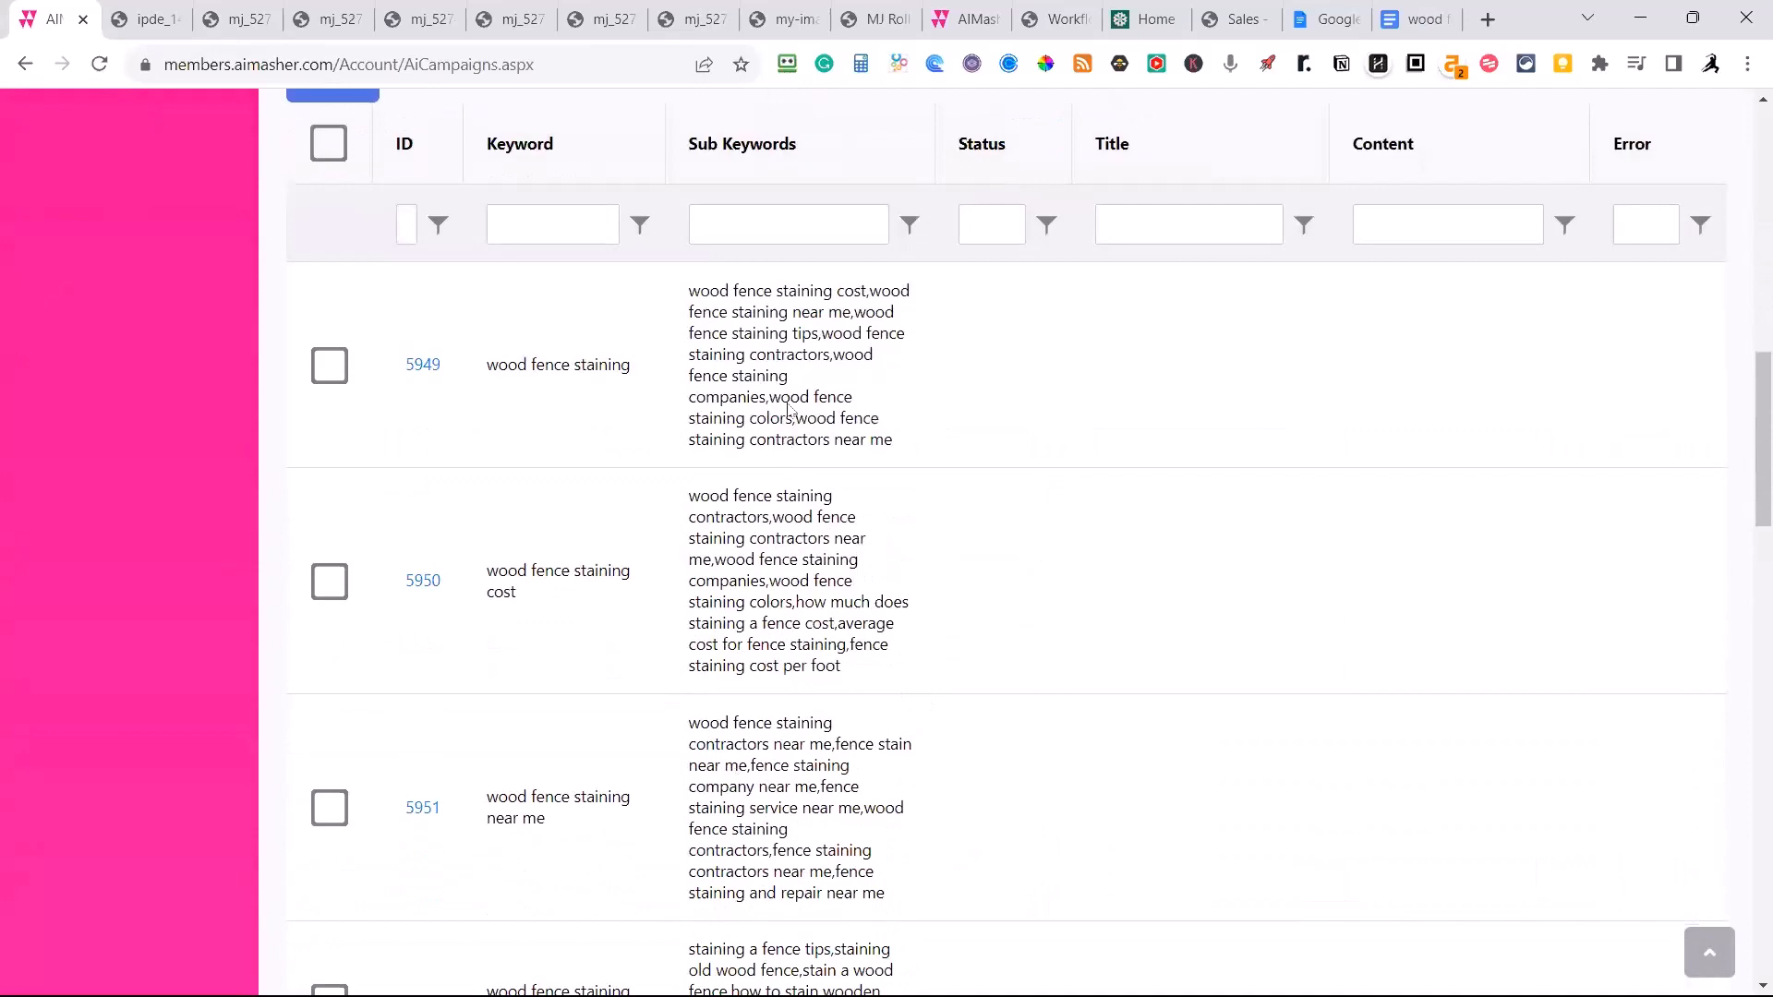
{"action": "scroll", "coordinate": [647, 333], "scroll_direction": "down", "scroll_amount": 1}
{"action": "scroll", "coordinate": [665, 388], "scroll_direction": "up", "scroll_amount": 3}
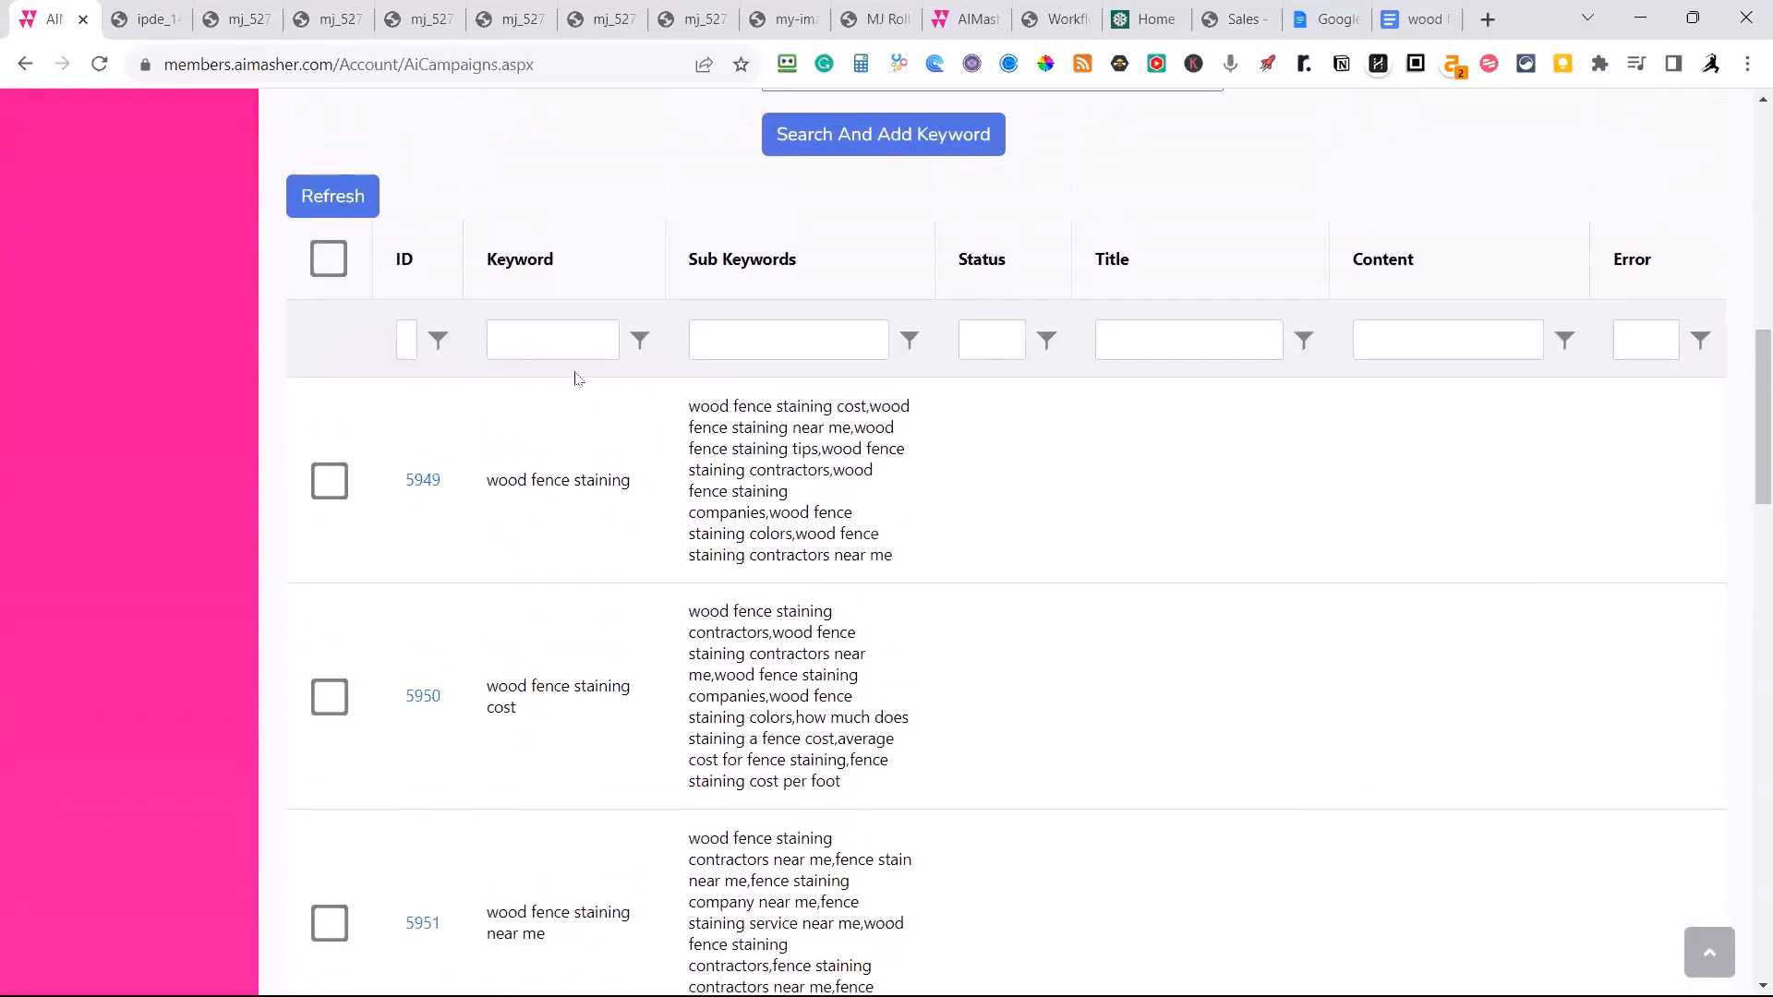
Look through the Wood Fence Staining keywords and sub keywords, and finish editing the campaign.
{"action": "scroll", "coordinate": [635, 637], "scroll_direction": "down", "scroll_amount": 1}
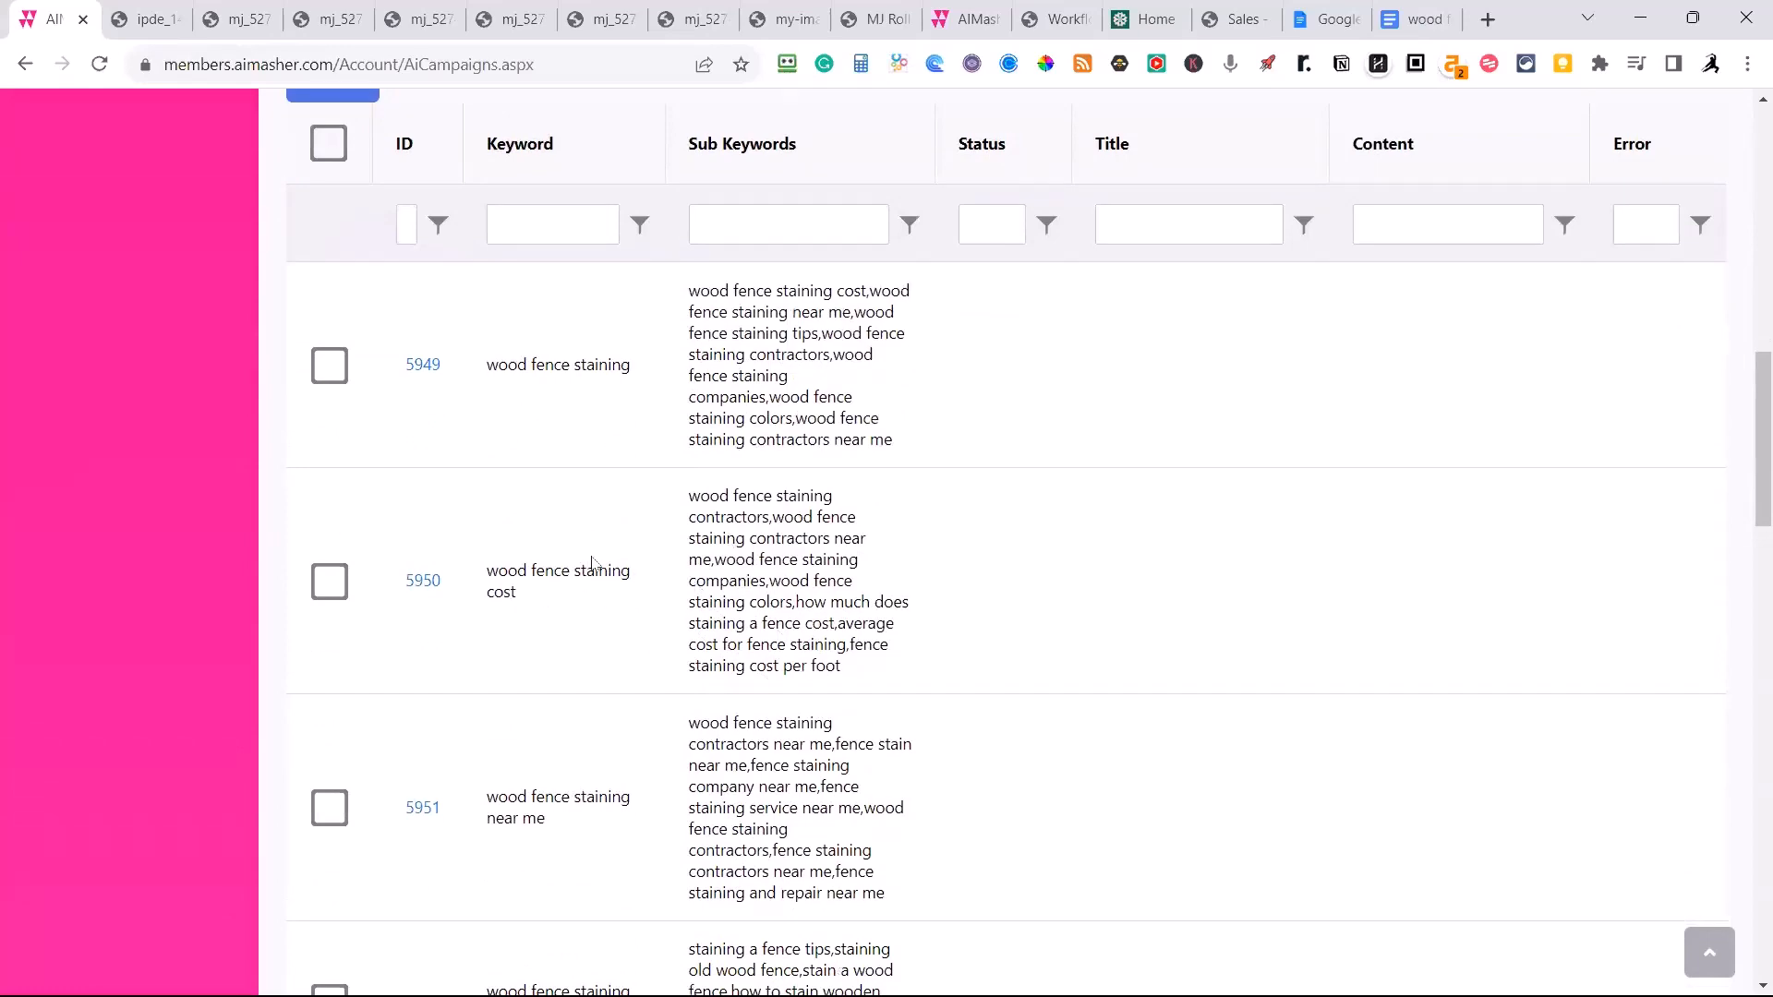
{"action": "scroll", "coordinate": [697, 628], "scroll_direction": "down", "scroll_amount": 2}
{"action": "scroll", "coordinate": [647, 613], "scroll_direction": "up", "scroll_amount": 10}
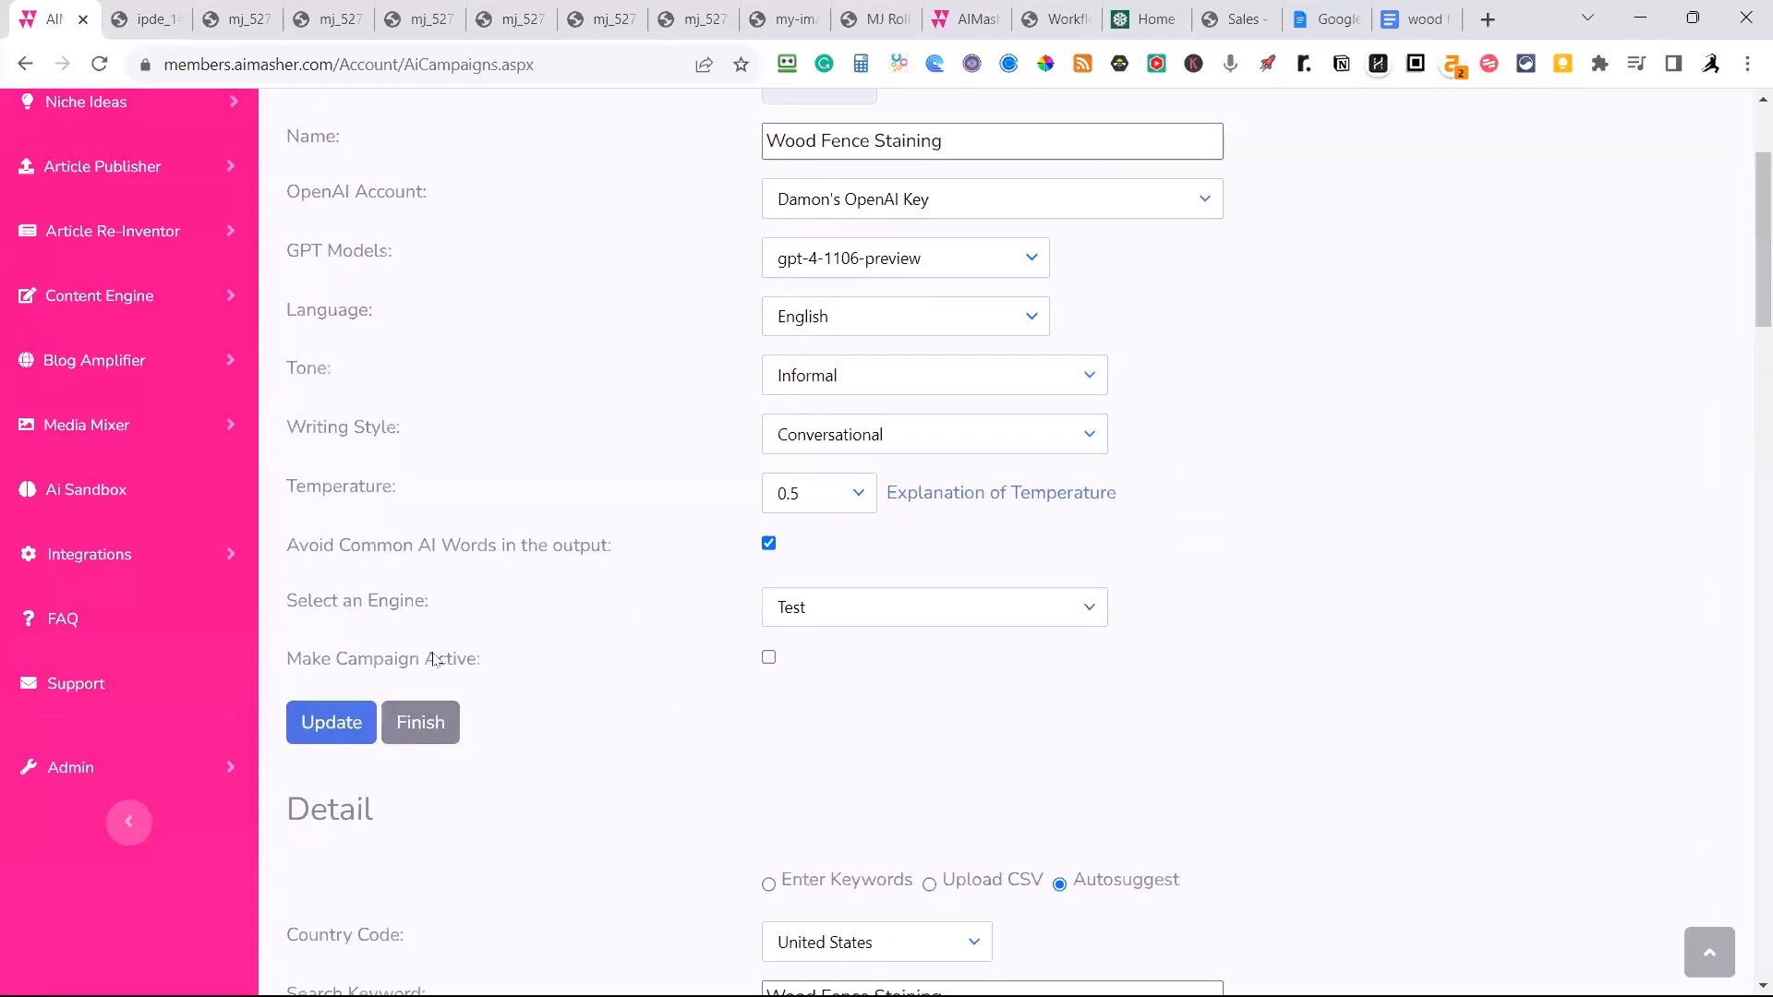
{"action": "left_click", "coordinate": [421, 729]}
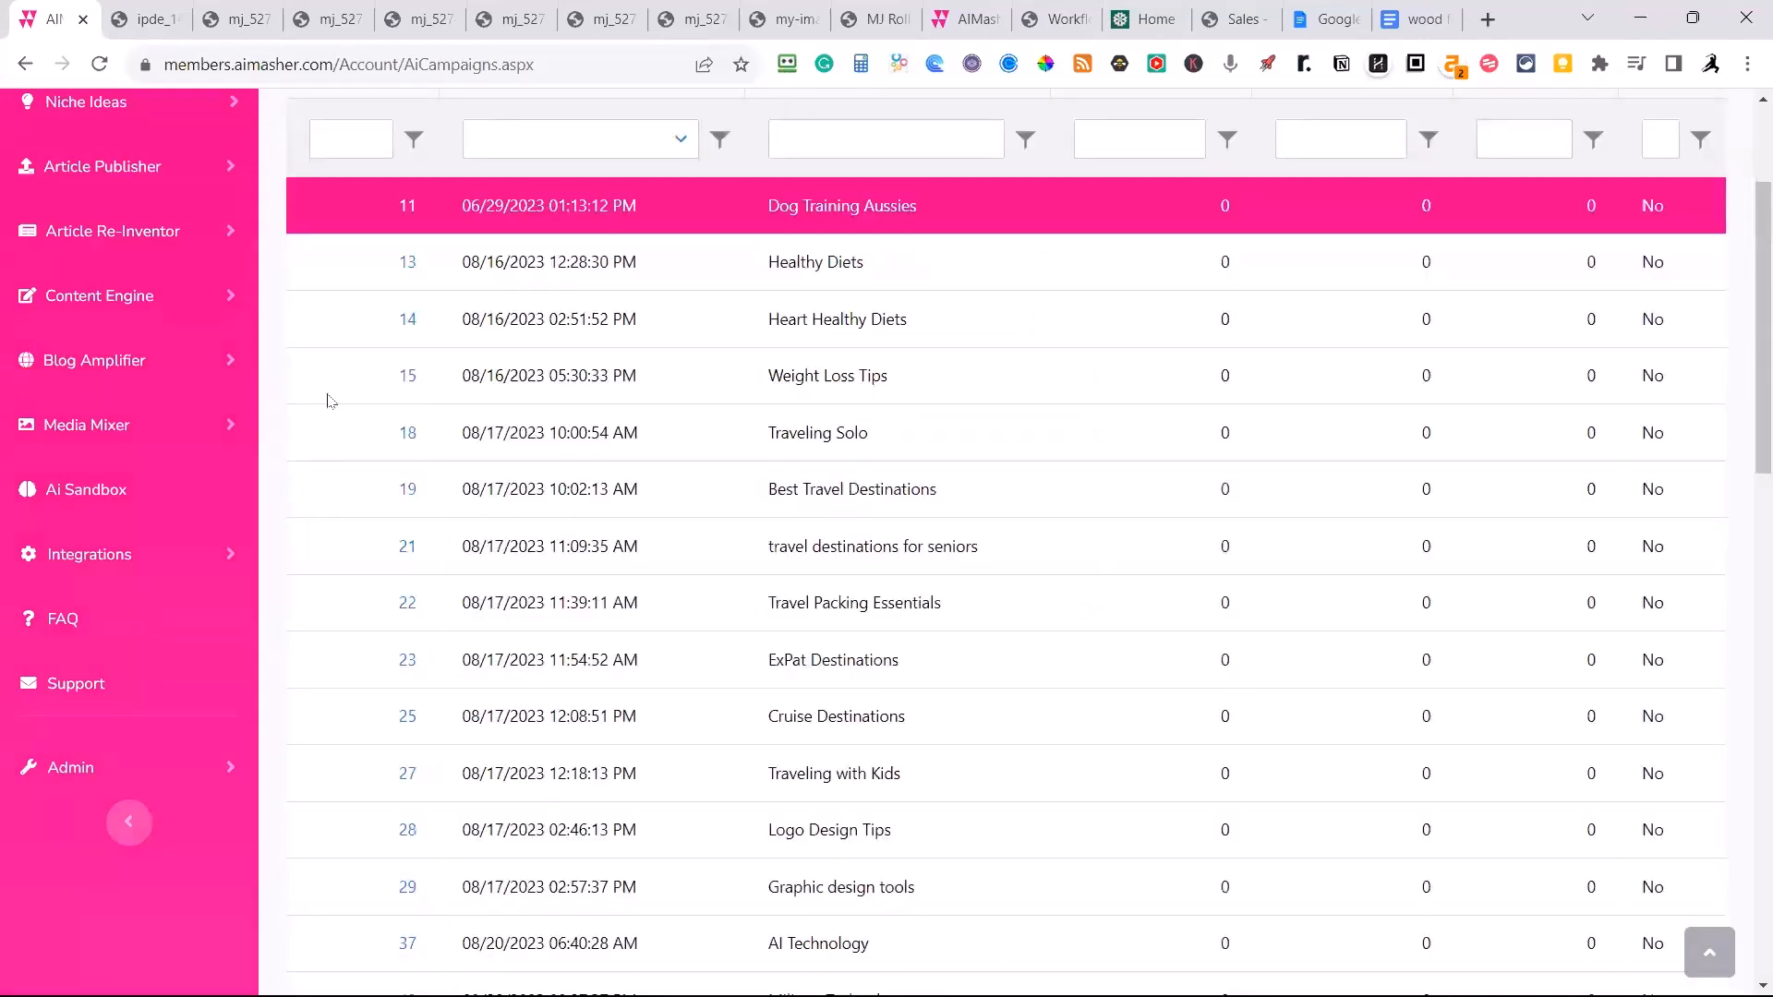
{"action": "left_click", "coordinate": [111, 295]}
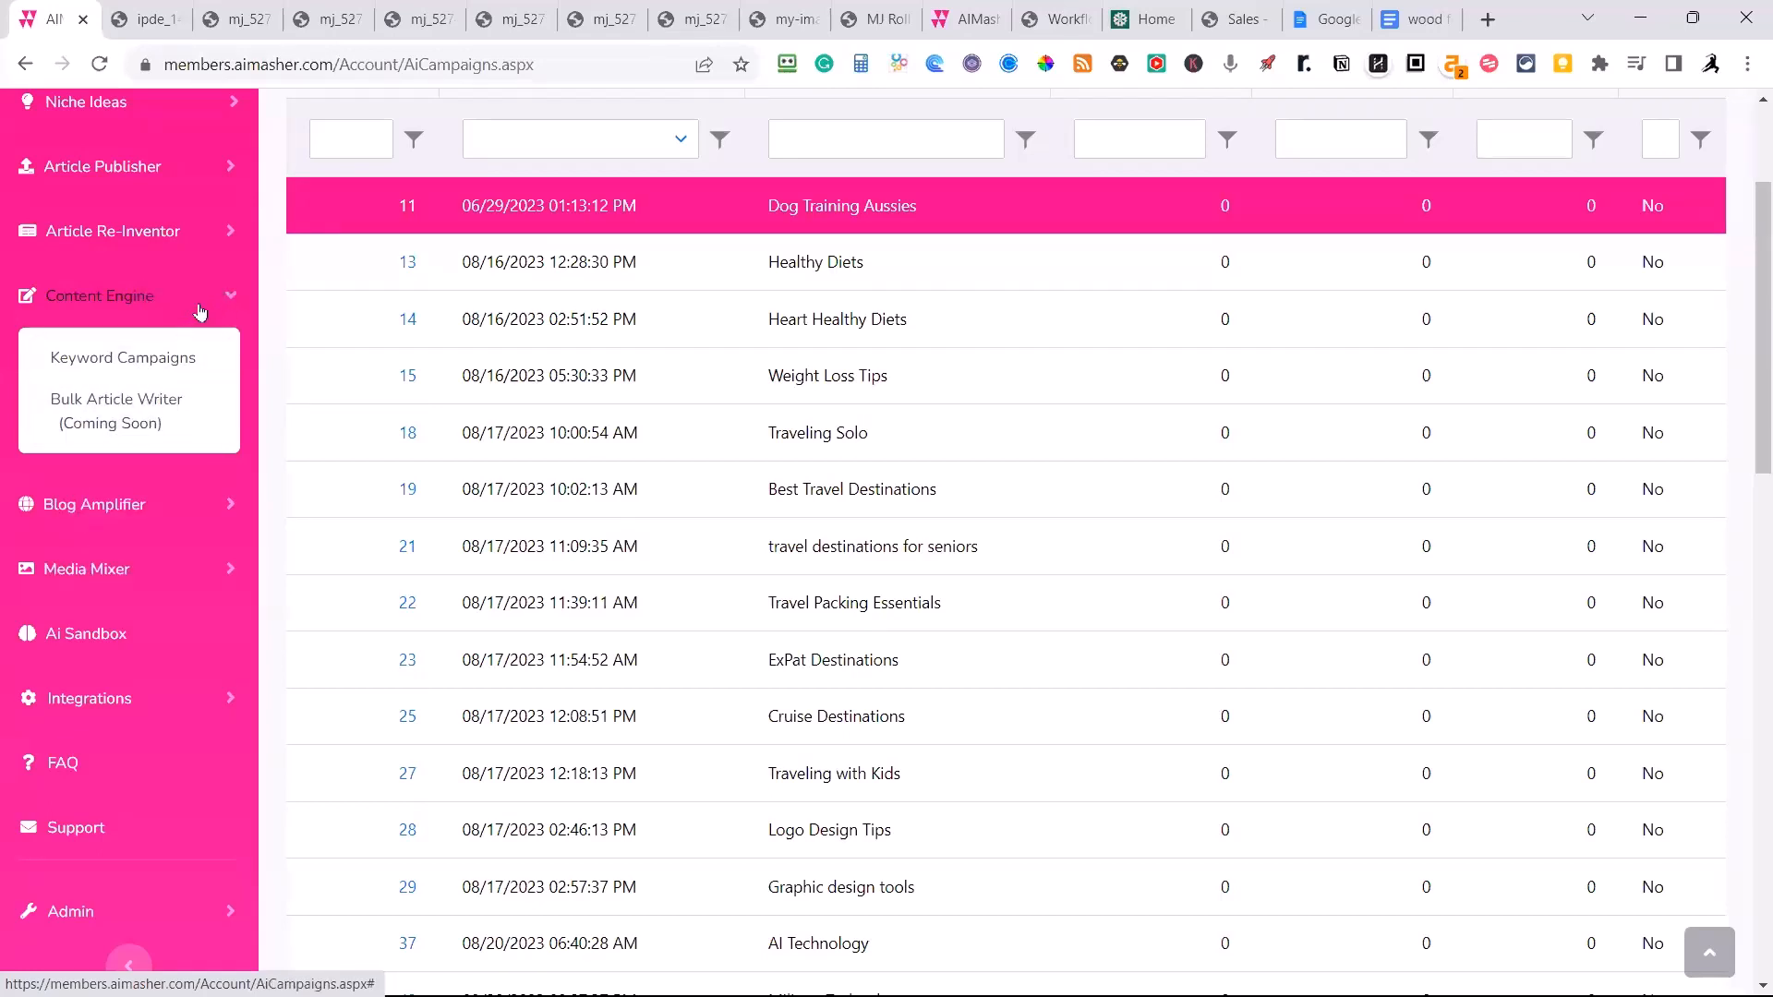
{"action": "left_click", "coordinate": [231, 296]}
{"action": "left_click", "coordinate": [234, 361]}
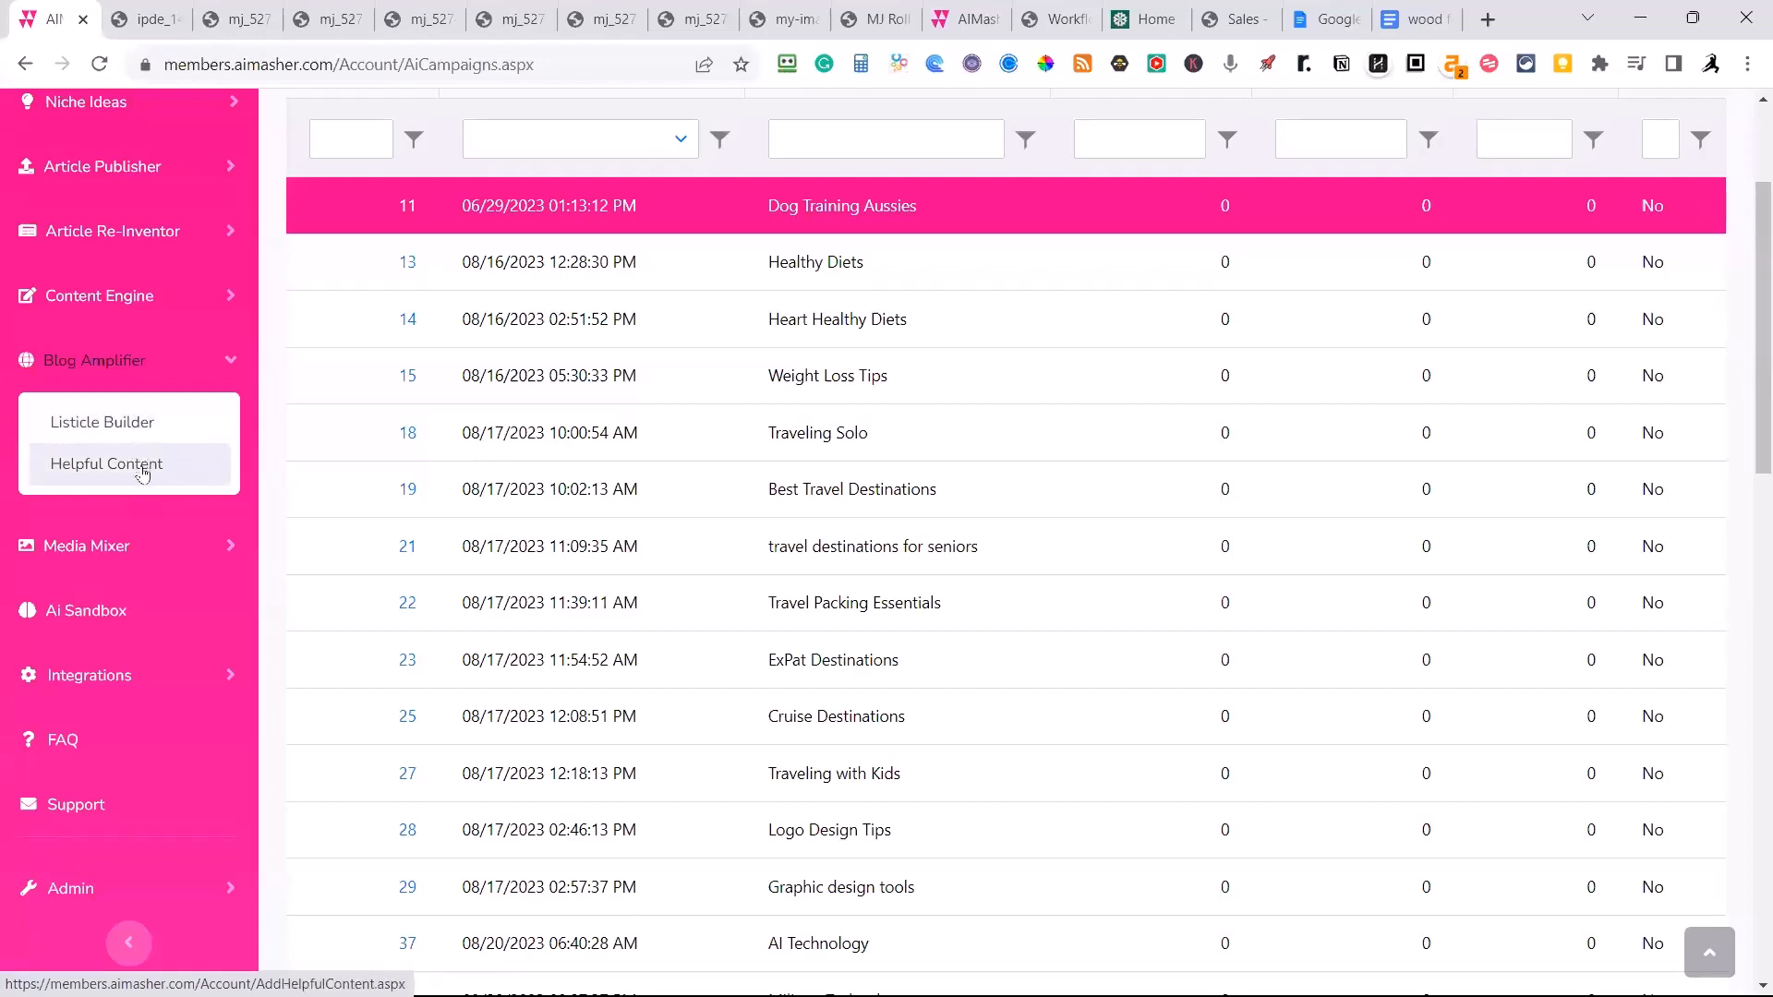
{"action": "left_click", "coordinate": [228, 364]}
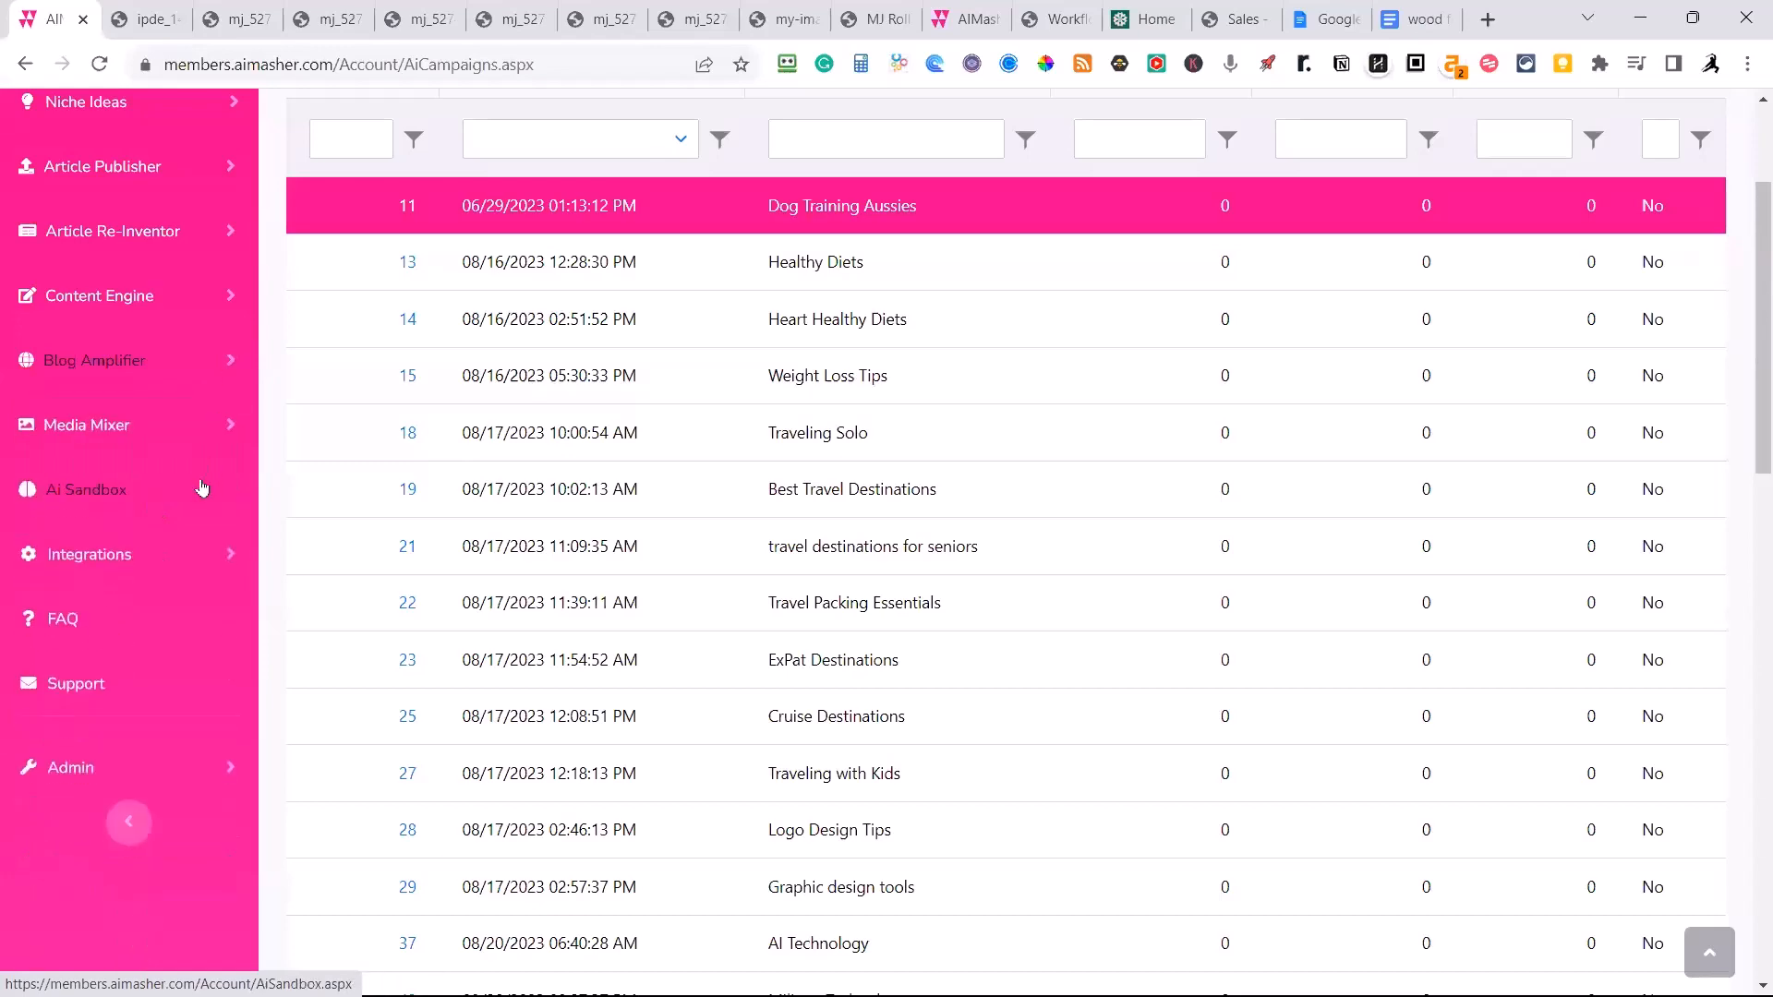
Go to the dashboard, open the account's Estimated Open AI Costs report and examine the listed costs through to the total.
{"action": "scroll", "coordinate": [208, 518], "scroll_direction": "up", "scroll_amount": 3}
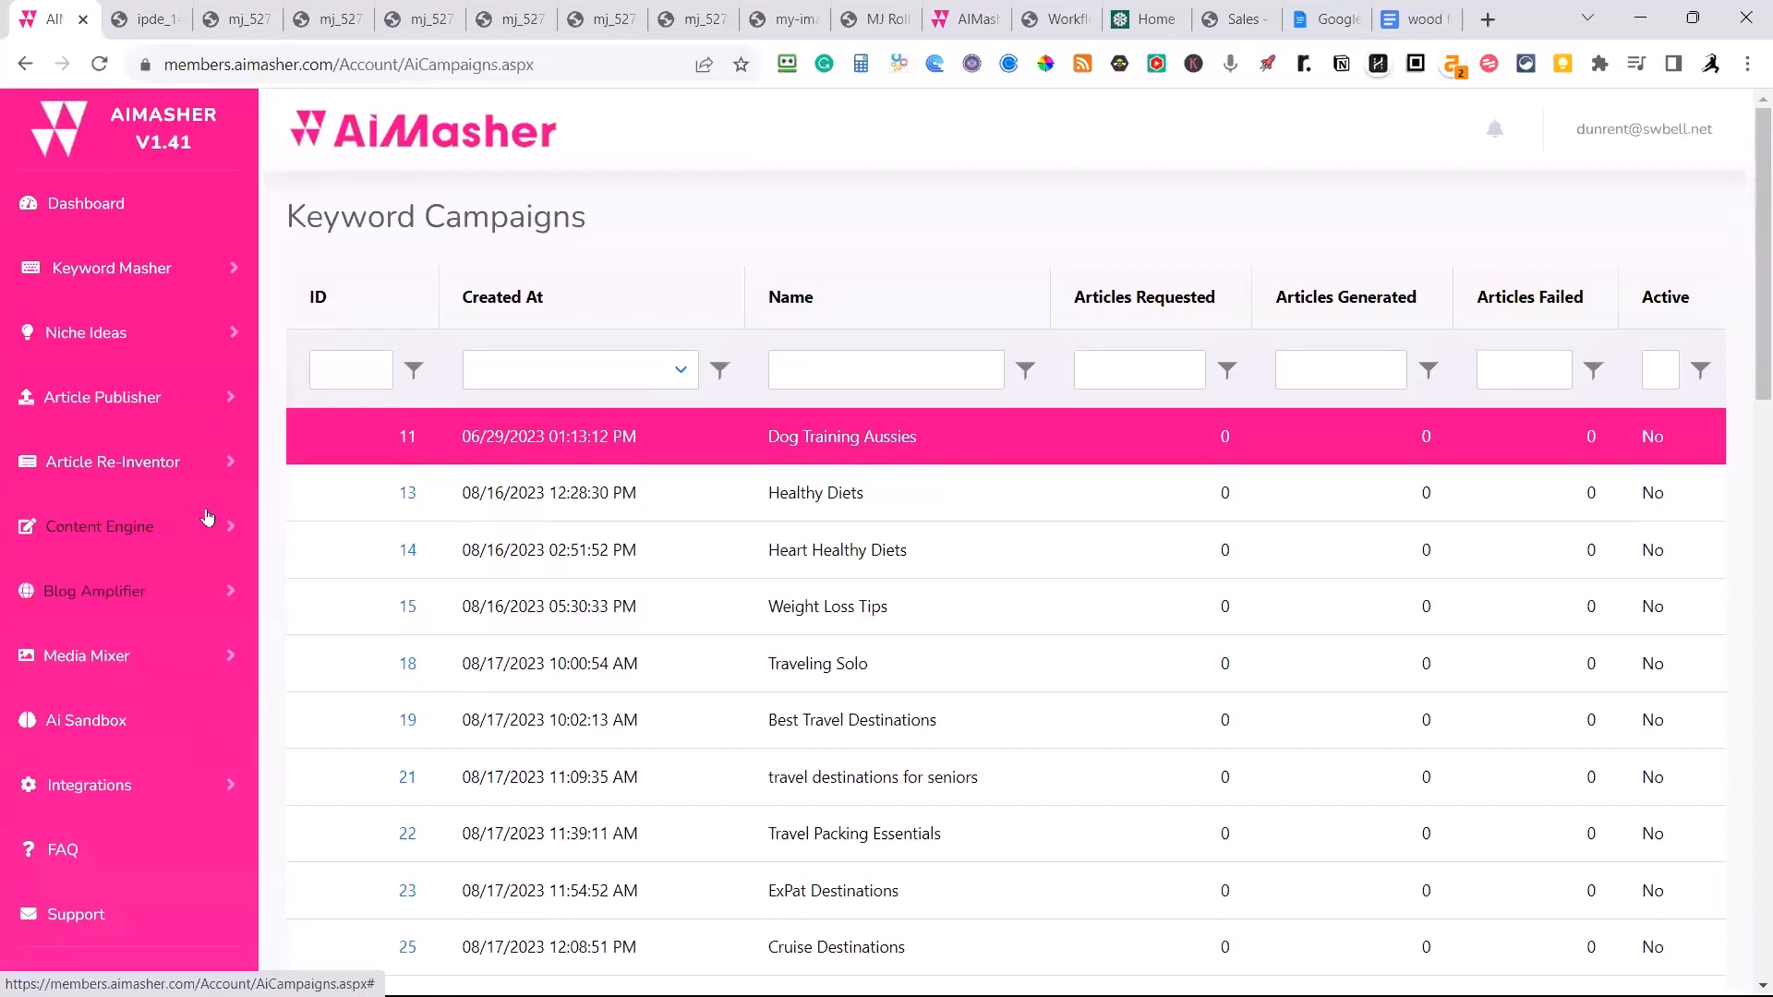
{"action": "left_click", "coordinate": [90, 206]}
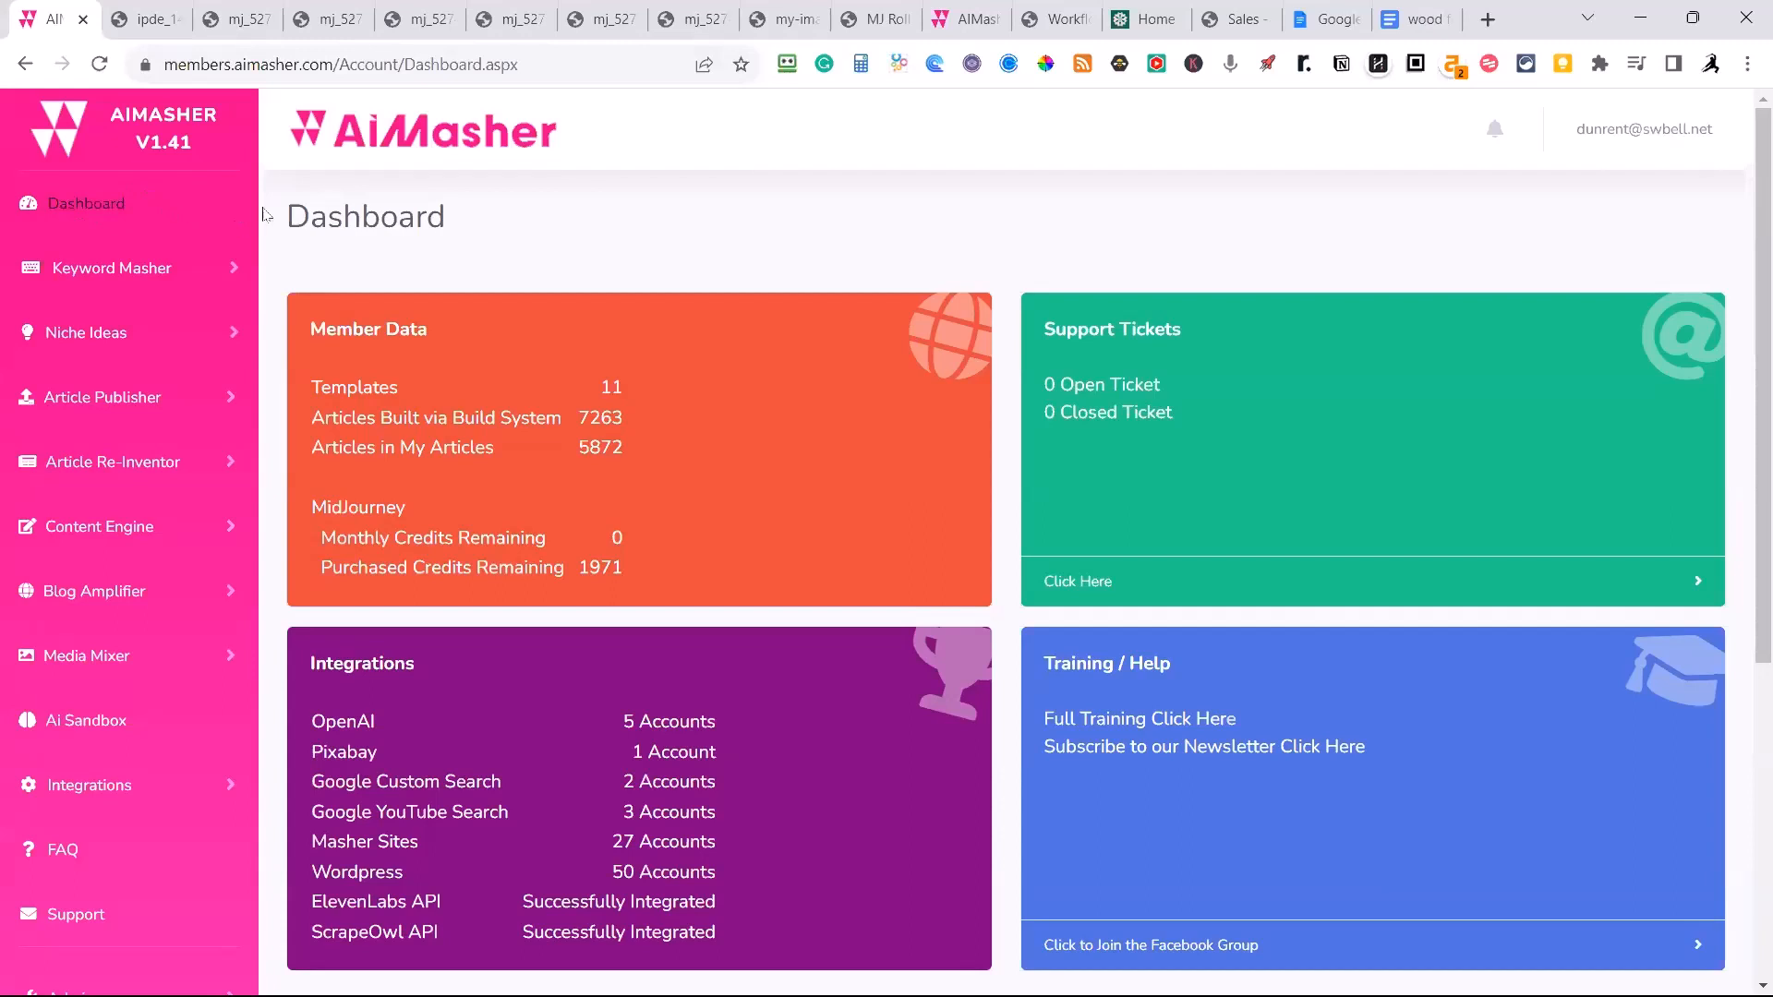
{"action": "left_click", "coordinate": [1588, 140]}
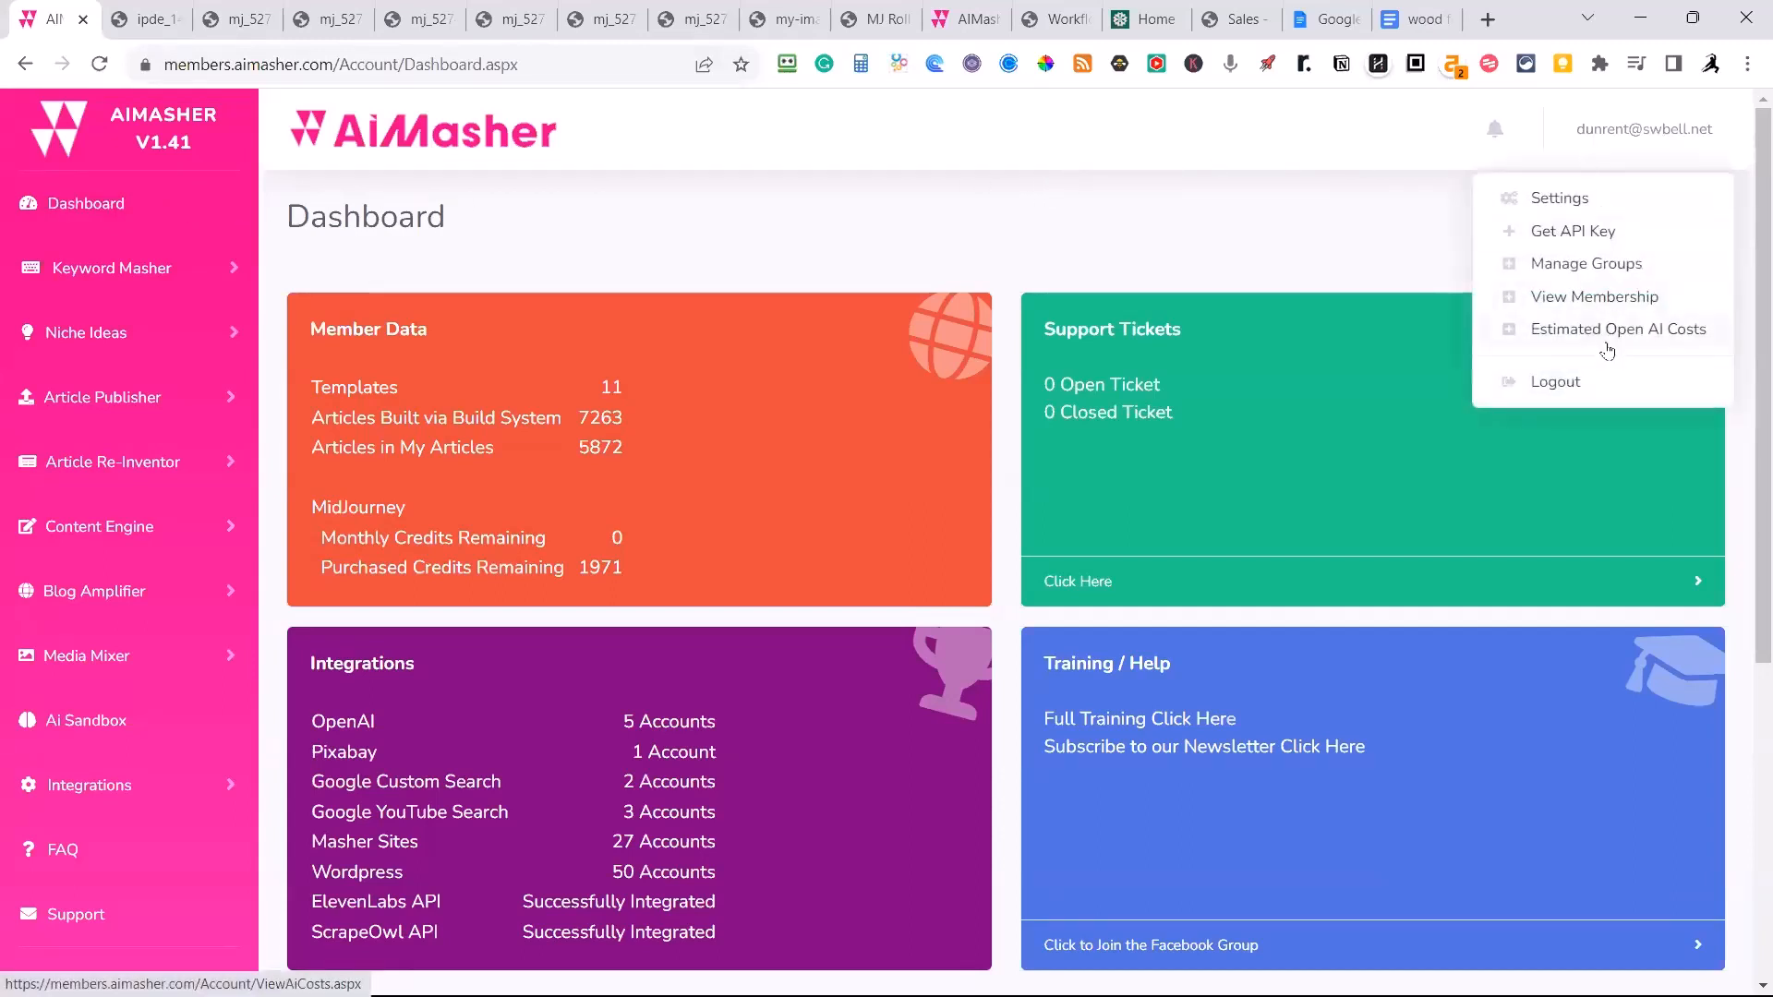
{"action": "left_click", "coordinate": [1564, 332]}
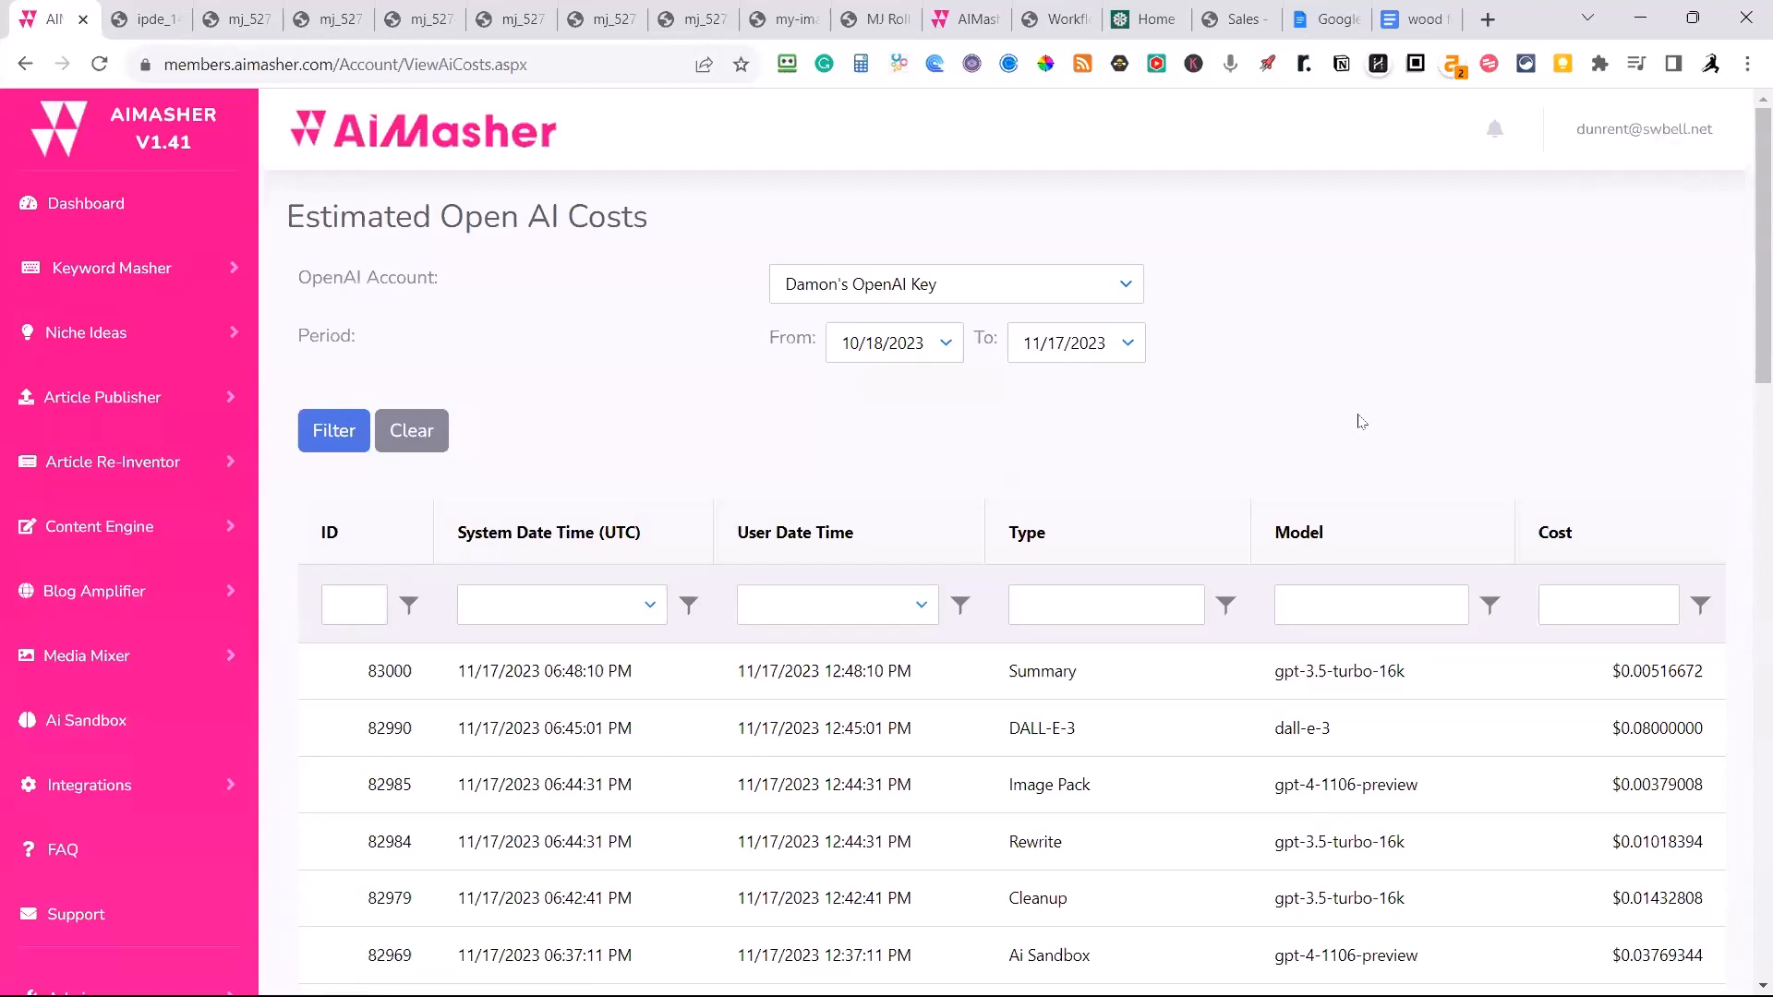
{"action": "scroll", "coordinate": [1359, 421], "scroll_direction": "down", "scroll_amount": 1}
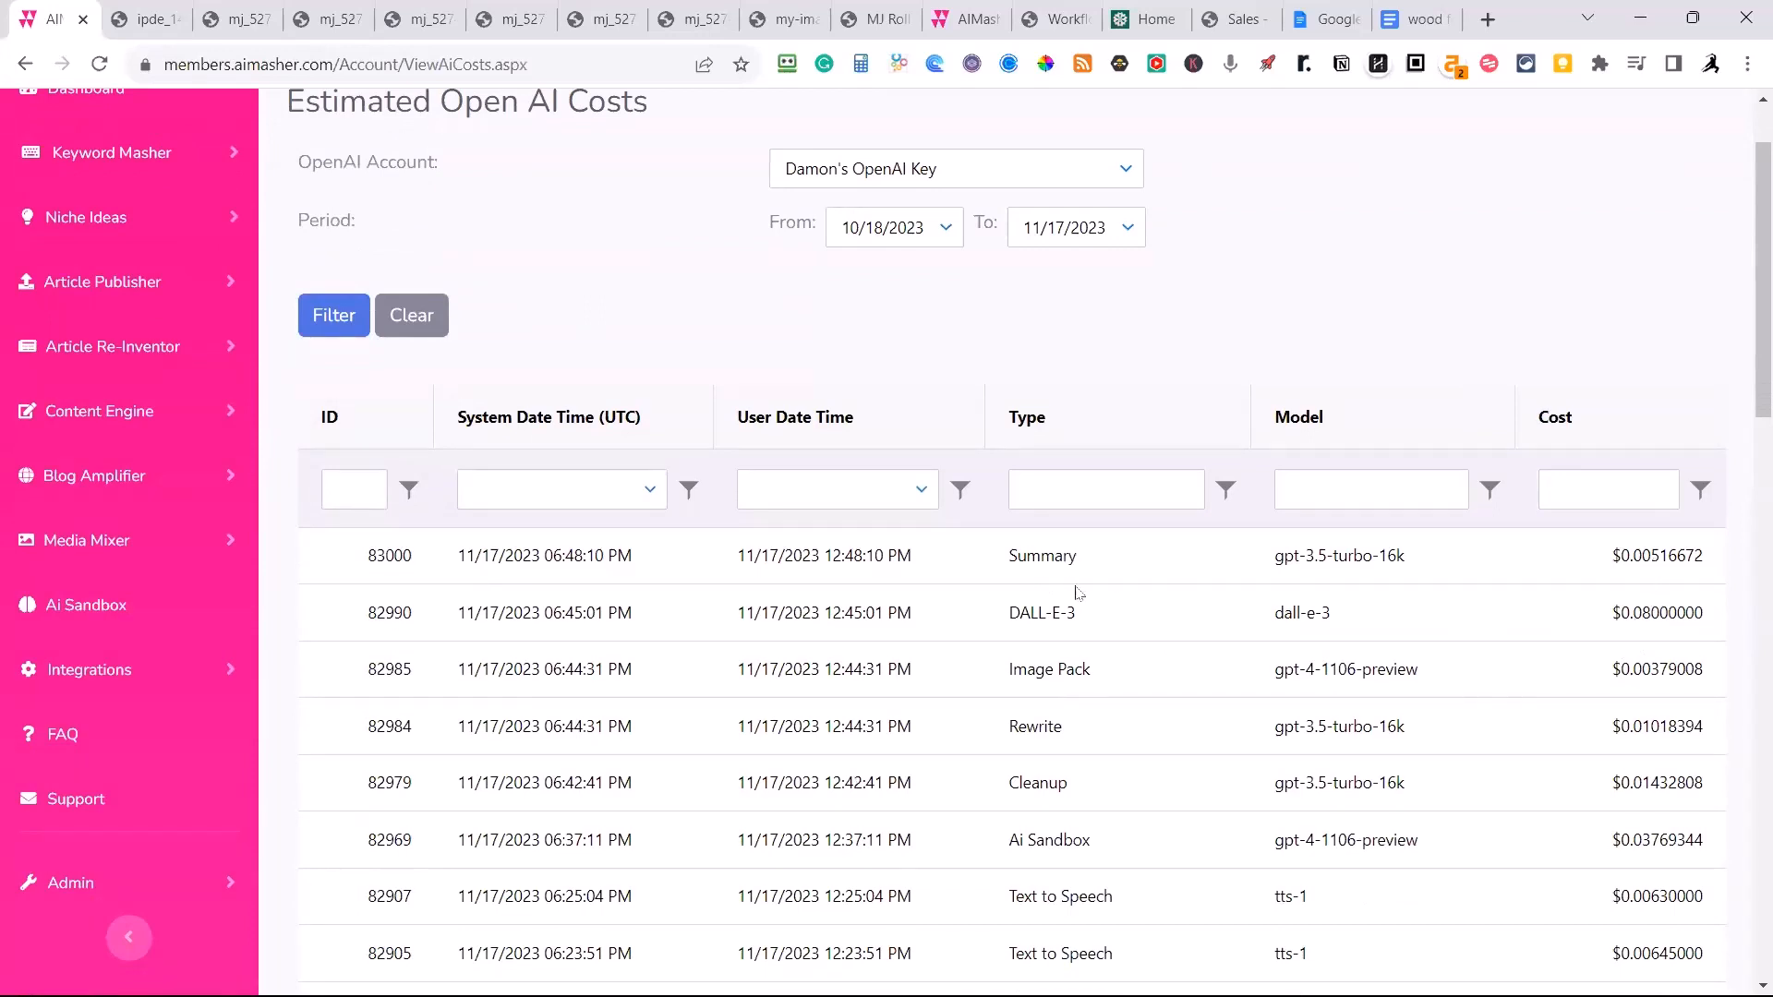
{"action": "scroll", "coordinate": [1342, 749], "scroll_direction": "down", "scroll_amount": 3}
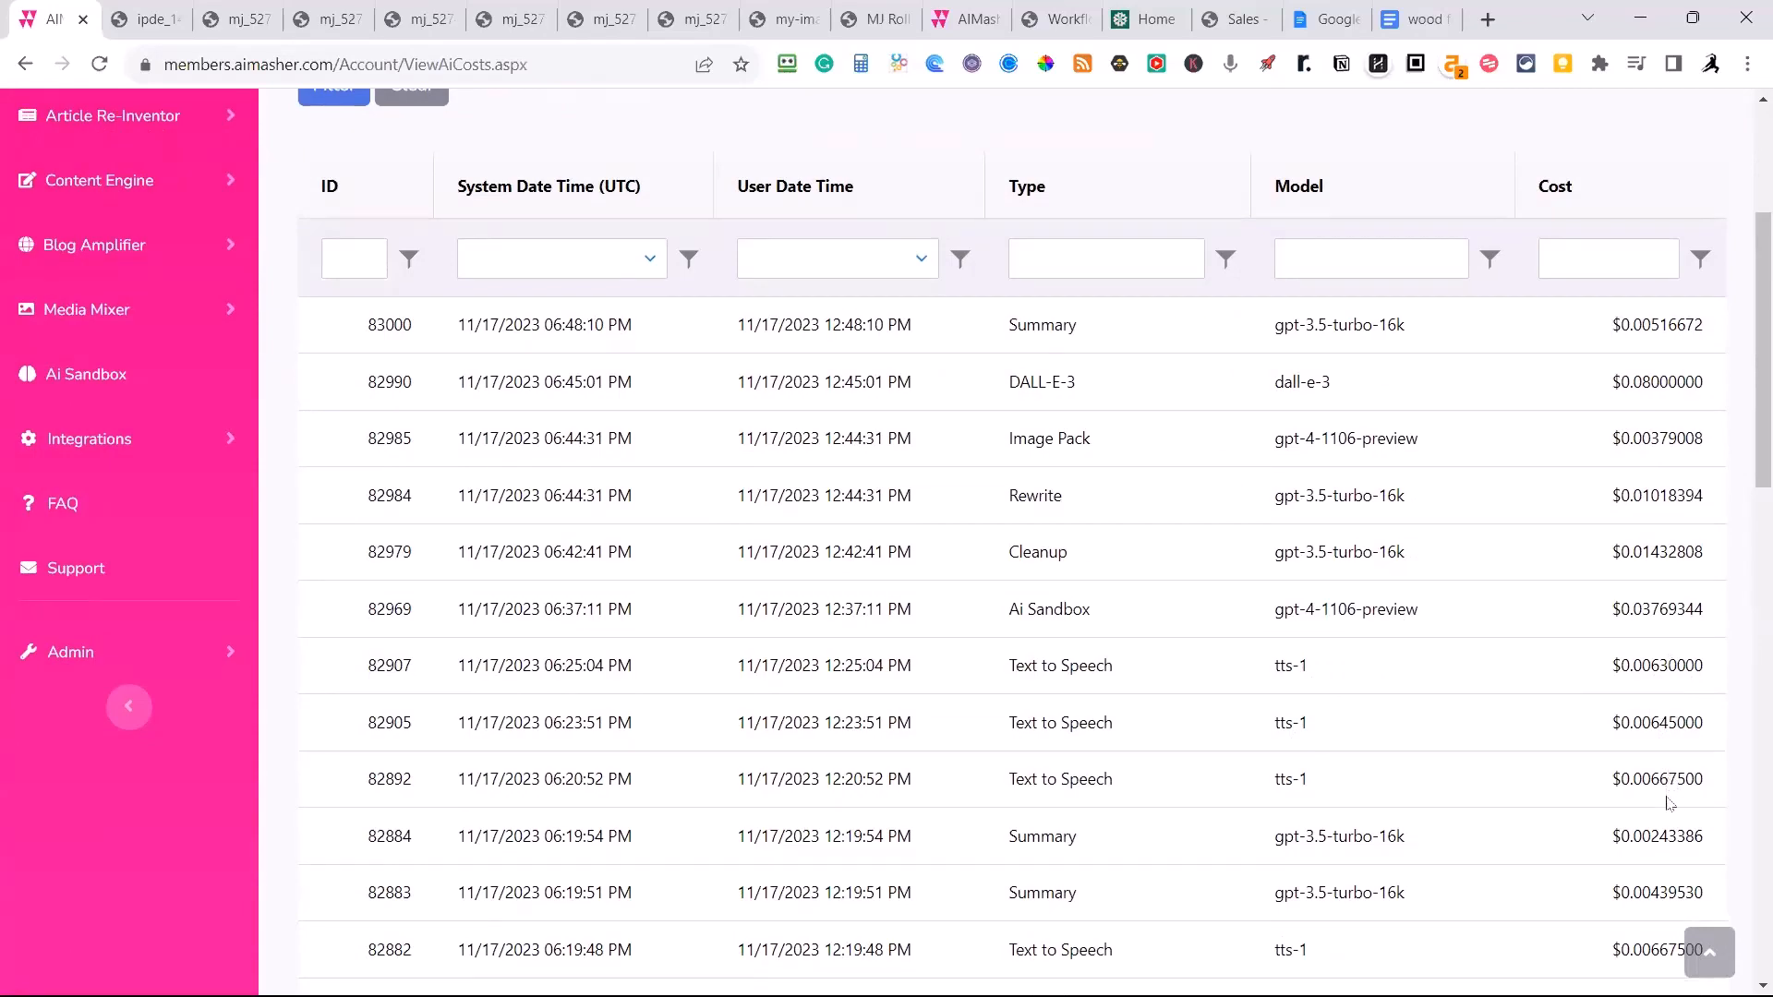
{"action": "scroll", "coordinate": [1653, 785], "scroll_direction": "down", "scroll_amount": 5}
{"action": "scroll", "coordinate": [1645, 774], "scroll_direction": "down", "scroll_amount": 12}
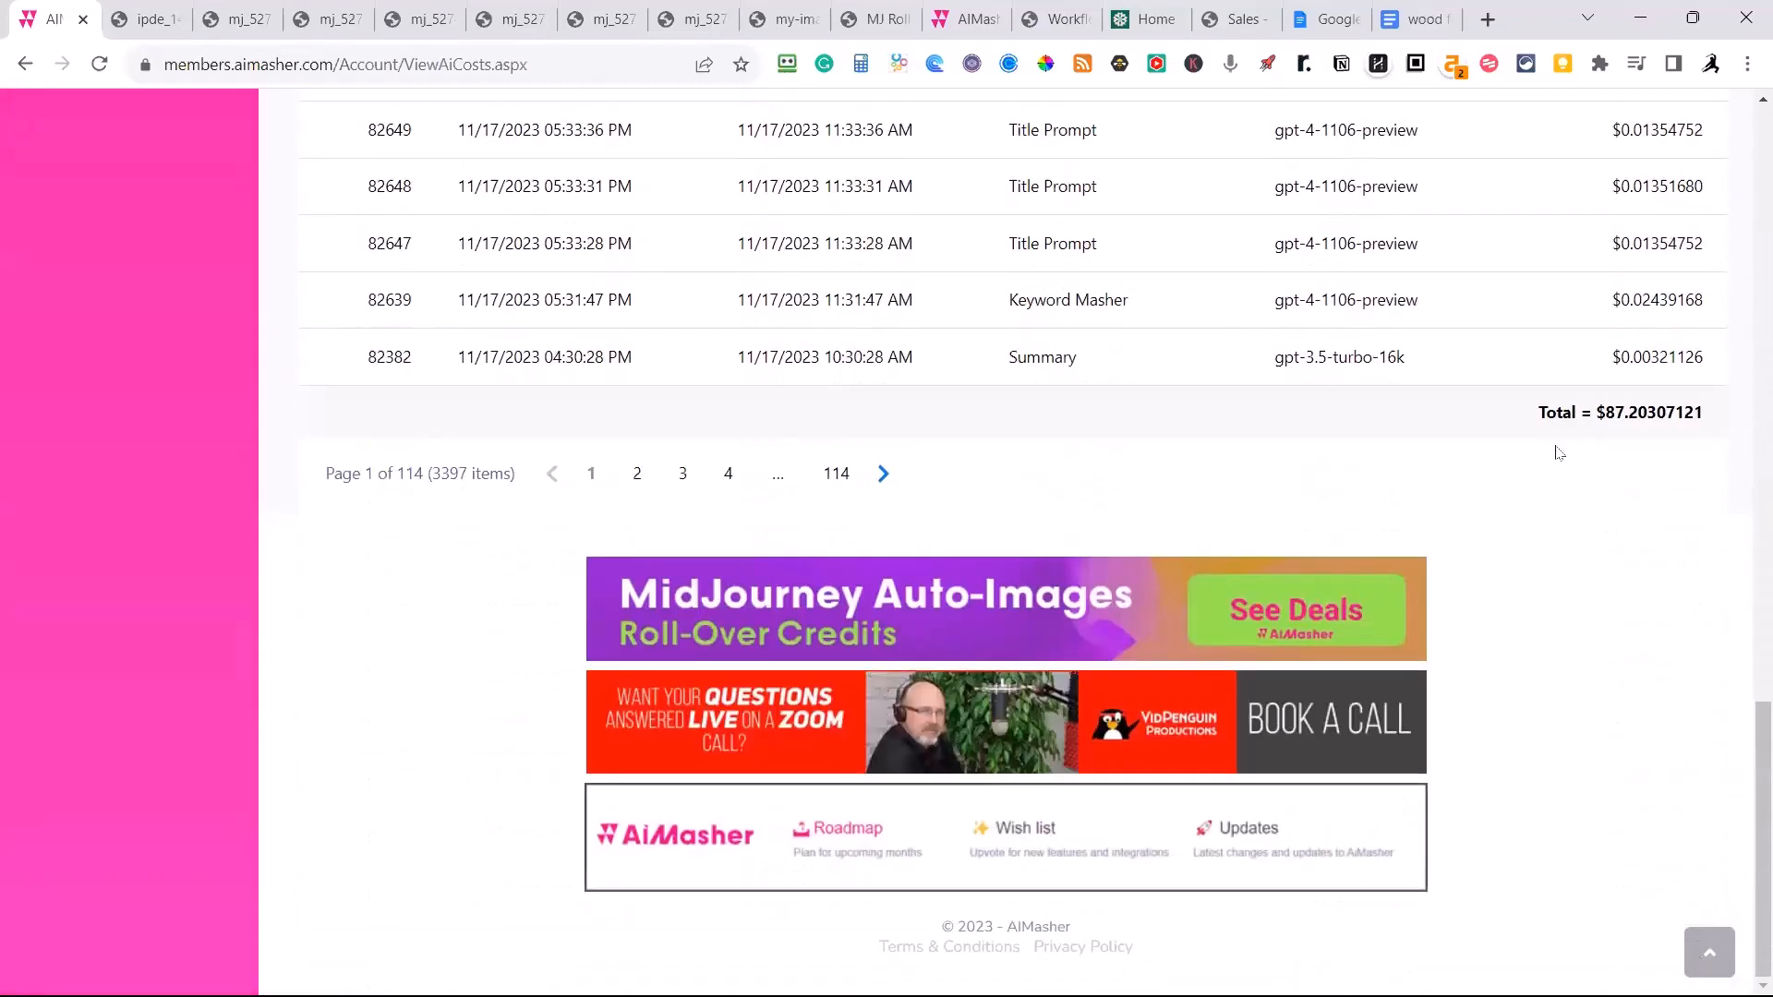
{"action": "scroll", "coordinate": [1584, 473], "scroll_direction": "up", "scroll_amount": 6}
{"action": "key", "text": "Home"}
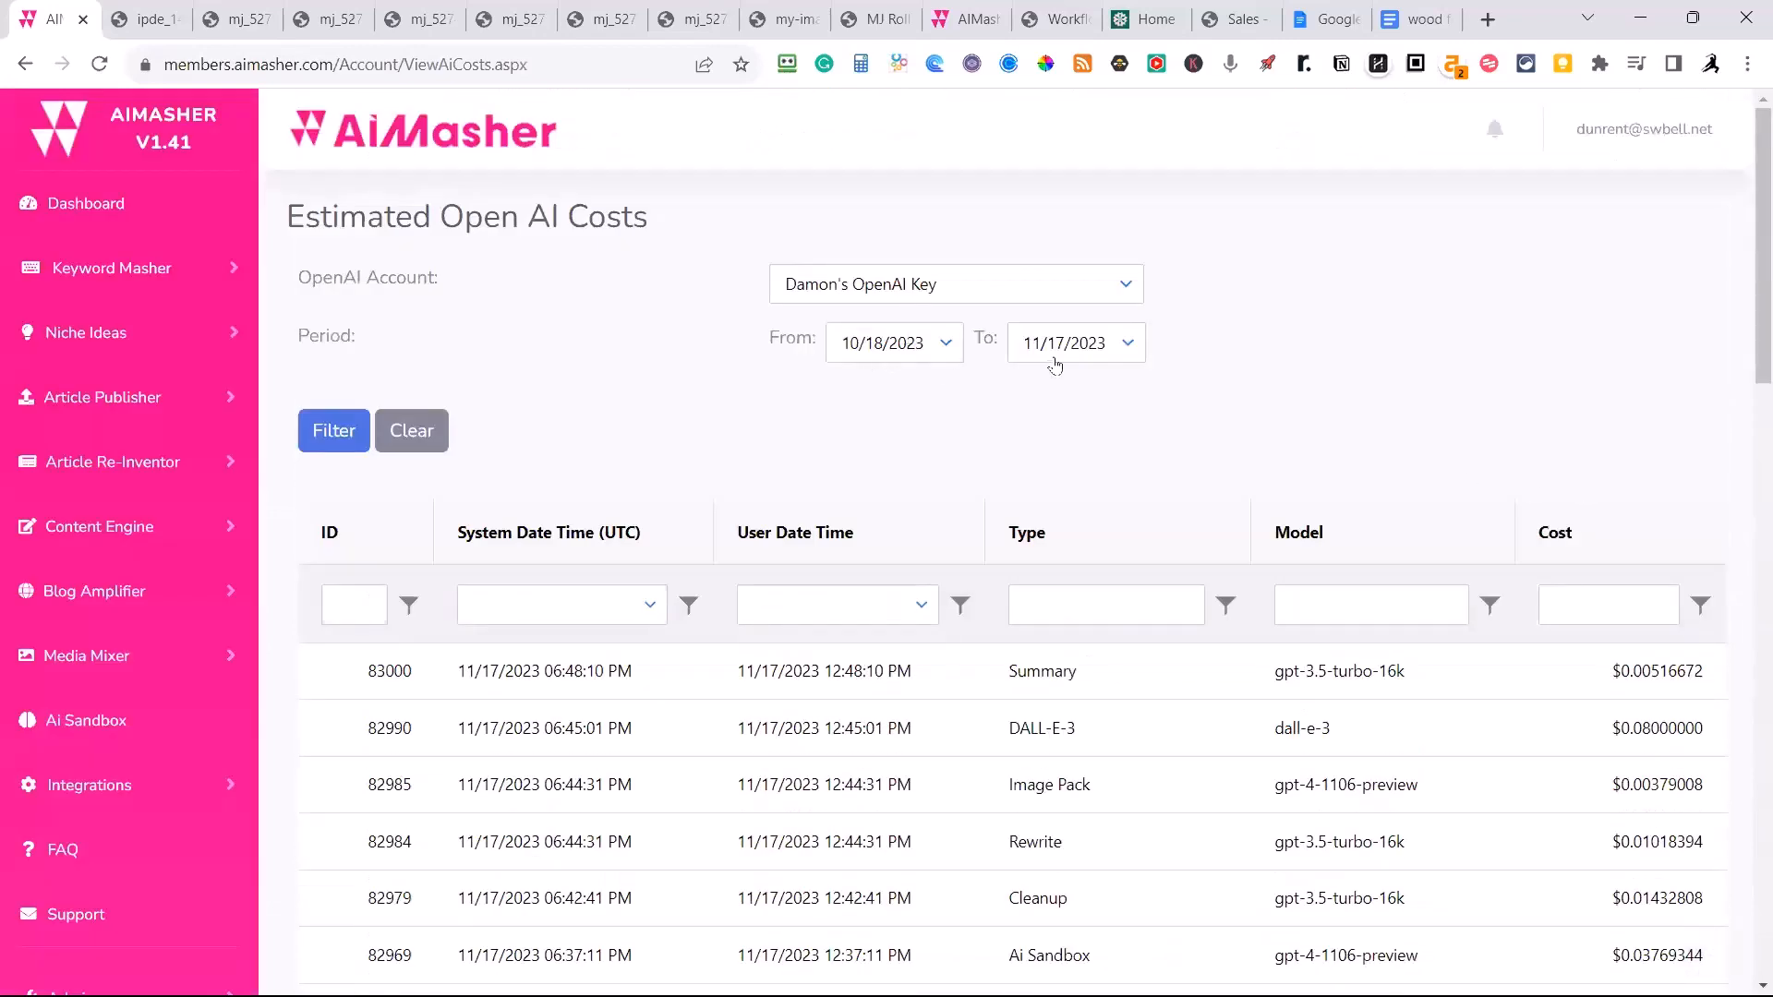
Examine which task types and GPT models the individual entries of the Open AI cost list were charged for.
{"action": "scroll", "coordinate": [1094, 457], "scroll_direction": "down", "scroll_amount": 3}
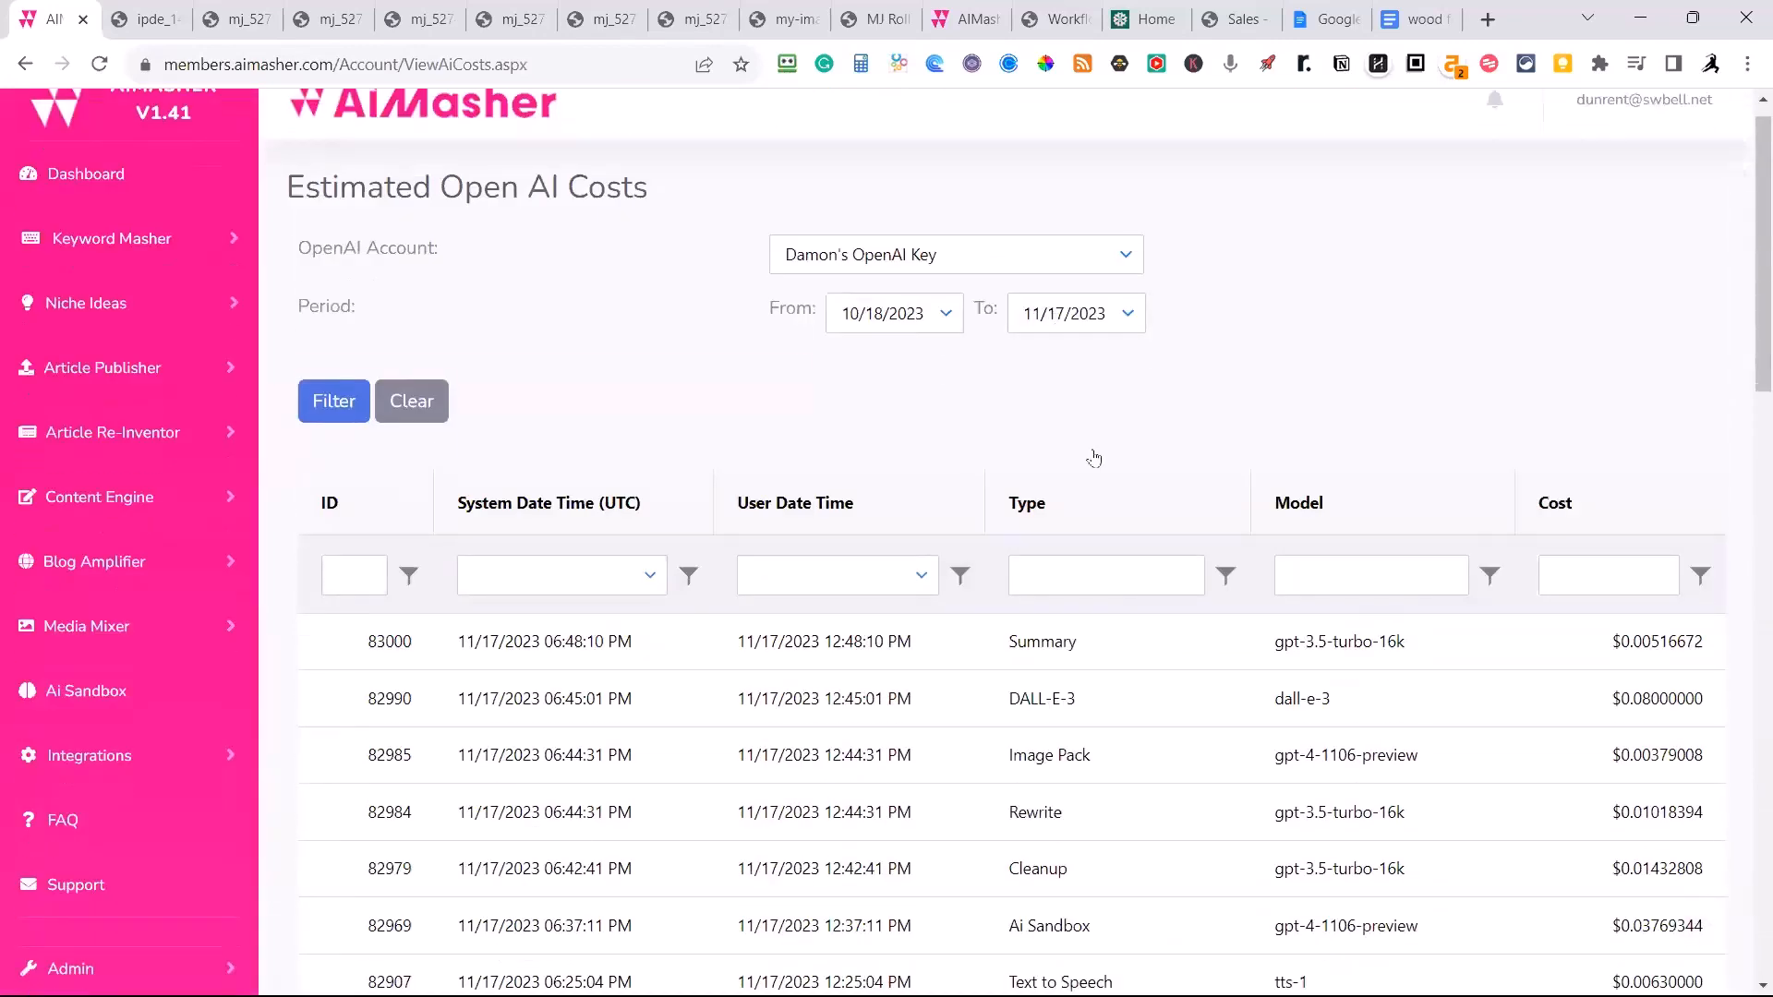
{"action": "scroll", "coordinate": [1099, 466], "scroll_direction": "down", "scroll_amount": 4}
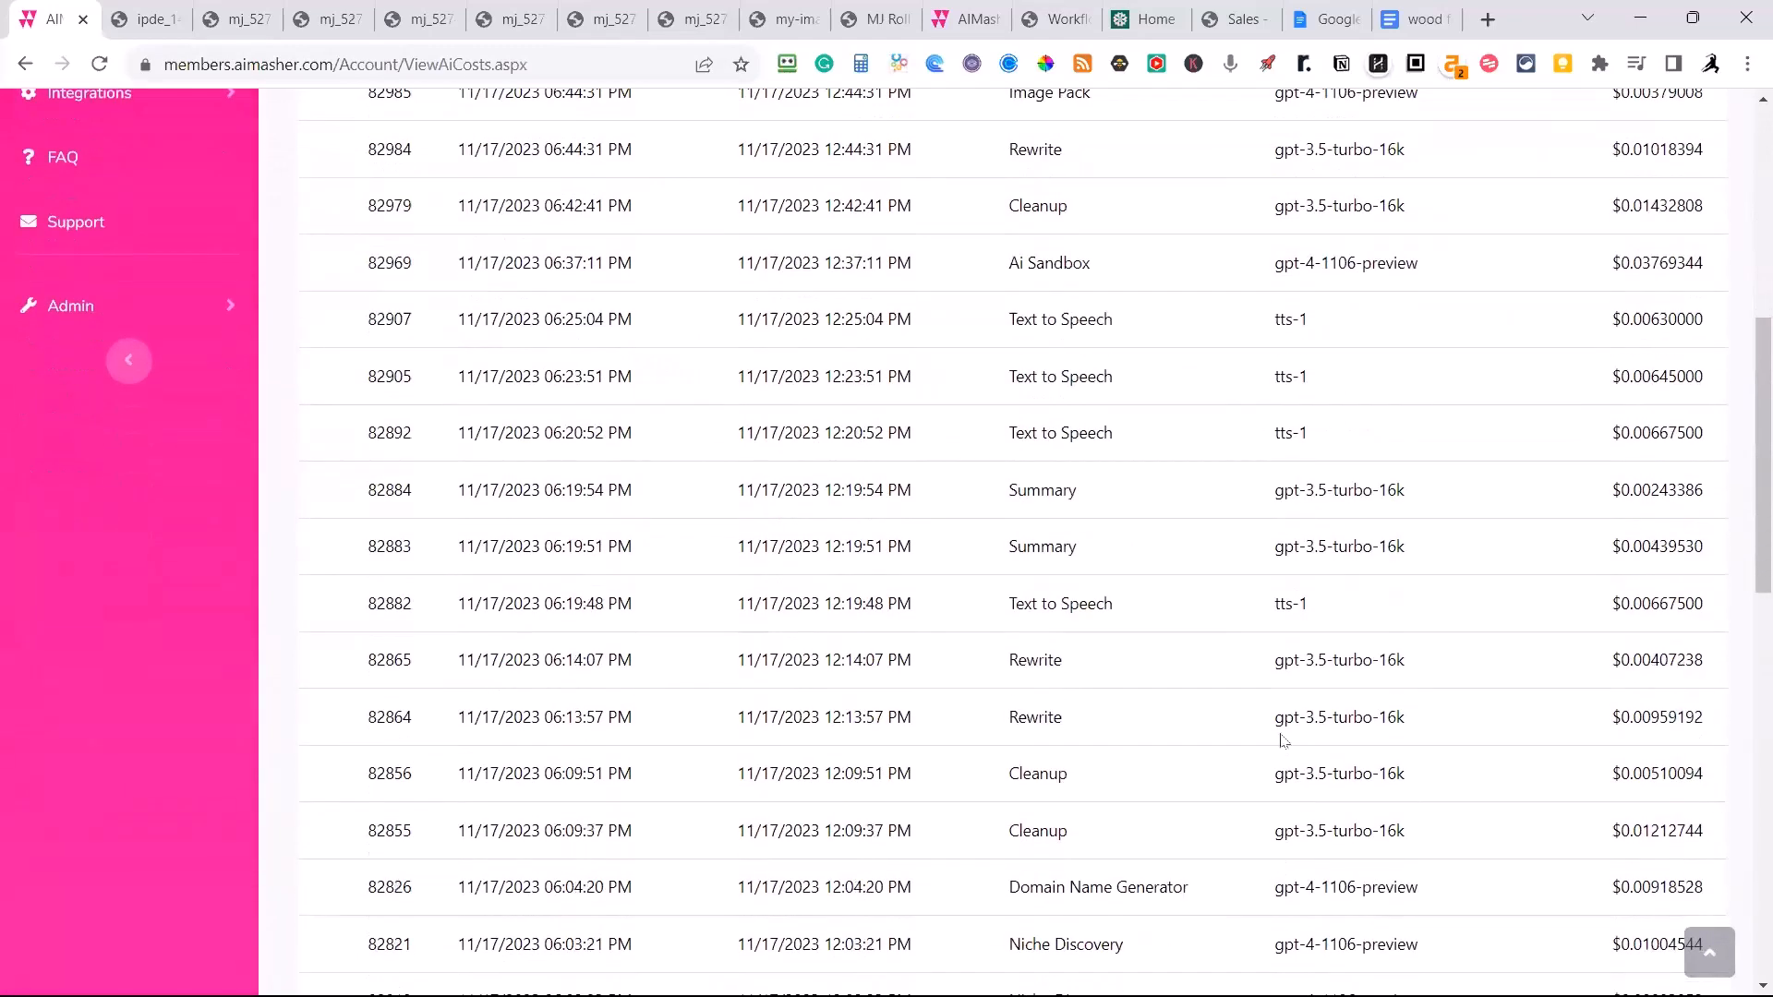
{"action": "scroll", "coordinate": [1370, 735], "scroll_direction": "down", "scroll_amount": 1}
{"action": "scroll", "coordinate": [1371, 734], "scroll_direction": "down", "scroll_amount": 1}
{"action": "scroll", "coordinate": [1367, 725], "scroll_direction": "up", "scroll_amount": 2}
{"action": "scroll", "coordinate": [1362, 711], "scroll_direction": "down", "scroll_amount": 2}
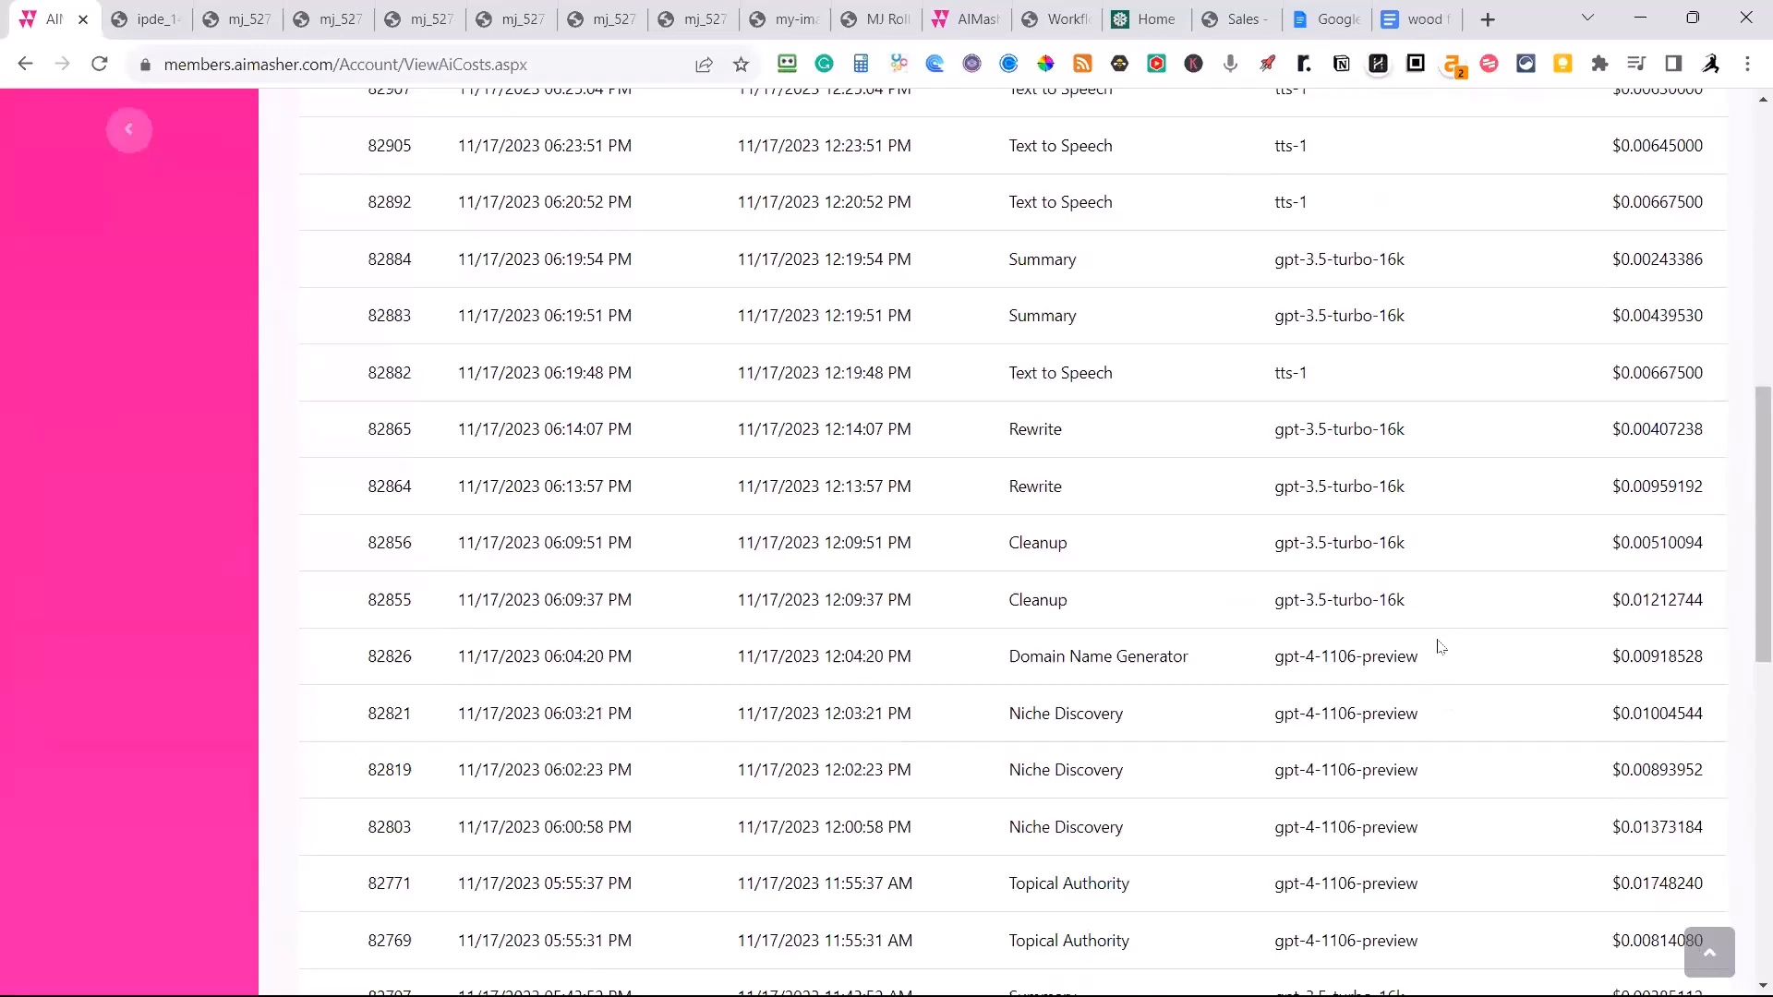
{"action": "scroll", "coordinate": [1431, 702], "scroll_direction": "down", "scroll_amount": 2}
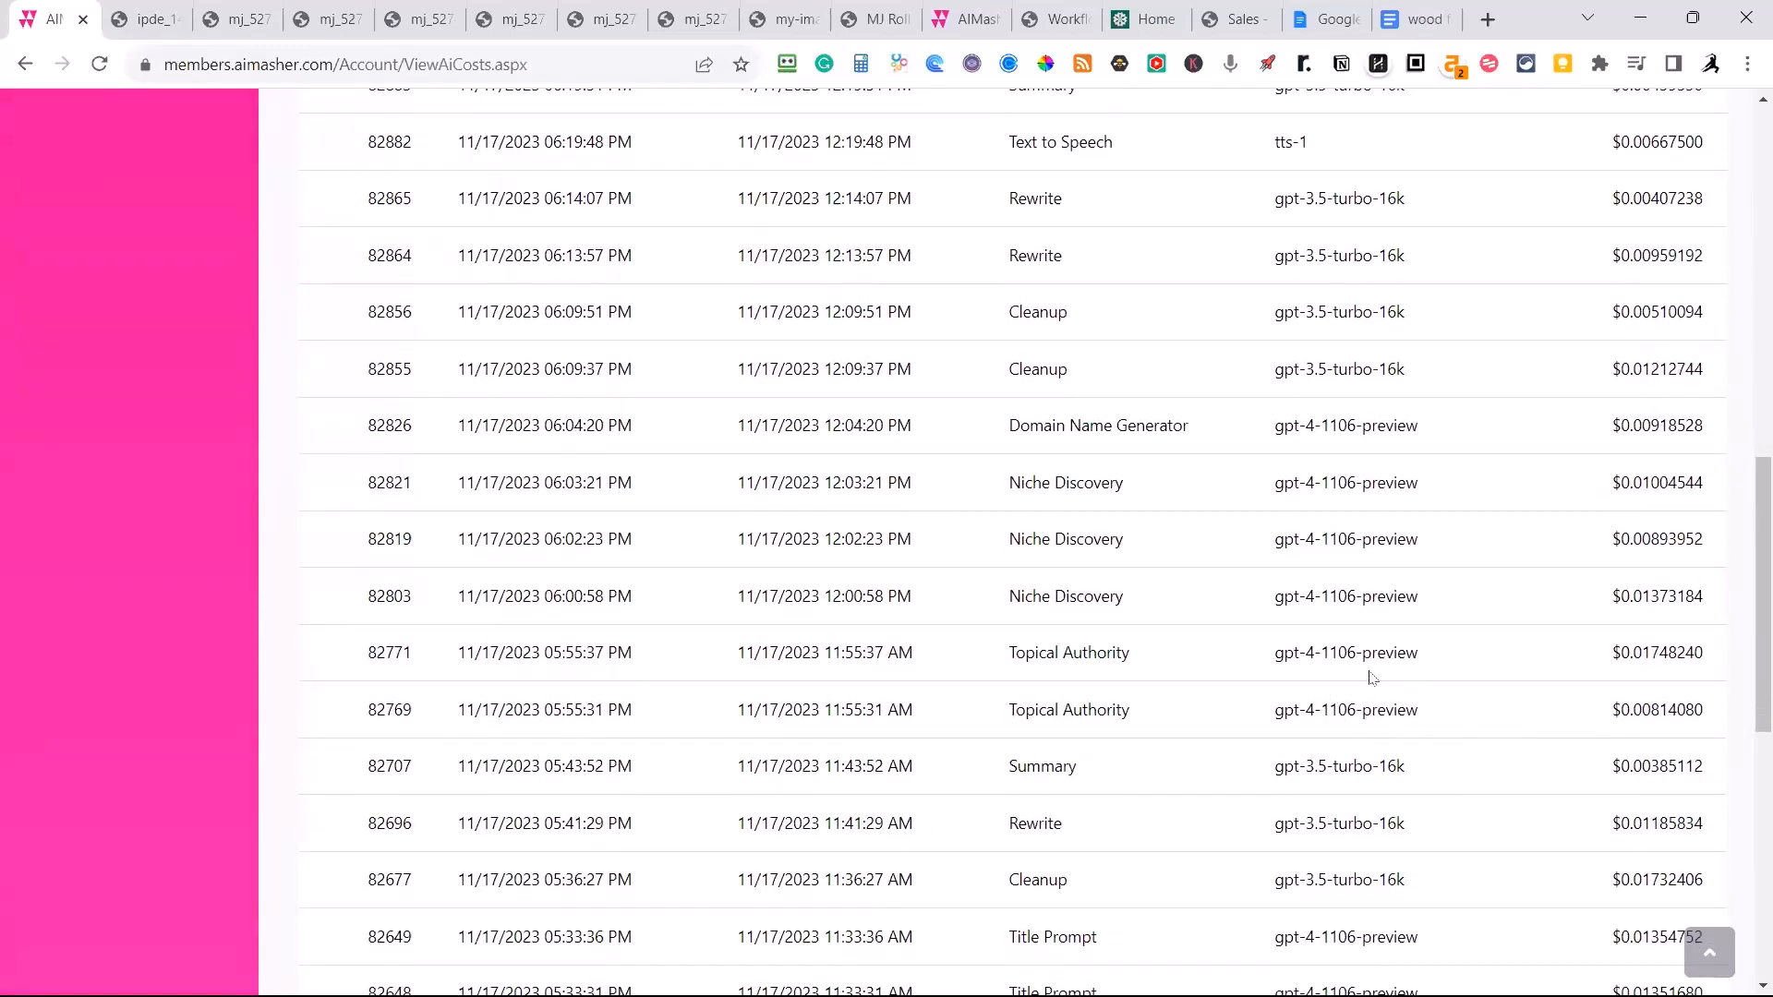
{"action": "scroll", "coordinate": [1402, 642], "scroll_direction": "down", "scroll_amount": 5}
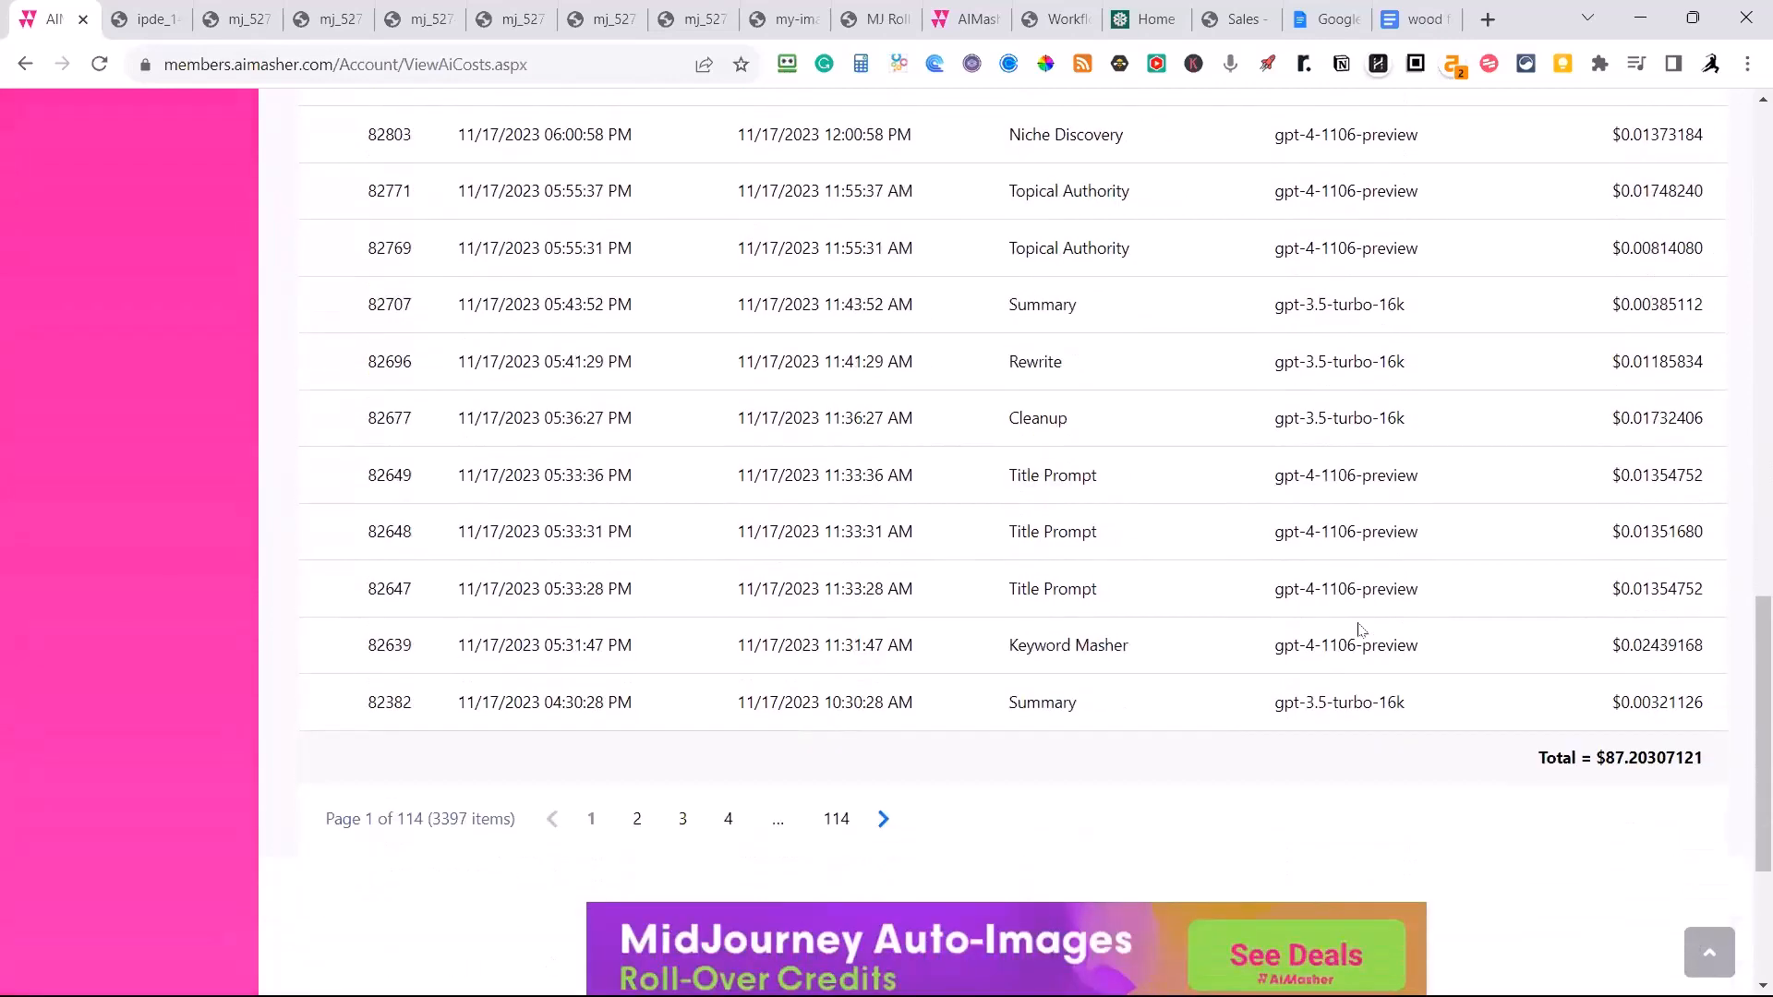
{"action": "scroll", "coordinate": [1359, 630], "scroll_direction": "up", "scroll_amount": 5}
{"action": "scroll", "coordinate": [1358, 629], "scroll_direction": "down", "scroll_amount": 6}
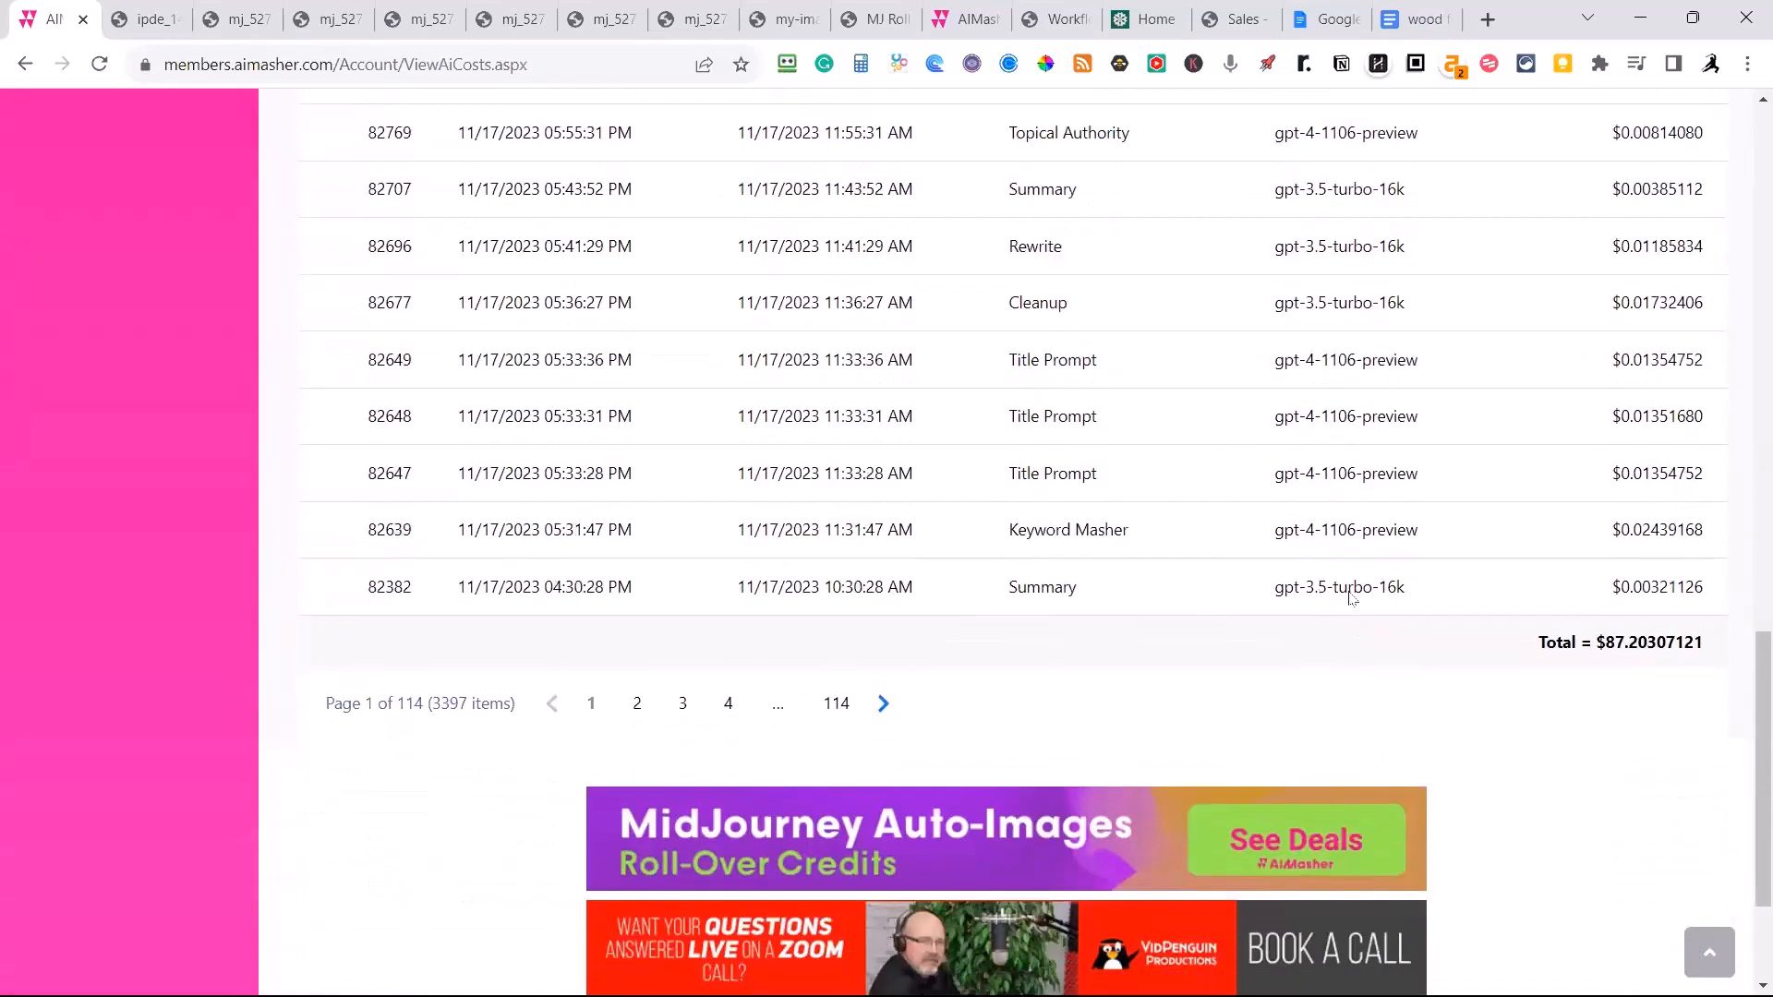
{"action": "key", "text": "Home"}
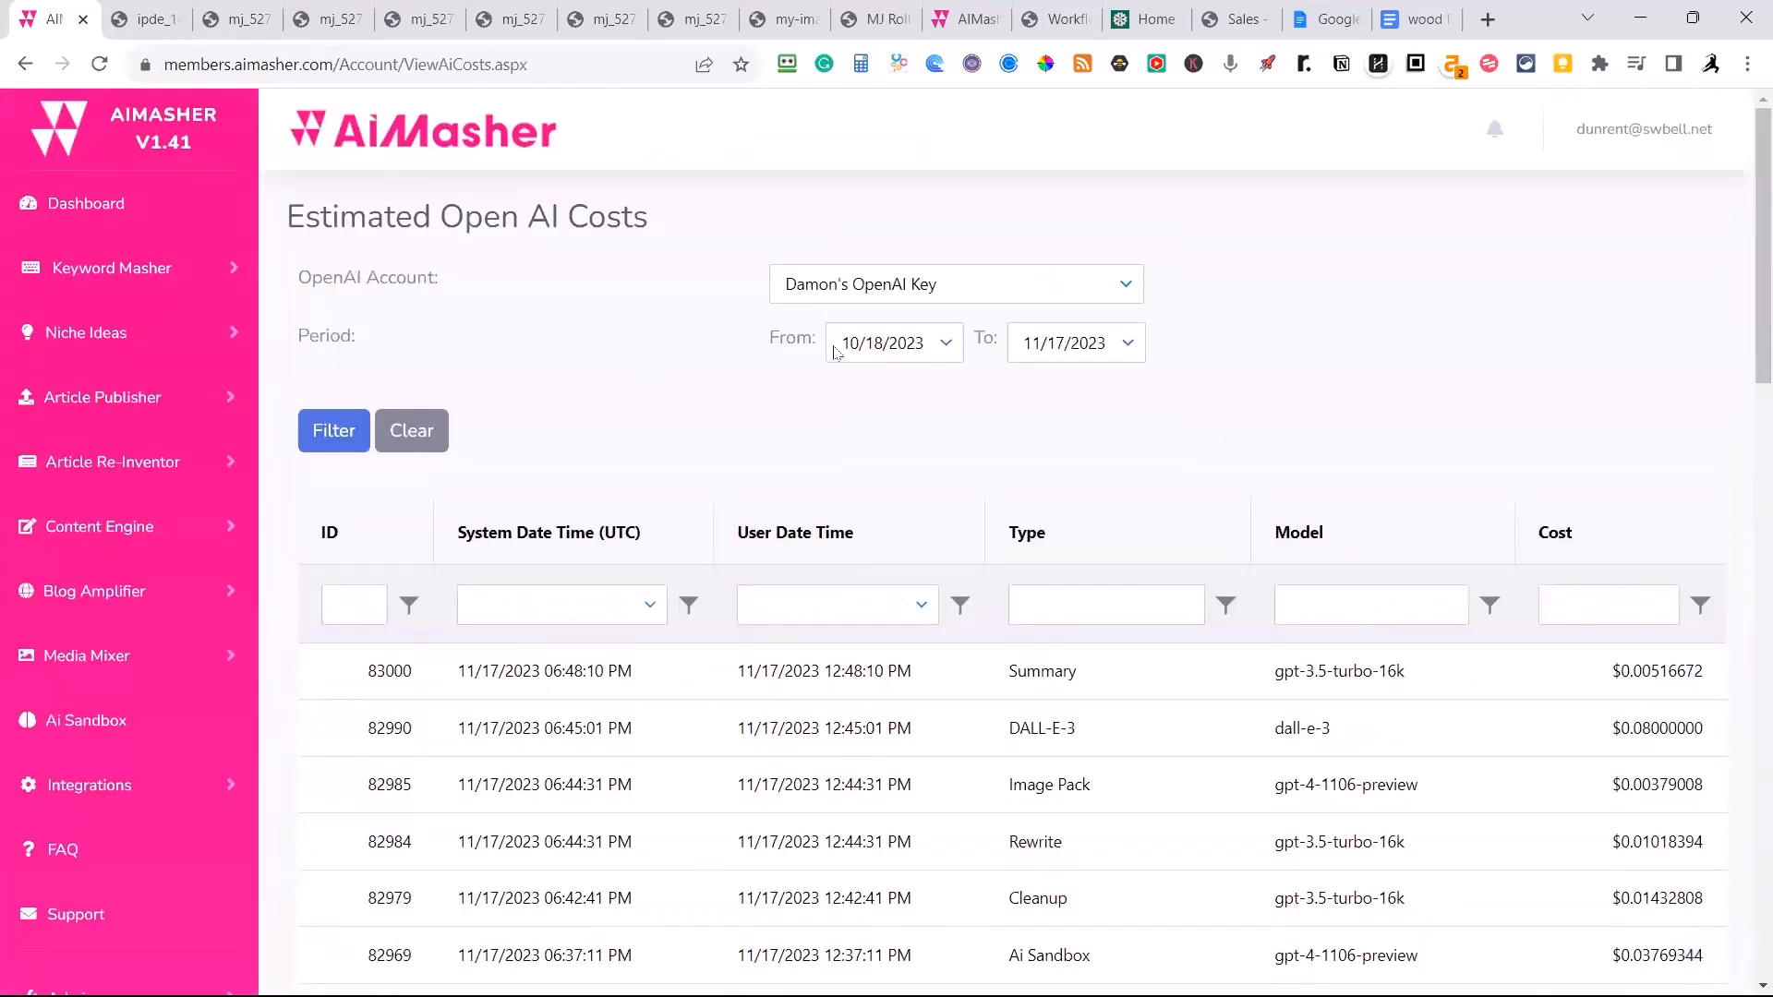
Open the account's Manage Groups page and look through the list of group names.
{"action": "left_click", "coordinate": [1609, 132]}
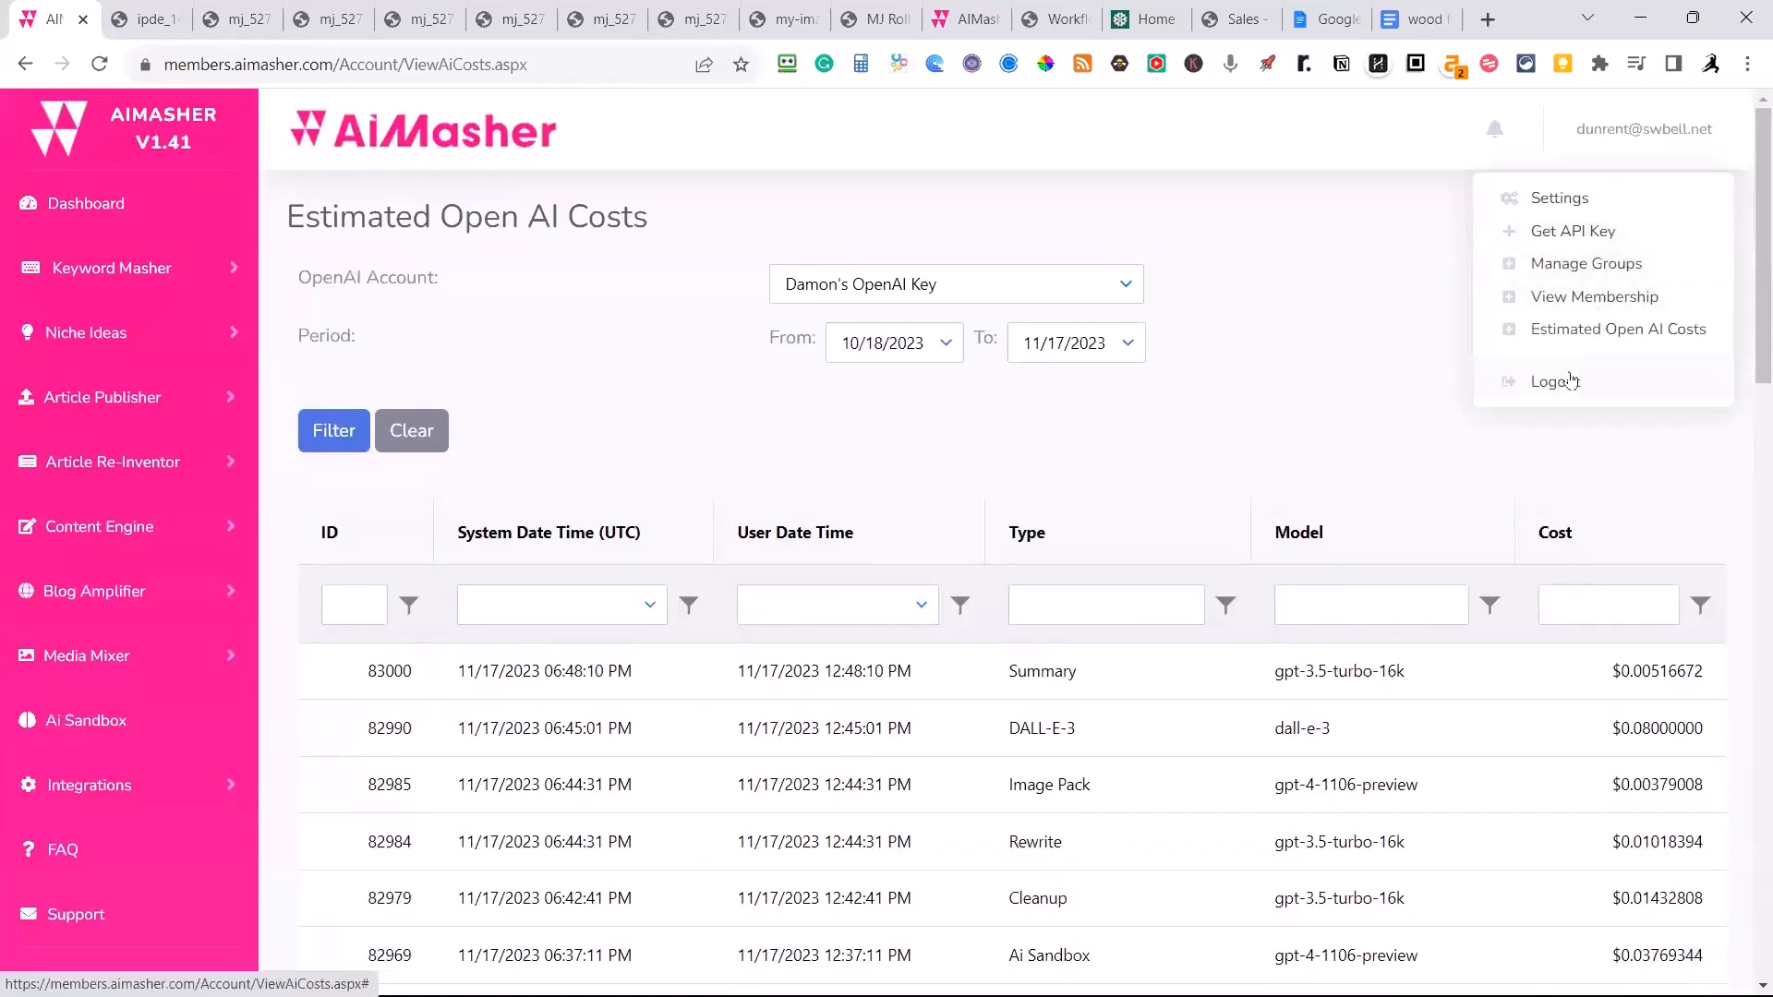
{"action": "left_click", "coordinate": [1565, 275]}
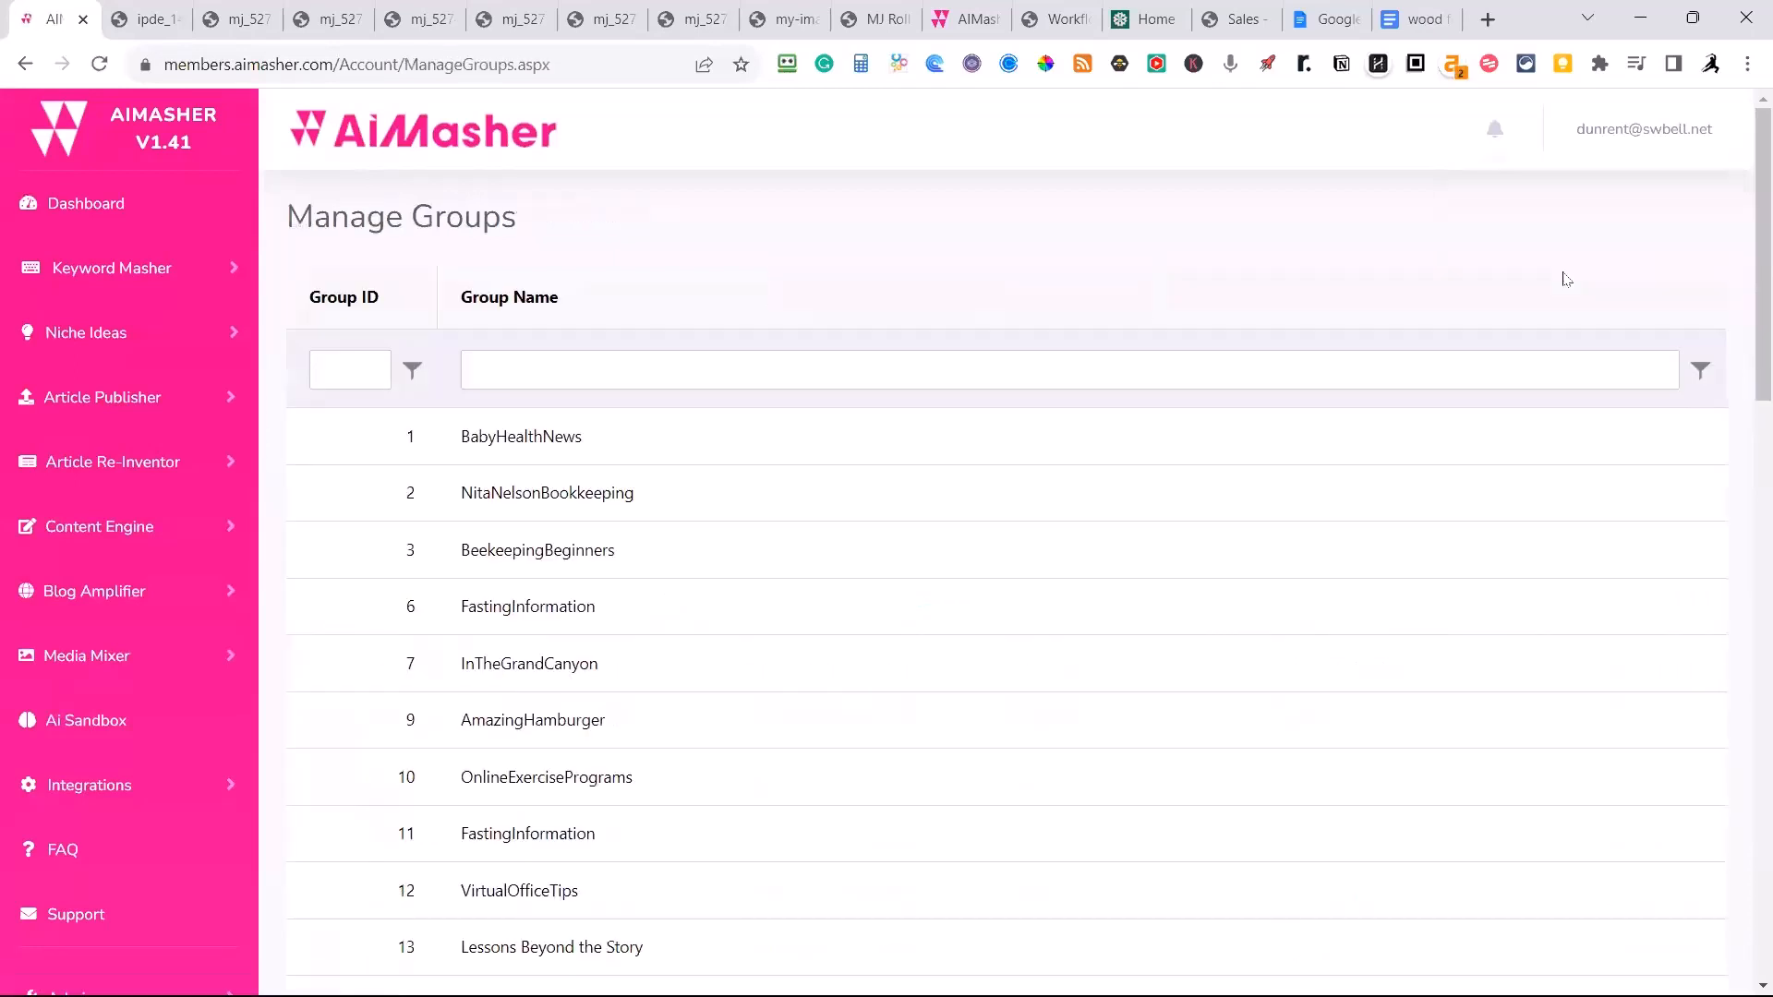
{"action": "scroll", "coordinate": [784, 612], "scroll_direction": "down", "scroll_amount": 1}
{"action": "scroll", "coordinate": [784, 611], "scroll_direction": "down", "scroll_amount": 6}
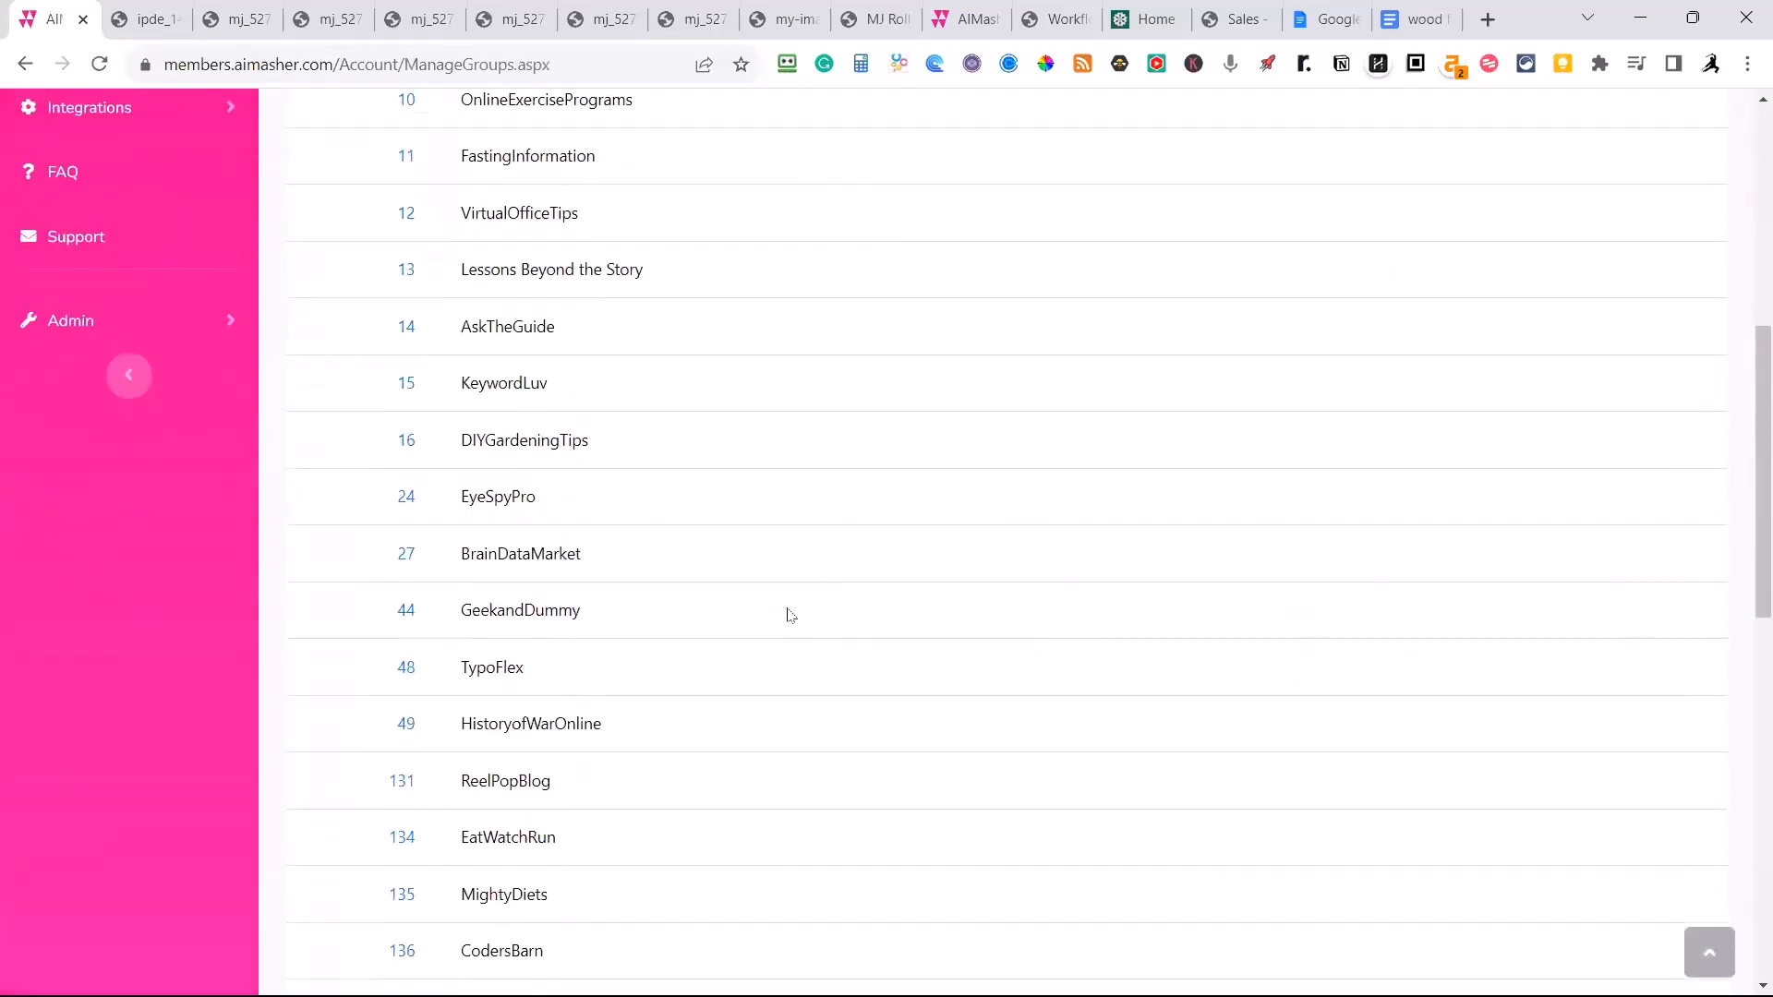
{"action": "scroll", "coordinate": [785, 605], "scroll_direction": "up", "scroll_amount": 7}
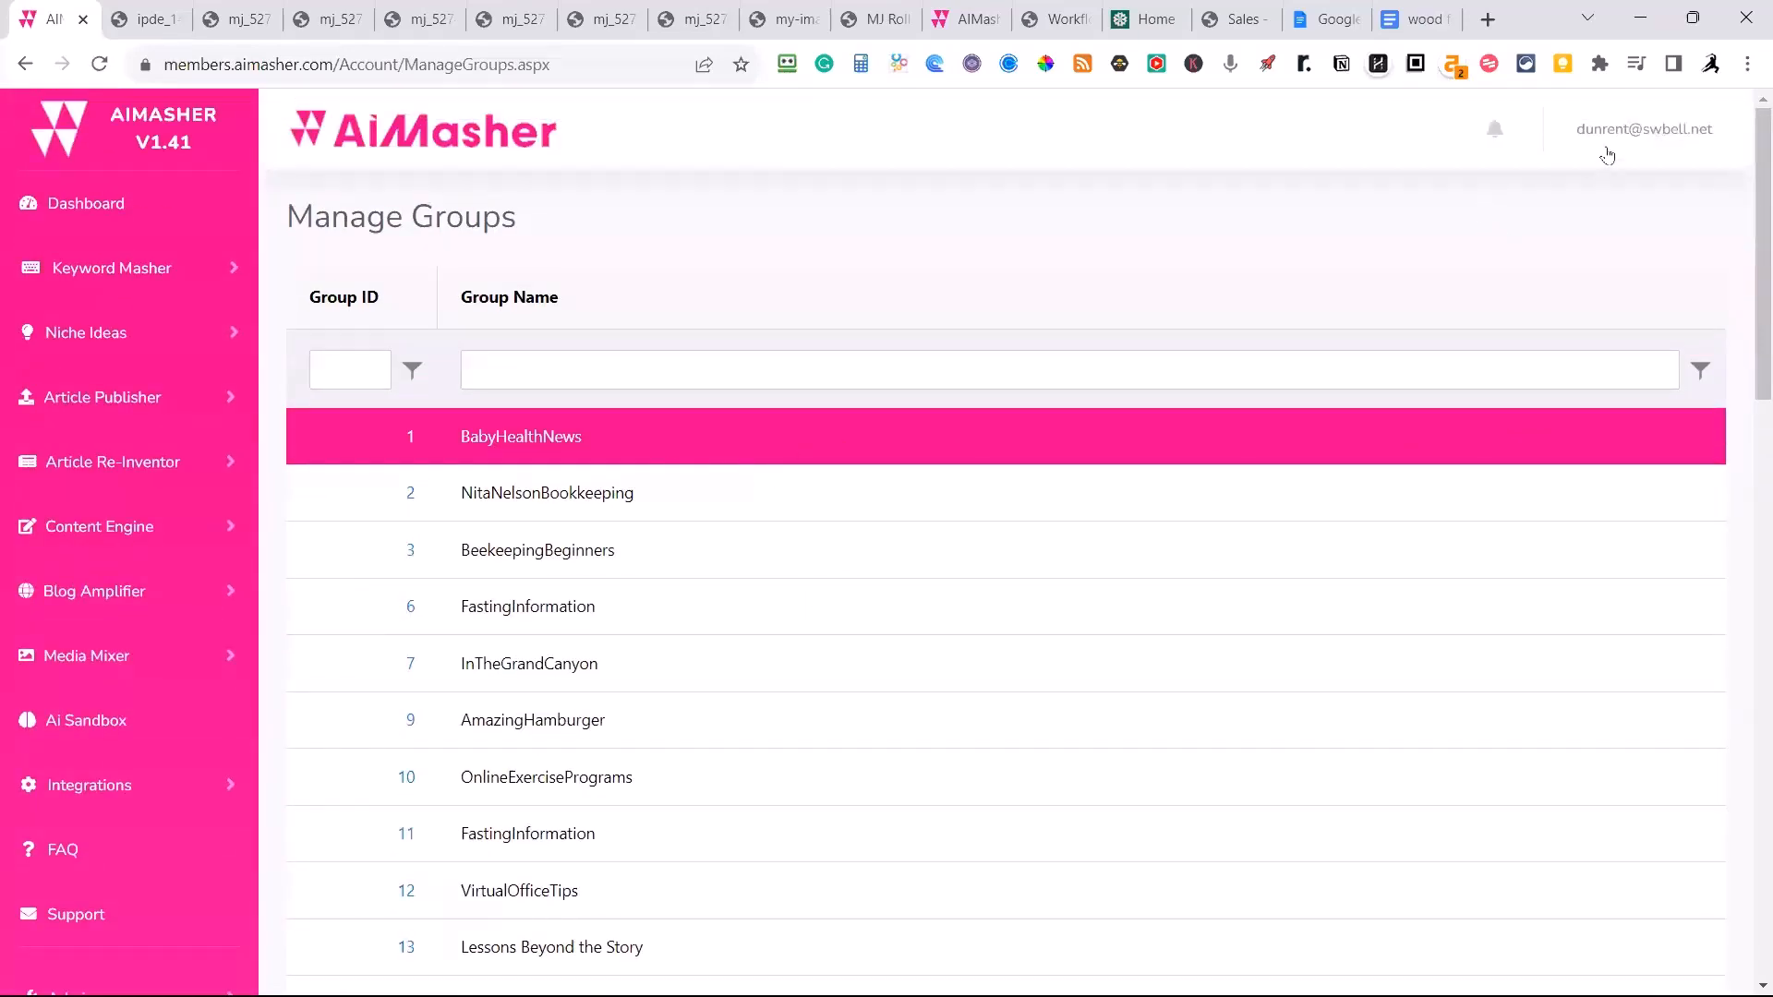
Open the account settings and look through the personal details and default content options.
{"action": "left_click", "coordinate": [1647, 141]}
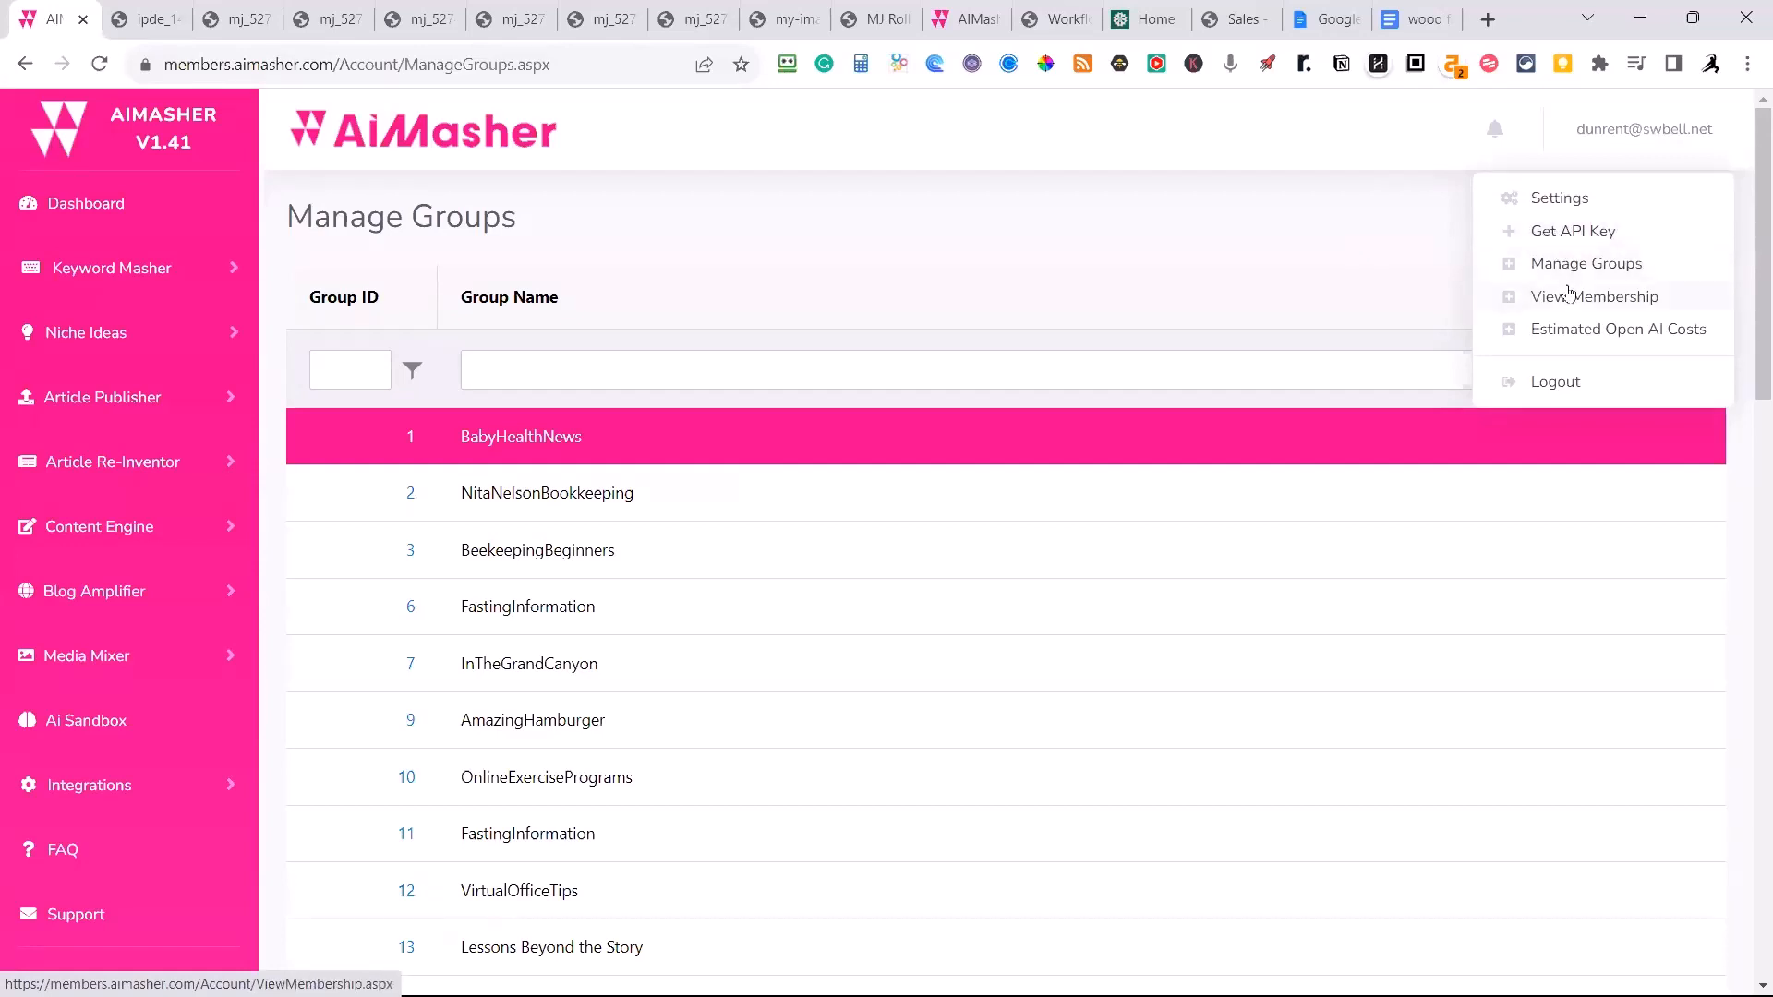
{"action": "left_click", "coordinate": [1546, 205]}
{"action": "scroll", "coordinate": [1124, 384], "scroll_direction": "down", "scroll_amount": 3}
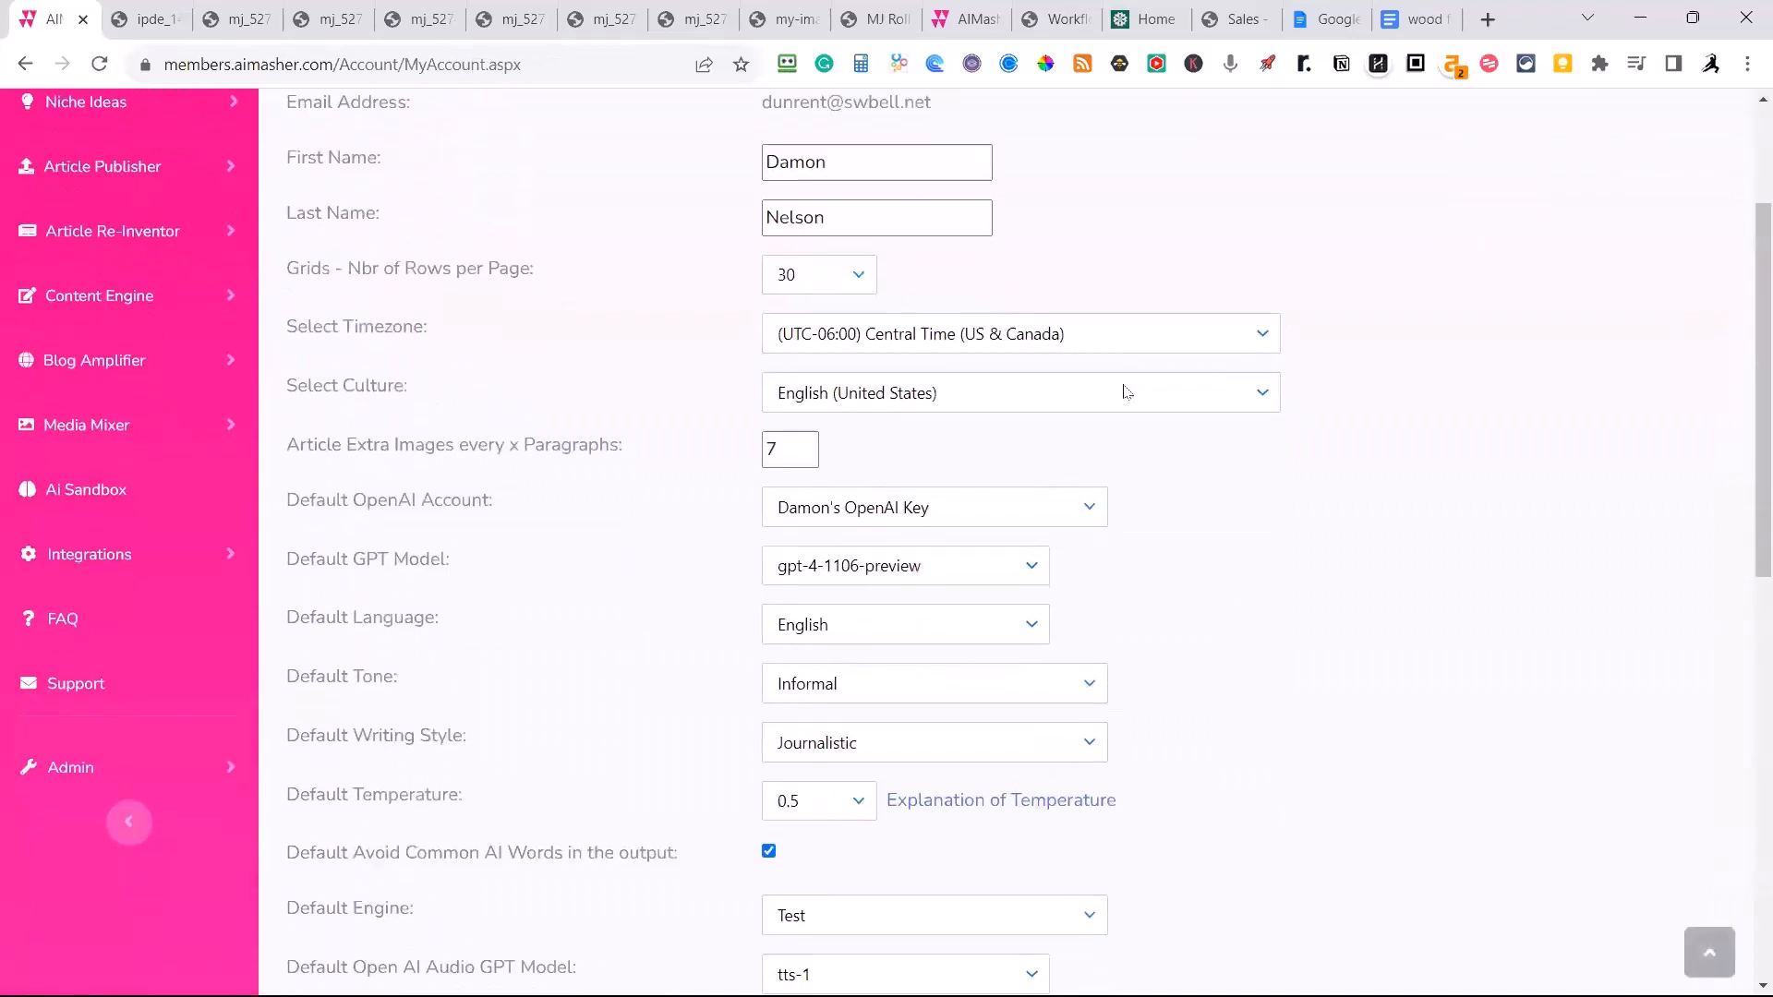
{"action": "scroll", "coordinate": [1124, 392], "scroll_direction": "down", "scroll_amount": 2}
{"action": "scroll", "coordinate": [1124, 392], "scroll_direction": "up", "scroll_amount": 3}
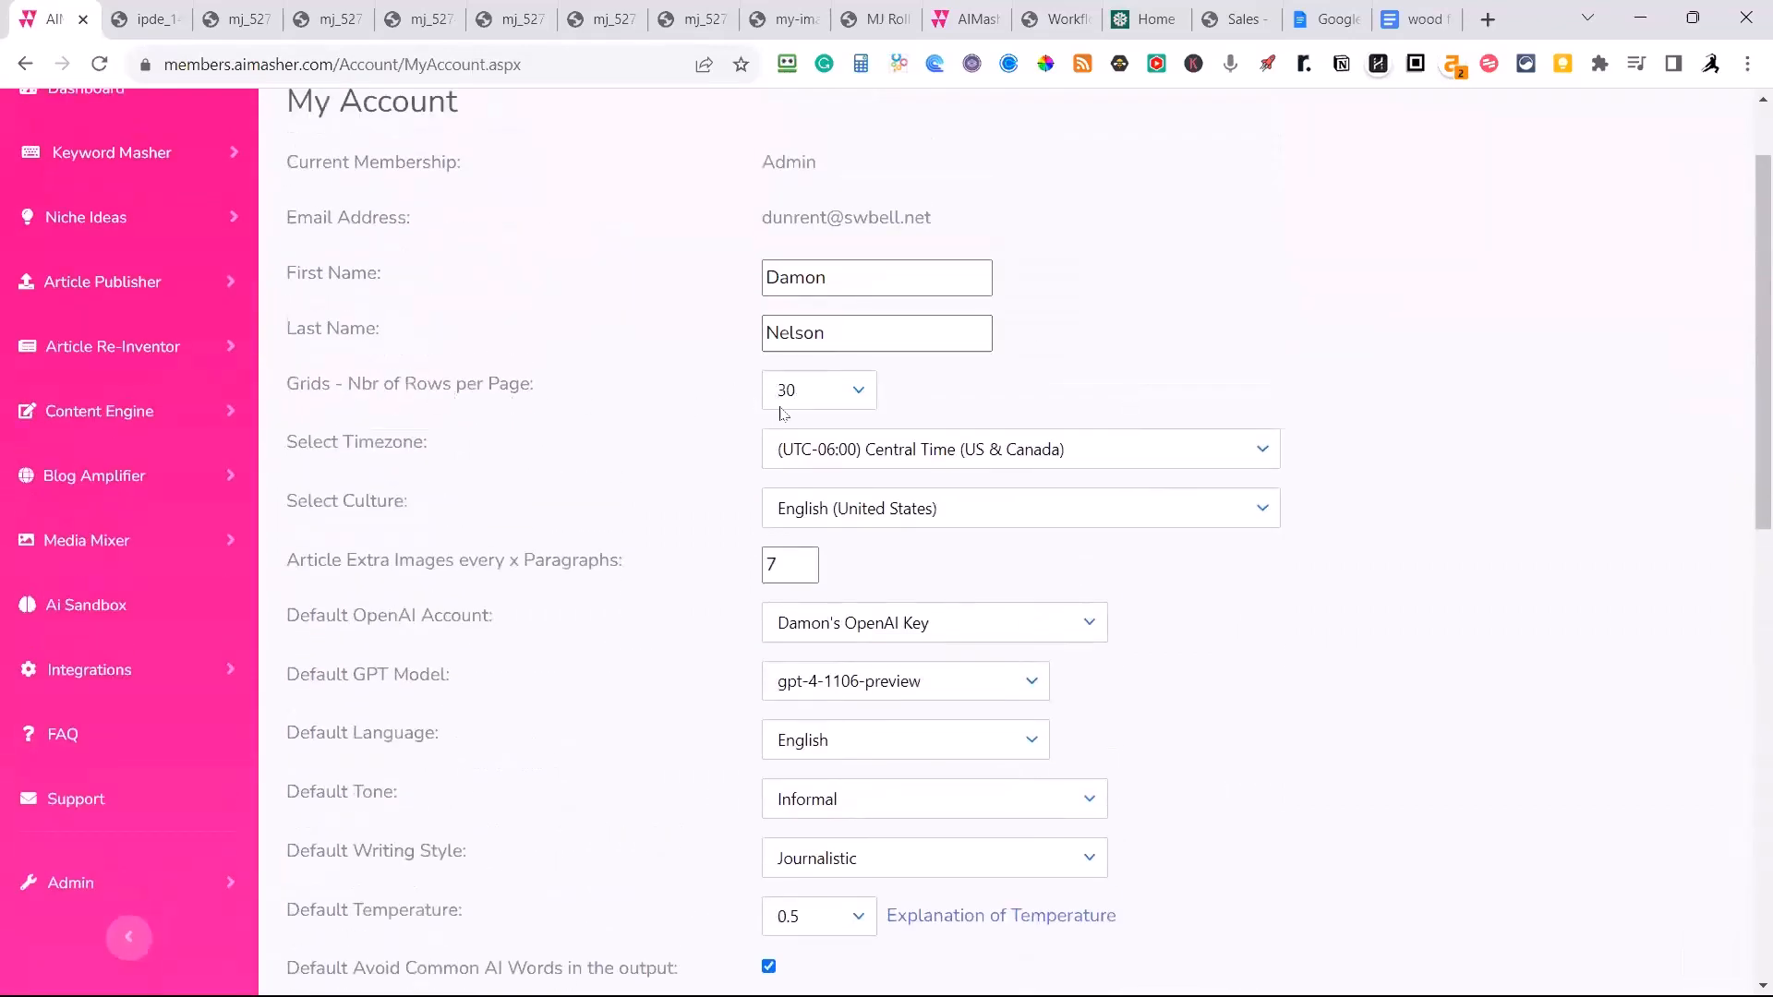
Set the number of grid rows per page to 20 and look over the other account defaults.
{"action": "left_click", "coordinate": [858, 397]}
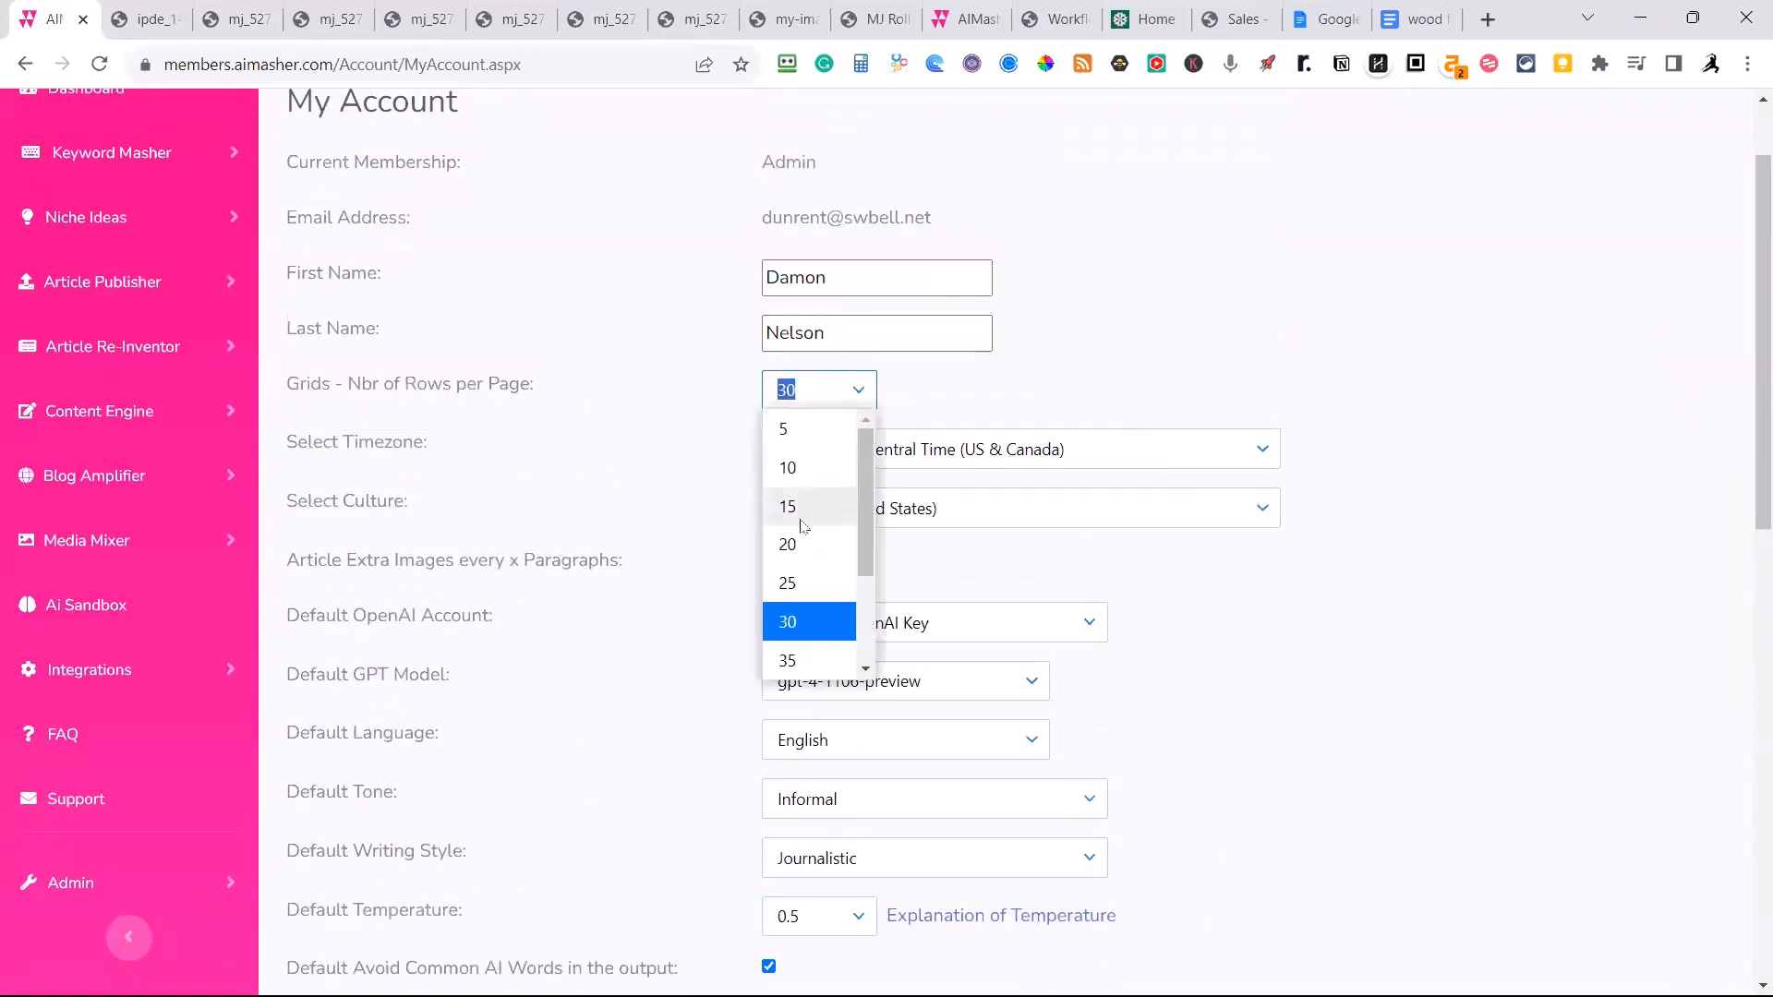
{"action": "left_click", "coordinate": [787, 546]}
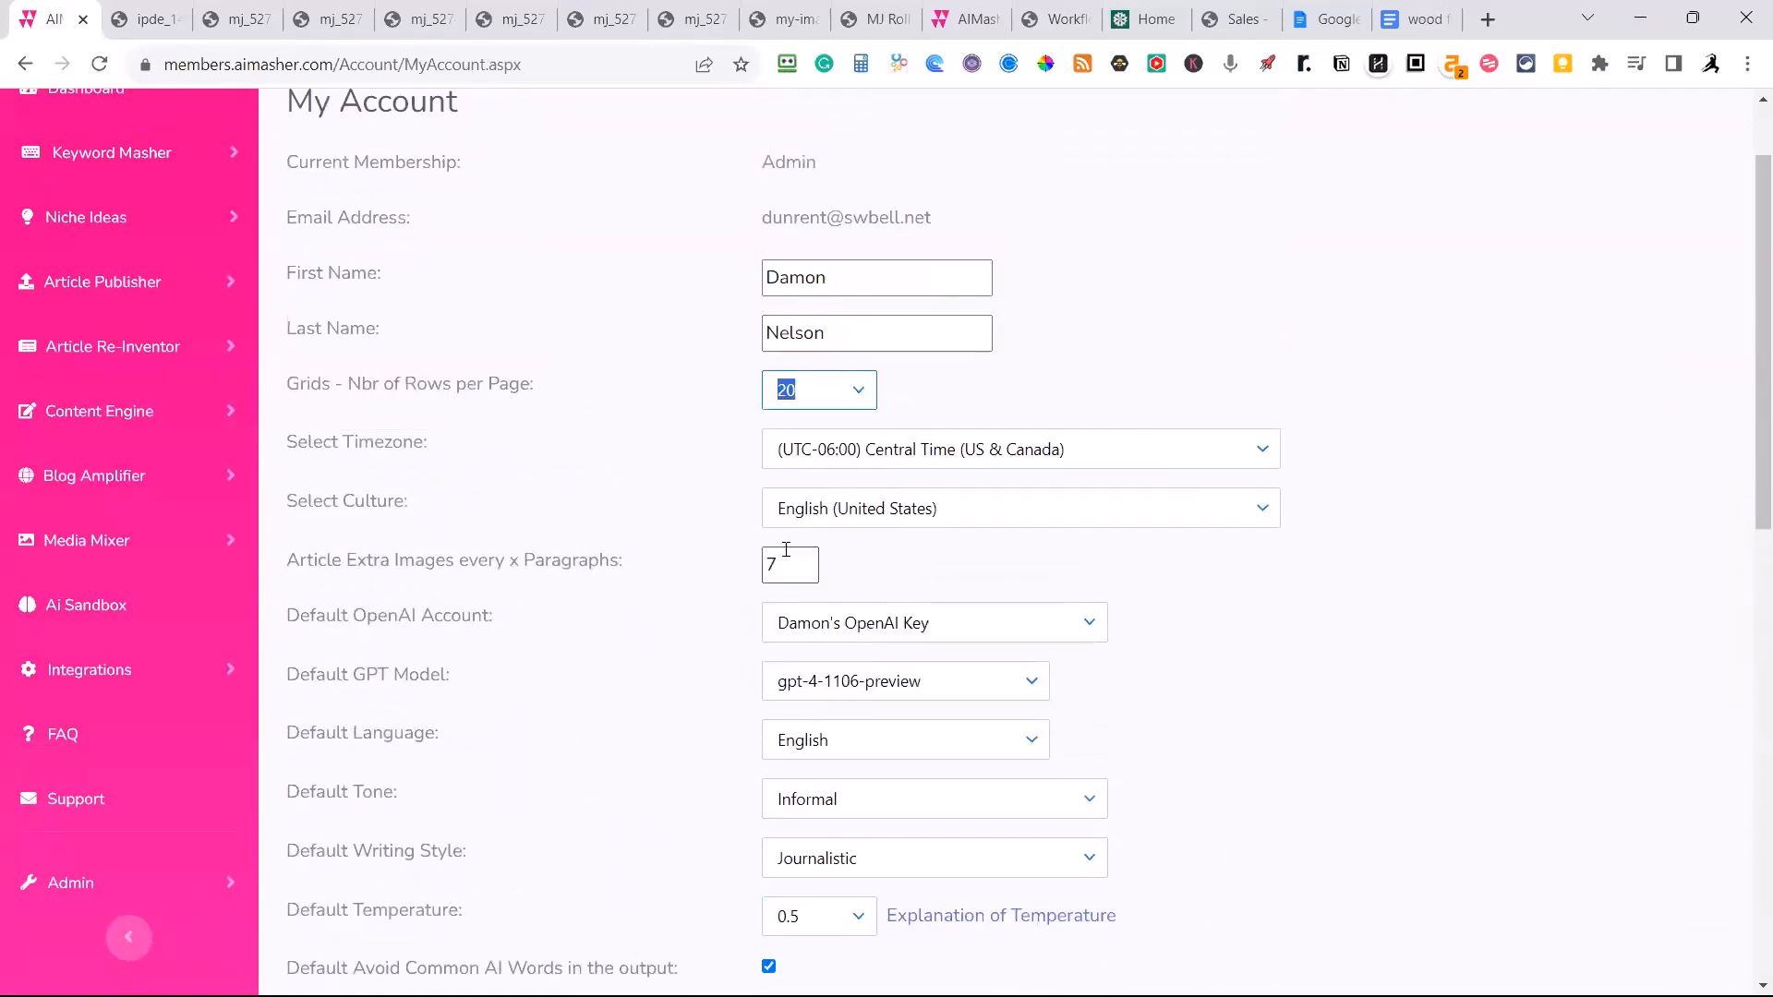
{"action": "left_click", "coordinate": [858, 396]}
{"action": "scroll", "coordinate": [860, 568], "scroll_direction": "down", "scroll_amount": 2}
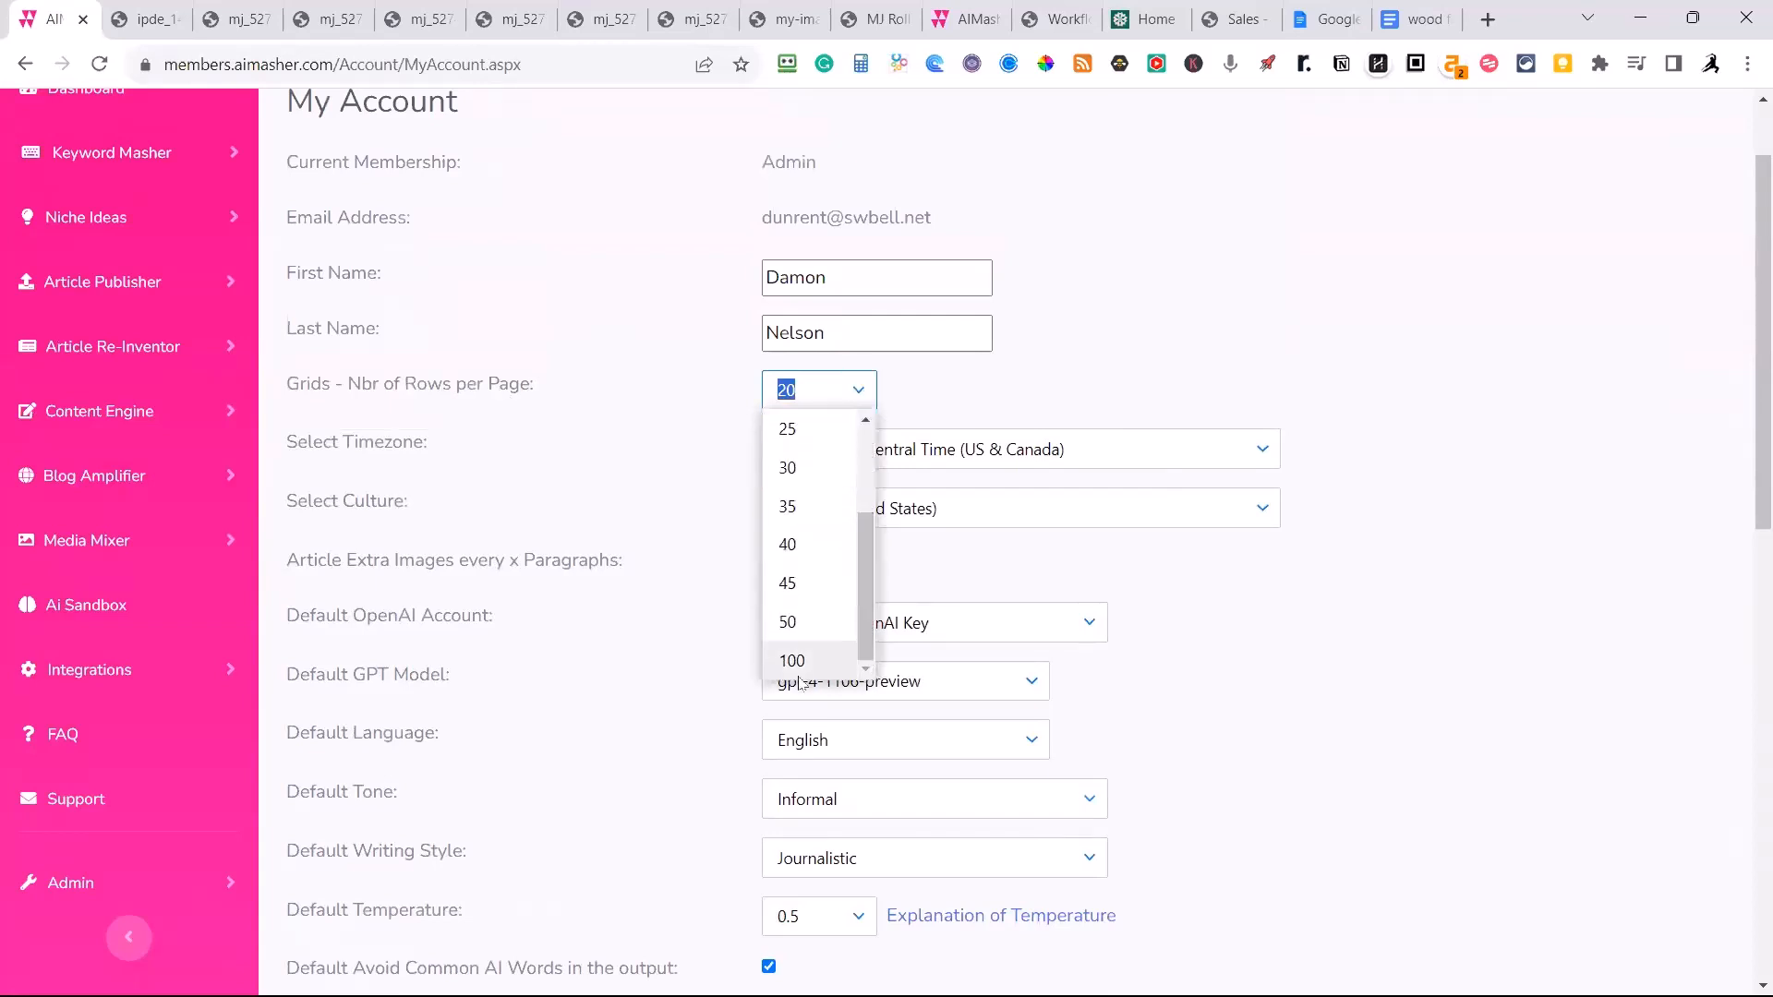
{"action": "scroll", "coordinate": [863, 607], "scroll_direction": "up", "scroll_amount": 2}
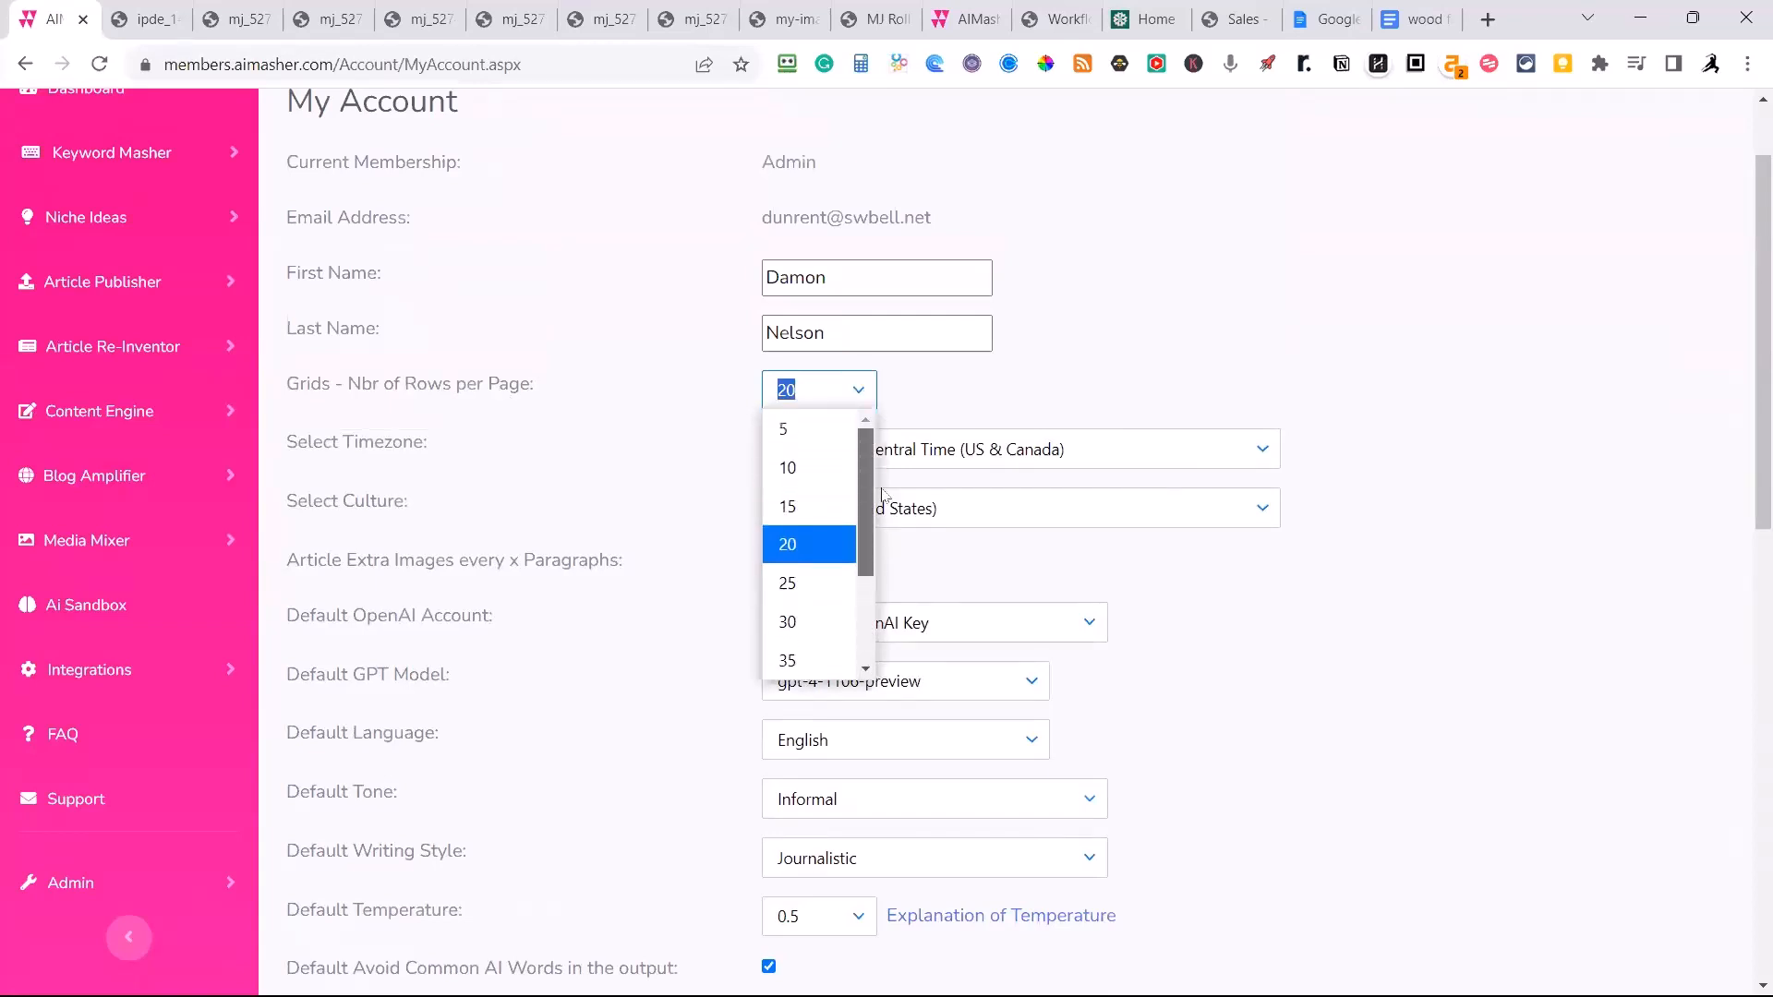
{"action": "left_click", "coordinate": [819, 543]}
{"action": "left_click", "coordinate": [1306, 343]}
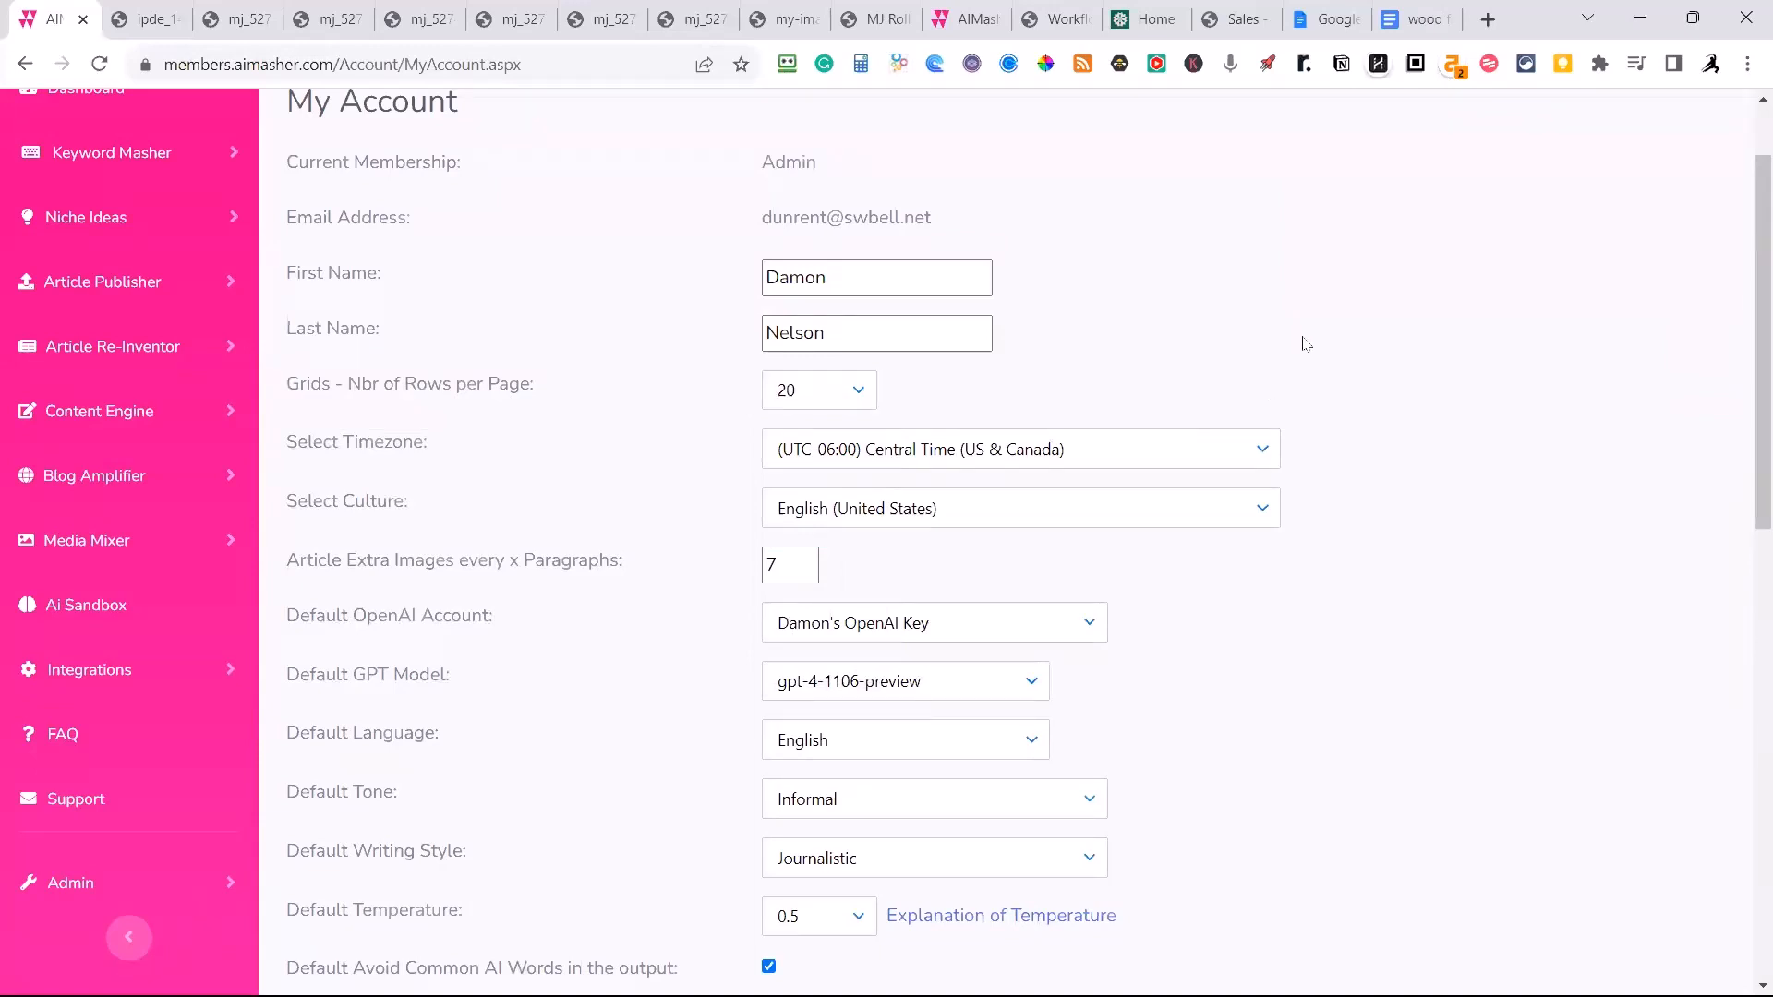
{"action": "scroll", "coordinate": [1322, 475], "scroll_direction": "down", "scroll_amount": 2}
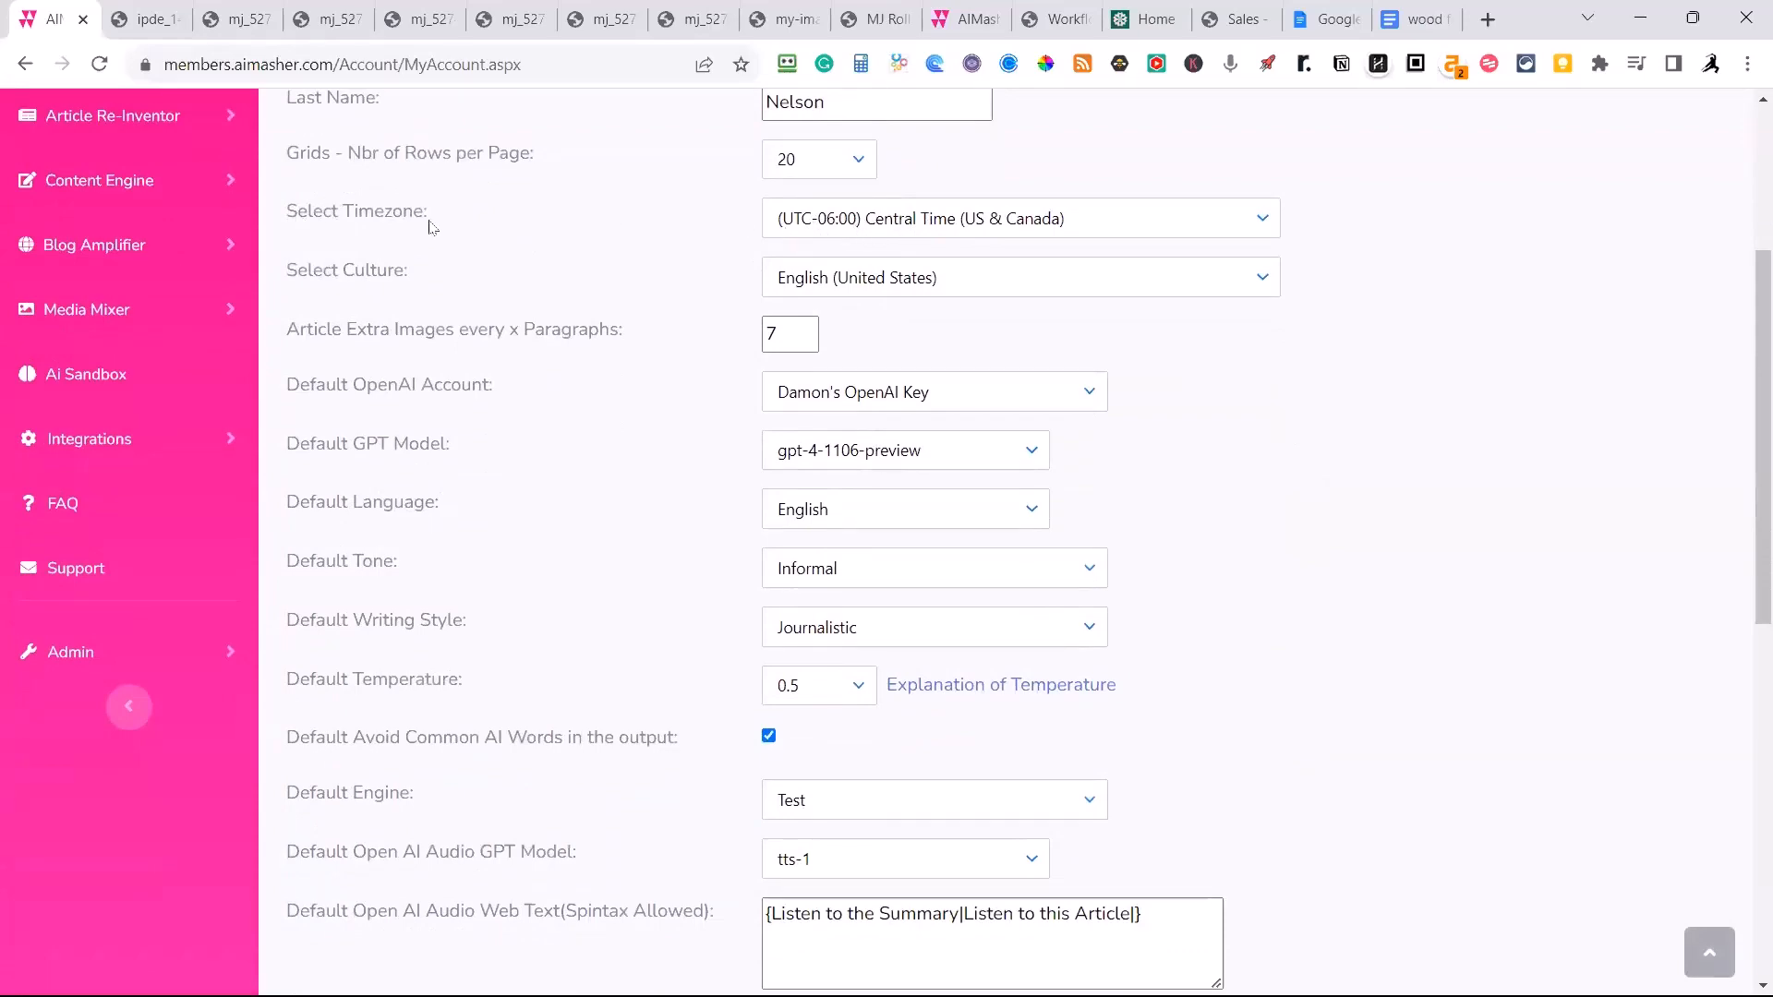
{"action": "scroll", "coordinate": [511, 303], "scroll_direction": "up", "scroll_amount": 4}
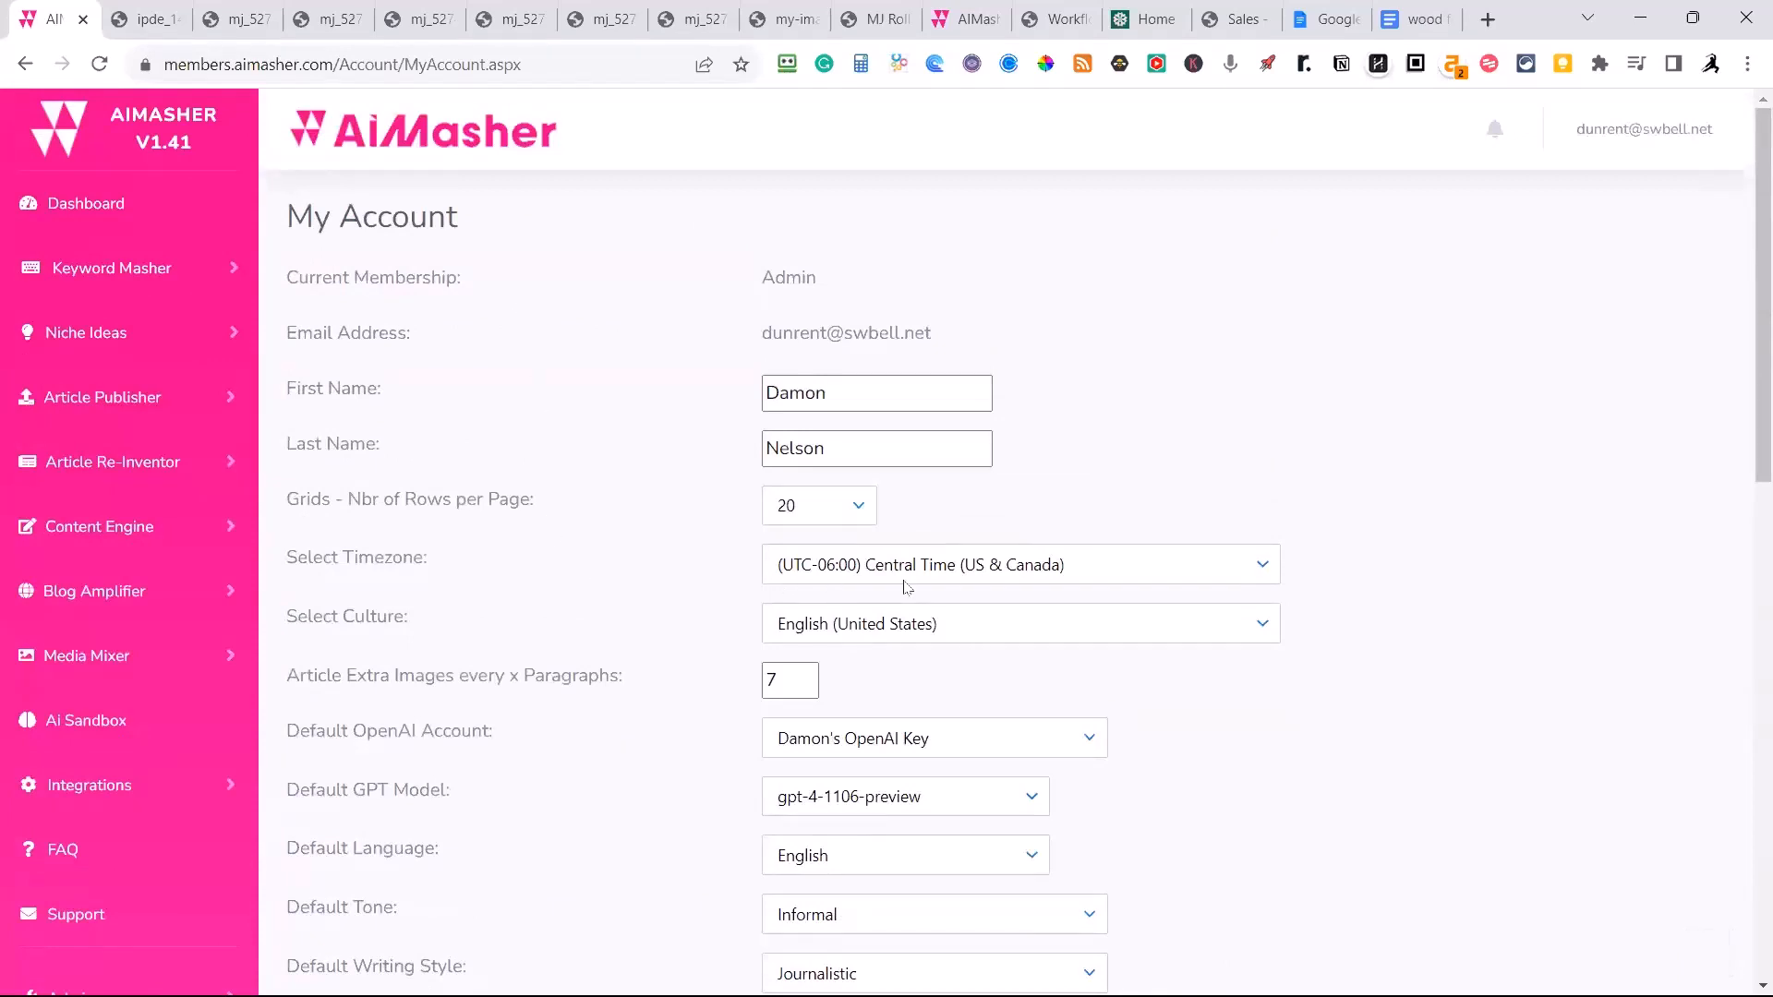
Look over the account's default content, GPT model and audio settings and check which culture options are available.
{"action": "scroll", "coordinate": [906, 588], "scroll_direction": "down", "scroll_amount": 5}
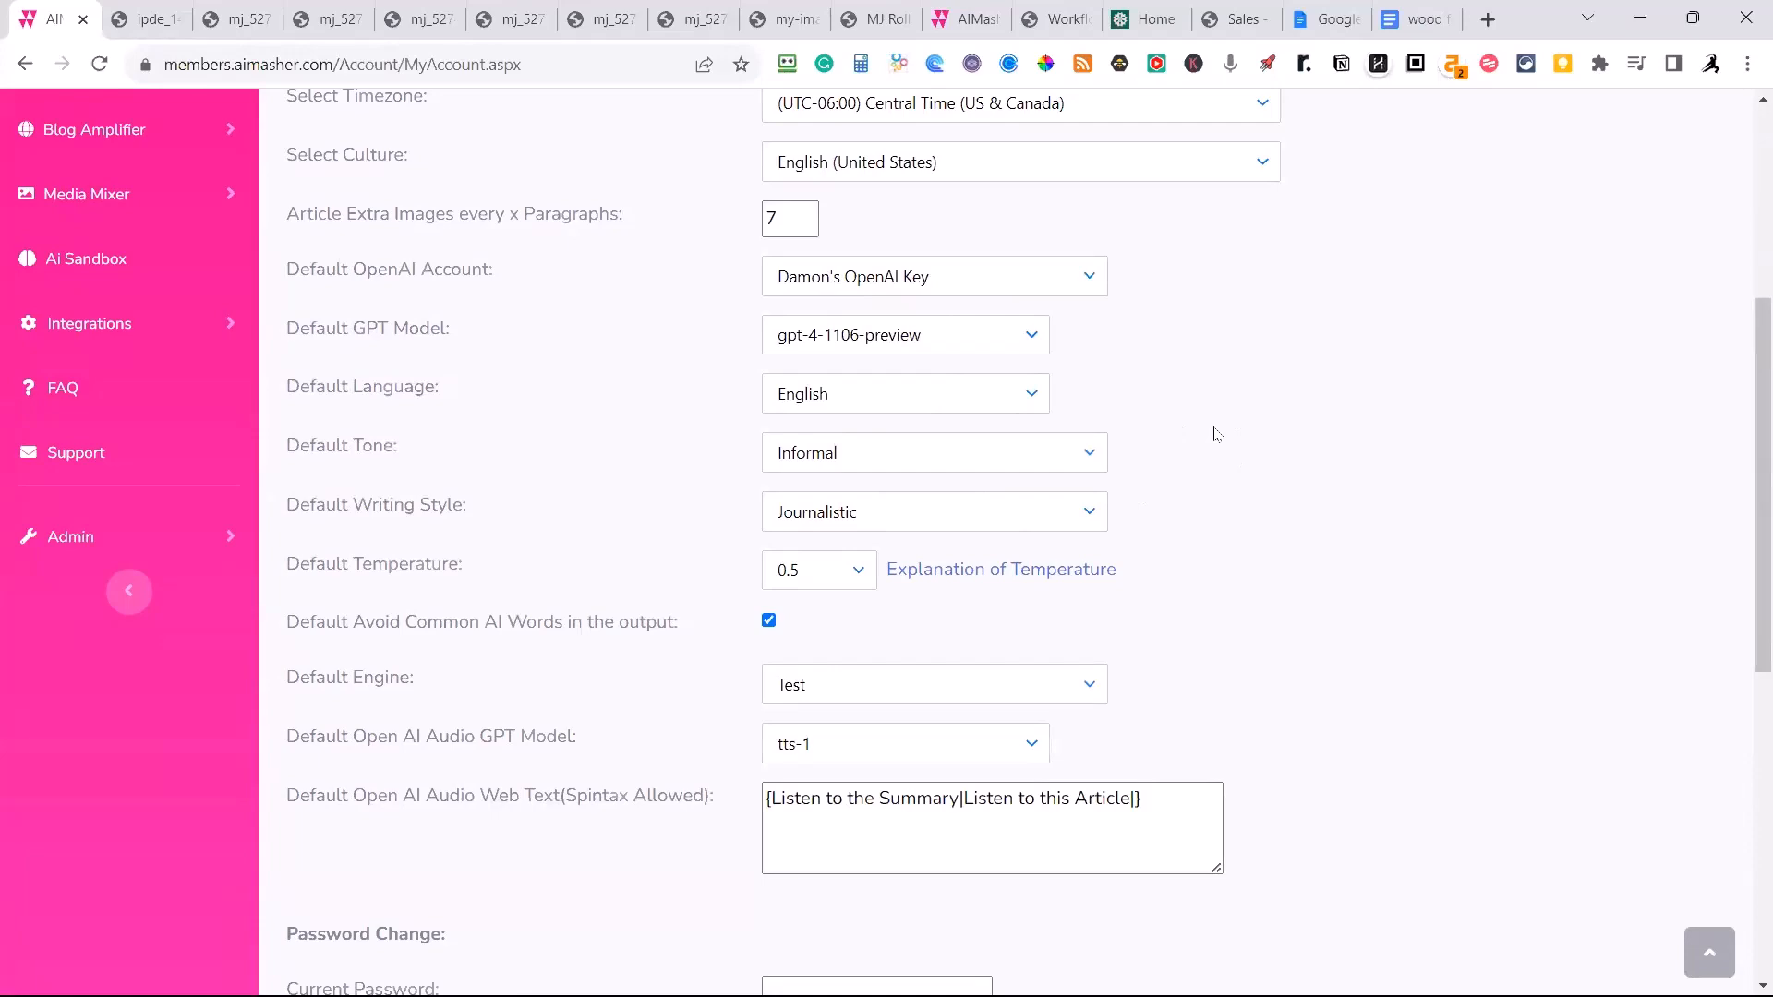
{"action": "scroll", "coordinate": [1238, 465], "scroll_direction": "down", "scroll_amount": 1}
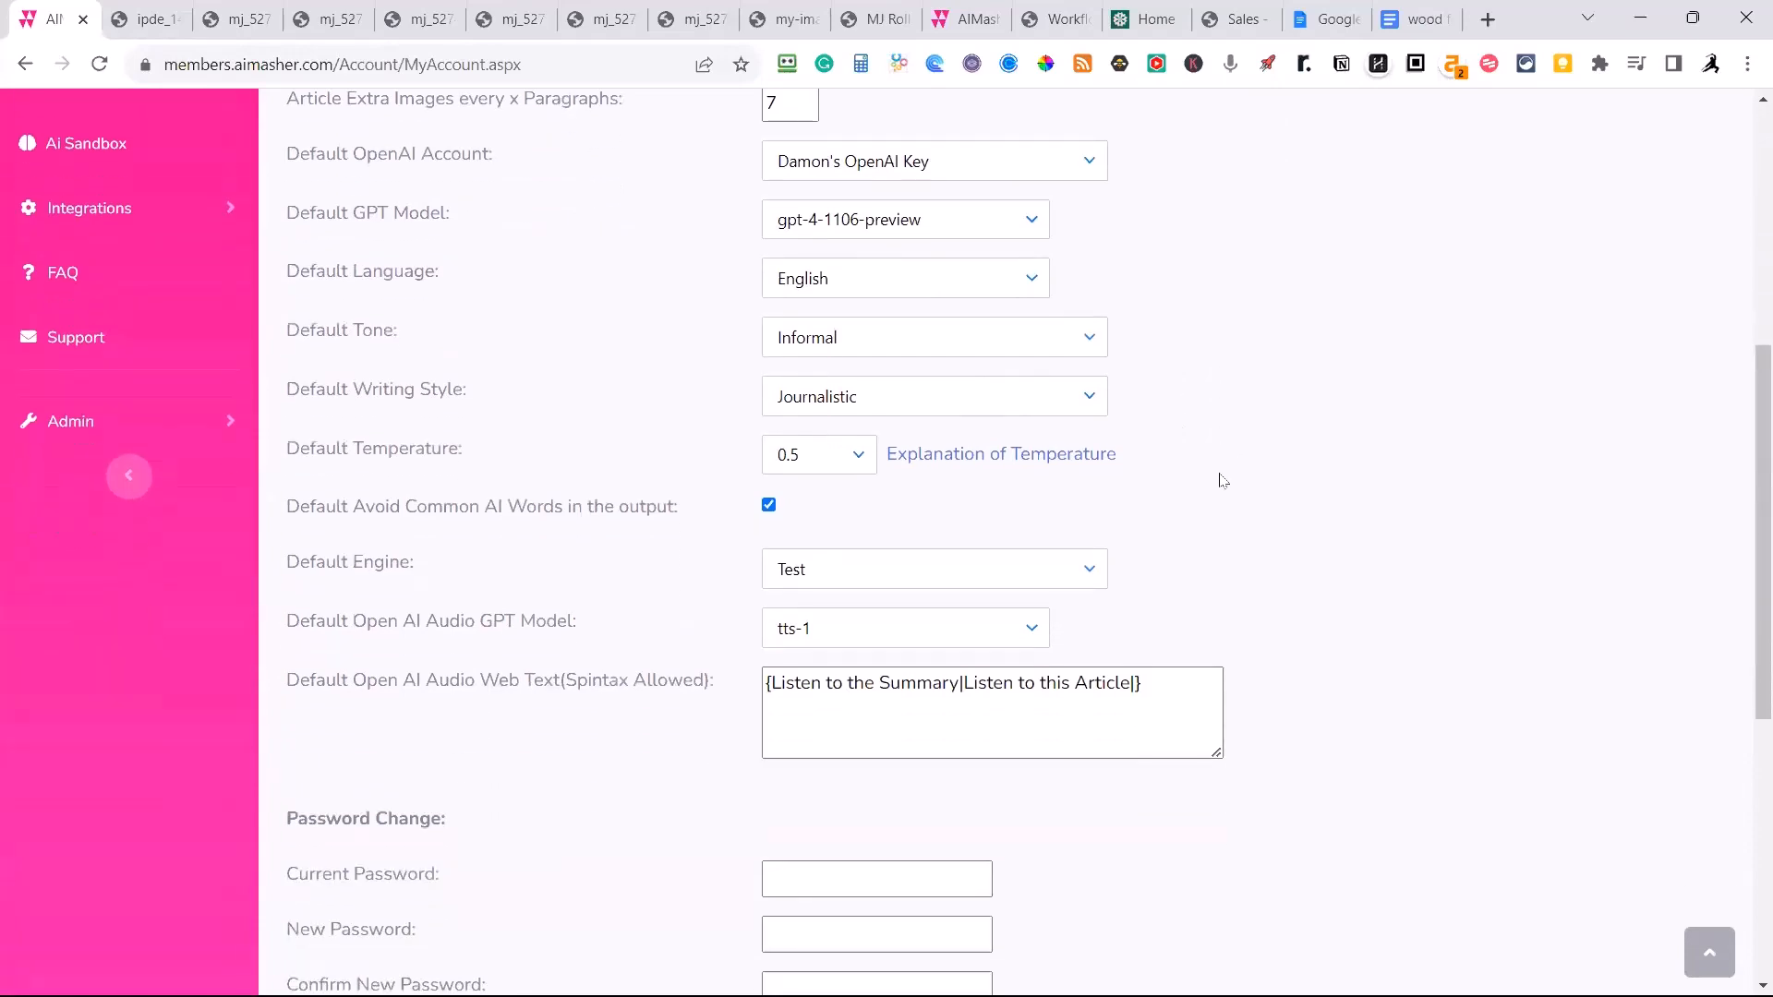
{"action": "scroll", "coordinate": [1223, 479], "scroll_direction": "up", "scroll_amount": 2}
{"action": "scroll", "coordinate": [1221, 477], "scroll_direction": "up", "scroll_amount": 3}
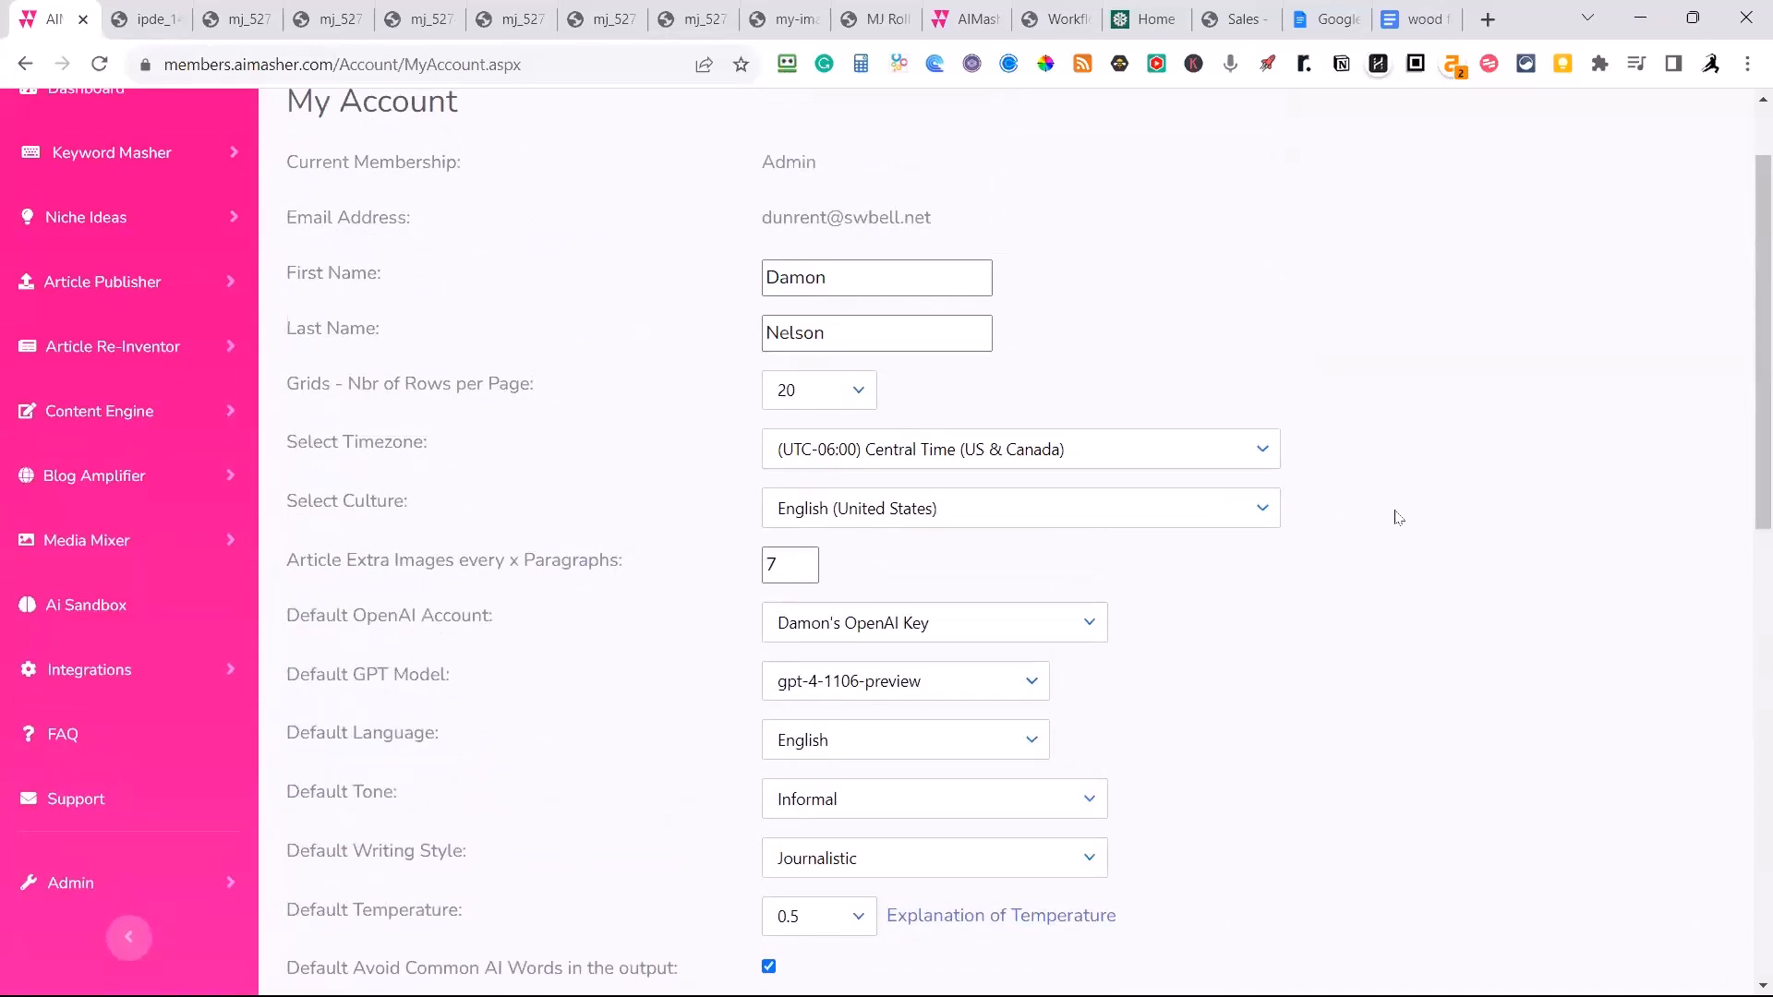
{"action": "scroll", "coordinate": [1400, 522], "scroll_direction": "up", "scroll_amount": 1}
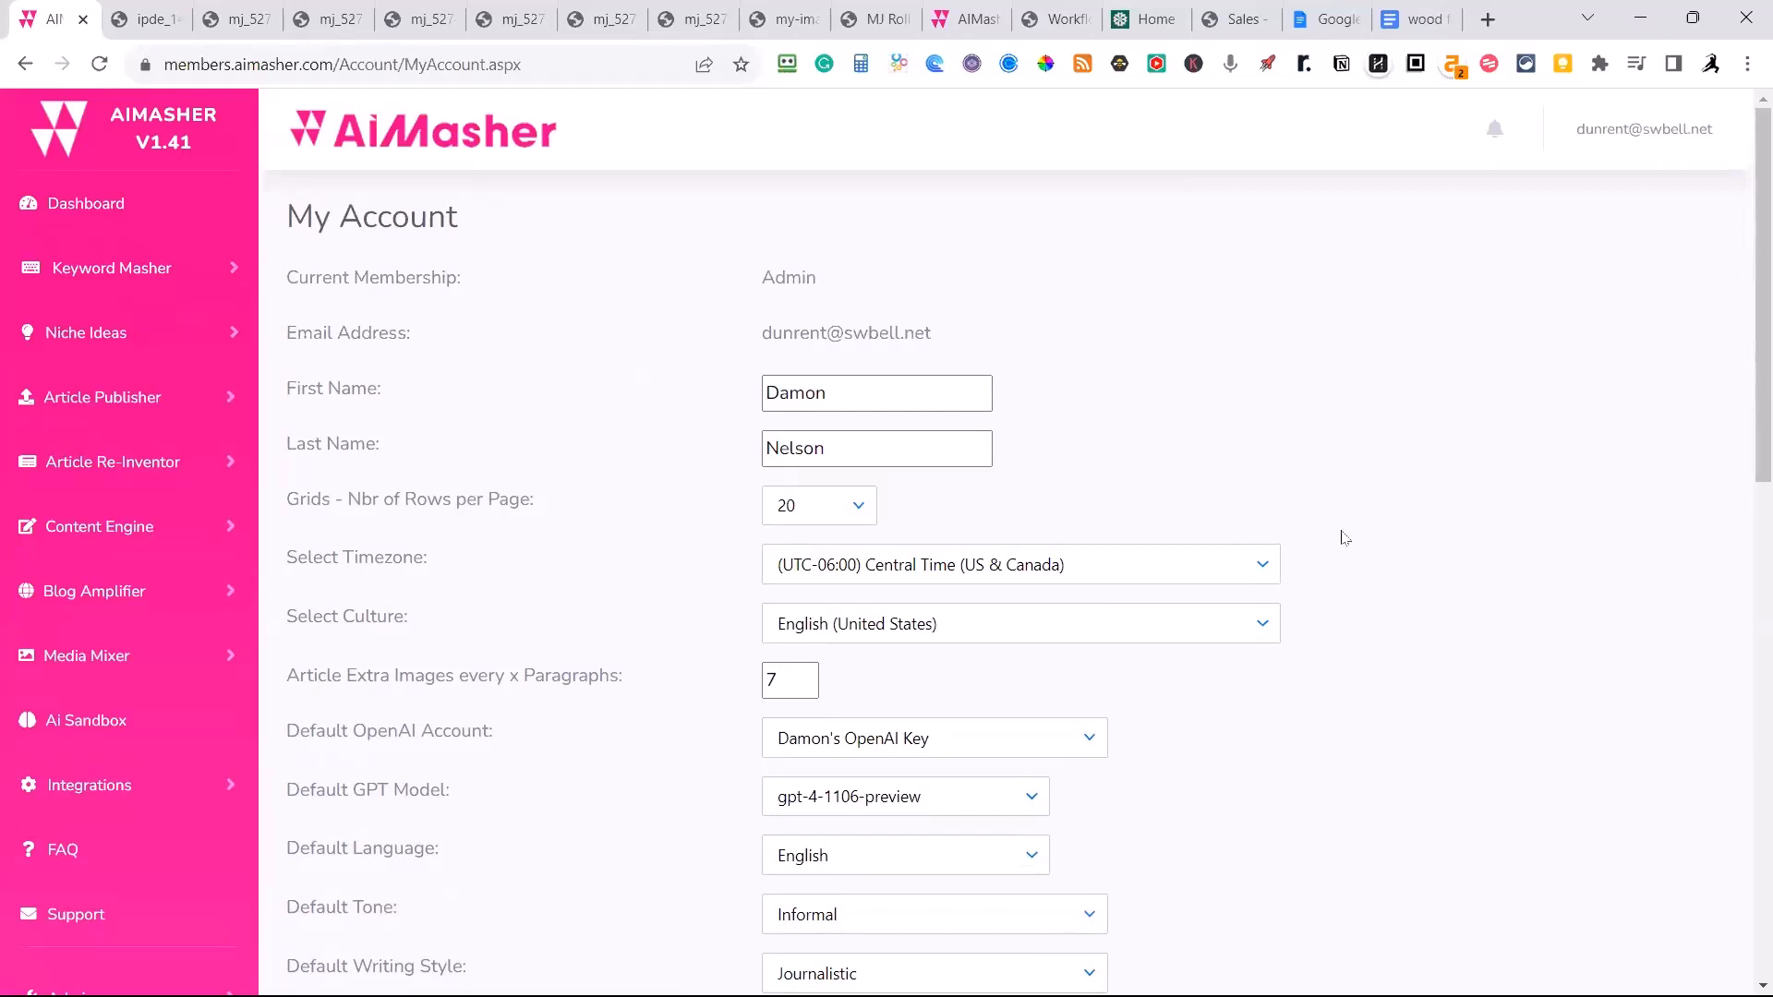
{"action": "scroll", "coordinate": [1275, 546], "scroll_direction": "down", "scroll_amount": 1}
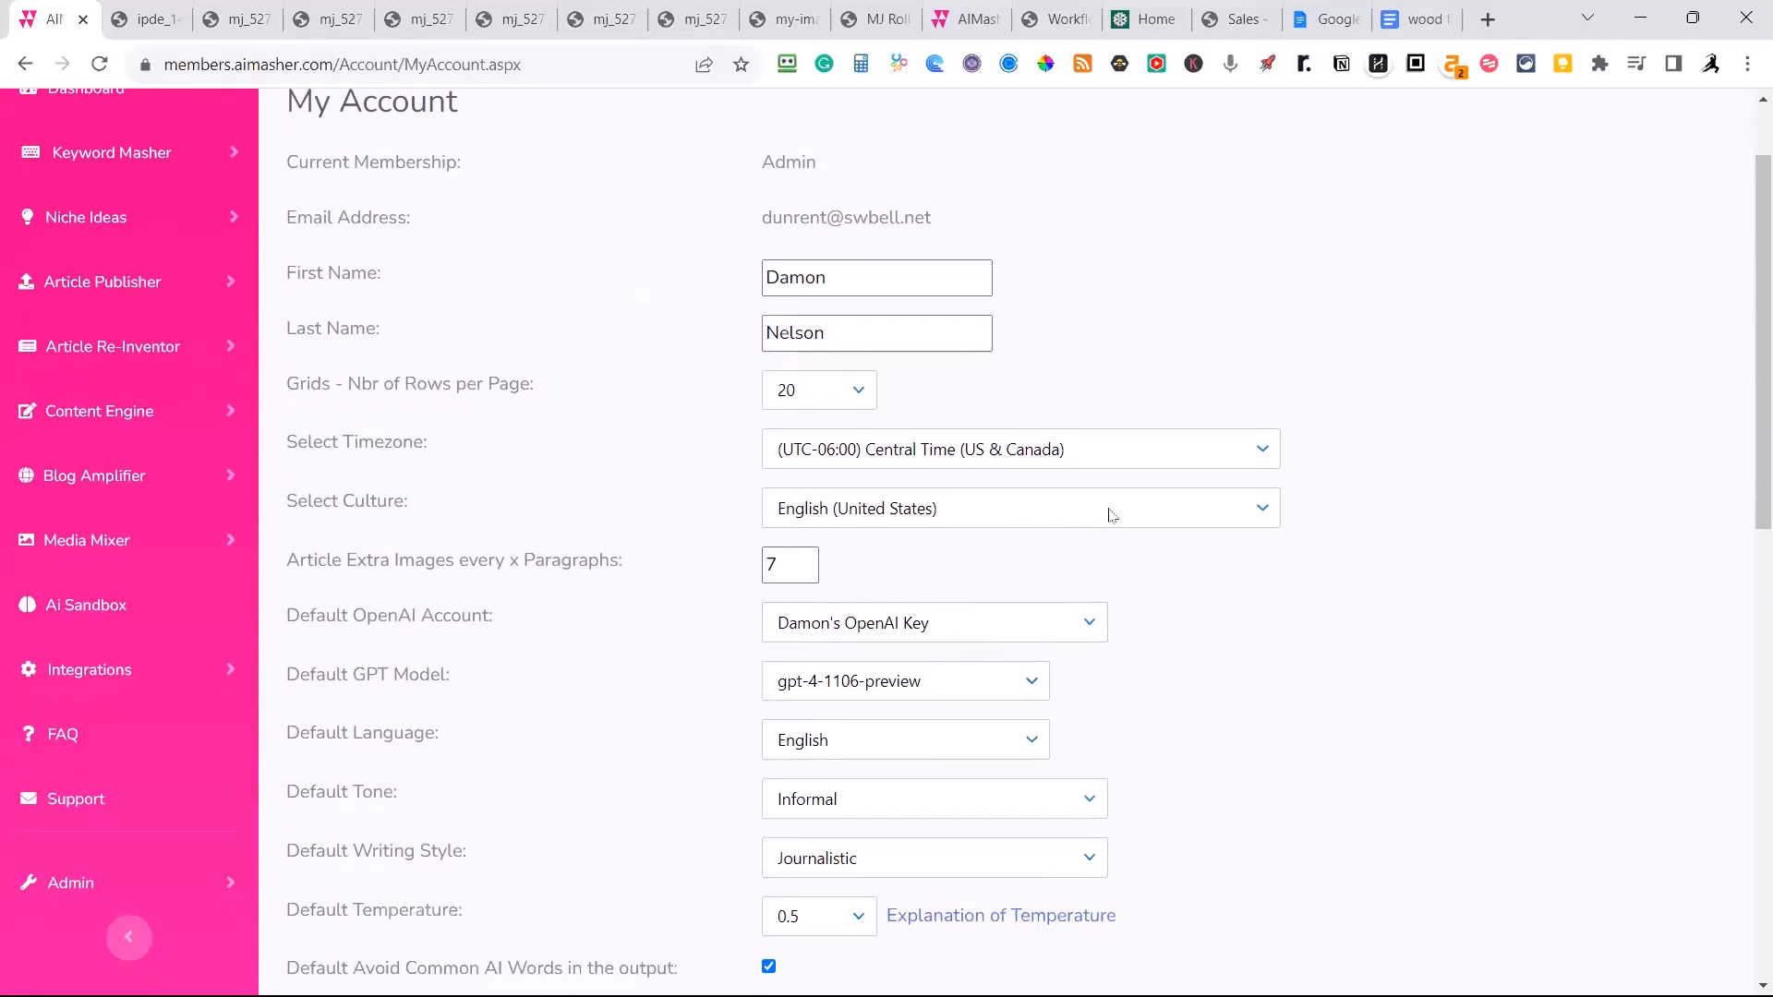
{"action": "left_click", "coordinate": [1260, 508]}
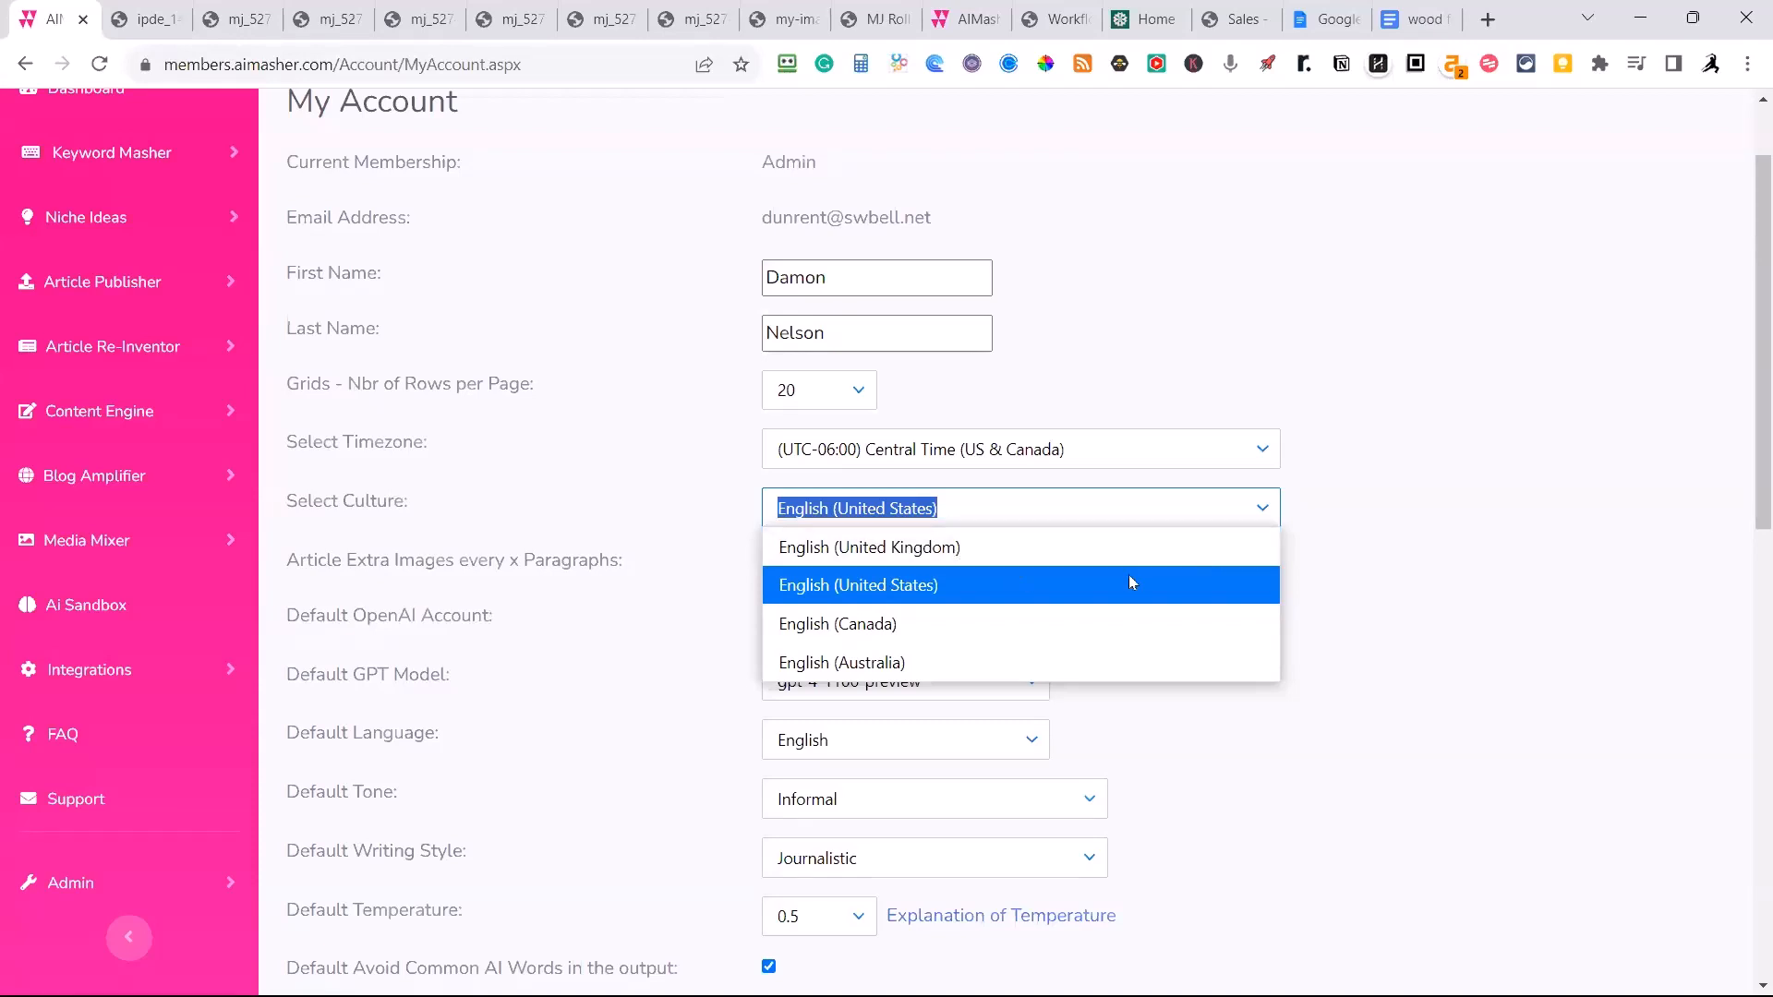
{"action": "left_click", "coordinate": [1445, 491]}
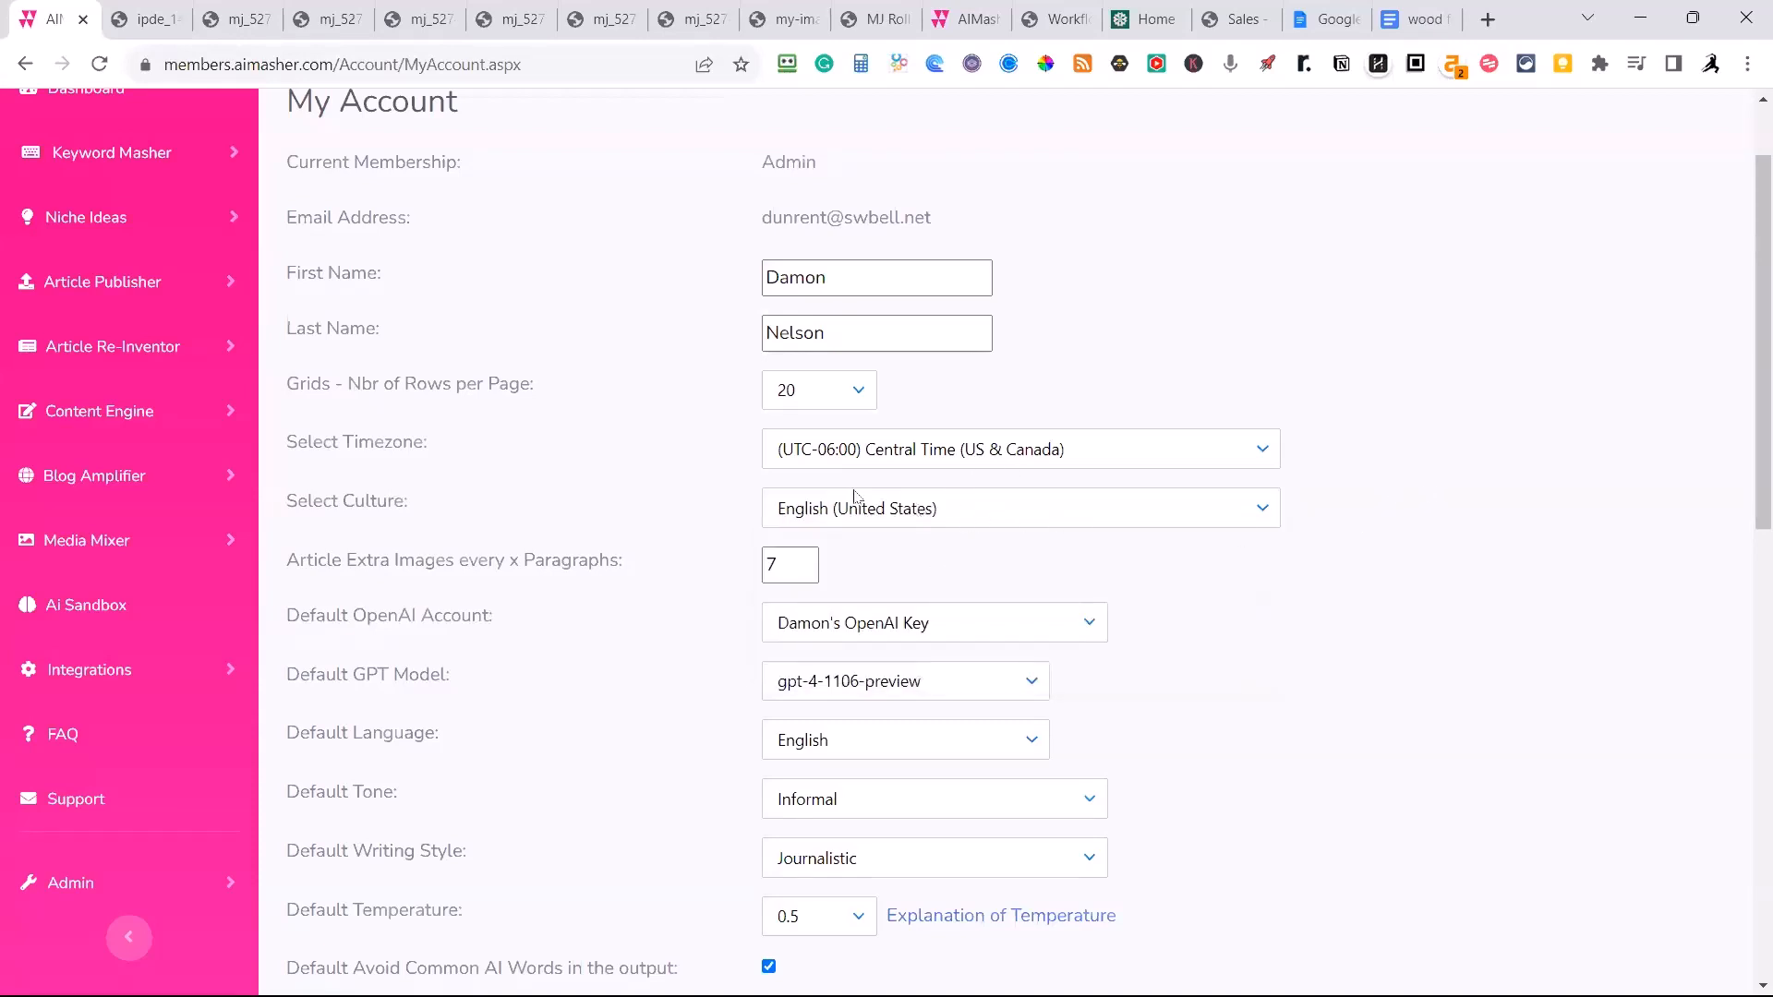
Review the remaining account defaults and the password change section, and leave the account settings for the dashboard.
{"action": "scroll", "coordinate": [849, 578], "scroll_direction": "down", "scroll_amount": 3}
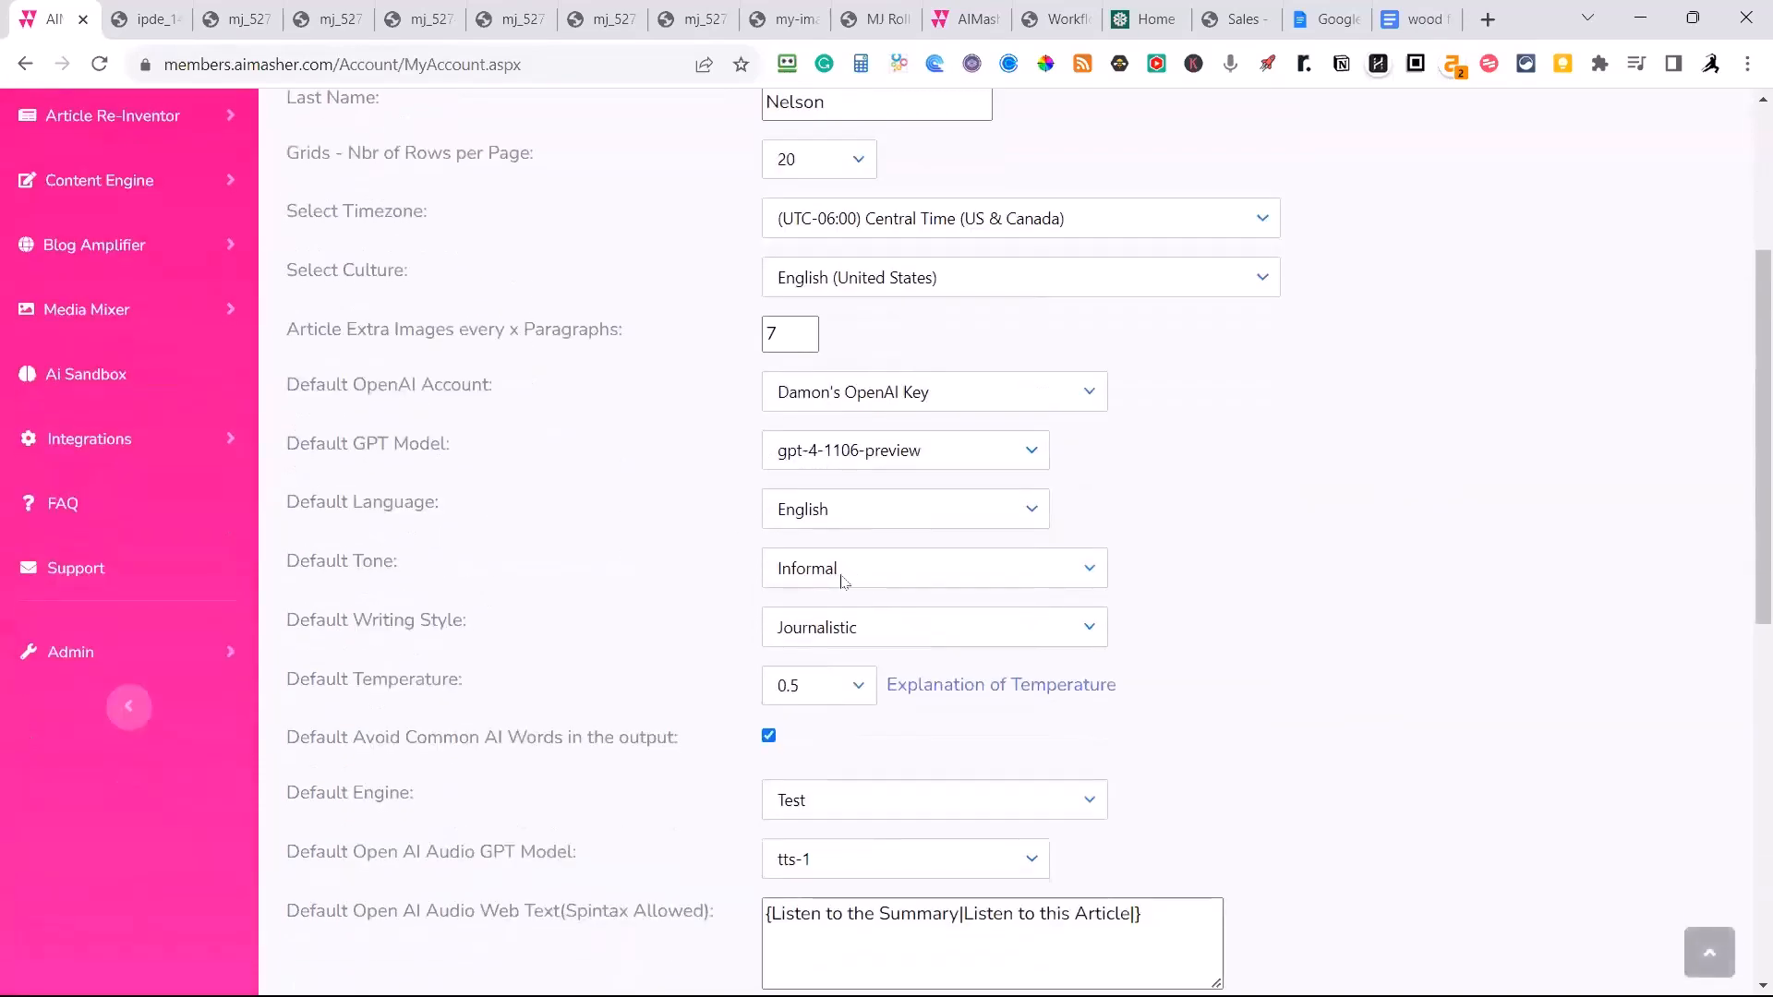
{"action": "scroll", "coordinate": [915, 448], "scroll_direction": "down", "scroll_amount": 3}
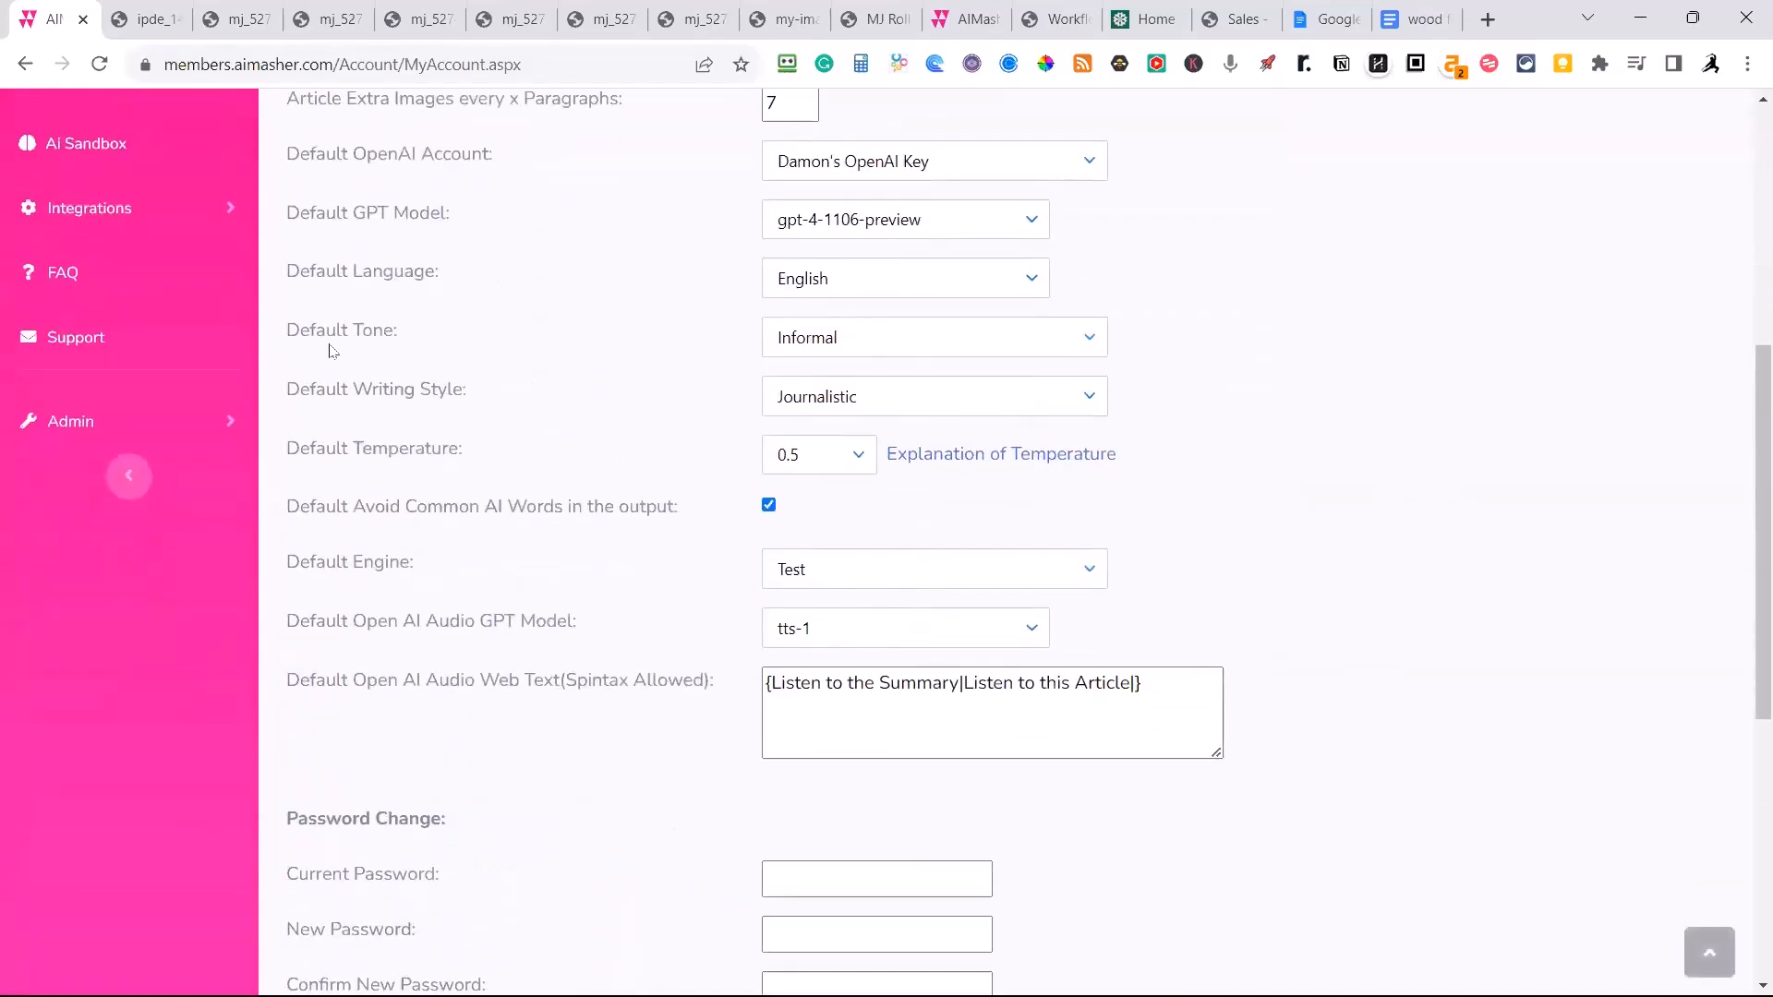
{"action": "scroll", "coordinate": [535, 600], "scroll_direction": "down", "scroll_amount": 3}
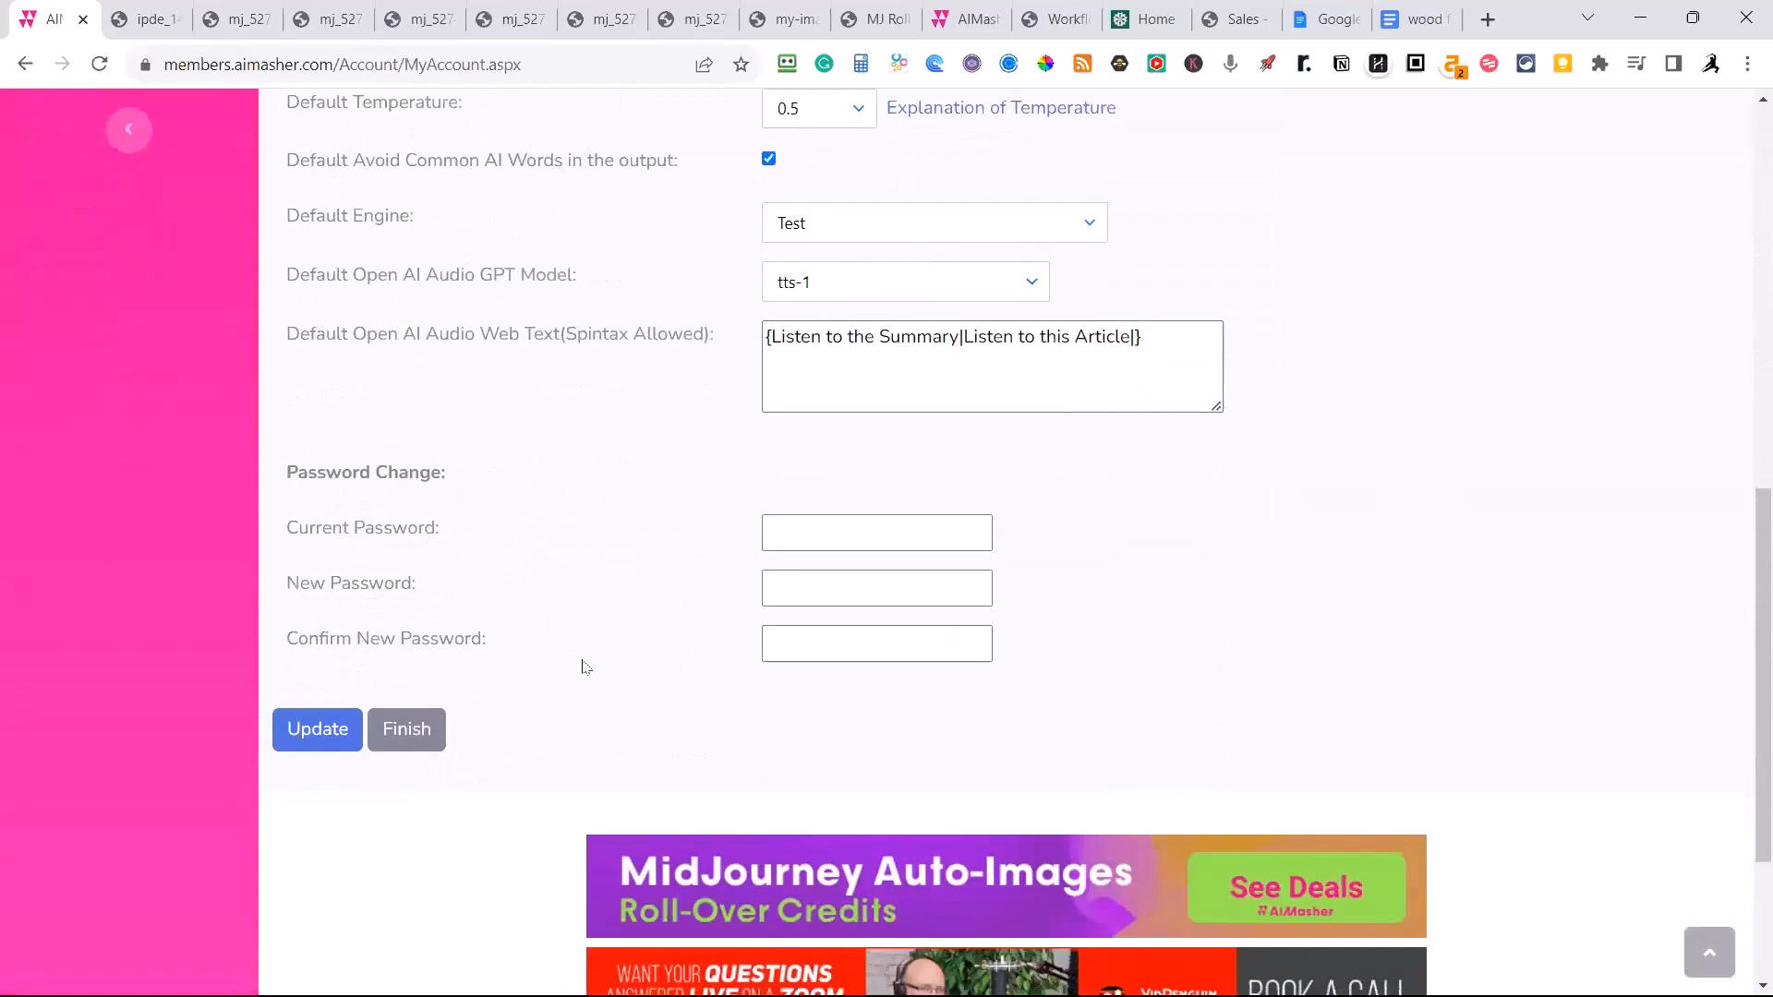
{"action": "scroll", "coordinate": [582, 665], "scroll_direction": "up", "scroll_amount": 3}
{"action": "scroll", "coordinate": [582, 665], "scroll_direction": "down", "scroll_amount": 3}
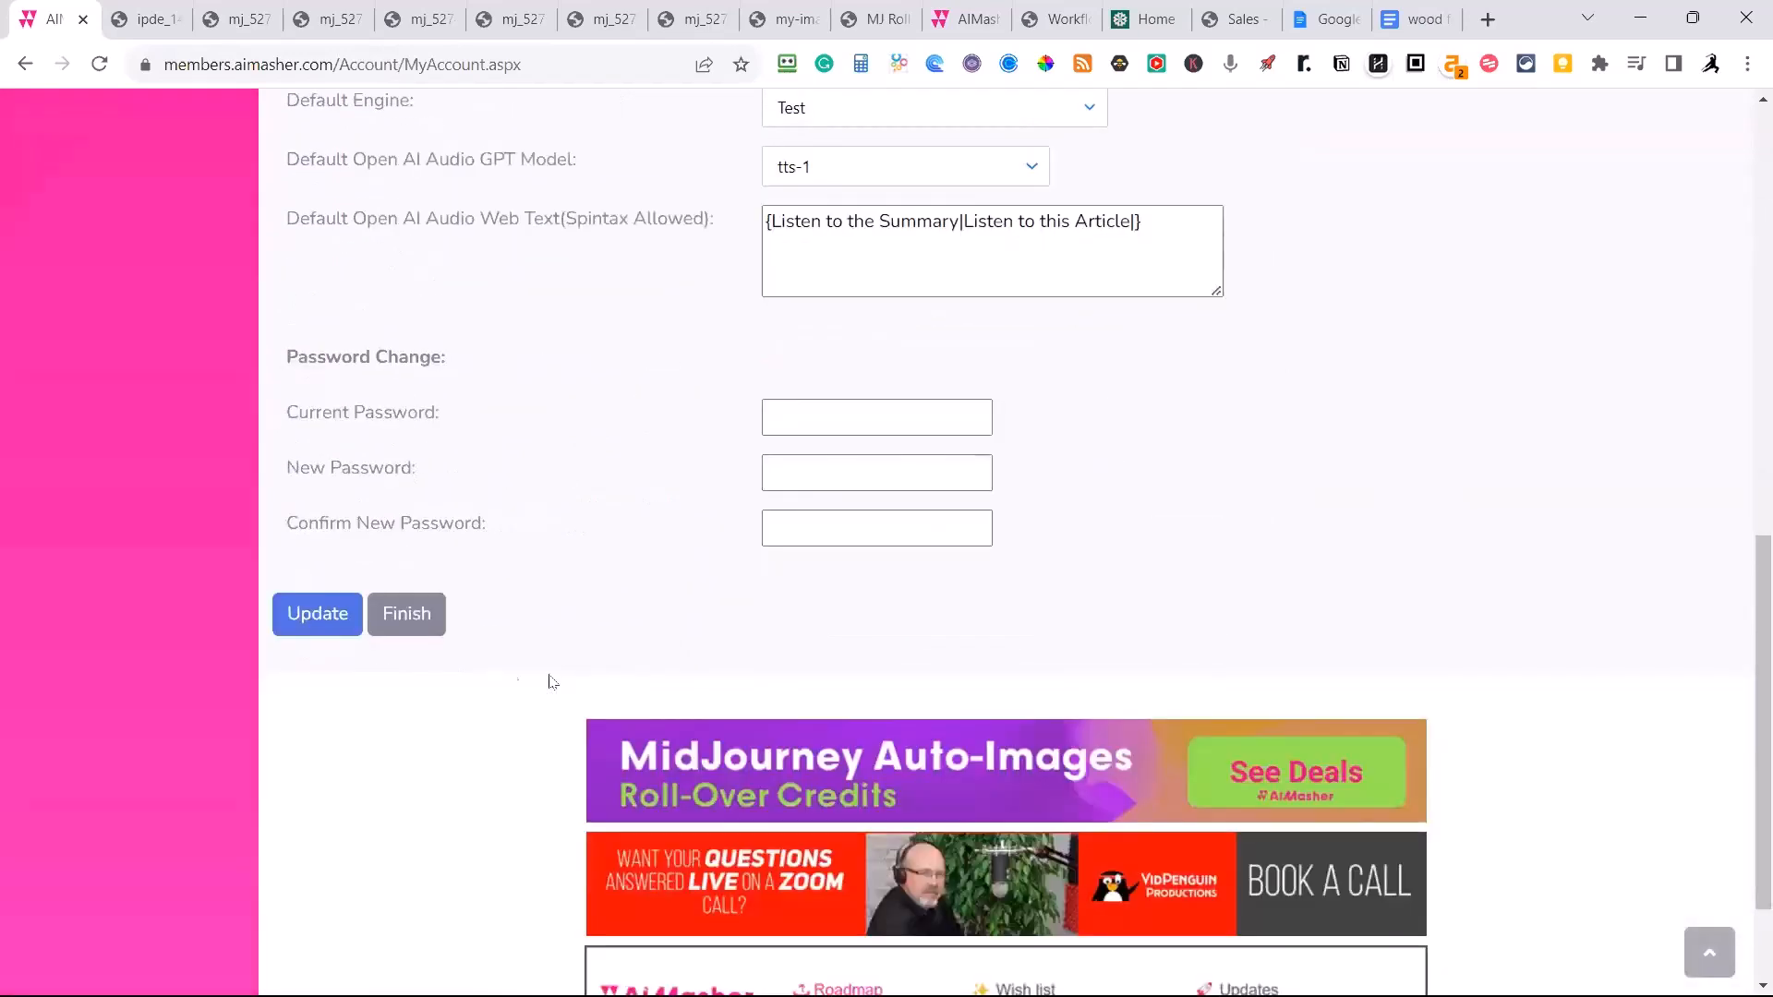
{"action": "left_click", "coordinate": [408, 613]}
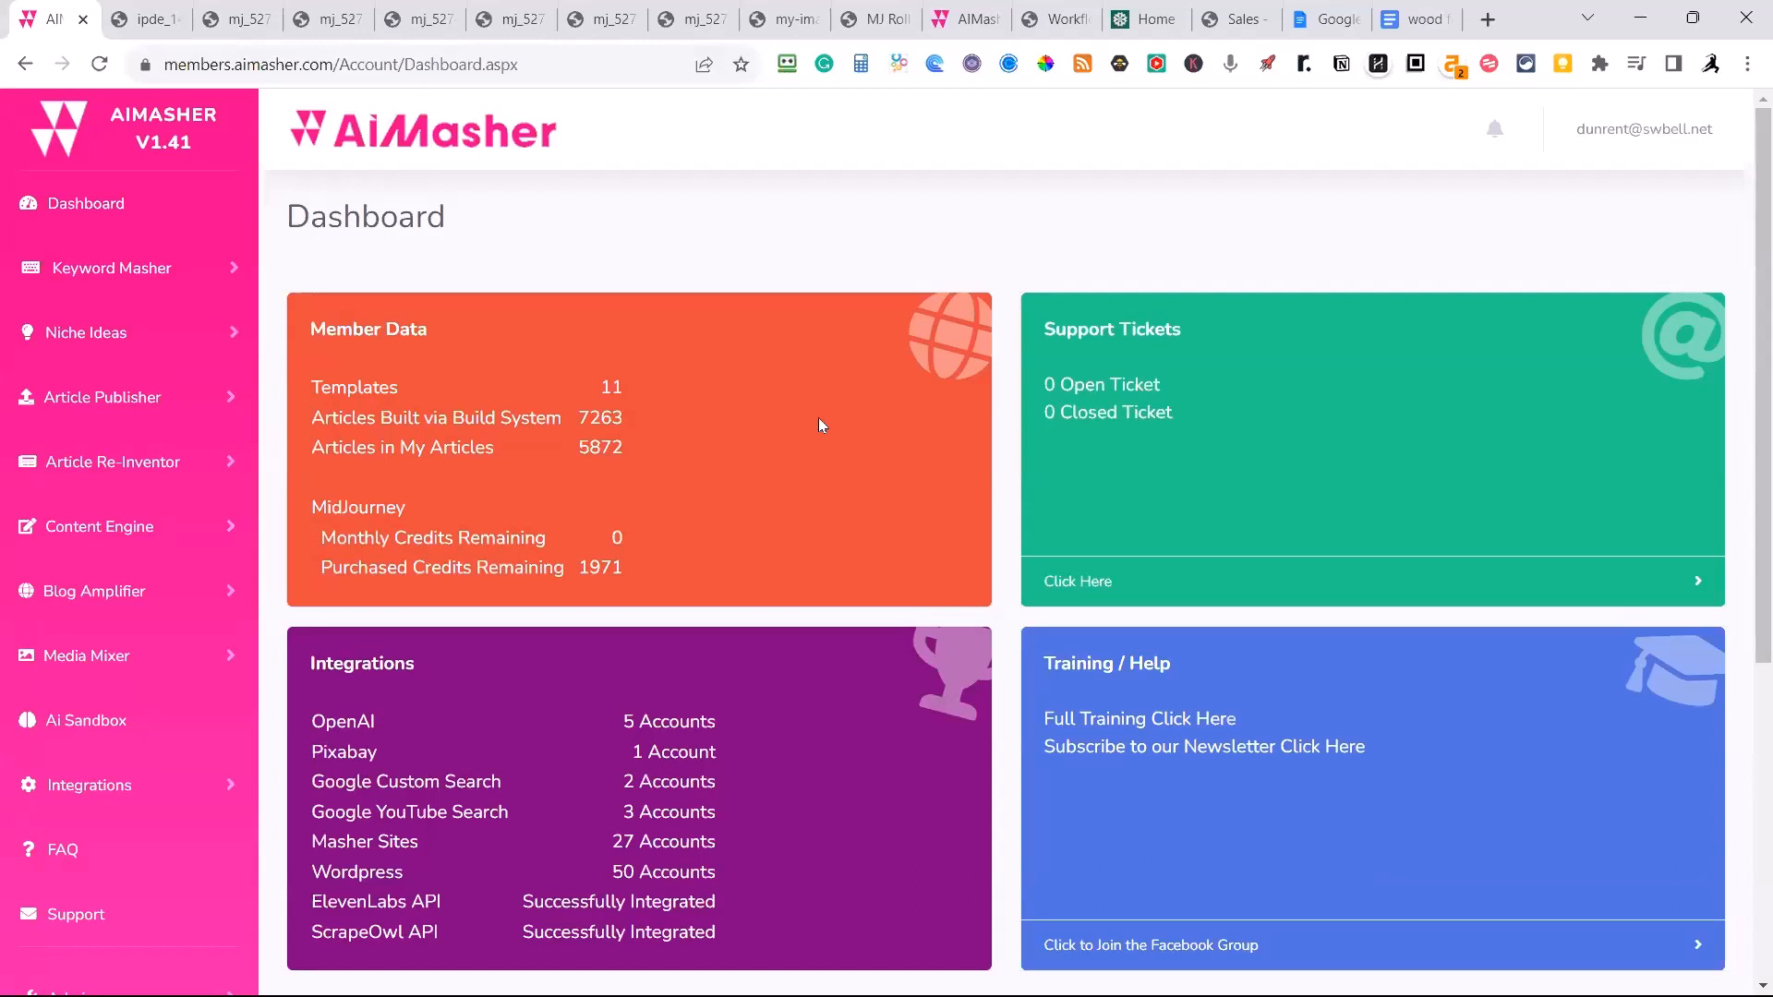
Open the URL Article Maker of the Article Re-Inventor and check which templates it offers.
{"action": "left_click", "coordinate": [143, 464]}
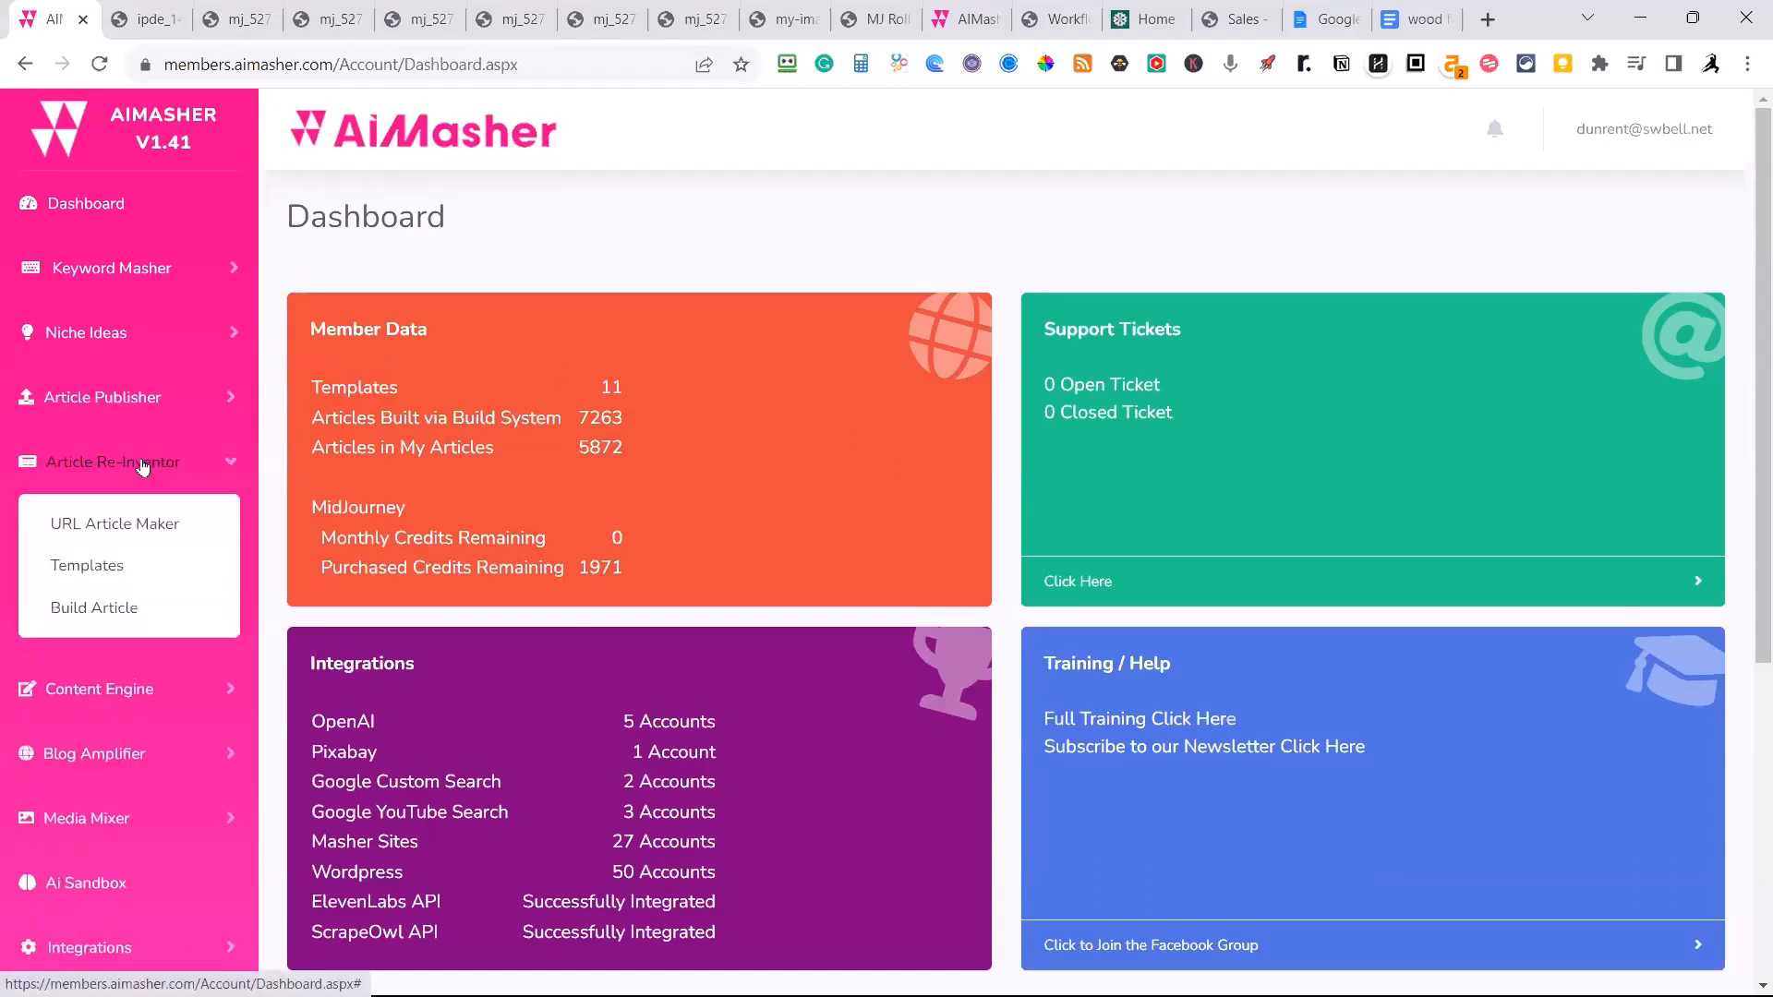
{"action": "left_click", "coordinate": [103, 530]}
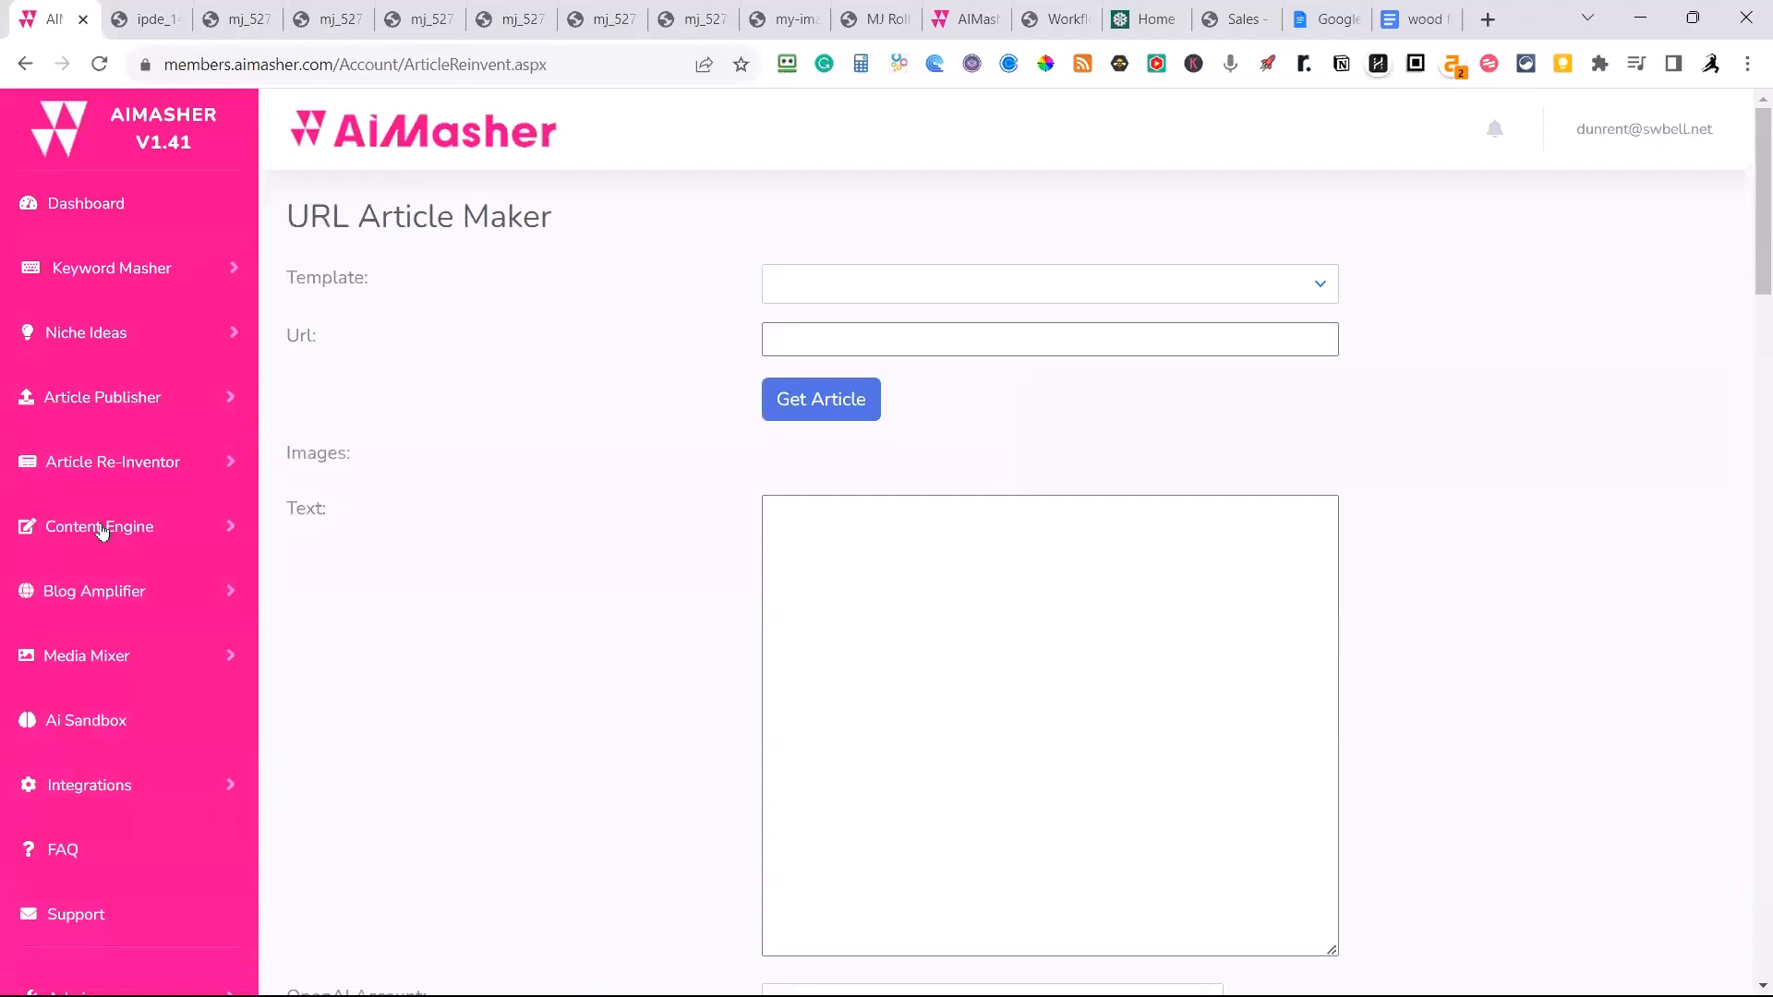
{"action": "left_click", "coordinate": [1320, 284]}
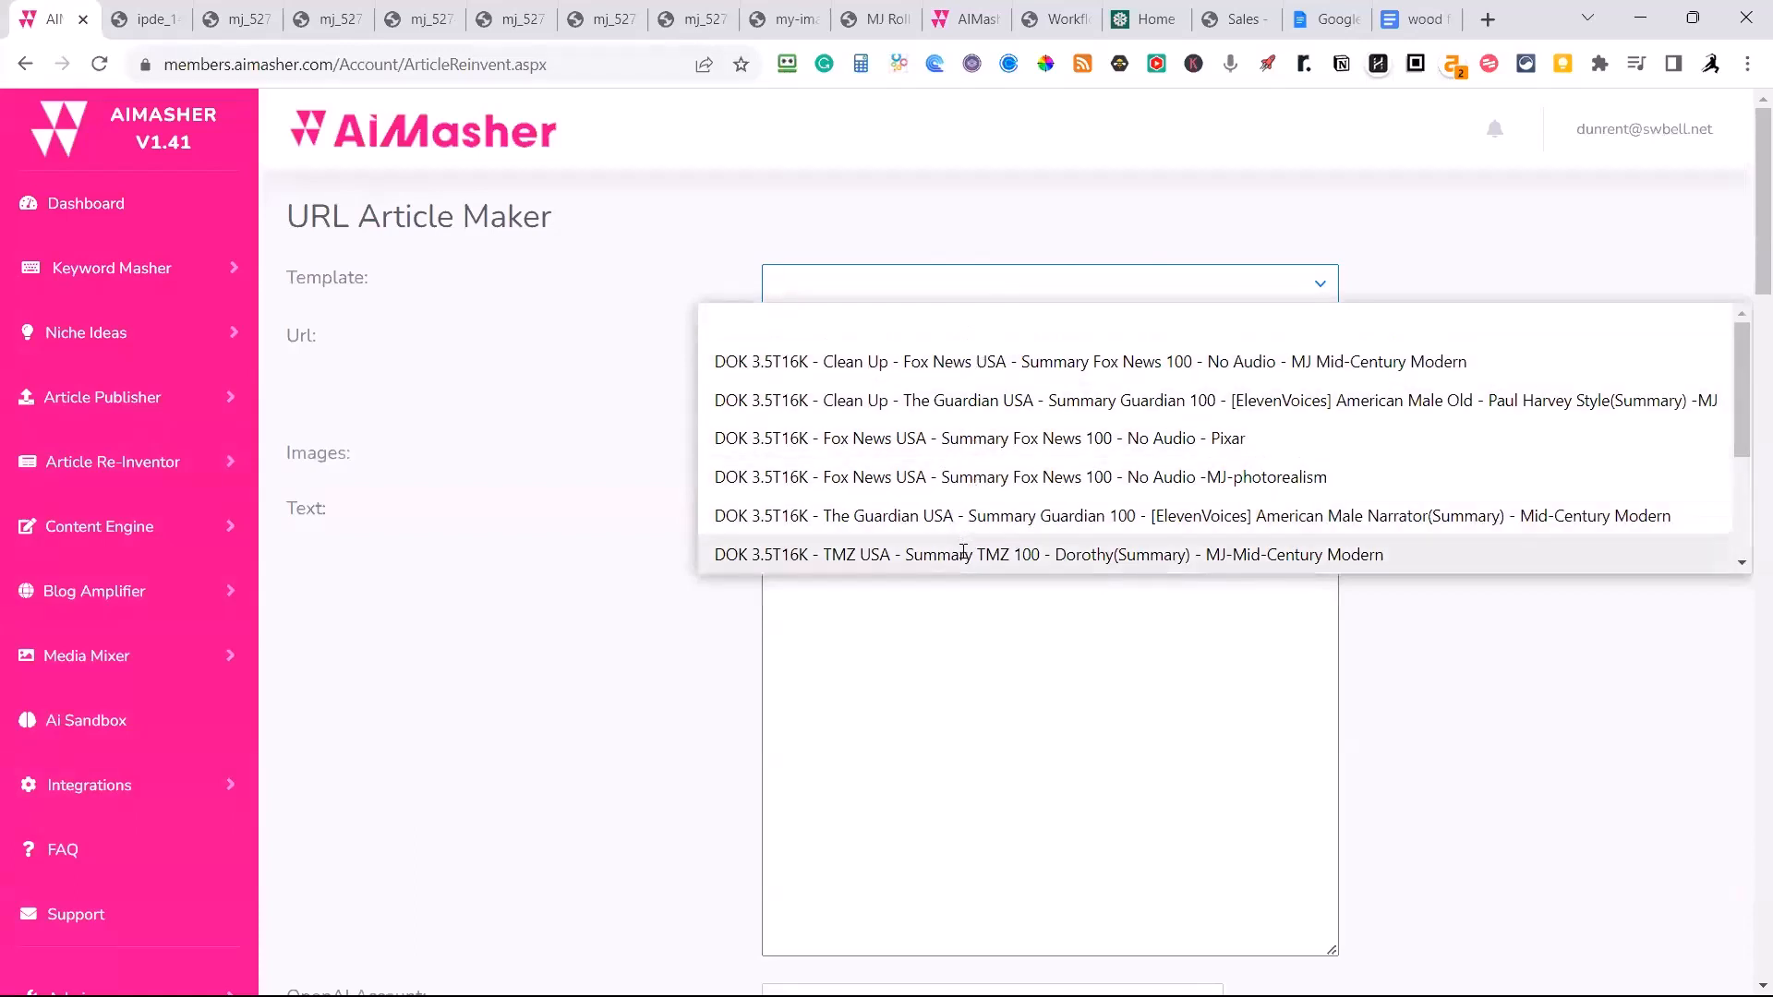
{"action": "left_click", "coordinate": [683, 248]}
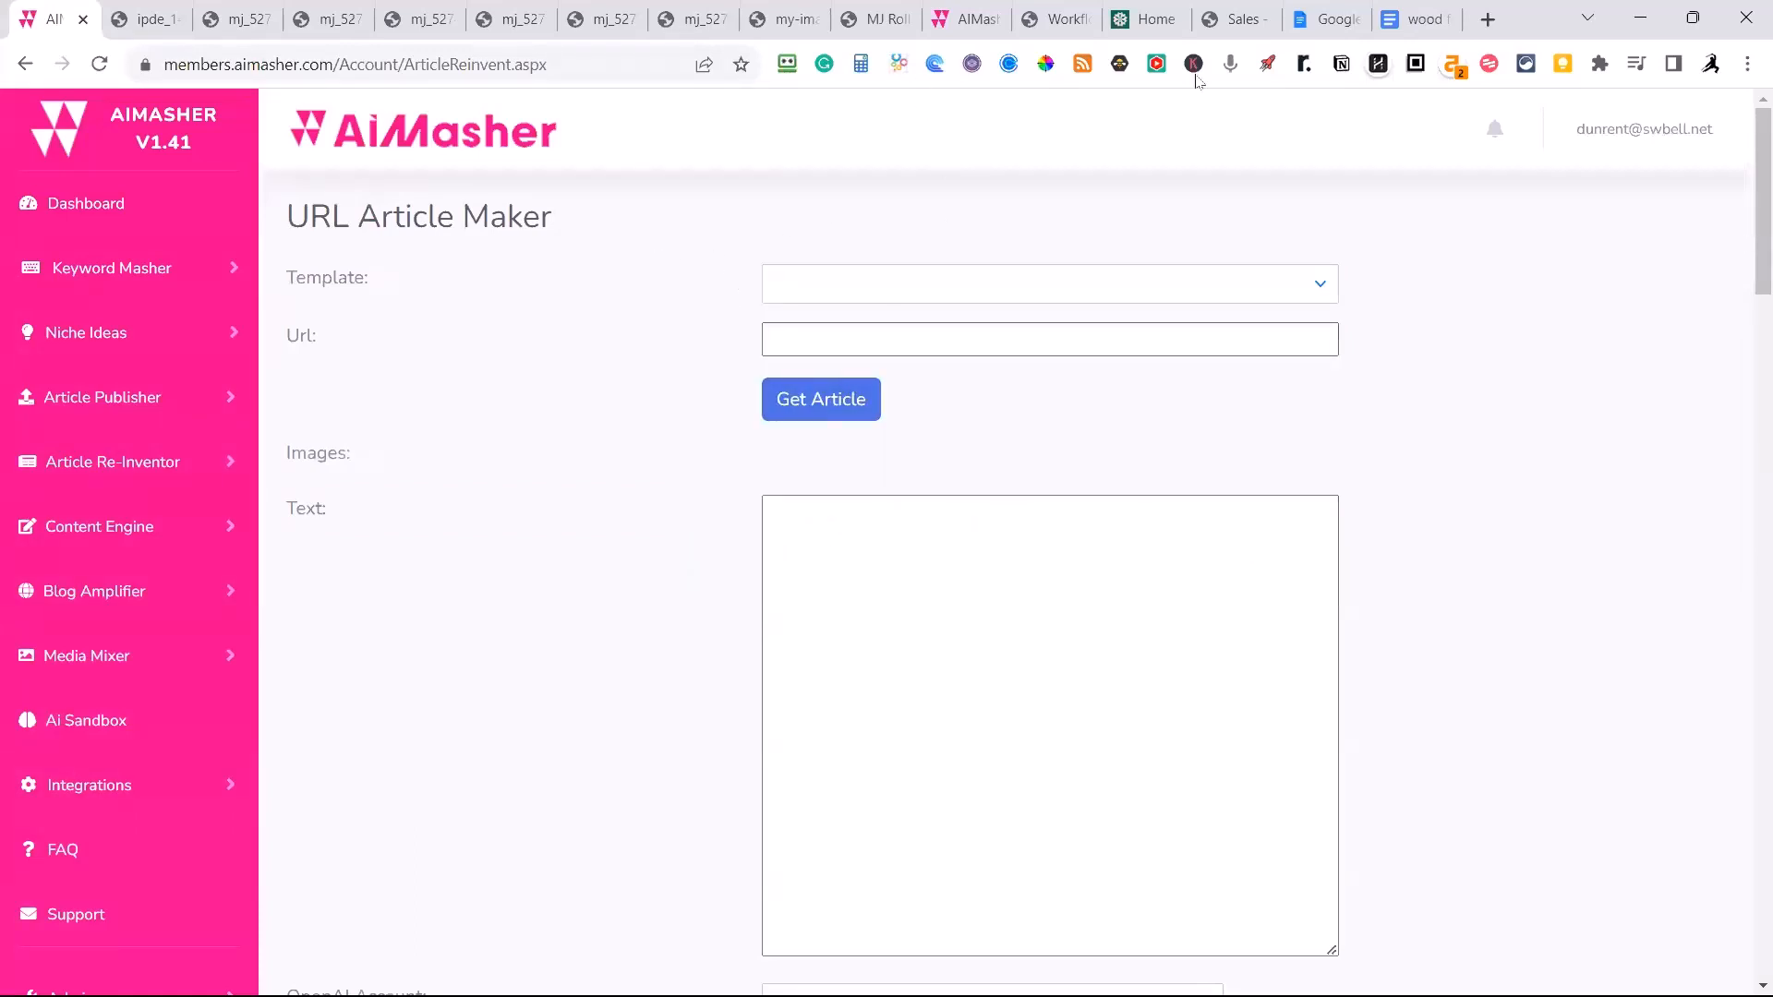
Open the news site thesun.co.uk in a new browser tab.
{"action": "left_click", "coordinate": [1481, 24]}
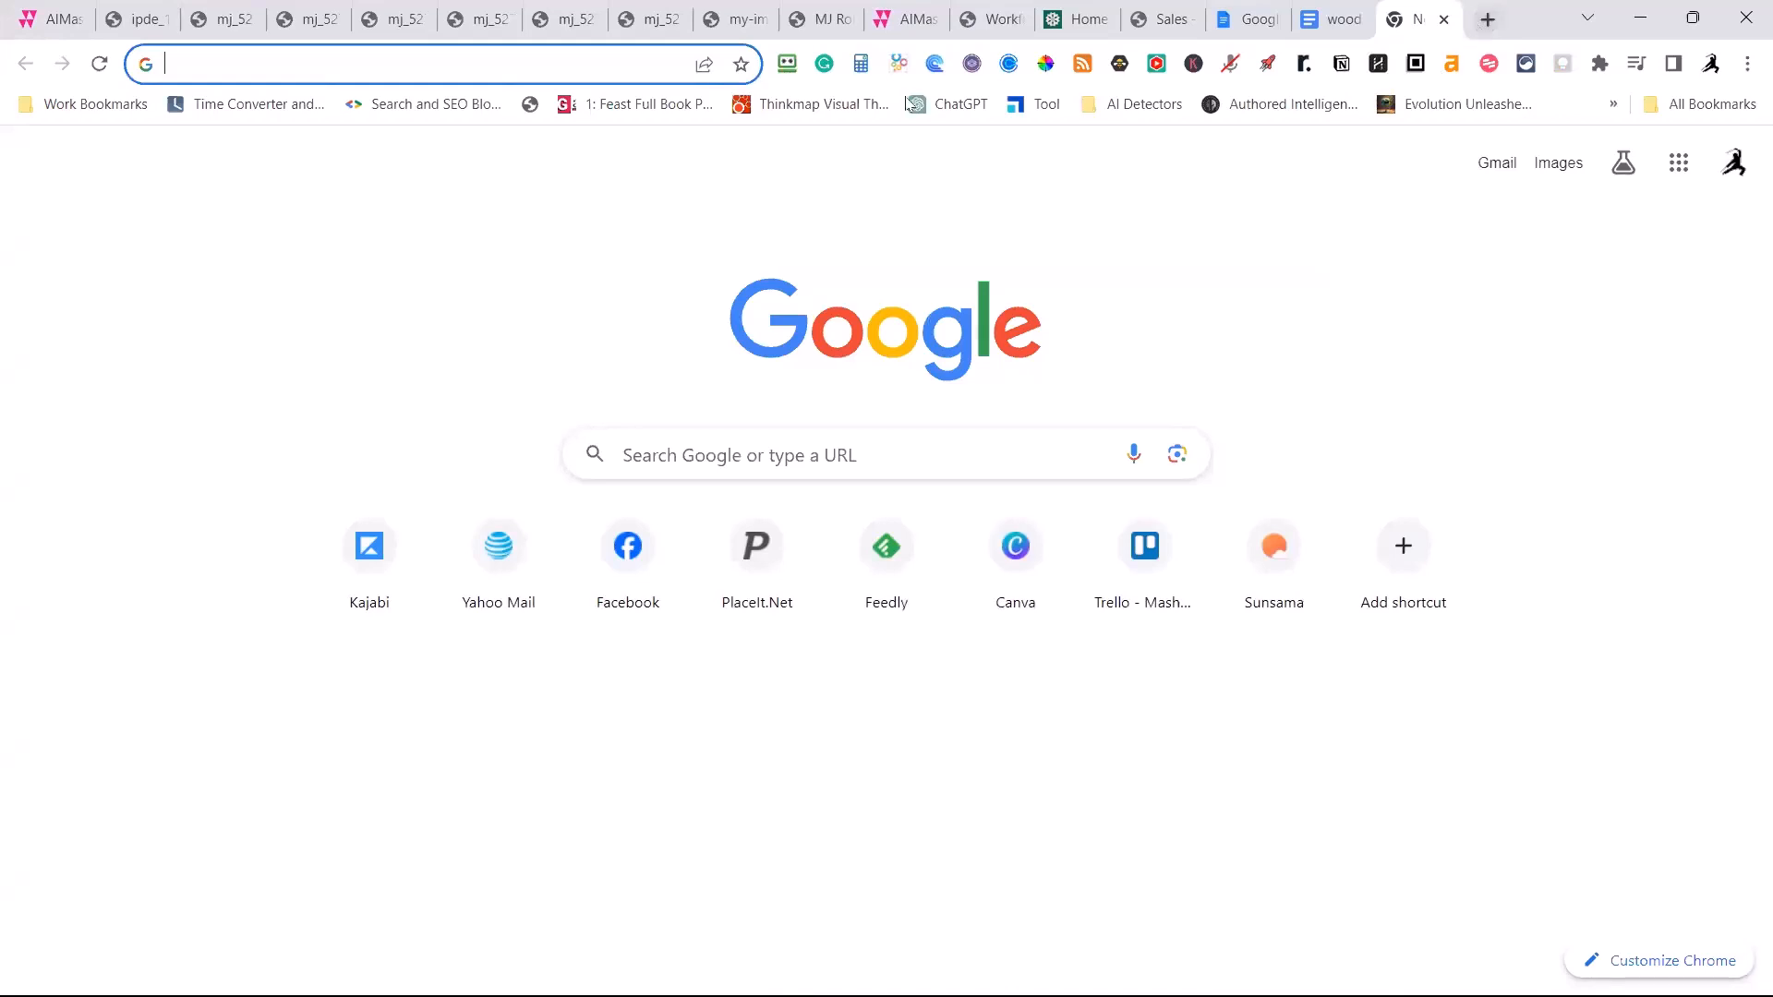
{"action": "left_click", "coordinate": [324, 65]}
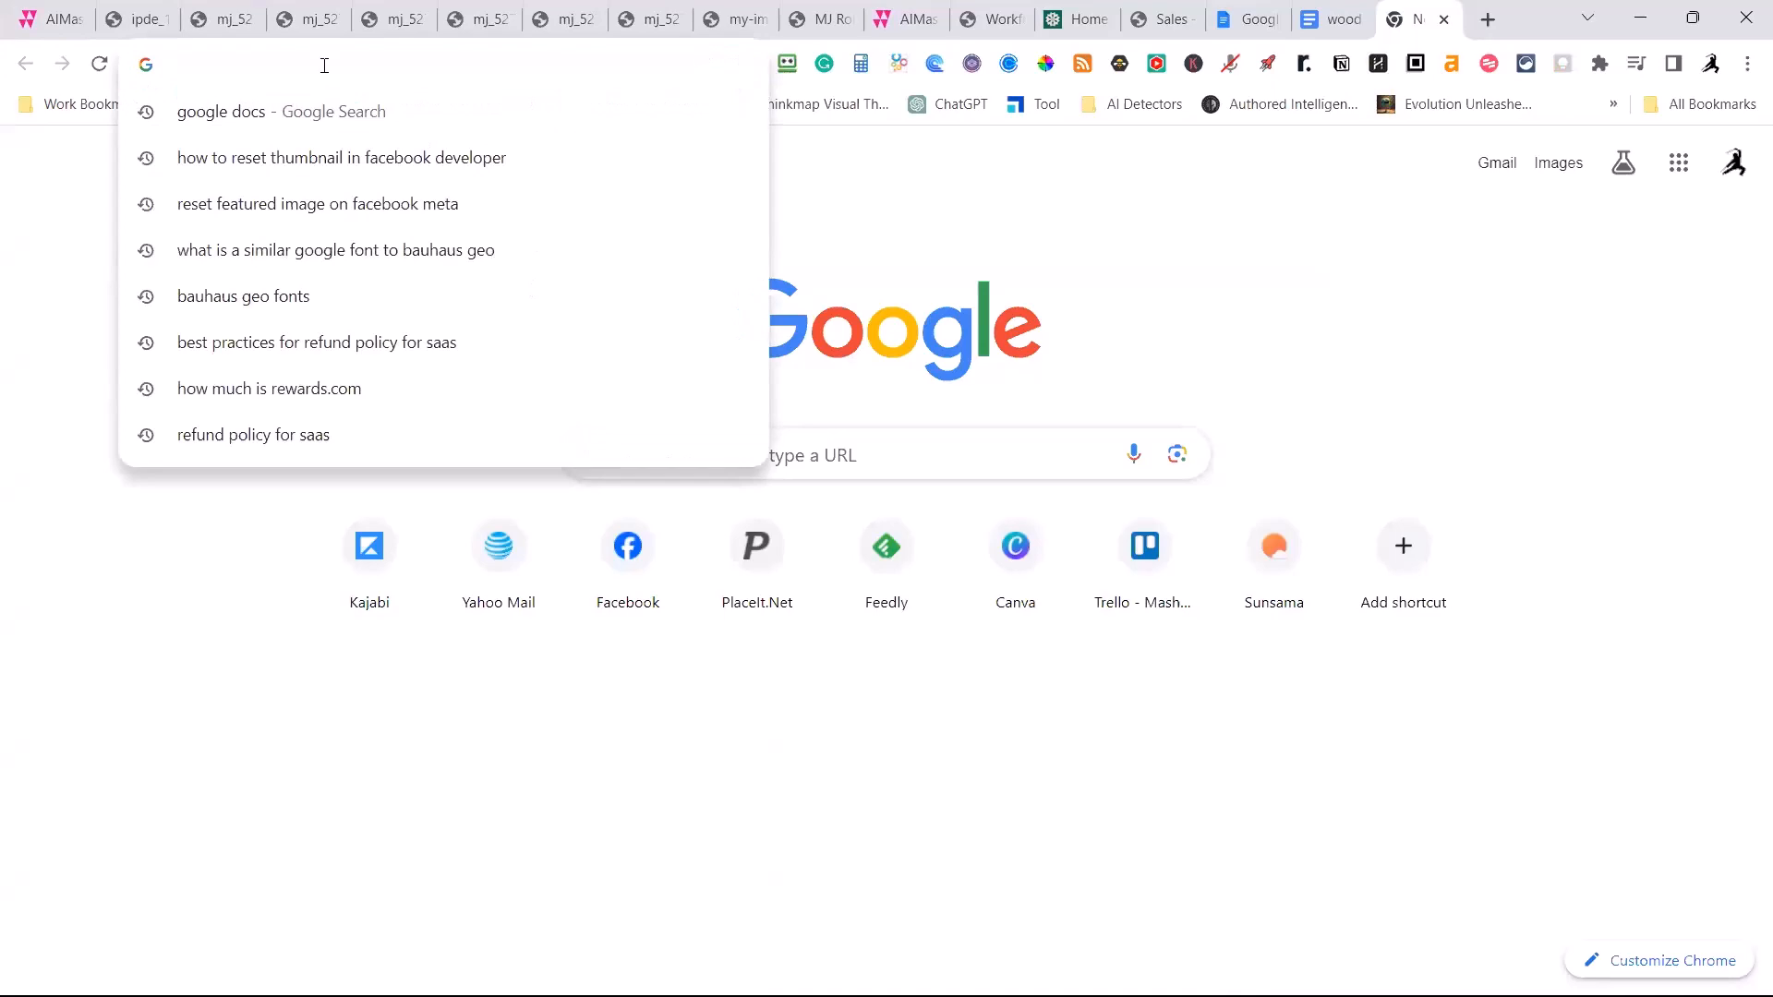
{"action": "type", "text": "The"}
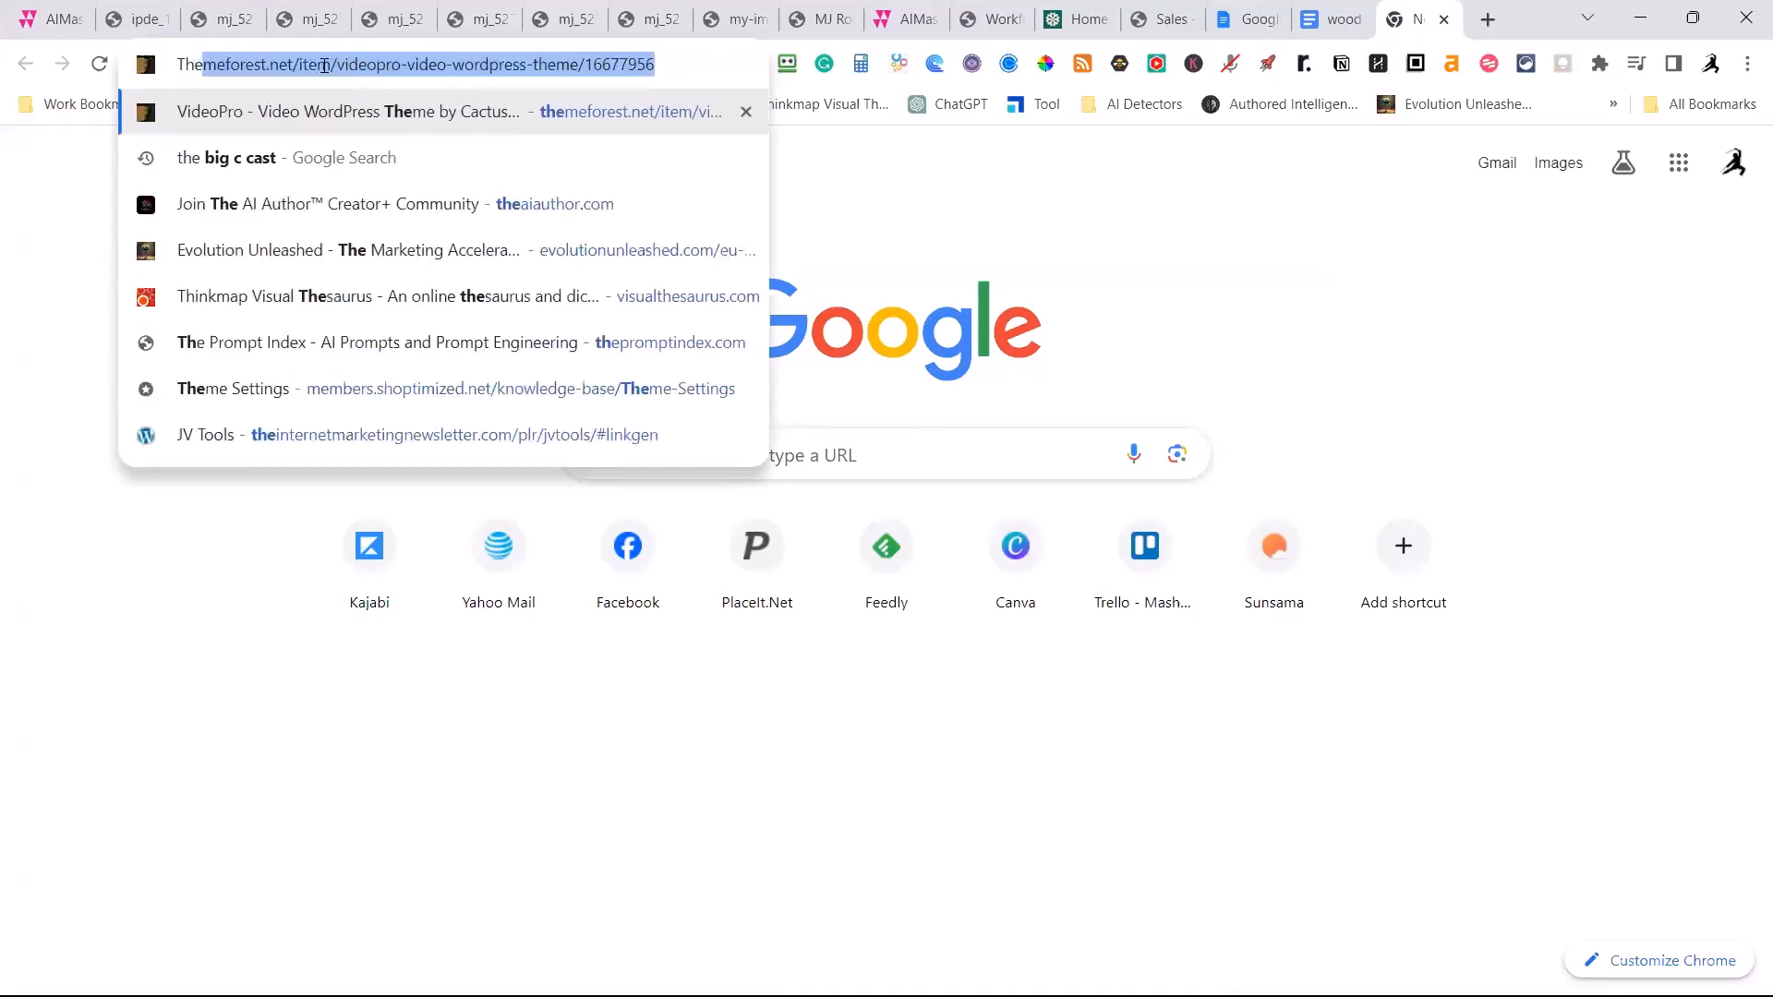
{"action": "type", "text": " sun.co.i"}
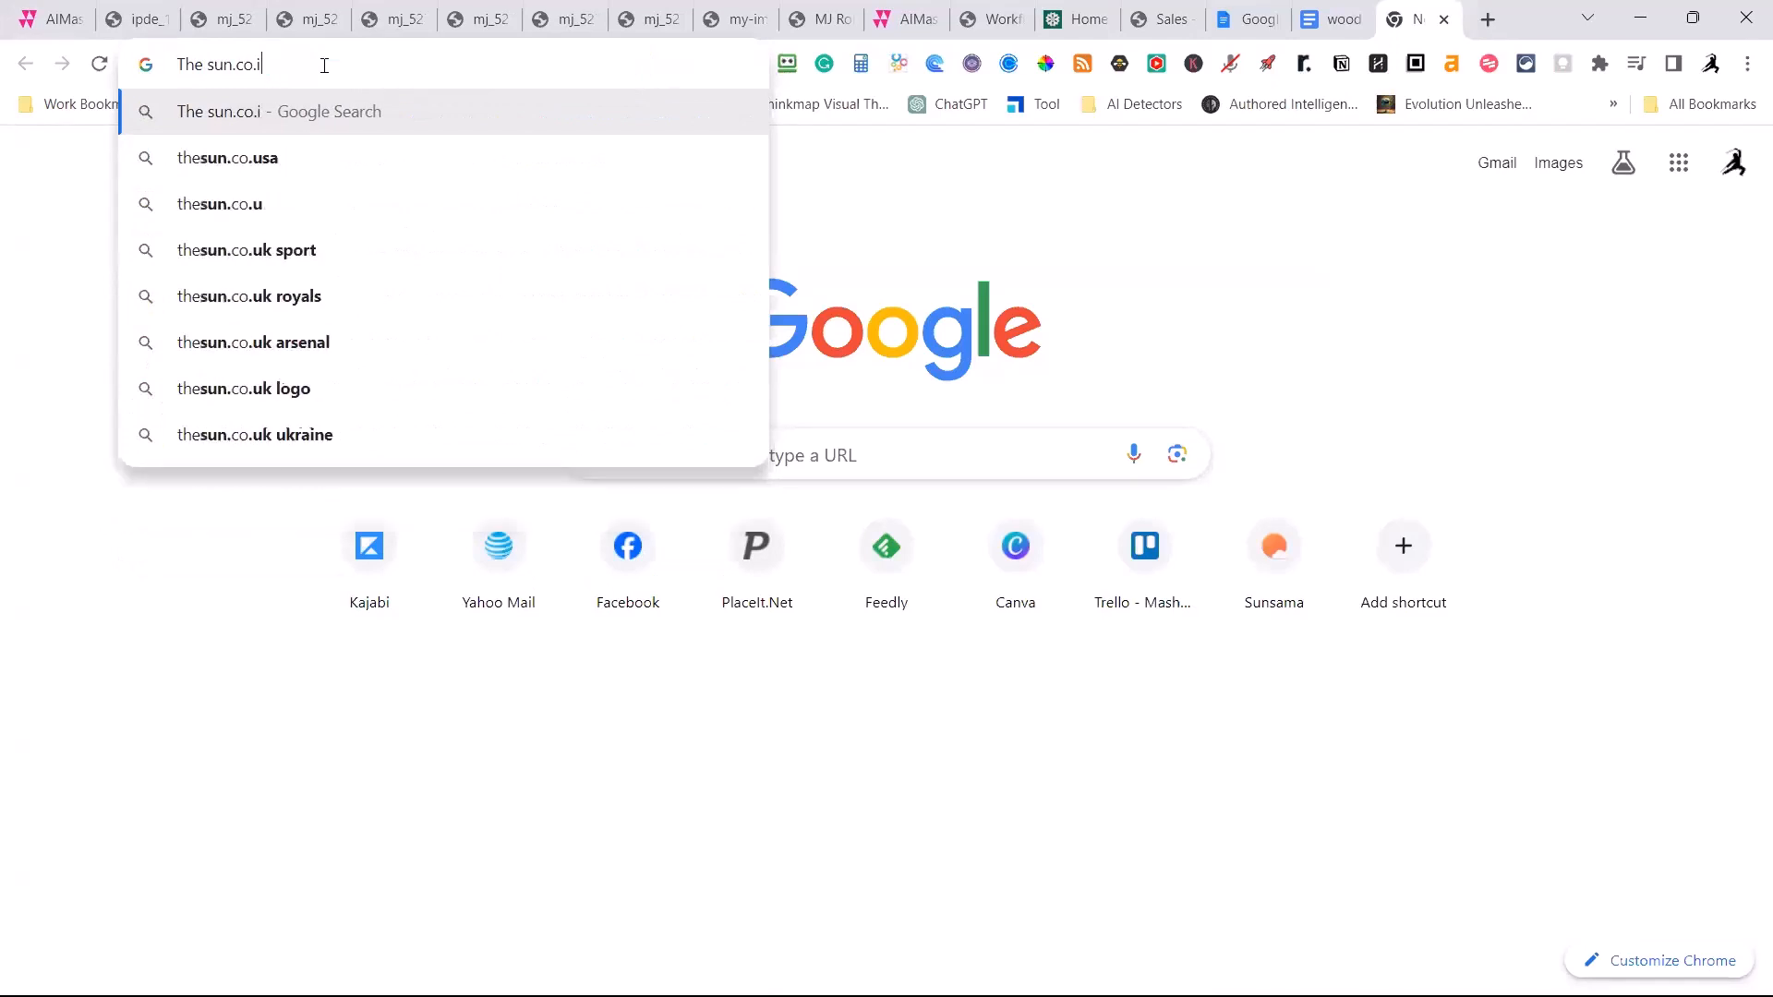
{"action": "key", "text": "BackSpace"}
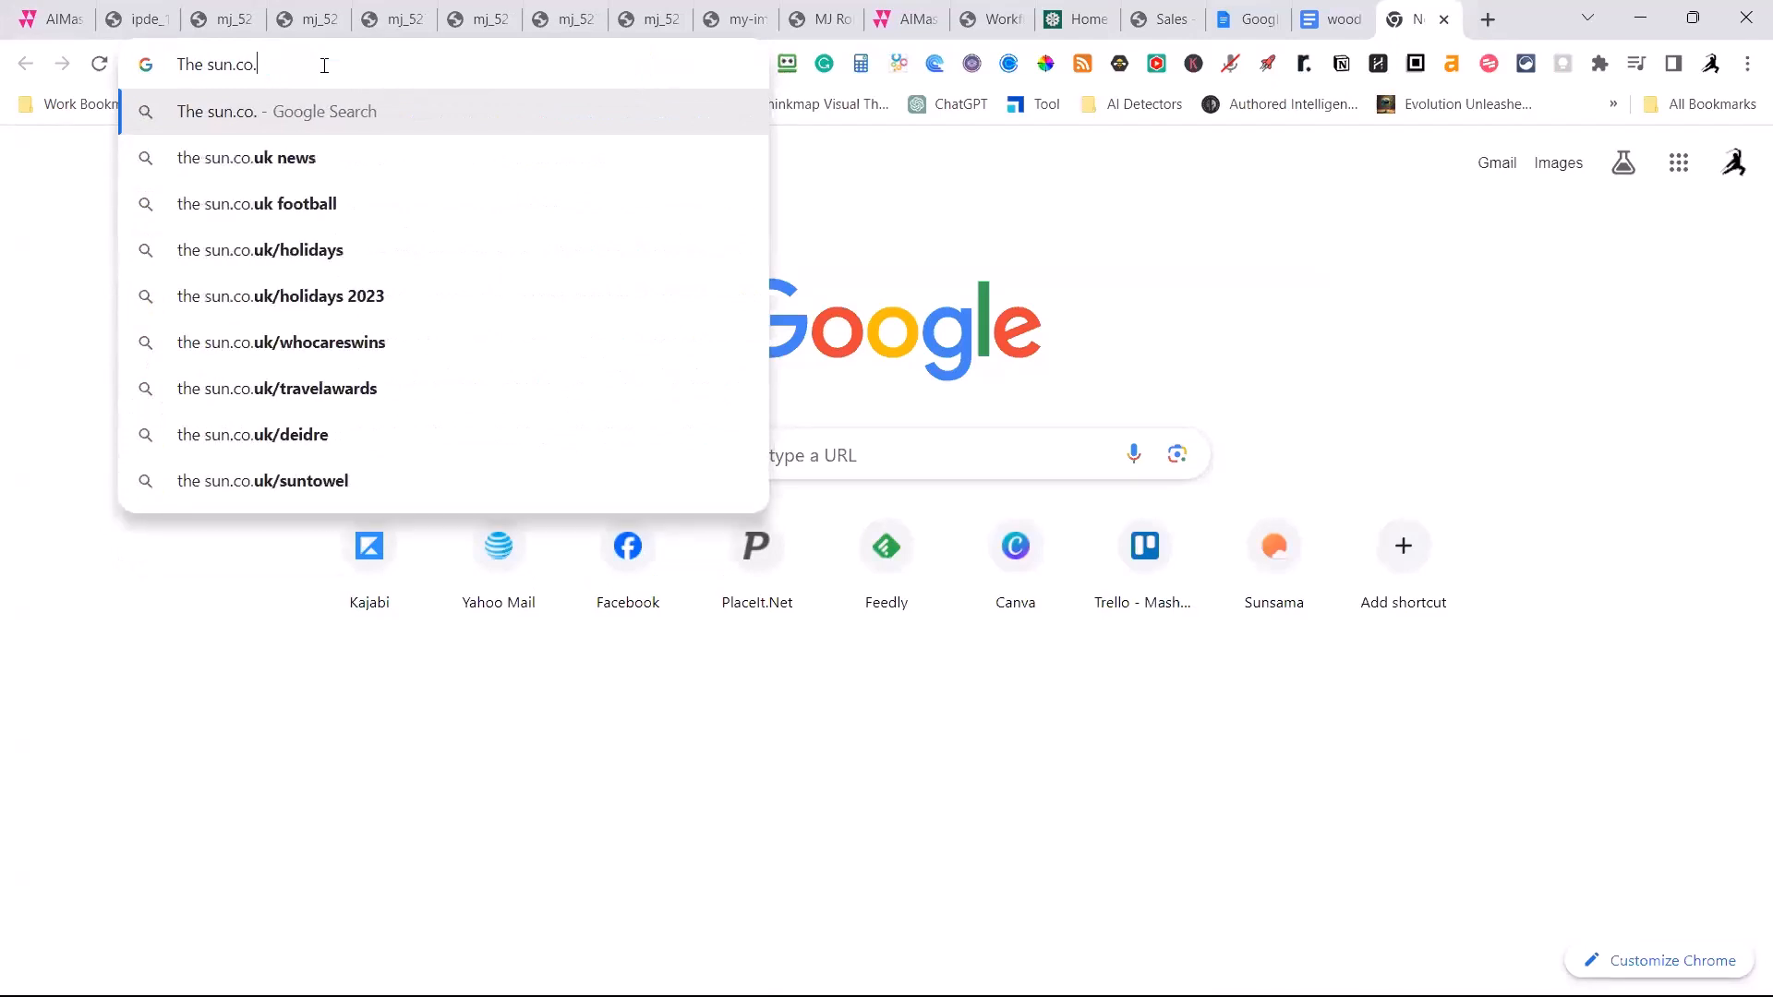
{"action": "type", "text": "uk"}
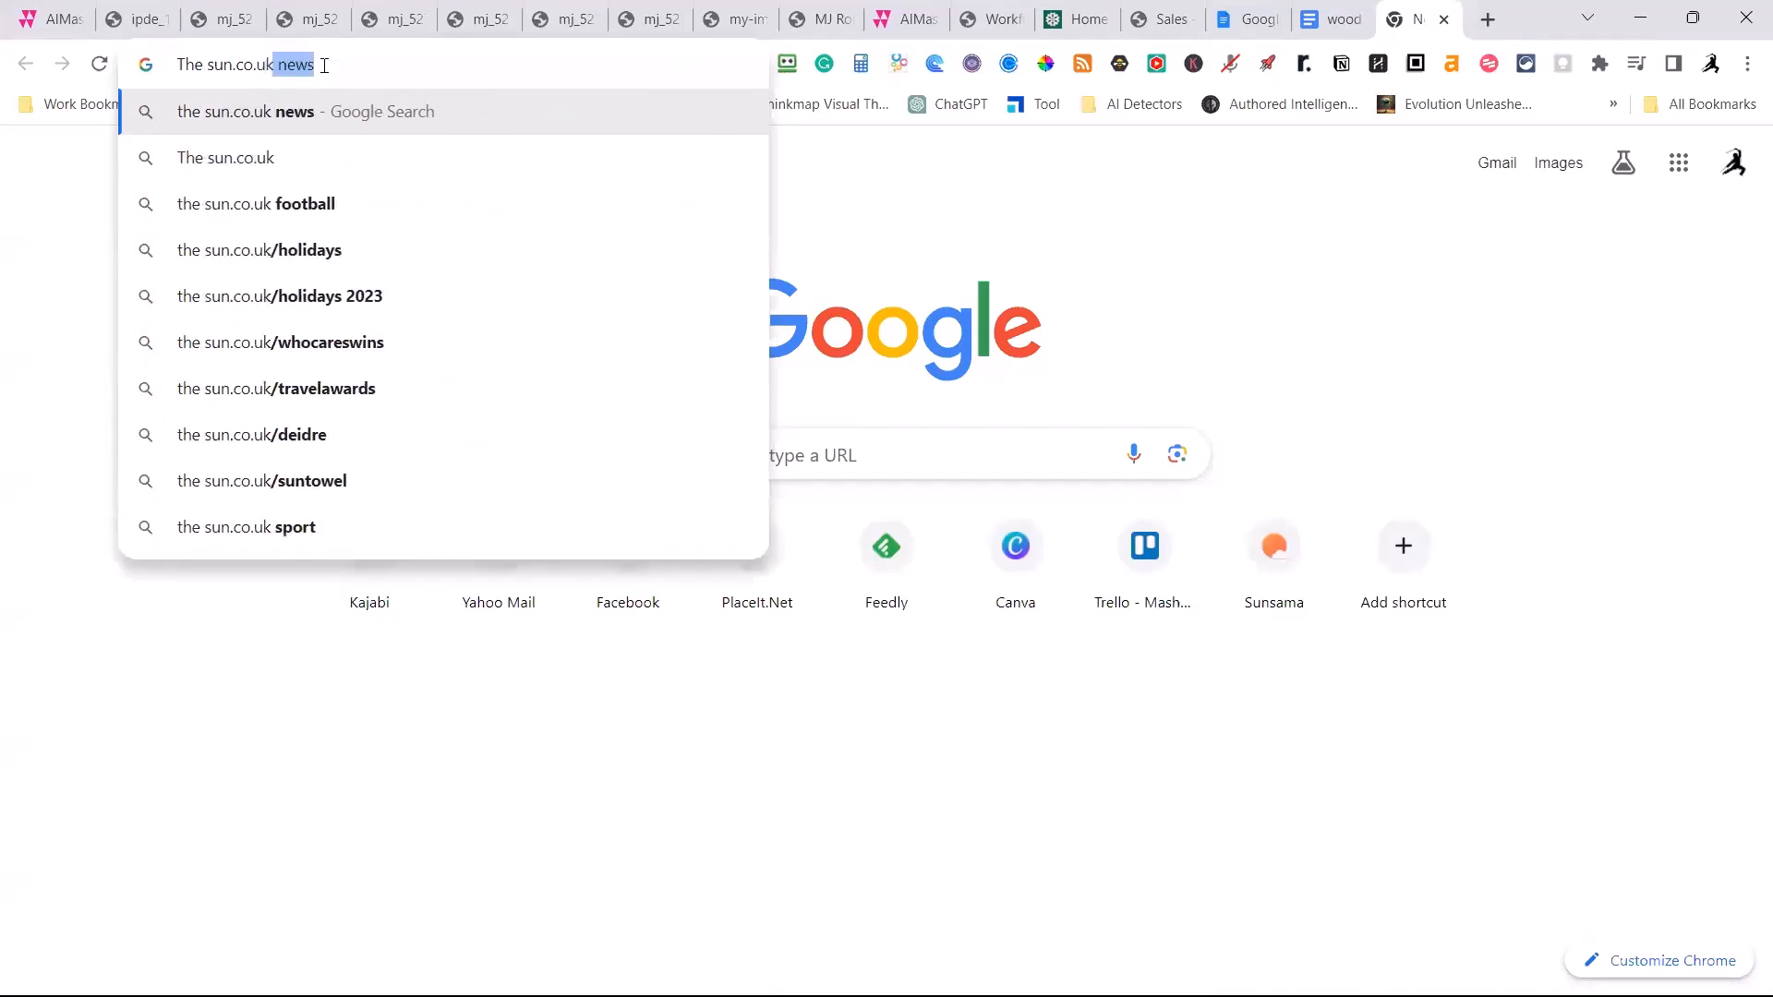
{"action": "key", "text": "BackSpace"}
{"action": "double_click", "coordinate": [324, 66]}
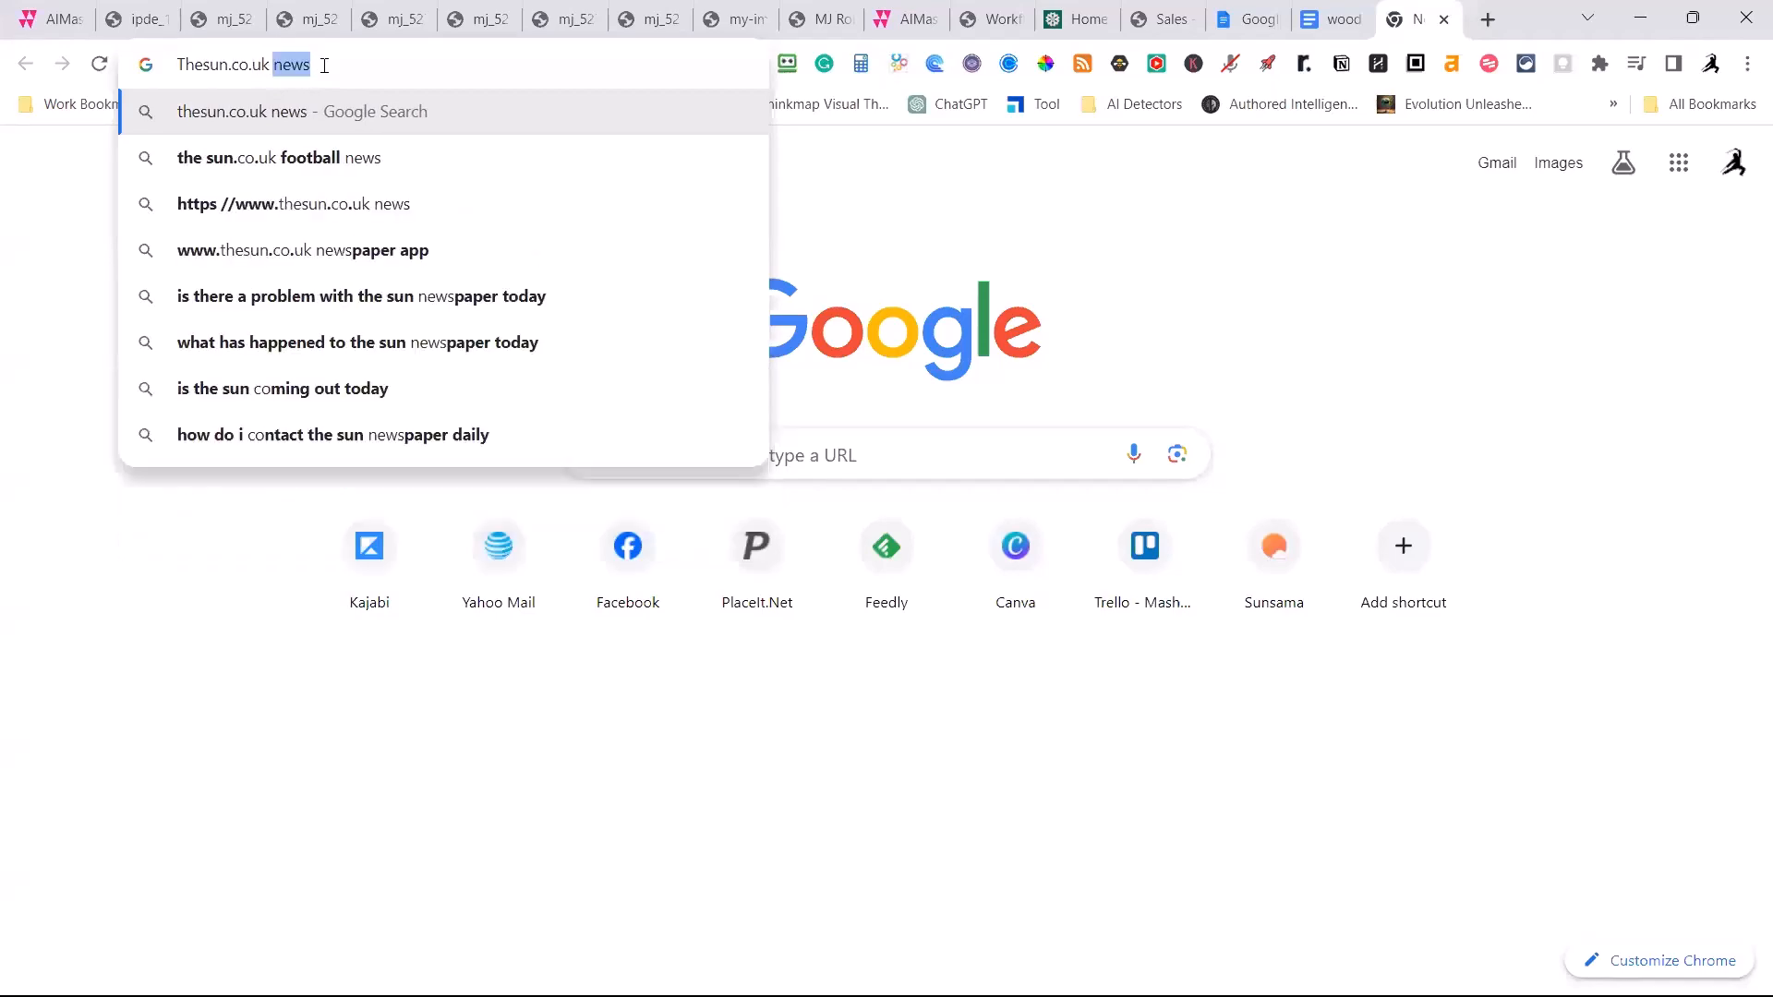
{"action": "key", "text": "BackSpace"}
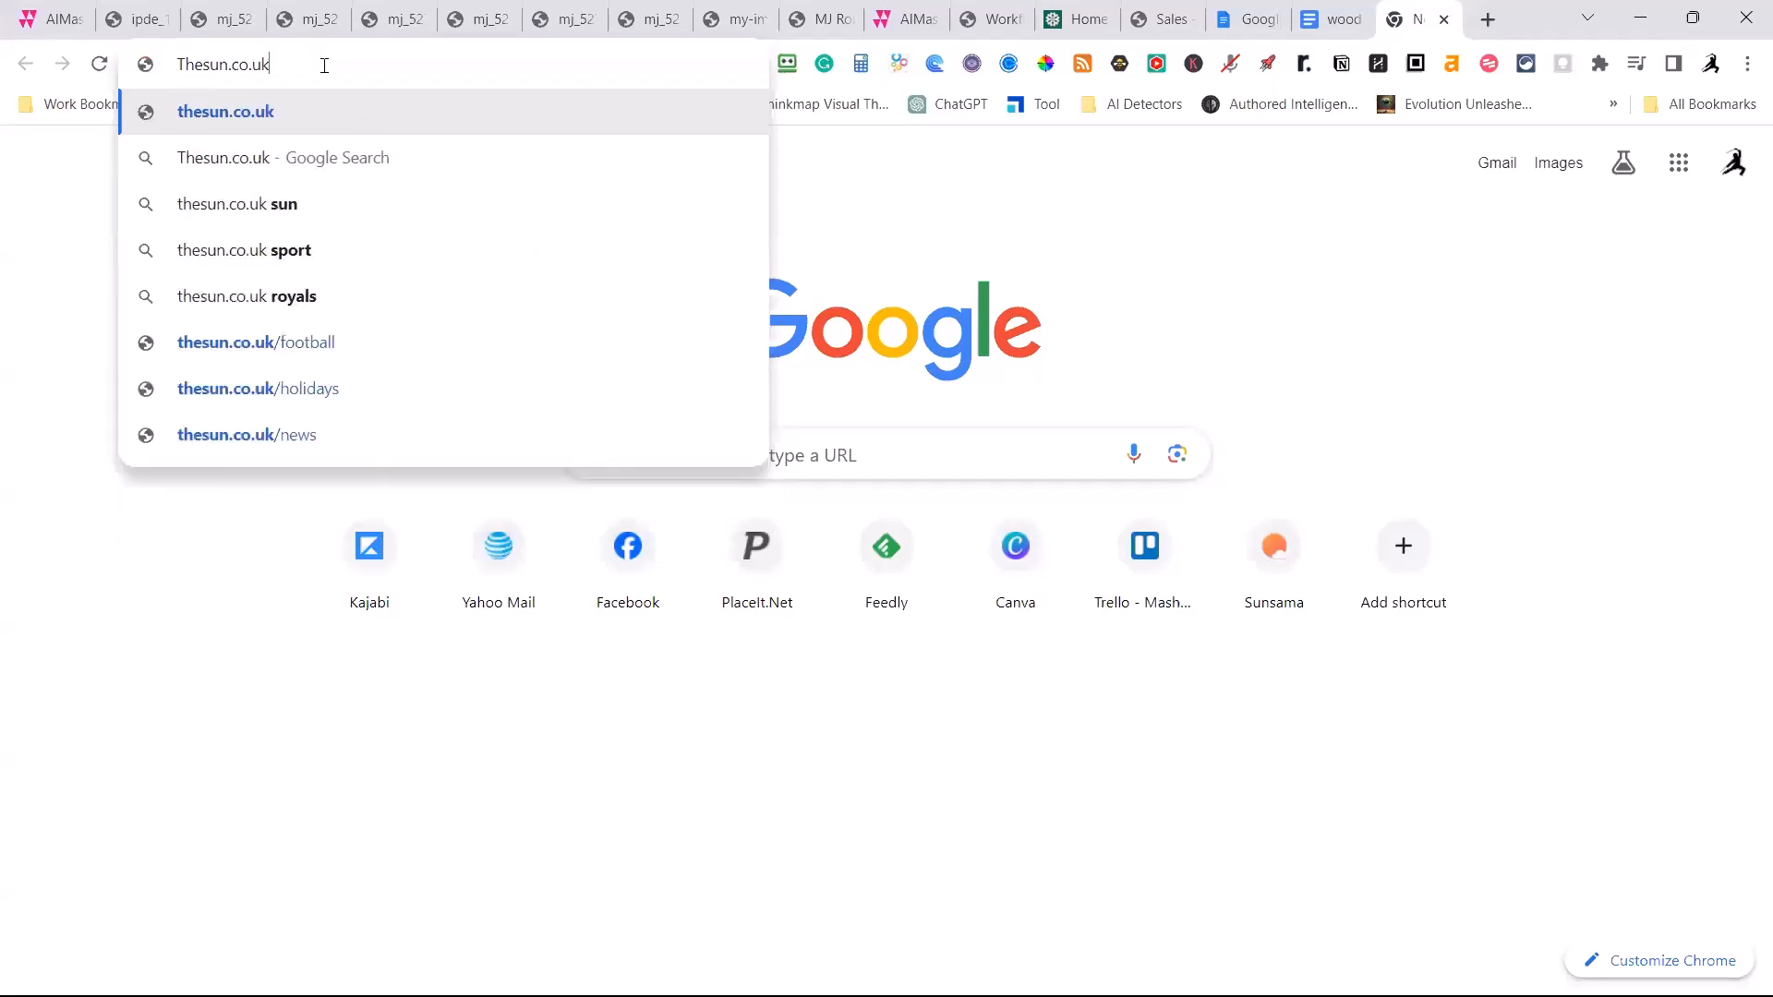
{"action": "key", "text": "Return"}
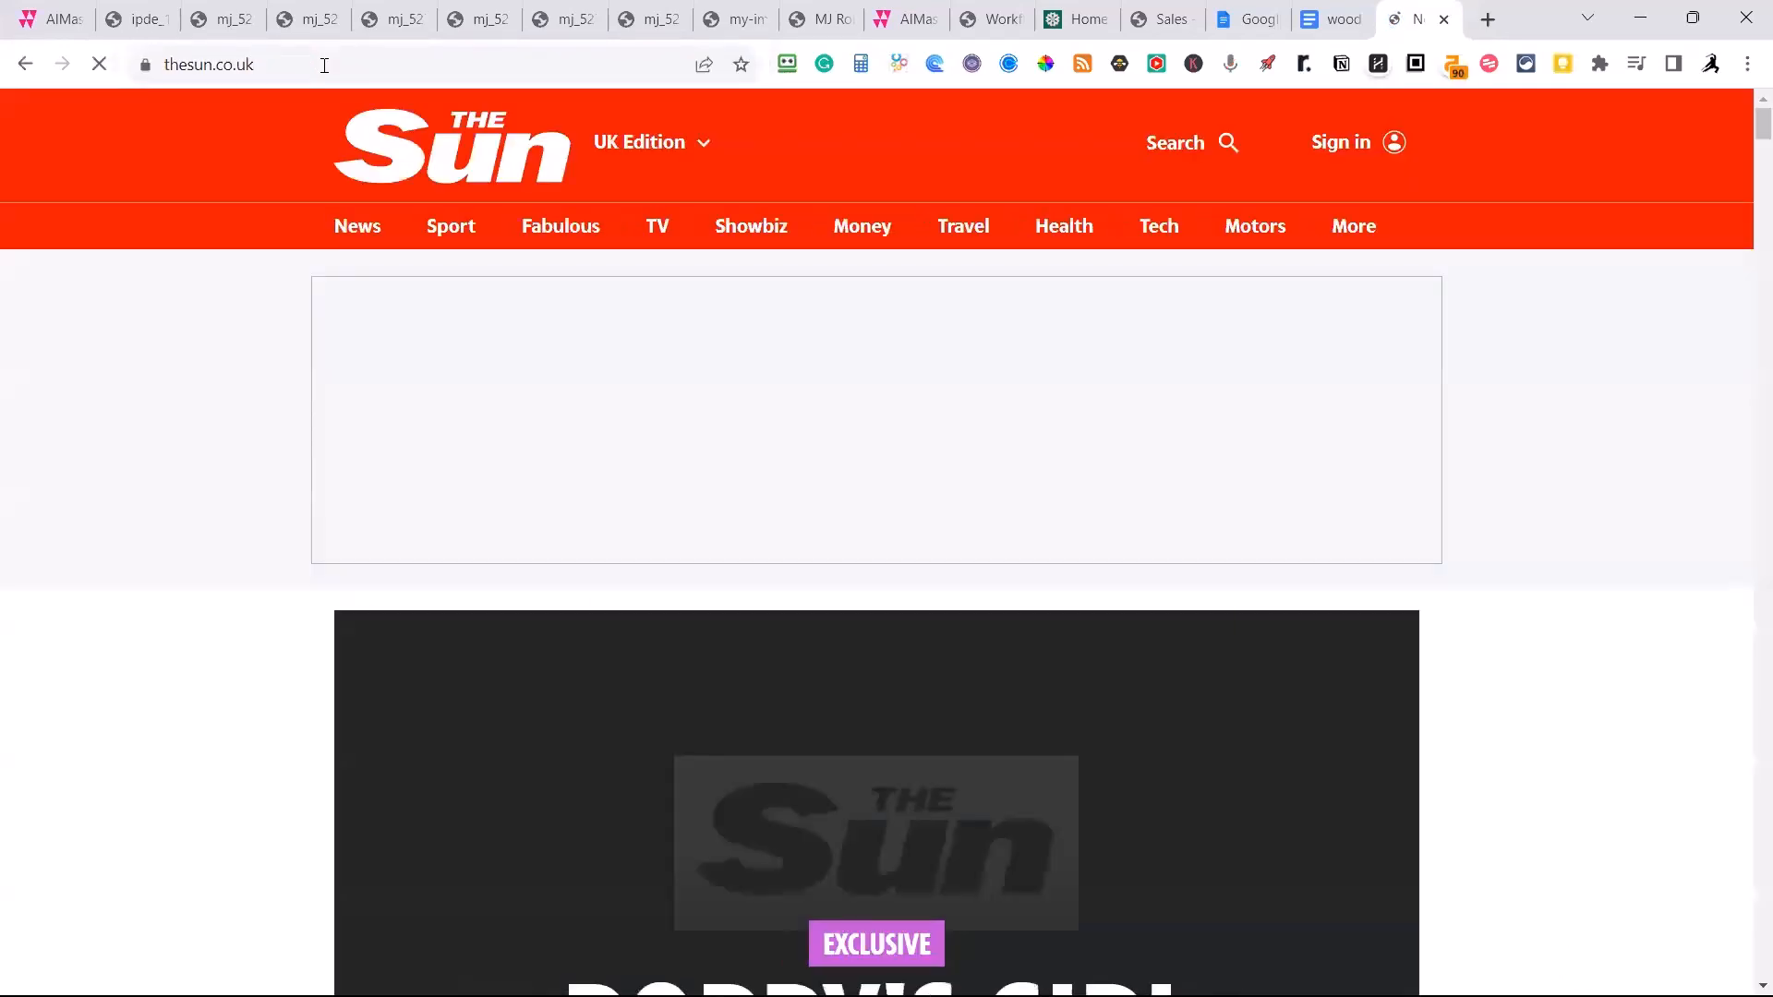
Open The Sun's article on London's Winter Wonderland rip-offs and copy its web address.
{"action": "scroll", "coordinate": [995, 362], "scroll_direction": "down", "scroll_amount": 10}
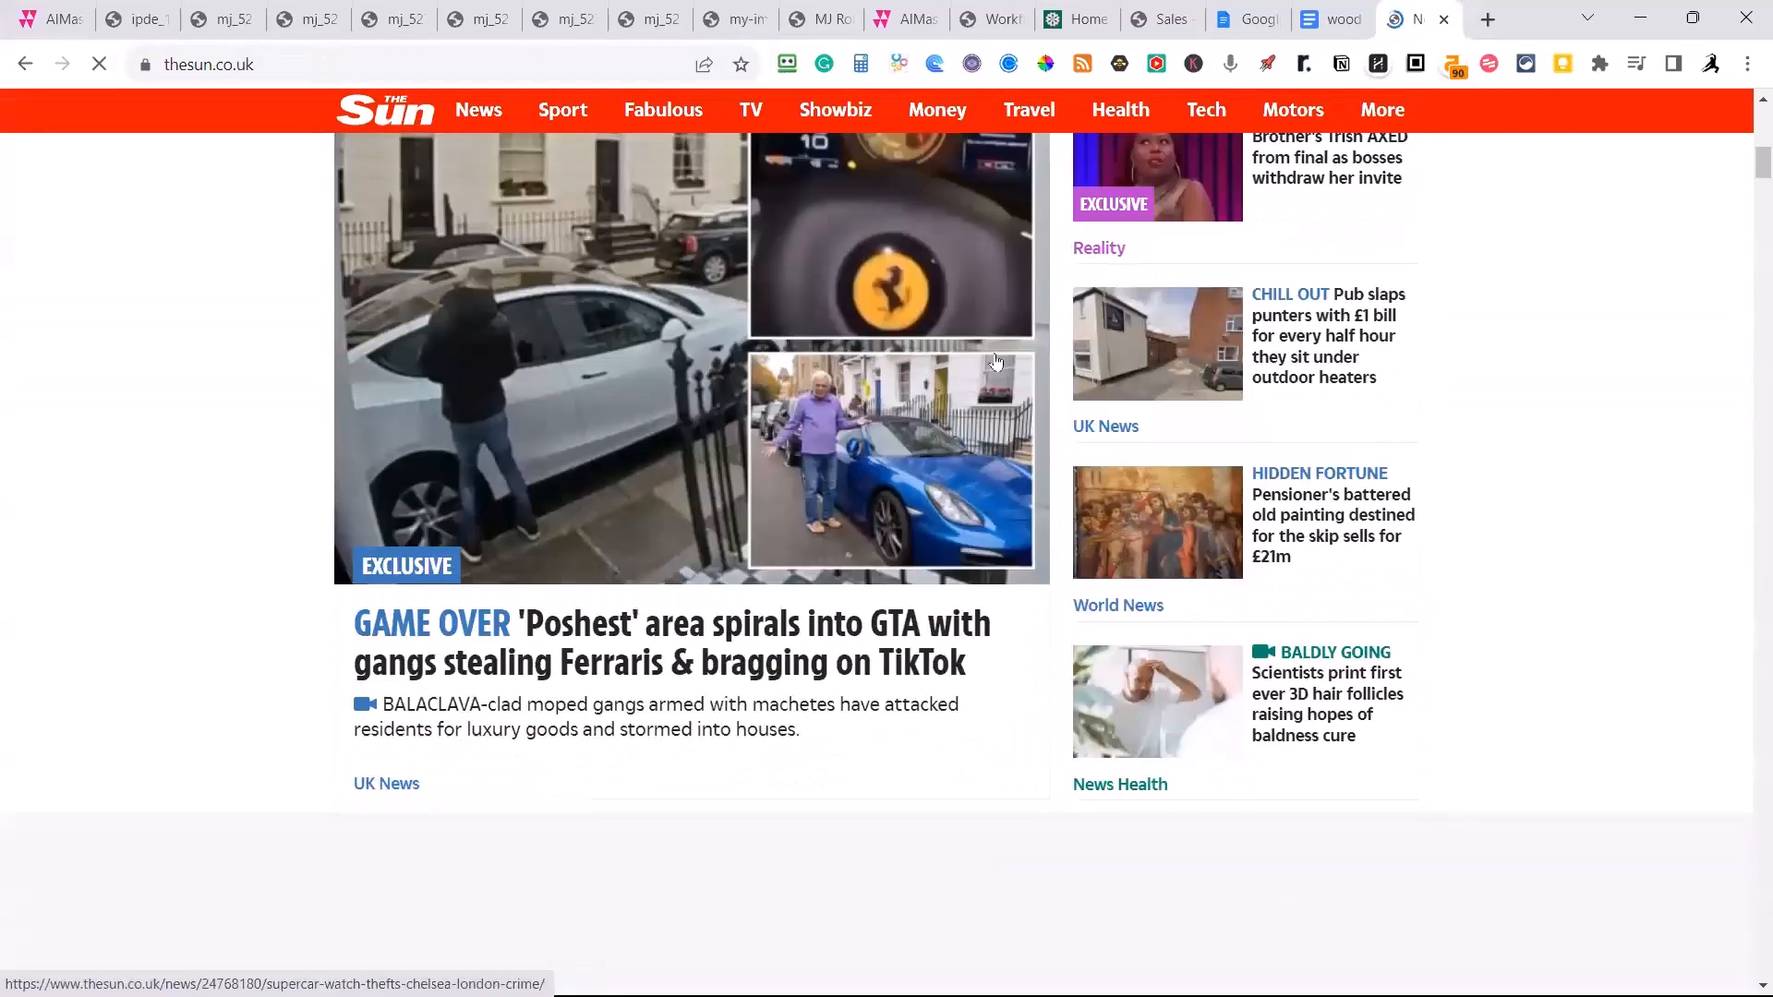
{"action": "scroll", "coordinate": [1057, 524], "scroll_direction": "down", "scroll_amount": 6}
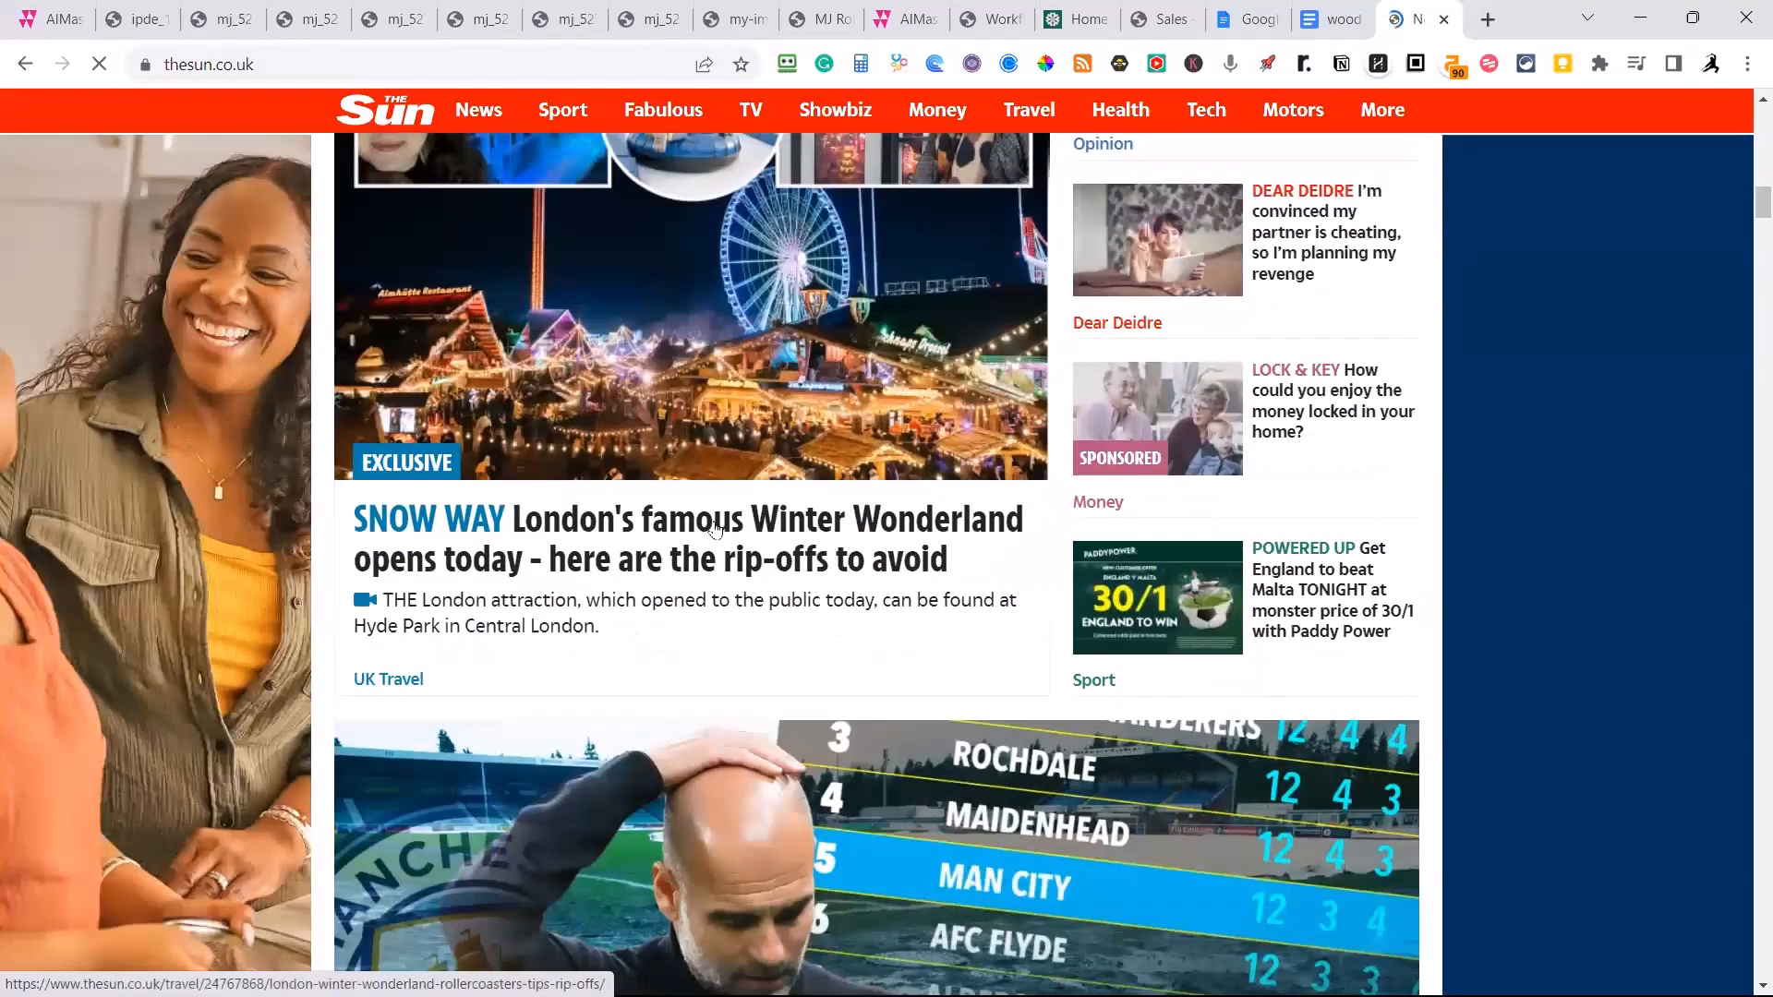
{"action": "left_click", "coordinate": [716, 528]}
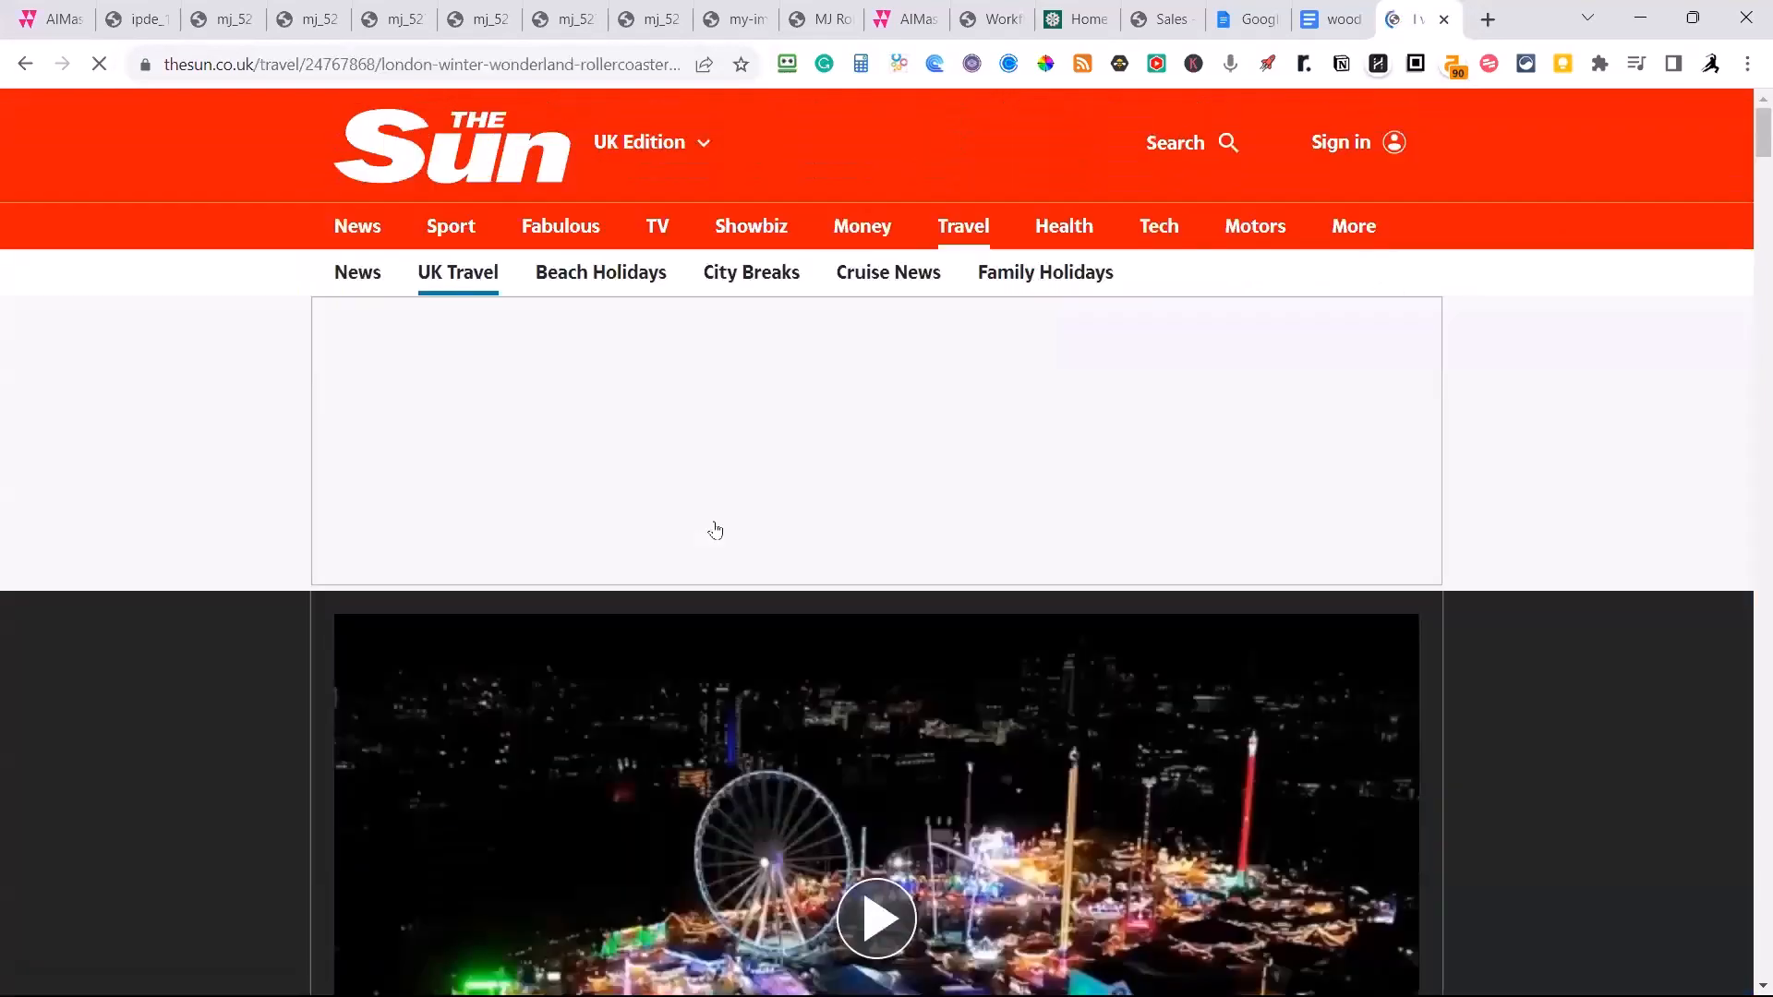
{"action": "left_click", "coordinate": [467, 70]}
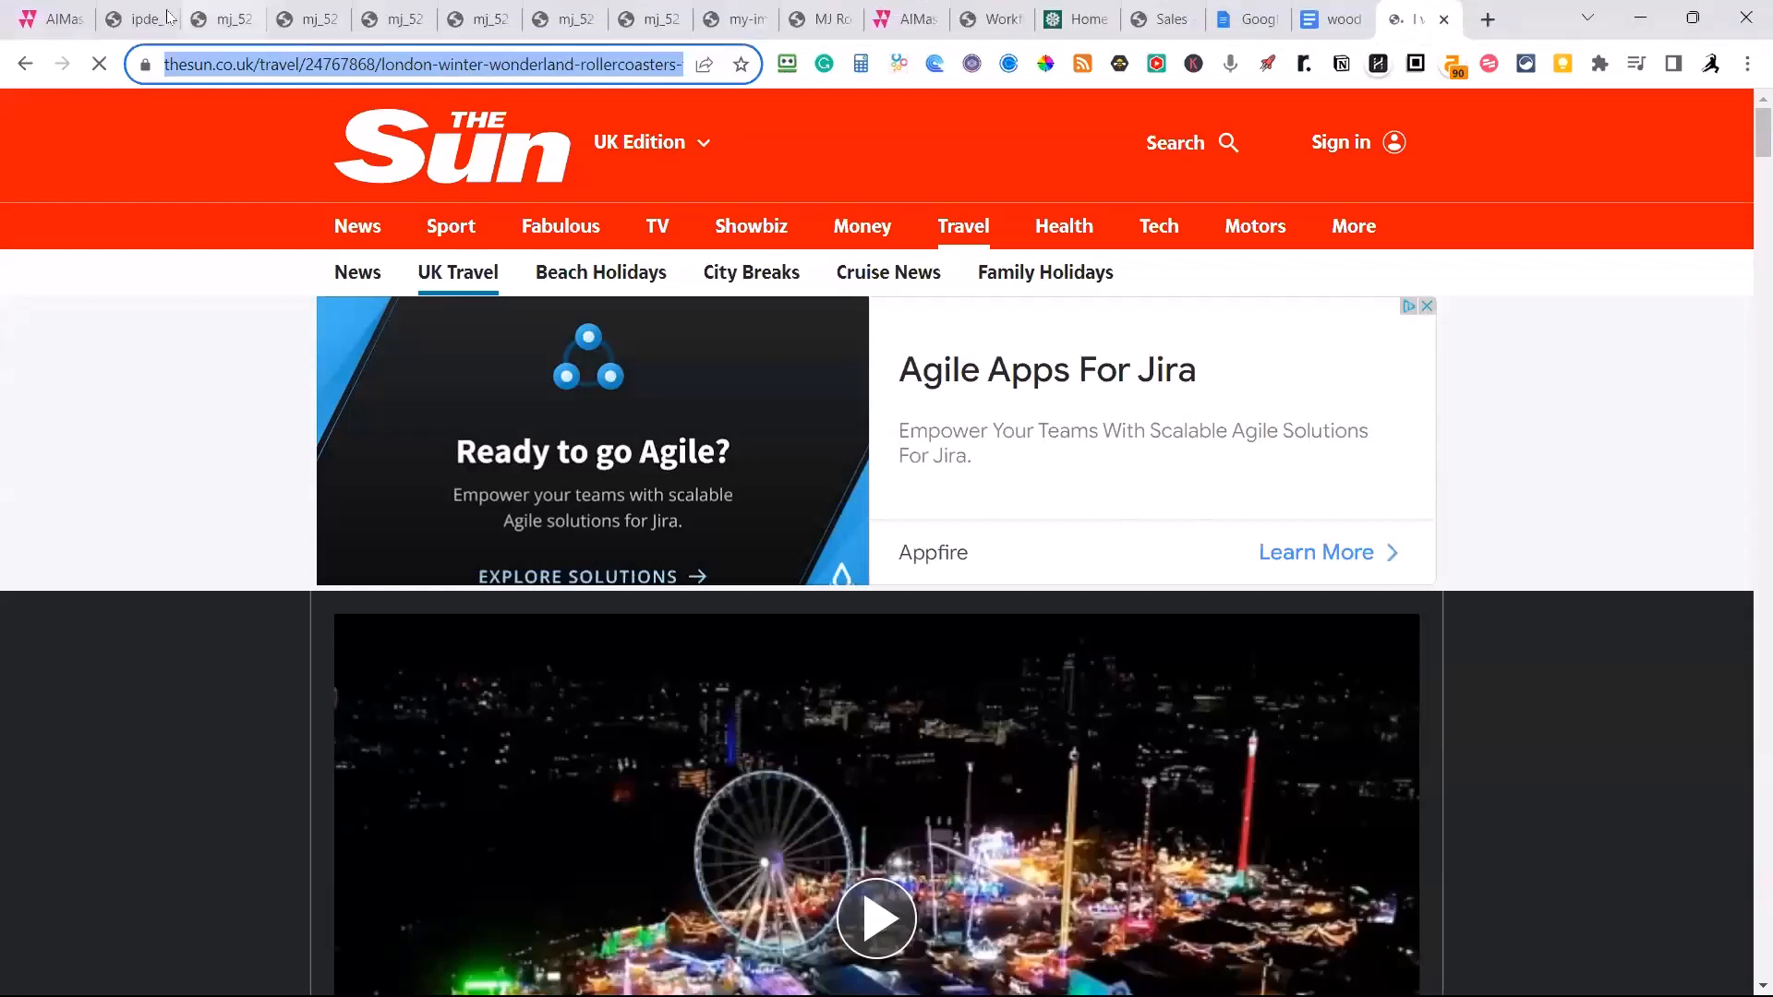
Back in AIMasher, paste the Winter Wonderland article's address as the source URL and fetch the article.
{"action": "left_click", "coordinate": [55, 21]}
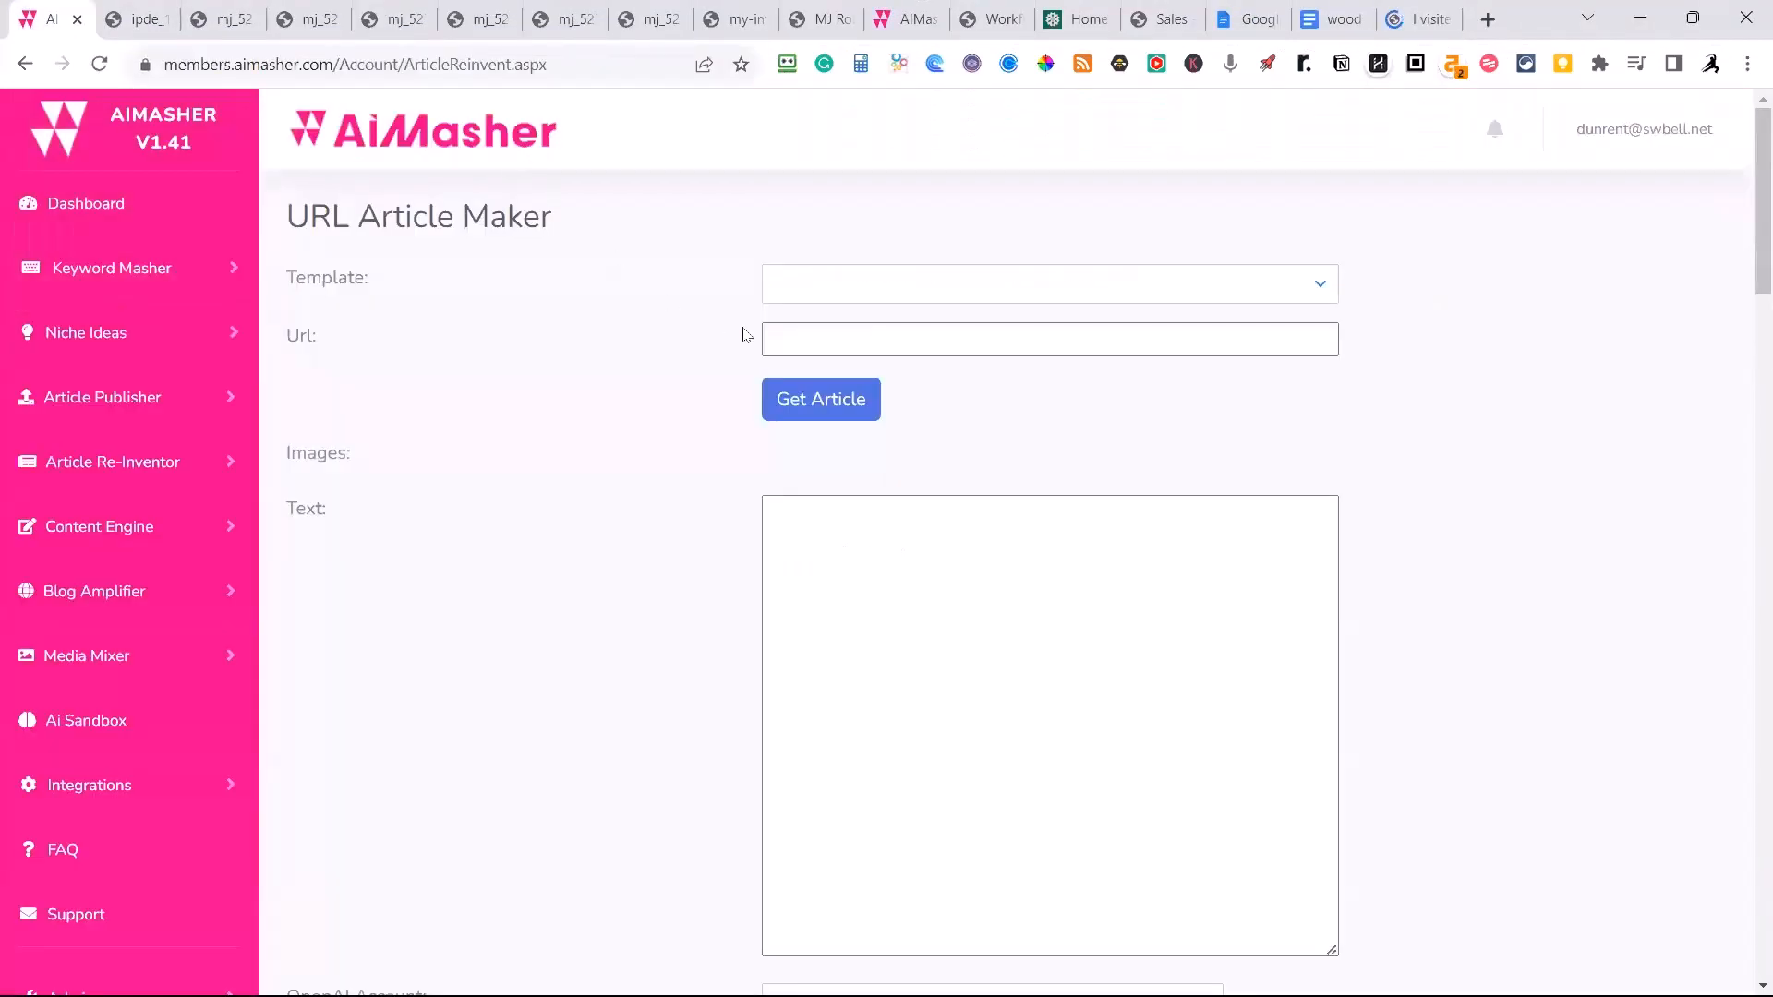
{"action": "left_click", "coordinate": [797, 337]}
{"action": "key", "text": "ctrl+v"}
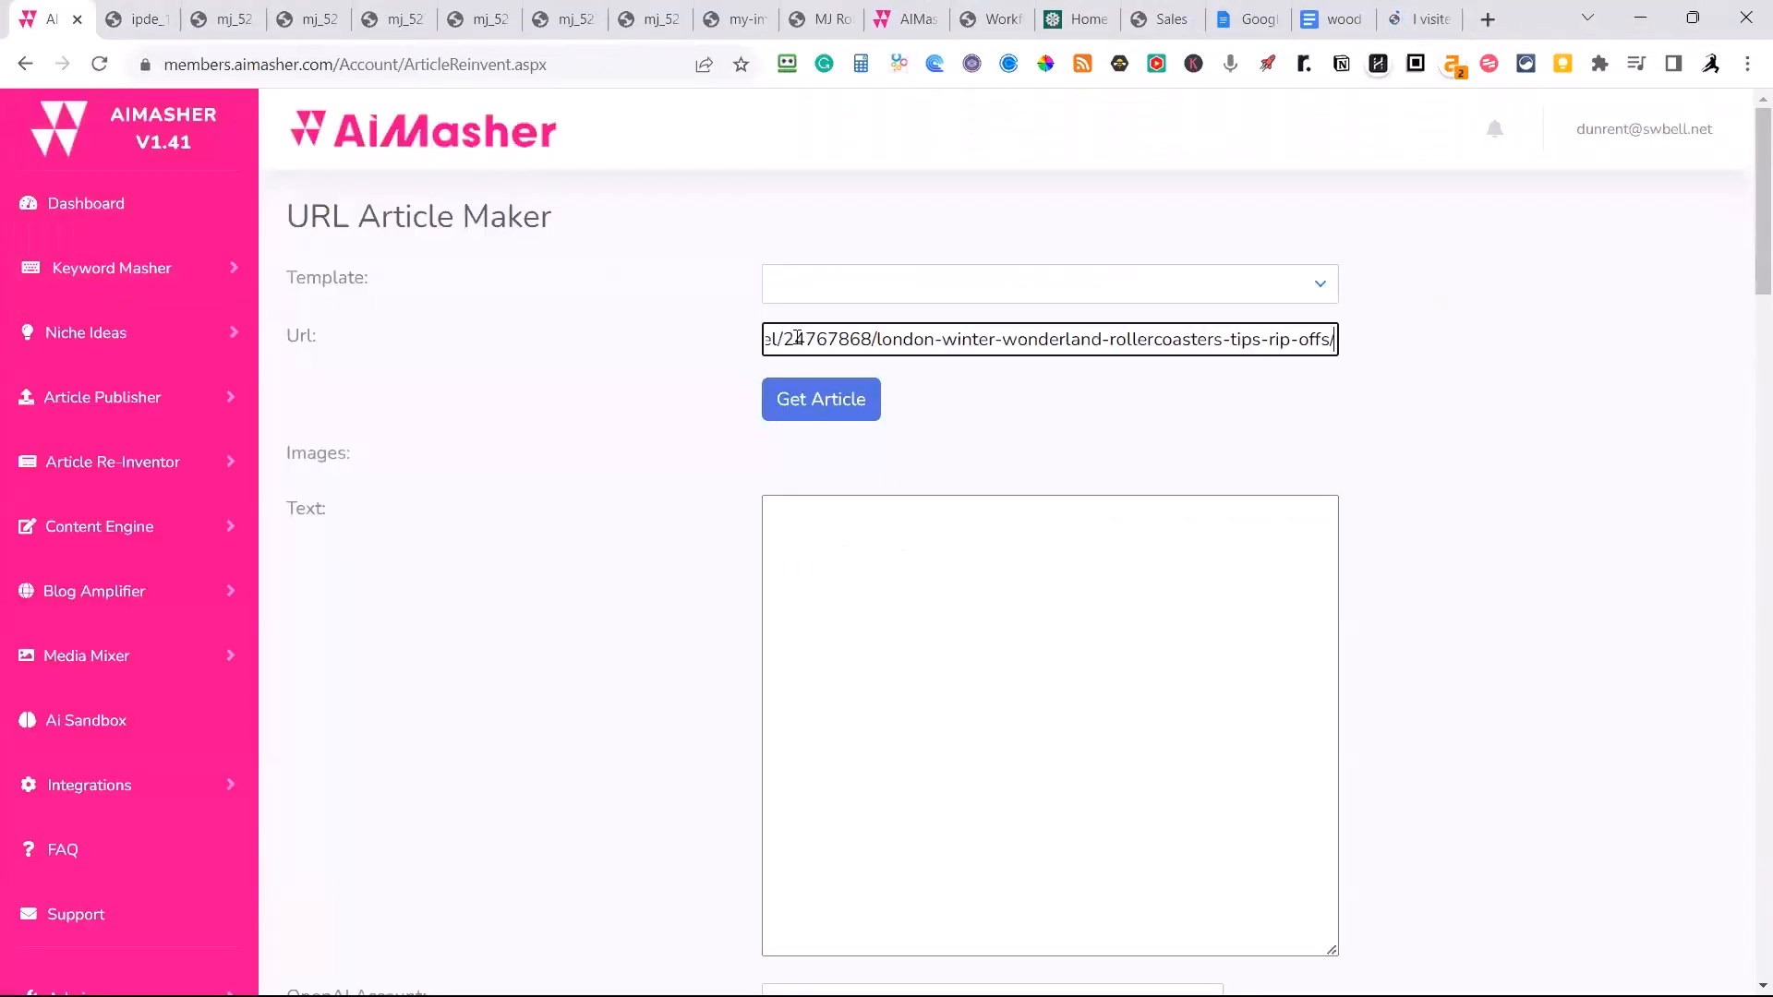
{"action": "left_click", "coordinate": [819, 402]}
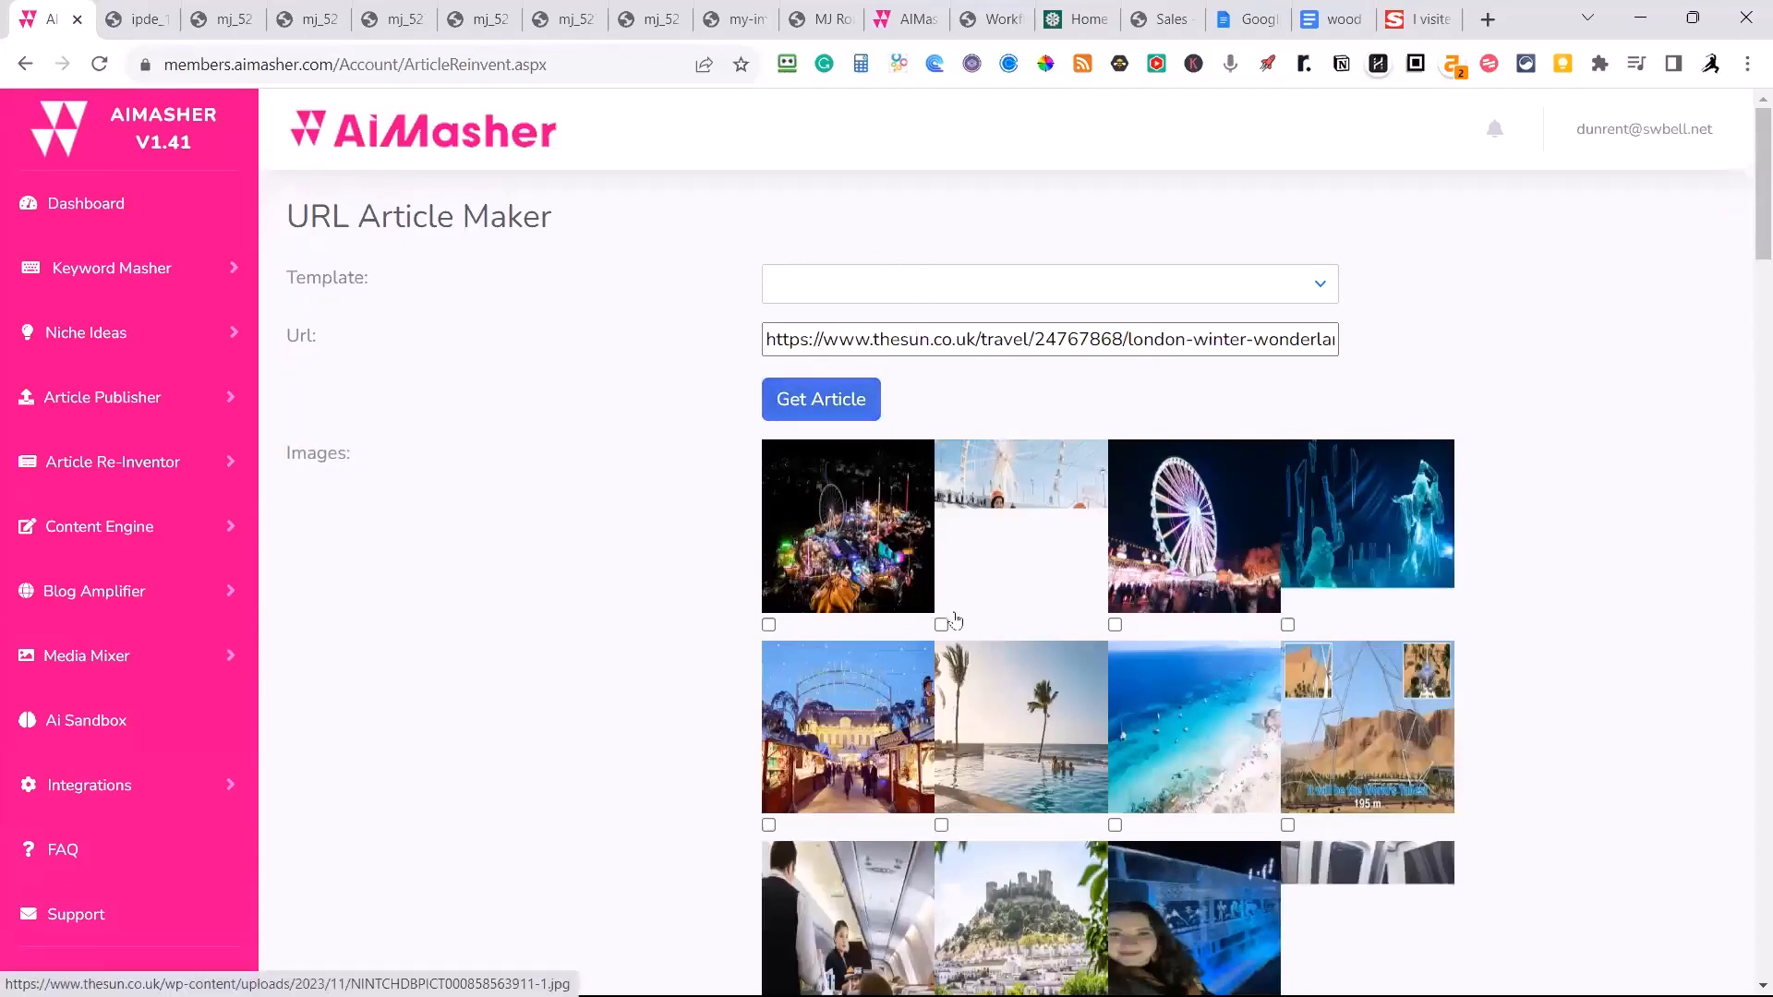
Select the first three fetched images in the first row and the palm beach image in the second row.
{"action": "left_click", "coordinate": [1115, 625]}
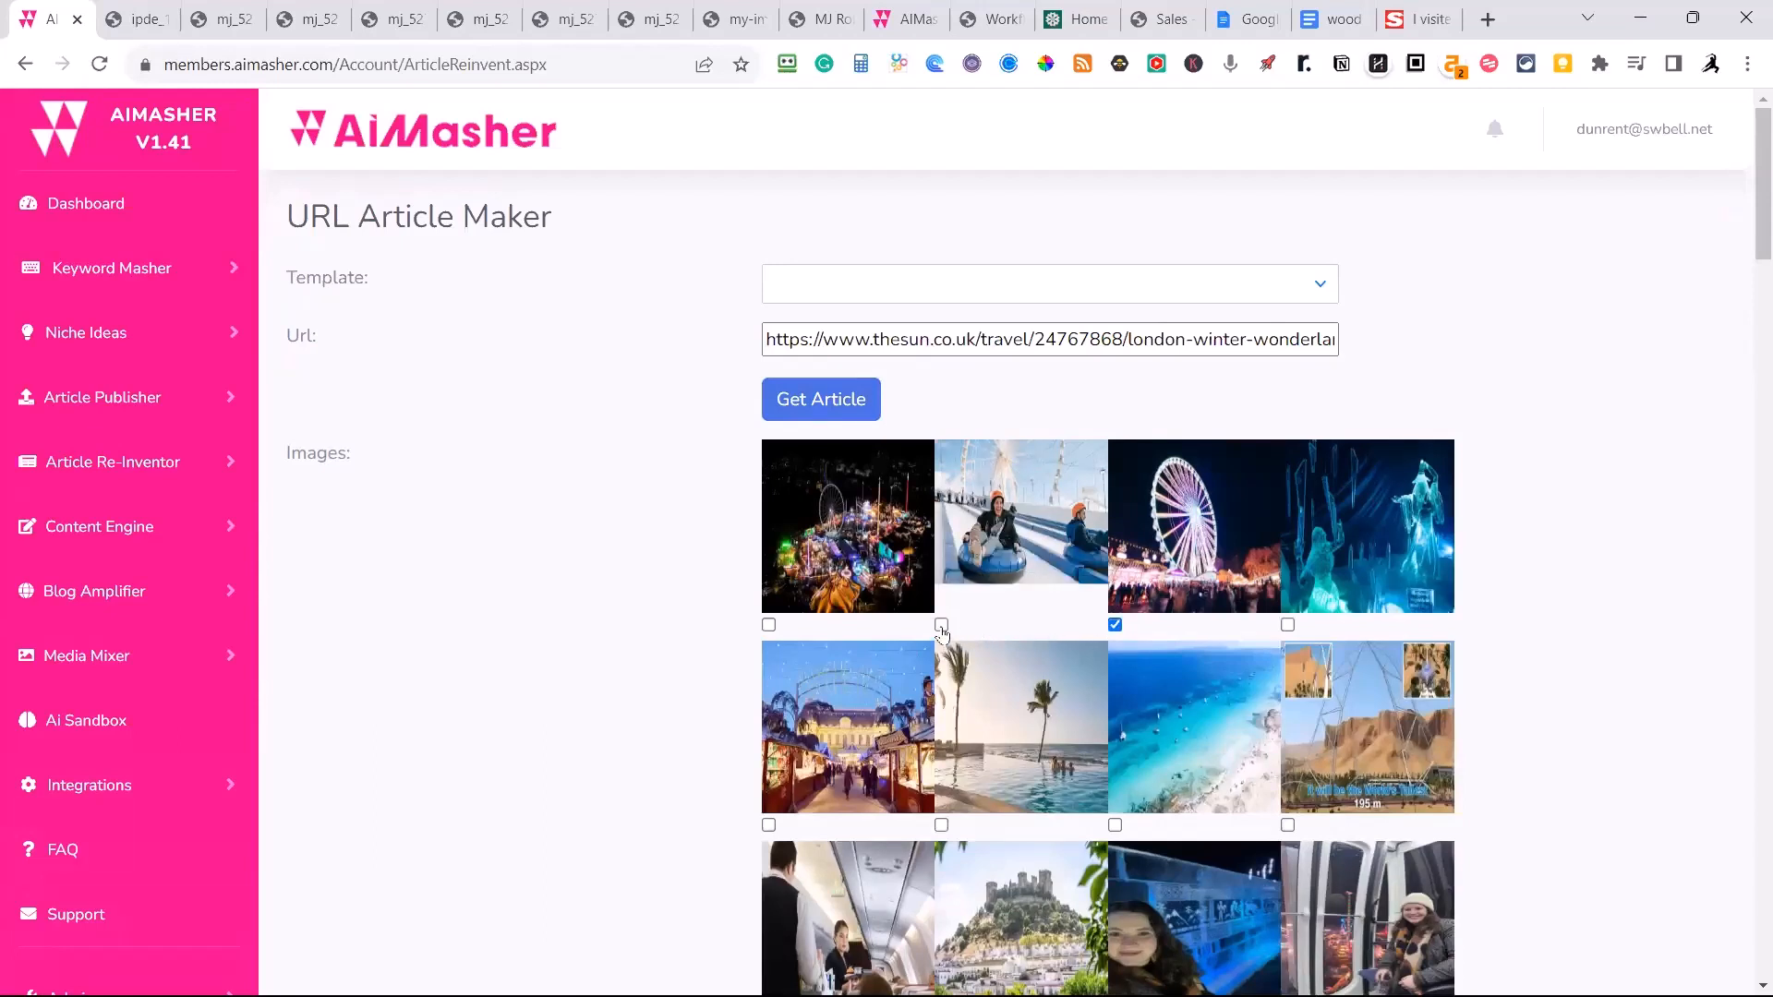
{"action": "left_click", "coordinate": [942, 626]}
{"action": "left_click", "coordinate": [769, 626]}
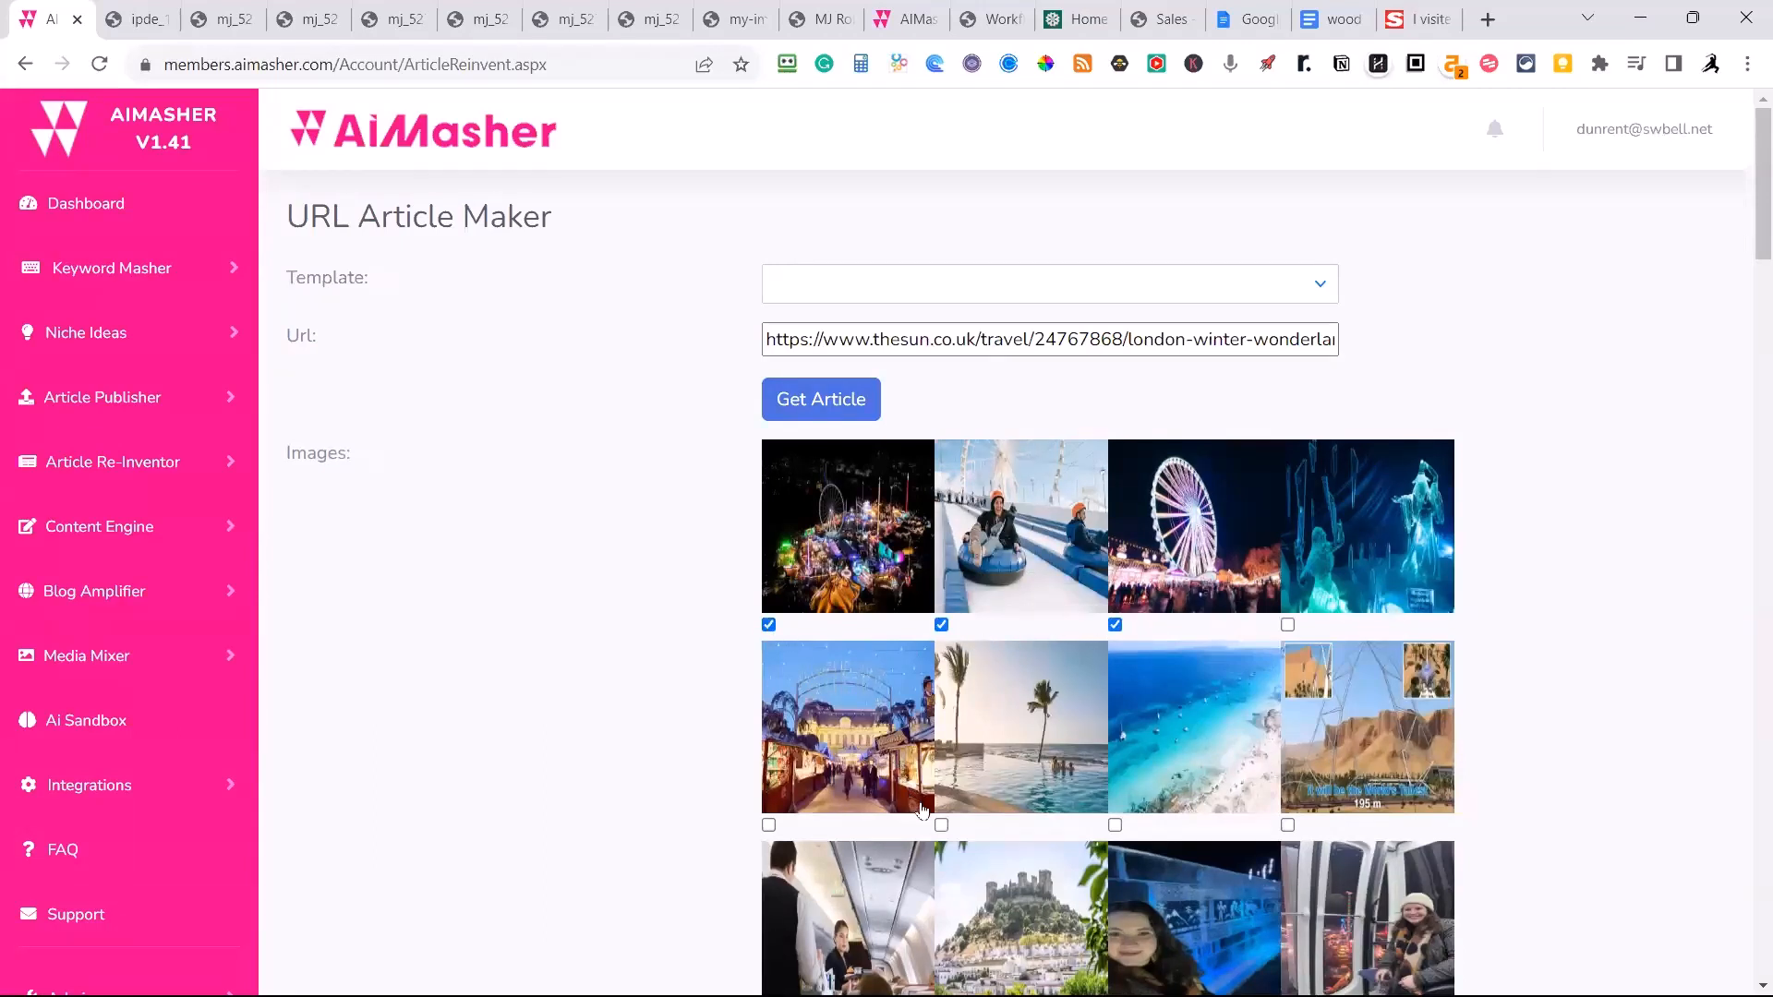
{"action": "left_click", "coordinate": [942, 824]}
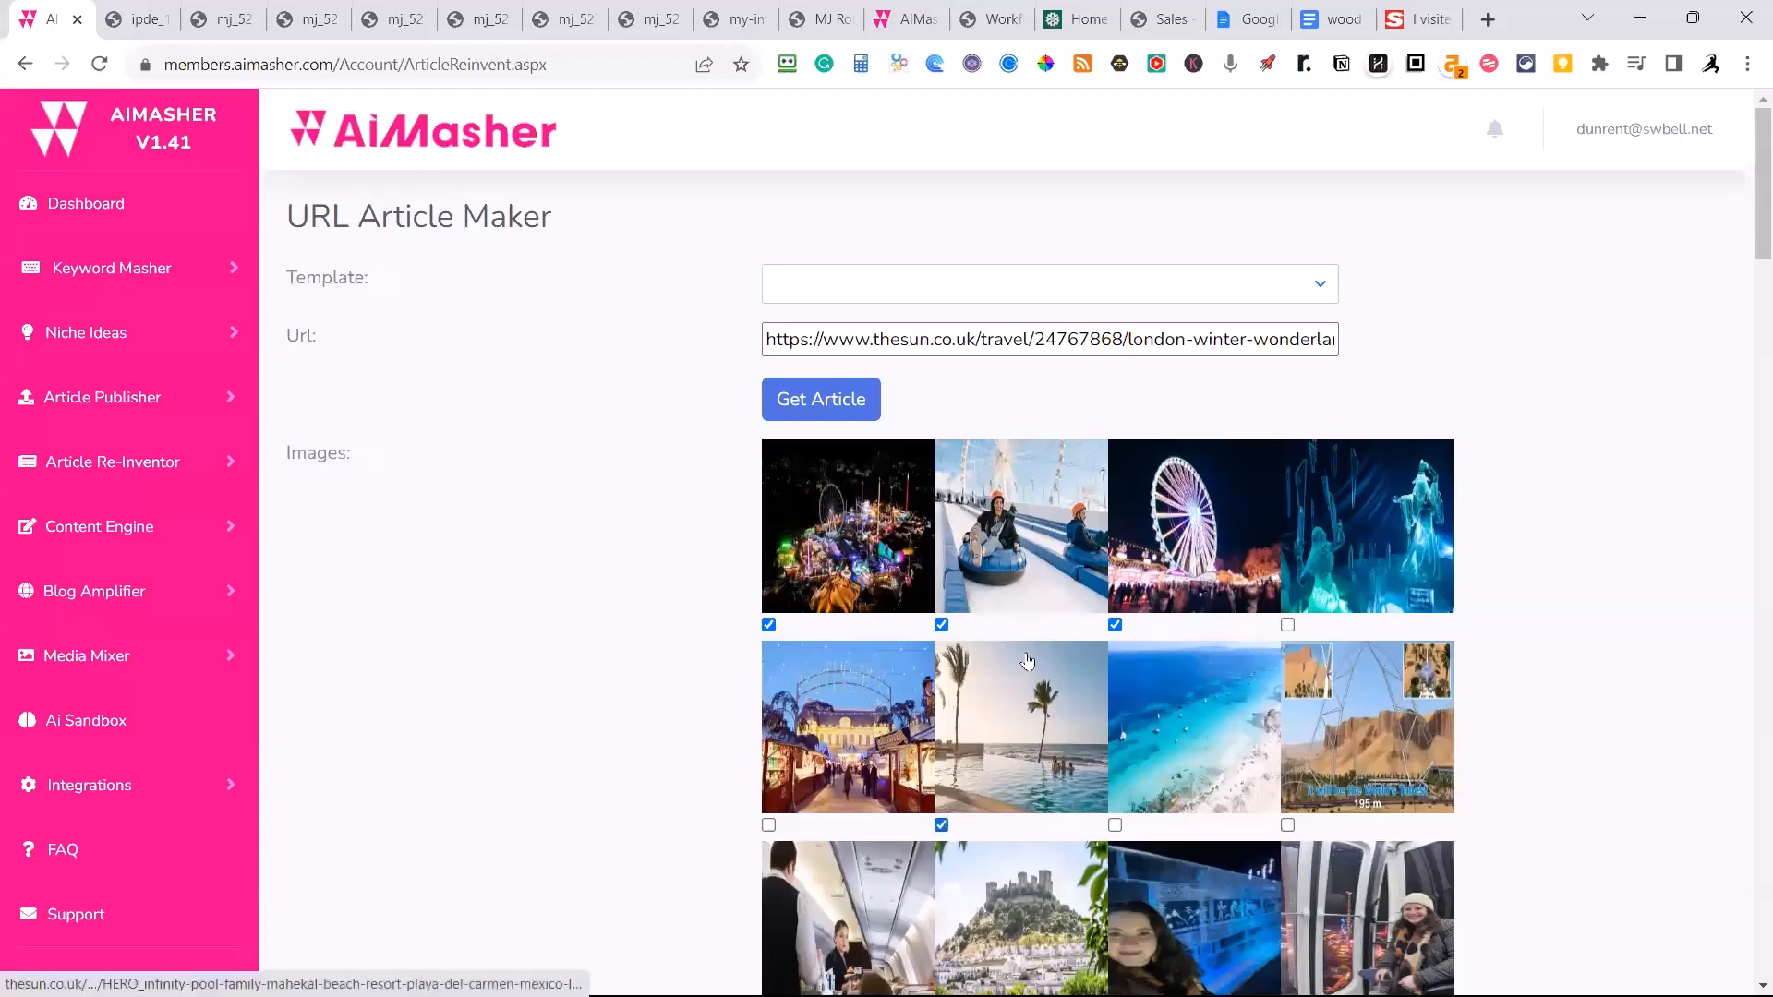
Also select the illuminated rollercoaster image at the start of the fourth row of fetched images.
{"action": "scroll", "coordinate": [1029, 662], "scroll_direction": "down", "scroll_amount": 6}
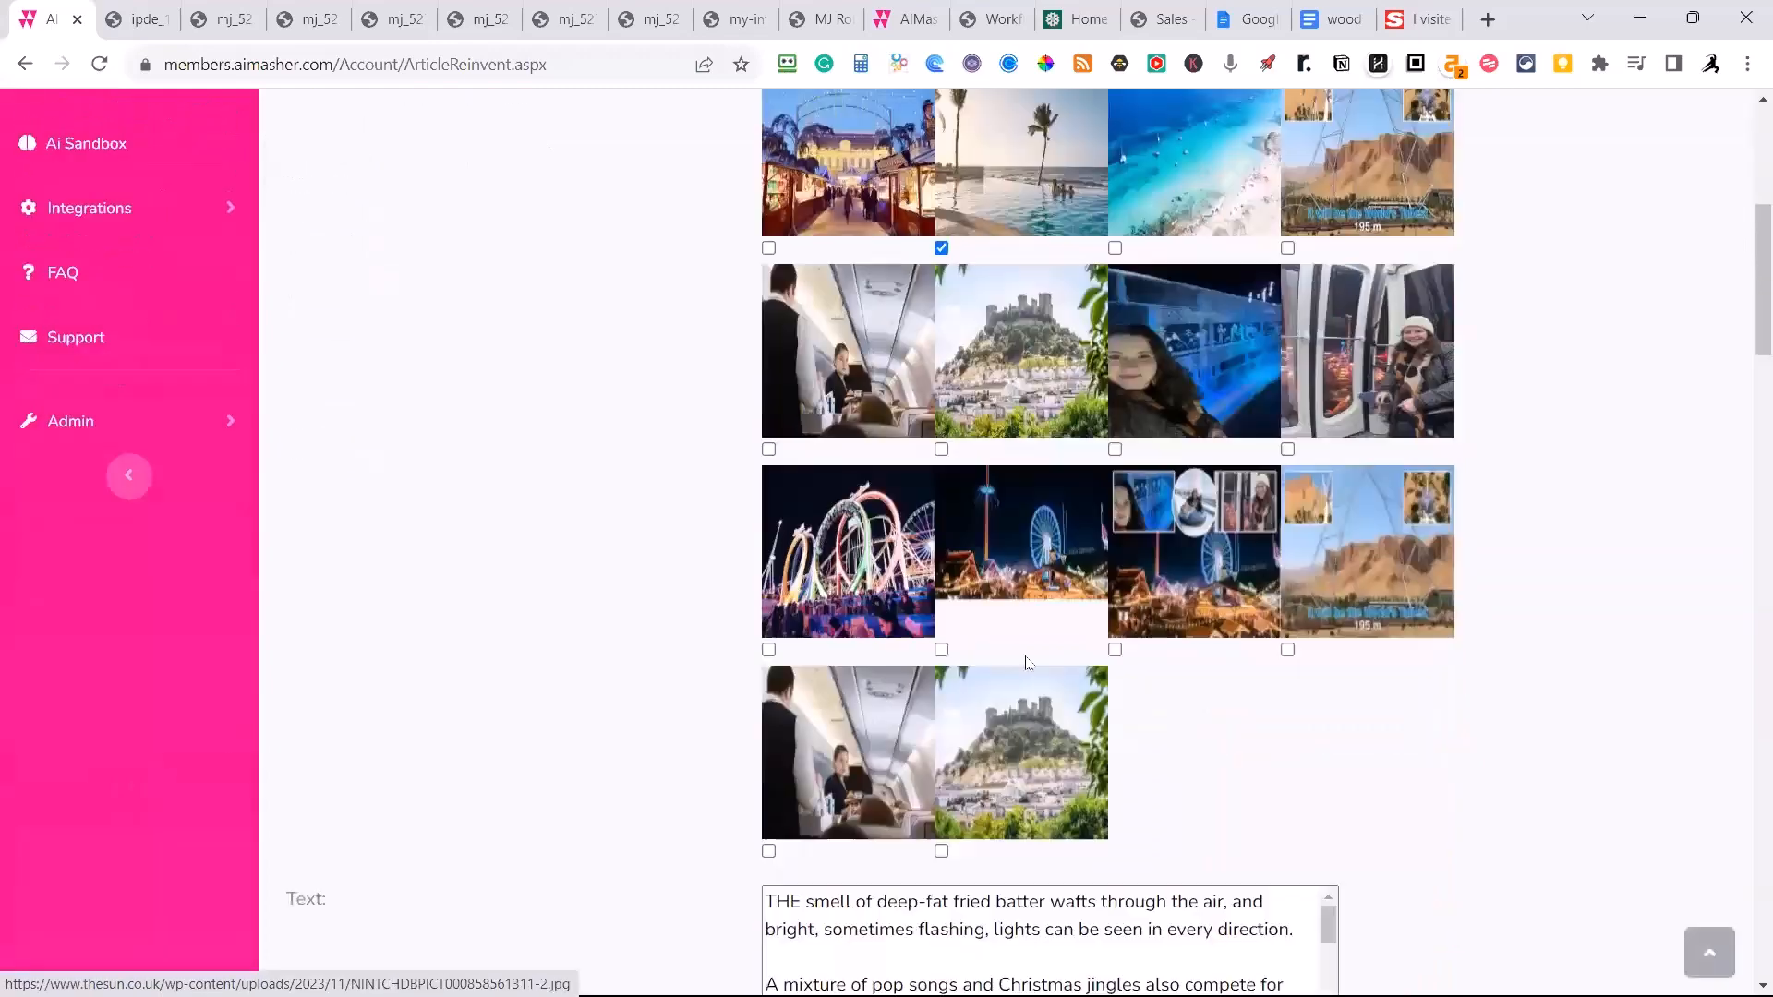
{"action": "left_click", "coordinate": [768, 649]}
{"action": "scroll", "coordinate": [614, 637], "scroll_direction": "down", "scroll_amount": 4}
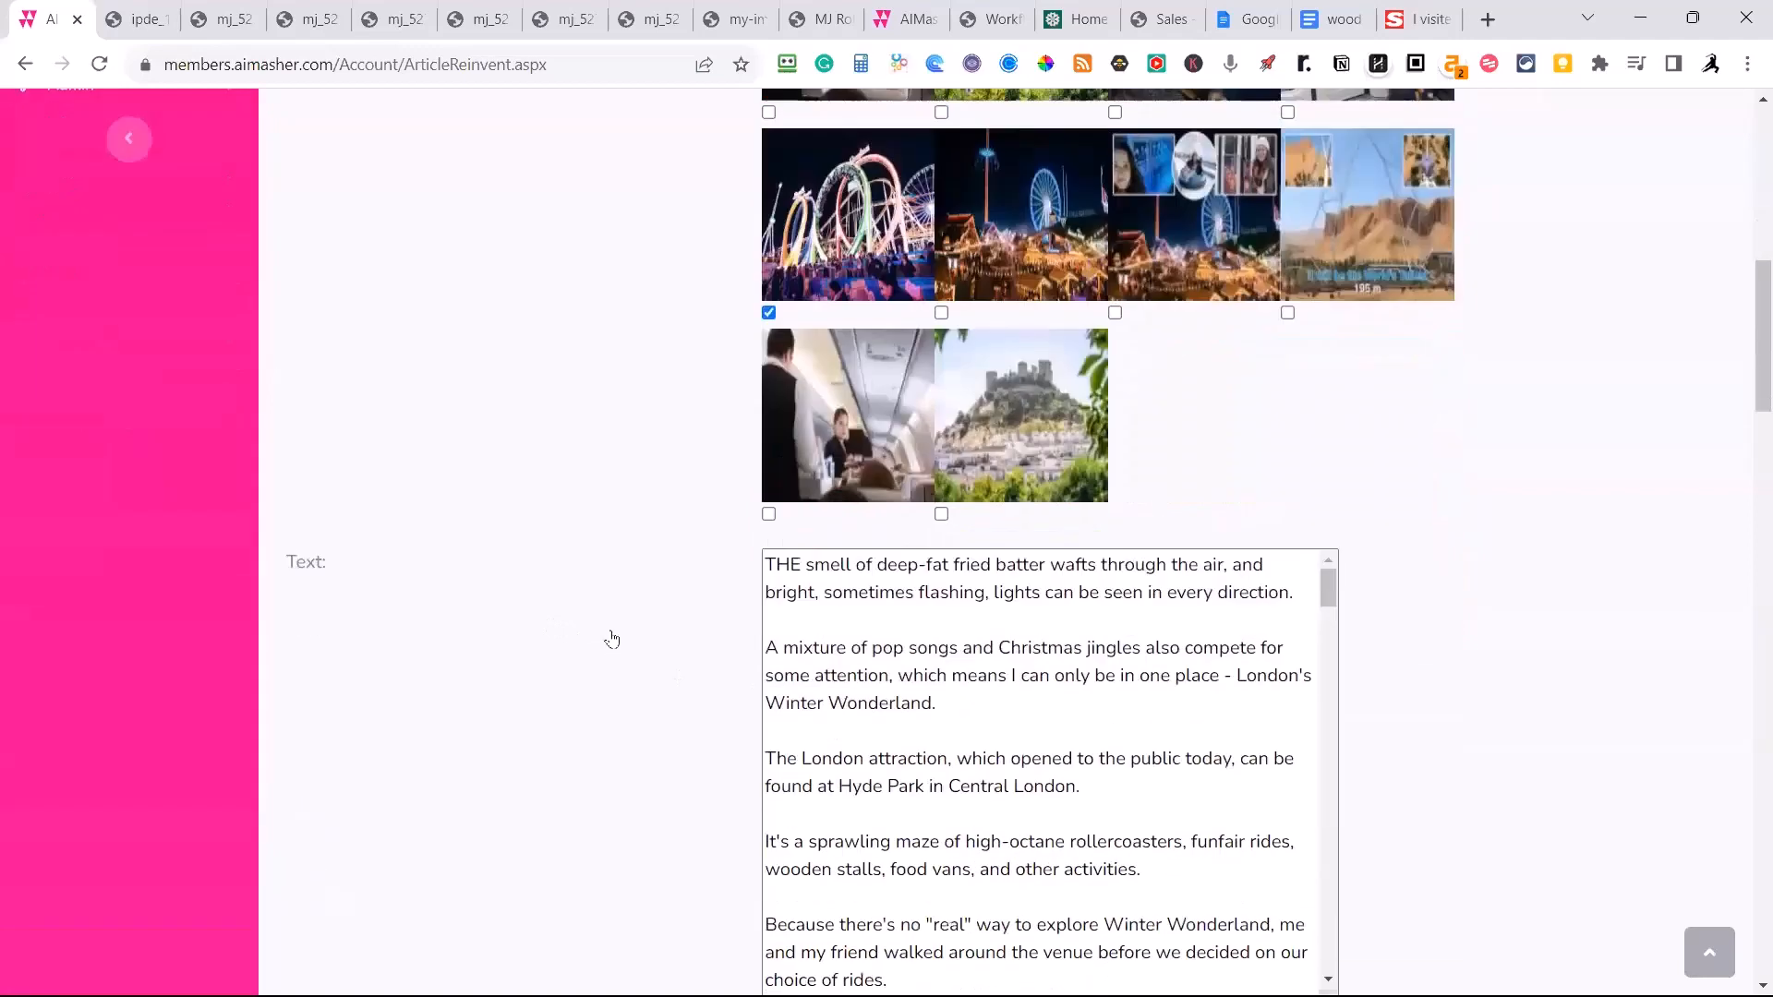
Read through the fetched Winter Wonderland article text down to its closing copyright notice.
{"action": "scroll", "coordinate": [611, 637], "scroll_direction": "up", "scroll_amount": 1}
{"action": "scroll", "coordinate": [611, 637], "scroll_direction": "down", "scroll_amount": 7}
{"action": "scroll", "coordinate": [645, 637], "scroll_direction": "up", "scroll_amount": 5}
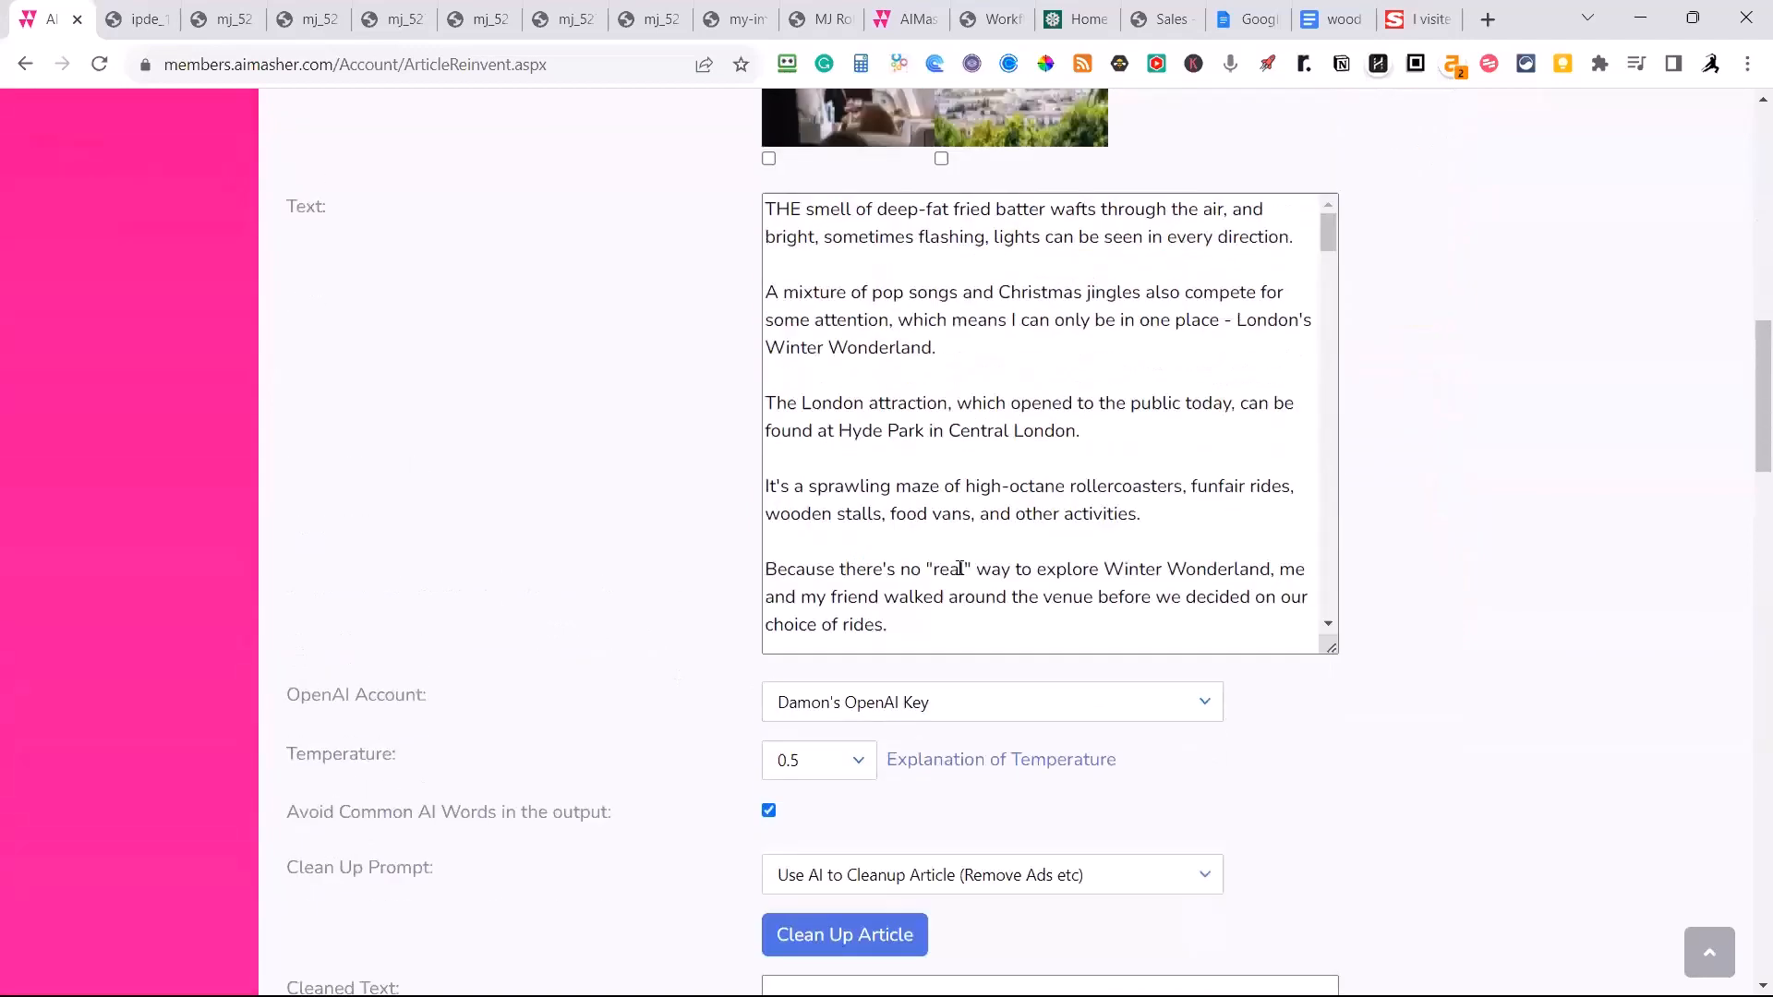
{"action": "scroll", "coordinate": [1040, 645], "scroll_direction": "down", "scroll_amount": 3}
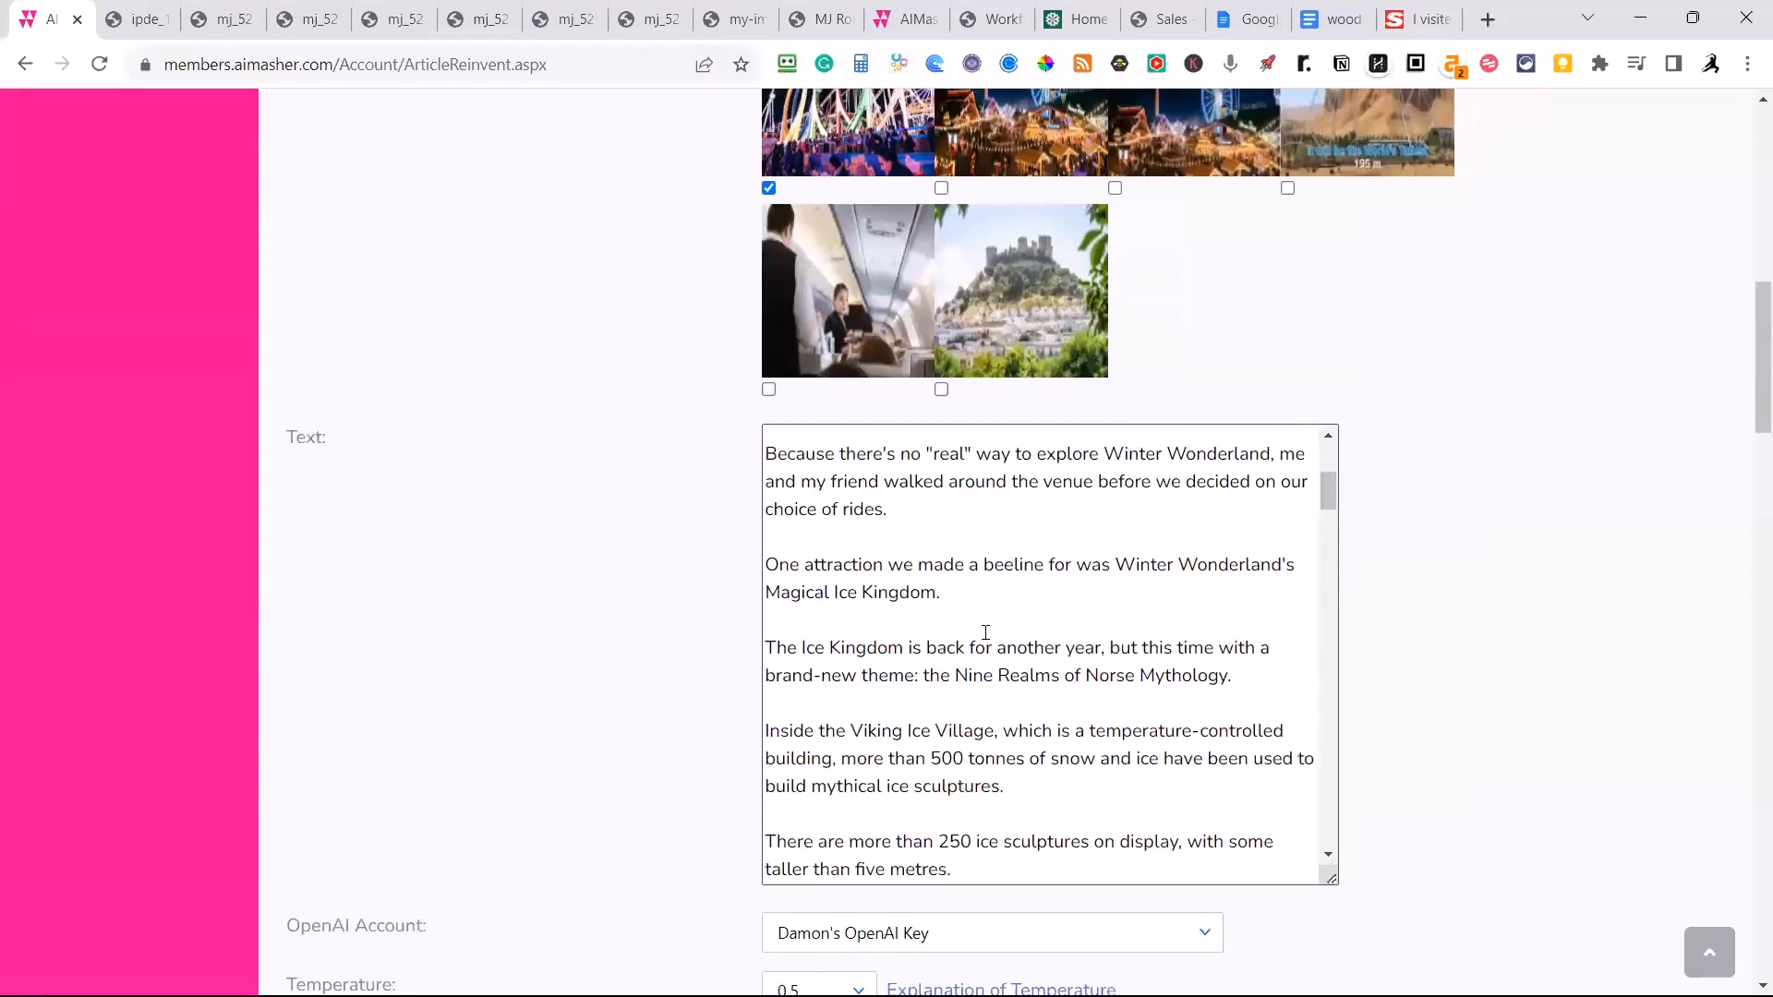
{"action": "scroll", "coordinate": [985, 632], "scroll_direction": "down", "scroll_amount": 3}
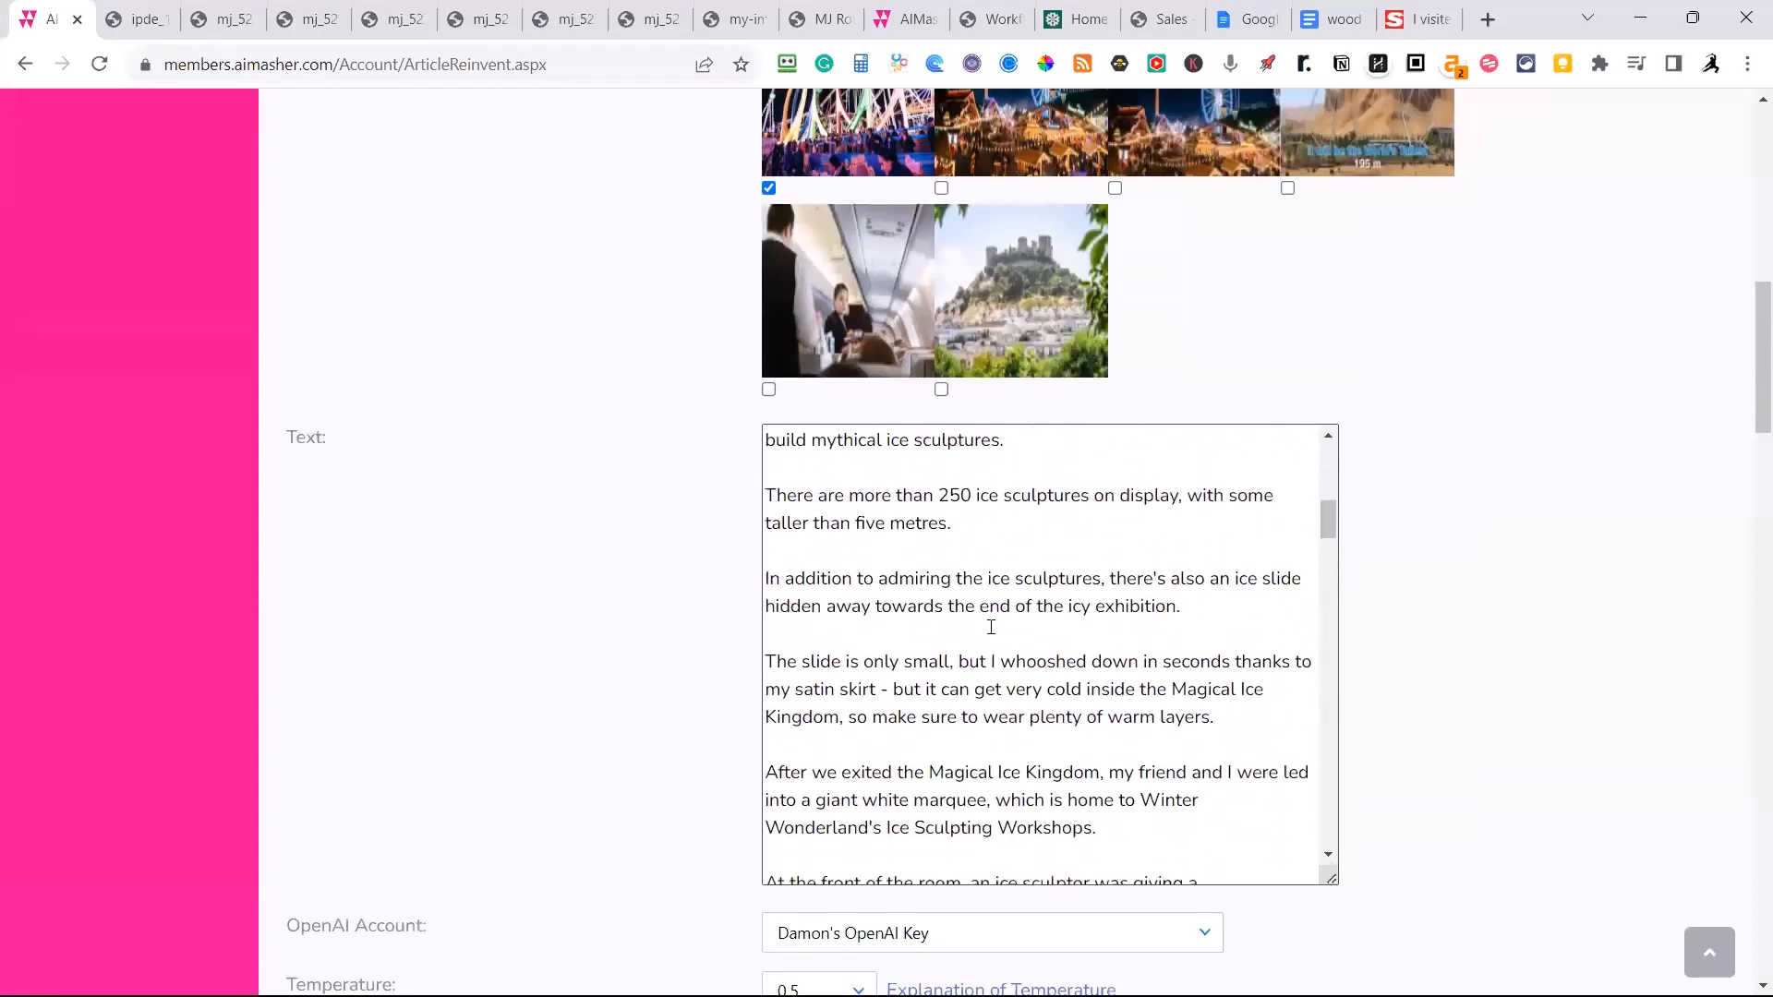
{"action": "scroll", "coordinate": [990, 627], "scroll_direction": "down", "scroll_amount": 7}
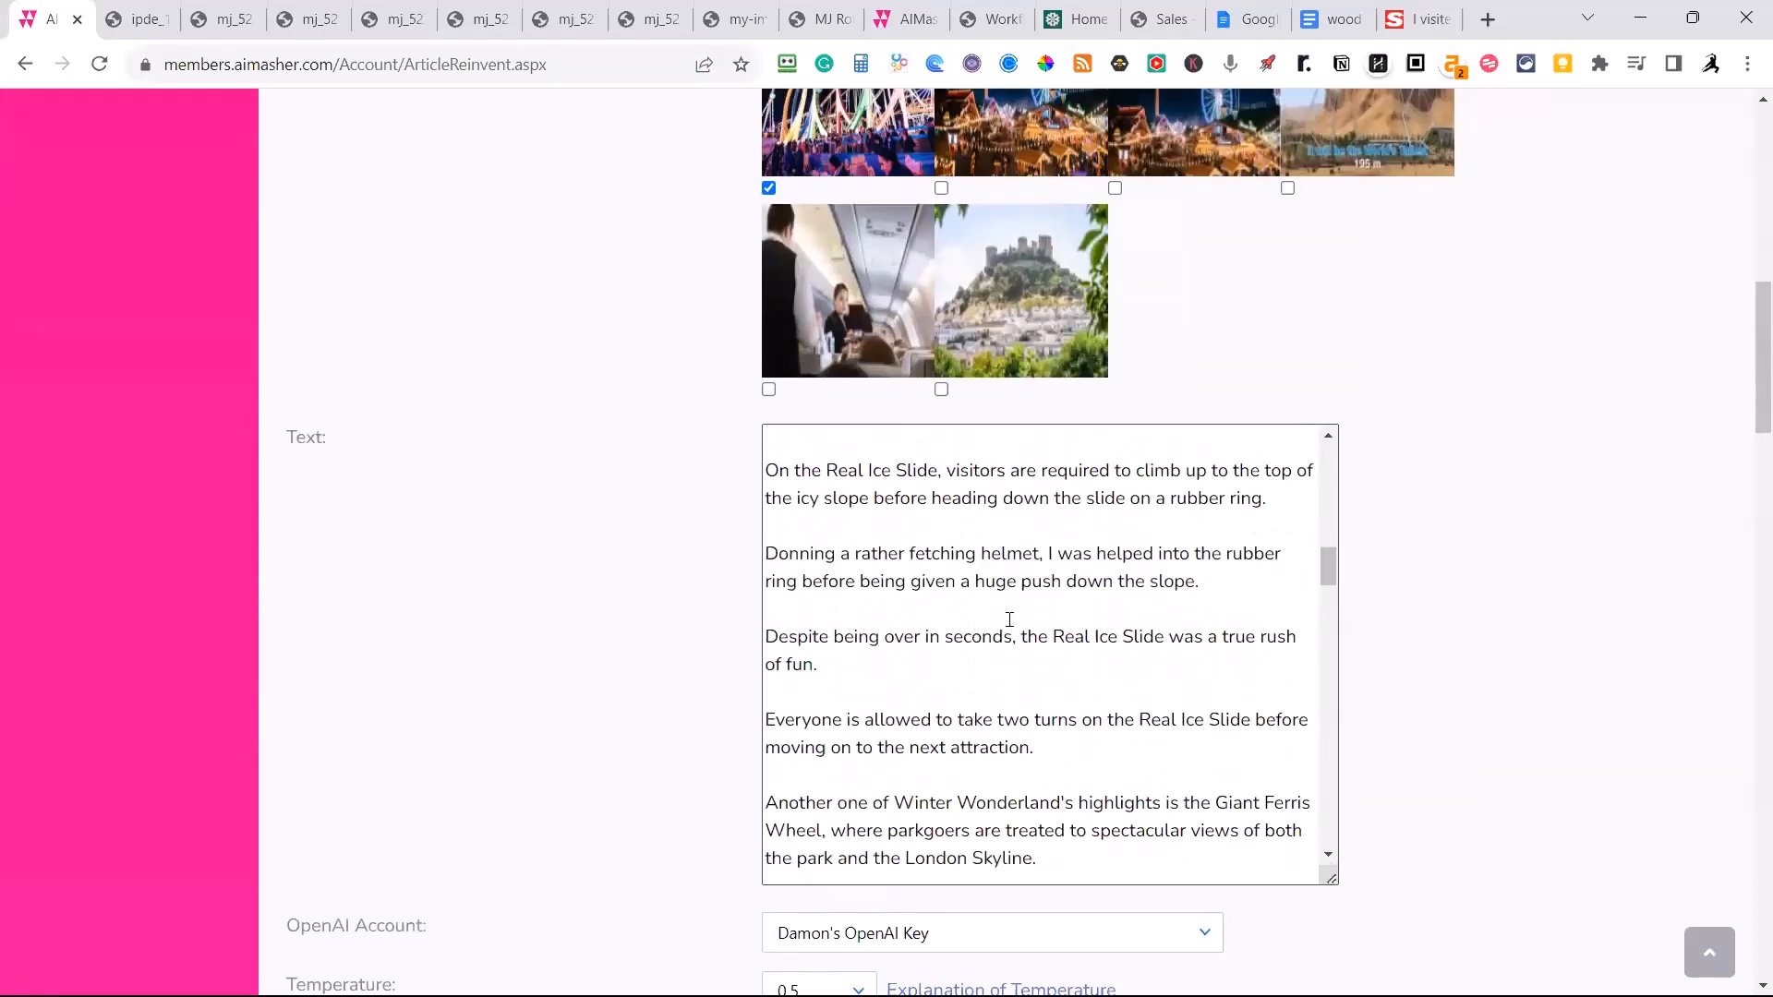
{"action": "scroll", "coordinate": [989, 624], "scroll_direction": "down", "scroll_amount": 5}
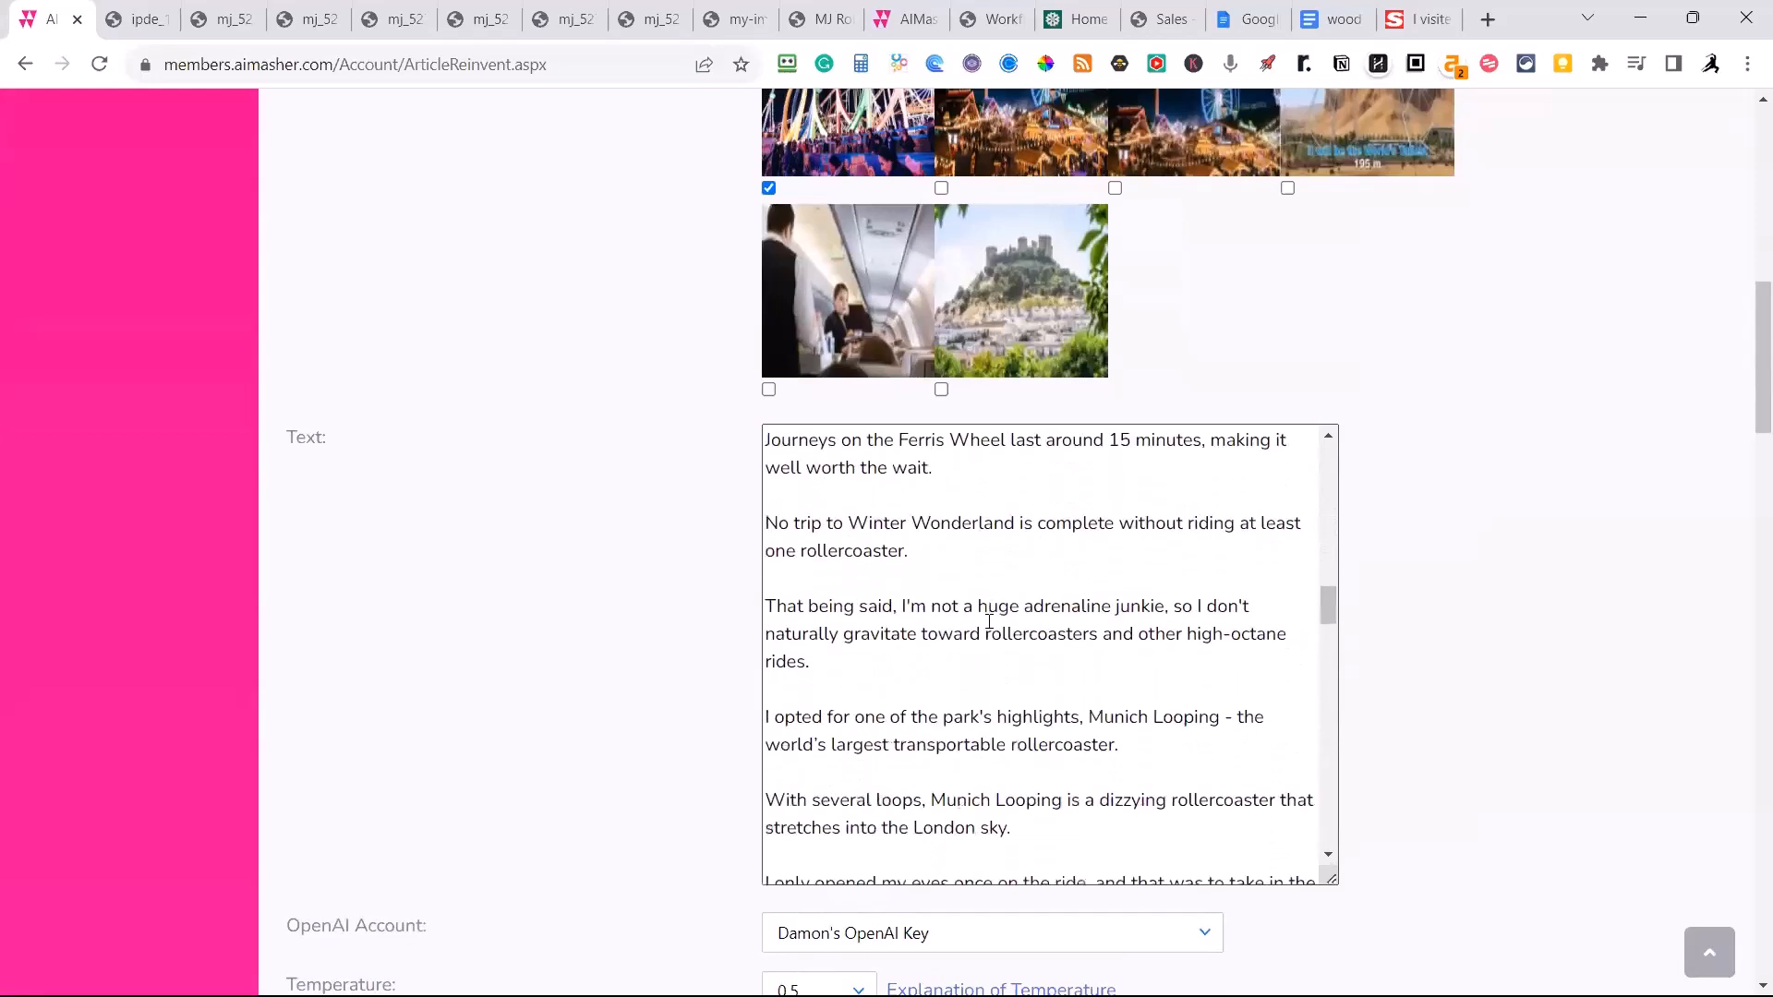
{"action": "scroll", "coordinate": [989, 622], "scroll_direction": "down", "scroll_amount": 5}
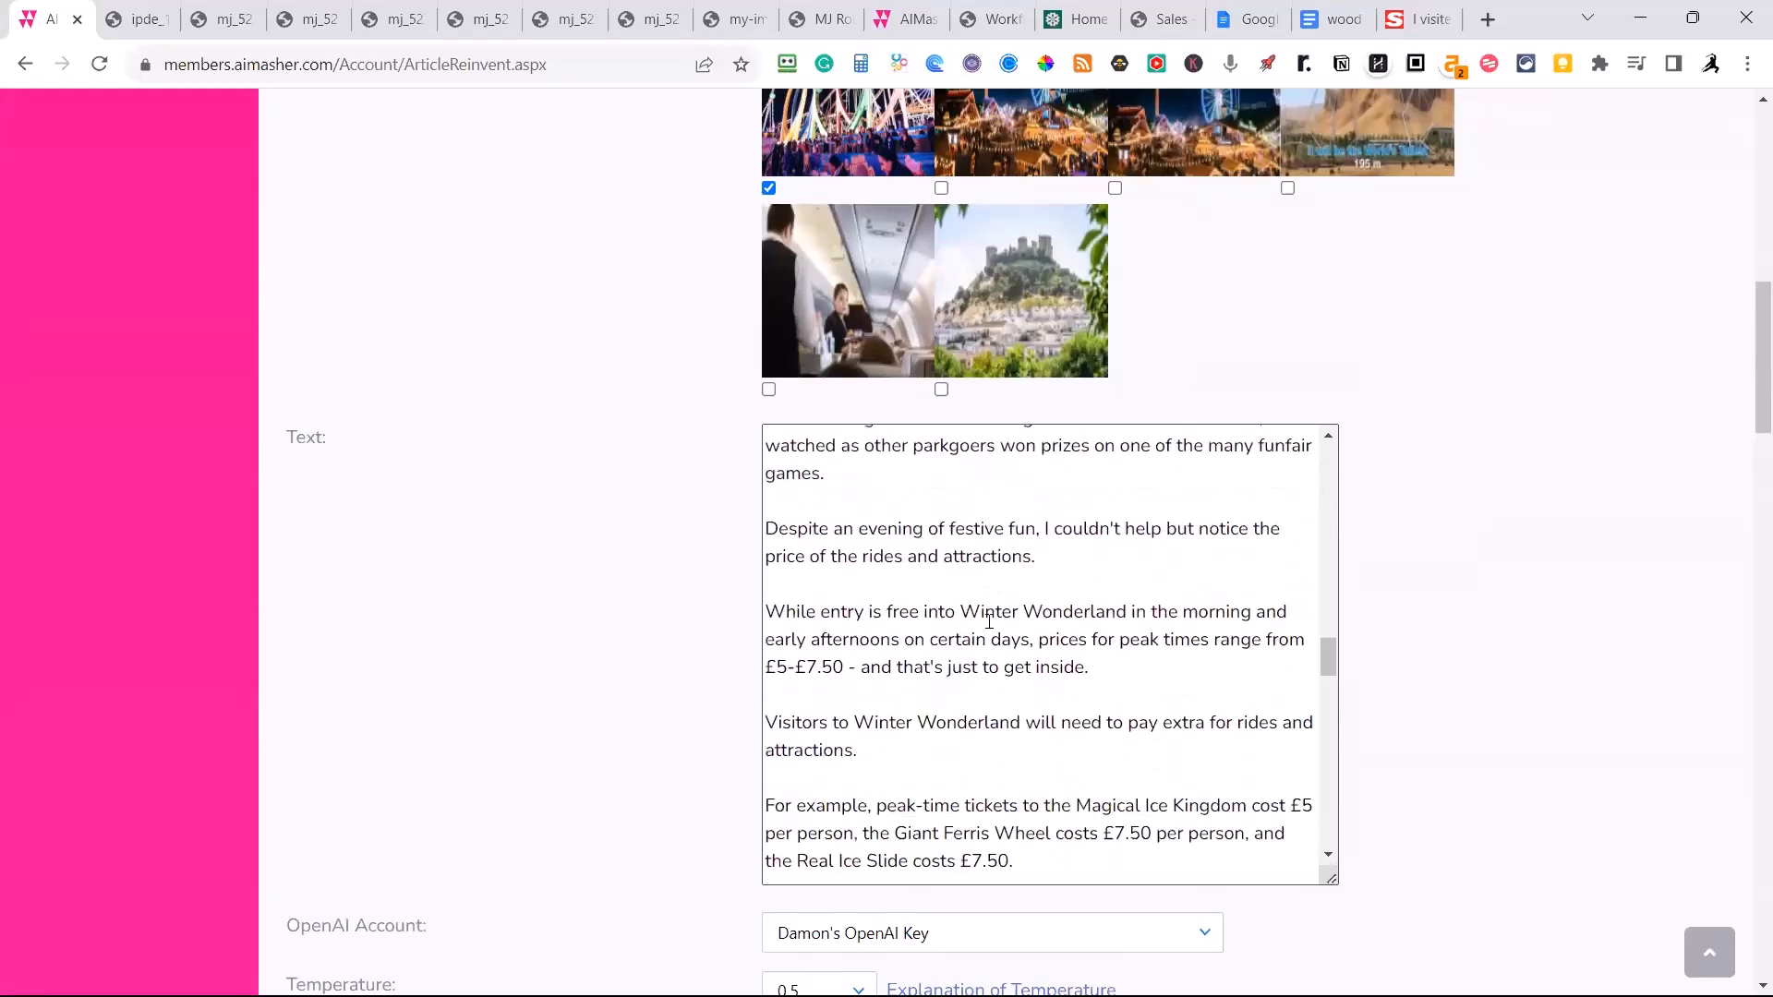
{"action": "scroll", "coordinate": [989, 622], "scroll_direction": "down", "scroll_amount": 10}
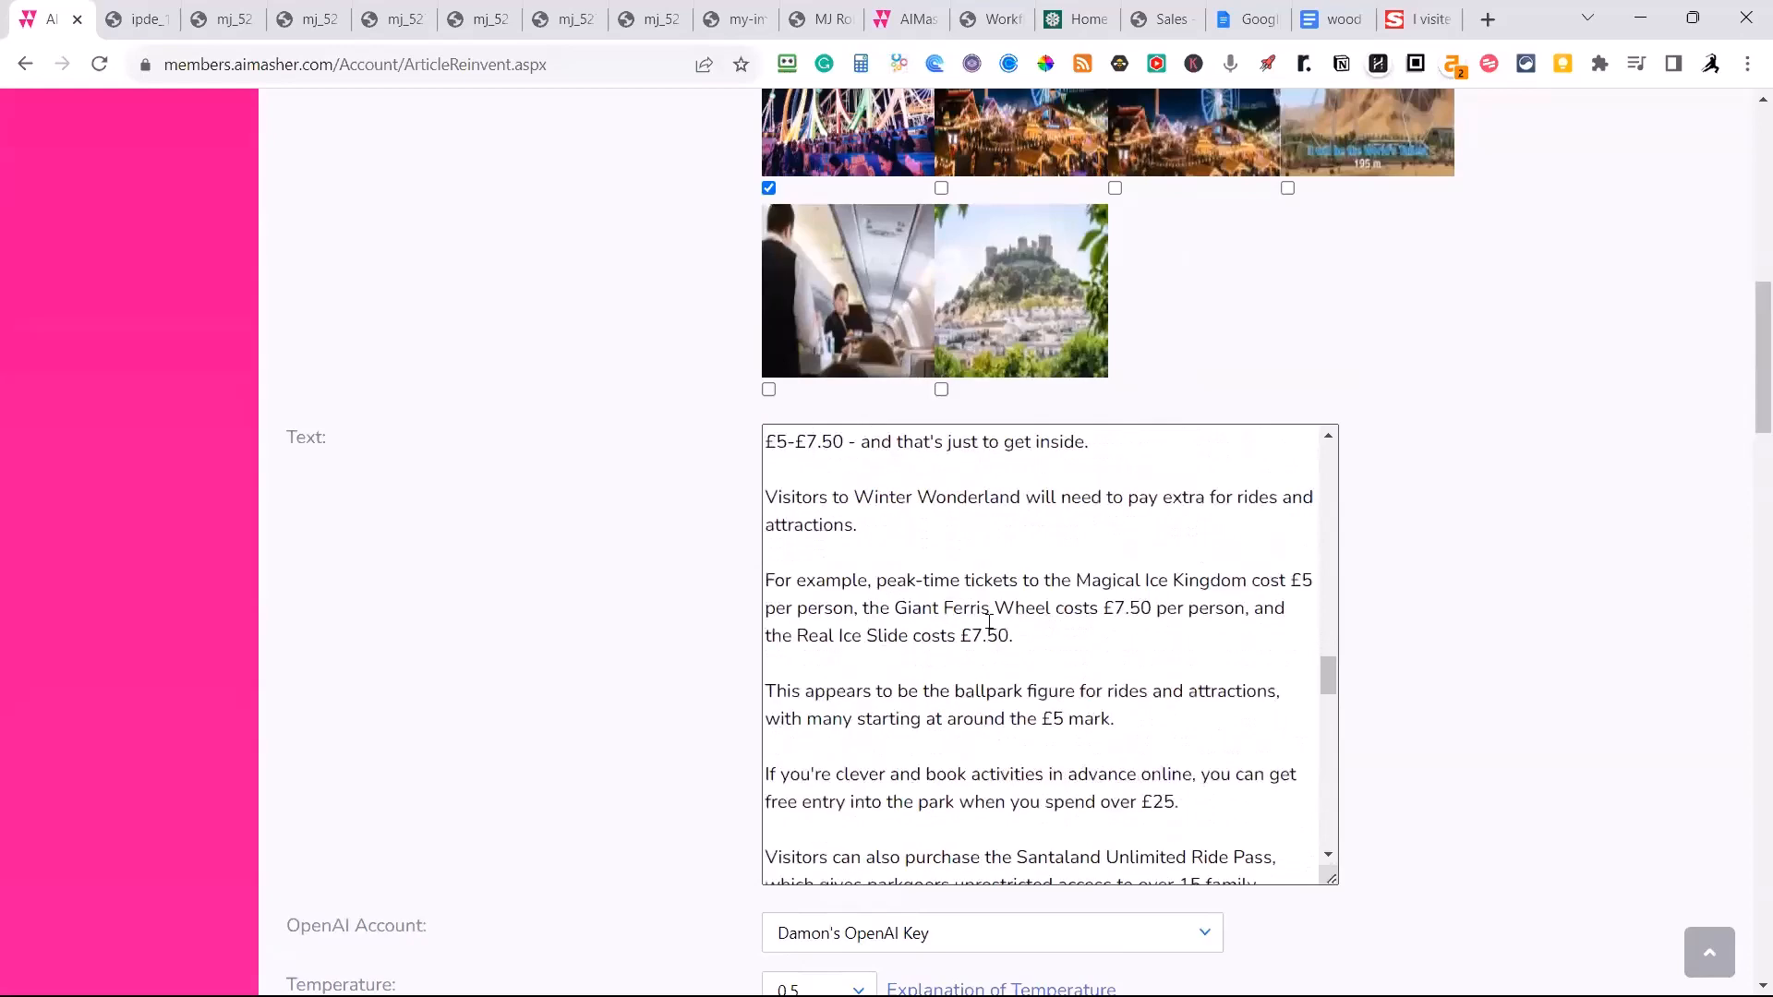
{"action": "scroll", "coordinate": [988, 621], "scroll_direction": "down", "scroll_amount": 9}
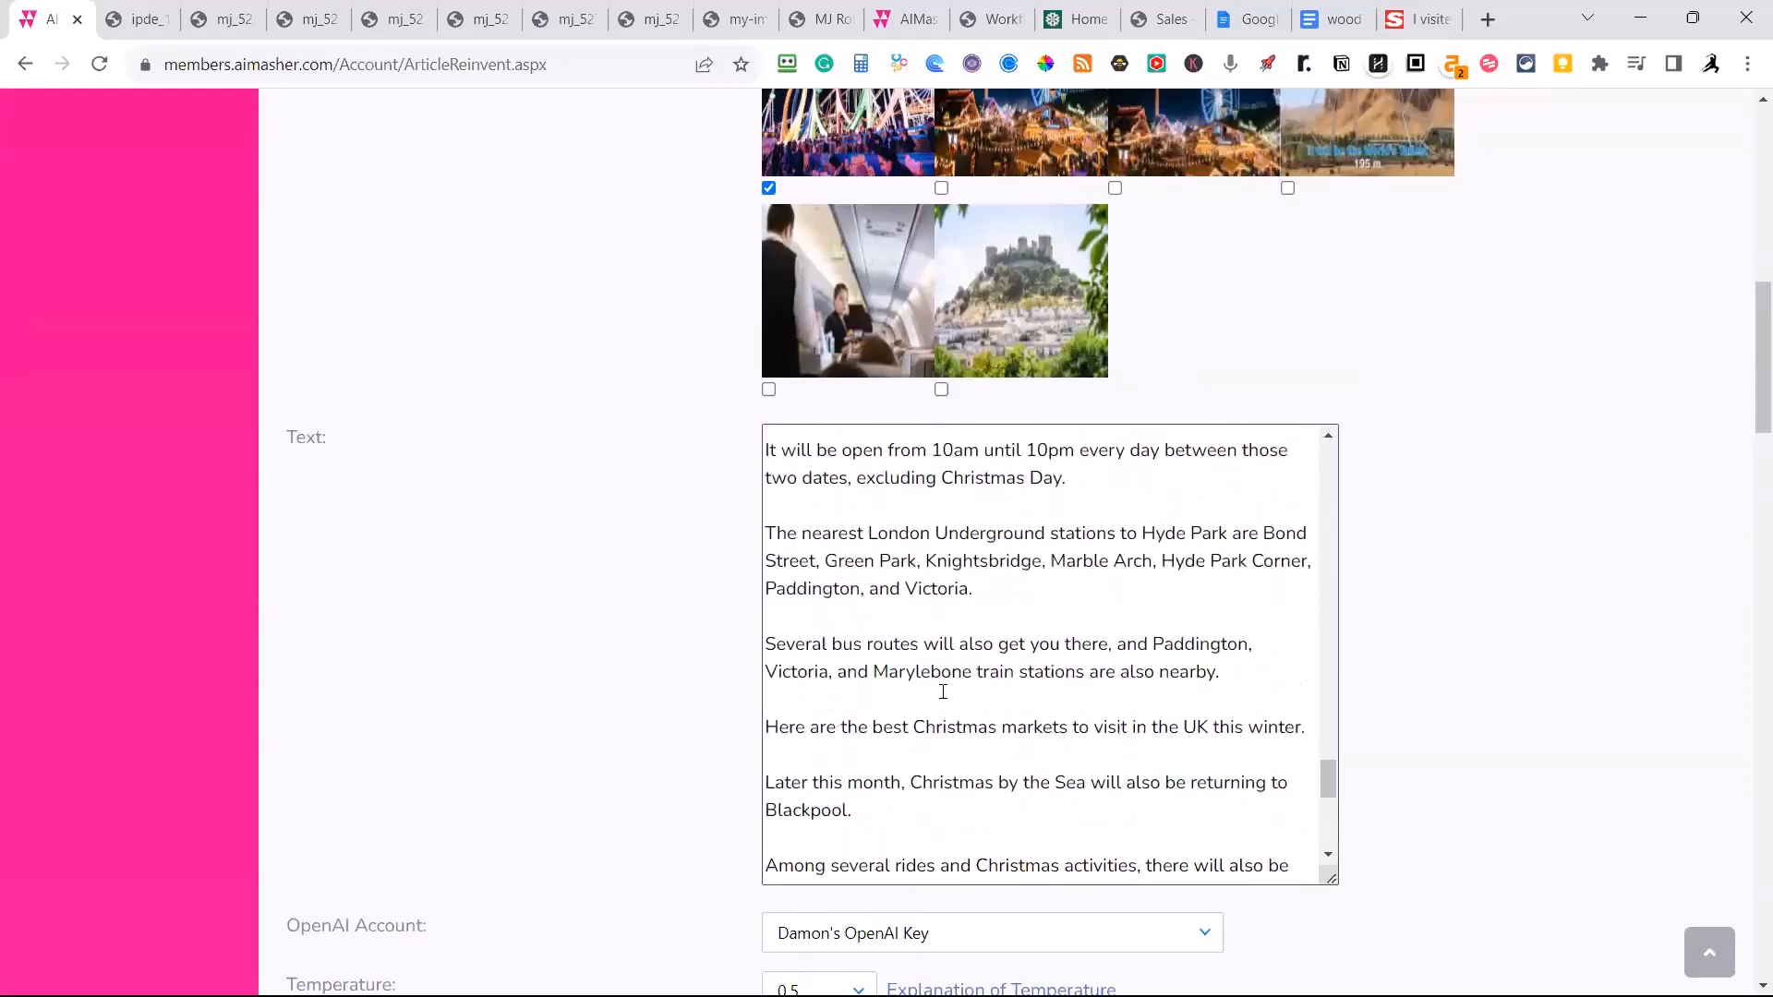
{"action": "scroll", "coordinate": [937, 702], "scroll_direction": "up", "scroll_amount": 3}
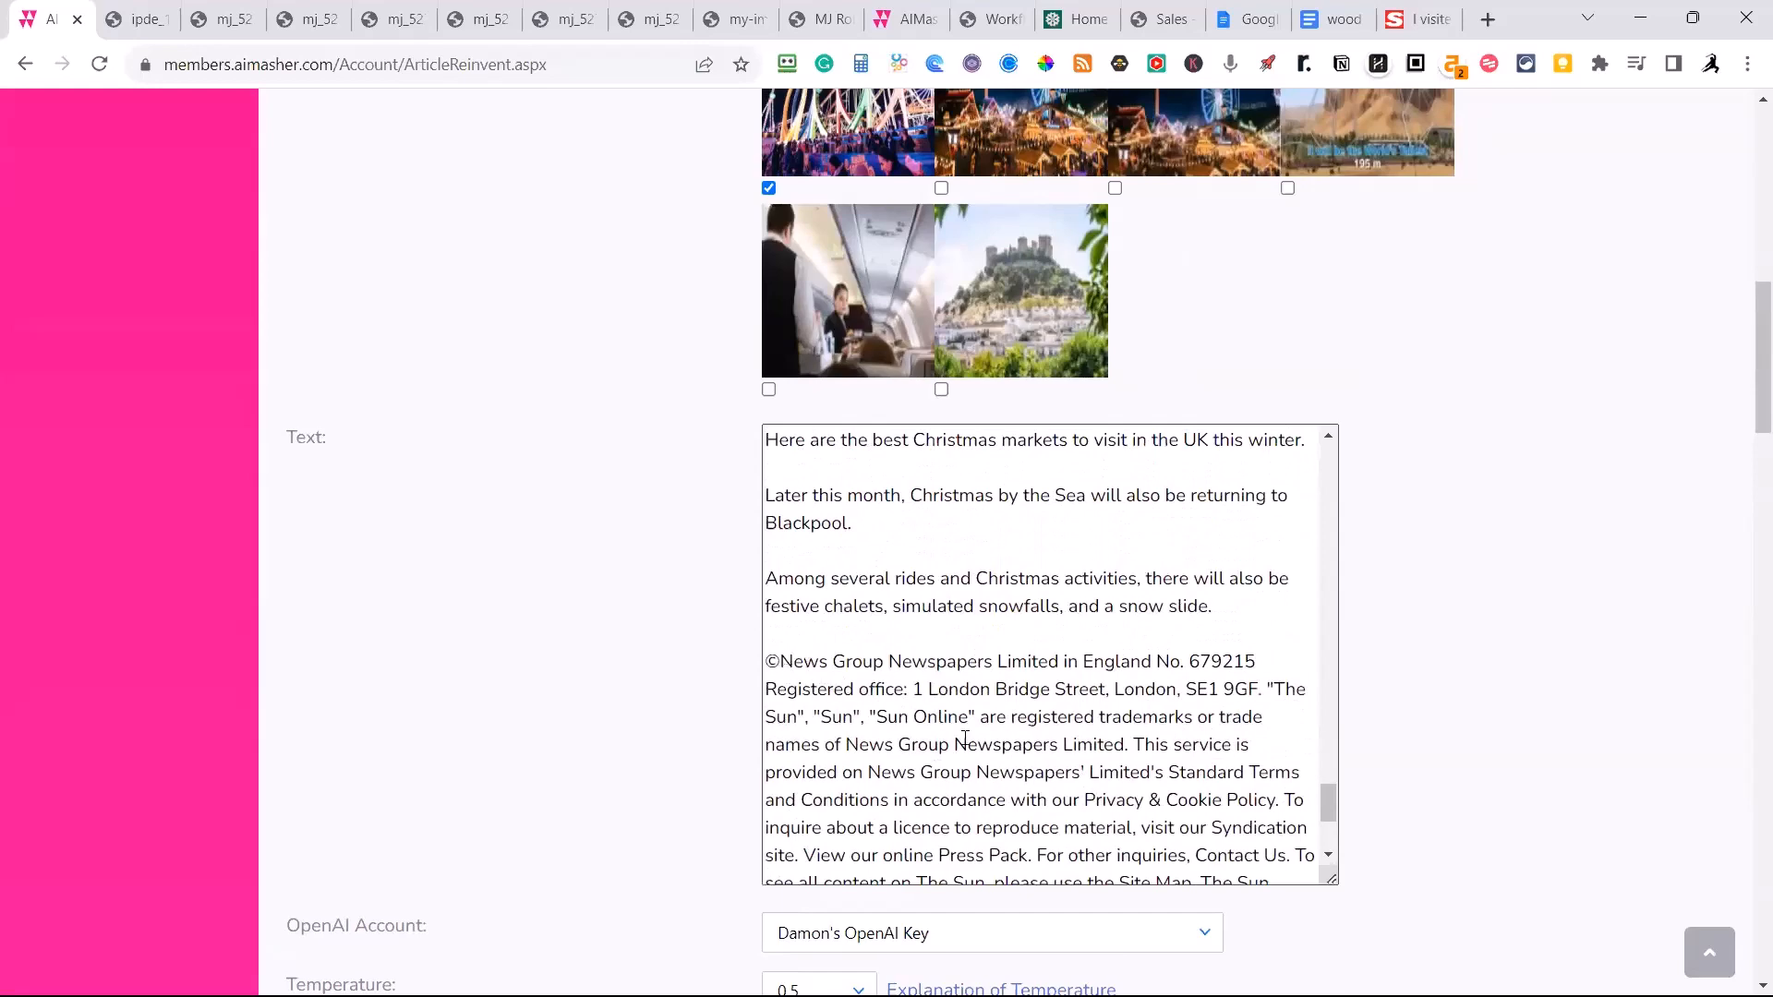
Clean up the article with "Use AI to Cleanup Article (Remove Ads etc)" and review the end of the source text during processing.
{"action": "scroll", "coordinate": [964, 739], "scroll_direction": "down", "scroll_amount": 3}
{"action": "scroll", "coordinate": [538, 673], "scroll_direction": "down", "scroll_amount": 4}
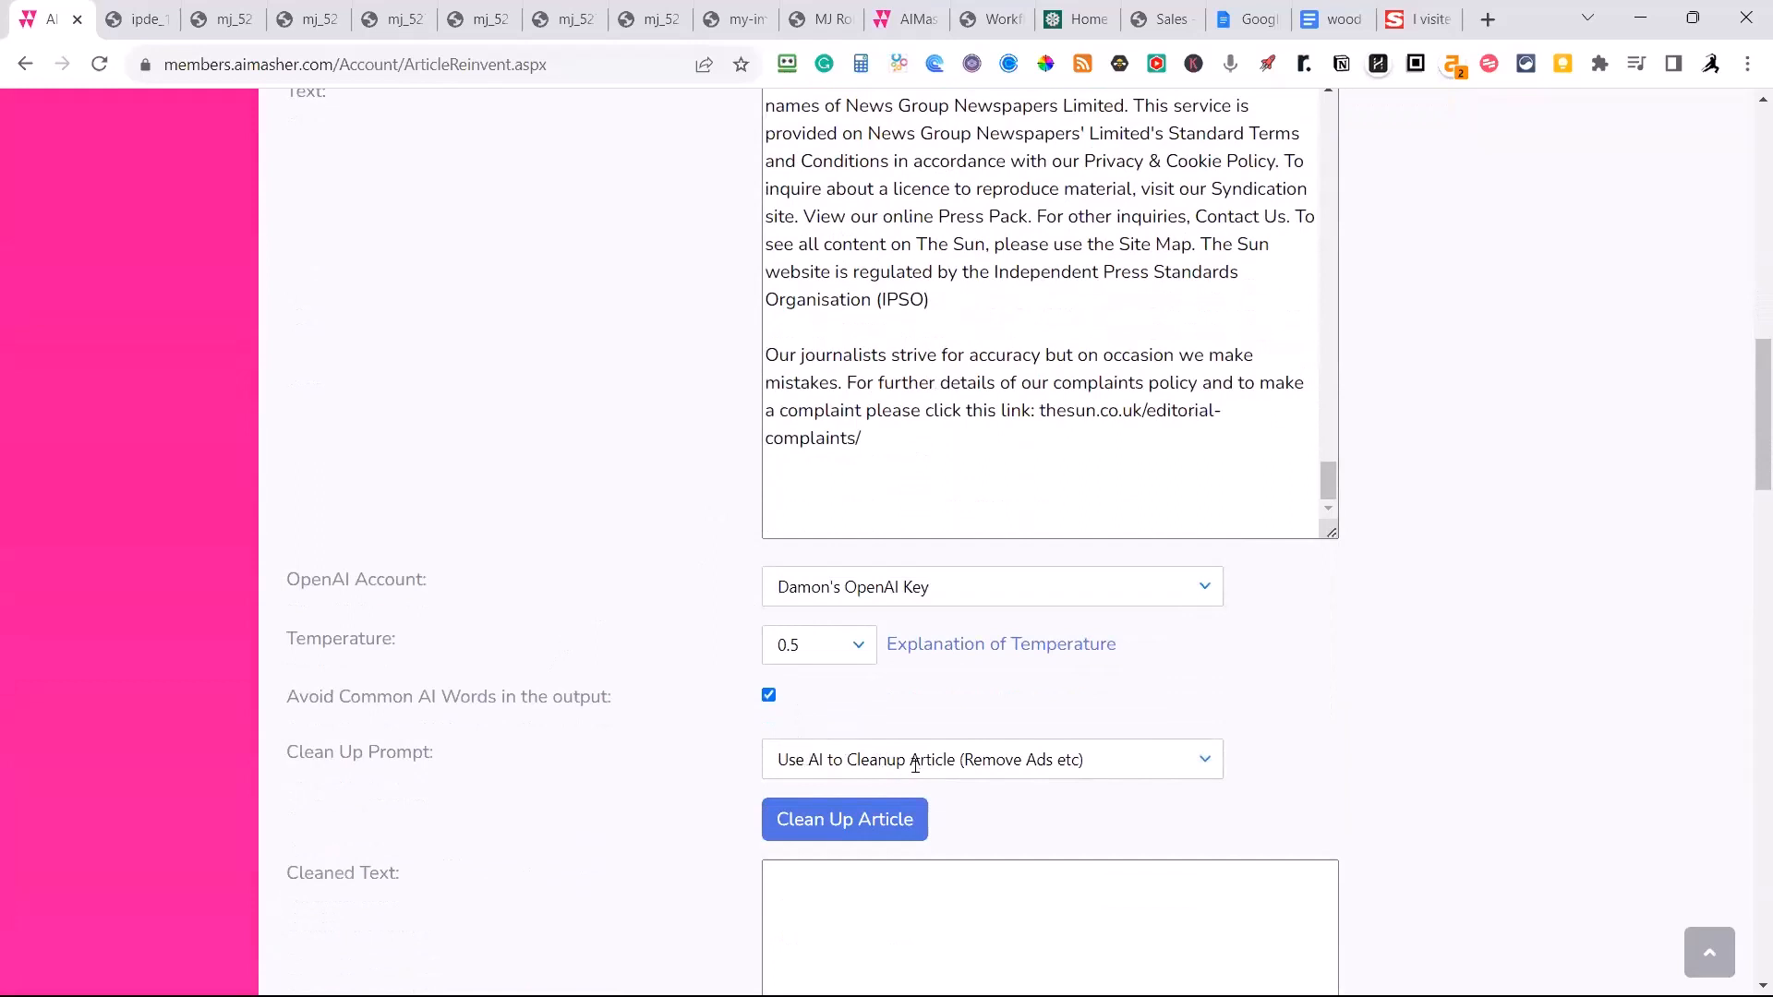
{"action": "left_click", "coordinate": [864, 824]}
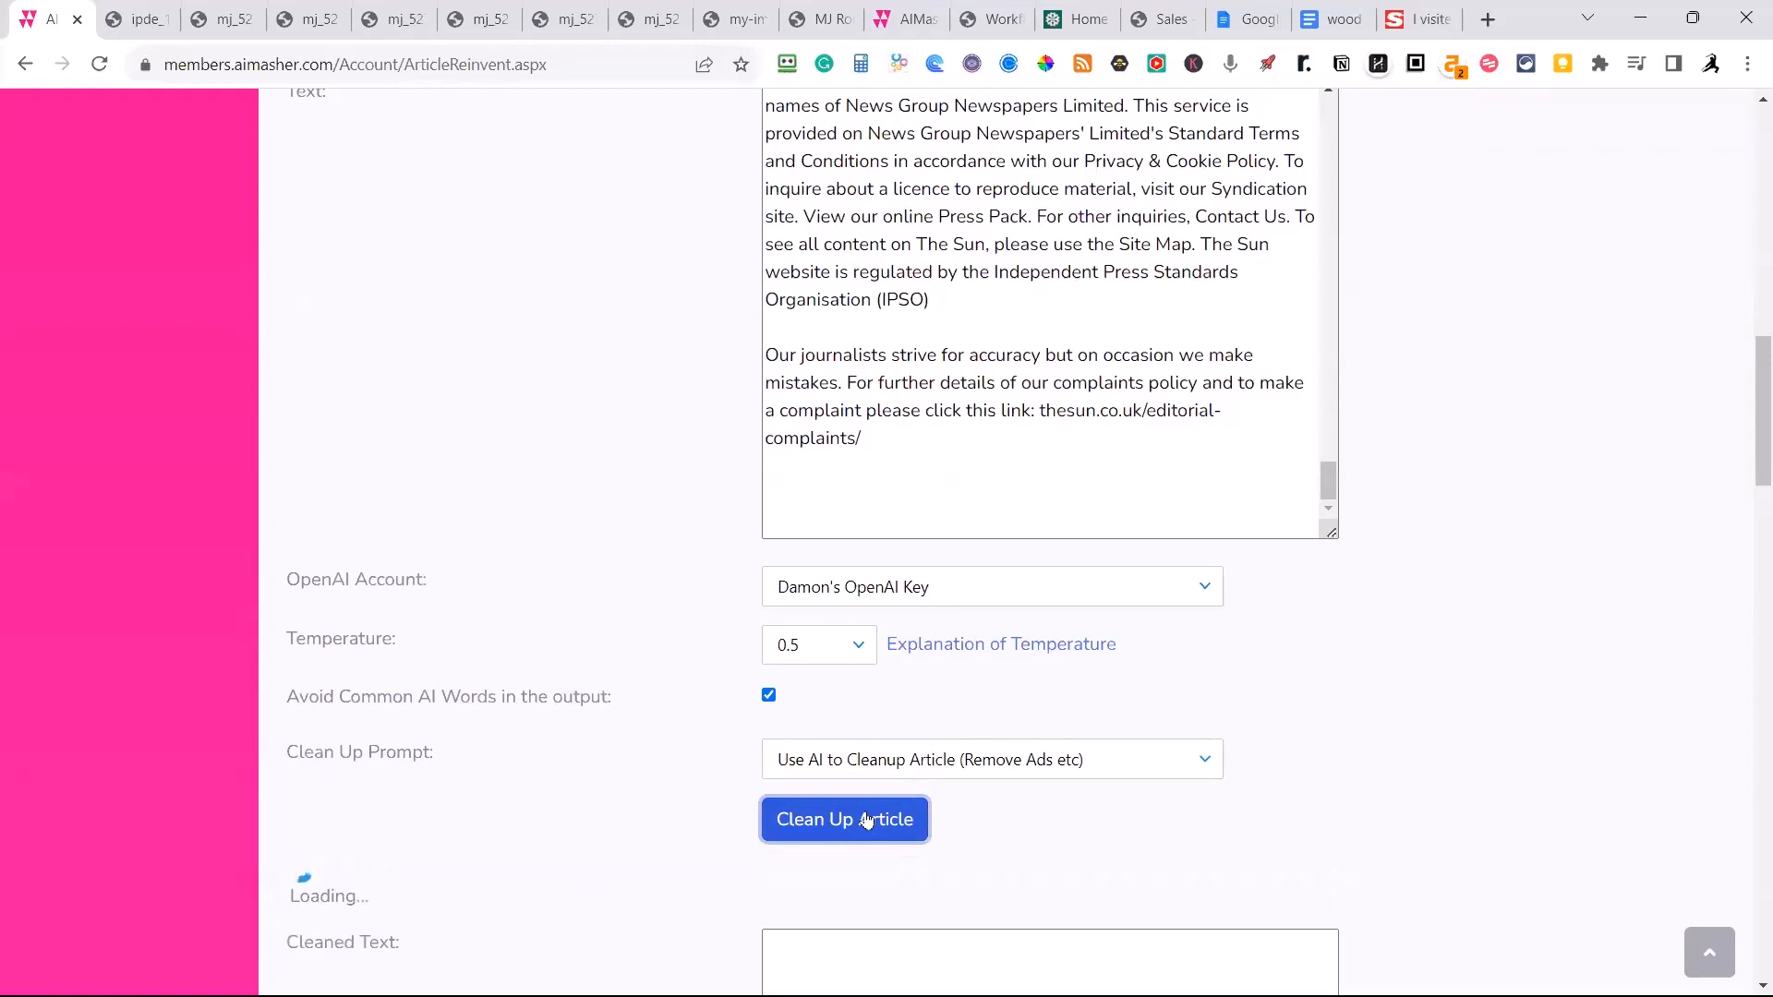
{"action": "scroll", "coordinate": [915, 435], "scroll_direction": "up", "scroll_amount": 1}
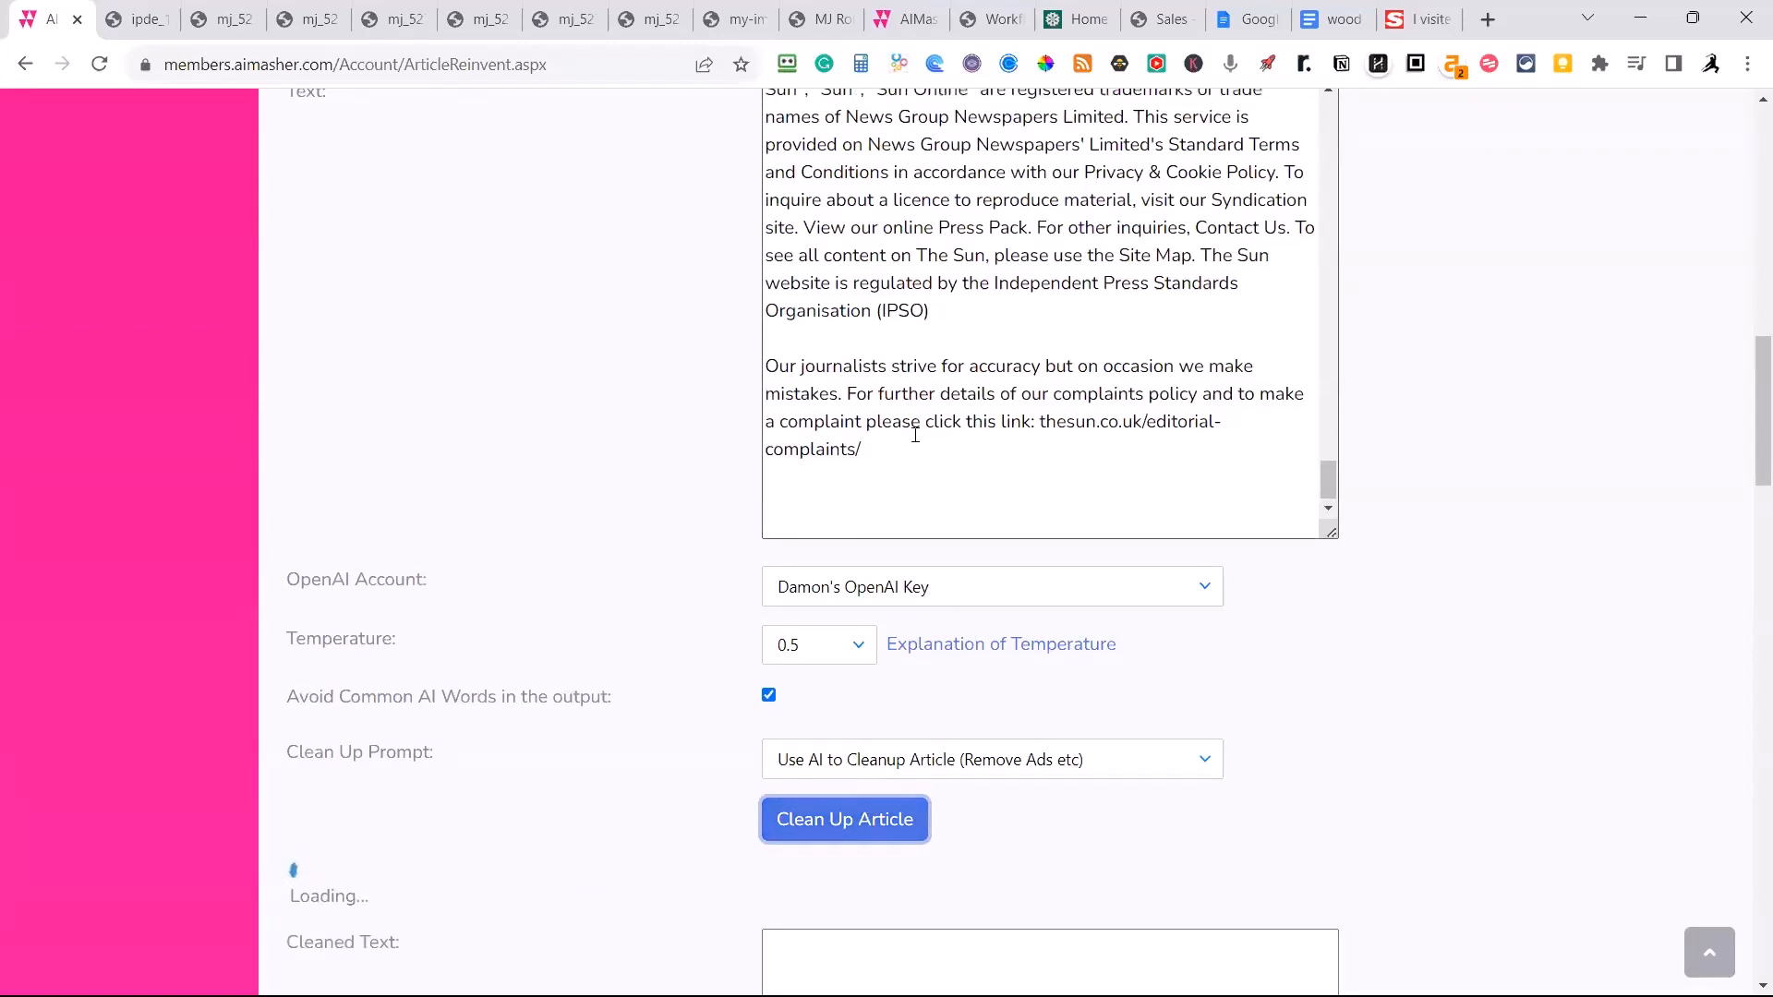
{"action": "scroll", "coordinate": [919, 429], "scroll_direction": "up", "scroll_amount": 3}
{"action": "scroll", "coordinate": [928, 410], "scroll_direction": "up", "scroll_amount": 2}
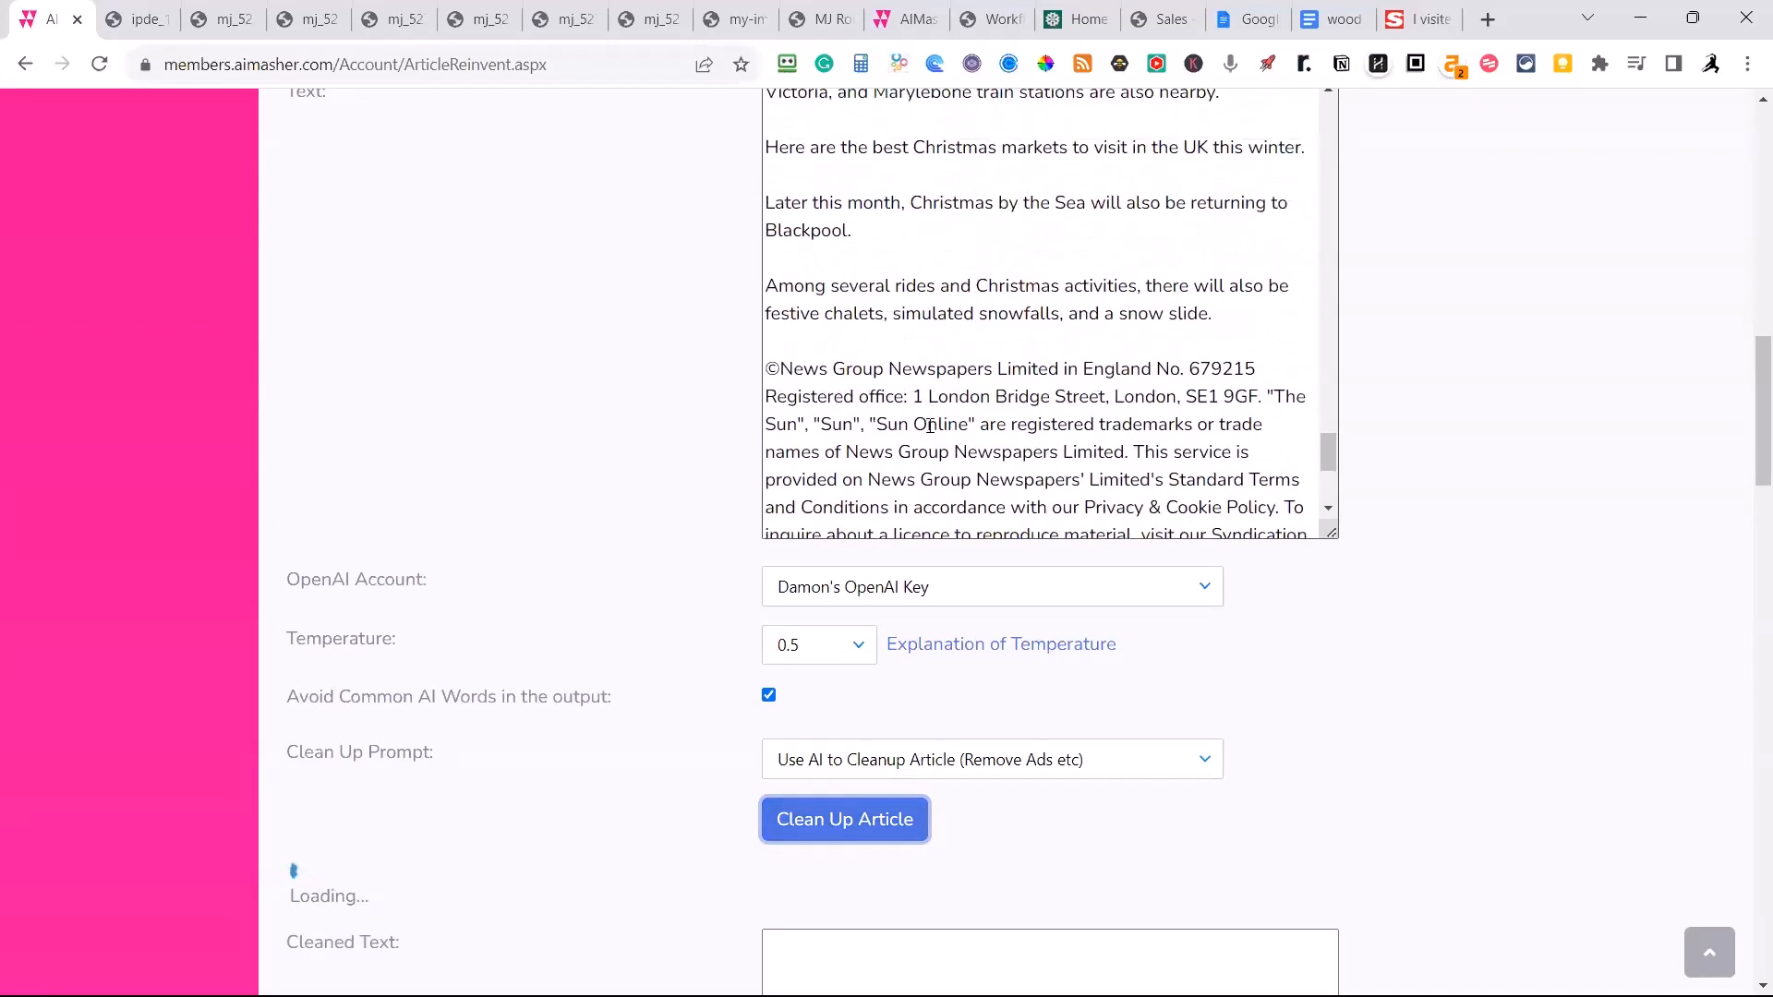
{"action": "scroll", "coordinate": [982, 403], "scroll_direction": "up", "scroll_amount": 10}
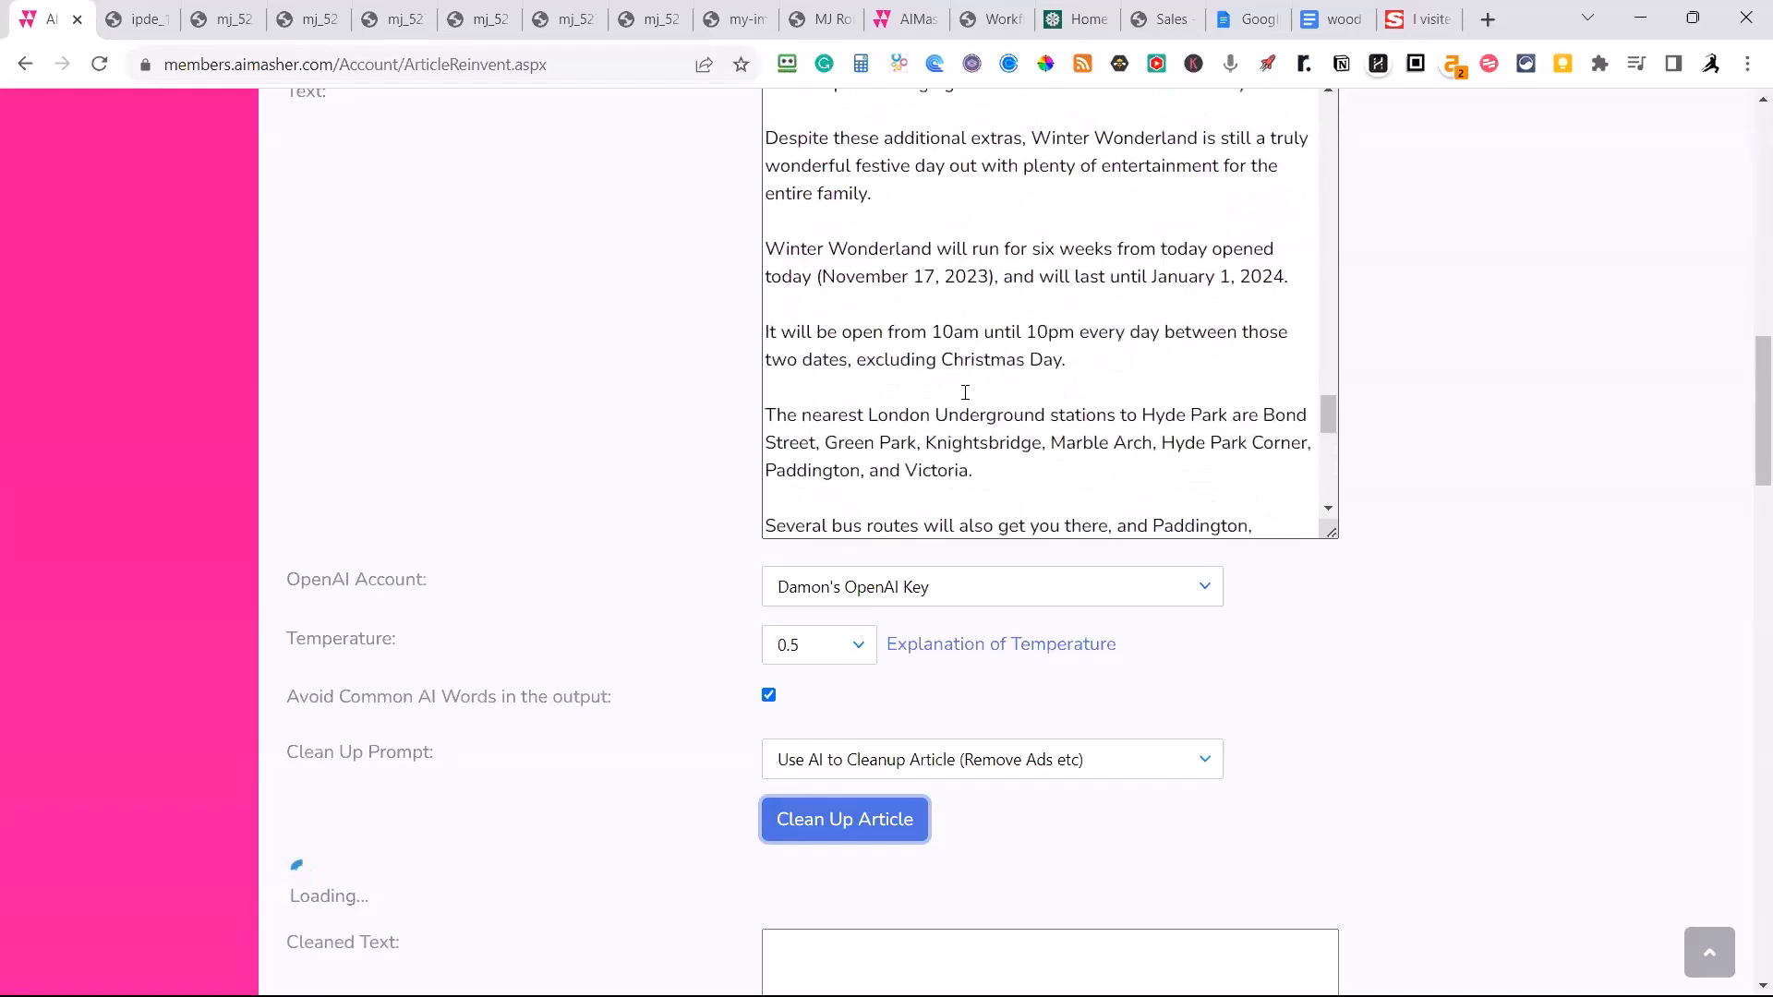
{"action": "scroll", "coordinate": [914, 375], "scroll_direction": "down", "scroll_amount": 5}
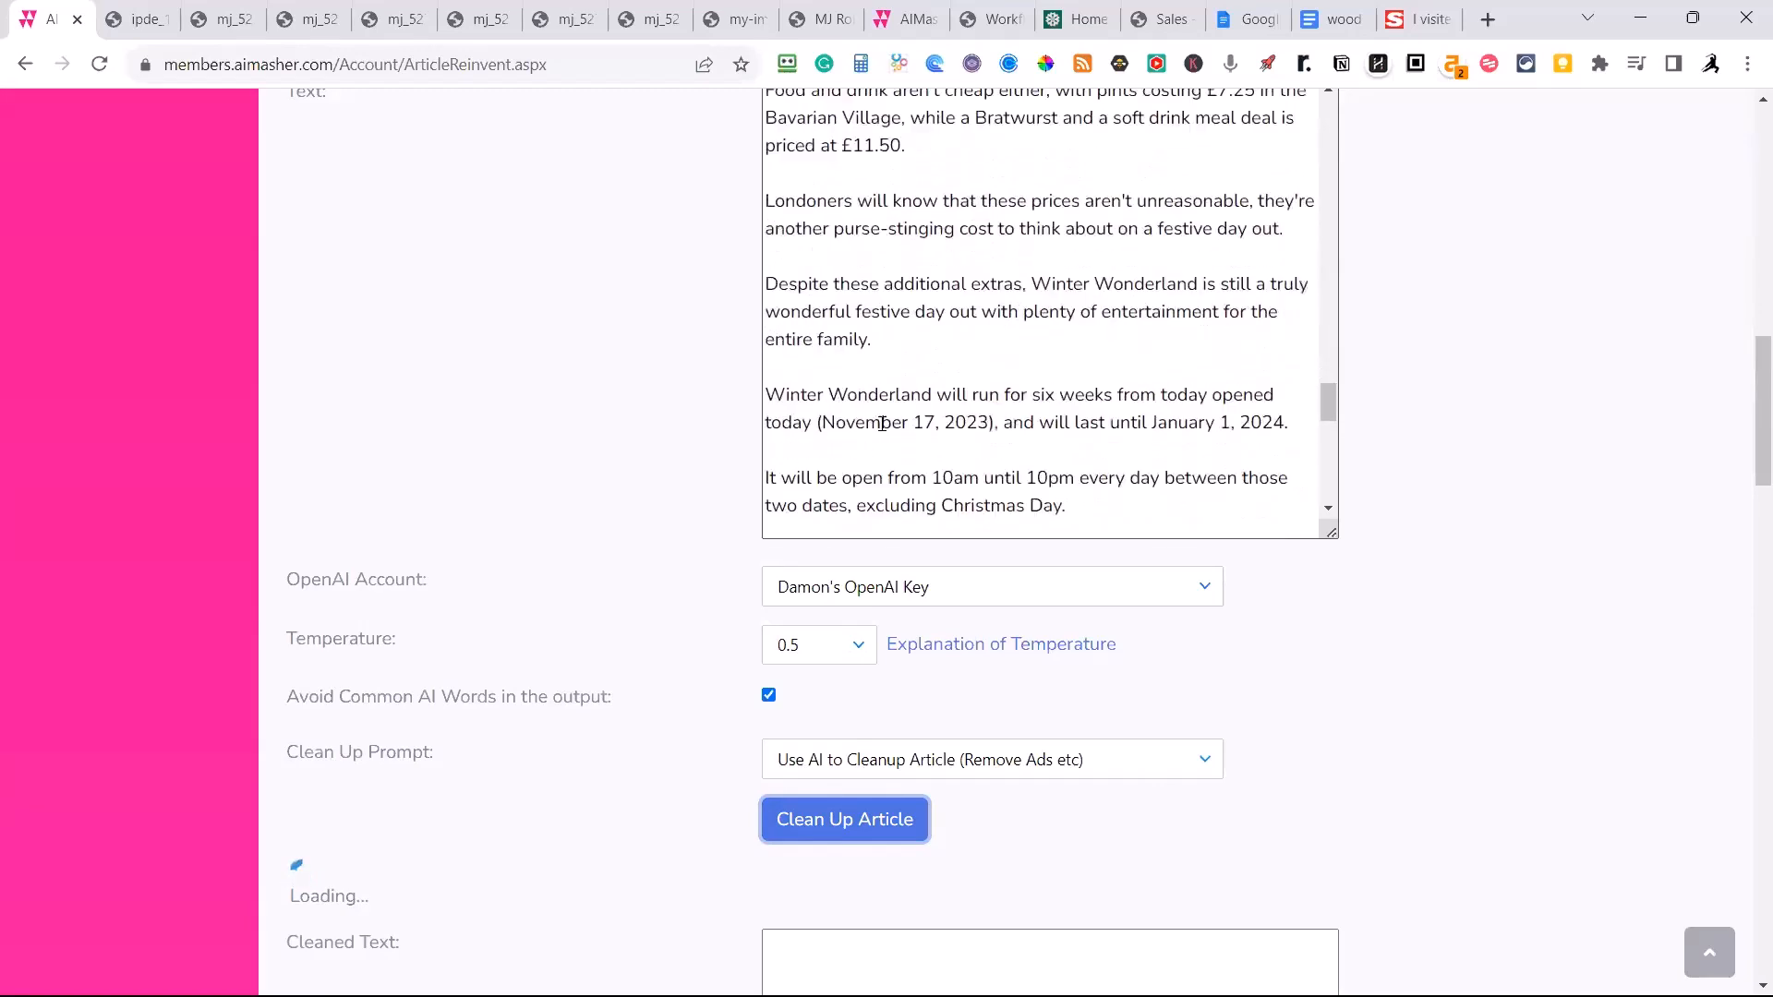
{"action": "scroll", "coordinate": [1385, 641], "scroll_direction": "down", "scroll_amount": 2}
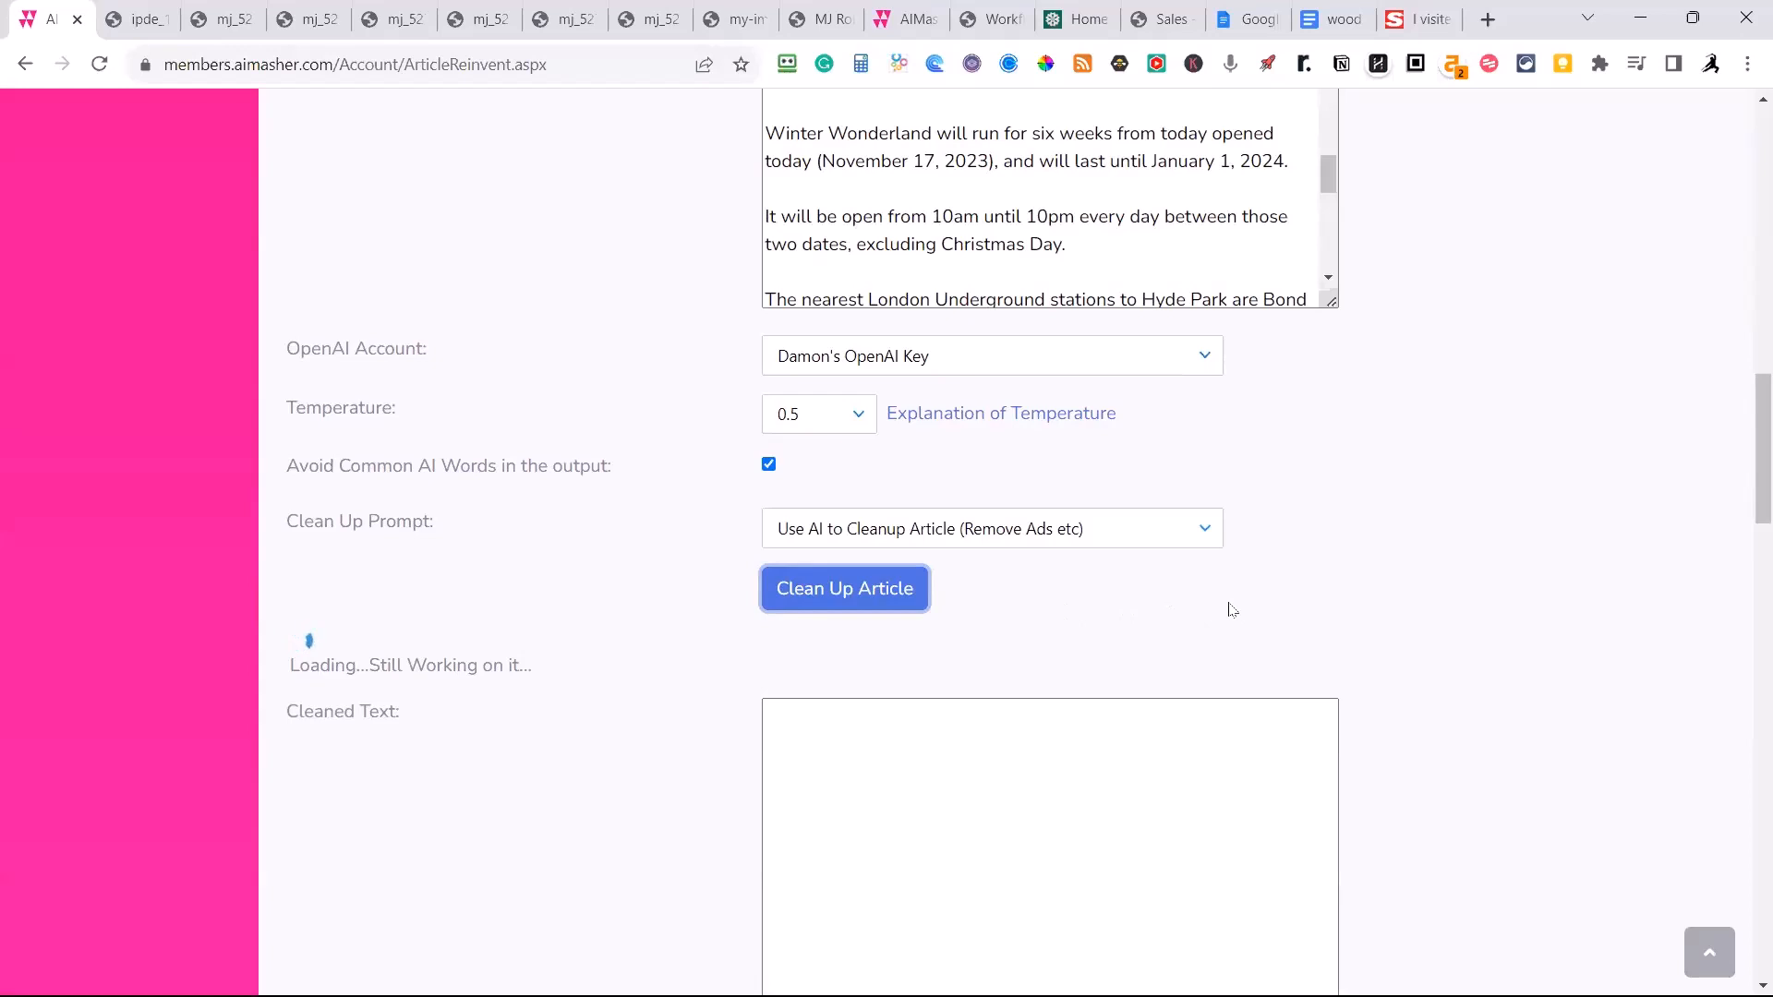
{"action": "scroll", "coordinate": [1233, 600], "scroll_direction": "down", "scroll_amount": 1}
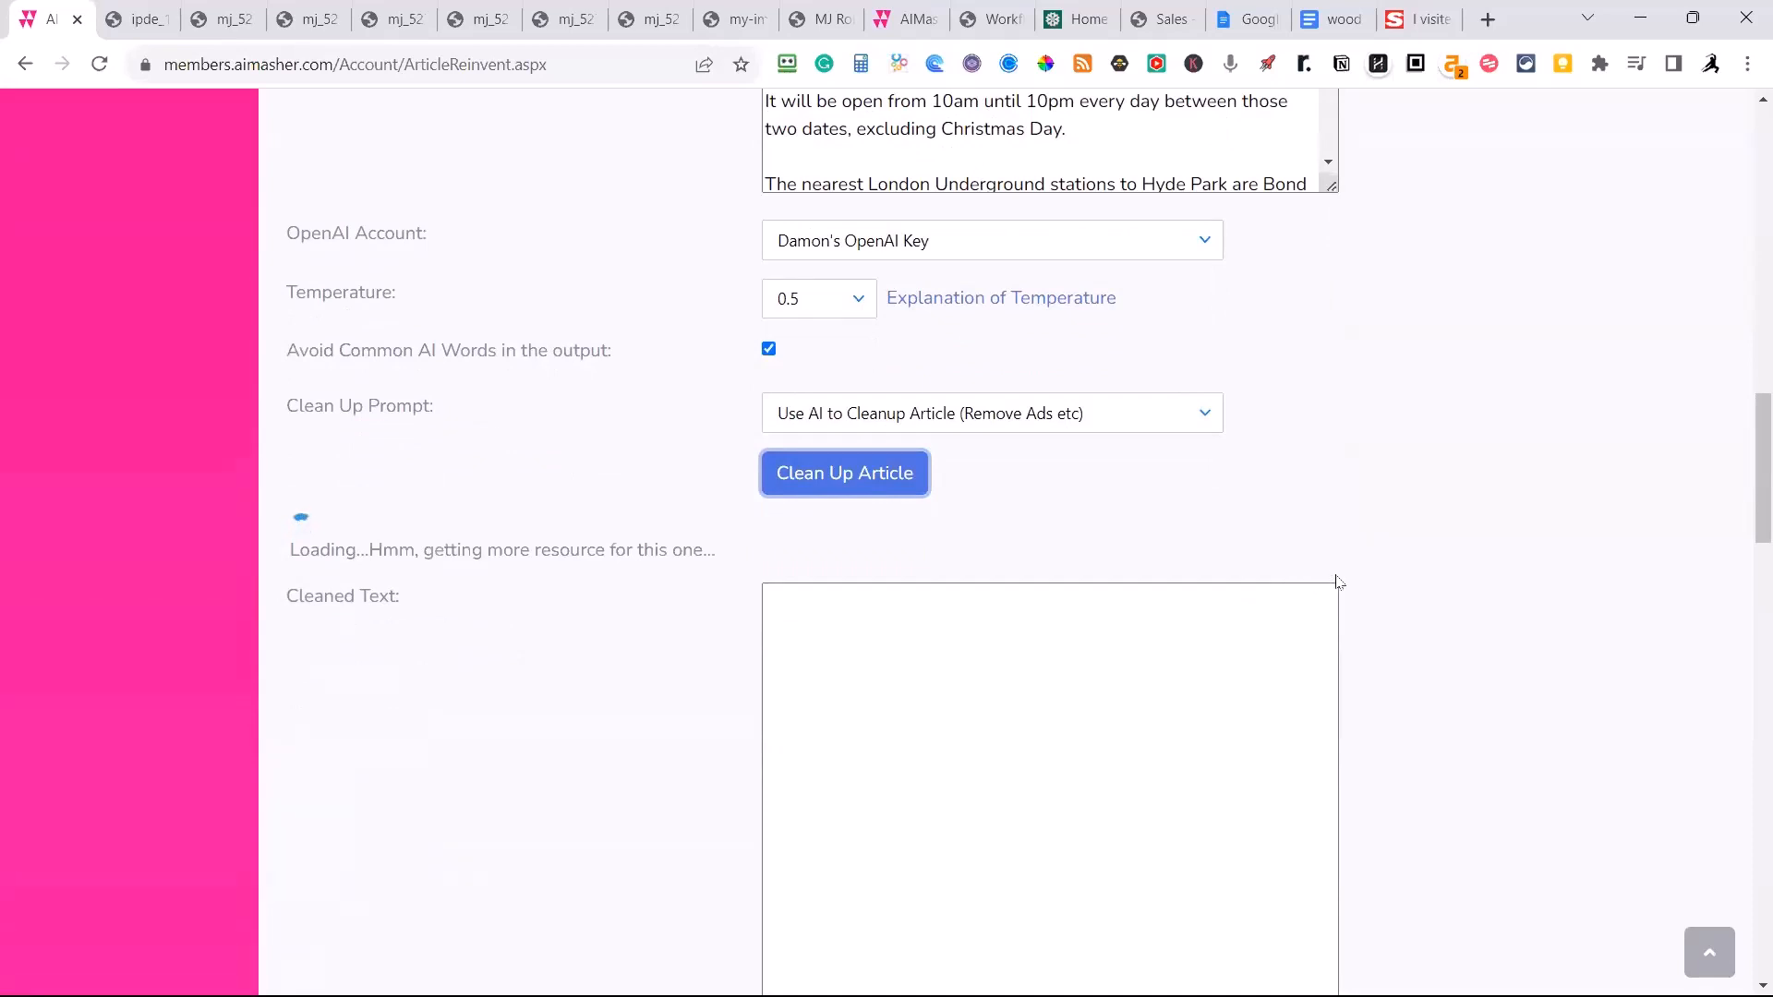
Correct the opening word of the cleaned text to "The" and look over the first paragraphs.
{"action": "scroll", "coordinate": [1339, 583], "scroll_direction": "down", "scroll_amount": 1}
{"action": "scroll", "coordinate": [1348, 579], "scroll_direction": "down", "scroll_amount": 1}
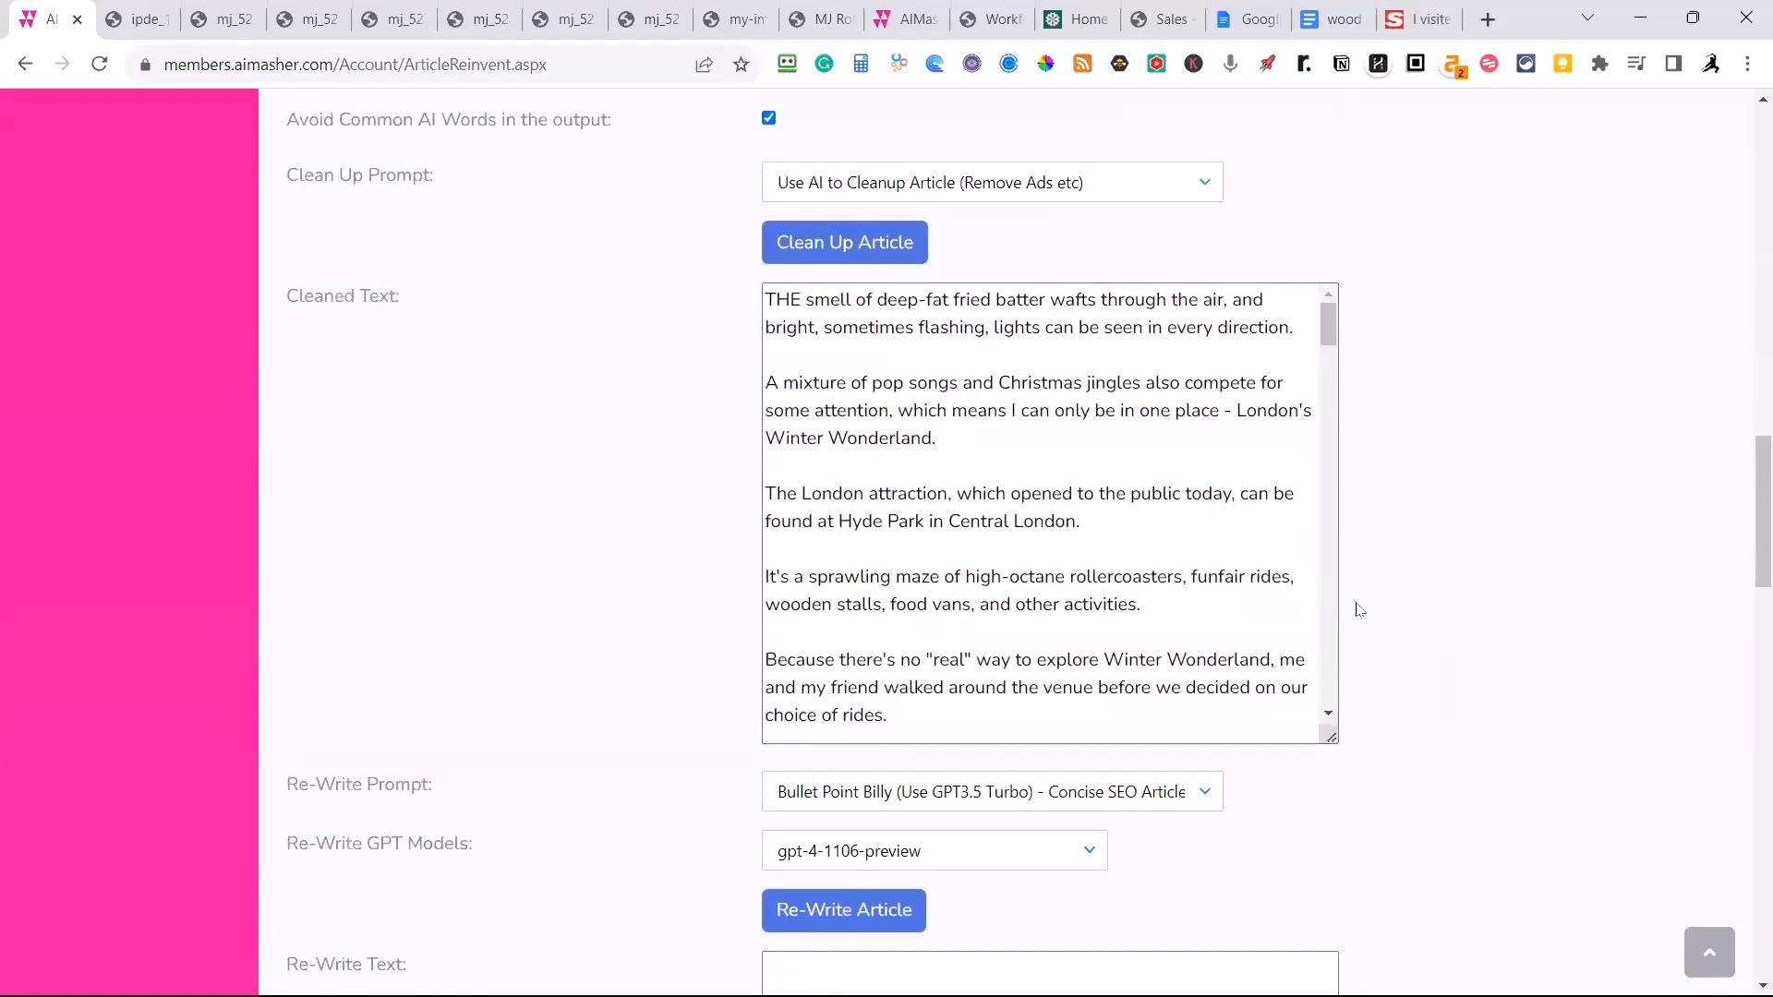
{"action": "left_click_drag", "start_coordinate": [802, 299], "coordinate": [752, 299]}
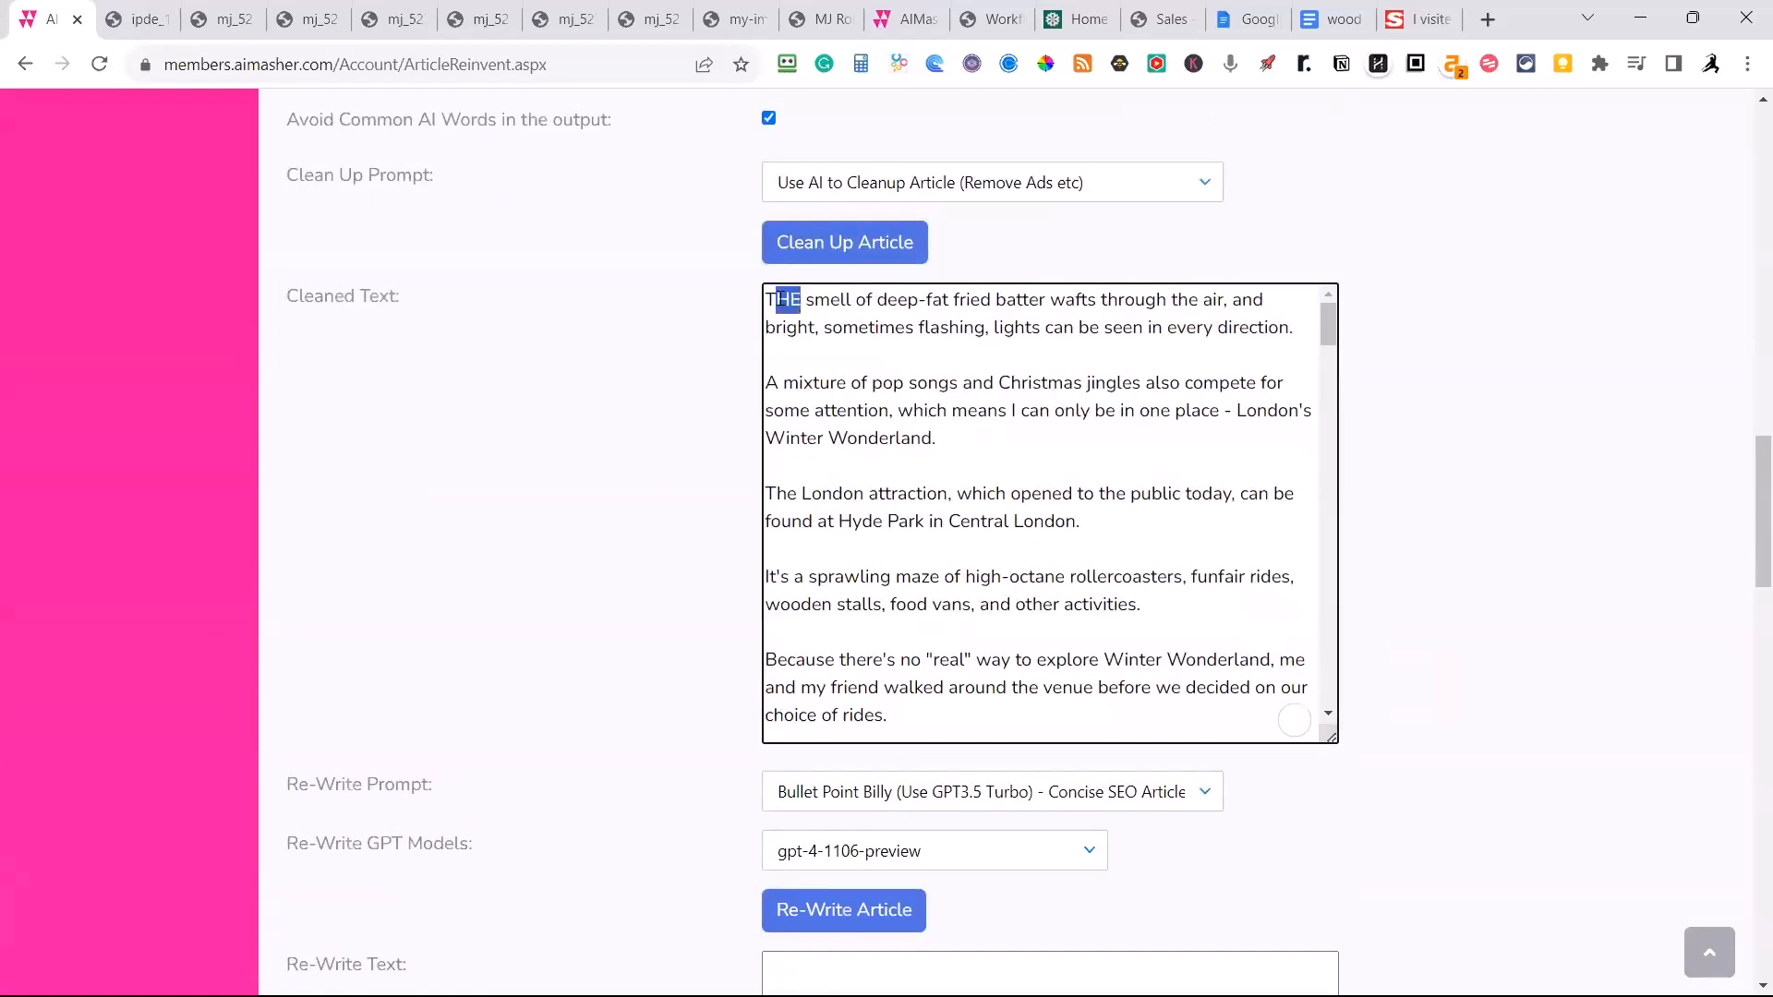
{"action": "type", "text": "The"}
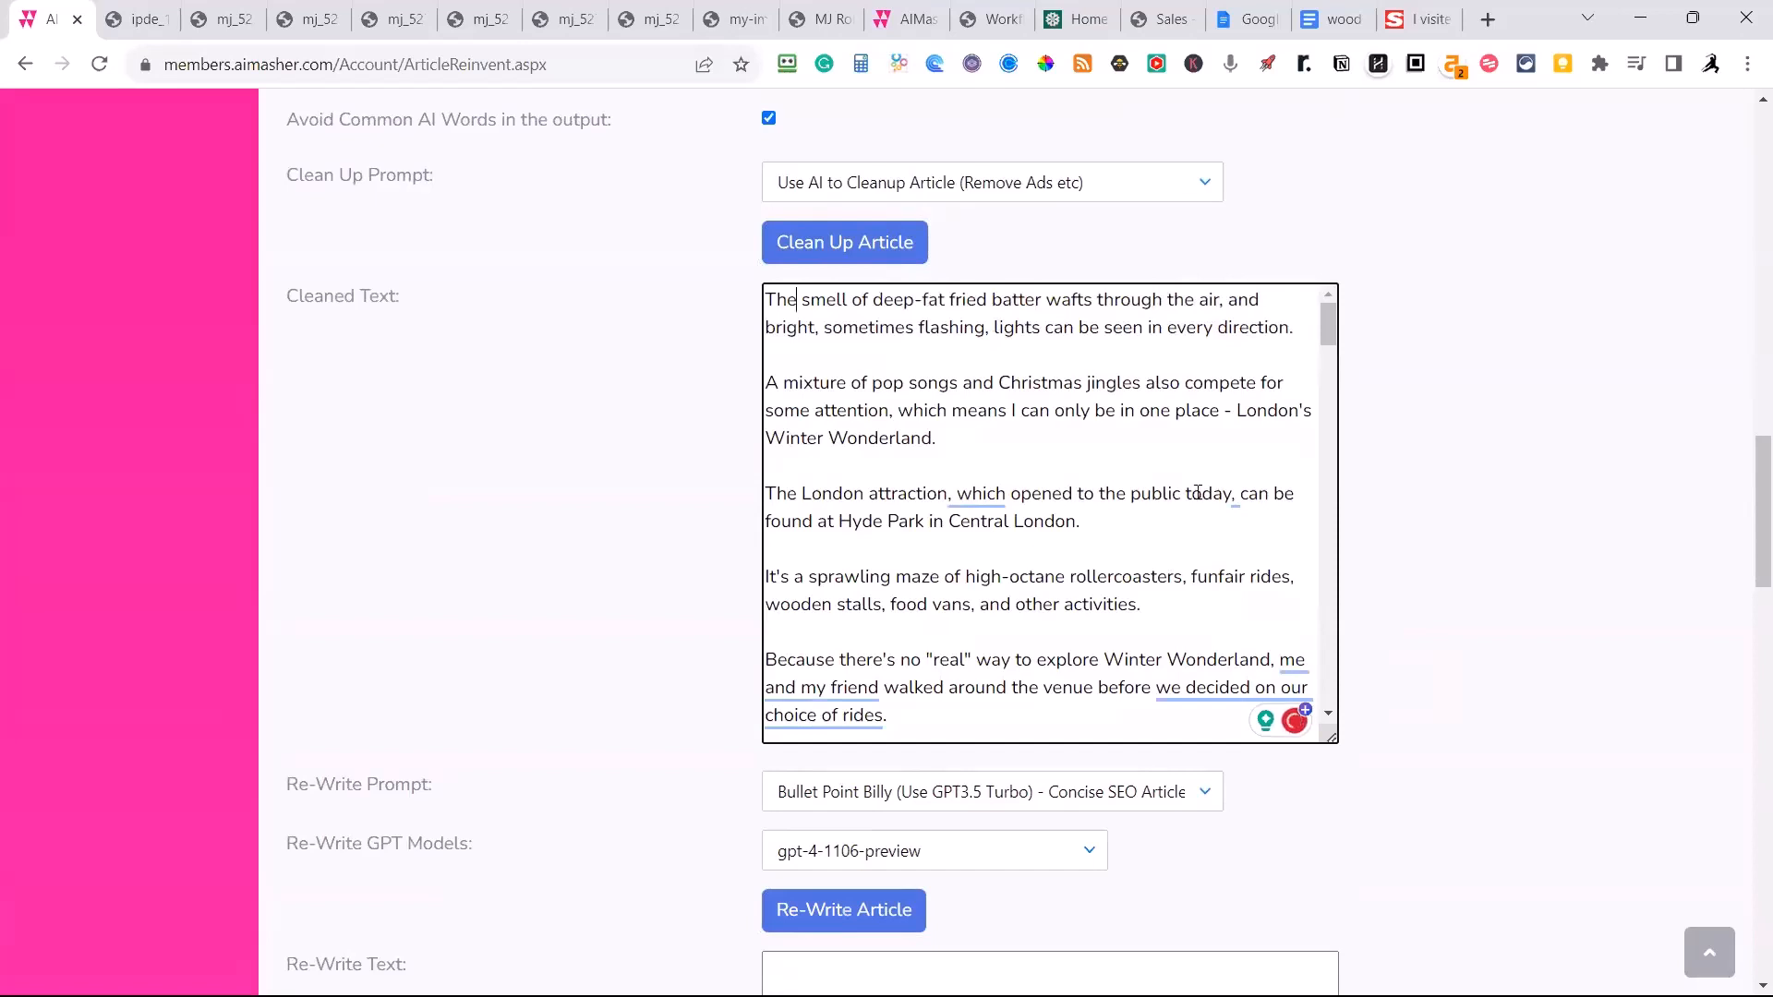
{"action": "scroll", "coordinate": [1196, 498], "scroll_direction": "down", "scroll_amount": 1}
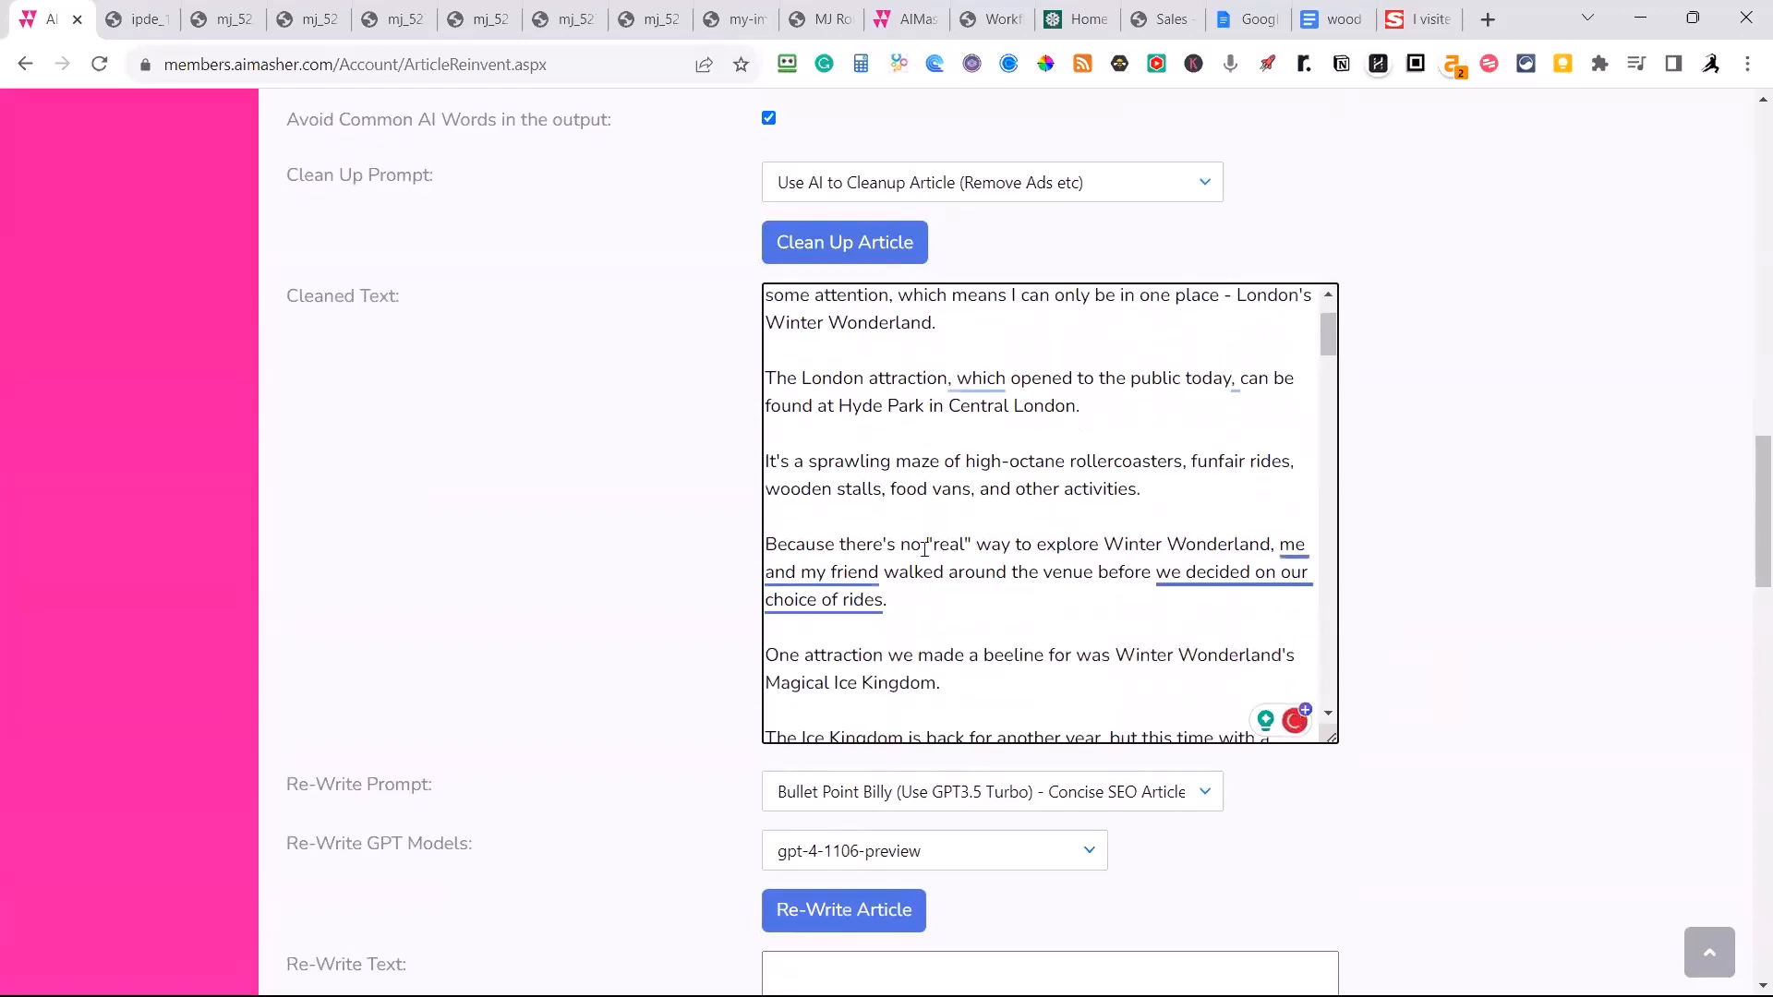
{"action": "scroll", "coordinate": [933, 545], "scroll_direction": "down", "scroll_amount": 1}
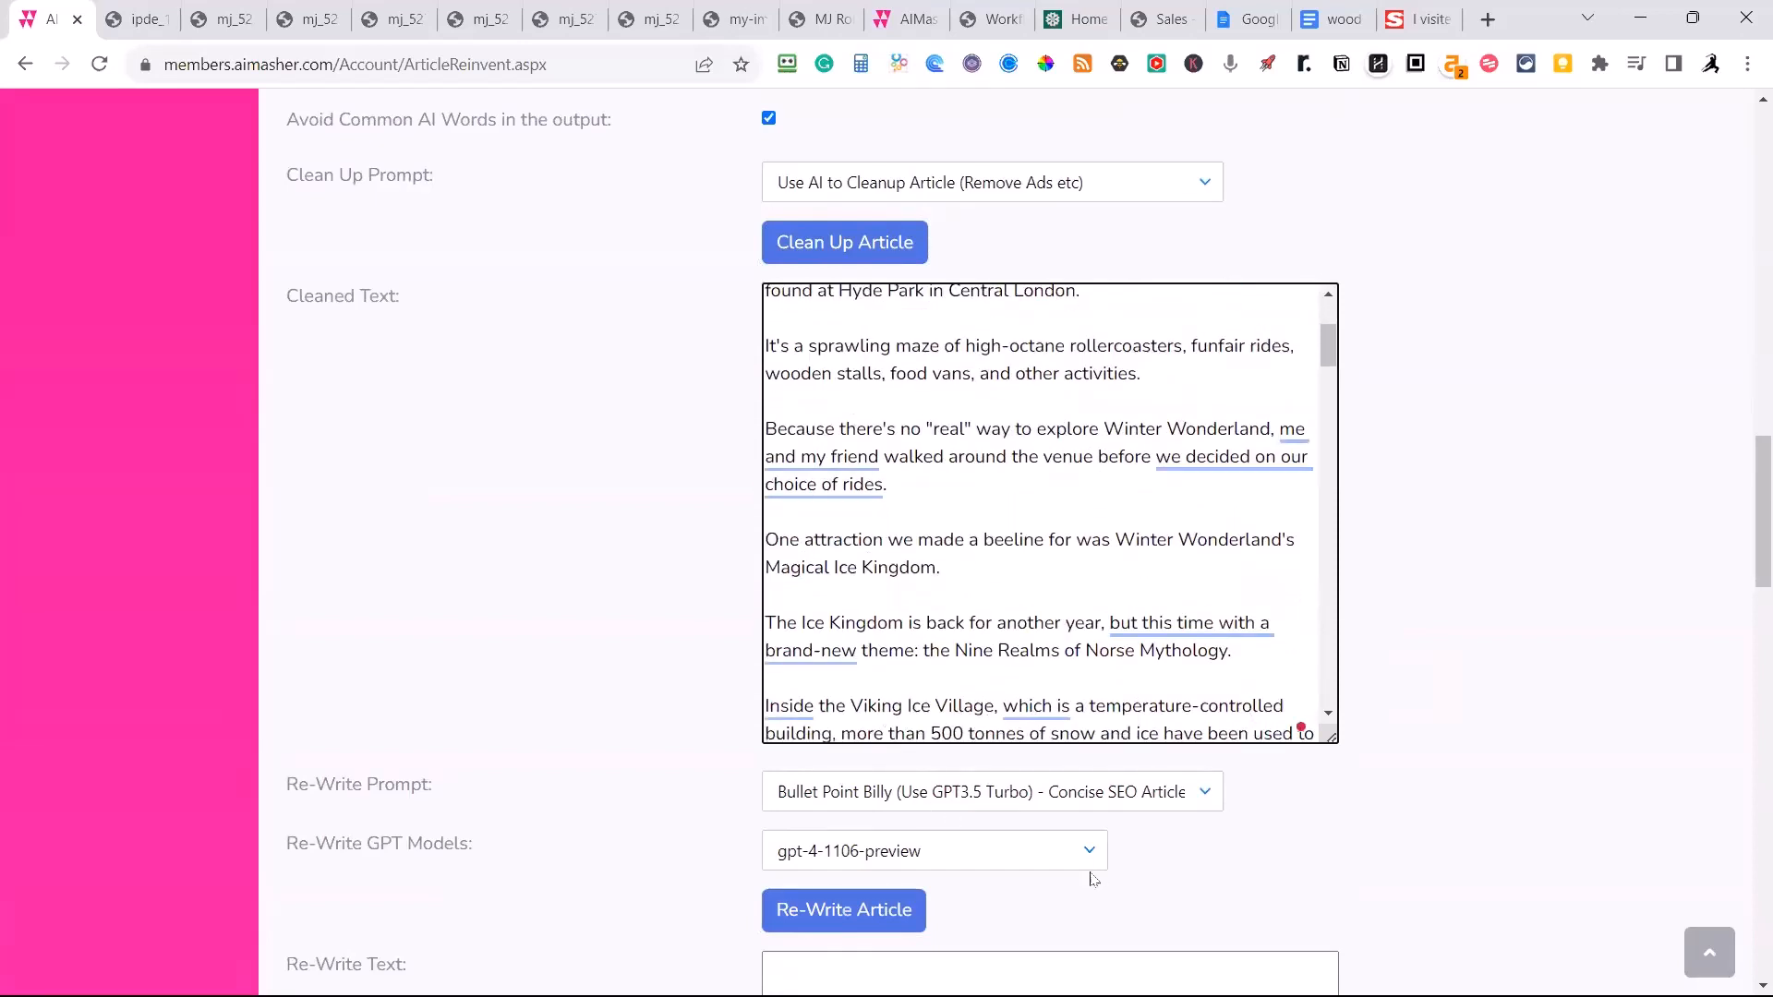
Set the rewrite prompt to "Rewrite Fox News - UK" and look over the other available prompts.
{"action": "scroll", "coordinate": [1320, 817], "scroll_direction": "down", "scroll_amount": 3}
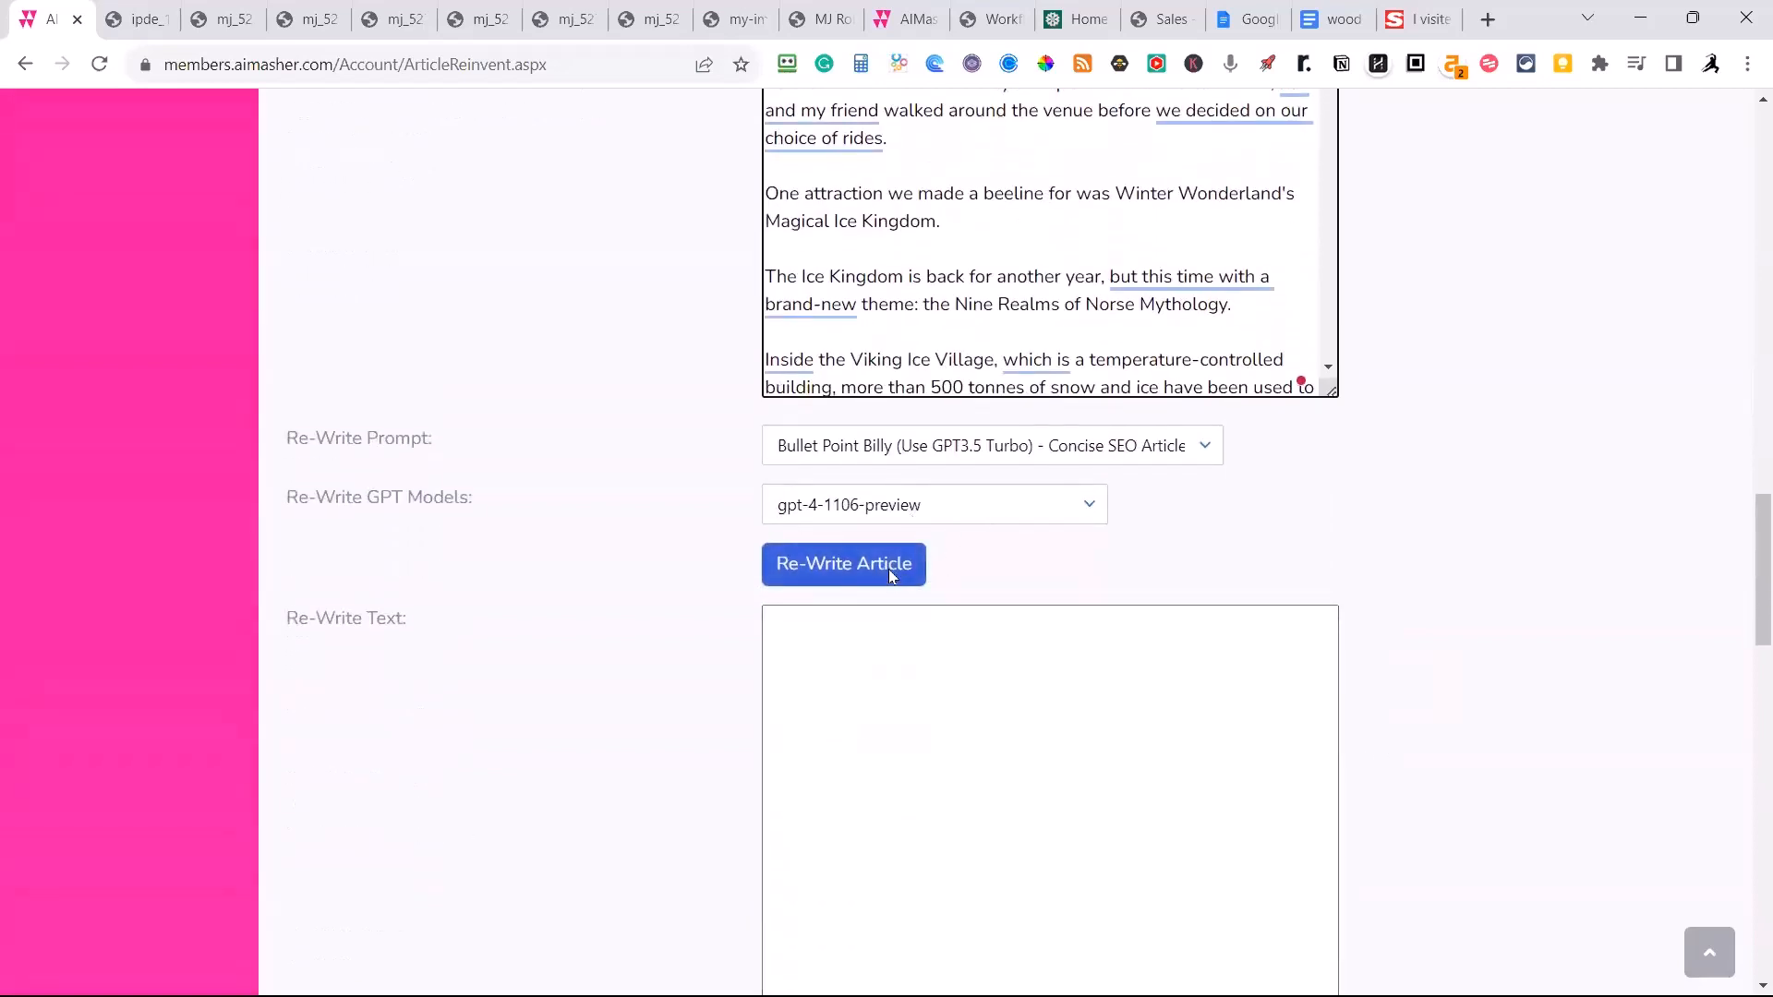
{"action": "left_click", "coordinate": [1201, 449]}
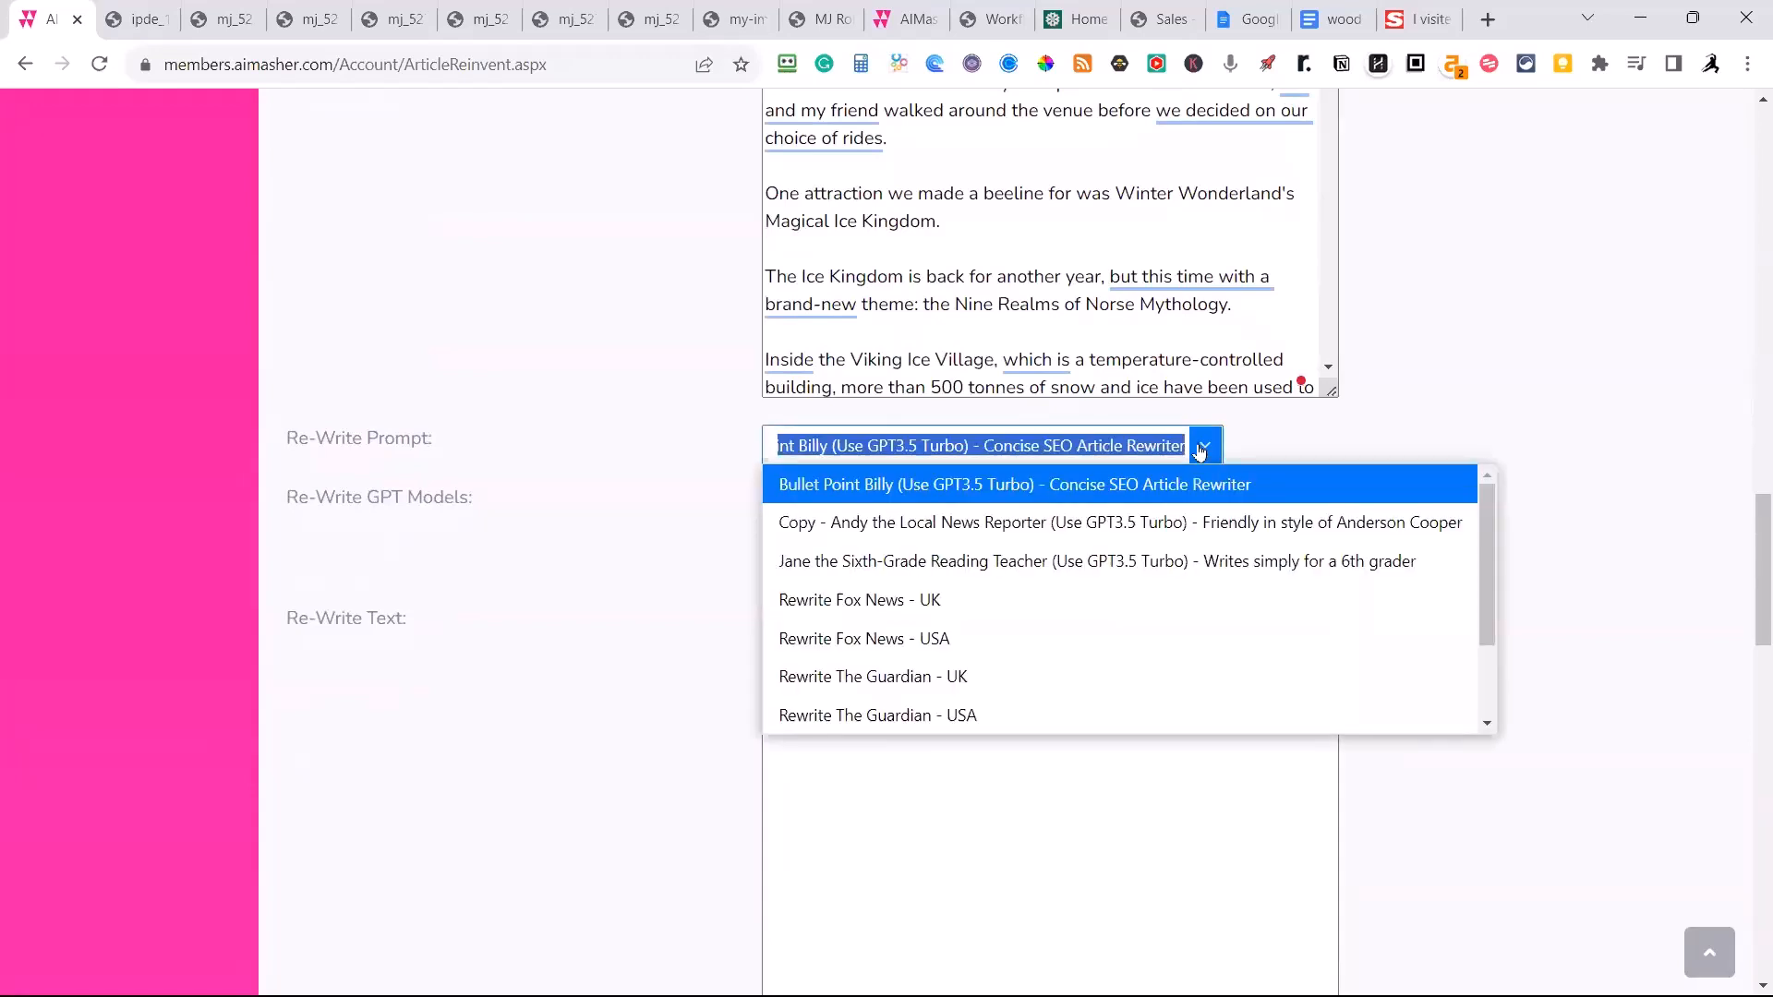
{"action": "left_click", "coordinate": [885, 615]}
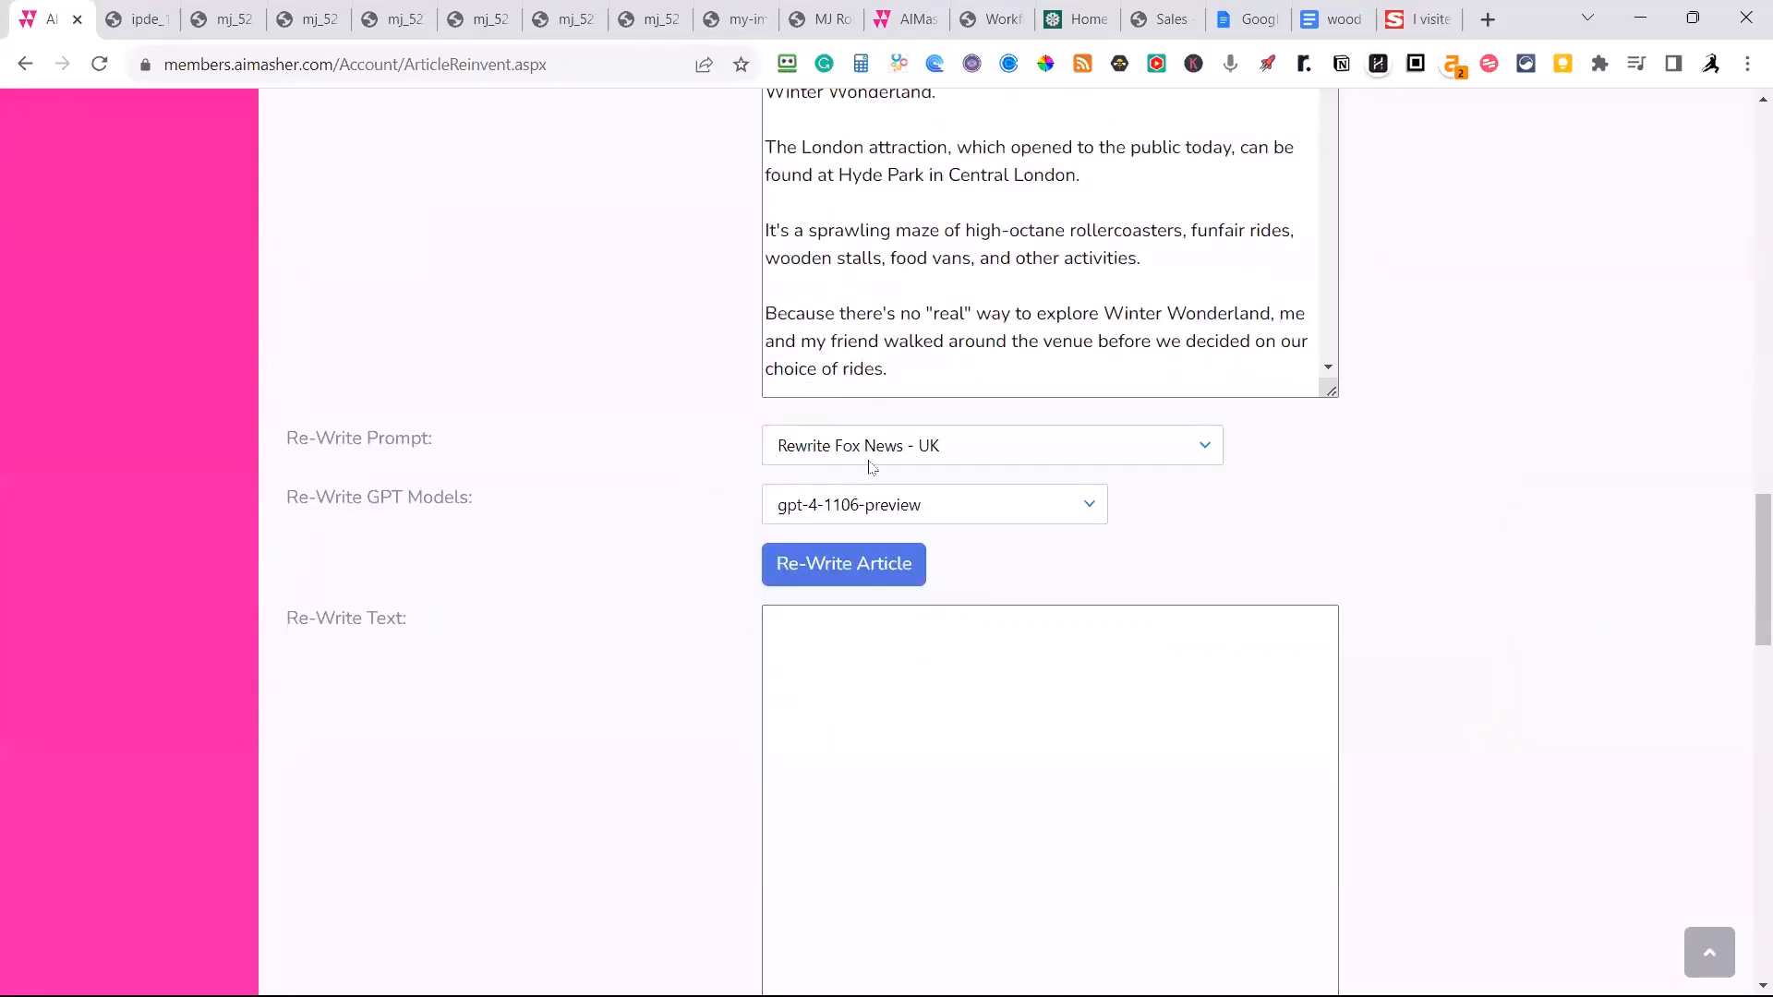
{"action": "left_click", "coordinate": [1200, 446]}
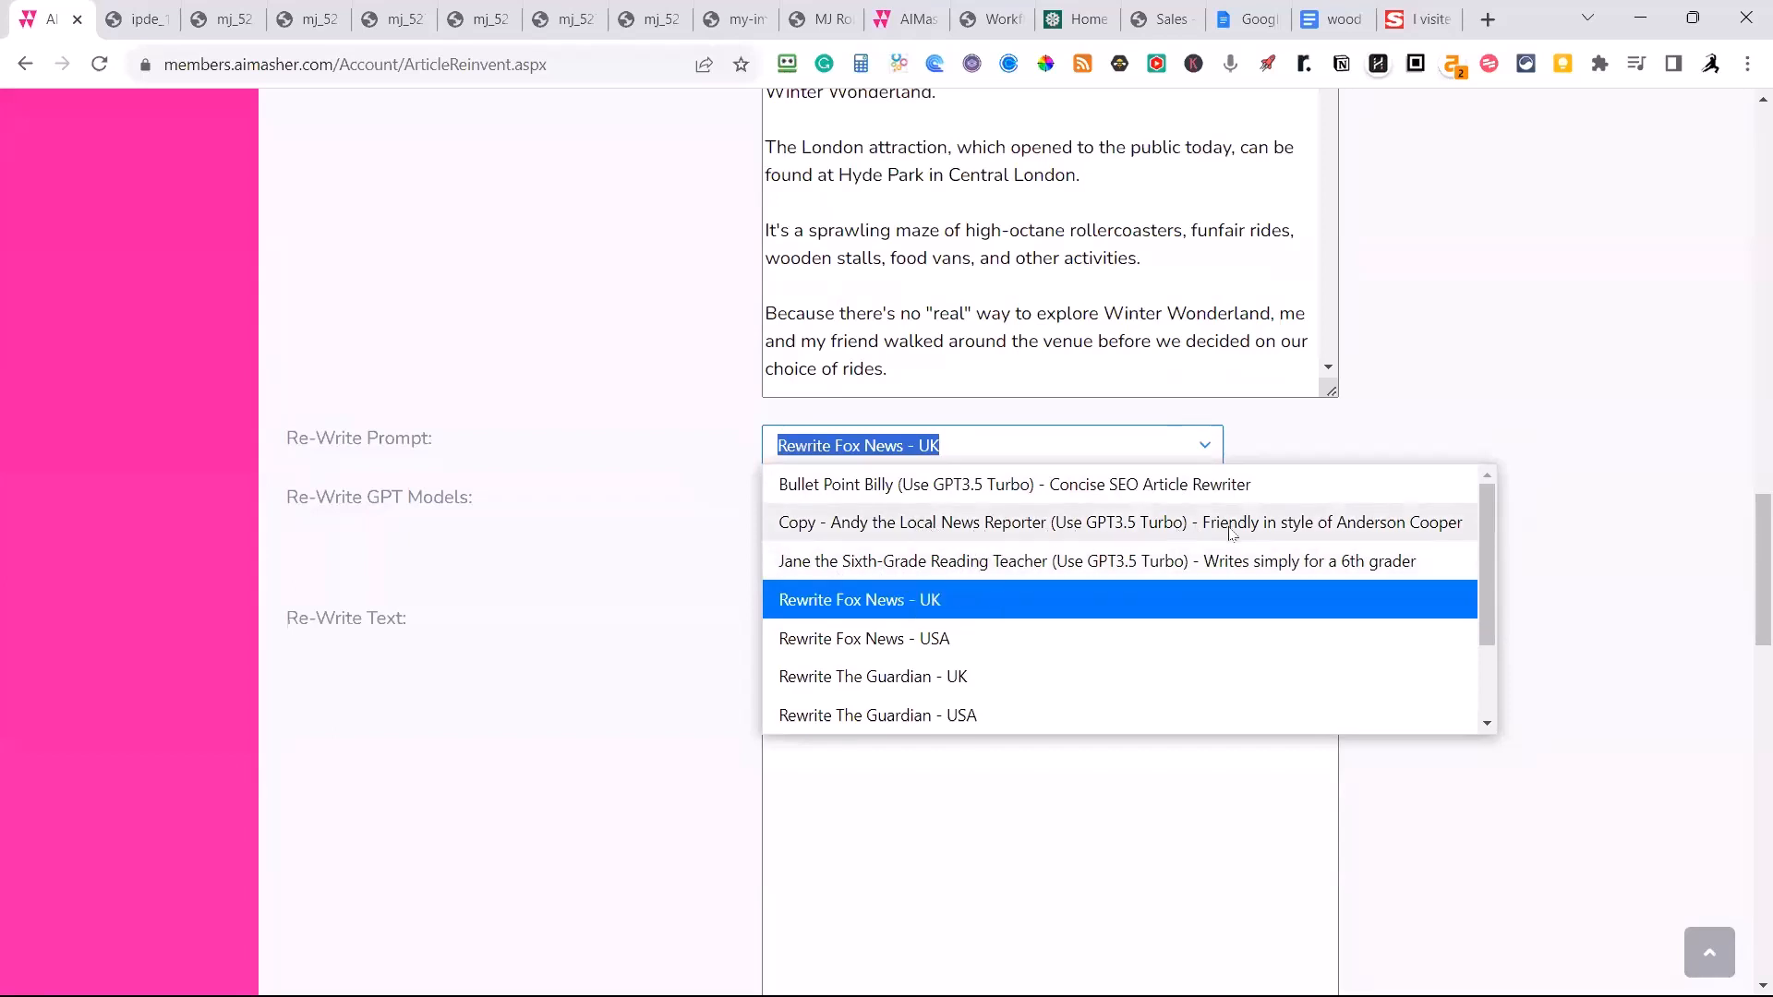
{"action": "left_click", "coordinate": [1522, 373]}
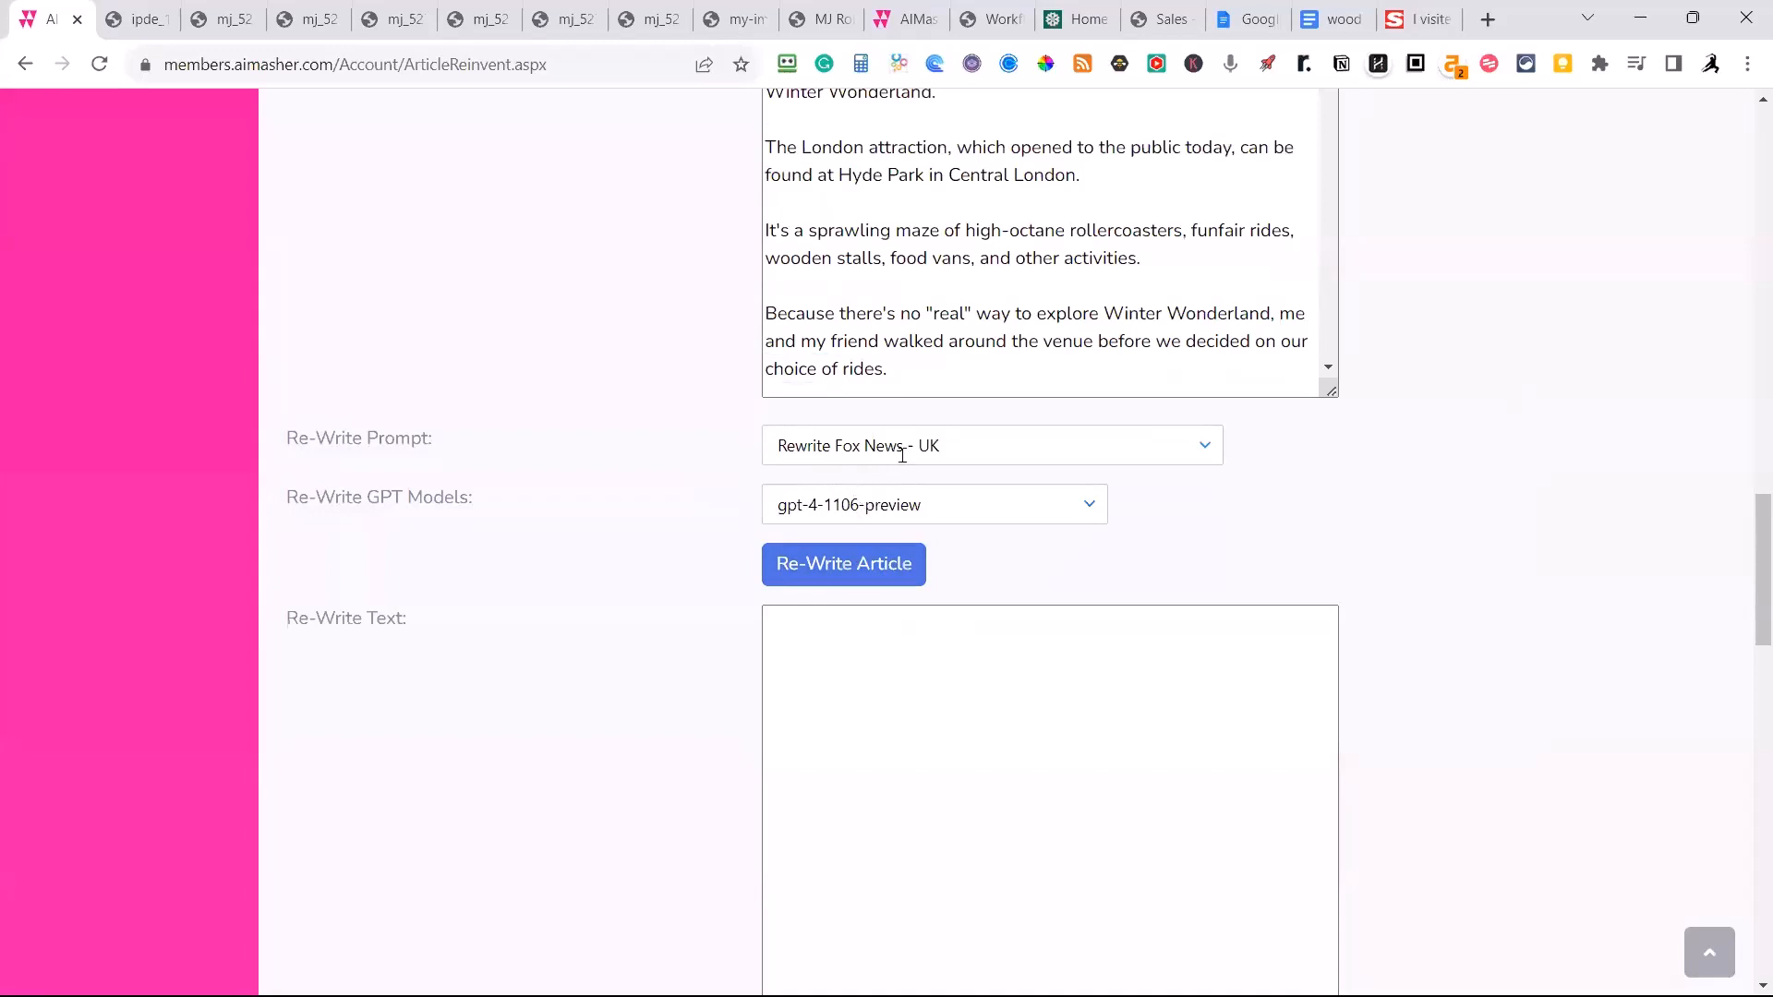
Rewrite the article using the Rewrite Fox News - UK prompt and the gpt-4-1106-preview model.
{"action": "left_click", "coordinate": [877, 575]}
{"action": "scroll", "coordinate": [1505, 487], "scroll_direction": "down", "scroll_amount": 3}
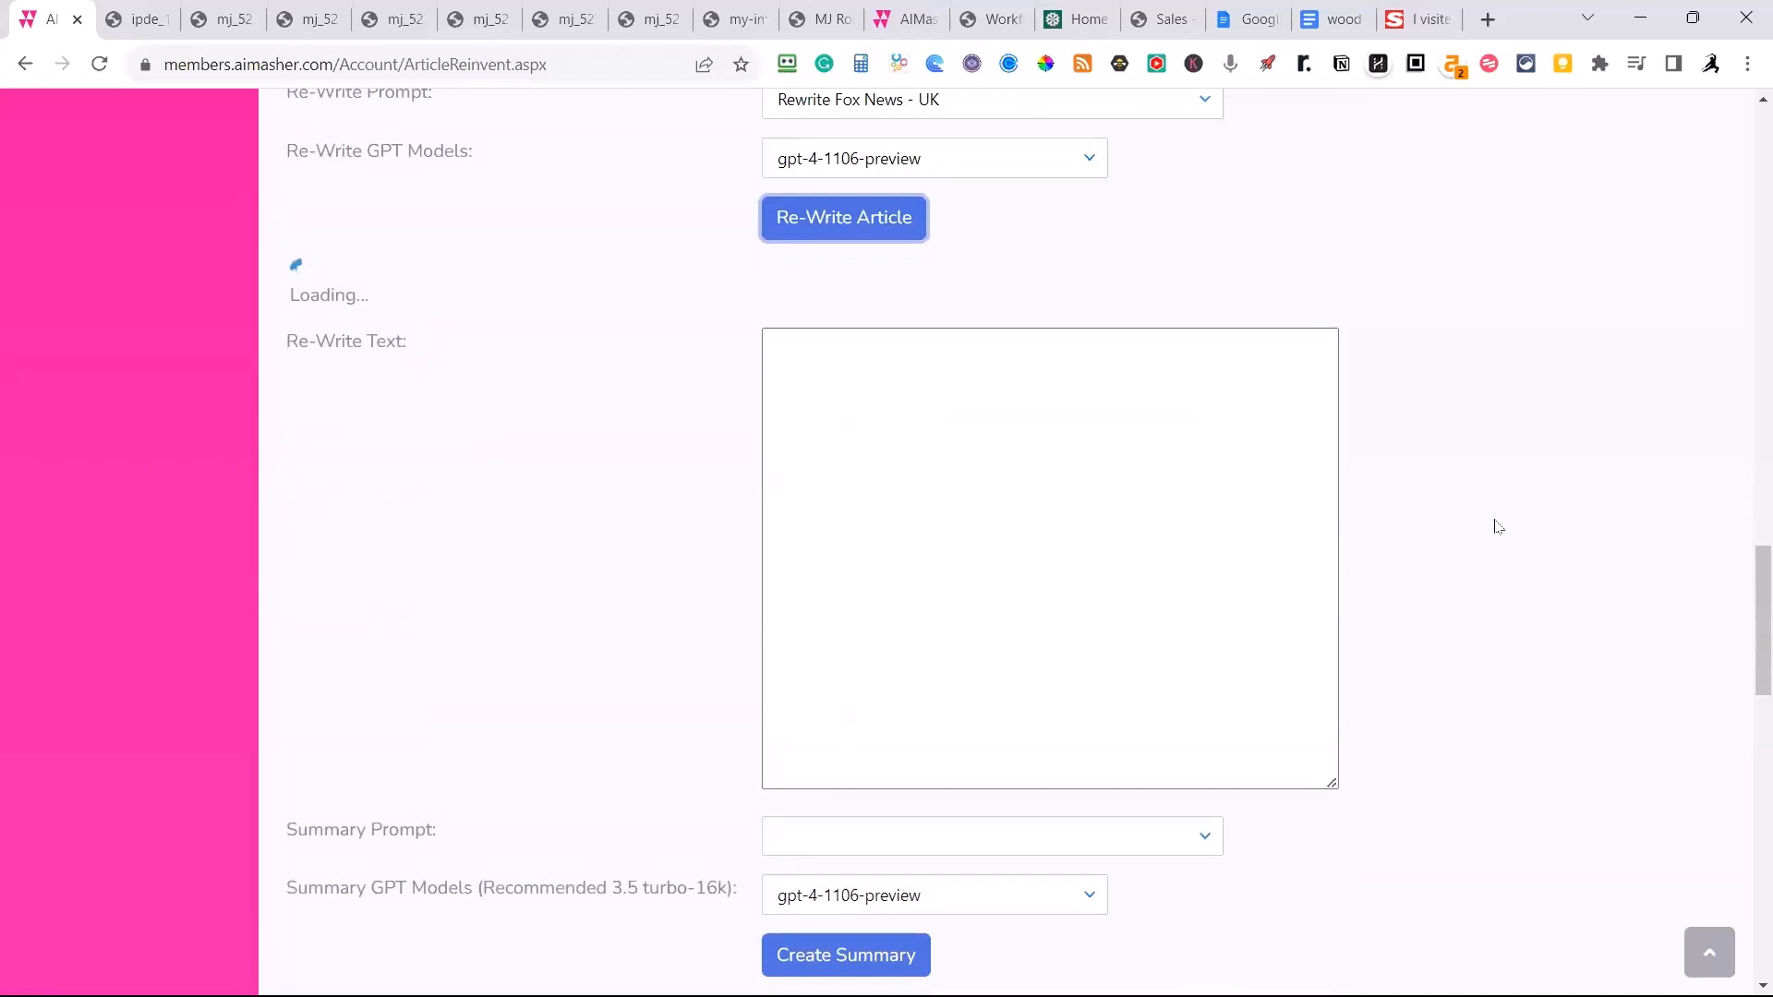
{"action": "scroll", "coordinate": [1497, 526], "scroll_direction": "down", "scroll_amount": 1}
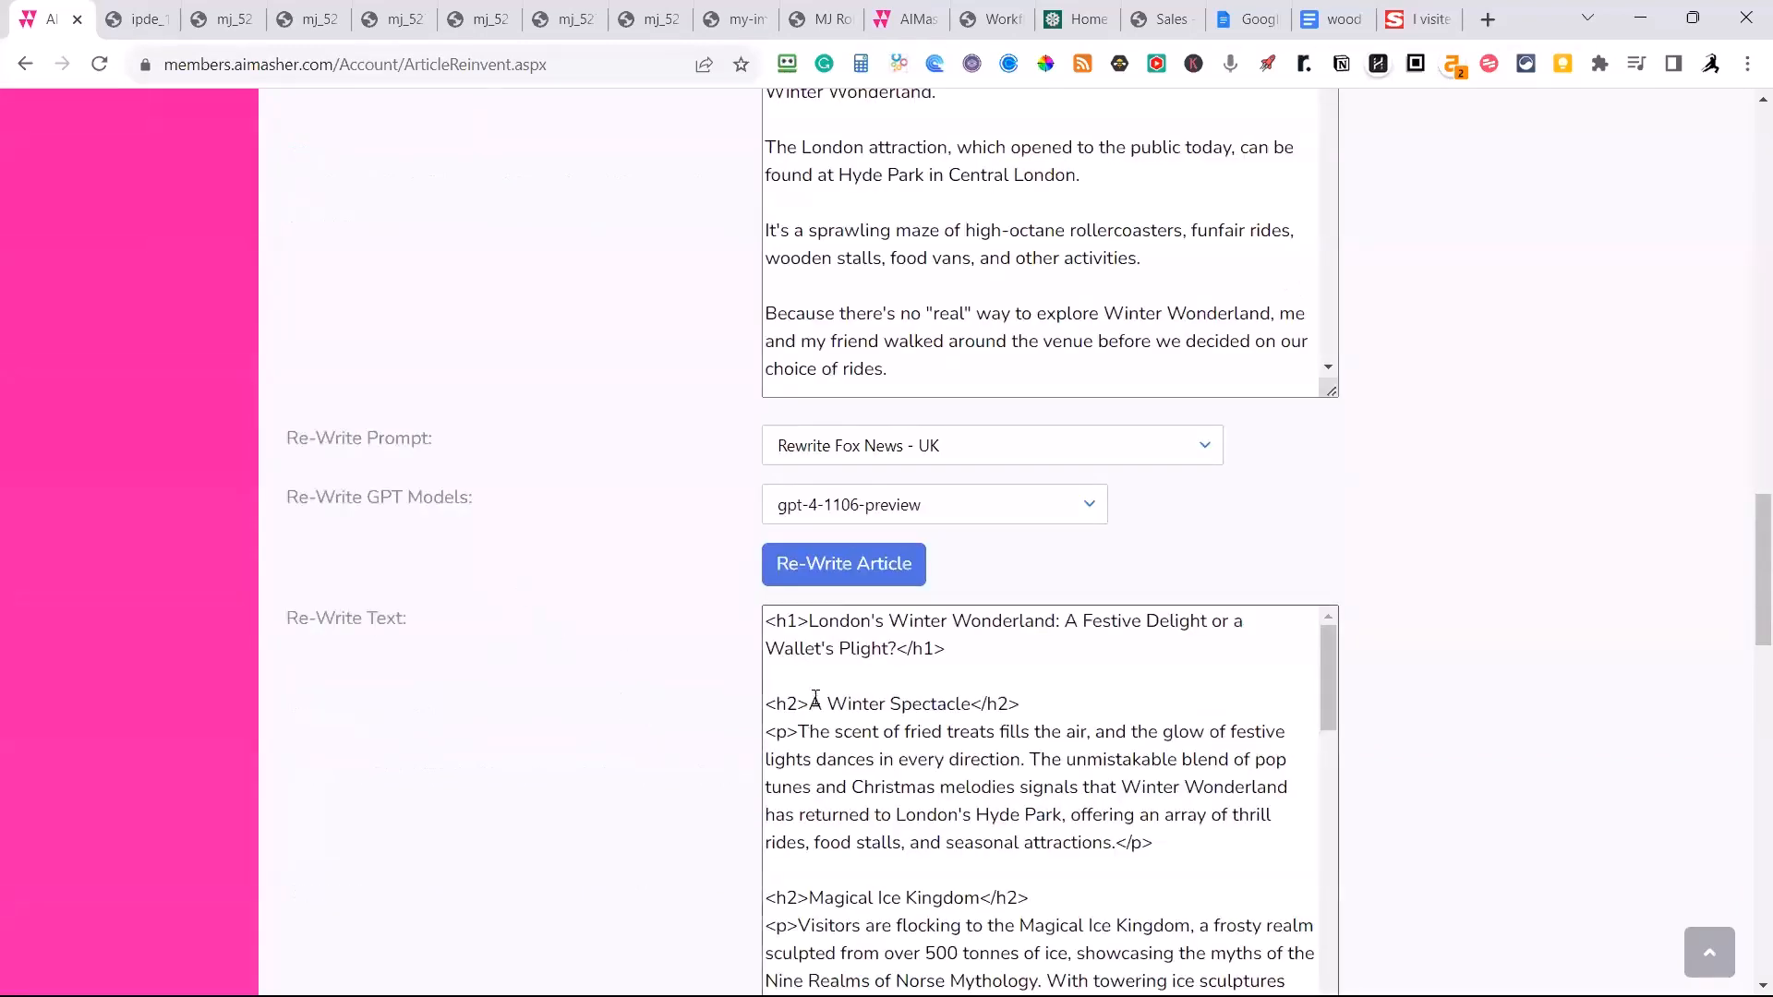
{"action": "scroll", "coordinate": [880, 706], "scroll_direction": "down", "scroll_amount": 3}
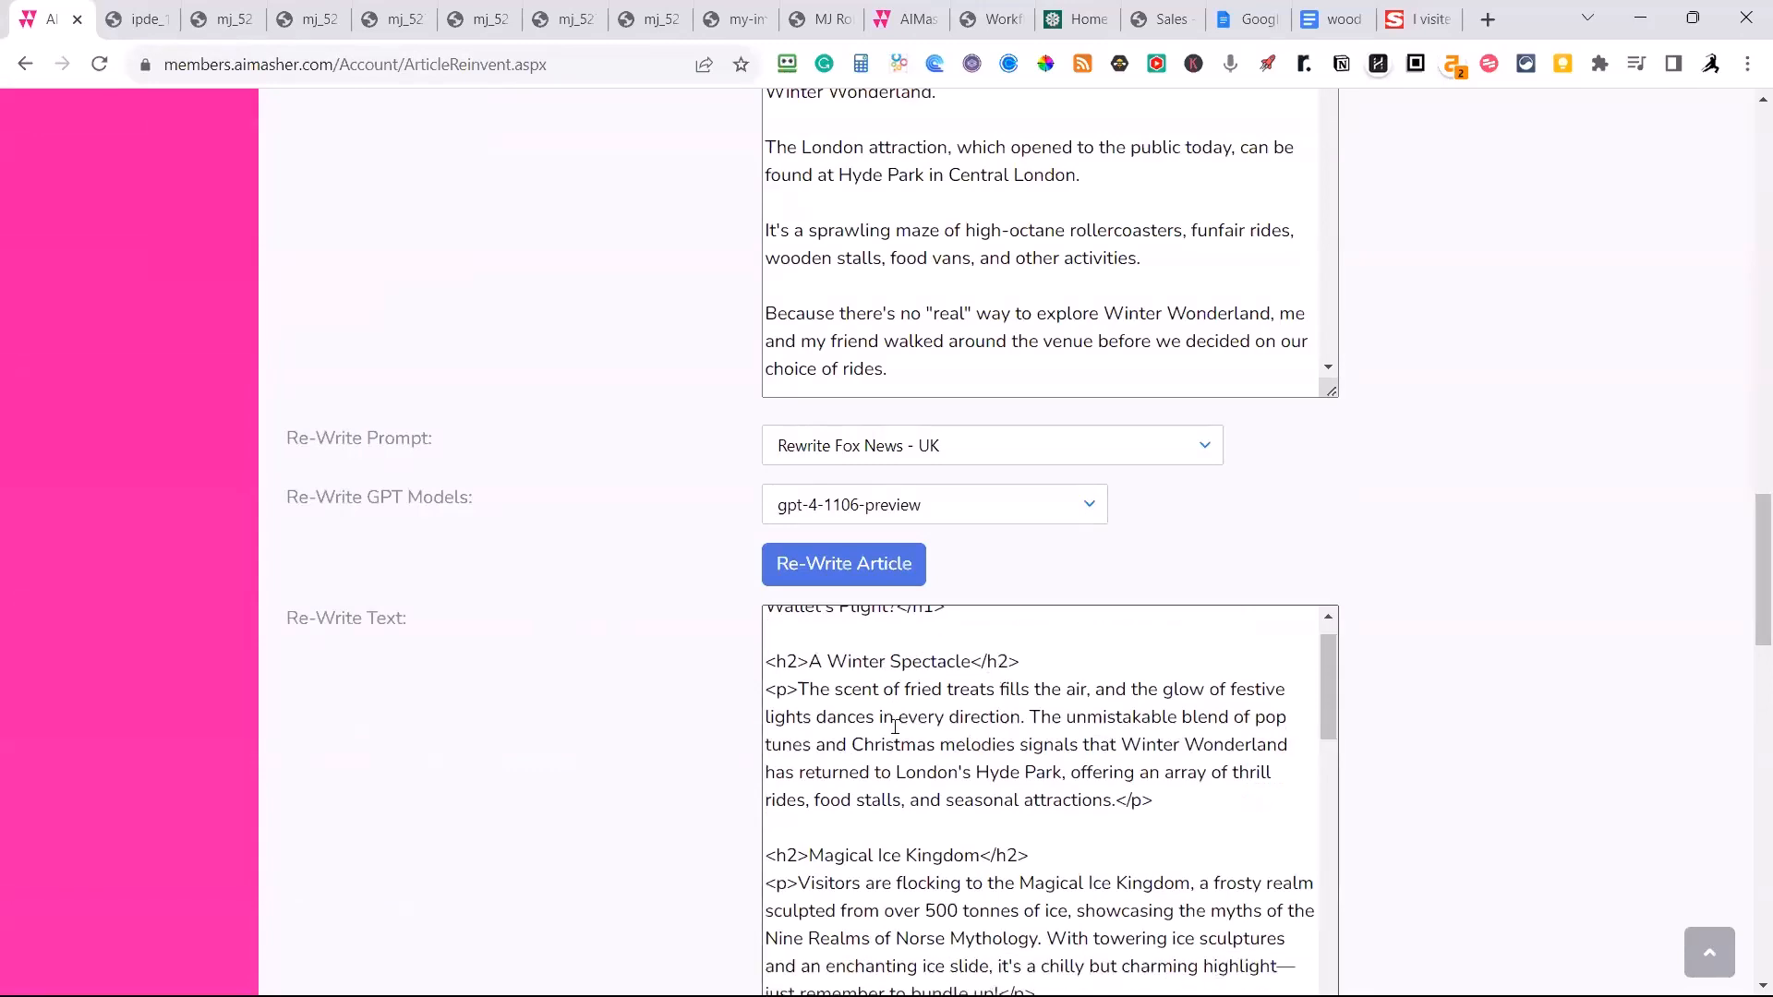
Create a summary of the rewritten text using the Summary-Fox News-100 words prompt.
{"action": "scroll", "coordinate": [1425, 622], "scroll_direction": "down", "scroll_amount": 7}
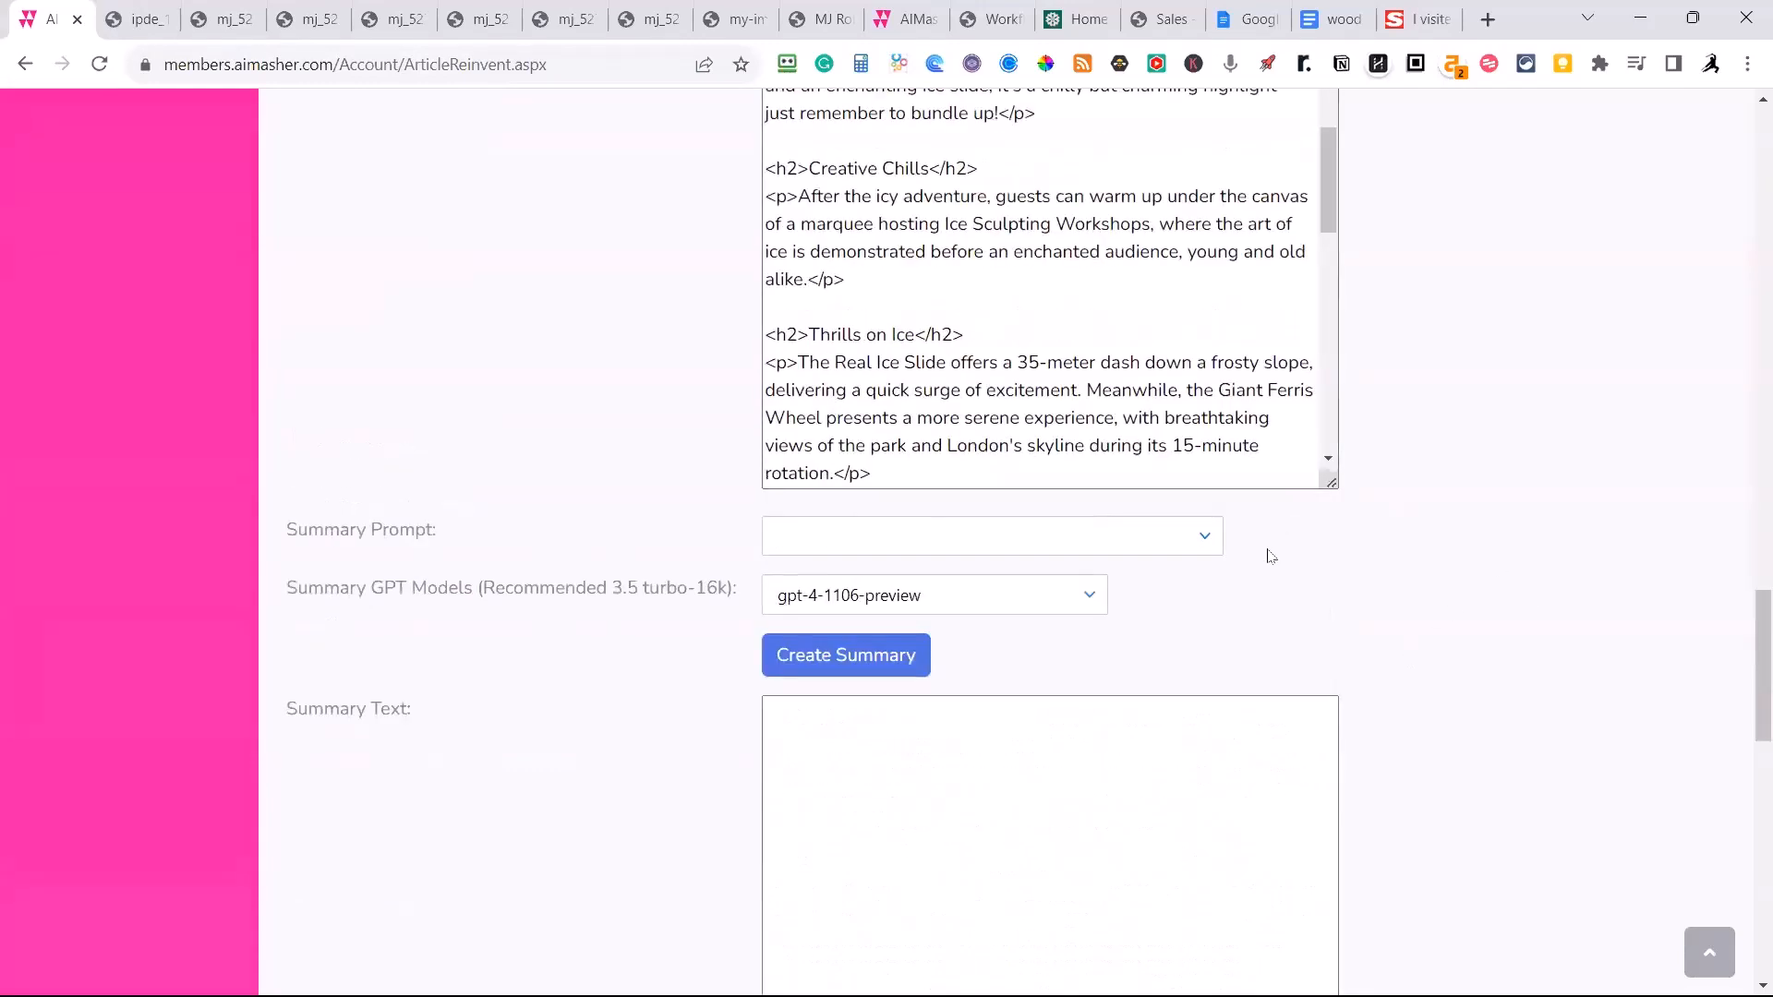
{"action": "left_click", "coordinate": [1205, 537]}
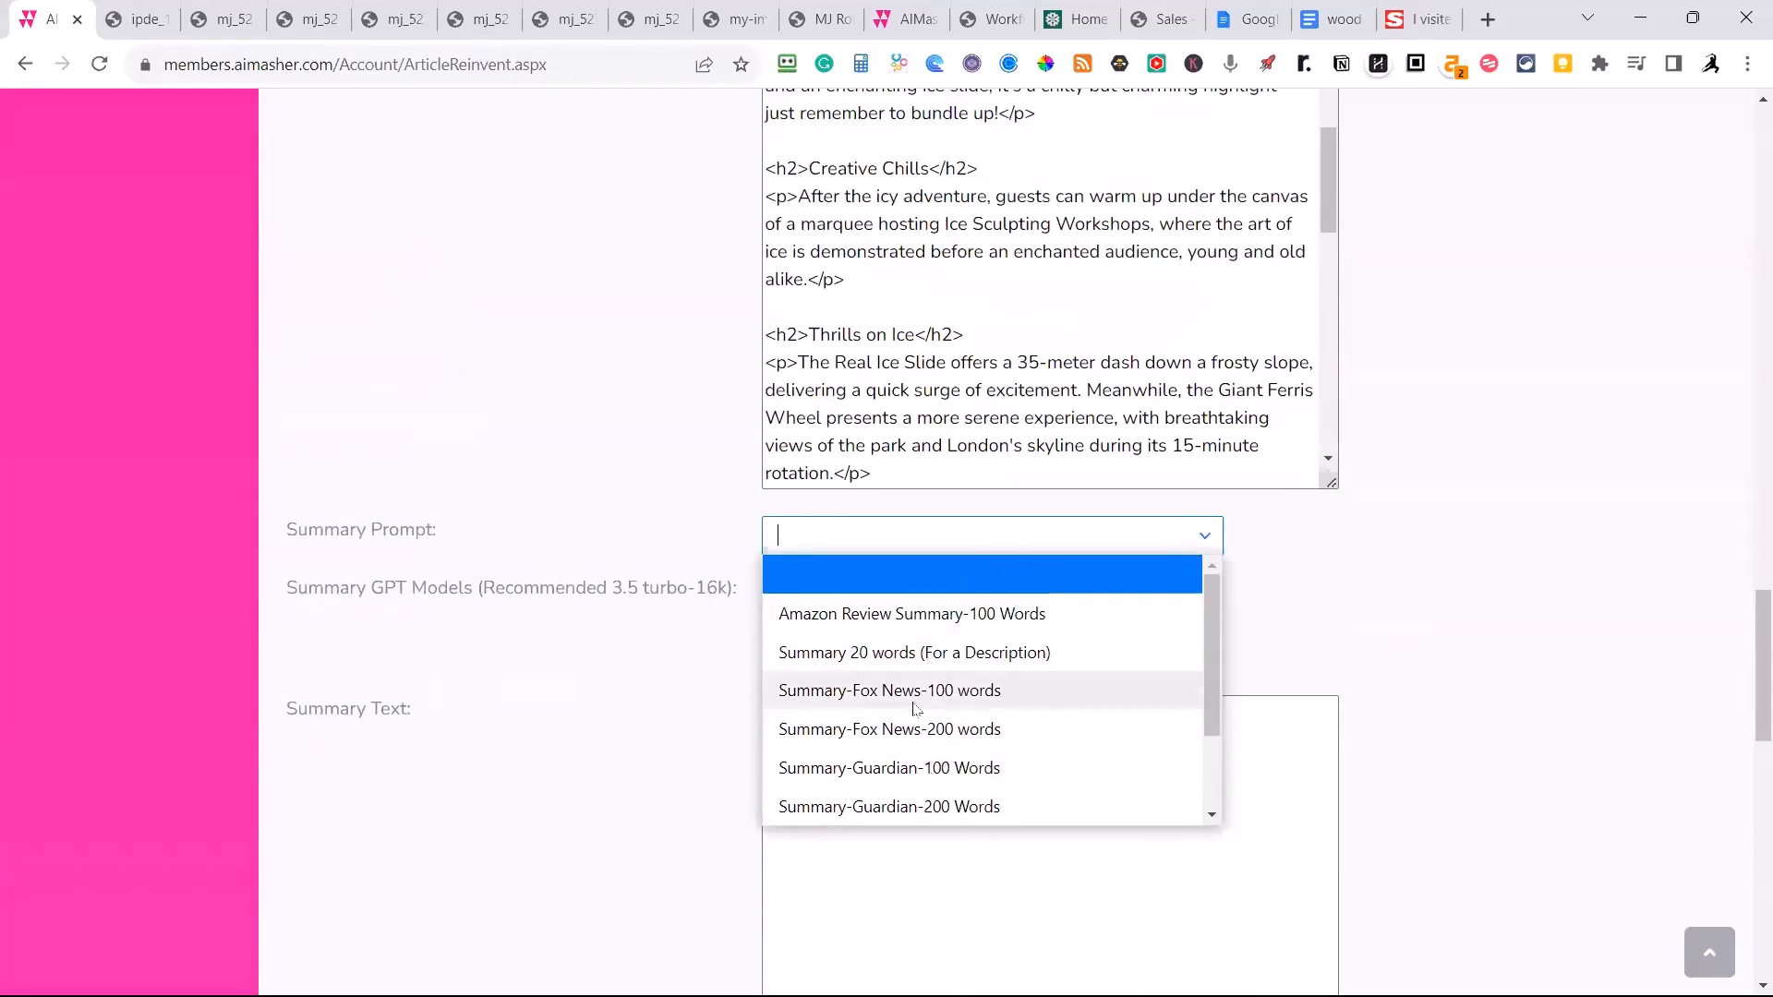
{"action": "scroll", "coordinate": [918, 712], "scroll_direction": "down", "scroll_amount": 3}
{"action": "scroll", "coordinate": [928, 687], "scroll_direction": "up", "scroll_amount": 2}
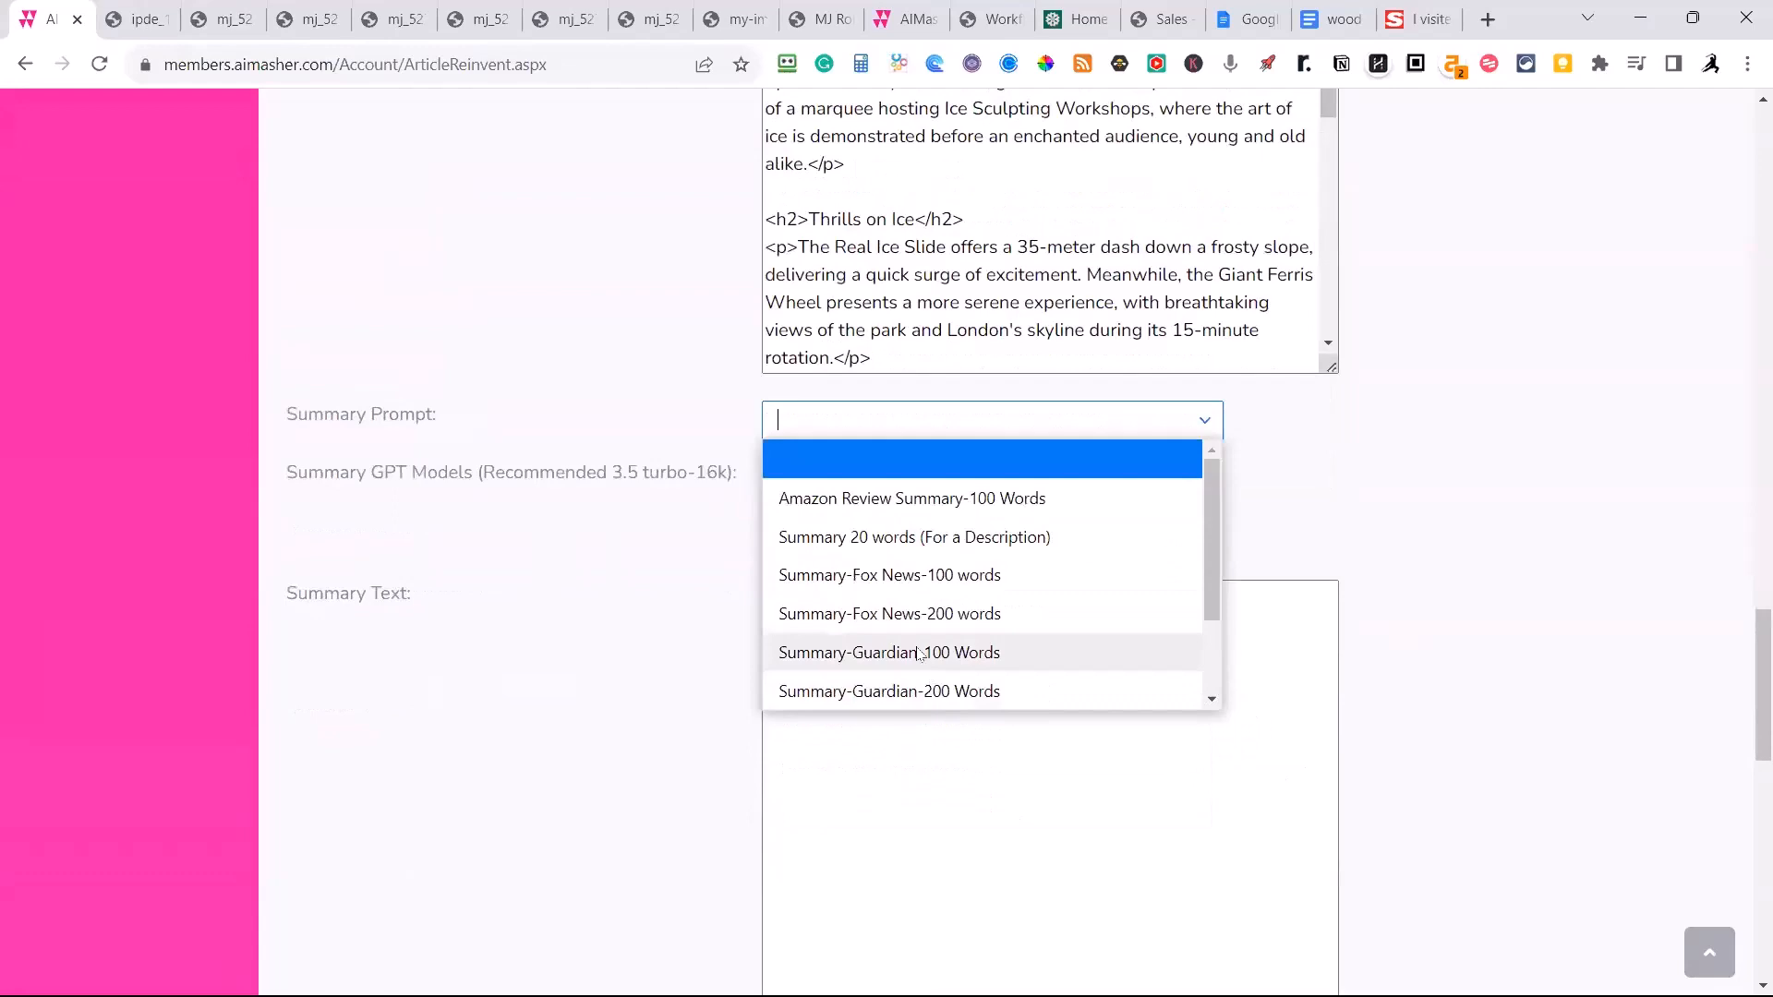
{"action": "left_click", "coordinate": [910, 574]}
{"action": "left_click", "coordinate": [911, 539]}
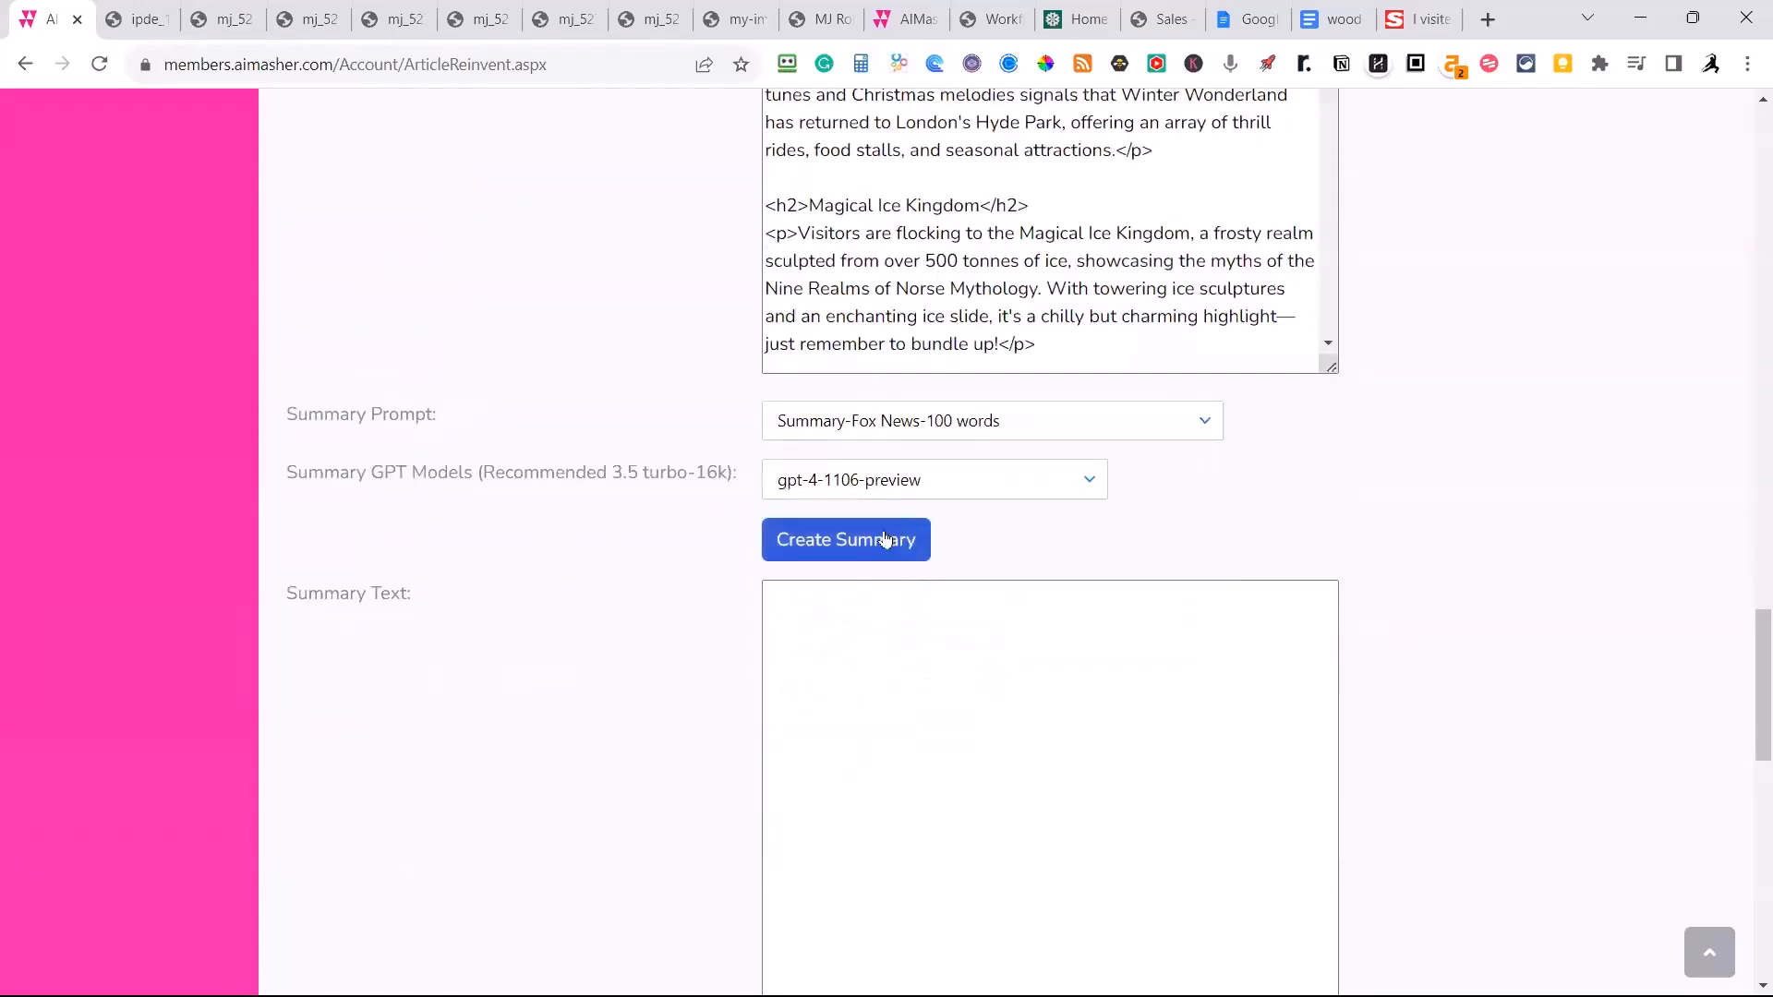
{"action": "scroll", "coordinate": [1456, 610], "scroll_direction": "down", "scroll_amount": 3}
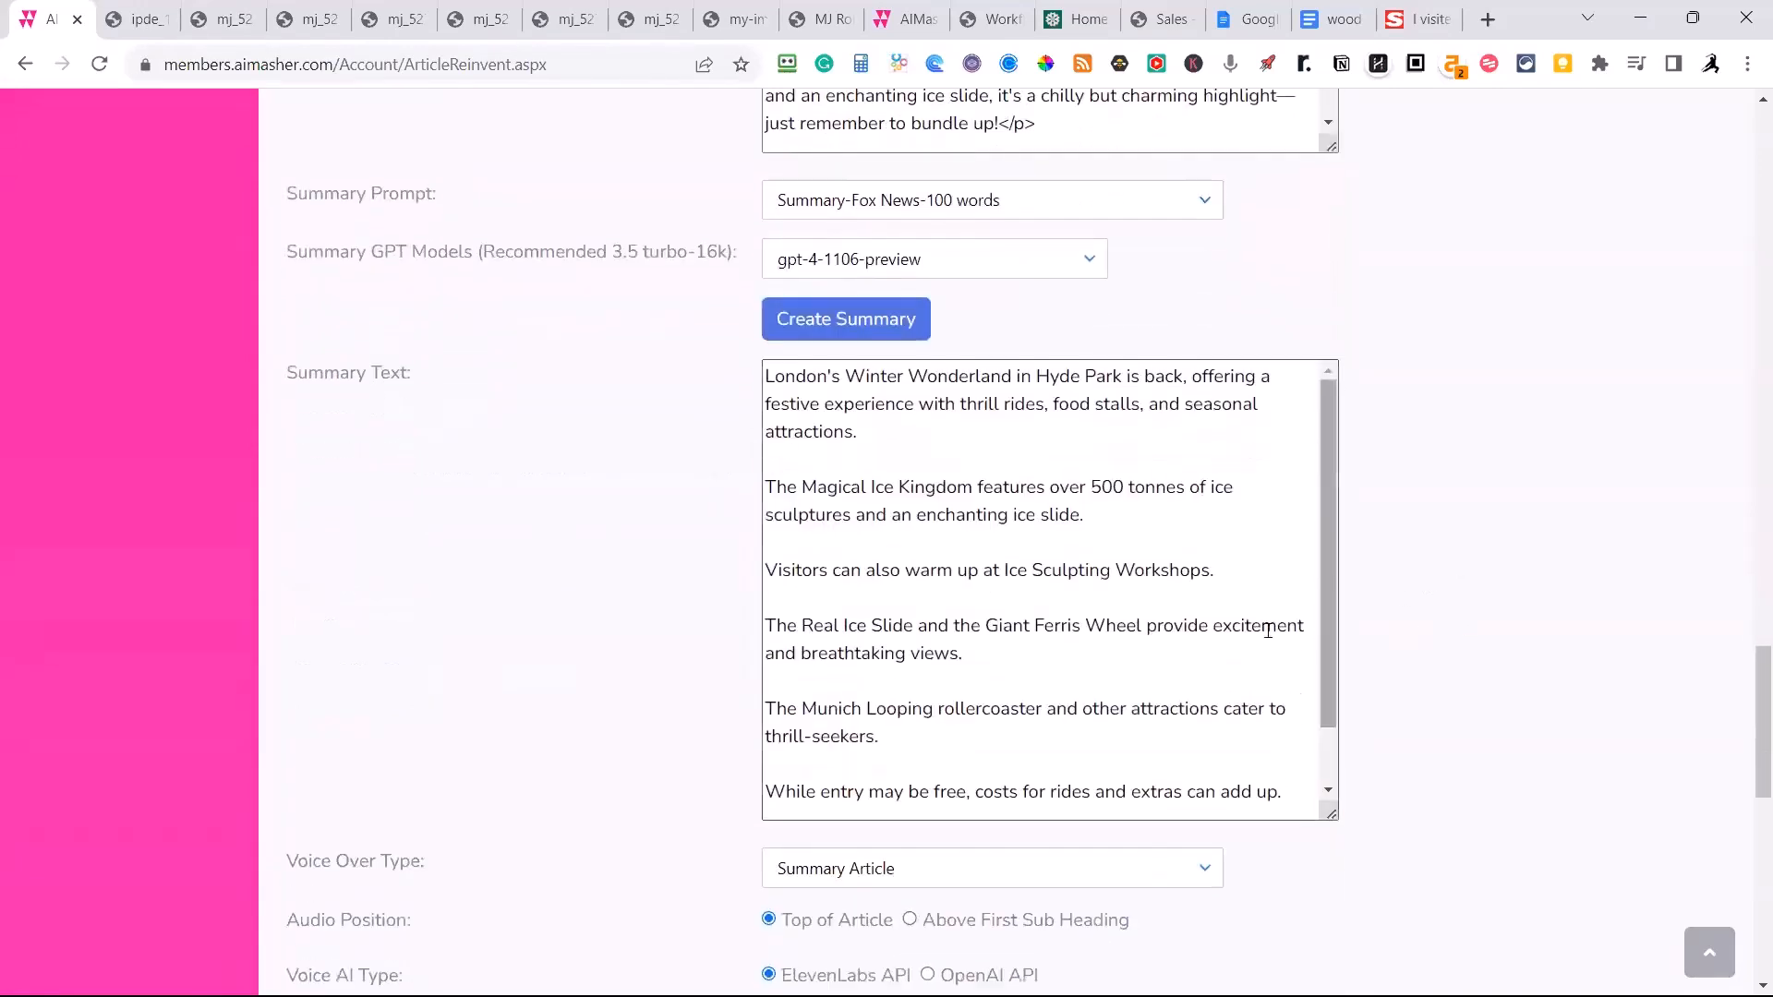
Set the audio position to Above First Sub Heading and the voice AI type to OpenAI API.
{"action": "scroll", "coordinate": [1588, 591], "scroll_direction": "down", "scroll_amount": 2}
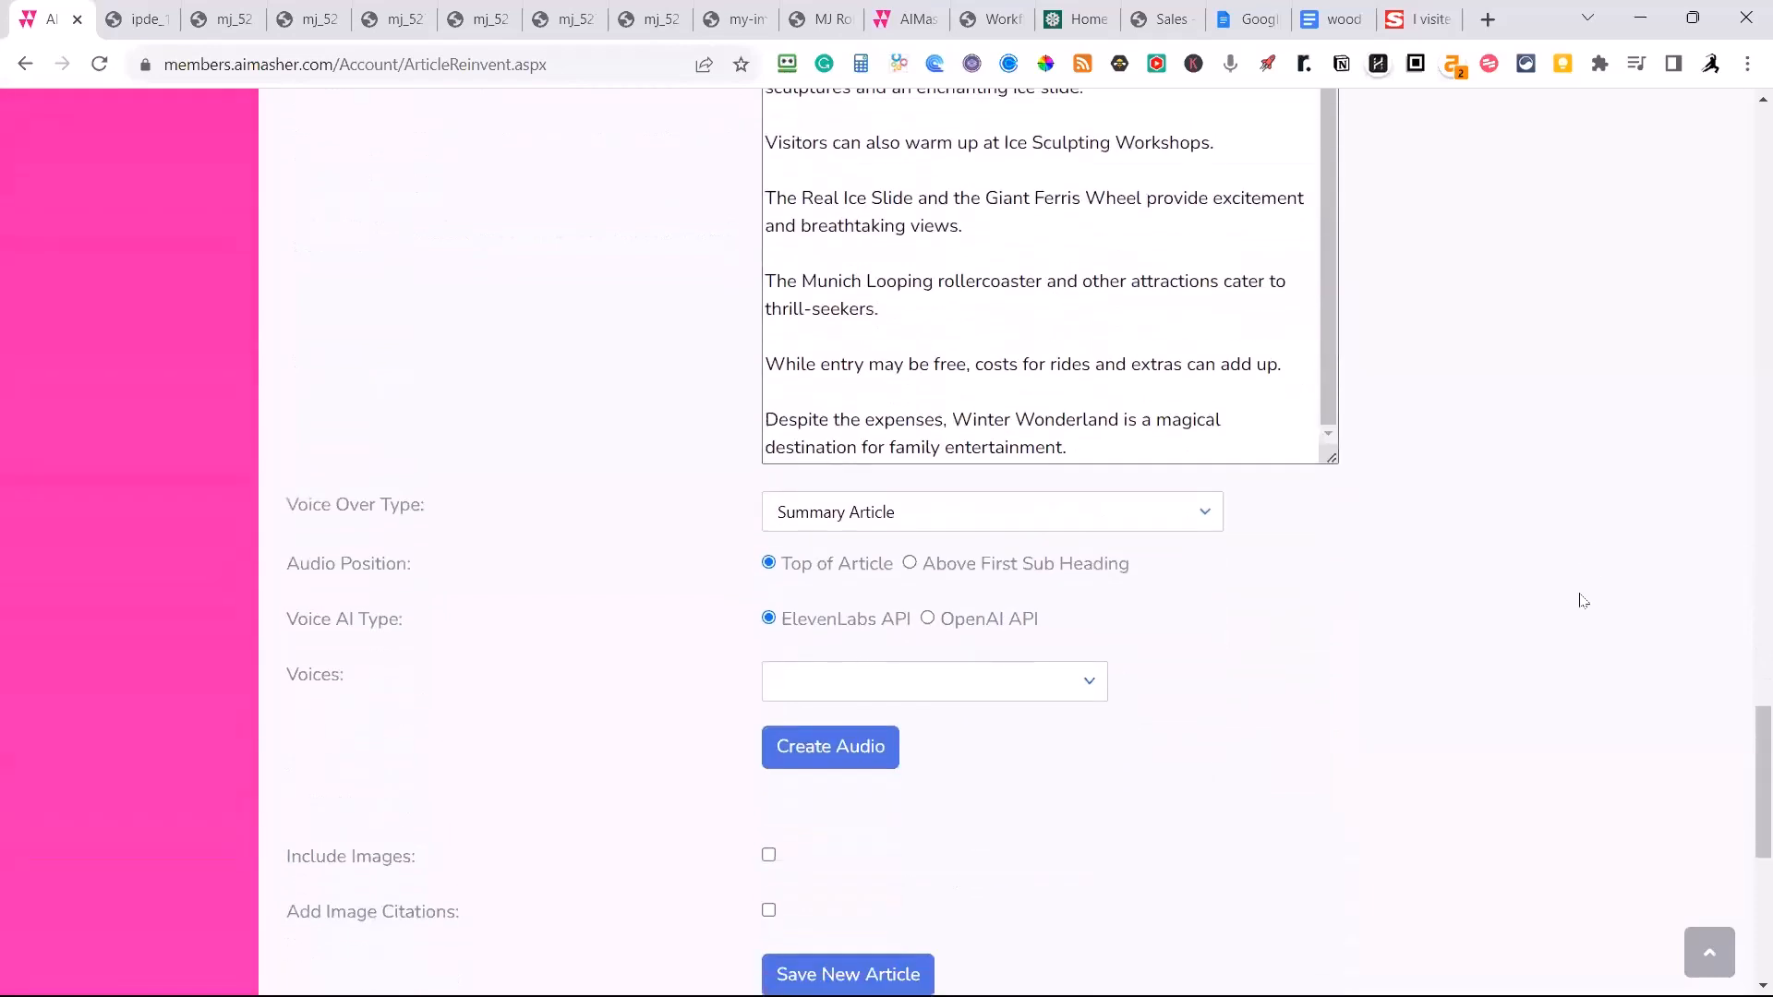
{"action": "left_click", "coordinate": [911, 566]}
{"action": "left_click", "coordinate": [927, 619]}
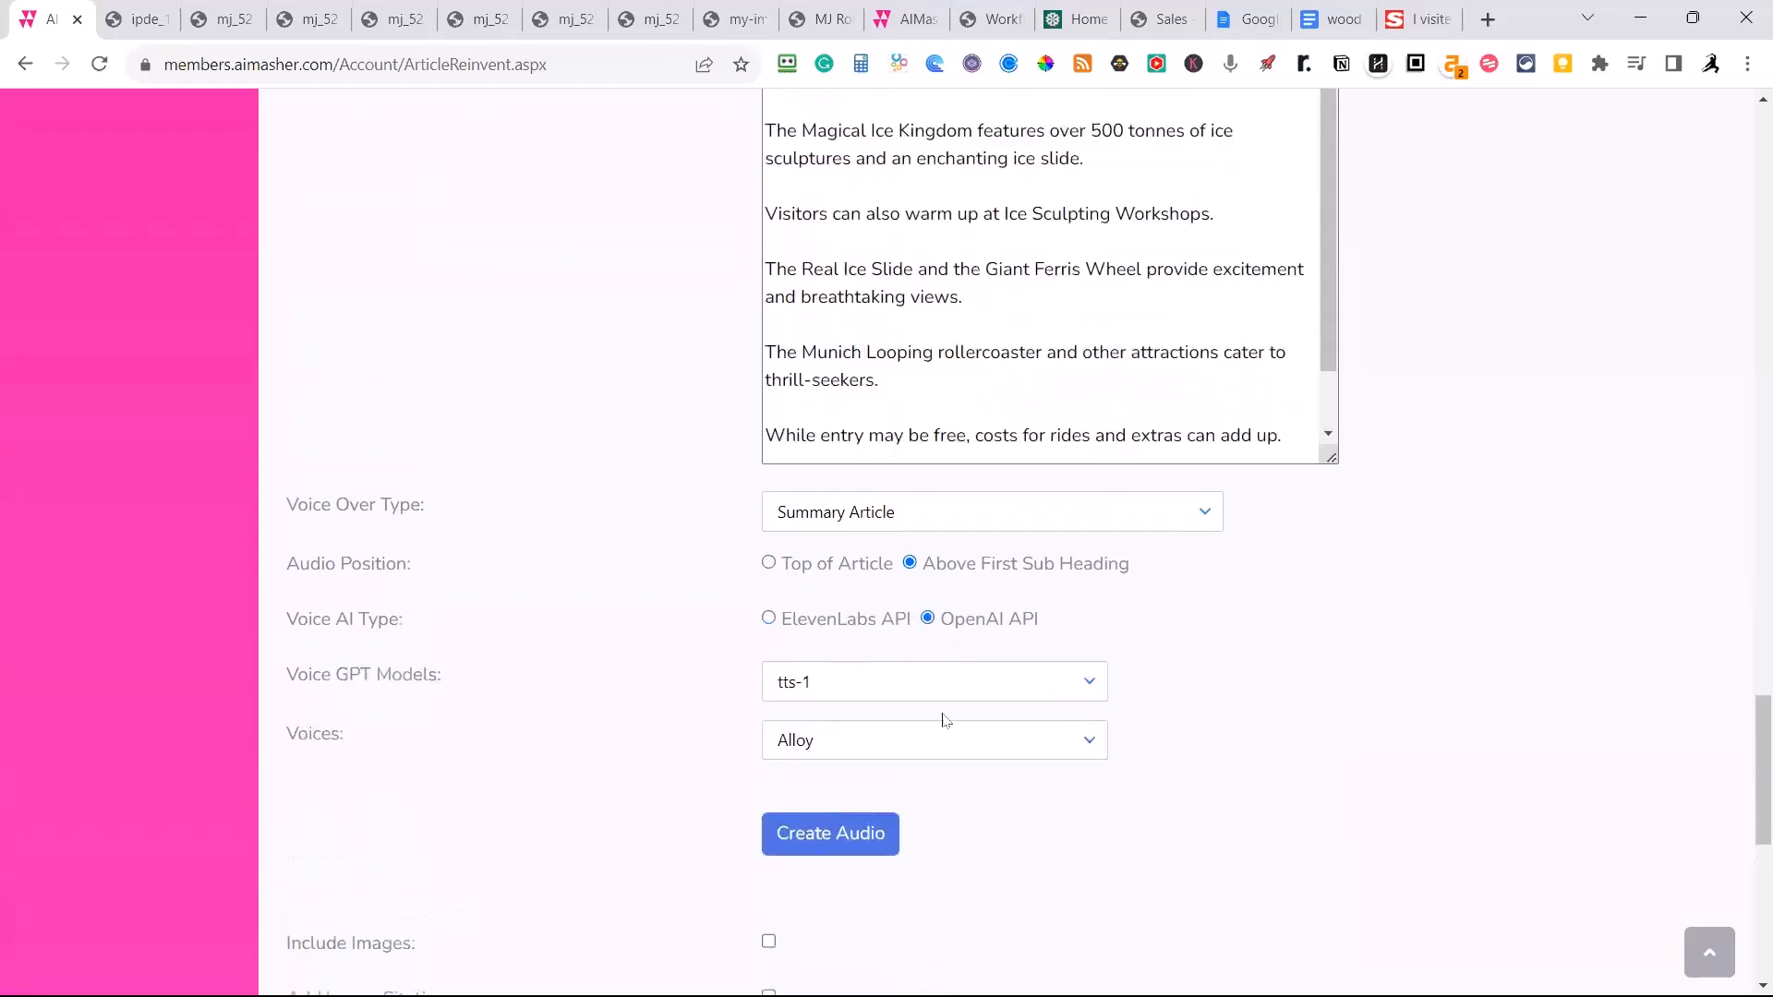
Choose the Shimmer voice and create the audio for the summary article.
{"action": "left_click", "coordinate": [1090, 744]}
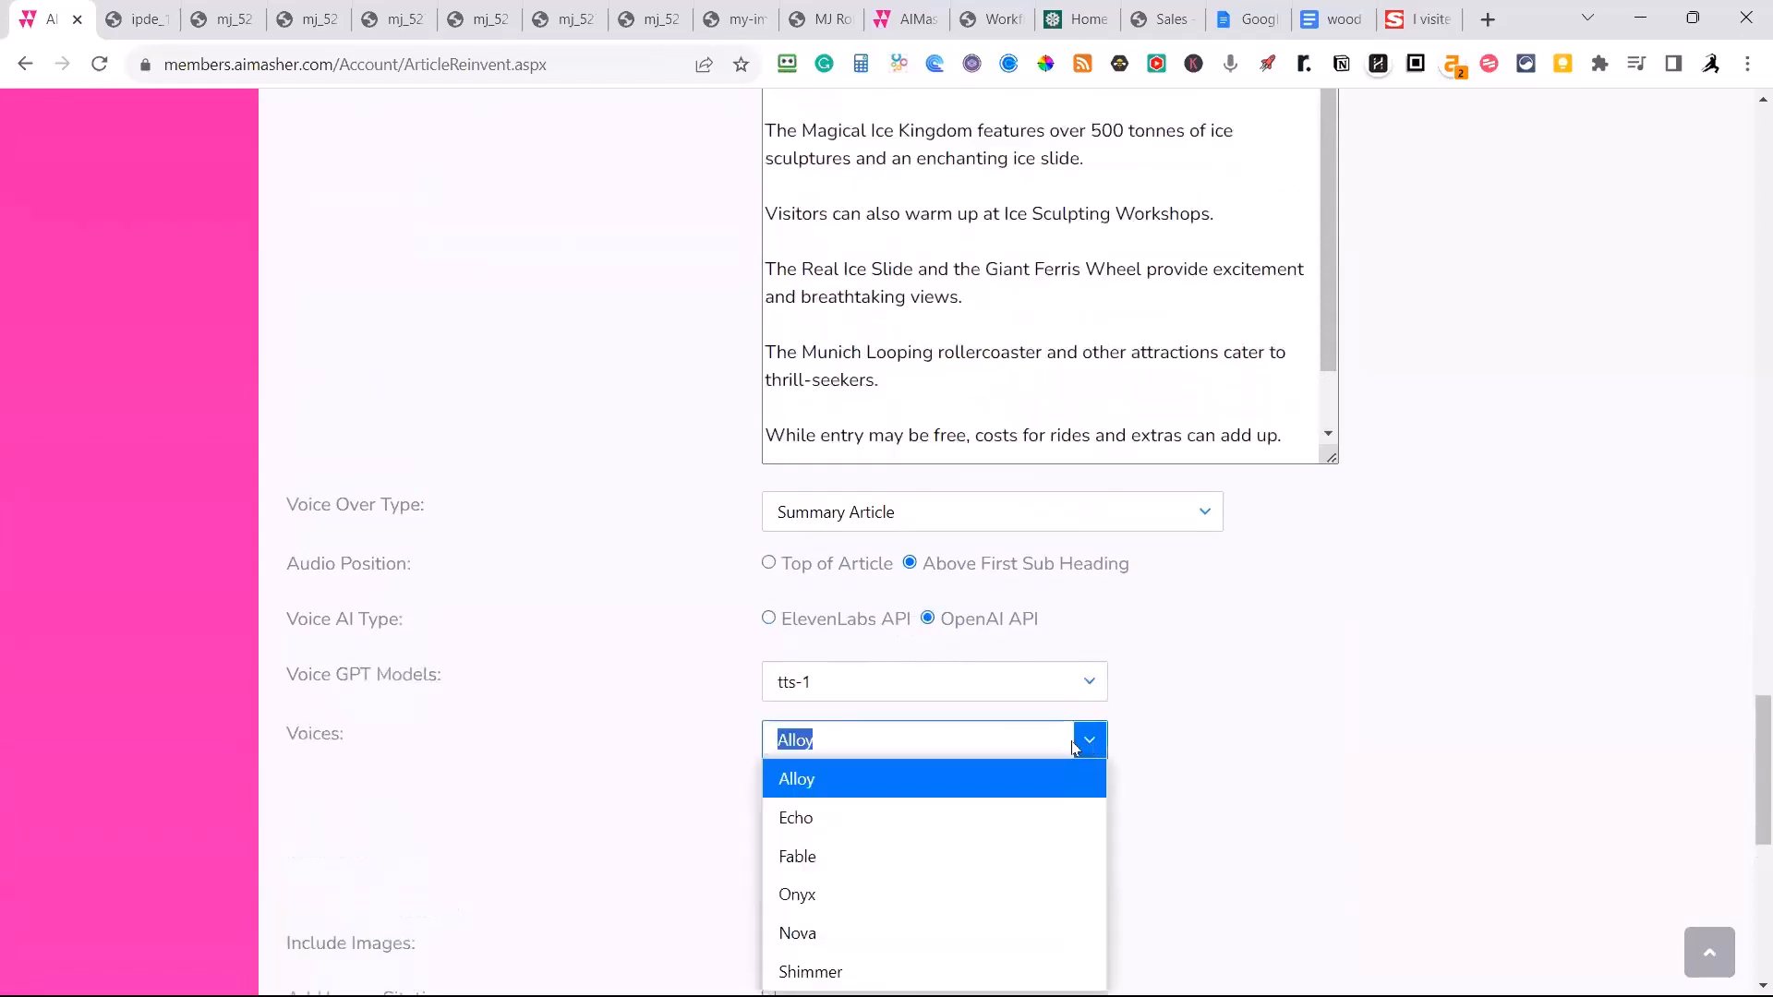
{"action": "left_click", "coordinate": [827, 821]}
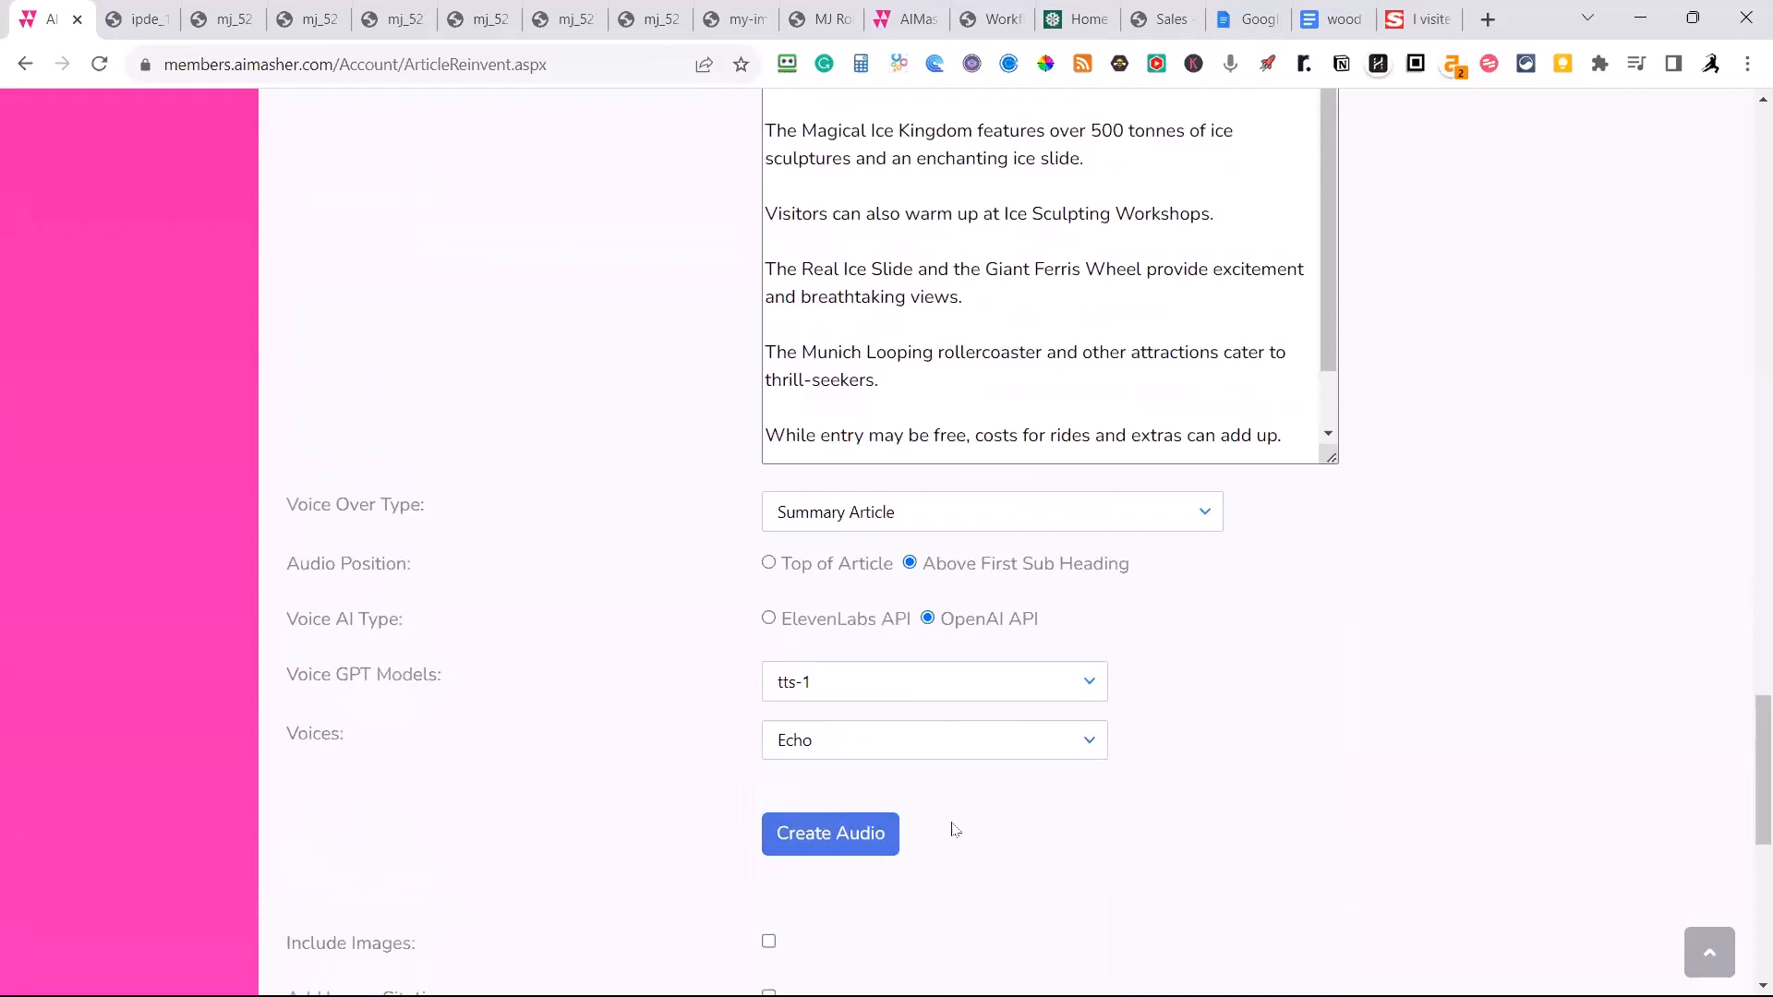
{"action": "scroll", "coordinate": [1016, 794], "scroll_direction": "down", "scroll_amount": 3}
{"action": "left_click", "coordinate": [1090, 394]}
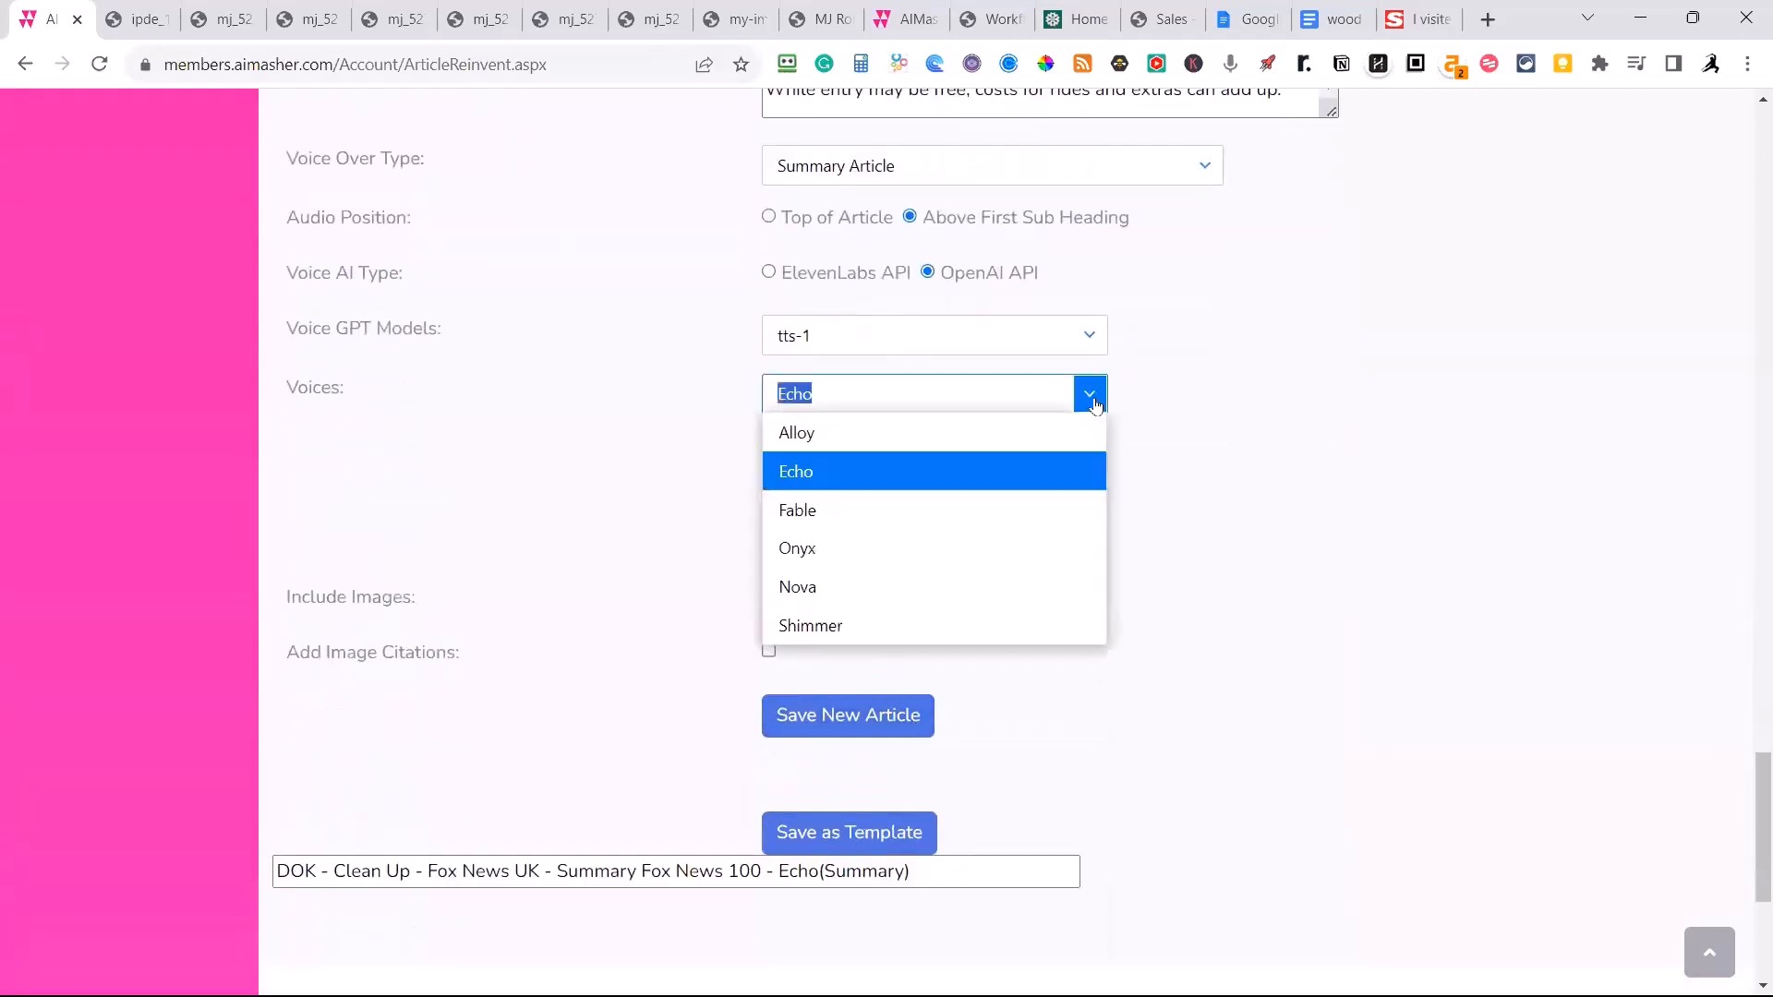
{"action": "left_click", "coordinate": [850, 630]}
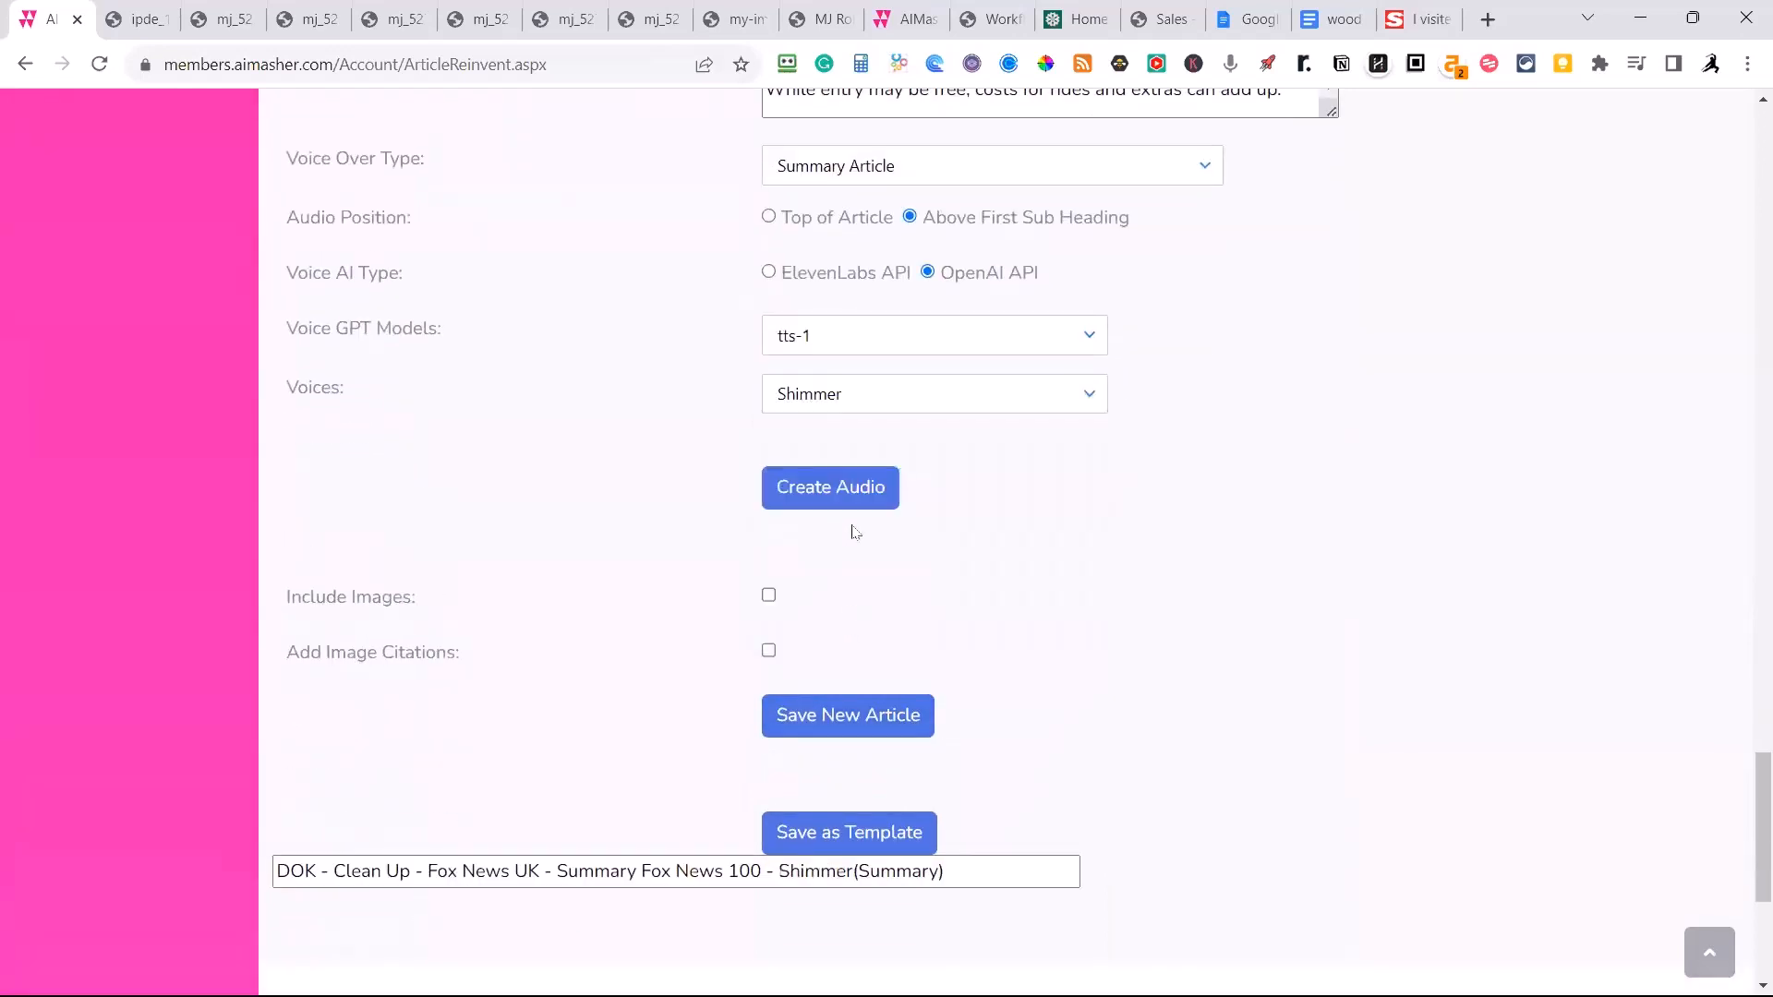
{"action": "left_click", "coordinate": [826, 497]}
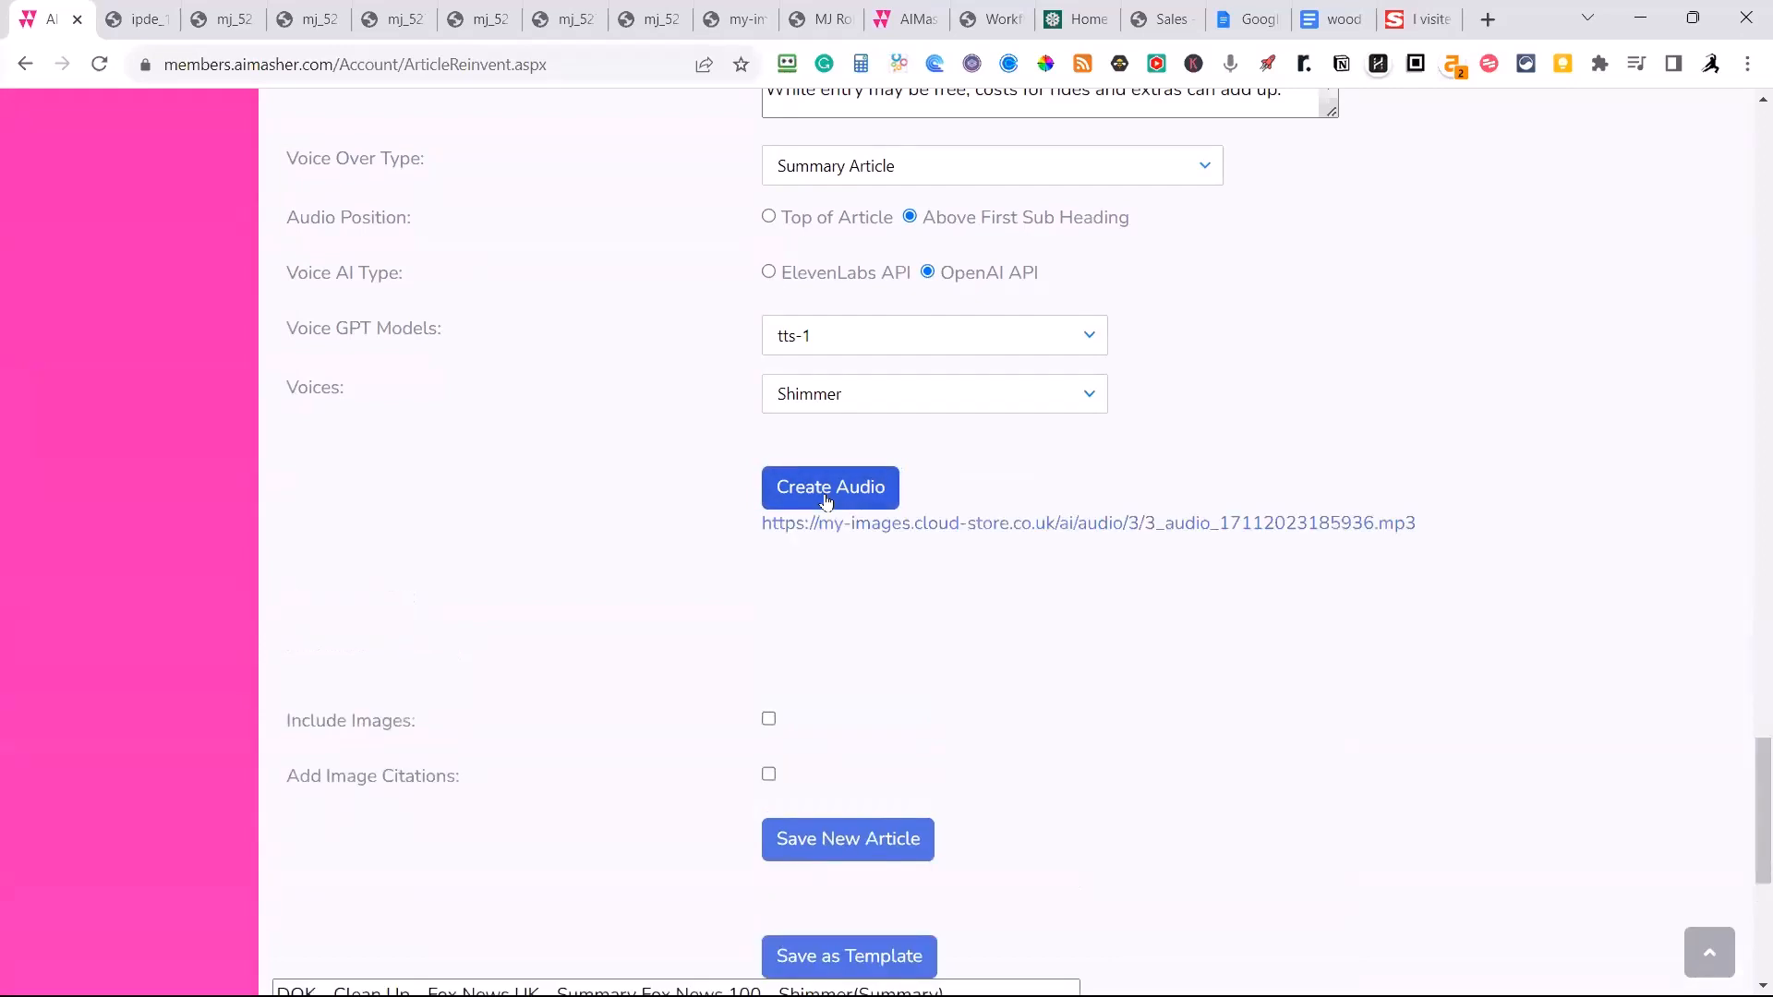
Play a few seconds of the generated summary audio, pause it and return to the article maker.
{"action": "left_click", "coordinate": [897, 523]}
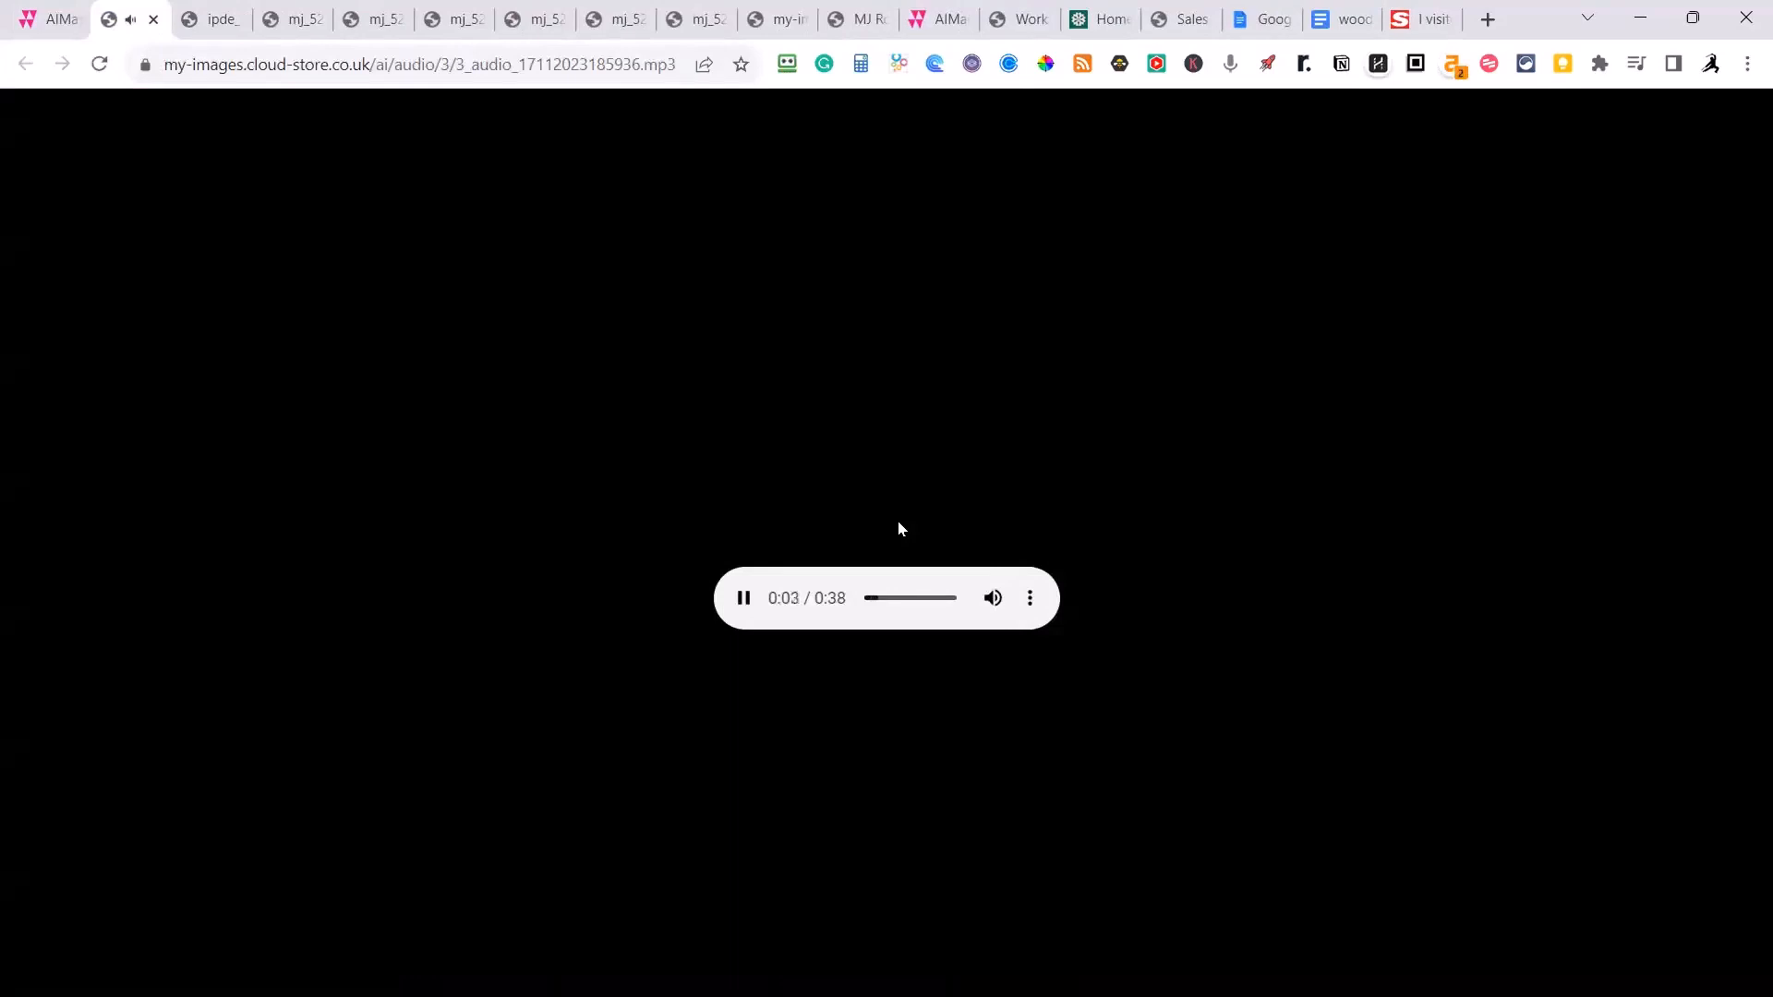
{"action": "left_click", "coordinate": [744, 598]}
{"action": "left_click", "coordinate": [33, 20]}
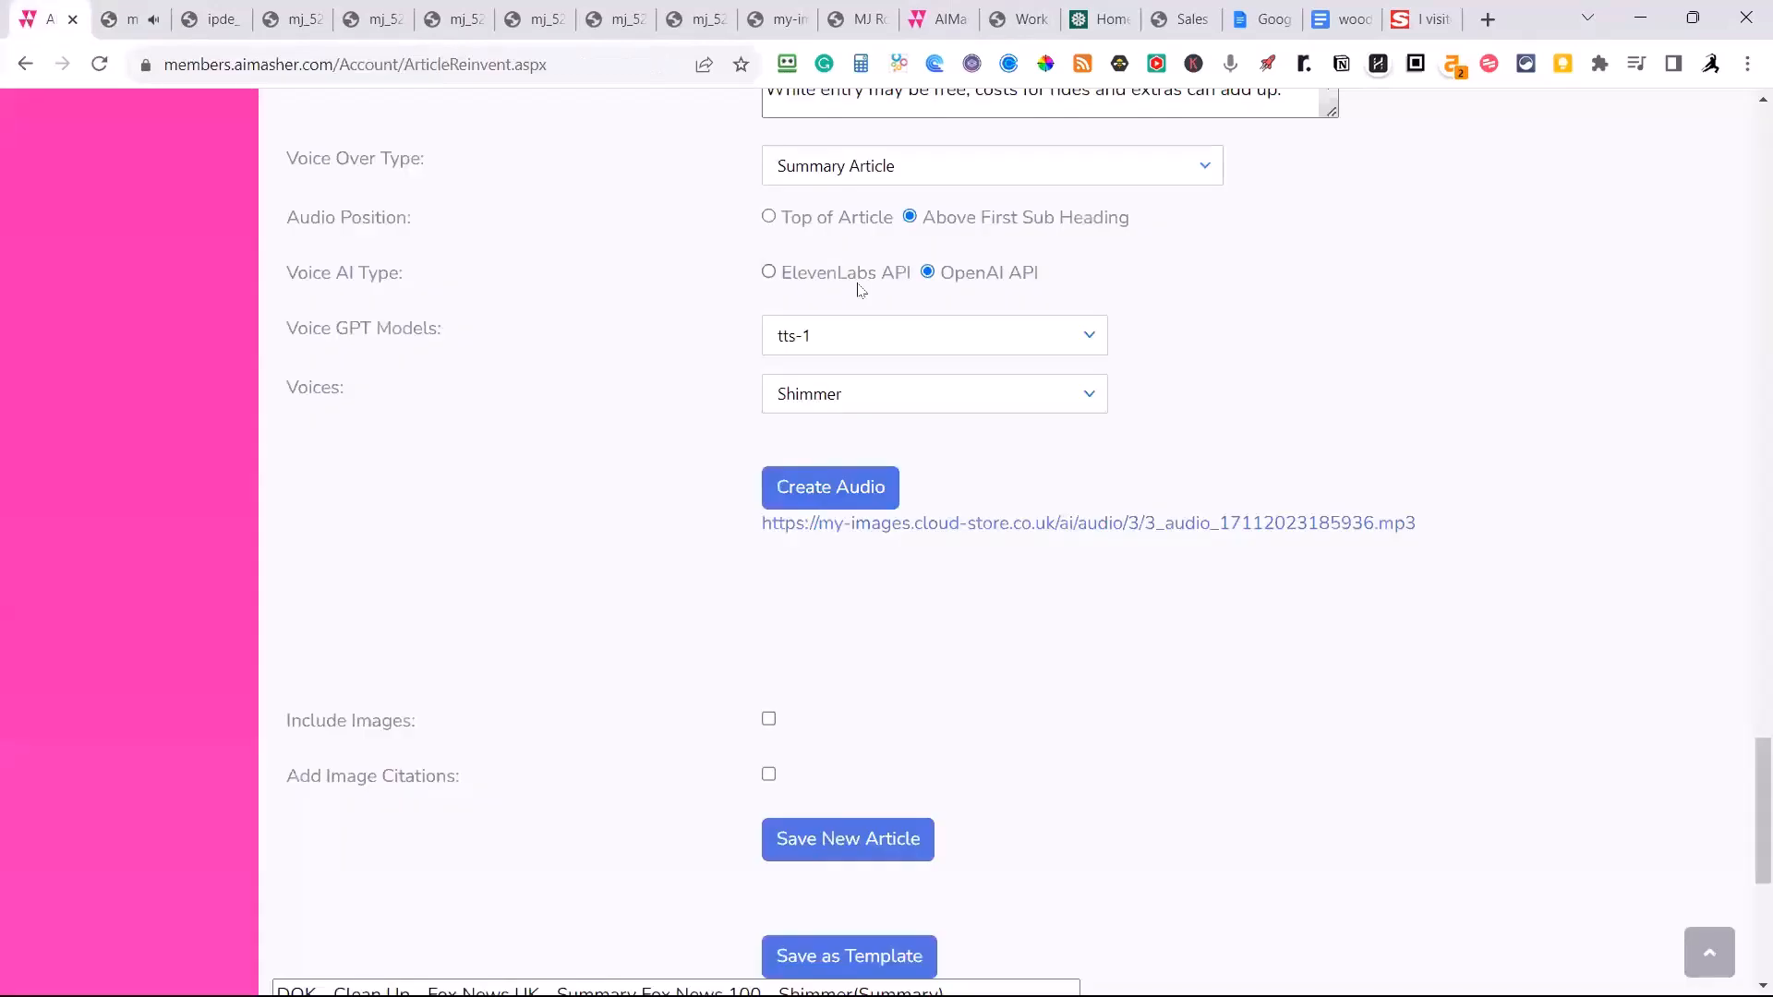
Include images in the new article and add image citations.
{"action": "scroll", "coordinate": [679, 618], "scroll_direction": "down", "scroll_amount": 1}
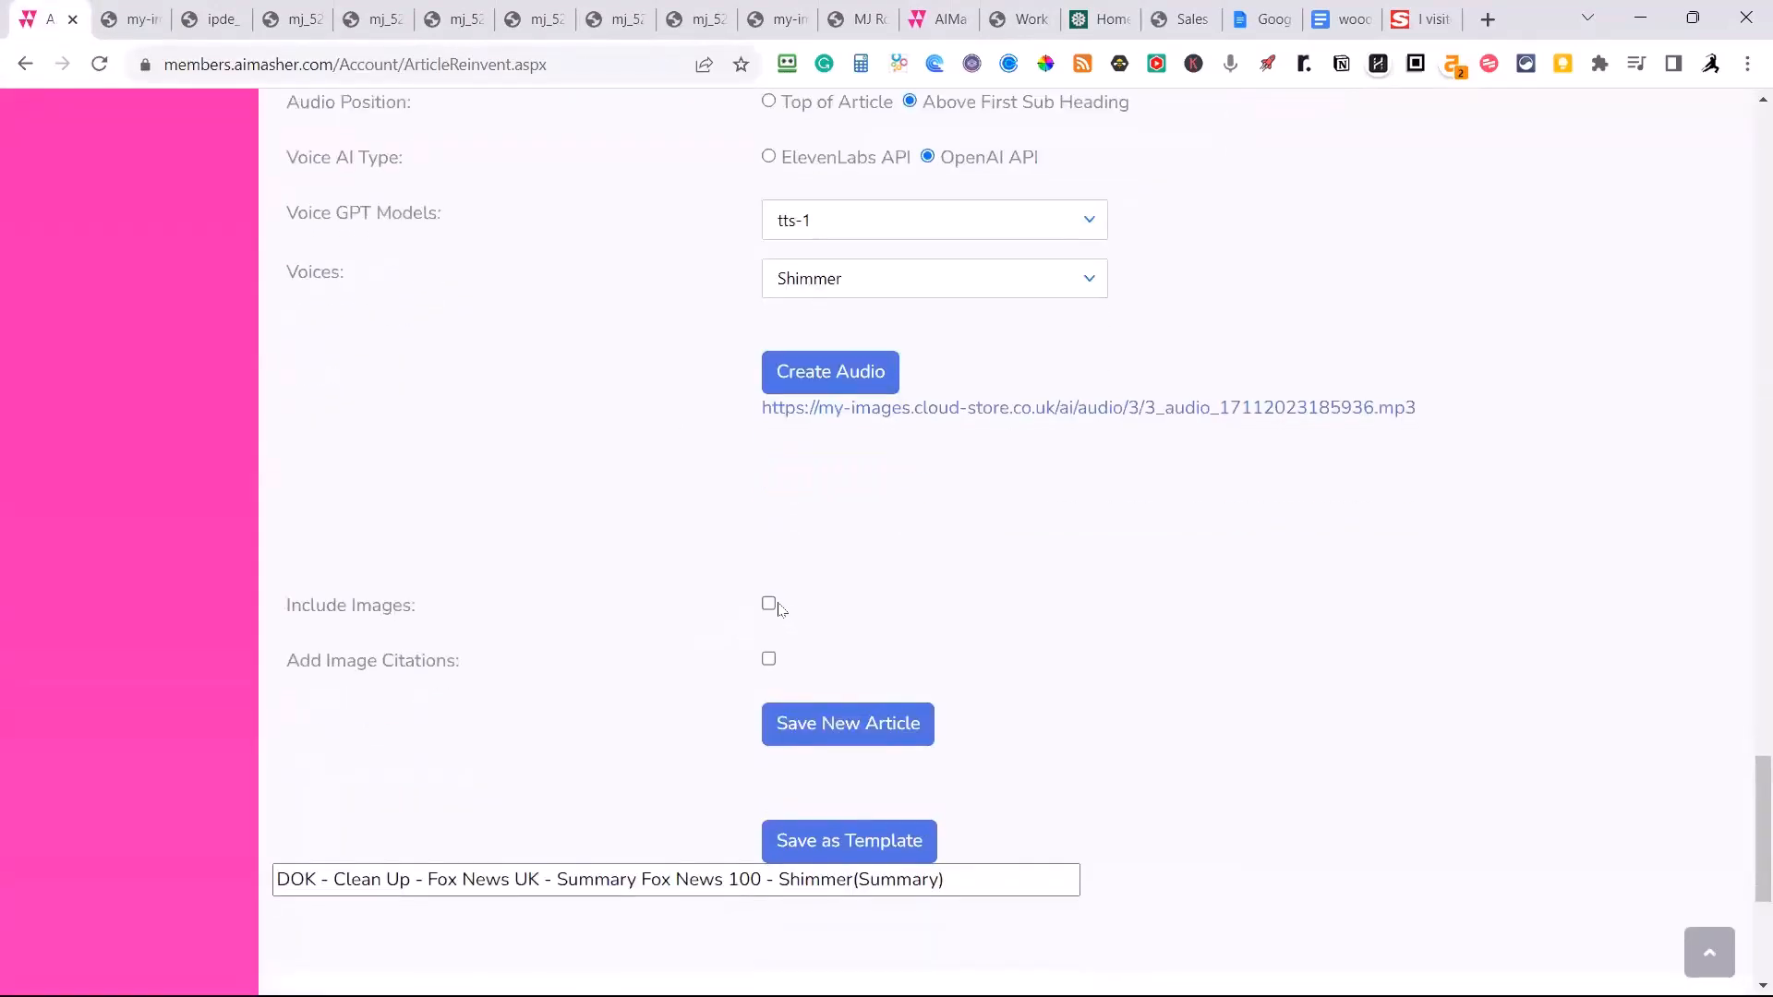
{"action": "left_click", "coordinate": [771, 604]}
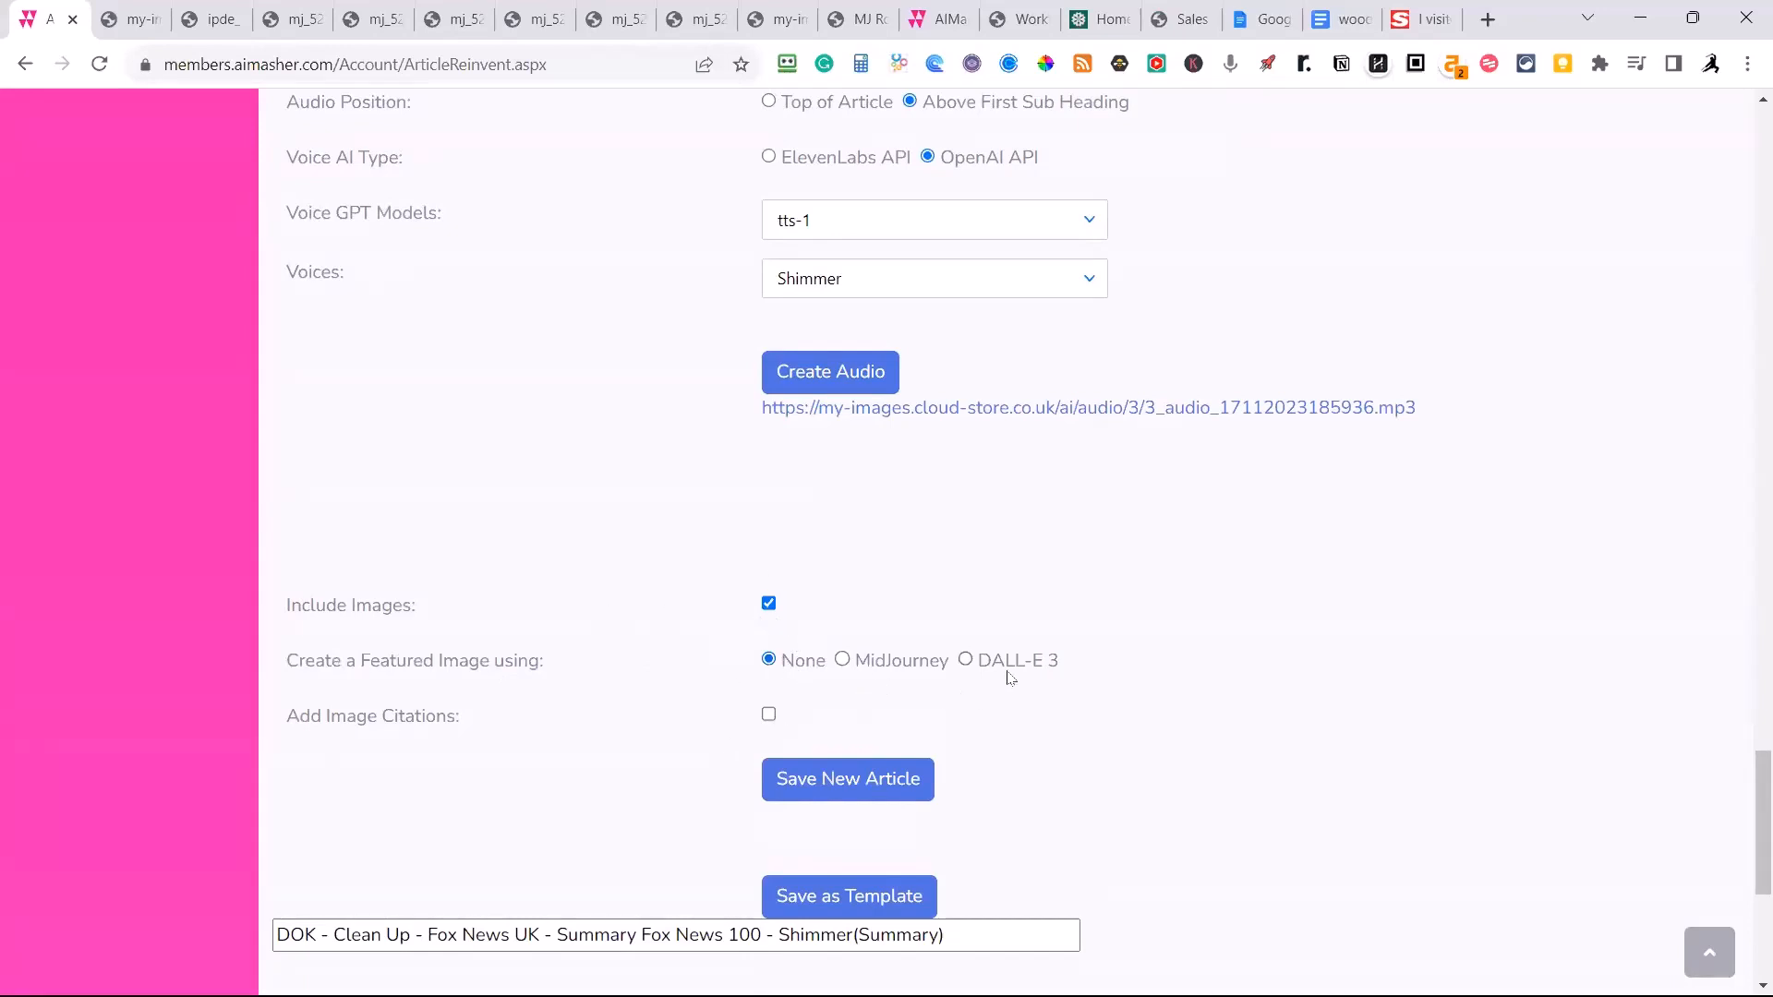
{"action": "left_click", "coordinate": [770, 717]}
Save the current settings as a template under the suggested name, and save the new article.
{"action": "scroll", "coordinate": [1062, 771], "scroll_direction": "down", "scroll_amount": 1}
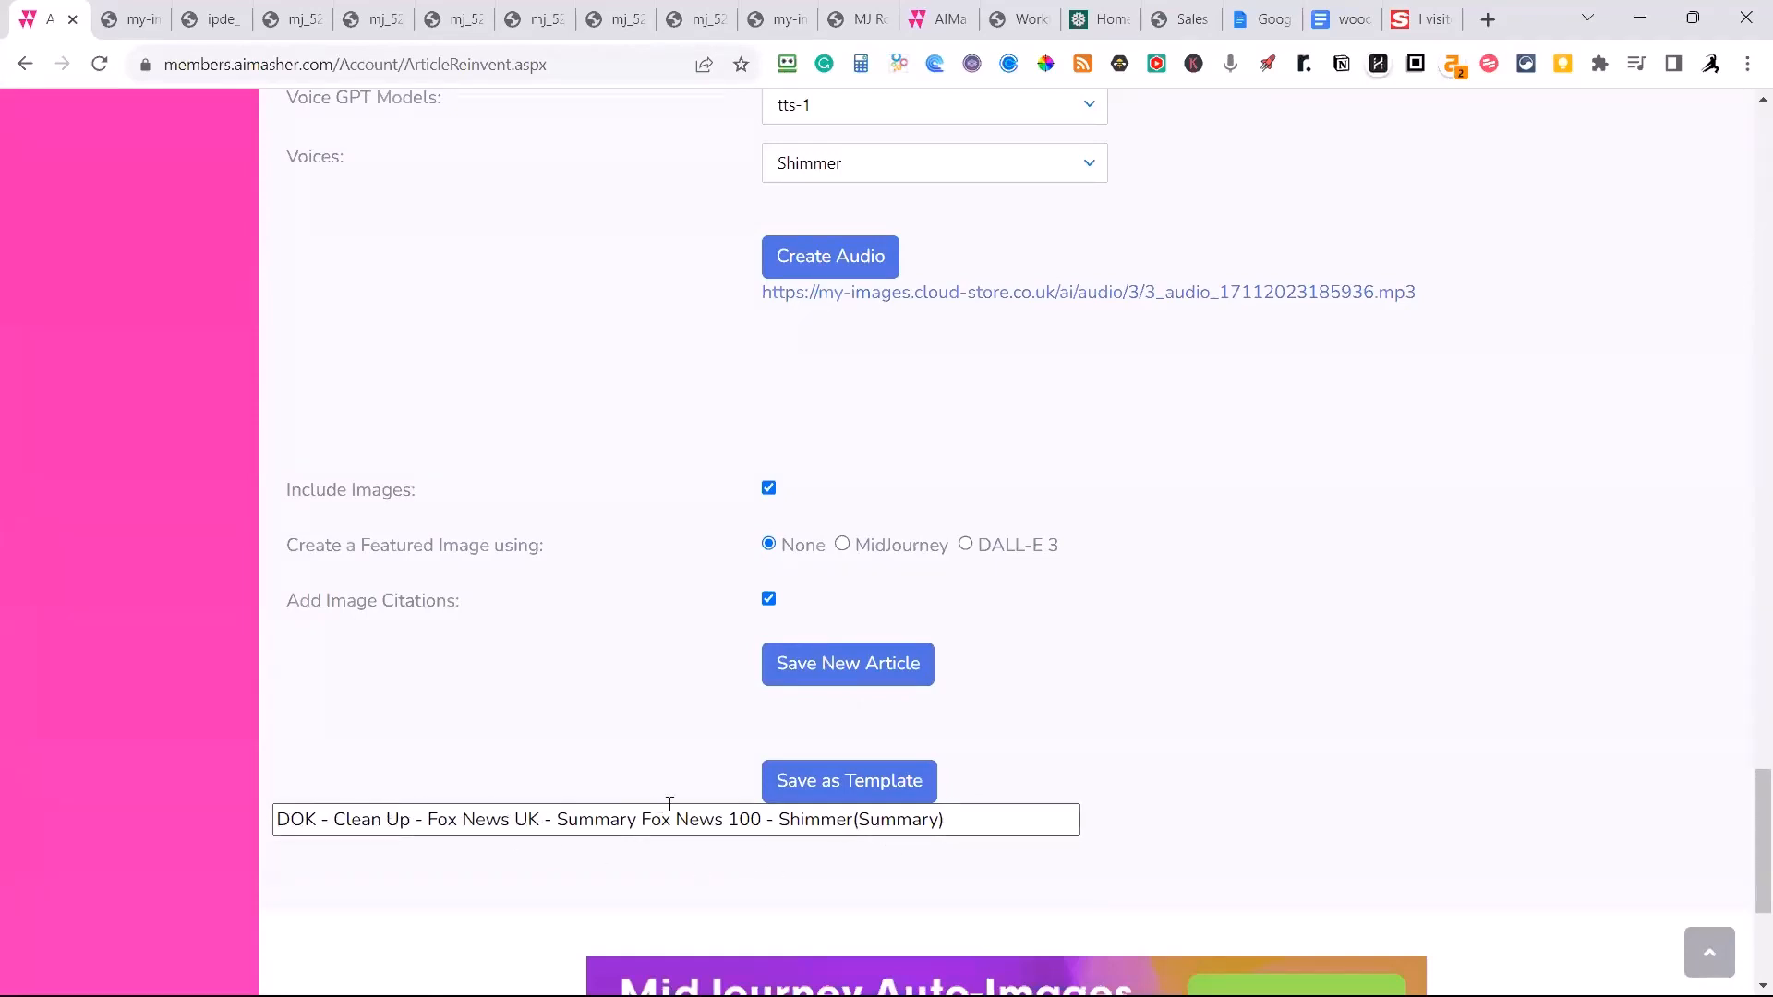
{"action": "left_click", "coordinate": [842, 793]}
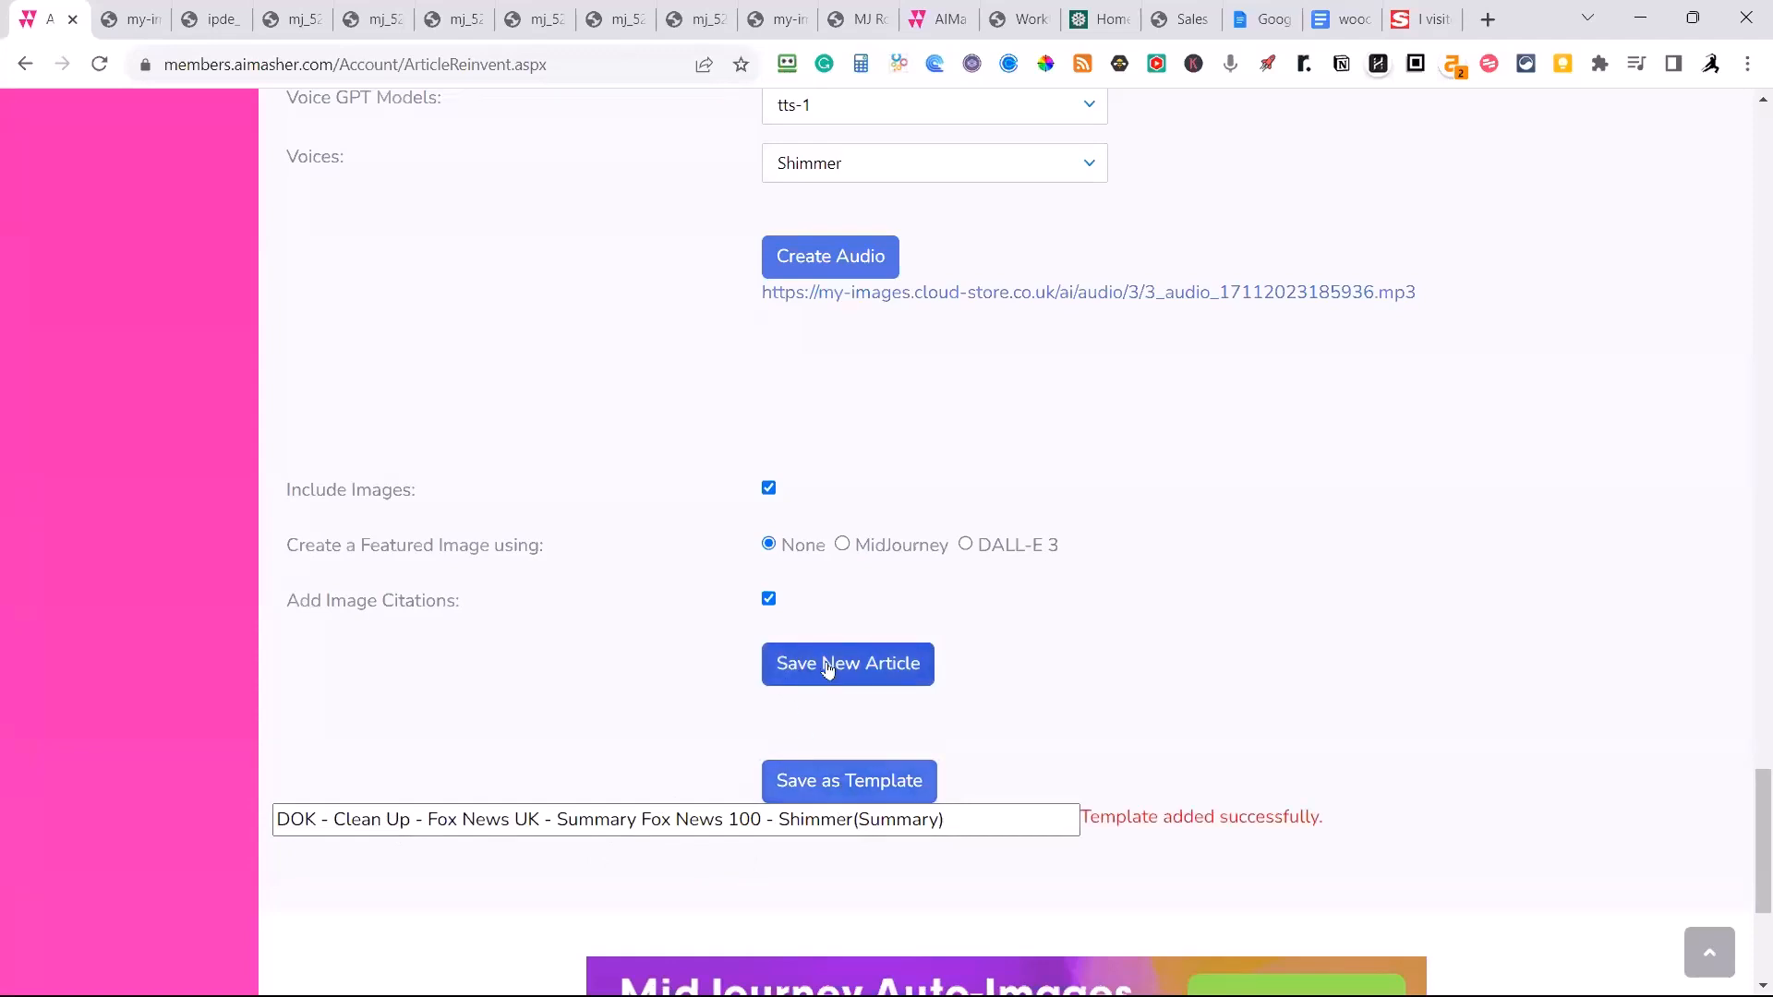
{"action": "left_click", "coordinate": [830, 671]}
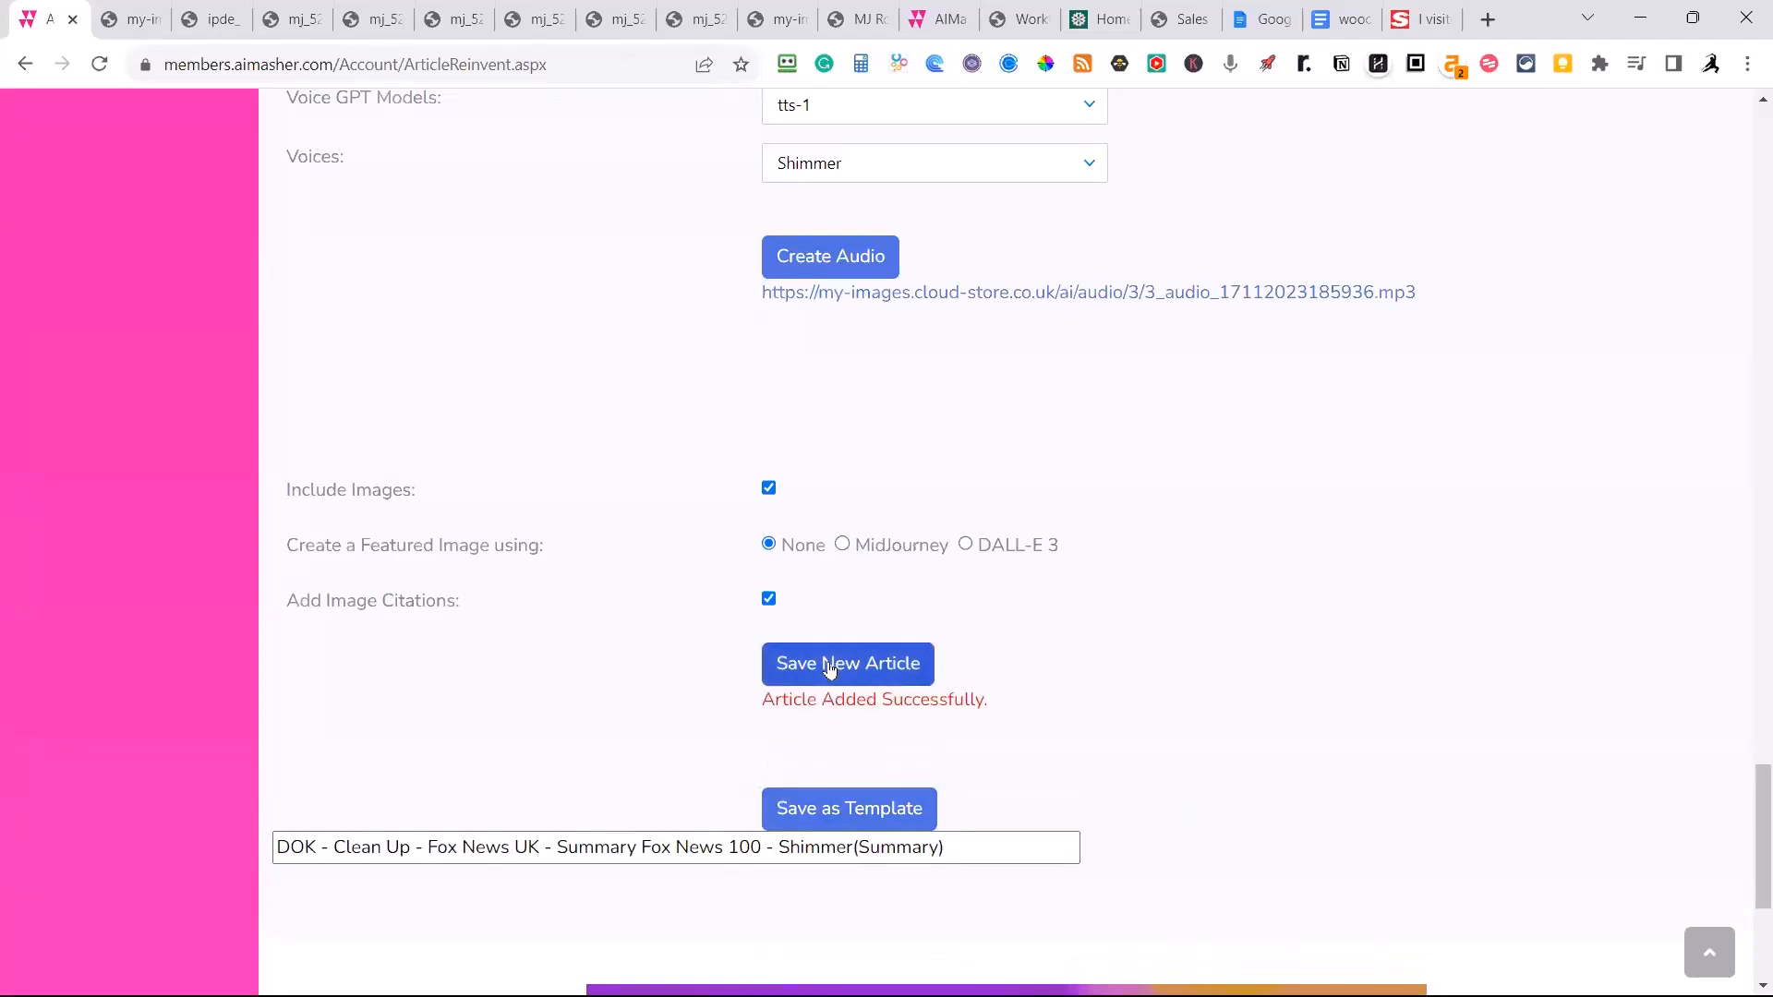
Open the My Articles list in Article Publisher and find the newly saved article.
{"action": "scroll", "coordinate": [614, 774], "scroll_direction": "up", "scroll_amount": 20}
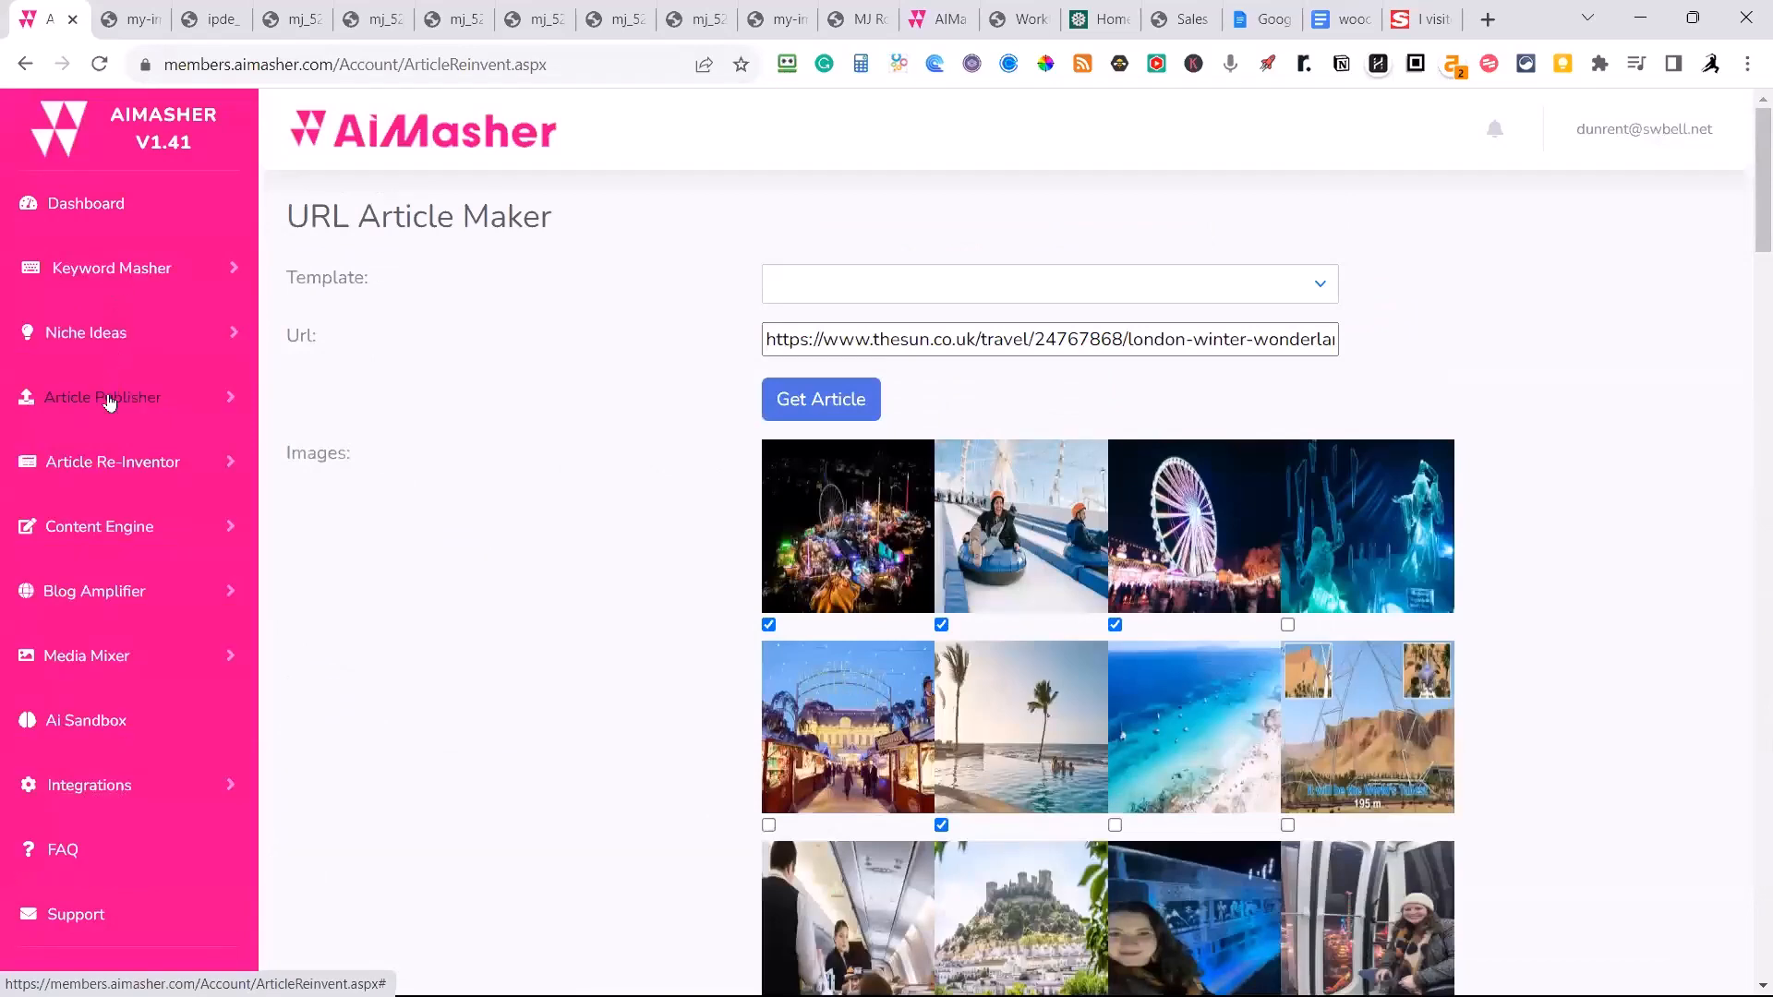
{"action": "left_click", "coordinate": [108, 399]}
{"action": "left_click", "coordinate": [82, 499]}
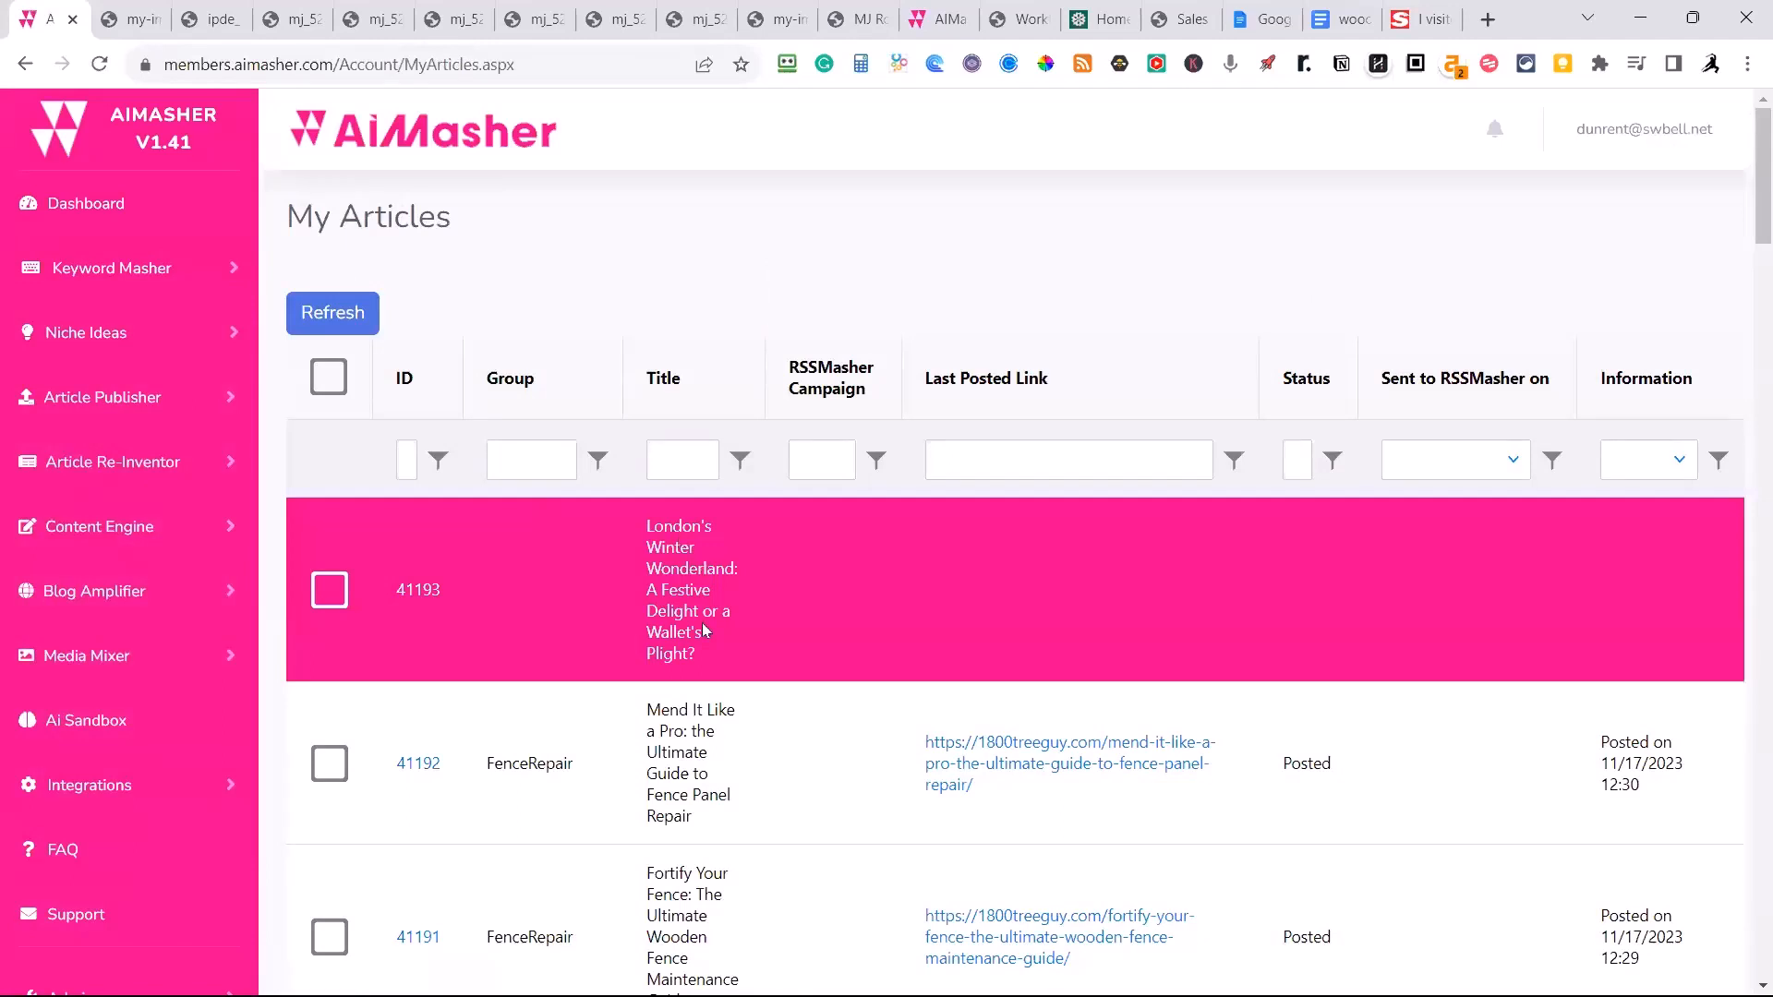
{"action": "scroll", "coordinate": [700, 610], "scroll_direction": "down", "scroll_amount": 1}
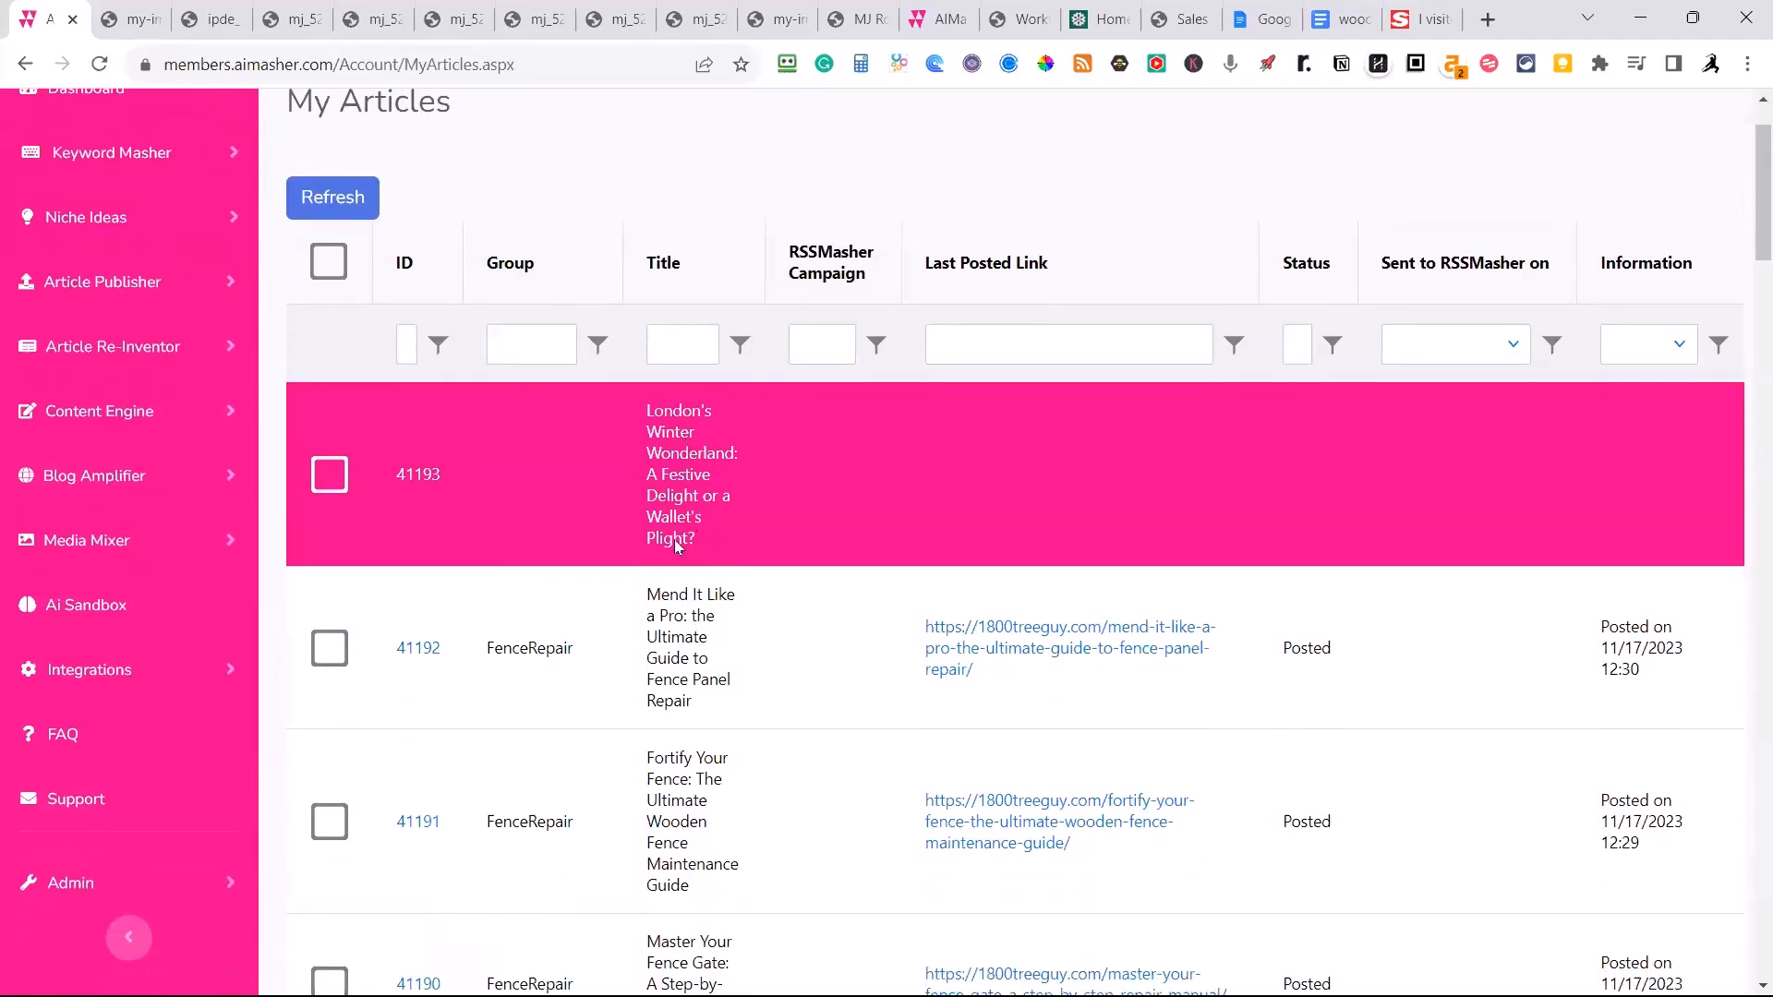
{"action": "scroll", "coordinate": [677, 512], "scroll_direction": "down", "scroll_amount": 1}
{"action": "scroll", "coordinate": [680, 526], "scroll_direction": "up", "scroll_amount": 1}
Switch to the original article on The Sun and examine its lead image, headline and opening text.
{"action": "left_click", "coordinate": [1438, 33]}
{"action": "scroll", "coordinate": [1115, 791], "scroll_direction": "down", "scroll_amount": 5}
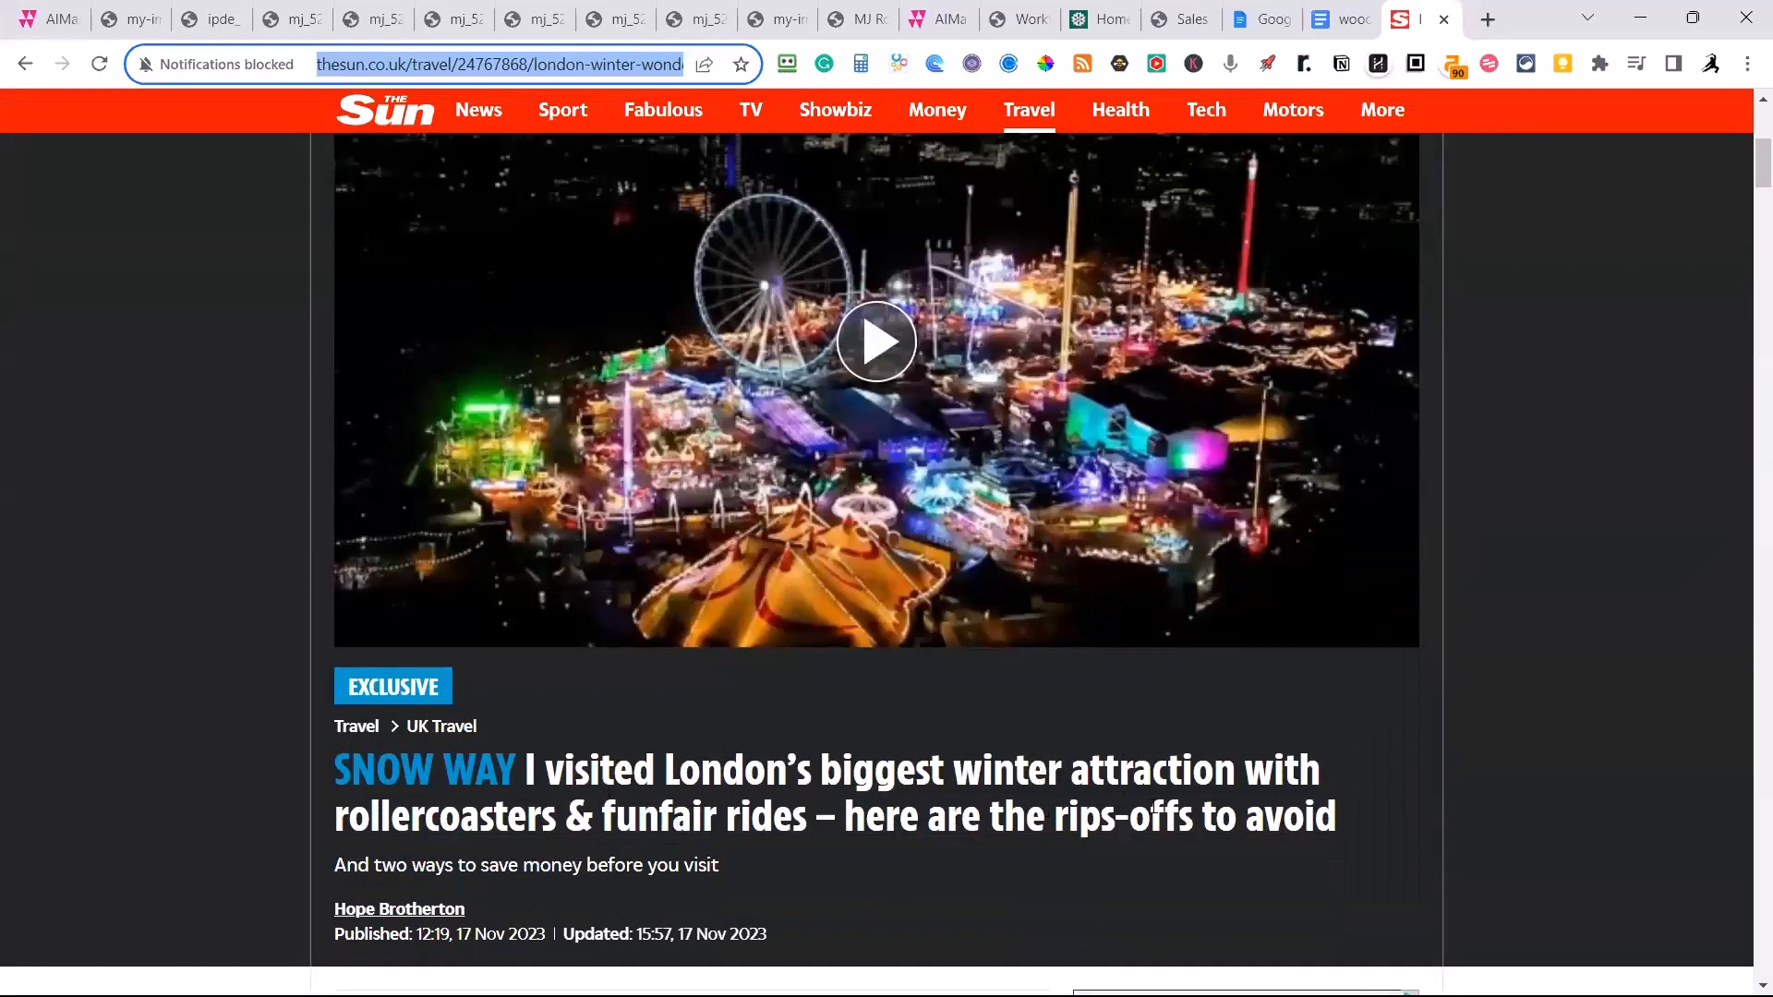
{"action": "scroll", "coordinate": [1245, 790], "scroll_direction": "down", "scroll_amount": 1}
{"action": "scroll", "coordinate": [1202, 773], "scroll_direction": "down", "scroll_amount": 1}
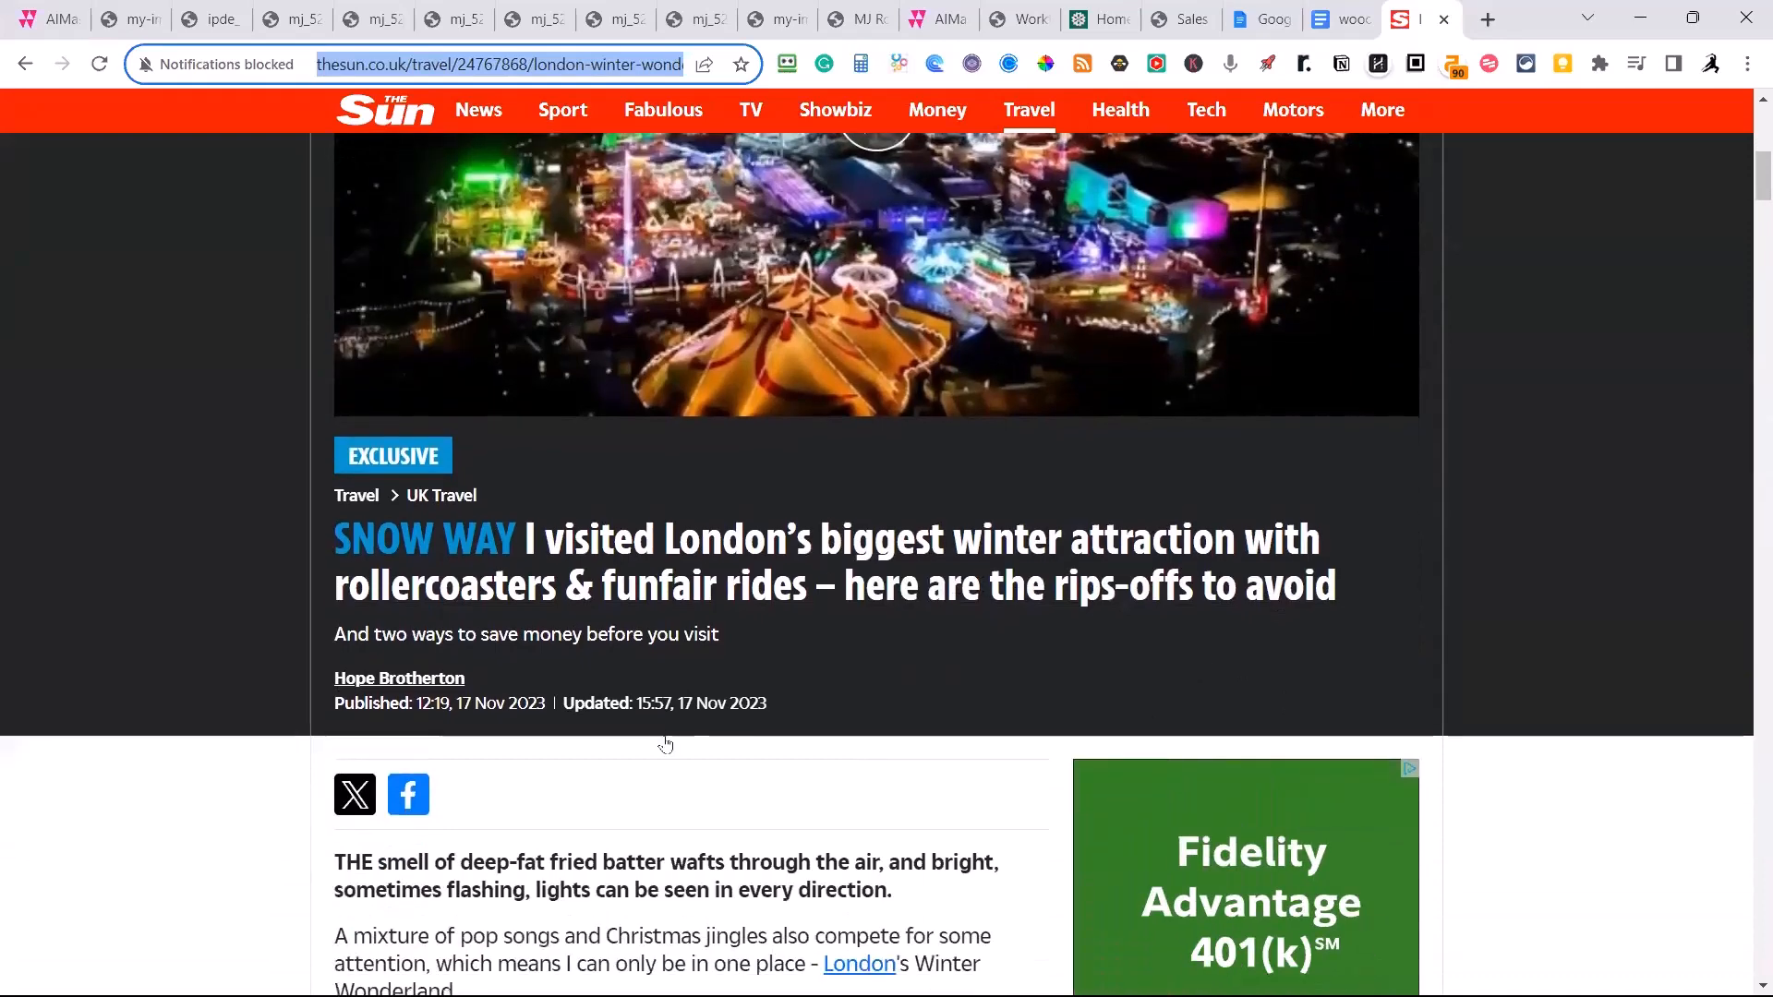
{"action": "scroll", "coordinate": [735, 790], "scroll_direction": "up", "scroll_amount": 1}
{"action": "scroll", "coordinate": [725, 792], "scroll_direction": "up", "scroll_amount": 1}
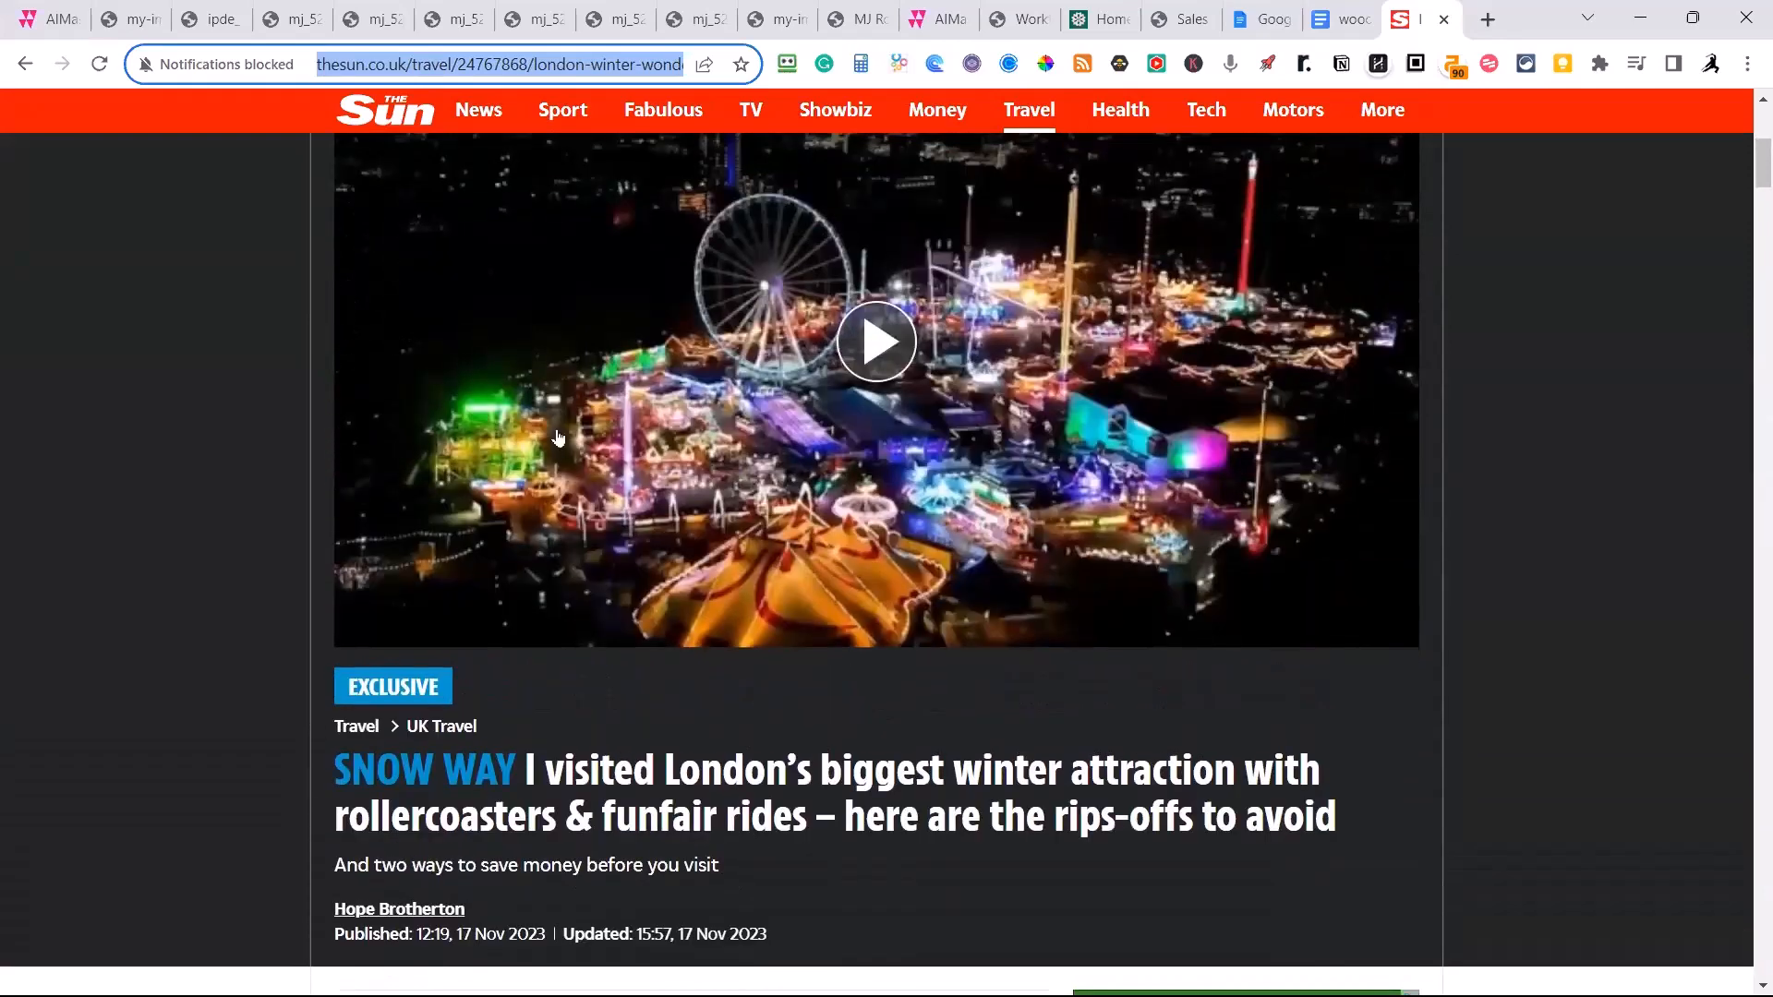
Return to My Articles, open the London's Winter Wonderland article and review its images, citations, audio player and text.
{"action": "left_click", "coordinate": [51, 19]}
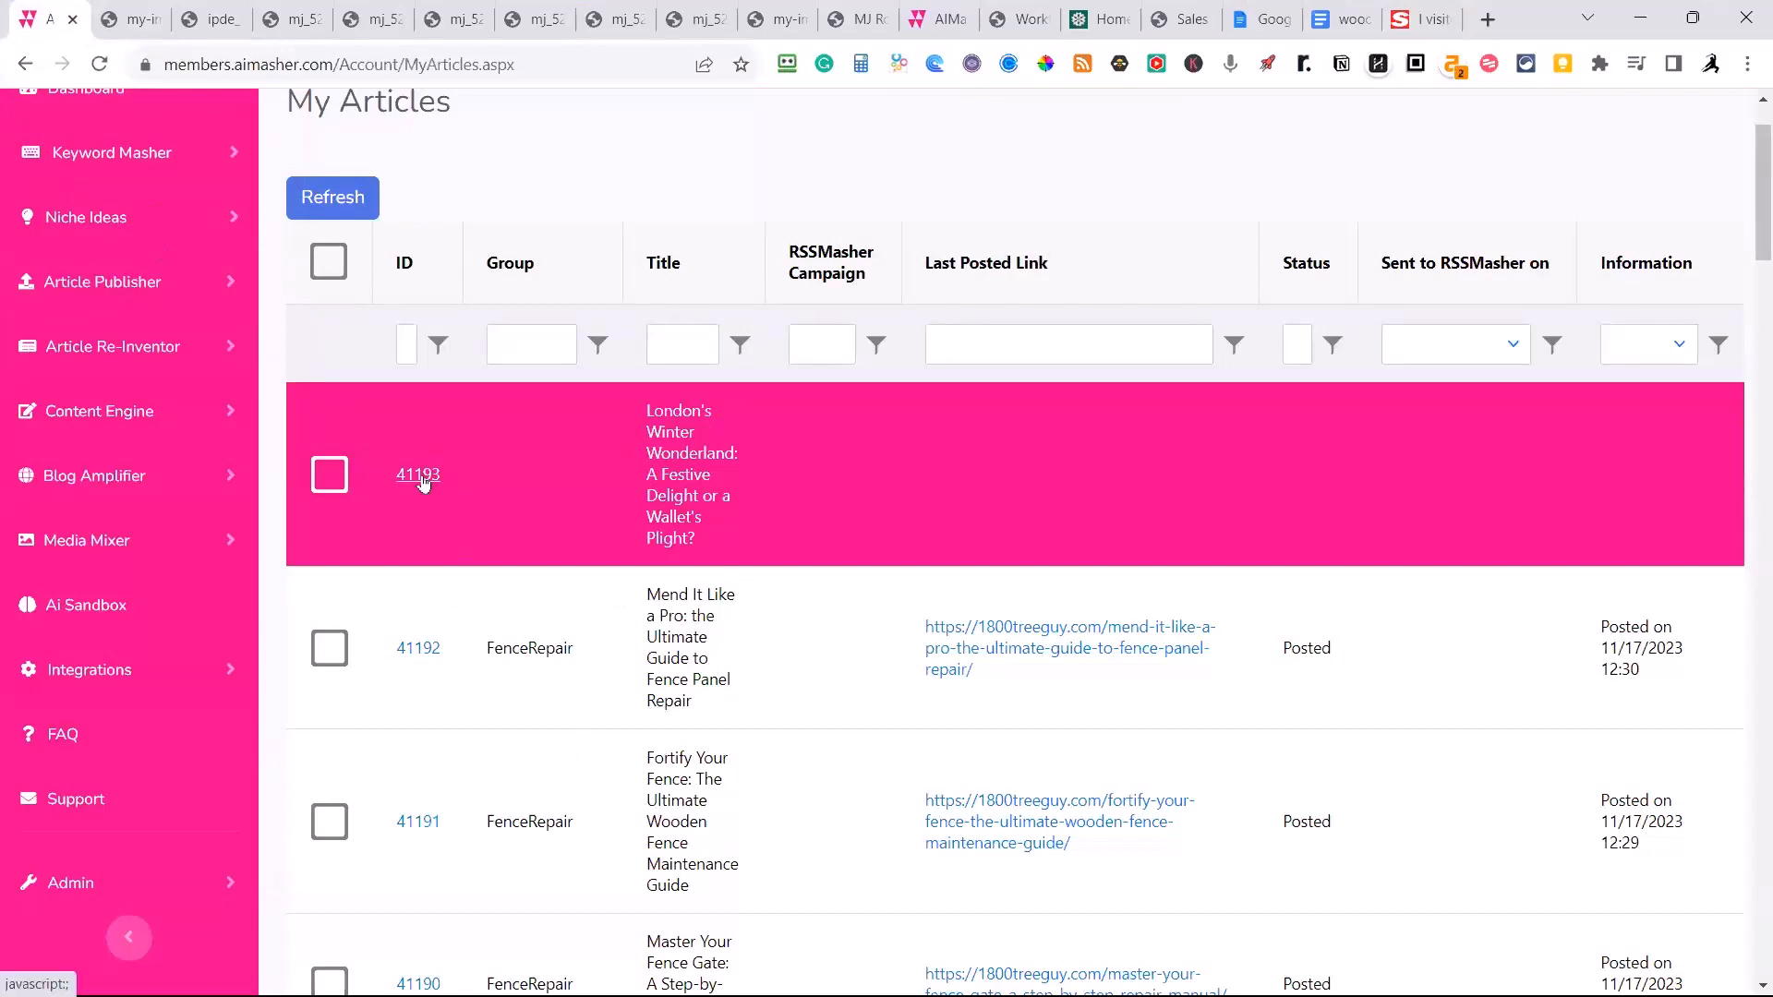
{"action": "left_click", "coordinate": [420, 477]}
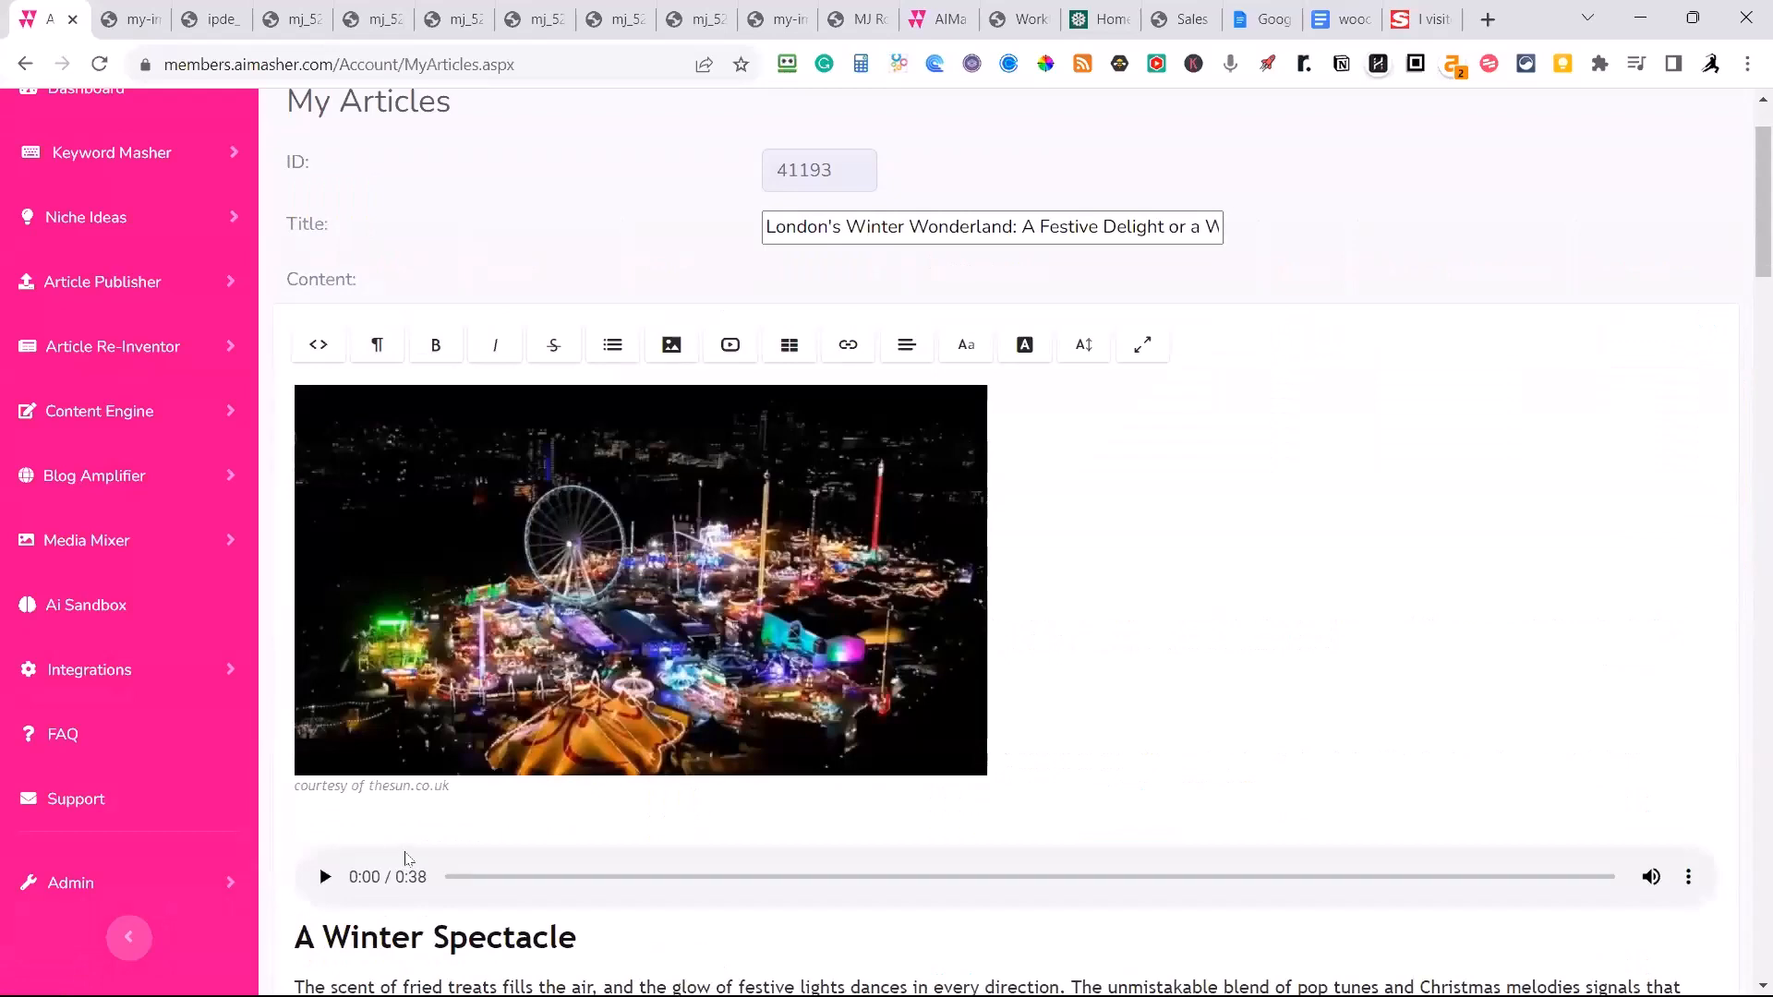
{"action": "scroll", "coordinate": [407, 859], "scroll_direction": "down", "scroll_amount": 2}
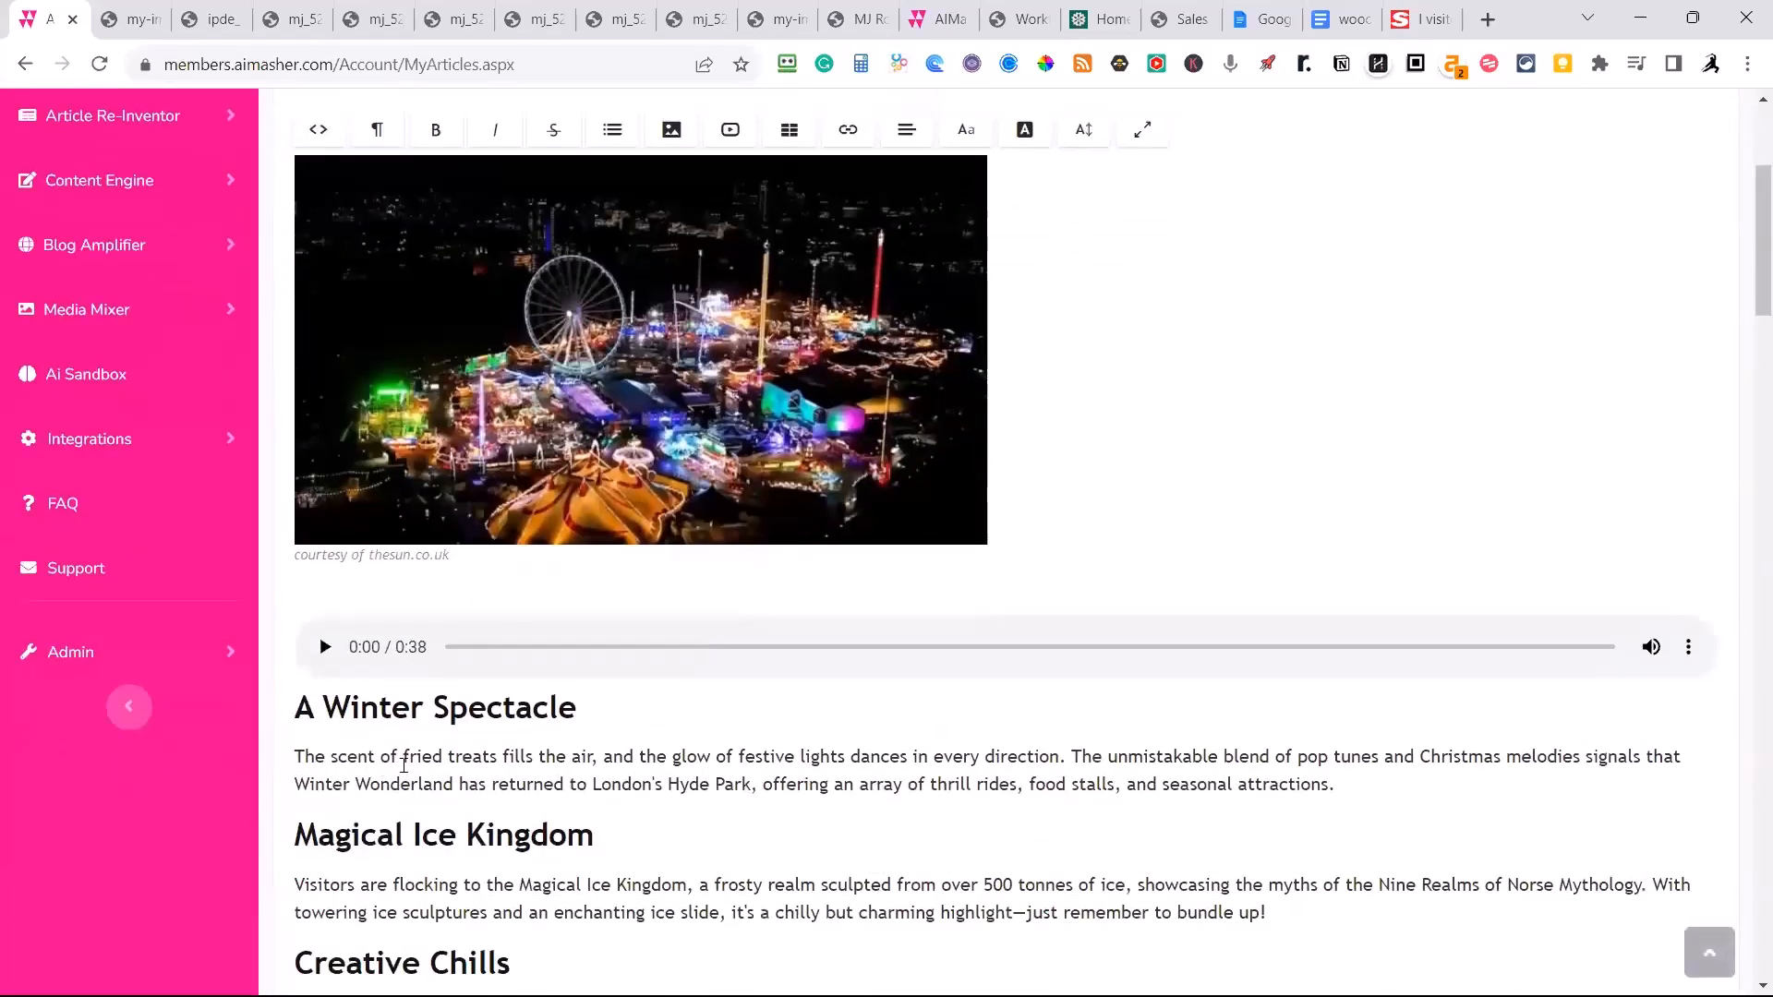
{"action": "scroll", "coordinate": [404, 766], "scroll_direction": "down", "scroll_amount": 1}
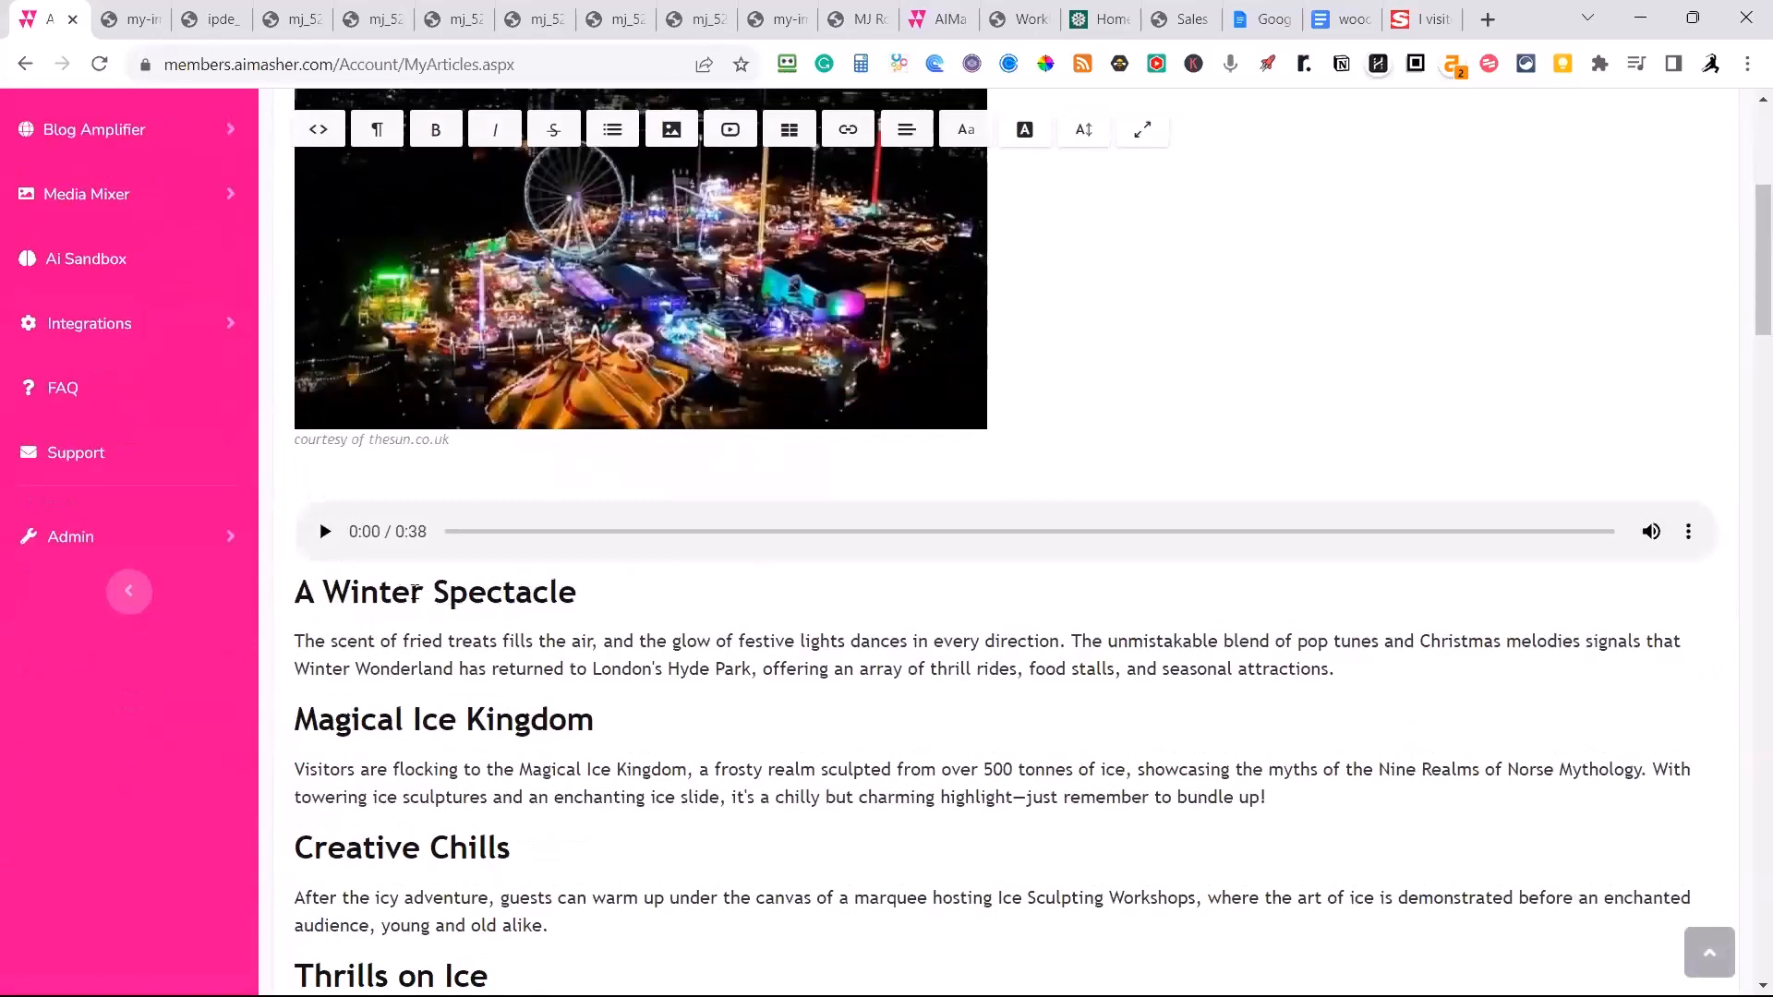
{"action": "scroll", "coordinate": [600, 716], "scroll_direction": "up", "scroll_amount": 2}
{"action": "scroll", "coordinate": [626, 695], "scroll_direction": "down", "scroll_amount": 2}
{"action": "scroll", "coordinate": [540, 741], "scroll_direction": "down", "scroll_amount": 4}
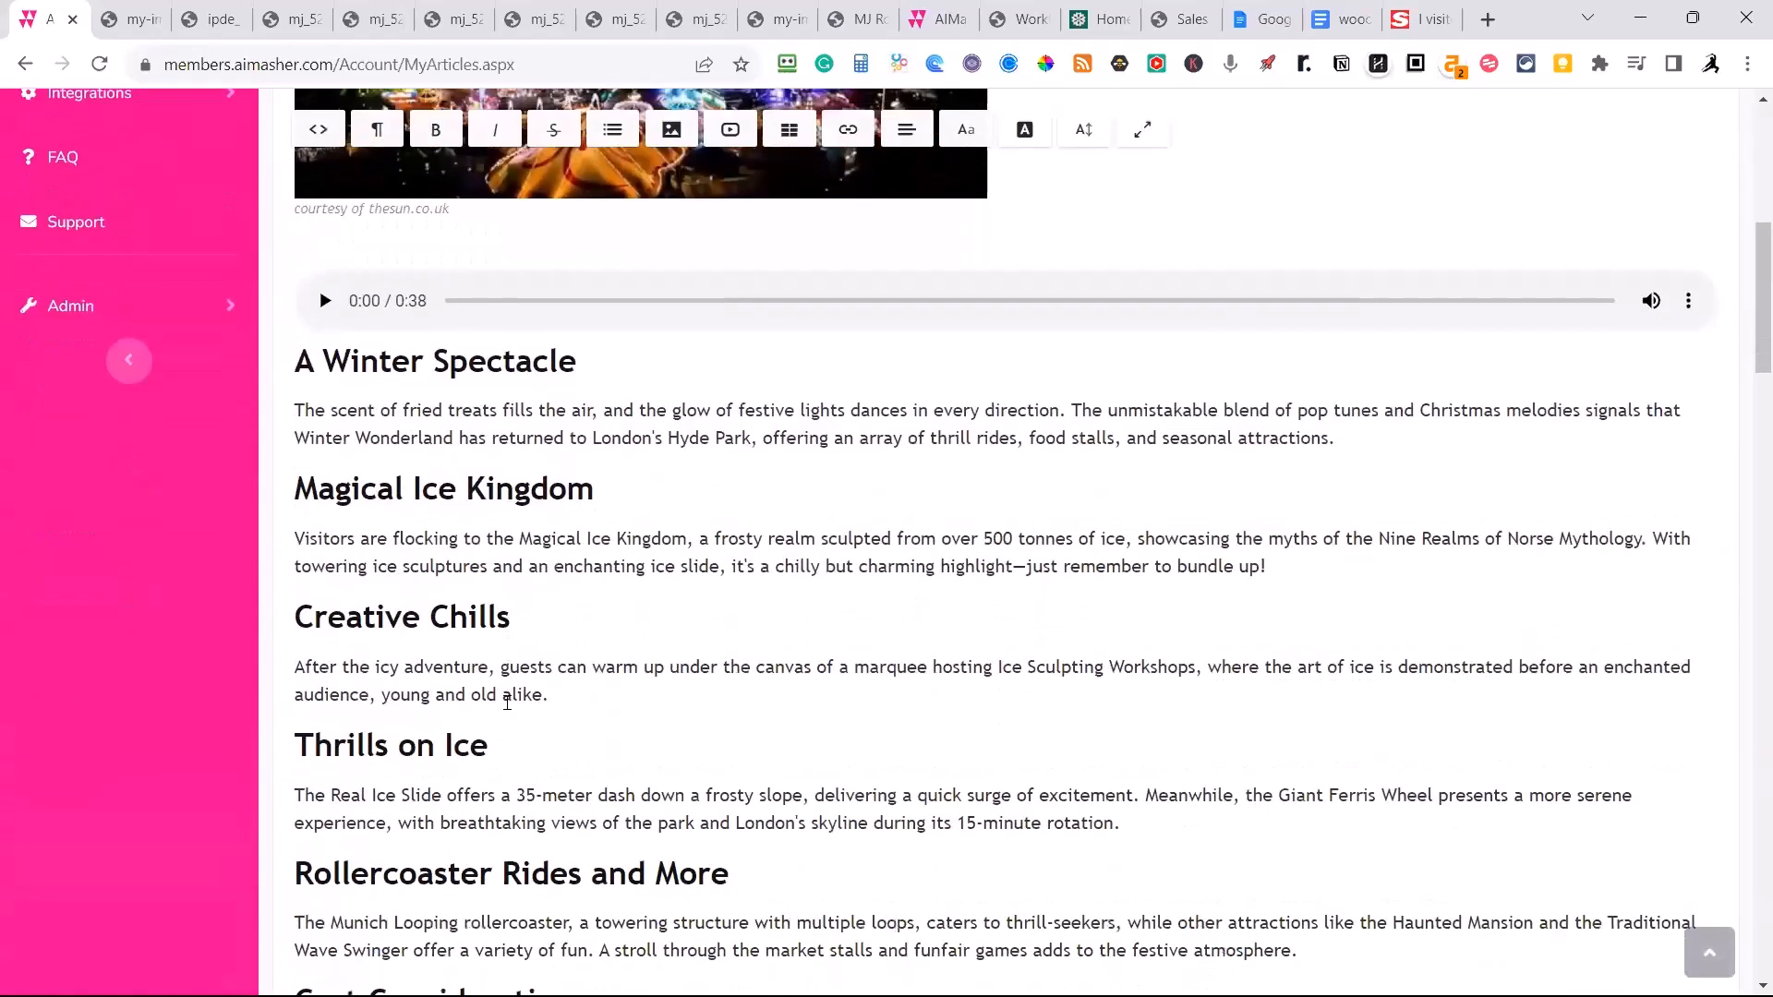
{"action": "scroll", "coordinate": [340, 753], "scroll_direction": "down", "scroll_amount": 7}
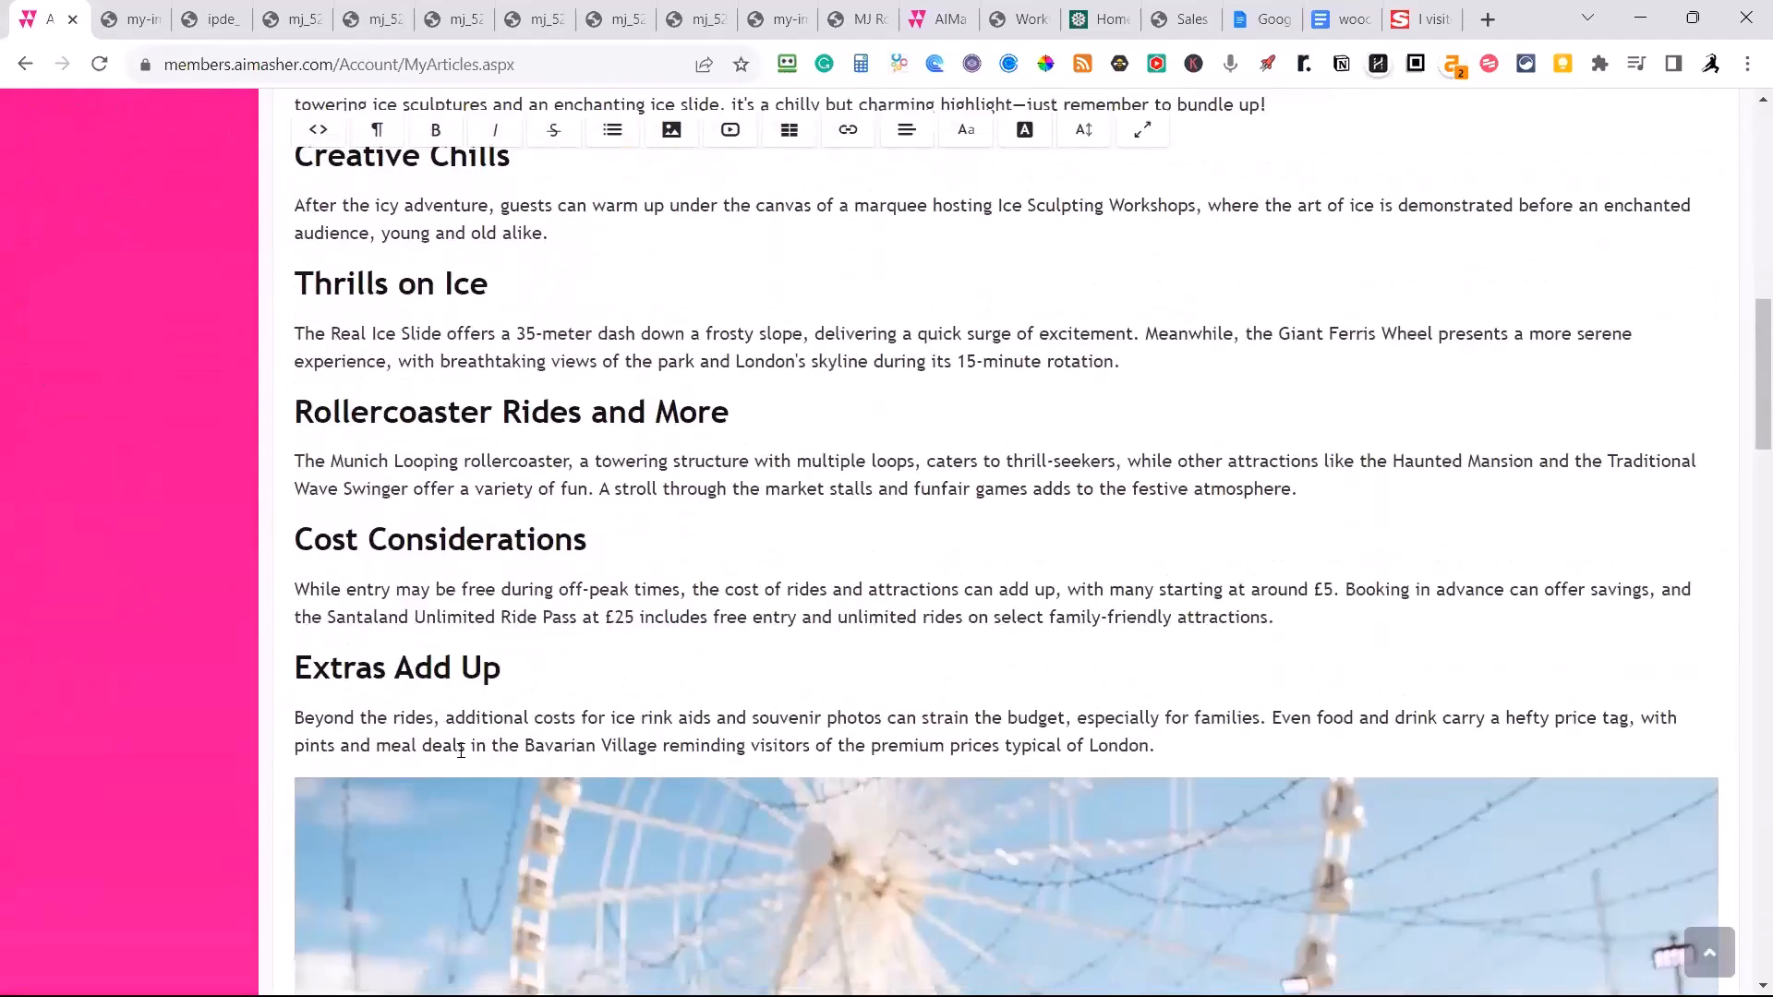
{"action": "scroll", "coordinate": [870, 577], "scroll_direction": "down", "scroll_amount": 5}
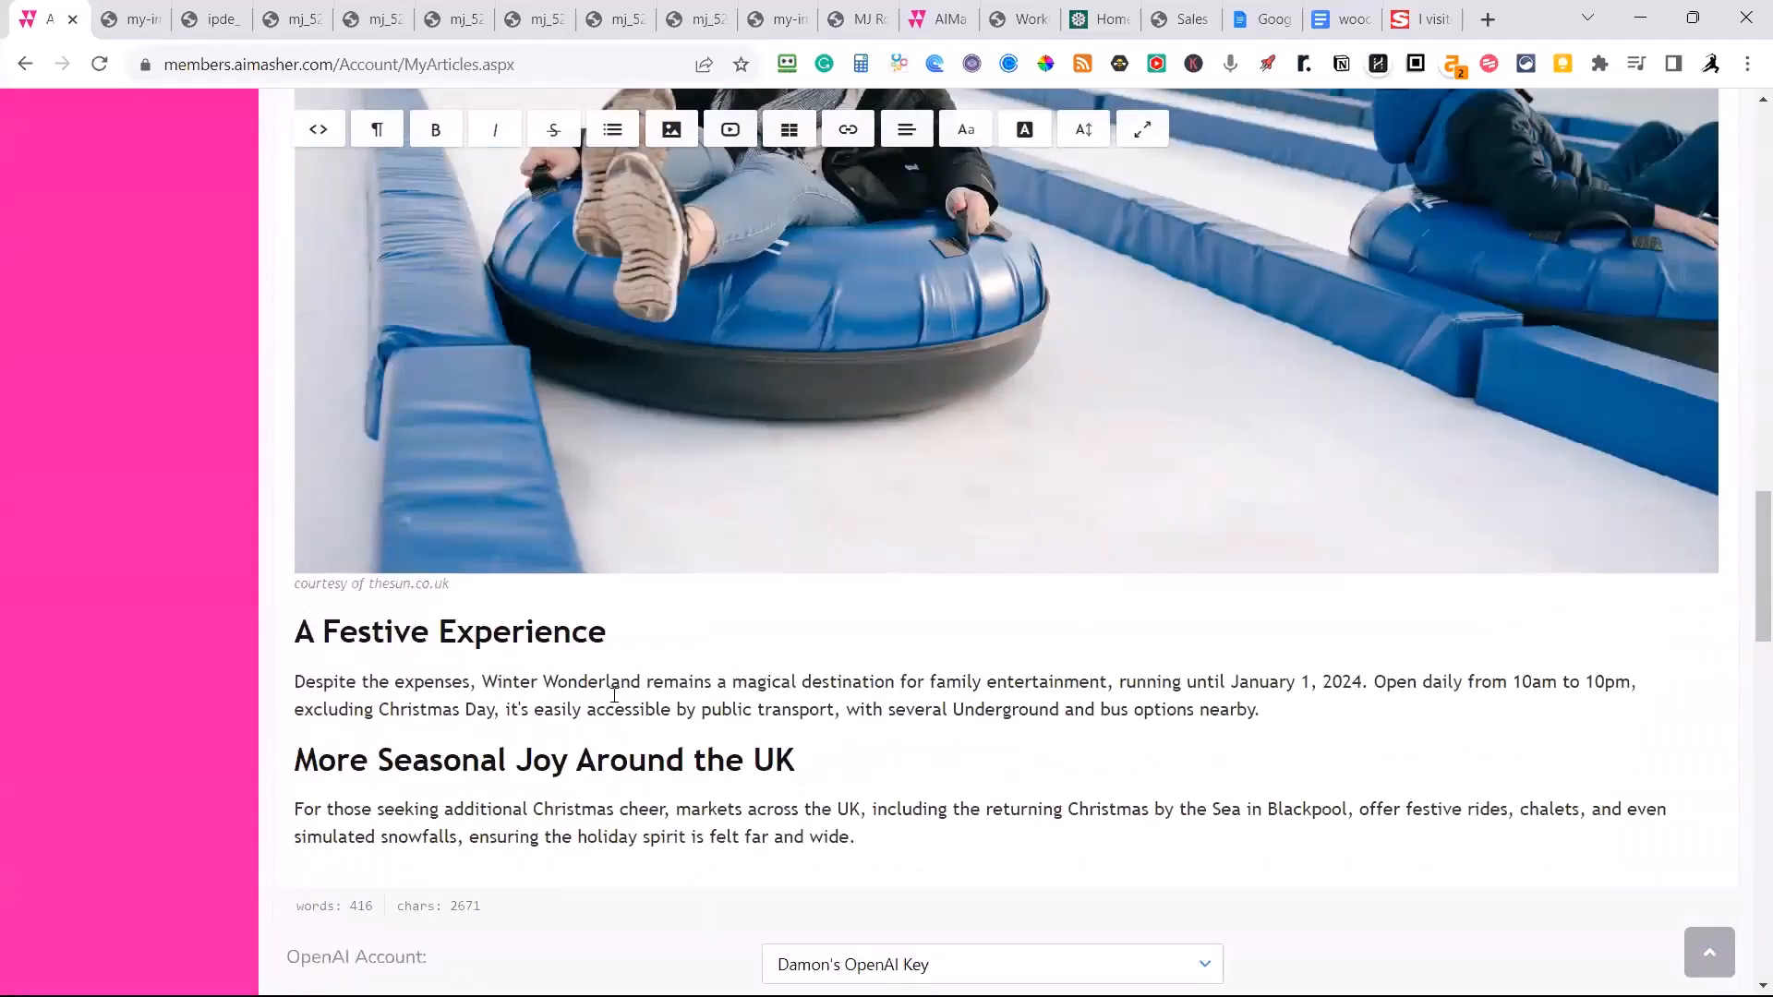
Review the article's closing sections and its summary, voice-over, media and grouping options, and finish editing without changes.
{"action": "scroll", "coordinate": [614, 697], "scroll_direction": "down", "scroll_amount": 7}
{"action": "scroll", "coordinate": [534, 692], "scroll_direction": "up", "scroll_amount": 4}
{"action": "scroll", "coordinate": [535, 689], "scroll_direction": "down", "scroll_amount": 1}
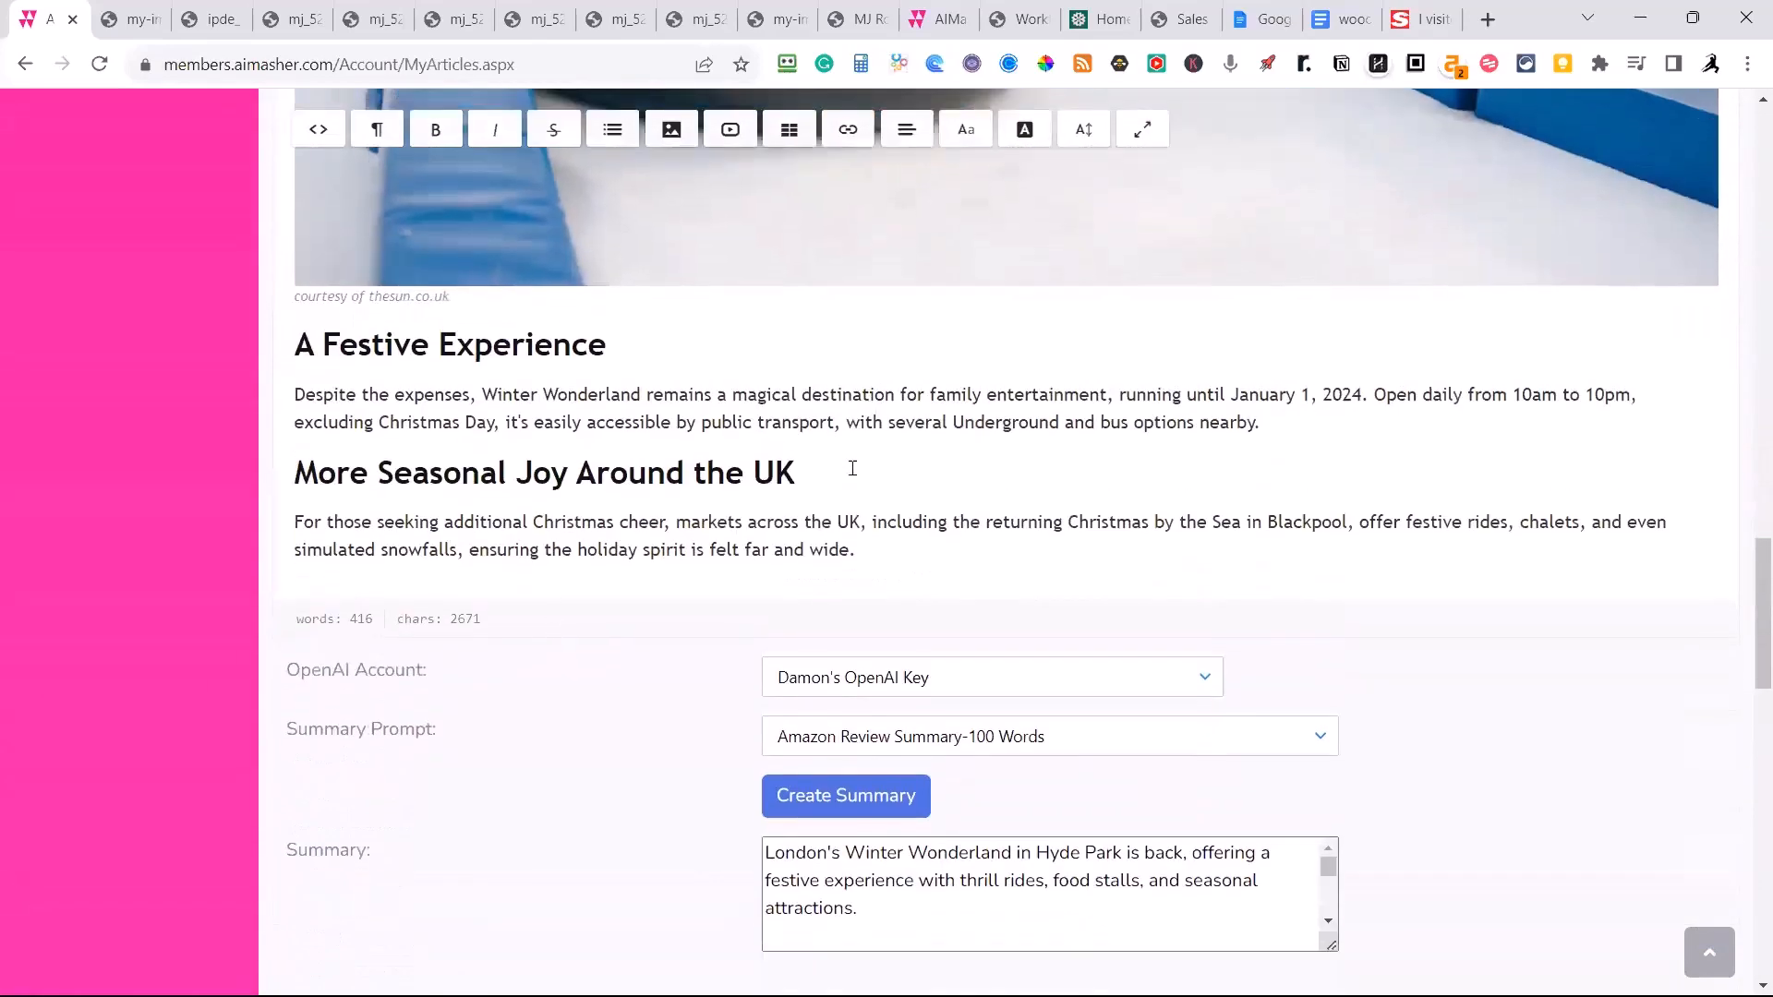
{"action": "scroll", "coordinate": [854, 471], "scroll_direction": "down", "scroll_amount": 1}
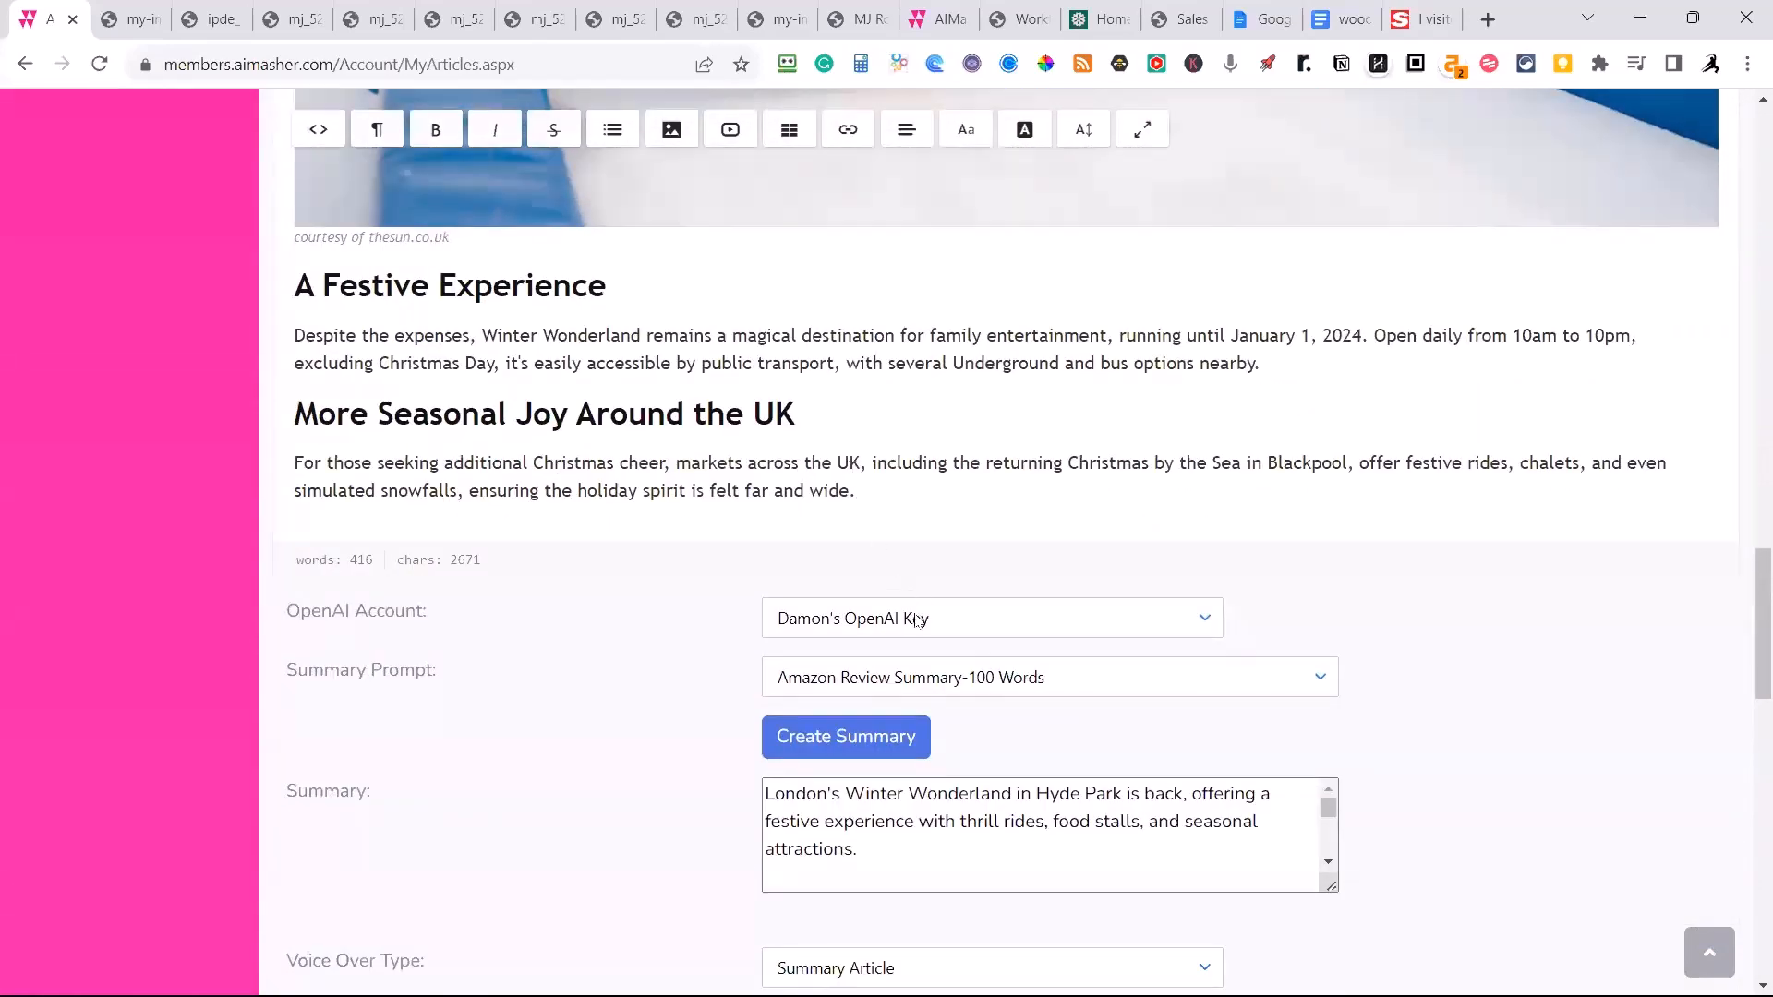
{"action": "scroll", "coordinate": [960, 672], "scroll_direction": "down", "scroll_amount": 3}
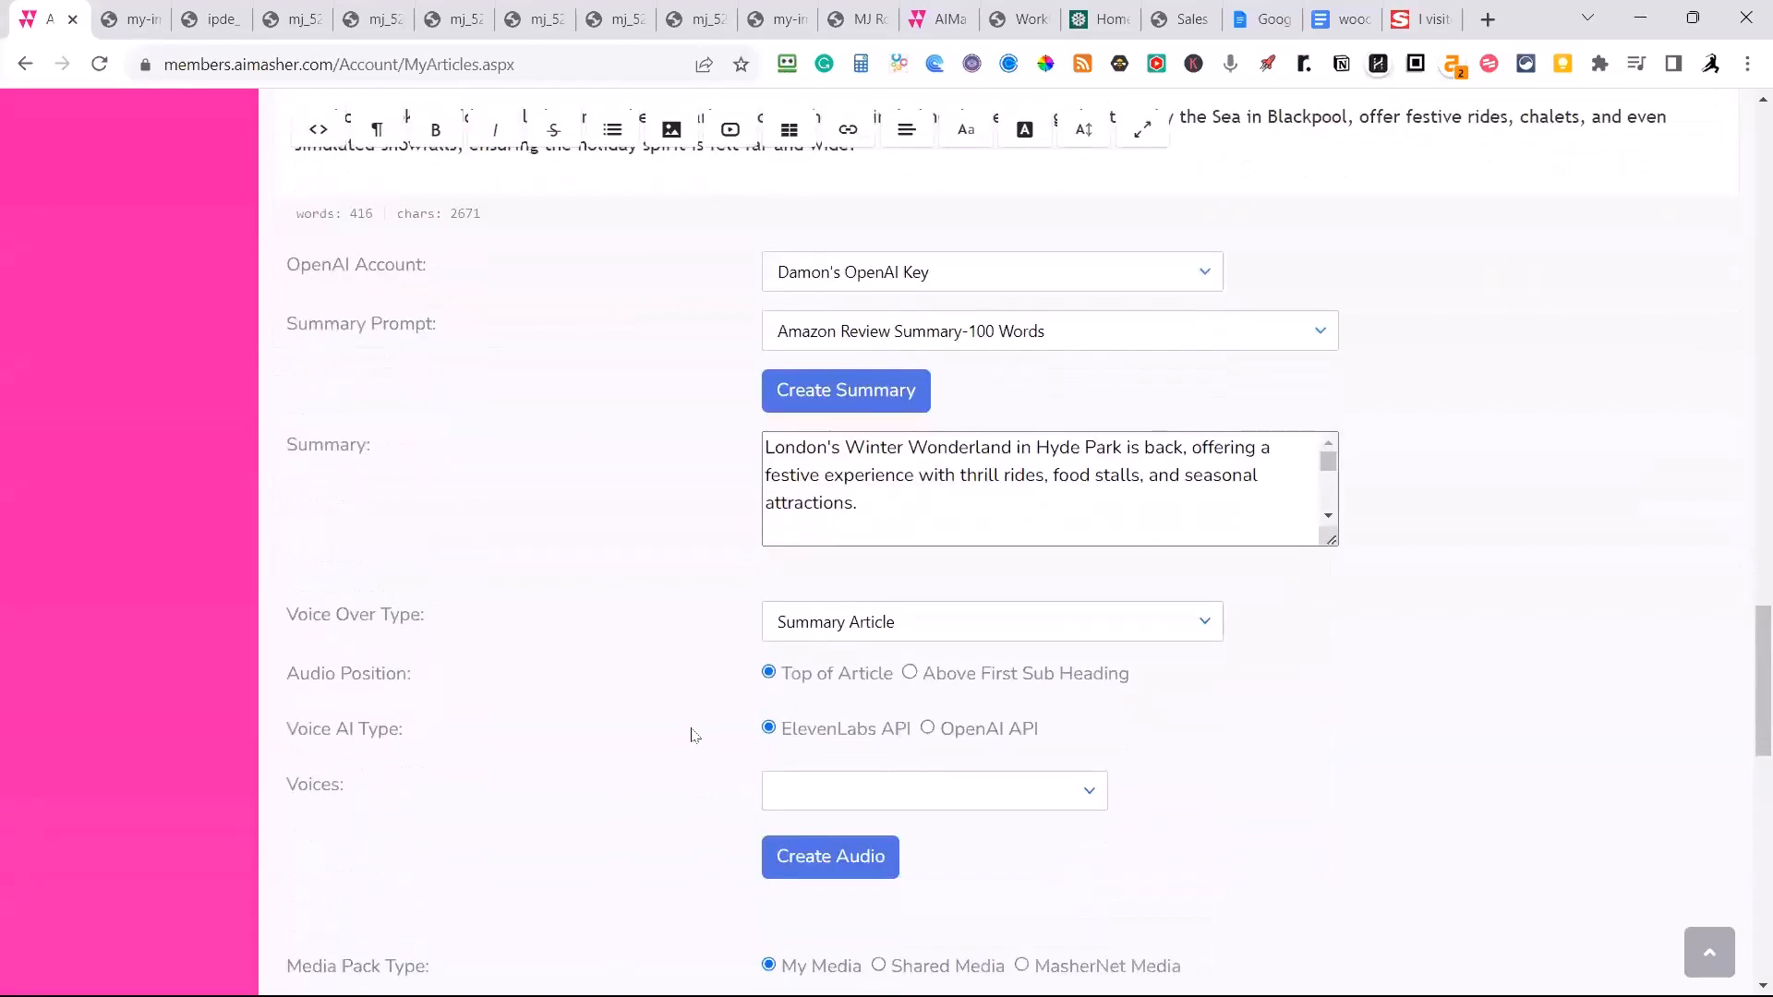
{"action": "scroll", "coordinate": [694, 736], "scroll_direction": "down", "scroll_amount": 5}
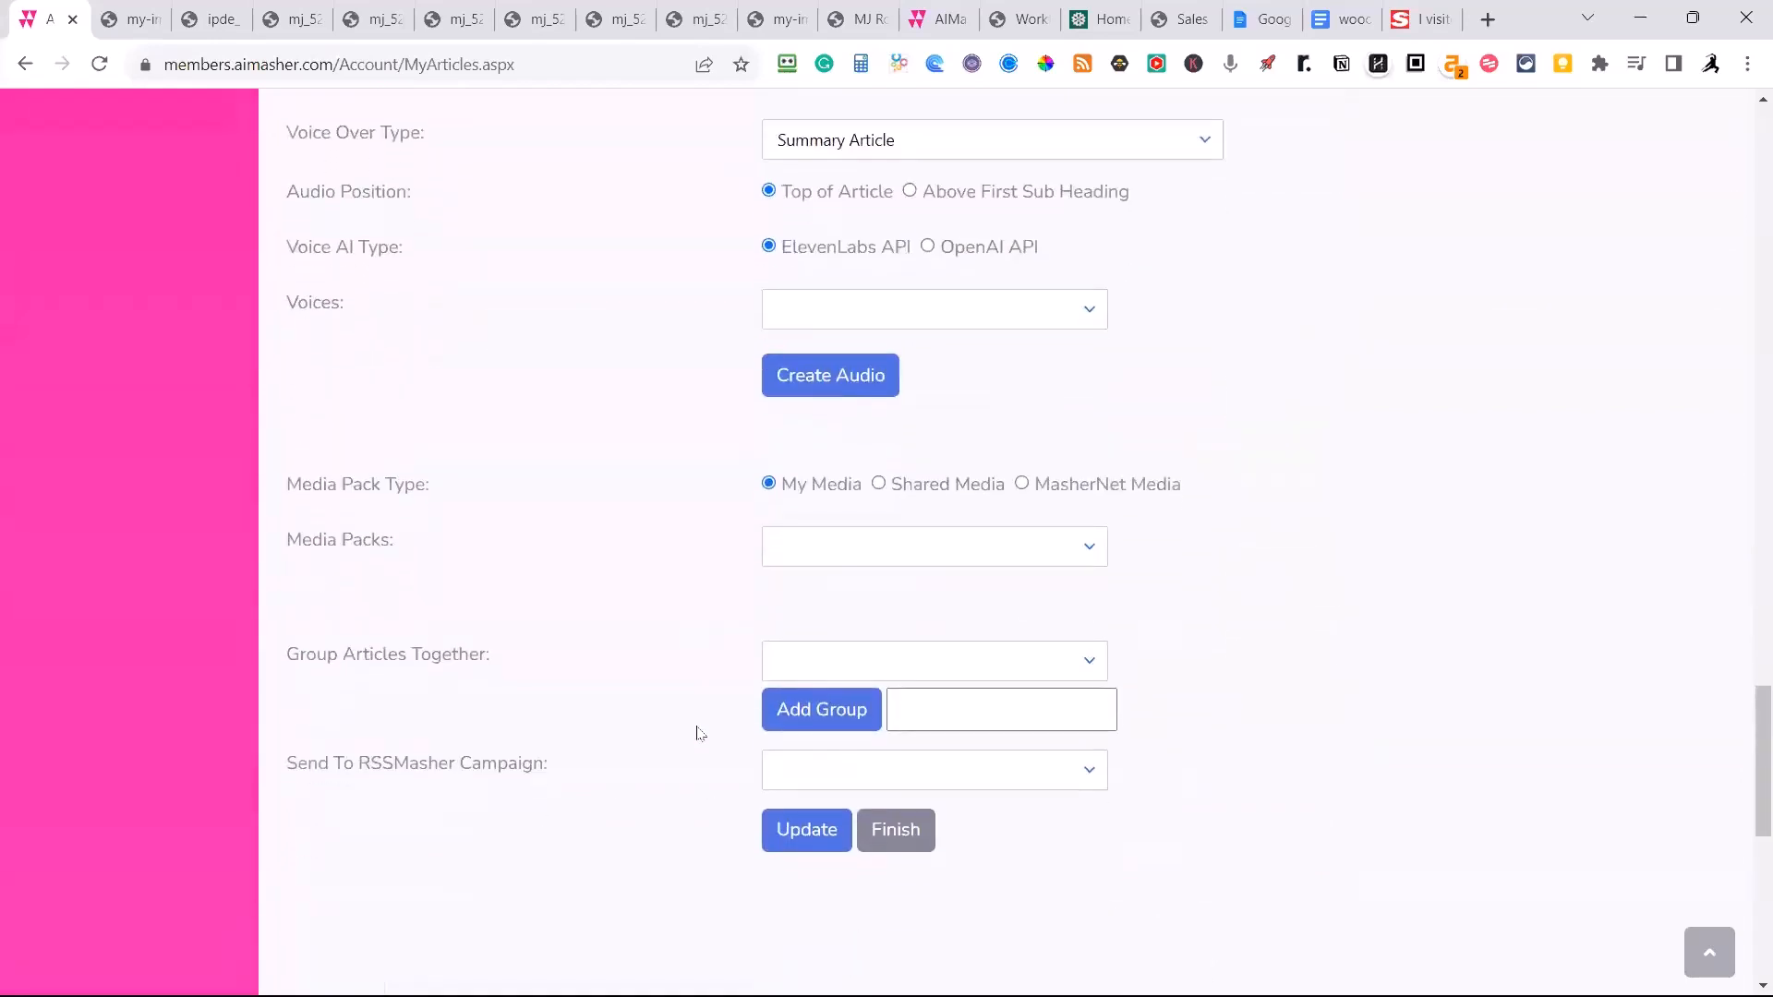
{"action": "scroll", "coordinate": [699, 734], "scroll_direction": "down", "scroll_amount": 1}
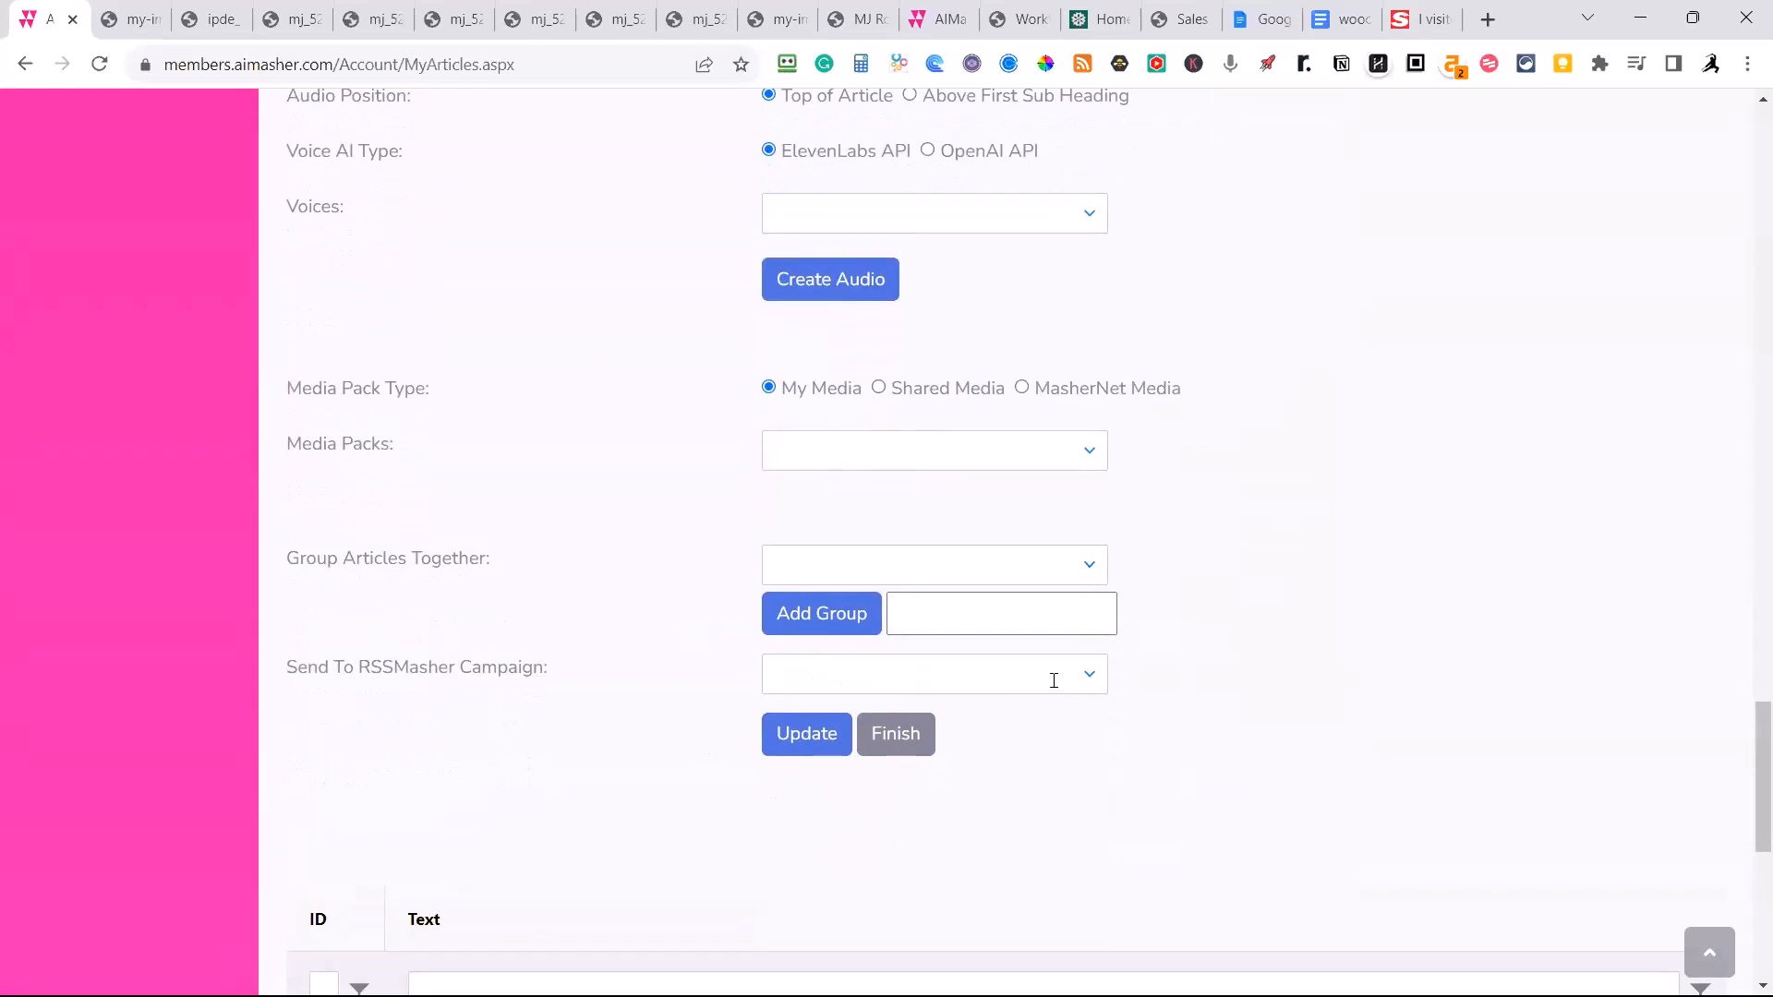
{"action": "scroll", "coordinate": [883, 745], "scroll_direction": "down", "scroll_amount": 2}
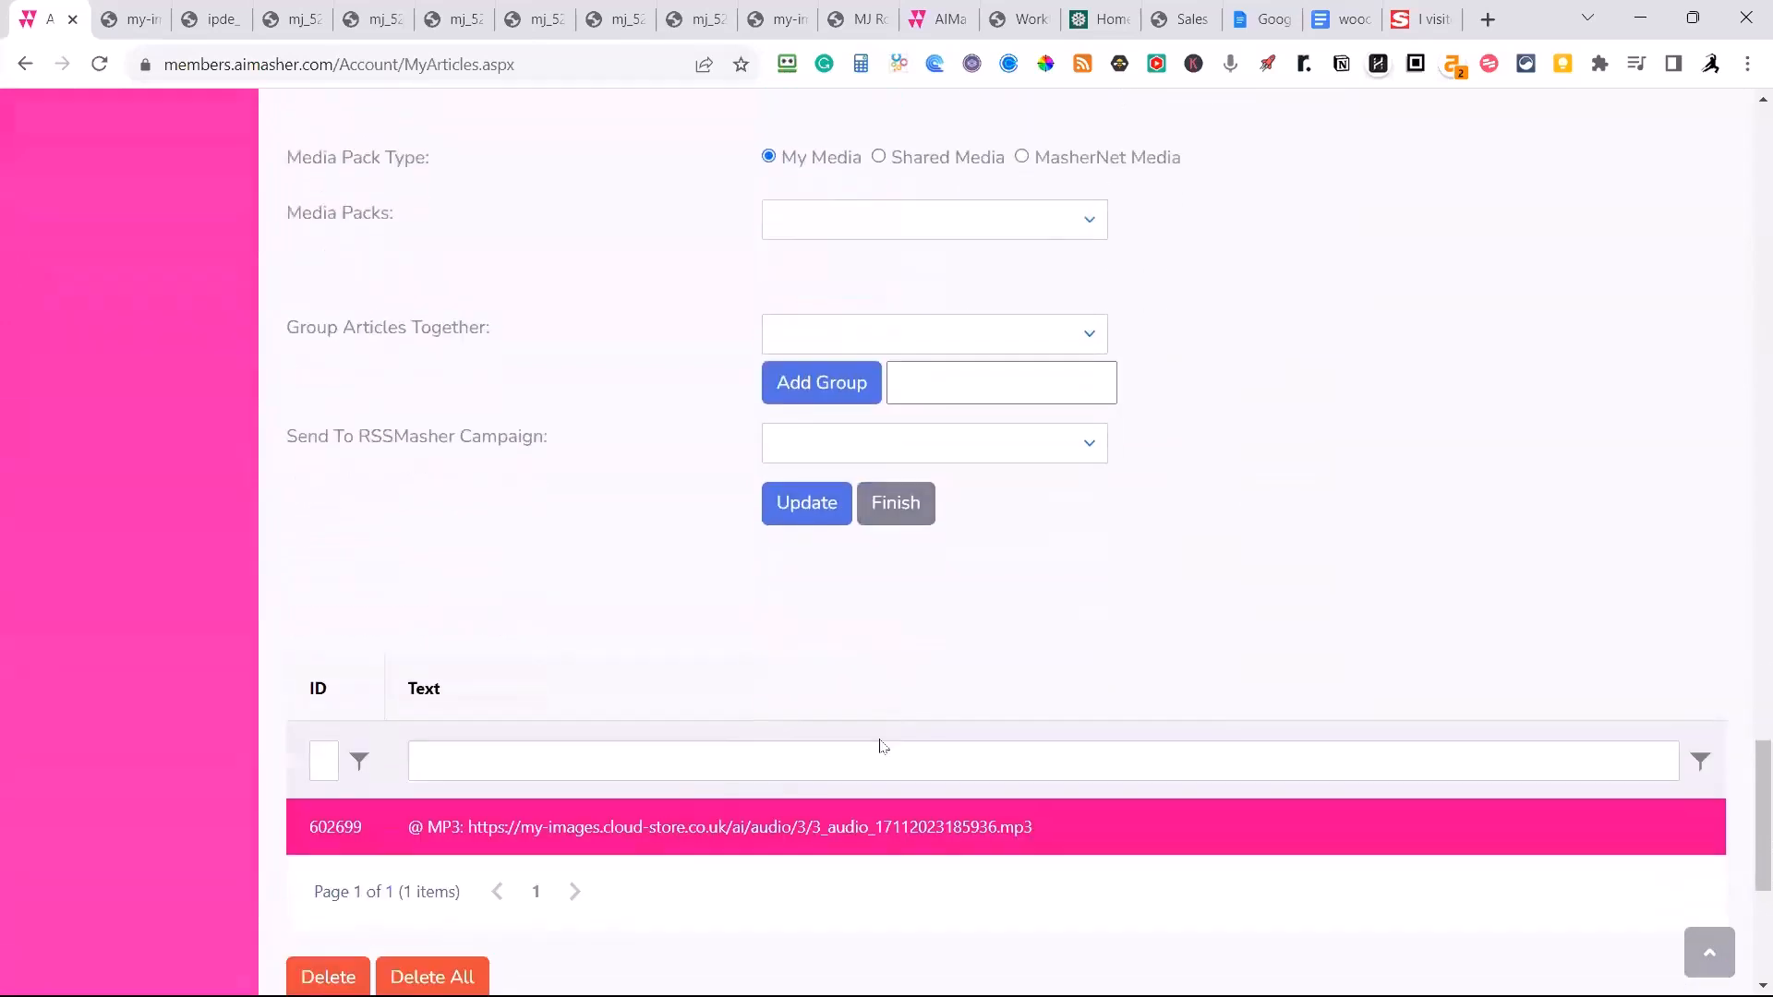
{"action": "left_click", "coordinate": [885, 517]}
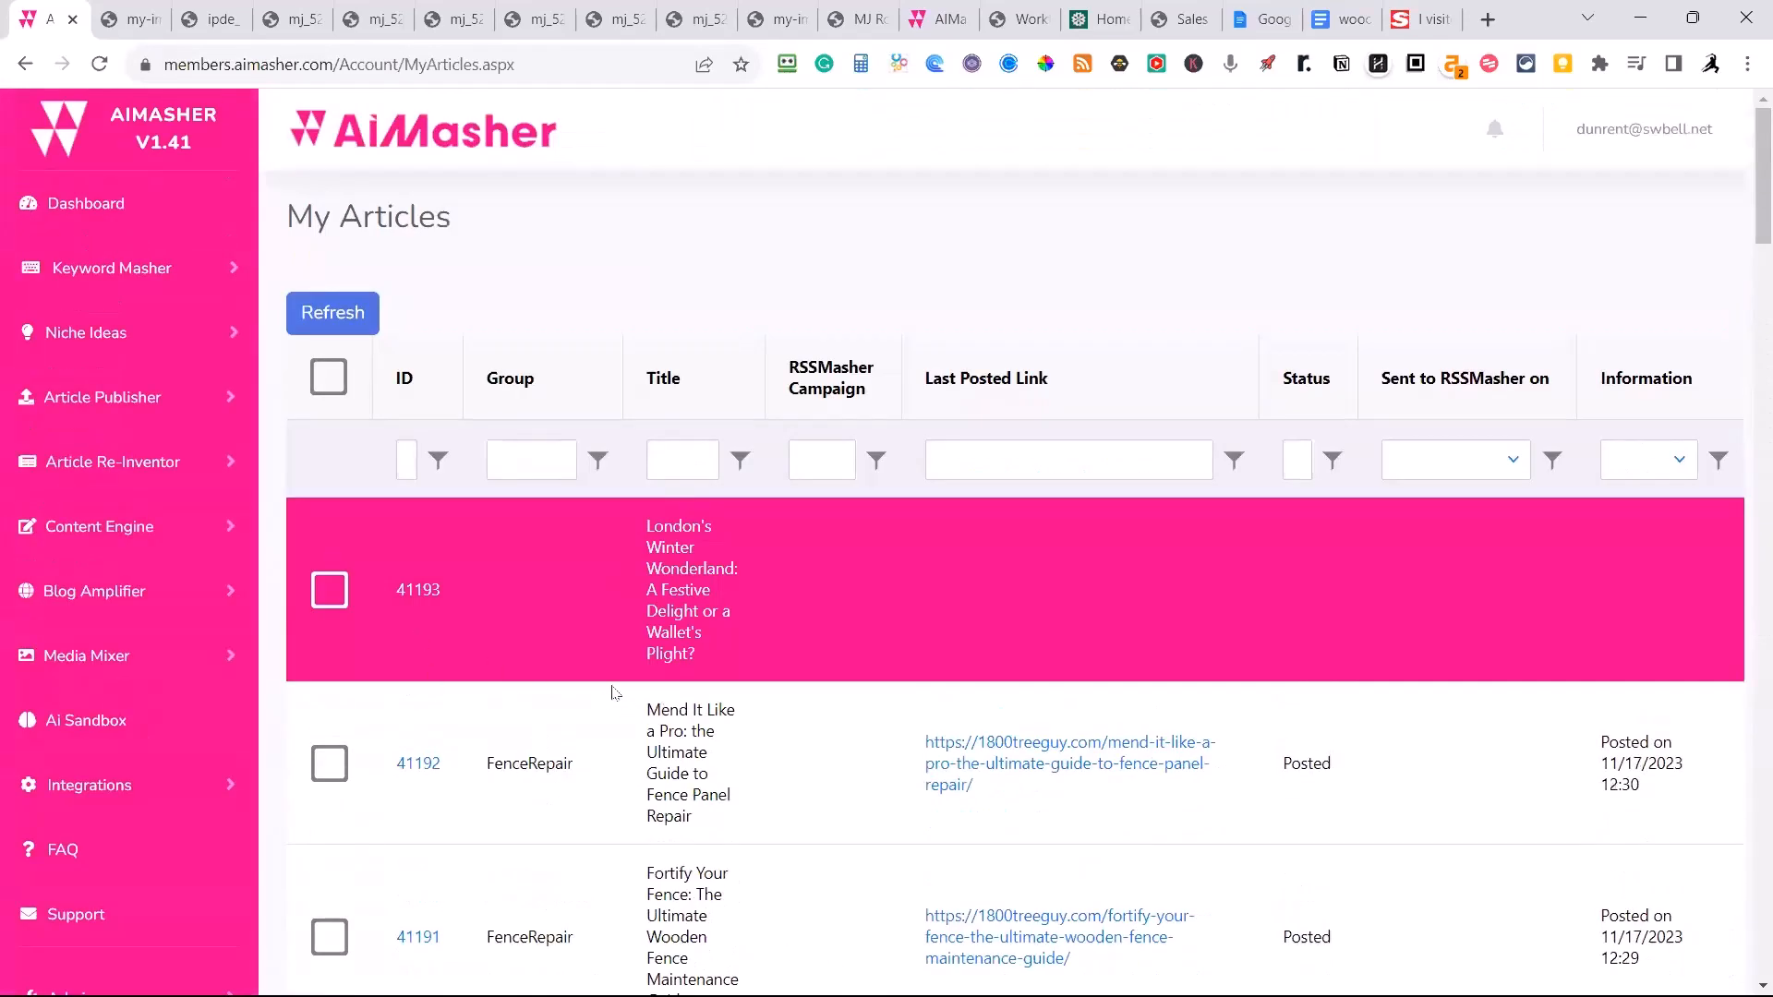
Select the London's Winter Wonderland article for posting and set its WordPress site to DailyEveningNews.com.
{"action": "left_click", "coordinate": [331, 591]}
{"action": "scroll", "coordinate": [516, 838], "scroll_direction": "down", "scroll_amount": 20}
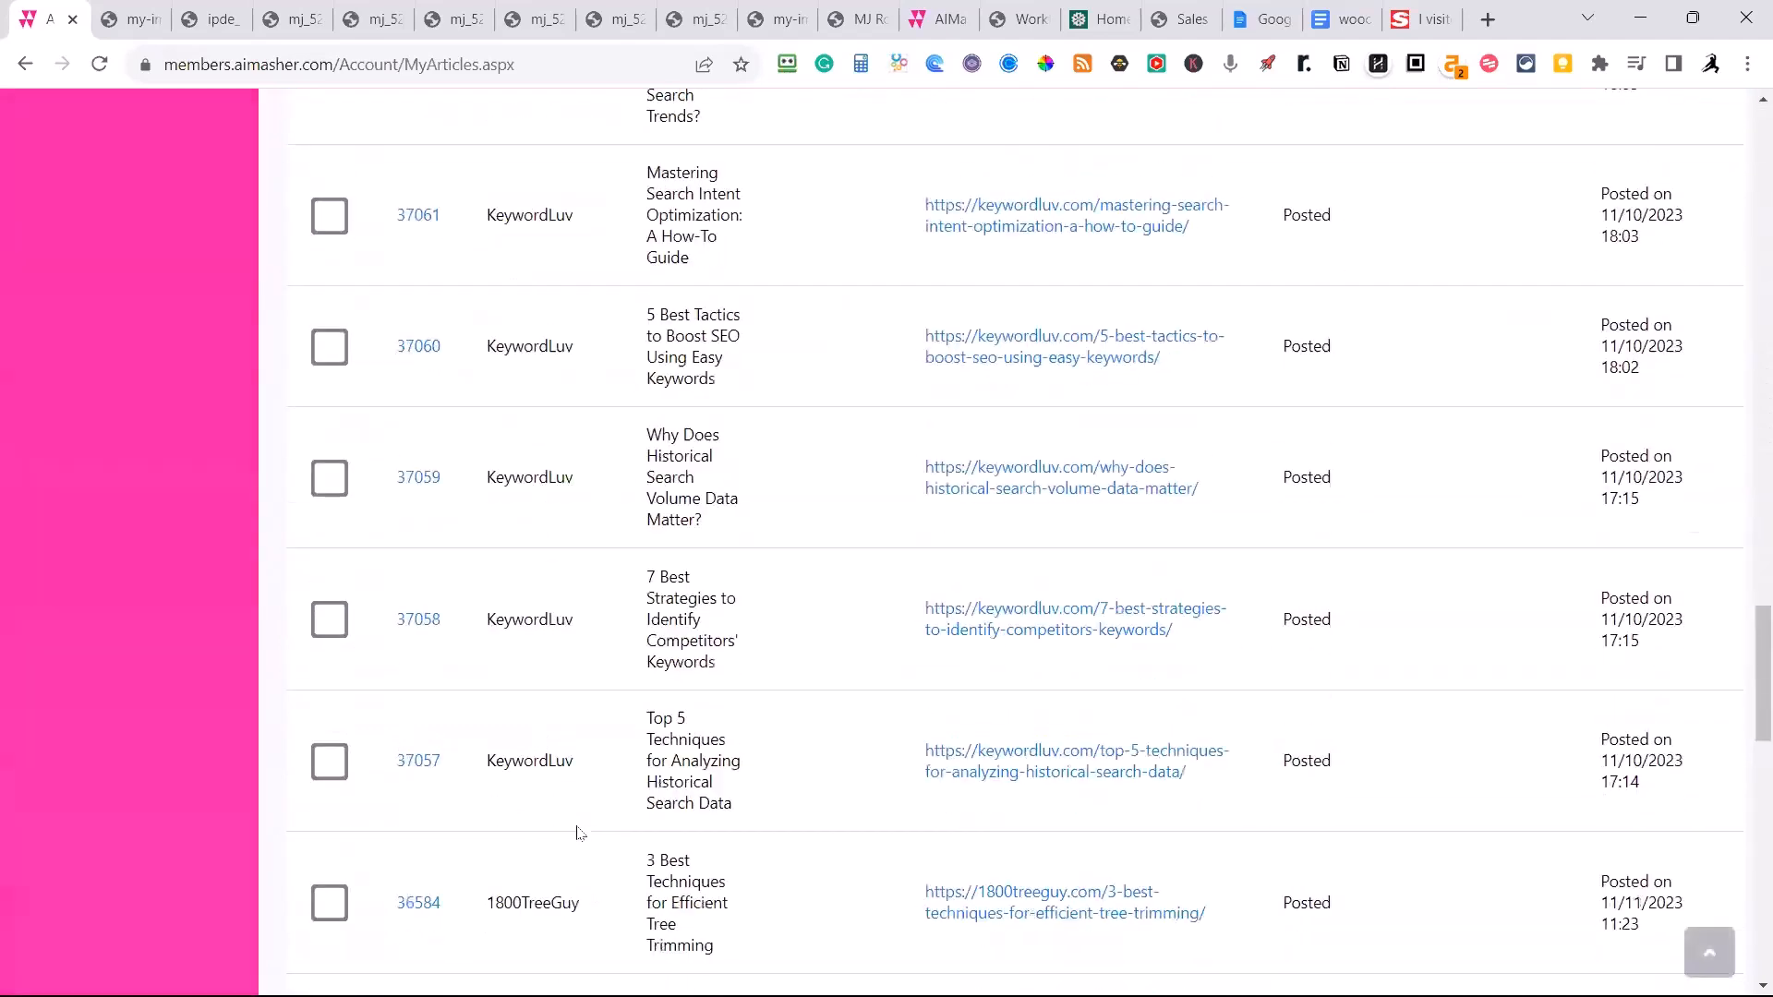
{"action": "scroll", "coordinate": [601, 838], "scroll_direction": "up", "scroll_amount": 6}
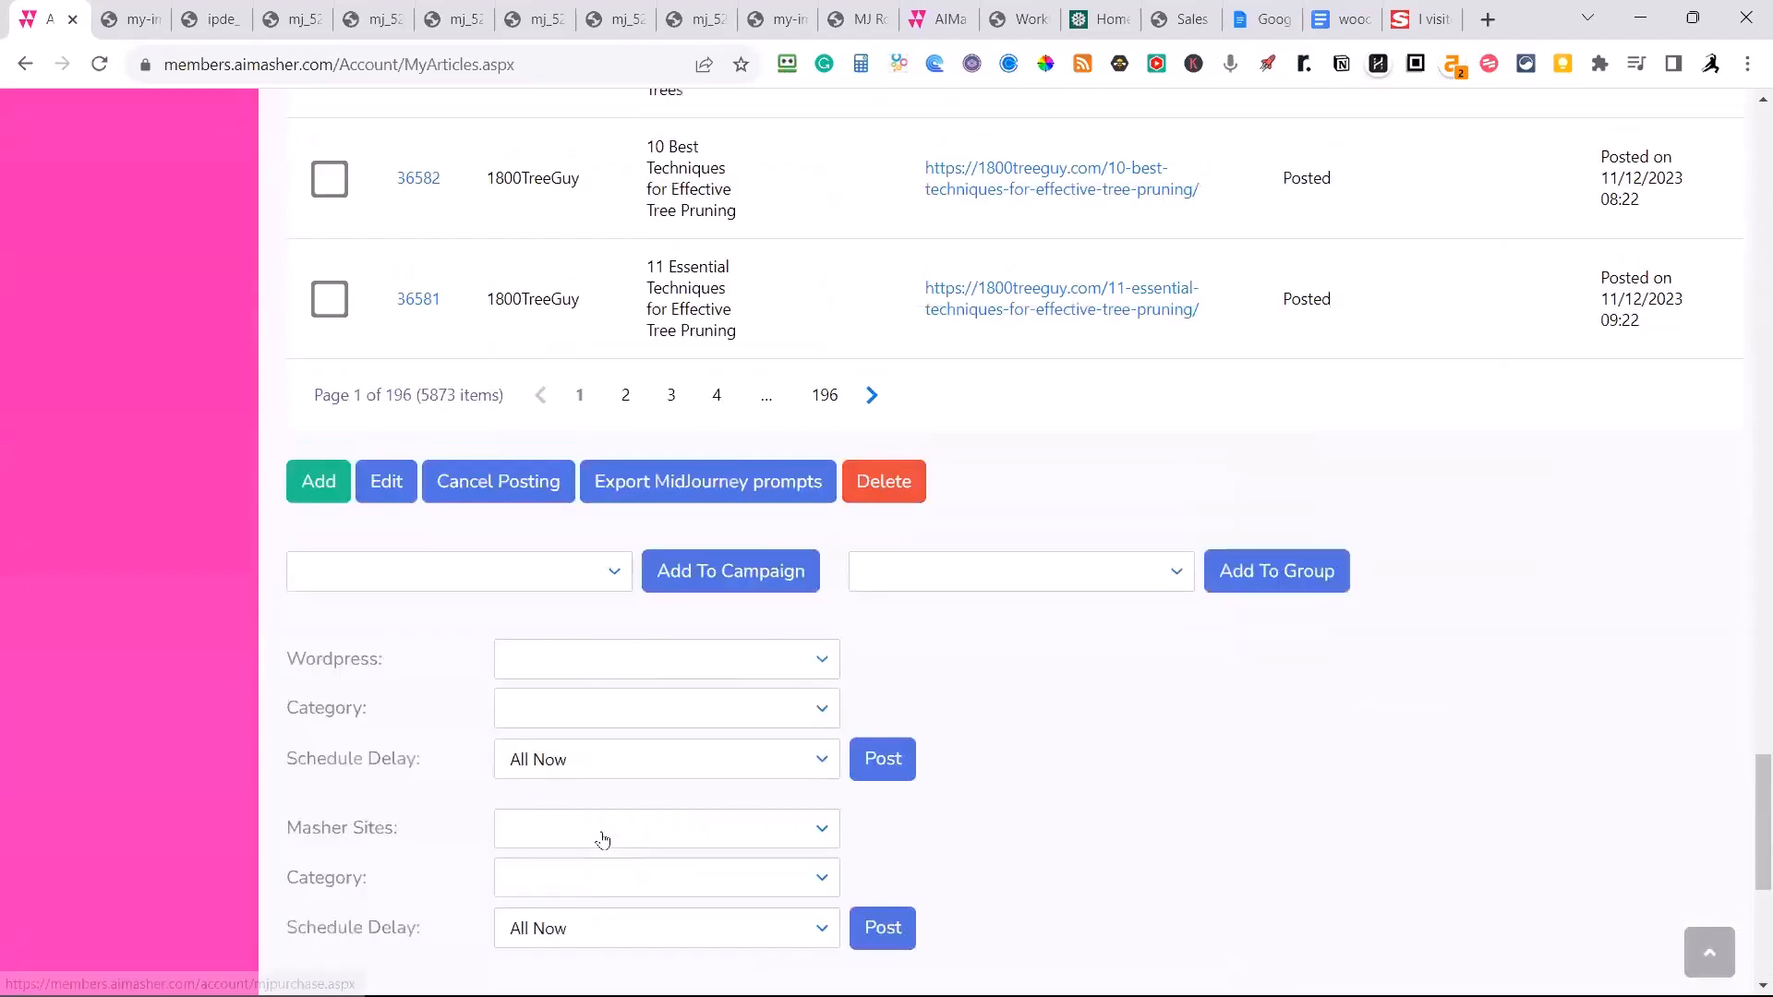
{"action": "left_click", "coordinate": [822, 663]}
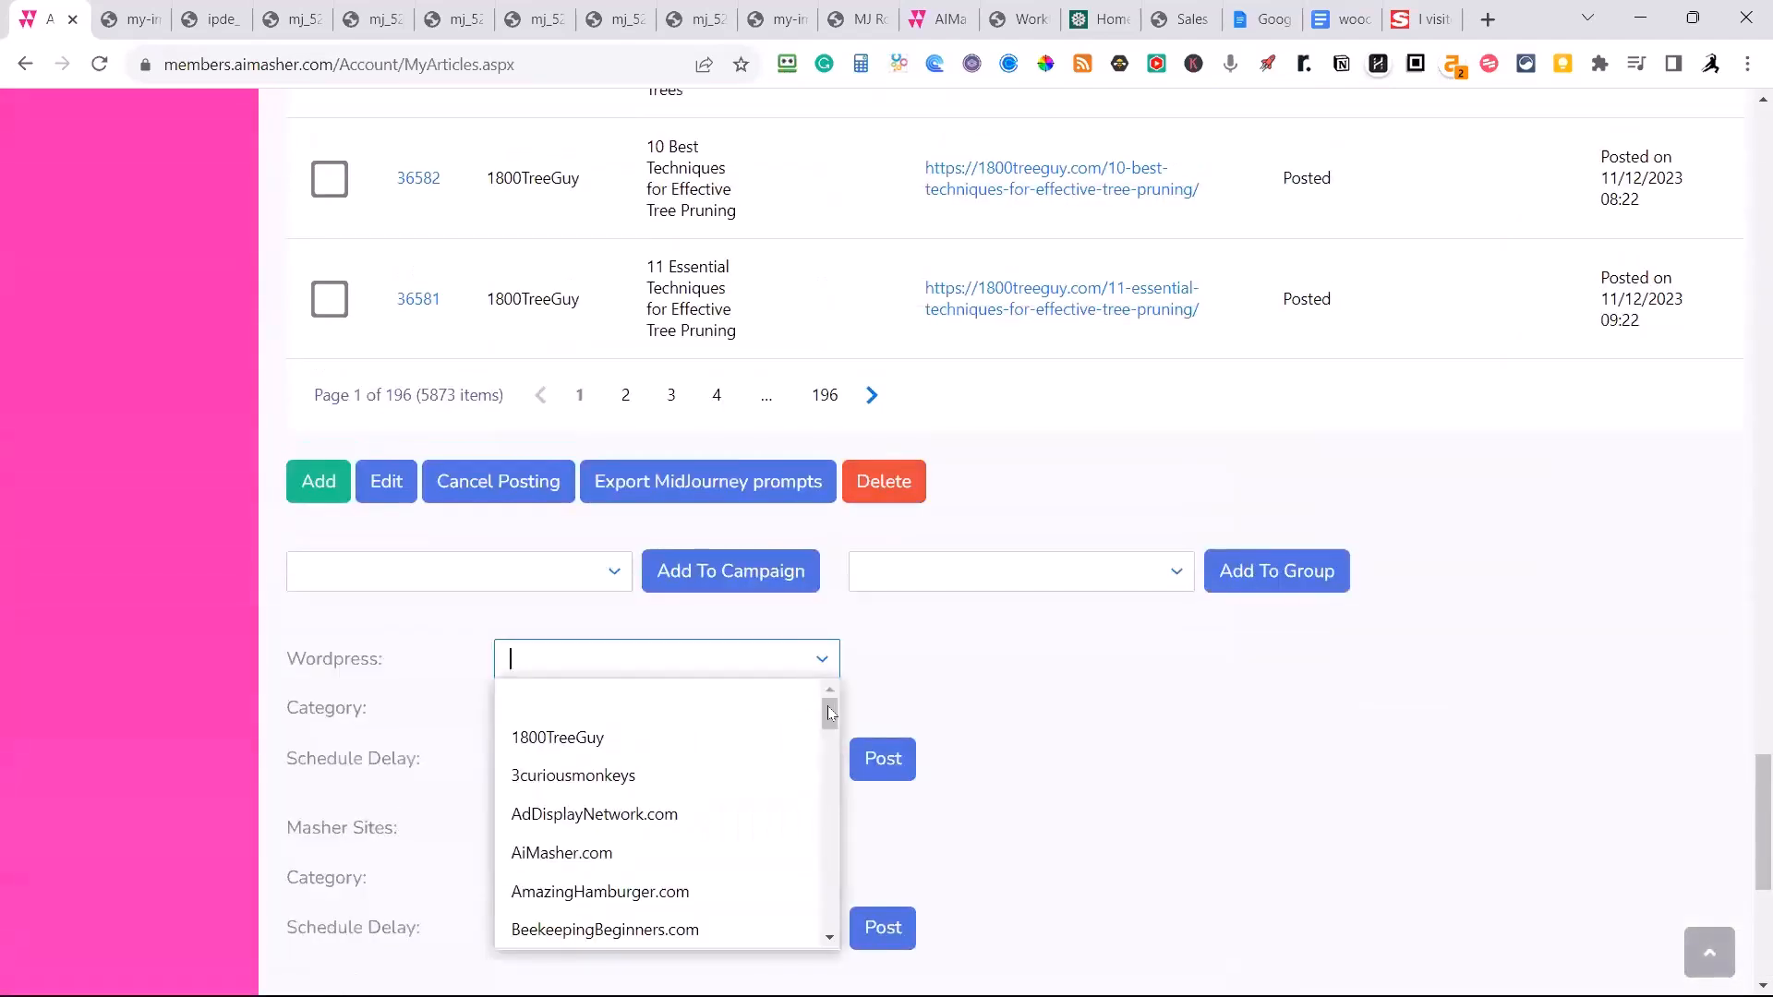
{"action": "left_click_drag", "start_coordinate": [828, 705], "coordinate": [829, 761]}
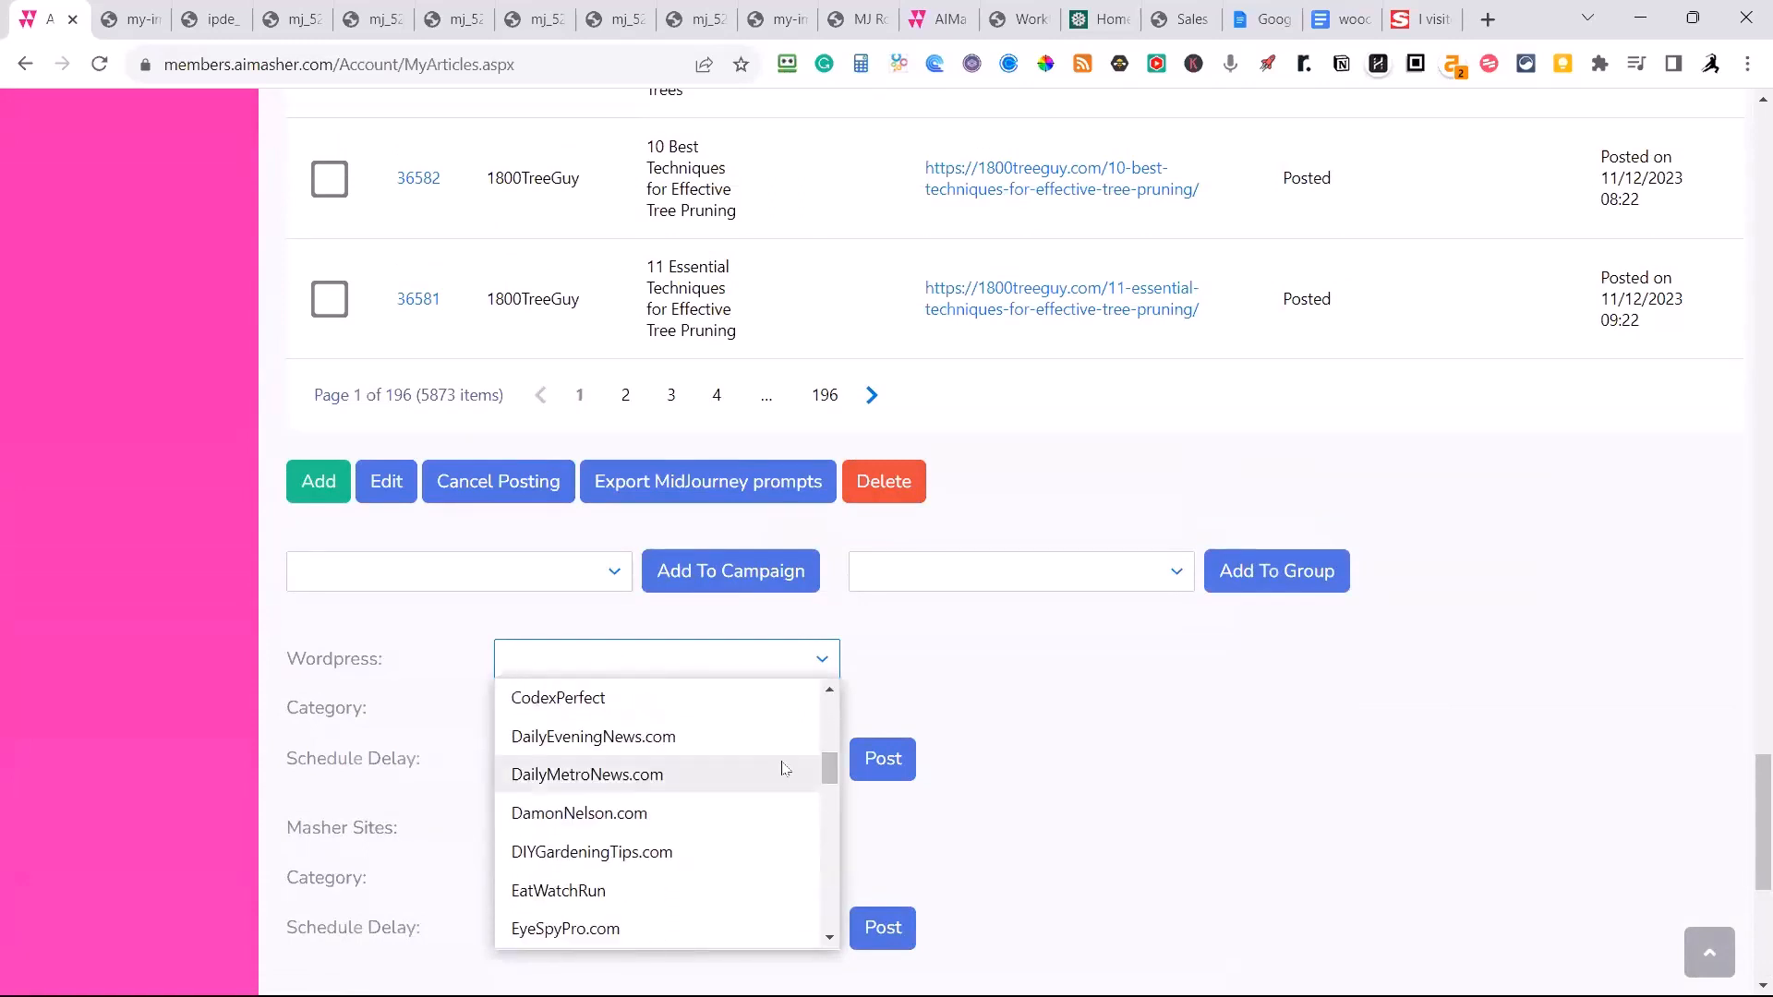
{"action": "left_click", "coordinate": [644, 738]}
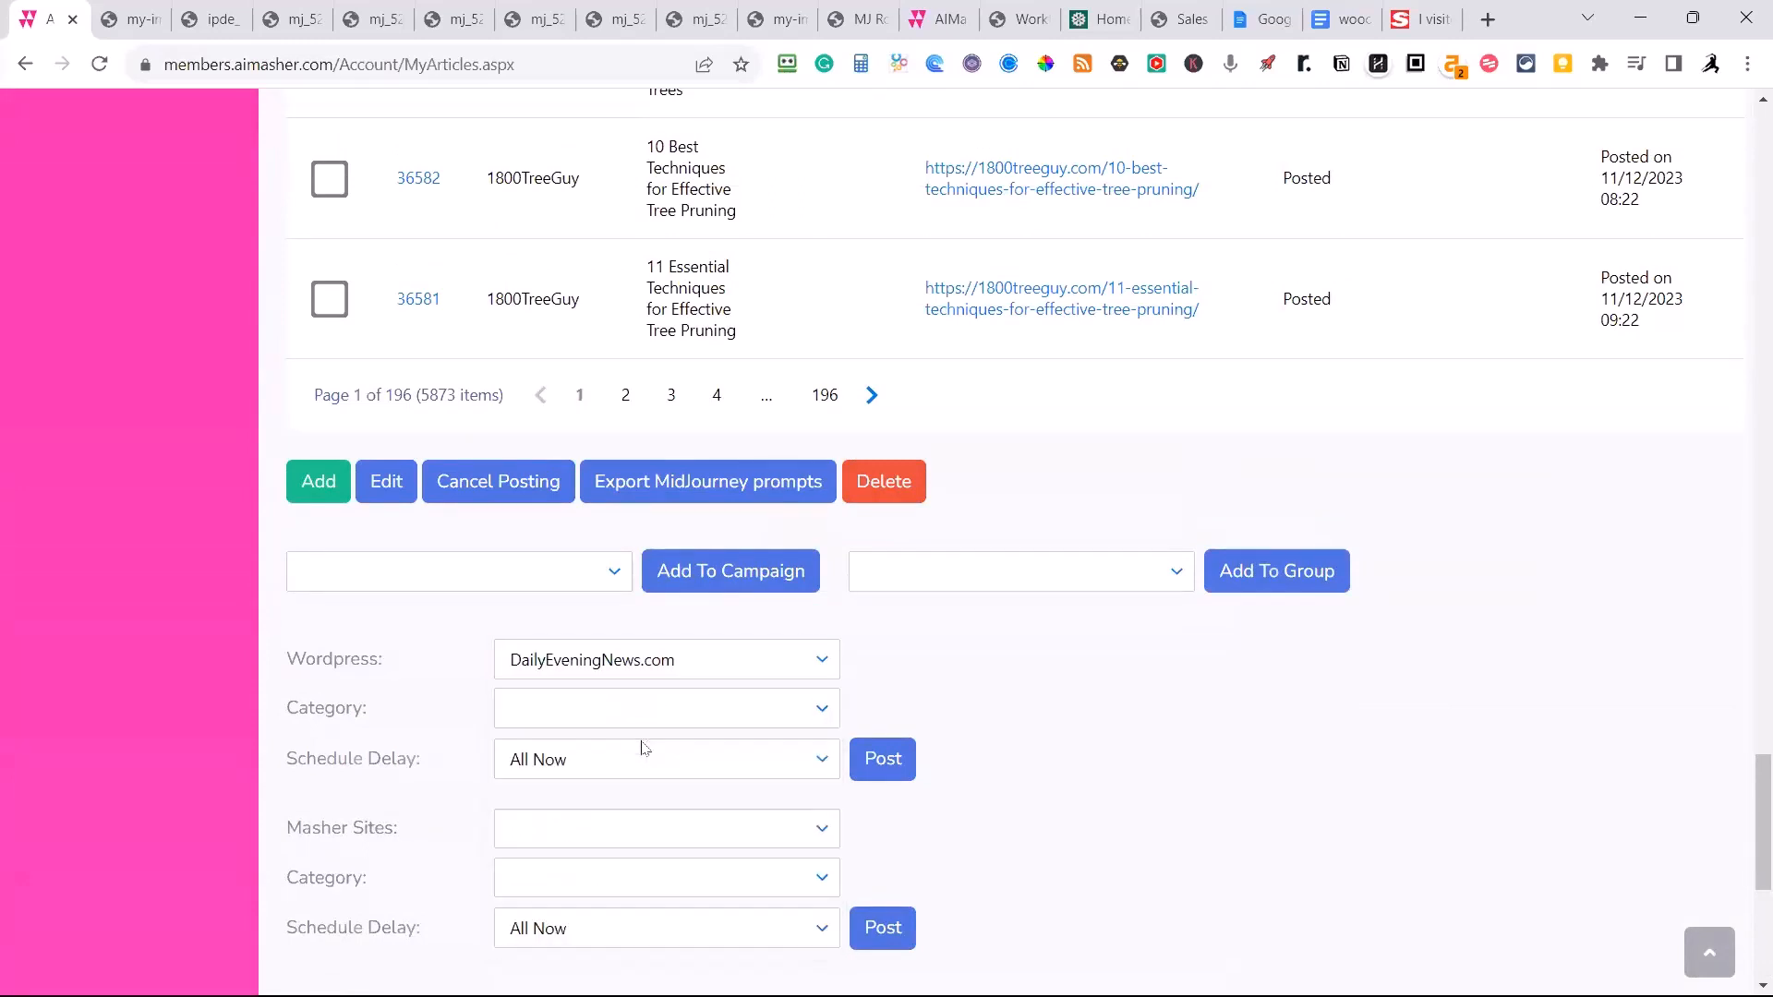
Set the WordPress category to Entertainment and post the selected article with the All Now schedule.
{"action": "left_click", "coordinate": [820, 708]}
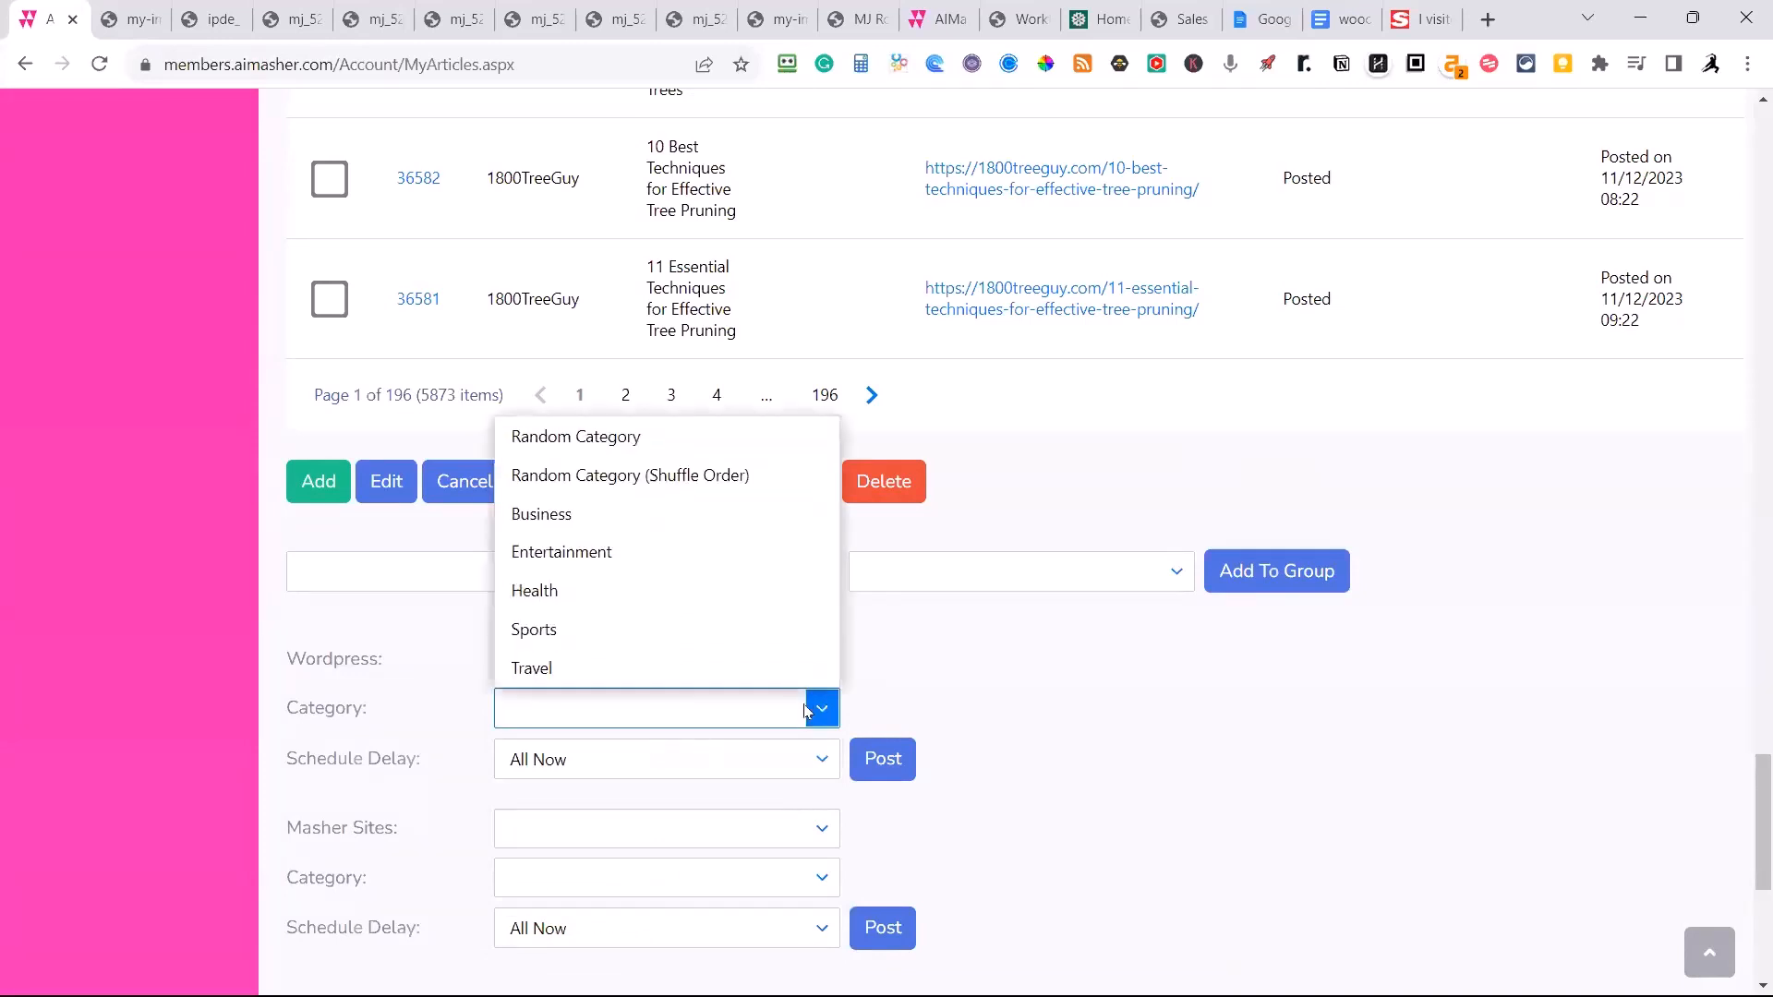
{"action": "left_click", "coordinate": [572, 552]}
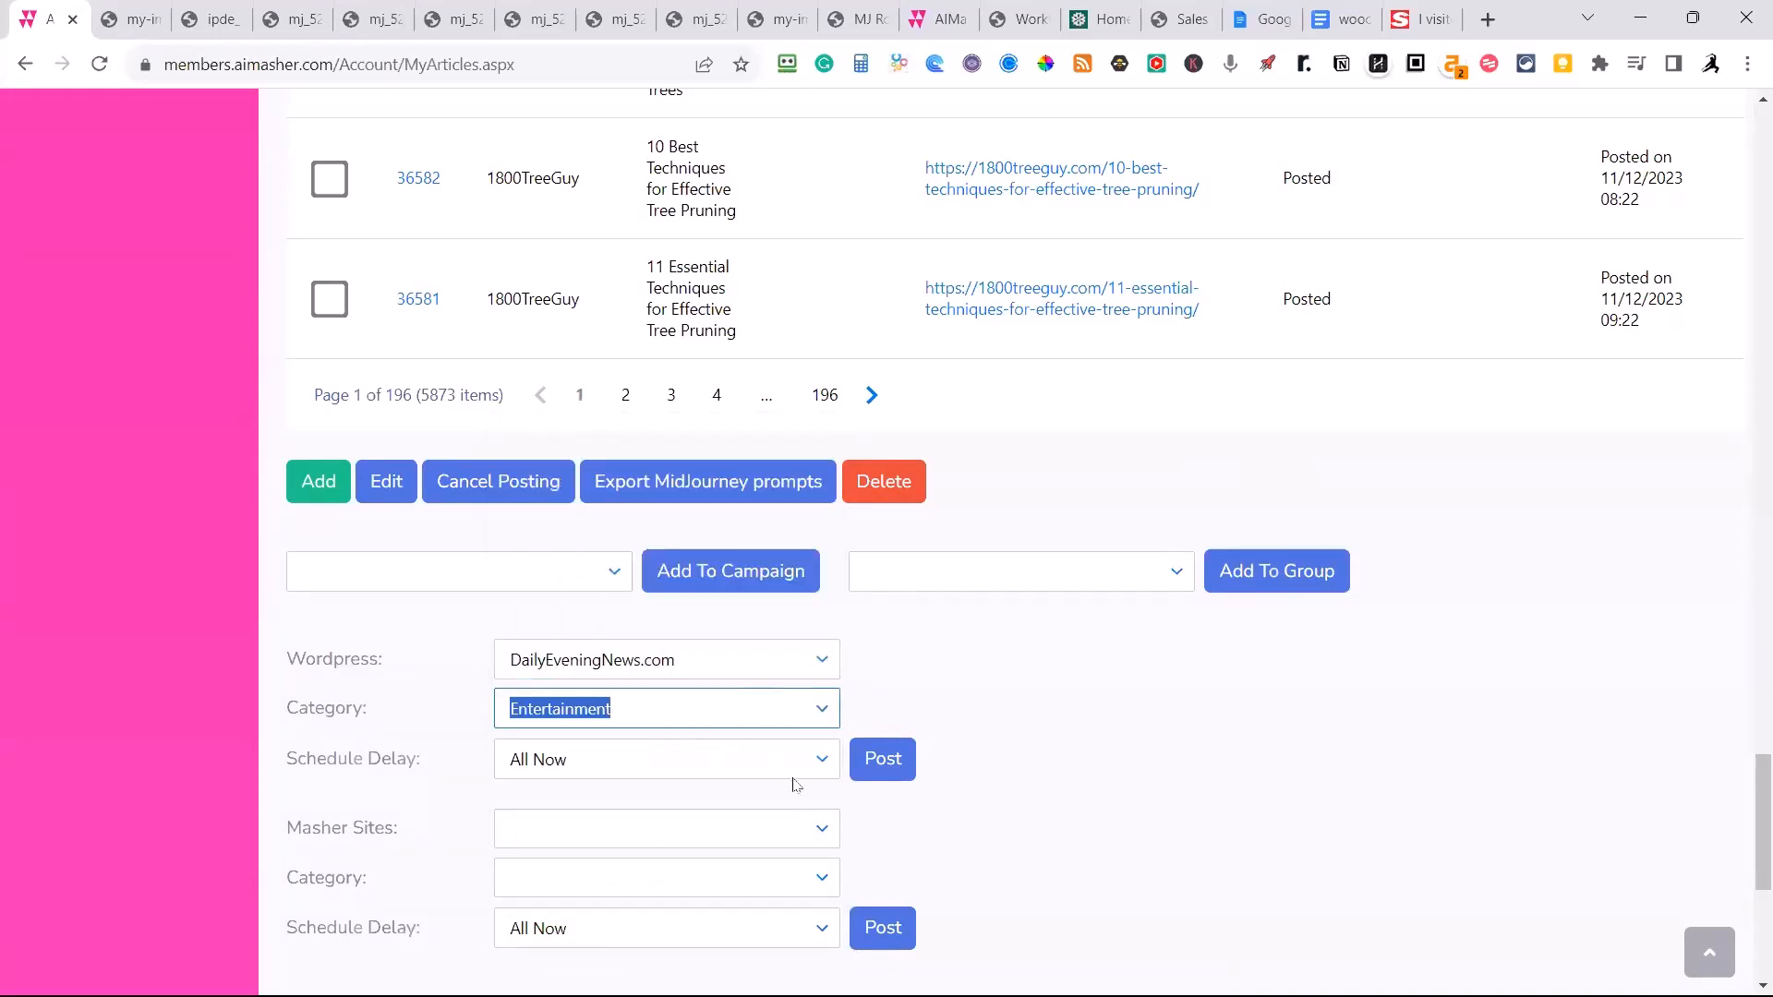
{"action": "left_click", "coordinate": [892, 763]}
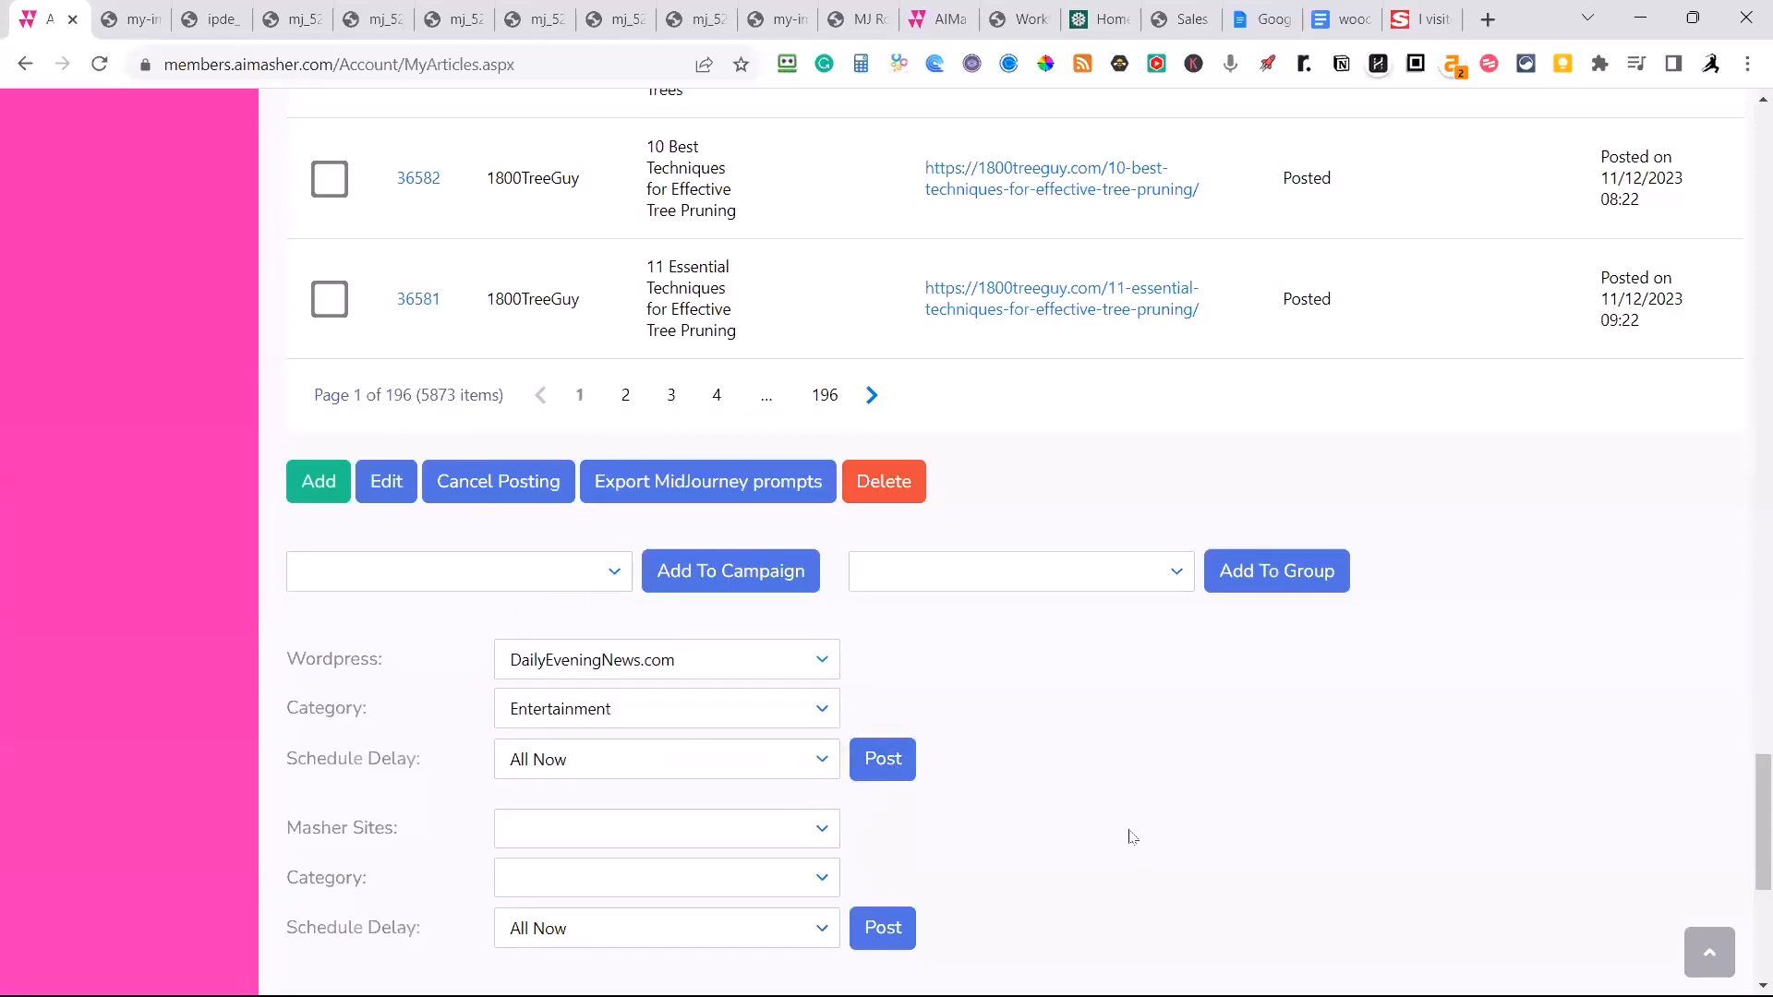
Refresh the My Articles list to check the posting status of the London's Winter Wonderland article.
{"action": "scroll", "coordinate": [1132, 836], "scroll_direction": "up", "scroll_amount": 15}
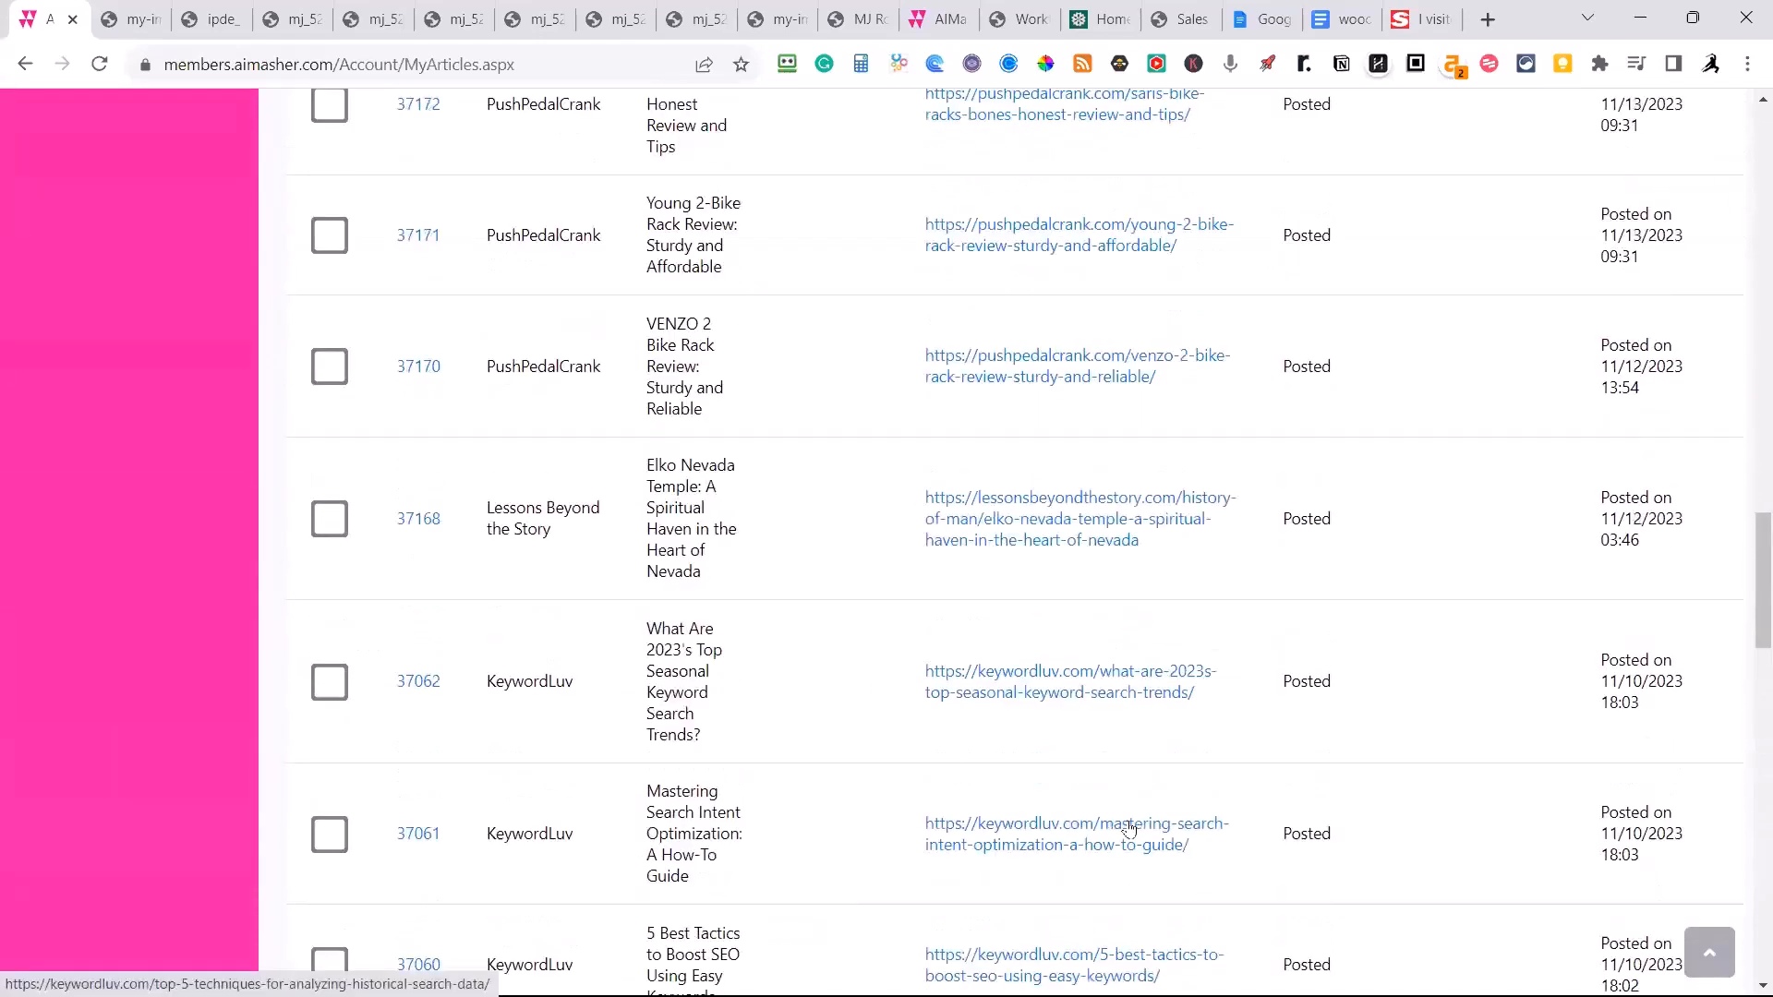
{"action": "scroll", "coordinate": [1128, 828], "scroll_direction": "up", "scroll_amount": 15}
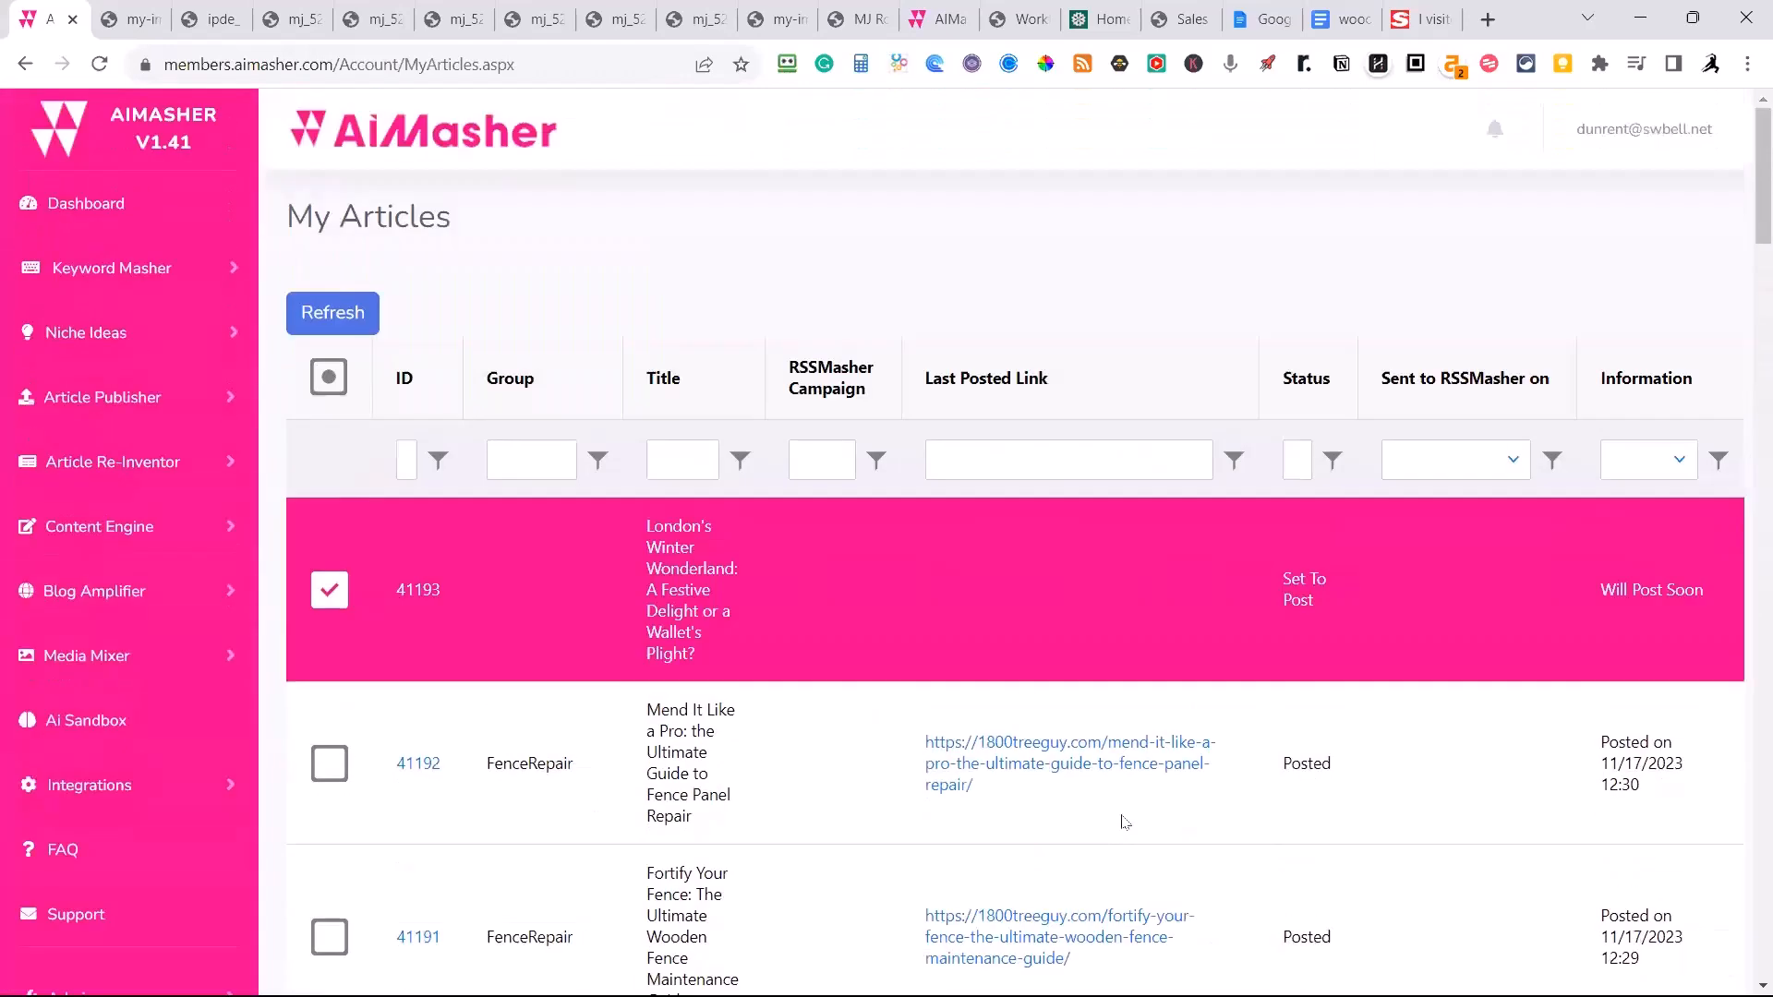
{"action": "left_click", "coordinate": [338, 316]}
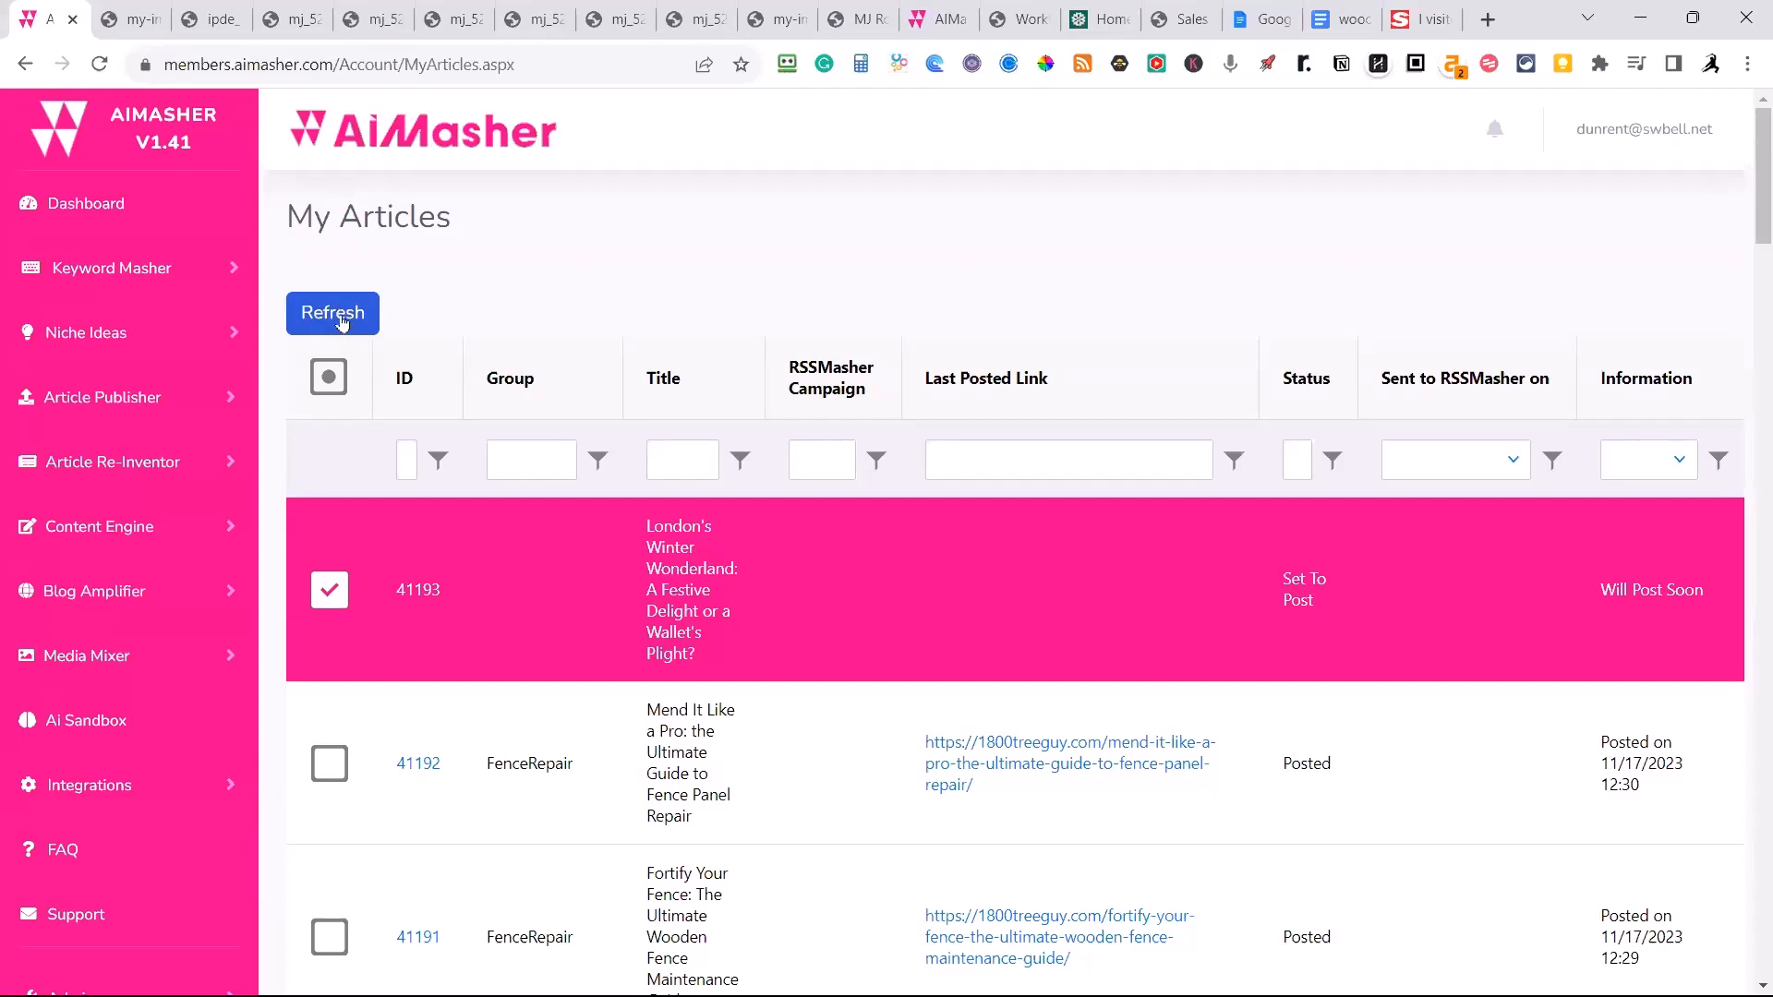
{"action": "left_click", "coordinate": [340, 319]}
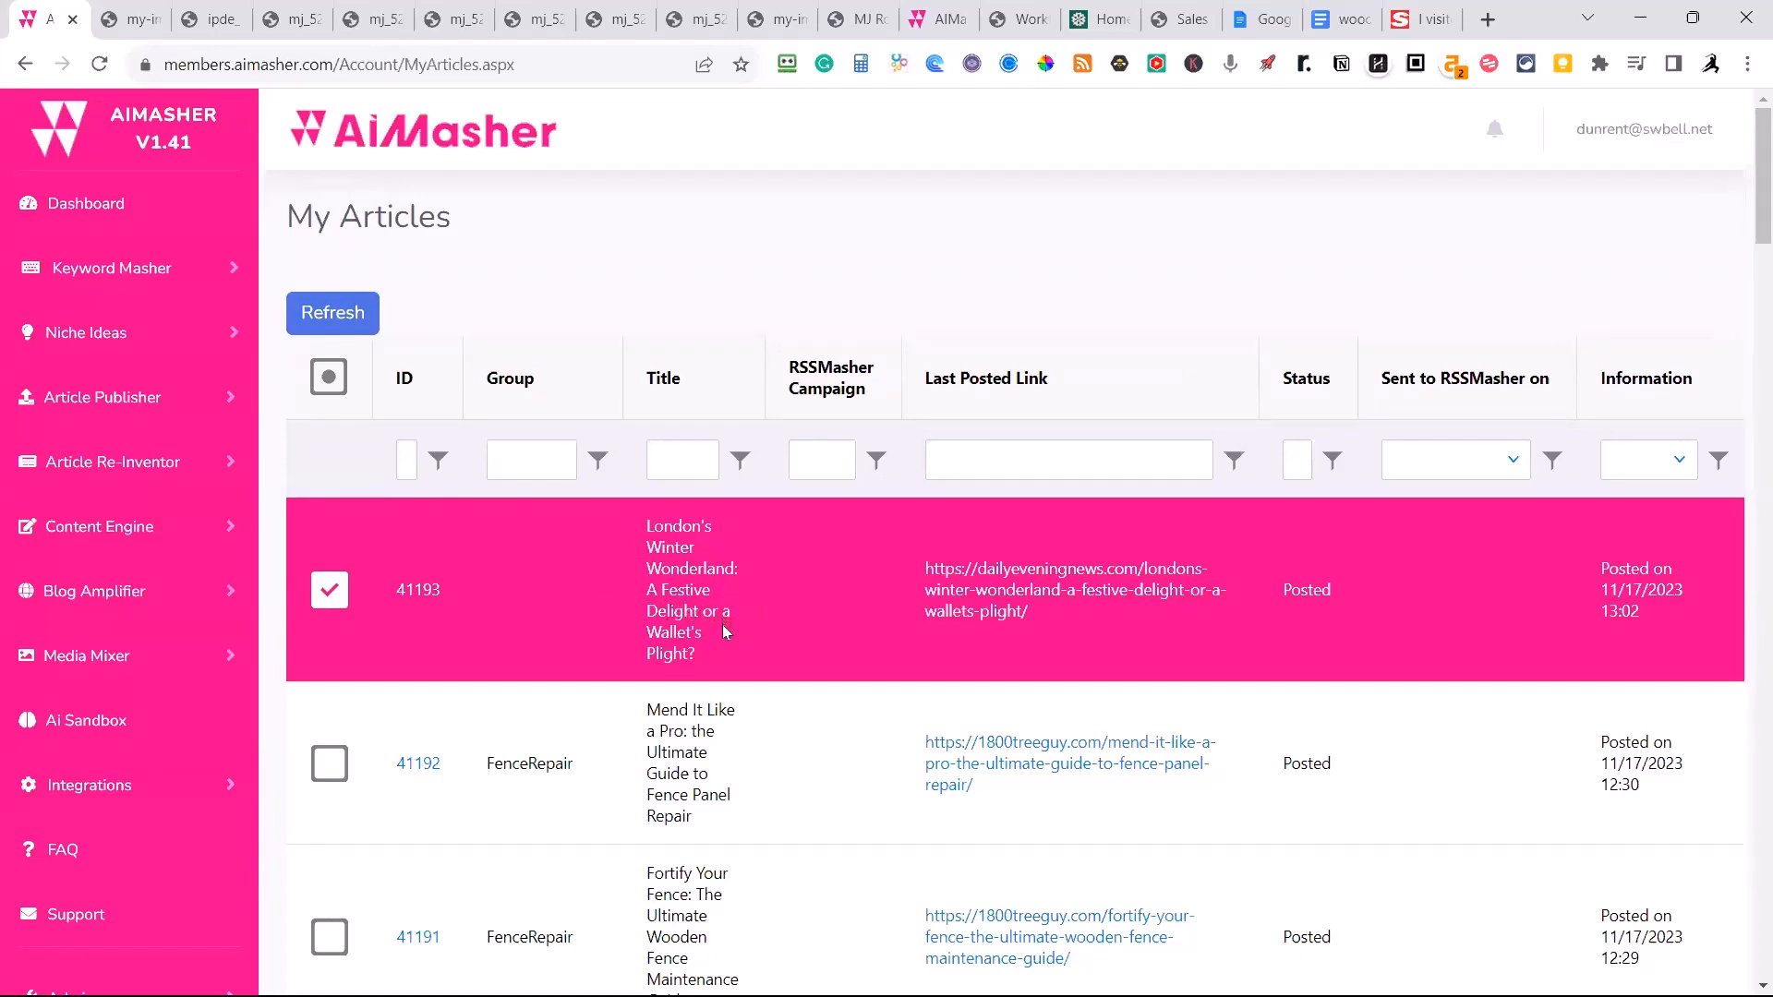
Open the posted article on DailyEveningNews.com and examine its headline, featured image, image citation and audio player.
{"action": "left_click", "coordinate": [990, 617]}
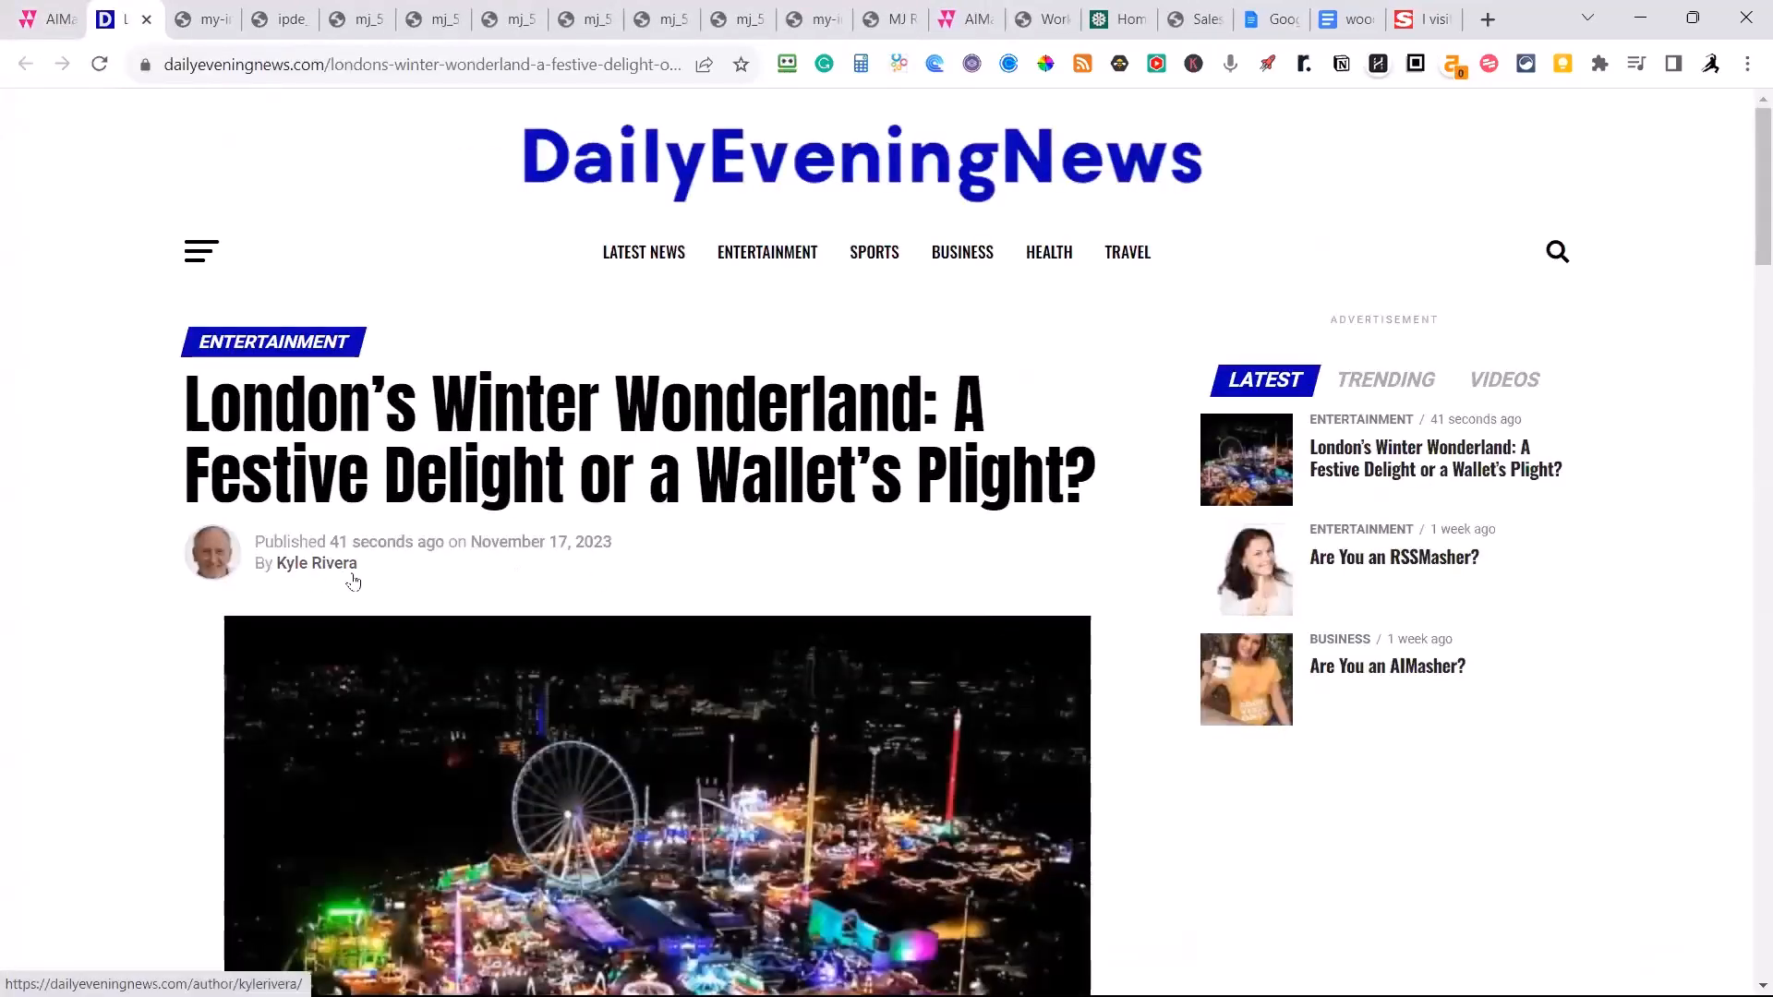
{"action": "scroll", "coordinate": [825, 648], "scroll_direction": "down", "scroll_amount": 1}
{"action": "scroll", "coordinate": [826, 649], "scroll_direction": "down", "scroll_amount": 7}
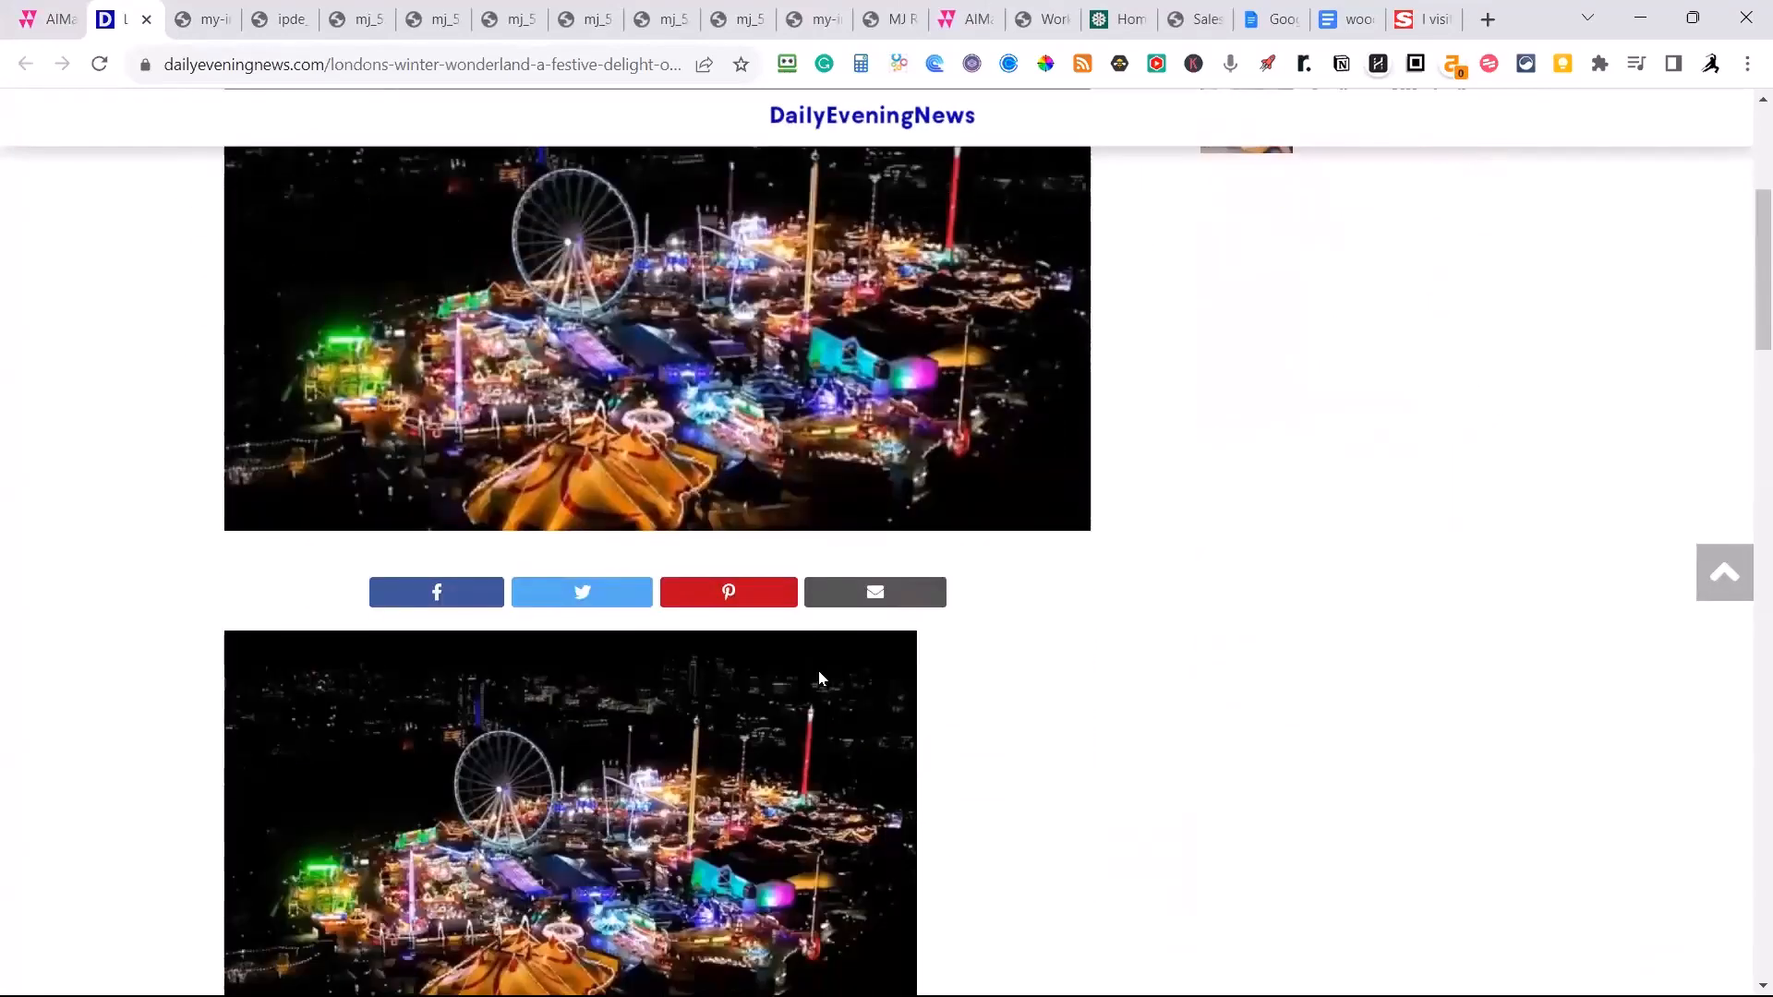
{"action": "scroll", "coordinate": [768, 639], "scroll_direction": "up", "scroll_amount": 3}
{"action": "scroll", "coordinate": [767, 637], "scroll_direction": "up", "scroll_amount": 1}
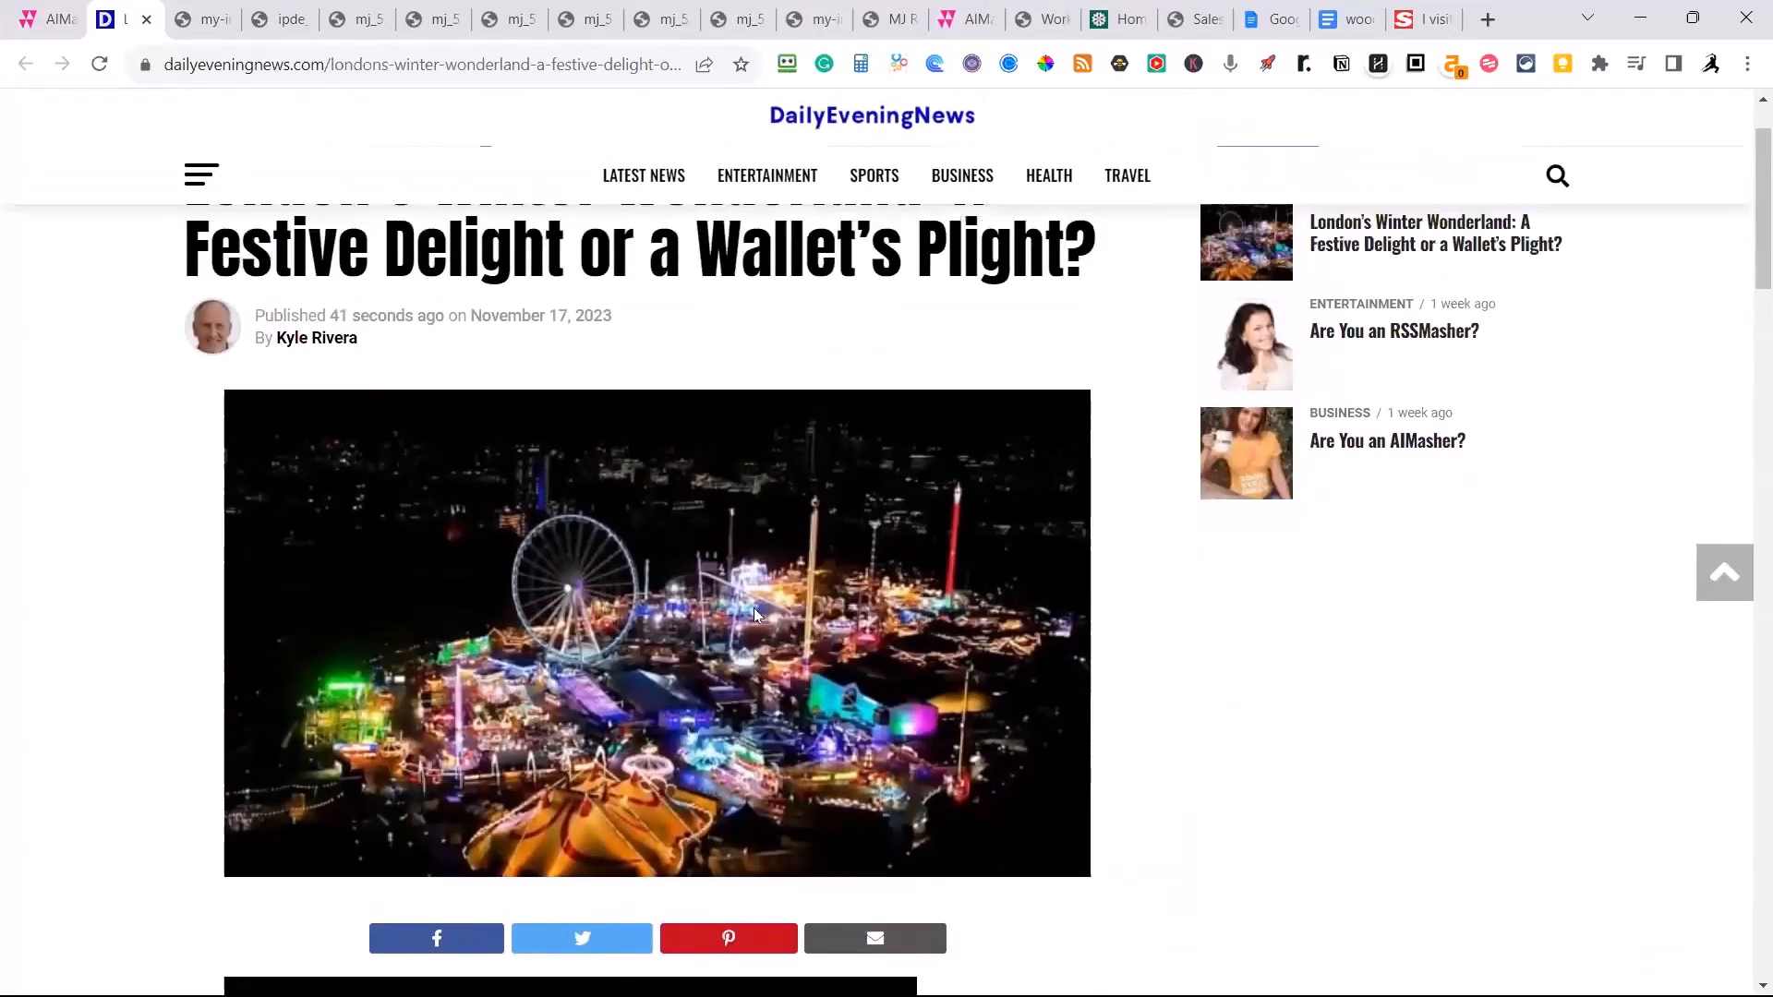
{"action": "scroll", "coordinate": [744, 615], "scroll_direction": "down", "scroll_amount": 4}
{"action": "scroll", "coordinate": [739, 621], "scroll_direction": "down", "scroll_amount": 3}
{"action": "scroll", "coordinate": [717, 620], "scroll_direction": "down", "scroll_amount": 1}
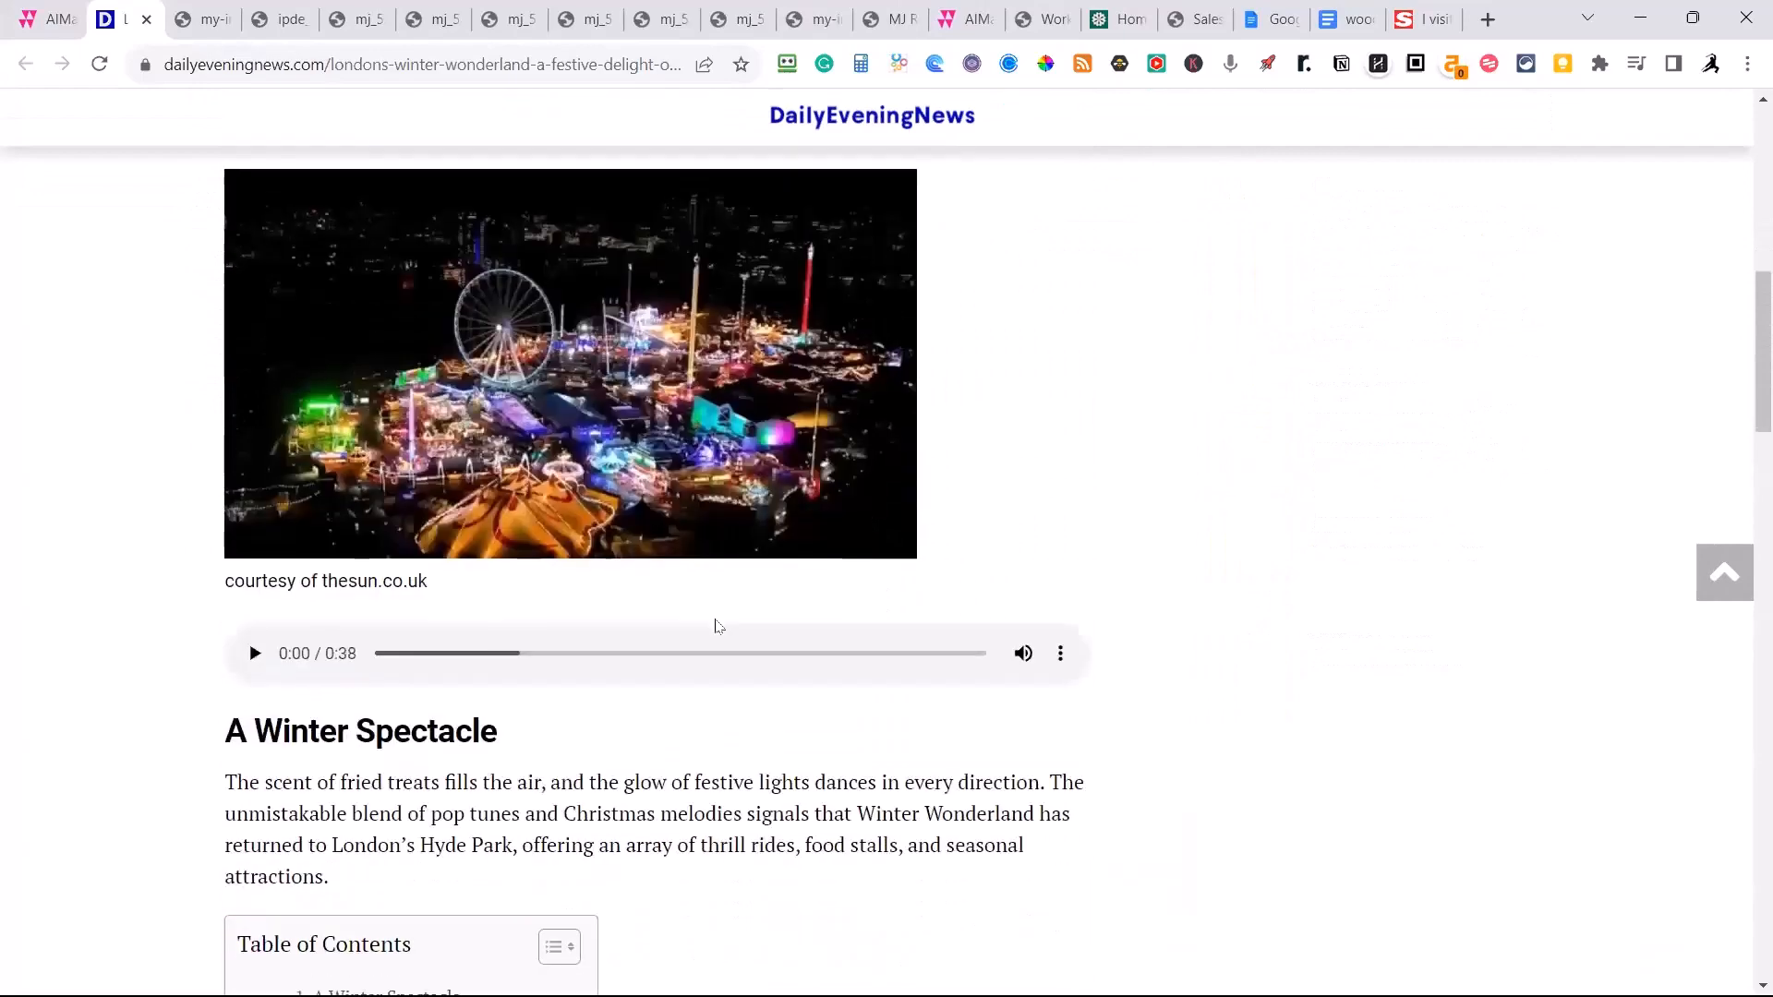
{"action": "scroll", "coordinate": [714, 621], "scroll_direction": "up", "scroll_amount": 2}
Review the live post's table of contents, body sections, second cited image and author bio.
{"action": "scroll", "coordinate": [713, 615], "scroll_direction": "down", "scroll_amount": 11}
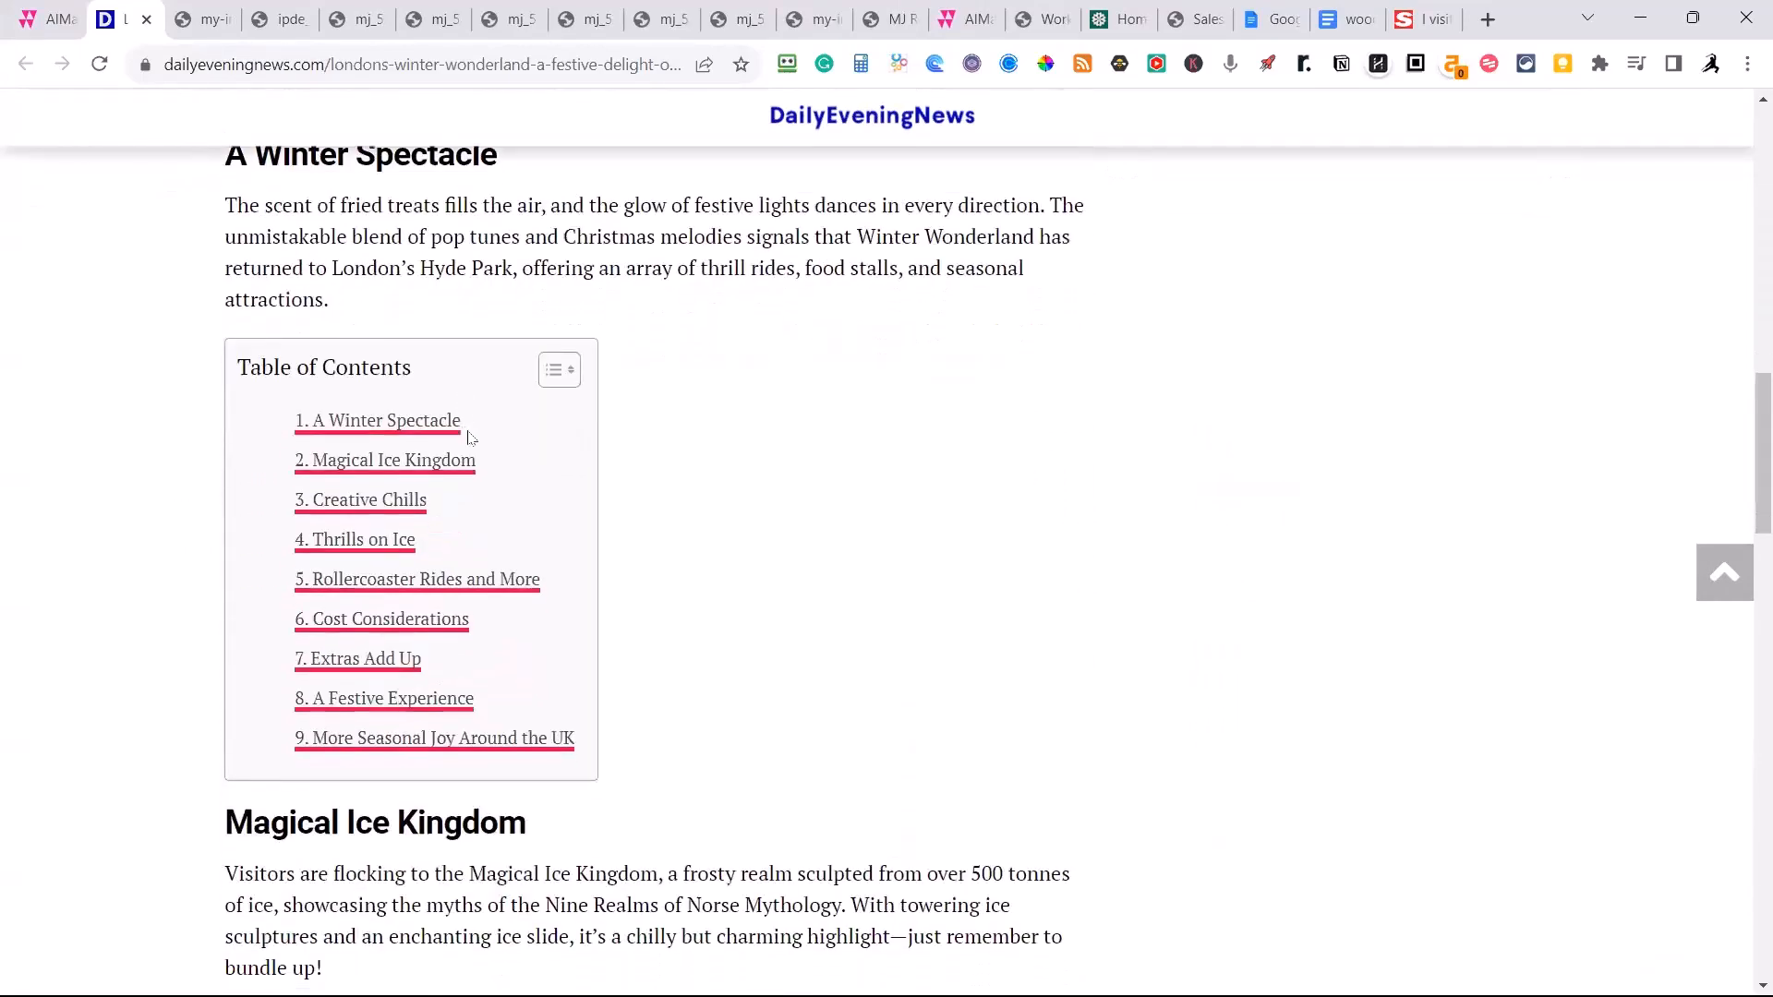
{"action": "scroll", "coordinate": [471, 469], "scroll_direction": "down", "scroll_amount": 13}
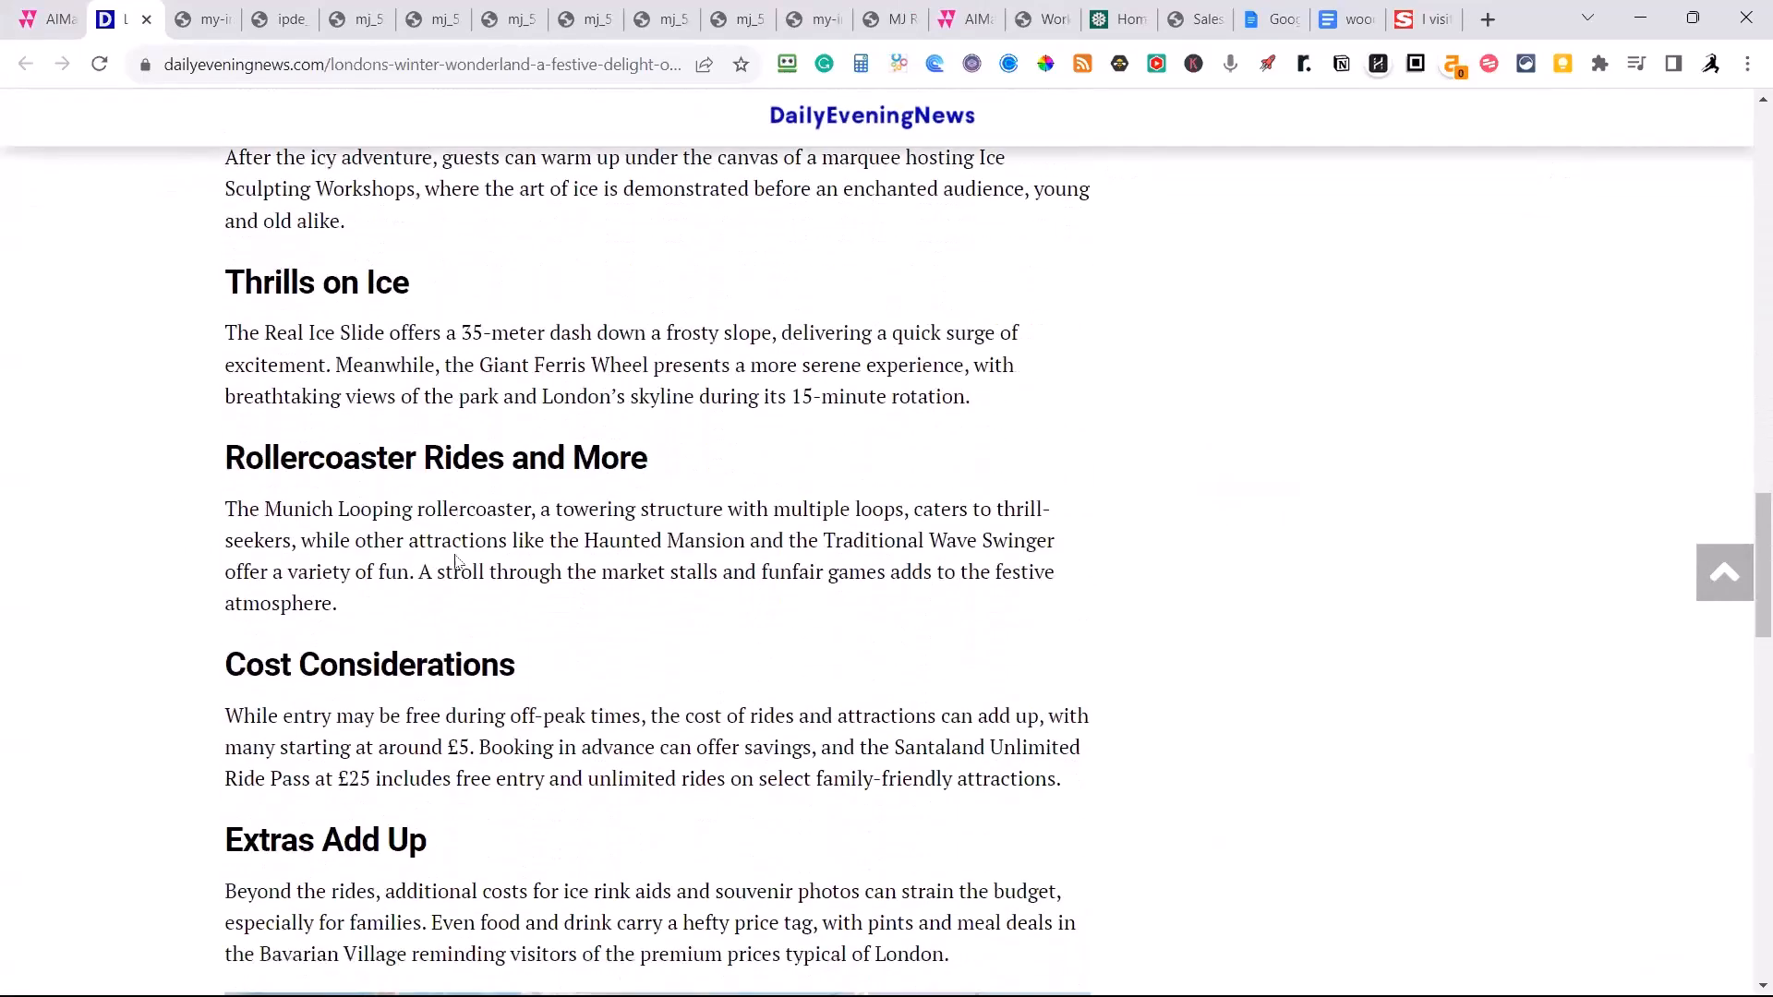
{"action": "scroll", "coordinate": [440, 595], "scroll_direction": "down", "scroll_amount": 16}
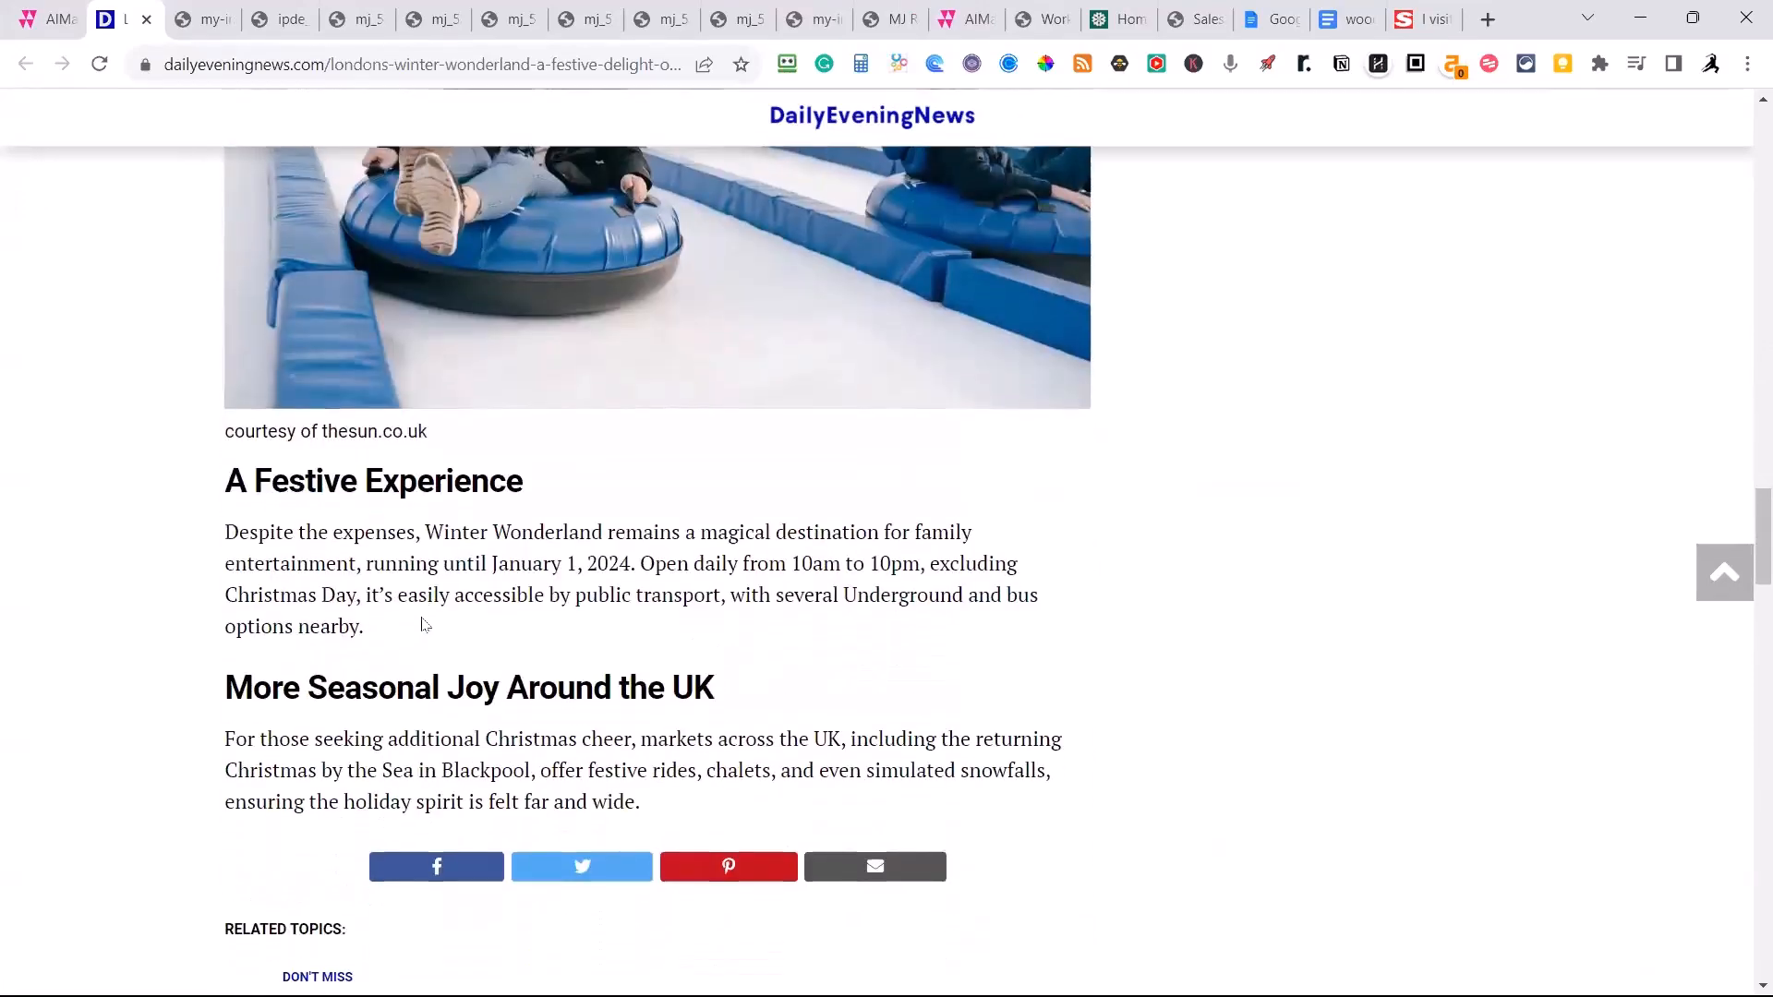
{"action": "scroll", "coordinate": [422, 625], "scroll_direction": "down", "scroll_amount": 1}
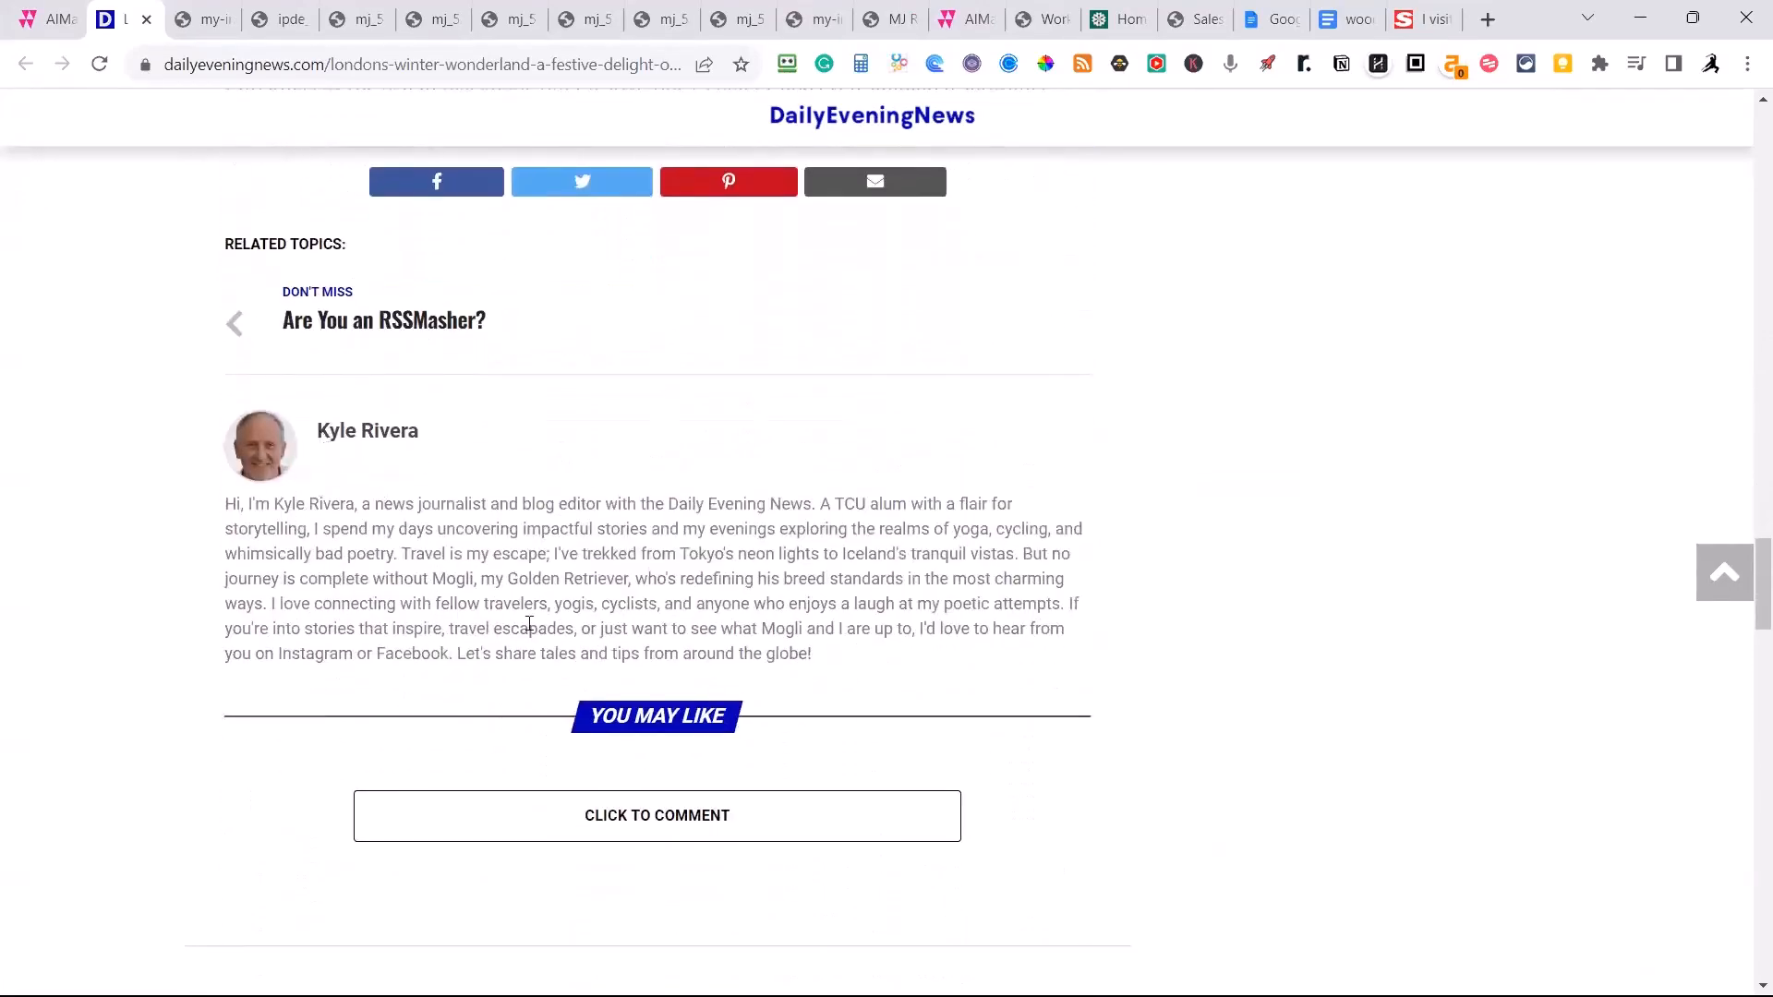
{"action": "scroll", "coordinate": [911, 578], "scroll_direction": "up", "scroll_amount": 4}
{"action": "scroll", "coordinate": [911, 578], "scroll_direction": "up", "scroll_amount": 20}
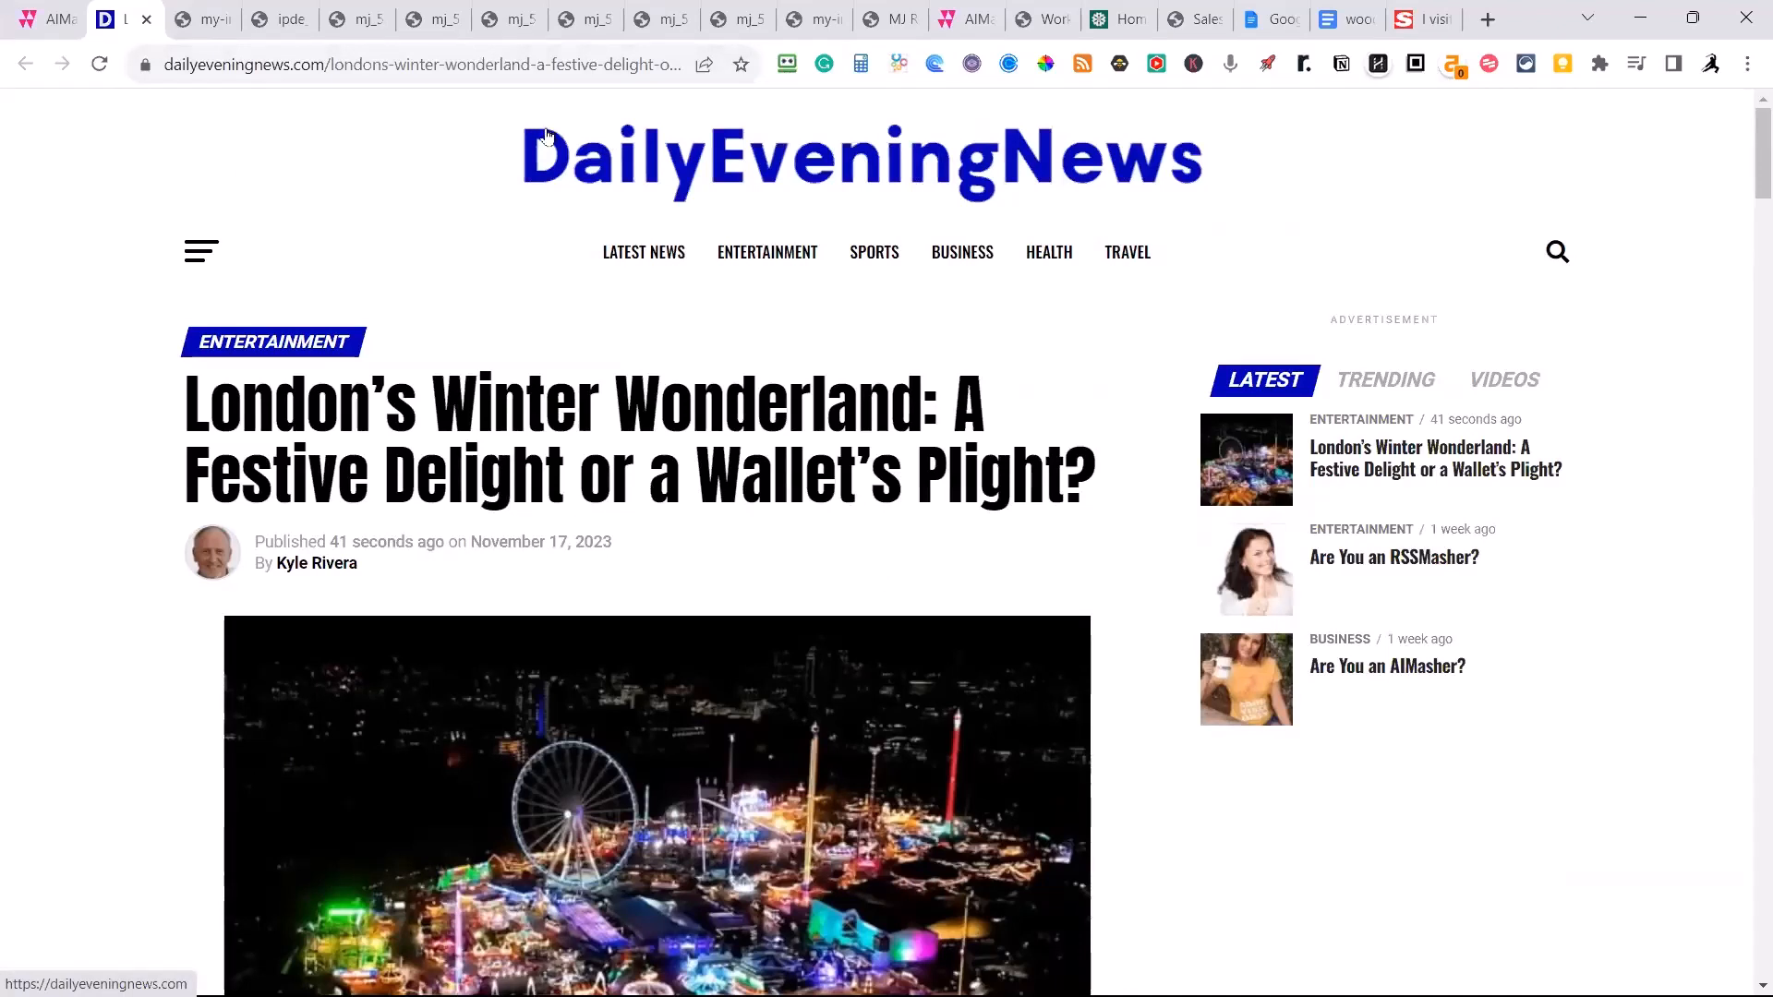
Go to the DailyEveningNews homepage and examine how the new post appears in the Trending and Entertainment sections.
{"action": "left_click", "coordinate": [668, 189]}
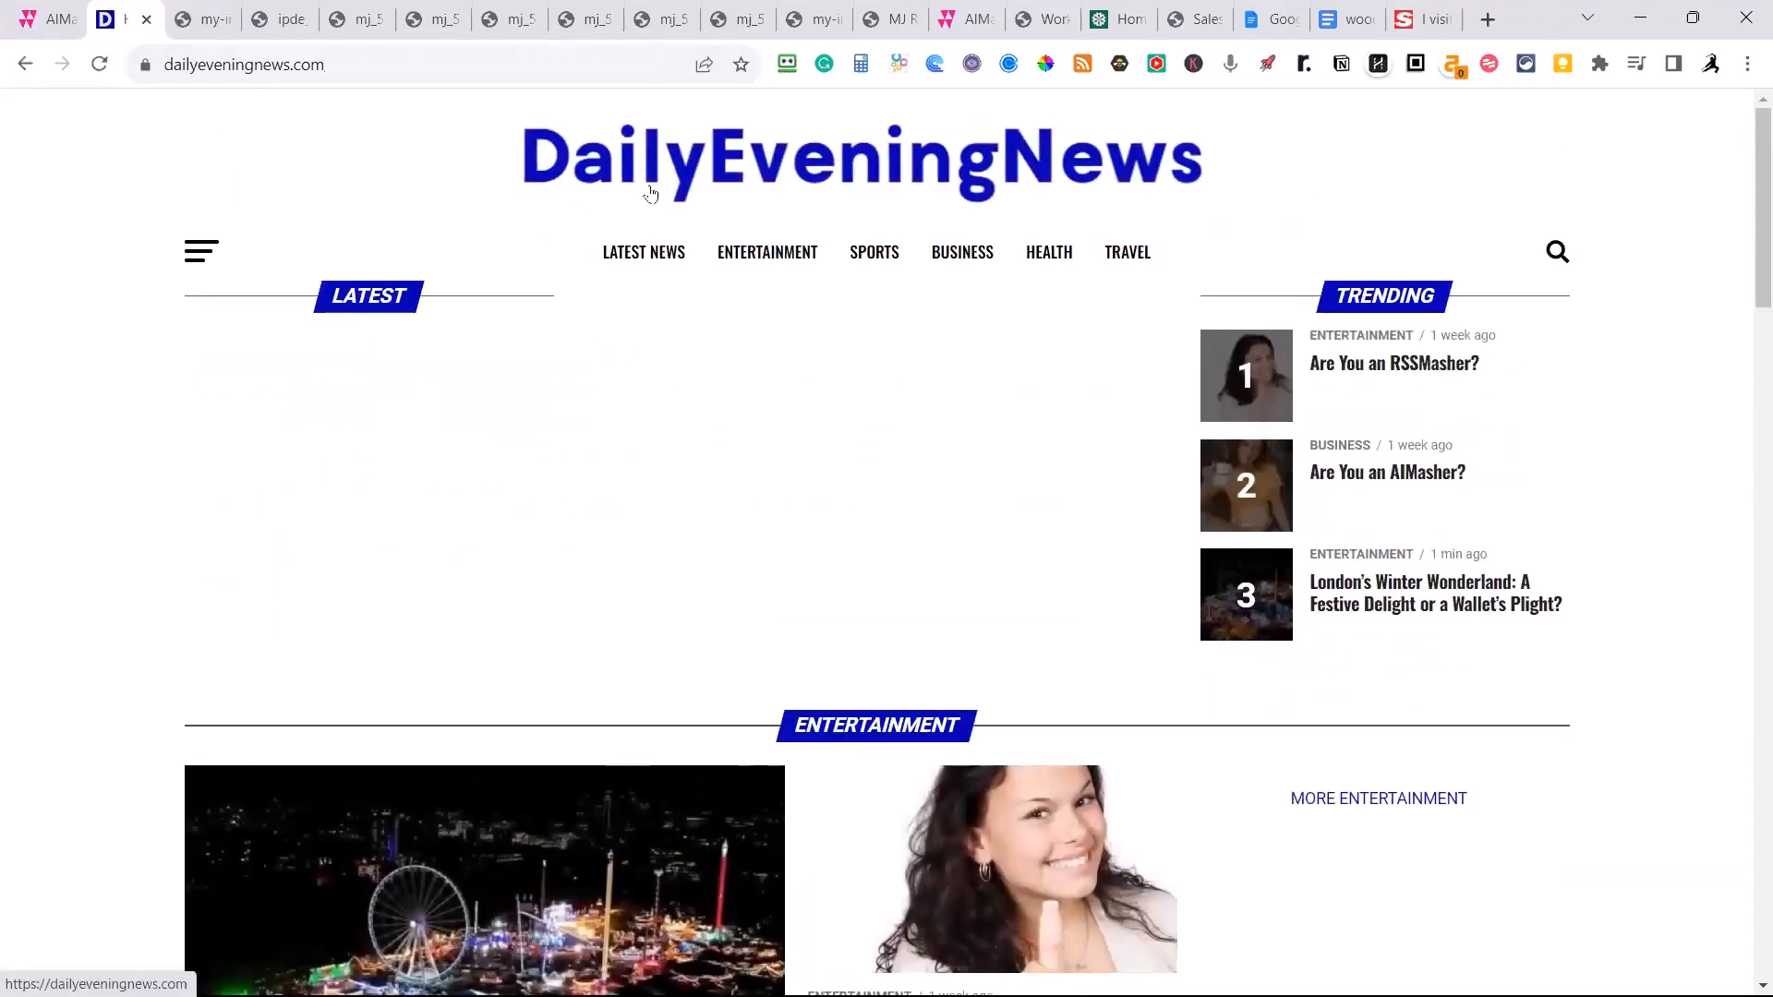
{"action": "mouse_move", "coordinate": [723, 278]}
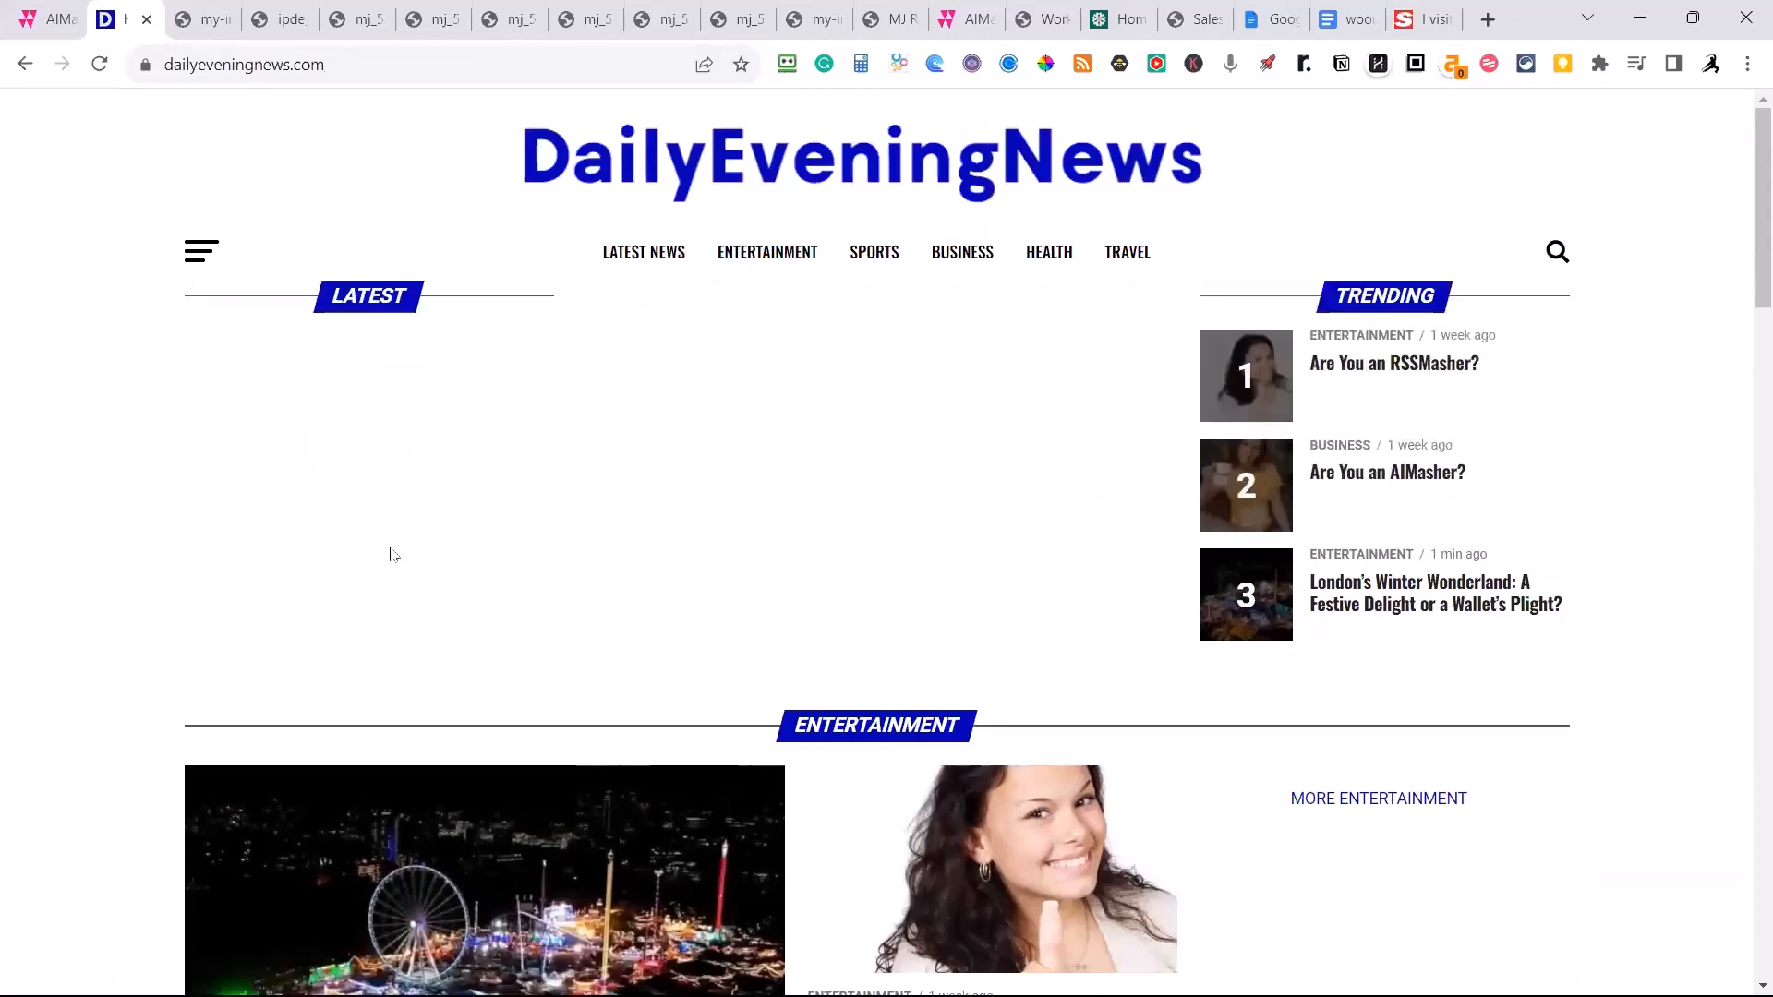
{"action": "scroll", "coordinate": [584, 835], "scroll_direction": "down", "scroll_amount": 6}
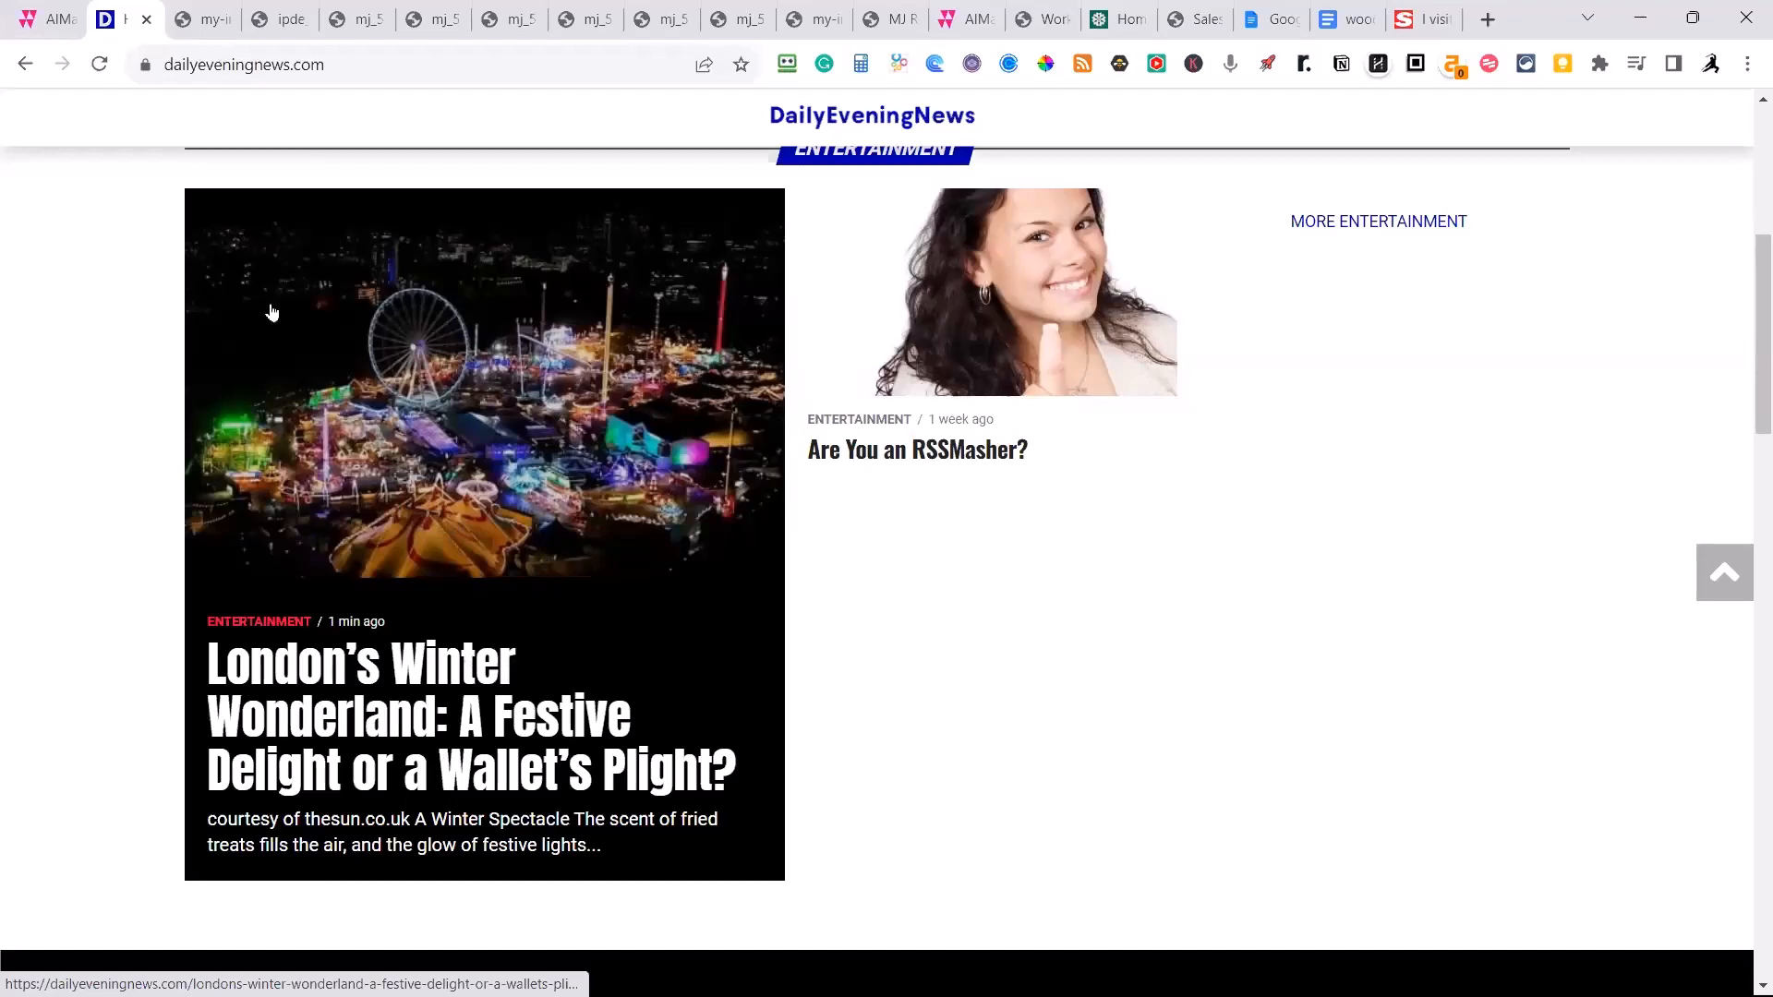
Open rssmasher.tech in a new browser tab and log in by filling the email and password from the saved RSSMasher3 Admin Version login.
{"action": "left_click", "coordinate": [46, 18]}
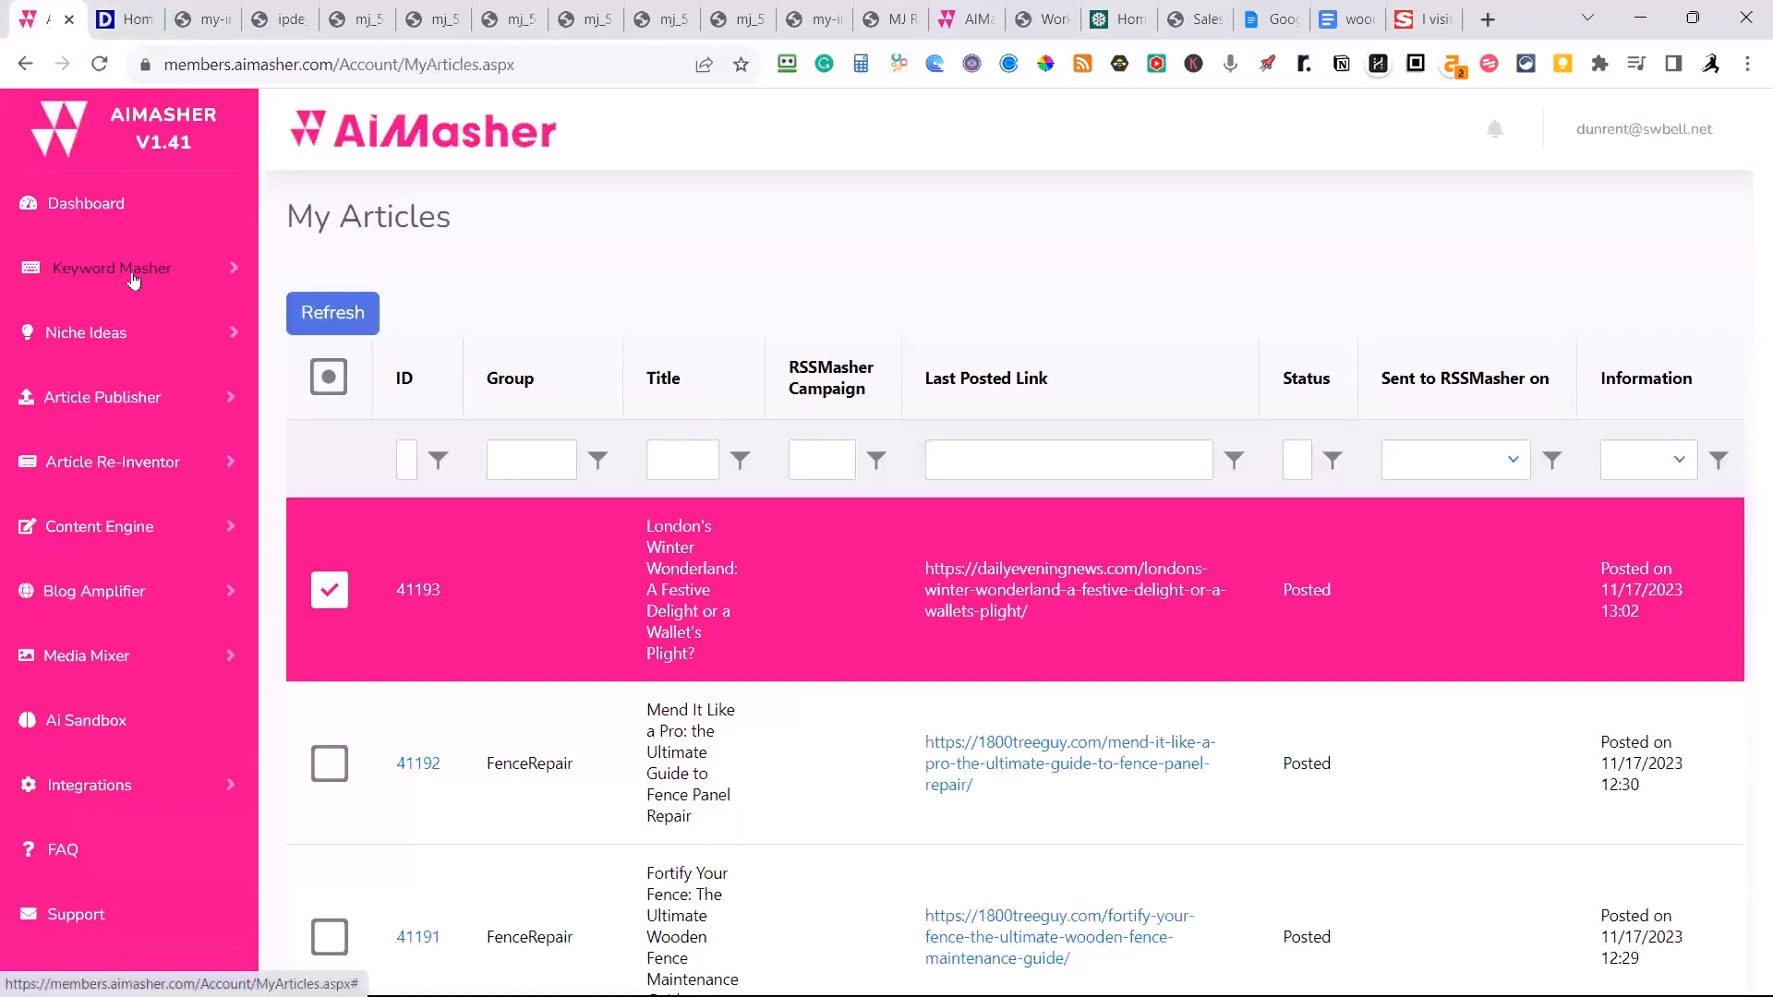
{"action": "left_click", "coordinate": [1500, 22]}
{"action": "type", "text": "rssm"}
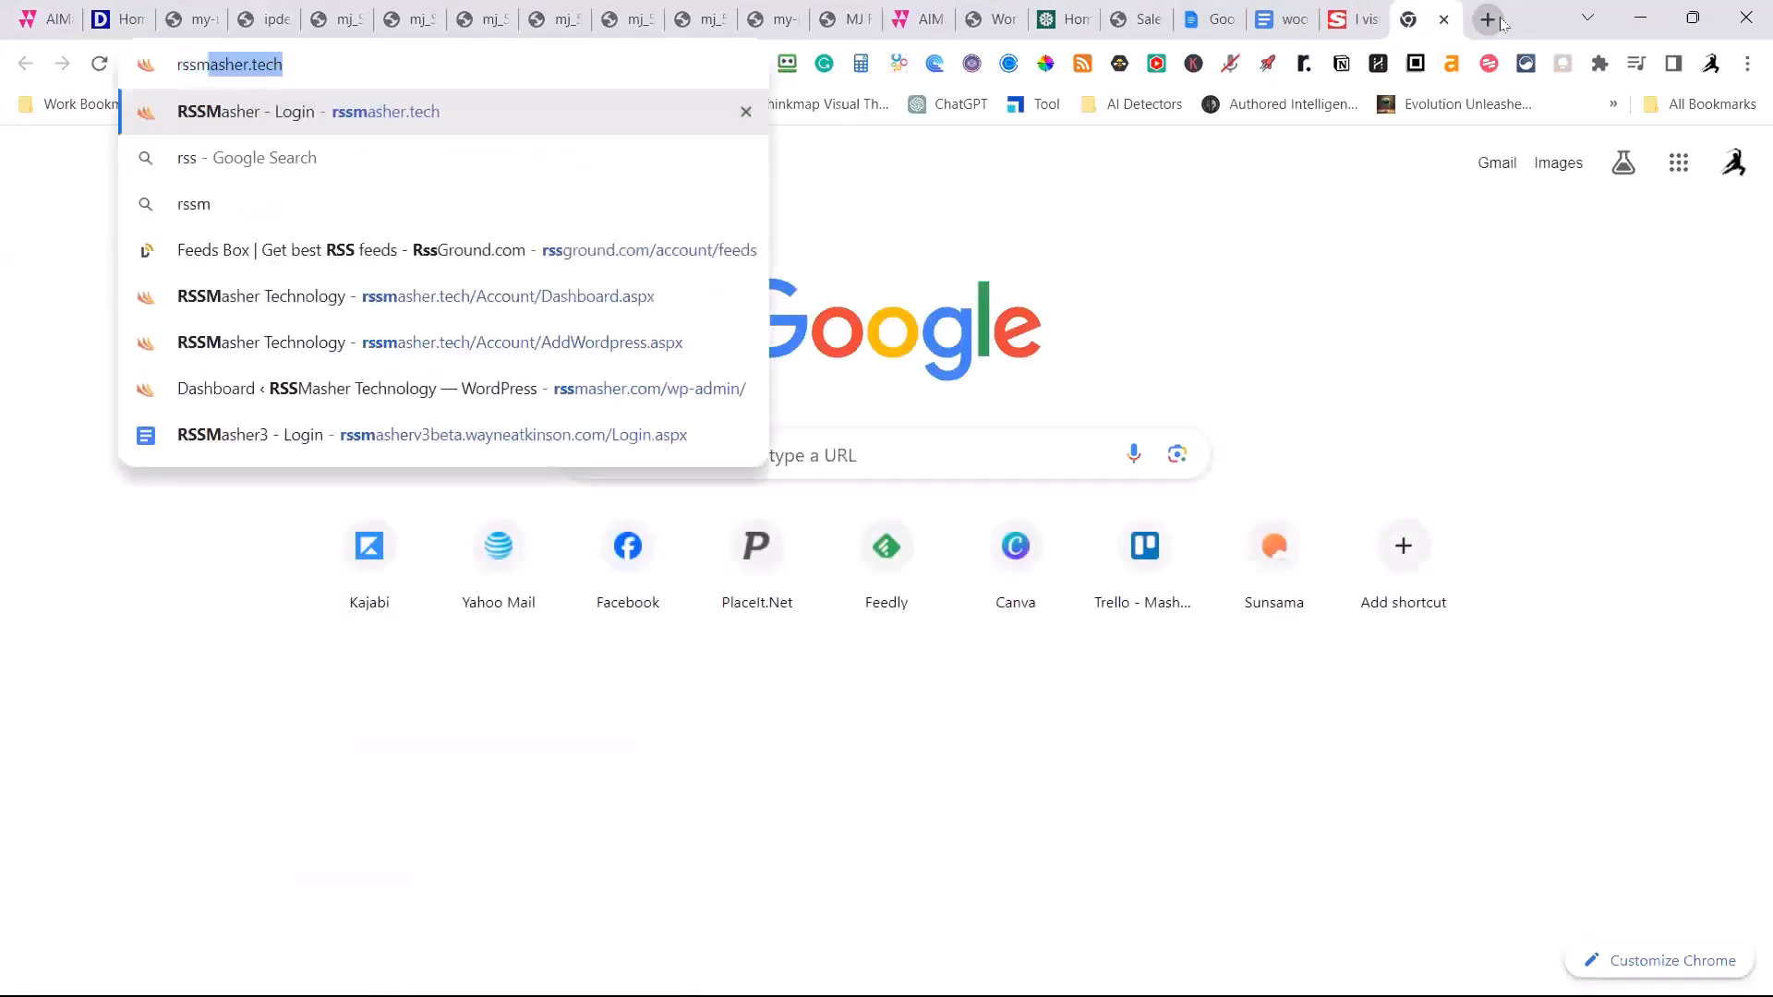
{"action": "key", "text": "Return"}
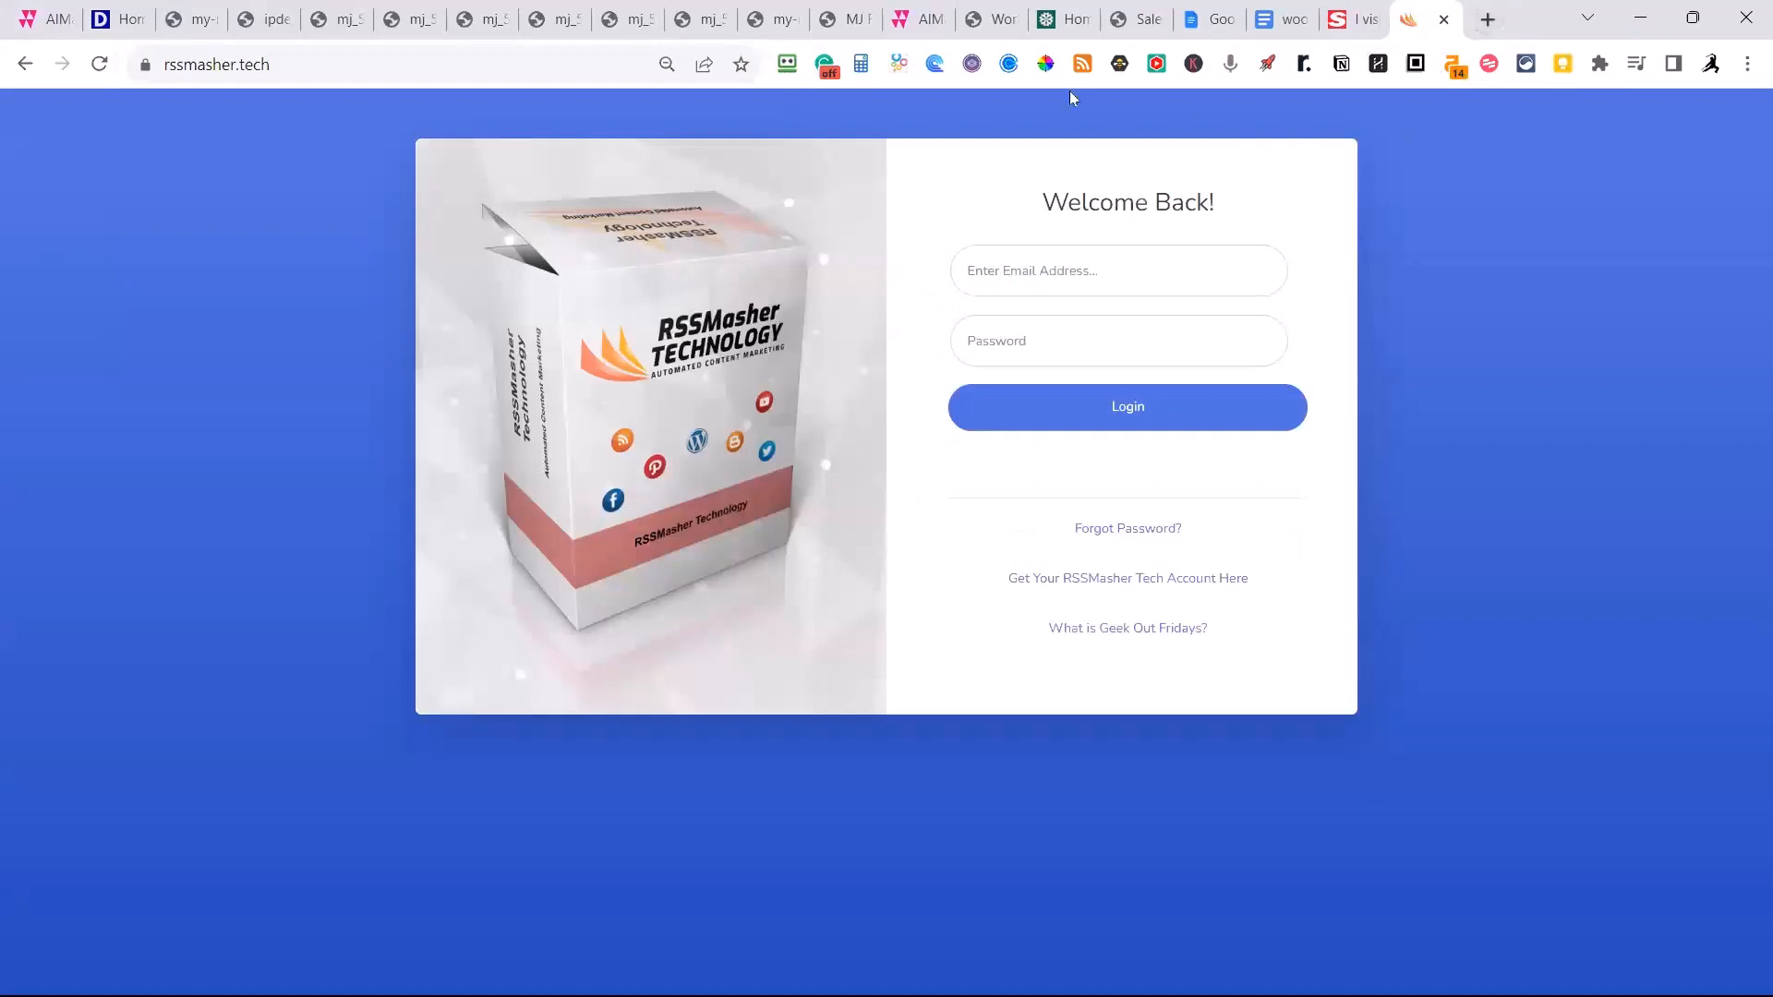
{"action": "left_click", "coordinate": [787, 63]}
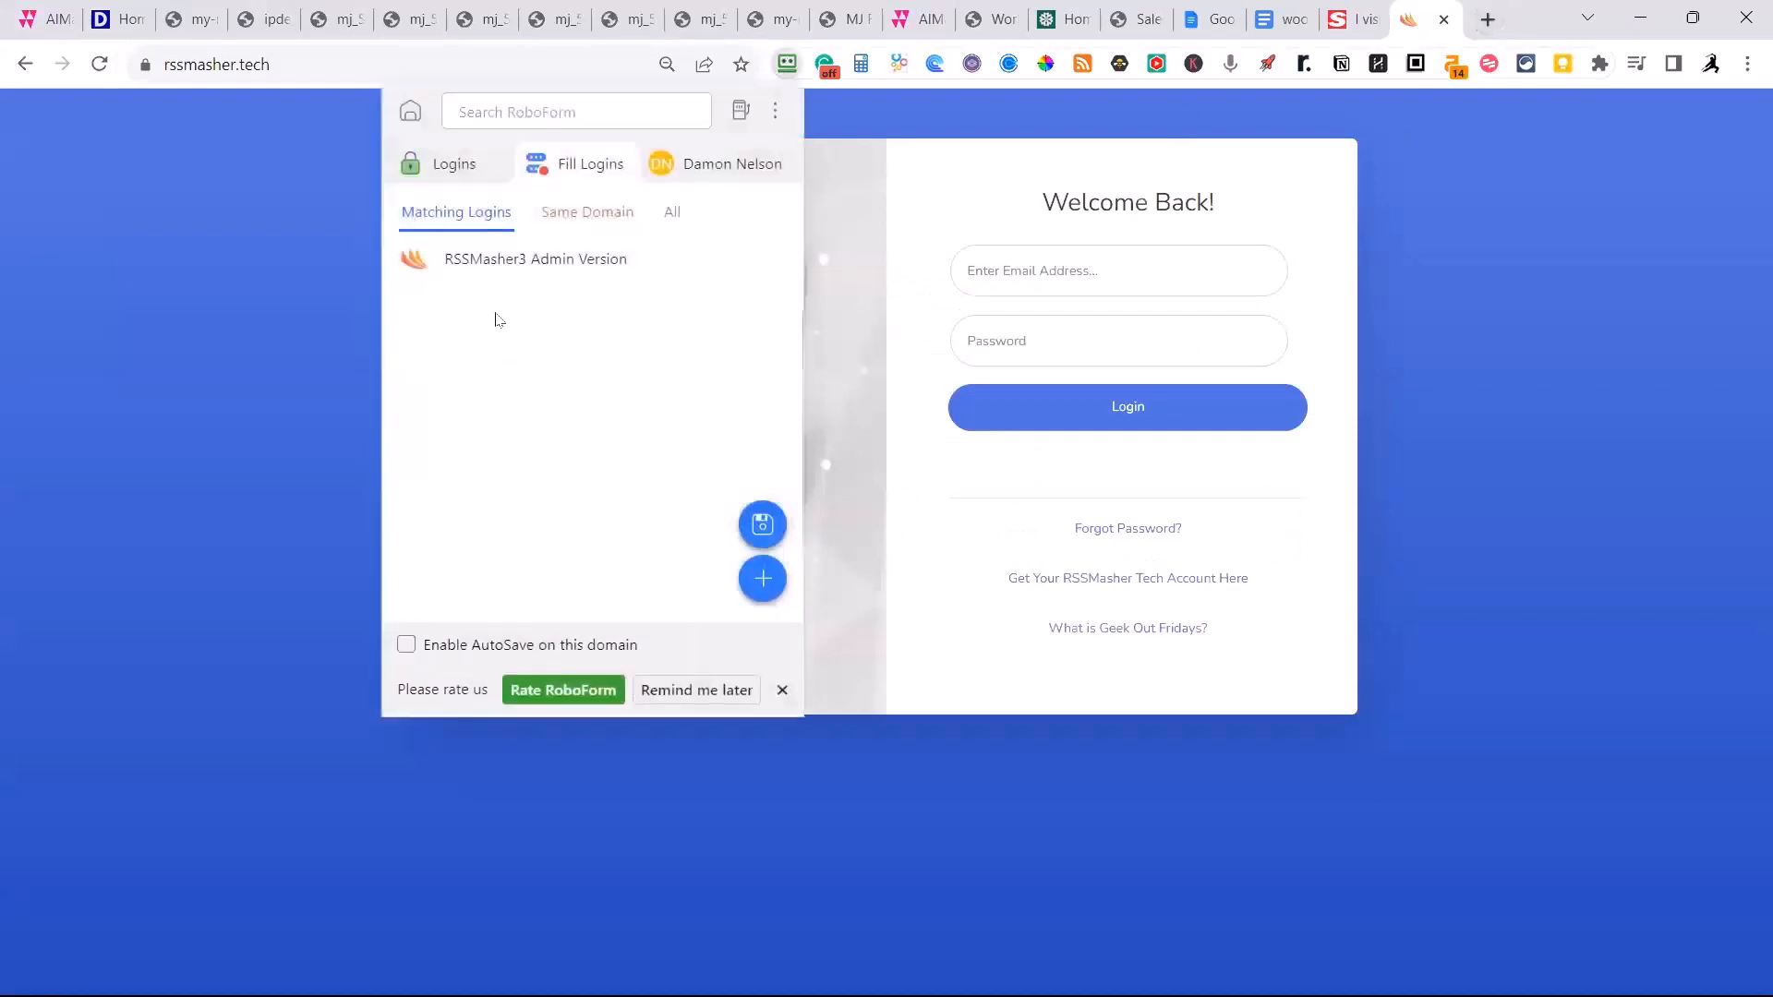
{"action": "left_click", "coordinate": [531, 258]}
{"action": "left_click", "coordinate": [1080, 430]}
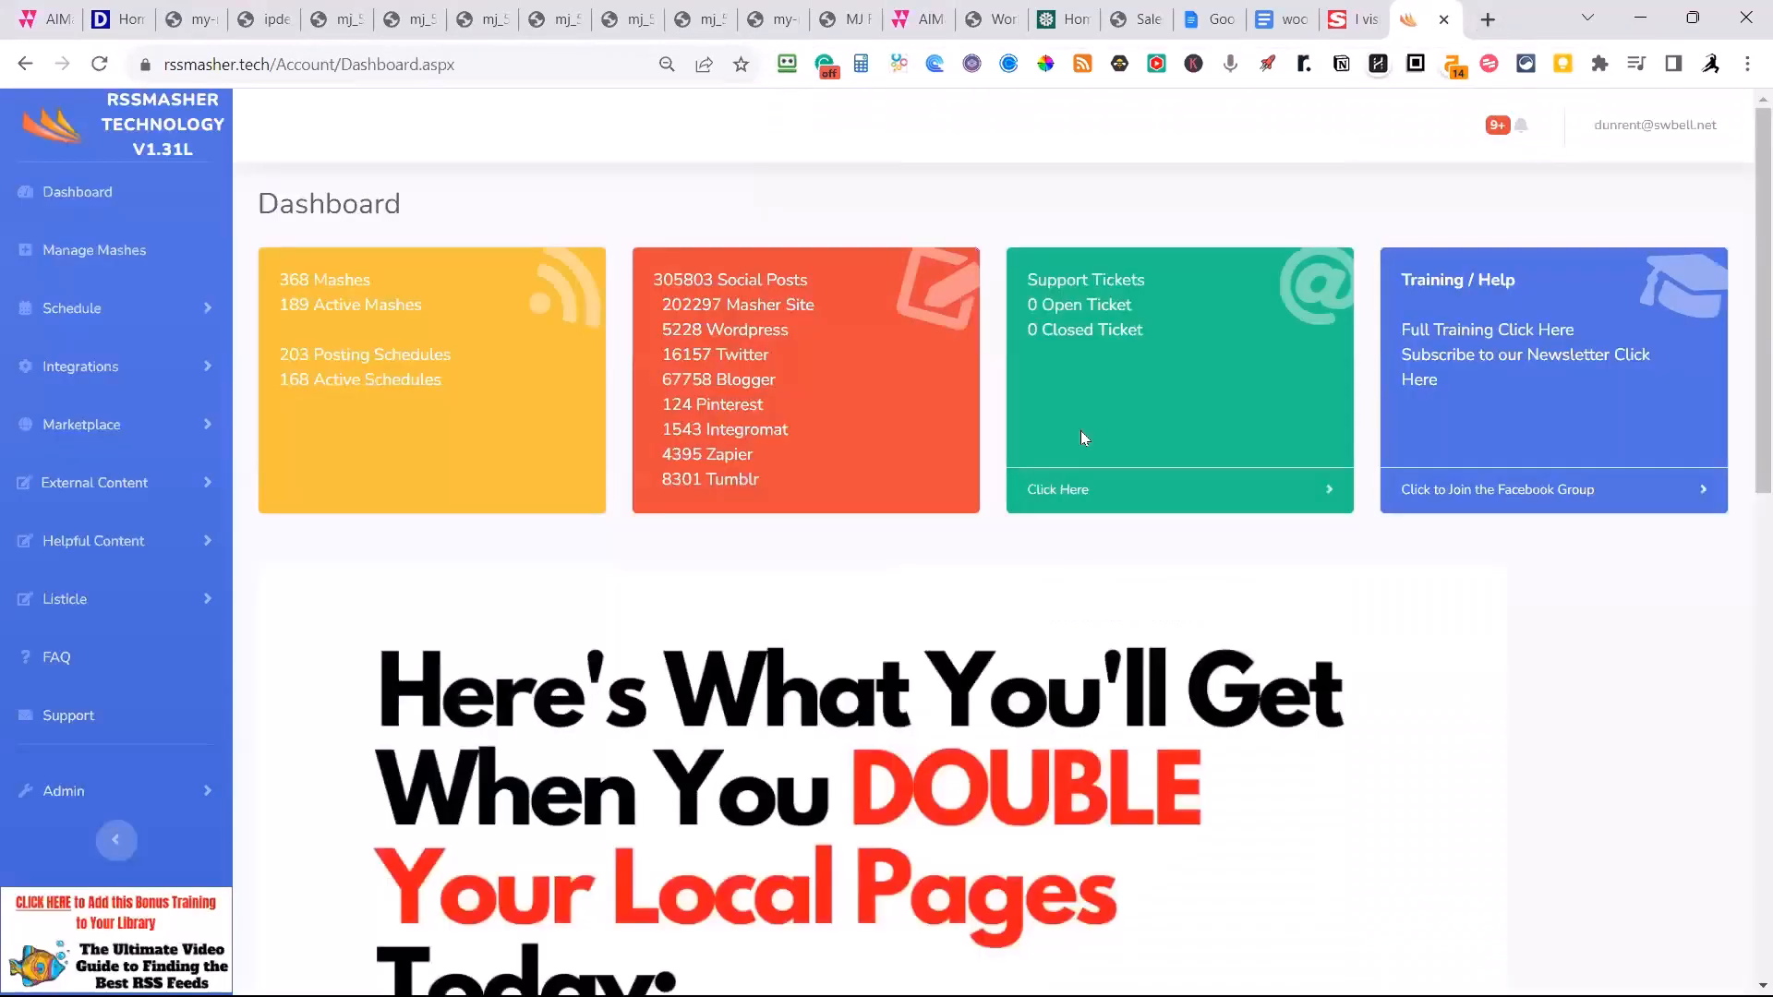
Open the AIMasher API integration and fetch the current Re-Inventor templates from AiMasher.
{"action": "left_click", "coordinate": [52, 368]}
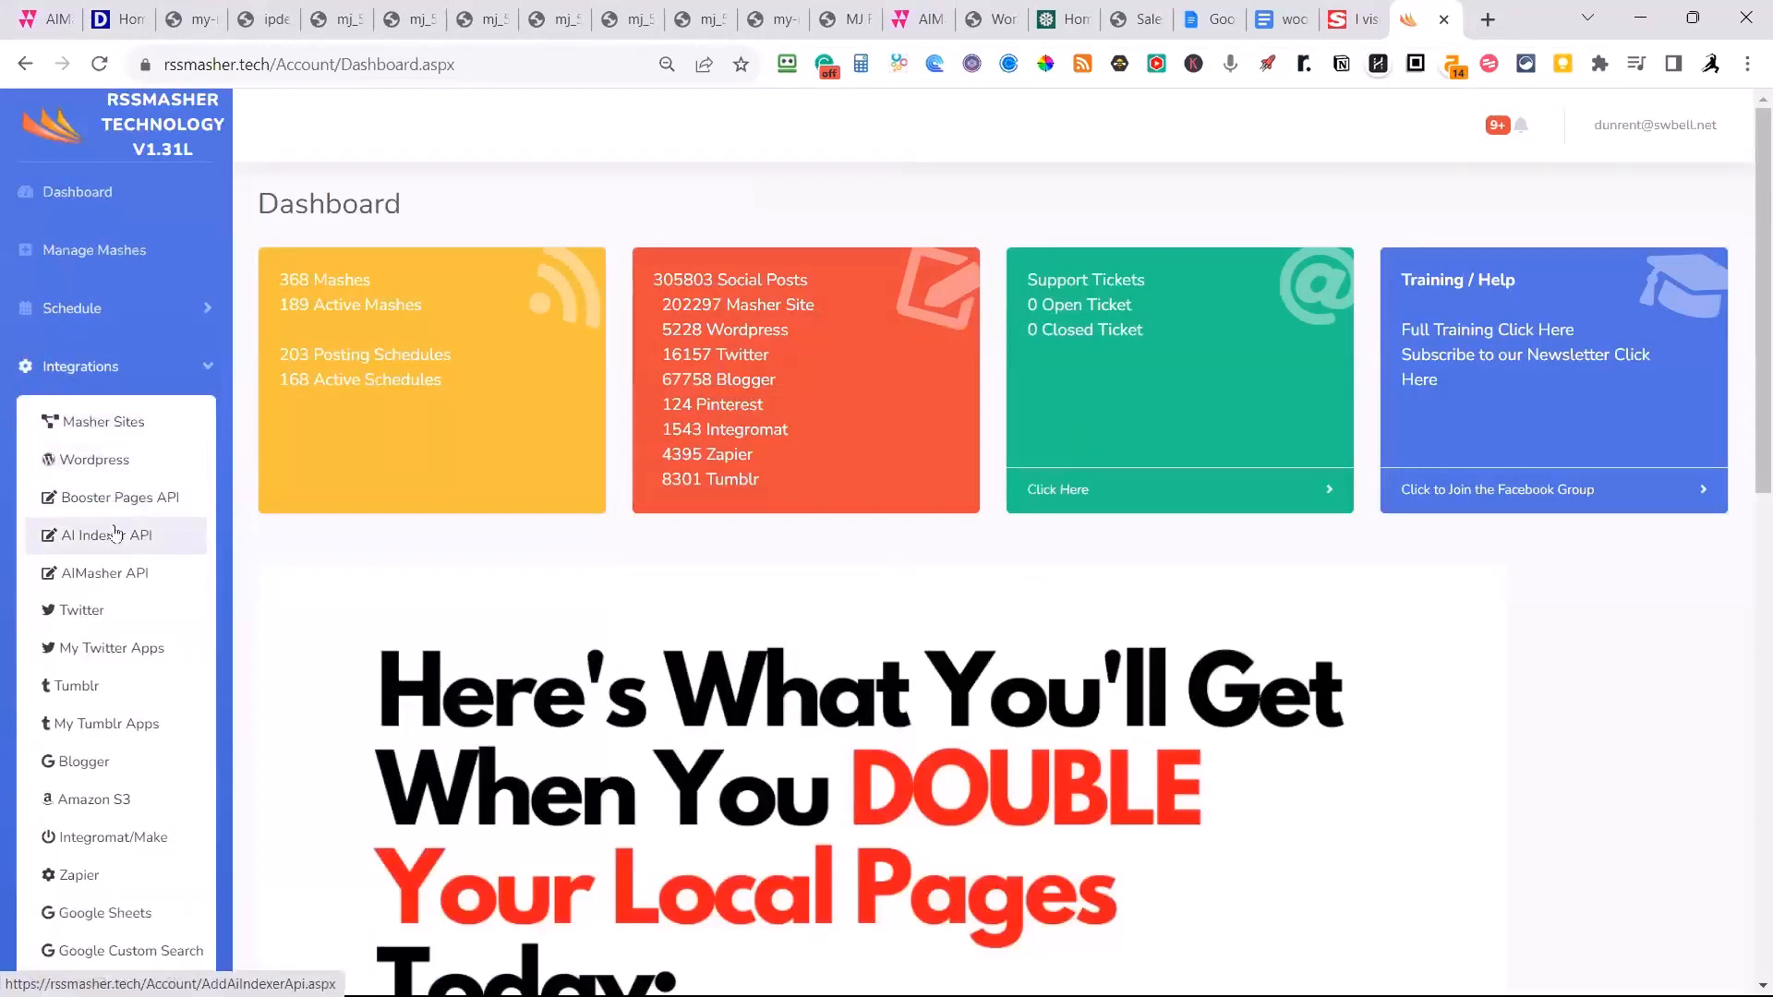
{"action": "left_click", "coordinate": [105, 573]}
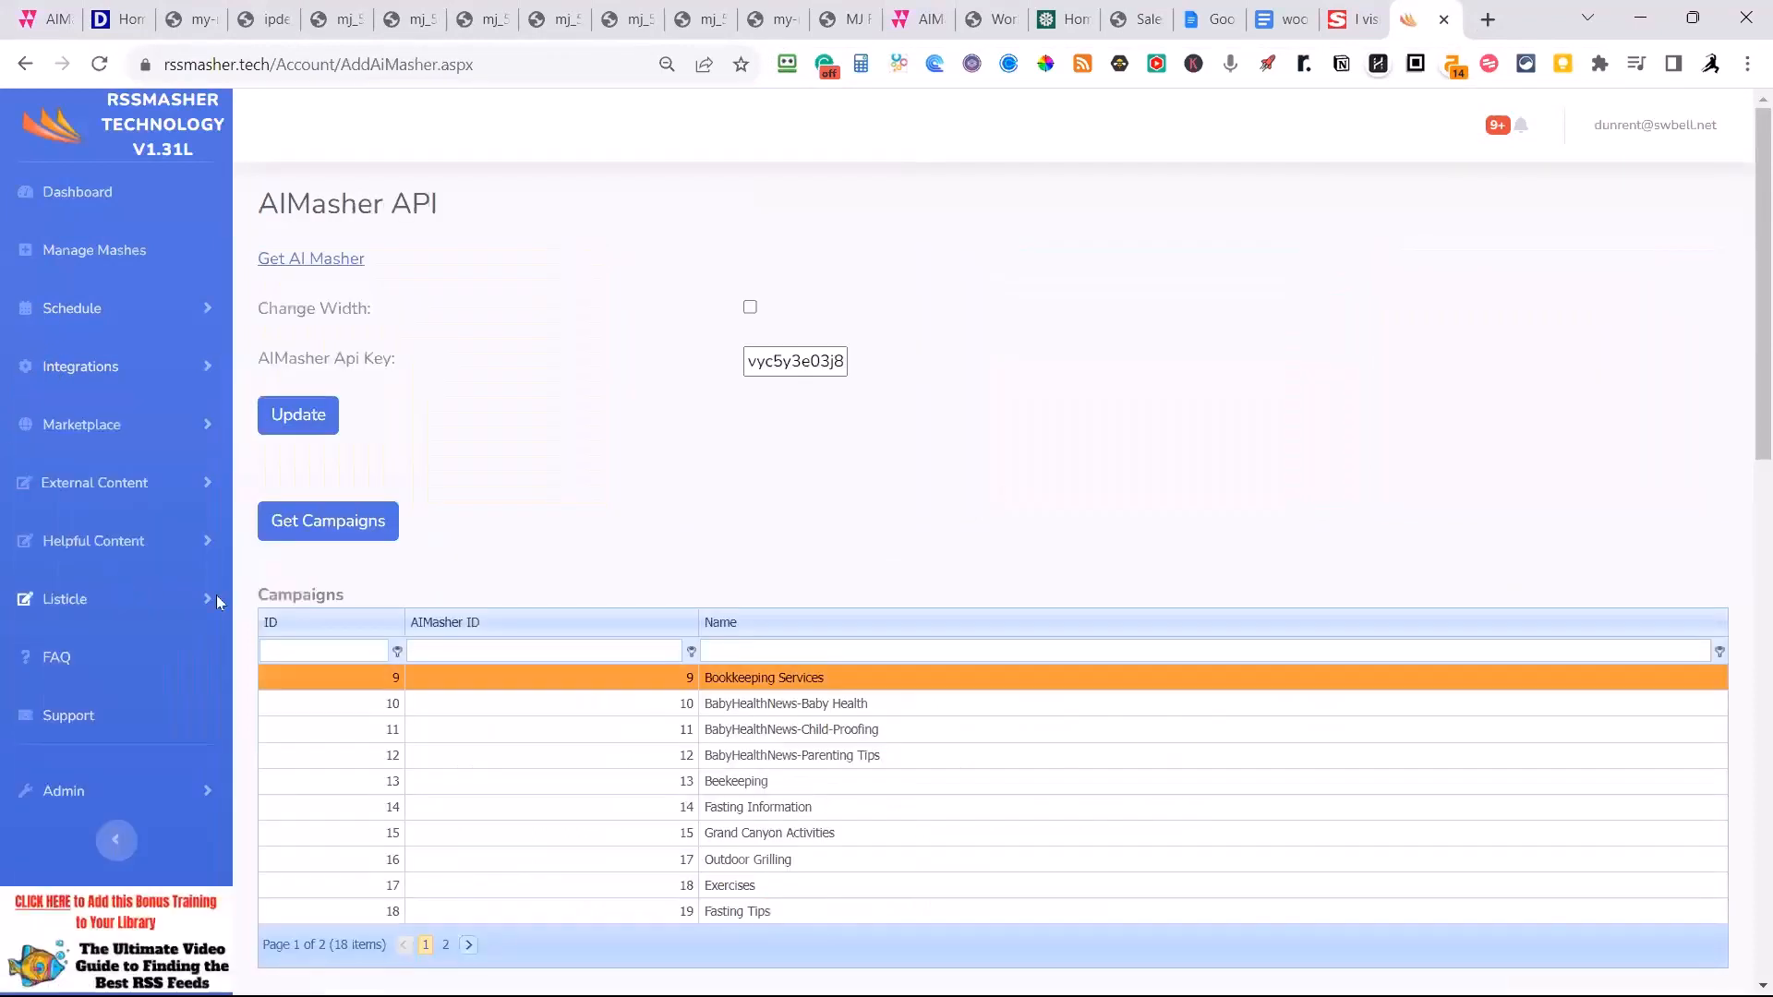
{"action": "scroll", "coordinate": [776, 387], "scroll_direction": "down", "scroll_amount": 2}
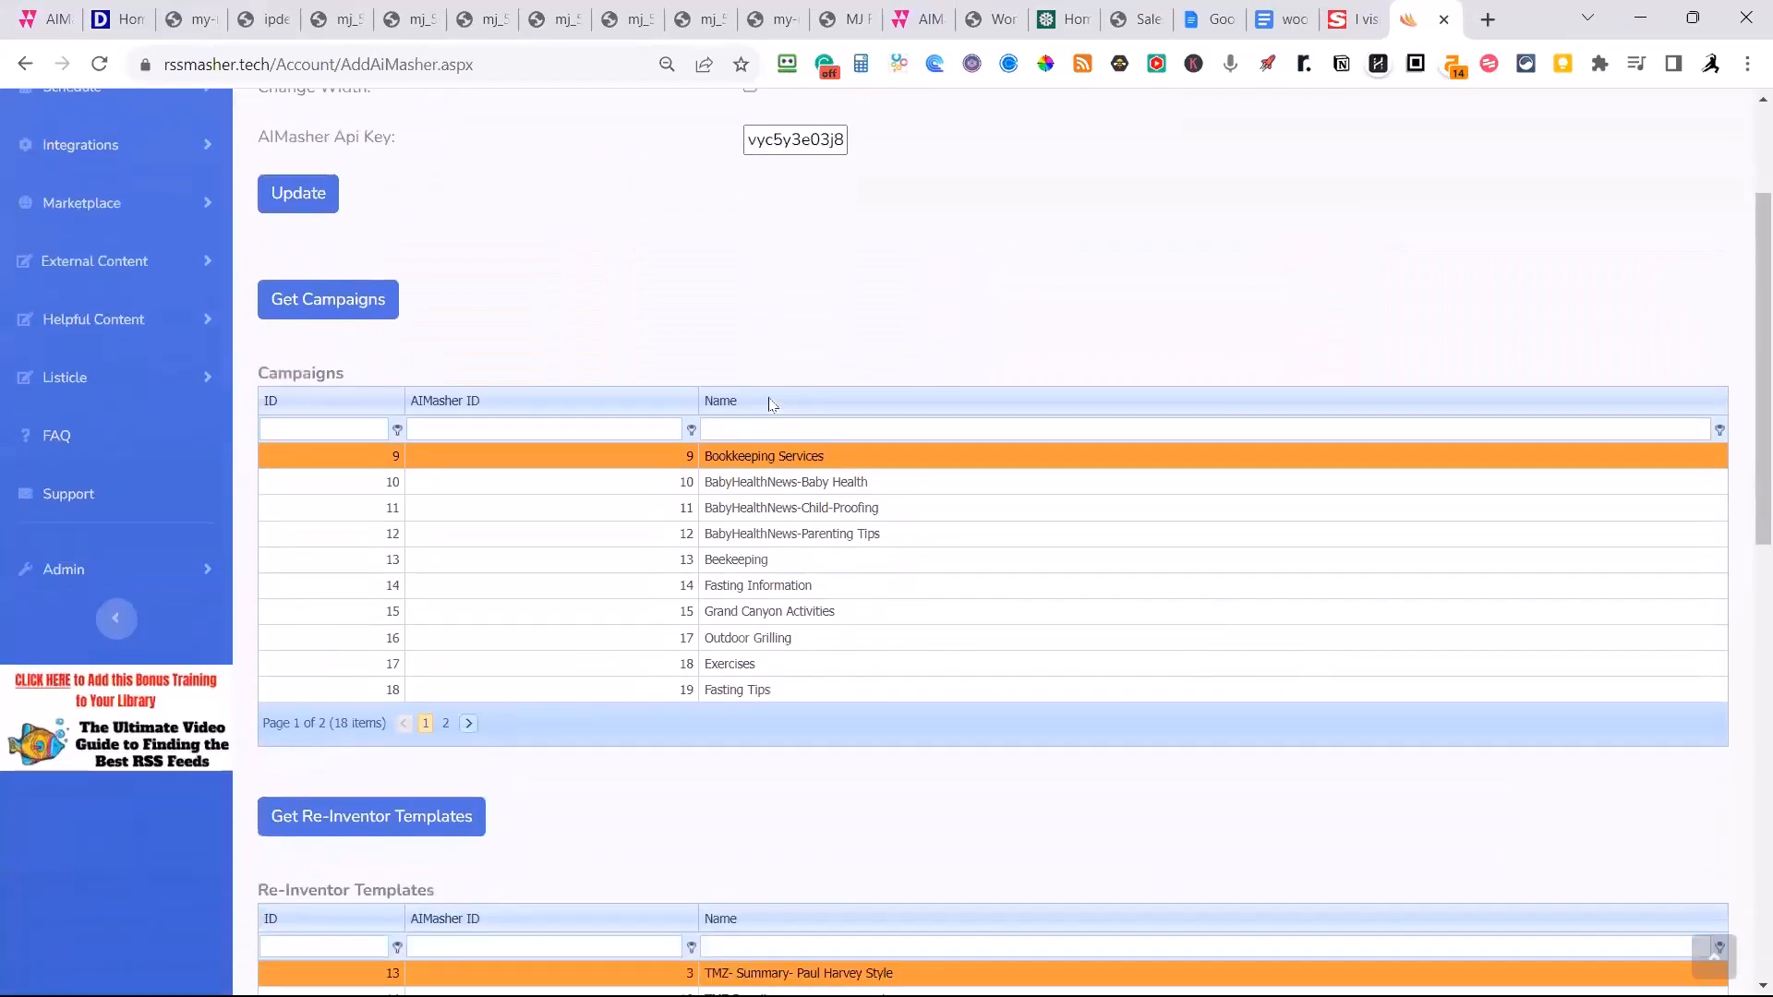
{"action": "scroll", "coordinate": [739, 413], "scroll_direction": "down", "scroll_amount": 5}
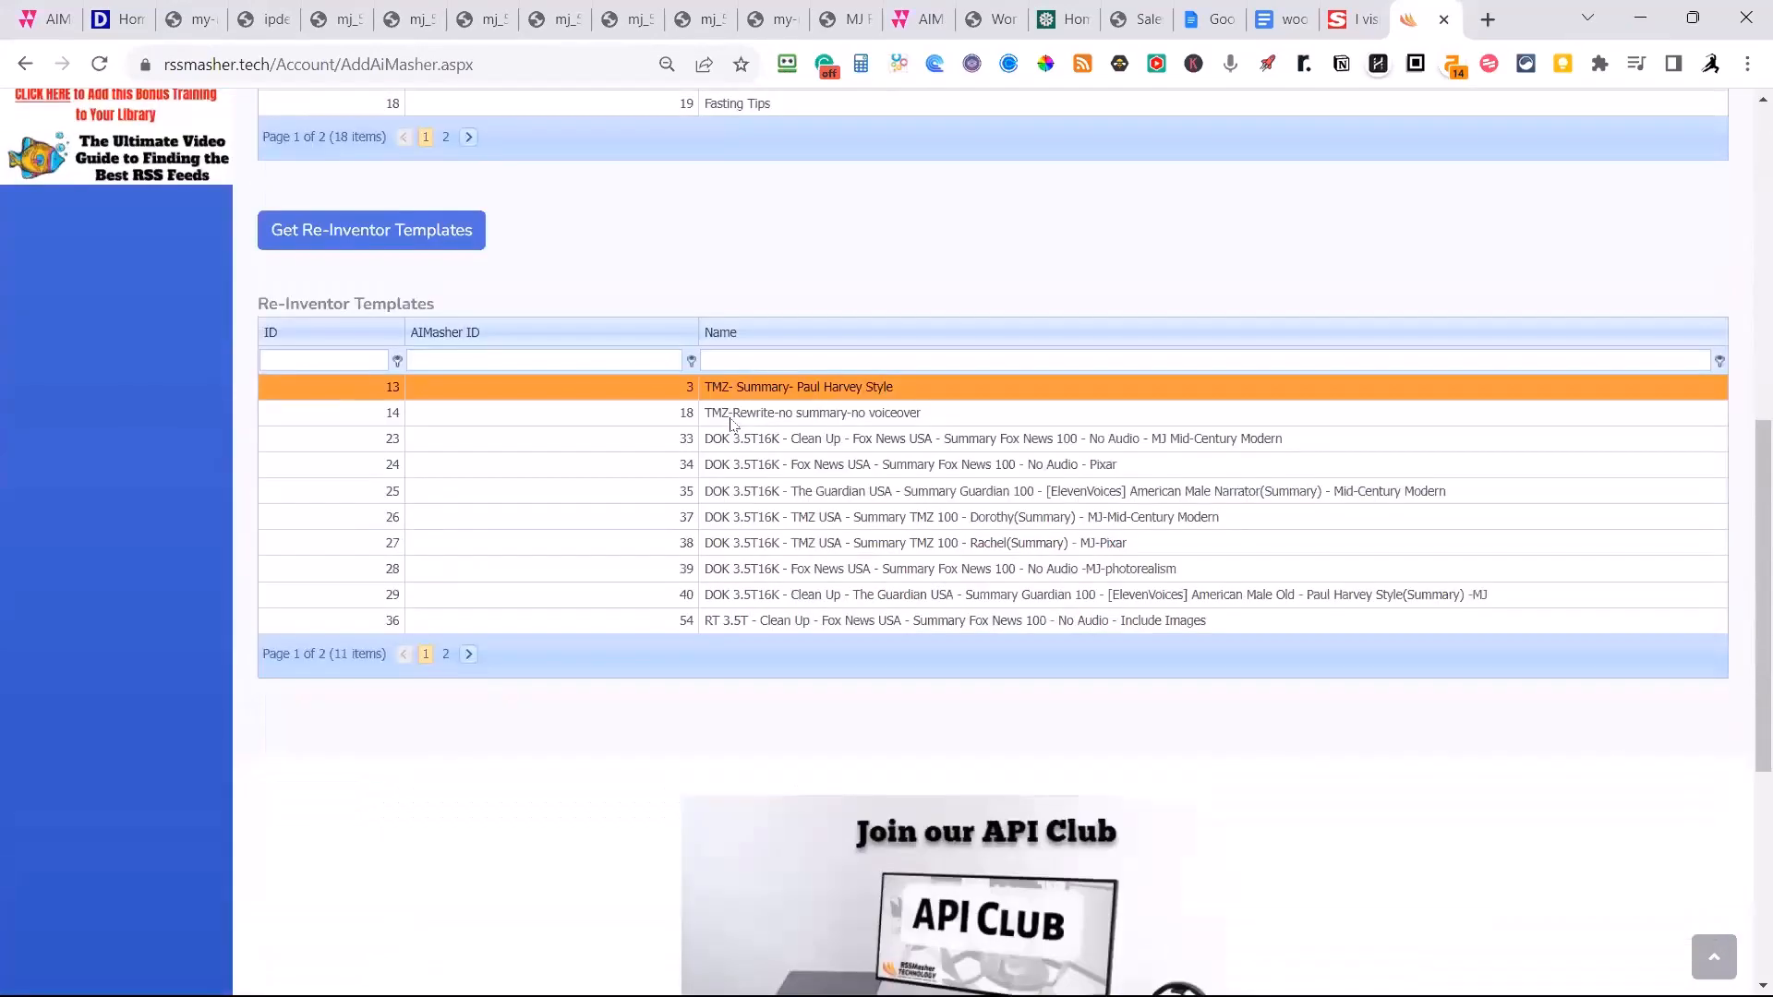
{"action": "left_click", "coordinate": [402, 243]}
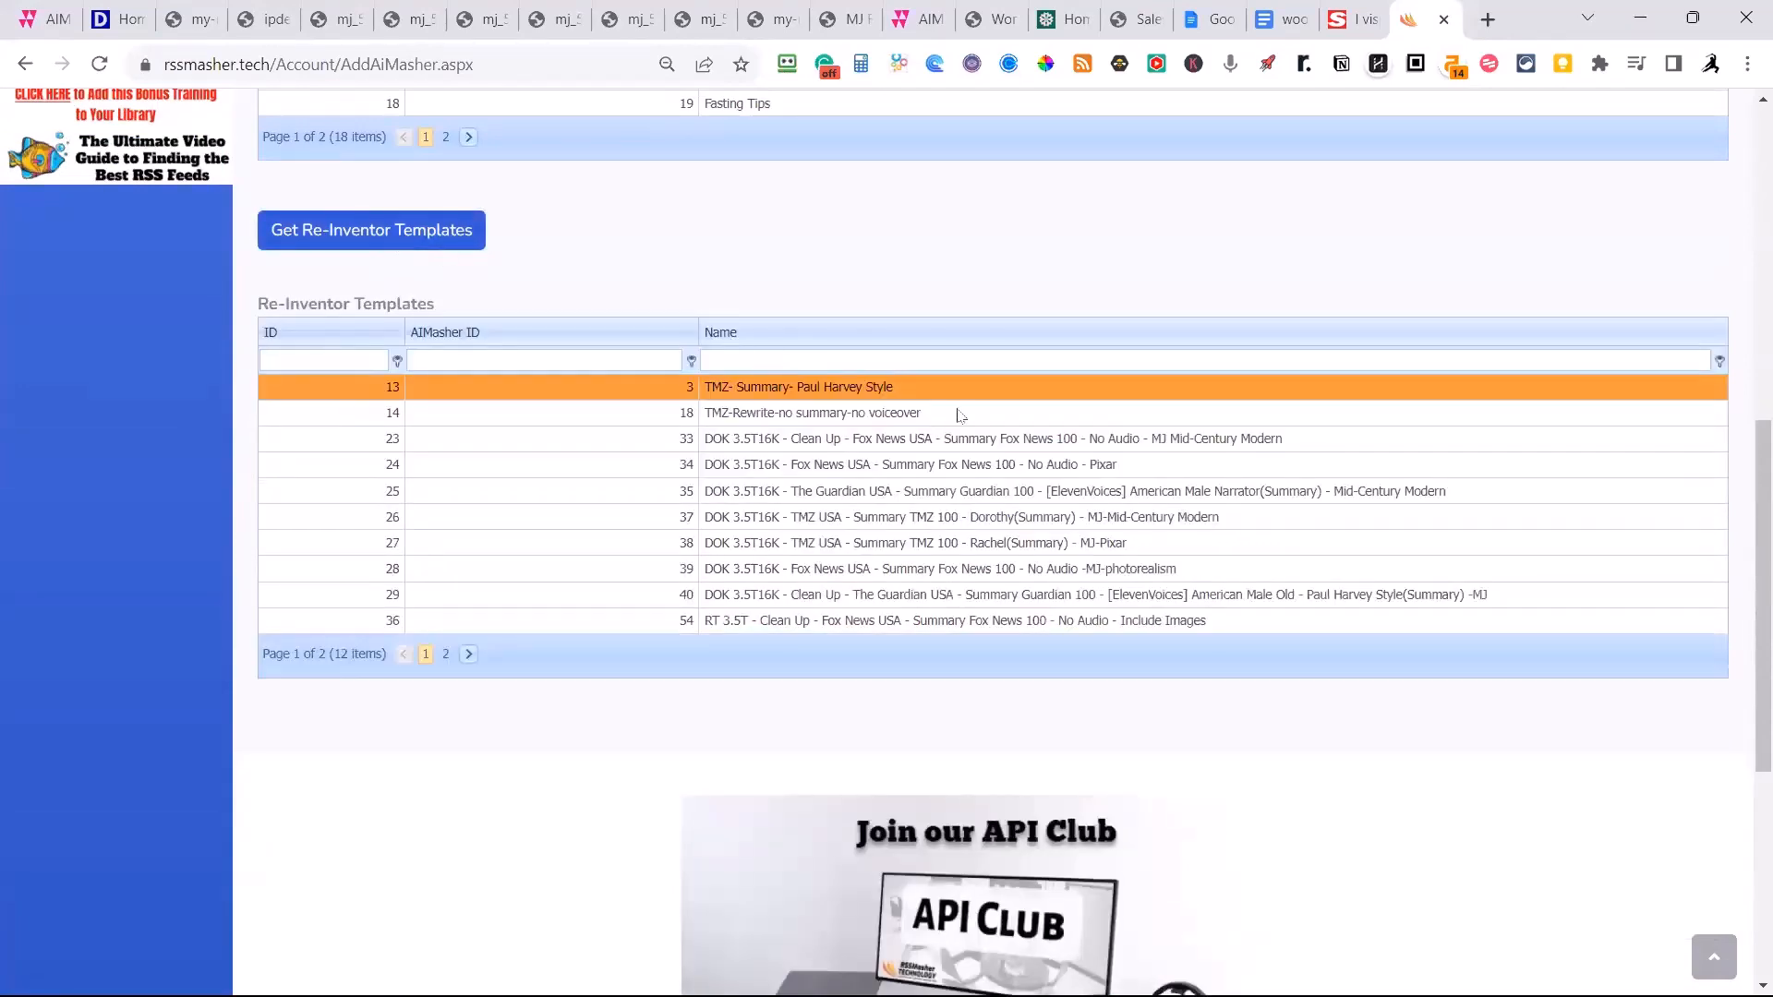
Find and select the template "DOK - Clean Up - Fox News UK - Summary Fox News 100 - Shimmer(Summary)" in the Re-Inventor Templates list.
{"action": "left_click", "coordinate": [447, 654]}
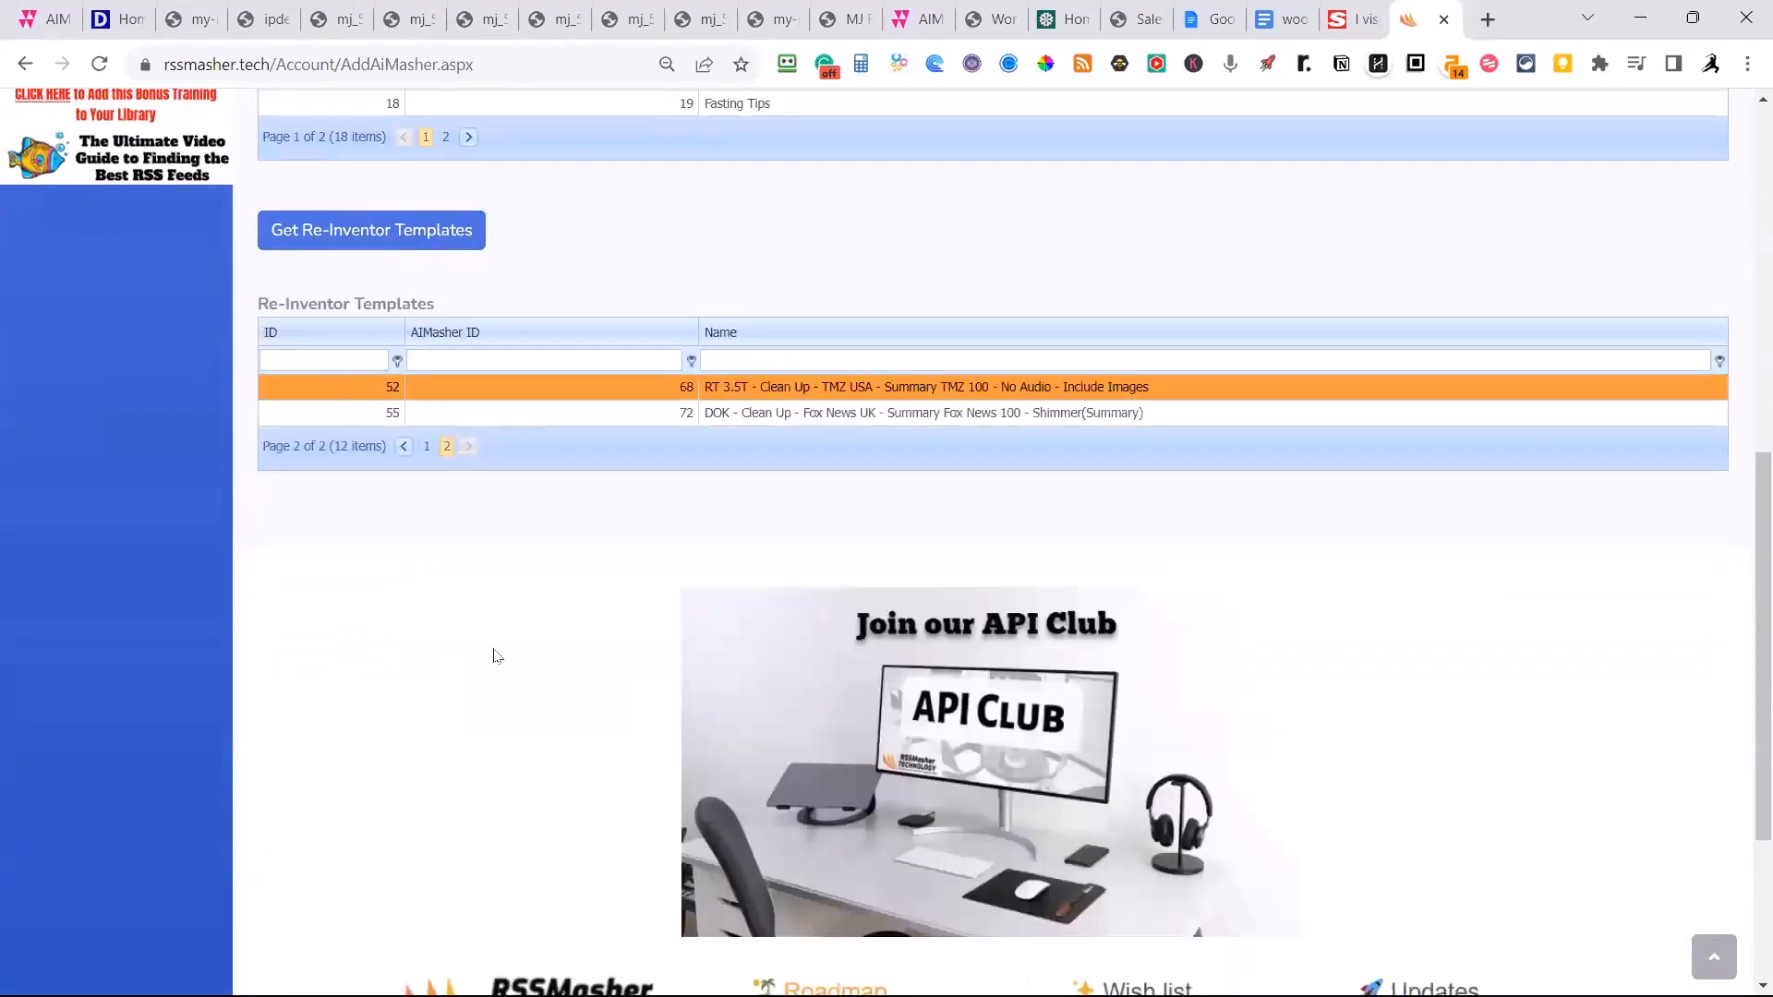
{"action": "left_click", "coordinate": [795, 416]}
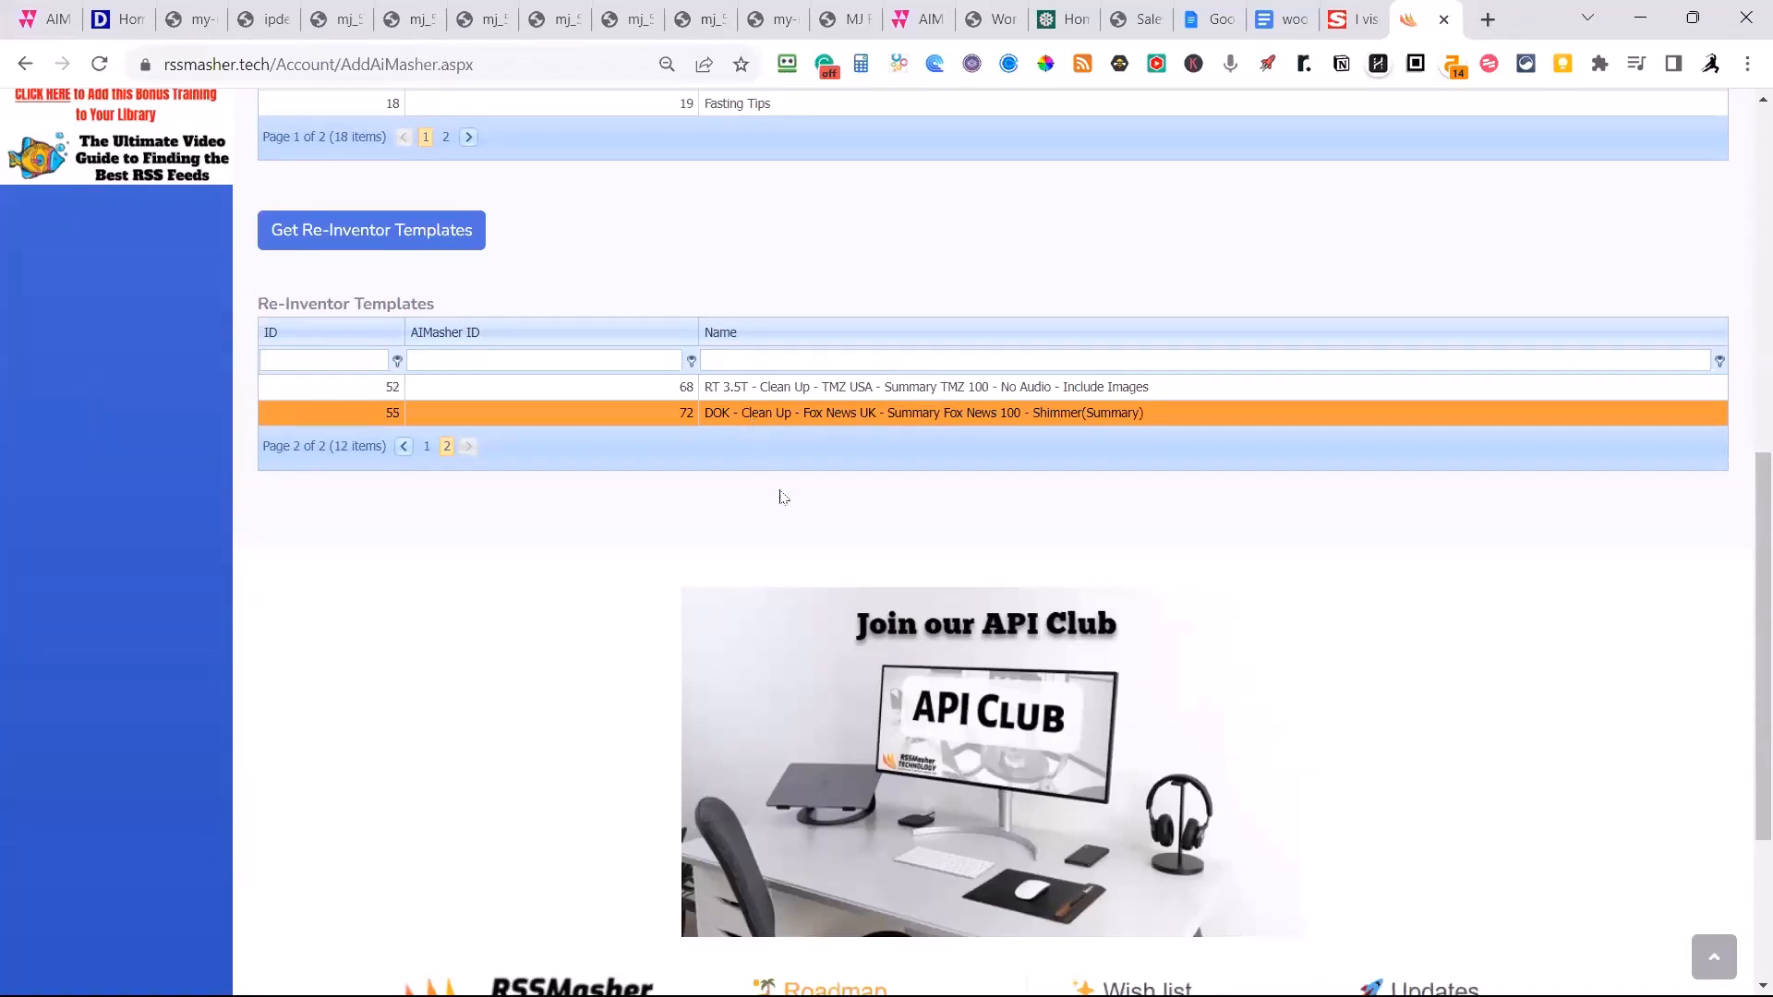
{"action": "scroll", "coordinate": [792, 511], "scroll_direction": "up", "scroll_amount": 3}
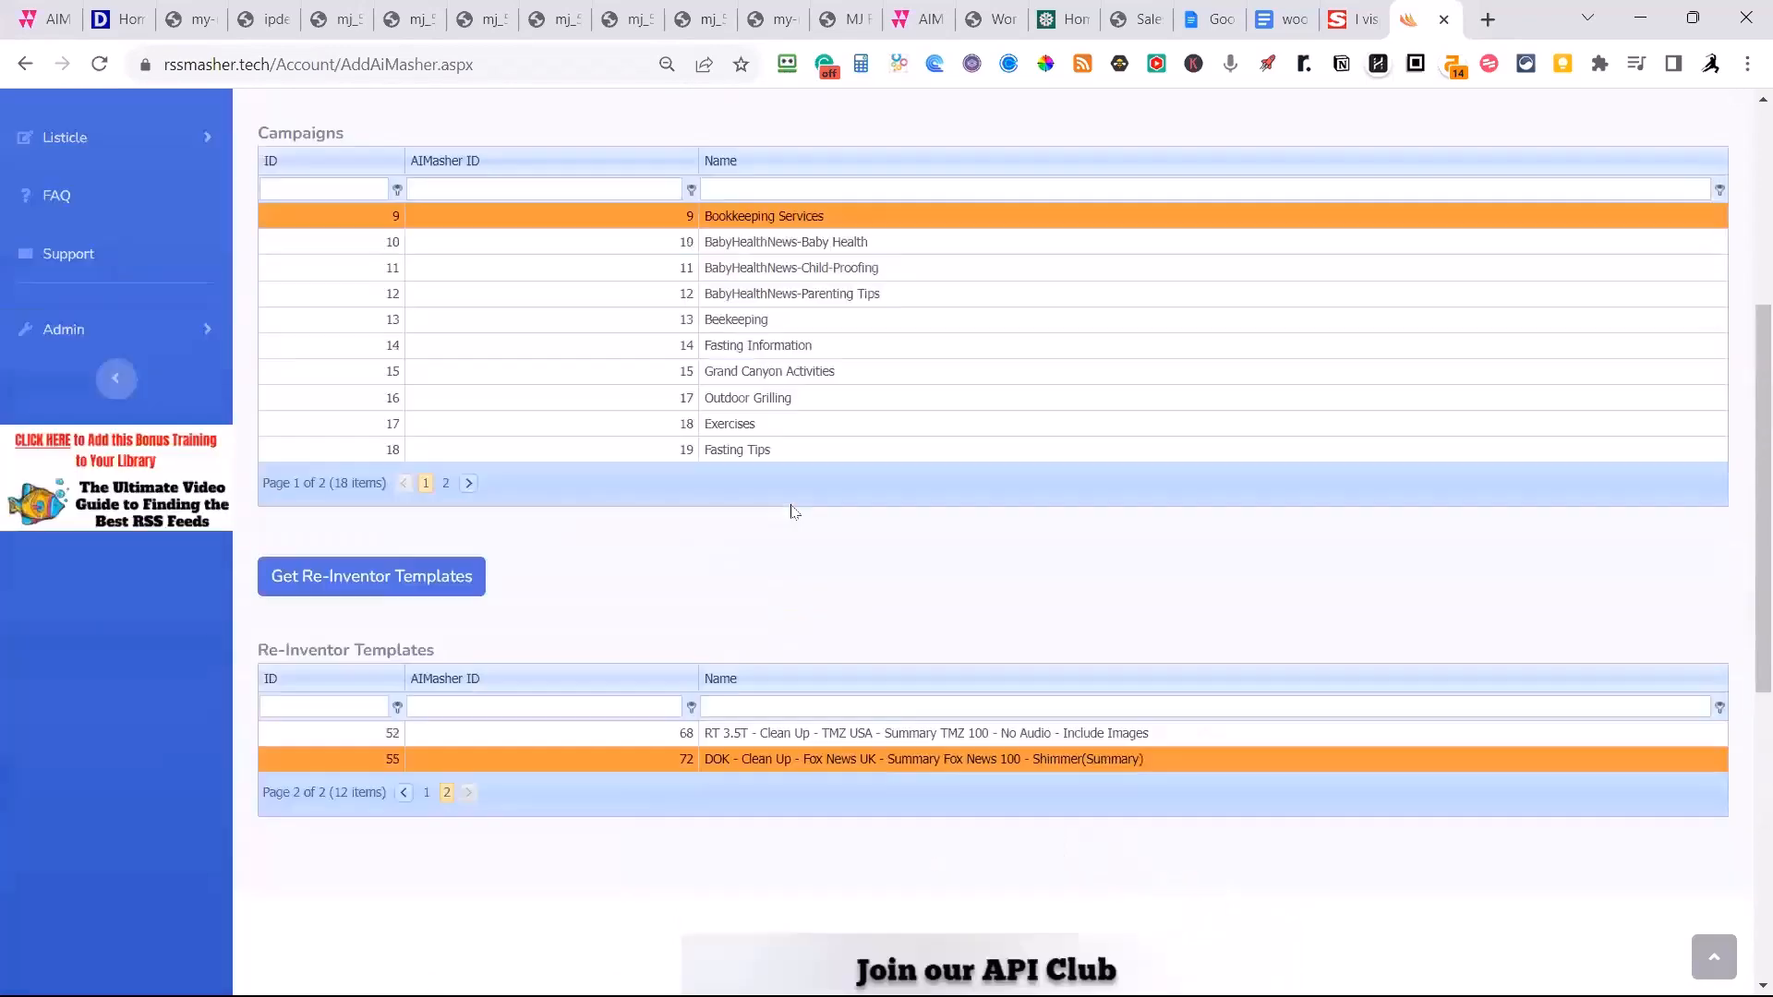
{"action": "scroll", "coordinate": [792, 511], "scroll_direction": "up", "scroll_amount": 5}
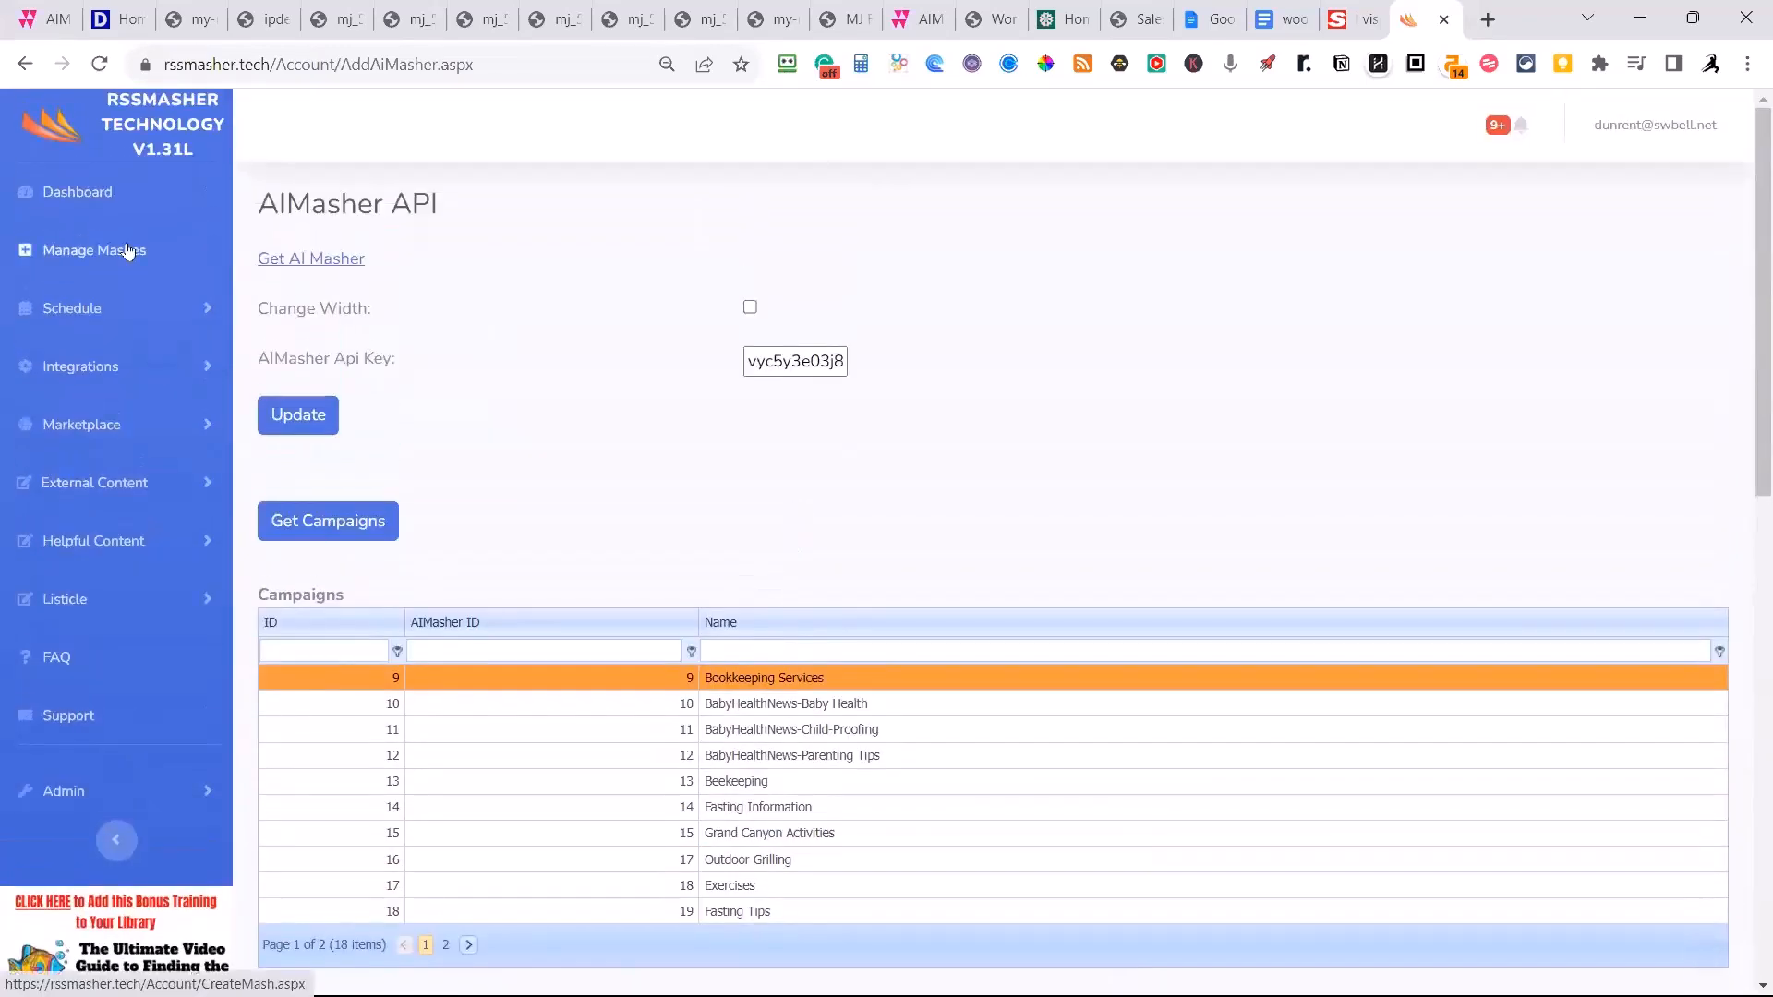
Open the Travel mash of the NewsRoomFeed group for editing and show its website feeds.
{"action": "left_click", "coordinate": [128, 251]}
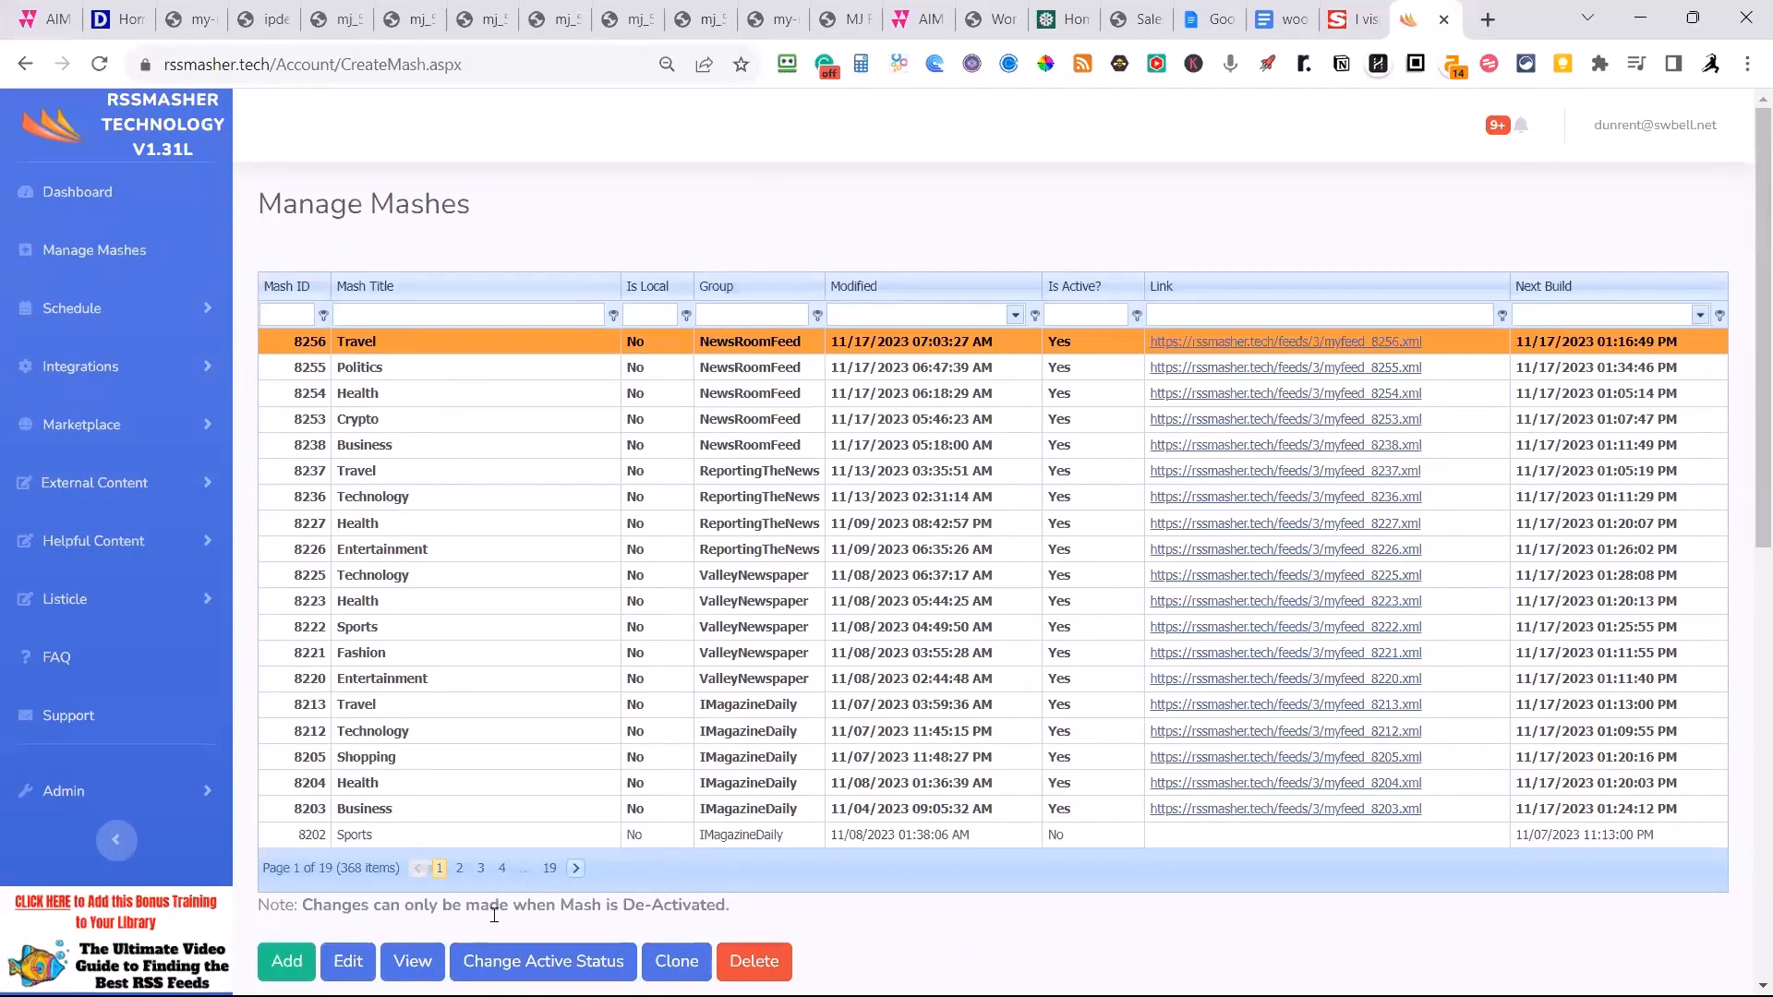
{"action": "left_click", "coordinate": [358, 965]}
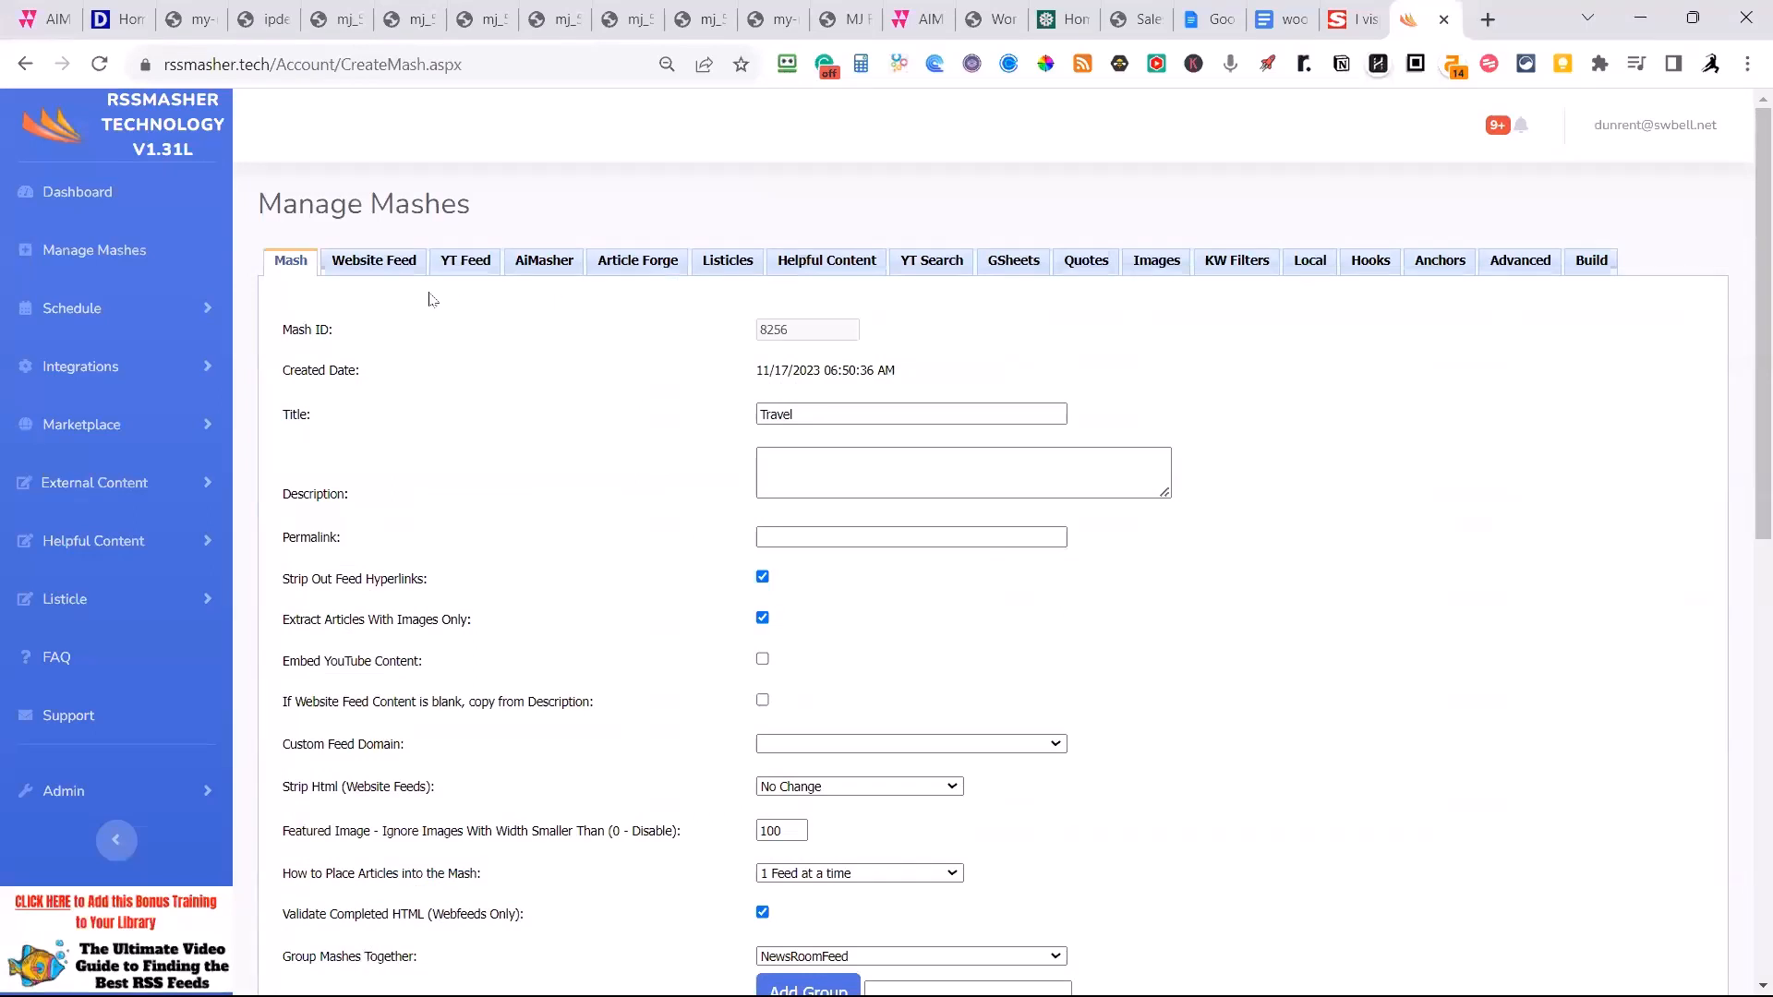
{"action": "left_click", "coordinate": [374, 264]}
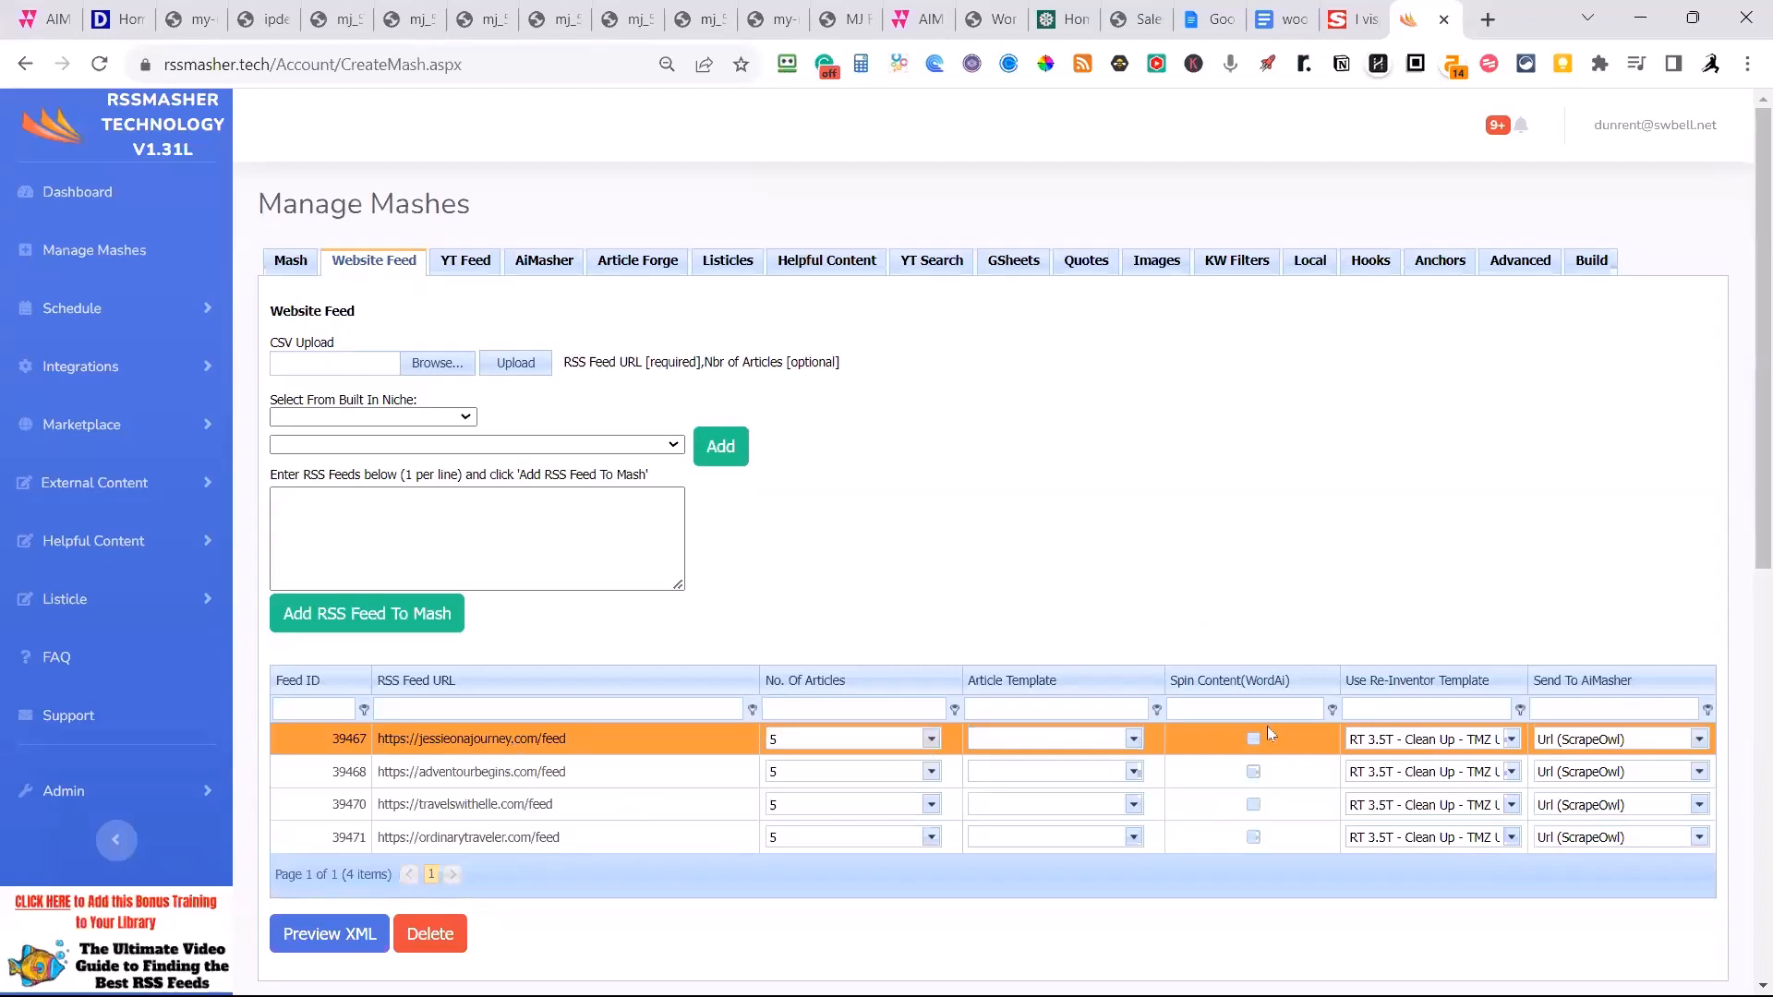
Set the Re-Inventor template of all four travel feeds to "DOK - Clean Up - Fox News UK - Summary Fox News 100 - Shimmer(Summary)".
{"action": "left_click", "coordinate": [1511, 742]}
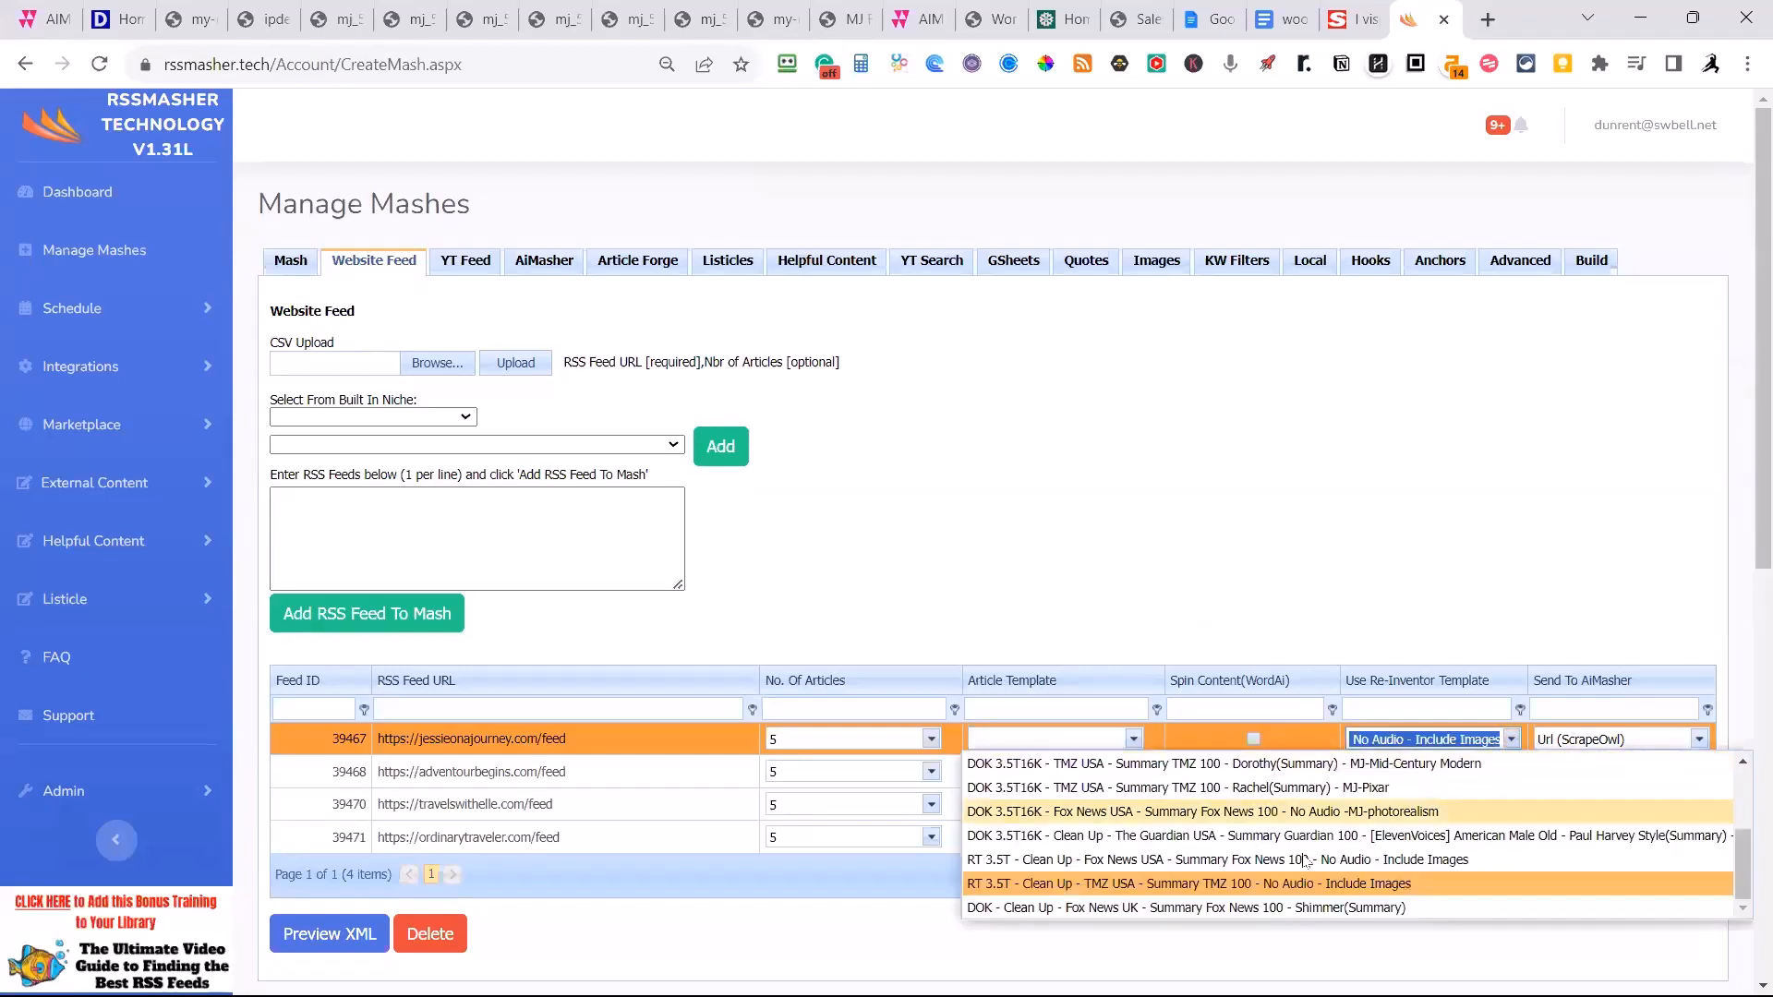
{"action": "scroll", "coordinate": [1220, 910], "scroll_direction": "down", "scroll_amount": 1}
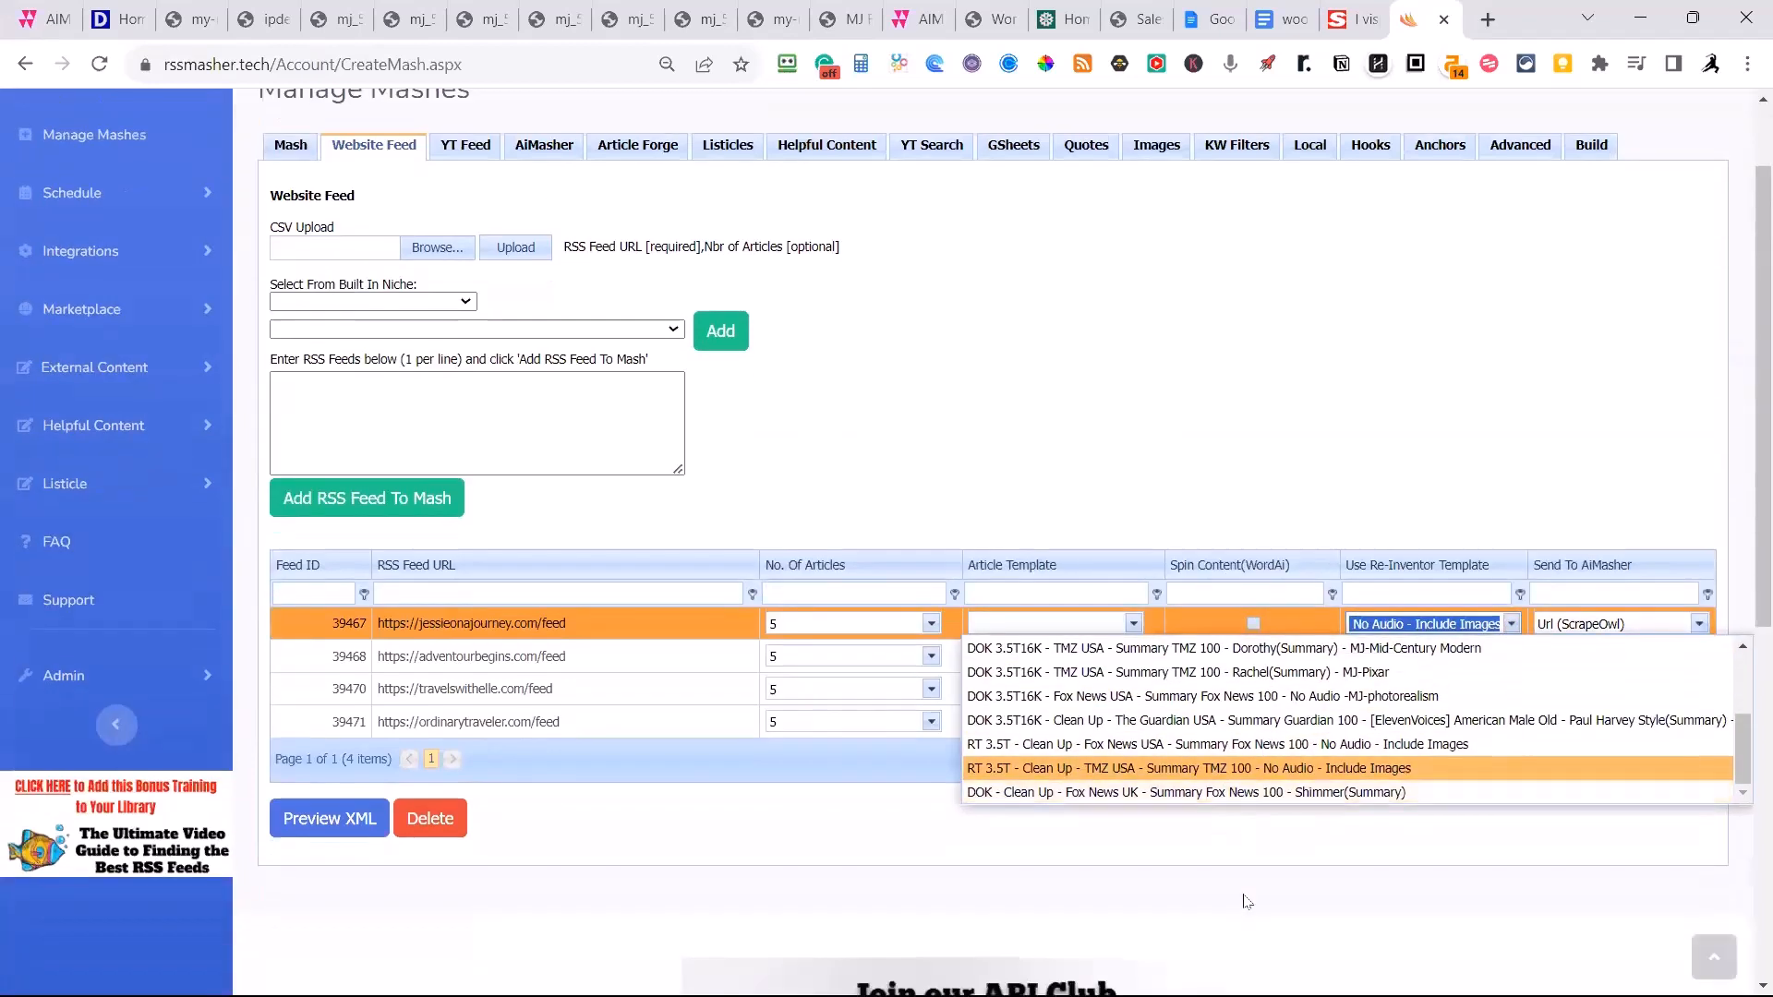
{"action": "left_click", "coordinate": [1237, 792]}
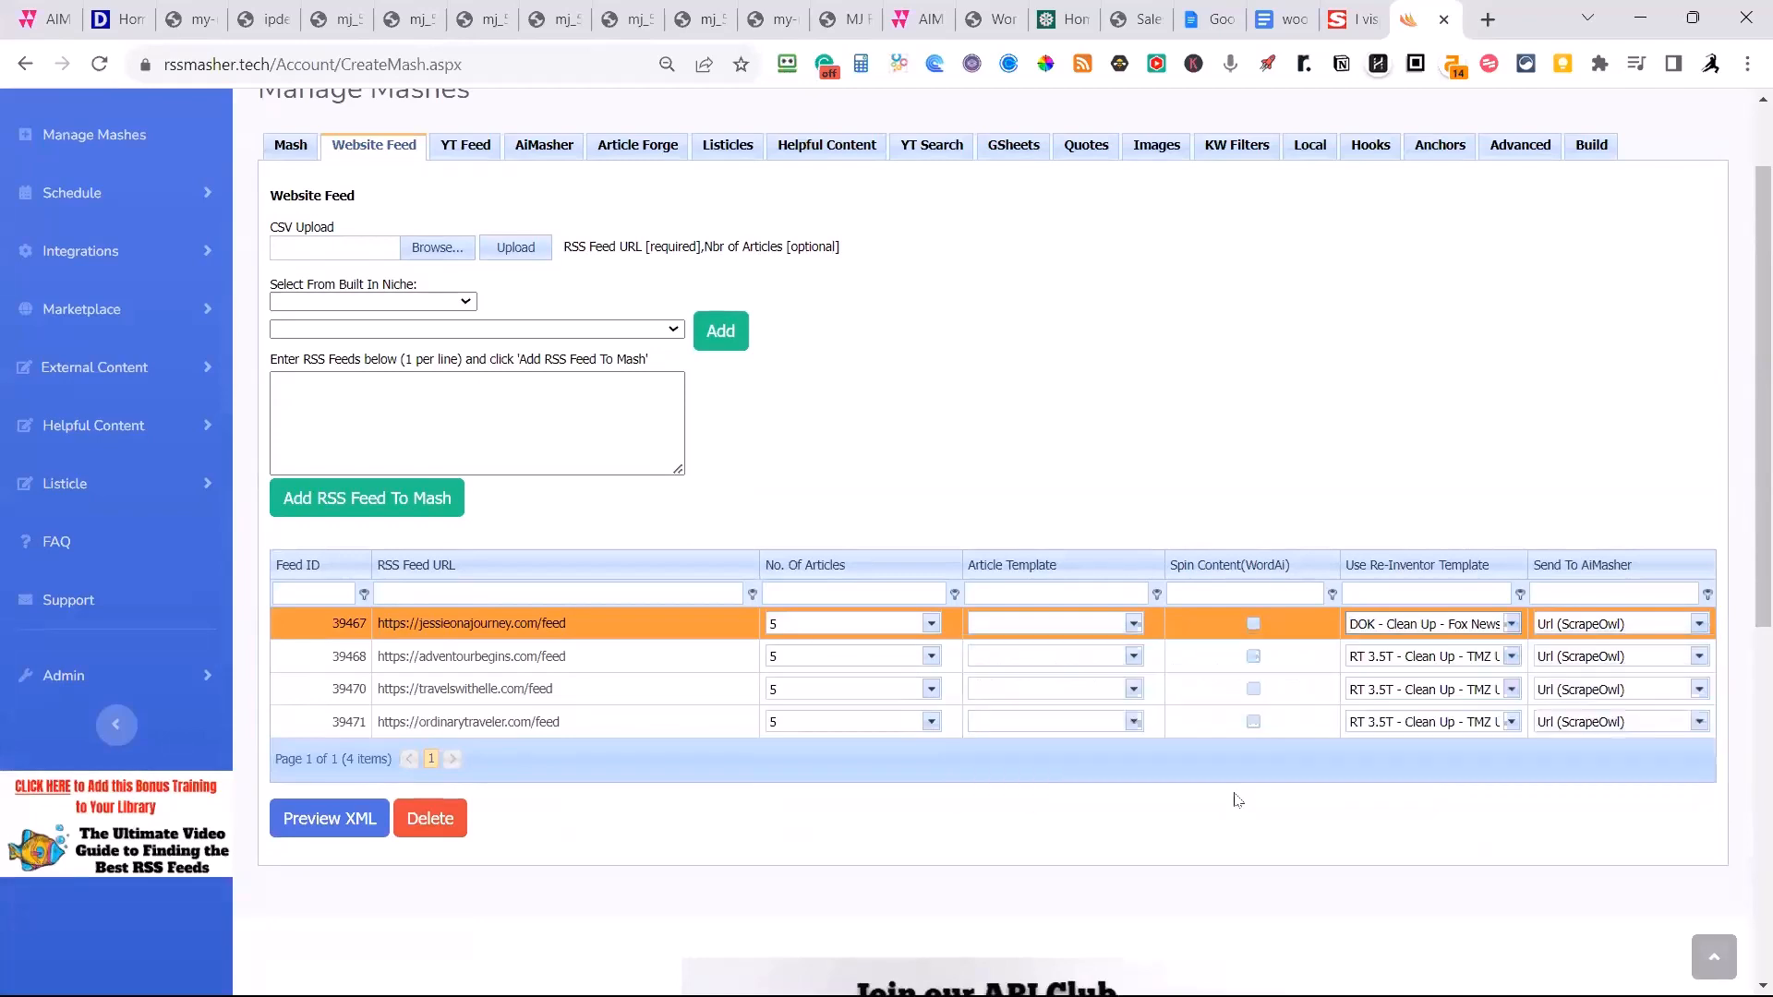
{"action": "left_click", "coordinate": [1510, 656]}
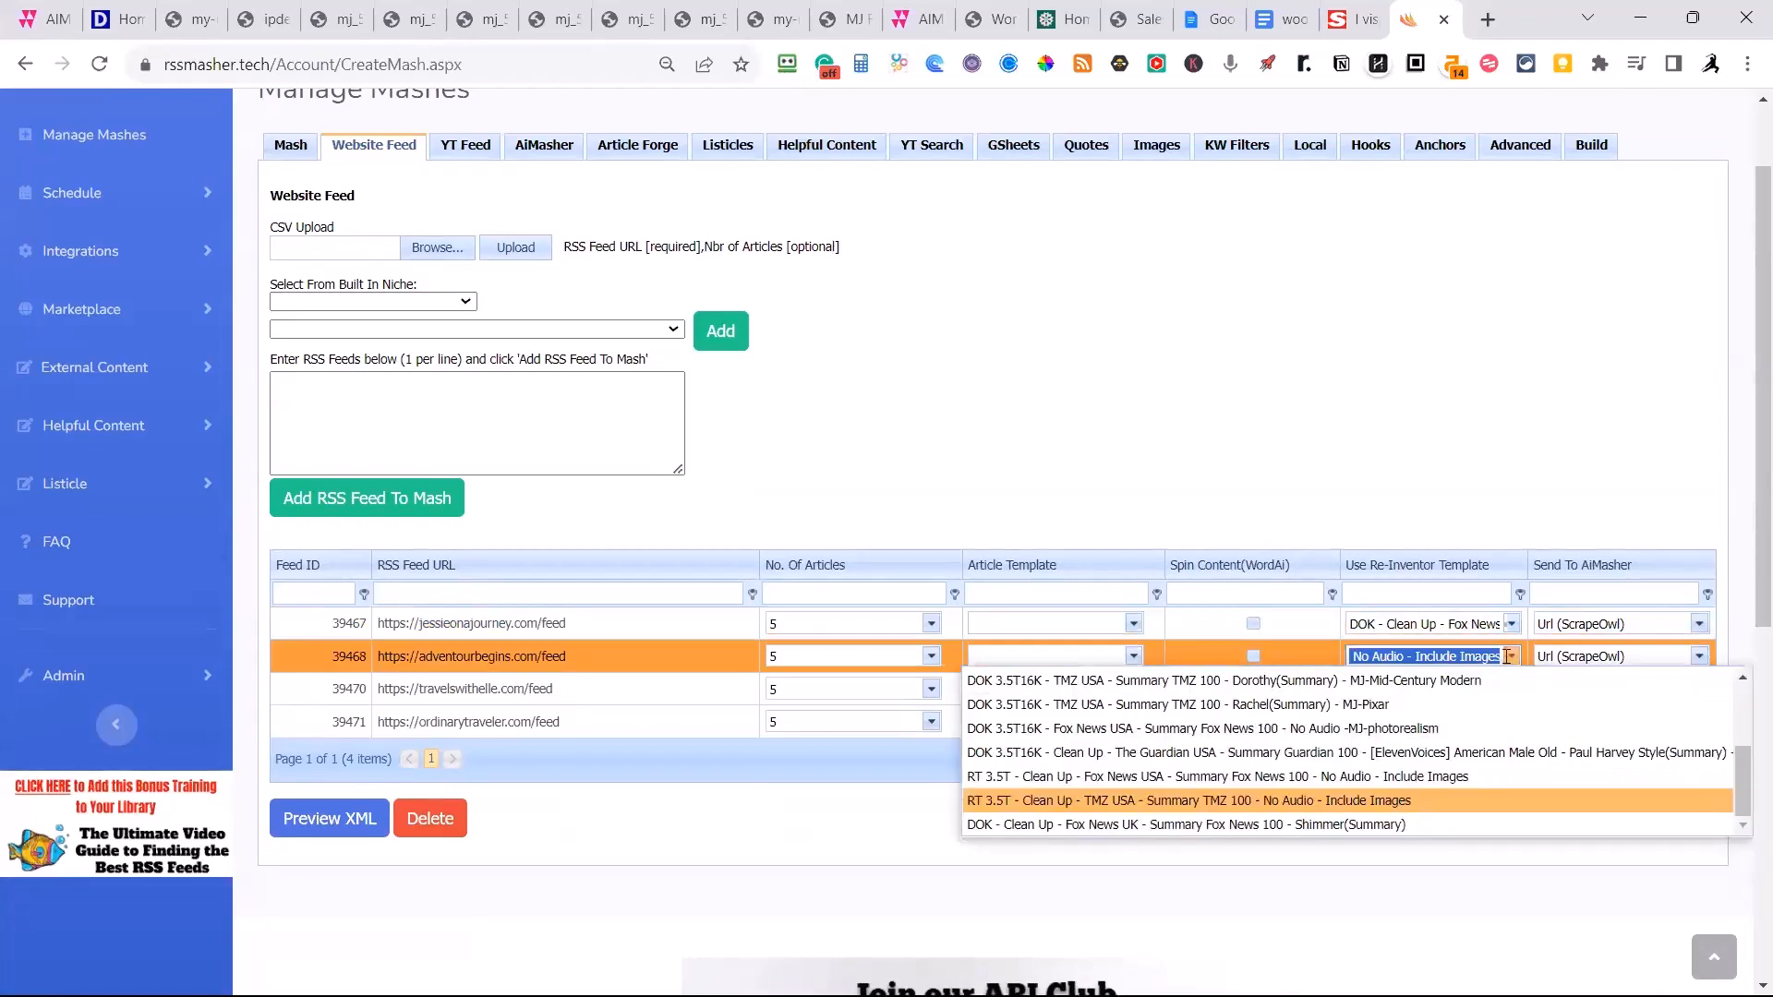
{"action": "left_click", "coordinate": [1511, 689]}
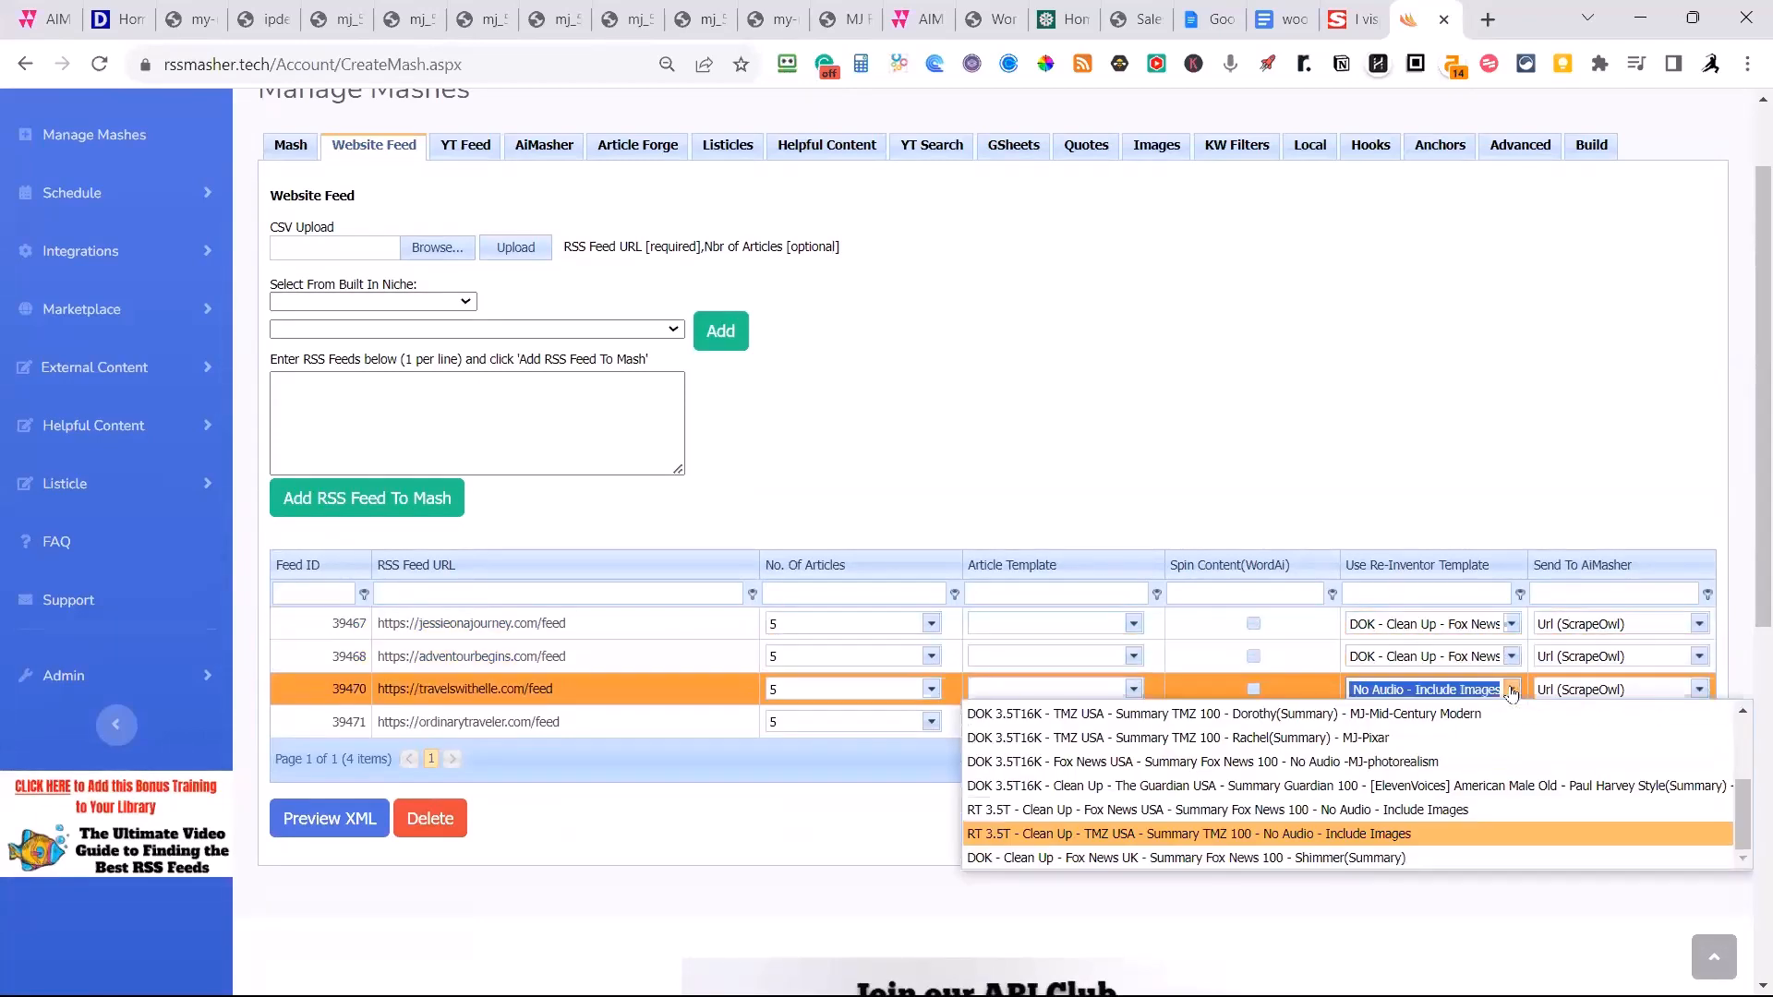
{"action": "left_click", "coordinate": [1379, 858]}
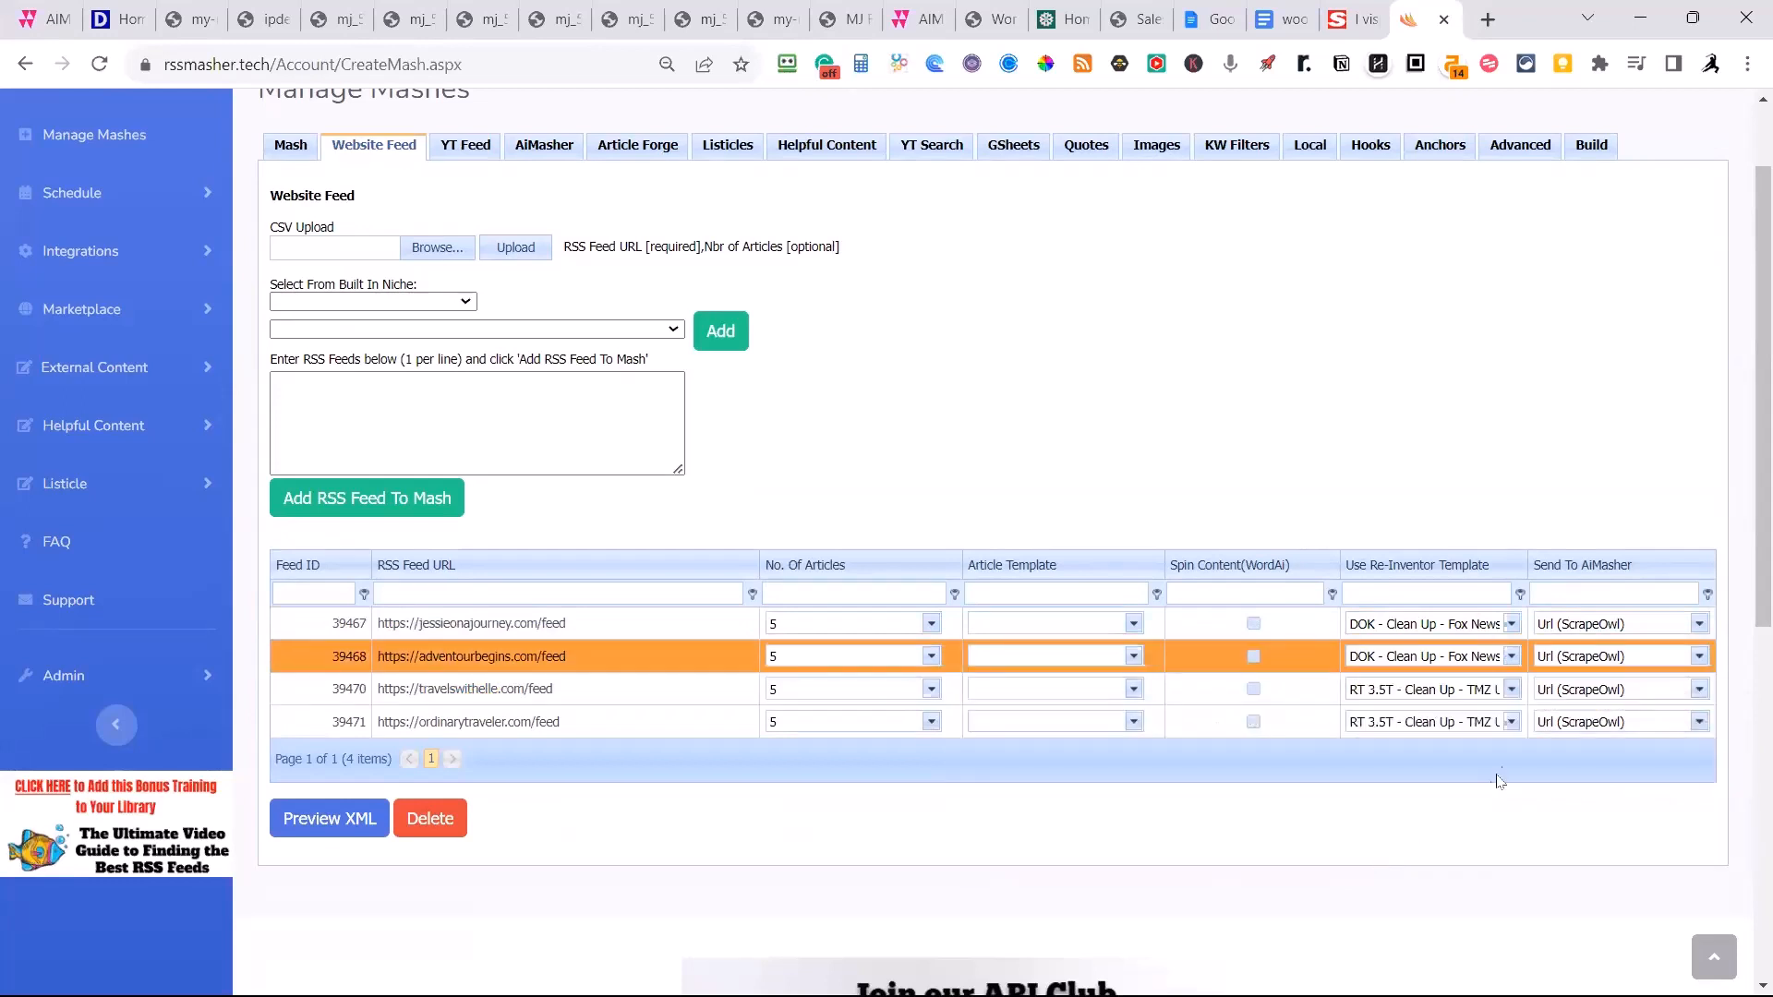
{"action": "left_click", "coordinate": [1511, 689]}
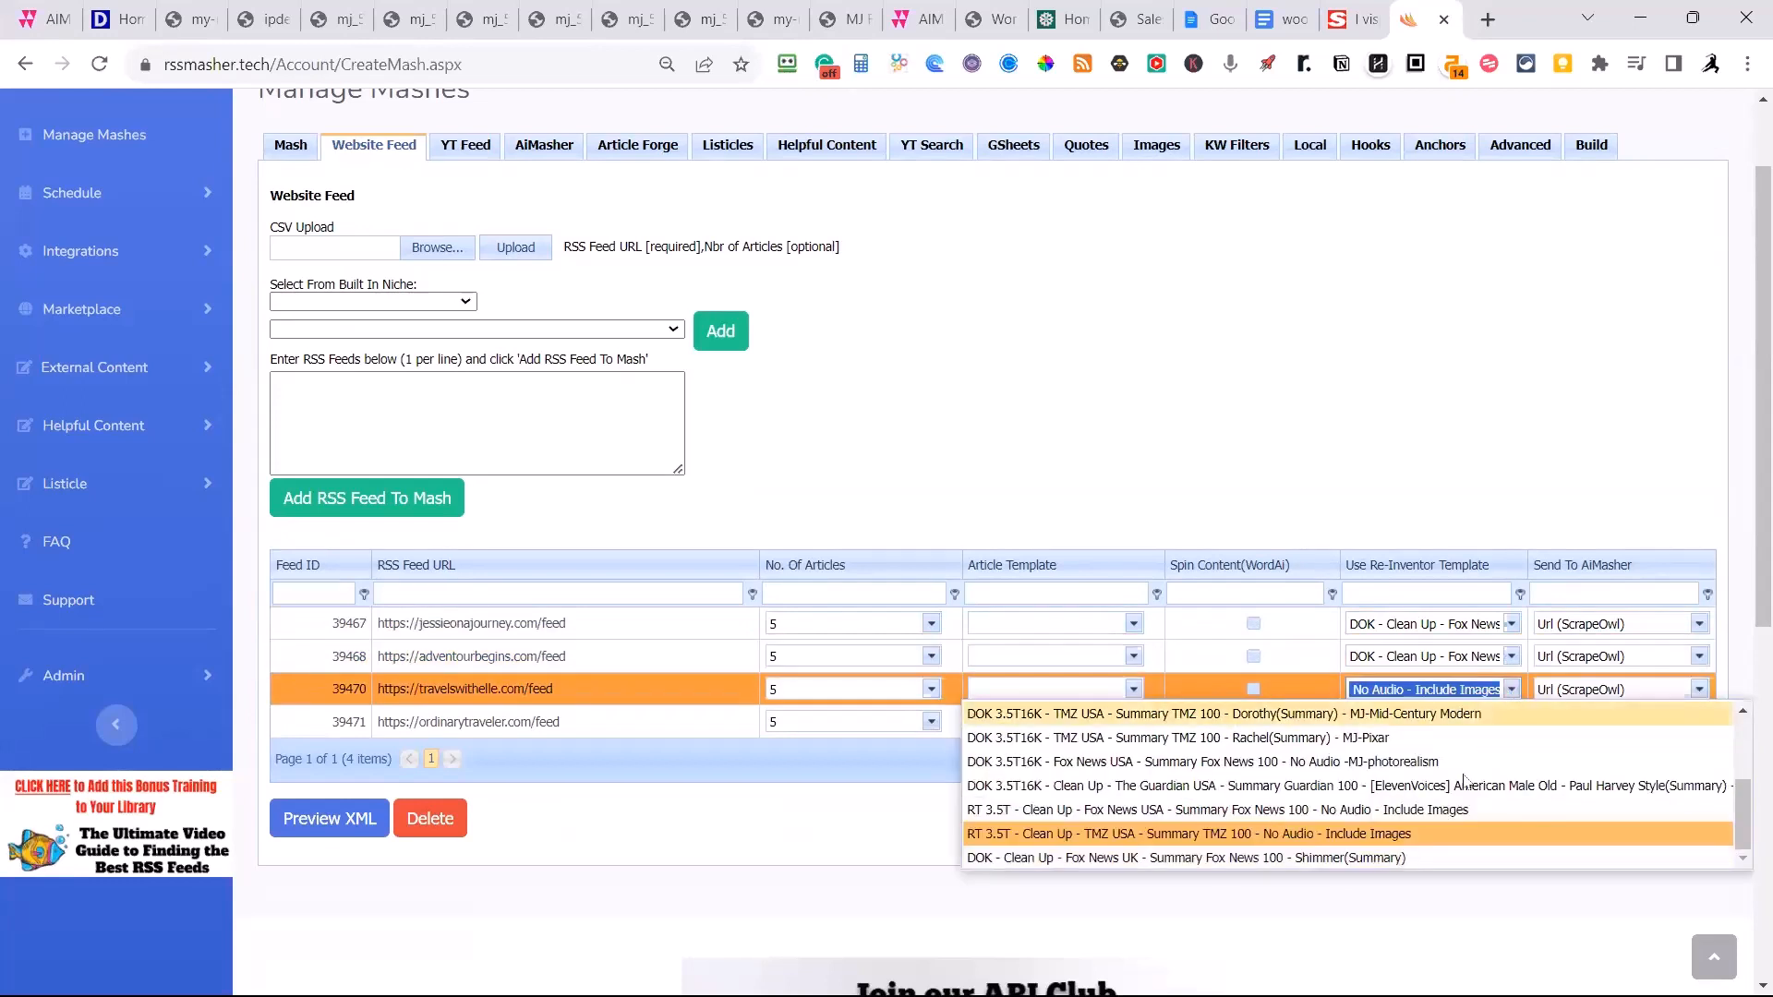
{"action": "left_click", "coordinate": [1355, 859]}
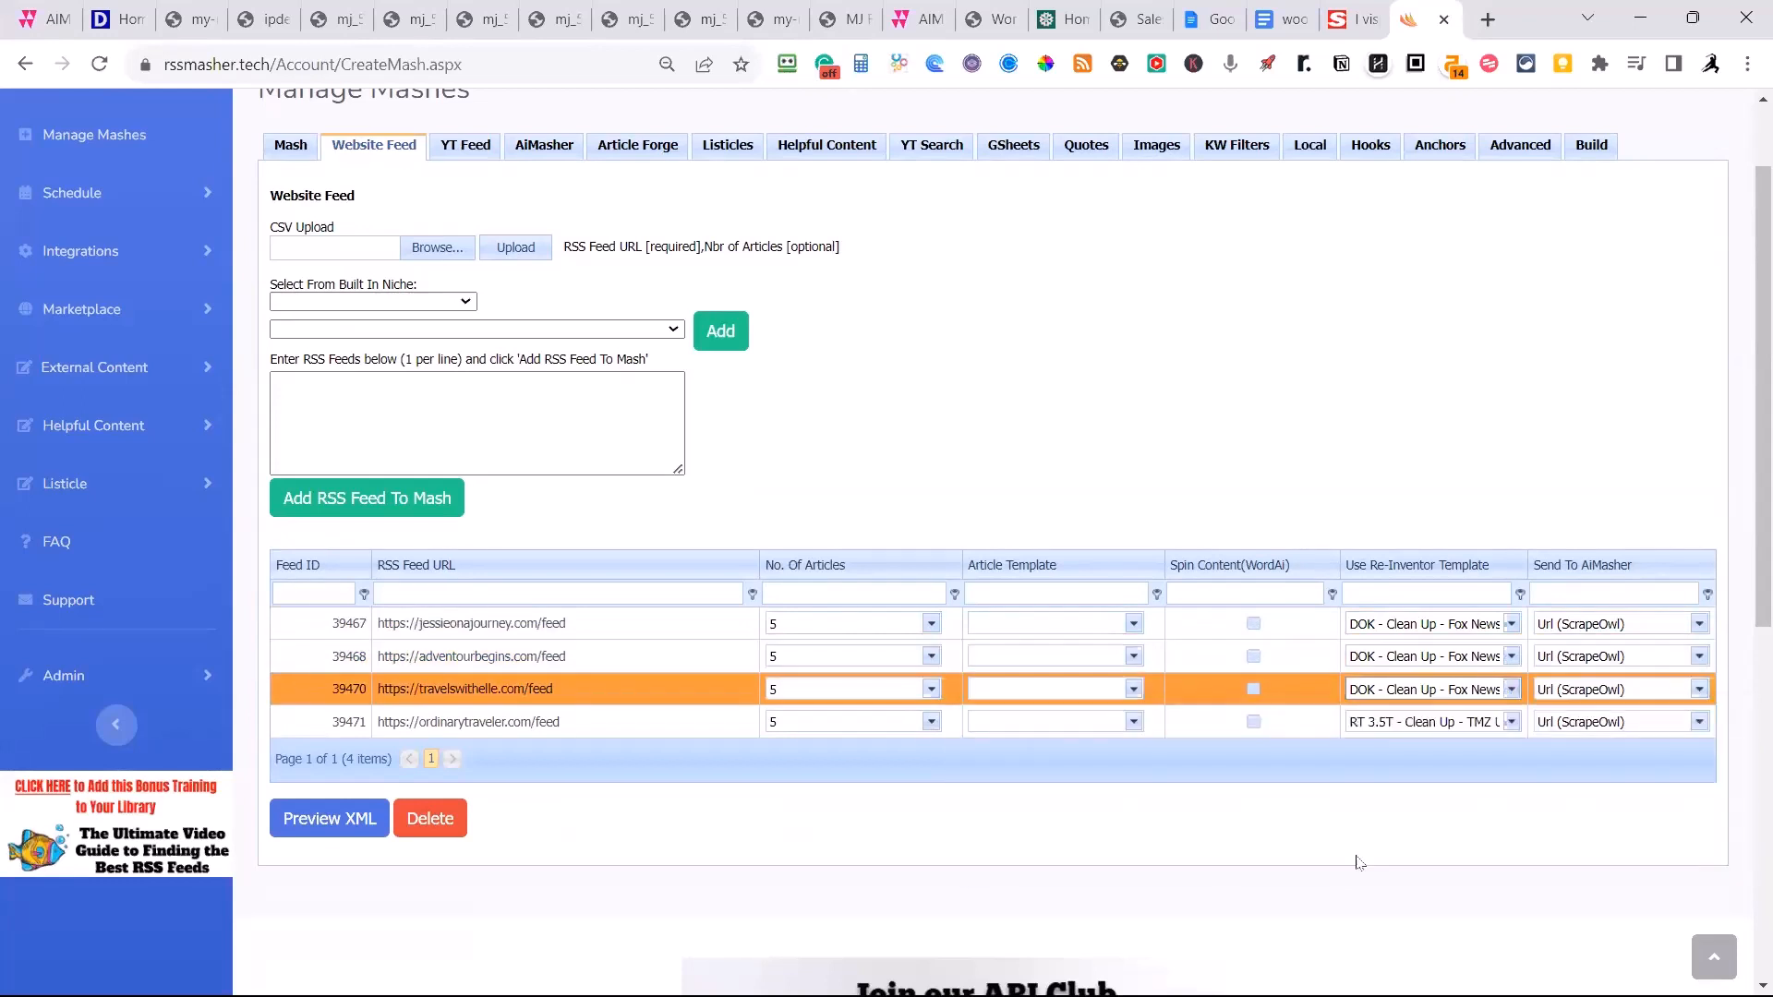
{"action": "left_click", "coordinate": [1510, 722]}
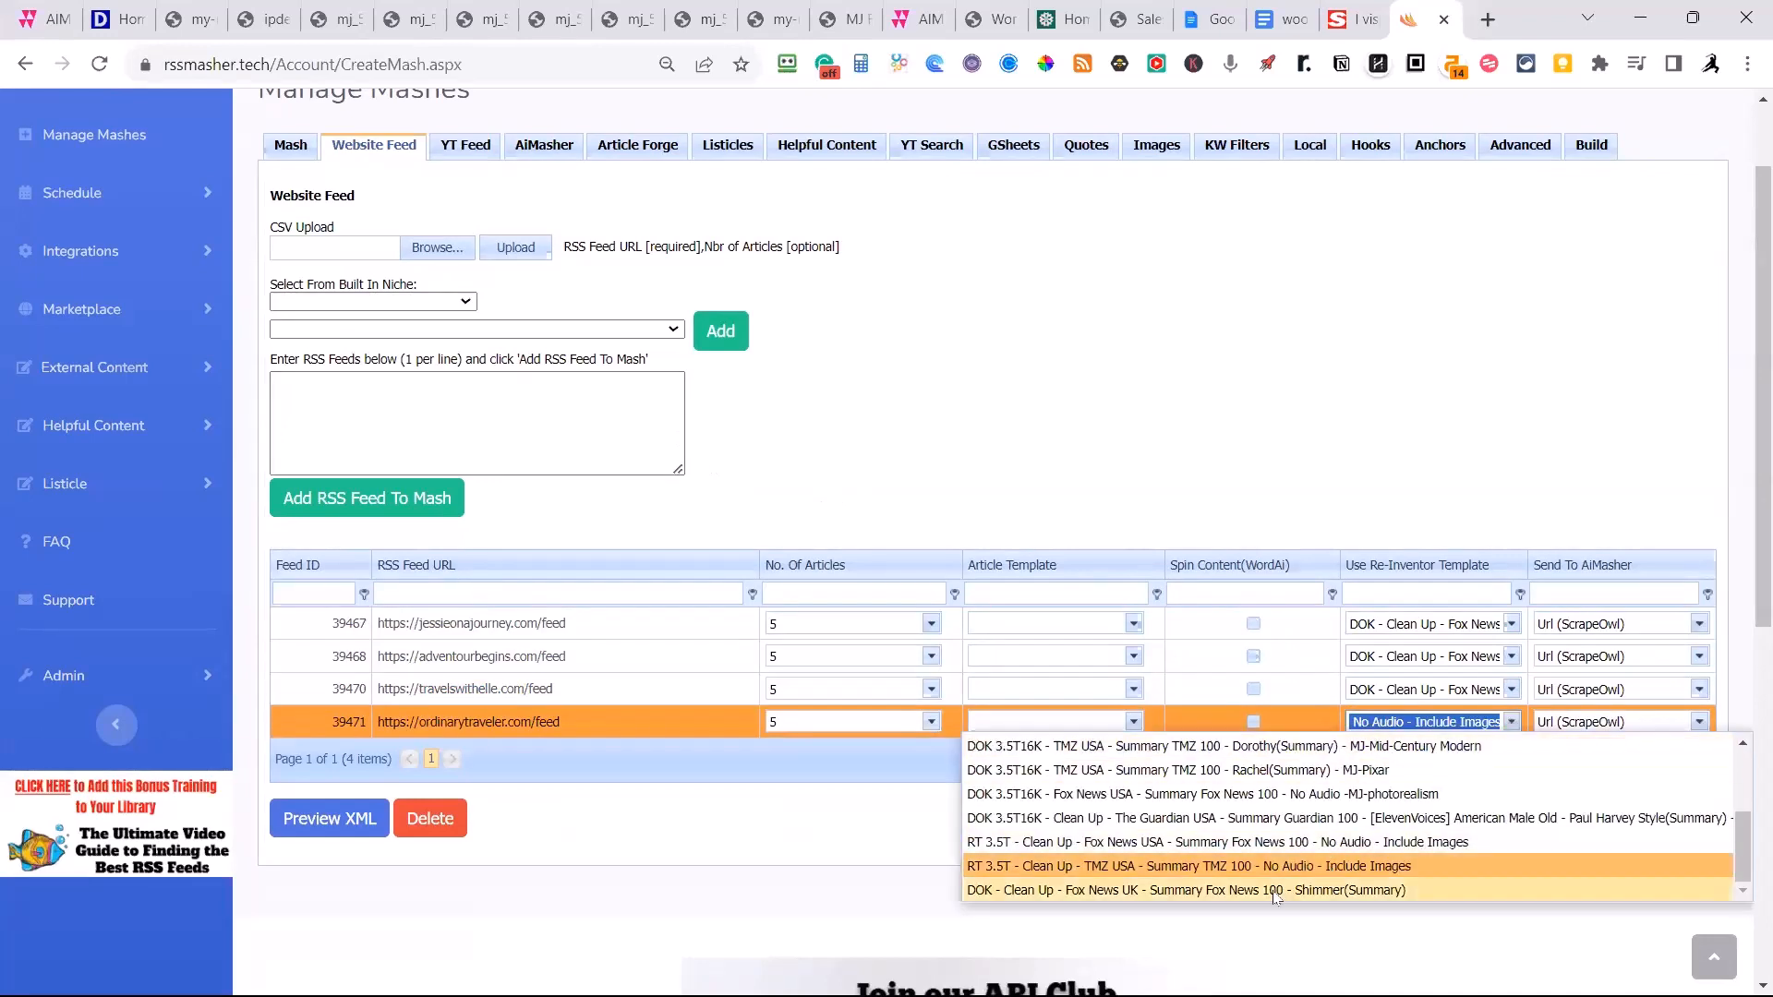
{"action": "left_click", "coordinate": [1274, 892]}
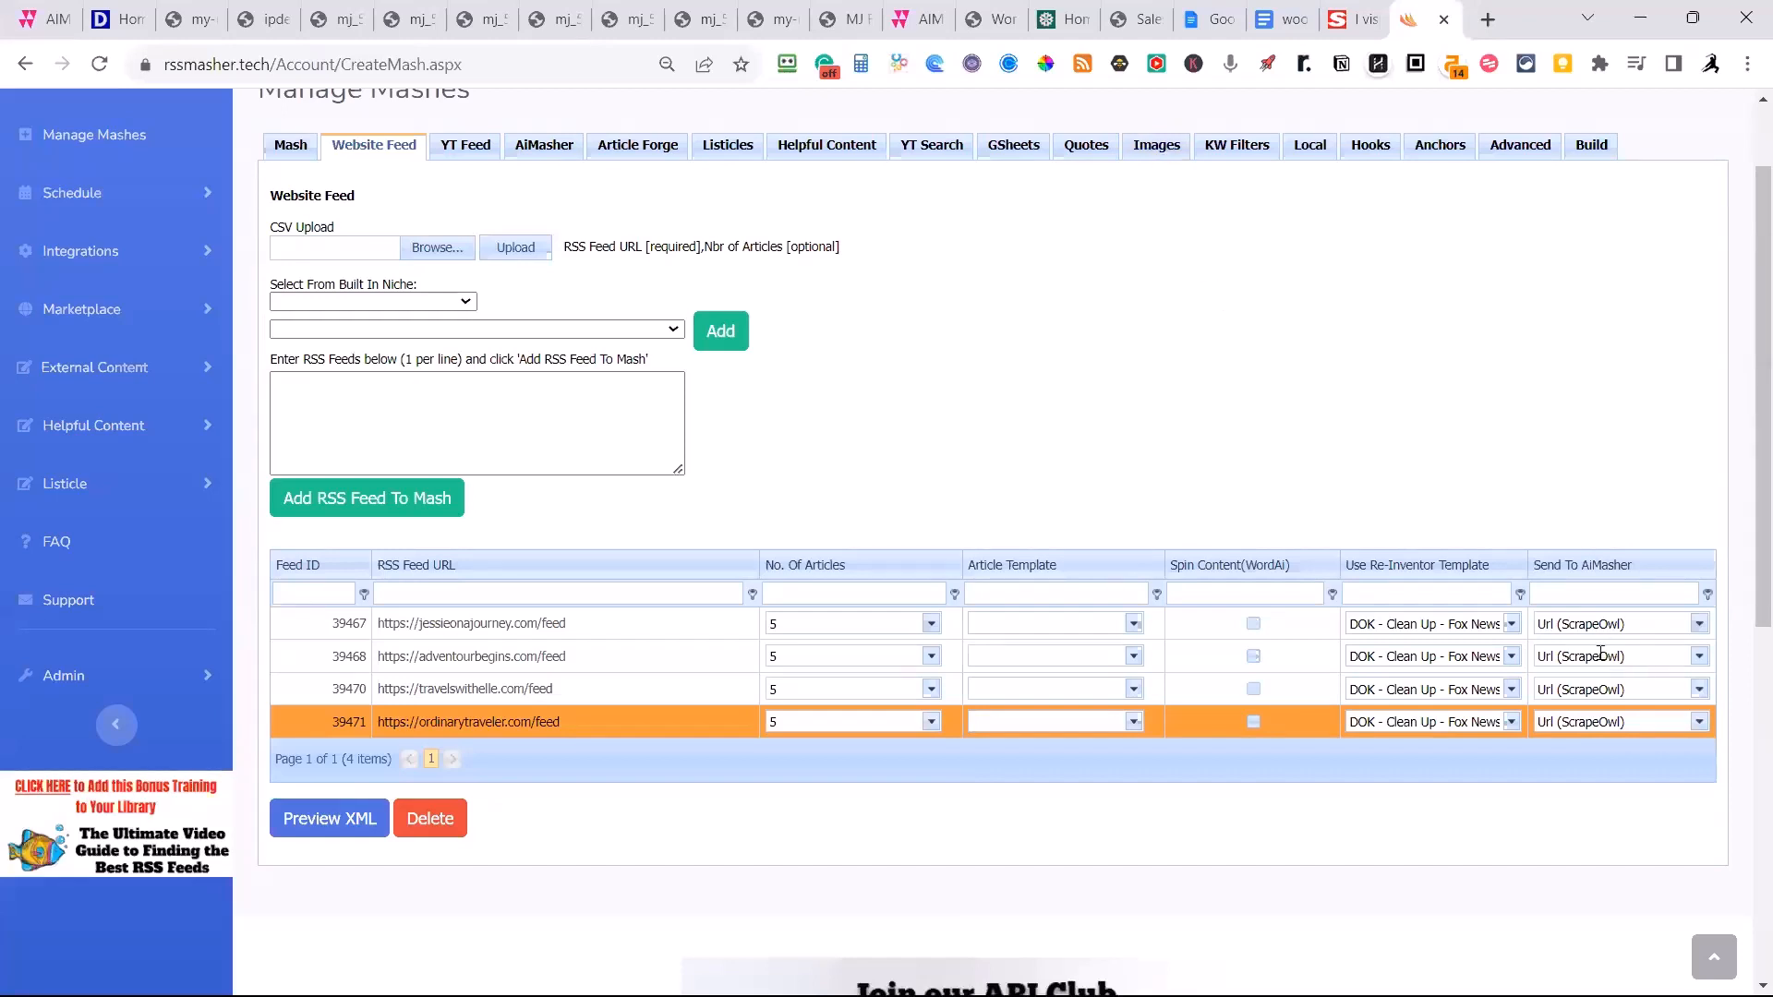
{"action": "left_click", "coordinate": [1699, 721]}
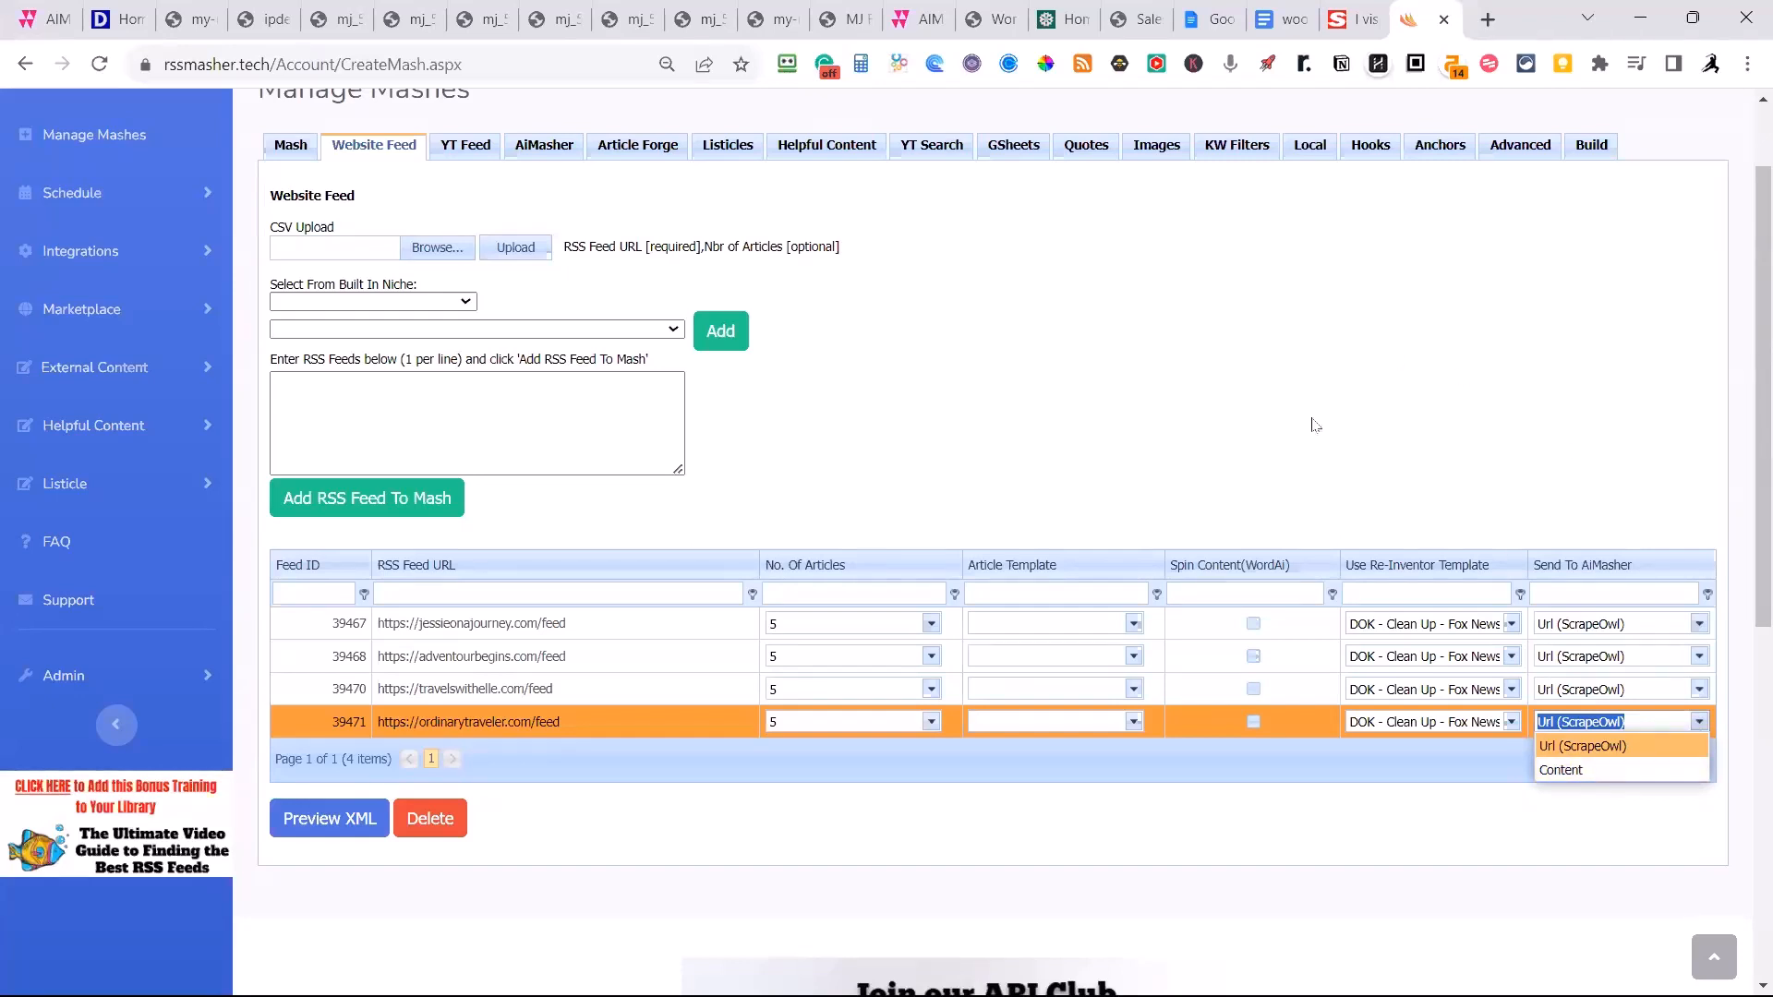
{"action": "left_click", "coordinate": [1302, 292]}
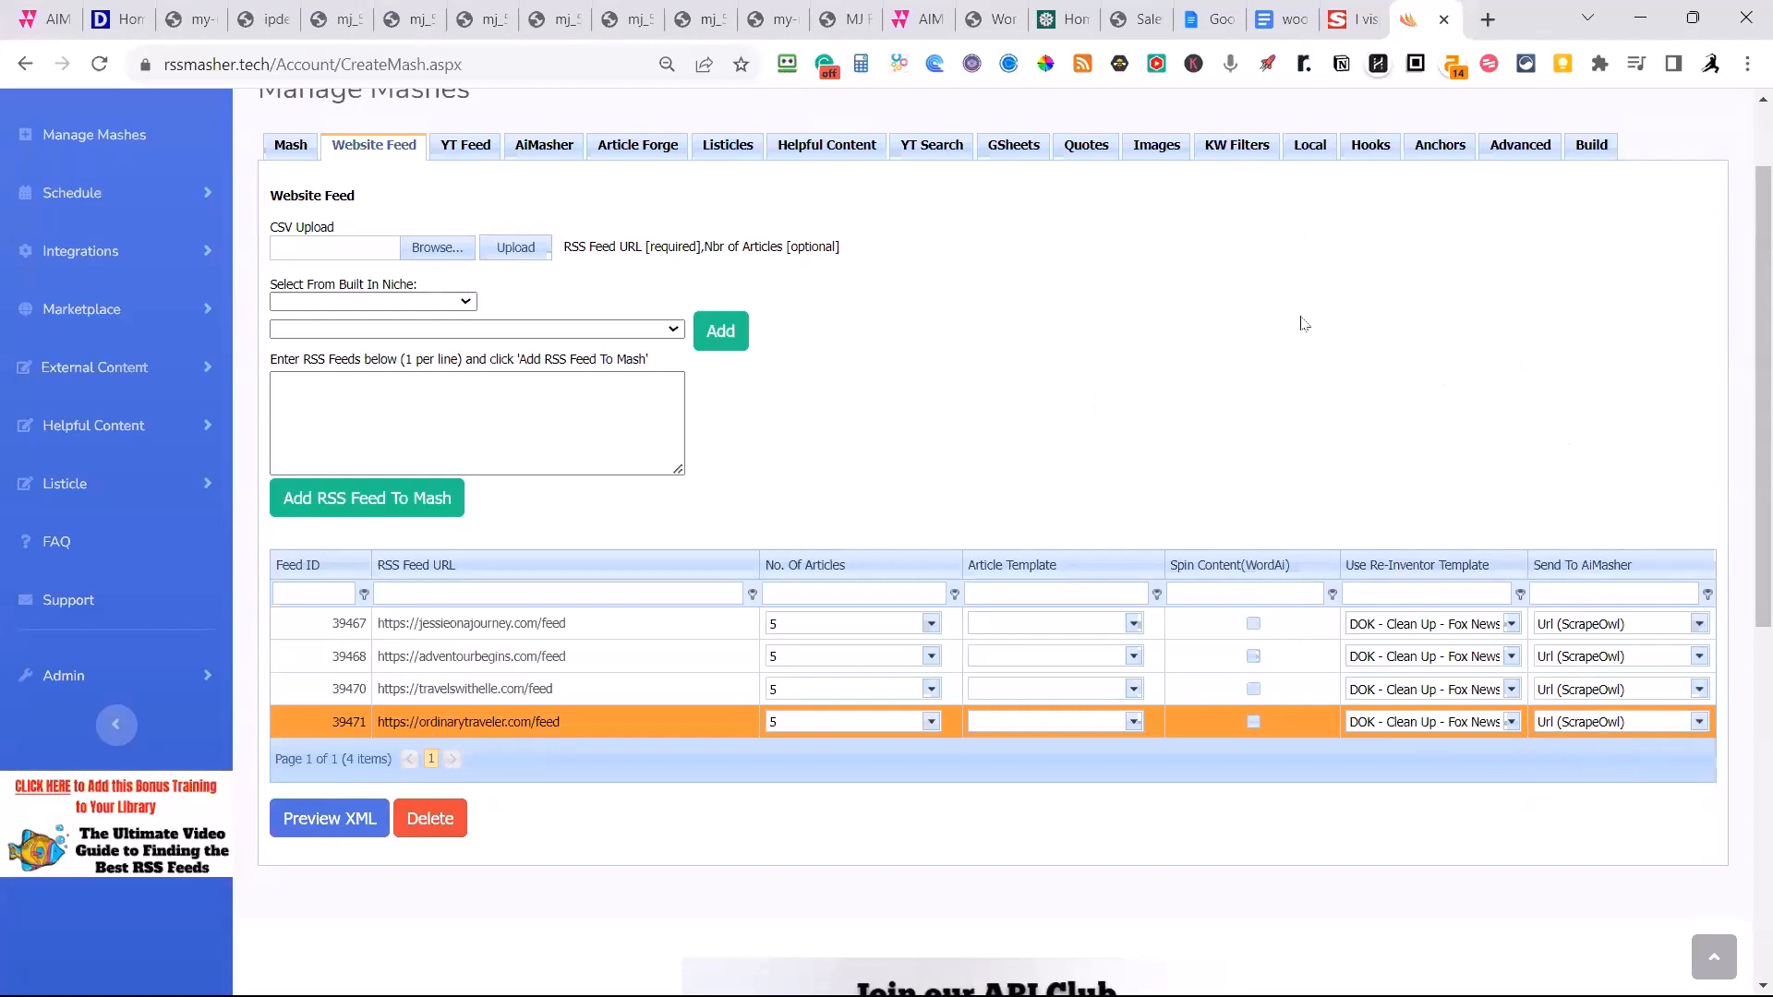
Save the updated Travel mash, finish editing it and set it active again.
{"action": "left_click", "coordinate": [284, 151]}
{"action": "left_click", "coordinate": [334, 941]}
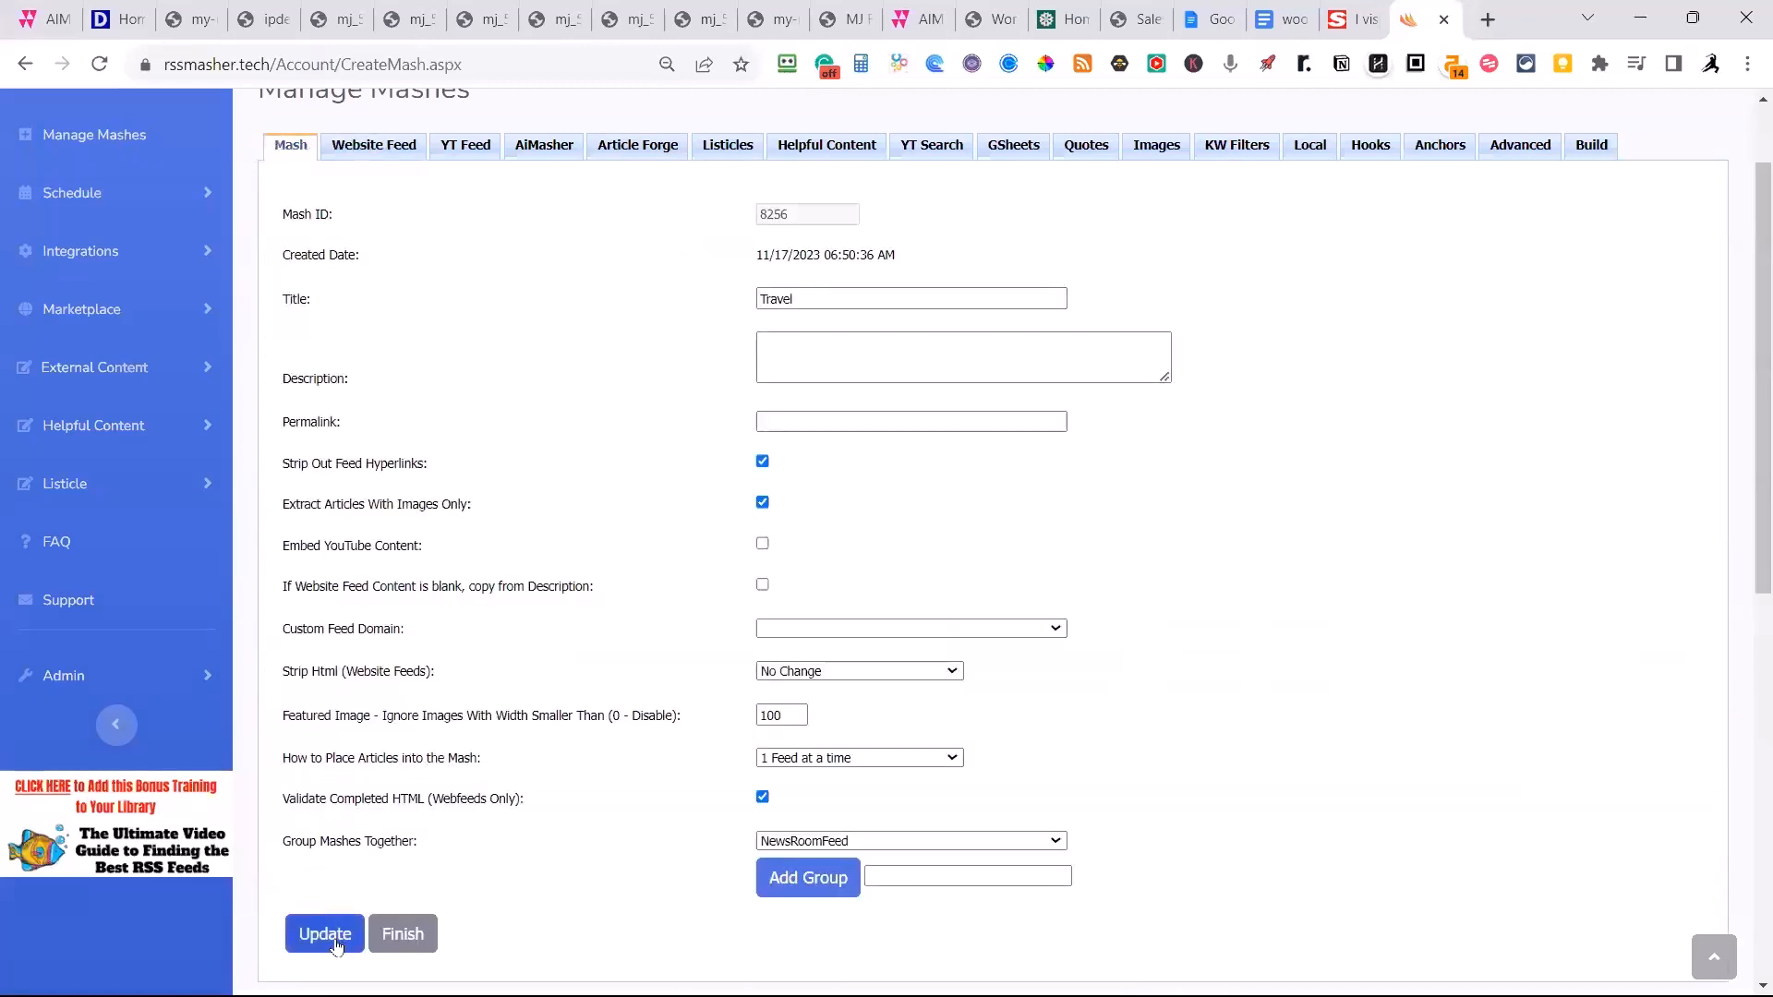
{"action": "left_click", "coordinate": [405, 935]}
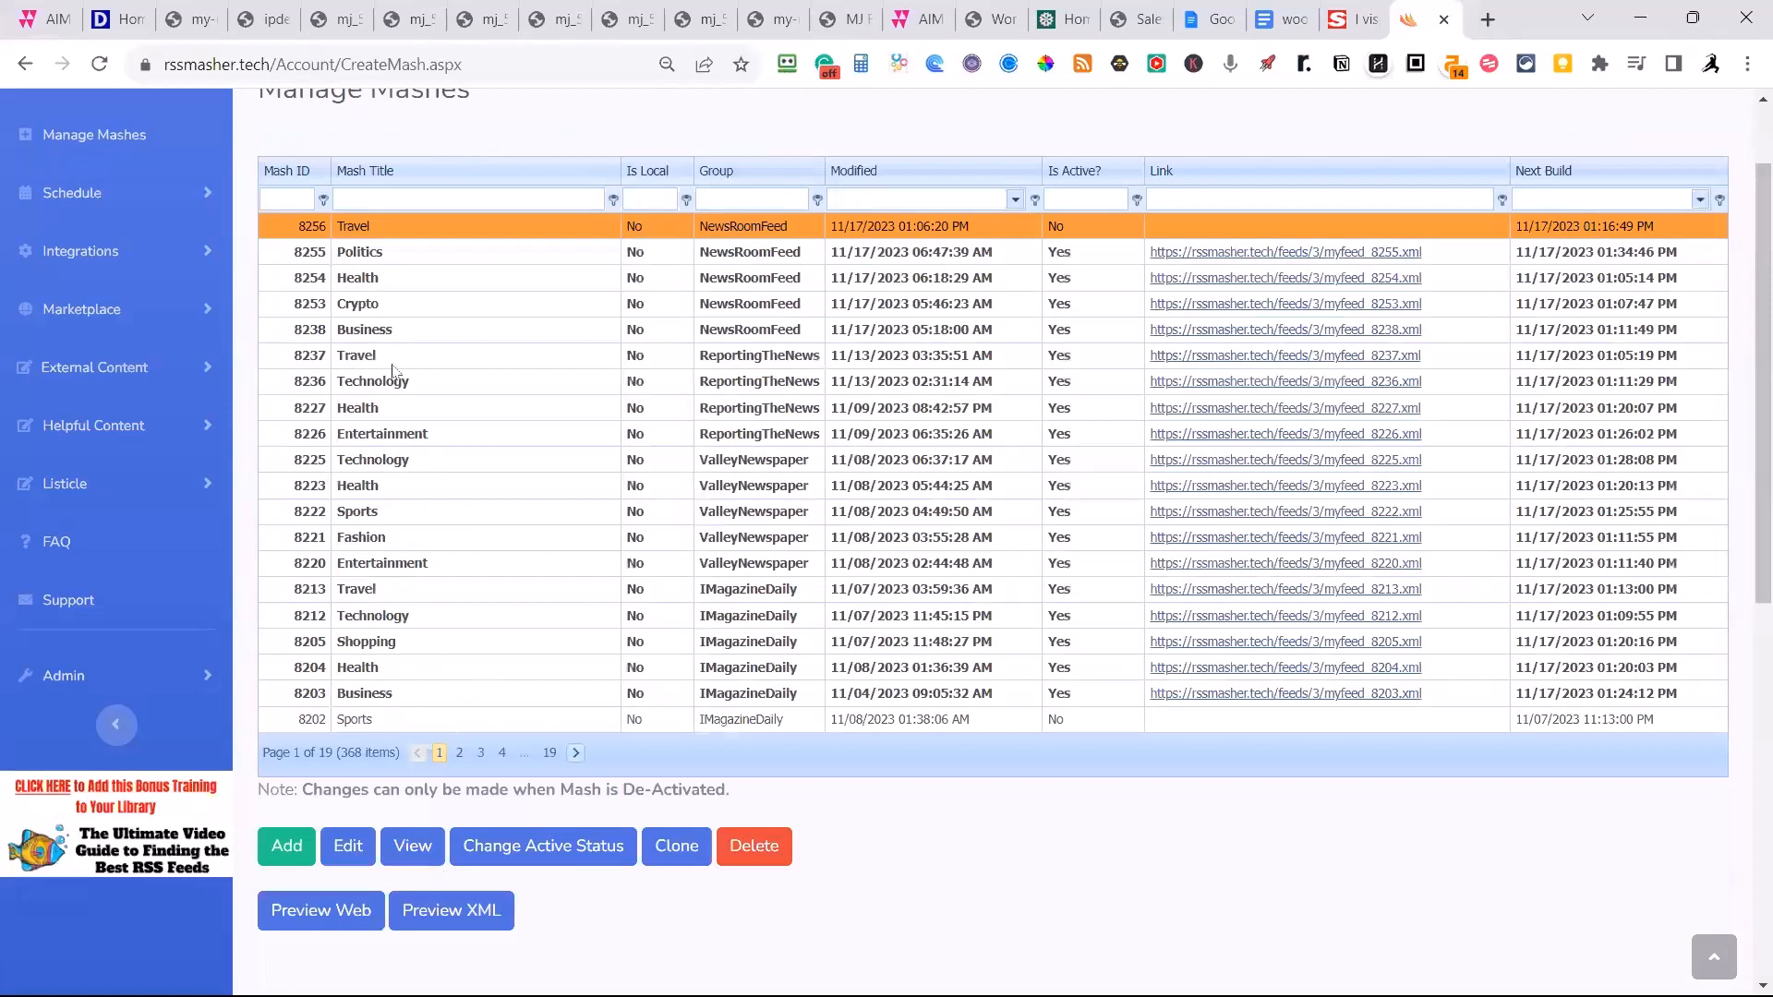
{"action": "left_click", "coordinate": [517, 848]}
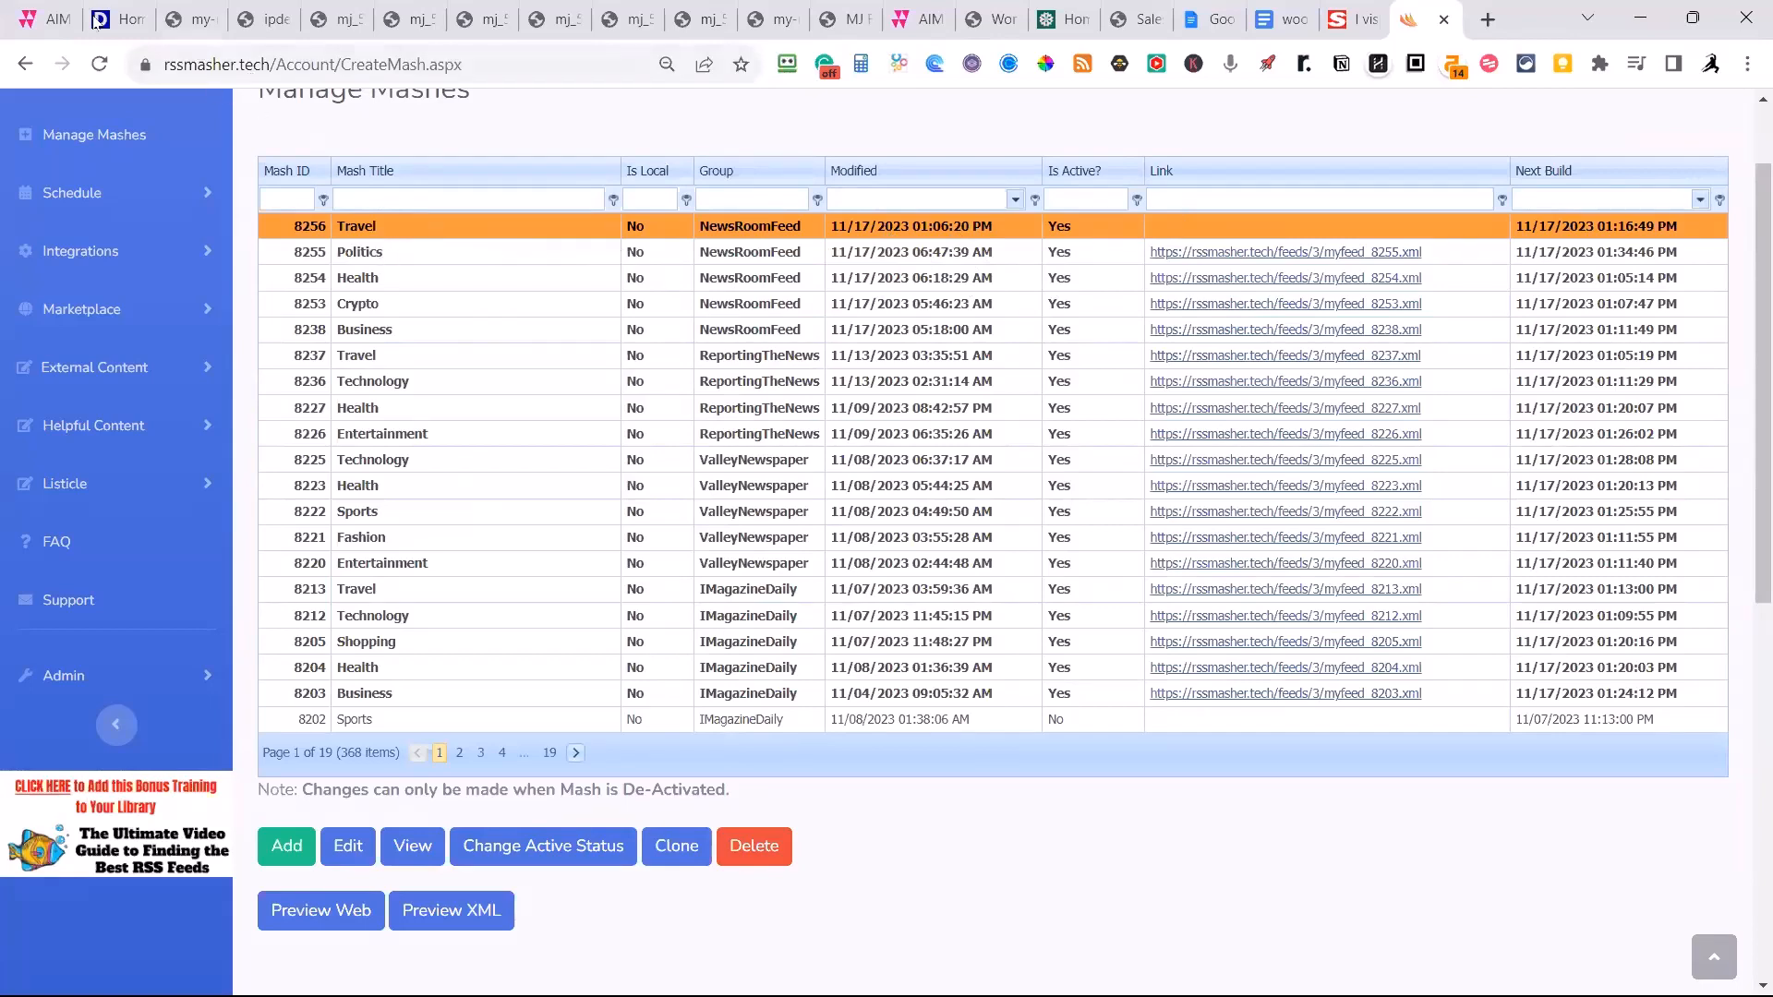
Switch to AiMasher, open the Article Re-Inventor templates and select "DOK - Clean Up - Fox News UK - Summary Fox News 100 - Shimmer(Summary)".
{"action": "left_click", "coordinate": [46, 19]}
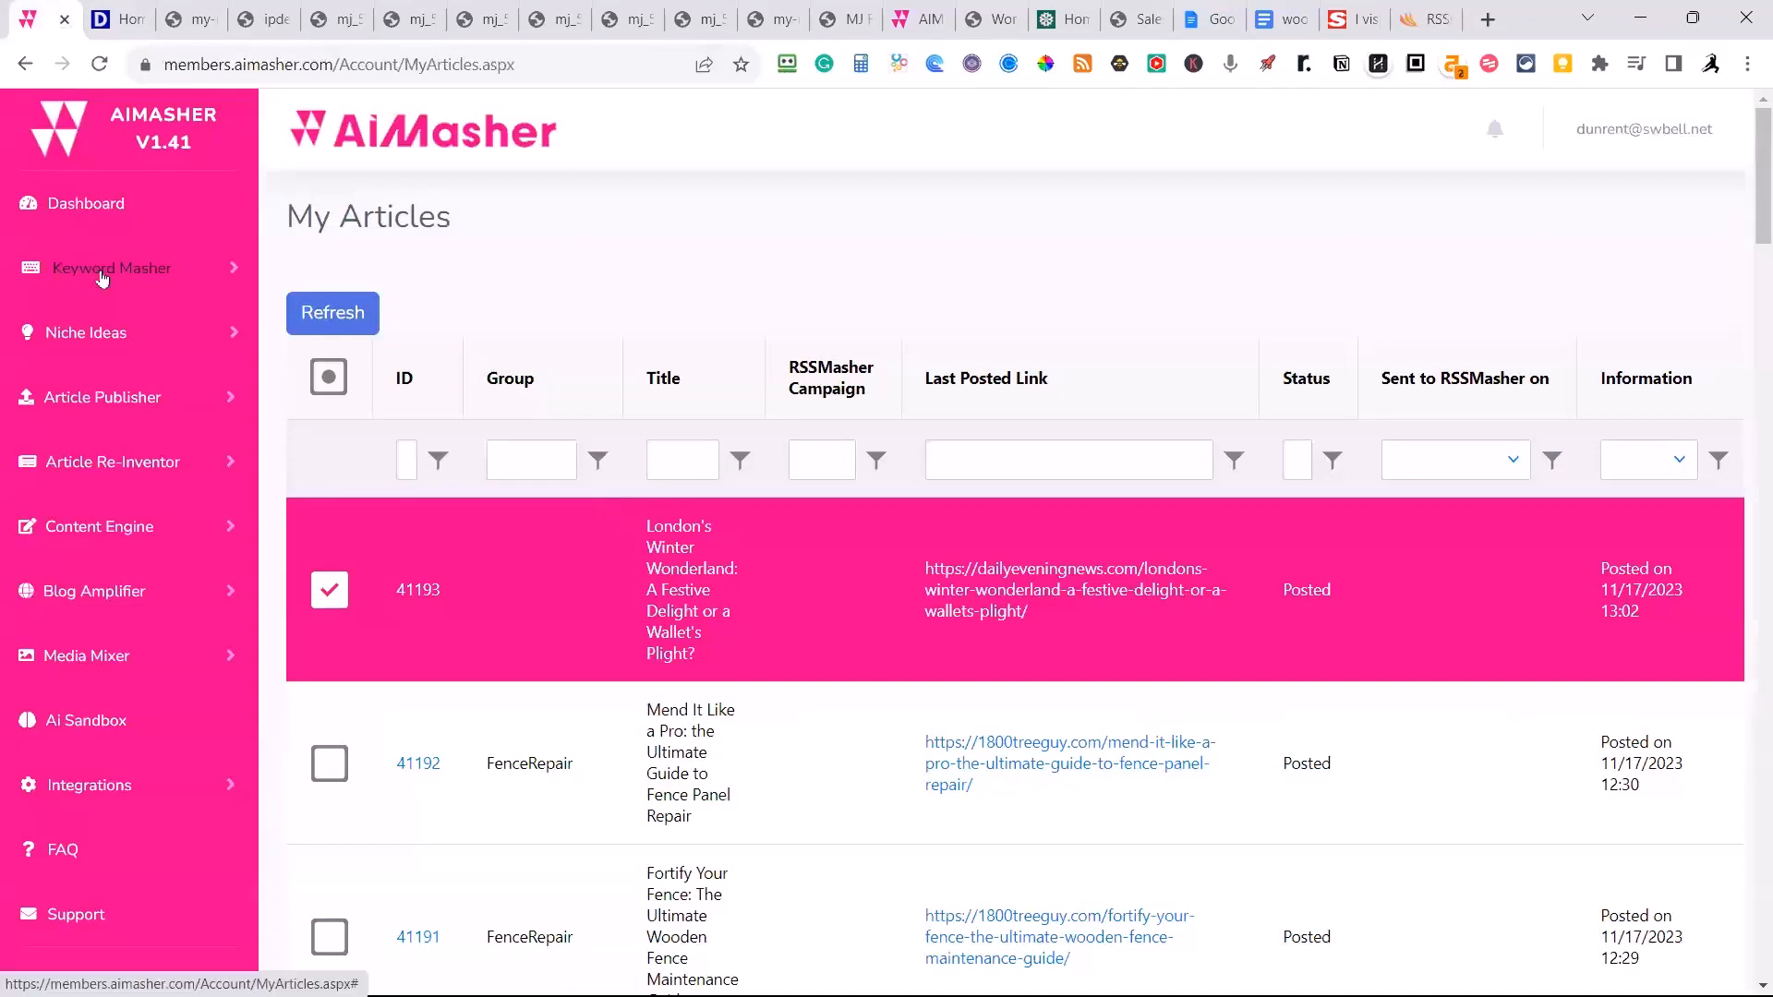
{"action": "left_click", "coordinate": [109, 461]}
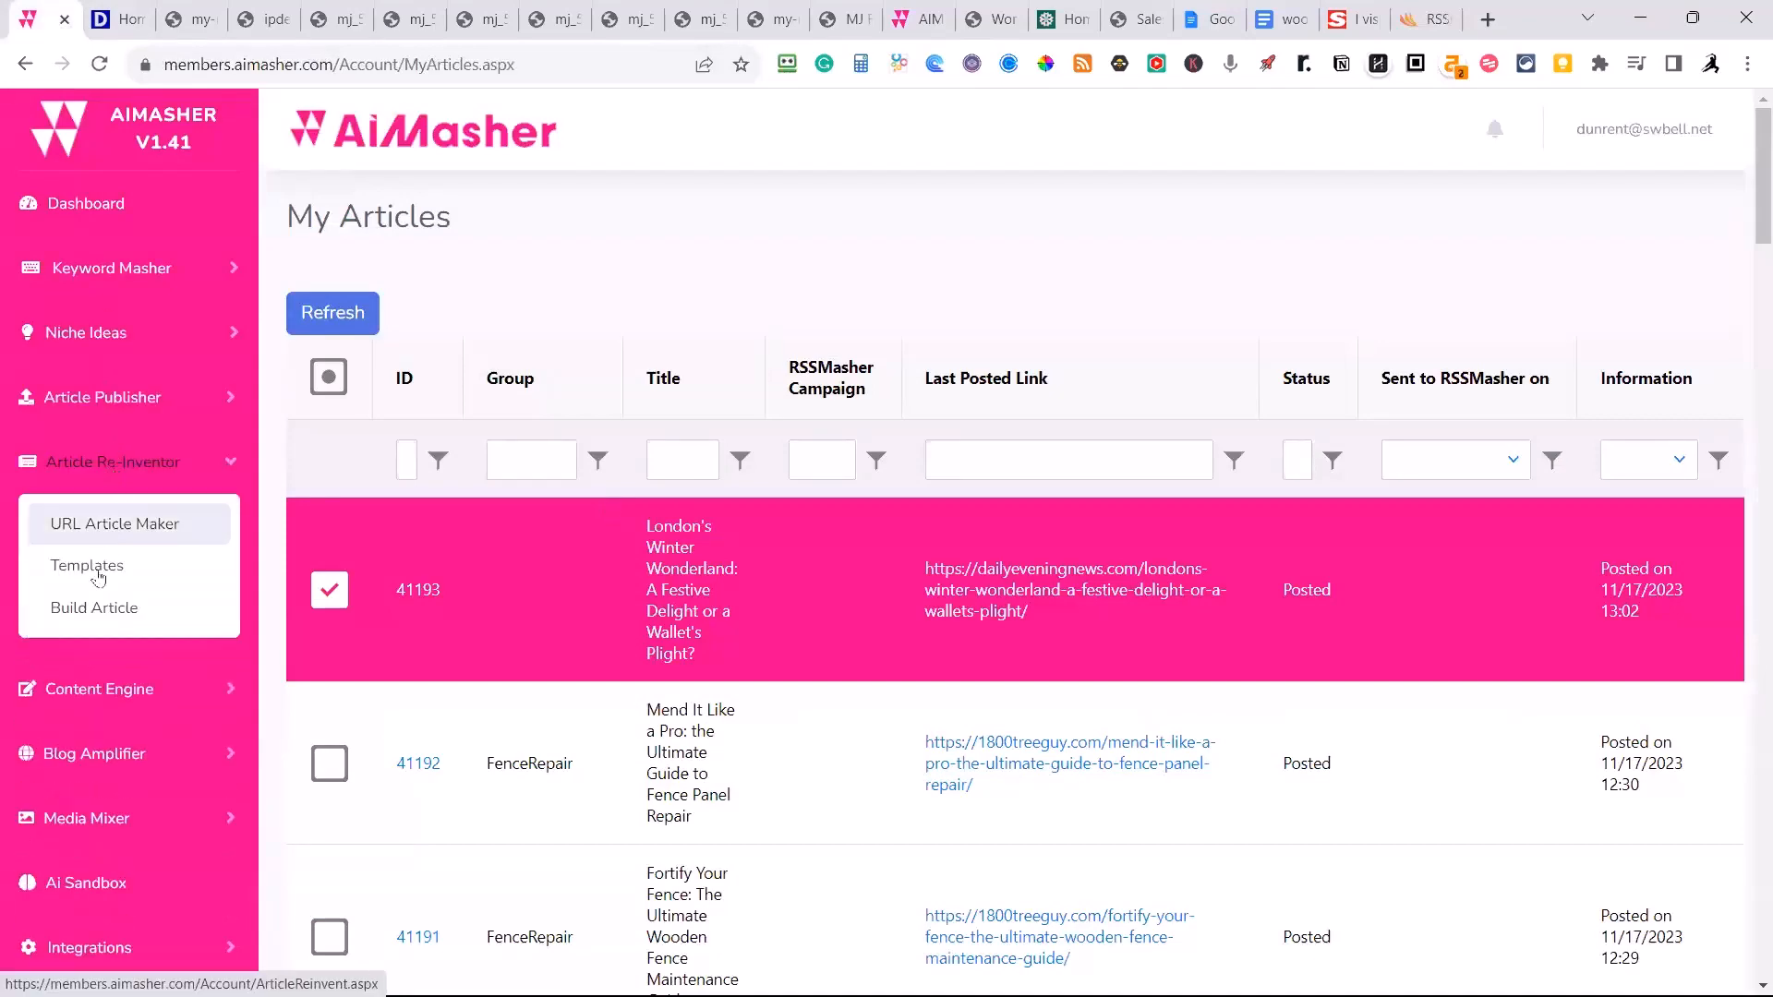
{"action": "left_click", "coordinate": [93, 566]}
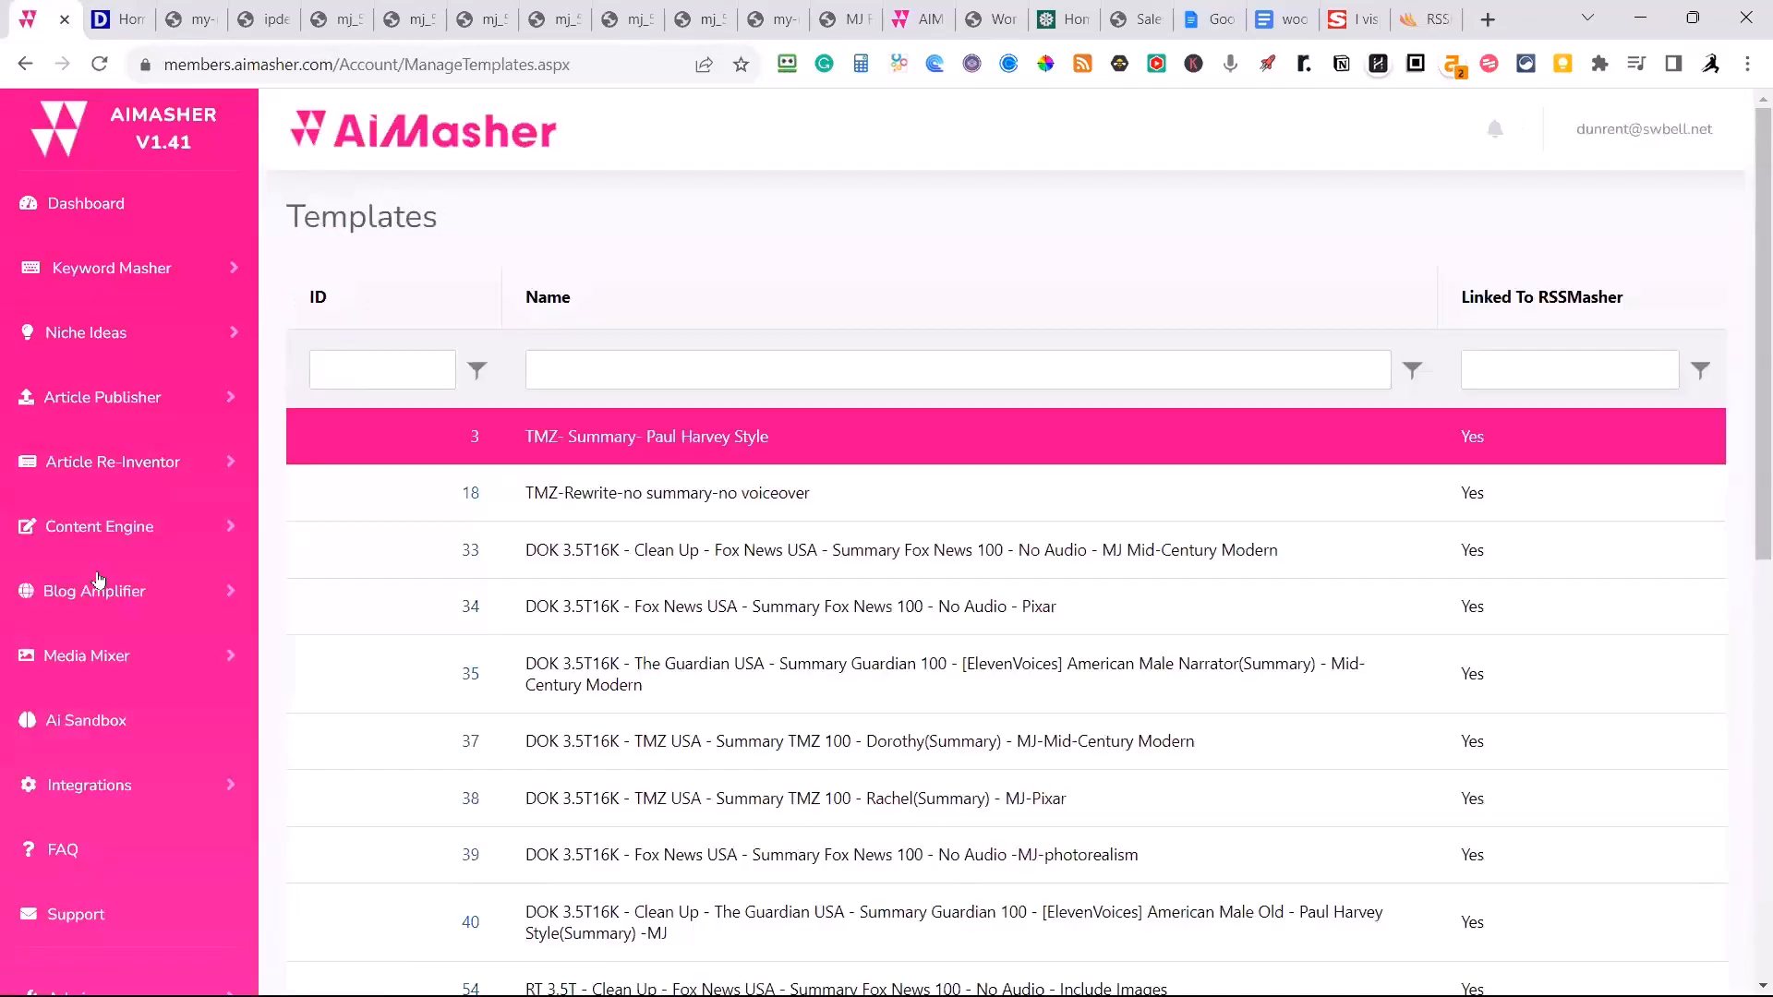
{"action": "scroll", "coordinate": [634, 507], "scroll_direction": "down", "scroll_amount": 5}
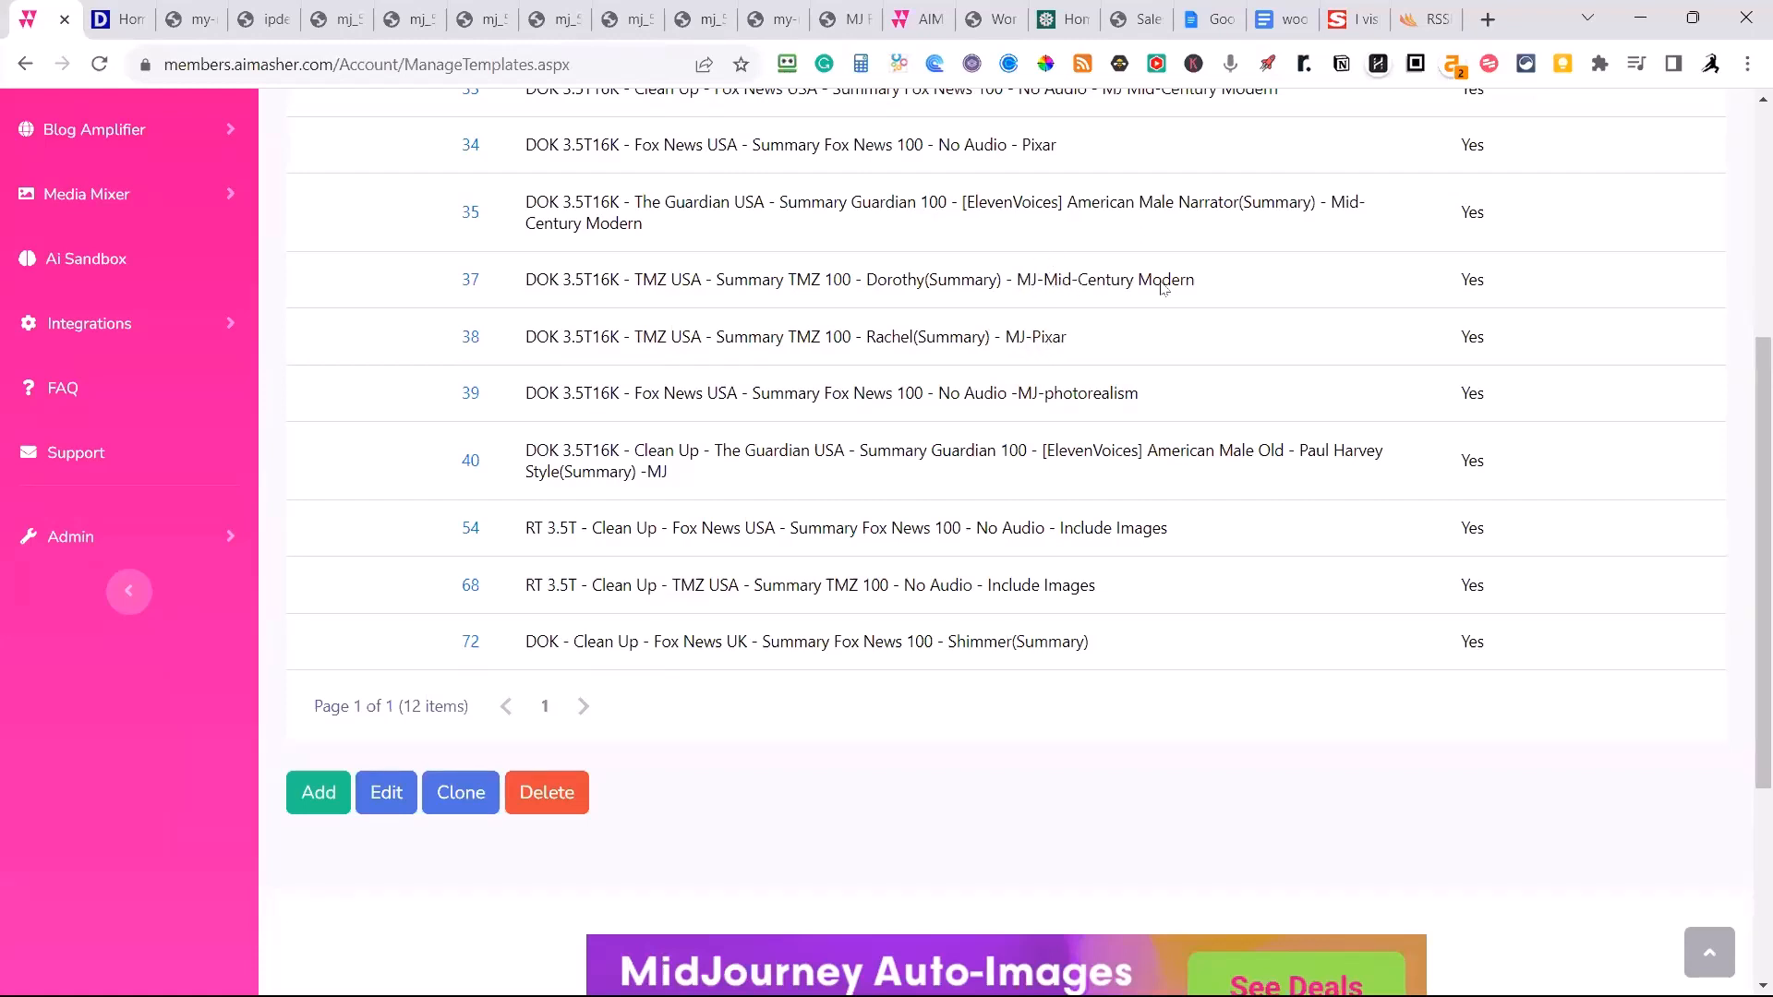
{"action": "scroll", "coordinate": [824, 408], "scroll_direction": "up", "scroll_amount": 1}
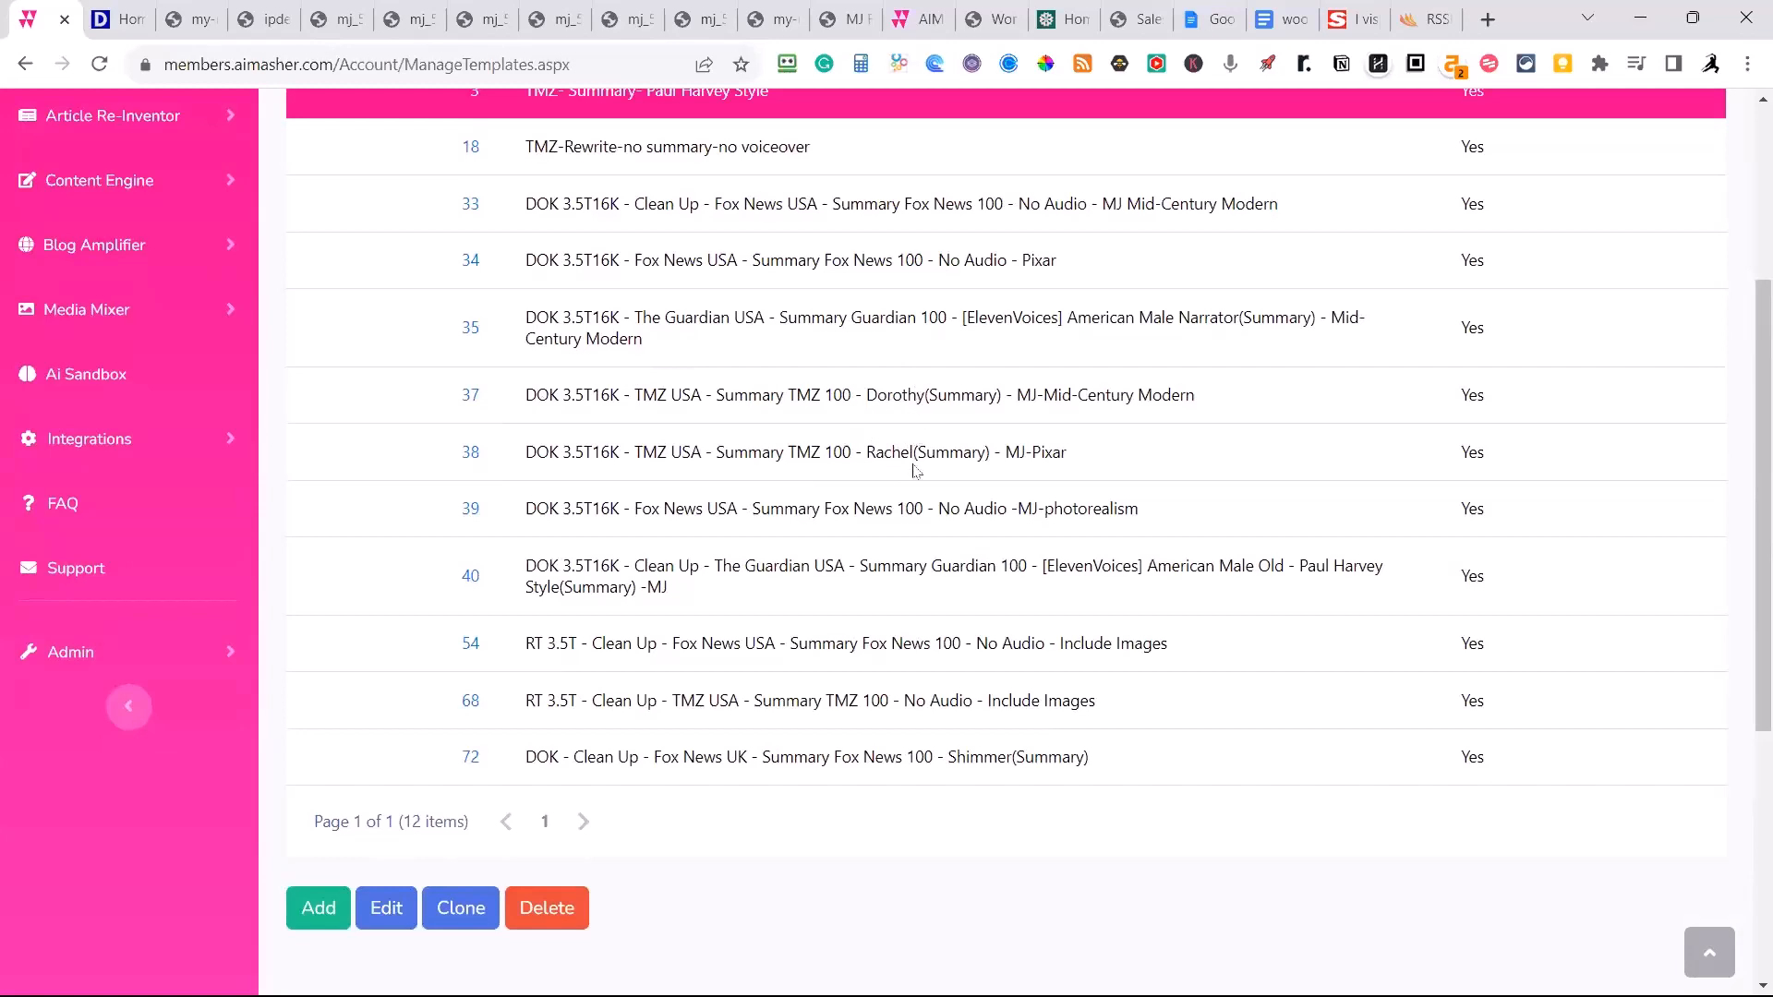
{"action": "scroll", "coordinate": [792, 633], "scroll_direction": "up", "scroll_amount": 4}
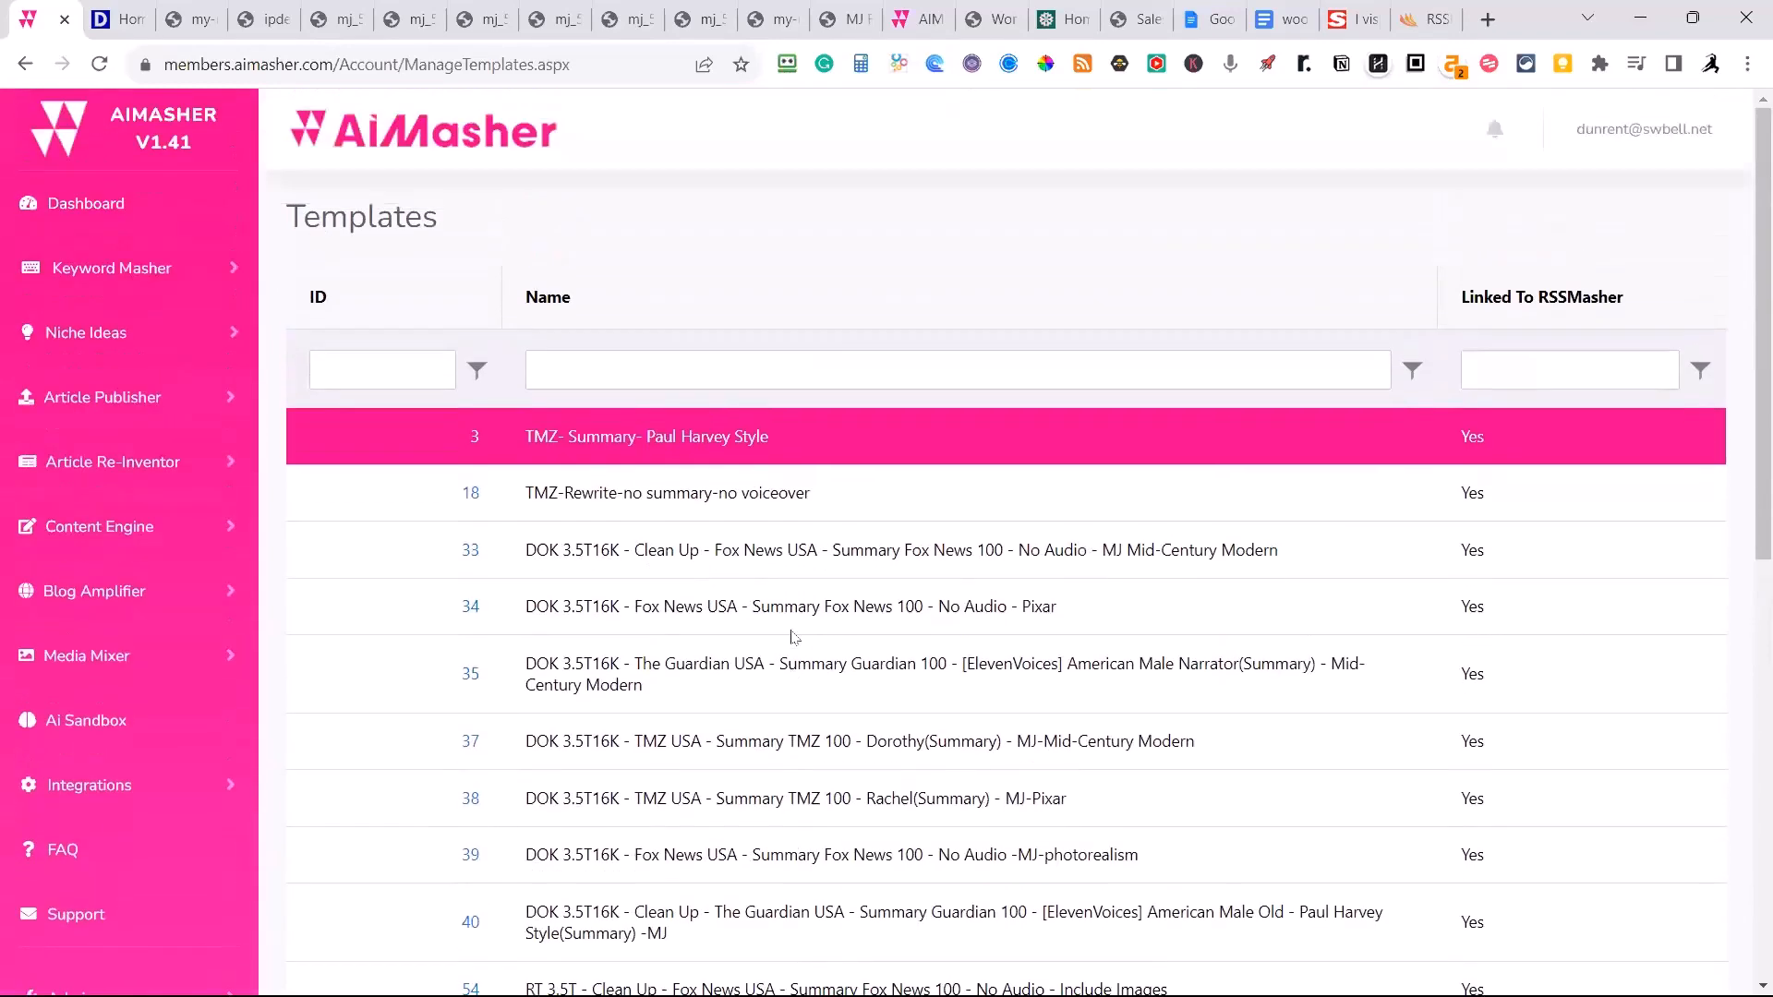
{"action": "scroll", "coordinate": [791, 635], "scroll_direction": "down", "scroll_amount": 5}
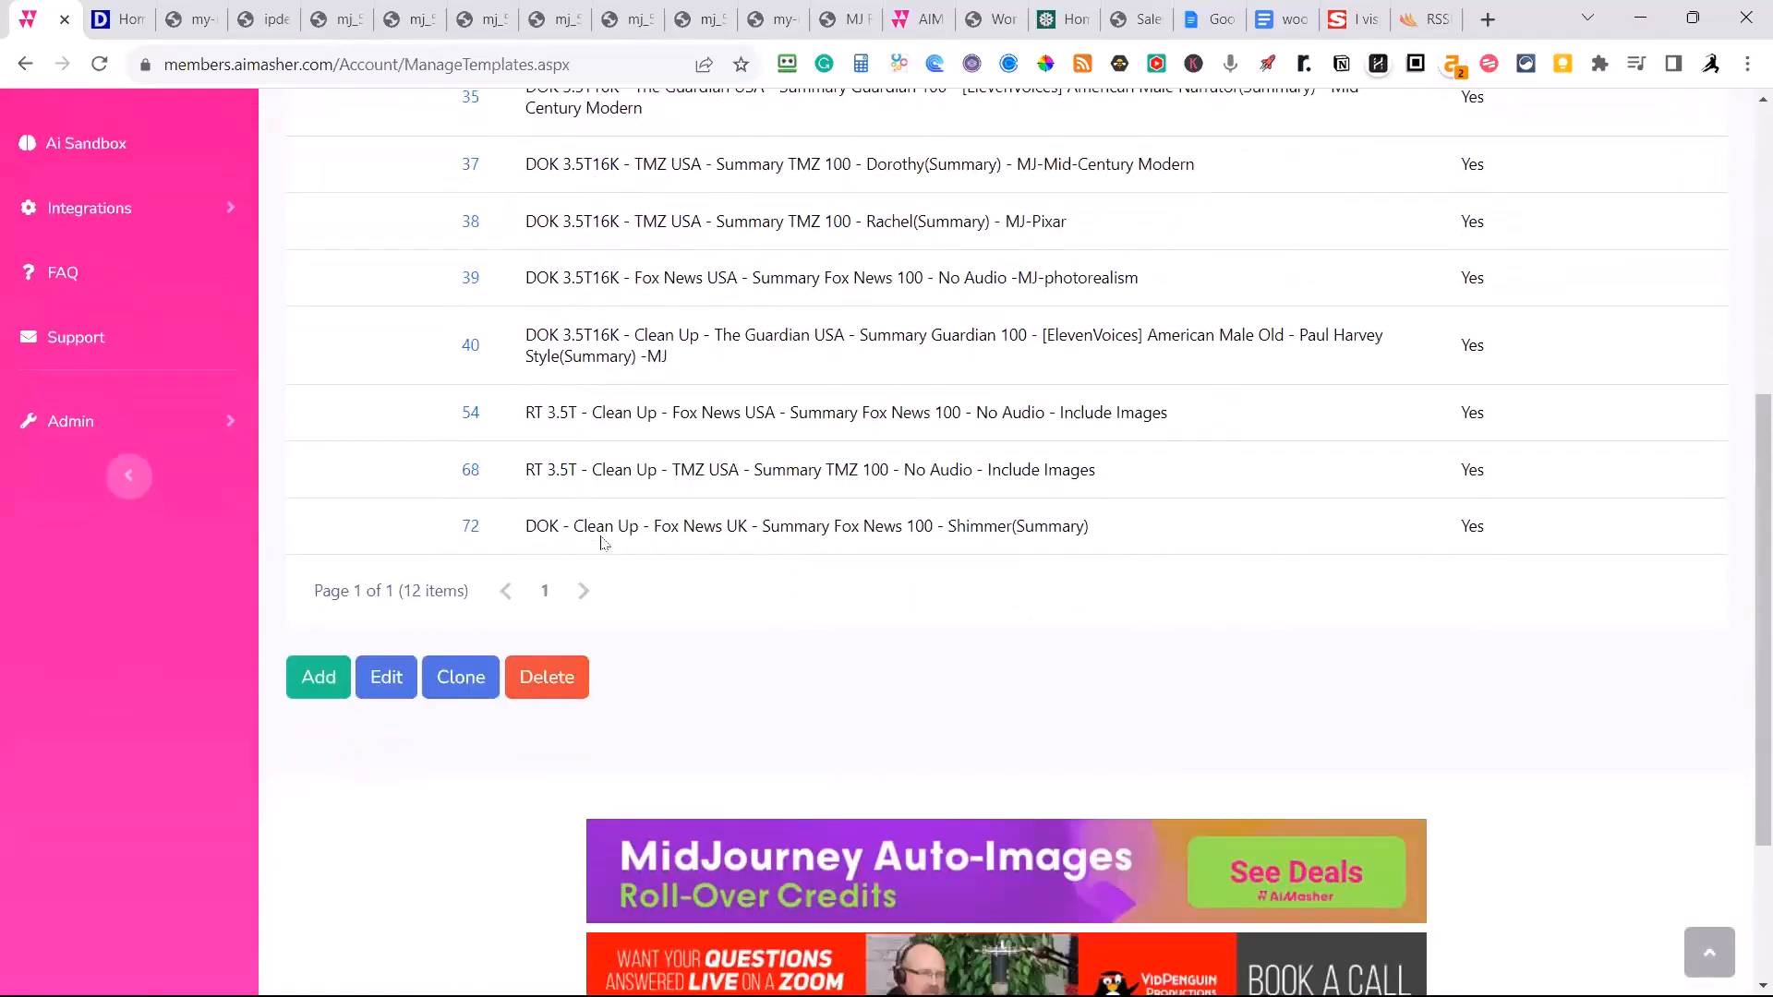
{"action": "left_click", "coordinate": [517, 534]}
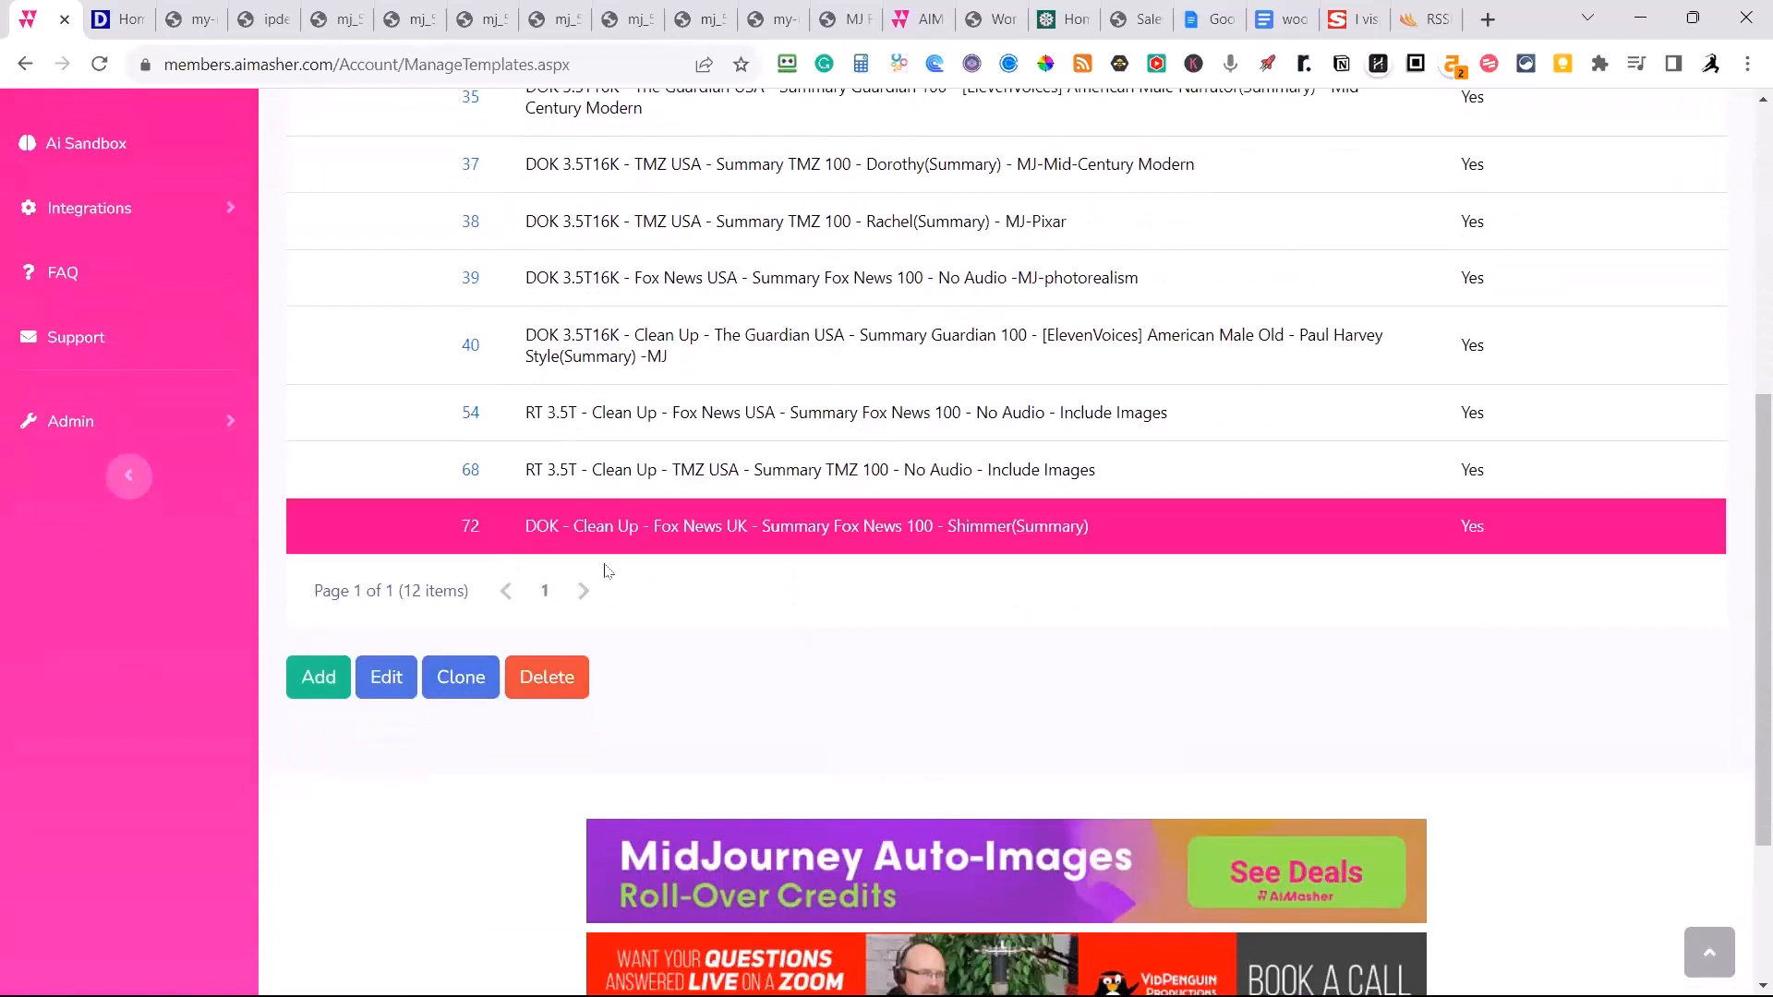
Clone the selected Fox News UK Shimmer template and open the copy for editing.
{"action": "left_click", "coordinate": [458, 688]}
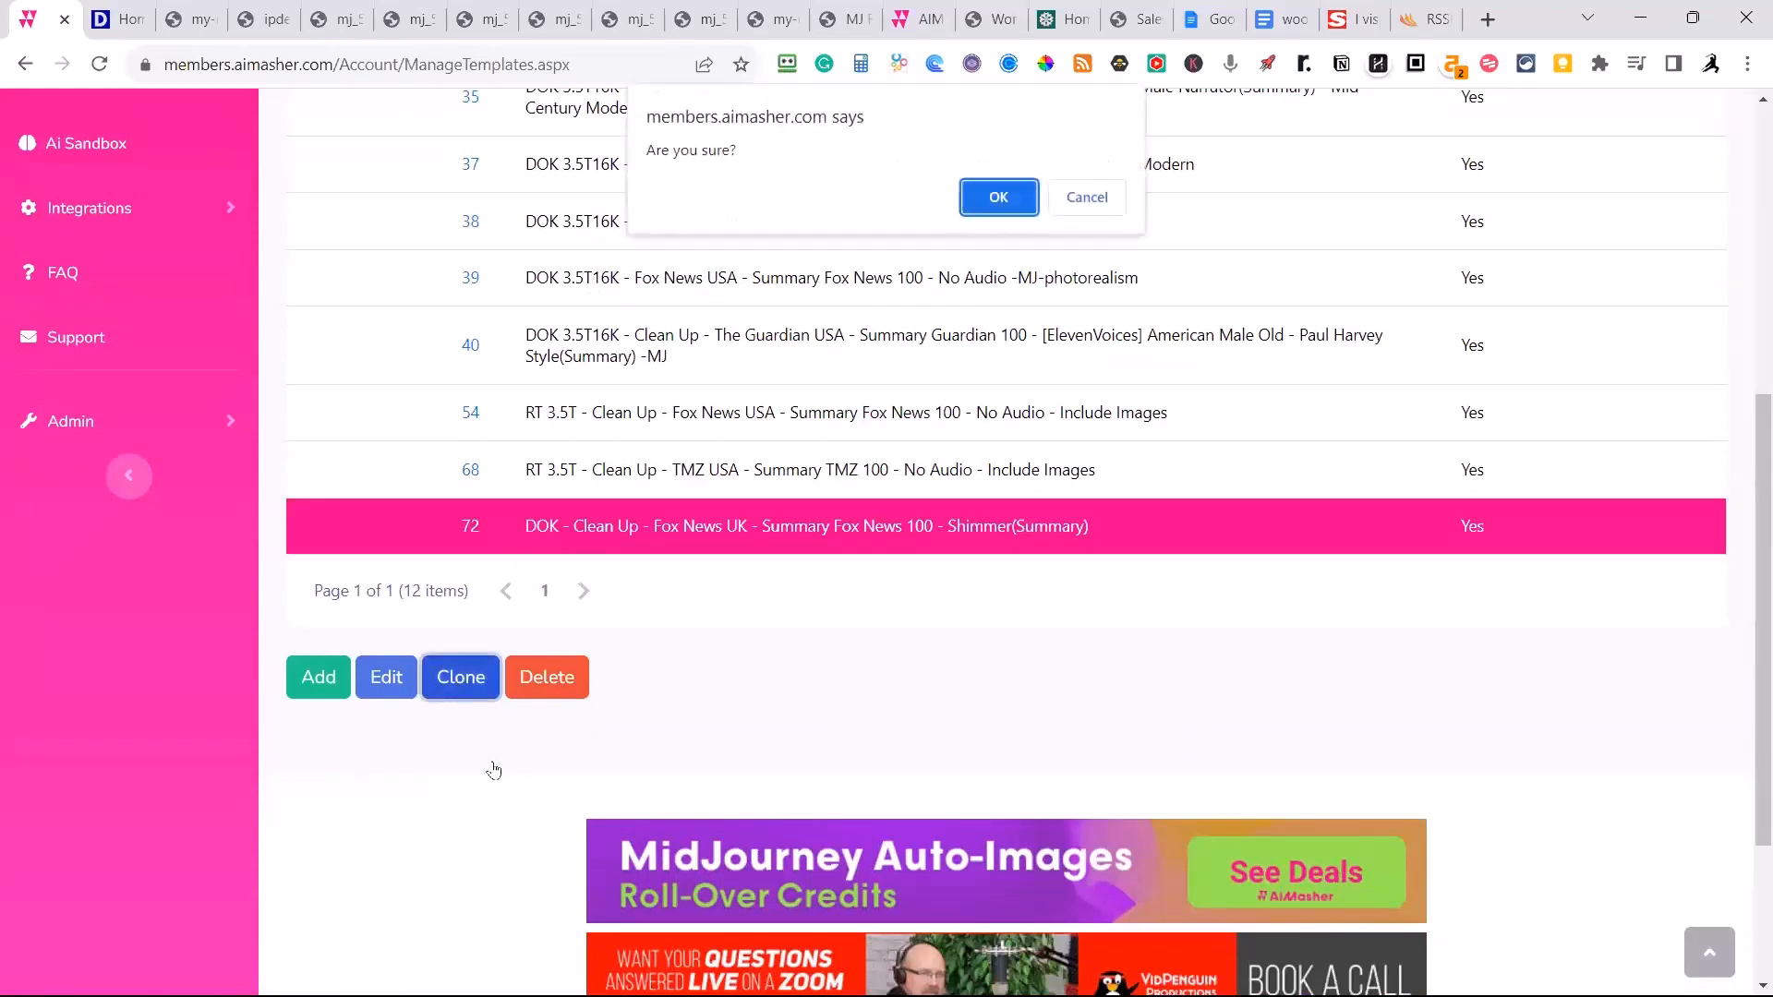
{"action": "left_click", "coordinate": [1000, 198]}
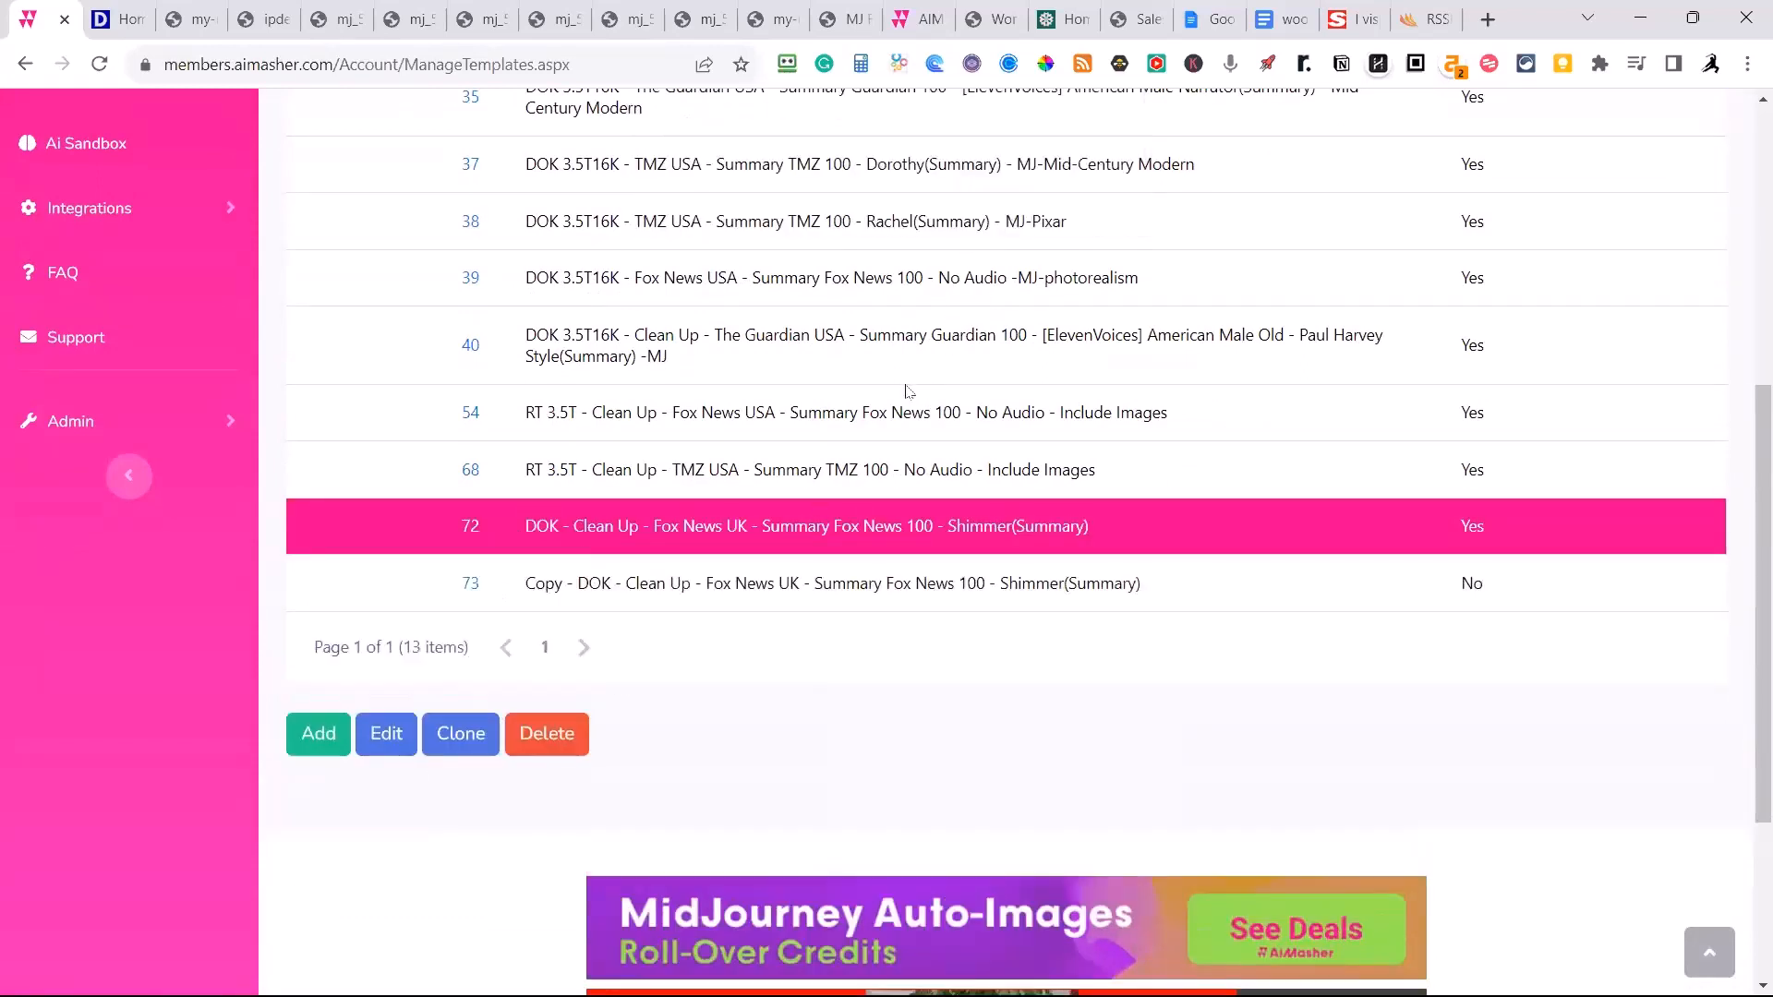
{"action": "left_click", "coordinate": [637, 581]}
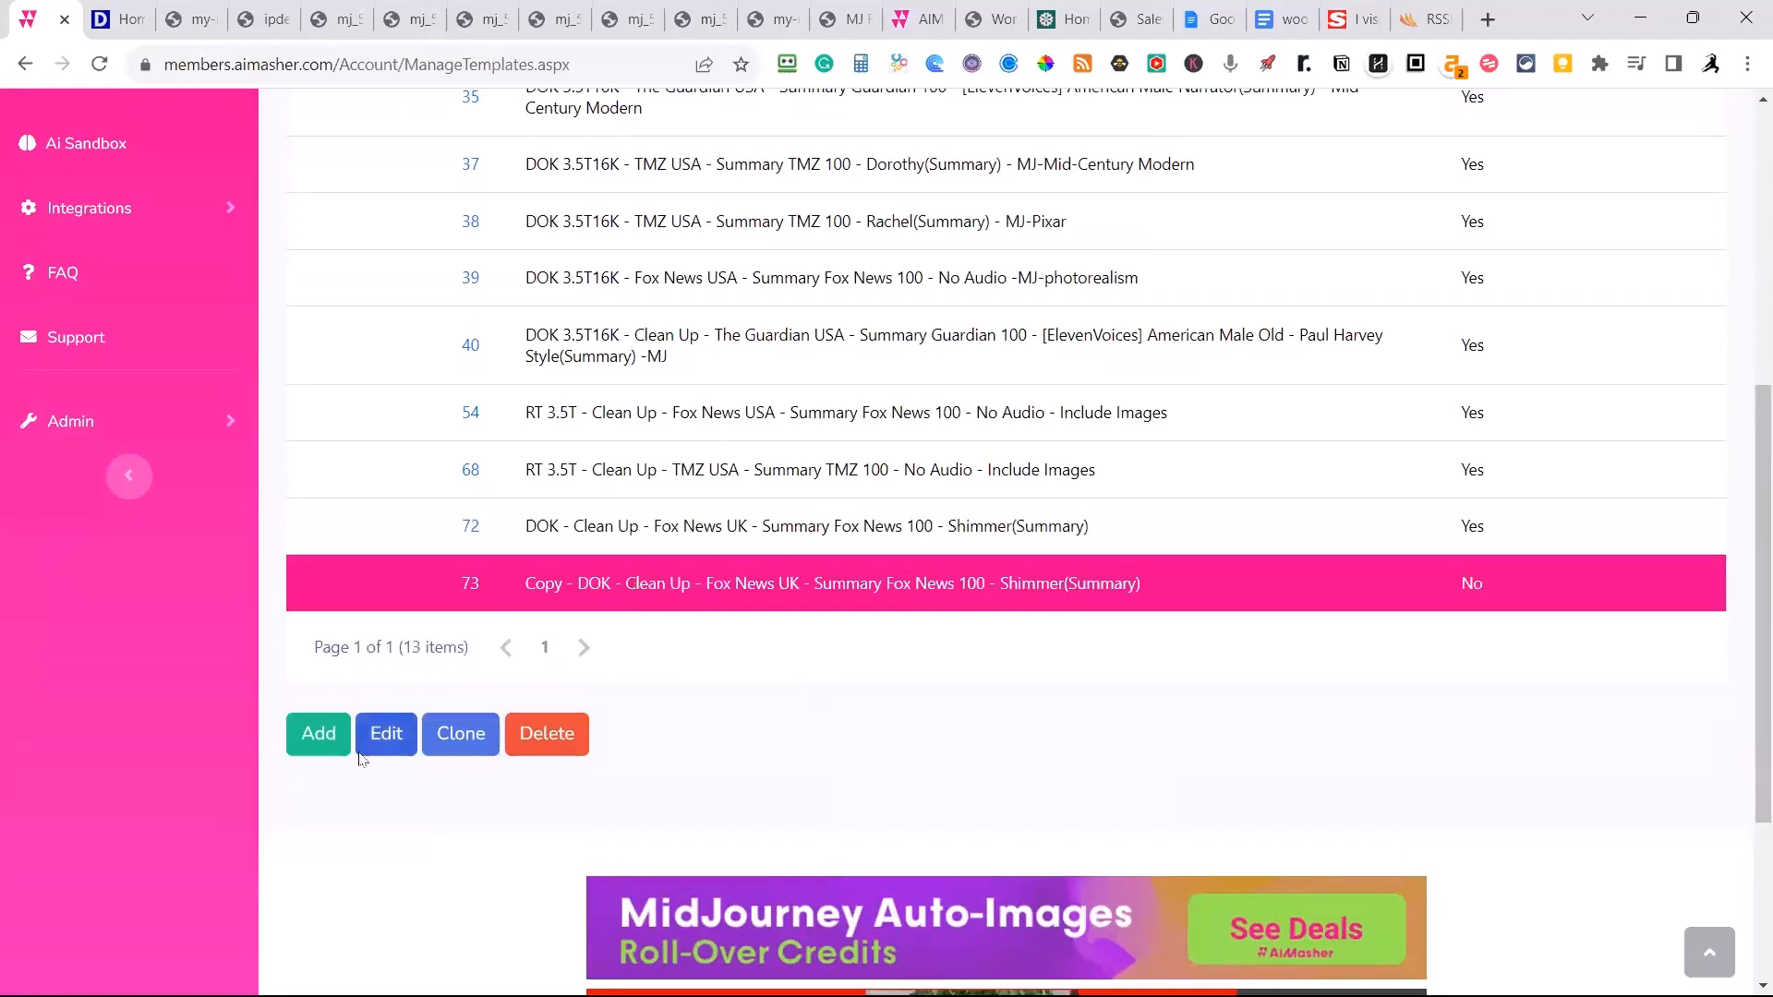
{"action": "left_click", "coordinate": [385, 733]}
Set the copied template's re-write prompt to "Rewrite Fox News - USA".
{"action": "scroll", "coordinate": [902, 666], "scroll_direction": "down", "scroll_amount": 6}
{"action": "scroll", "coordinate": [902, 666], "scroll_direction": "down", "scroll_amount": 5}
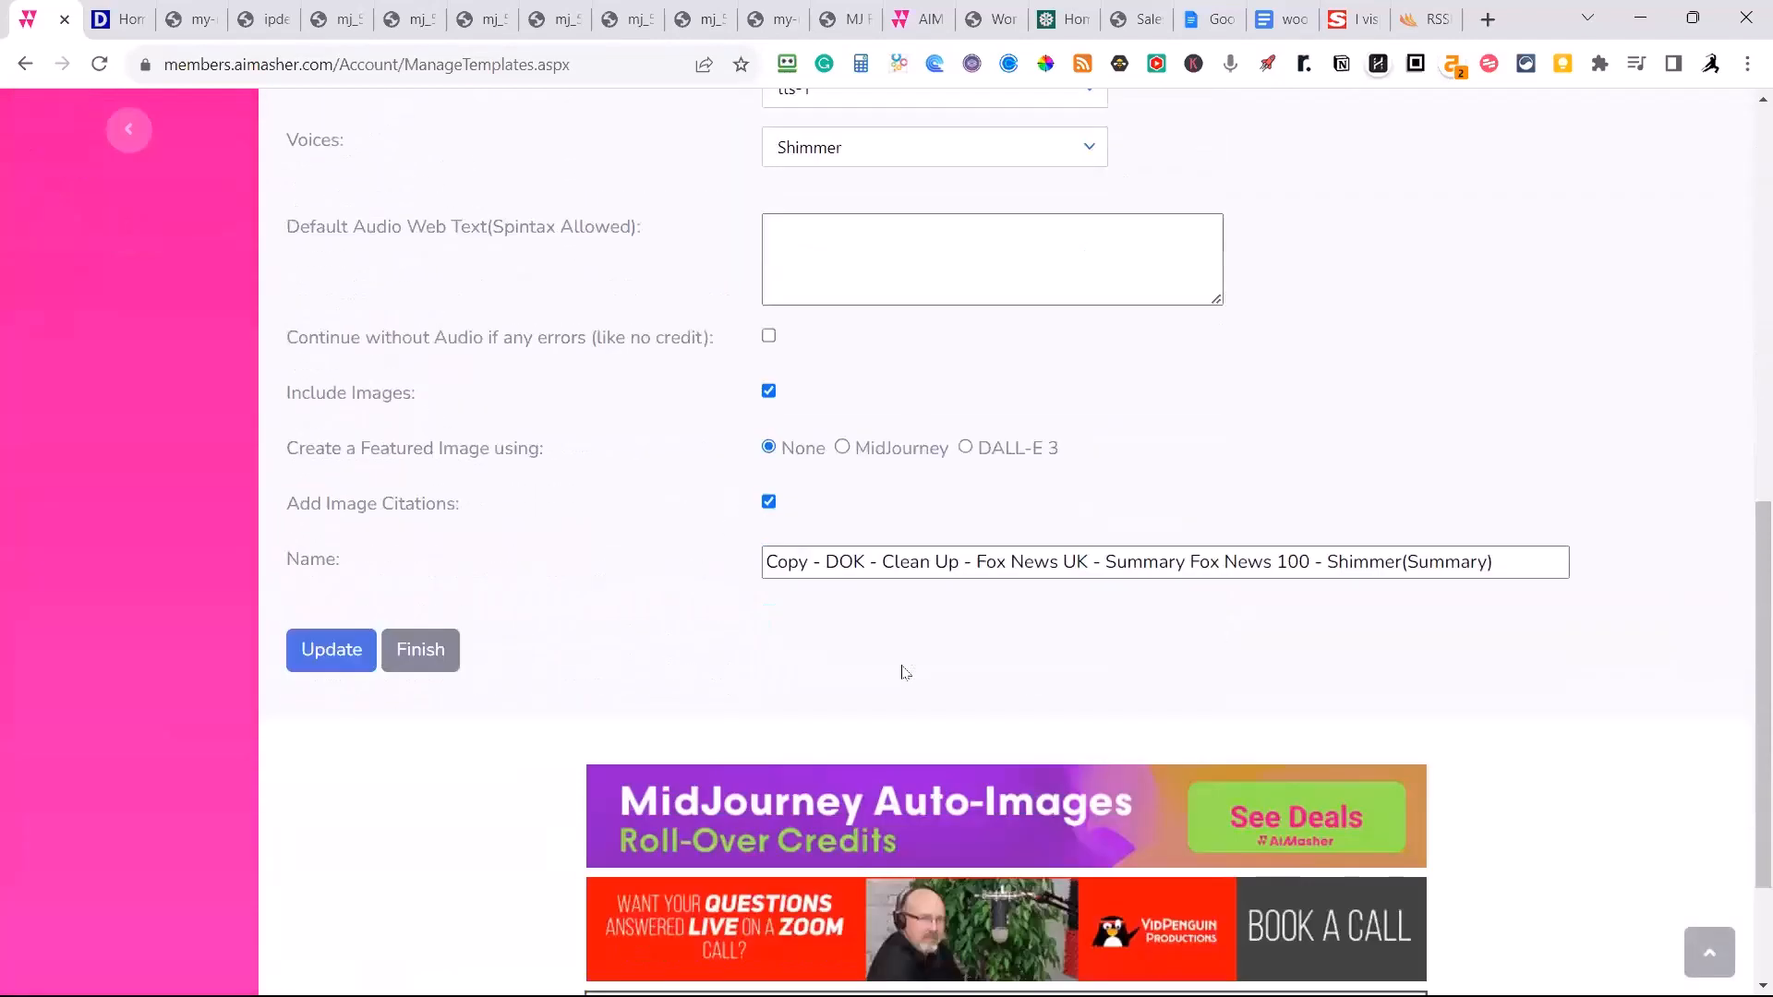
{"action": "left_click", "coordinate": [1089, 446]}
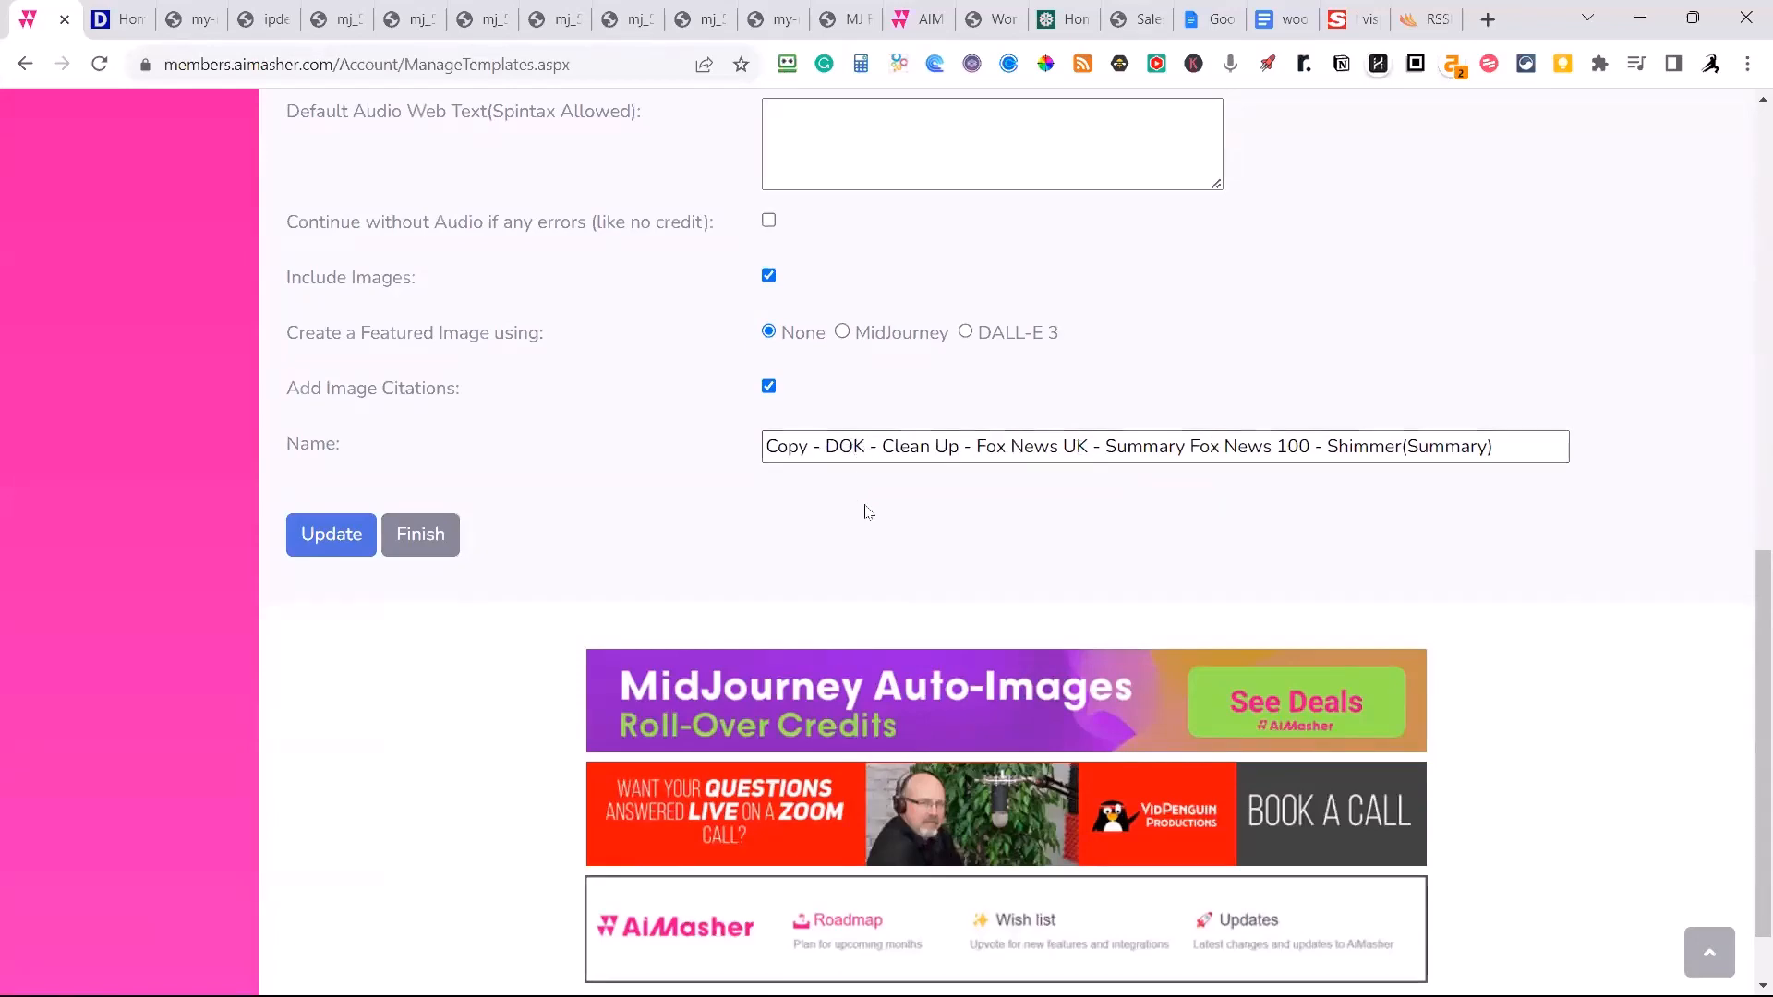
{"action": "scroll", "coordinate": [868, 512], "scroll_direction": "up", "scroll_amount": 6}
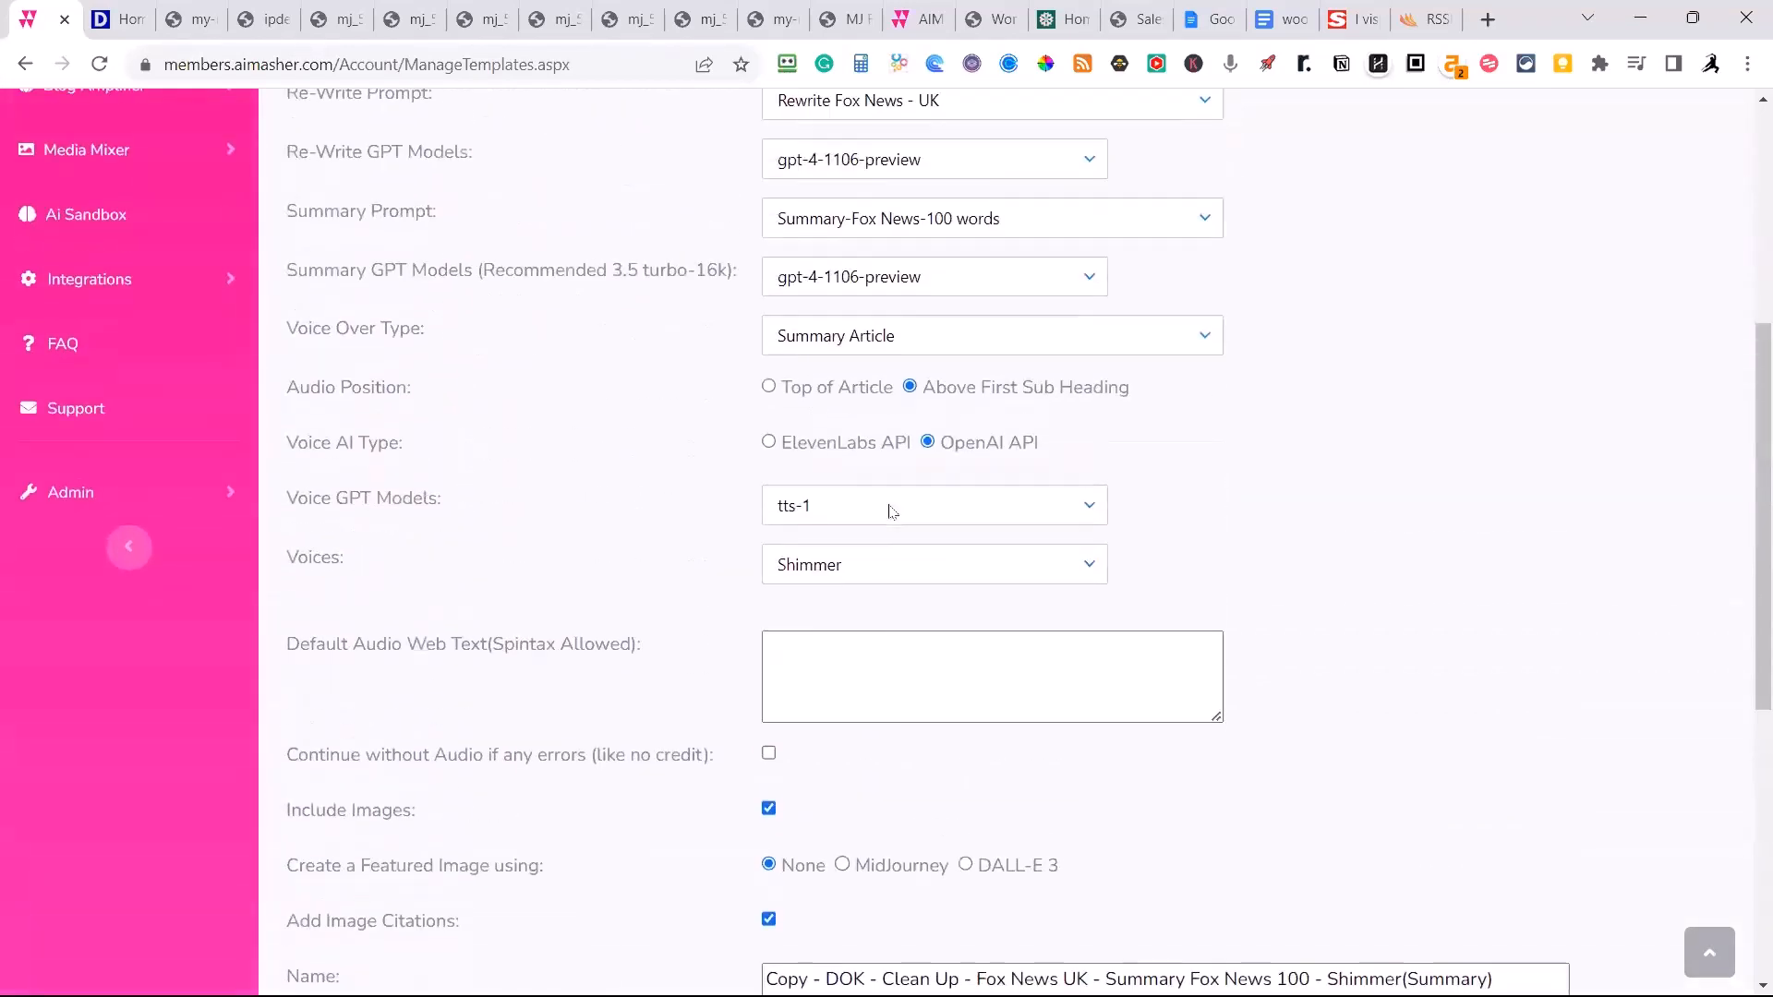
{"action": "scroll", "coordinate": [892, 512], "scroll_direction": "up", "scroll_amount": 3}
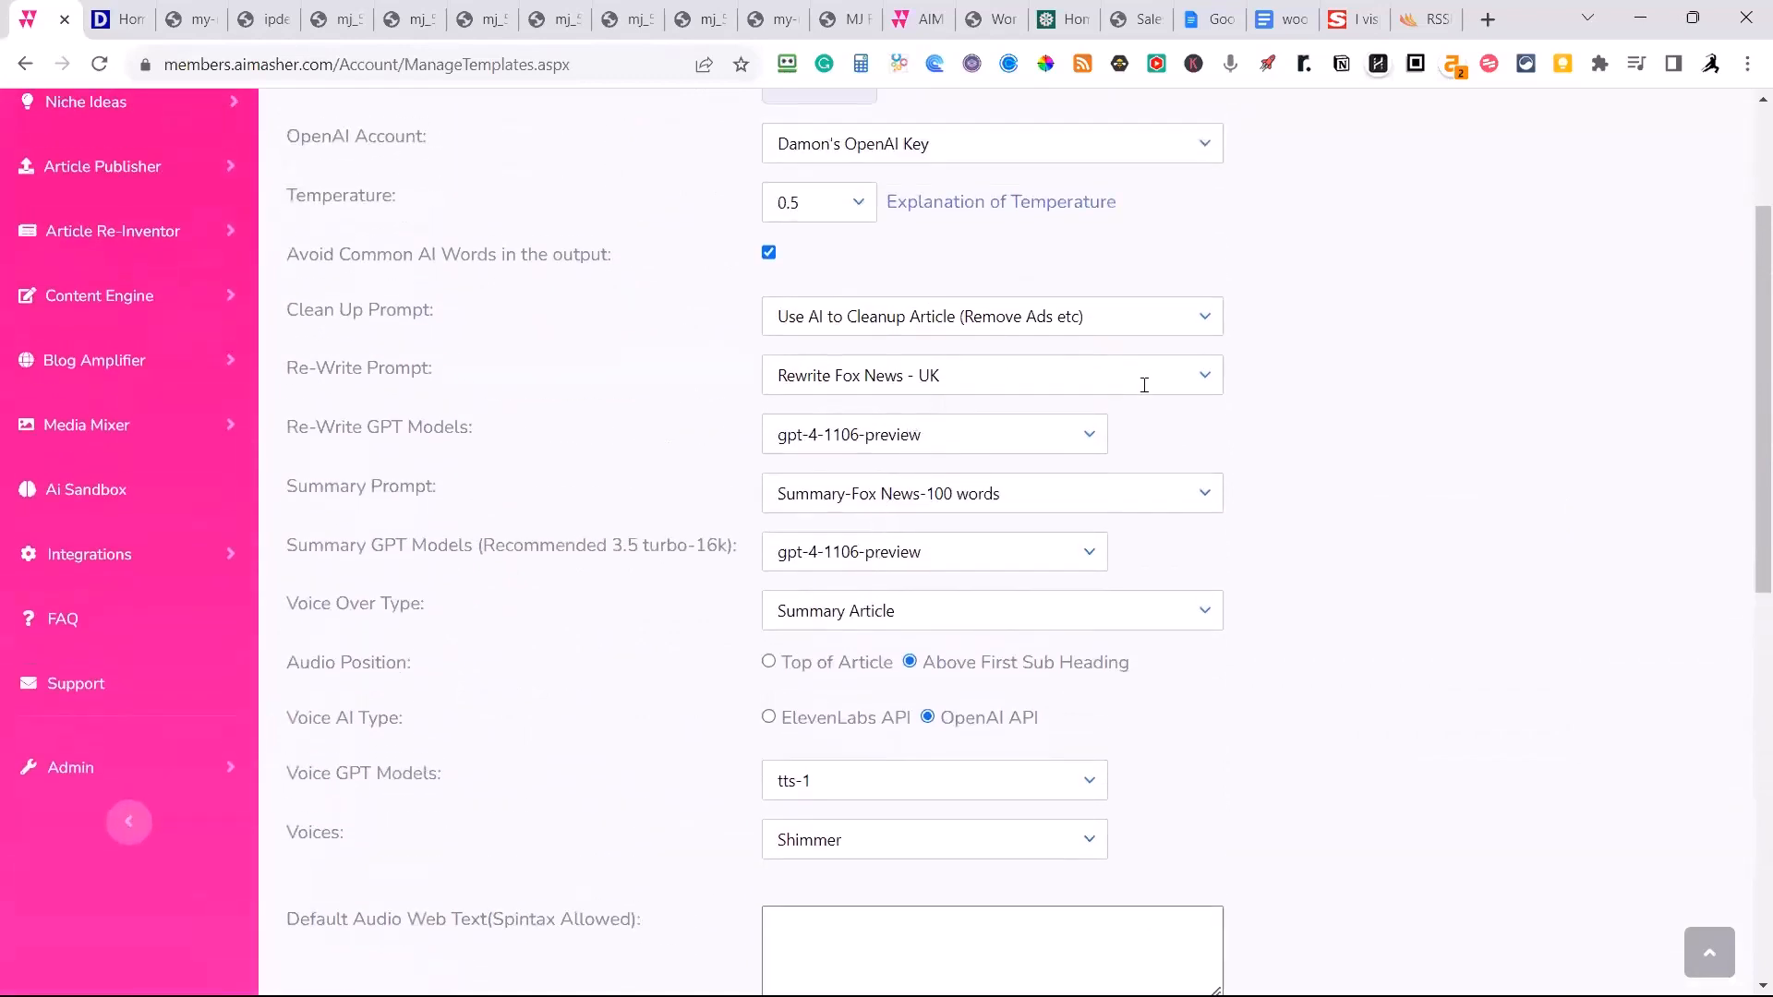
{"action": "left_click", "coordinate": [1204, 375]}
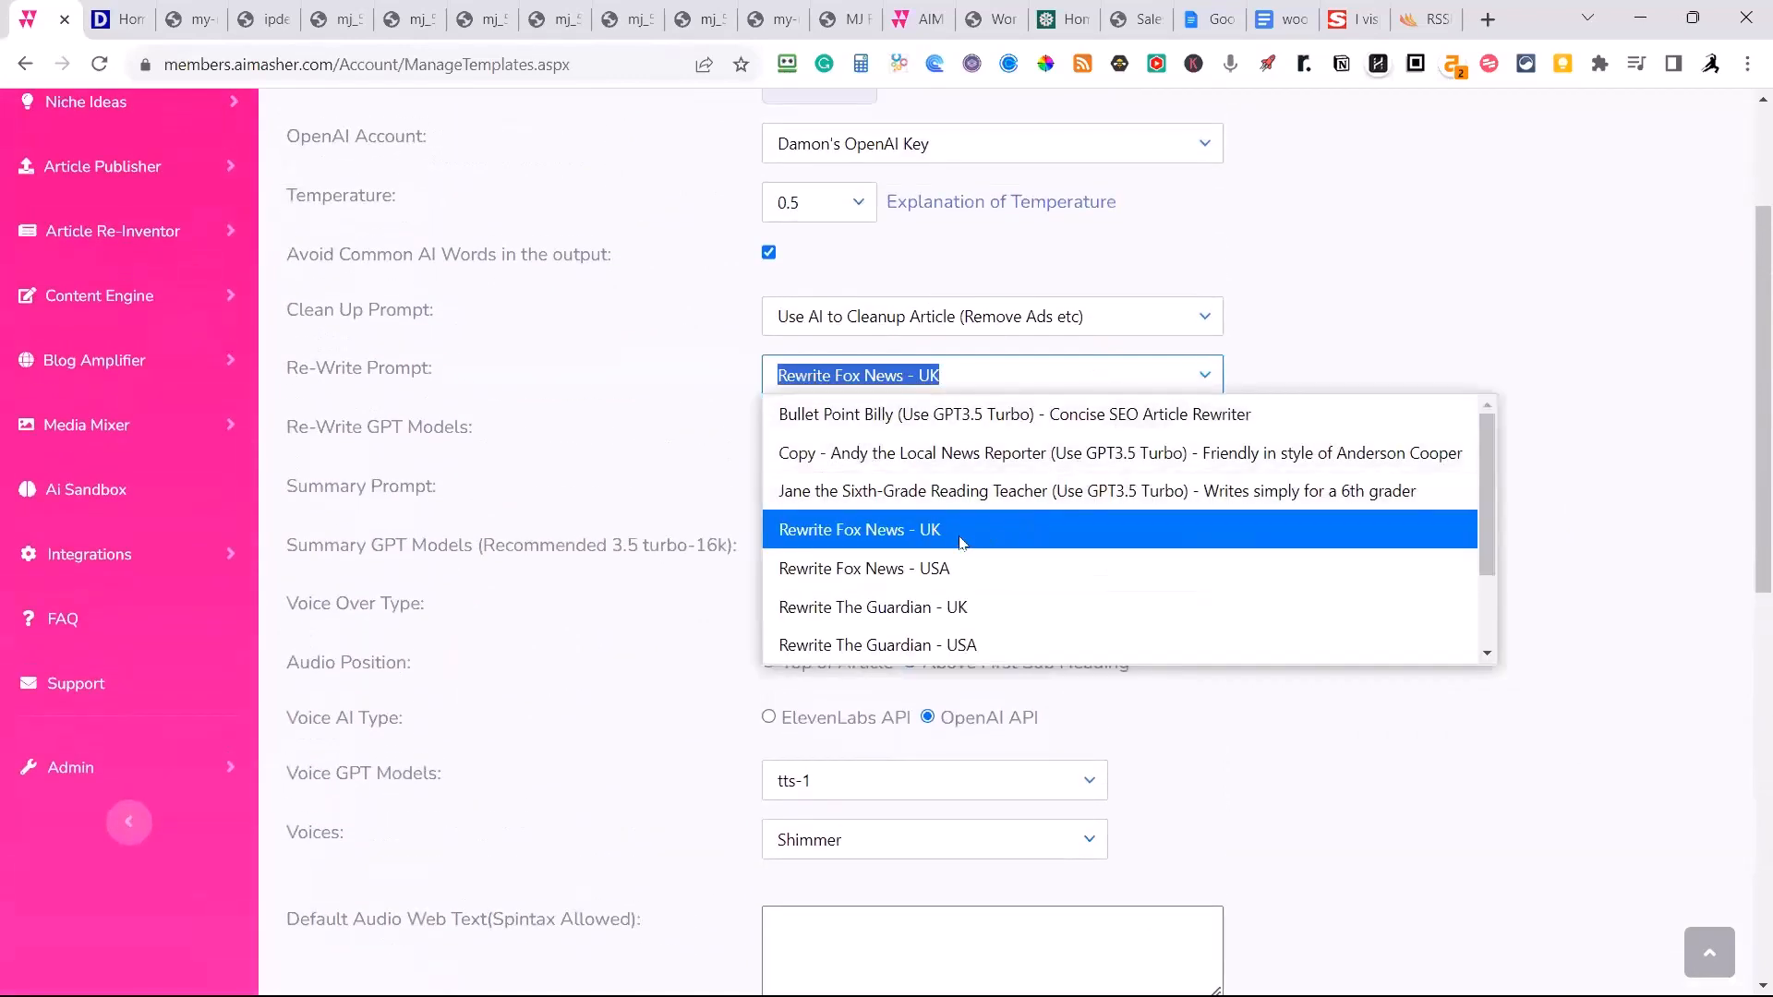
{"action": "left_click", "coordinate": [933, 568]}
Rename the copied template to "DOK - Clean Up - Fox News US - Summary Fox News 100 - Shimmer(Summary)".
{"action": "scroll", "coordinate": [914, 591], "scroll_direction": "down", "scroll_amount": 7}
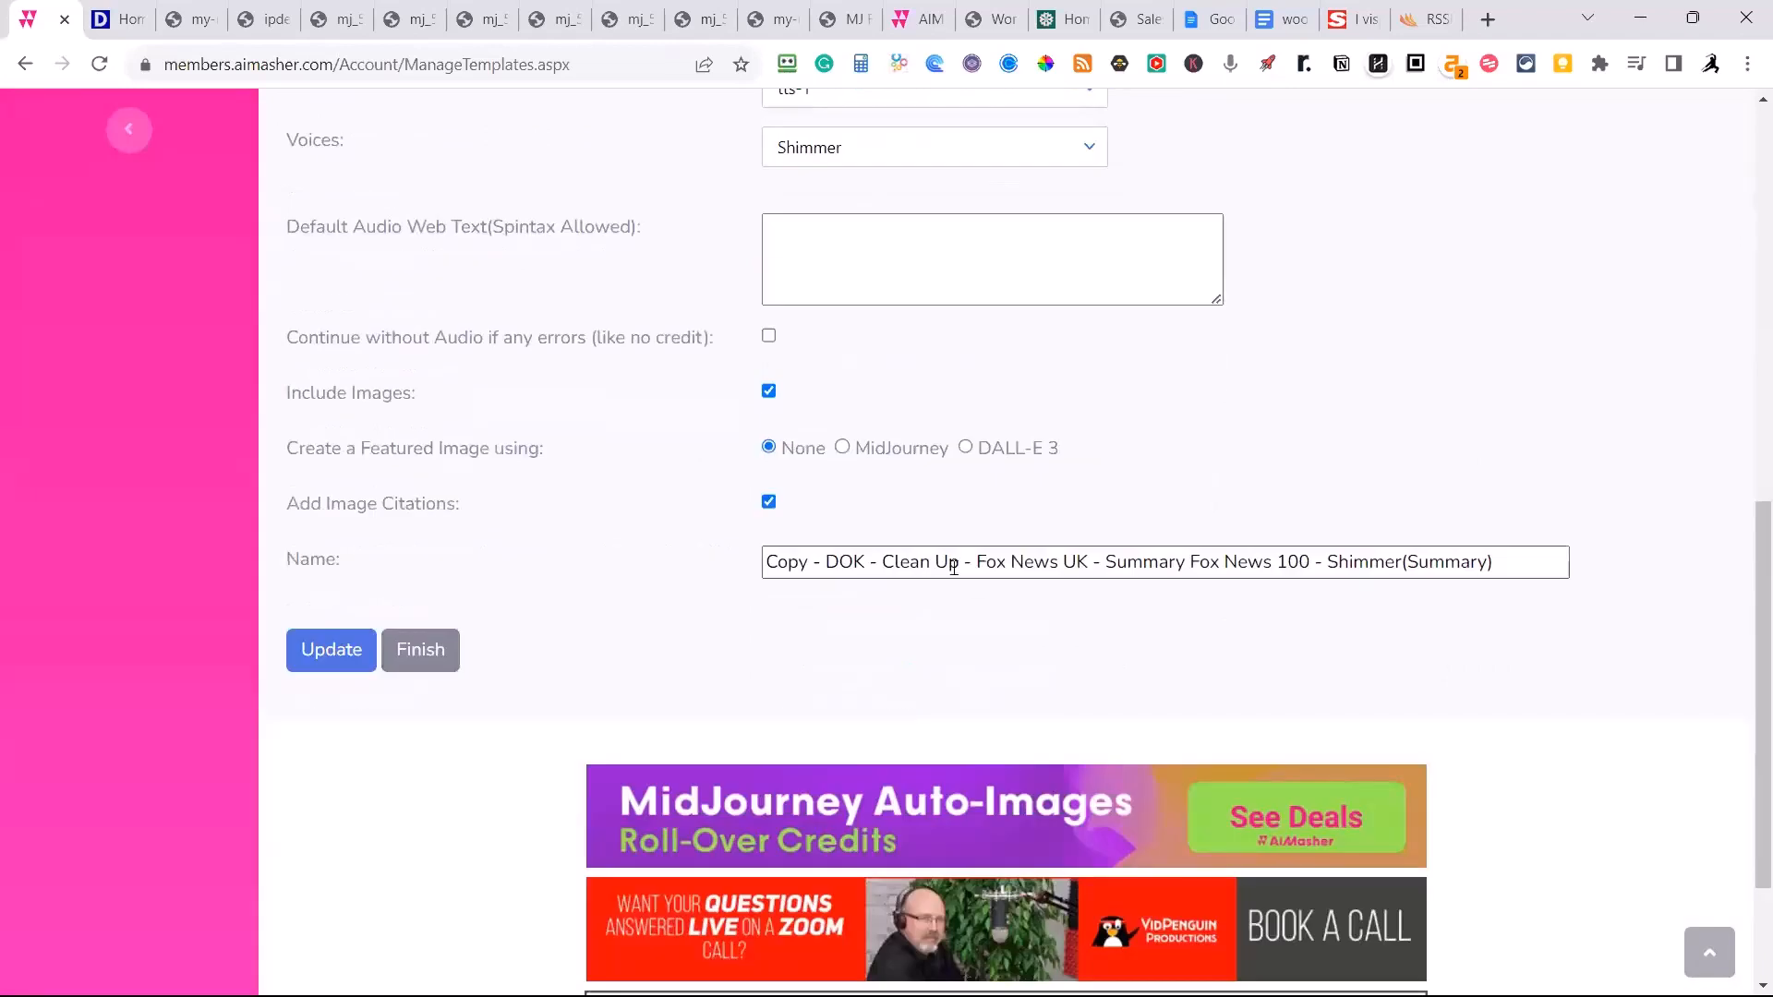
{"action": "left_click", "coordinate": [1077, 561]}
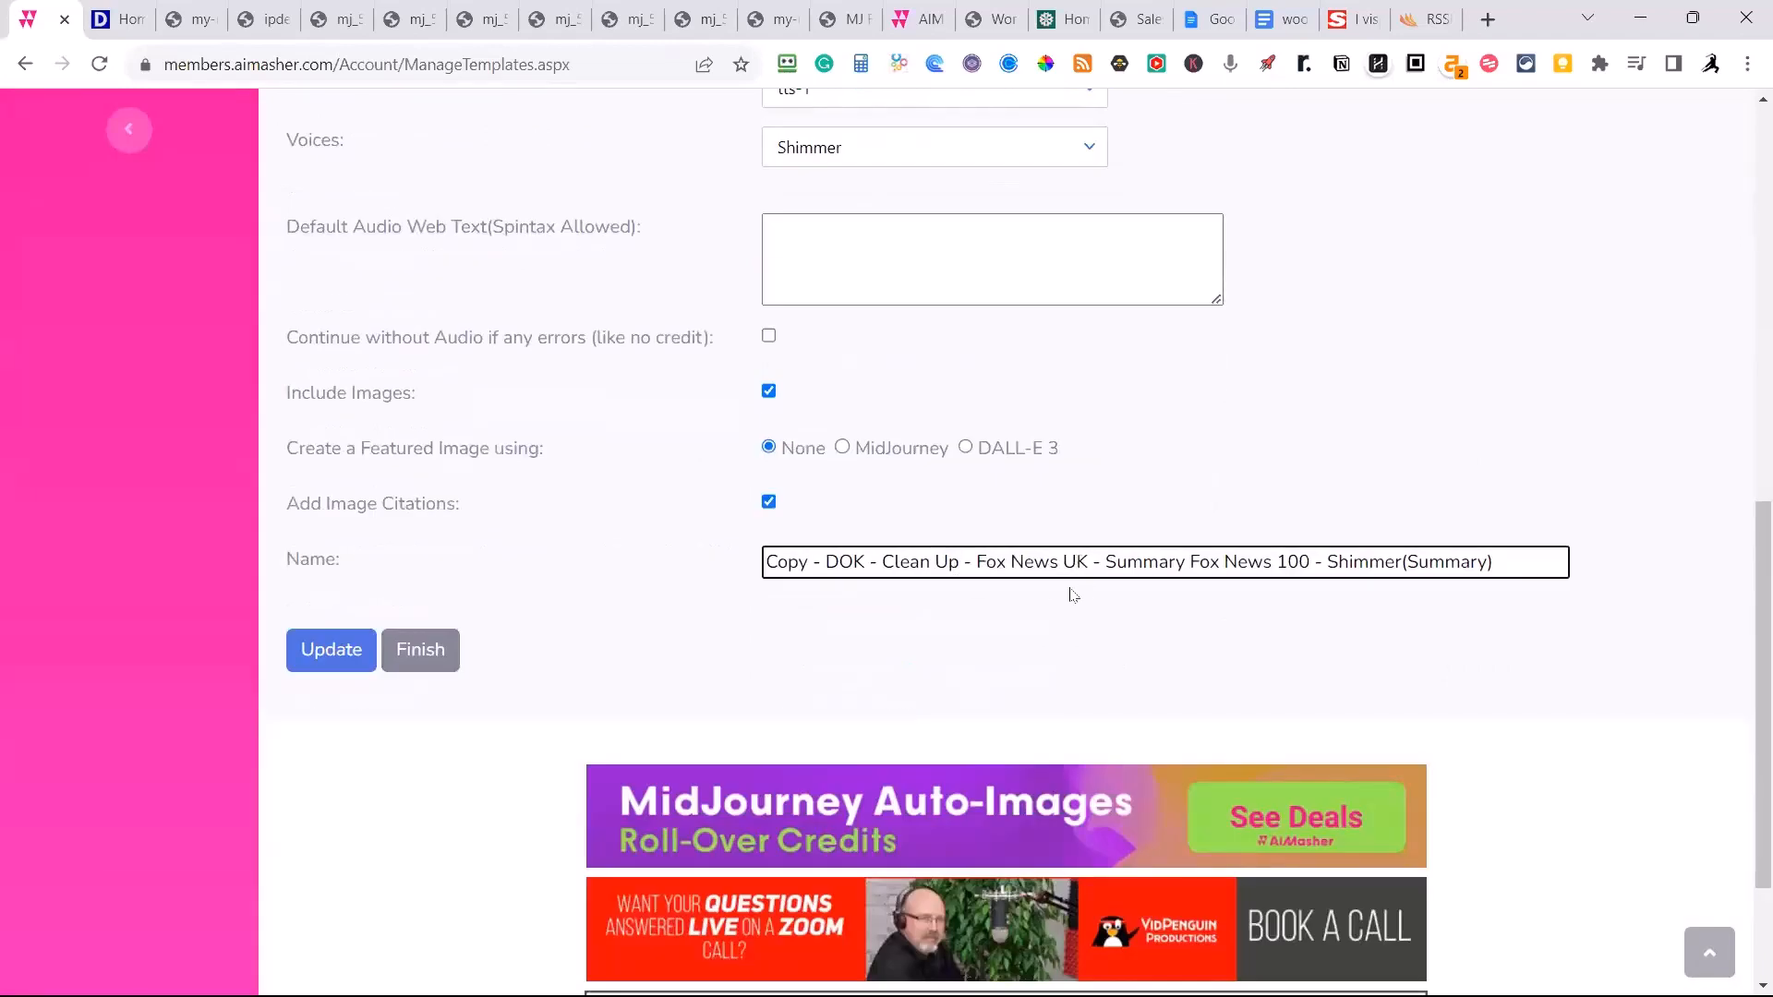
{"action": "key", "text": "Delete"}
{"action": "type", "text": "S"}
{"action": "left_click_drag", "start_coordinate": [830, 562], "coordinate": [766, 565]}
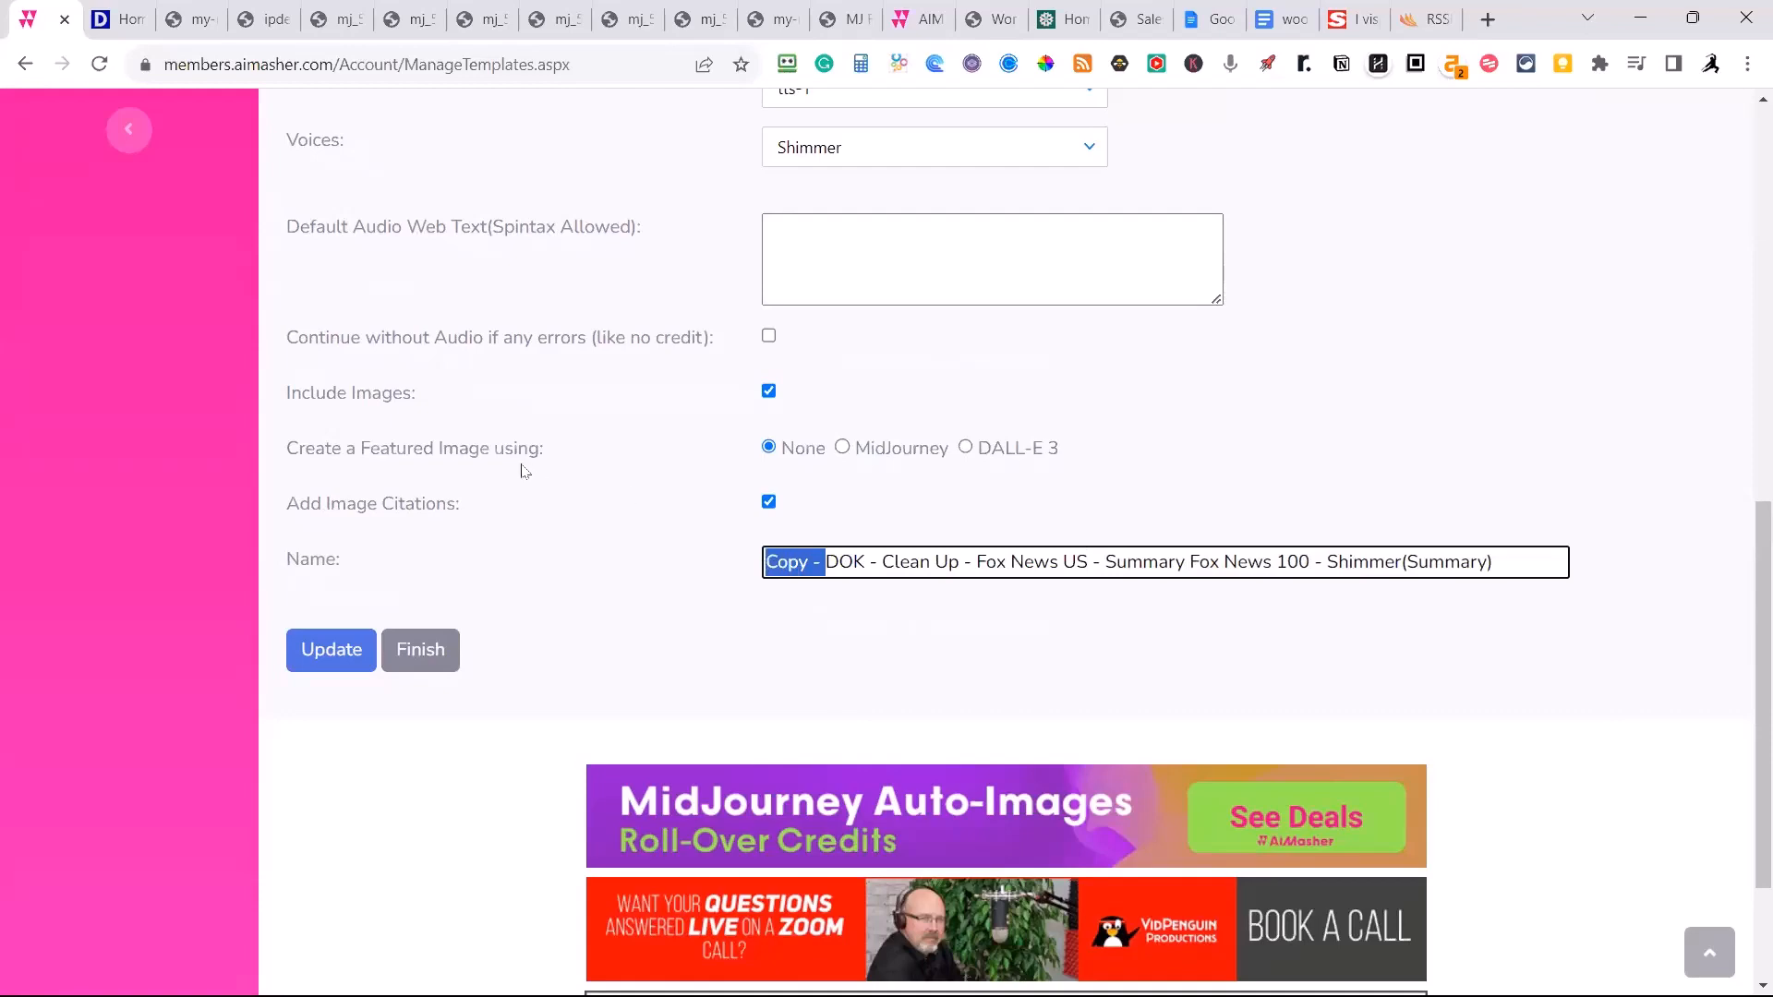
{"action": "key", "text": "BackSpace"}
Change the voice to Echo, replace Shimmer with Echo in the template name, and save the template.
{"action": "scroll", "coordinate": [833, 449], "scroll_direction": "up", "scroll_amount": 1}
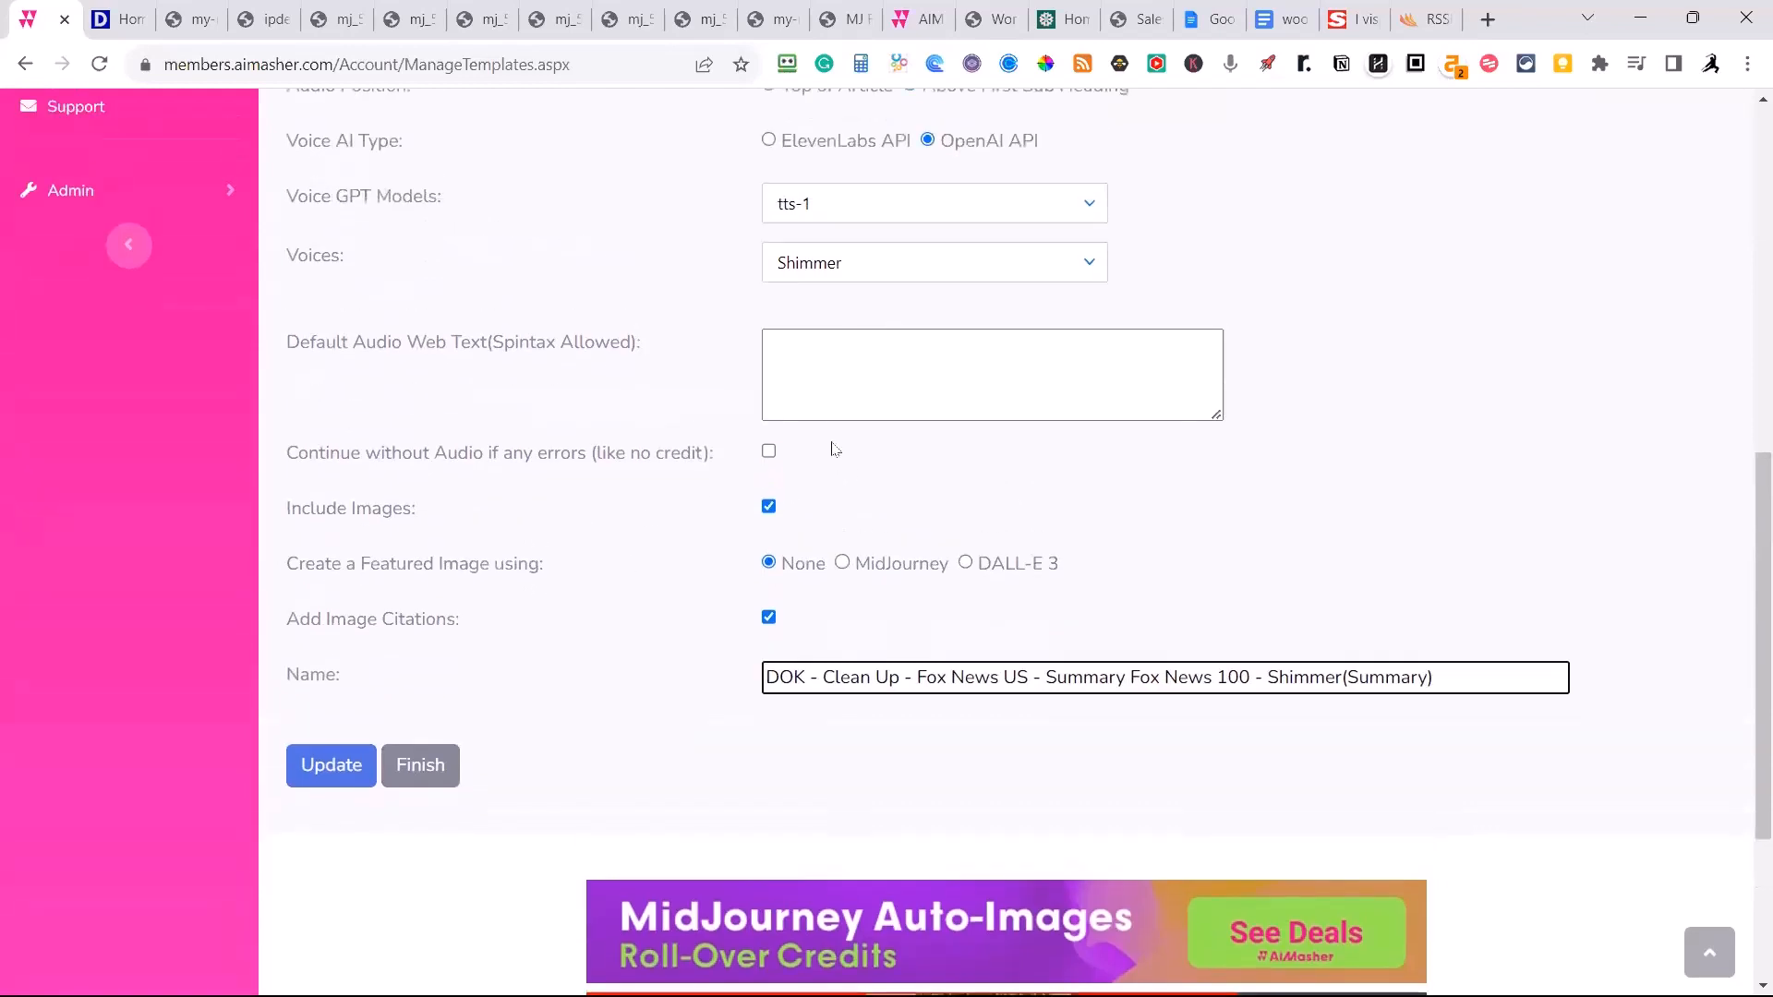
{"action": "scroll", "coordinate": [834, 449], "scroll_direction": "up", "scroll_amount": 2}
{"action": "left_click", "coordinate": [883, 495]}
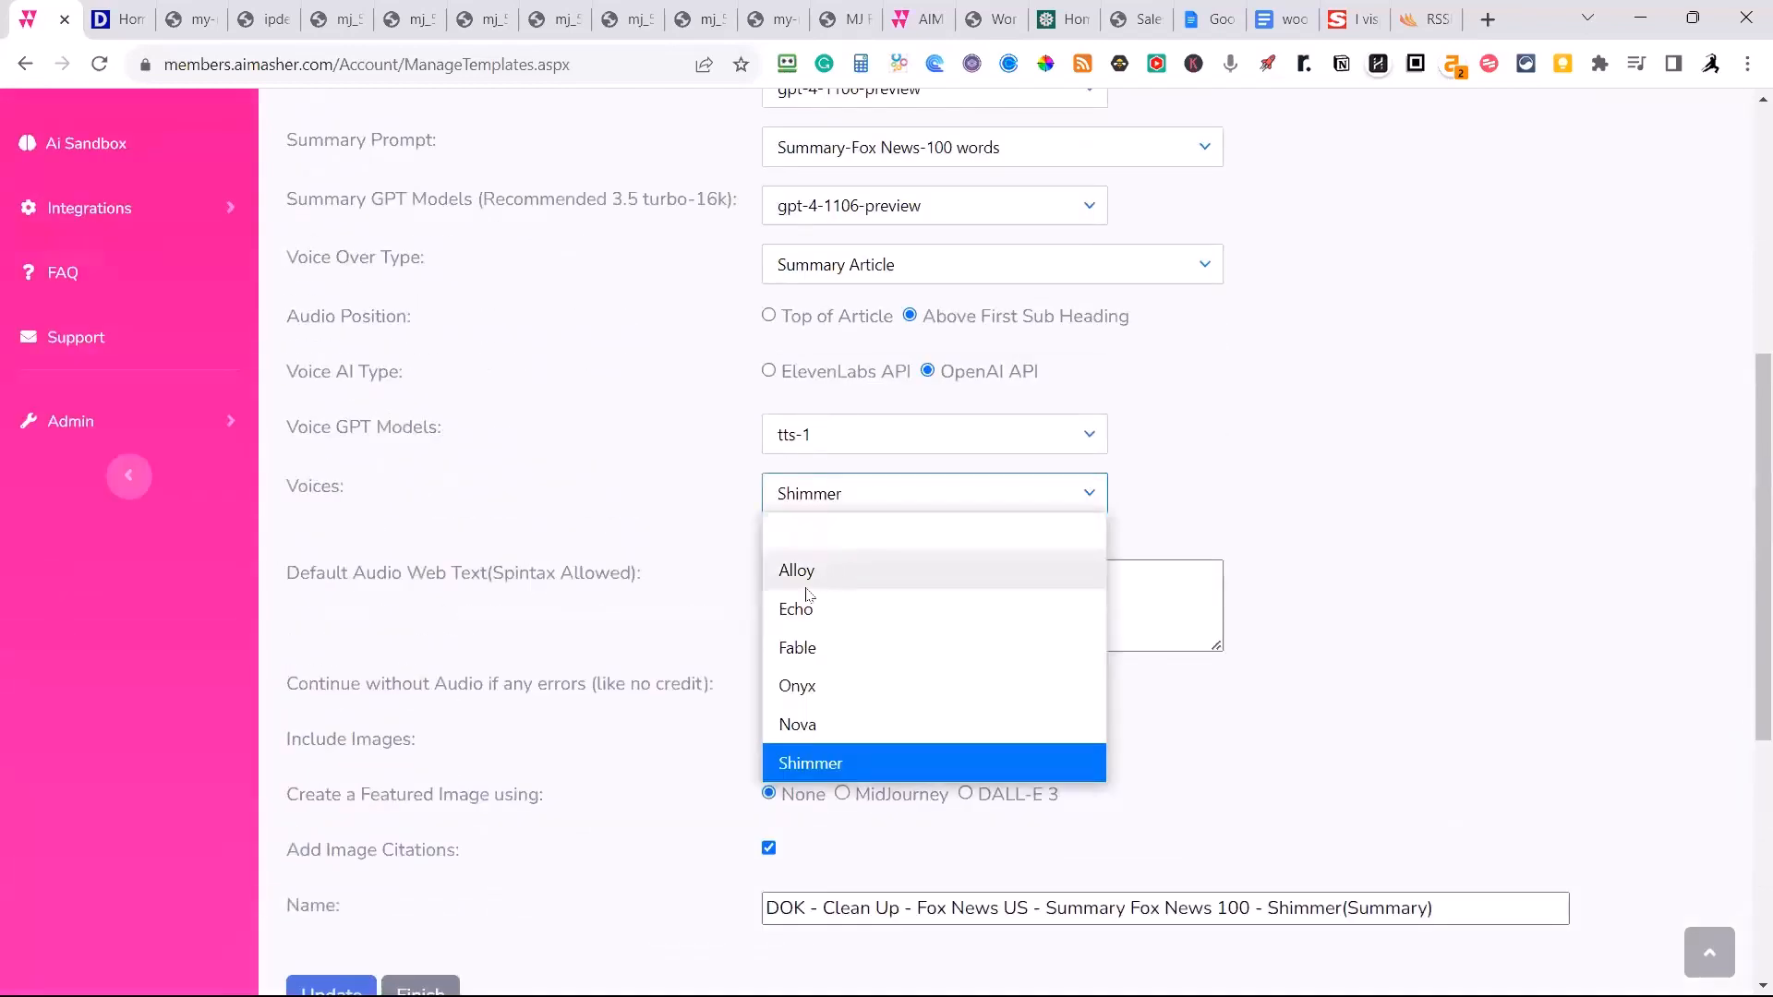
{"action": "left_click", "coordinate": [807, 609]}
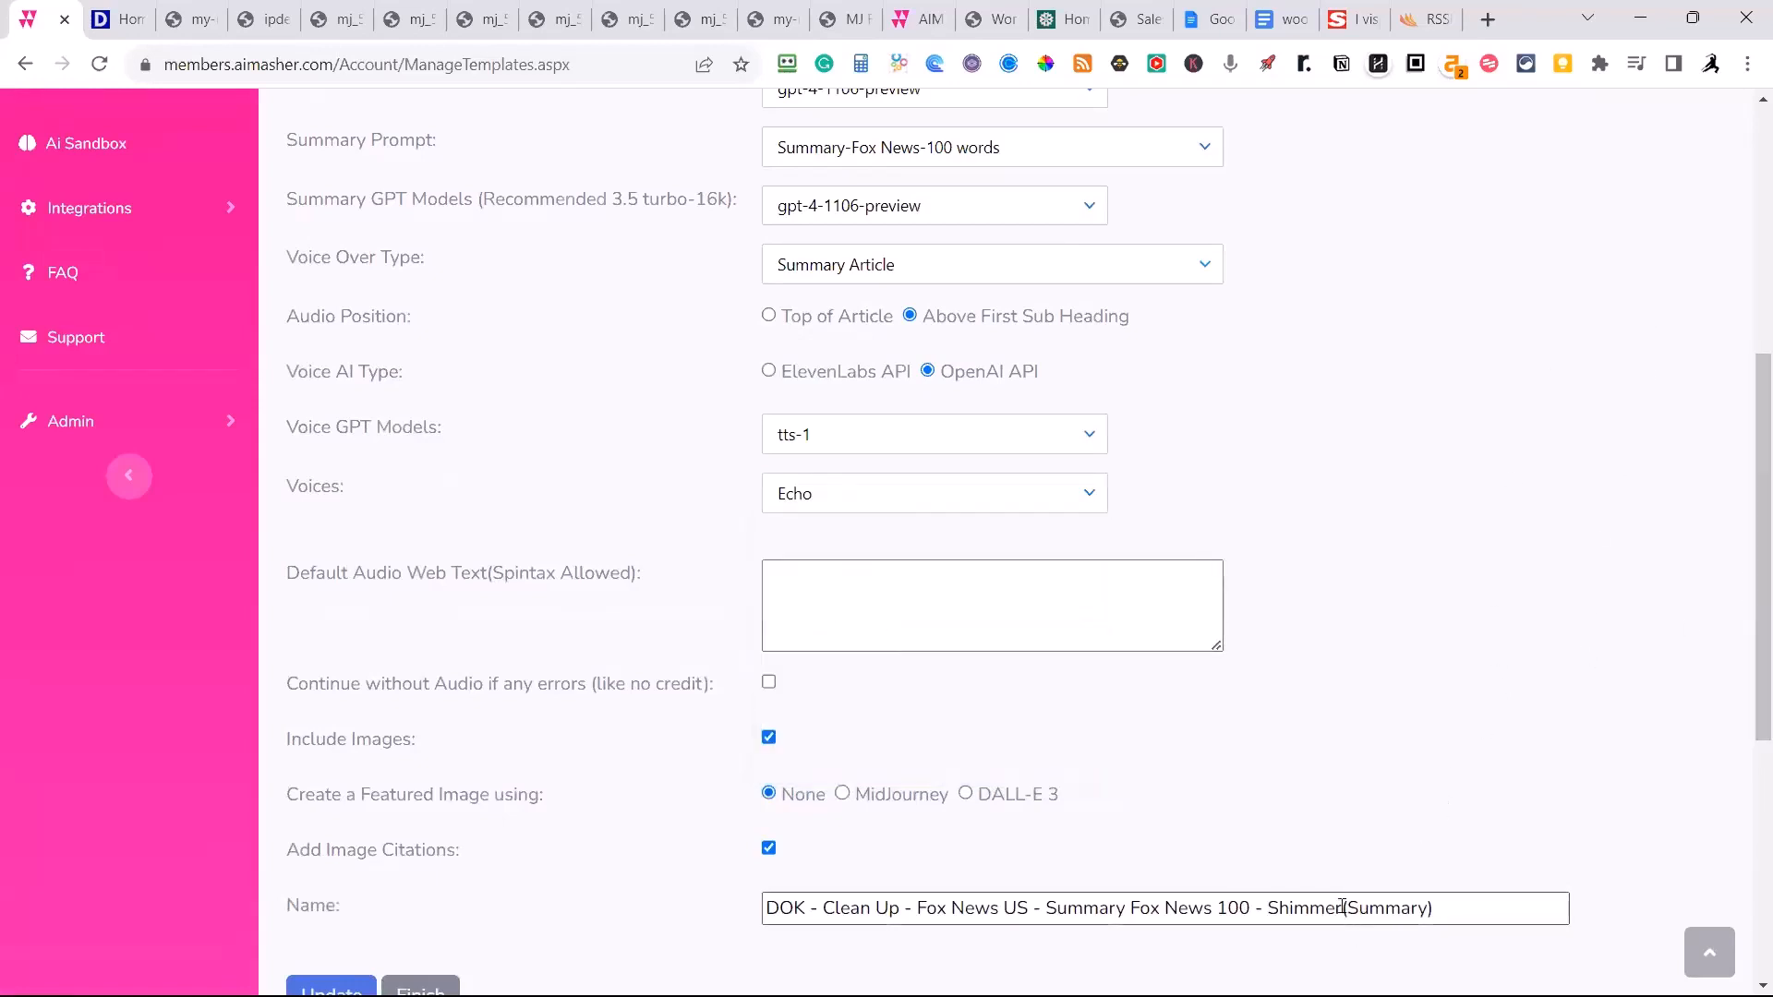
{"action": "left_click_drag", "start_coordinate": [1349, 910], "coordinate": [1266, 910]}
{"action": "type", "text": "Echo"}
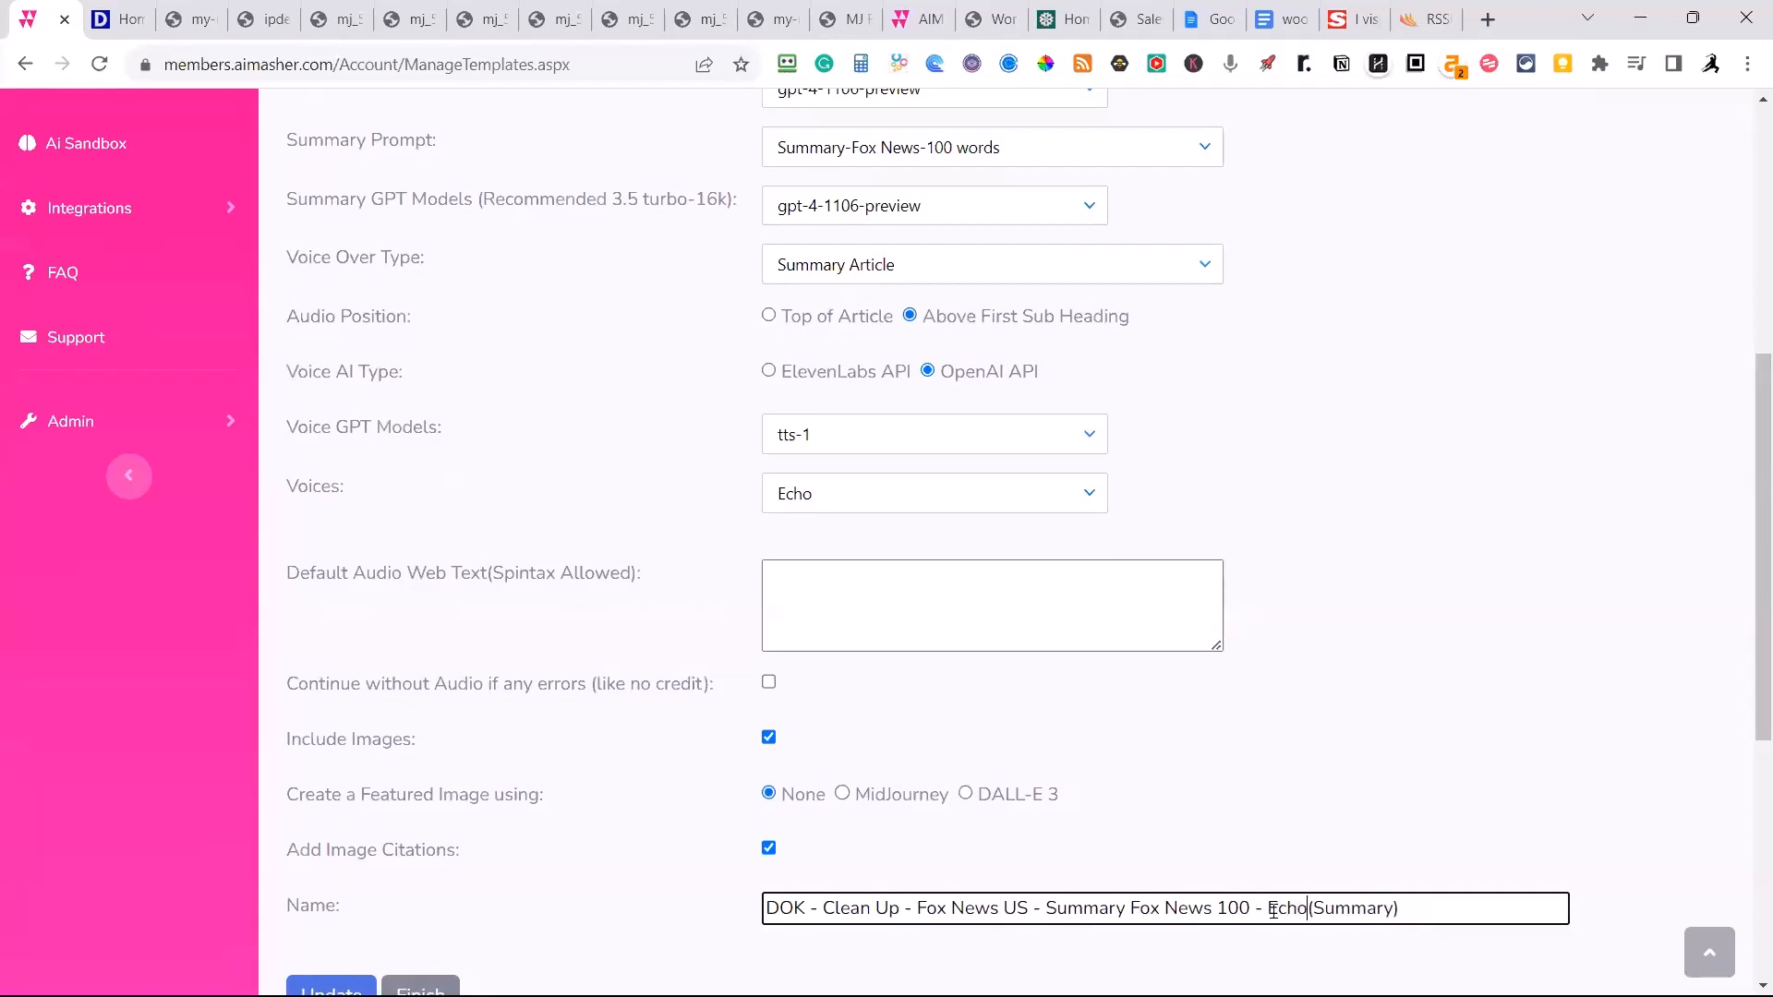
{"action": "scroll", "coordinate": [396, 825], "scroll_direction": "down", "scroll_amount": 2}
{"action": "left_click", "coordinate": [335, 763]}
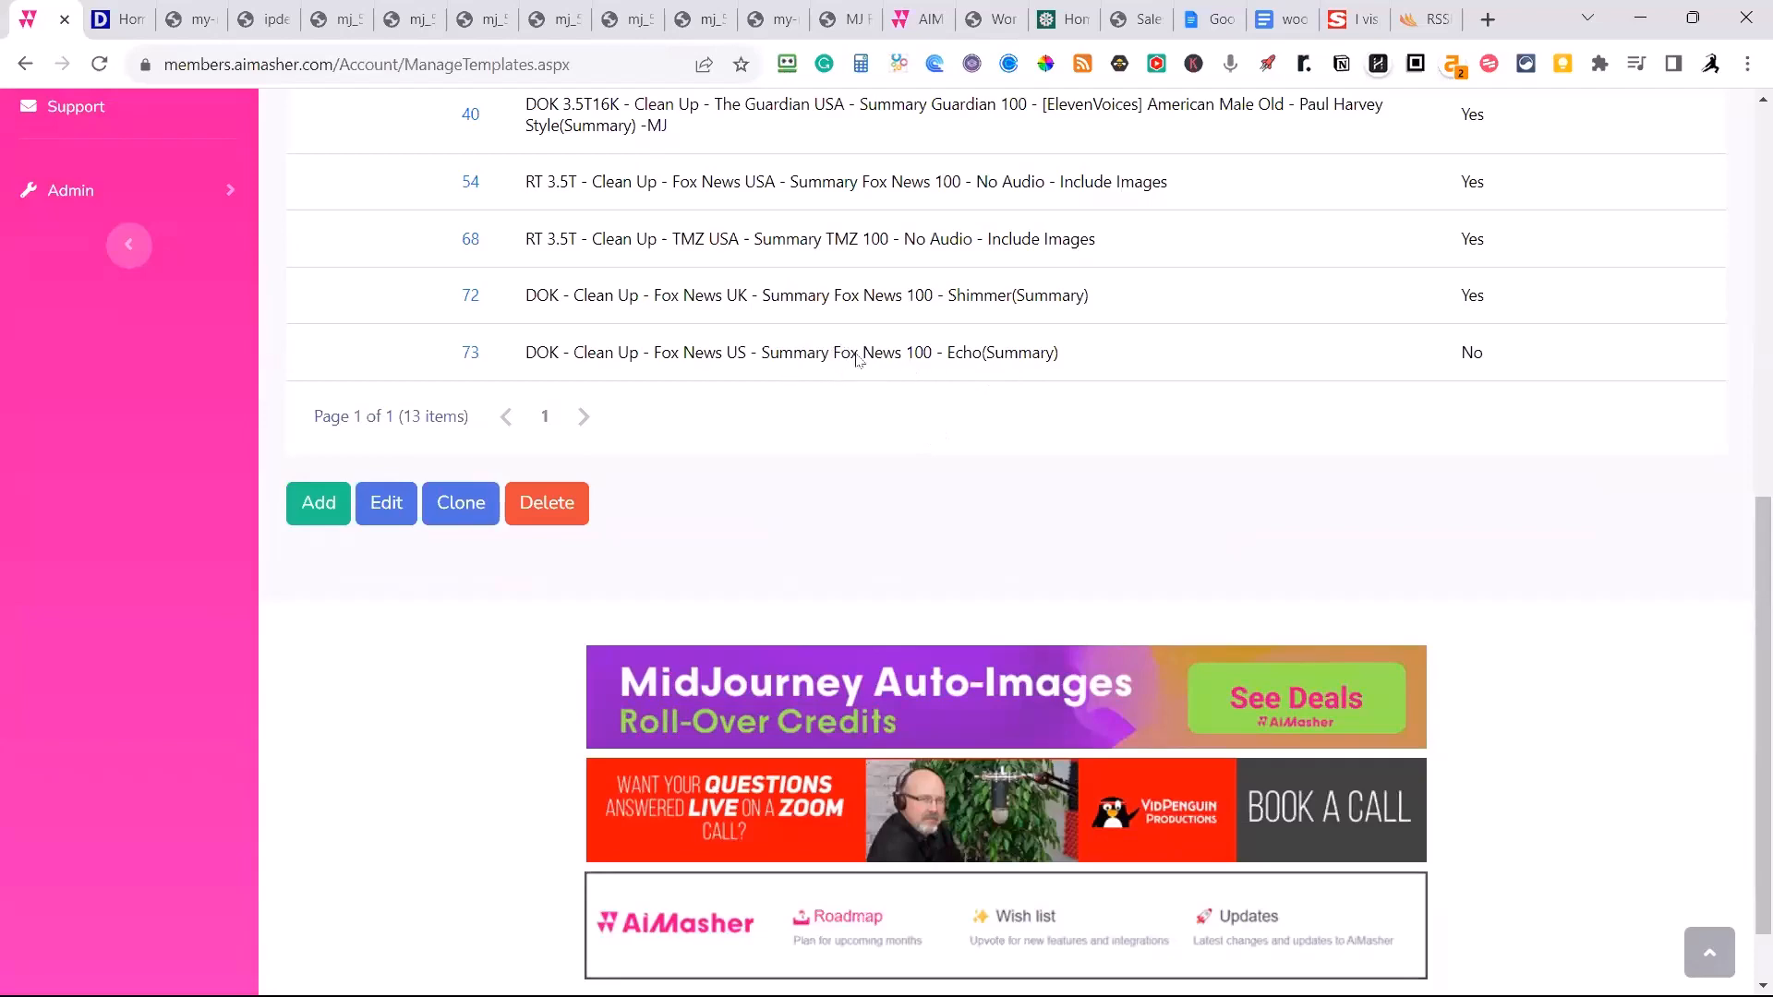
Switch to RSSMasher and open its AIMasher API integration settings.
{"action": "left_click", "coordinate": [1422, 23]}
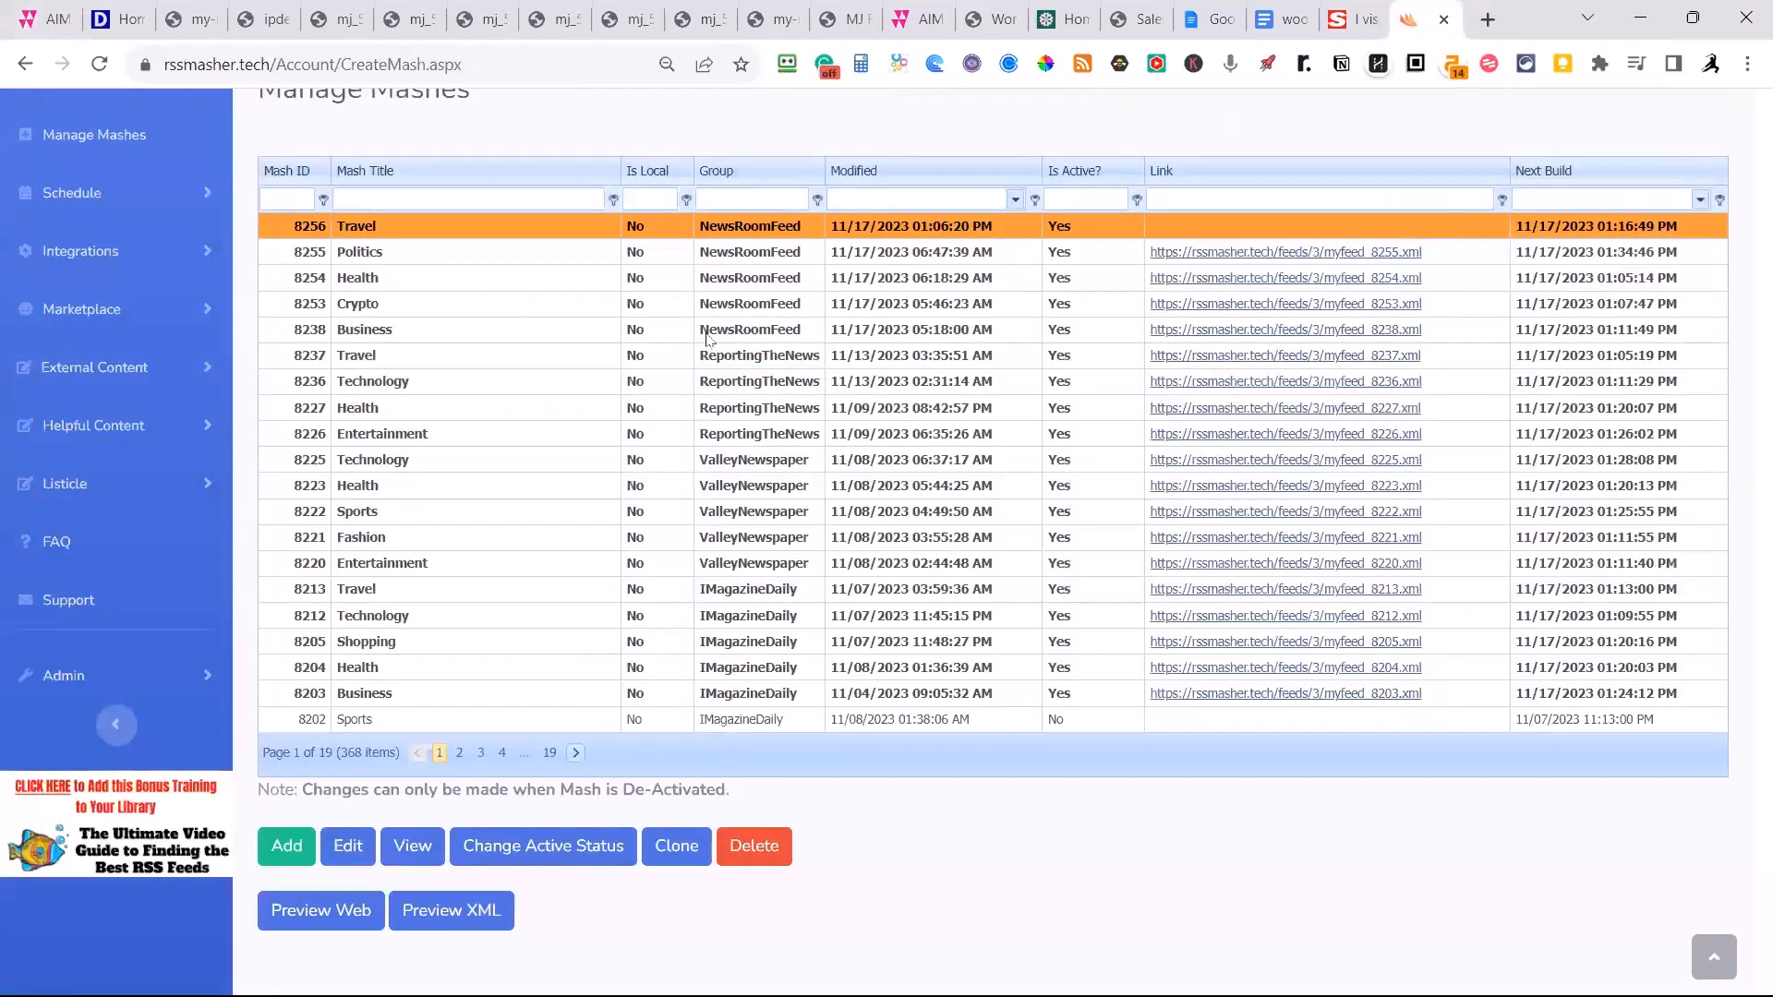
{"action": "left_click", "coordinate": [86, 262]}
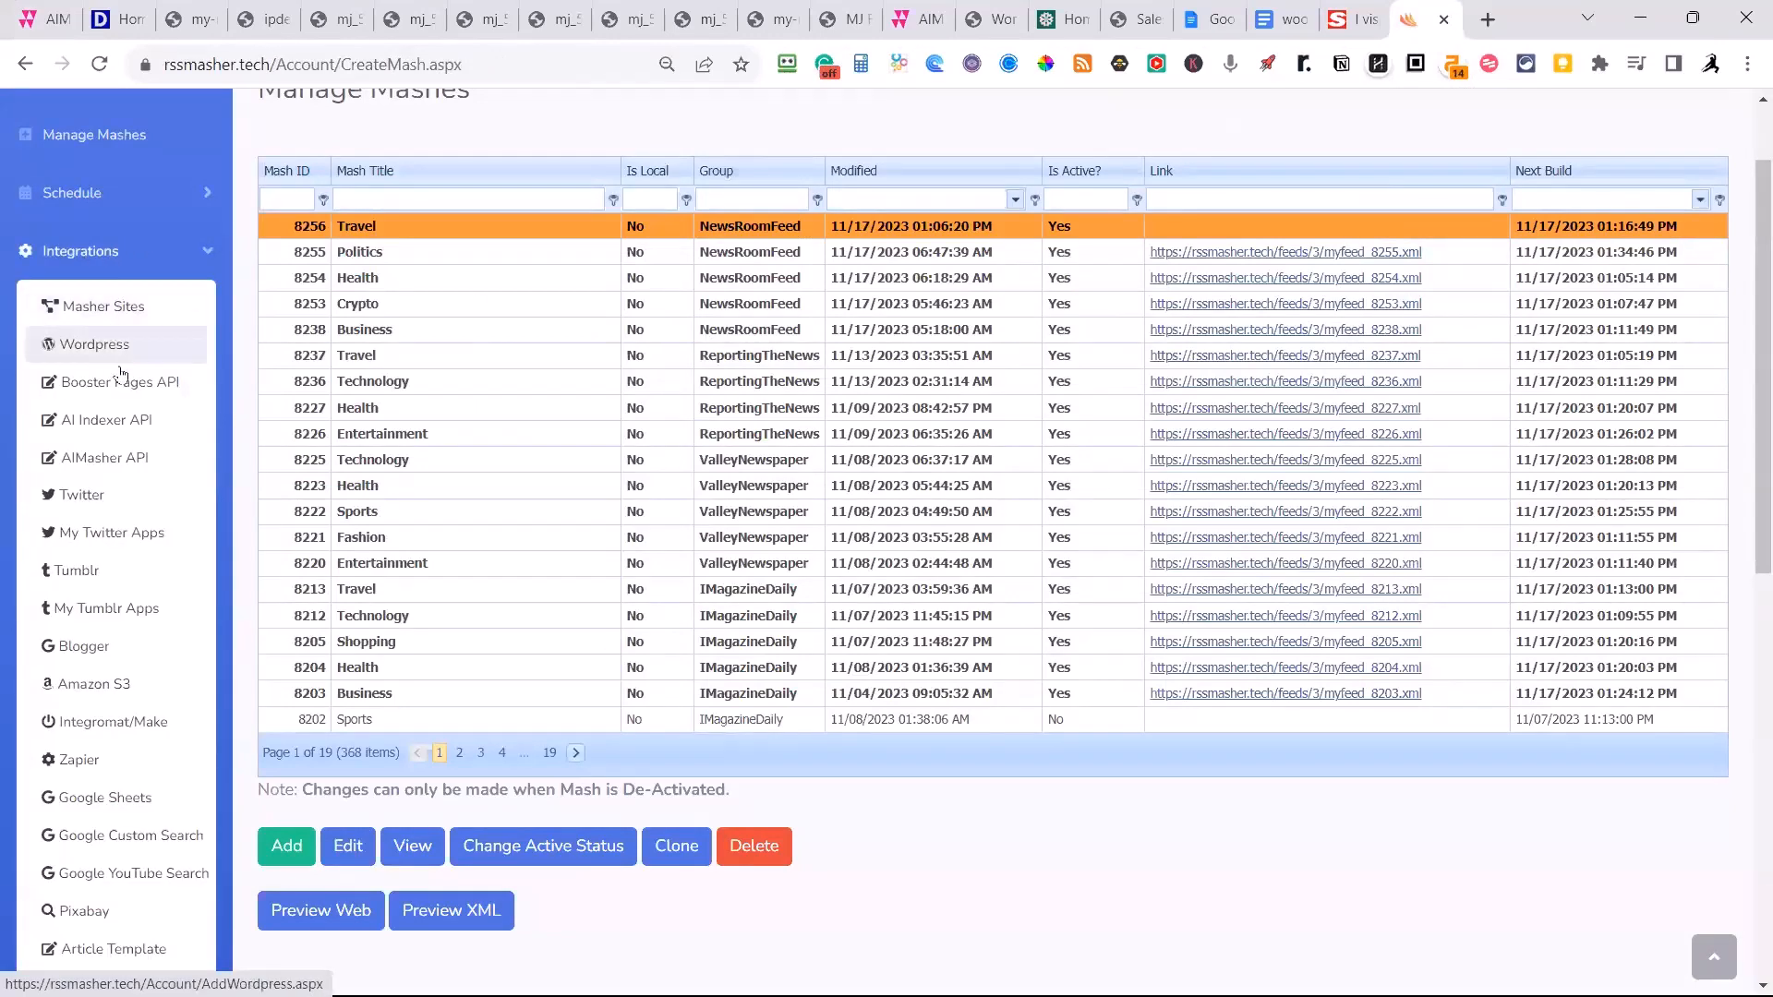
{"action": "left_click", "coordinate": [108, 462]}
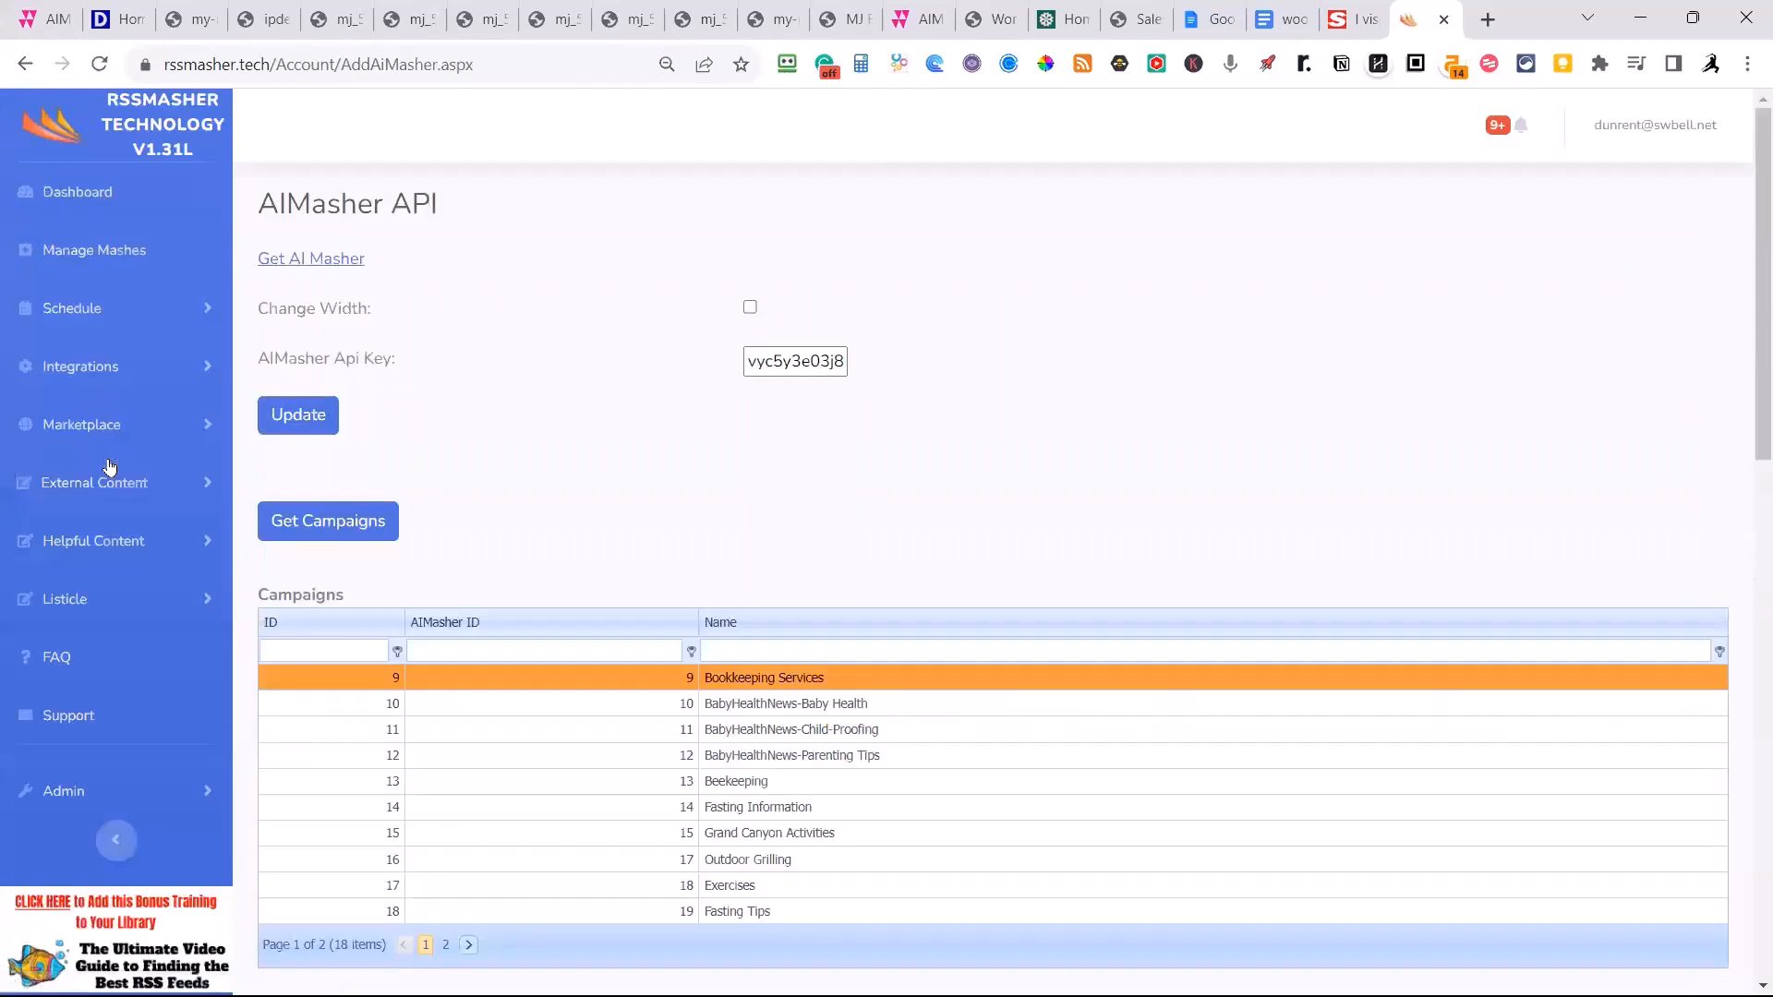
Fetch the Re-Inventor templates from AiMasher, show the second page of the list and update the API settings.
{"action": "scroll", "coordinate": [545, 517], "scroll_direction": "down", "scroll_amount": 5}
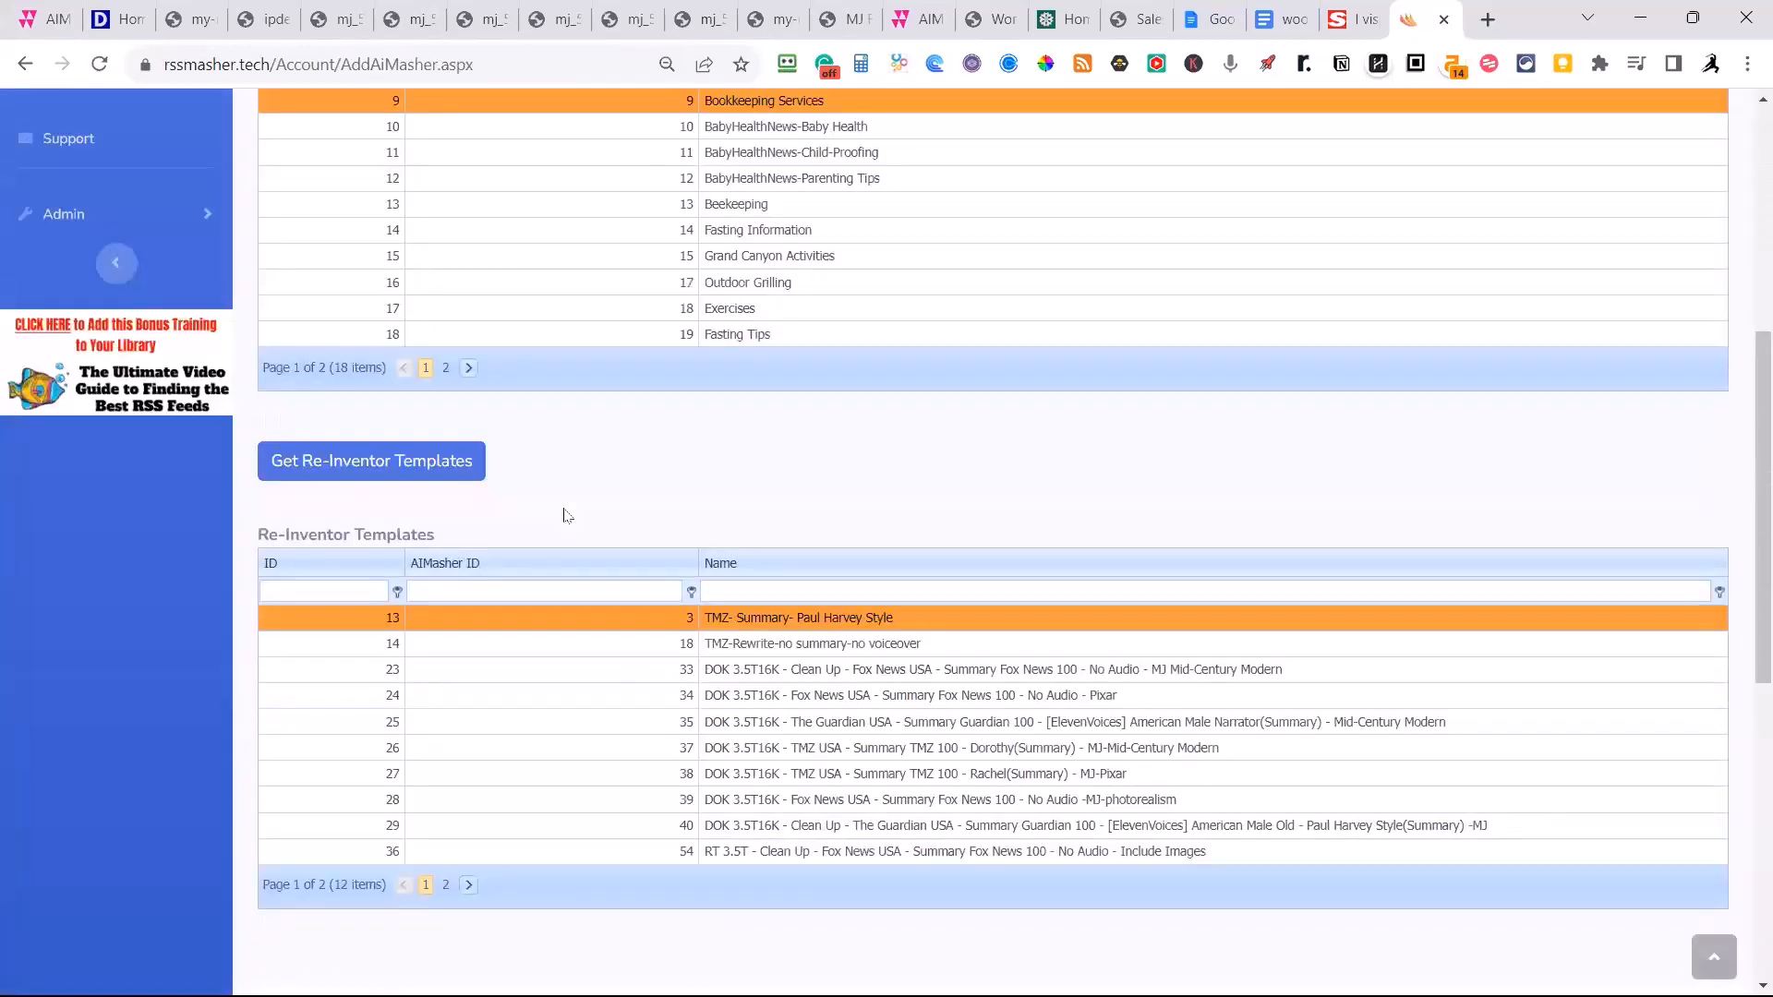
{"action": "left_click", "coordinate": [466, 473]}
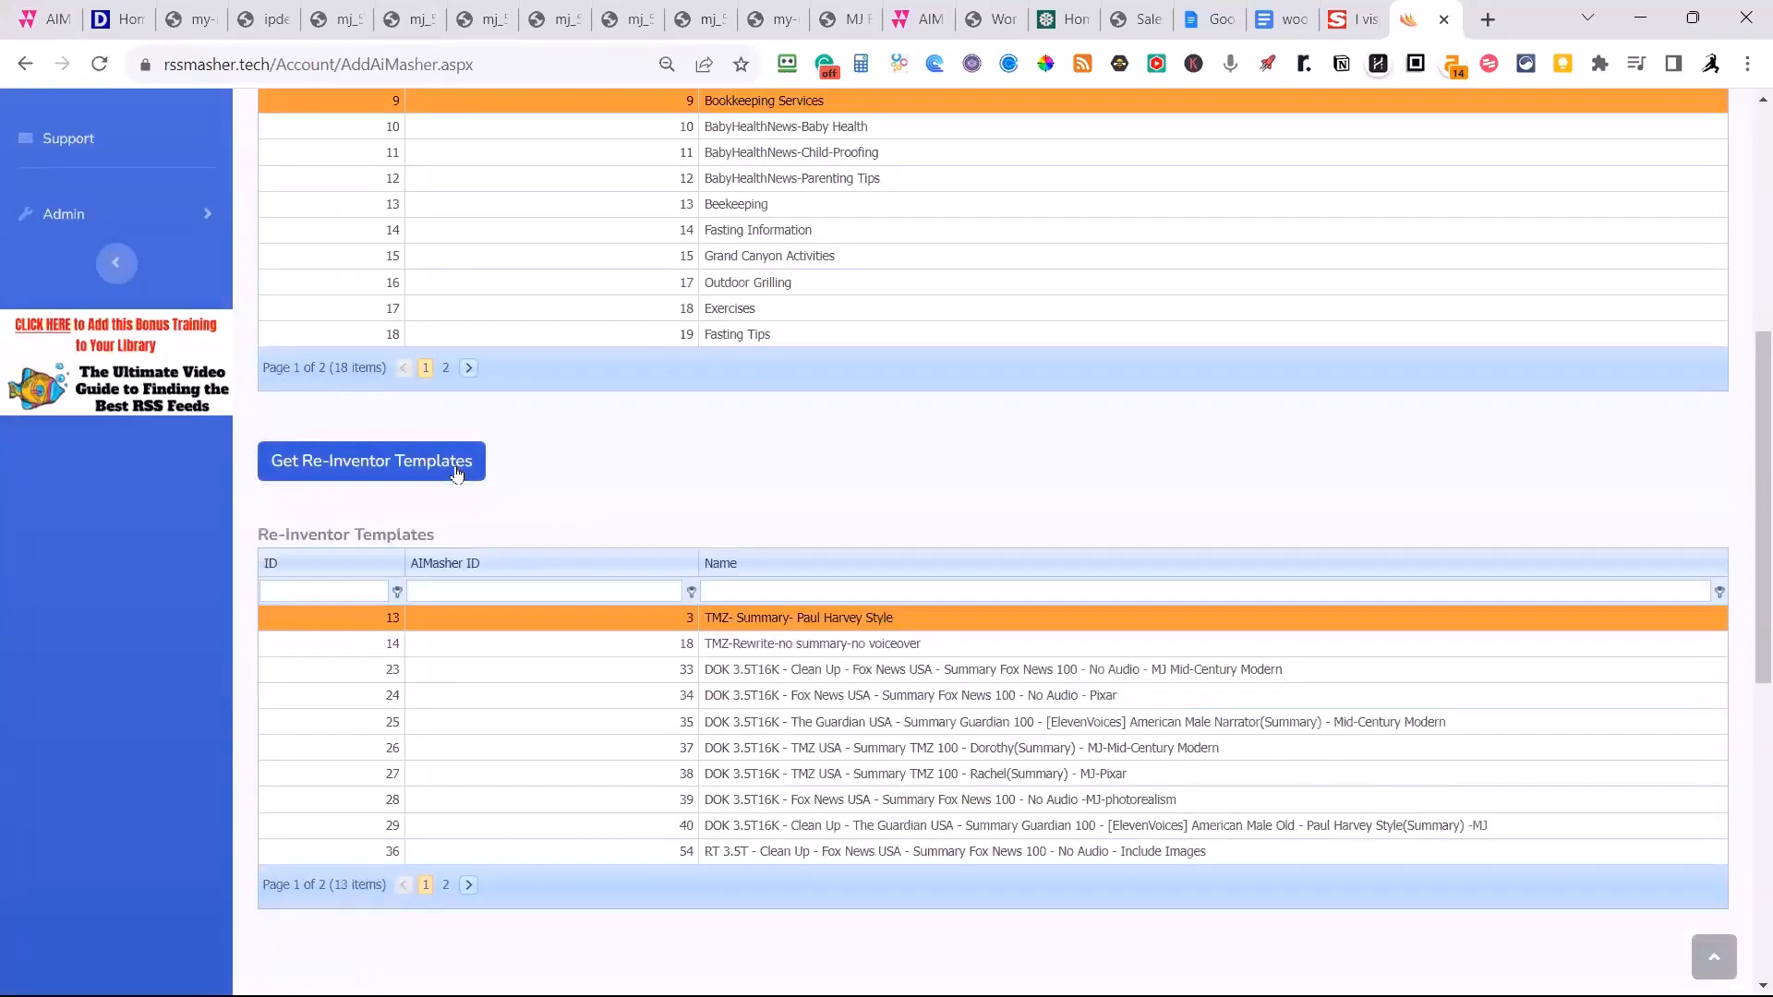
{"action": "left_click", "coordinate": [447, 886]}
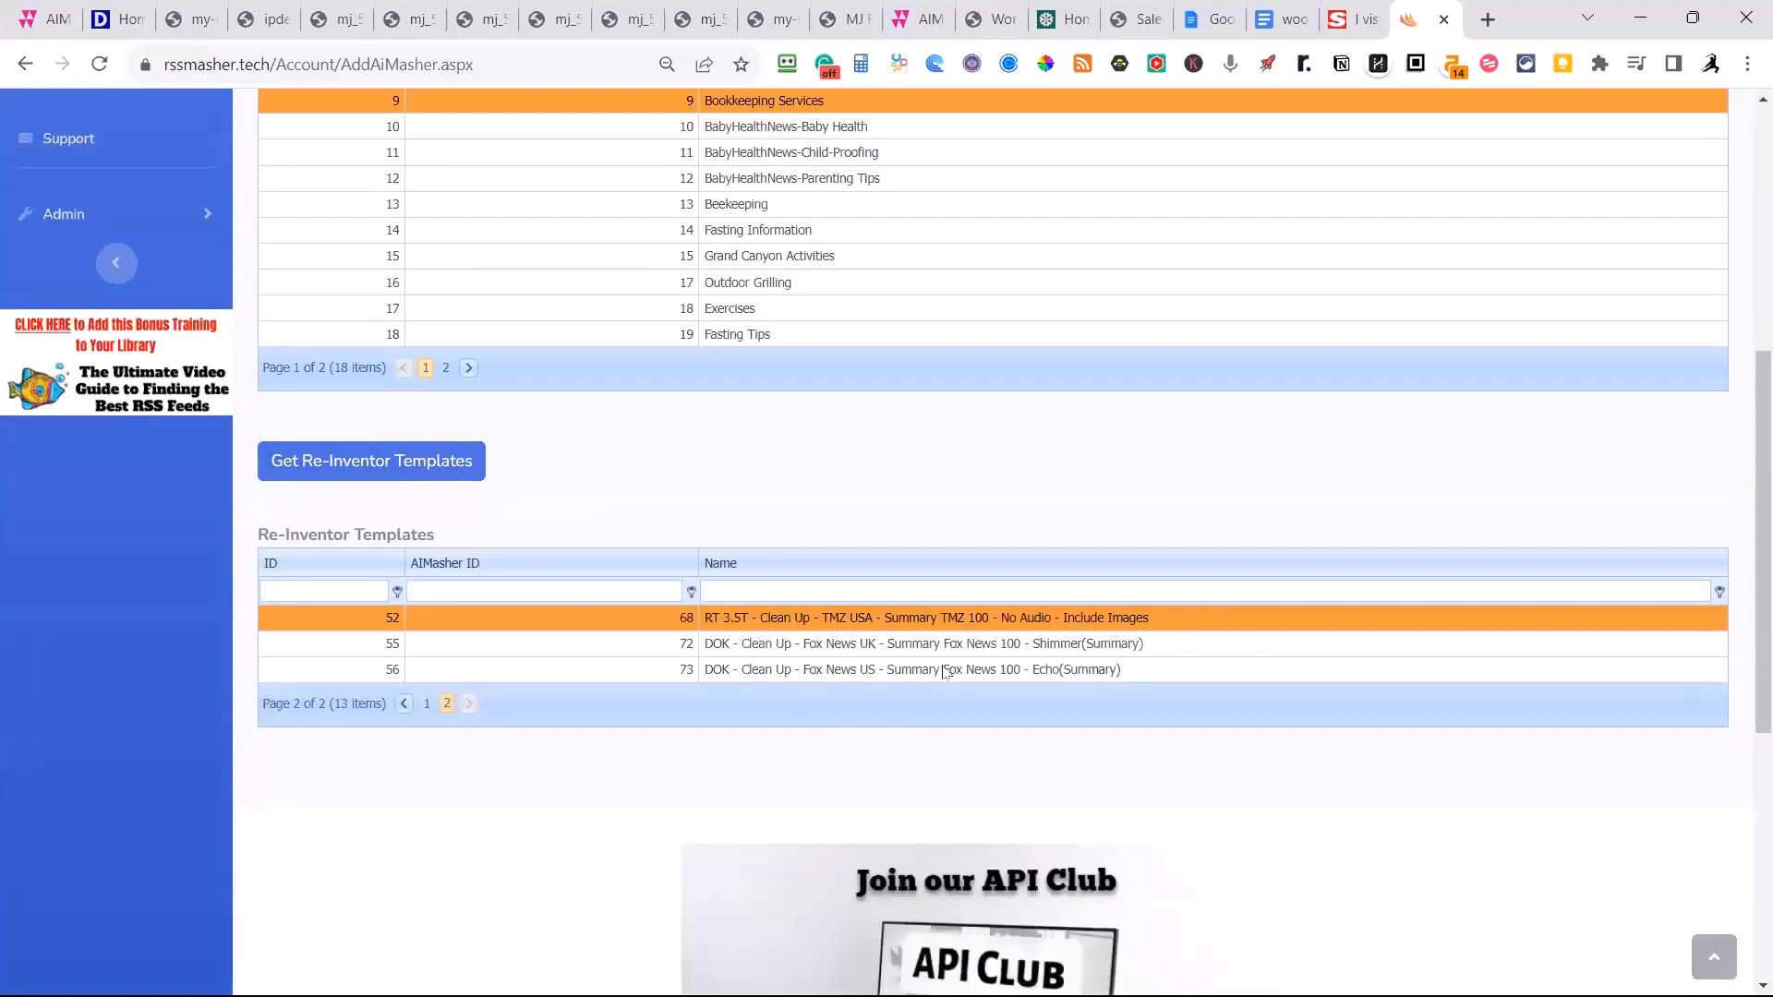
{"action": "scroll", "coordinate": [561, 722], "scroll_direction": "up", "scroll_amount": 6}
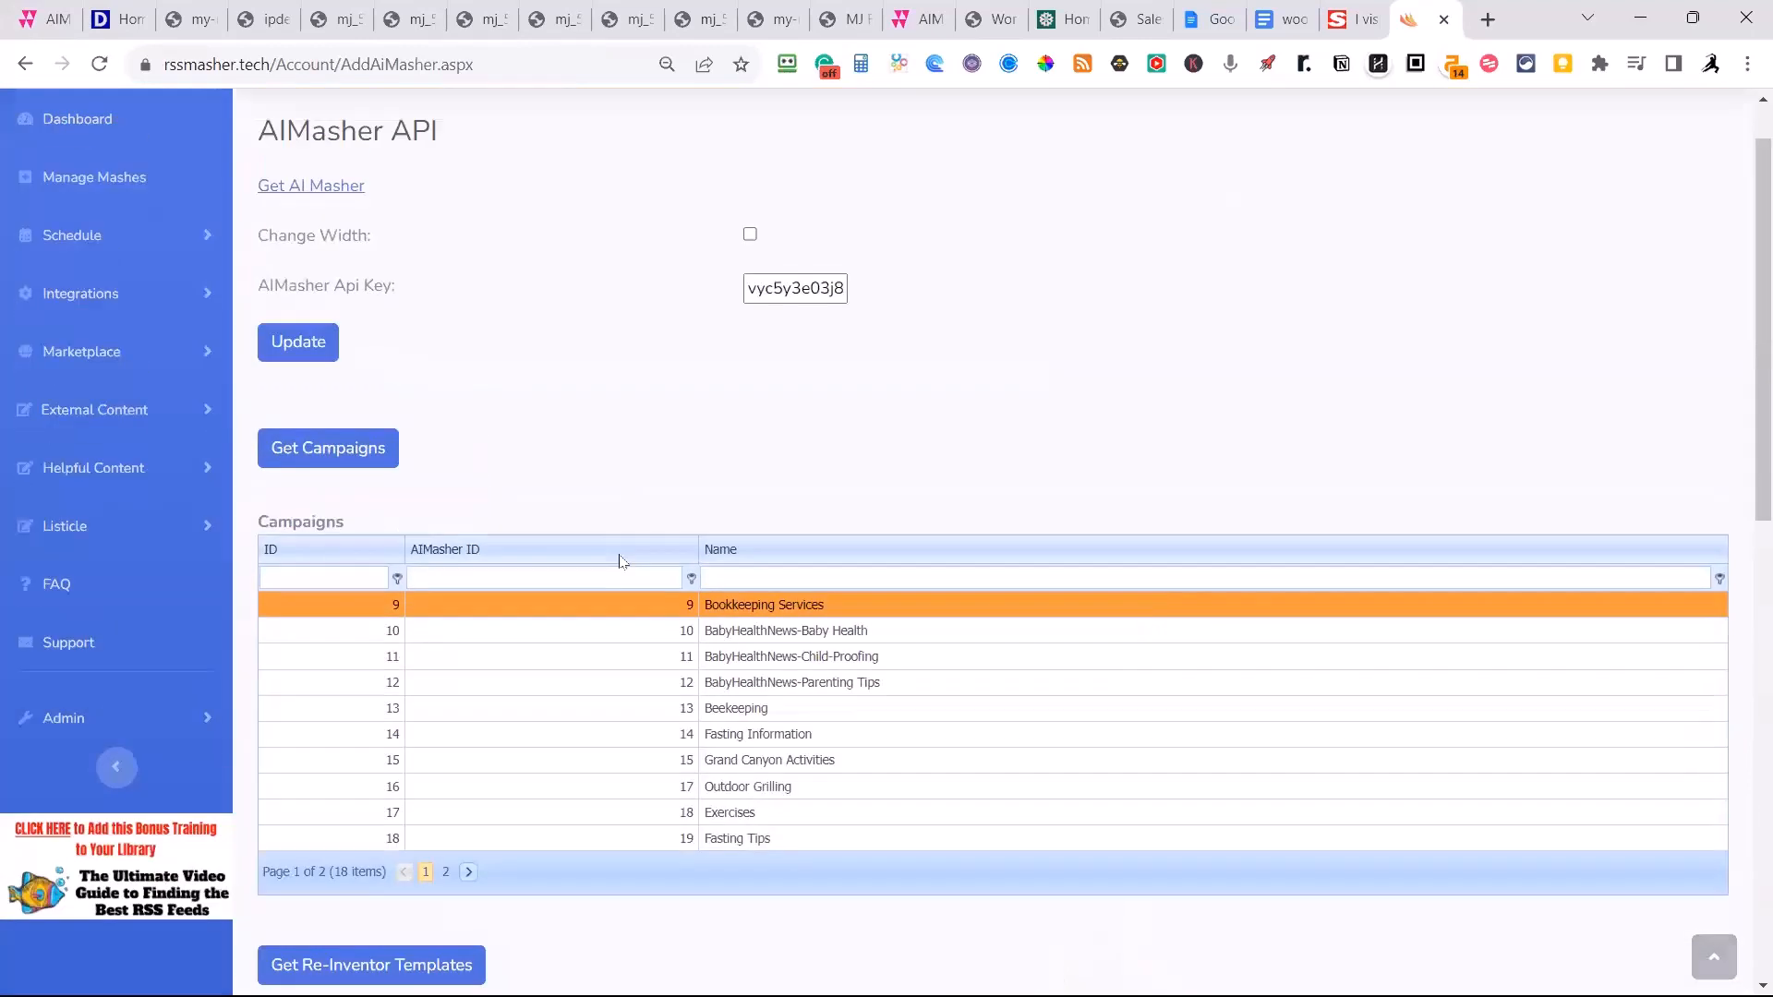
{"action": "left_click", "coordinate": [277, 424]}
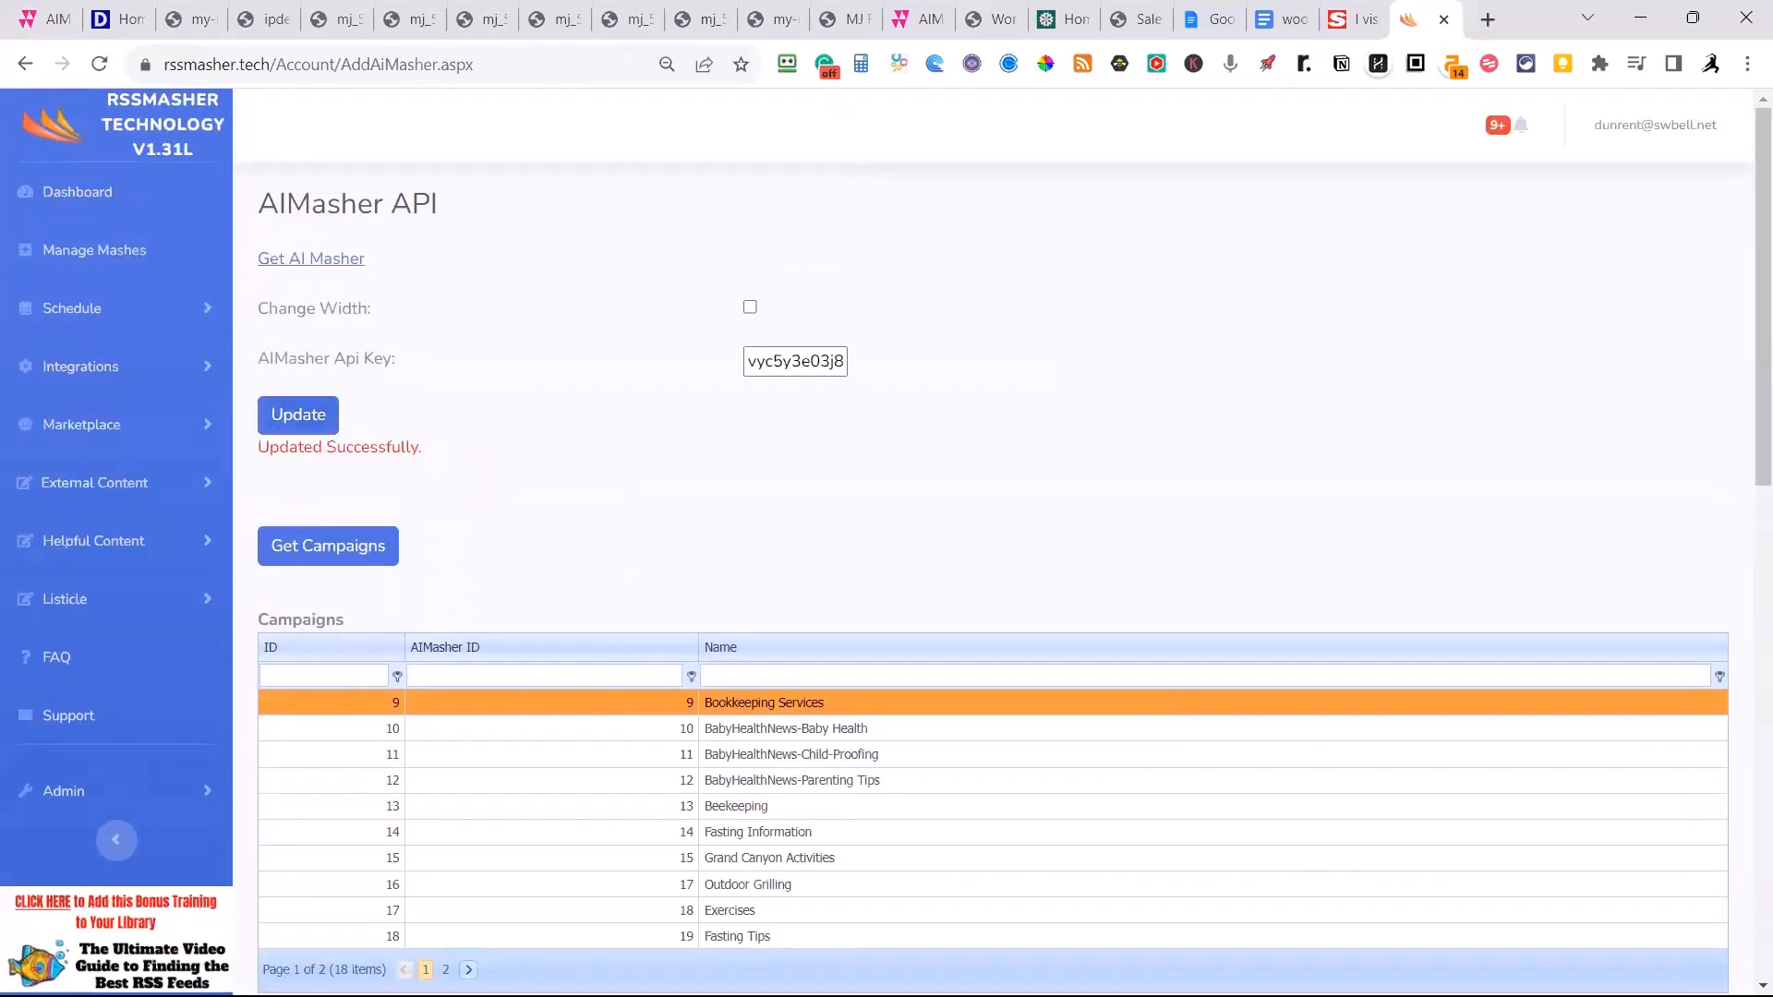
Close RSSMasher and return to the templates list in AiMasher.
{"action": "left_click", "coordinate": [1443, 18]}
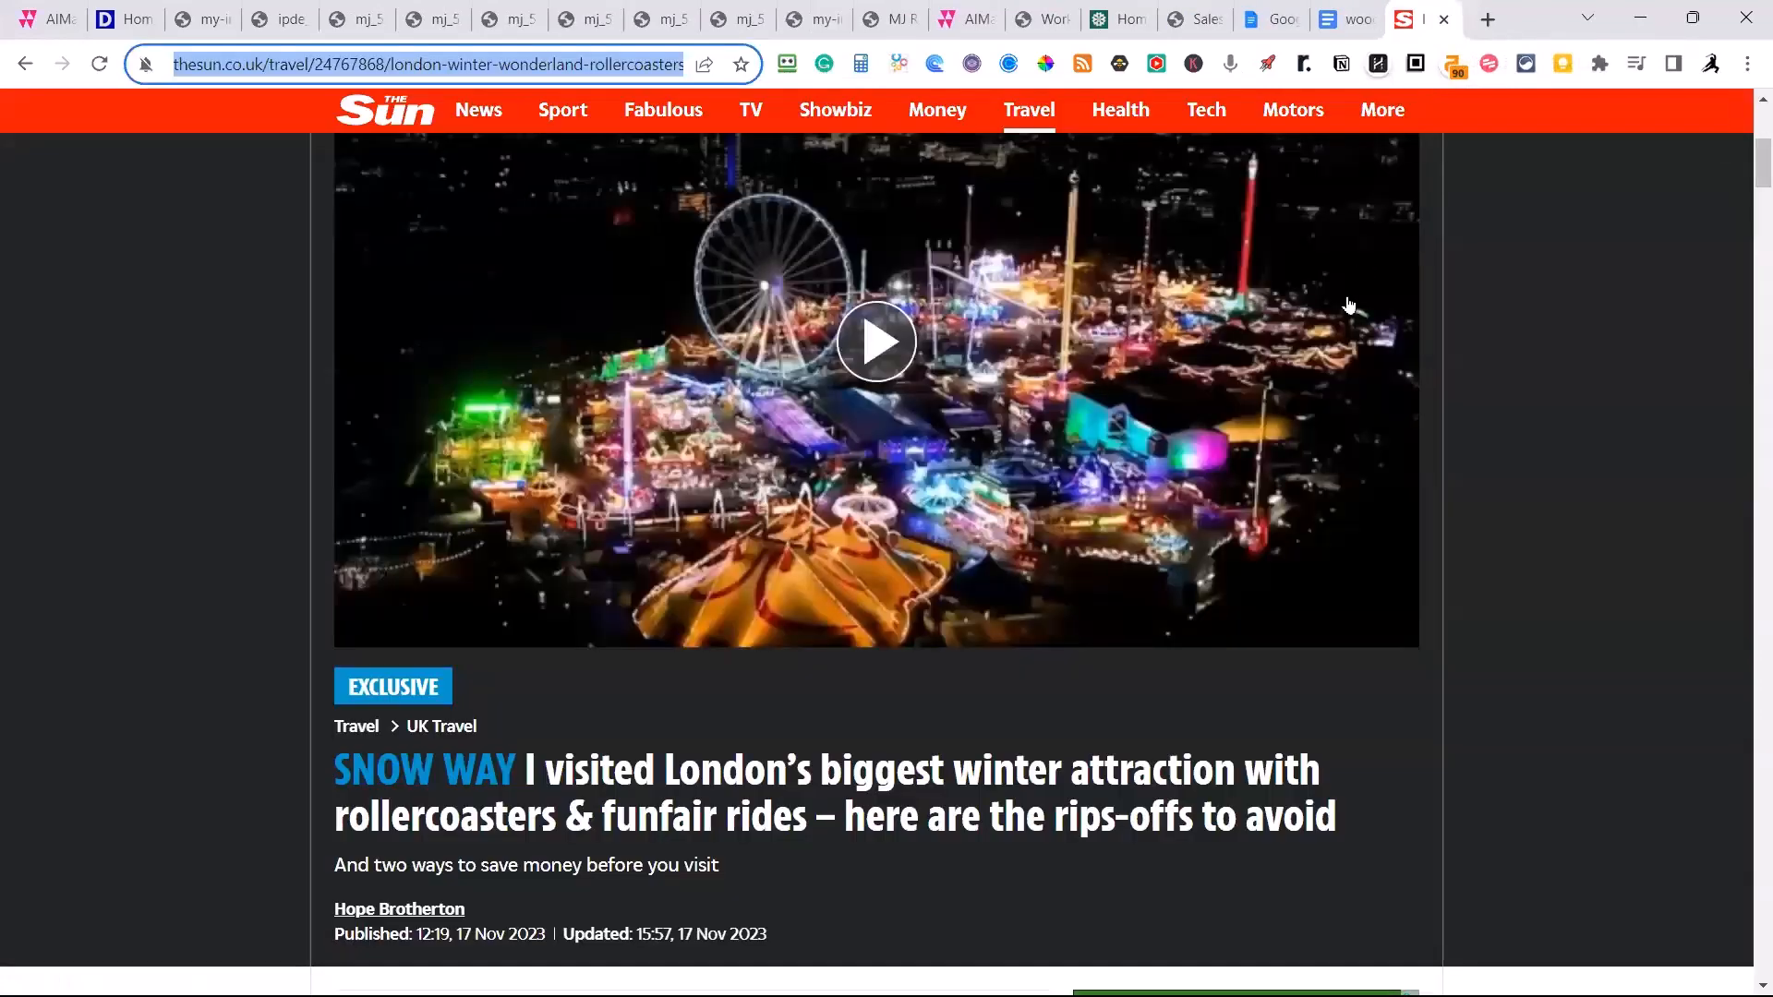
{"action": "left_click", "coordinate": [56, 20]}
{"action": "scroll", "coordinate": [1030, 493], "scroll_direction": "up", "scroll_amount": 10}
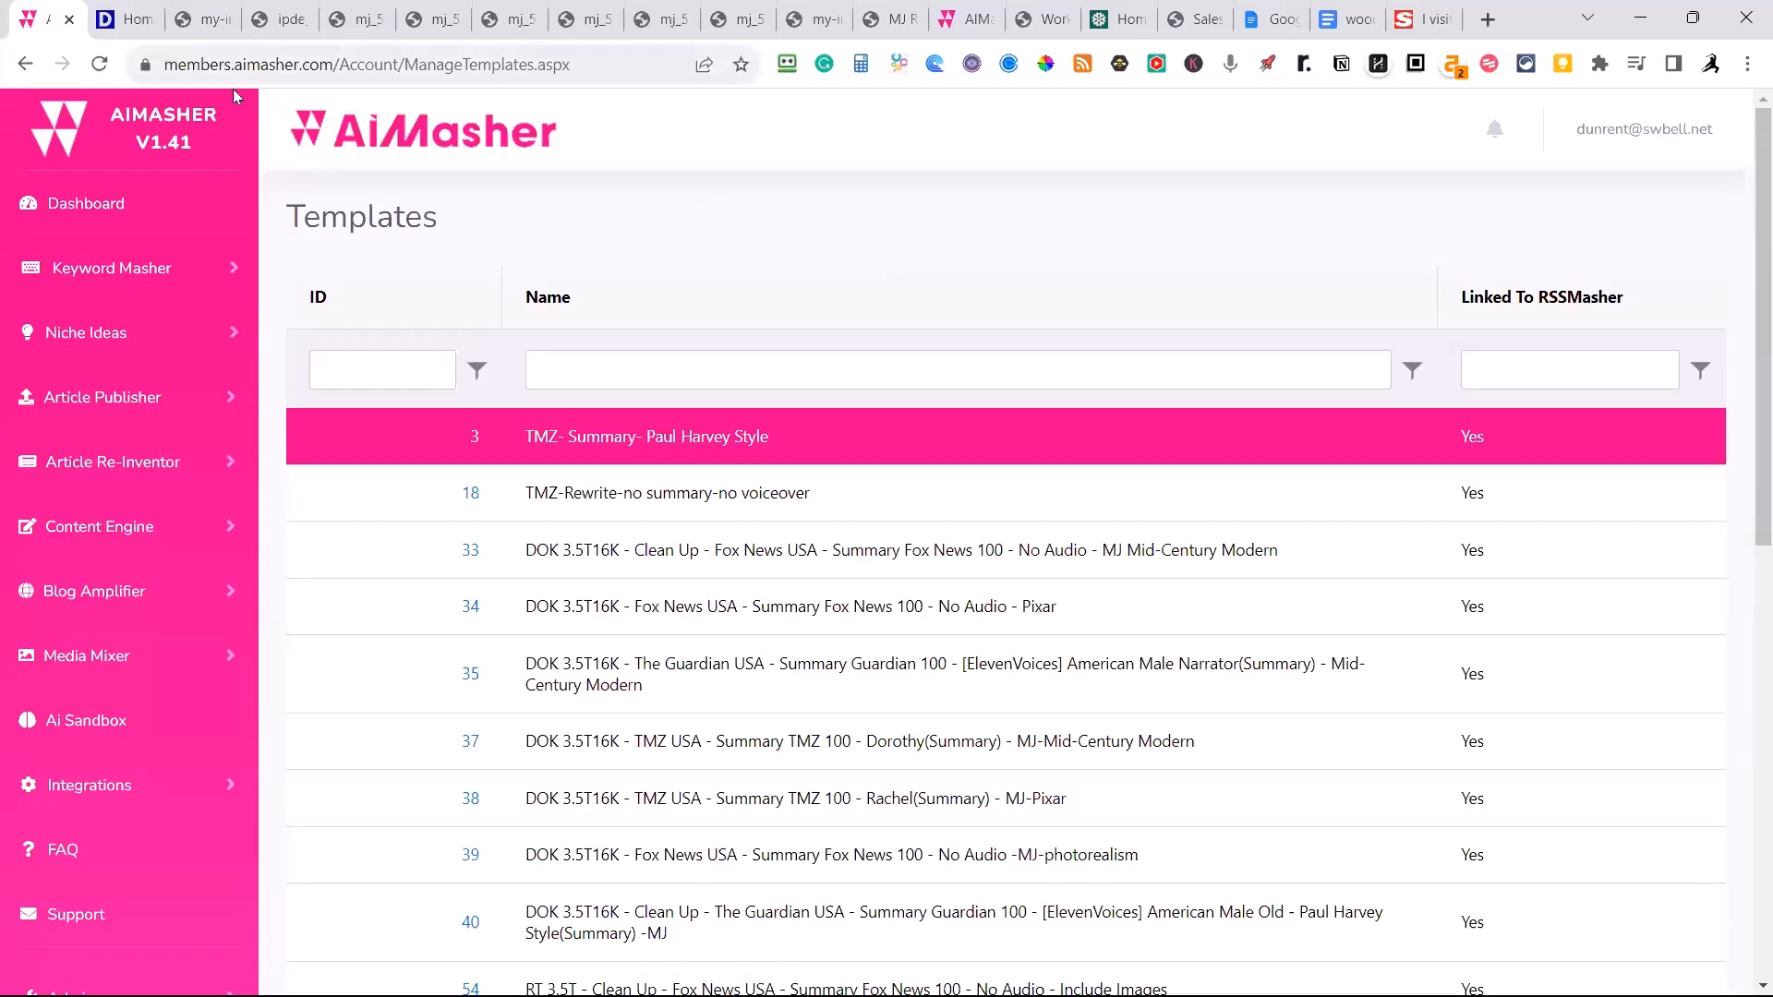
Open the dashboard and examine the number of articles built via the build system.
{"action": "left_click", "coordinate": [83, 215]}
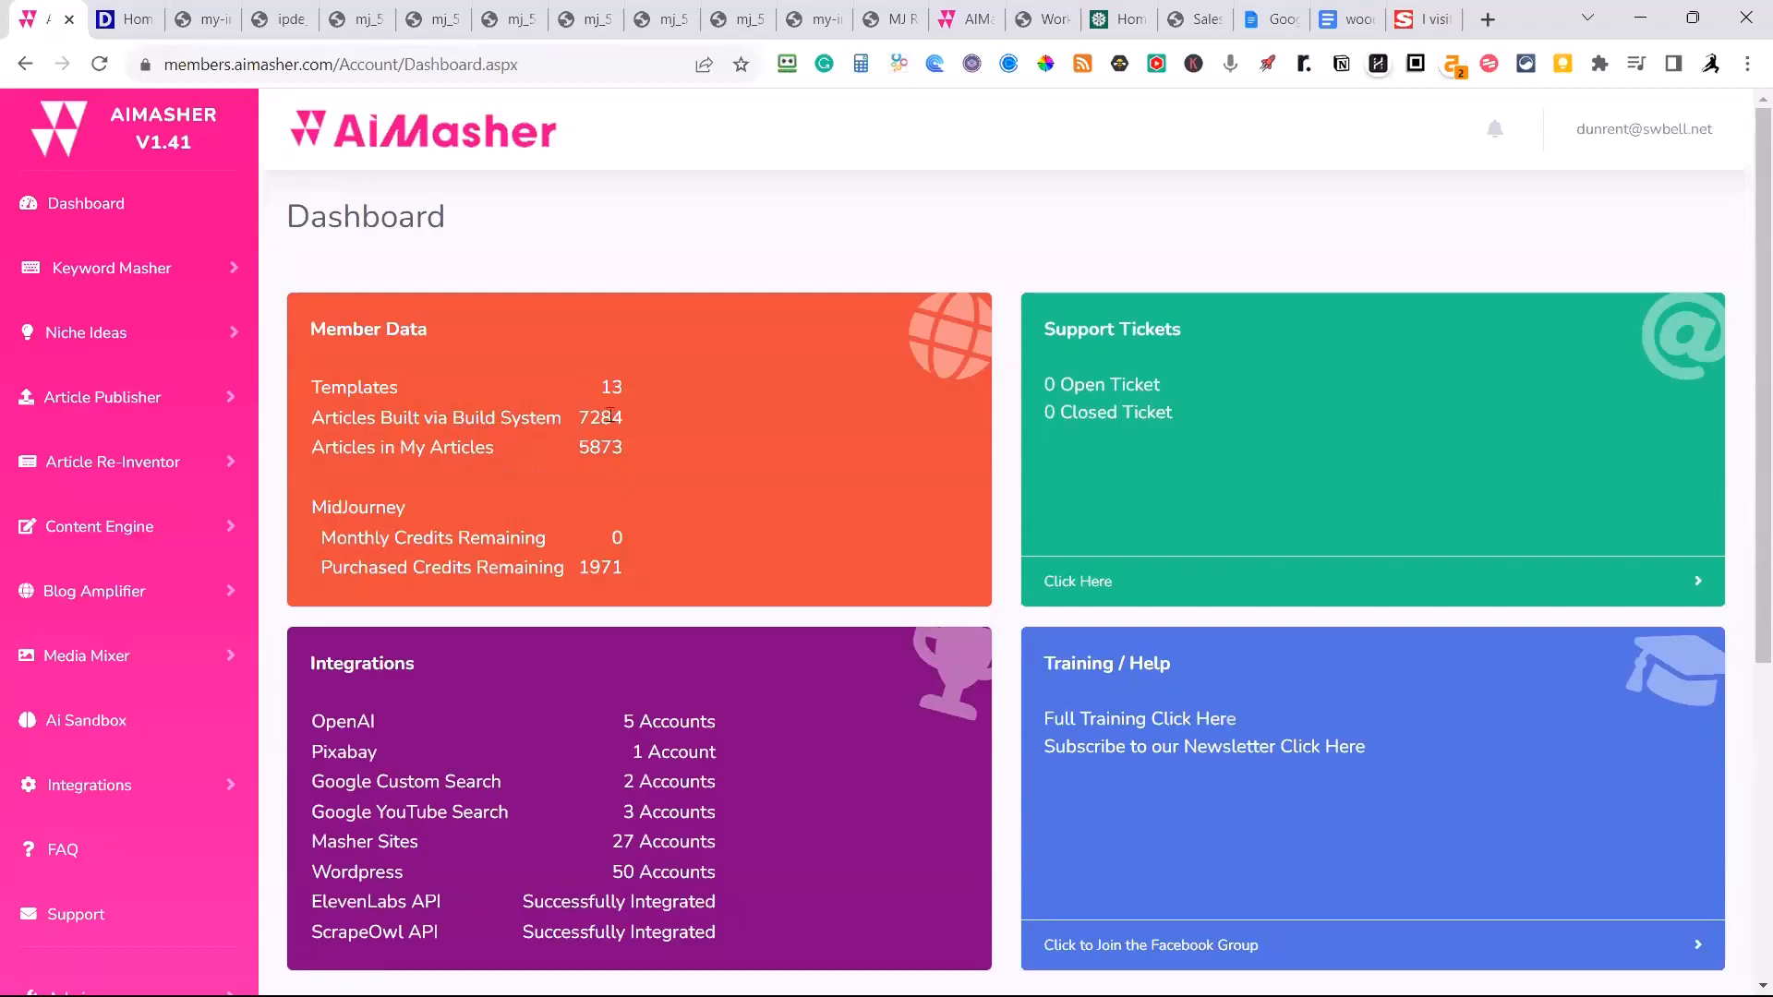
{"action": "left_click_drag", "start_coordinate": [627, 416], "coordinate": [566, 416]}
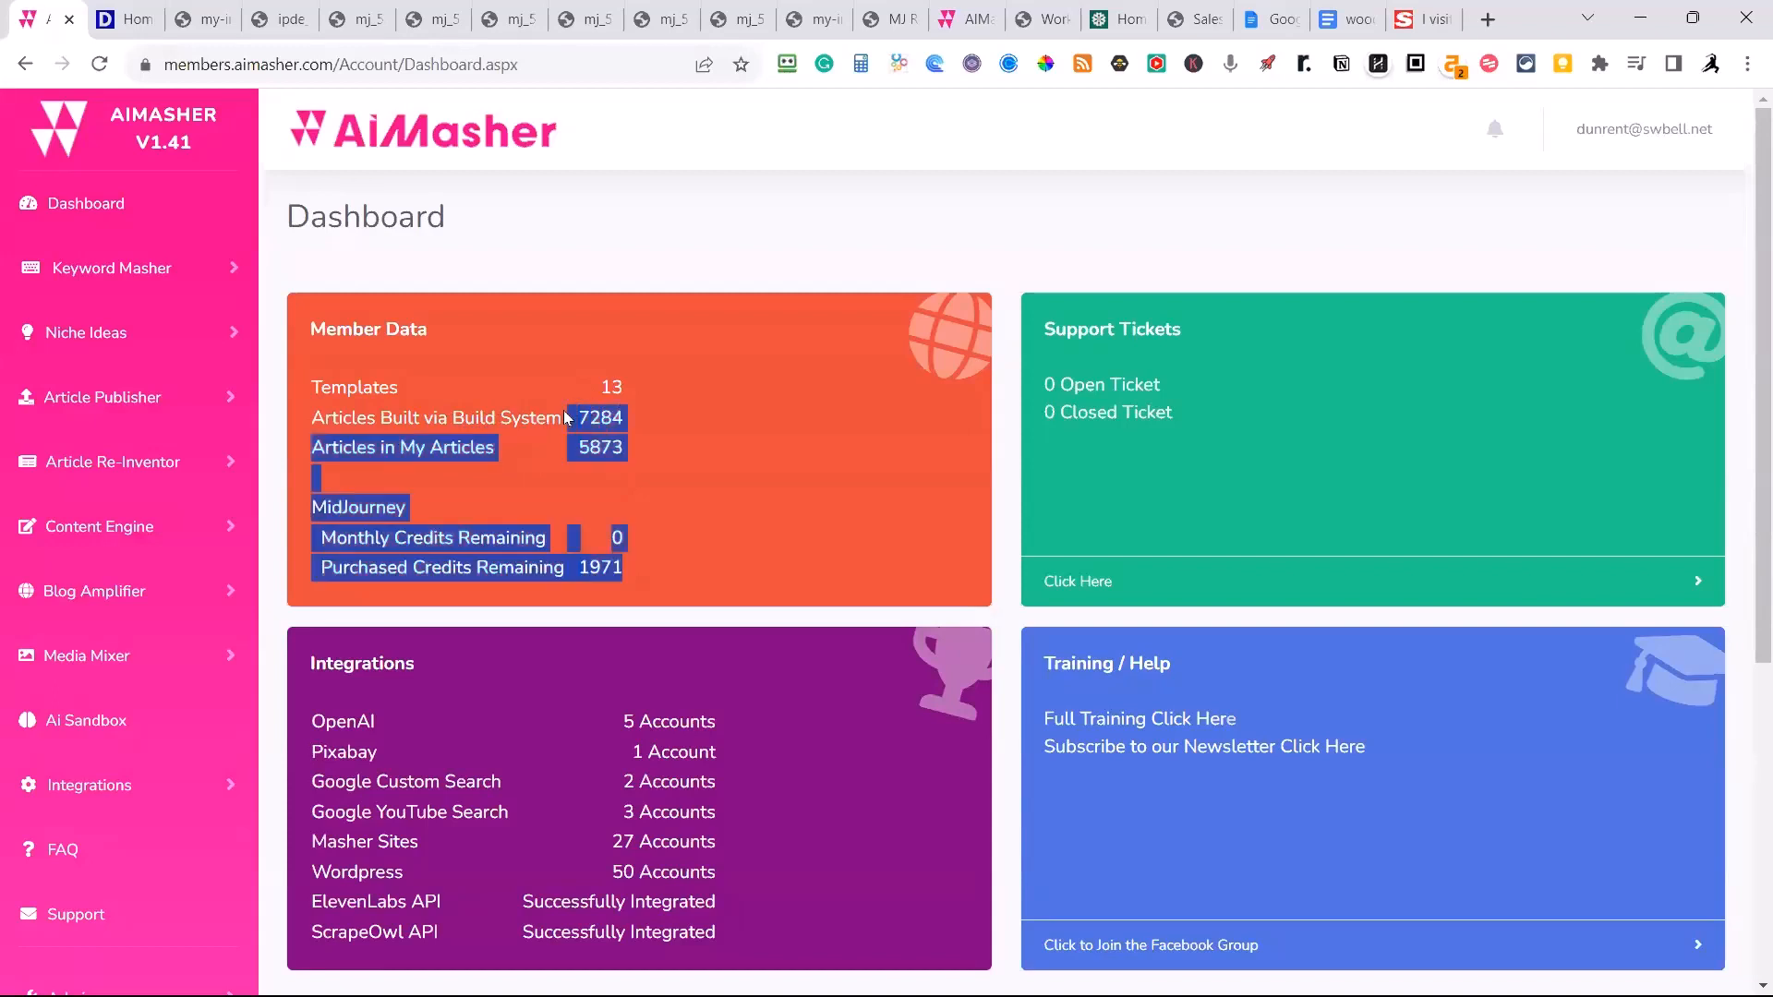
{"action": "left_click", "coordinate": [622, 418]}
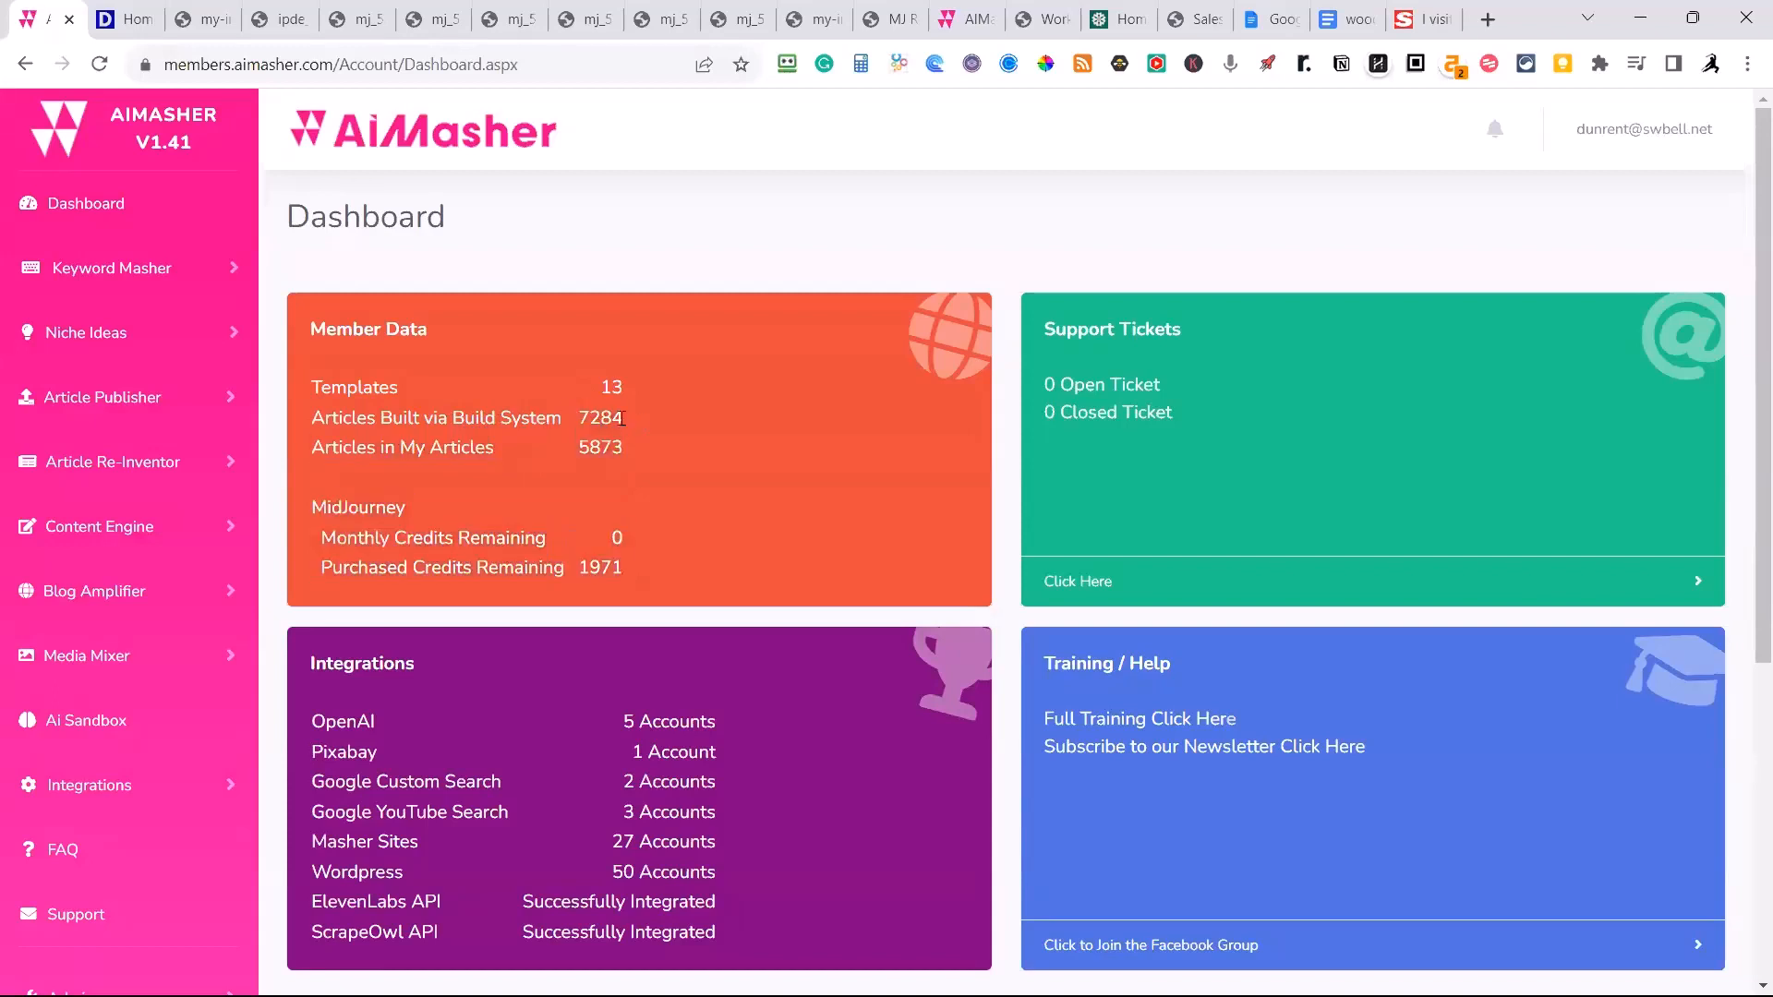